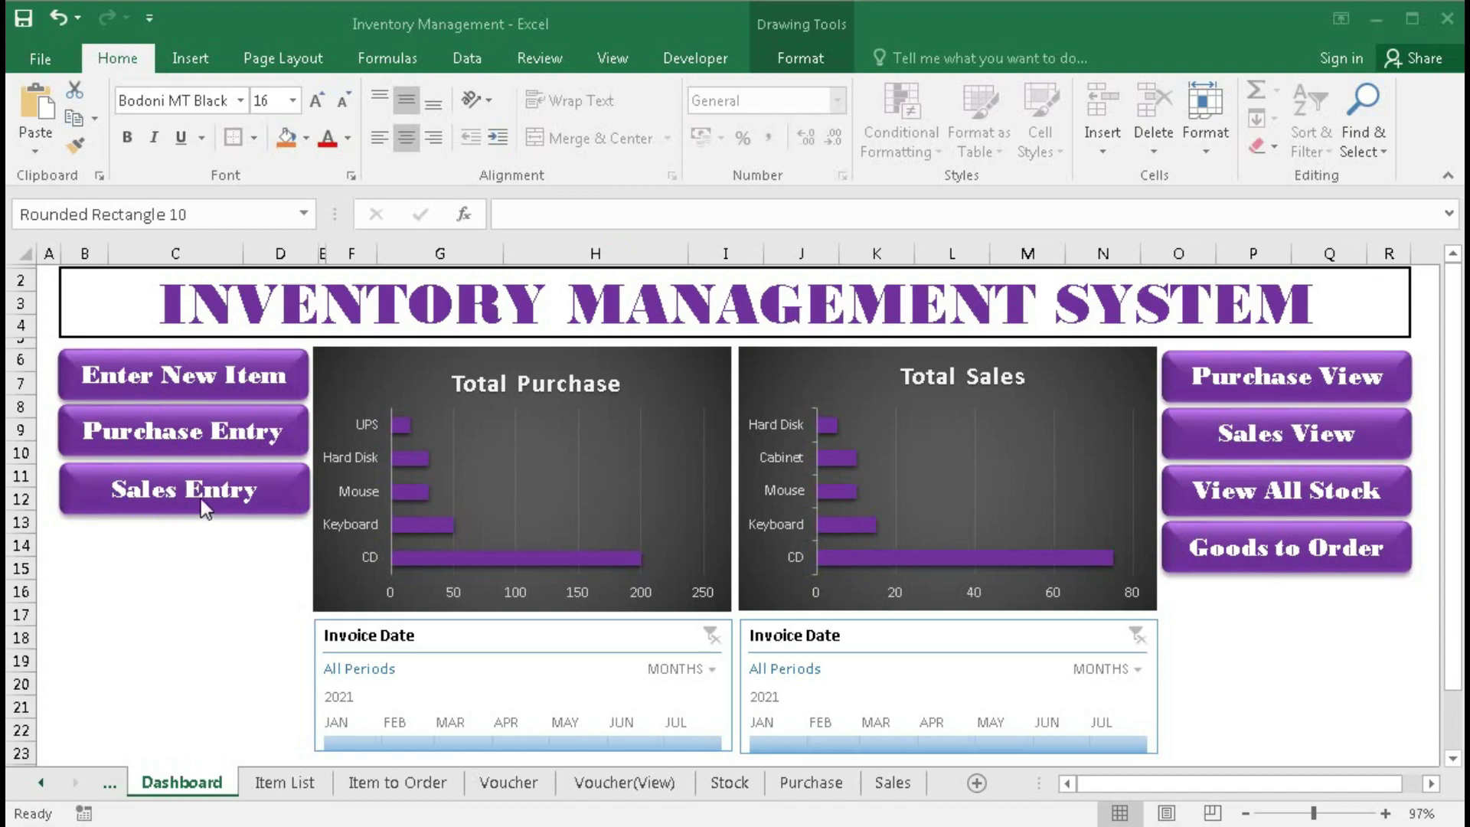
Step: Deselect the rounded rectangle and select cells C14, D14 and E14 in the item list's blank row
{"action": "left_click", "coordinate": [228, 538]}
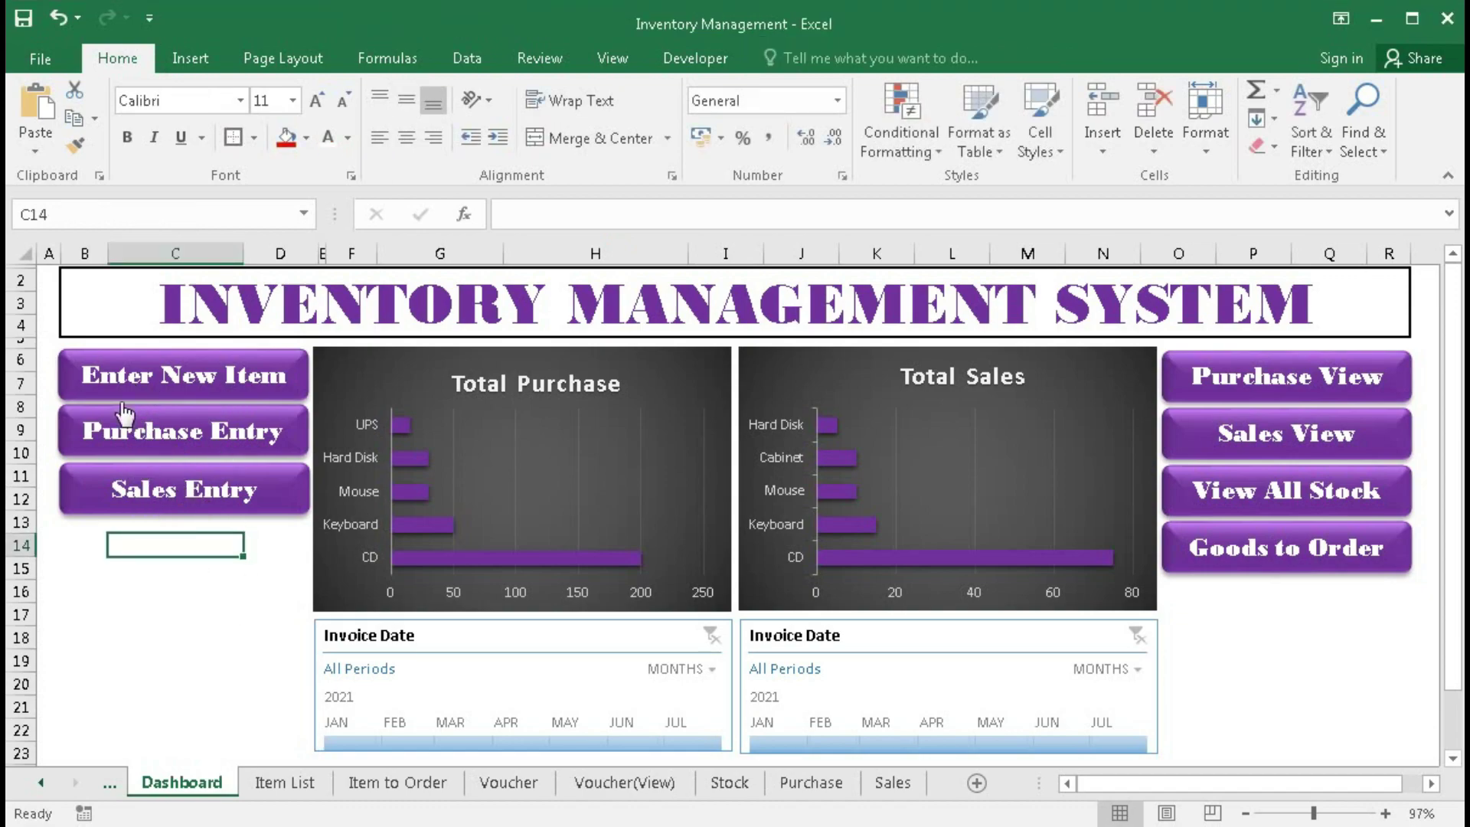
{"action": "left_click", "coordinate": [196, 383]}
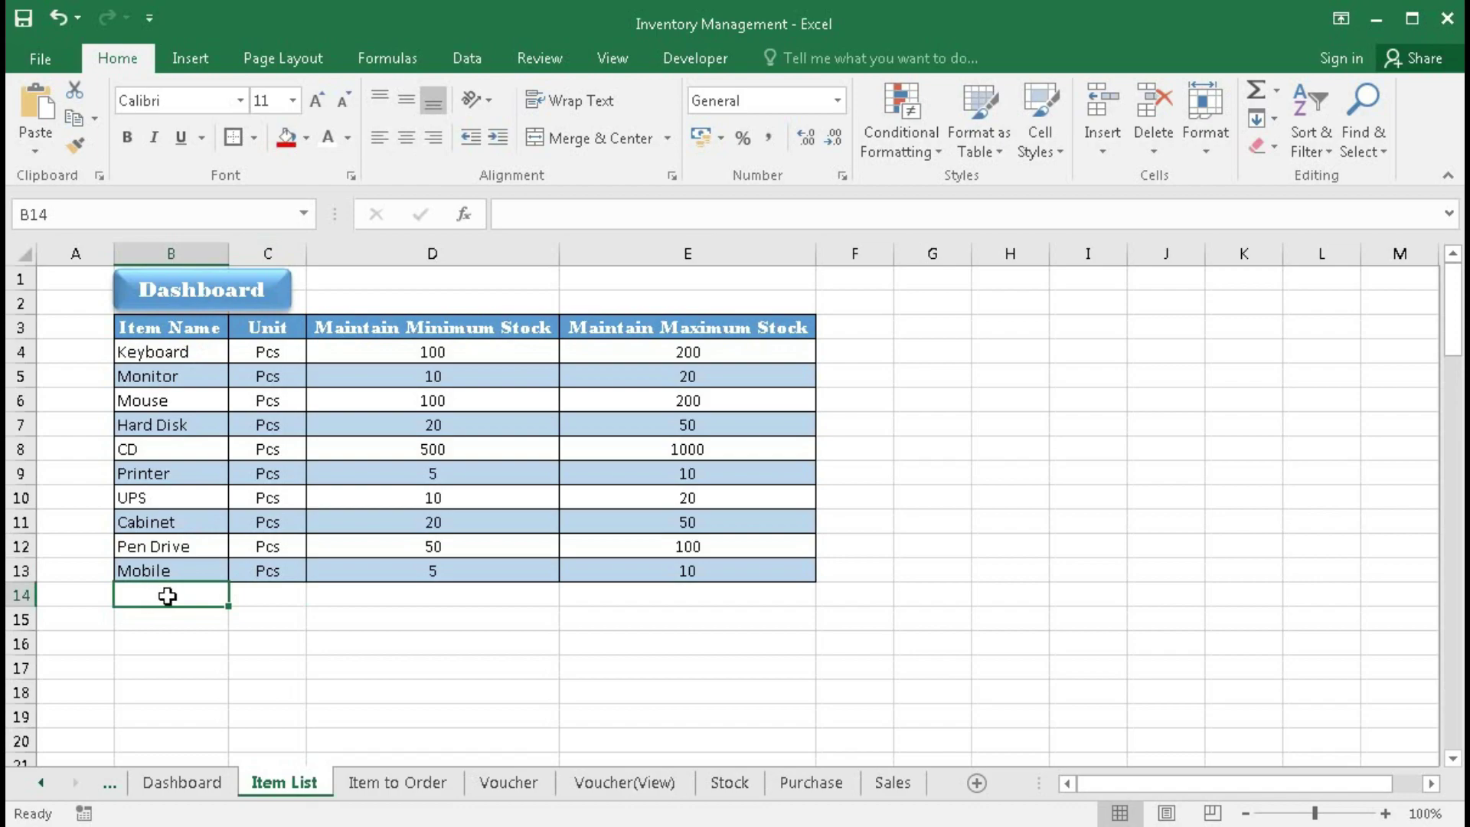
{"action": "left_click", "coordinate": [256, 597]}
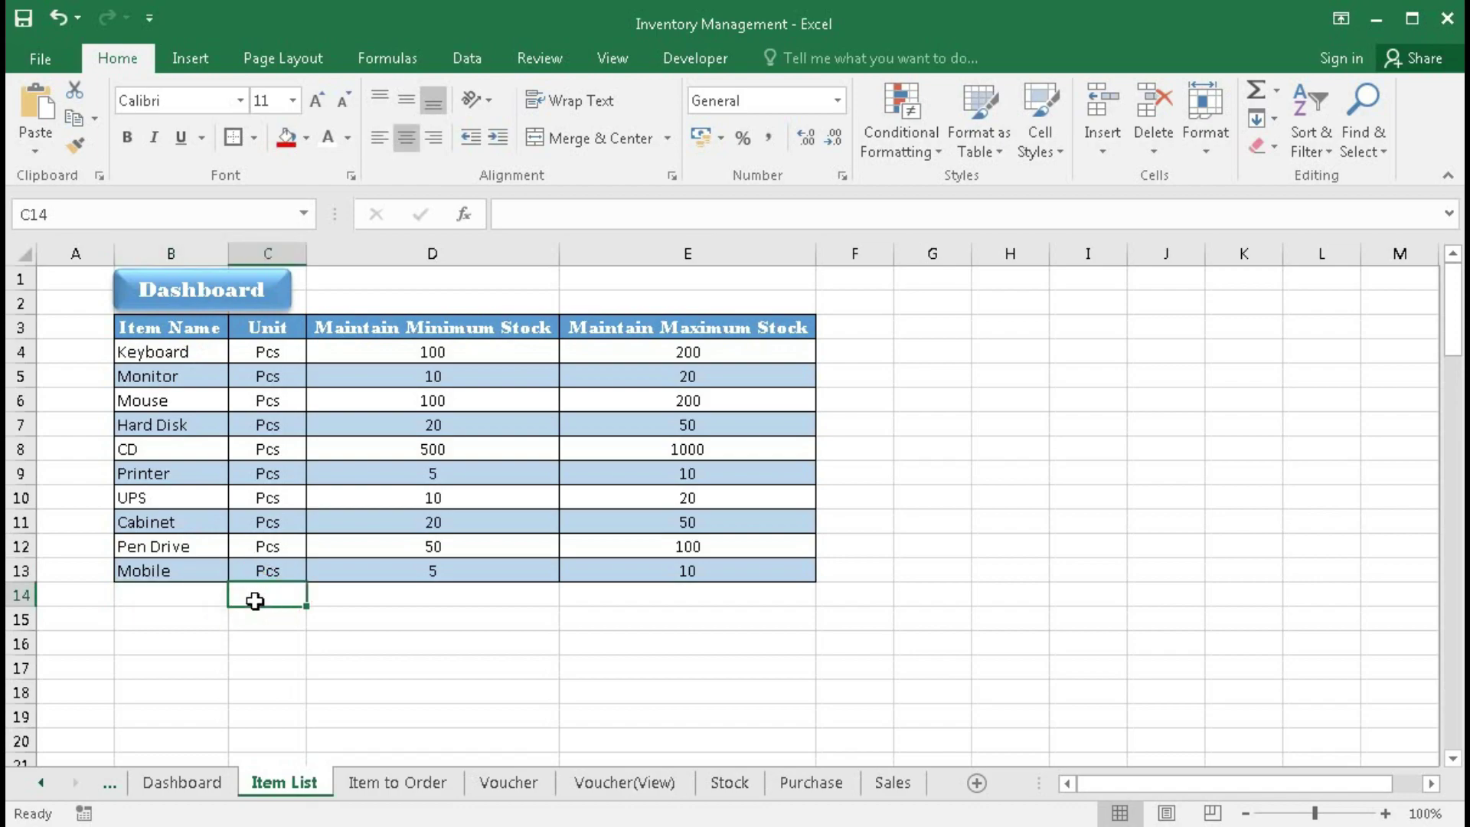
{"action": "left_click", "coordinate": [408, 599]}
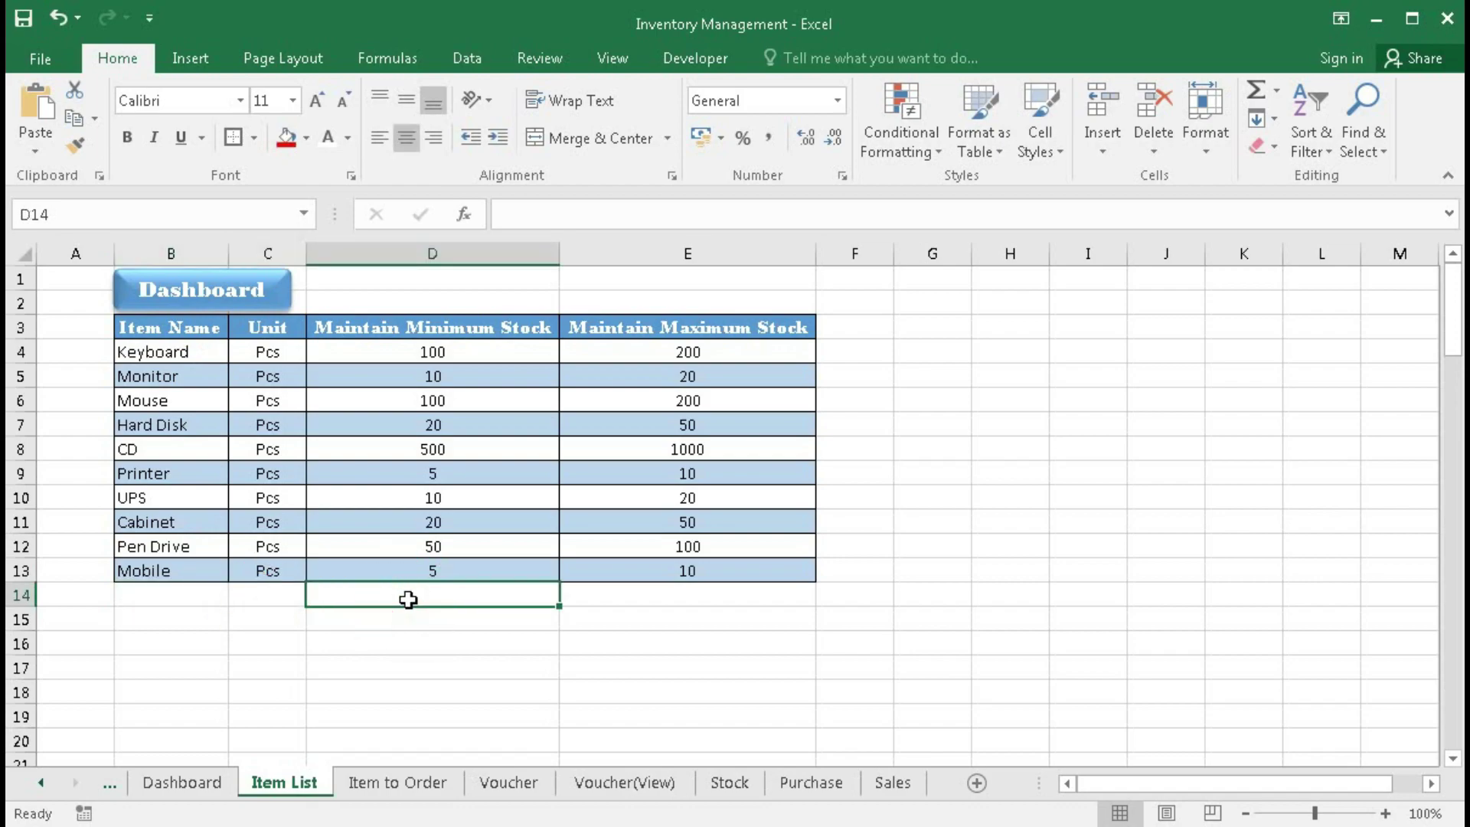
{"action": "left_click", "coordinate": [633, 598]}
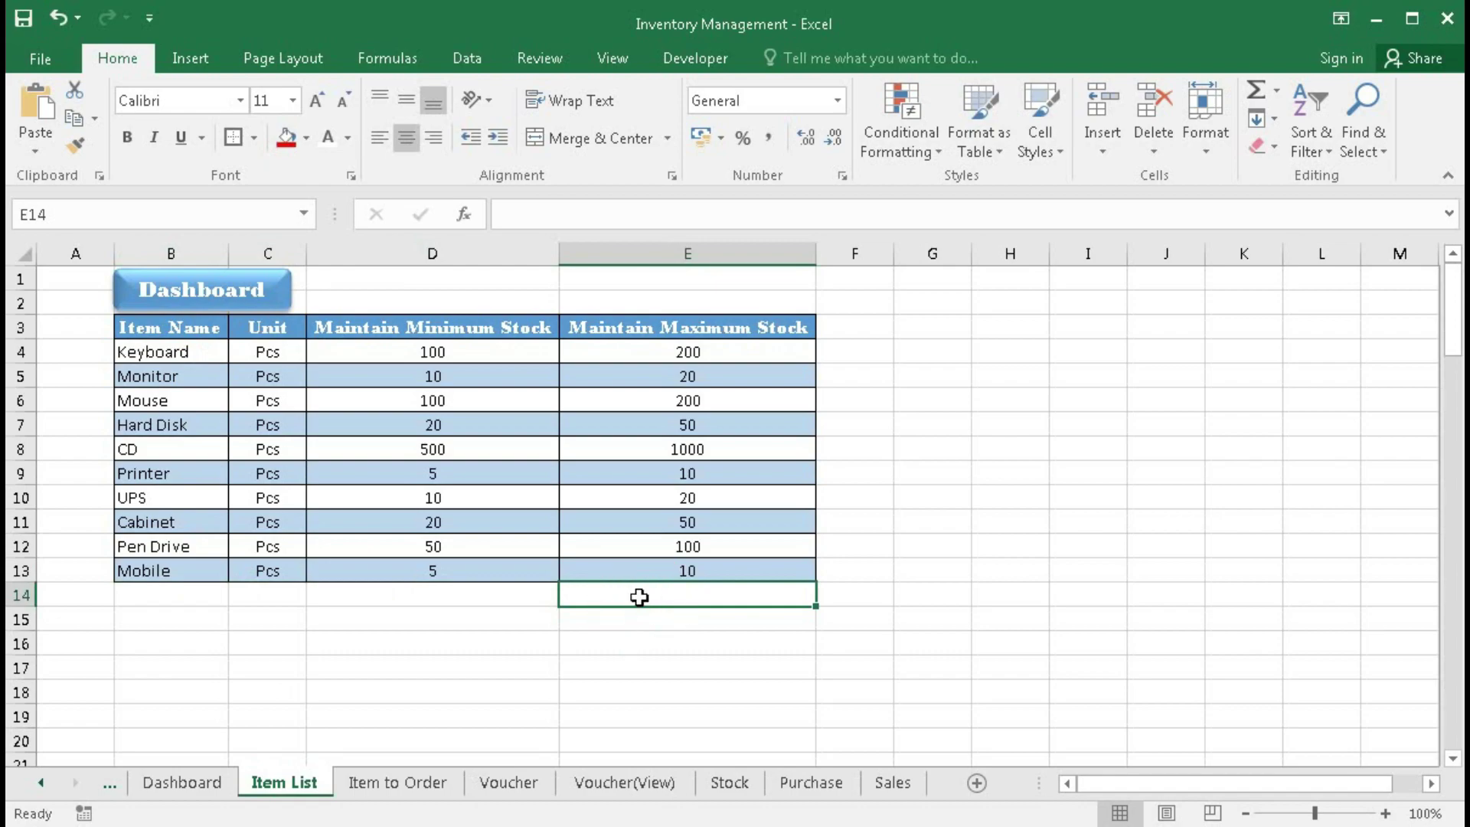
{"action": "left_click", "coordinate": [469, 593]}
{"action": "left_click", "coordinate": [607, 590]}
Step: Browse the purchase and sales voucher entry forms and their Purchase and Sales records sheets
{"action": "left_click", "coordinate": [207, 290]}
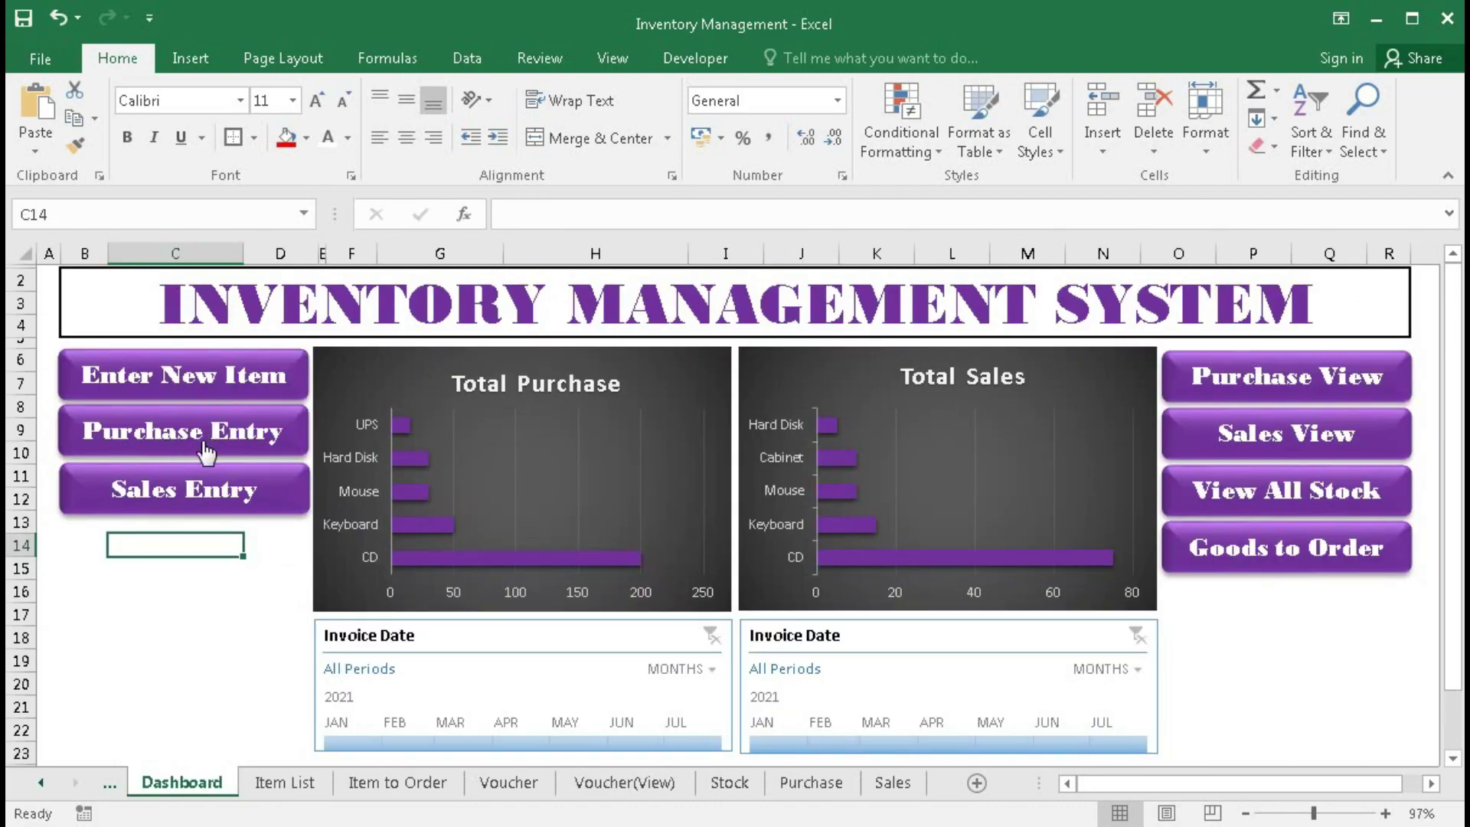
{"action": "left_click", "coordinate": [162, 440]}
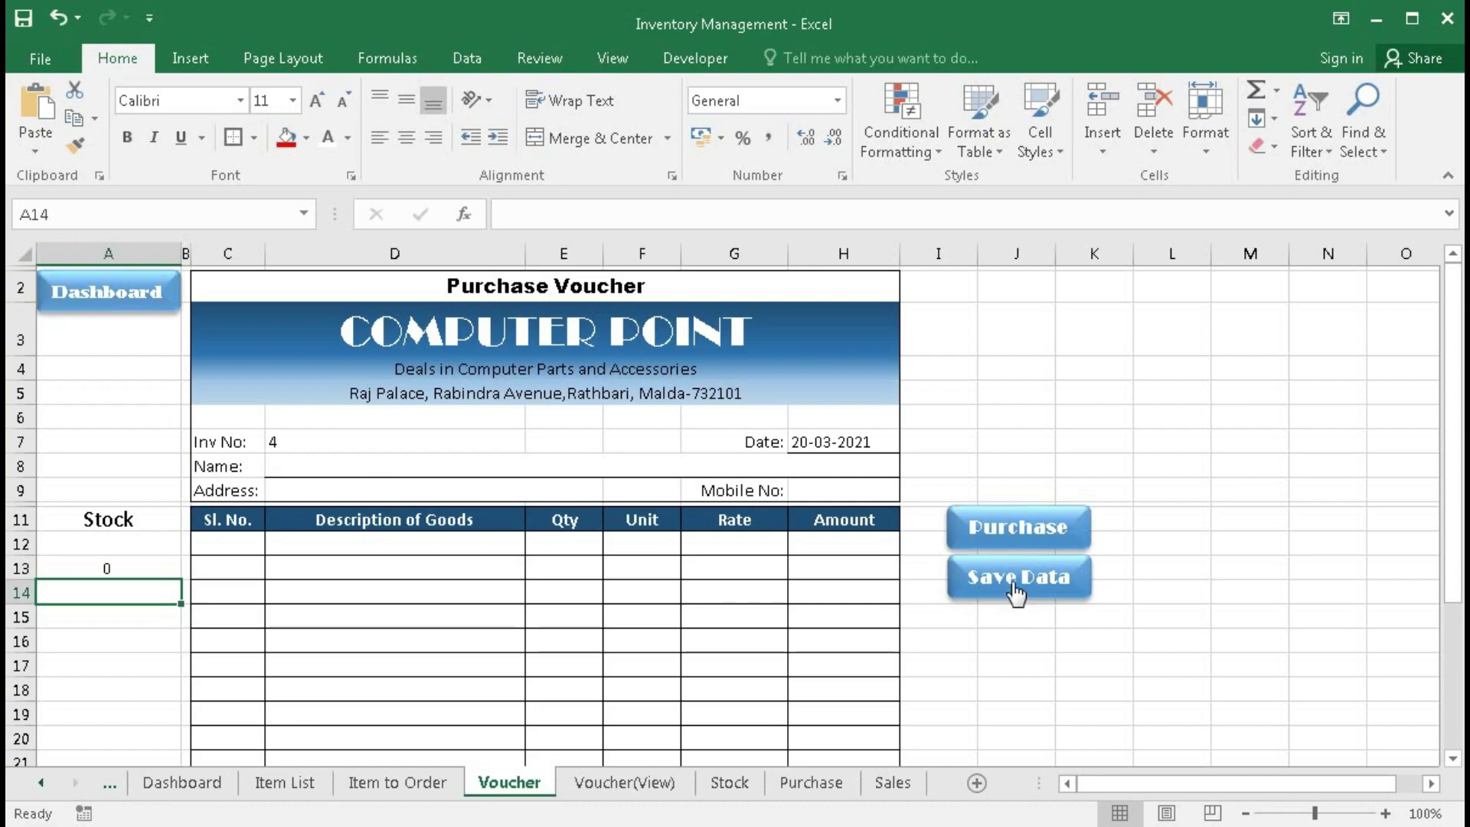
{"action": "left_click", "coordinate": [813, 782]}
{"action": "left_click_drag", "start_coordinate": [1185, 783], "coordinate": [1129, 779]}
{"action": "left_click", "coordinate": [127, 297]}
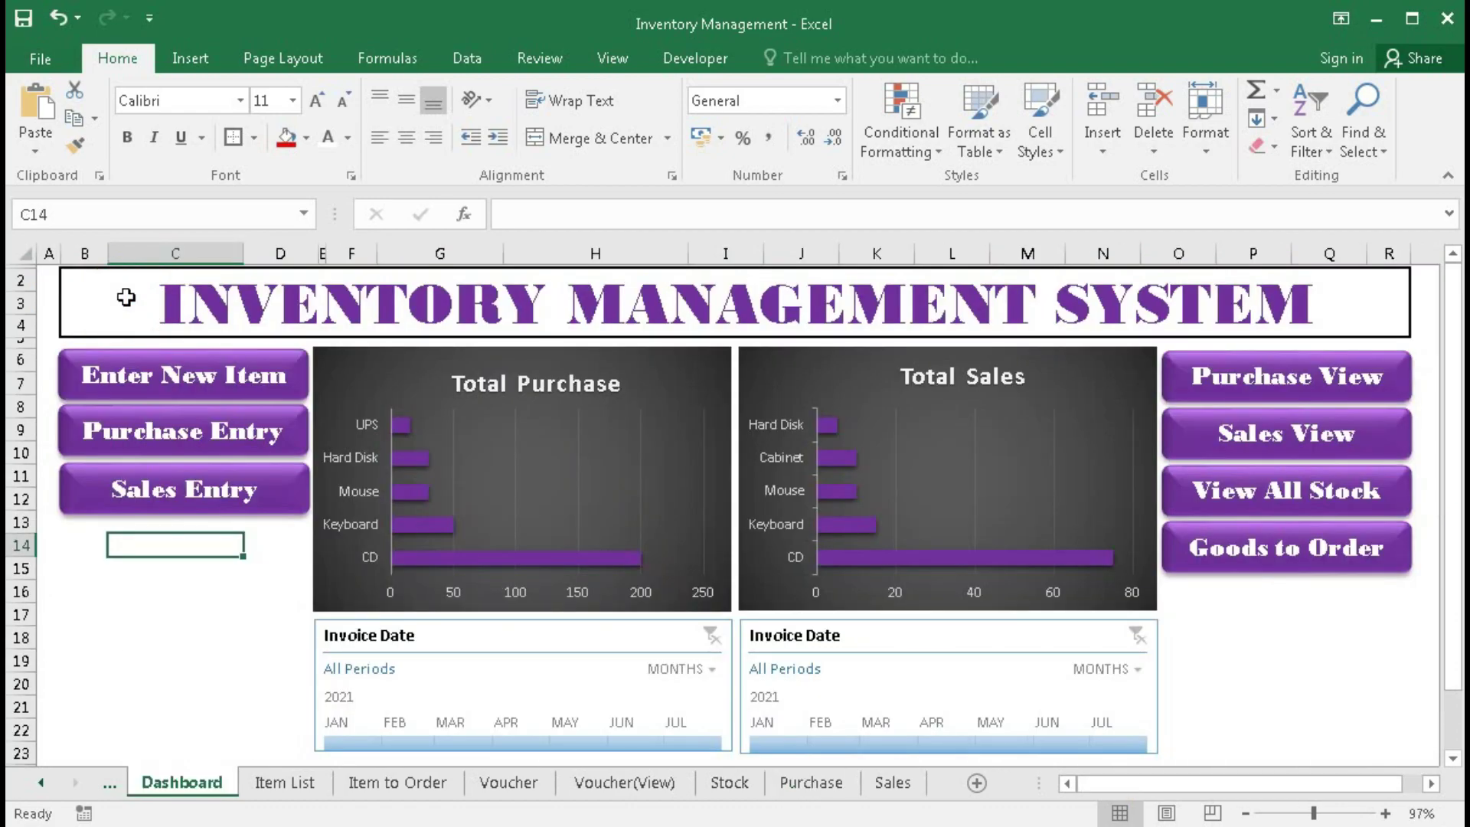
{"action": "left_click", "coordinate": [170, 502]}
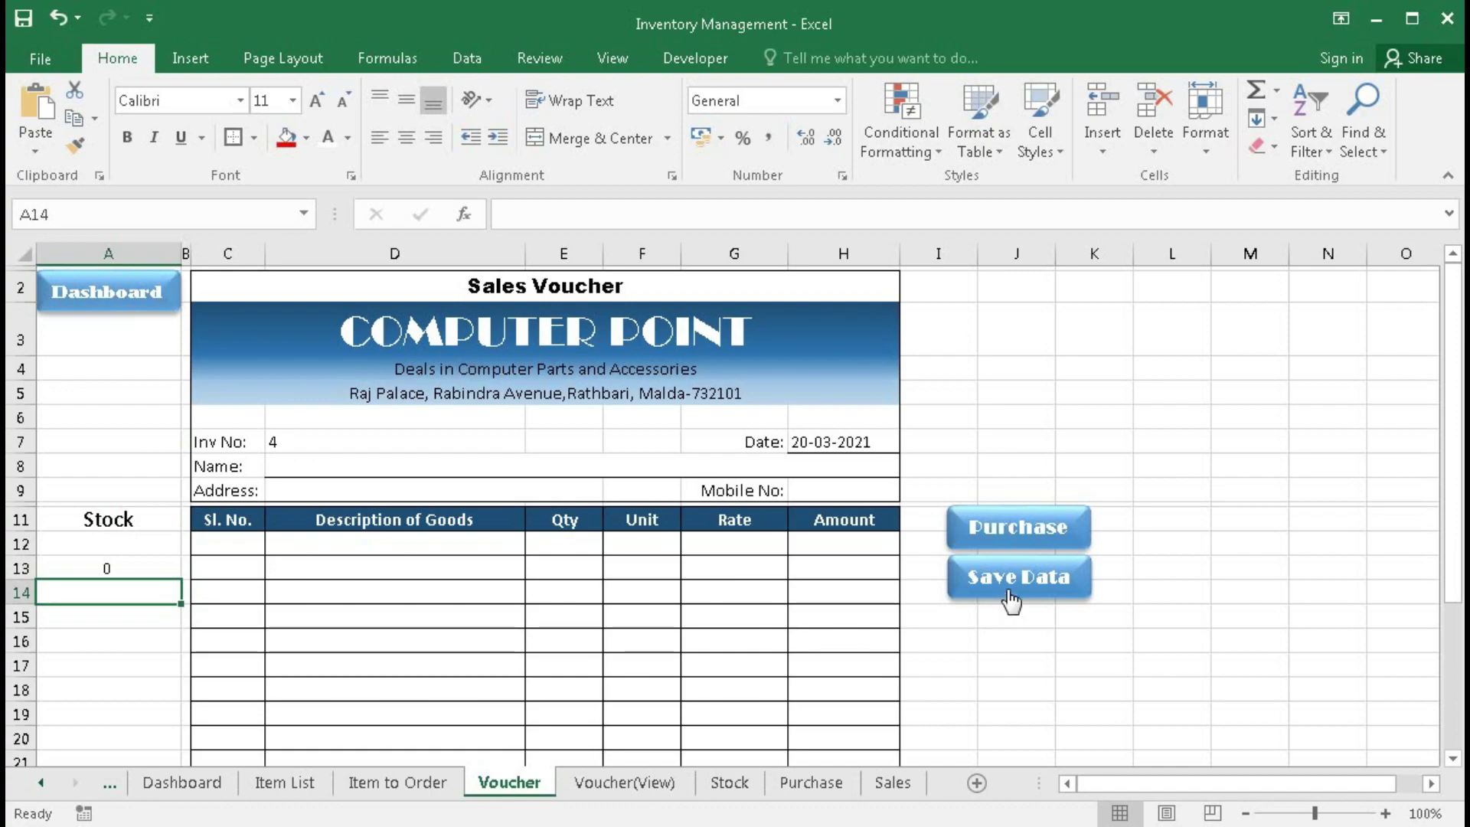
{"action": "left_click", "coordinate": [890, 781]}
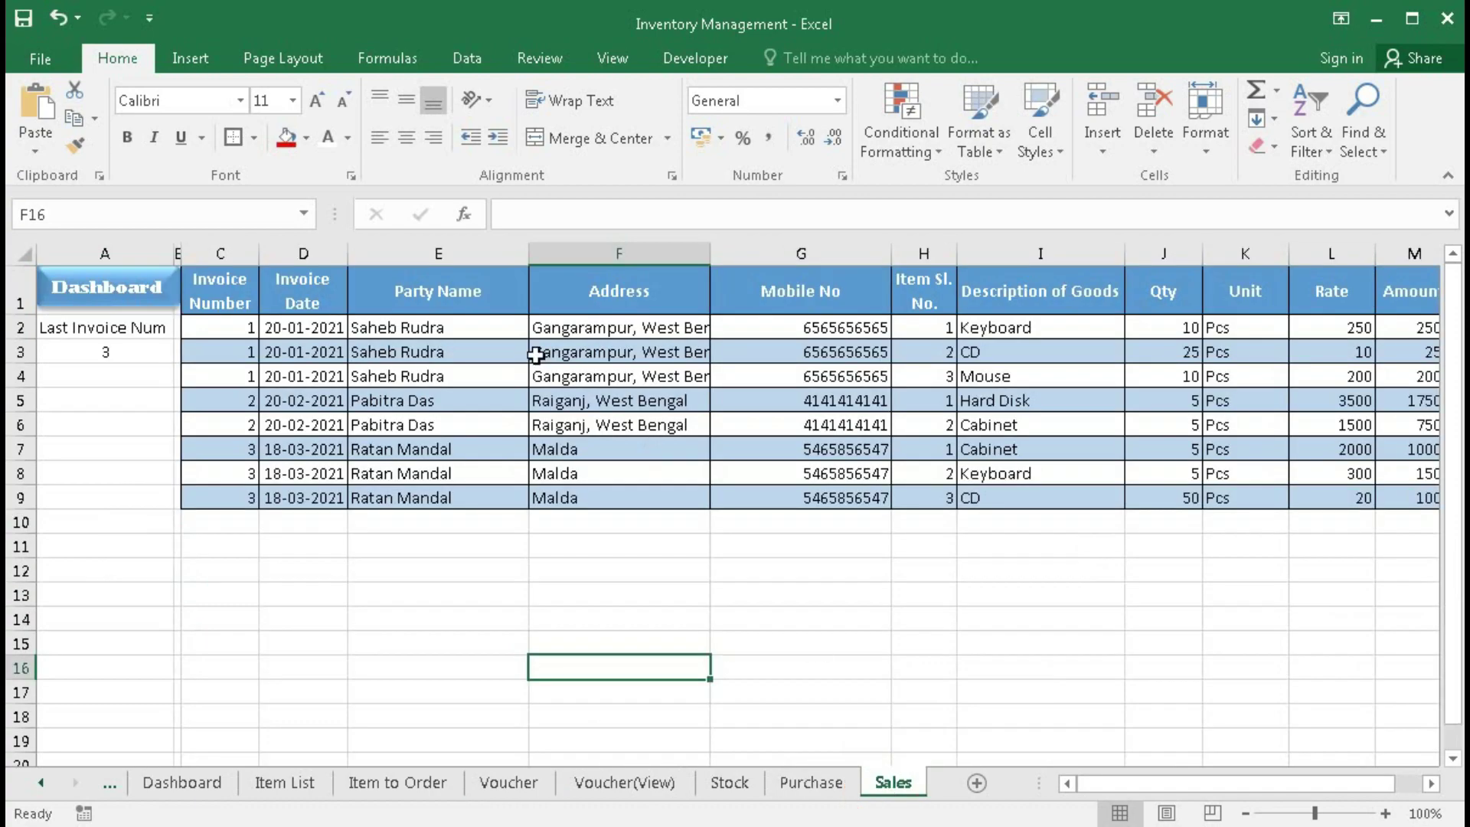
Step: Look up purchase invoices 1, 2 and 3 in the purchase voucher viewer
{"action": "left_click", "coordinate": [126, 295]}
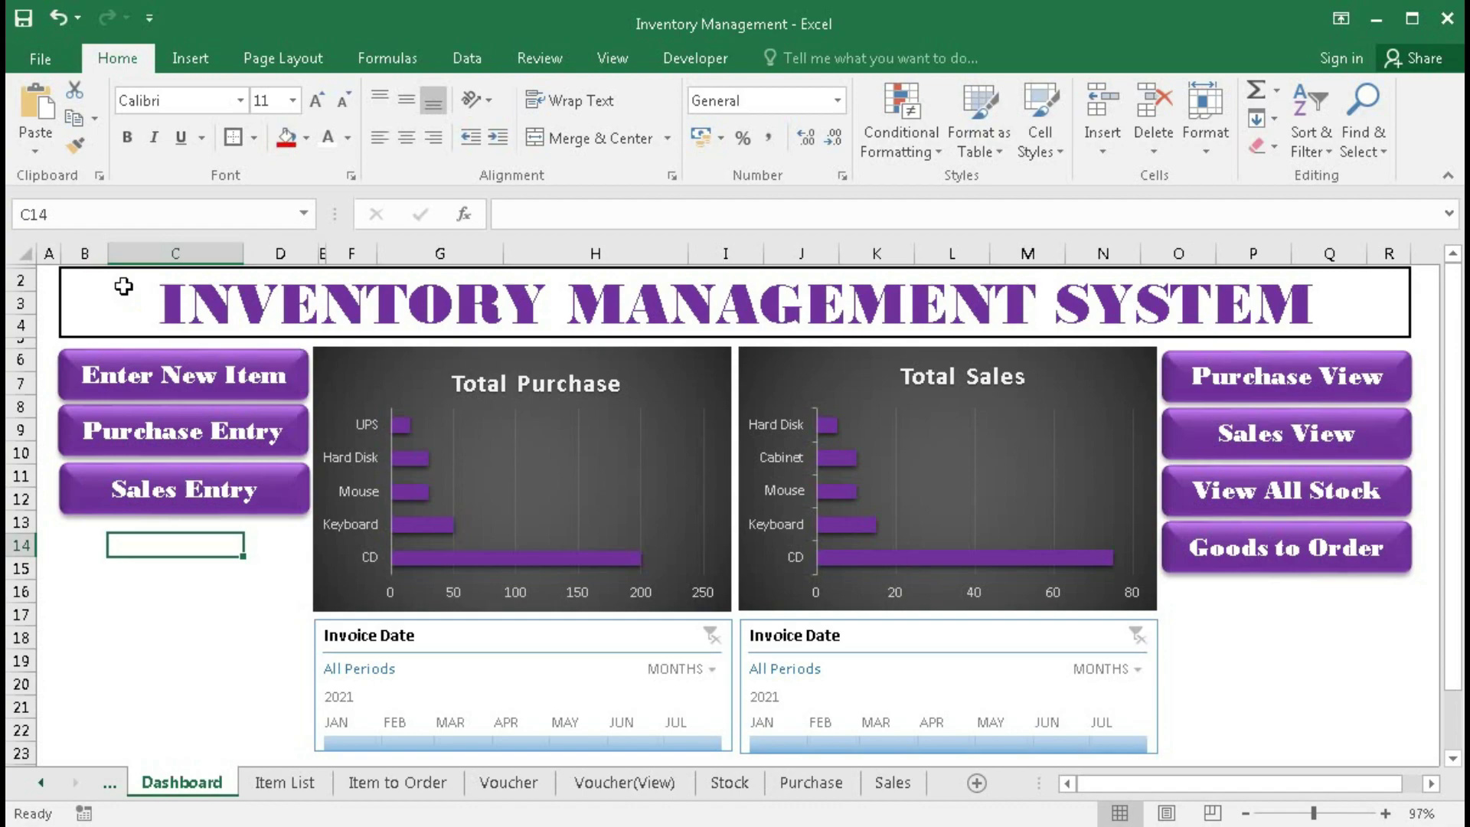
{"action": "left_click", "coordinate": [1250, 391]}
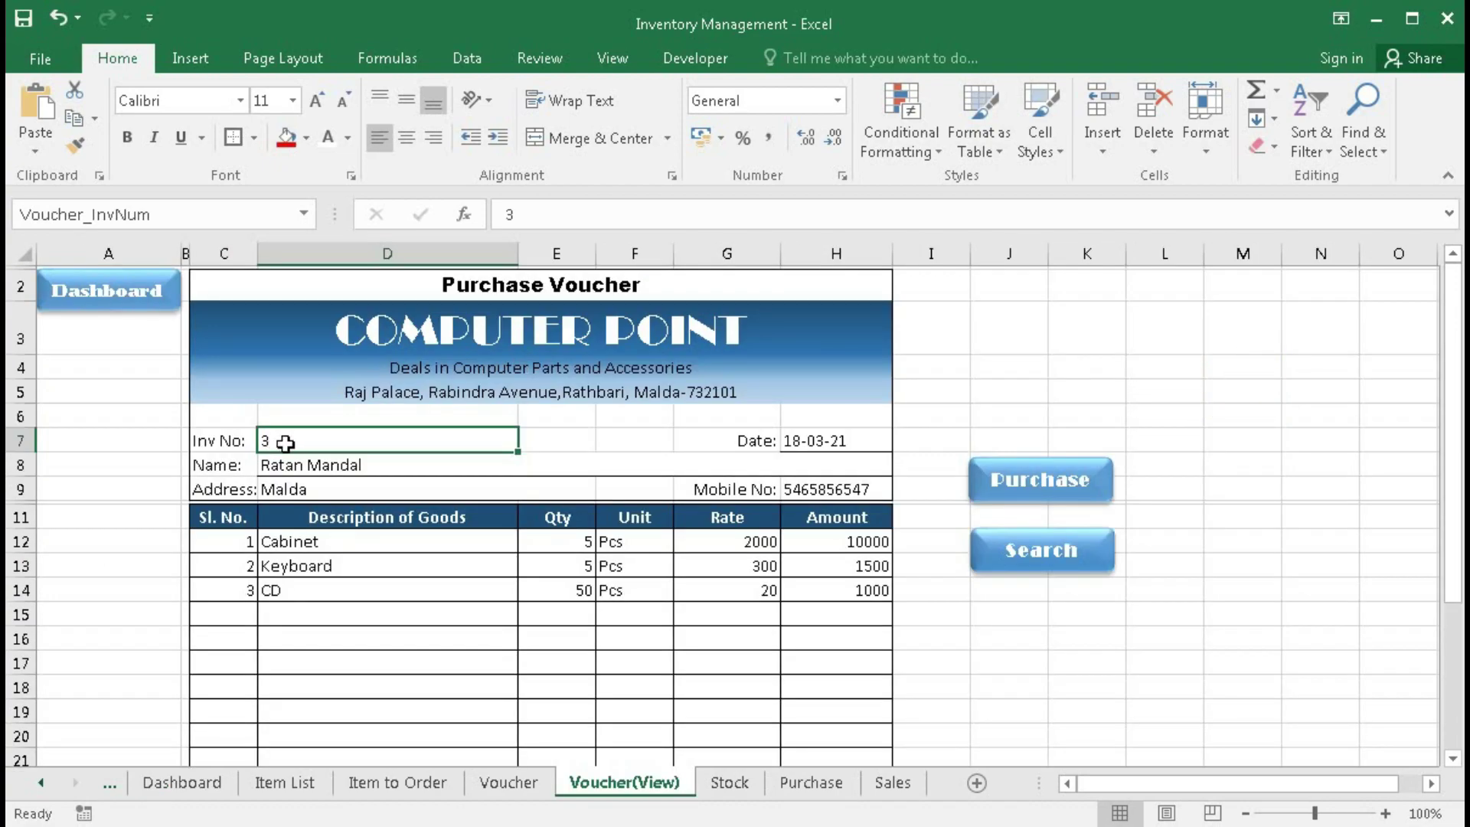
{"action": "type", "text": "1"}
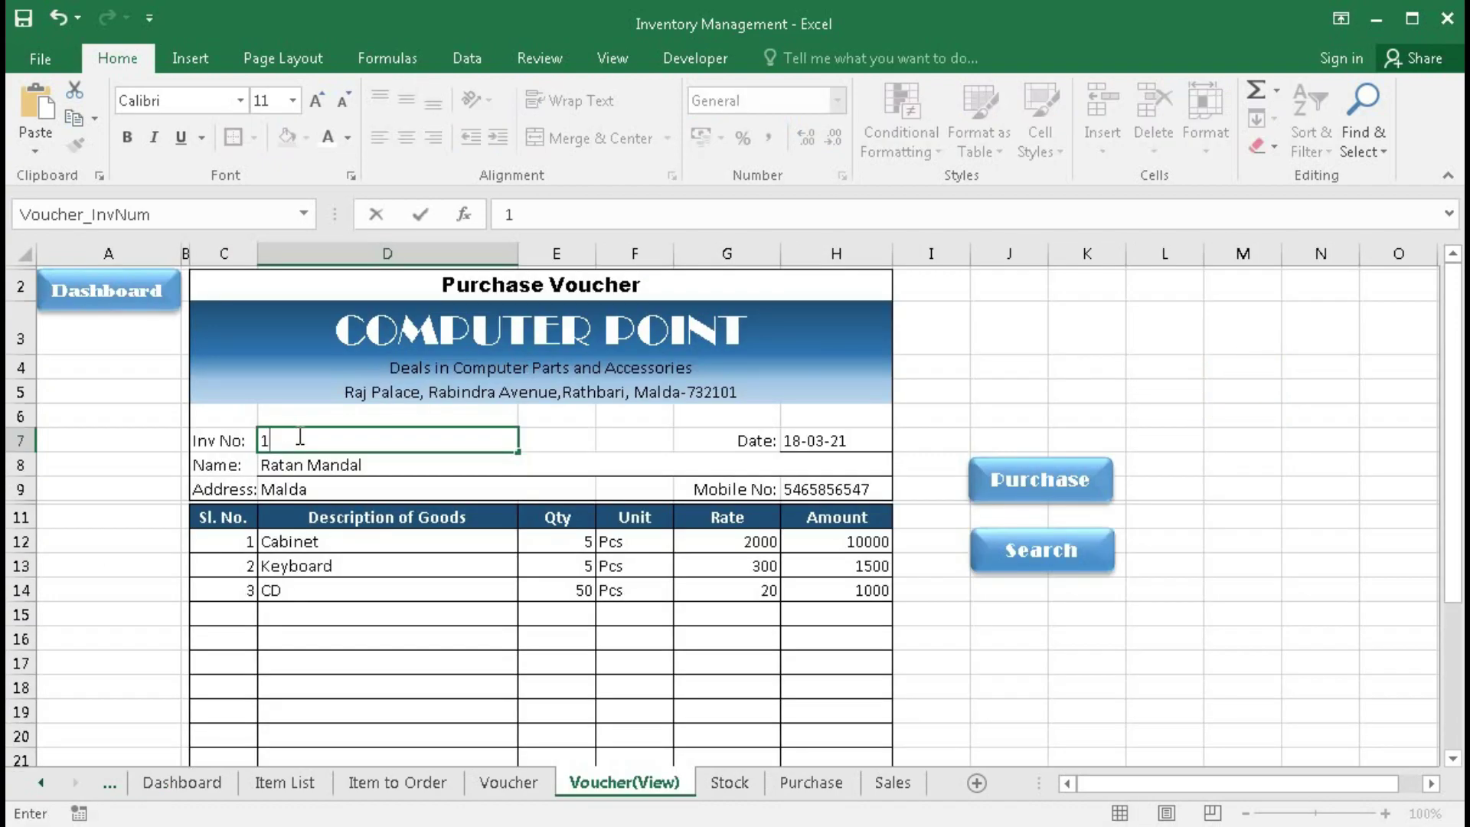
{"action": "left_click", "coordinate": [1027, 558]}
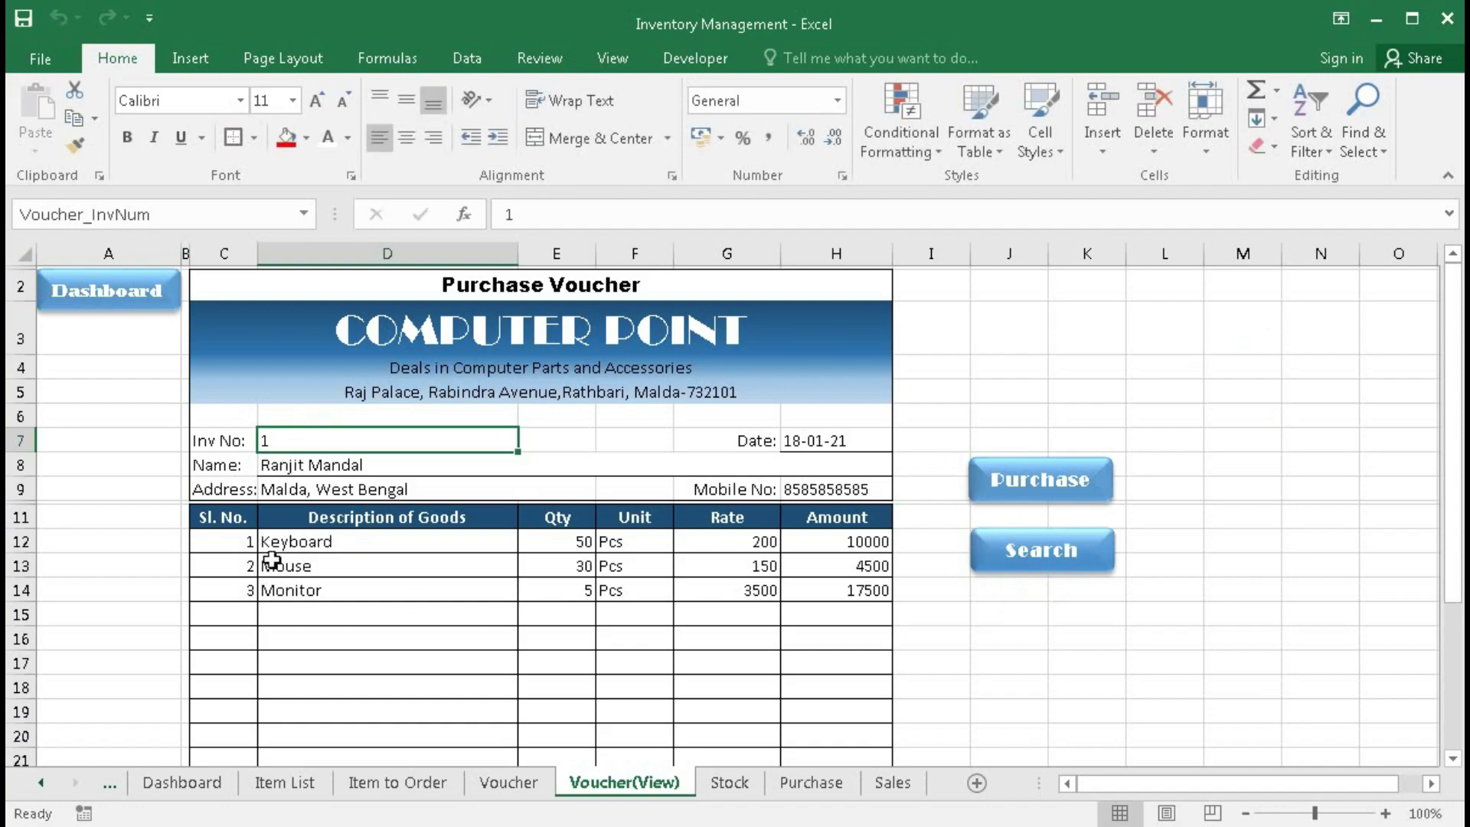
{"action": "type", "text": "2"}
{"action": "left_click", "coordinate": [1039, 567]}
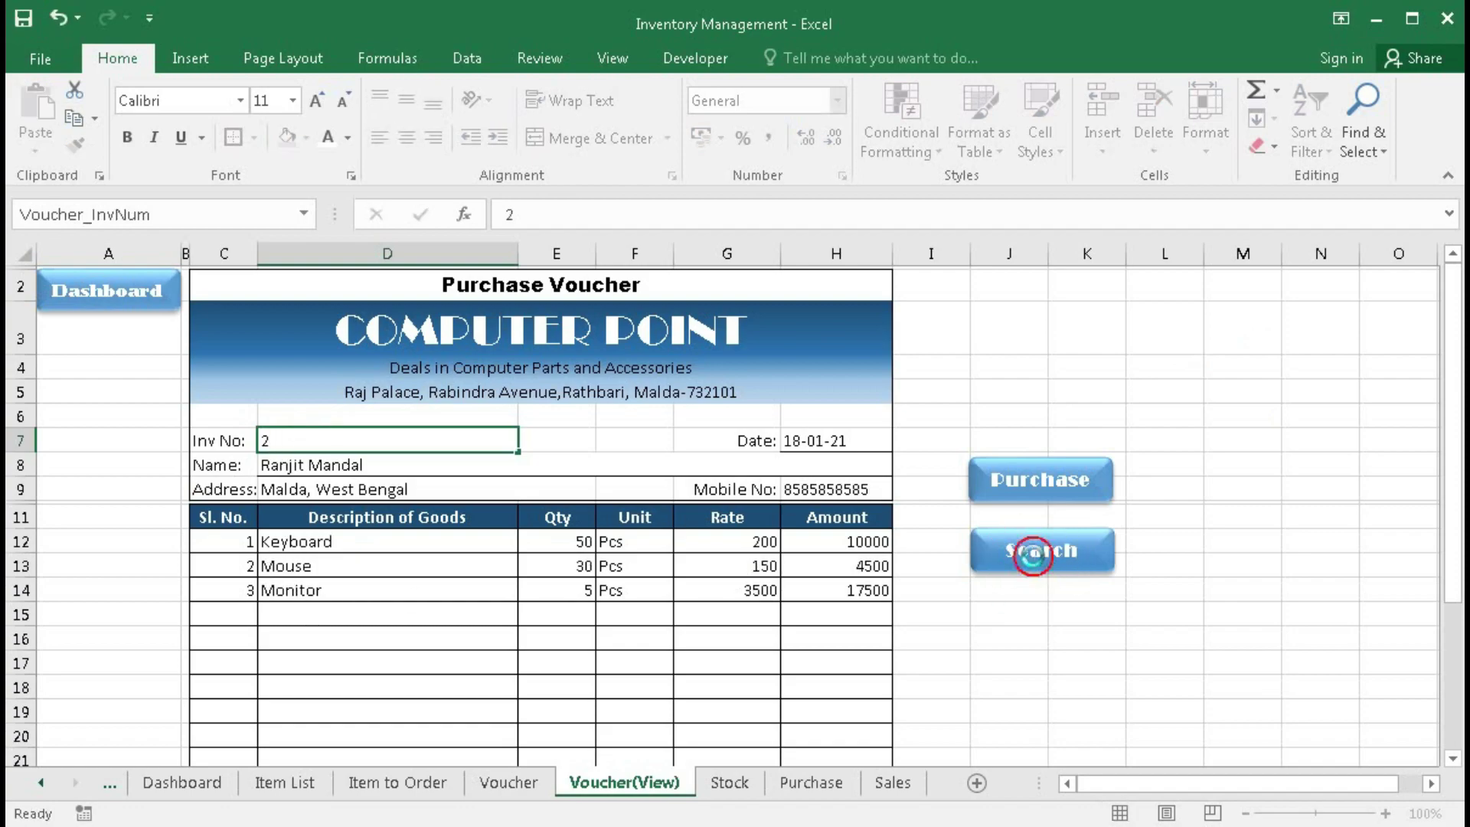
{"action": "type", "text": "3"}
{"action": "left_click", "coordinate": [1035, 554]}
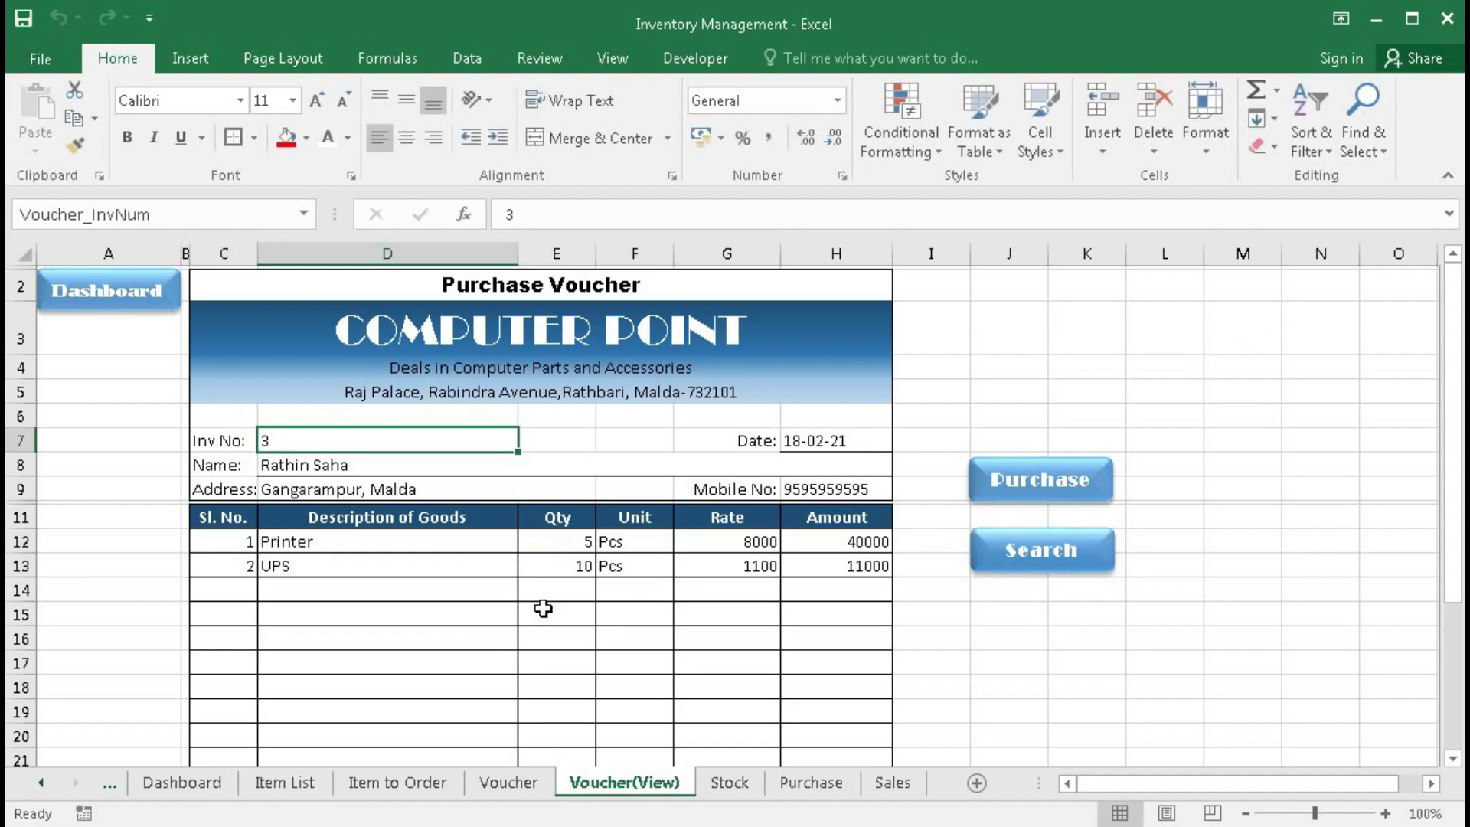
Step: Look up sales invoices 2 and 3 in the sales voucher viewer
{"action": "left_click", "coordinate": [89, 298]}
{"action": "left_click", "coordinate": [1208, 435]}
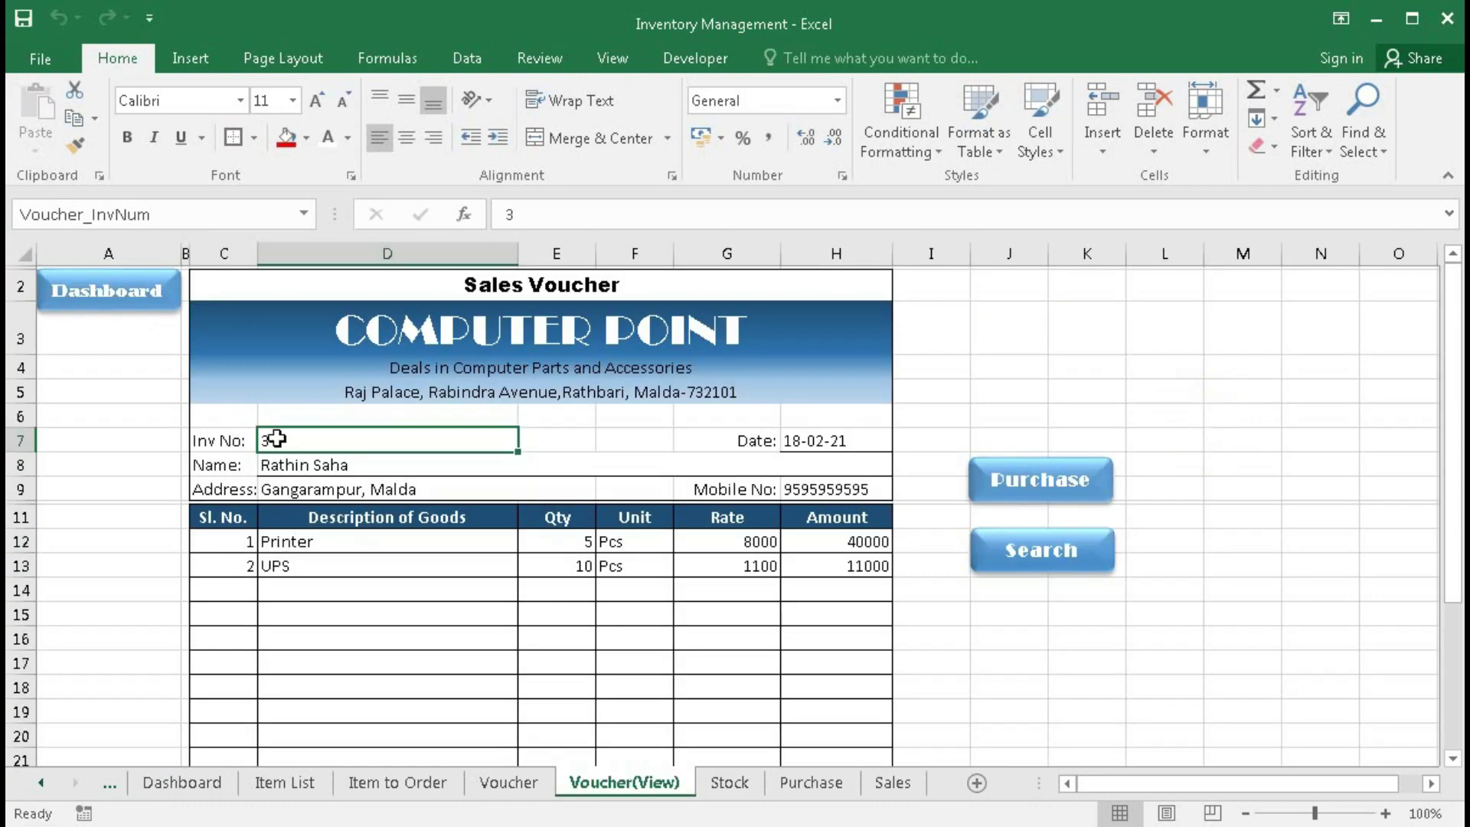
{"action": "type", "text": "2"}
{"action": "left_click", "coordinate": [1012, 553]}
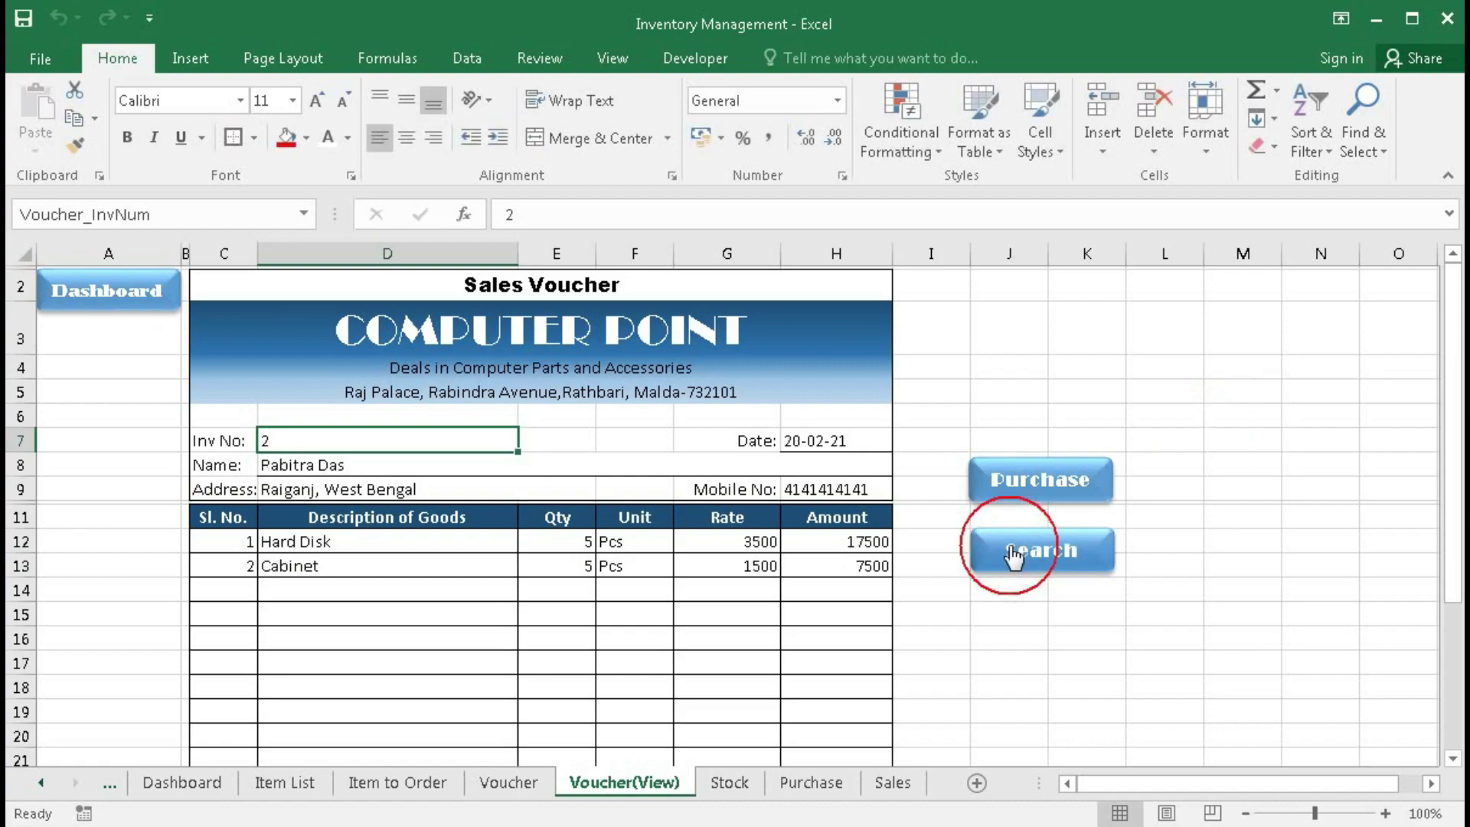
{"action": "type", "text": "3"}
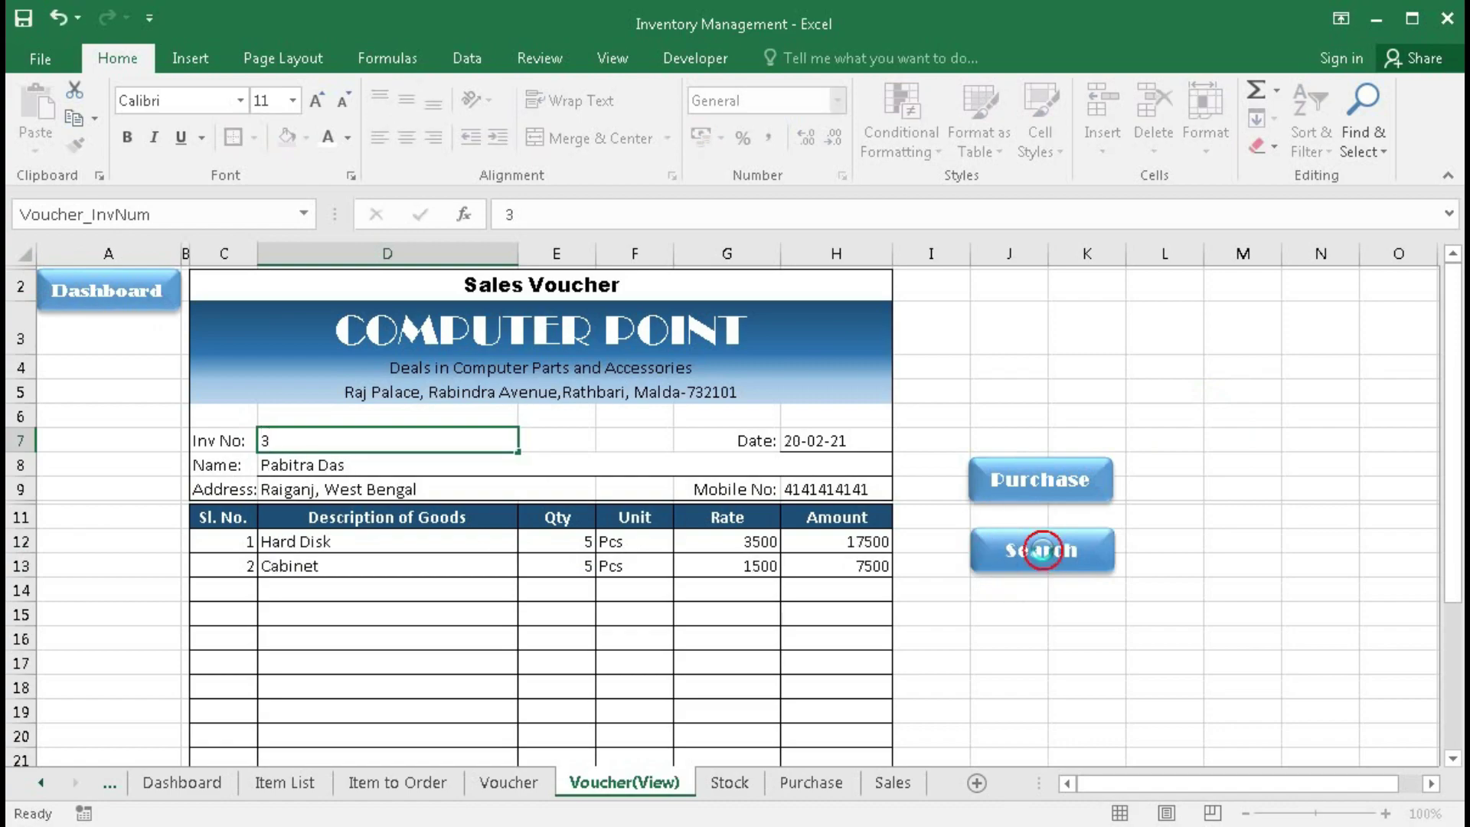
{"action": "left_click", "coordinate": [1041, 556]}
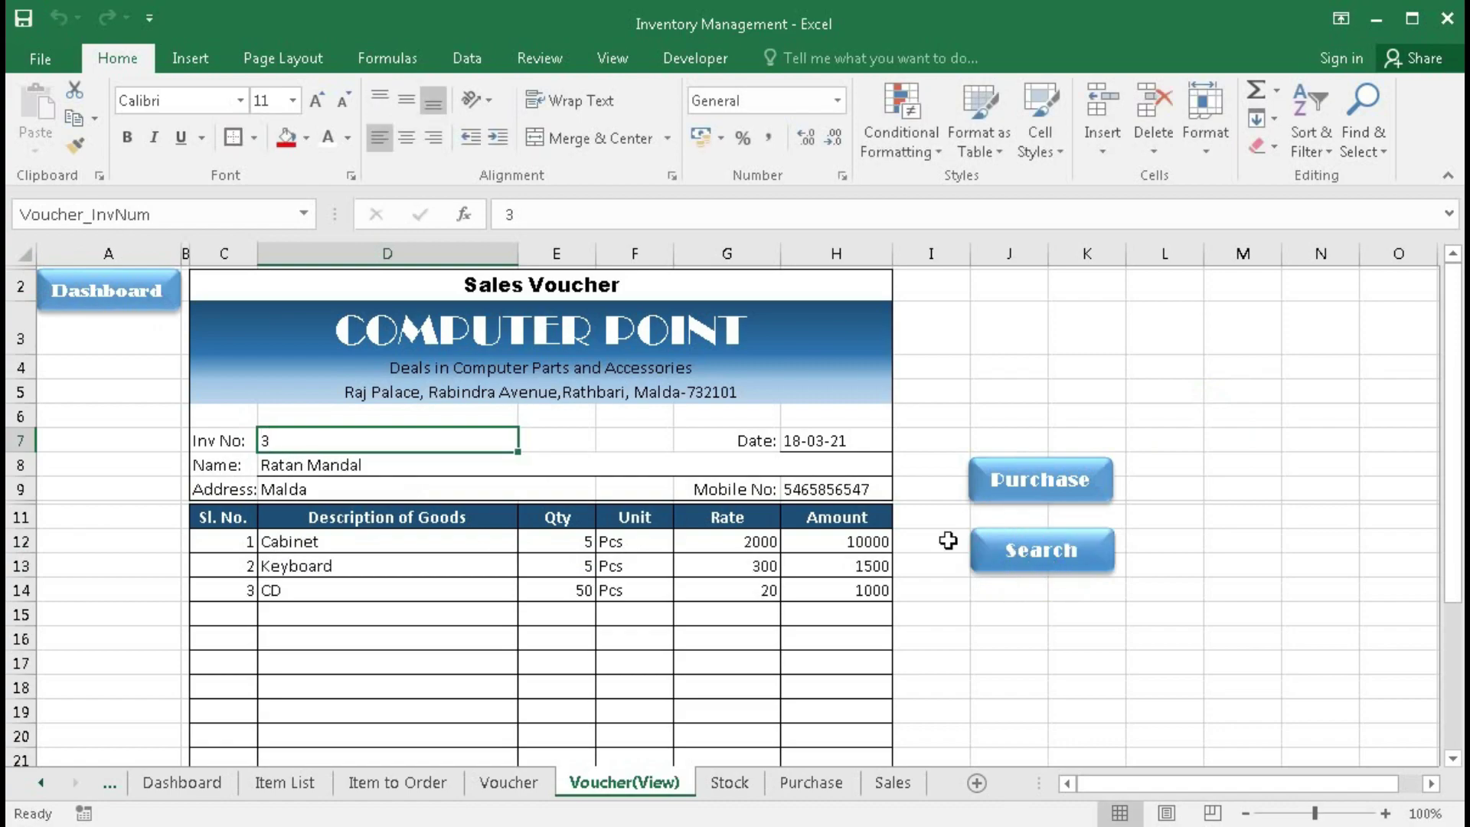
Step: Select the Item Name, Opening Stock, Total Purchase, Total Sales and Closing Stock values in Total Stock
{"action": "left_click", "coordinate": [76, 315]}
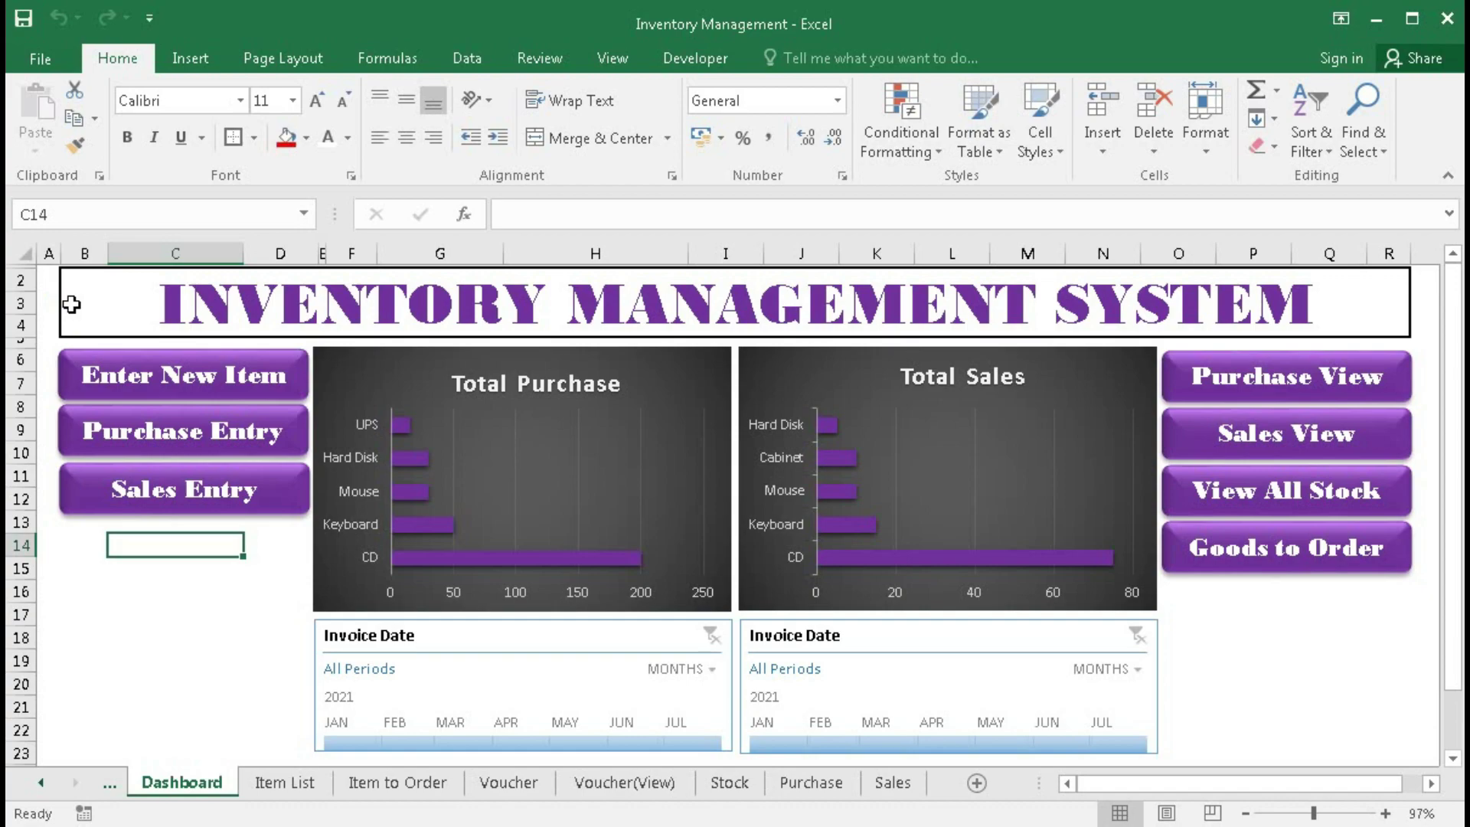
{"action": "left_click", "coordinate": [1267, 507]}
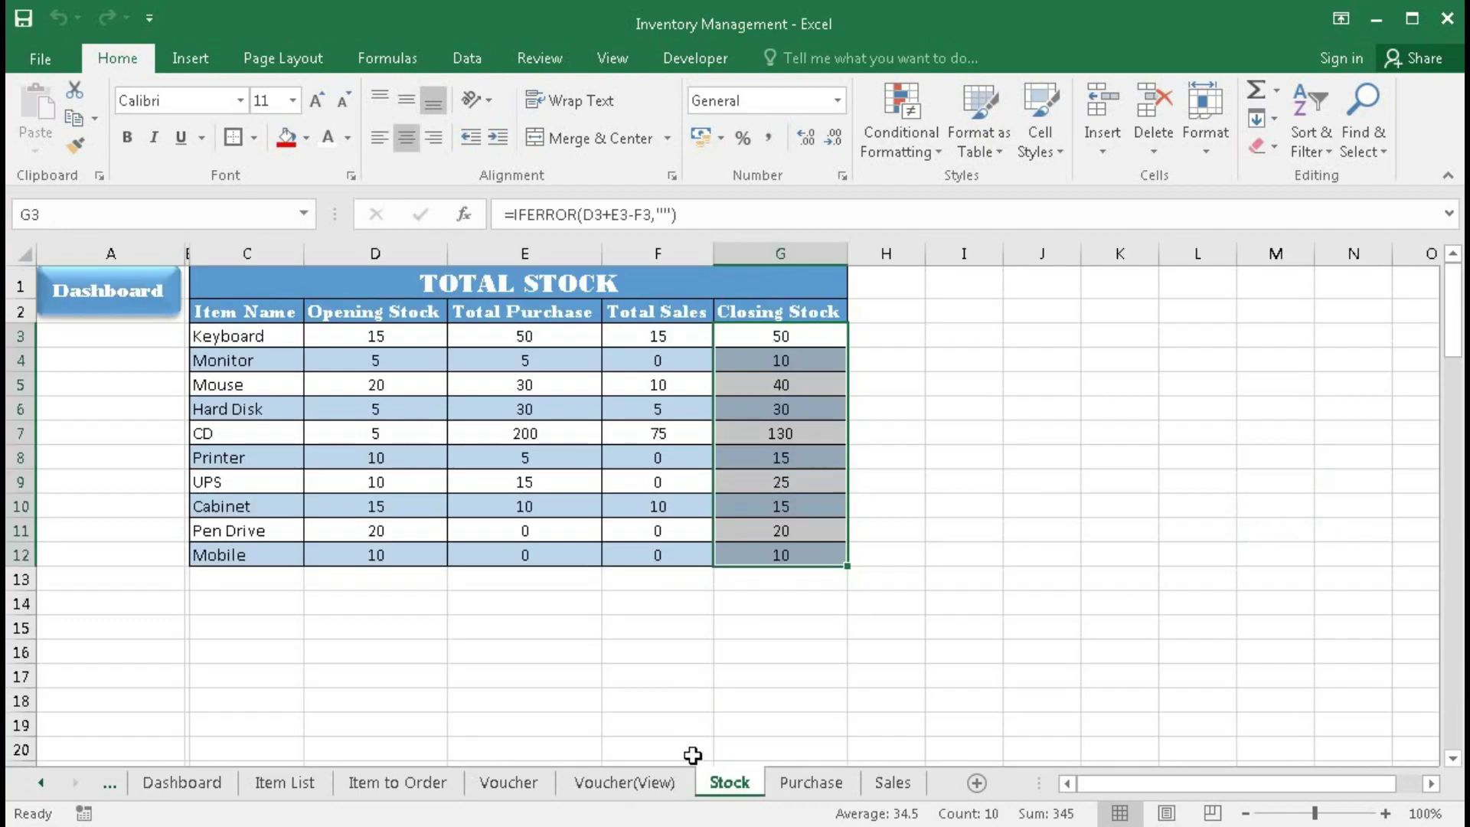
{"action": "left_click_drag", "start_coordinate": [253, 337], "coordinate": [235, 553]}
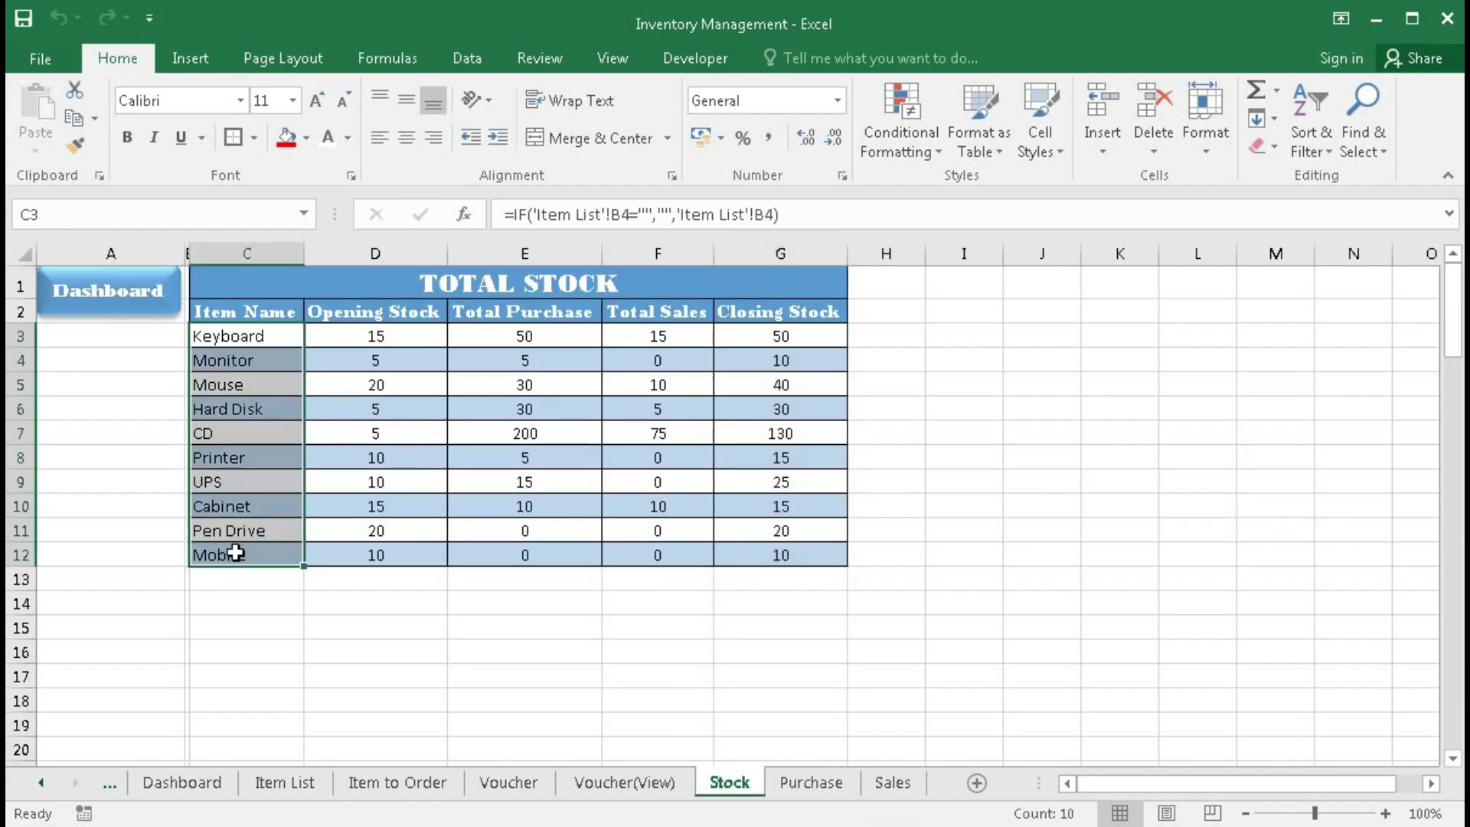
{"action": "left_click_drag", "start_coordinate": [380, 337], "coordinate": [366, 553]}
{"action": "left_click_drag", "start_coordinate": [505, 339], "coordinate": [507, 548]}
{"action": "left_click_drag", "start_coordinate": [654, 337], "coordinate": [667, 554]}
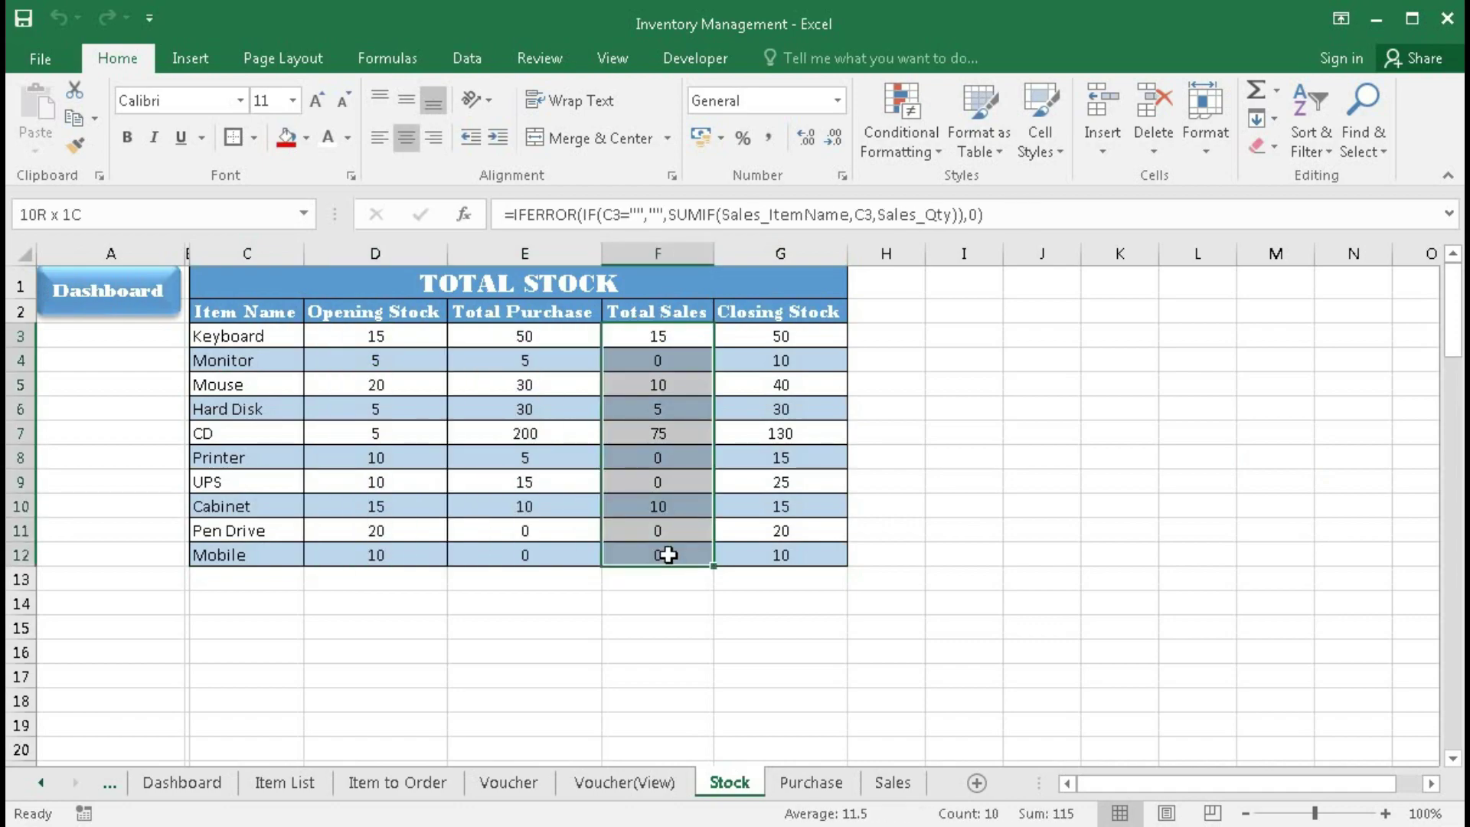
{"action": "left_click_drag", "start_coordinate": [774, 337], "coordinate": [770, 550]}
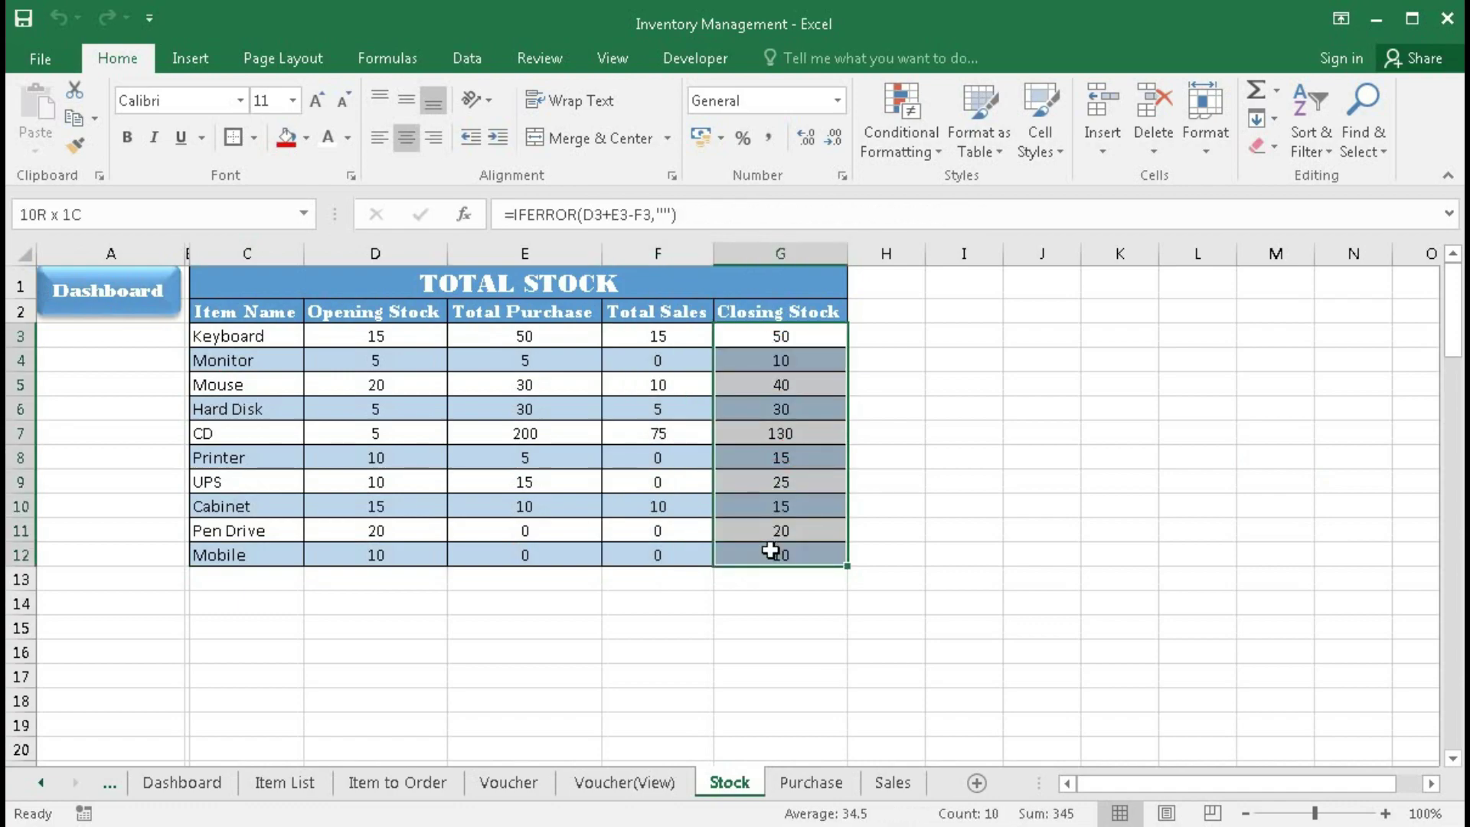
Step: Review the Stocks to Order list's minimum and maximum stock-to-order items and values
{"action": "left_click", "coordinate": [134, 292]}
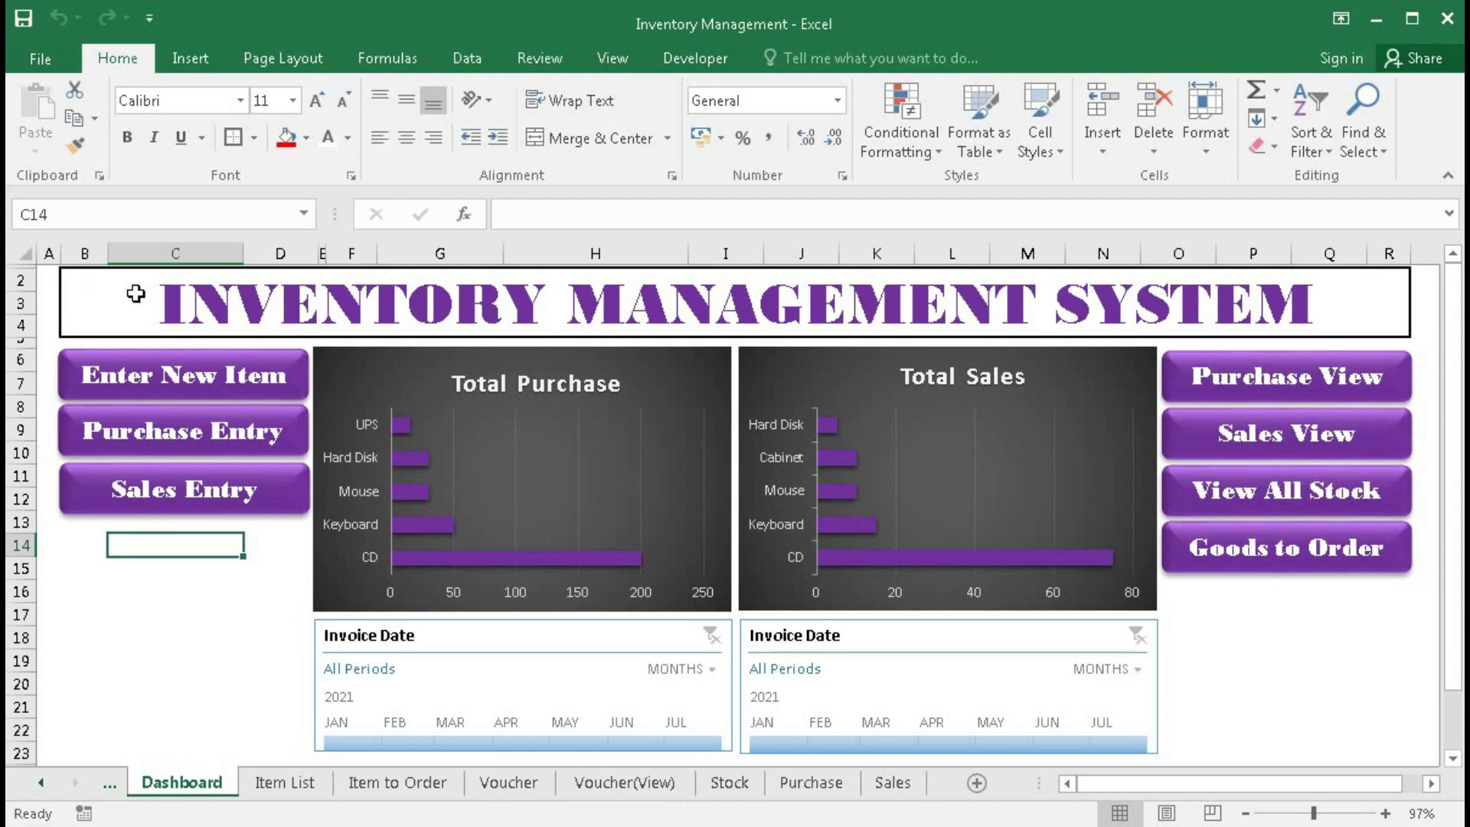
{"action": "left_click", "coordinate": [1304, 572]}
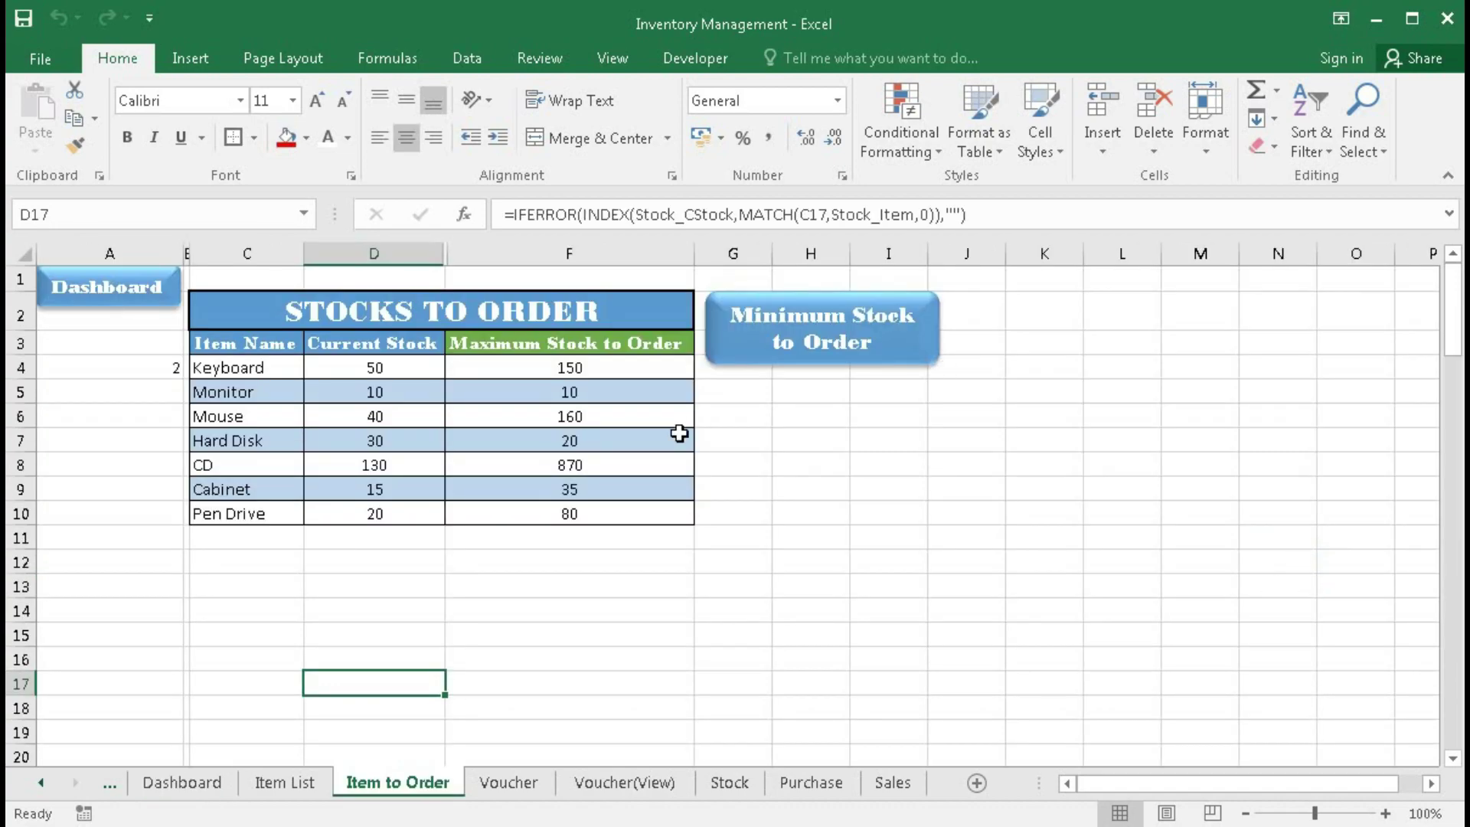
{"action": "left_click", "coordinate": [812, 341]}
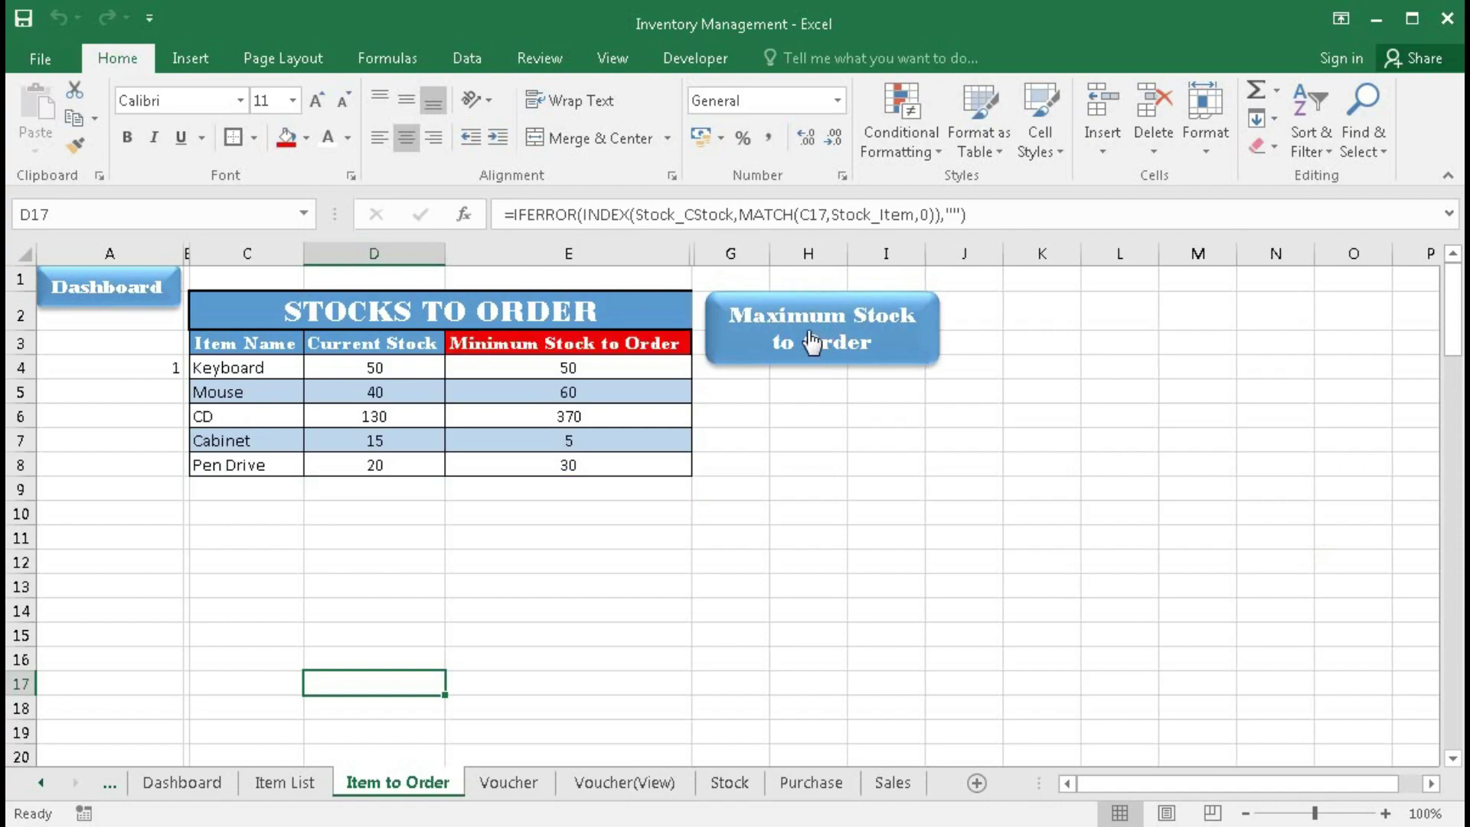
{"action": "left_click_drag", "start_coordinate": [233, 369], "coordinate": [226, 463]}
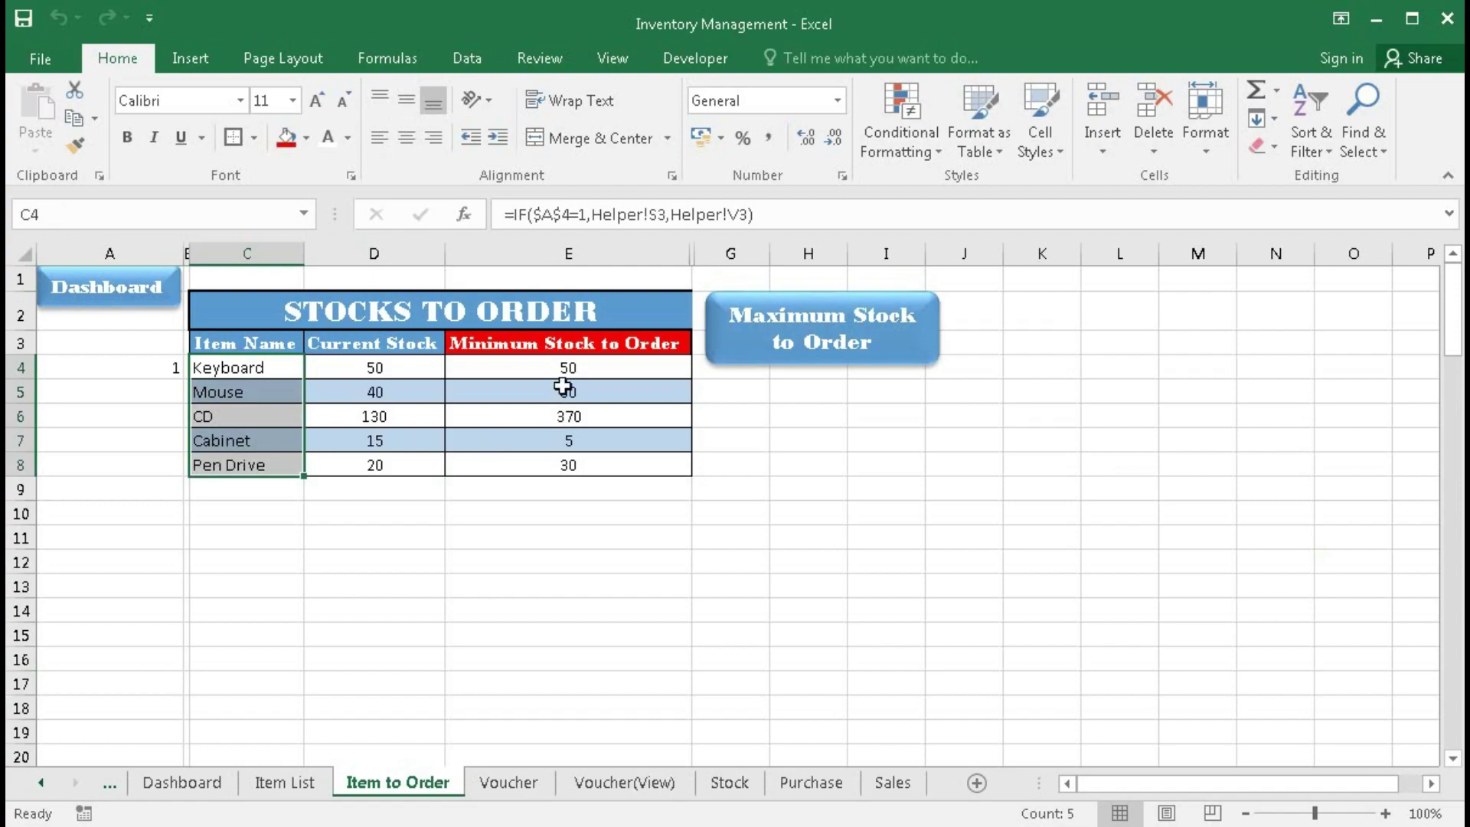
{"action": "left_click_drag", "start_coordinate": [565, 368], "coordinate": [543, 462]}
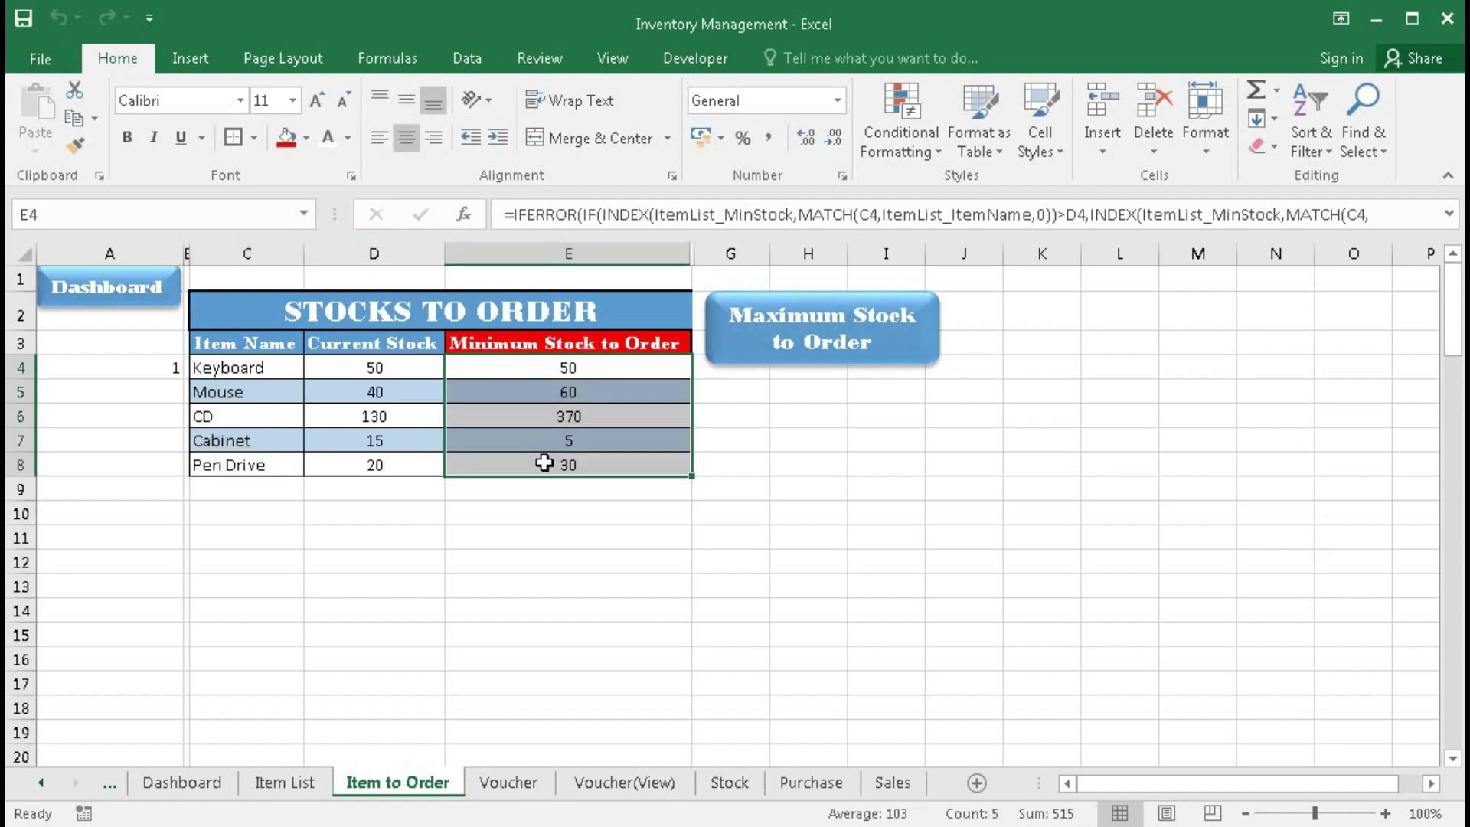
{"action": "left_click", "coordinate": [834, 343]}
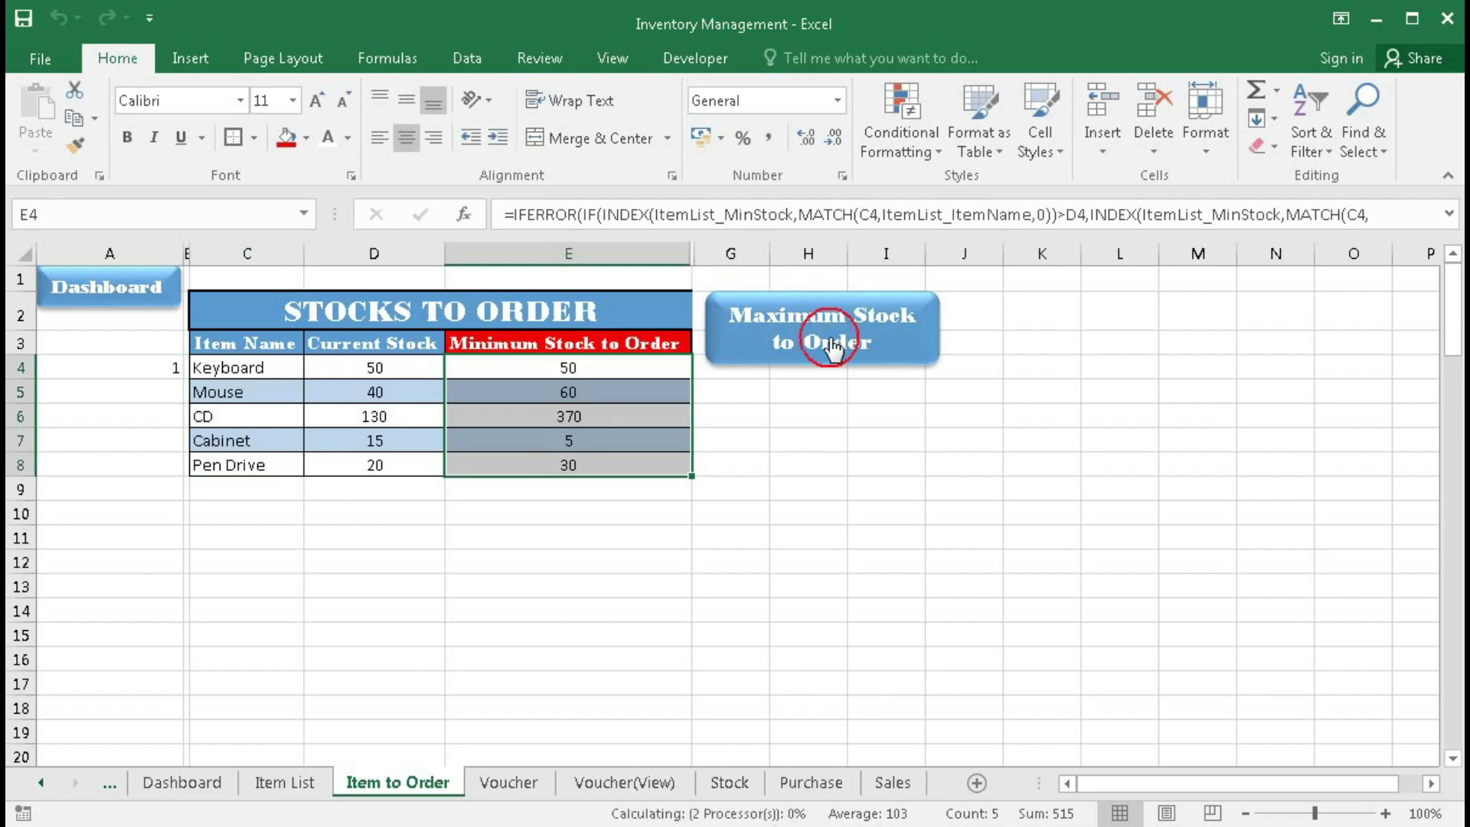
{"action": "left_click_drag", "start_coordinate": [233, 371], "coordinate": [231, 511]}
{"action": "left_click_drag", "start_coordinate": [537, 372], "coordinate": [536, 509]}
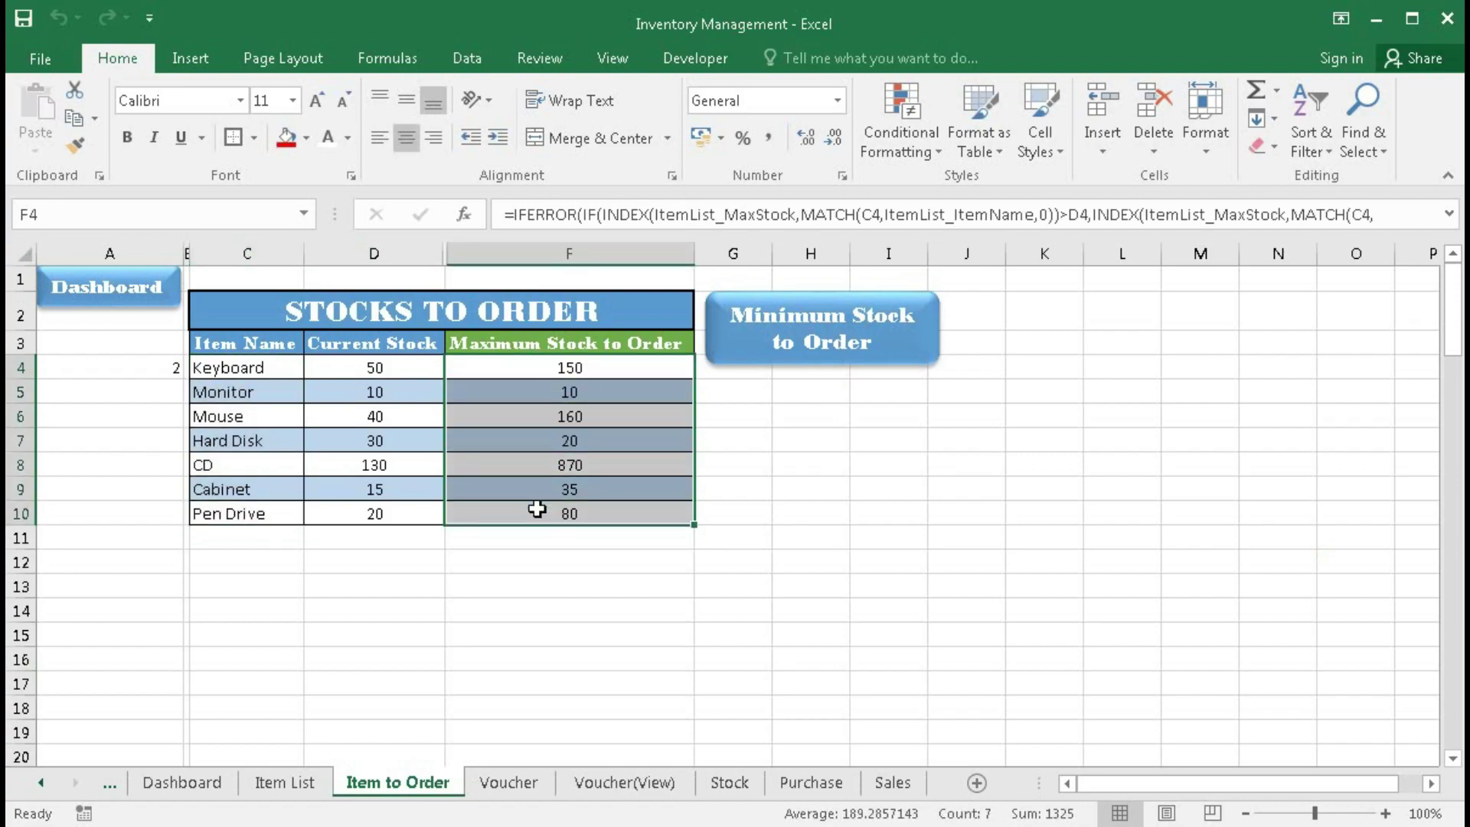
{"action": "left_click", "coordinate": [537, 559]}
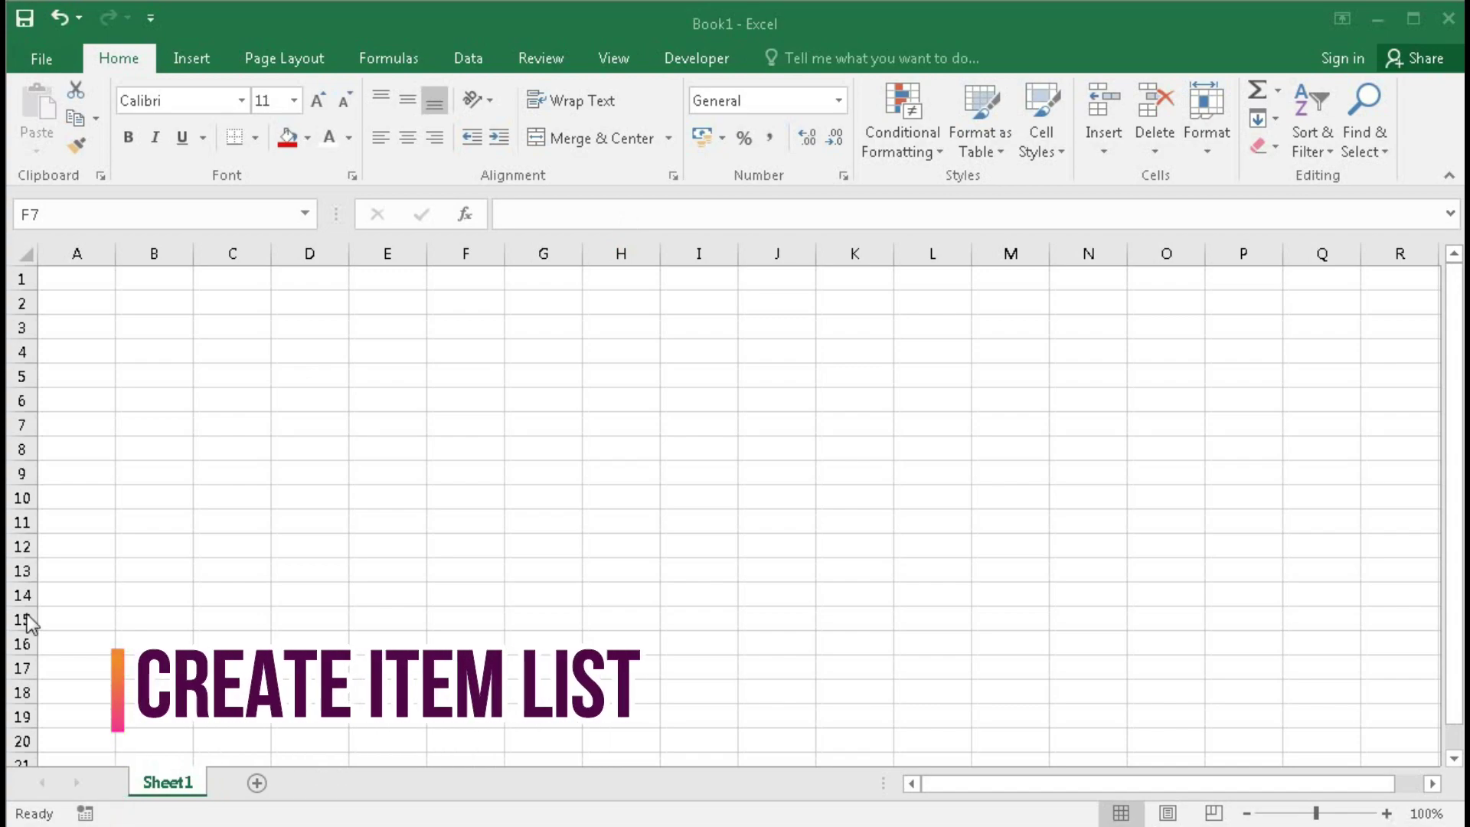
Step: Rename Sheet1 to 'Item List'
{"action": "left_click", "coordinate": [161, 786]}
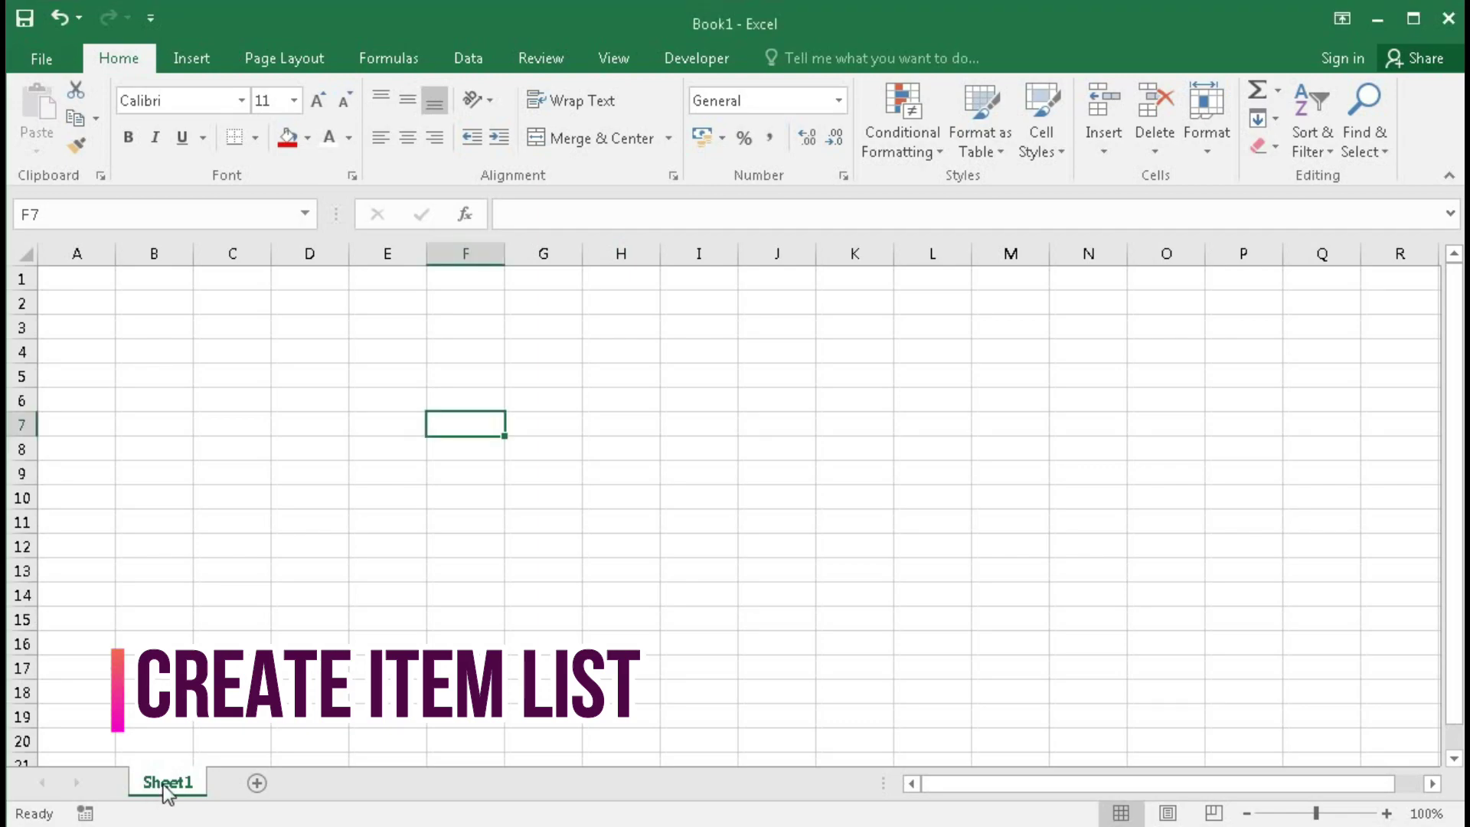
{"action": "double_click", "coordinate": [164, 784]}
{"action": "type", "text": "I"}
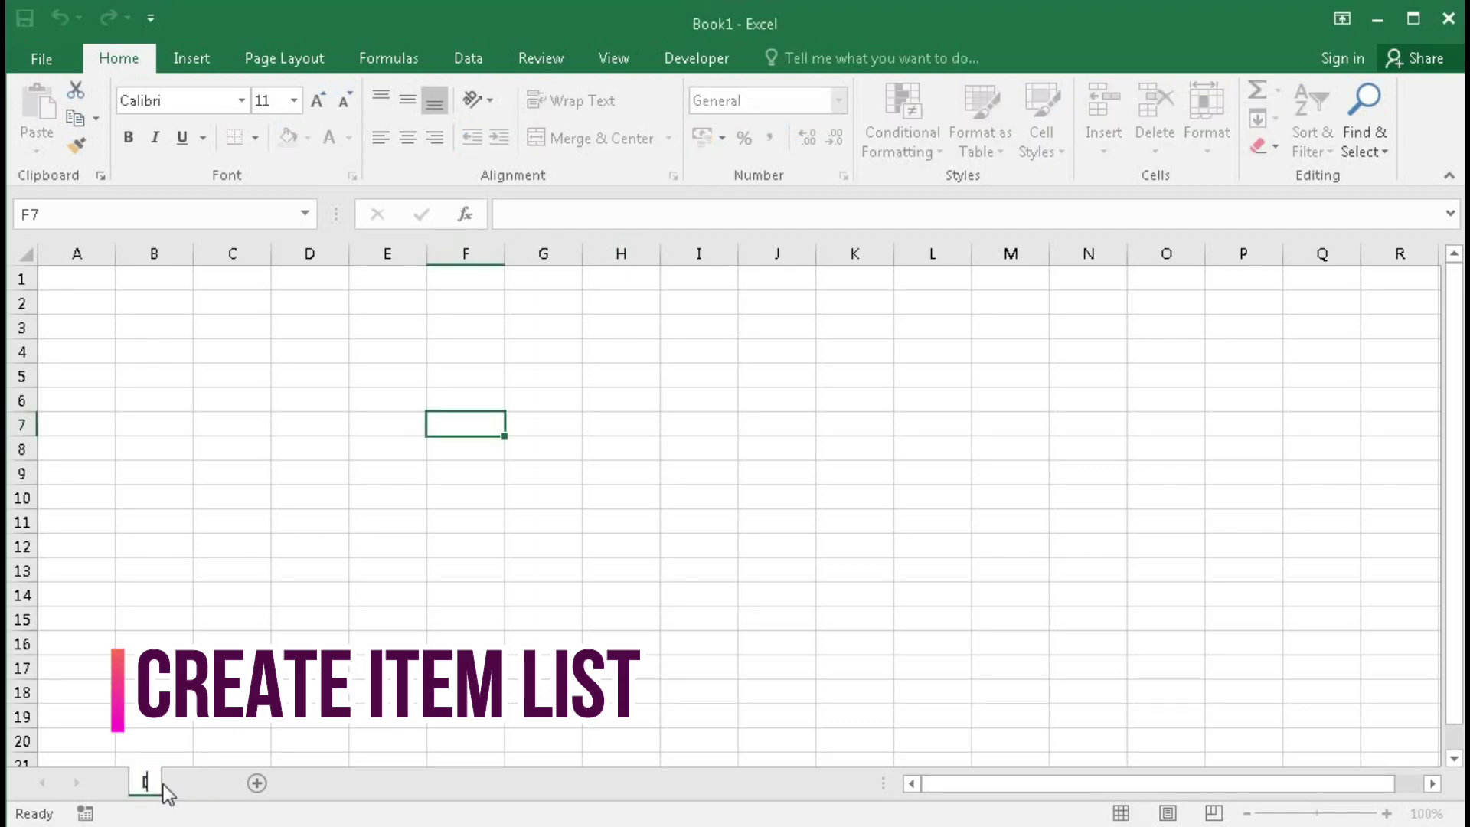
{"action": "type", "text": "tem List"}
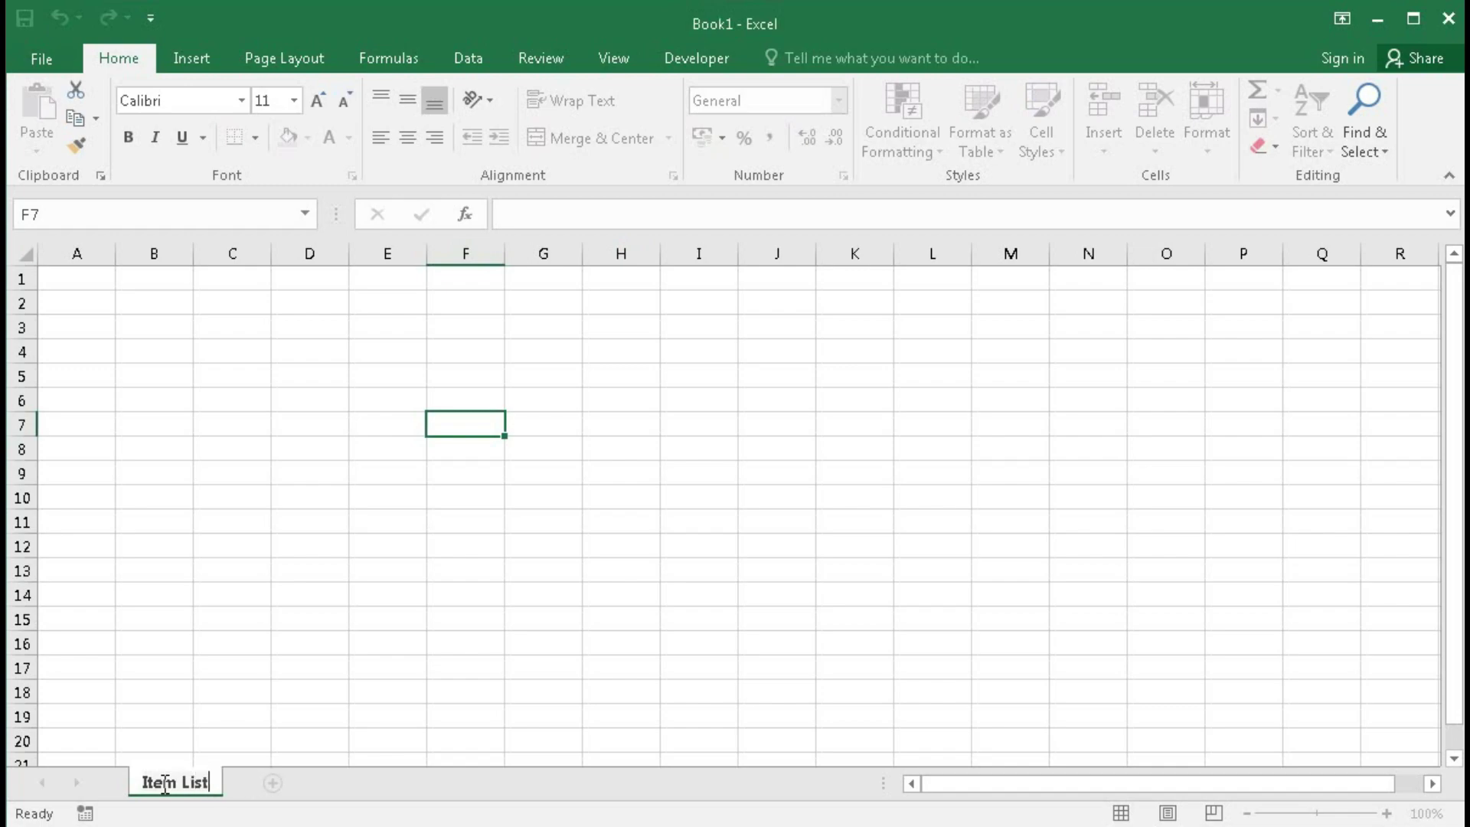
{"action": "key", "text": "Return"}
Step: Enter headers Item Name, Units, Minimum Stock, Maximum Stock in B2:E2 and widen columns B, D and E
{"action": "left_click", "coordinate": [158, 308]}
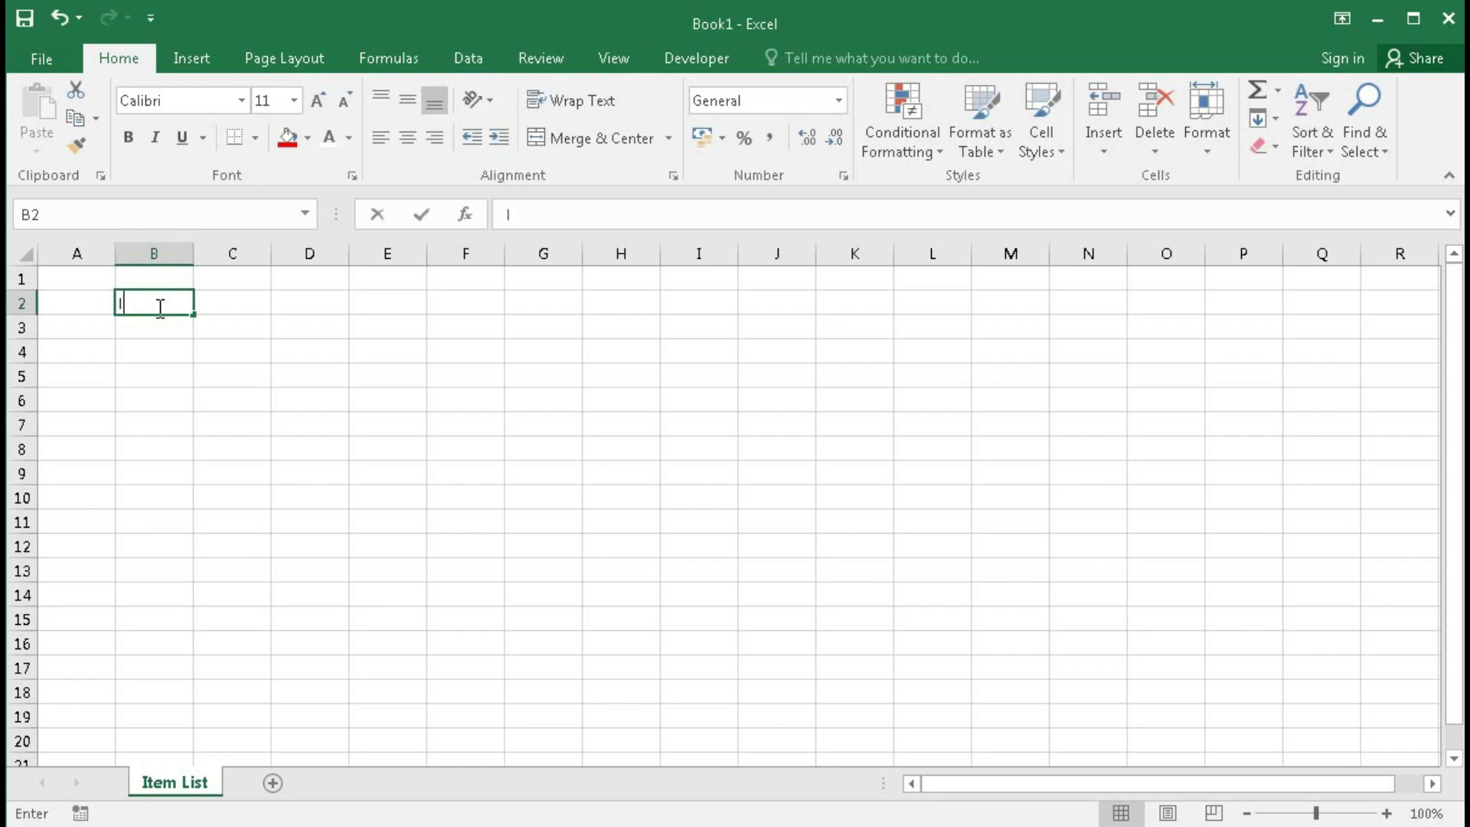
{"action": "type", "text": "Item Name"}
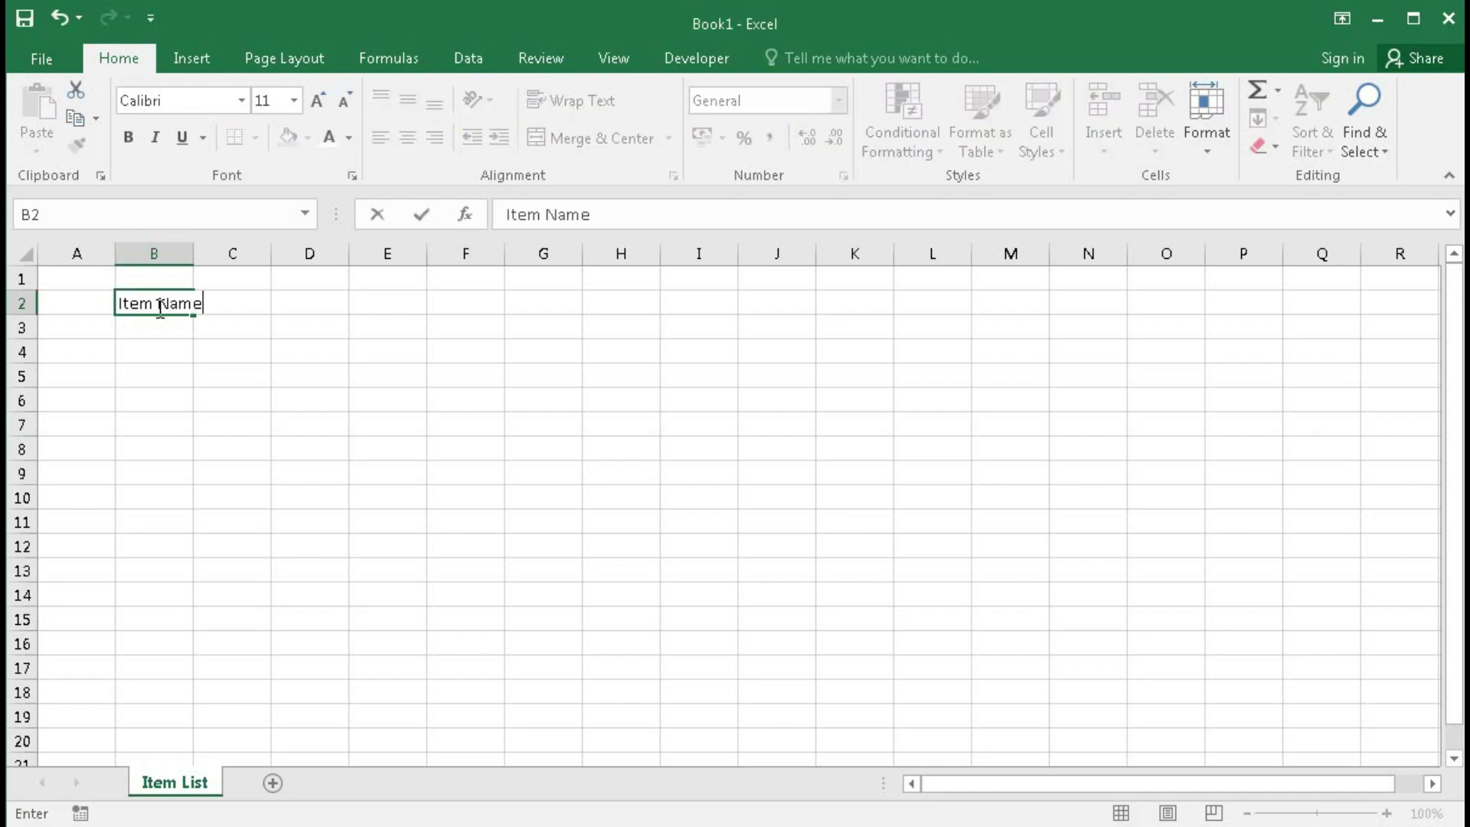
{"action": "key", "text": "Tab"}
{"action": "type", "text": "Units"}
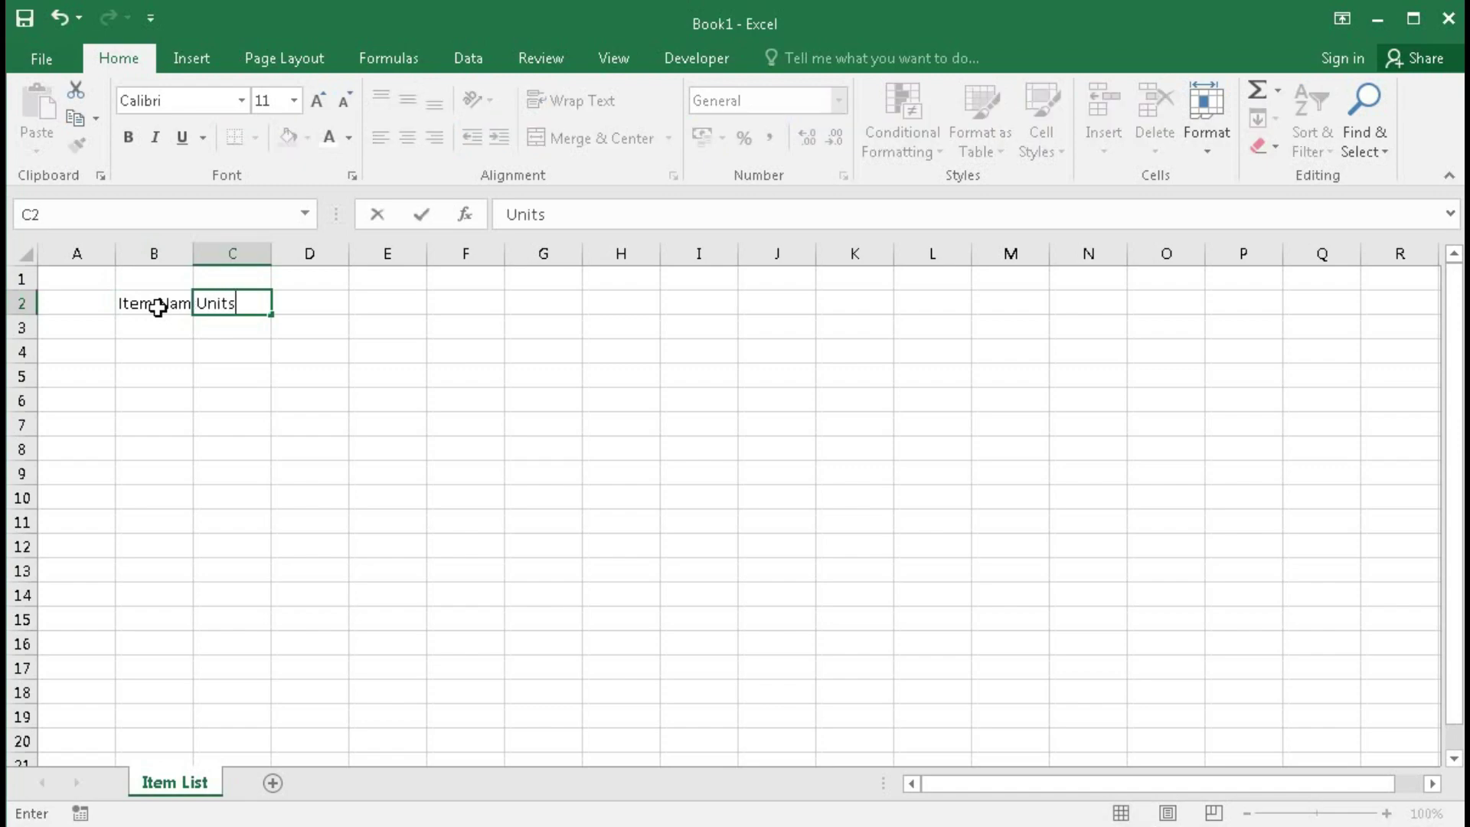
{"action": "key", "text": "Tab"}
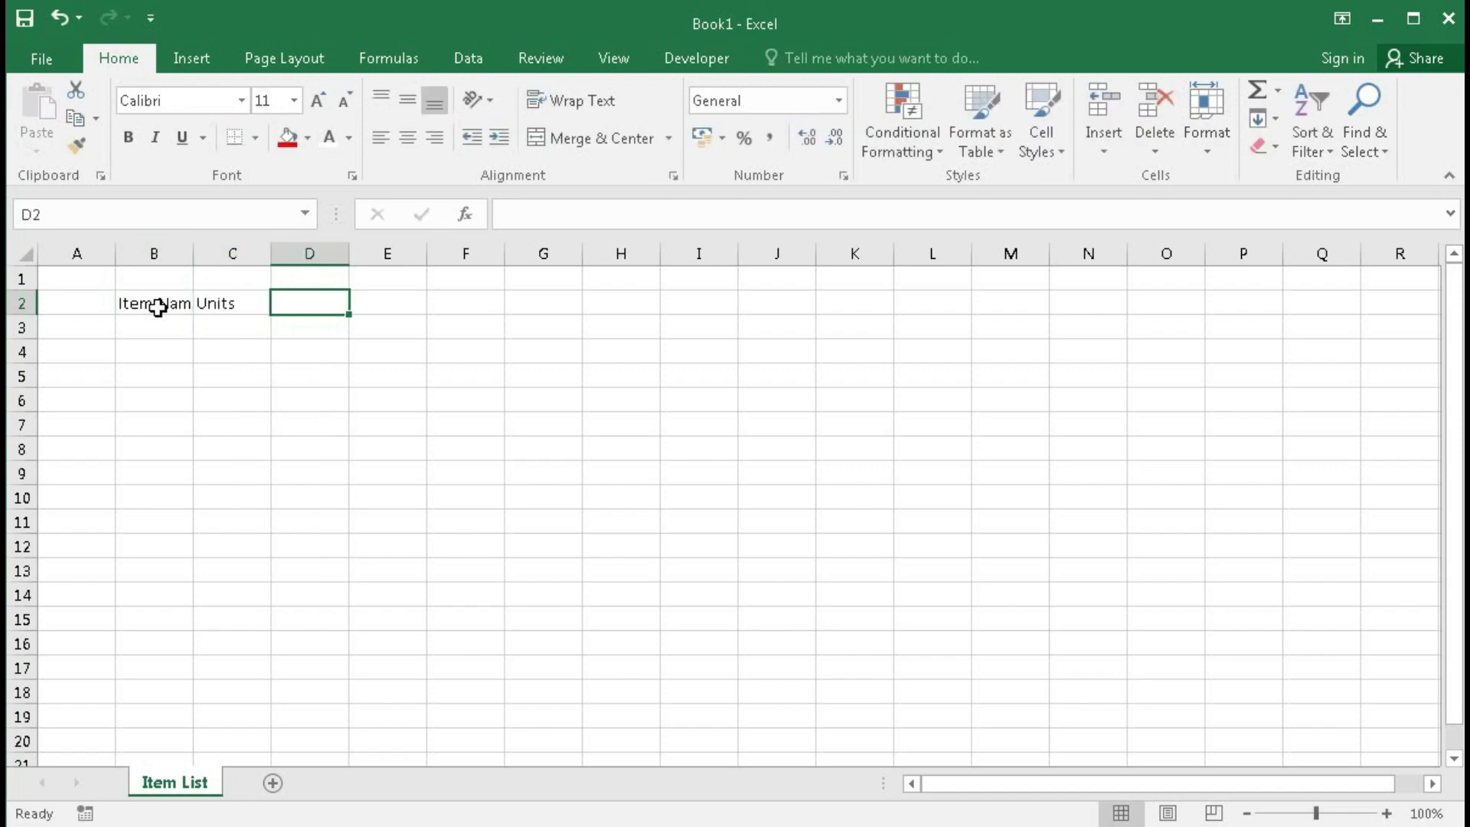
{"action": "type", "text": "Minimu"}
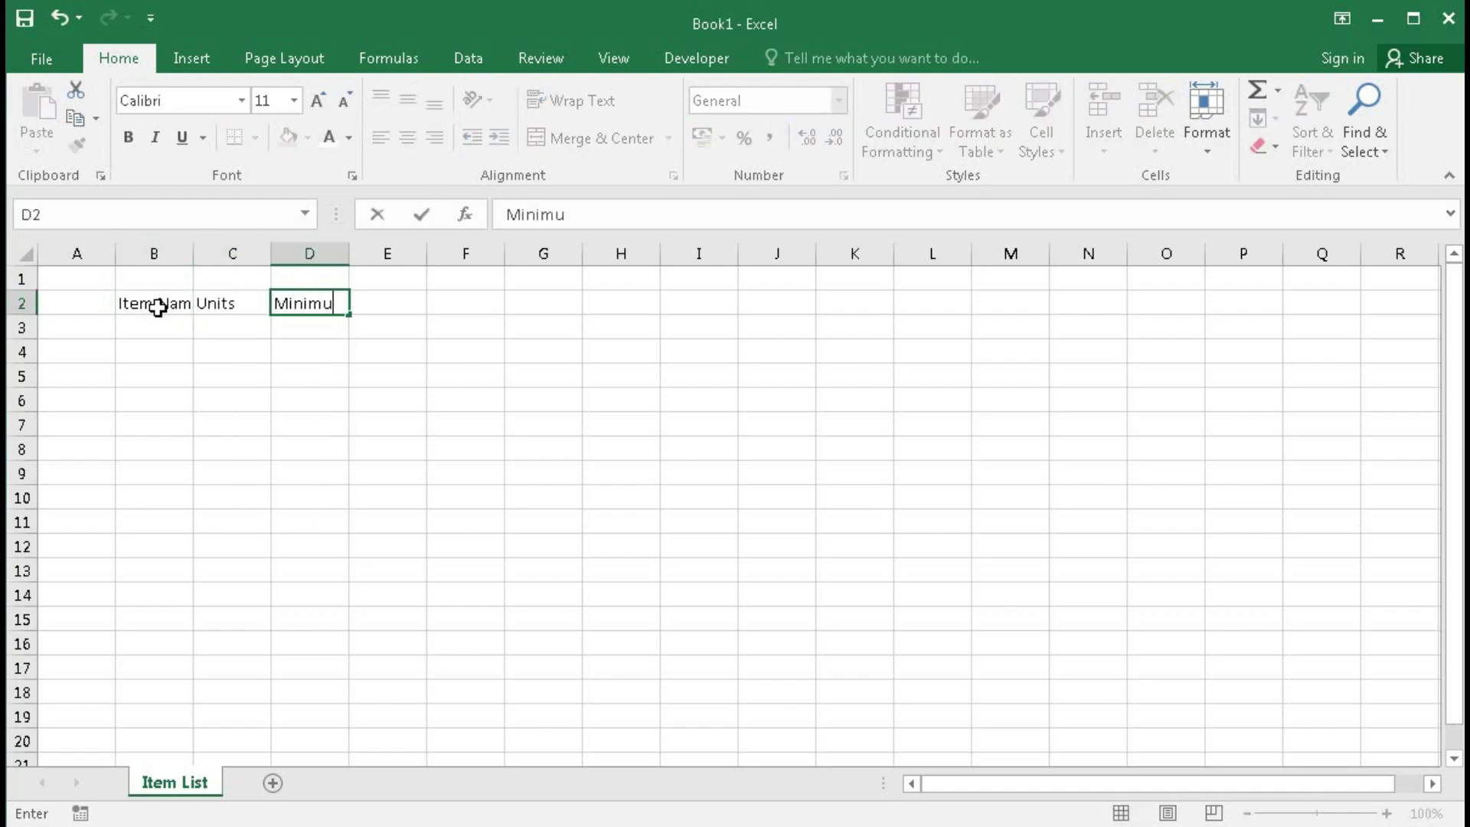
{"action": "type", "text": "m Stock"}
{"action": "key", "text": "Tab"}
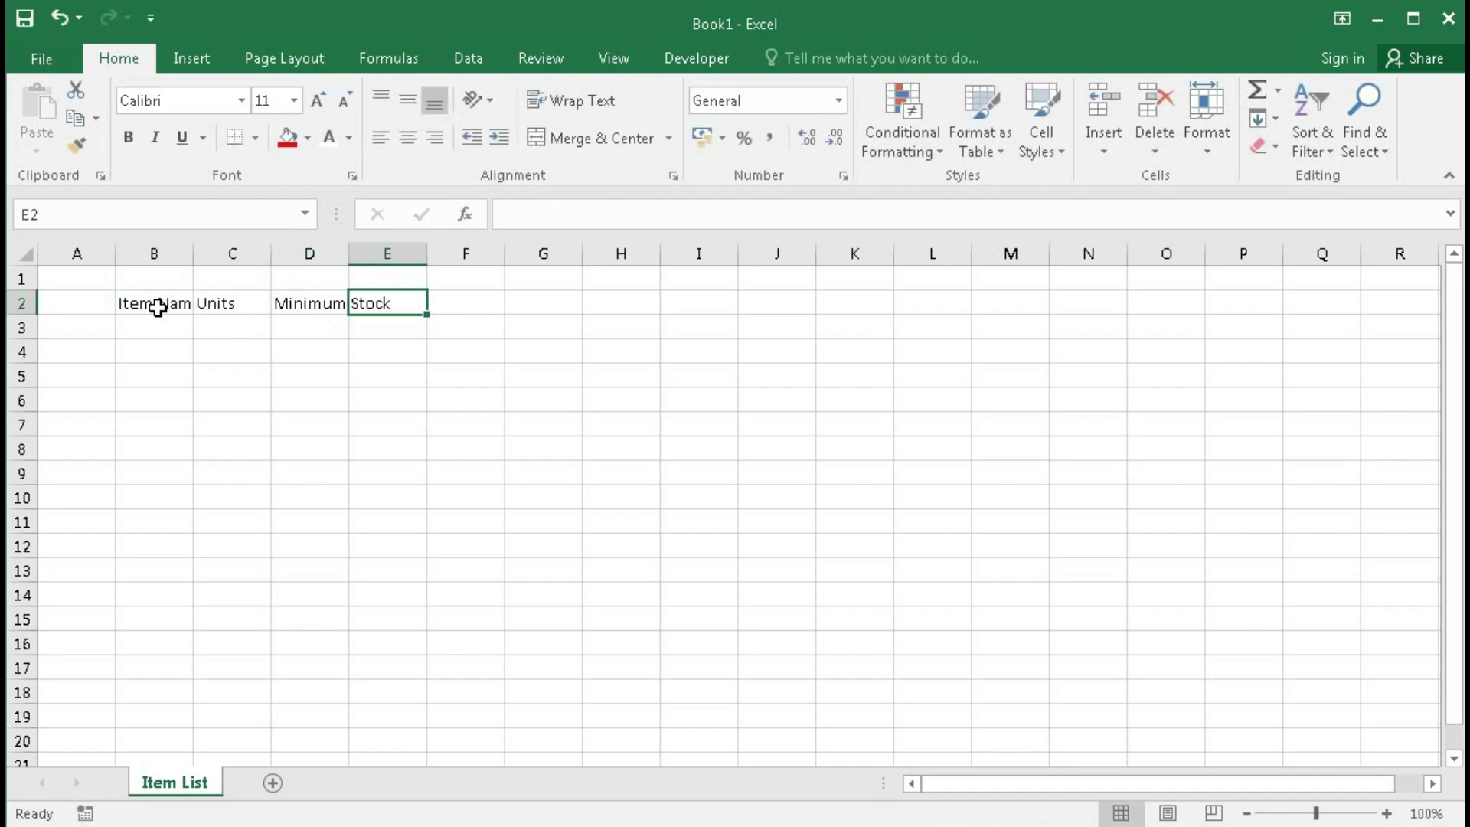
{"action": "type", "text": "Maxim"}
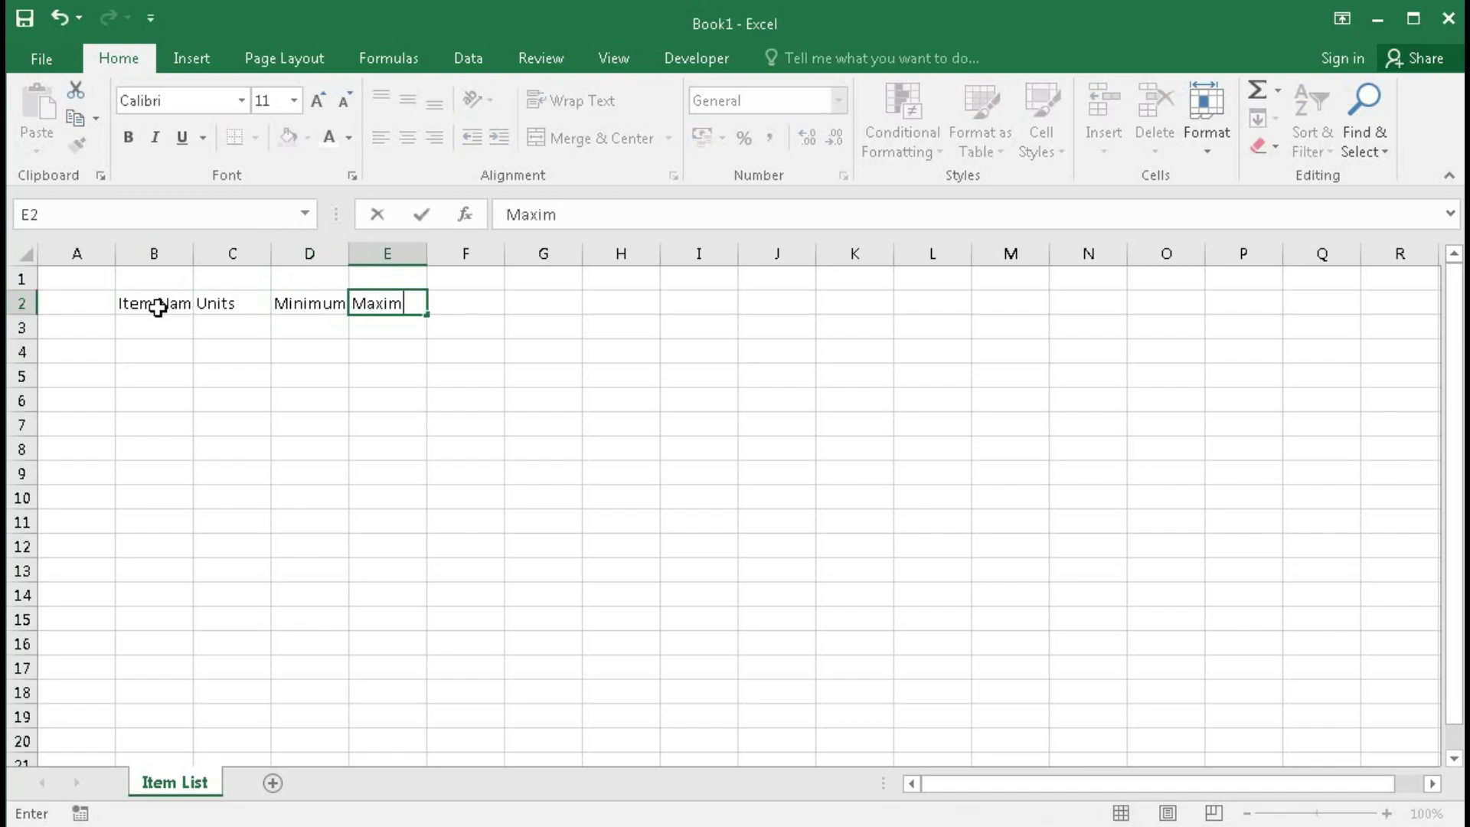
{"action": "type", "text": "um Stock"}
{"action": "key", "text": "Return"}
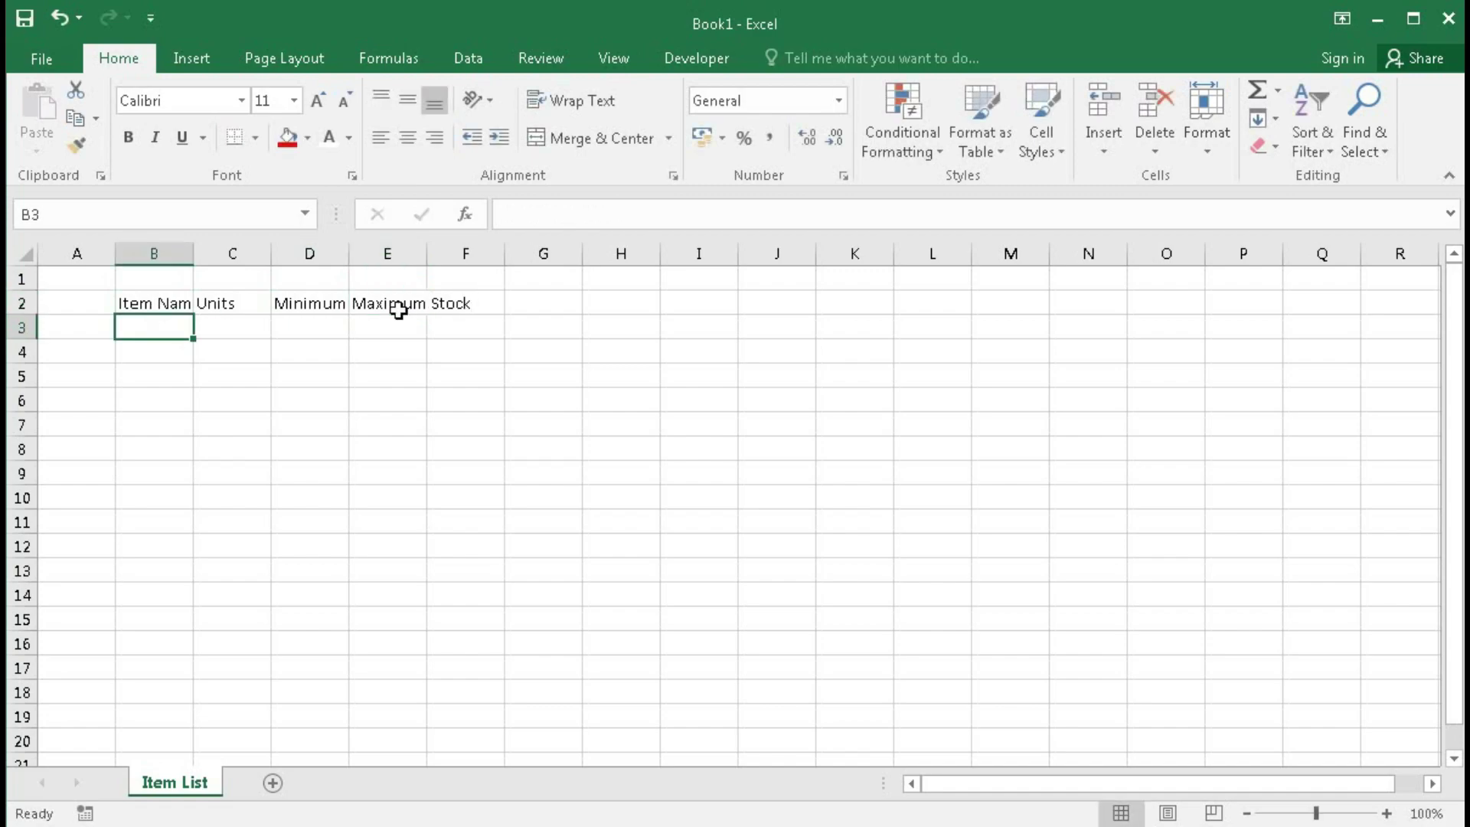
{"action": "left_click_drag", "start_coordinate": [194, 256], "coordinate": [251, 264]}
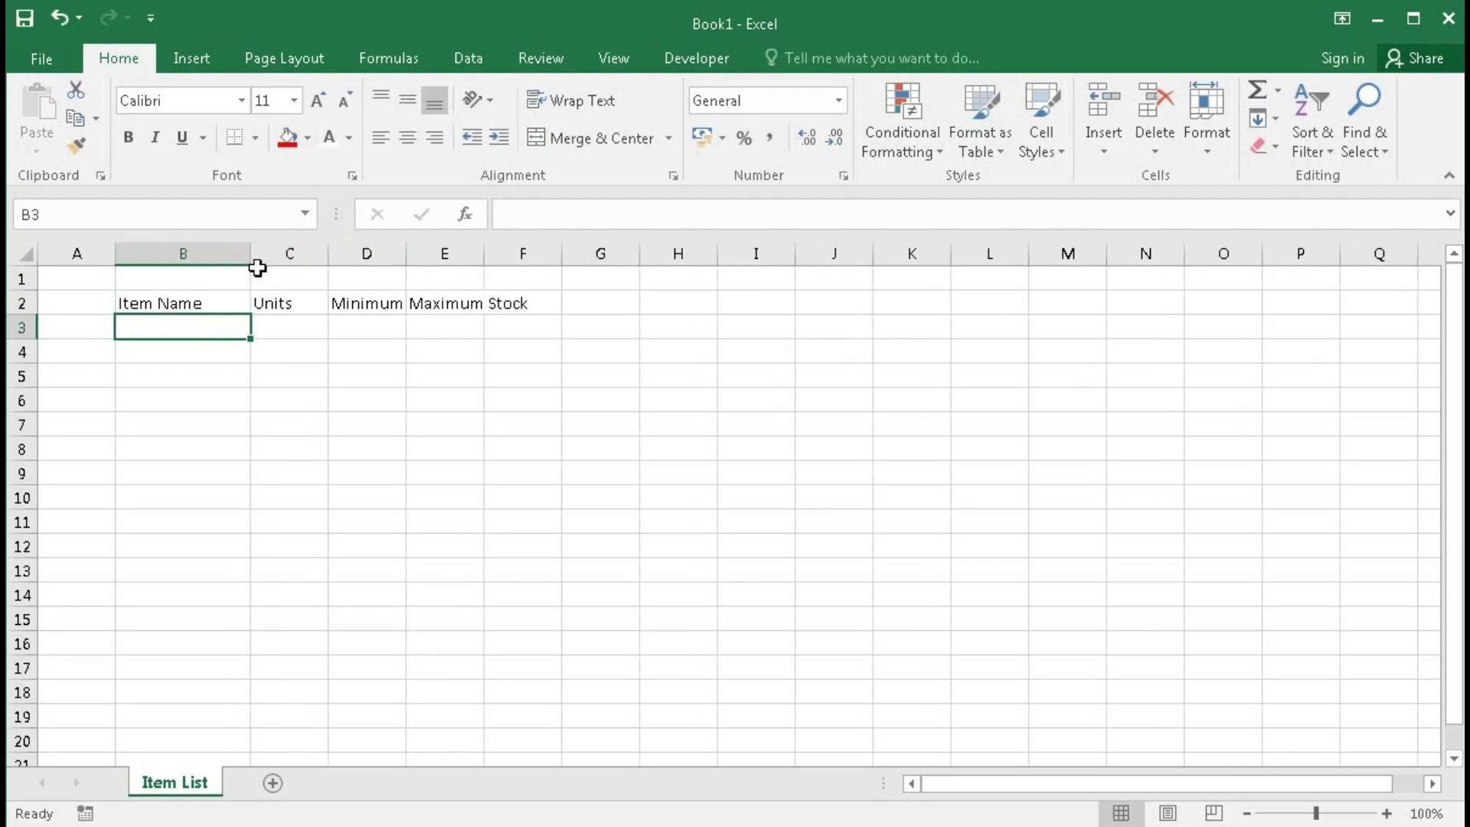
{"action": "left_click_drag", "start_coordinate": [356, 255], "coordinate": [615, 258]}
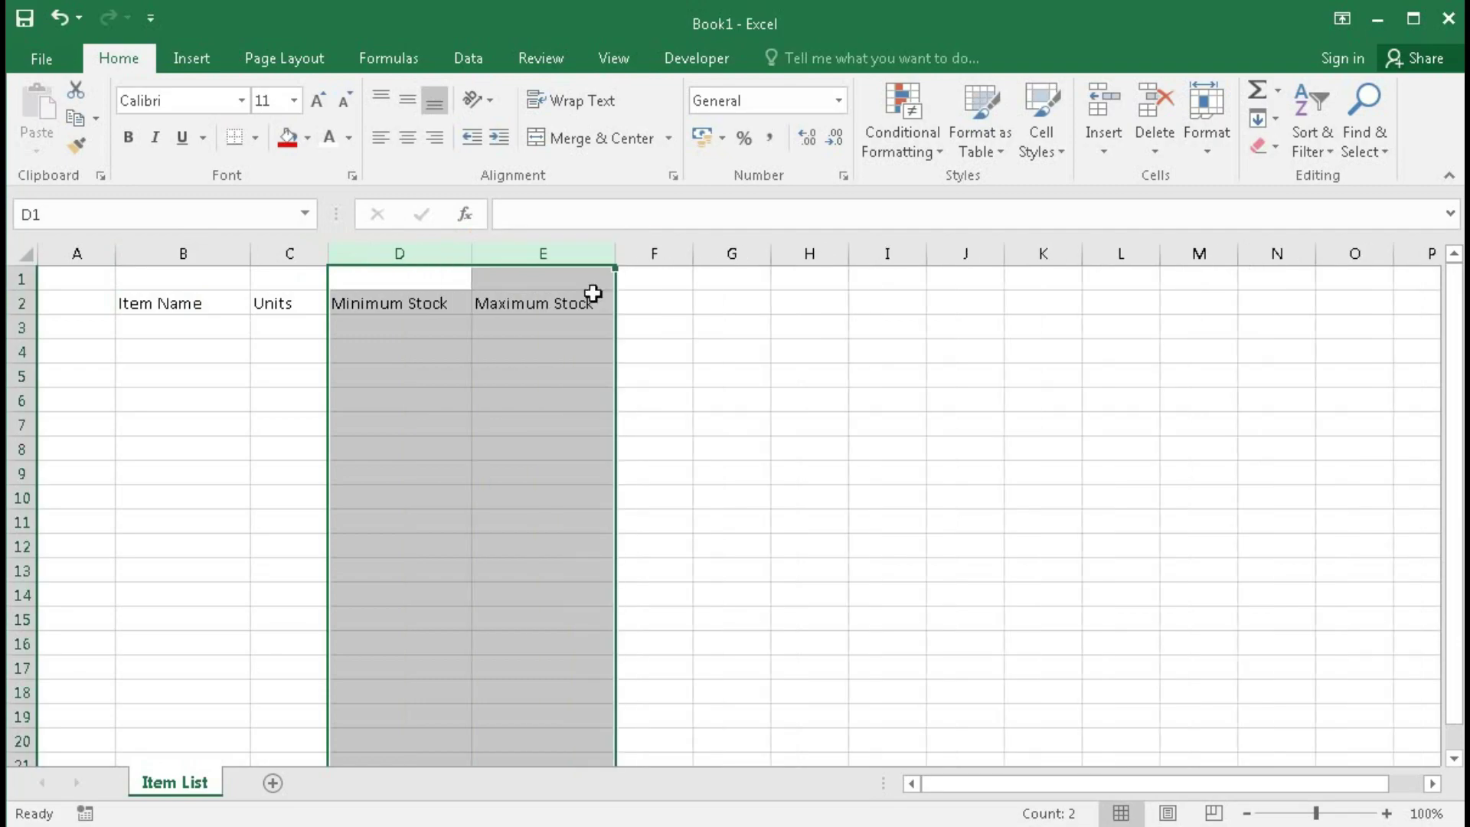
Step: Enter Keyboard, Mouse, Hard Disk, UPS, Printer, Modem and Pen Drive down cells B3:B9
{"action": "left_click", "coordinate": [177, 330]}
{"action": "type", "text": "K"}
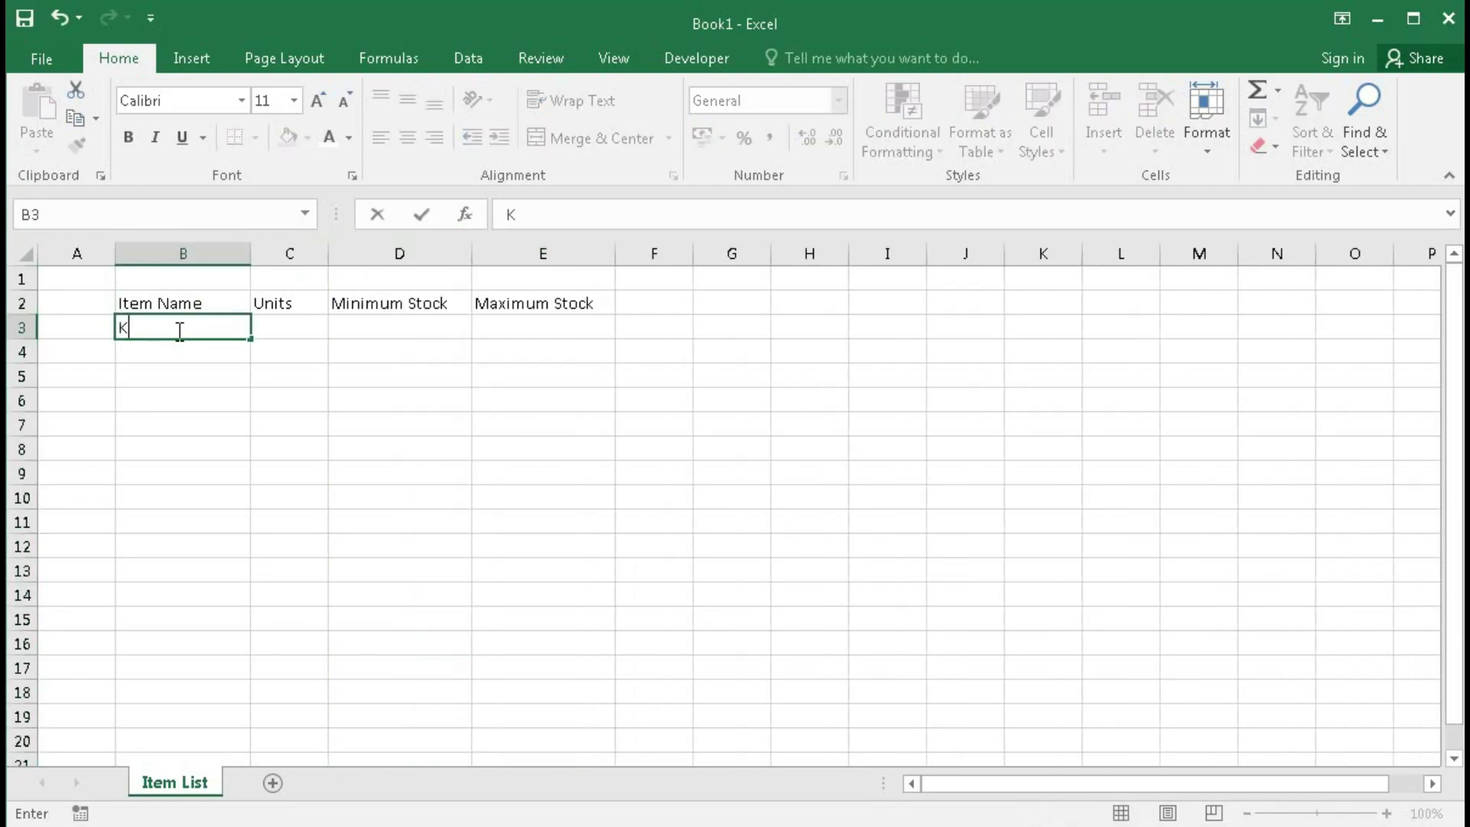
{"action": "type", "text": "eyboard"}
{"action": "key", "text": "Return"}
{"action": "type", "text": "Mouse"}
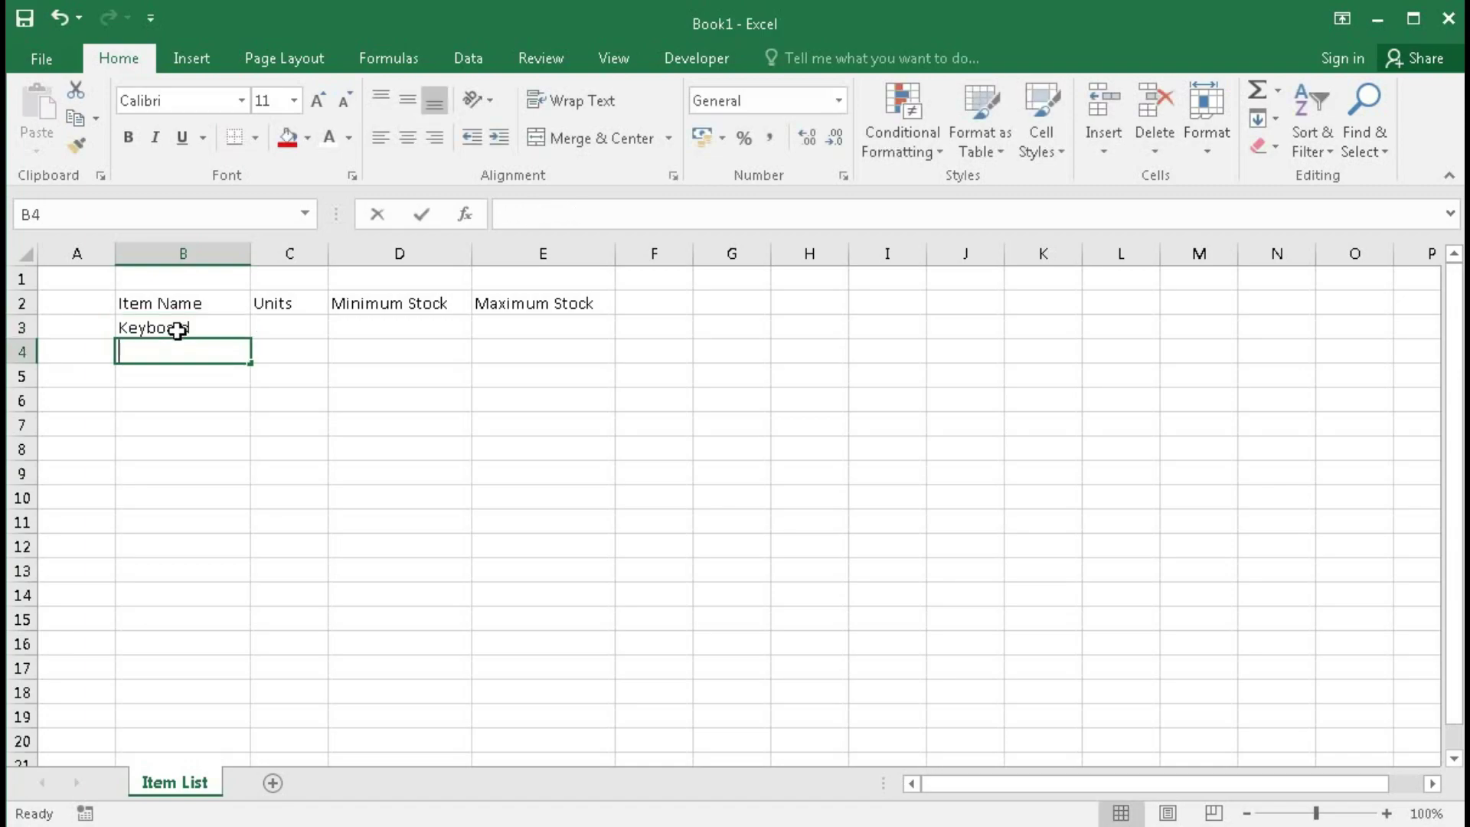
{"action": "key", "text": "Return"}
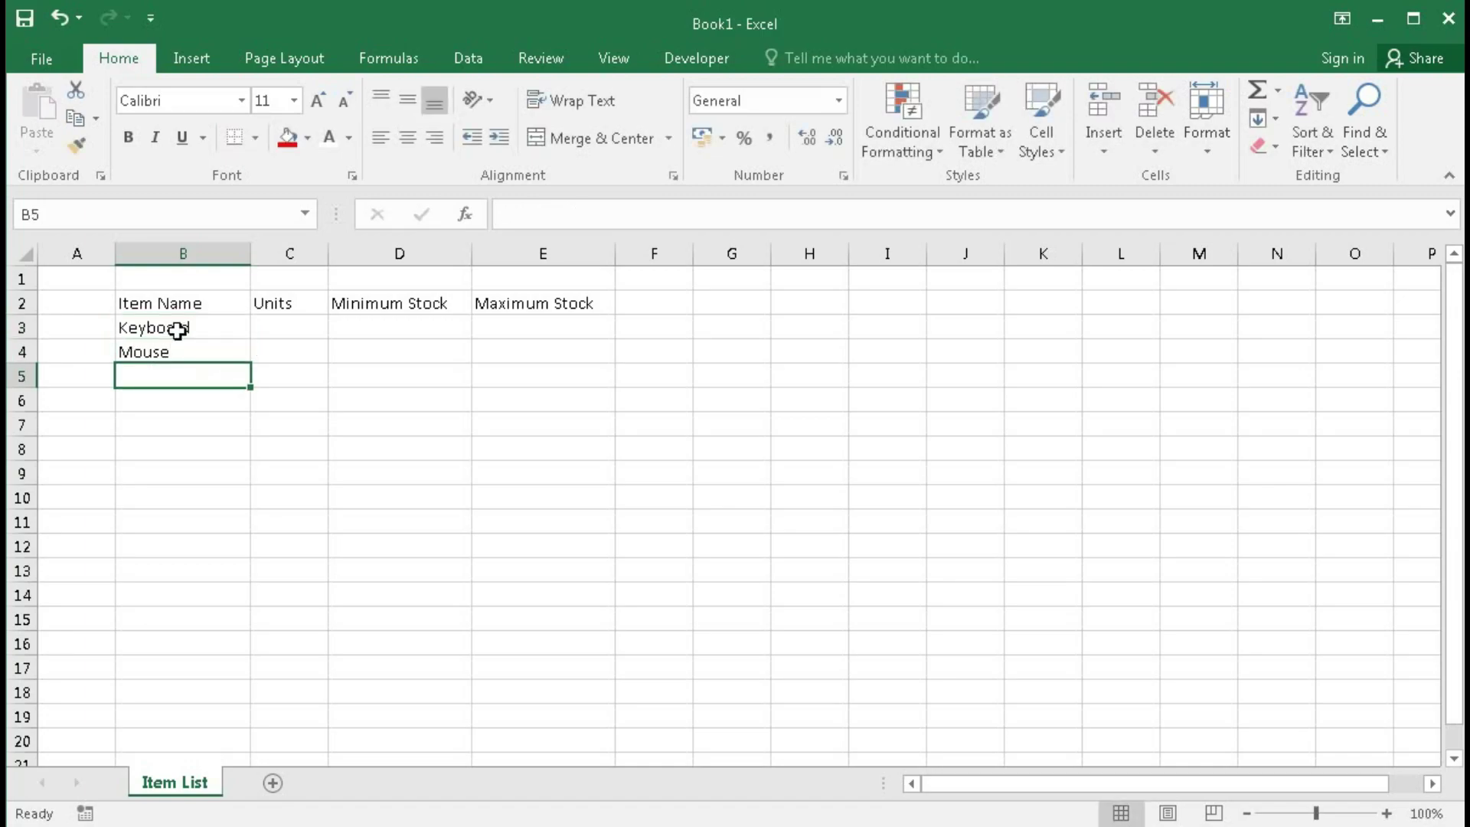
{"action": "type", "text": "Hard Disk"}
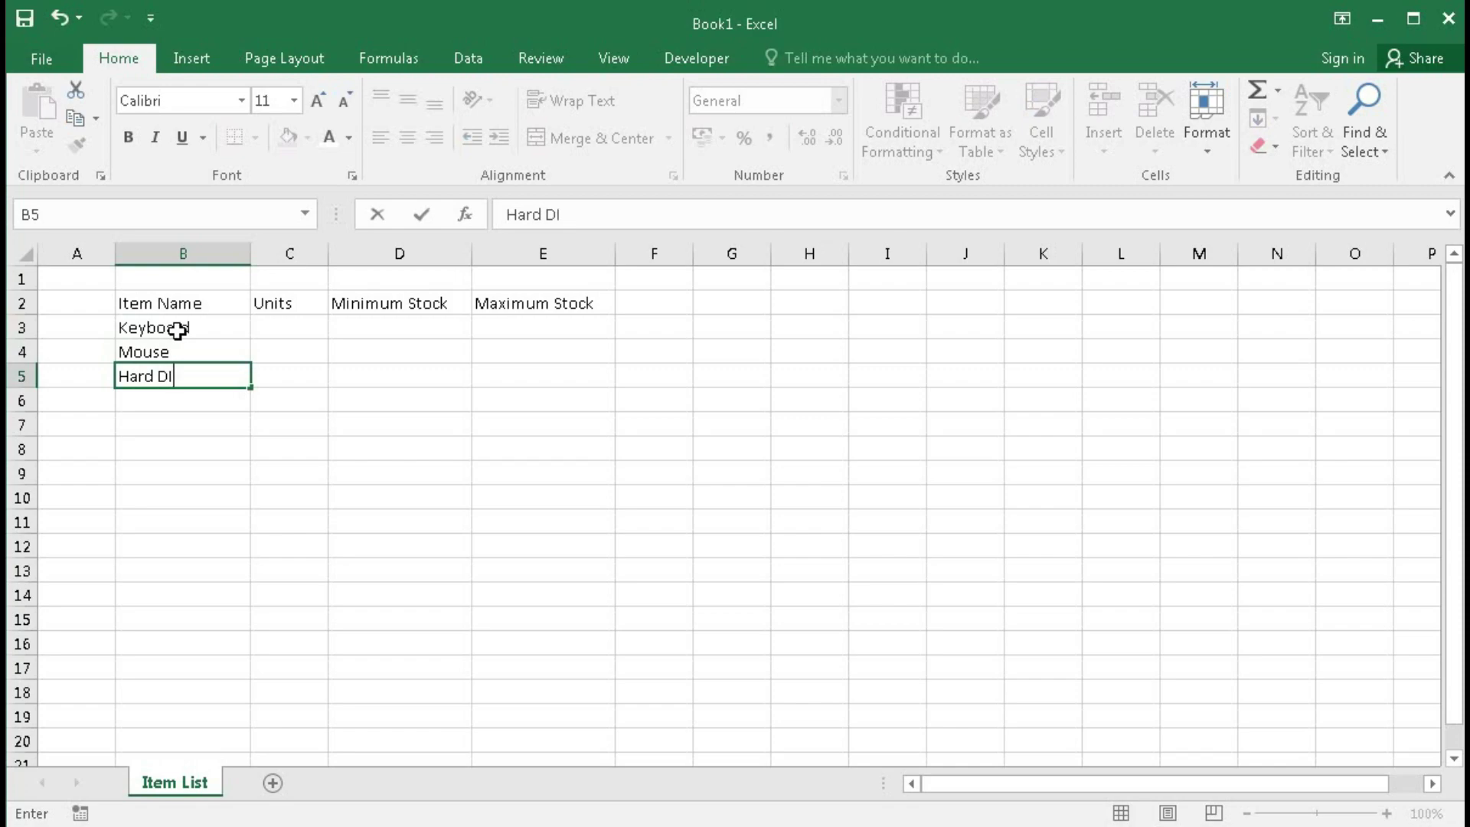
{"action": "key", "text": "Return"}
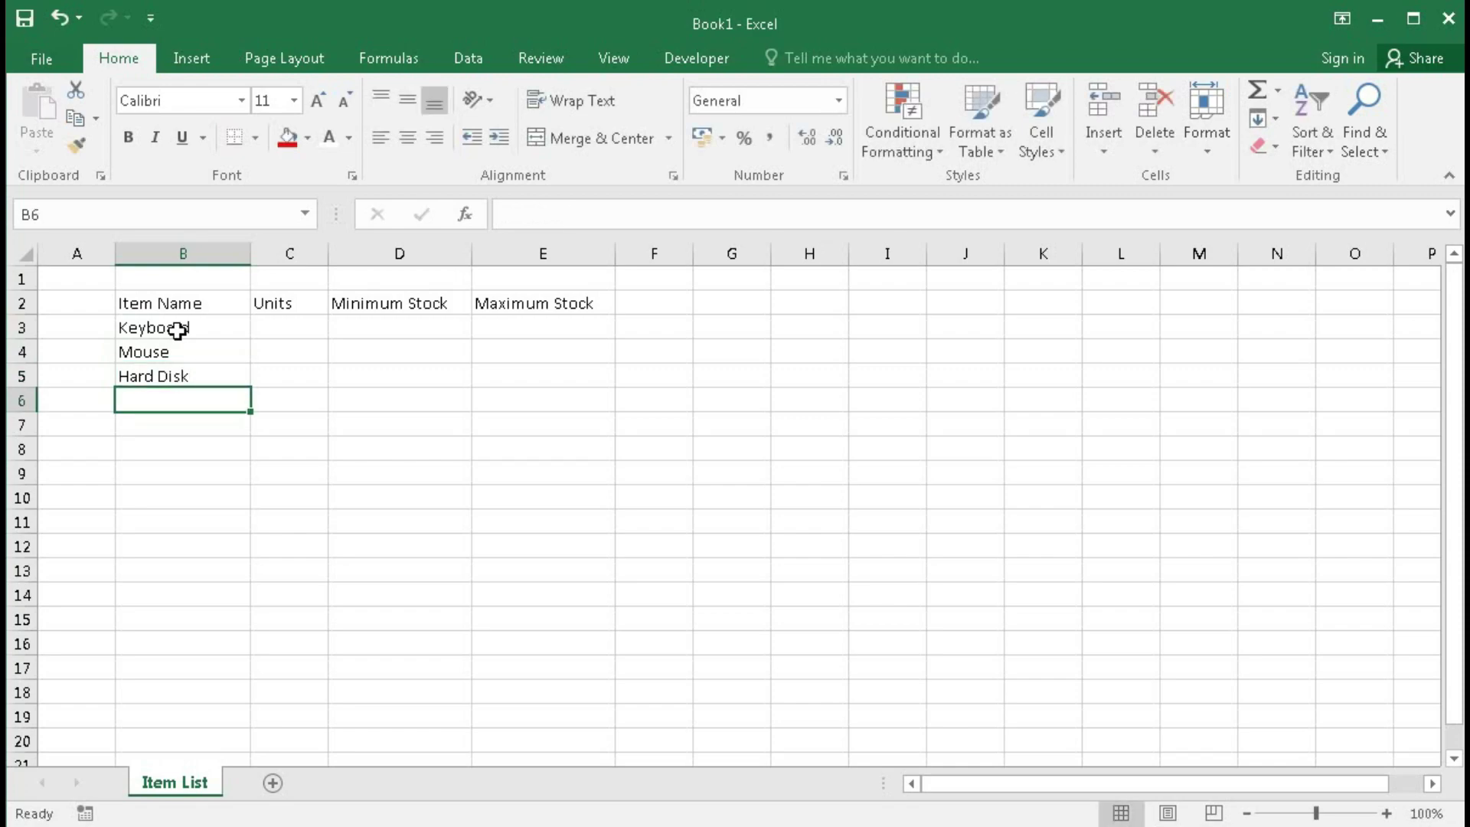
{"action": "type", "text": "UPS"}
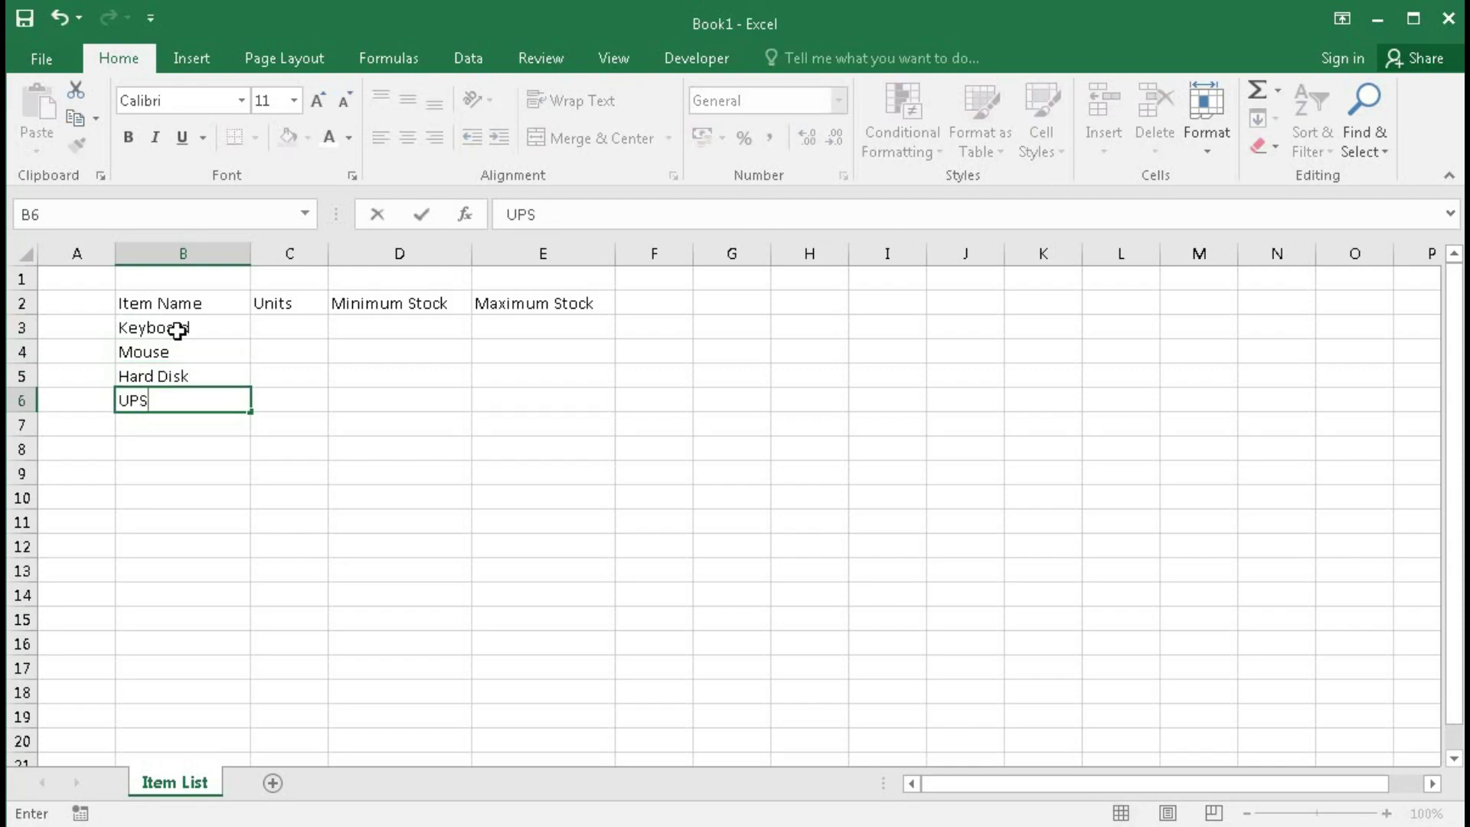
{"action": "key", "text": "Return"}
{"action": "type", "text": "Printer"}
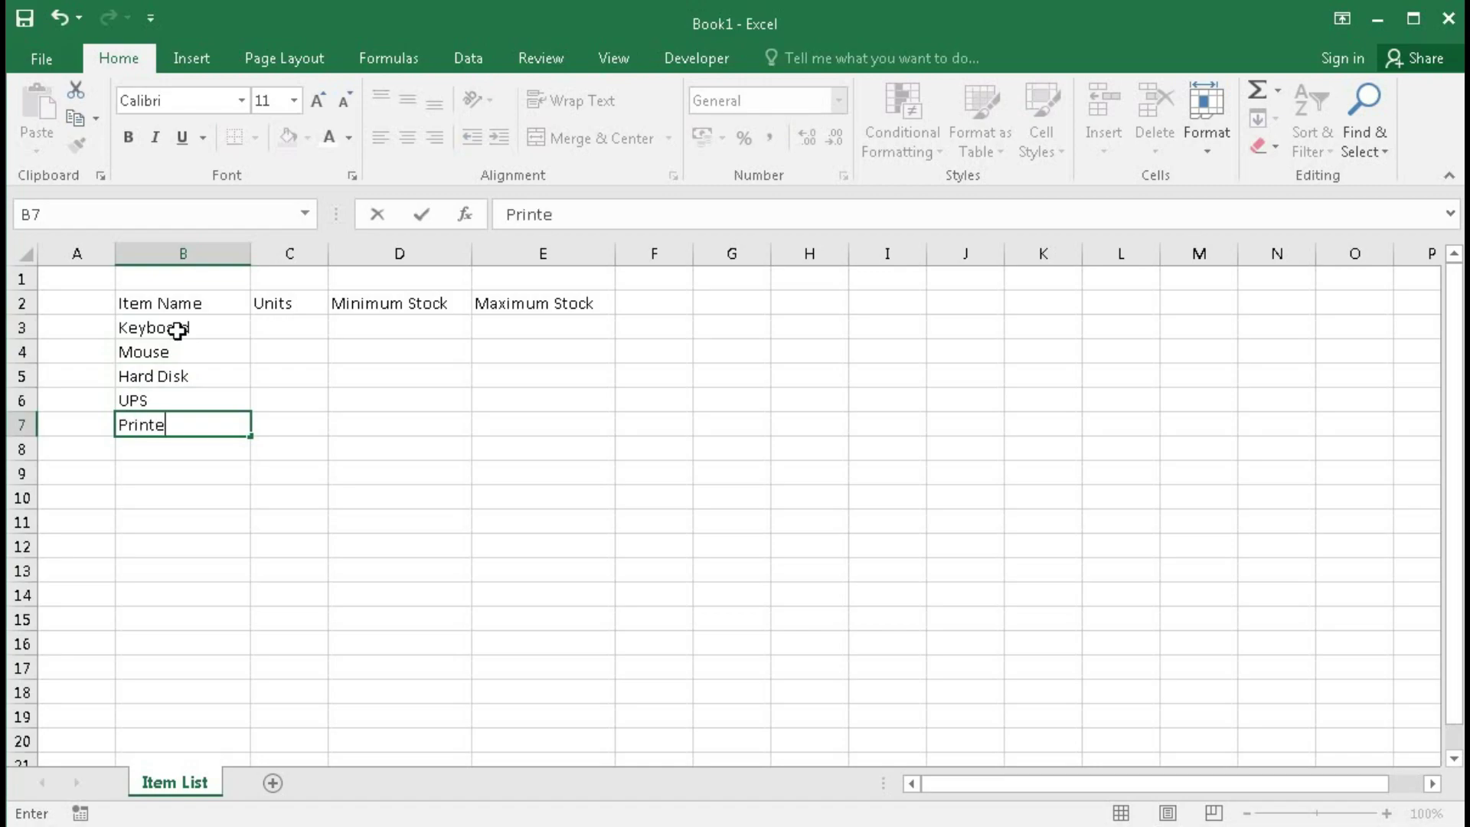
{"action": "key", "text": "Return"}
{"action": "type", "text": "Modem"}
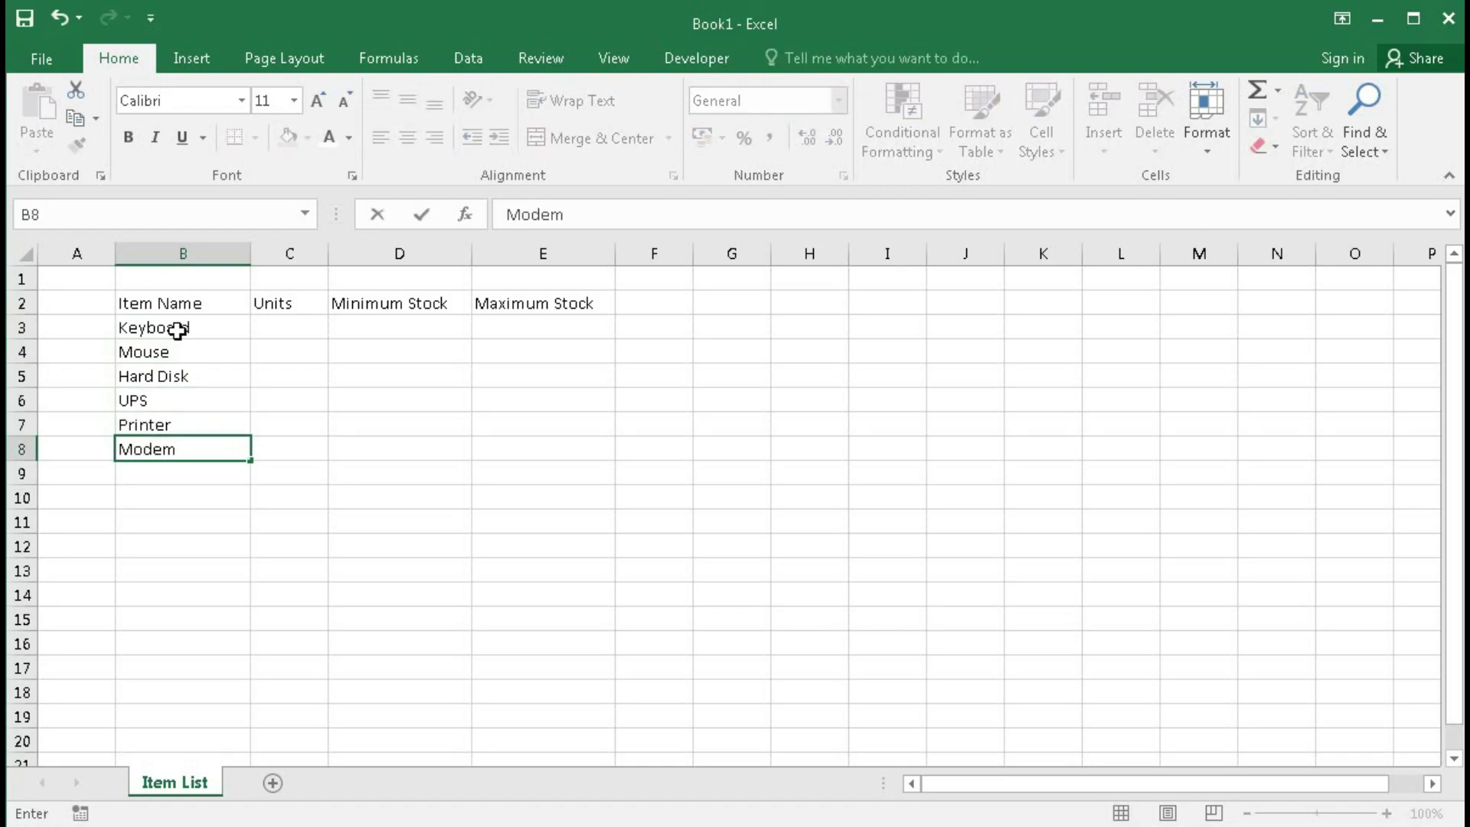
{"action": "key", "text": "Return"}
{"action": "type", "text": "Pen"}
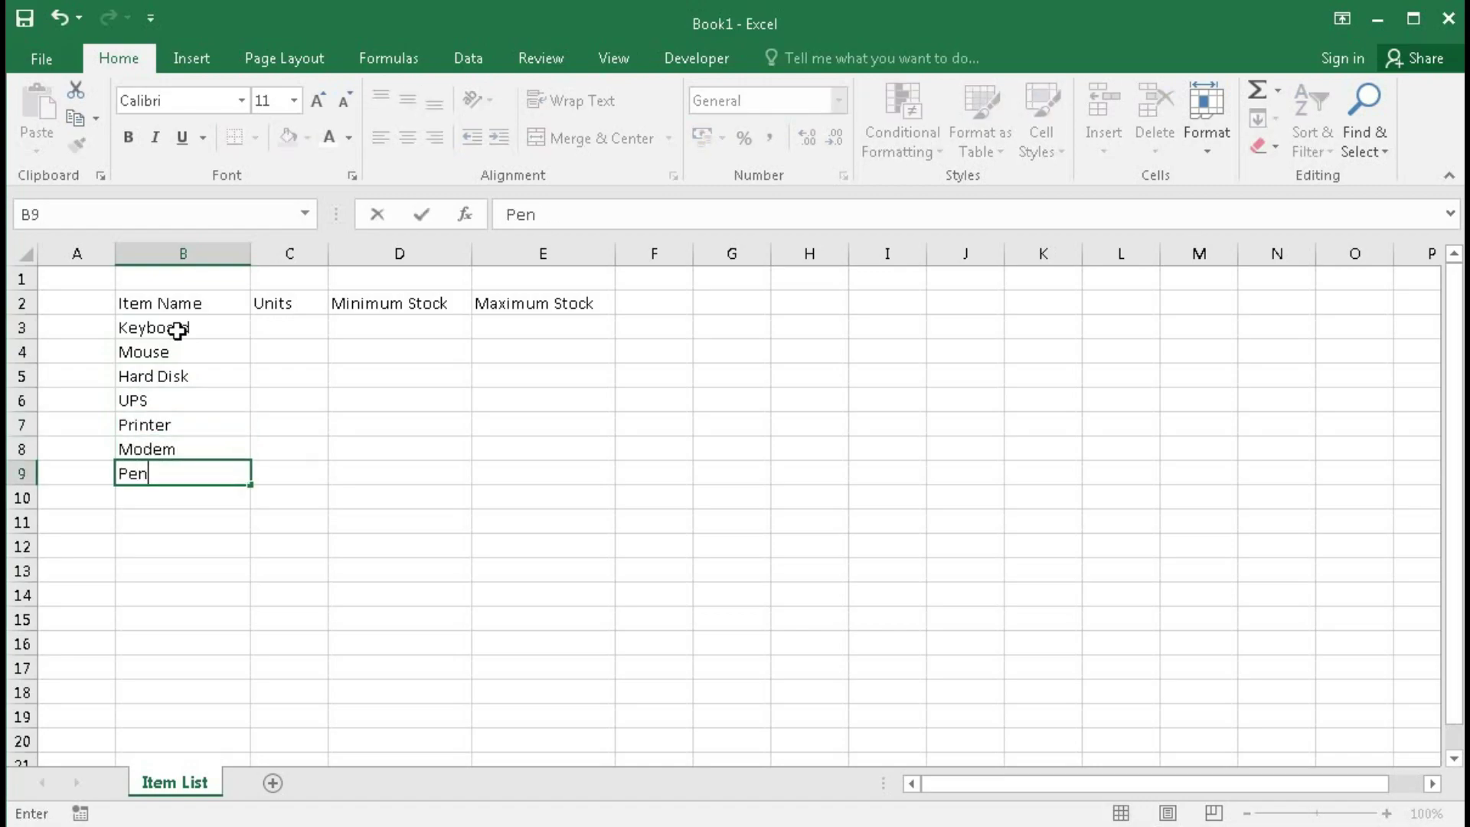
{"action": "type", "text": " Drive"}
{"action": "key", "text": "Return"}
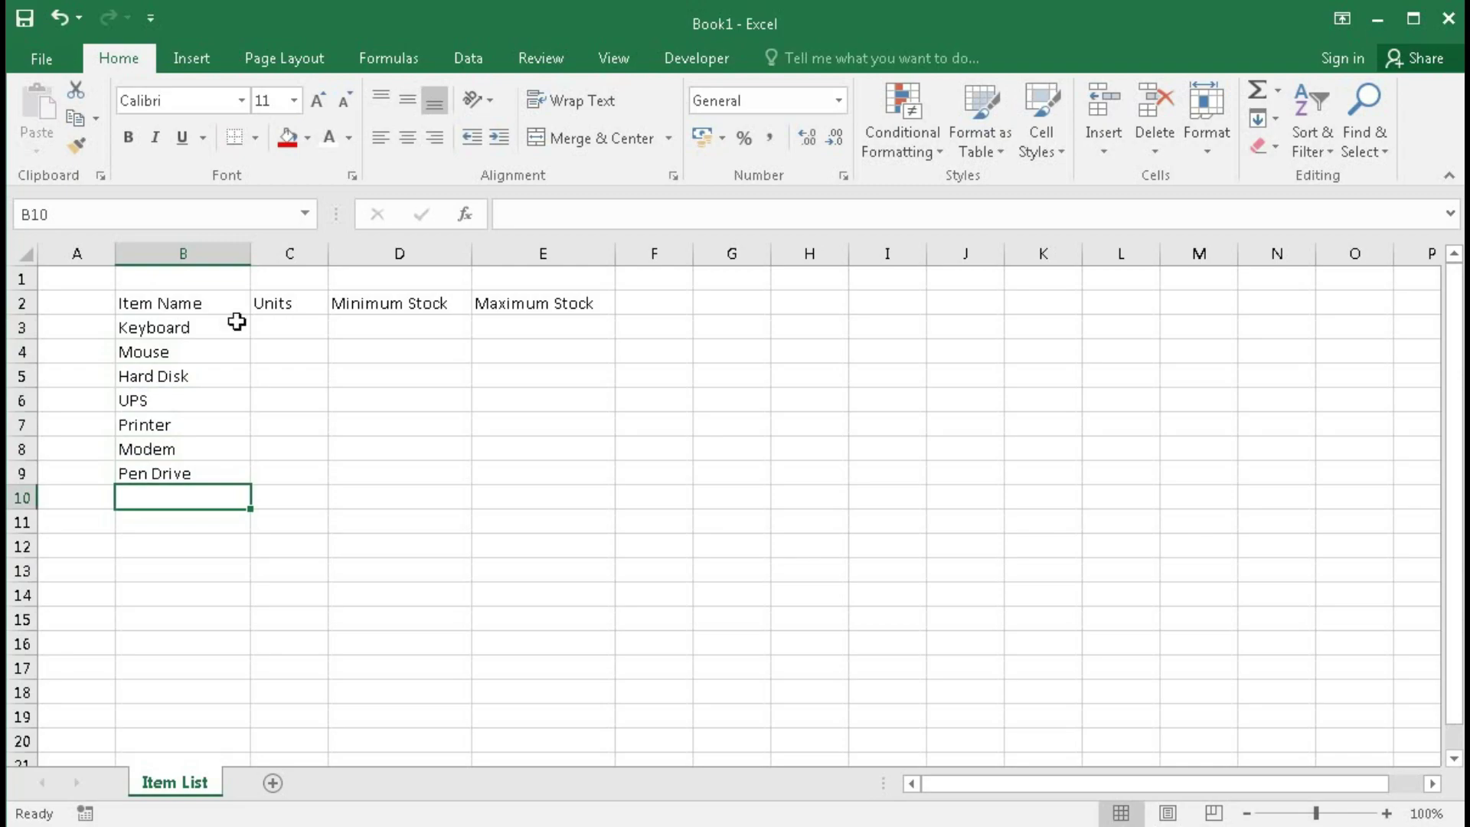
Step: Type Pcs in C3 and C4, then fill it down through C9
{"action": "left_click", "coordinate": [265, 317]}
{"action": "type", "text": "Pcs"}
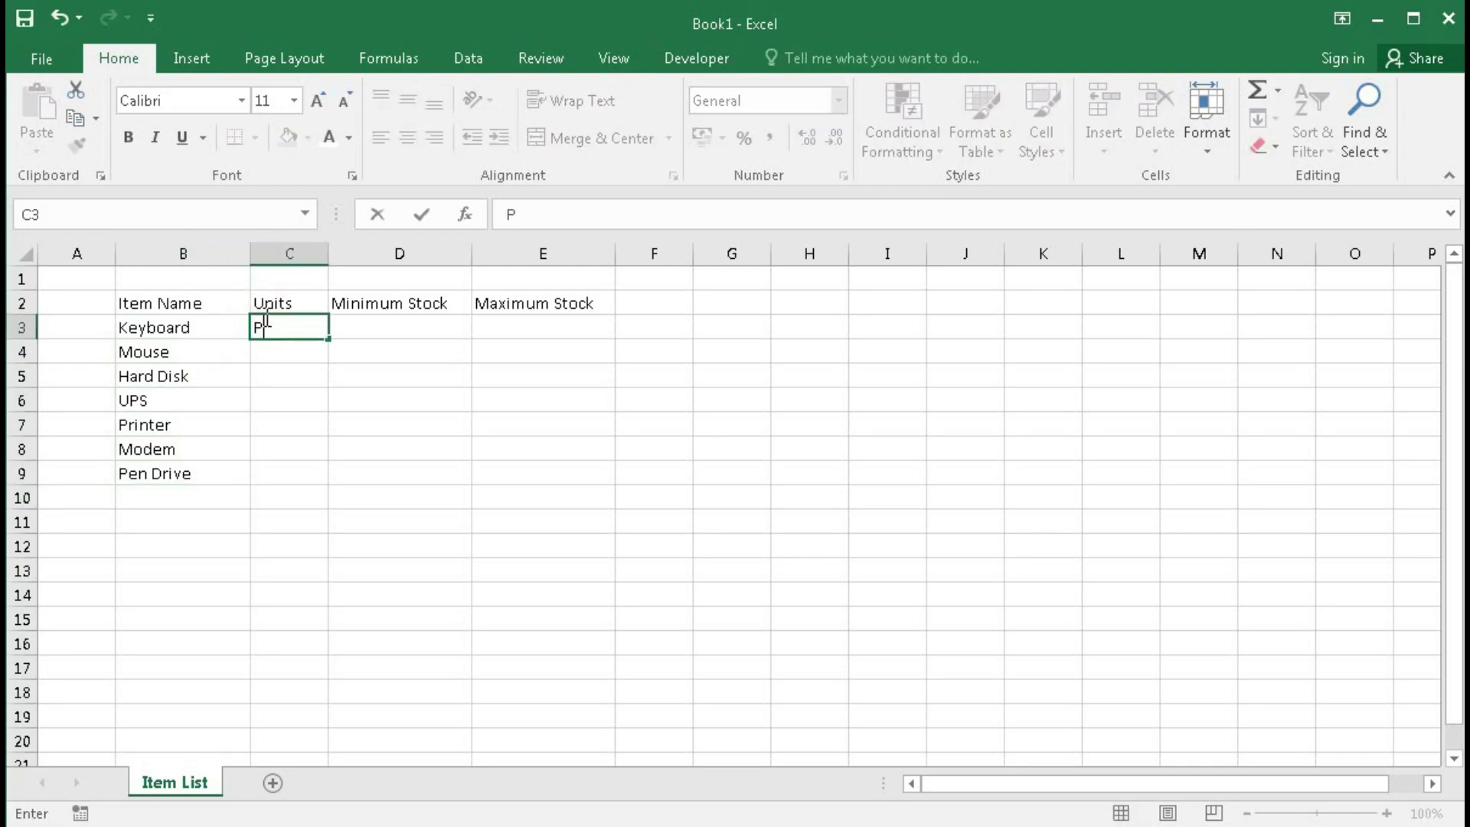
{"action": "key", "text": "Return"}
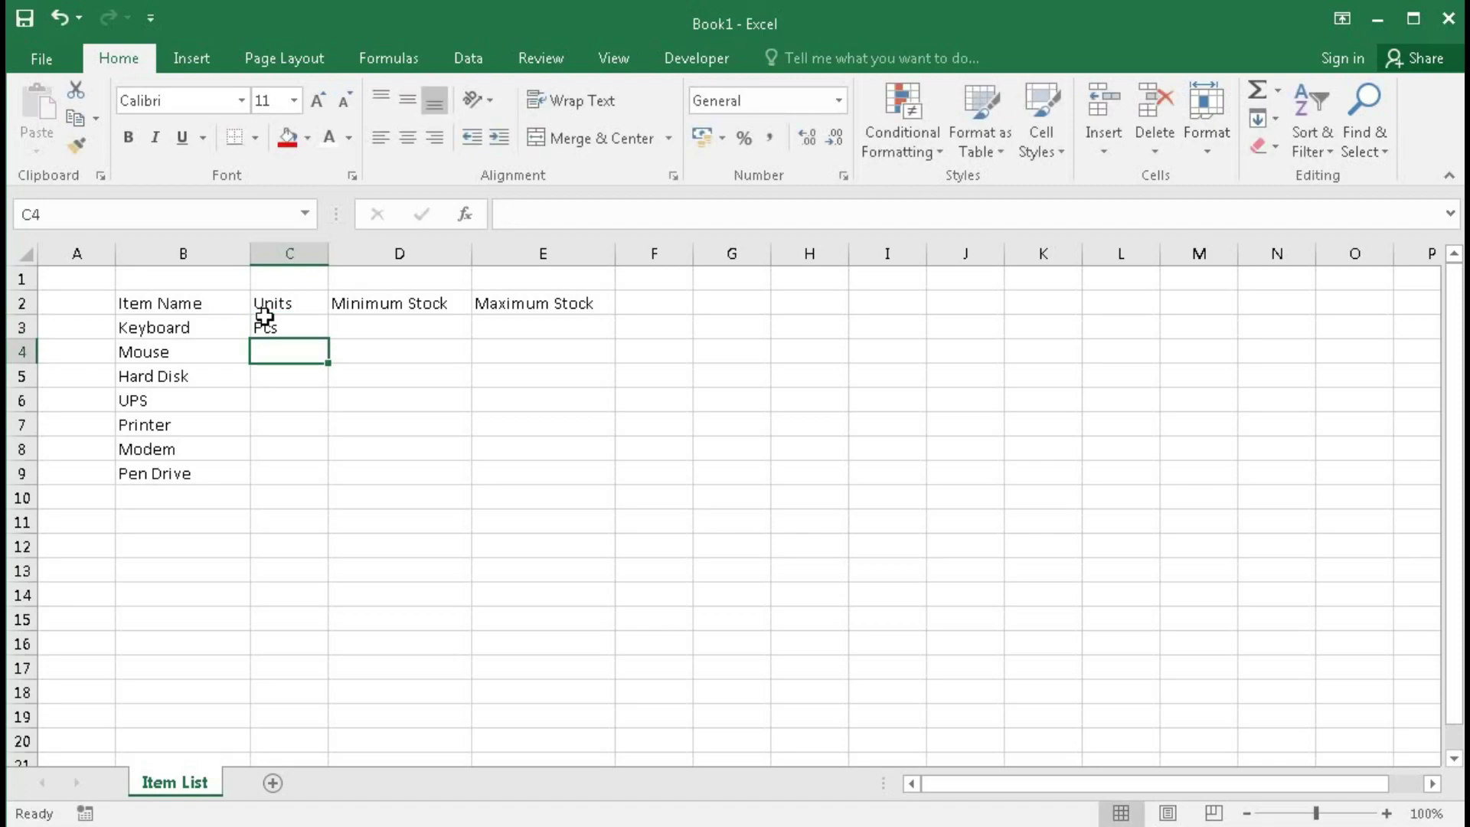
{"action": "type", "text": "Pcs"}
{"action": "key", "text": "Return"}
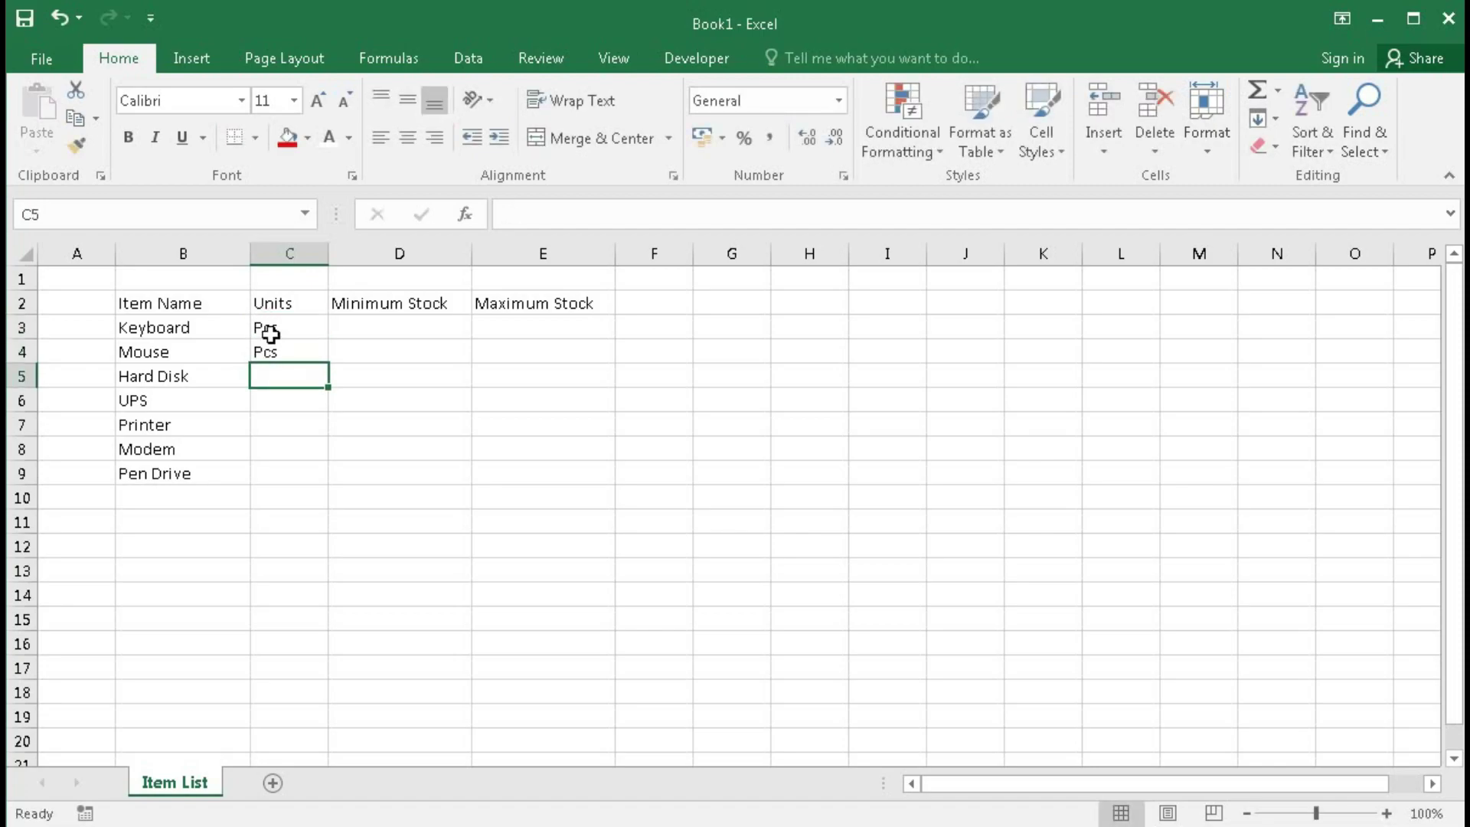
{"action": "left_click", "coordinate": [272, 352]}
{"action": "left_click_drag", "start_coordinate": [328, 364], "coordinate": [318, 481]}
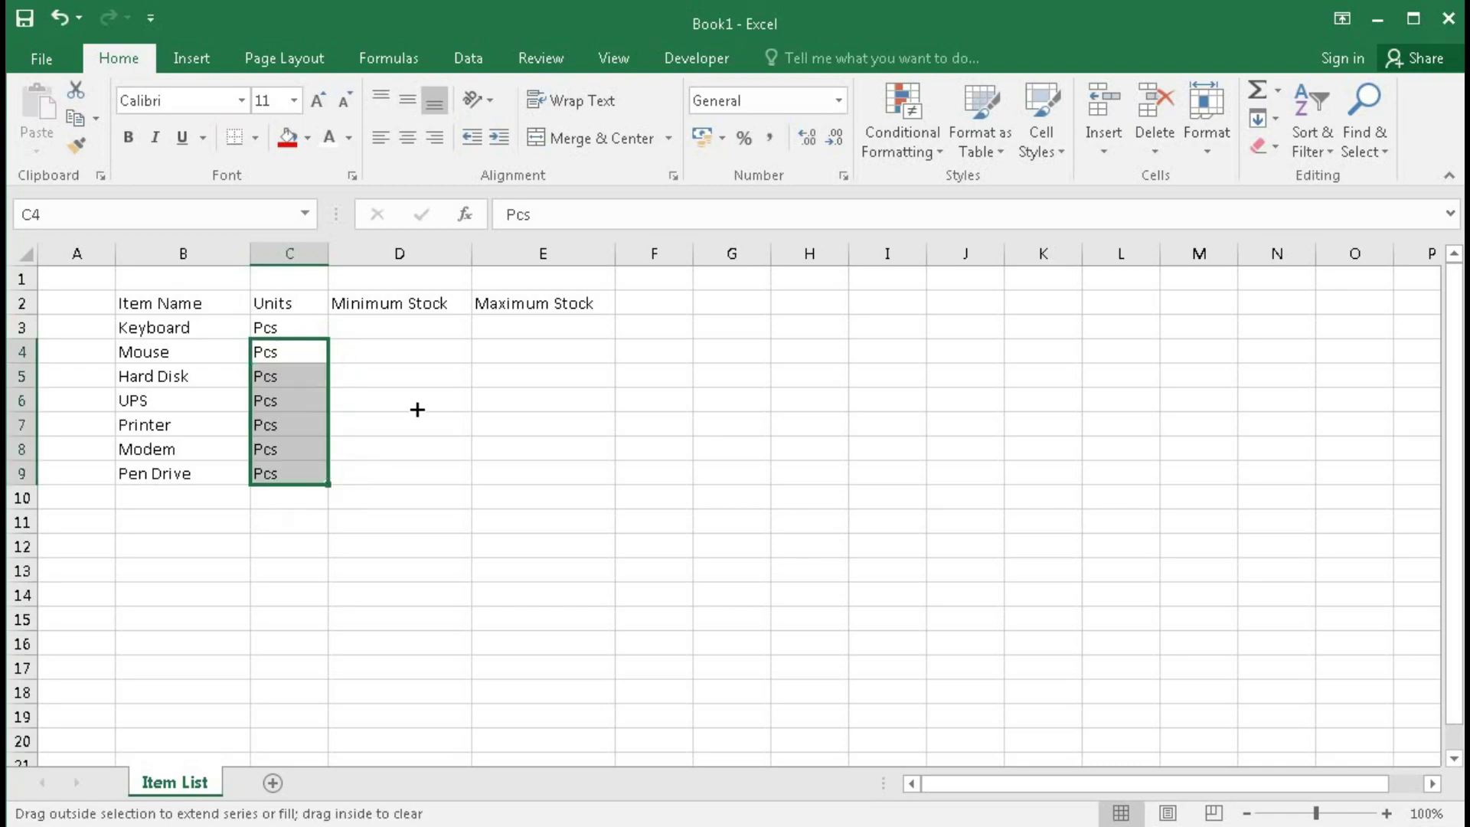
{"action": "left_click", "coordinate": [385, 329]}
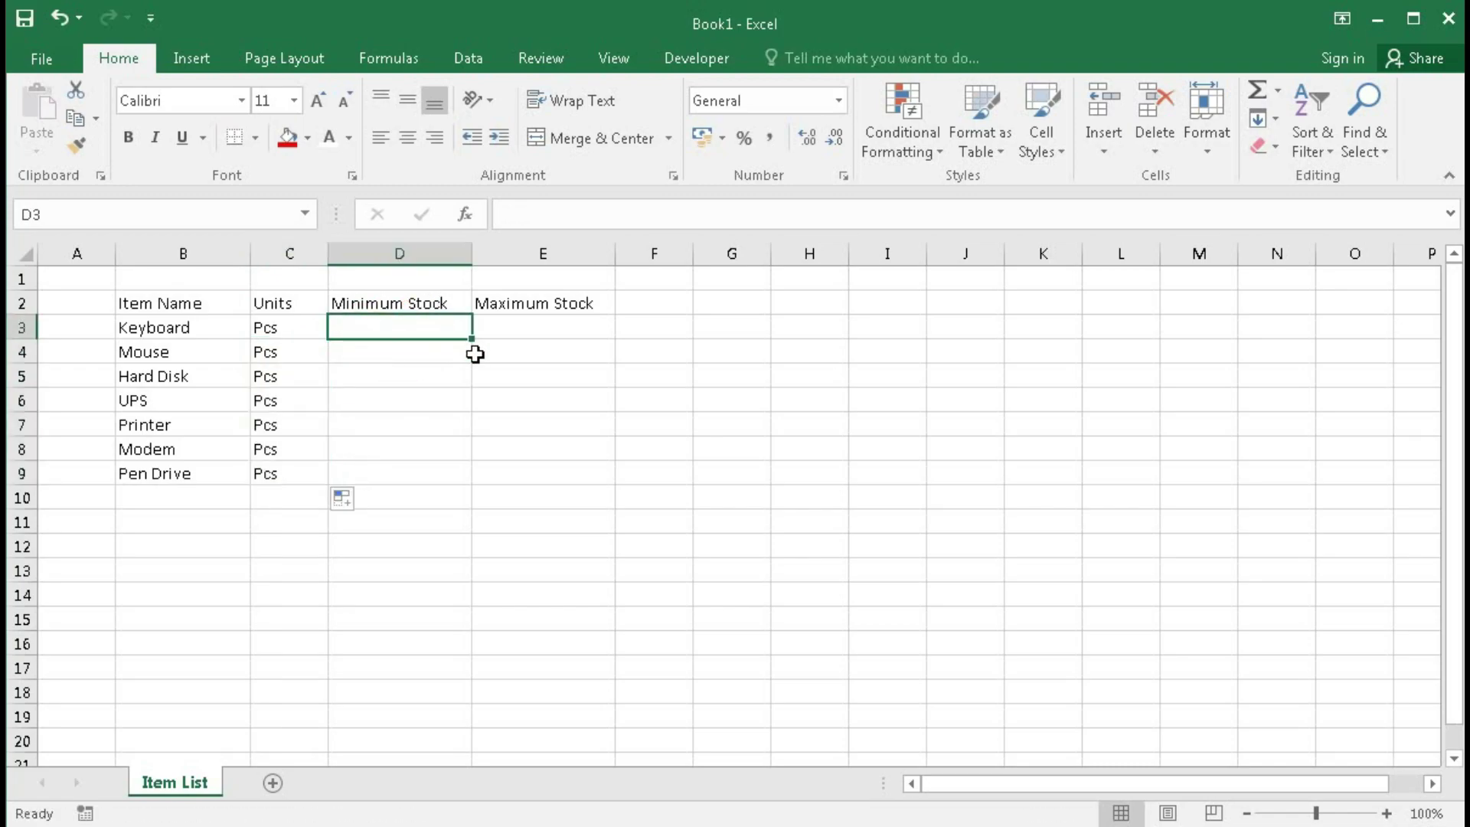
Step: Enter minimum stock values 100, 100, 25, 10, 10, 25, 50 in D3:D9
{"action": "type", "text": "100"}
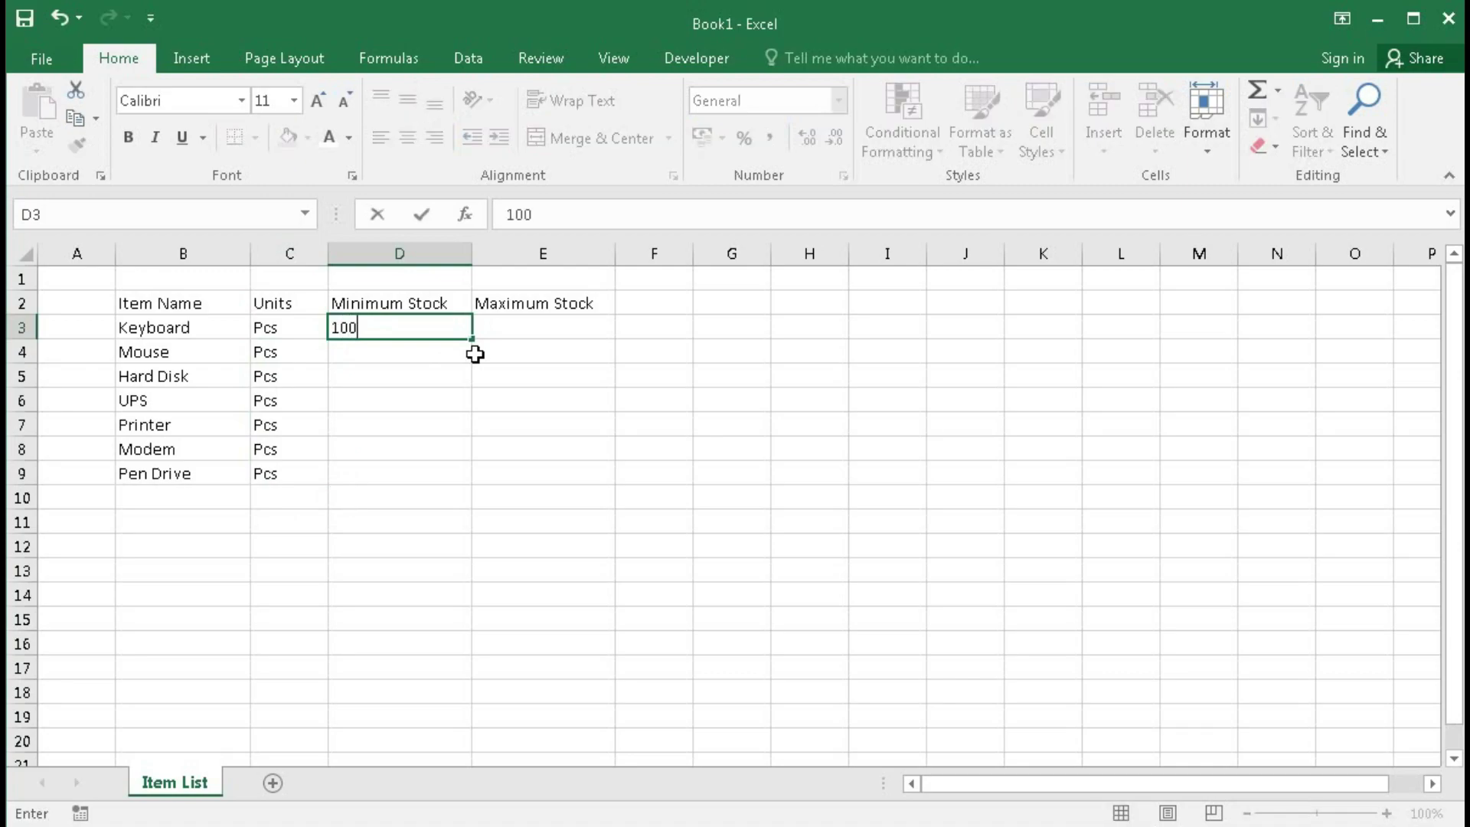
{"action": "key", "text": "Return"}
{"action": "type", "text": "100"}
{"action": "key", "text": "Return"}
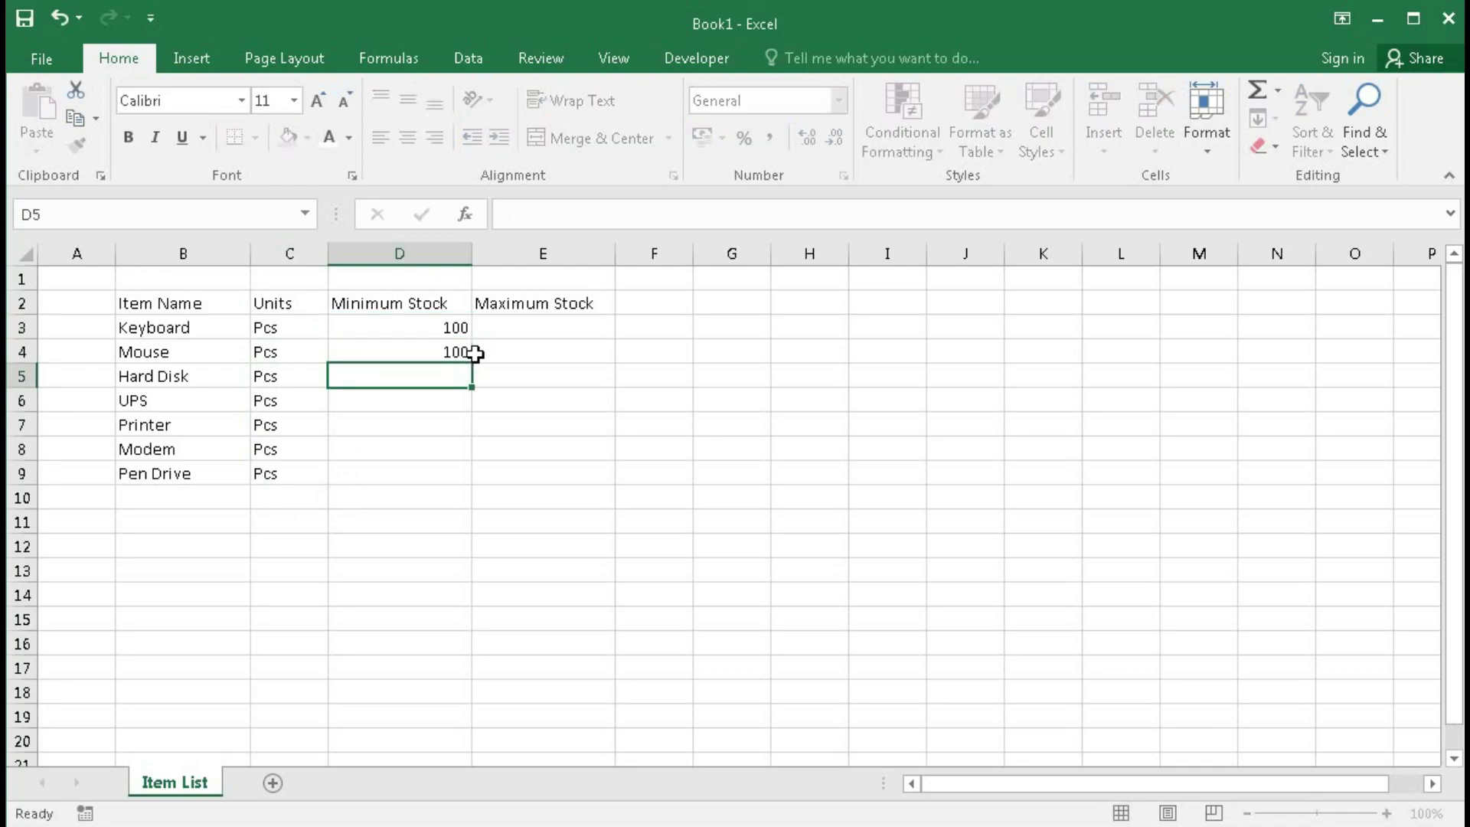
{"action": "type", "text": "25"}
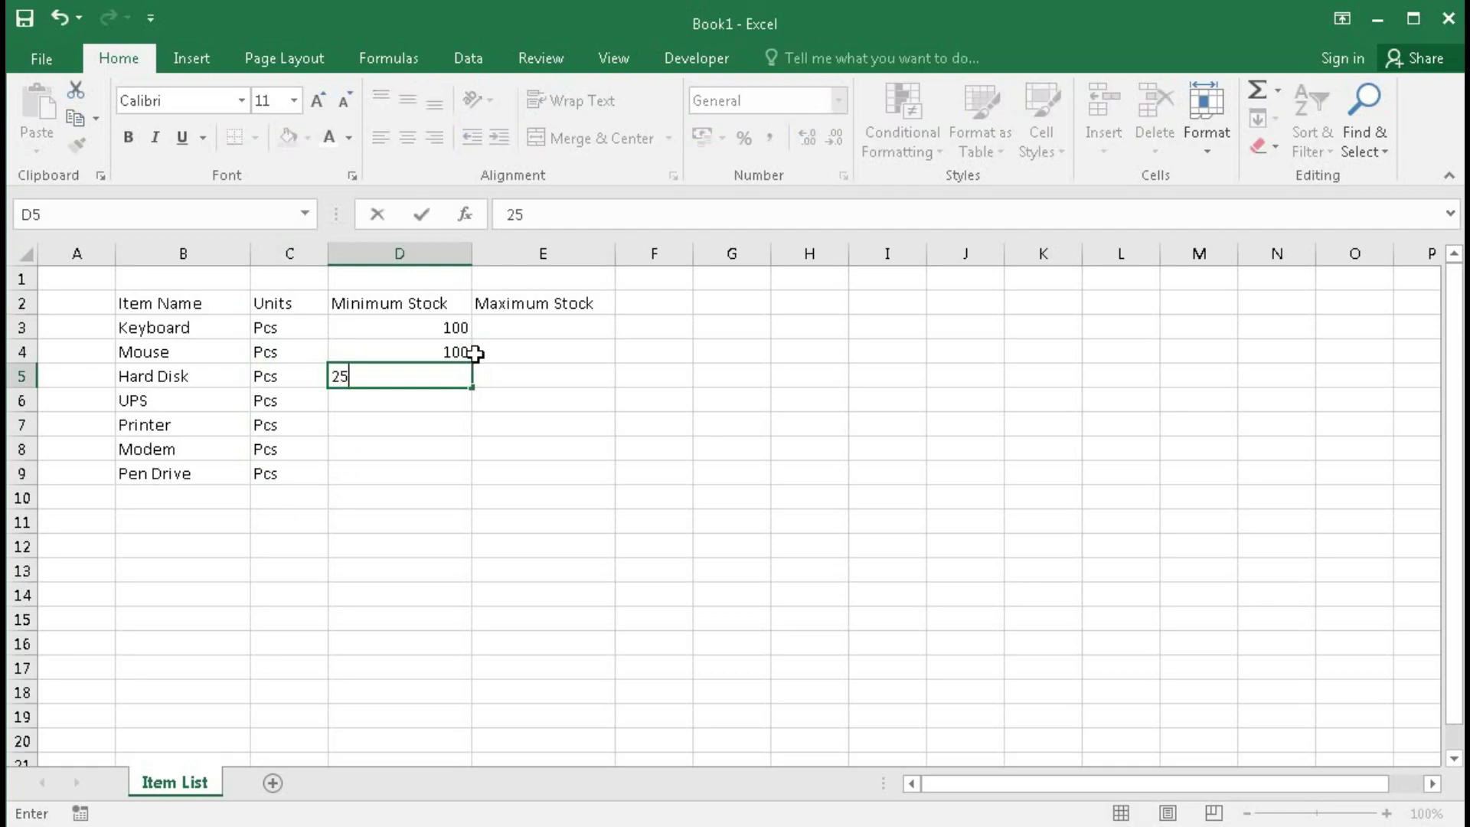
{"action": "key", "text": "Return"}
{"action": "type", "text": "10"}
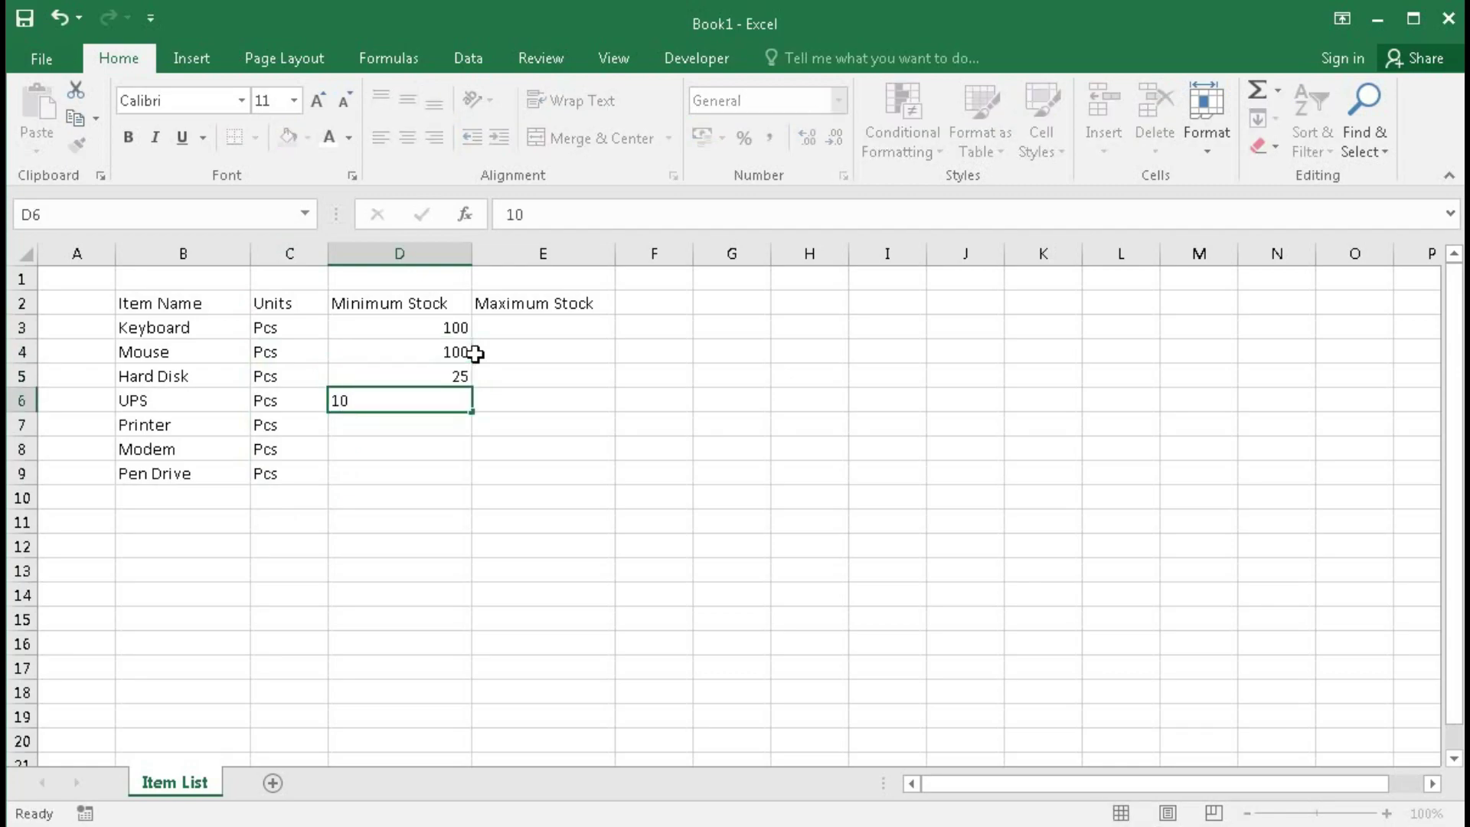
{"action": "key", "text": "Return"}
{"action": "type", "text": "10"}
{"action": "key", "text": "Return"}
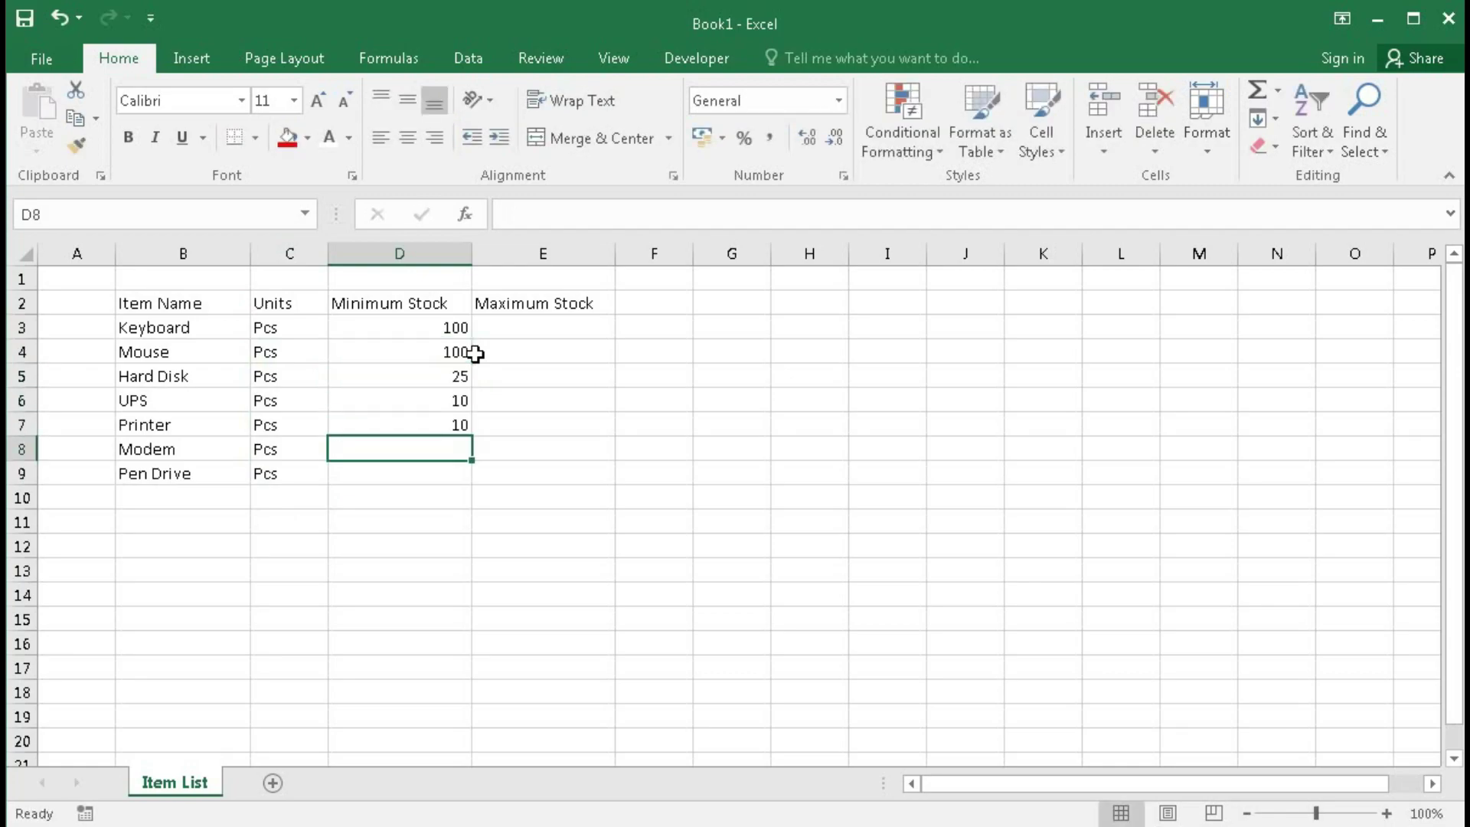
{"action": "type", "text": "25"}
{"action": "key", "text": "Return"}
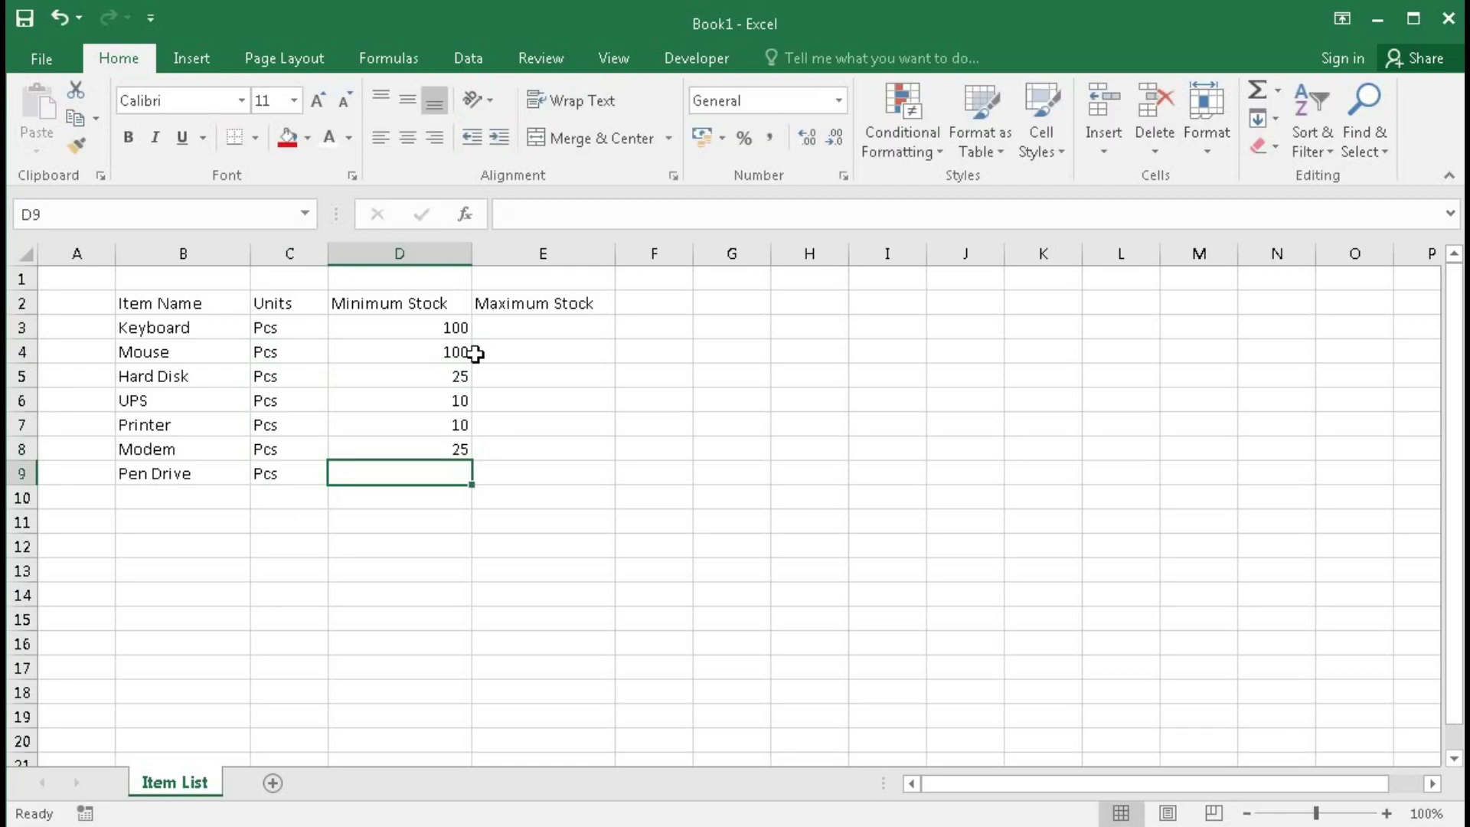
{"action": "type", "text": "50"}
{"action": "key", "text": "Return"}
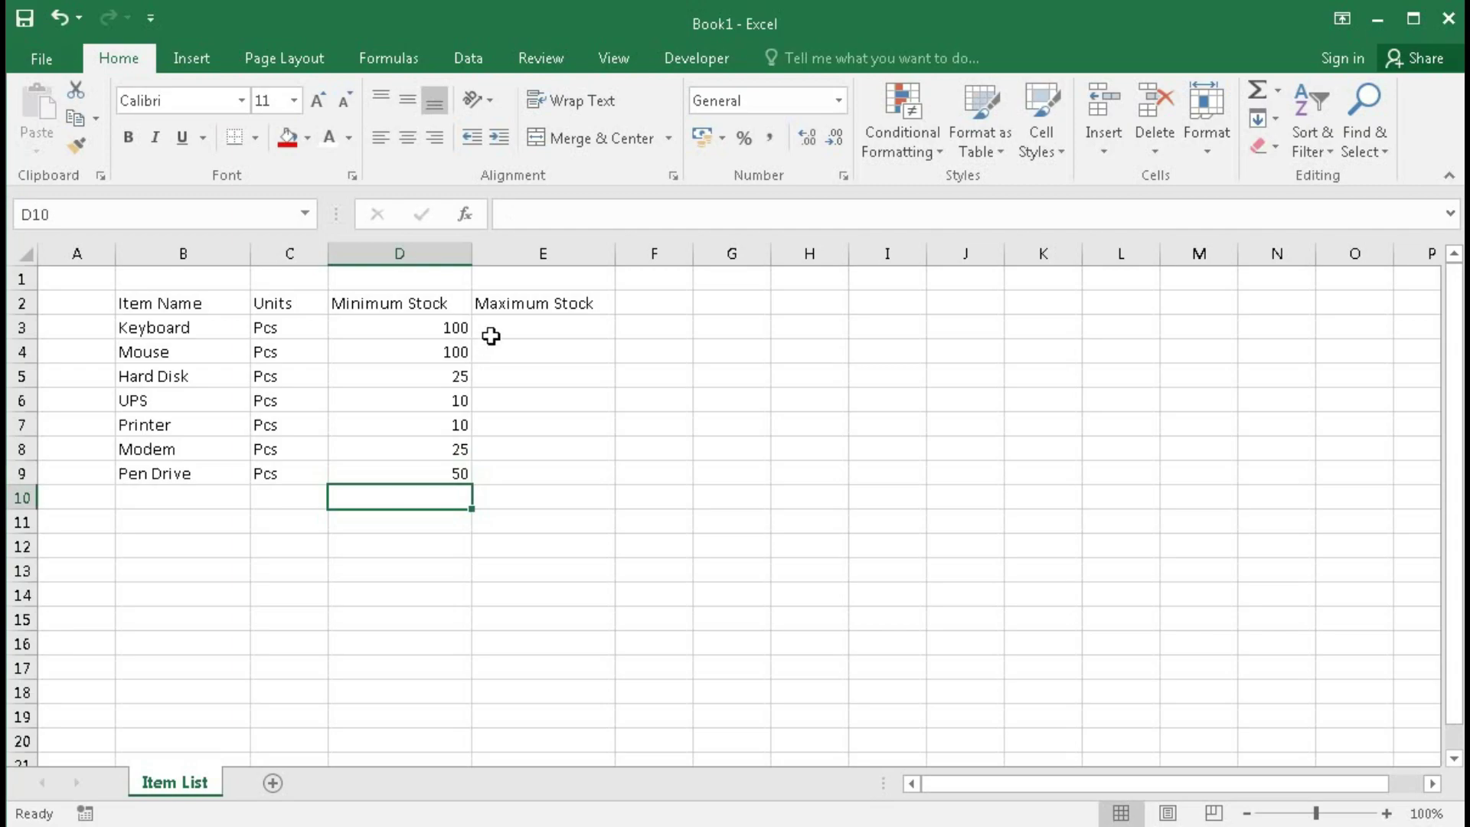
Step: Enter maximum stock values 250, 250, 50, 25, 15, 50, 100 in E3:E9
{"action": "left_click", "coordinate": [494, 327]}
{"action": "type", "text": "250"}
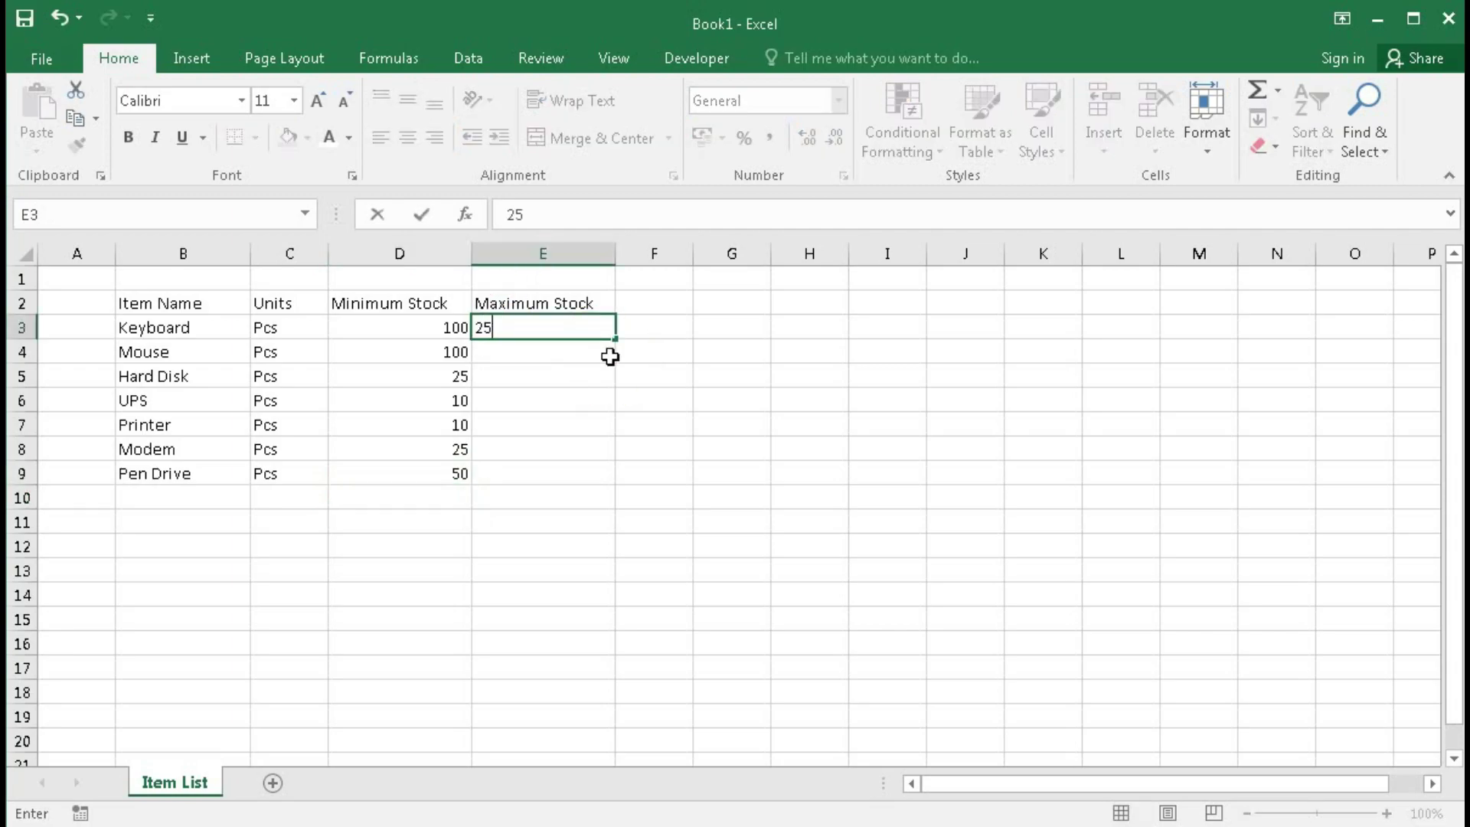
{"action": "key", "text": "Return"}
{"action": "type", "text": "250"}
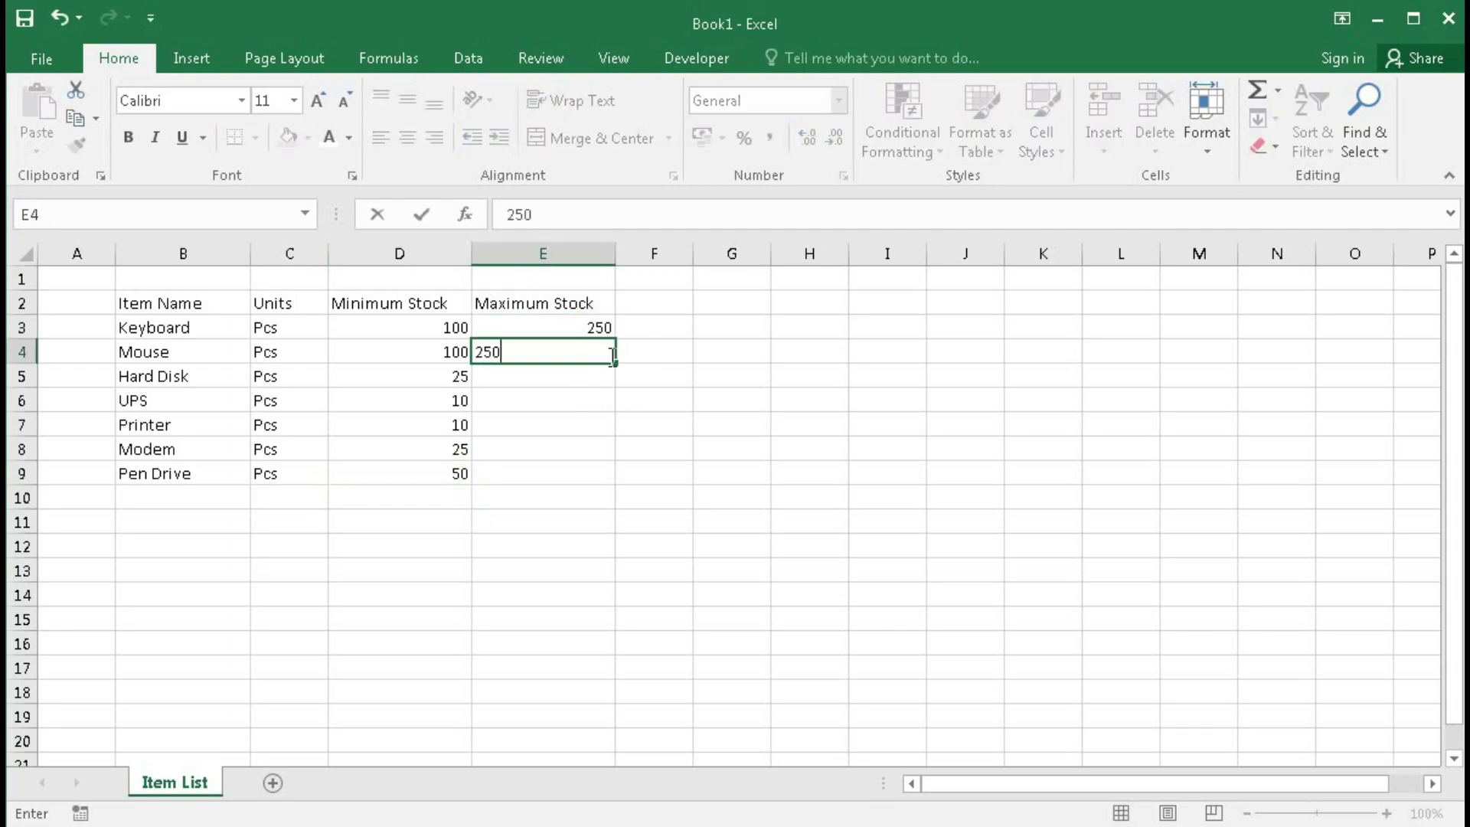
{"action": "key", "text": "Return"}
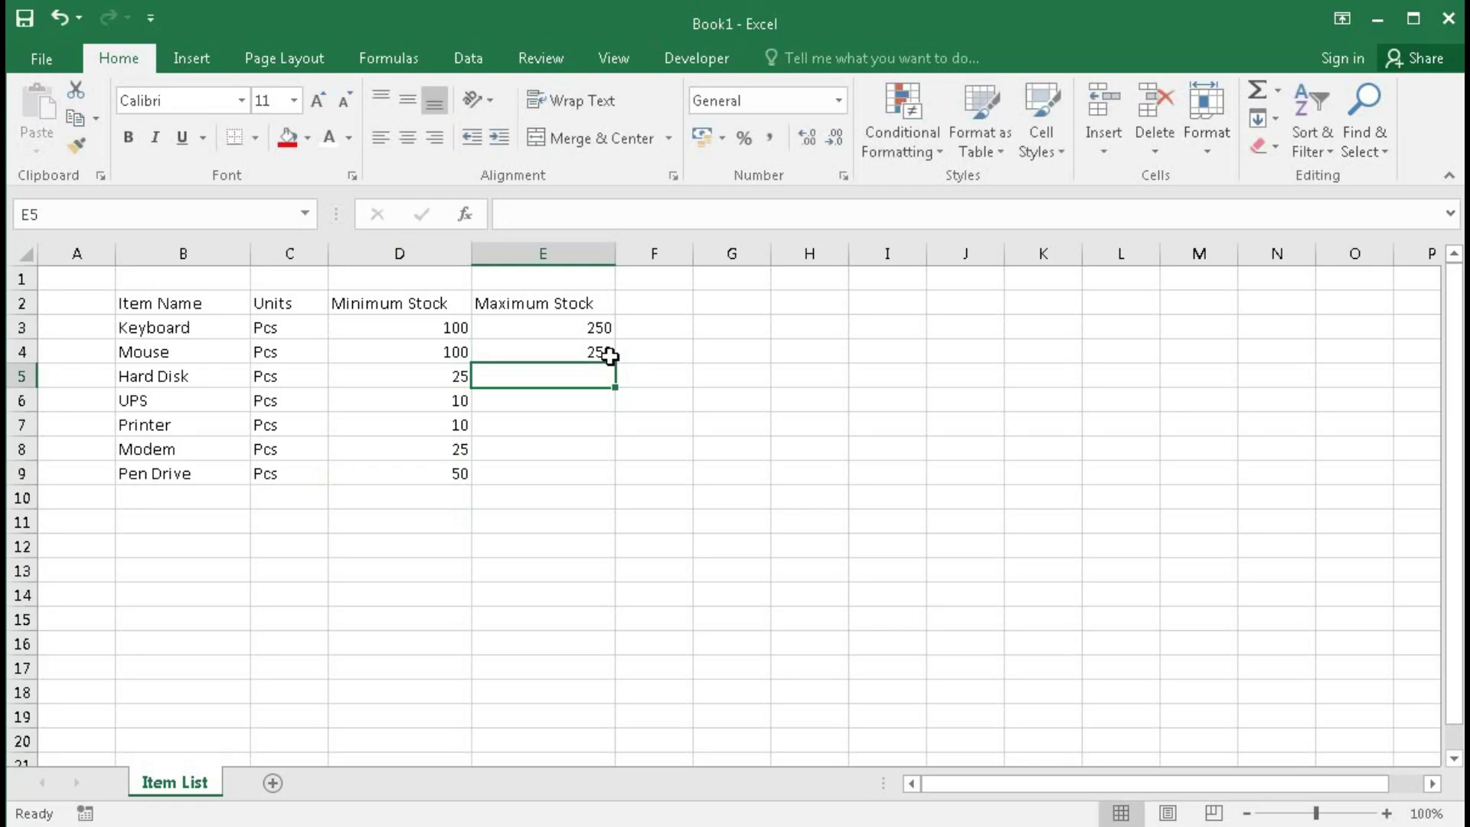
{"action": "type", "text": "50"}
{"action": "key", "text": "Return"}
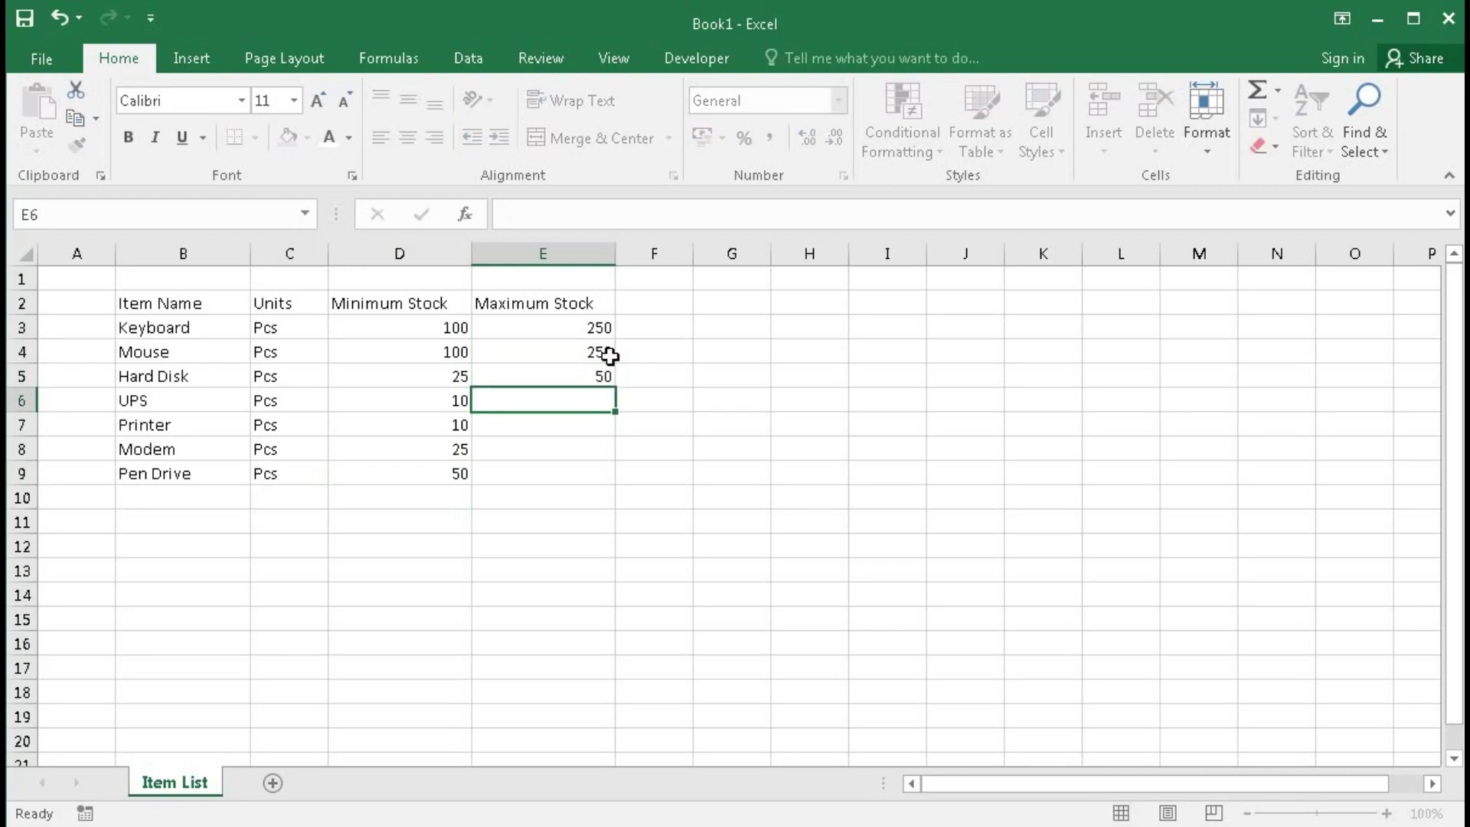
{"action": "type", "text": "25"}
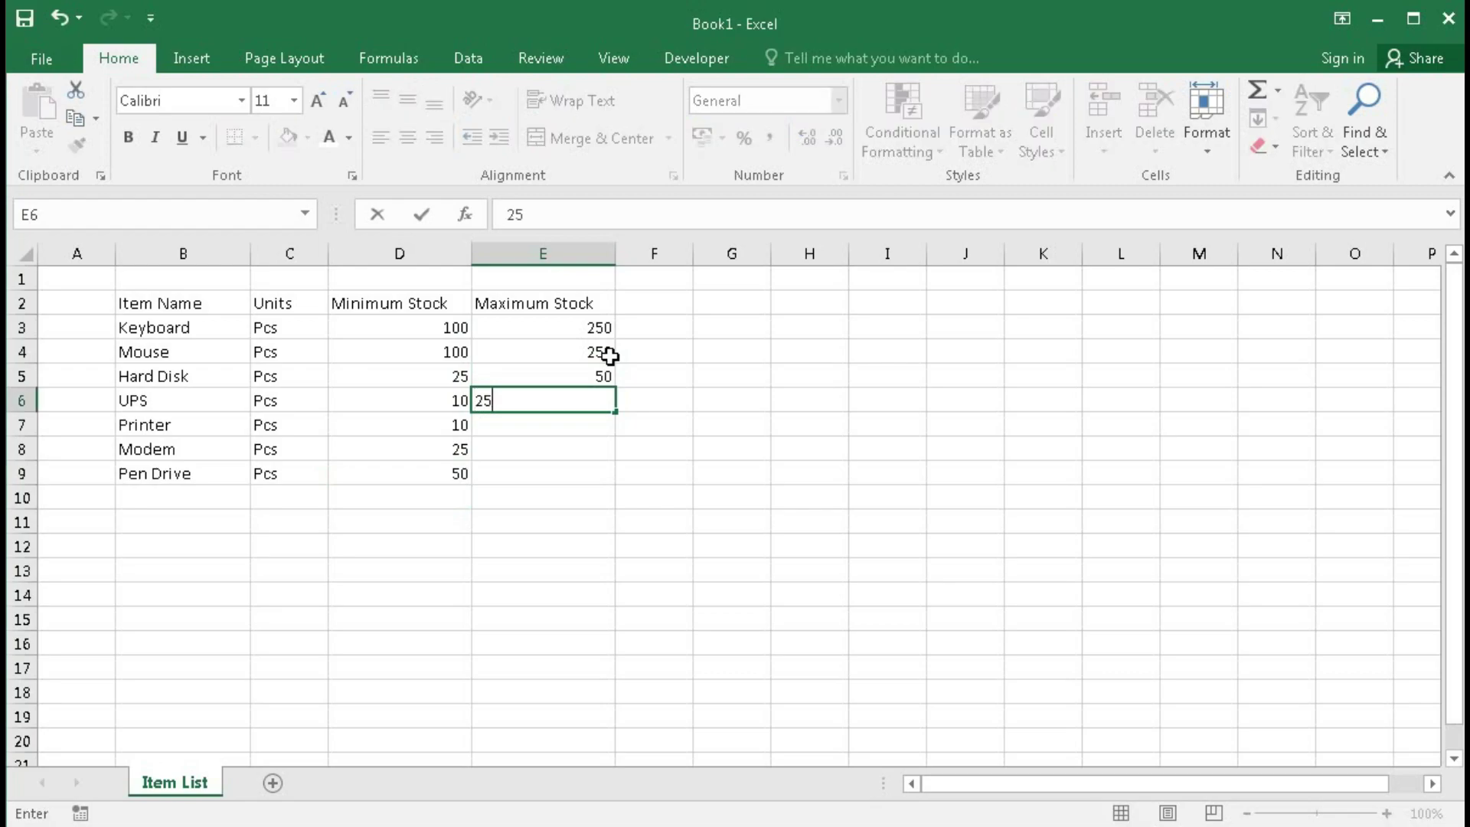
{"action": "key", "text": "Return"}
{"action": "type", "text": "15"}
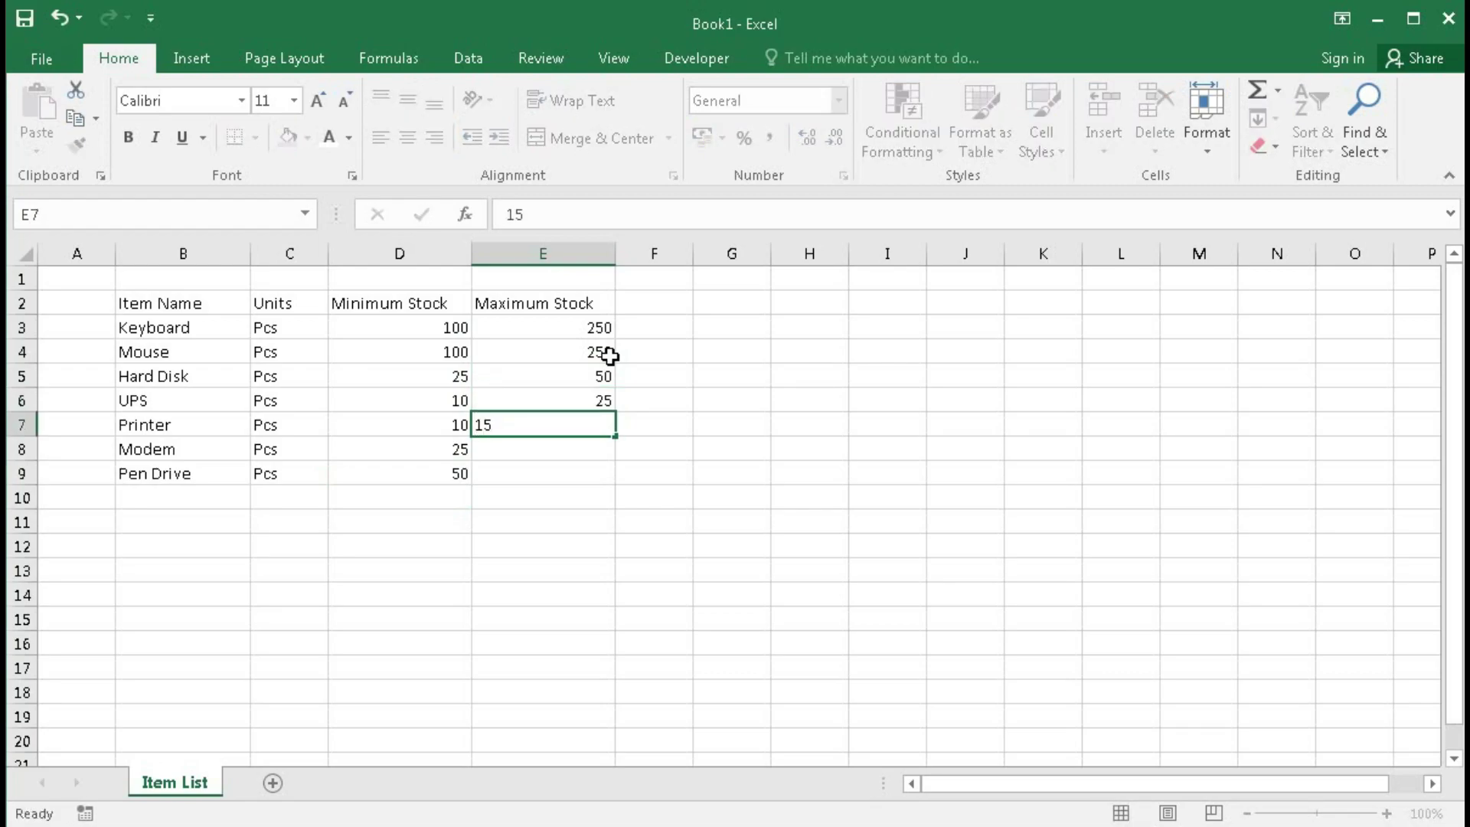
{"action": "key", "text": "Return"}
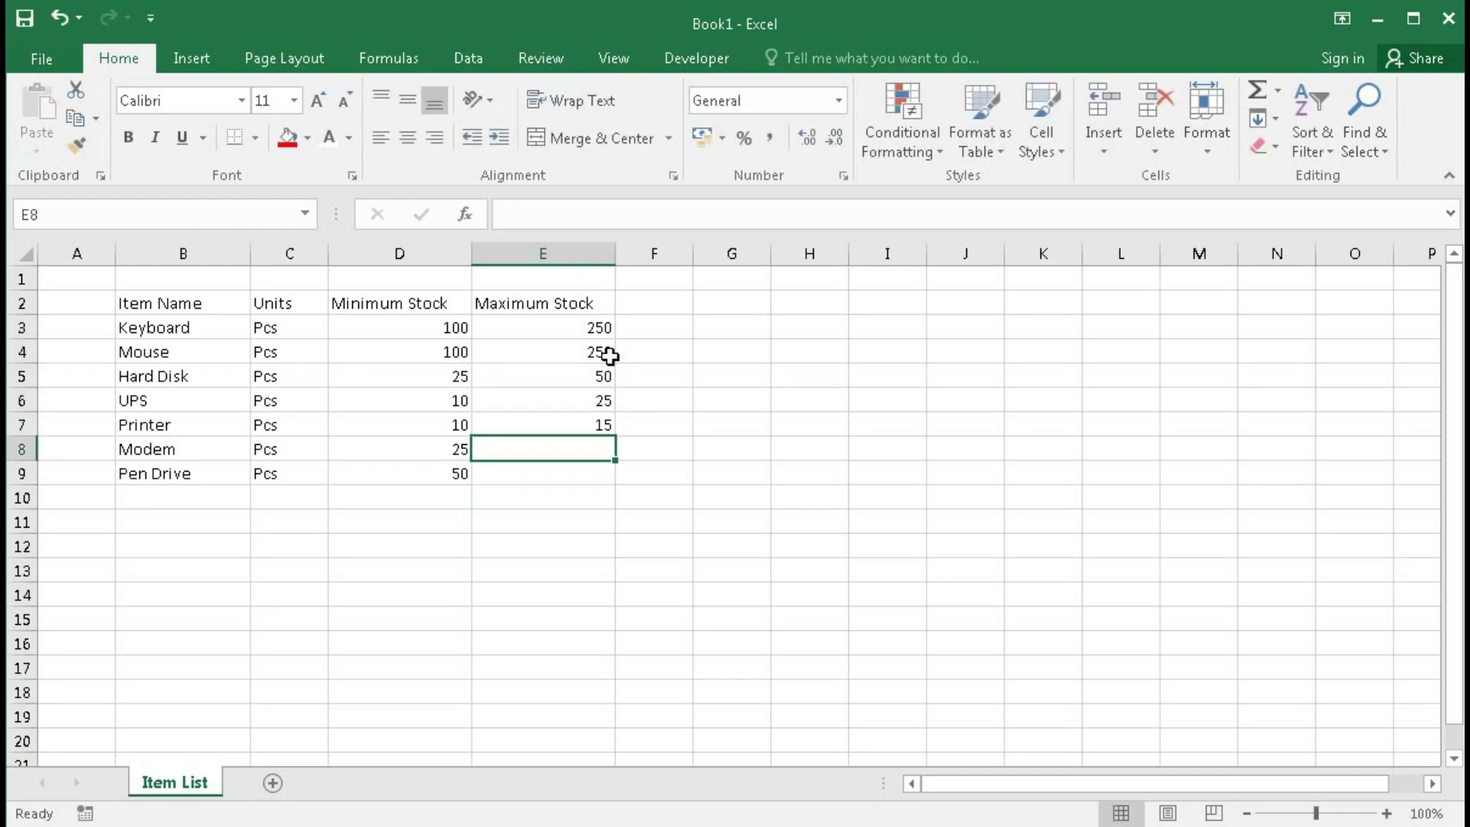
{"action": "type", "text": "50"}
{"action": "key", "text": "Return"}
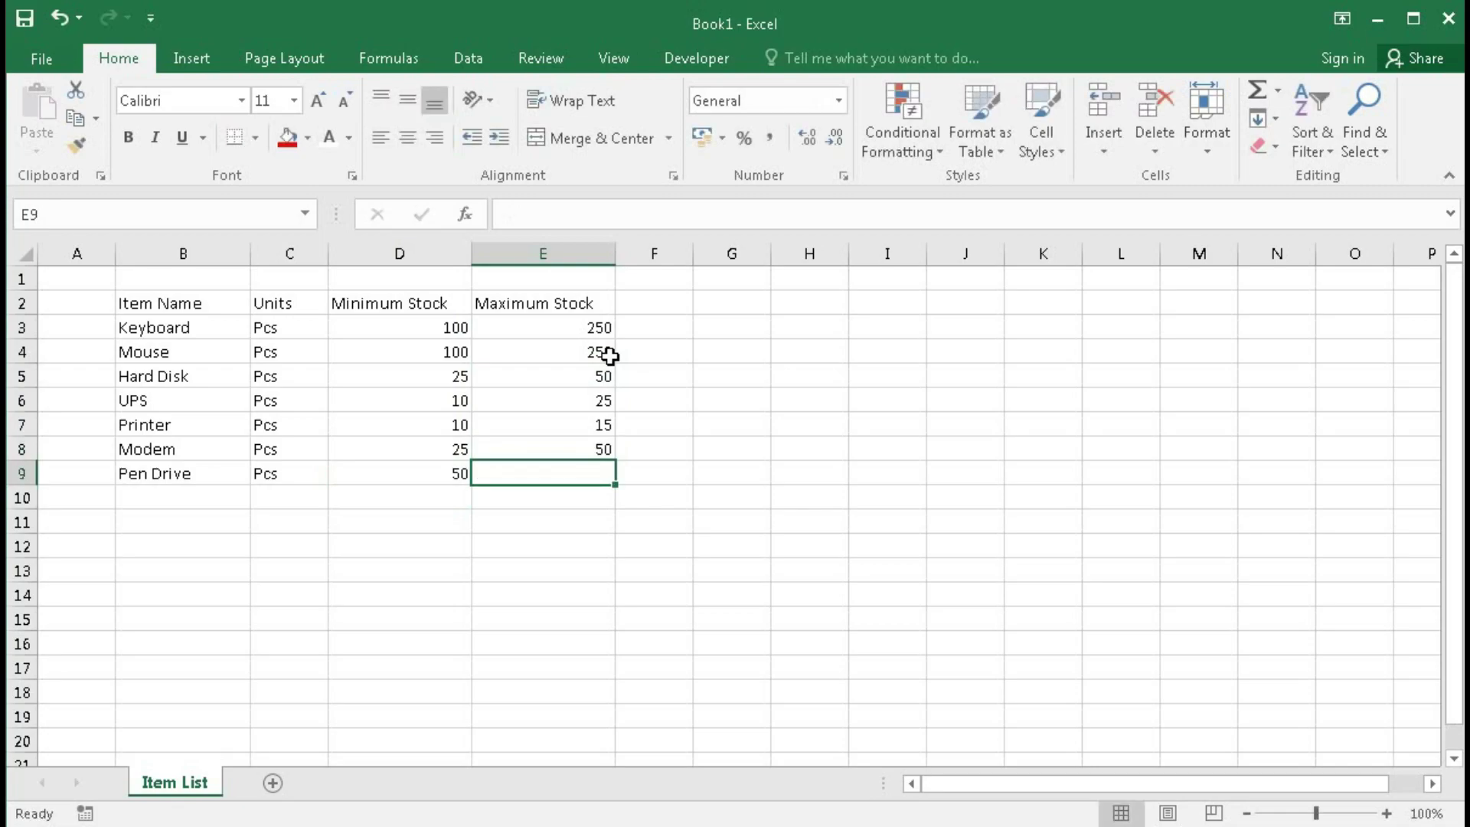
{"action": "type", "text": "100"}
{"action": "key", "text": "Return"}
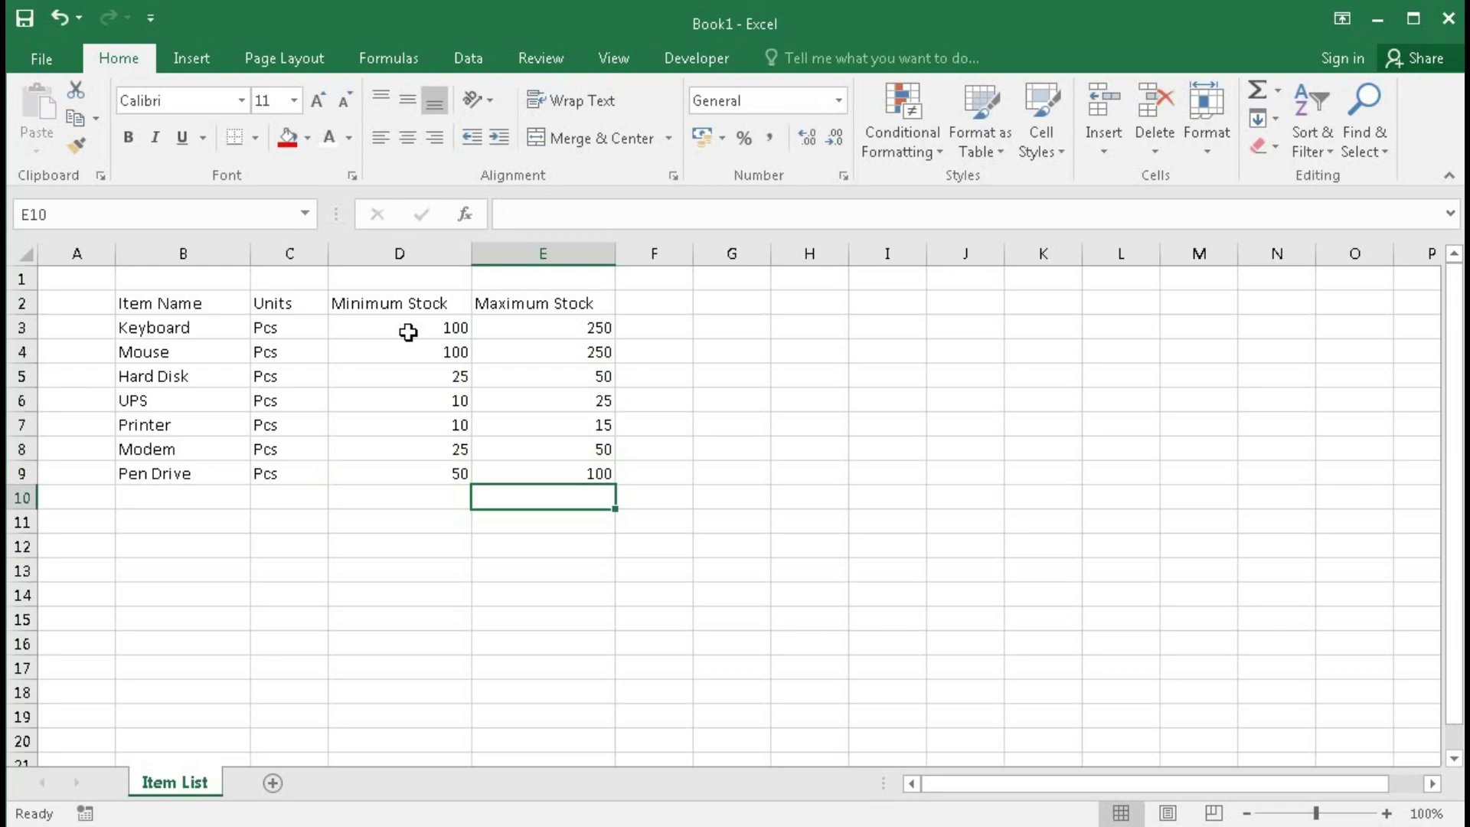
Step: Center-align the values in C3:E9
{"action": "left_click_drag", "start_coordinate": [413, 333], "coordinate": [535, 476]}
{"action": "left_click_drag", "start_coordinate": [282, 328], "coordinate": [534, 476]}
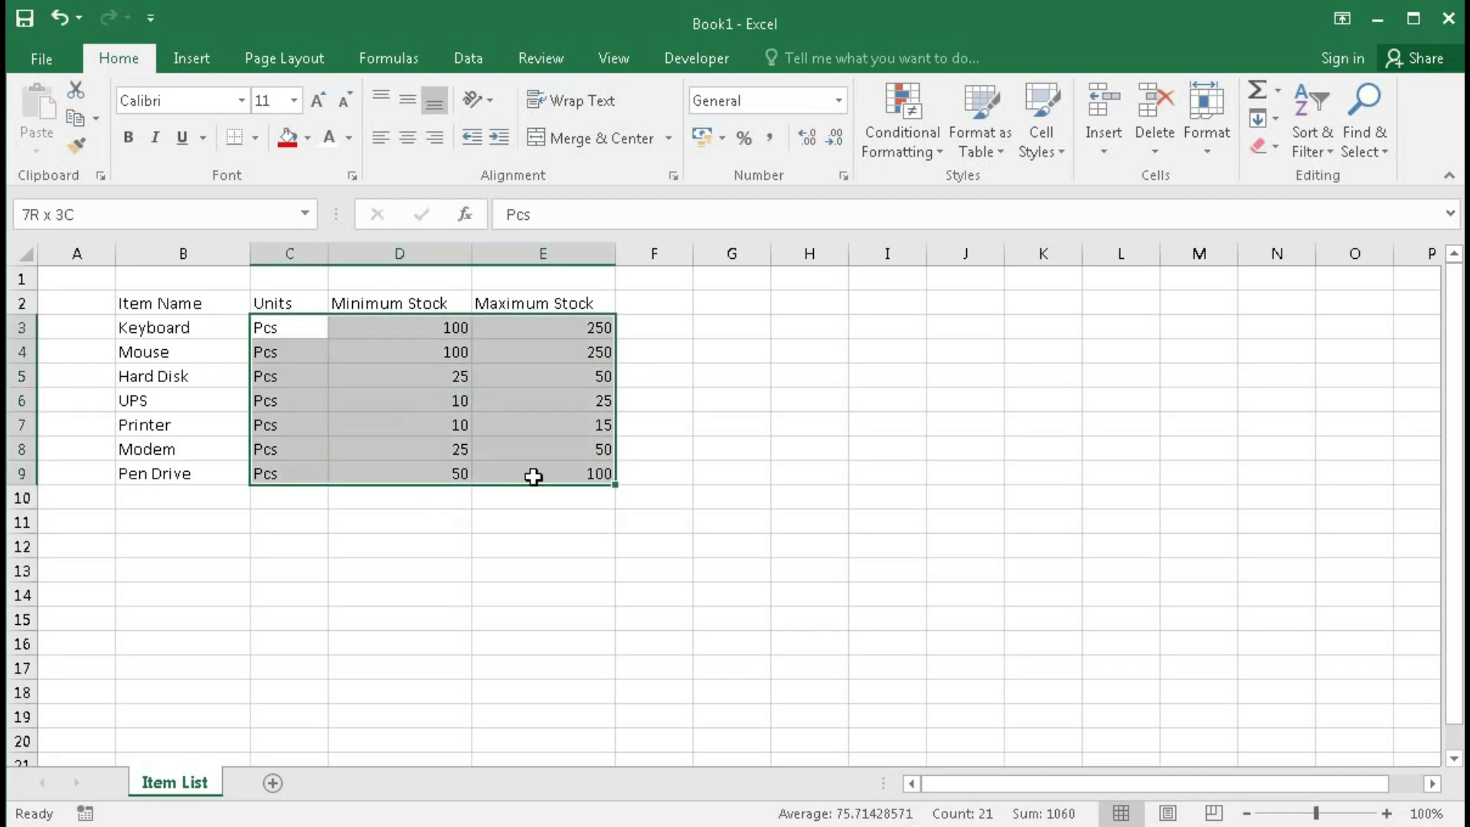
{"action": "left_click", "coordinate": [408, 138]}
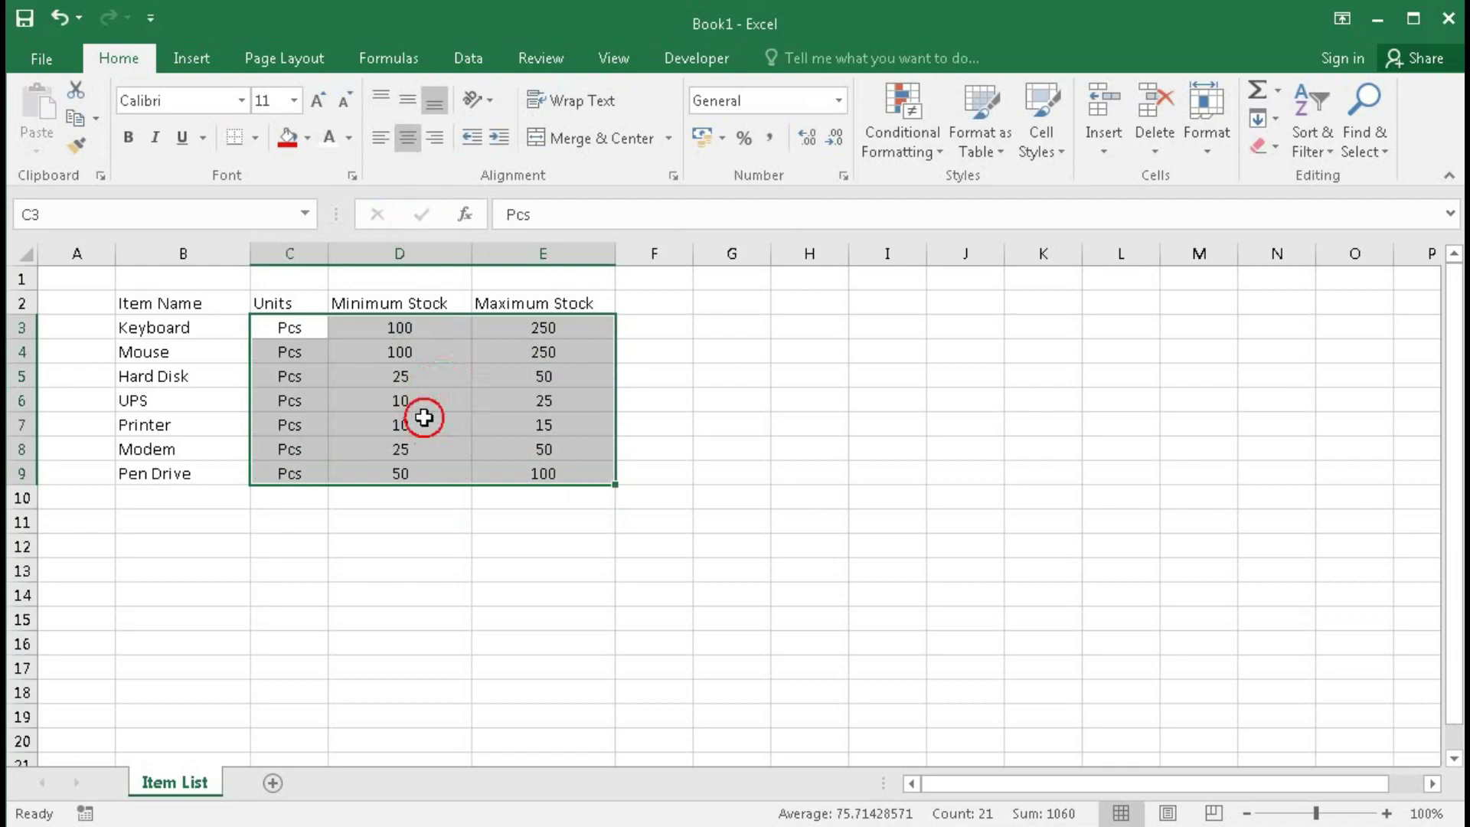
{"action": "left_click", "coordinate": [424, 418]}
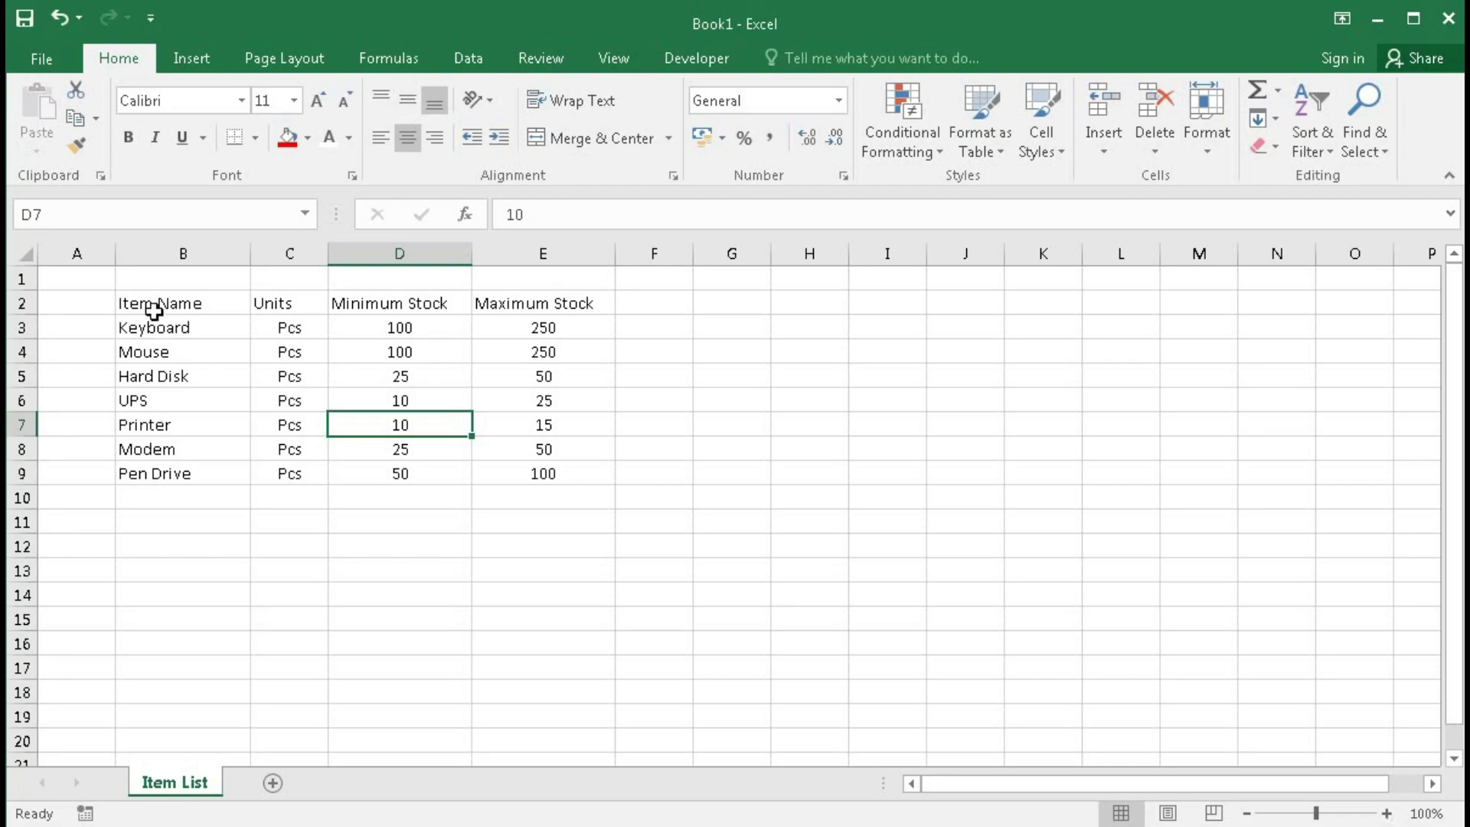
Step: Give header cells B2:E2 a purple fill with bold white text
{"action": "left_click_drag", "start_coordinate": [154, 303], "coordinate": [534, 303]}
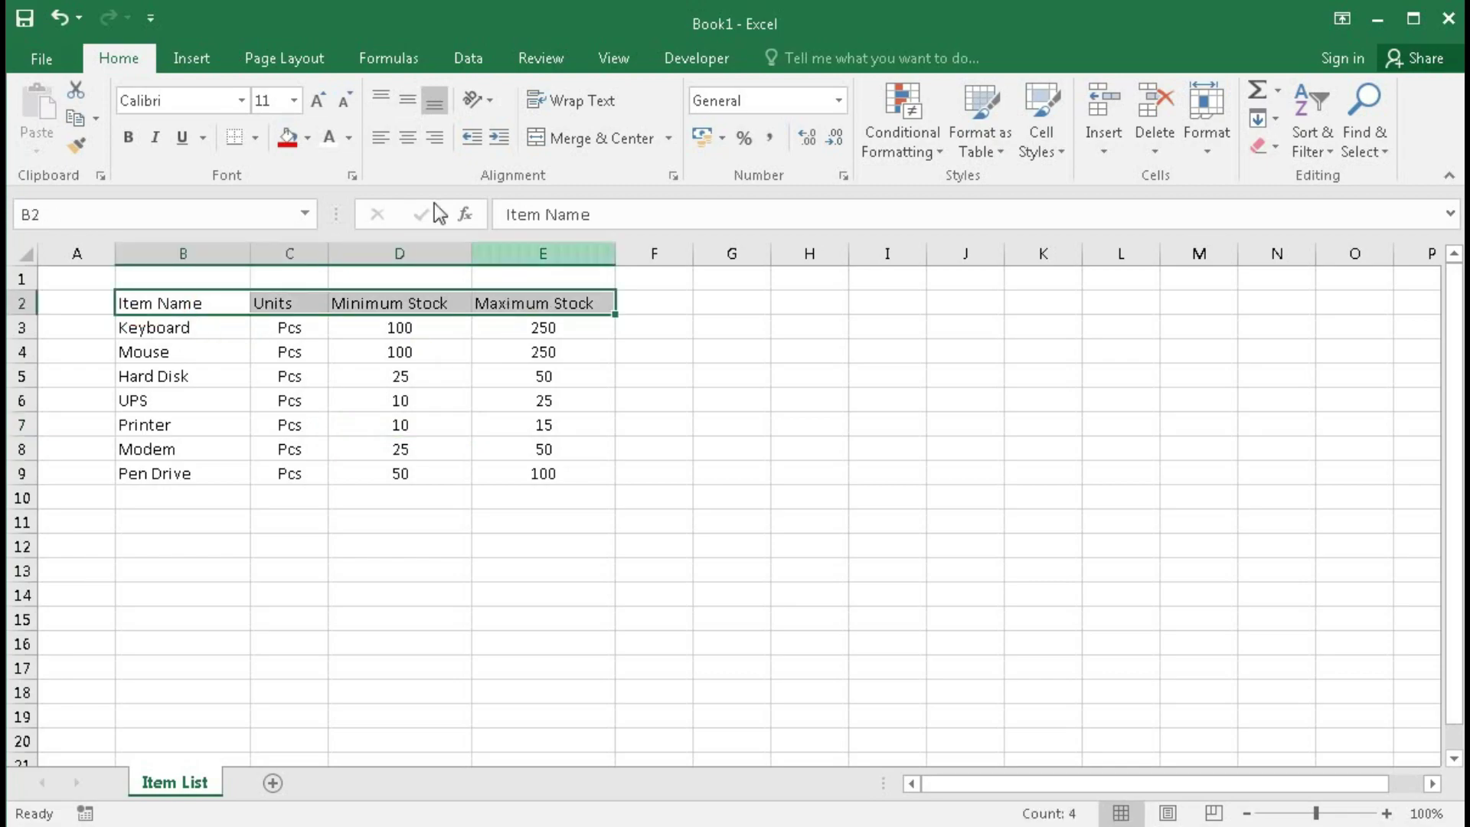
{"action": "left_click", "coordinate": [305, 140]}
{"action": "left_click", "coordinate": [471, 329]}
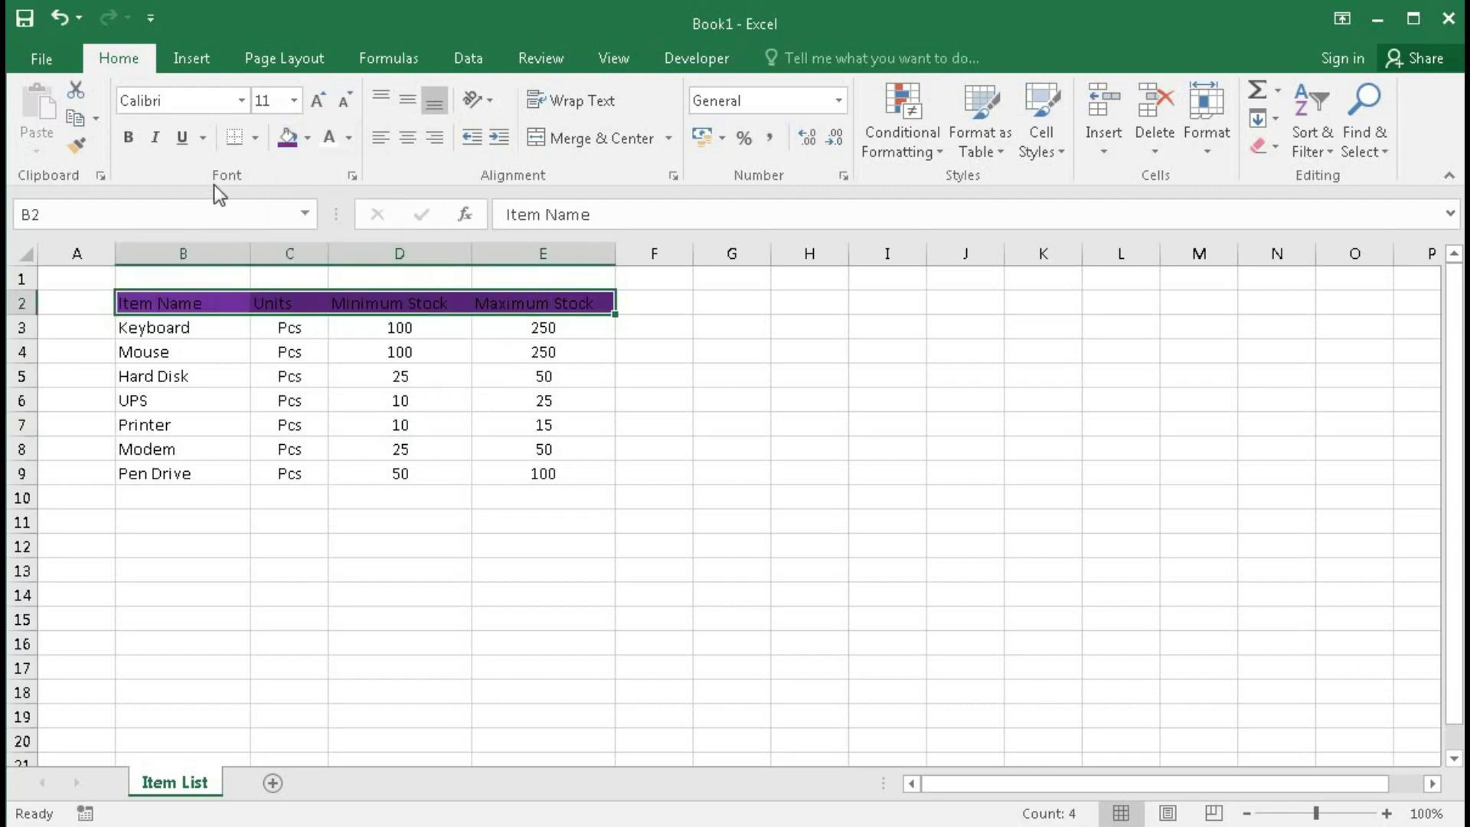
{"action": "left_click", "coordinate": [128, 138]}
{"action": "left_click", "coordinate": [331, 139]}
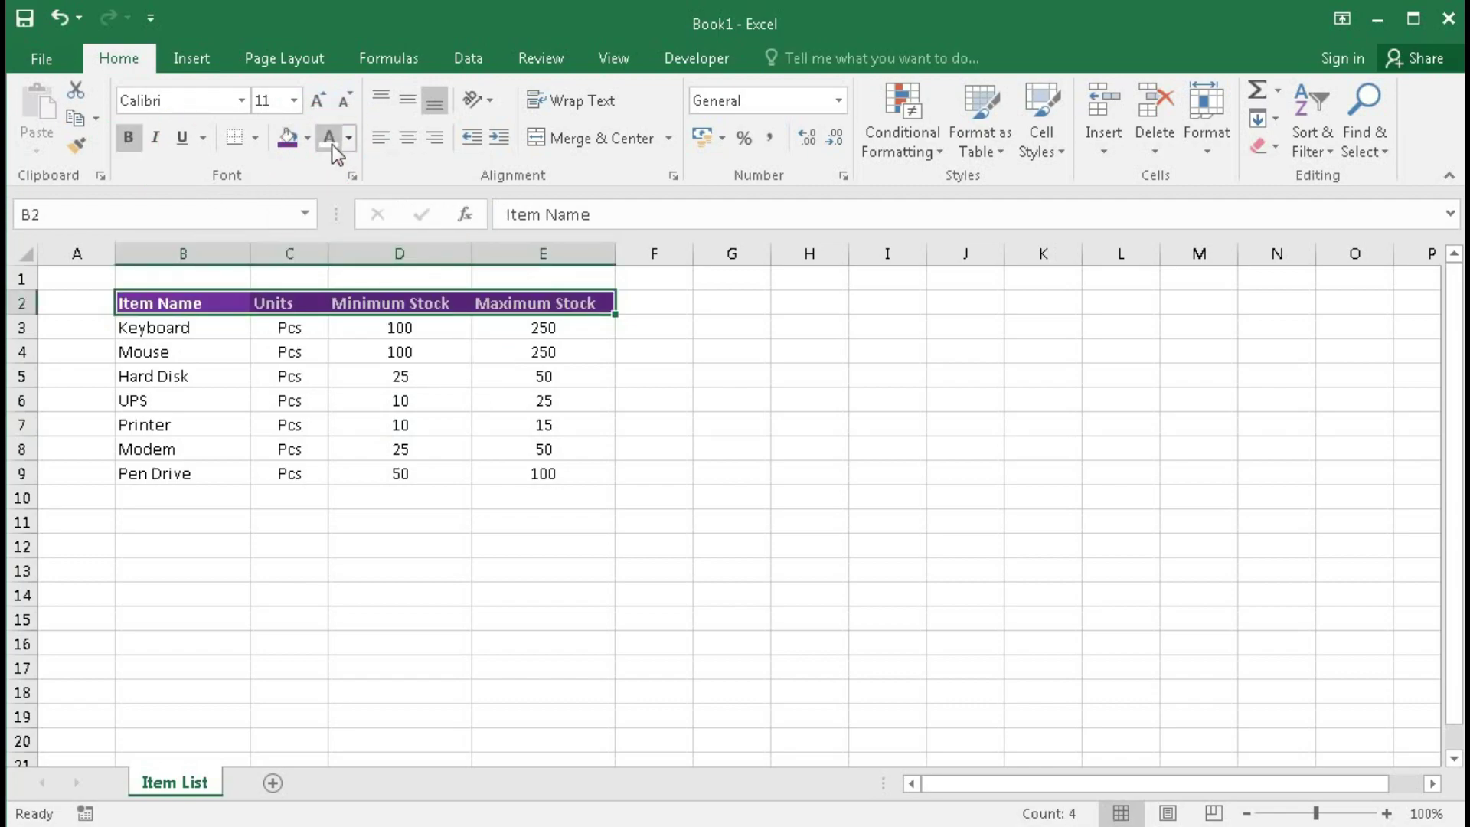
Step: For B3:E18, create a new formula rule =AND($B3<>"",ISODD(ROW())) in the Rules Manager
{"action": "left_click", "coordinate": [140, 327]}
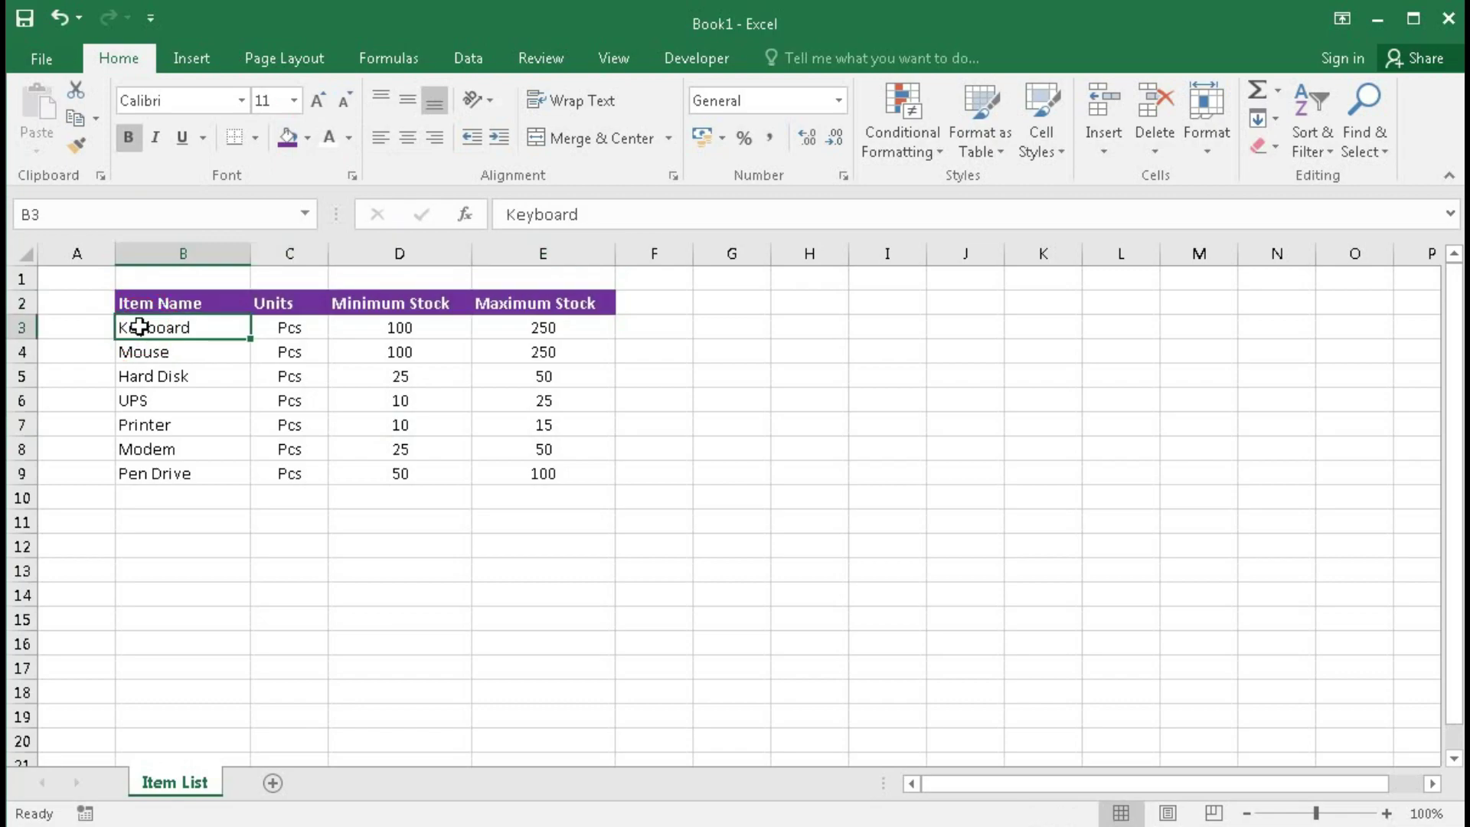
{"action": "left_click_drag", "start_coordinate": [138, 326], "coordinate": [530, 692]}
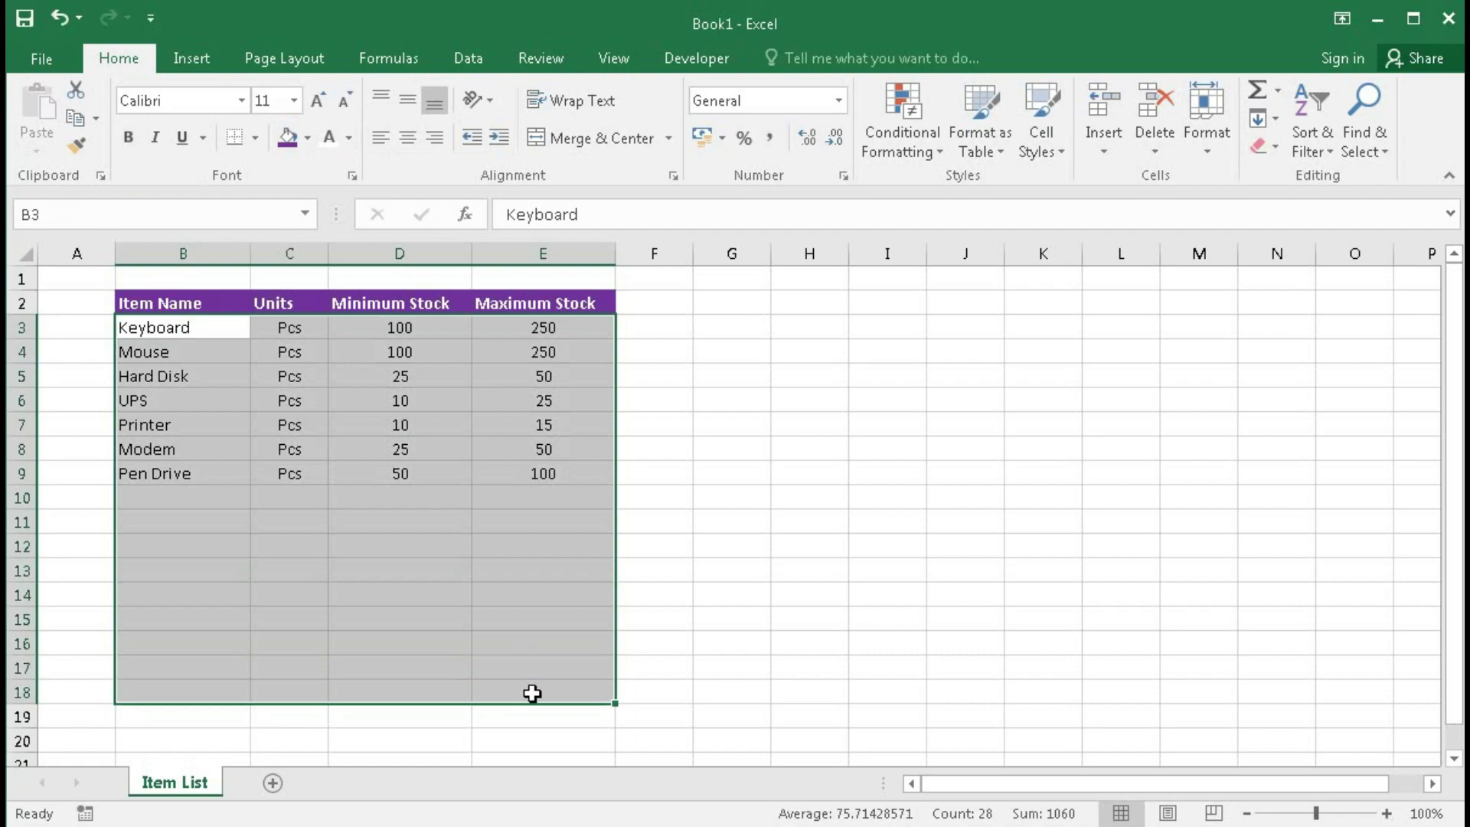
{"action": "left_click", "coordinate": [892, 145]}
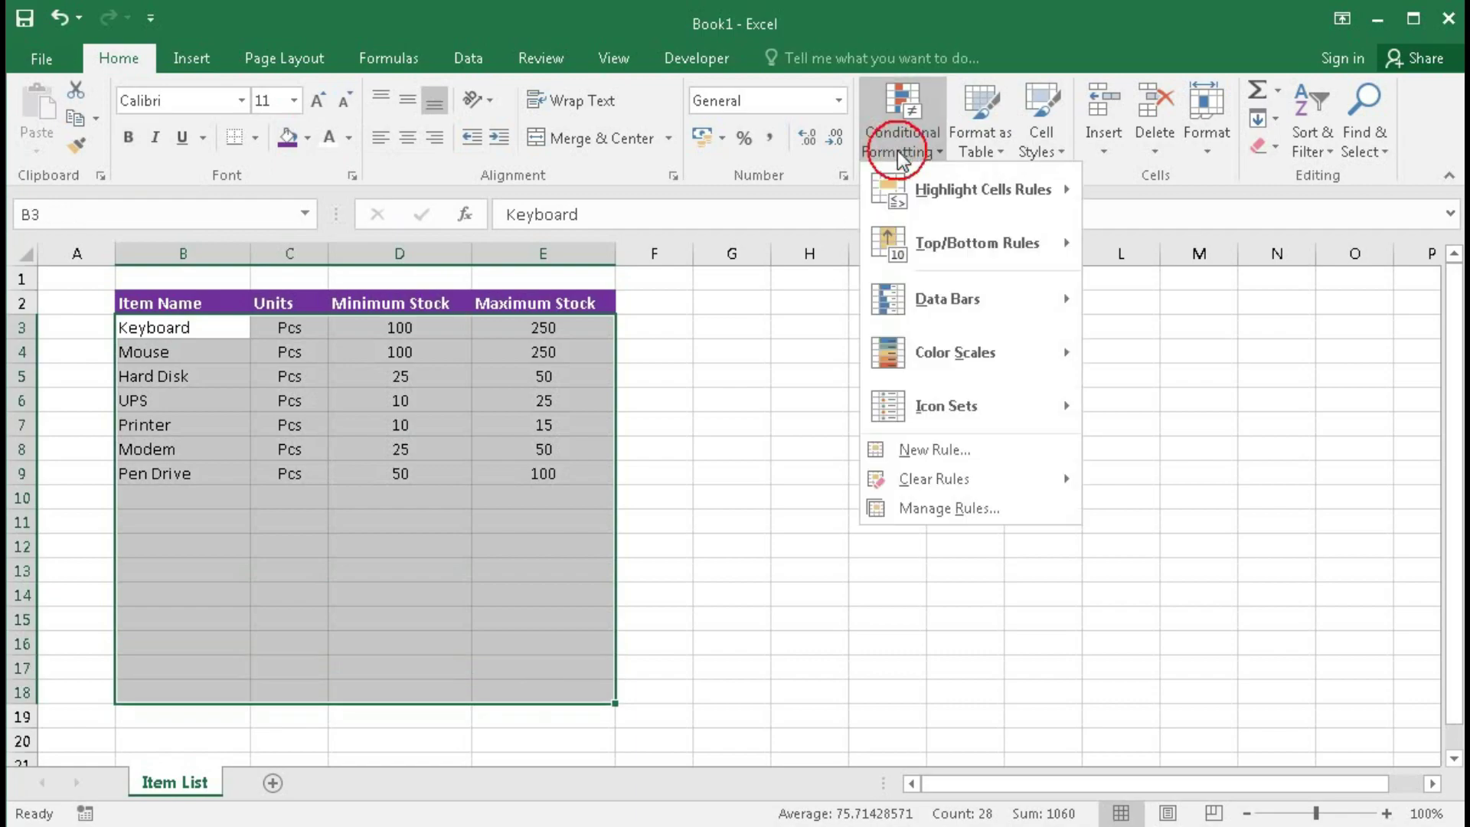
{"action": "left_click", "coordinate": [931, 511]}
{"action": "left_click", "coordinate": [770, 342]}
{"action": "left_click_drag", "start_coordinate": [770, 342], "coordinate": [518, 260]}
{"action": "left_click", "coordinate": [589, 343]}
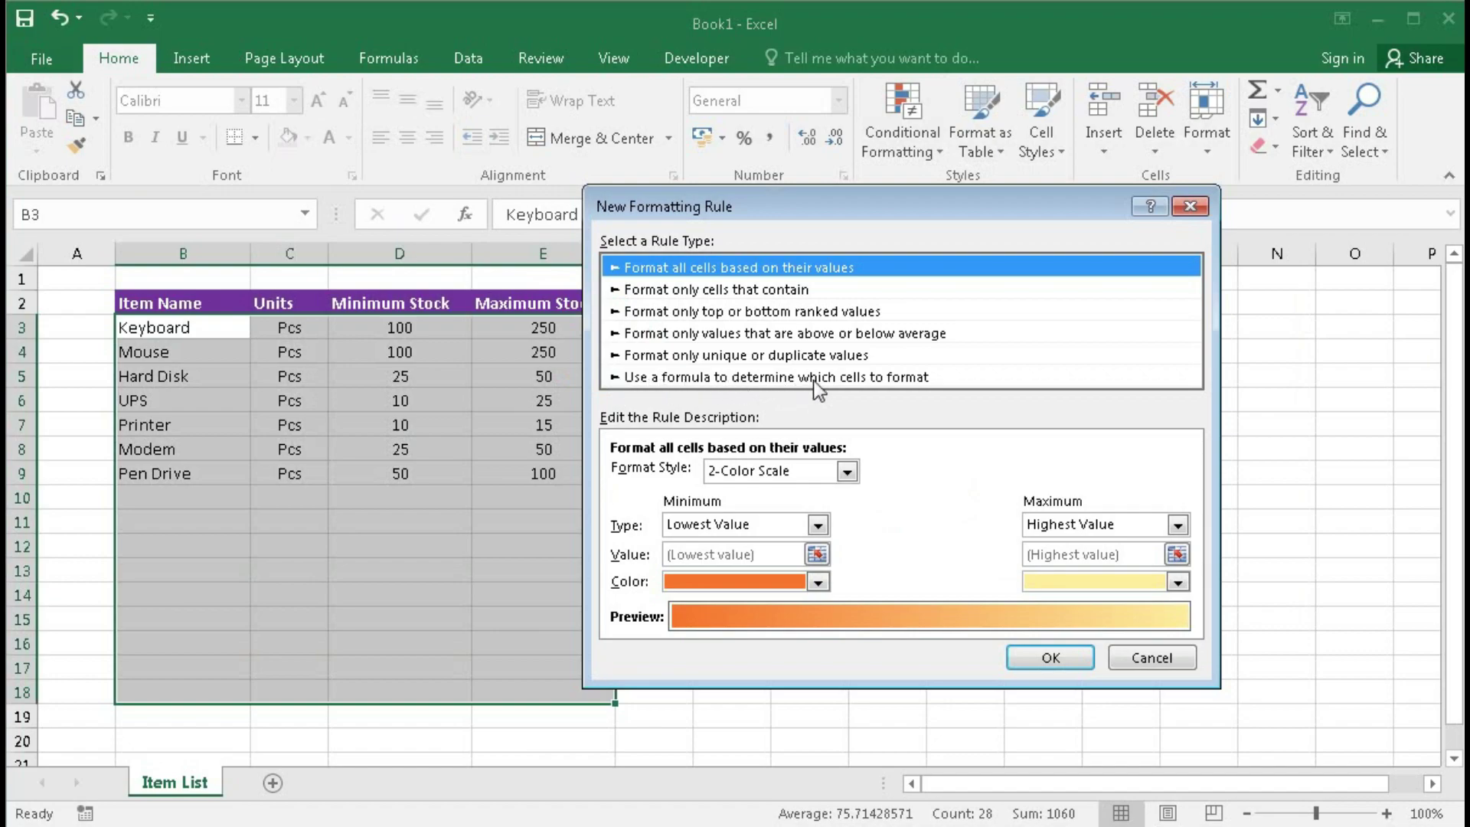
{"action": "left_click", "coordinate": [834, 377]}
{"action": "left_click", "coordinate": [666, 478]}
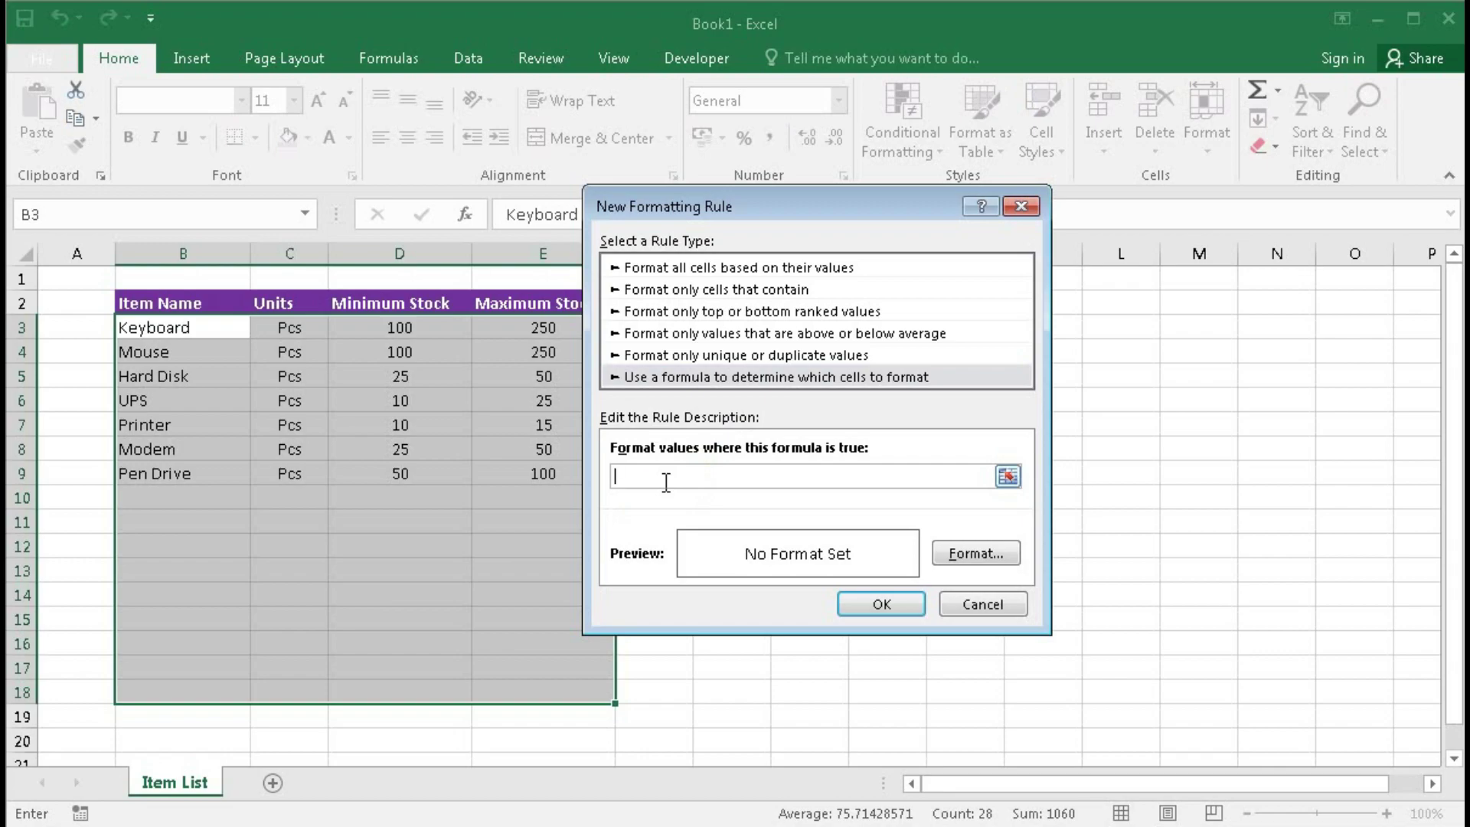
{"action": "type", "text": "=and($B3<>\"\",isodd(ro"}
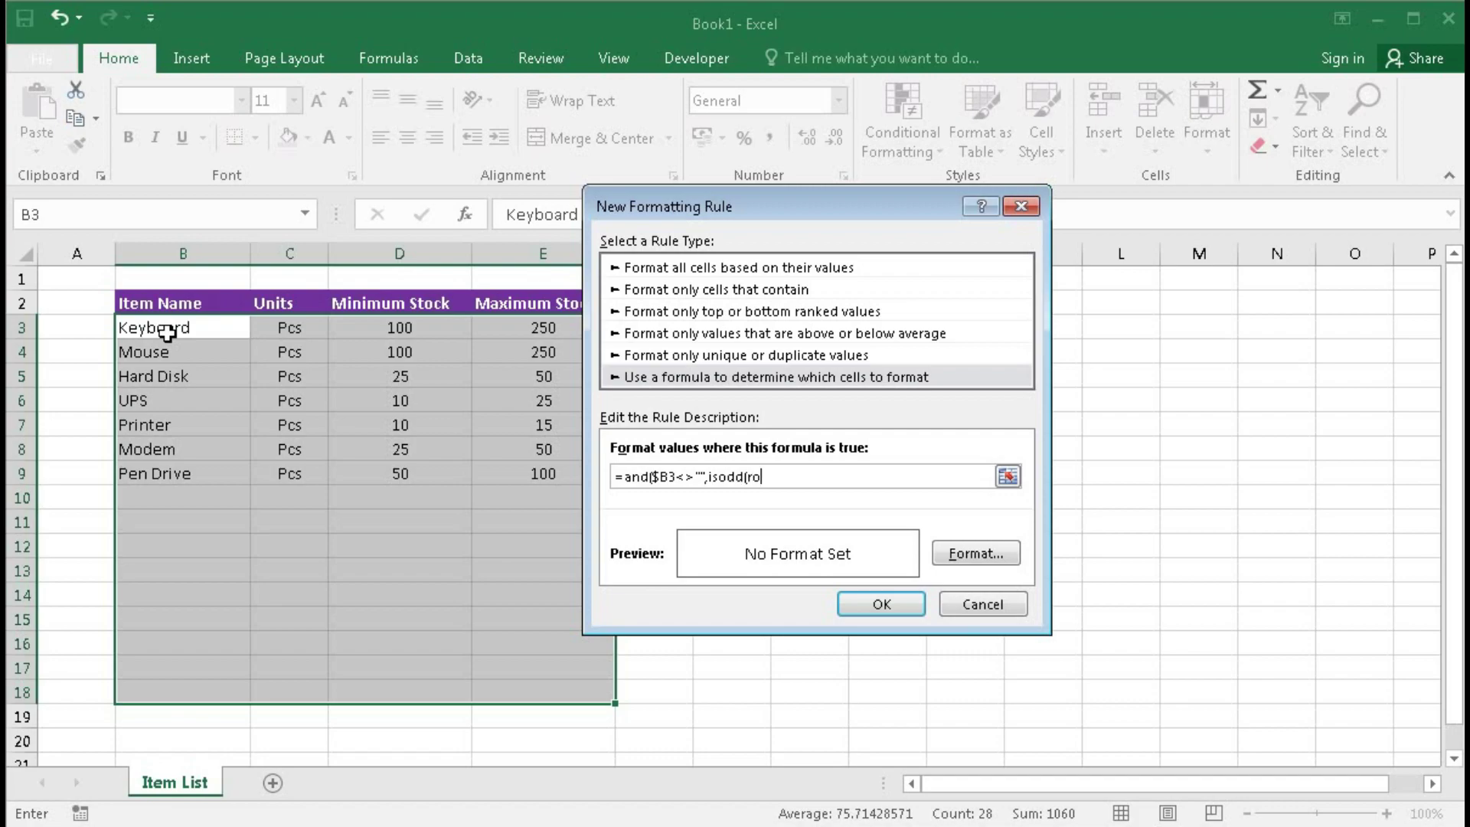
{"action": "type", "text": "w()))"}
Step: Give the rule an outline border format and apply it to the table
{"action": "left_click", "coordinate": [972, 553]}
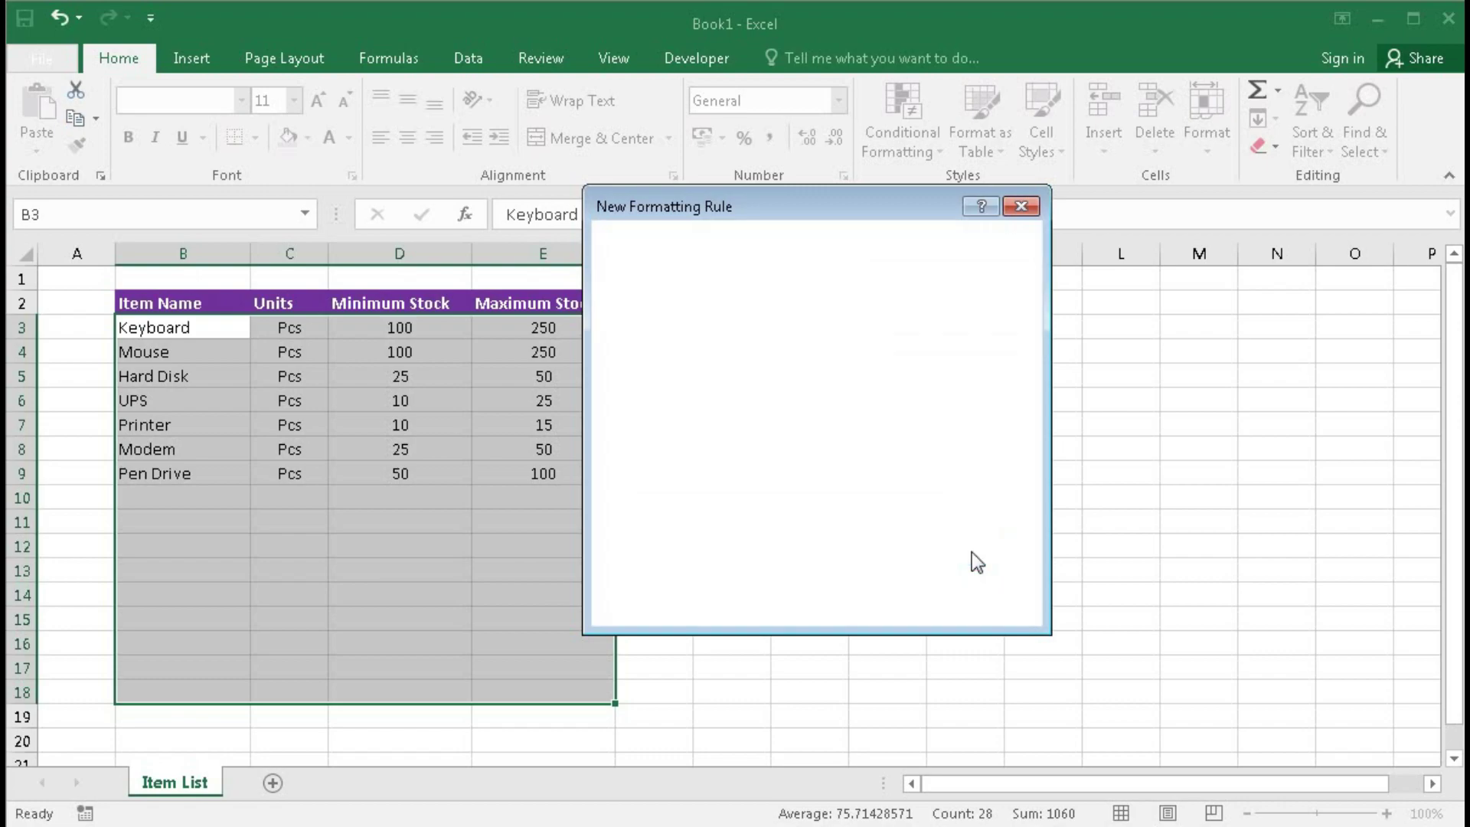
{"action": "left_click", "coordinate": [818, 141]}
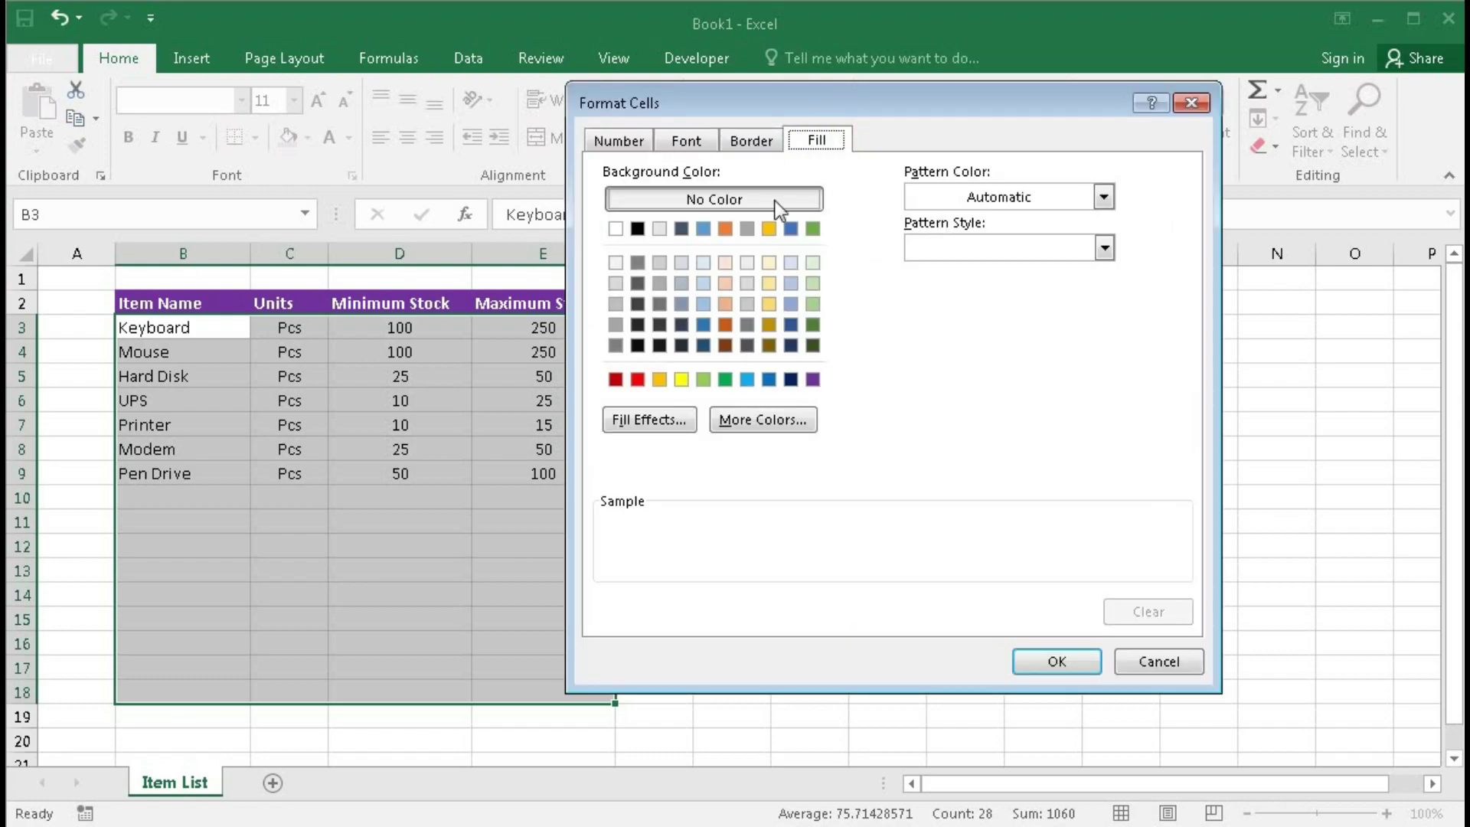
{"action": "left_click", "coordinate": [741, 146]}
{"action": "left_click", "coordinate": [917, 228]}
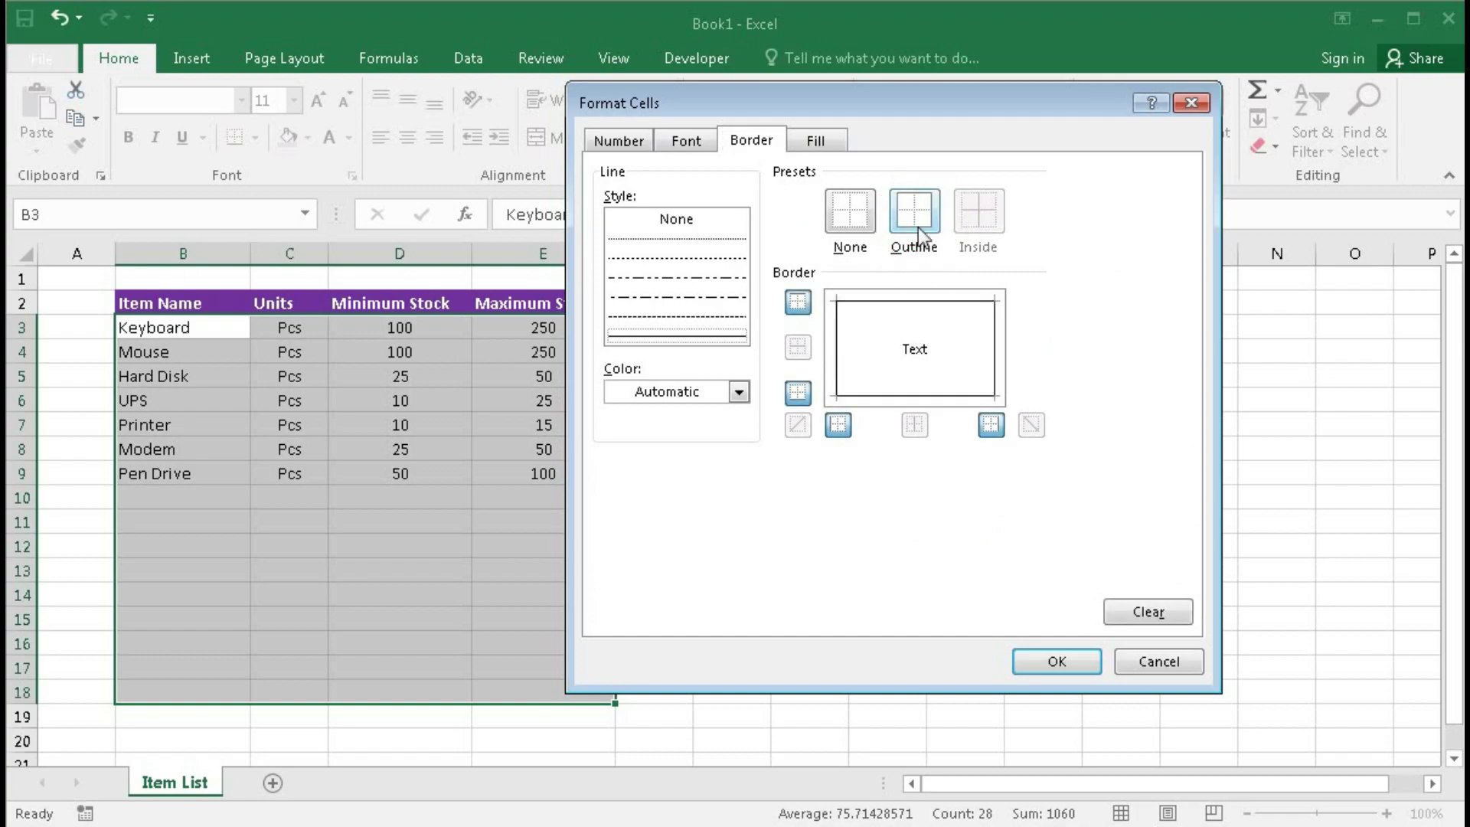
{"action": "left_click", "coordinate": [1043, 650]}
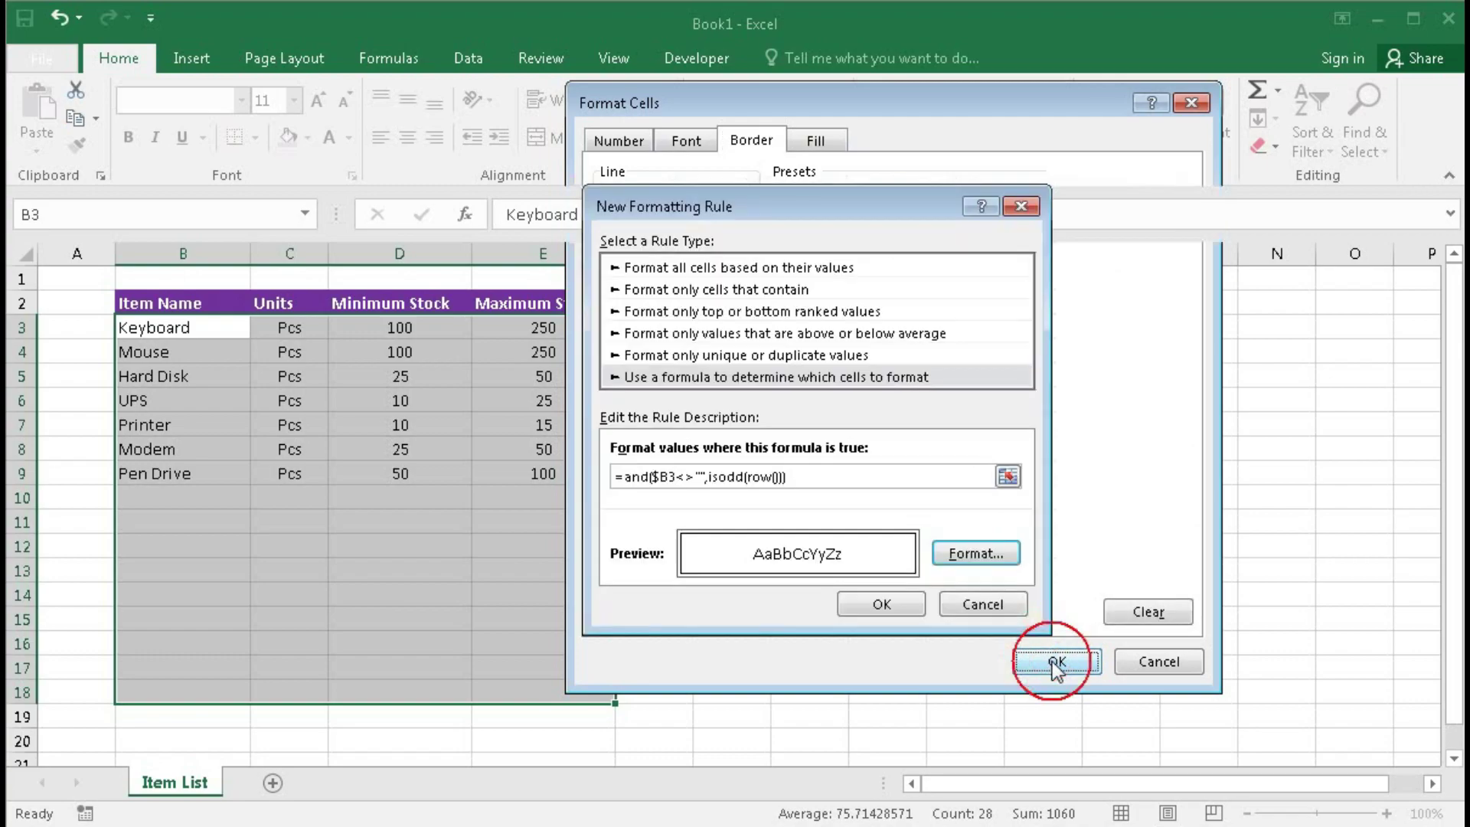
{"action": "left_click", "coordinate": [899, 616]}
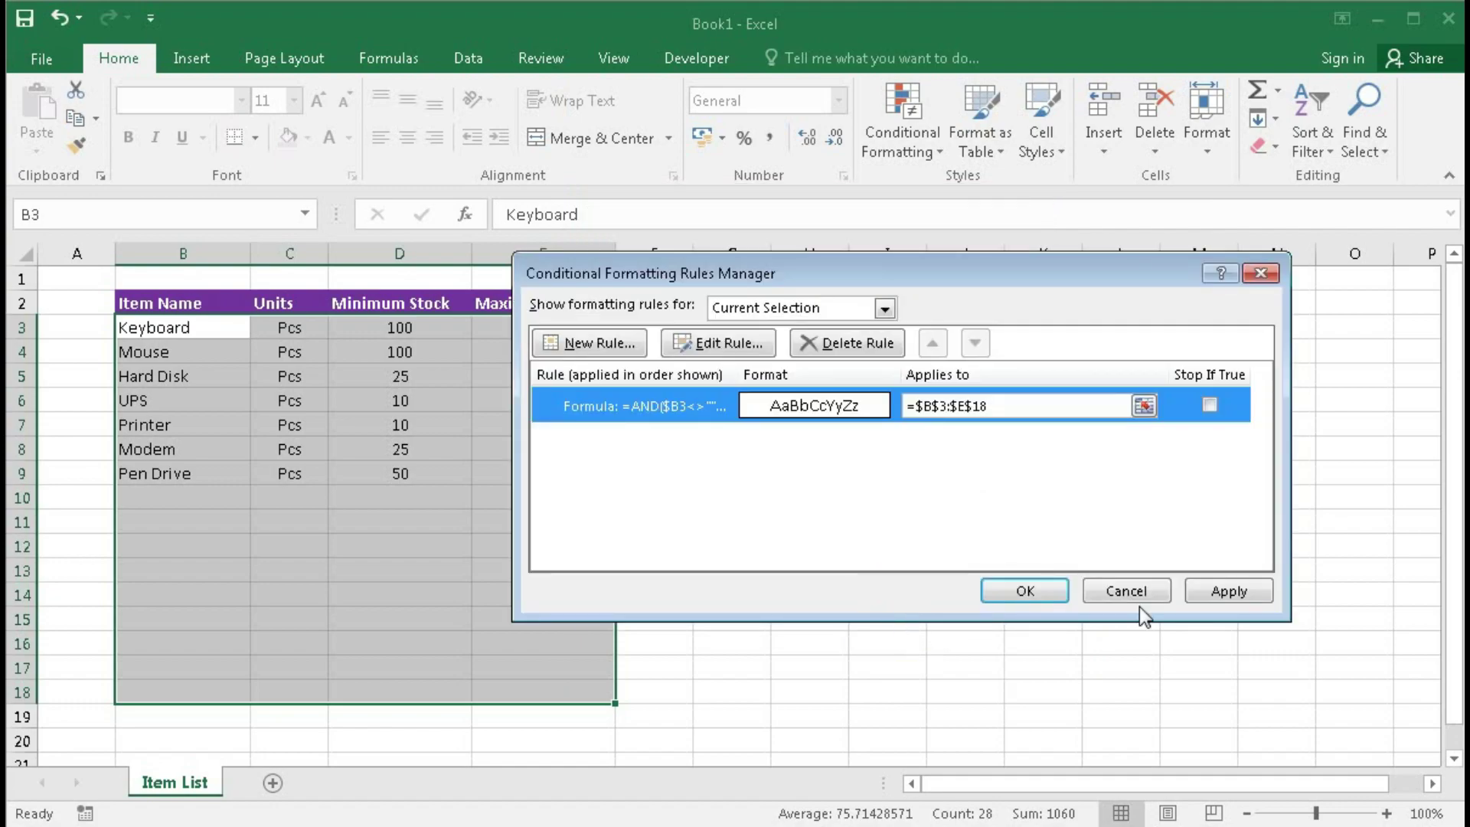
{"action": "left_click", "coordinate": [1225, 593]}
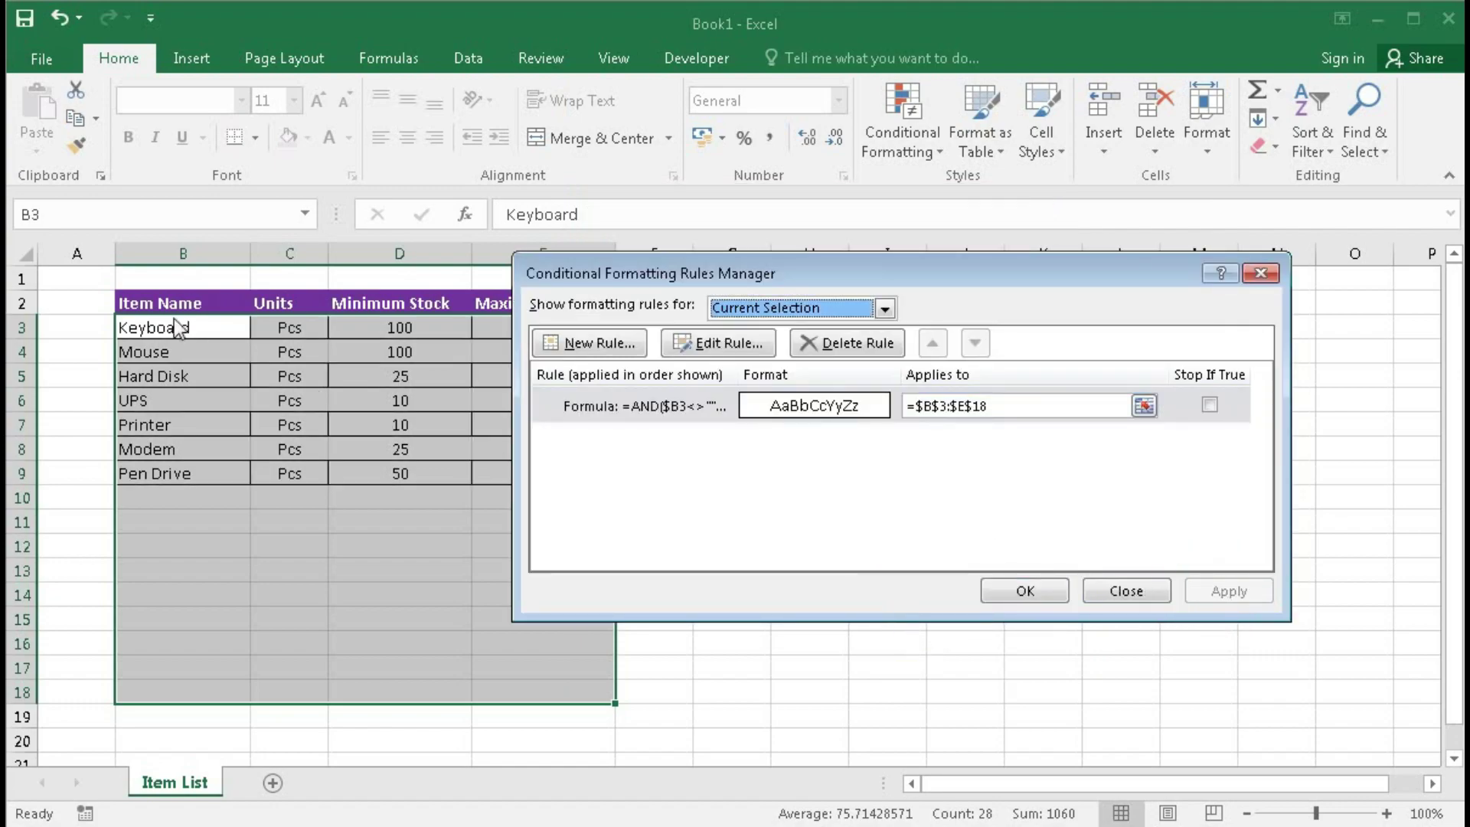
Step: Start a formula-based conditional rule using =AND($B2<>"",ISEVEN(ROW()))
{"action": "left_click", "coordinate": [589, 343]}
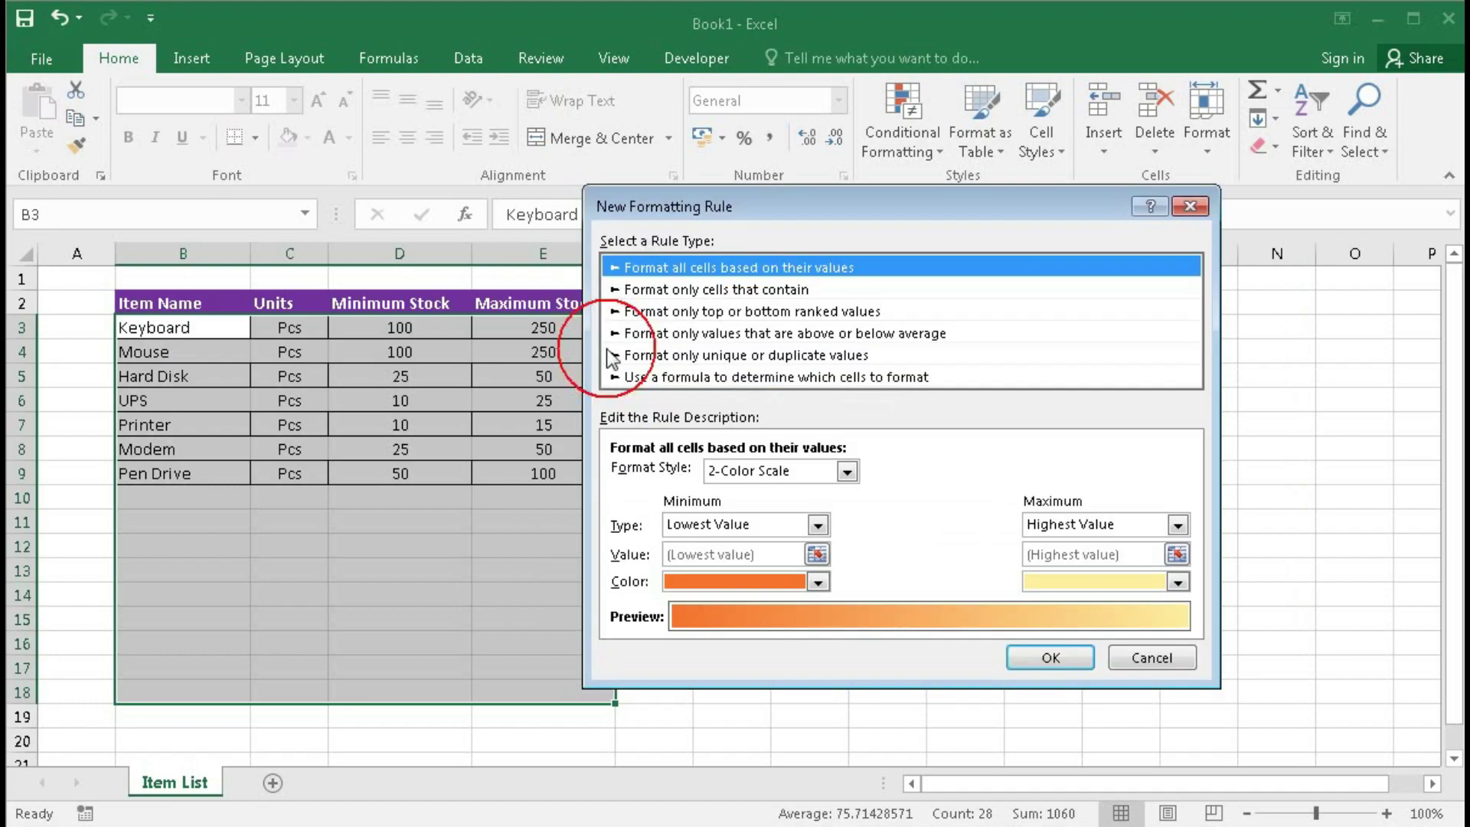
{"action": "left_click", "coordinate": [643, 377]}
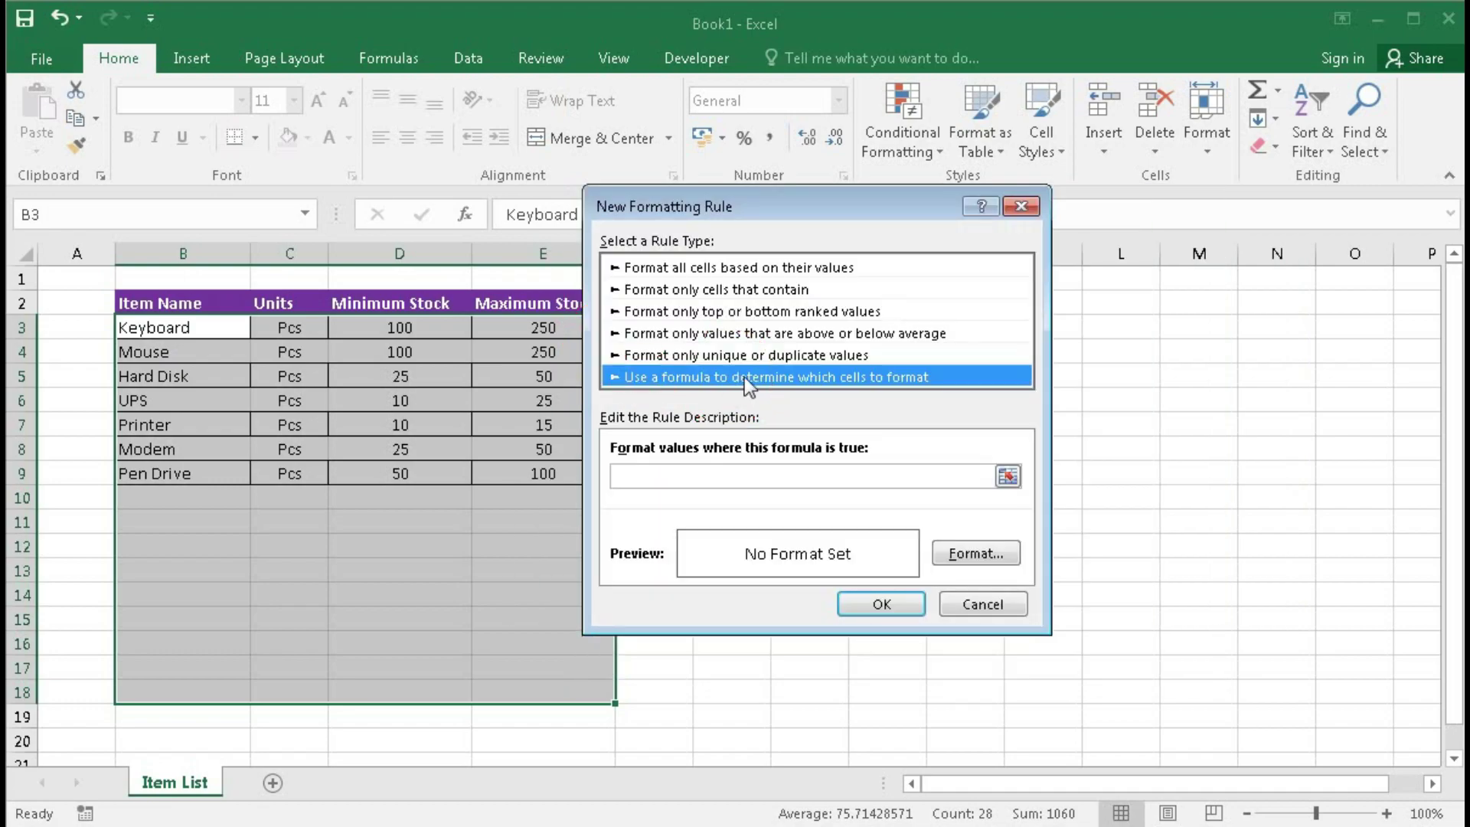
{"action": "left_click", "coordinate": [676, 476]}
{"action": "type", "text": "="}
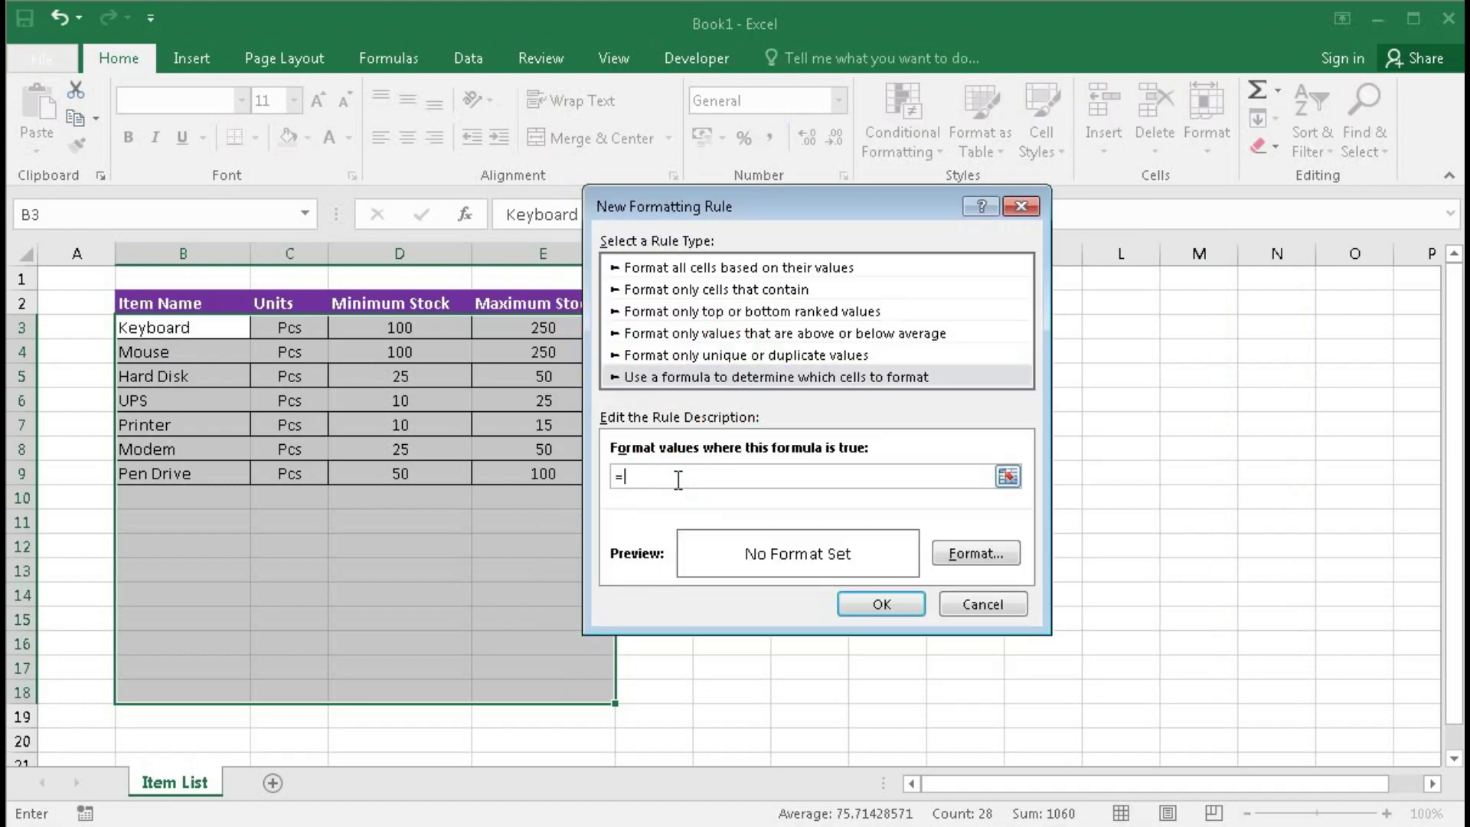
{"action": "type", "text": "and"}
{"action": "type", "text": "(B"}
{"action": "type", "text": "B2"}
{"action": "type", "text": "<>"}
{"action": "type", "text": "\"\""}
{"action": "type", "text": ",iseven"}
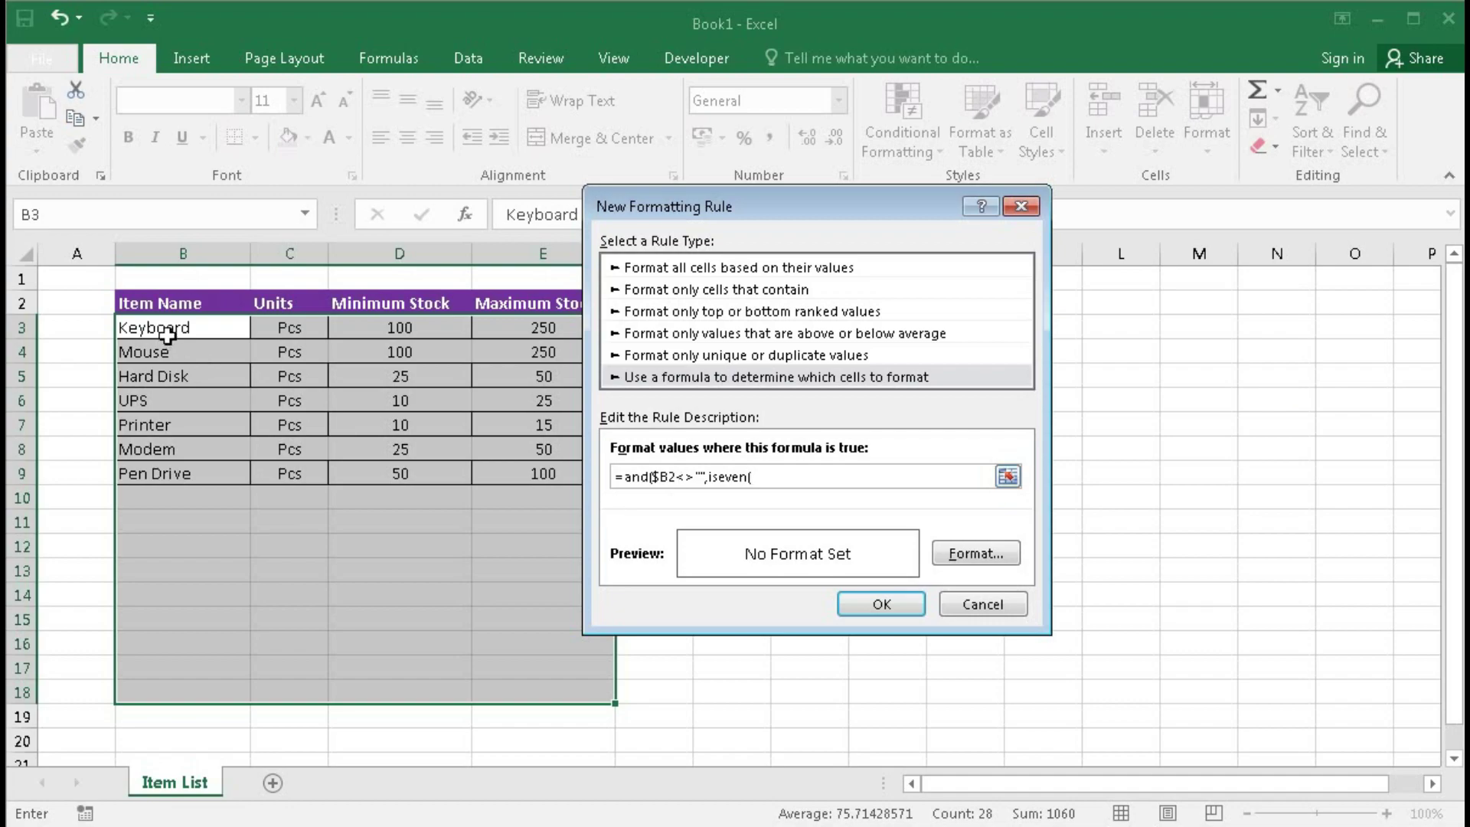
{"action": "type", "text": "(row()"}
Step: Format matching cells with an outline border and a light purple fill, and create the rule
{"action": "left_click", "coordinate": [955, 558]}
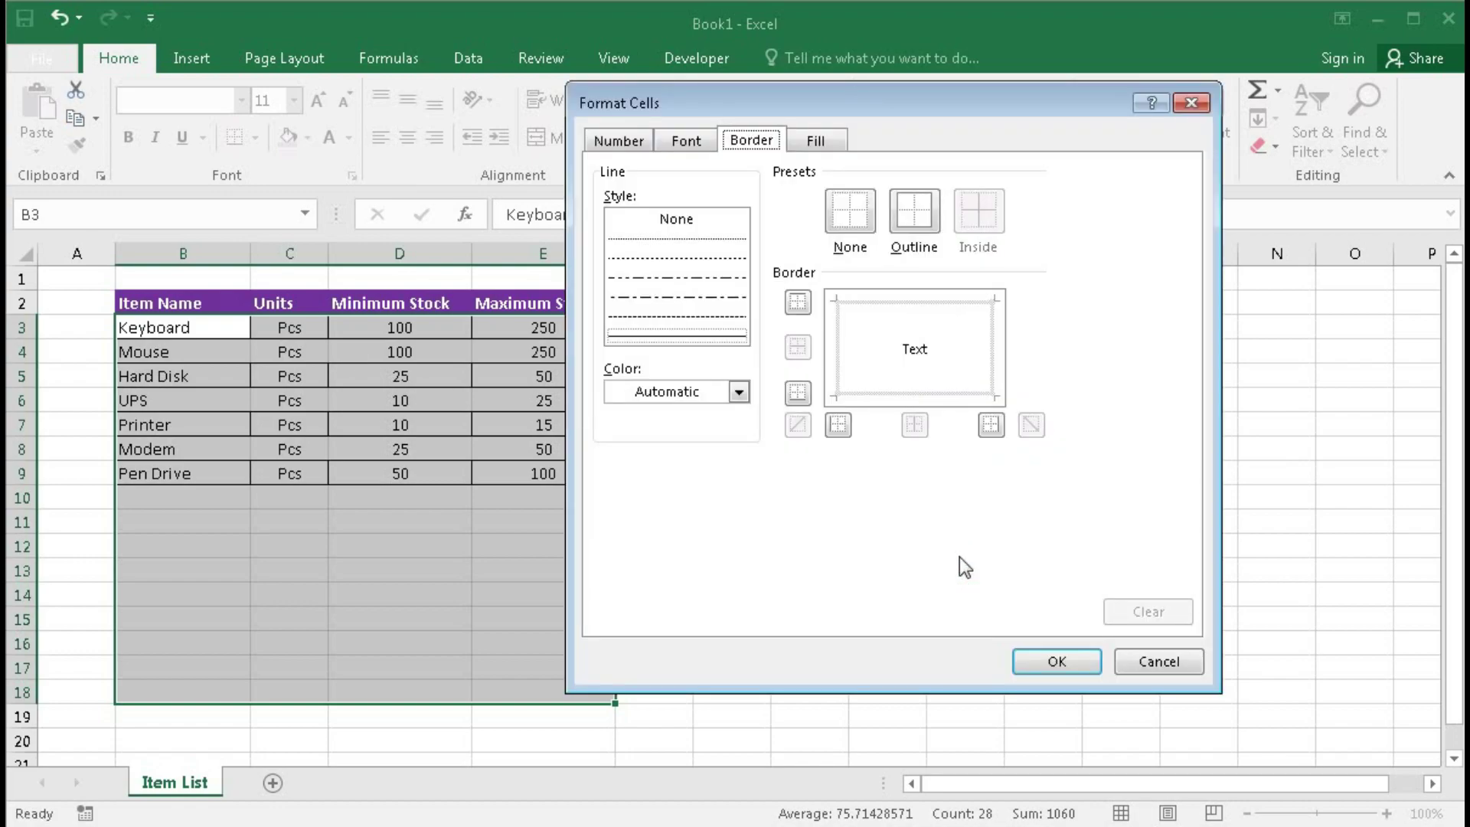
{"action": "left_click", "coordinate": [914, 213]}
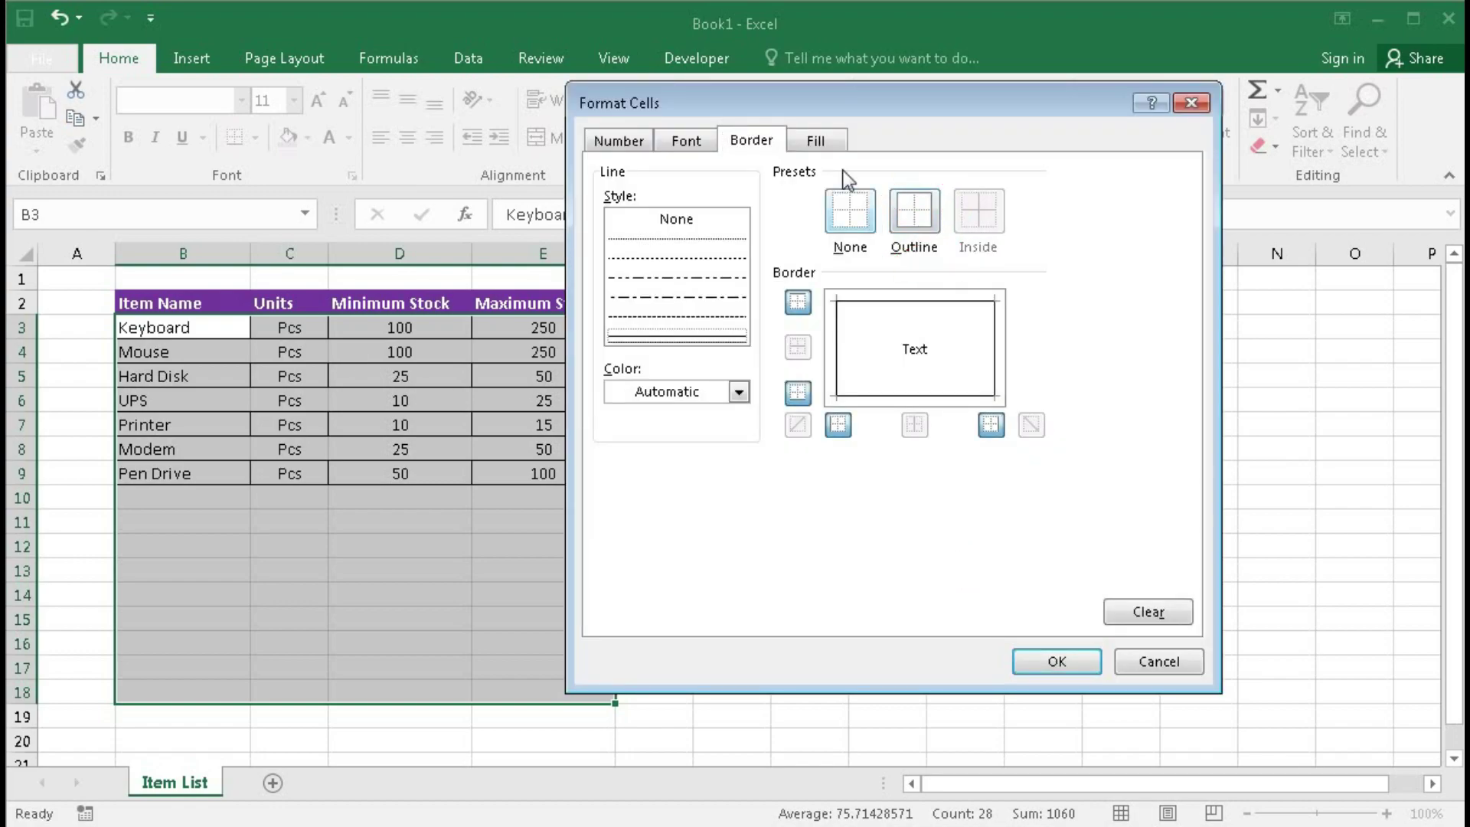
{"action": "left_click", "coordinate": [797, 137]}
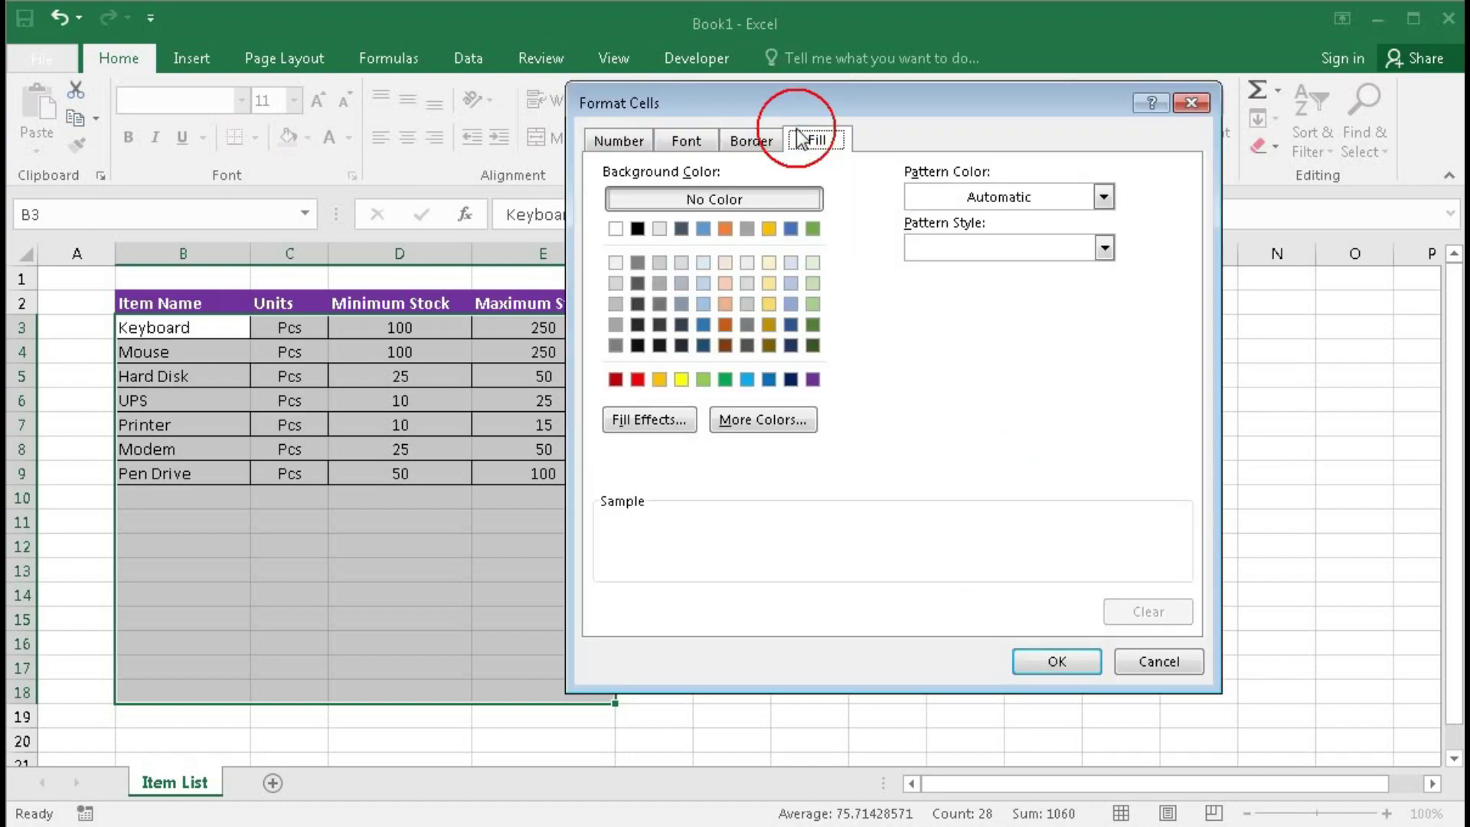
{"action": "left_click", "coordinate": [812, 379]}
{"action": "left_click", "coordinate": [762, 423]}
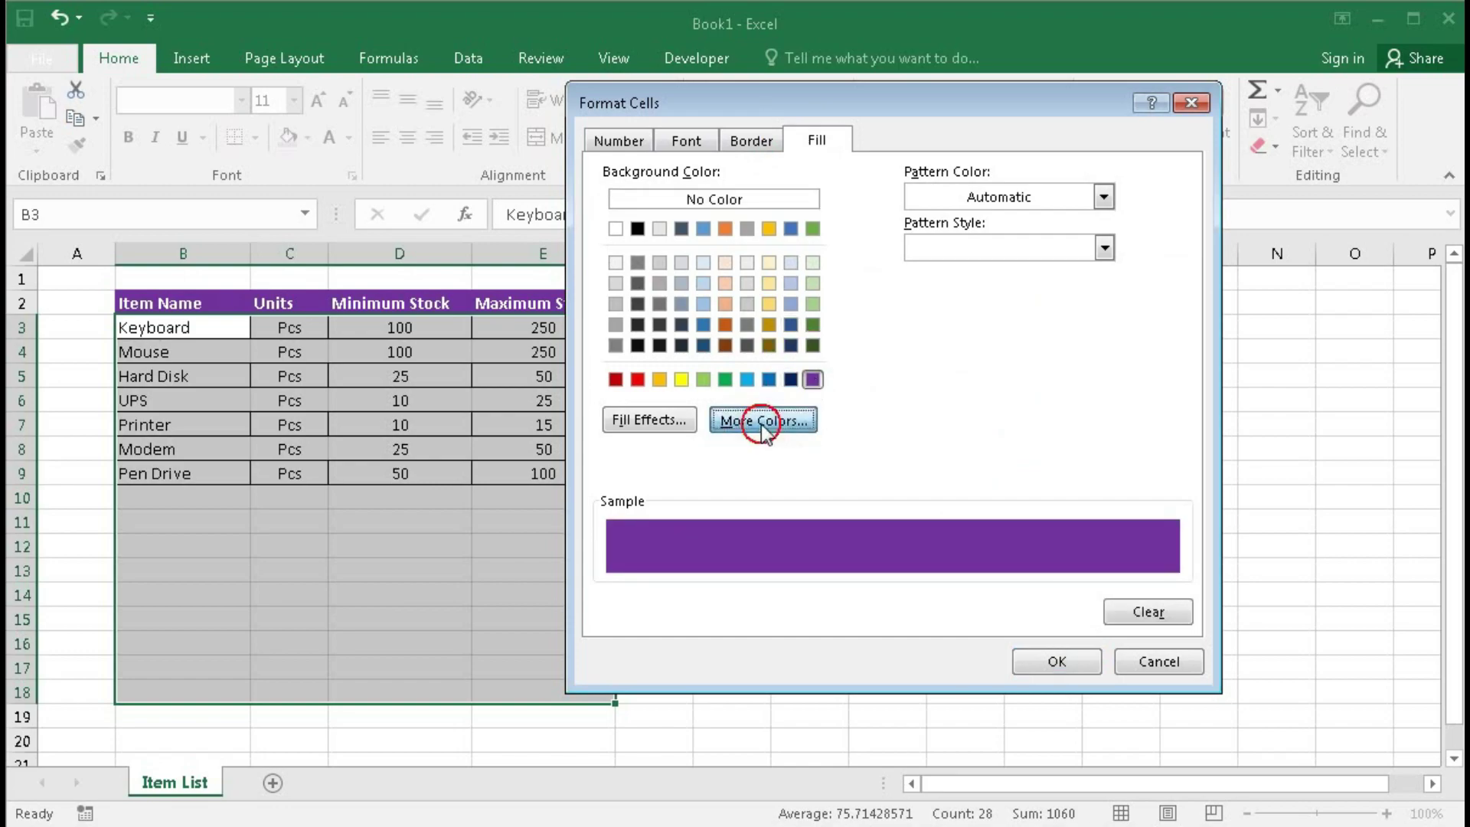
{"action": "left_click_drag", "start_coordinate": [961, 370], "coordinate": [963, 310]}
{"action": "left_click", "coordinate": [1034, 223]}
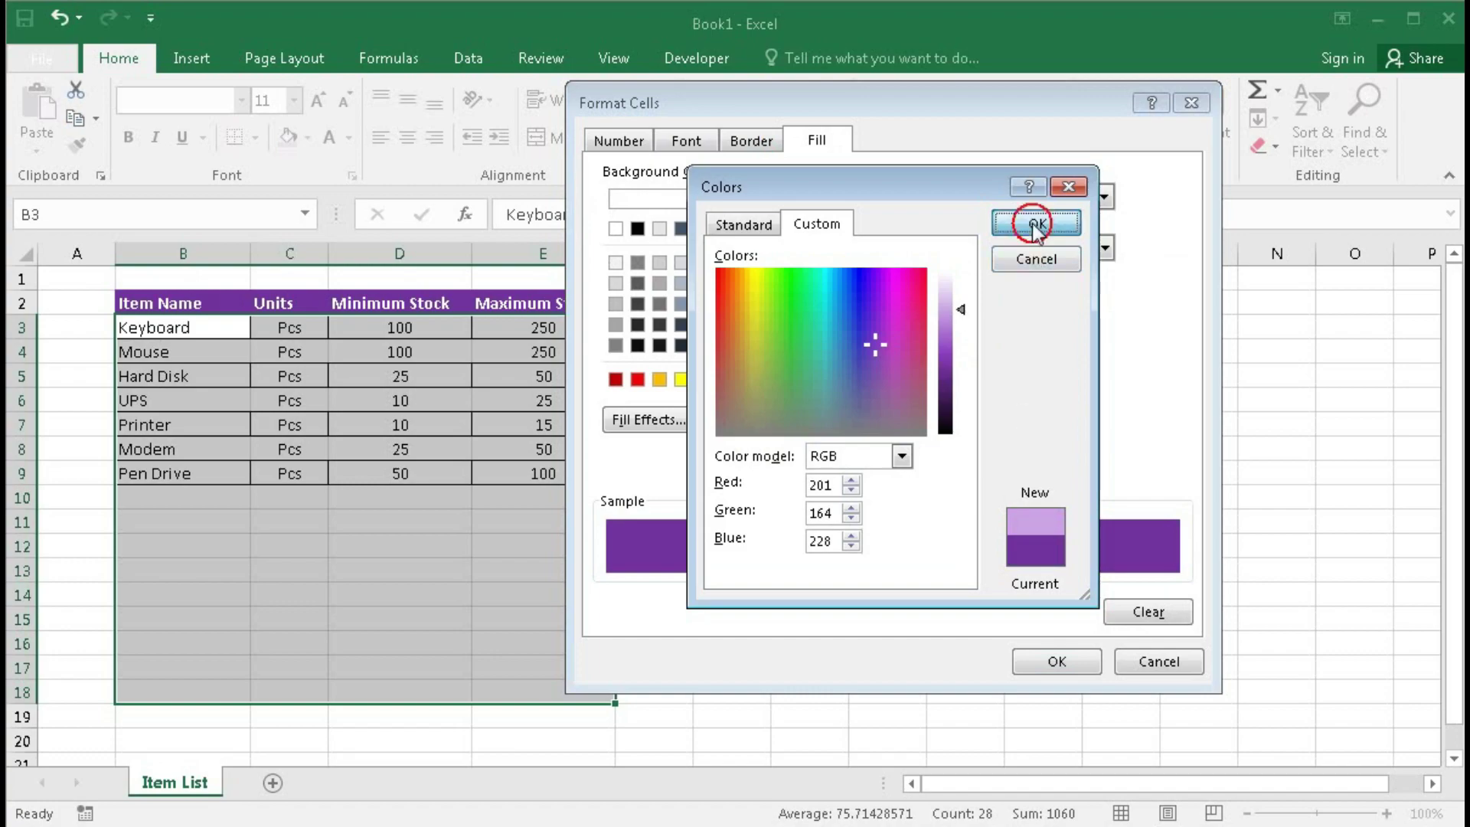
{"action": "left_click", "coordinate": [1051, 664]}
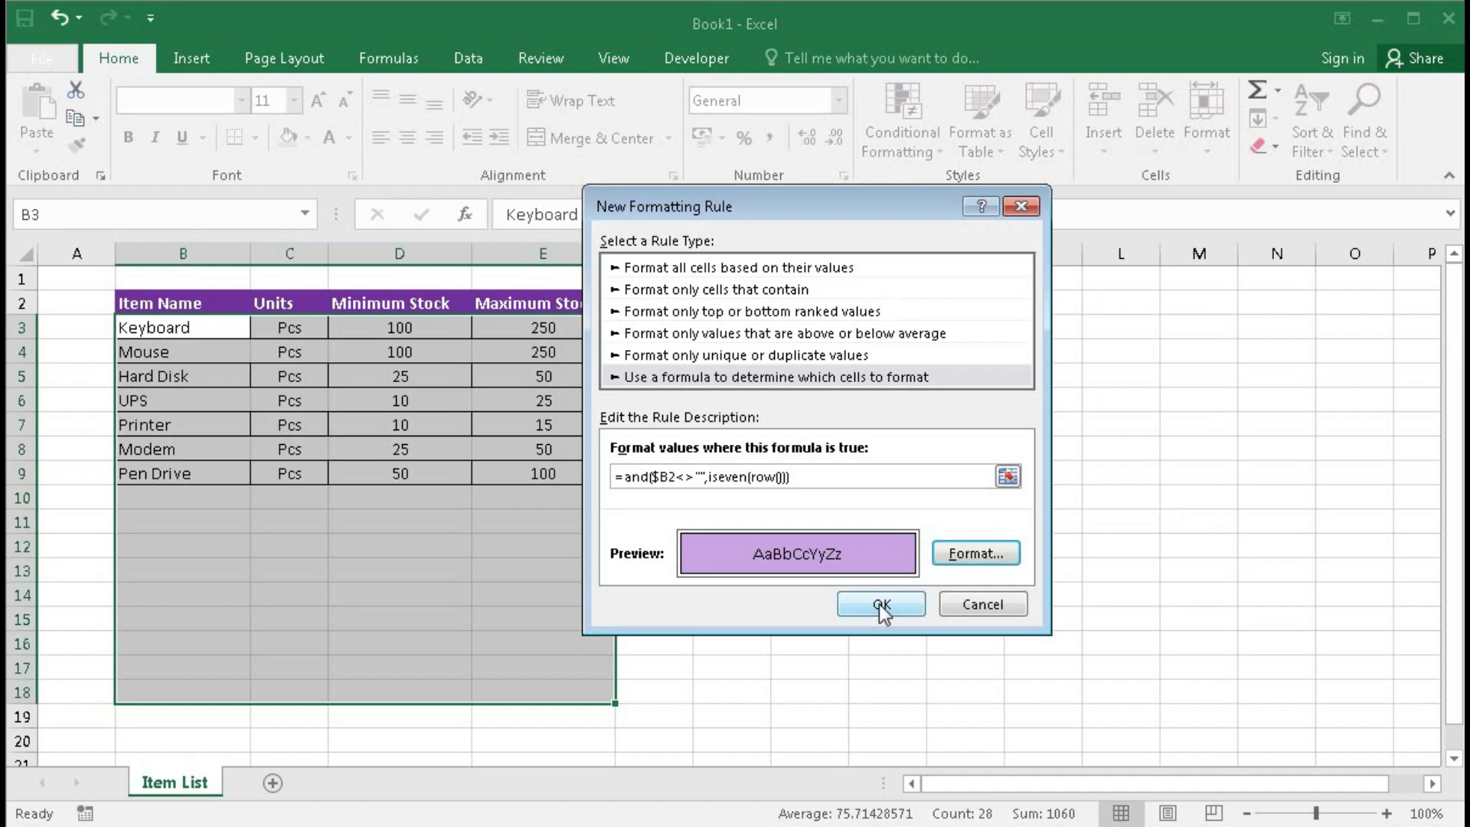
{"action": "left_click", "coordinate": [880, 604]}
Step: Shorten the new rule's Applies to range to end at row 10 ($B$3:$E$10)
{"action": "left_click", "coordinate": [1227, 590]}
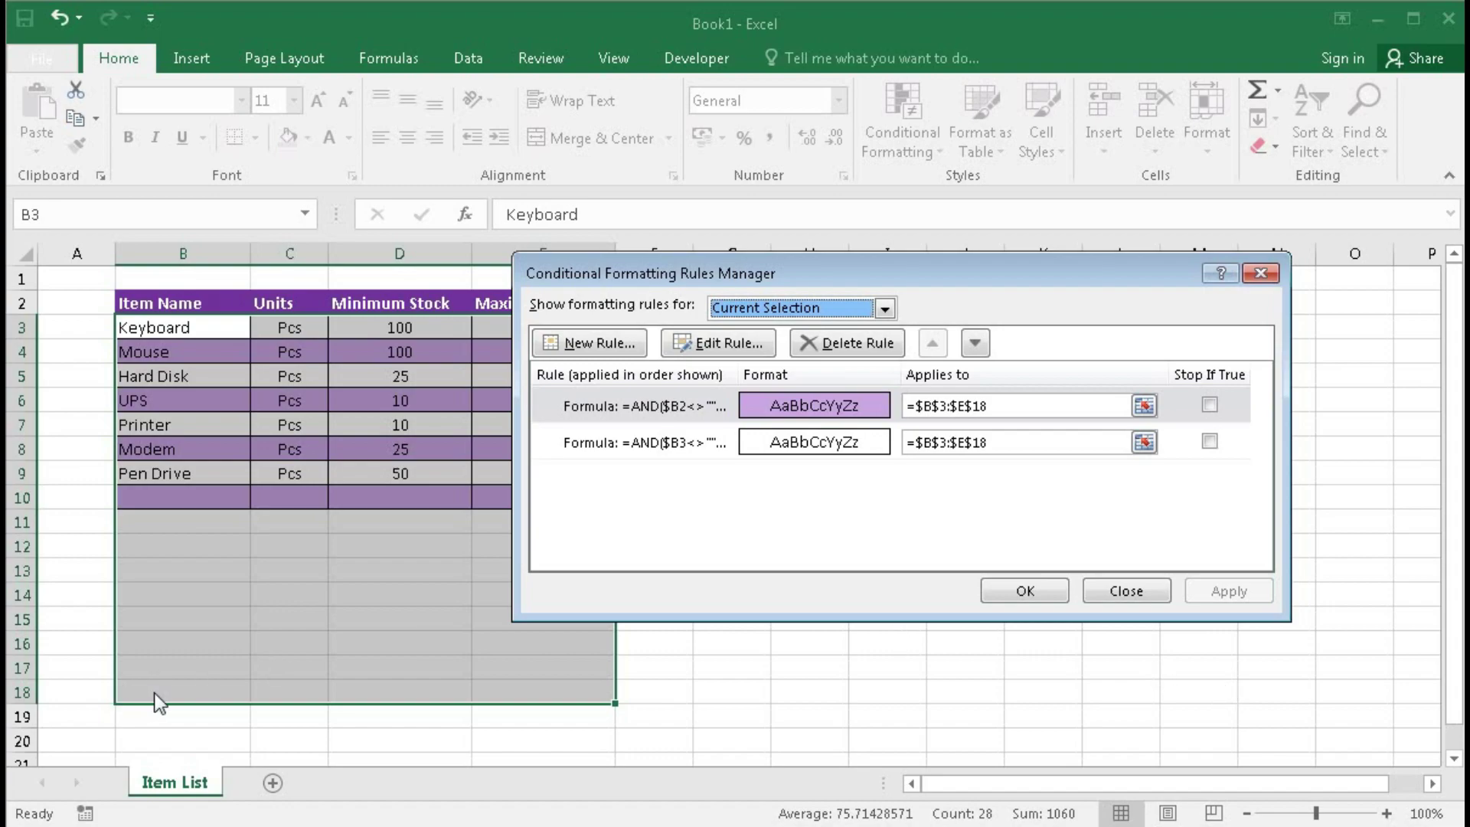
{"action": "left_click", "coordinate": [989, 408]}
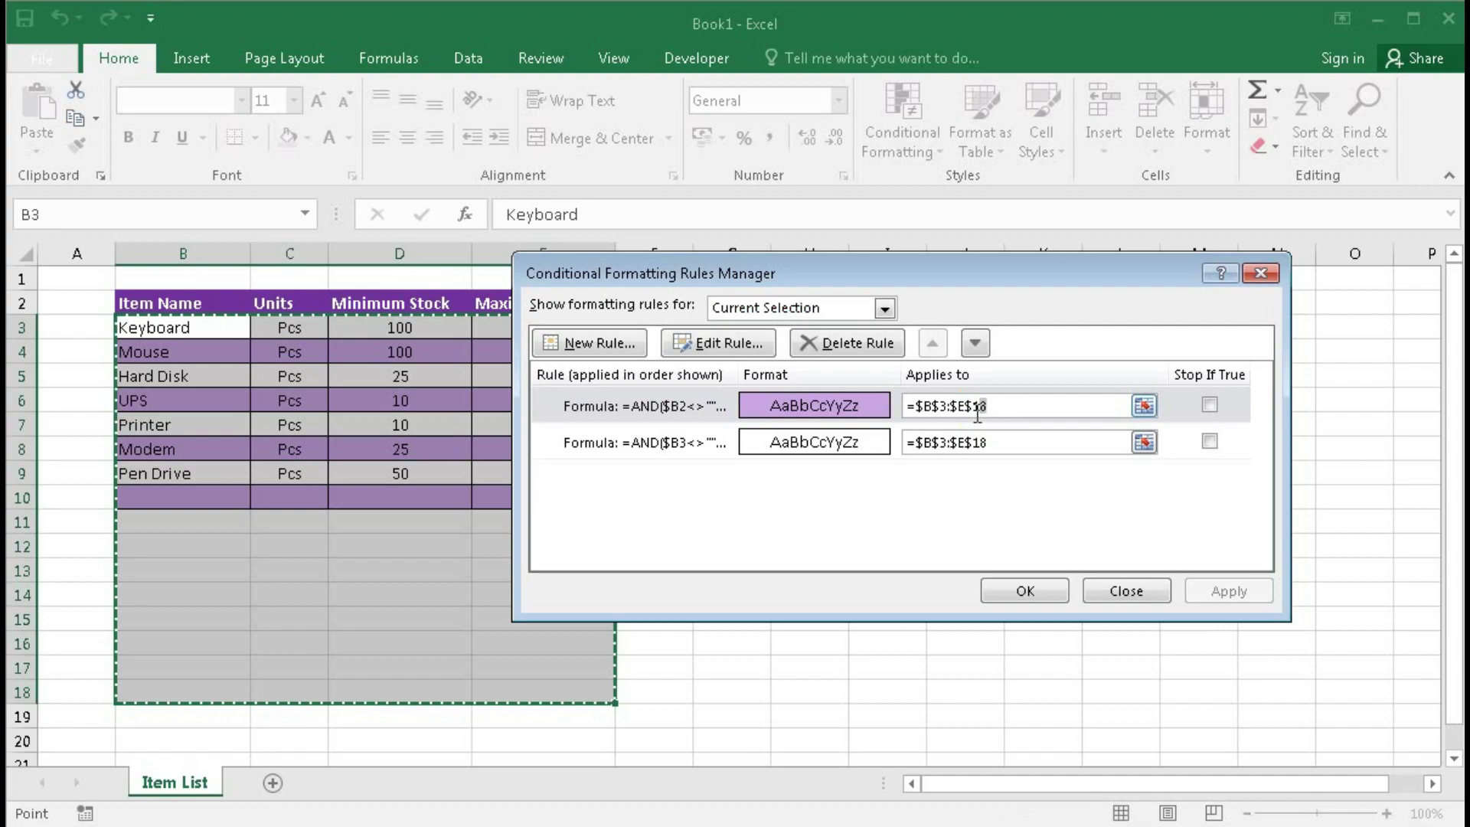
{"action": "left_click", "coordinate": [977, 414]}
{"action": "left_click_drag", "start_coordinate": [977, 414], "coordinate": [992, 407]}
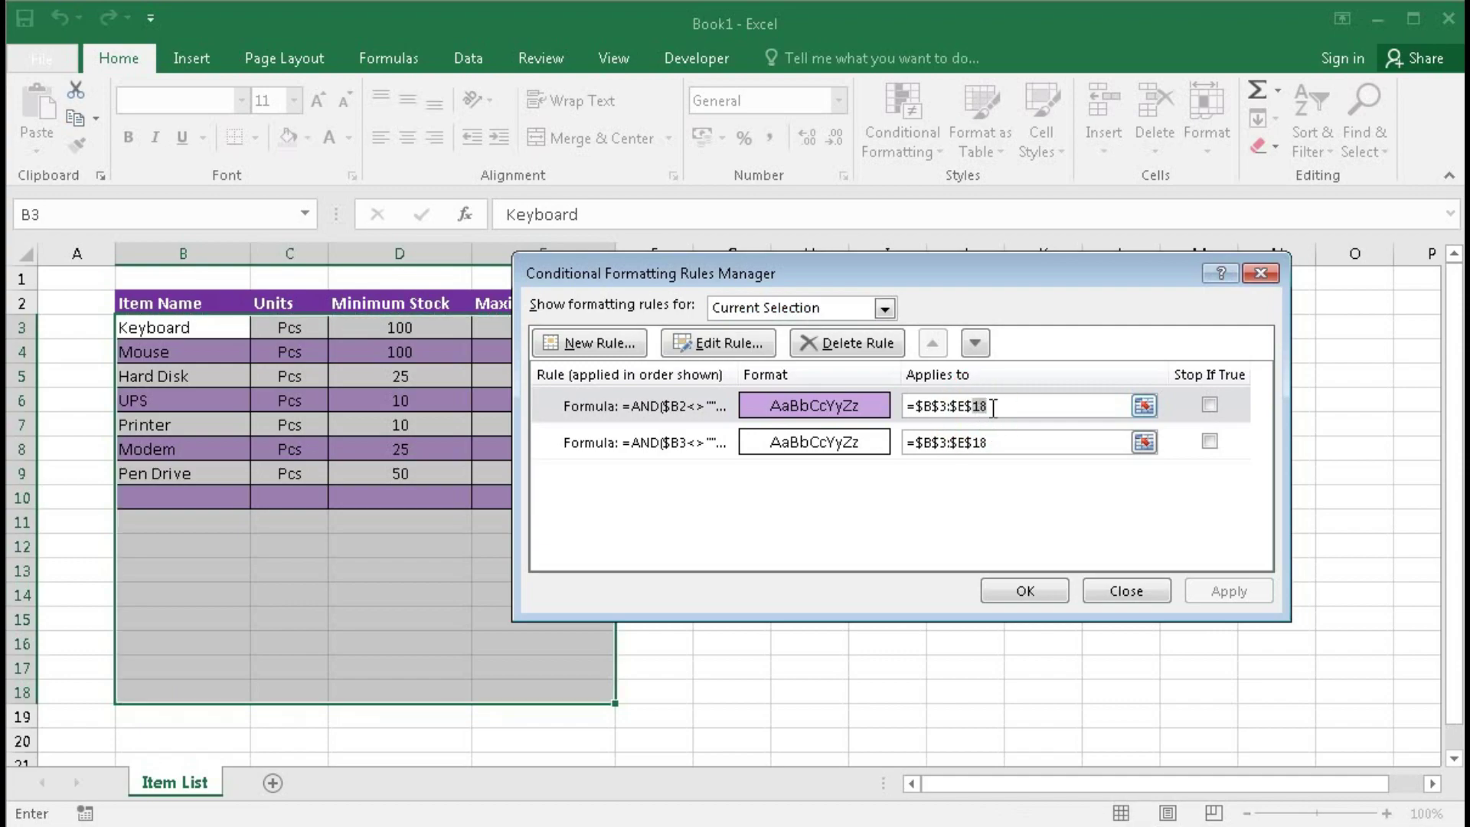
{"action": "type", "text": "10"}
{"action": "left_click", "coordinate": [1024, 590]}
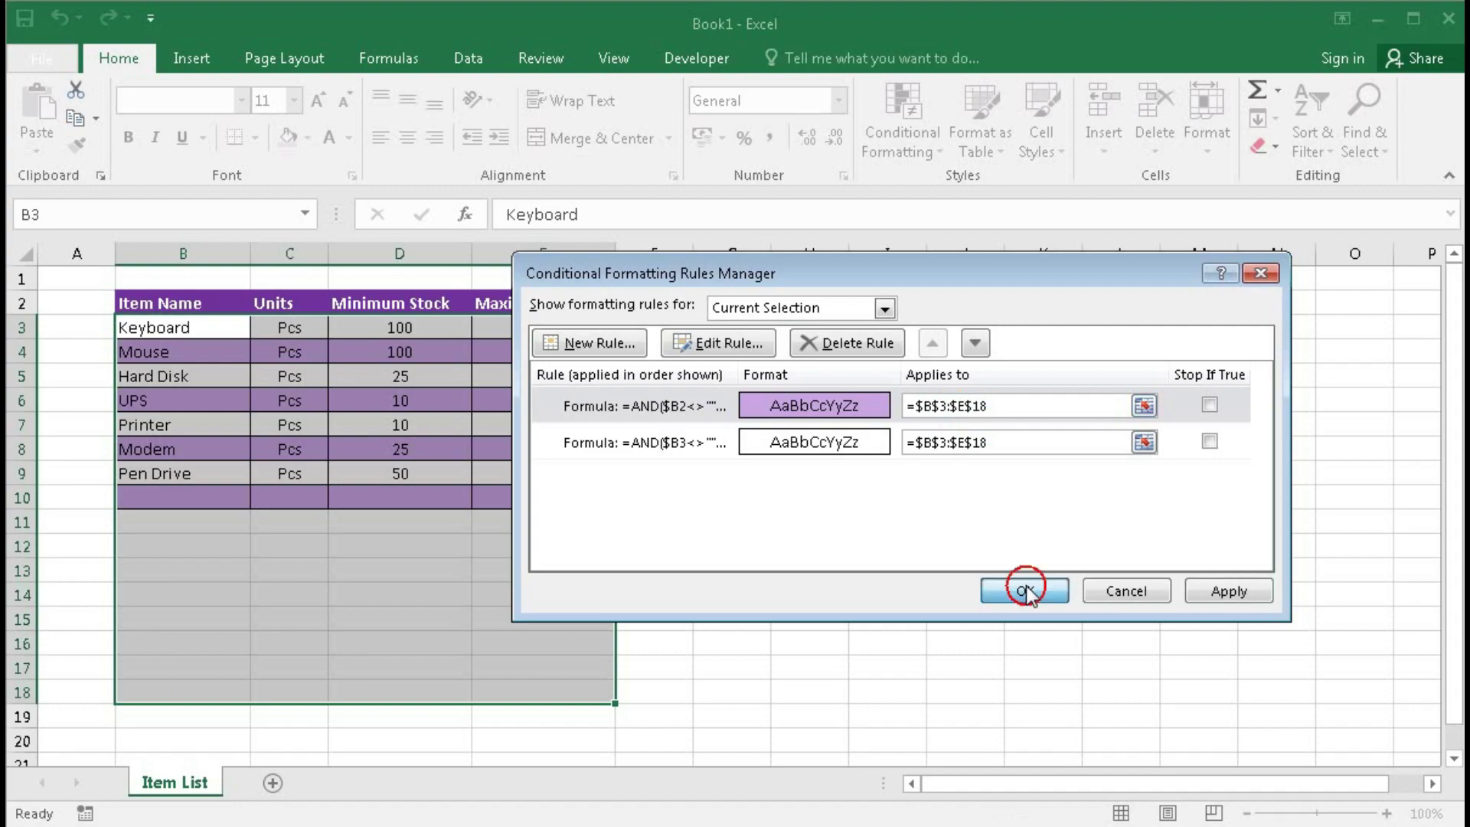
{"action": "left_click", "coordinate": [407, 405]}
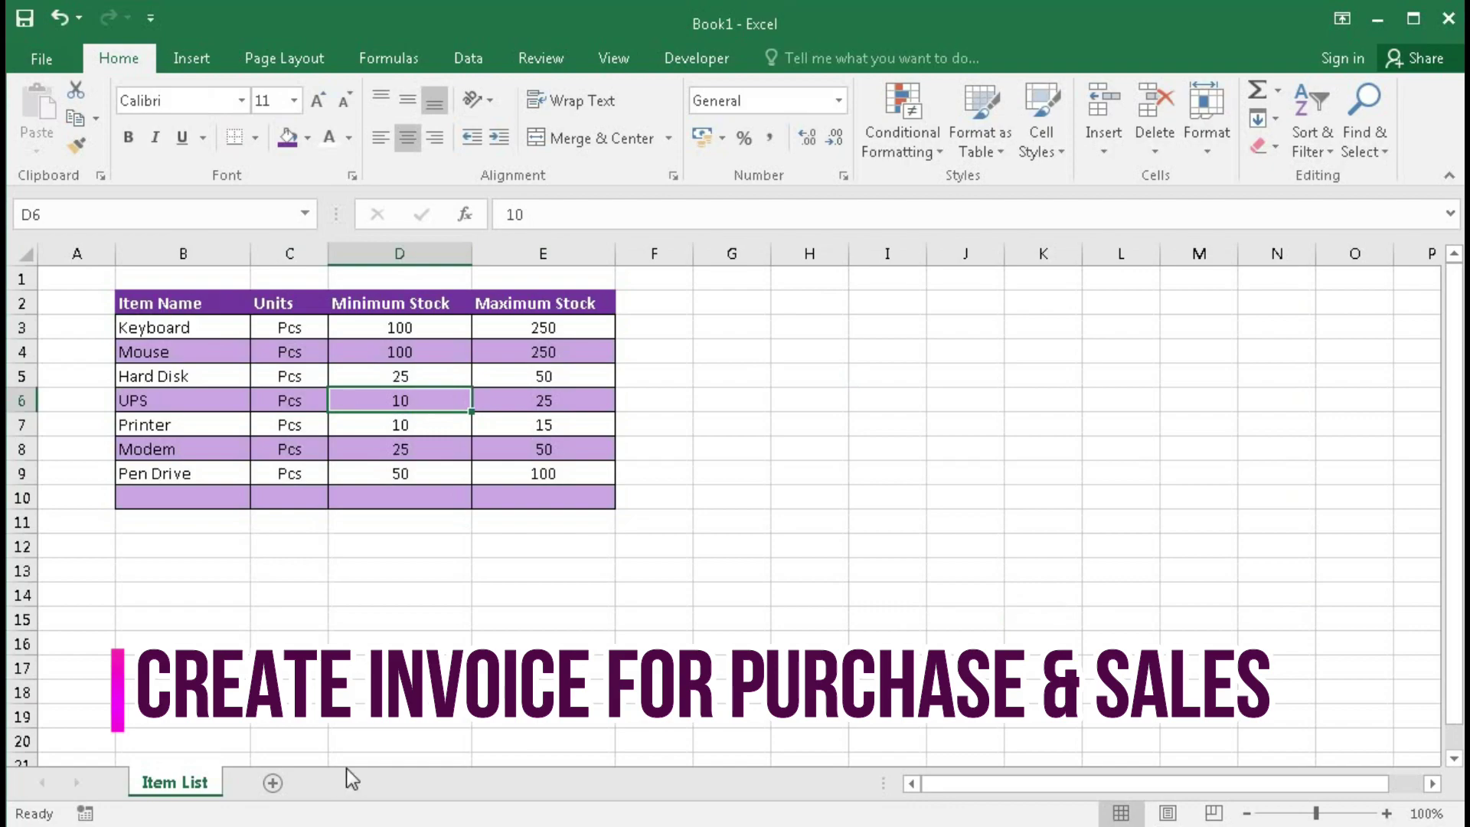
Step: Insert a new worksheet and rename its tab to Invoice
{"action": "left_click", "coordinate": [274, 783]}
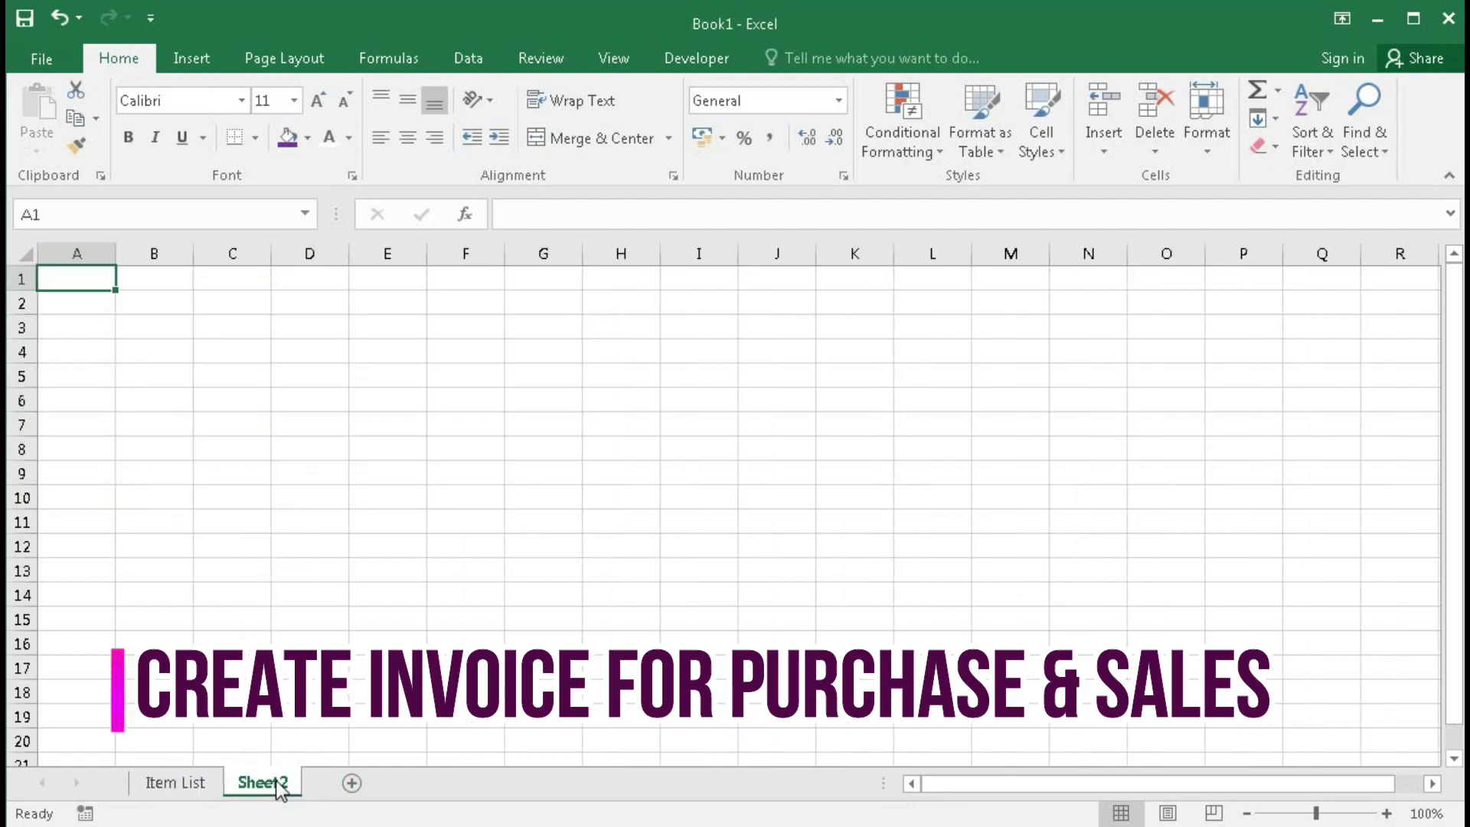
{"action": "double_click", "coordinate": [263, 782]}
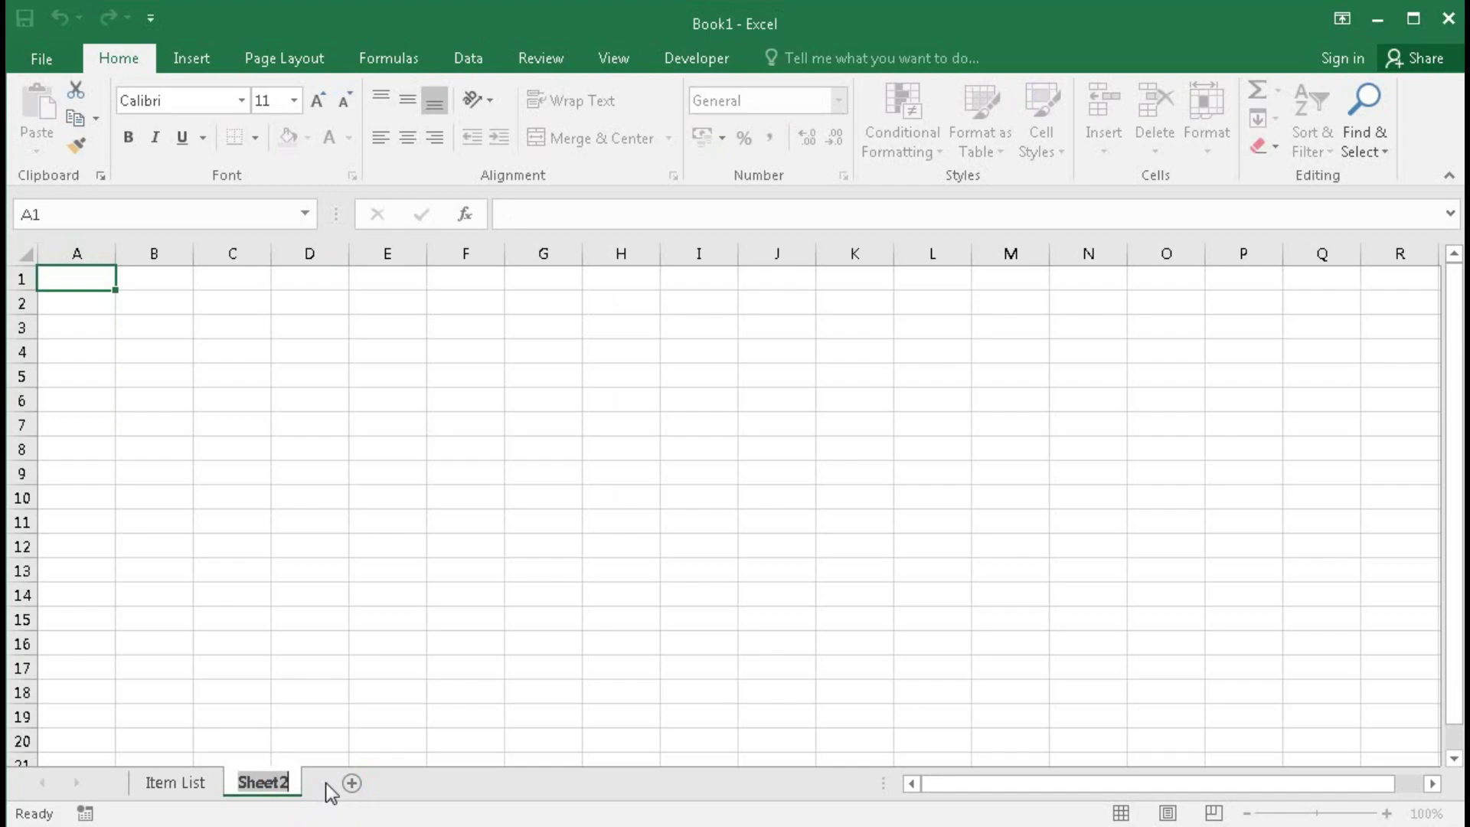
{"action": "type", "text": "Invoice"}
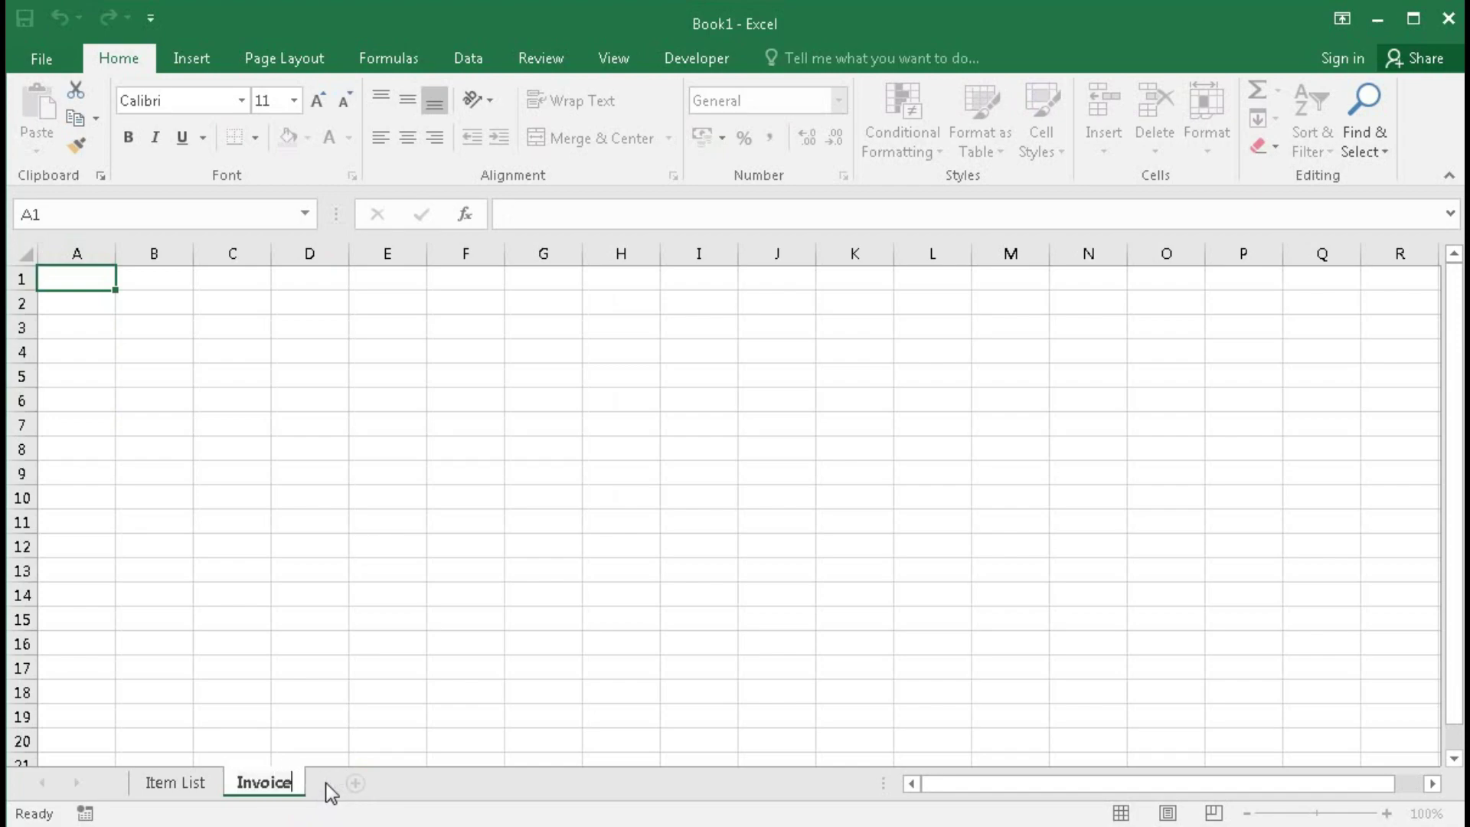
{"action": "key", "text": "Return"}
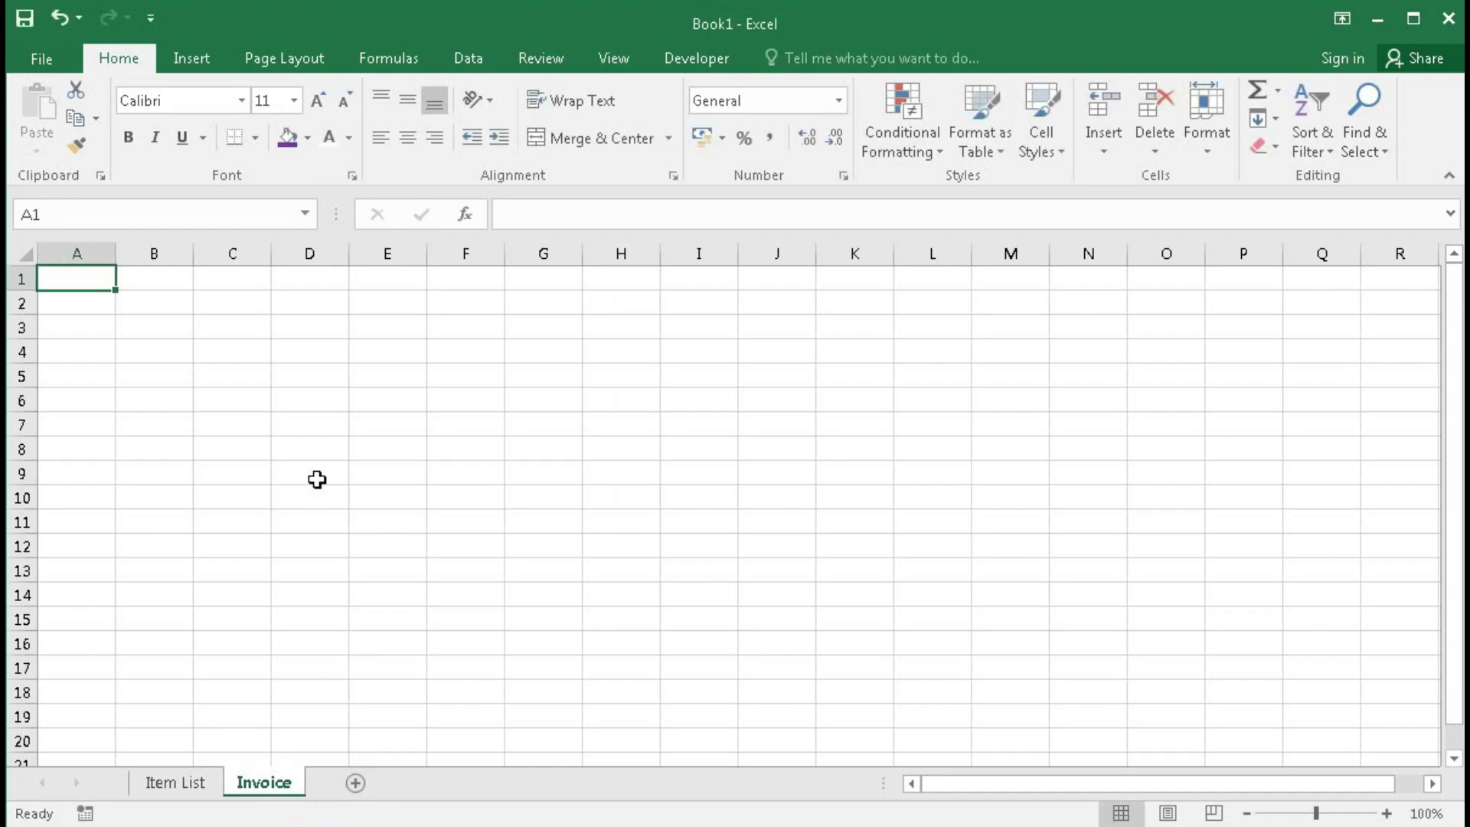
Step: Narrow column B and row 1, then merge C2:H2 with the heading 'Purchase Invoice'
{"action": "left_click_drag", "start_coordinate": [193, 257], "coordinate": [126, 257]}
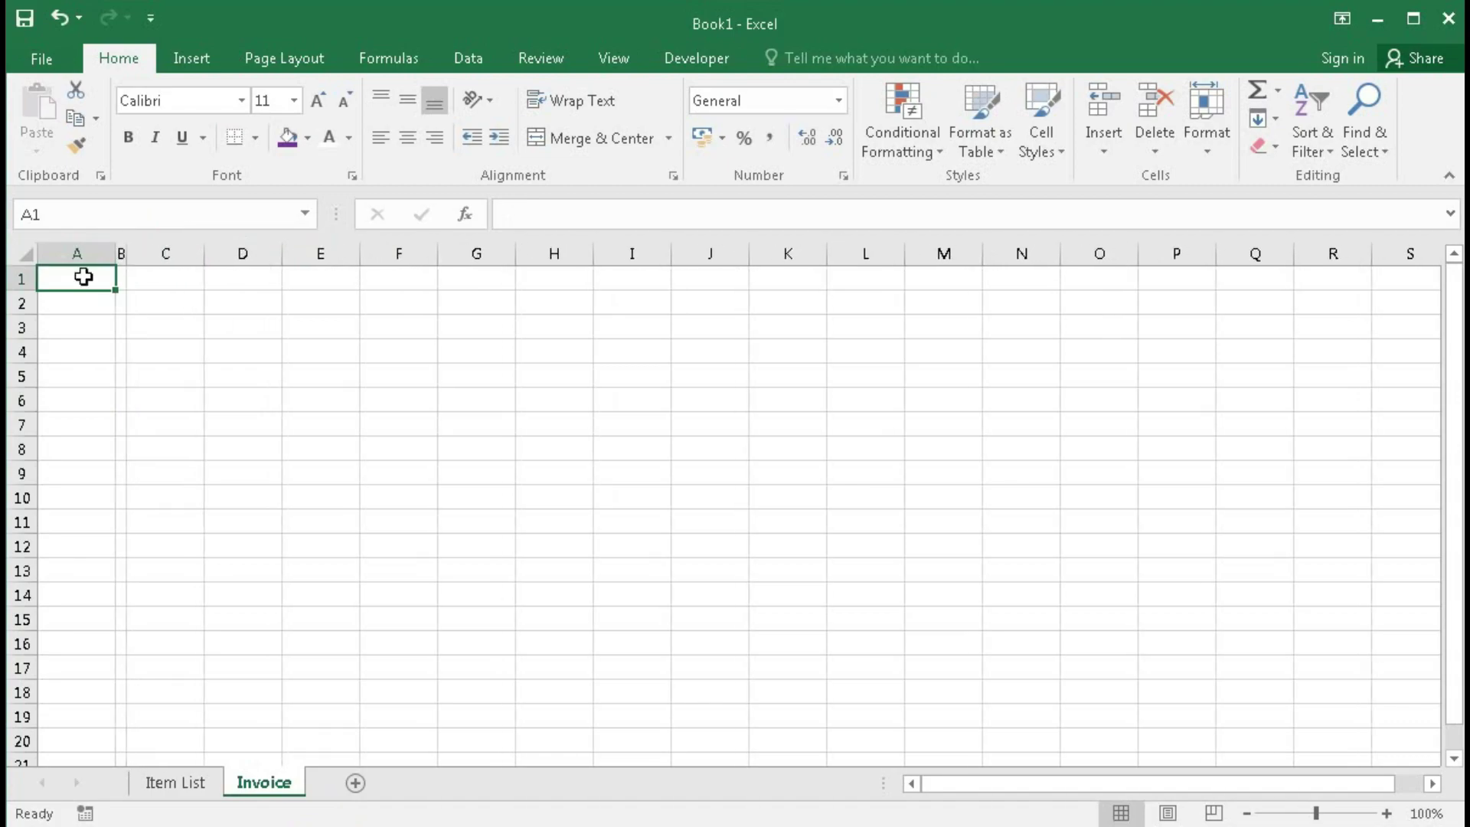
{"action": "left_click_drag", "start_coordinate": [16, 291], "coordinate": [8, 277]}
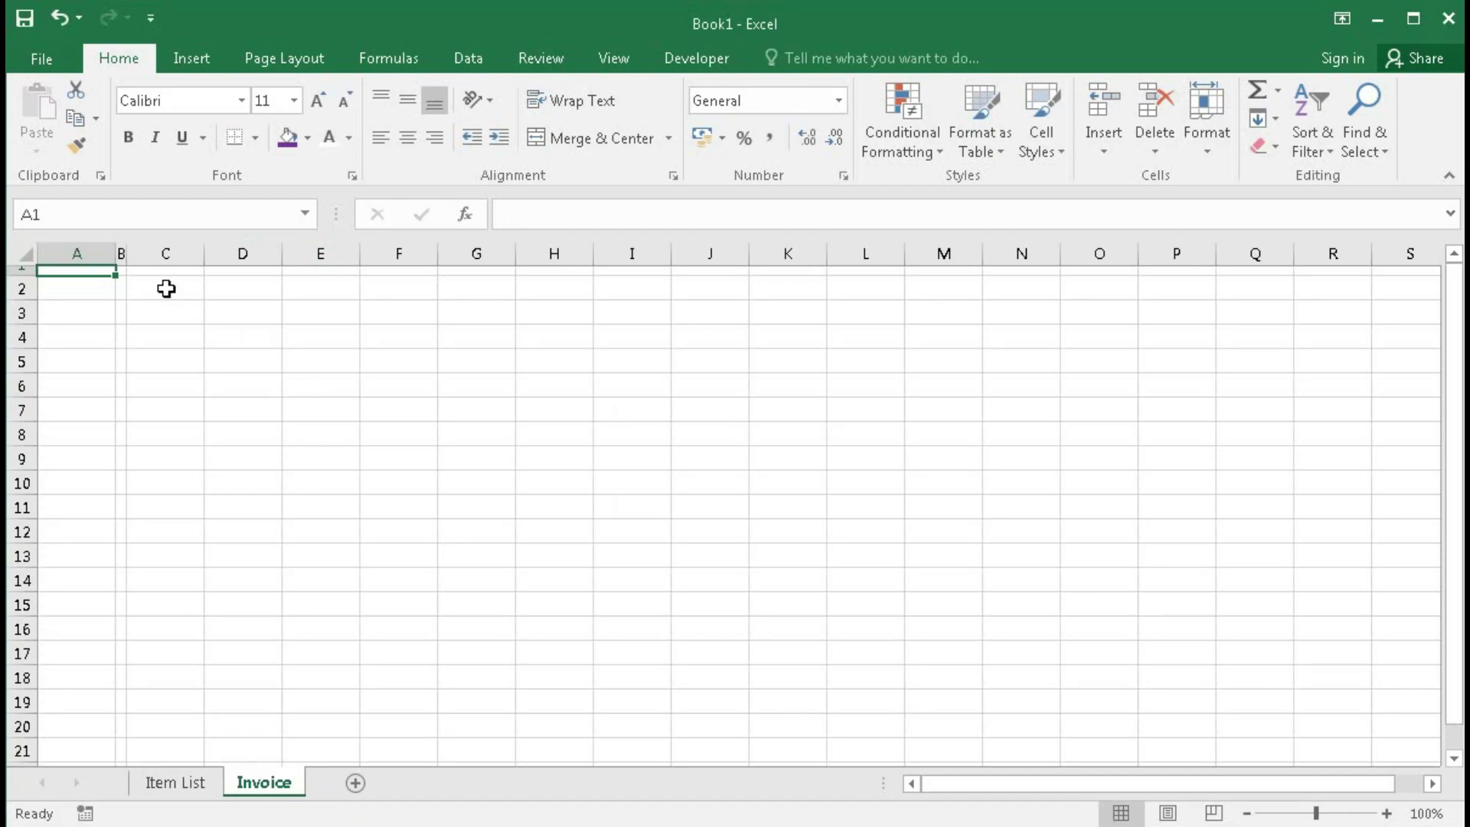
{"action": "left_click_drag", "start_coordinate": [166, 289], "coordinate": [554, 285]}
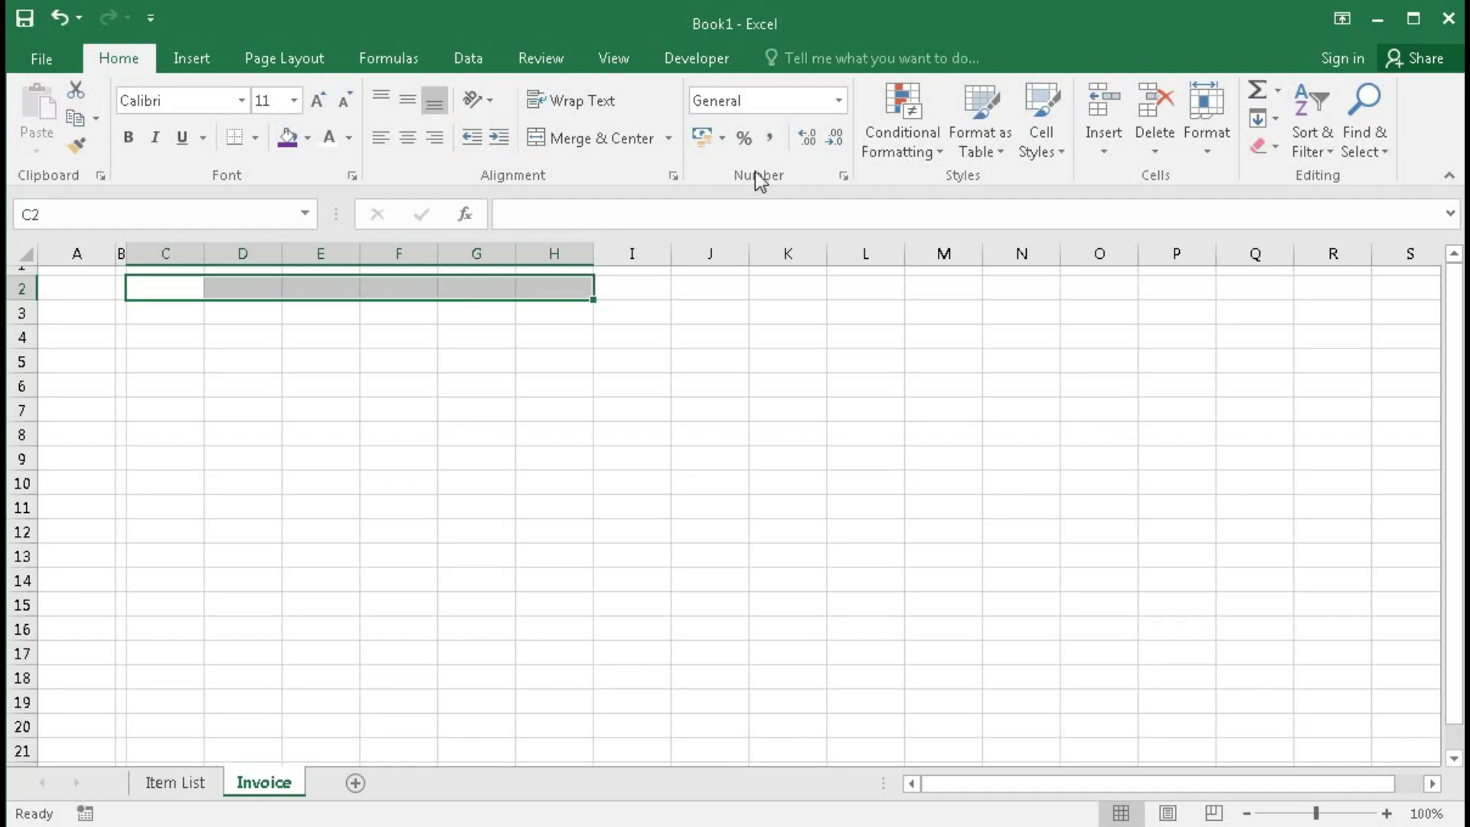
{"action": "left_click", "coordinate": [572, 140]}
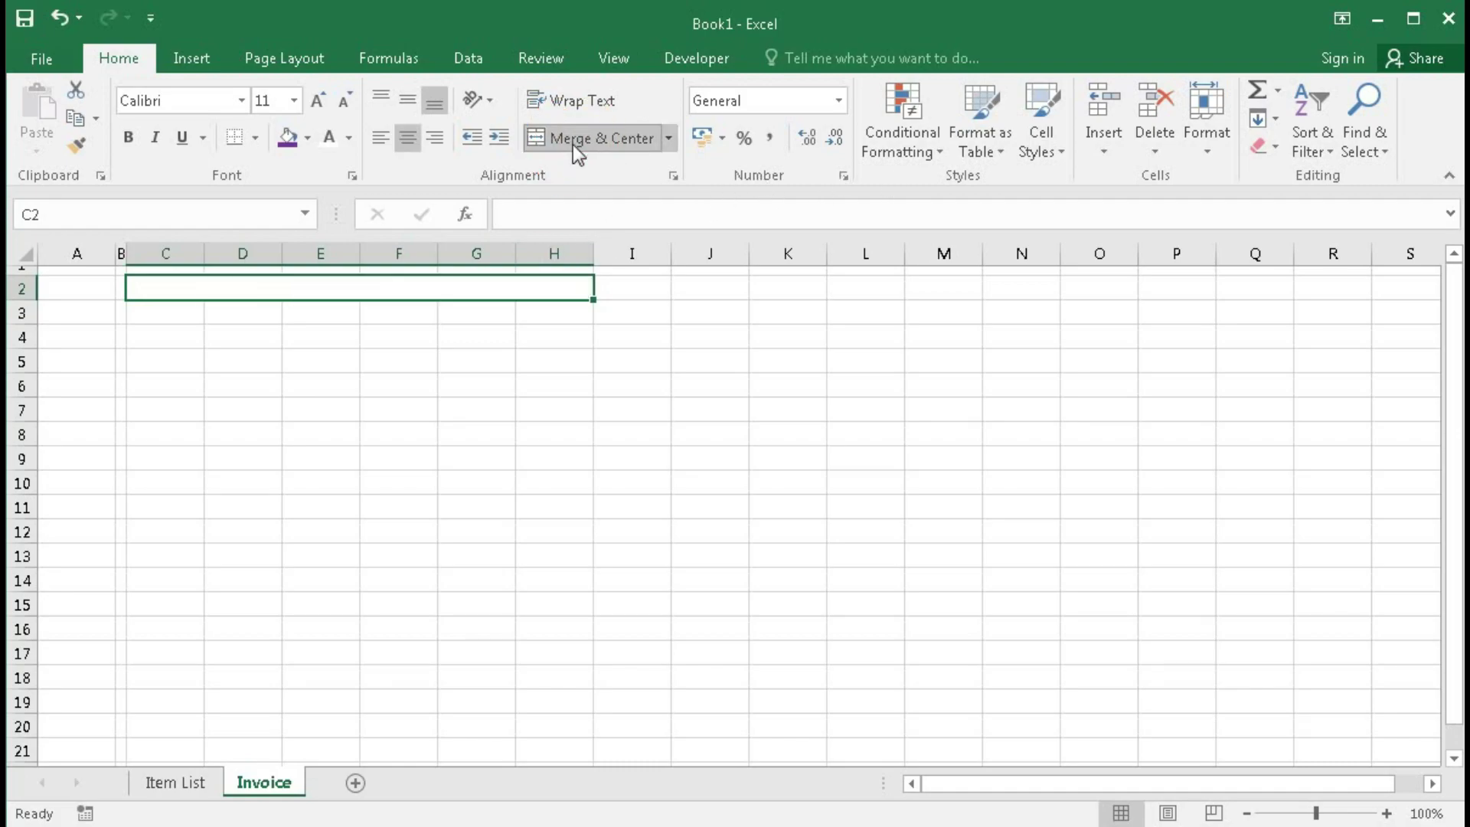
{"action": "type", "text": "Pu"}
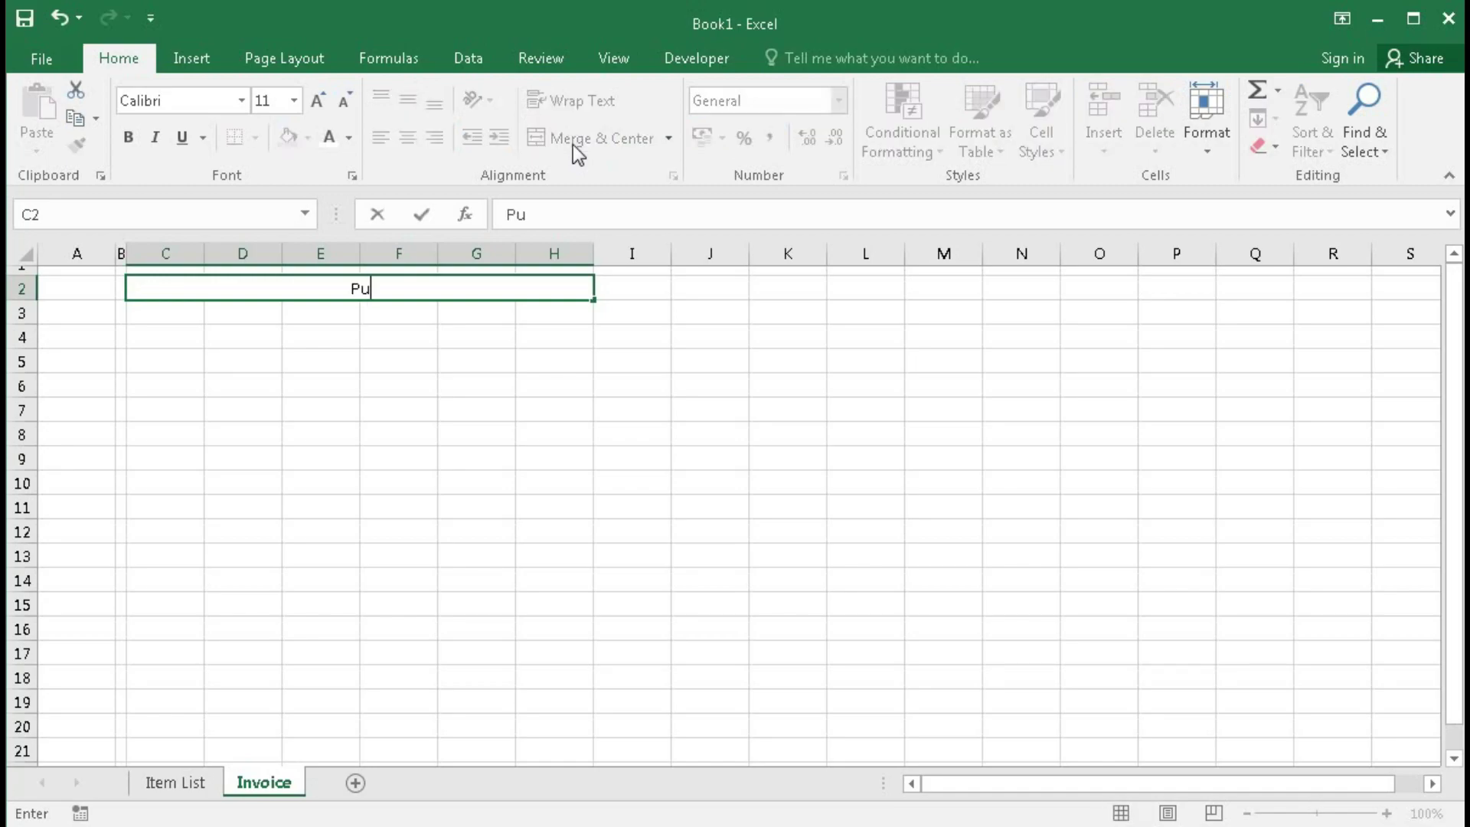
{"action": "type", "text": "rchase Invoice"}
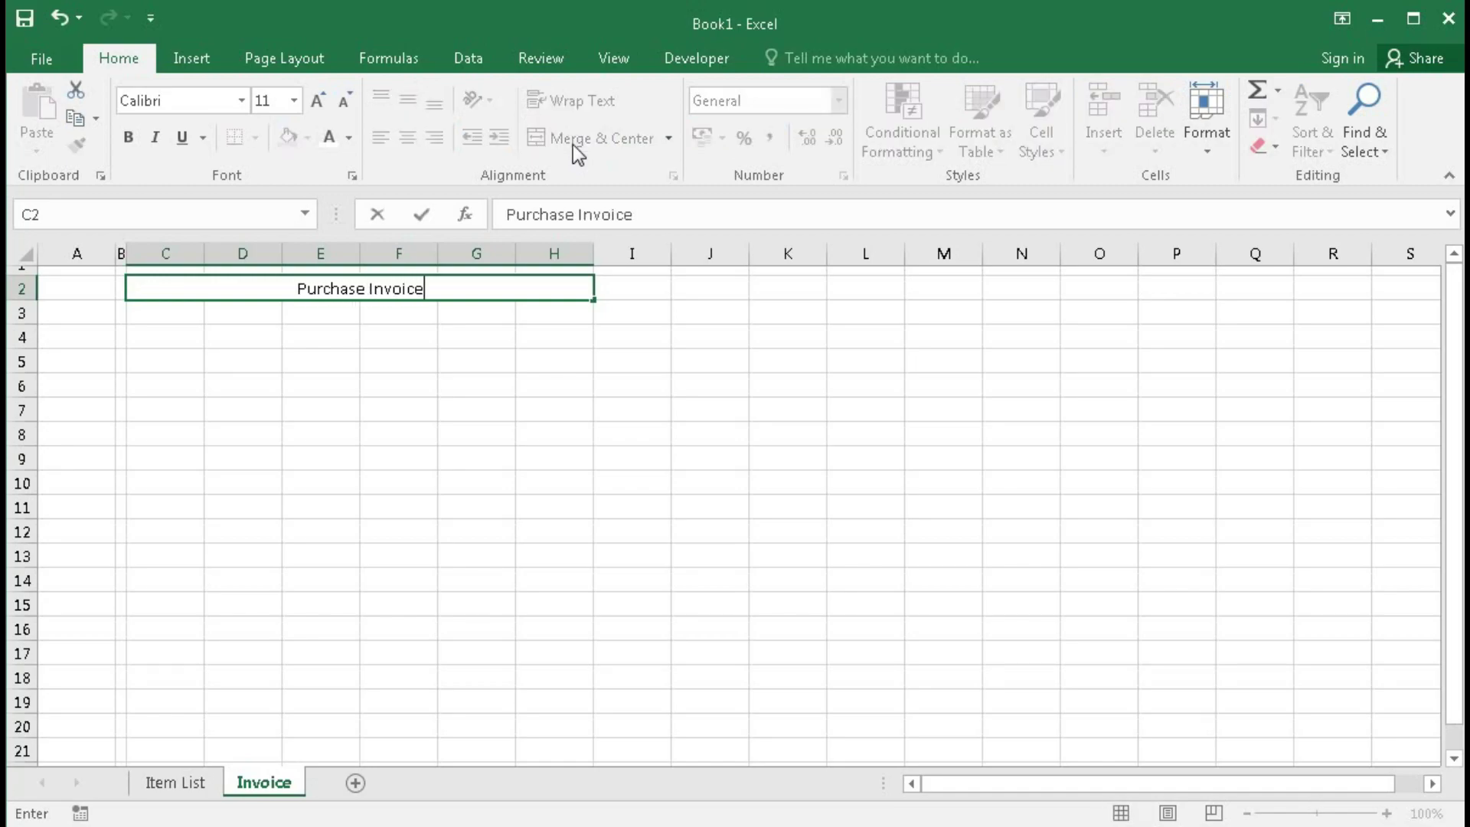
{"action": "key", "text": "Return"}
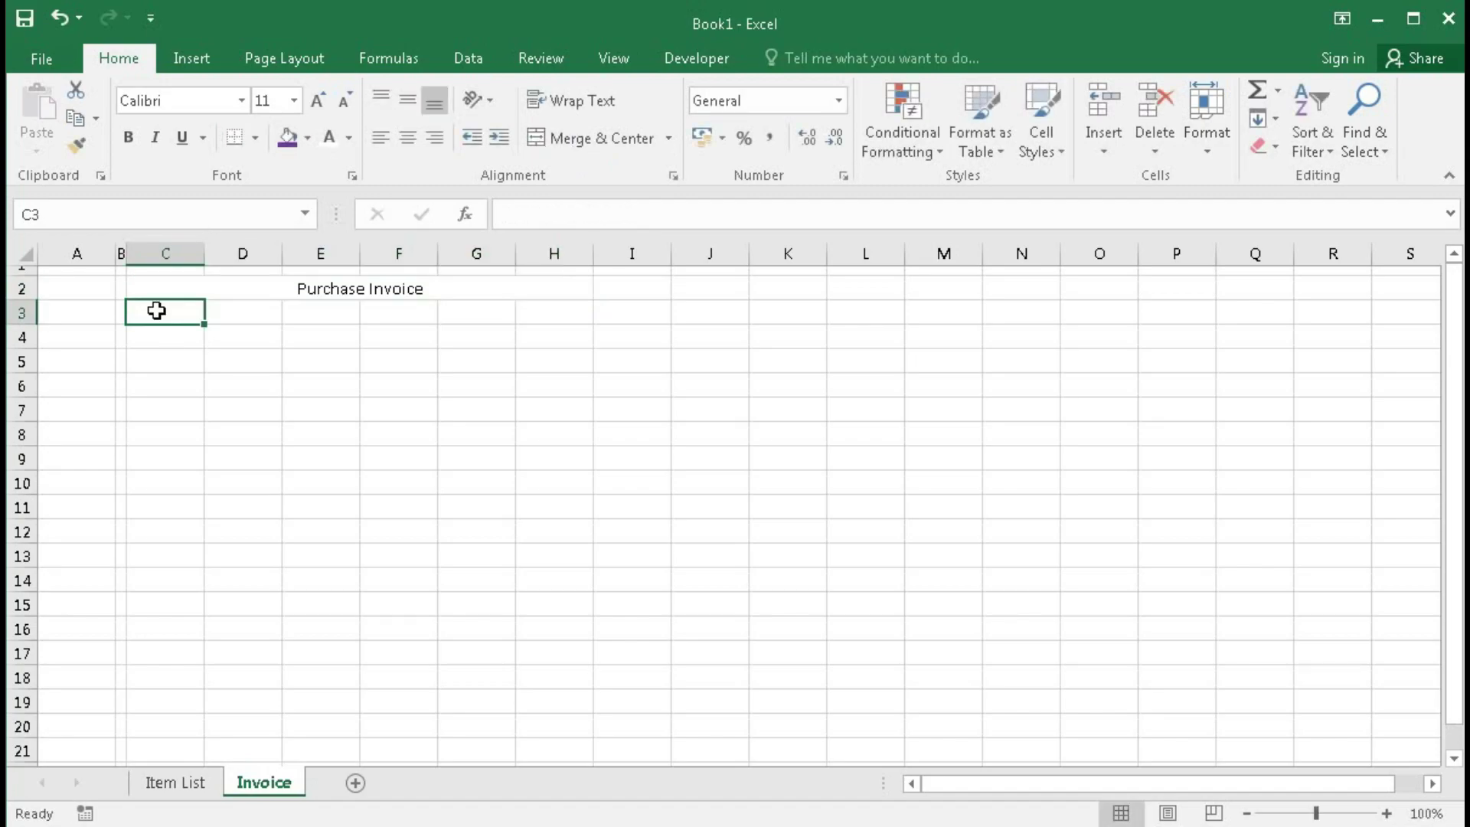
Step: Merge and centre C3:H3 with the title 'COMPUTER POINT'
{"action": "left_click_drag", "start_coordinate": [154, 308], "coordinate": [538, 306]}
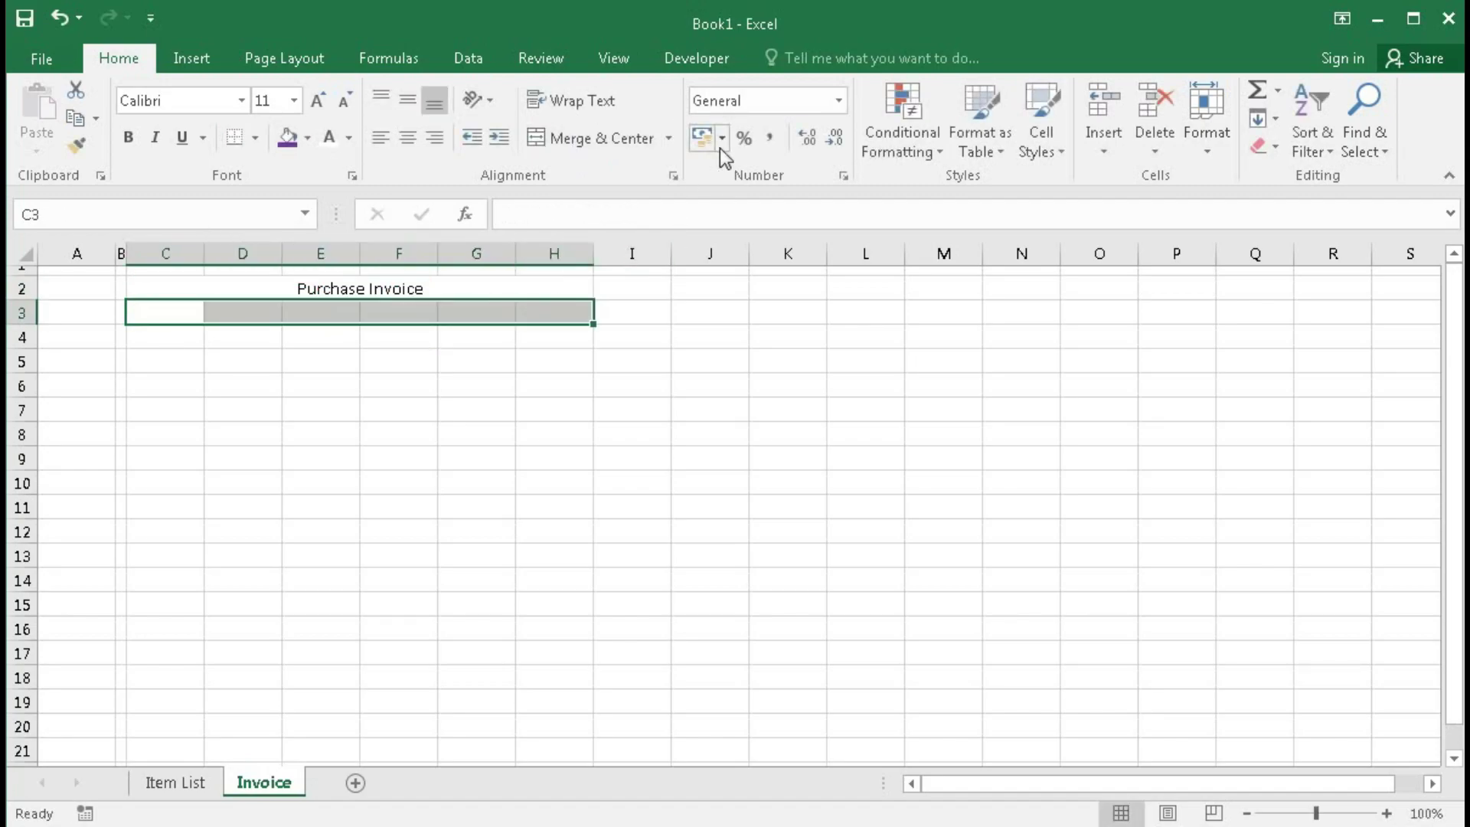
{"action": "left_click", "coordinate": [595, 138]}
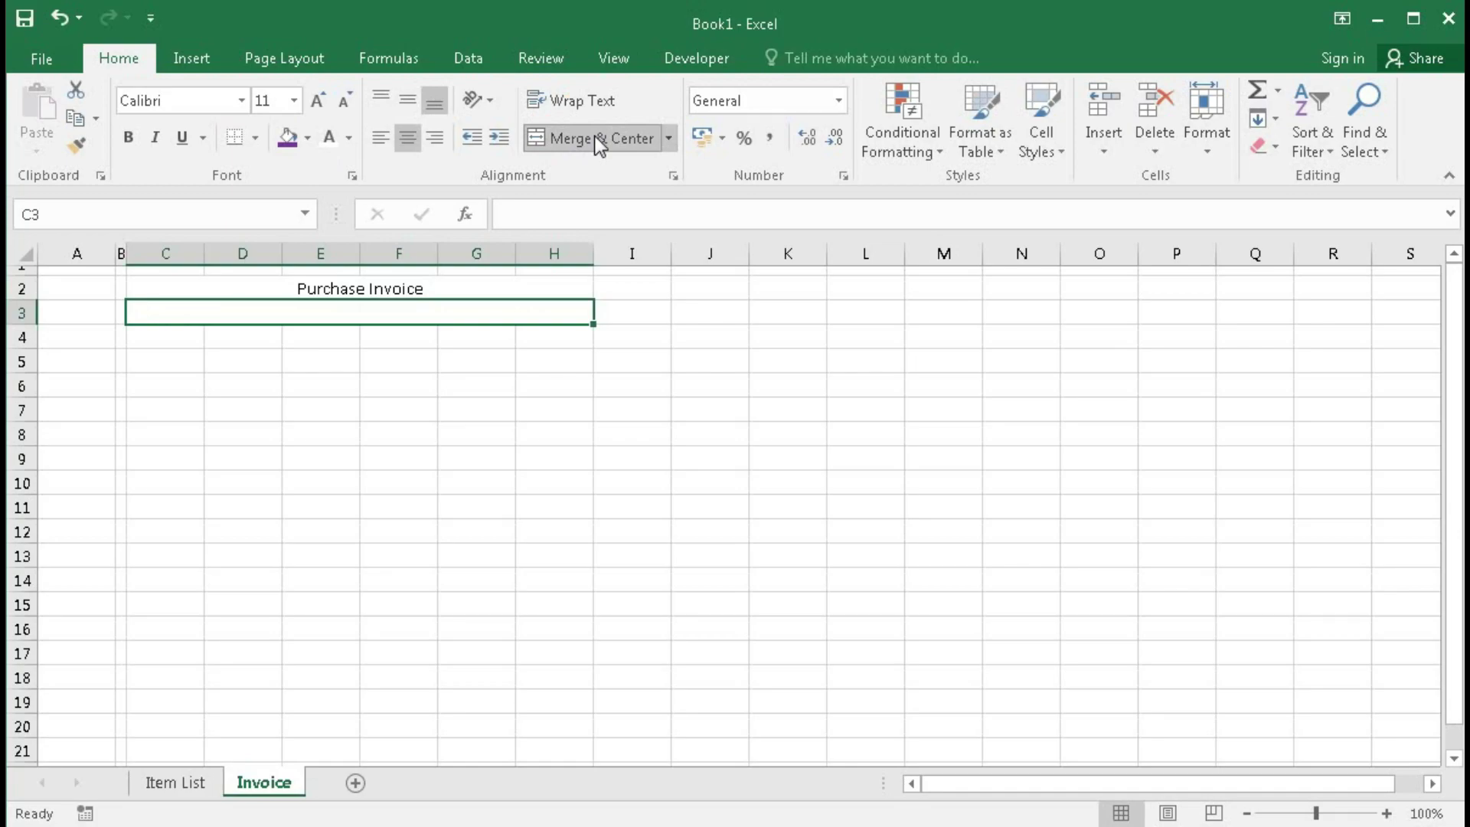
{"action": "type", "text": "COMP"}
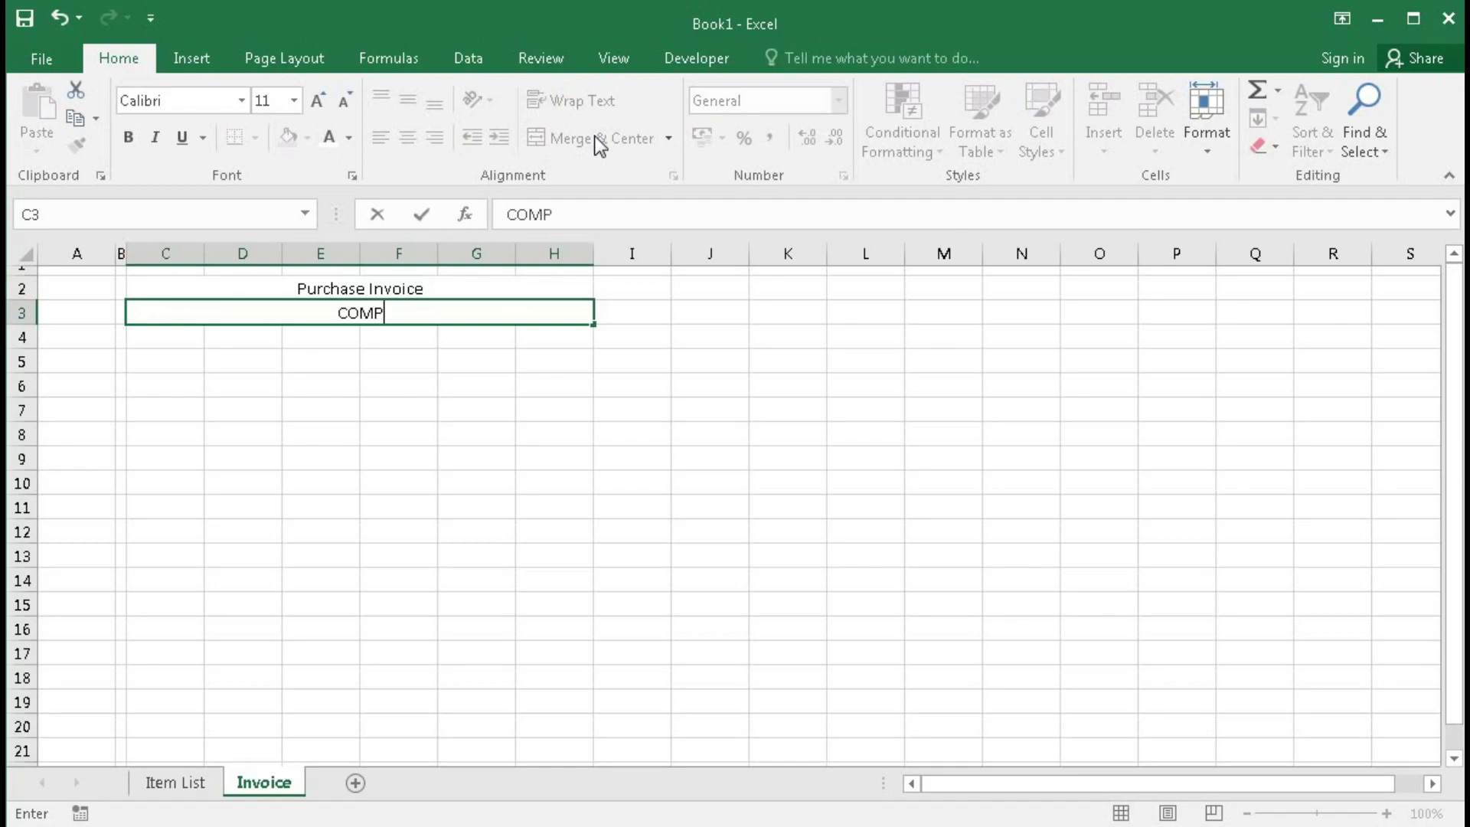
{"action": "type", "text": "UTER POINT"}
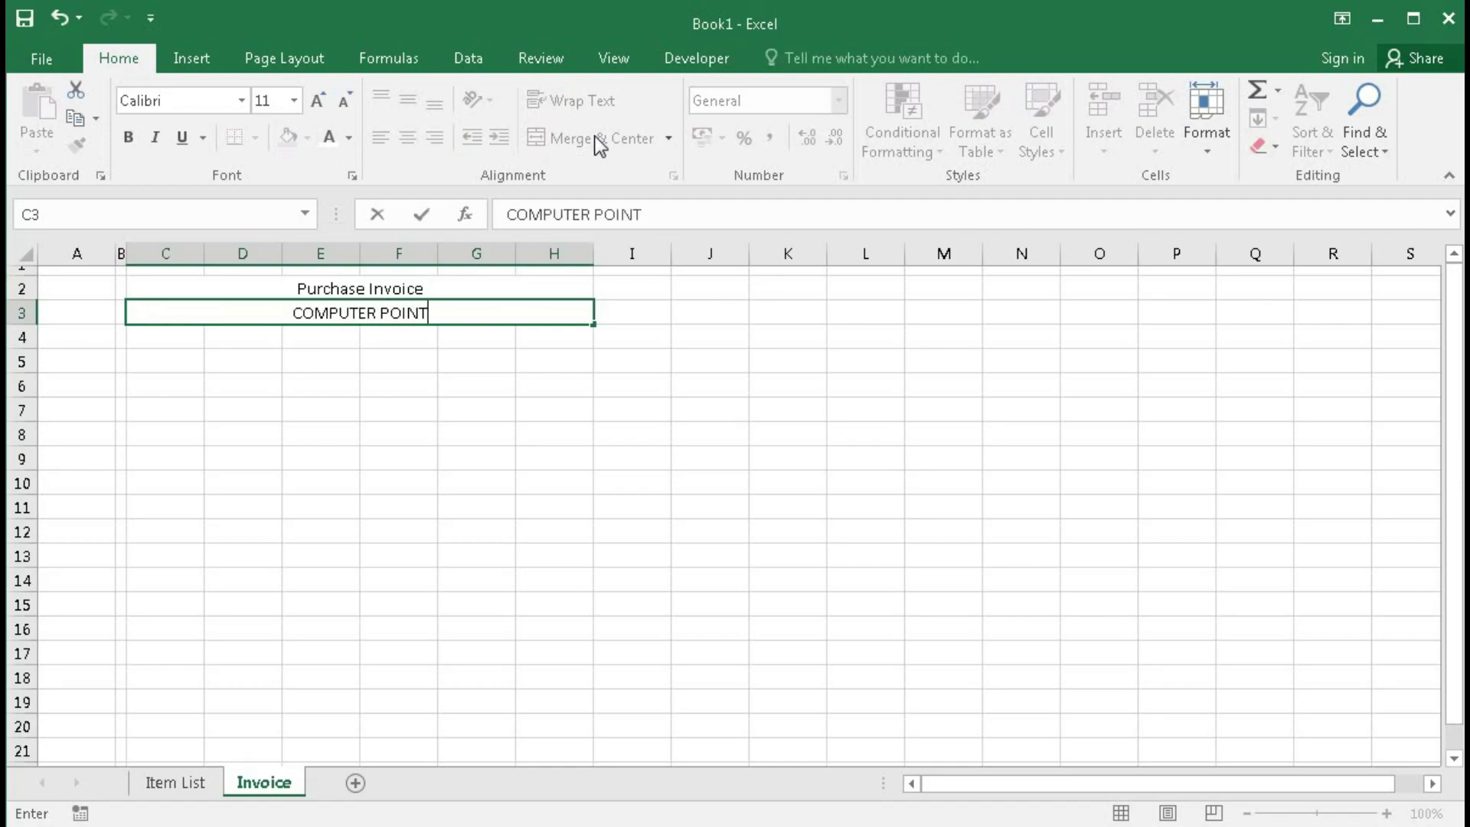
{"action": "key", "text": "Return"}
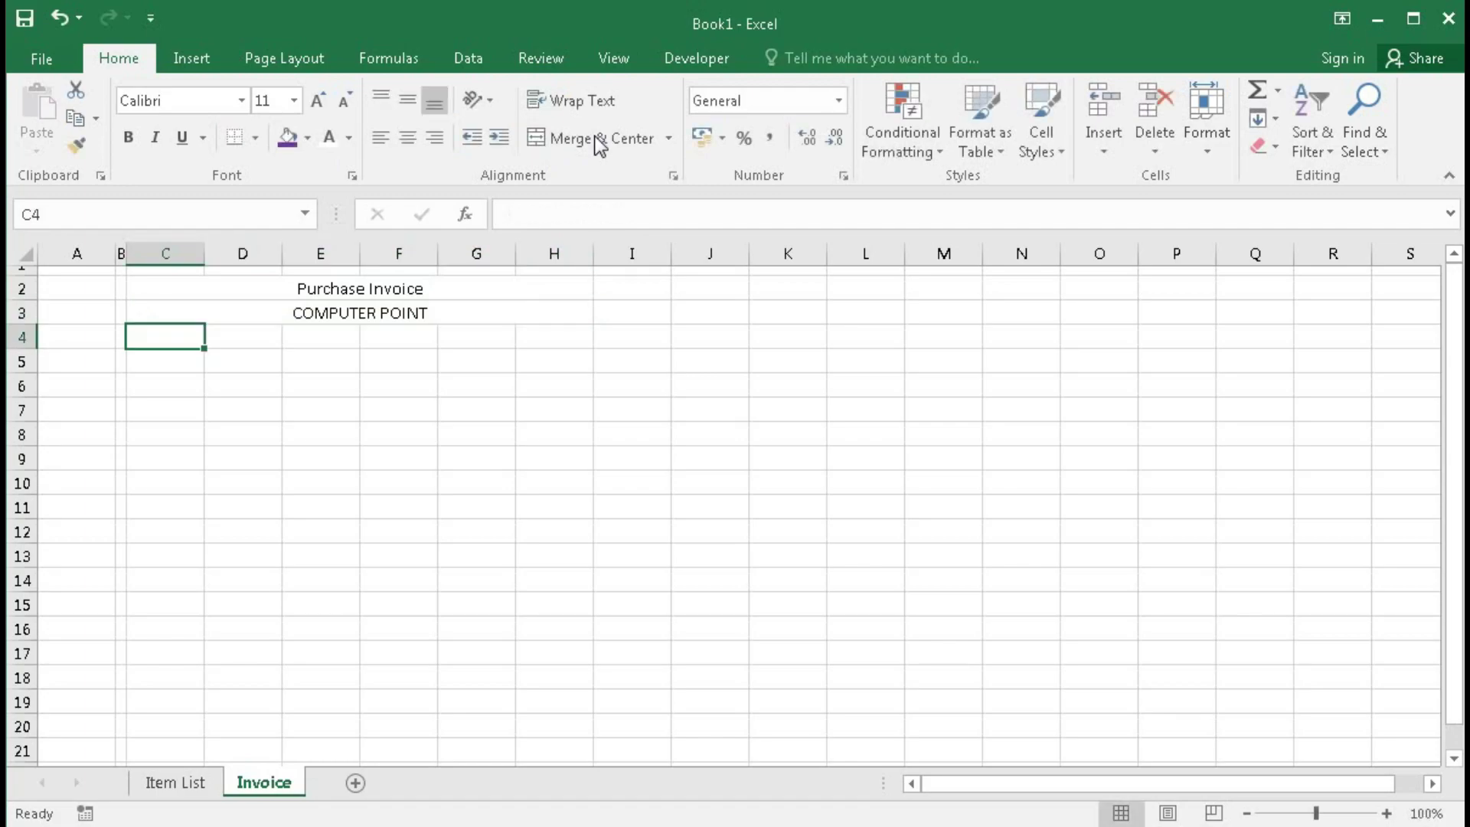
Step: Merge and centre C4:H4 with the tagline 'Deals in Computer Parts and Accessories'
{"action": "left_click_drag", "start_coordinate": [132, 335], "coordinate": [551, 334]}
{"action": "left_click", "coordinate": [571, 137]}
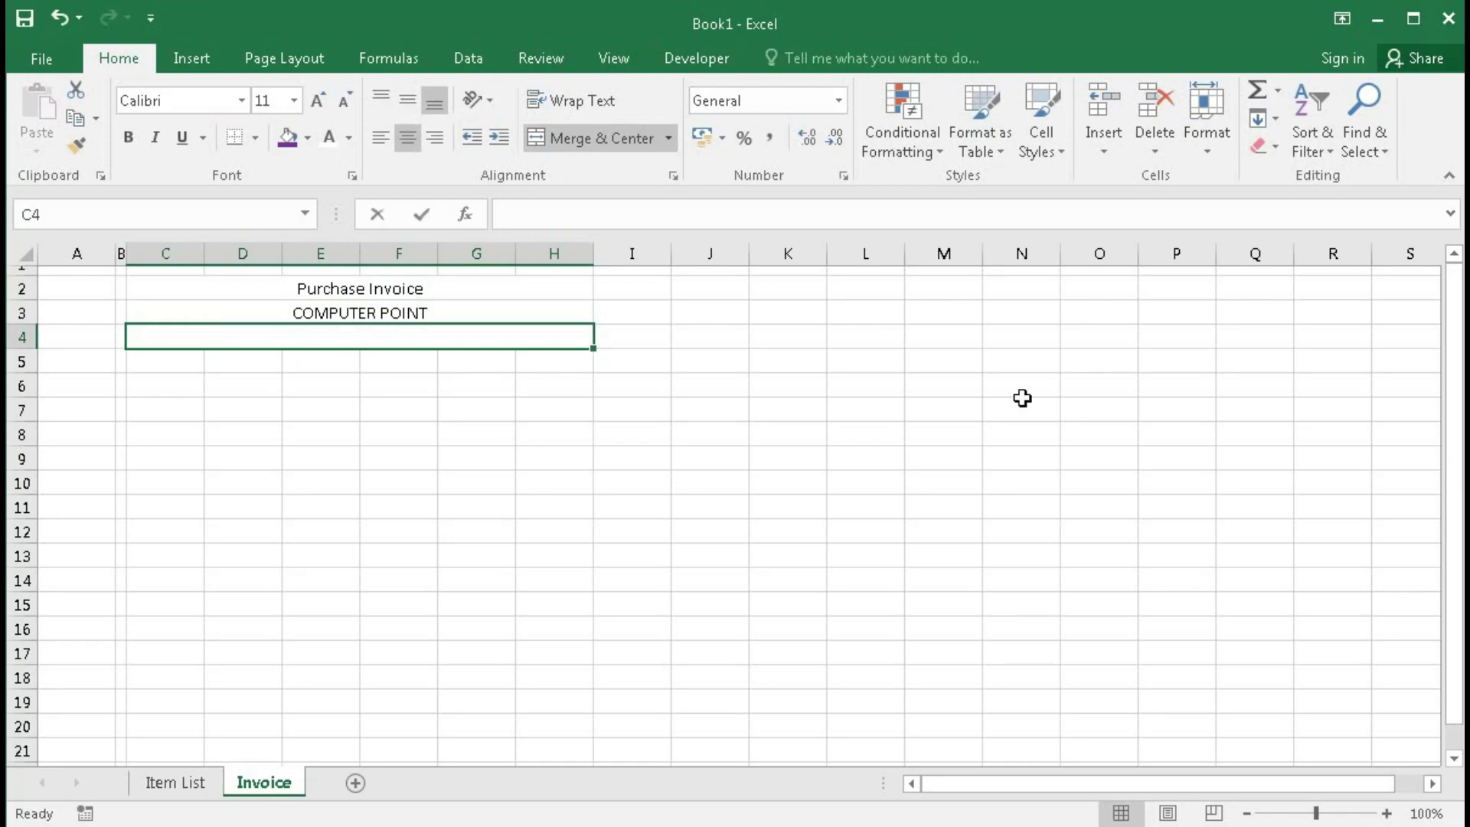
{"action": "type", "text": "Dea"}
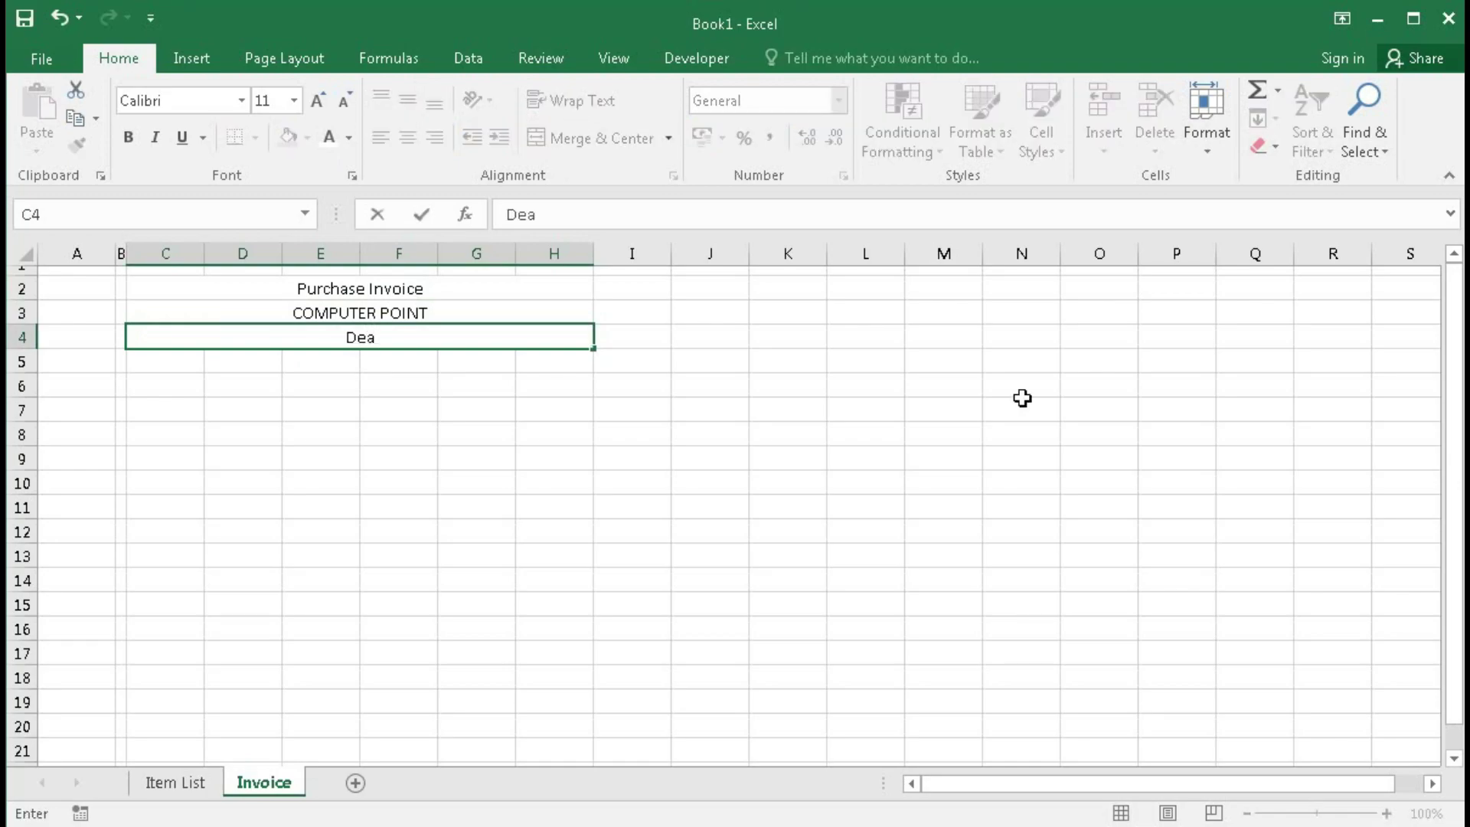
{"action": "type", "text": "ls in Computer"}
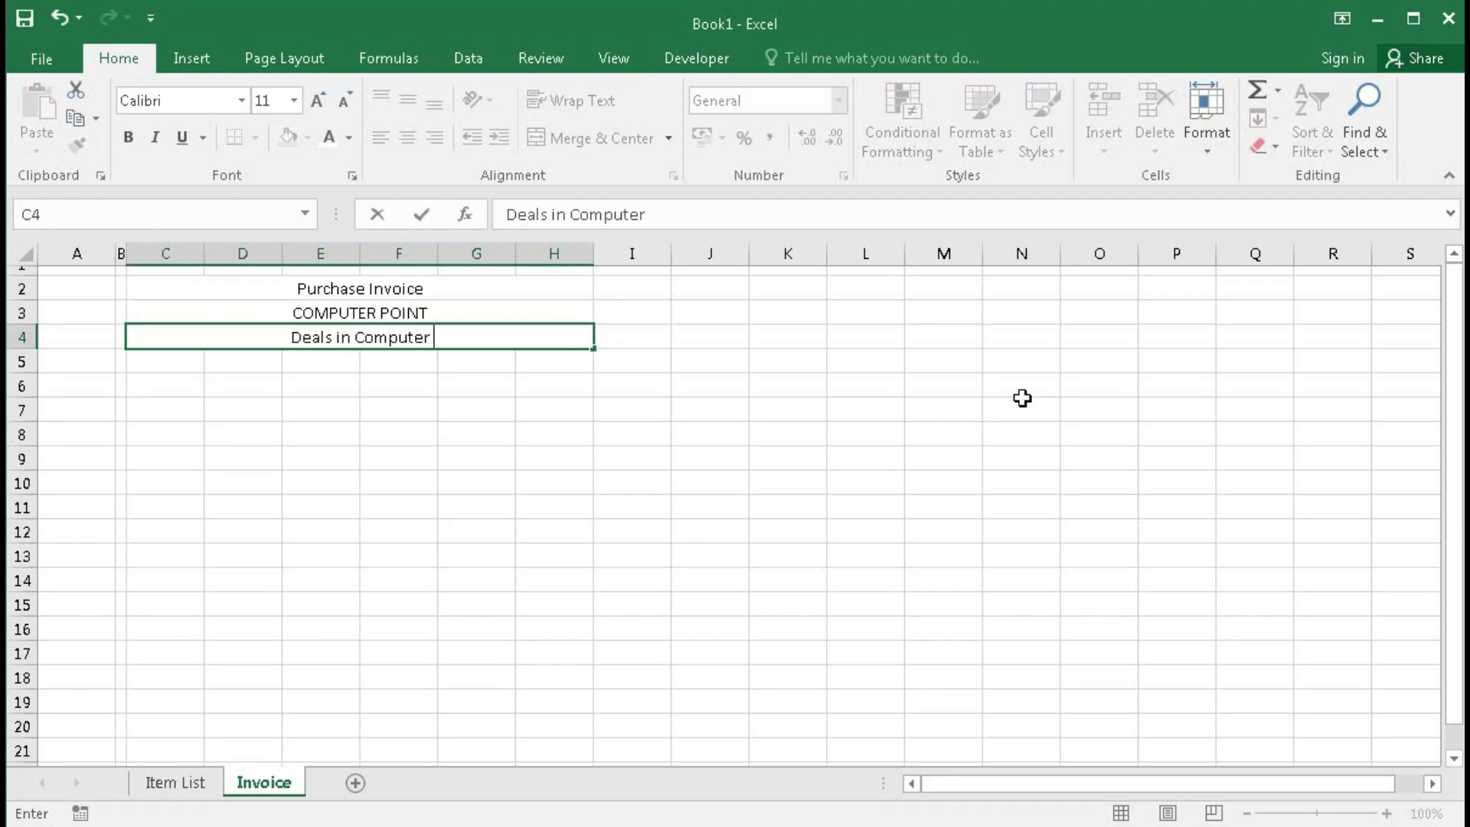
{"action": "type", "text": " Parts a"}
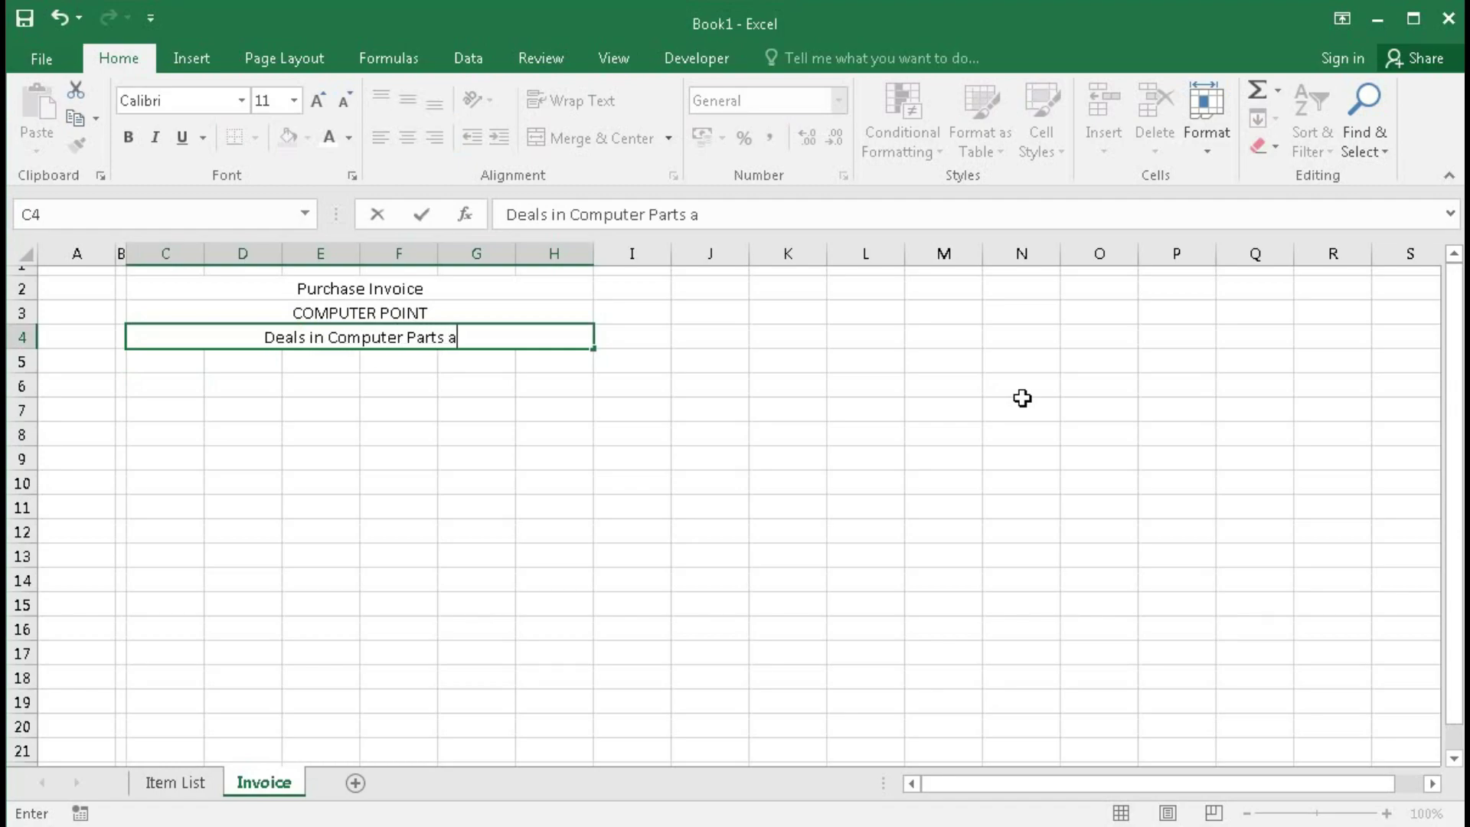
{"action": "type", "text": "nd Accesso"}
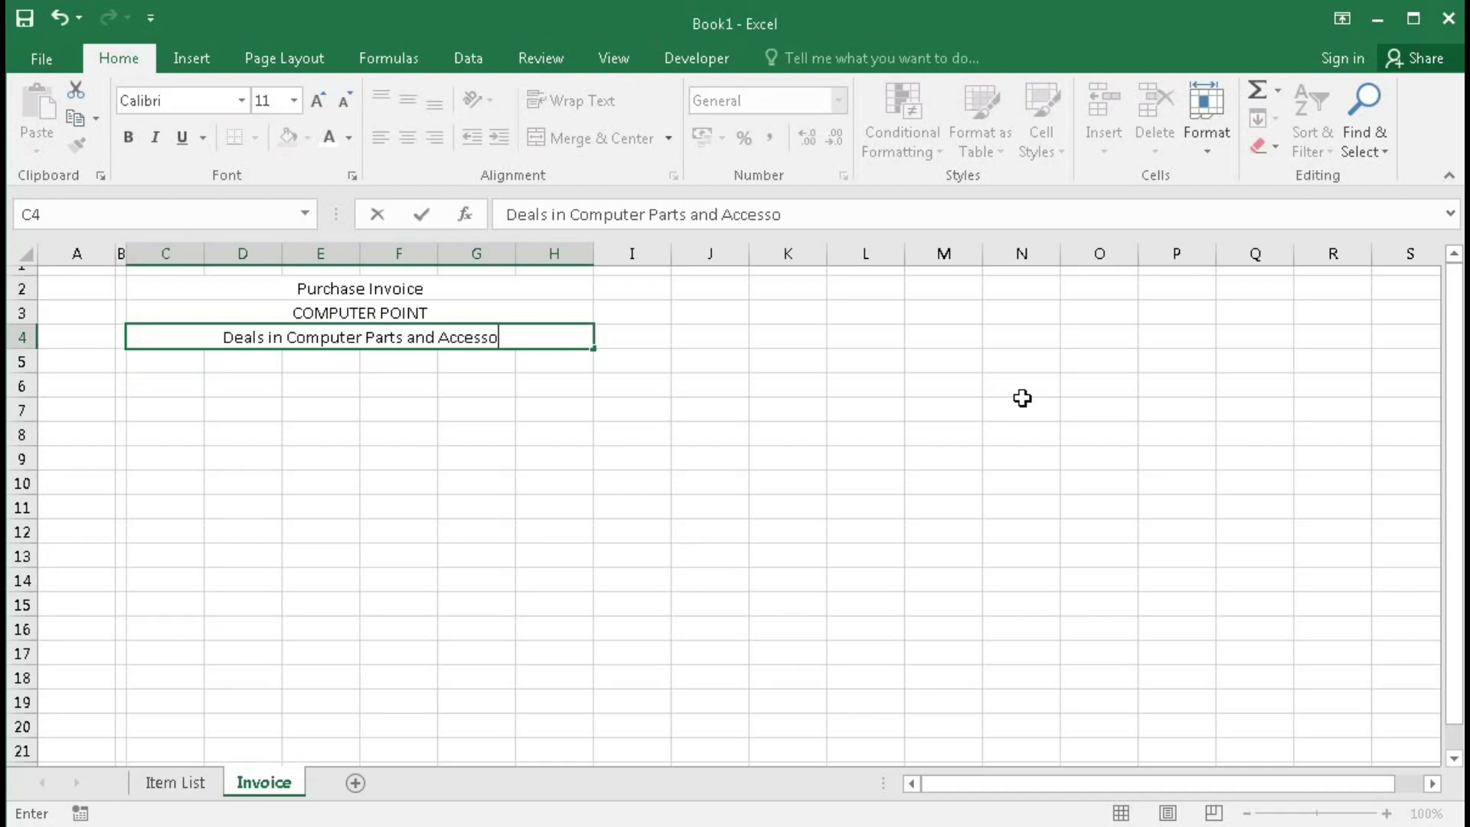
{"action": "type", "text": "ries"}
{"action": "key", "text": "Return"}
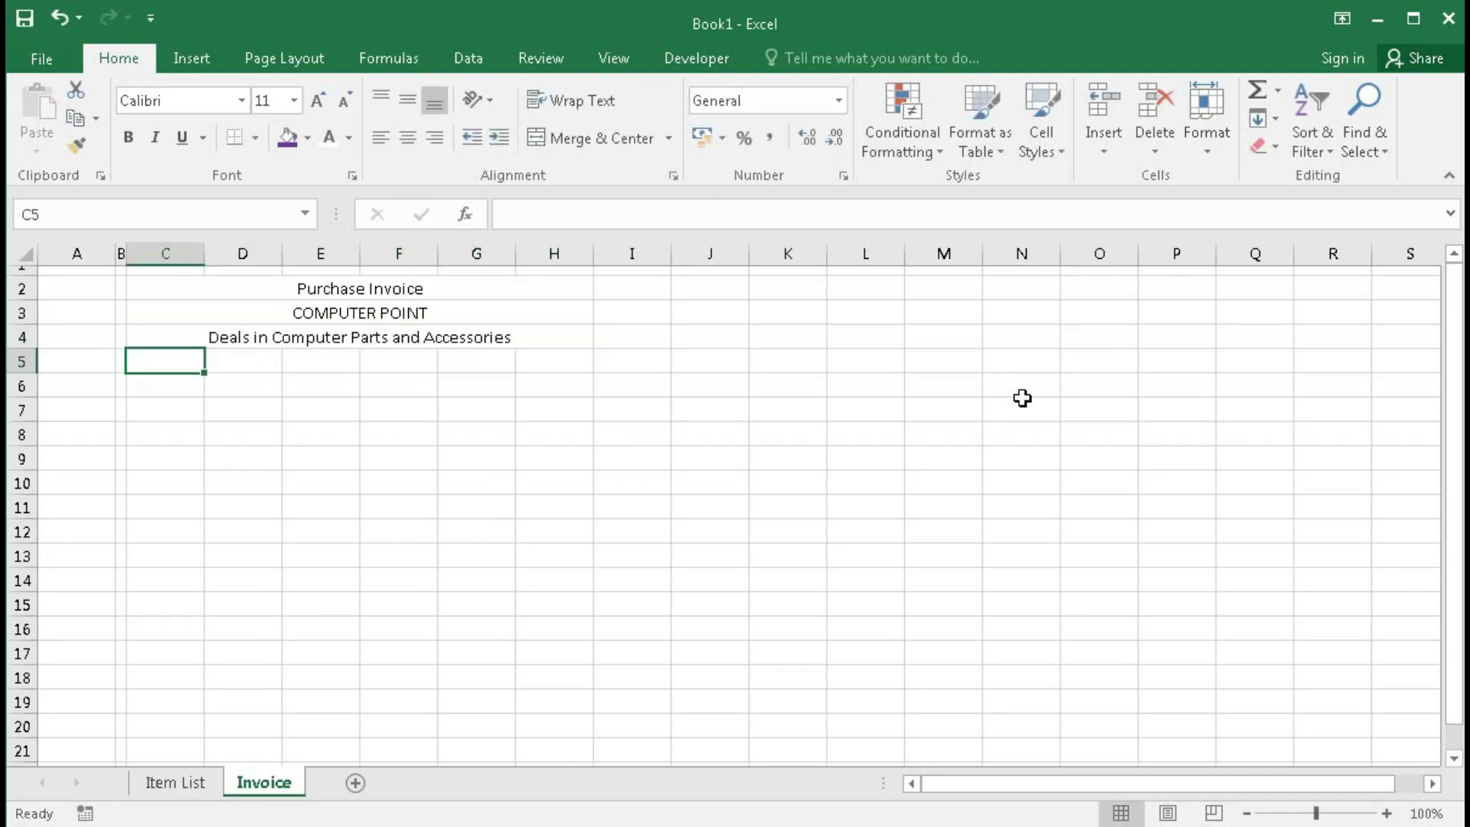
Step: Merge and centre C5:H5 and enter the shop's postal address
{"action": "left_click_drag", "start_coordinate": [168, 360], "coordinate": [547, 362]}
{"action": "left_click", "coordinate": [553, 140]}
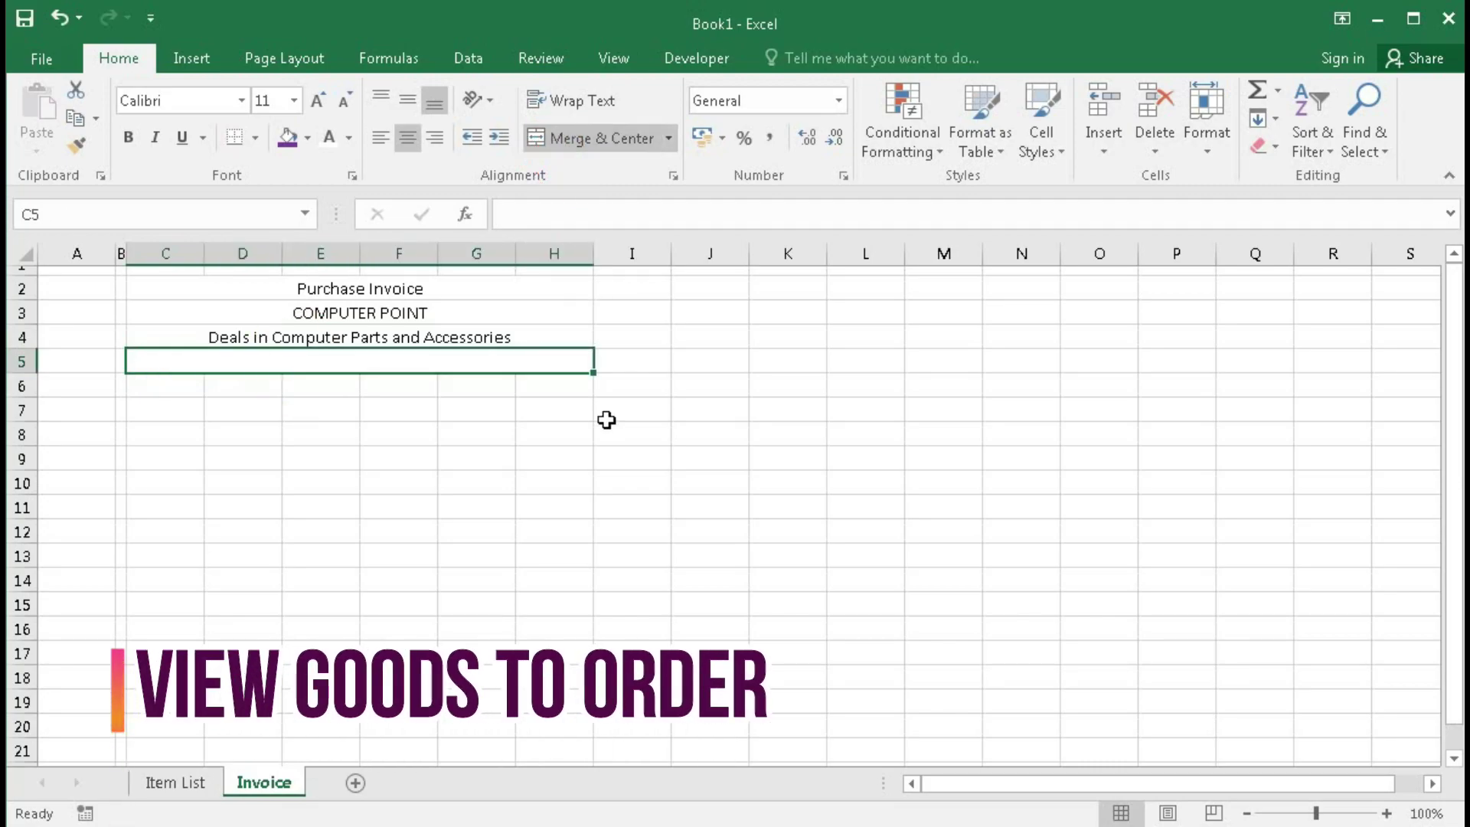
{"action": "type", "text": "Rah"}
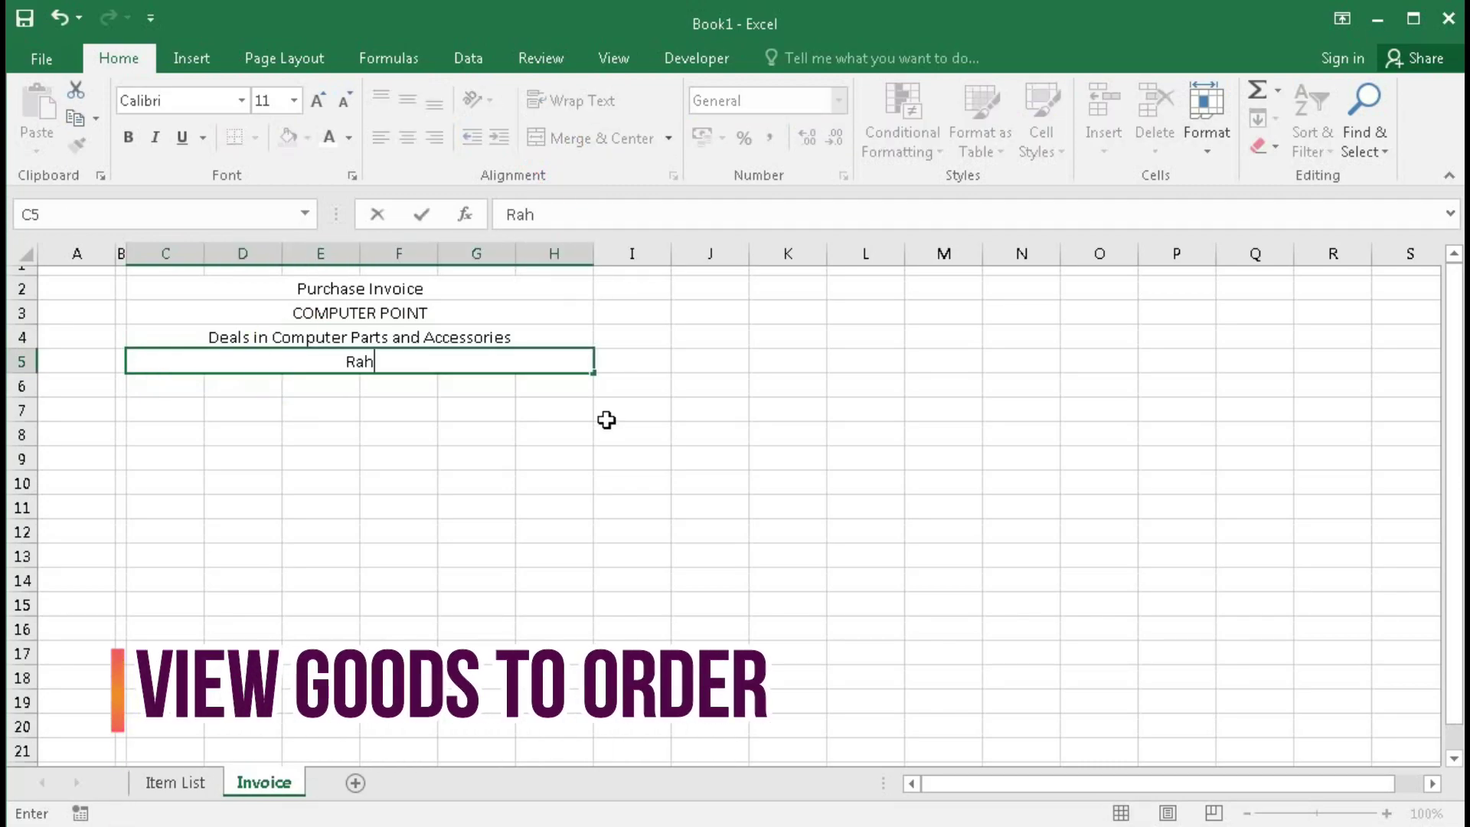
{"action": "key", "text": "BackSpace"}
{"action": "type", "text": "j Palace"}
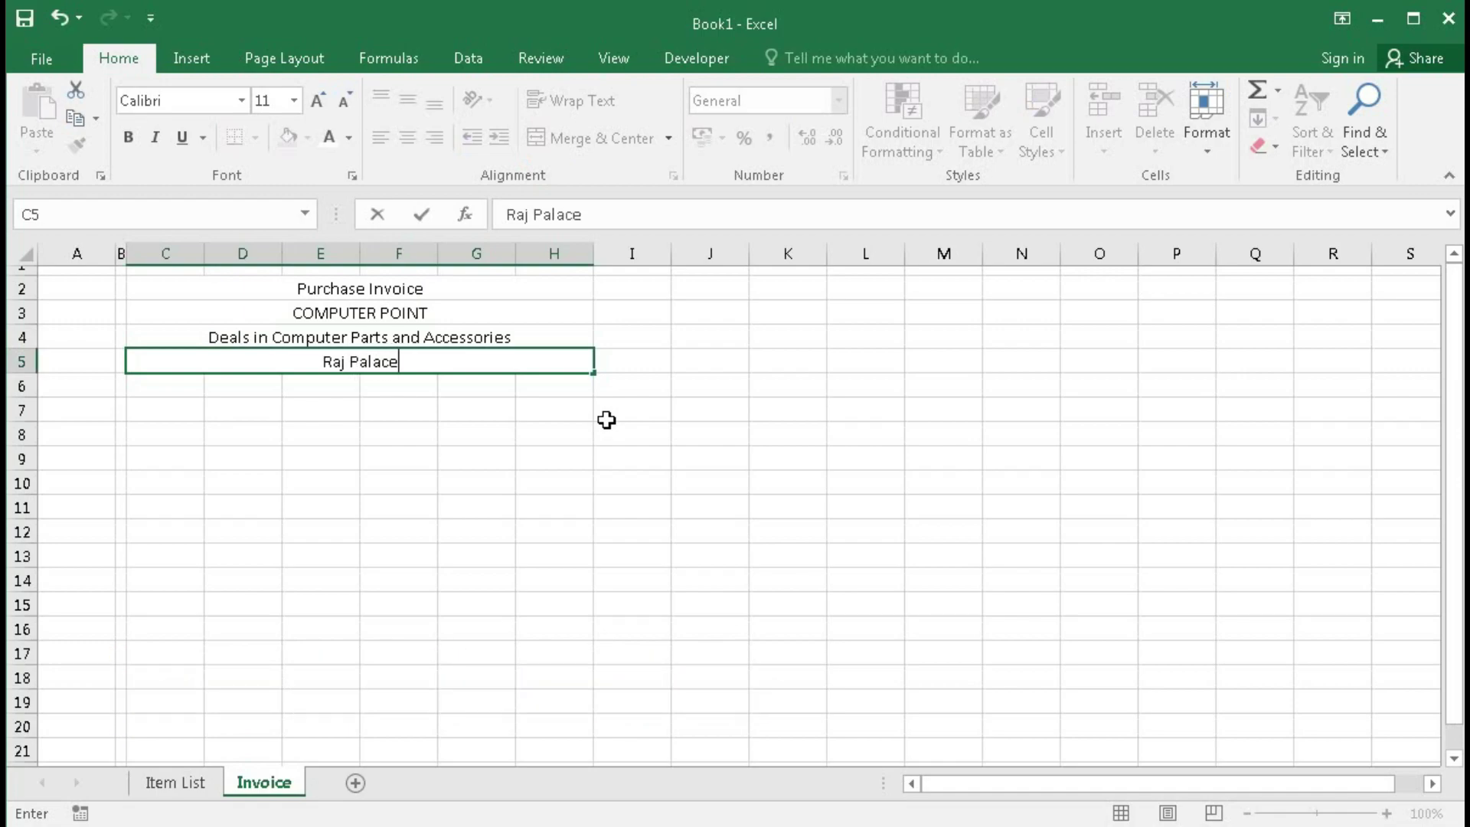
{"action": "type", "text": ", Rathbari,"}
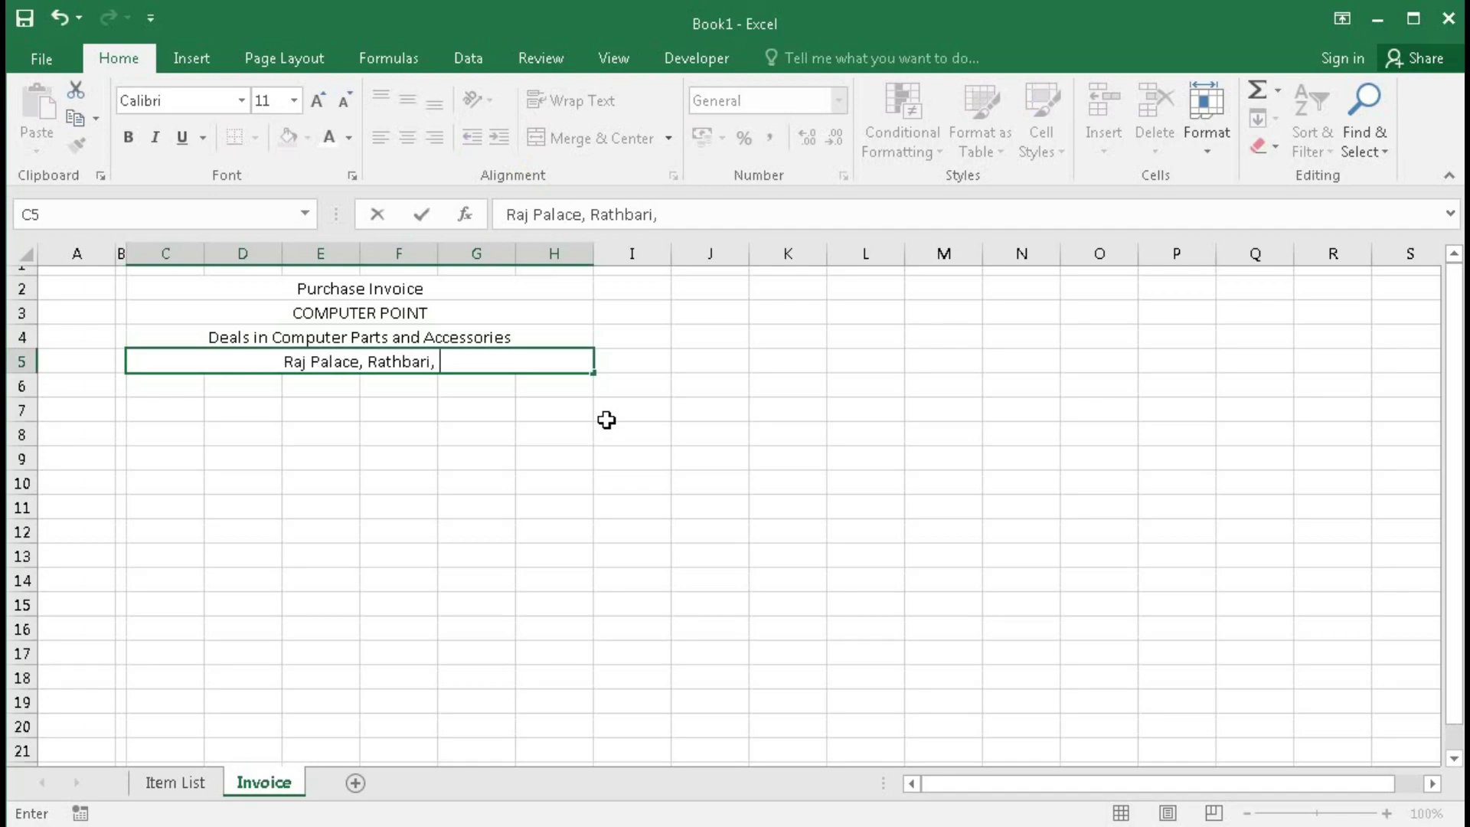
{"action": "type", "text": " Mla"}
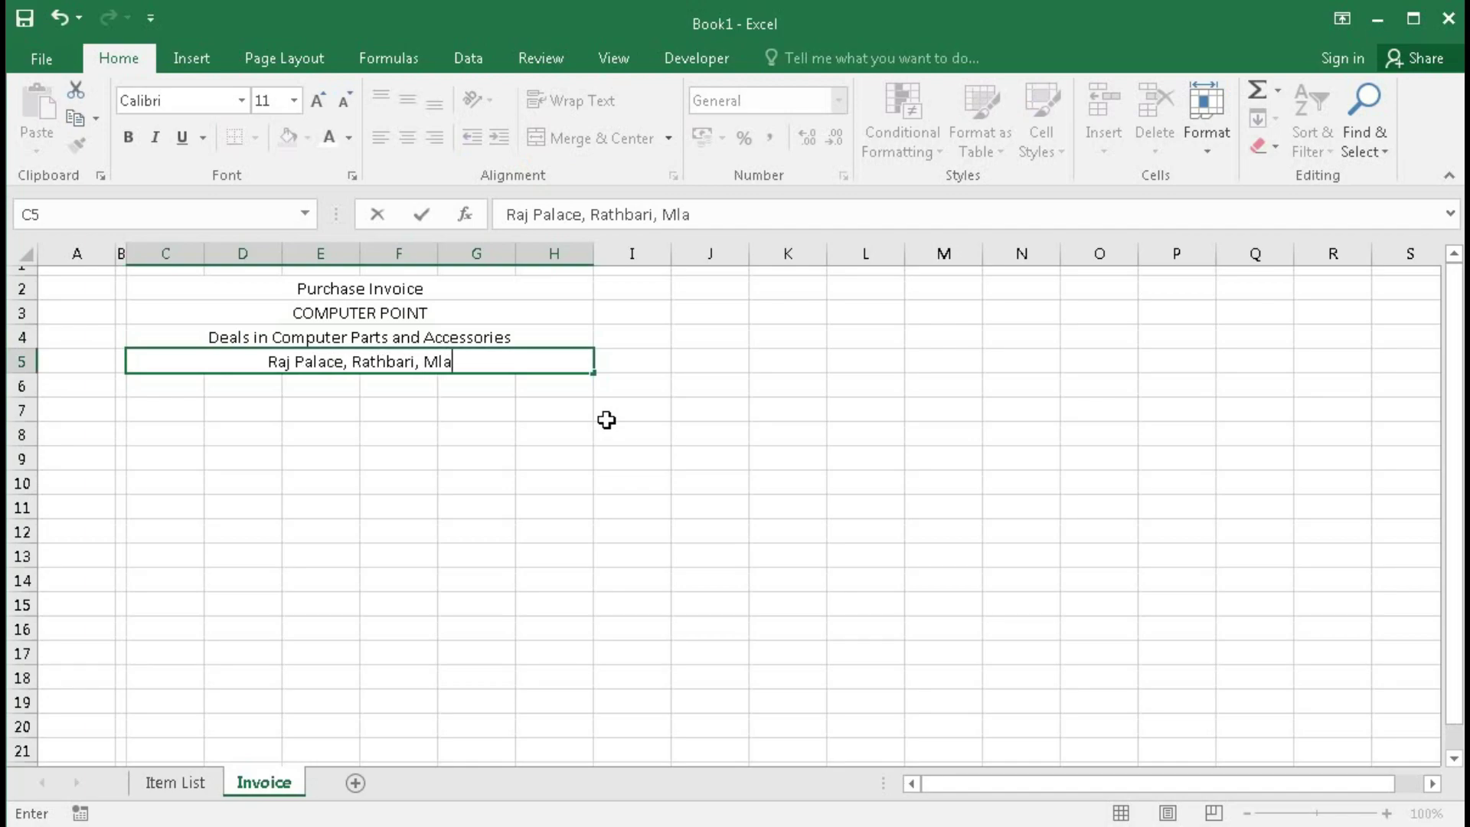
{"action": "key", "text": "BackSpace"}
{"action": "key", "text": "BackSpace"}
{"action": "type", "text": "alda-"}
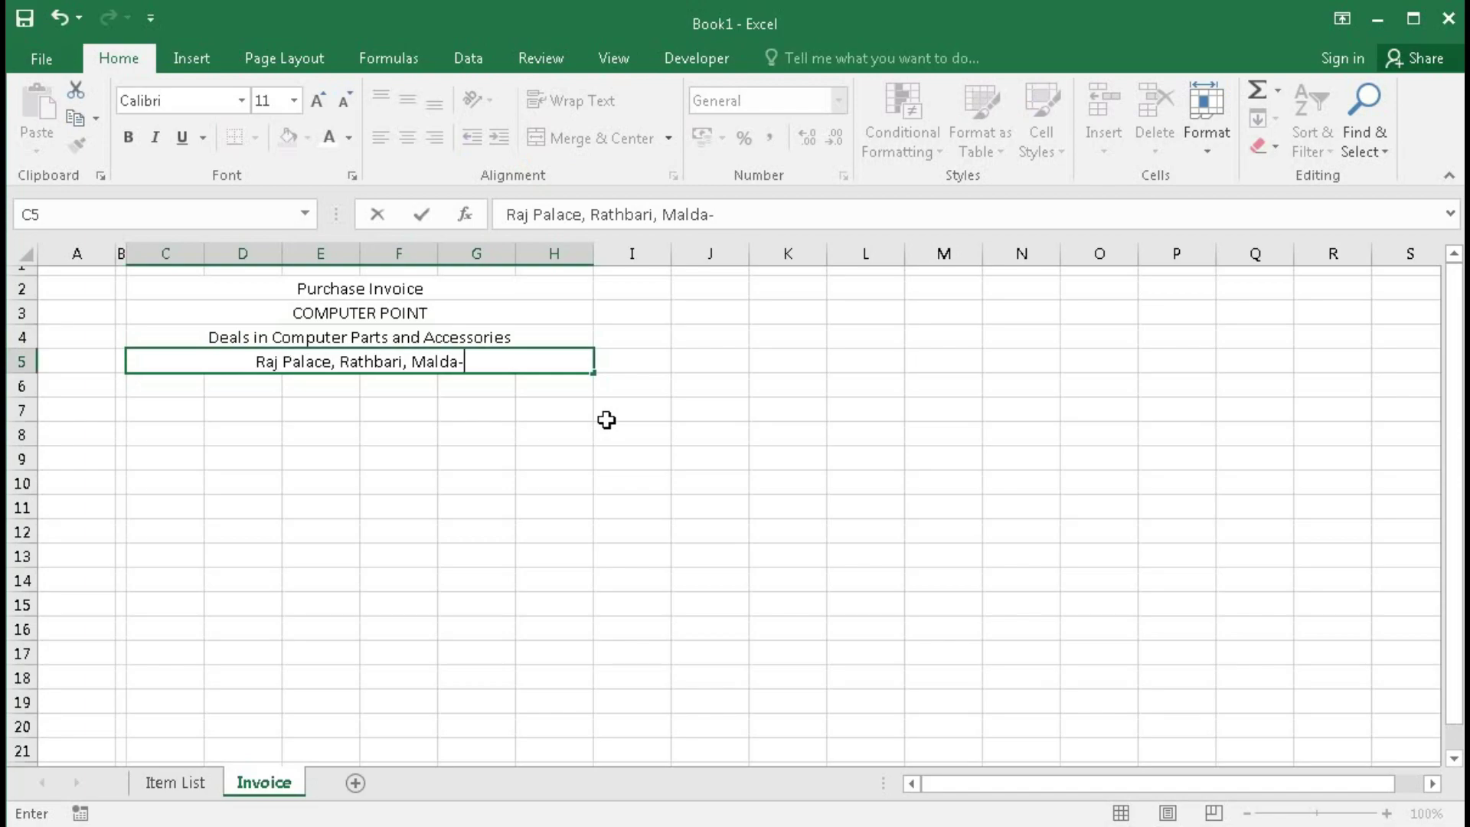
{"action": "type", "text": "732101"}
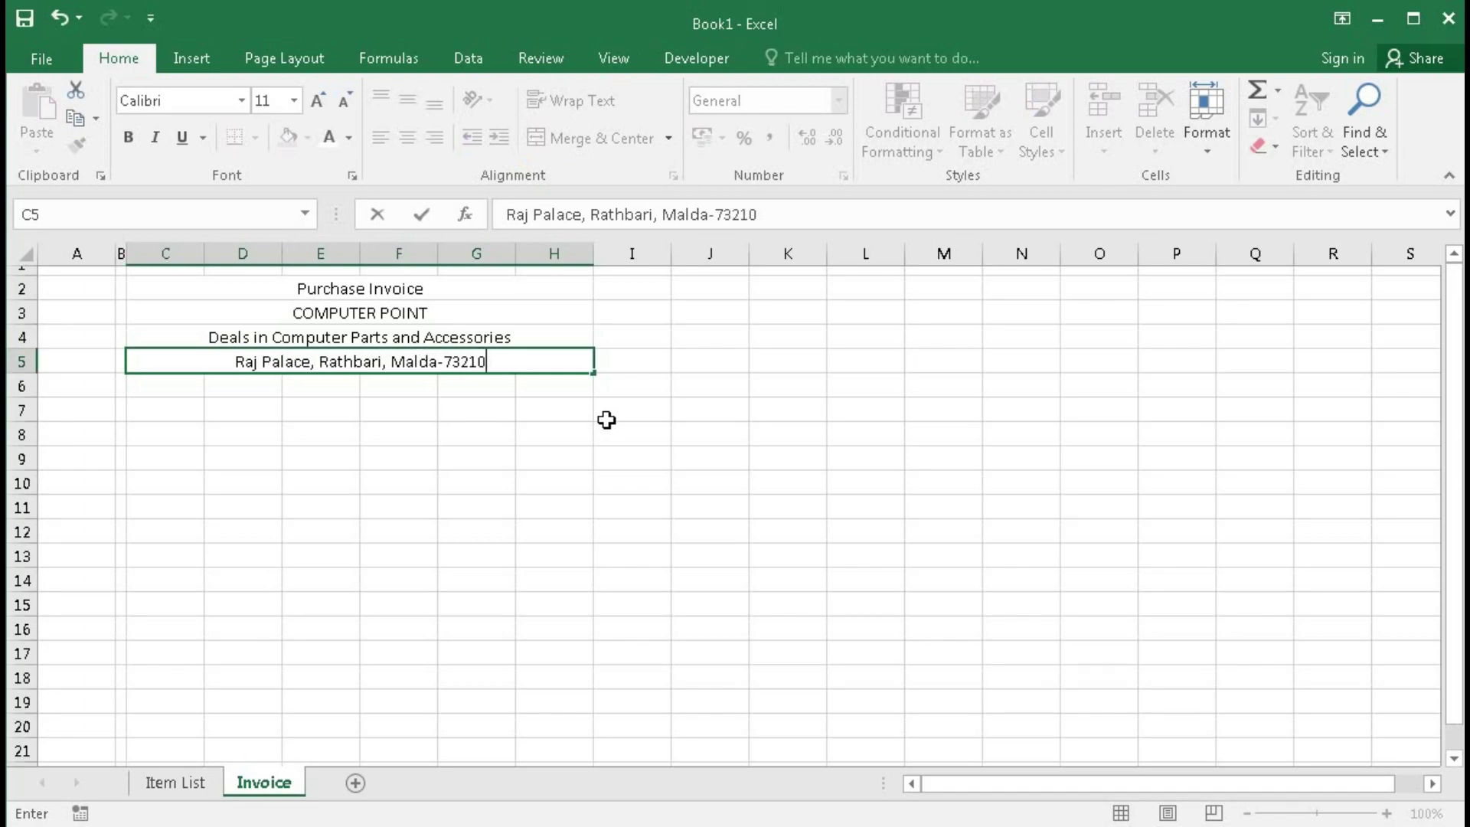
{"action": "key", "text": "Return"}
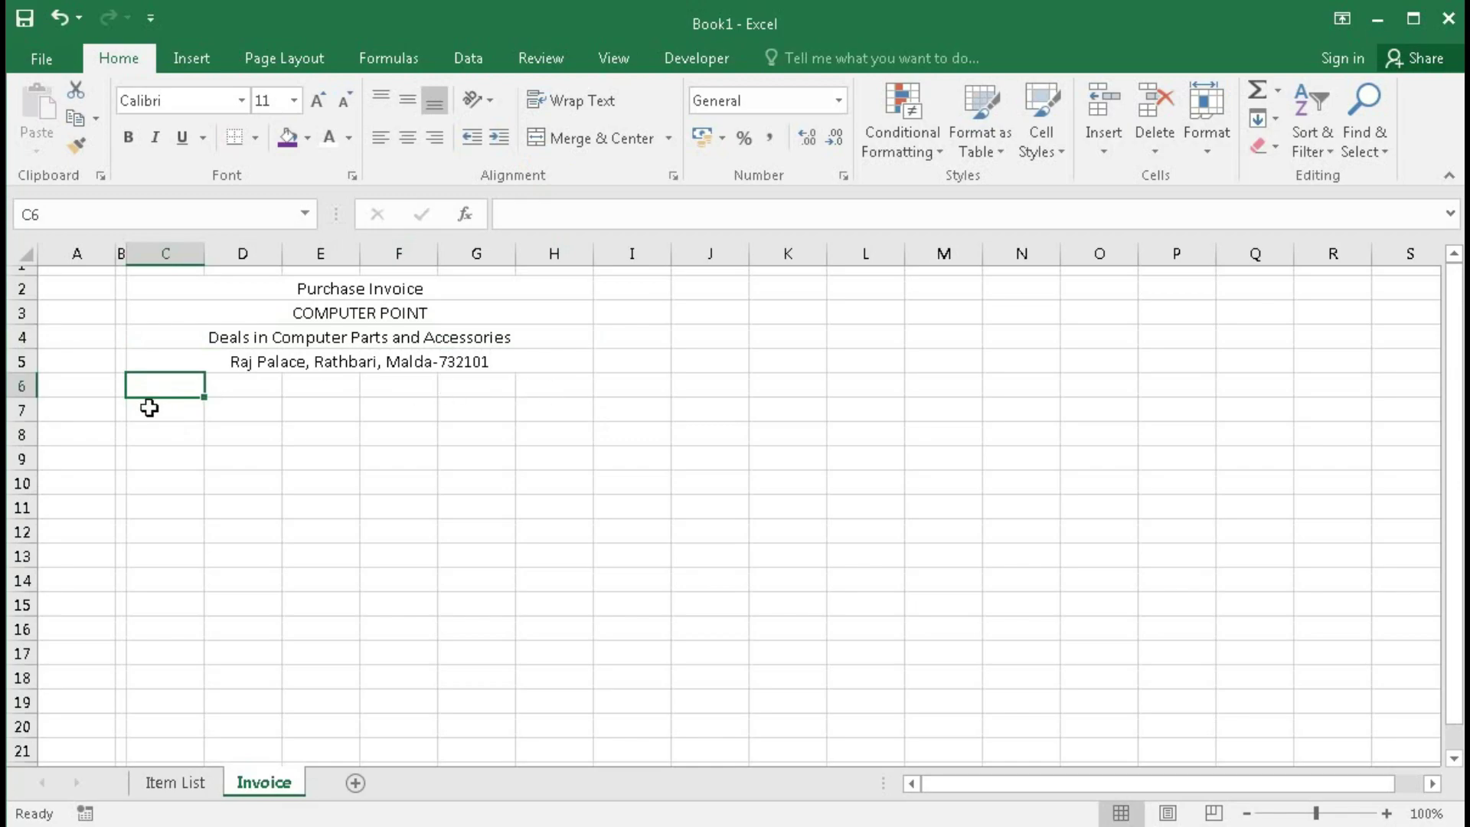
Step: Enter labels Sl. No: in C7, Date: in G7, Name: and Address: in C8:C9, Mobile: in G9
{"action": "left_click", "coordinate": [149, 408]}
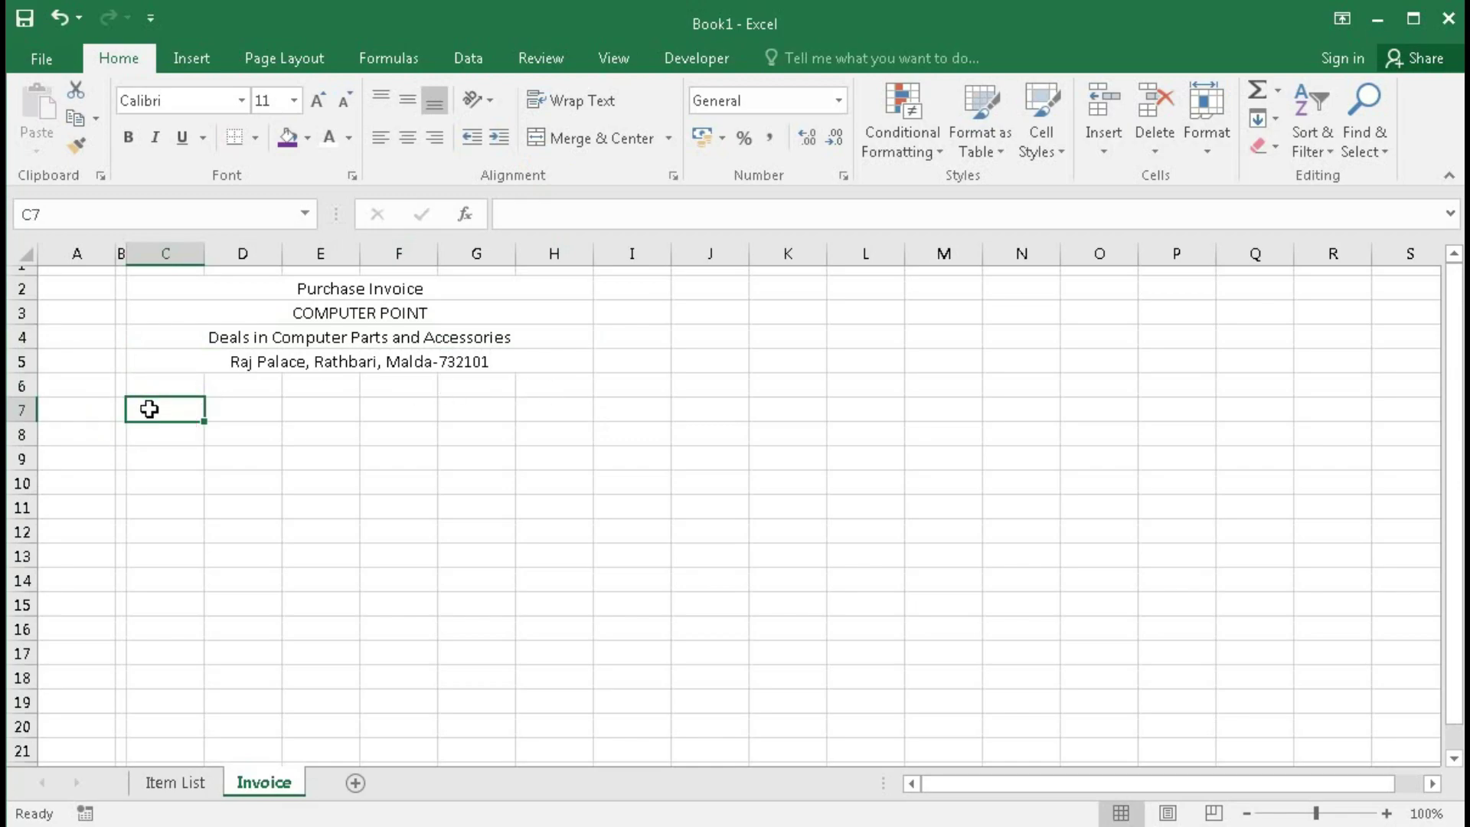
{"action": "type", "text": "Sl."}
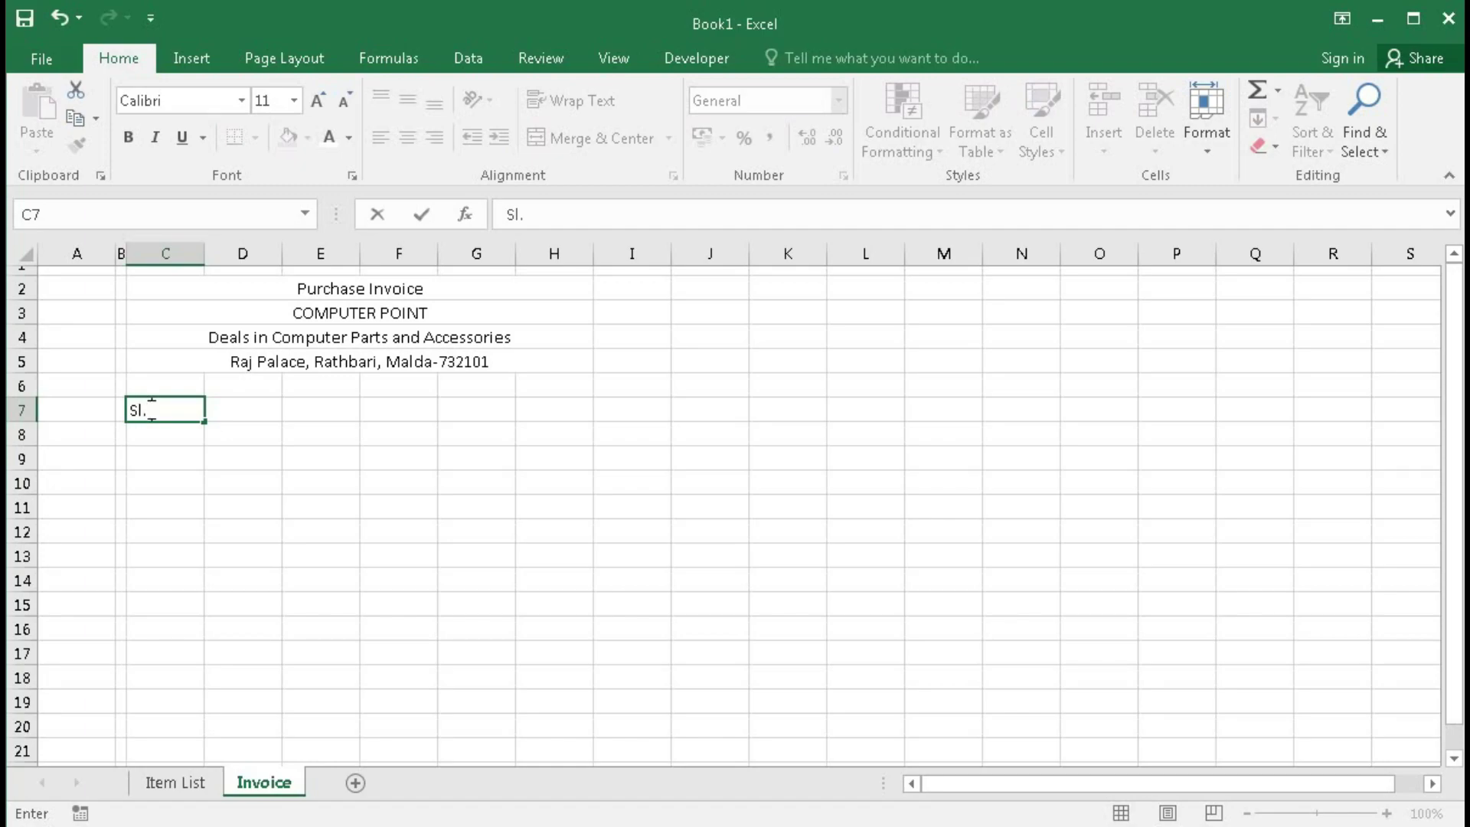
{"action": "type", "text": " No:"}
{"action": "key", "text": "Tab"}
{"action": "key", "text": "Tab"}
{"action": "key", "text": "Tab"}
{"action": "key", "text": "Tab"}
{"action": "type", "text": "Date"}
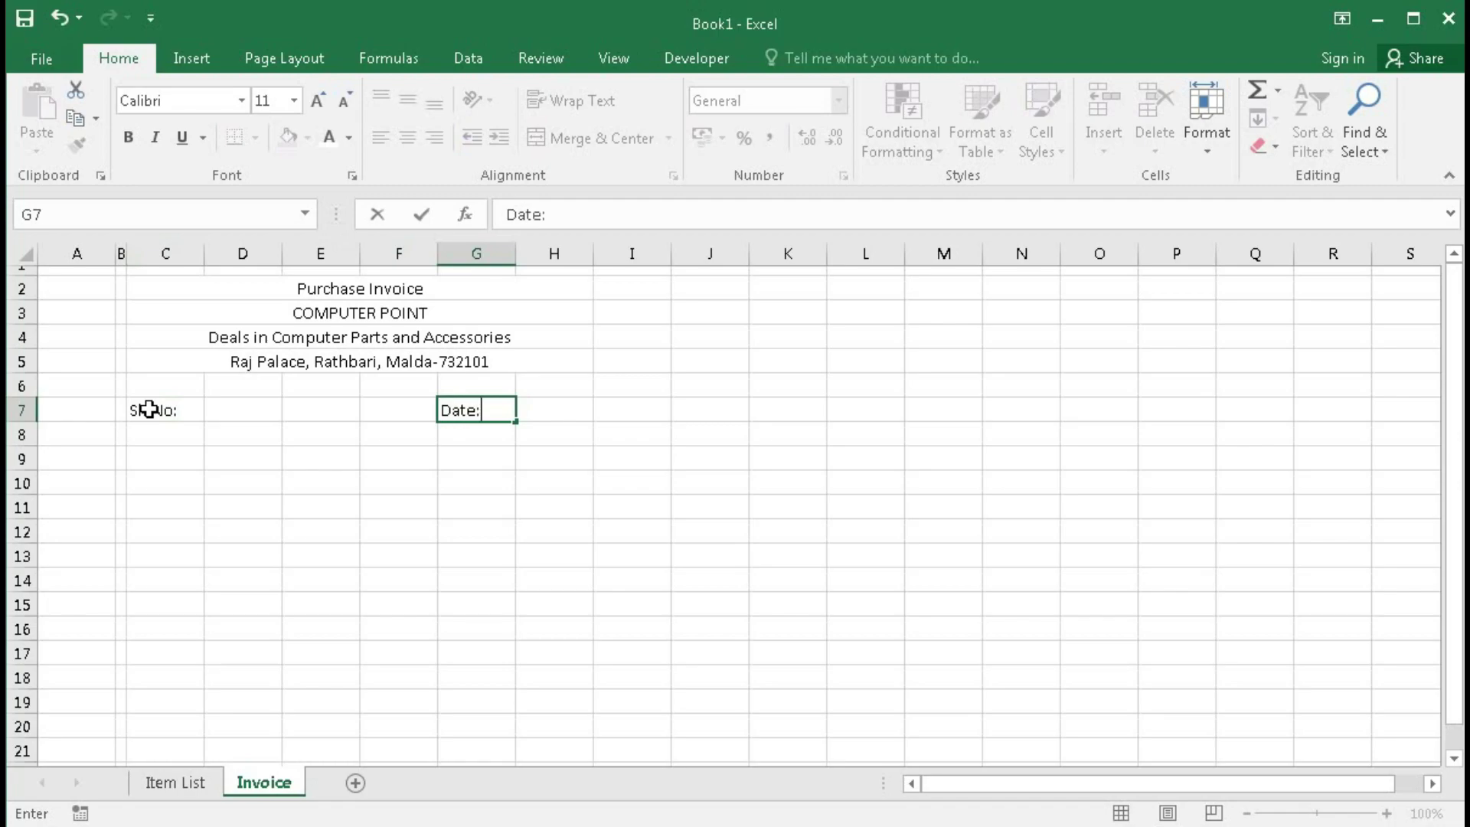
{"action": "key", "text": "Return"}
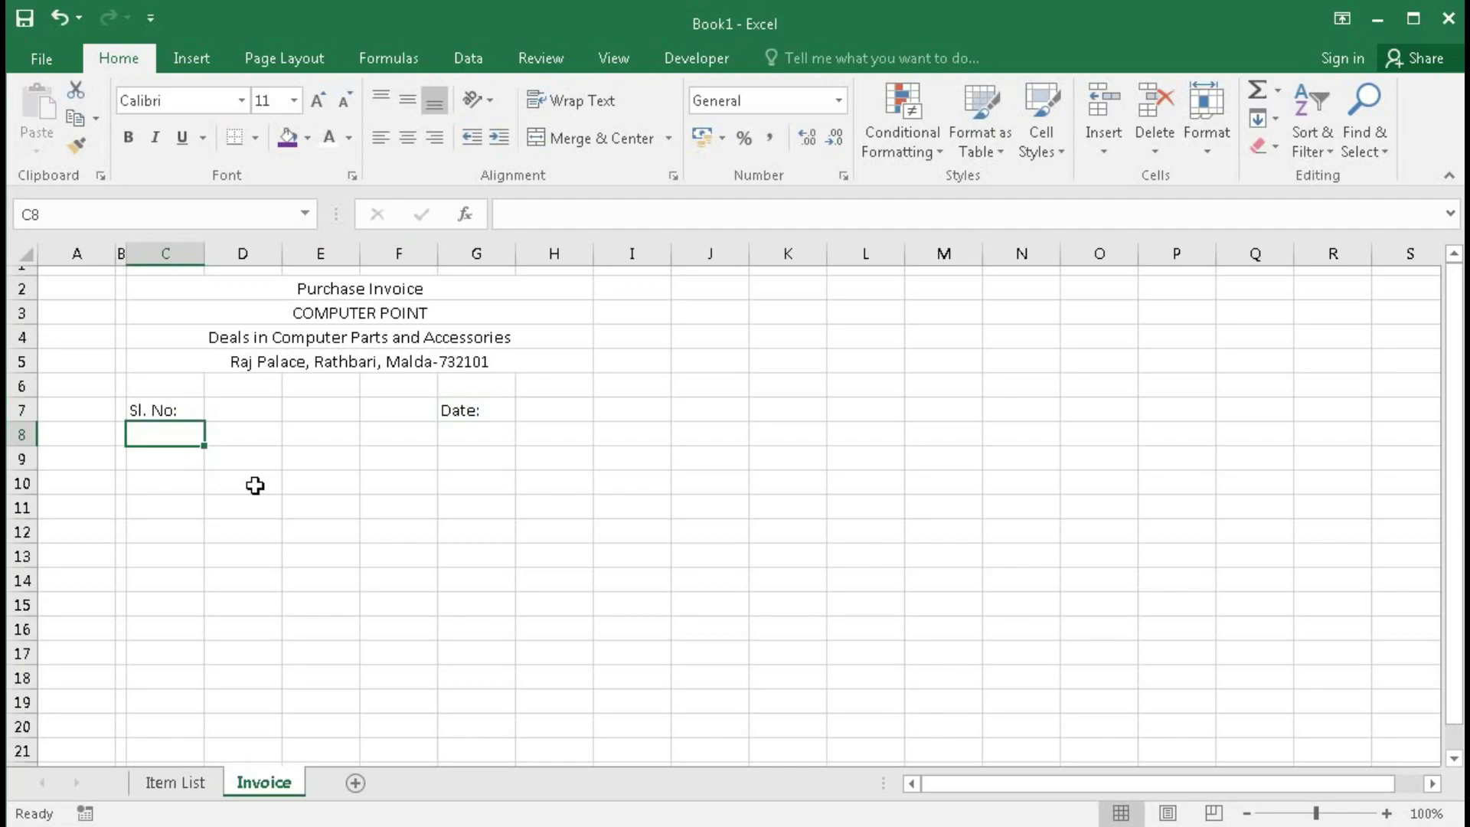
{"action": "type", "text": "Name"}
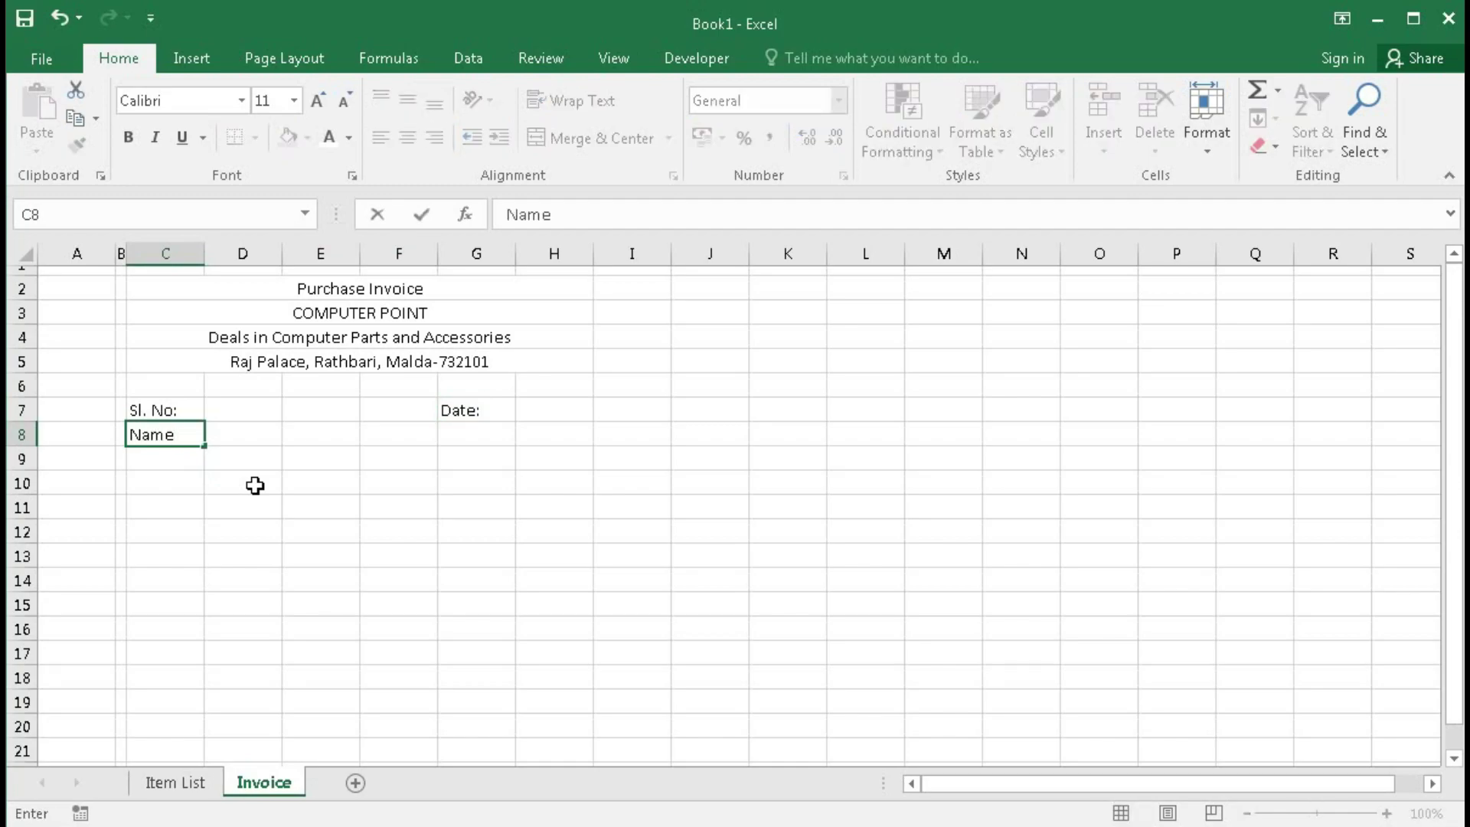
{"action": "type", "text": ":"}
{"action": "key", "text": "Return"}
{"action": "type", "text": "A"}
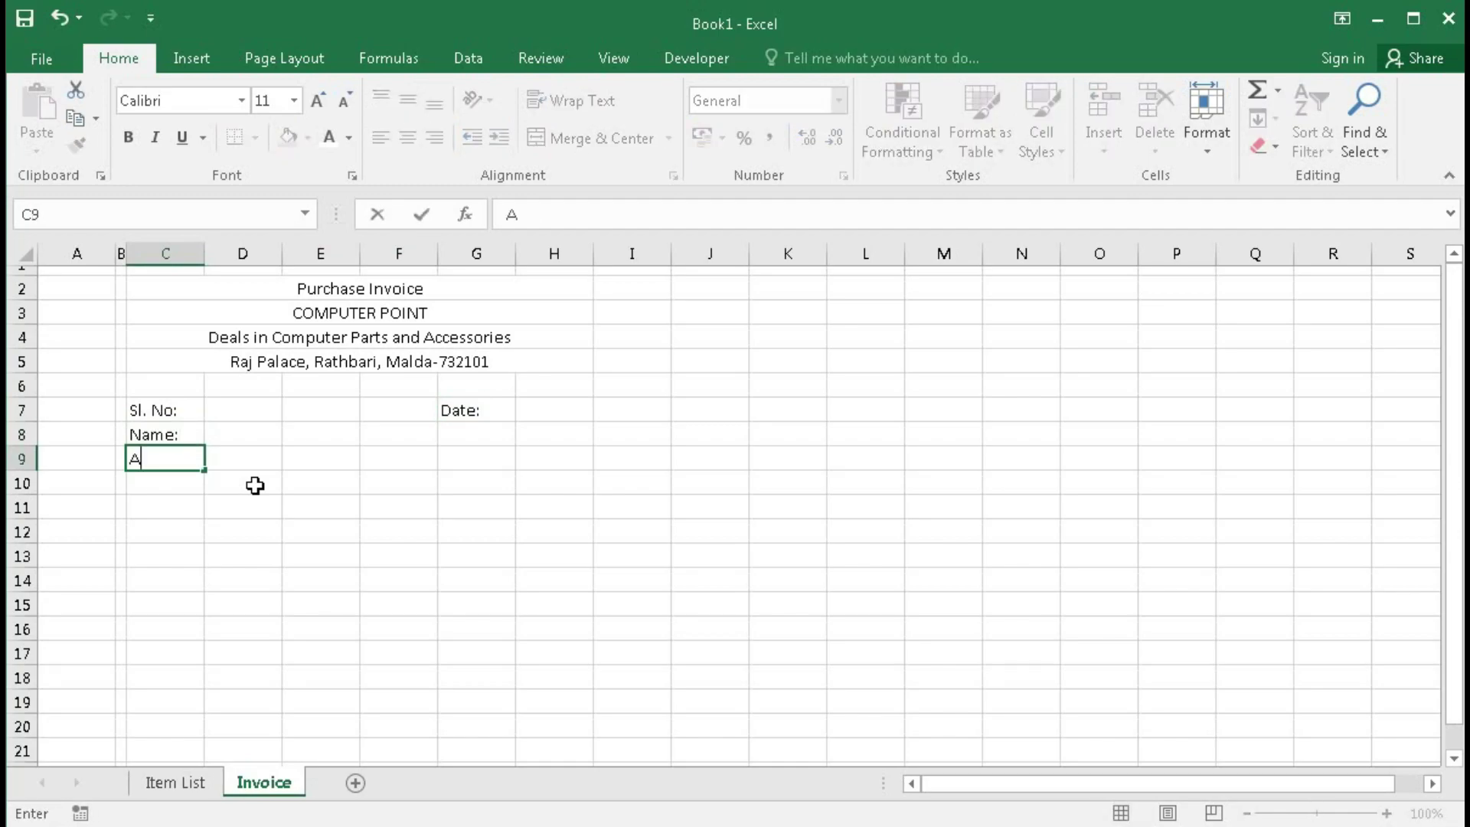
{"action": "type", "text": "ddress"}
{"action": "type", "text": "L"}
{"action": "type", "text": ":"}
{"action": "key", "text": "Tab"}
{"action": "key", "text": "Tab"}
{"action": "key", "text": "Tab"}
{"action": "key", "text": "Tab"}
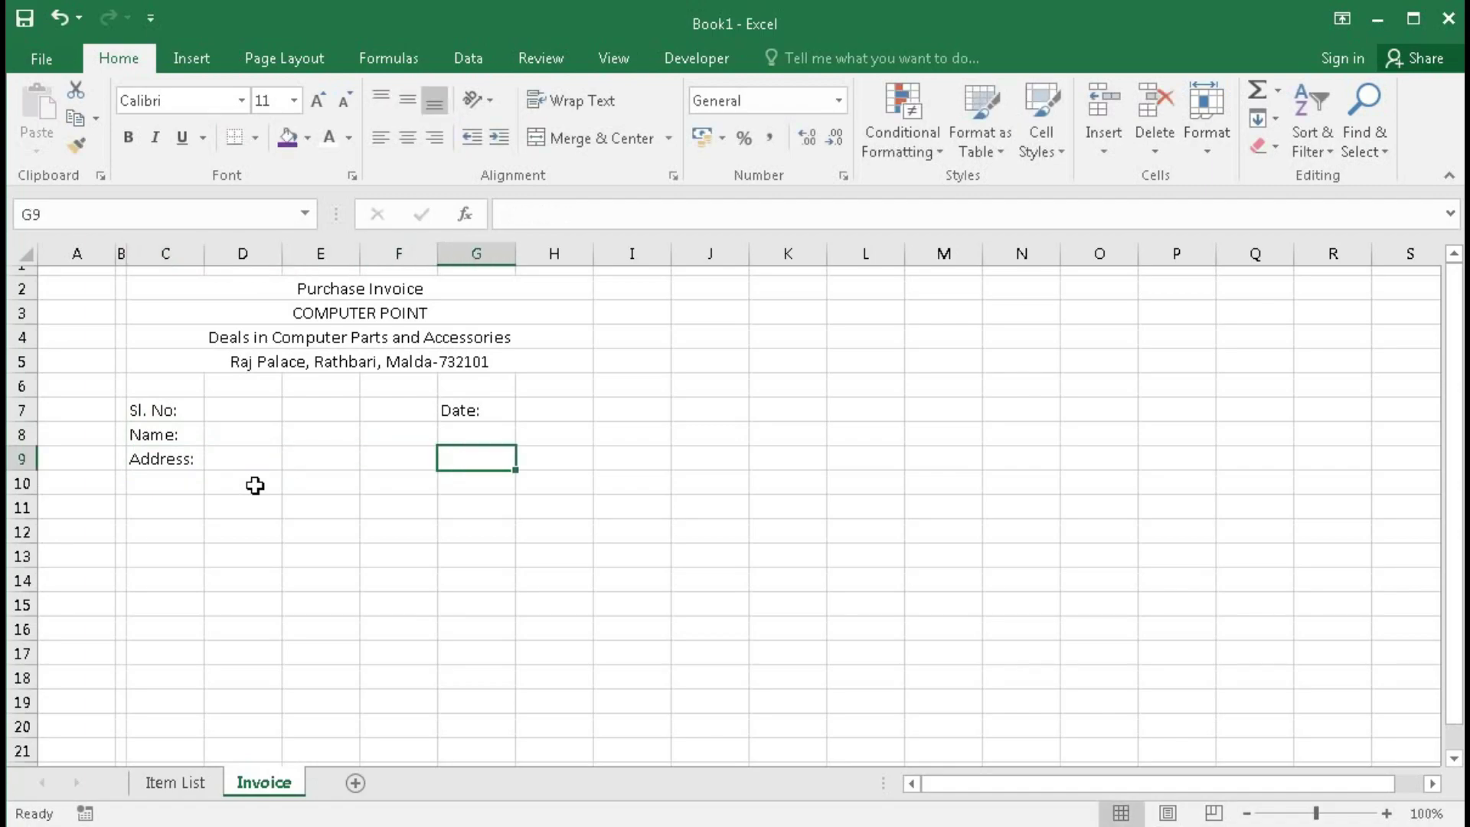
{"action": "type", "text": "Mobile:"}
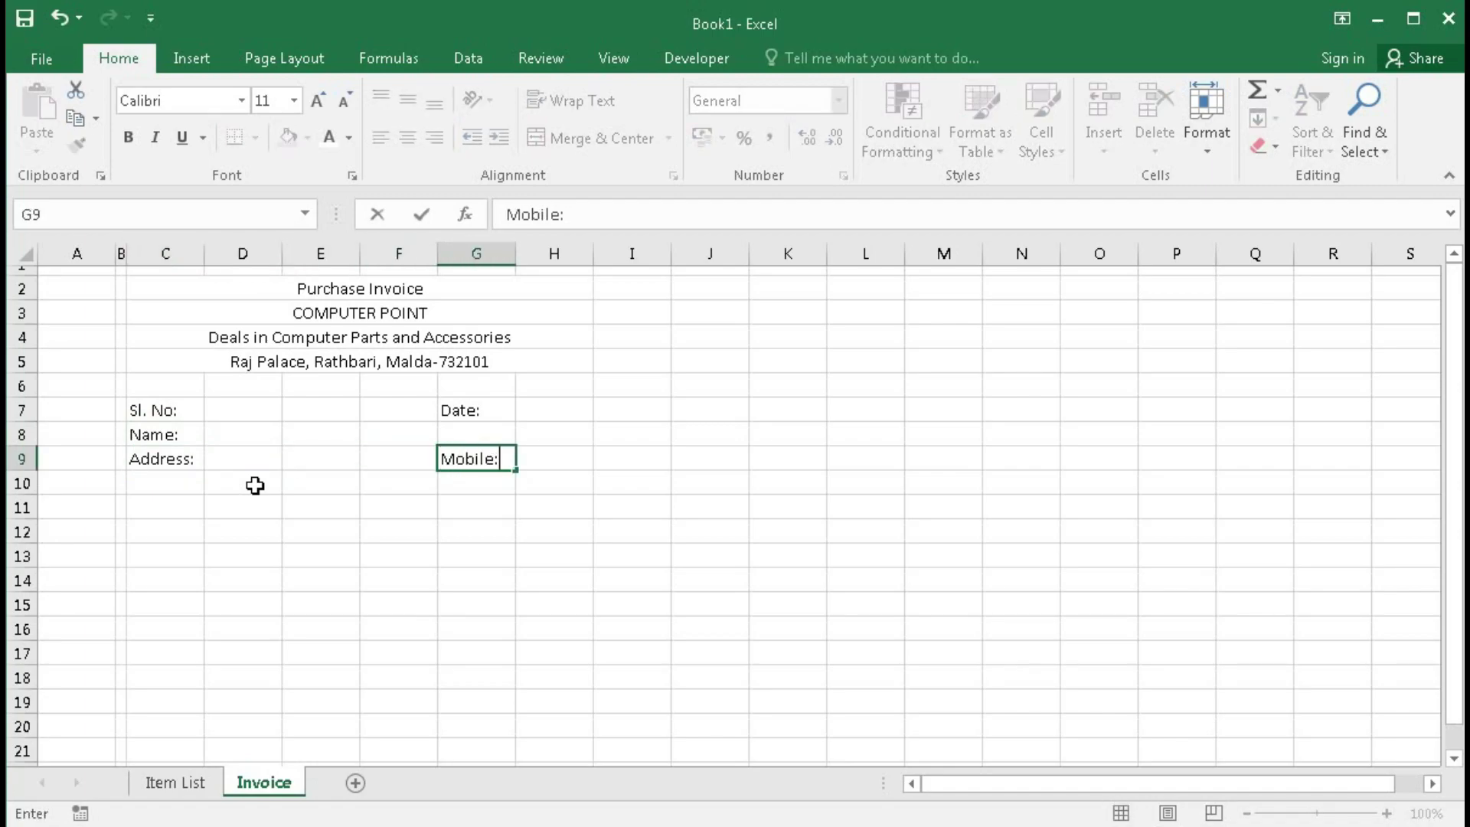
{"action": "key", "text": "Return"}
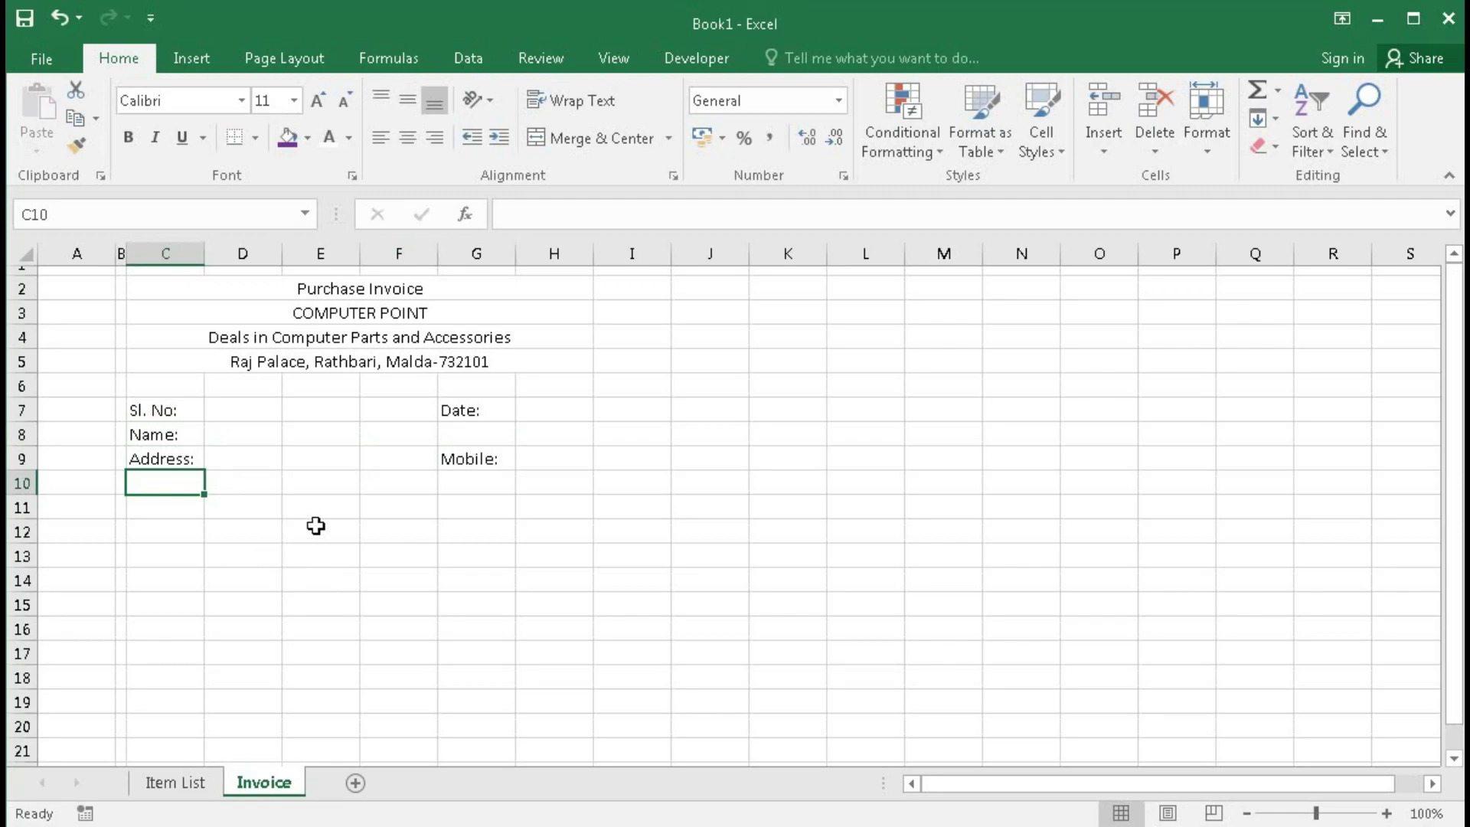
Step: Enter headers Sl. No., Description of Goods, Units, Qty, Rate and Amount across C11:H11
{"action": "left_click", "coordinate": [164, 507]}
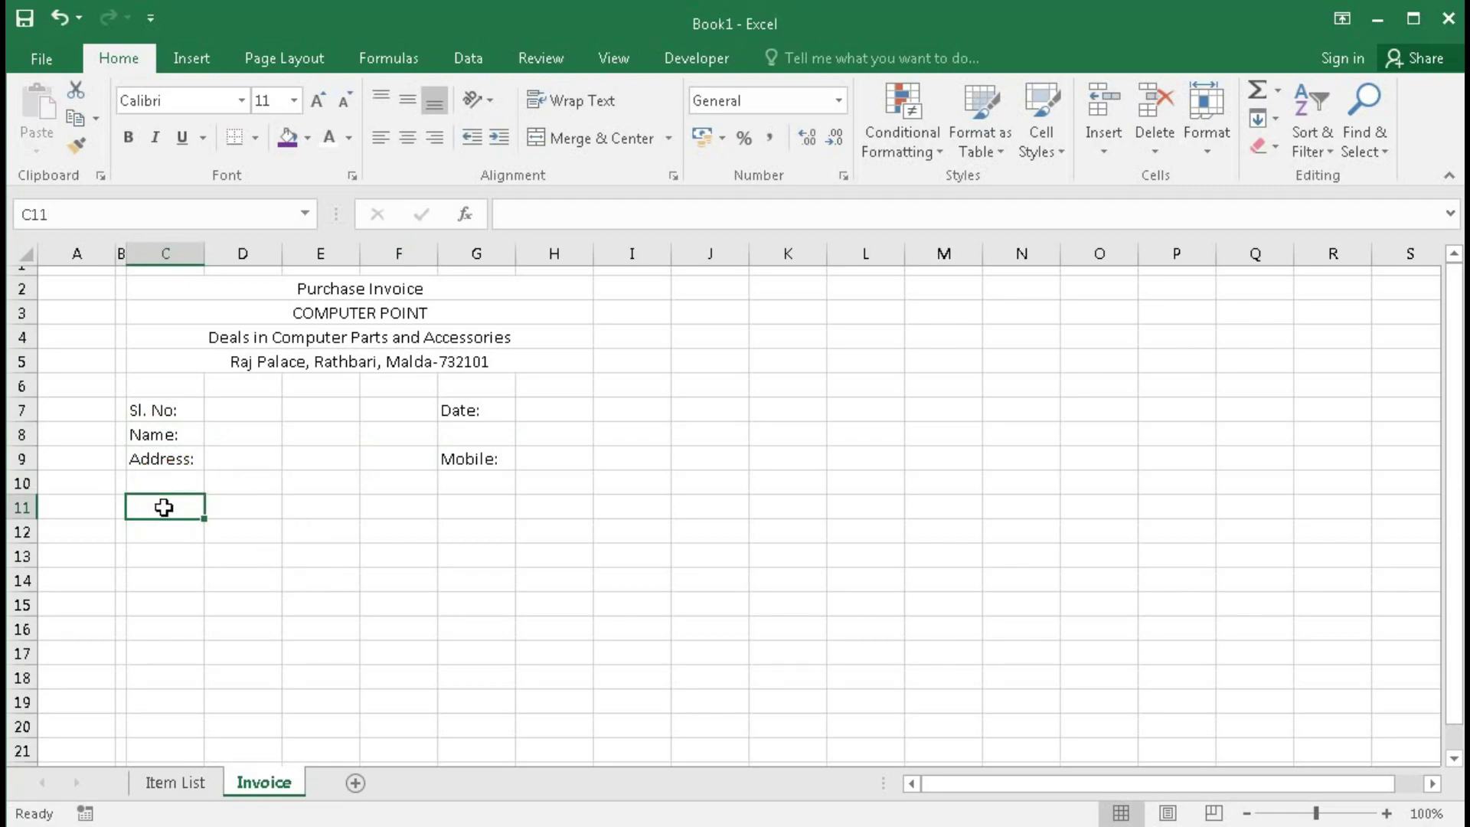
{"action": "type", "text": "Sl. "}
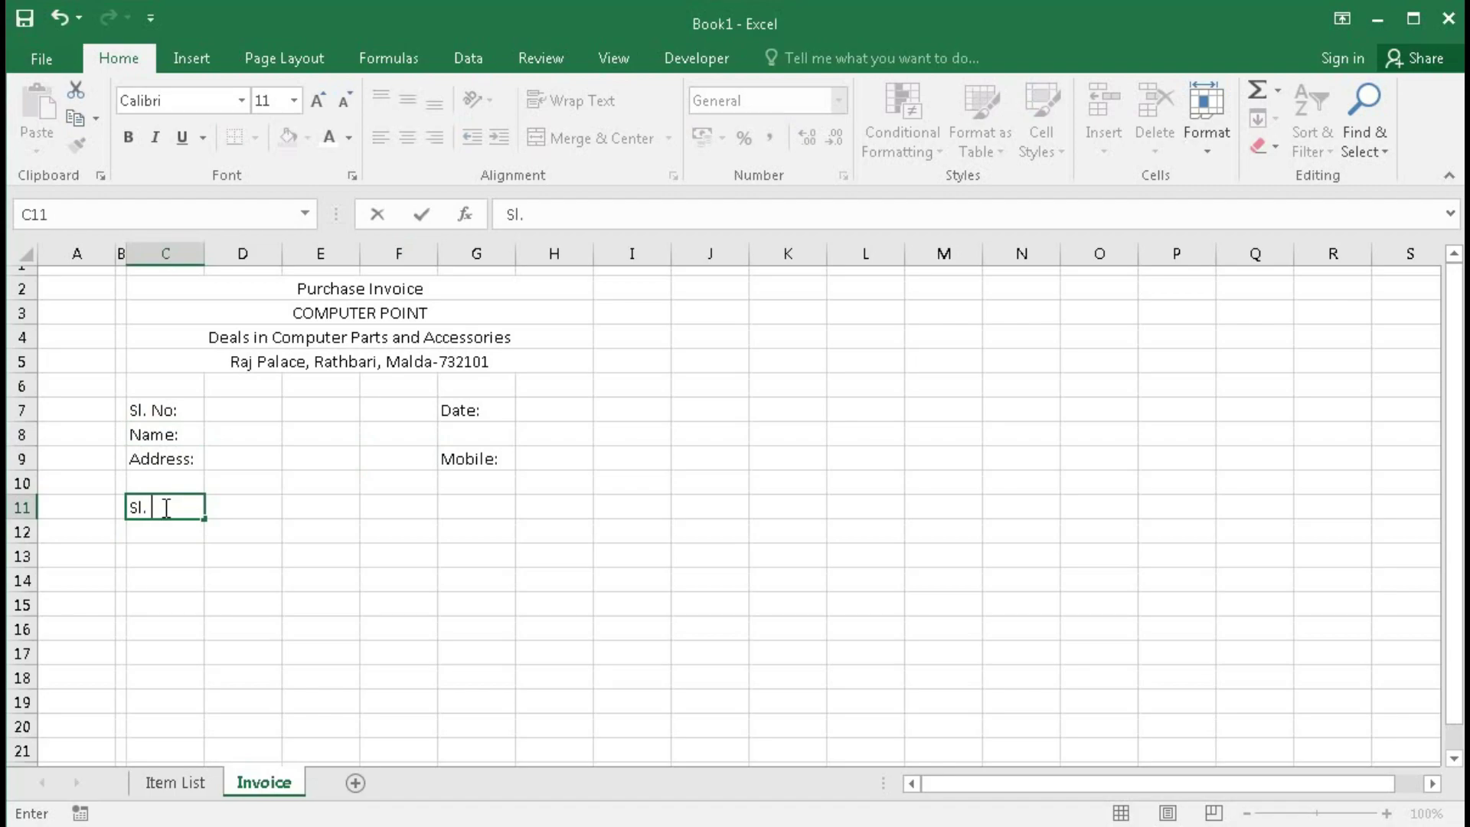
{"action": "type", "text": "No"}
{"action": "key", "text": "Tab"}
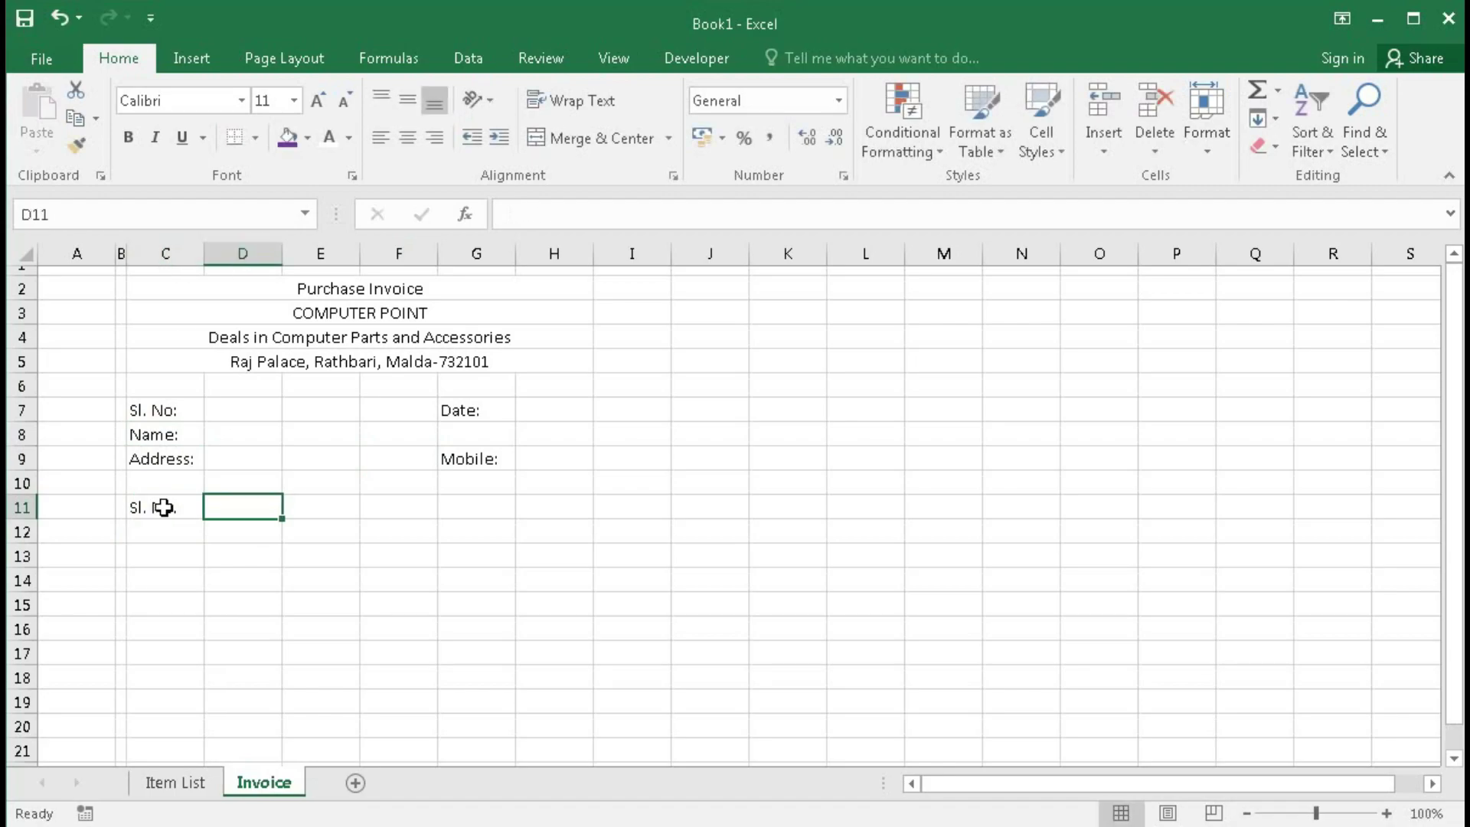
{"action": "type", "text": "Desc"}
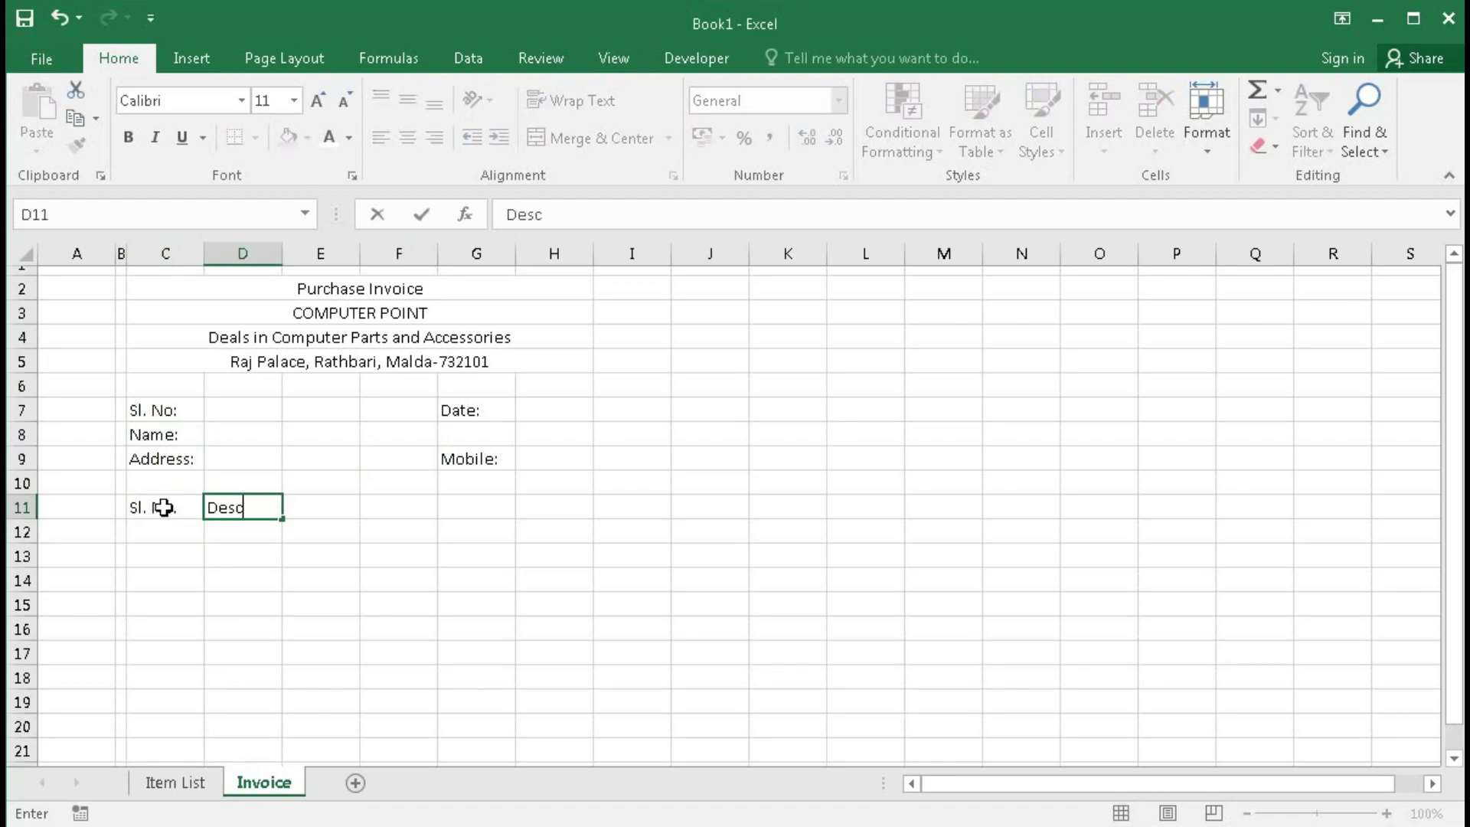
{"action": "type", "text": "ription of"}
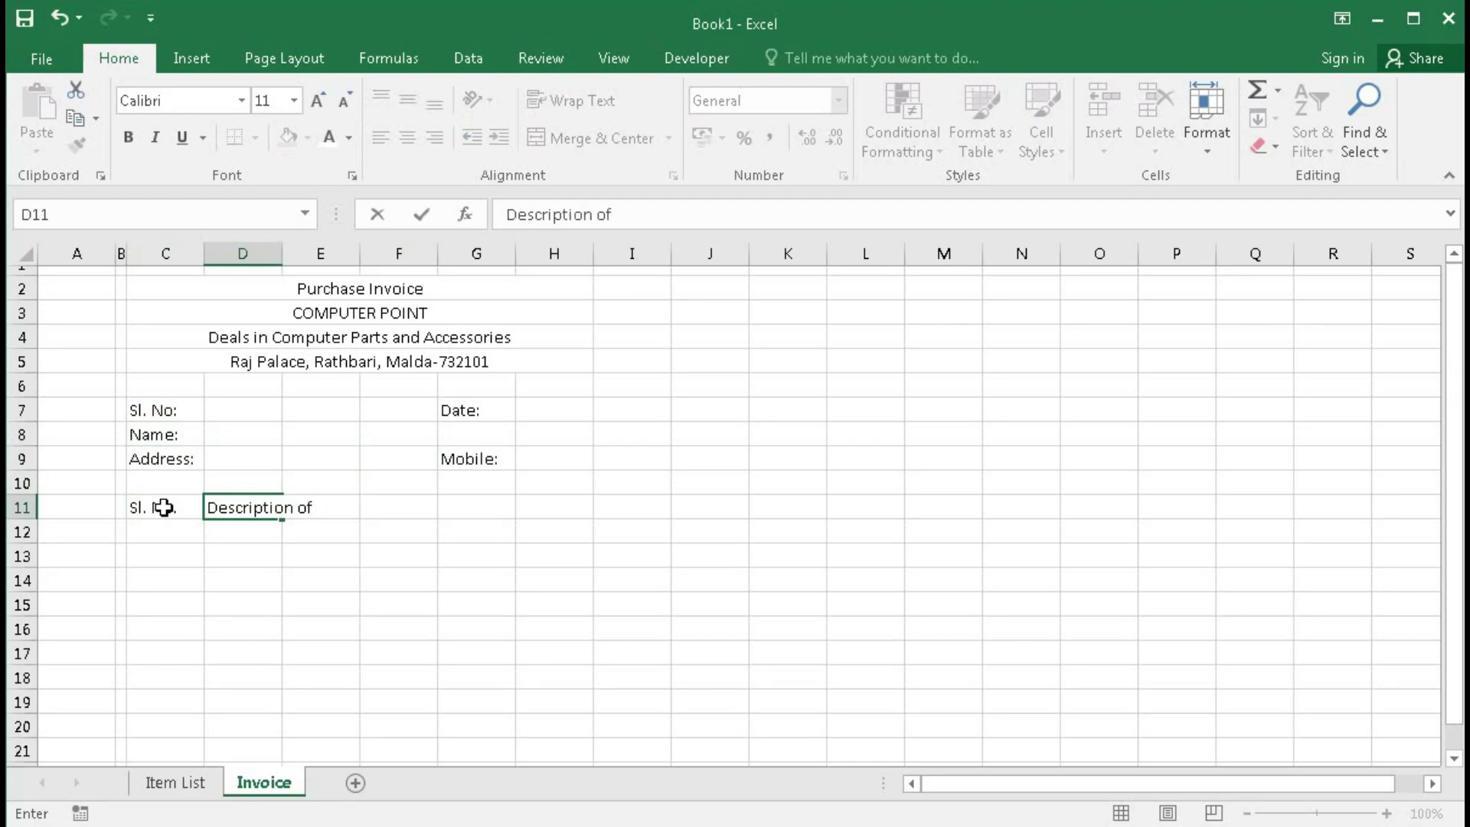
{"action": "type", "text": " Goods"}
{"action": "key", "text": "Tab"}
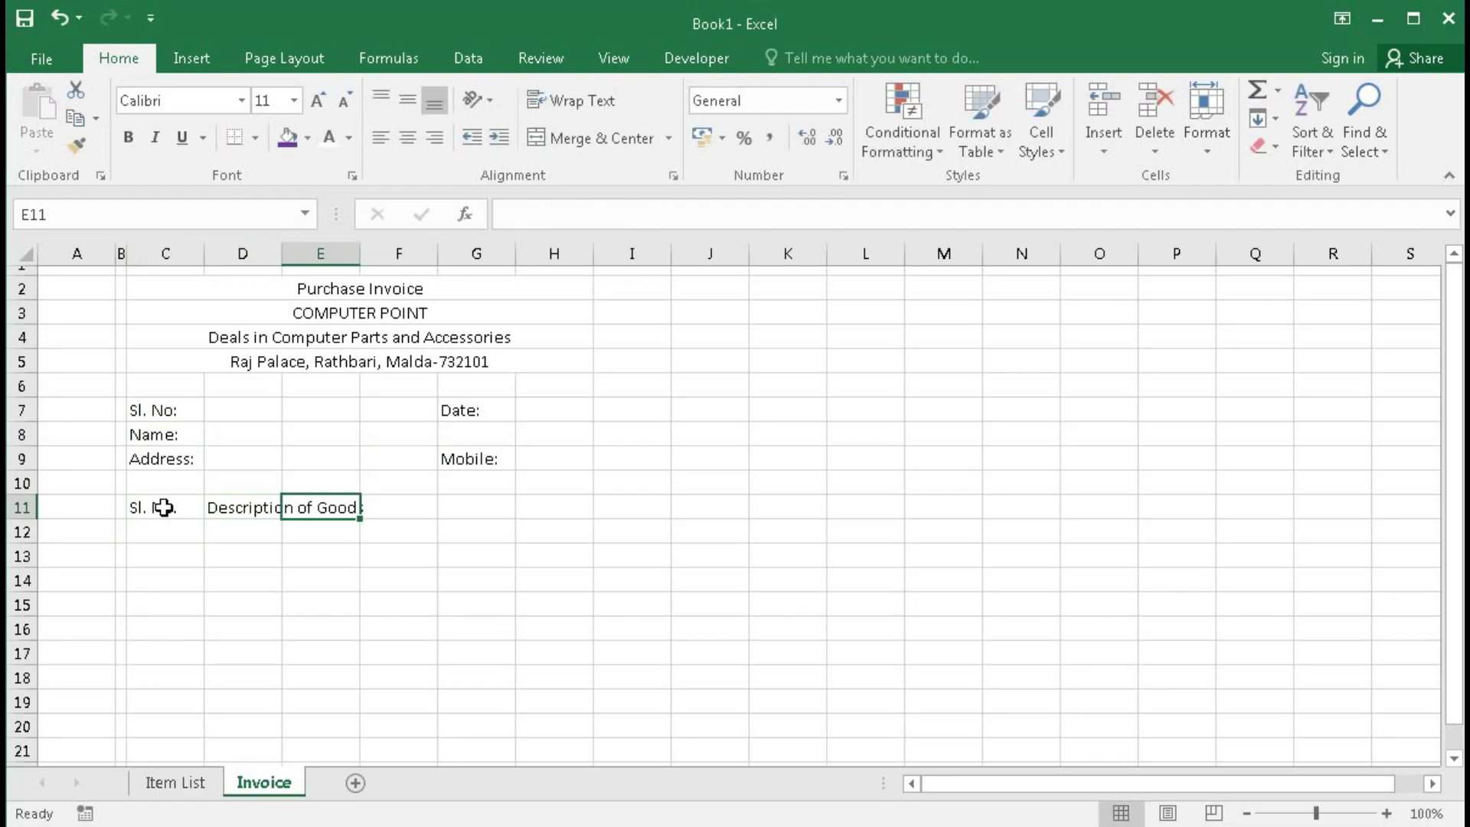
{"action": "type", "text": "Units"}
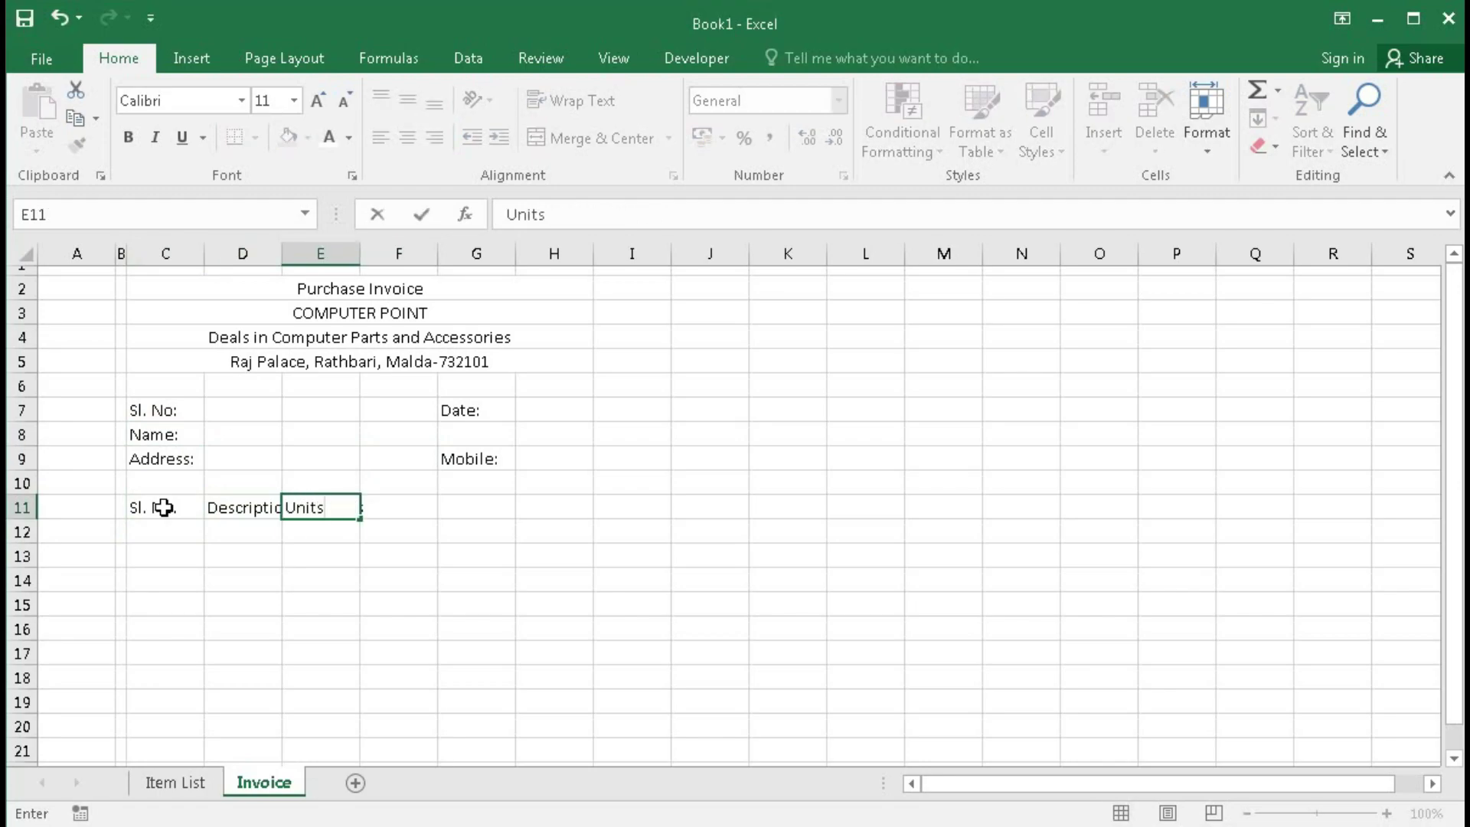
{"action": "key", "text": "Tab"}
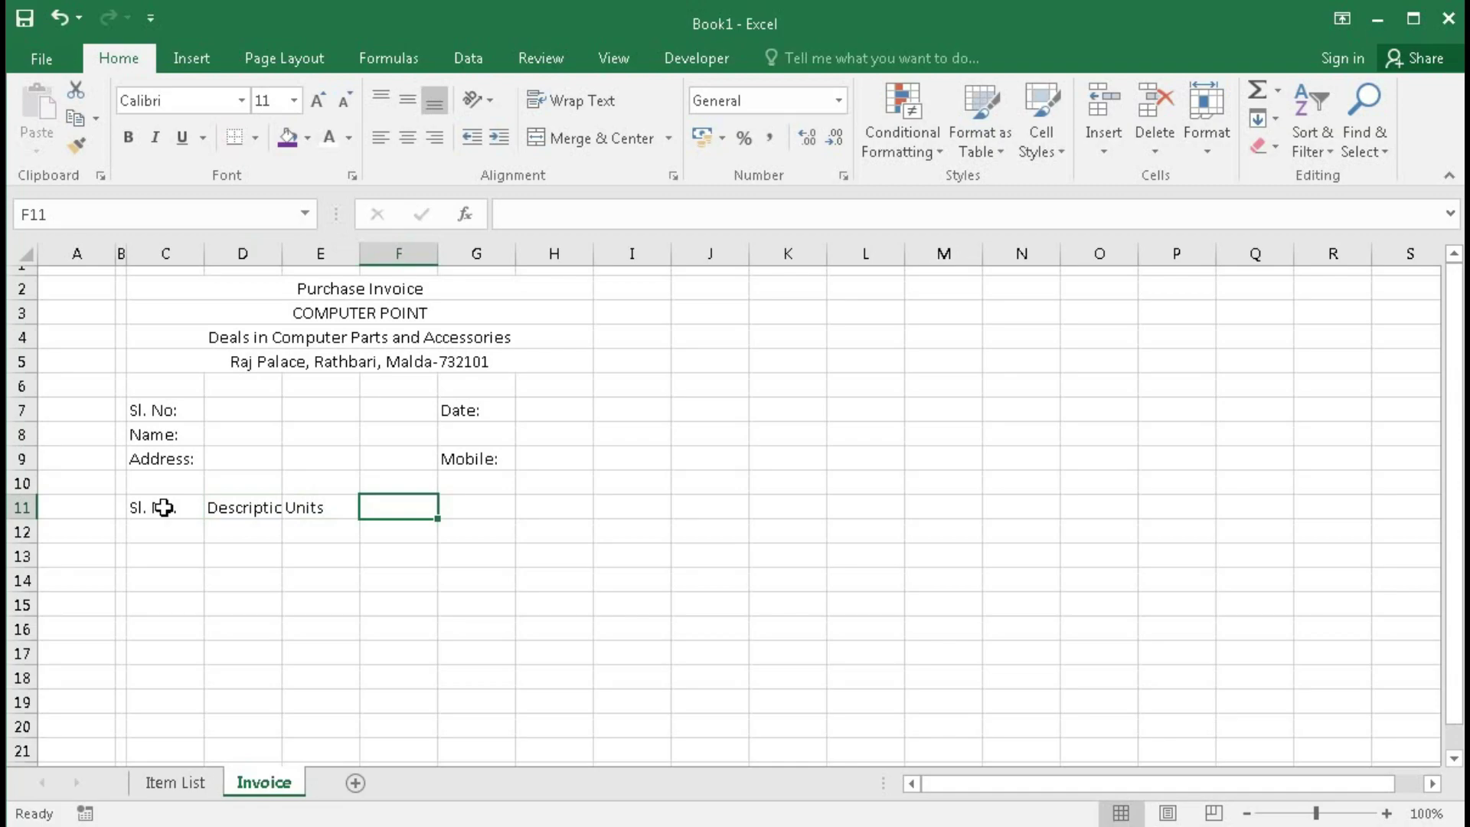
{"action": "type", "text": "Qt"}
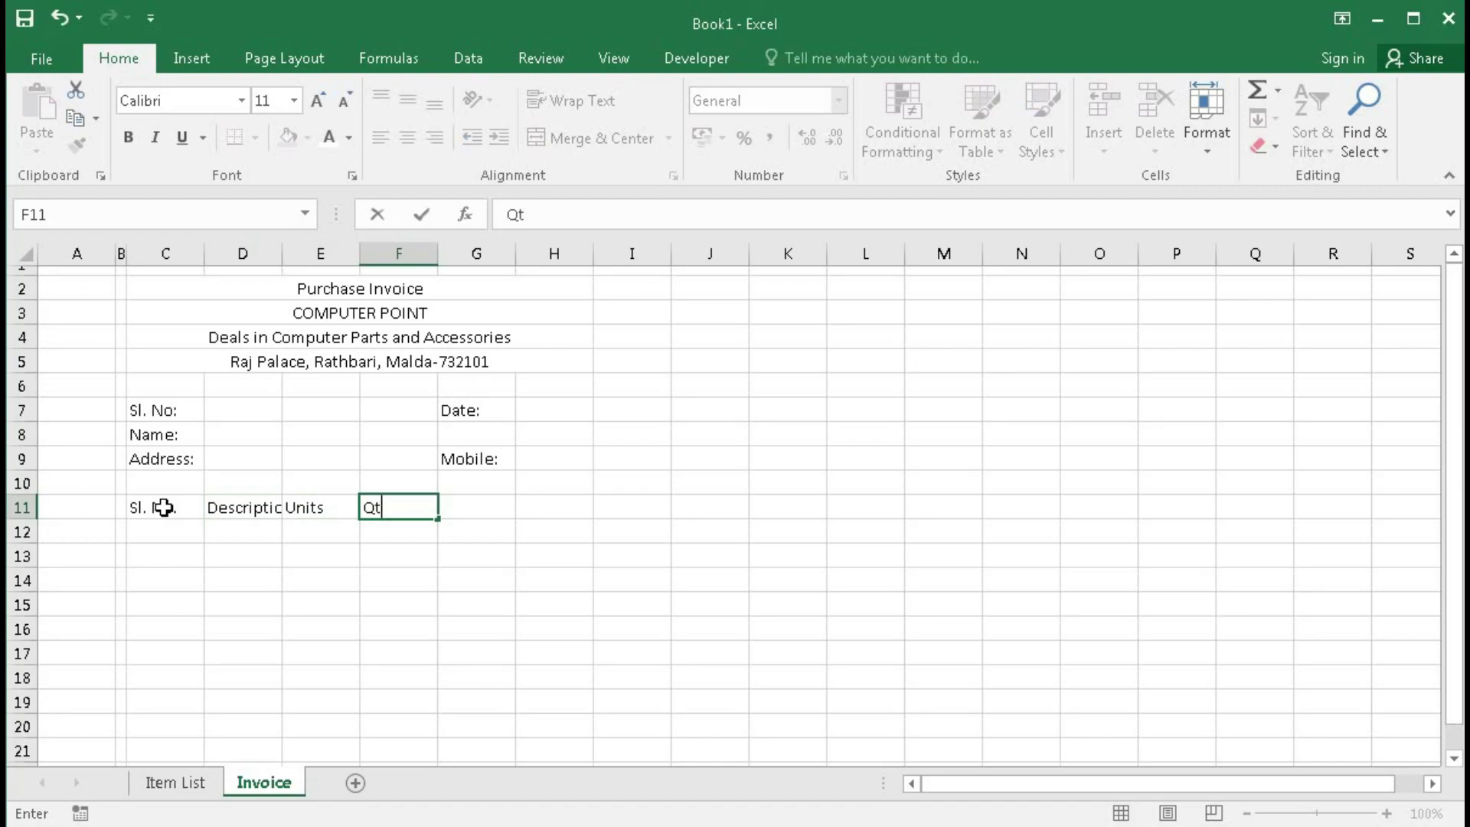
{"action": "type", "text": "y"}
{"action": "key", "text": "Tab"}
{"action": "type", "text": "Rate"}
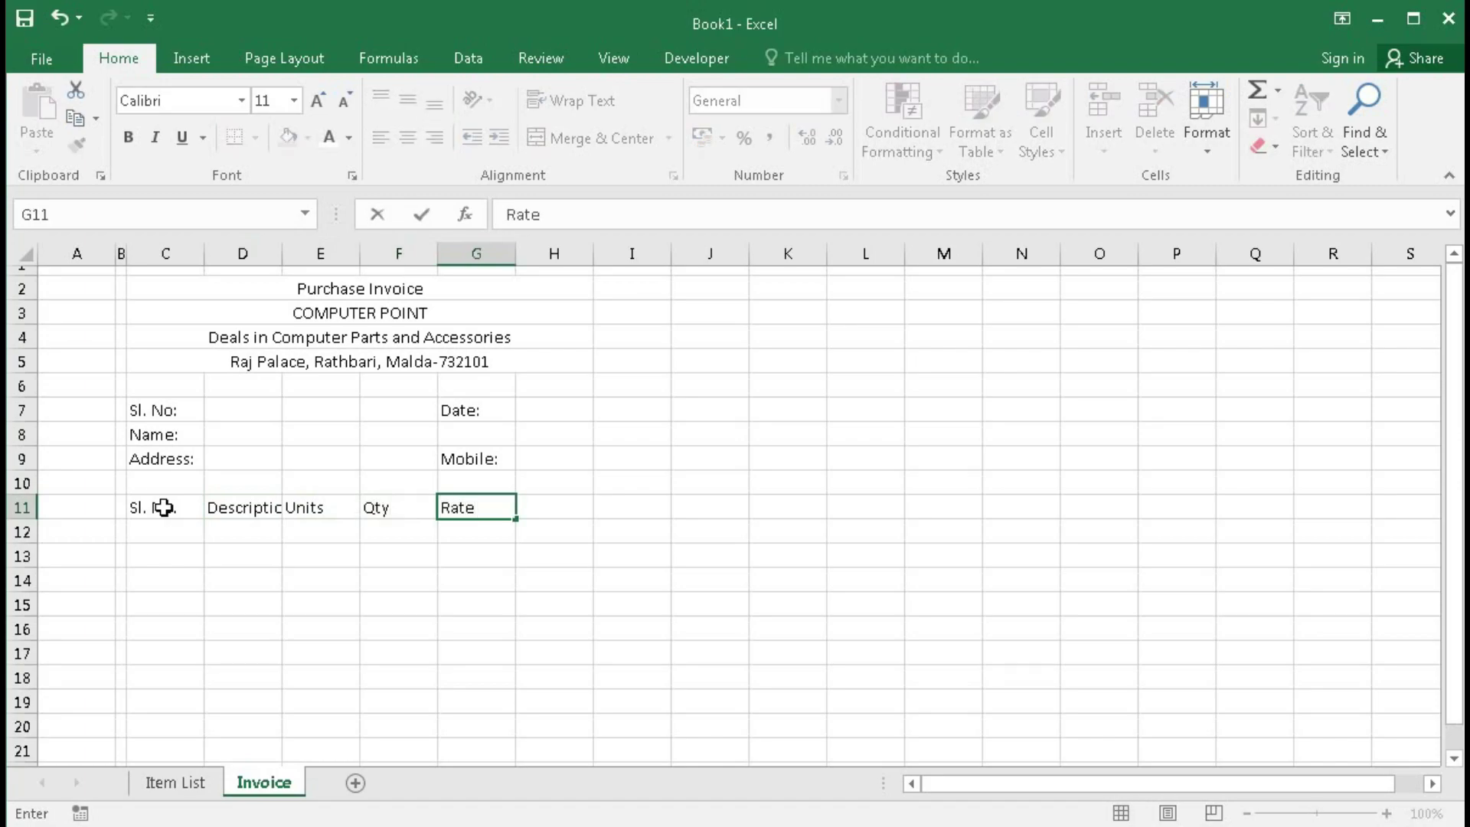
{"action": "key", "text": "Tab"}
{"action": "type", "text": "Amoun"}
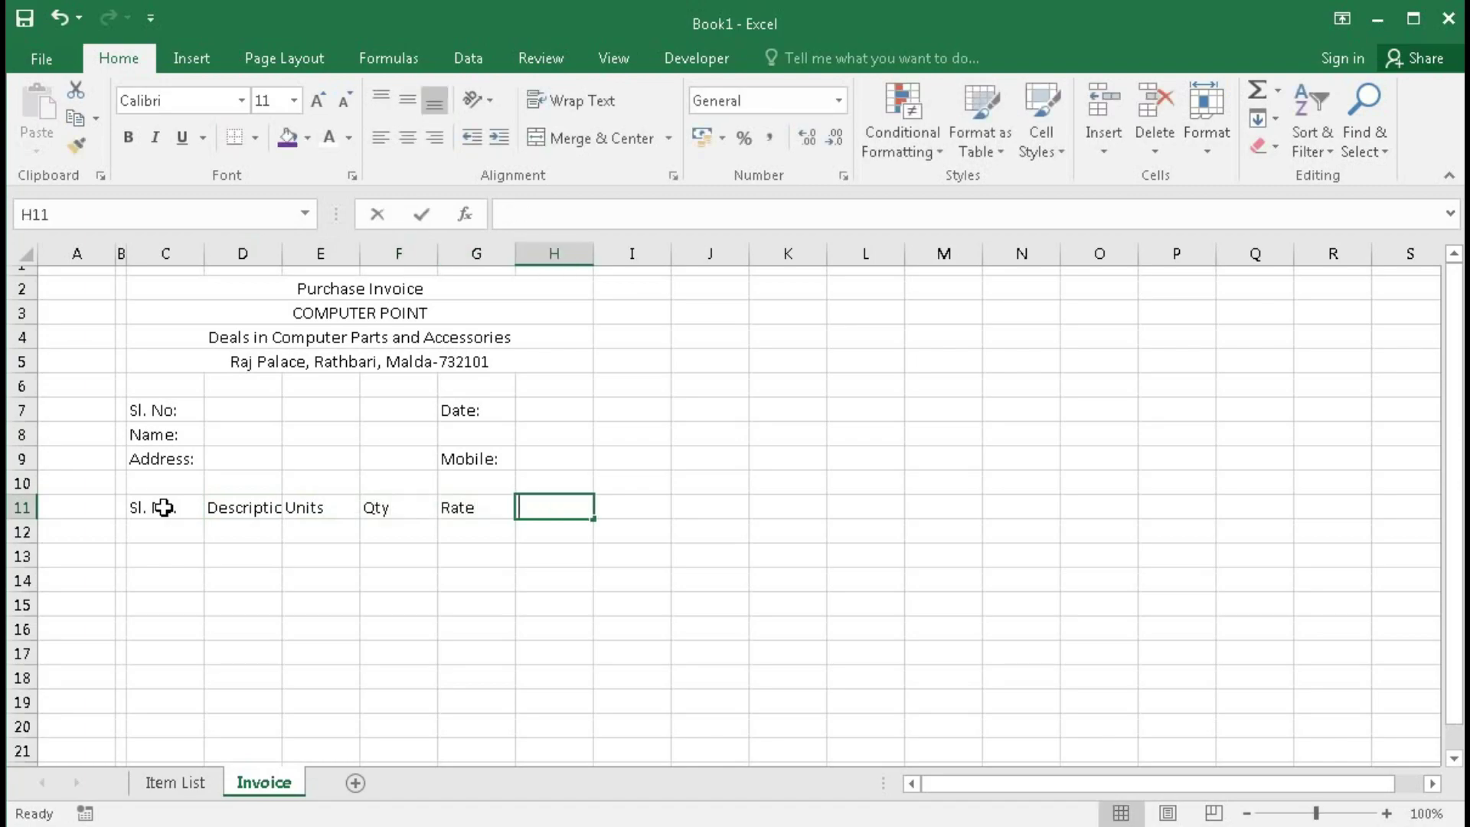
{"action": "key", "text": "Return"}
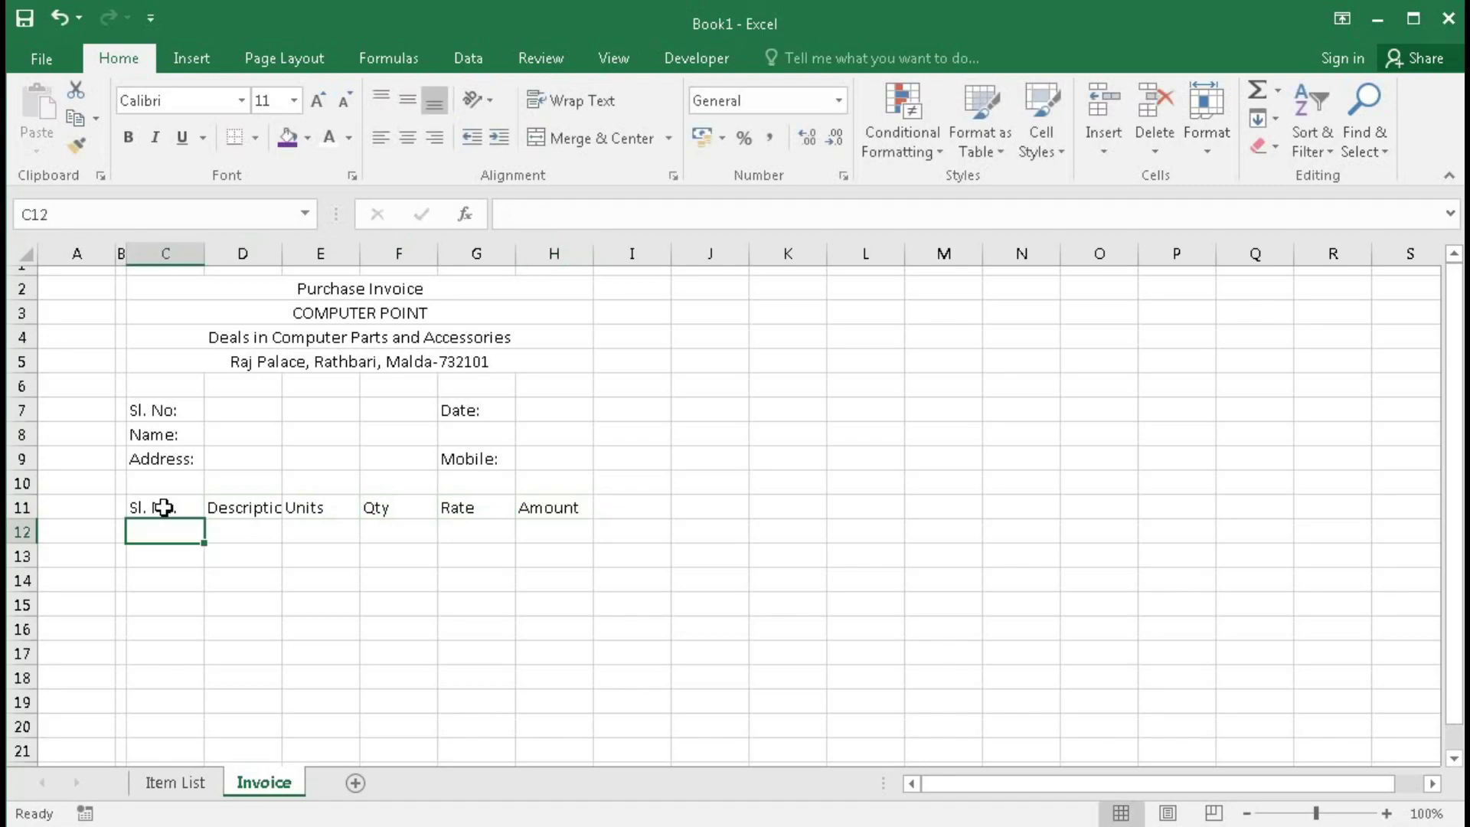
Step: Enter the label 'Net Amount:' in cell G27
{"action": "scroll", "coordinate": [163, 508], "scroll_direction": "down", "scroll_amount": 2}
{"action": "left_click_drag", "start_coordinate": [165, 401], "coordinate": [142, 733]}
{"action": "scroll", "coordinate": [154, 705], "scroll_direction": "down", "scroll_amount": 1}
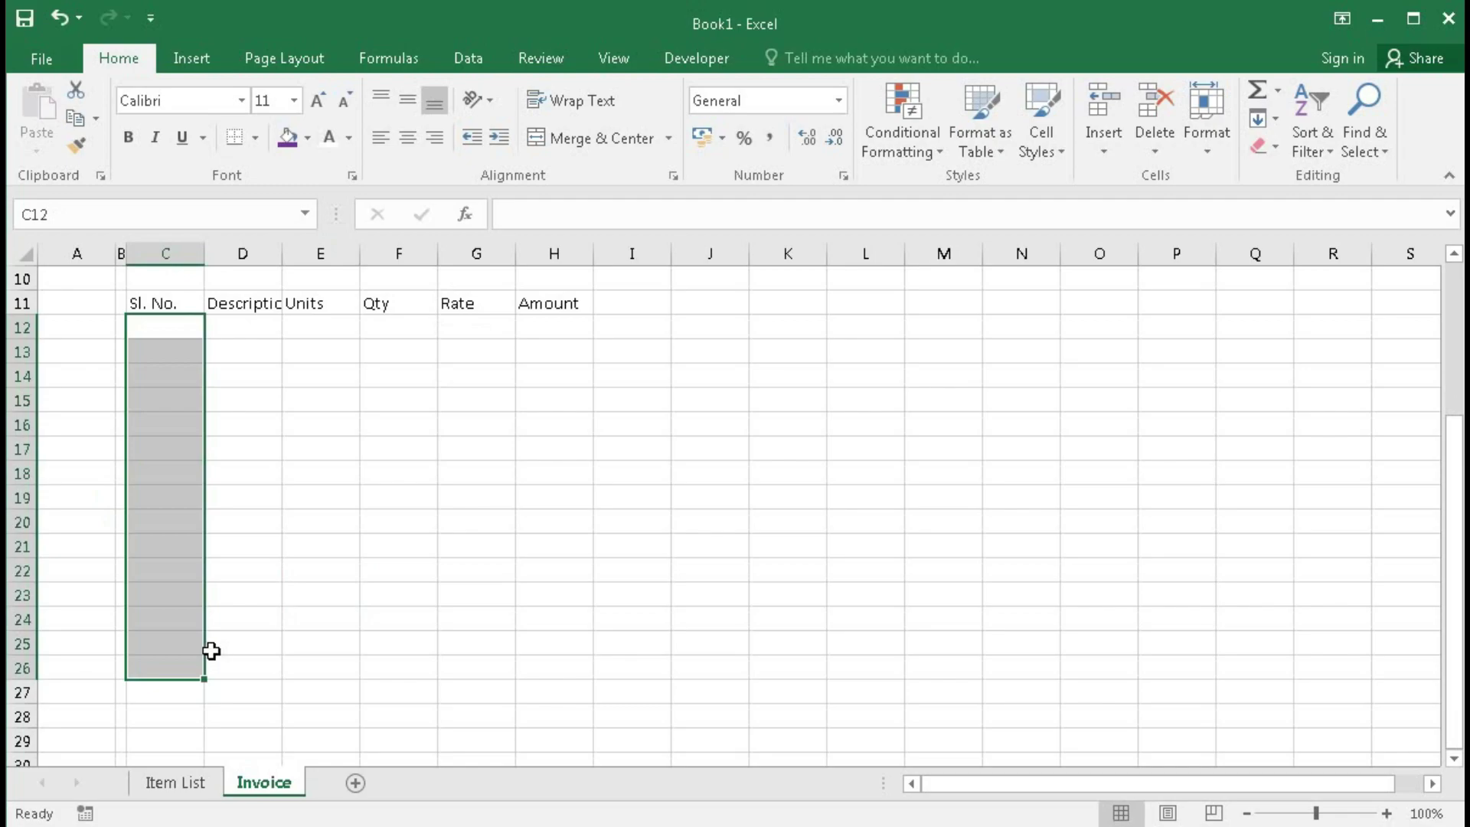
{"action": "left_click", "coordinate": [491, 696]}
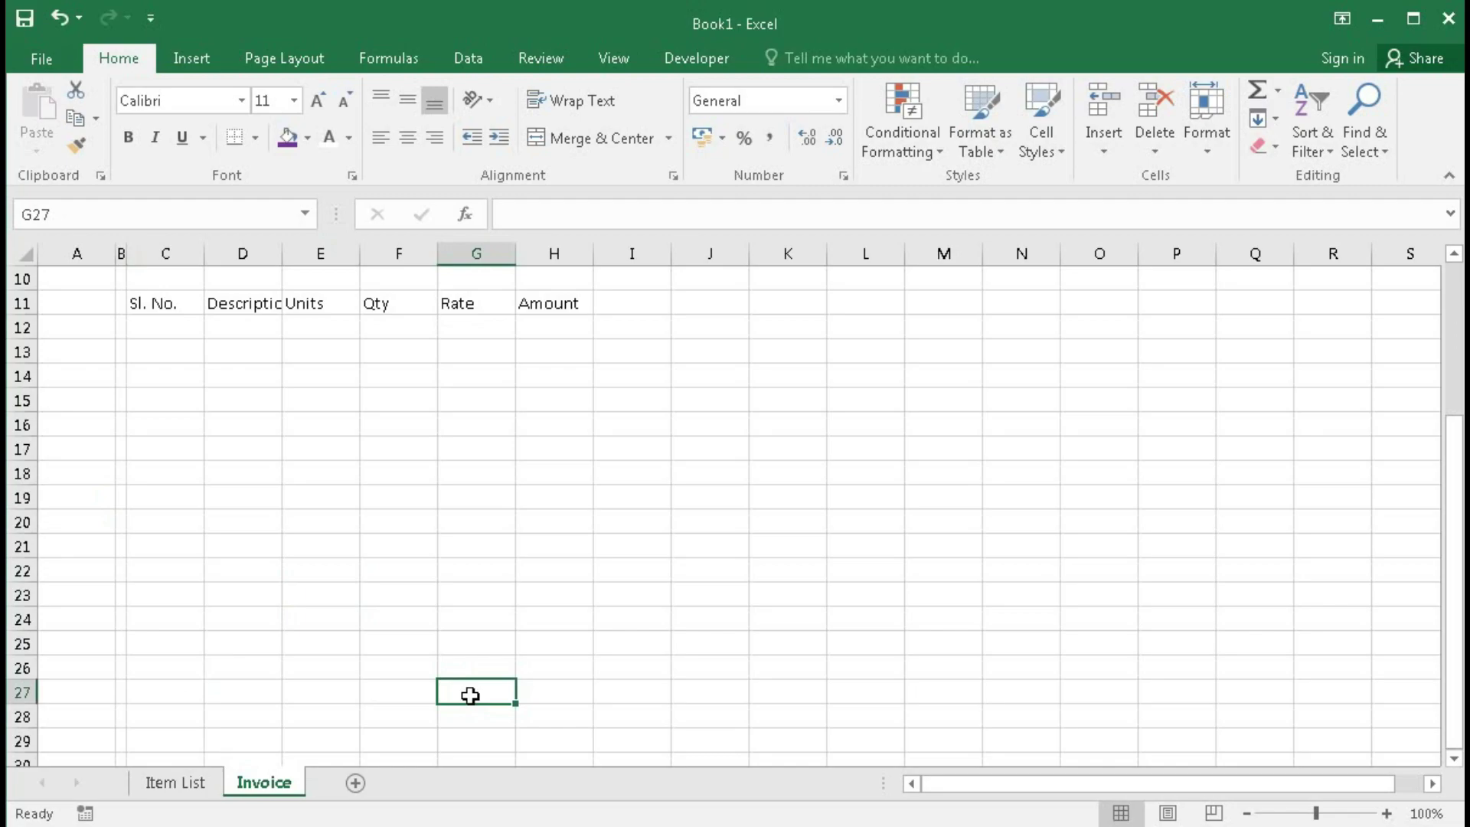
{"action": "type", "text": "Net Amount"}
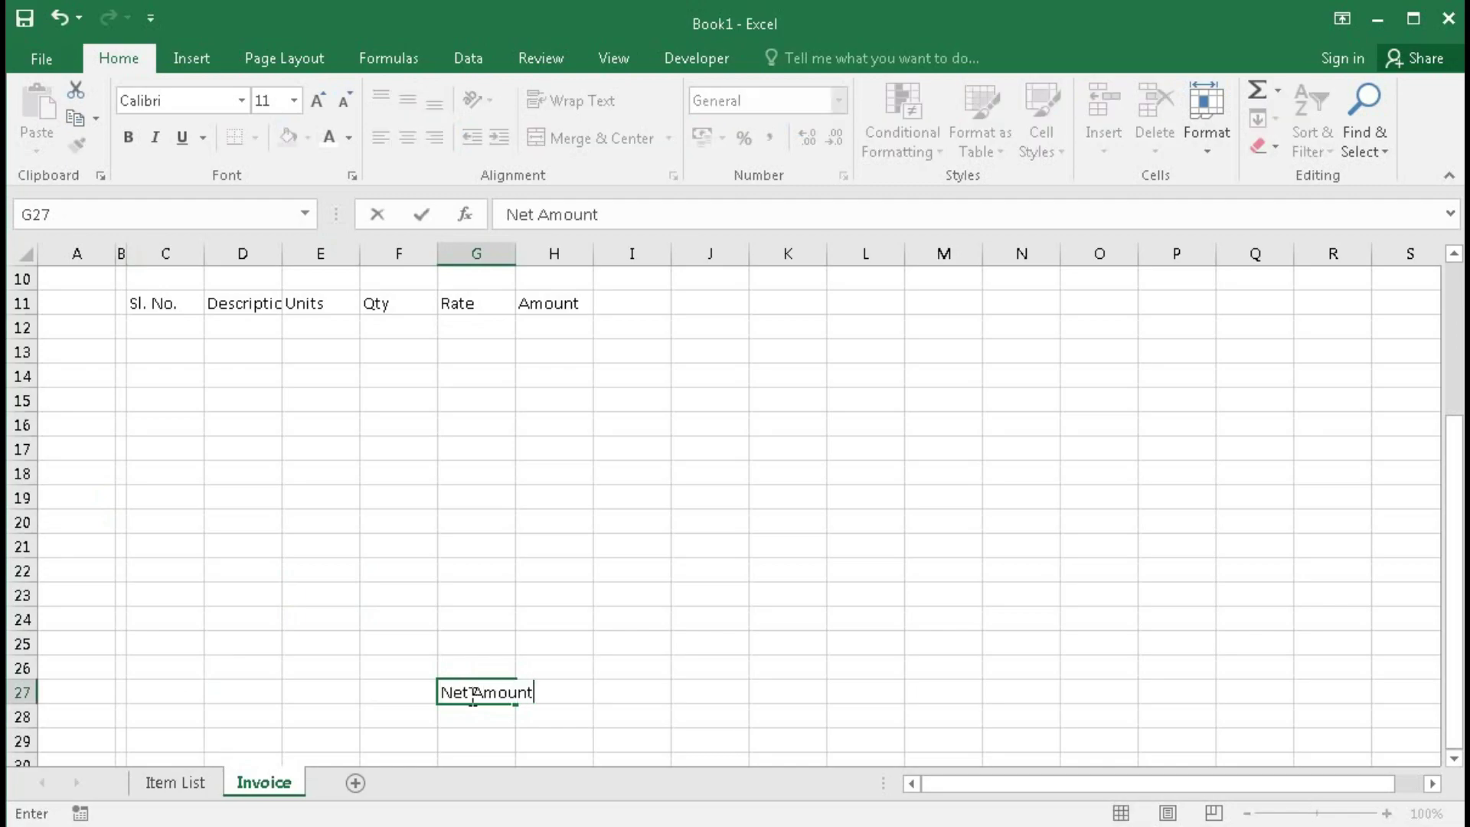
{"action": "key", "text": "Return"}
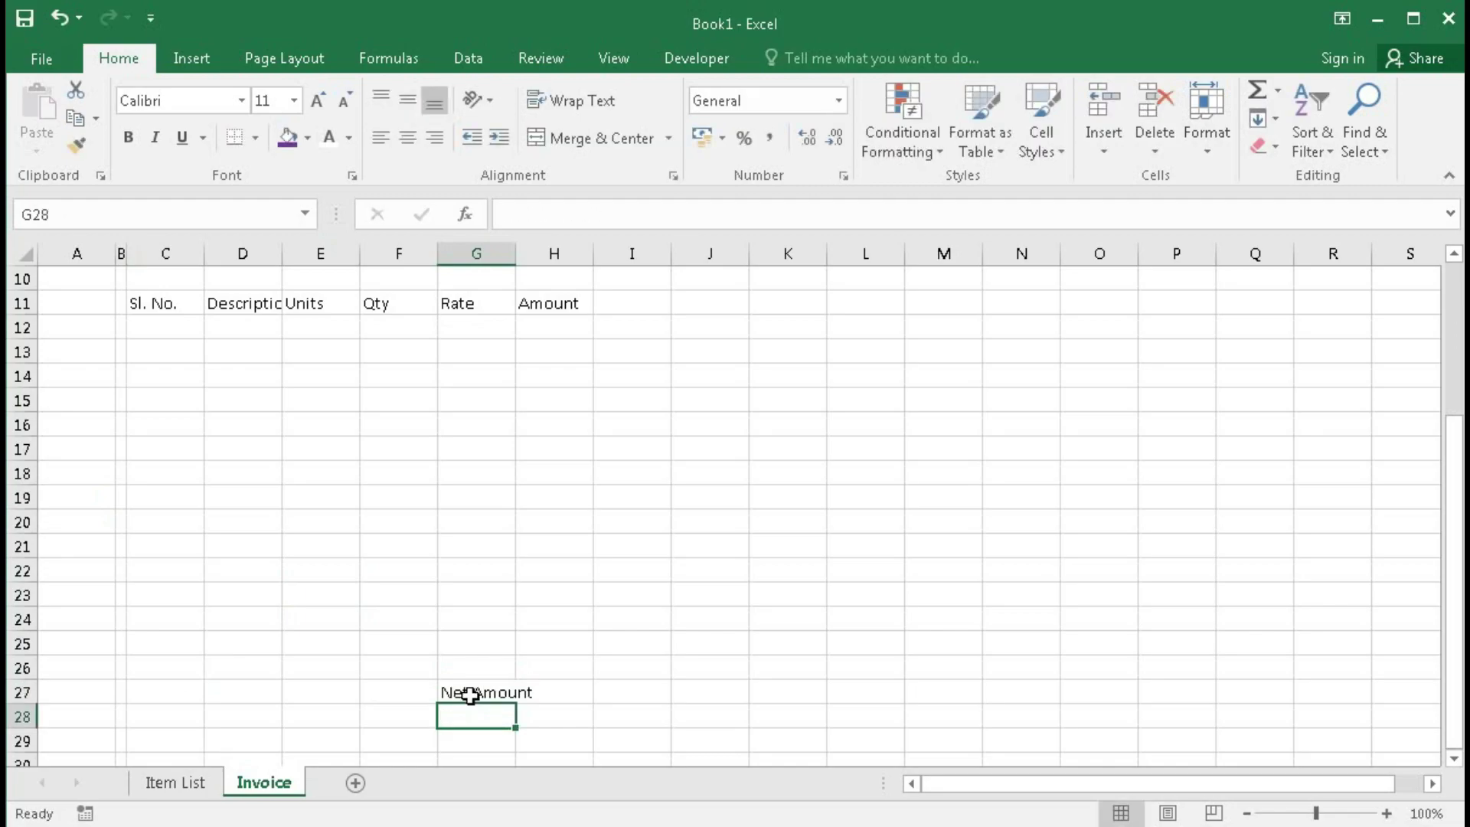
{"action": "left_click", "coordinate": [470, 695]}
{"action": "key", "text": "F2"}
{"action": "type", "text": ":"}
{"action": "key", "text": "Return"}
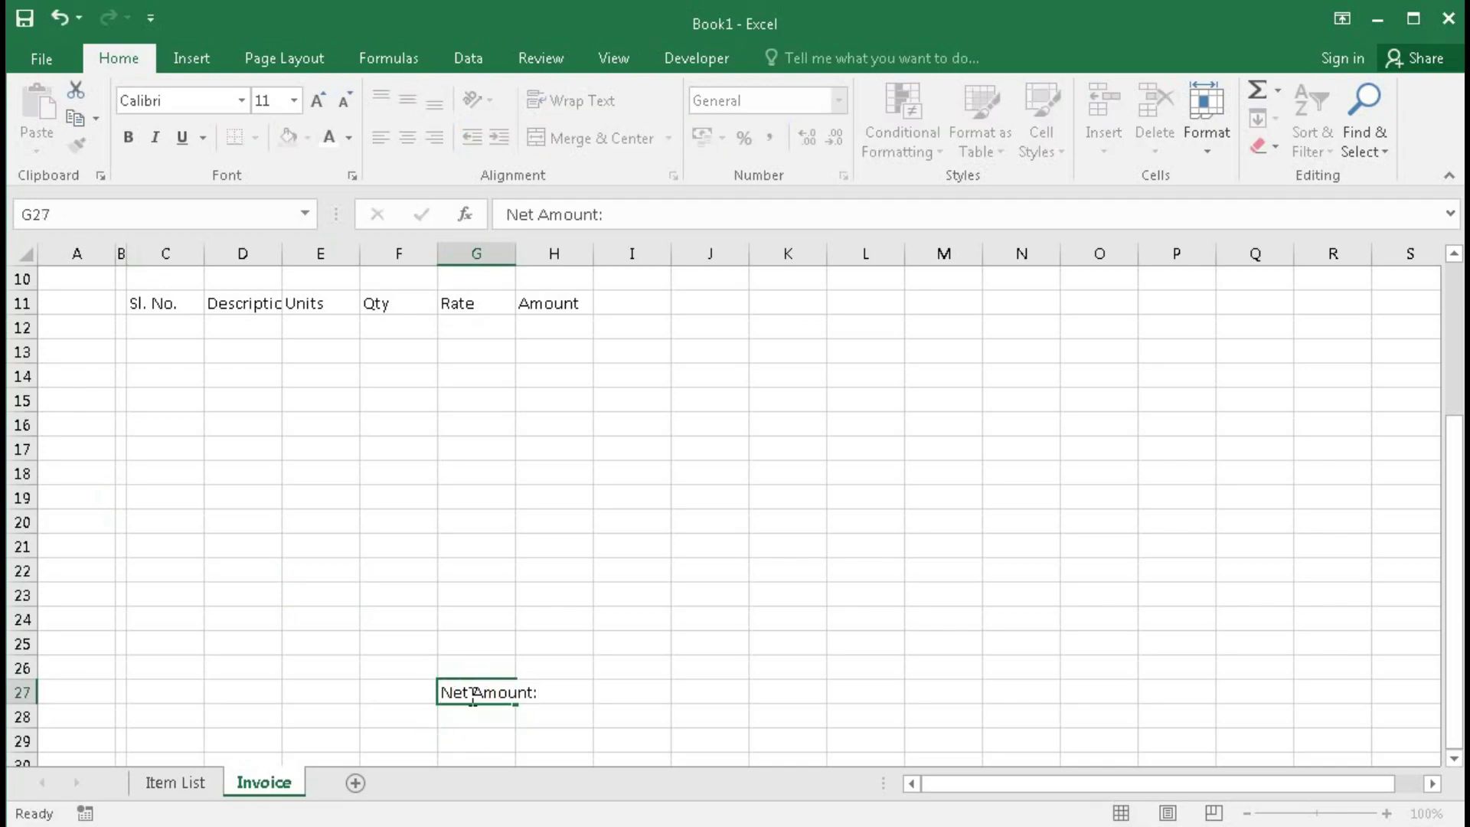
{"action": "scroll", "coordinate": [428, 594], "scroll_direction": "up", "scroll_amount": 3}
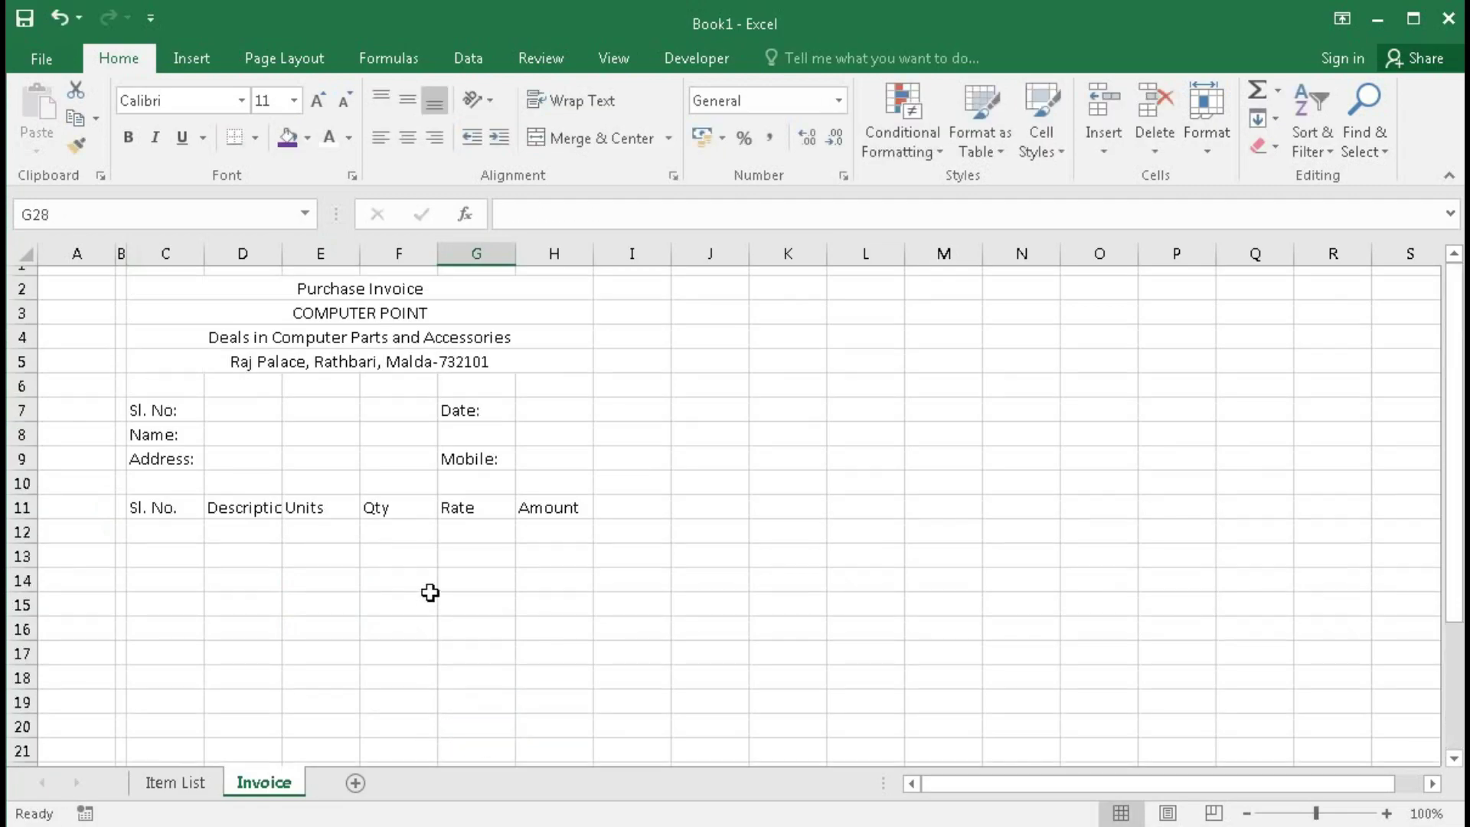
{"action": "scroll", "coordinate": [430, 593], "scroll_direction": "down", "scroll_amount": 4}
{"action": "scroll", "coordinate": [430, 592], "scroll_direction": "up", "scroll_amount": 4}
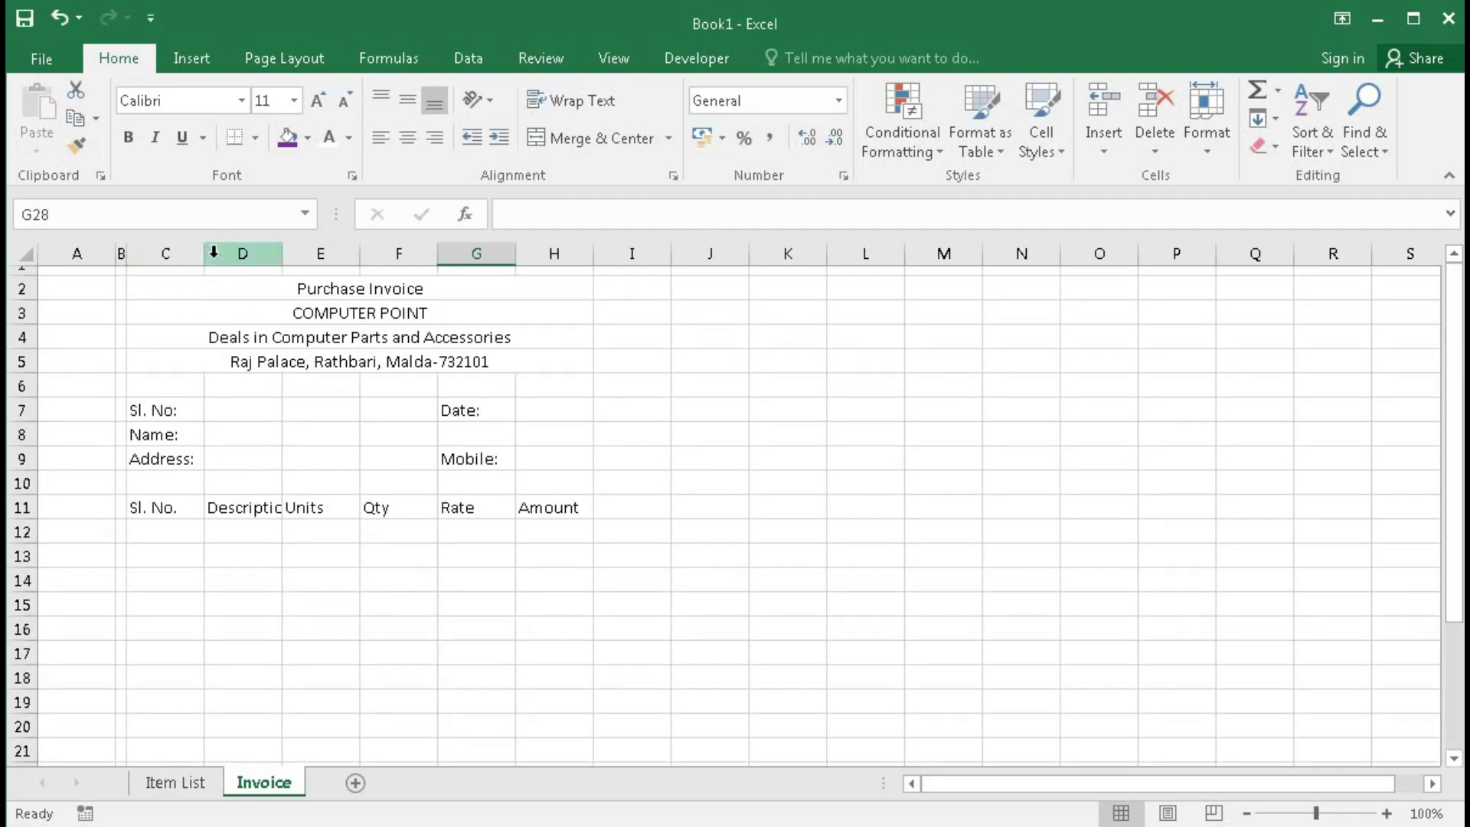
Step: Widen column D to fit 'Description of Goods' and widen the Amount column H
{"action": "left_click_drag", "start_coordinate": [206, 253], "coordinate": [550, 256]}
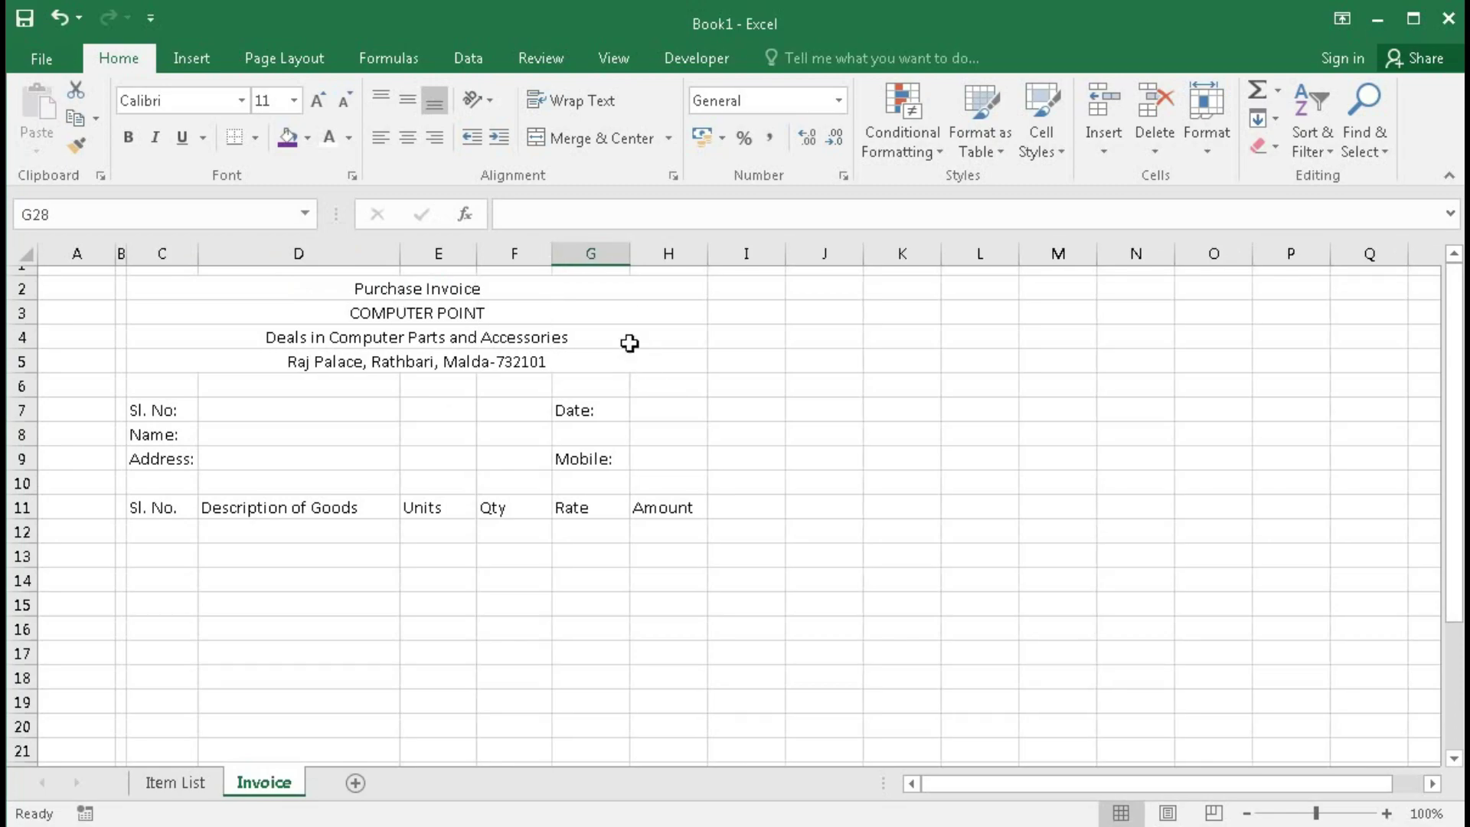
{"action": "left_click_drag", "start_coordinate": [708, 262], "coordinate": [744, 276]}
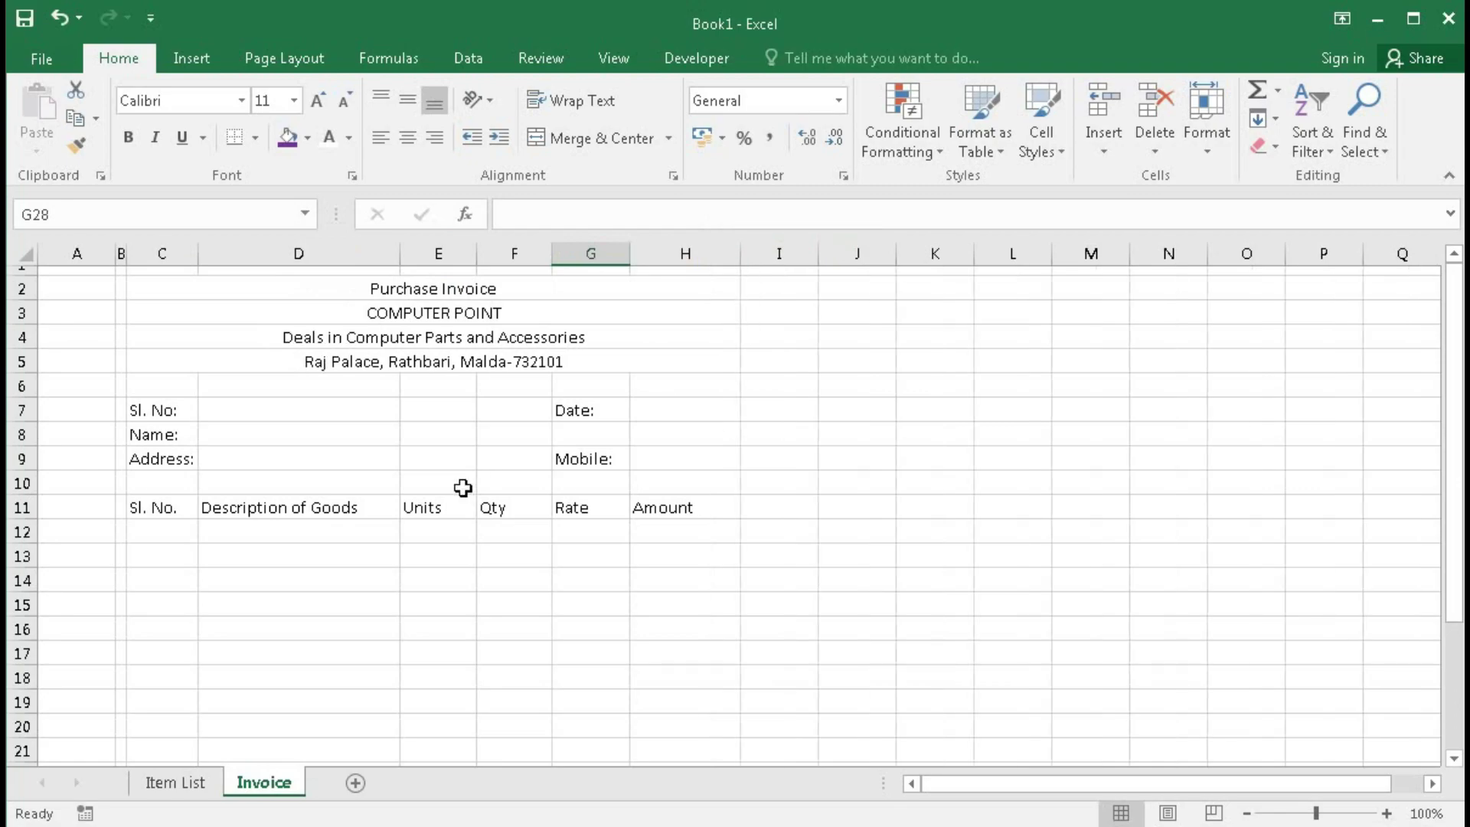
Step: Set the COMPUTER POINT title in C3 to Broadway at 24 pt
{"action": "left_click", "coordinate": [218, 305]}
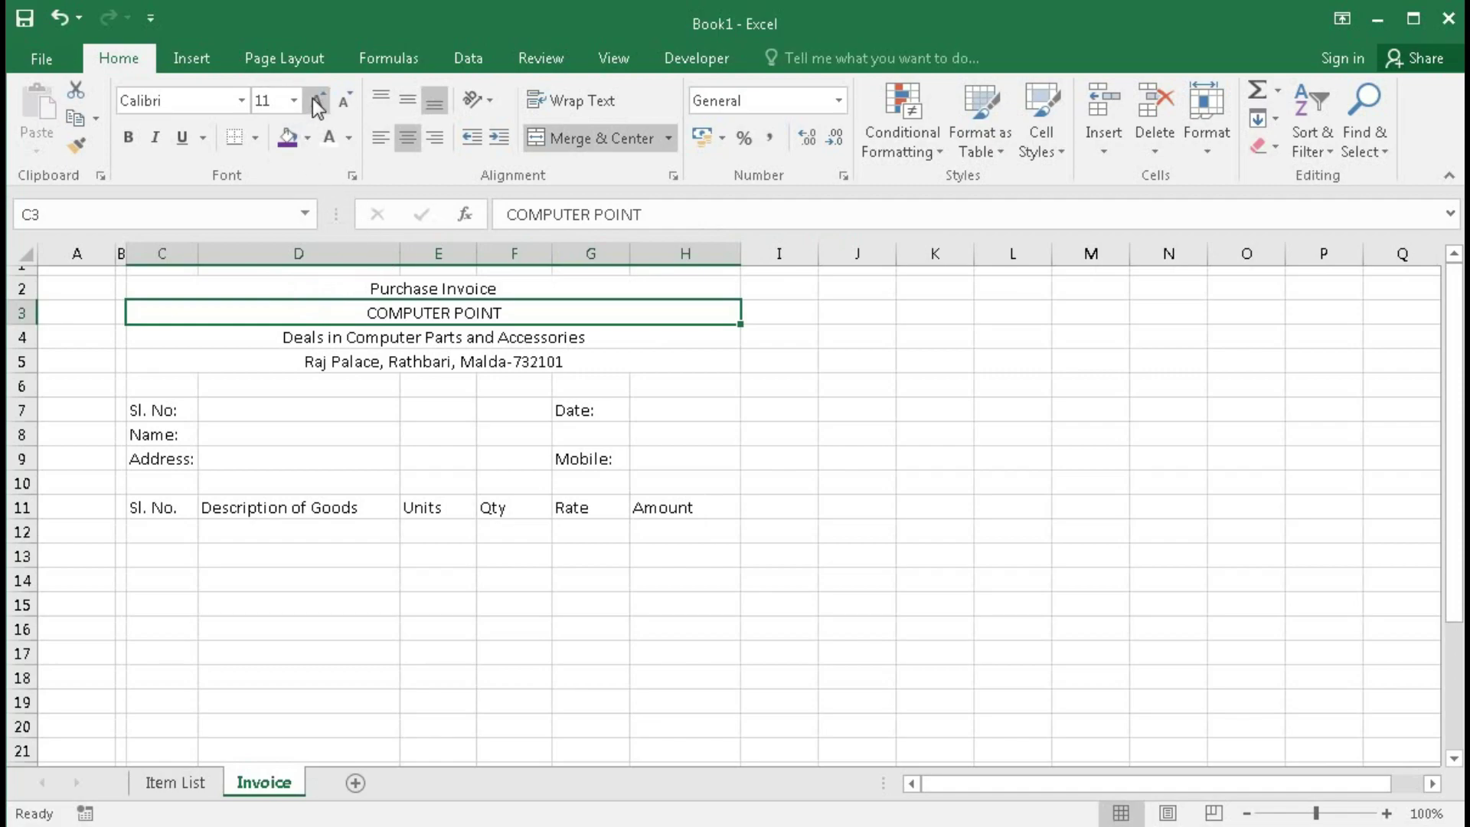
{"action": "left_click", "coordinate": [242, 100]}
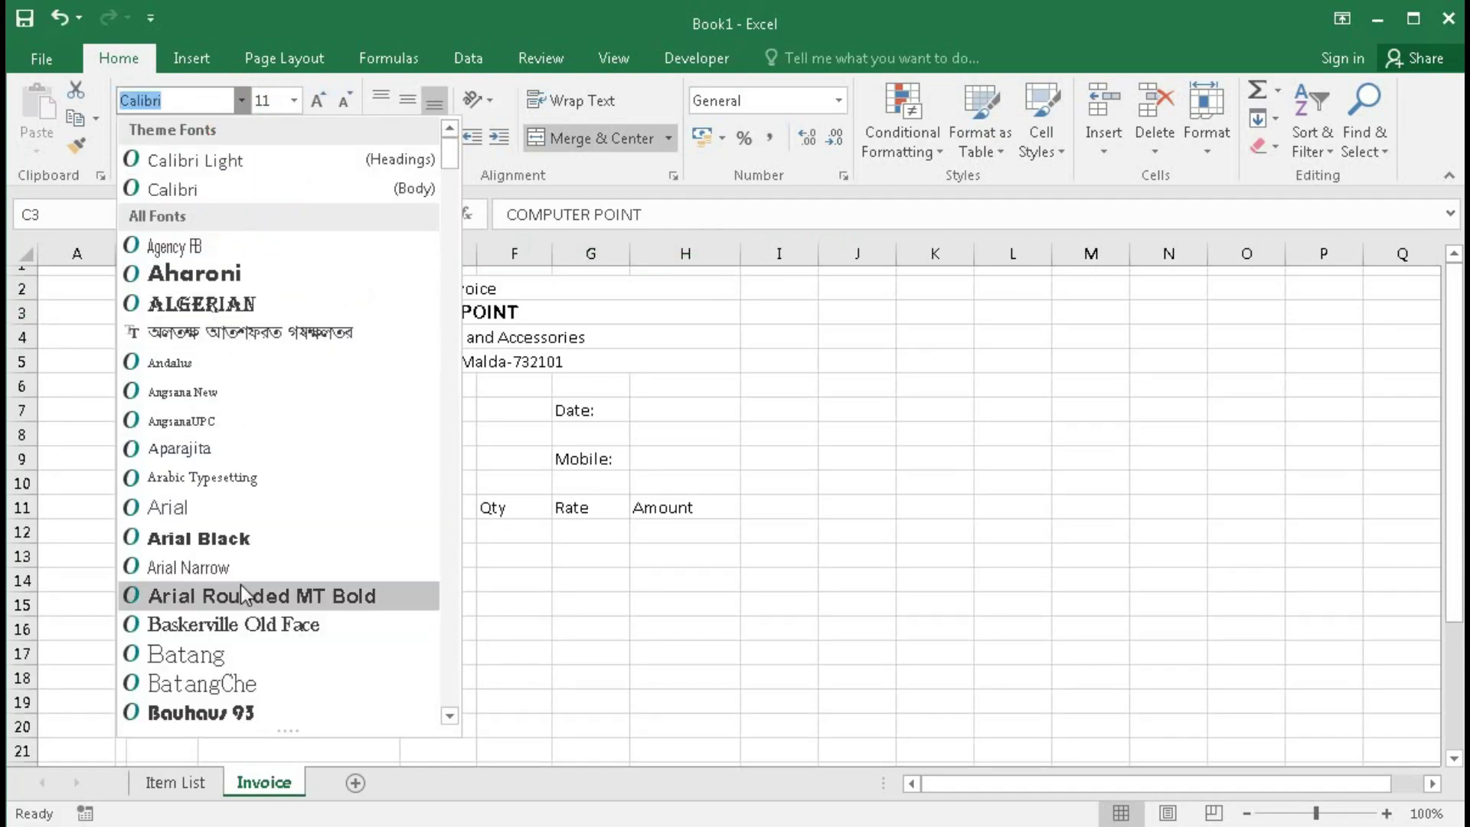
{"action": "scroll", "coordinate": [242, 594], "scroll_direction": "down", "scroll_amount": 6}
{"action": "scroll", "coordinate": [242, 595], "scroll_direction": "down", "scroll_amount": 4}
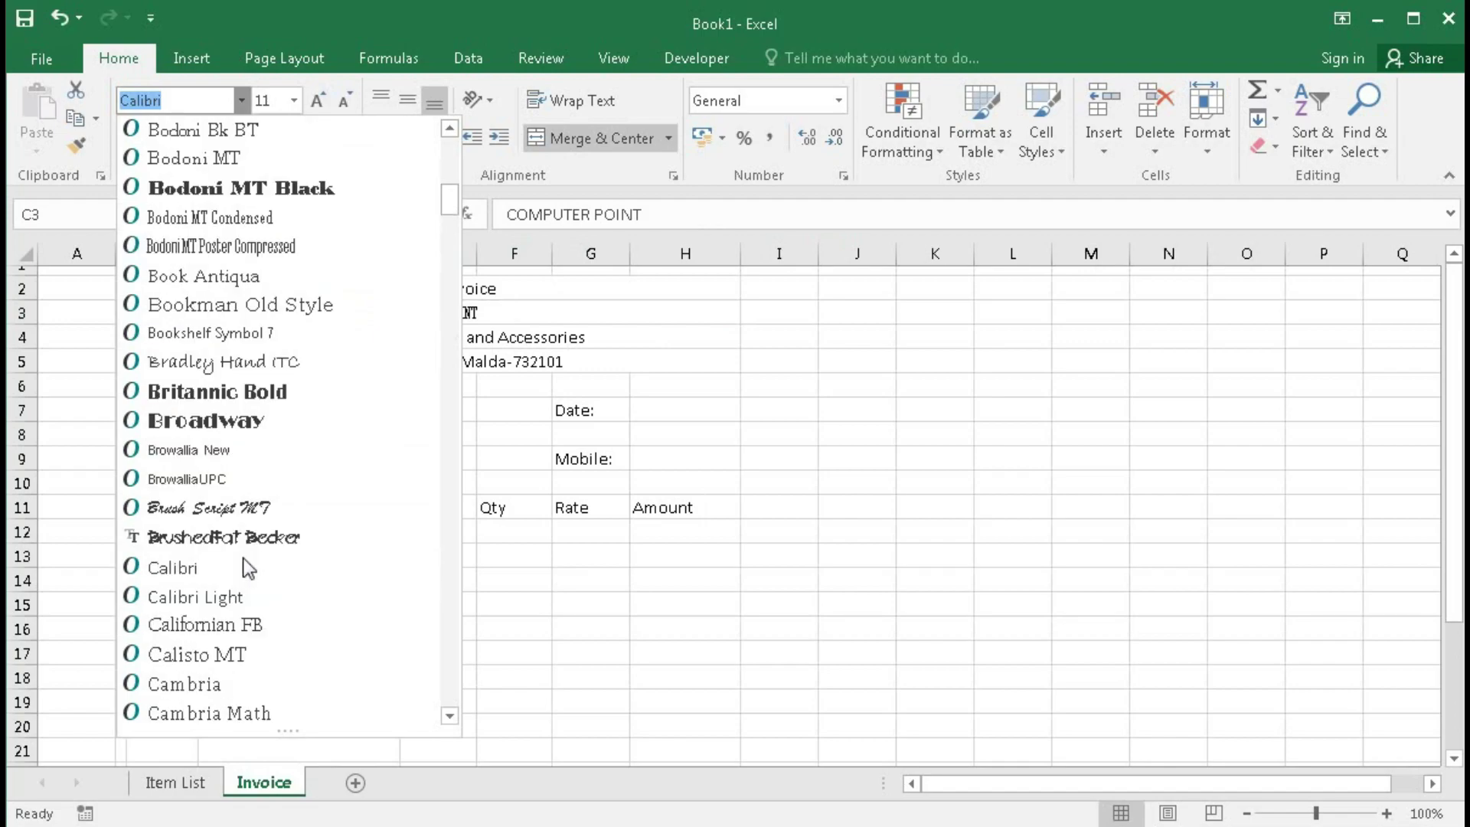
{"action": "left_click", "coordinate": [245, 450]}
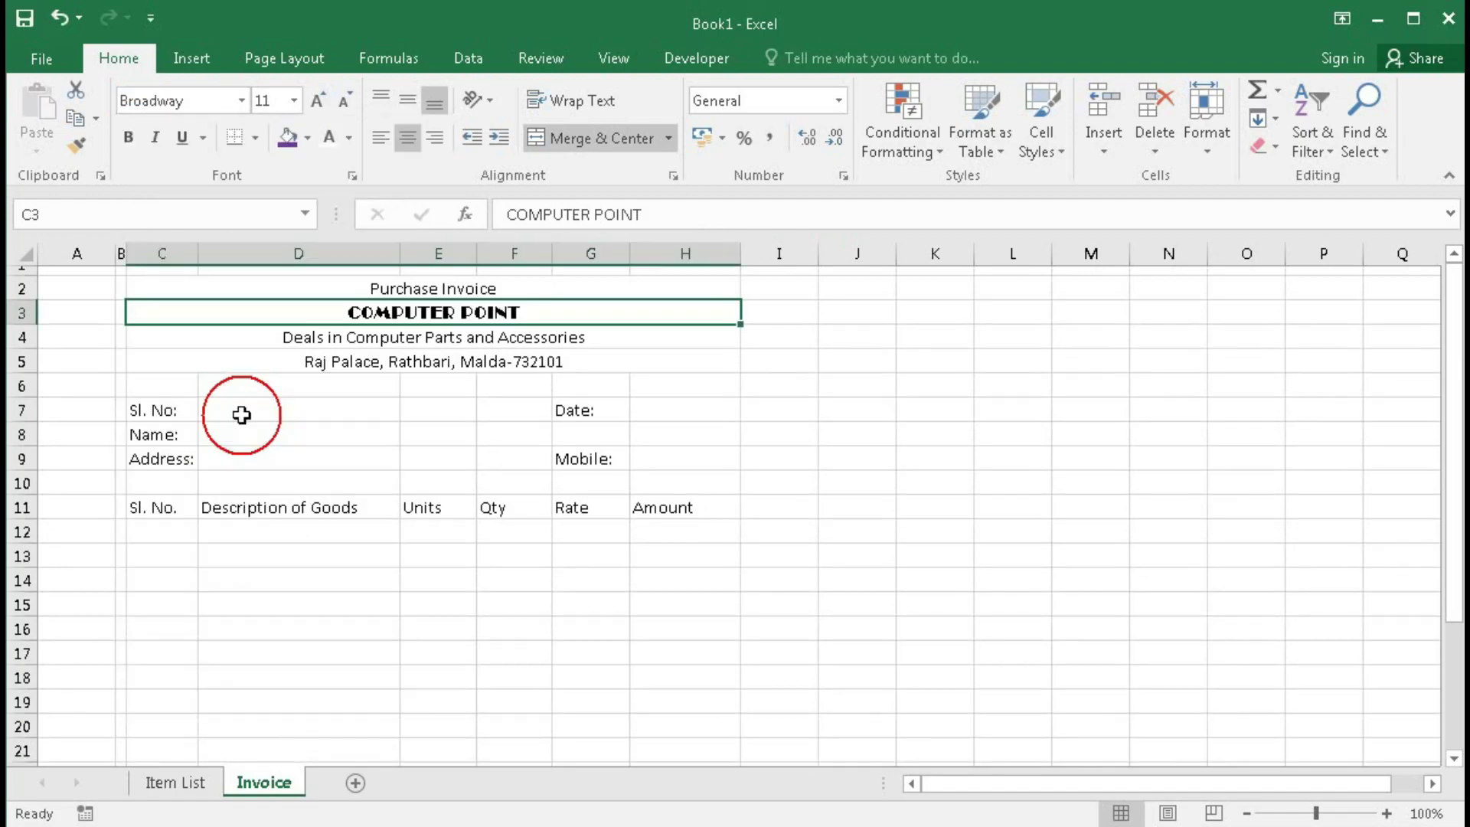
{"action": "left_click", "coordinate": [317, 108]}
{"action": "left_click", "coordinate": [317, 108]}
{"action": "left_click", "coordinate": [317, 108]}
{"action": "left_click", "coordinate": [317, 108]}
{"action": "left_click", "coordinate": [317, 108]}
{"action": "left_click", "coordinate": [317, 108]}
{"action": "left_click", "coordinate": [317, 108]}
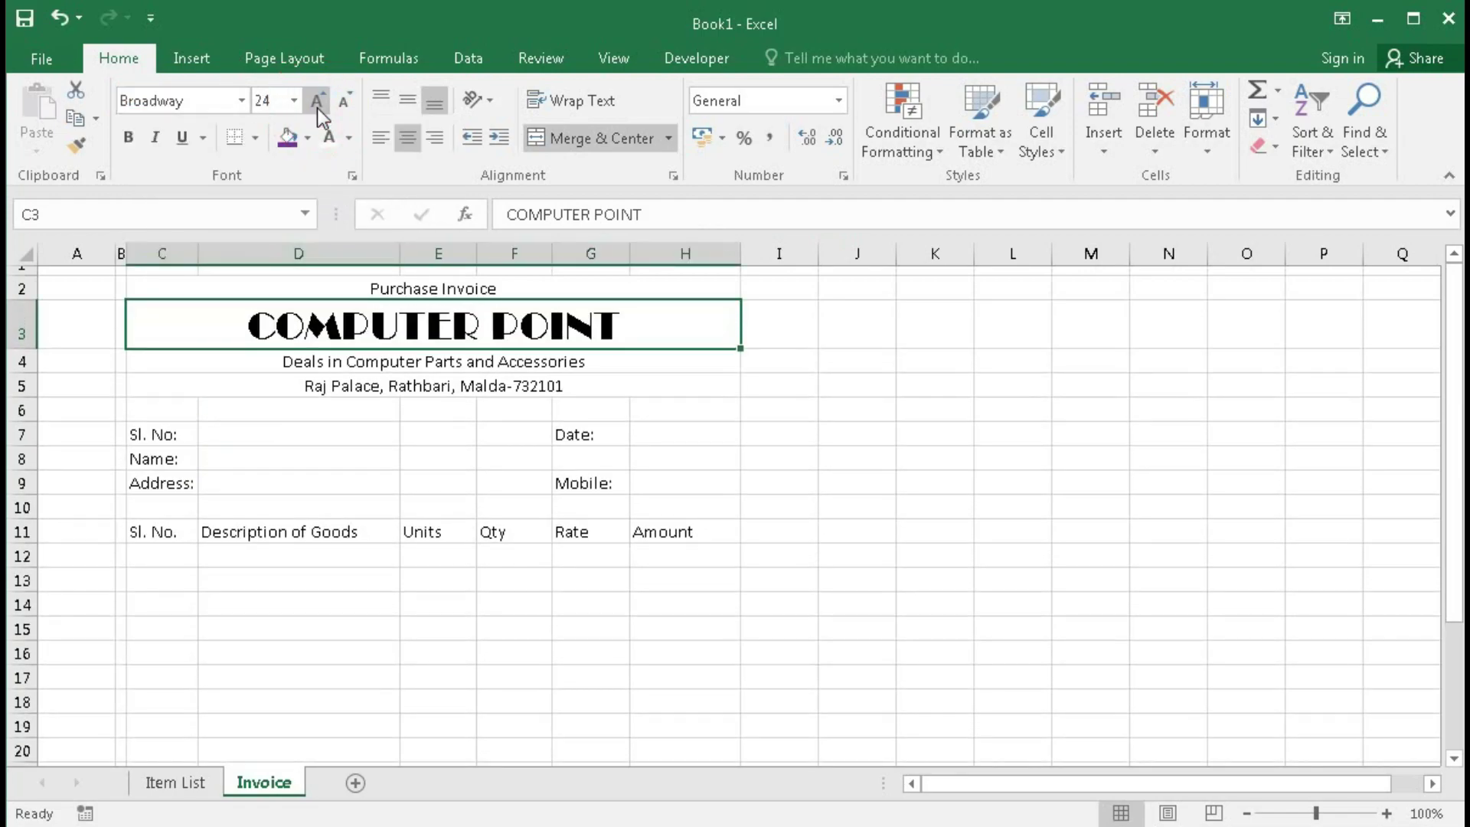
Step: Set the Purchase Invoice heading in C2 to Bodoni MT Black at 14 pt
{"action": "left_click", "coordinate": [393, 288]}
{"action": "left_click", "coordinate": [238, 100]}
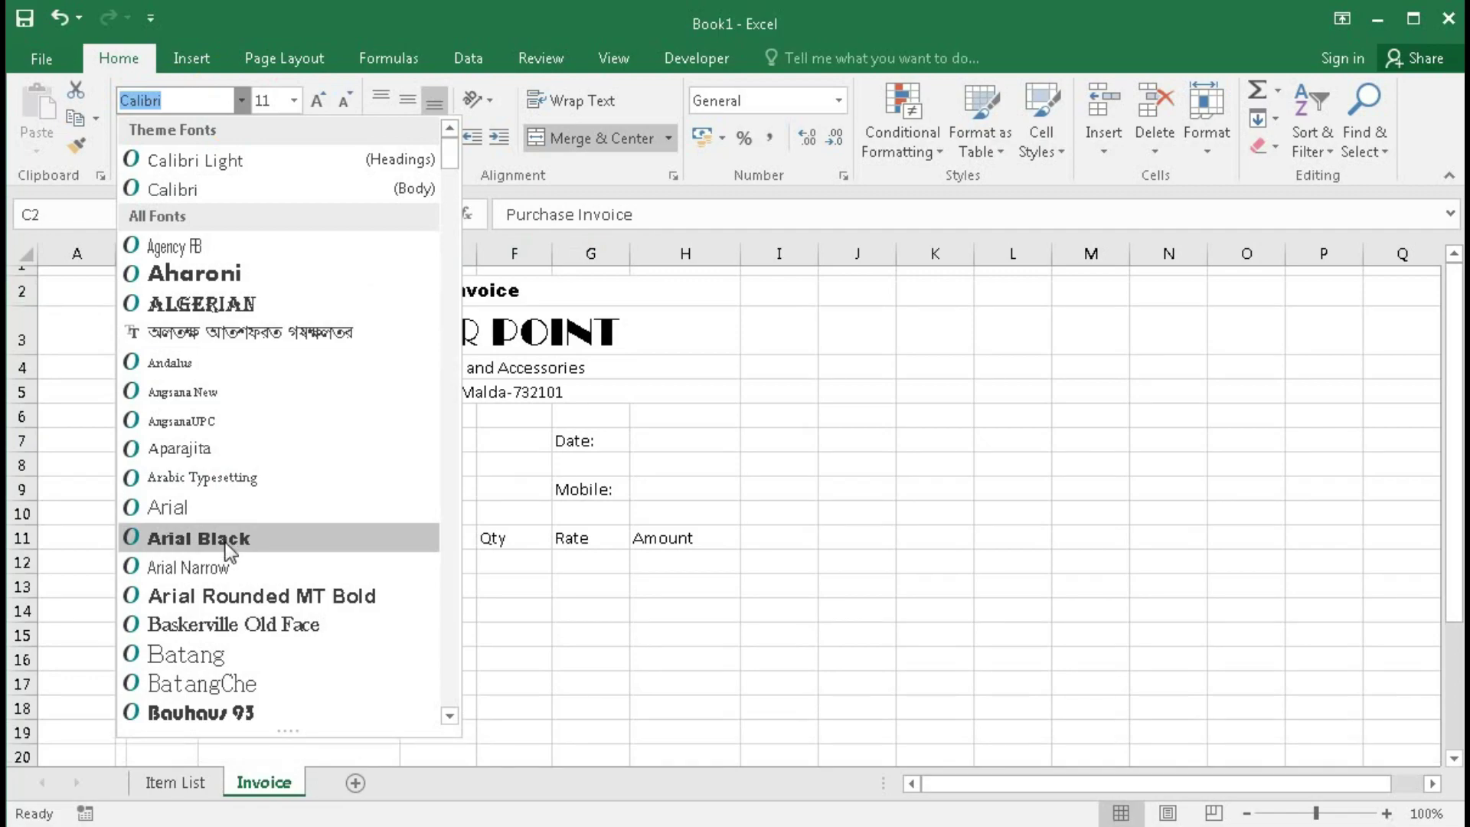
{"action": "scroll", "coordinate": [225, 538], "scroll_direction": "down", "scroll_amount": 4}
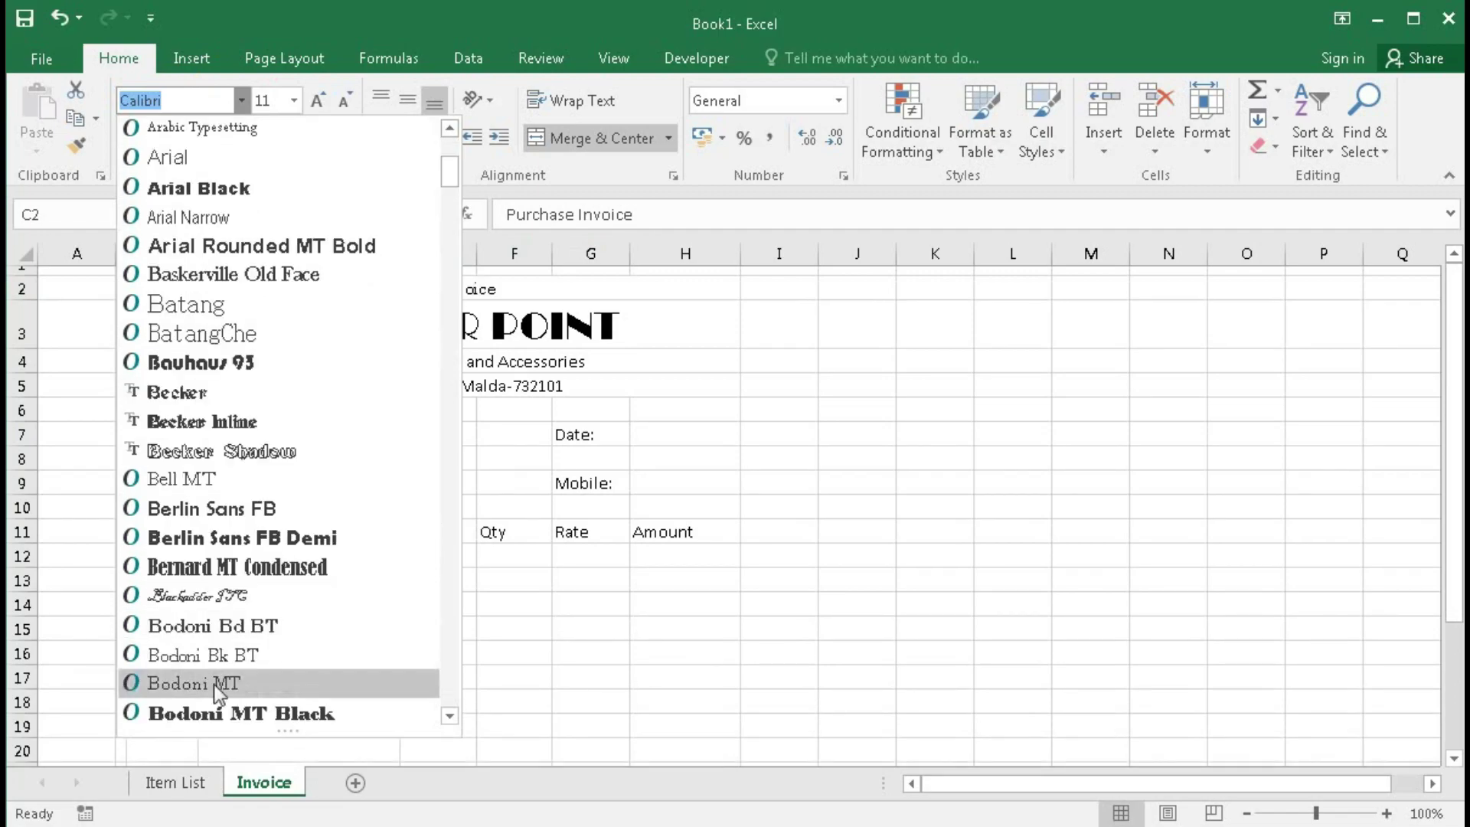
{"action": "left_click", "coordinate": [214, 714]}
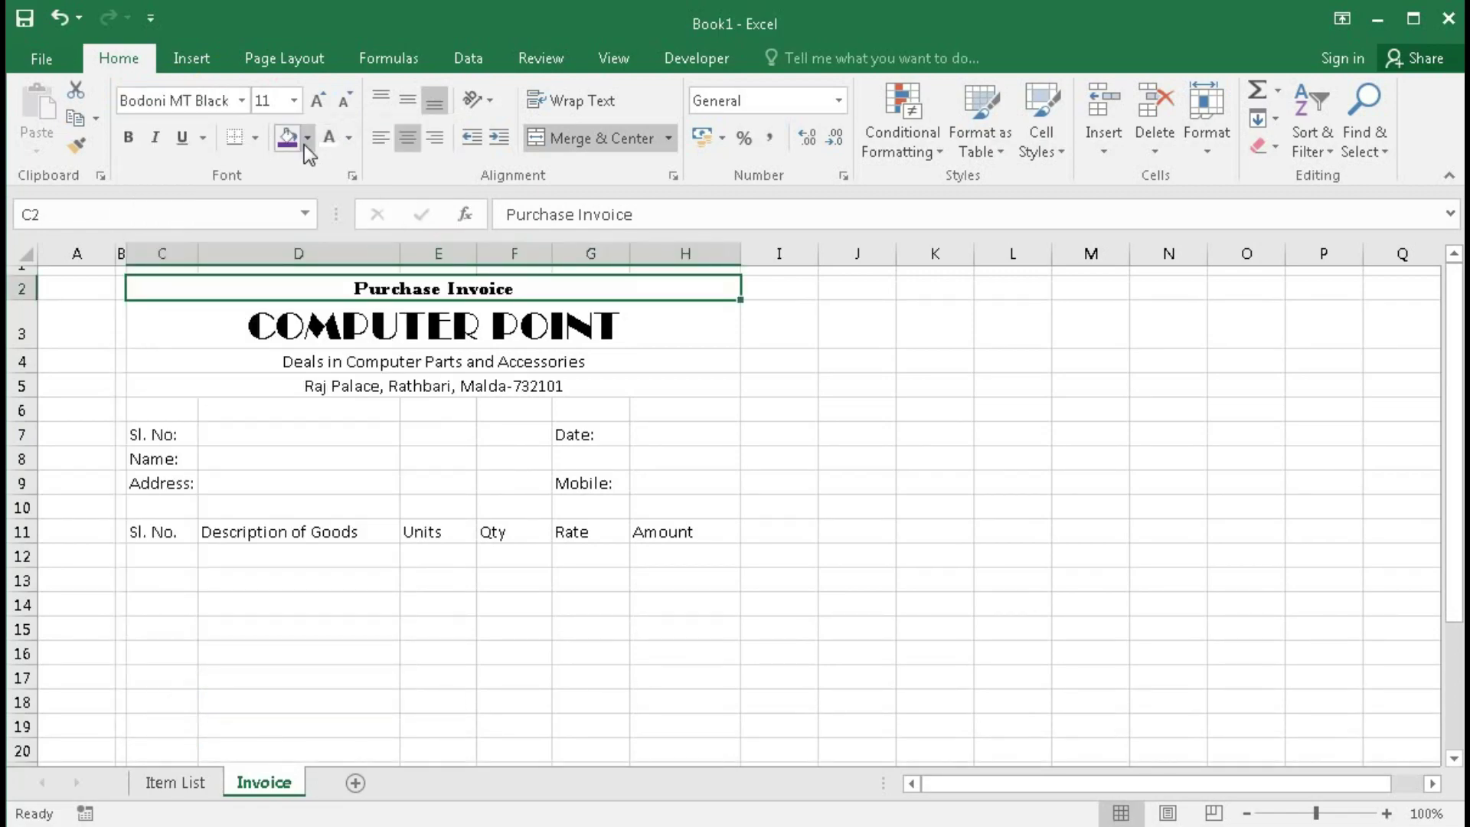
{"action": "left_click", "coordinate": [316, 107]}
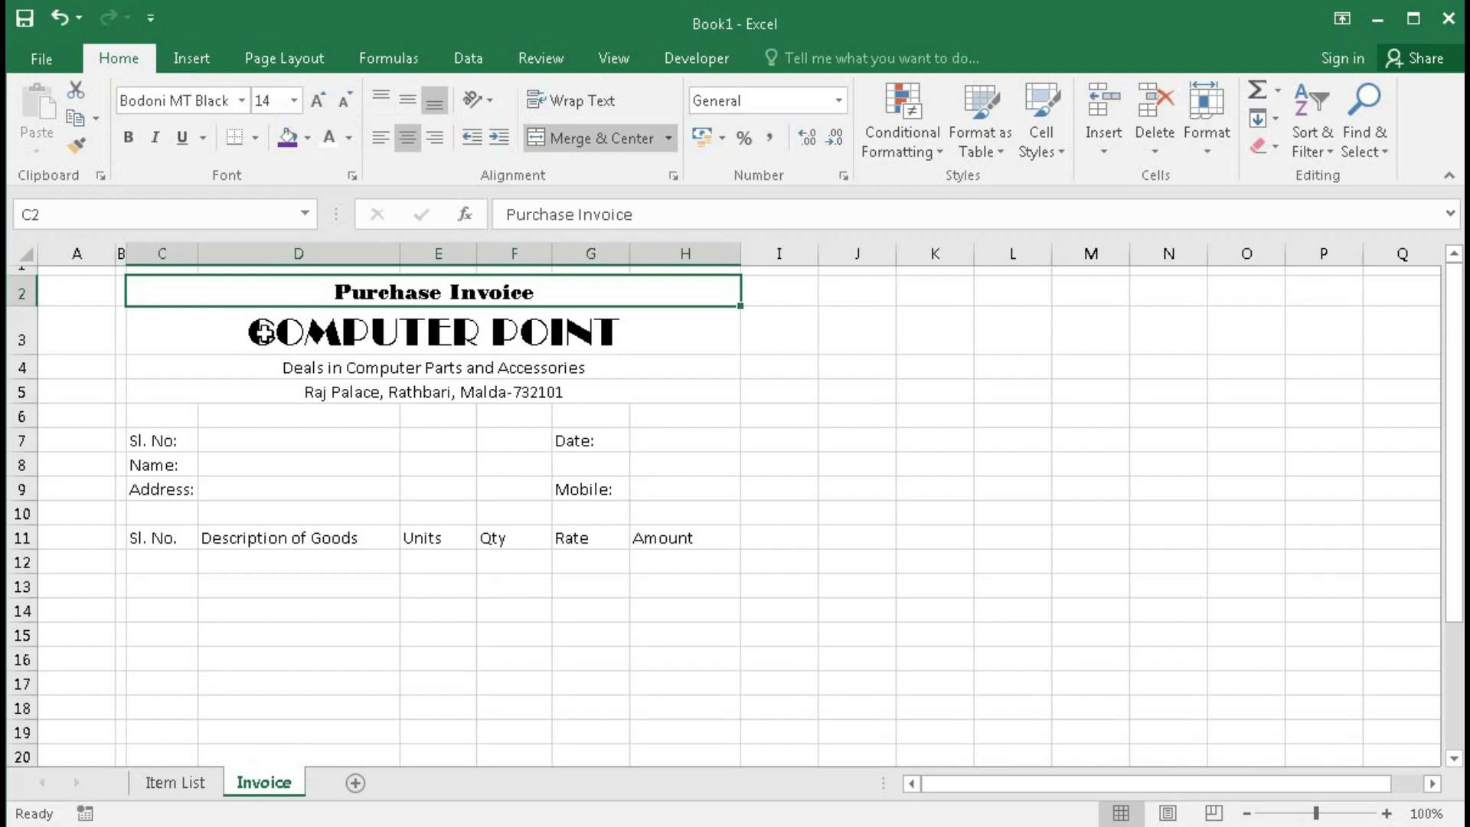
{"action": "left_click", "coordinate": [263, 333]}
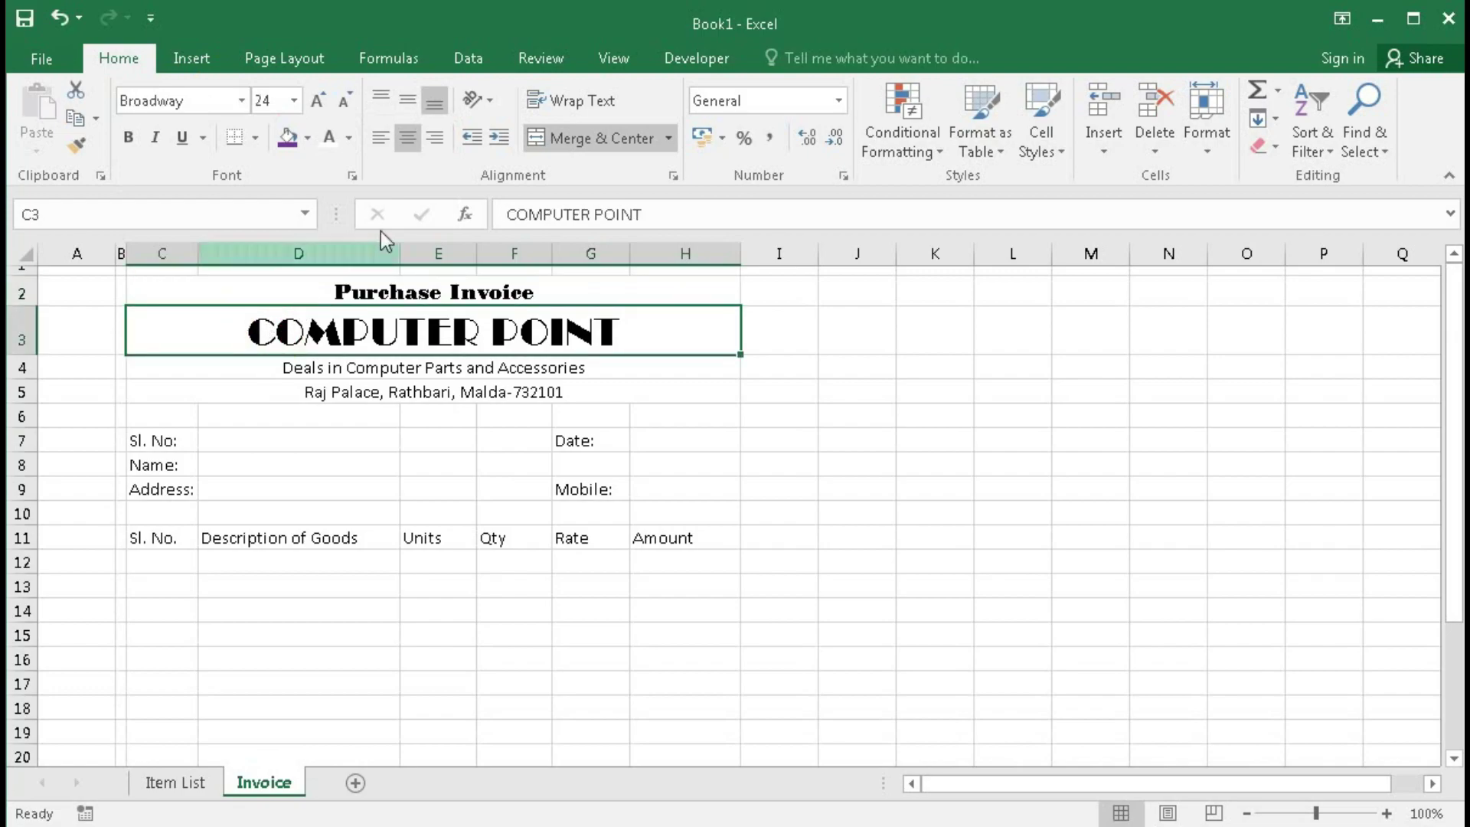
Step: Fill the COMPUTER POINT band purple with white lettering
{"action": "left_click", "coordinate": [308, 140]}
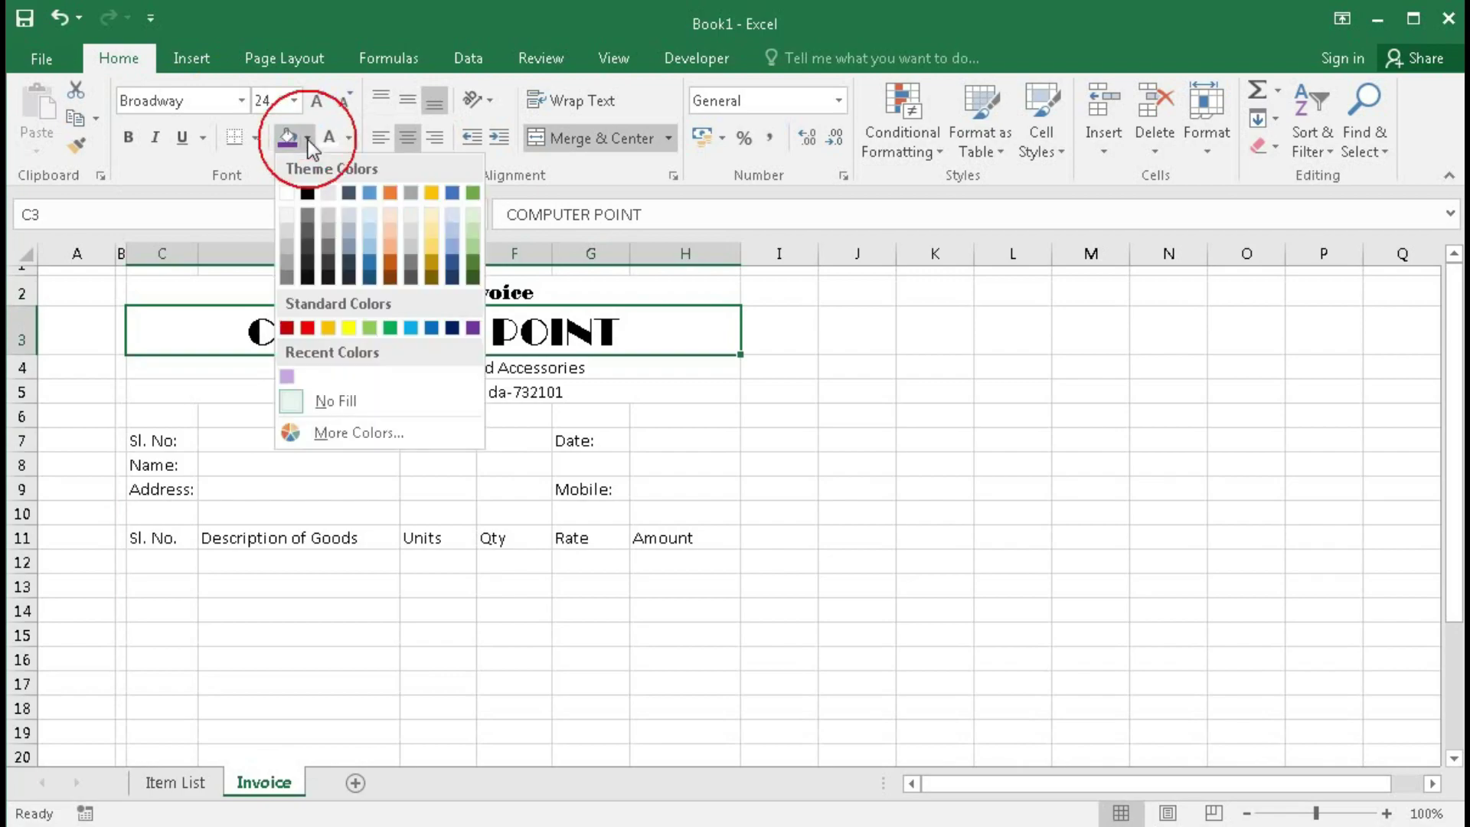
{"action": "left_click", "coordinate": [472, 328]}
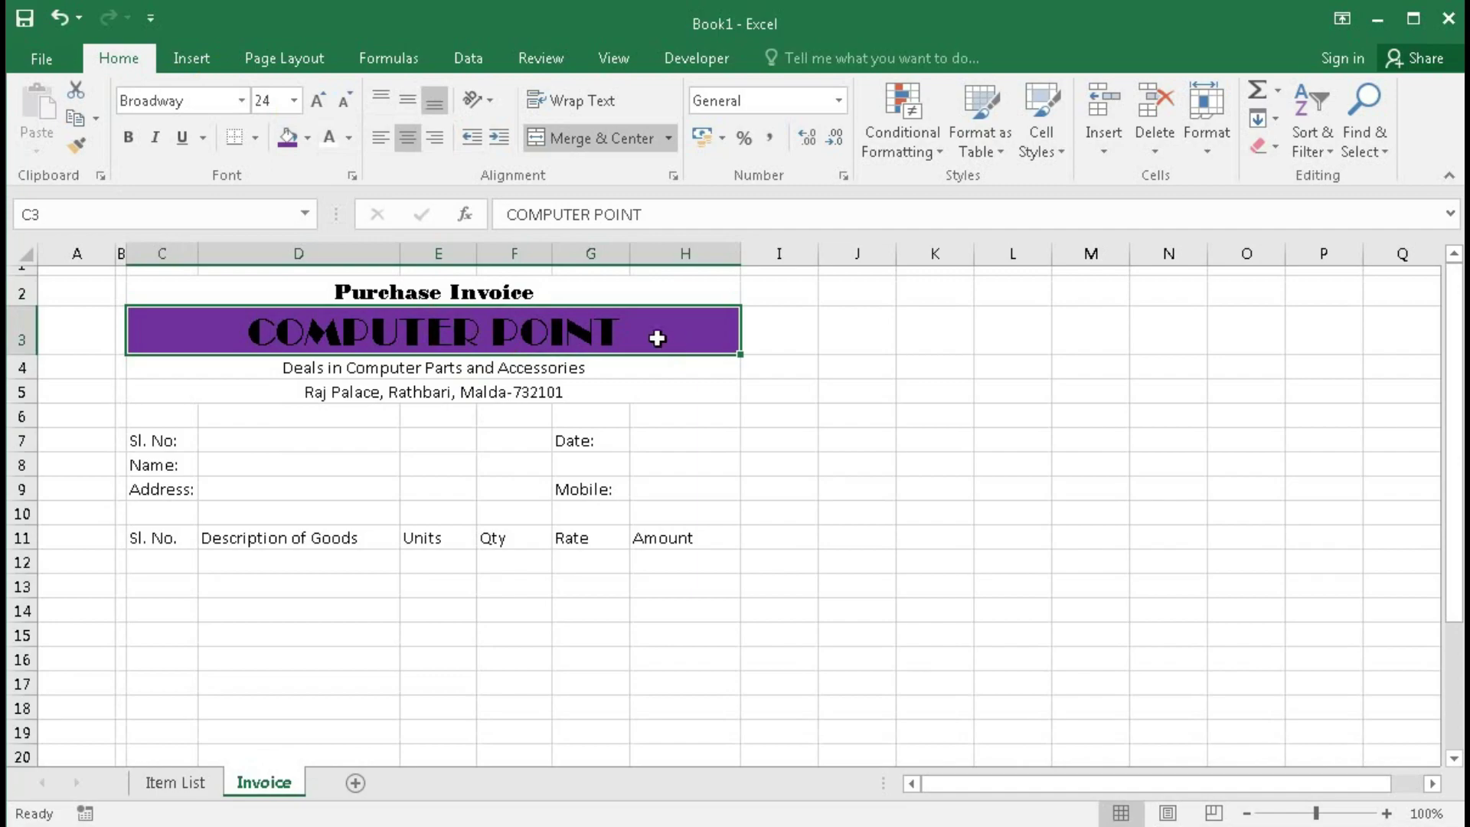
{"action": "left_click", "coordinate": [328, 138]}
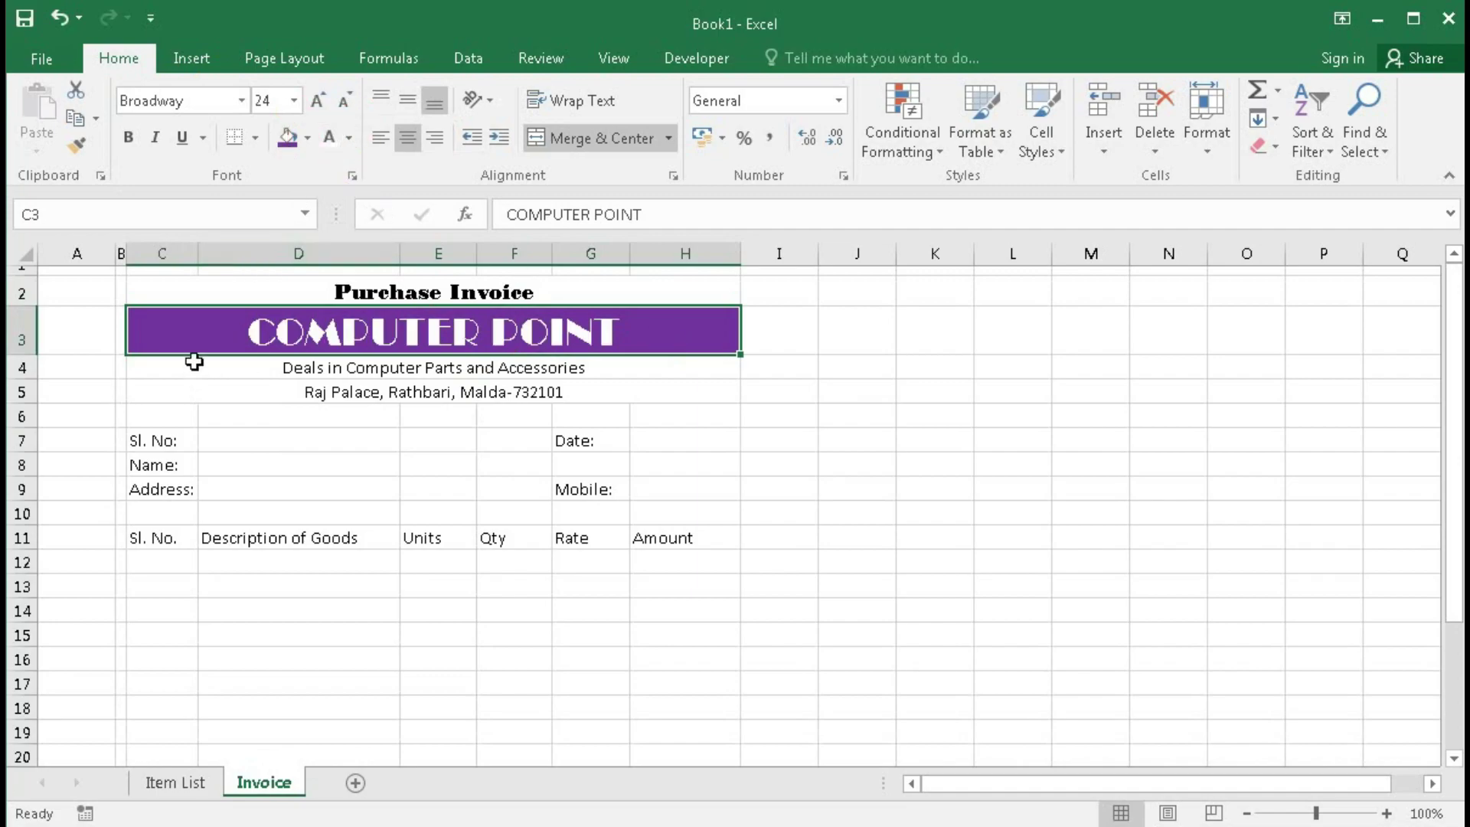
{"action": "right_click", "coordinate": [196, 336]}
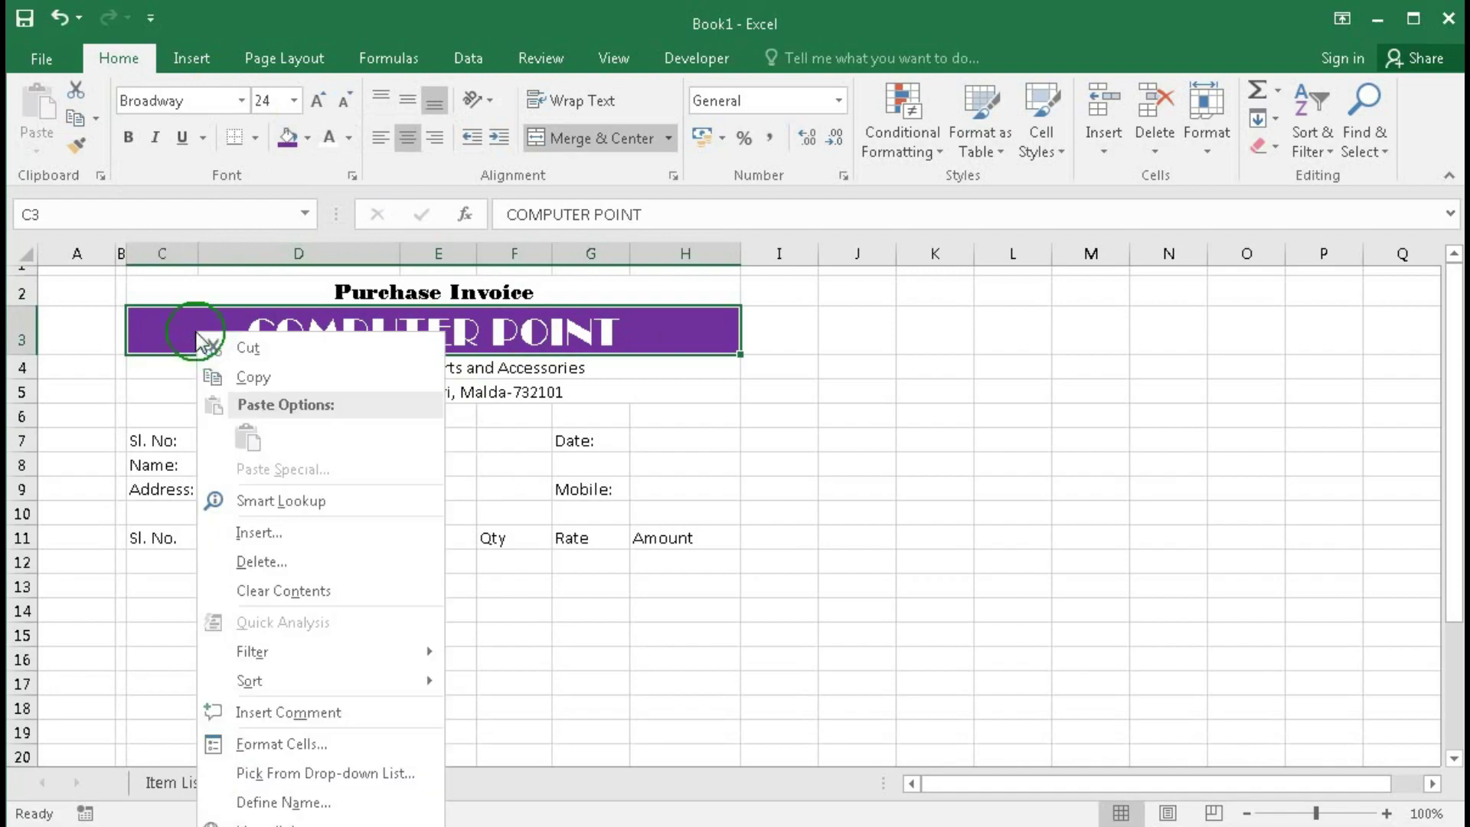
{"action": "left_click", "coordinate": [172, 333]}
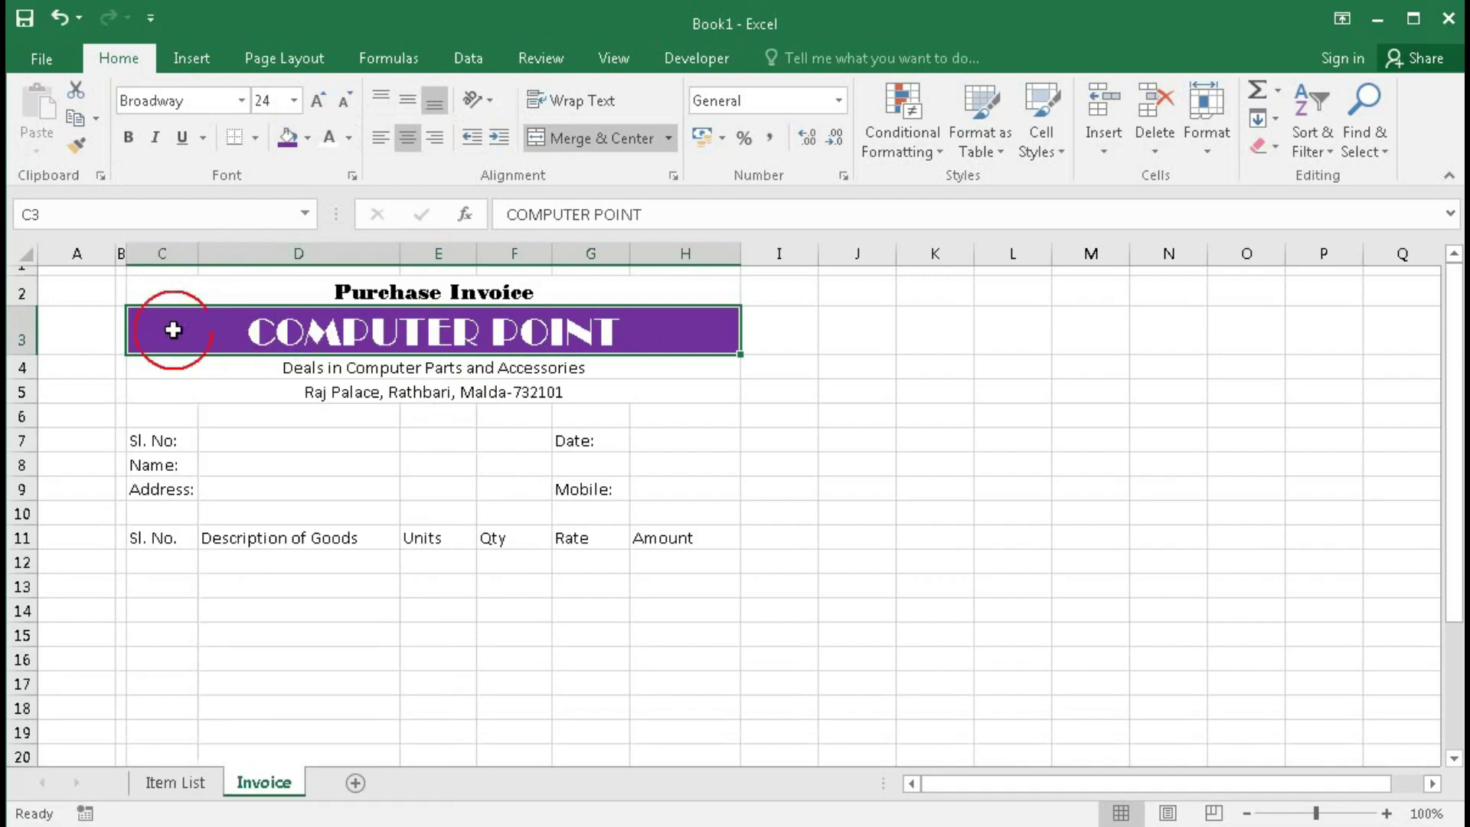
{"action": "right_click", "coordinate": [338, 326]}
{"action": "left_click", "coordinate": [446, 738]}
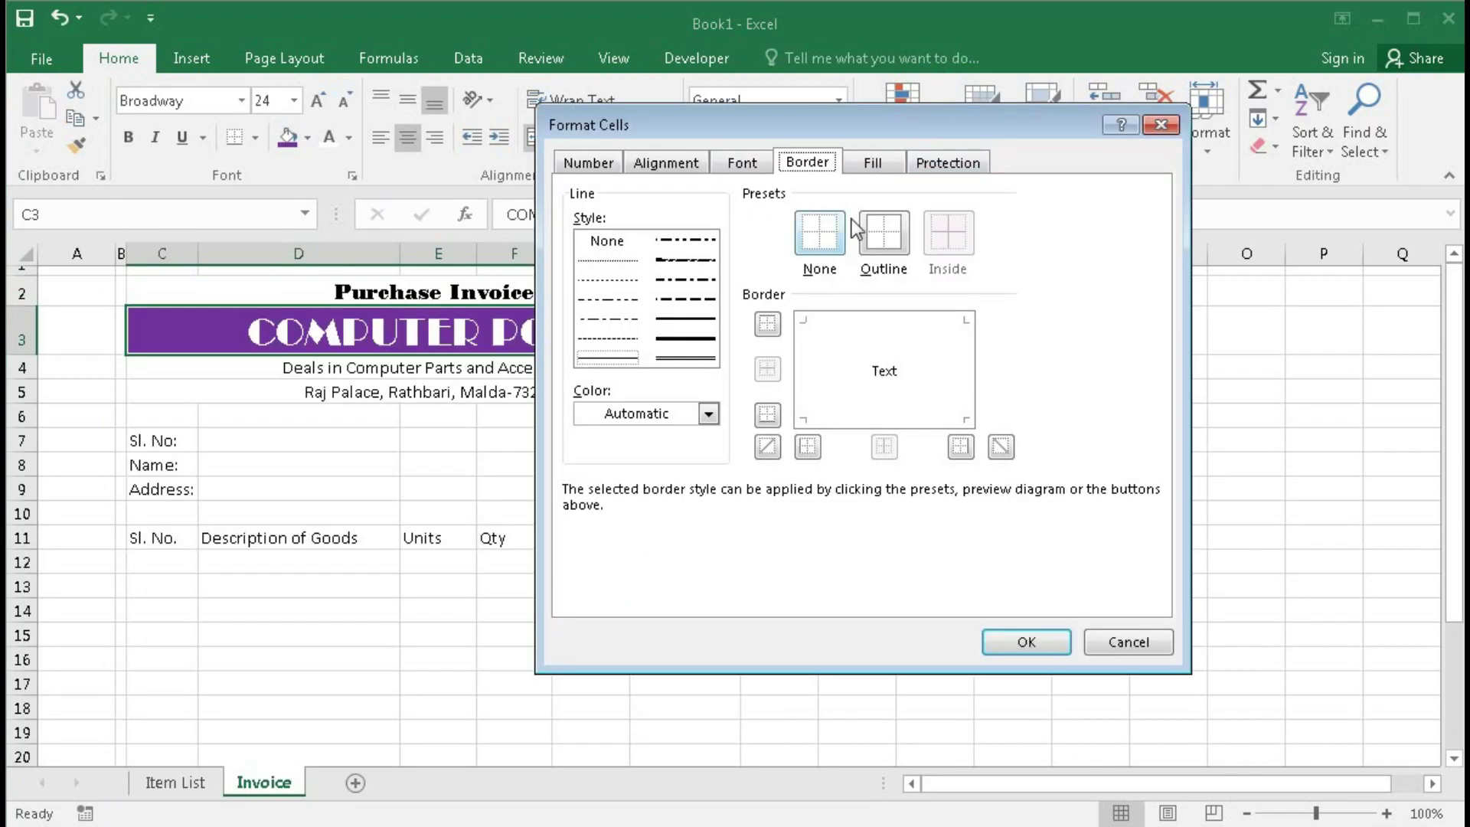
Step: Set up a two-colour gradient fill with purple as both gradient colours
{"action": "left_click", "coordinate": [873, 162]}
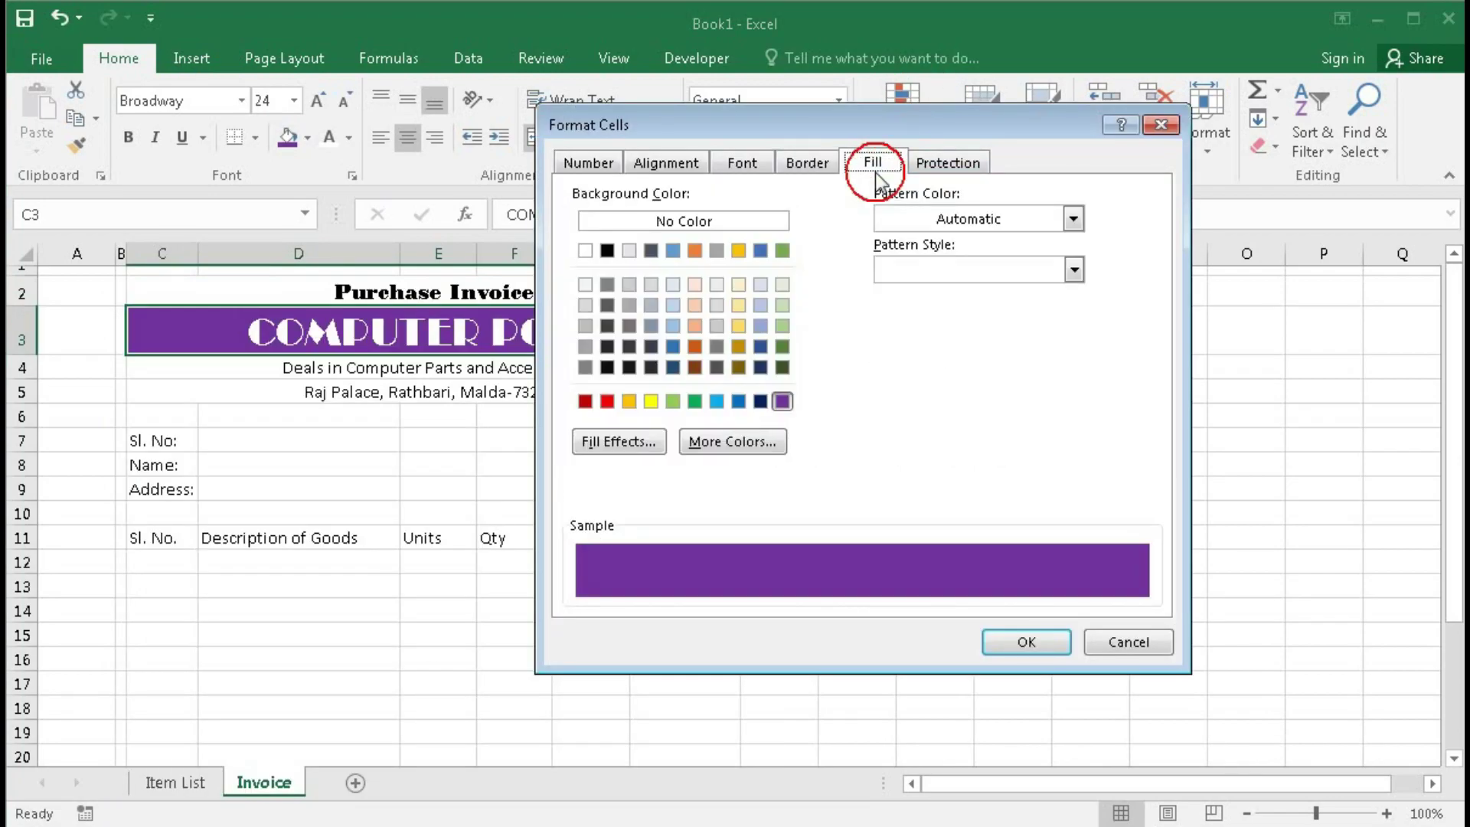
{"action": "left_click", "coordinate": [617, 444]}
{"action": "left_click_drag", "start_coordinate": [548, 307], "coordinate": [961, 162]}
{"action": "left_click", "coordinate": [935, 274]}
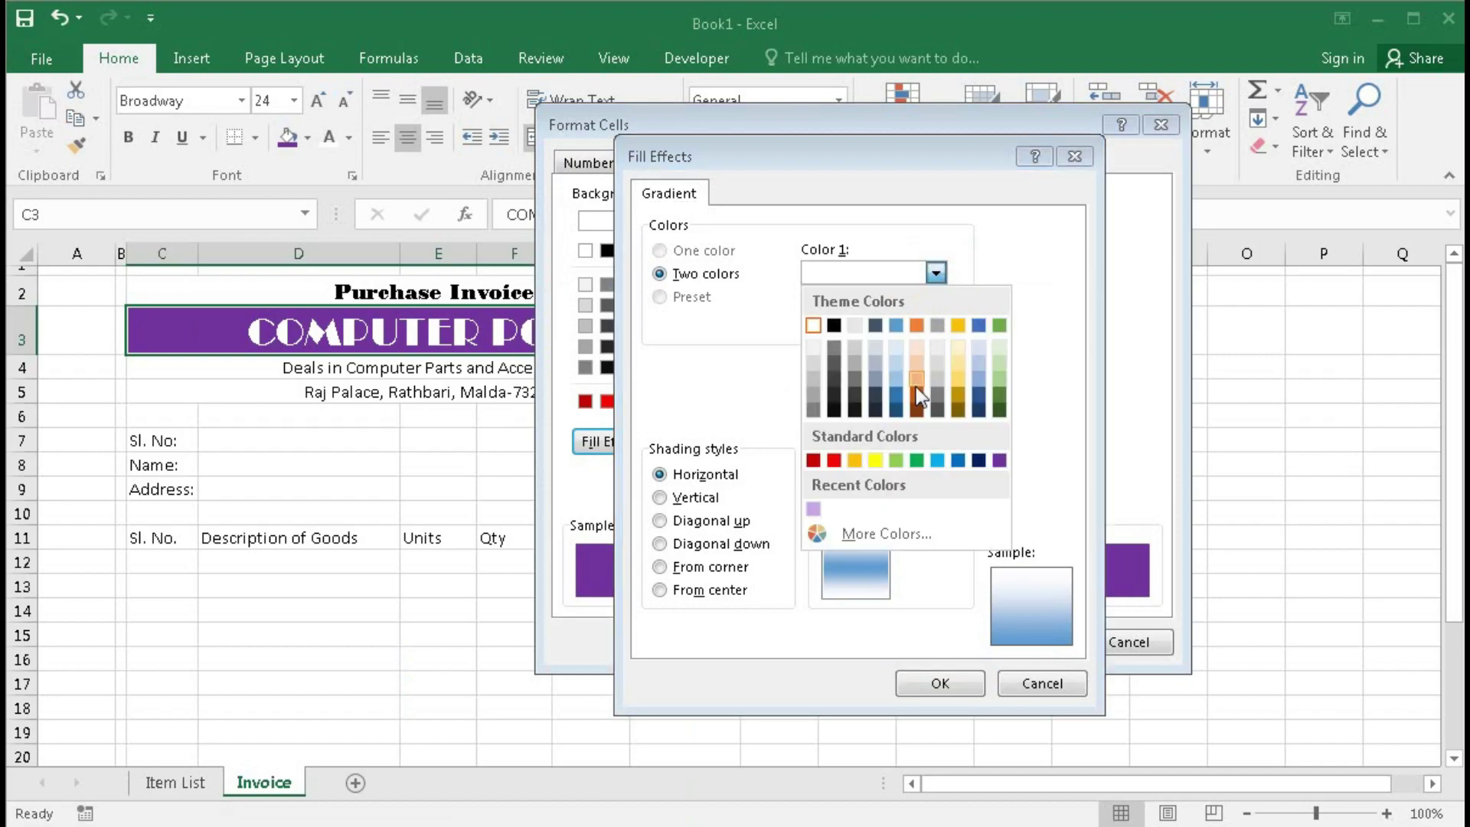
{"action": "left_click", "coordinate": [996, 459]}
{"action": "left_click", "coordinate": [937, 322]}
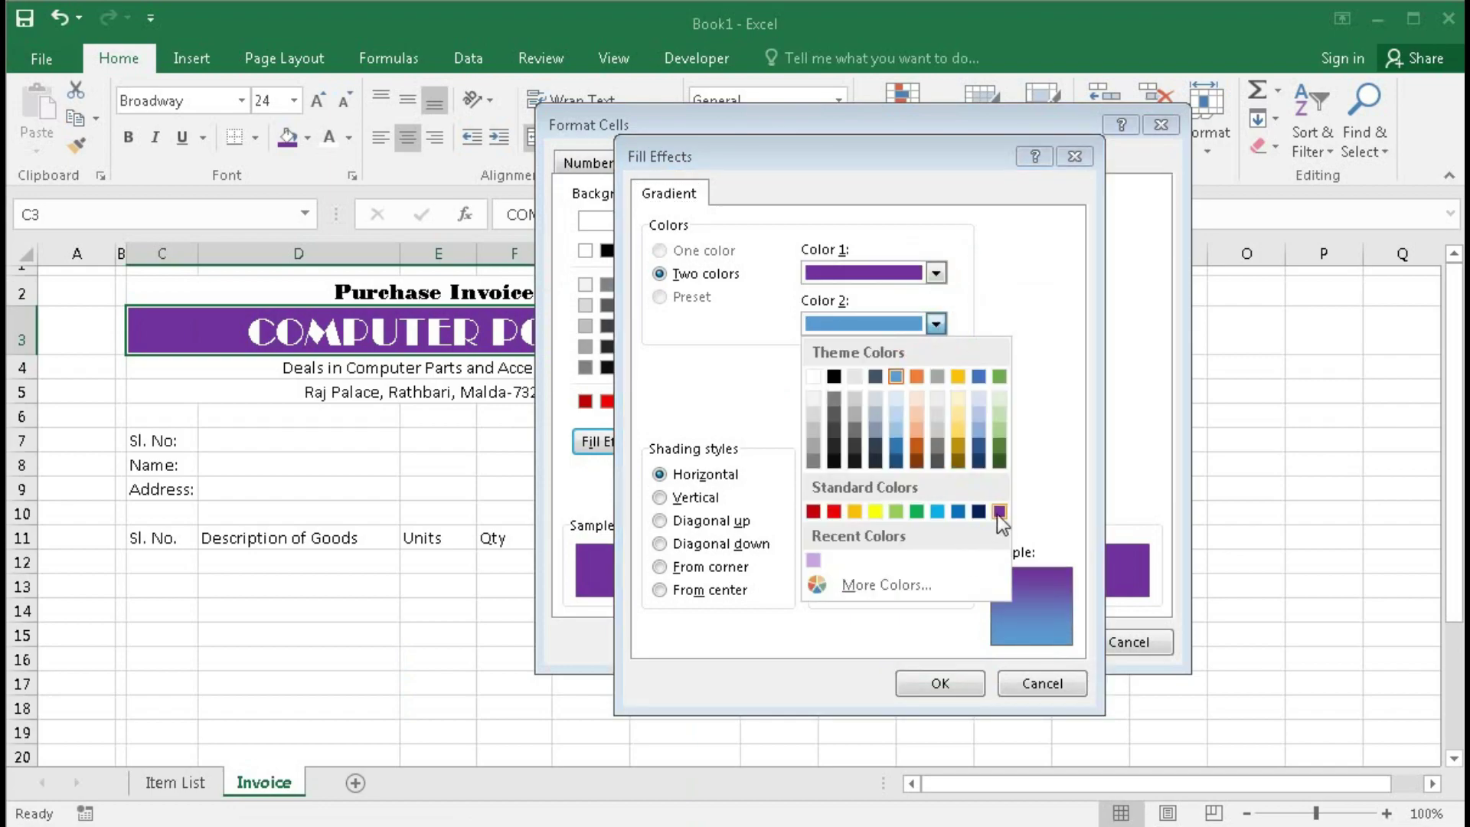
{"action": "left_click", "coordinate": [998, 511]}
Step: Lighten the second gradient purple and apply the two-tone gradient to C3
{"action": "left_click", "coordinate": [936, 323]}
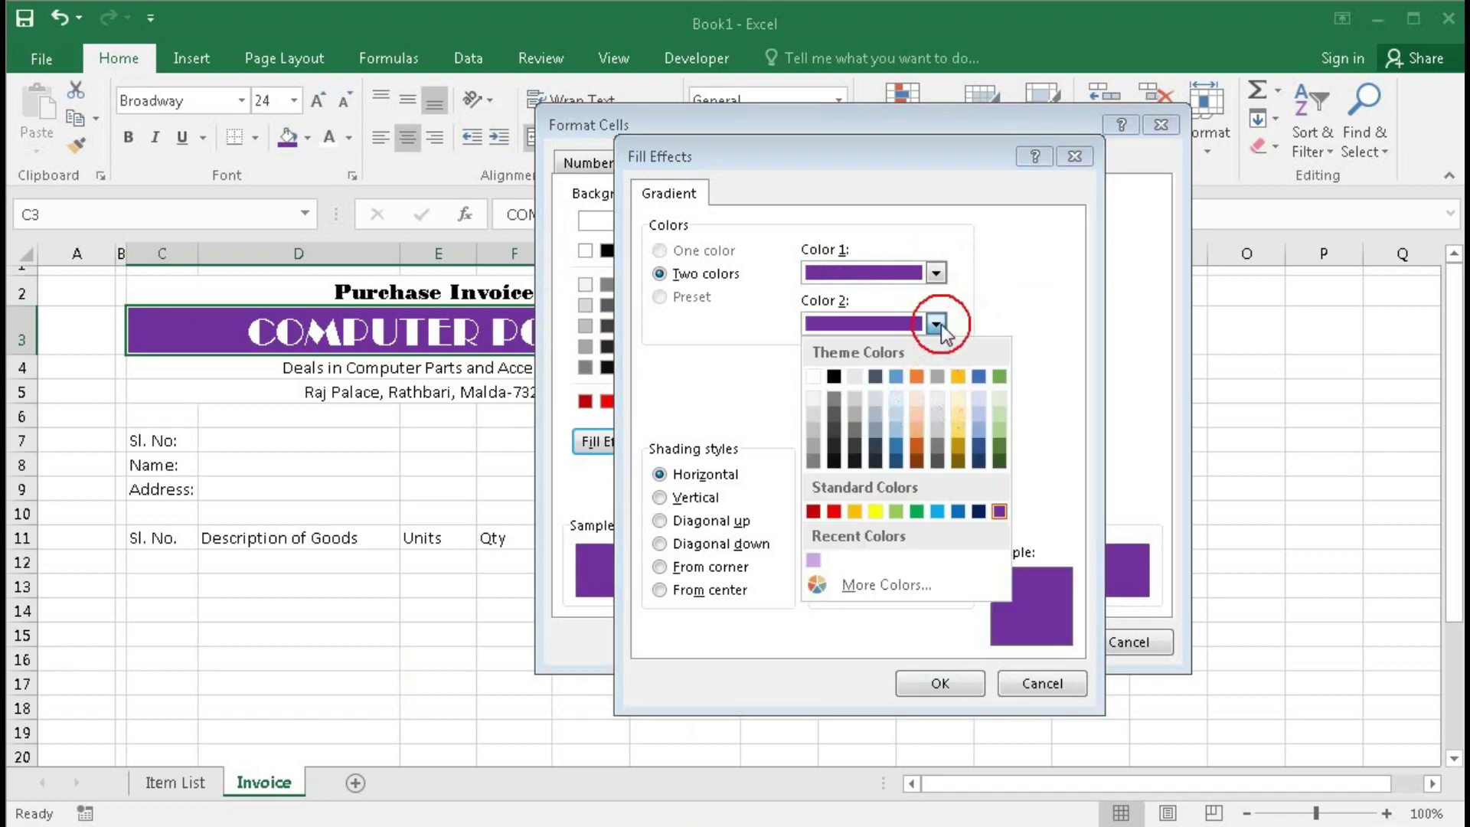
{"action": "left_click", "coordinate": [853, 576]}
{"action": "left_click_drag", "start_coordinate": [519, 433], "coordinate": [911, 211]}
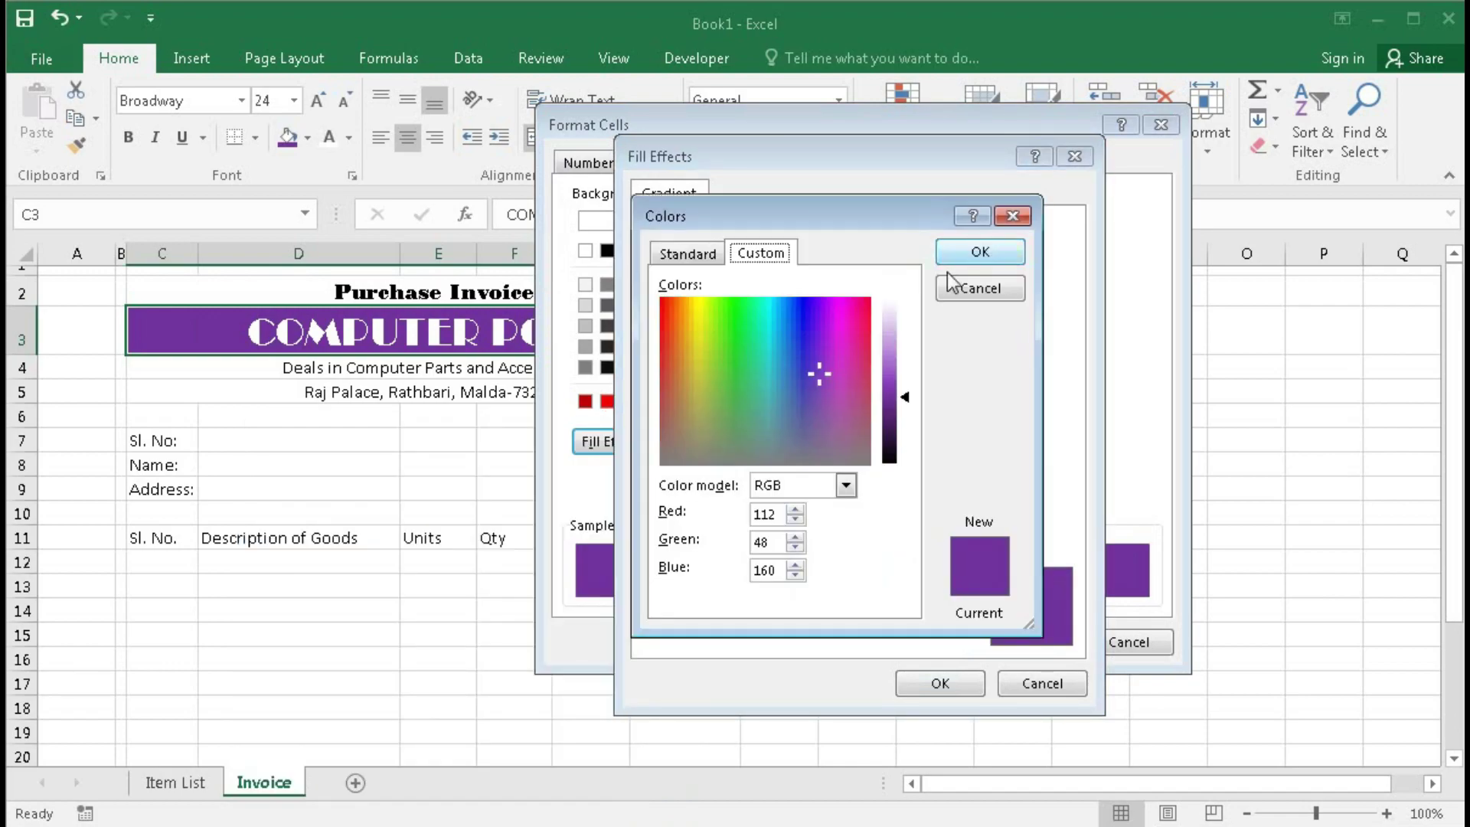
{"action": "left_click", "coordinate": [910, 394]}
{"action": "left_click_drag", "start_coordinate": [911, 394], "coordinate": [909, 377]}
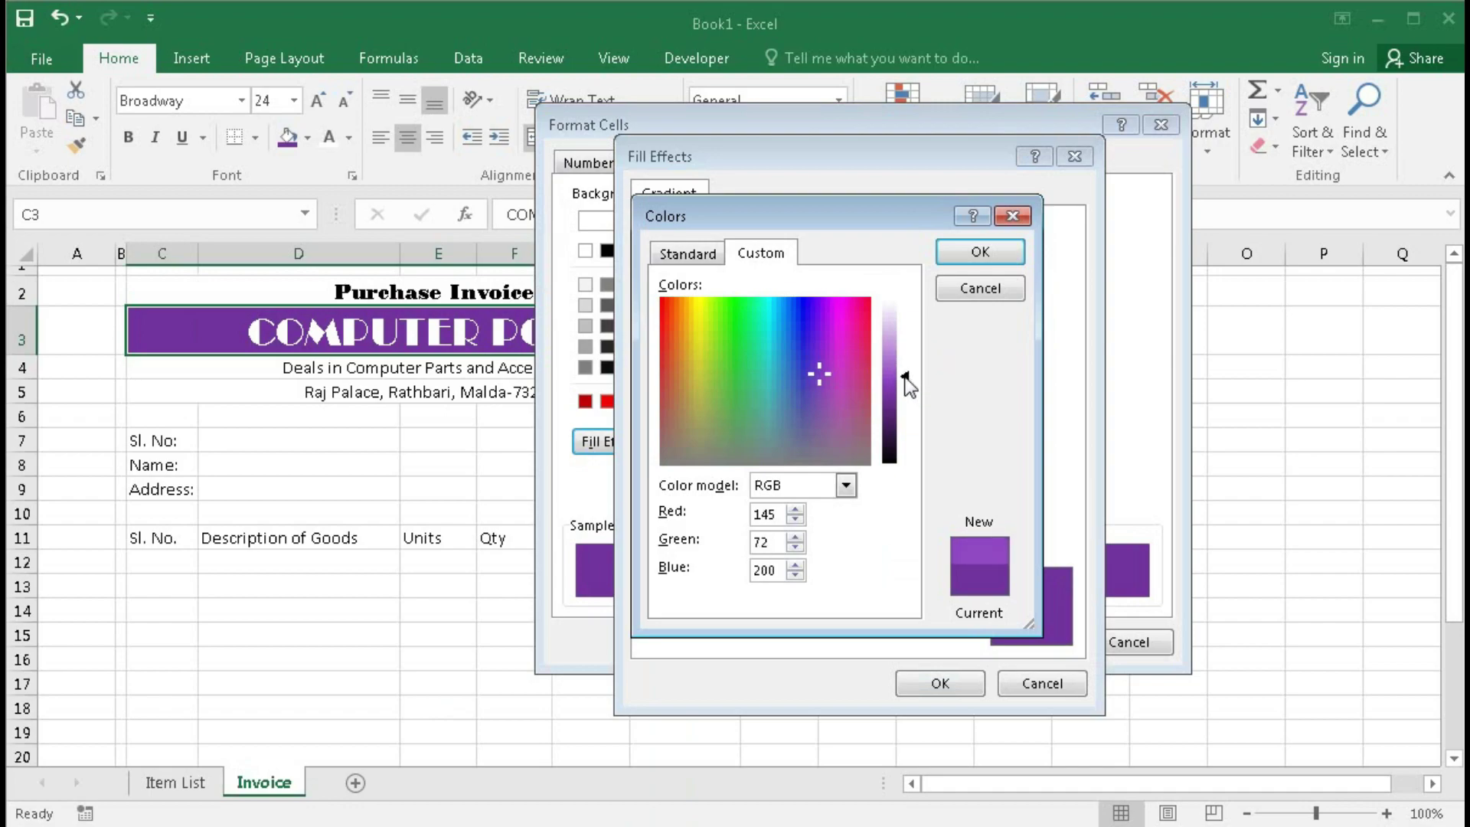
{"action": "left_click", "coordinate": [1002, 259]}
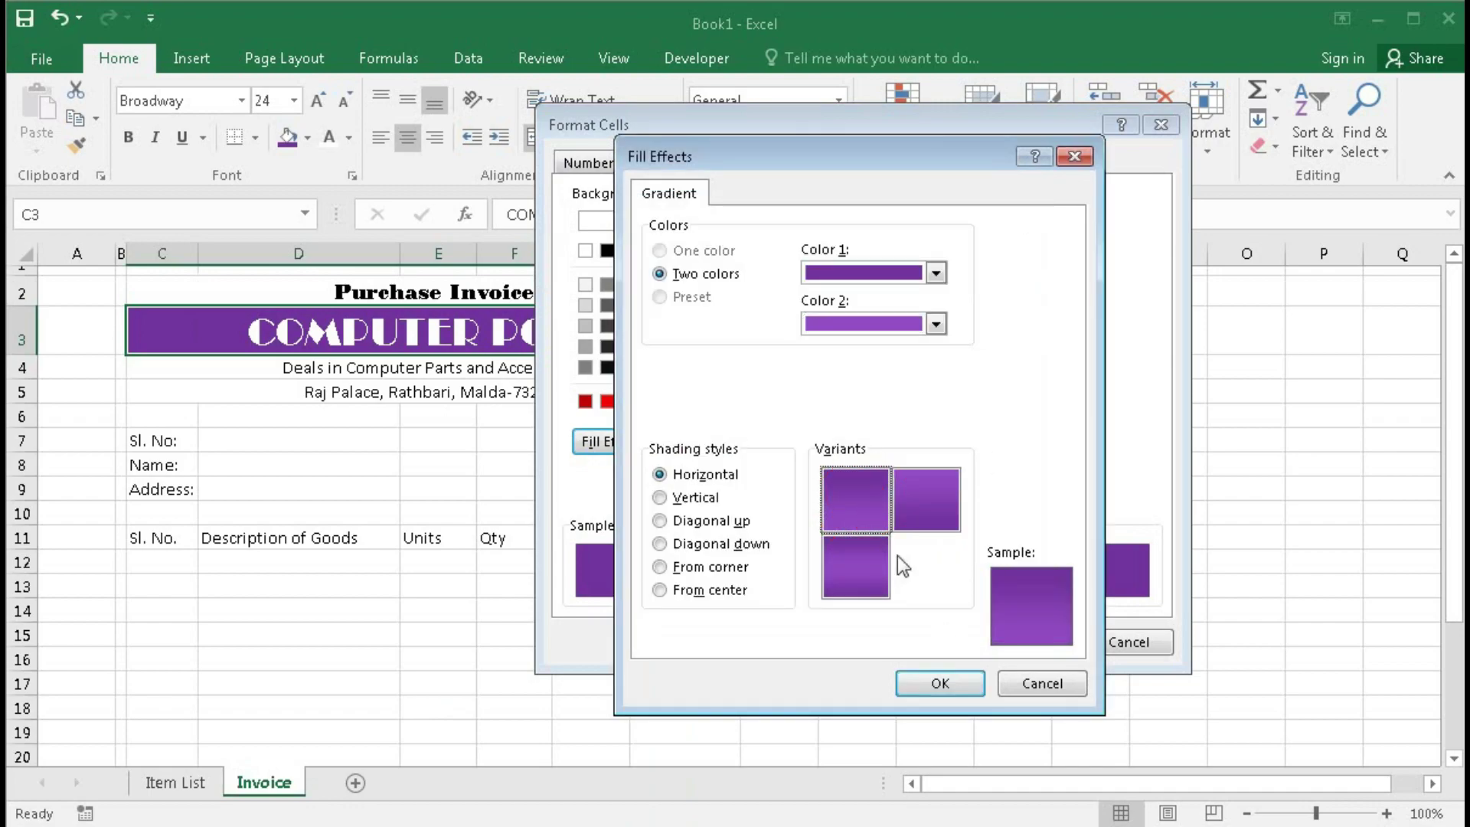
{"action": "left_click", "coordinate": [940, 682]}
{"action": "left_click", "coordinate": [1025, 641]}
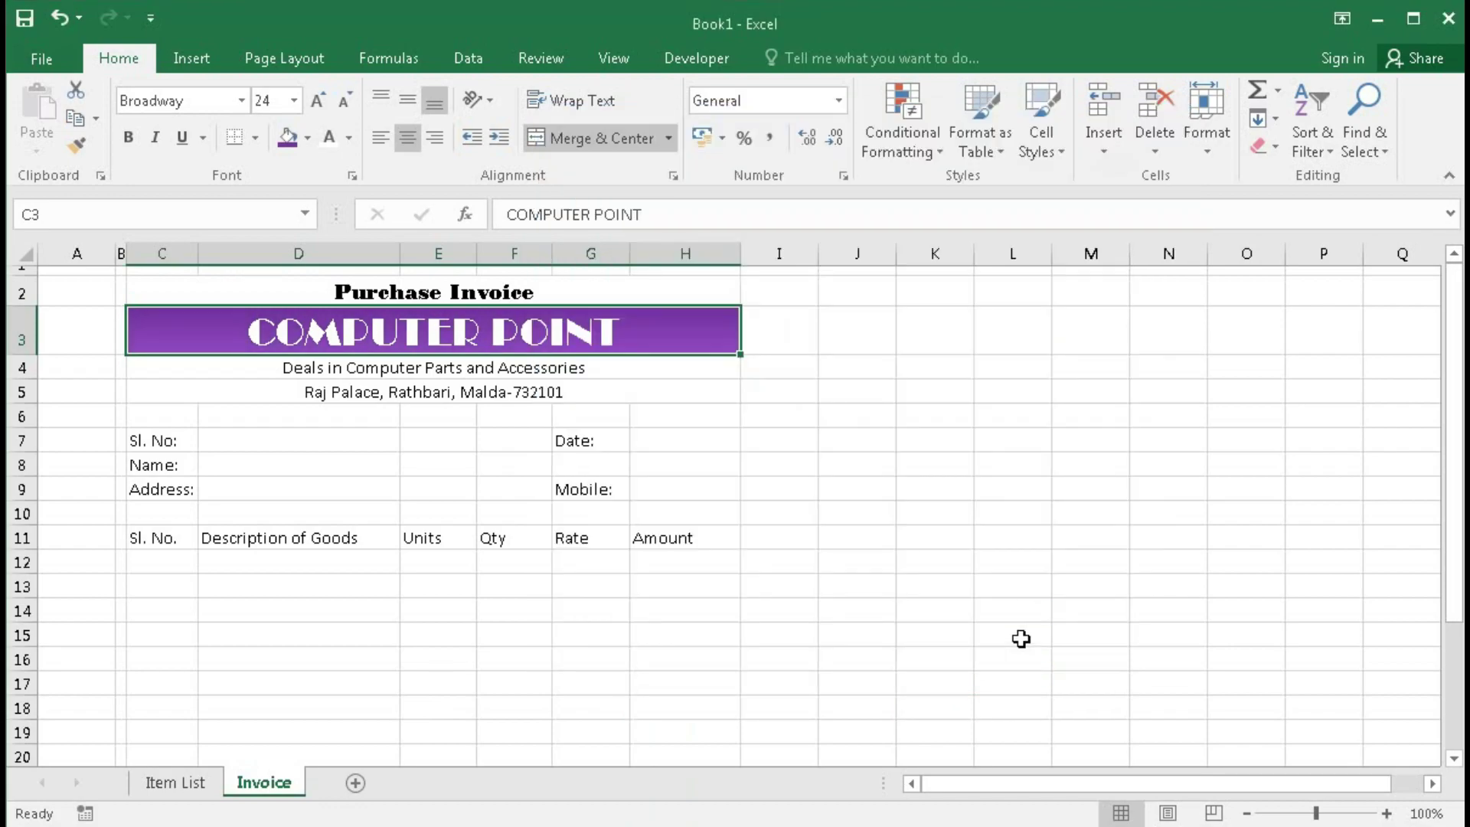
Step: Select the tagline cell C4 and bring up its Fill Effects gradient settings
{"action": "left_click_drag", "start_coordinate": [221, 358], "coordinate": [253, 370]}
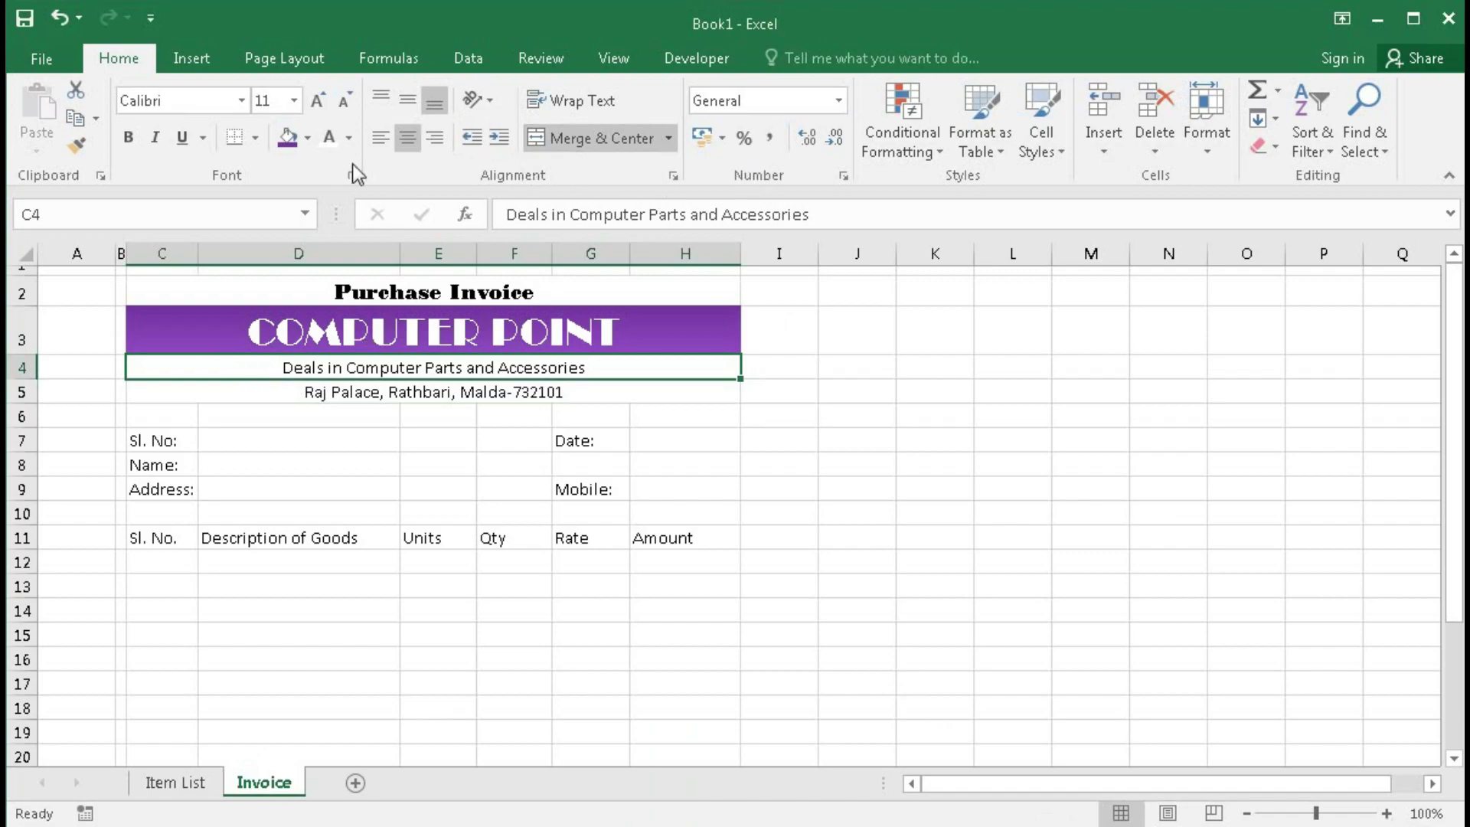
{"action": "left_click", "coordinate": [307, 139]}
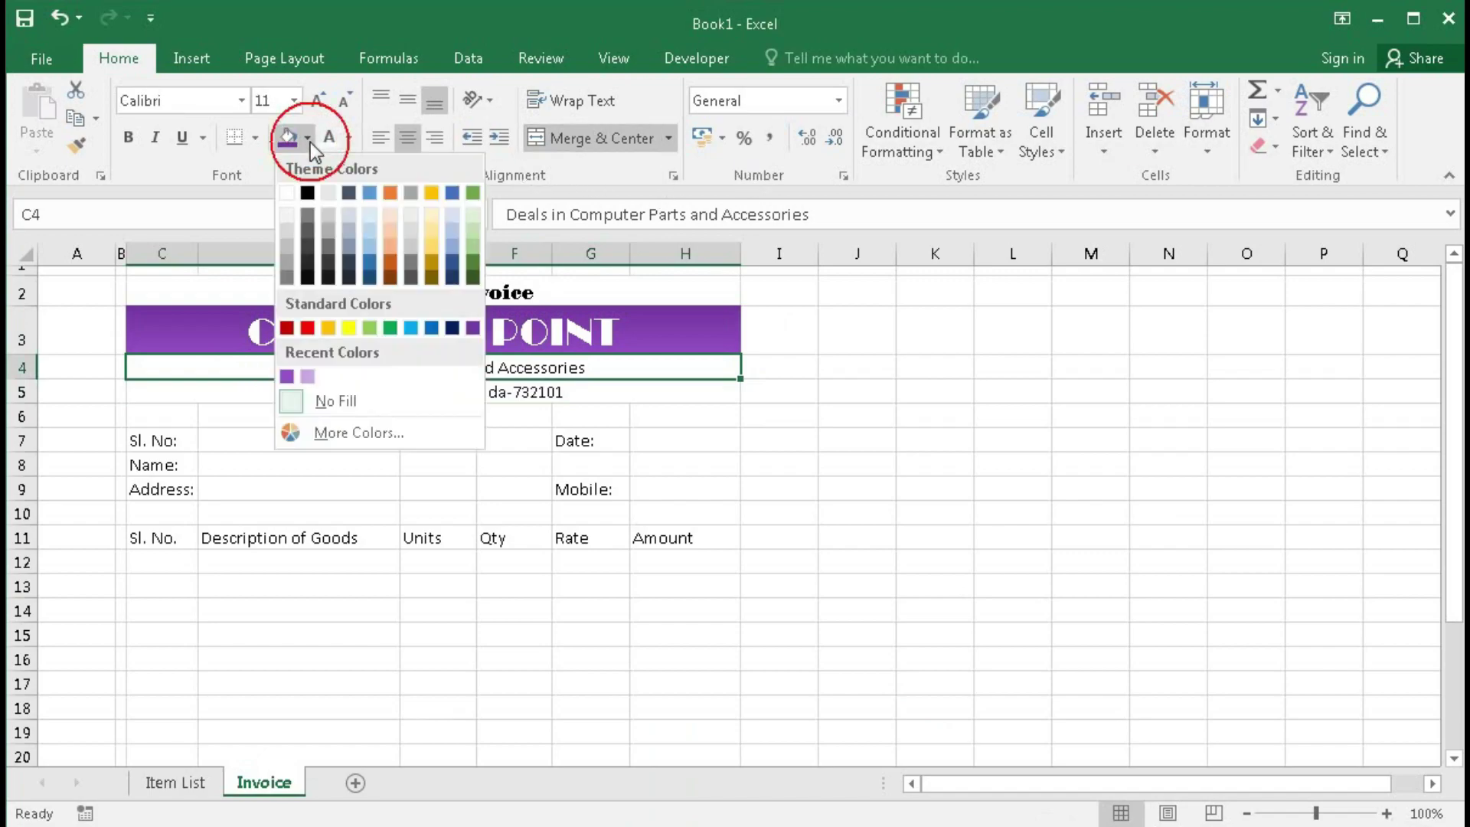
{"action": "right_click", "coordinate": [586, 351]}
{"action": "left_click", "coordinate": [667, 756]}
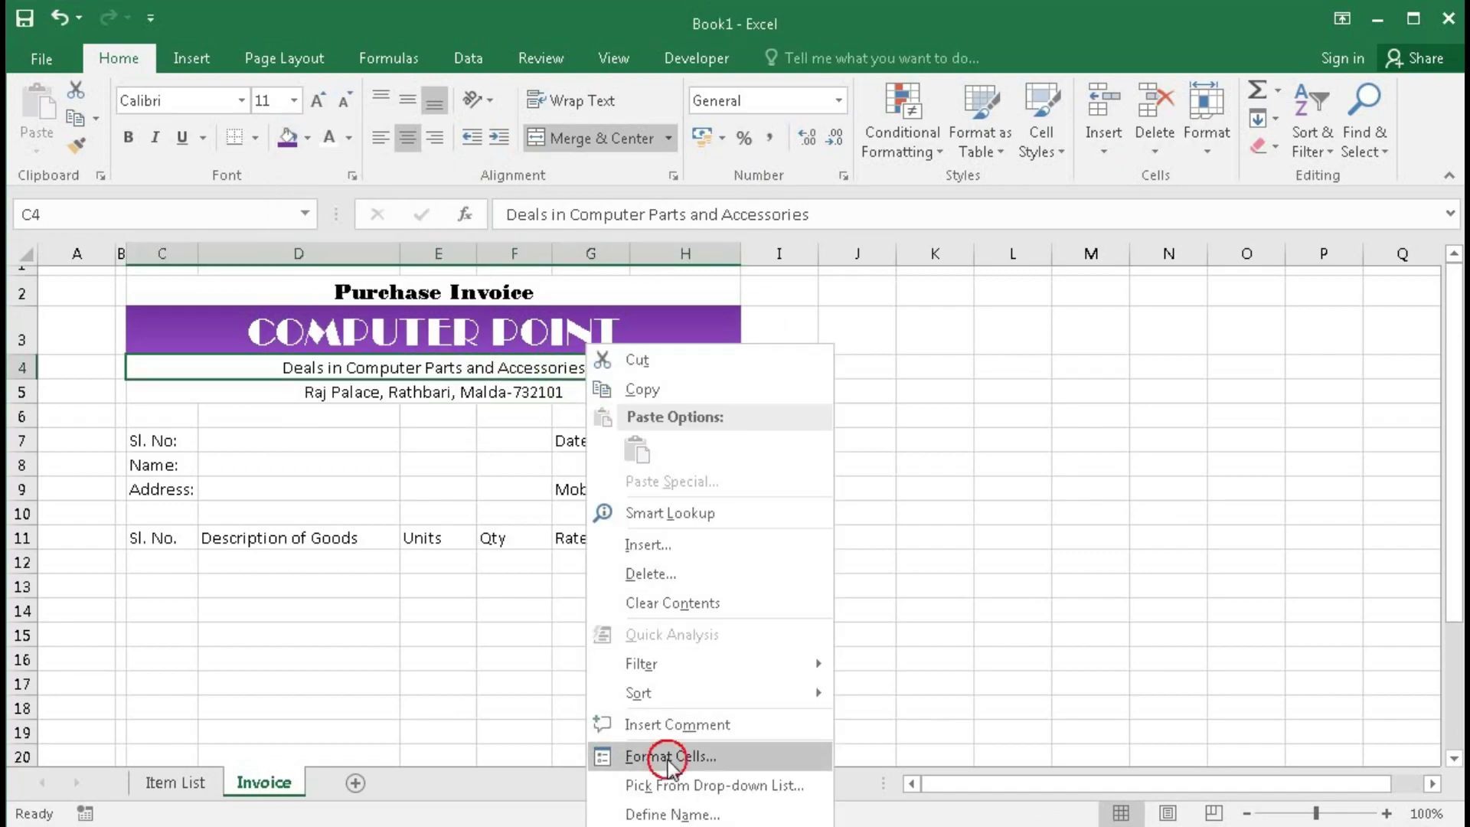
{"action": "left_click_drag", "start_coordinate": [618, 303], "coordinate": [779, 121]}
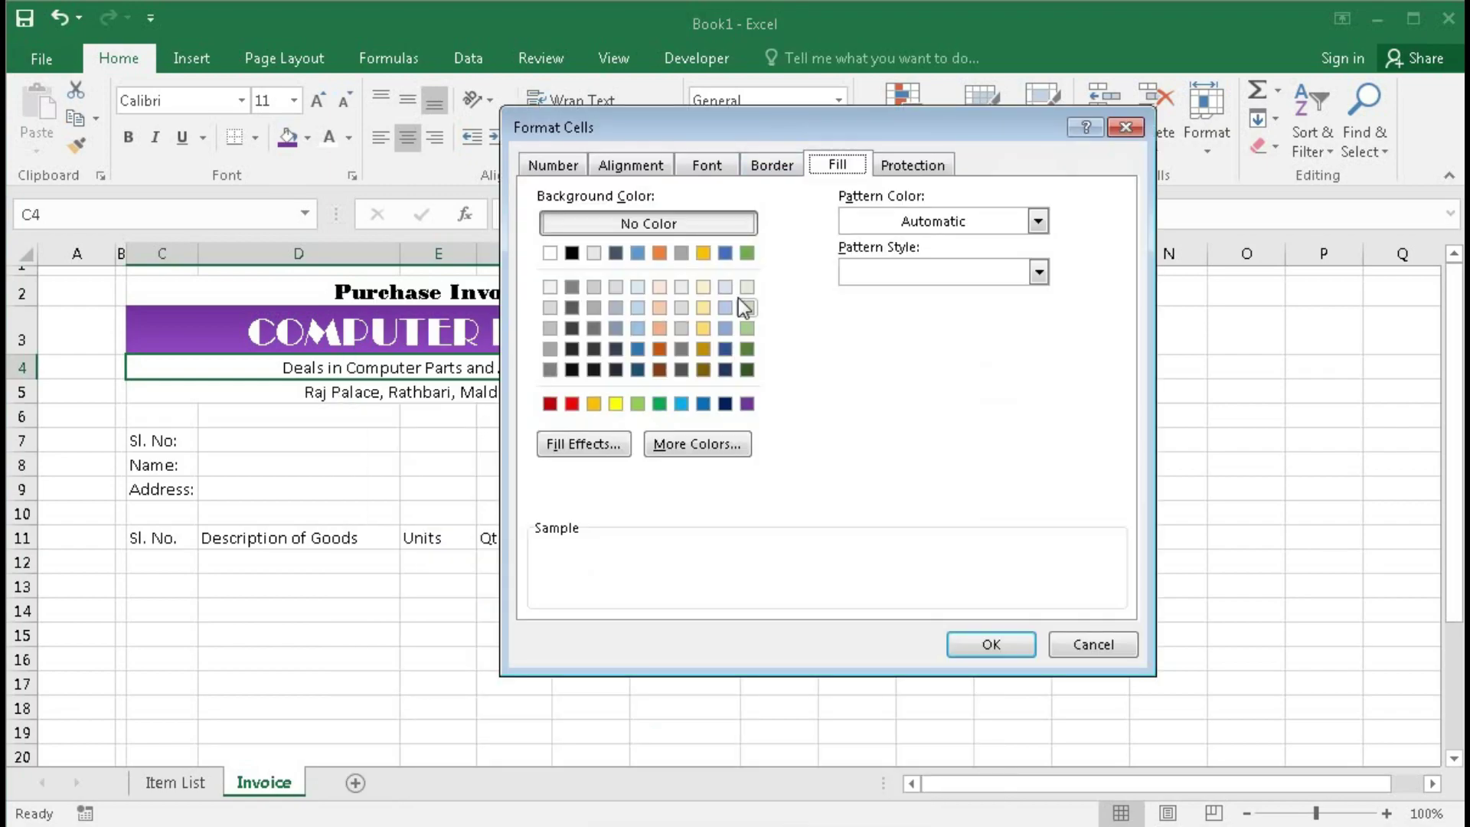
{"action": "left_click", "coordinate": [599, 447]}
{"action": "left_click_drag", "start_coordinate": [743, 302], "coordinate": [899, 165]}
Step: Apply a purple gradient to C4, with Color 1 purple and Color 2 a lighter purple
{"action": "left_click", "coordinate": [899, 329]}
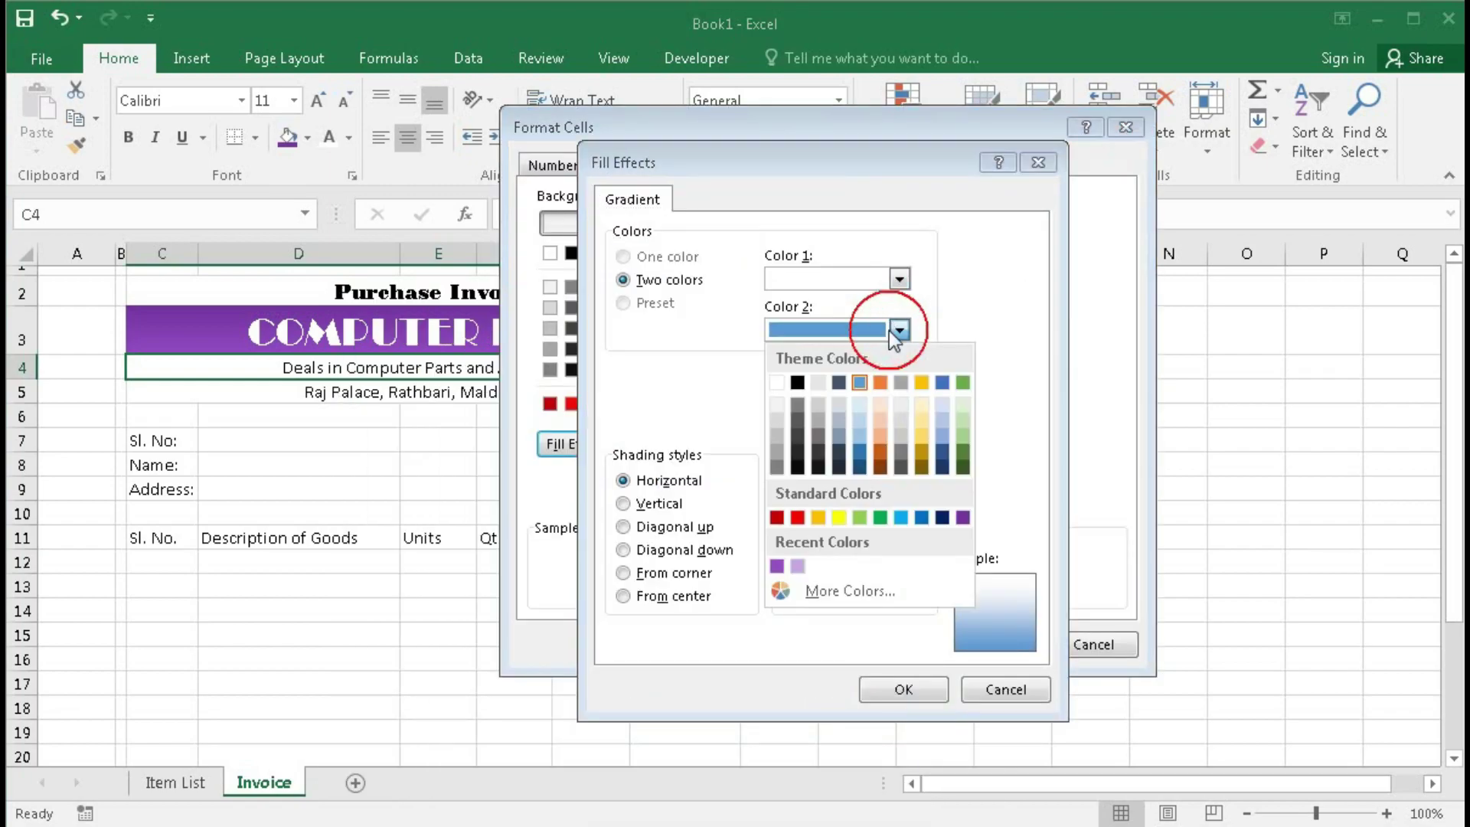
{"action": "left_click", "coordinate": [777, 568]}
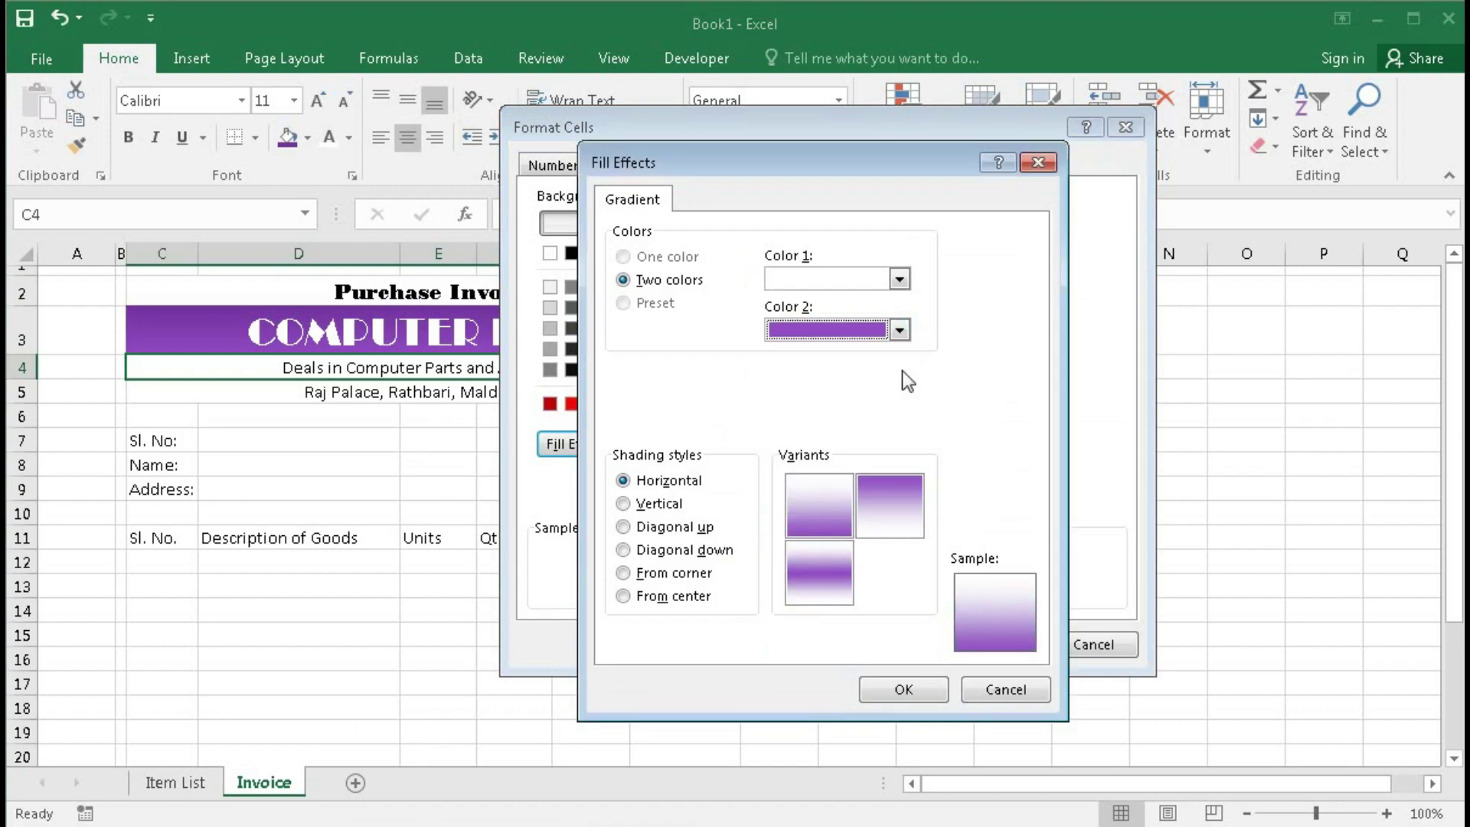
{"action": "left_click", "coordinate": [899, 279]}
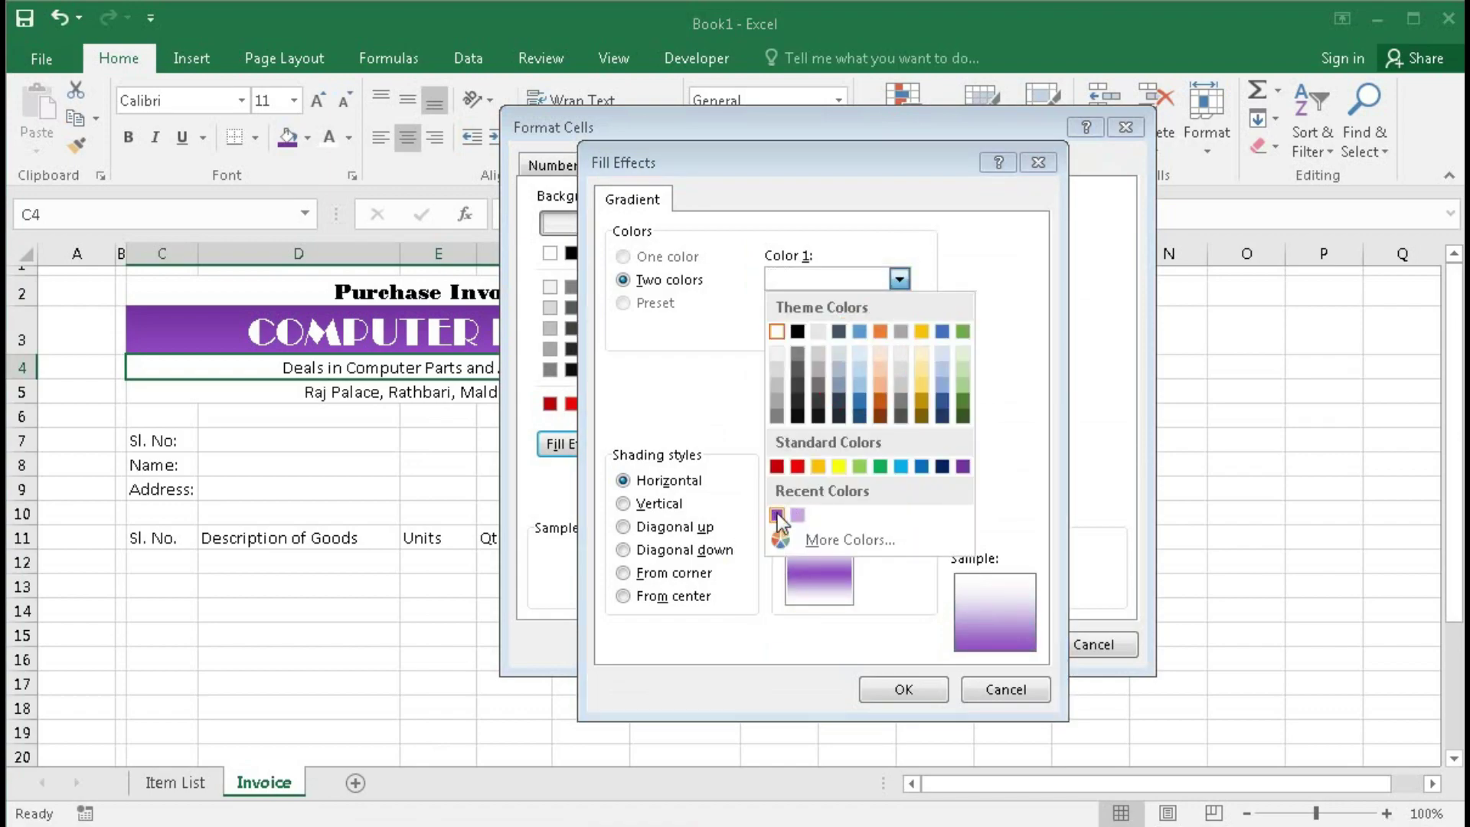
{"action": "left_click", "coordinate": [777, 513]}
{"action": "left_click", "coordinate": [897, 330]}
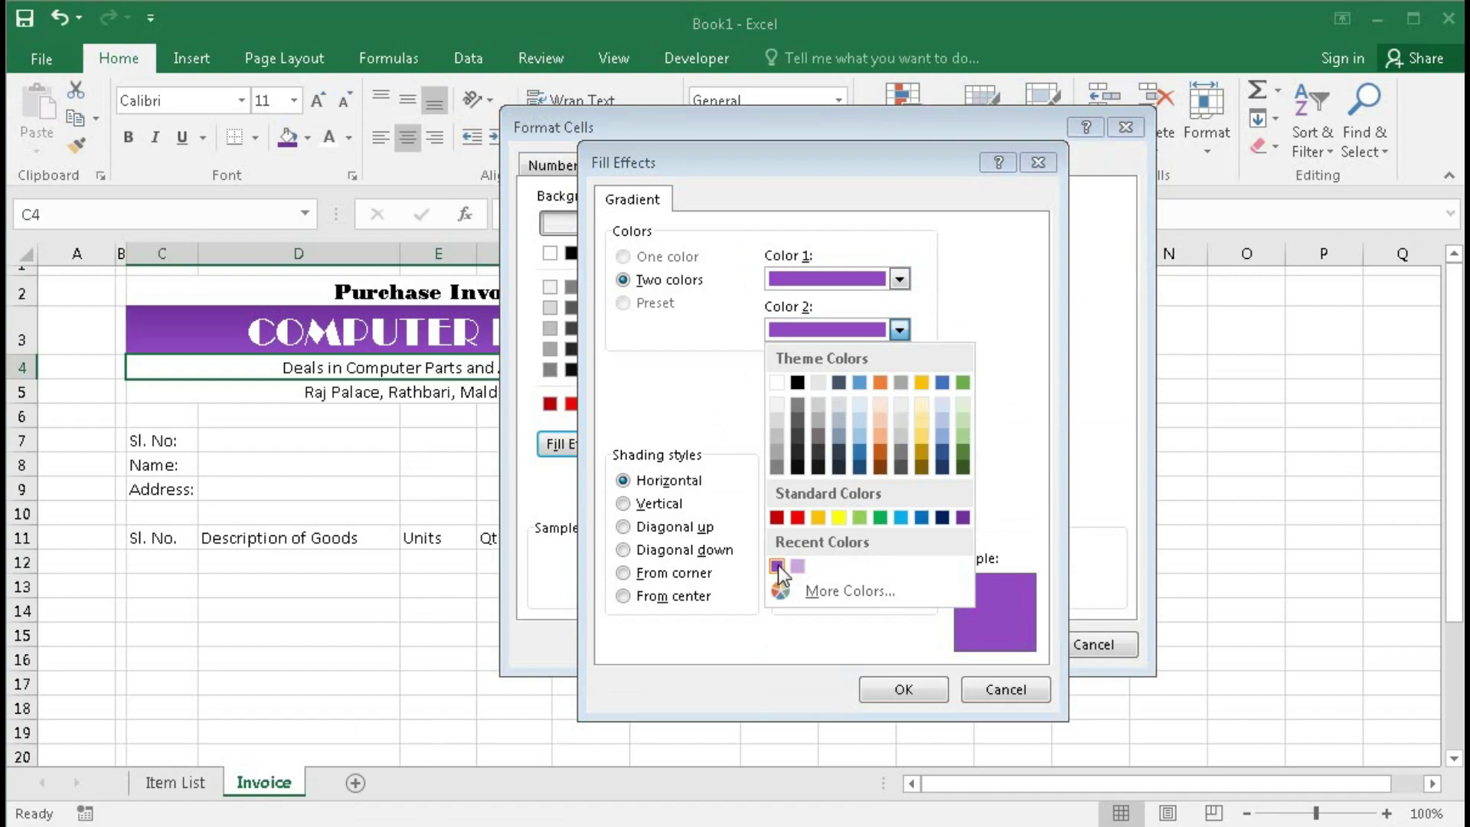
{"action": "left_click", "coordinate": [777, 566]}
{"action": "left_click", "coordinate": [900, 329]}
{"action": "left_click", "coordinate": [805, 591]}
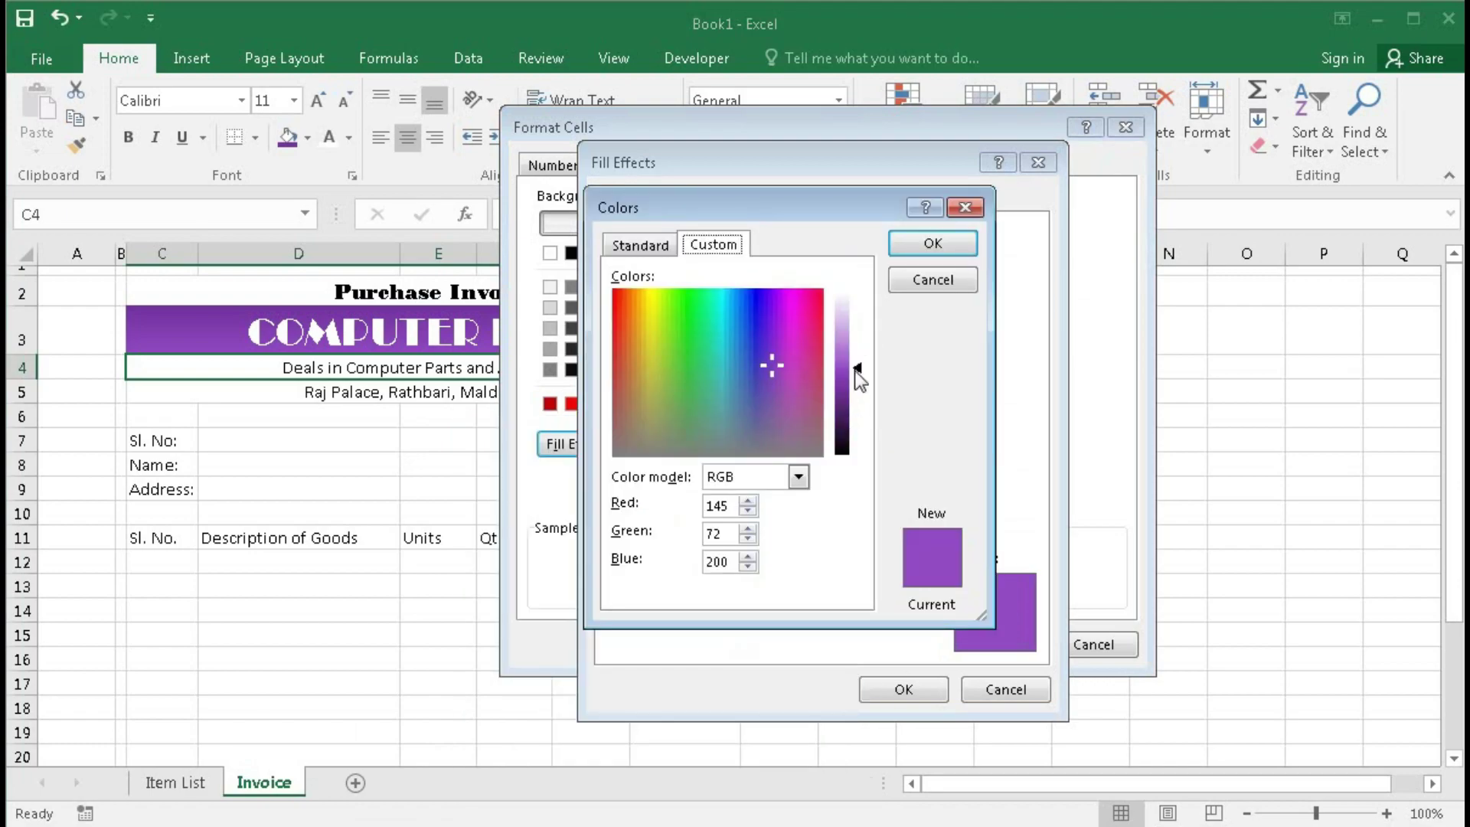
{"action": "left_click_drag", "start_coordinate": [862, 366], "coordinate": [862, 348]}
{"action": "left_click", "coordinate": [928, 245]}
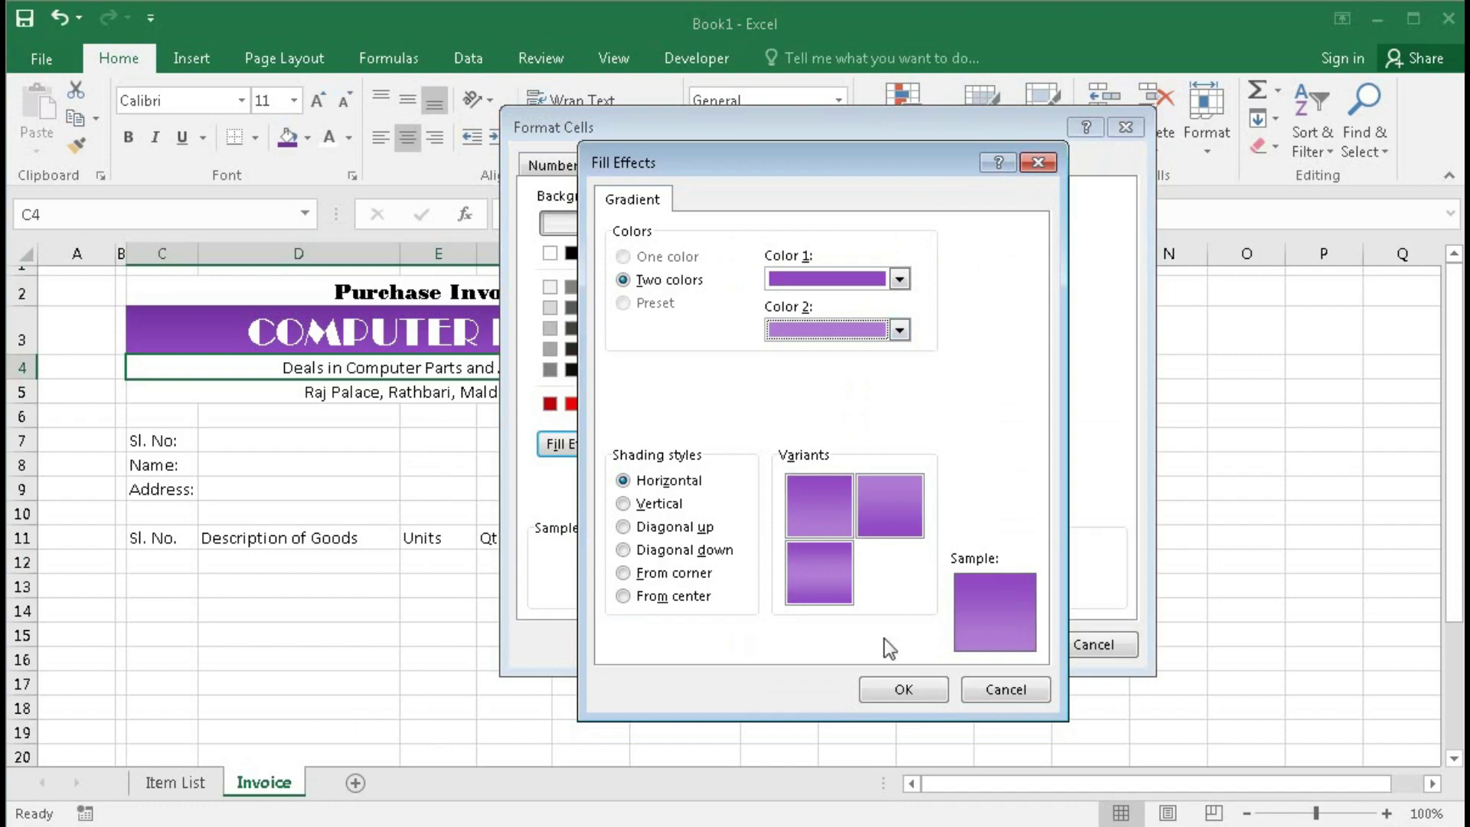
{"action": "left_click", "coordinate": [880, 689]}
{"action": "left_click", "coordinate": [987, 643]}
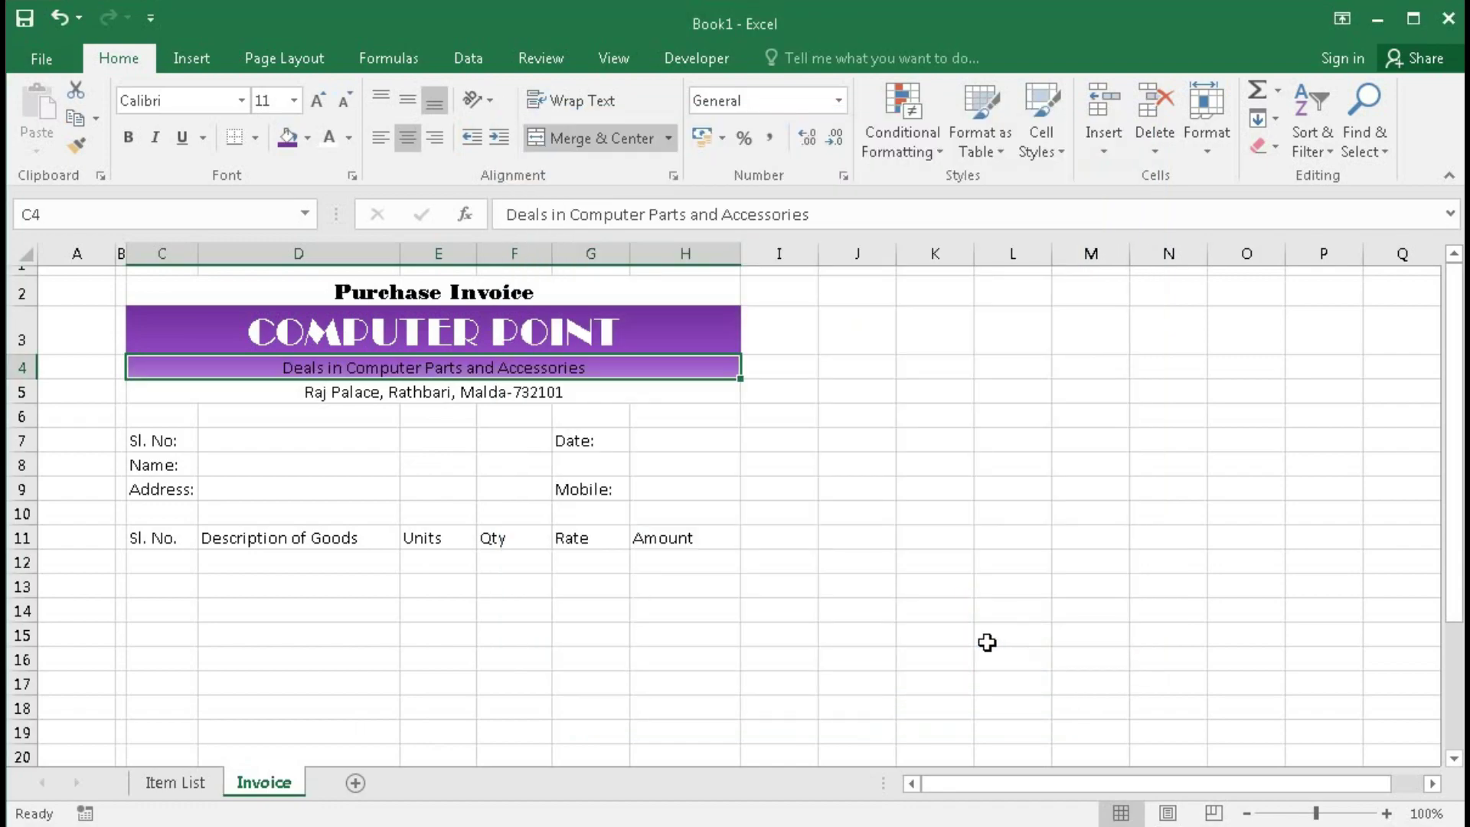
{"action": "left_click", "coordinate": [351, 429]}
Step: Select the address cell C5 and bring up its Fill Effects gradient settings
{"action": "left_click", "coordinate": [603, 389]}
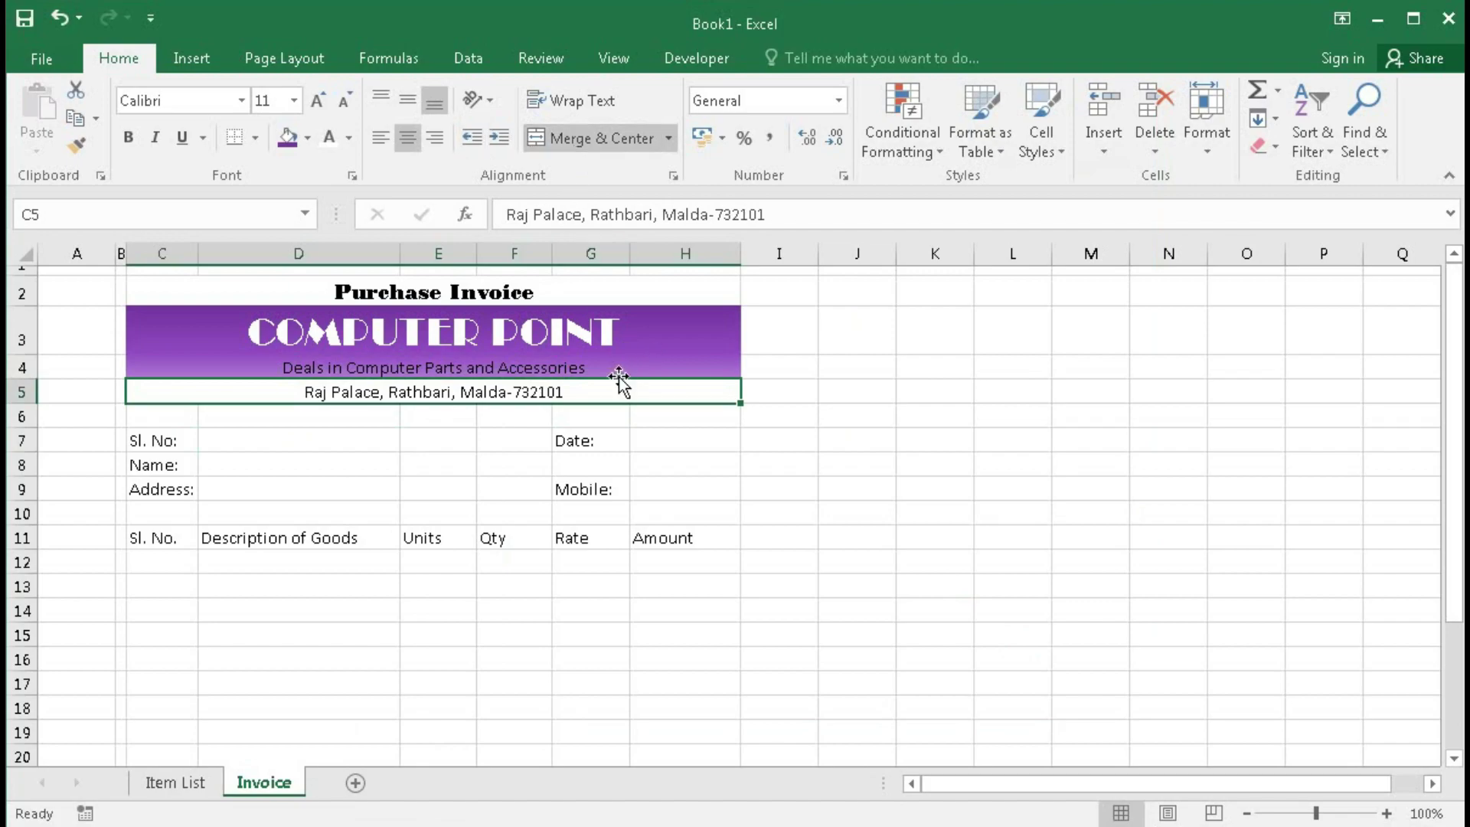
{"action": "right_click", "coordinate": [619, 377]}
{"action": "left_click", "coordinate": [676, 754]}
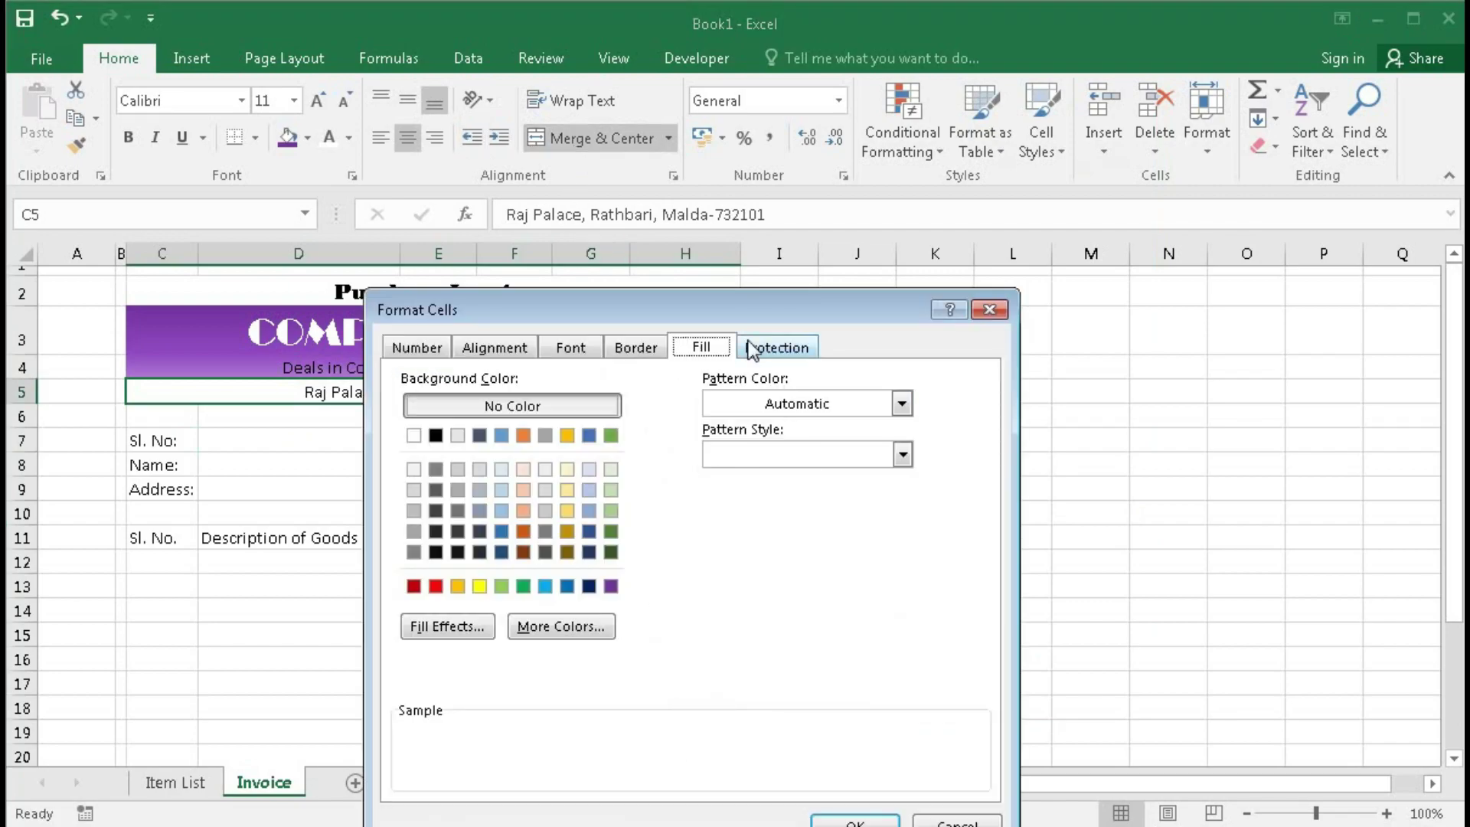
{"action": "left_click_drag", "start_coordinate": [742, 306], "coordinate": [952, 148]}
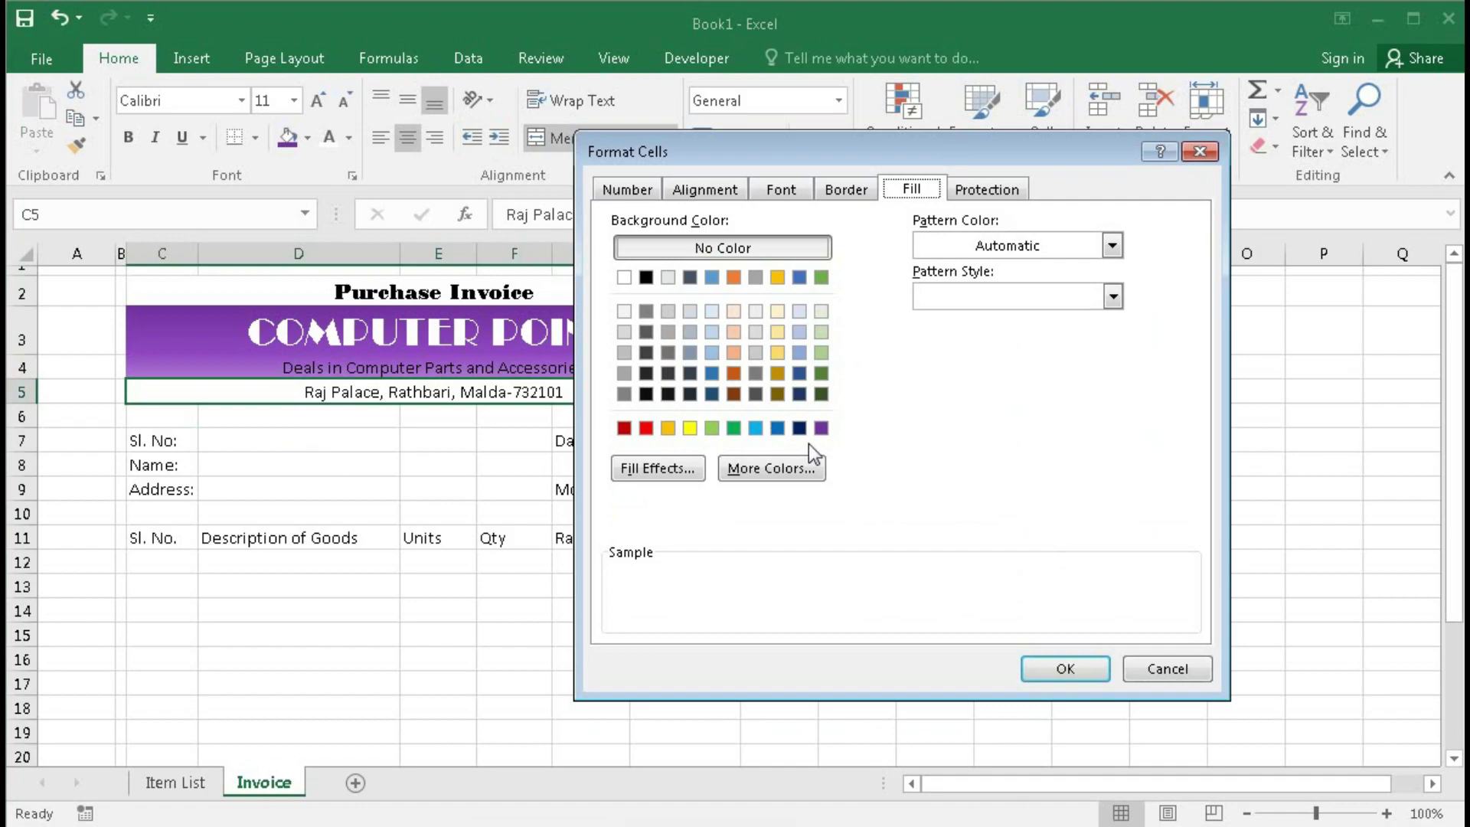
{"action": "left_click", "coordinate": [693, 468]}
{"action": "left_click_drag", "start_coordinate": [760, 295], "coordinate": [809, 170]}
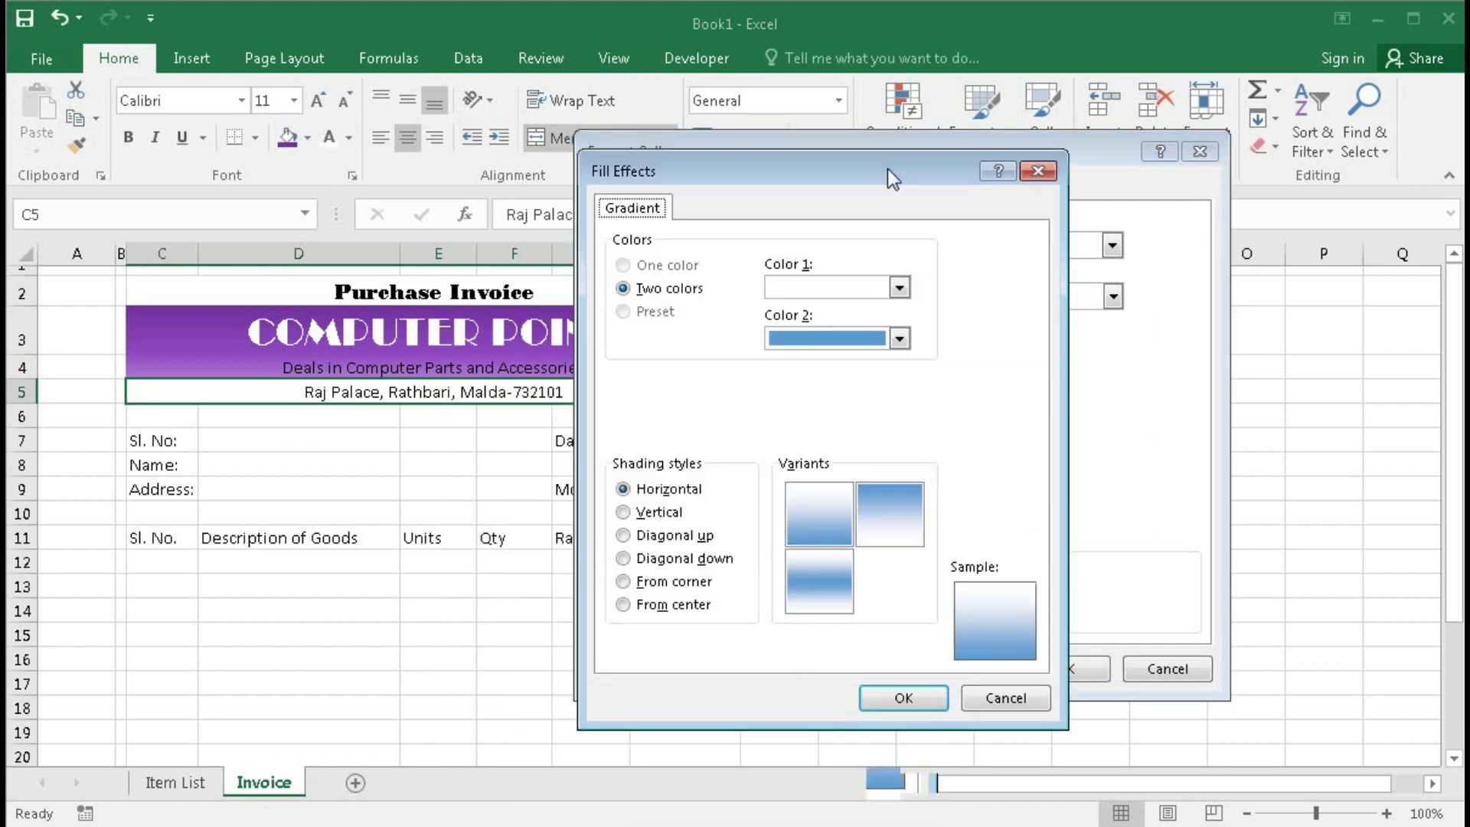
Step: Apply a gradient to C5 running from light purple to a paler custom purple
{"action": "left_click", "coordinate": [897, 287]}
{"action": "left_click", "coordinate": [777, 525]}
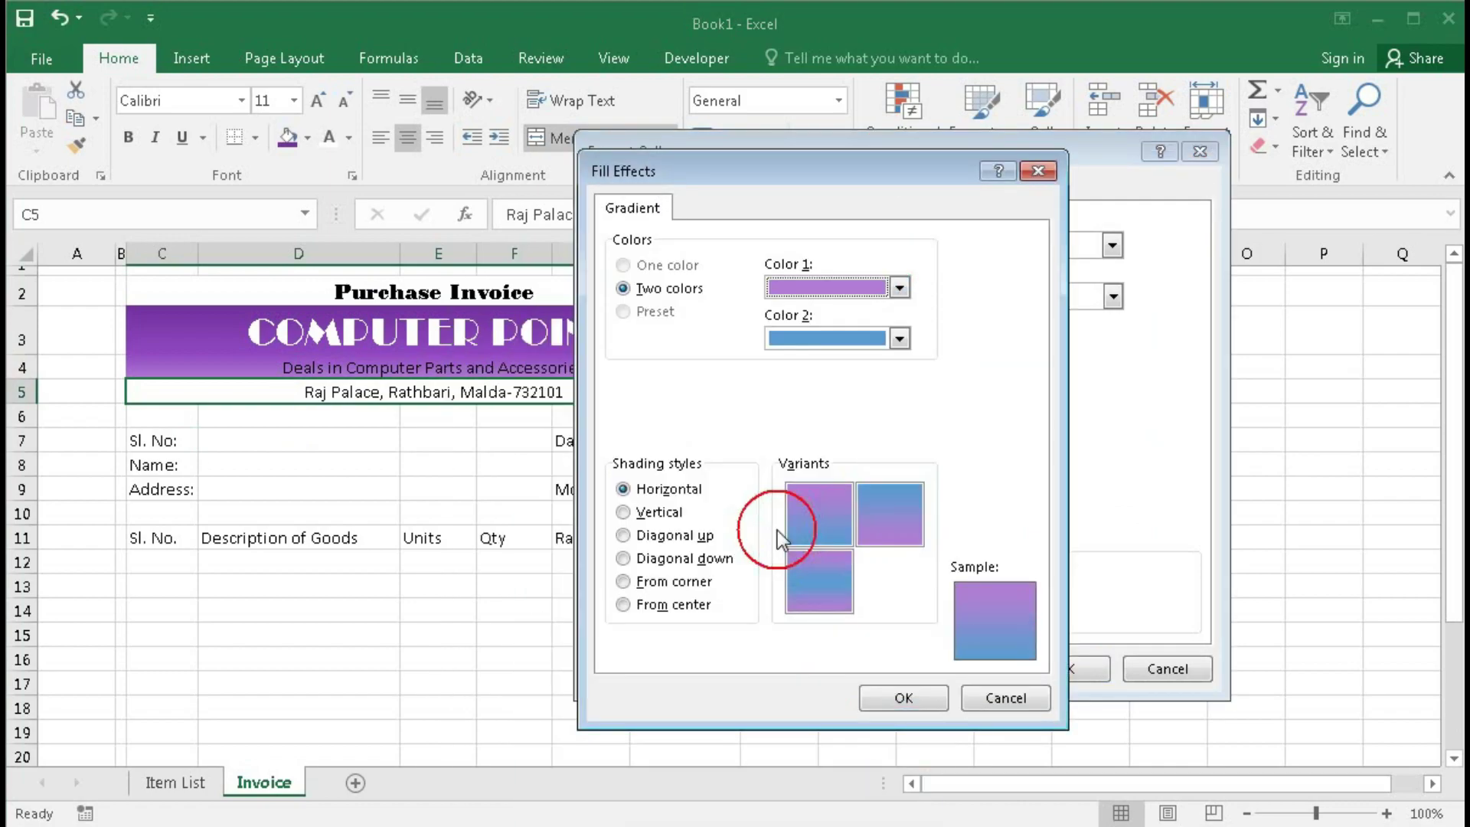
{"action": "left_click", "coordinate": [899, 338]}
{"action": "left_click", "coordinate": [778, 568]}
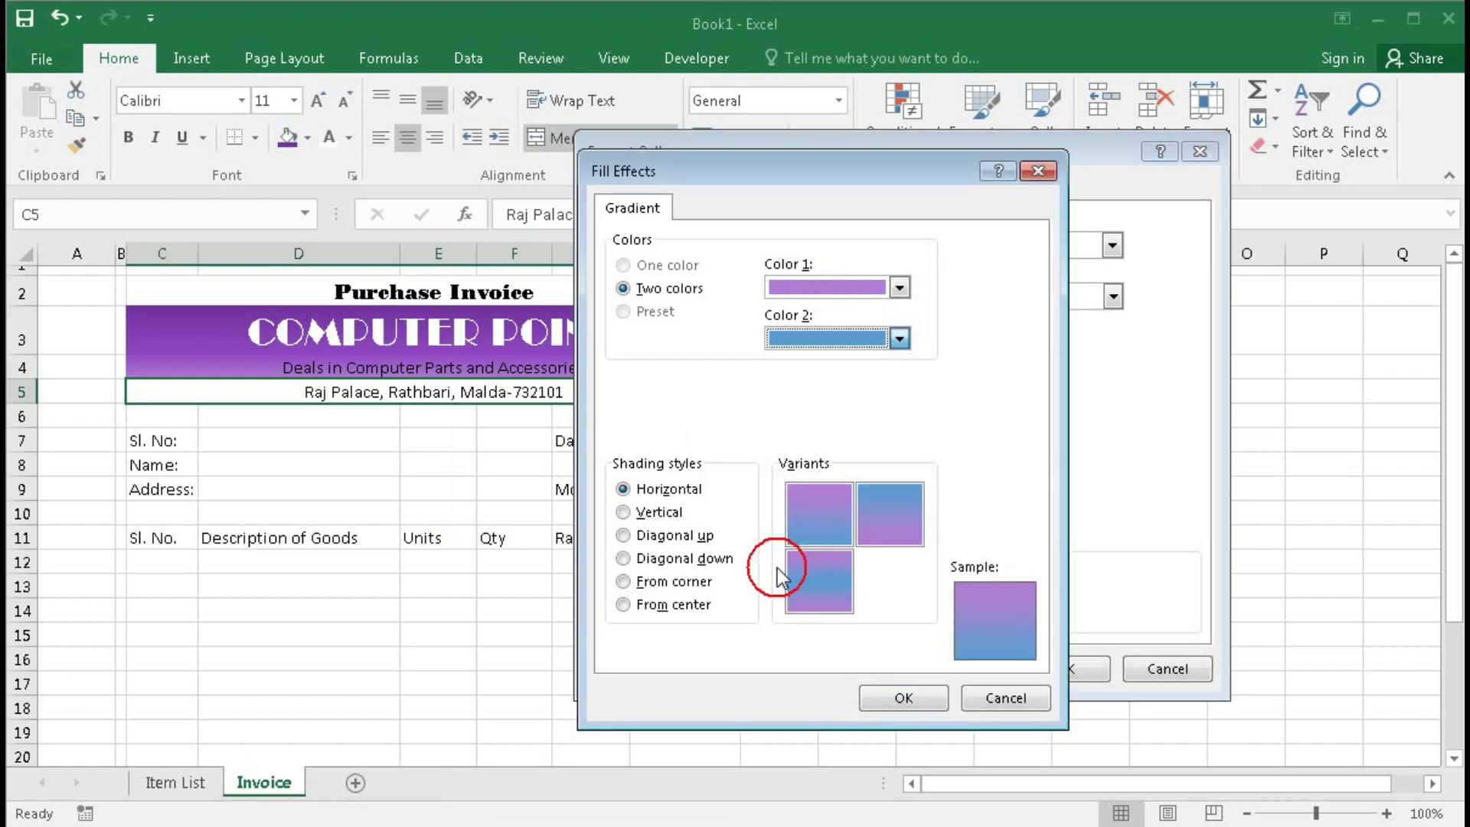
{"action": "left_click", "coordinate": [899, 338]}
{"action": "left_click", "coordinate": [812, 599]}
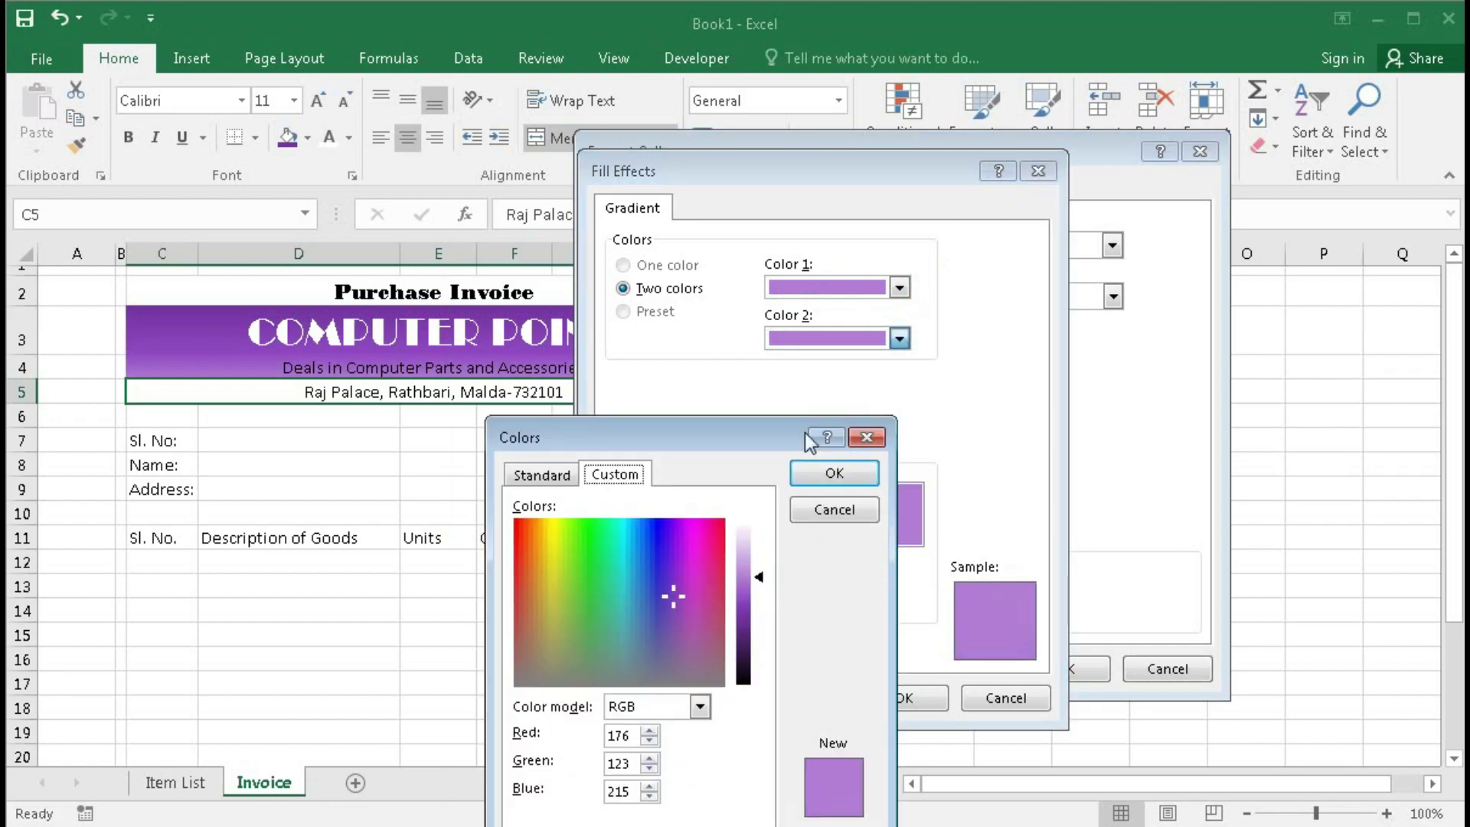
{"action": "left_click", "coordinate": [973, 247]}
{"action": "left_click_drag", "start_coordinate": [953, 394], "coordinate": [953, 365]}
{"action": "left_click", "coordinate": [1024, 290]}
{"action": "left_click", "coordinate": [902, 696]}
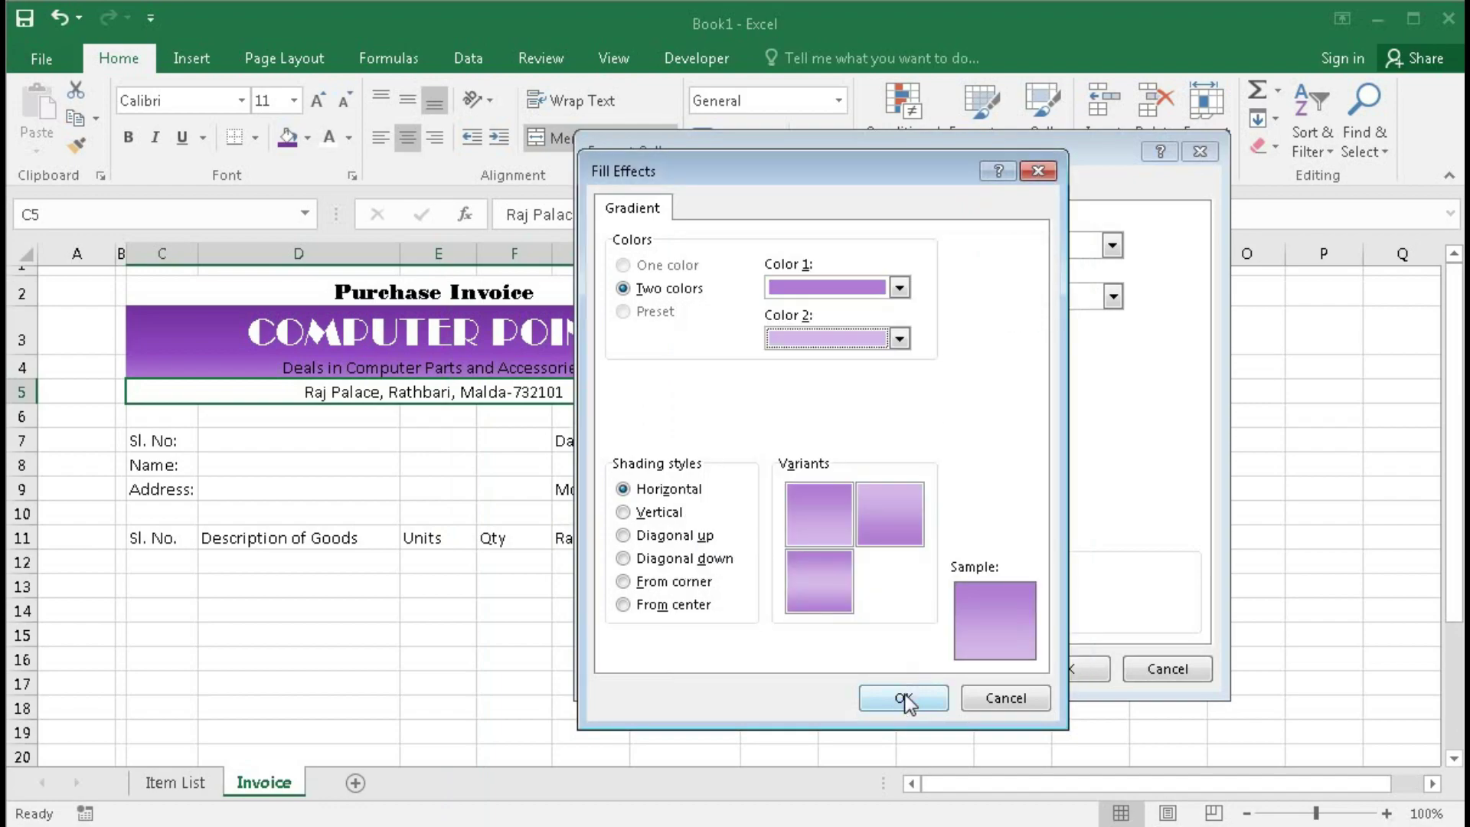
{"action": "left_click", "coordinate": [1060, 665]}
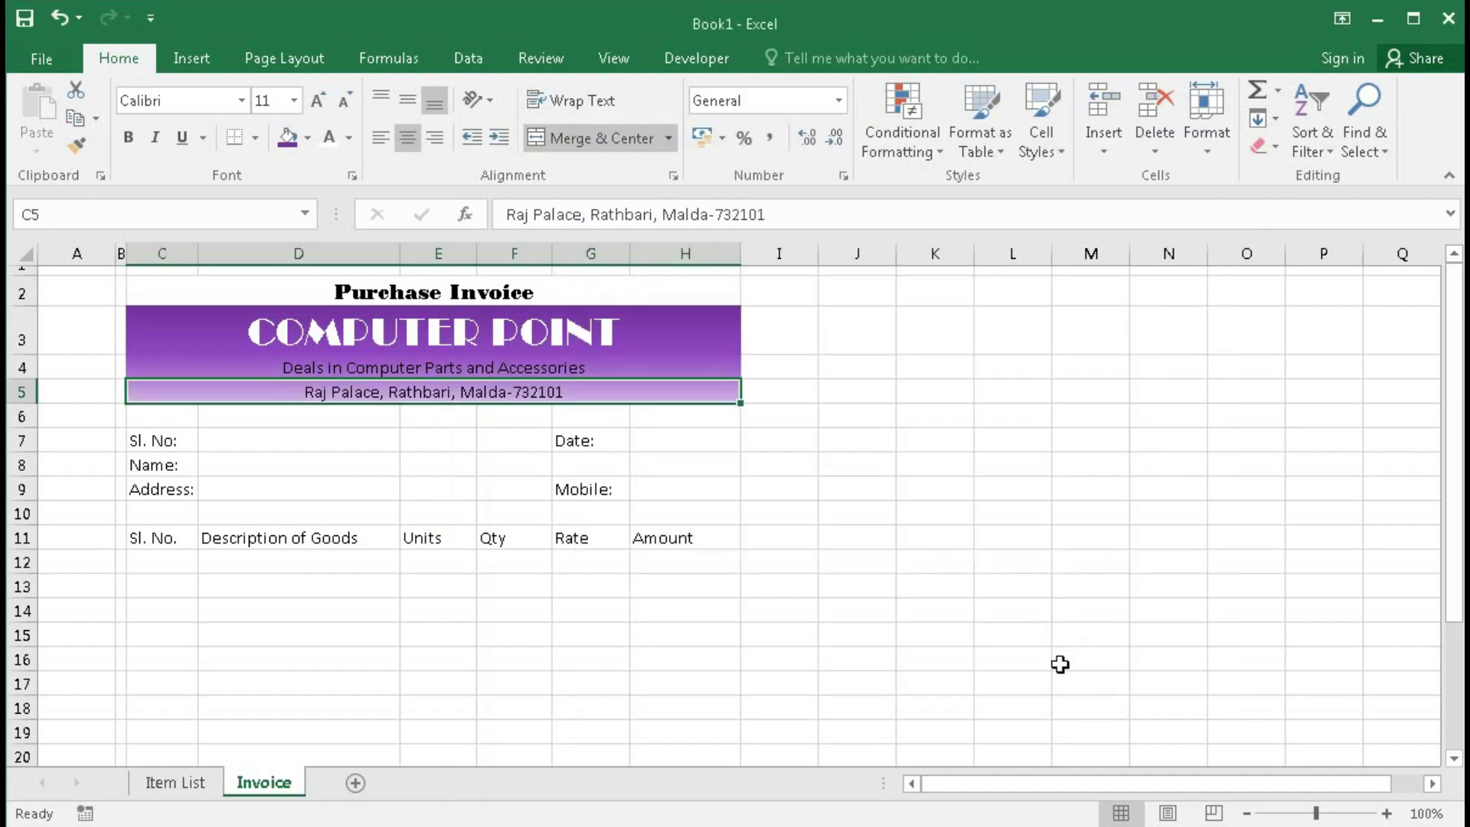
Step: Shrink rows 6 and 10 into thin spacer rows
{"action": "left_click", "coordinate": [783, 534]}
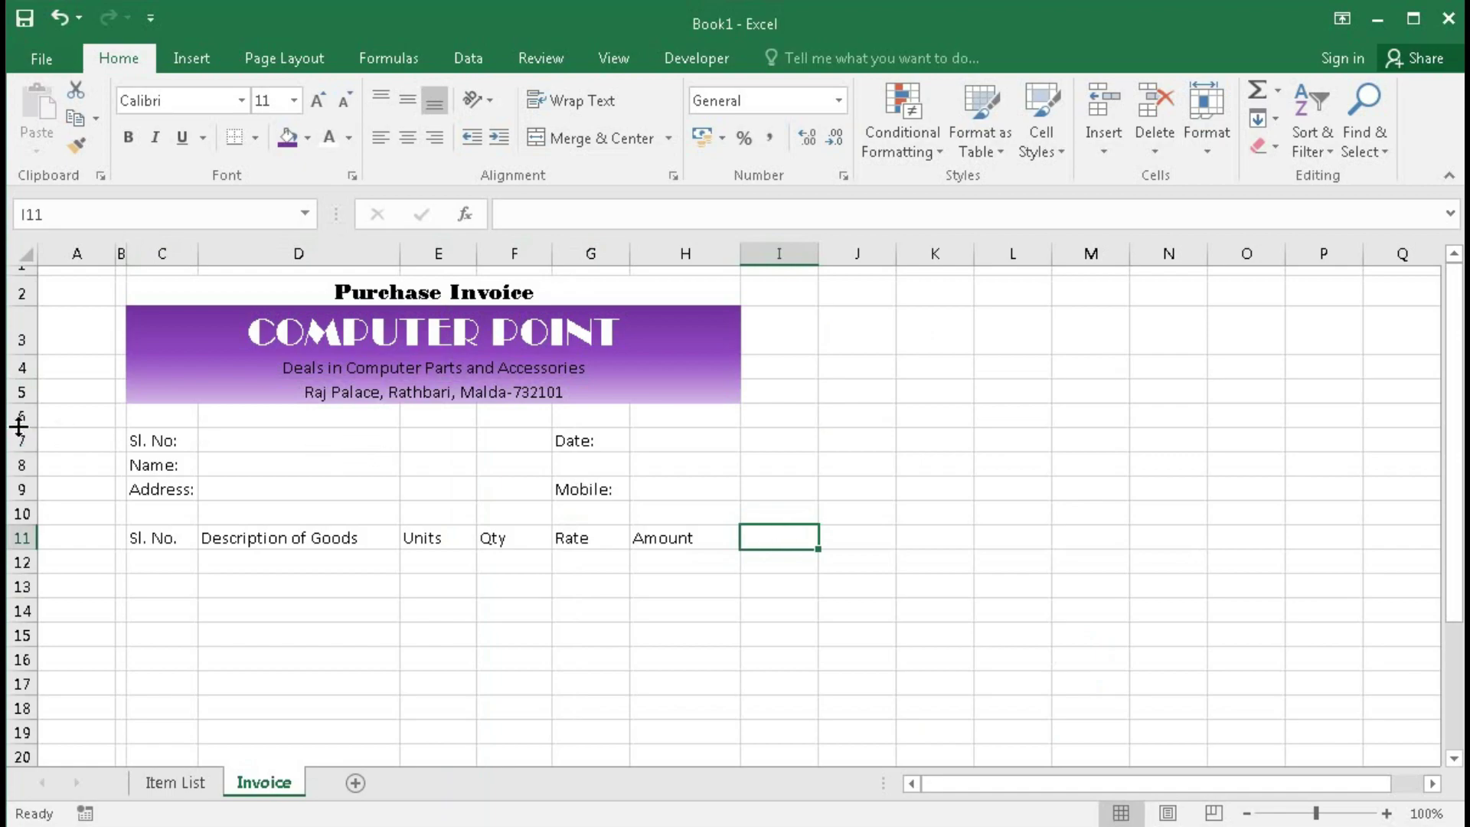
{"action": "left_click_drag", "start_coordinate": [17, 427], "coordinate": [16, 410]}
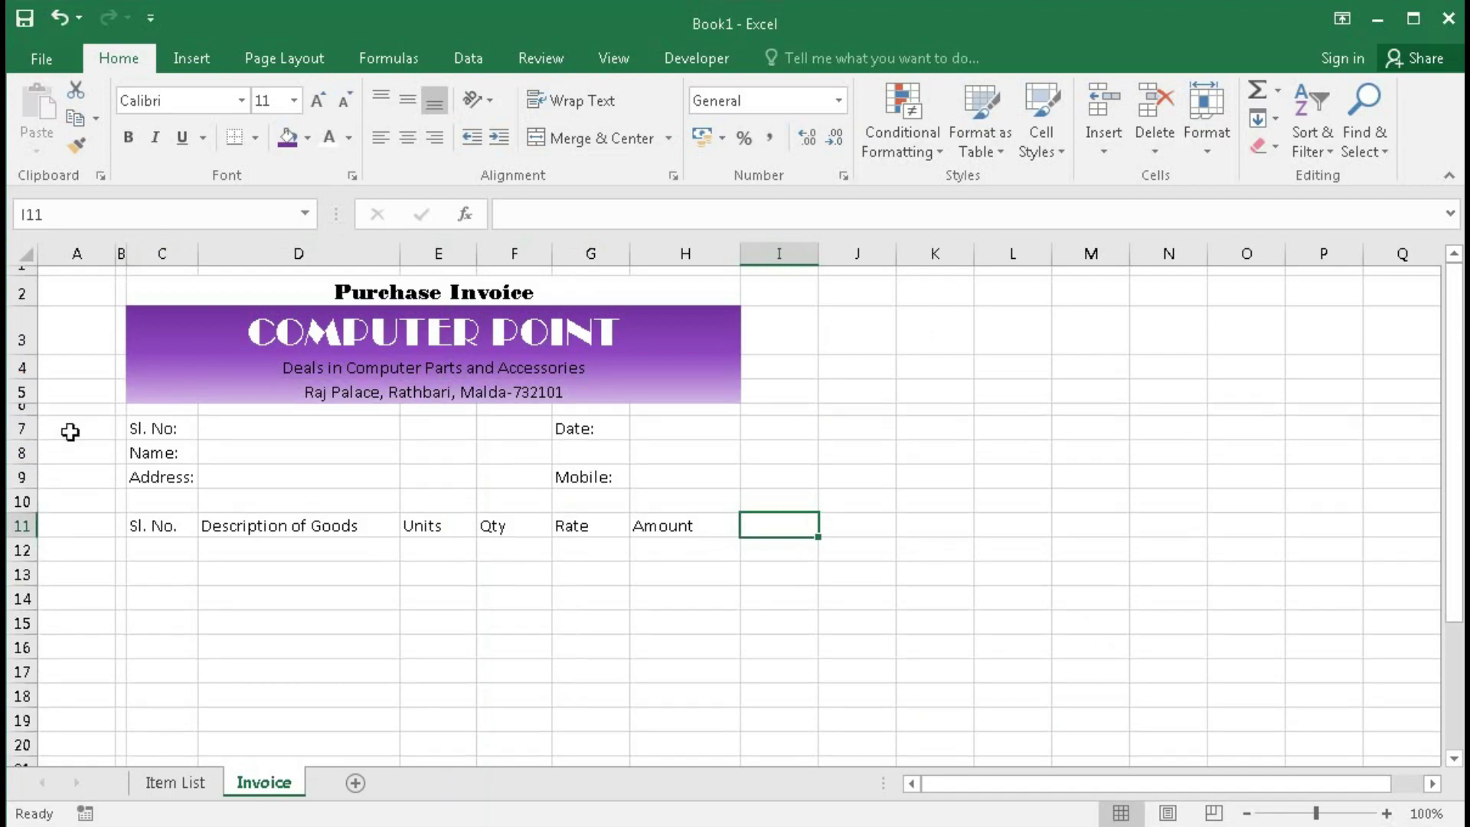
{"action": "left_click_drag", "start_coordinate": [16, 513], "coordinate": [16, 482]}
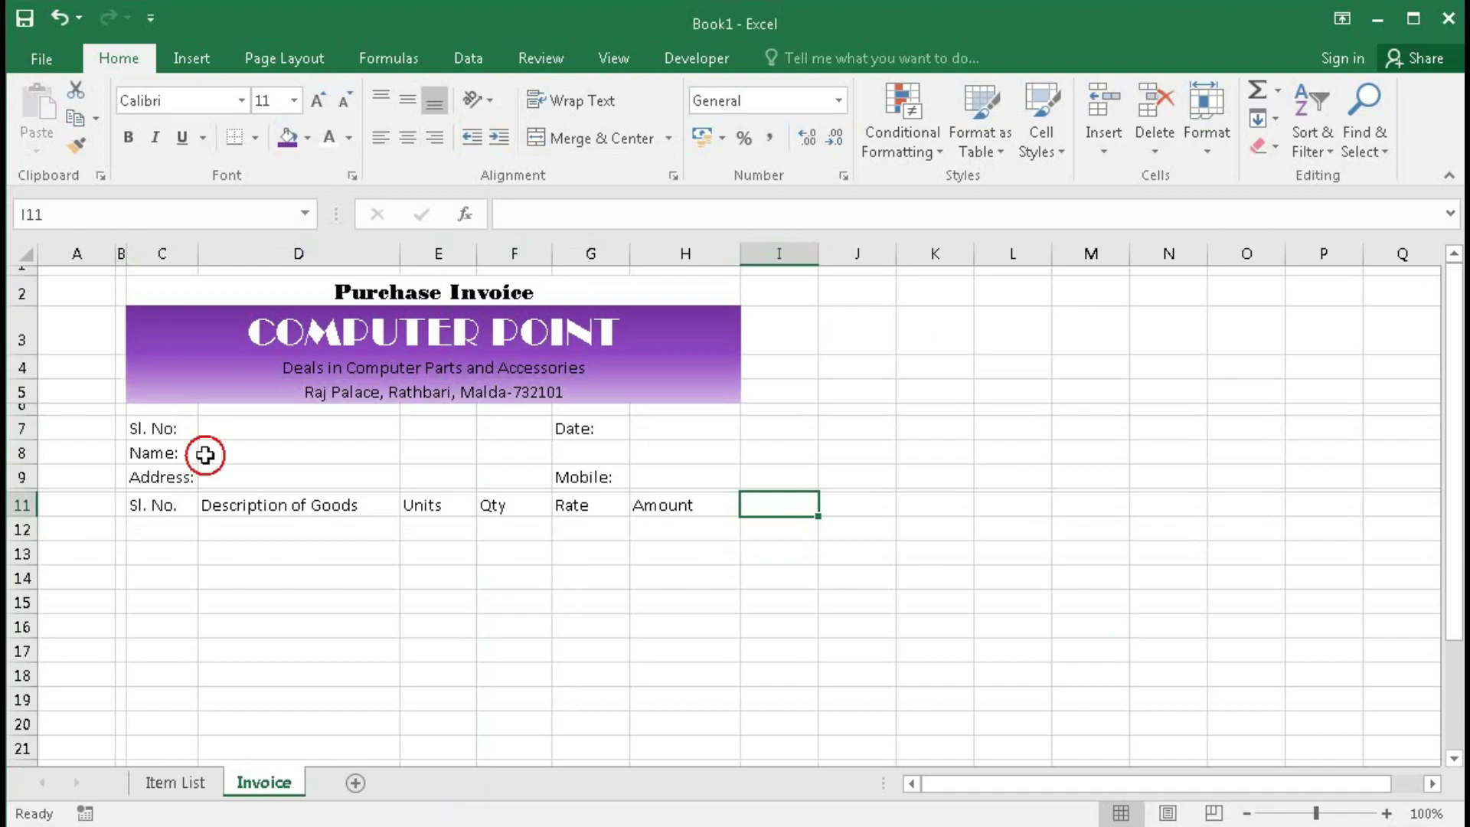
Step: Merge D8:H8 into one Name field and give it a bottom border
{"action": "left_click_drag", "start_coordinate": [203, 457], "coordinate": [684, 451]}
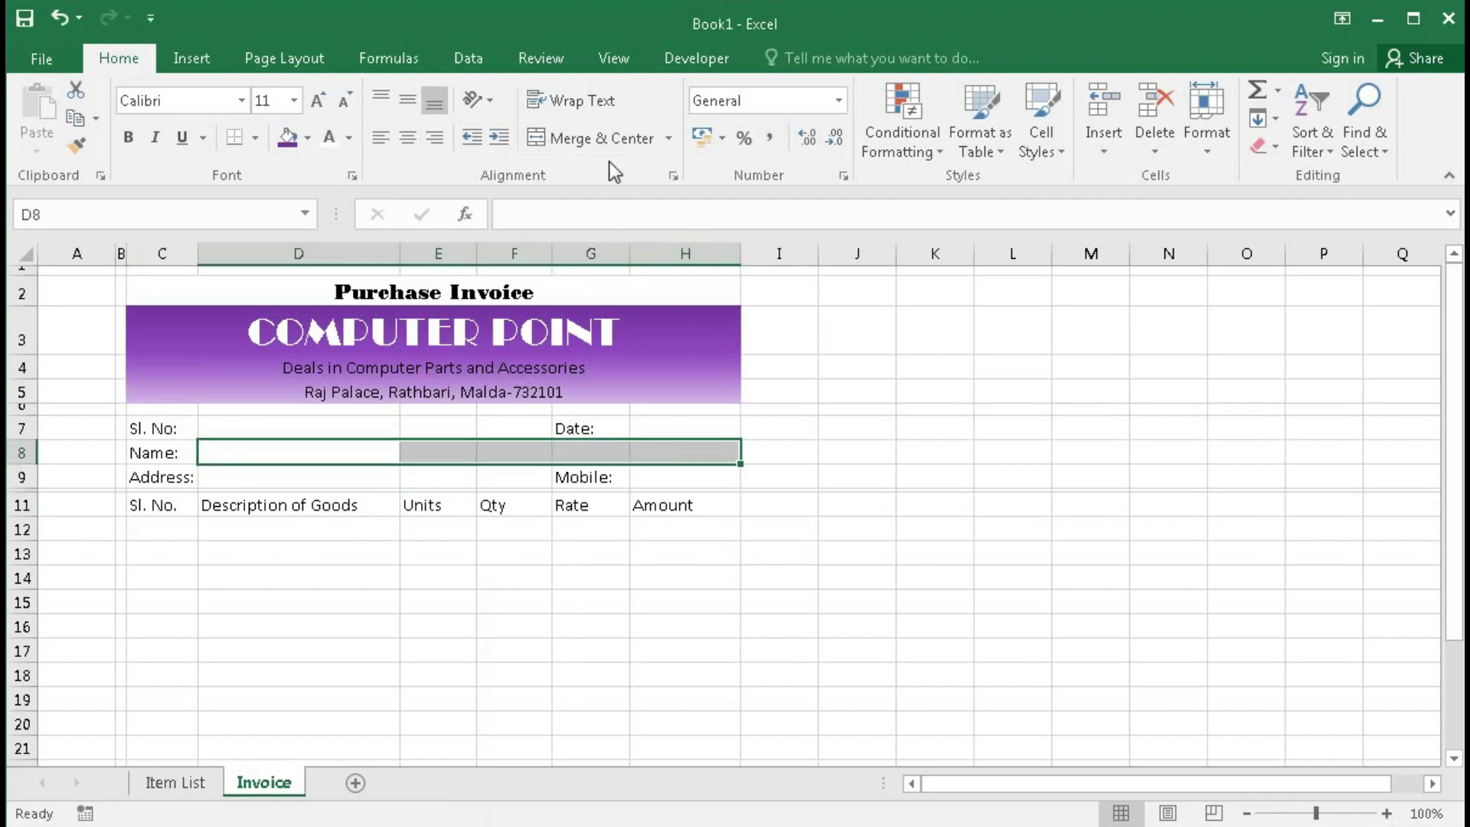
{"action": "left_click", "coordinate": [589, 139]}
{"action": "left_click", "coordinate": [256, 137]}
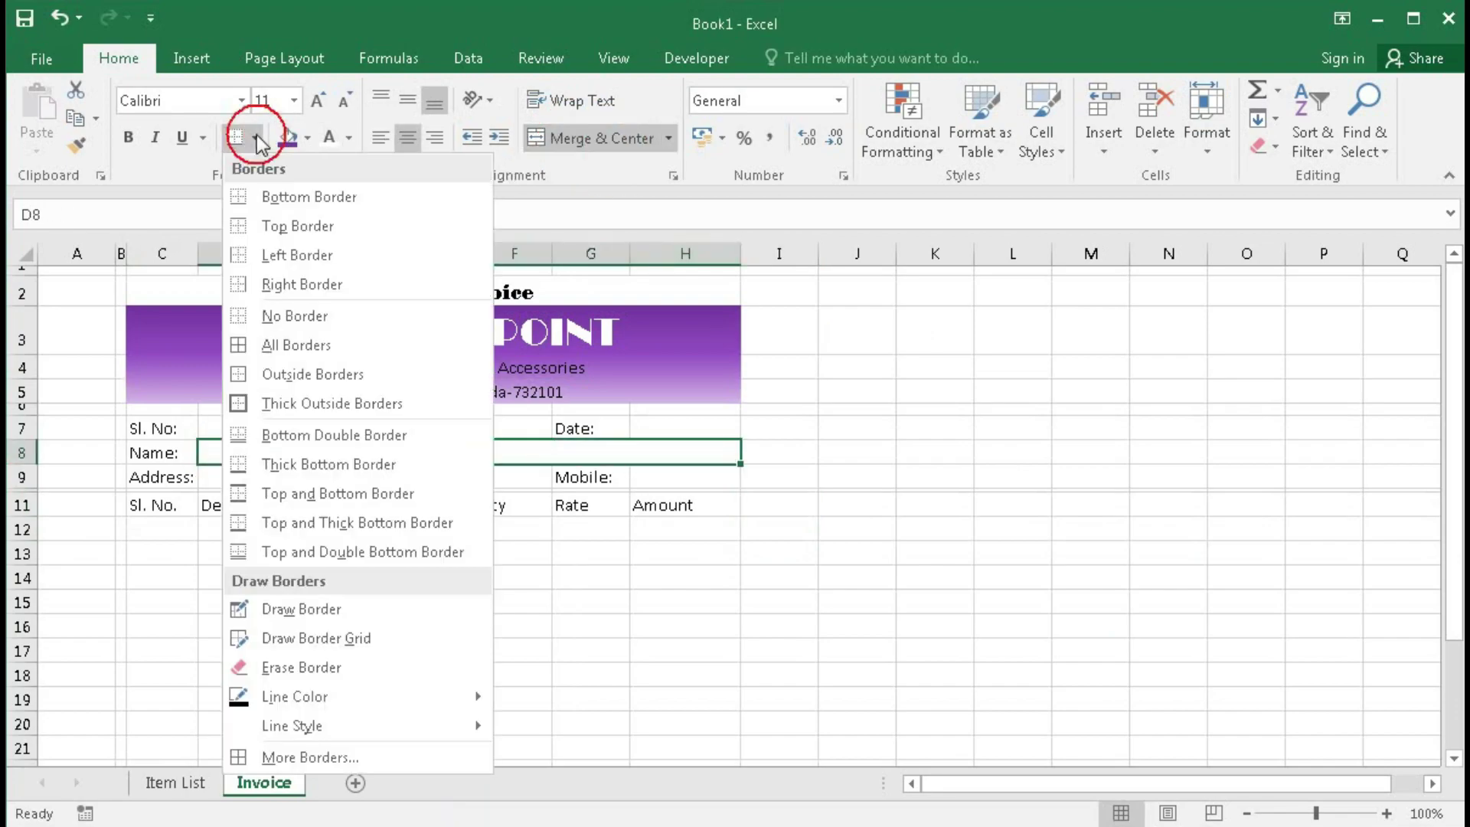
{"action": "left_click", "coordinate": [306, 202]}
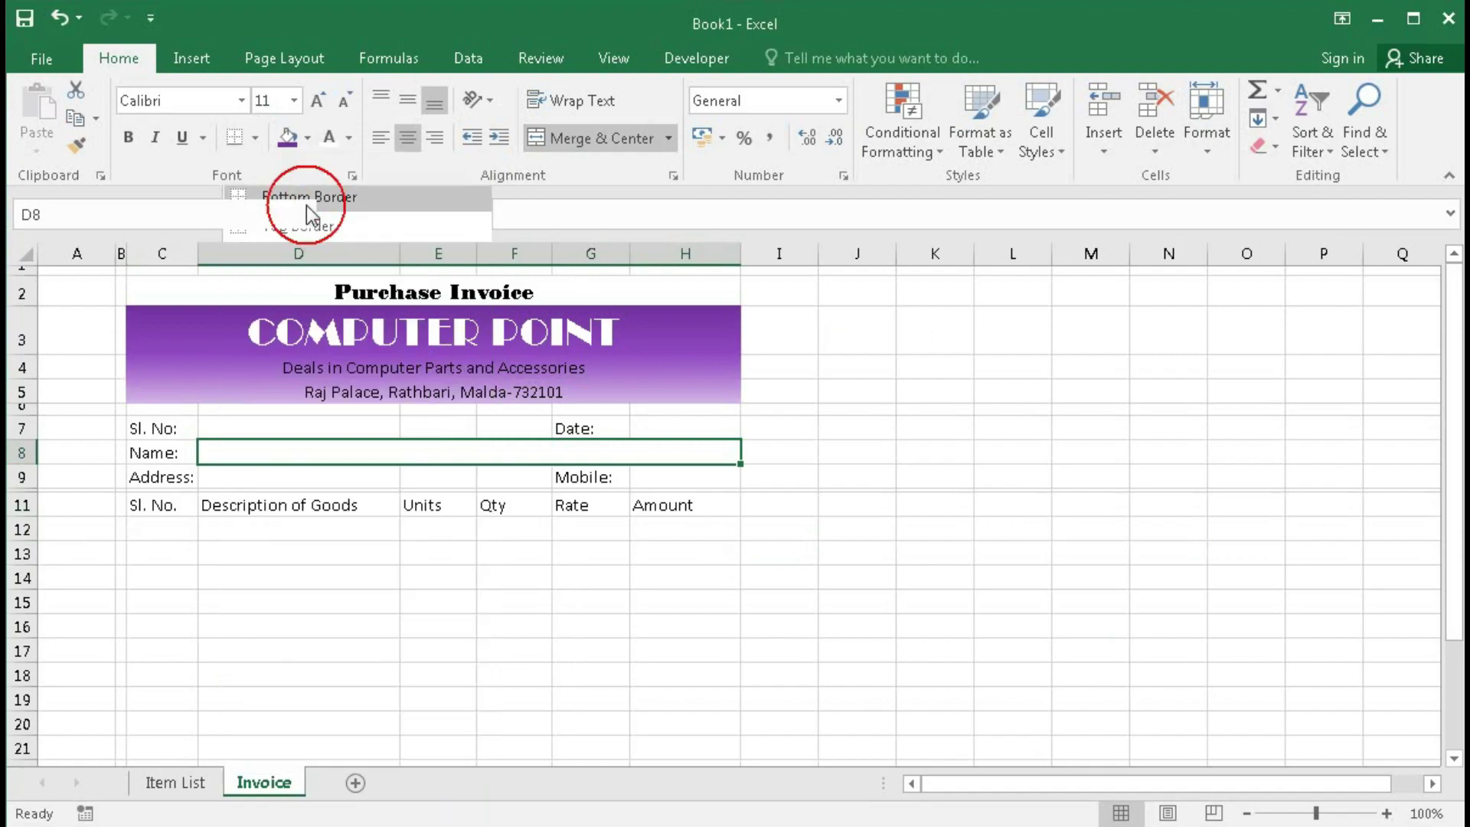
{"action": "left_click", "coordinate": [411, 532]}
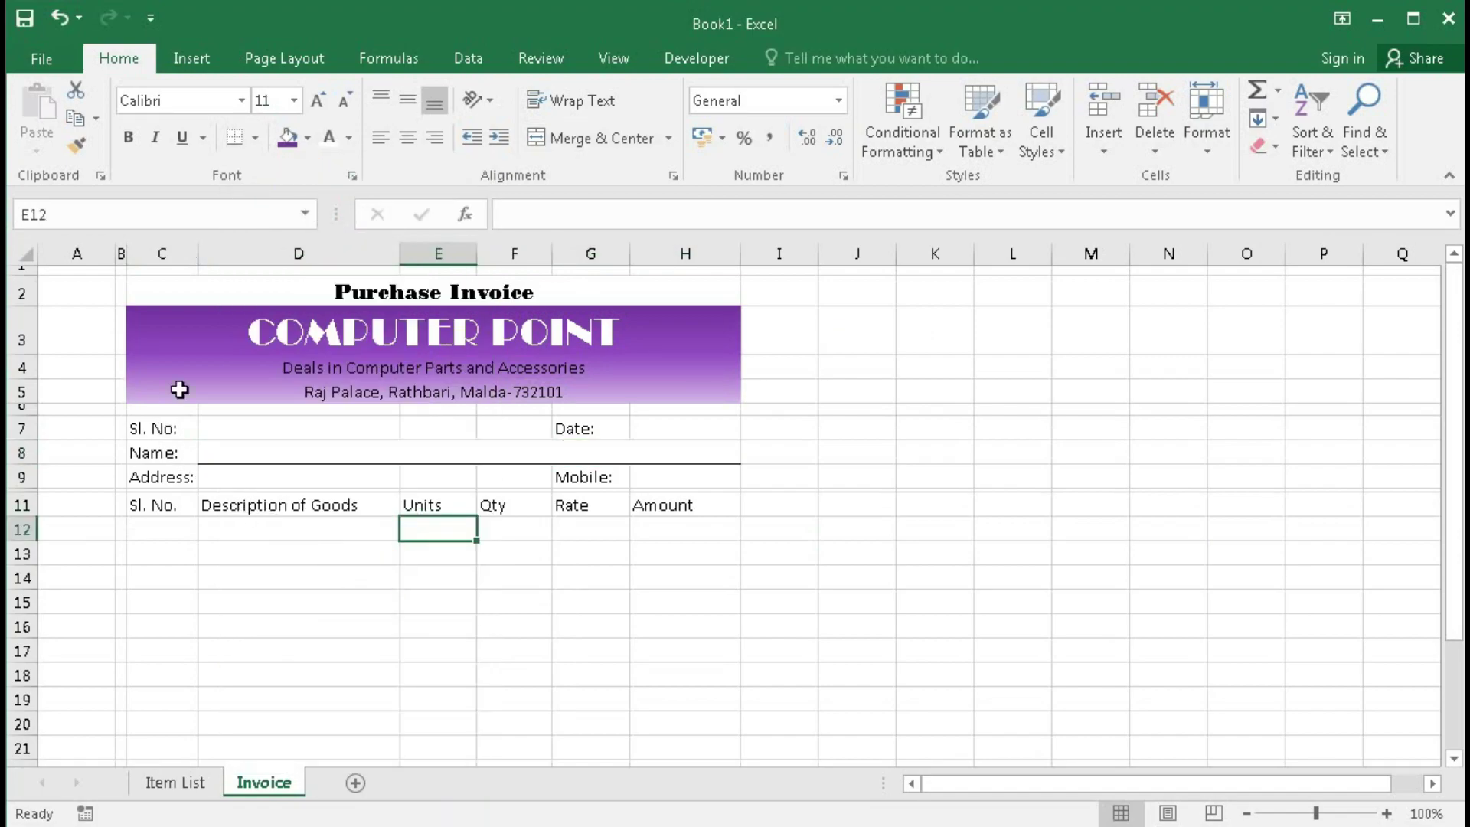
Step: Put an outside border around the header block C2:H9
{"action": "left_click_drag", "start_coordinate": [168, 288], "coordinate": [195, 464]}
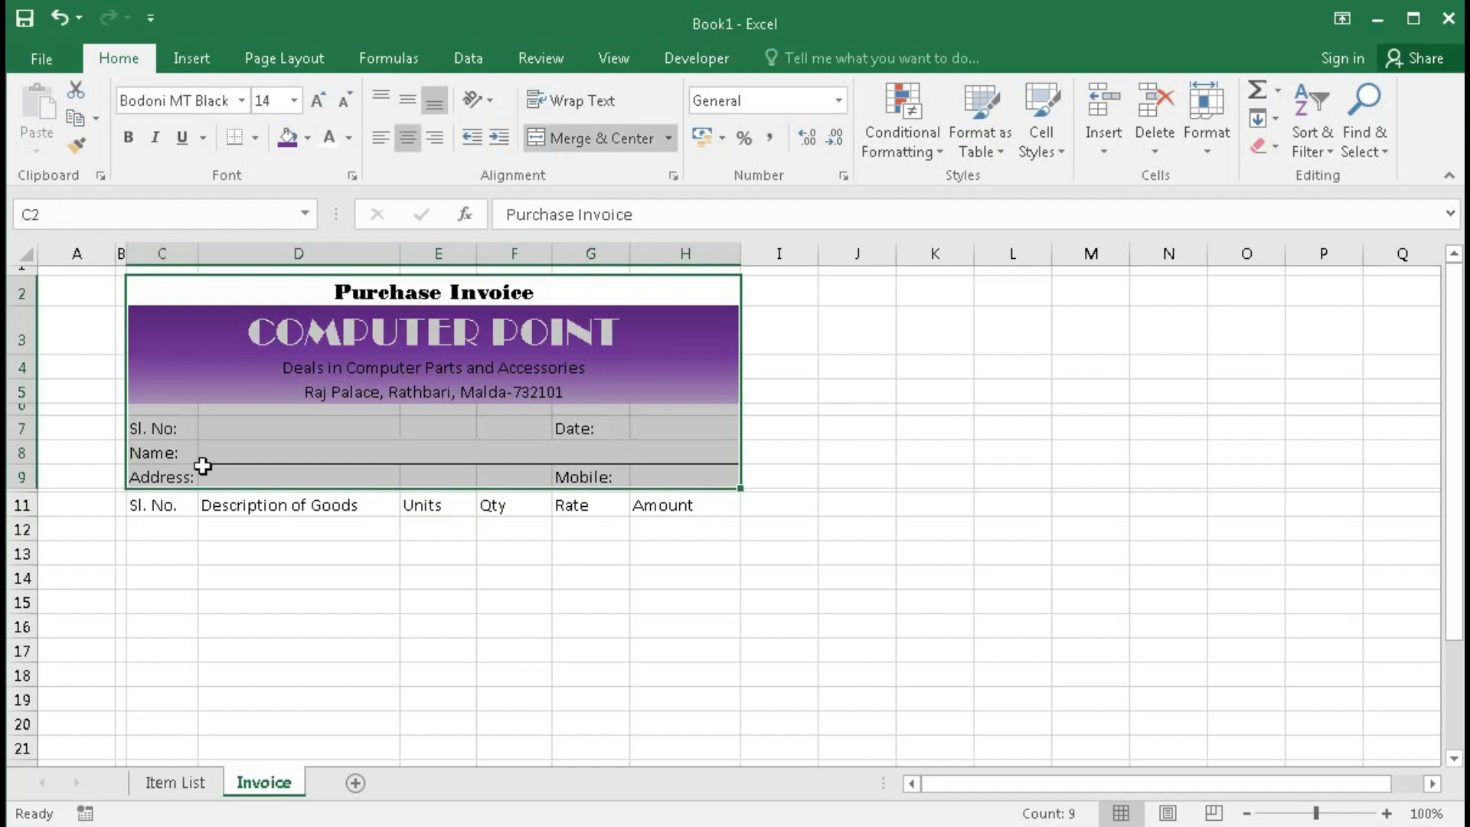
{"action": "left_click", "coordinate": [256, 139]}
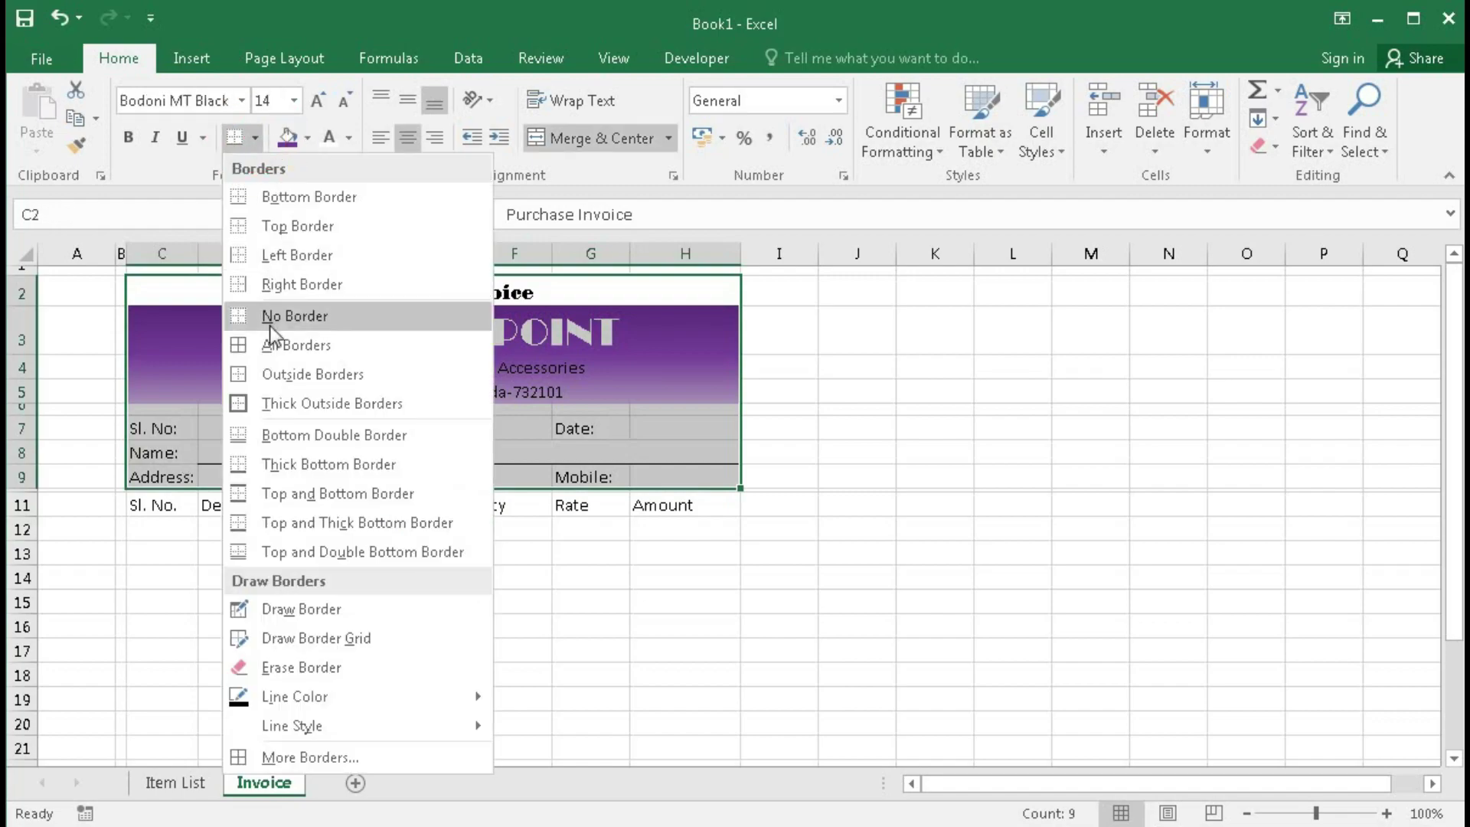
{"action": "left_click", "coordinate": [291, 376]}
{"action": "left_click", "coordinate": [370, 502]}
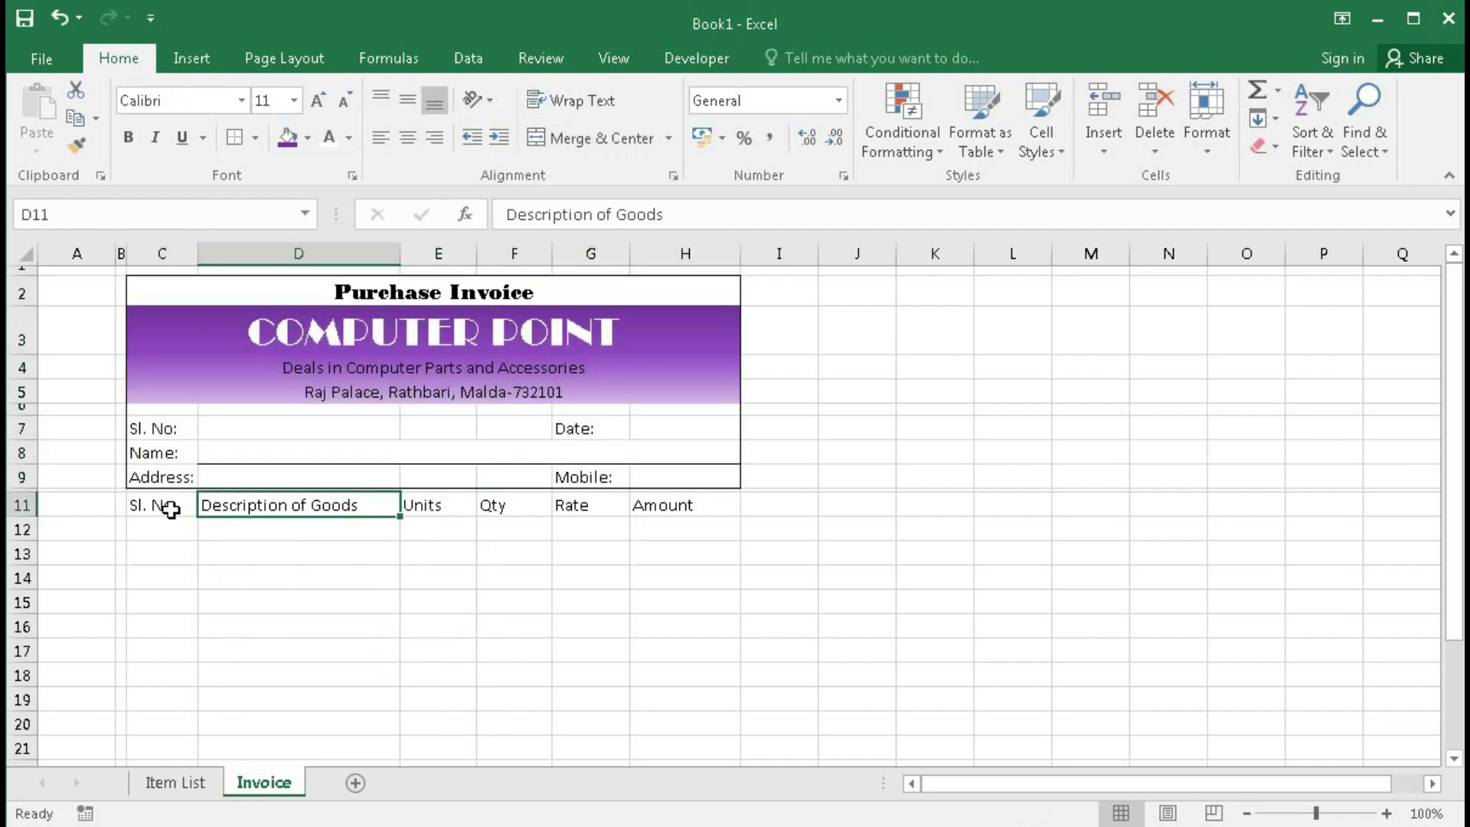
Step: Give the table header row C11:H11 a purple fill with bold white text
{"action": "left_click_drag", "start_coordinate": [160, 505], "coordinate": [663, 503]}
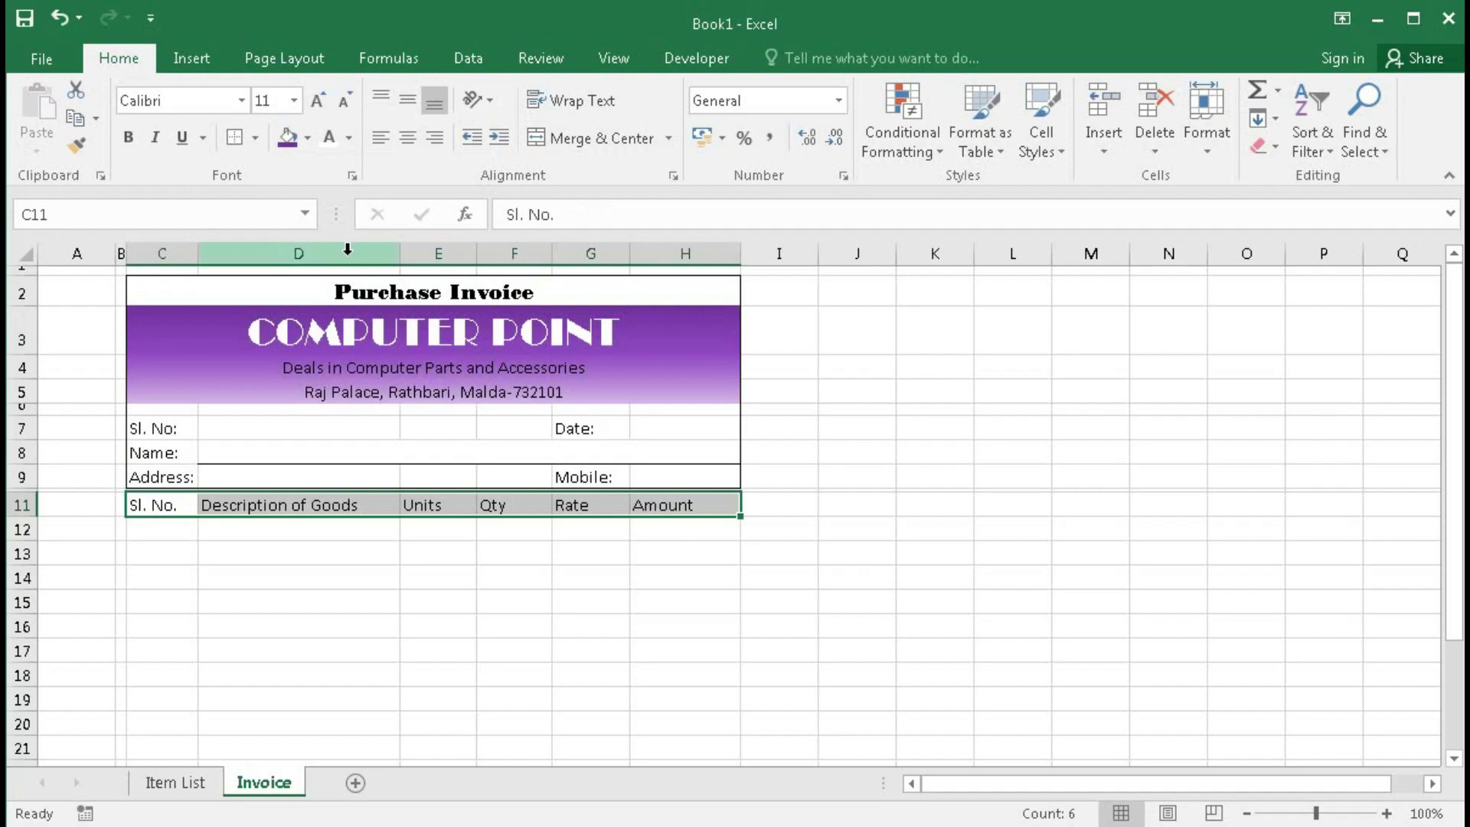
{"action": "left_click", "coordinate": [290, 139]}
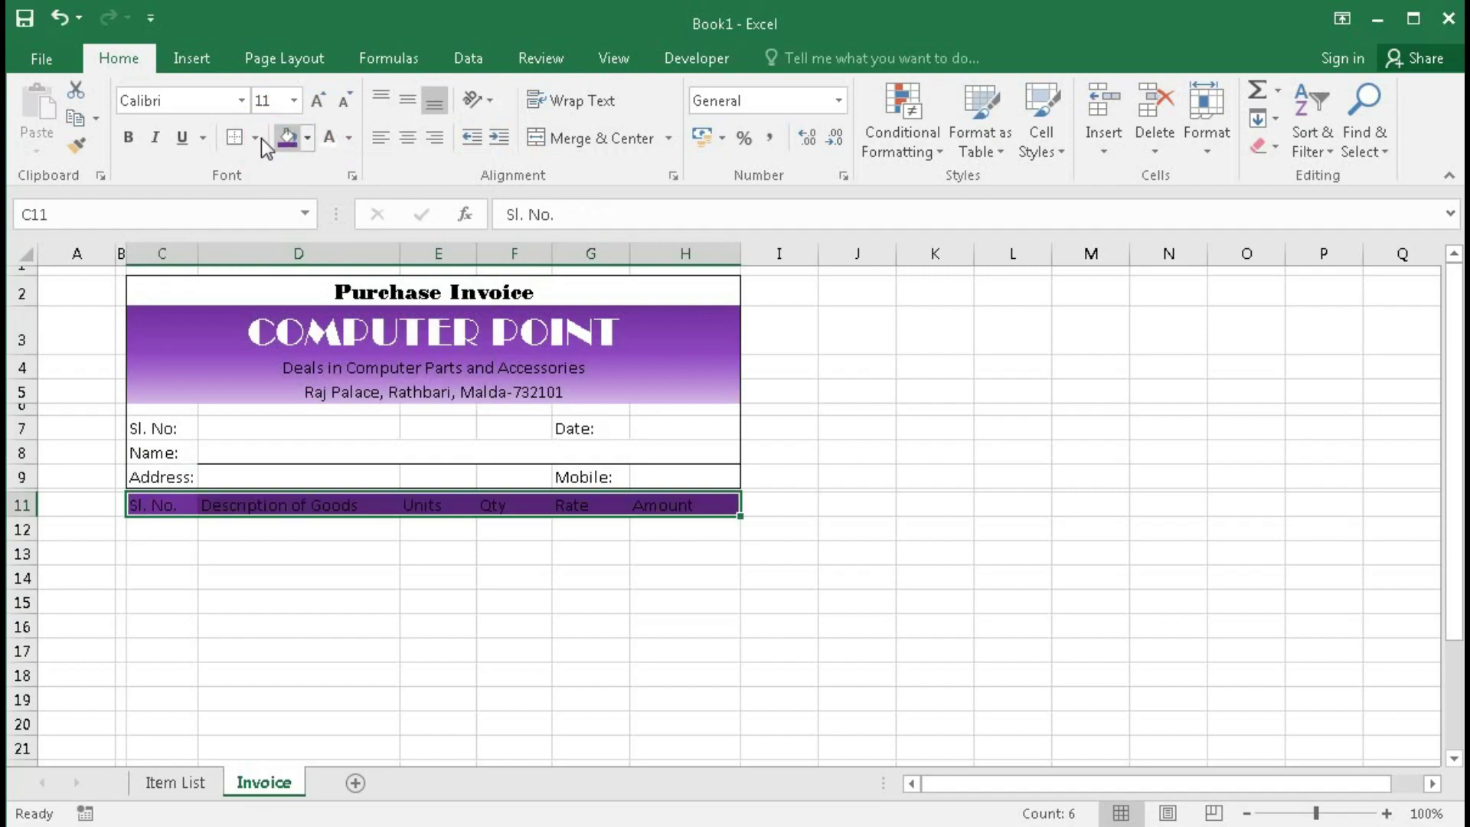
{"action": "left_click", "coordinate": [141, 144]}
{"action": "left_click", "coordinate": [326, 149]}
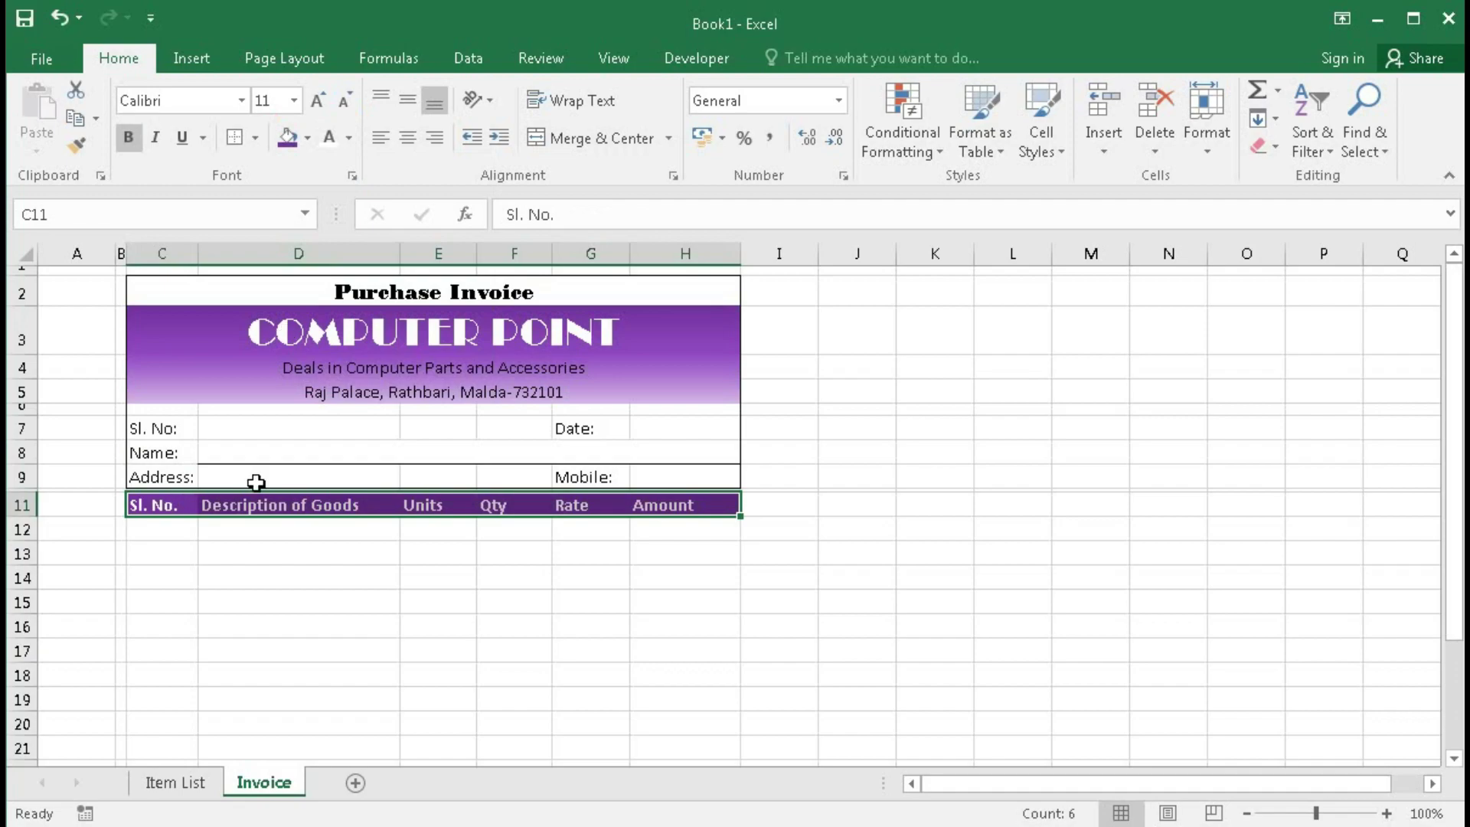
Step: Apply All Borders to the whole item table C11:H27
{"action": "scroll", "coordinate": [256, 483], "scroll_direction": "down", "scroll_amount": 2}
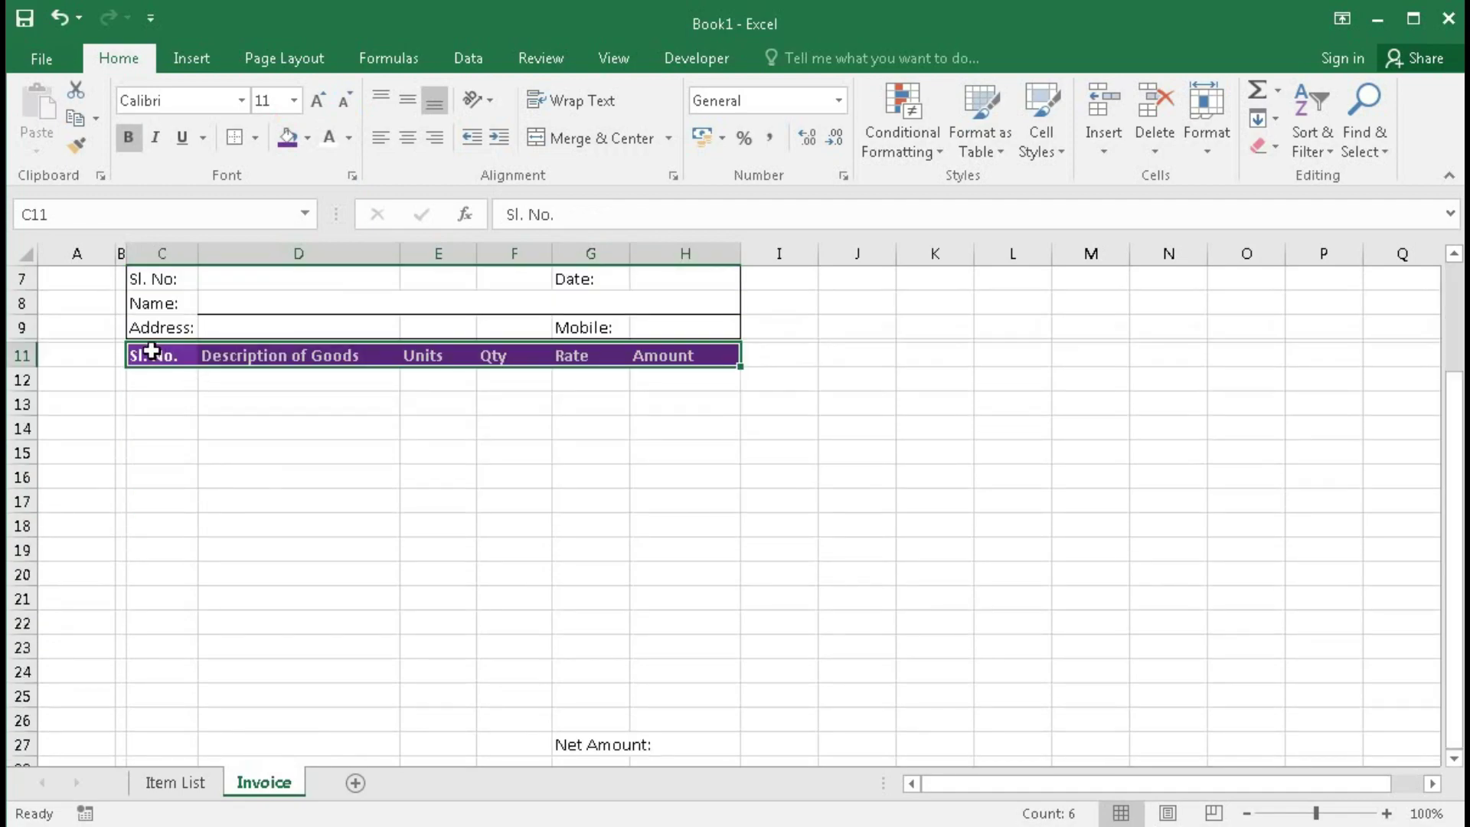
{"action": "left_click_drag", "start_coordinate": [146, 356], "coordinate": [657, 735]}
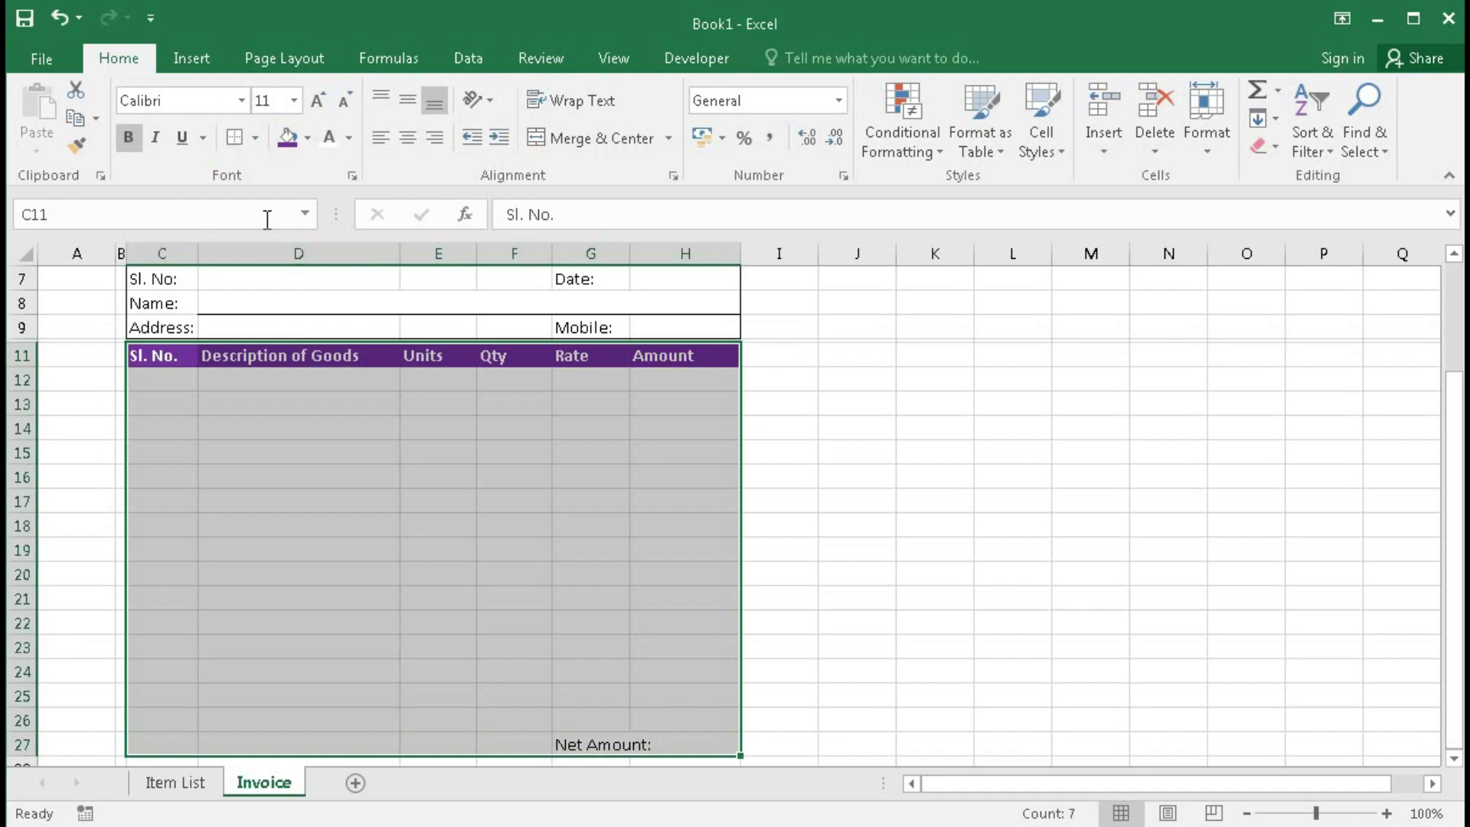
{"action": "left_click", "coordinate": [319, 450]}
{"action": "left_click_drag", "start_coordinate": [139, 355], "coordinate": [669, 734]}
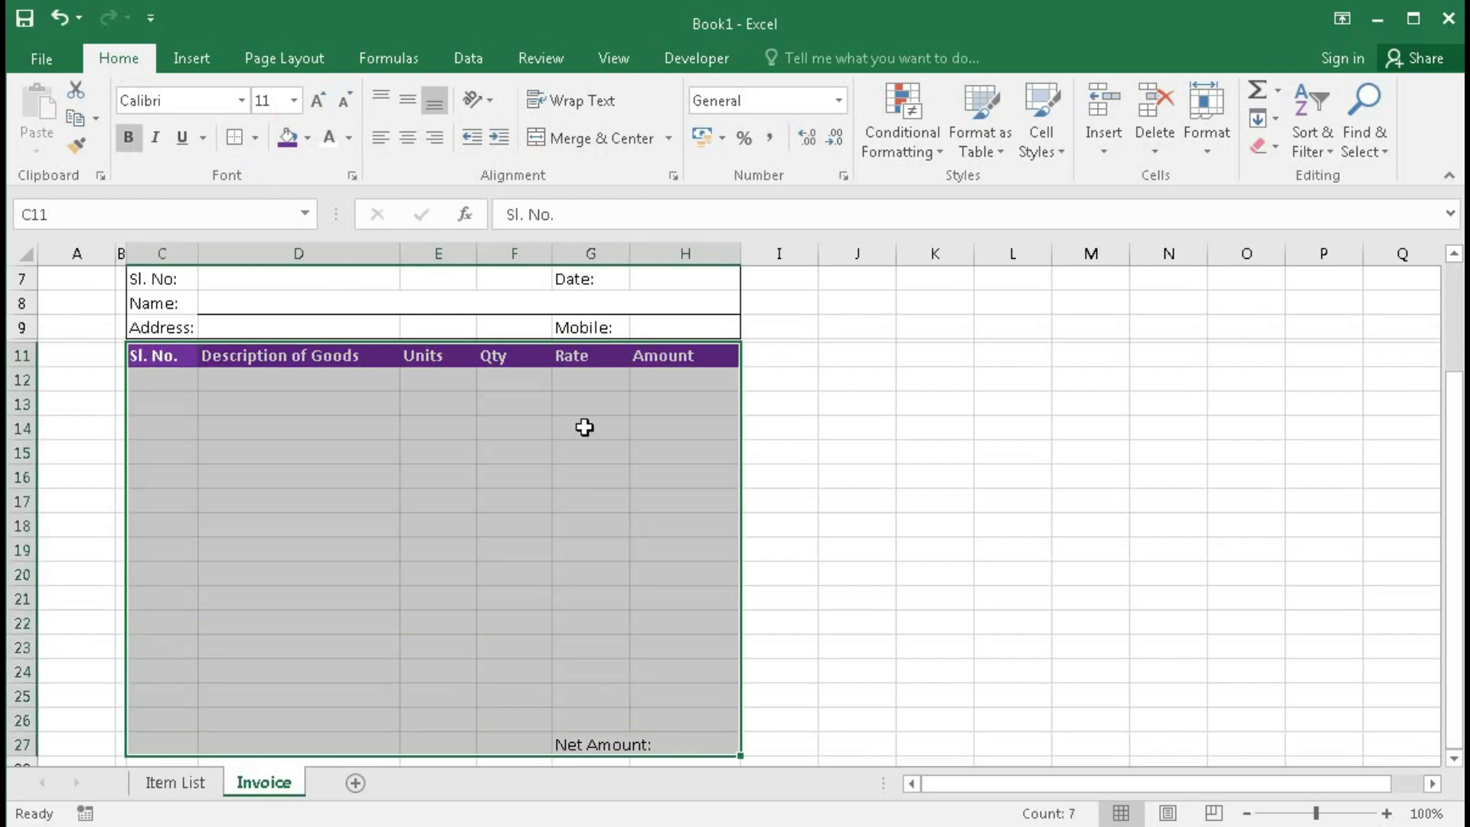
{"action": "left_click", "coordinate": [255, 138]}
{"action": "left_click", "coordinate": [296, 345]}
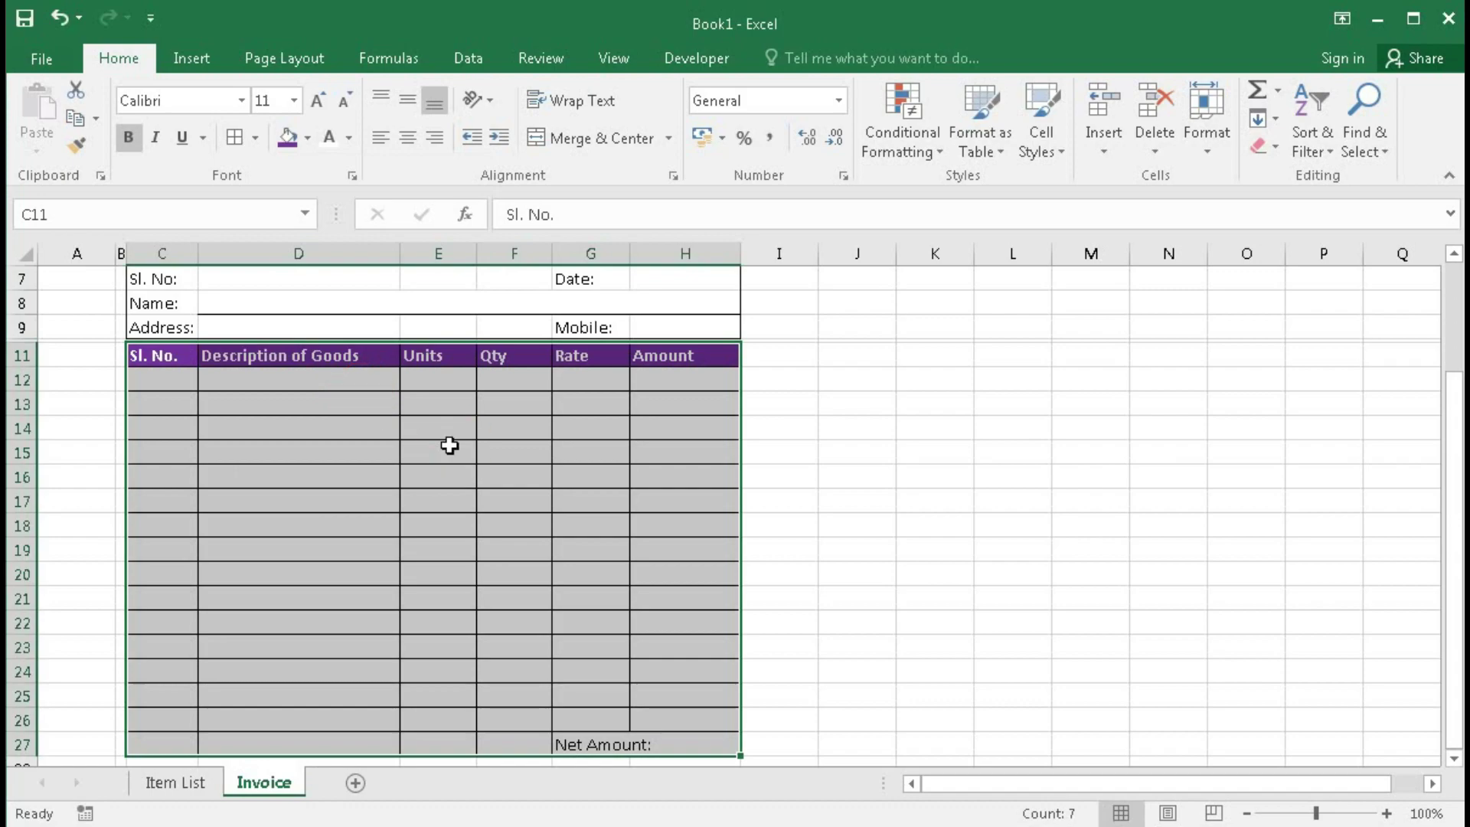
{"action": "left_click", "coordinate": [420, 469]}
{"action": "scroll", "coordinate": [420, 471], "scroll_direction": "down", "scroll_amount": 3}
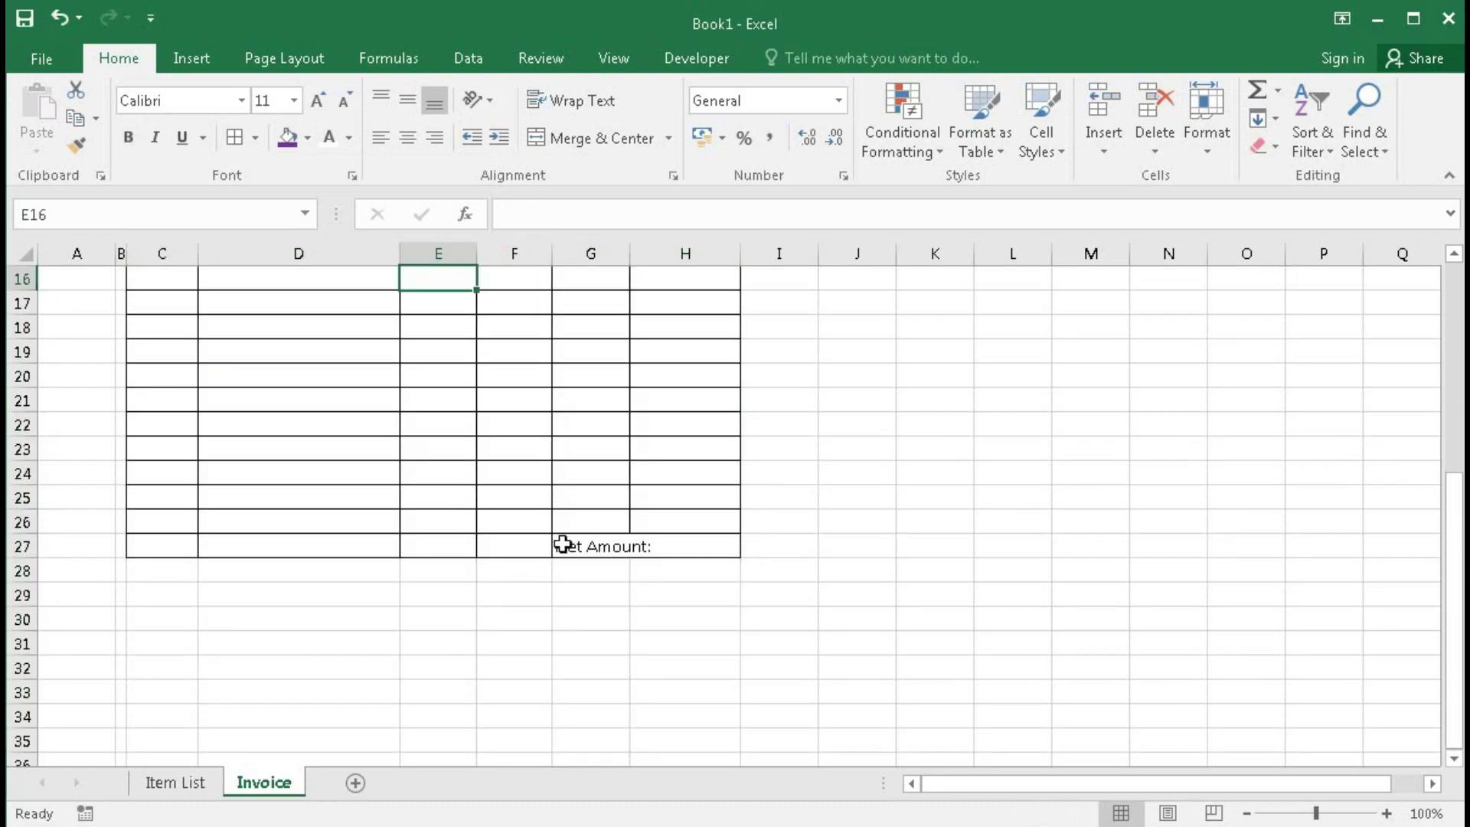
Step: Merge the Net Amount: label across F27:G27 and right-align it
{"action": "left_click_drag", "start_coordinate": [564, 545], "coordinate": [540, 546]}
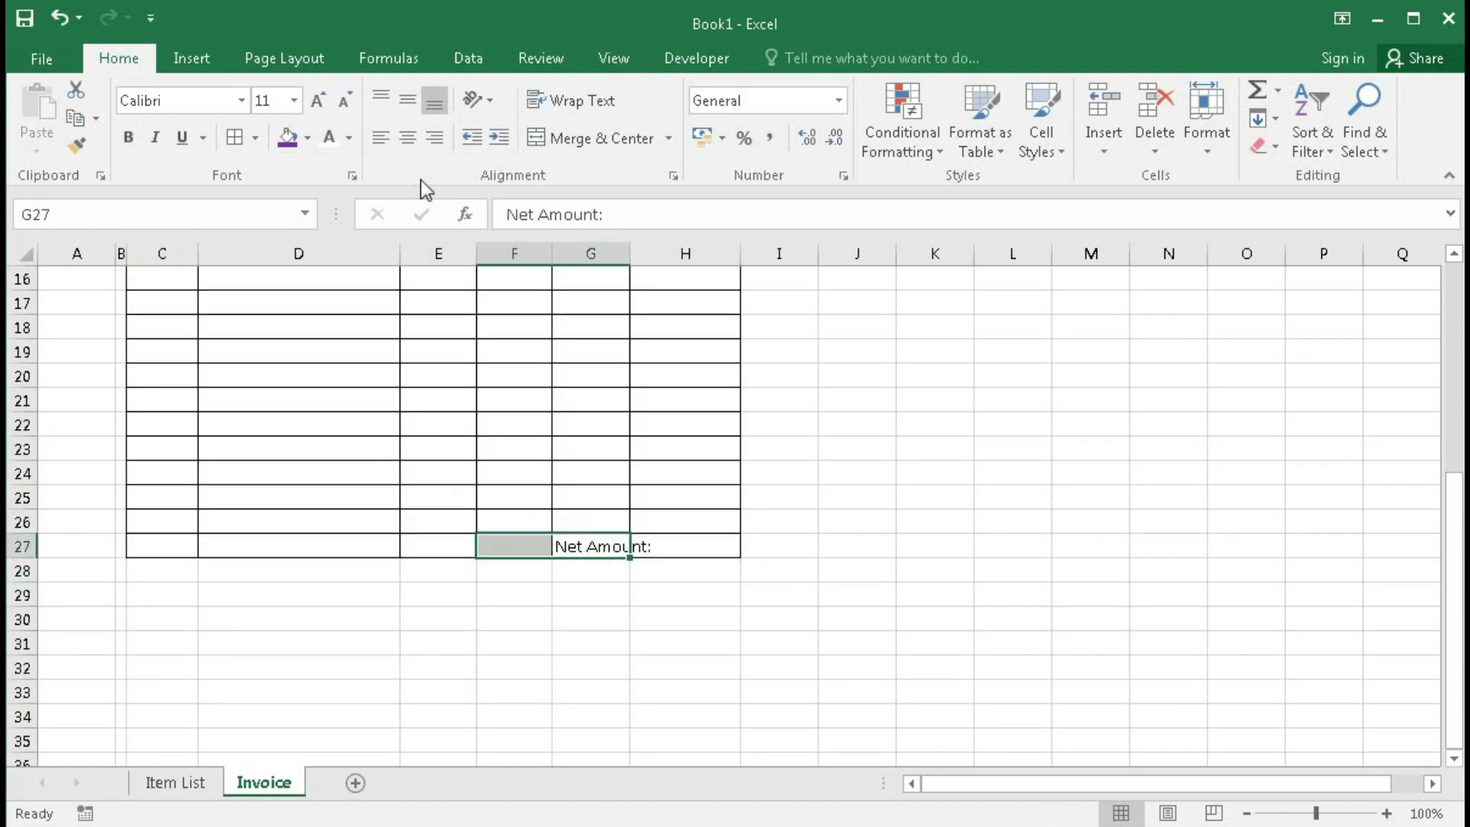
{"action": "left_click", "coordinate": [560, 139]}
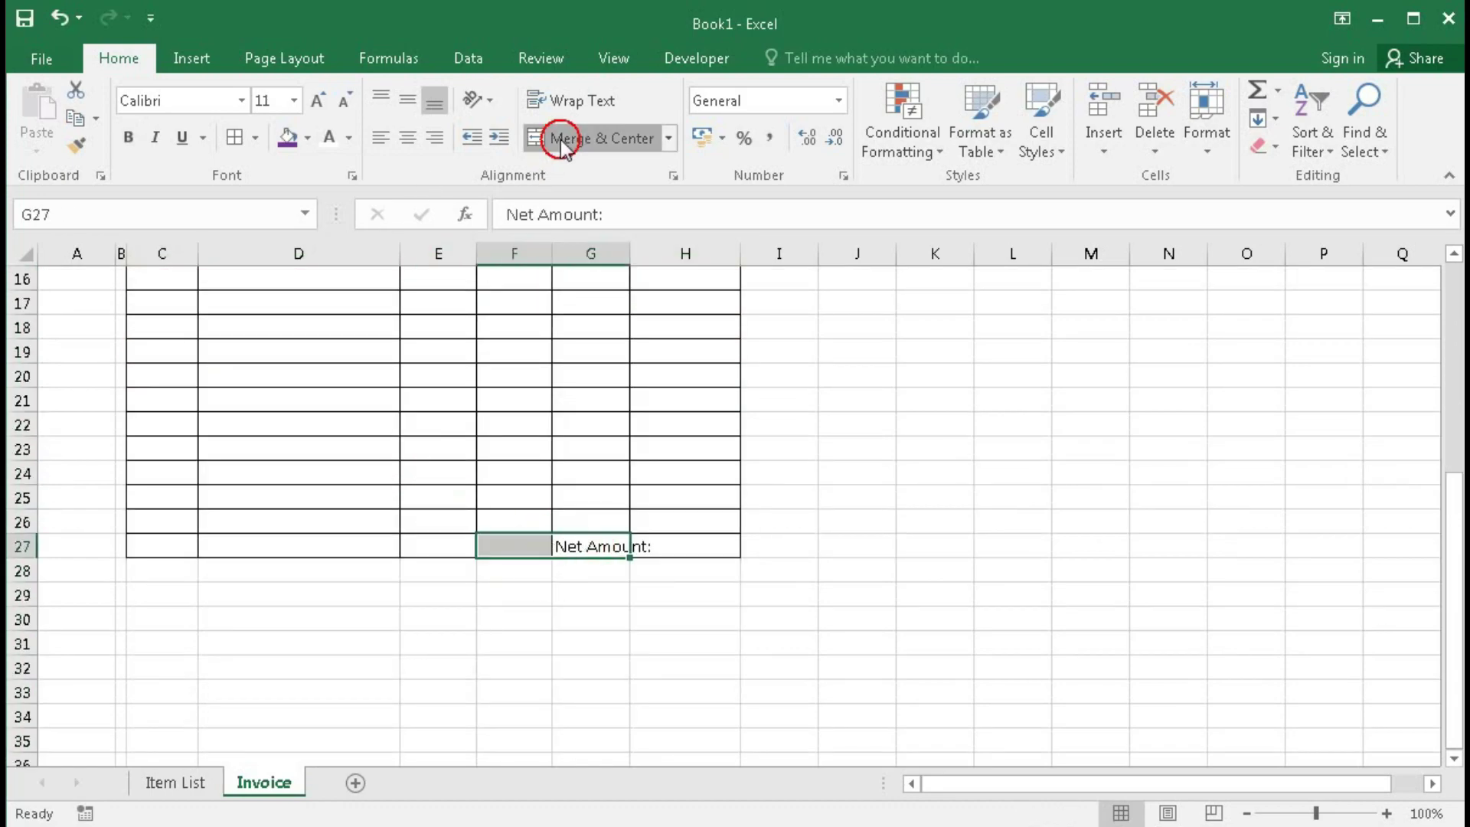
{"action": "left_click", "coordinate": [442, 135]}
Step: Right-align the Date: and Mobile: labels, then select C27:E27 beside Net Amount:
{"action": "scroll", "coordinate": [443, 289], "scroll_direction": "up", "scroll_amount": 5}
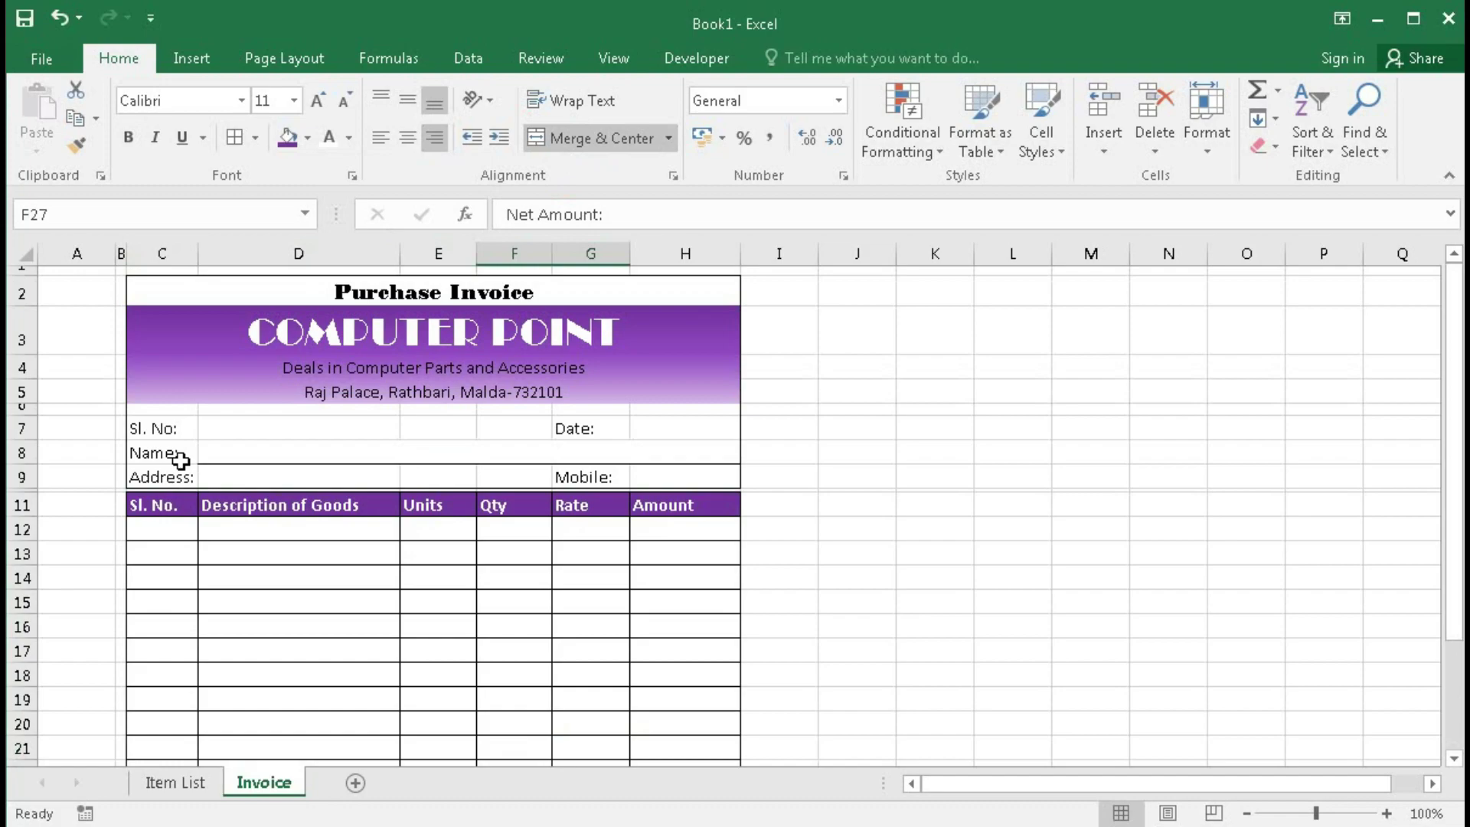
{"action": "left_click", "coordinate": [579, 476]}
{"action": "left_click", "coordinate": [595, 428]}
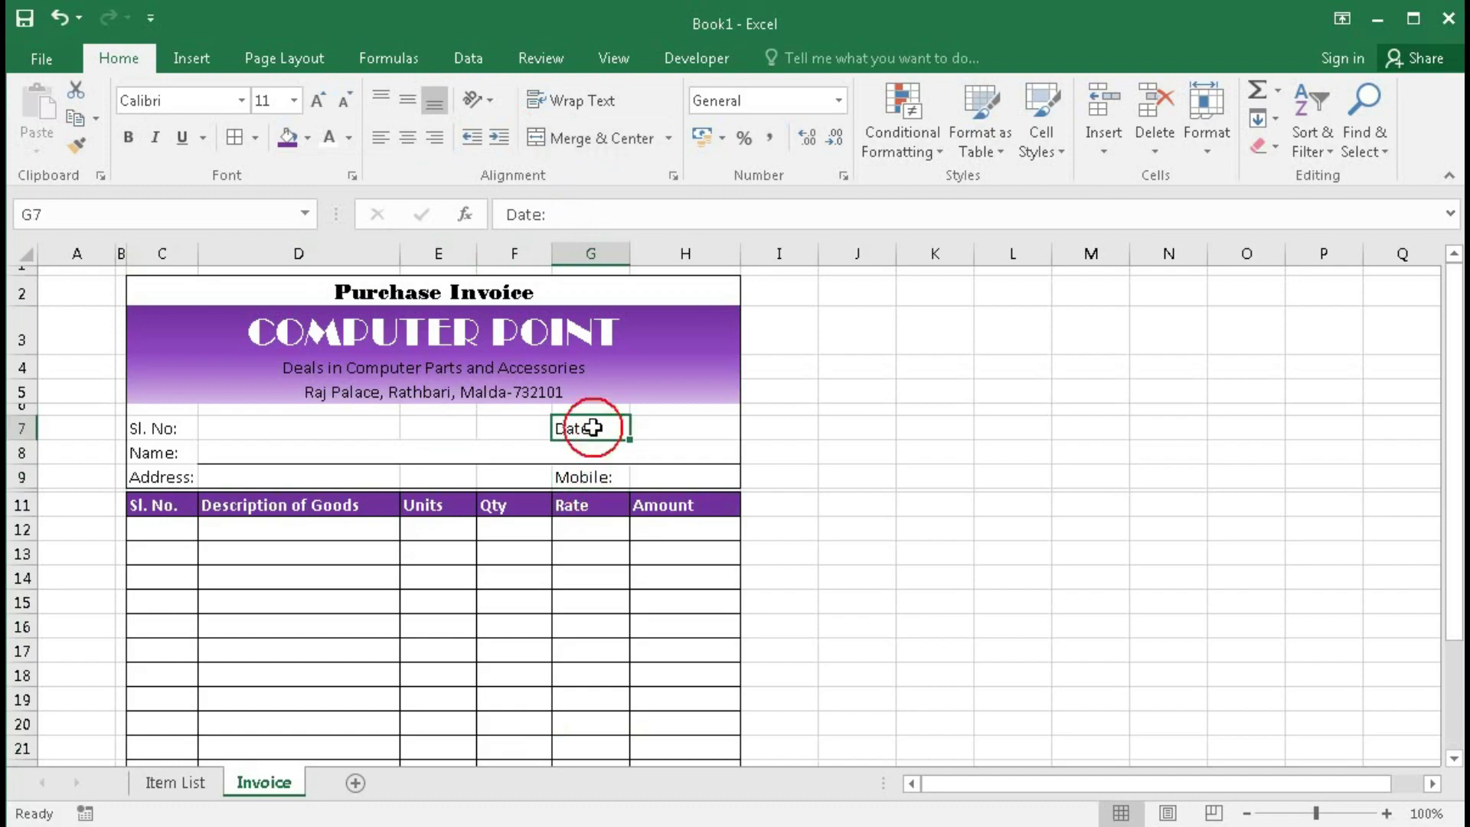
{"action": "left_click", "coordinate": [583, 477], "text": "ctrl"}
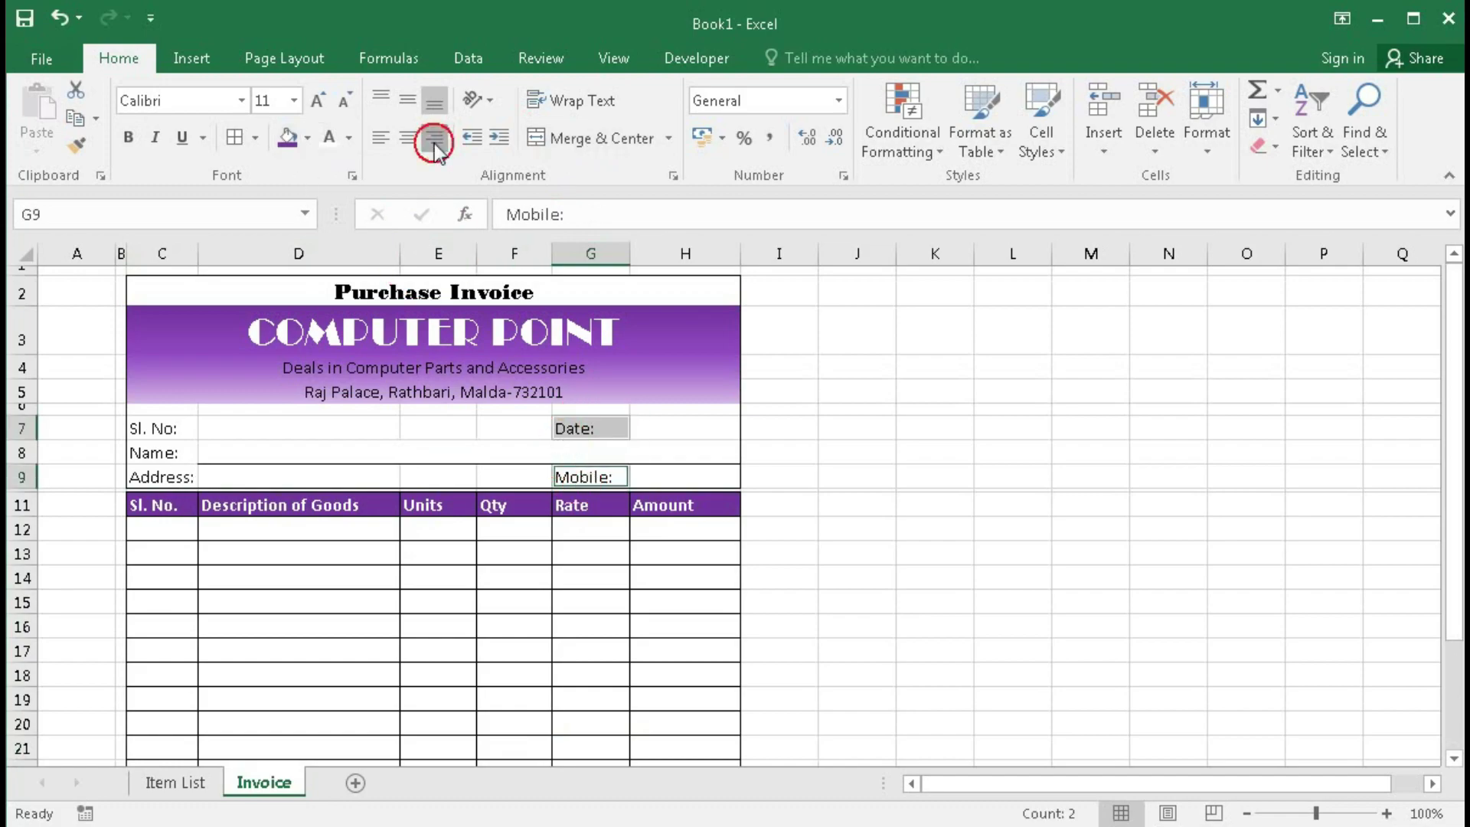
{"action": "left_click", "coordinate": [434, 144]}
{"action": "left_click", "coordinate": [593, 505]}
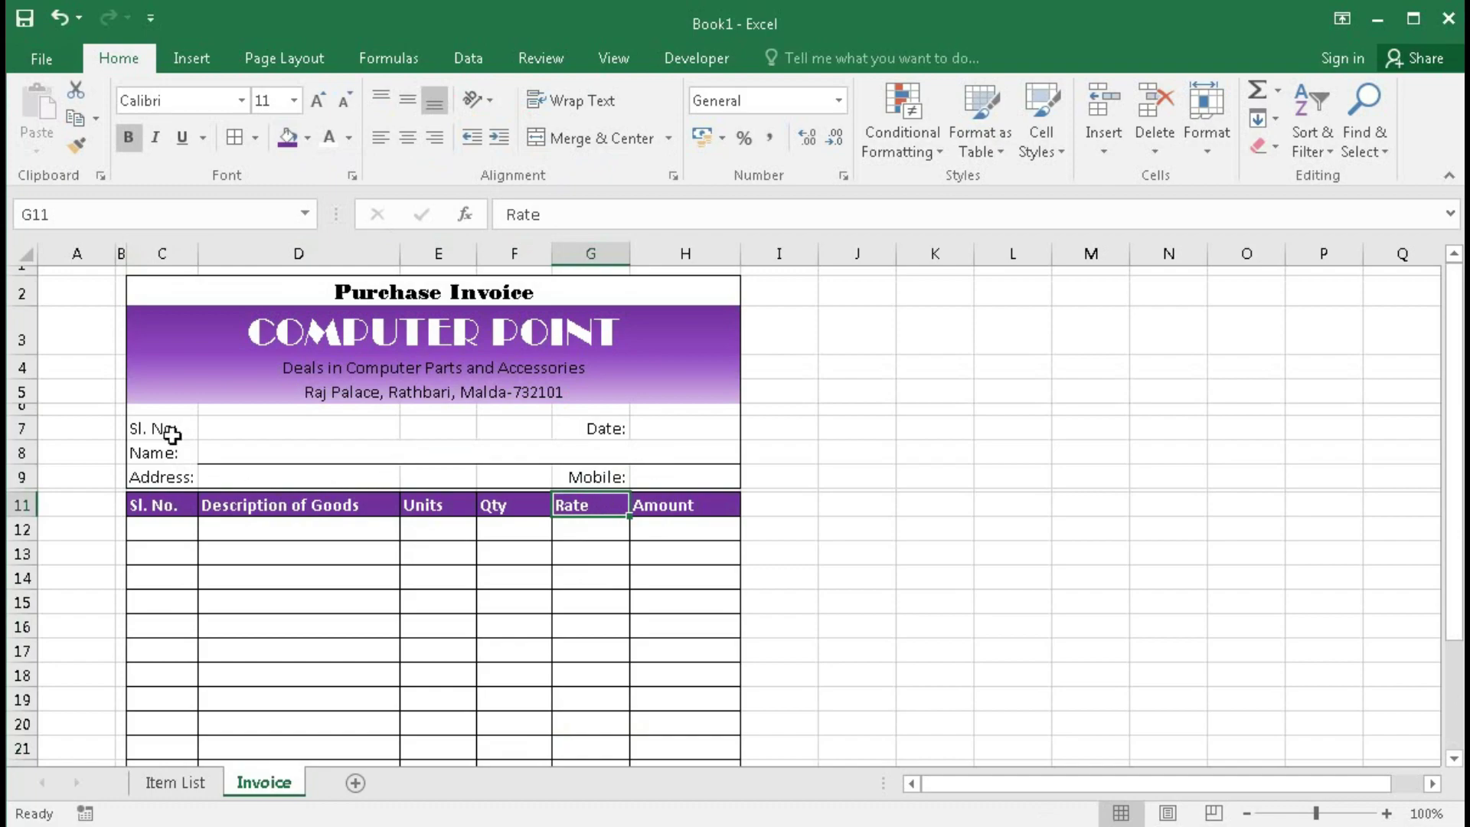
{"action": "scroll", "coordinate": [460, 539], "scroll_direction": "down", "scroll_amount": 5}
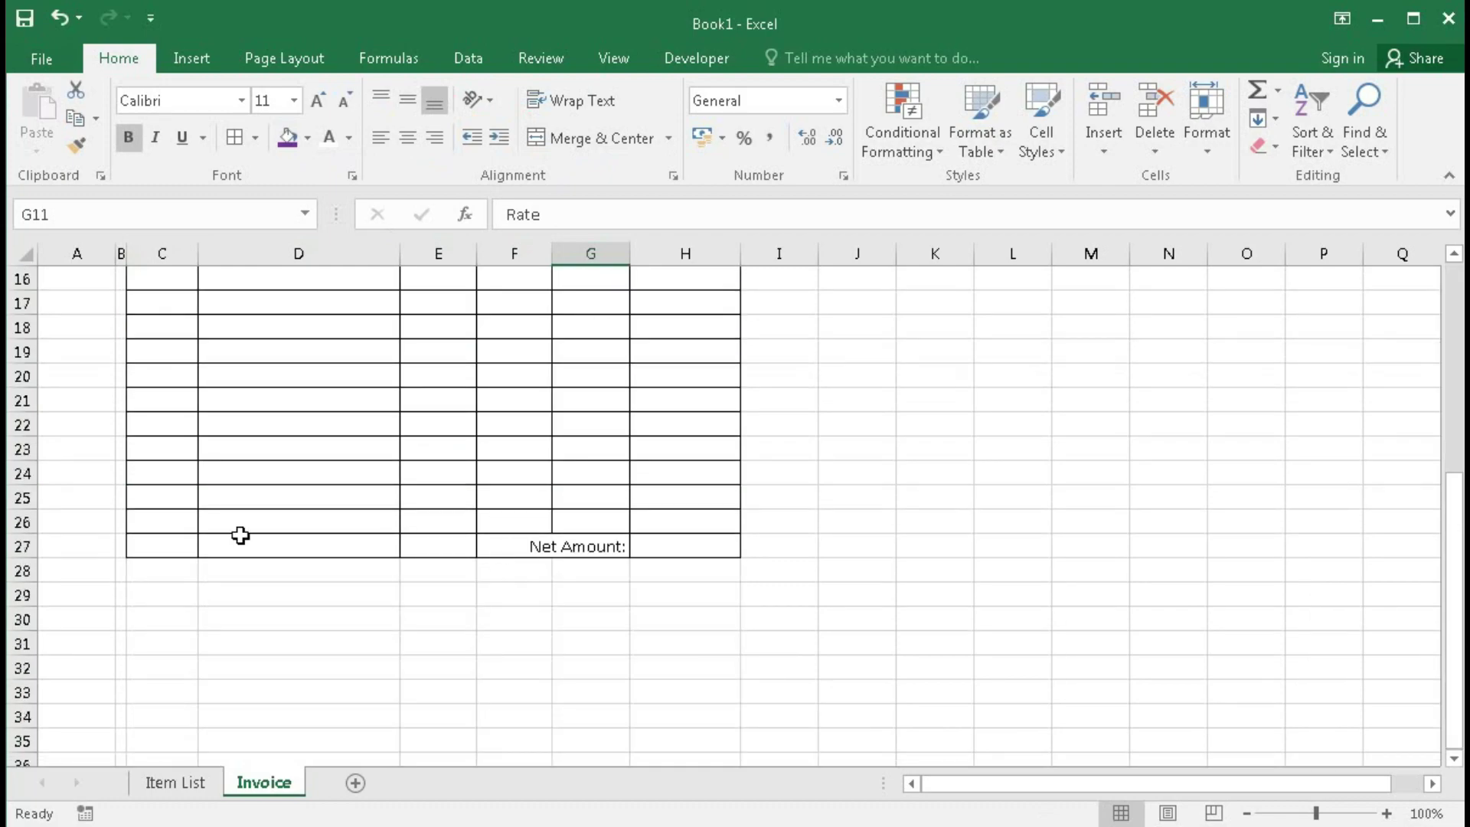
{"action": "left_click_drag", "start_coordinate": [141, 544], "coordinate": [405, 545]}
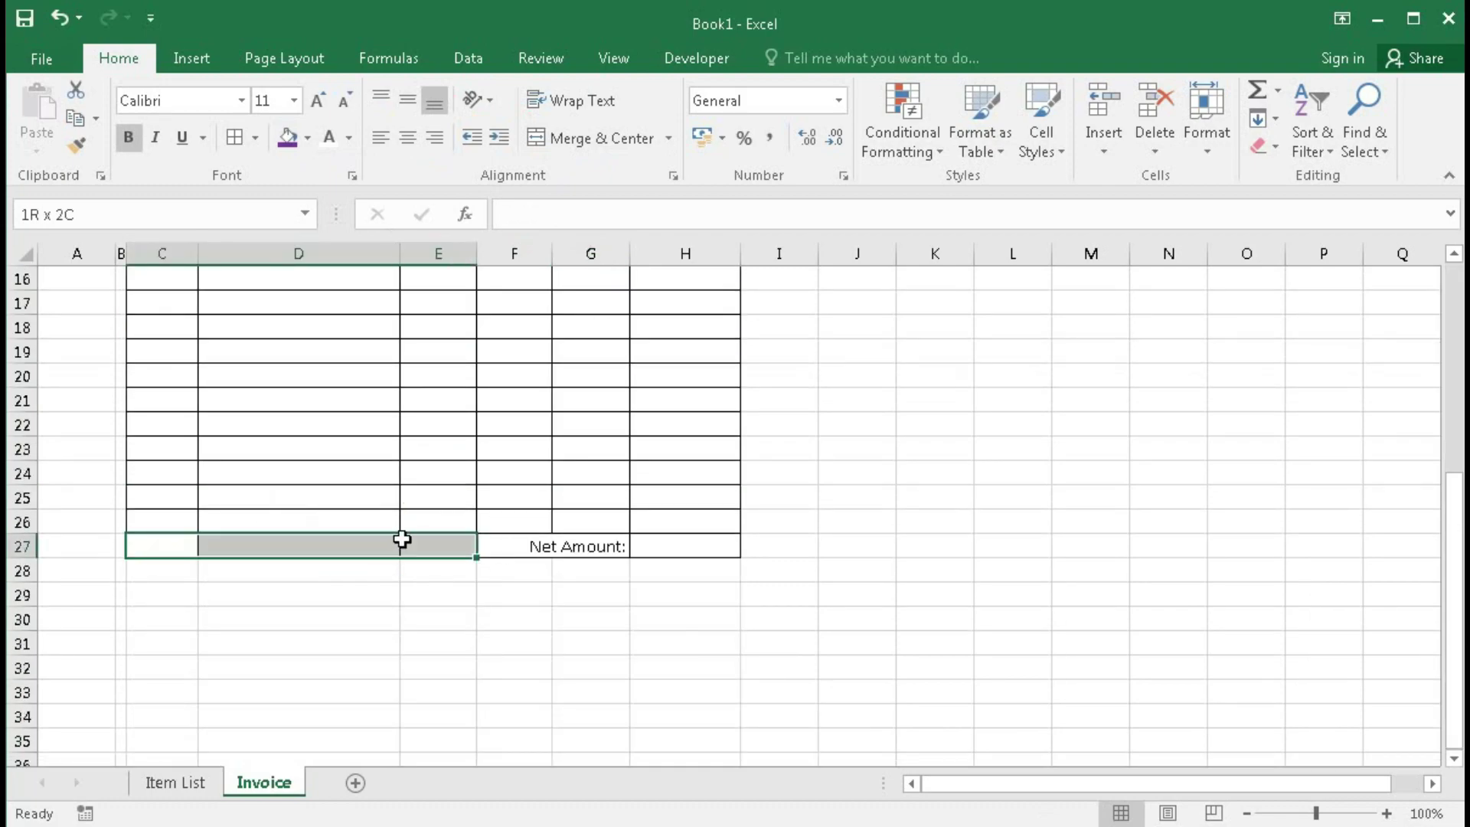
Step: Merge C27:E27, C28:H28 and C29:H29 into single cells
{"action": "left_click", "coordinate": [584, 147]}
{"action": "left_click_drag", "start_coordinate": [178, 568], "coordinate": [712, 566]}
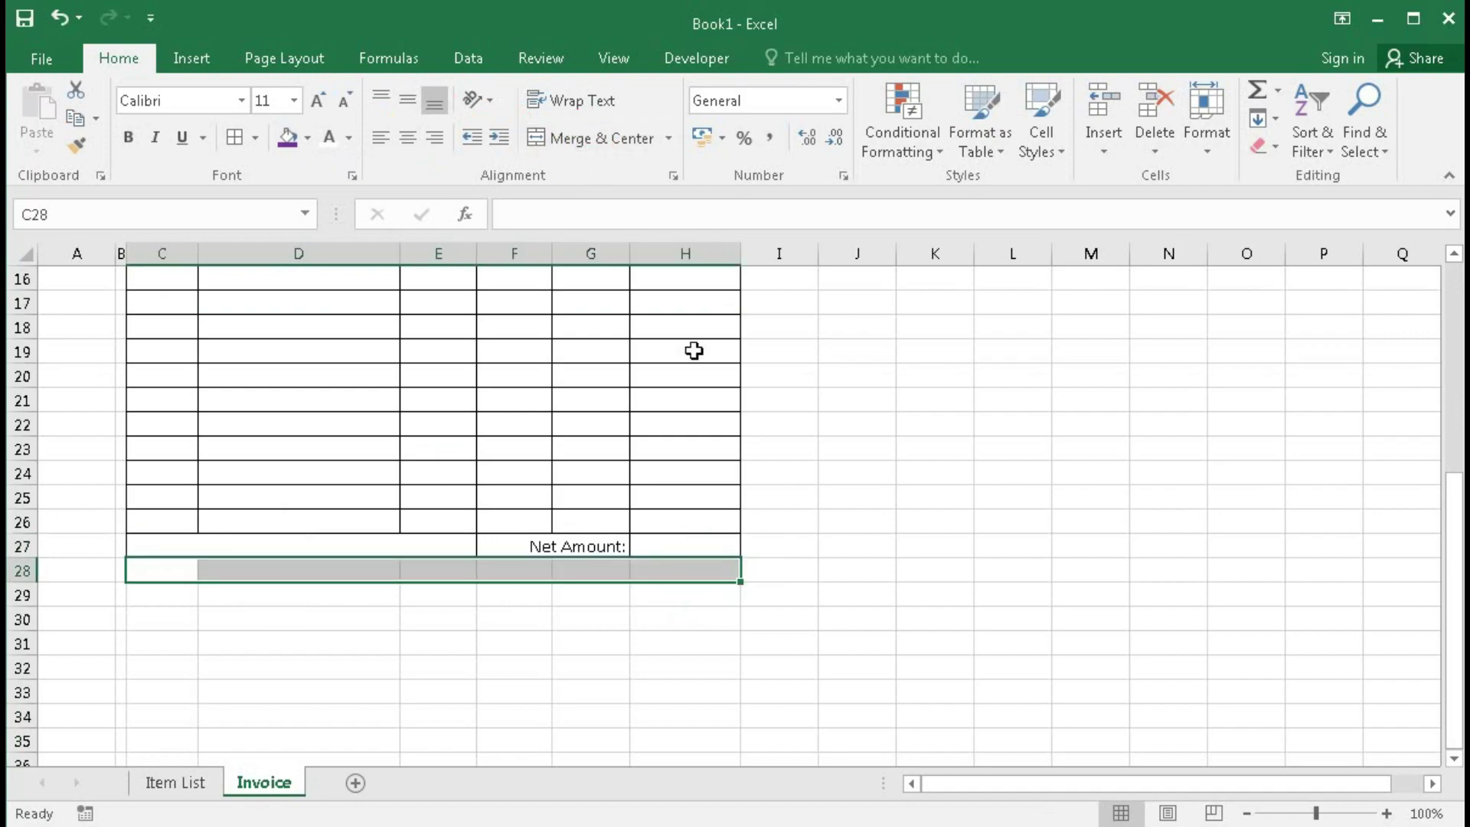
{"action": "left_click", "coordinate": [598, 145]}
{"action": "left_click_drag", "start_coordinate": [190, 596], "coordinate": [640, 591]}
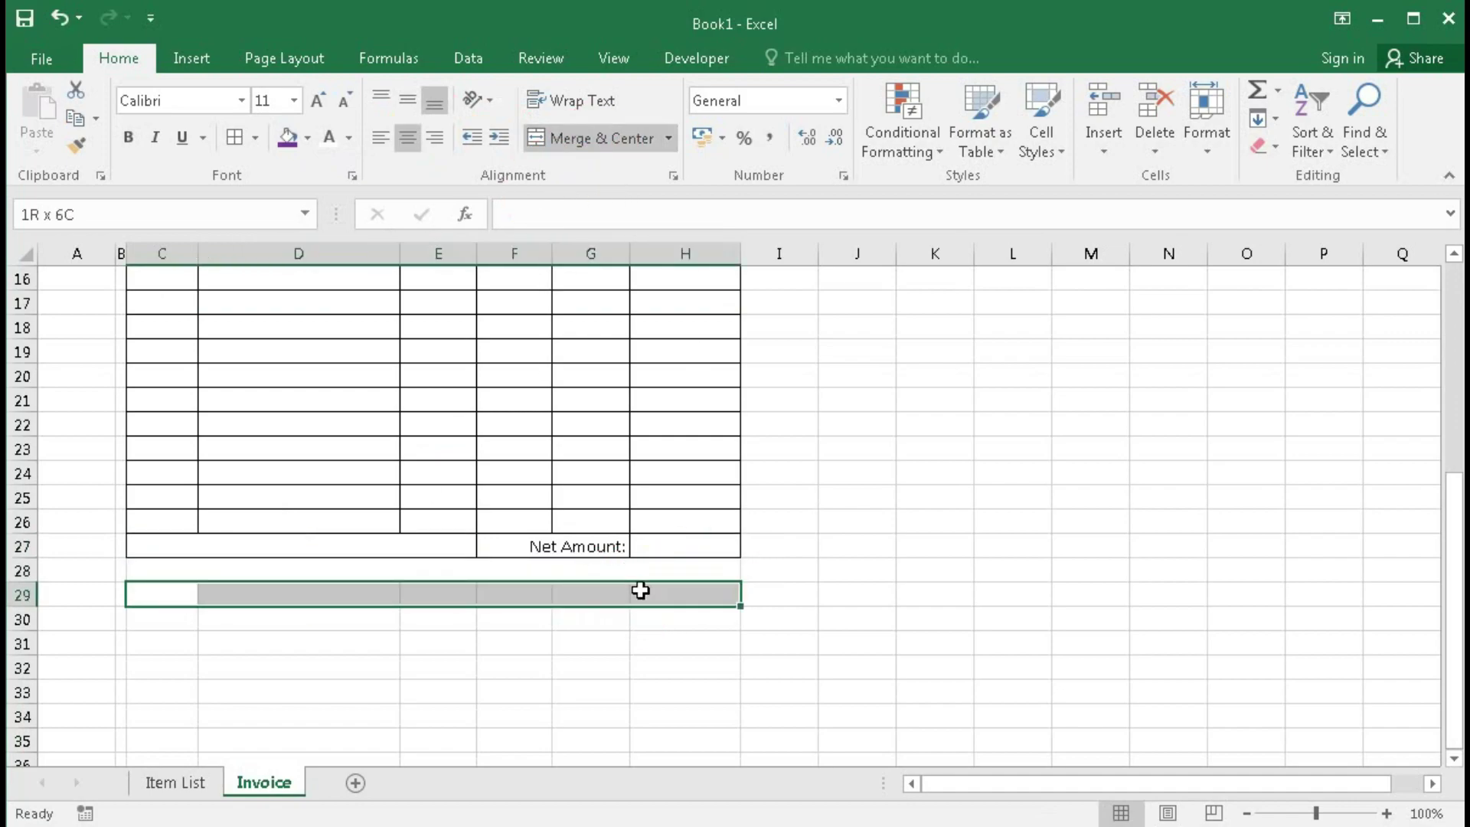
{"action": "left_click", "coordinate": [584, 138]}
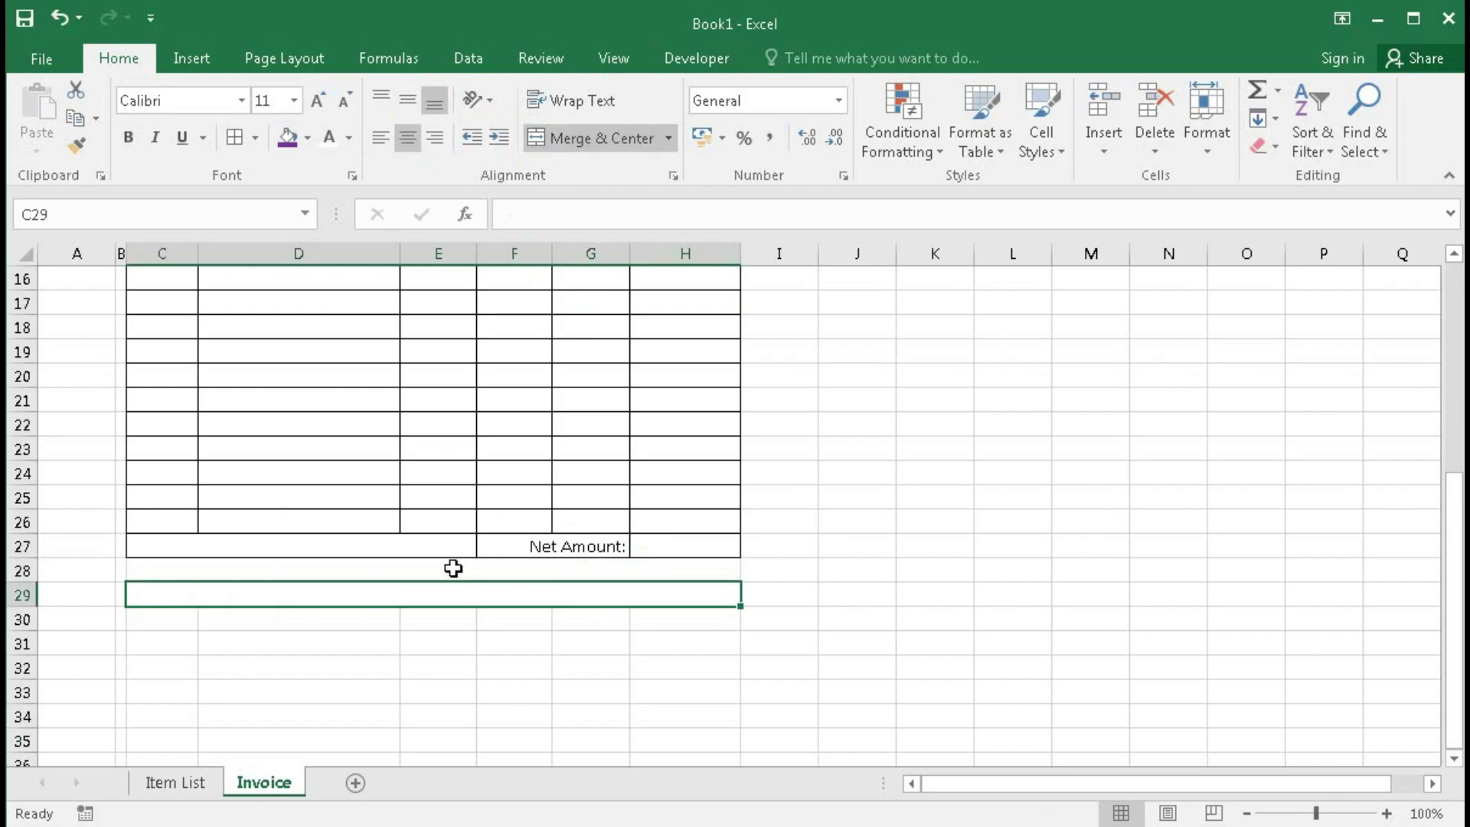
Step: Enter THANK YOU in the footer cell in Bodoni MT Black, 14 pt
{"action": "type", "text": "THANK"}
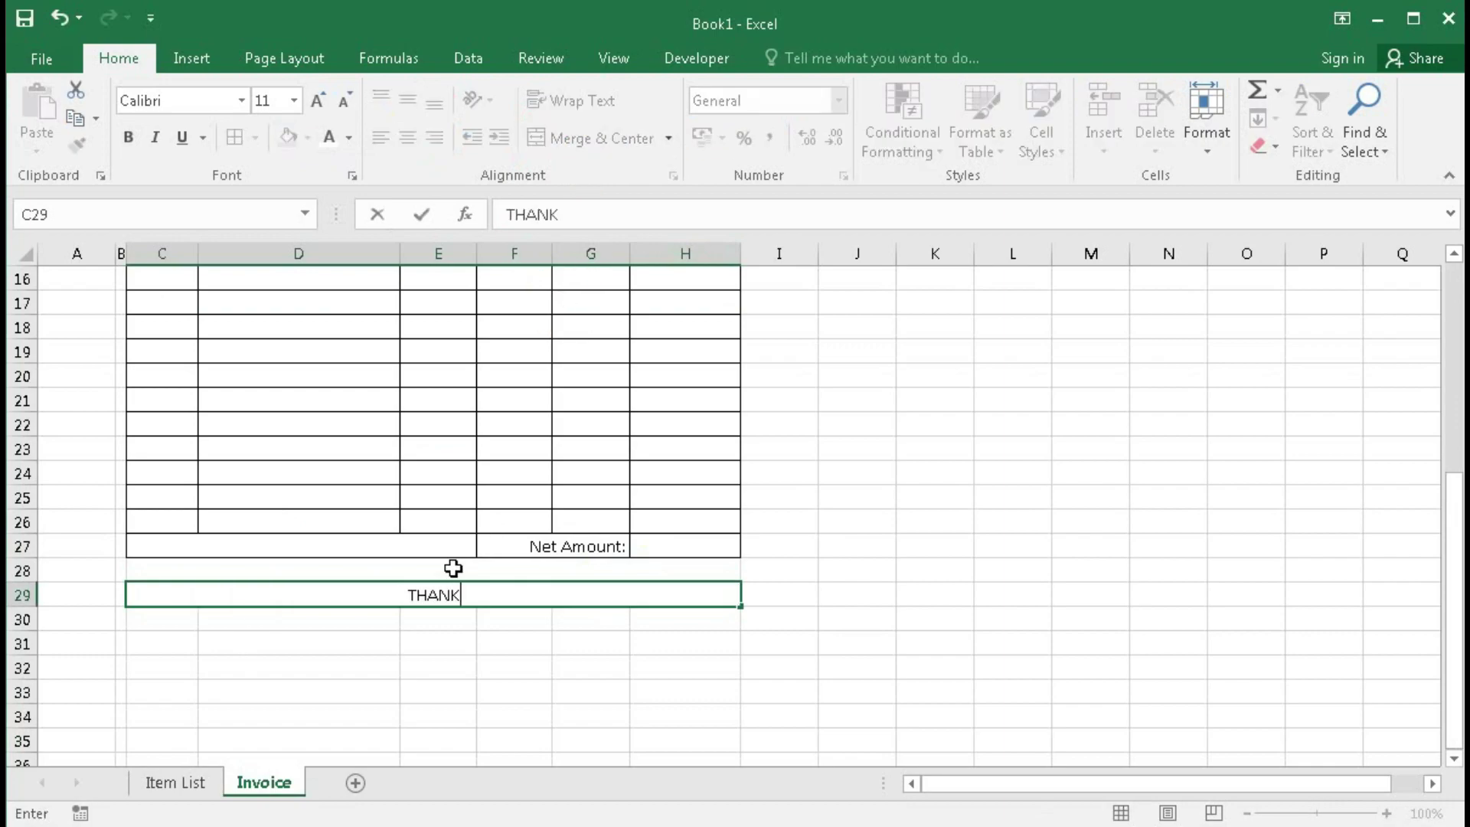
{"action": "type", "text": " YOU"}
{"action": "left_click", "coordinate": [502, 609]}
{"action": "left_click", "coordinate": [499, 594]}
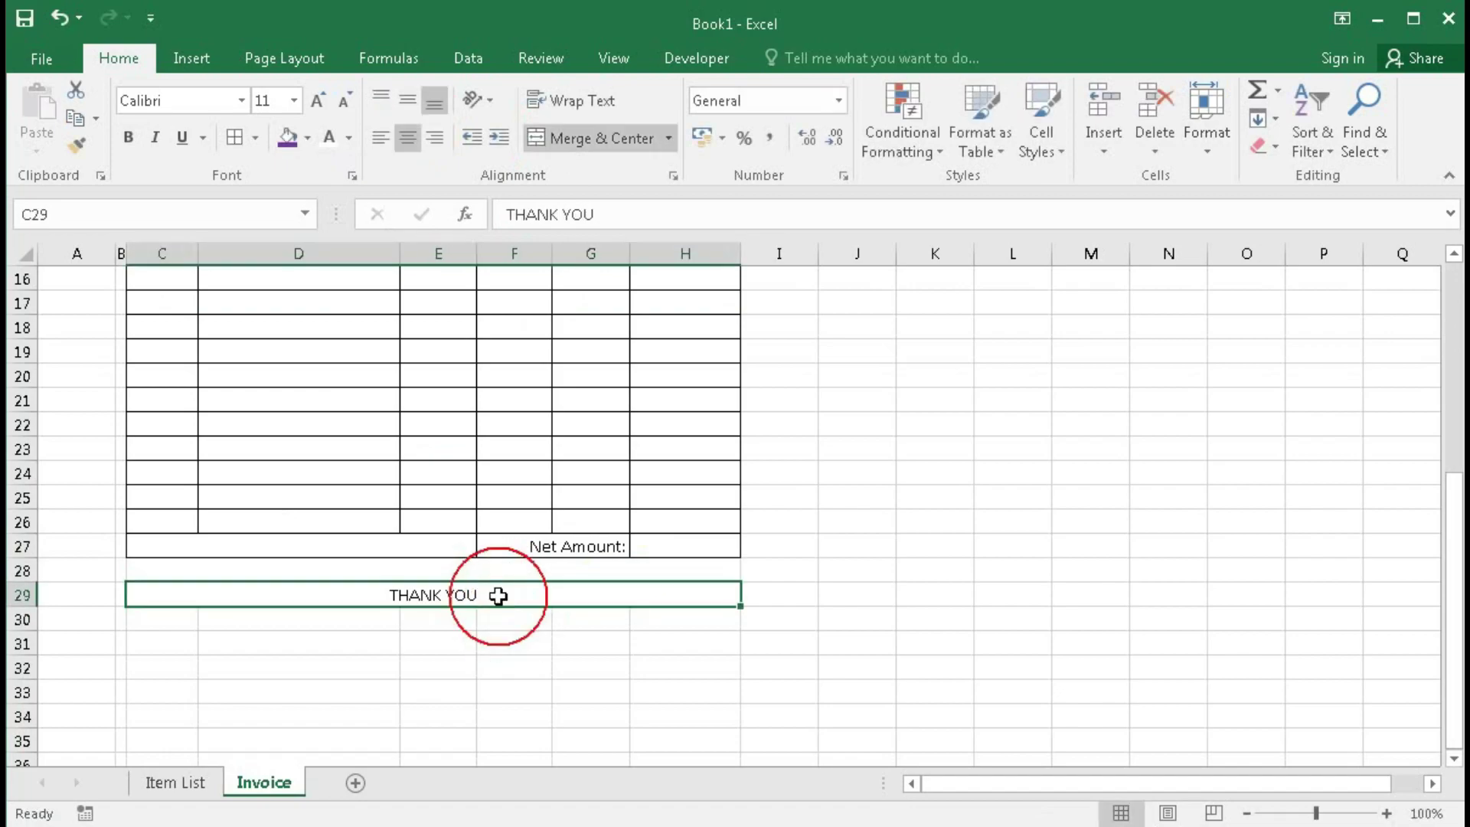
{"action": "left_click", "coordinate": [242, 101]}
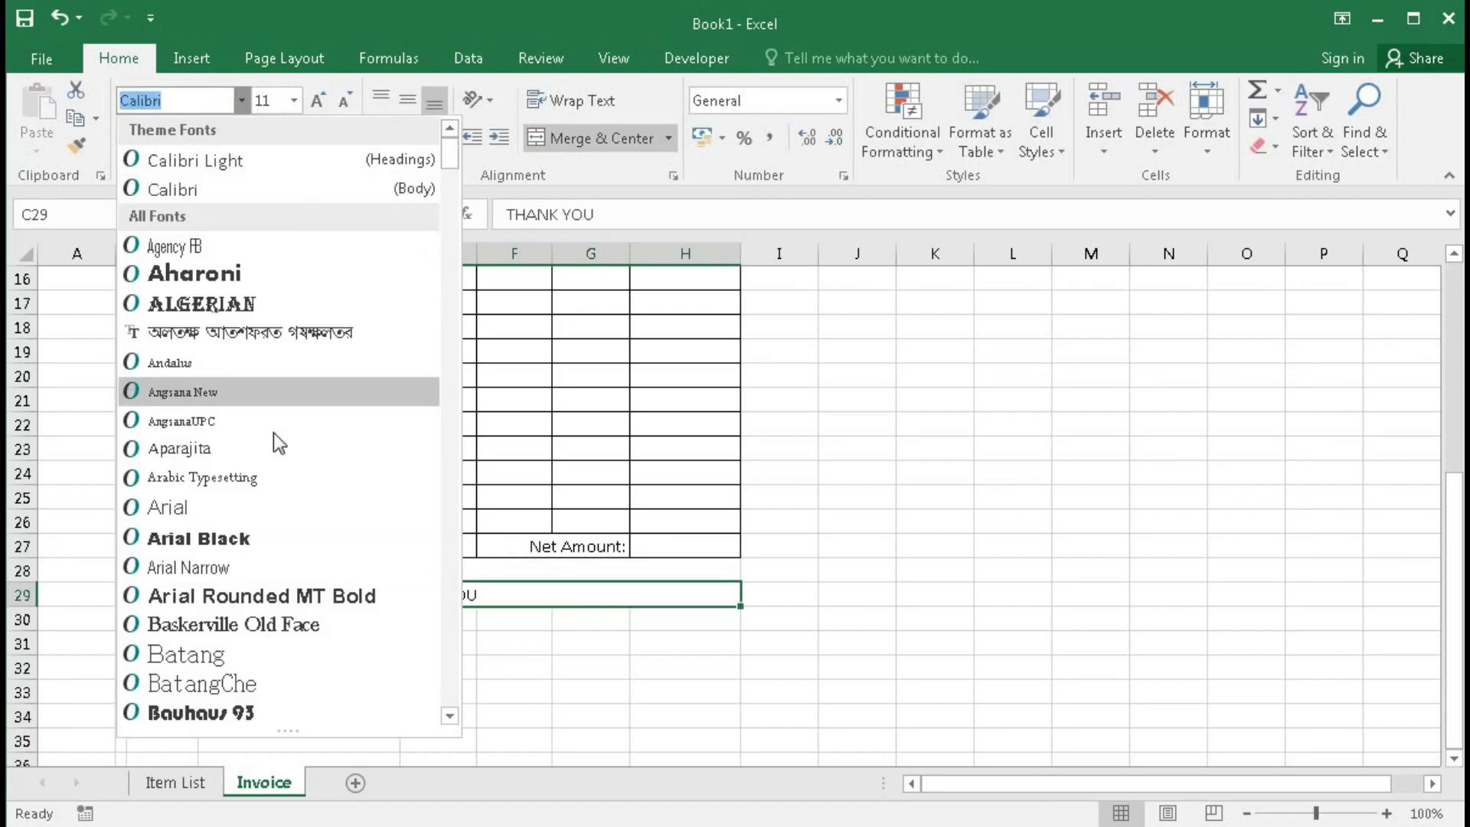
{"action": "scroll", "coordinate": [264, 536], "scroll_direction": "down", "scroll_amount": 3}
{"action": "scroll", "coordinate": [237, 655], "scroll_direction": "down", "scroll_amount": 3}
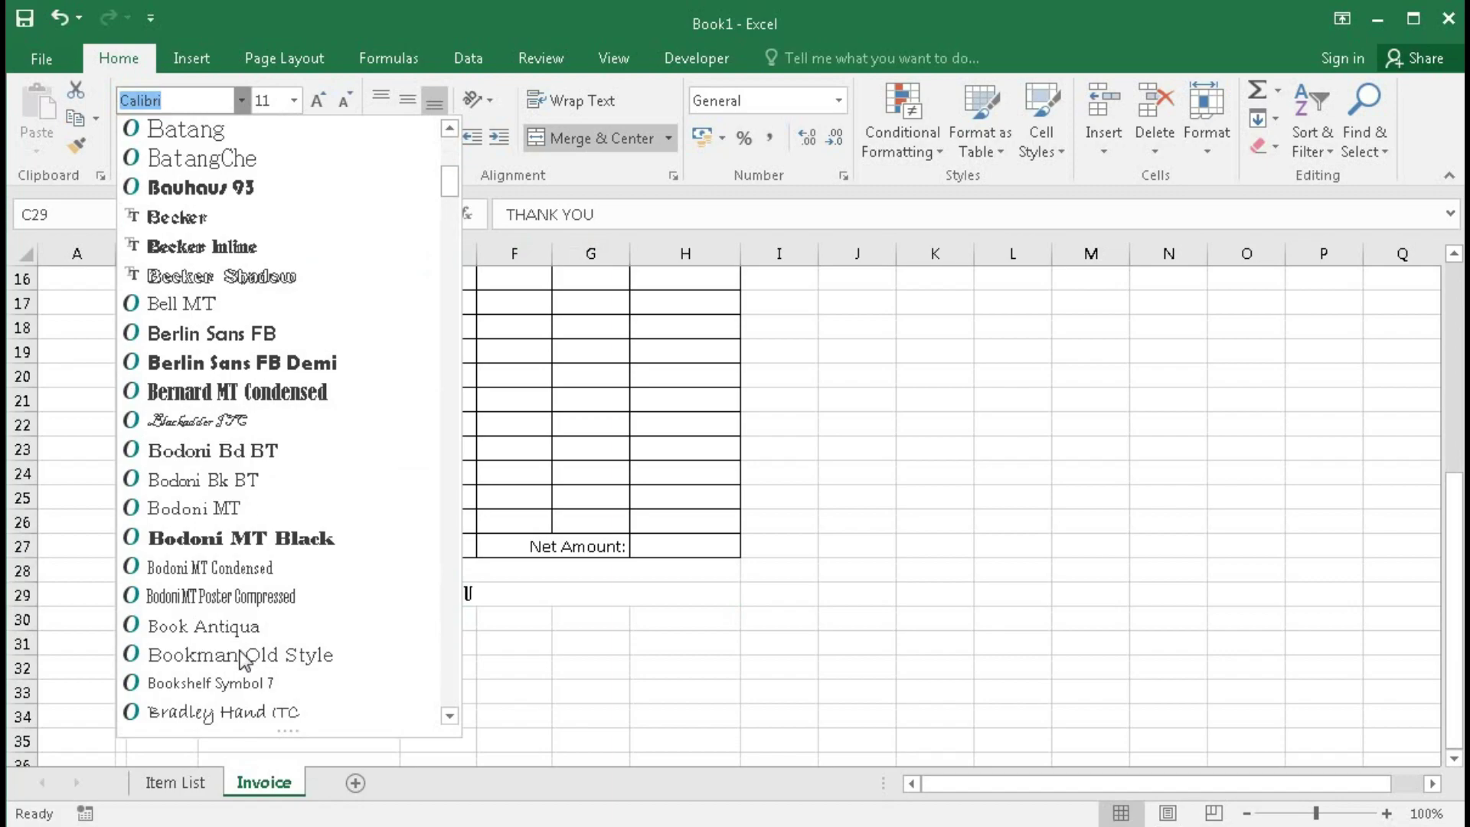
{"action": "left_click", "coordinate": [237, 538]}
{"action": "left_click", "coordinate": [317, 100]}
{"action": "left_click", "coordinate": [317, 100]}
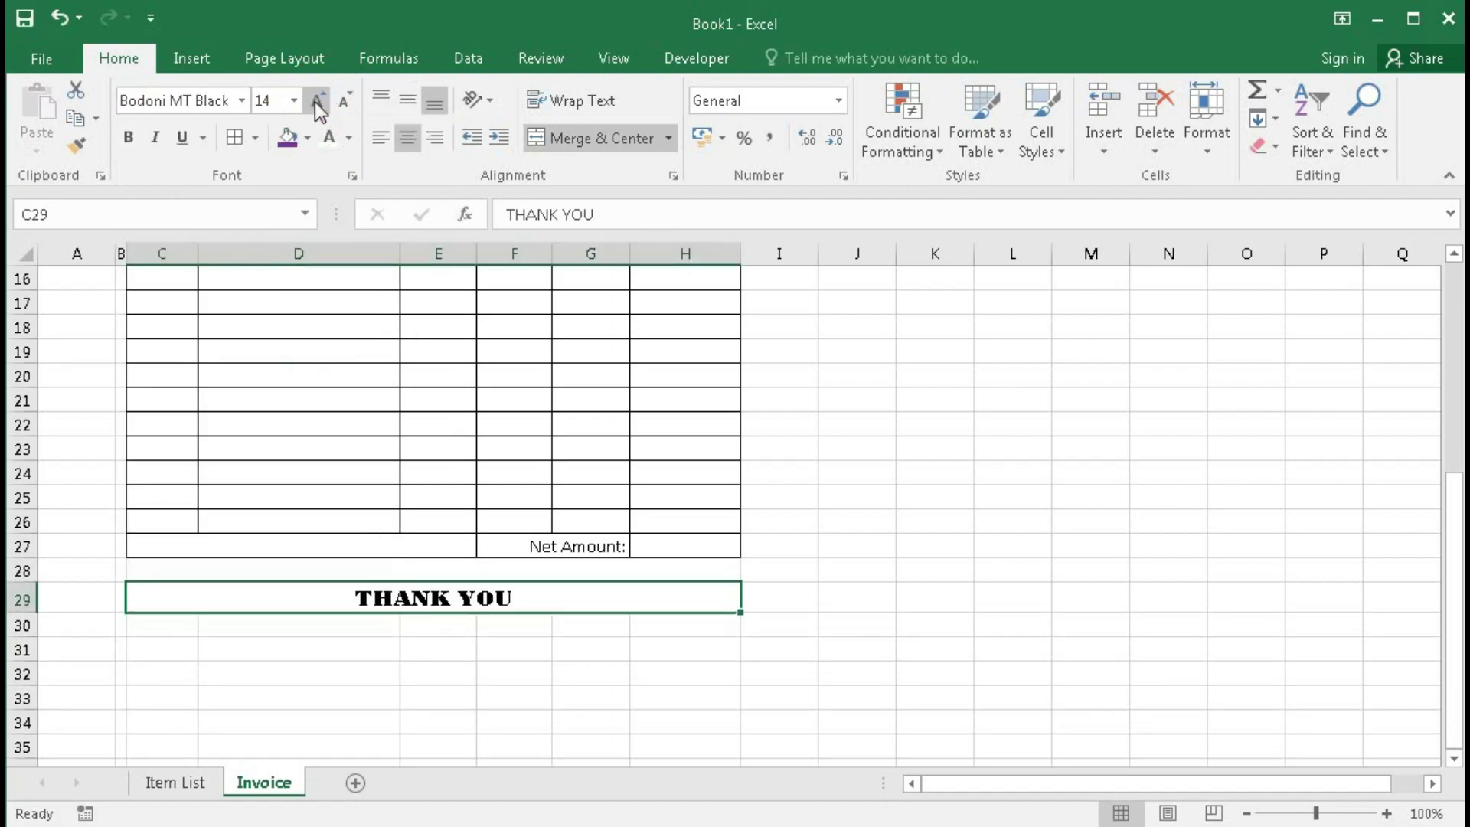
Step: Give the THANK YOU footer a purple fill and white text
{"action": "left_click", "coordinate": [779, 621]}
{"action": "left_click", "coordinate": [418, 597]}
{"action": "left_click", "coordinate": [288, 138]}
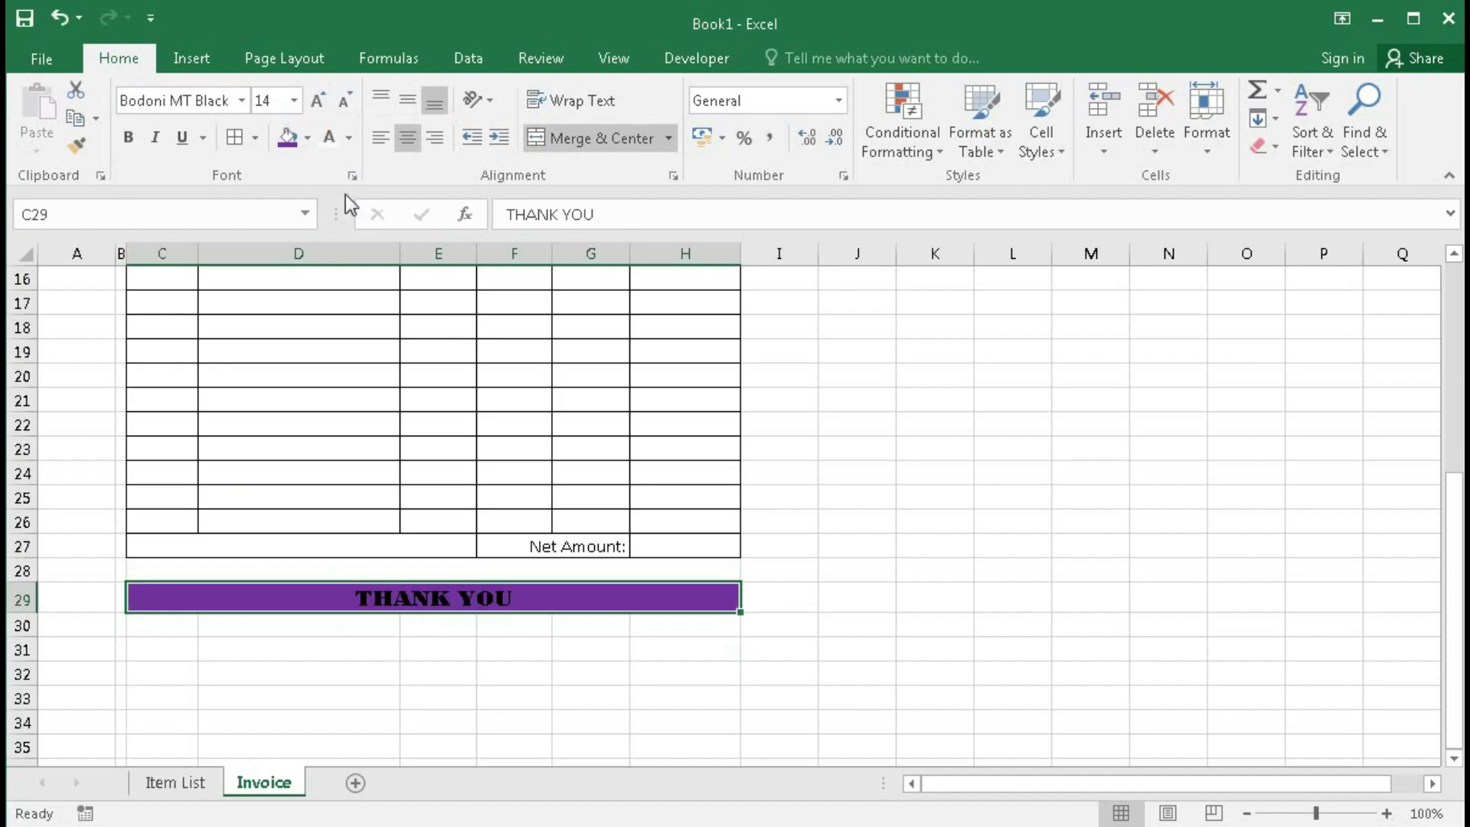
{"action": "left_click", "coordinate": [334, 136]}
{"action": "left_click", "coordinate": [452, 530]}
Step: Add borders to the table's lower rows down through the footer
{"action": "left_click_drag", "start_coordinate": [199, 597], "coordinate": [240, 301]}
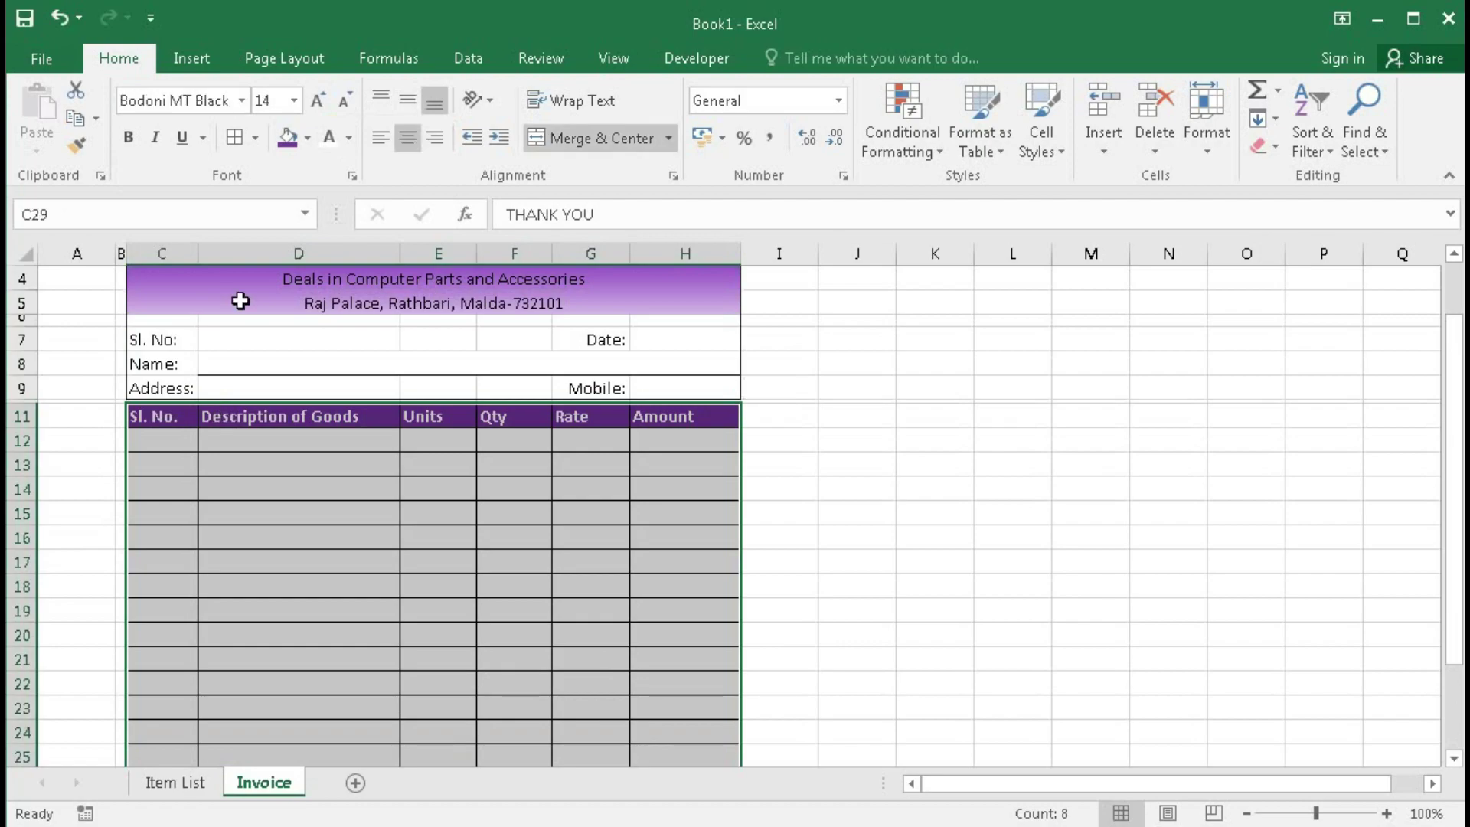
{"action": "left_click", "coordinate": [237, 138]}
{"action": "scroll", "coordinate": [407, 286], "scroll_direction": "down", "scroll_amount": 5}
{"action": "left_click", "coordinate": [490, 426]}
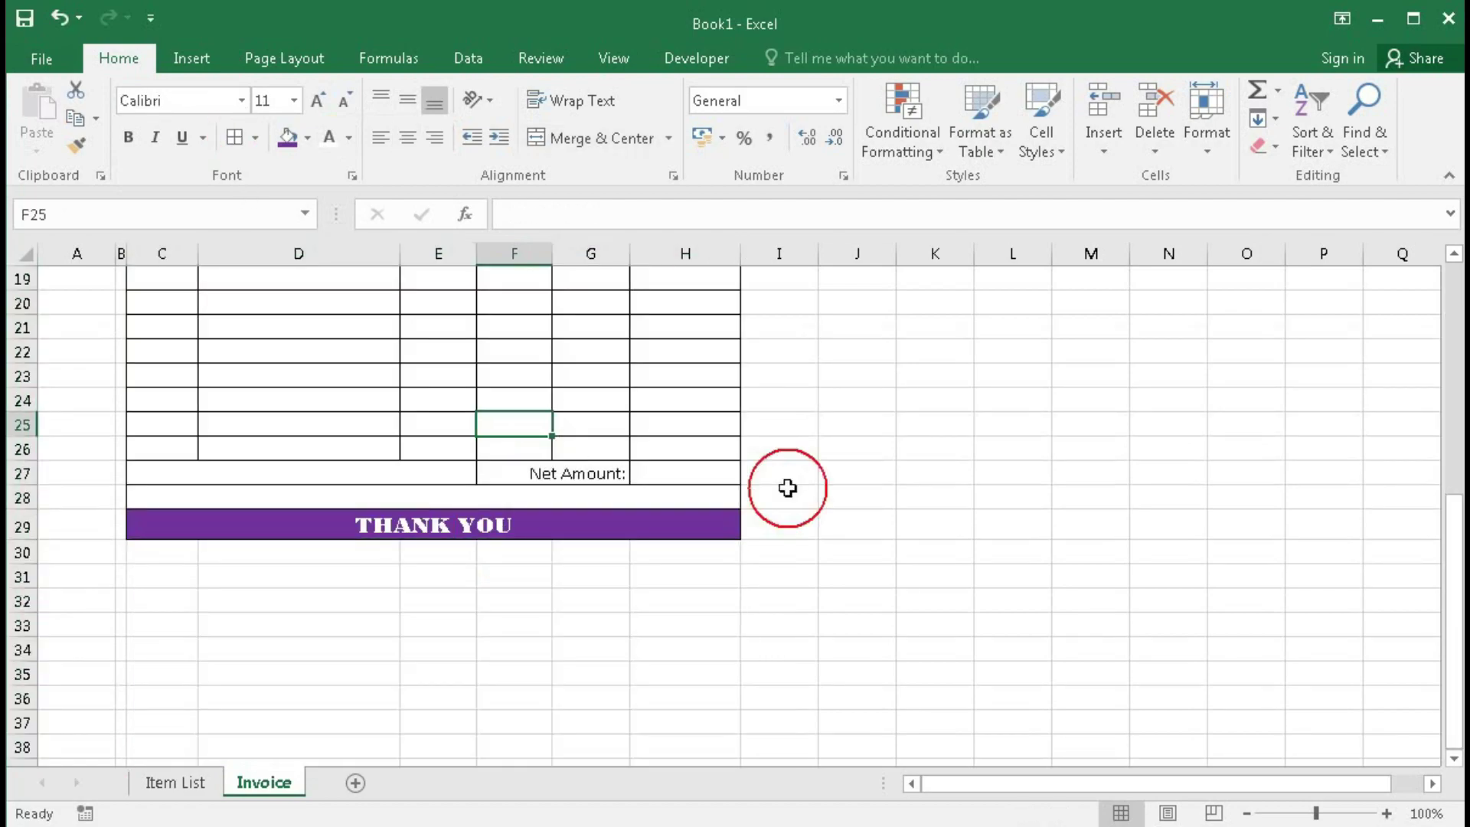
{"action": "scroll", "coordinate": [832, 679], "scroll_direction": "up", "scroll_amount": 4}
{"action": "scroll", "coordinate": [832, 680], "scroll_direction": "up", "scroll_amount": 2}
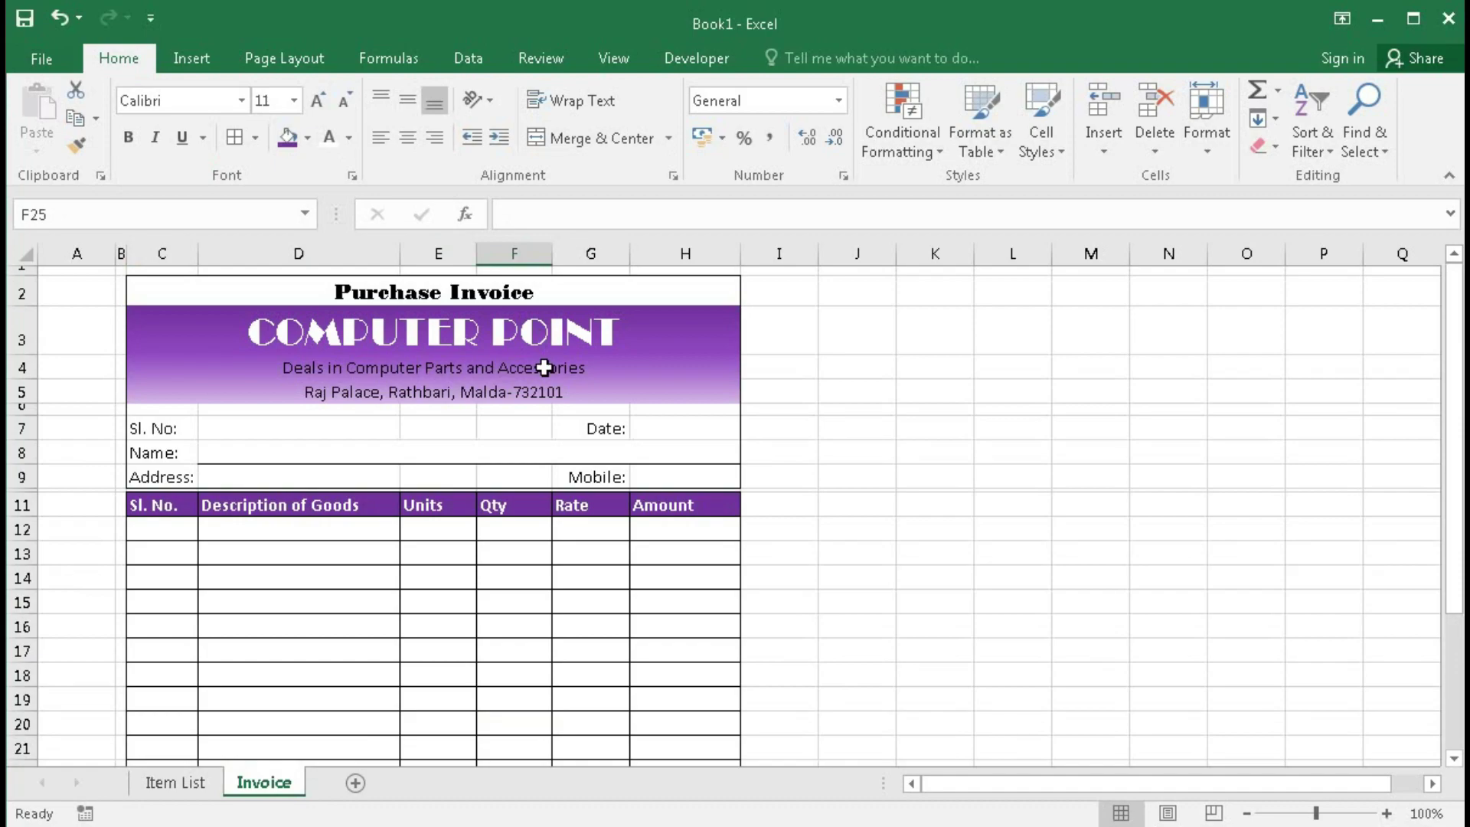
Step: Enter =IF(D12="","",1) in C12 so the first serial number appears only when D12 is filled
{"action": "left_click", "coordinate": [347, 289]}
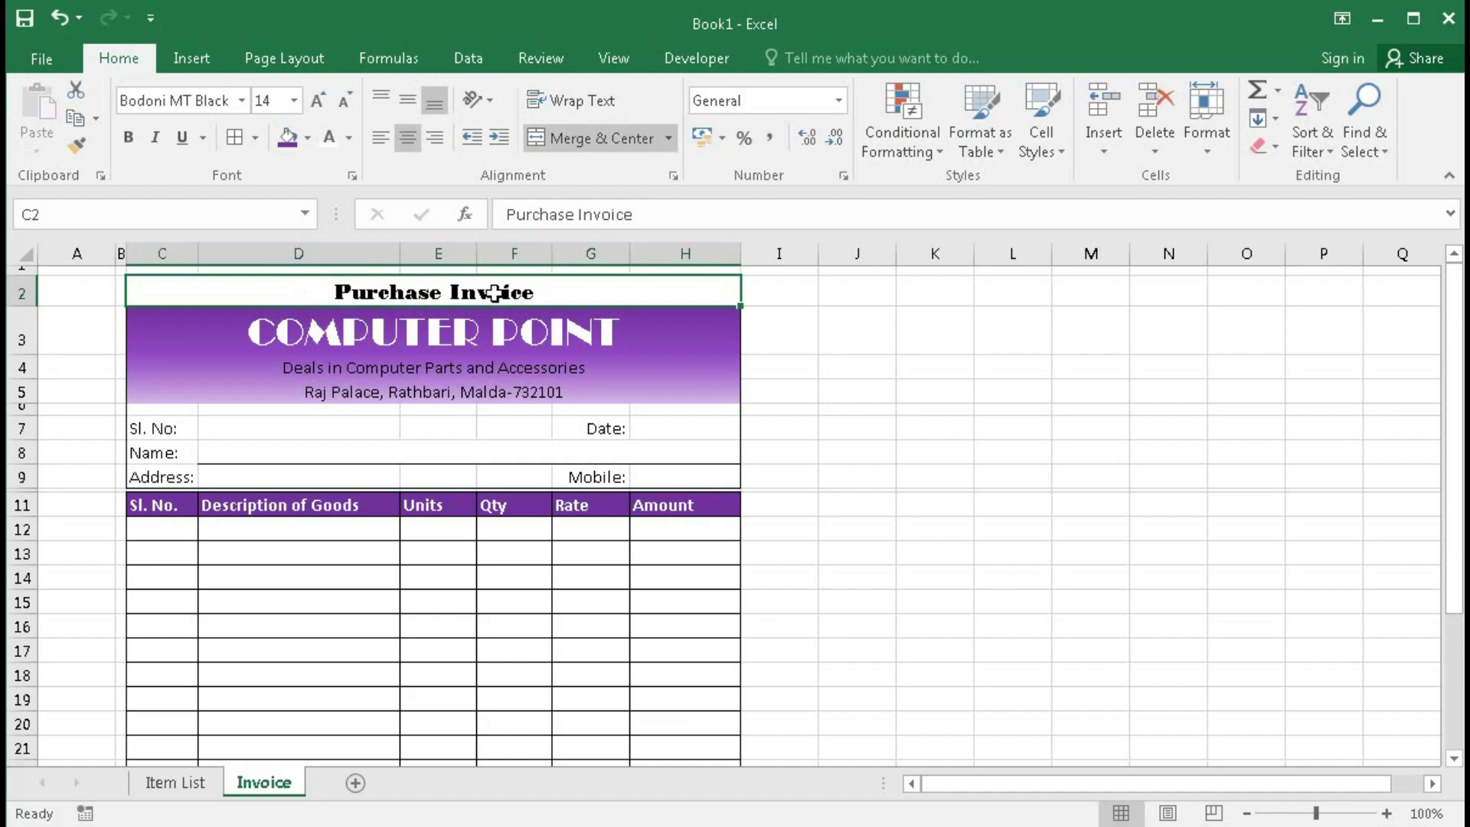
{"action": "left_click", "coordinate": [462, 545]}
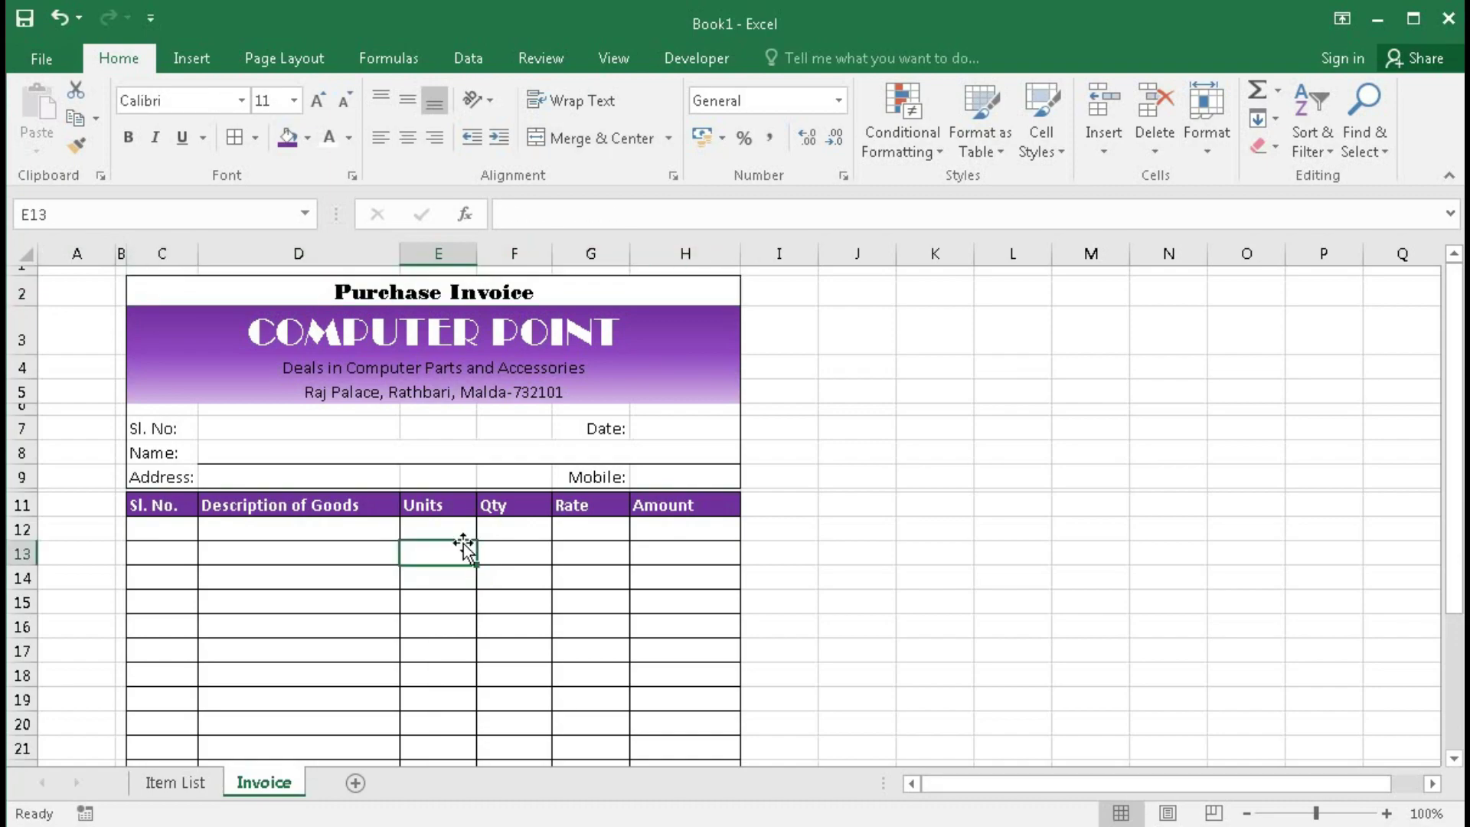
{"action": "scroll", "coordinate": [463, 545], "scroll_direction": "down", "scroll_amount": 1}
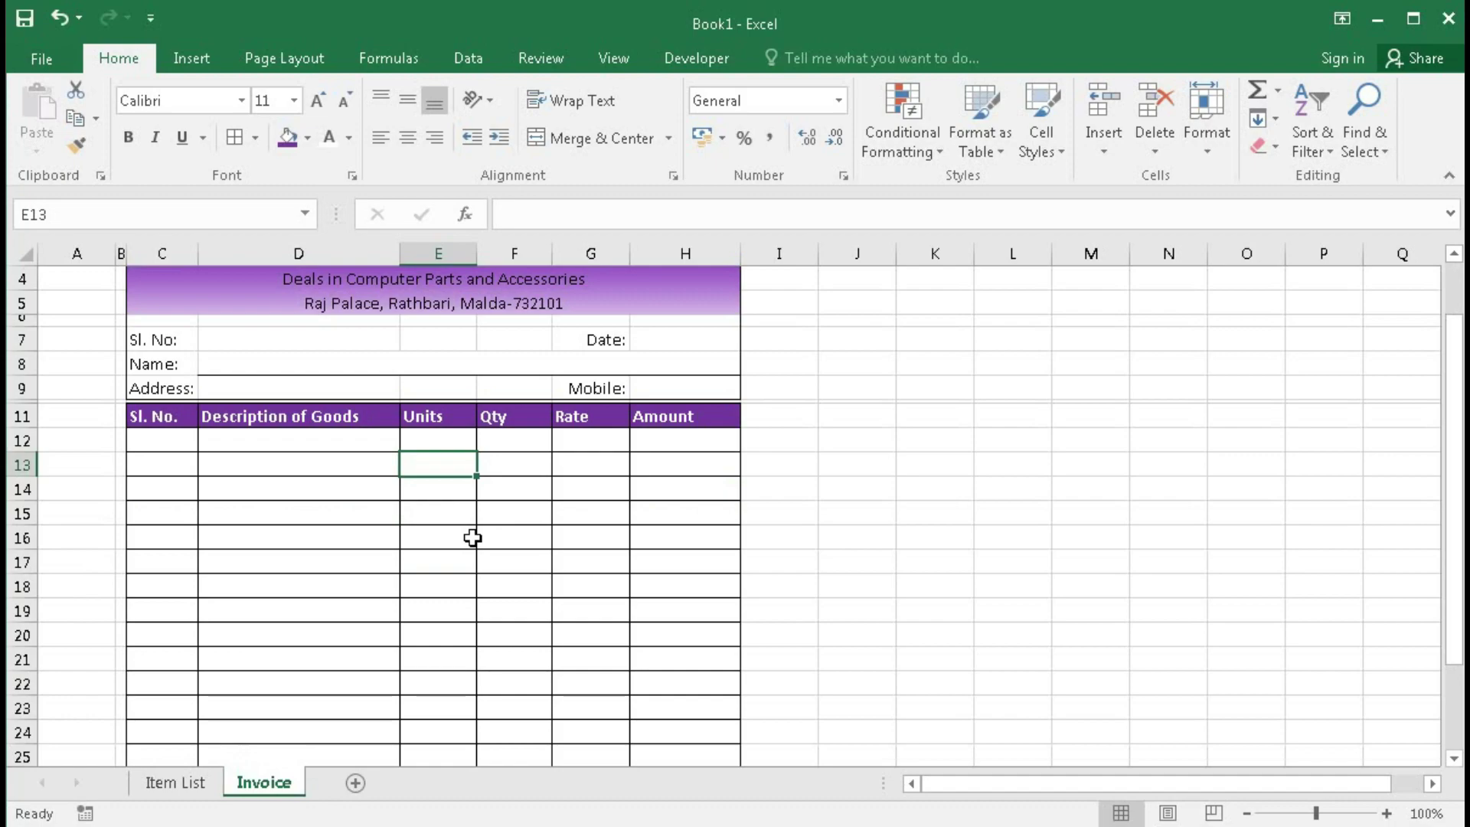
{"action": "left_click", "coordinate": [160, 440]}
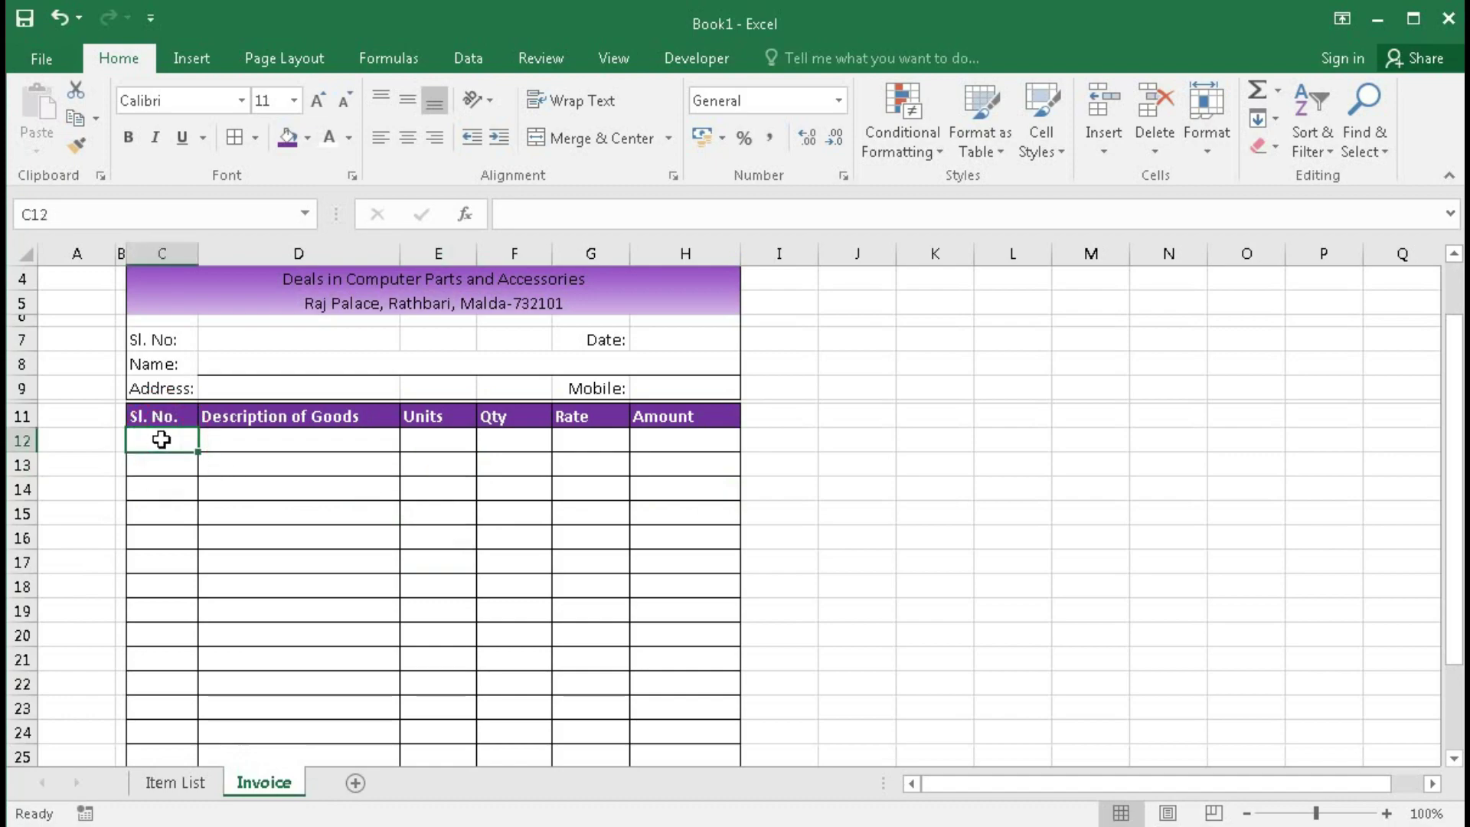
{"action": "type", "text": "="}
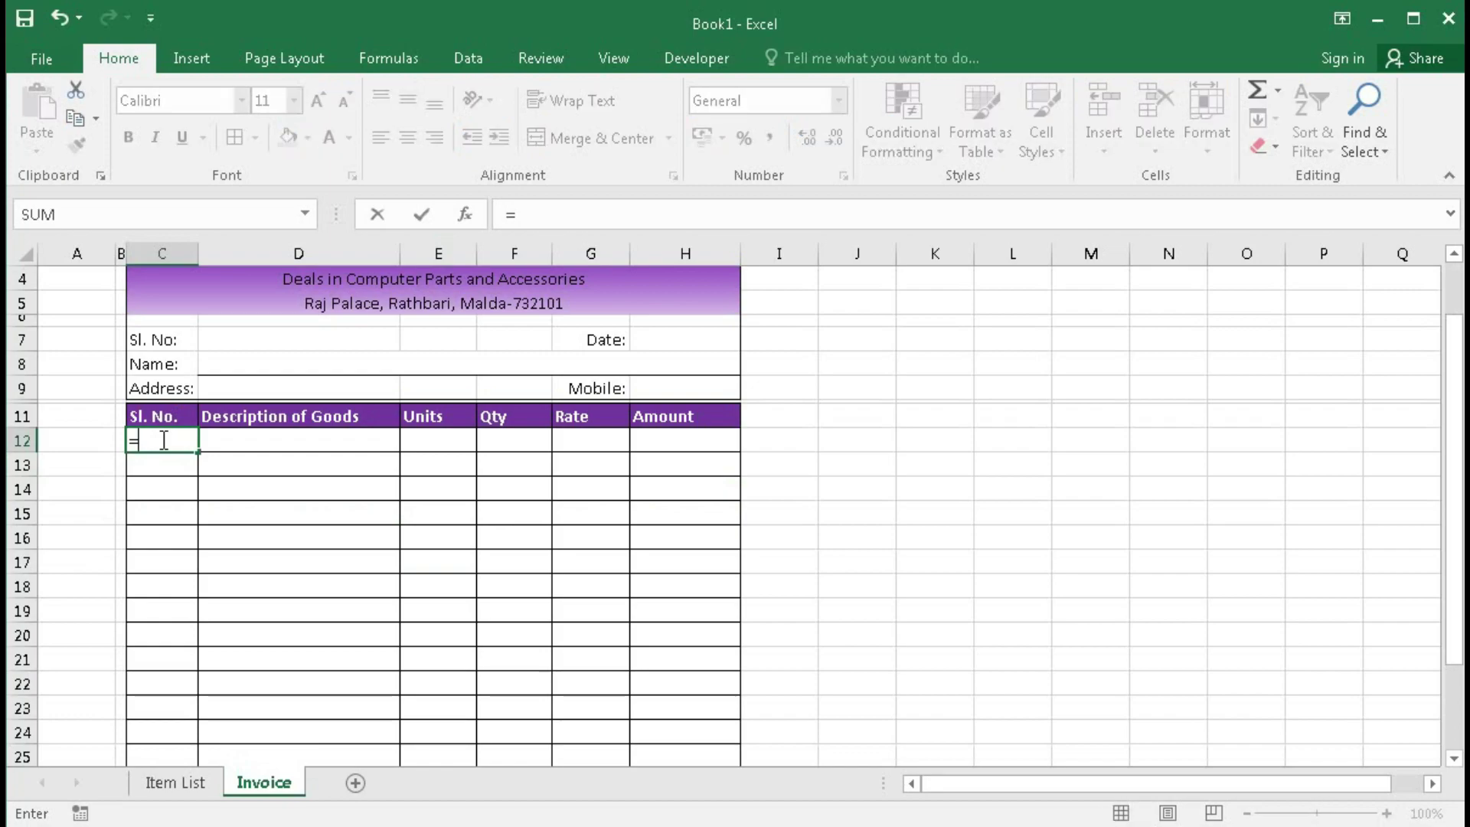
{"action": "type", "text": "if"}
{"action": "key", "text": "Tab"}
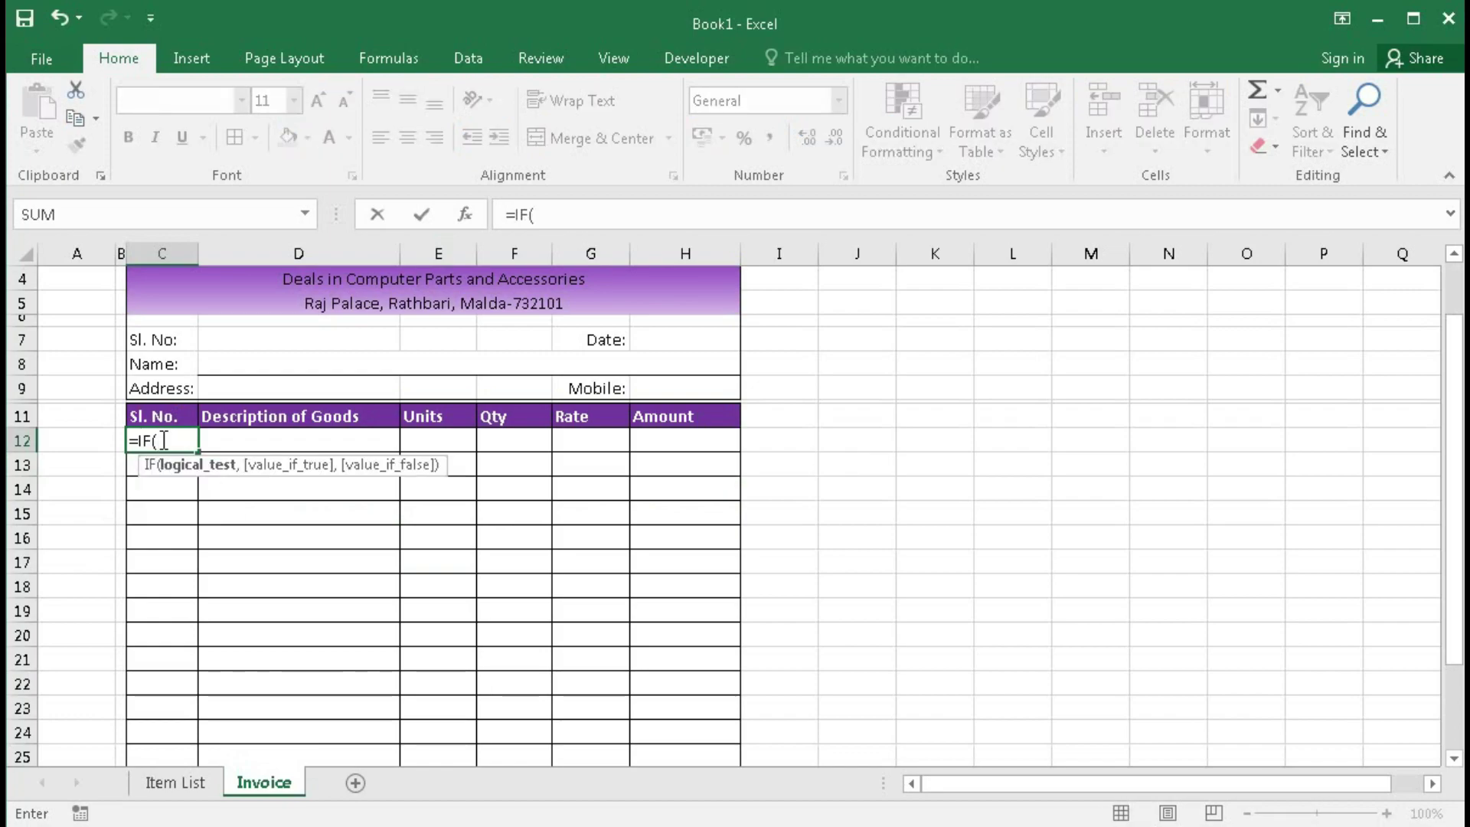
{"action": "left_click", "coordinate": [248, 442]}
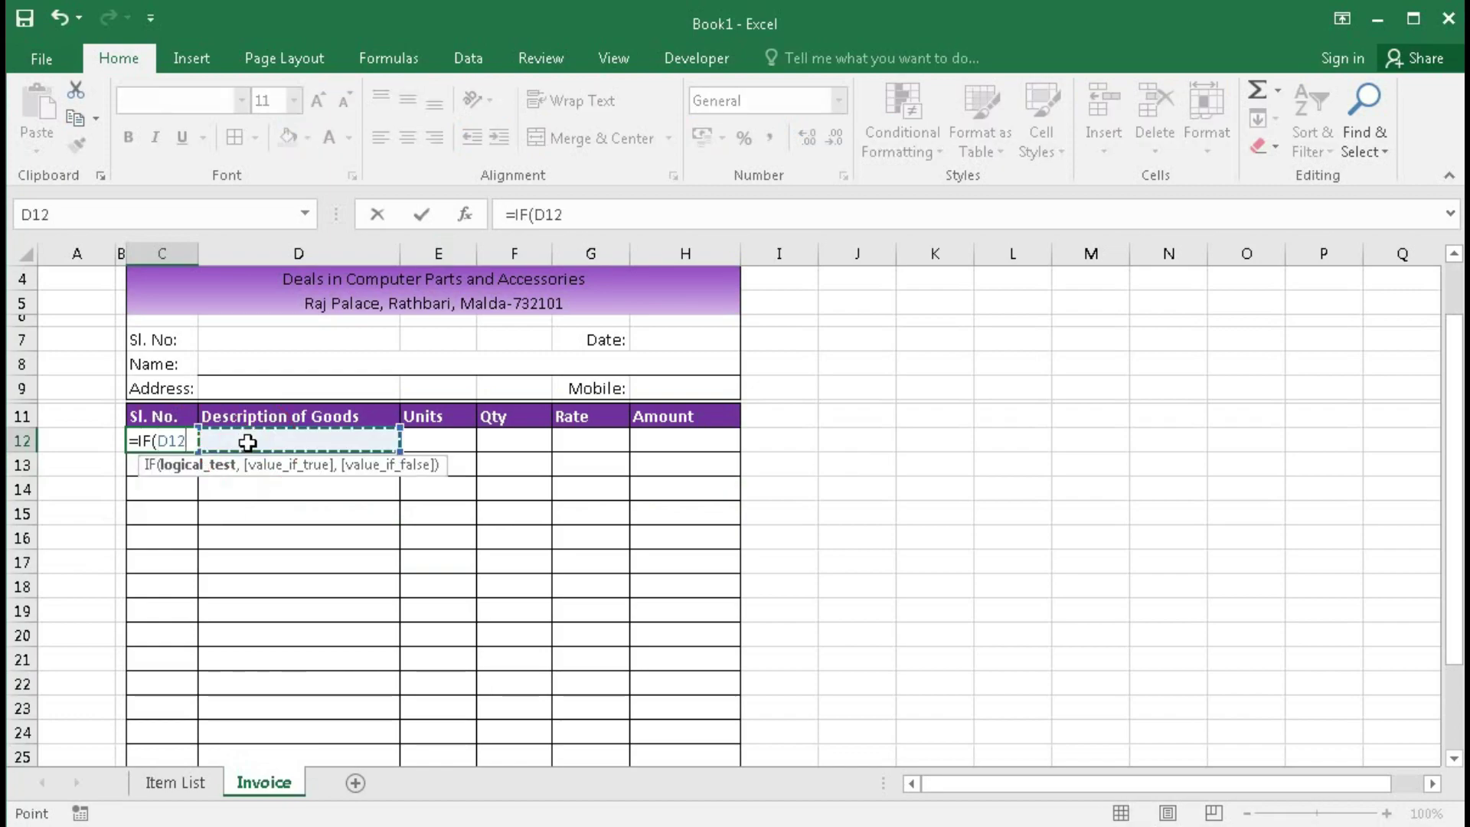
{"action": "type", "text": "=\"\""}
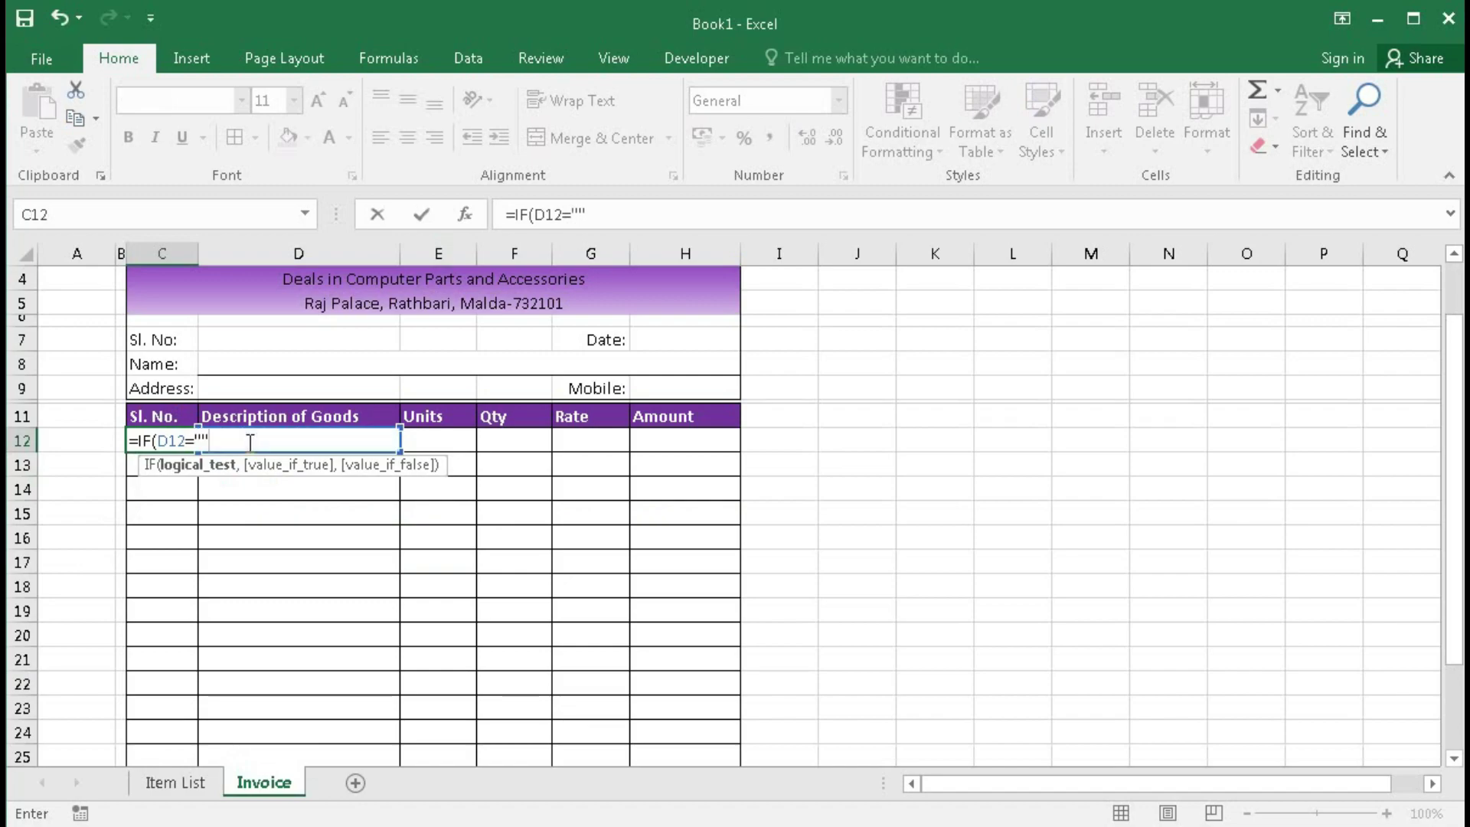
{"action": "type", "text": ",\"\""}
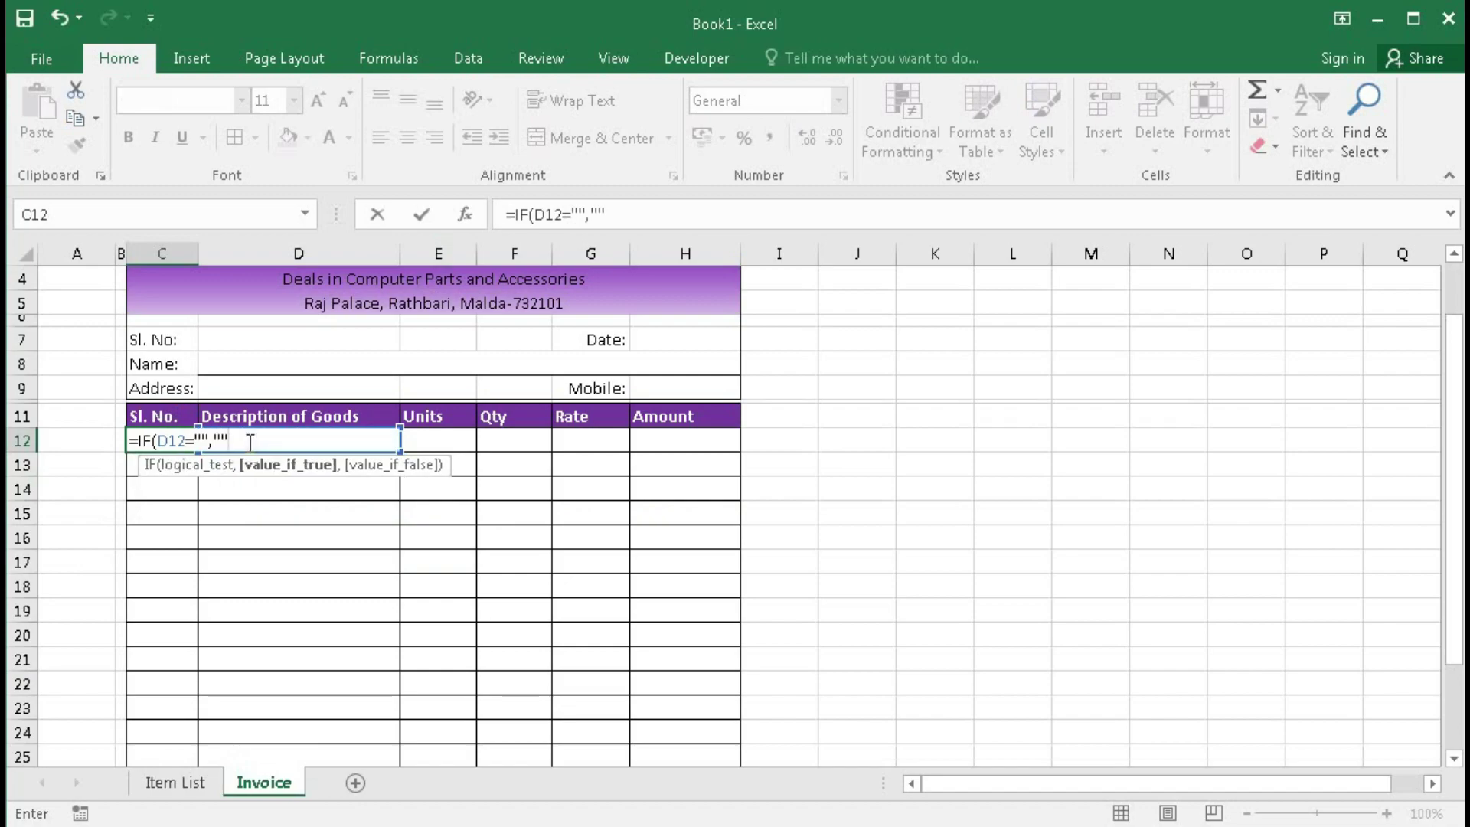
{"action": "type", "text": ",1"}
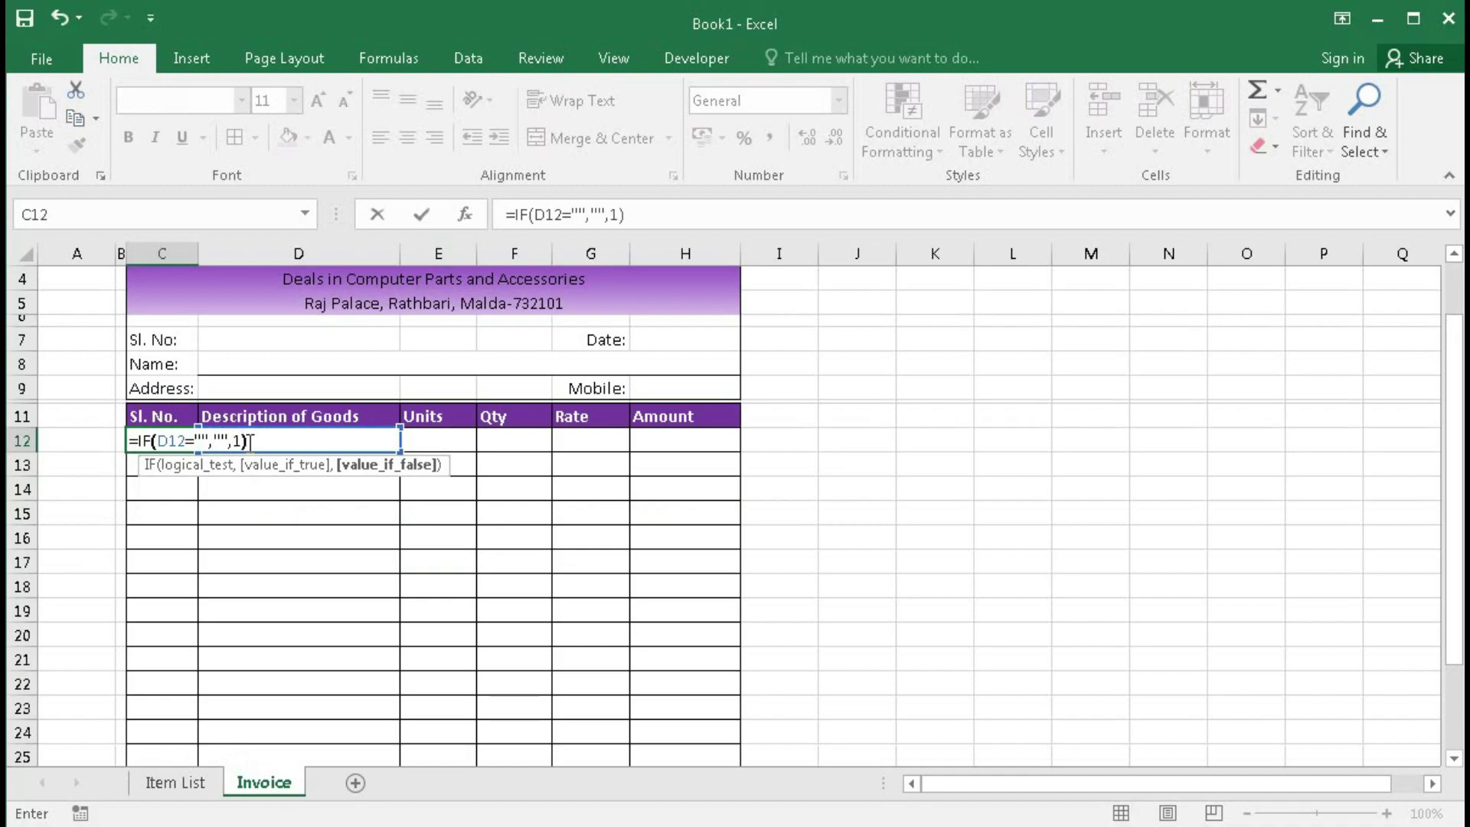
{"action": "key", "text": "Return"}
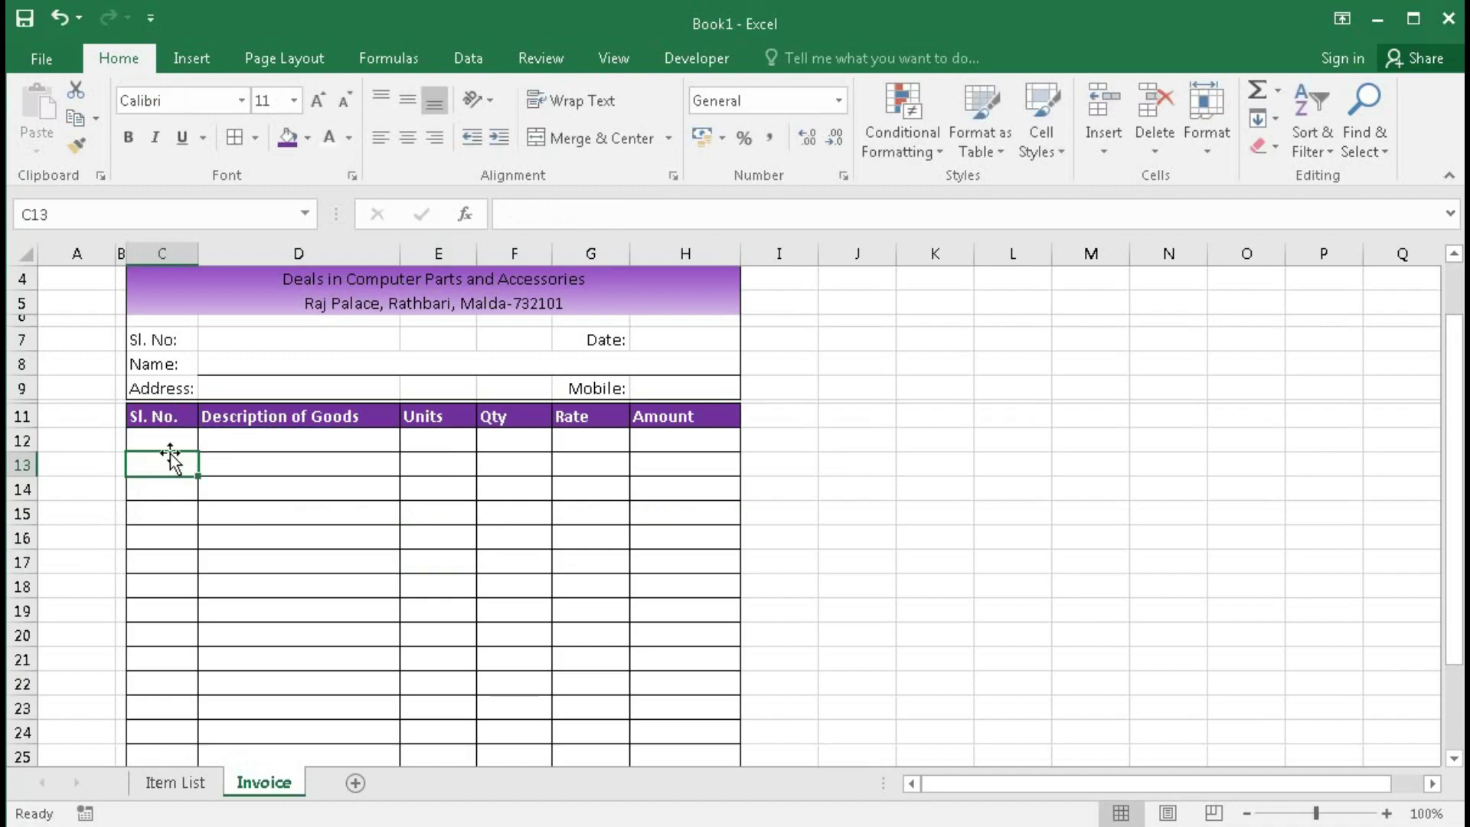
Step: Type test description A in D12 and centre the serial number cells C12:C26
{"action": "left_click", "coordinate": [238, 433]}
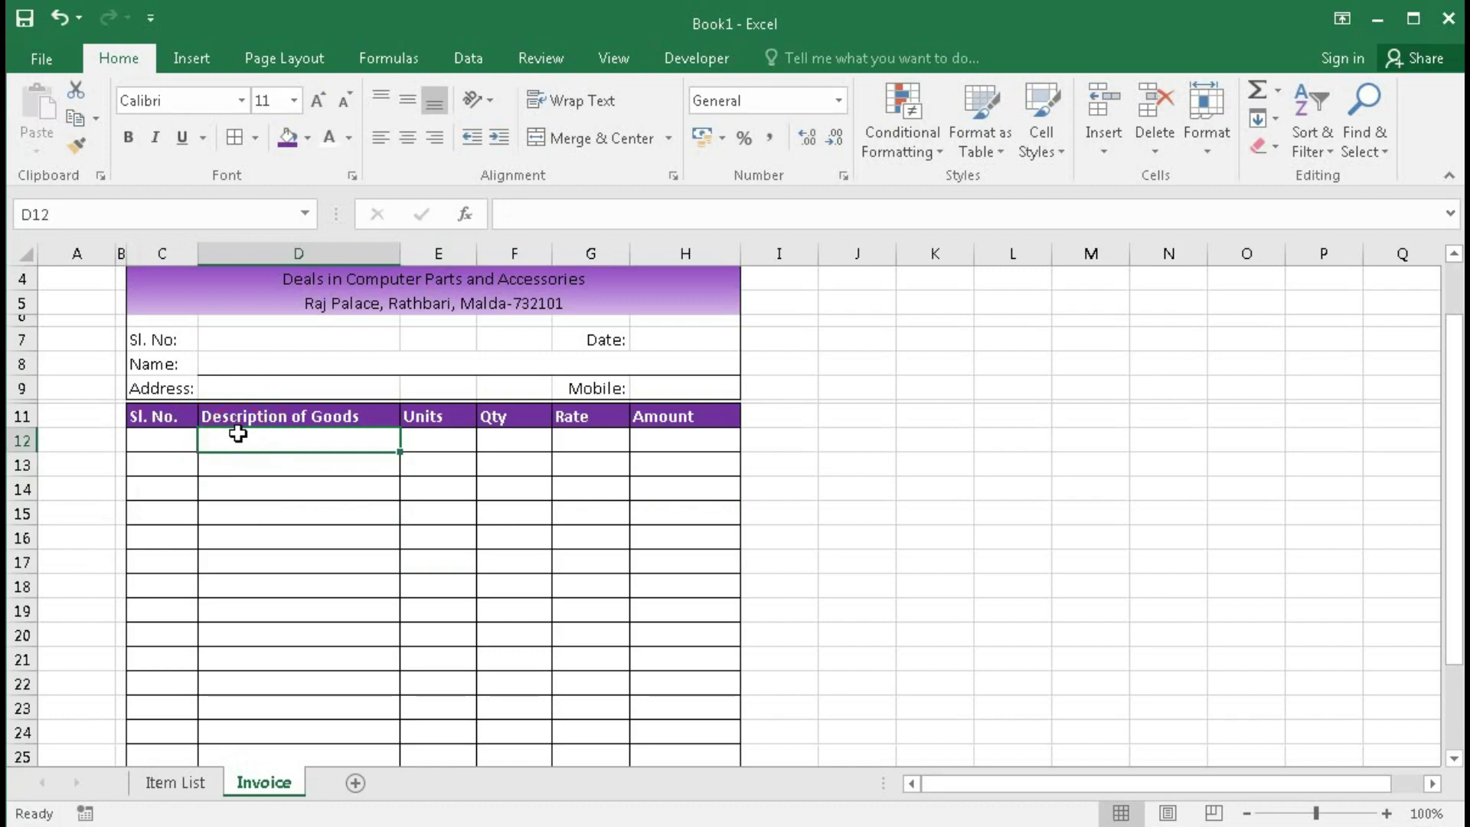
{"action": "type", "text": "A"}
{"action": "key", "text": "Return"}
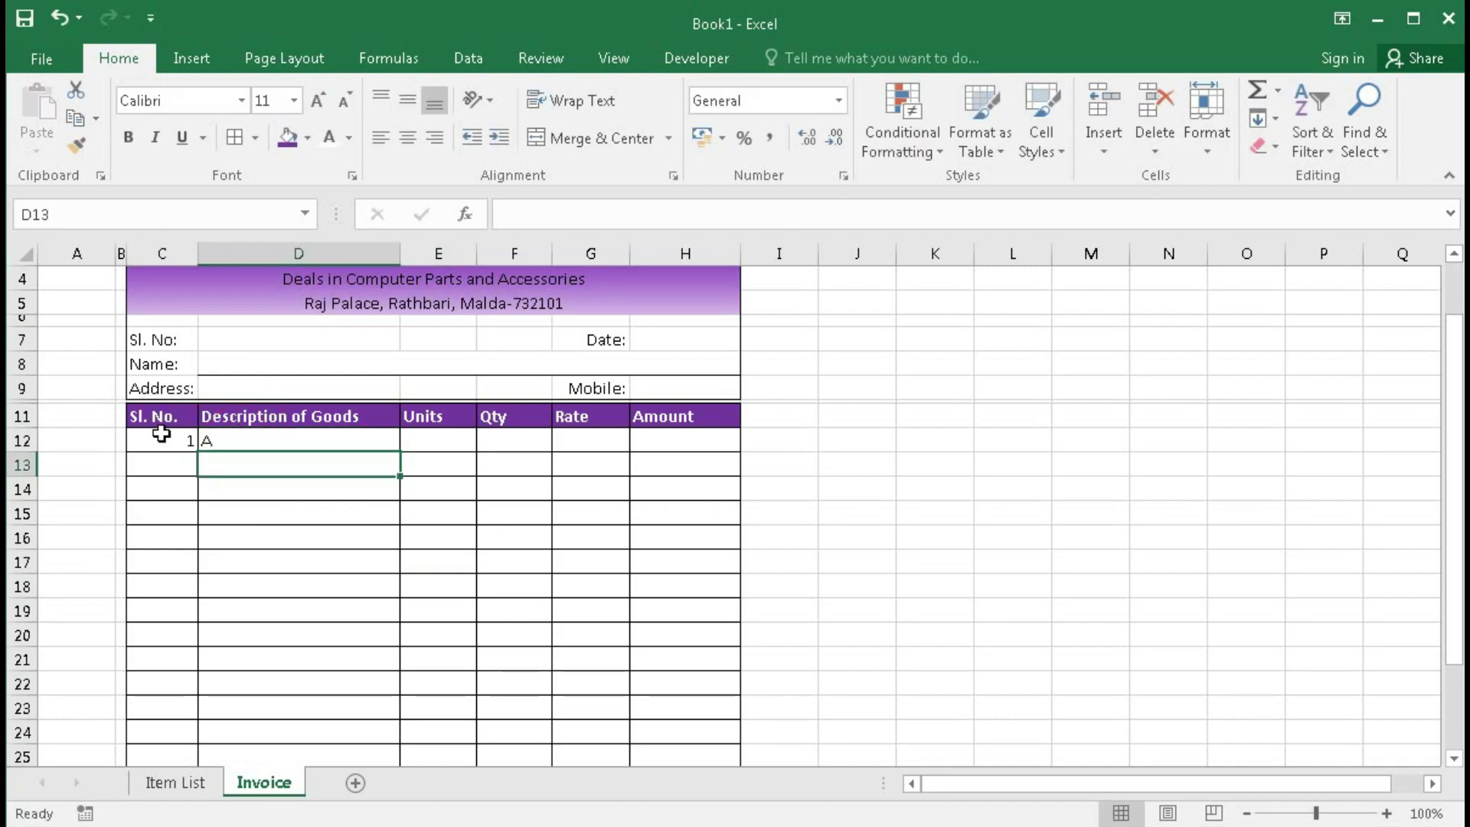
{"action": "left_click_drag", "start_coordinate": [160, 433], "coordinate": [174, 641]}
{"action": "left_click", "coordinate": [407, 138]}
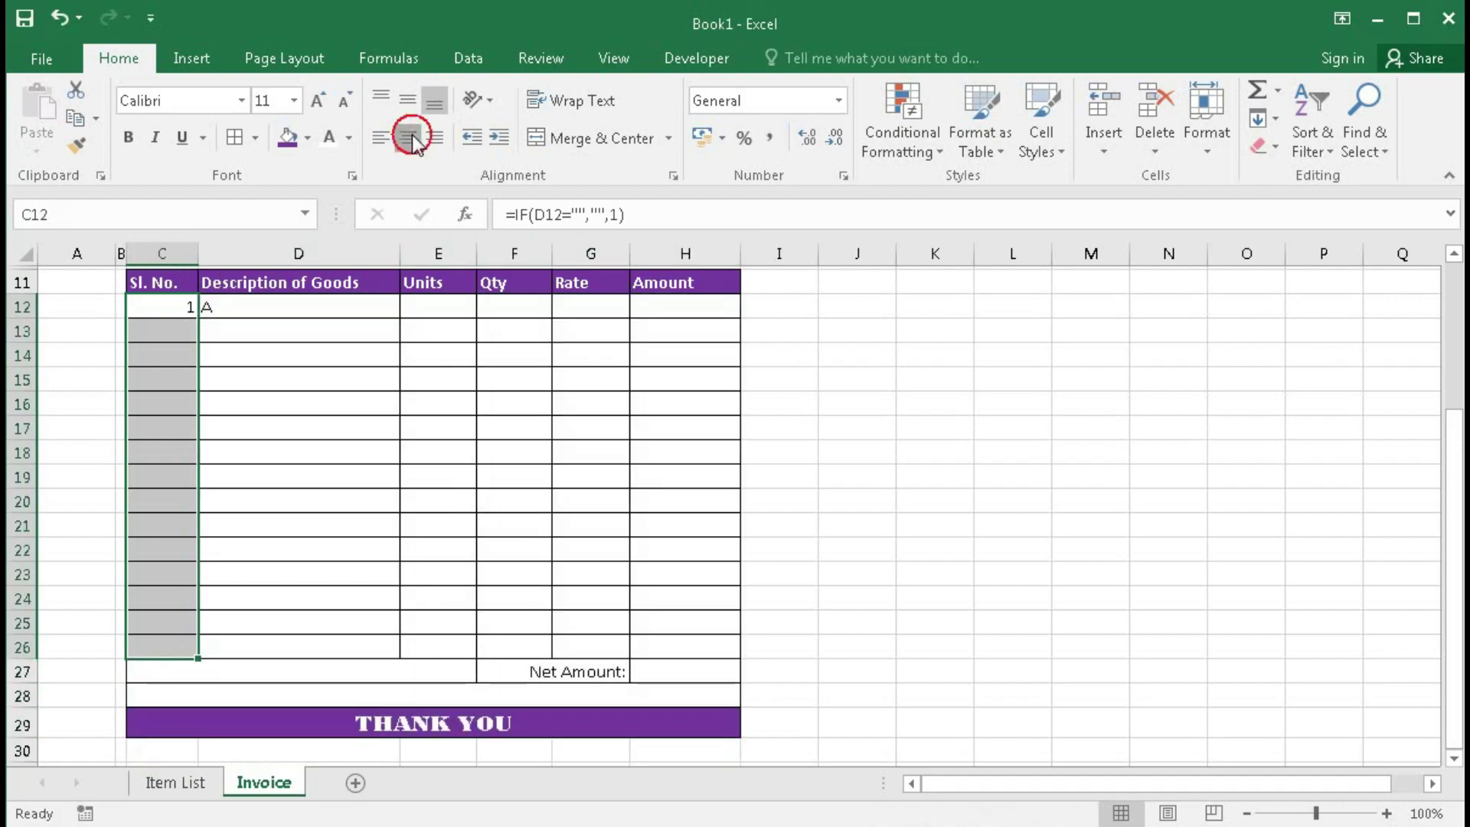
{"action": "scroll", "coordinate": [318, 553], "scroll_direction": "up", "scroll_amount": 2}
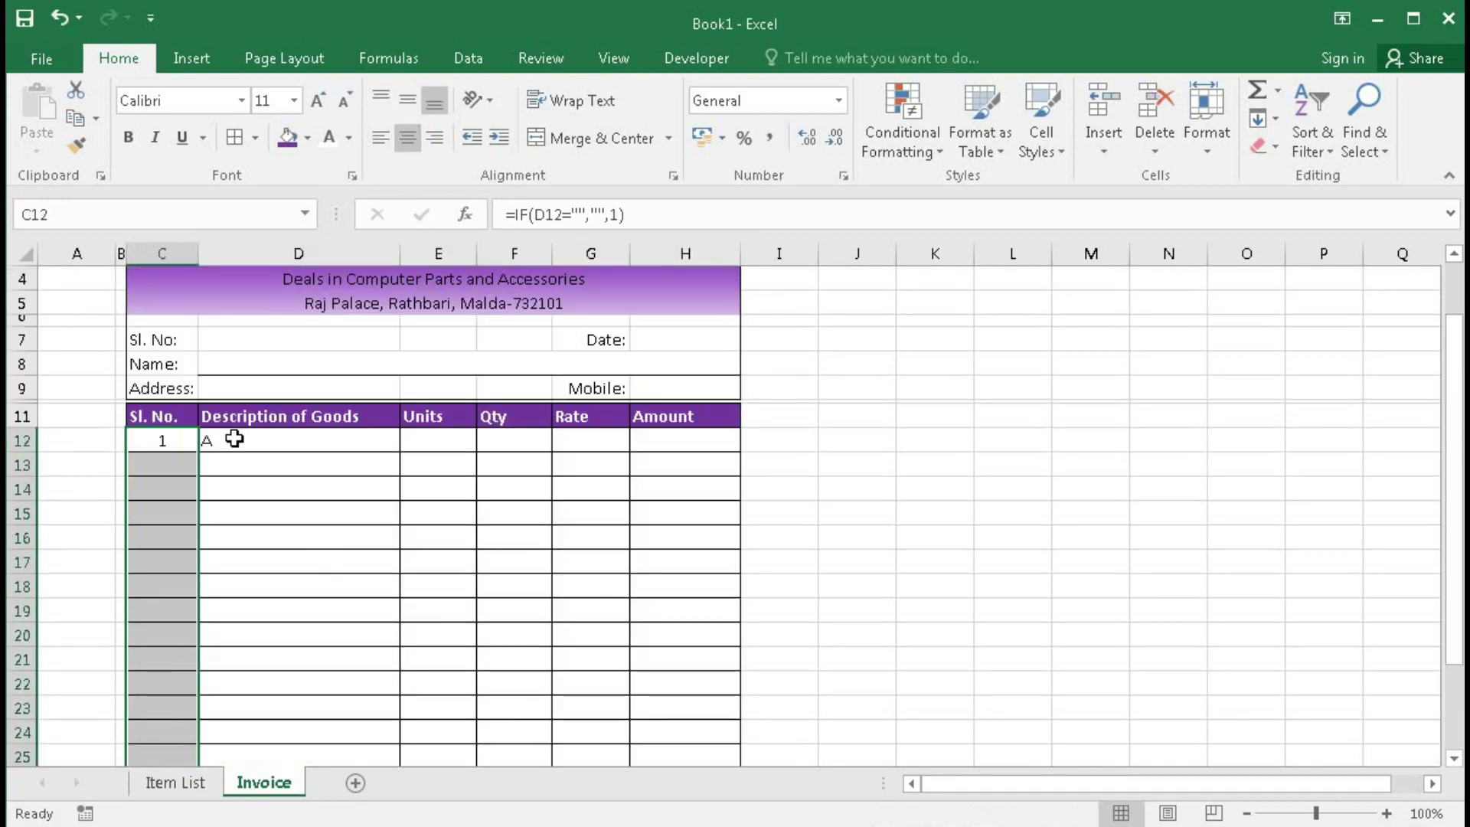
{"action": "left_click", "coordinate": [154, 470]}
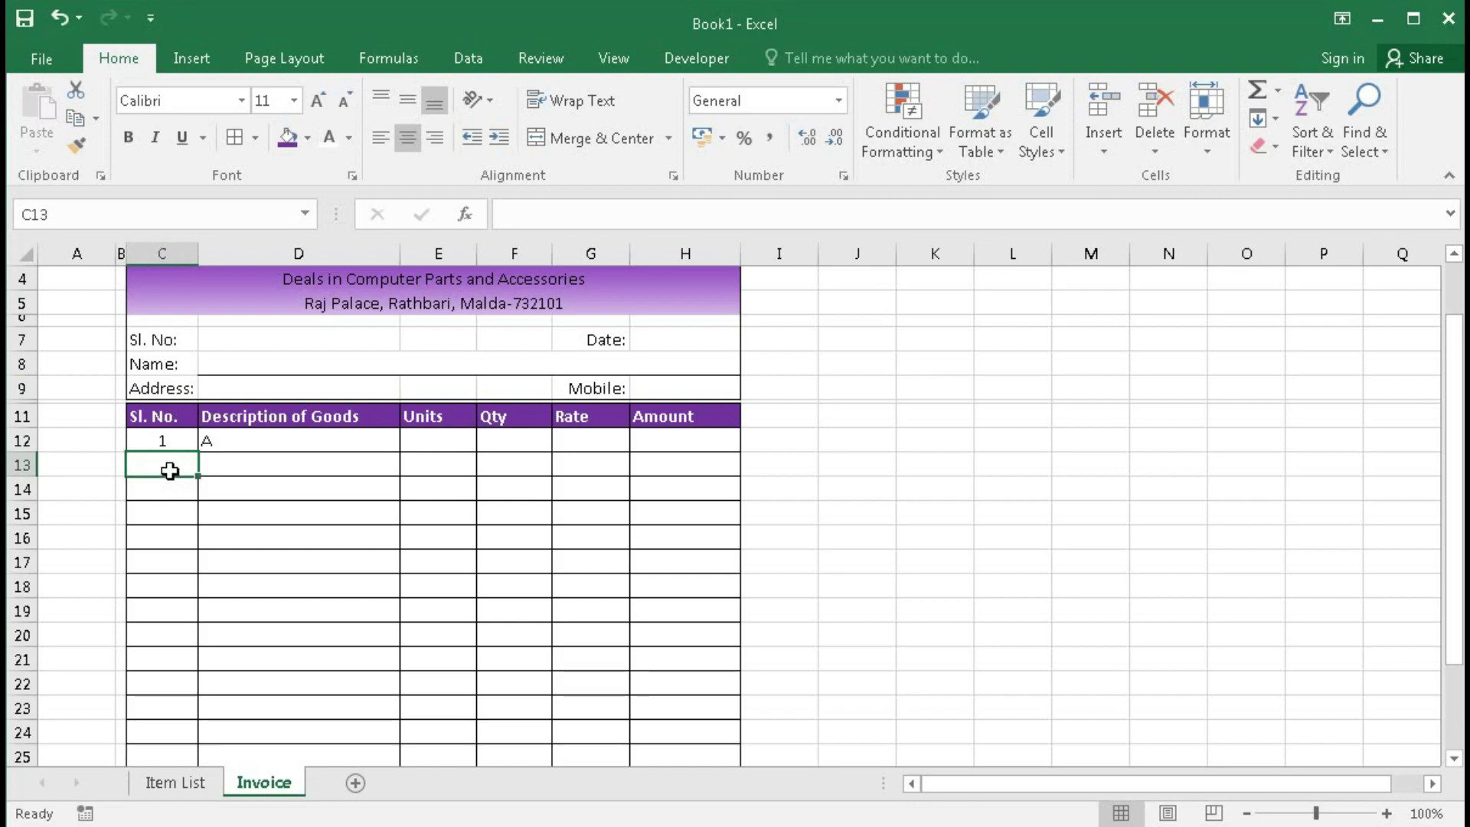
Step: Enter =IF(OR(D13="",C12=""),"",C12+1) in C13 to number the second invoice line
{"action": "type", "text": "="}
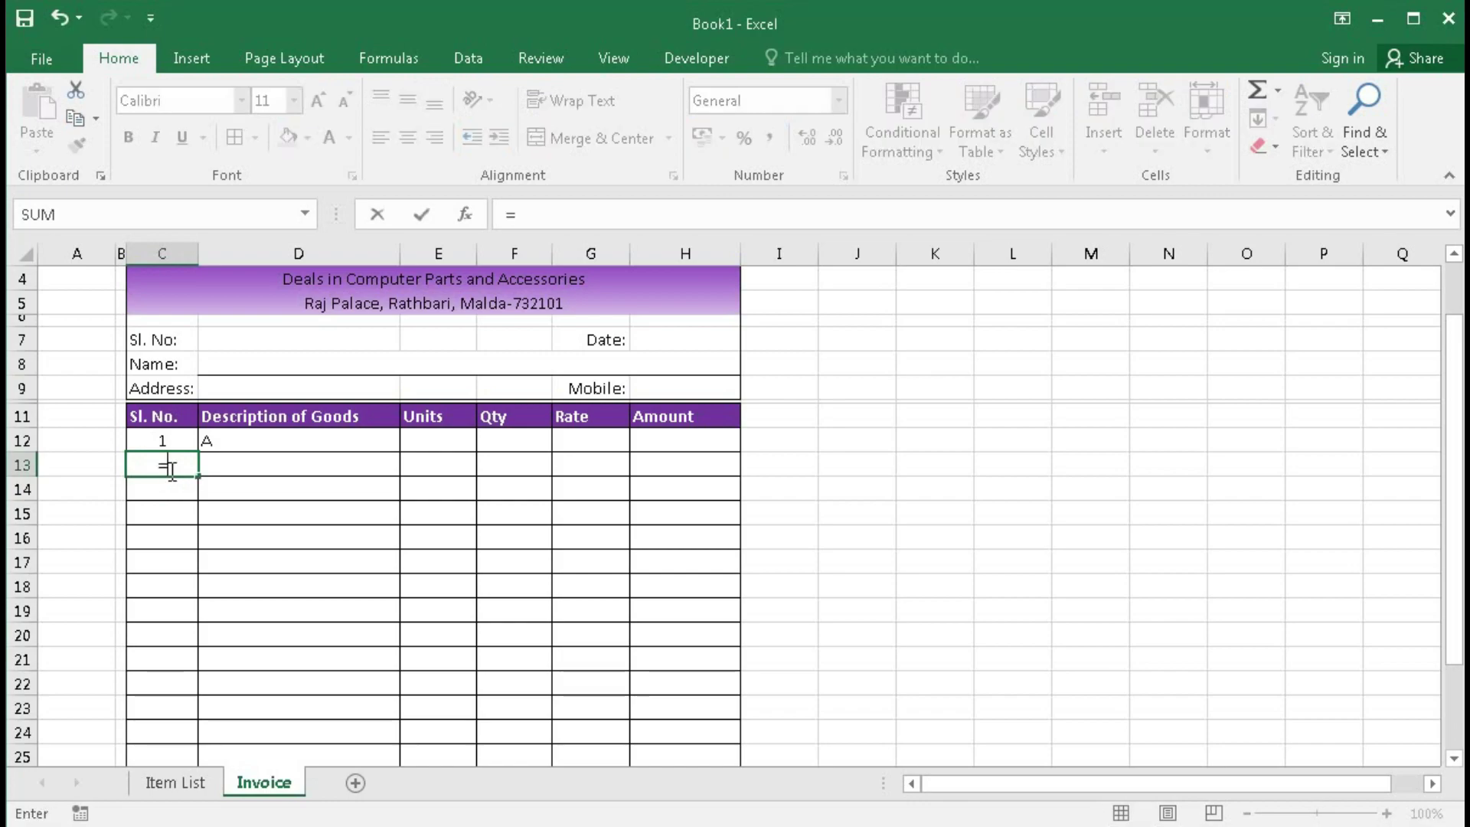
{"action": "type", "text": "IF*"}
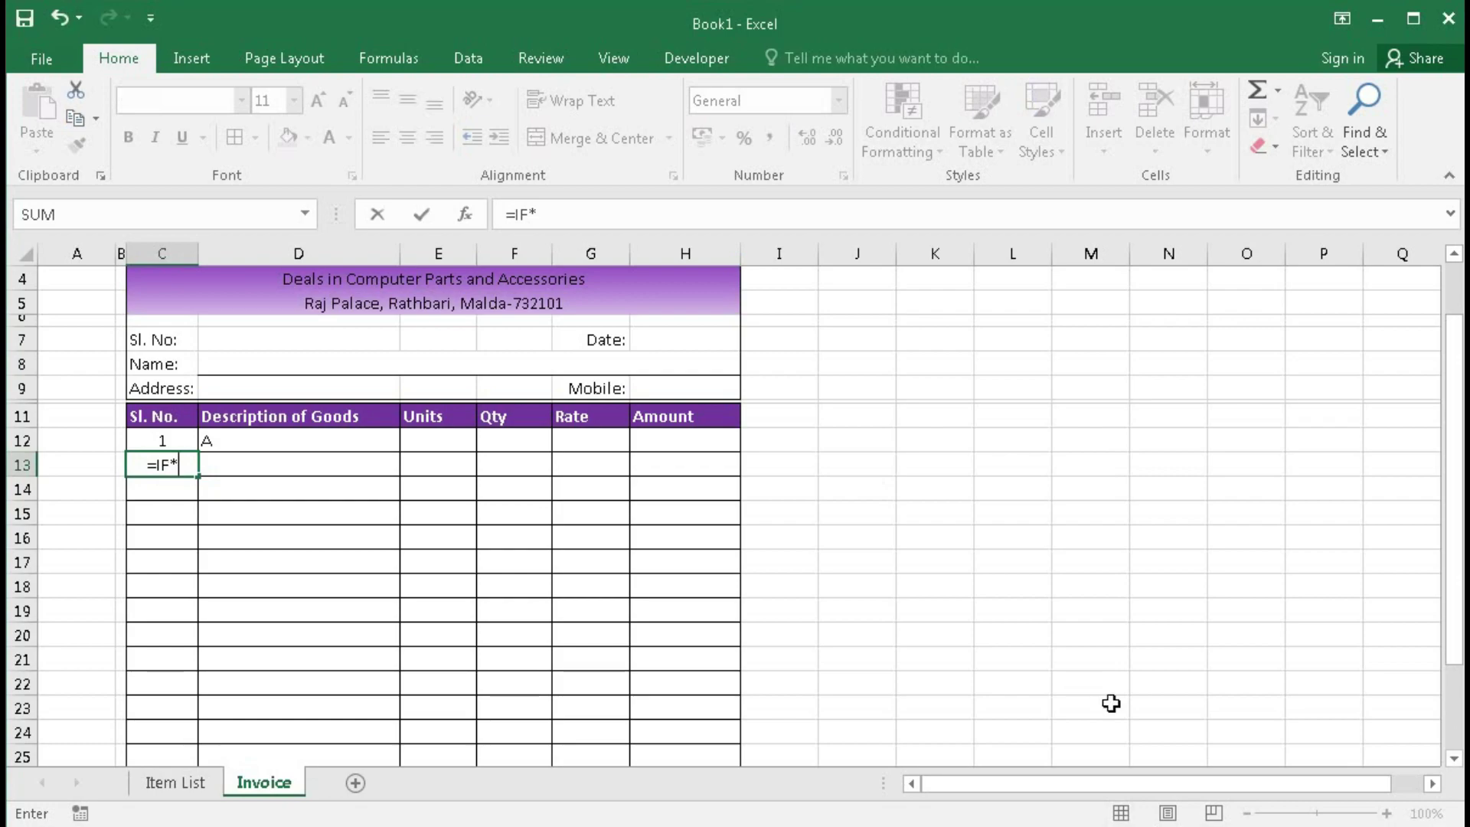
{"action": "key", "text": "BackSpace"}
{"action": "type", "text": "(O"}
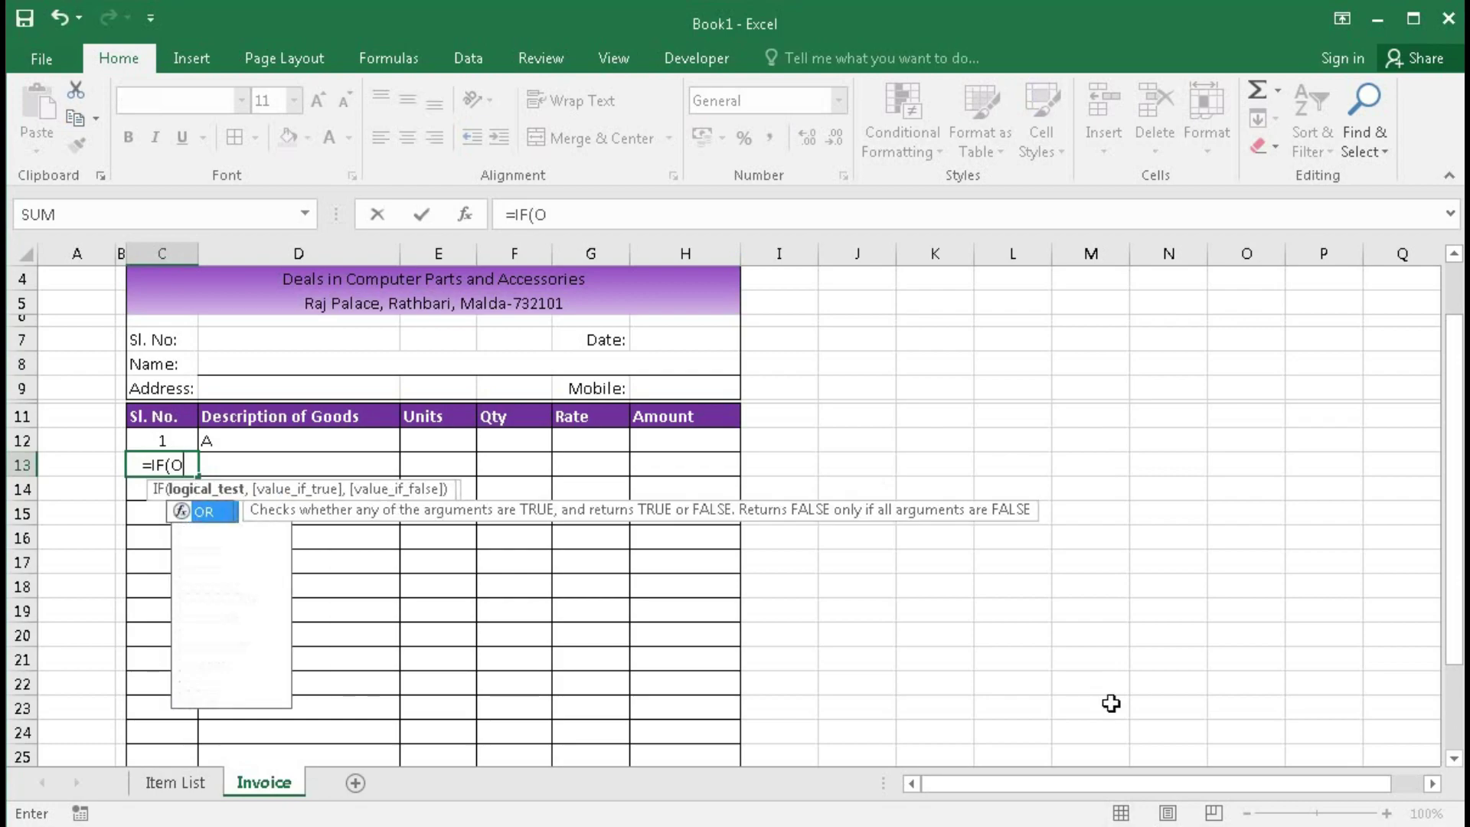
{"action": "type", "text": "R("}
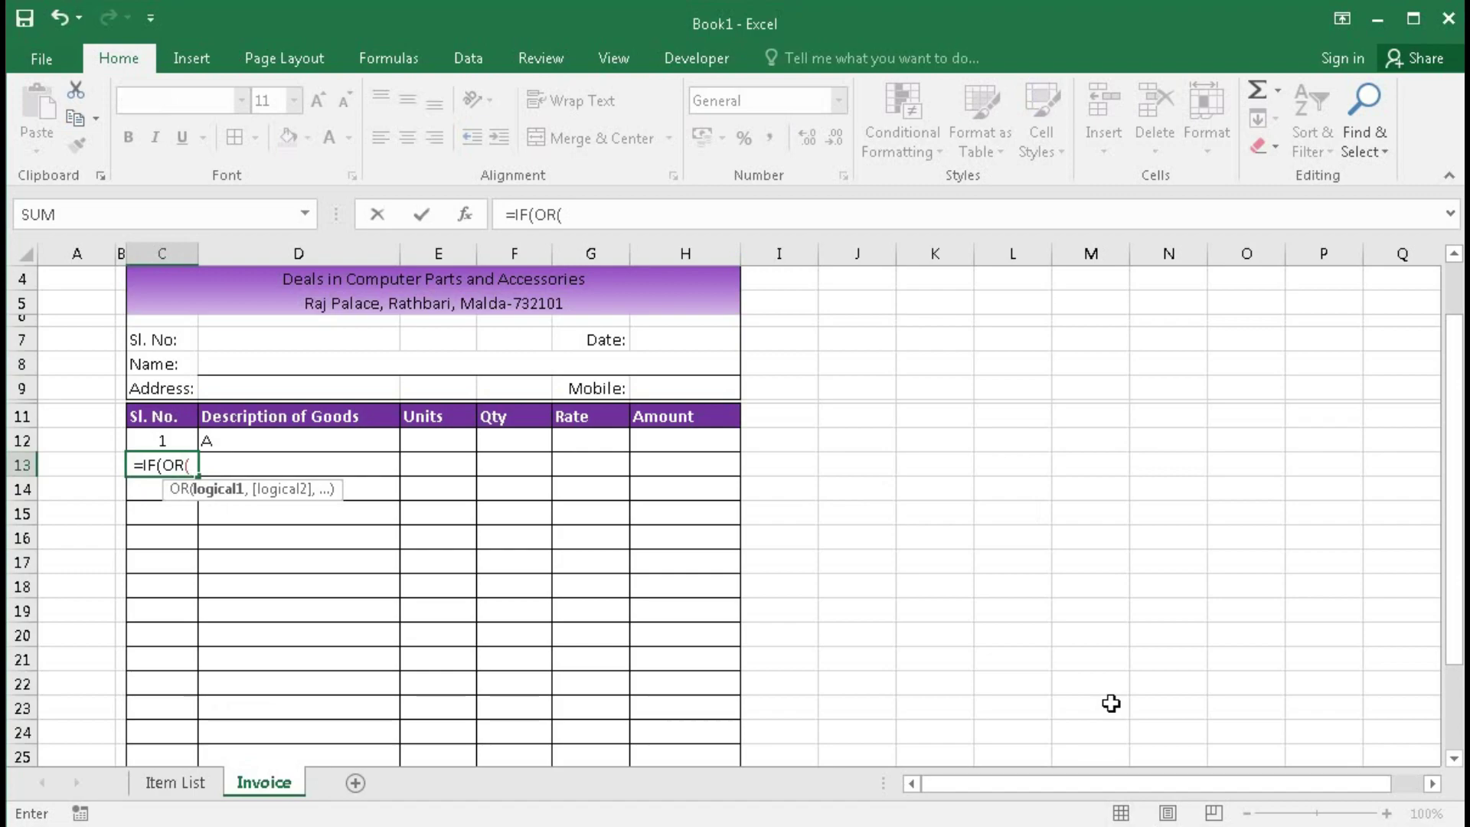
{"action": "left_click", "coordinate": [305, 466]}
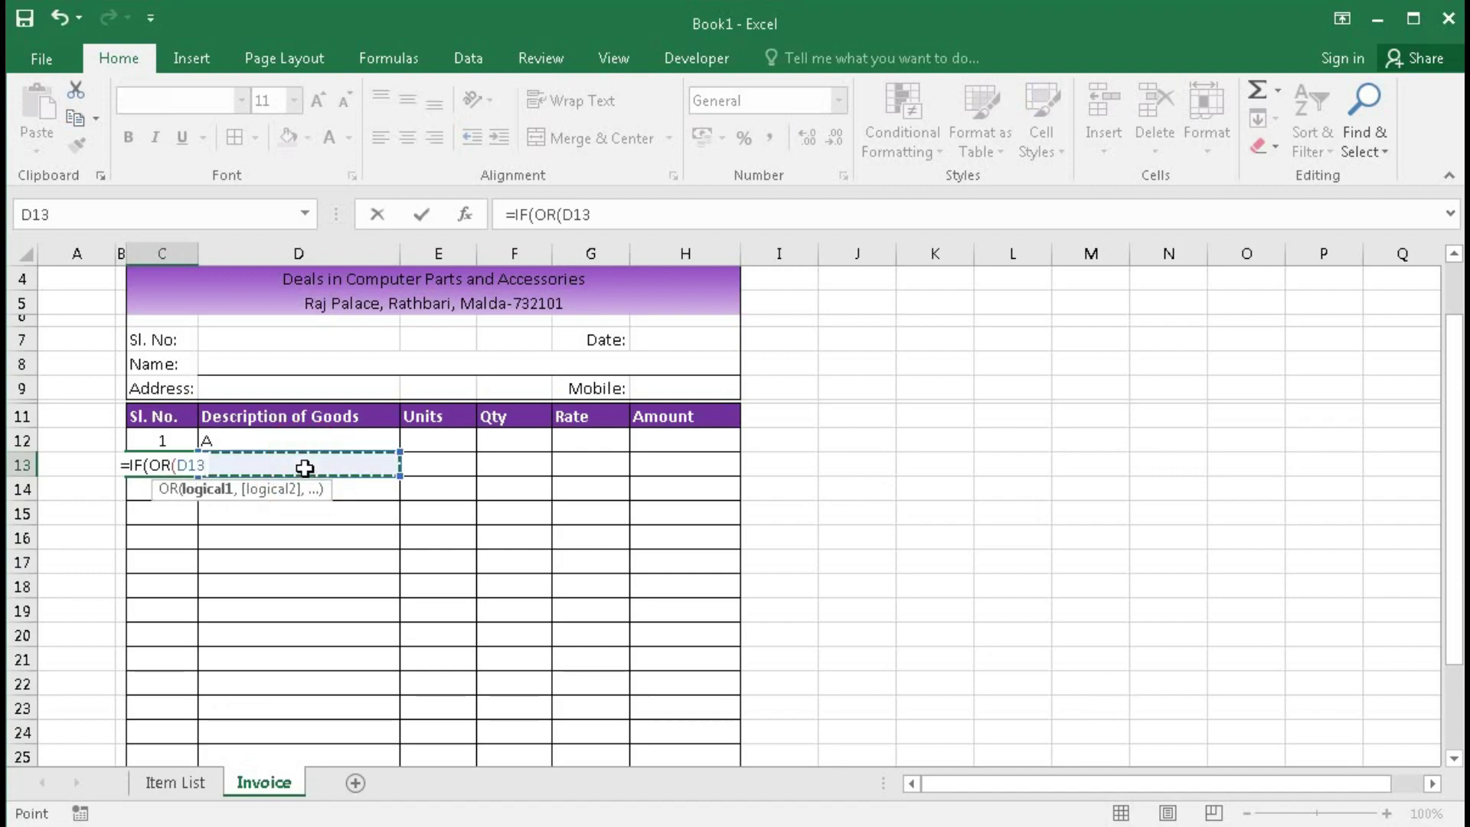
{"action": "type", "text": "=\"\","}
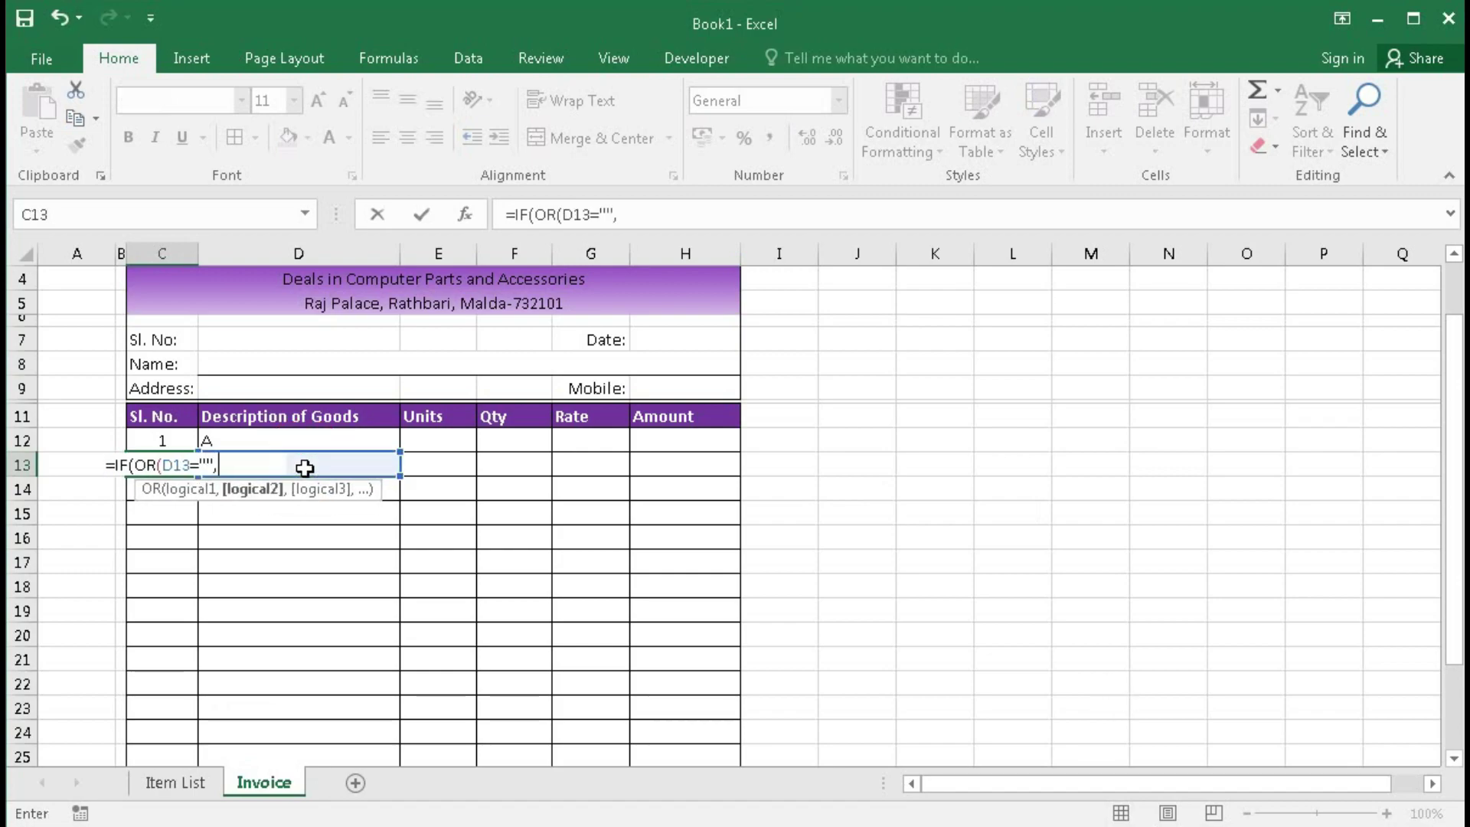
{"action": "left_click", "coordinate": [147, 441]}
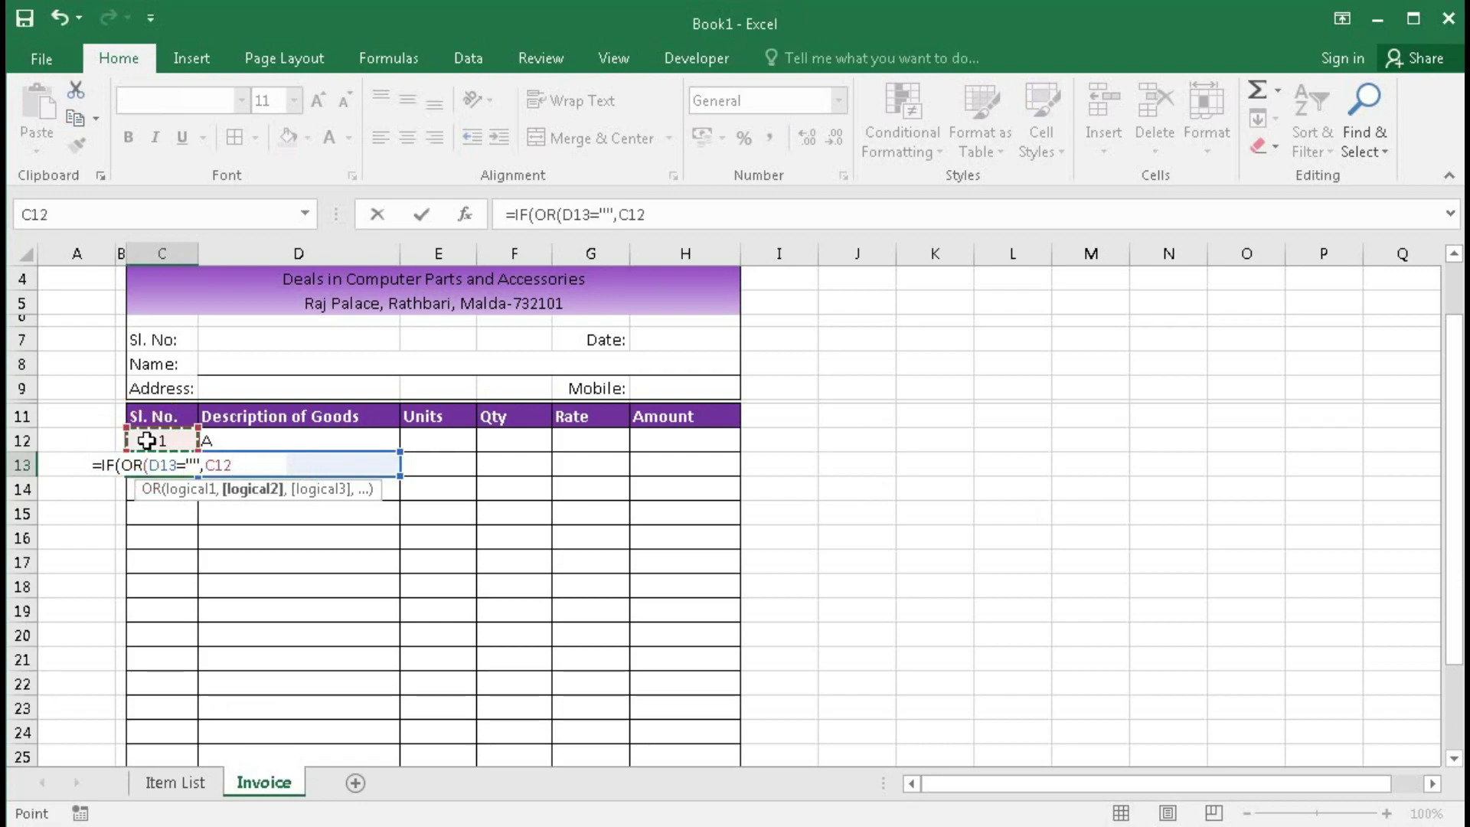
{"action": "type", "text": "=\"\""}
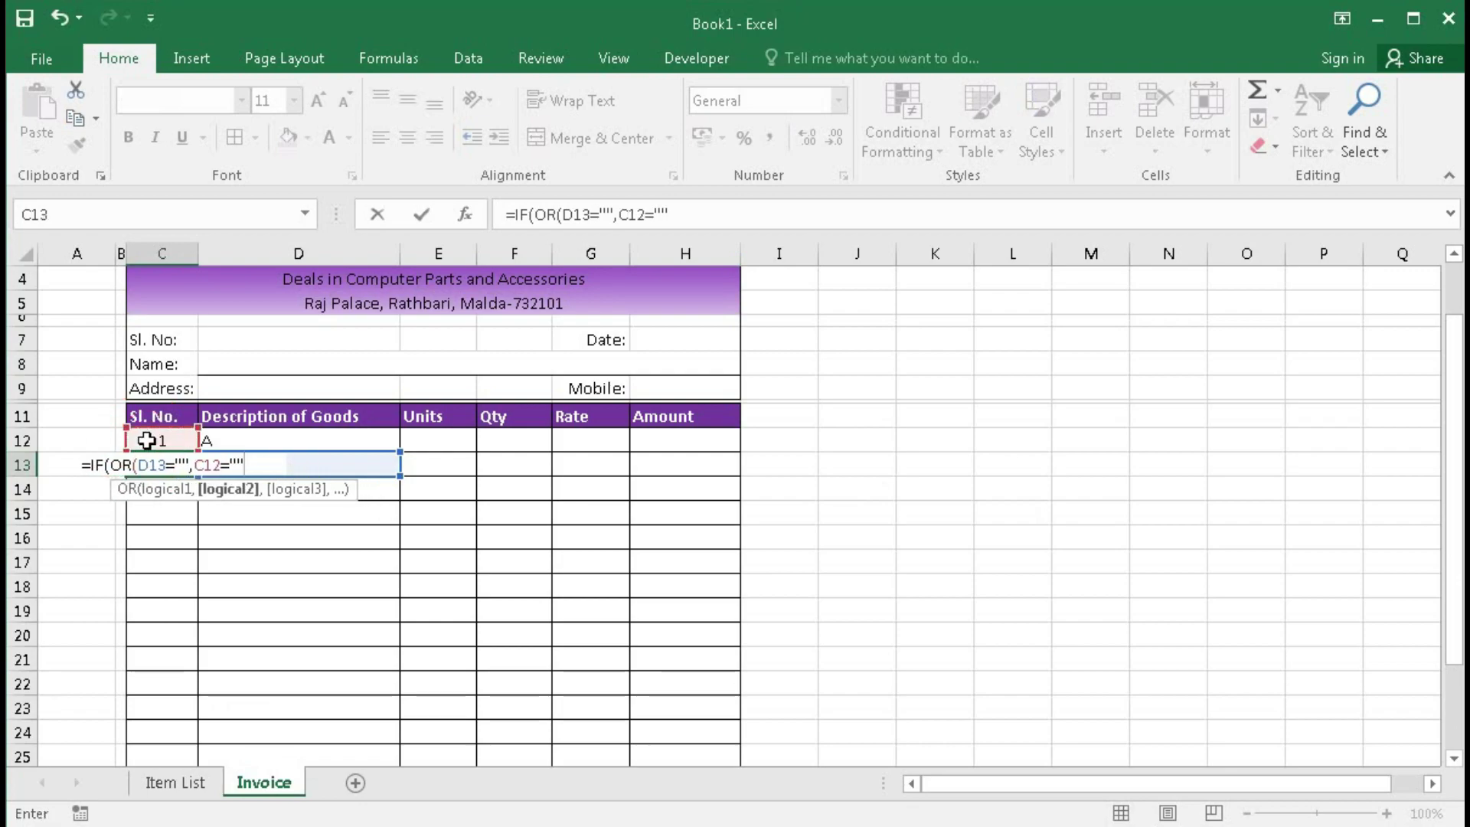
{"action": "type", "text": ")"}
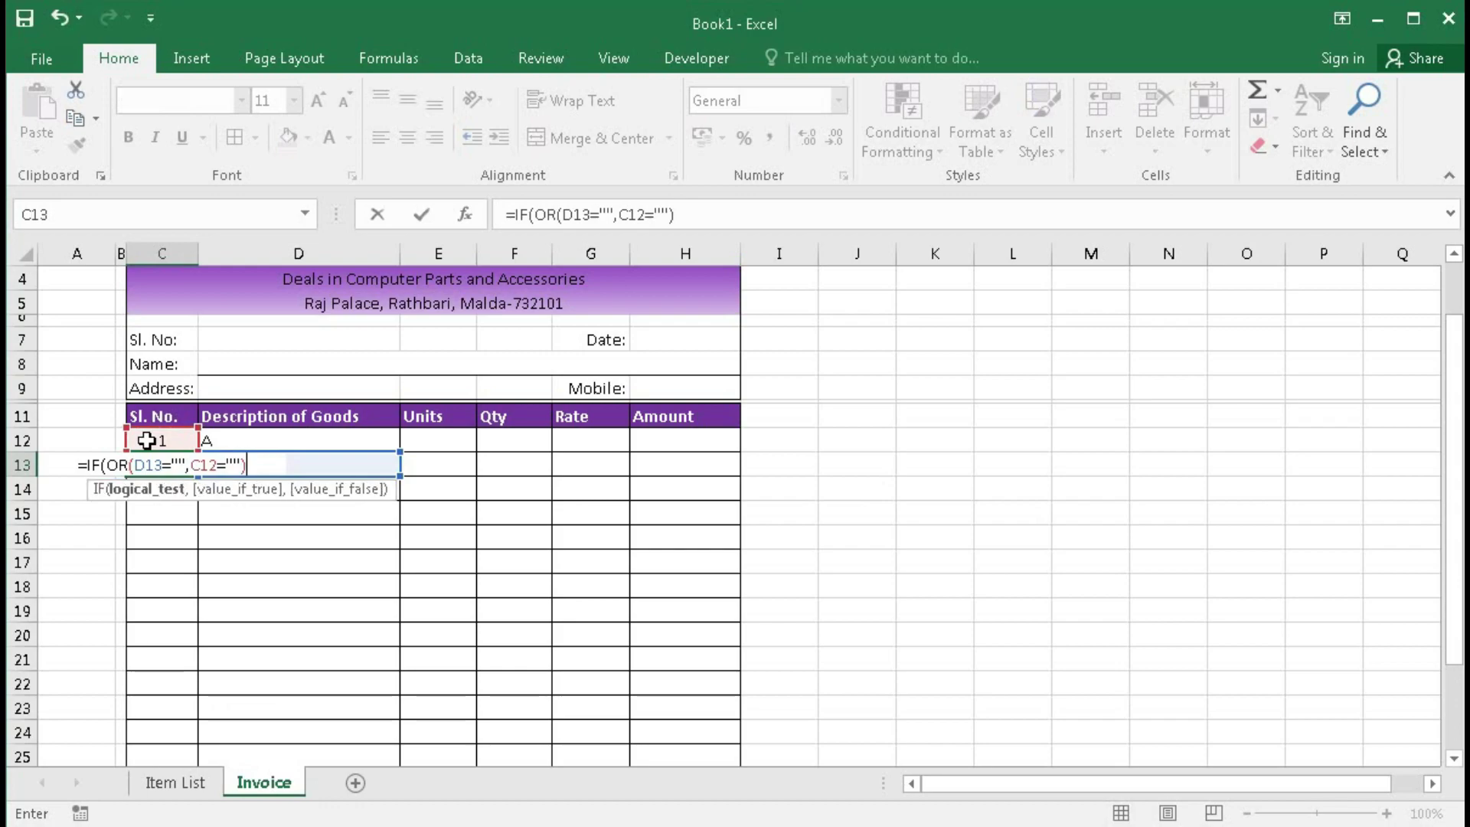
{"action": "type", "text": ","}
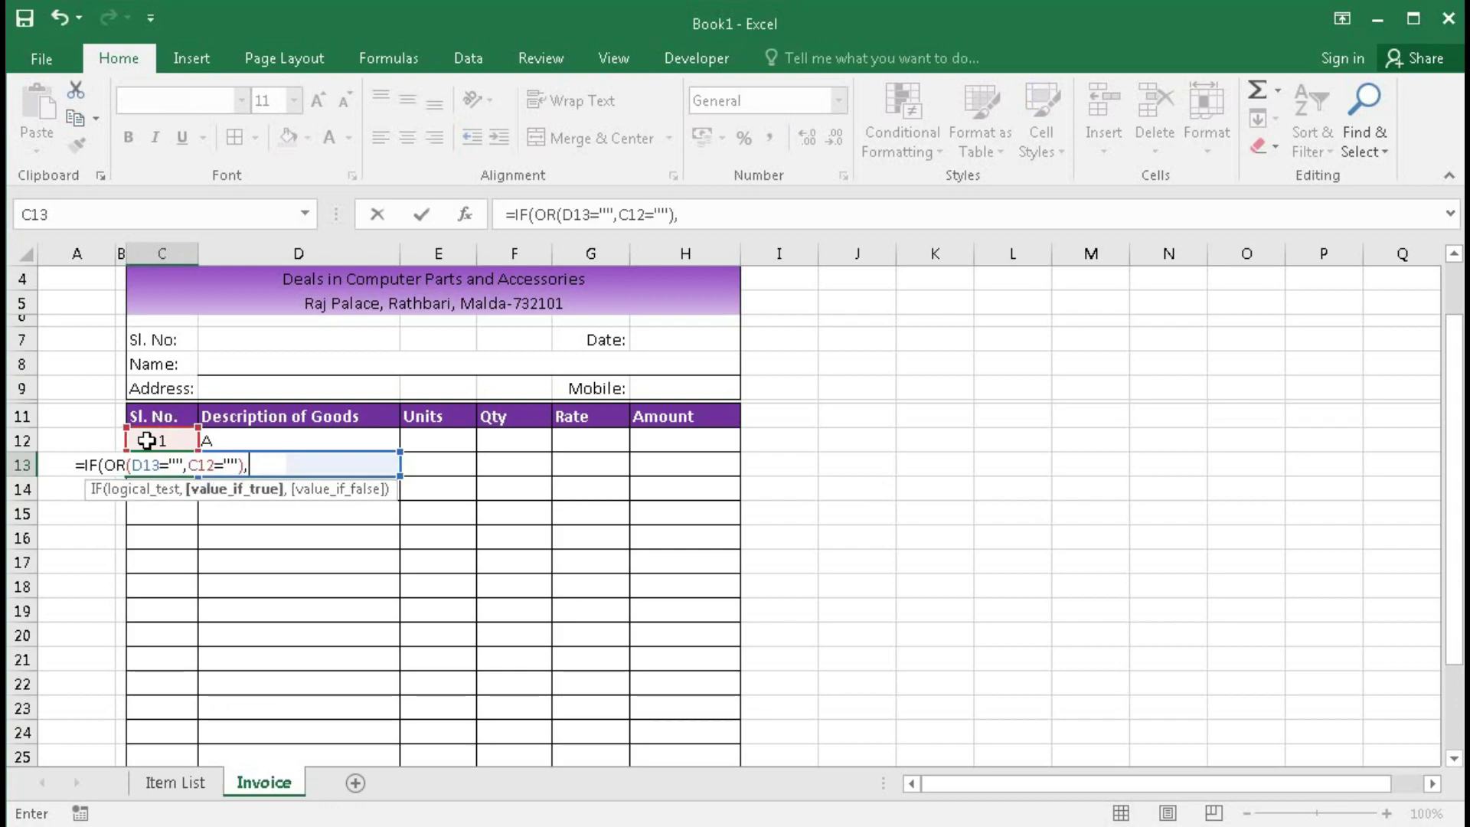
{"action": "type", "text": "\"\""}
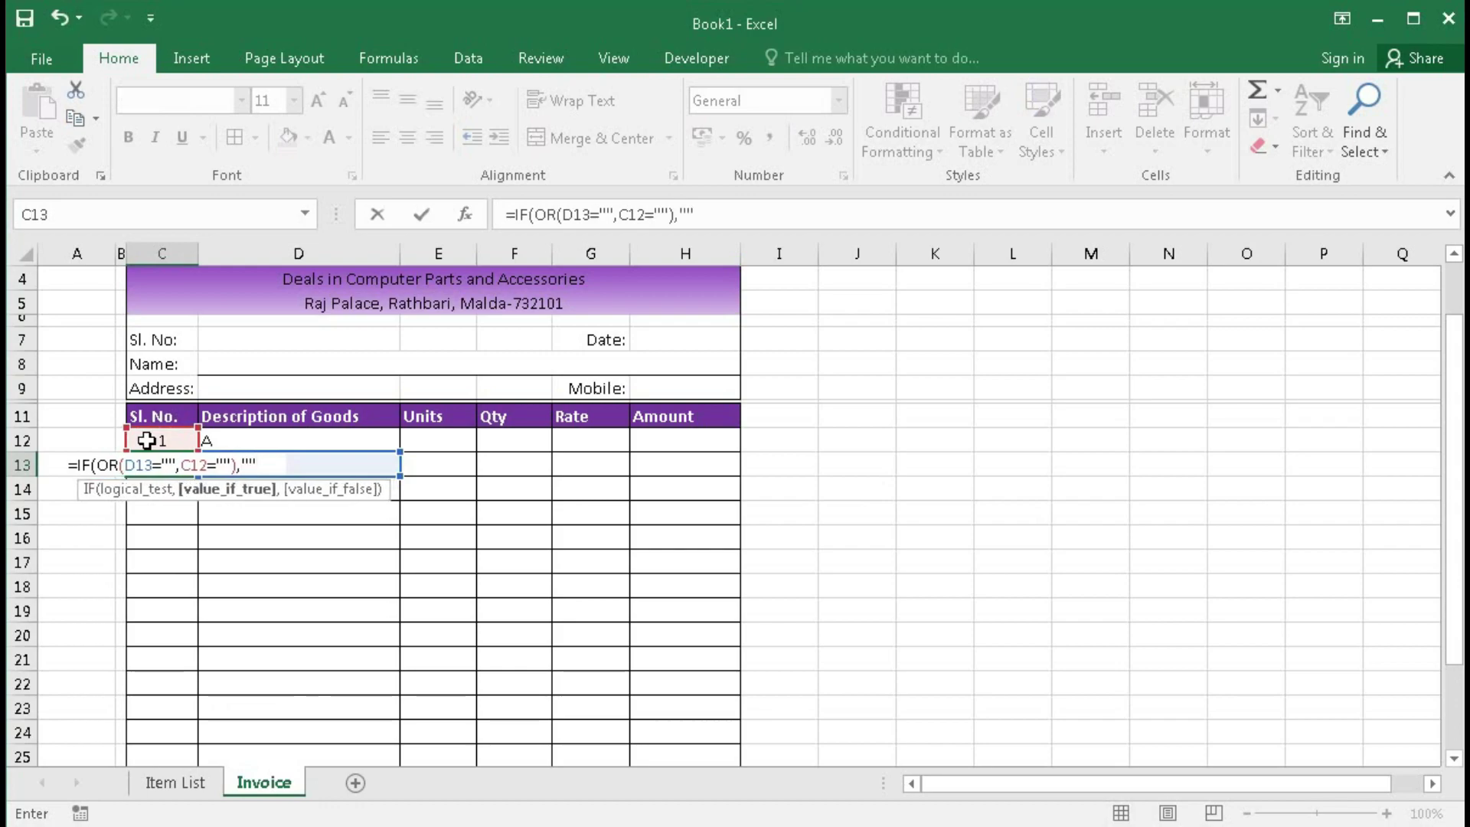
{"action": "type", "text": ","}
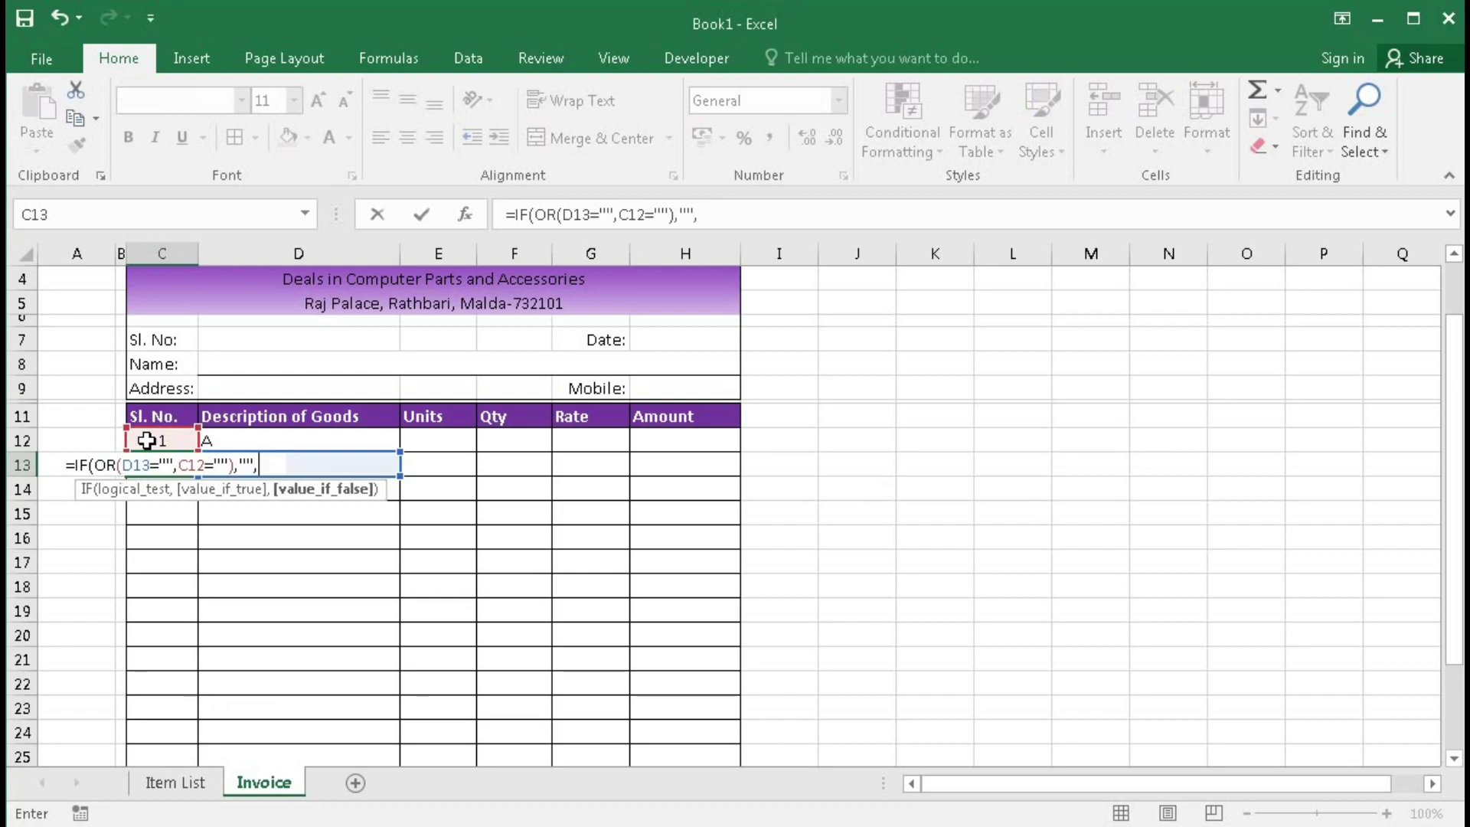
{"action": "left_click", "coordinate": [146, 440]}
{"action": "type", "text": "+1"}
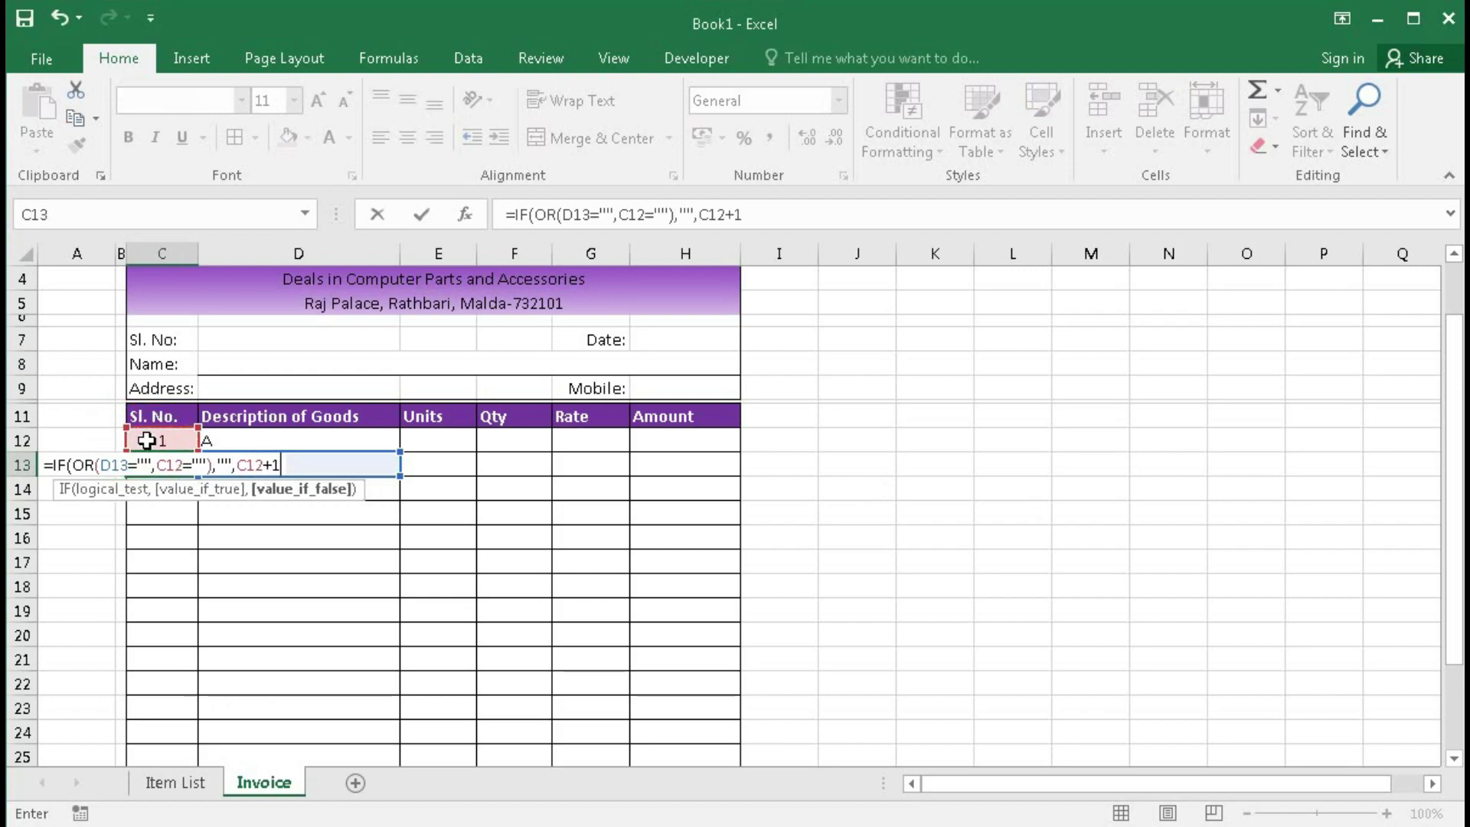
{"action": "key", "text": "Return"}
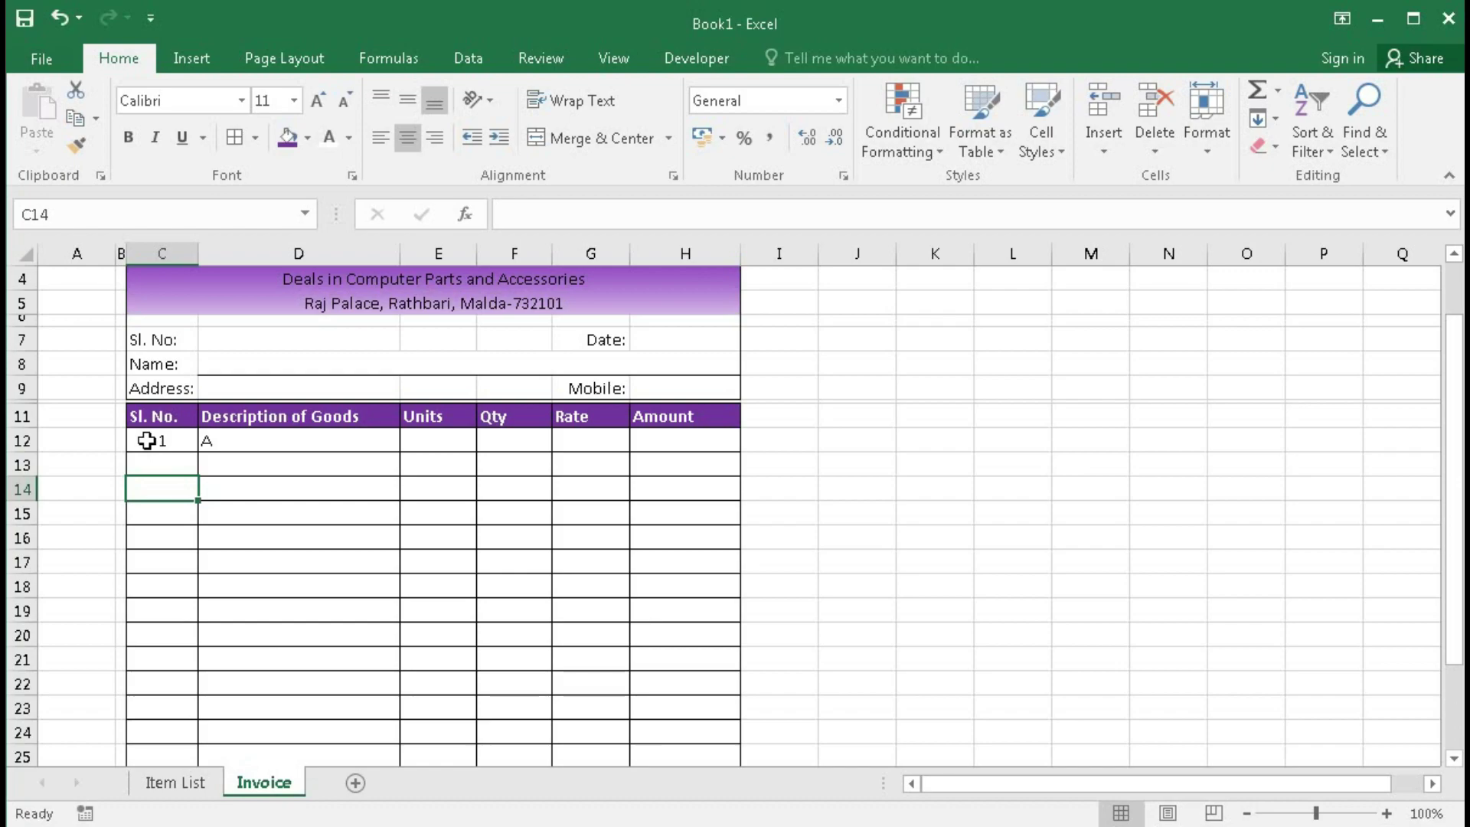
Step: Type B in D13 and fill the C13 serial formula down to C26
{"action": "left_click", "coordinate": [271, 465]}
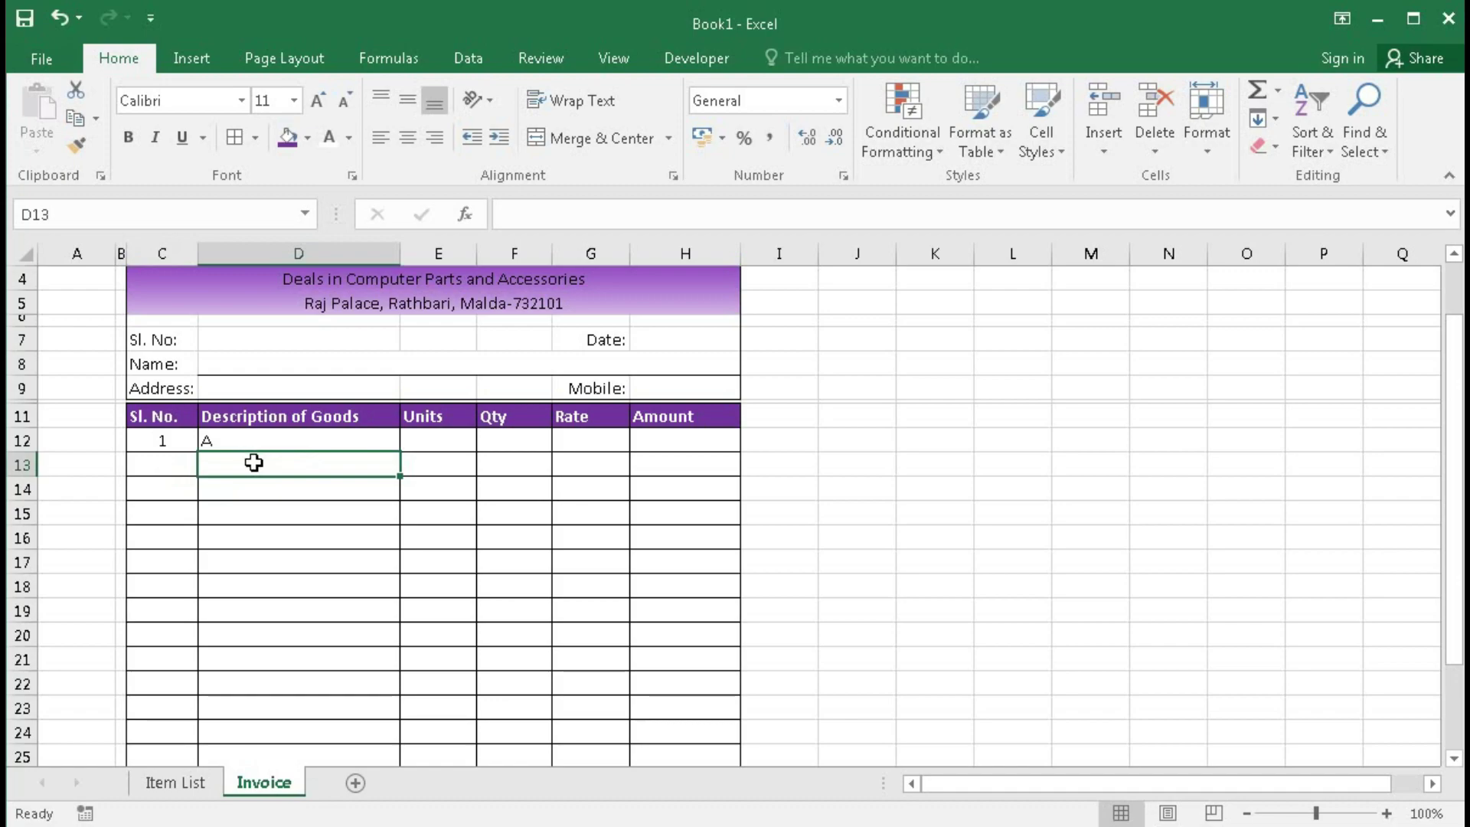
{"action": "type", "text": "B"}
{"action": "key", "text": "Return"}
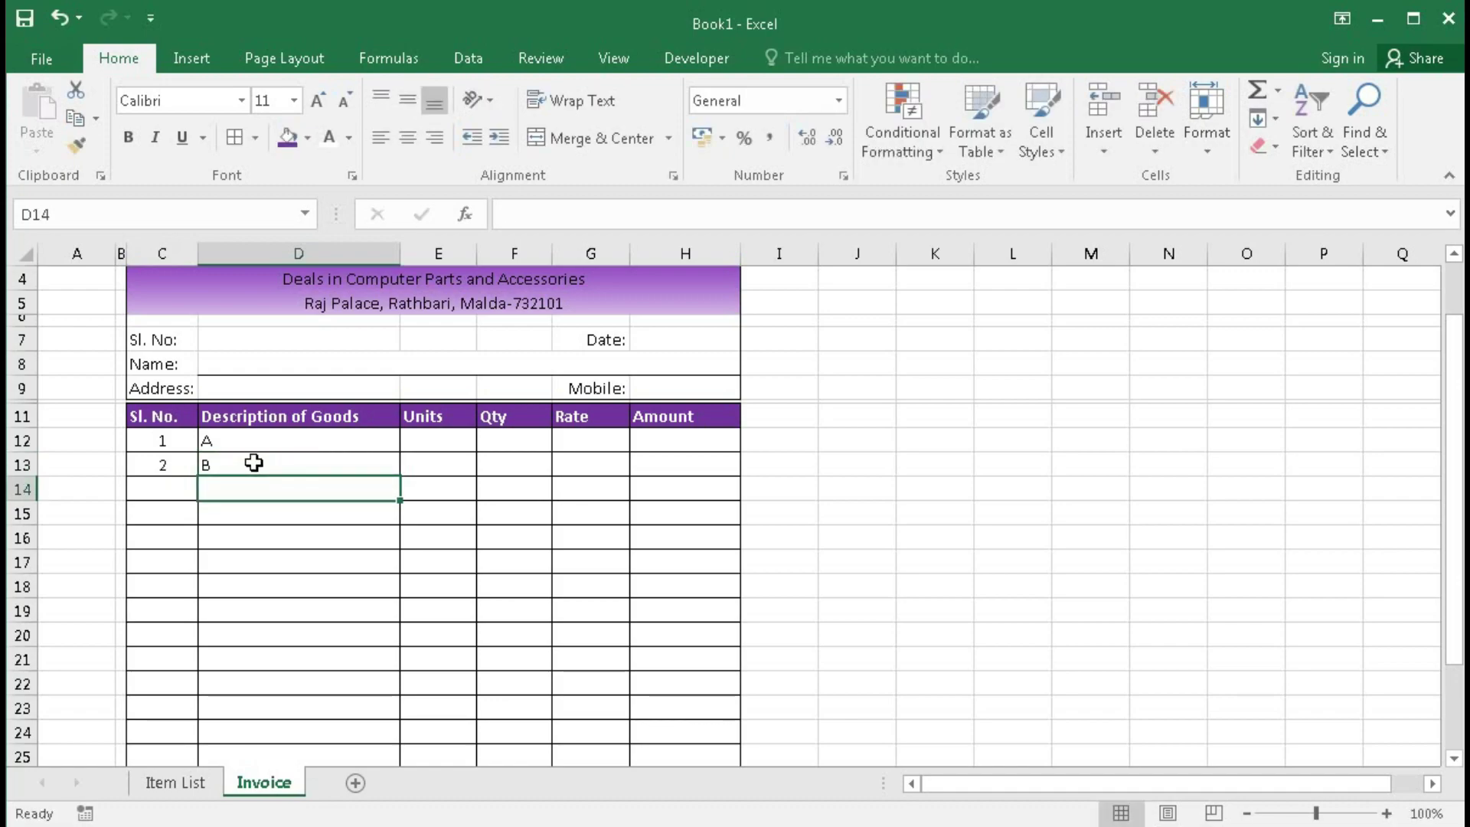
{"action": "scroll", "coordinate": [254, 463], "scroll_direction": "down", "scroll_amount": 1}
{"action": "left_click", "coordinate": [183, 381]}
{"action": "left_click_drag", "start_coordinate": [197, 392], "coordinate": [188, 708]}
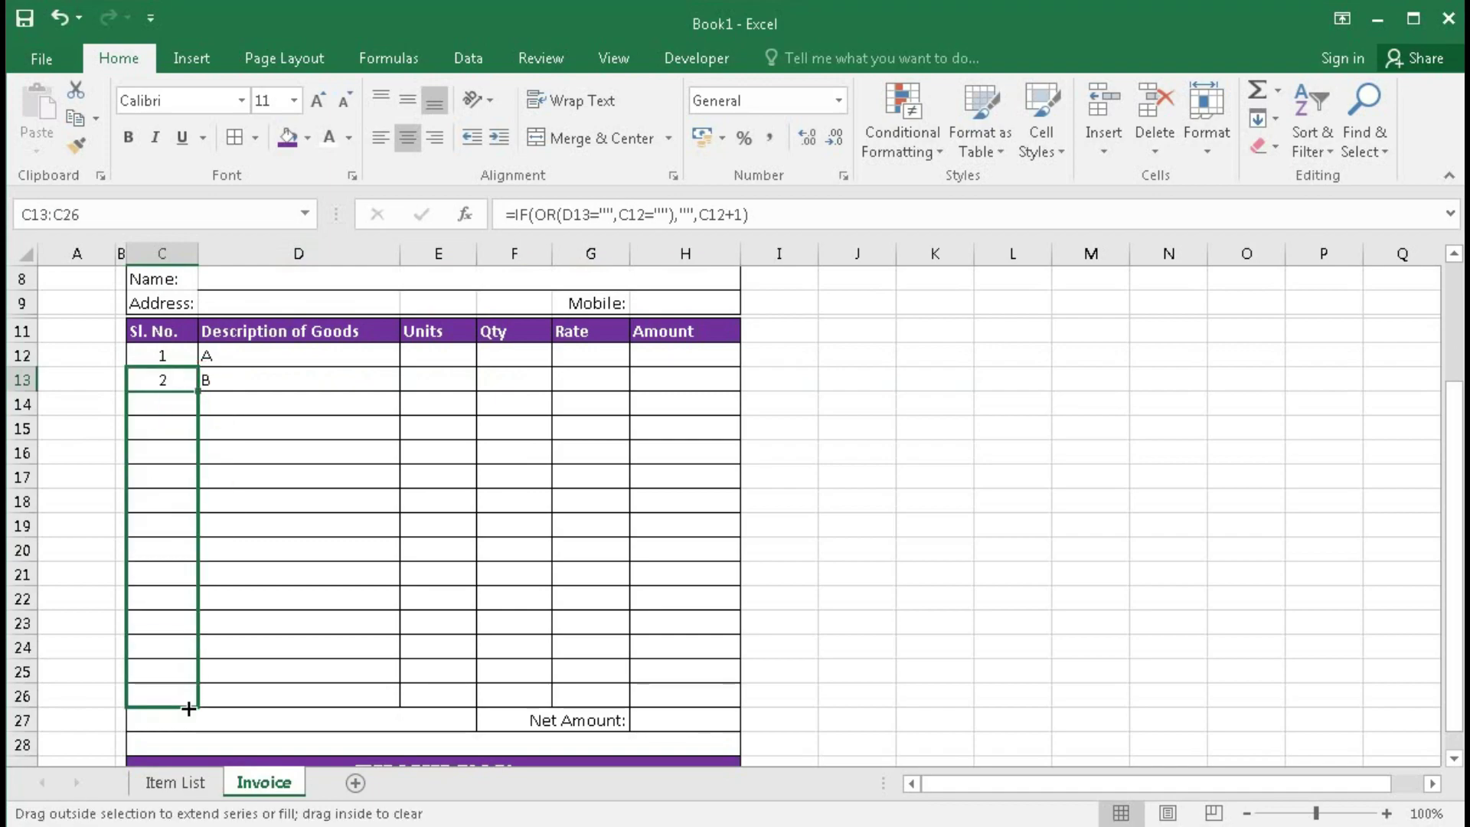
{"action": "left_click", "coordinate": [182, 474]}
Step: Enter test descriptions C, D and E below, then delete C to check the numbering
{"action": "left_click", "coordinate": [220, 400]}
{"action": "type", "text": "C"}
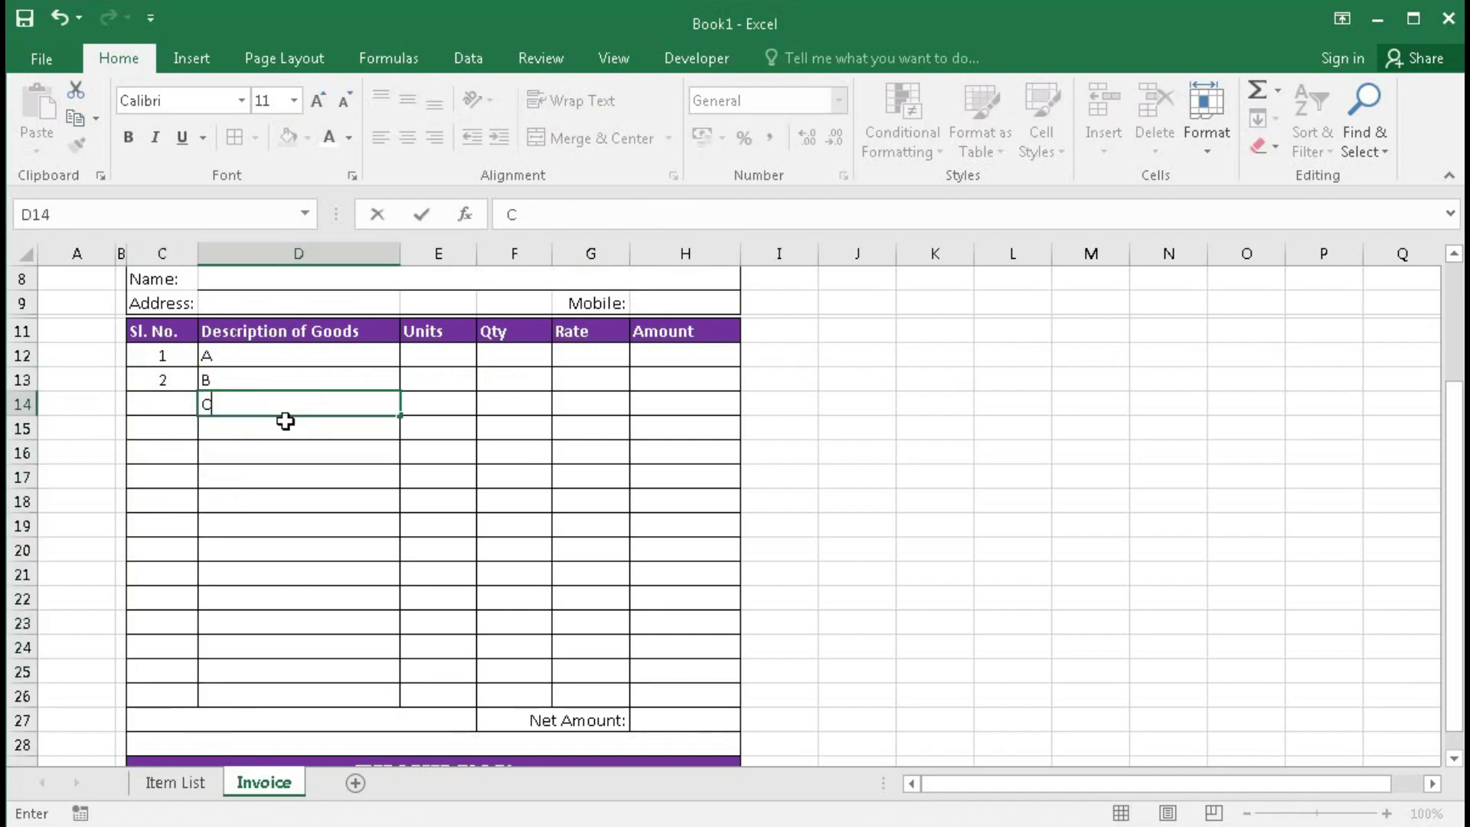
{"action": "key", "text": "Return"}
{"action": "type", "text": "D"}
{"action": "key", "text": "Return"}
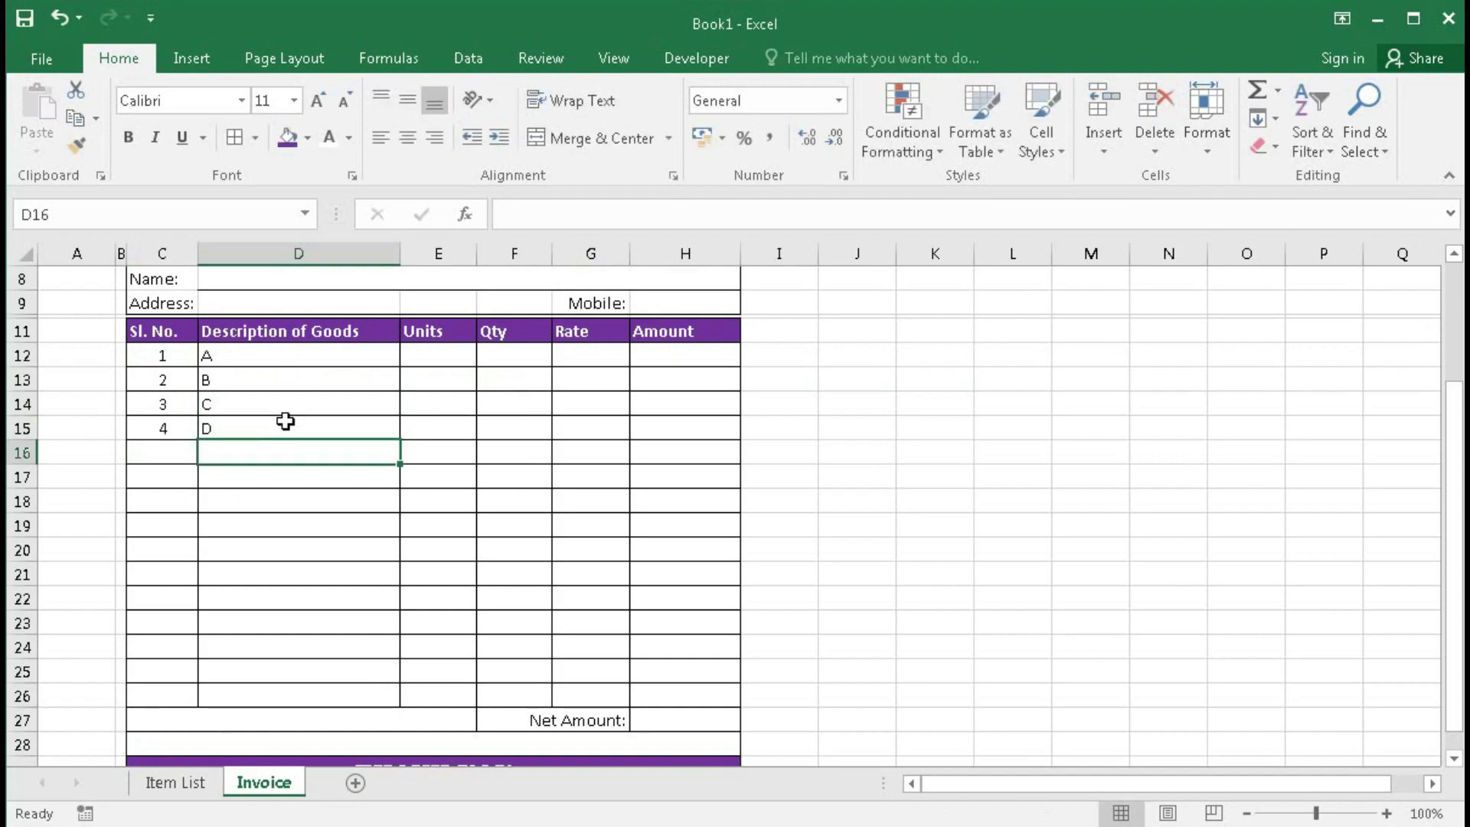
{"action": "type", "text": "E"}
{"action": "key", "text": "Return"}
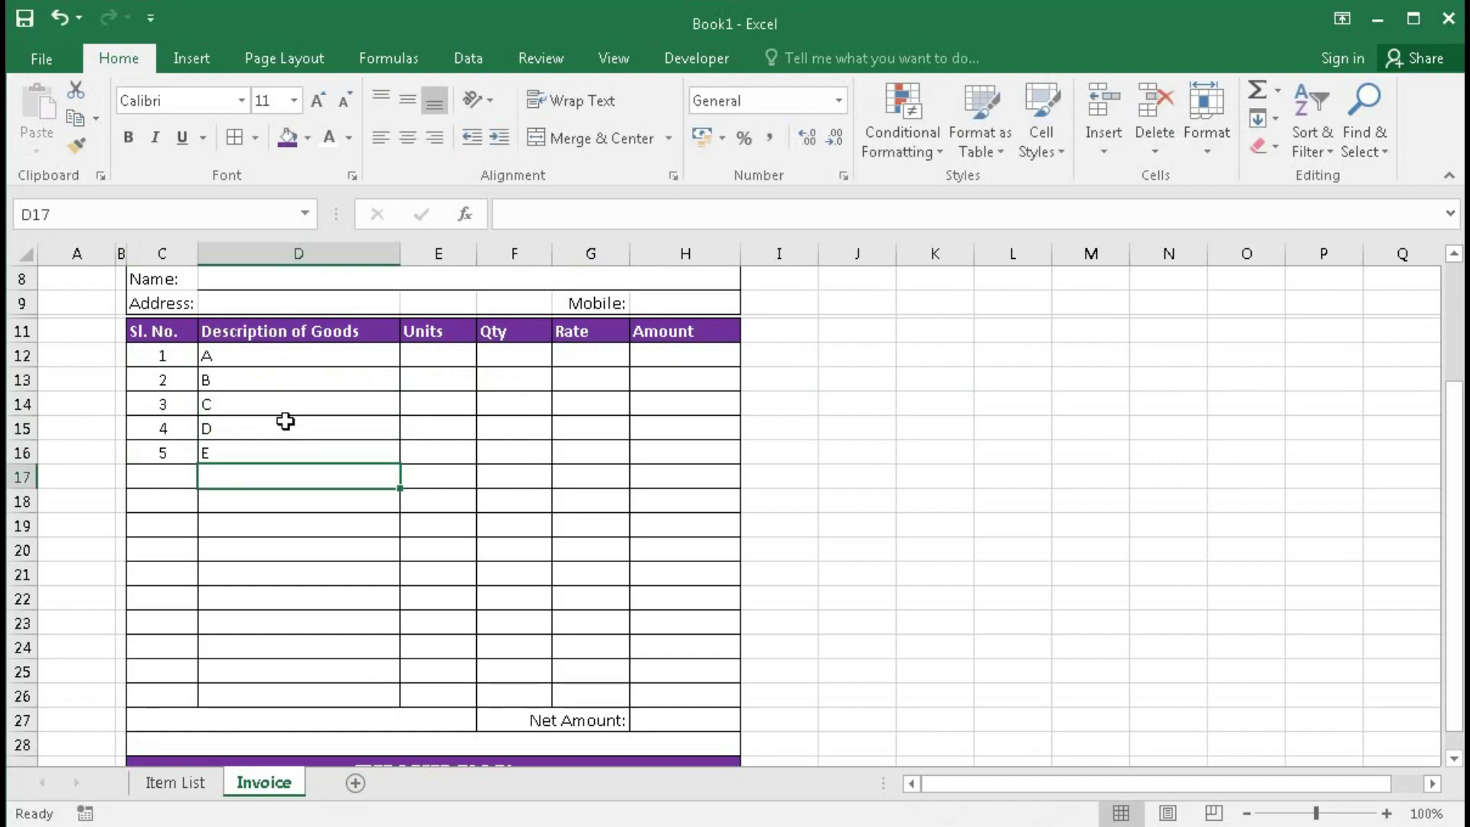
{"action": "left_click", "coordinate": [262, 406]}
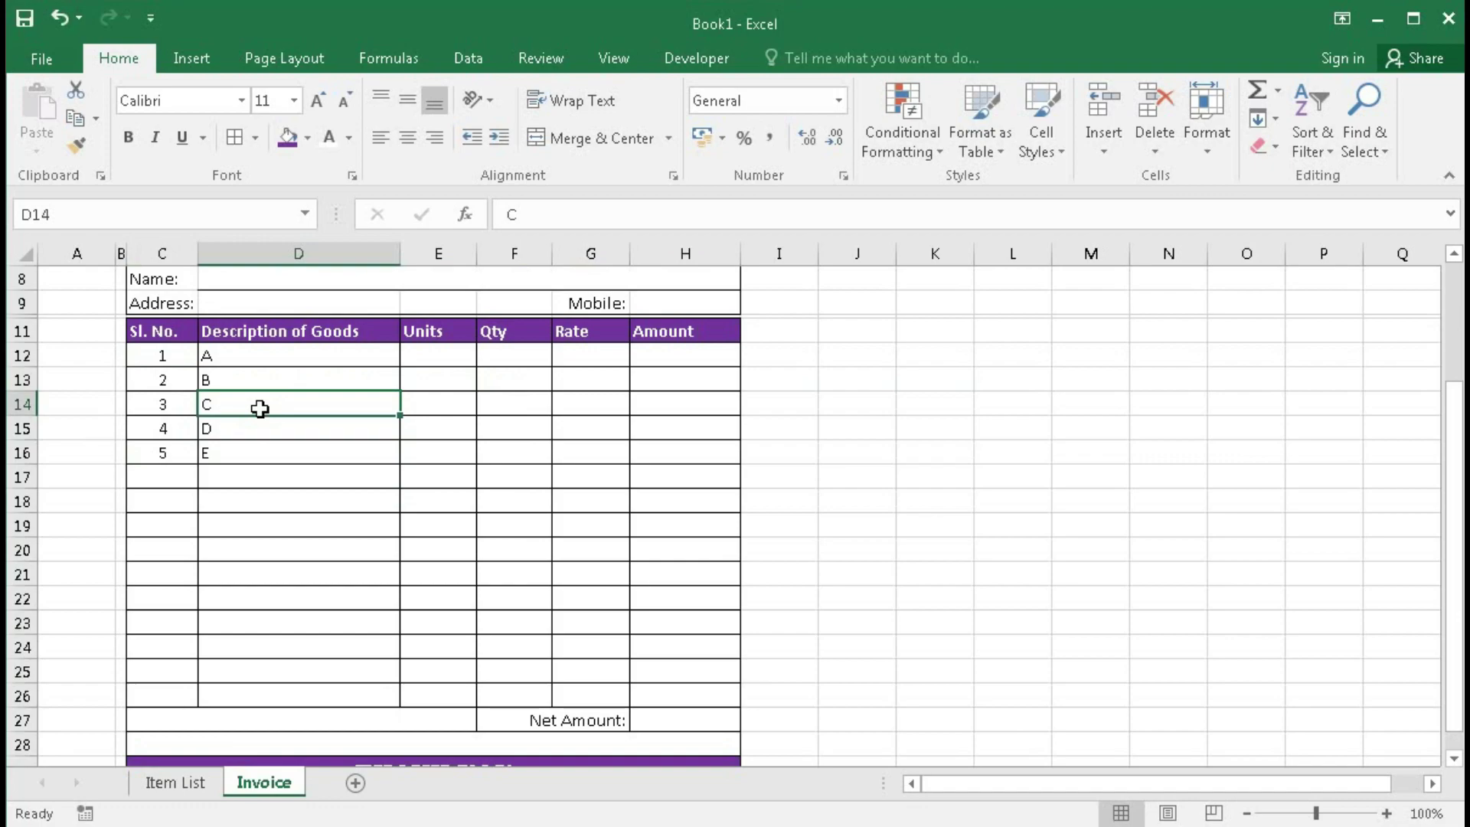
{"action": "key", "text": "Delete"}
Step: Clear the test descriptions from column D and go to the Item List sheet
{"action": "left_click", "coordinate": [161, 362]}
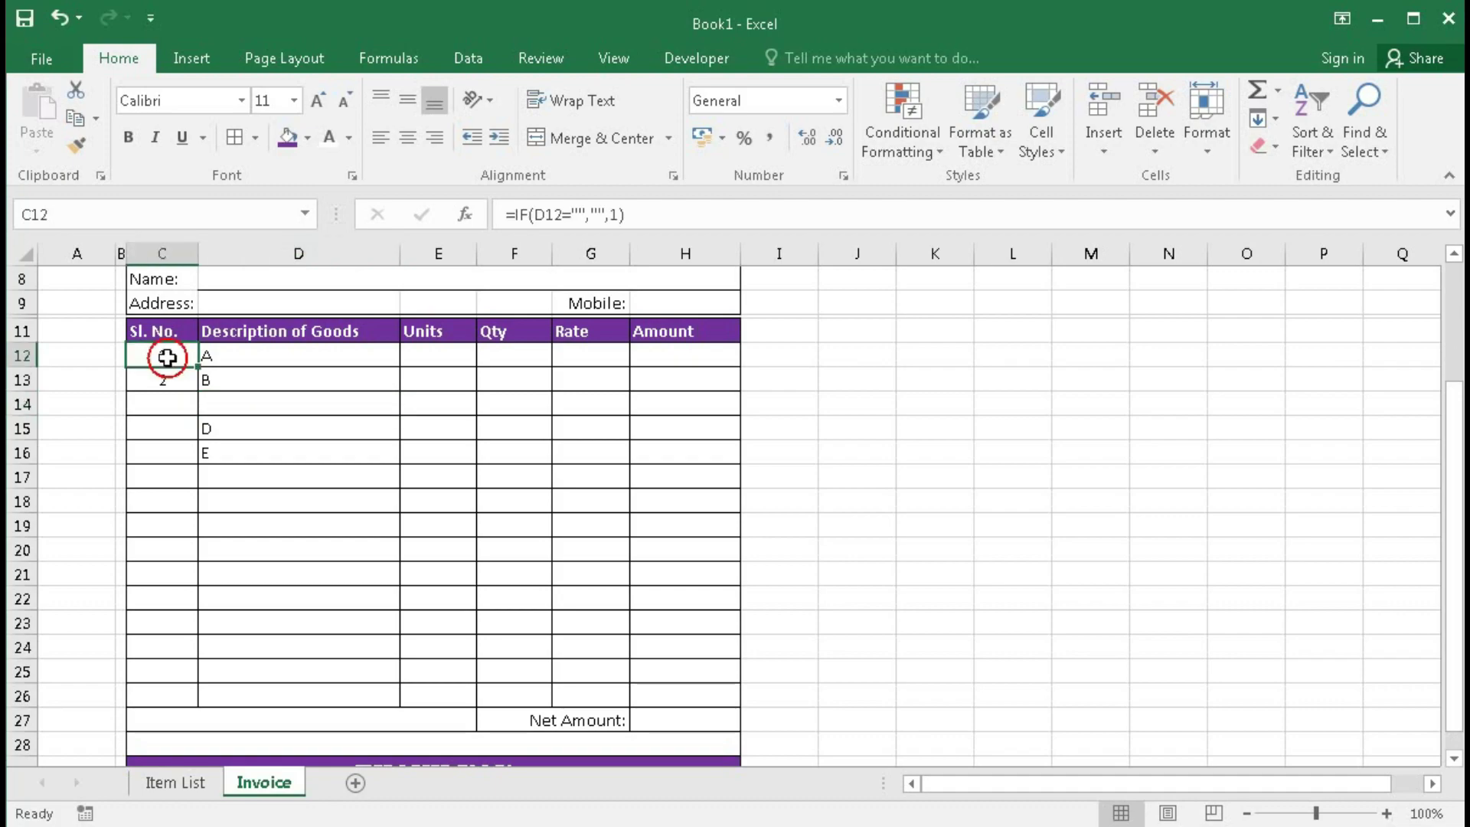
{"action": "left_click_drag", "start_coordinate": [210, 354], "coordinate": [221, 456]}
{"action": "key", "text": "Delete"}
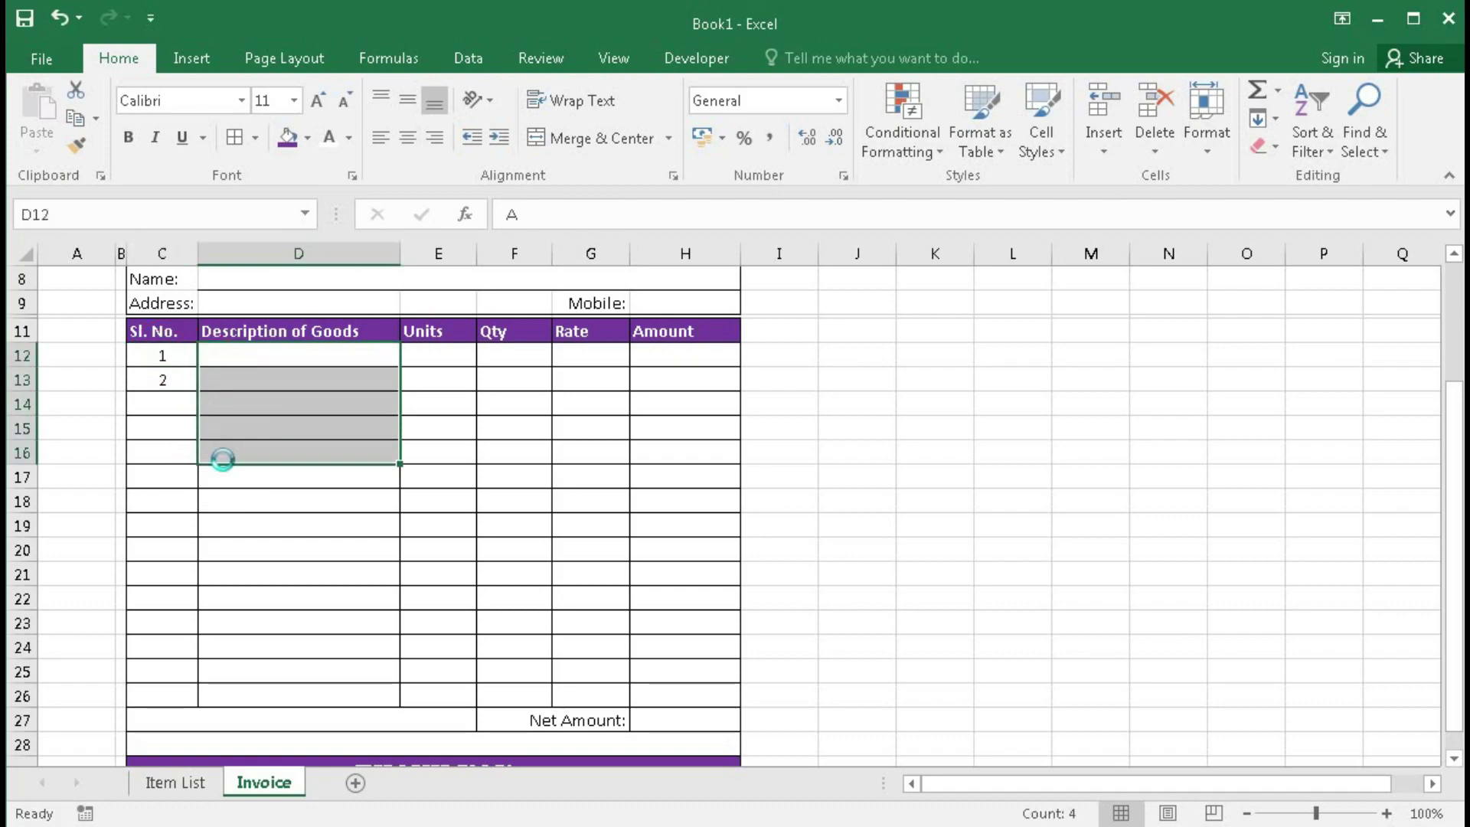
{"action": "left_click_drag", "start_coordinate": [245, 352], "coordinate": [284, 690]}
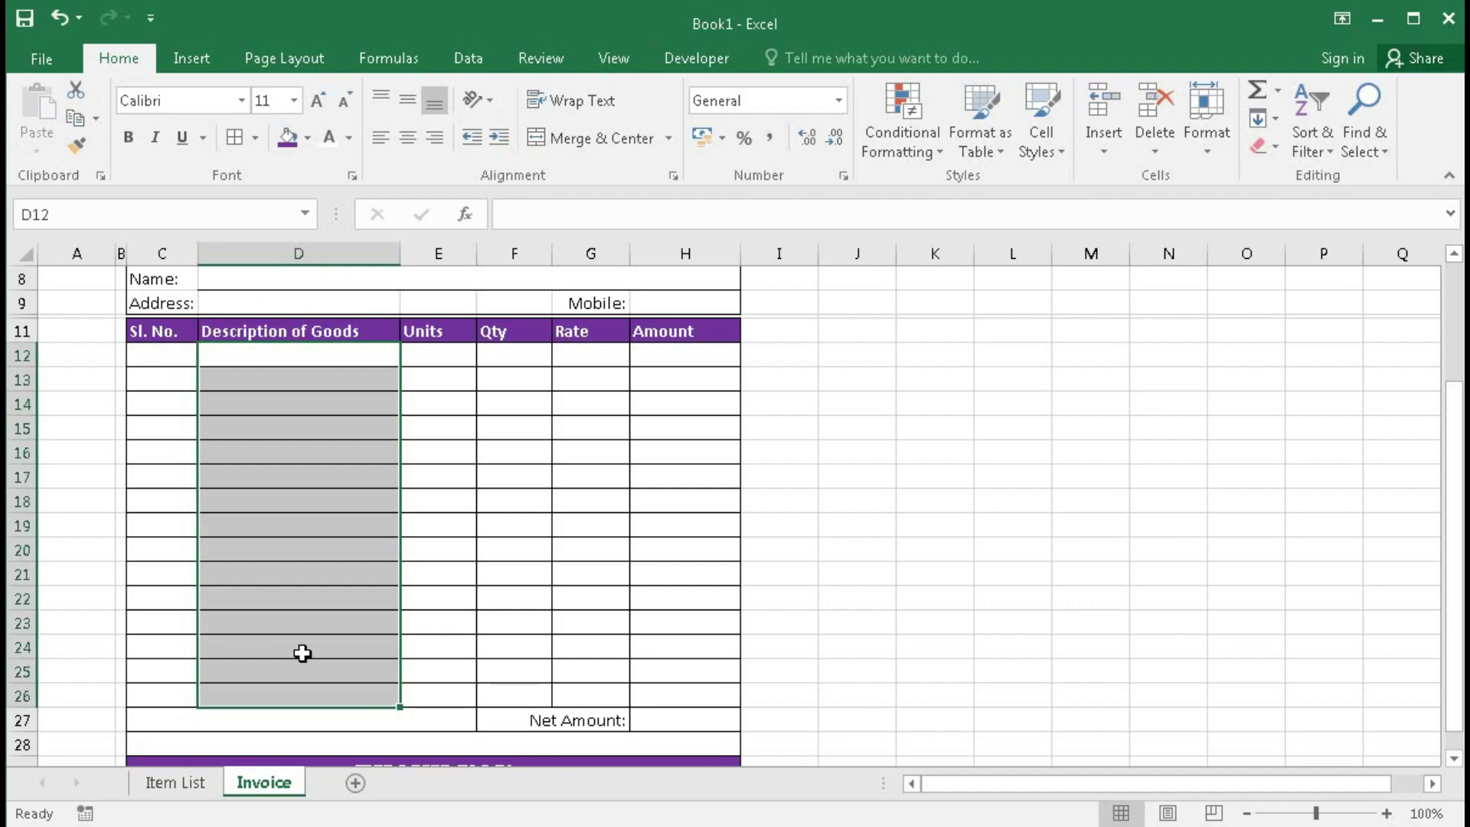
{"action": "left_click", "coordinate": [177, 782]}
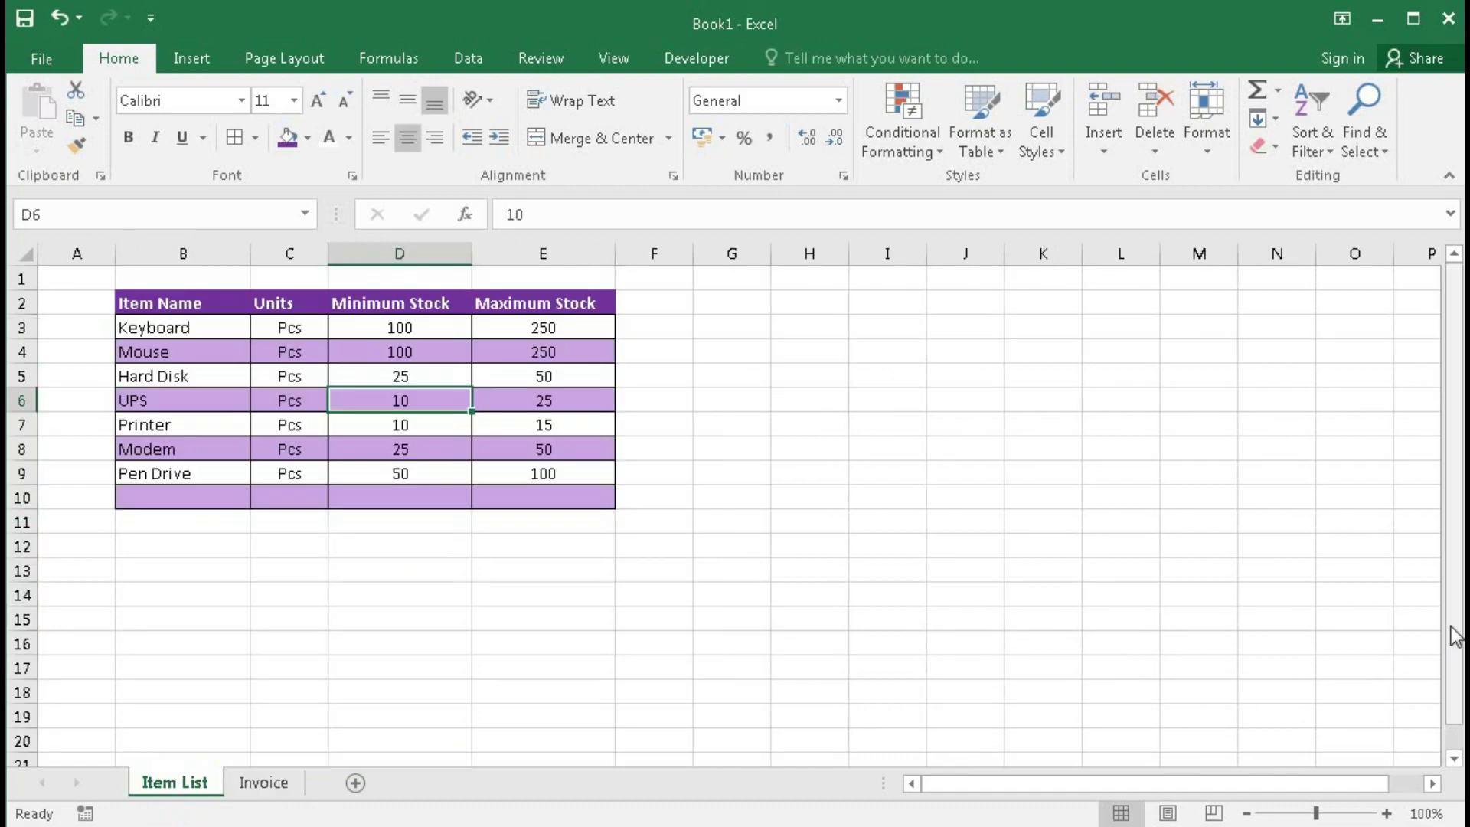
Step: Create the name ItemList referring to =OFFSET('Item List'!$B$2,1,0,COUNTA('Item List'!$B:$B)-1,1)
{"action": "left_click", "coordinate": [391, 57]}
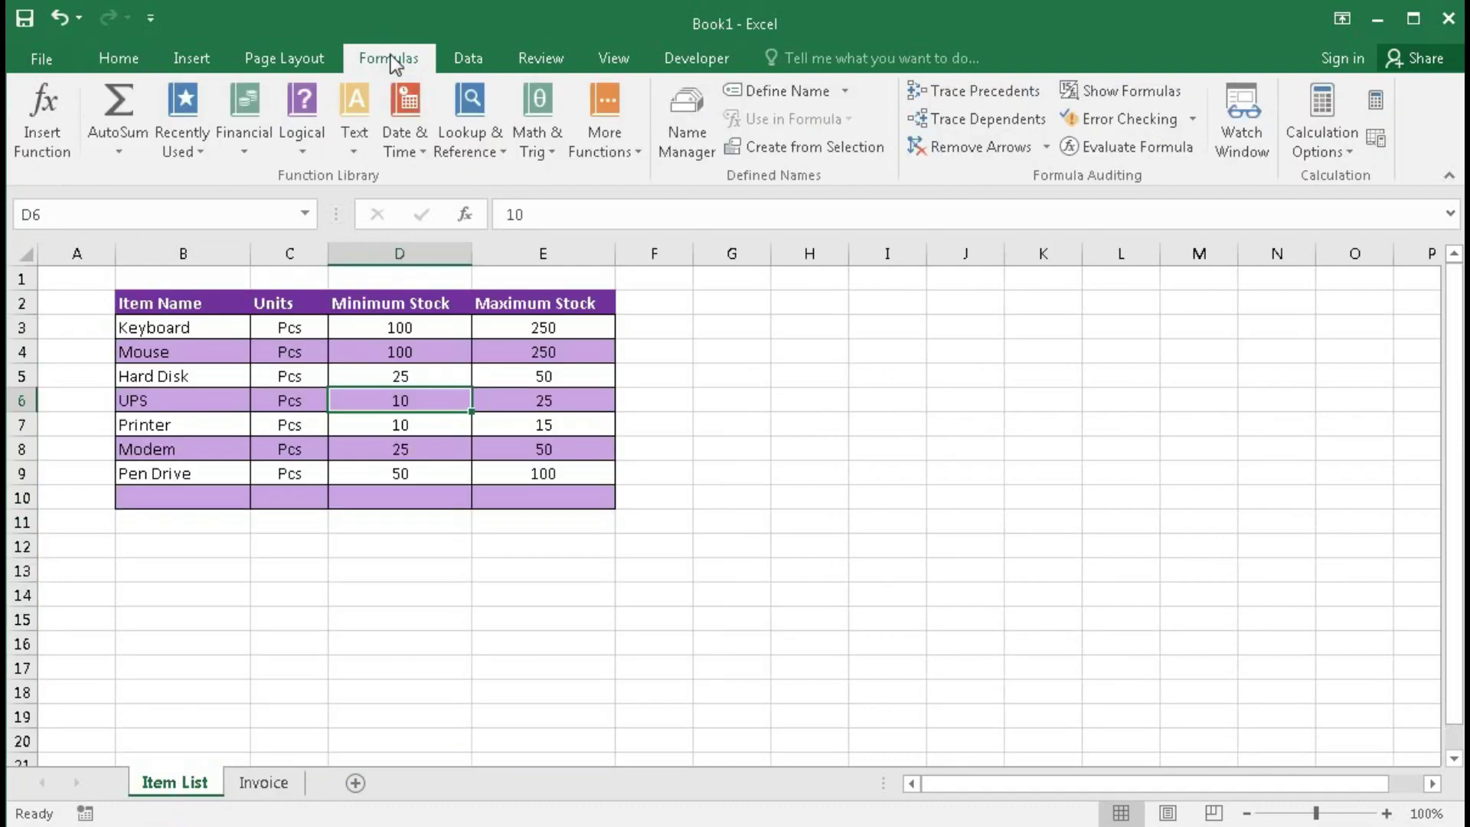
{"action": "left_click", "coordinate": [689, 123]}
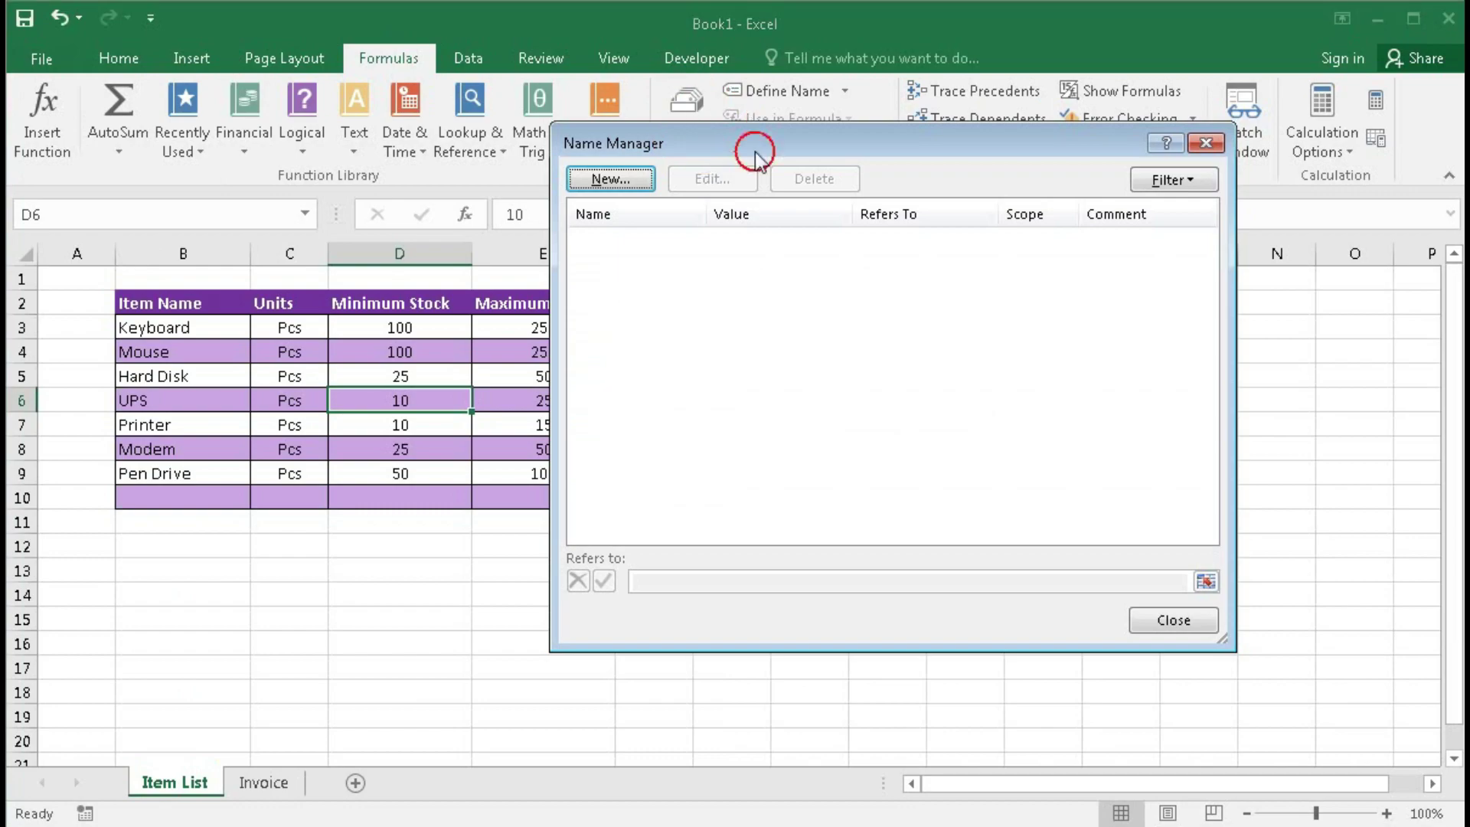
{"action": "left_click_drag", "start_coordinate": [755, 153], "coordinate": [860, 182]}
{"action": "left_click", "coordinate": [713, 205]}
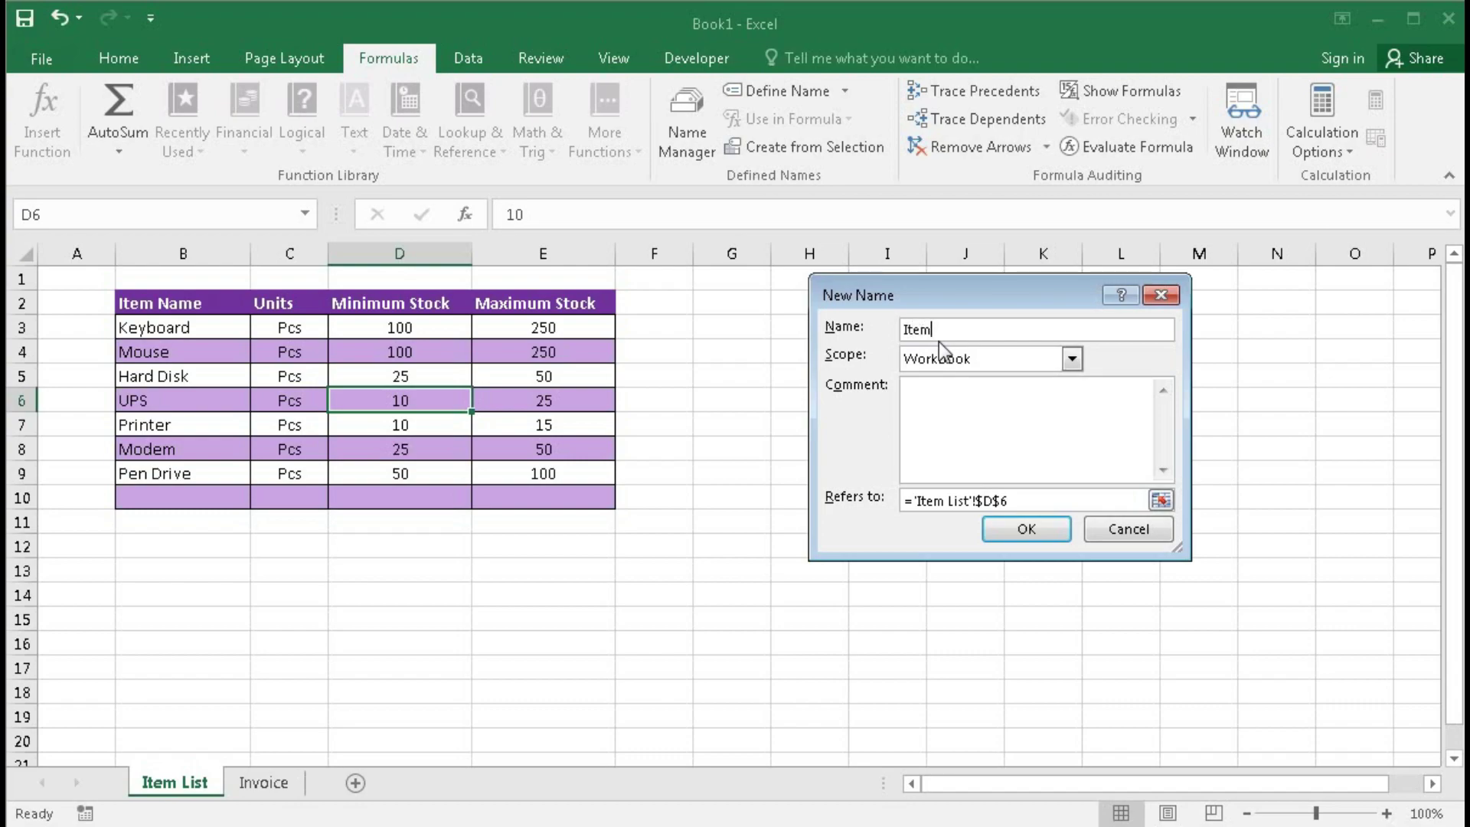
{"action": "type", "text": "ItemList"}
{"action": "left_click_drag", "start_coordinate": [1034, 493], "coordinate": [867, 493]}
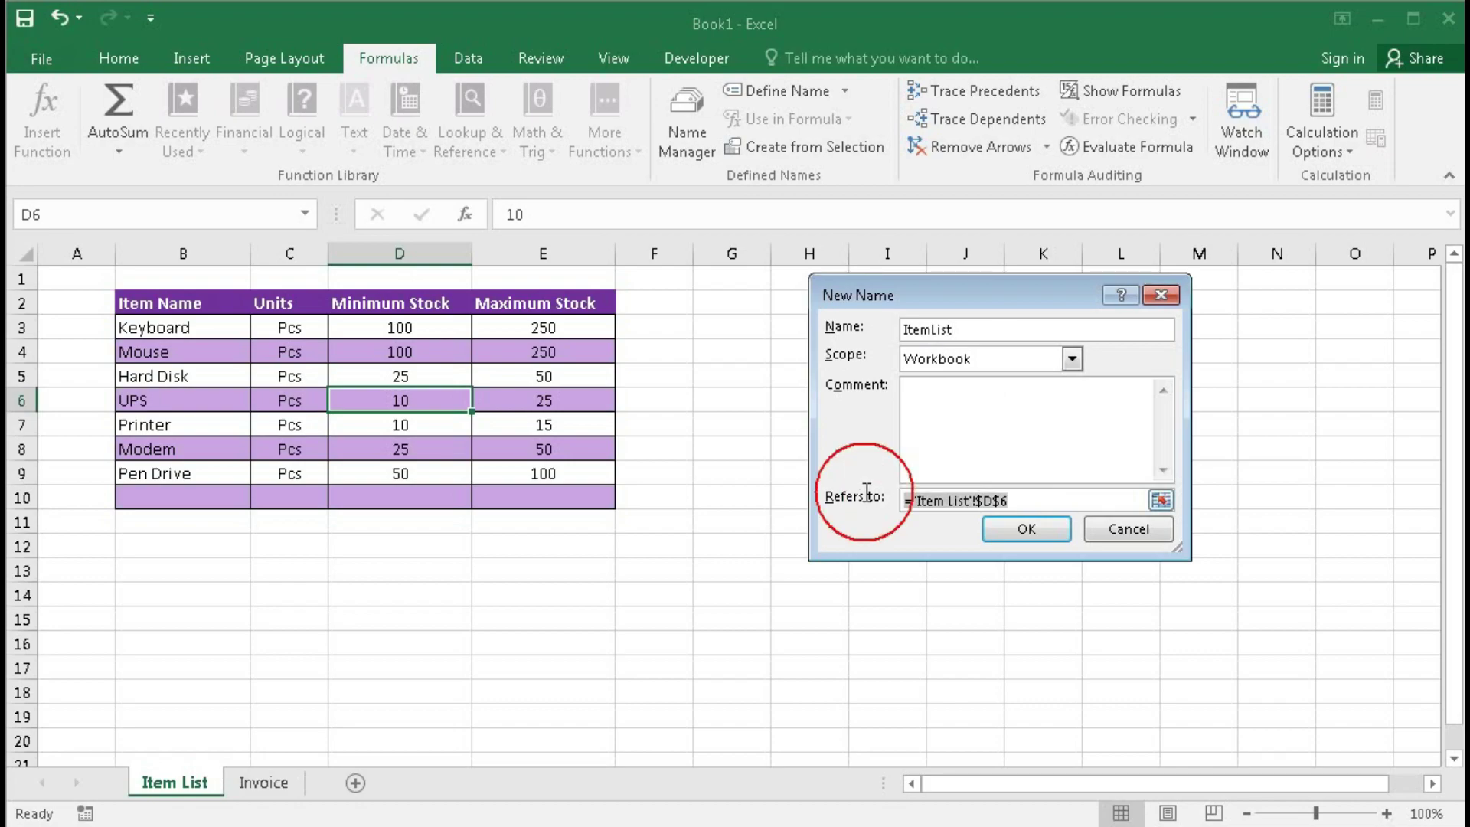
{"action": "key", "text": "BackSpace"}
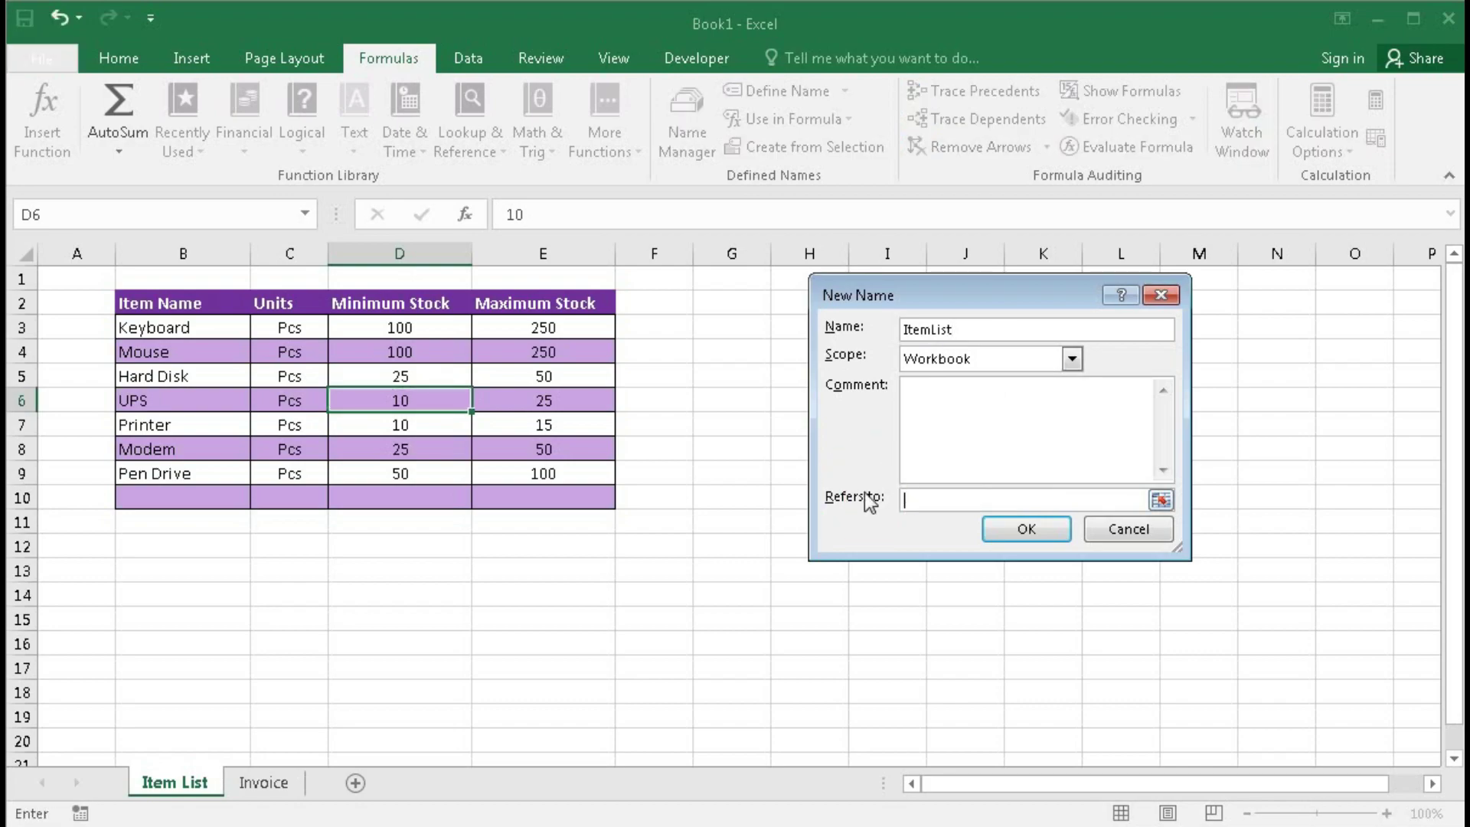
{"action": "type", "text": "=offset("}
{"action": "left_click", "coordinate": [197, 303]}
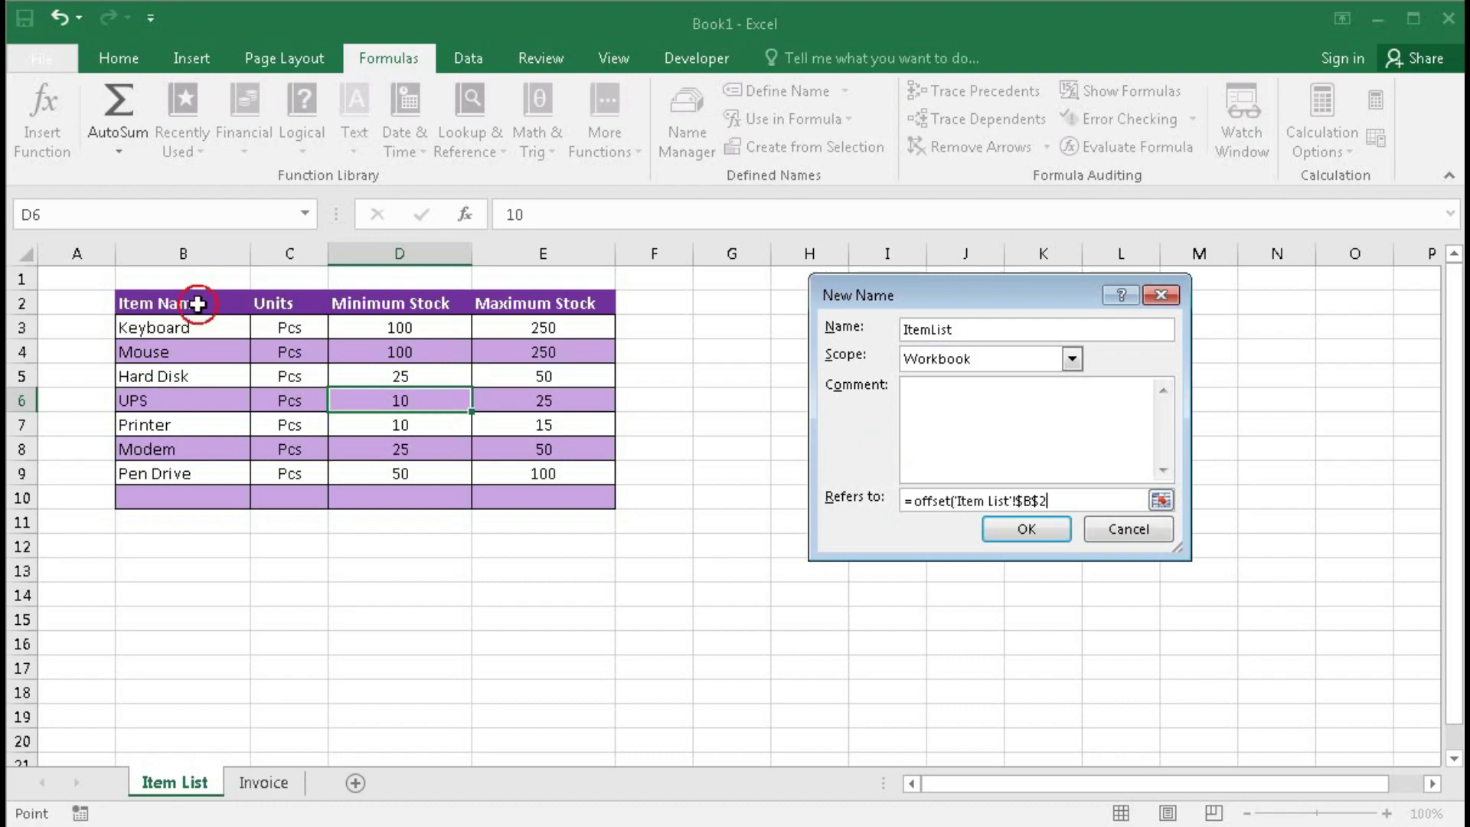
{"action": "type", "text": ",1"}
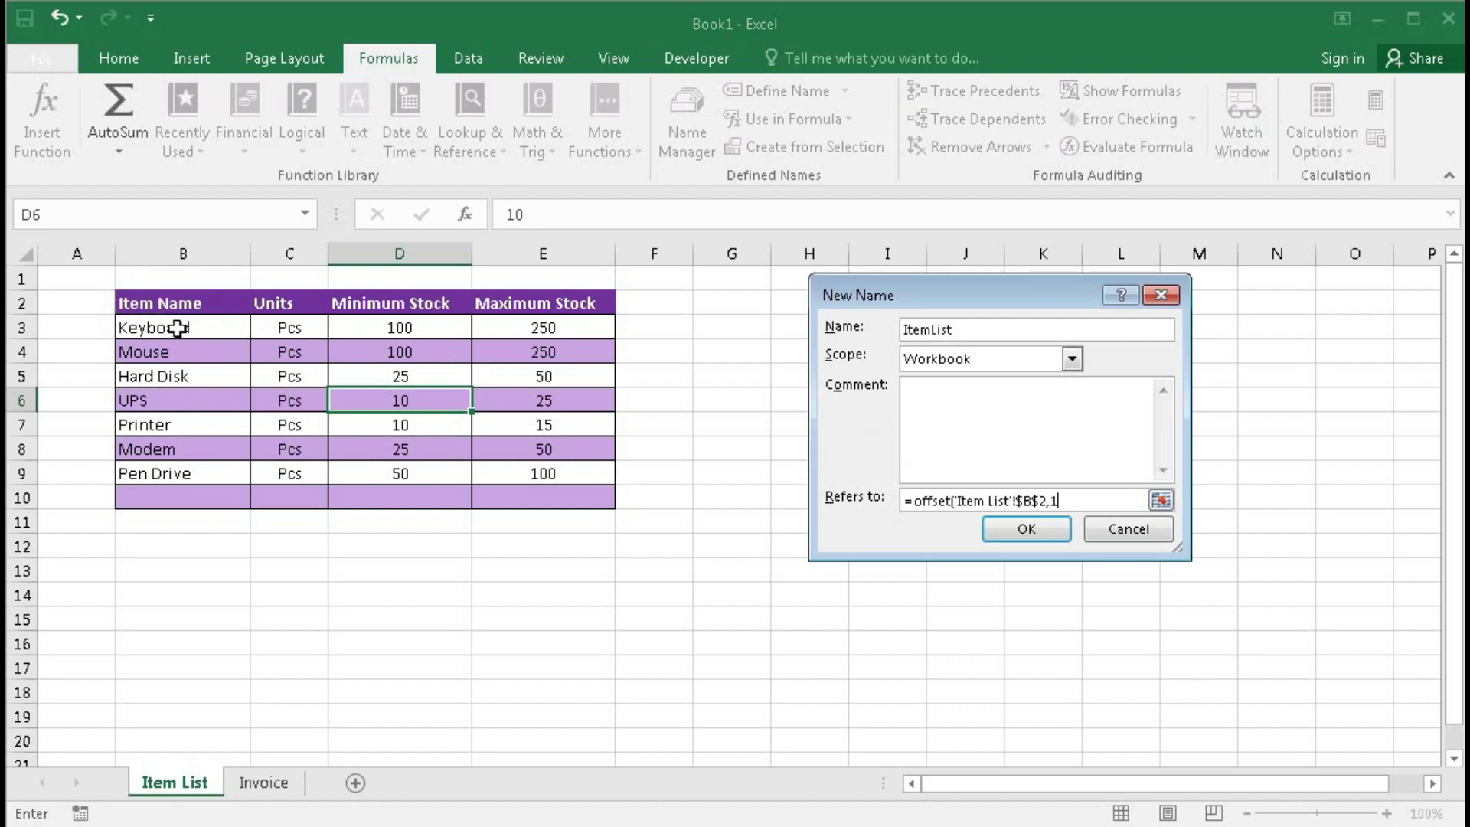
{"action": "type", "text": ",0,counta("}
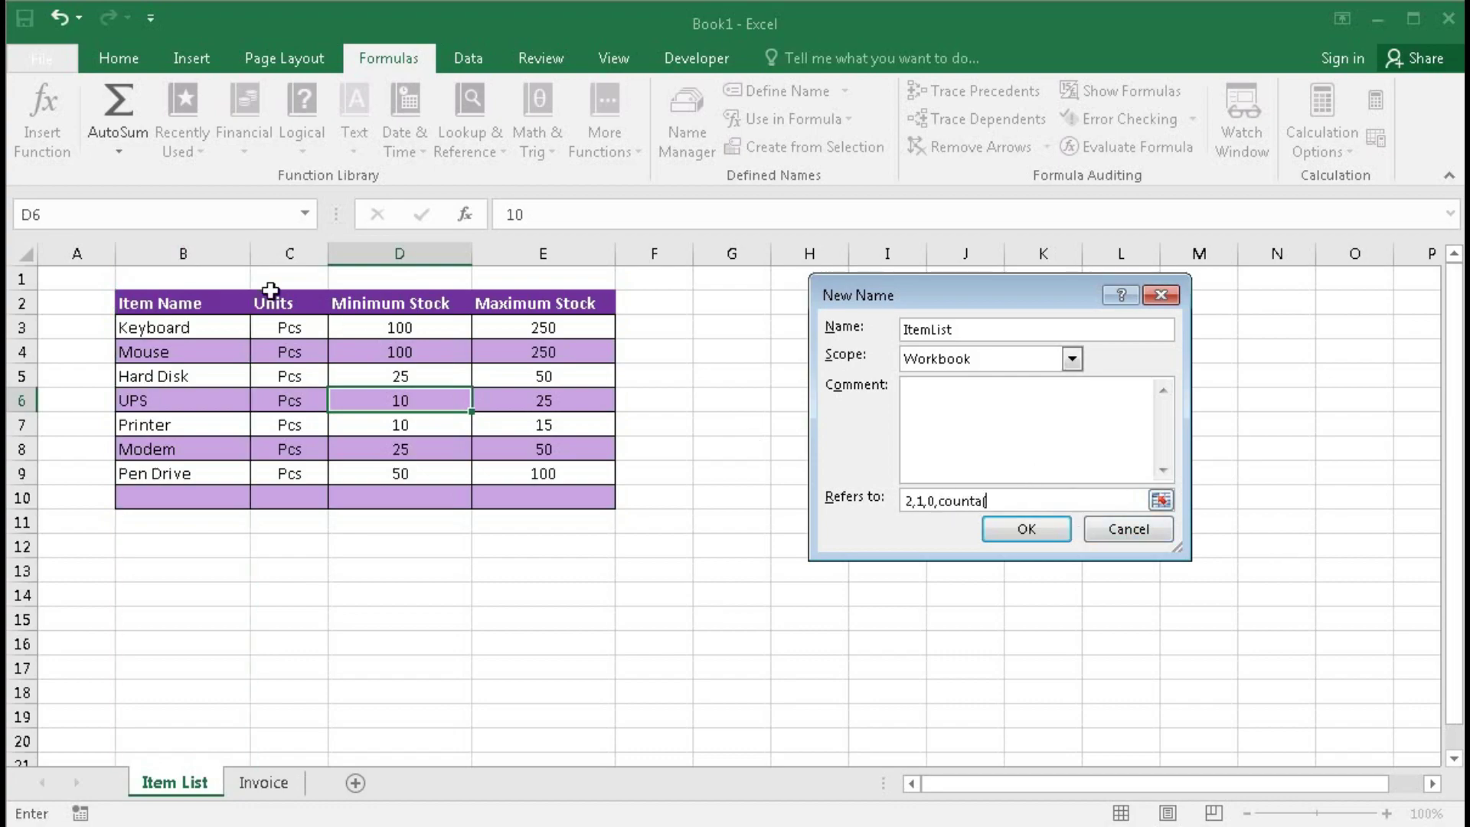
{"action": "left_click", "coordinate": [197, 251]}
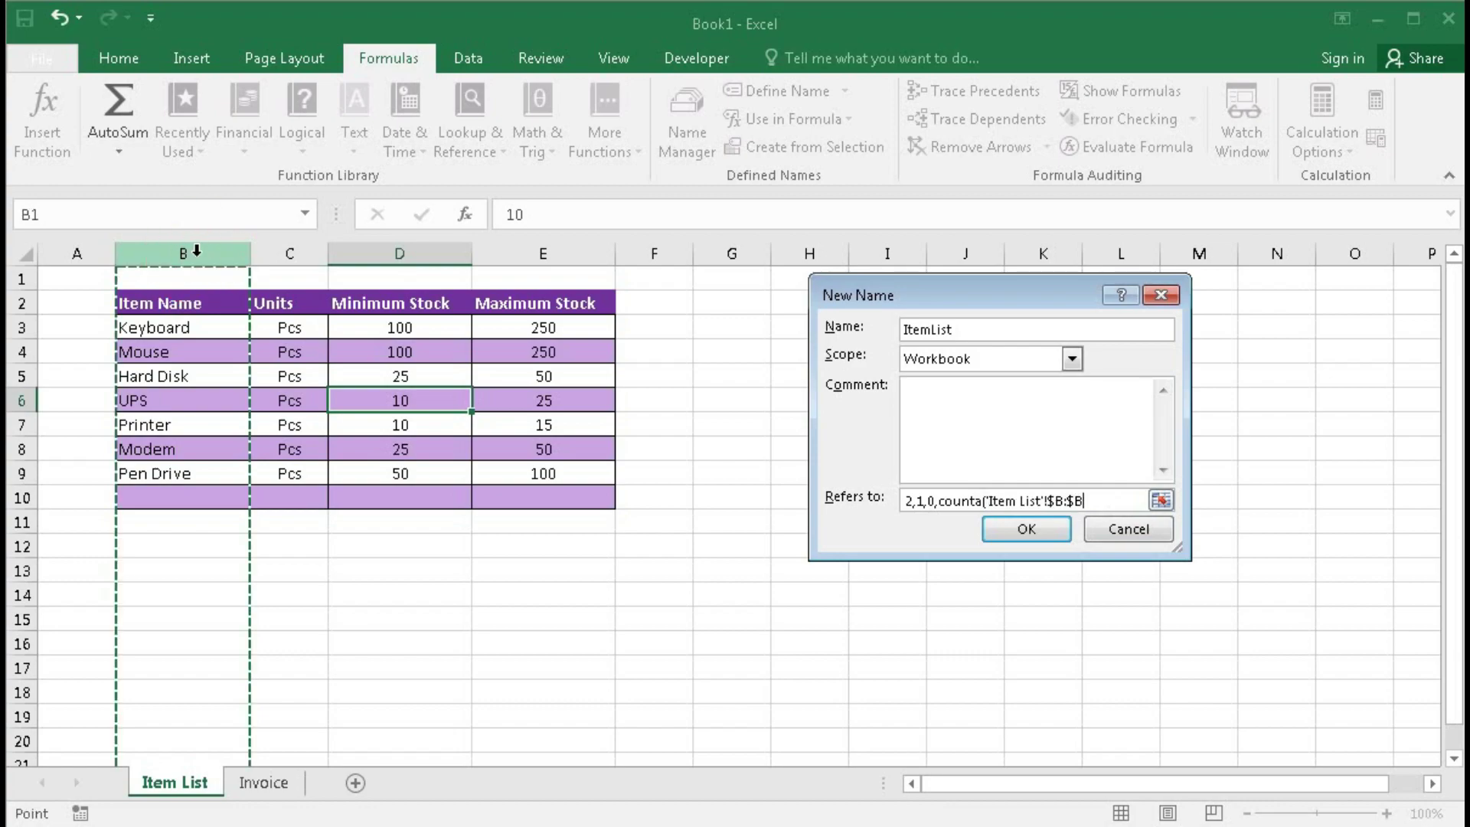
{"action": "type", "text": ")"}
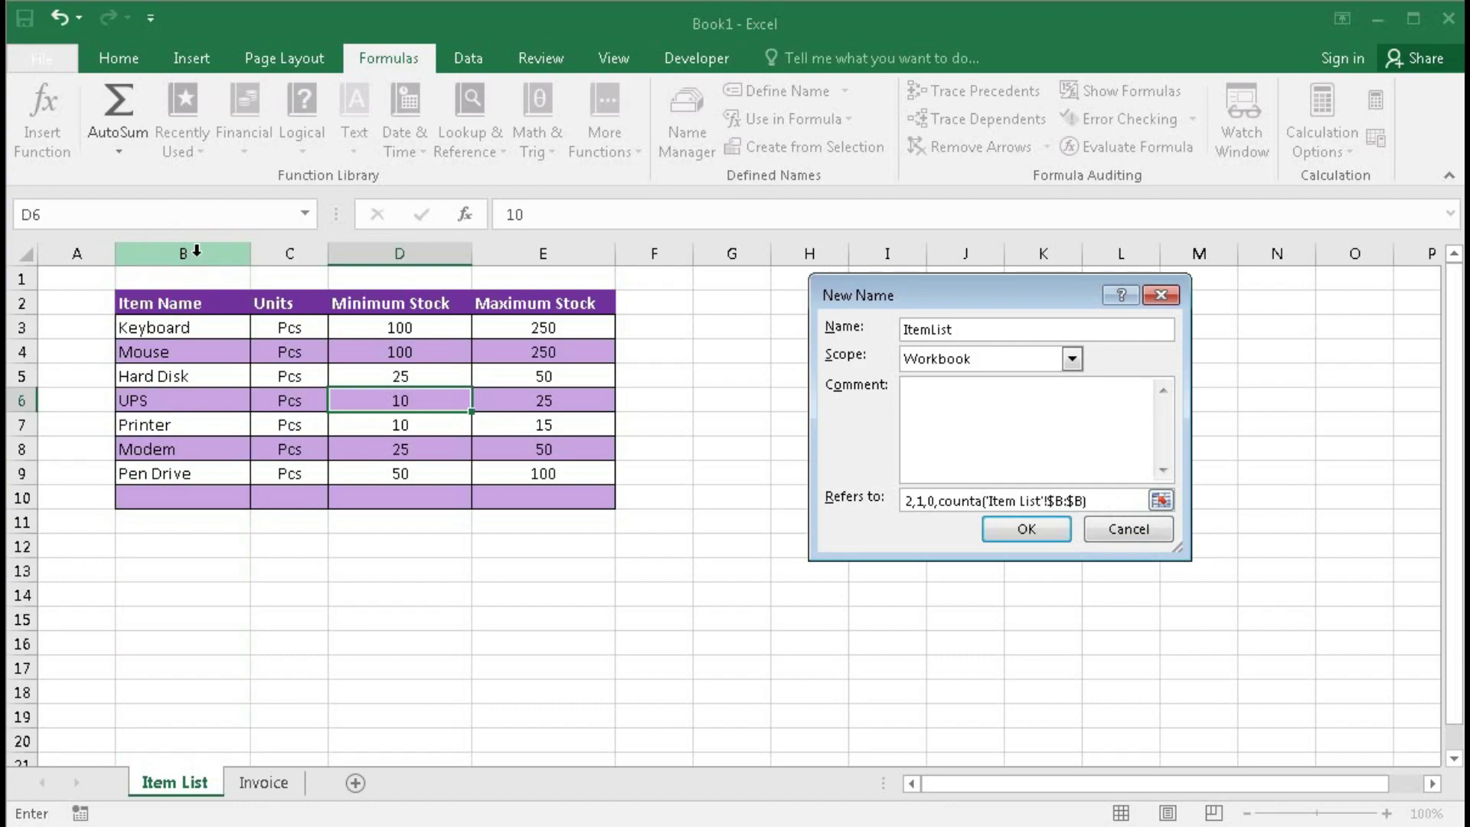
{"action": "type", "text": "-1"}
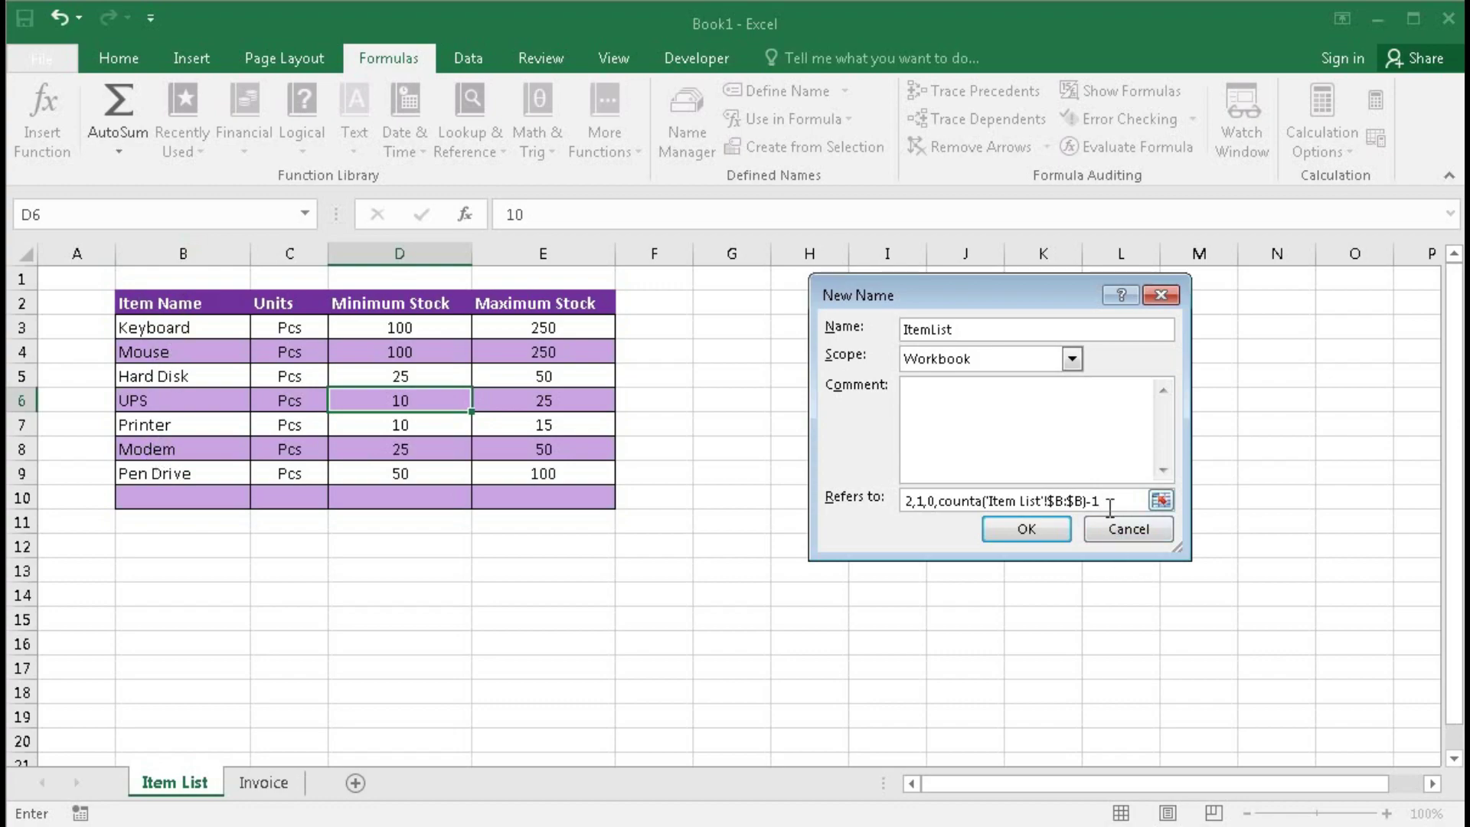
{"action": "type", "text": ",1)"}
{"action": "left_click", "coordinate": [1031, 528]}
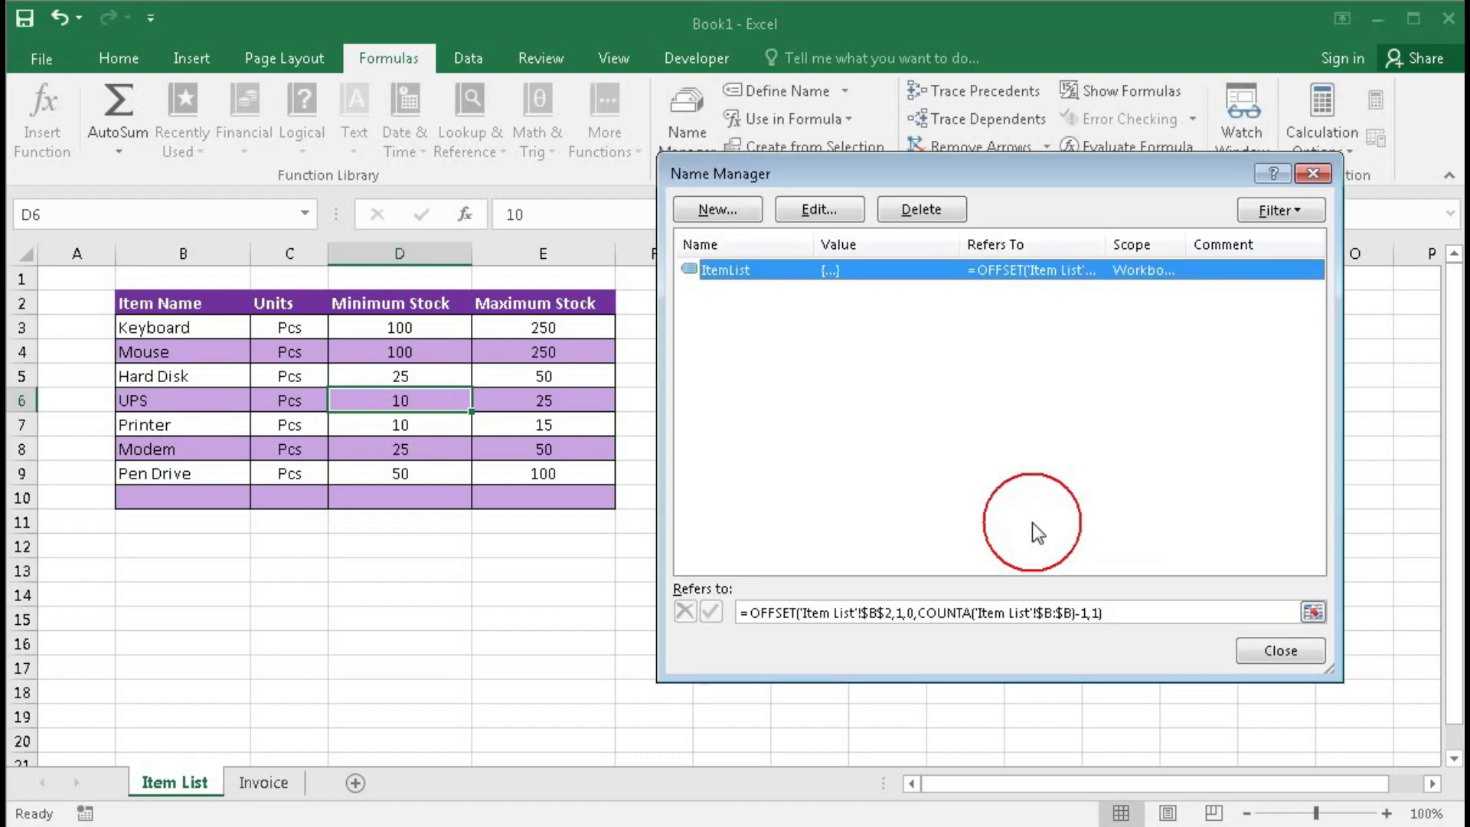
Step: Preview the ItemList range, close Name Manager and return to the Invoice sheet
{"action": "left_click", "coordinate": [891, 612]}
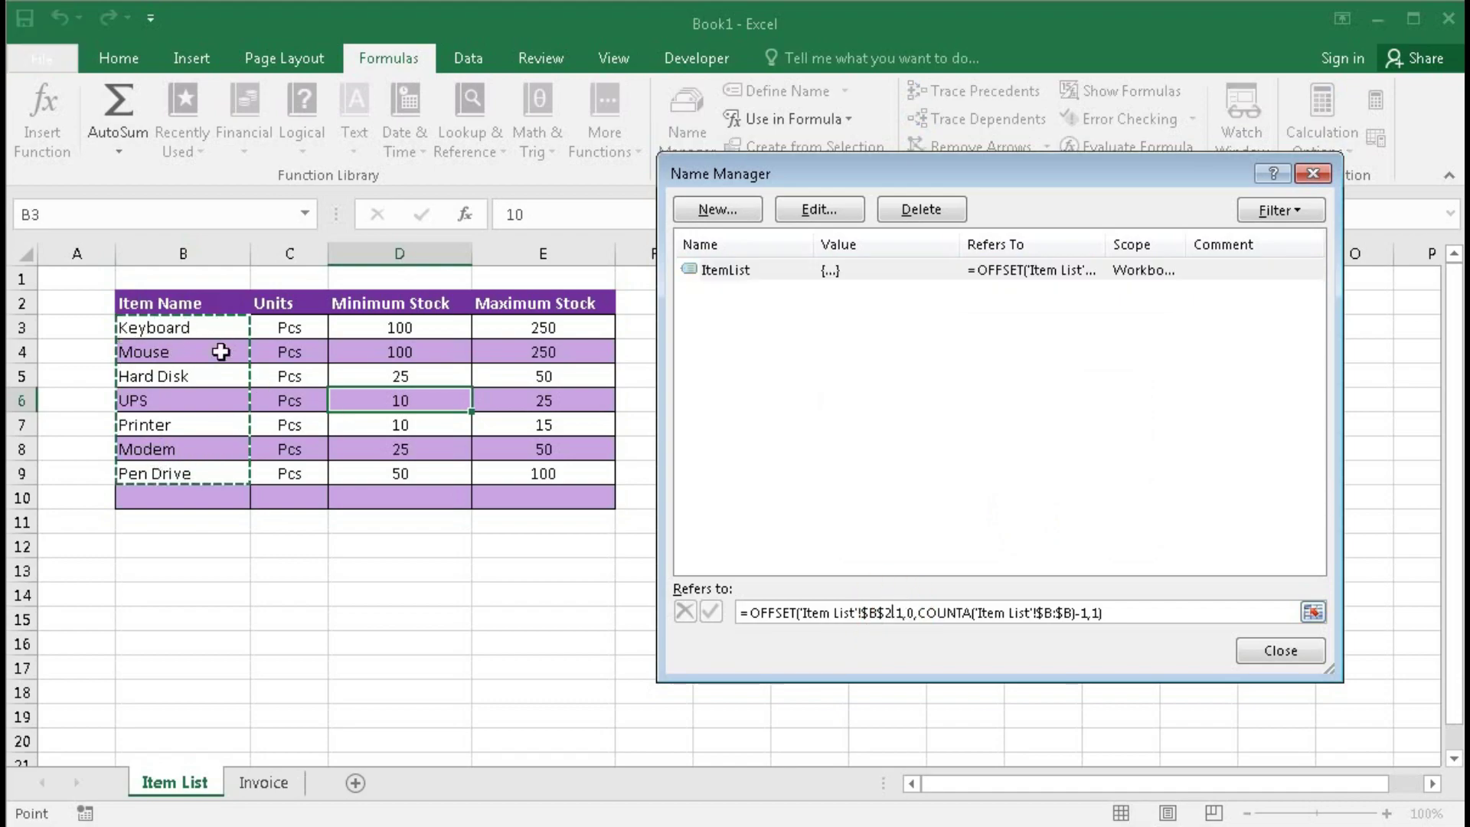
{"action": "left_click", "coordinate": [1284, 657]}
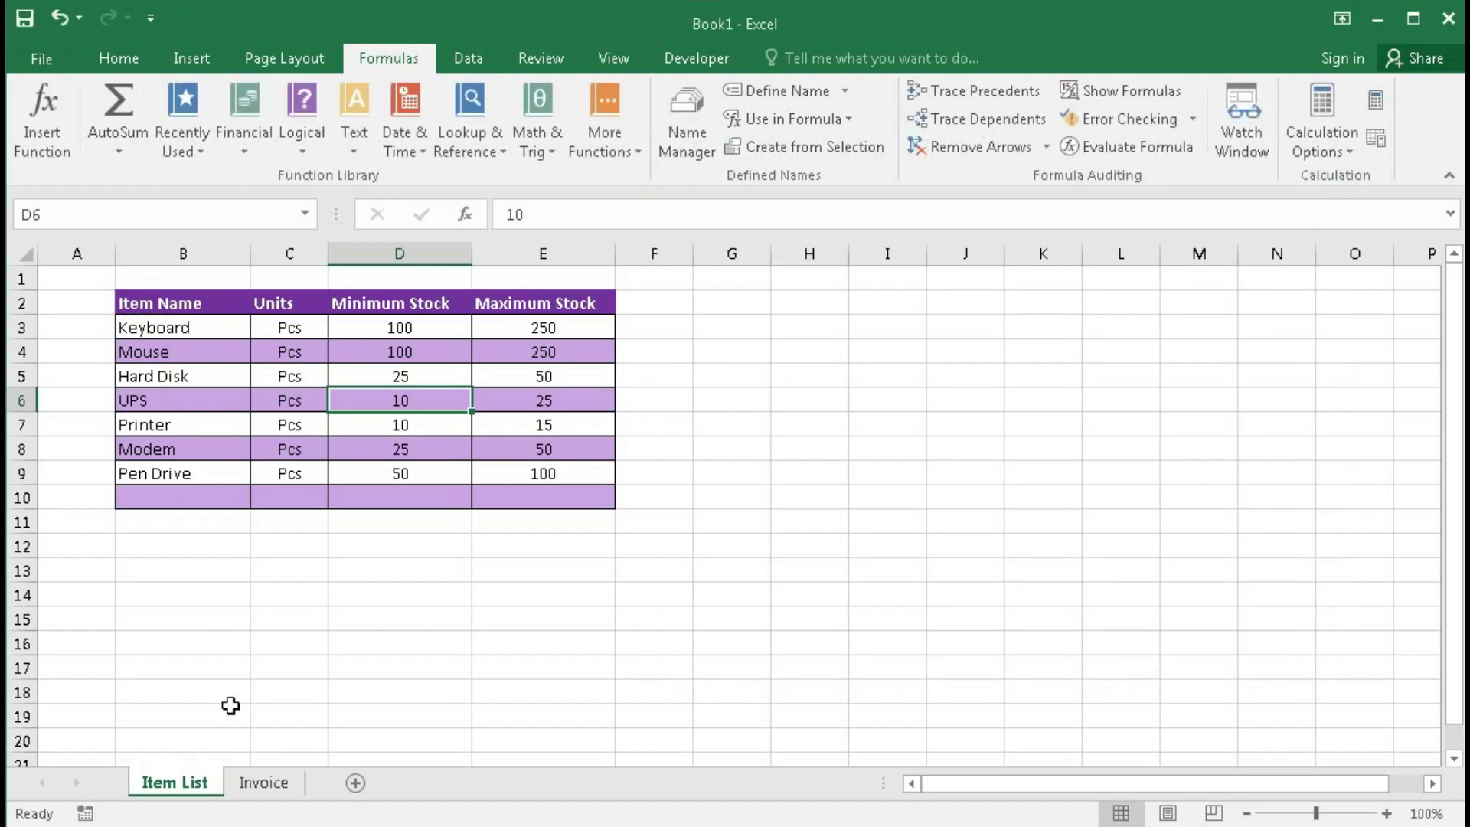
{"action": "left_click", "coordinate": [262, 782]}
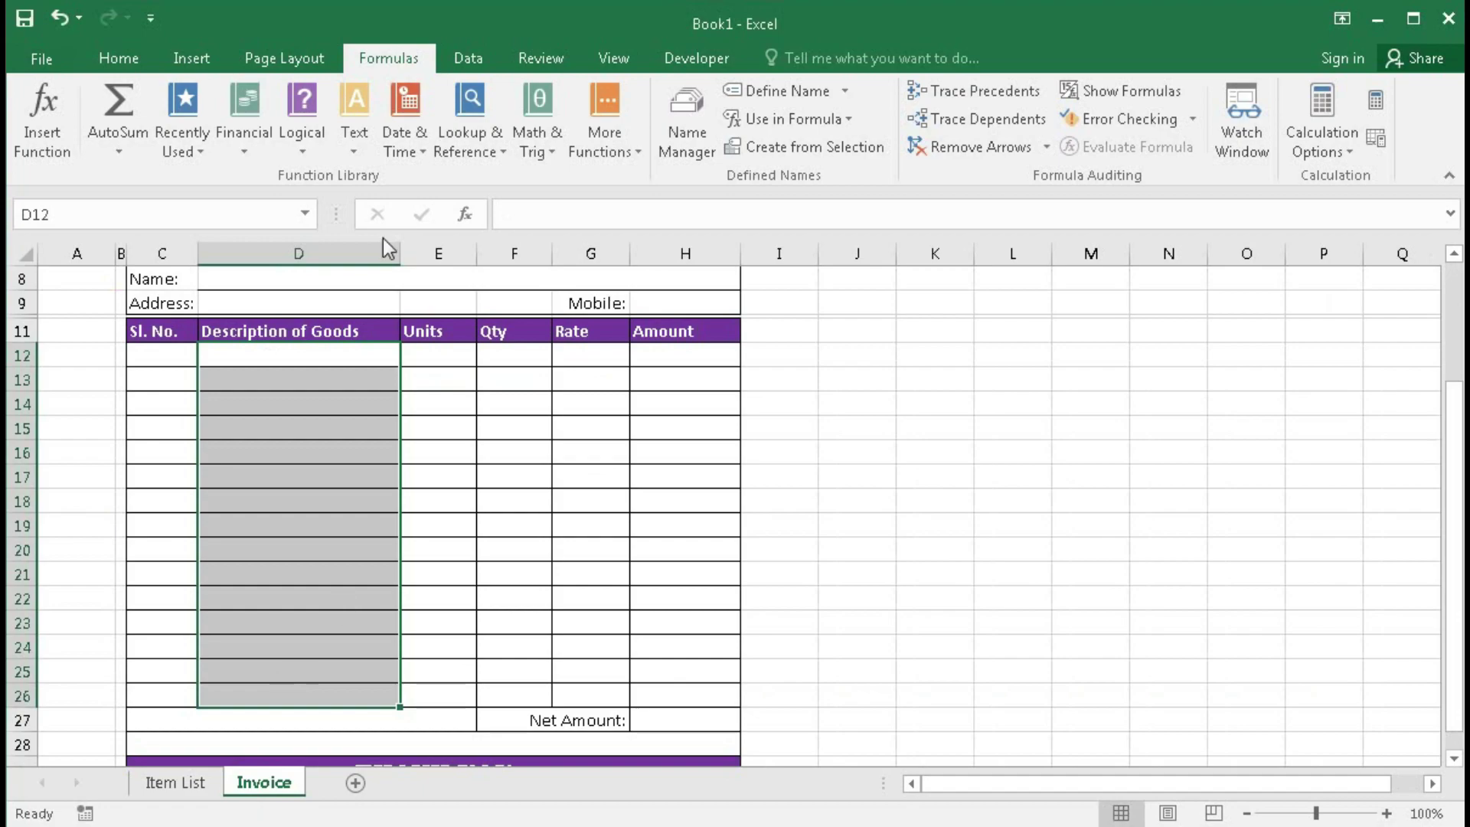
Step: Apply List data validation with source =ItemList to the description cells D12:D26
{"action": "left_click", "coordinate": [469, 61]}
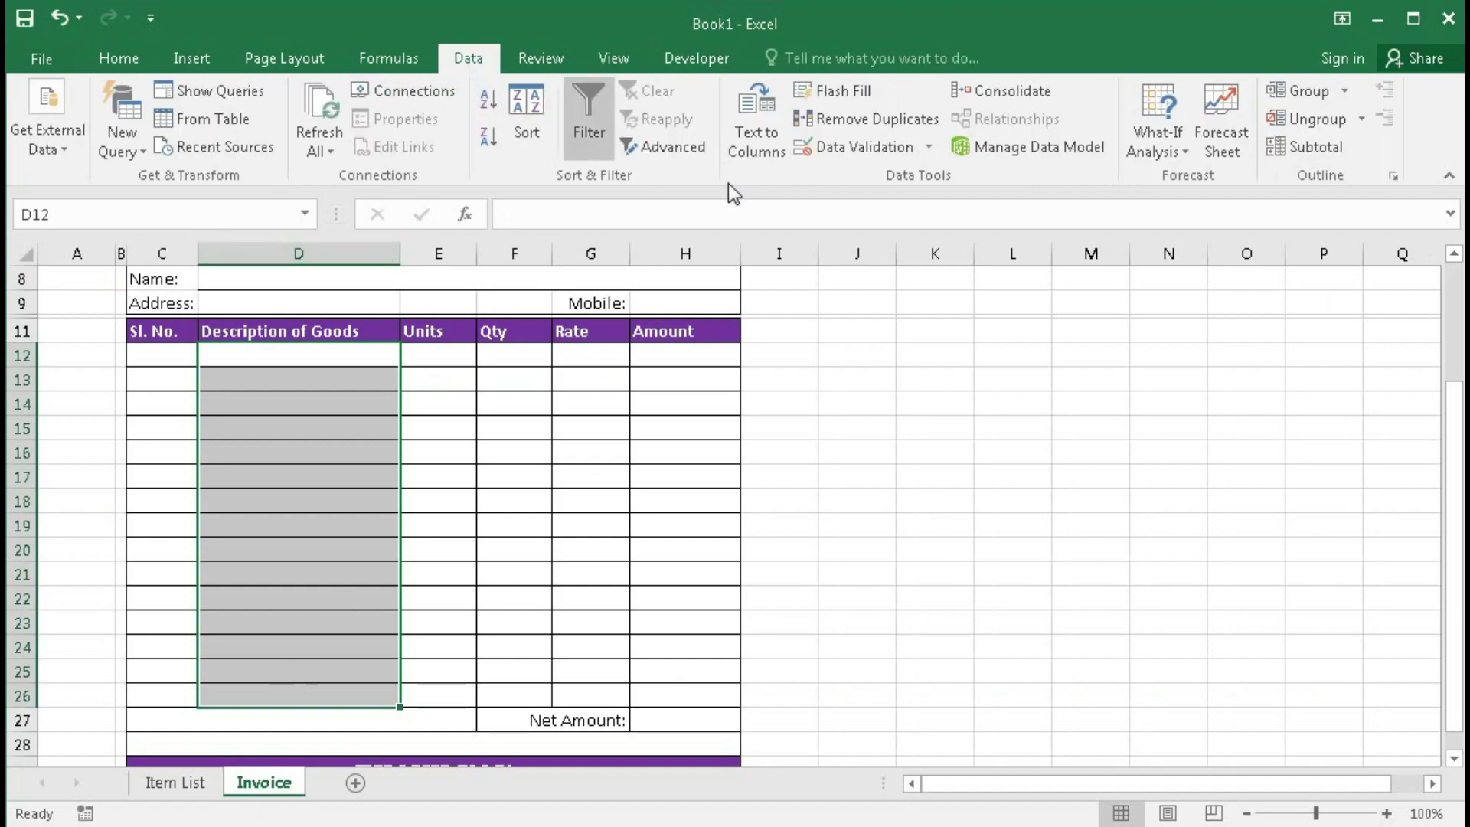
{"action": "left_click", "coordinate": [857, 147]}
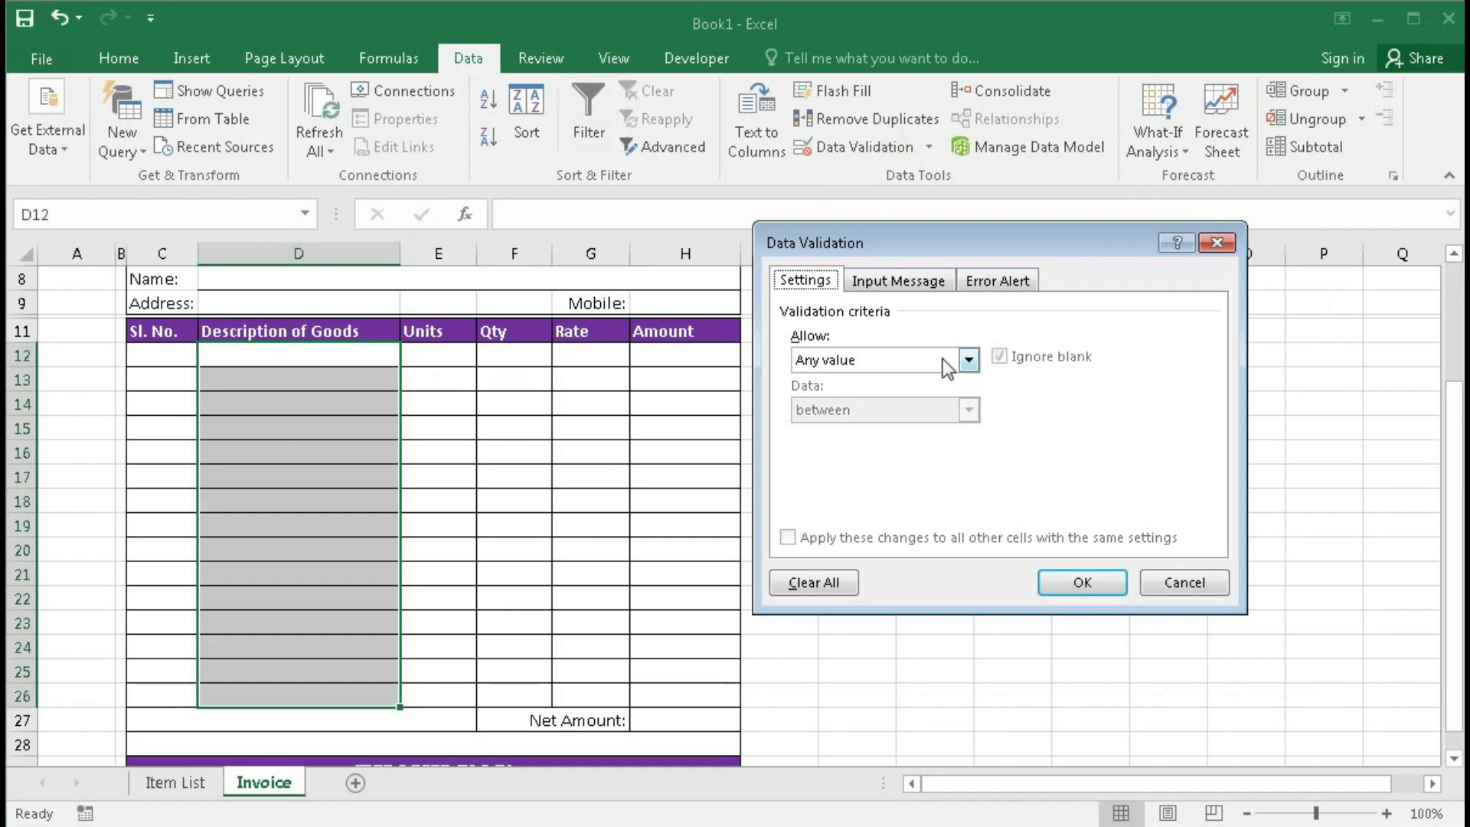
{"action": "left_click", "coordinate": [968, 359]}
{"action": "left_click", "coordinate": [825, 427]}
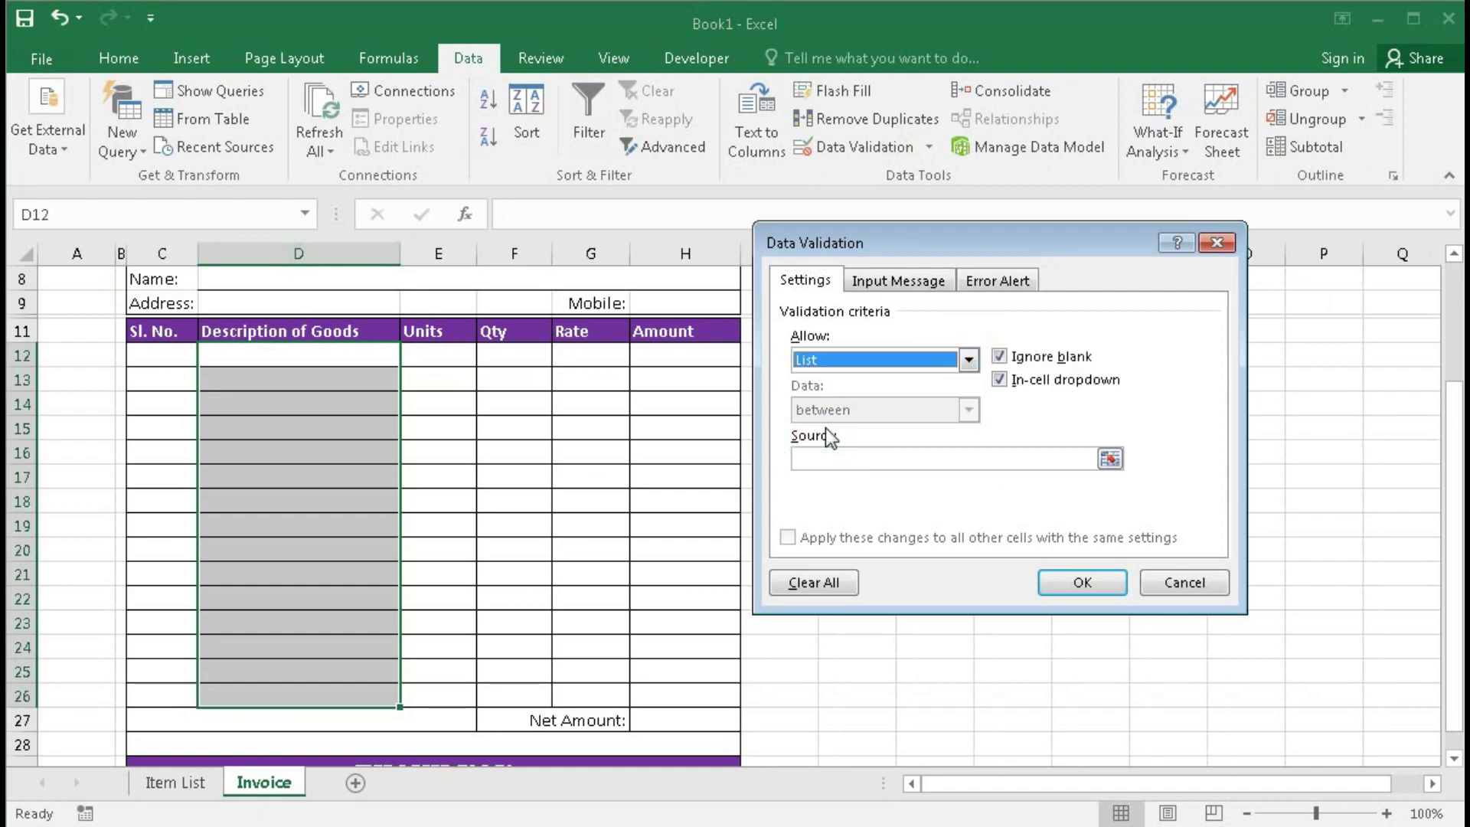
{"action": "left_click", "coordinate": [818, 457]}
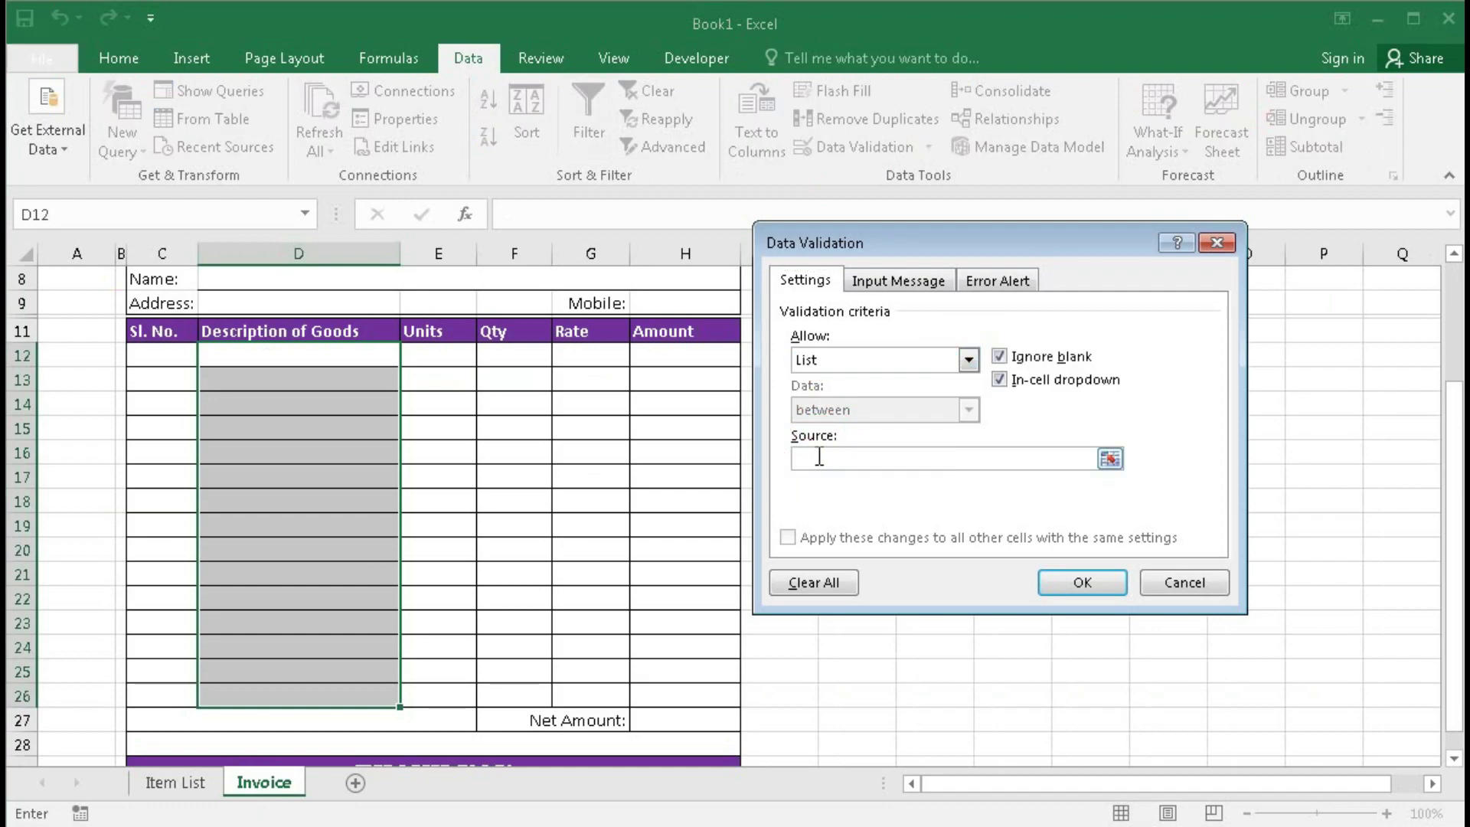
{"action": "key", "text": "F3"}
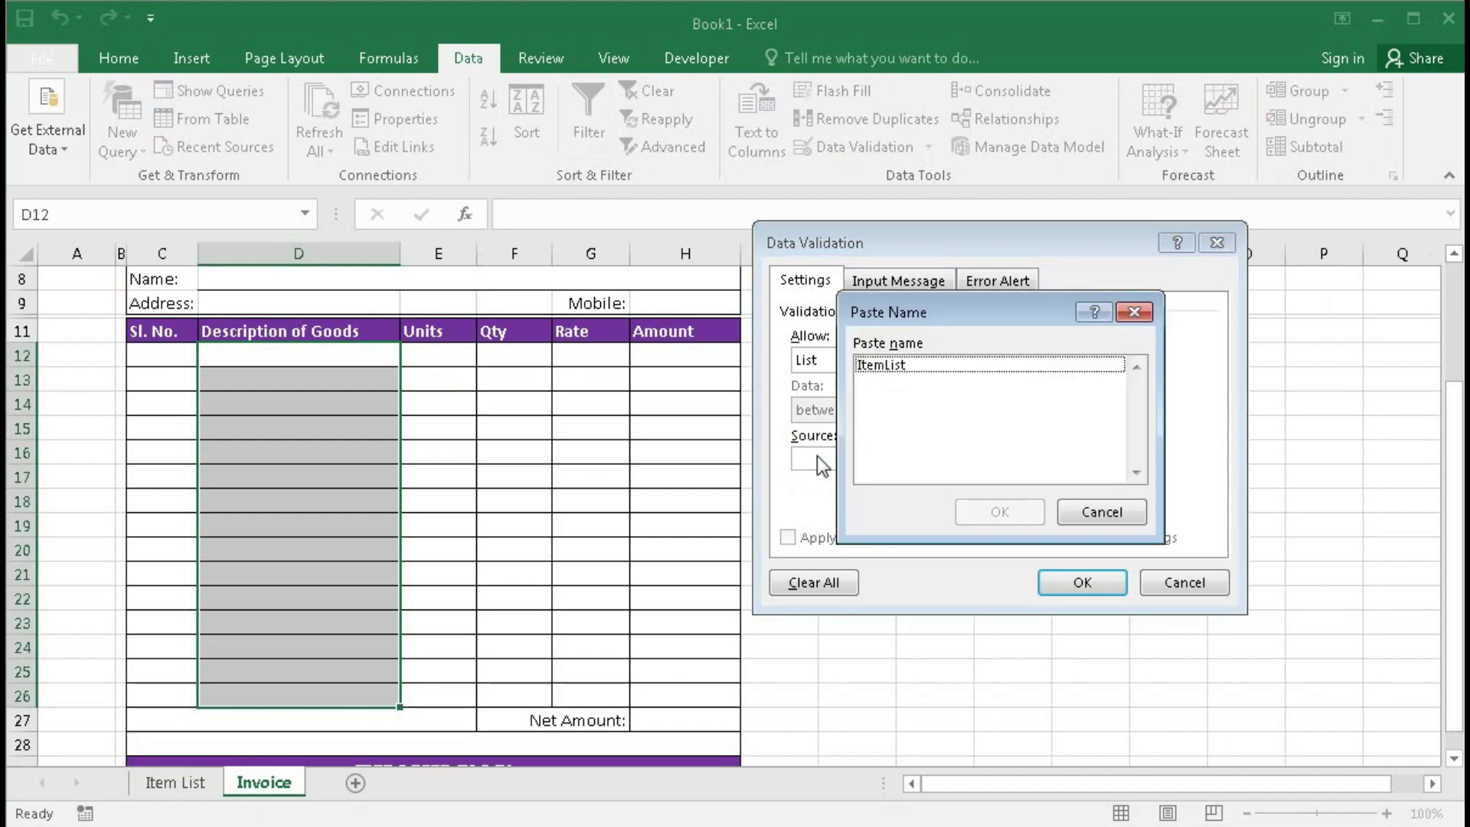
{"action": "left_click", "coordinate": [880, 365]}
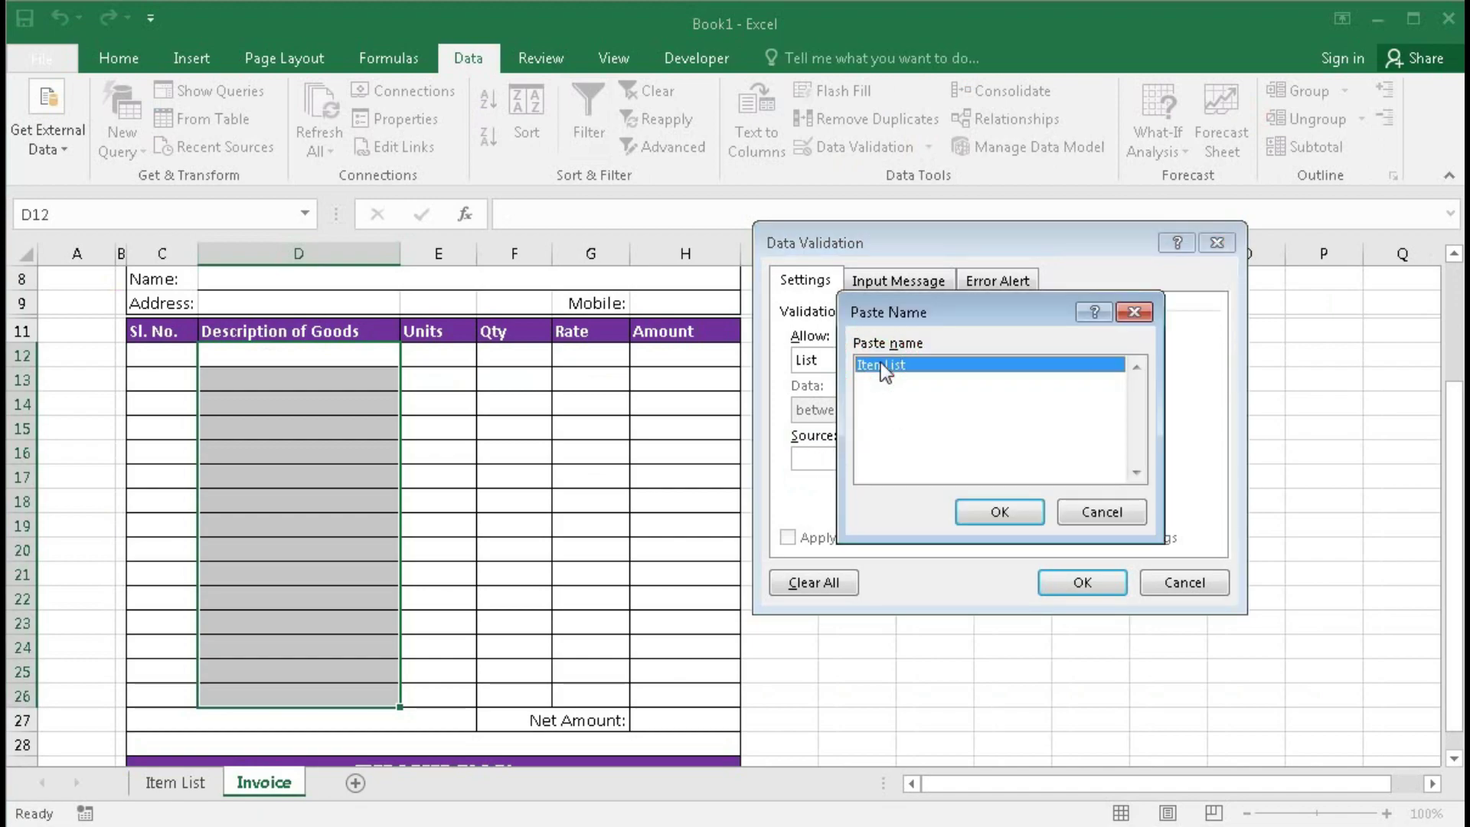
{"action": "left_click", "coordinate": [987, 511]}
{"action": "left_click", "coordinate": [1066, 581]}
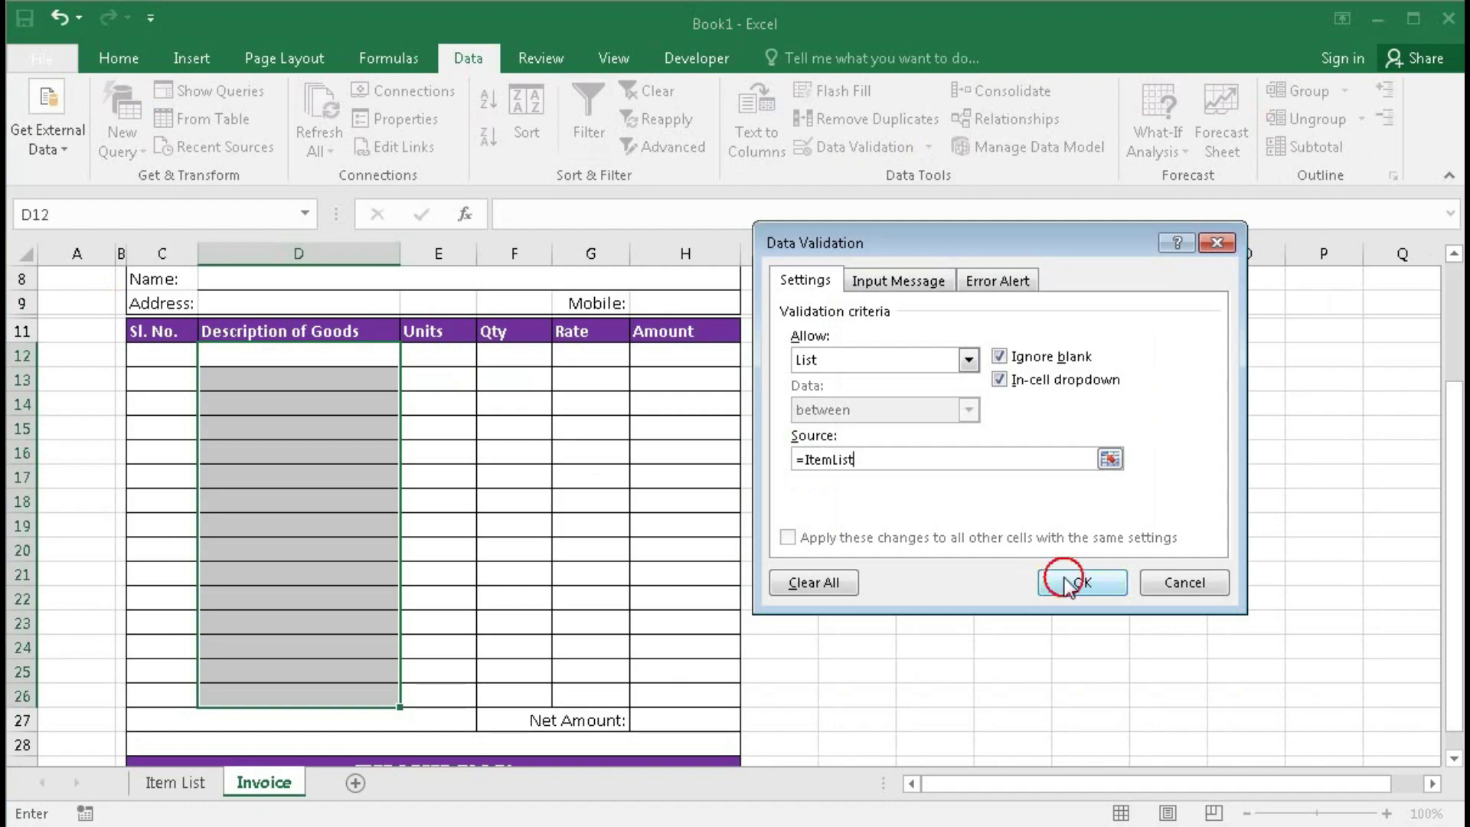
Step: Pick Keyboard in D12, Mouse in D13 and Hard Disk in D14 from the dropdowns, then open Item List
{"action": "left_click", "coordinate": [374, 353]}
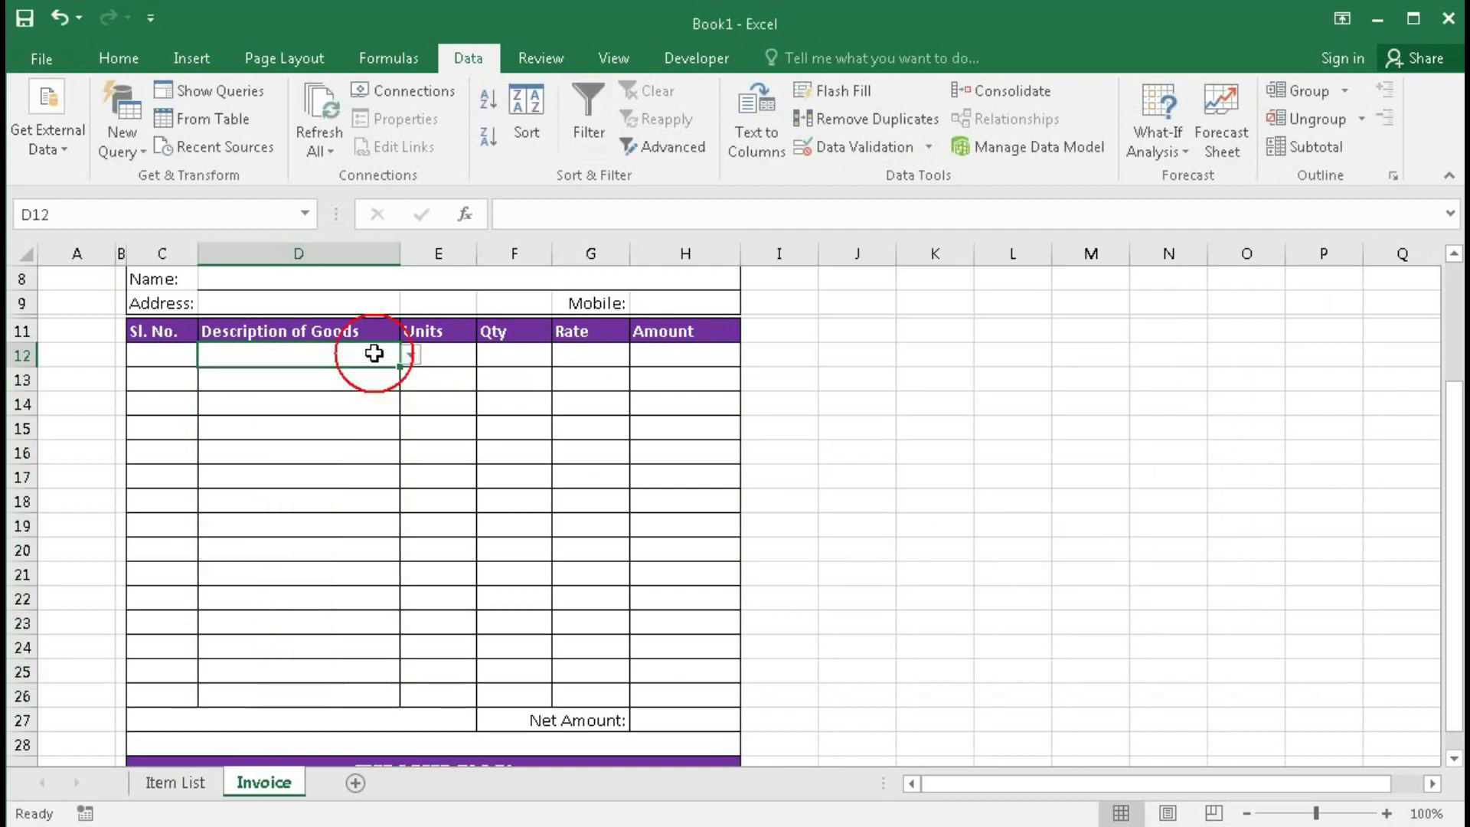
{"action": "left_click", "coordinate": [411, 355]}
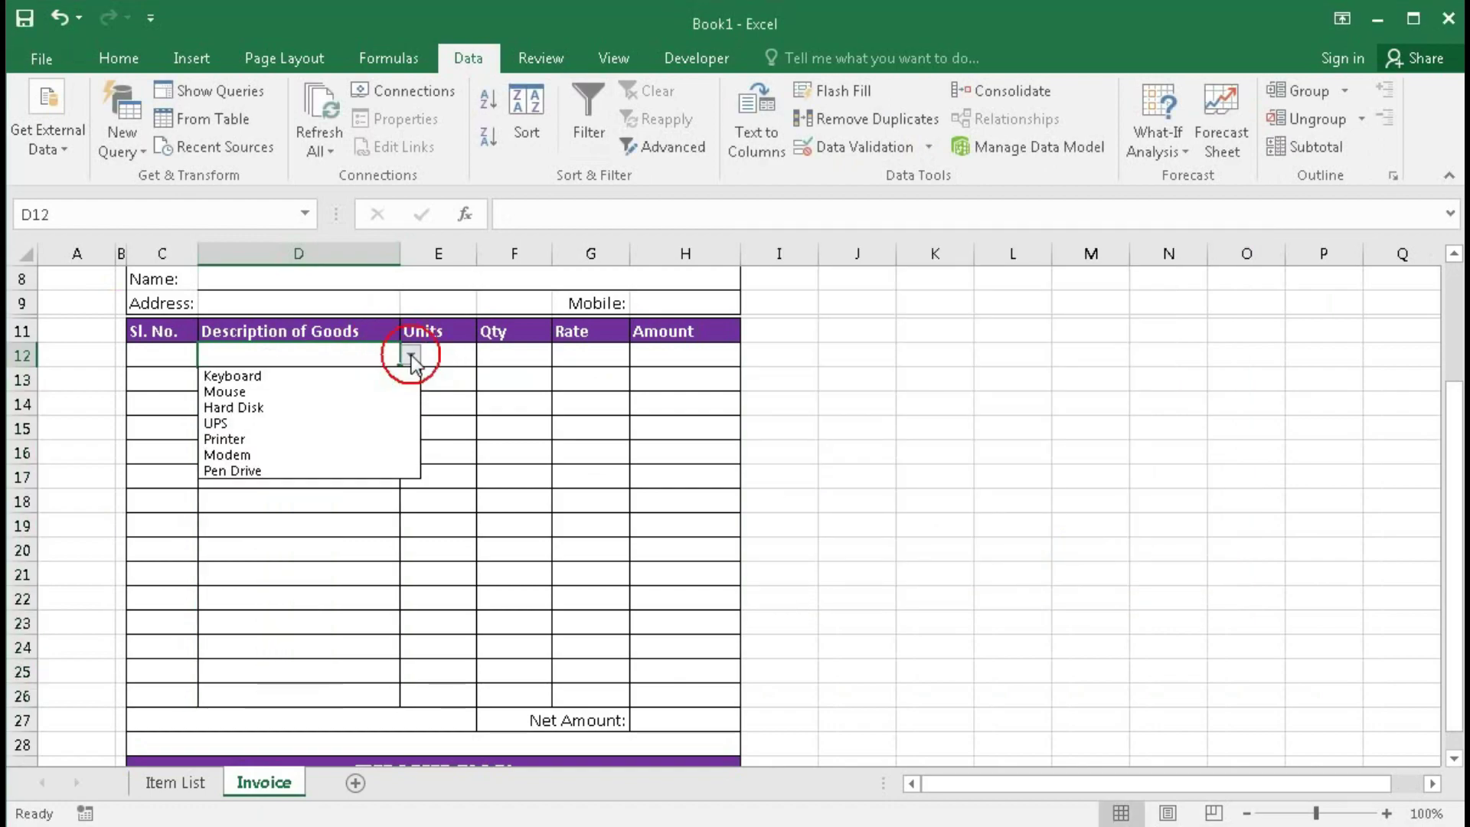
{"action": "left_click", "coordinate": [348, 377]}
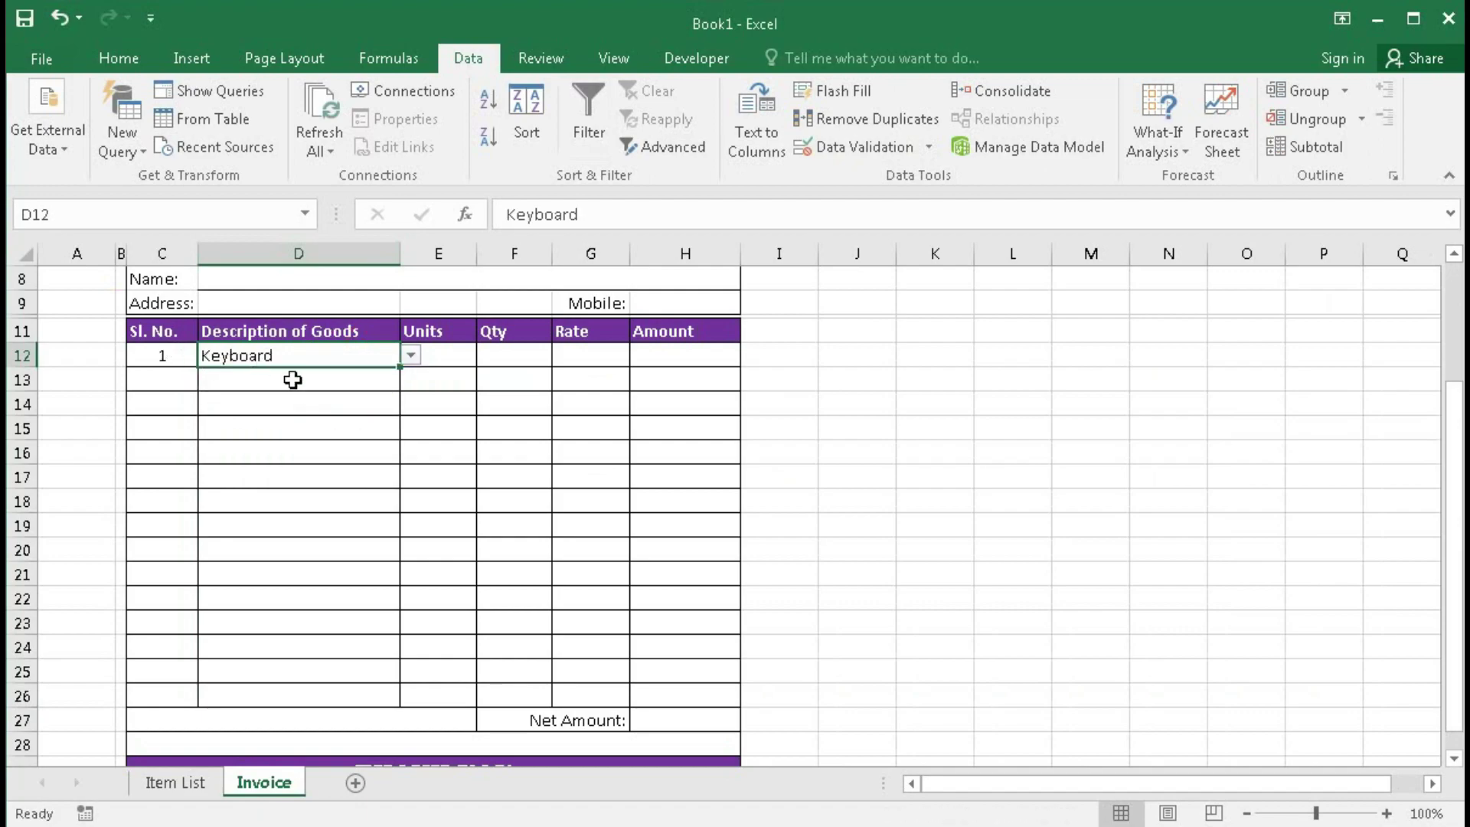
{"action": "left_click", "coordinate": [360, 380]}
{"action": "left_click", "coordinate": [411, 380]}
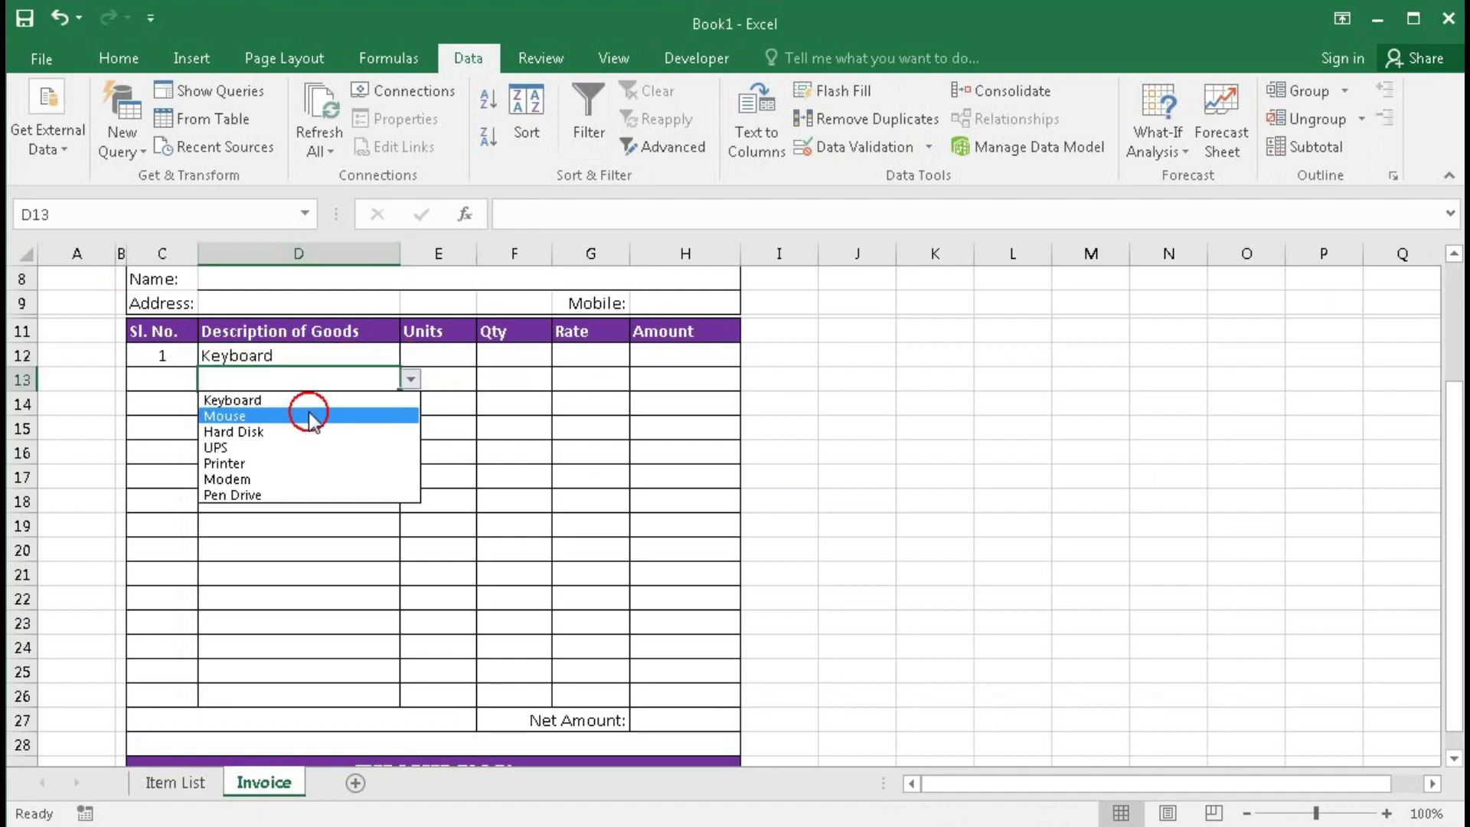
{"action": "left_click", "coordinate": [306, 416]}
{"action": "left_click", "coordinate": [383, 411]}
{"action": "left_click", "coordinate": [409, 404]}
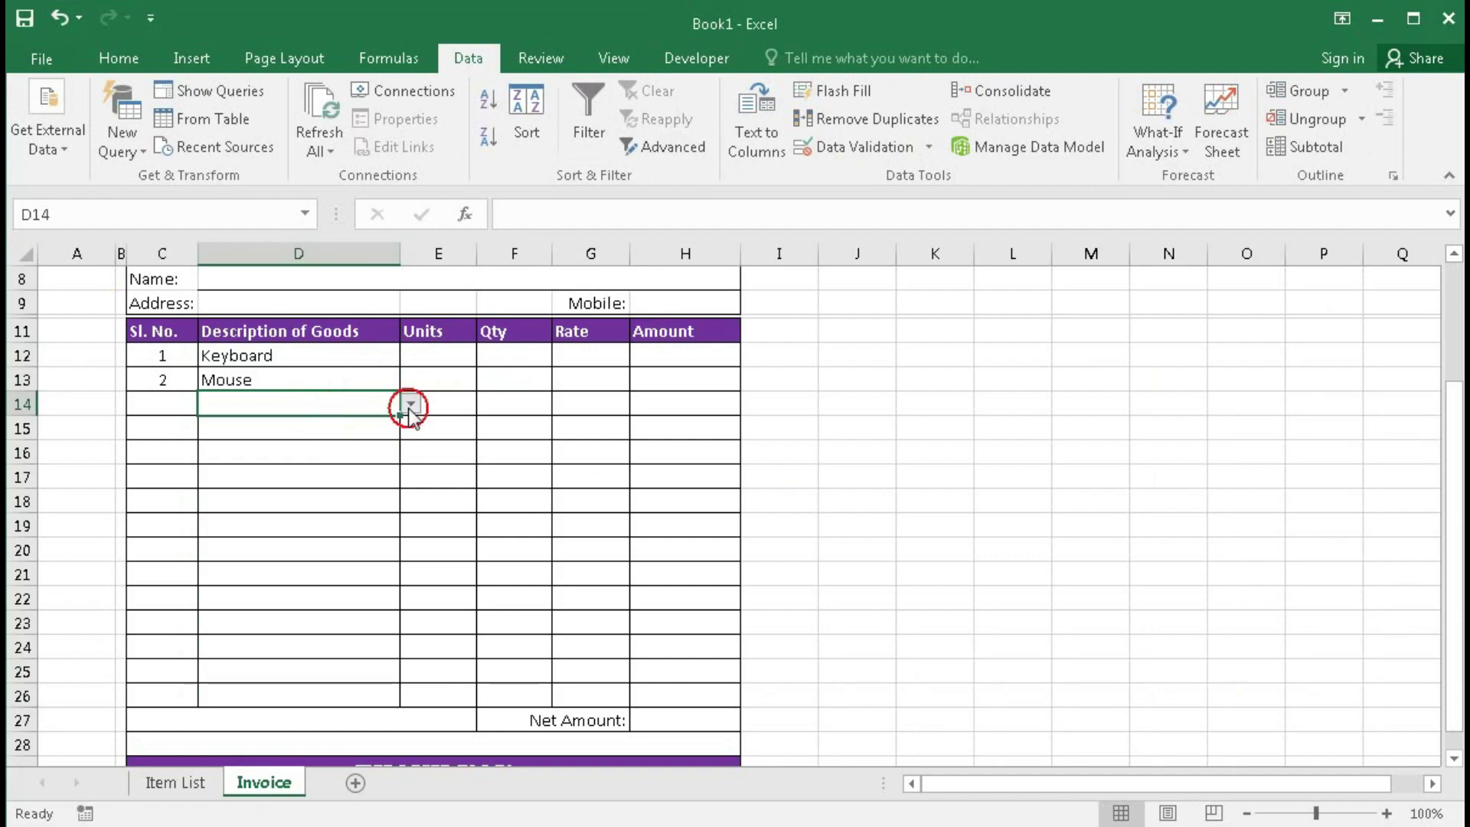
{"action": "left_click", "coordinate": [296, 452]}
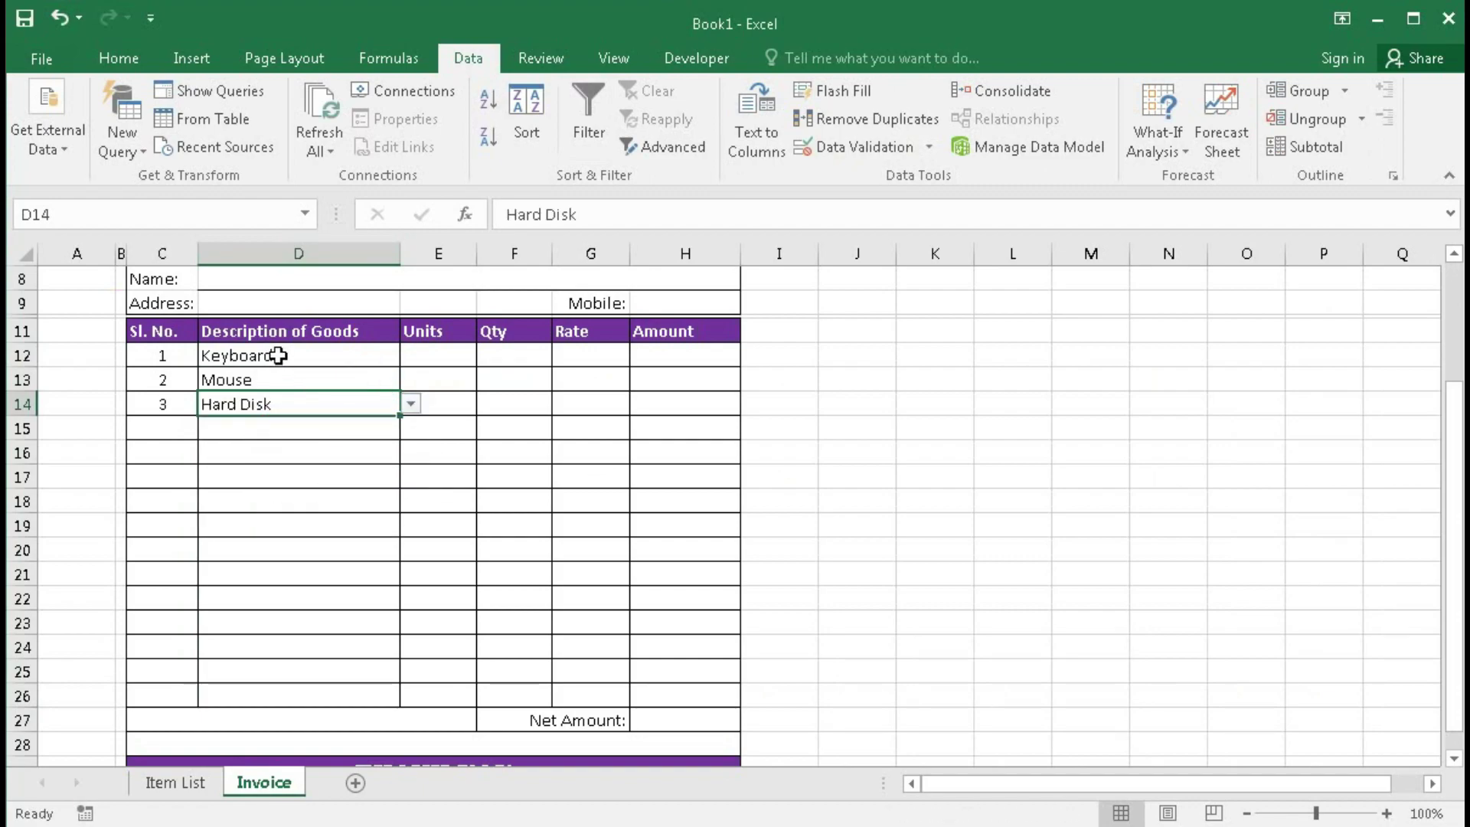
{"action": "left_click", "coordinate": [431, 356]}
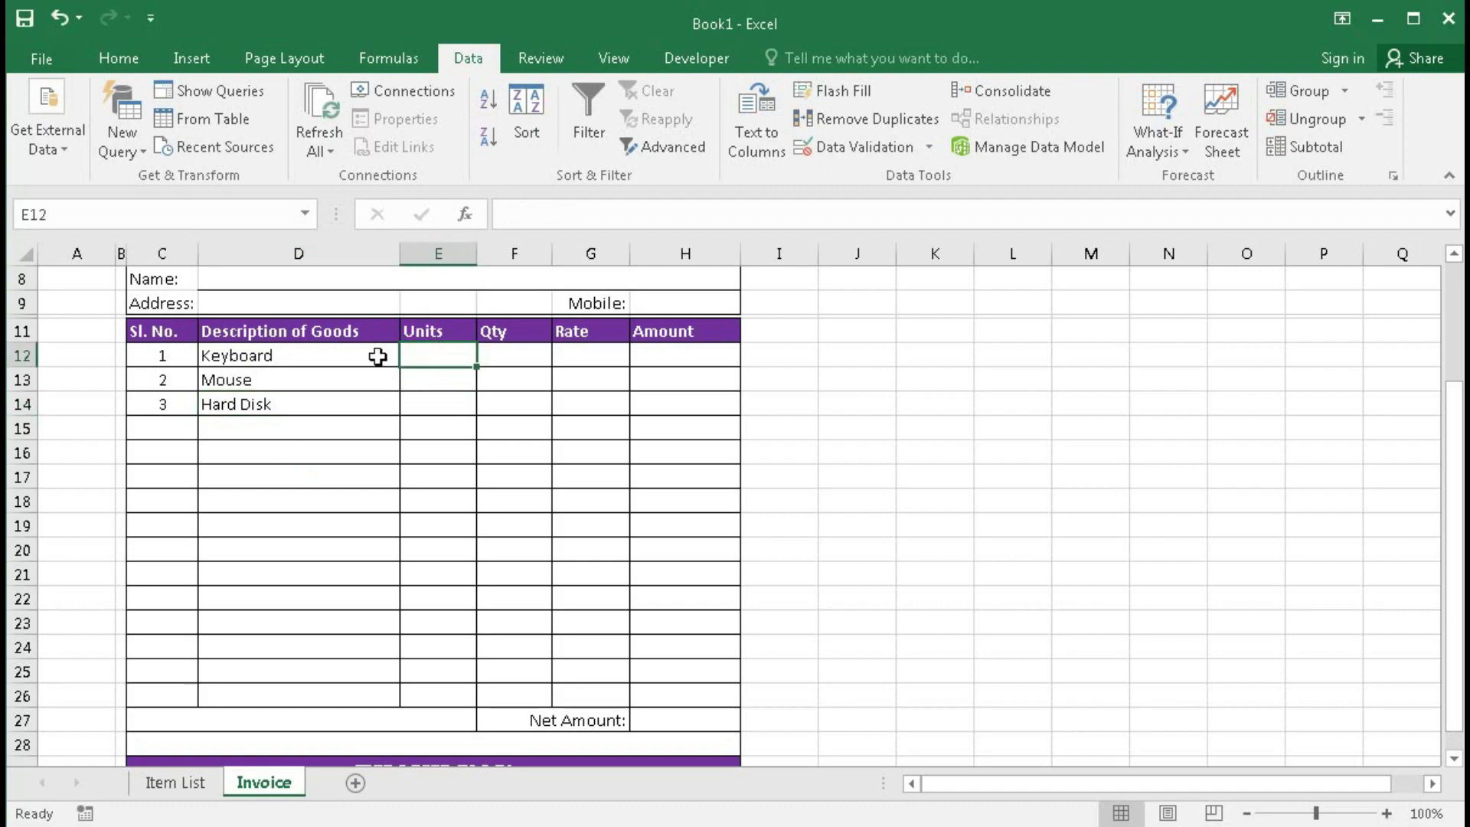
{"action": "left_click", "coordinate": [178, 794]}
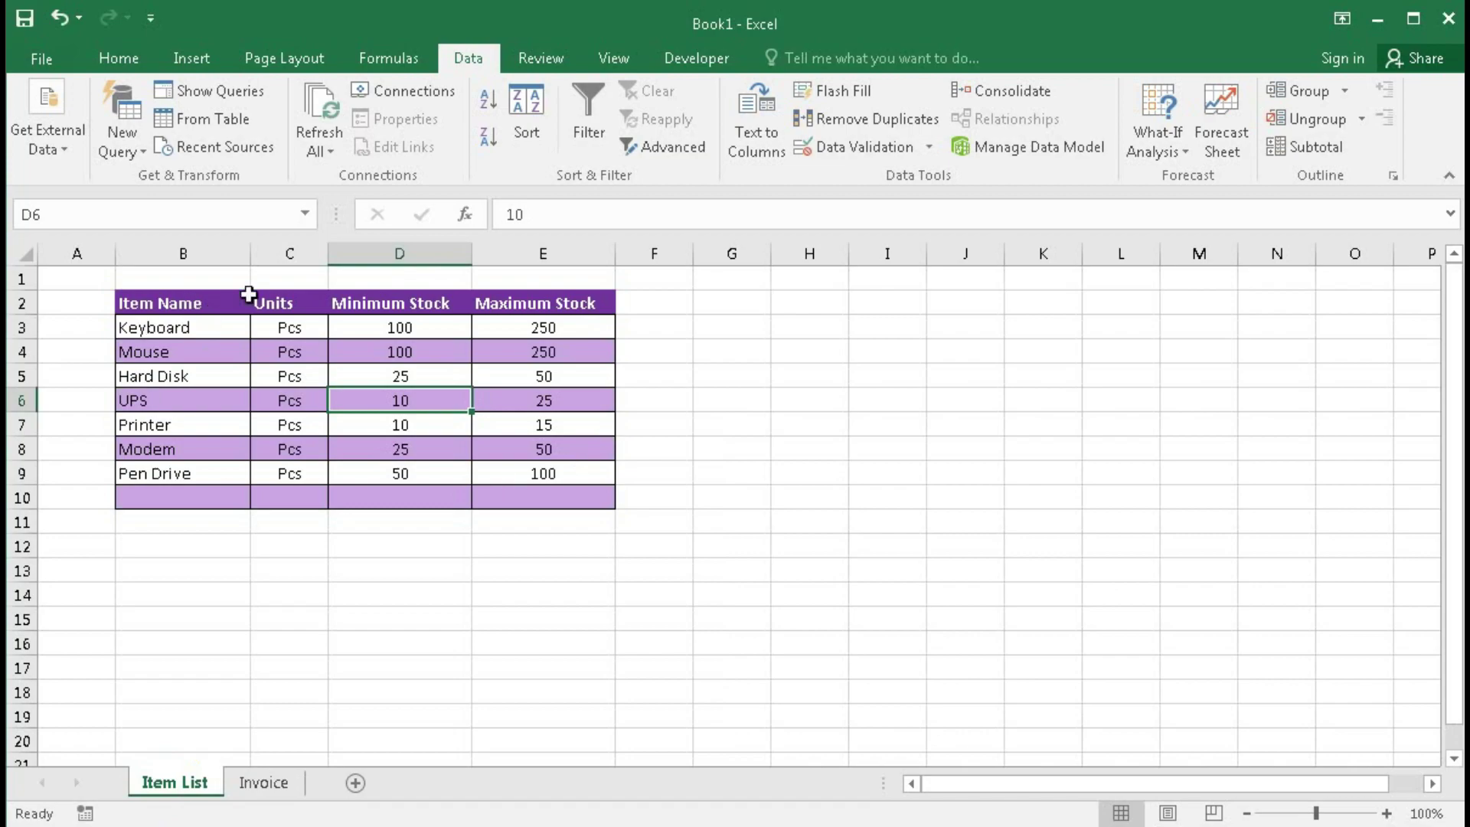
Step: Create the name ItemList_Table referring to =OFFSET('Item List'!$B$2,0,0,COUNTA('Item List'!$B:$B),4)
{"action": "left_click", "coordinate": [388, 58]}
{"action": "left_click", "coordinate": [687, 142]}
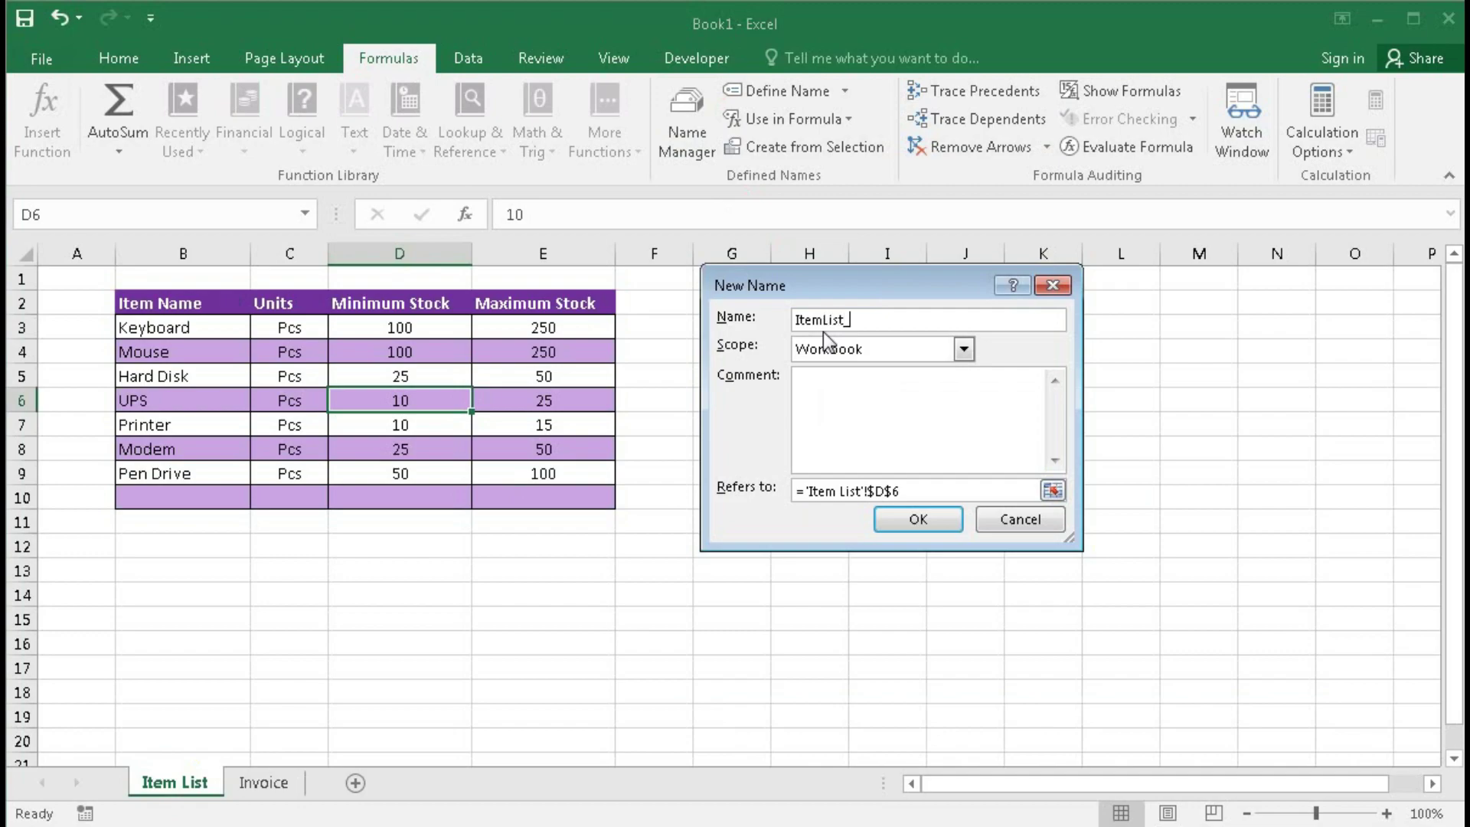
{"action": "type", "text": "Table"}
{"action": "left_click_drag", "start_coordinate": [922, 489], "coordinate": [785, 490]}
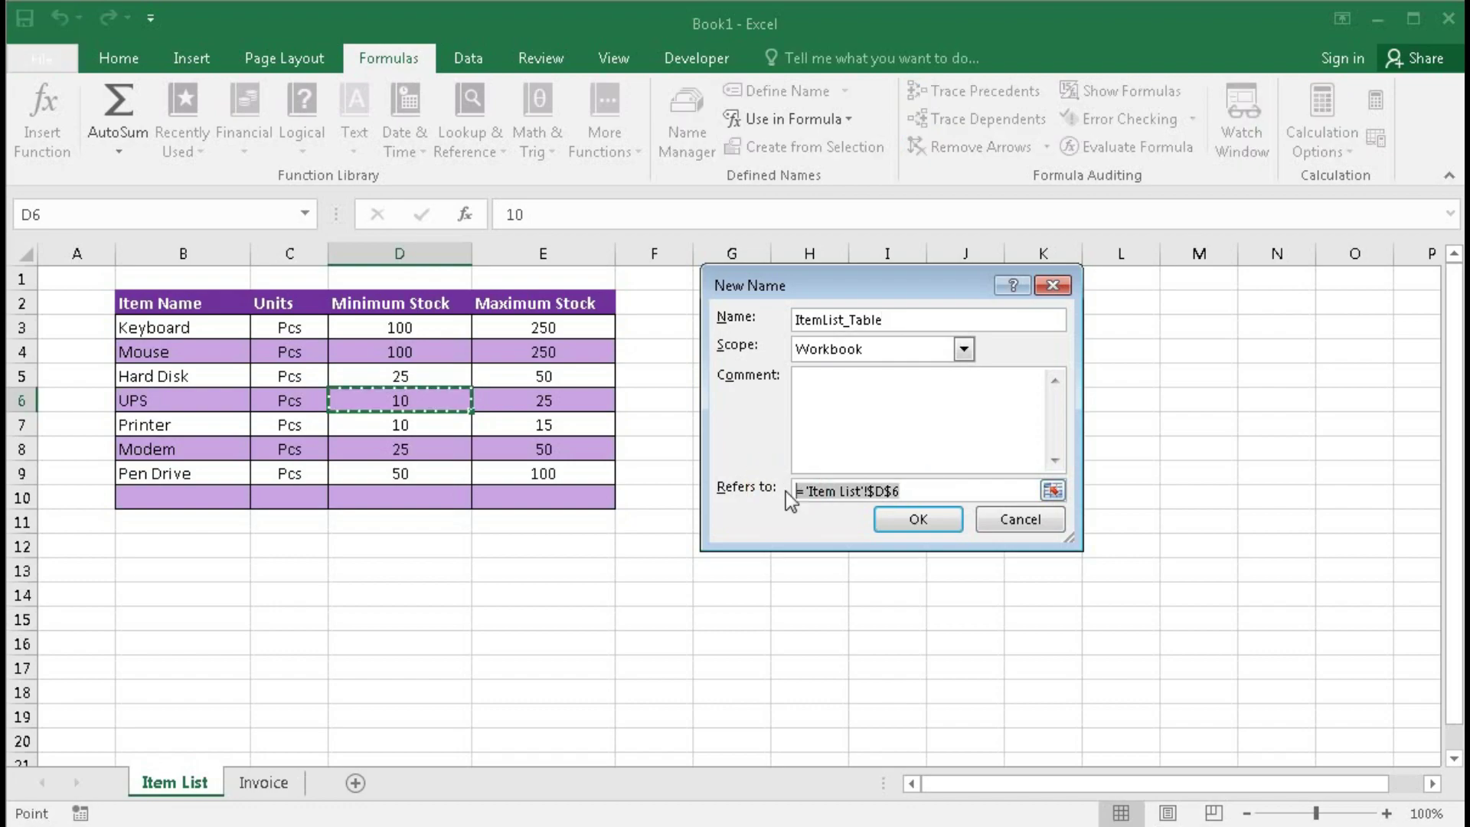
{"action": "type", "text": "=off"}
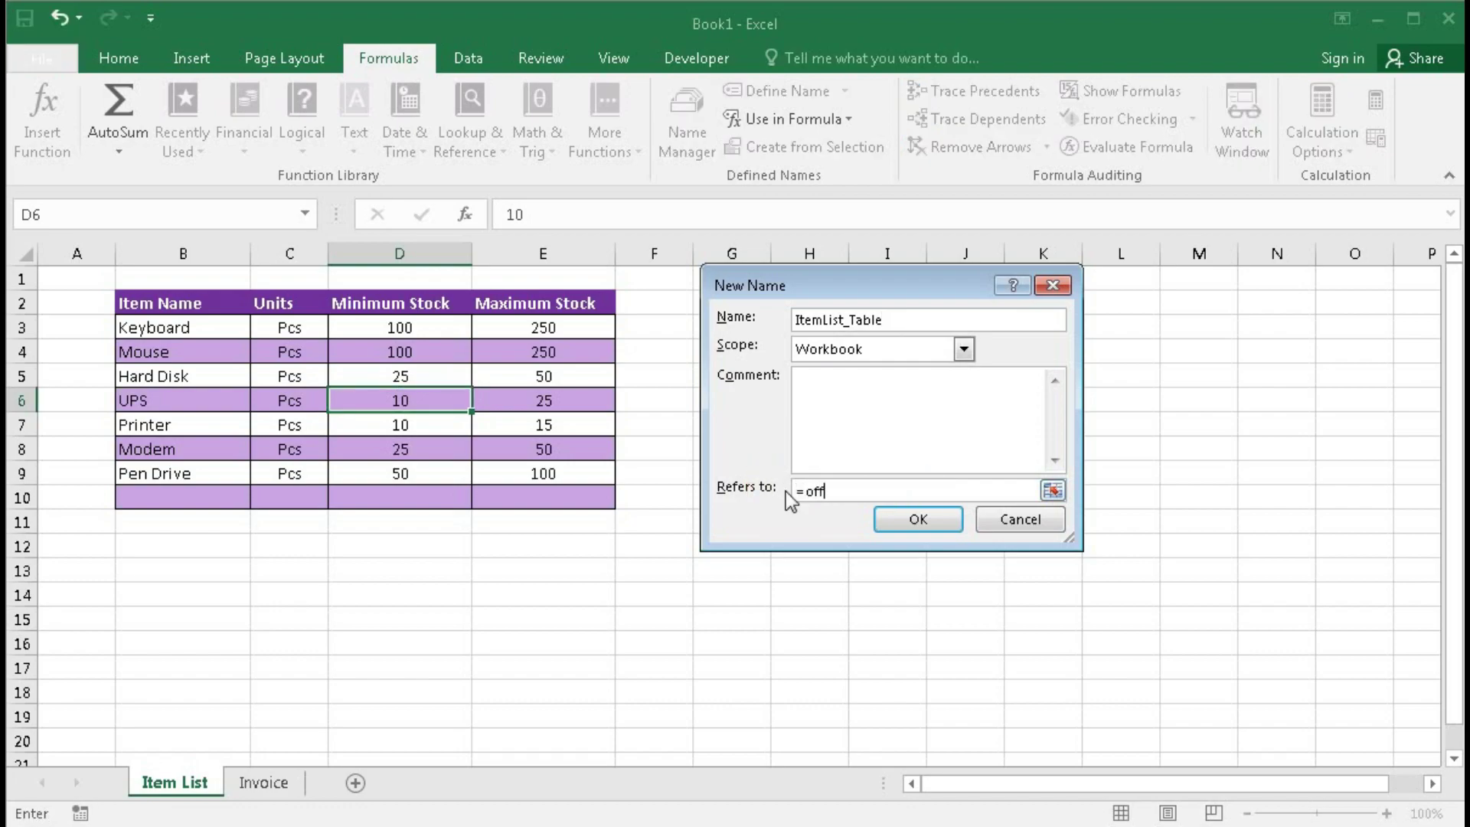
{"action": "type", "text": "set("}
{"action": "left_click", "coordinate": [162, 305]}
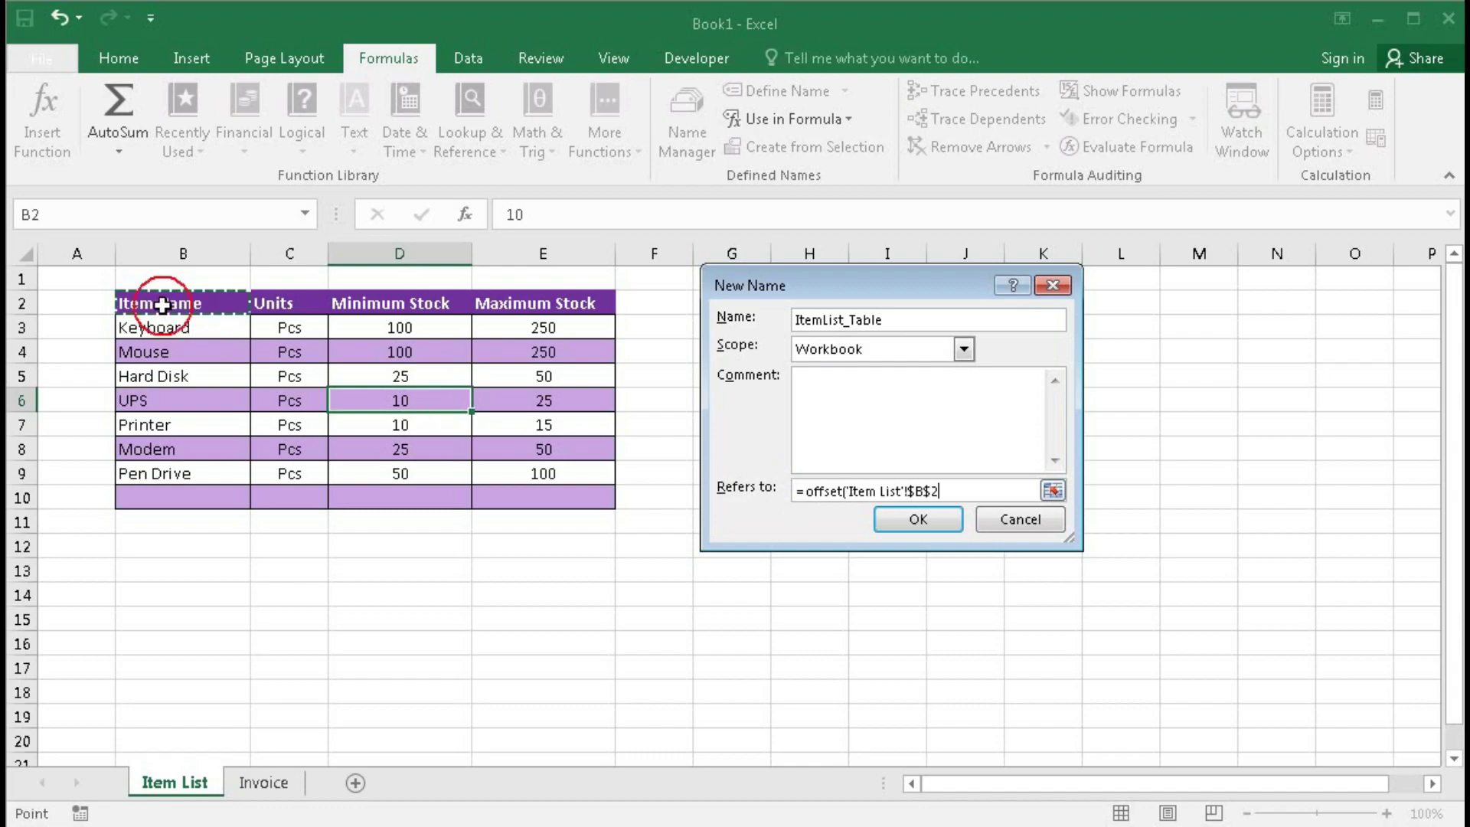
{"action": "type", "text": ","}
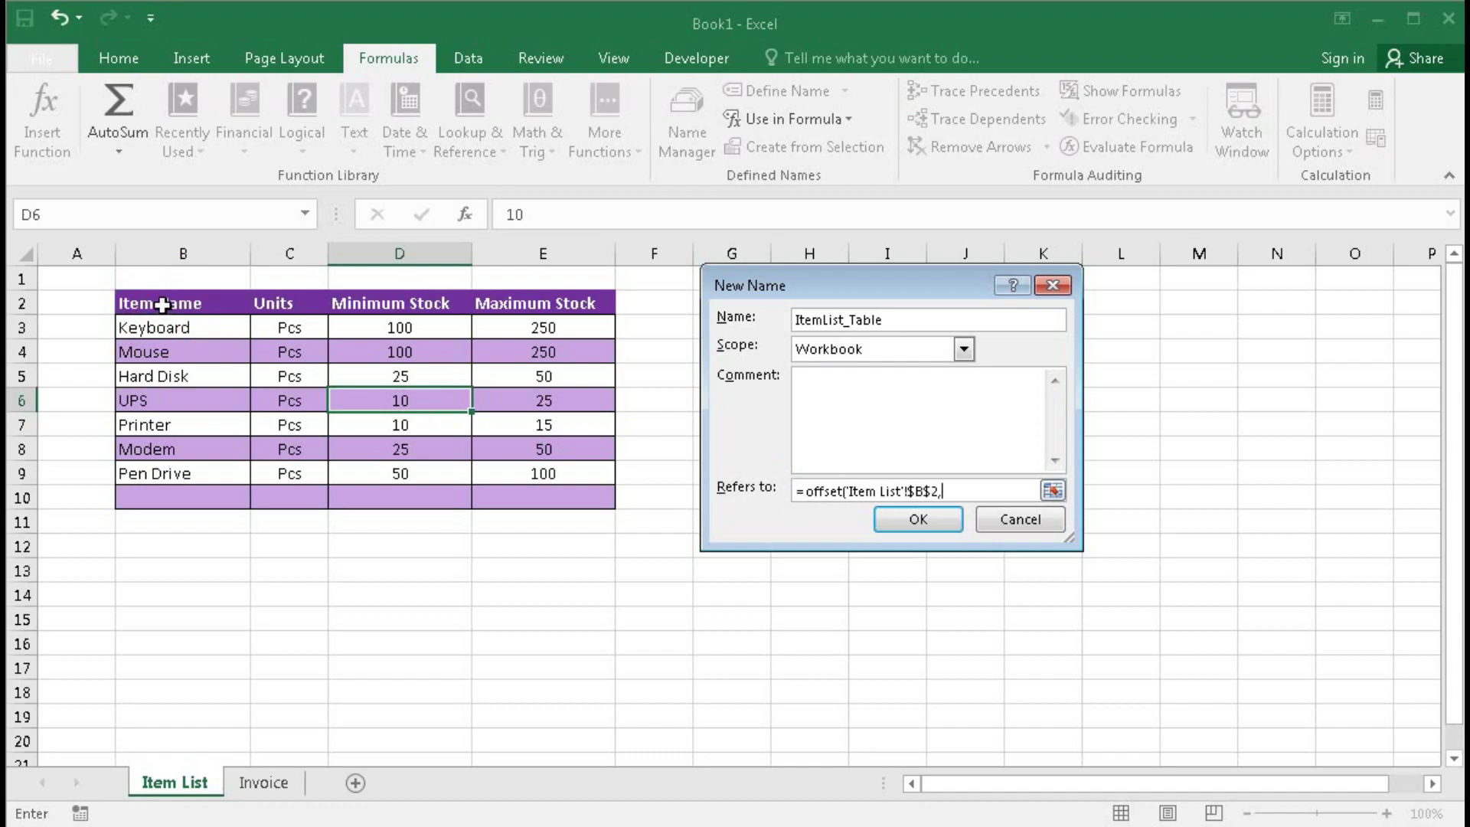
{"action": "type", "text": "0,0,"}
{"action": "type", "text": "4,"}
{"action": "key", "text": "BackSpace"}
{"action": "type", "text": ","}
{"action": "key", "text": "BackSpace"}
{"action": "key", "text": "BackSpace"}
{"action": "type", "text": "counta("}
{"action": "left_click", "coordinate": [200, 251]}
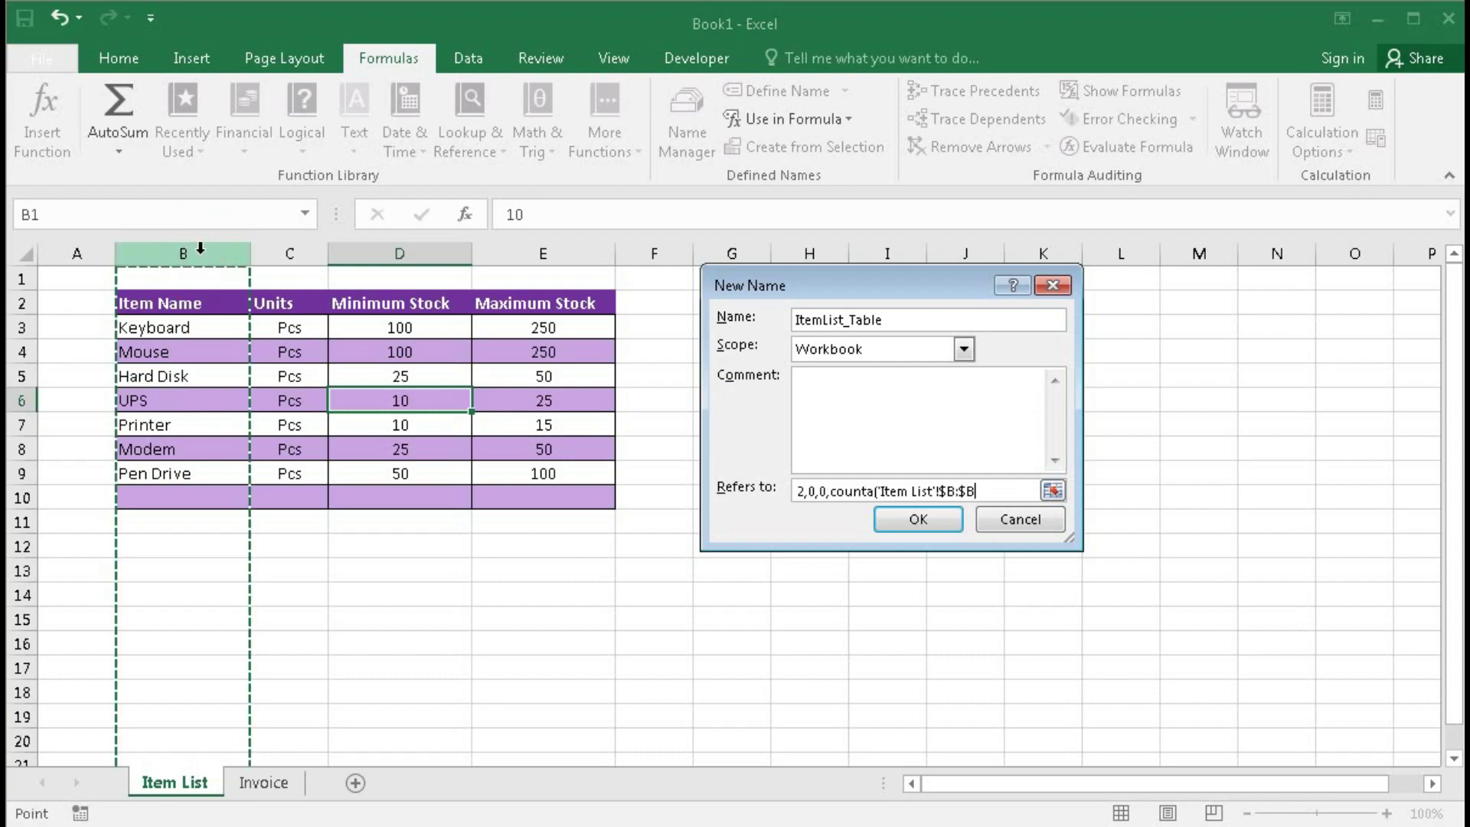
{"action": "type", "text": "),"}
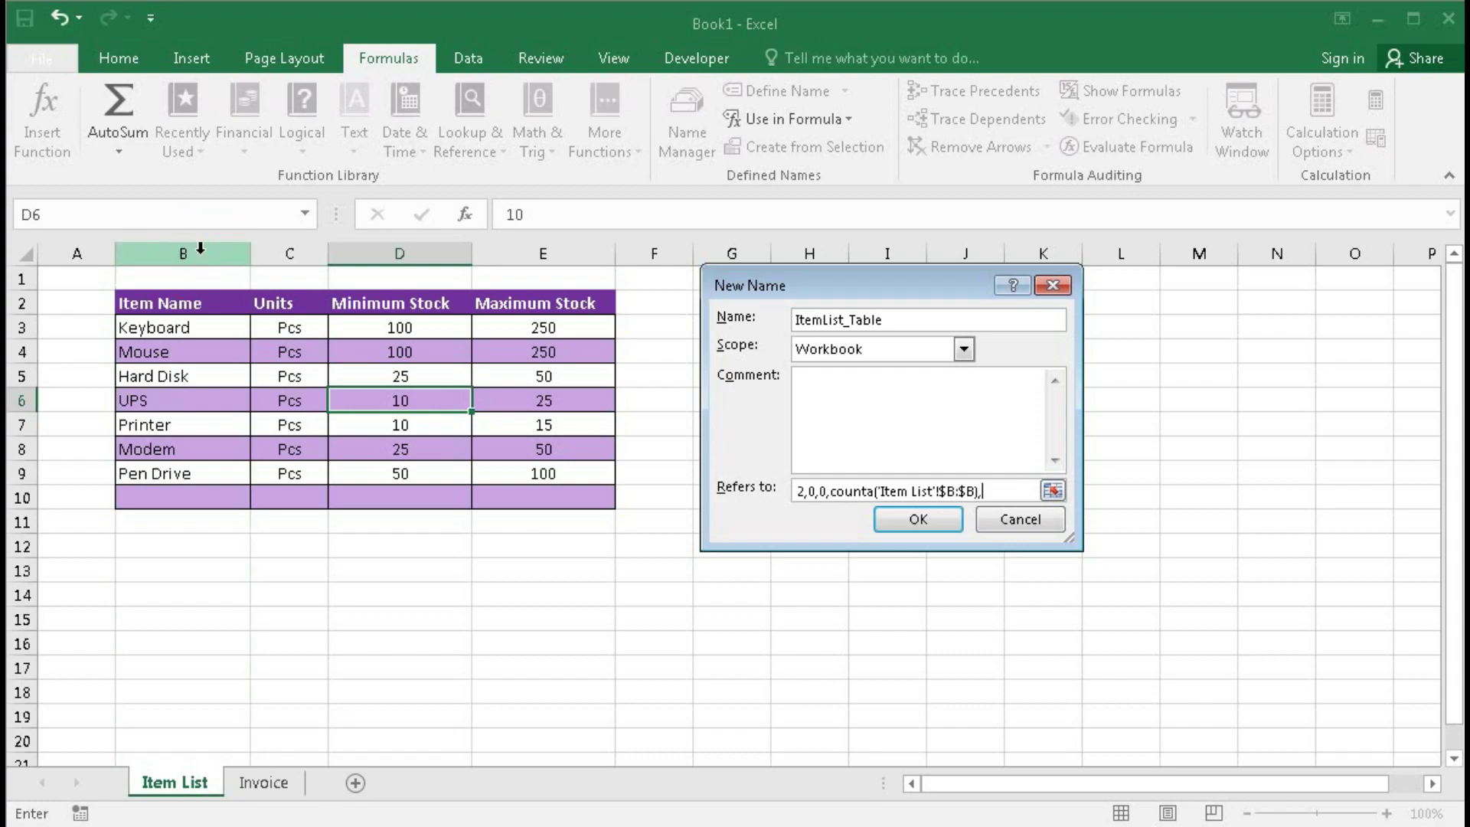
{"action": "type", "text": "4"}
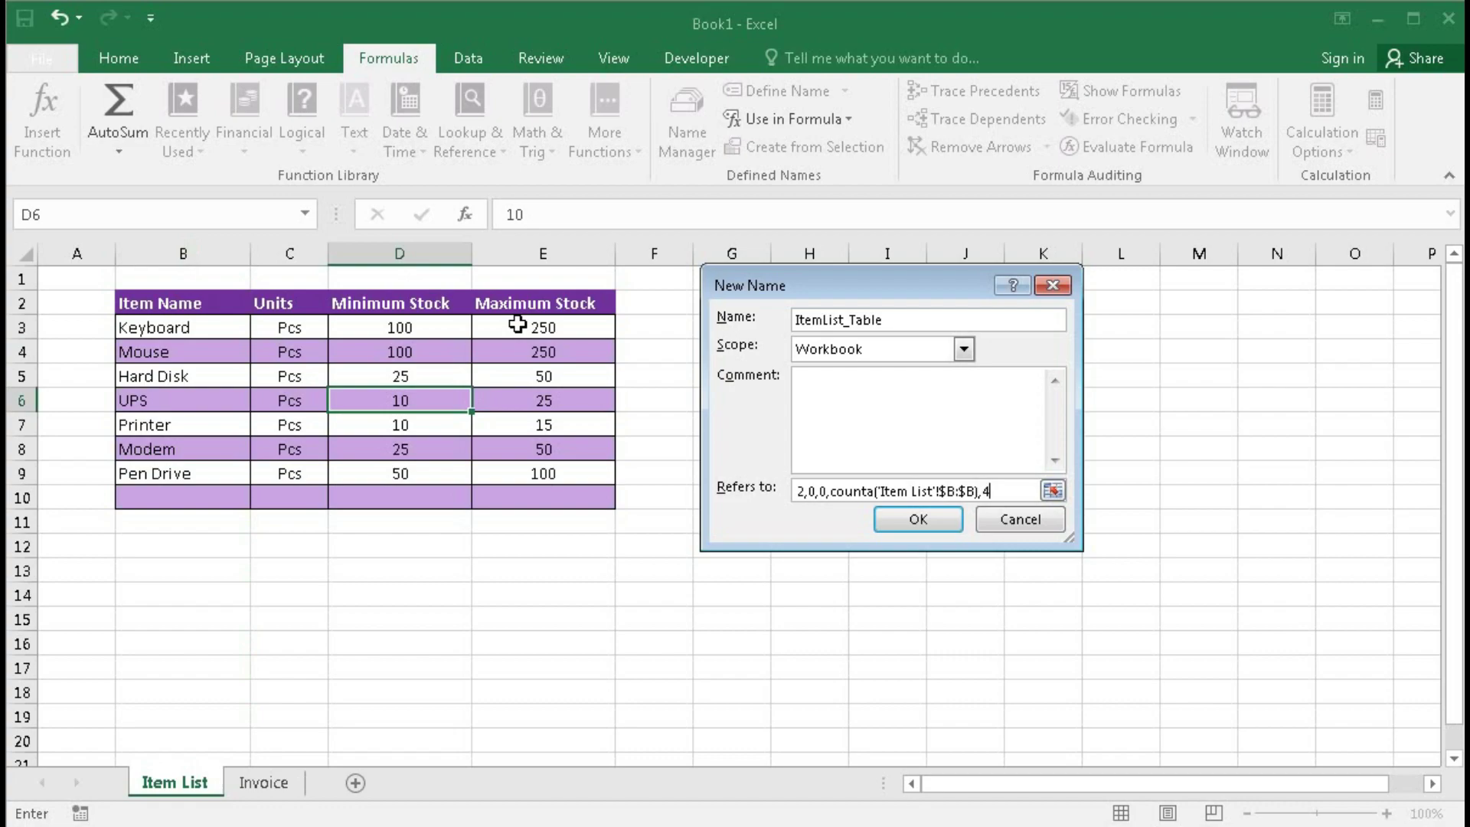
{"action": "type", "text": ")"}
{"action": "left_click", "coordinate": [892, 519]}
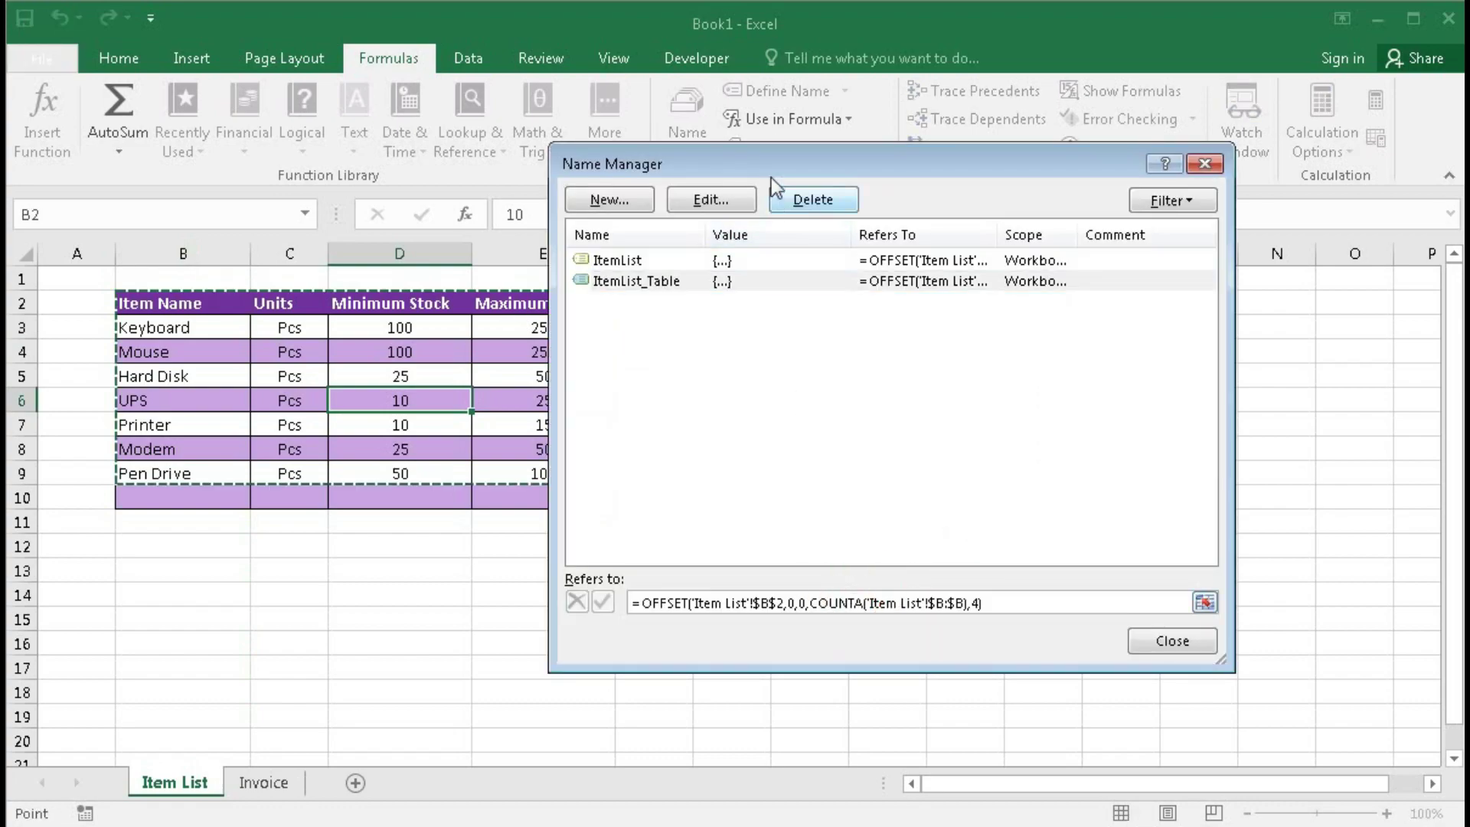
{"action": "left_click_drag", "start_coordinate": [975, 164], "coordinate": [1154, 165]}
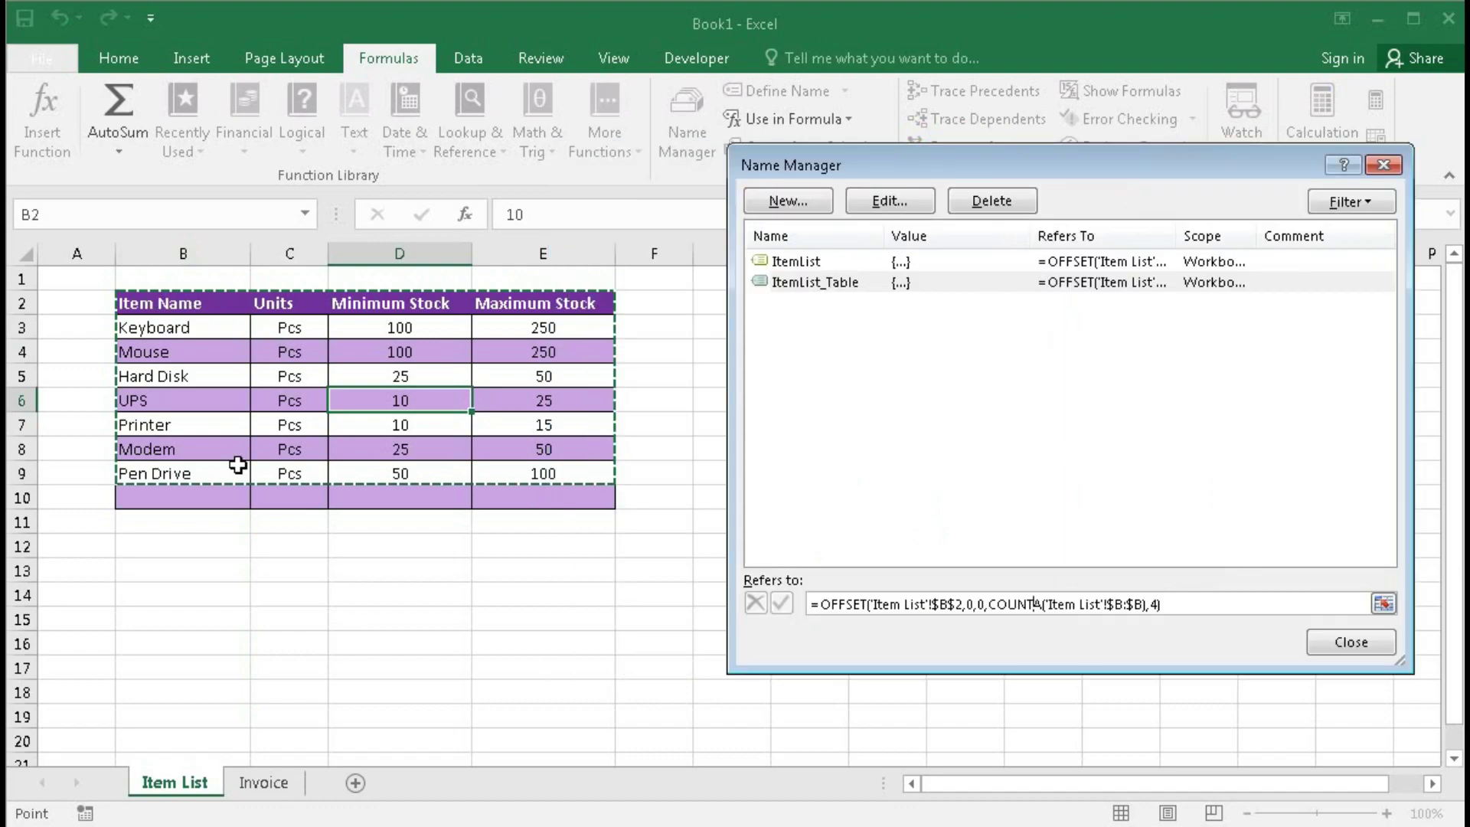
Step: Back on the Invoice sheet, enter =VLOOKUP(D12,ItemList_Table,2) in E12
{"action": "left_click", "coordinate": [1350, 647]}
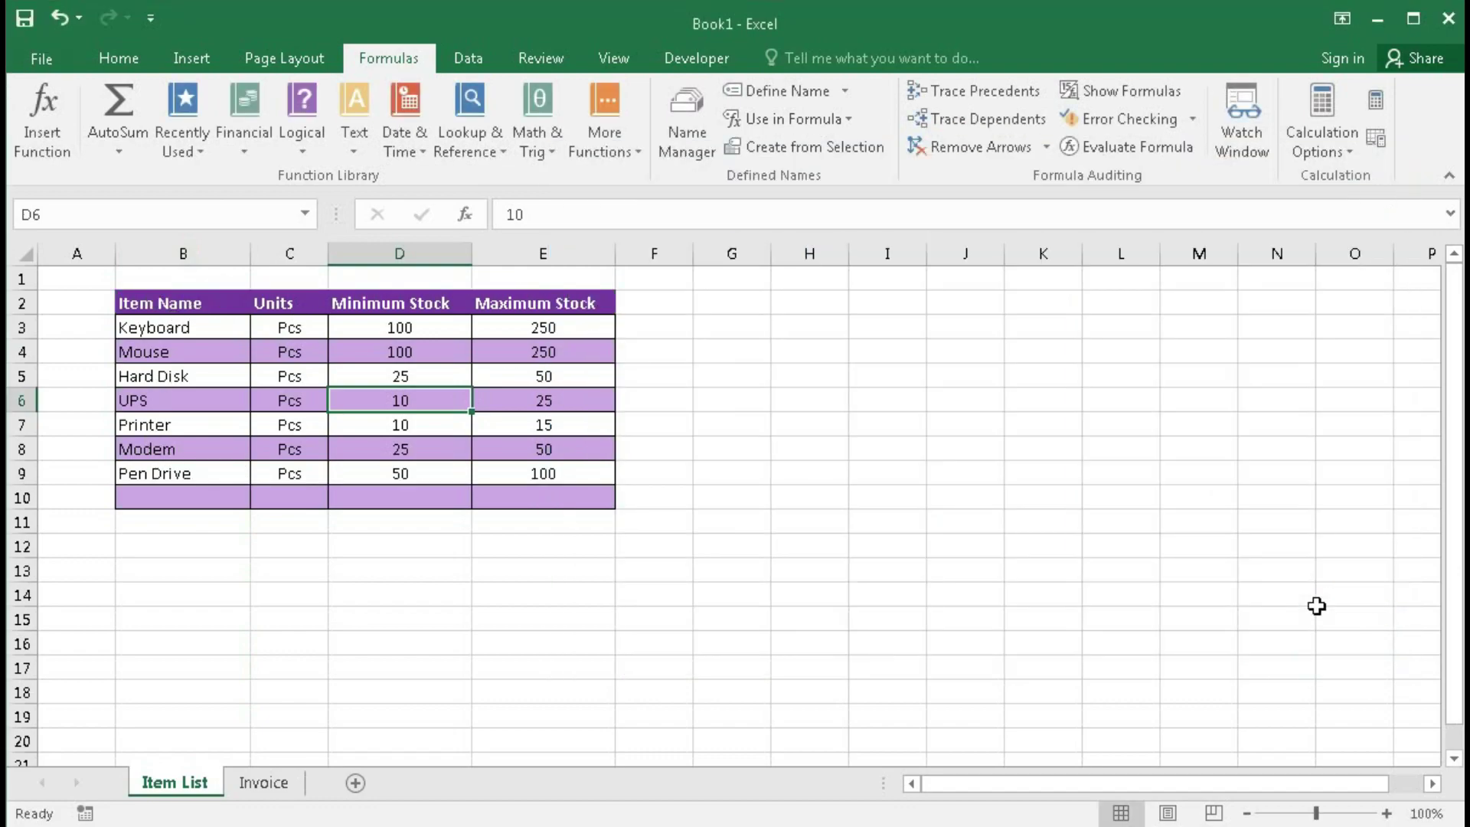
{"action": "left_click", "coordinate": [293, 784]}
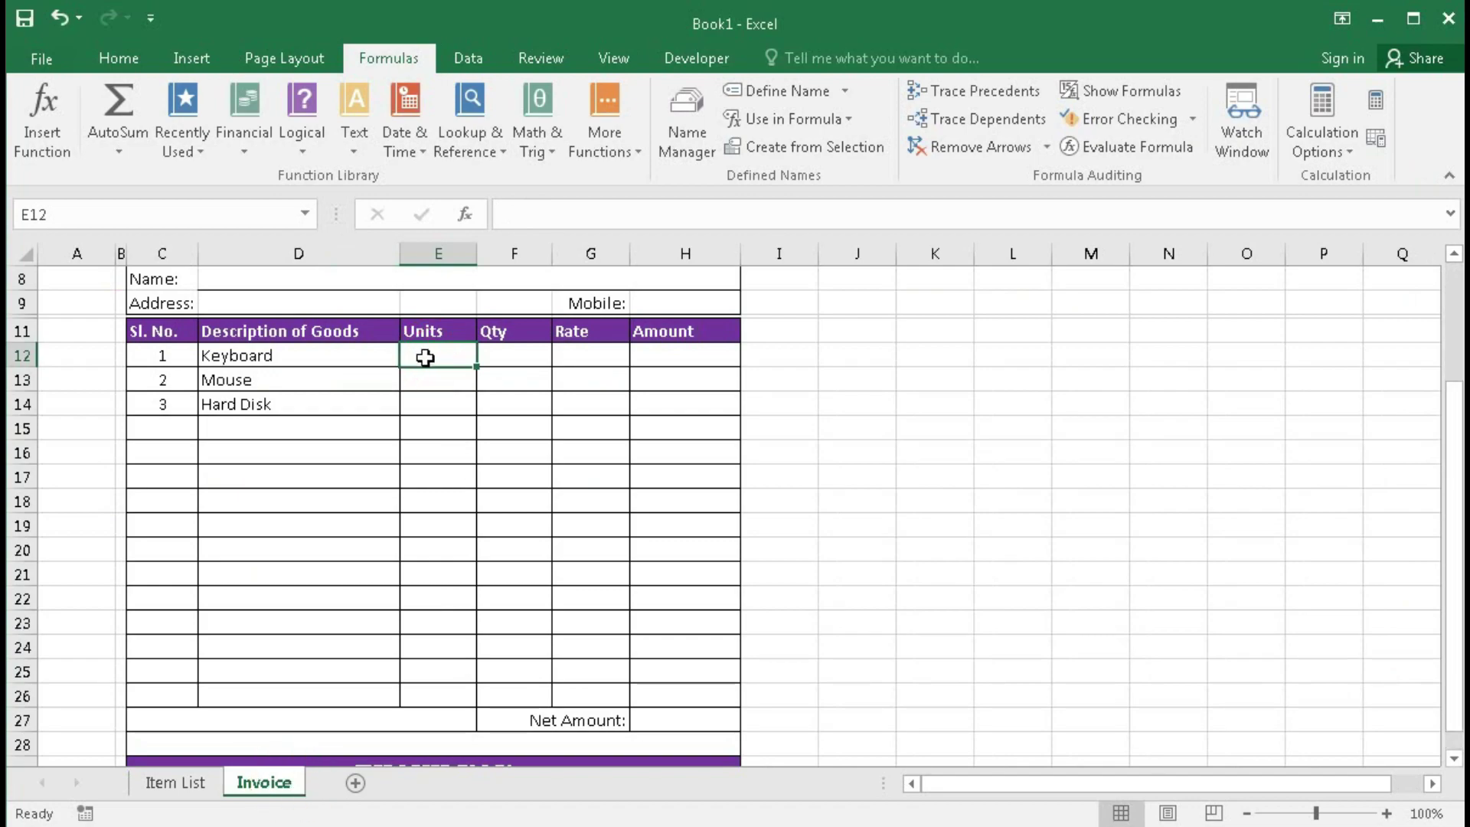
{"action": "type", "text": "=VLOOKUP("}
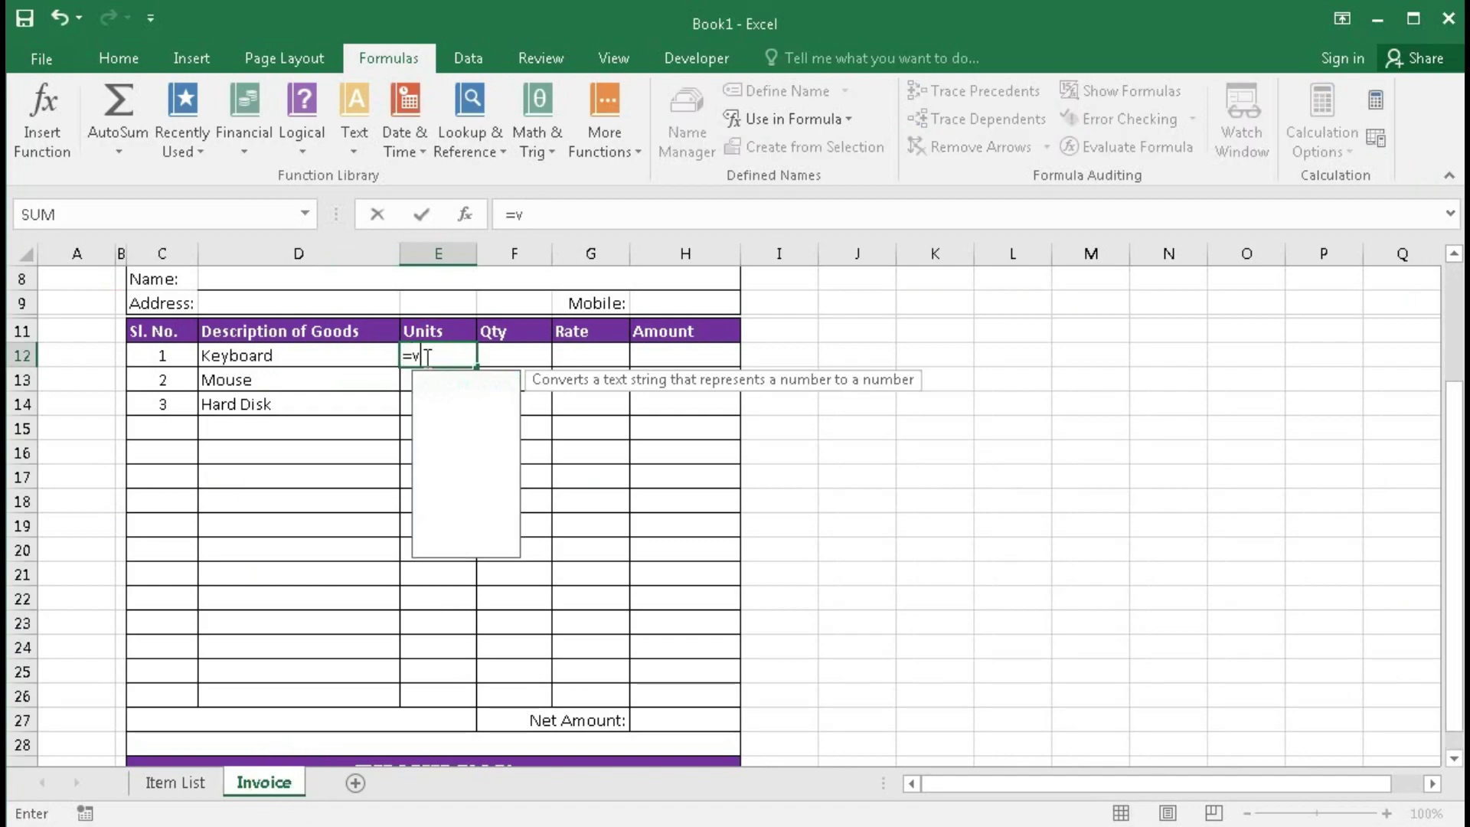
{"action": "left_click", "coordinate": [281, 357]}
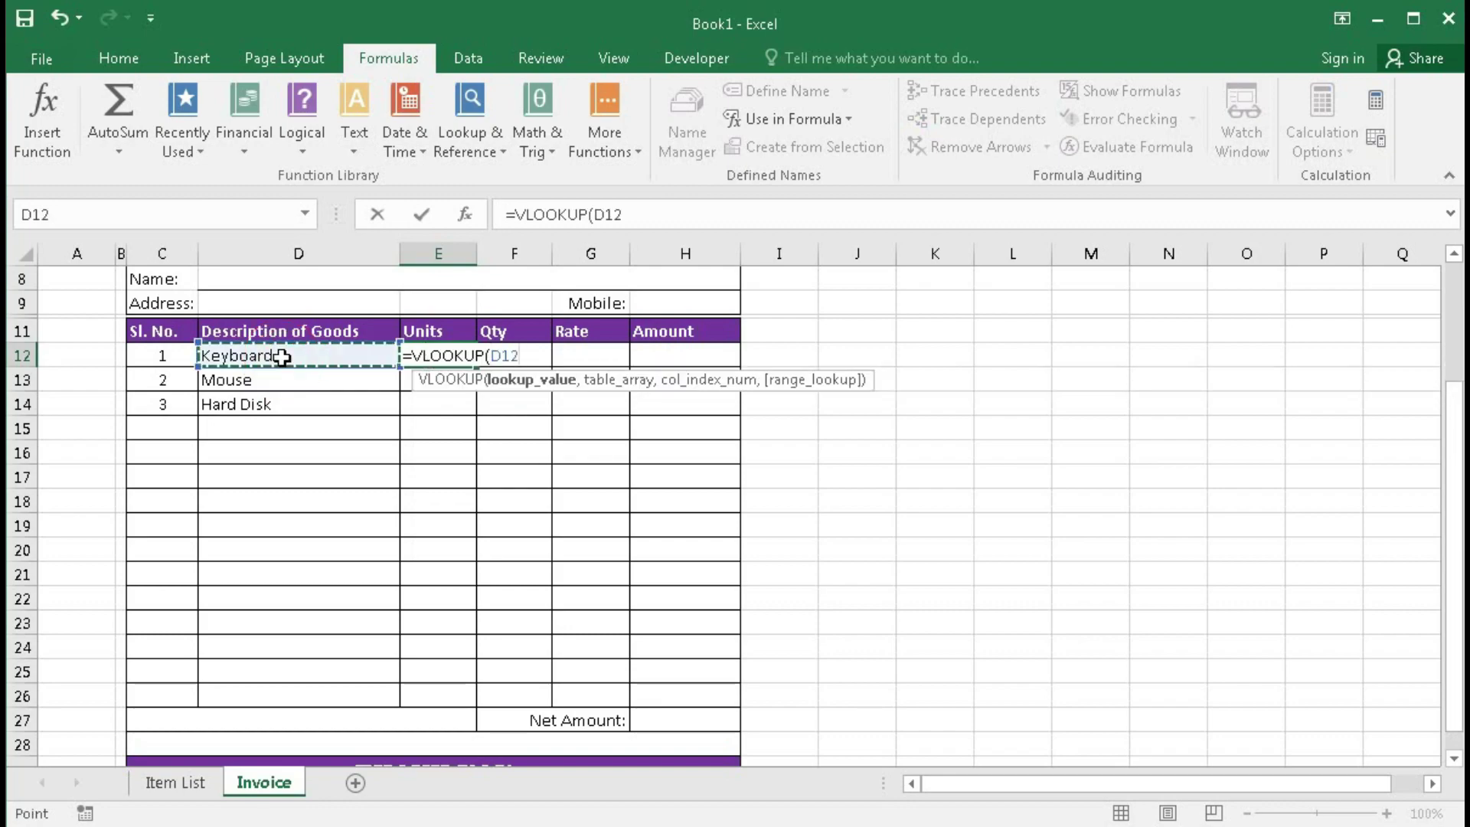
{"action": "type", "text": ","}
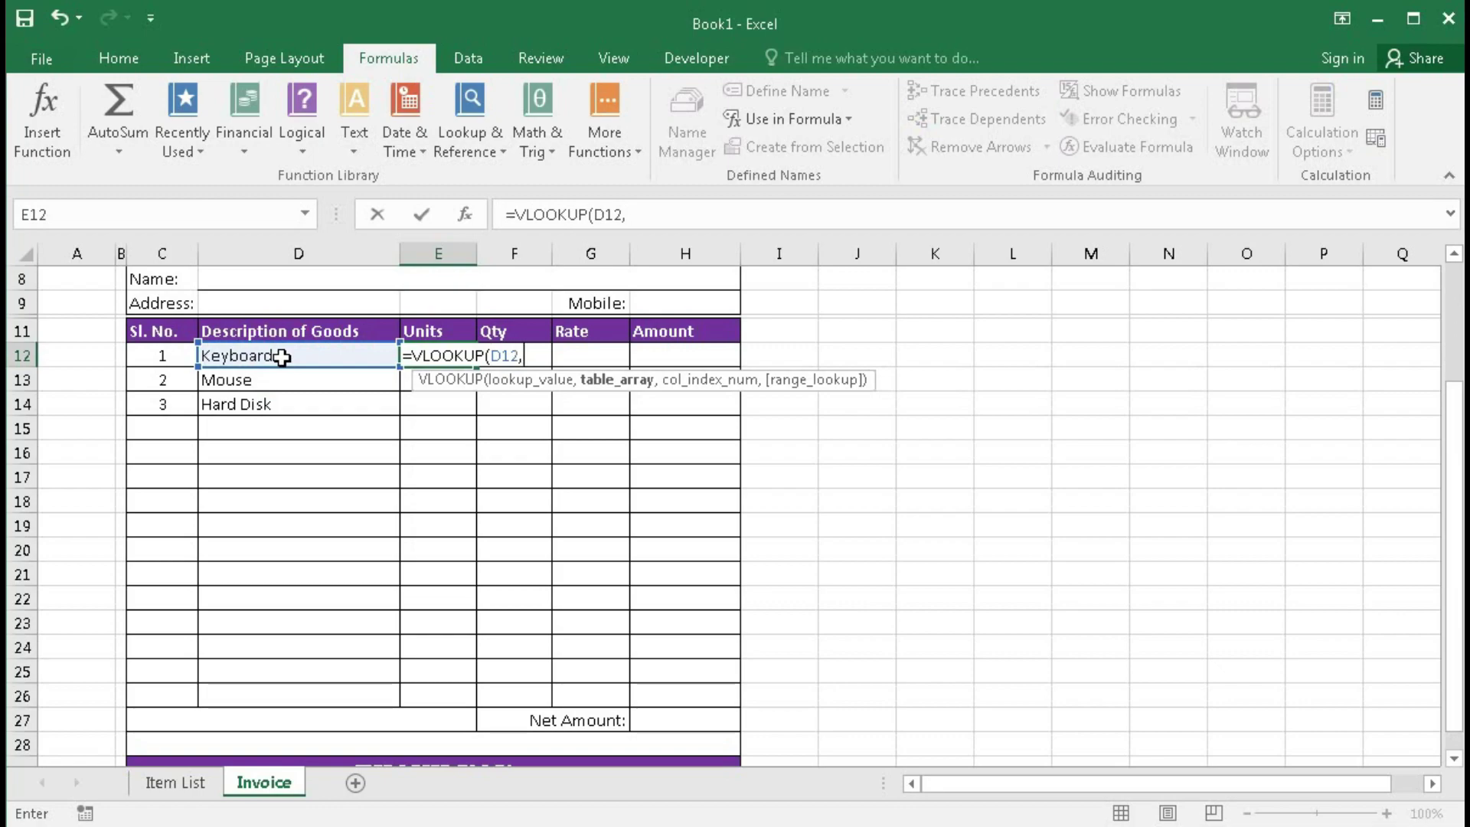
{"action": "type", "text": "ite"}
{"action": "key", "text": "Down"}
{"action": "key", "text": "Tab"}
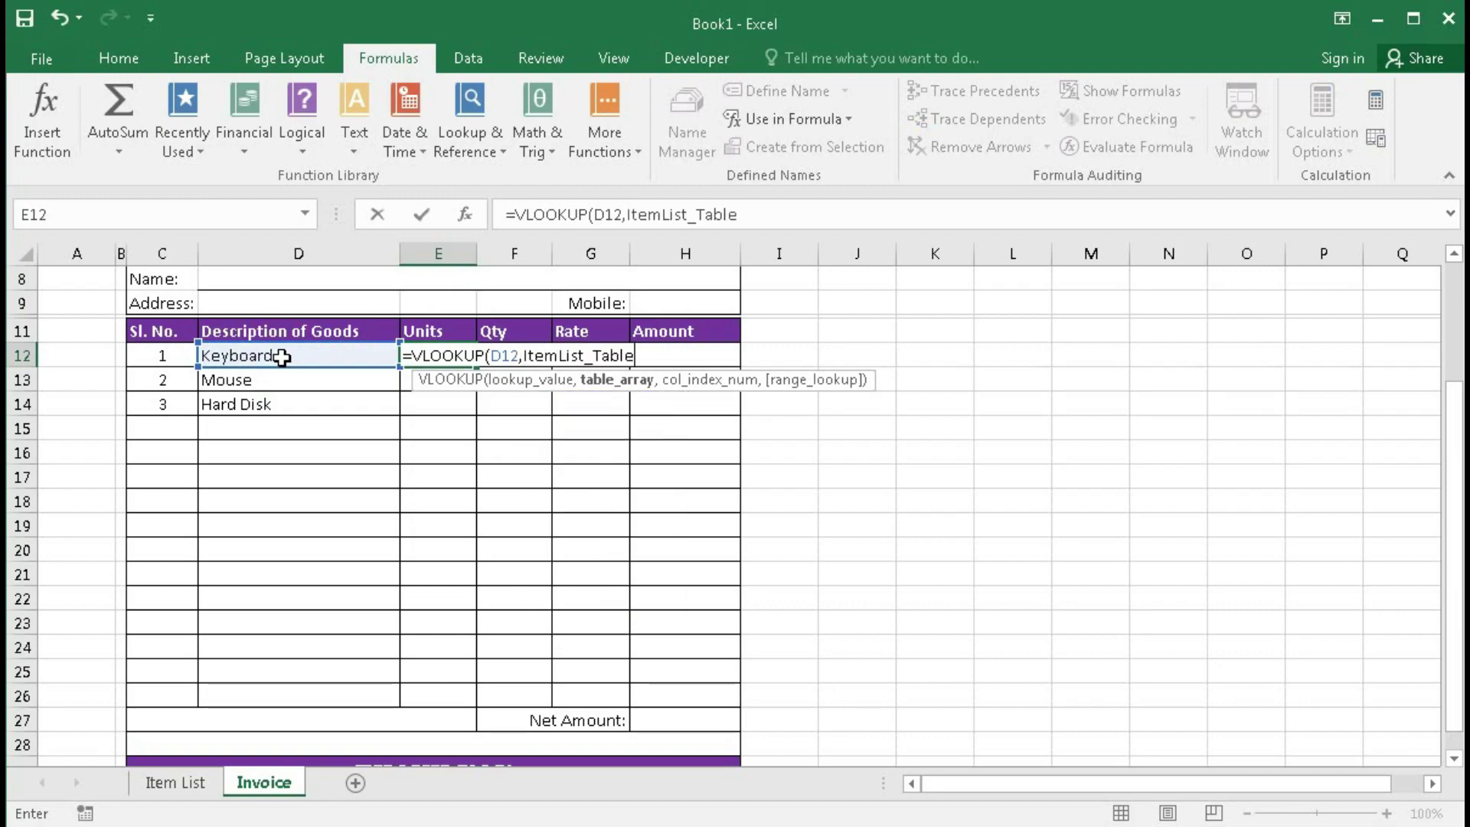
{"action": "type", "text": ","}
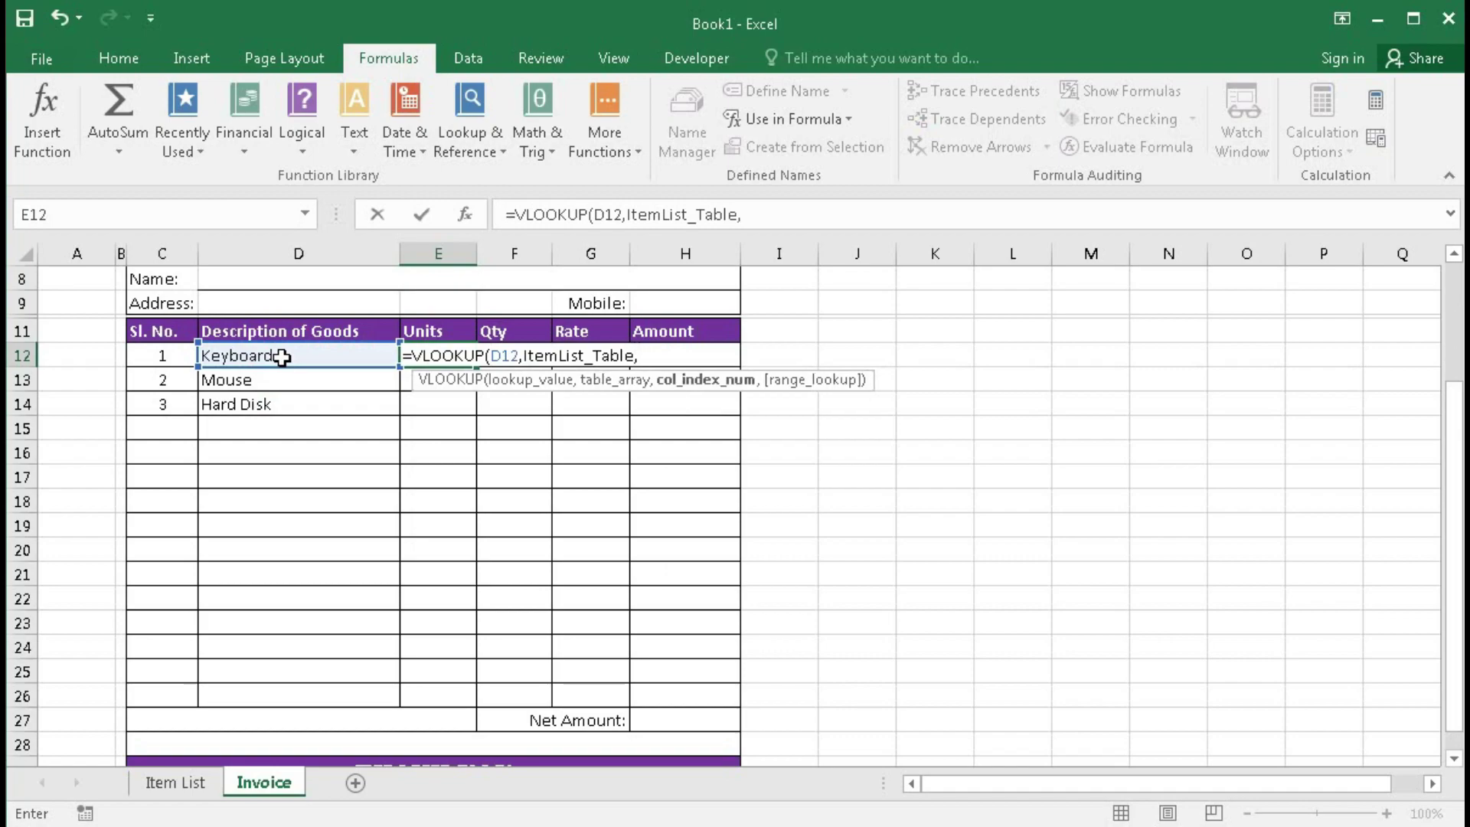
{"action": "type", "text": "2)"}
{"action": "key", "text": "Return"}
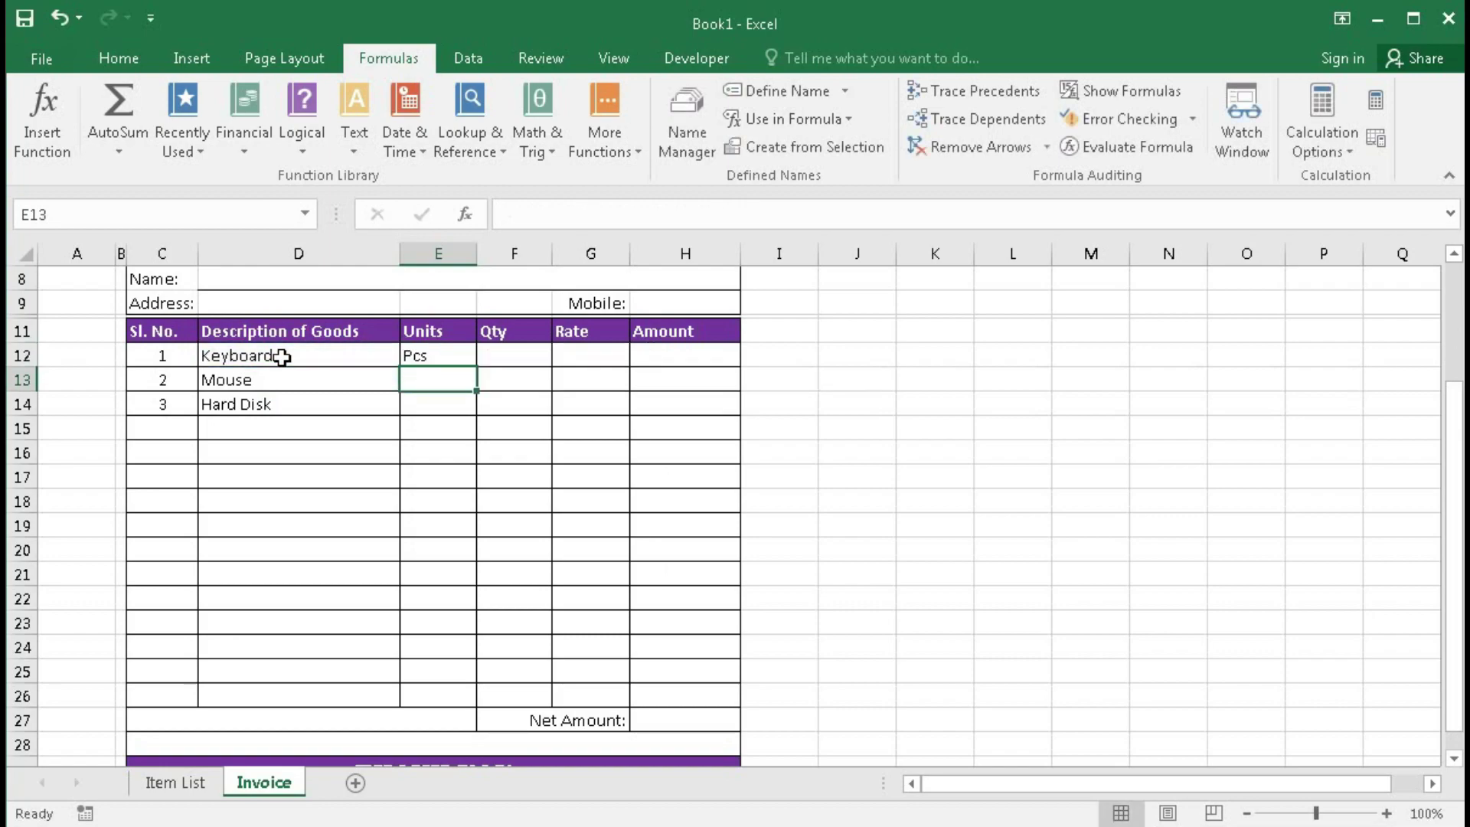
Step: Fill the E12 lookup formula down through E26
{"action": "left_click", "coordinate": [444, 355]}
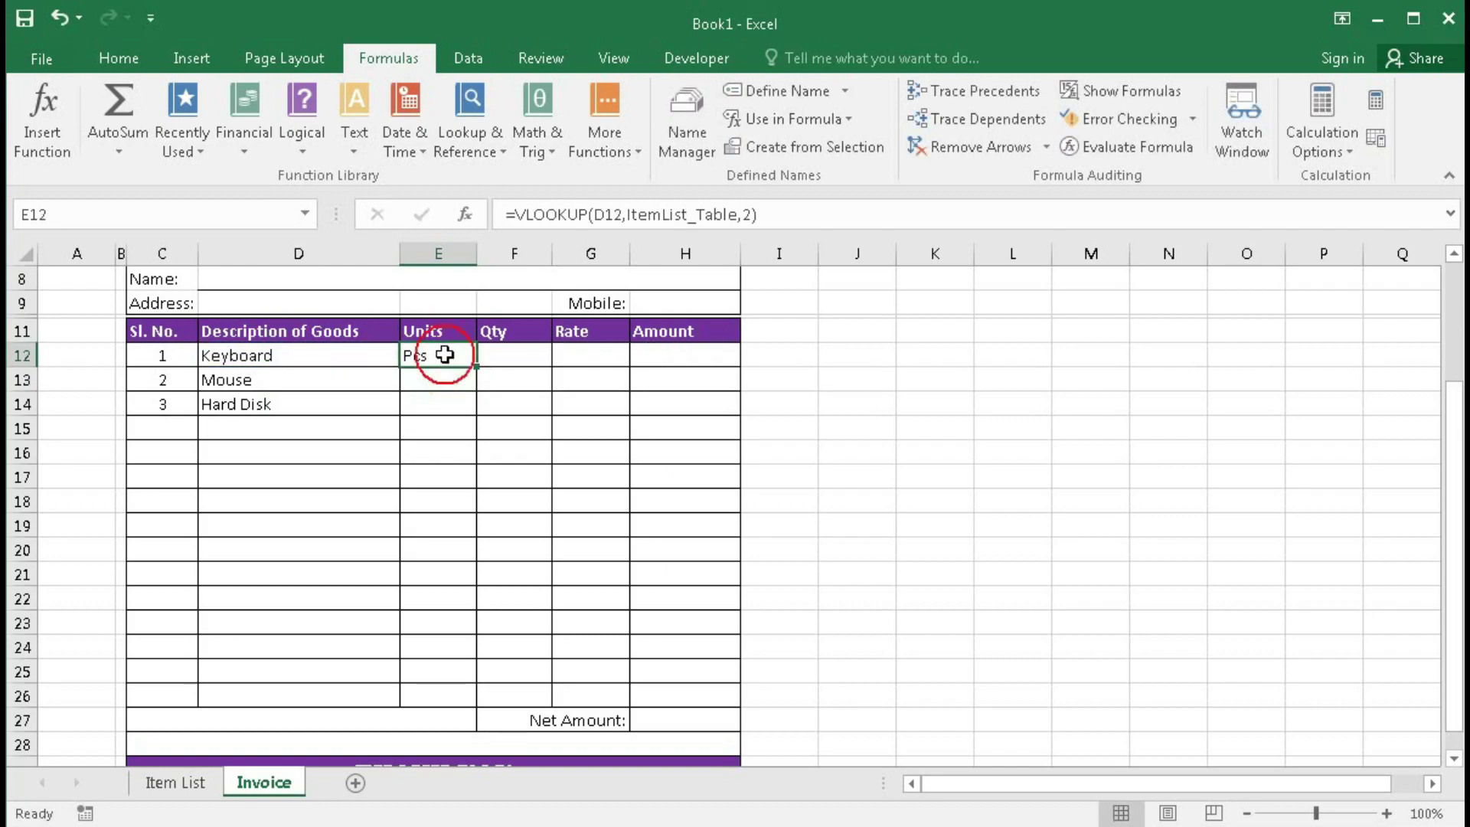
{"action": "left_click_drag", "start_coordinate": [481, 369], "coordinate": [454, 700]}
{"action": "key", "text": "Down"}
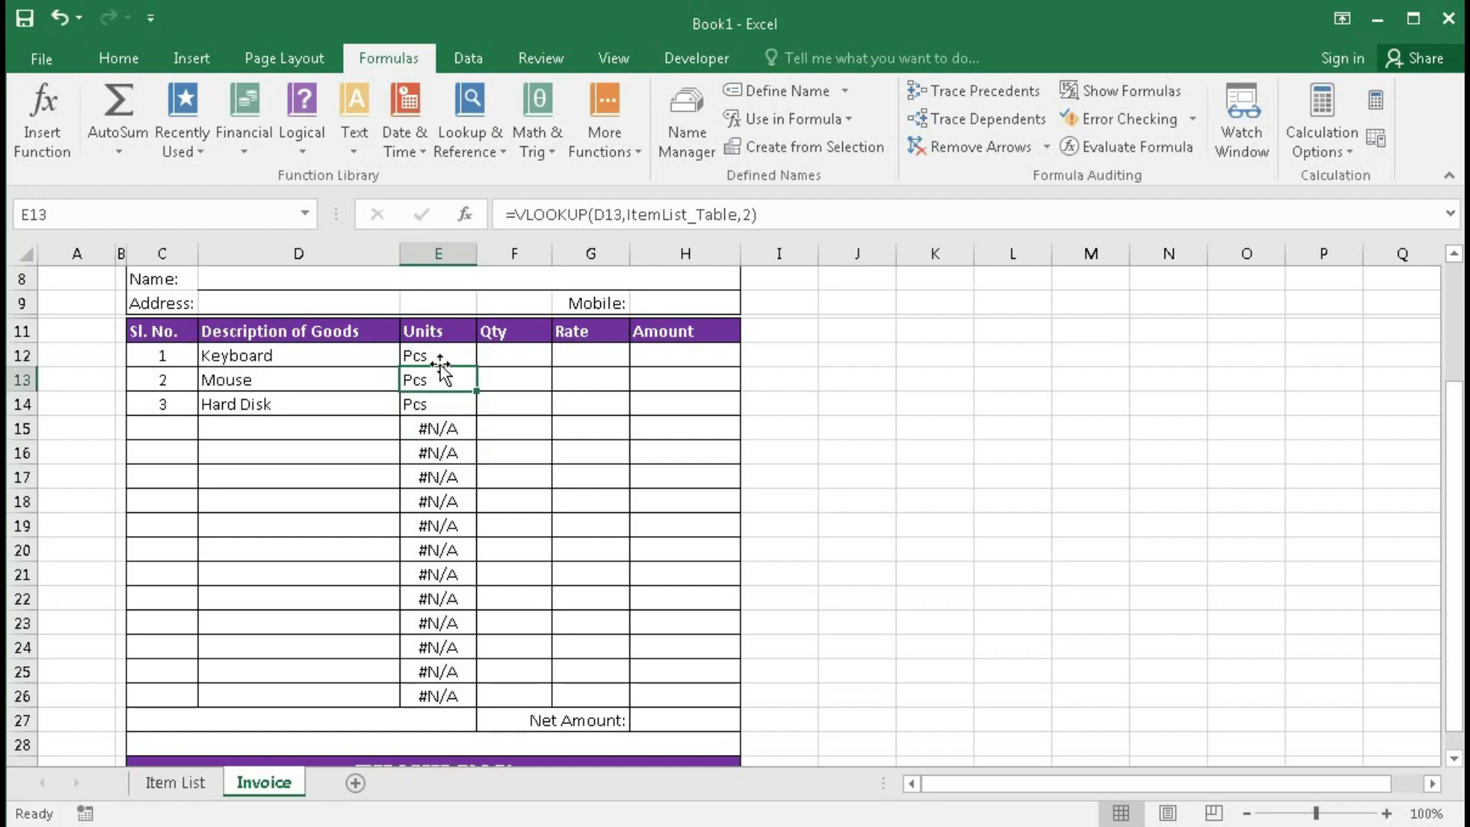
{"action": "double_click", "coordinate": [414, 355]}
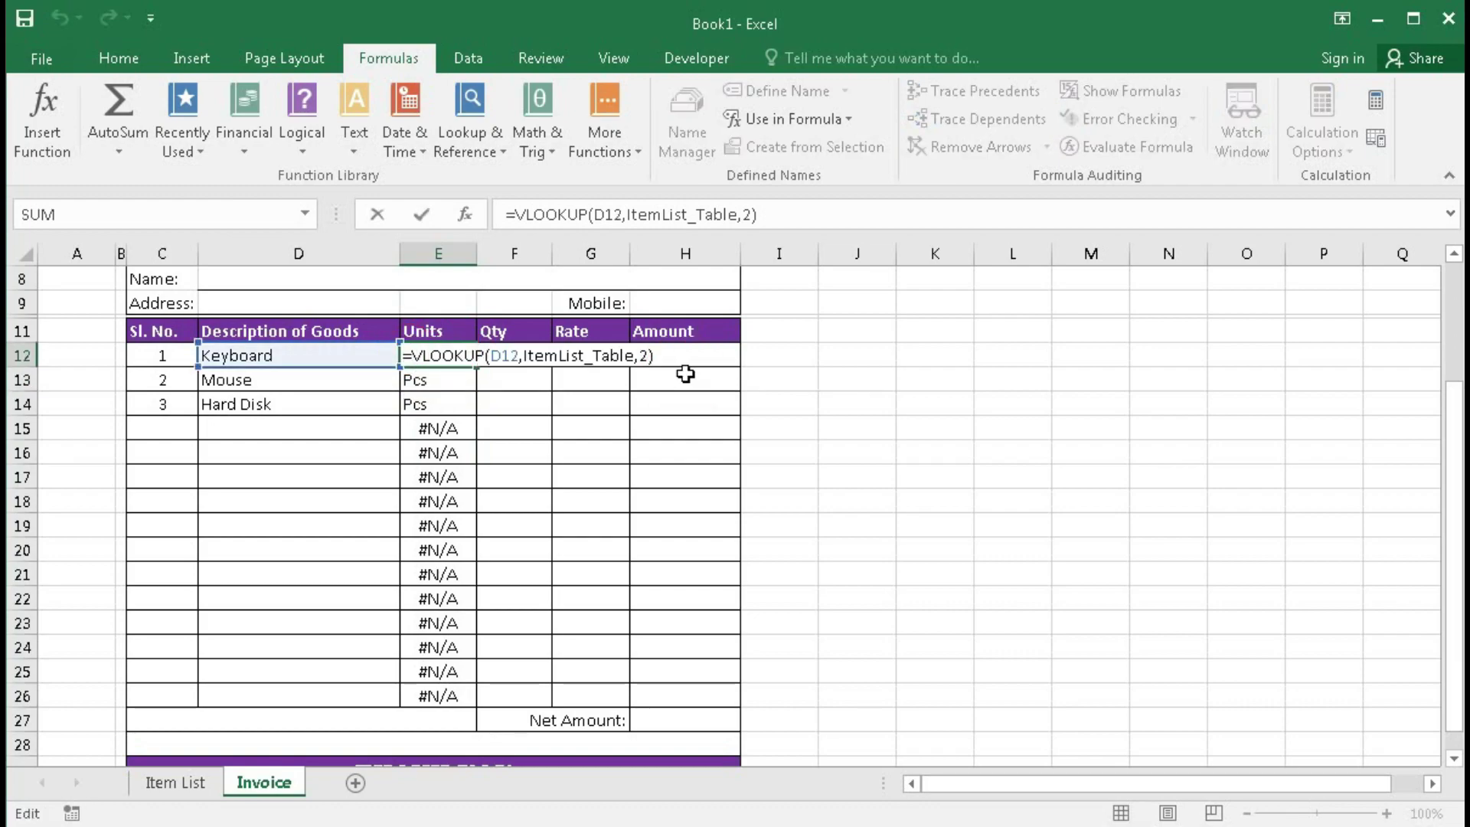
Step: Wrap E12's lookup as =IFERROR(VLOOKUP(D12,ItemList_Table,2),"")
{"action": "type", "text": "if"}
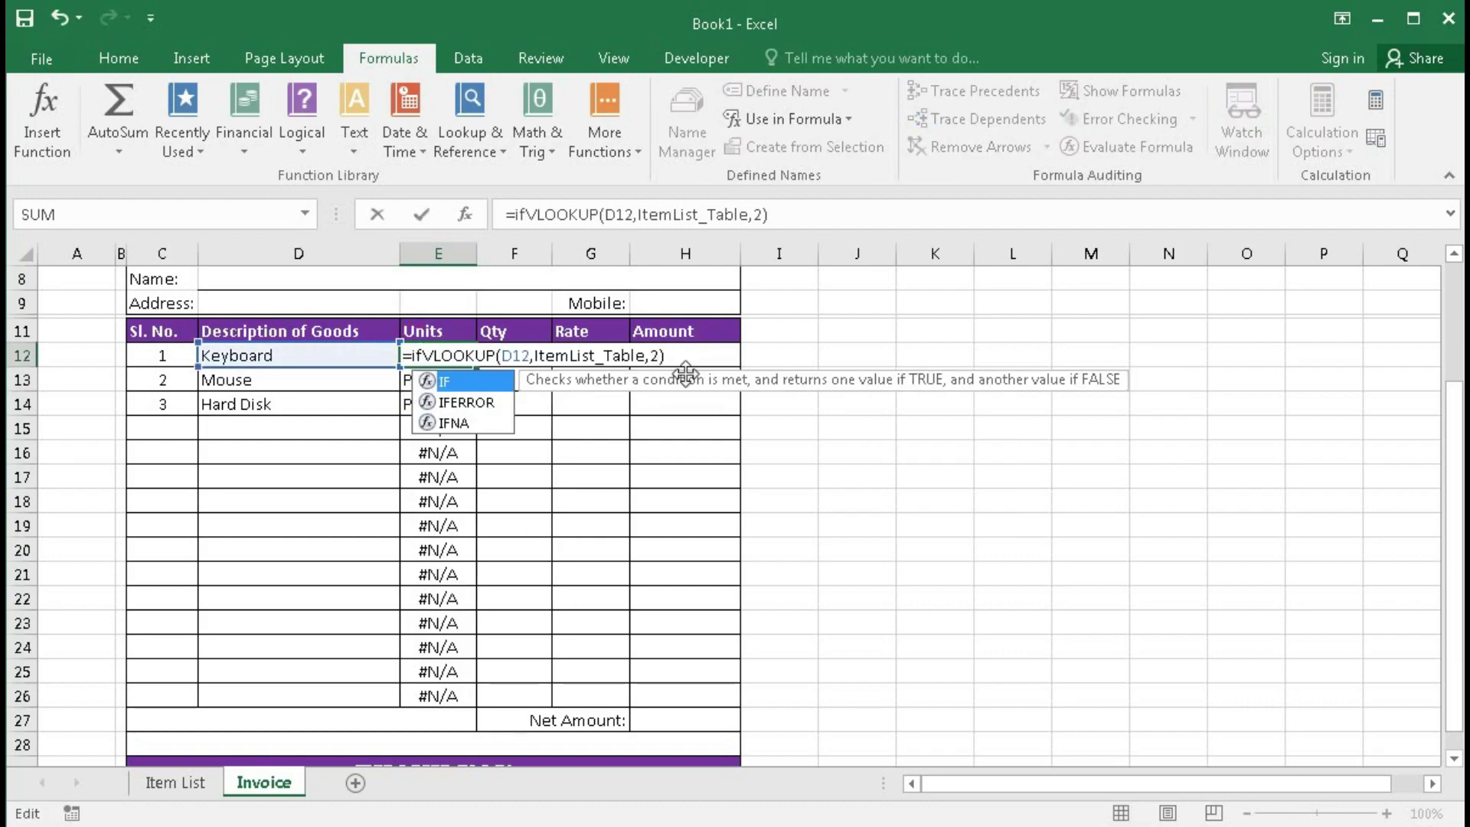
{"action": "key", "text": "Down"}
{"action": "key", "text": "Tab"}
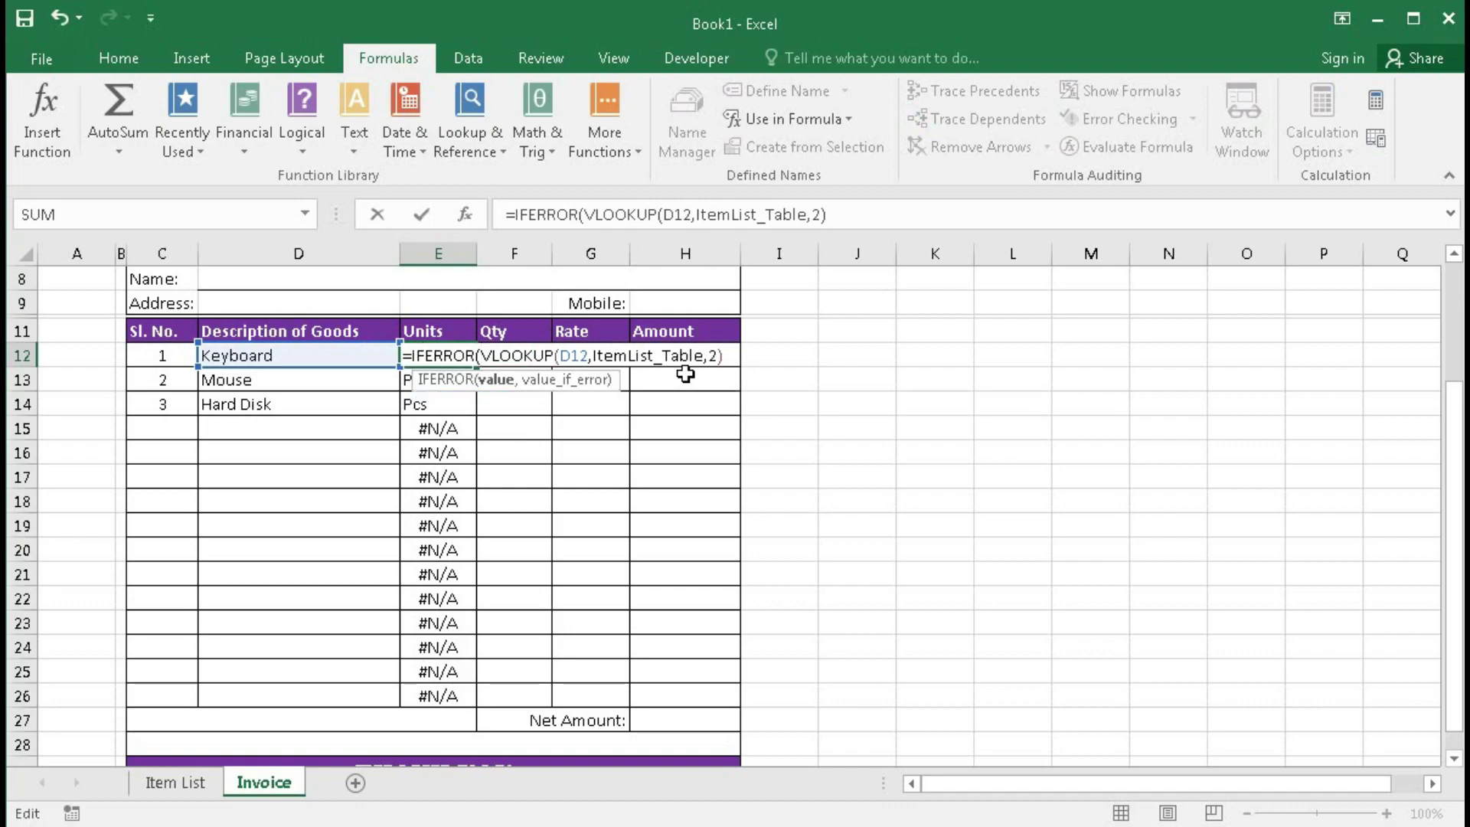
{"action": "type", "text": ","}
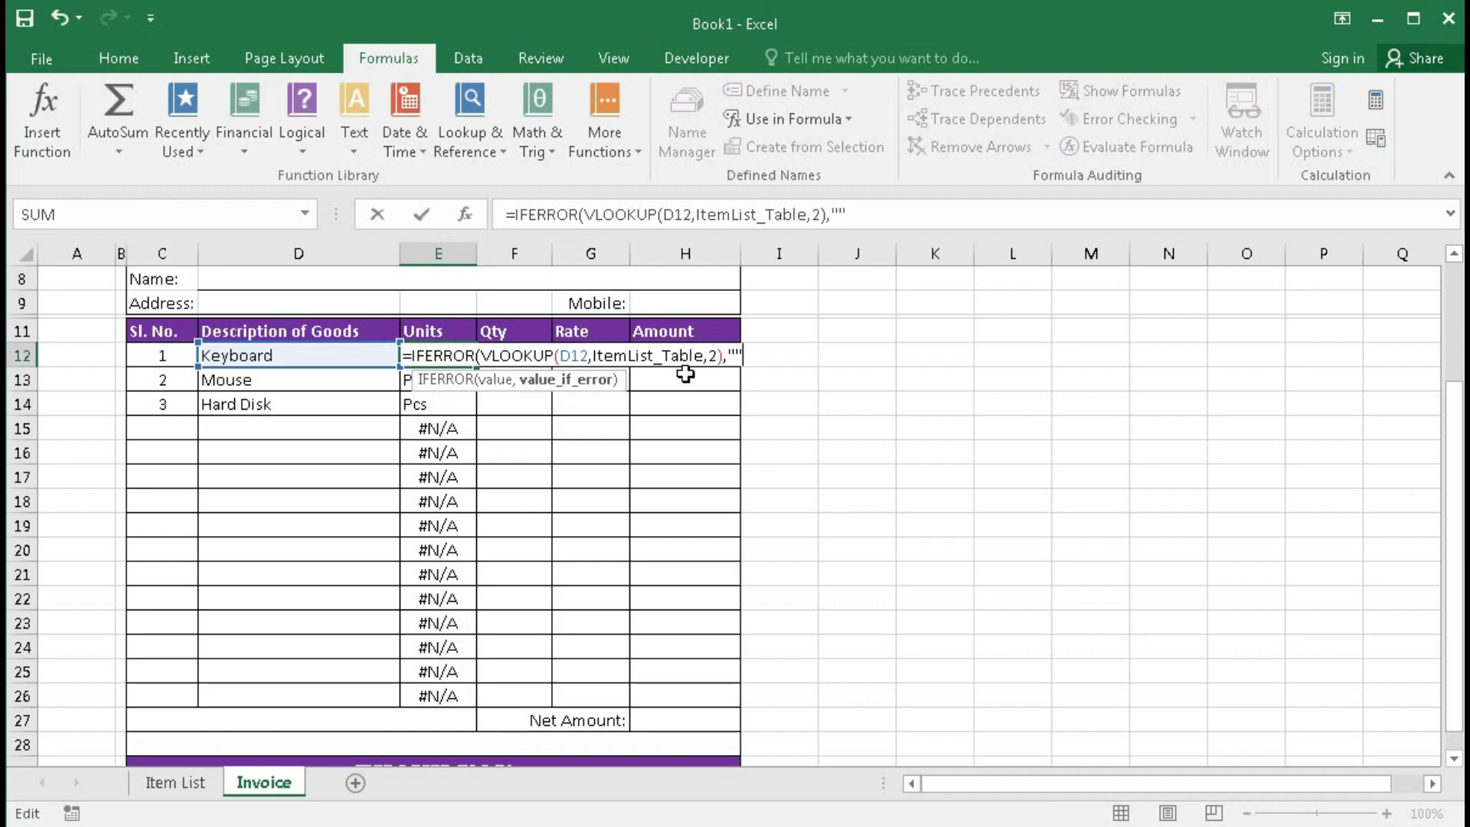
{"action": "type", "text": "\"\")"}
{"action": "key", "text": "Return"}
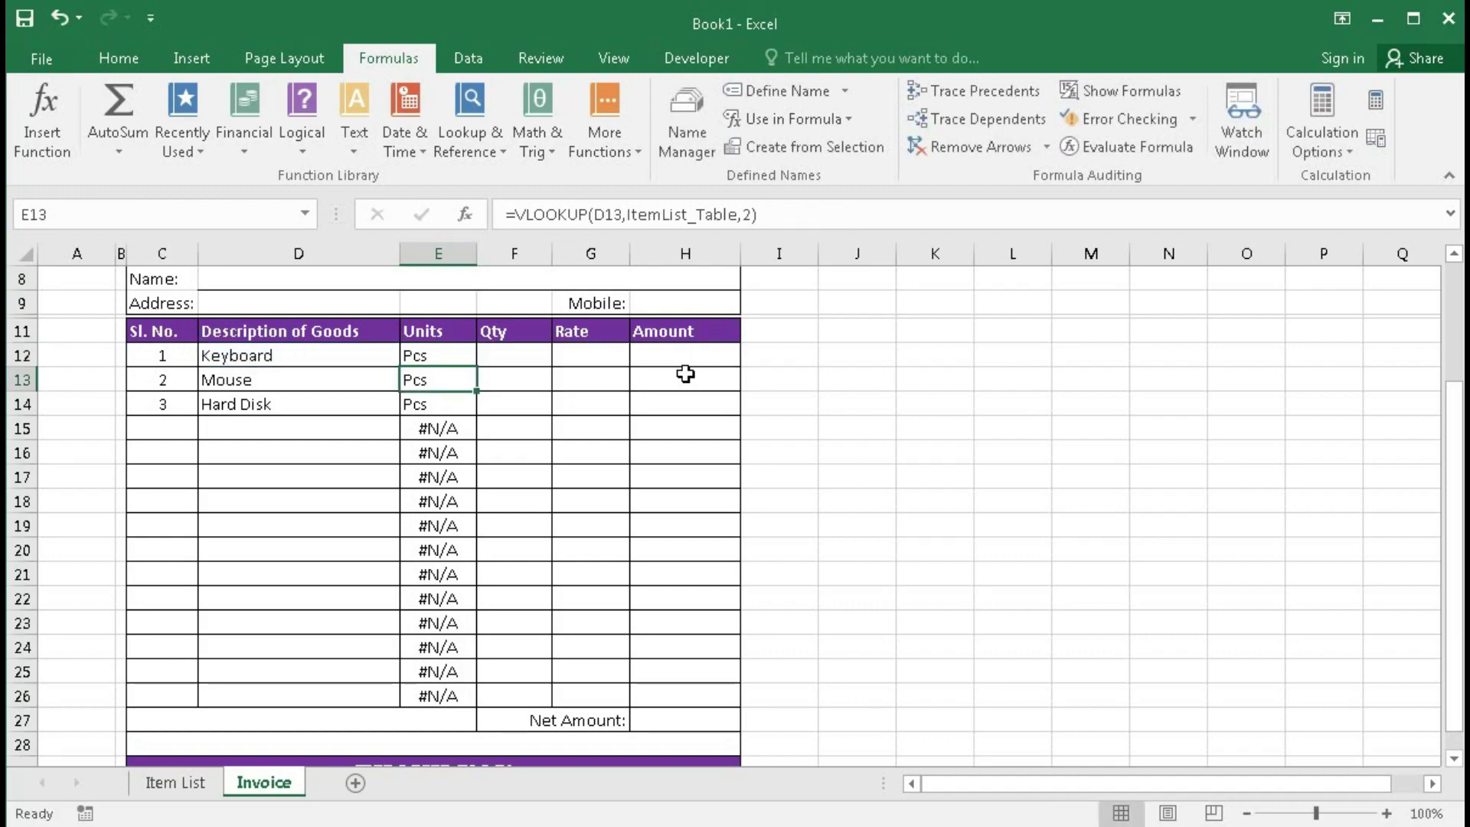
Step: Copy the IFERROR Units formula from E12 down to E26
{"action": "left_click", "coordinate": [457, 354]}
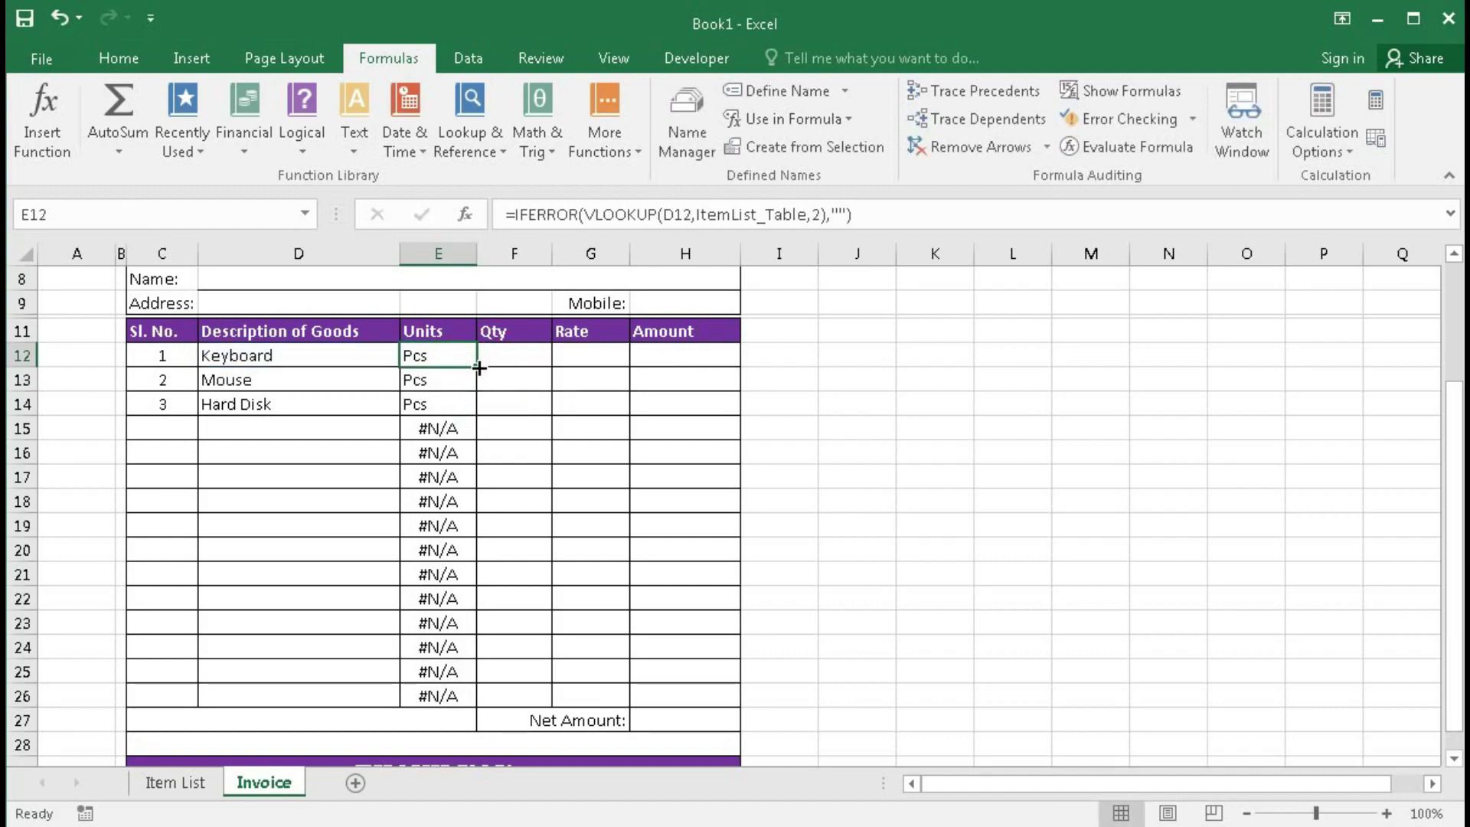
{"action": "left_click_drag", "start_coordinate": [476, 367], "coordinate": [470, 698]}
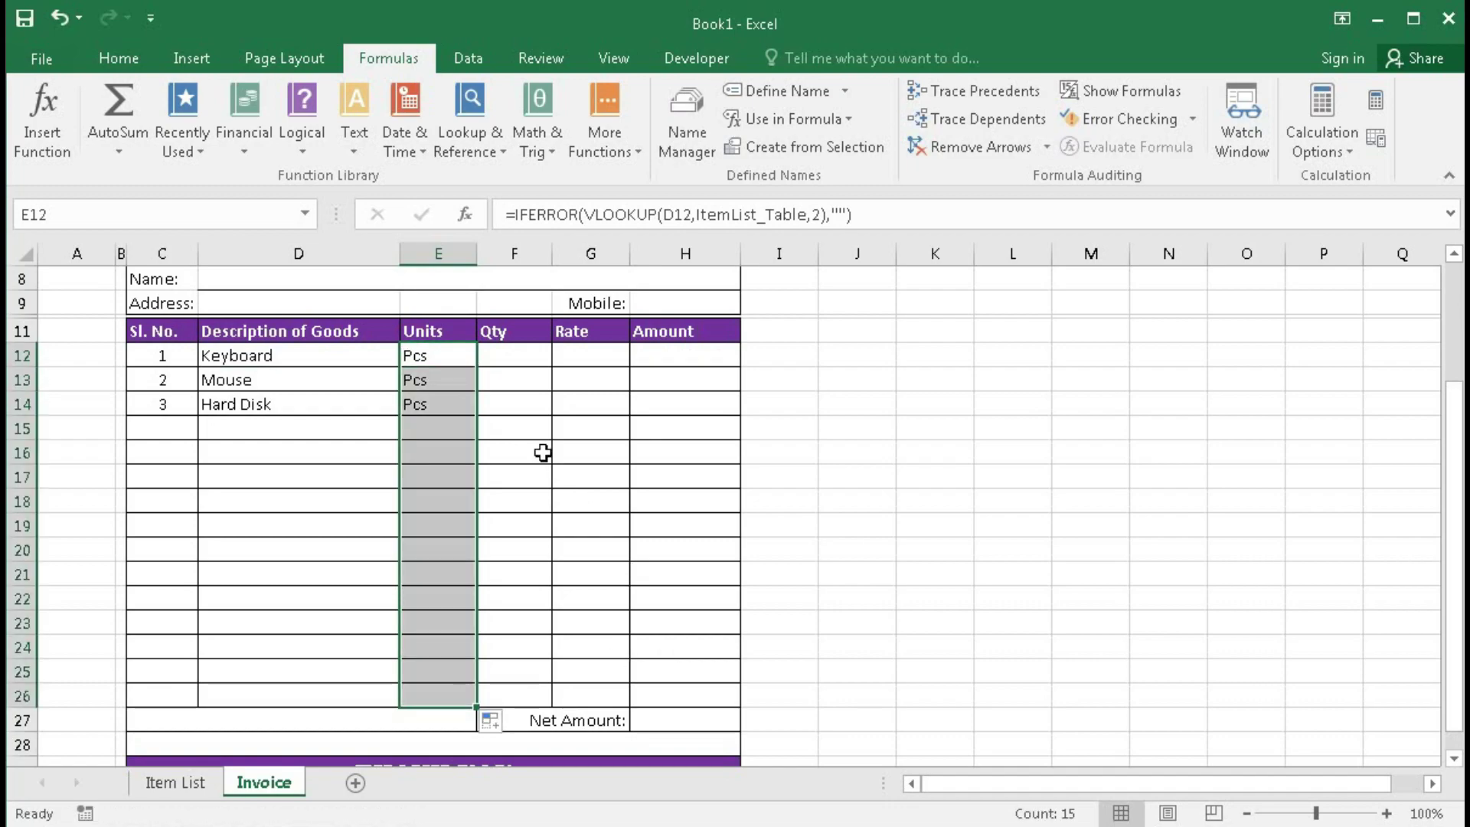
{"action": "left_click", "coordinate": [515, 359]}
{"action": "left_click", "coordinate": [615, 354]}
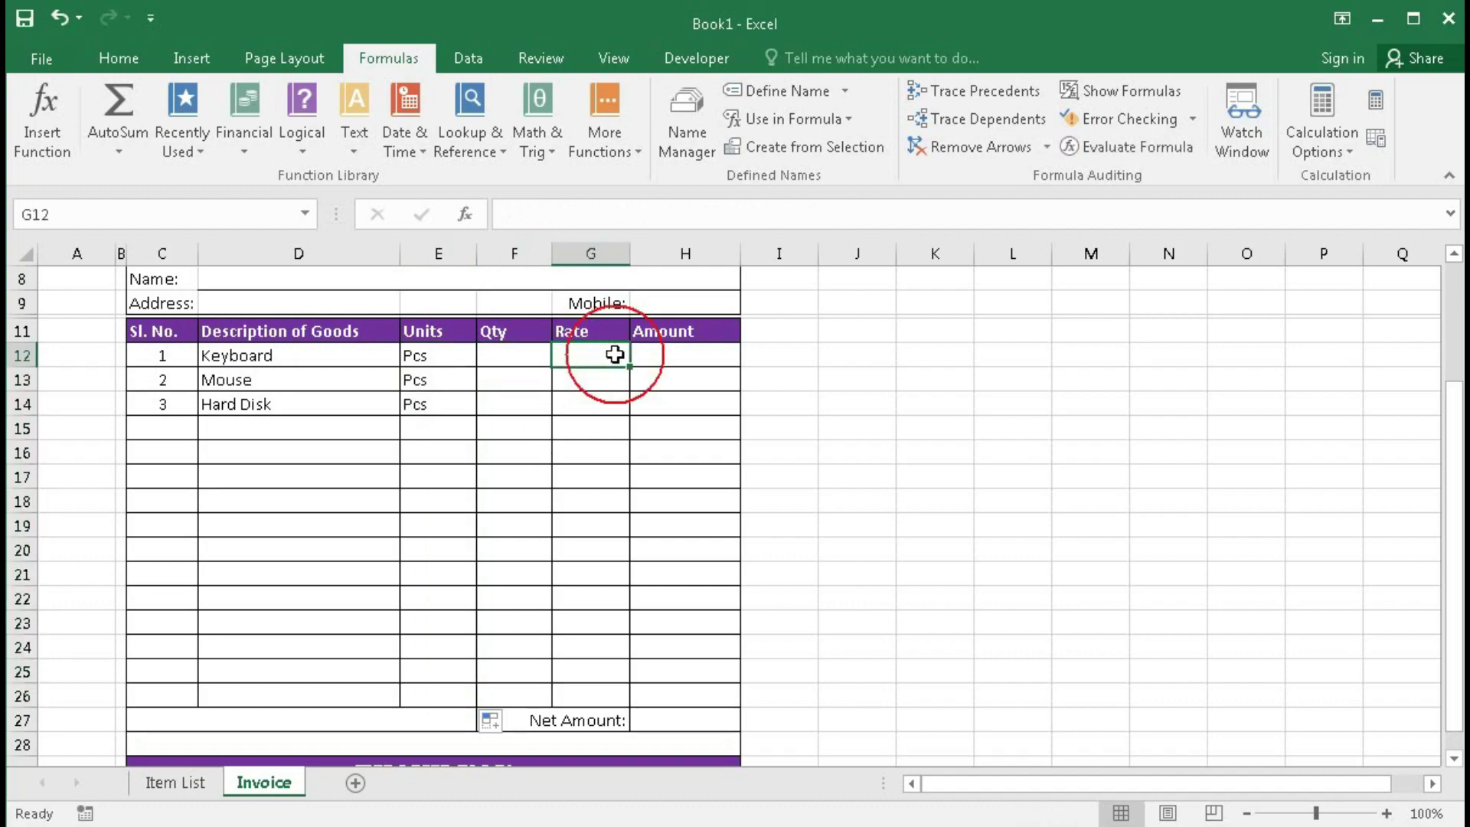
Step: In H12, begin an IF(OR()) test that leaves Amount blank when D12, F12 or G12 is empty
{"action": "left_click", "coordinate": [676, 355]}
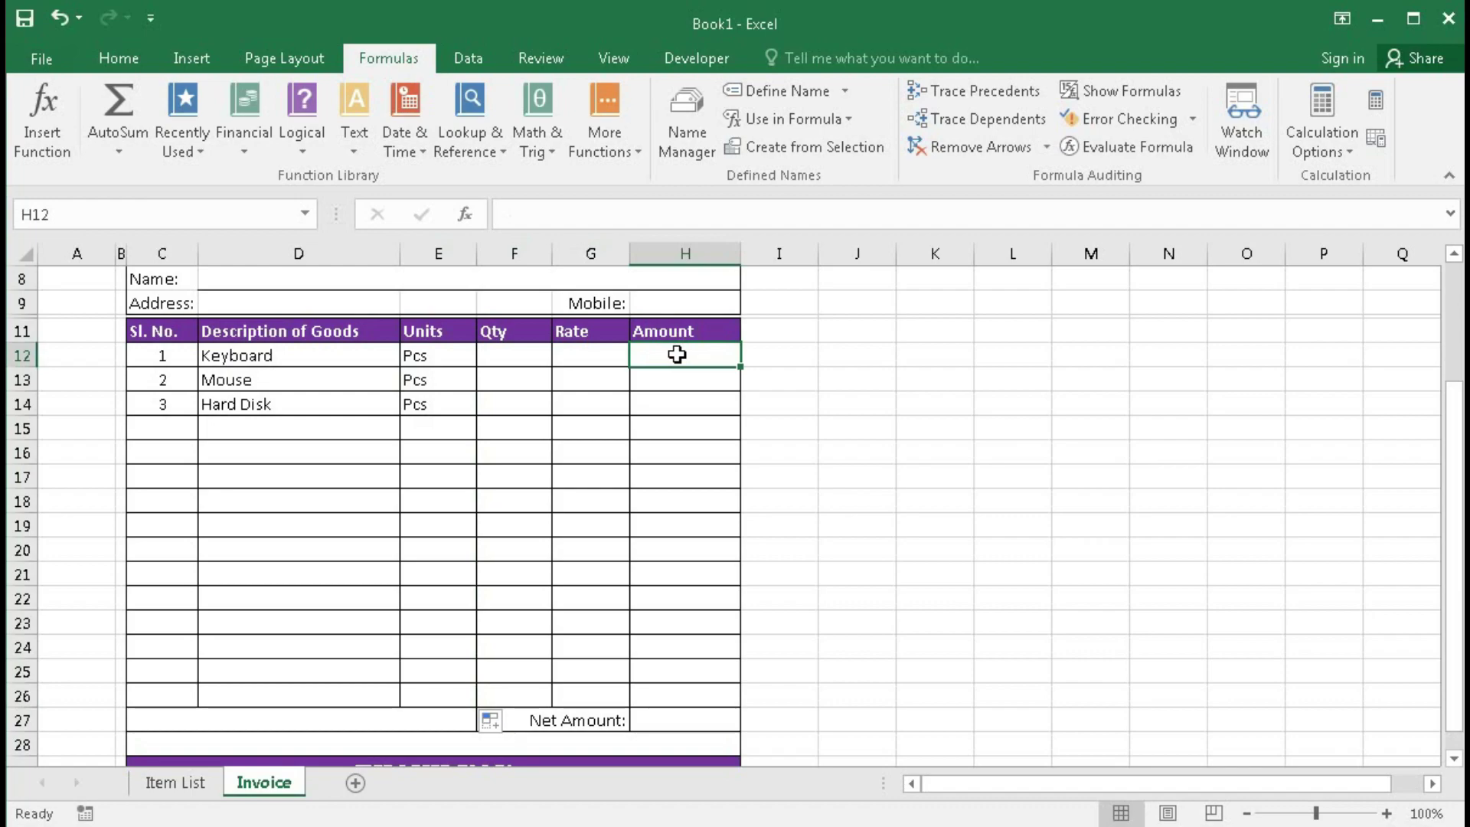
{"action": "type", "text": "="}
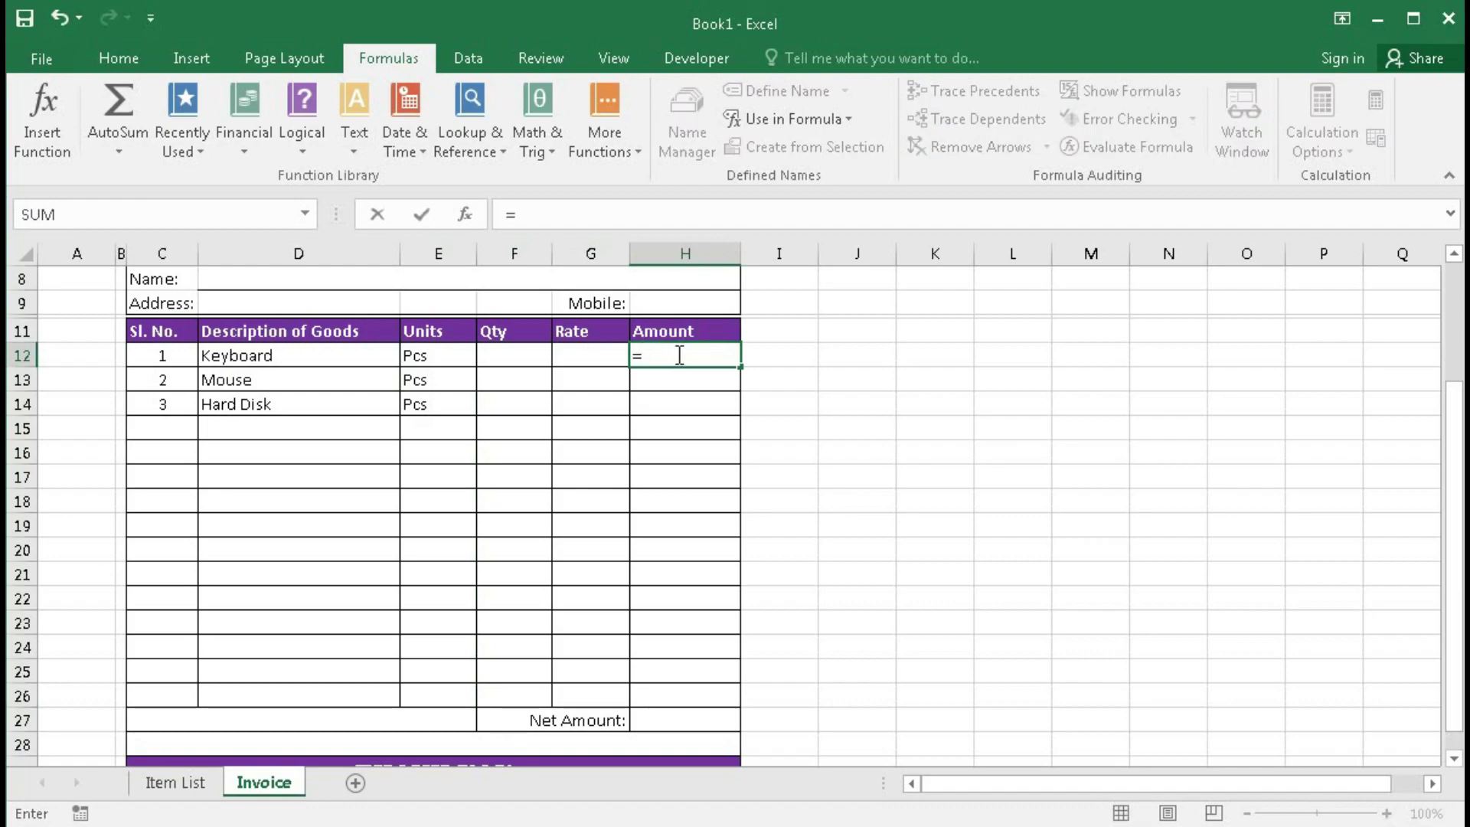
{"action": "type", "text": "if("}
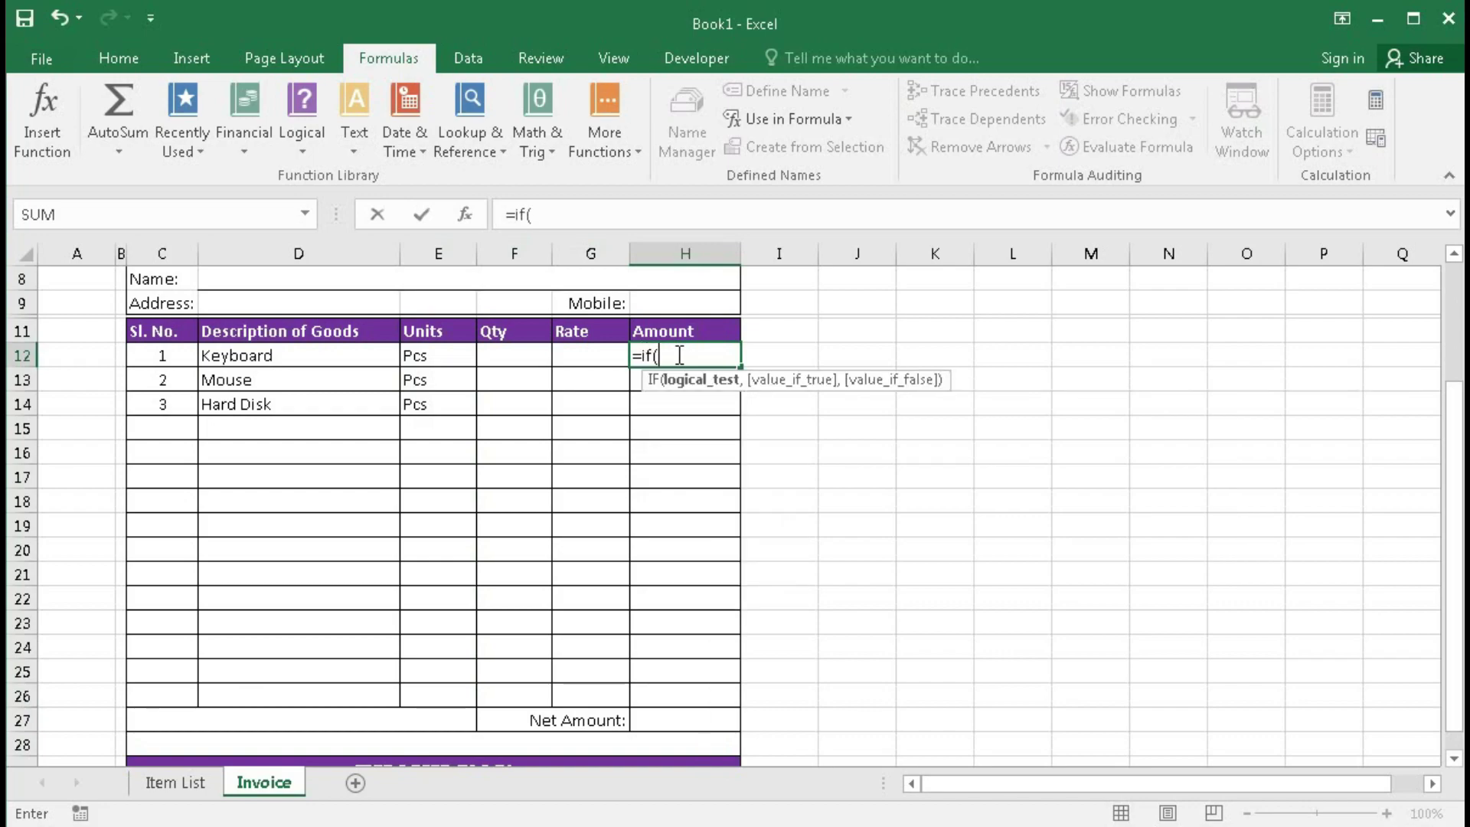
{"action": "type", "text": "or("}
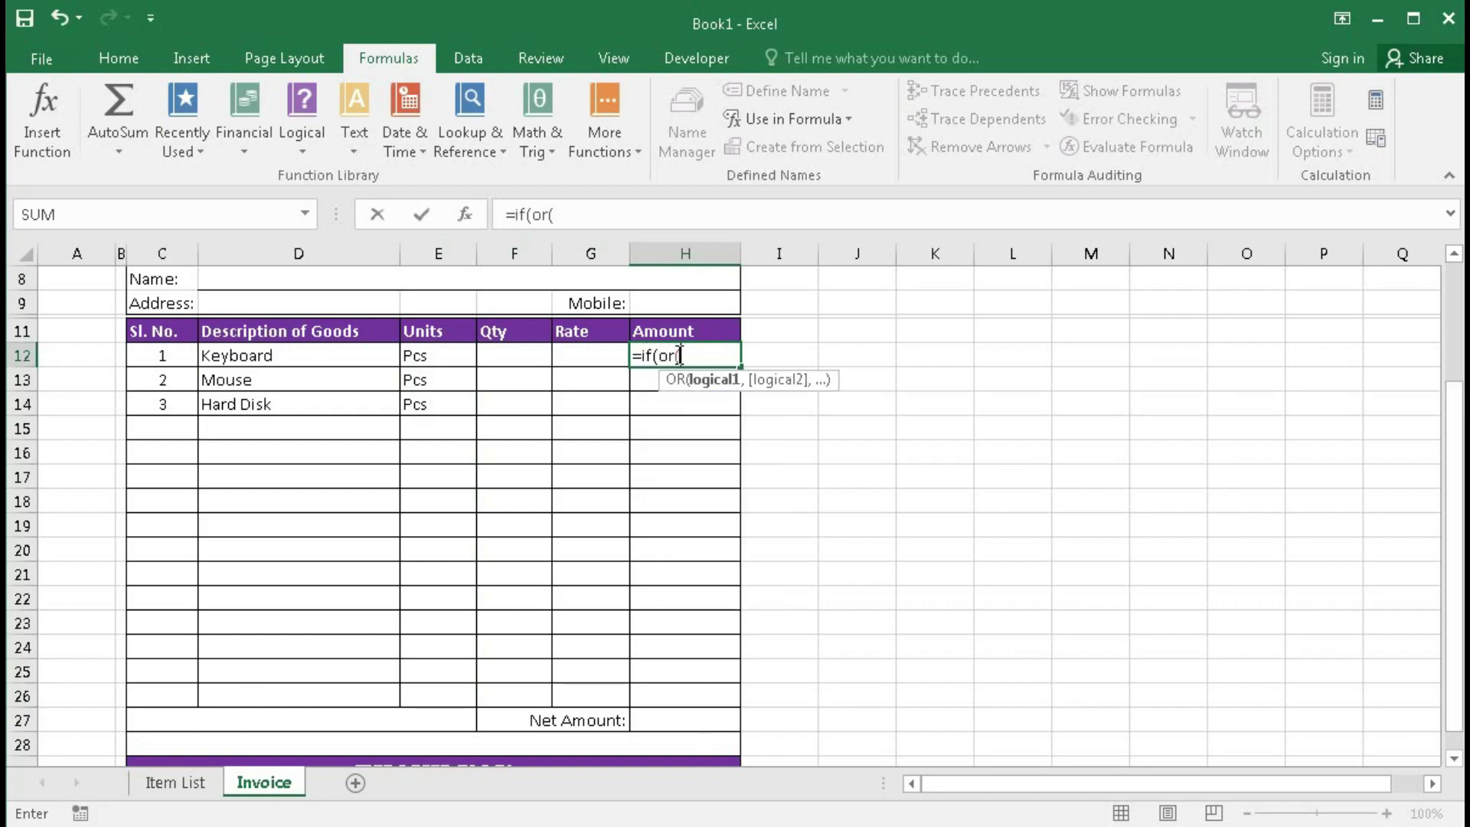
{"action": "left_click", "coordinate": [255, 352]}
{"action": "type", "text": "="}
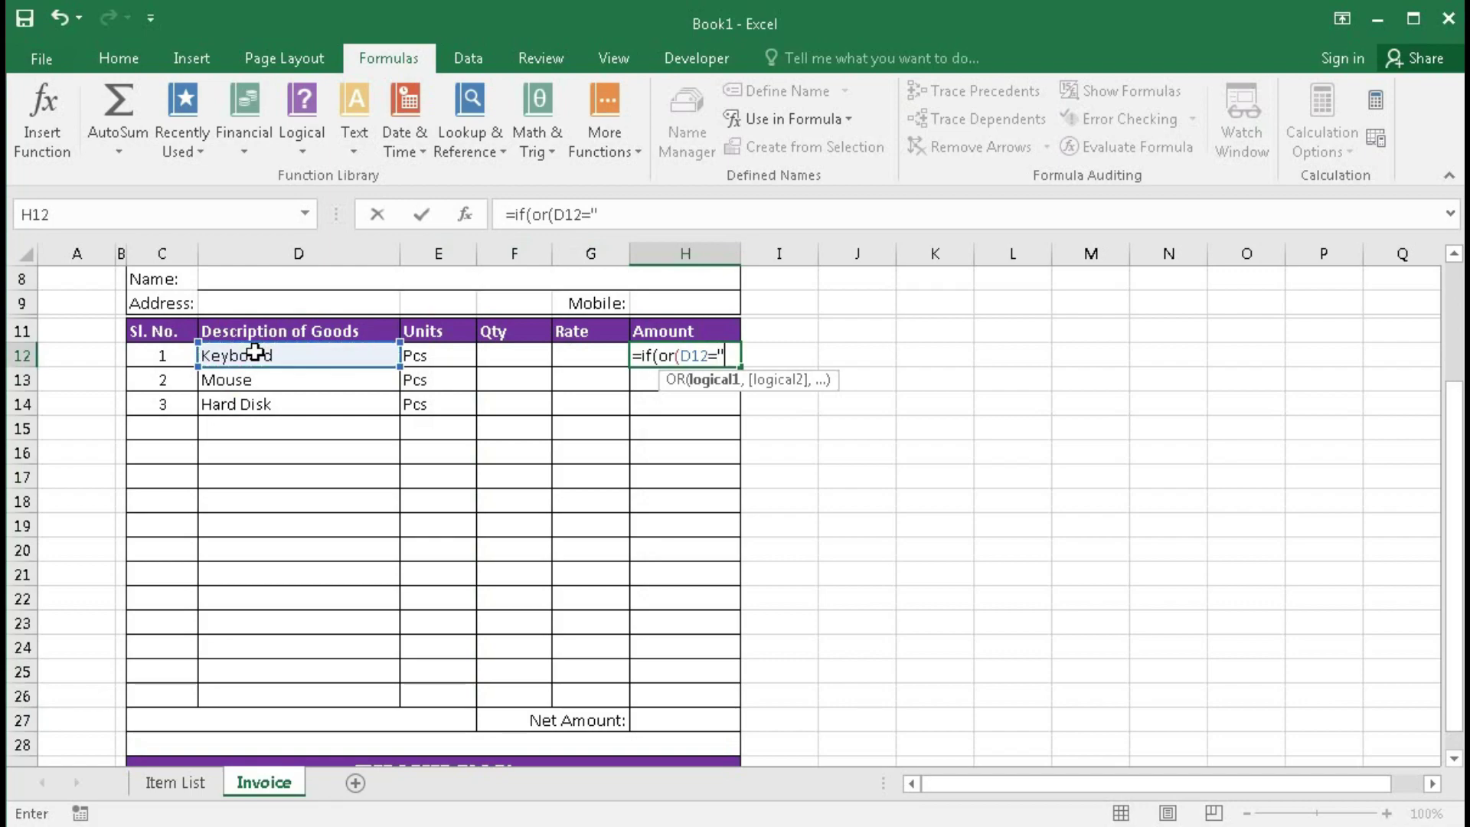
{"action": "type", "text": "\"\","}
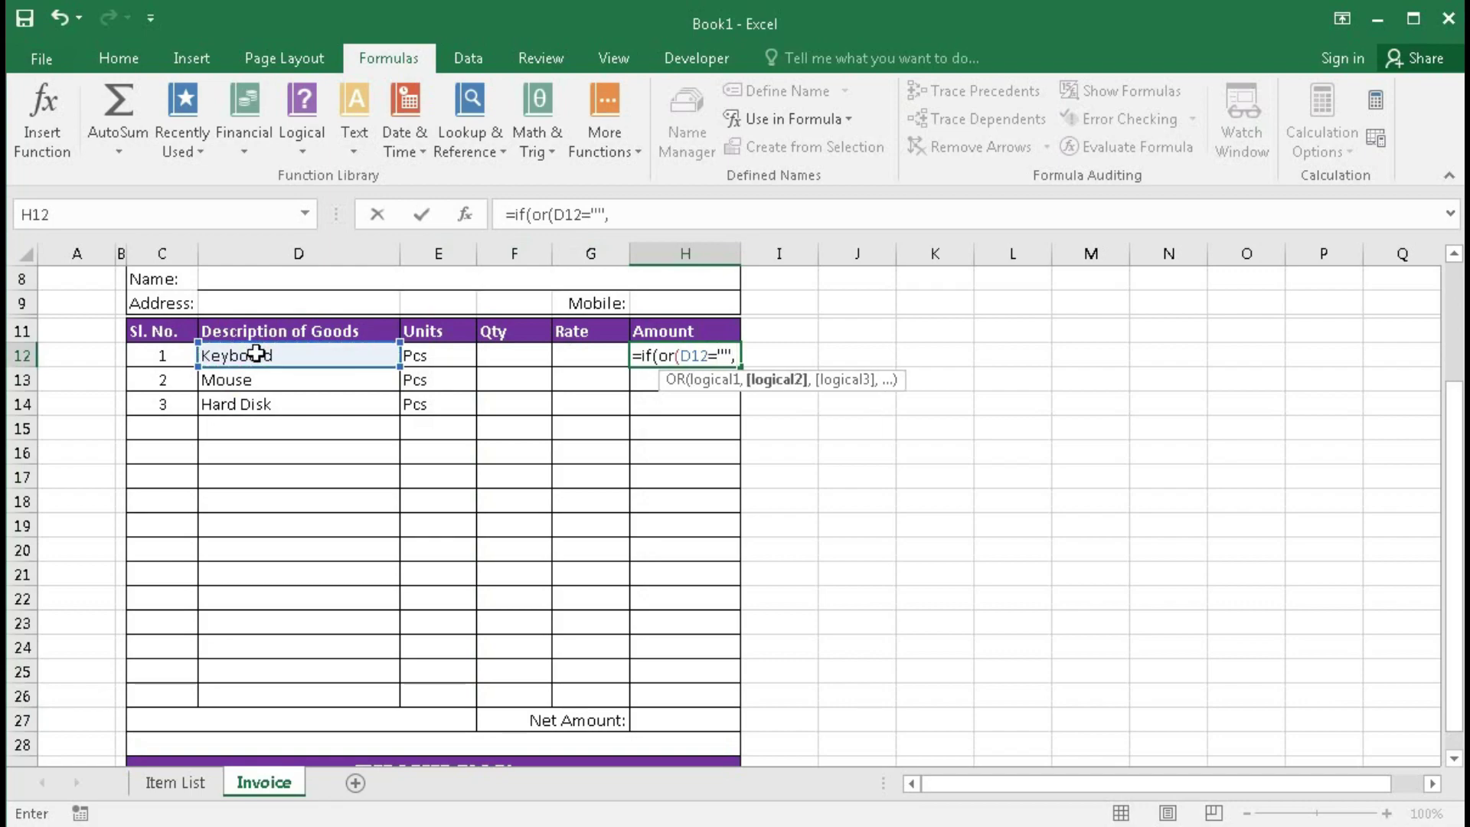
{"action": "left_click", "coordinate": [502, 358]}
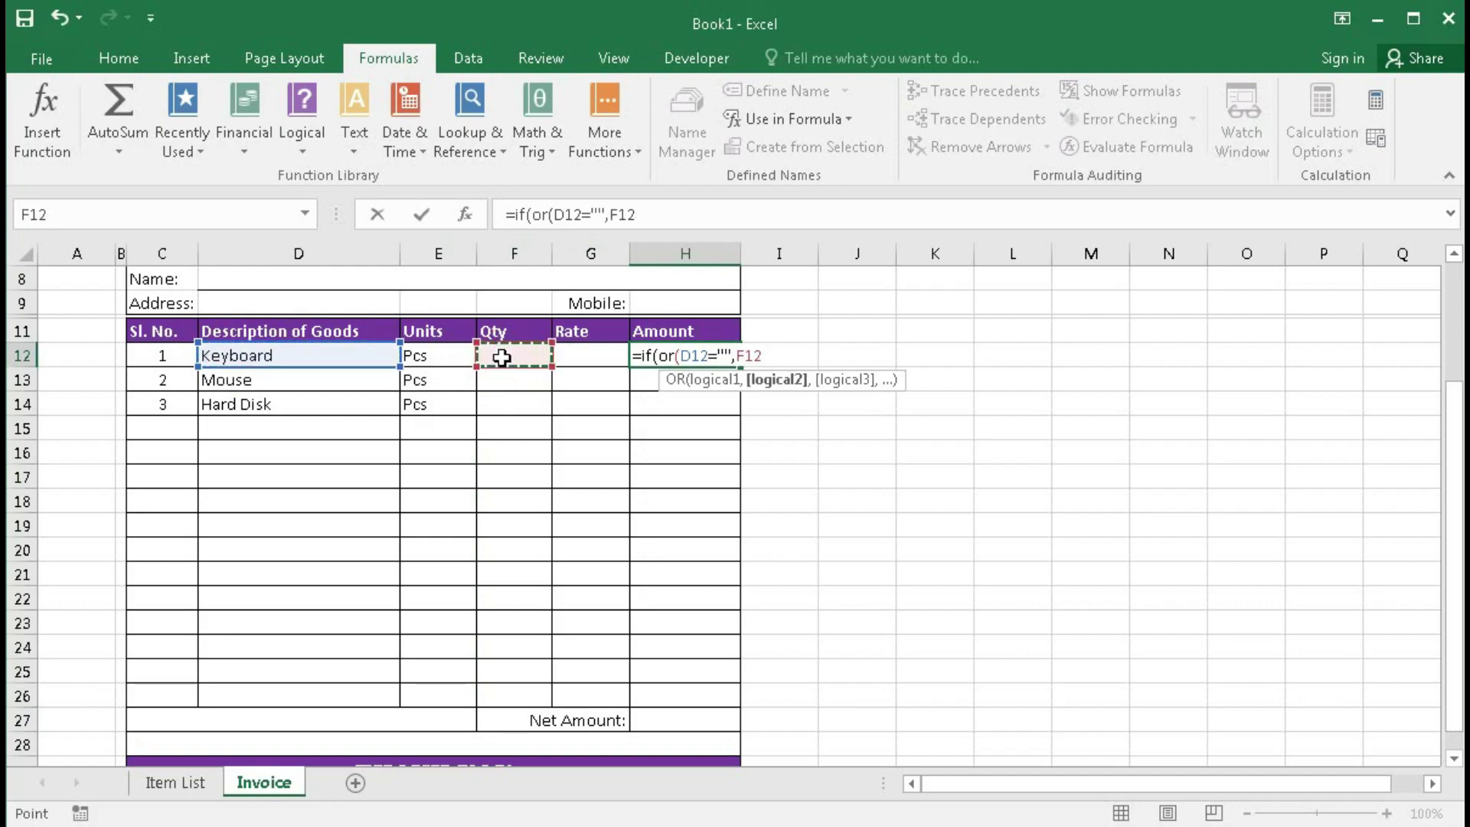
{"action": "type", "text": "=\""}
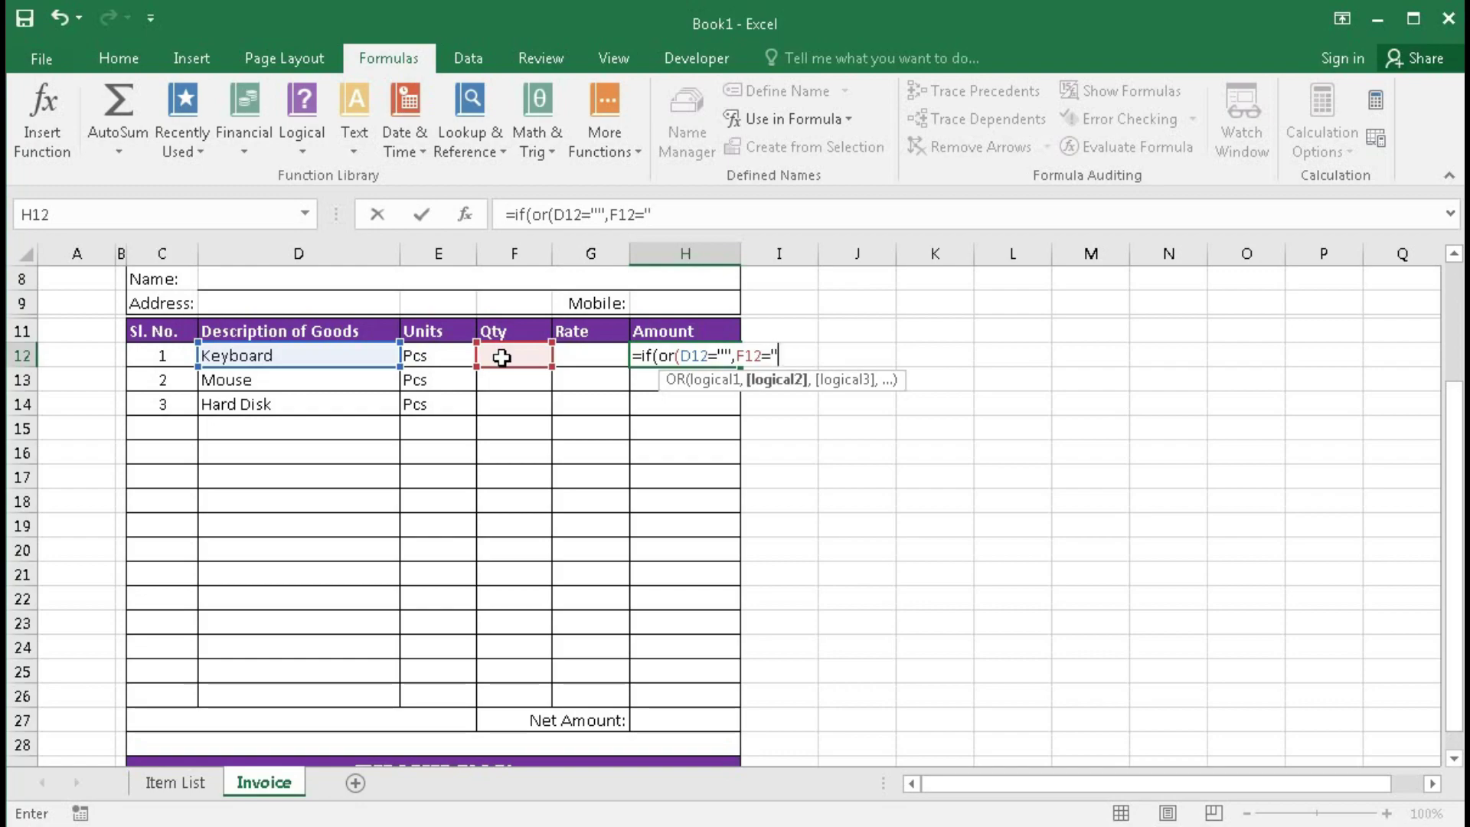
{"action": "type", "text": "\","}
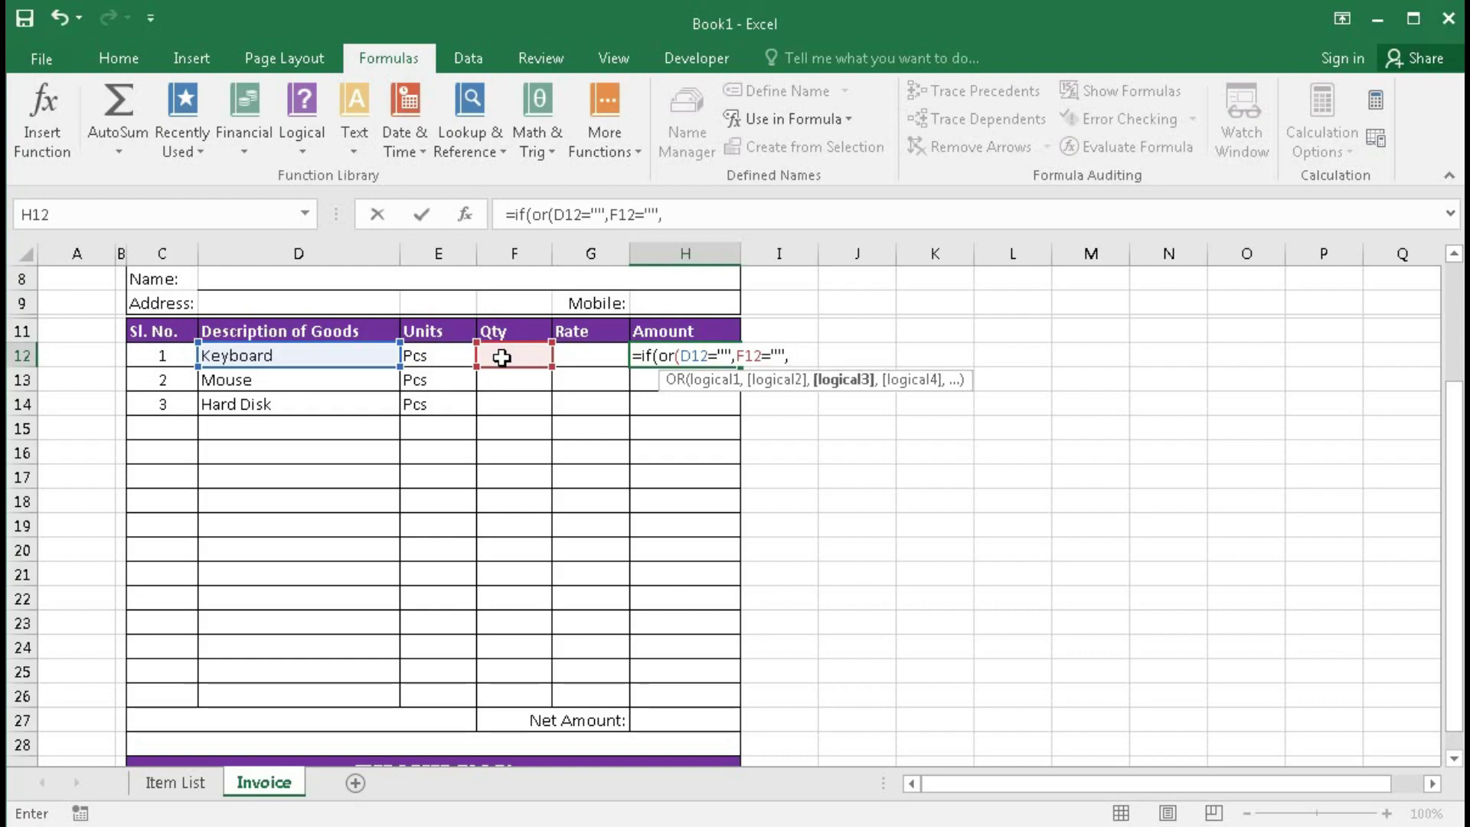
{"action": "left_click", "coordinate": [599, 356]}
{"action": "type", "text": "="}
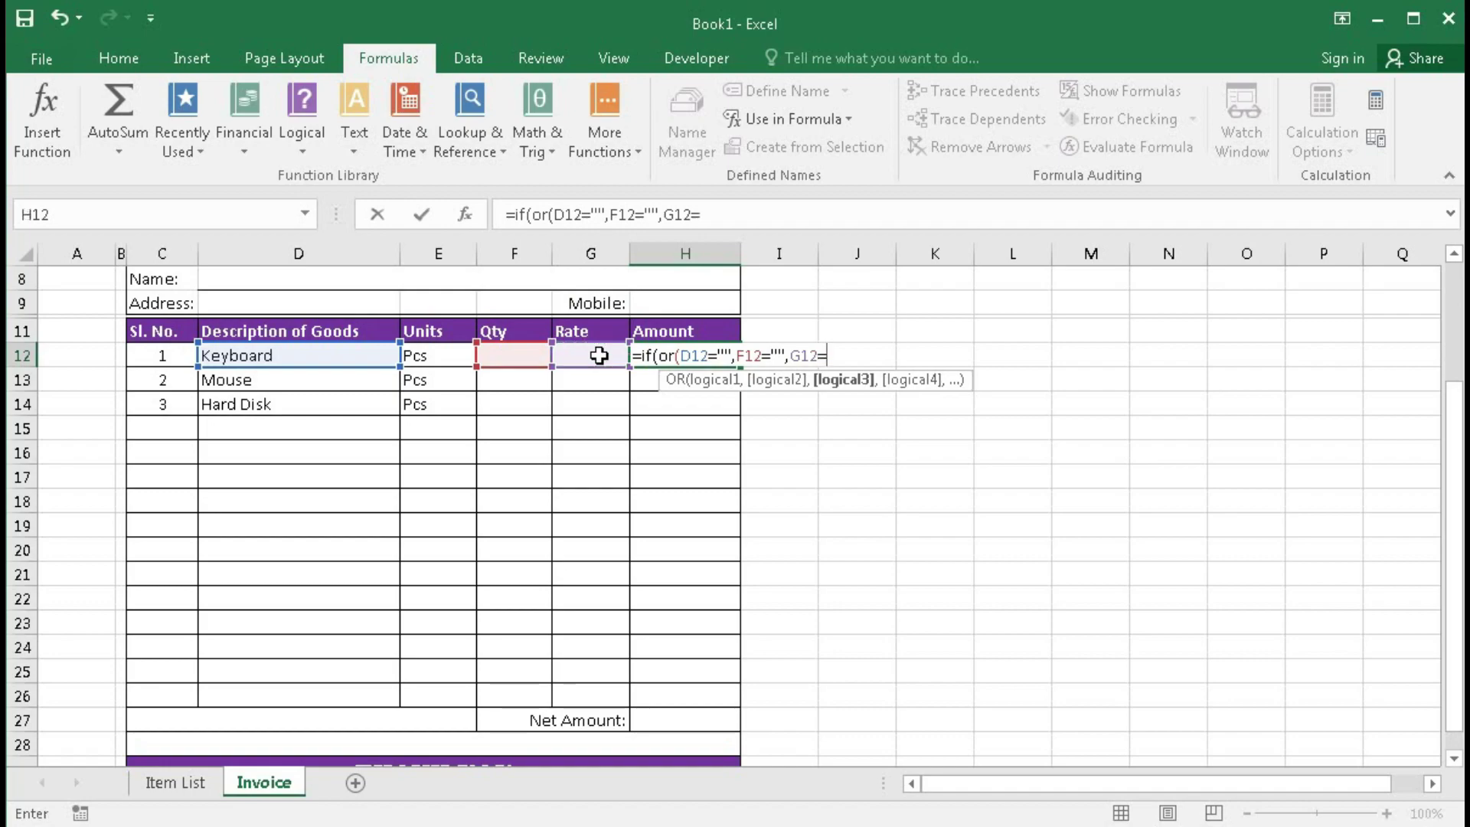
{"action": "type", "text": "\"\")"}
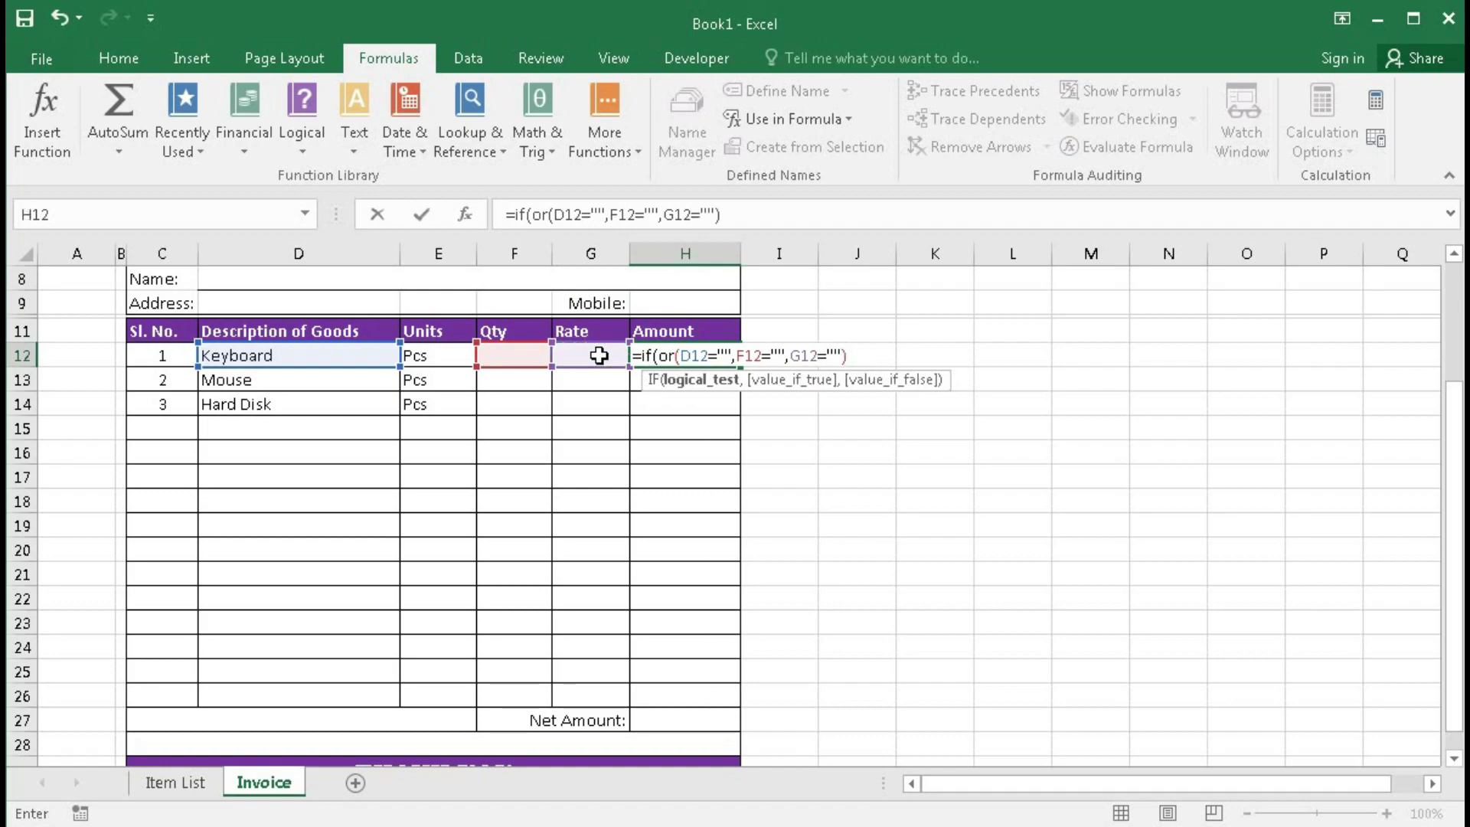
{"action": "type", "text": ",\"\""}
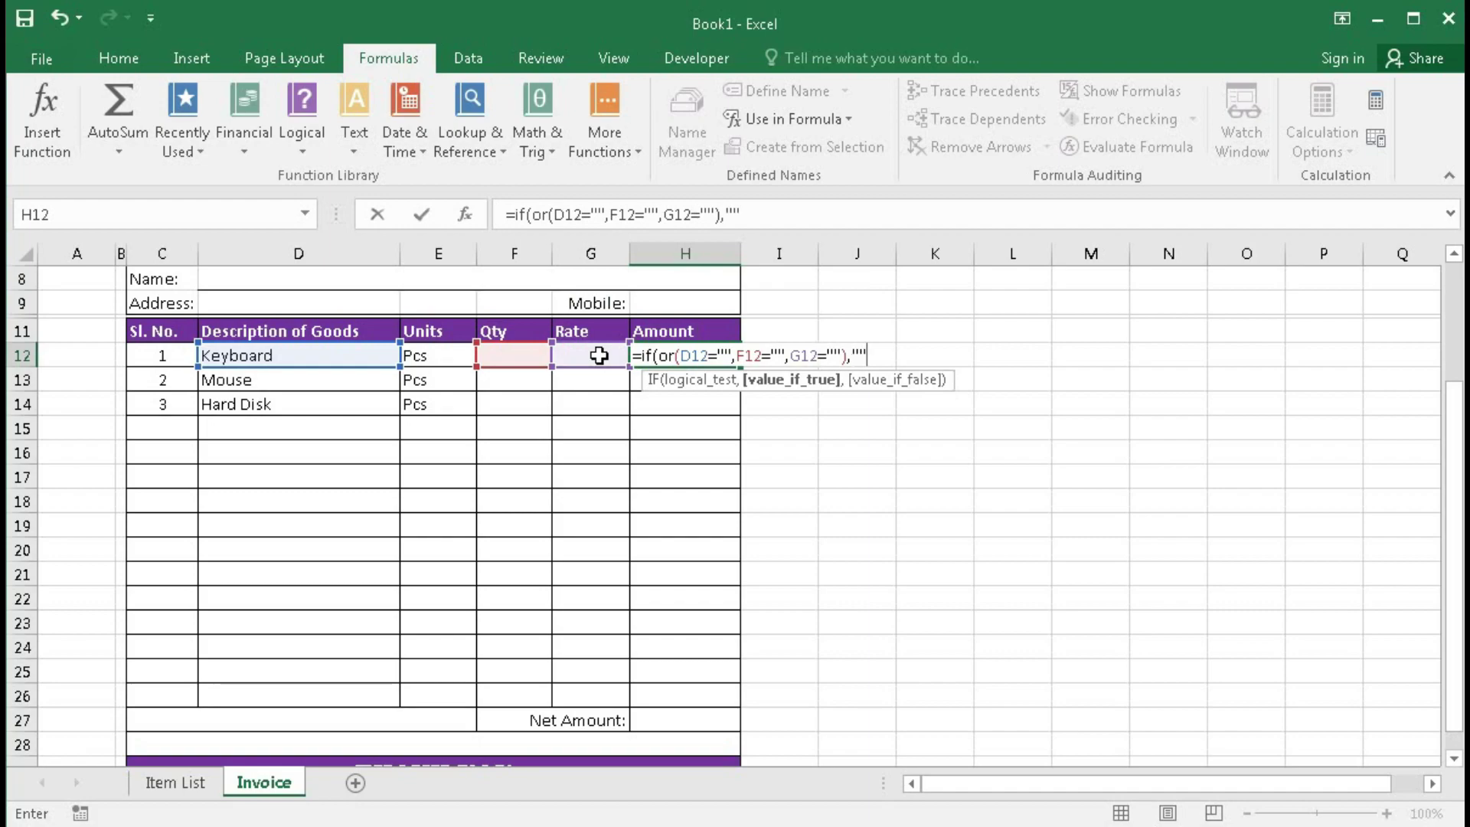
{"action": "type", "text": ","}
Step: Complete the H12 formula with F12*G12 and fill it down to H26
{"action": "left_click", "coordinate": [508, 356]}
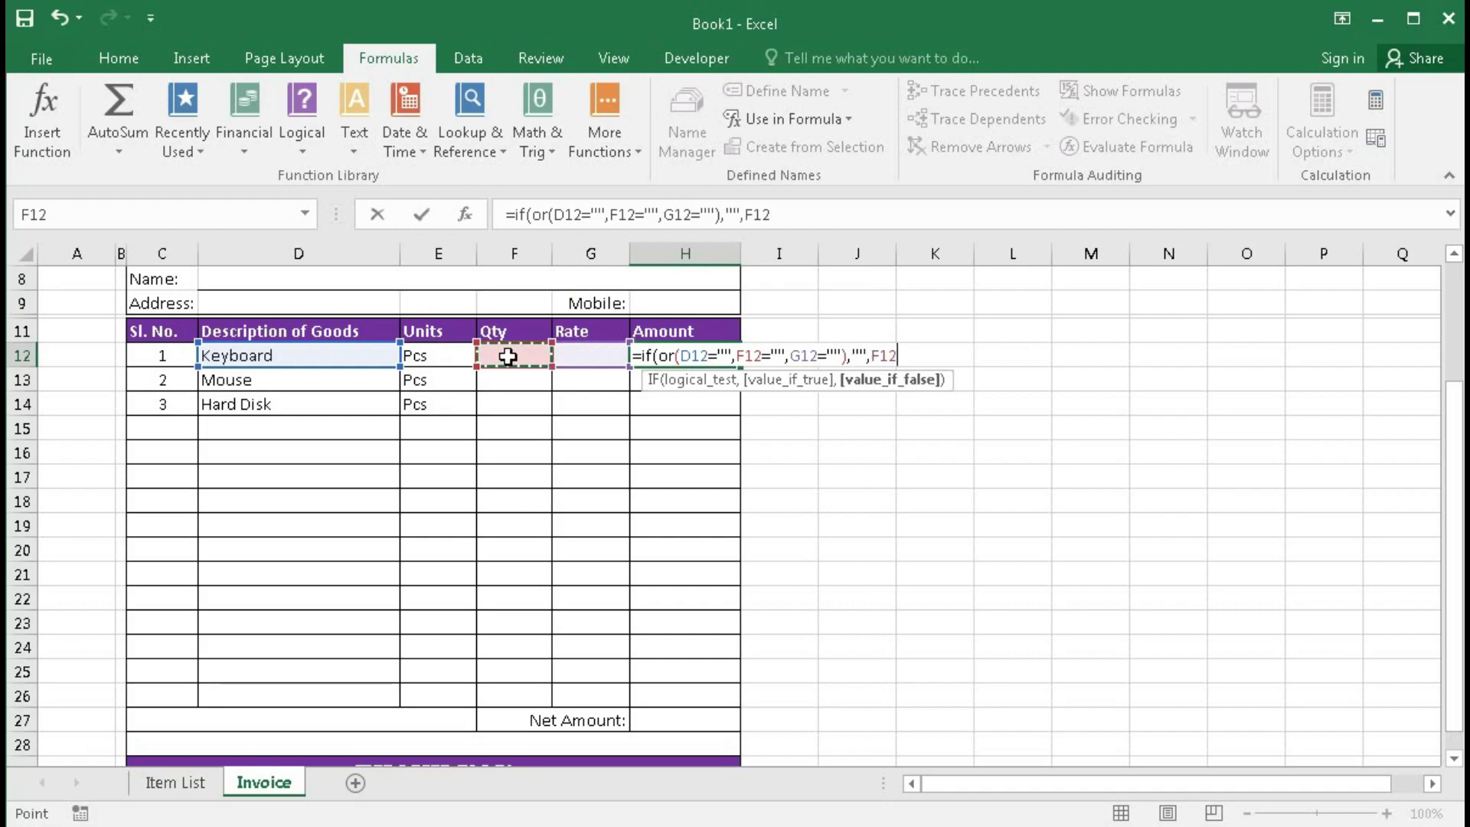
{"action": "type", "text": "*"}
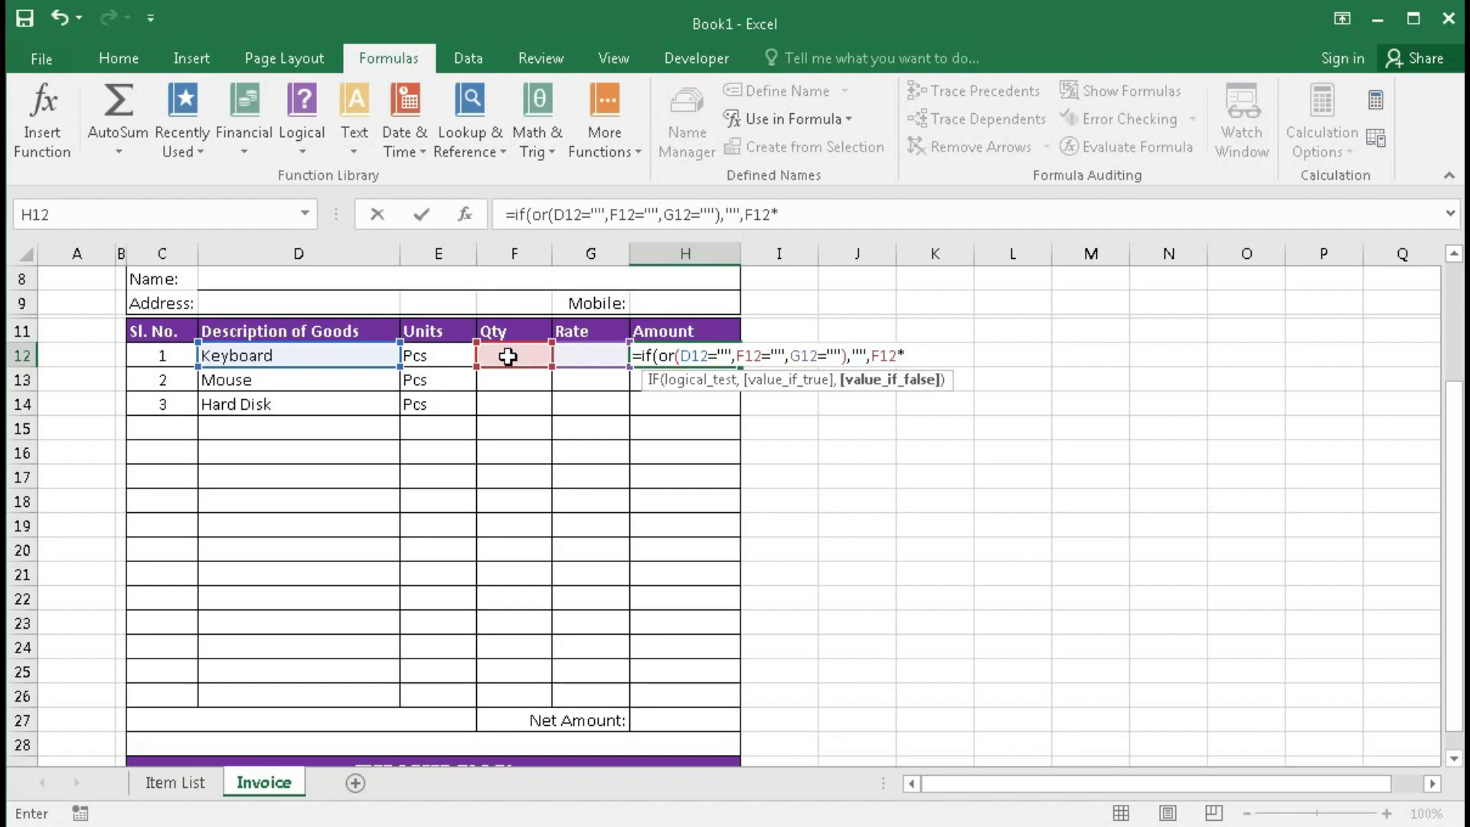
{"action": "left_click", "coordinate": [578, 352]}
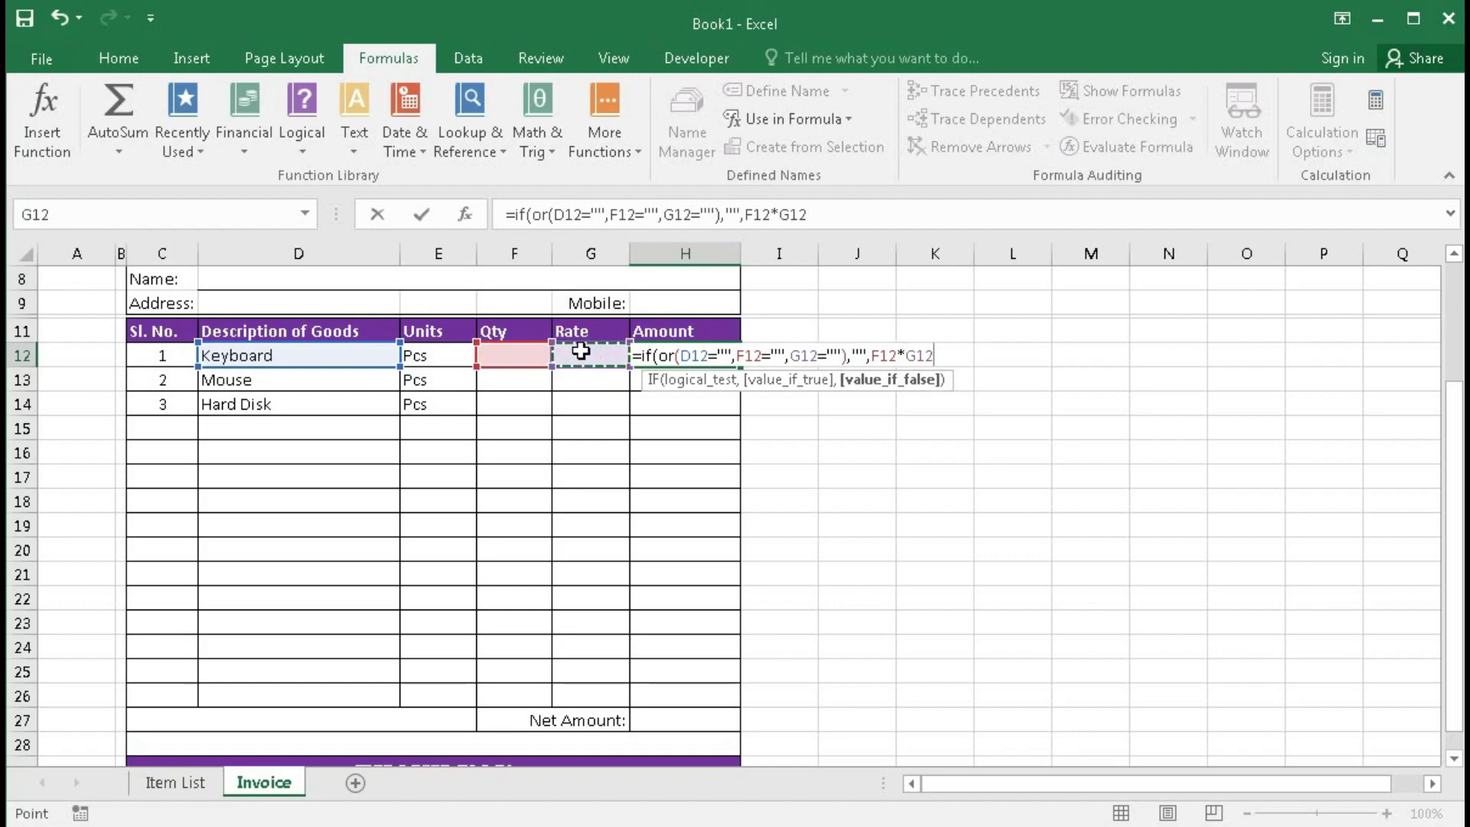
{"action": "key", "text": "Return"}
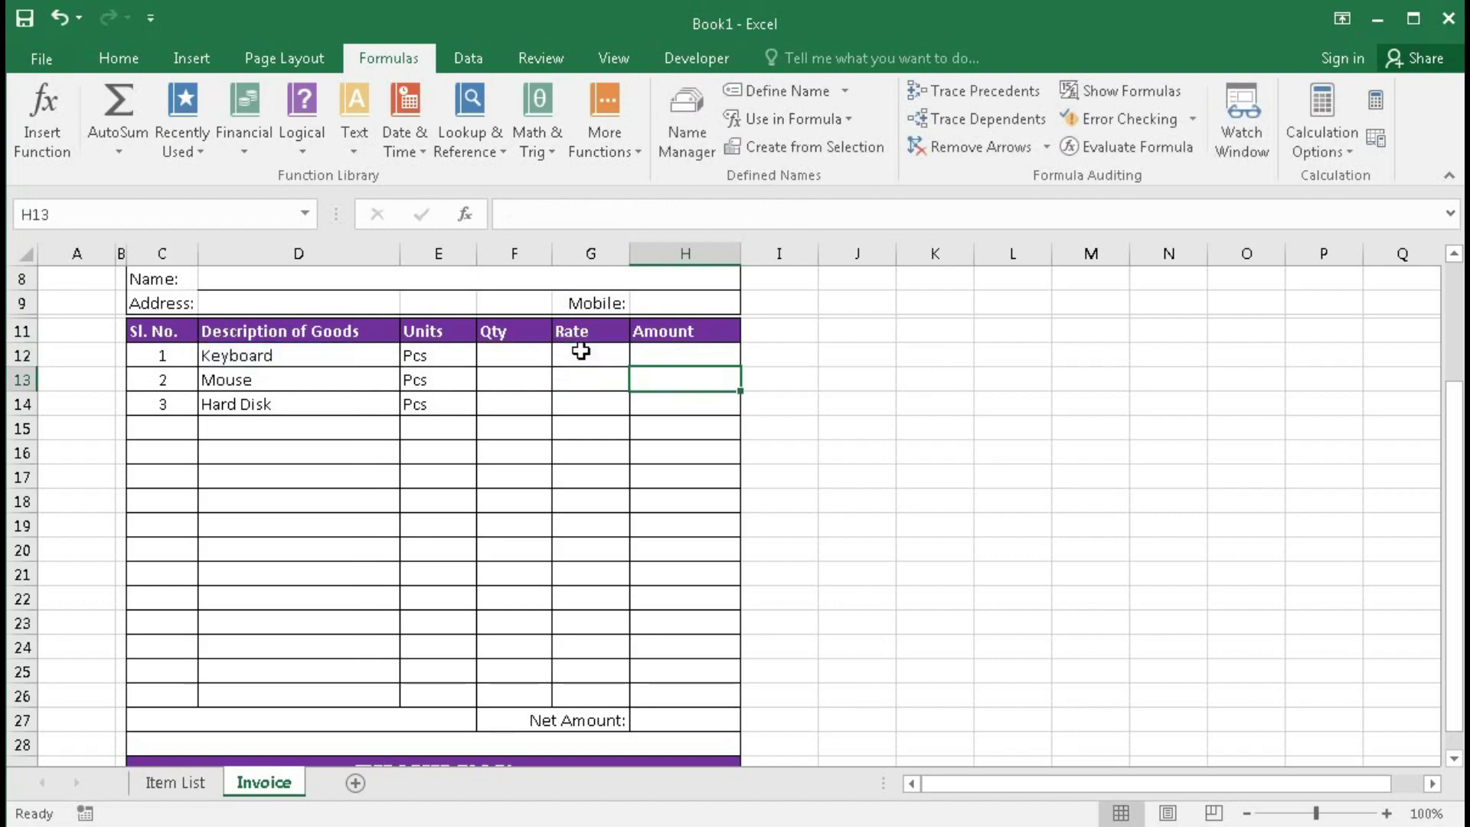
{"action": "left_click", "coordinate": [683, 356]}
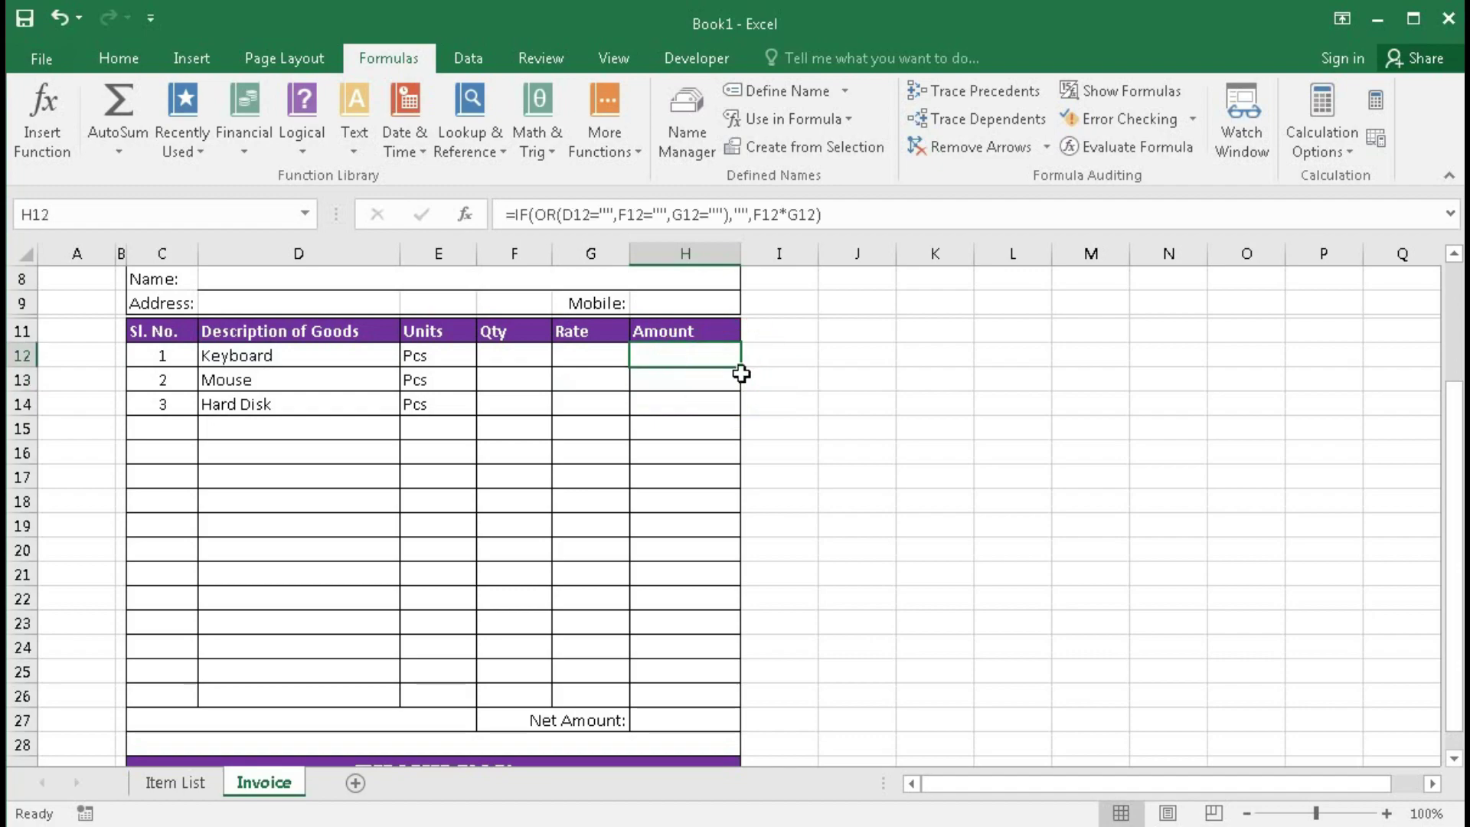
{"action": "left_click_drag", "start_coordinate": [742, 370], "coordinate": [728, 699]}
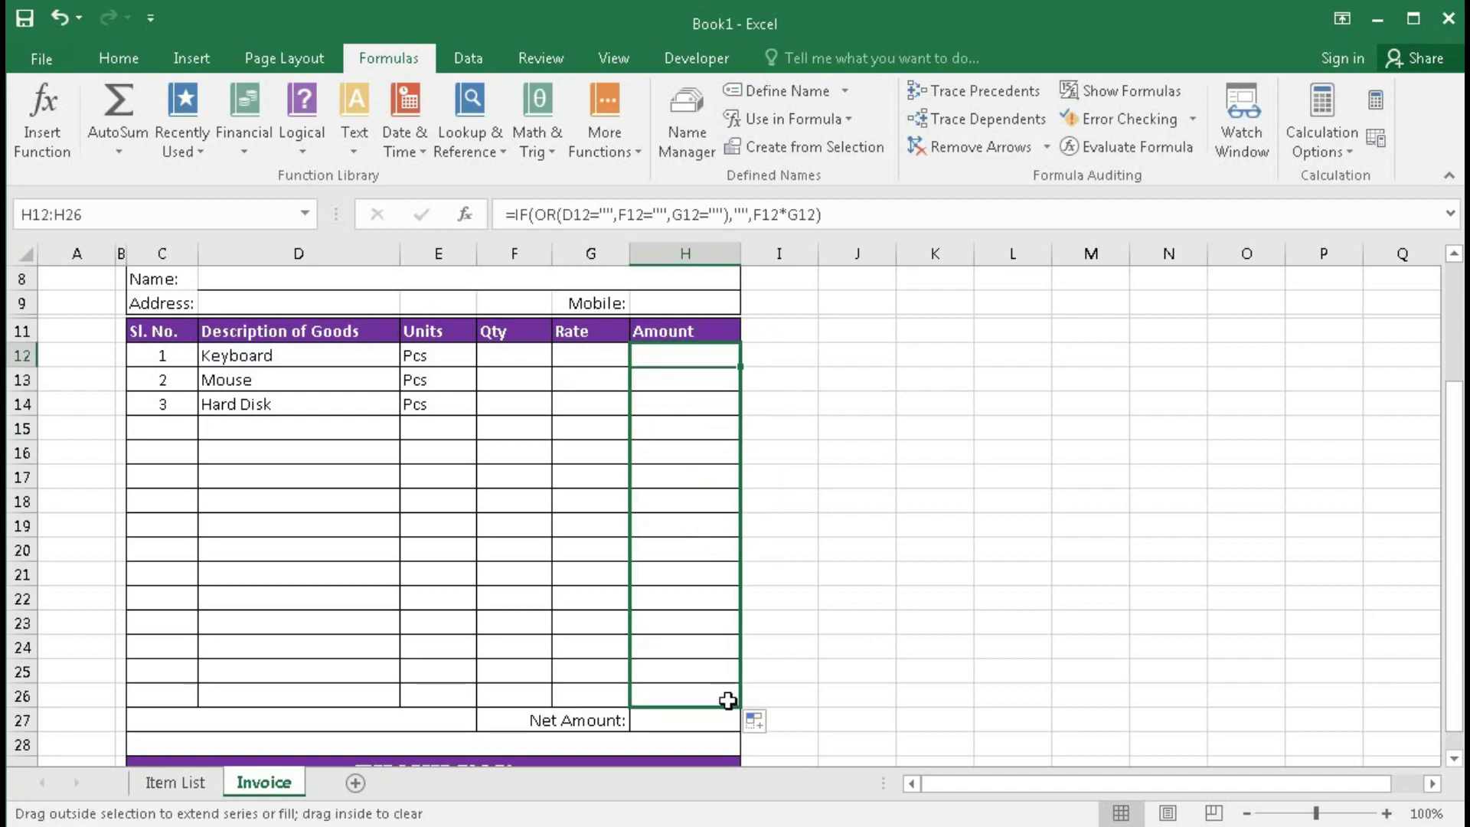
Step: Enter quantity 10 and rate 250 on the Keyboard line in row 12
{"action": "left_click", "coordinate": [515, 356]}
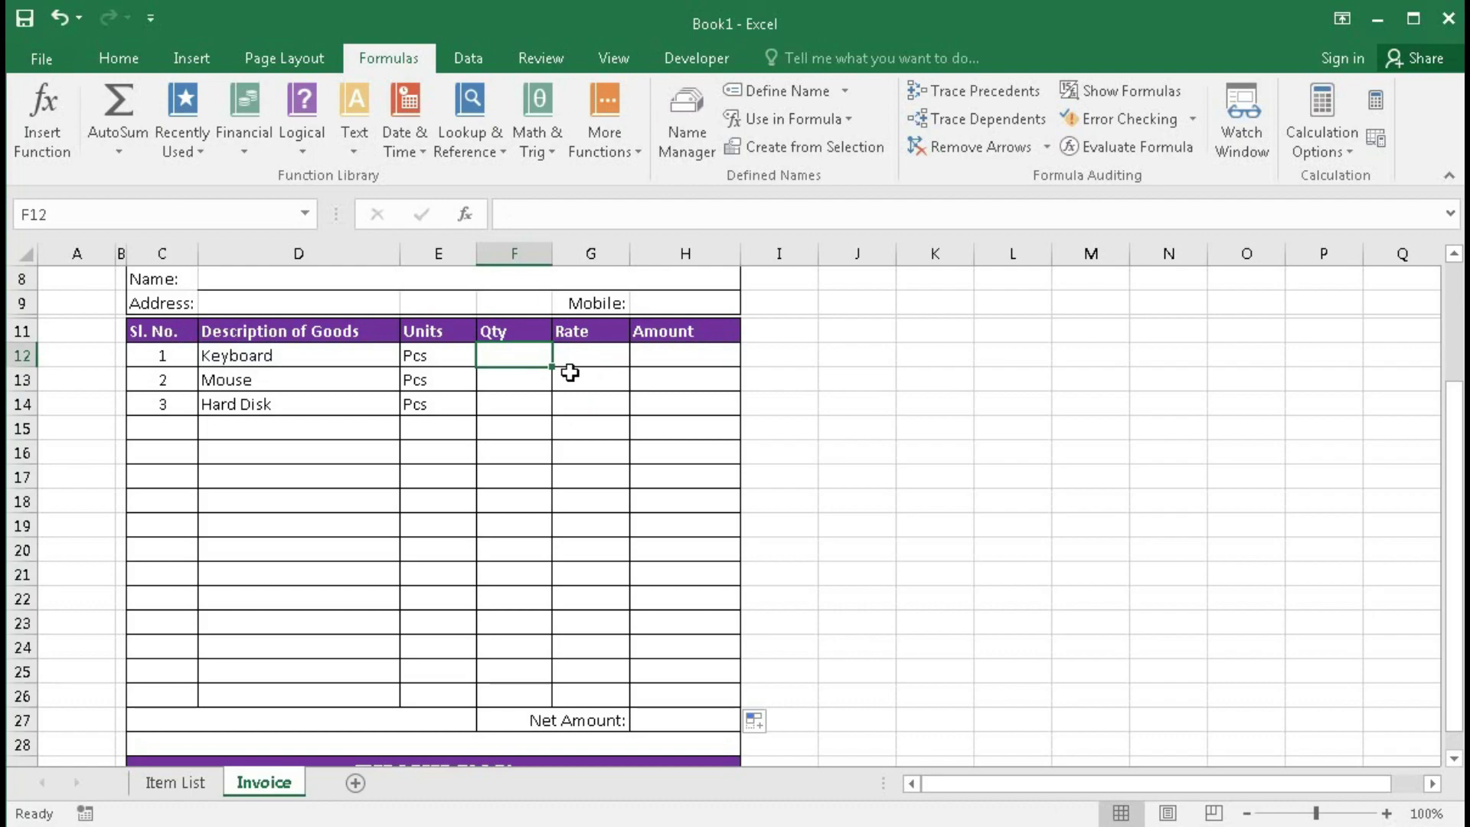
{"action": "type", "text": "10"}
{"action": "key", "text": "Tab"}
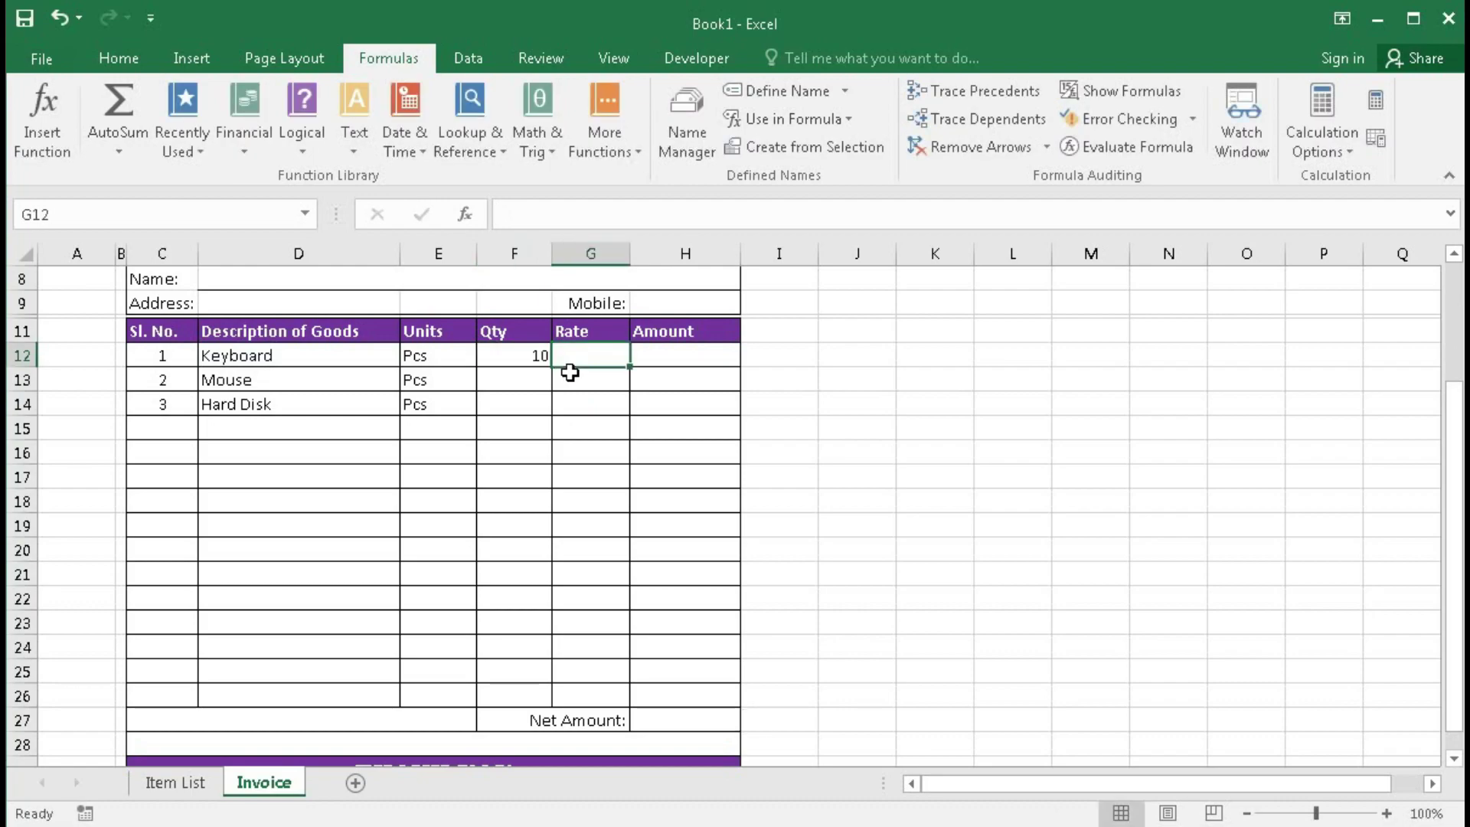
{"action": "type", "text": "250"}
{"action": "key", "text": "Return"}
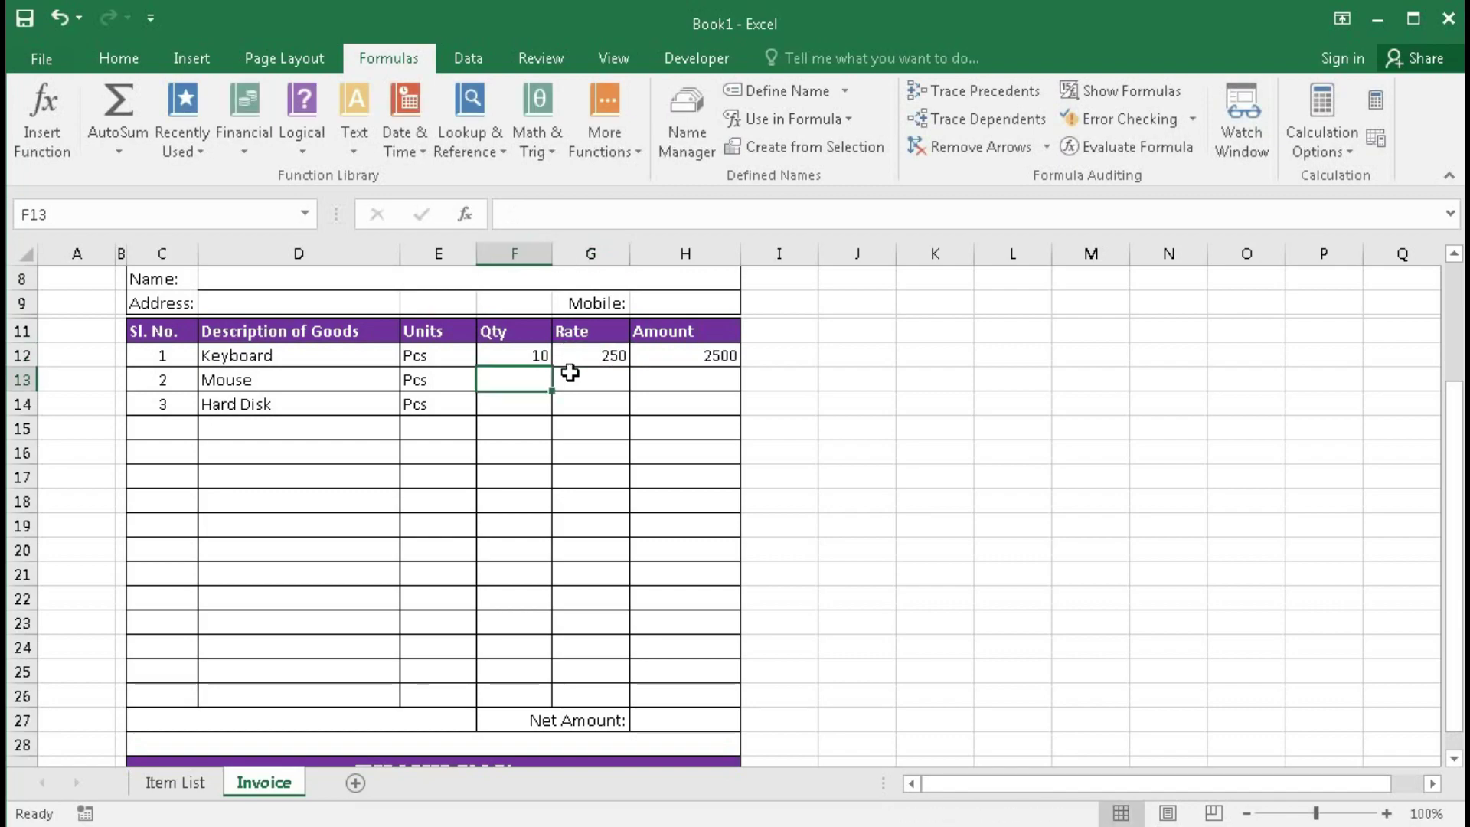
Step: Test blanks by clearing and re-entering quantity 10, then reselect Keyboard in D12's dropdown
{"action": "left_click", "coordinate": [540, 353]}
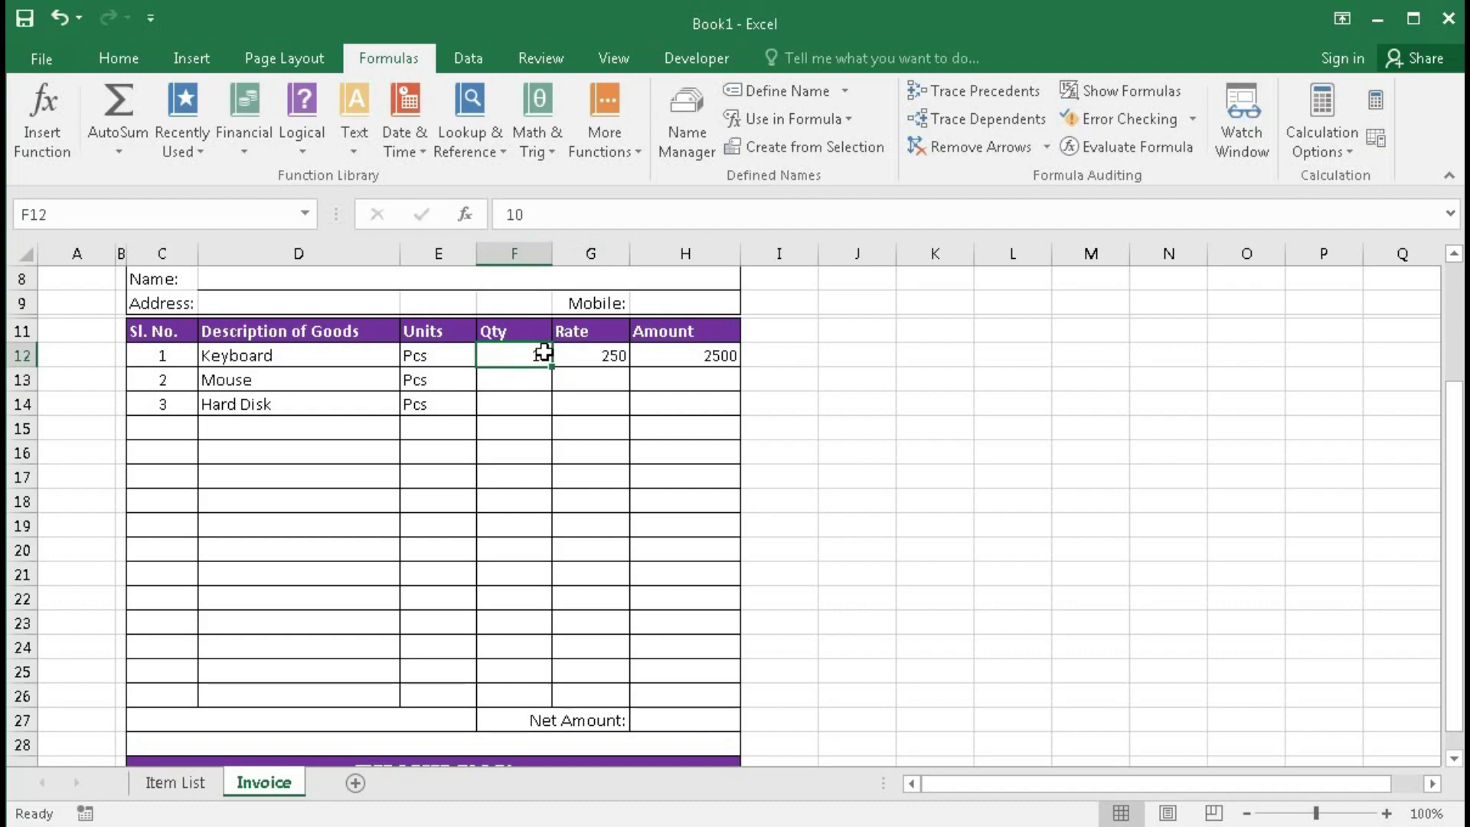
{"action": "key", "text": "Delete"}
{"action": "type", "text": "1"}
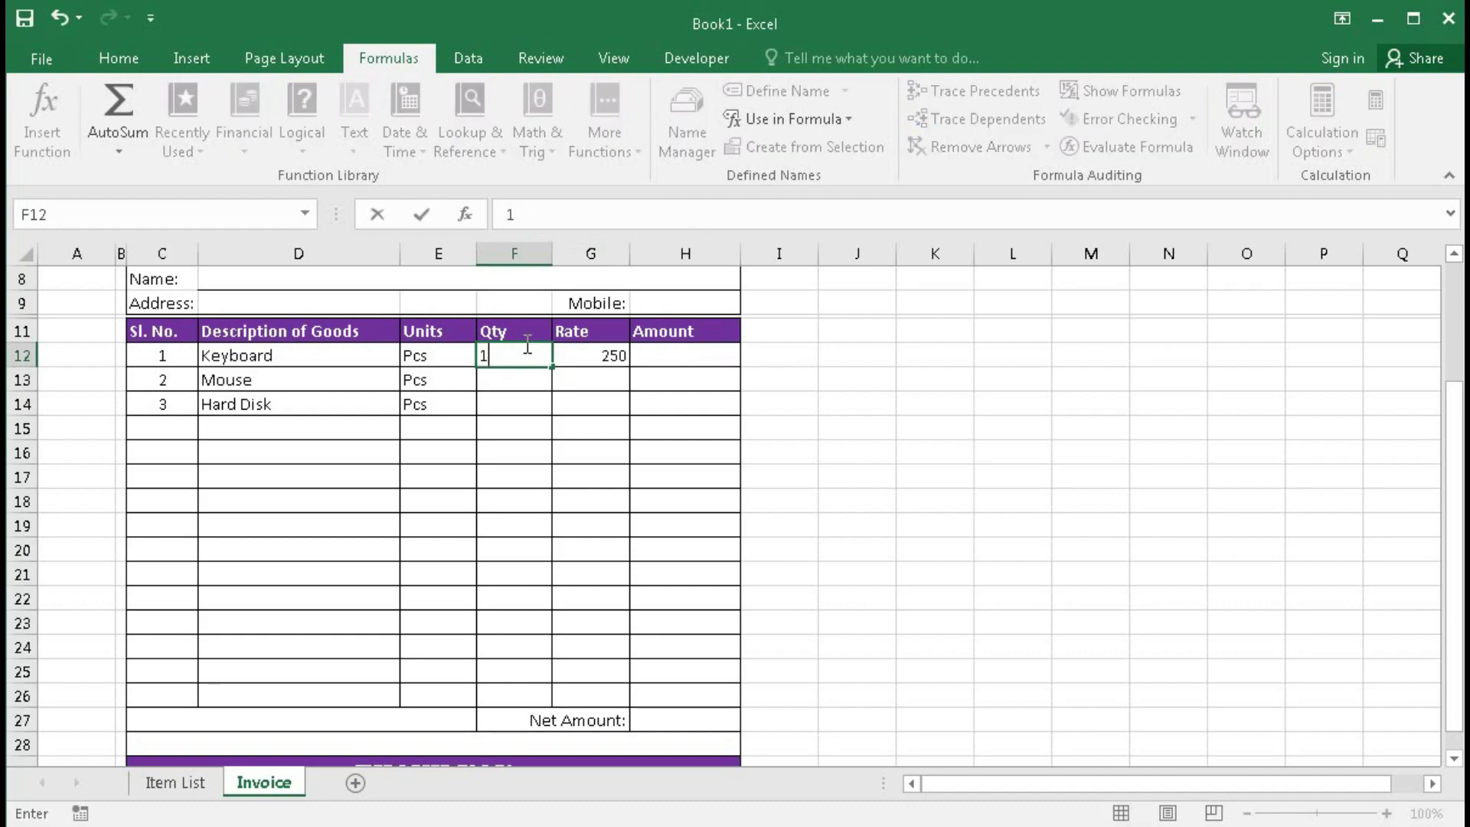
{"action": "type", "text": "0"}
{"action": "left_click", "coordinate": [299, 350]}
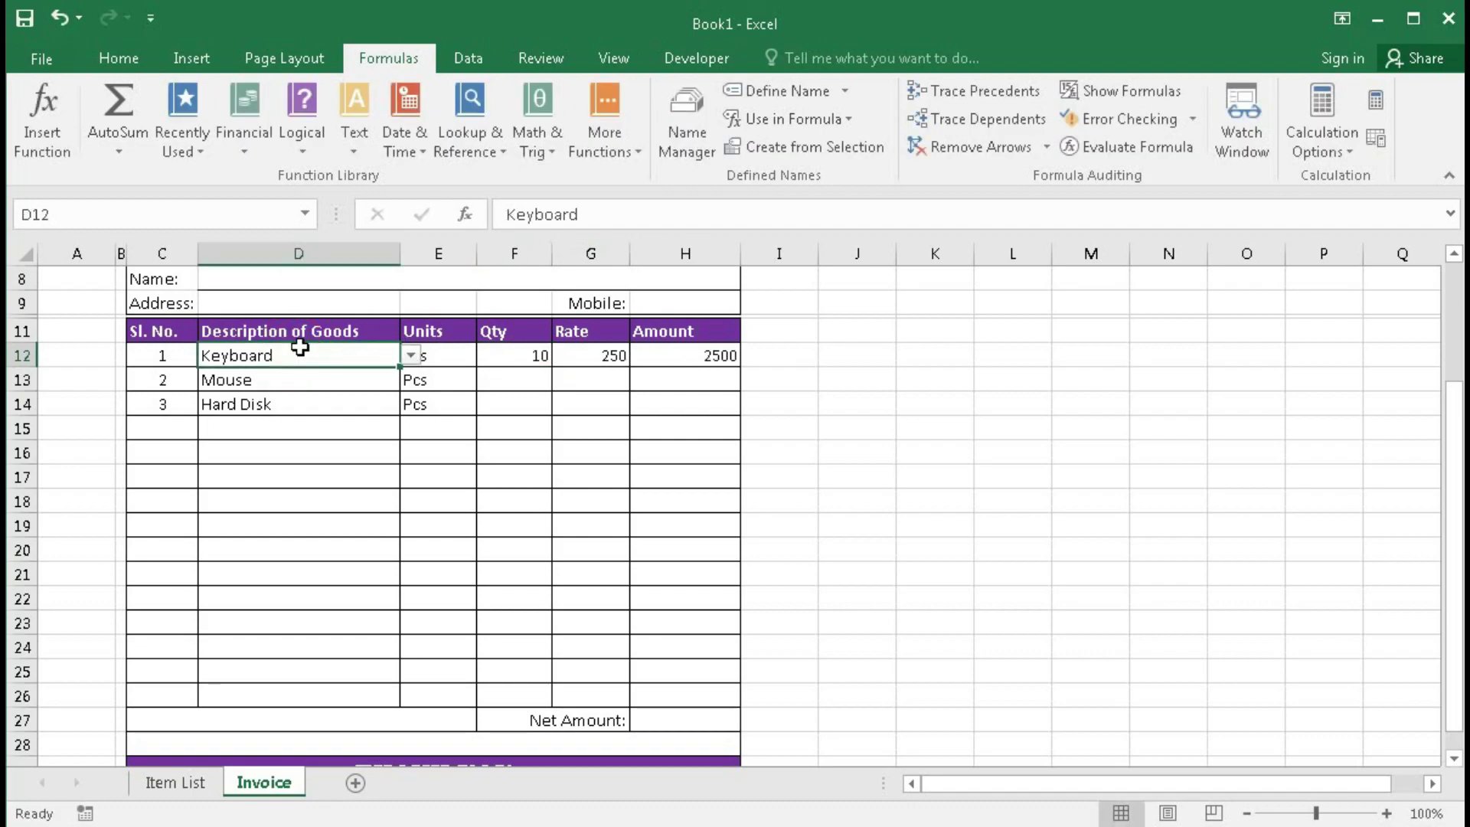
{"action": "key", "text": "Delete"}
{"action": "left_click", "coordinate": [411, 355]}
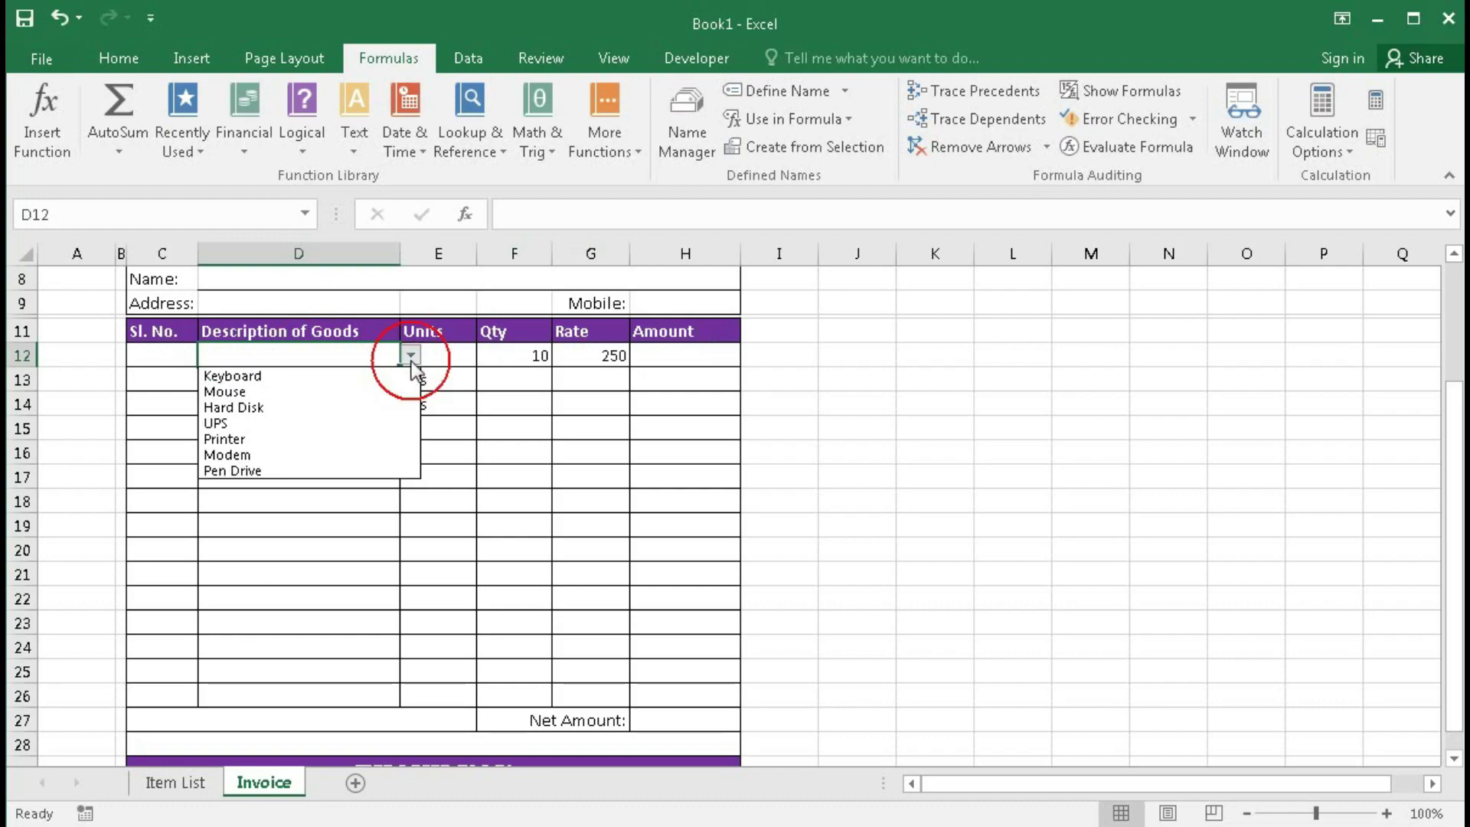
{"action": "left_click", "coordinate": [352, 375]}
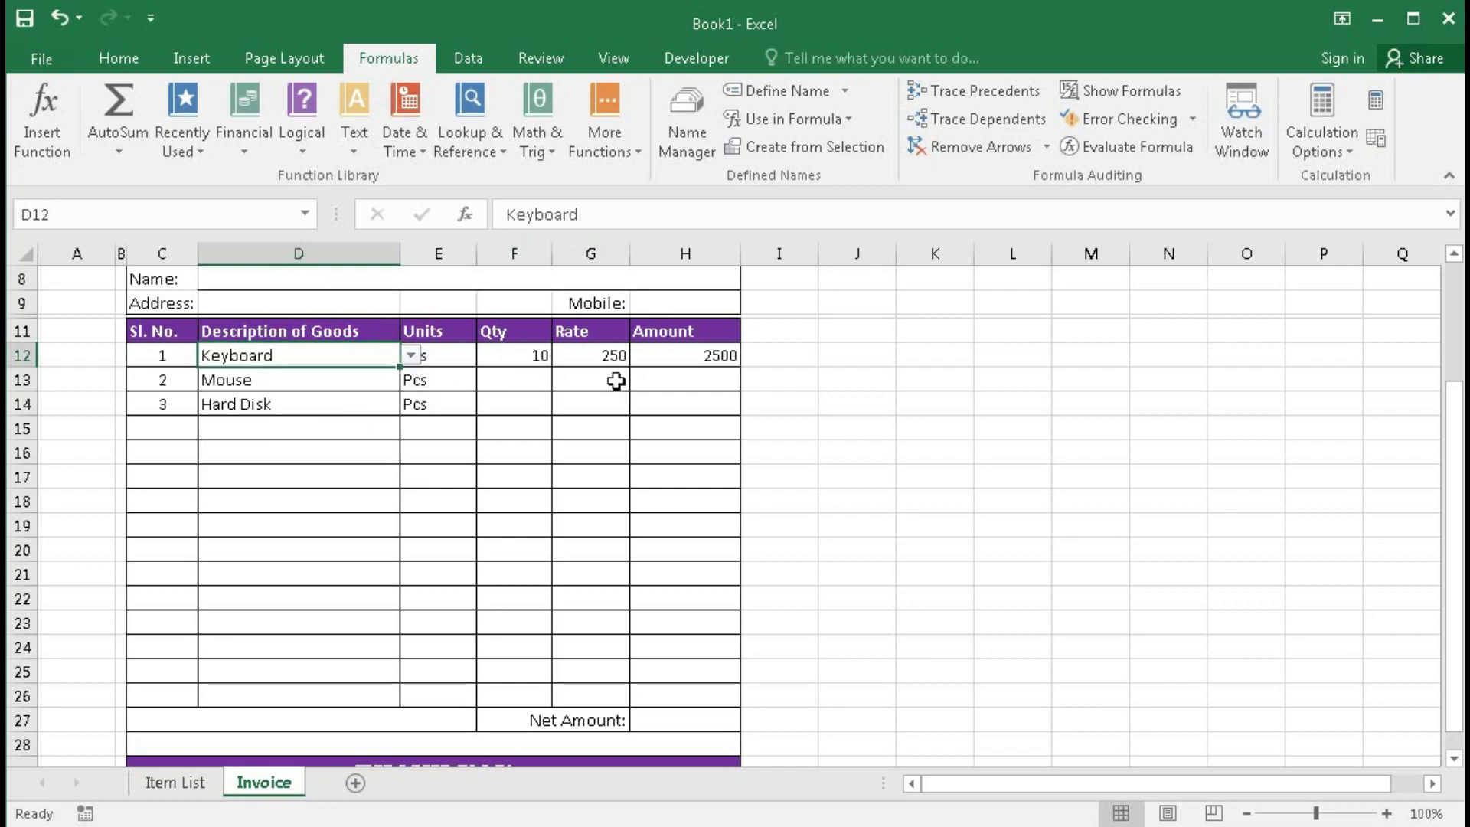
Step: Check the Amount formulas in column H and select H12:H26
{"action": "left_click", "coordinate": [699, 402]}
{"action": "left_click", "coordinate": [653, 471]}
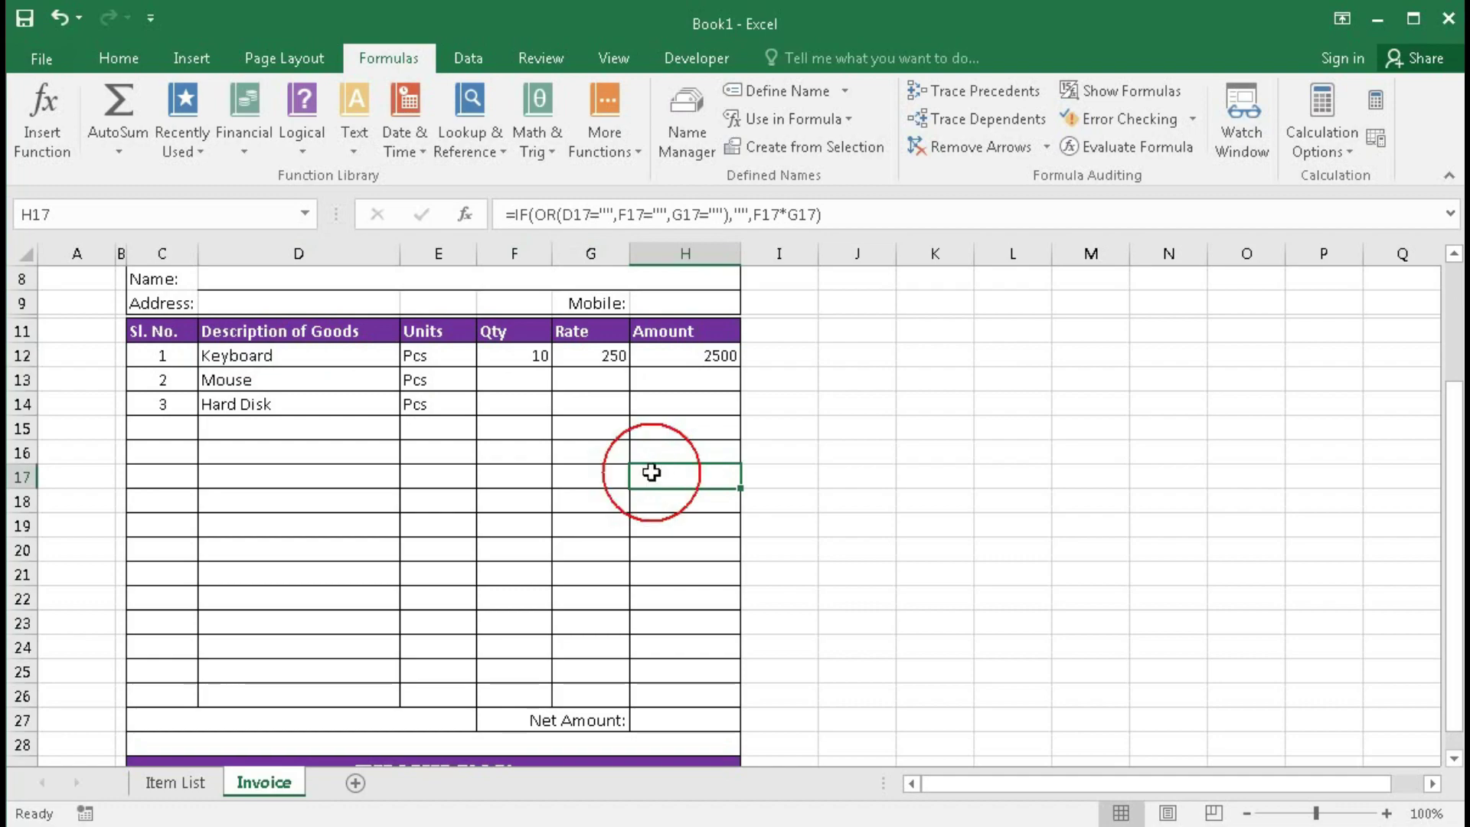
{"action": "left_click", "coordinate": [683, 719]}
{"action": "left_click_drag", "start_coordinate": [685, 355], "coordinate": [689, 686]}
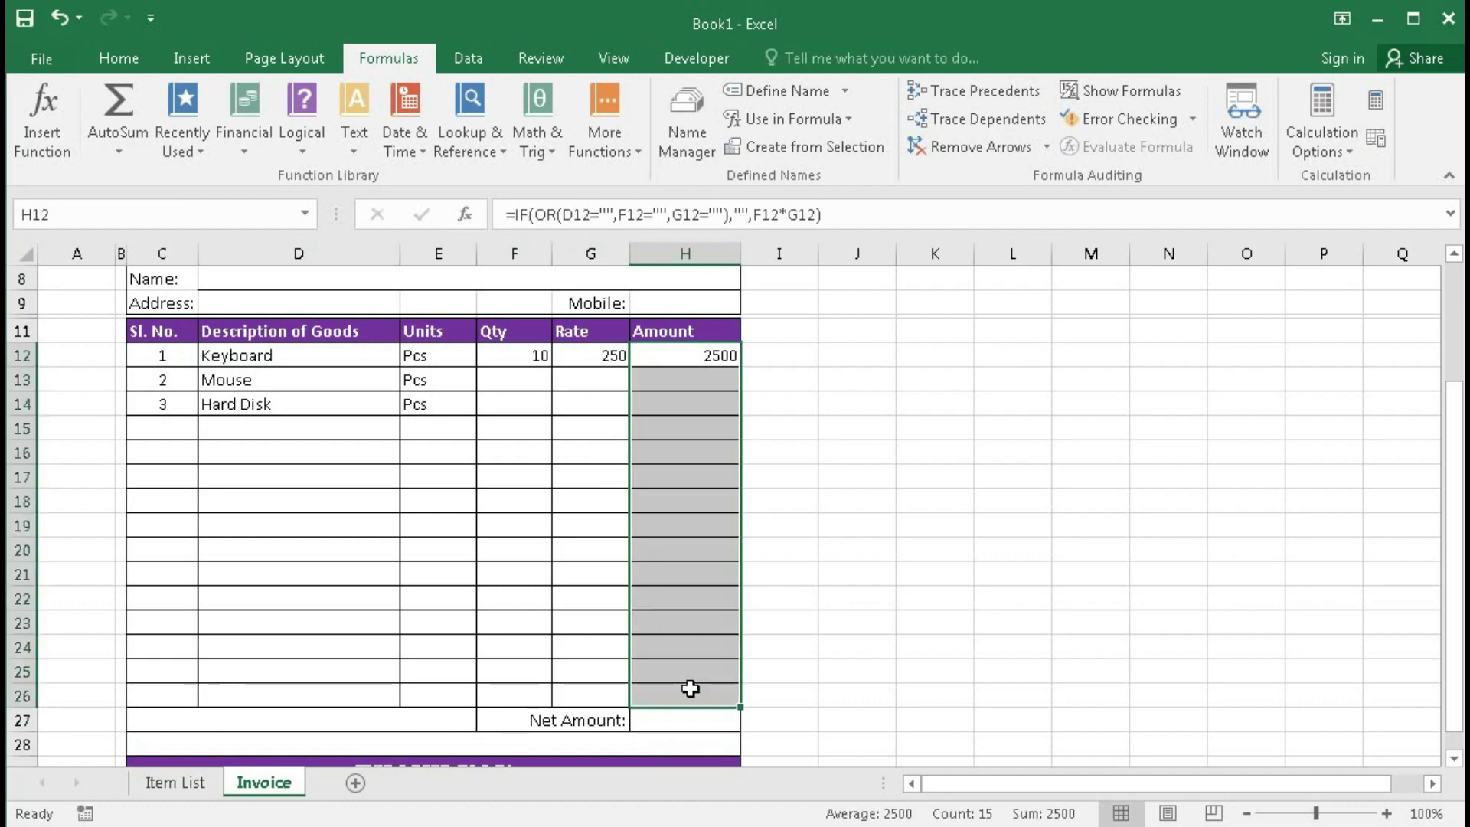
{"action": "left_click", "coordinate": [667, 726]}
{"action": "left_click_drag", "start_coordinate": [686, 360], "coordinate": [680, 688]}
Step: Enter =SUM(H12:H26) in H27 so the Net Amount shows 2500
{"action": "left_click", "coordinate": [658, 719]}
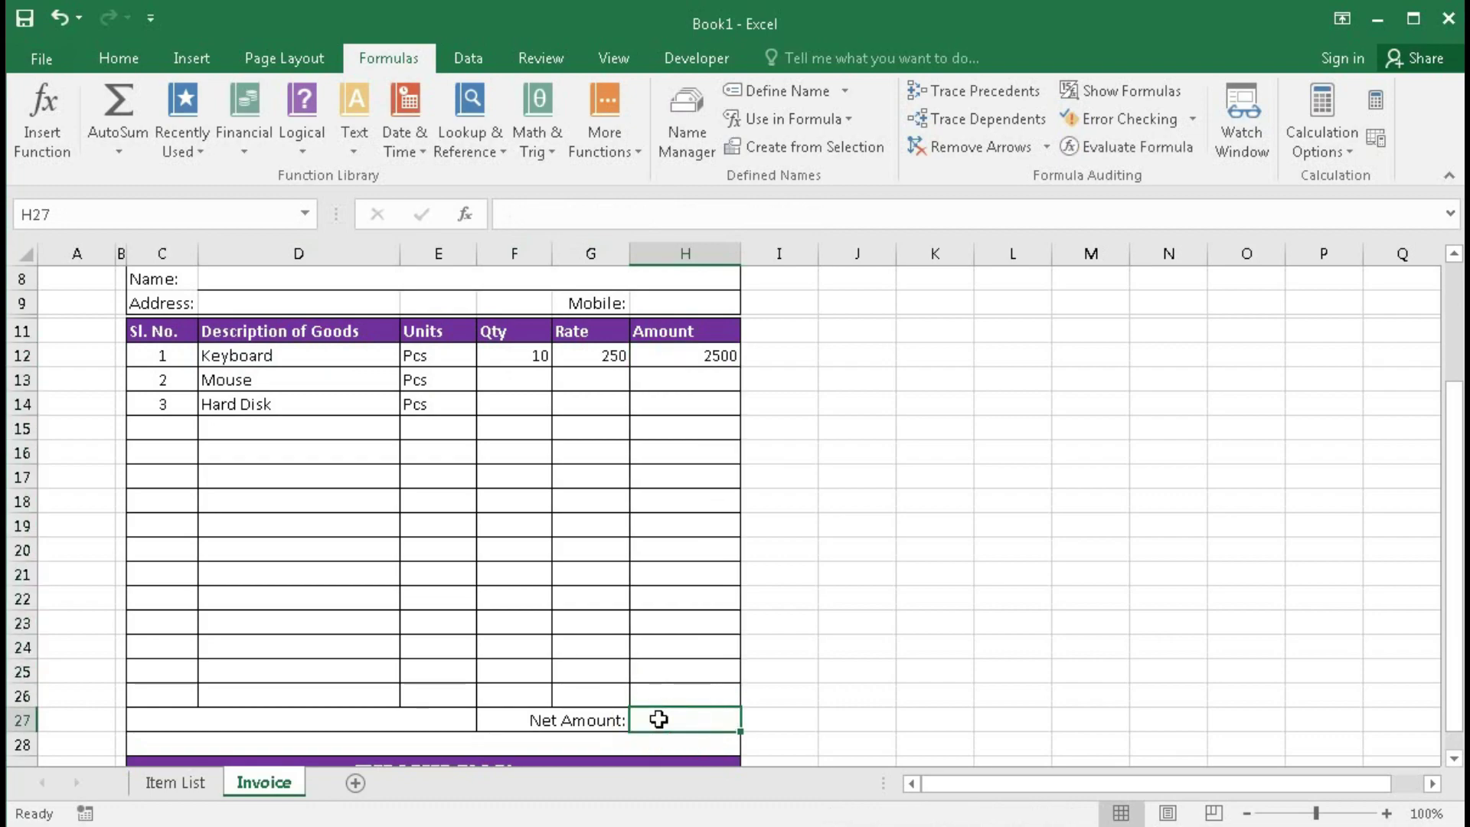
{"action": "type", "text": "=sum("}
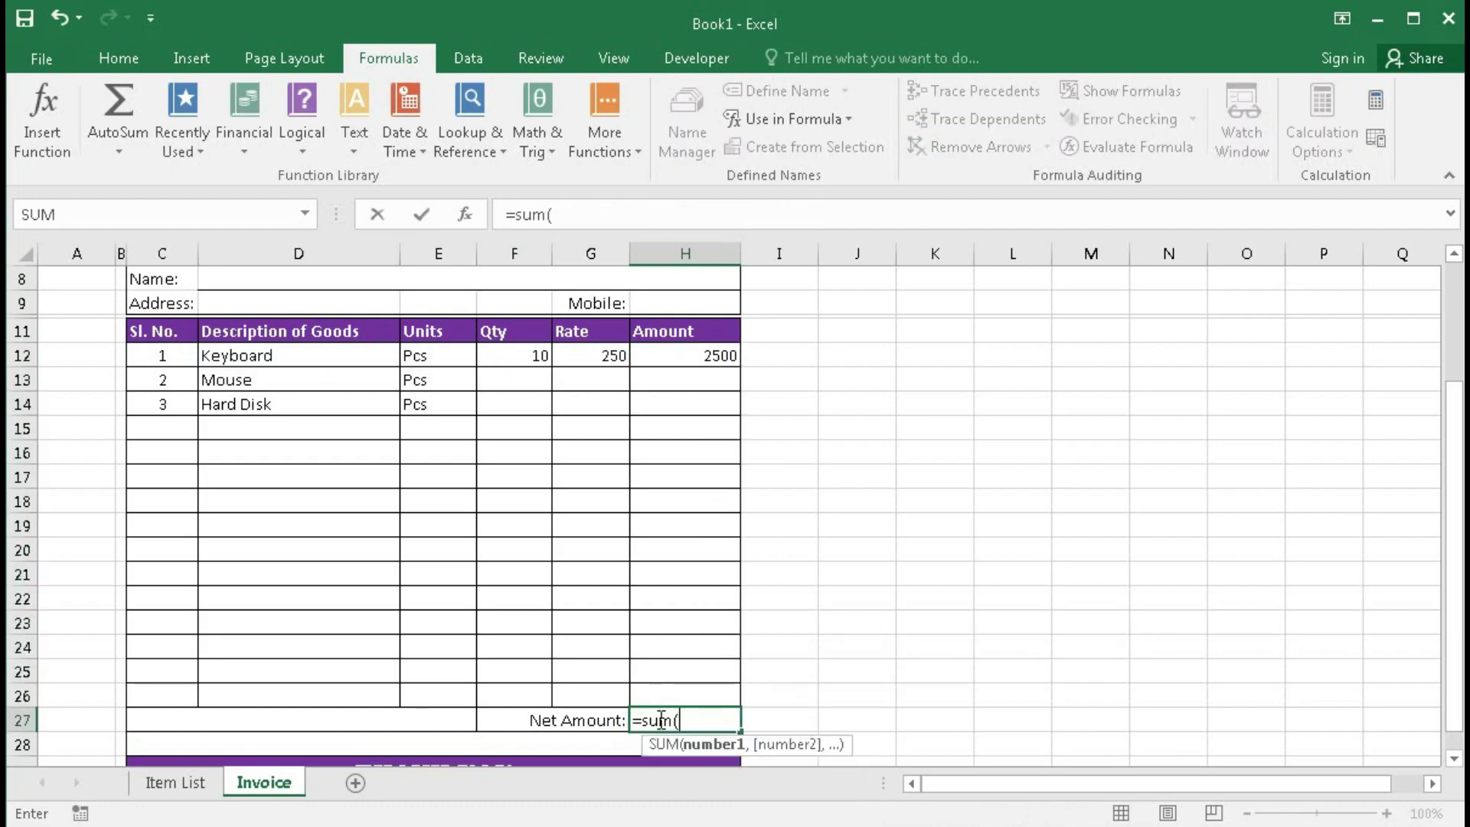
{"action": "left_click_drag", "start_coordinate": [658, 360], "coordinate": [667, 692]}
{"action": "type", "text": ")"}
{"action": "key", "text": "Return"}
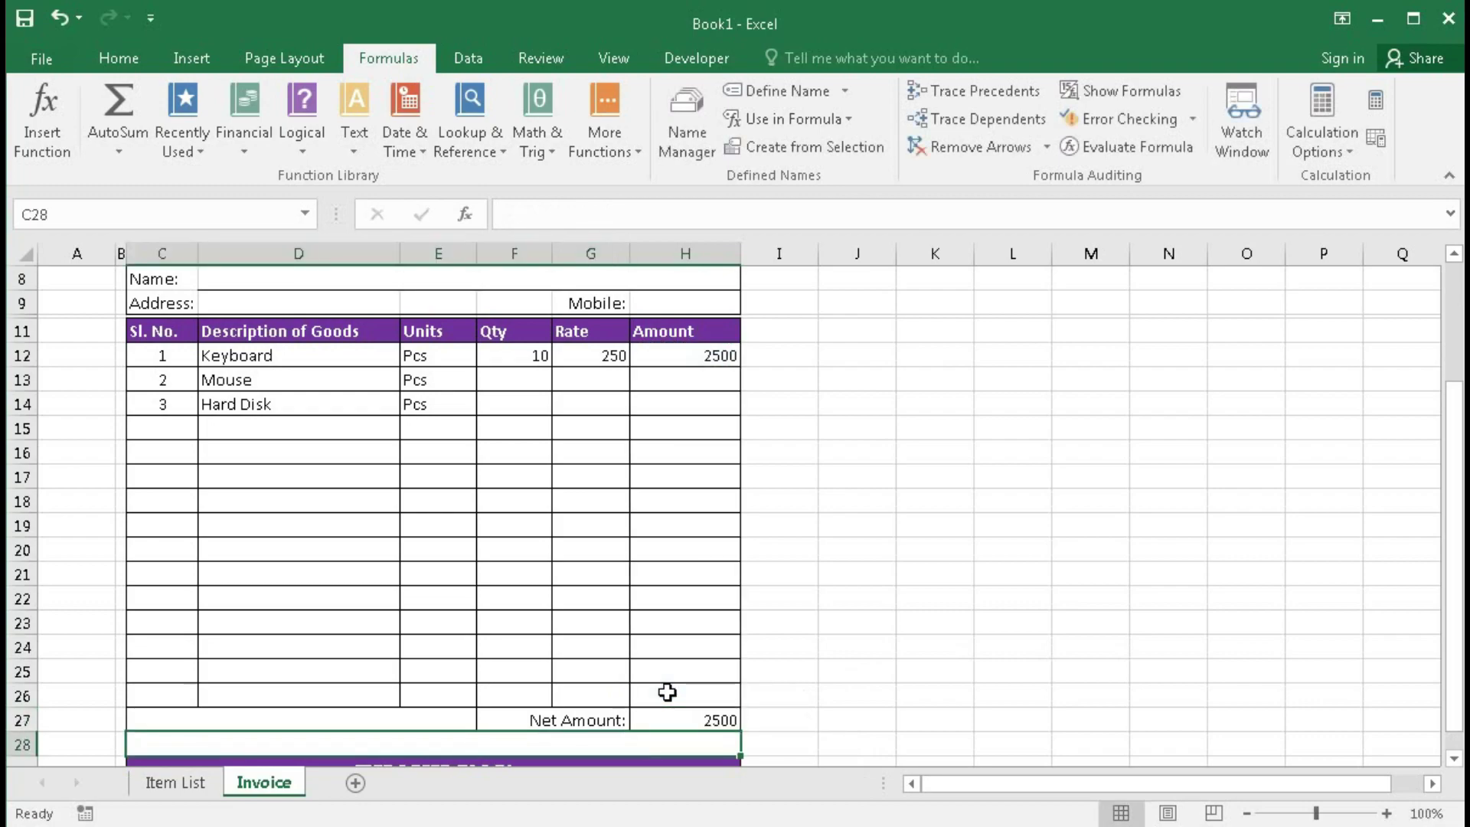
{"action": "scroll", "coordinate": [666, 646], "scroll_direction": "down", "scroll_amount": 1}
{"action": "scroll", "coordinate": [658, 628], "scroll_direction": "up", "scroll_amount": 4}
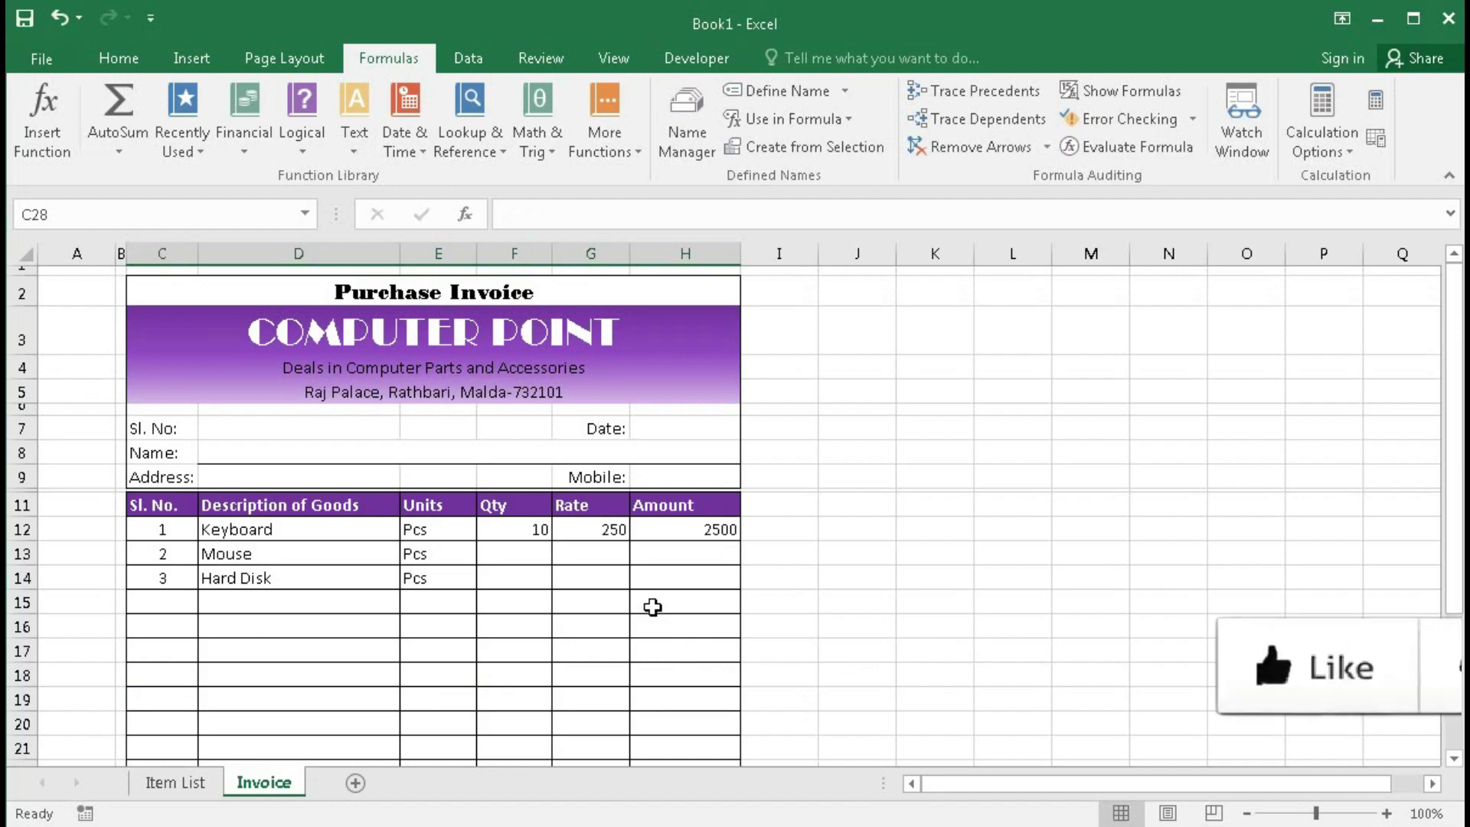
{"action": "scroll", "coordinate": [652, 607], "scroll_direction": "down", "scroll_amount": 2}
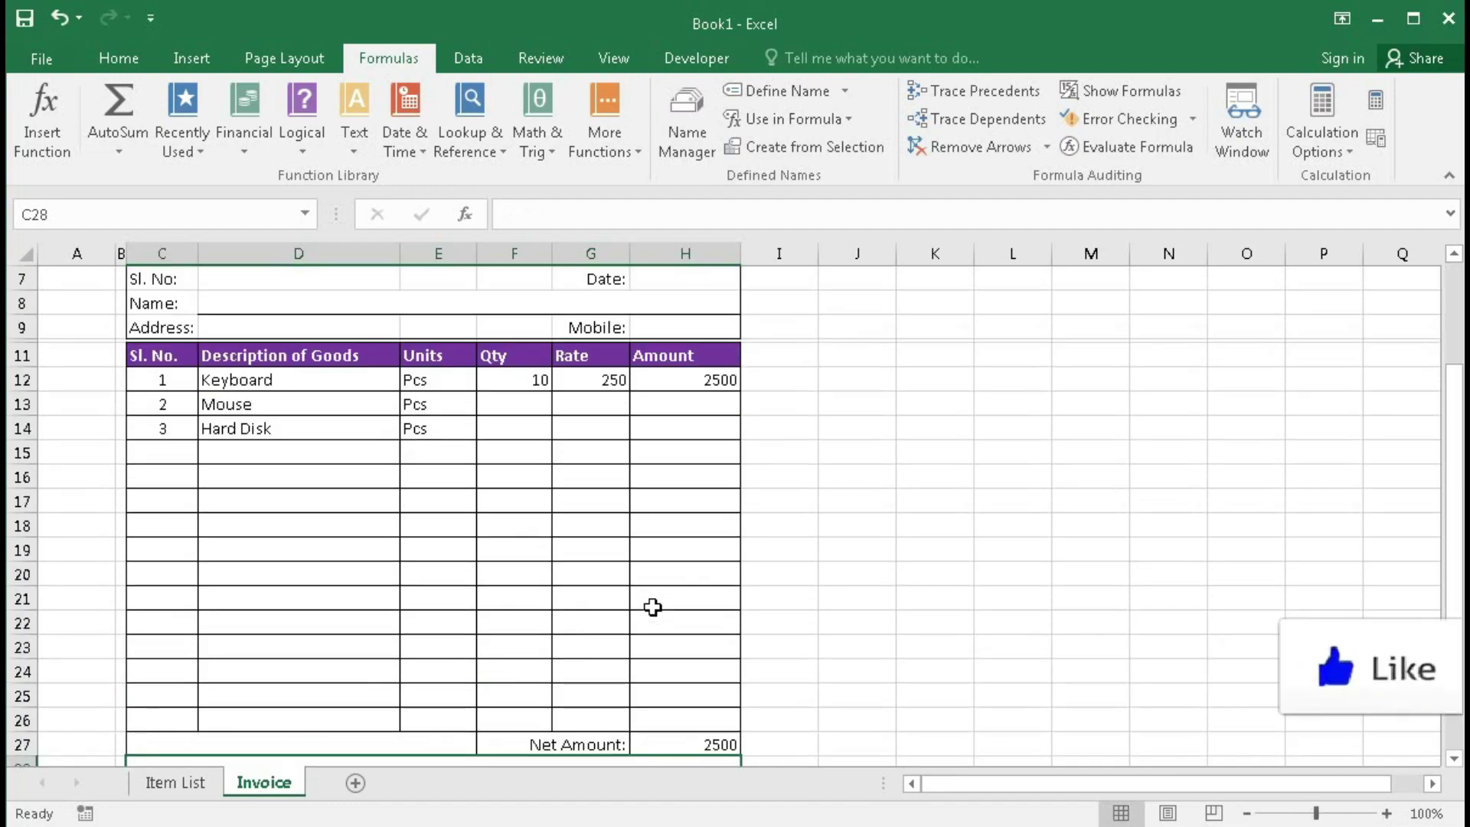
{"action": "scroll", "coordinate": [652, 607], "scroll_direction": "up", "scroll_amount": 2}
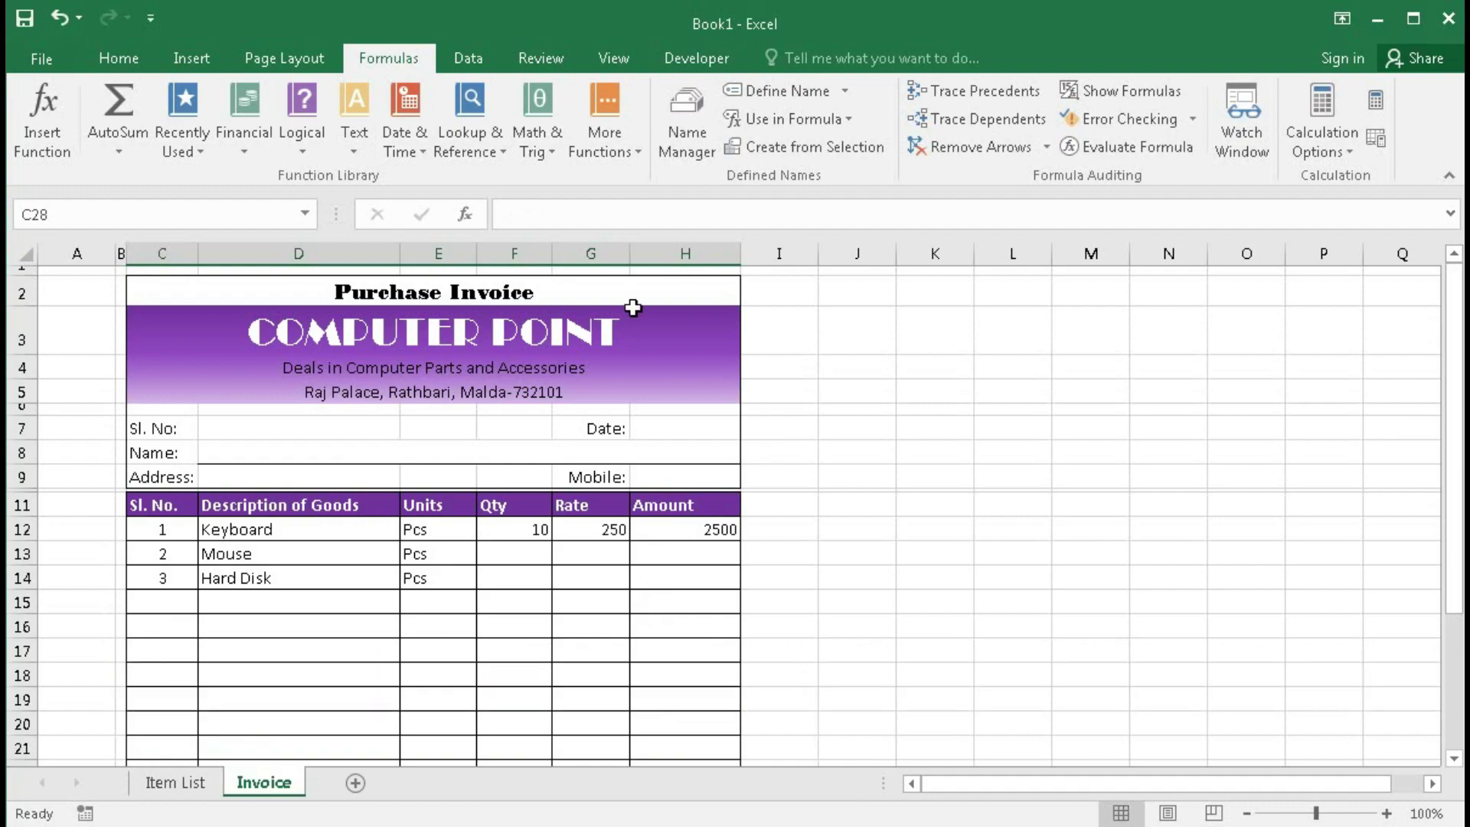
Step: Create a copy of the Invoice sheet at the end of the workbook
{"action": "right_click", "coordinate": [259, 784]}
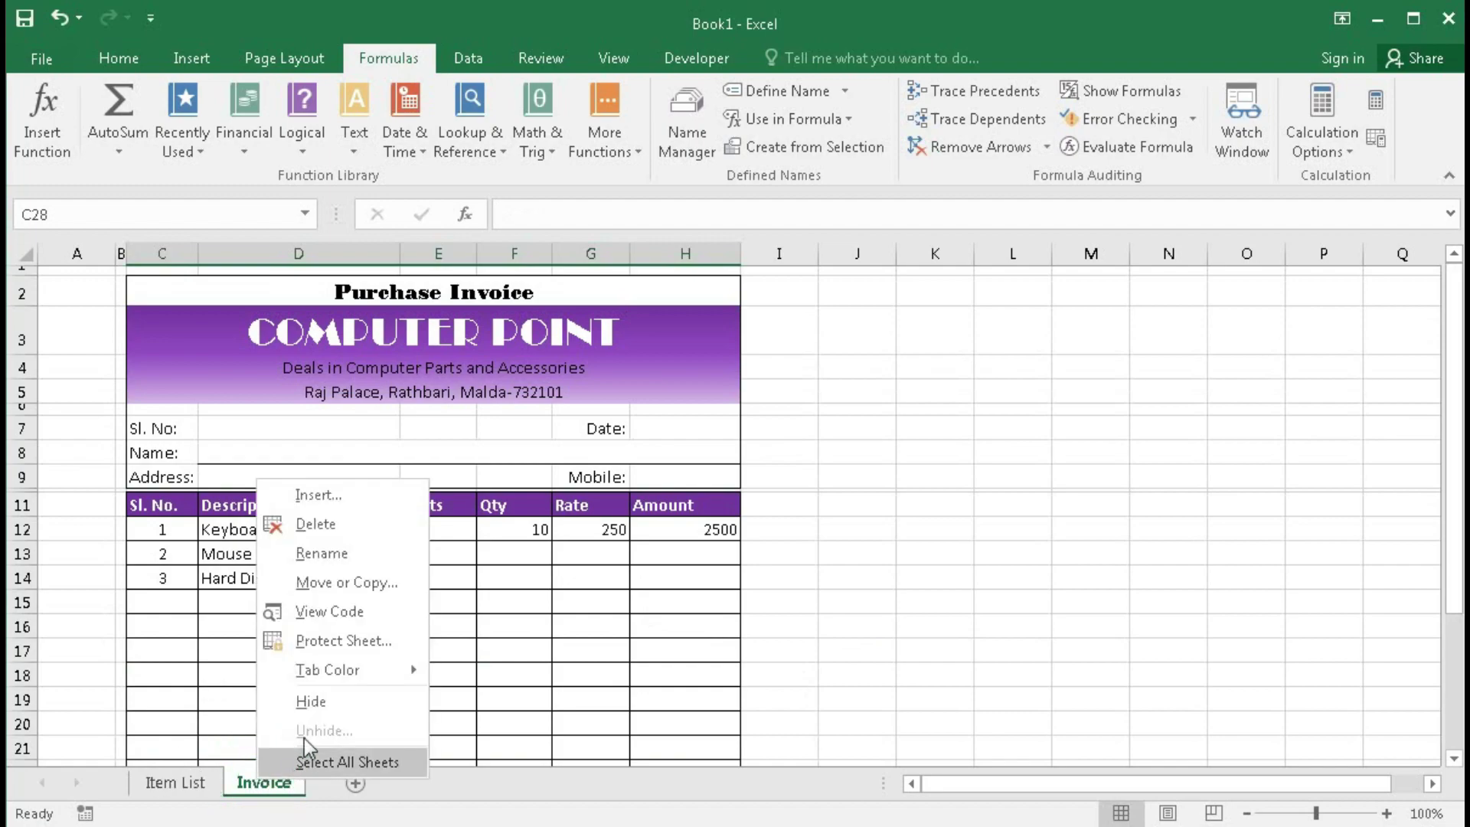
{"action": "left_click", "coordinate": [337, 583]}
{"action": "left_click", "coordinate": [215, 576]}
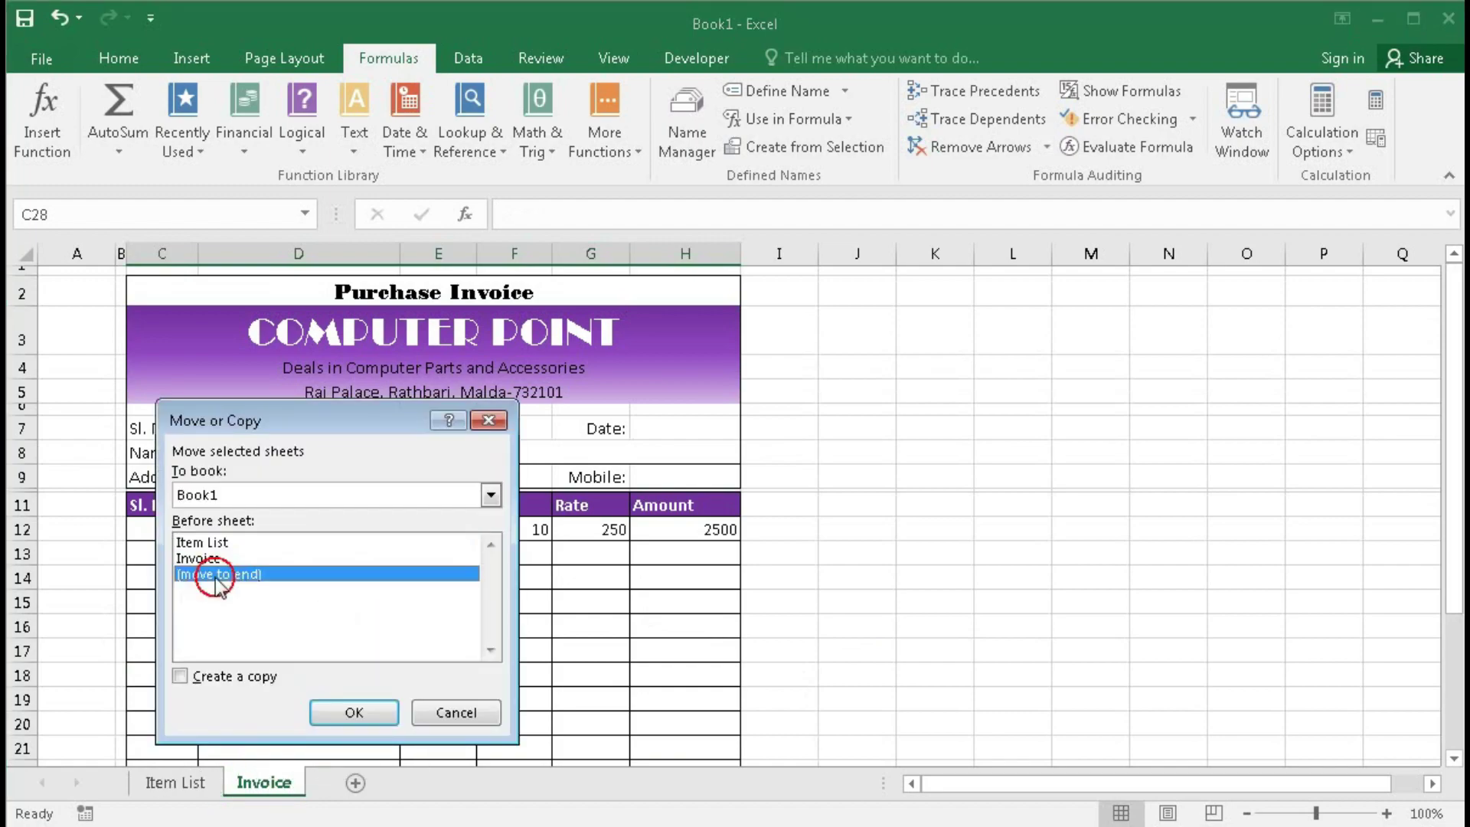
{"action": "left_click", "coordinate": [345, 712]}
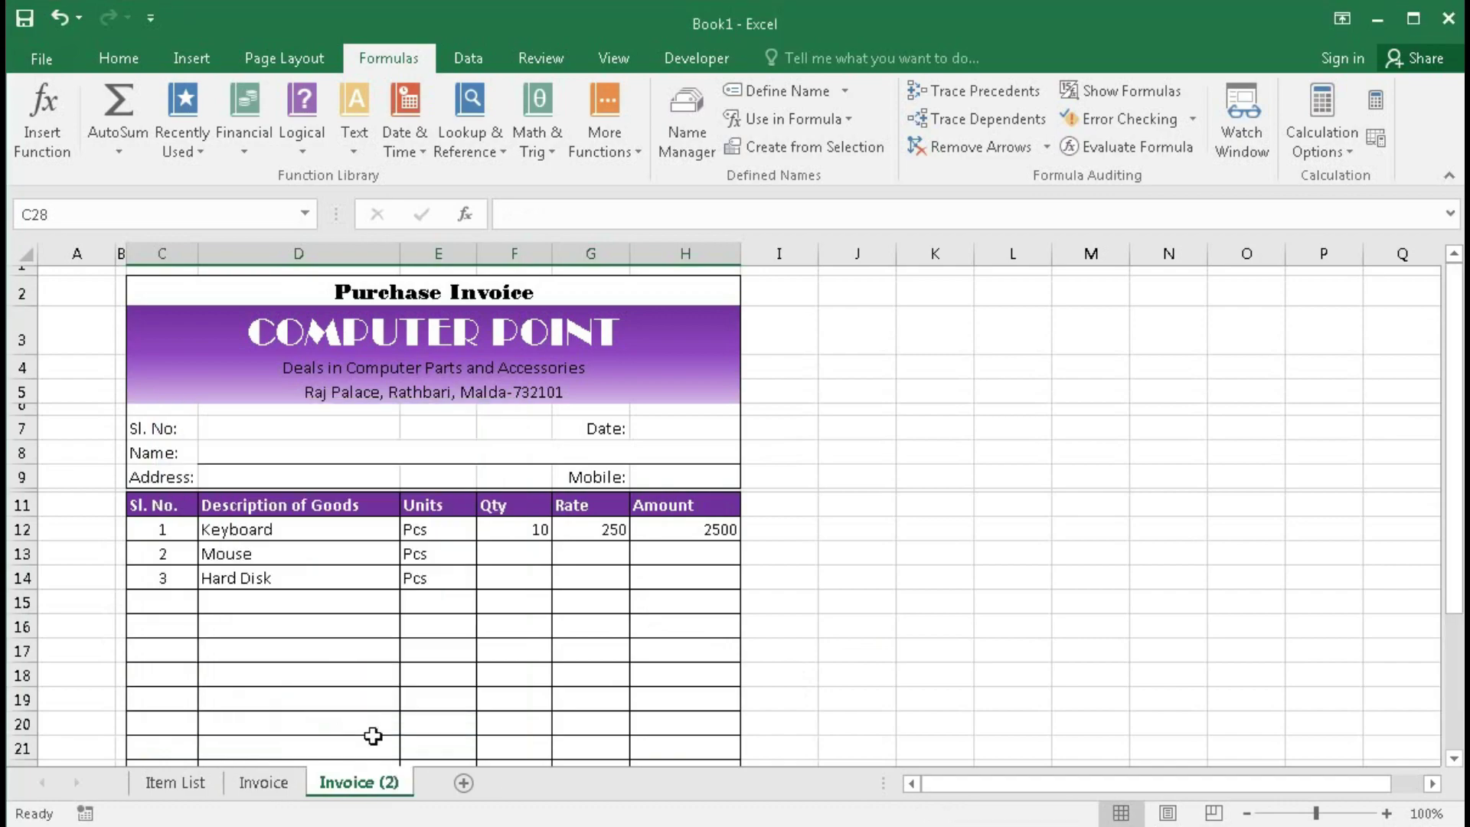
Step: Rename the copied Invoice (2) sheet to Invoice (View)
{"action": "double_click", "coordinate": [380, 784]}
{"action": "left_click", "coordinate": [383, 789]}
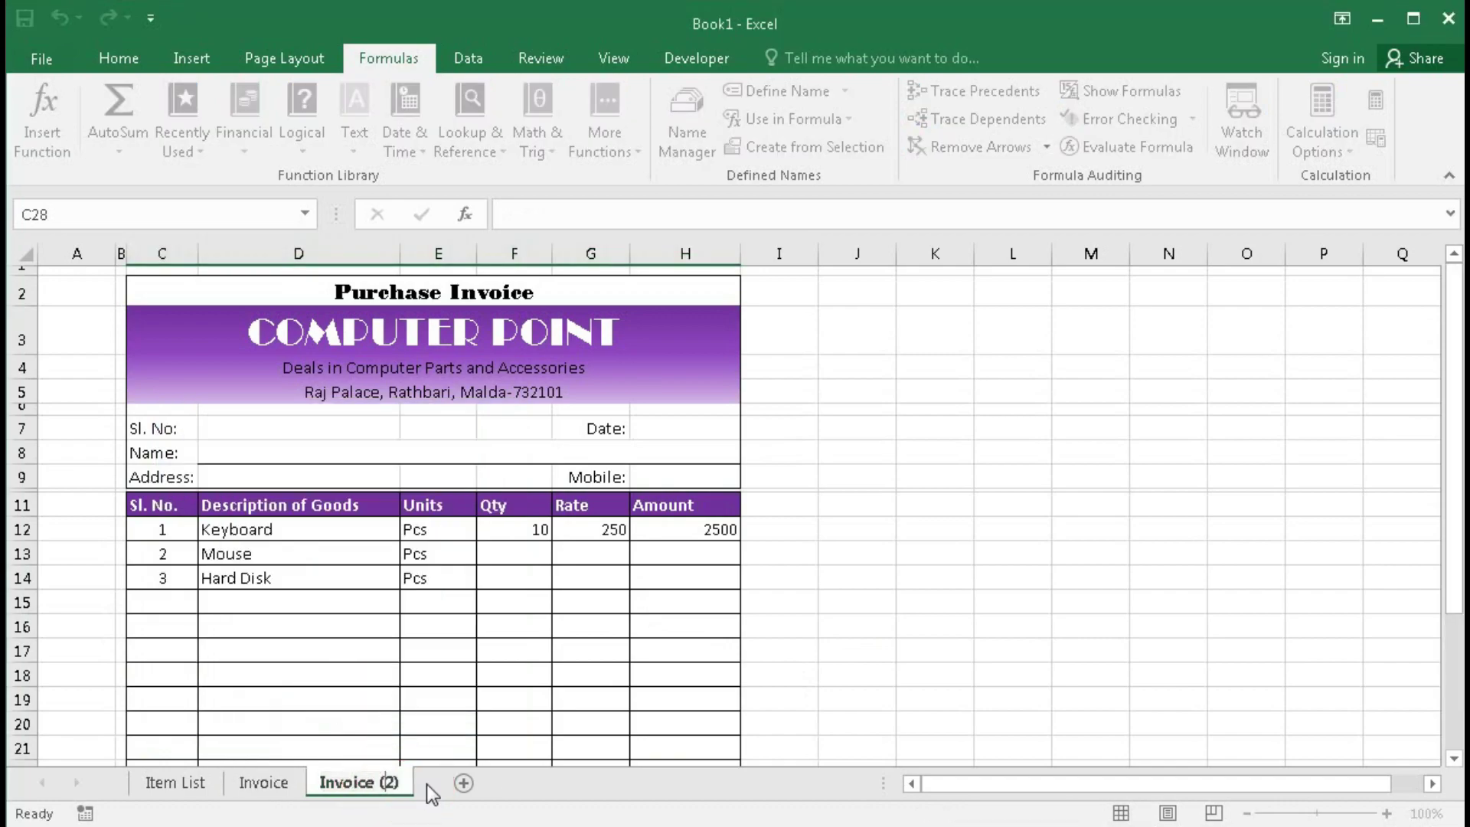
{"action": "type", "text": "View)"}
{"action": "key", "text": "Return"}
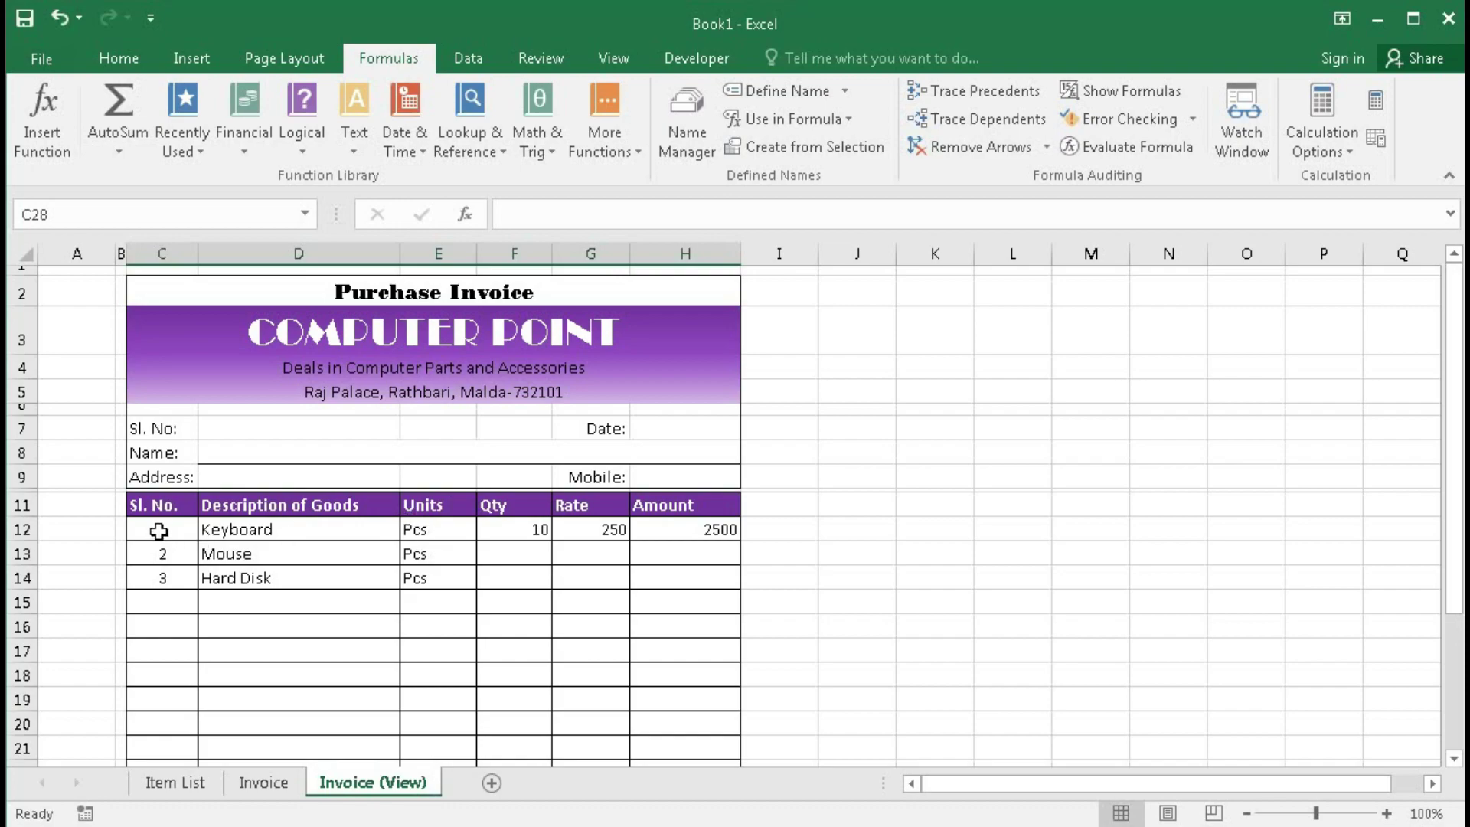
Step: Clear the item rows C12:H26 on the Invoice (View) sheet
{"action": "left_click_drag", "start_coordinate": [162, 528], "coordinate": [680, 724]}
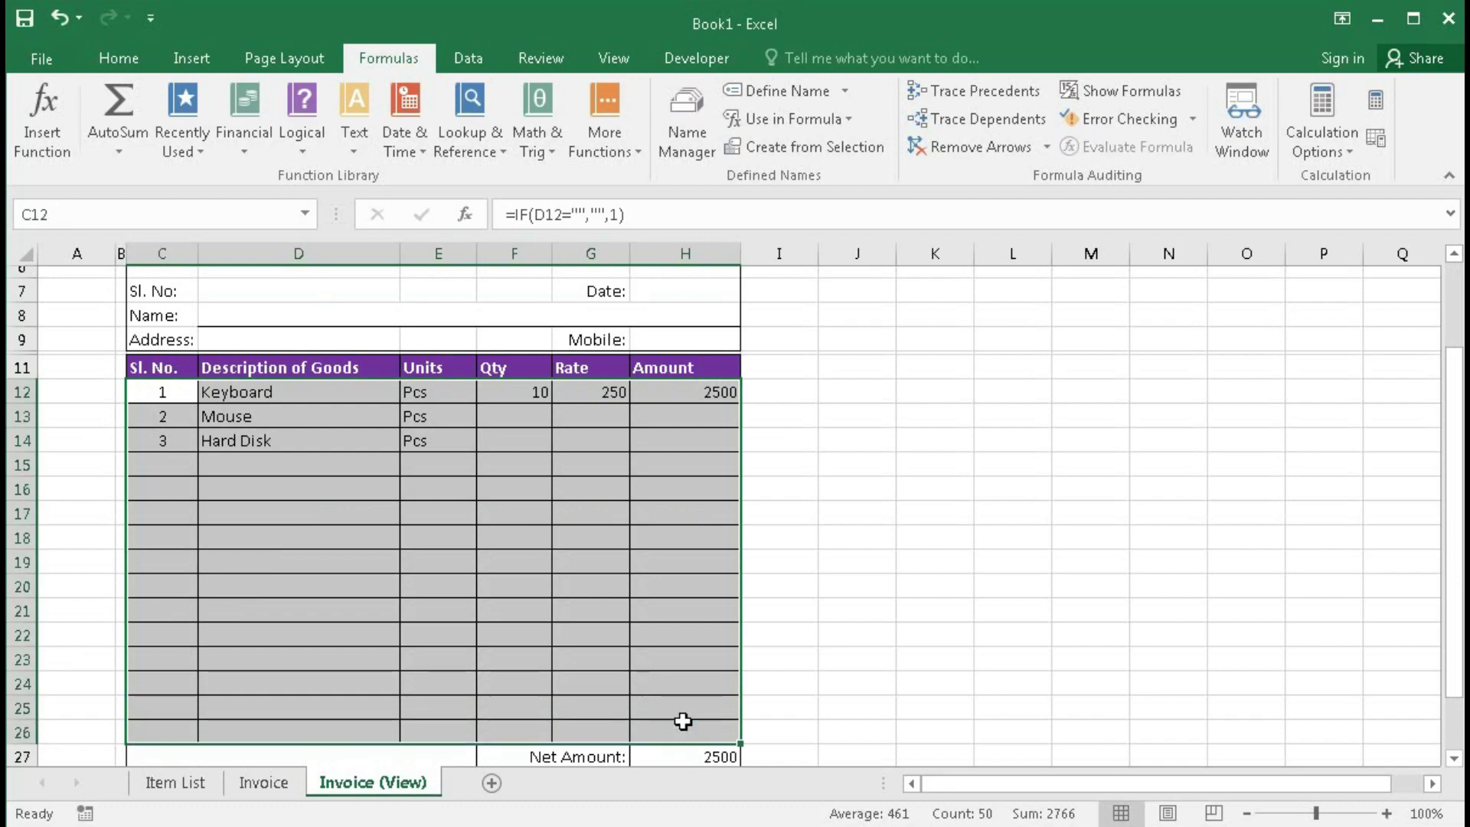
{"action": "key", "text": "Delete"}
{"action": "left_click", "coordinate": [306, 513]}
Step: Set data validation on D12:D26 to Any value, removing the item dropdown
{"action": "left_click_drag", "start_coordinate": [306, 392], "coordinate": [336, 724]}
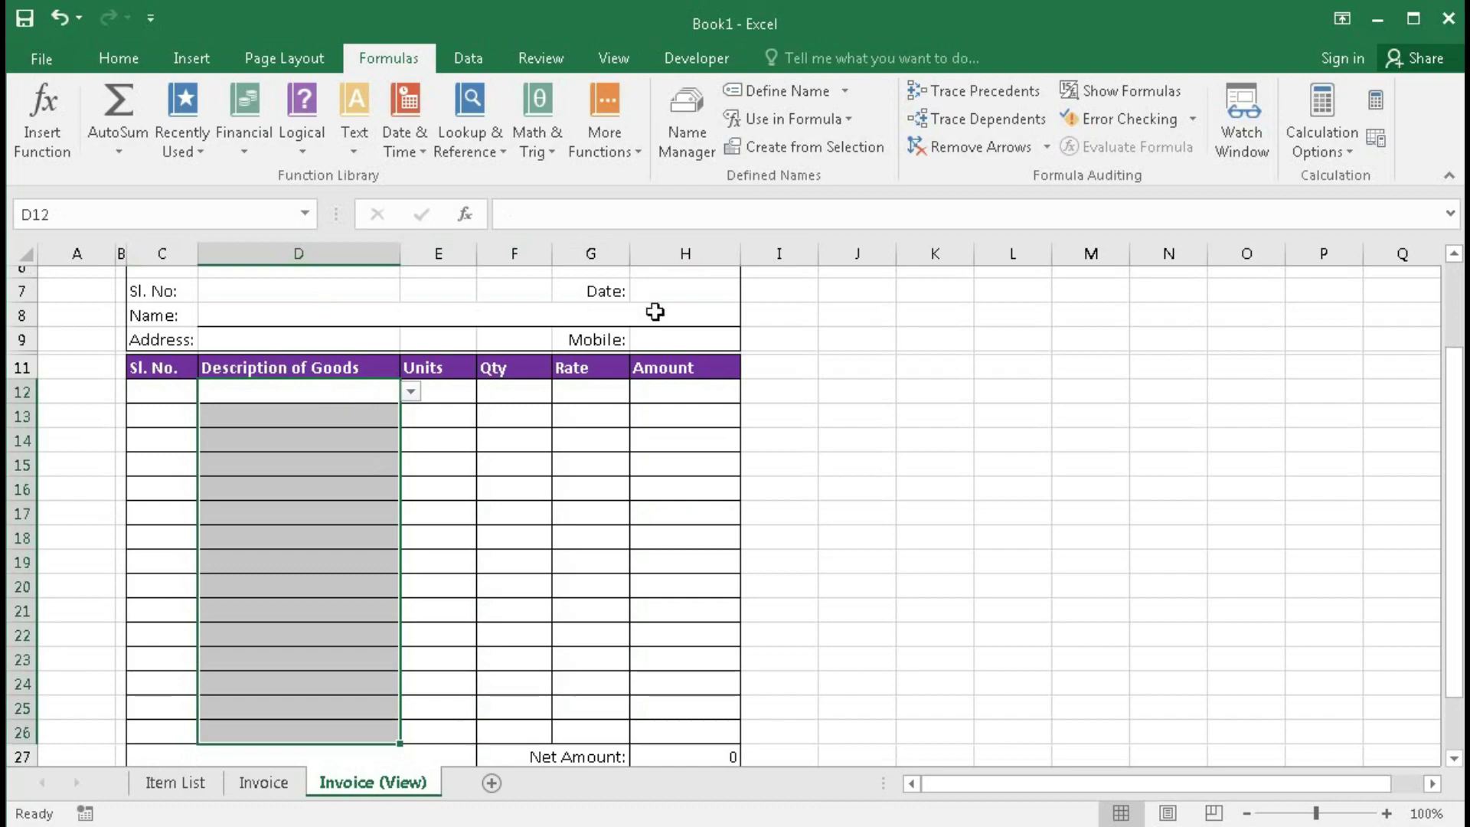
{"action": "left_click", "coordinate": [458, 58]}
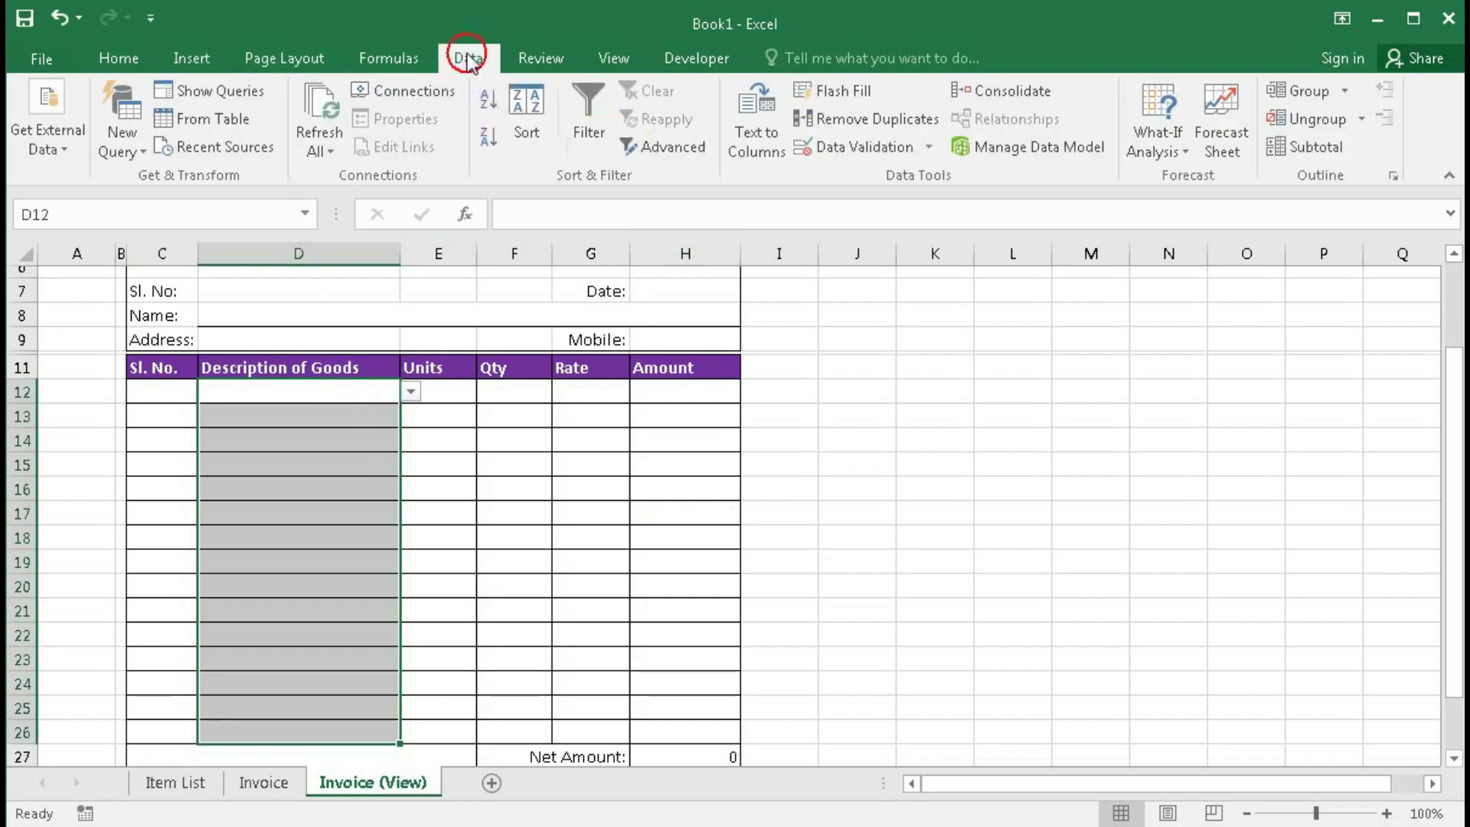
{"action": "left_click", "coordinate": [865, 152]}
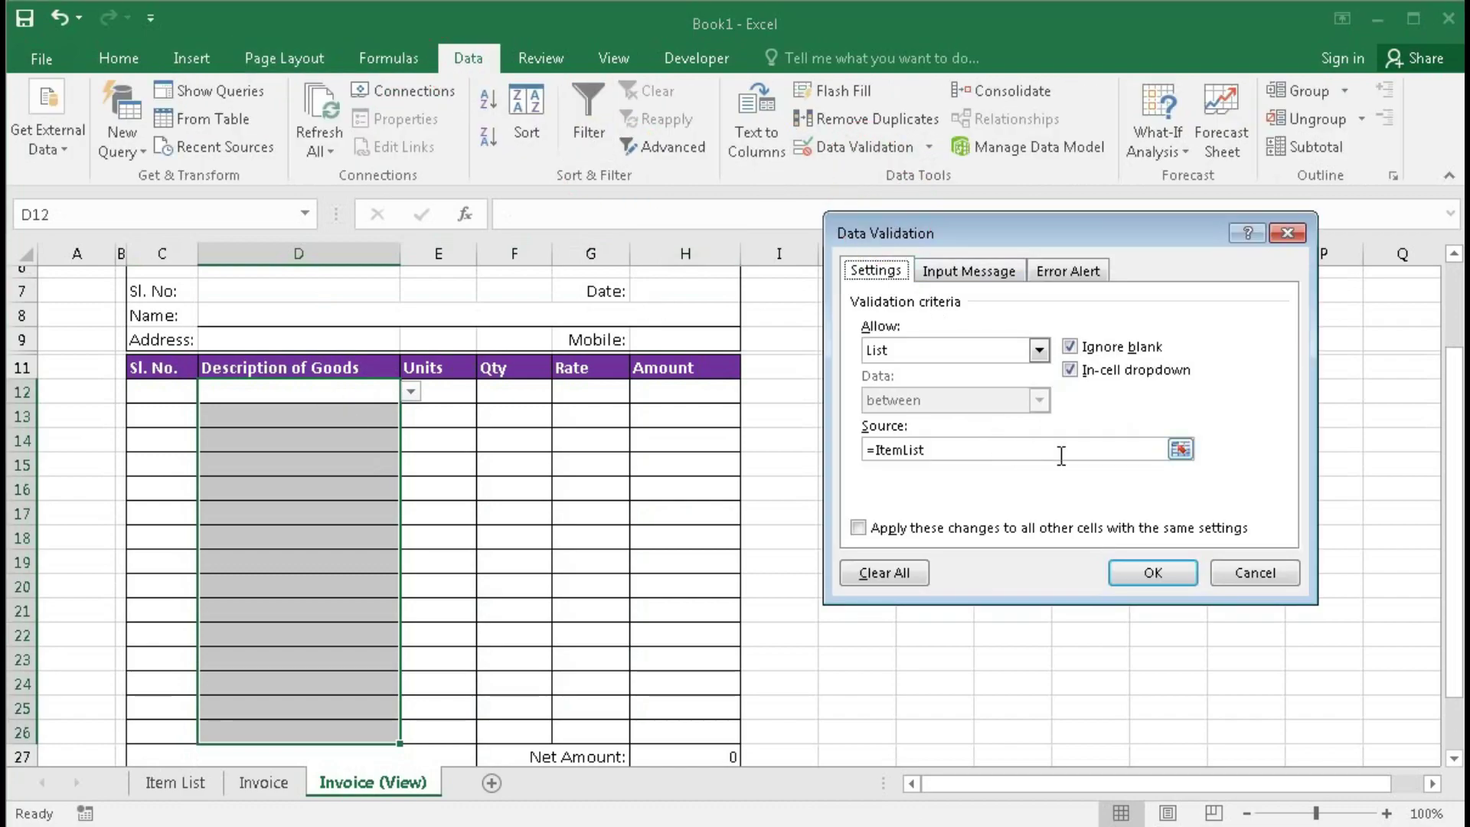
{"action": "left_click", "coordinate": [1038, 350]}
{"action": "left_click", "coordinate": [969, 370]}
{"action": "left_click", "coordinate": [1132, 571]}
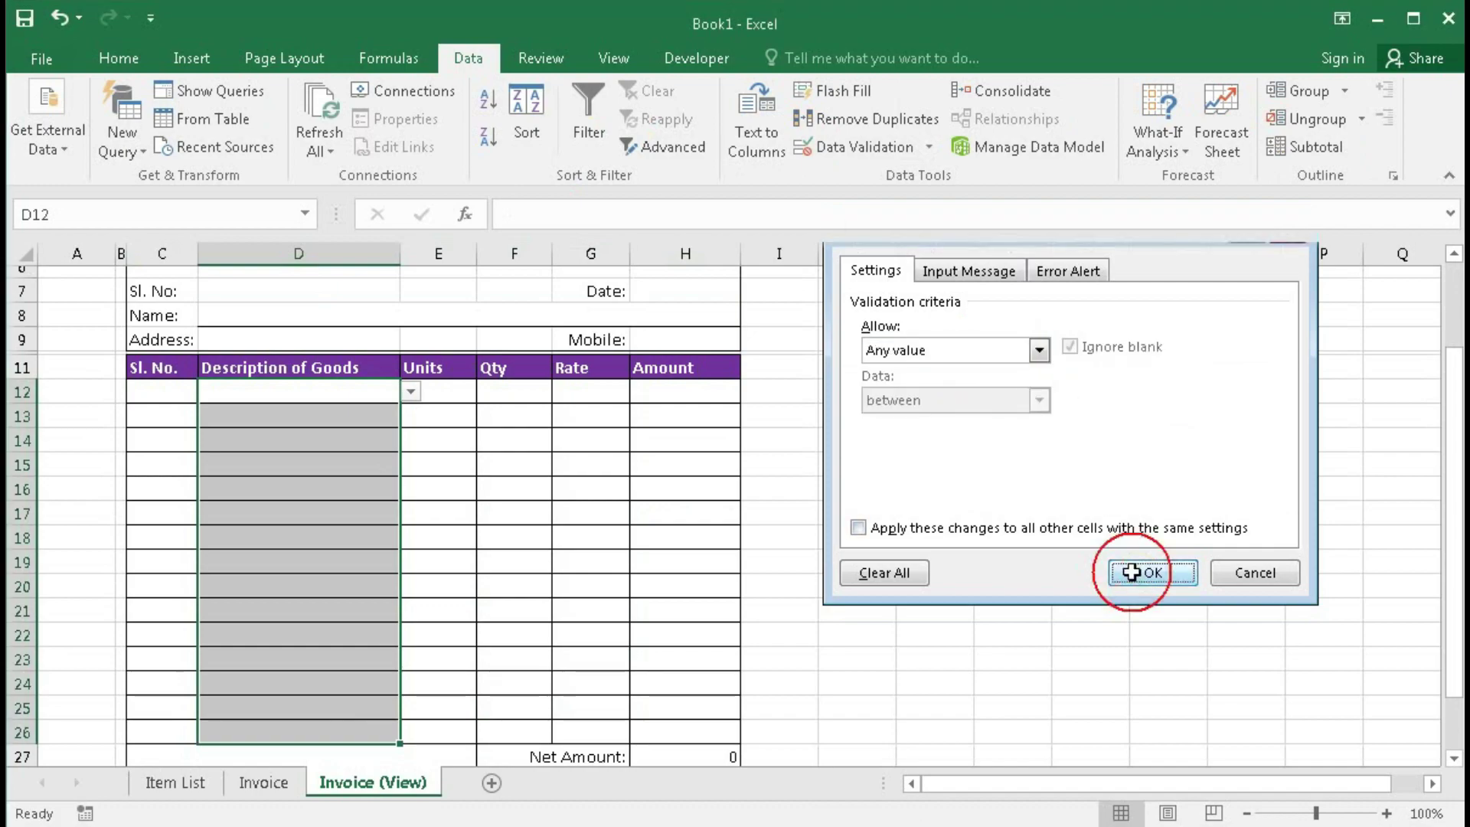
{"action": "left_click", "coordinate": [443, 494]}
{"action": "scroll", "coordinate": [402, 474], "scroll_direction": "up", "scroll_amount": 2}
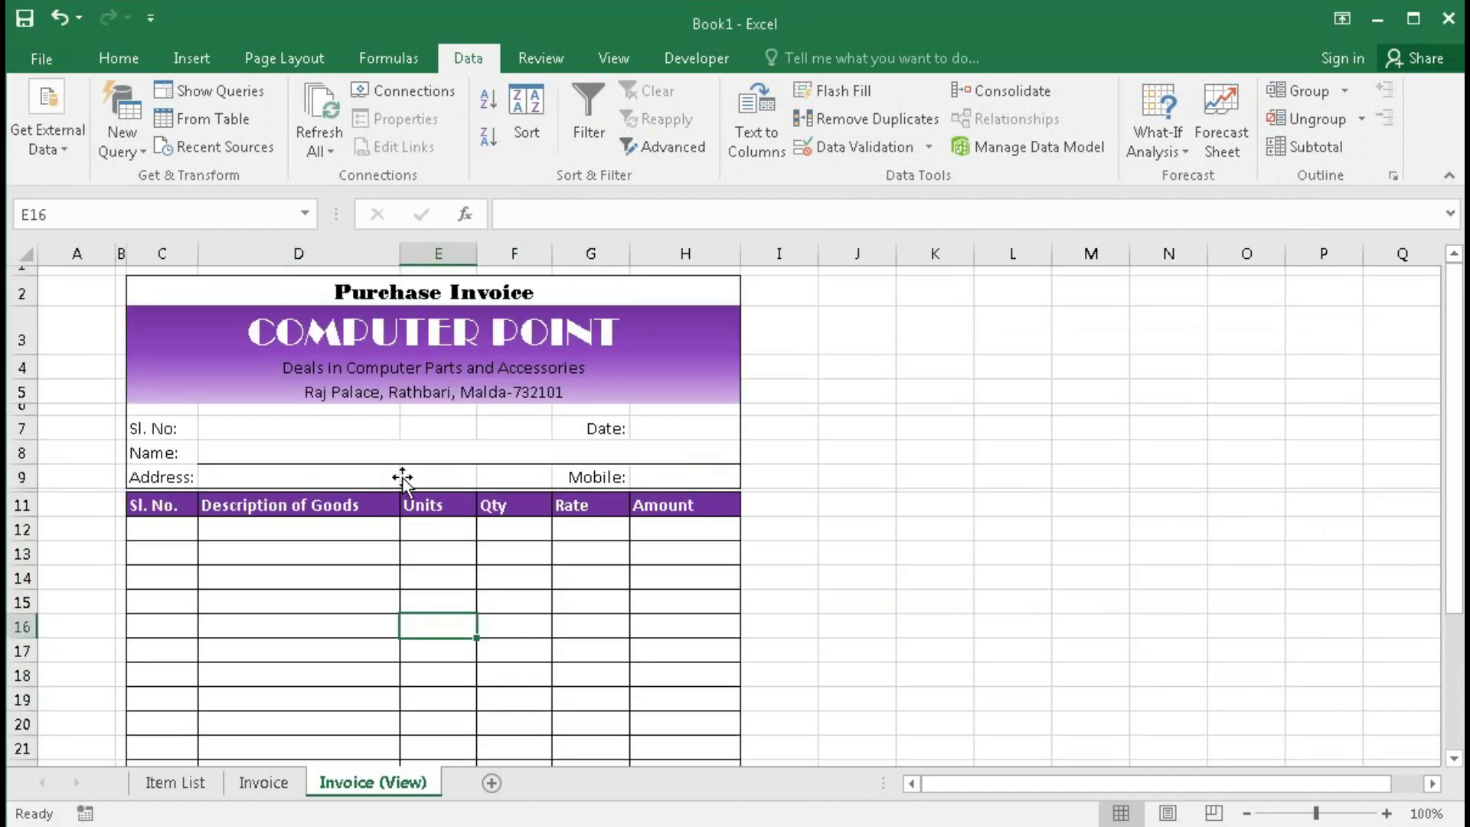
{"action": "scroll", "coordinate": [402, 477], "scroll_direction": "down", "scroll_amount": 4}
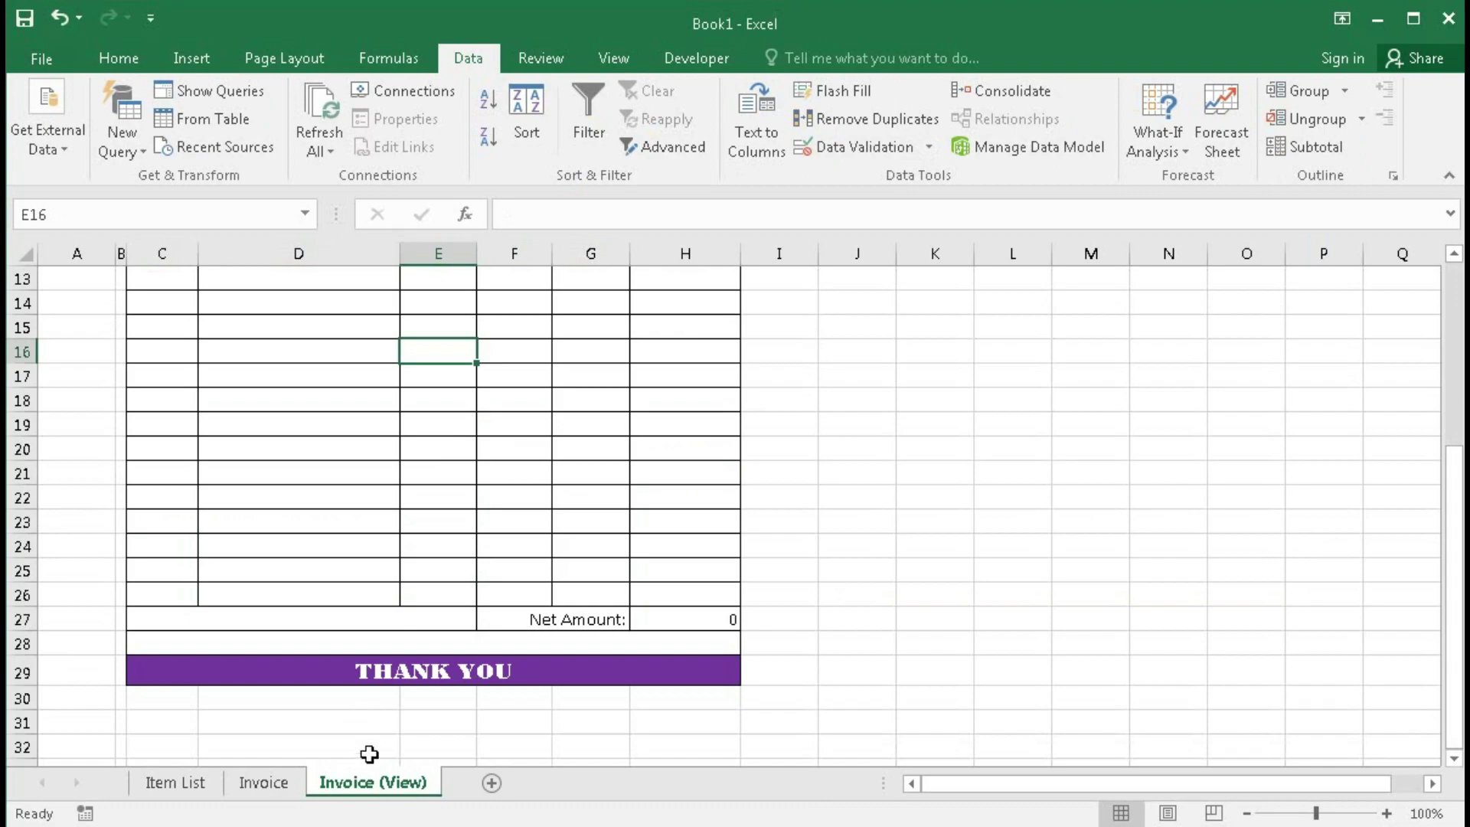
{"action": "scroll", "coordinate": [449, 636], "scroll_direction": "up", "scroll_amount": 4}
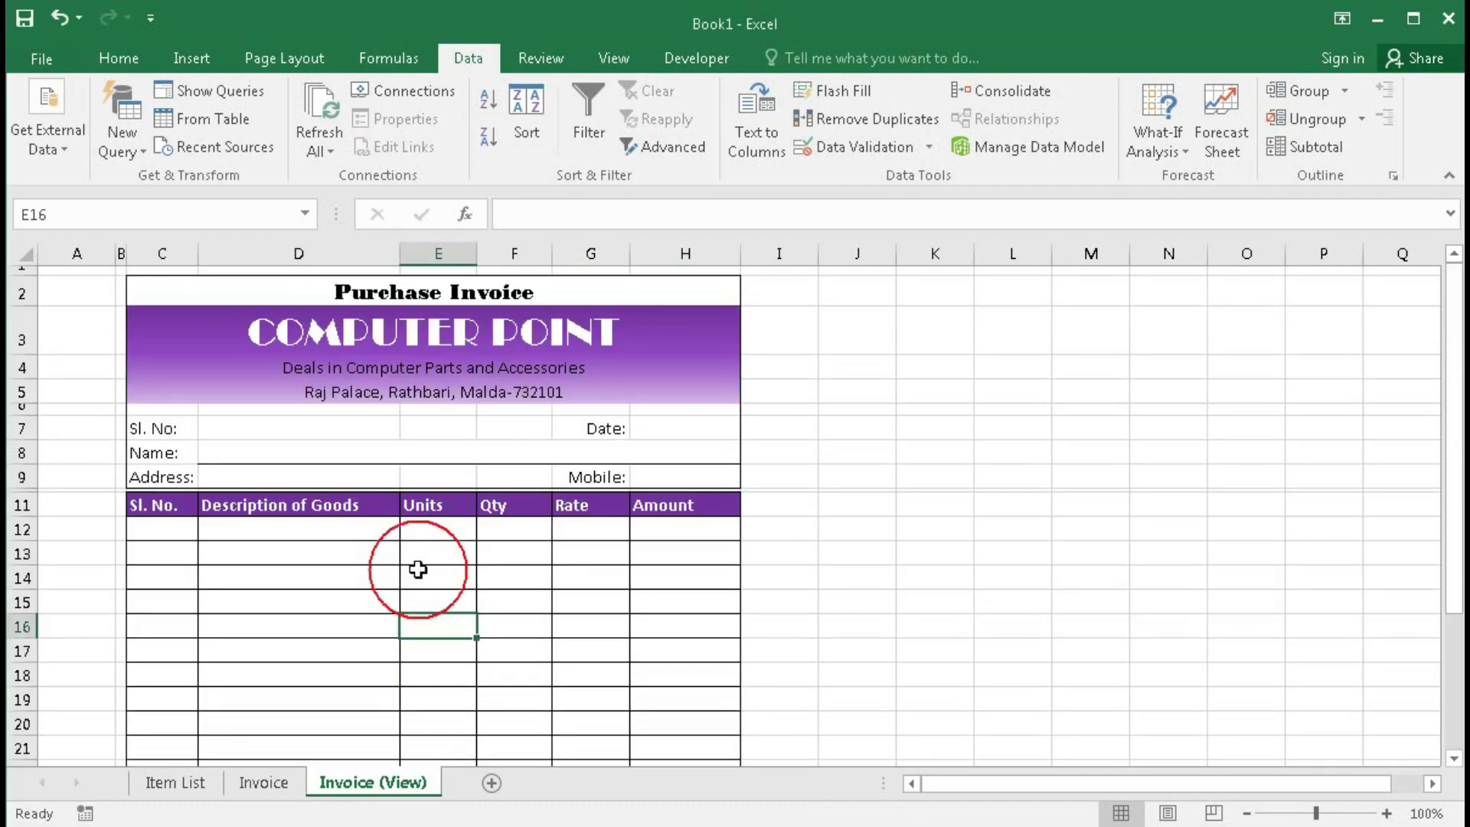
Step: Switch back to the Invoice sheet and widen column A
{"action": "left_click", "coordinate": [249, 779]}
{"action": "left_click_drag", "start_coordinate": [115, 253], "coordinate": [156, 255]}
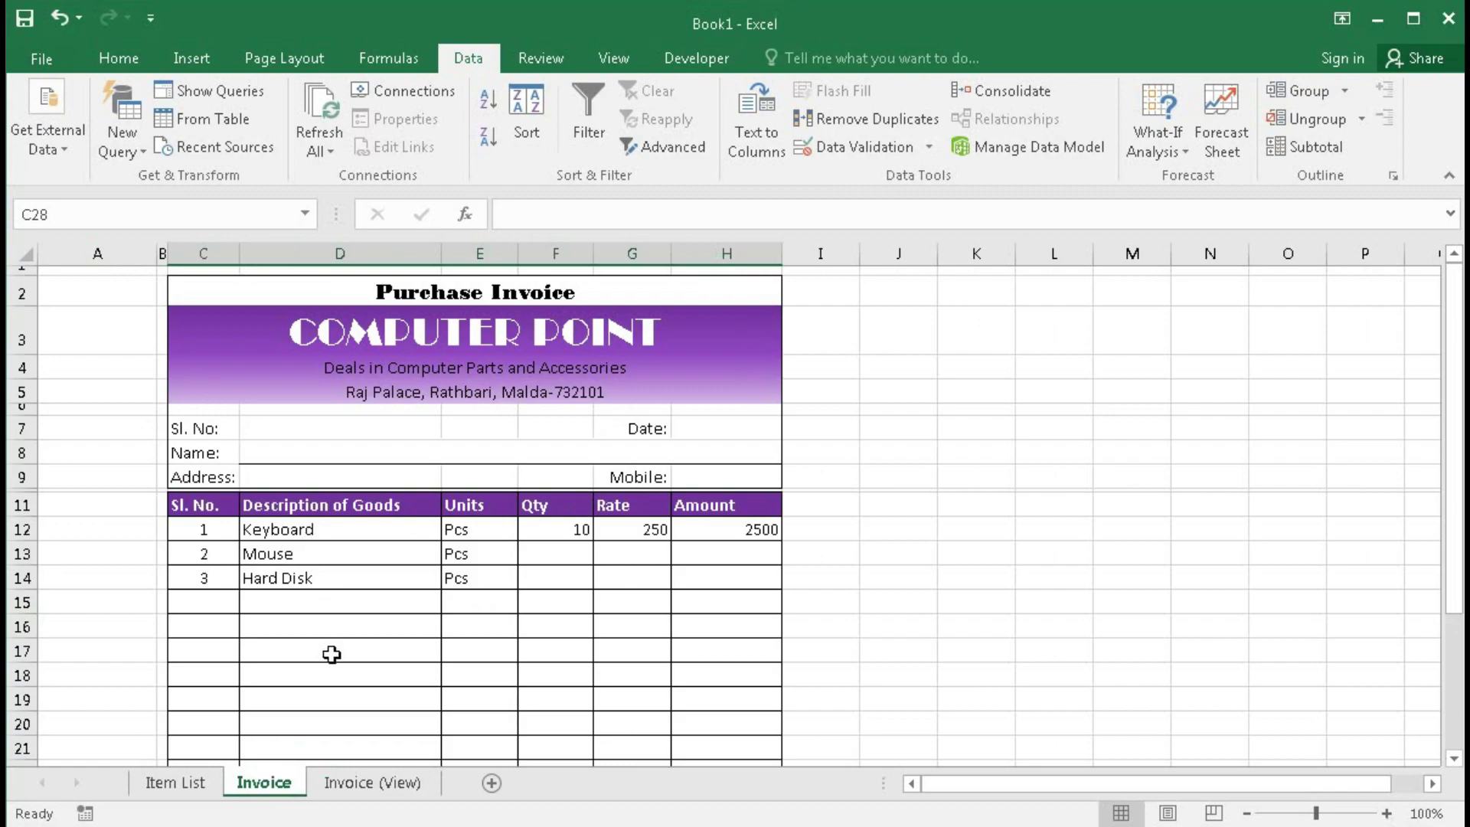
{"action": "left_click", "coordinate": [342, 552]}
{"action": "scroll", "coordinate": [334, 587], "scroll_direction": "down", "scroll_amount": 2}
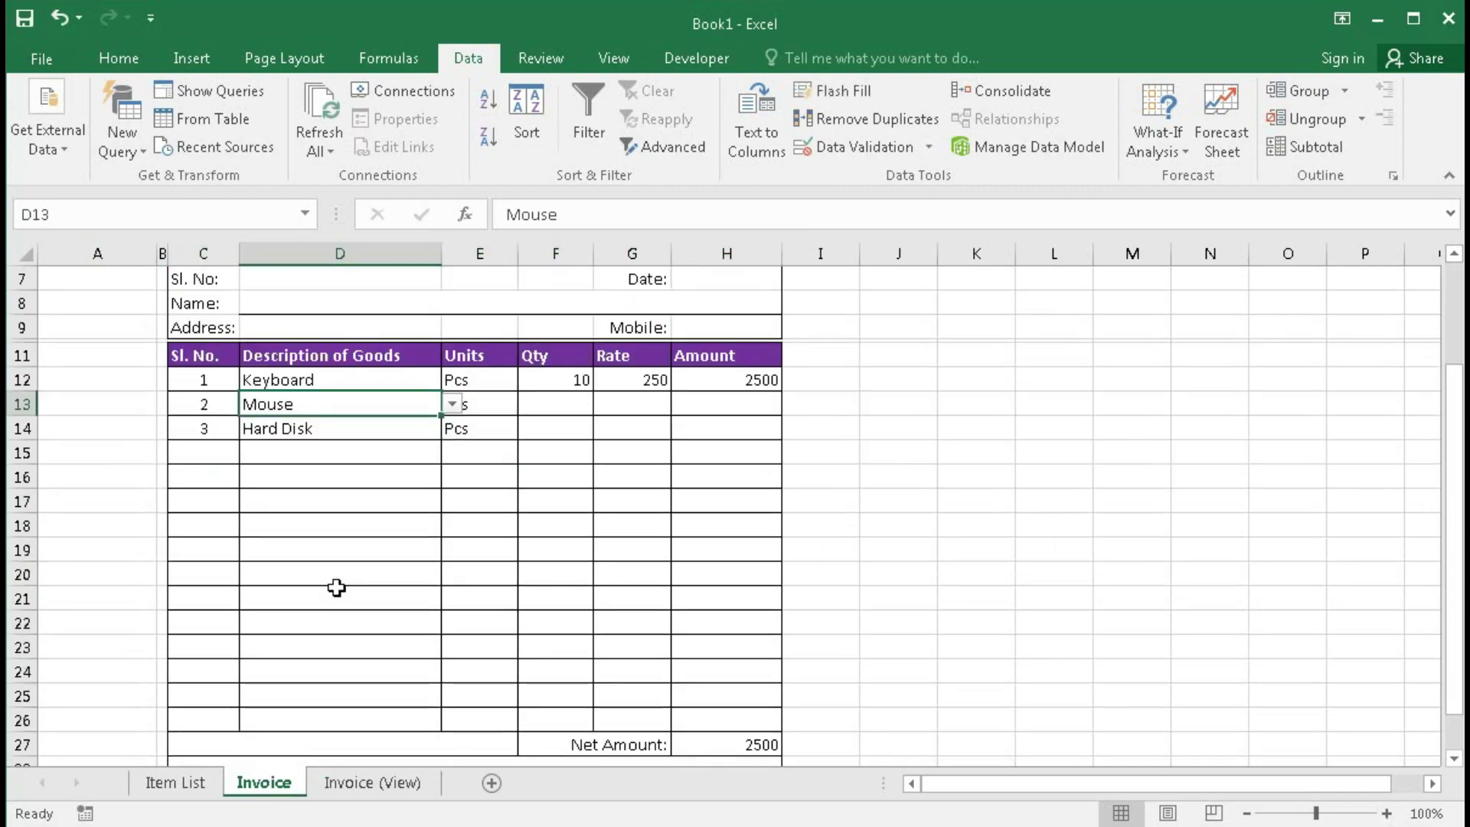
{"action": "left_click", "coordinate": [103, 378]}
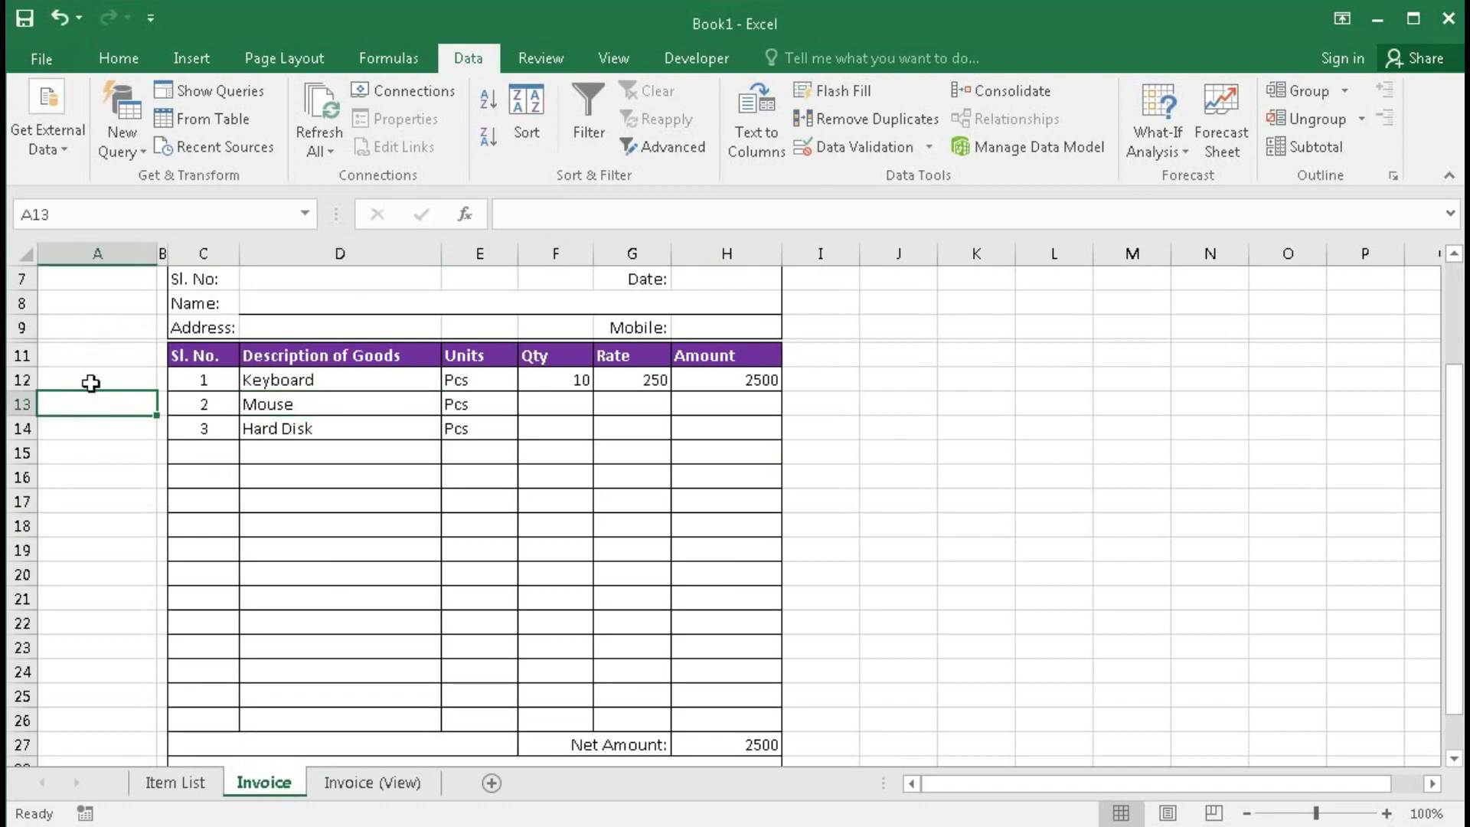
Step: Enter Stock in A11 and Keyboard in A12
{"action": "left_click", "coordinate": [130, 360]}
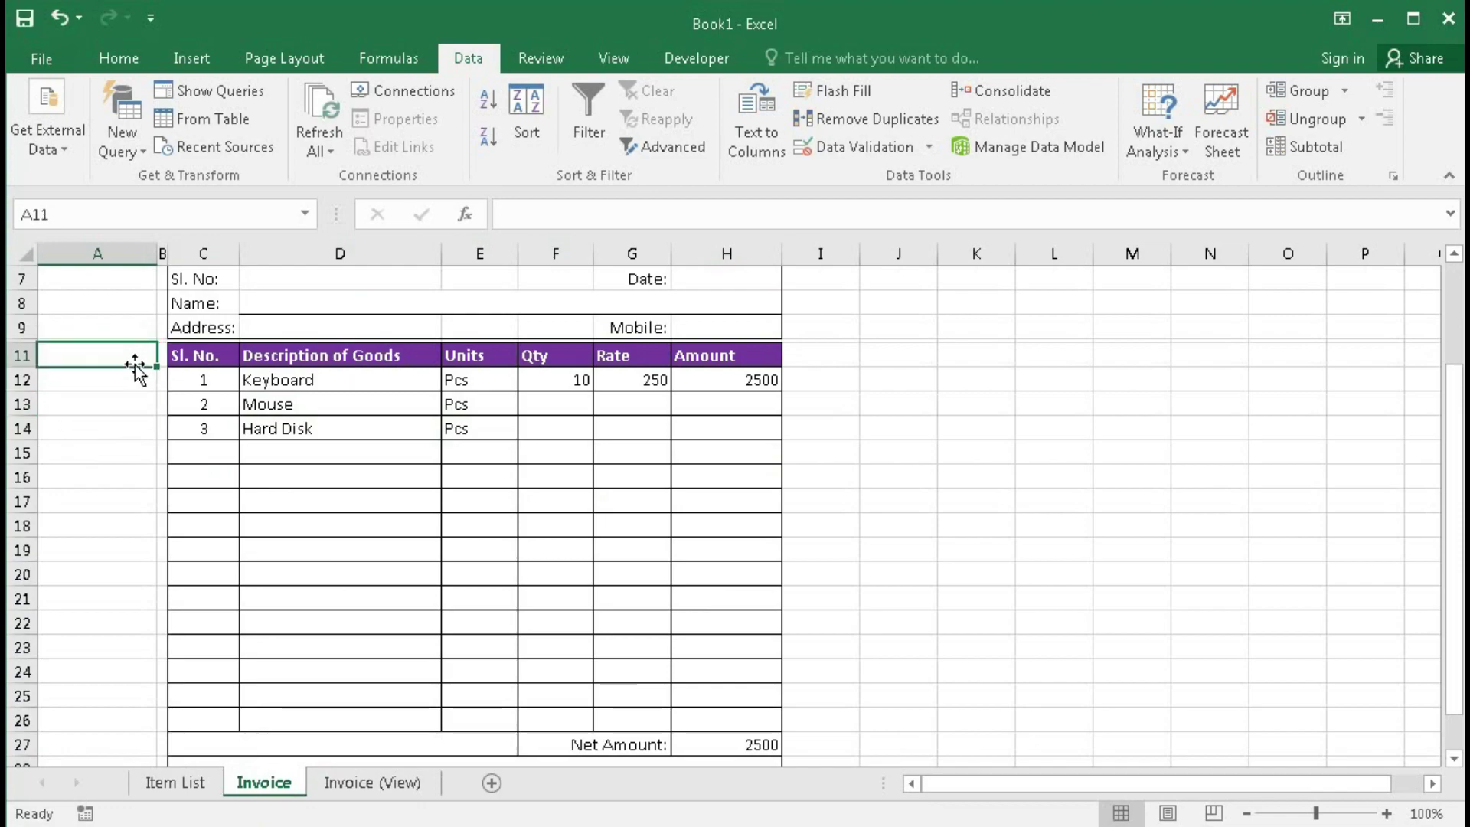
{"action": "type", "text": "Stock"}
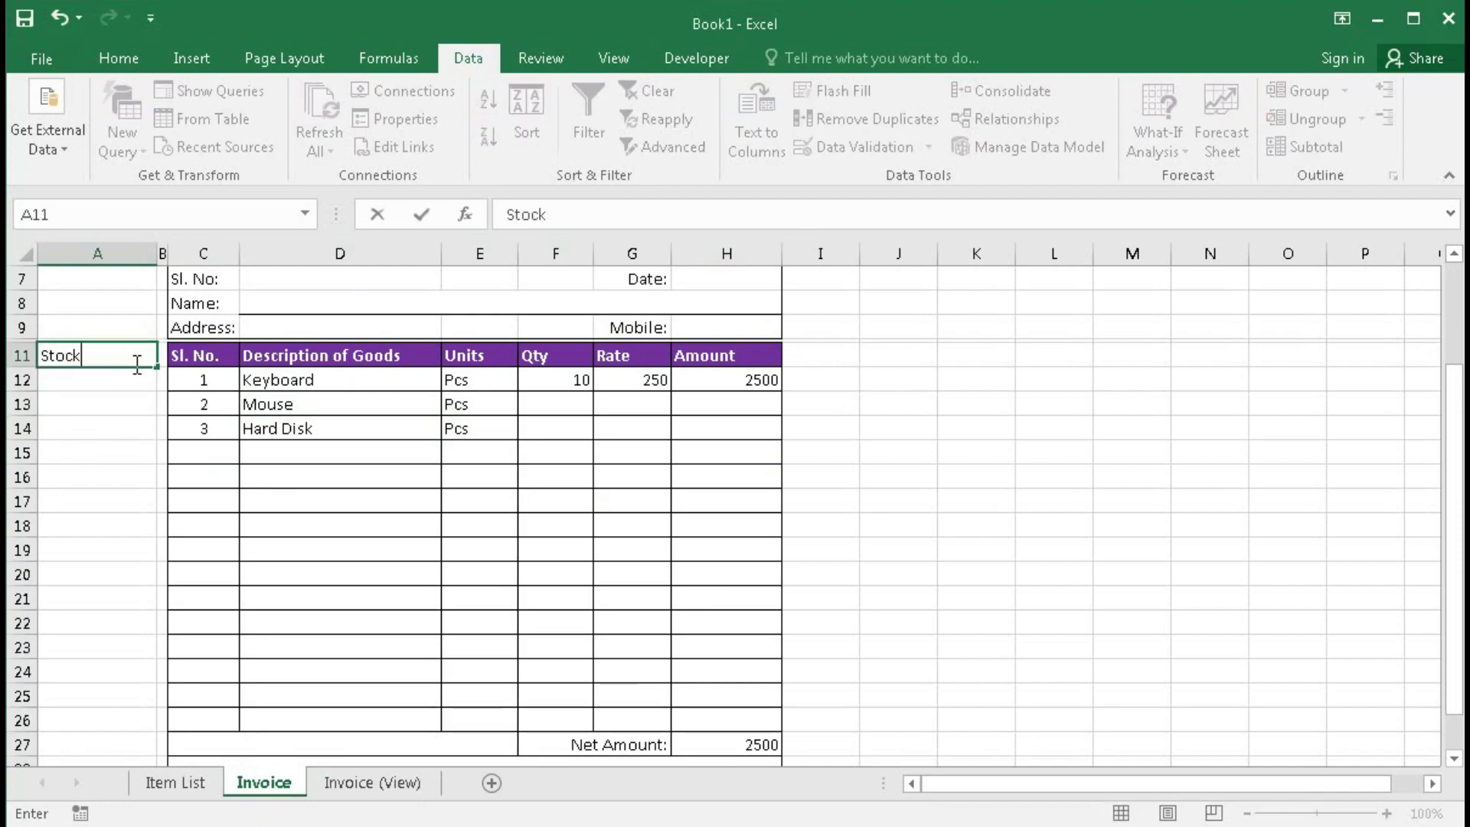
{"action": "key", "text": "Return"}
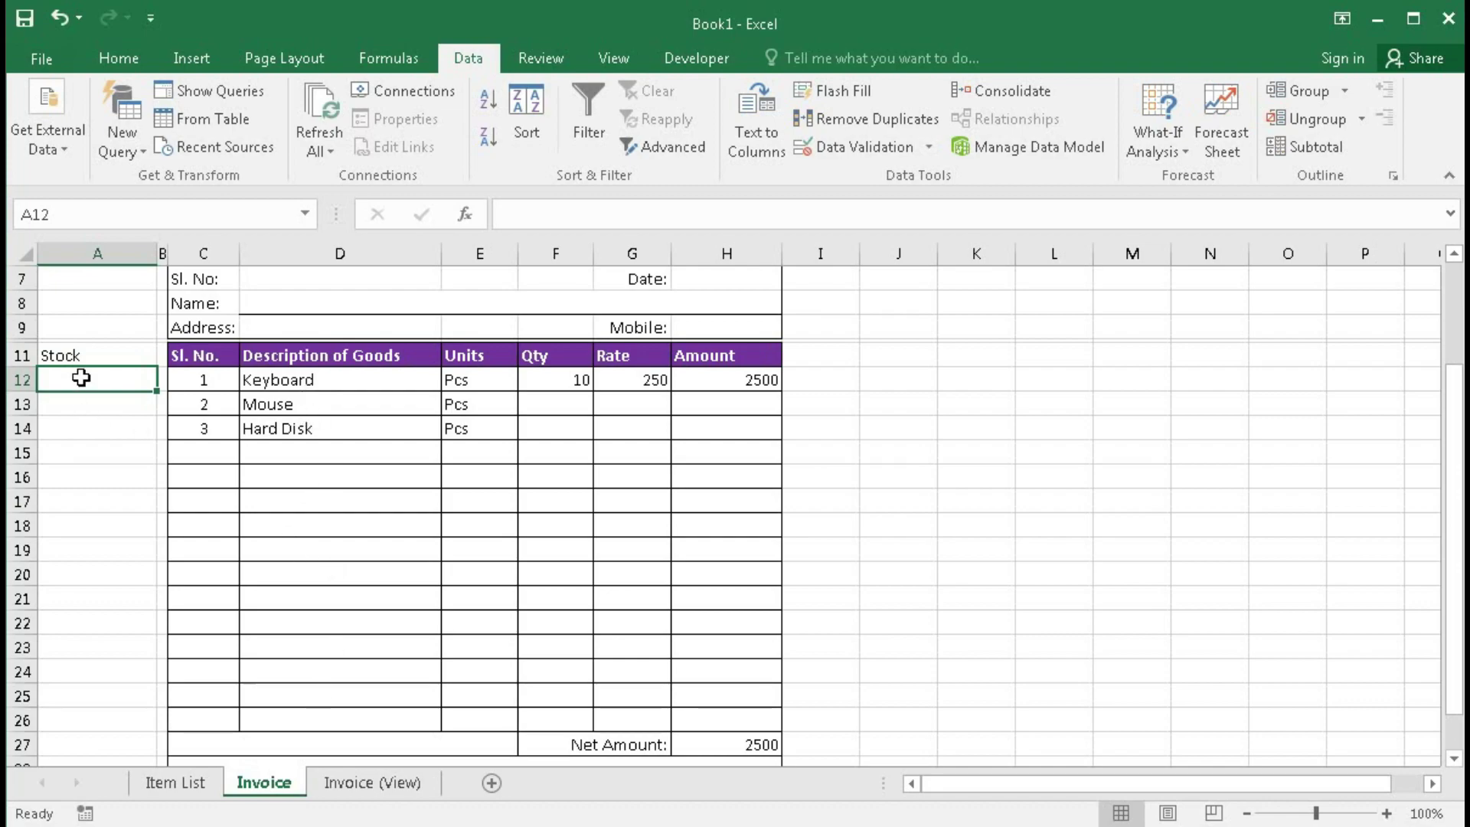
{"action": "type", "text": "Keyb"}
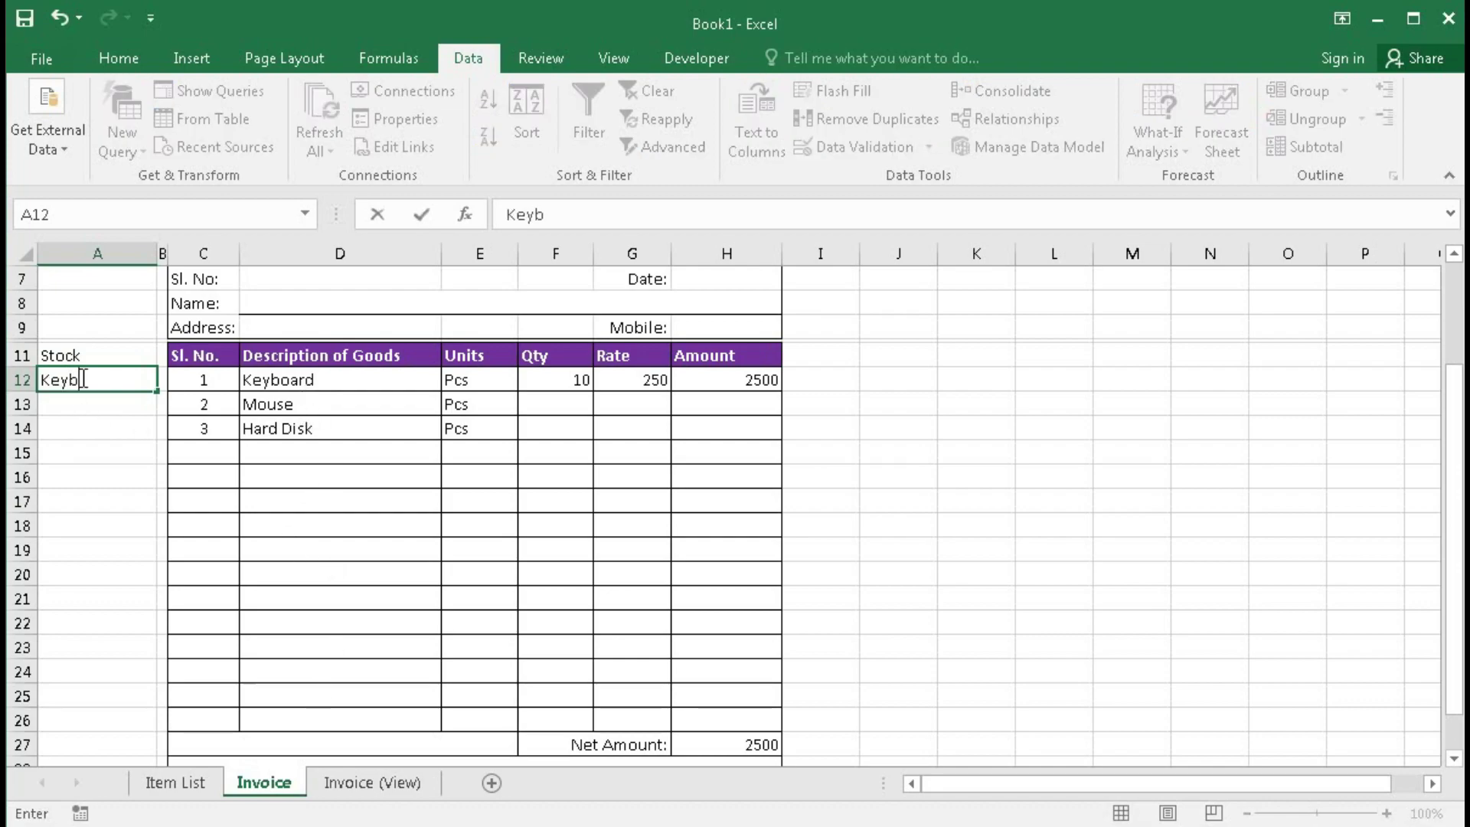
{"action": "type", "text": "oard"}
{"action": "key", "text": "Return"}
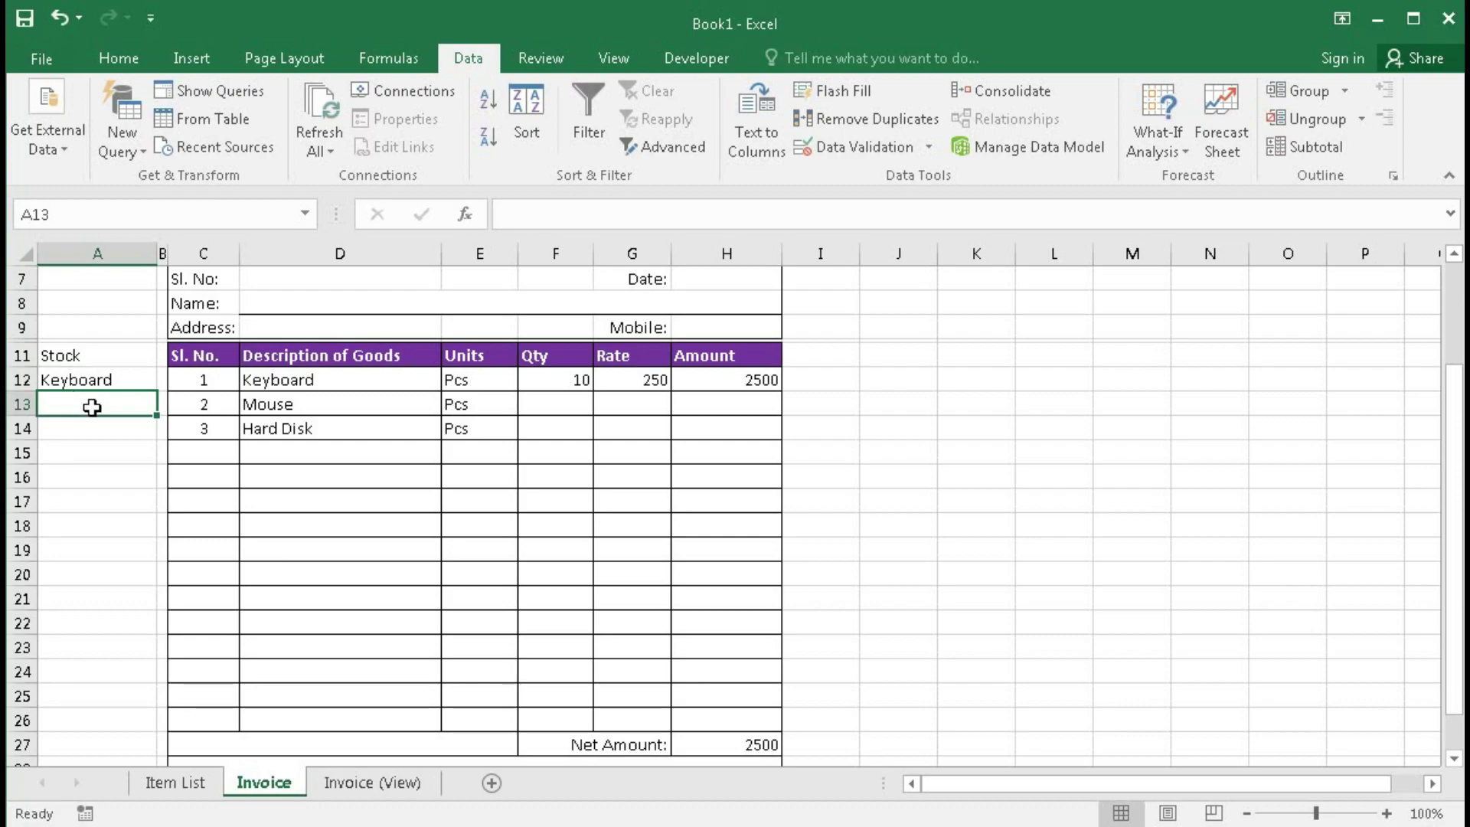
Step: Make A11 (Stock) and A12 (Keyboard) centred and bold
{"action": "left_click", "coordinate": [95, 358]}
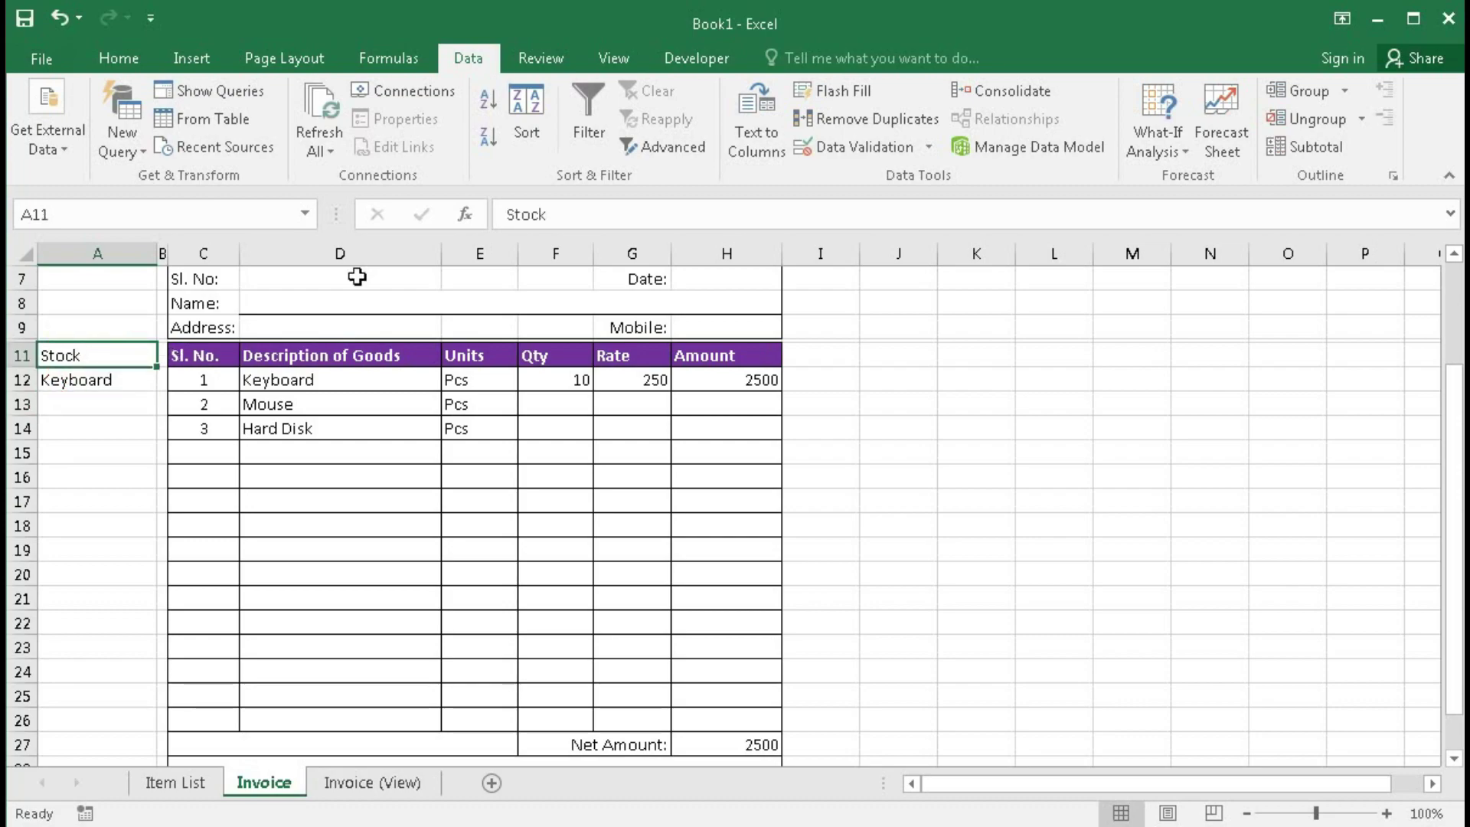
{"action": "left_click", "coordinate": [118, 59]}
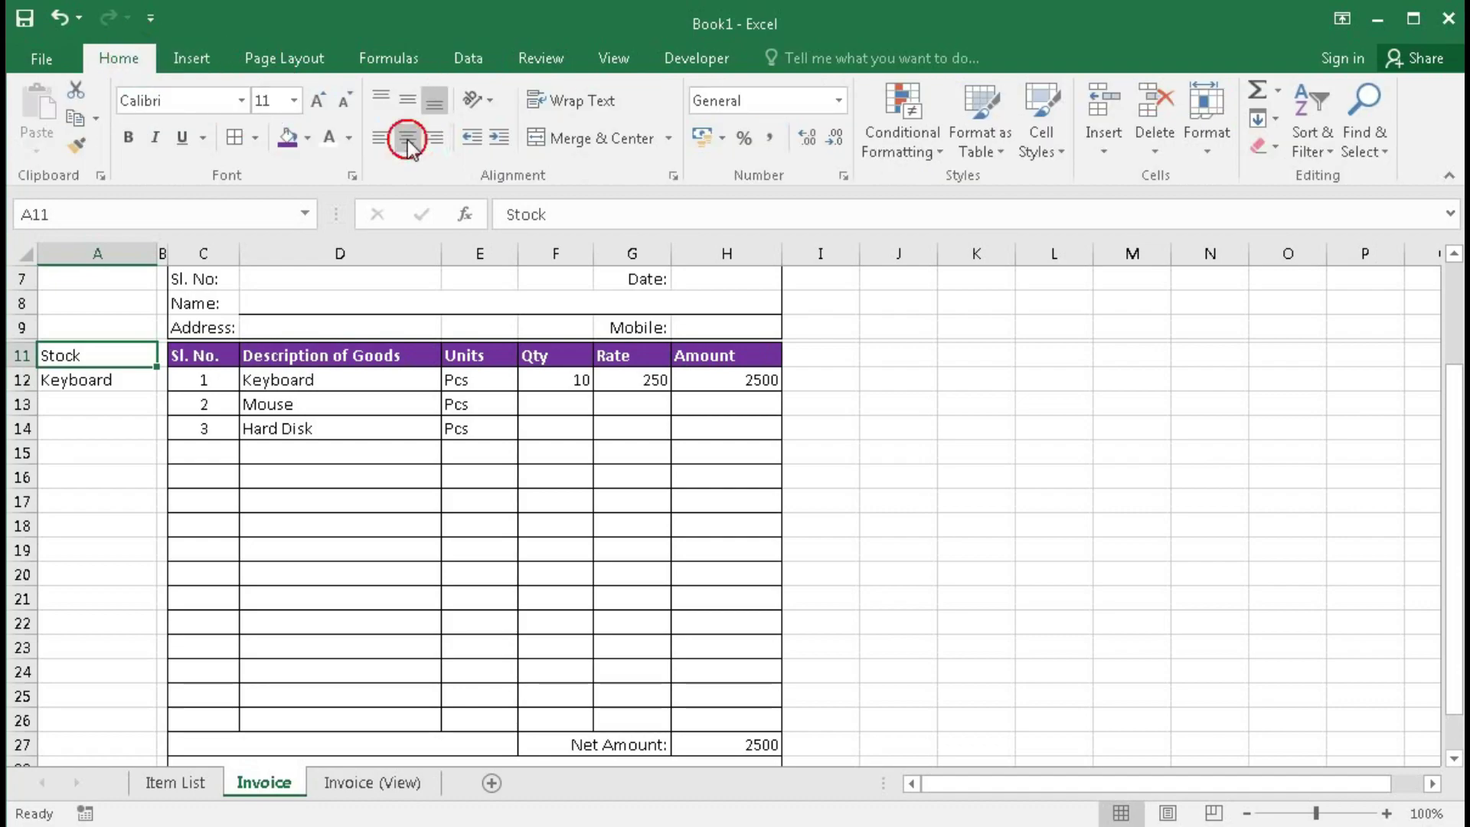
{"action": "left_click", "coordinate": [408, 138]}
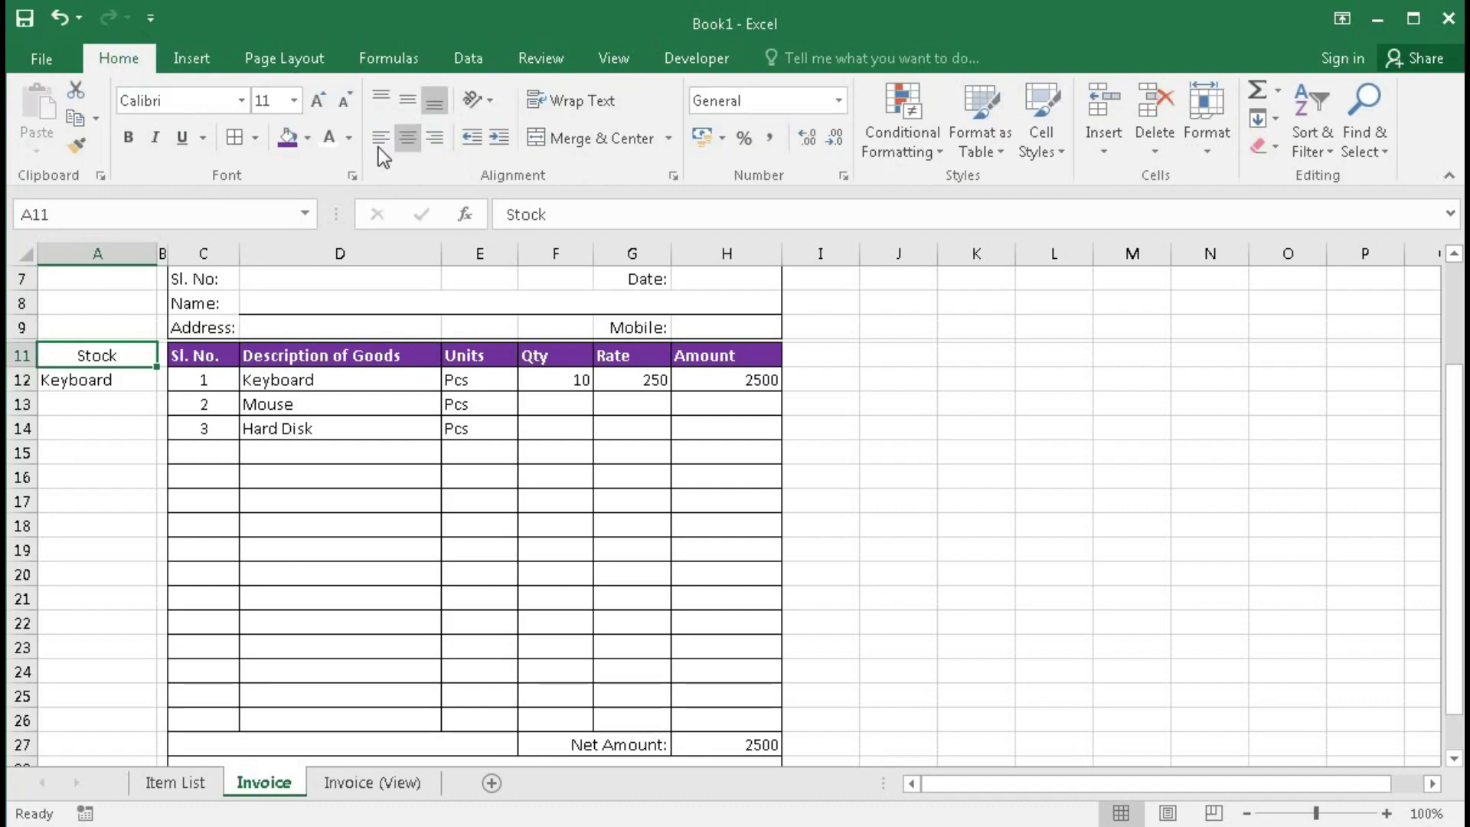
{"action": "left_click", "coordinate": [128, 138]}
{"action": "left_click", "coordinate": [101, 378]}
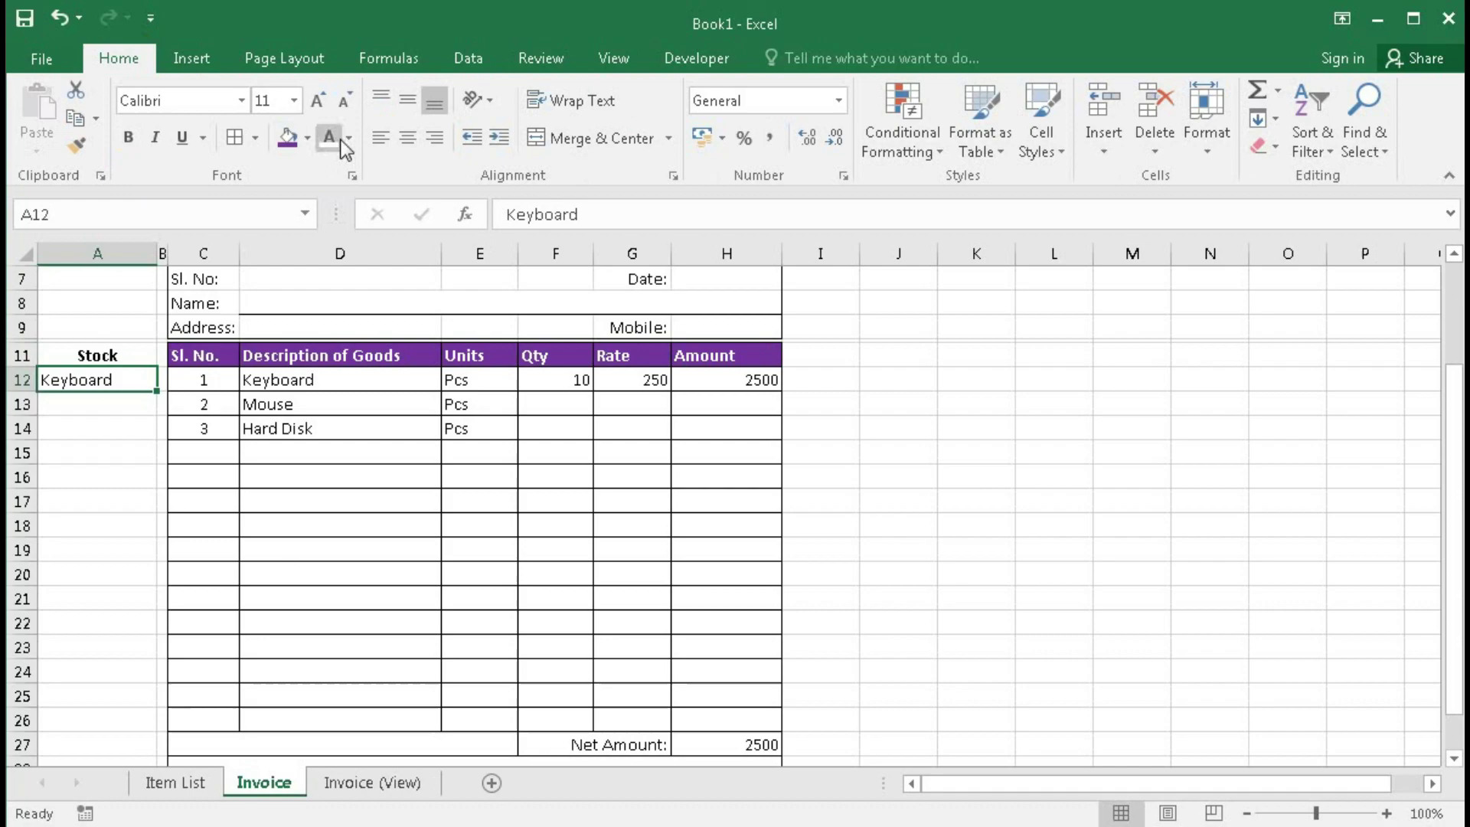
{"action": "left_click", "coordinate": [407, 137]}
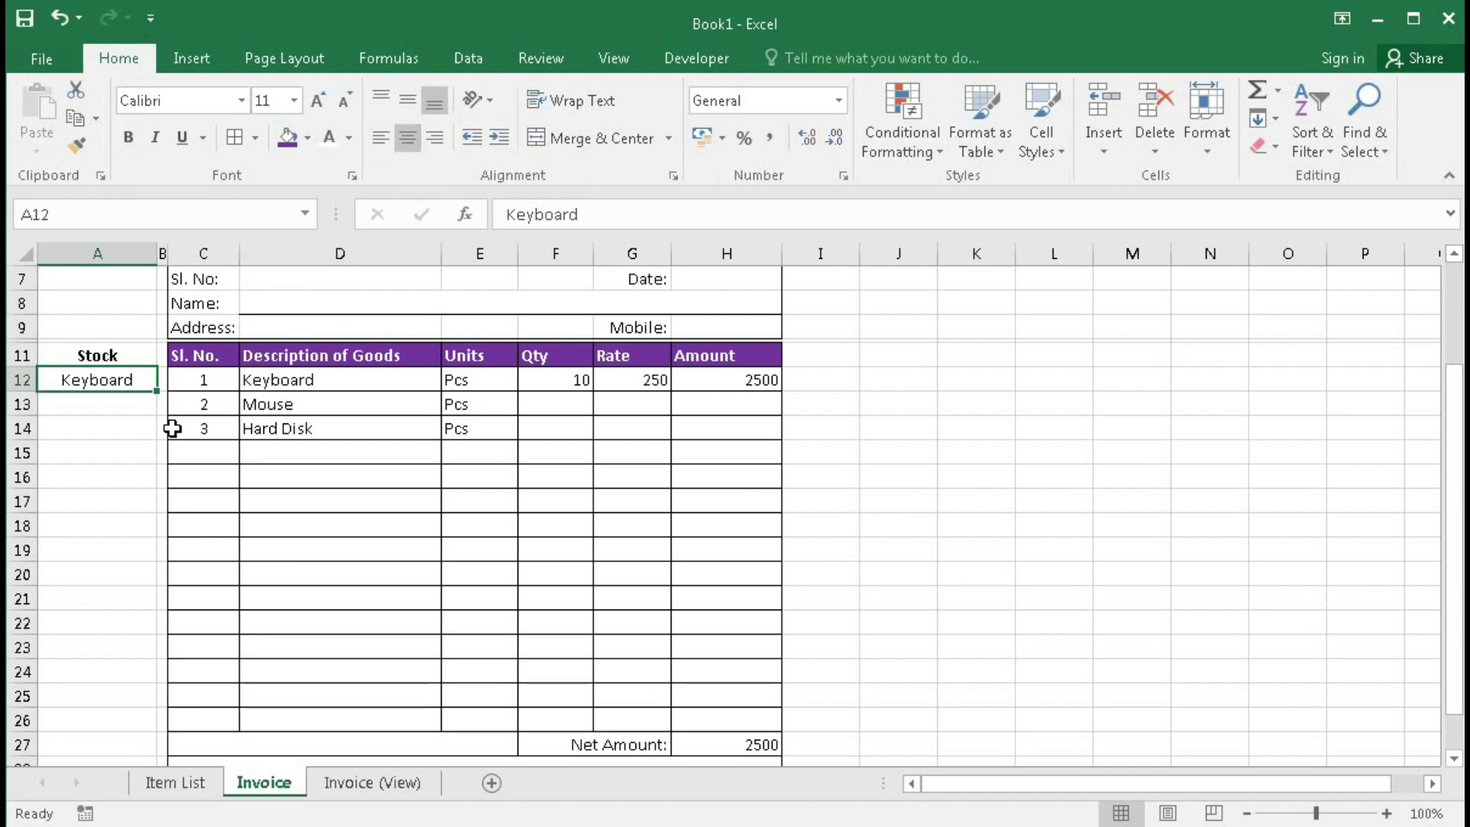
{"action": "left_click", "coordinate": [129, 138]}
{"action": "left_click", "coordinate": [83, 401]}
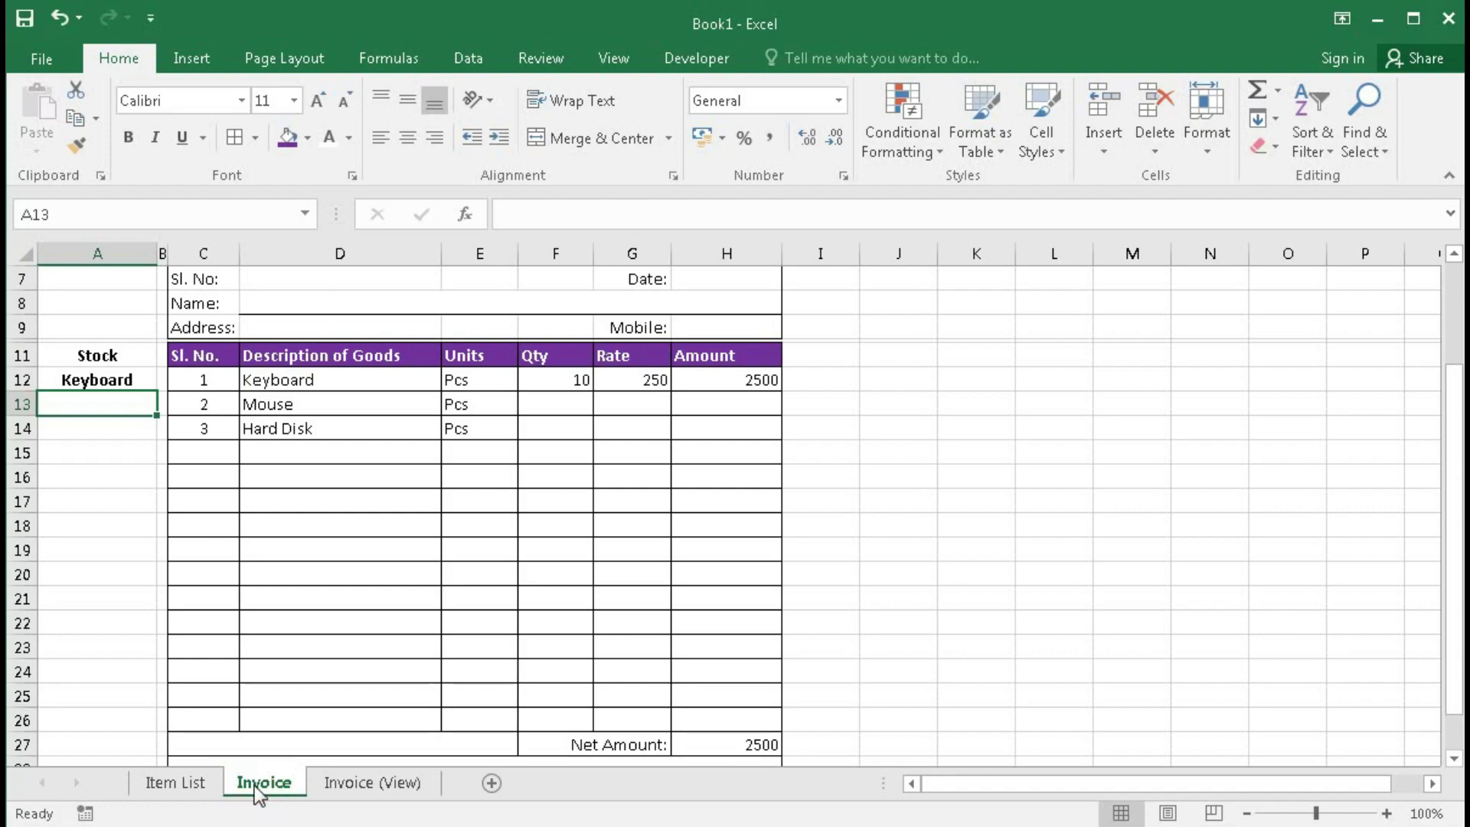
Step: Look at the empty Invoice (View) sheet, then return to the filled Invoice sheet
{"action": "scroll", "coordinate": [329, 629], "scroll_direction": "up", "scroll_amount": 2}
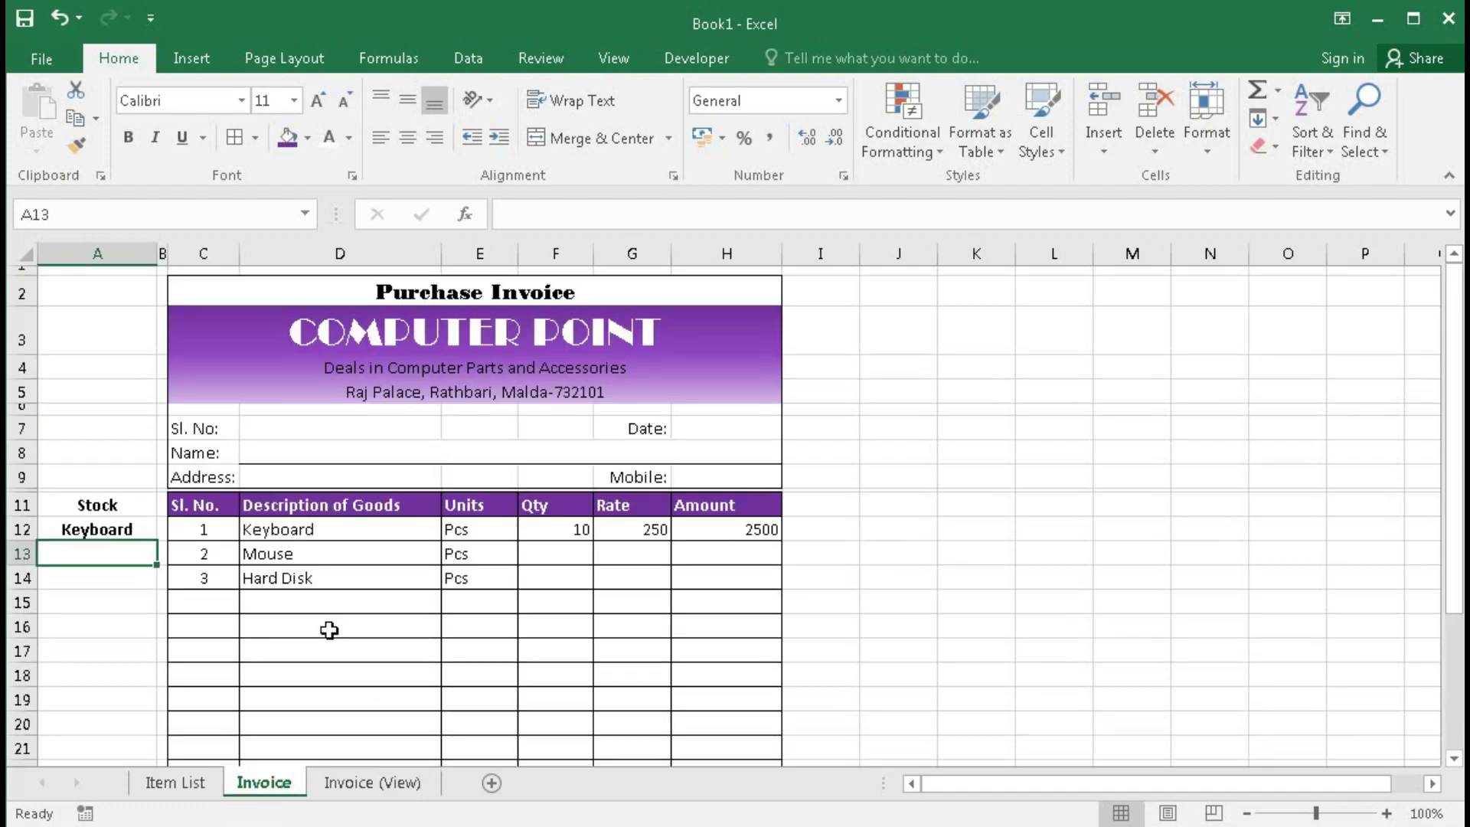
{"action": "left_click", "coordinate": [370, 783]}
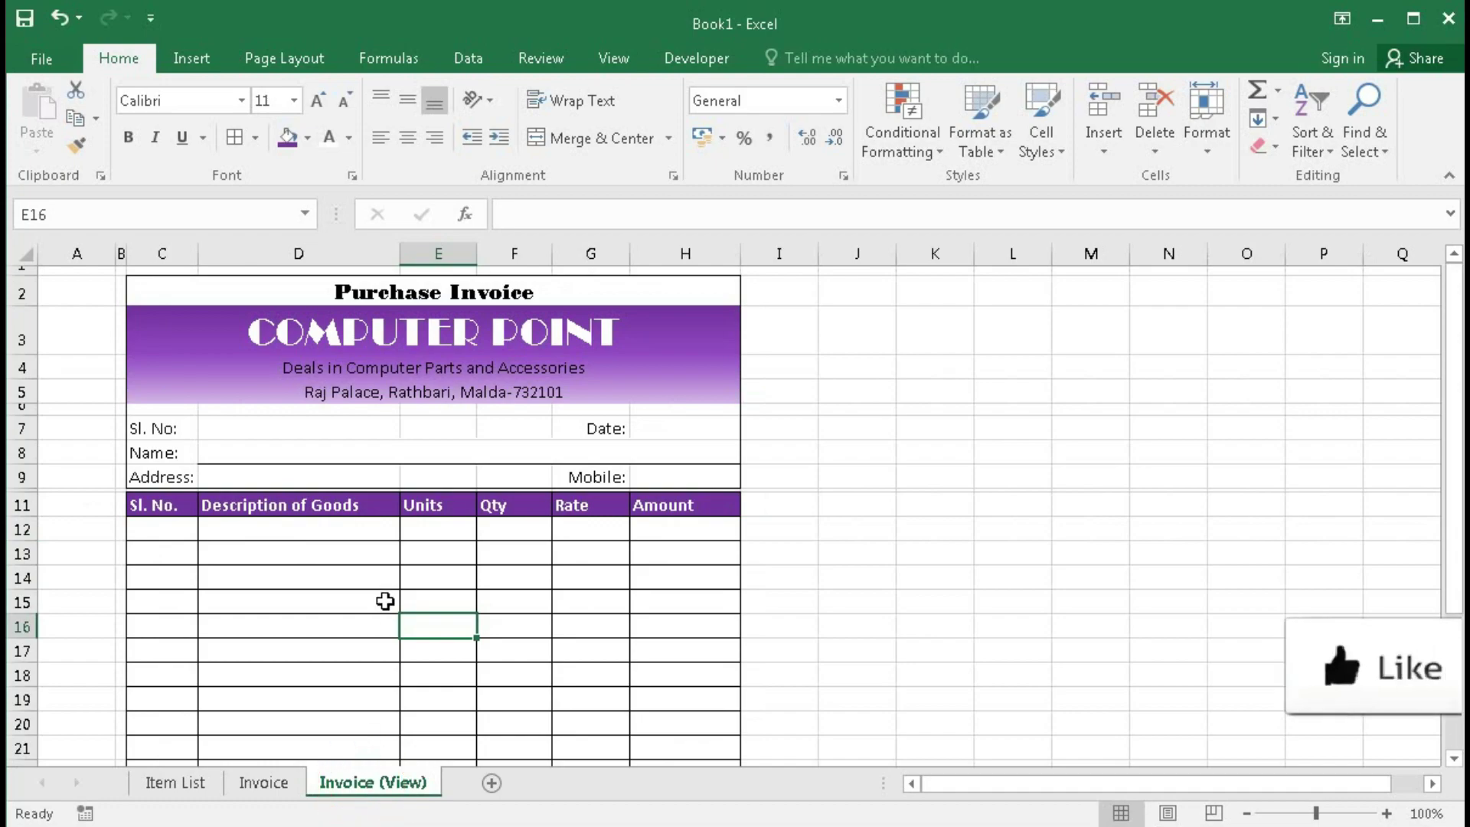
{"action": "left_click", "coordinate": [280, 783]}
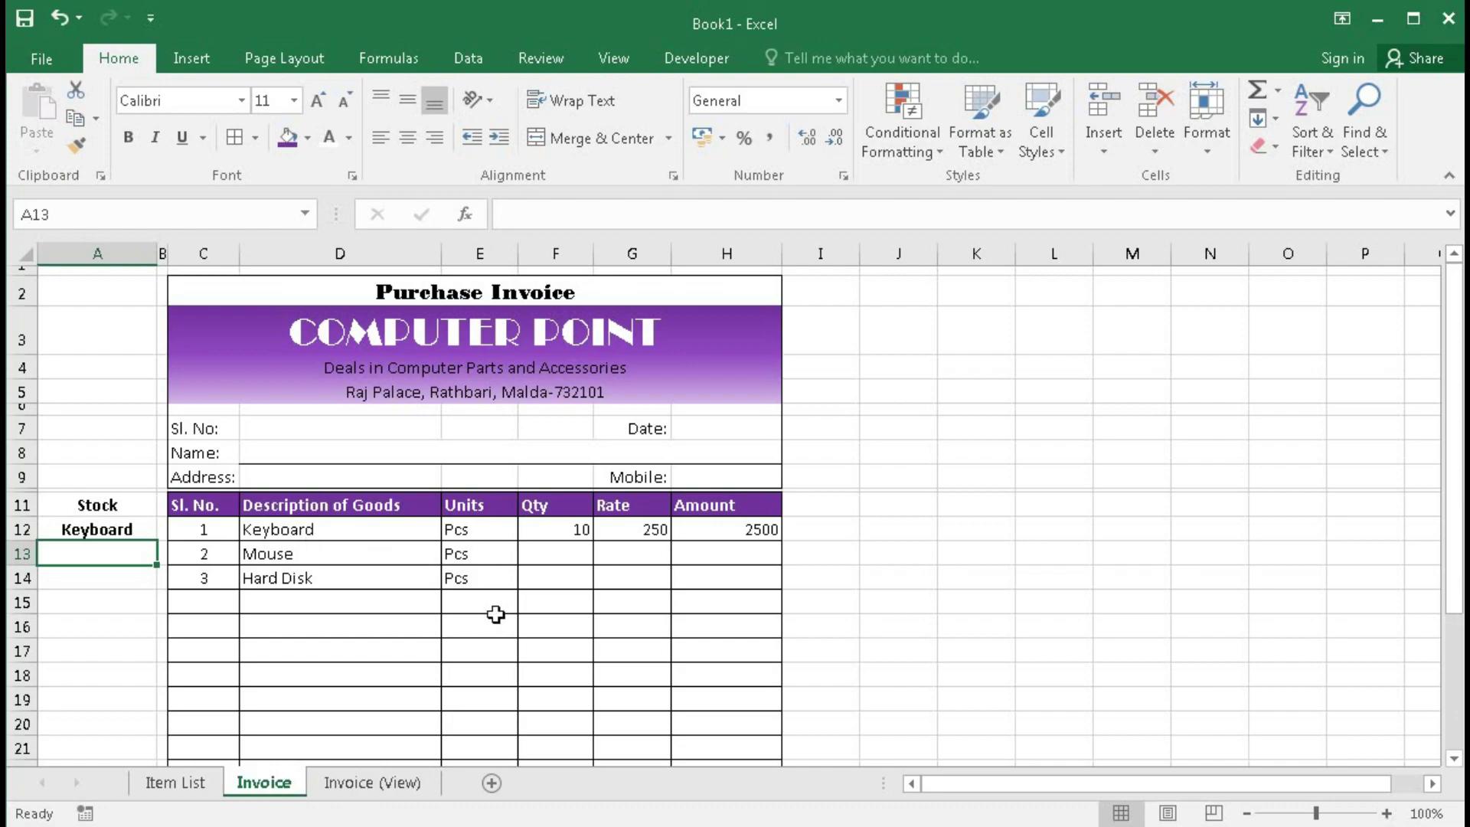
Step: Add a new sheet after Invoice (View) and name it Purchase Data
{"action": "left_click", "coordinate": [492, 782]}
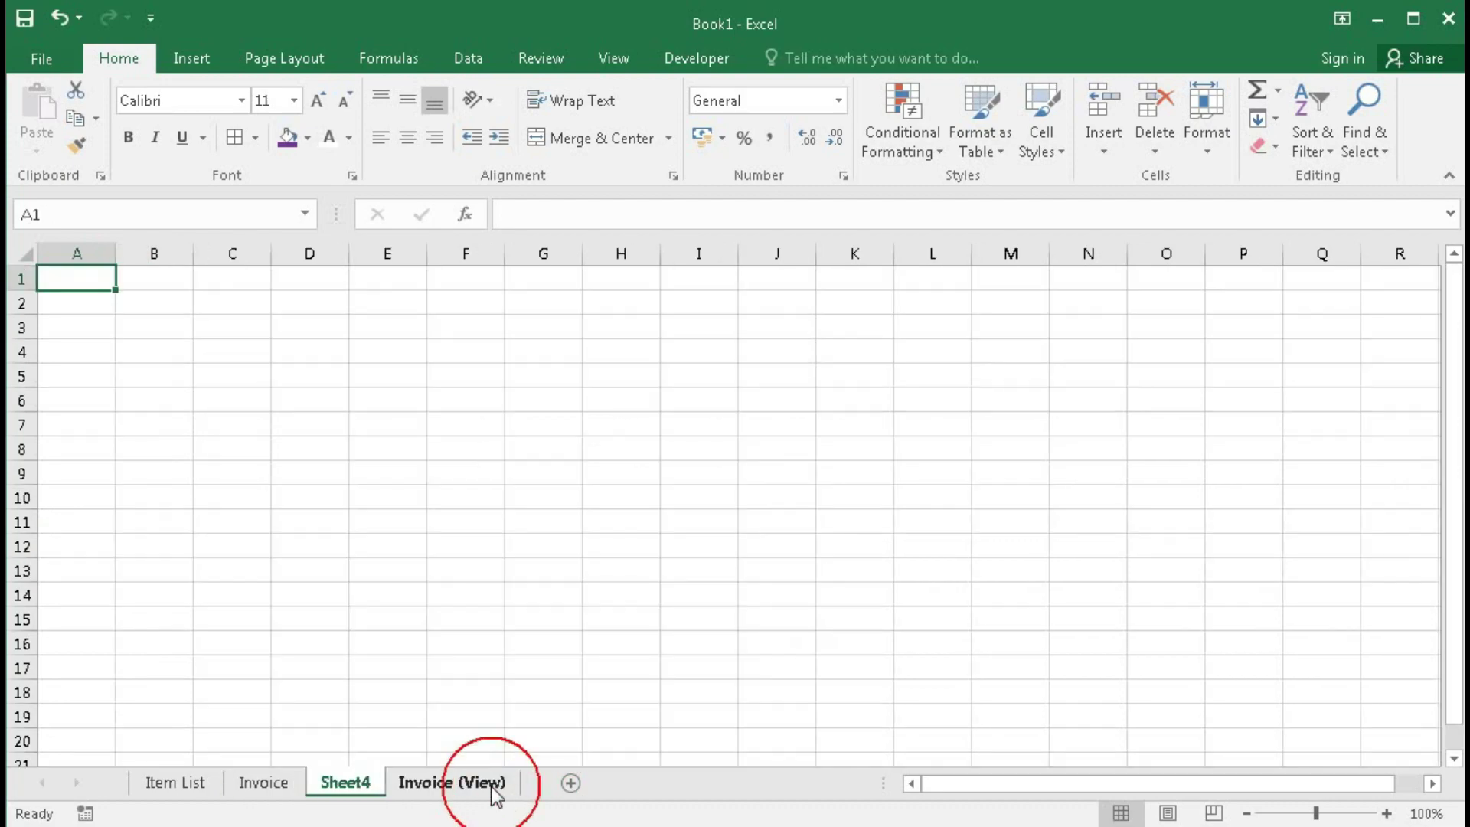
{"action": "mouse_move", "coordinate": [505, 789]}
{"action": "left_mouse_down"}
{"action": "mouse_move", "coordinate": [532, 777]}
{"action": "mouse_move", "coordinate": [492, 787]}
{"action": "left_mouse_up"}
{"action": "double_click", "coordinate": [481, 785]}
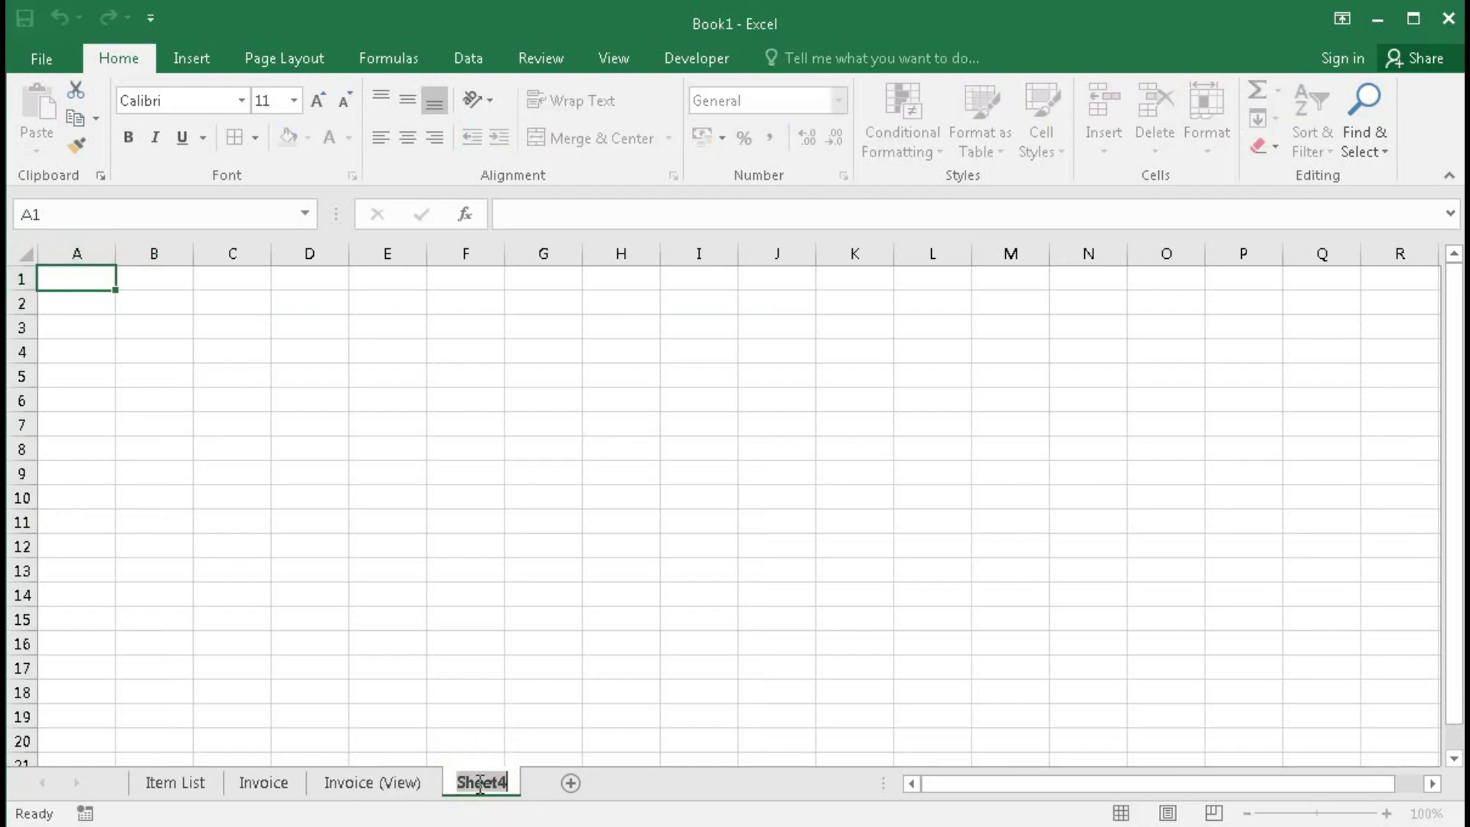
{"action": "type", "text": "Purc"}
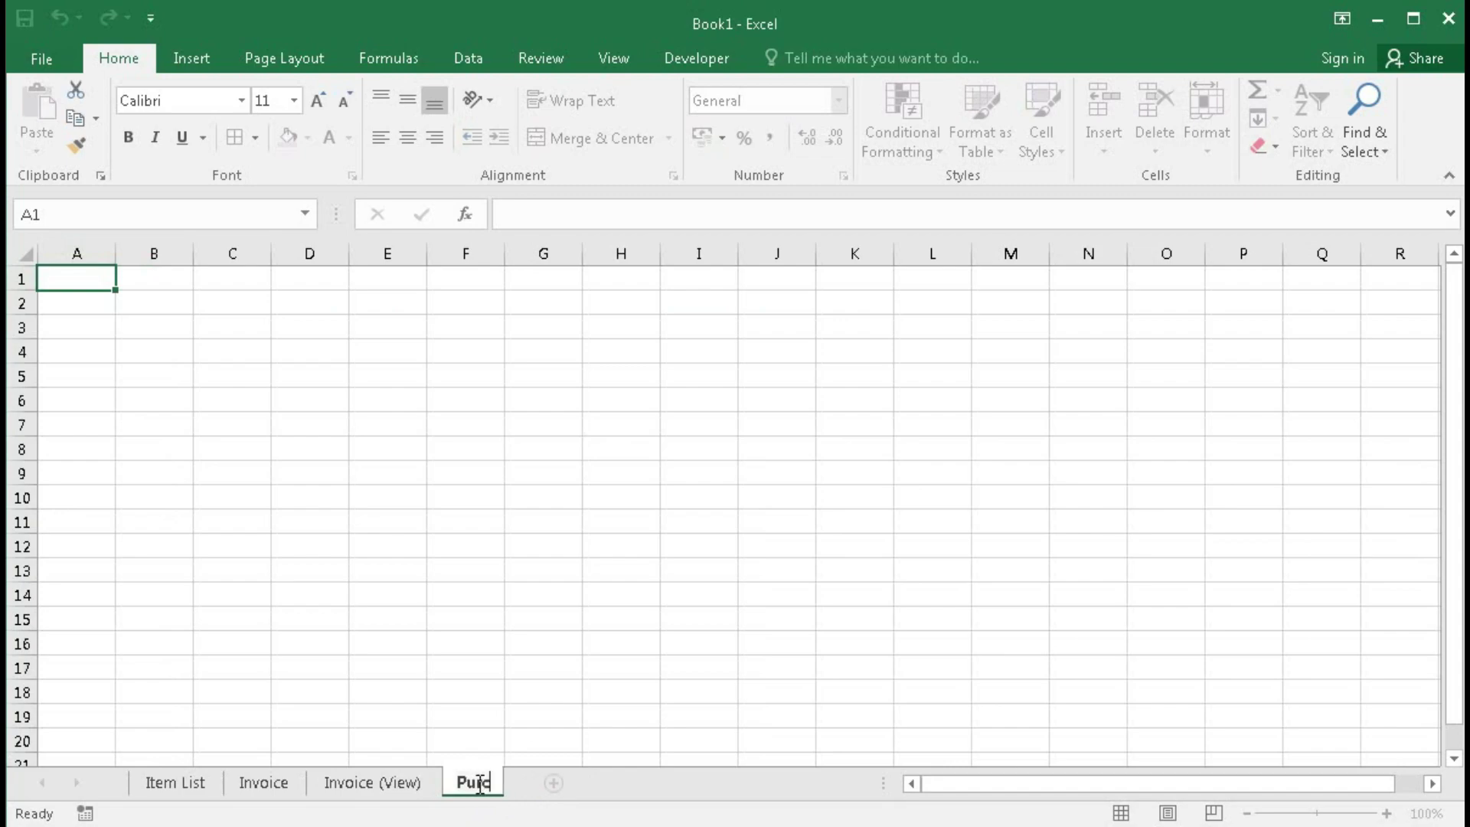
{"action": "type", "text": "hase Data"}
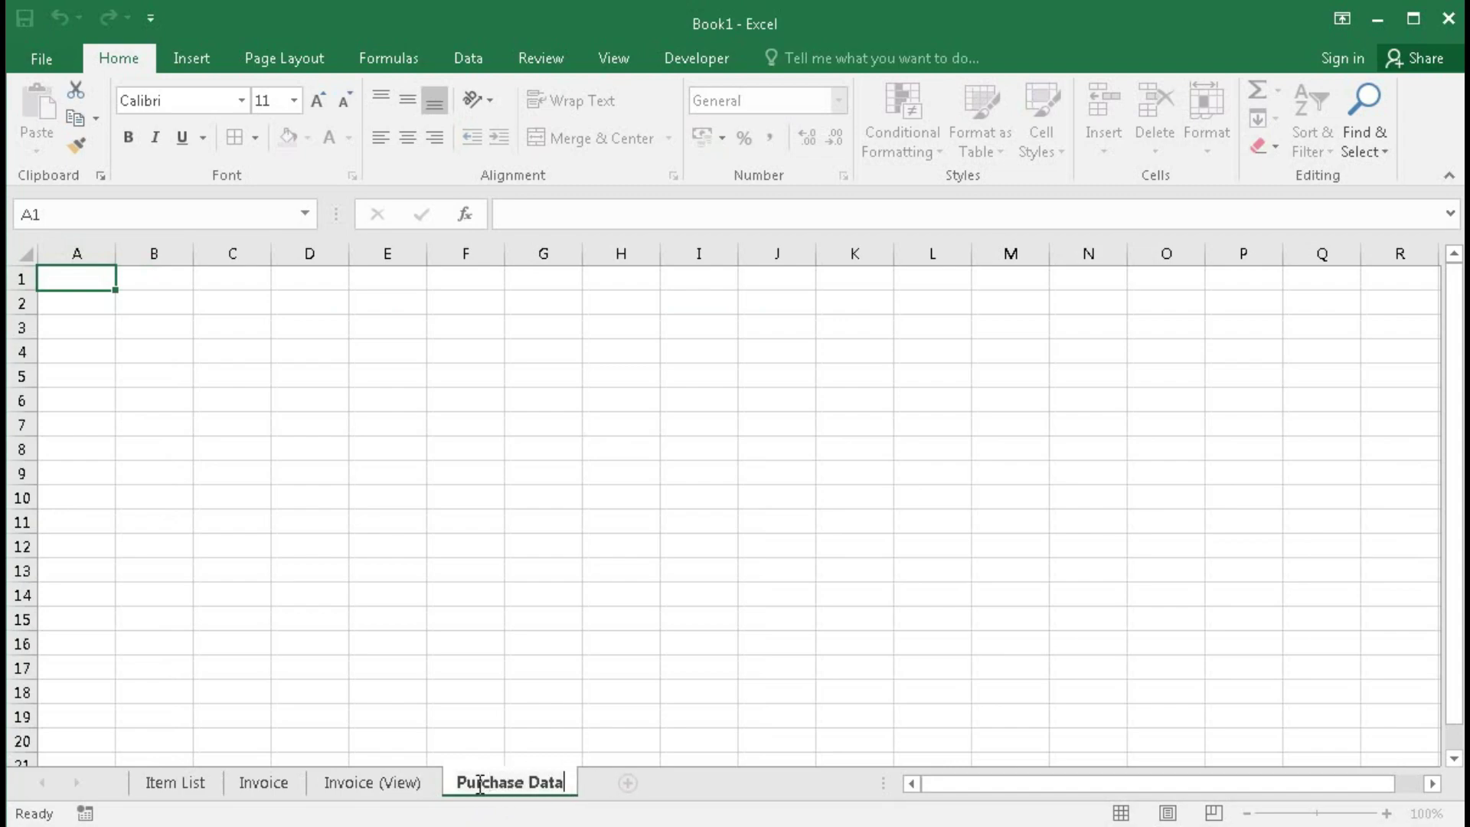
{"action": "key", "text": "Return"}
Step: Add another sheet named Sales Data, then go back to Purchase Data
{"action": "left_click", "coordinate": [625, 783]}
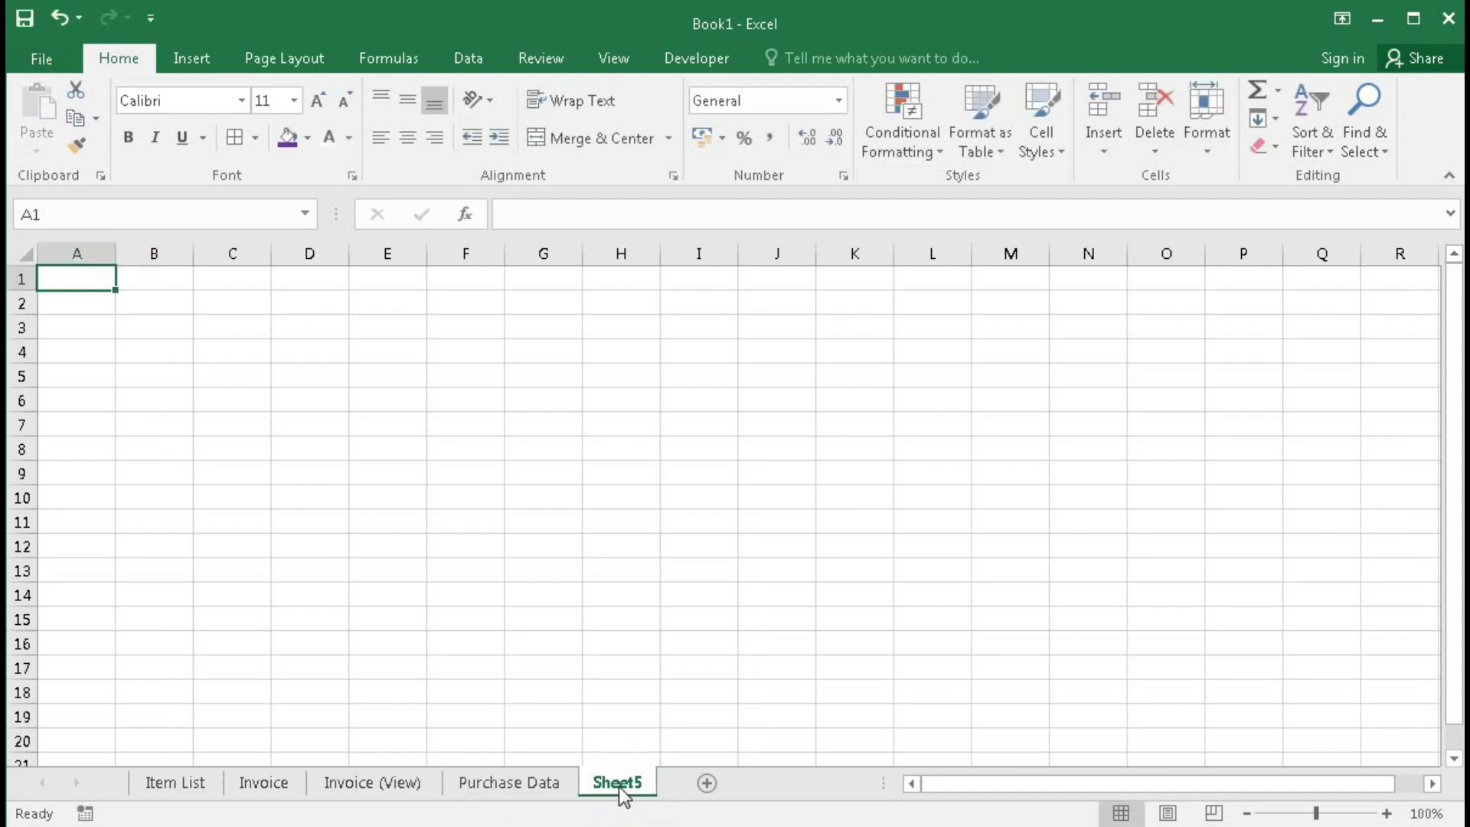
{"action": "double_click", "coordinate": [620, 784]}
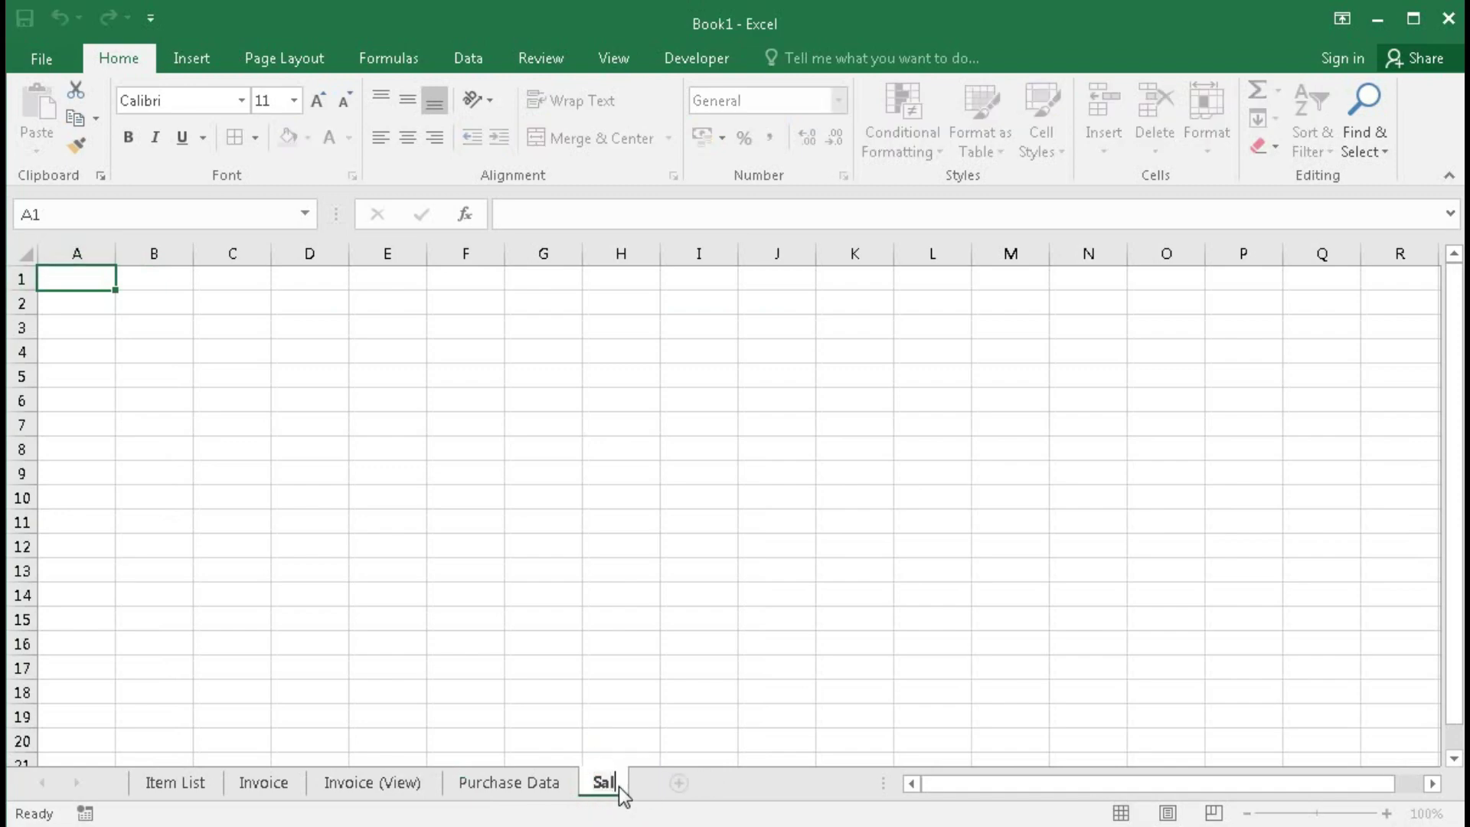
{"action": "type", "text": "Sales Data"}
{"action": "key", "text": "Return"}
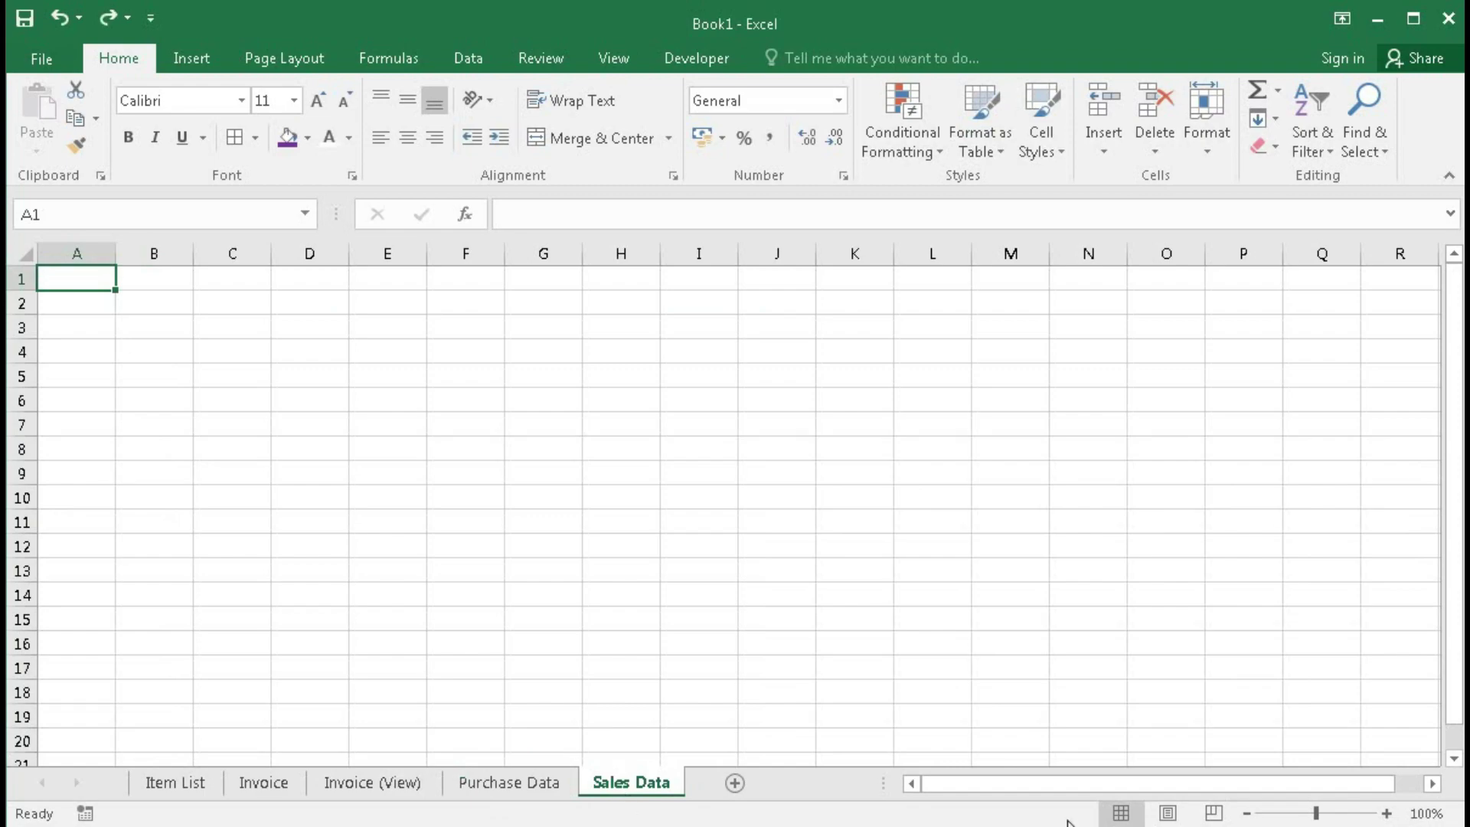
{"action": "left_click", "coordinate": [496, 784]}
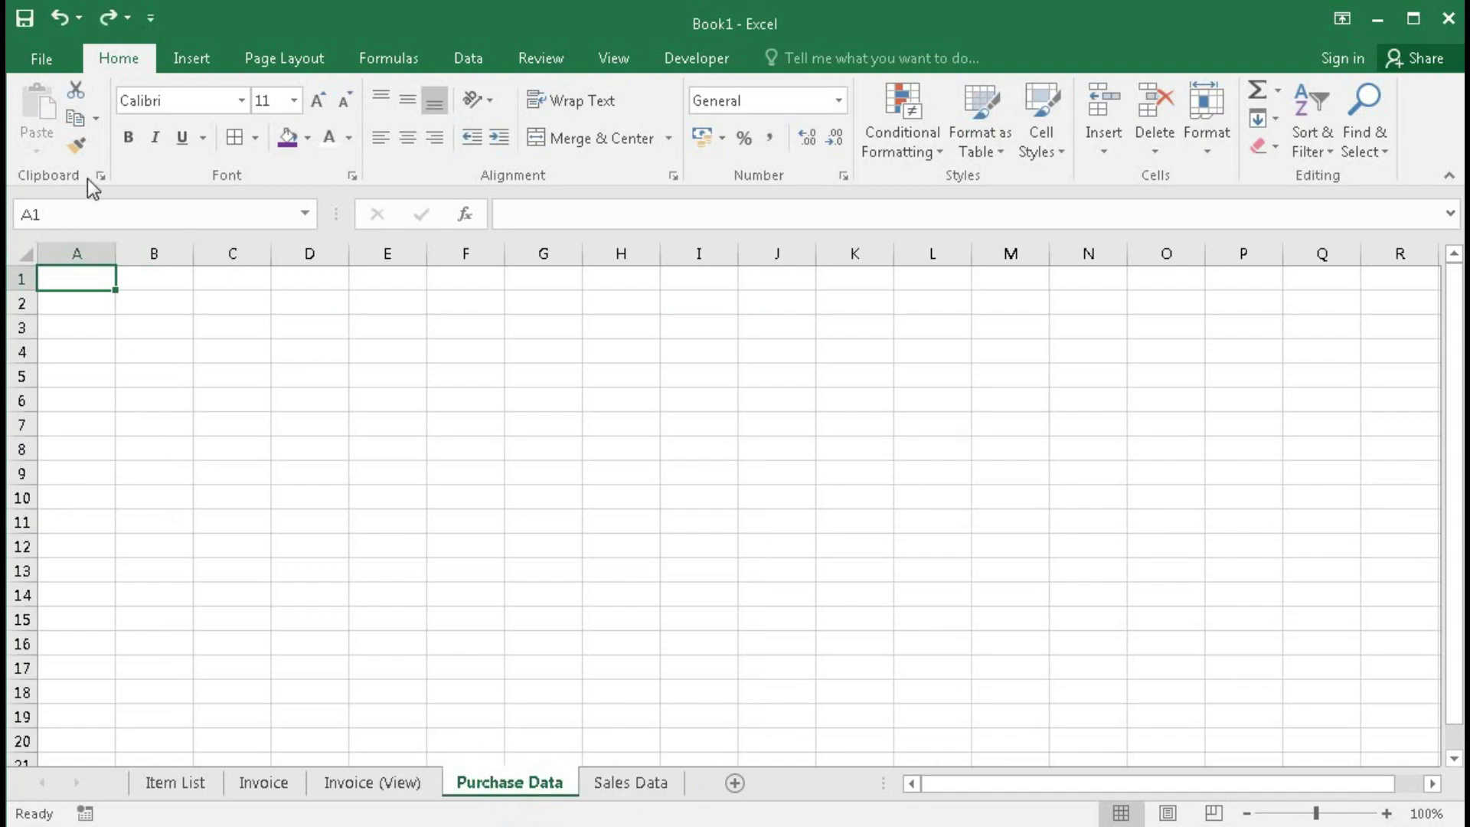
Step: Narrow column B and enter headings Inv Num, Inv Date, Party Name, Address, Mobile No, Sl. No in C2:H2
{"action": "left_click_drag", "start_coordinate": [194, 253], "coordinate": [124, 250]}
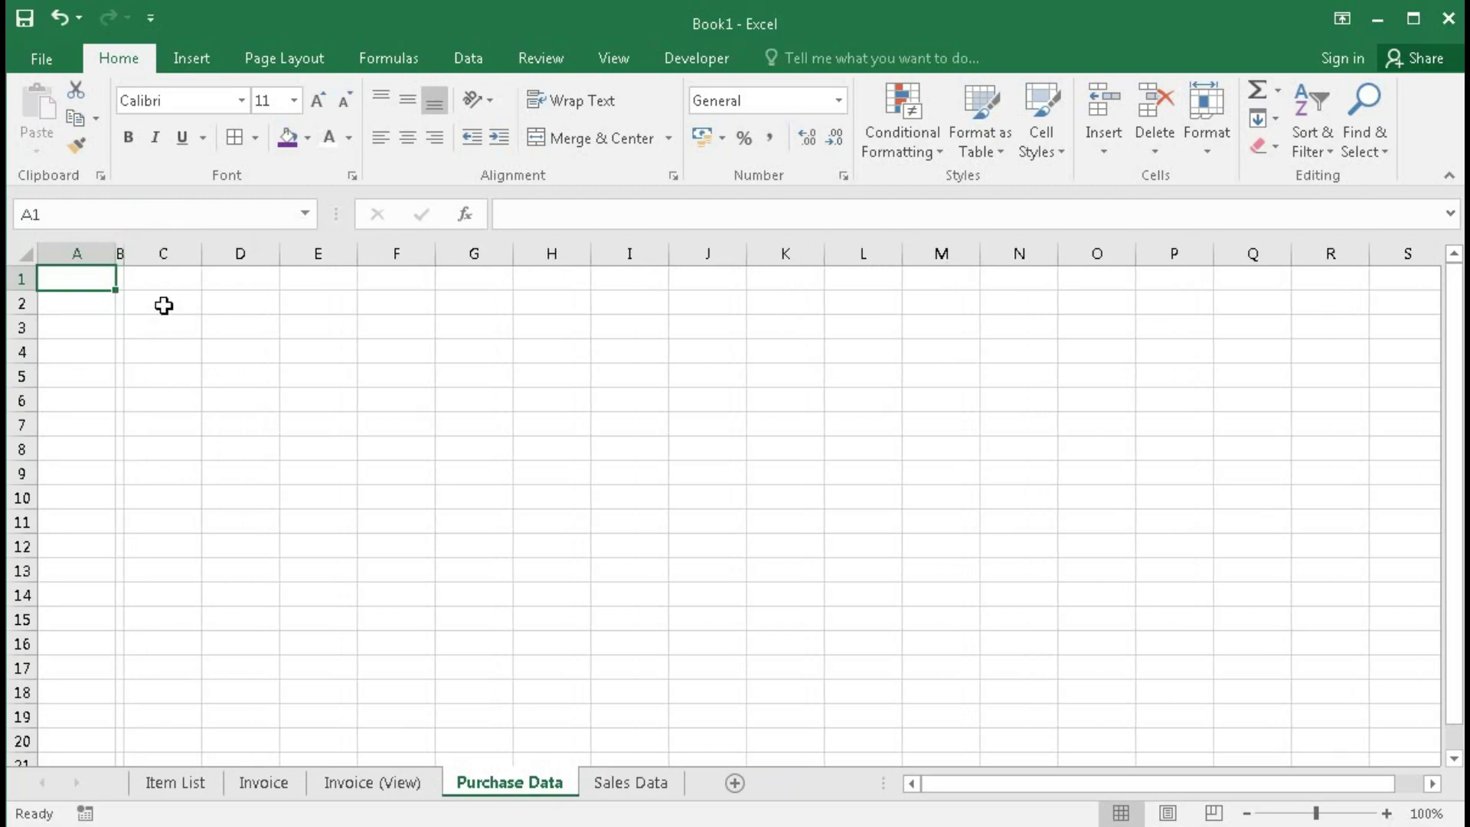
{"action": "left_click", "coordinate": [164, 303]}
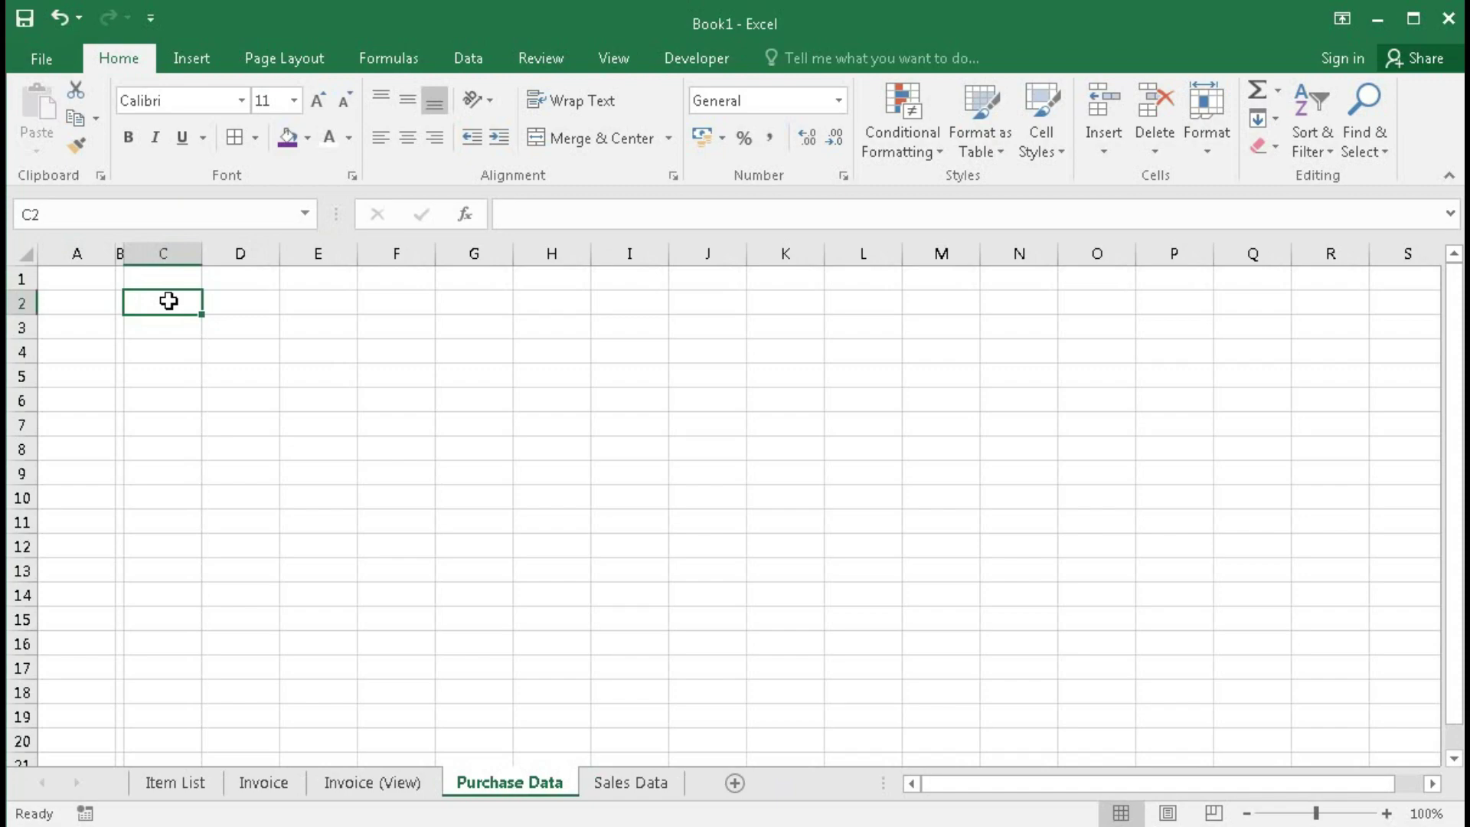
{"action": "type", "text": "Inv N"}
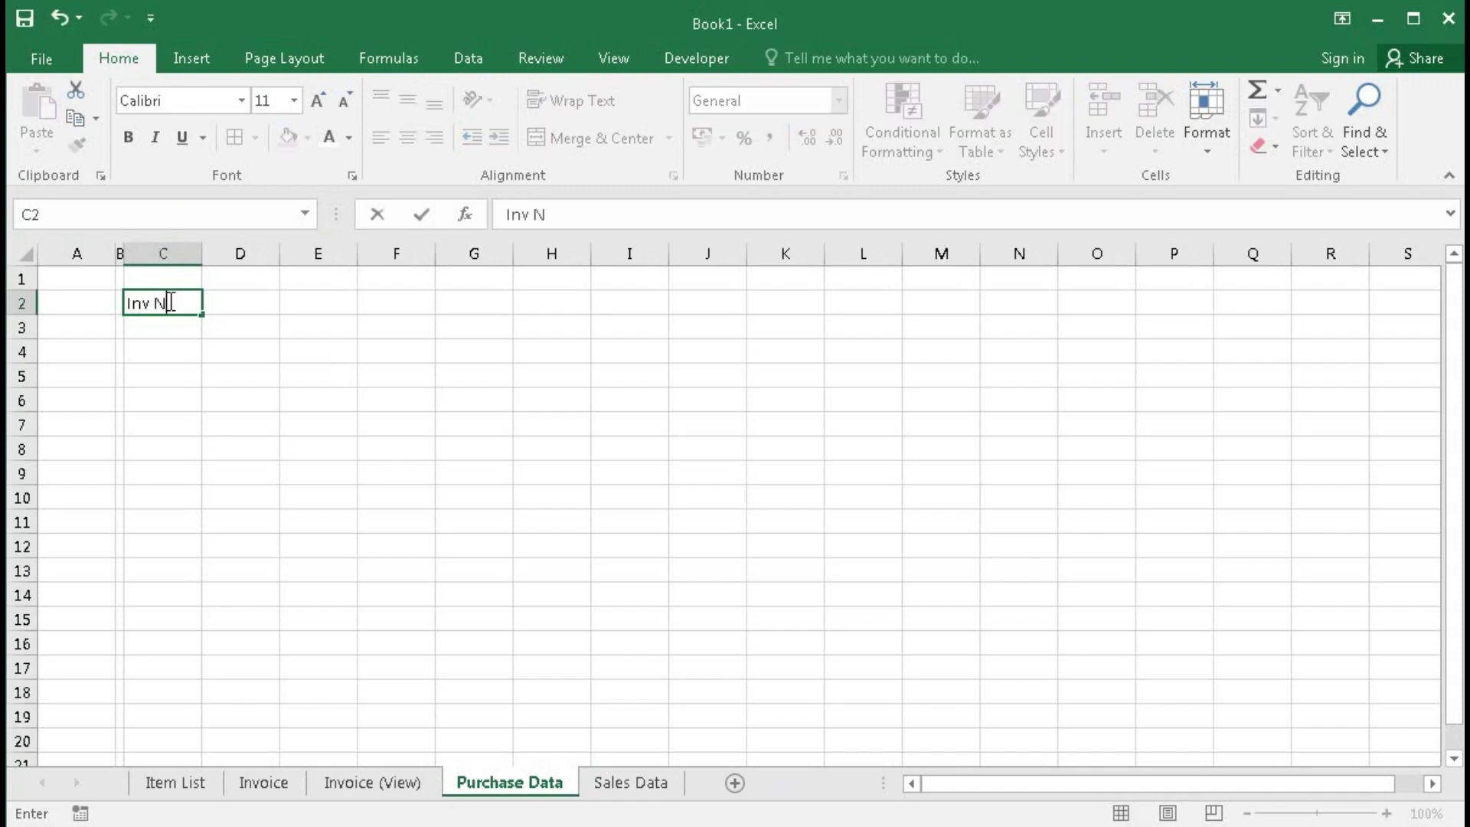
{"action": "type", "text": "um"}
{"action": "key", "text": "Tab"}
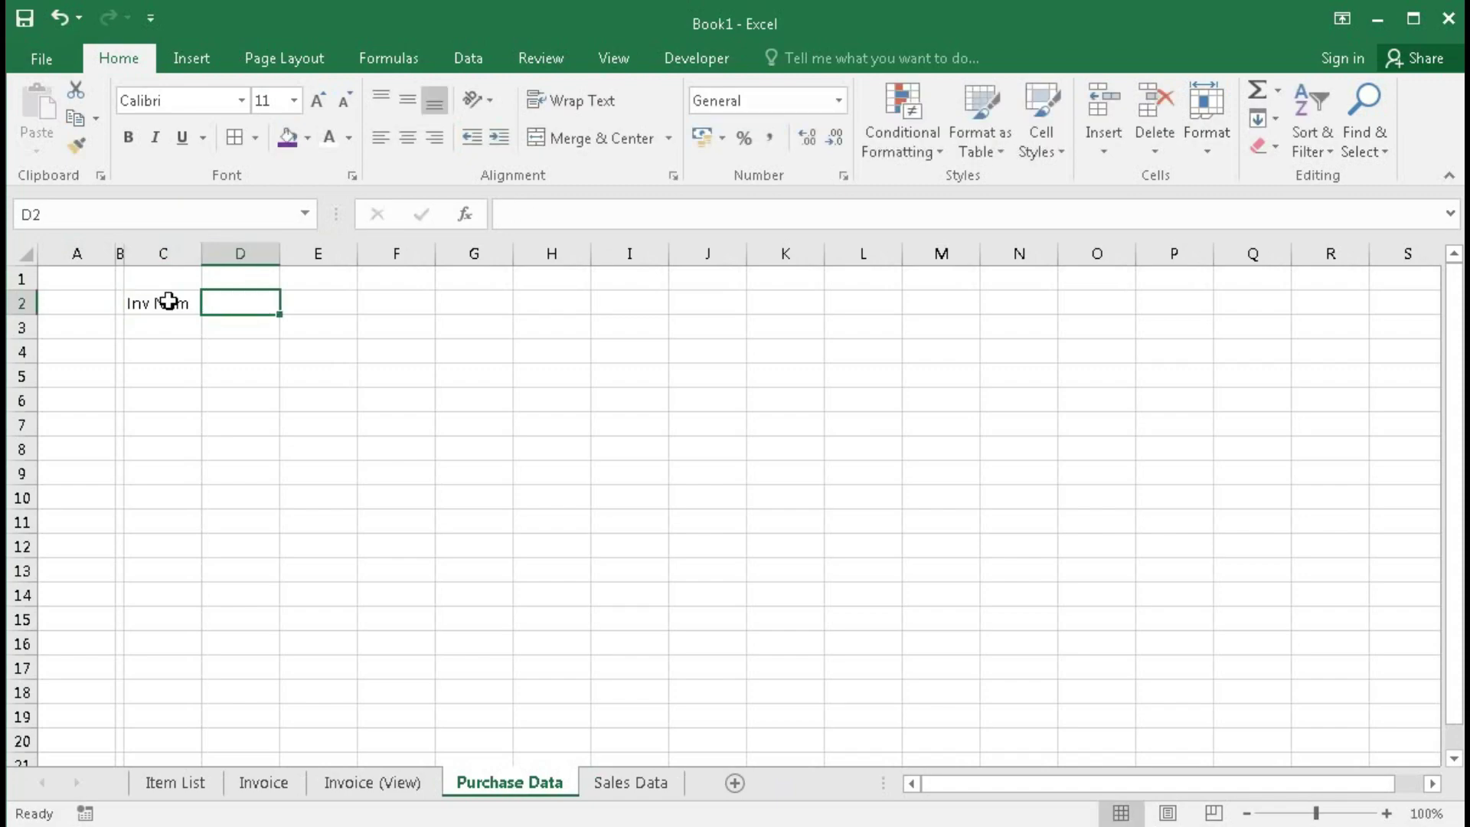
{"action": "type", "text": "Inv Date"}
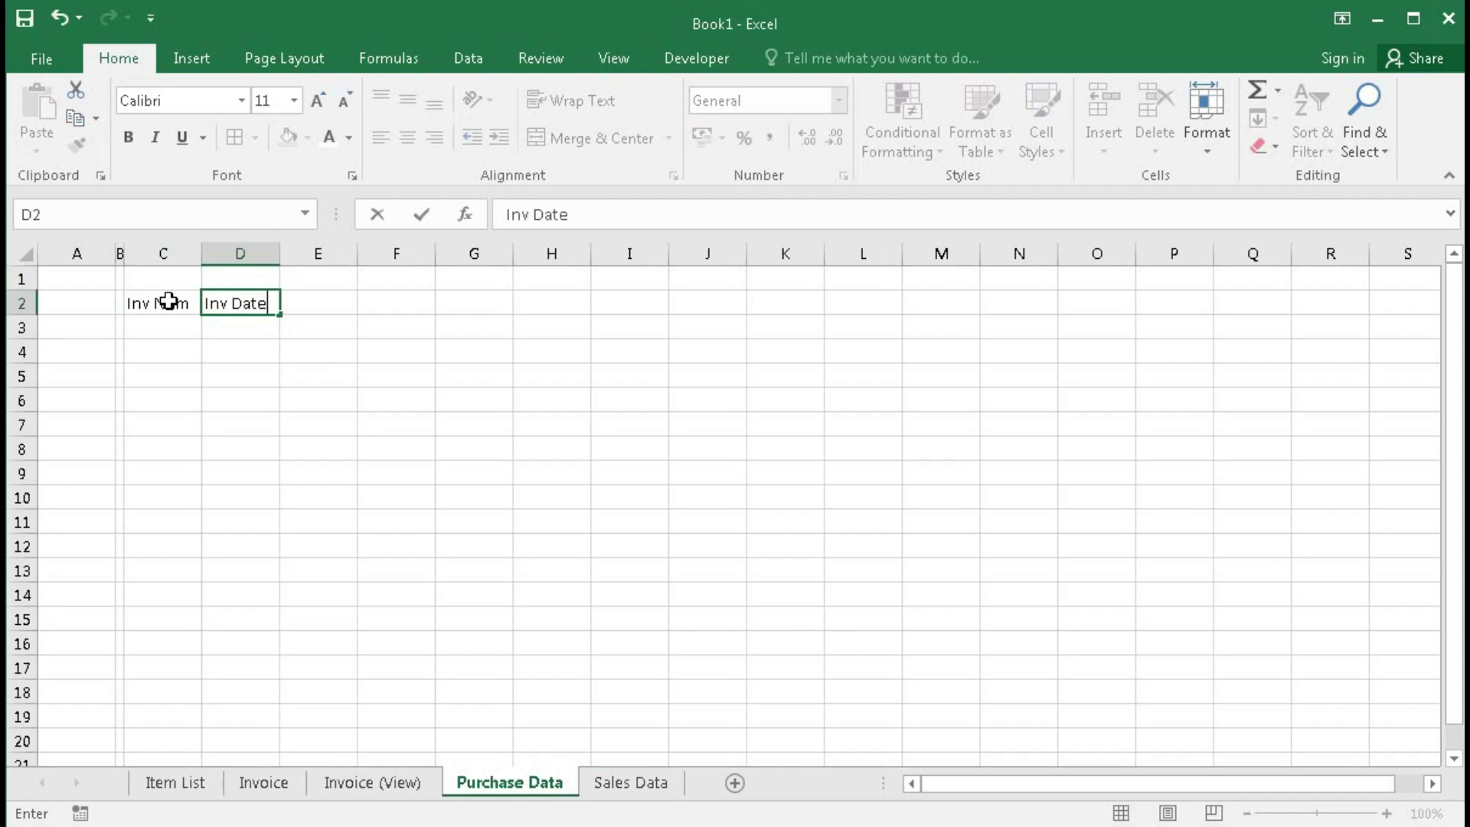
{"action": "key", "text": "Tab"}
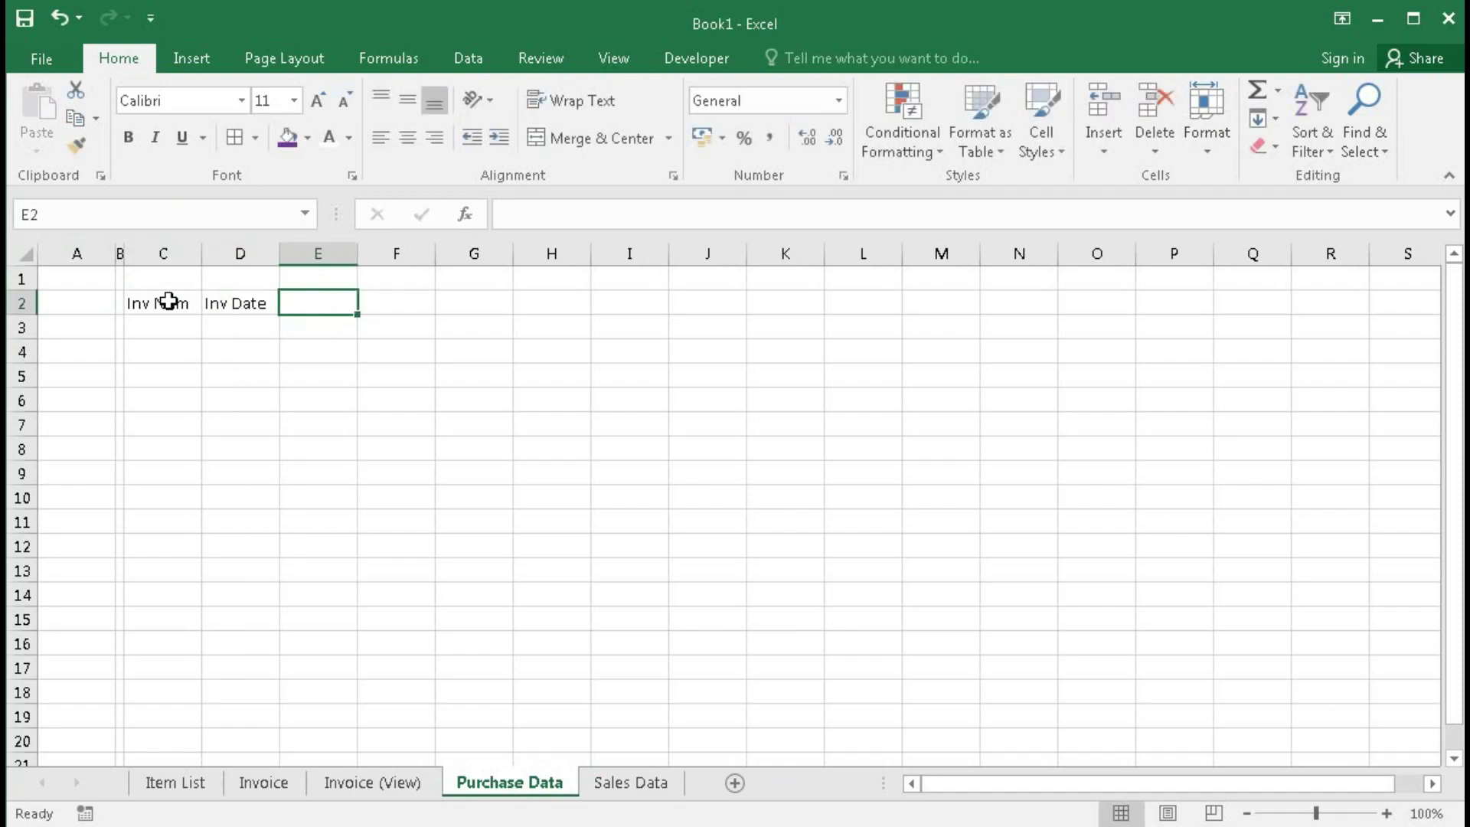
{"action": "type", "text": "Party Name"}
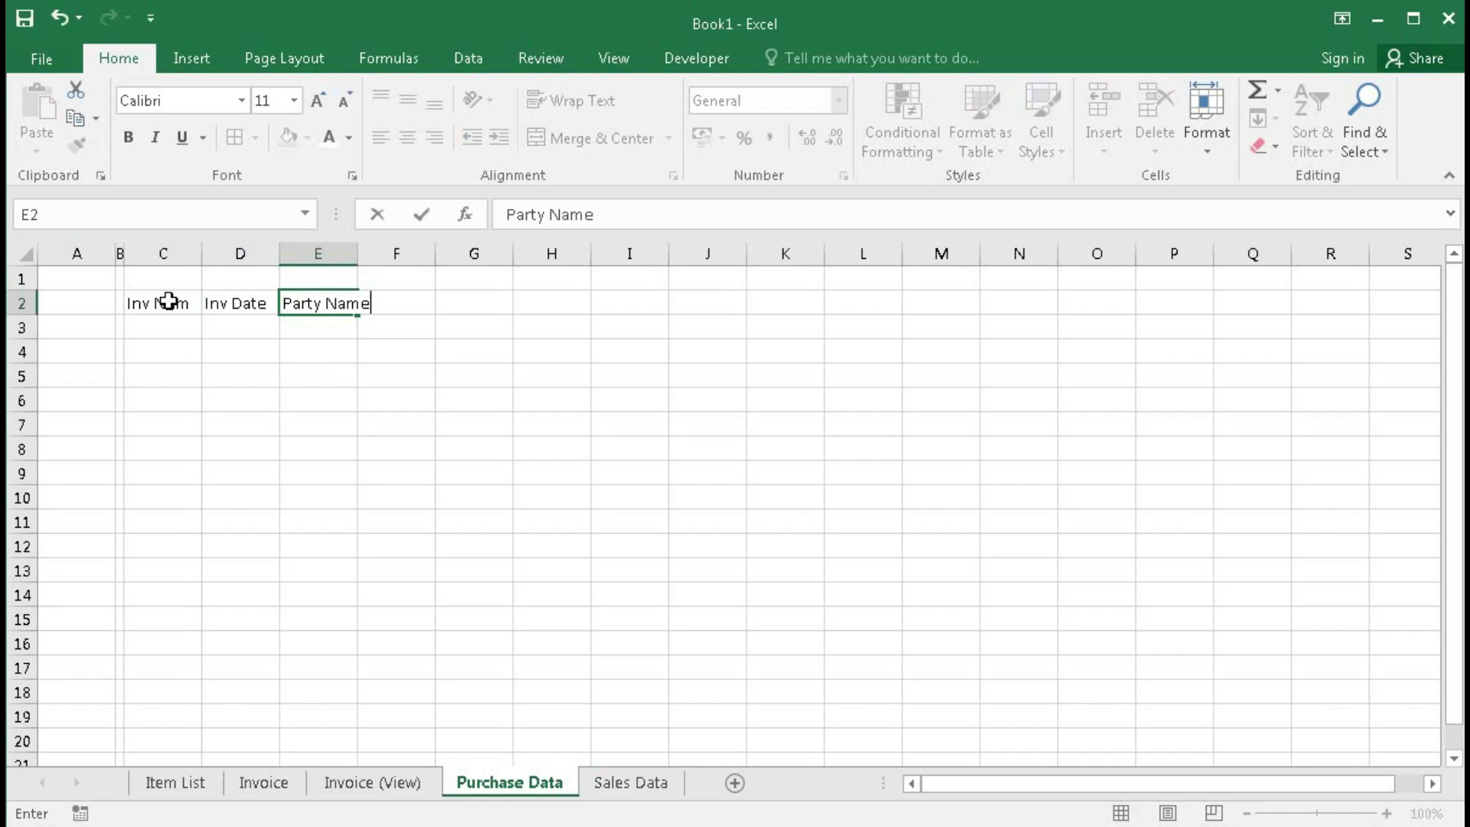
{"action": "key", "text": "Tab"}
{"action": "type", "text": "Address"}
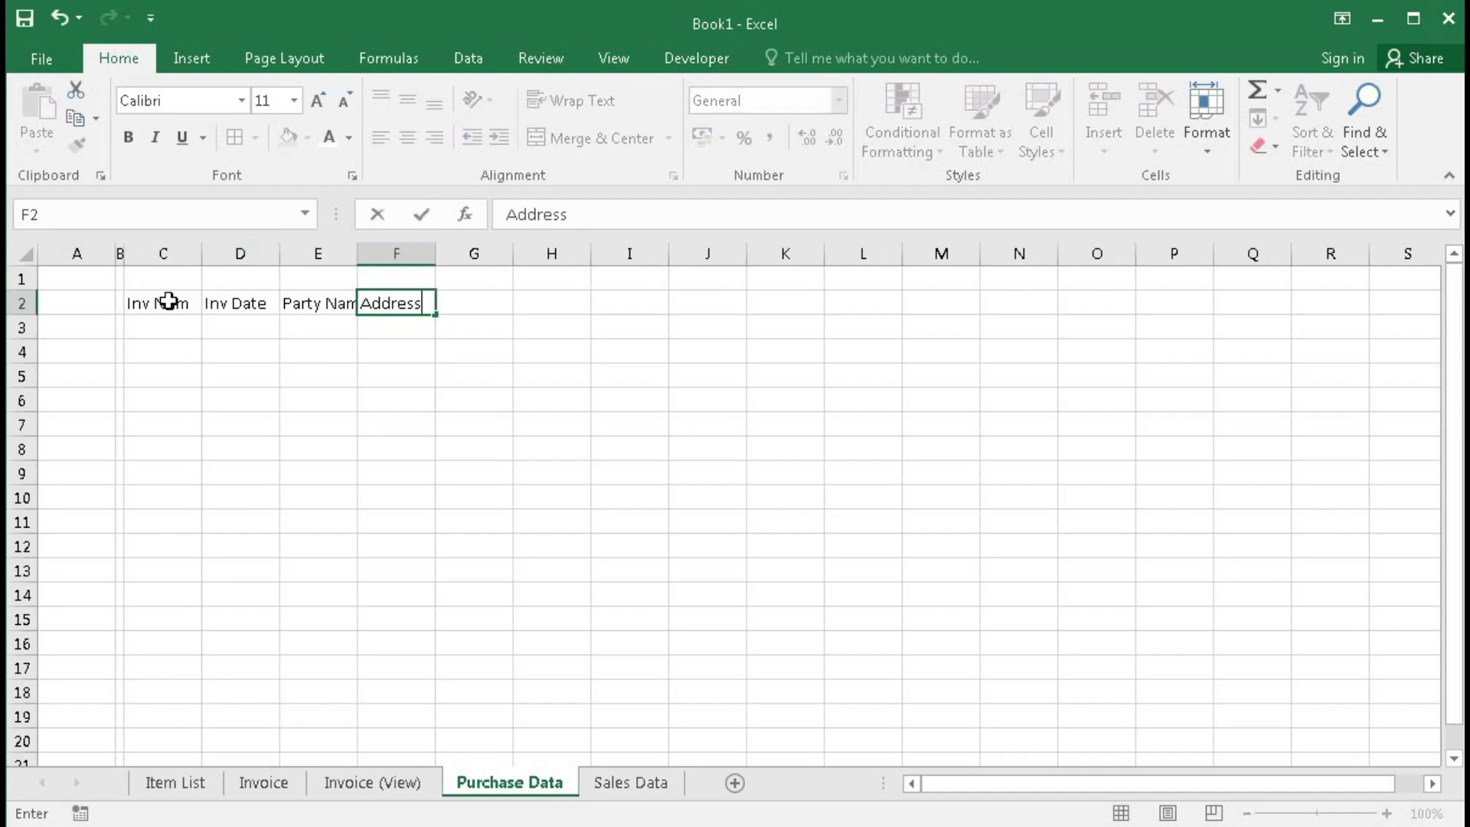
{"action": "key", "text": "Tab"}
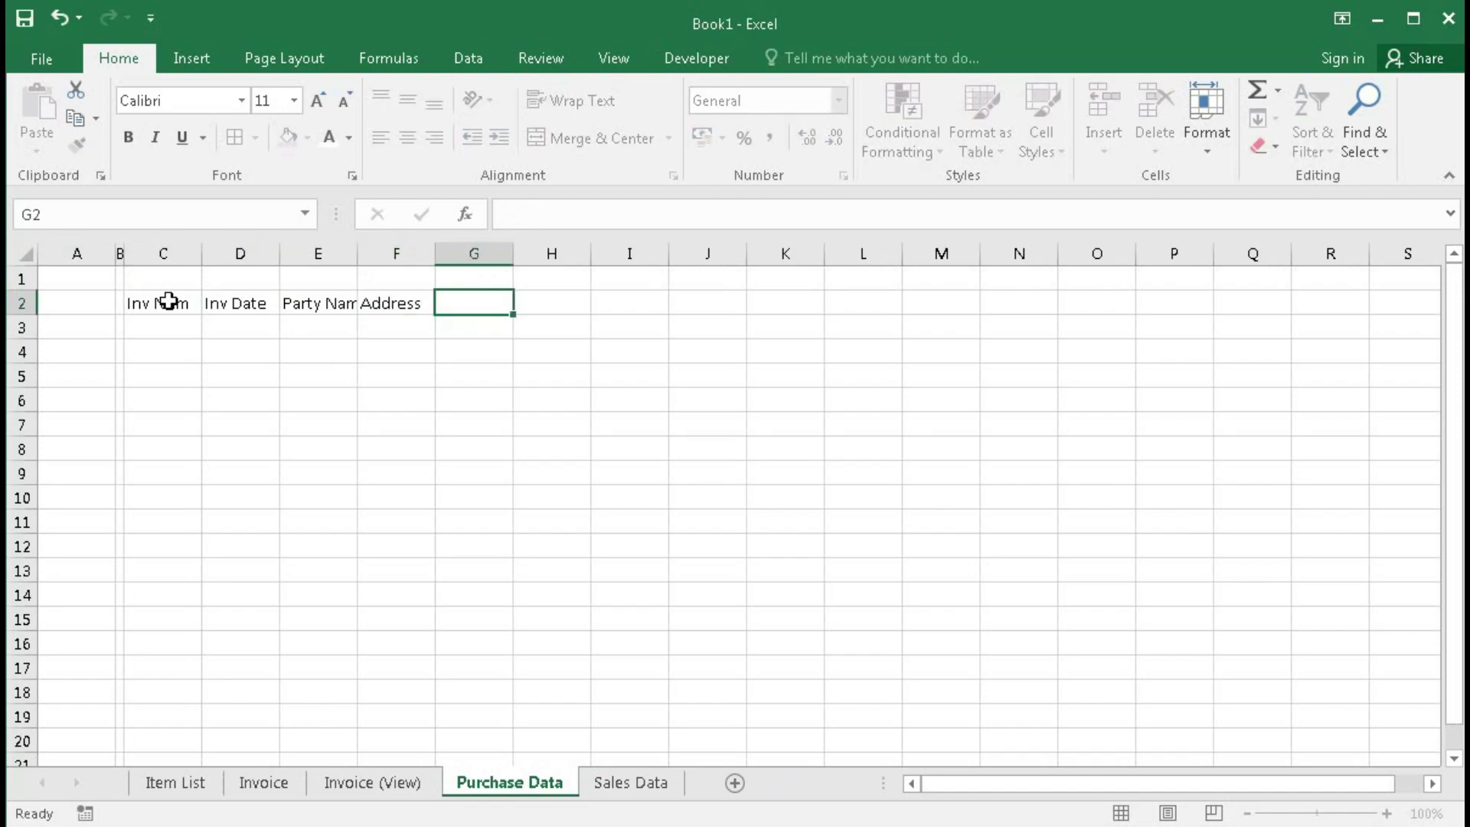
{"action": "type", "text": "Mobil"}
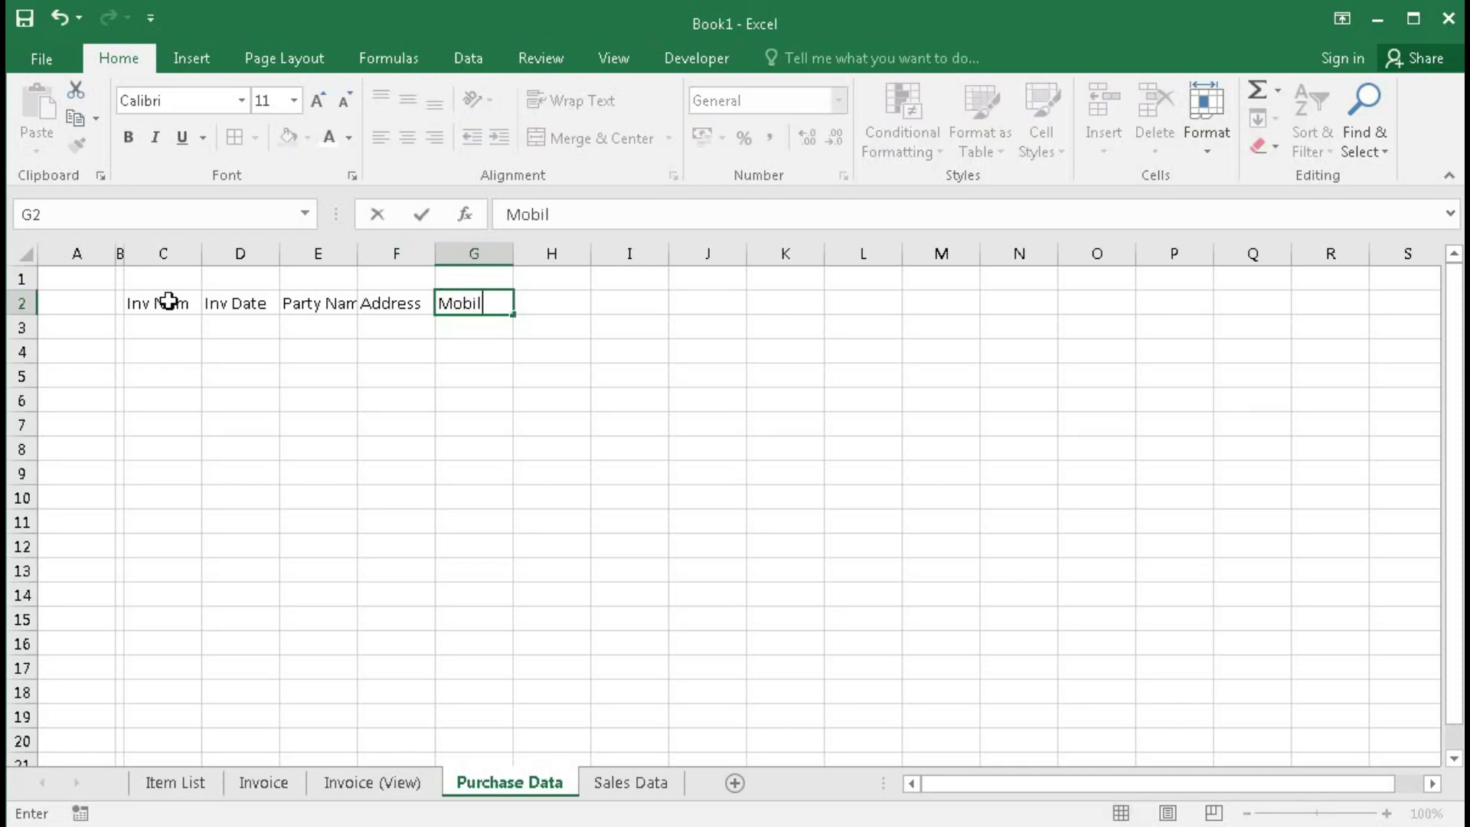
{"action": "type", "text": "e No"}
{"action": "key", "text": "Tab"}
{"action": "type", "text": "Sl"}
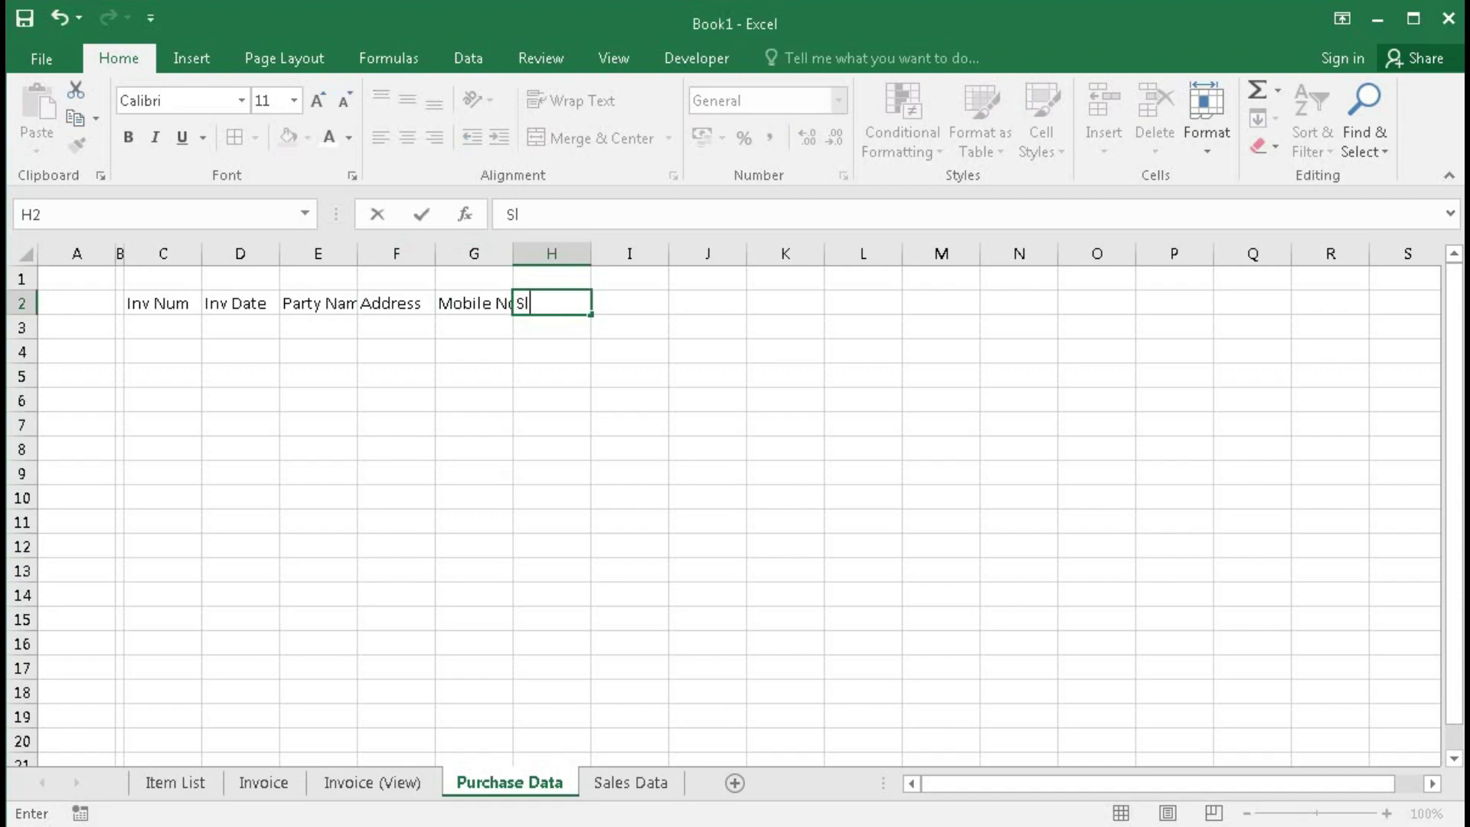
{"action": "type", "text": ". No"}
{"action": "key", "text": "Tab"}
Step: Enter headings Description of Goods, Units, Qty, Rate and Amount in I2:M2
{"action": "type", "text": "De"}
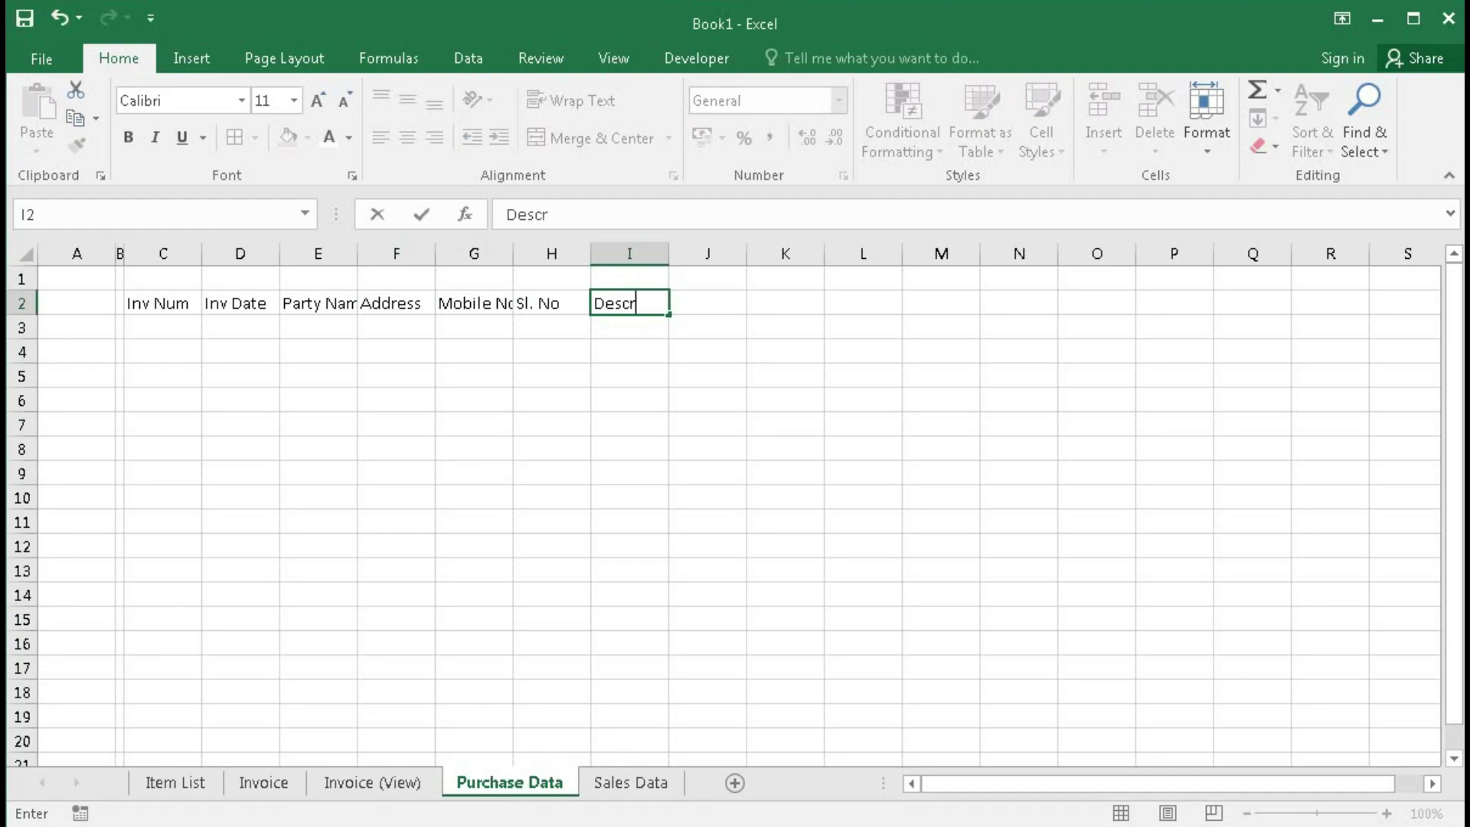
{"action": "type", "text": "scriptuion of Go"}
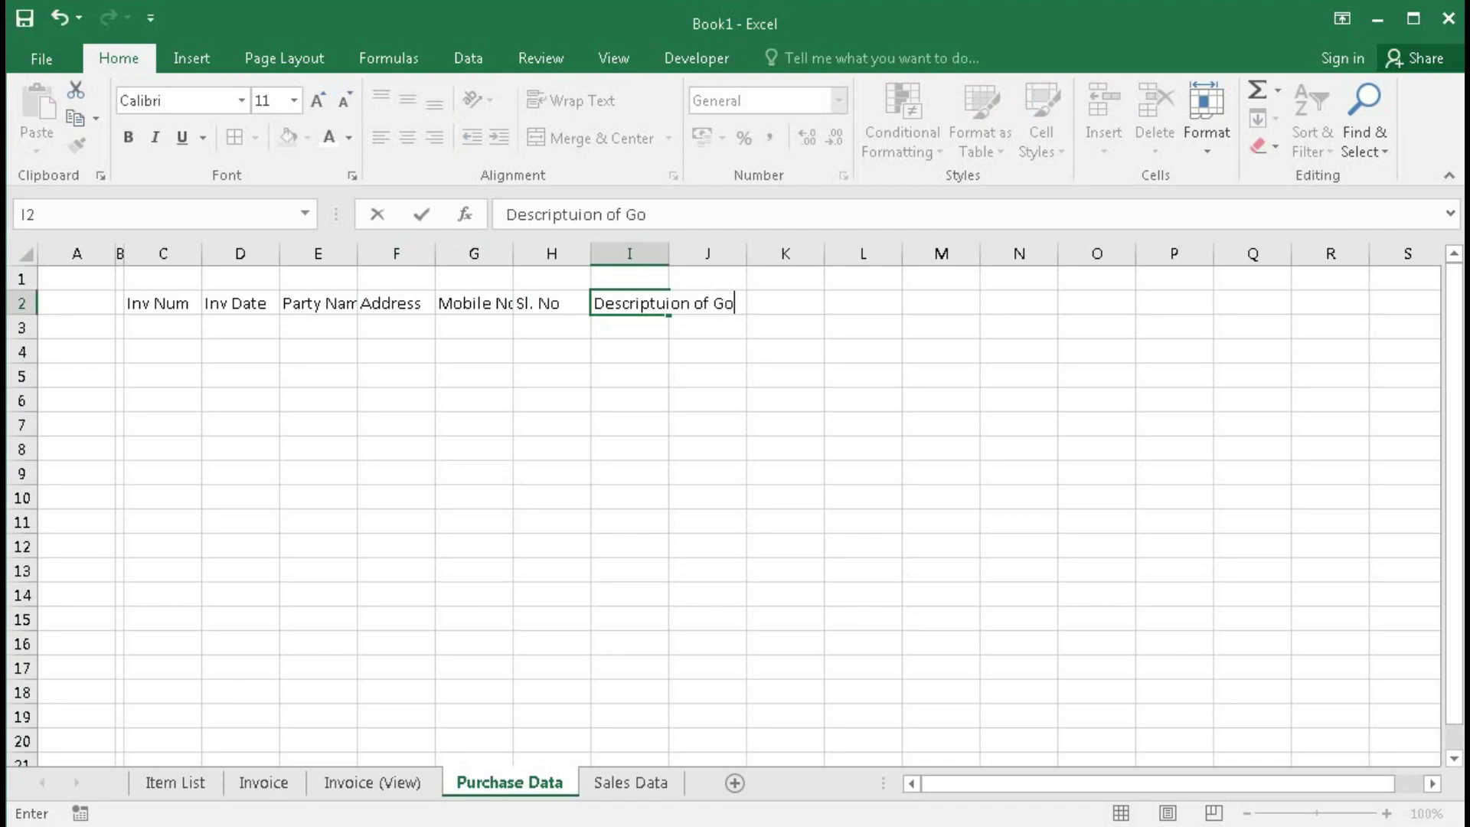
{"action": "type", "text": "ods"}
{"action": "key", "text": "Tab"}
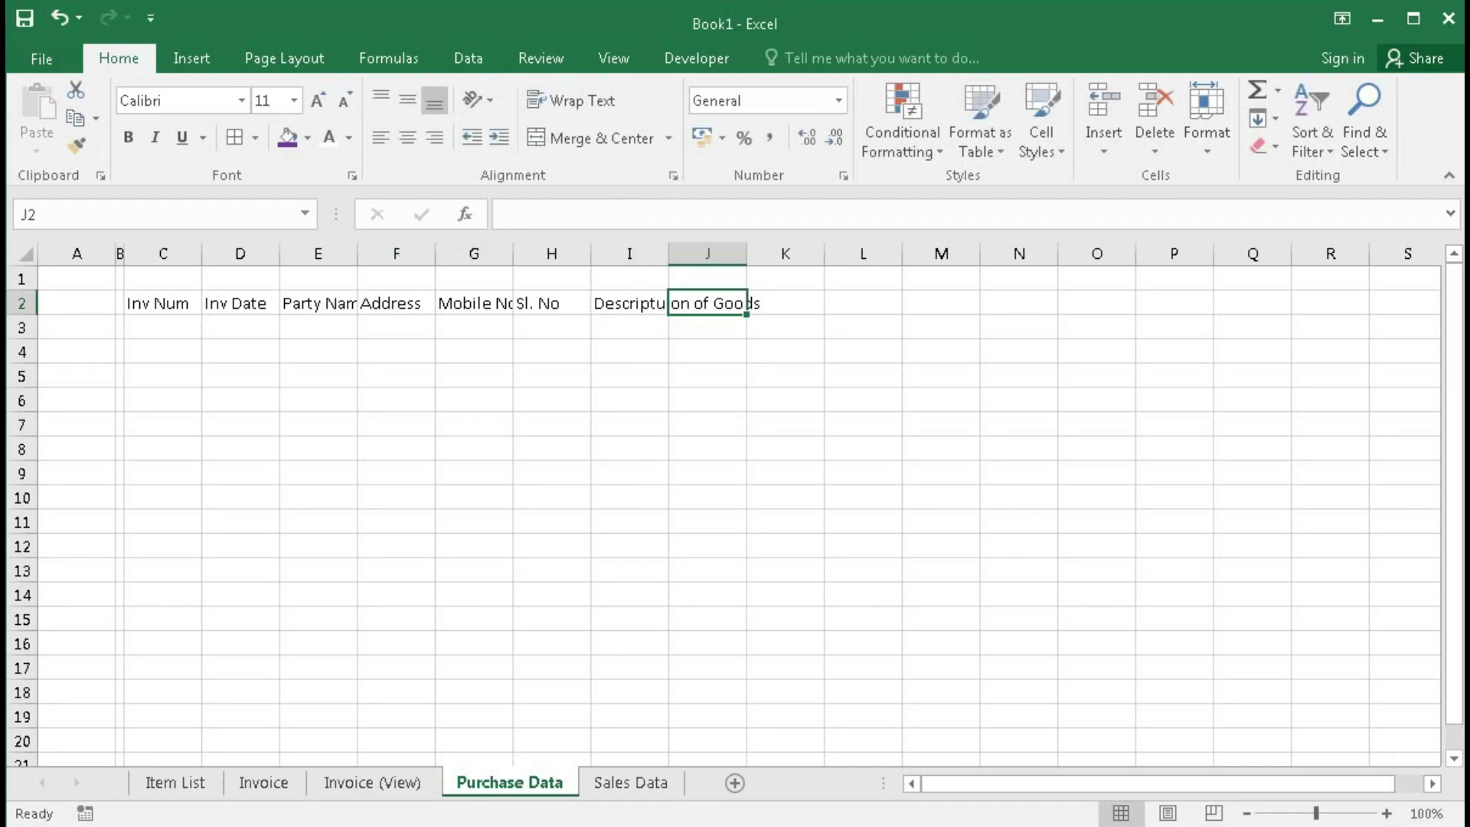
{"action": "type", "text": "Inits"}
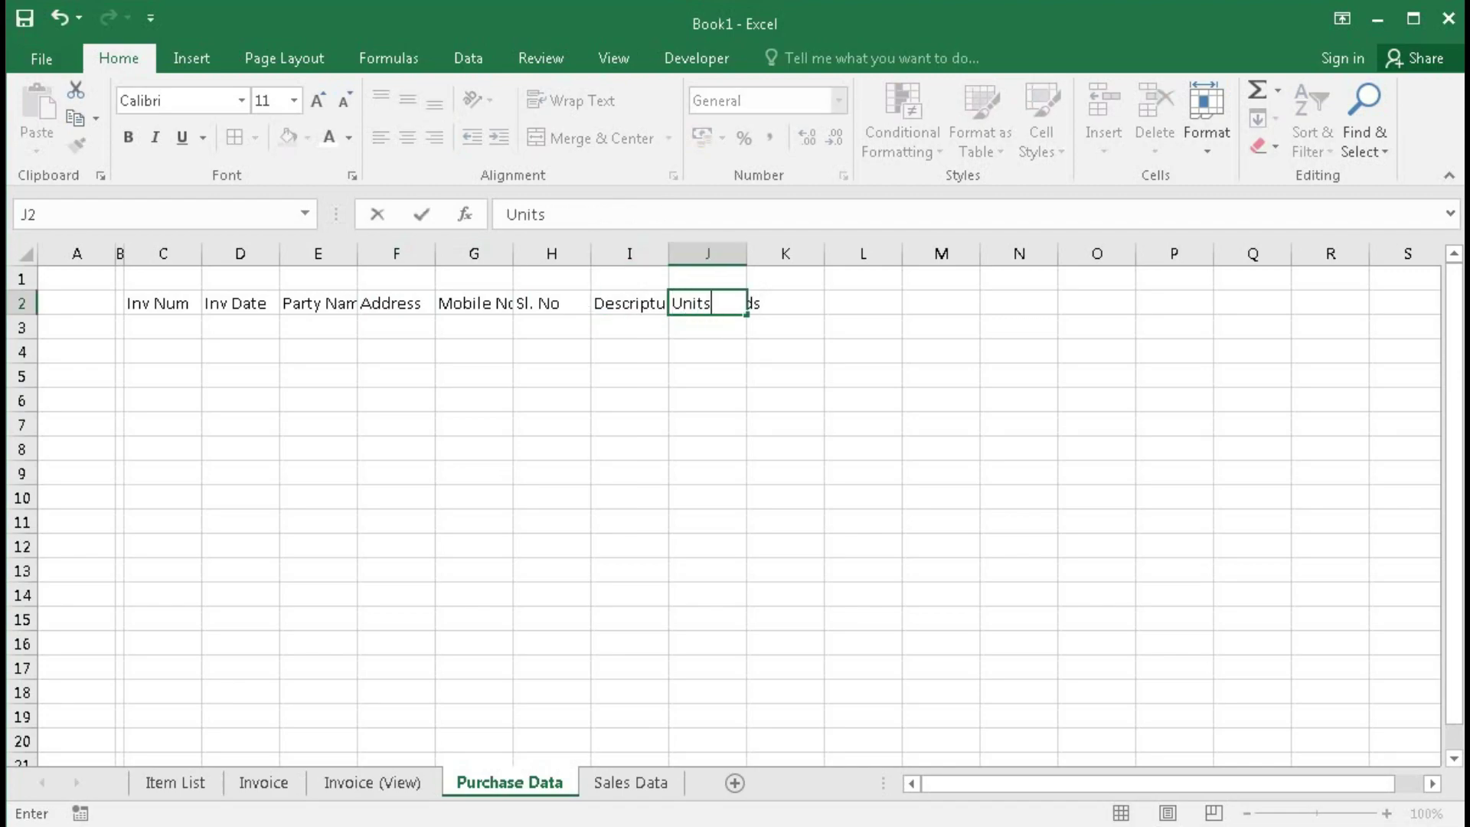
{"action": "key", "text": "Tab"}
{"action": "type", "text": "Q"}
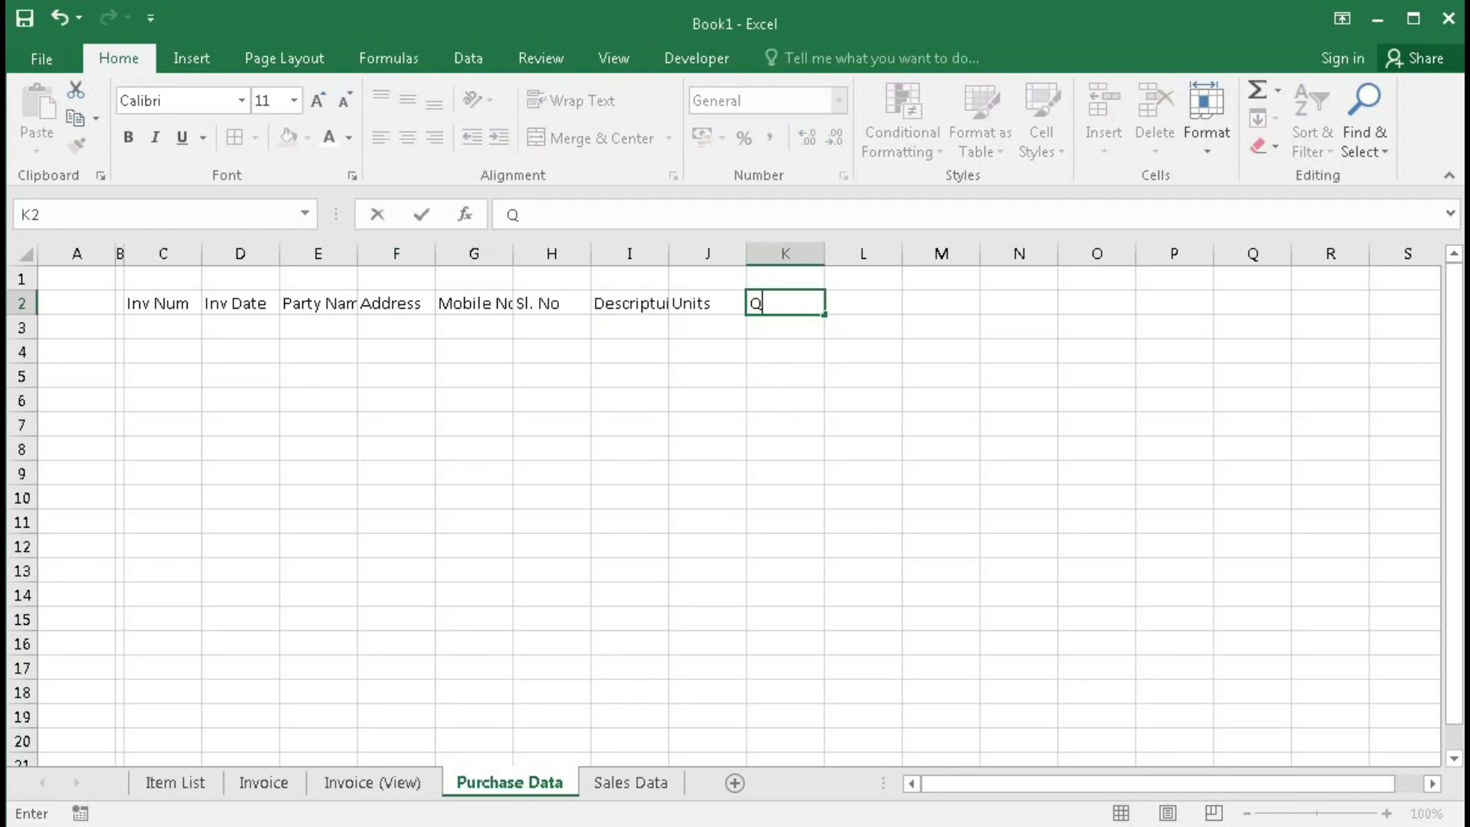
{"action": "type", "text": "ty"}
{"action": "key", "text": "Tab"}
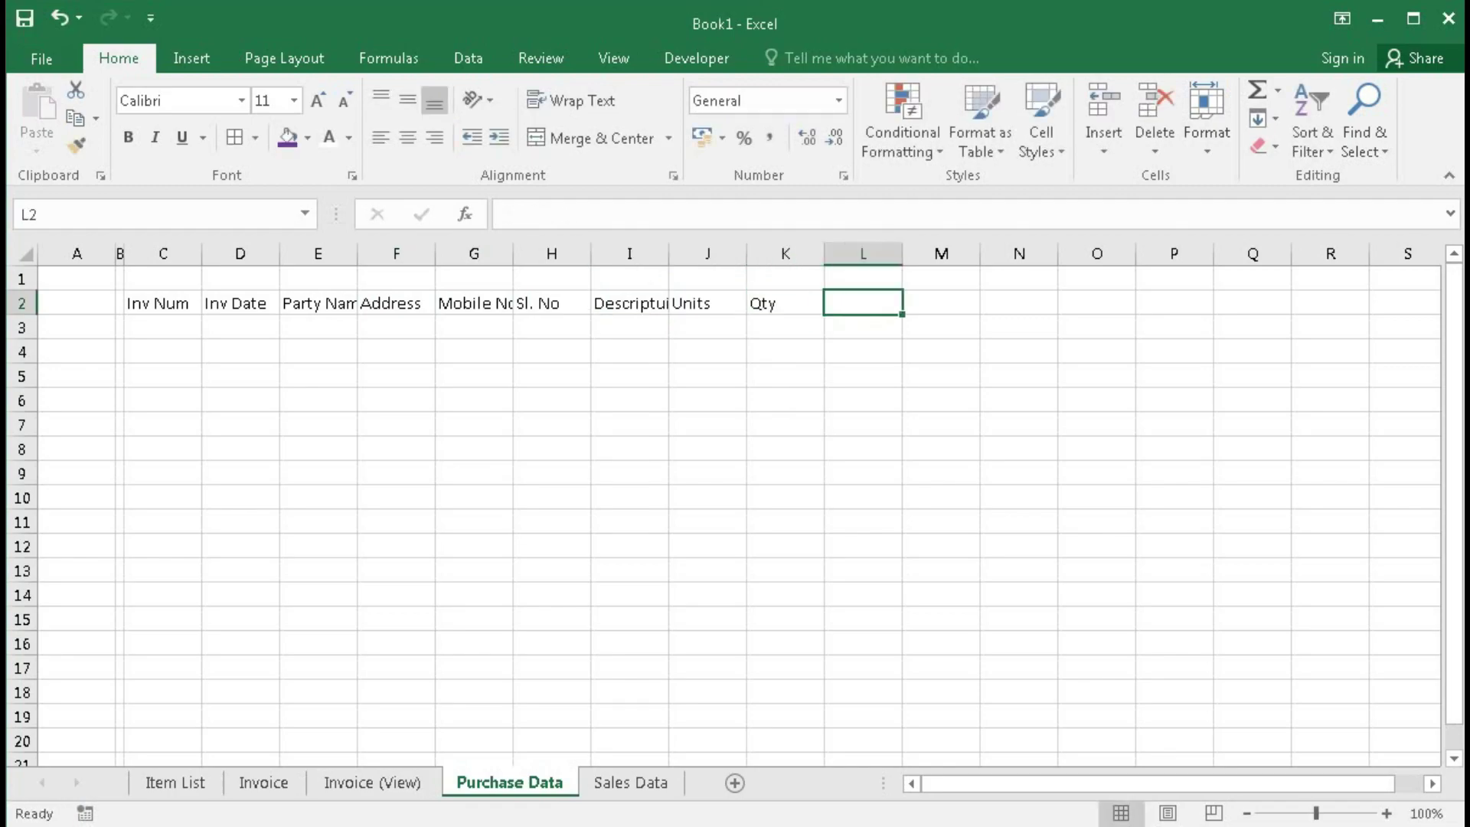
{"action": "type", "text": "Rate"}
{"action": "key", "text": "Tab"}
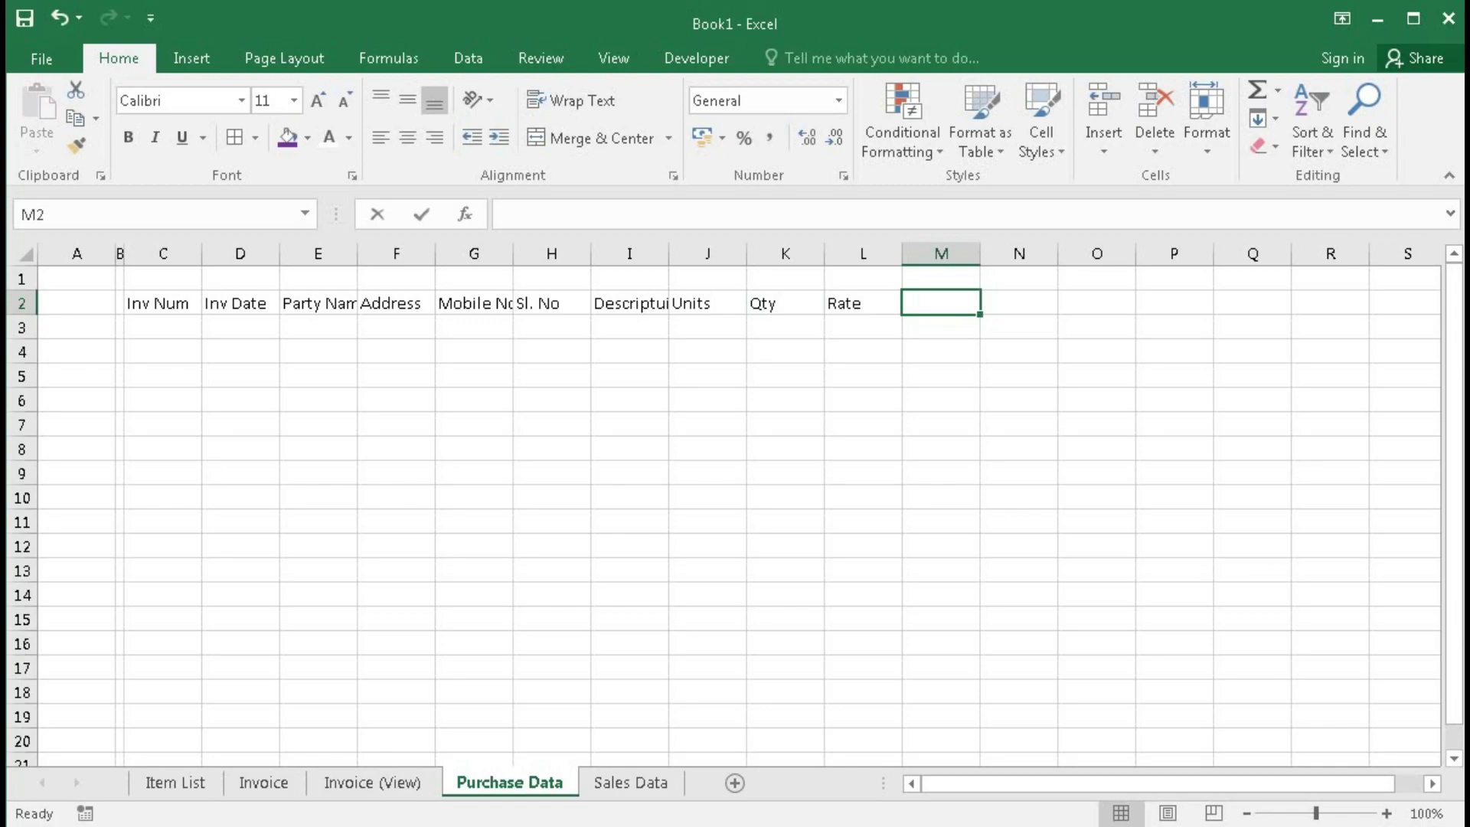
{"action": "type", "text": "Amount"}
{"action": "key", "text": "Return"}
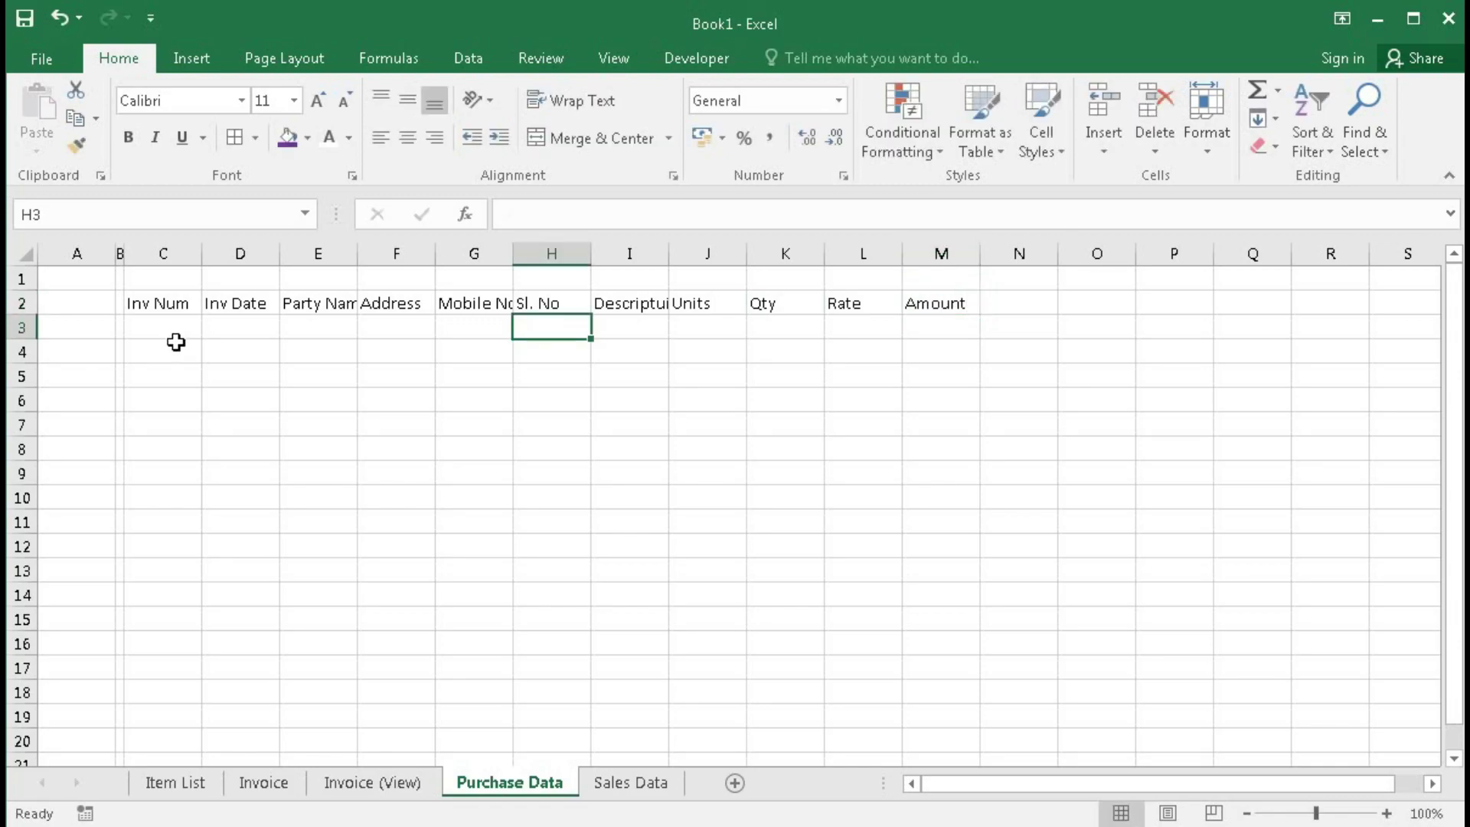
Step: Fit columns C, D, H and I to the Inv Num, Inv Date, Sl. No and description headings
{"action": "double_click", "coordinate": [198, 258]}
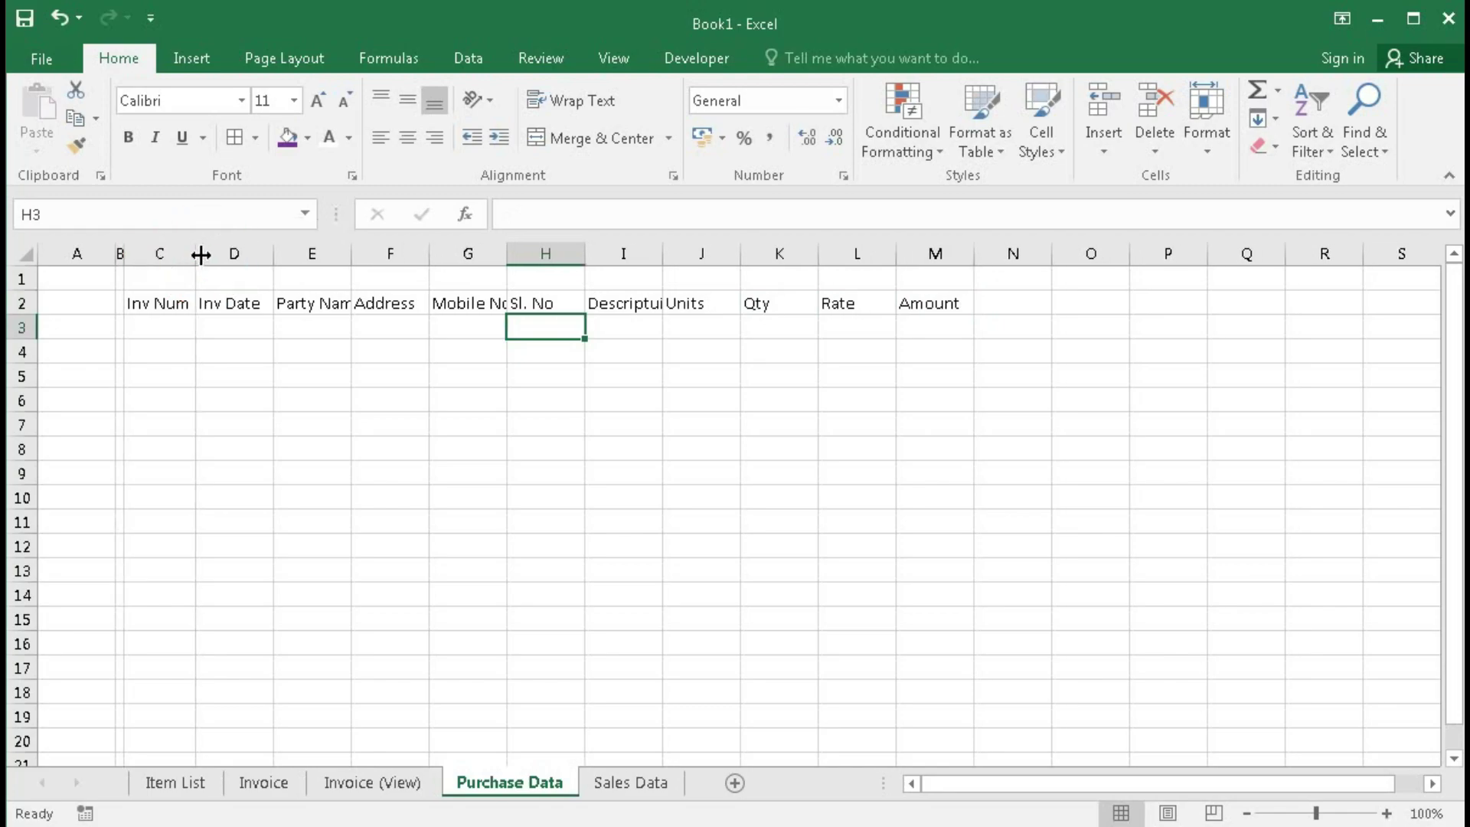
{"action": "left_click_drag", "start_coordinate": [273, 255], "coordinate": [689, 251]}
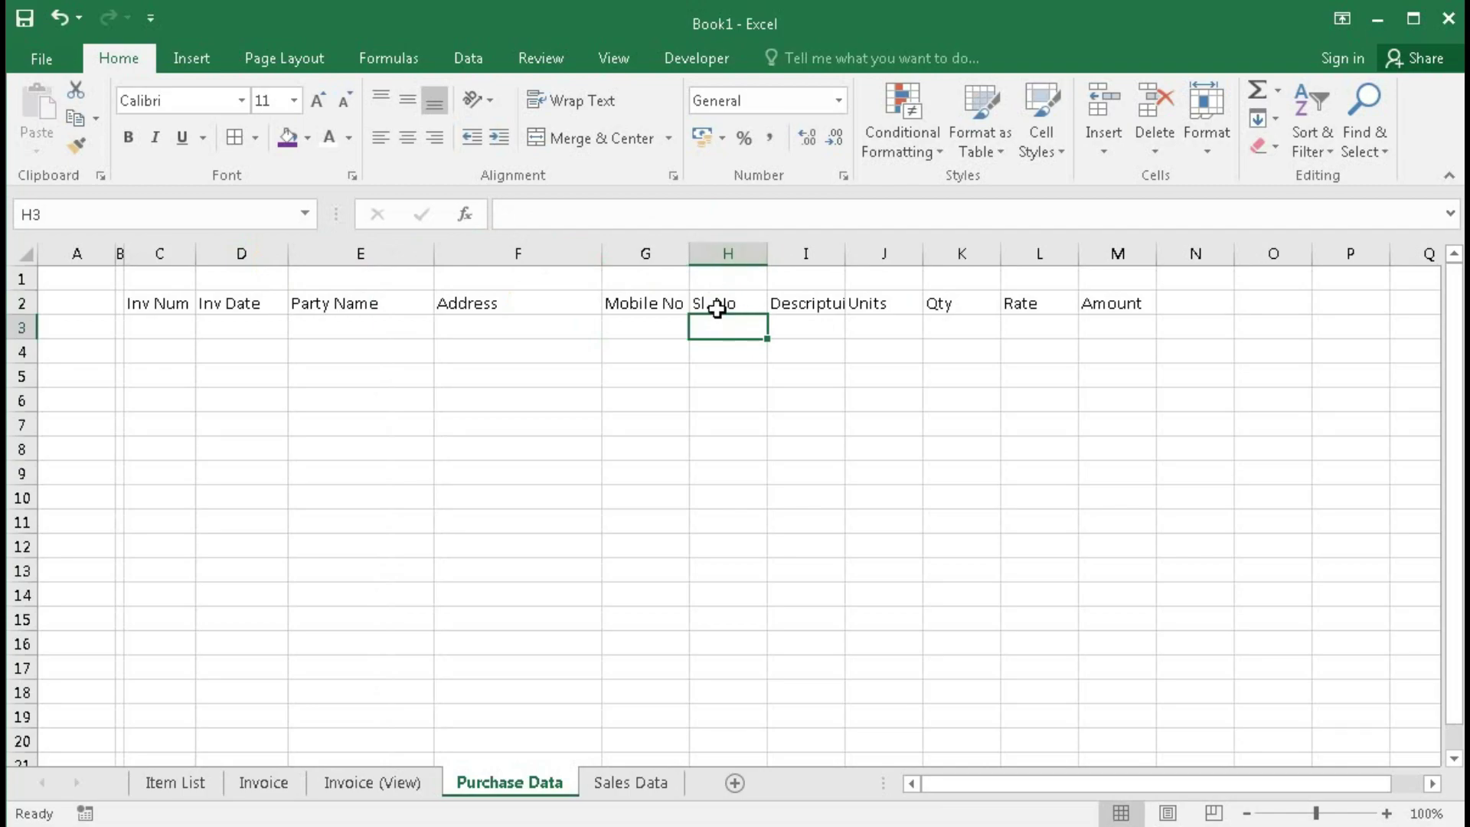
{"action": "left_click", "coordinate": [725, 304]}
{"action": "left_click_drag", "start_coordinate": [767, 255], "coordinate": [748, 258]}
{"action": "double_click", "coordinate": [824, 255]}
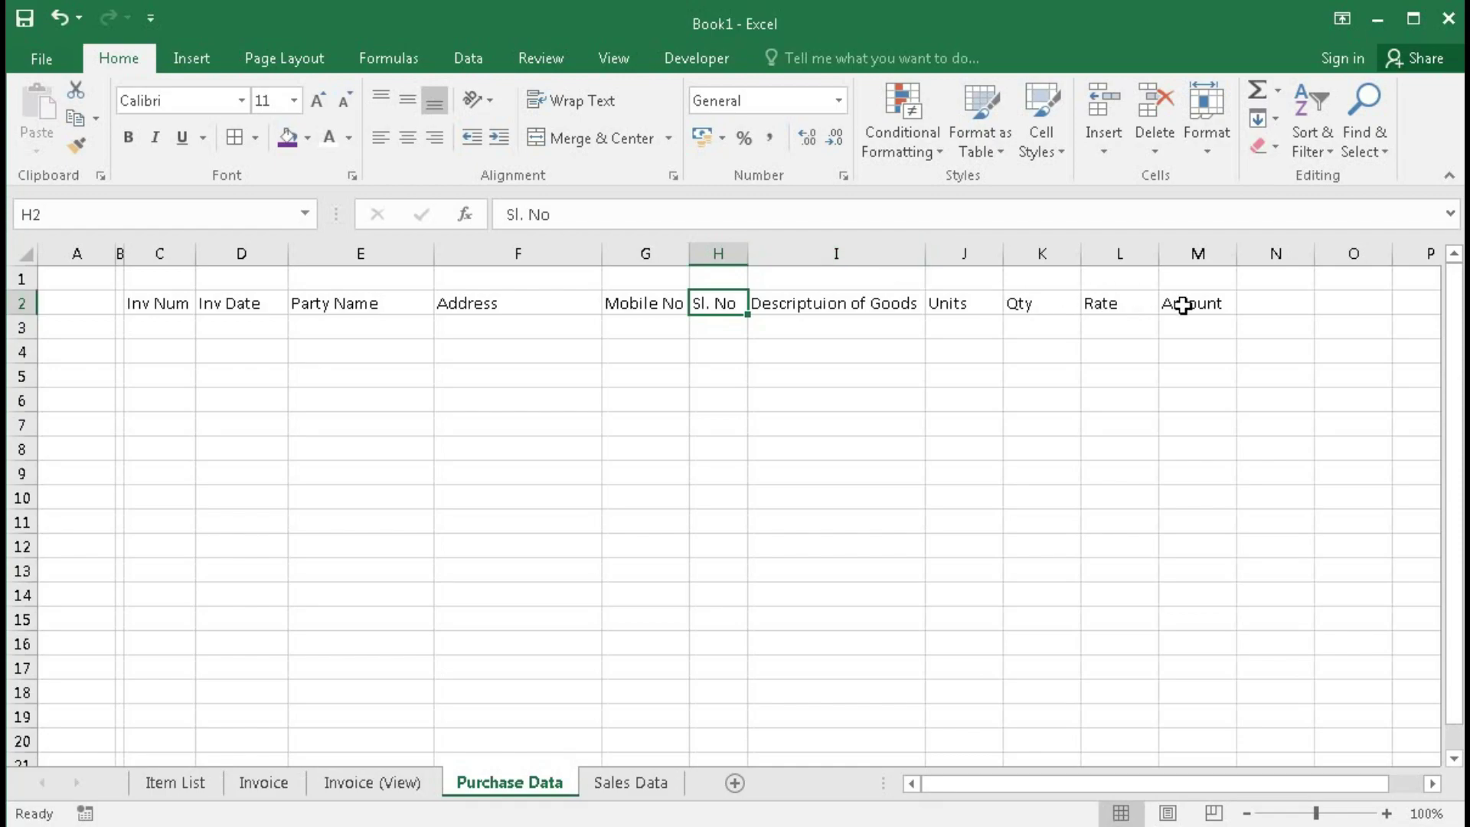
{"action": "left_click_drag", "start_coordinate": [154, 302], "coordinate": [1171, 318]}
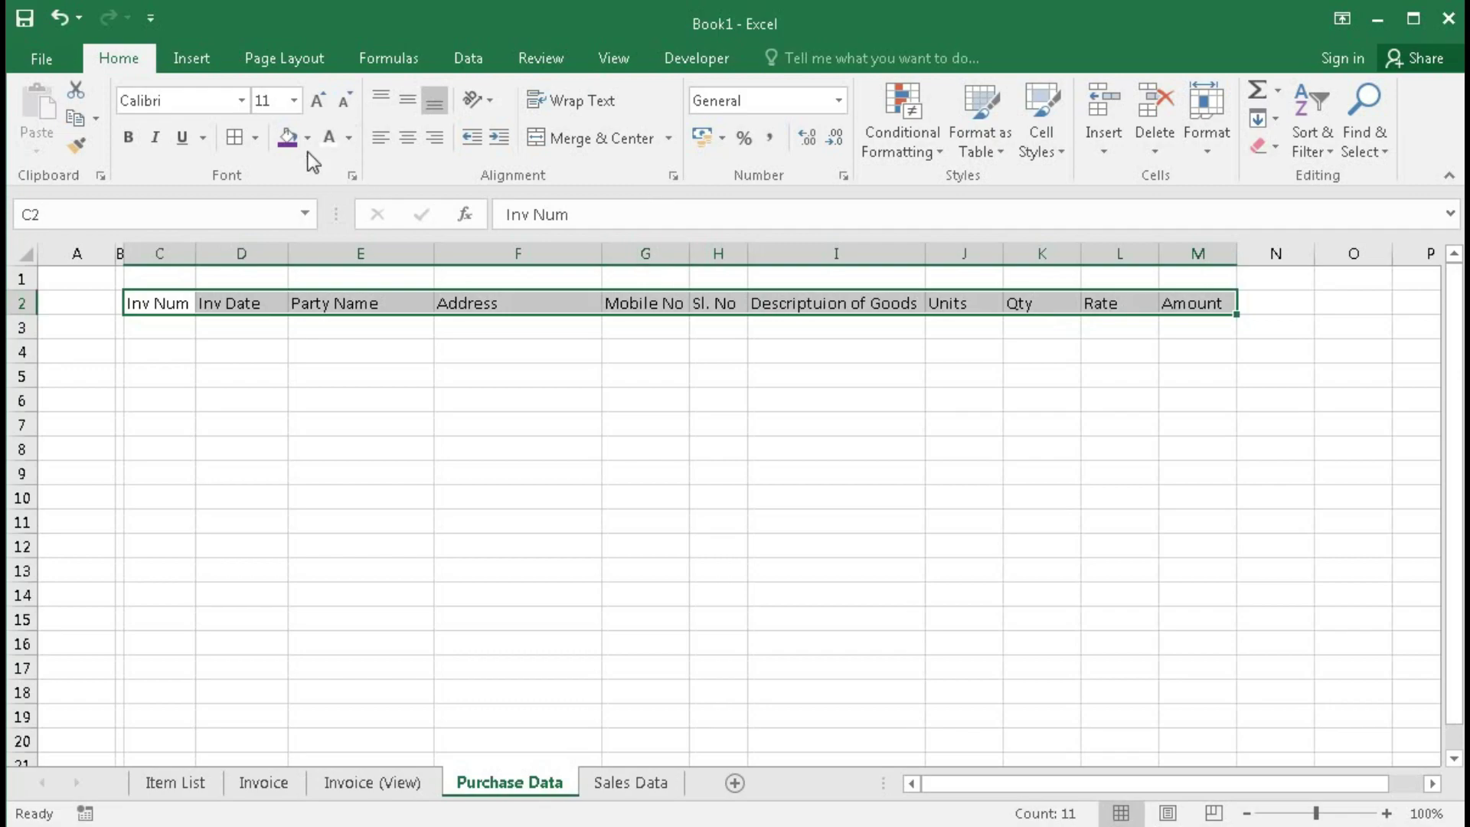
Step: Give the header row a purple fill with bold, white Bodoni MT Black text
{"action": "left_click", "coordinate": [288, 140]}
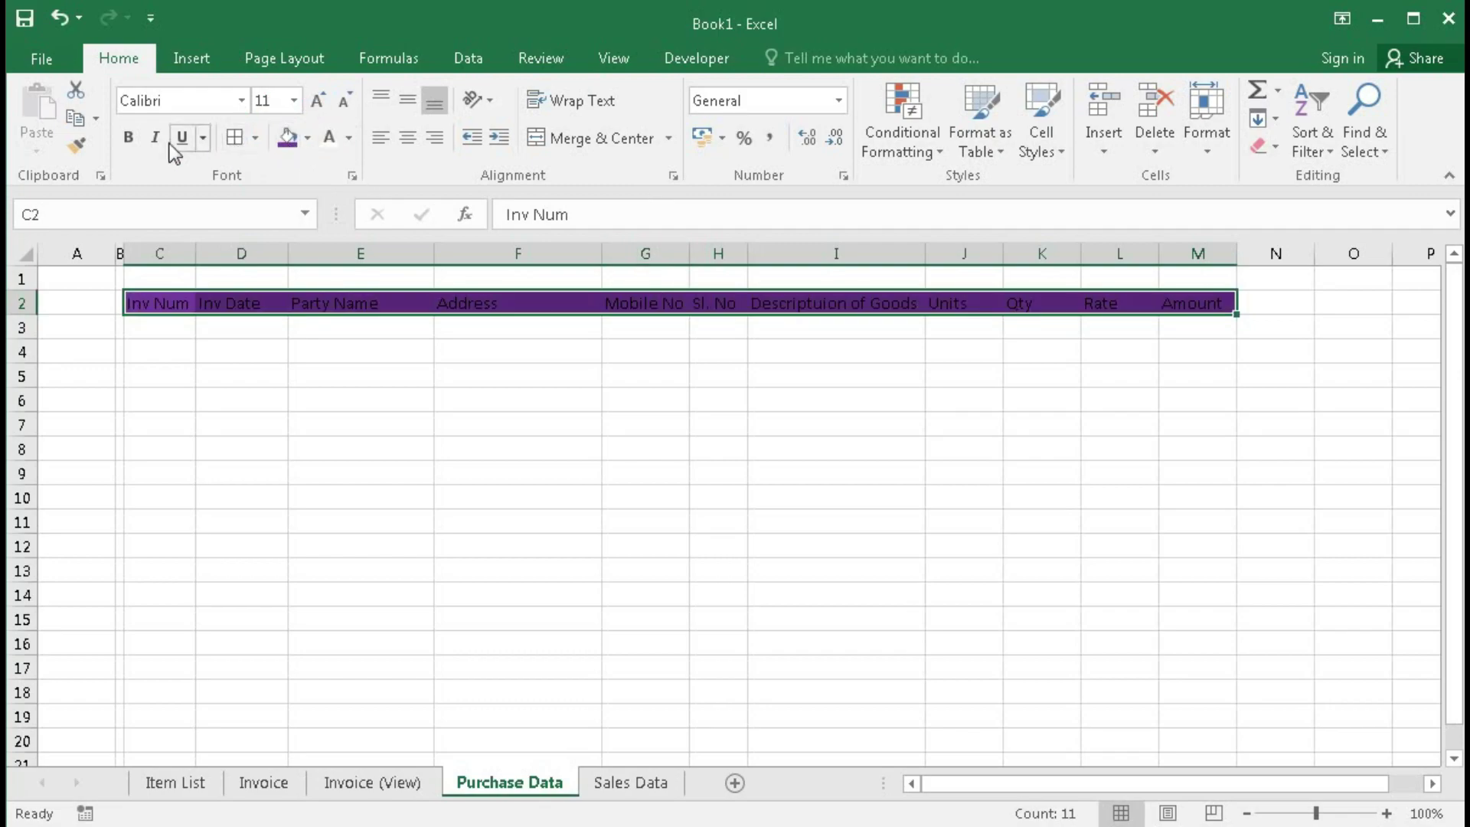
{"action": "left_click", "coordinate": [129, 139]}
{"action": "left_click", "coordinate": [241, 100]}
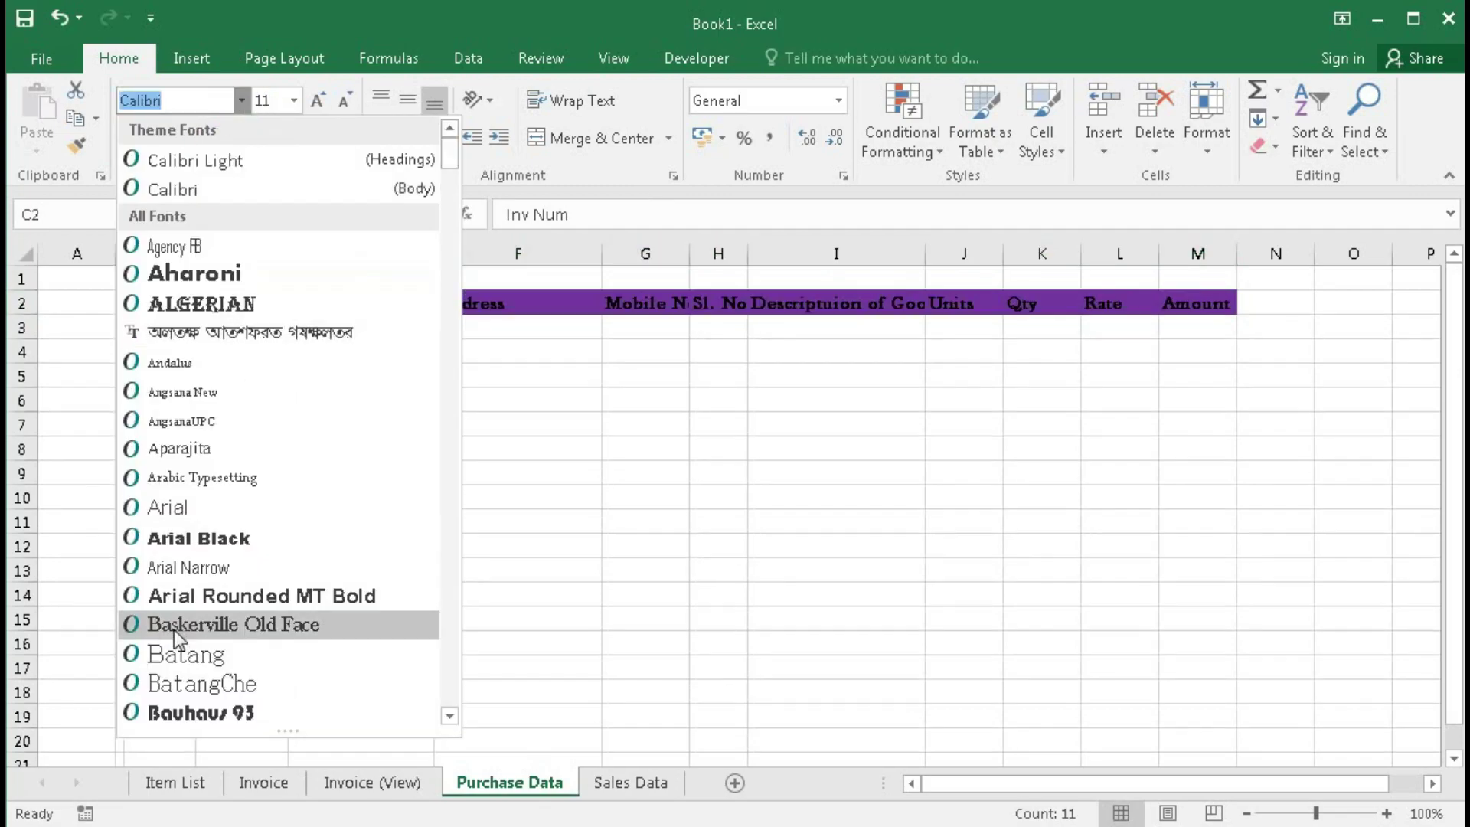
{"action": "scroll", "coordinate": [183, 613], "scroll_direction": "down", "scroll_amount": 3}
{"action": "left_click", "coordinate": [203, 710]}
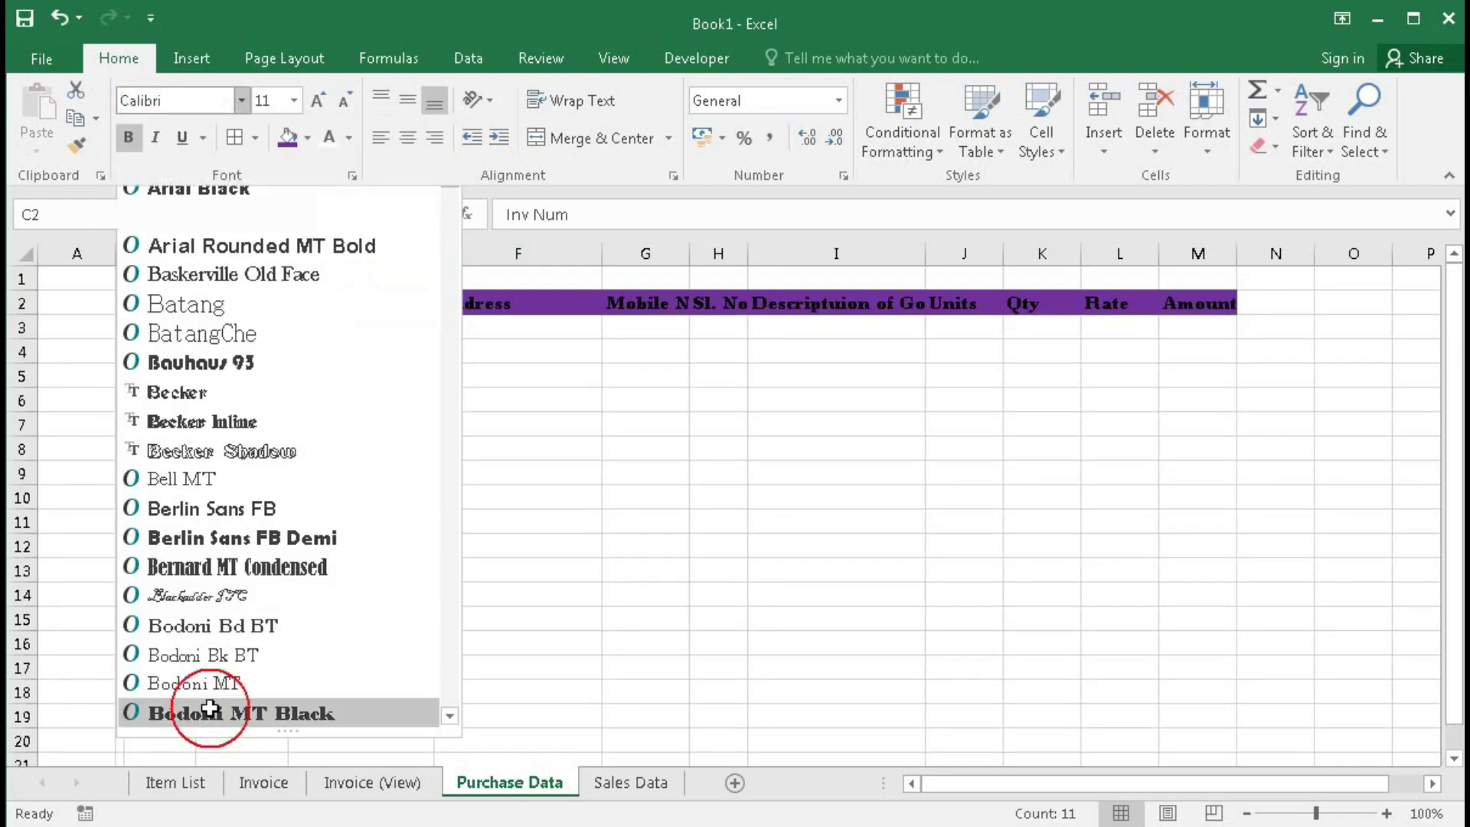
{"action": "left_click", "coordinate": [329, 138]}
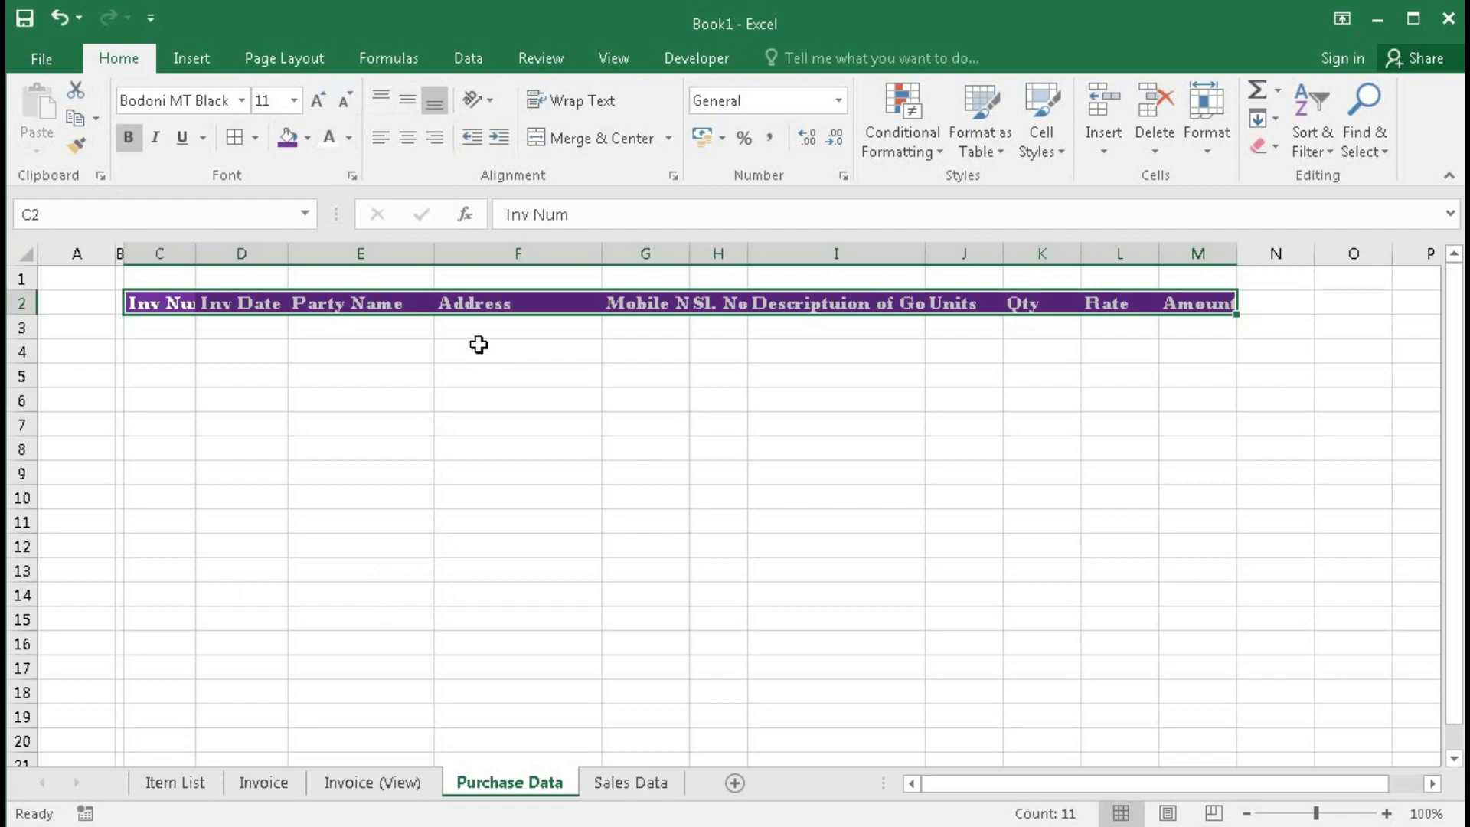
Step: AutoFit columns C, G, H, I and M to their Inv Num, Mobile No, Sl. No, description and Amount headings
{"action": "double_click", "coordinate": [190, 259]}
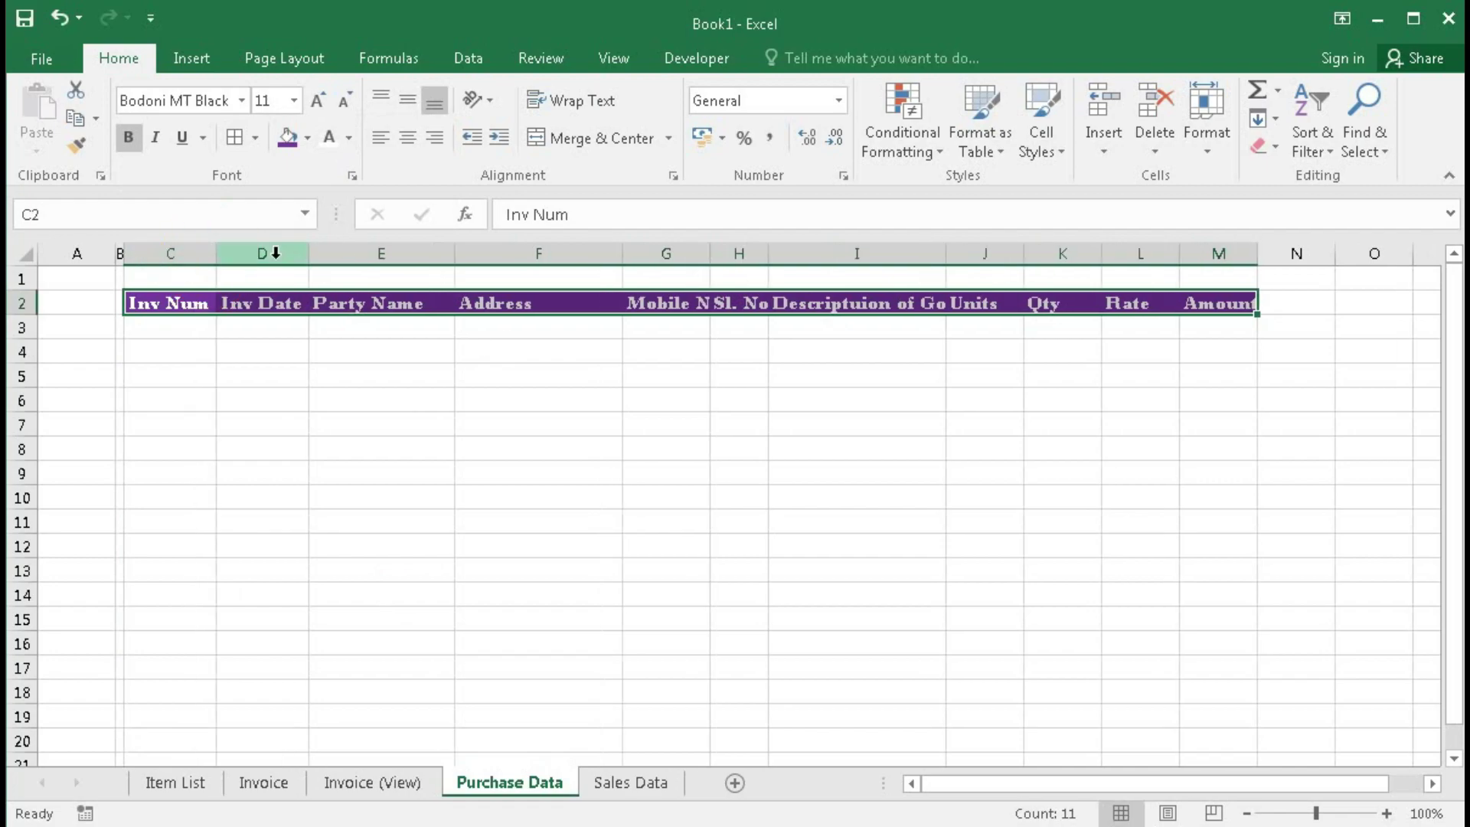
{"action": "left_click", "coordinate": [301, 252]}
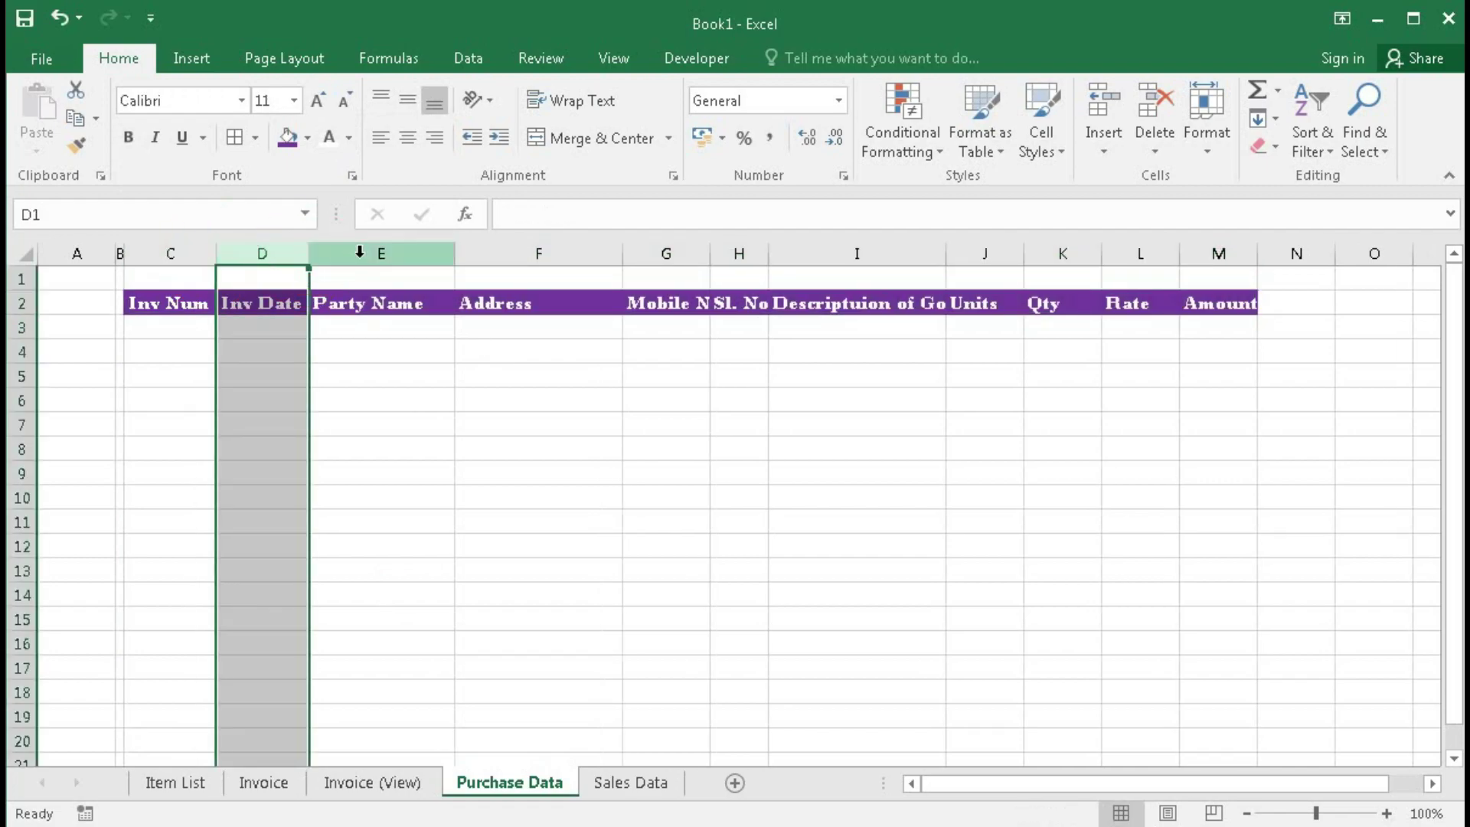
{"action": "left_click", "coordinate": [660, 448]}
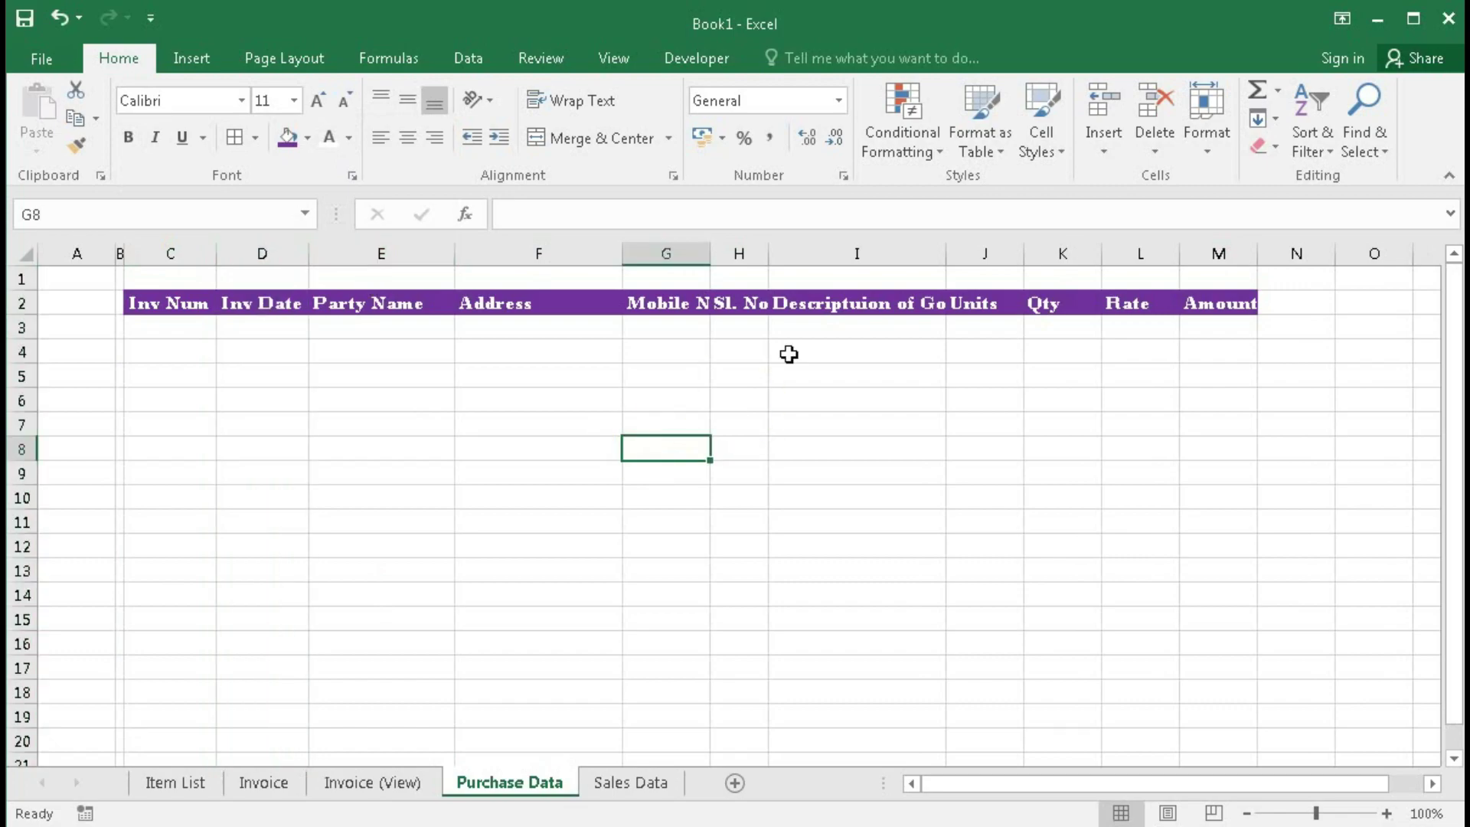
{"action": "double_click", "coordinate": [710, 253]}
{"action": "double_click", "coordinate": [785, 254]}
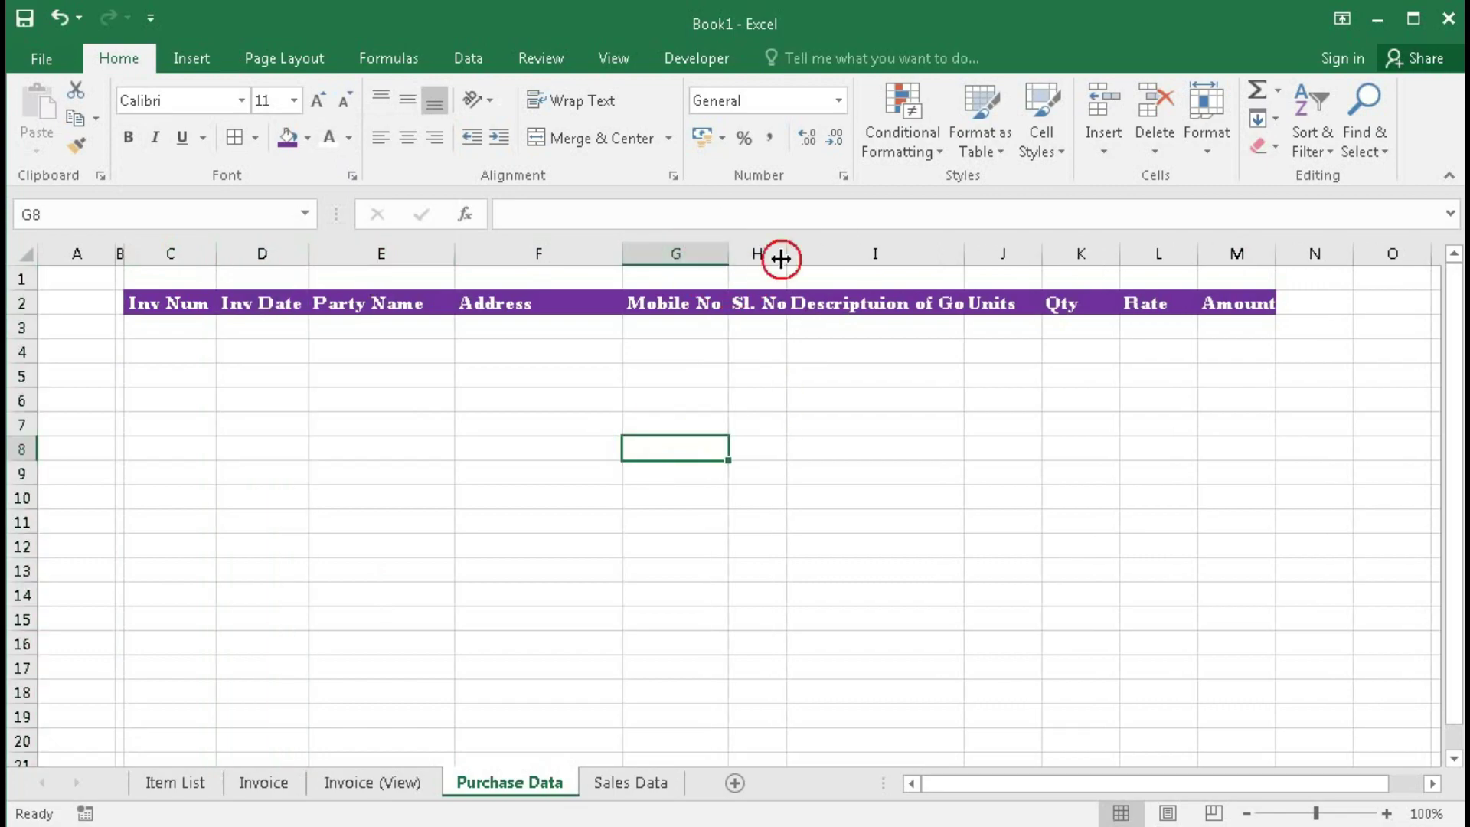
{"action": "double_click", "coordinate": [971, 254]}
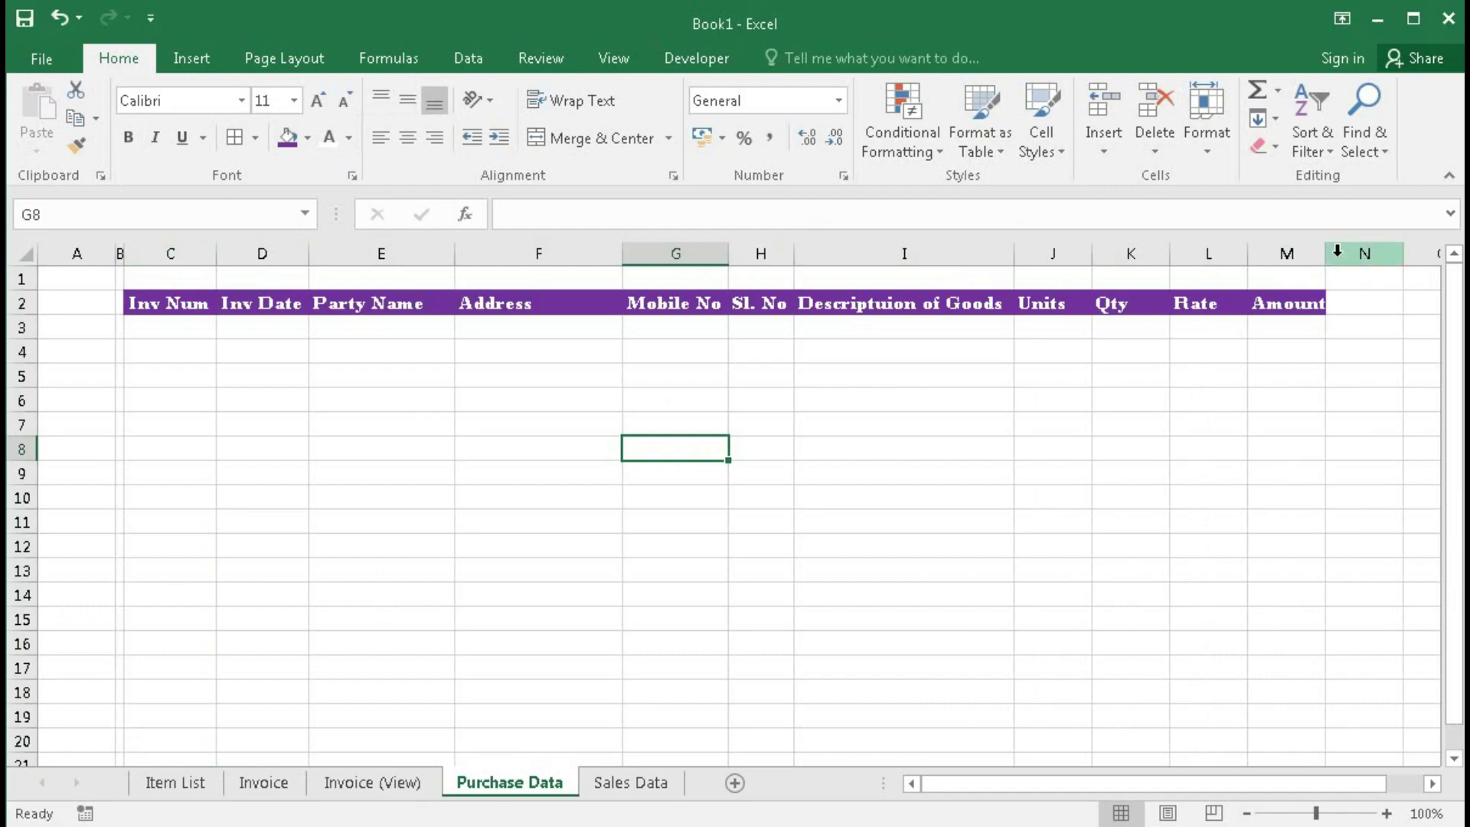
{"action": "double_click", "coordinate": [1322, 253]}
{"action": "left_click", "coordinate": [515, 377]}
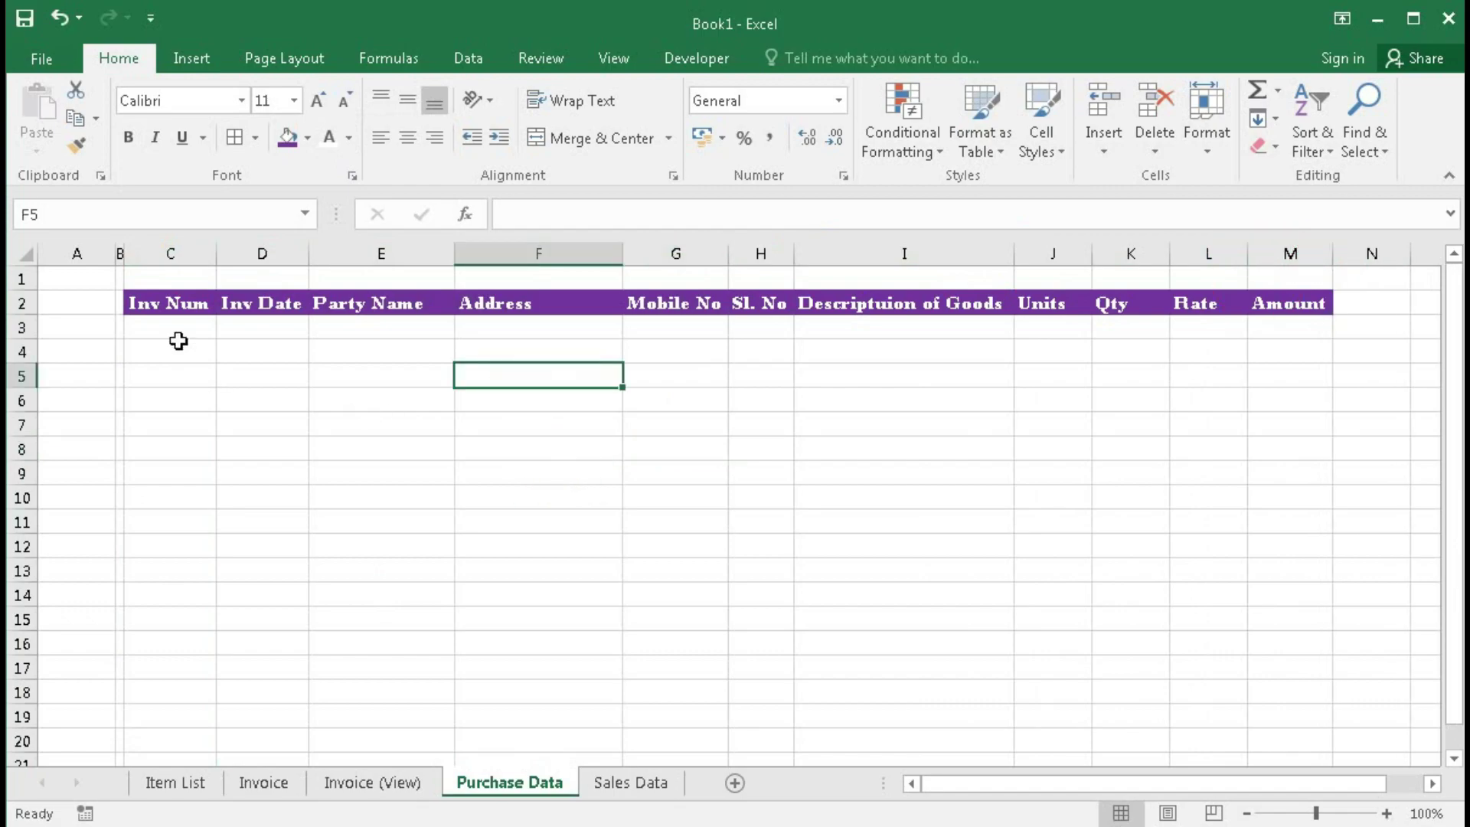
{"action": "left_click_drag", "start_coordinate": [177, 335], "coordinate": [1276, 328]}
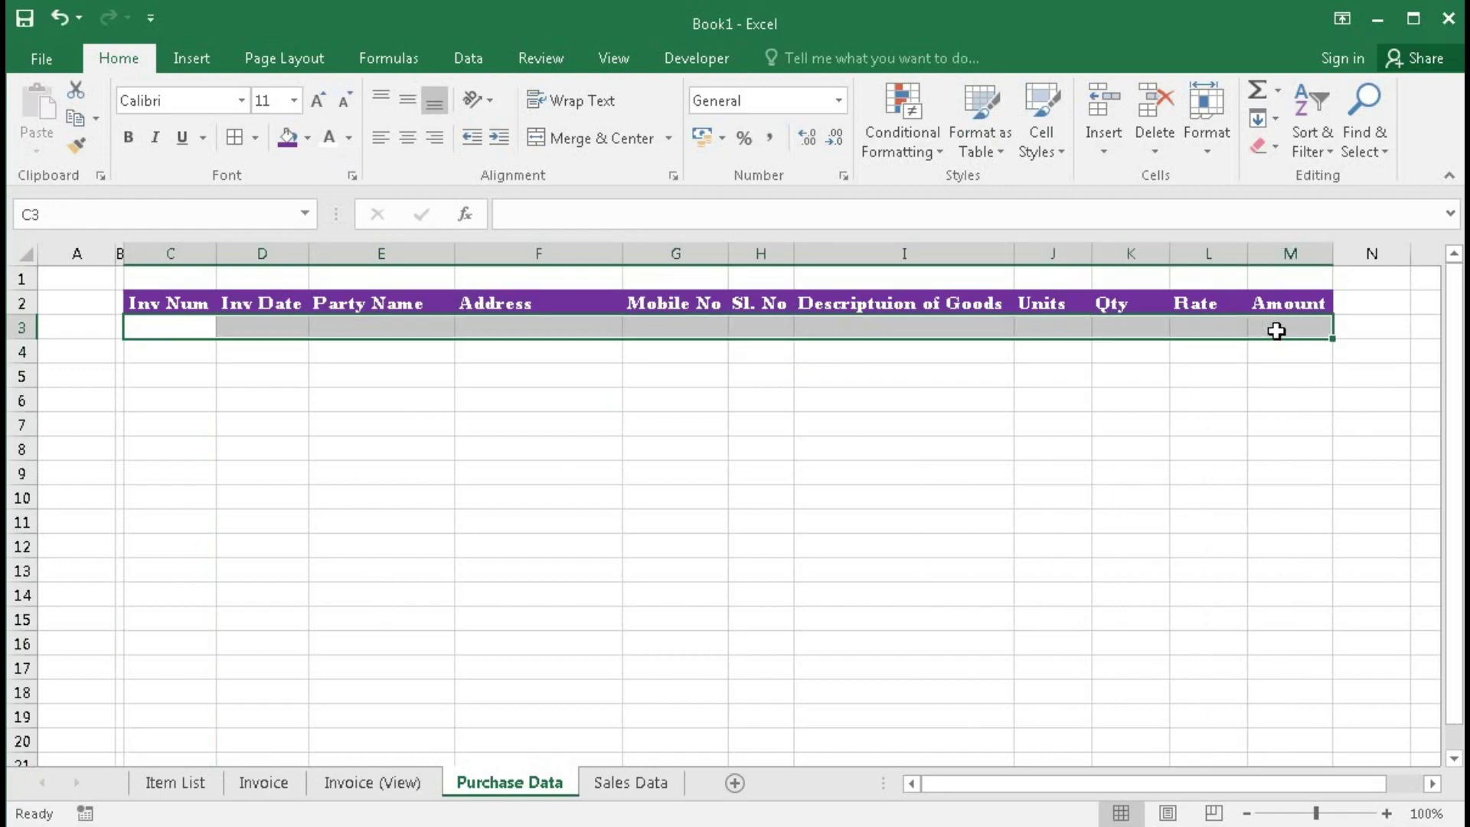
Step: Paint the banded formatting from Item List B3:B4 onto Purchase Data C3:M18
{"action": "left_click", "coordinate": [175, 782]}
{"action": "left_click_drag", "start_coordinate": [156, 331], "coordinate": [156, 348]}
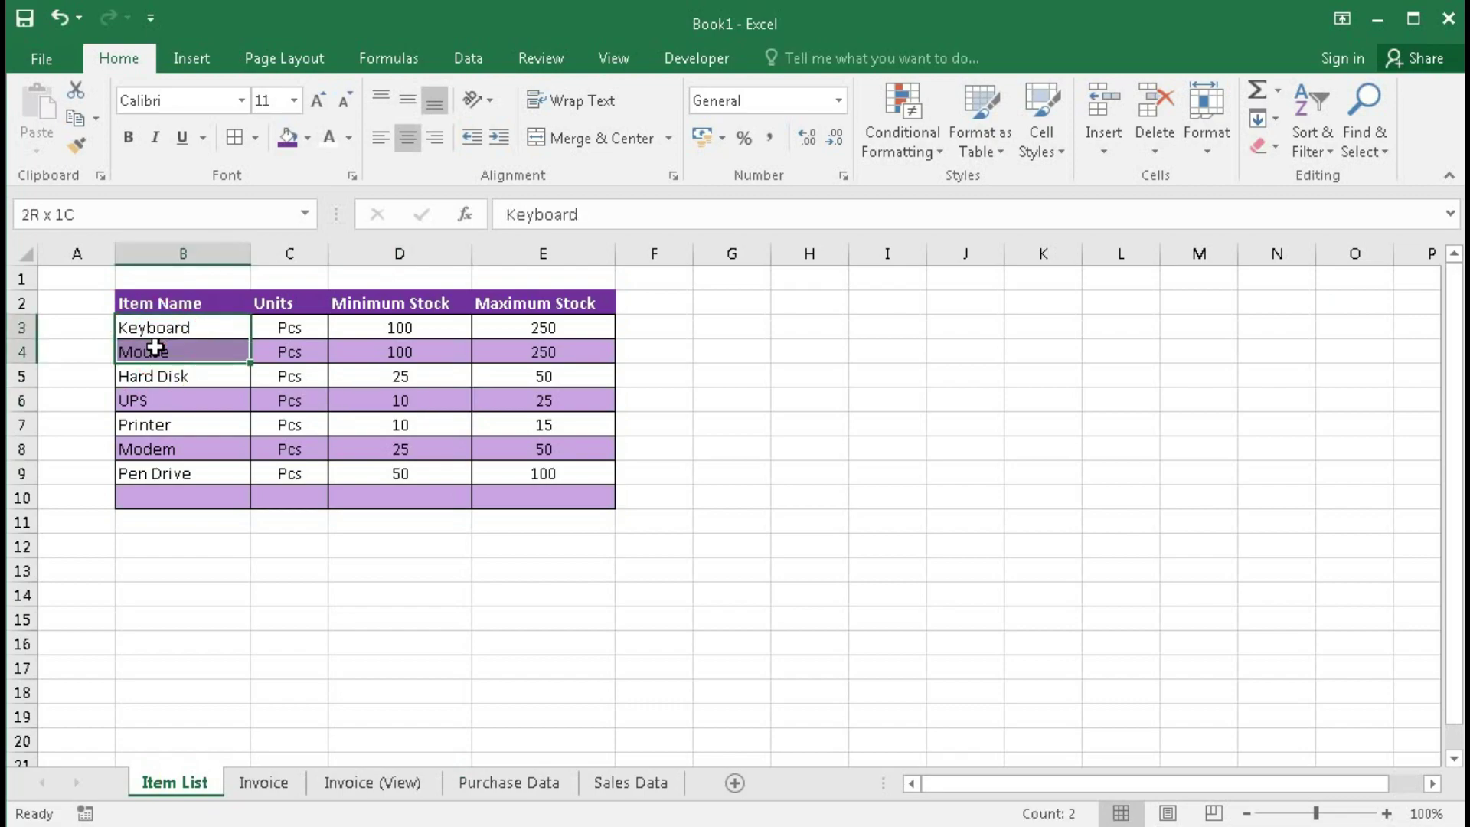
{"action": "left_click", "coordinate": [75, 143]}
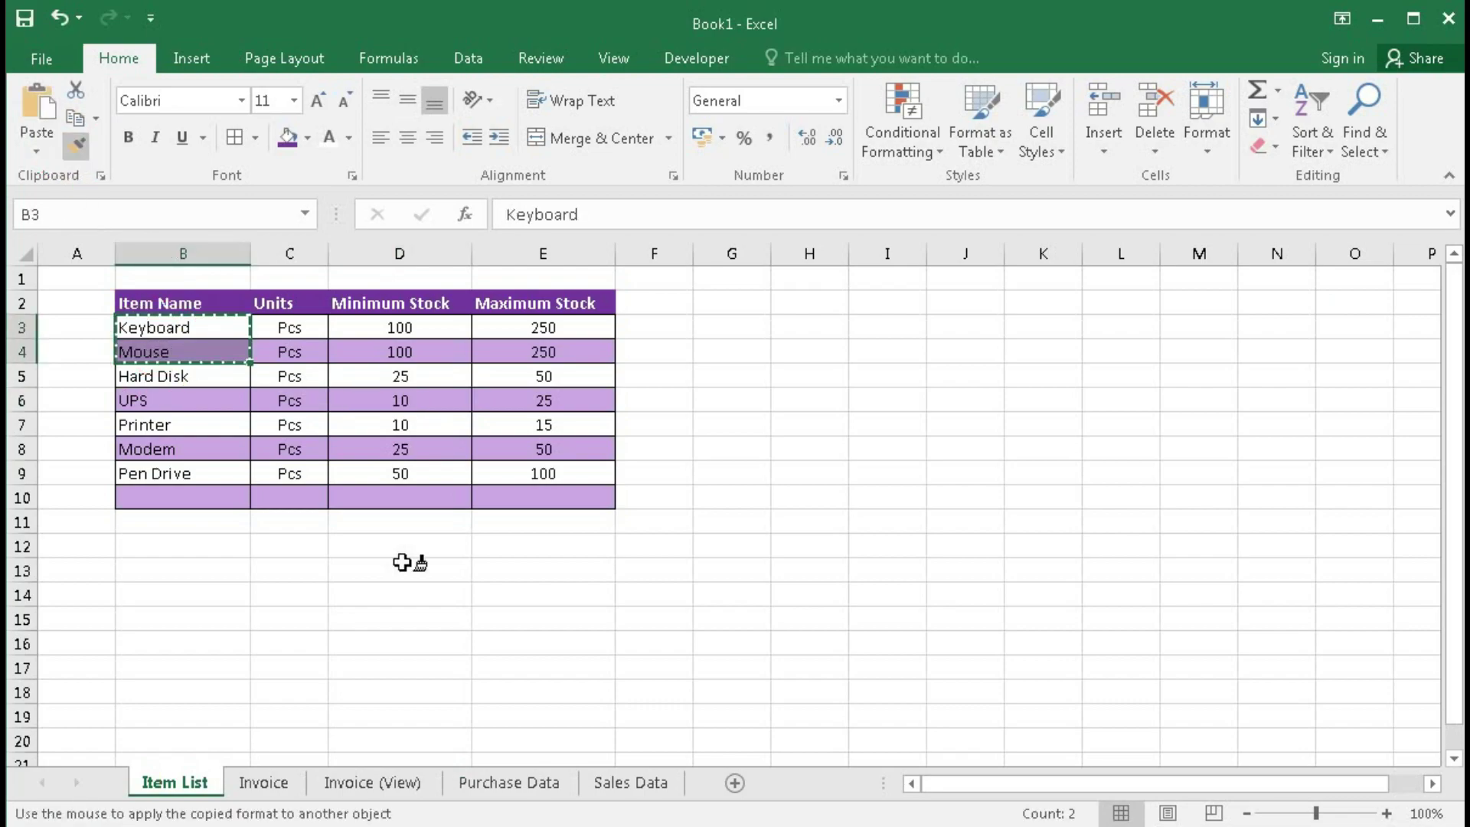
{"action": "left_click", "coordinate": [509, 782]}
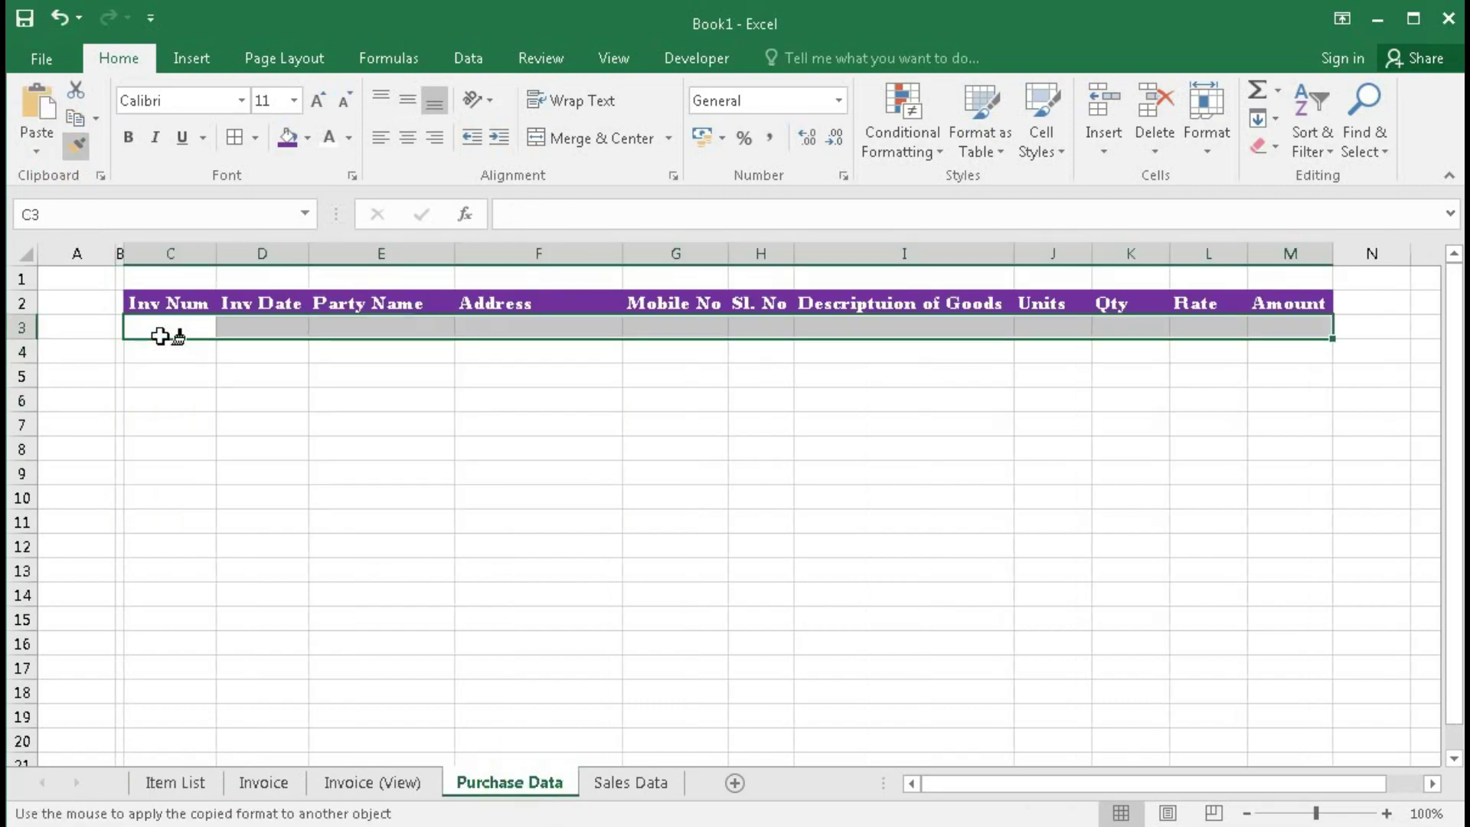
{"action": "mouse_move", "coordinate": [164, 330]}
{"action": "left_mouse_down"}
{"action": "mouse_move", "coordinate": [853, 537]}
{"action": "mouse_move", "coordinate": [1233, 617]}
{"action": "mouse_move", "coordinate": [1269, 690]}
{"action": "left_mouse_up"}
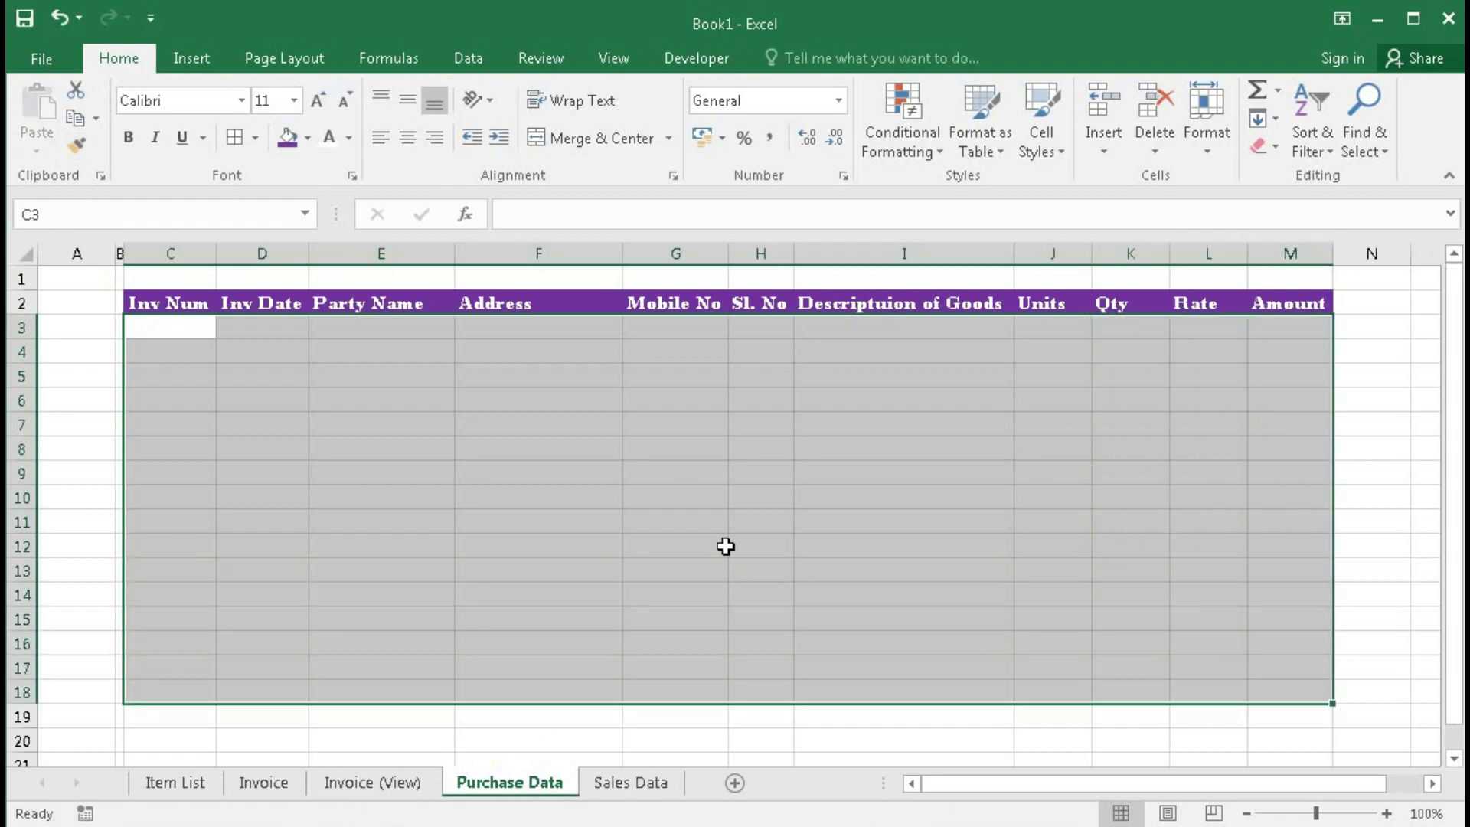
Step: Check in Manage Rules that the two banding rules apply to the Purchase Data range
{"action": "left_click", "coordinate": [894, 141]}
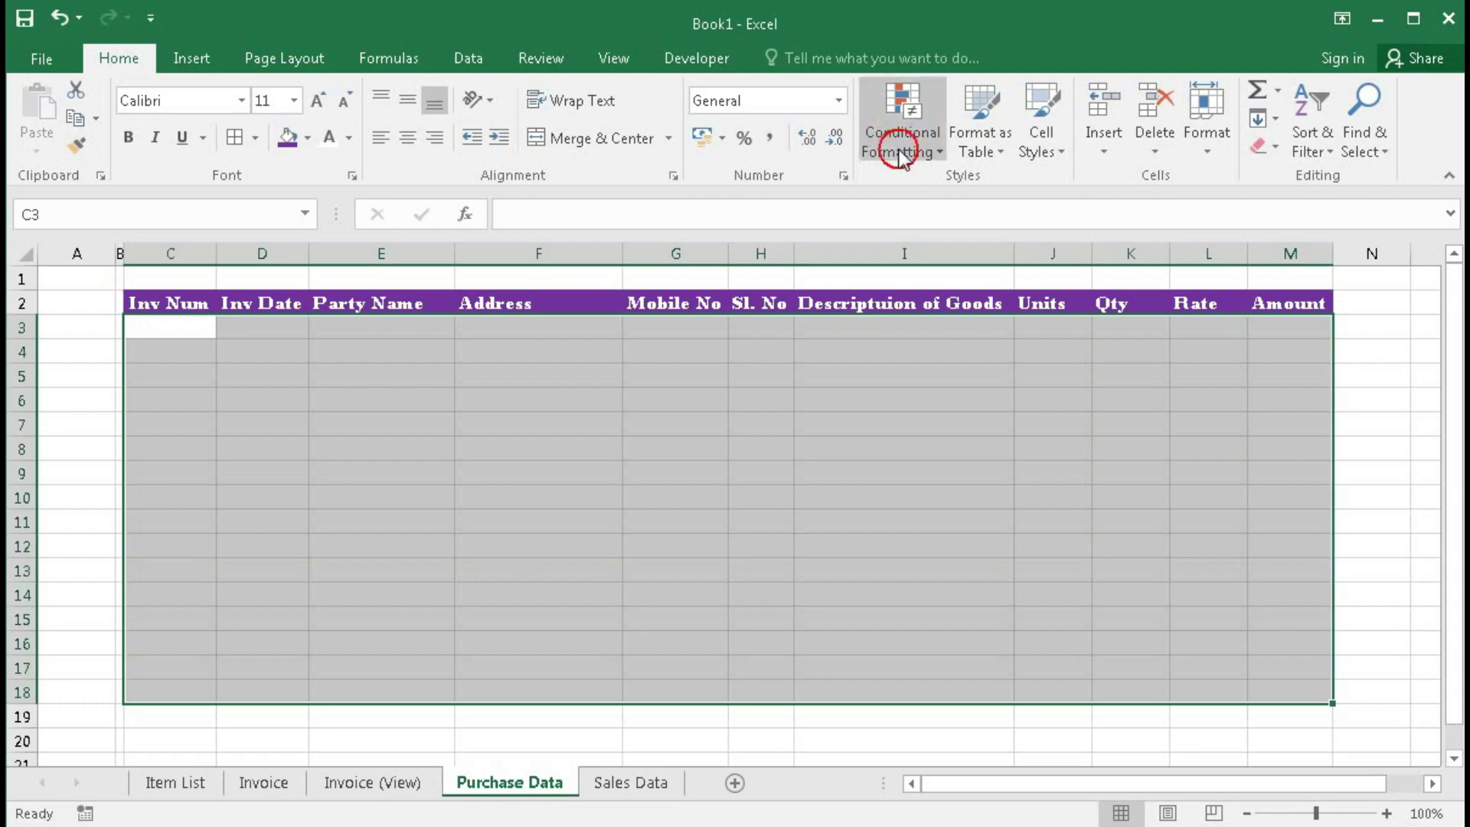
{"action": "left_click", "coordinate": [950, 504]}
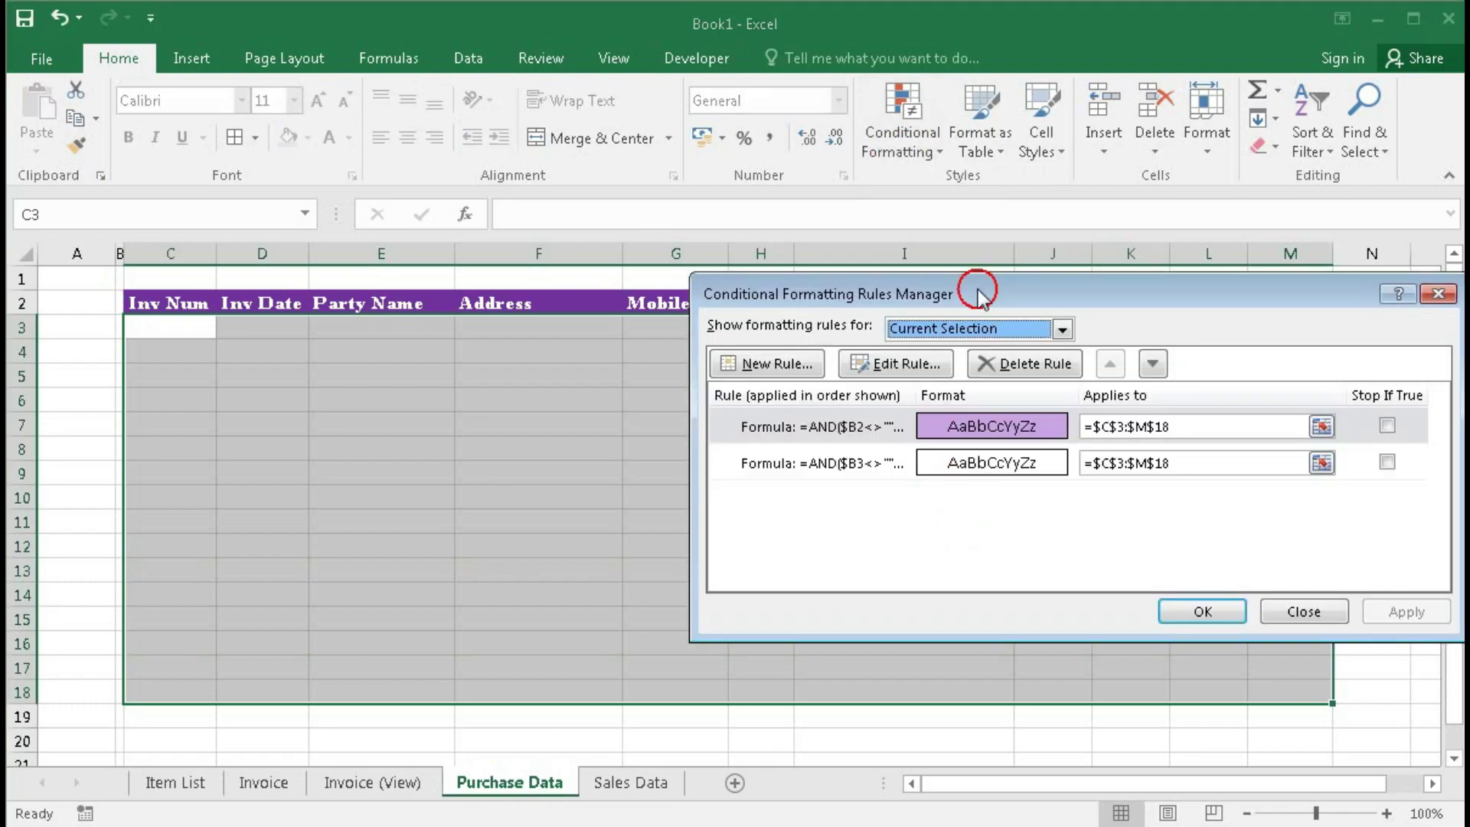
{"action": "left_click_drag", "start_coordinate": [978, 295], "coordinate": [819, 258]}
{"action": "left_click", "coordinate": [1012, 390]}
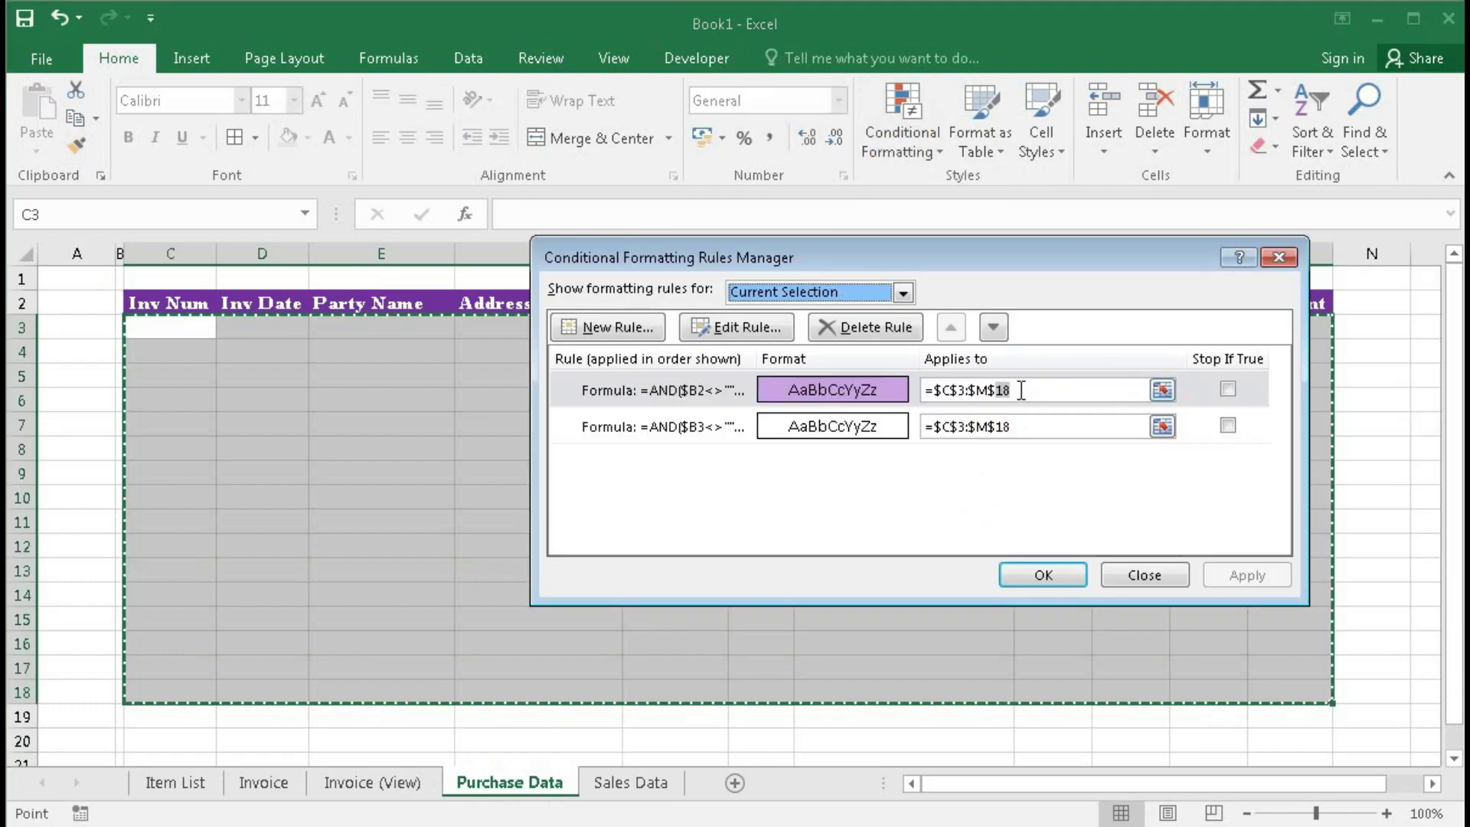
{"action": "left_click", "coordinate": [1136, 572]}
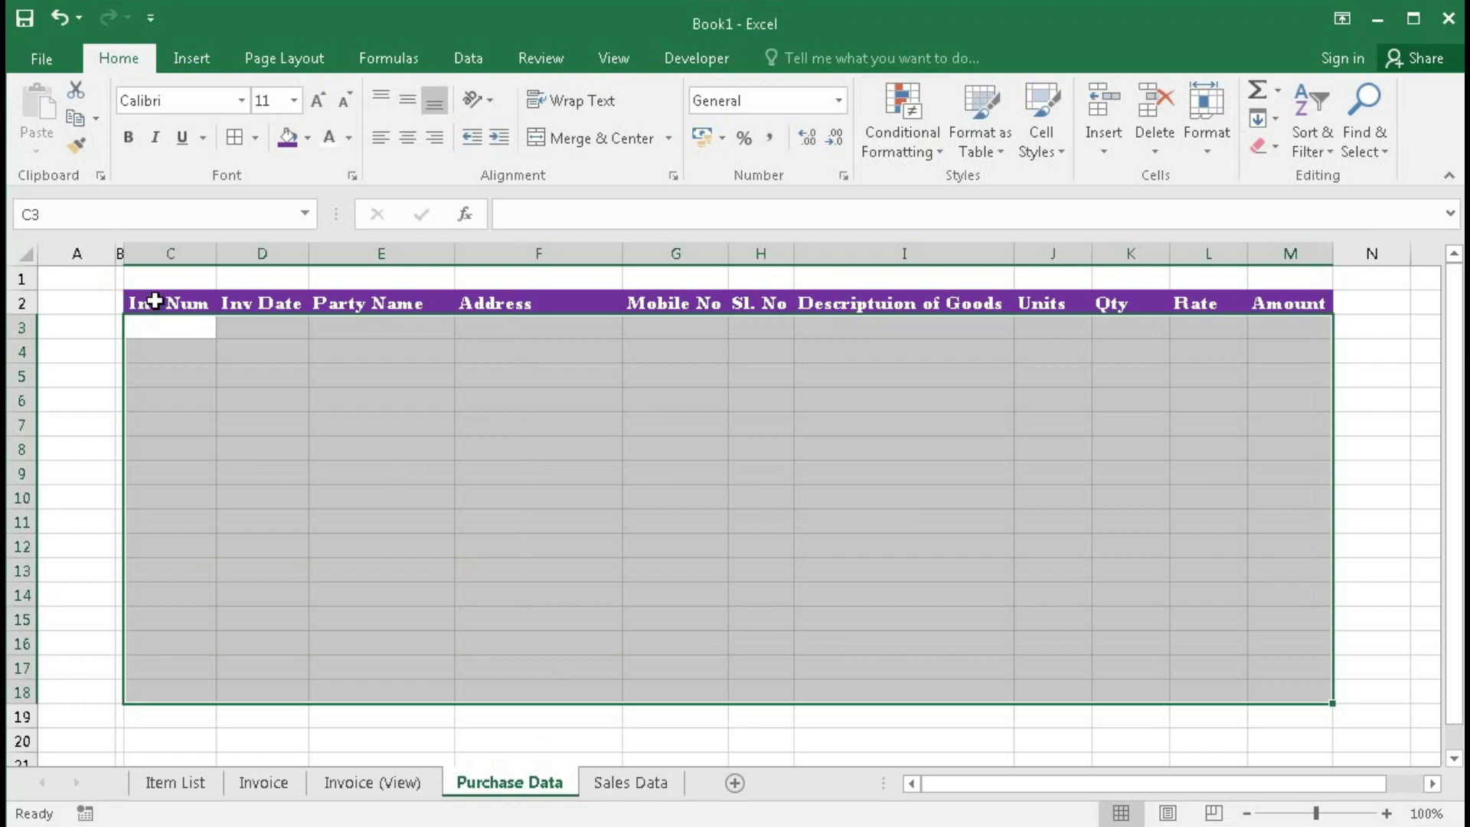
{"action": "left_click_drag", "start_coordinate": [150, 301], "coordinate": [1269, 667]}
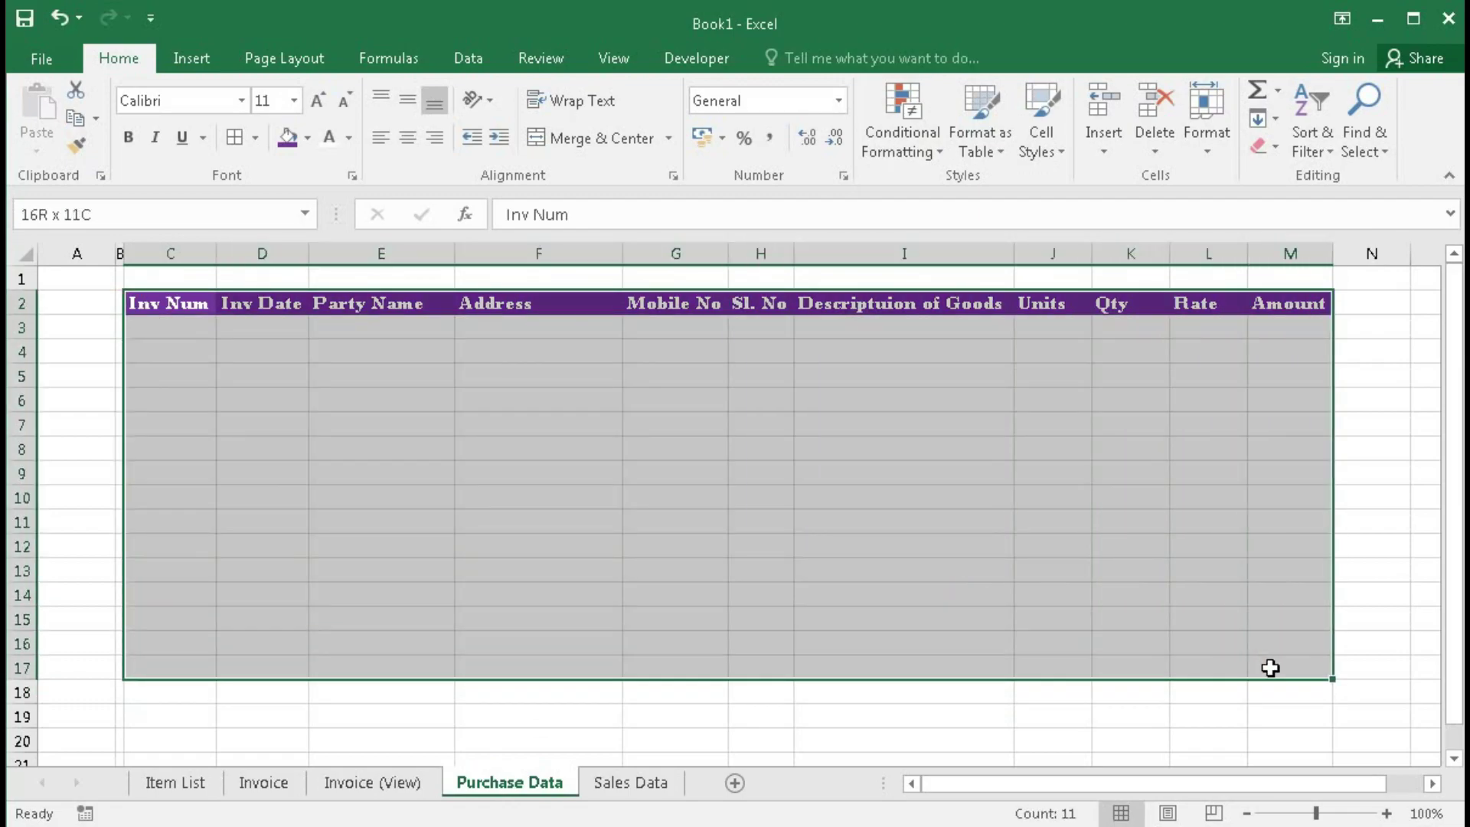
Step: Paste the copied purple header row into Sales Data at C2
{"action": "left_click", "coordinate": [80, 121]}
{"action": "left_click", "coordinate": [632, 782]}
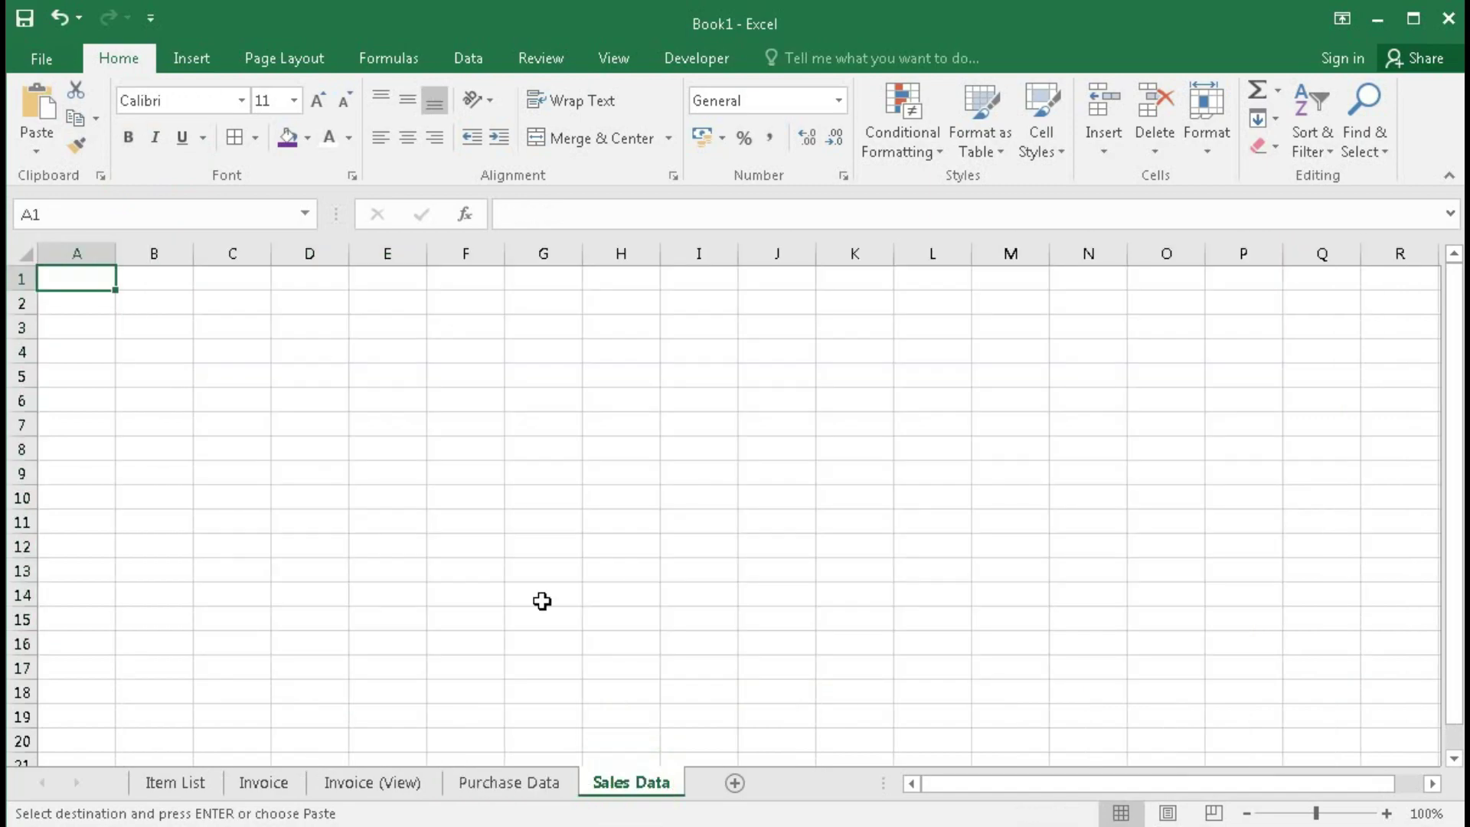
{"action": "left_click", "coordinate": [231, 299]}
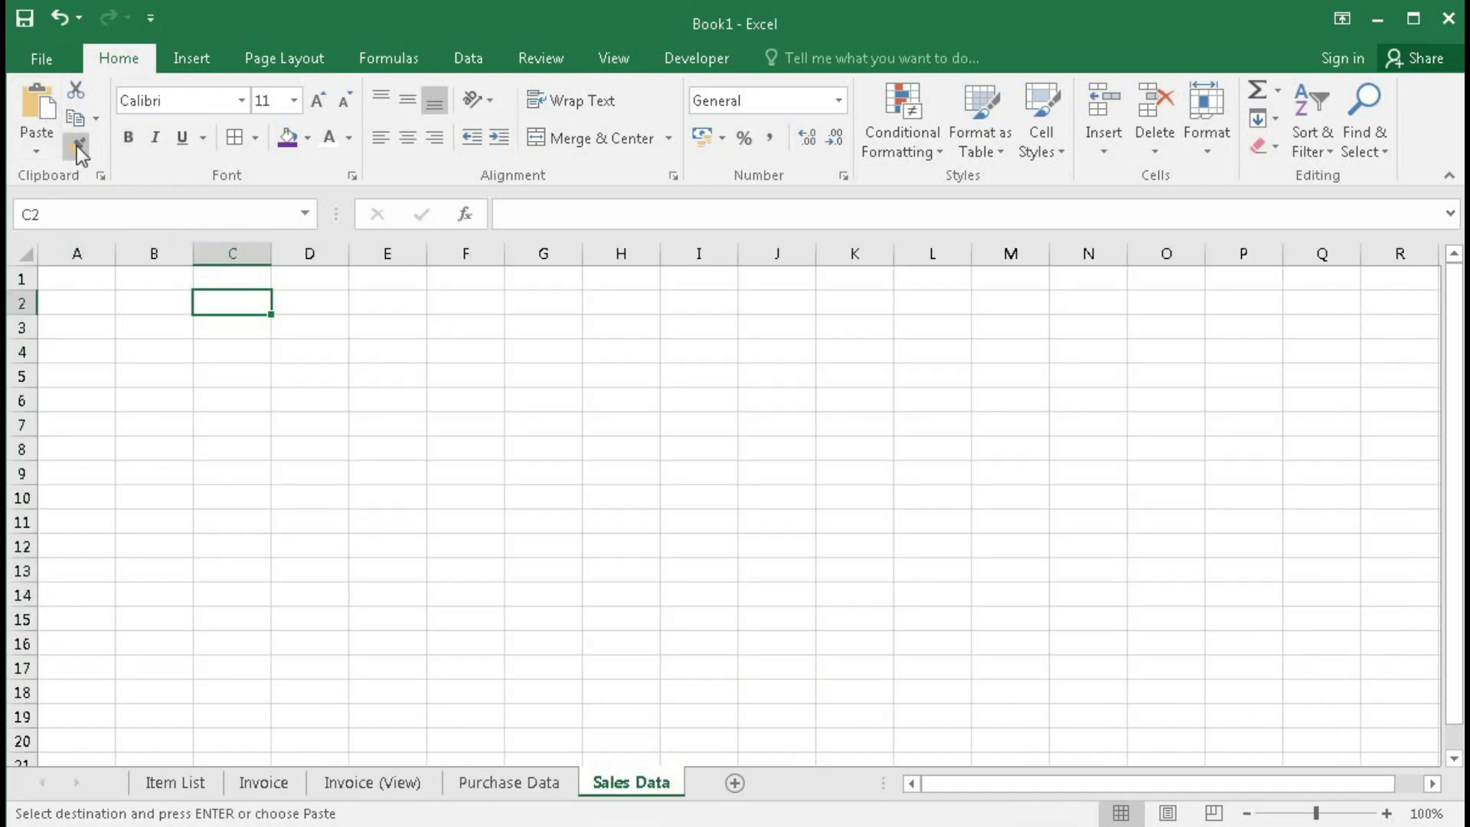
{"action": "left_click", "coordinate": [38, 103]}
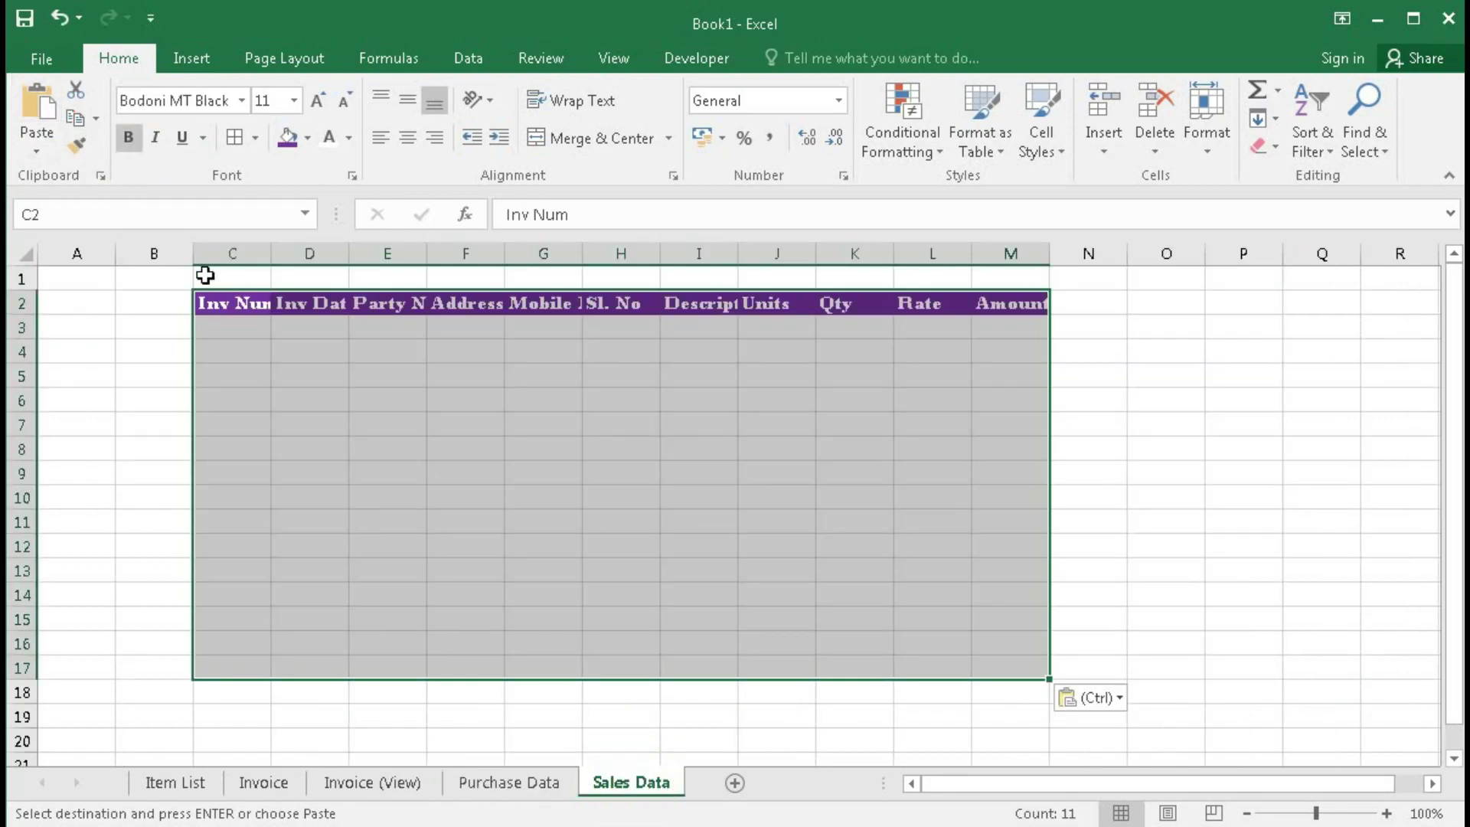
Step: Make Sales Data column B very narrow and AutoFit columns C through M to their headings
{"action": "left_click_drag", "start_coordinate": [189, 253], "coordinate": [1090, 253]}
{"action": "double_click", "coordinate": [981, 255]}
{"action": "left_click", "coordinate": [794, 394]}
{"action": "left_click", "coordinate": [232, 356]}
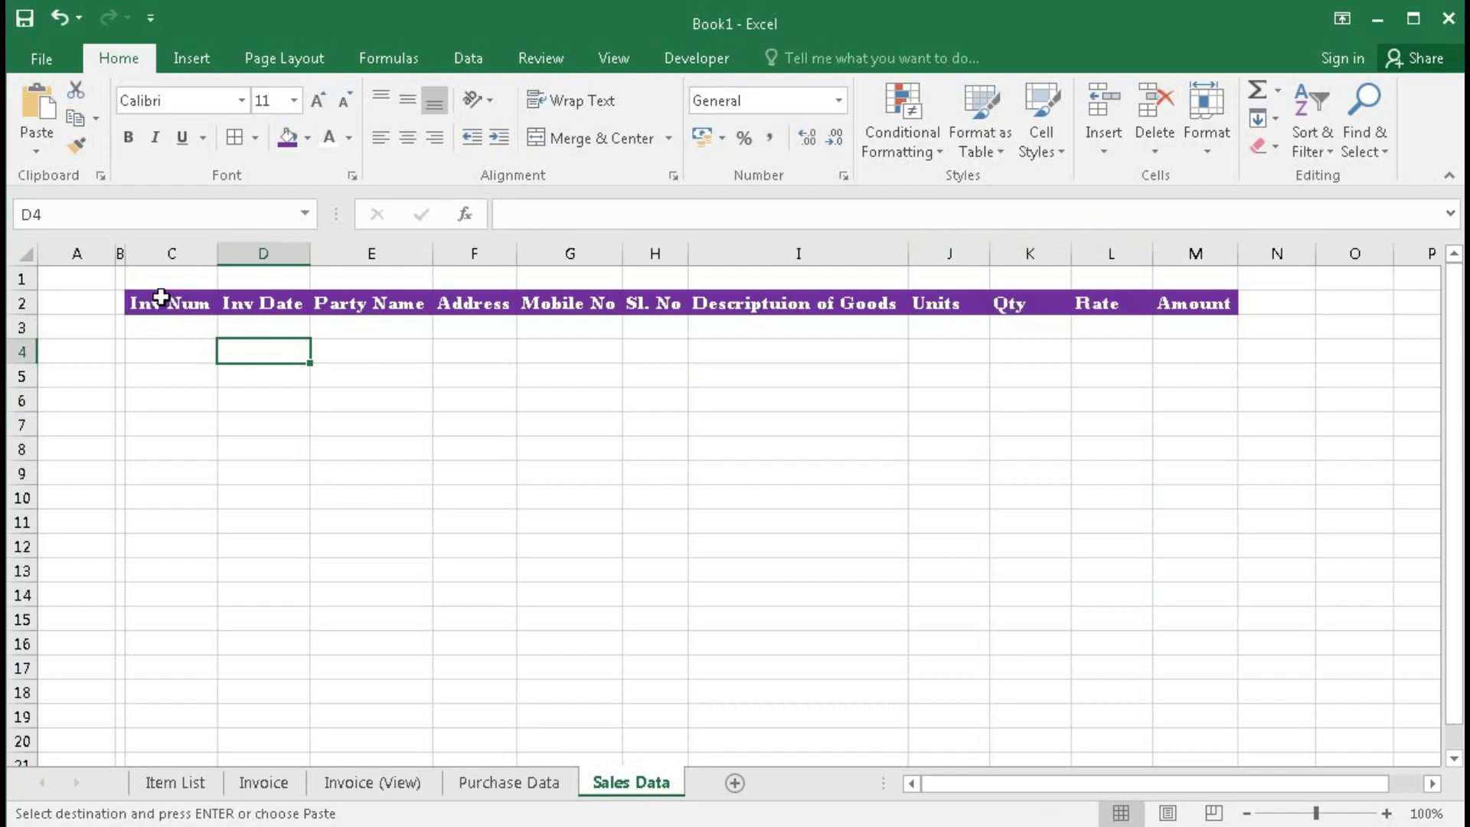
{"action": "left_click_drag", "start_coordinate": [161, 297], "coordinate": [1199, 304]}
{"action": "key", "text": "Escape"}
Step: Add borders to the Purchase Data header cells C2:M2
{"action": "left_click", "coordinate": [528, 783]}
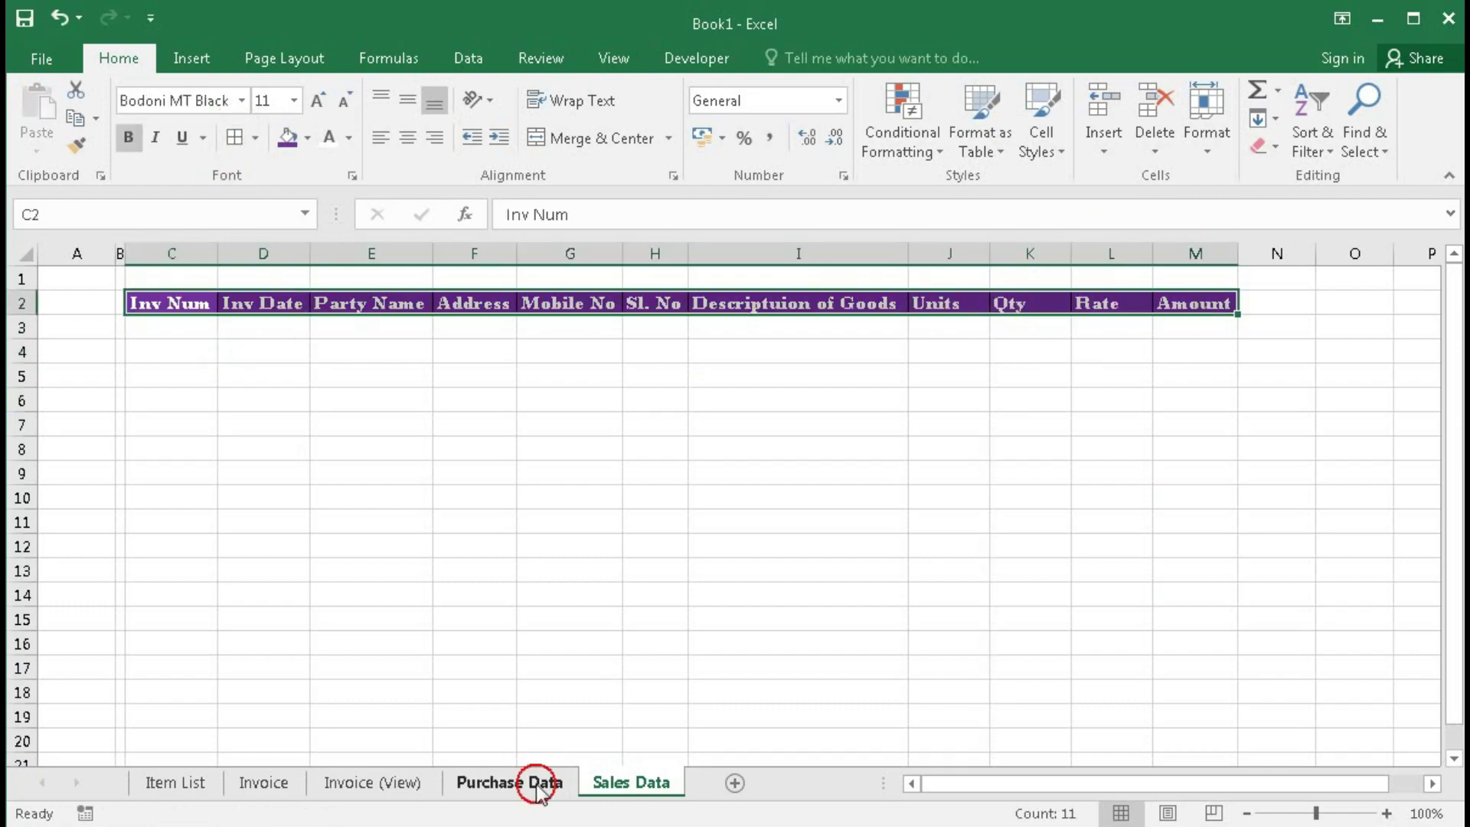
{"action": "left_click", "coordinate": [155, 304]}
{"action": "left_click_drag", "start_coordinate": [155, 304], "coordinate": [1275, 302]}
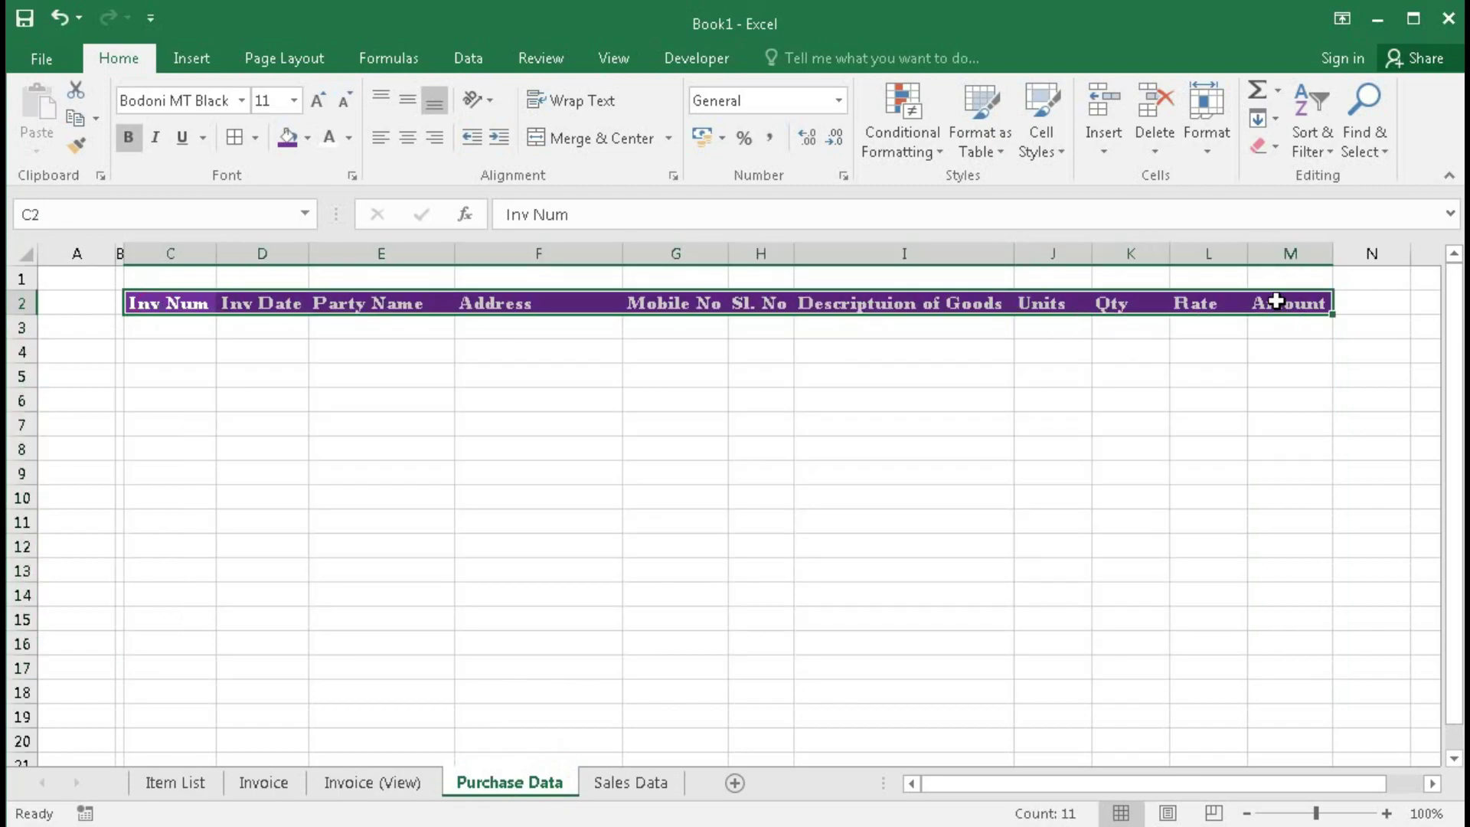
{"action": "left_click", "coordinate": [234, 136]}
{"action": "key", "text": "Down"}
{"action": "left_click", "coordinate": [1109, 722]}
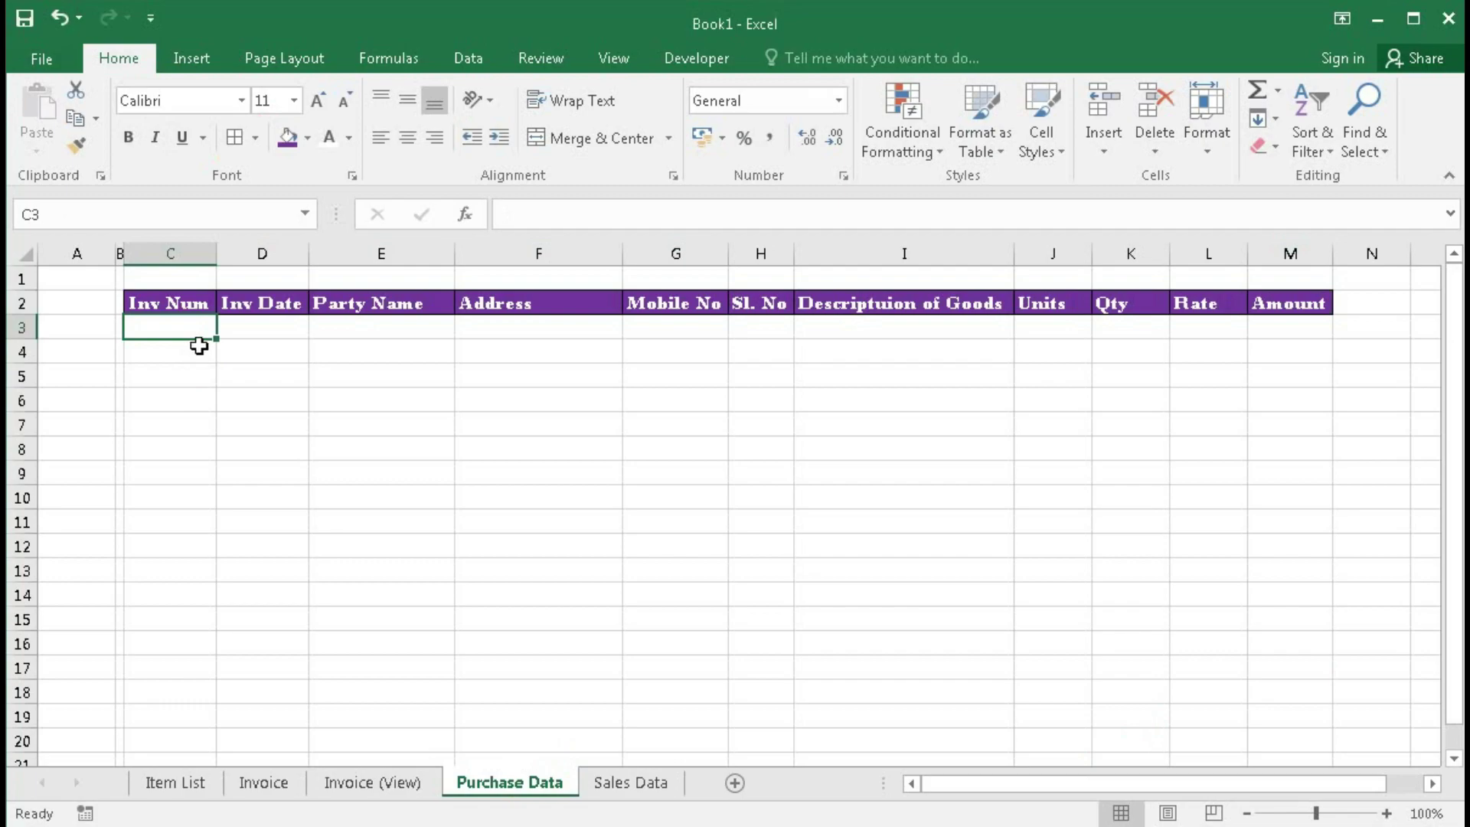
Step: Enter a test value 'a' in C3 and change the first banding rule's column reference to $C
{"action": "type", "text": "a"}
{"action": "key", "text": "Tab"}
{"action": "left_click", "coordinate": [171, 326]}
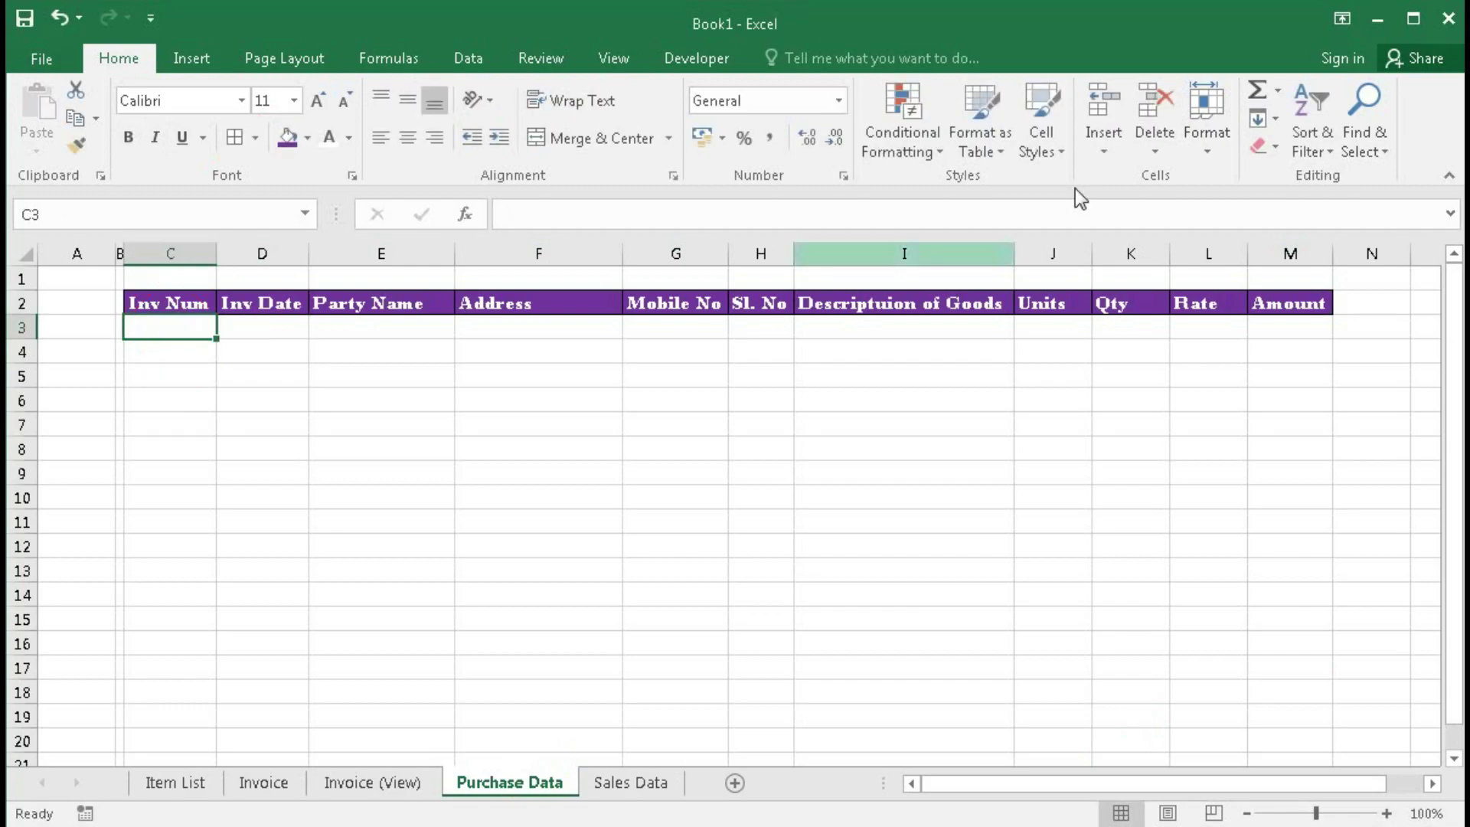
{"action": "left_click", "coordinate": [902, 137]}
{"action": "left_click", "coordinate": [962, 509]}
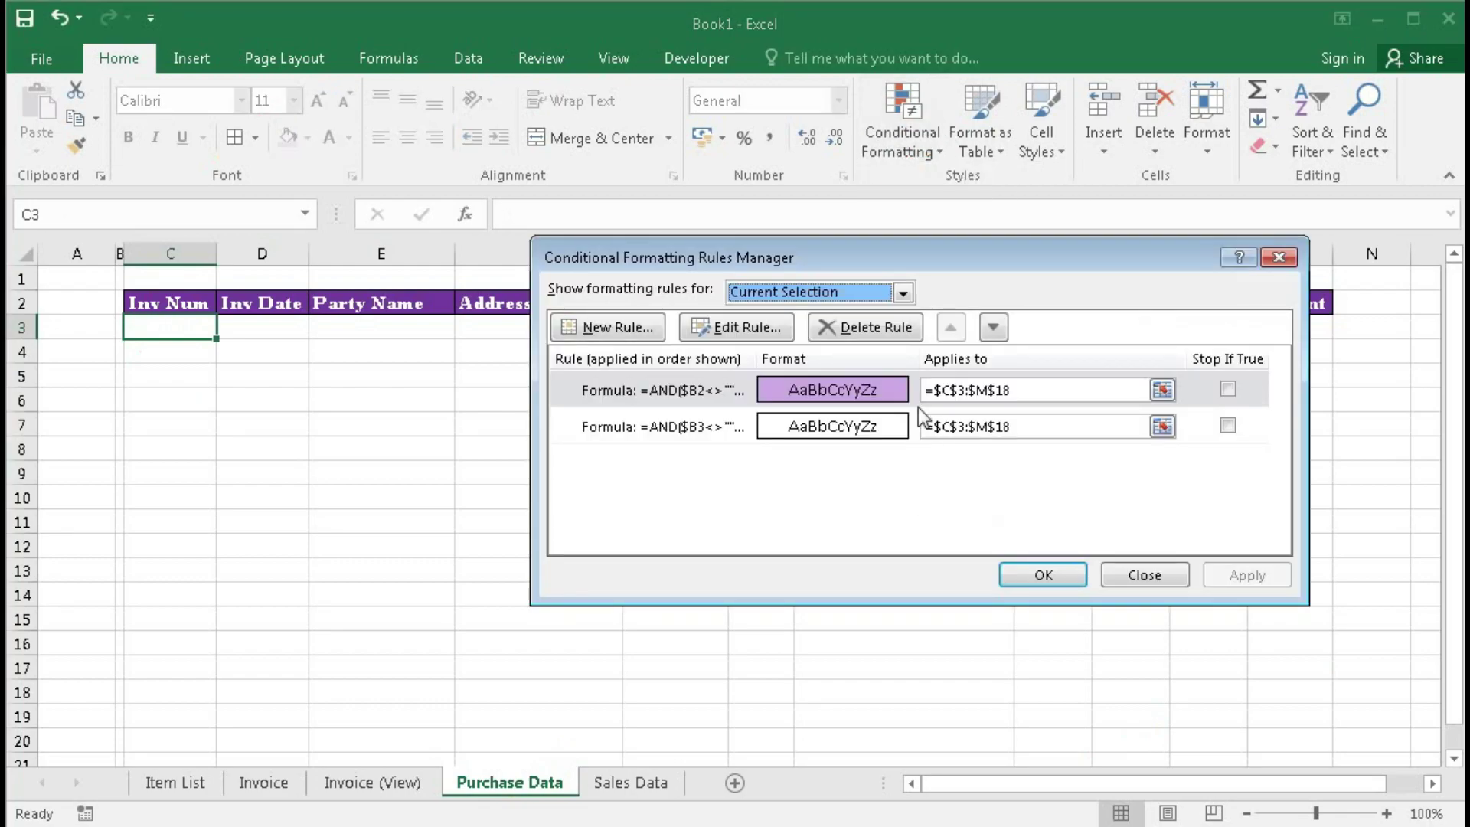
{"action": "left_click", "coordinate": [718, 392]}
{"action": "left_click", "coordinate": [749, 327]}
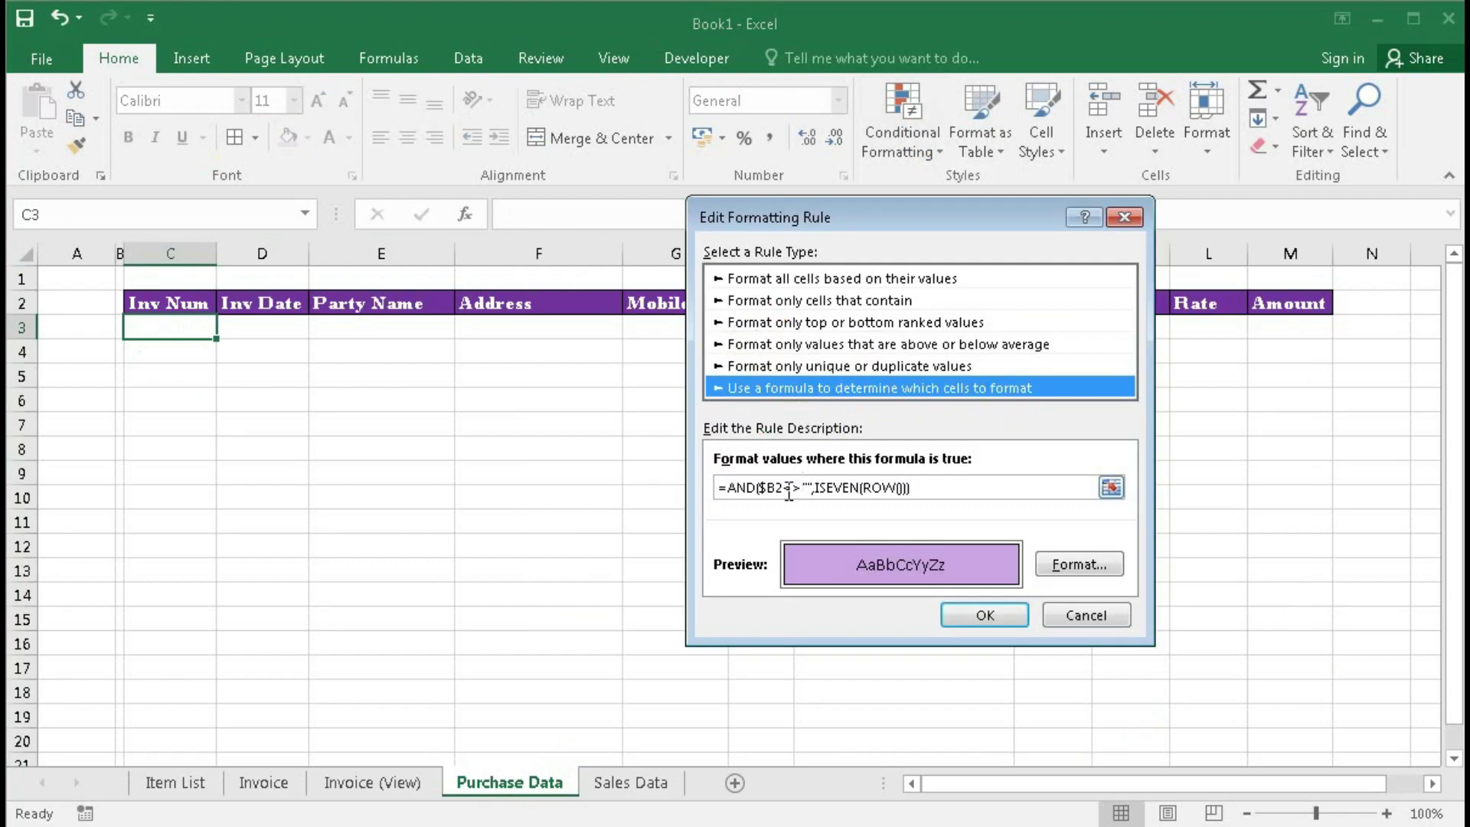
{"action": "left_click", "coordinate": [769, 489]}
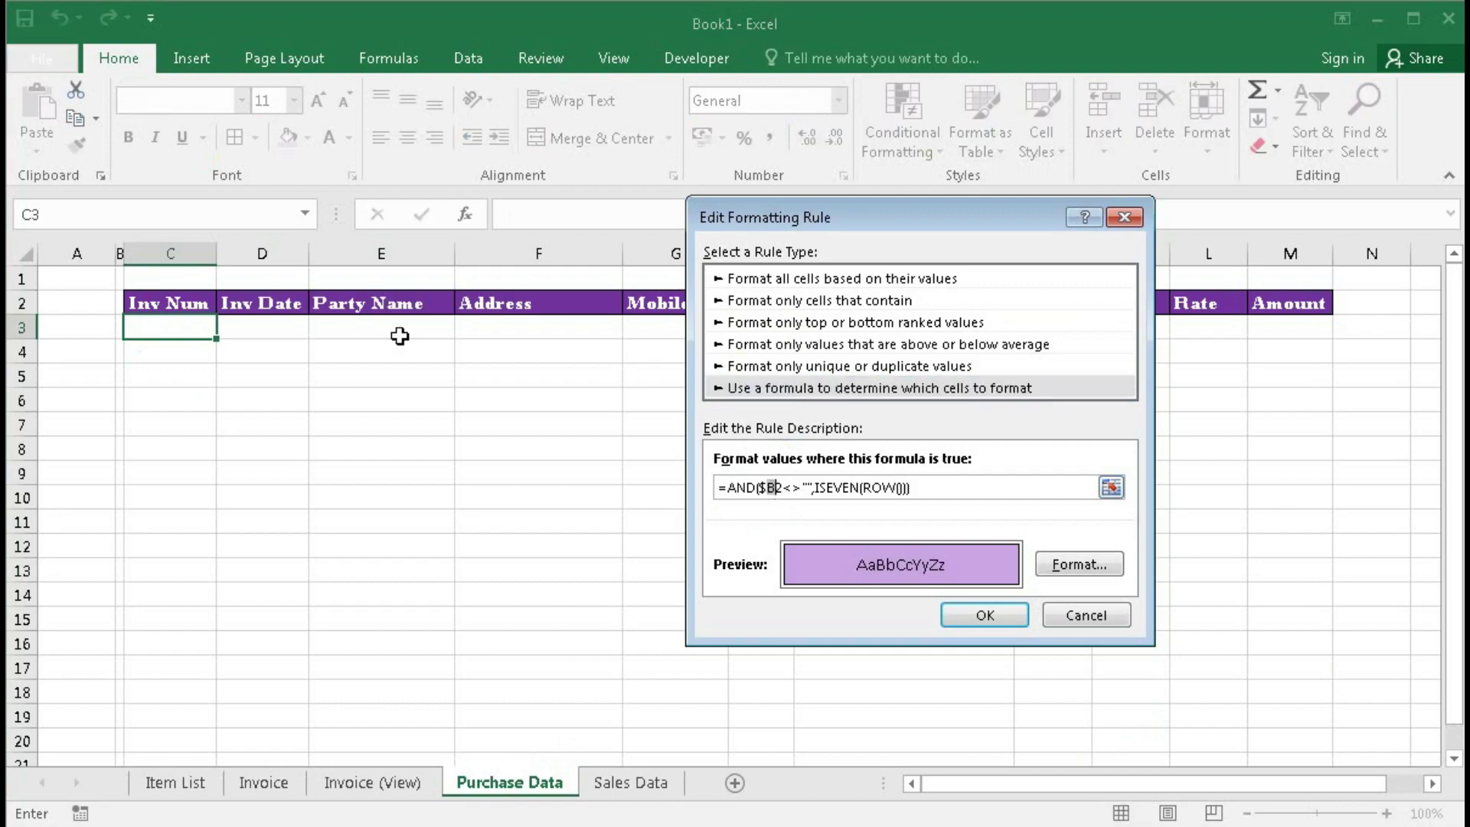
{"action": "type", "text": "C"}
{"action": "left_click", "coordinate": [971, 611]}
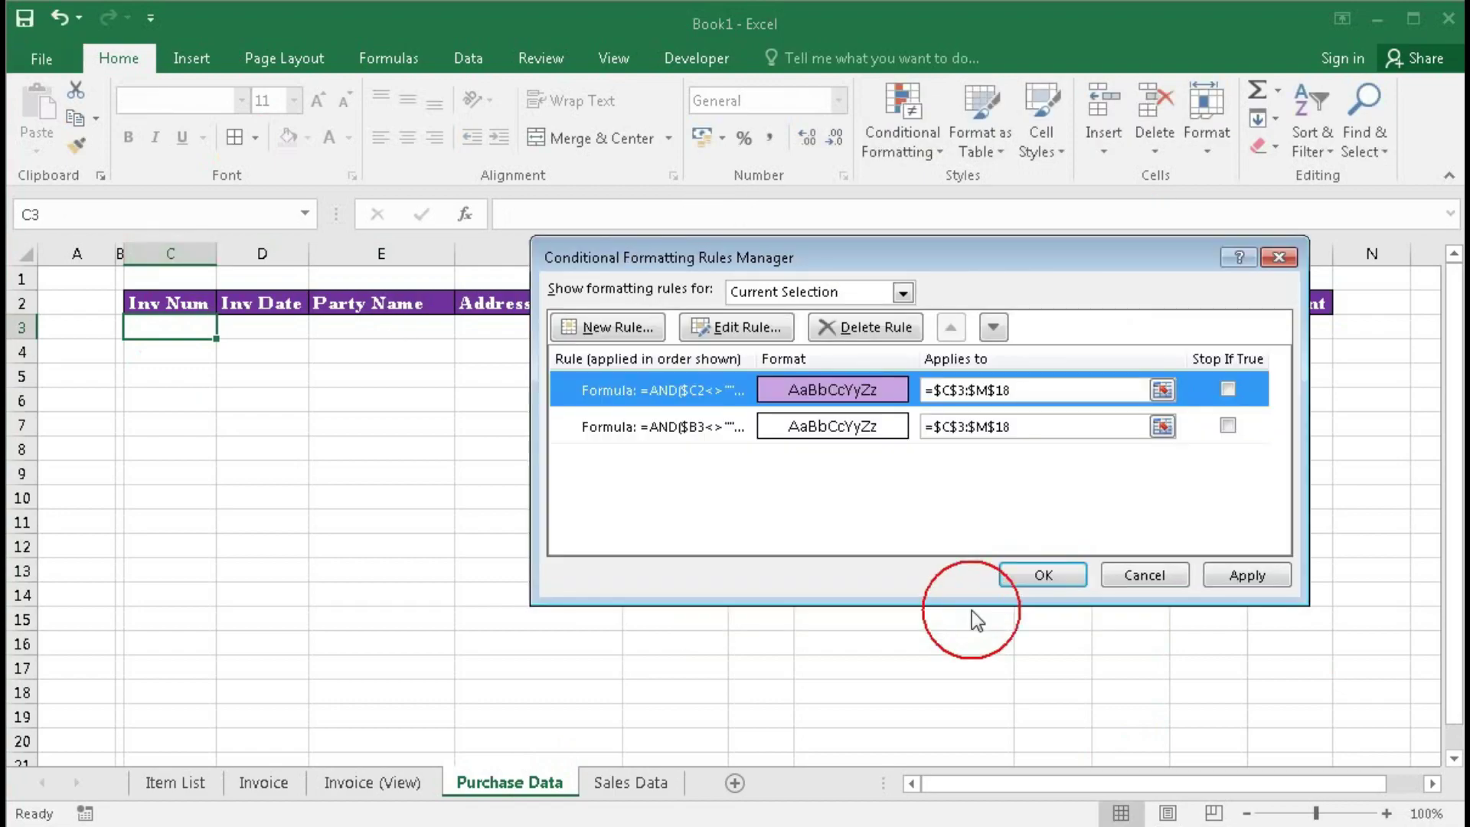
{"action": "left_click", "coordinate": [1232, 580]}
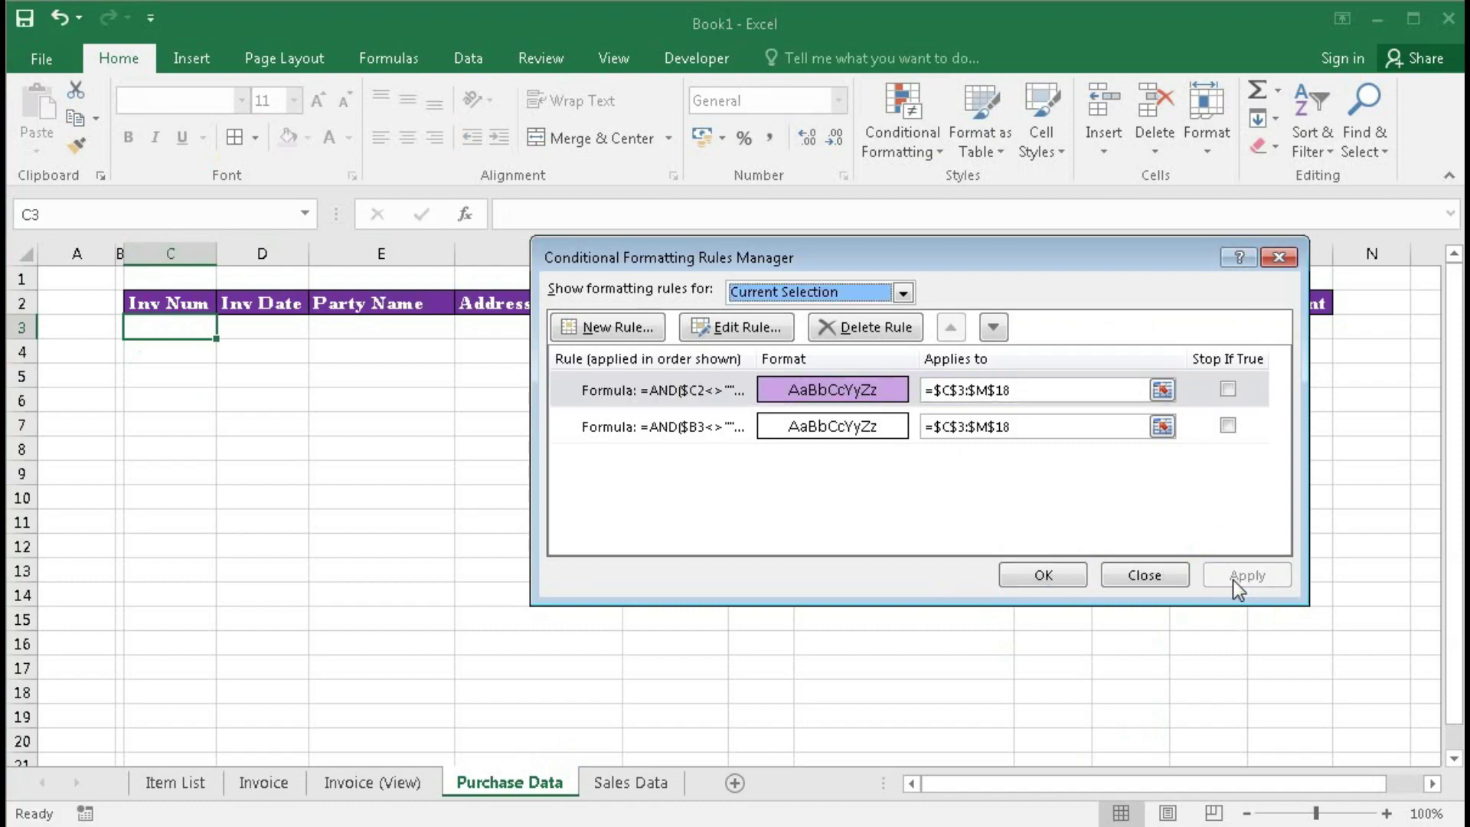
Step: Change the second banding rule's column reference to $C as well and apply it
{"action": "double_click", "coordinate": [689, 426]}
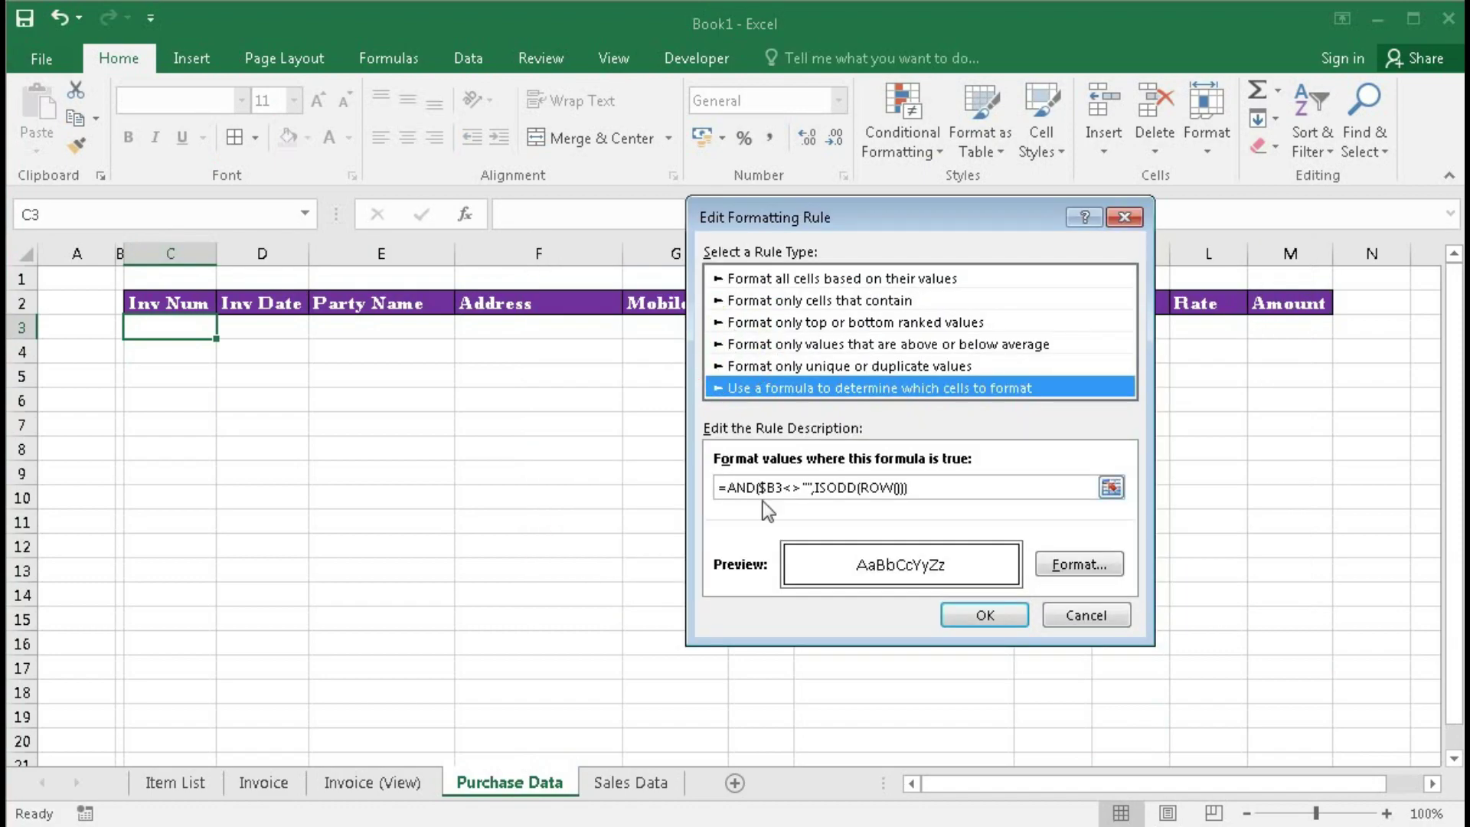
{"action": "left_click_drag", "start_coordinate": [772, 487], "coordinate": [776, 488]}
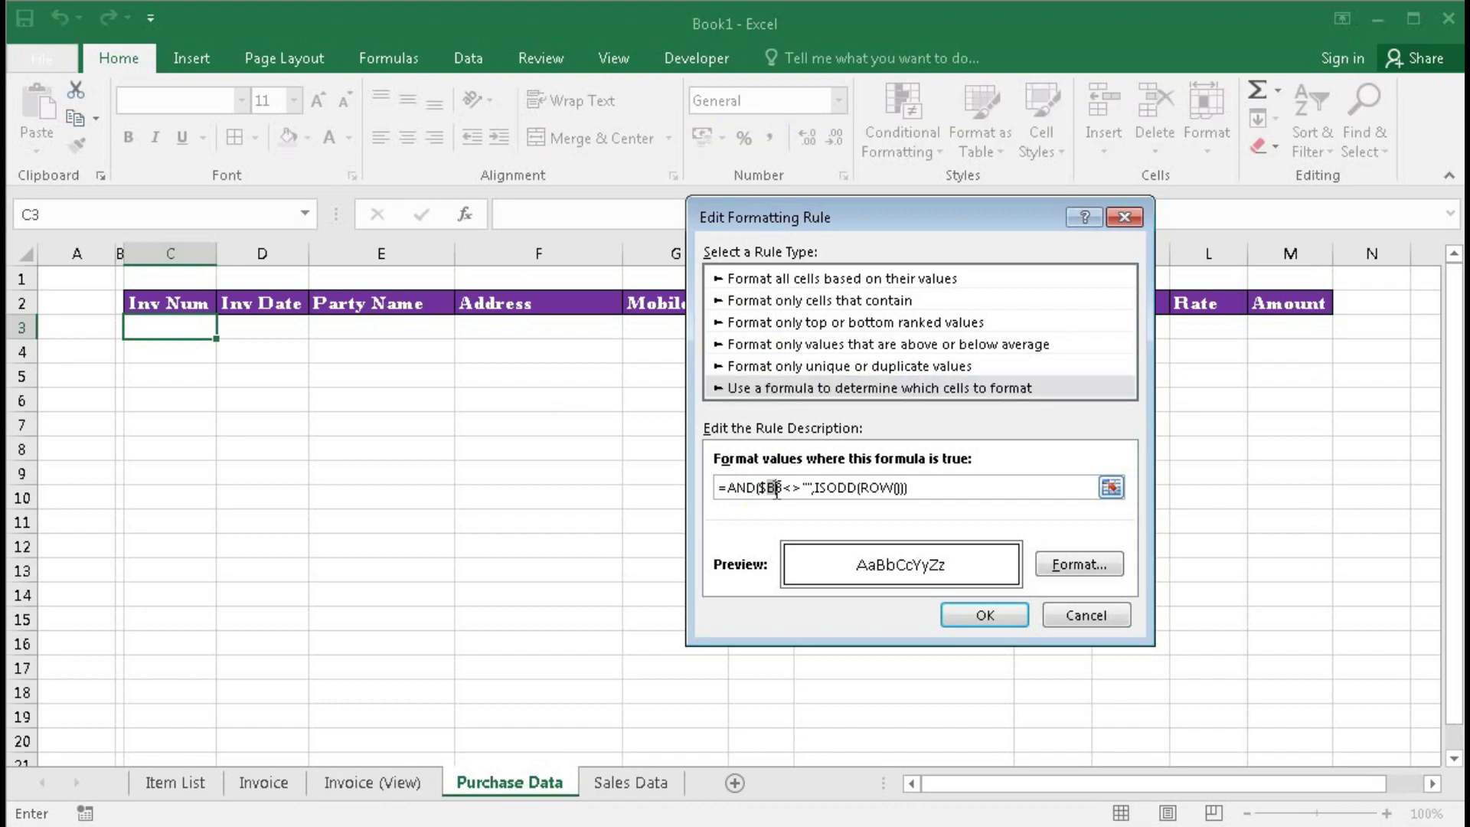
{"action": "type", "text": "C"}
{"action": "left_click", "coordinate": [984, 616]}
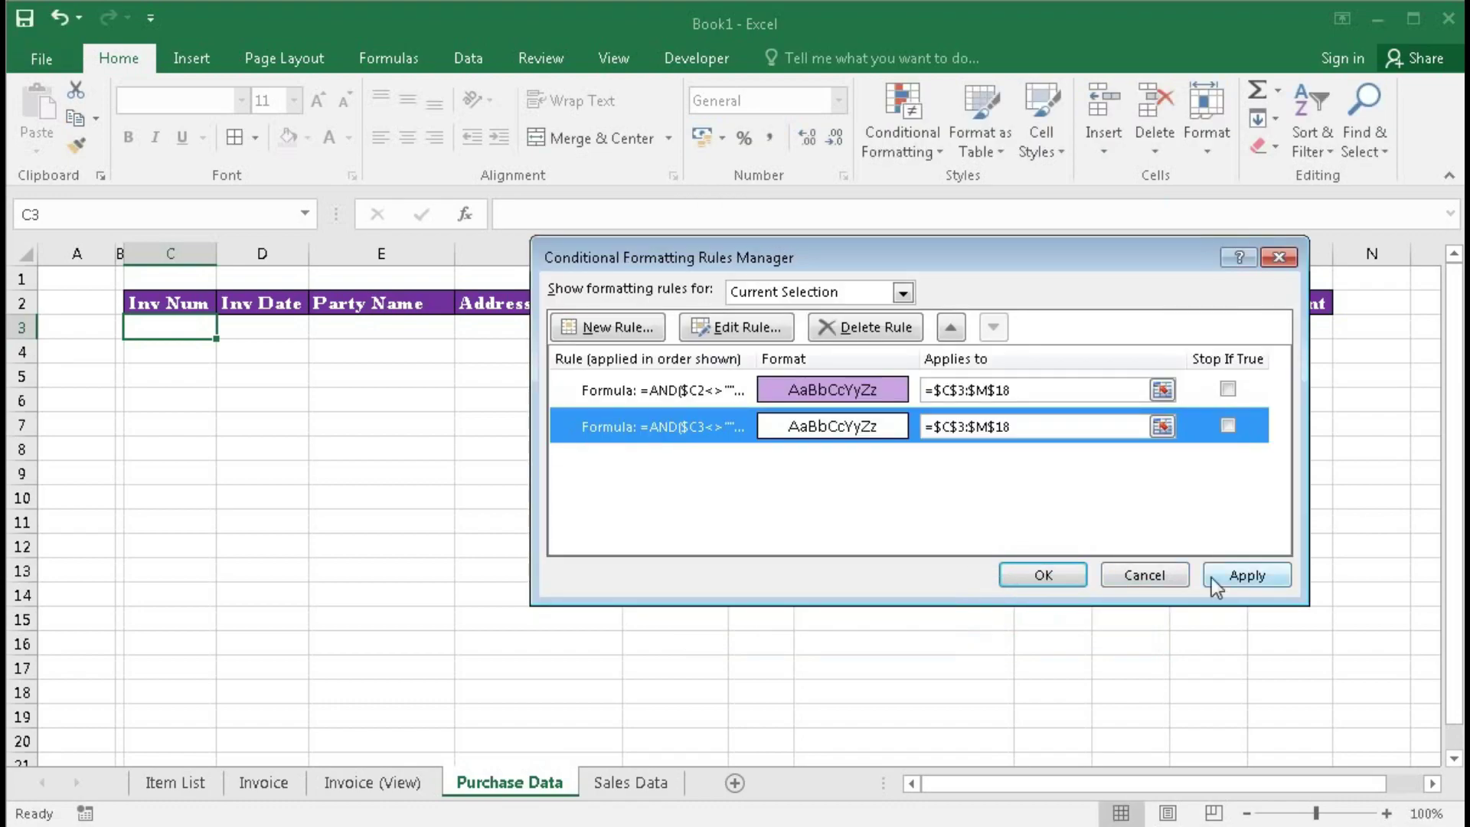
{"action": "left_click", "coordinate": [1239, 578]}
{"action": "left_click", "coordinate": [1022, 575]}
Step: Re-enter the test value in C3 and change the first rule's formula to test row 3
{"action": "type", "text": "a"}
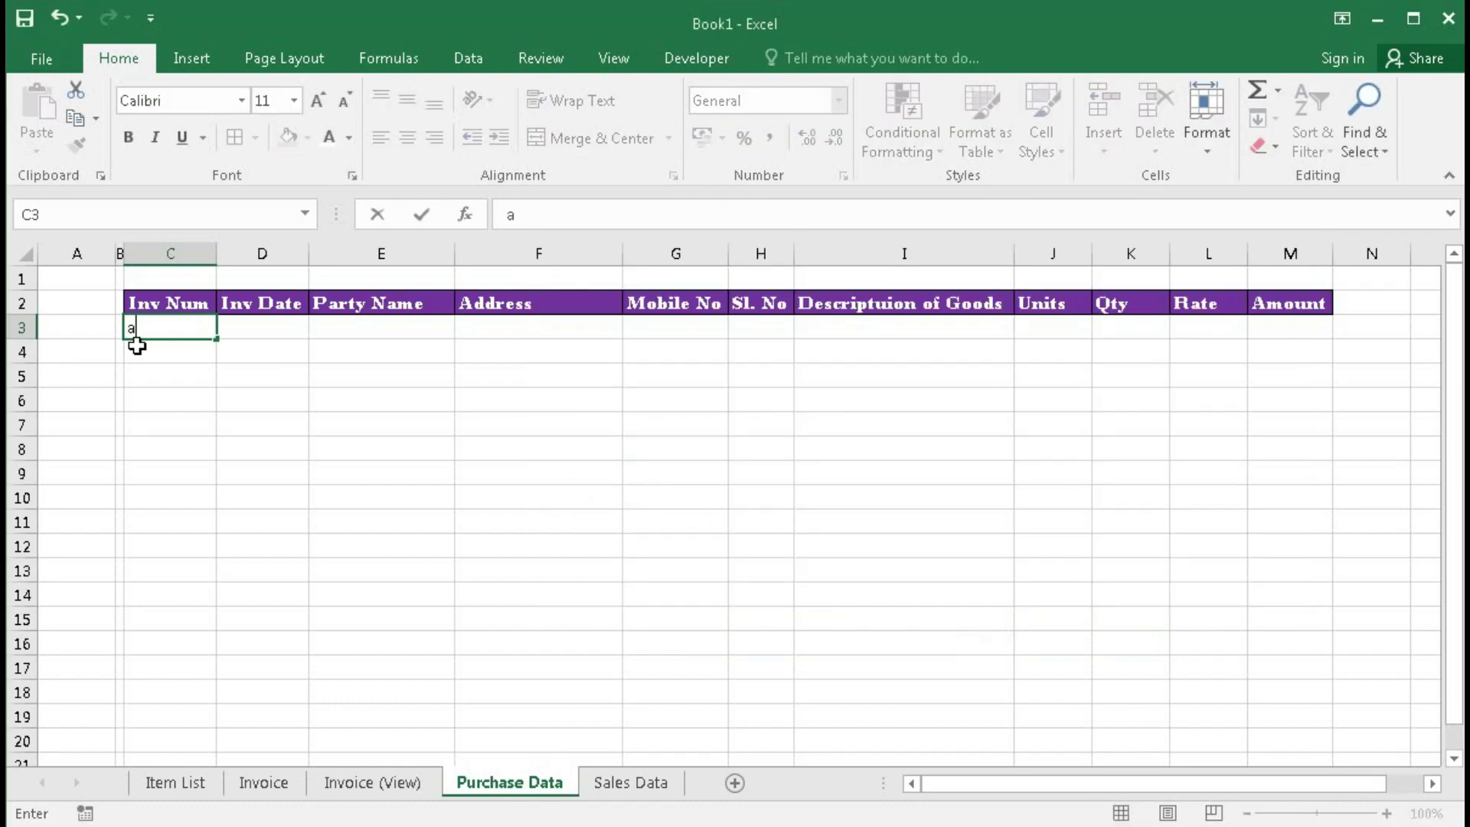
{"action": "key", "text": "Tab"}
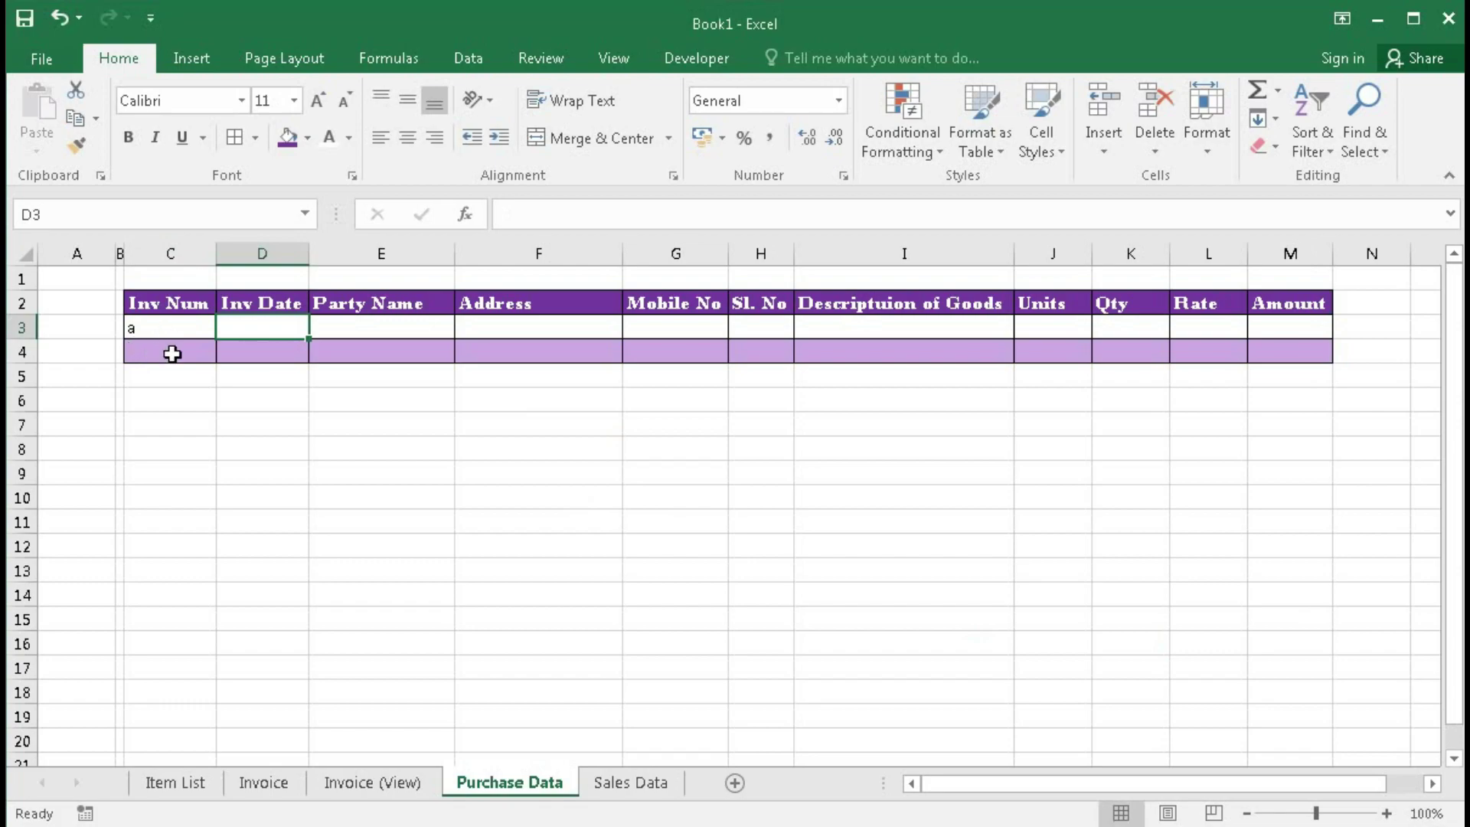
{"action": "left_click", "coordinate": [165, 357]}
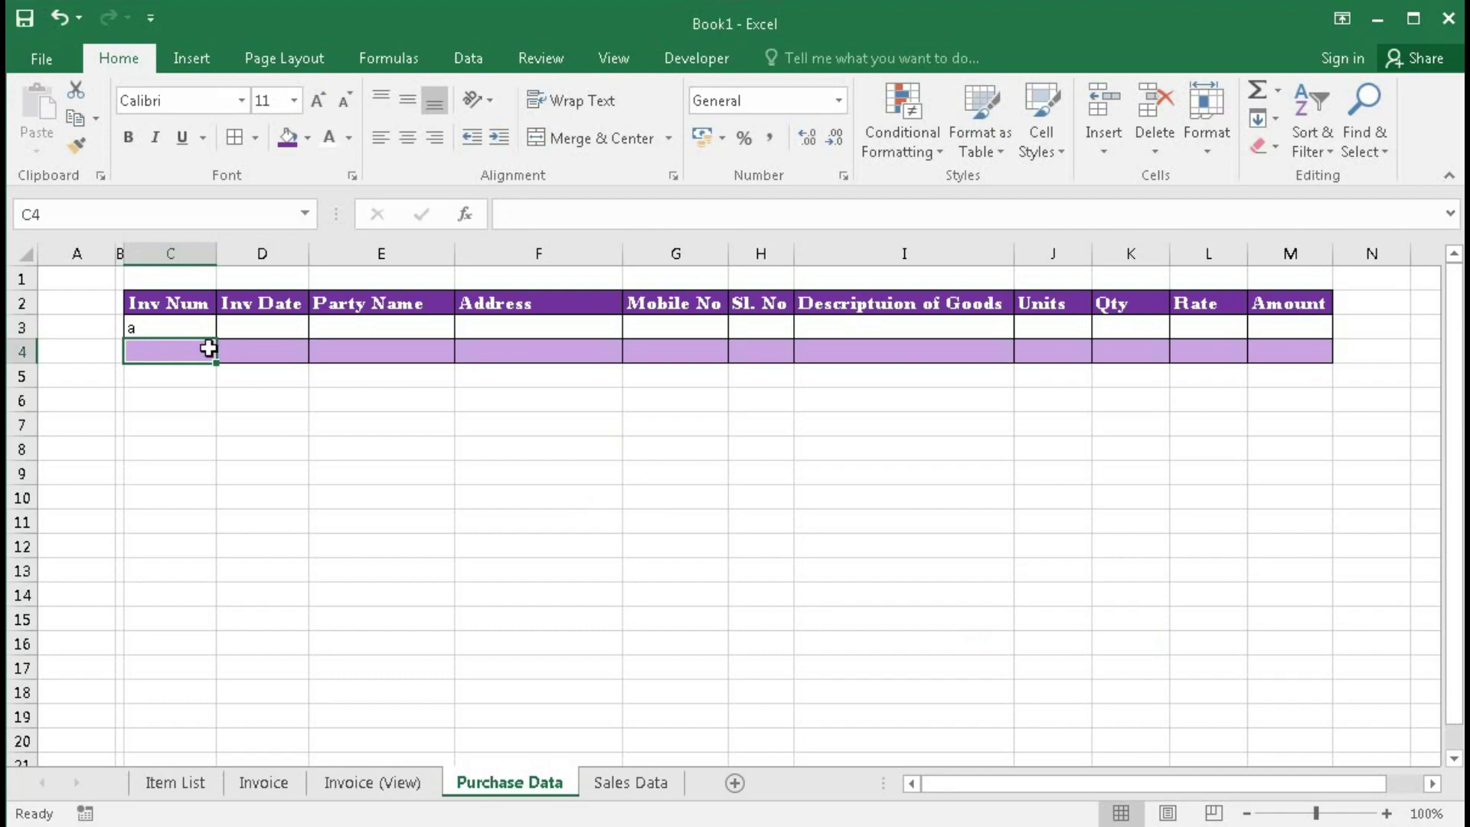
{"action": "left_click", "coordinate": [183, 329]}
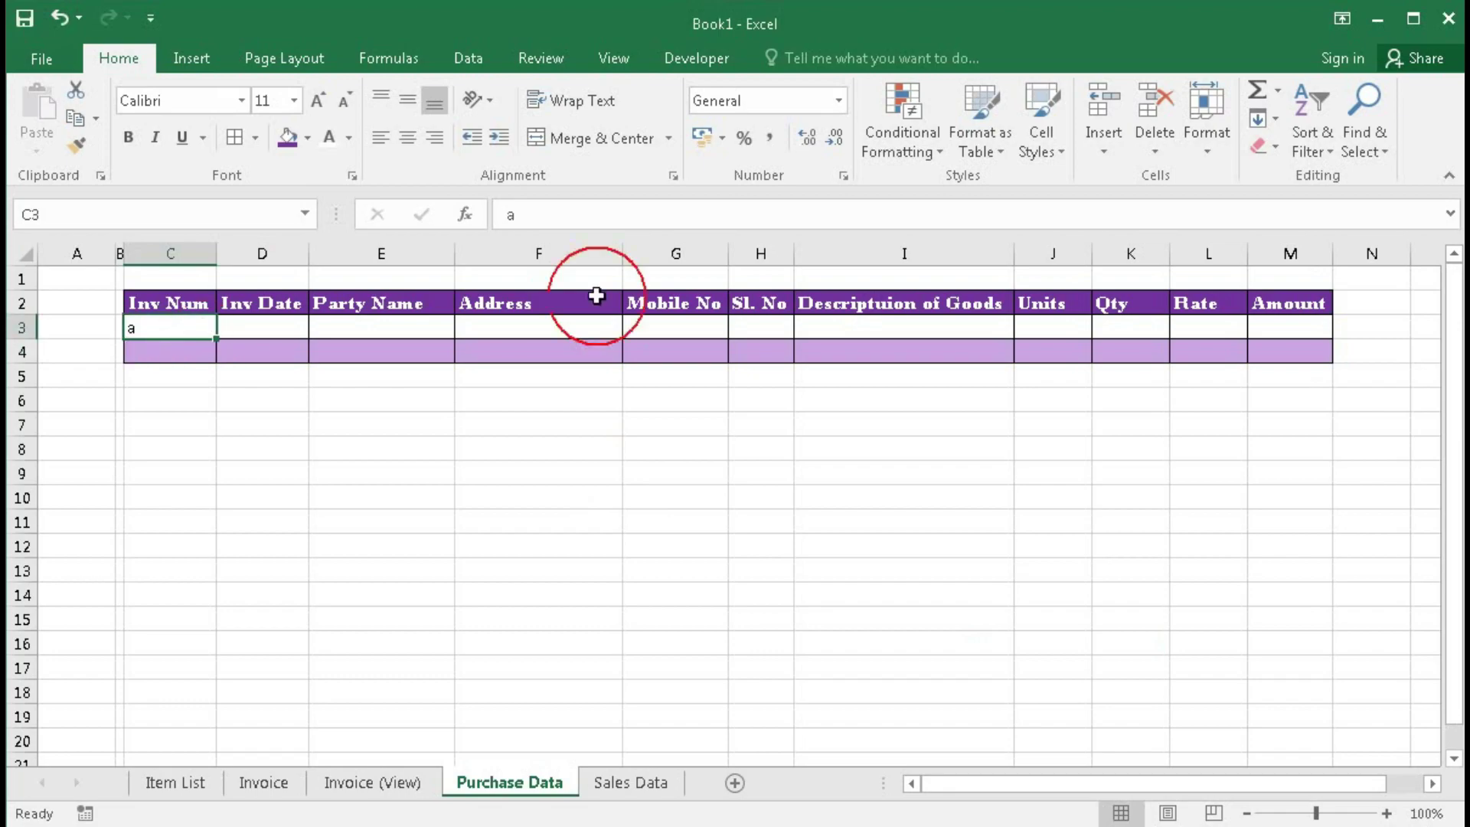
{"action": "left_click", "coordinate": [887, 153]}
{"action": "left_click", "coordinate": [909, 508]}
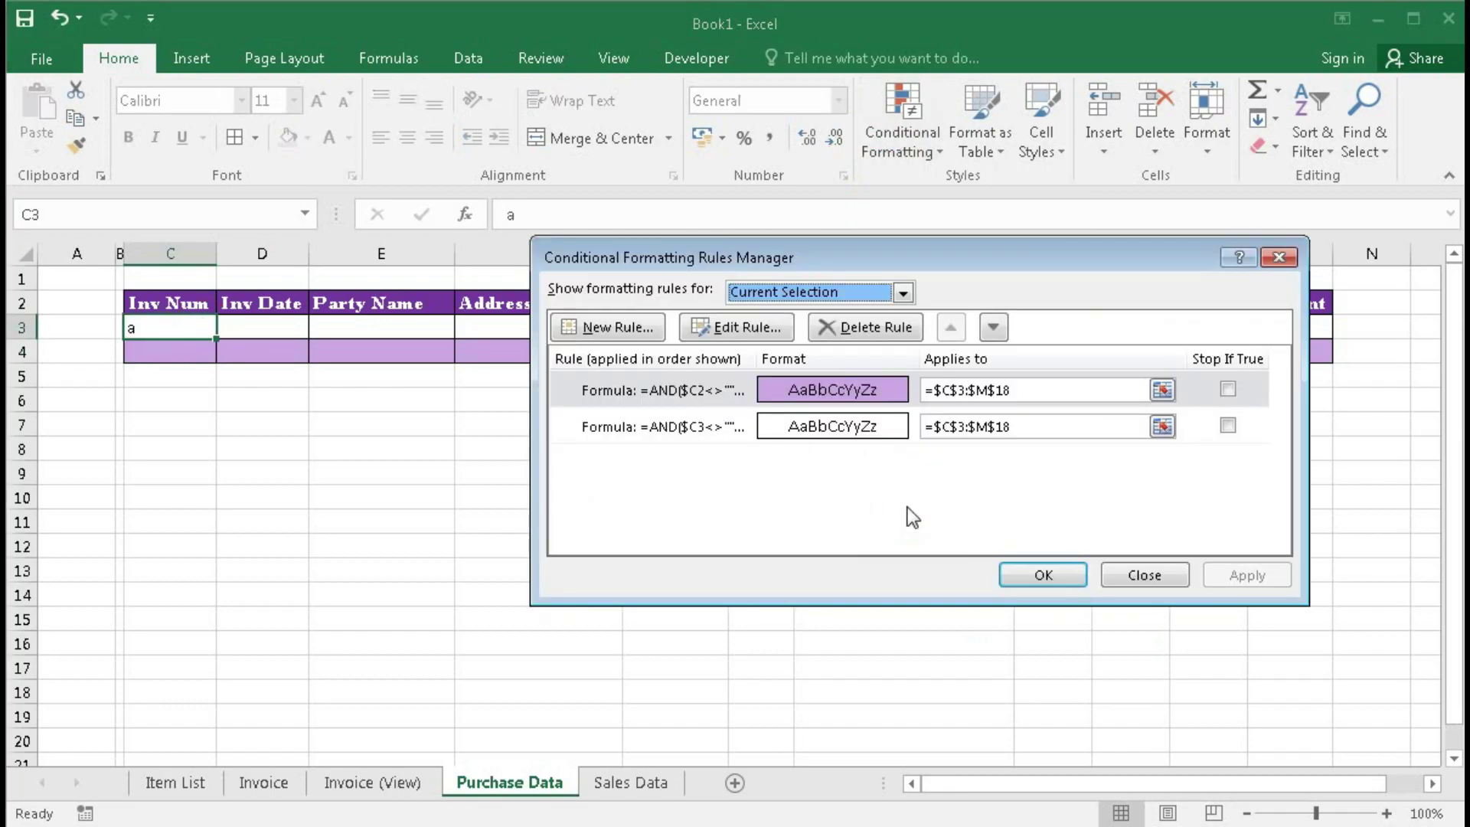
{"action": "left_click", "coordinate": [736, 337]}
{"action": "left_click", "coordinate": [780, 490]}
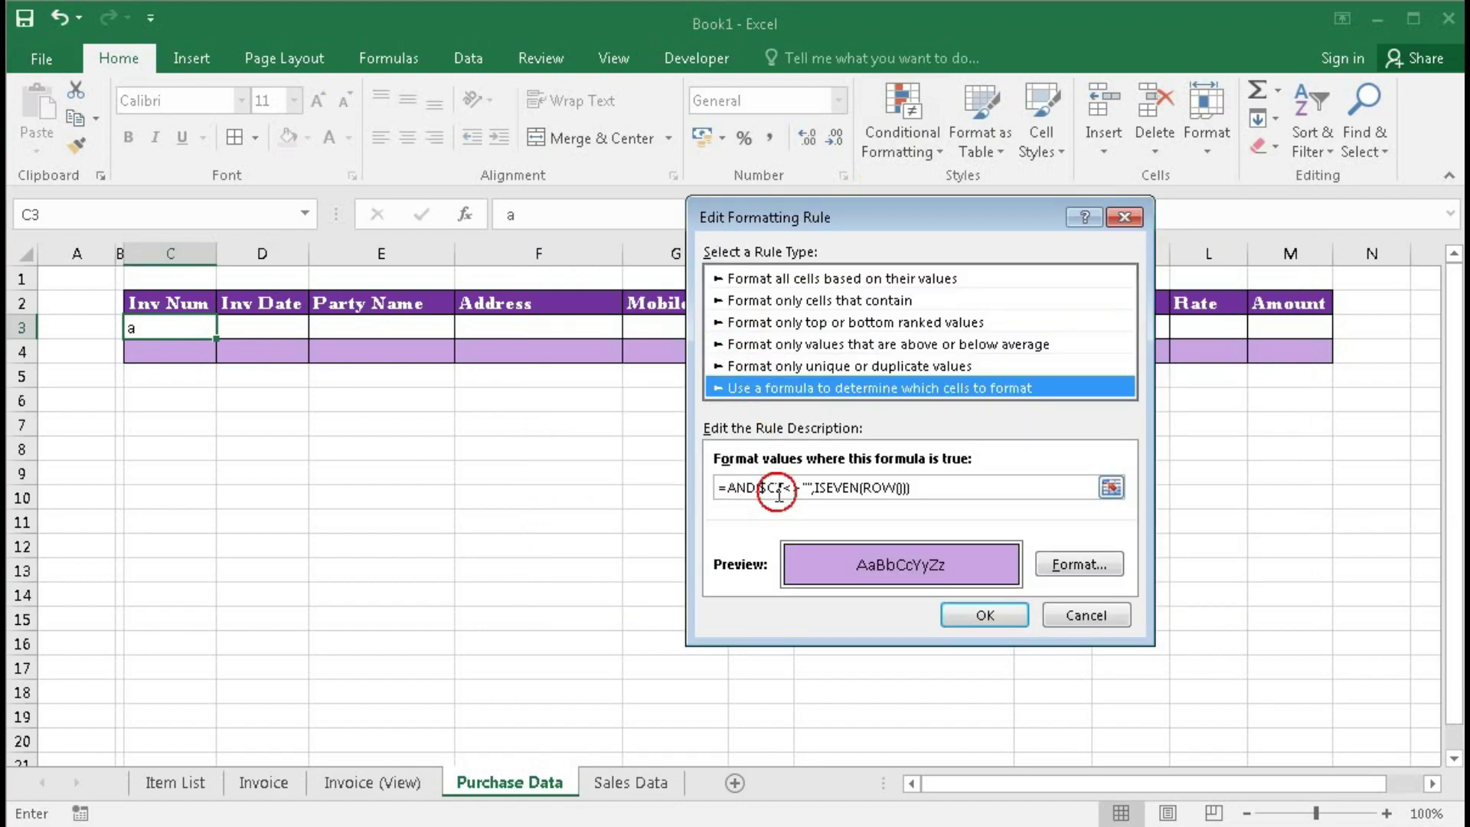
{"action": "type", "text": "3"}
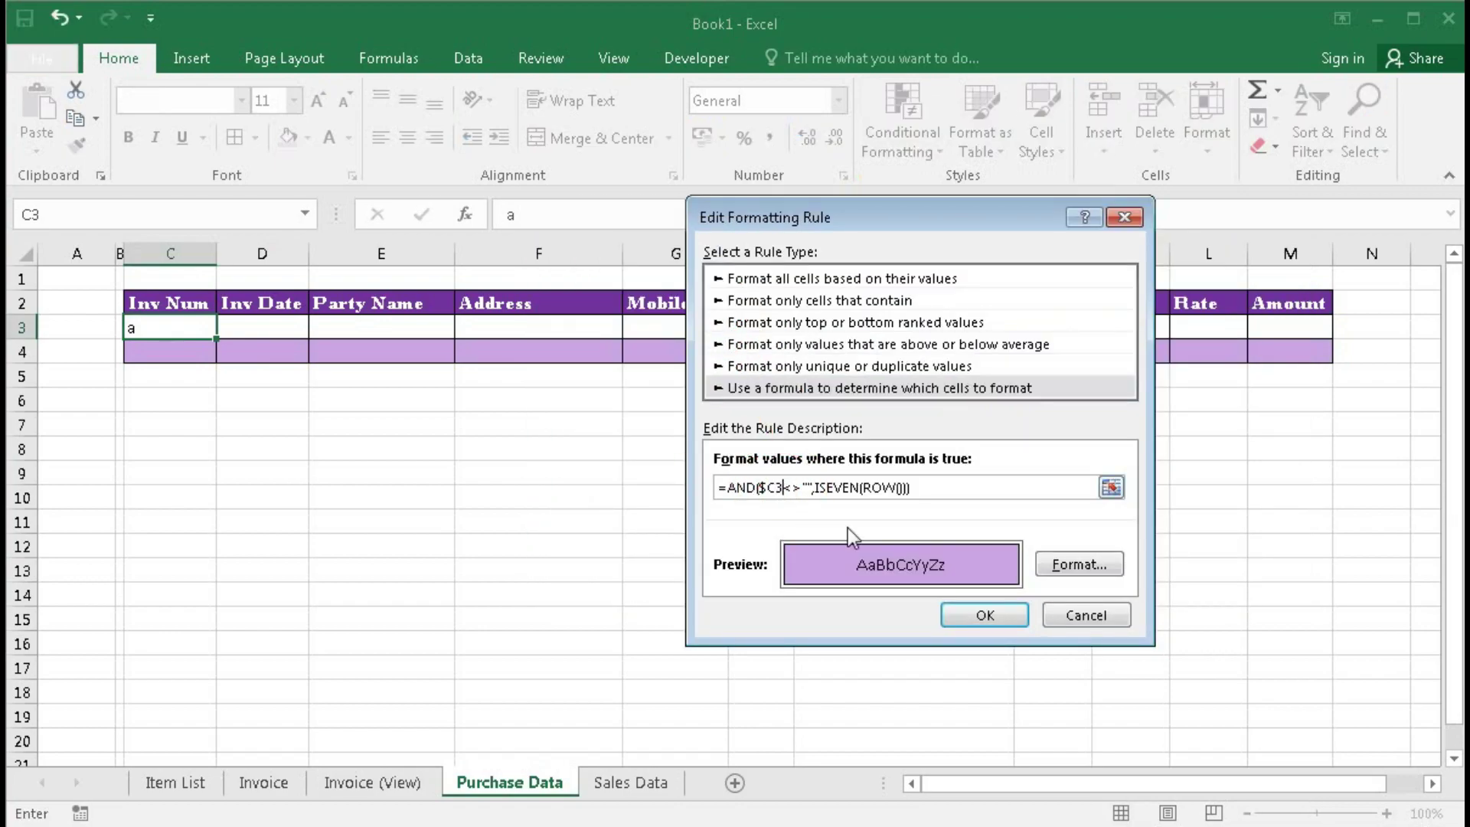
{"action": "left_click", "coordinate": [985, 615]}
Step: Confirm the second banding rule and apply the updated rules, giving =AND($C3<>"",ISEVEN(ROW())) and ISODD
{"action": "left_click", "coordinate": [768, 432]}
{"action": "left_click", "coordinate": [736, 326]}
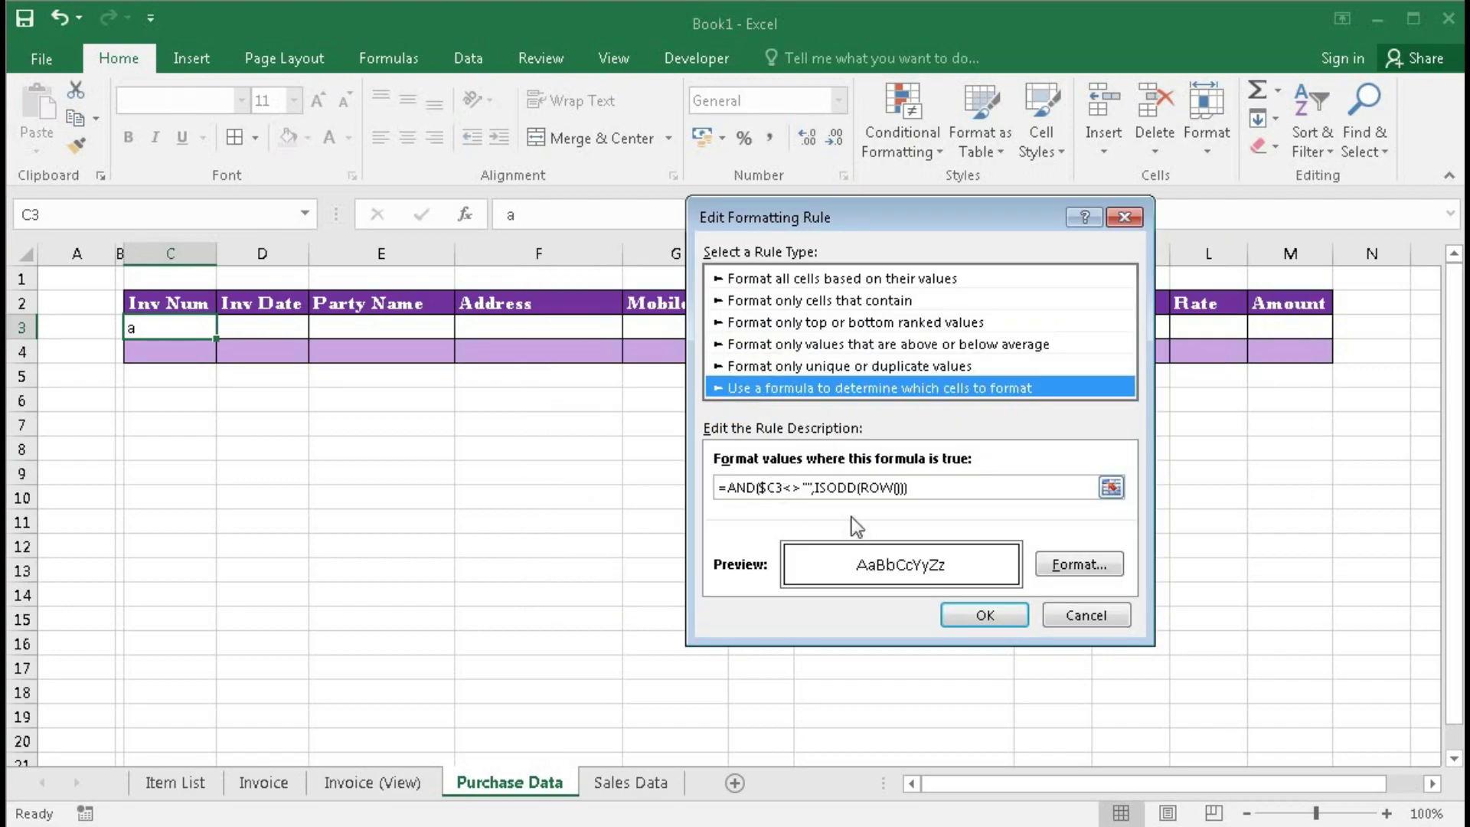
{"action": "left_click", "coordinate": [989, 617]}
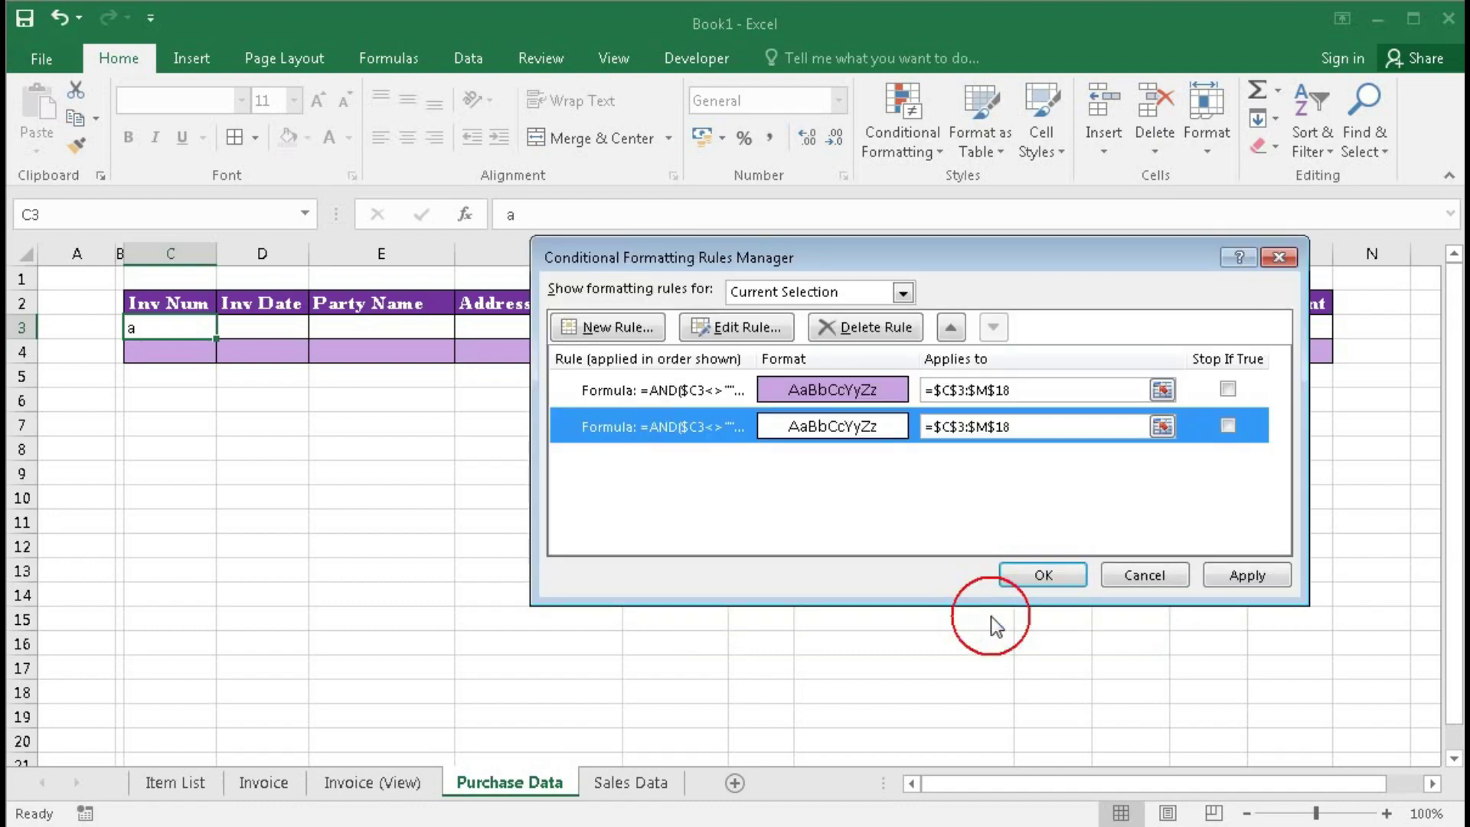
{"action": "left_click", "coordinate": [1256, 576]}
{"action": "left_click", "coordinate": [1038, 575]}
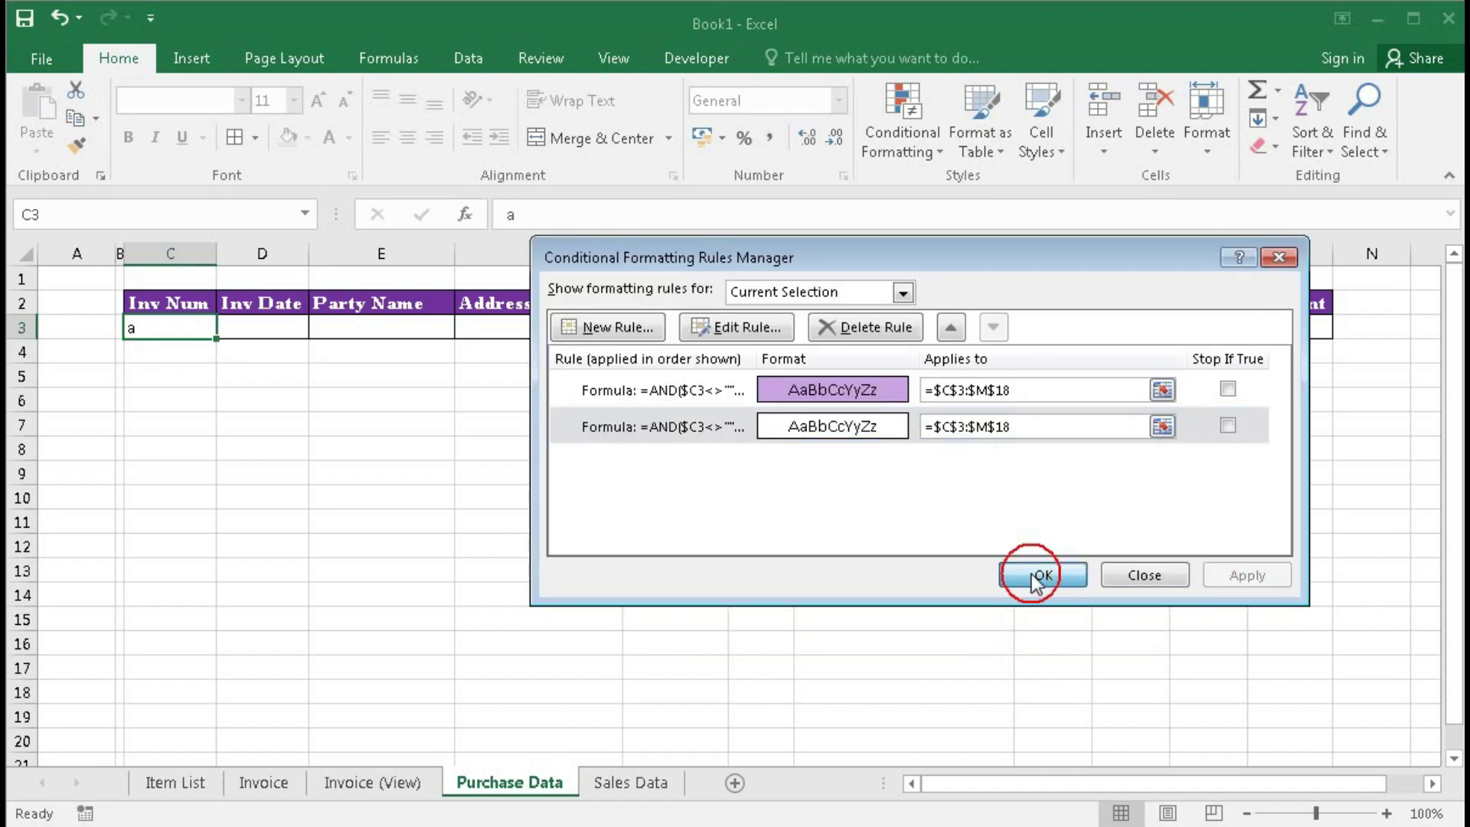
{"action": "left_click_drag", "start_coordinate": [148, 328], "coordinate": [1292, 601]}
Step: Copy the Purchase Data body rows C3:M14 and paste them into Sales Data at C3
{"action": "key", "text": "ctrl+c"}
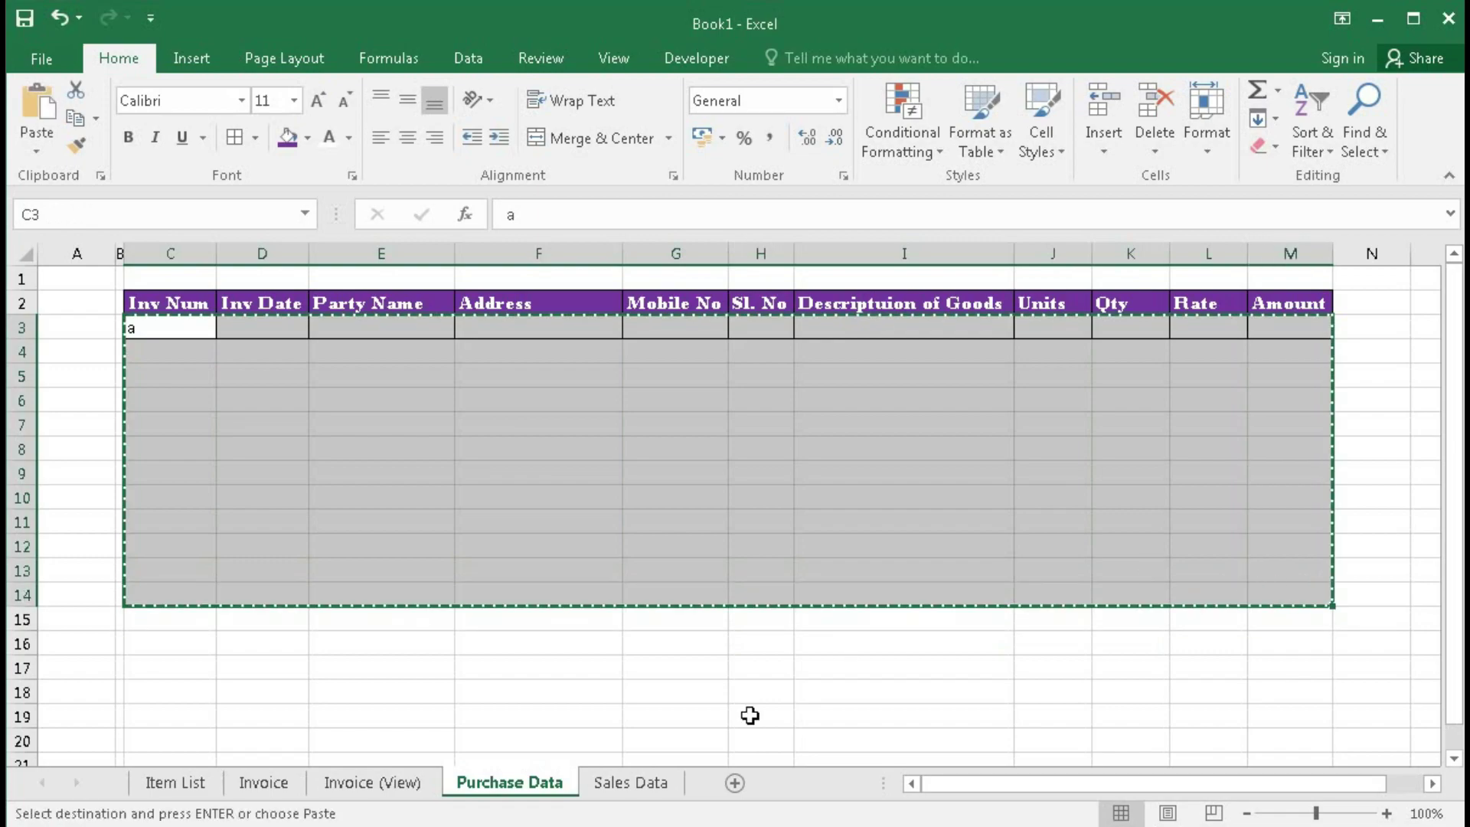
{"action": "left_click", "coordinate": [643, 781]}
{"action": "left_click", "coordinate": [143, 326]}
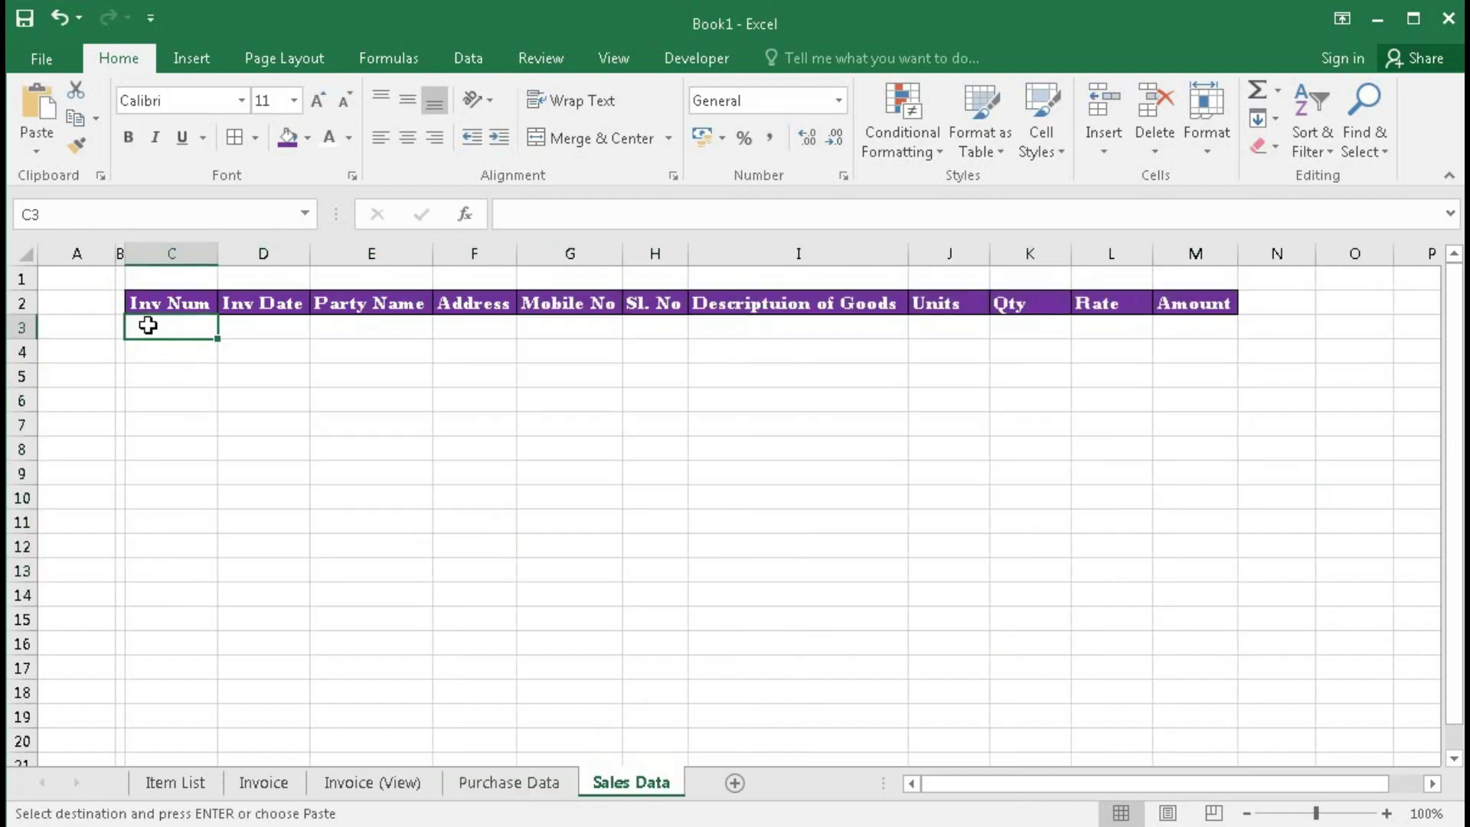
{"action": "key", "text": "ctrl+v"}
{"action": "key", "text": "ctrl+z"}
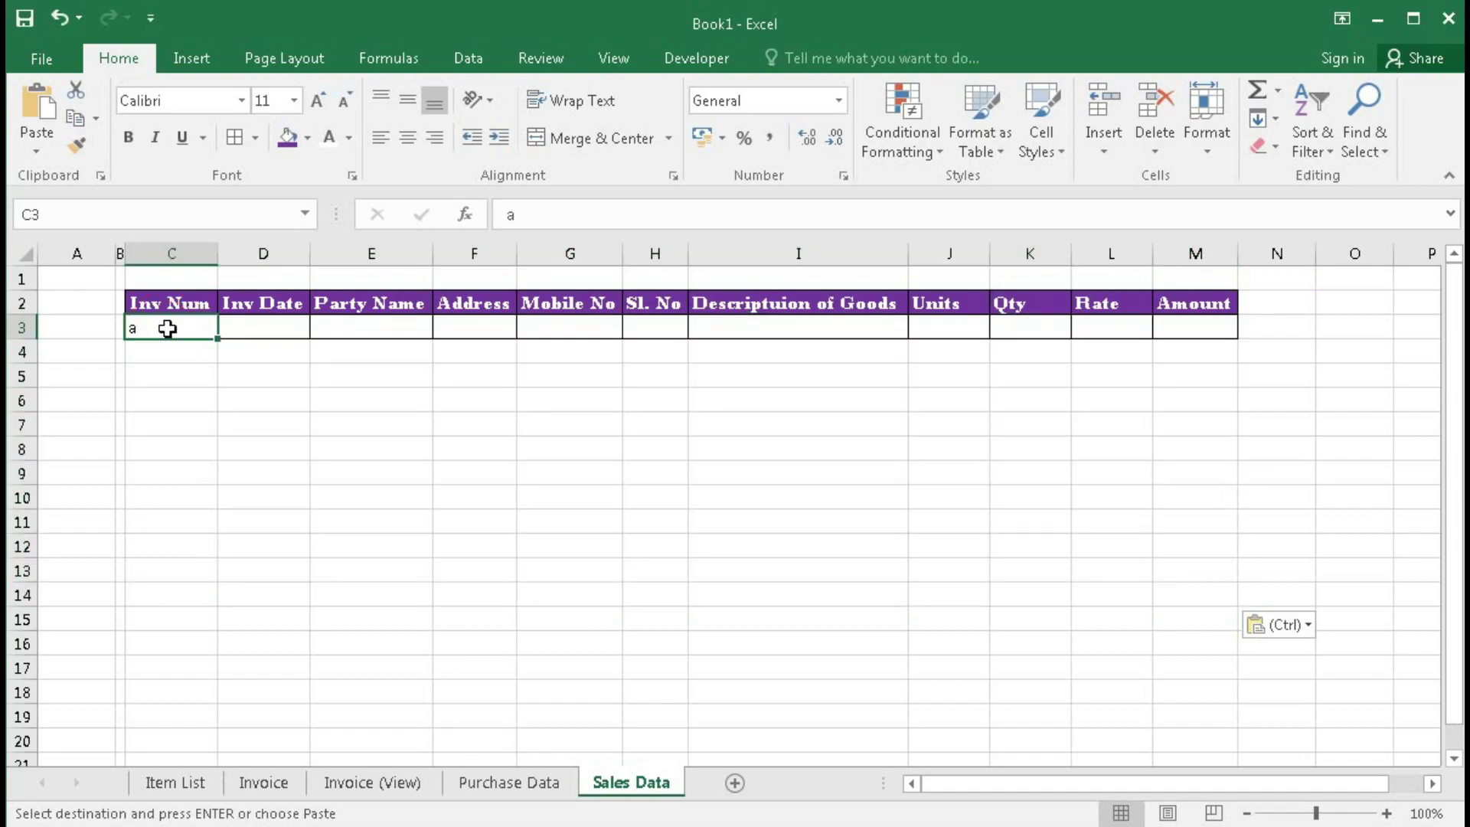
Step: Delete the test entry from Purchase Data cell C3
{"action": "left_click", "coordinate": [509, 781]}
{"action": "left_click", "coordinate": [148, 326]}
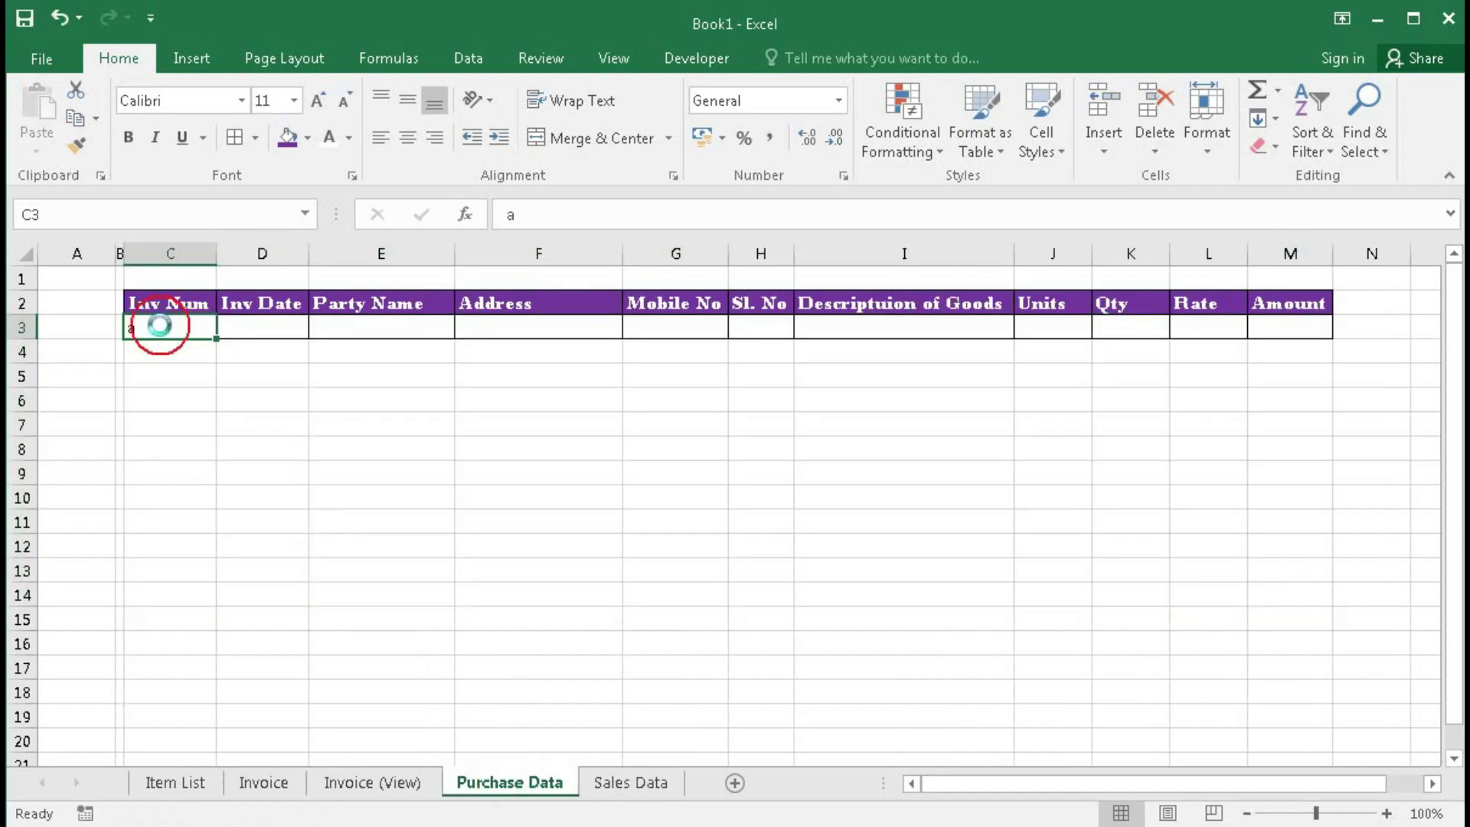
{"action": "key", "text": "Delete"}
{"action": "left_click", "coordinate": [465, 498]}
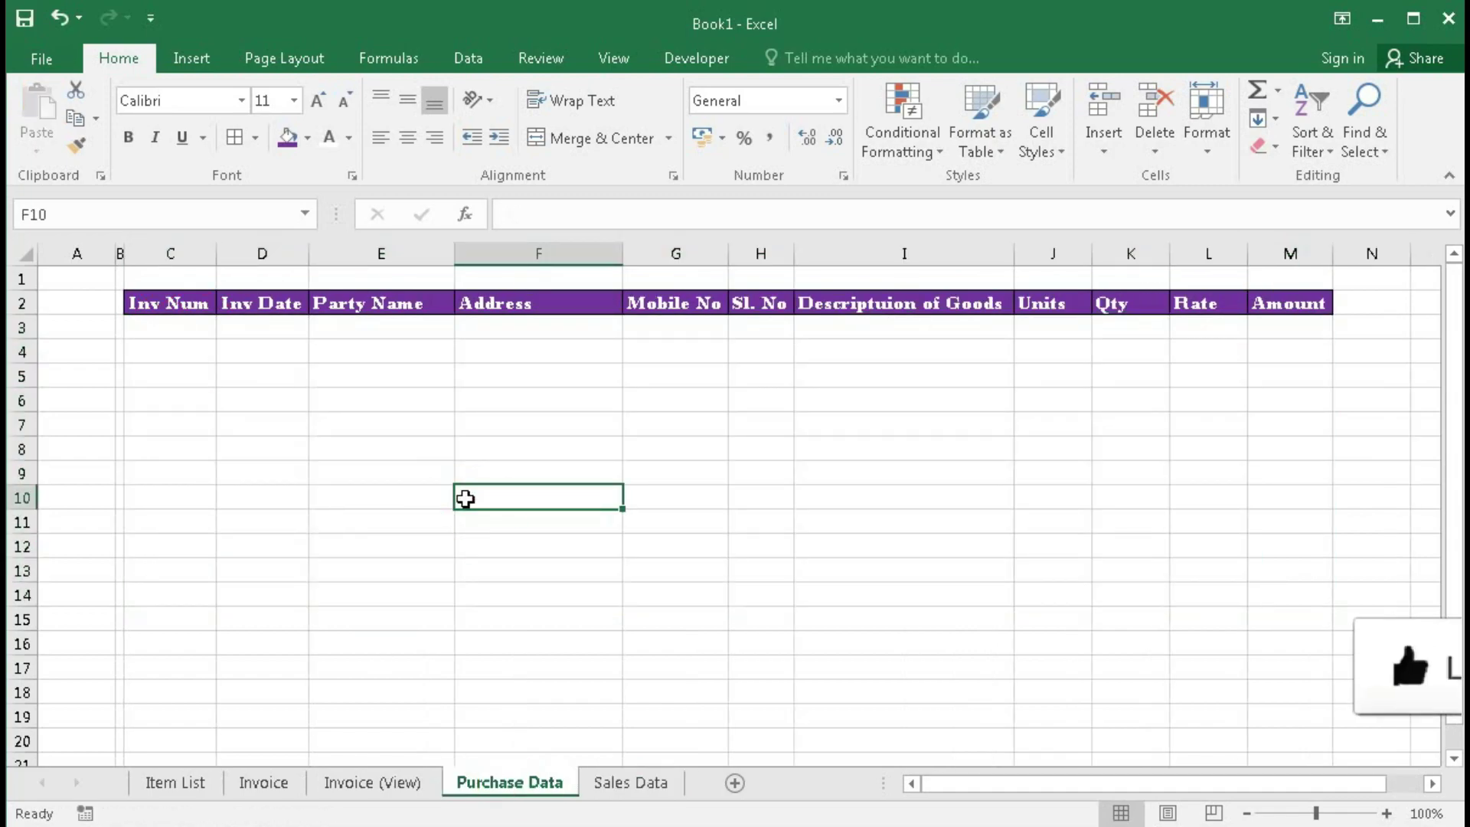
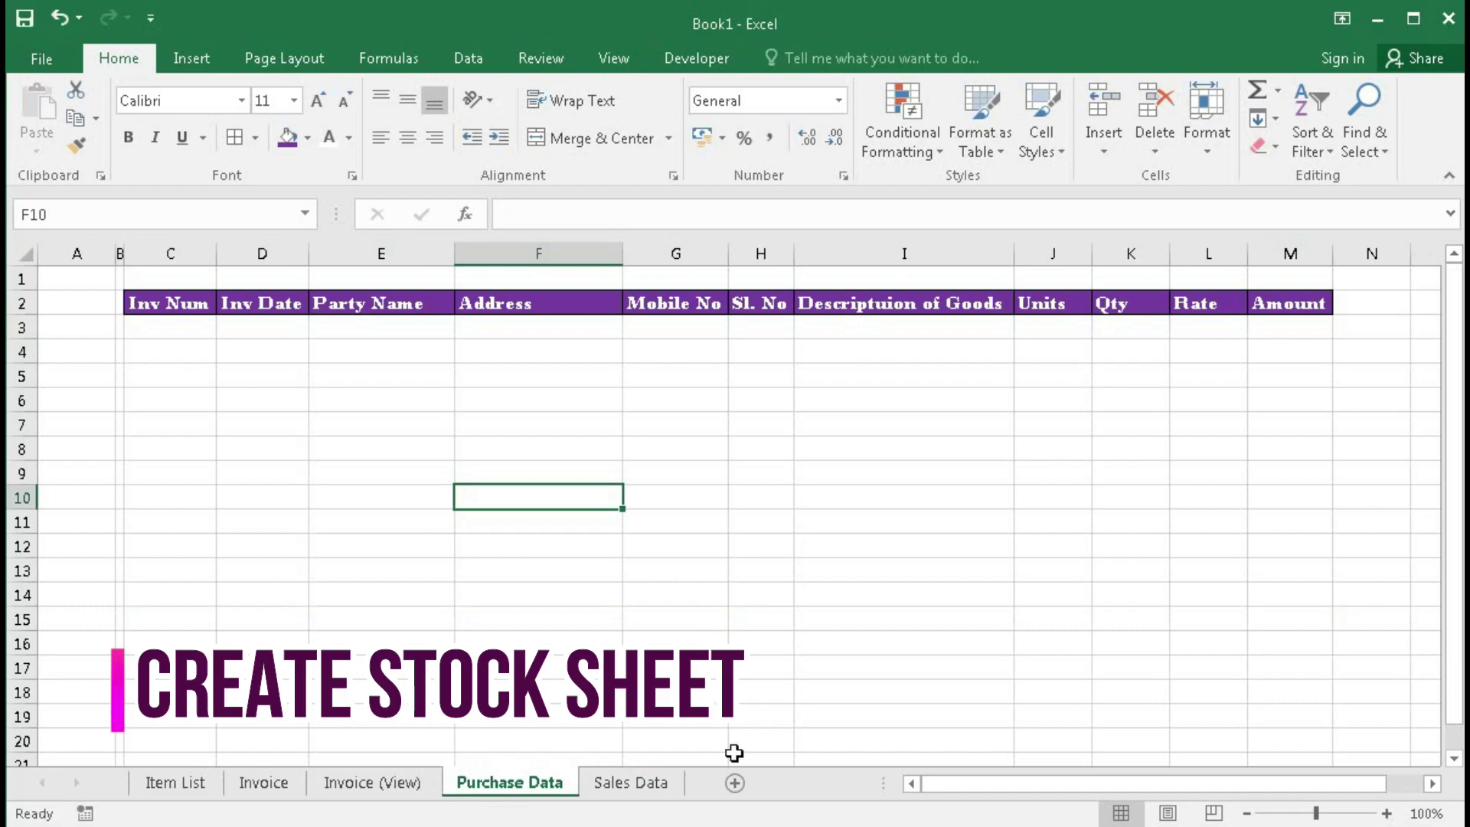
Step: Insert a new worksheet after Sales Data and rename it 'Stock'
{"action": "left_click", "coordinate": [645, 783]}
{"action": "left_click", "coordinate": [734, 782]}
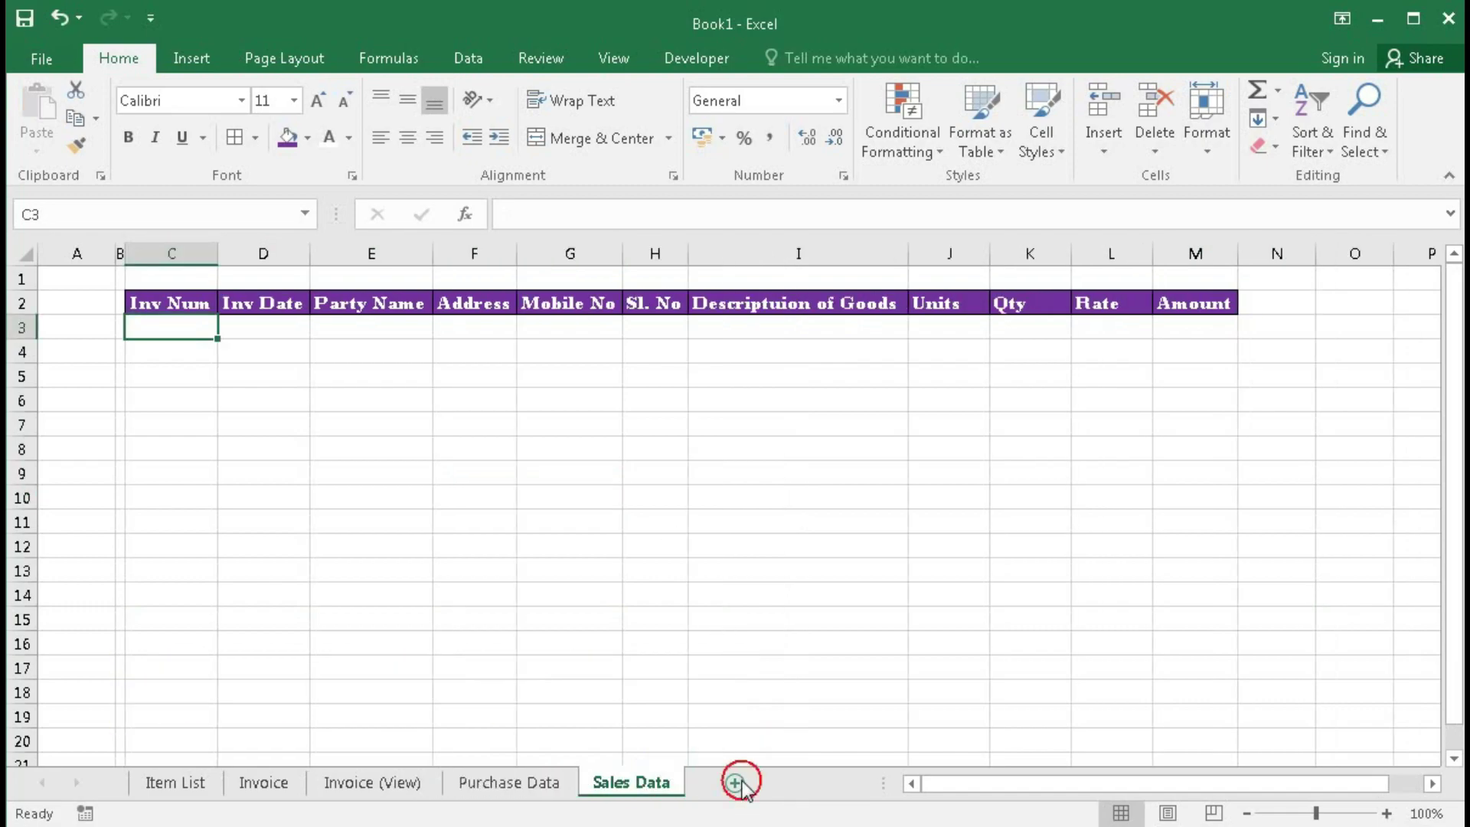
{"action": "double_click", "coordinate": [743, 781]}
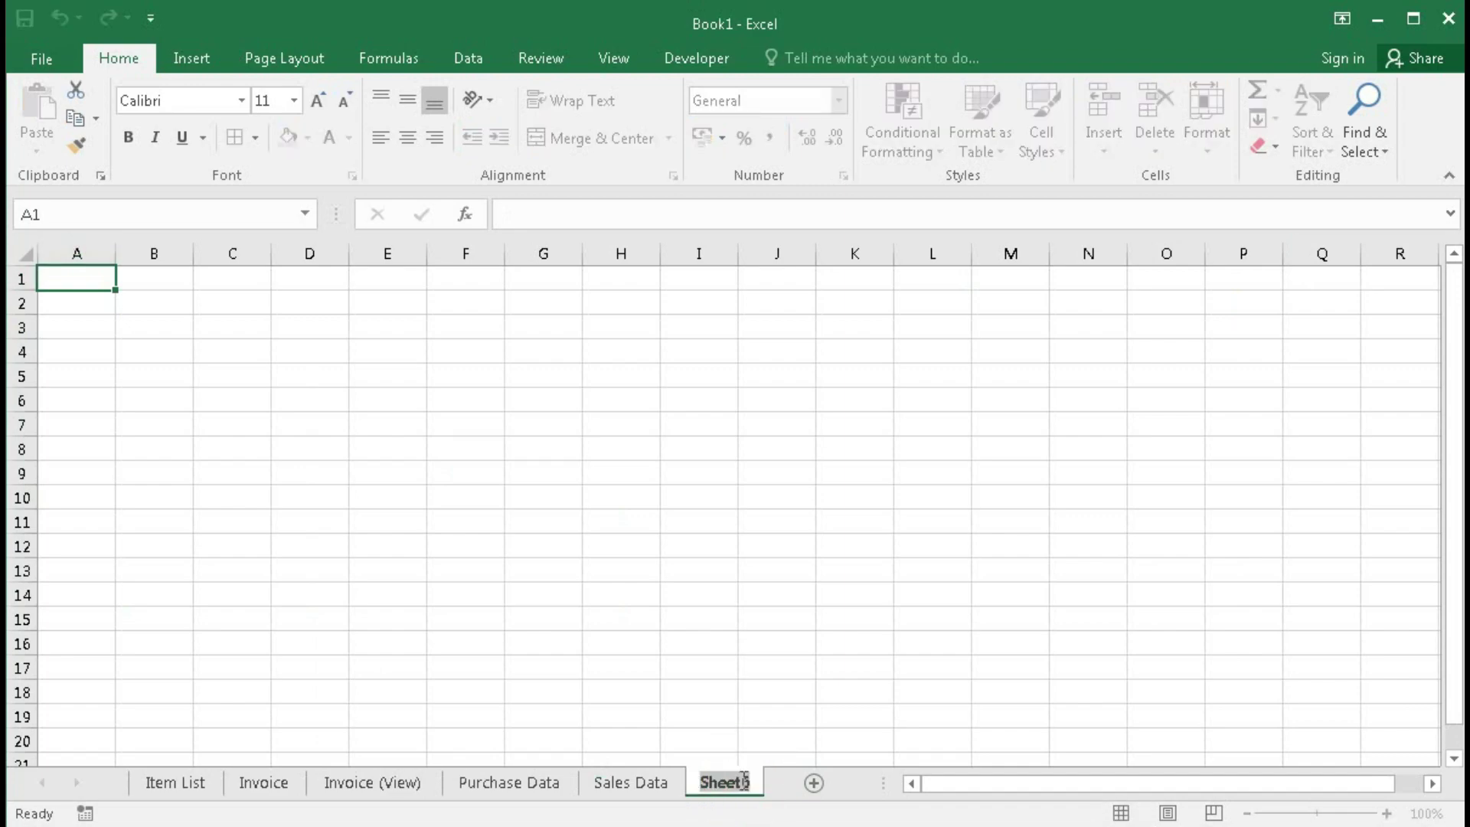
{"action": "type", "text": "Stock"}
{"action": "key", "text": "Return"}
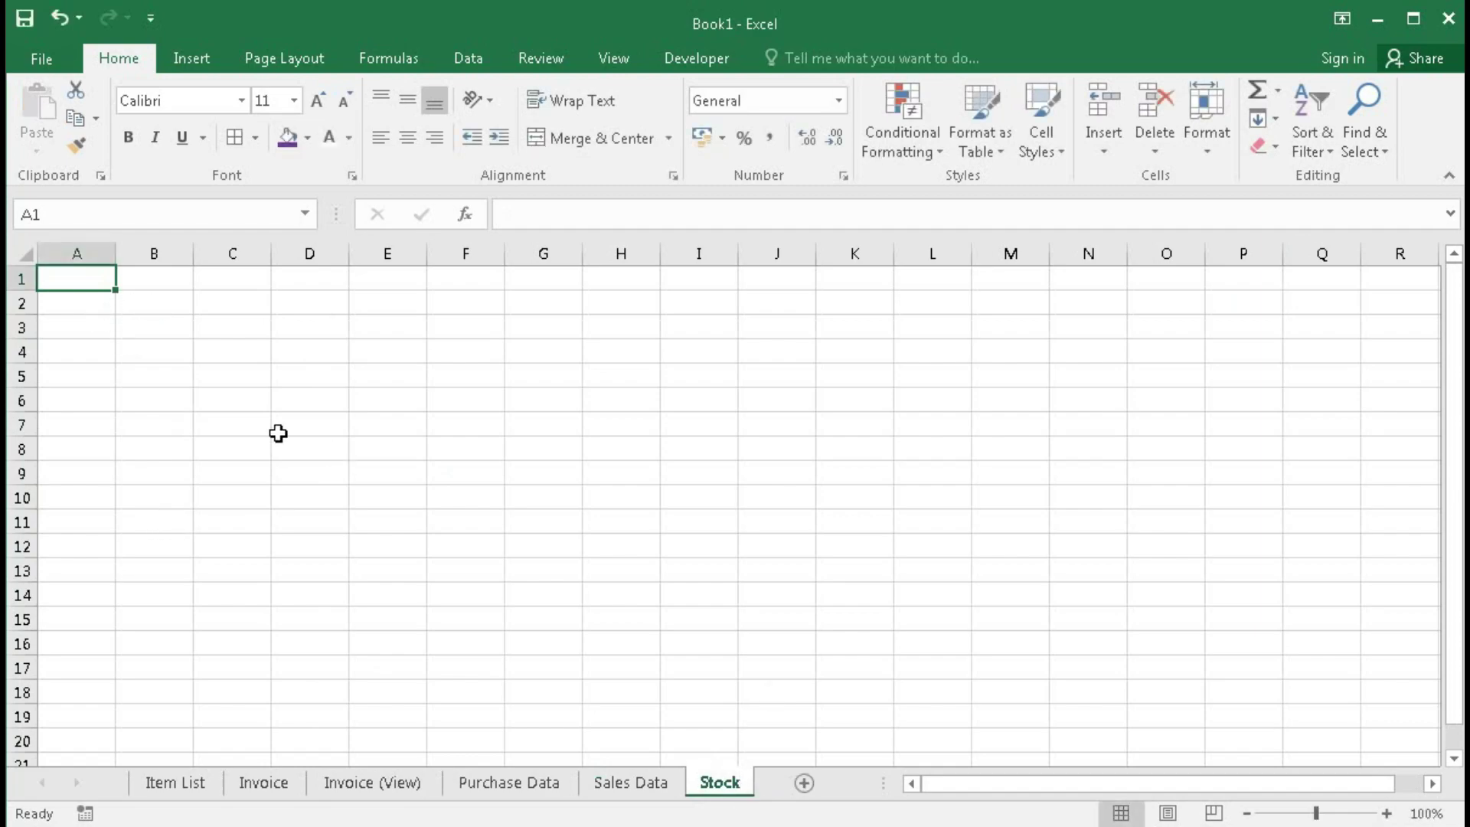
Step: Narrow column B to a spacer and enter 'Item Name' and 'Opening Stock' in C2:D2
{"action": "left_click_drag", "start_coordinate": [193, 254], "coordinate": [122, 256]}
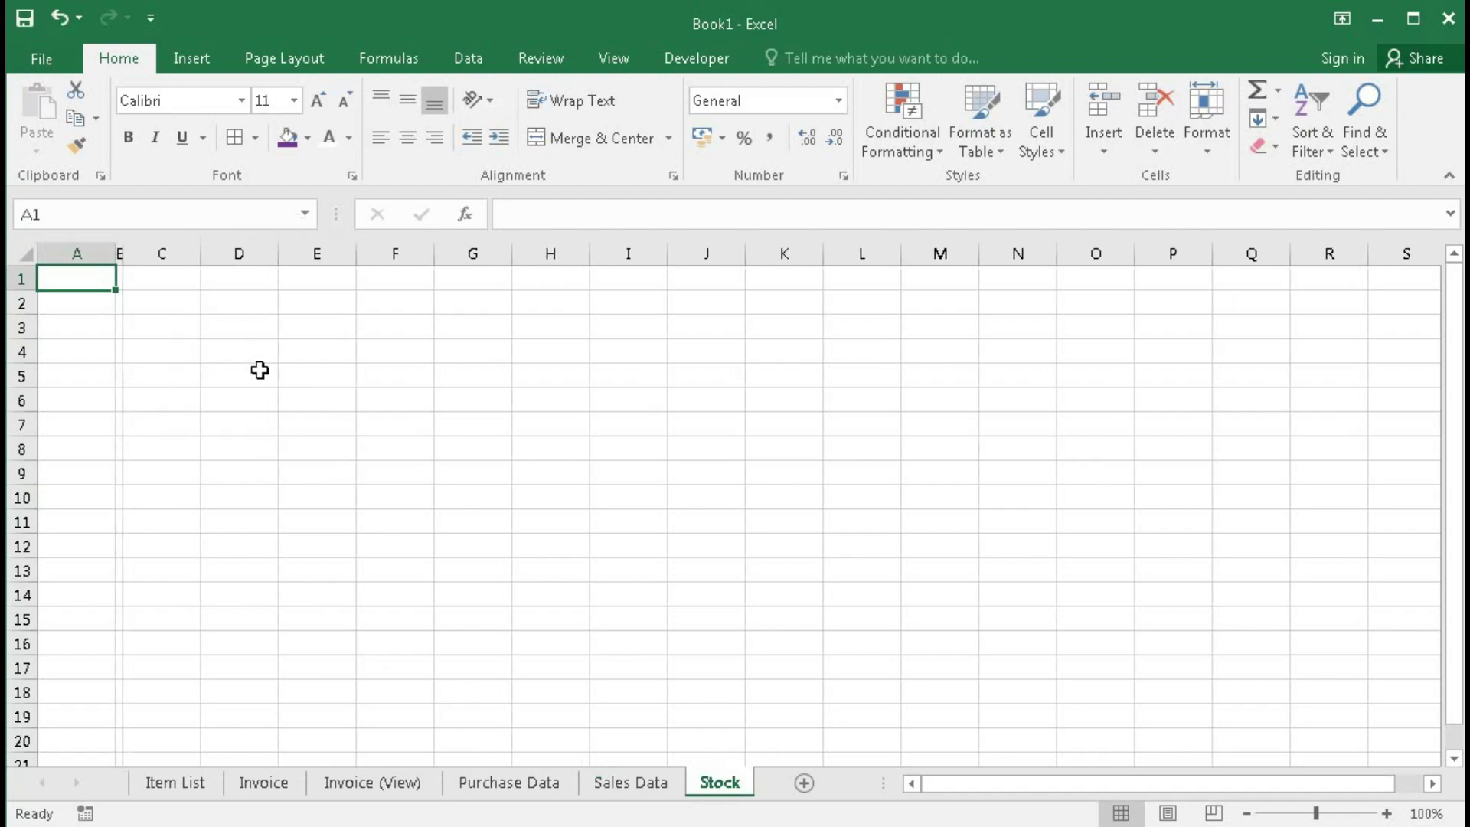
{"action": "left_click", "coordinate": [172, 306]}
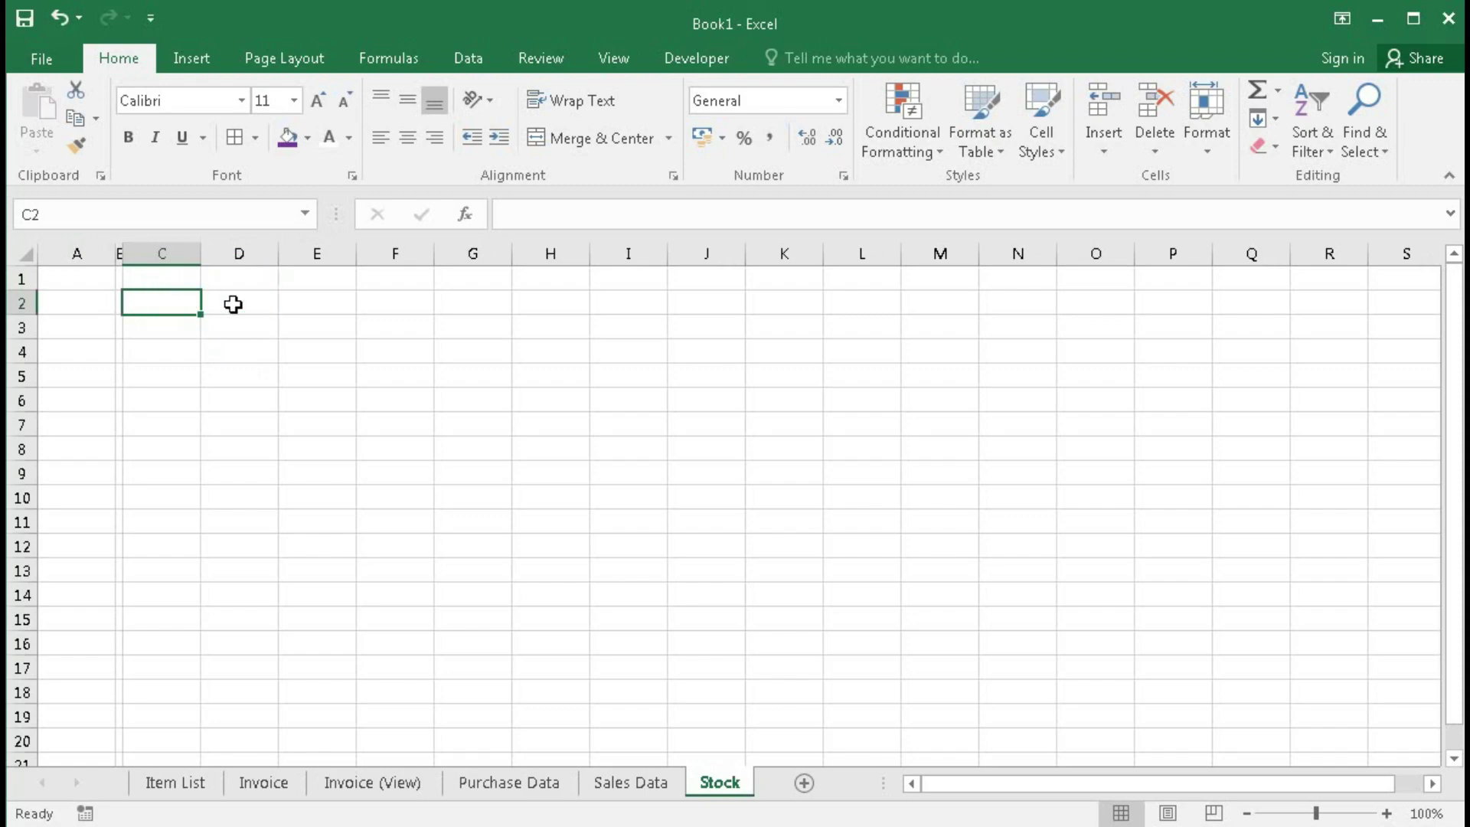
{"action": "type", "text": "Item"}
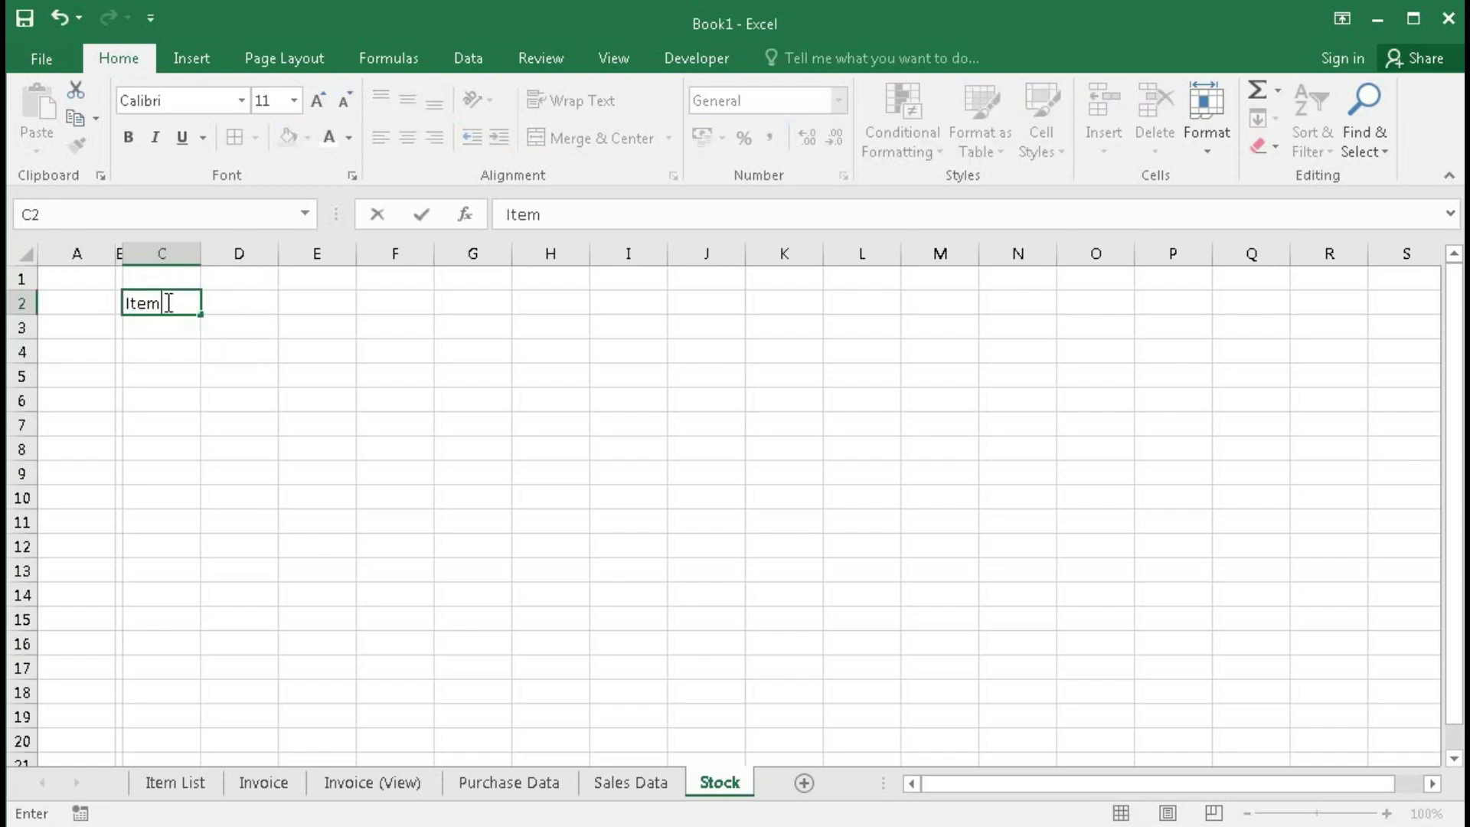
{"action": "type", "text": " Name"}
{"action": "key", "text": "Tab"}
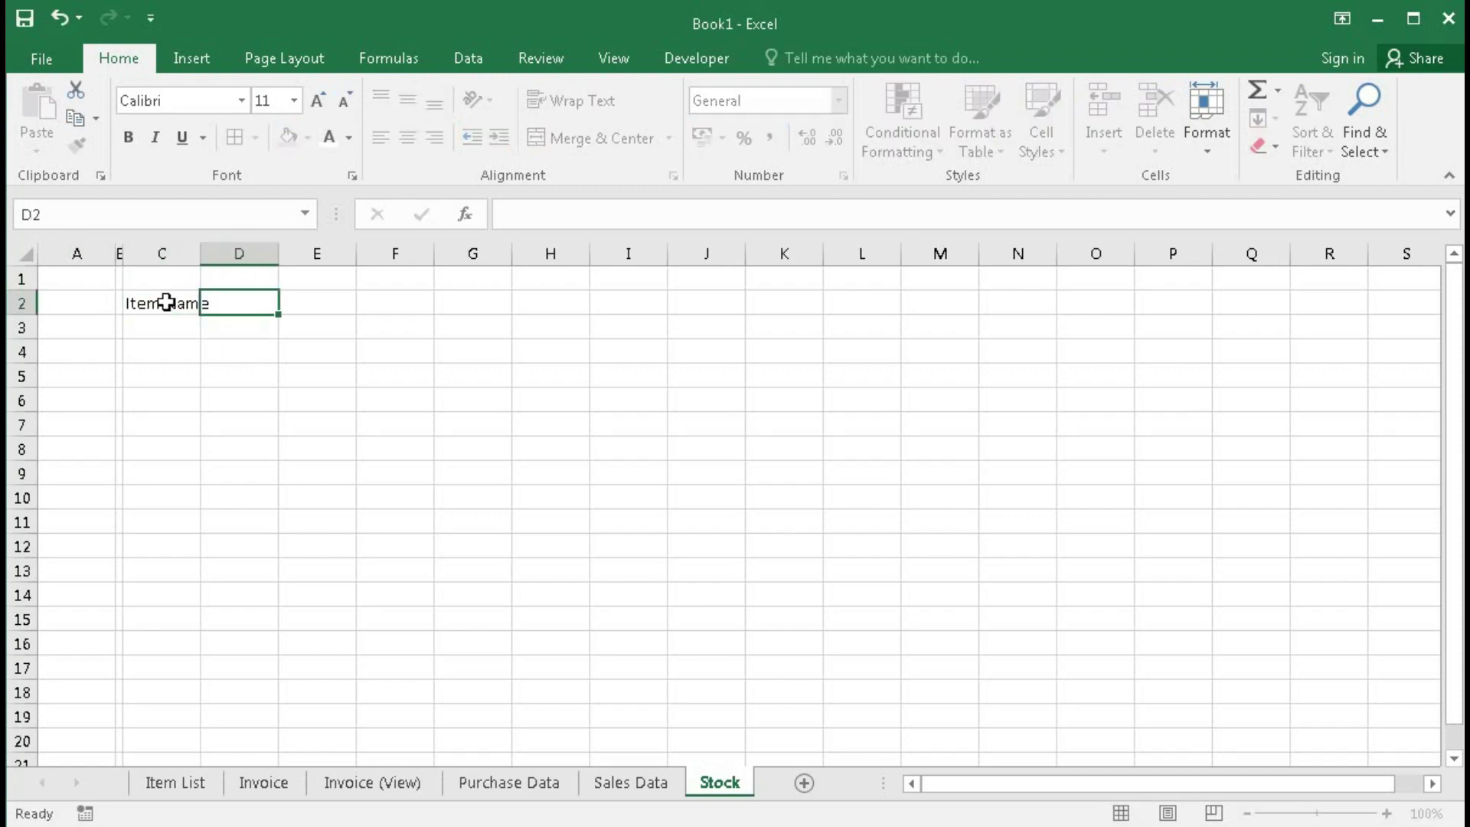
{"action": "type", "text": "Opening Stoc"}
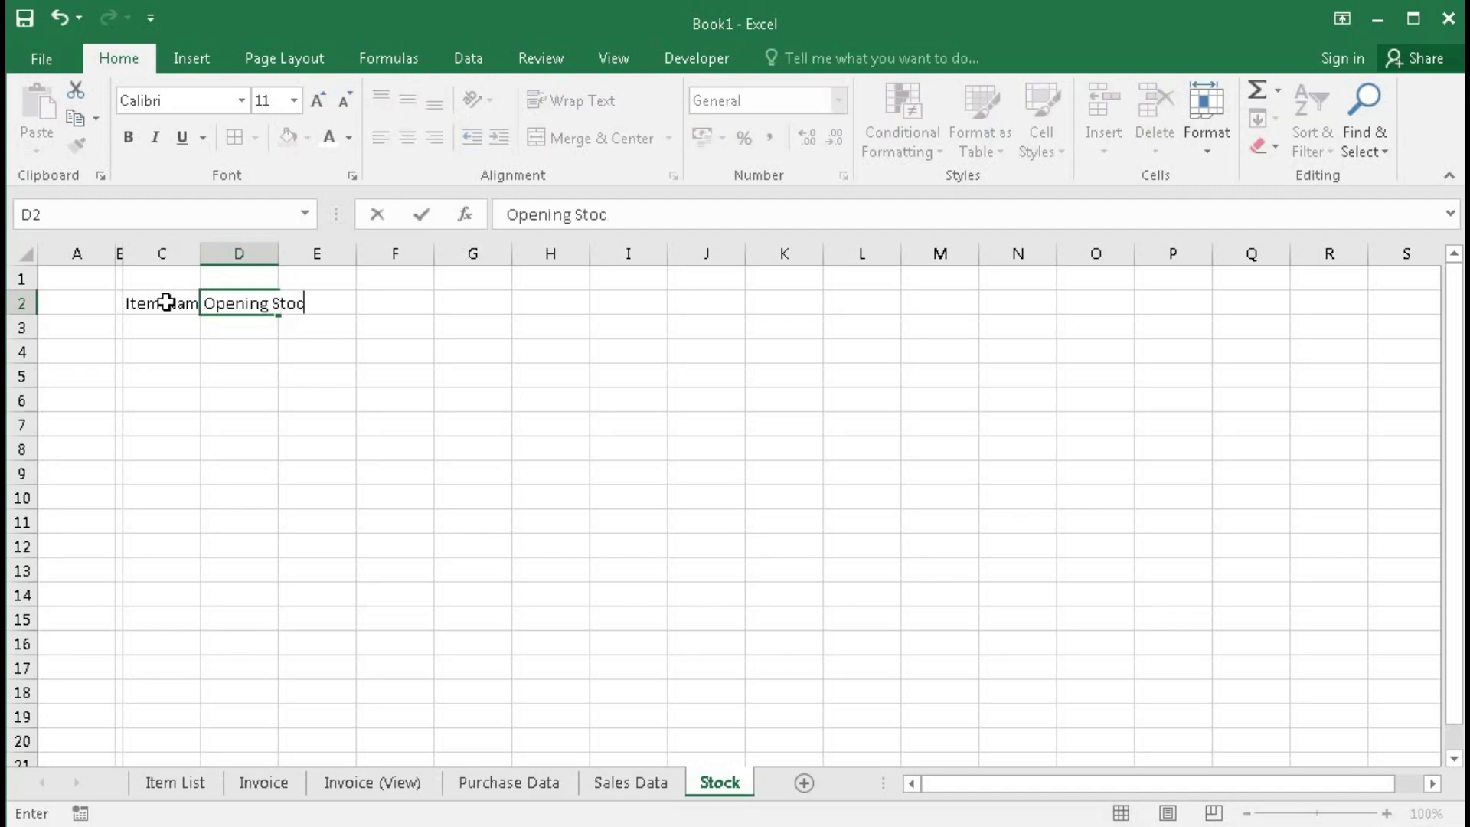
{"action": "type", "text": "k"}
{"action": "key", "text": "Tab"}
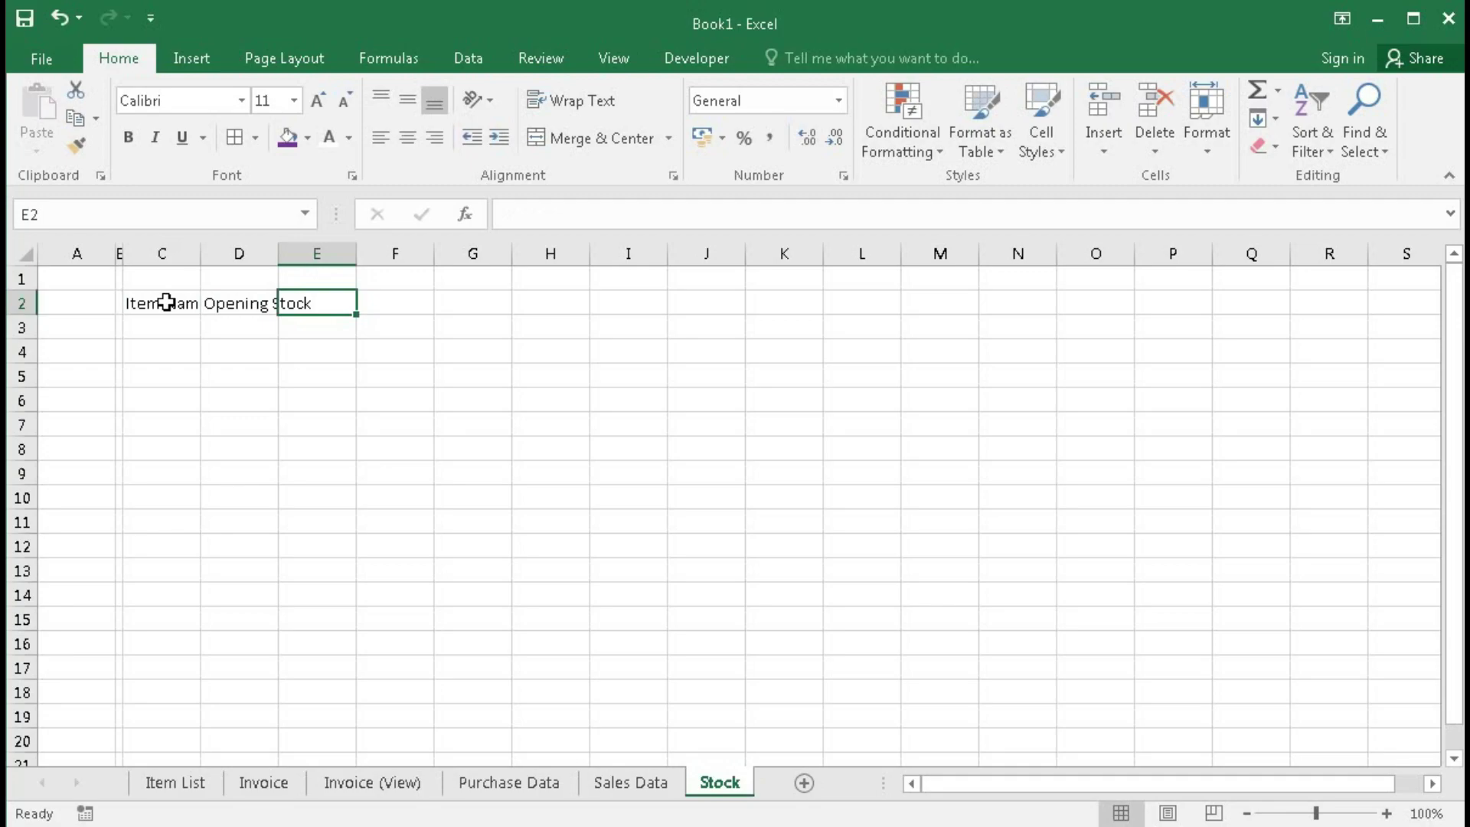
Step: Add 'Total Purchase', 'Total Sales' and 'Closing Stock' headers, then autofit columns C:G
{"action": "type", "text": "Total Purch"}
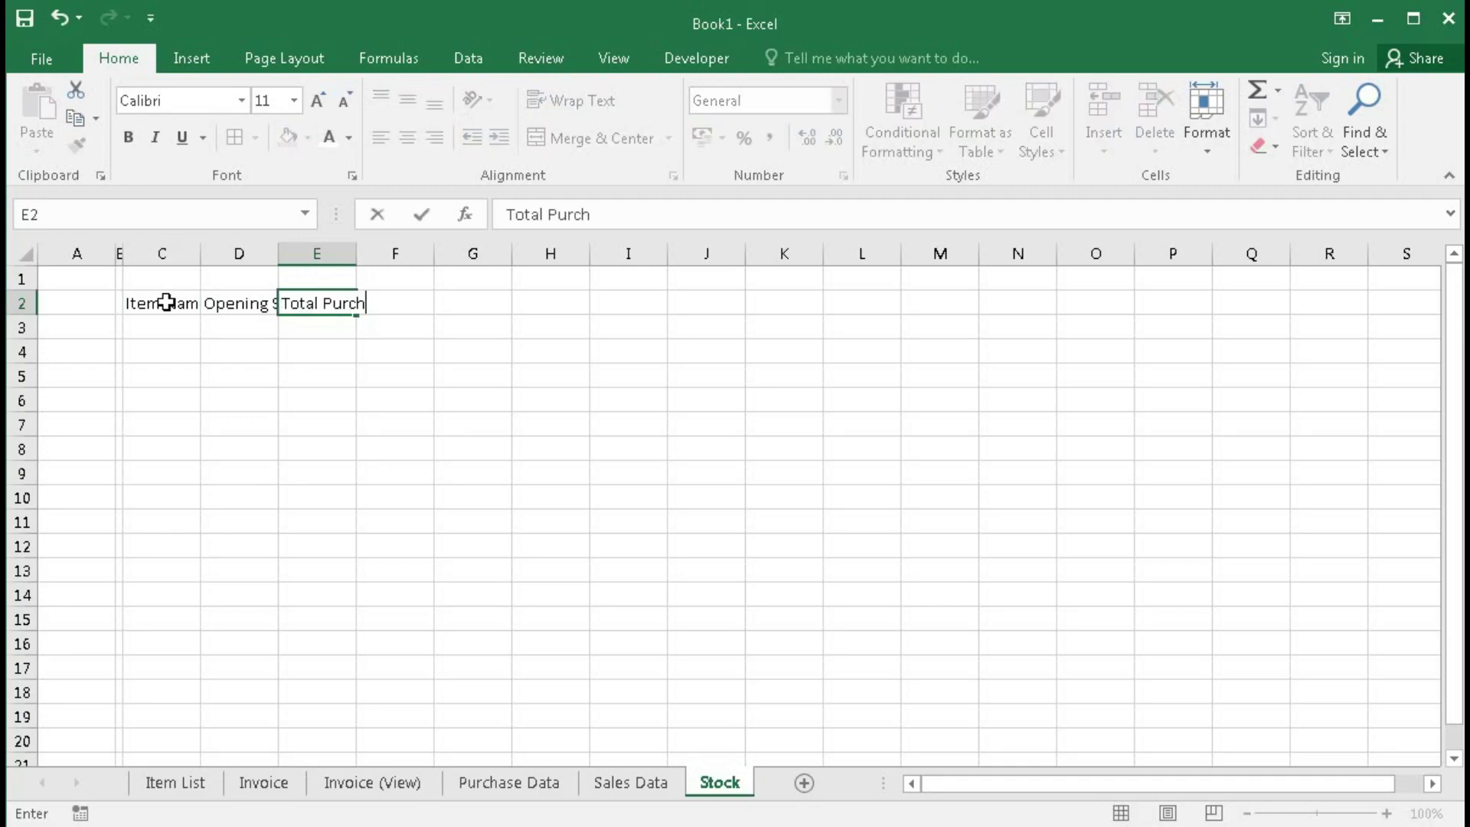
{"action": "type", "text": "ase"}
{"action": "key", "text": "Tab"}
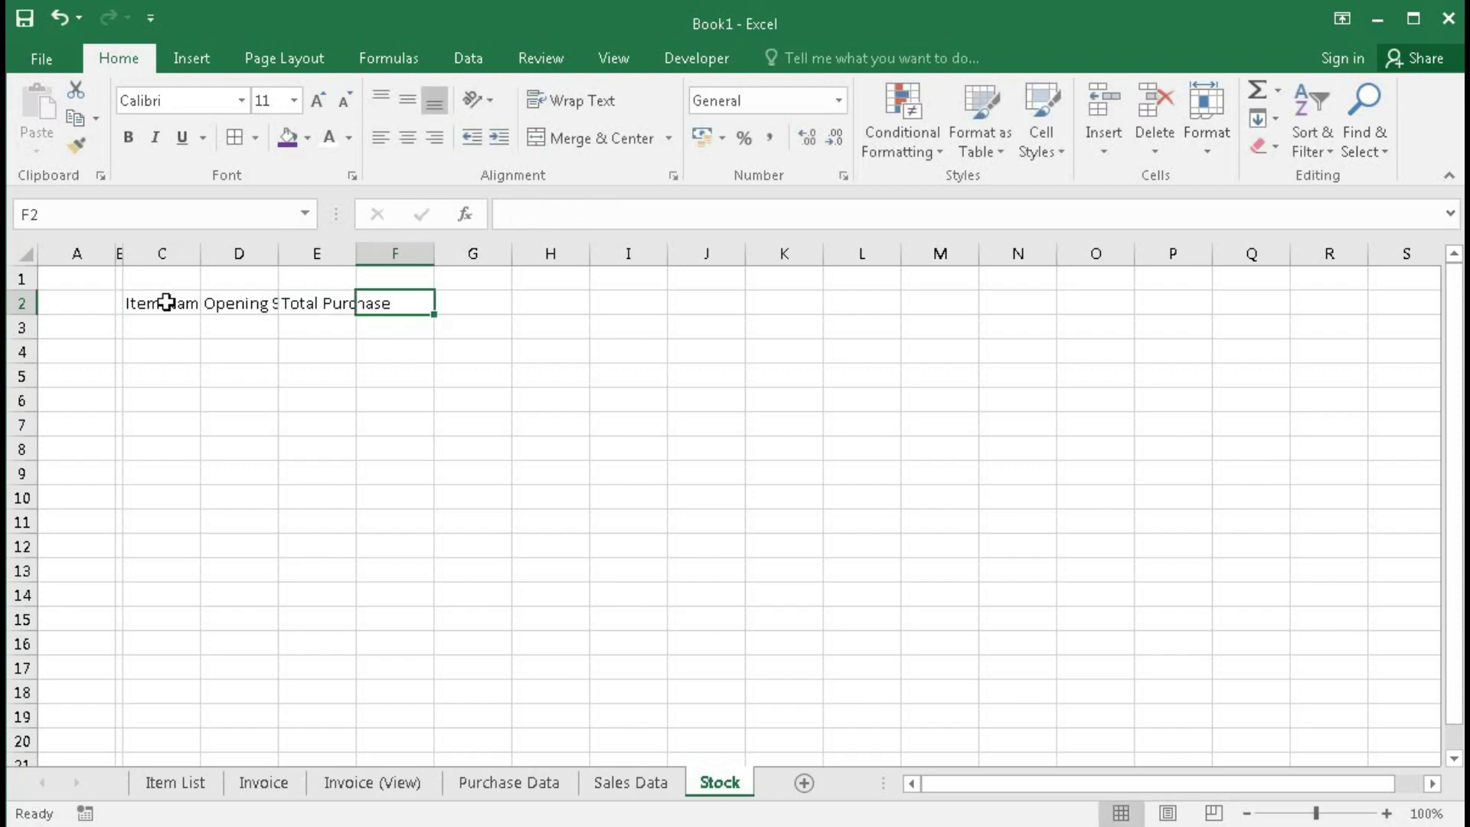
{"action": "type", "text": "Total S"}
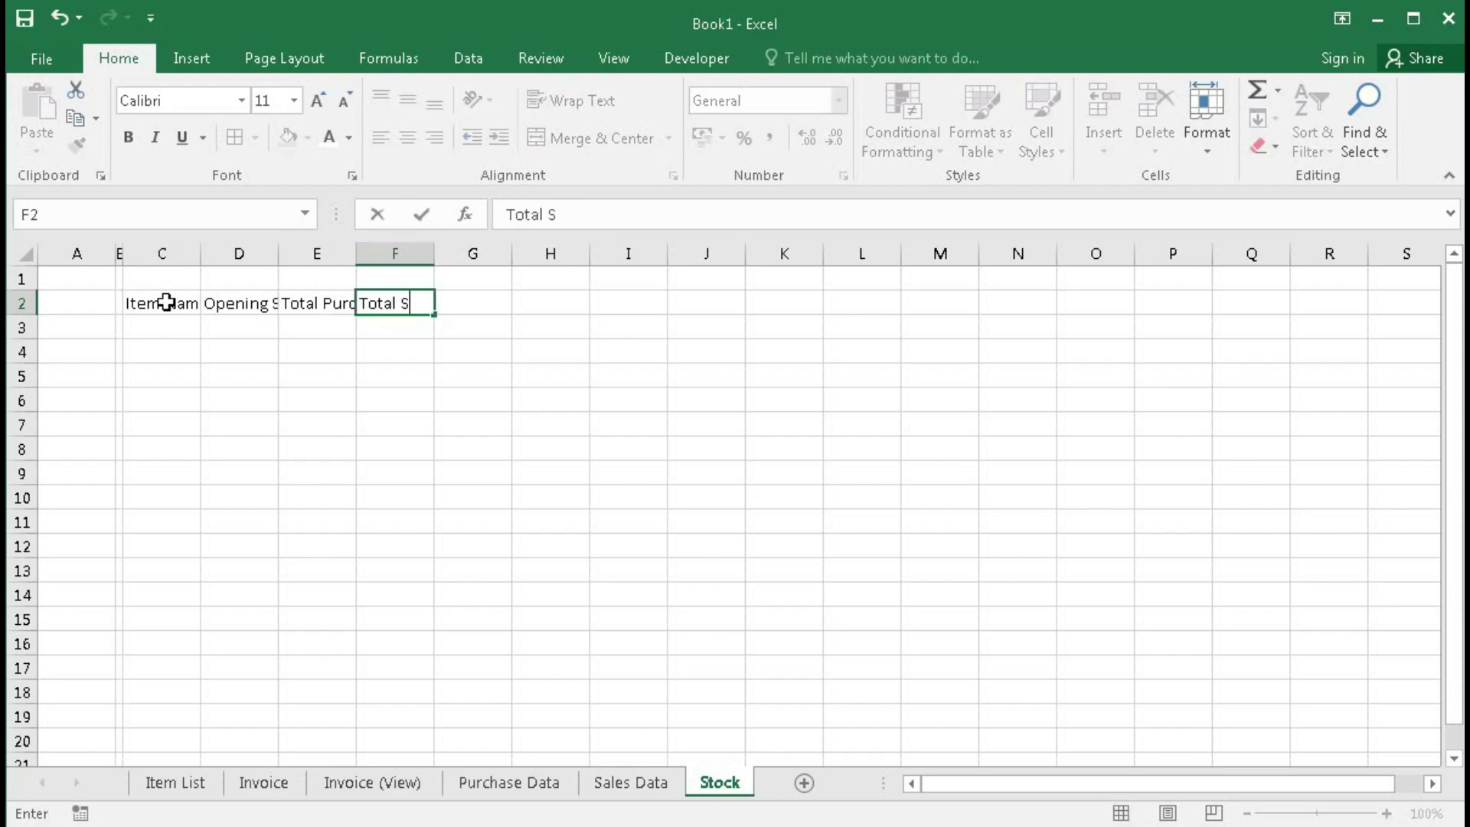
{"action": "type", "text": "ales"}
{"action": "key", "text": "Tab"}
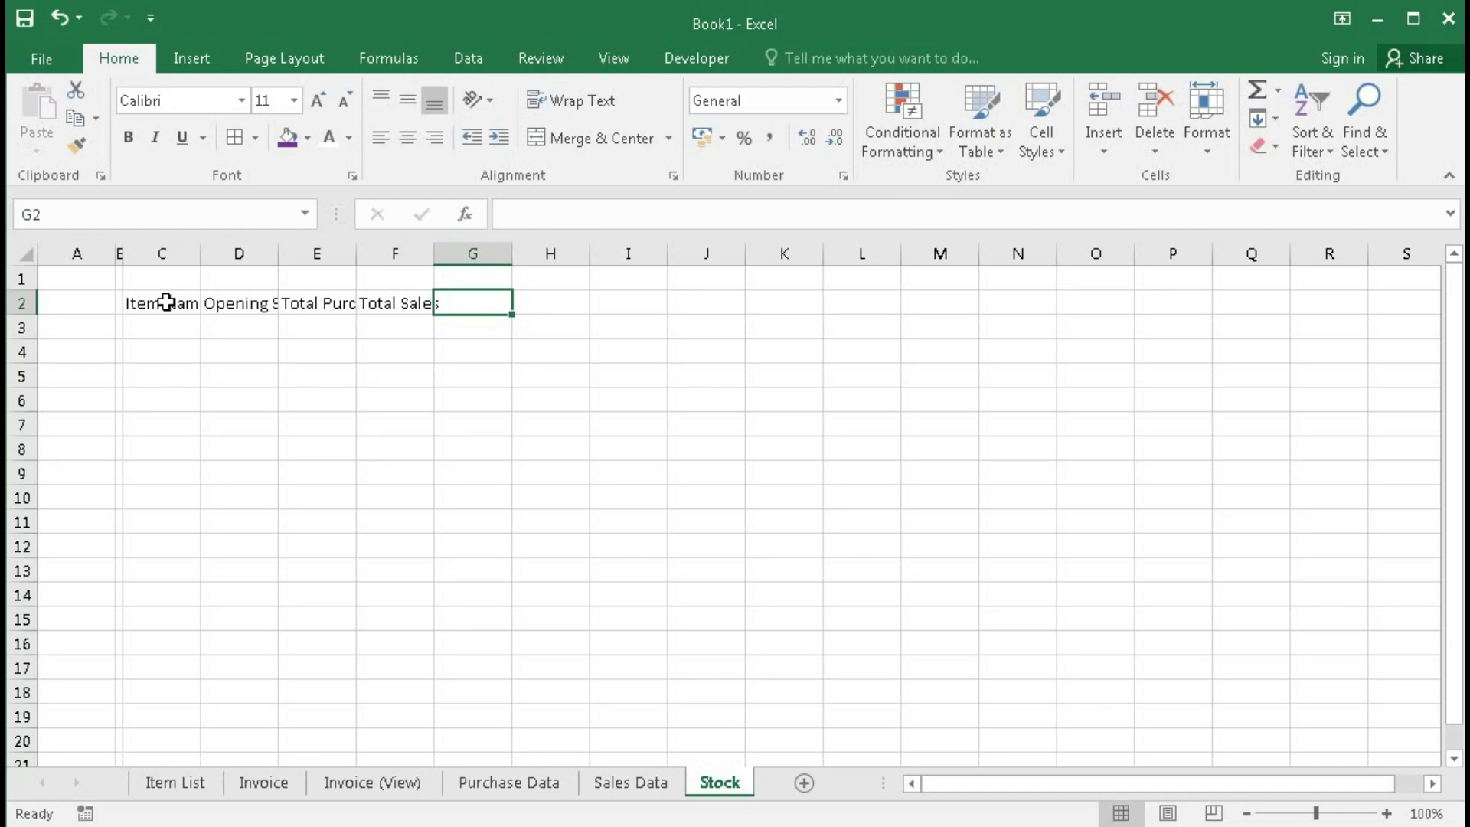
{"action": "type", "text": "Closing Stock"}
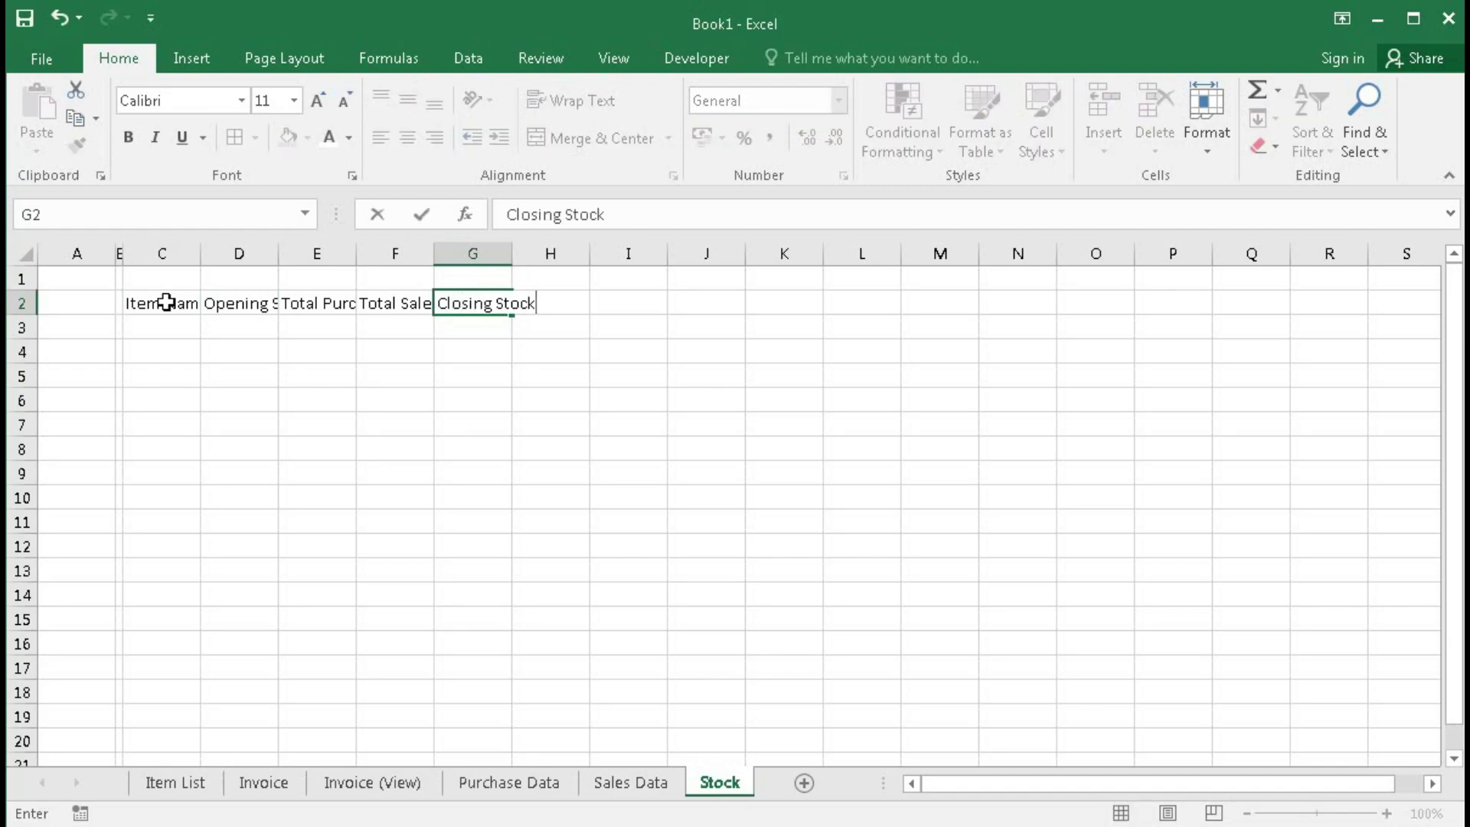
{"action": "key", "text": "Return"}
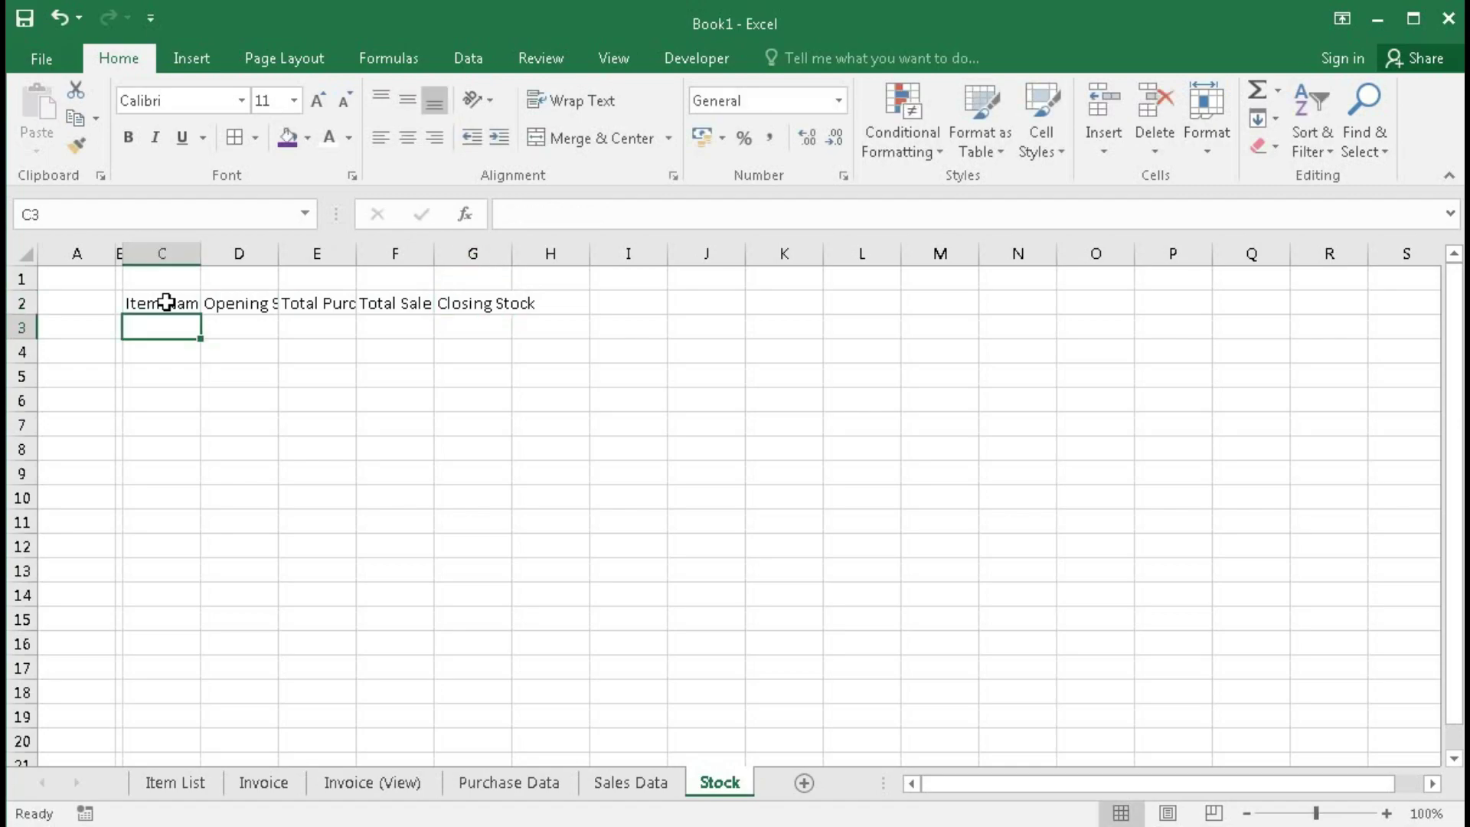
{"action": "left_click_drag", "start_coordinate": [147, 253], "coordinate": [554, 253]}
{"action": "left_click", "coordinate": [194, 331]}
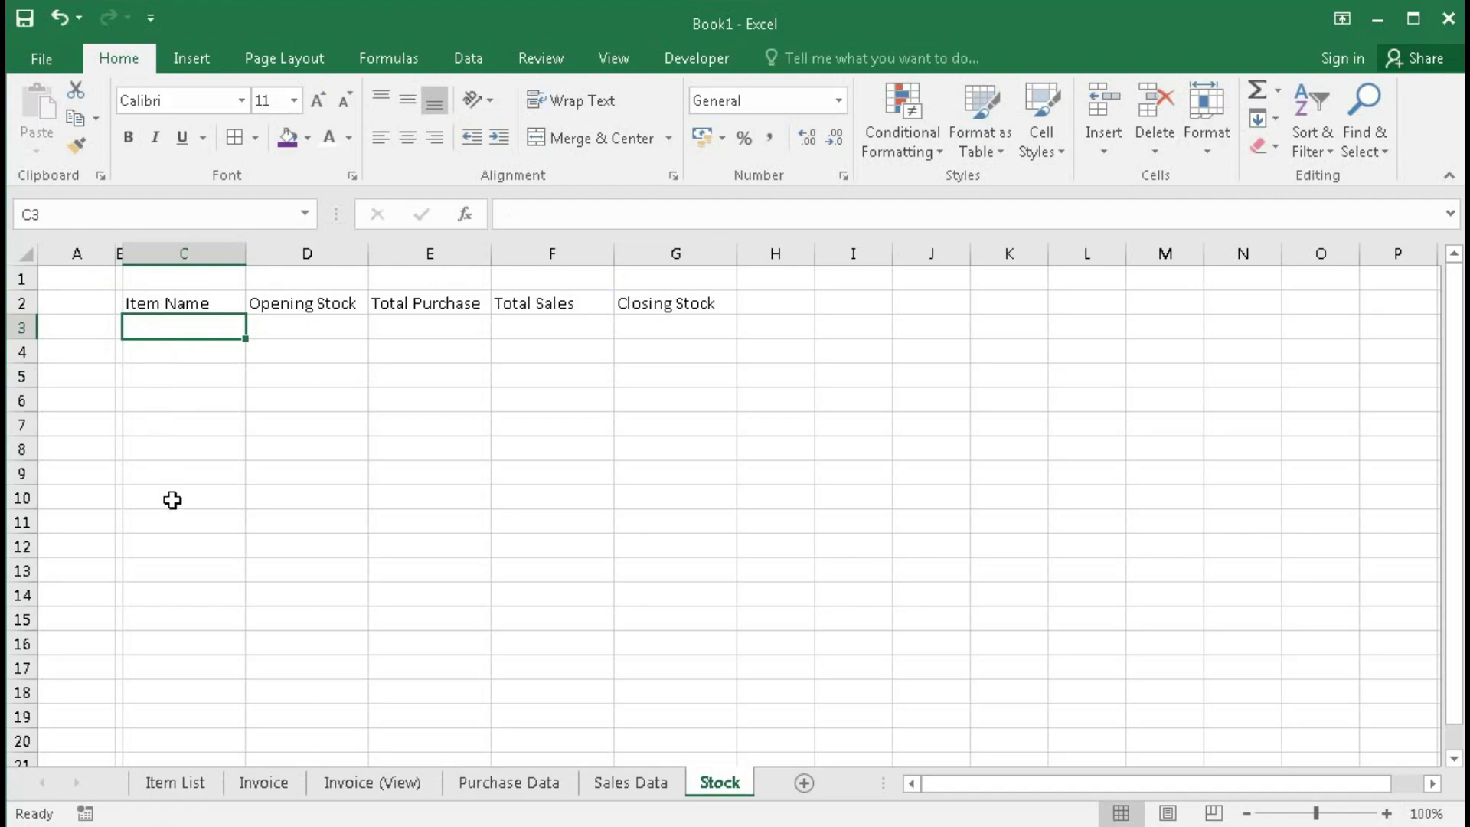
Step: Link C3 to 'Item List'!B3 and fill the formula down to C31
{"action": "type", "text": "="}
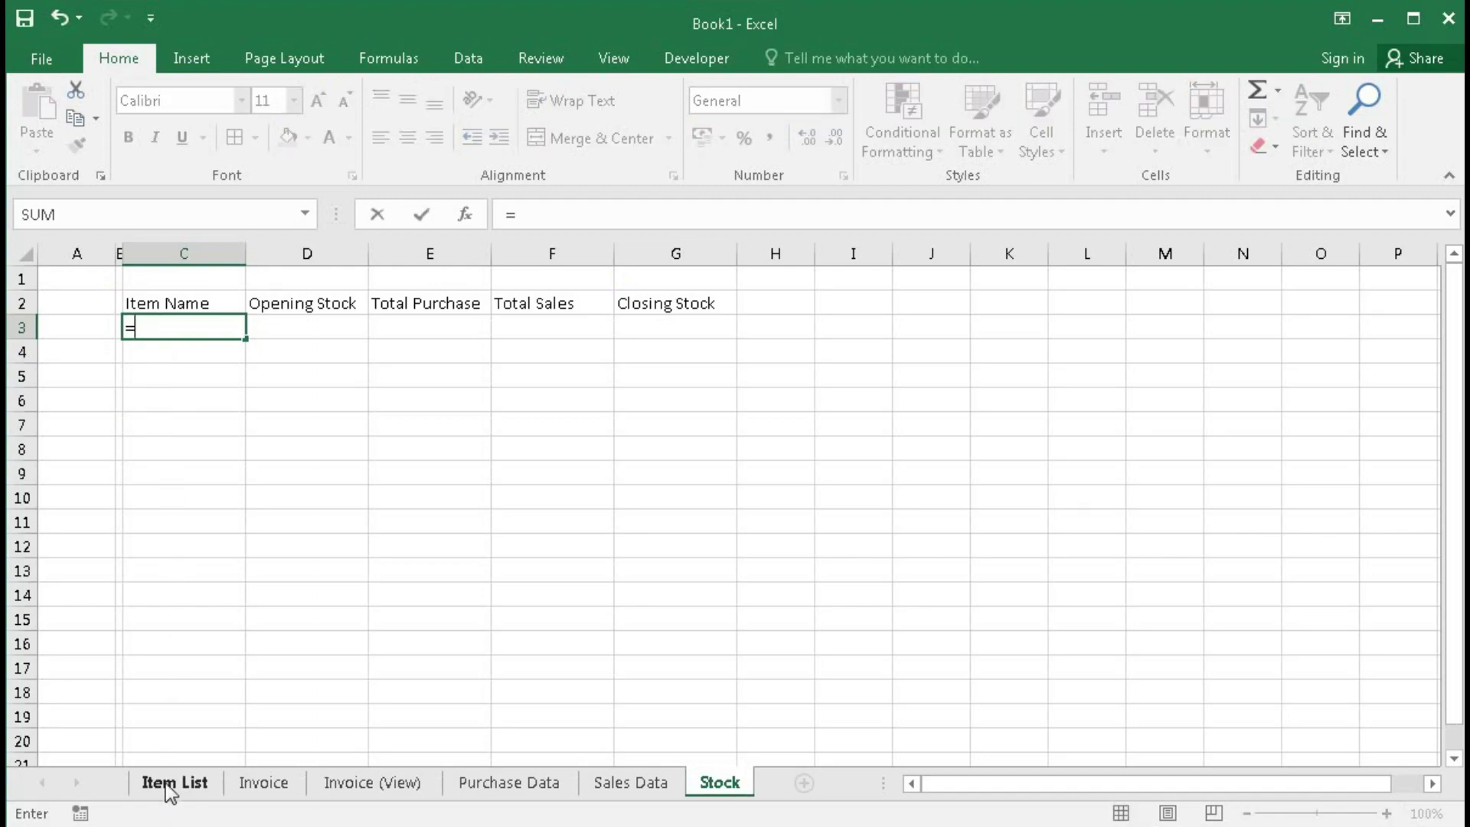
{"action": "left_click", "coordinate": [167, 784]}
{"action": "left_click", "coordinate": [166, 328]}
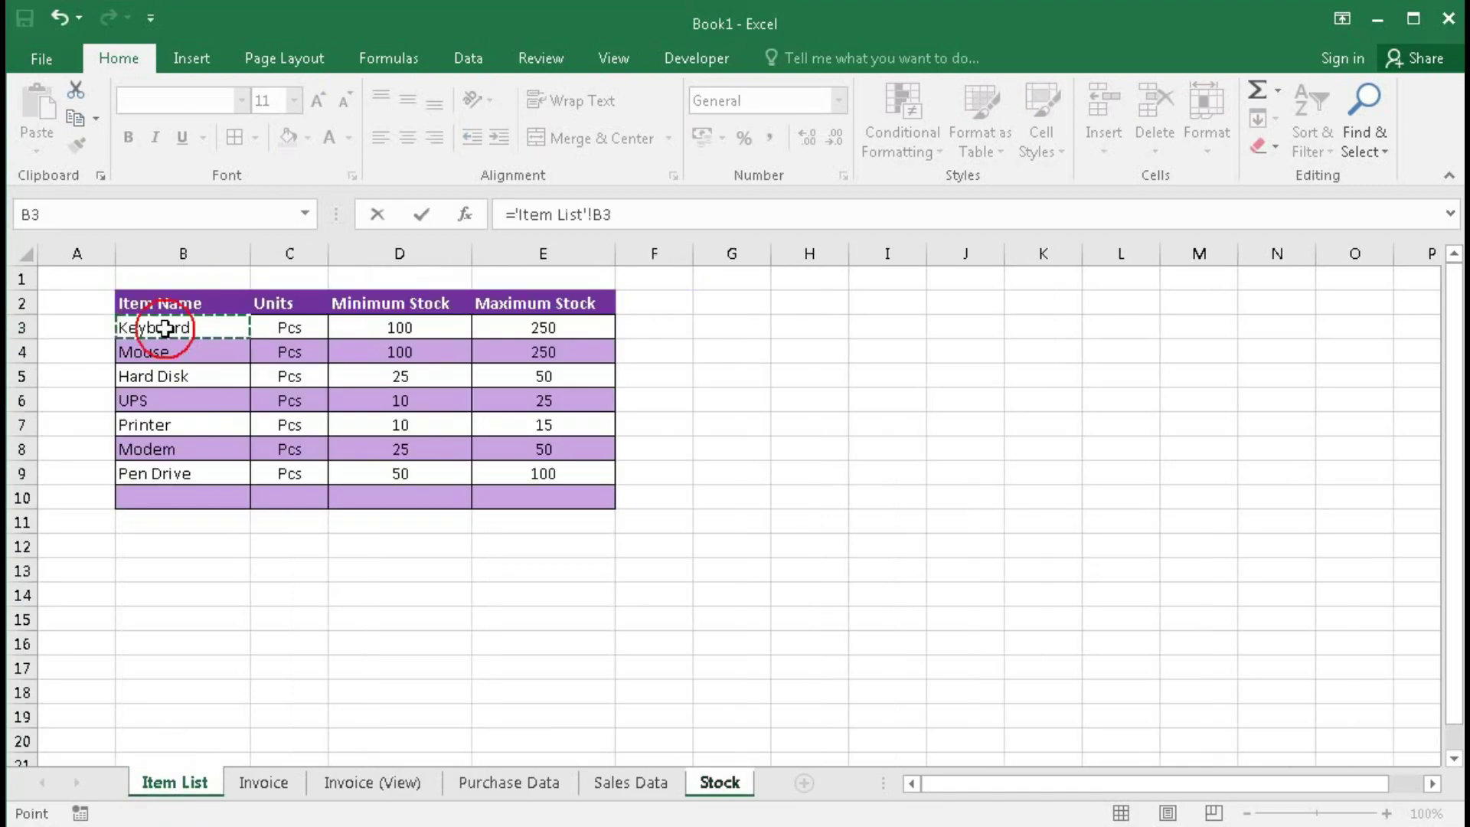
{"action": "key", "text": "Return"}
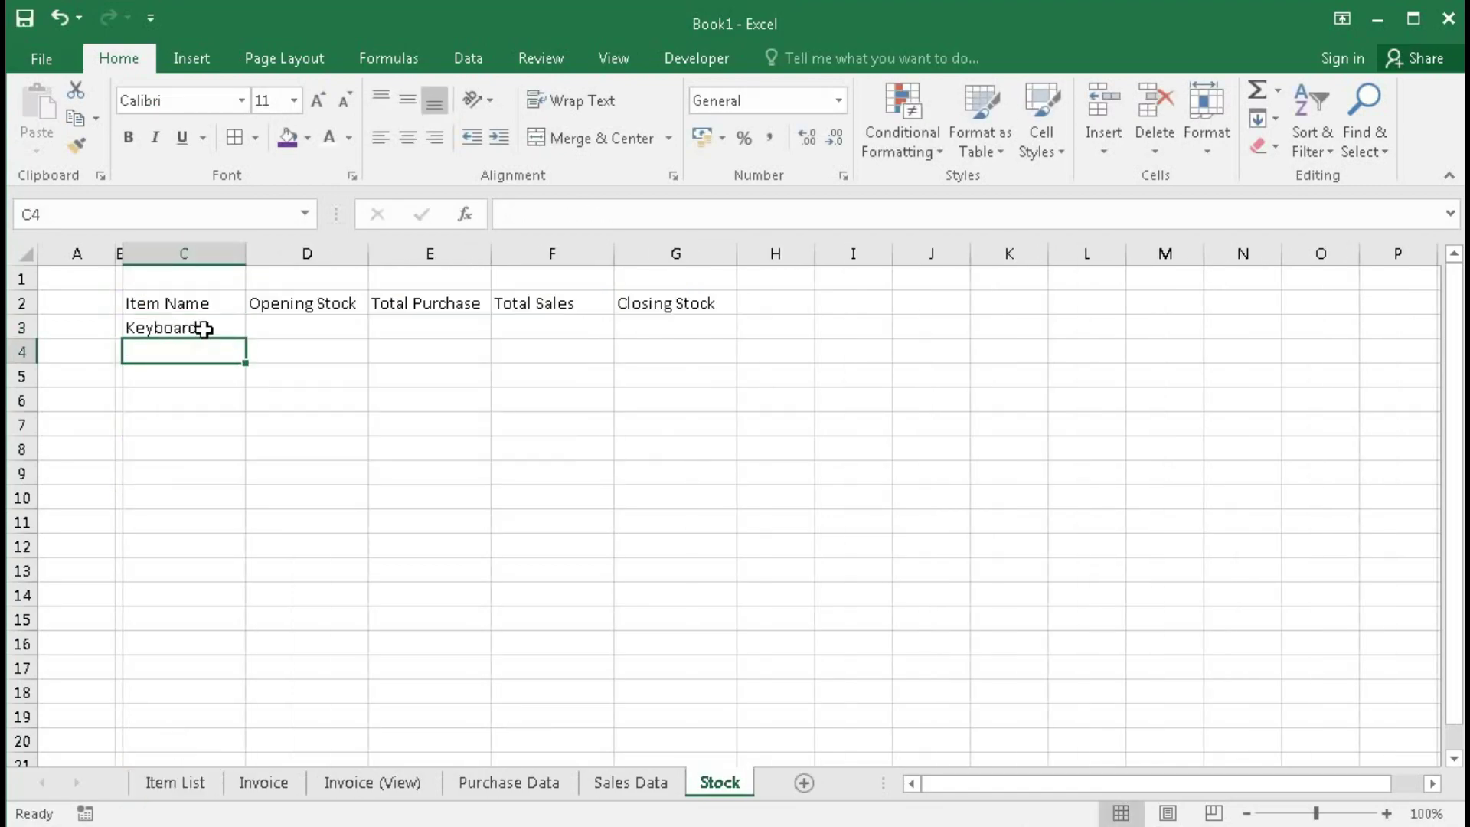
{"action": "left_click", "coordinate": [201, 331]}
{"action": "left_click_drag", "start_coordinate": [246, 338], "coordinate": [253, 733]}
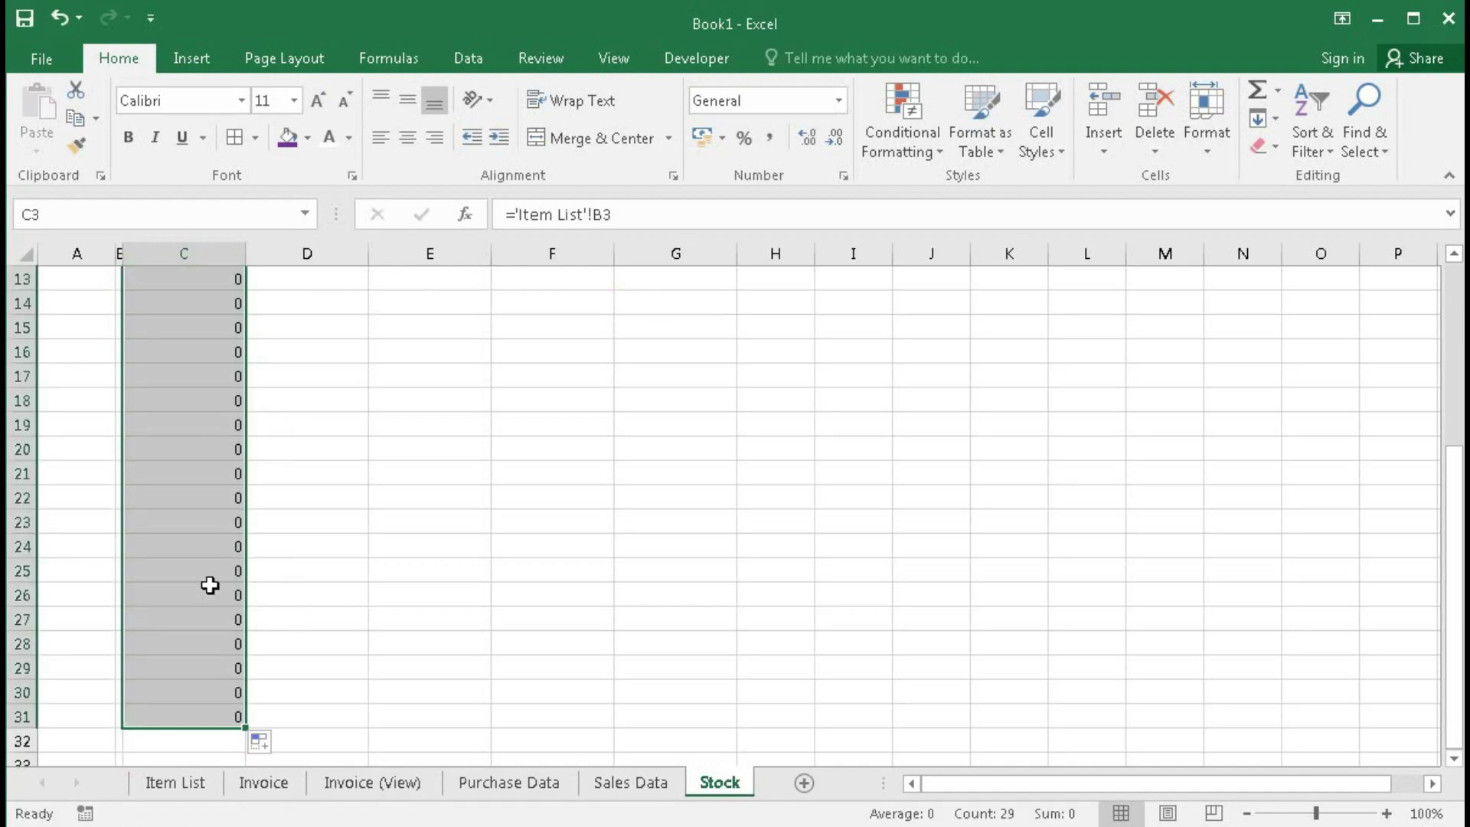
{"action": "scroll", "coordinate": [207, 566], "scroll_direction": "up", "scroll_amount": 4}
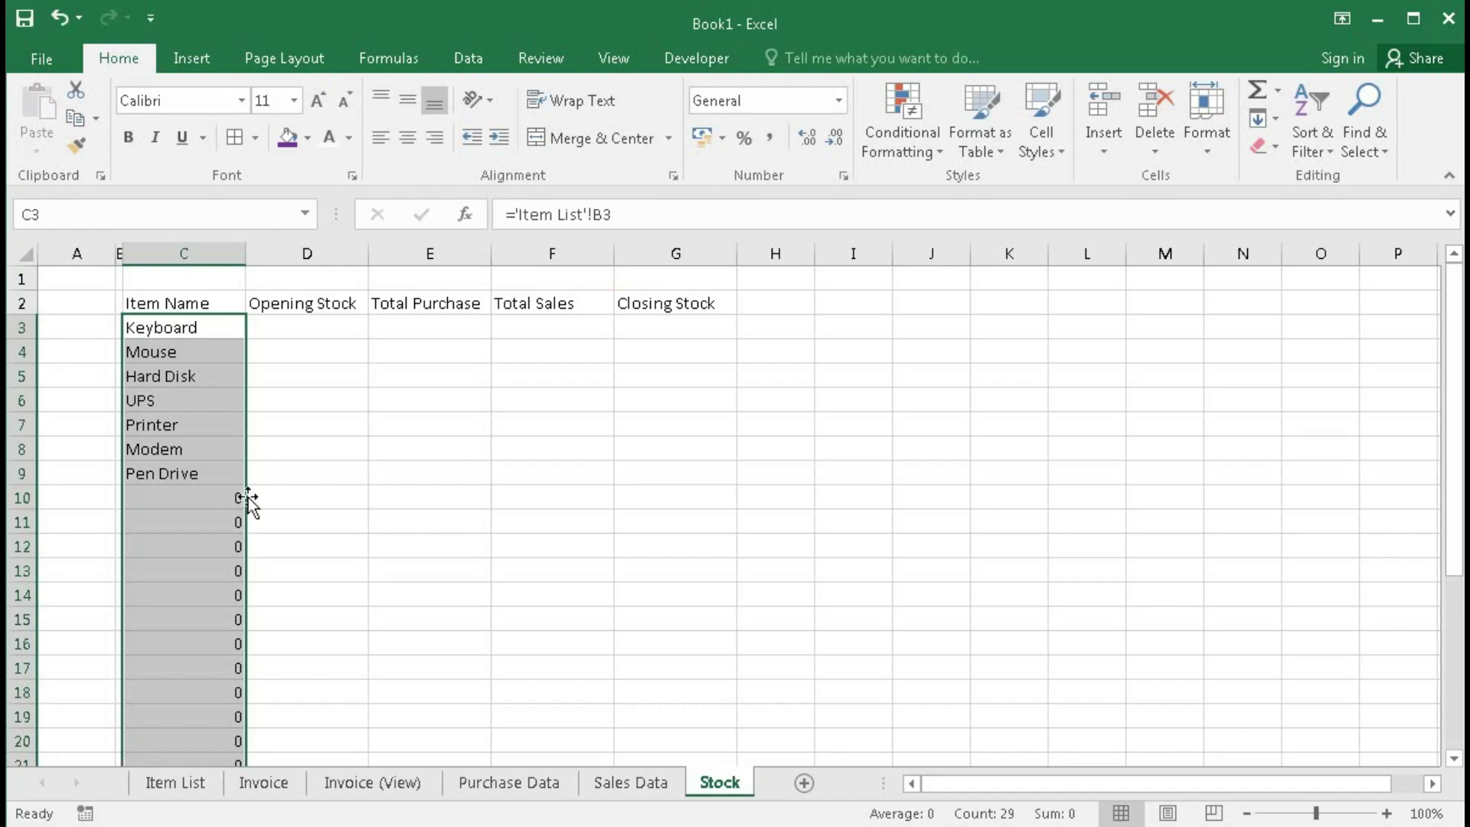
Step: Change C3 to =IF('Item List'!B3="","",'Item List'!B3) and fill it down column C
{"action": "double_click", "coordinate": [162, 327]}
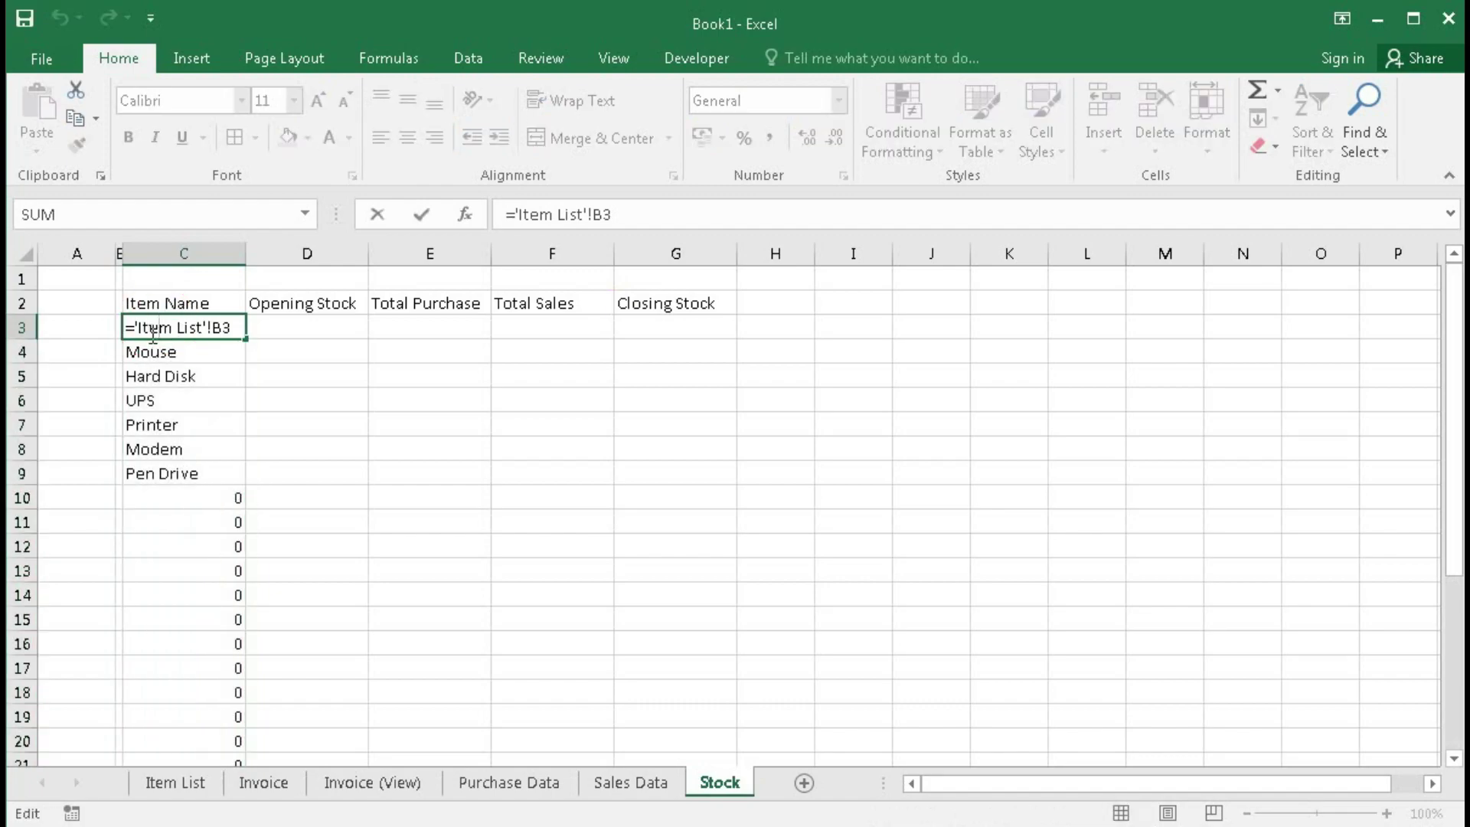
{"action": "left_click_drag", "start_coordinate": [135, 327], "coordinate": [247, 327]}
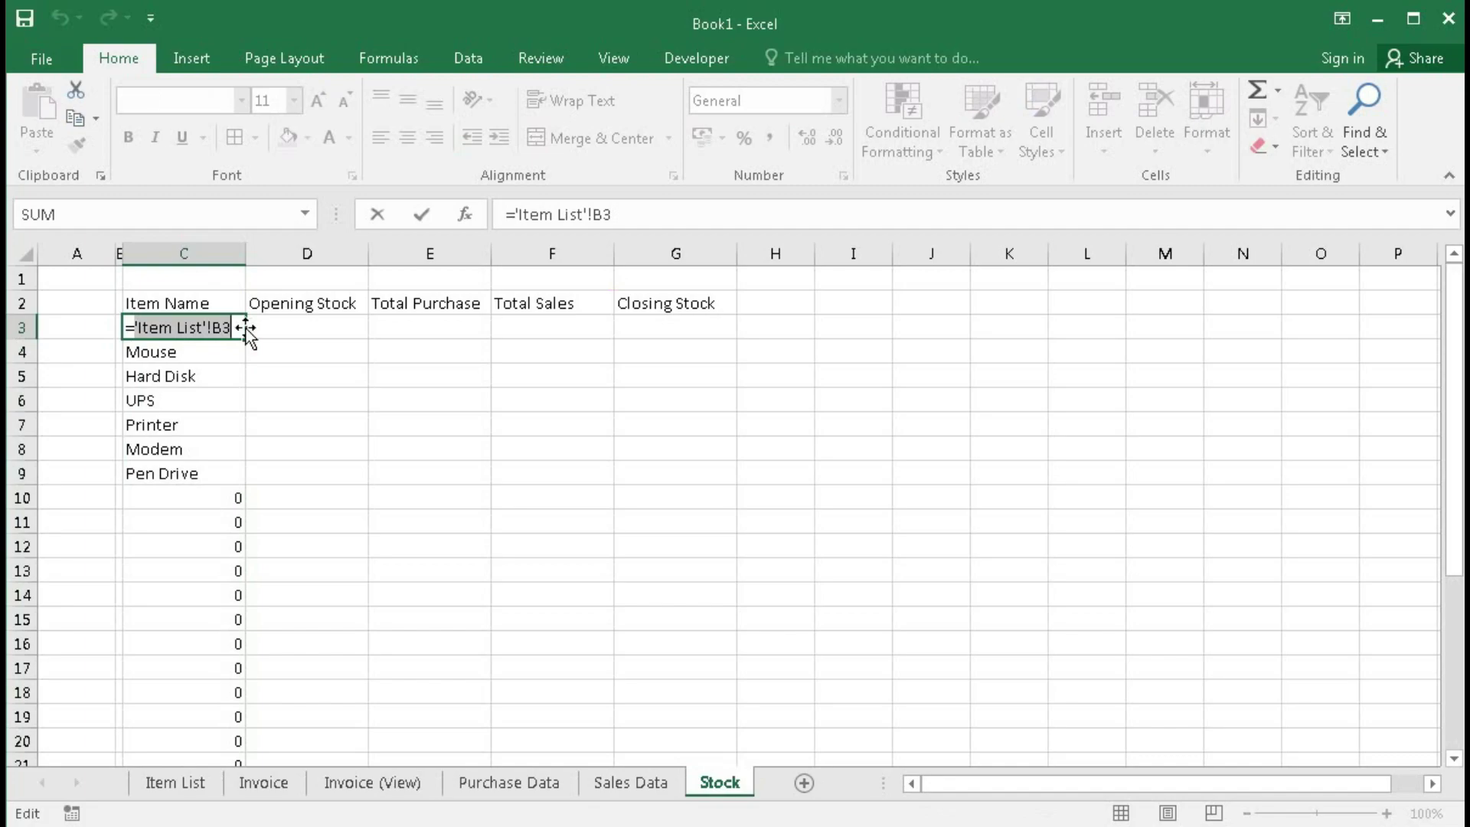
{"action": "key", "text": "ctrl+c"}
{"action": "left_click", "coordinate": [135, 326]}
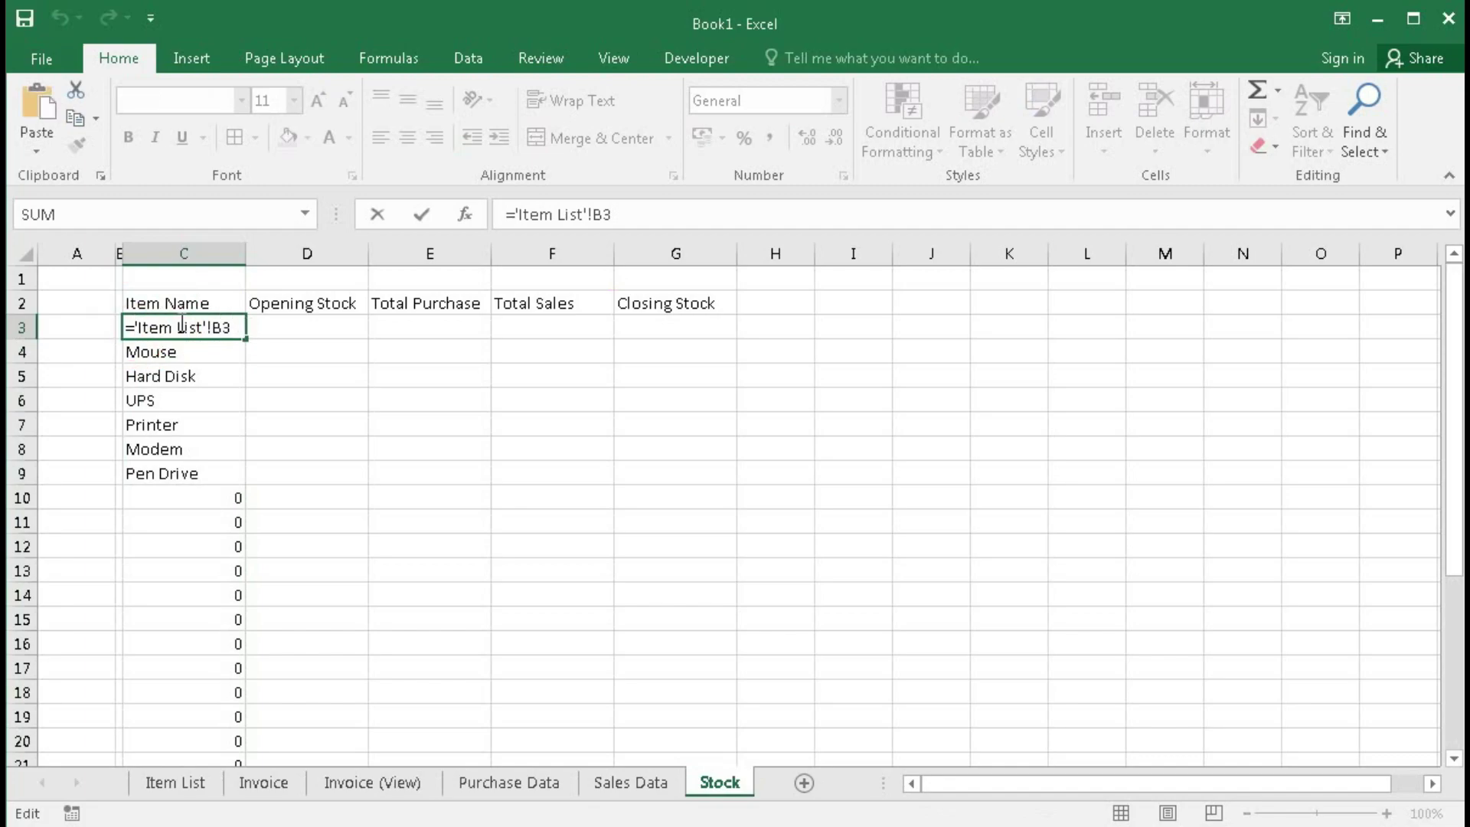
{"action": "type", "text": "IF("}
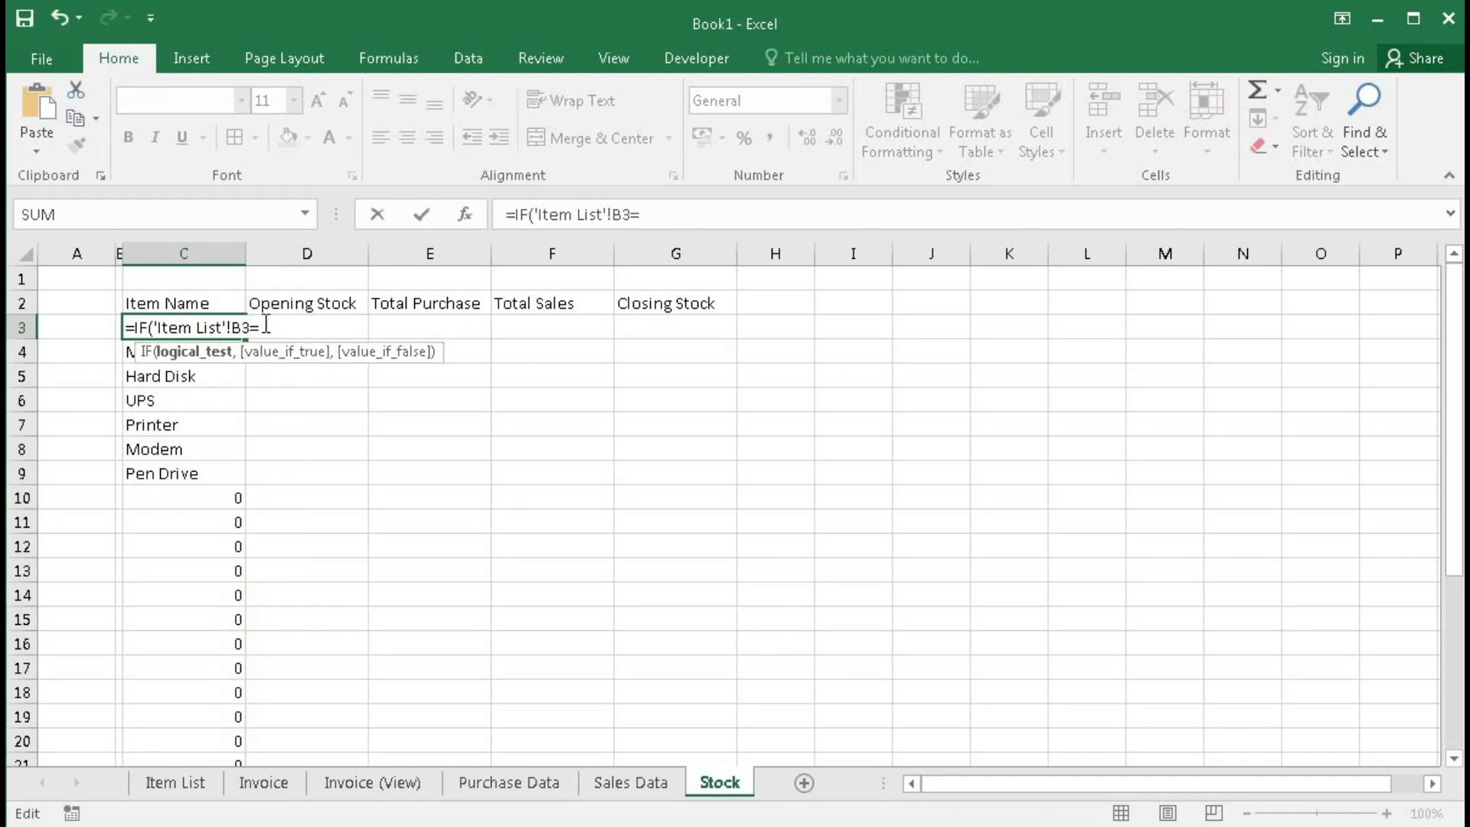
{"action": "type", "text": "=\"\","}
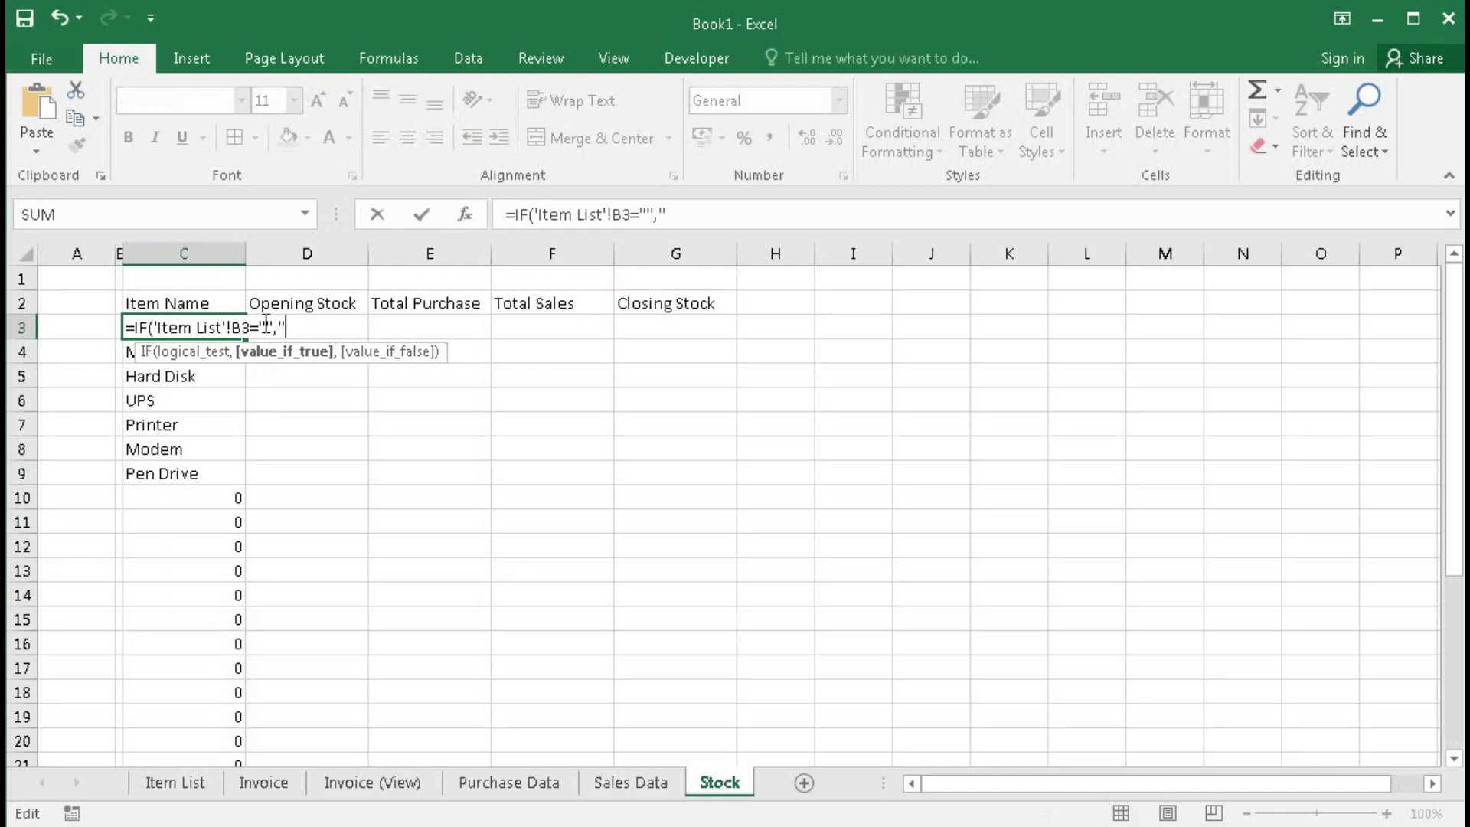
{"action": "type", "text": "\"\","}
{"action": "key", "text": "ctrl+v"}
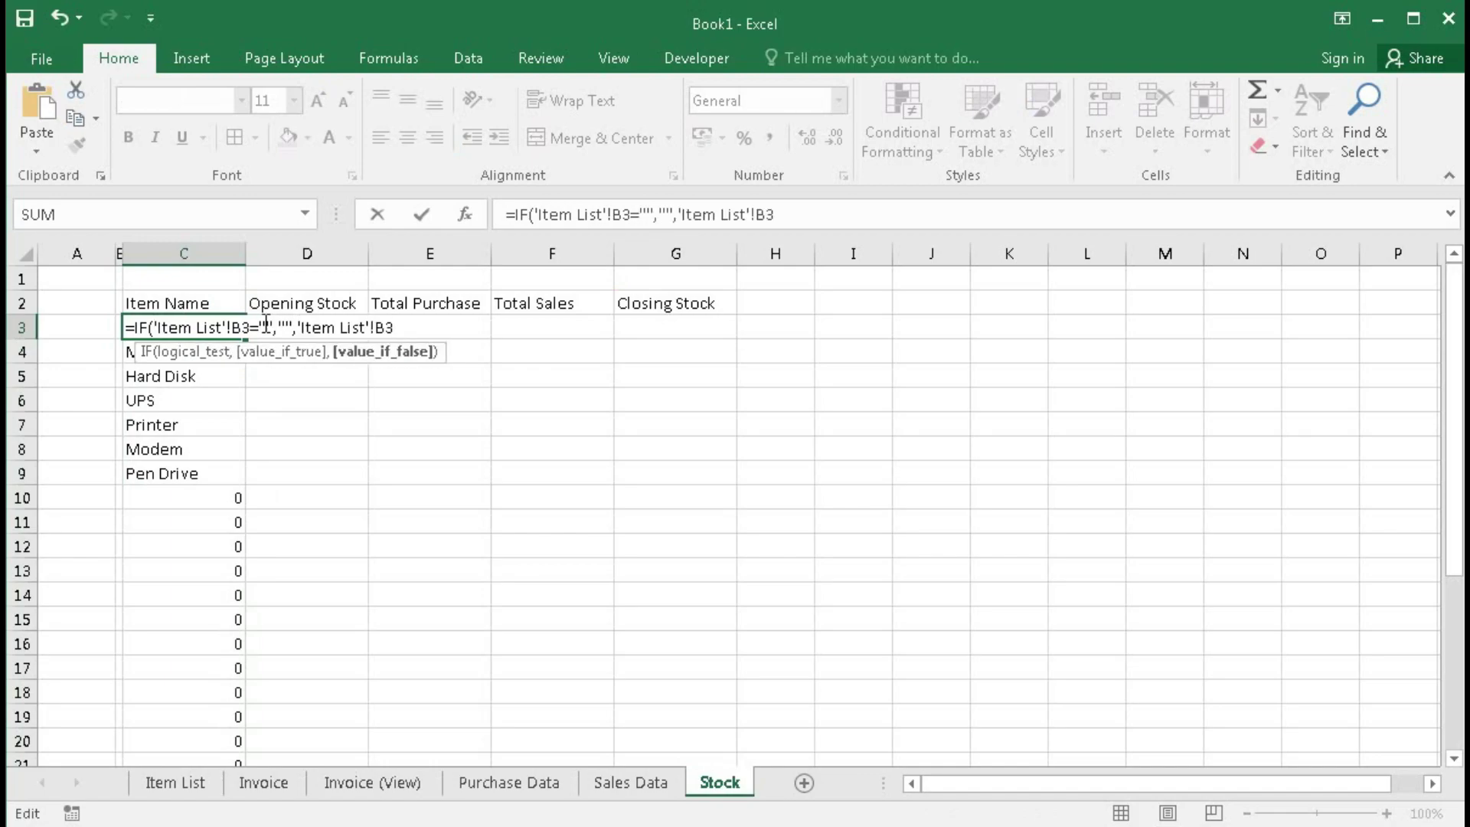
{"action": "type", "text": ")"}
{"action": "key", "text": "Return"}
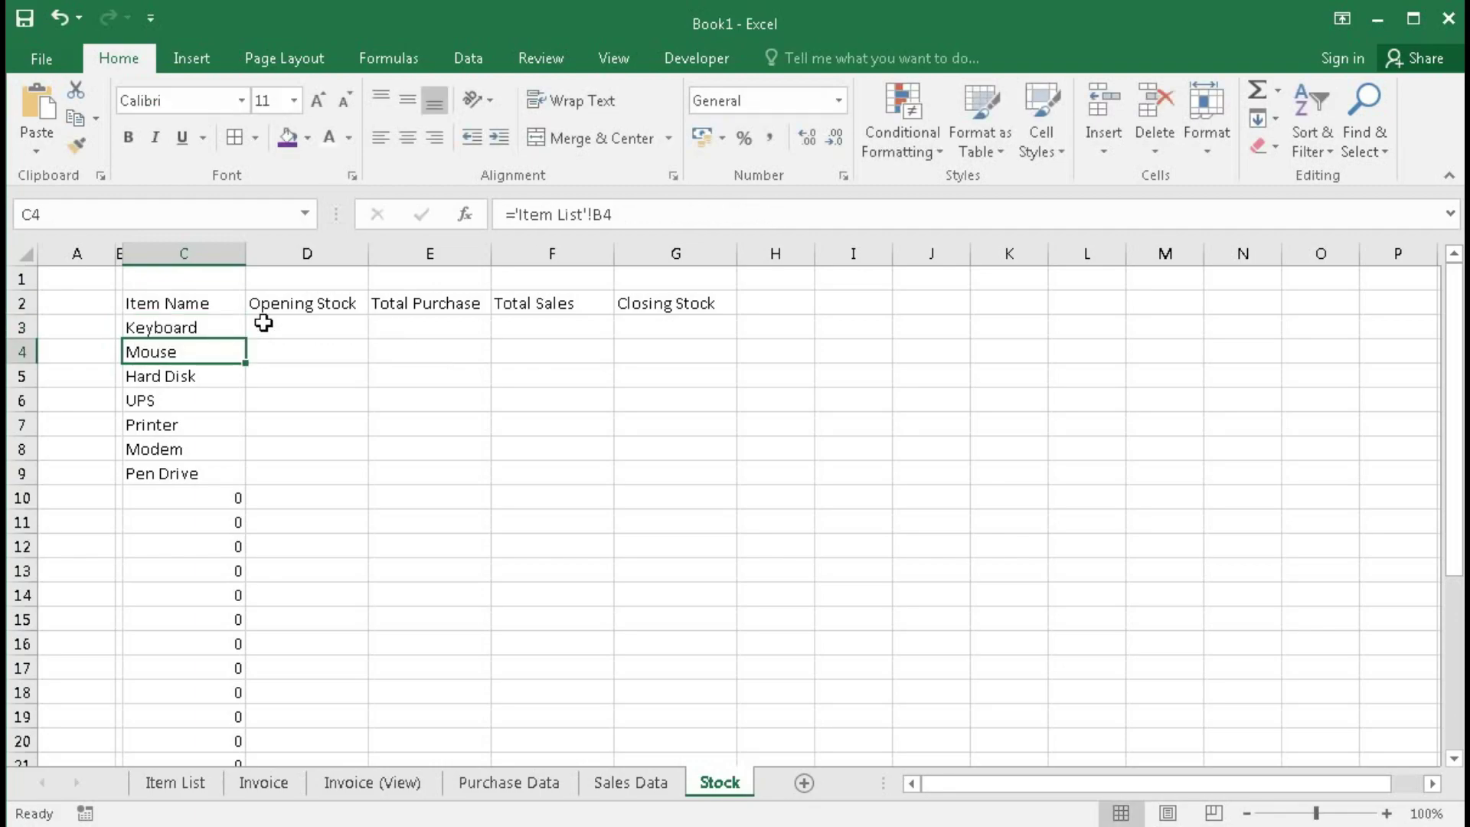
{"action": "left_click", "coordinate": [216, 327]}
{"action": "double_click", "coordinate": [245, 340]}
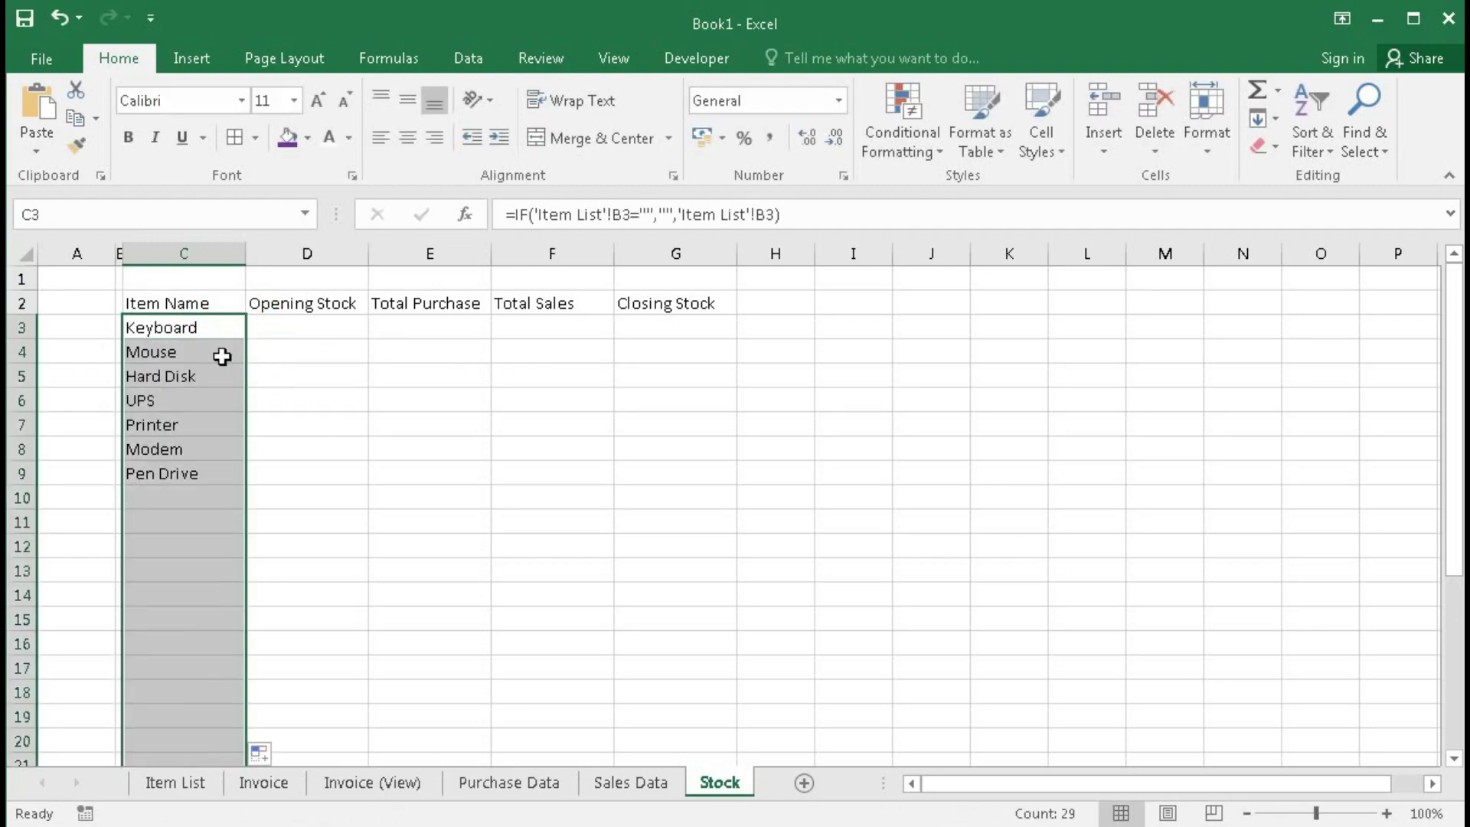
Step: Enter test value 'aa' in Item List B10, verify it on Stock, then delete it
{"action": "left_click", "coordinate": [184, 781]}
{"action": "left_click", "coordinate": [170, 496]}
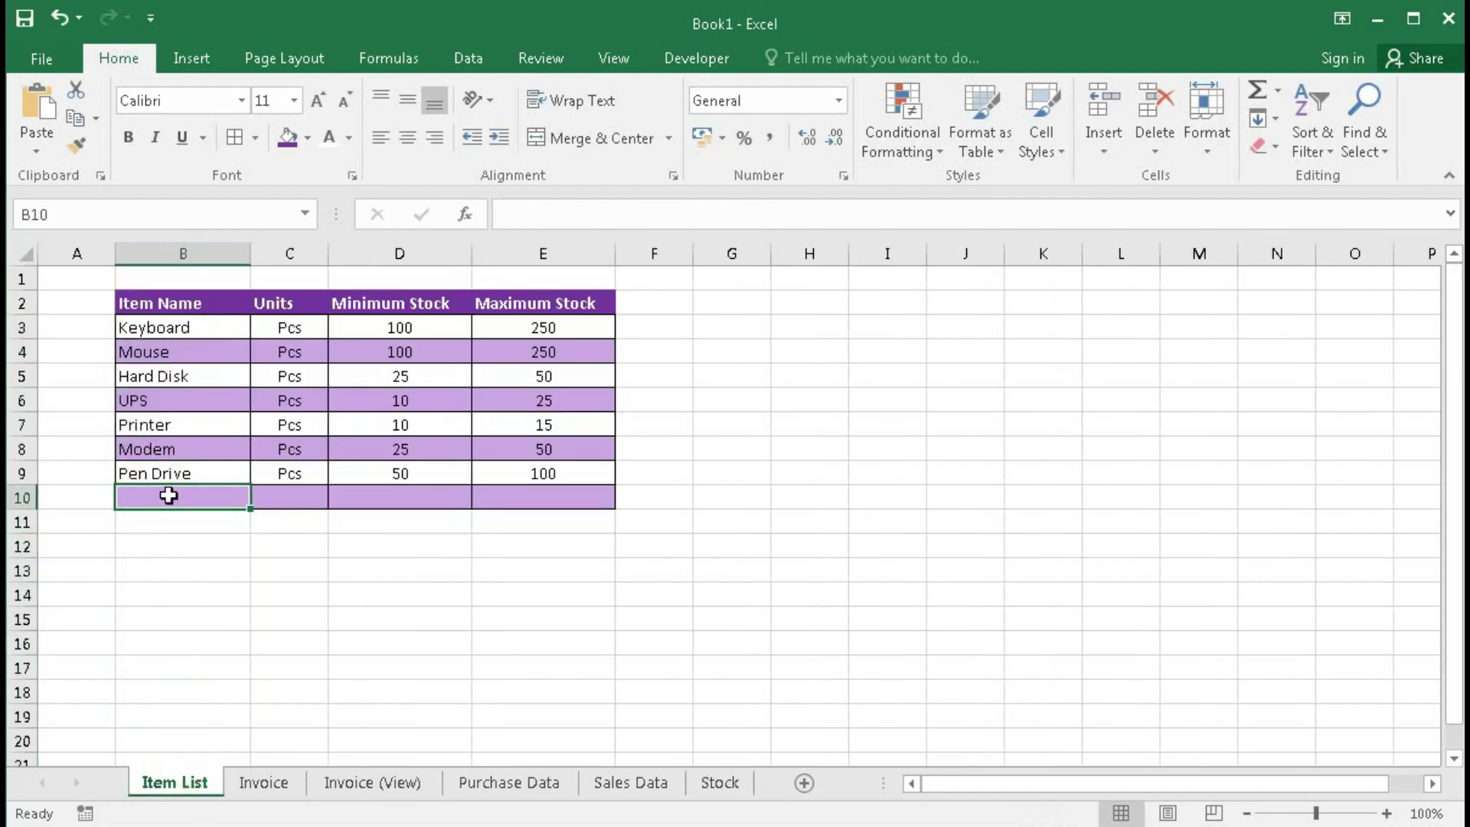
{"action": "type", "text": "aa"}
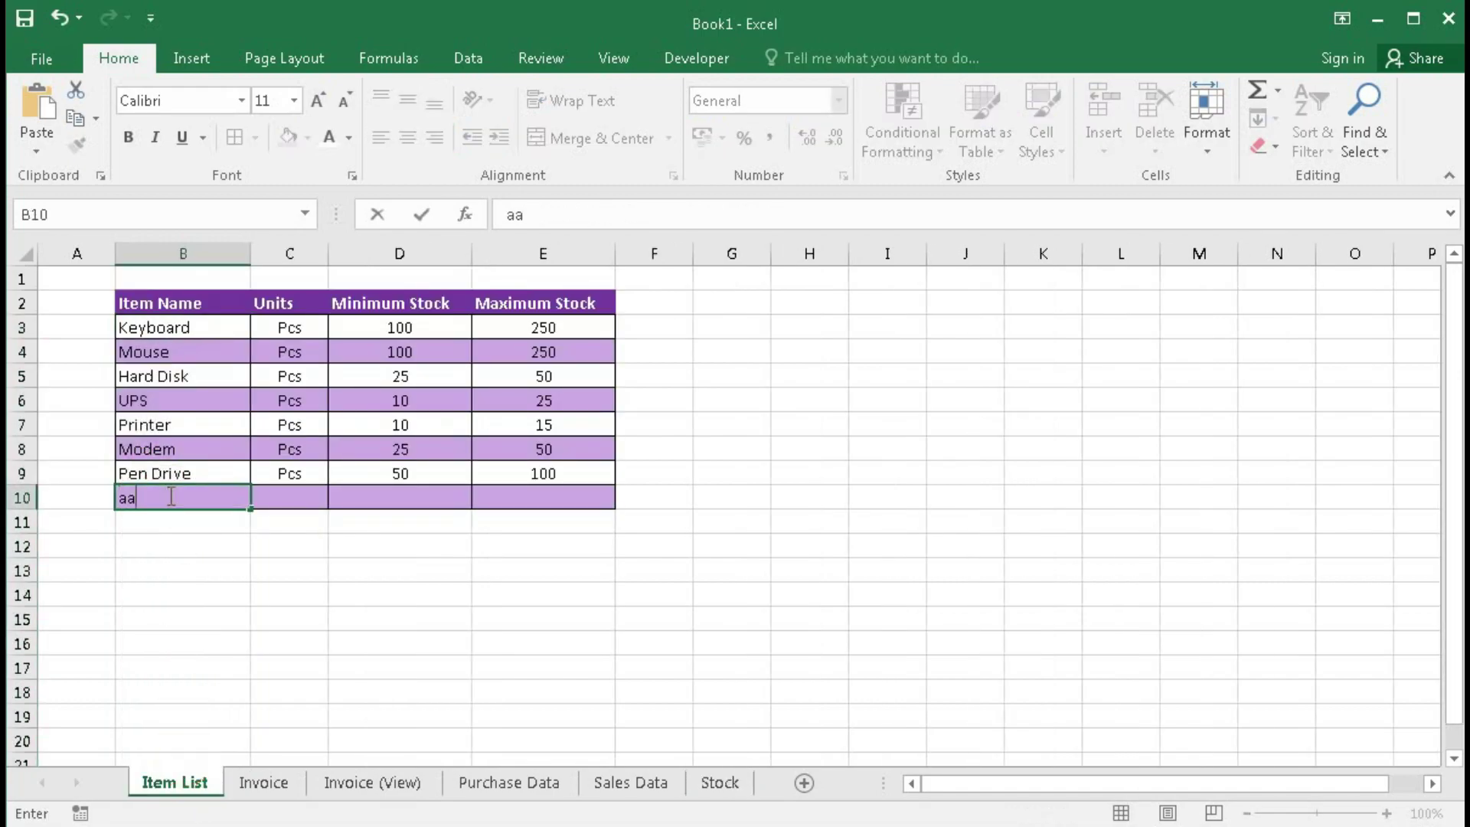
{"action": "left_click", "coordinate": [697, 784]}
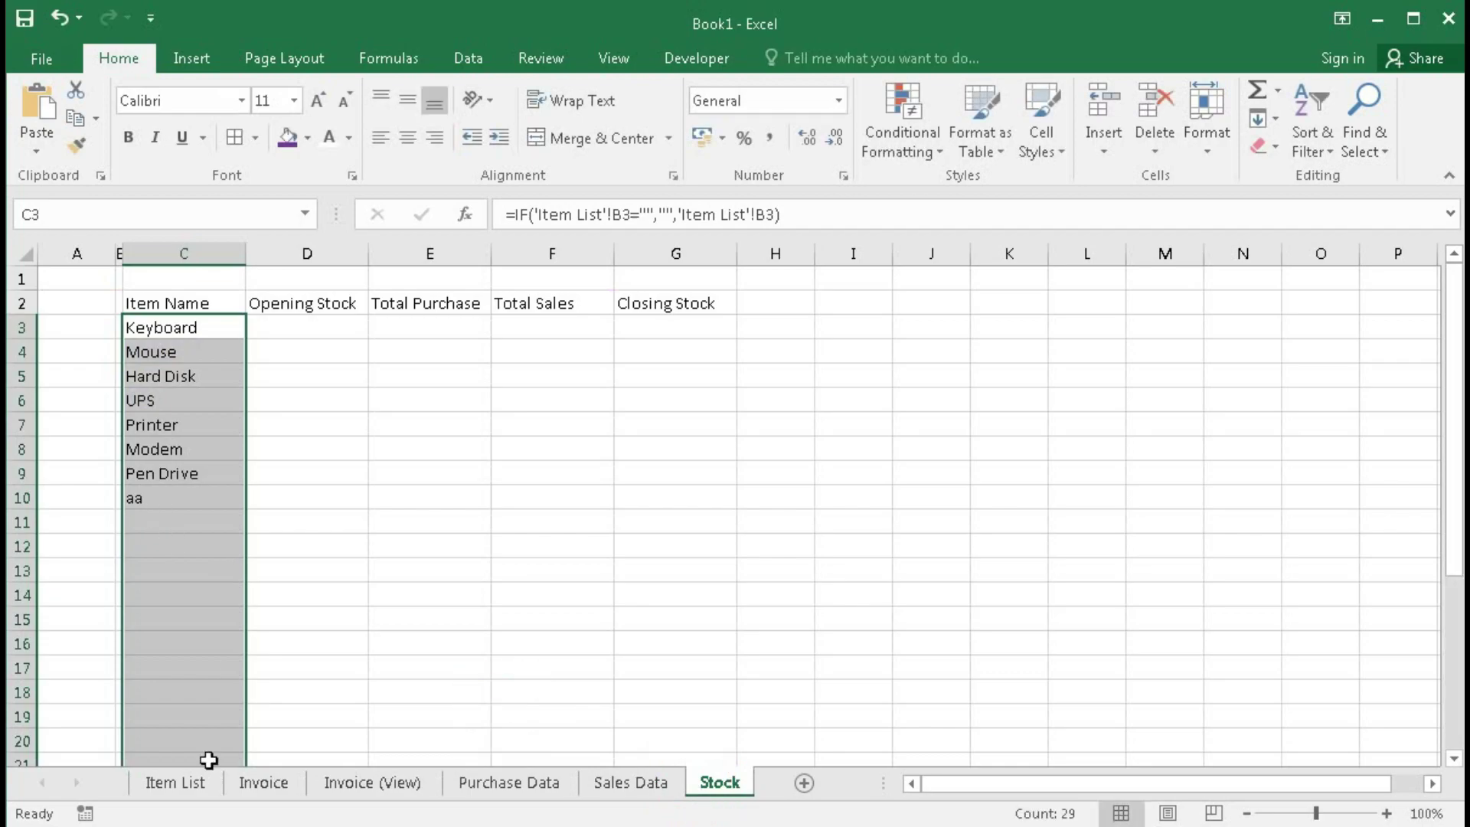
{"action": "left_click", "coordinate": [153, 781]}
{"action": "key", "text": "Delete"}
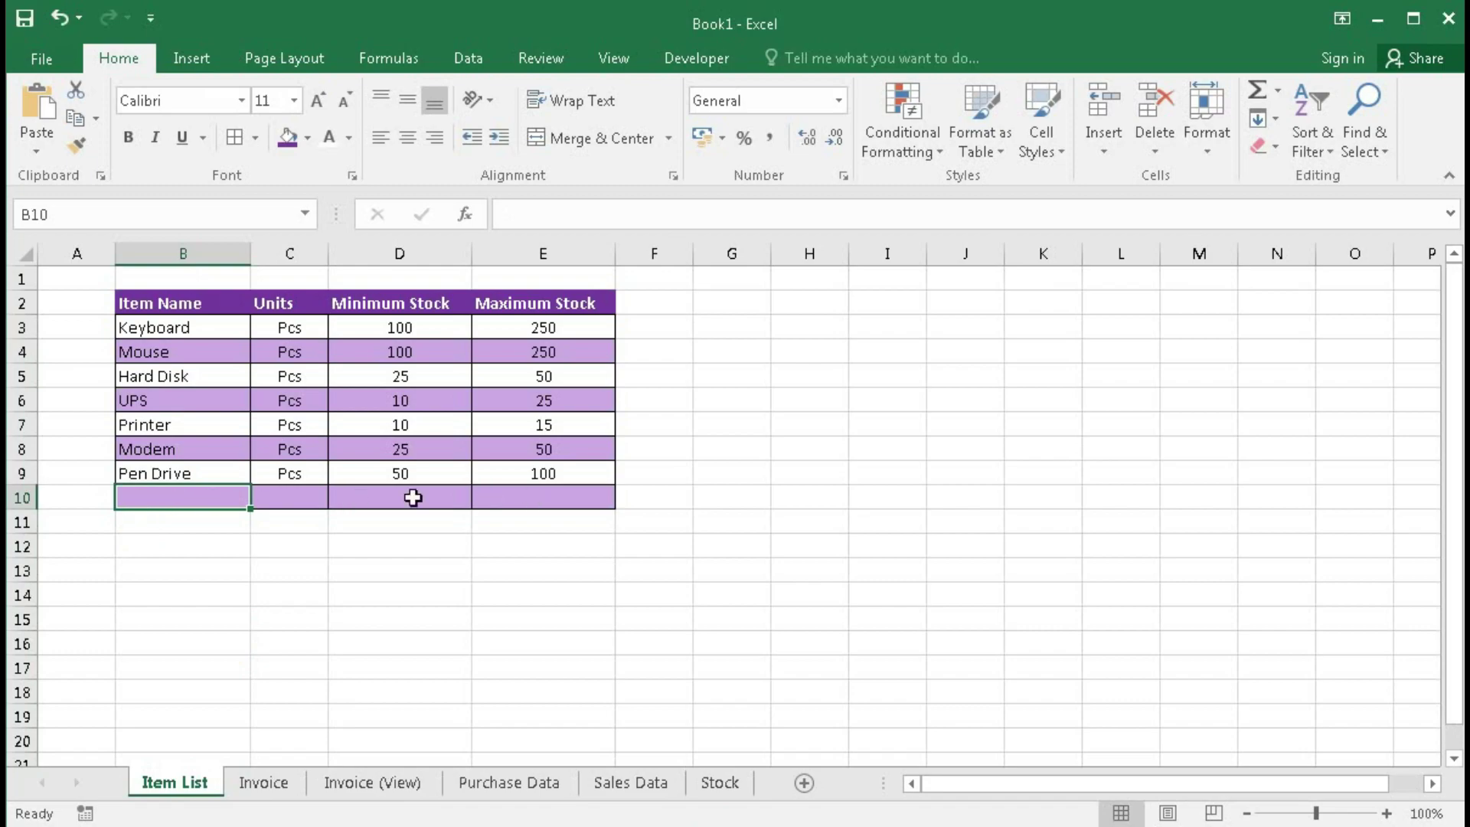
Step: Edit the first Item List banding rule's formula to use $B3 so empty row 10 stays unshaded
{"action": "left_click", "coordinate": [891, 163]}
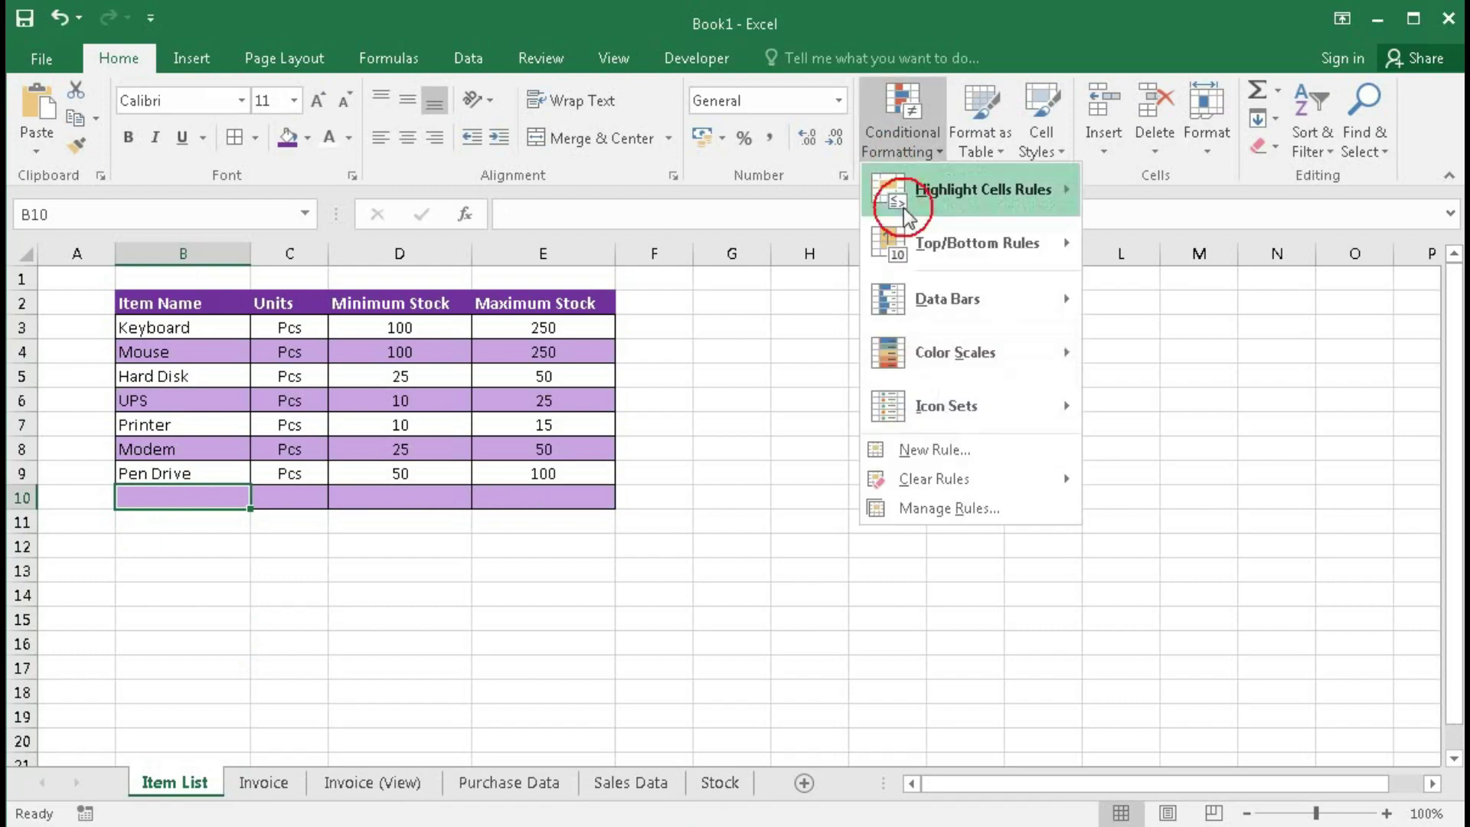
{"action": "left_click", "coordinate": [947, 509]}
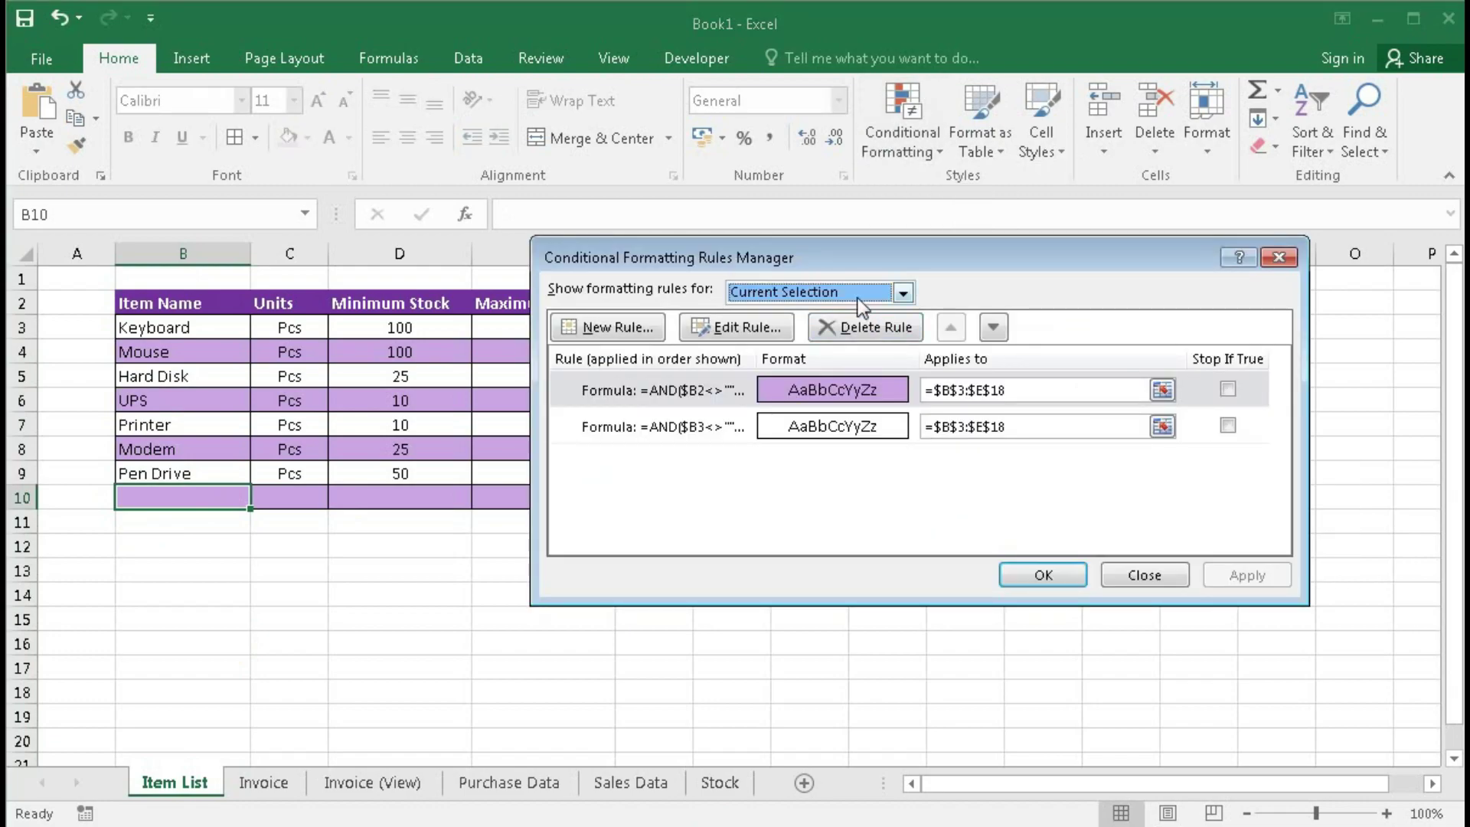
{"action": "left_click_drag", "start_coordinate": [977, 259], "coordinate": [1097, 277]}
{"action": "left_click", "coordinate": [901, 397]}
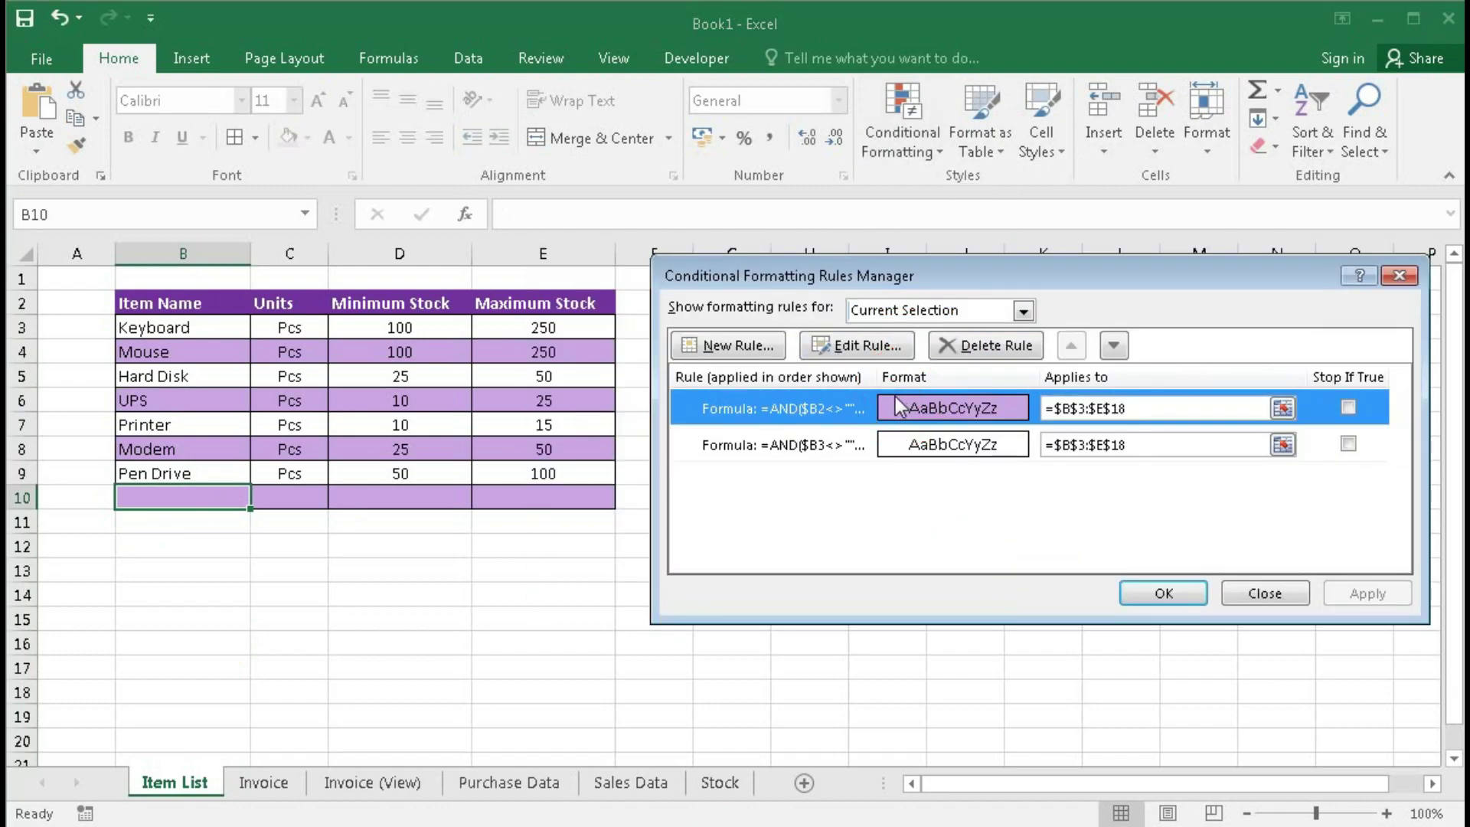
{"action": "left_click", "coordinate": [856, 345]}
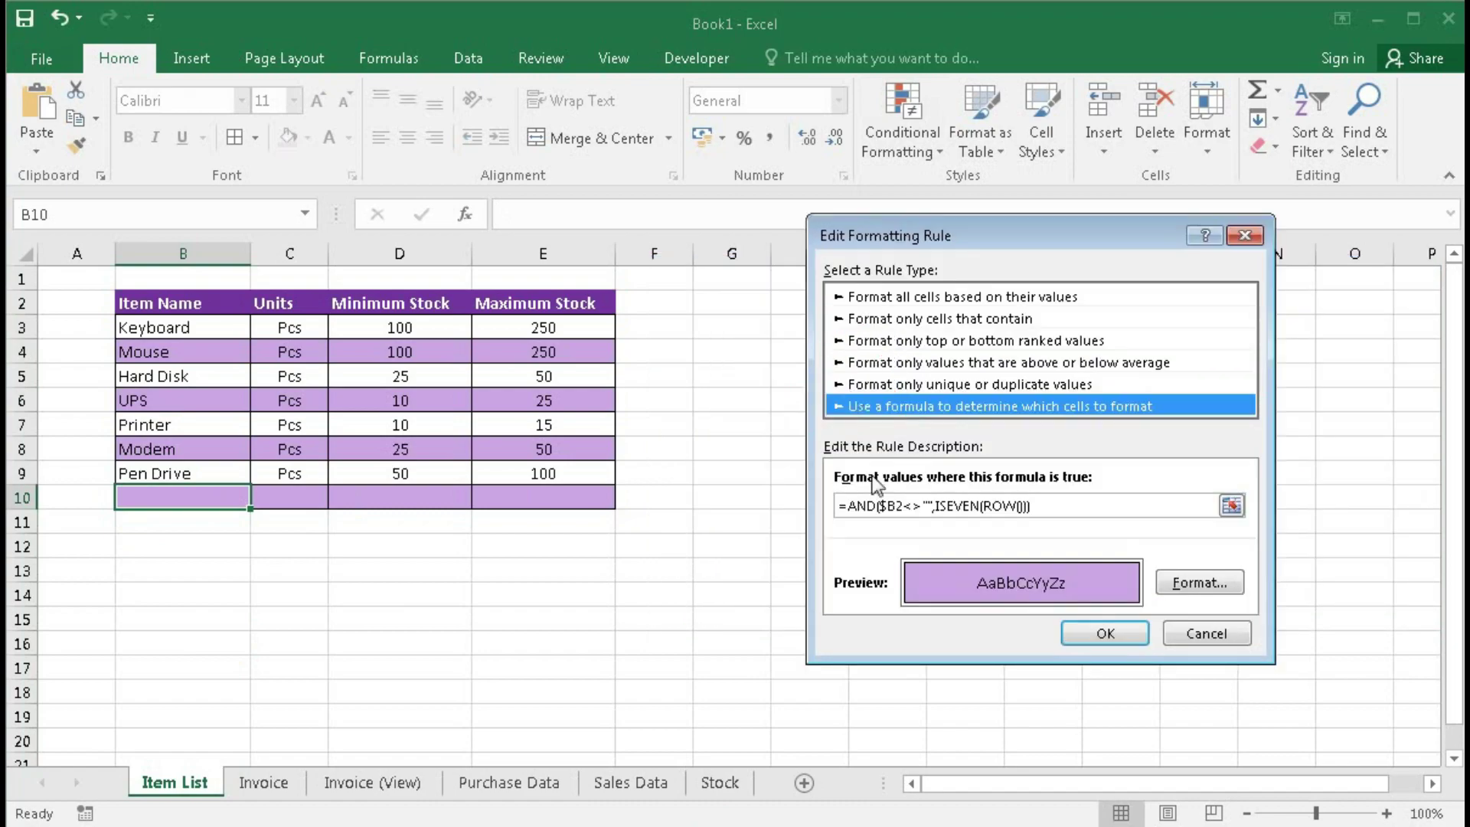
{"action": "left_click", "coordinate": [903, 505]}
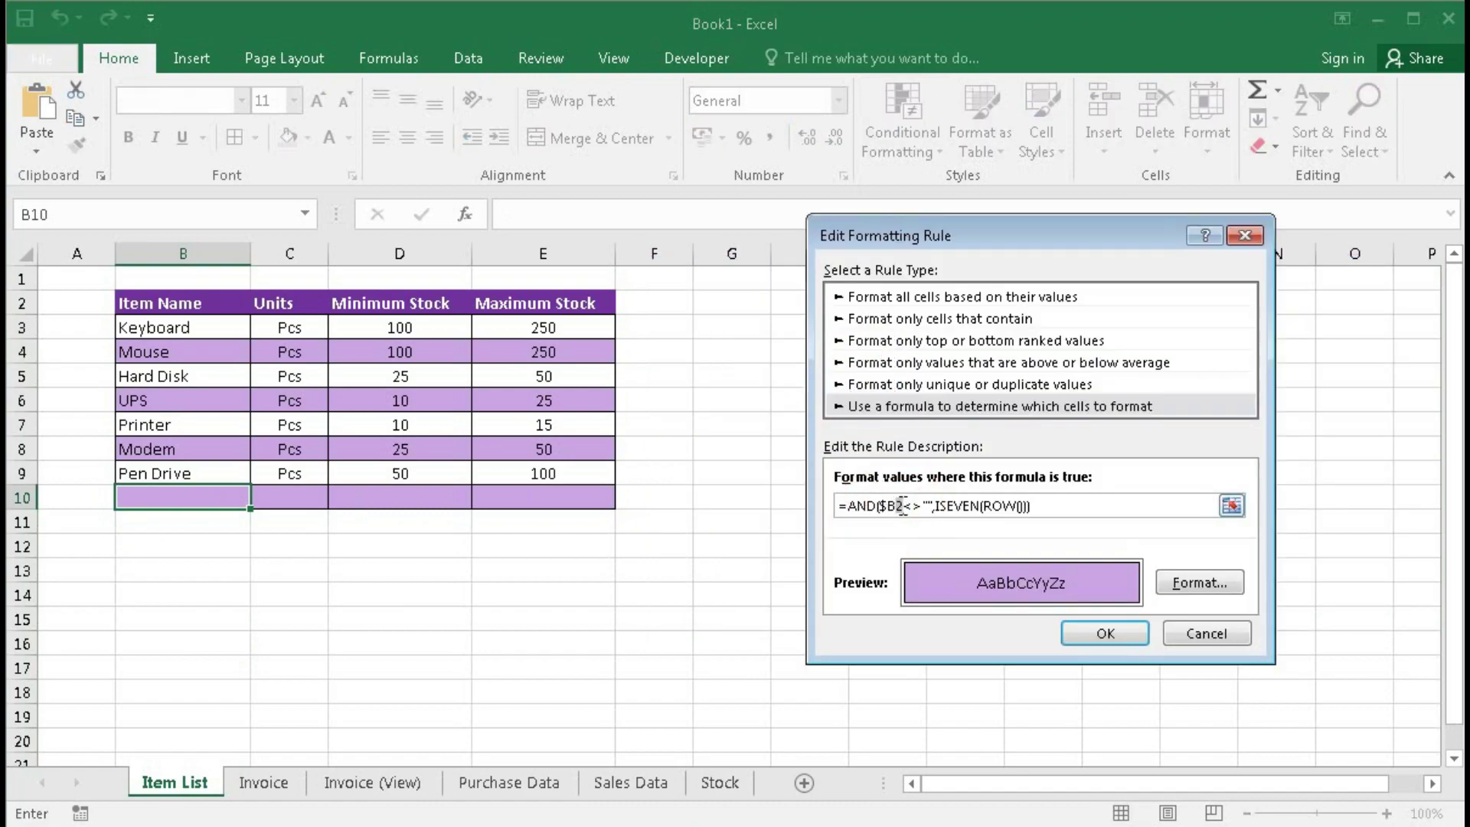
{"action": "left_click", "coordinate": [1118, 632]}
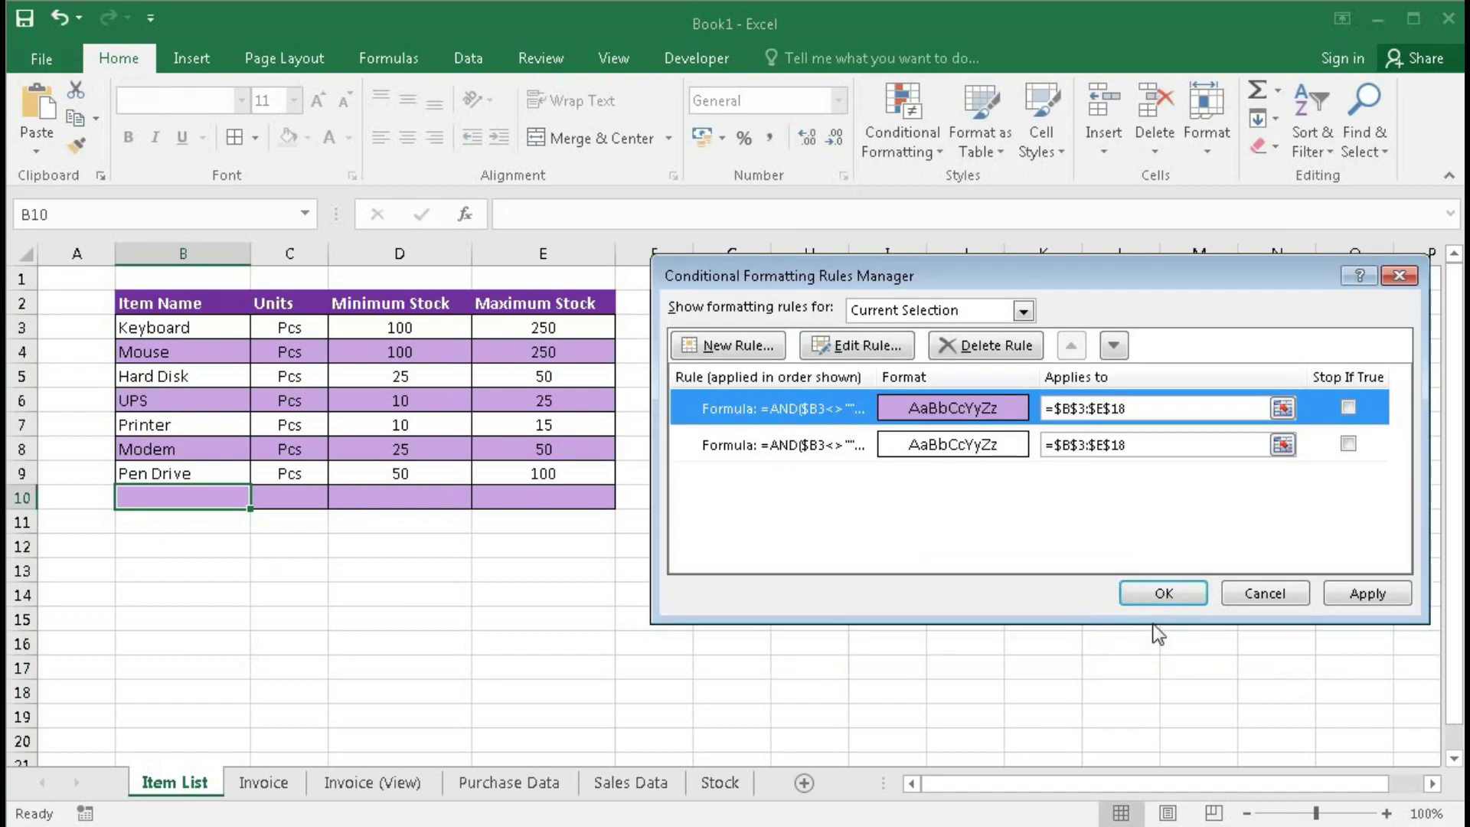
{"action": "left_click", "coordinate": [1157, 596]}
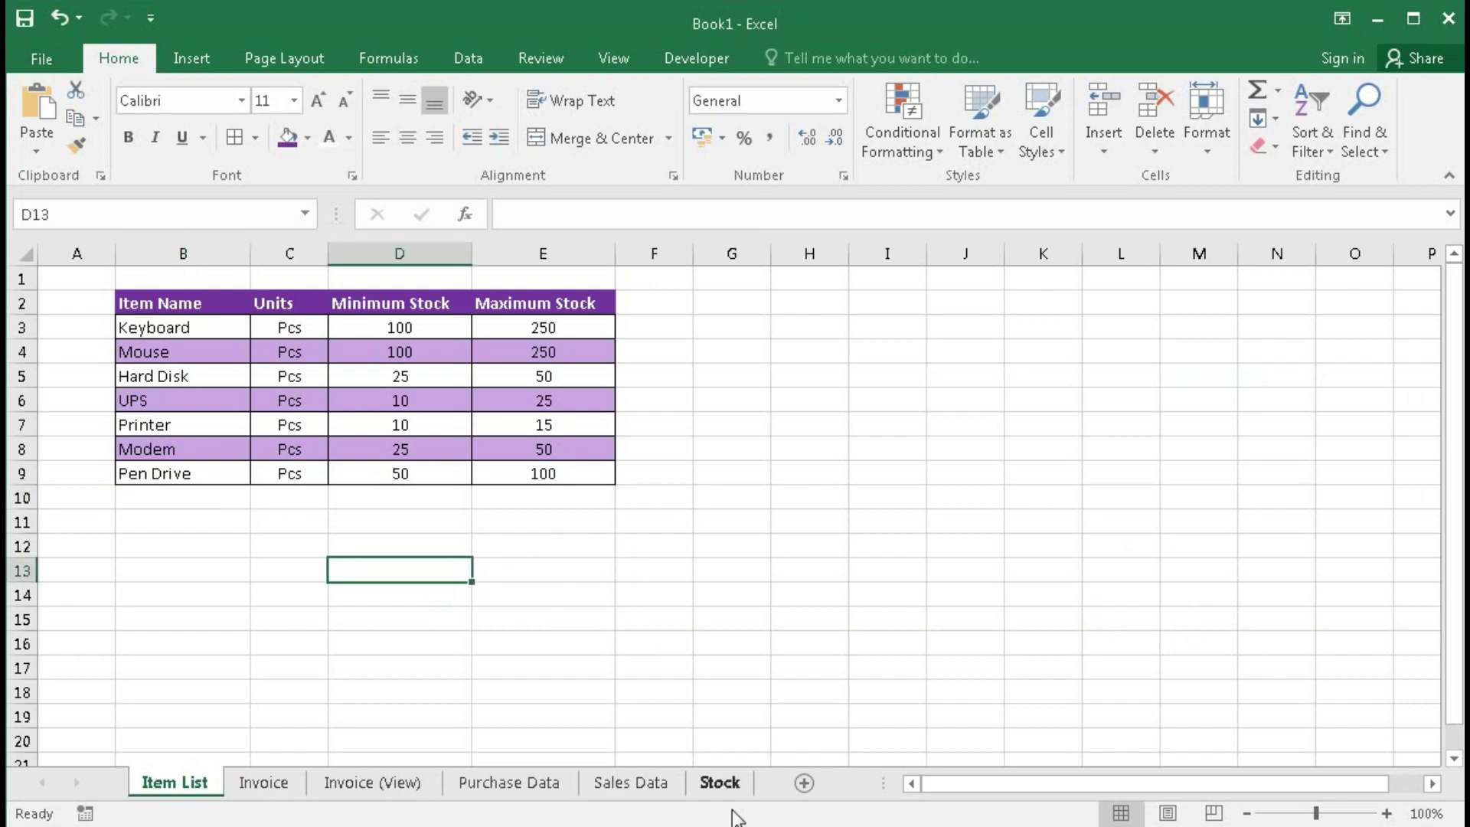
{"action": "left_click", "coordinate": [724, 782]}
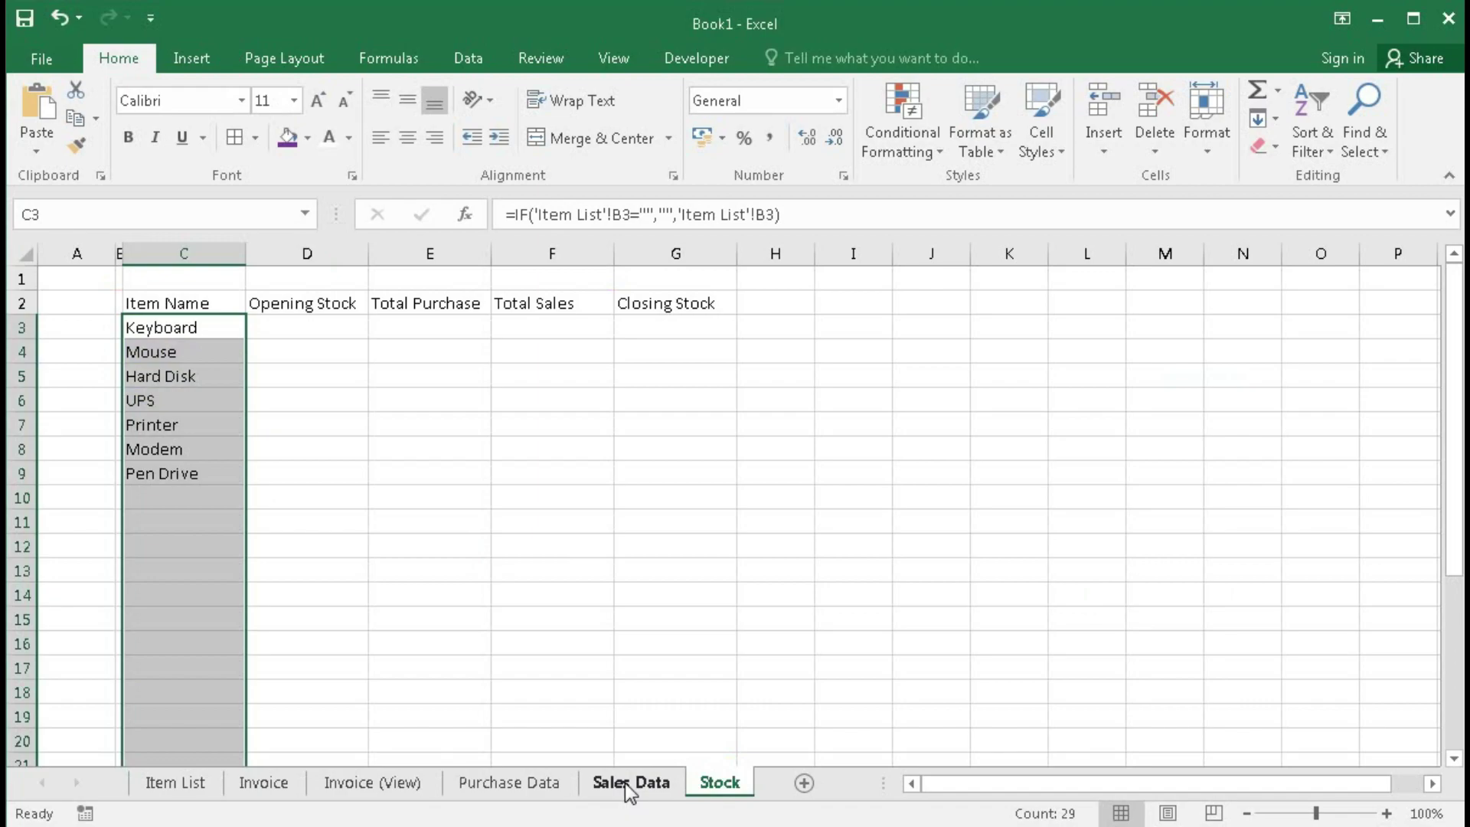
{"action": "left_click", "coordinate": [158, 792]}
Step: Format-paint Item List cell B3's formatting onto the Stock range C3:G29
{"action": "left_click", "coordinate": [159, 328]}
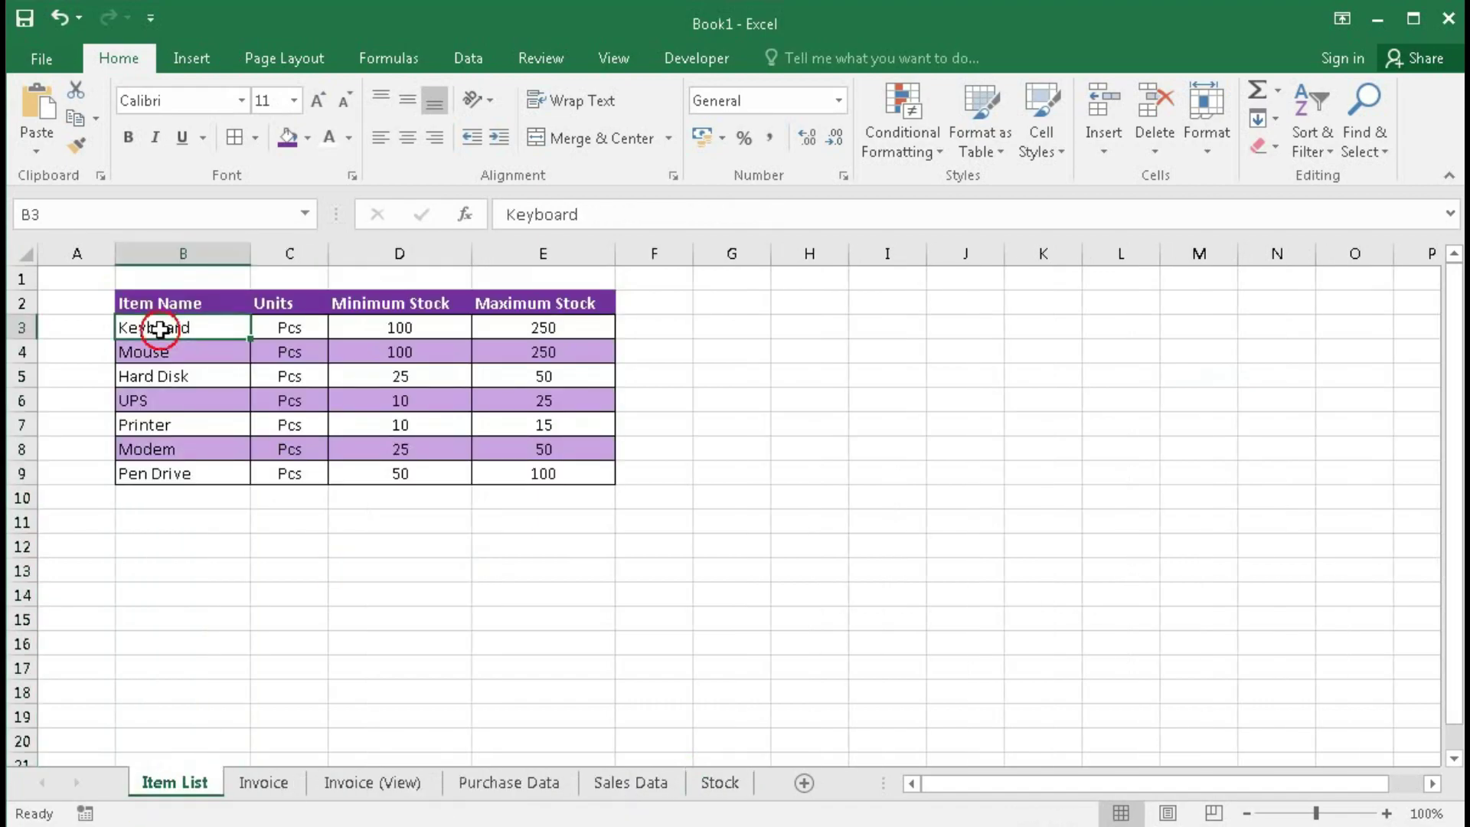
{"action": "left_click", "coordinate": [79, 151]}
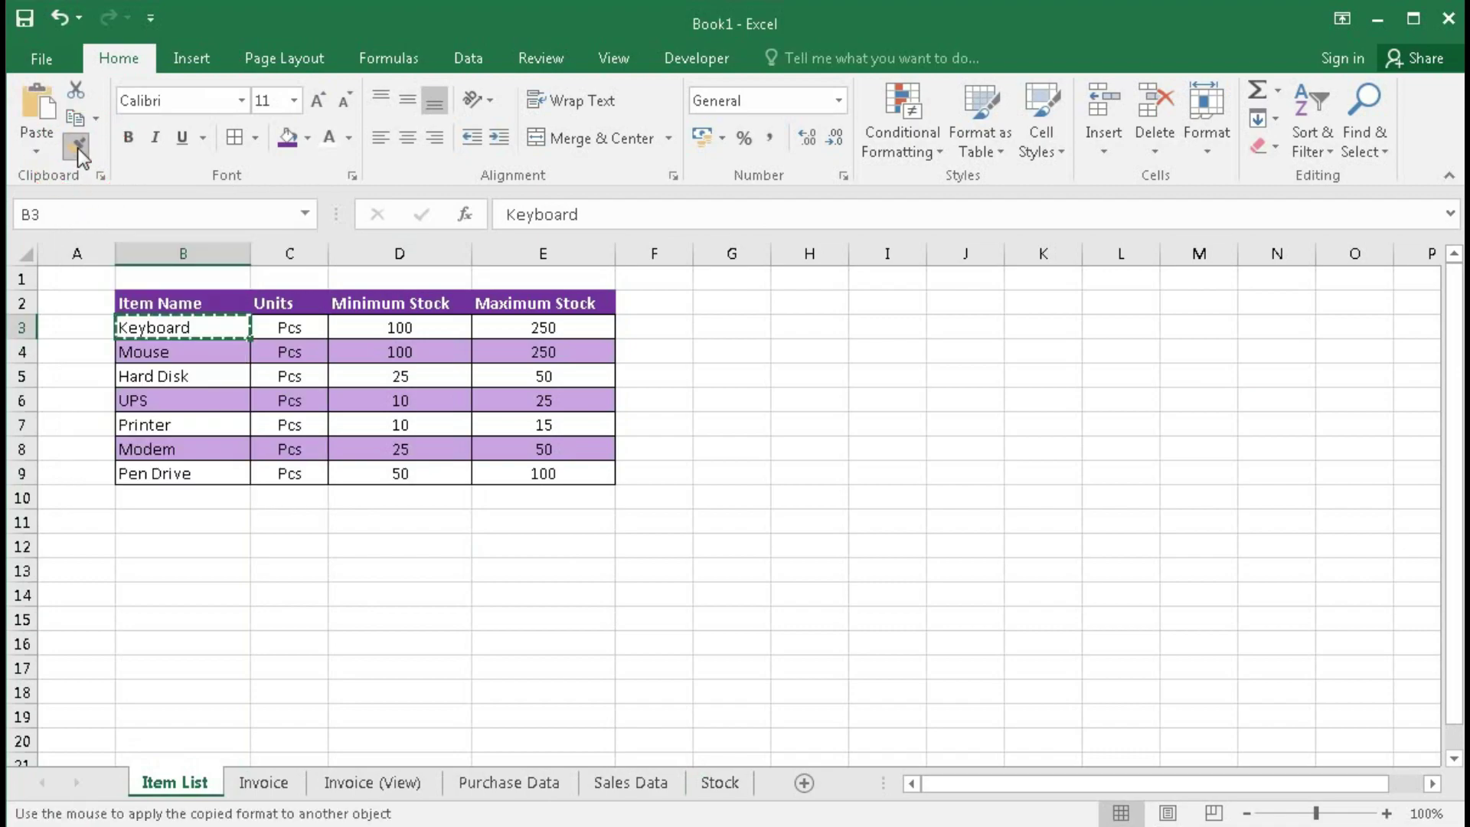
{"action": "left_click", "coordinate": [719, 781]}
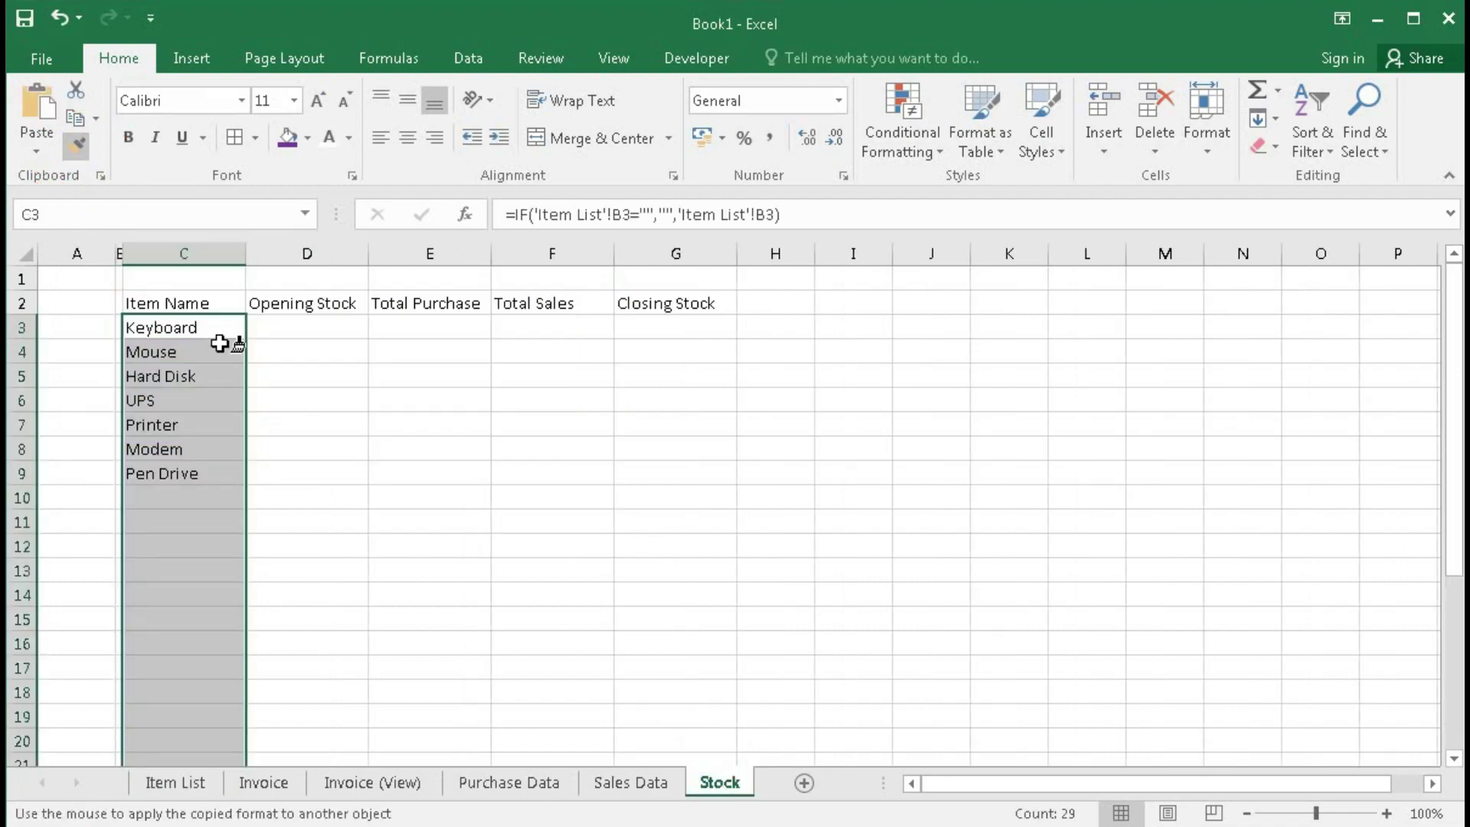
{"action": "mouse_move", "coordinate": [162, 327]}
{"action": "left_mouse_down"}
{"action": "mouse_move", "coordinate": [703, 622]}
{"action": "mouse_move", "coordinate": [714, 779]}
{"action": "mouse_move", "coordinate": [696, 708]}
{"action": "left_mouse_up"}
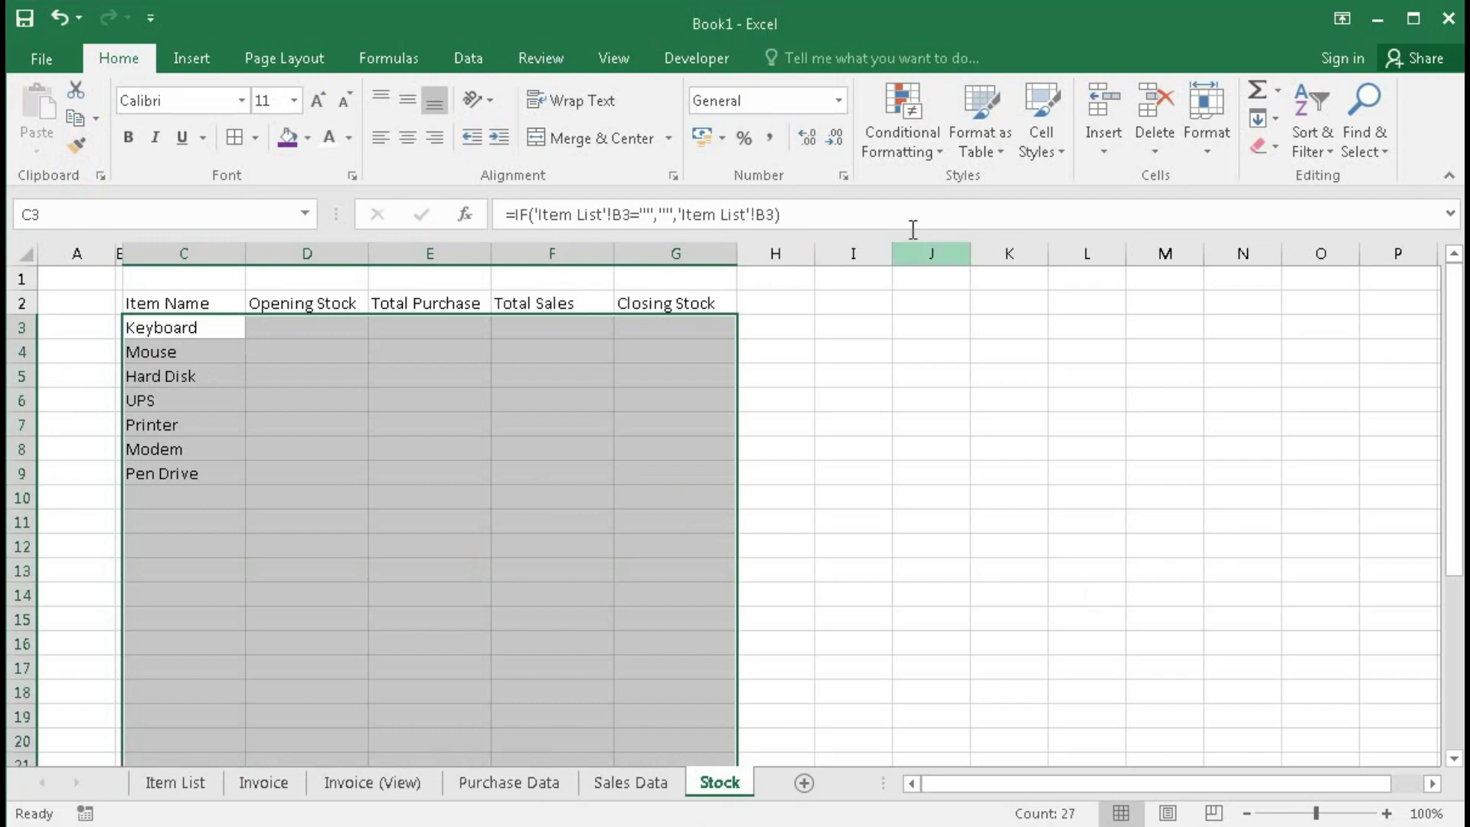
{"action": "left_click", "coordinate": [900, 149]}
Step: Change the first copied banding rule's formula from $B3 to $C3
{"action": "left_click", "coordinate": [930, 511]}
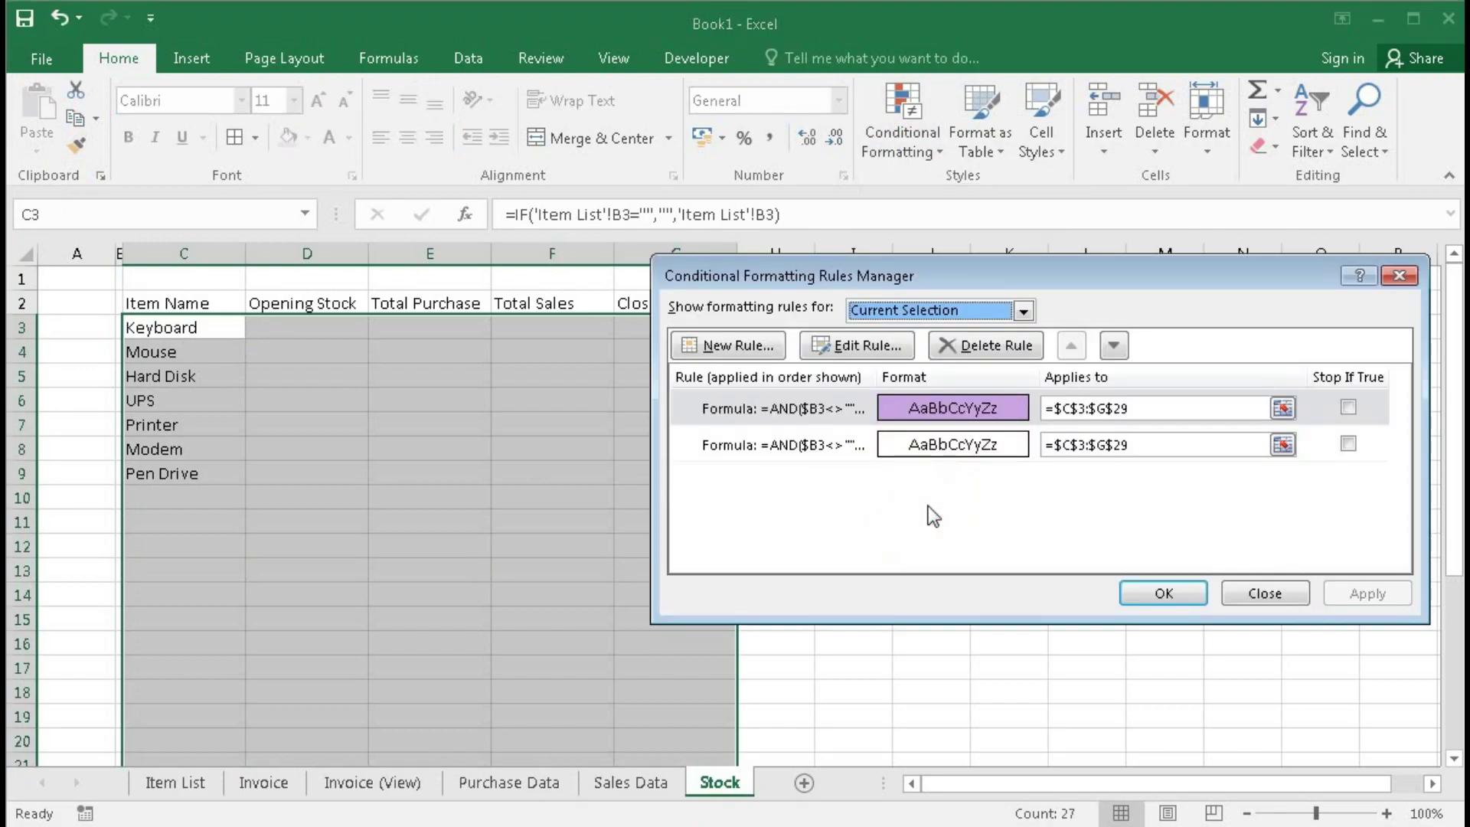
{"action": "double_click", "coordinate": [934, 412]}
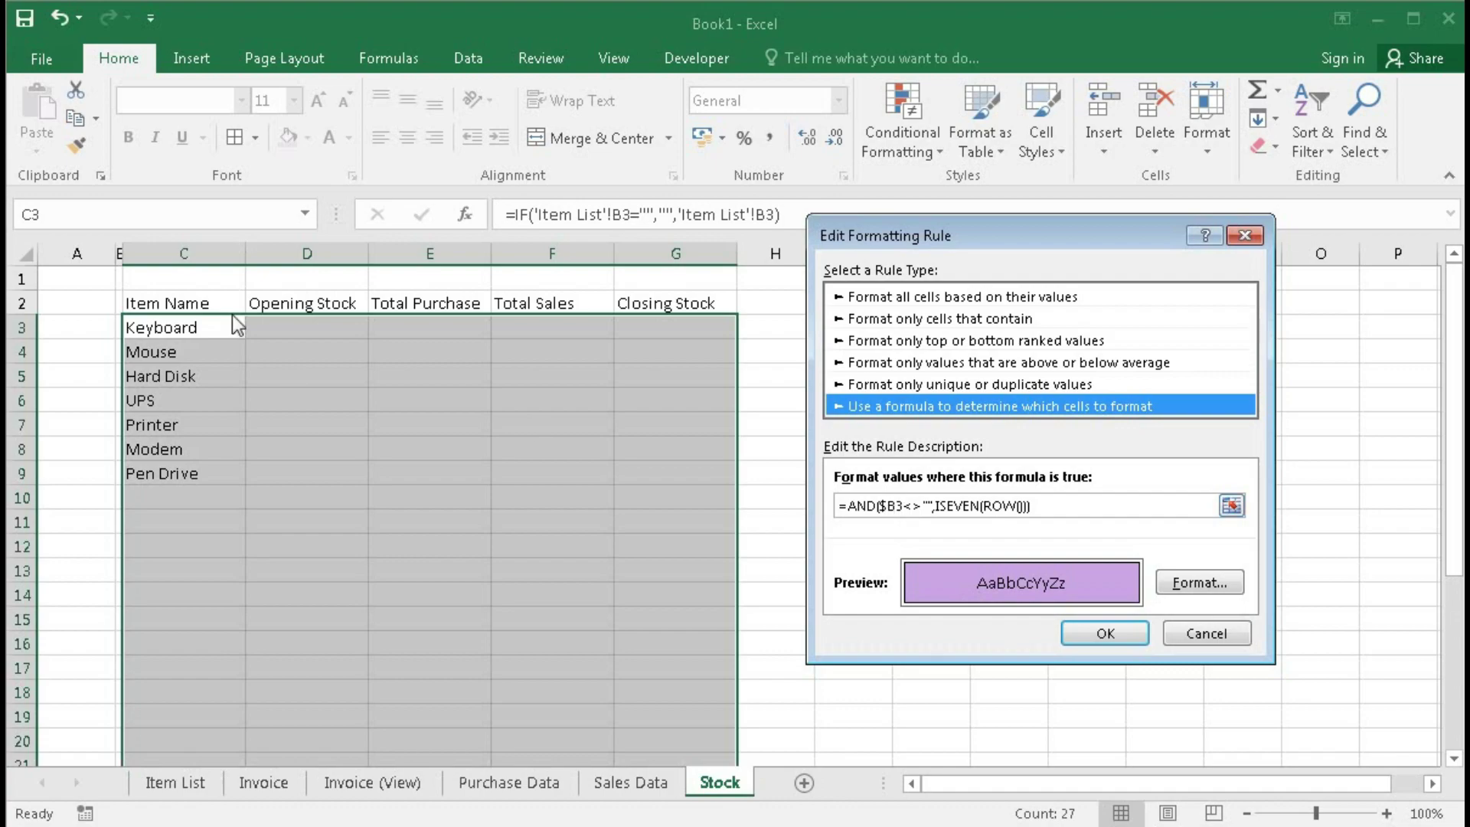
{"action": "left_click", "coordinate": [891, 506]}
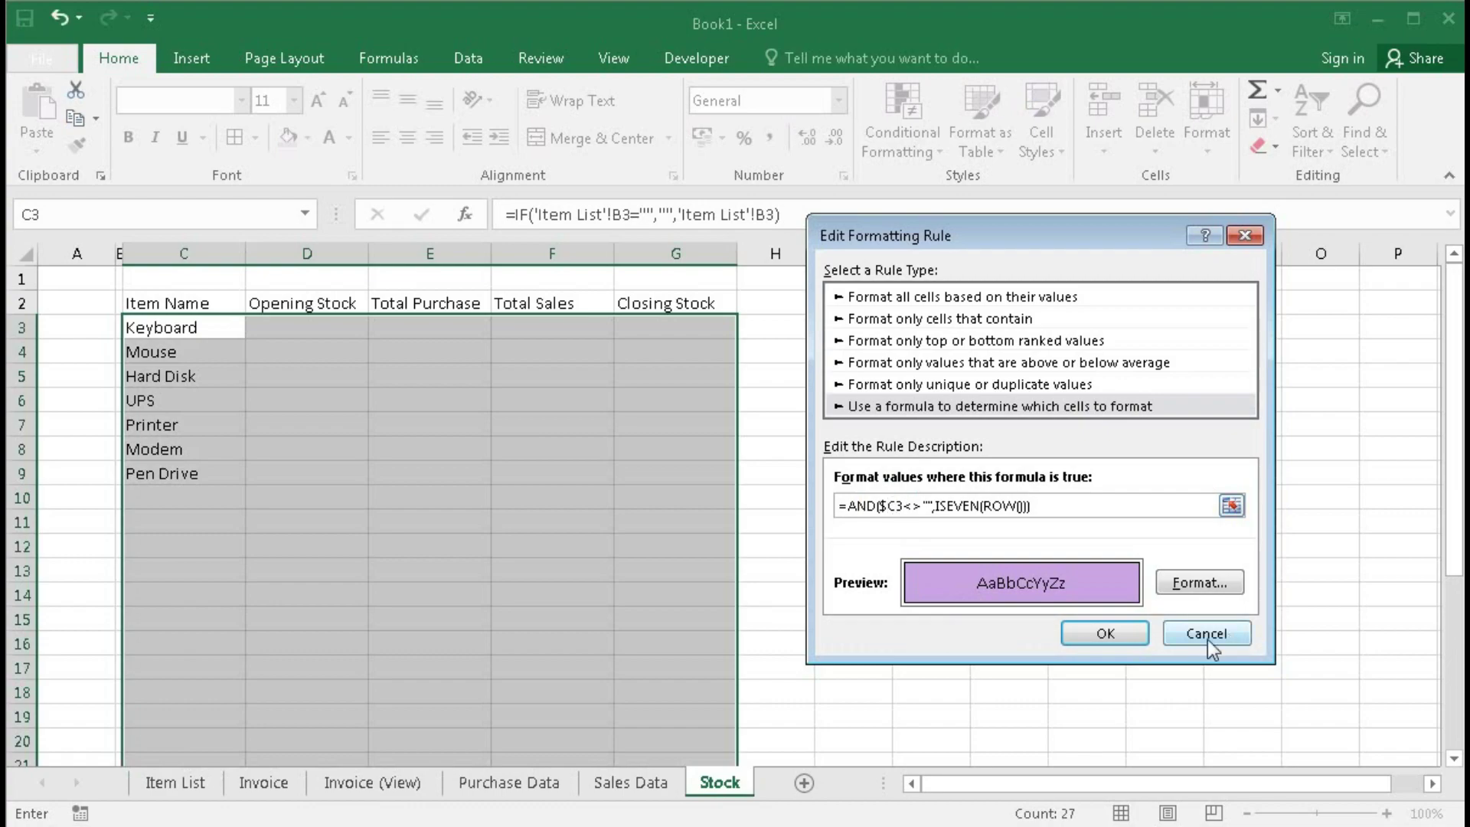
{"action": "left_click", "coordinate": [1104, 633]}
Step: Switch the second banding rule to $C3 as well and apply both rules
{"action": "left_click", "coordinate": [866, 447]}
{"action": "left_click", "coordinate": [869, 347]}
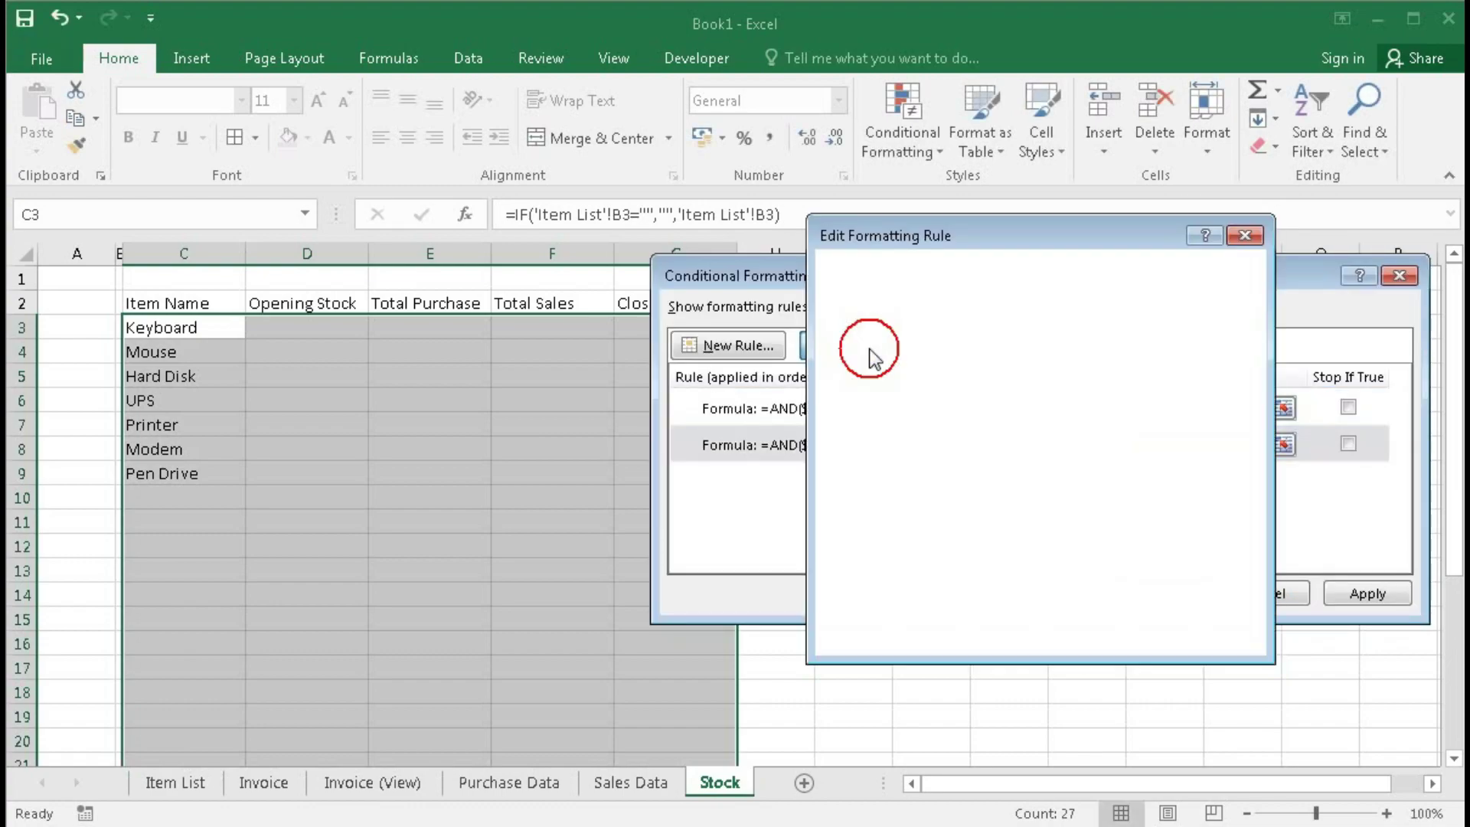
{"action": "left_click", "coordinate": [892, 506]}
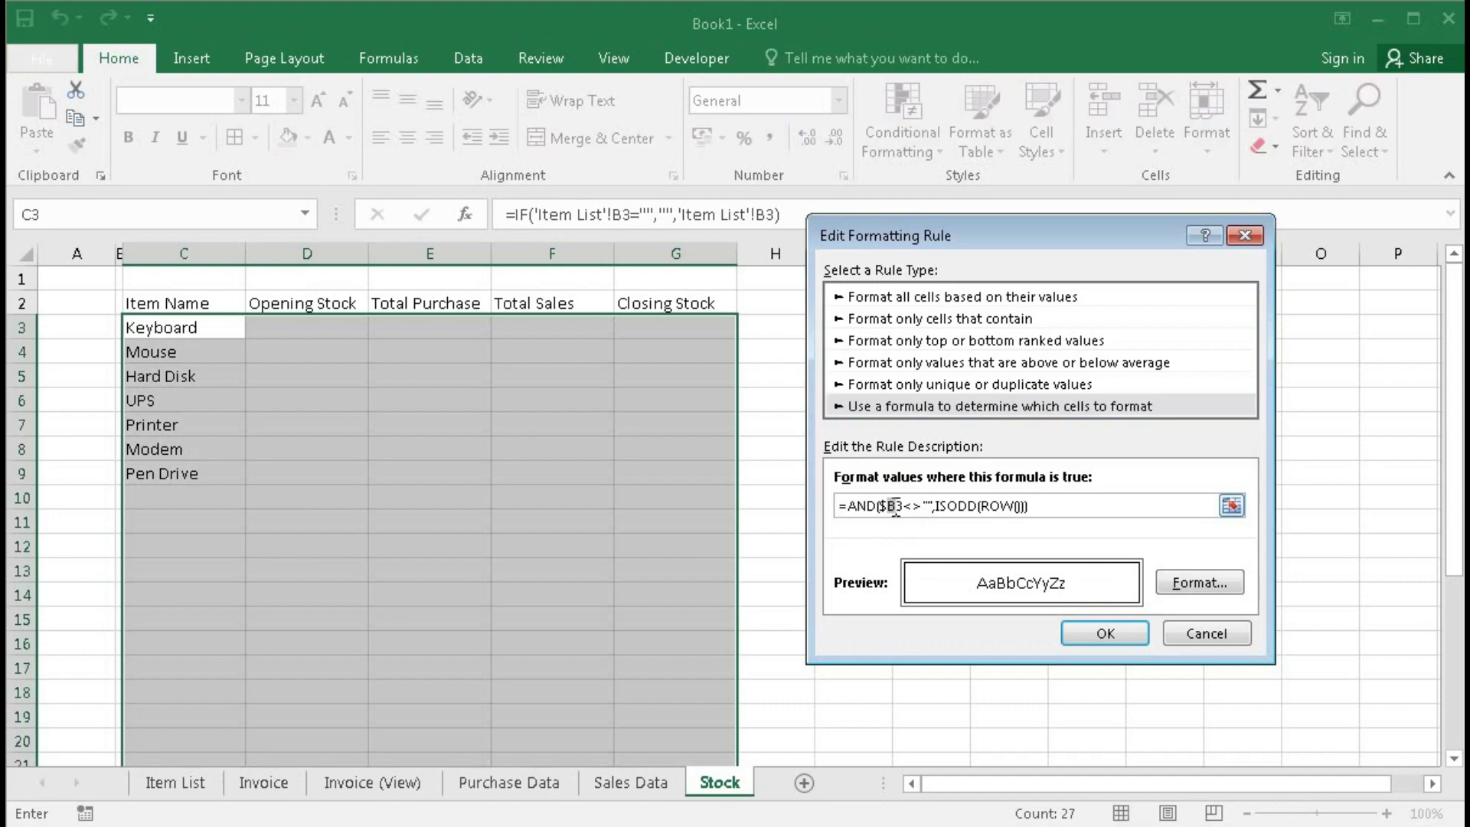
{"action": "left_click", "coordinate": [1085, 632]}
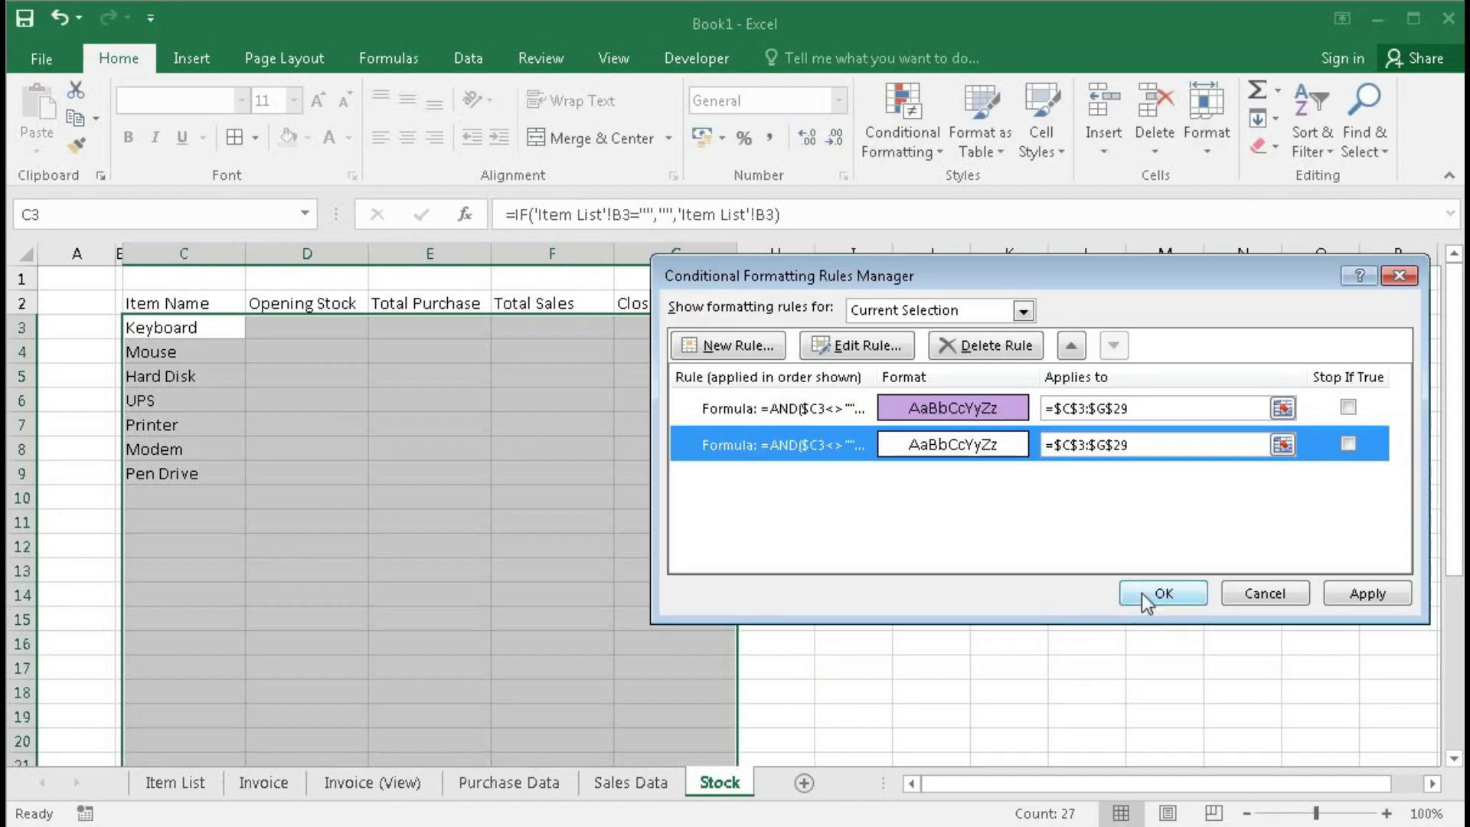
{"action": "left_click", "coordinate": [1143, 593]}
{"action": "left_click", "coordinate": [494, 496]}
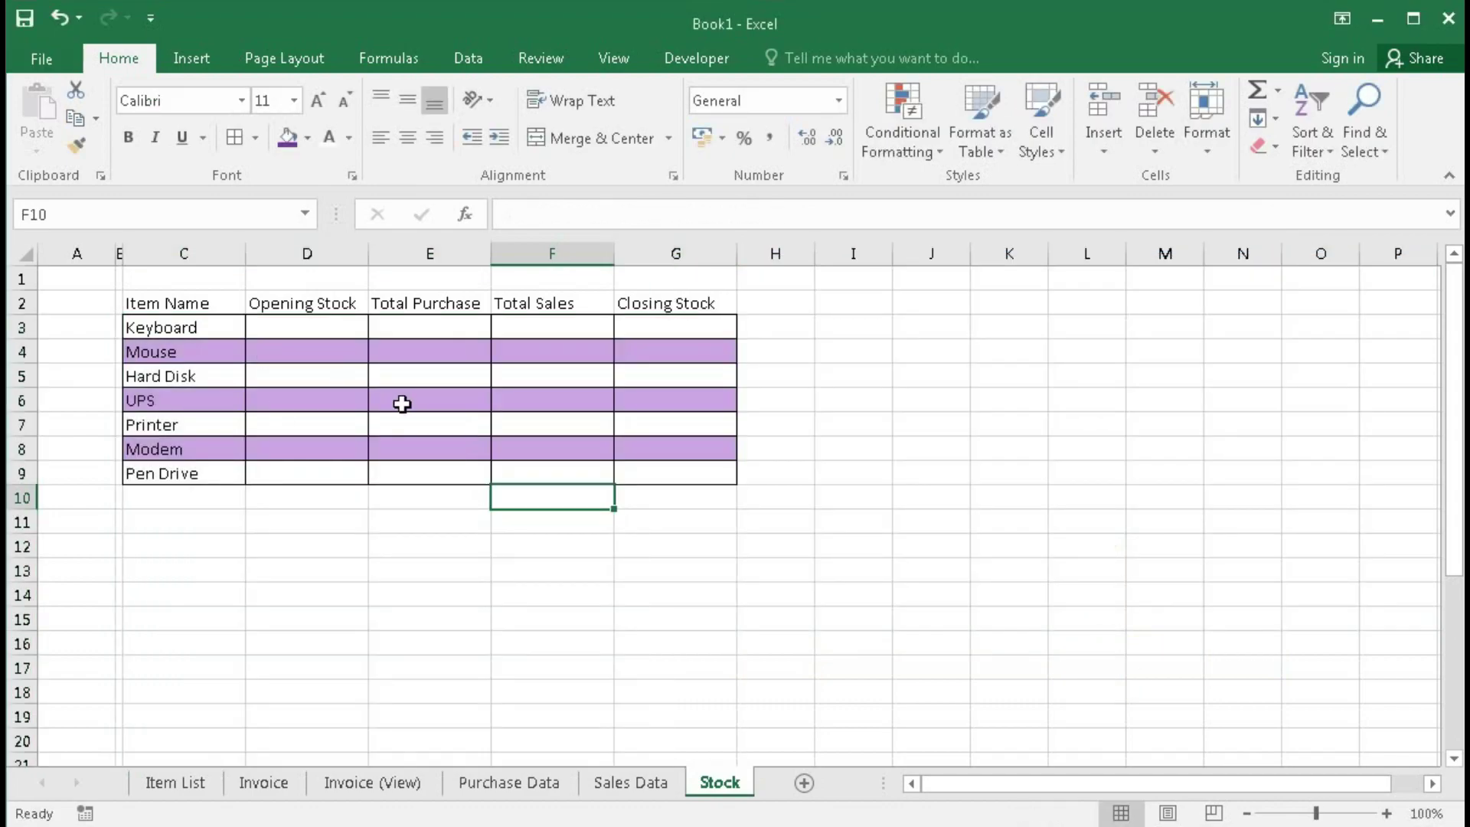
Step: Give header row C2:G2 a dark purple fill, bold white text and all borders
{"action": "left_click_drag", "start_coordinate": [149, 304], "coordinate": [648, 303]}
{"action": "left_click", "coordinate": [287, 138]}
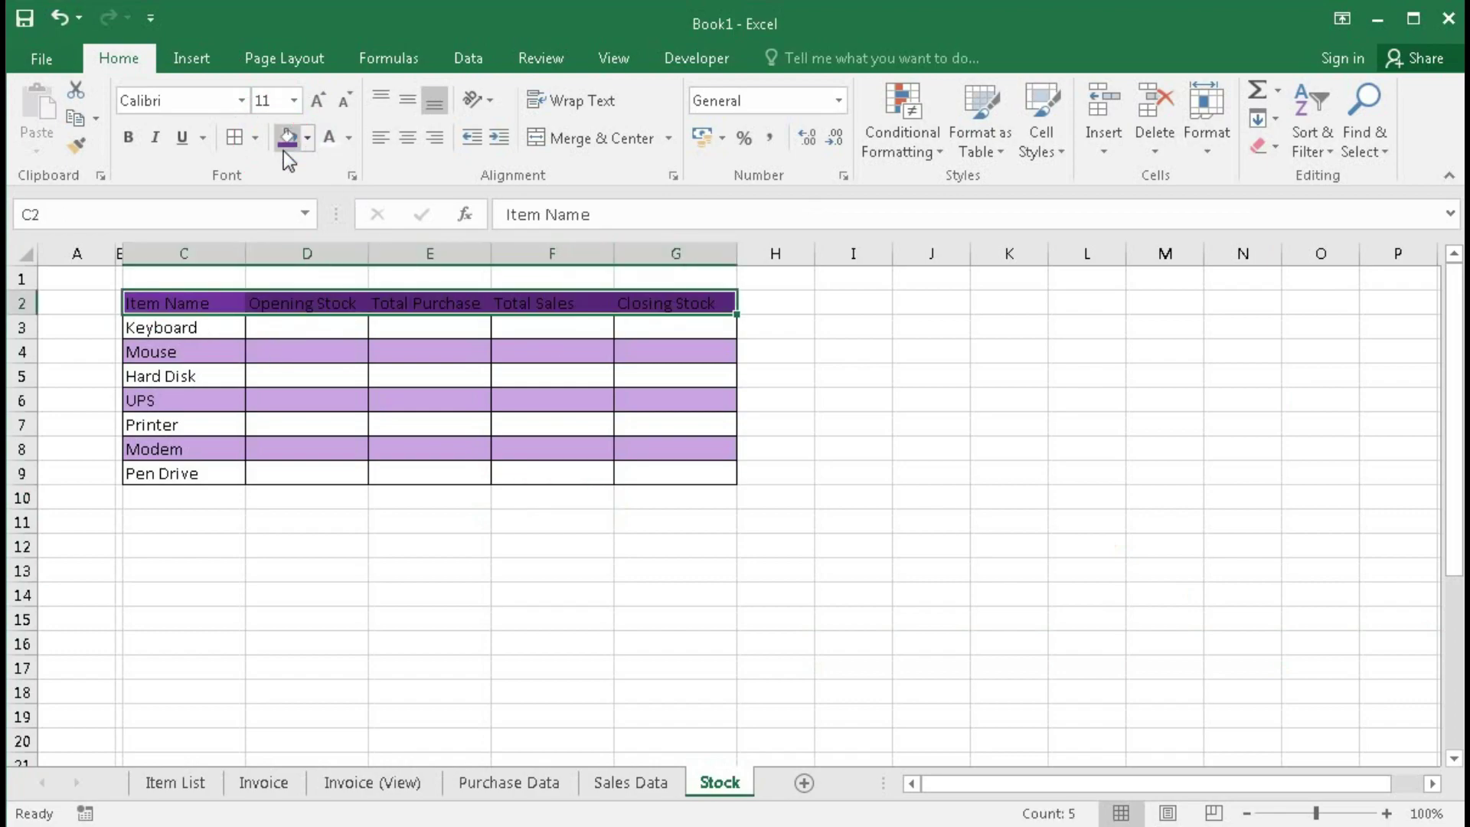
{"action": "left_click", "coordinate": [324, 144]}
{"action": "left_click", "coordinate": [128, 137]}
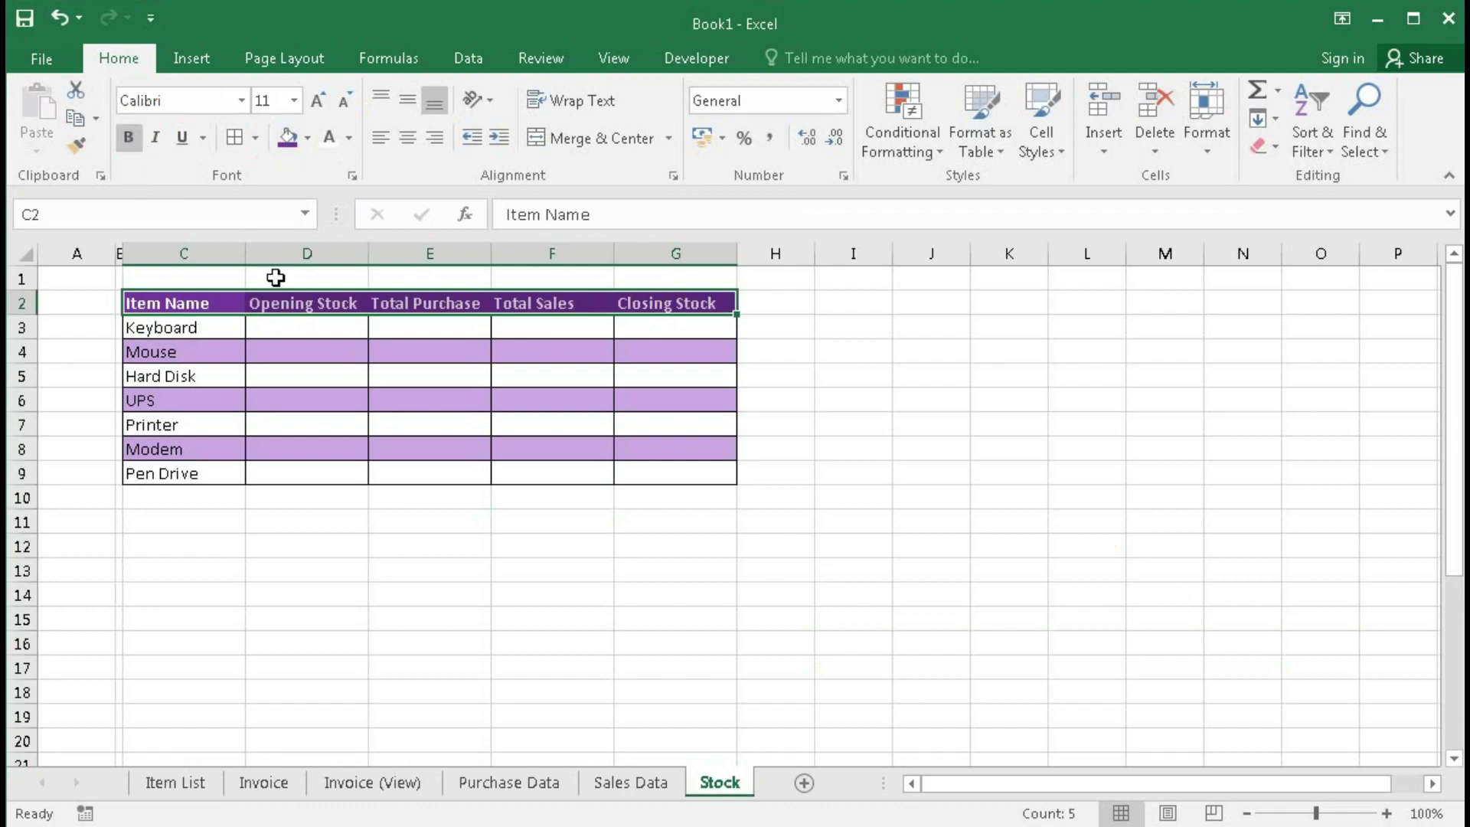
{"action": "left_click", "coordinate": [306, 375]}
{"action": "left_click_drag", "start_coordinate": [167, 306], "coordinate": [632, 299]}
{"action": "left_click", "coordinate": [235, 137]}
{"action": "left_click", "coordinate": [306, 399]}
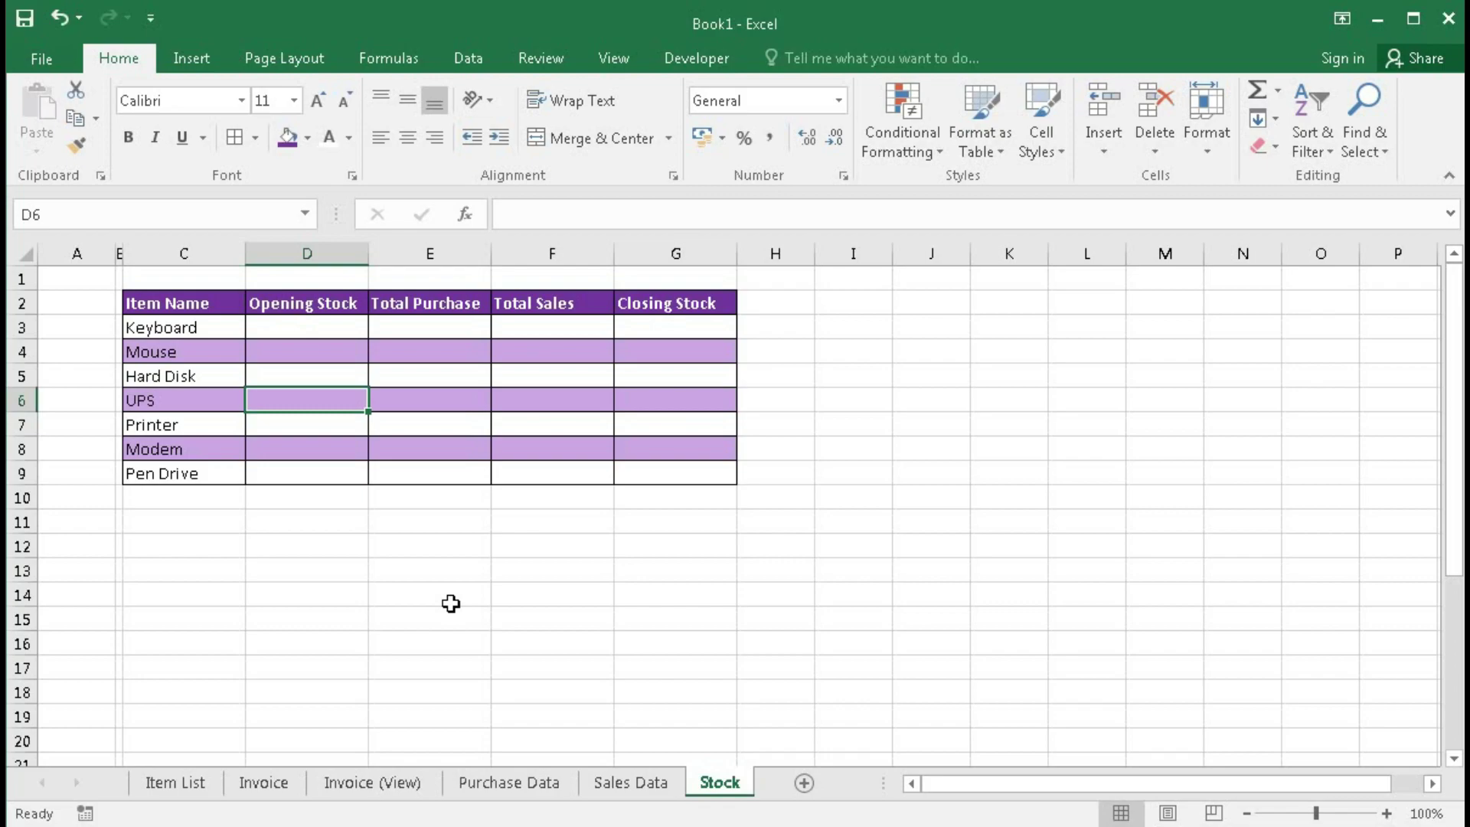
Step: Add a sheet after Stock named 'Item To Order' and narrow its column B to a spacer
{"action": "left_click", "coordinate": [804, 782]}
{"action": "double_click", "coordinate": [698, 782]}
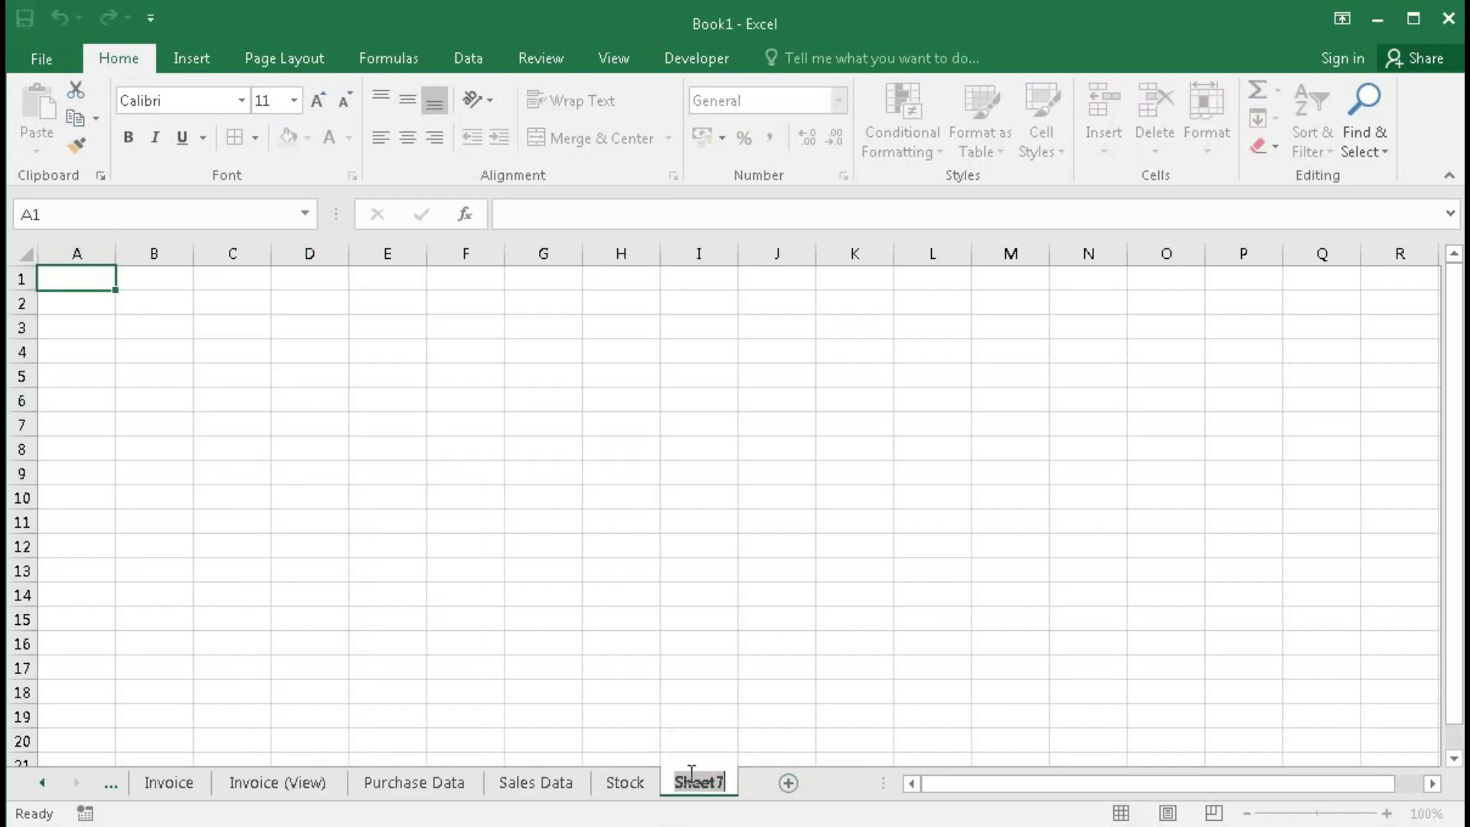
{"action": "key", "text": "BackSpace"}
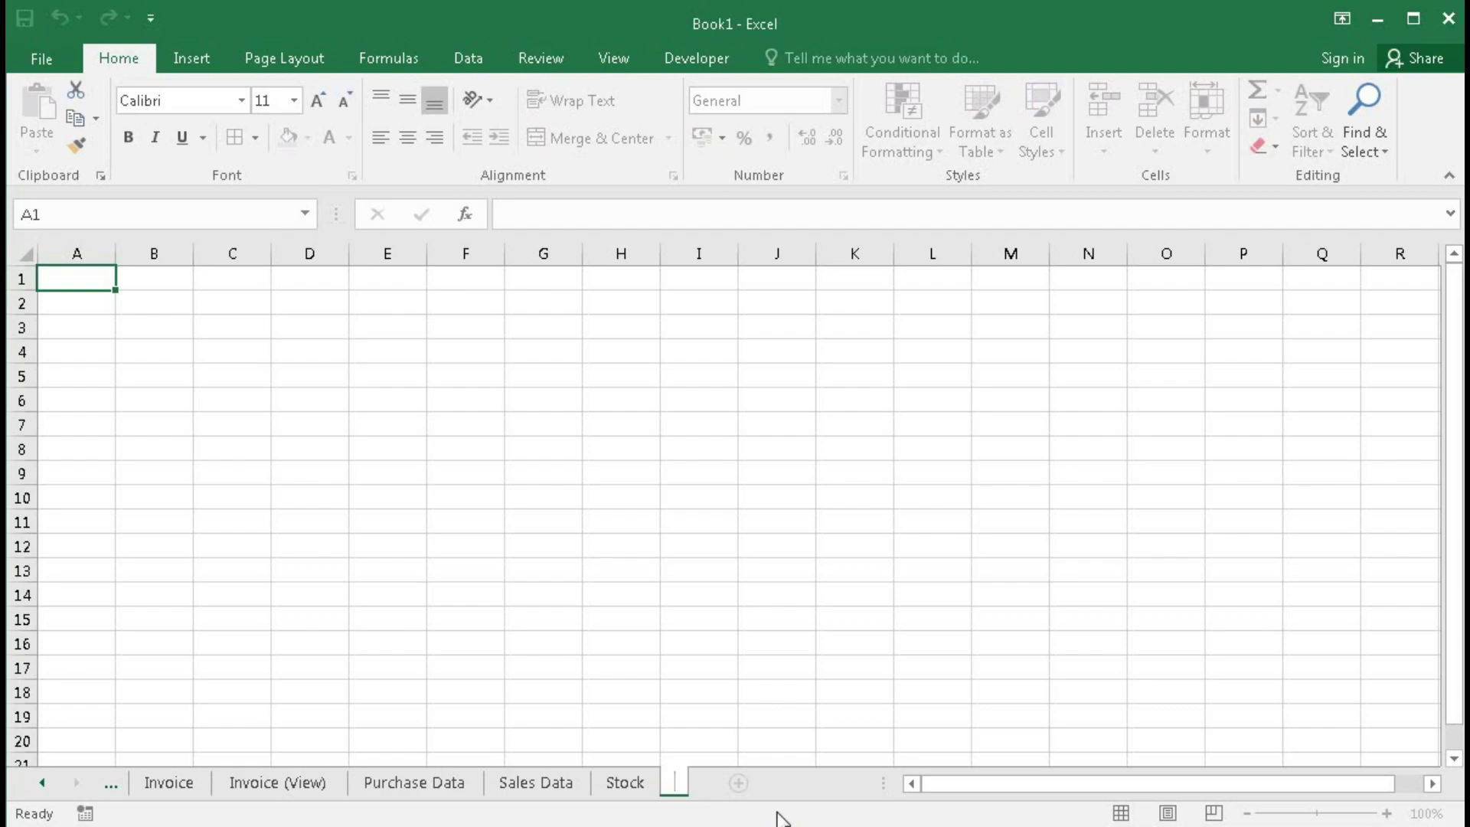
{"action": "type", "text": "Item T"}
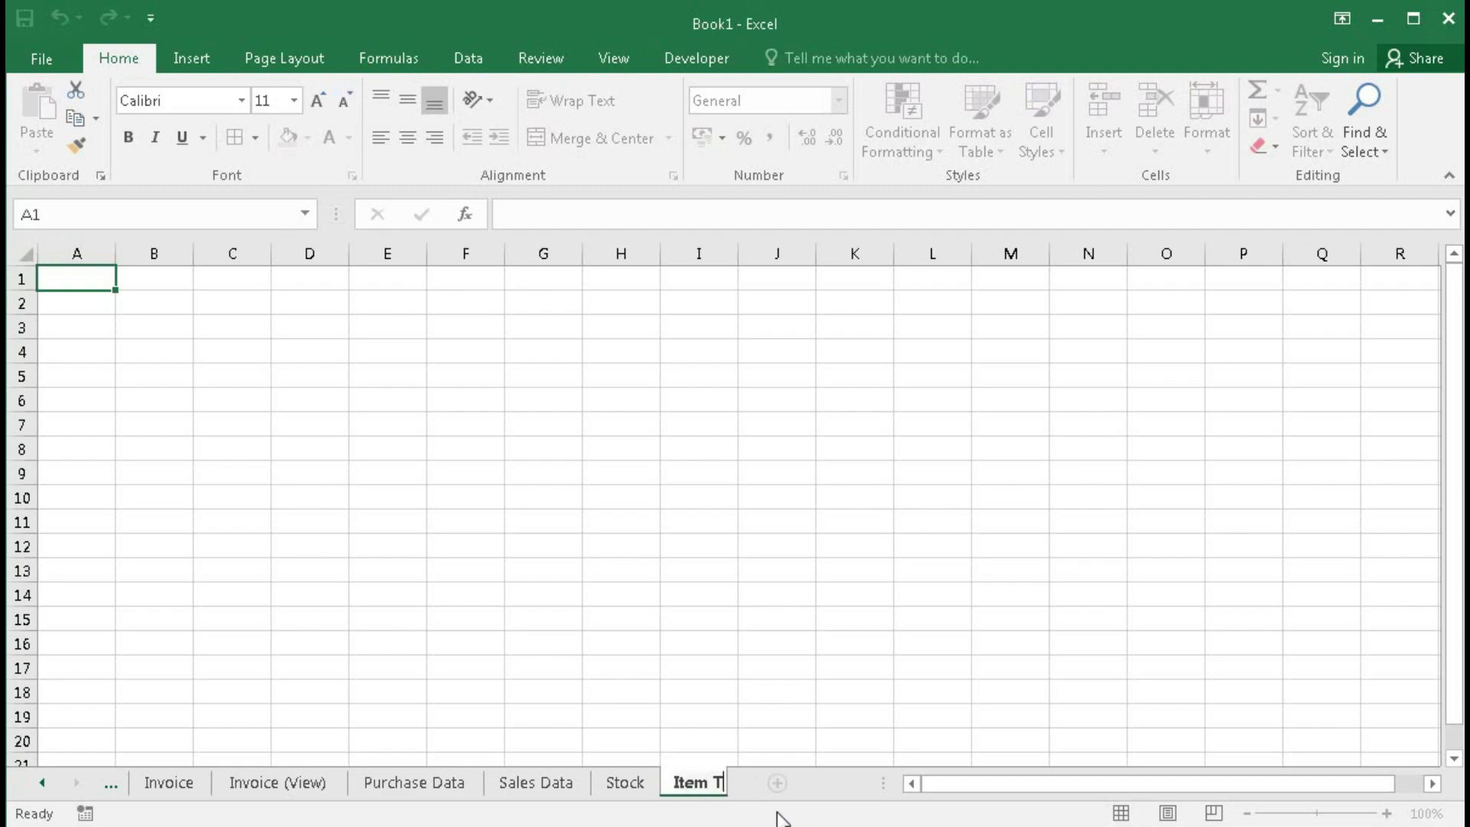
{"action": "type", "text": "o Ordert"}
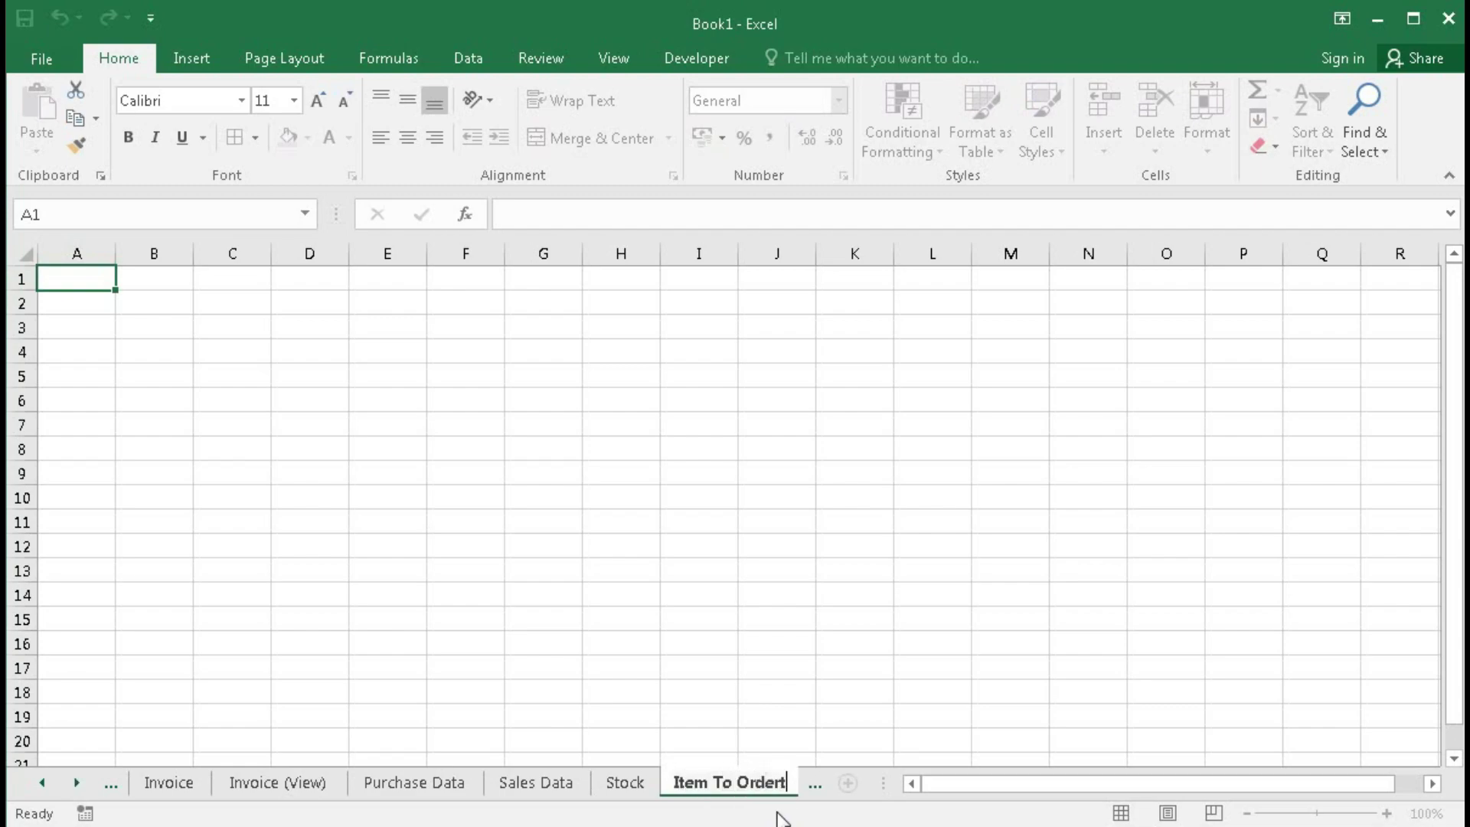
{"action": "key", "text": "BackSpace"}
{"action": "key", "text": "Return"}
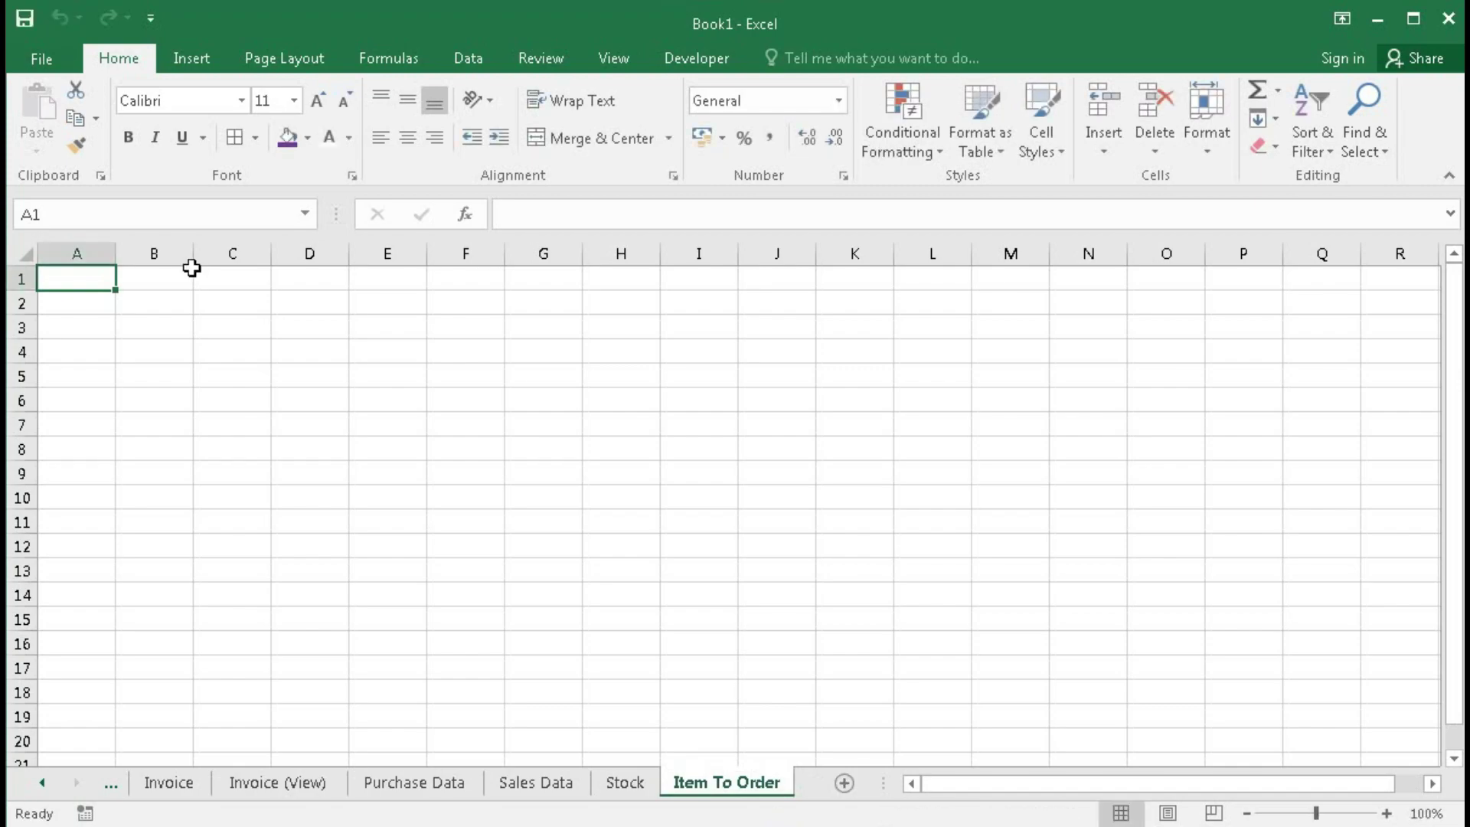
{"action": "left_click_drag", "start_coordinate": [189, 259], "coordinate": [119, 248]}
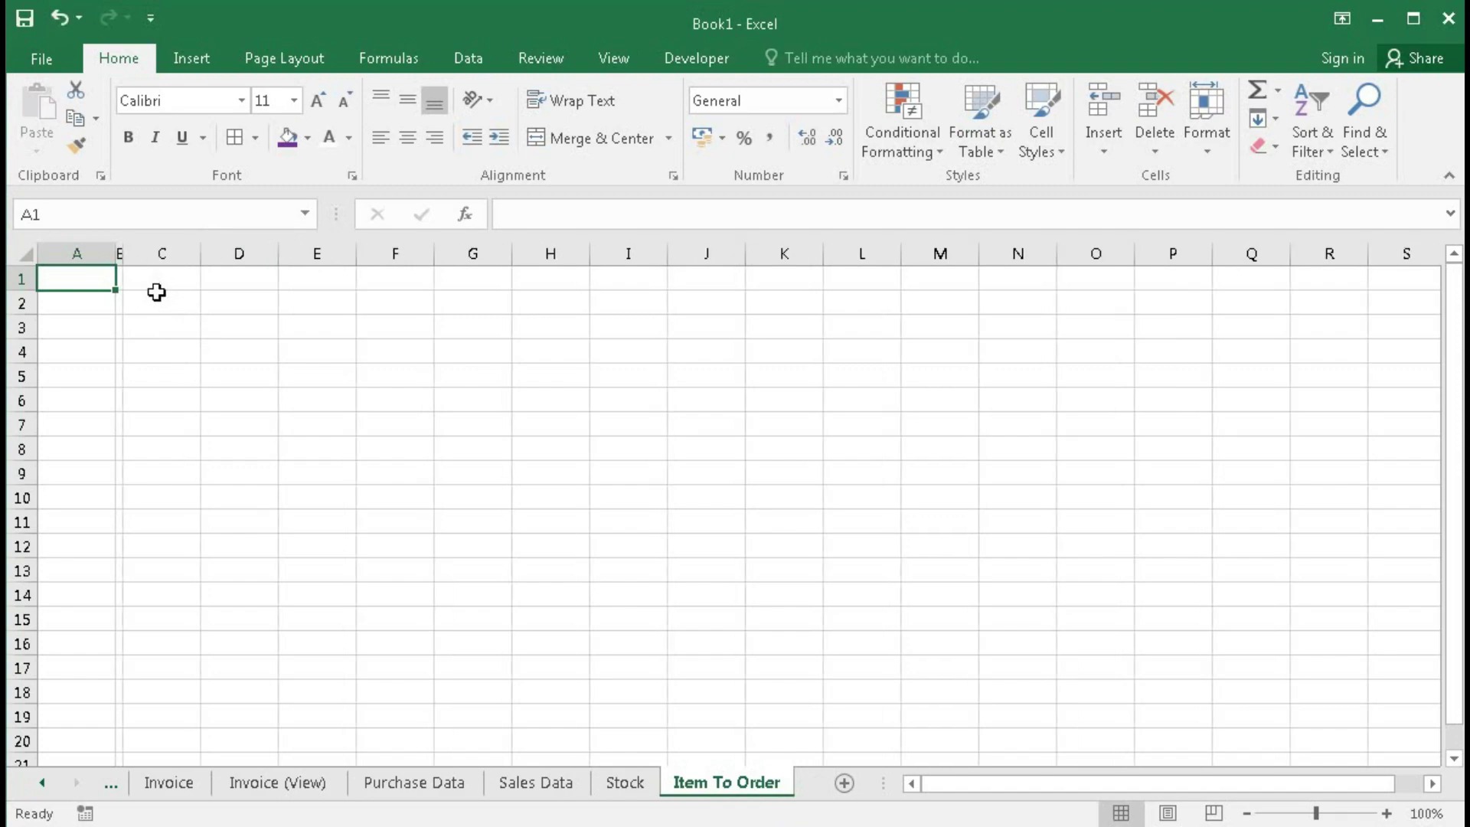
Step: Enter headers Item Name, Current Stock, Minimum Stock to Order and Maximum Stock to Order in C3:F3
{"action": "left_click", "coordinate": [164, 320]}
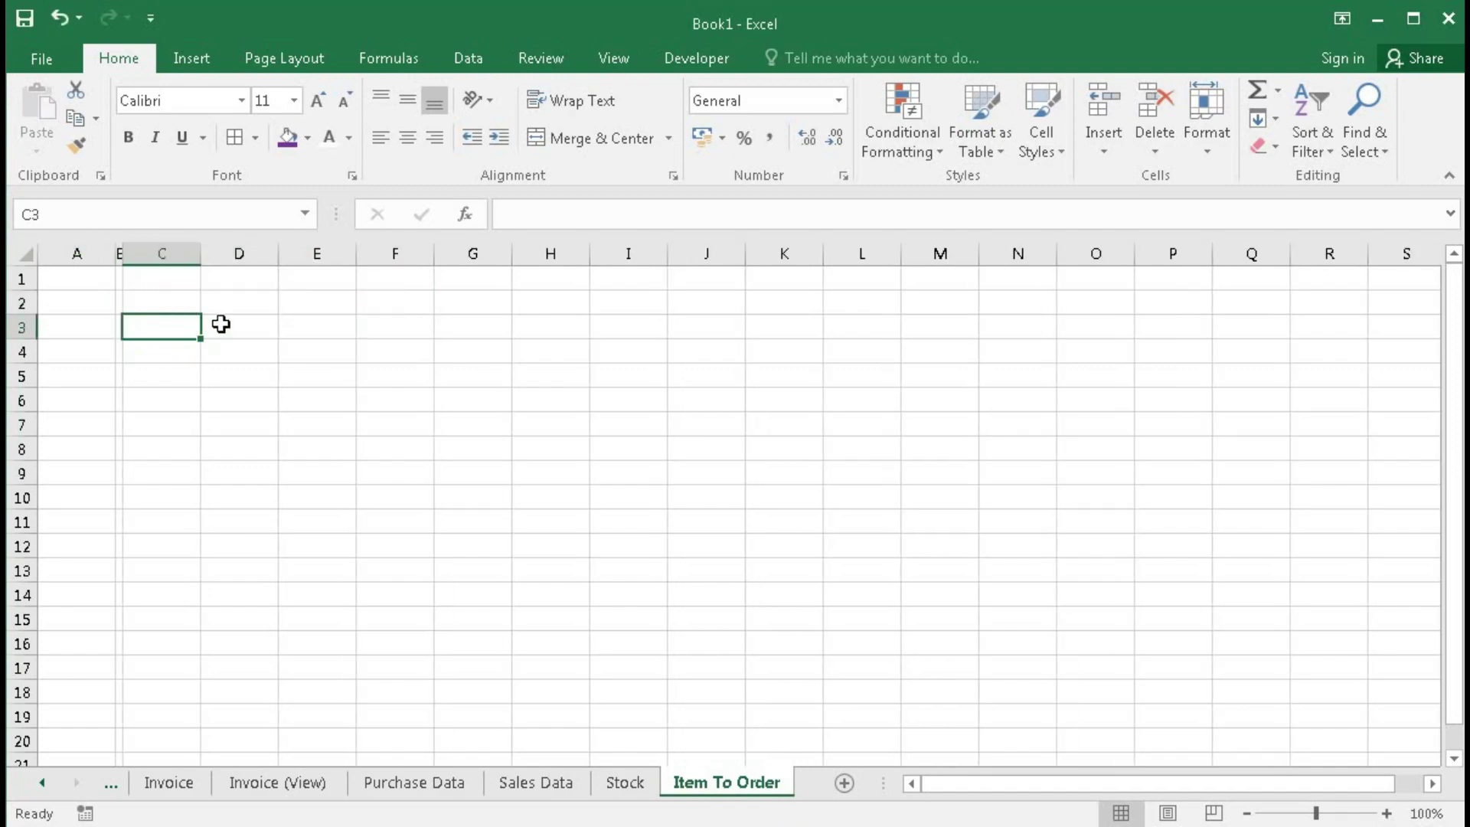
{"action": "type", "text": "Item"}
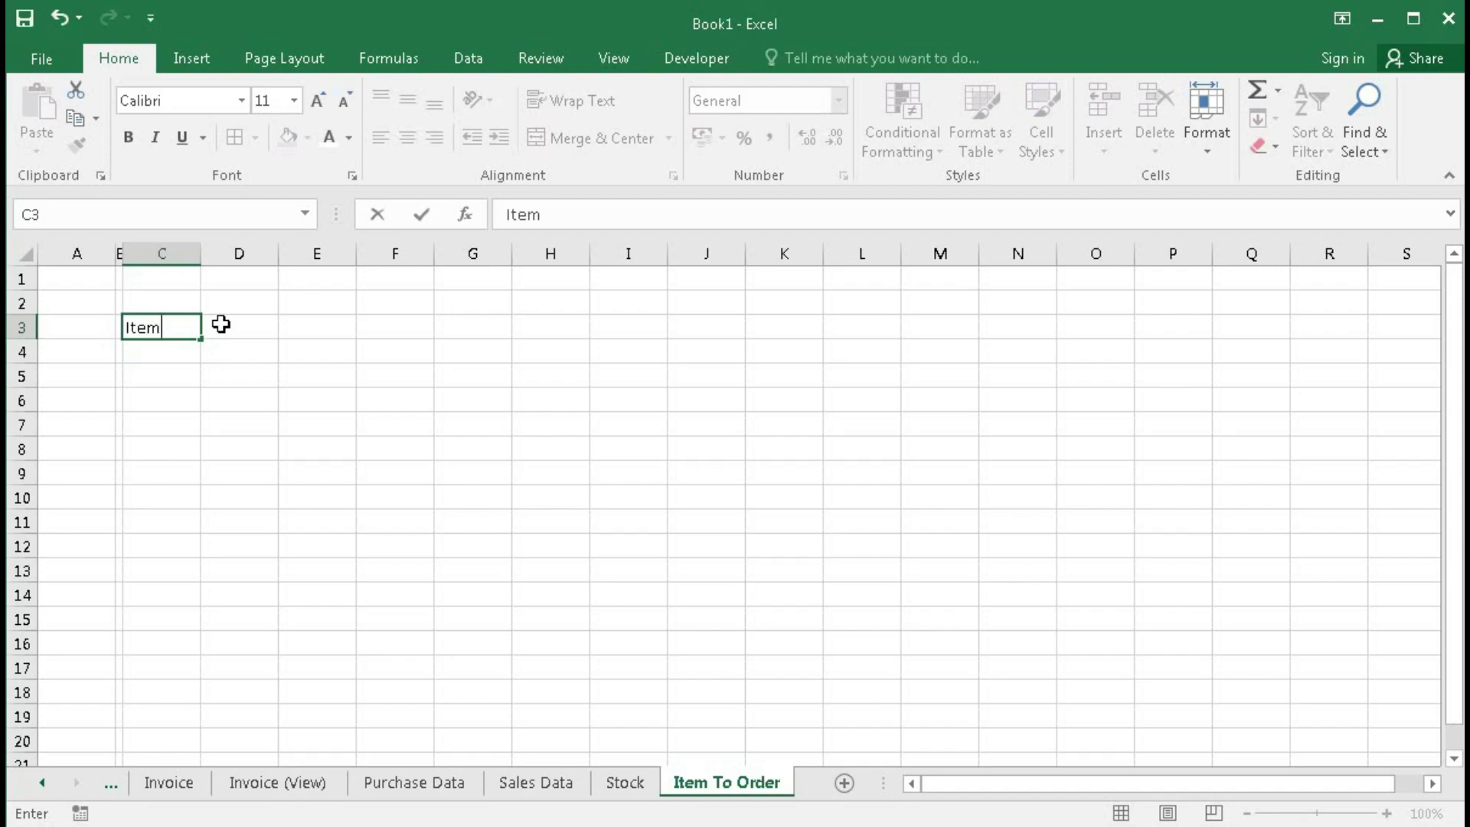
{"action": "type", "text": " Name"}
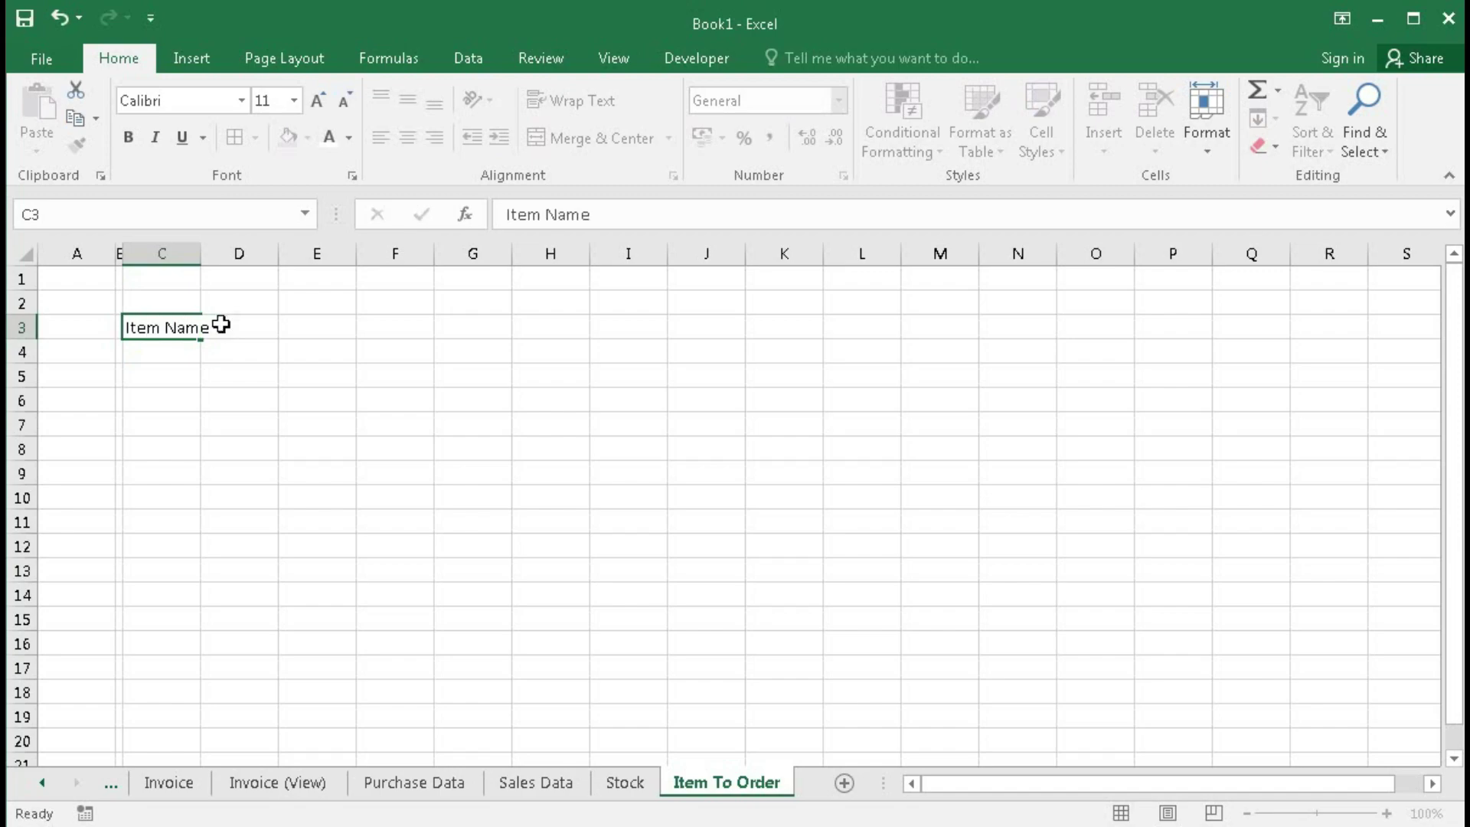
{"action": "key", "text": "Tab"}
{"action": "type", "text": "Curre"}
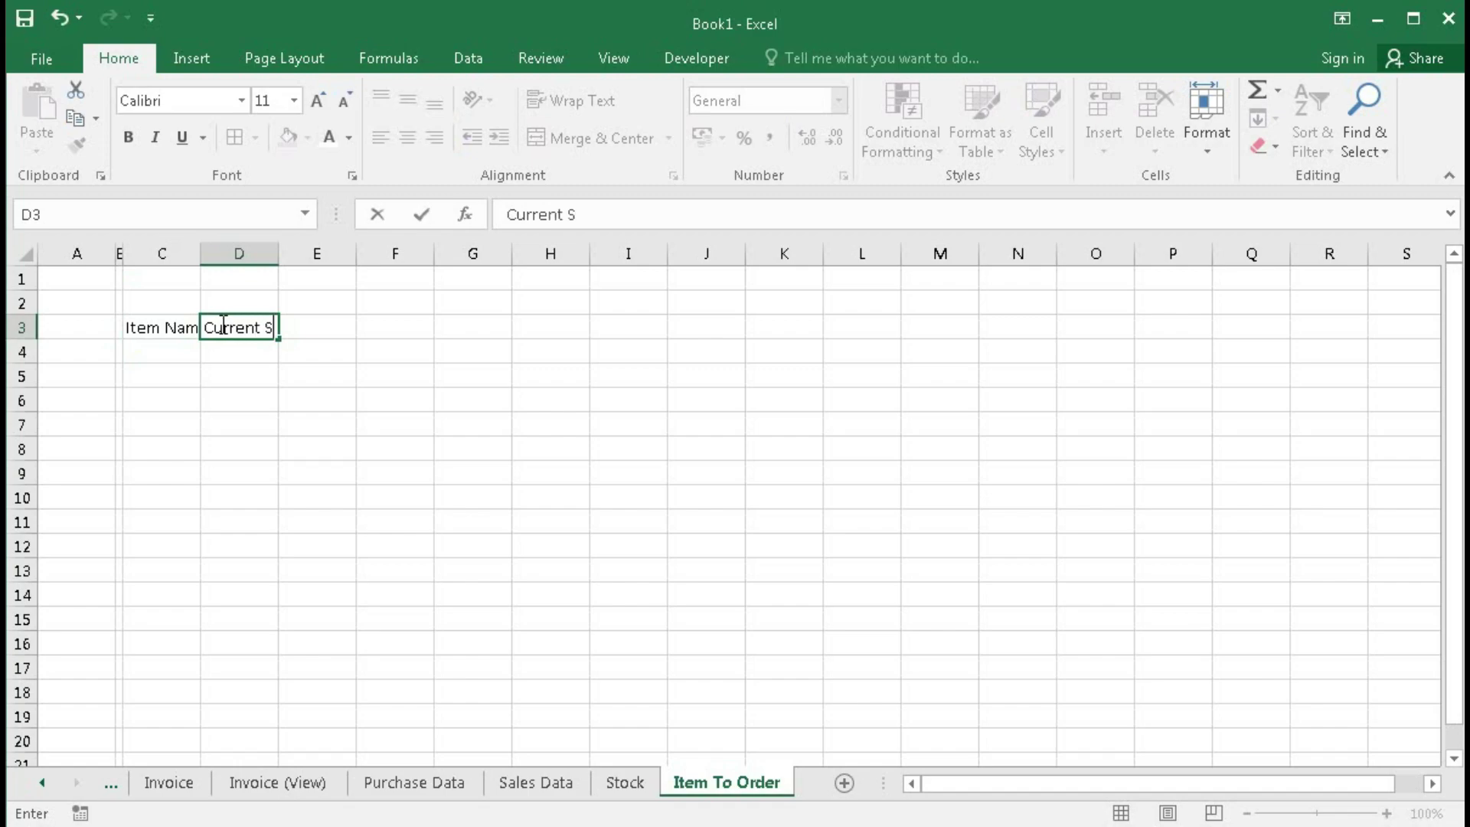
{"action": "type", "text": "nt Stock"}
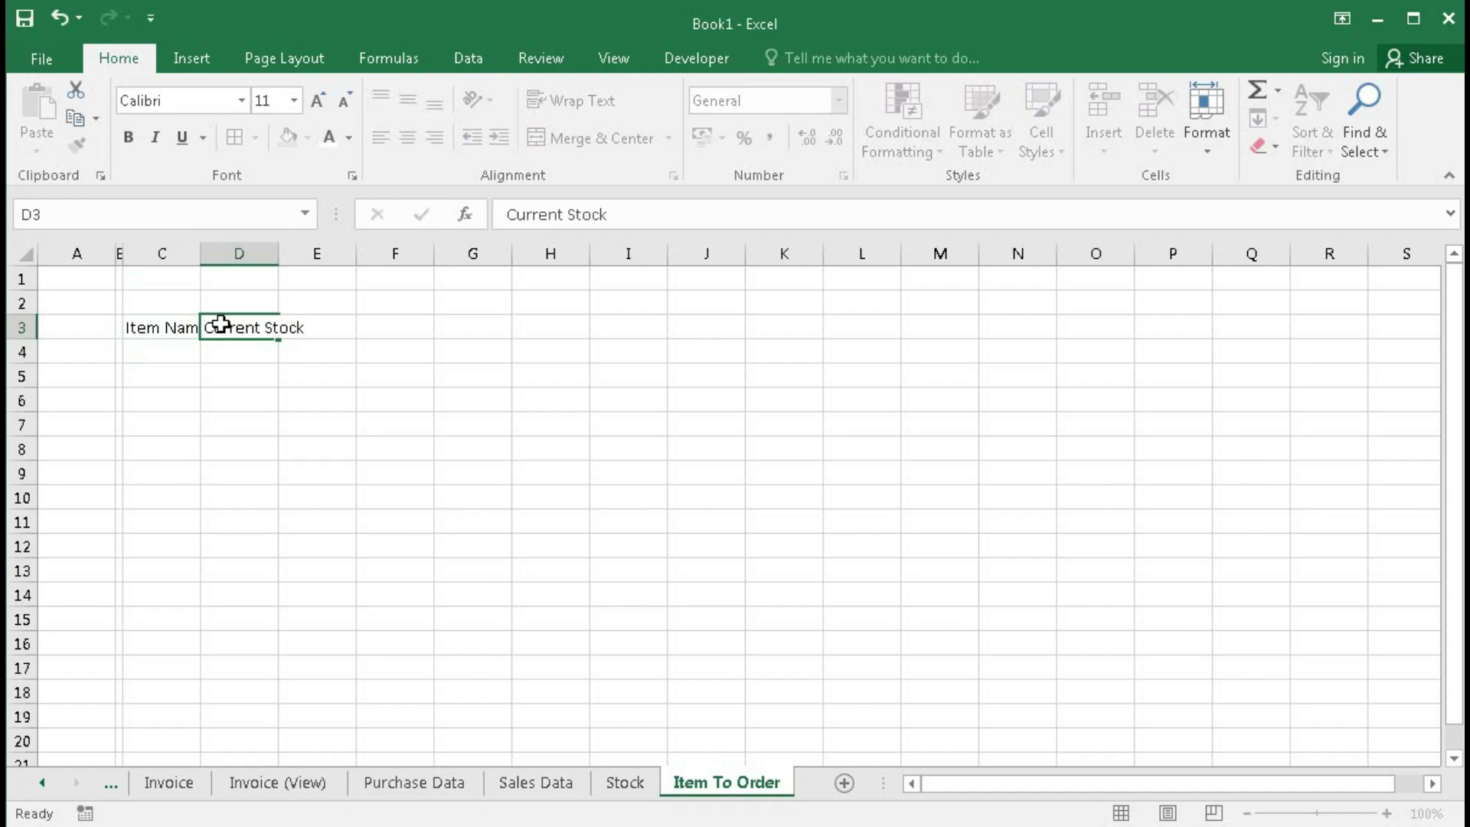
{"action": "key", "text": "Tab"}
{"action": "type", "text": "Minimu"}
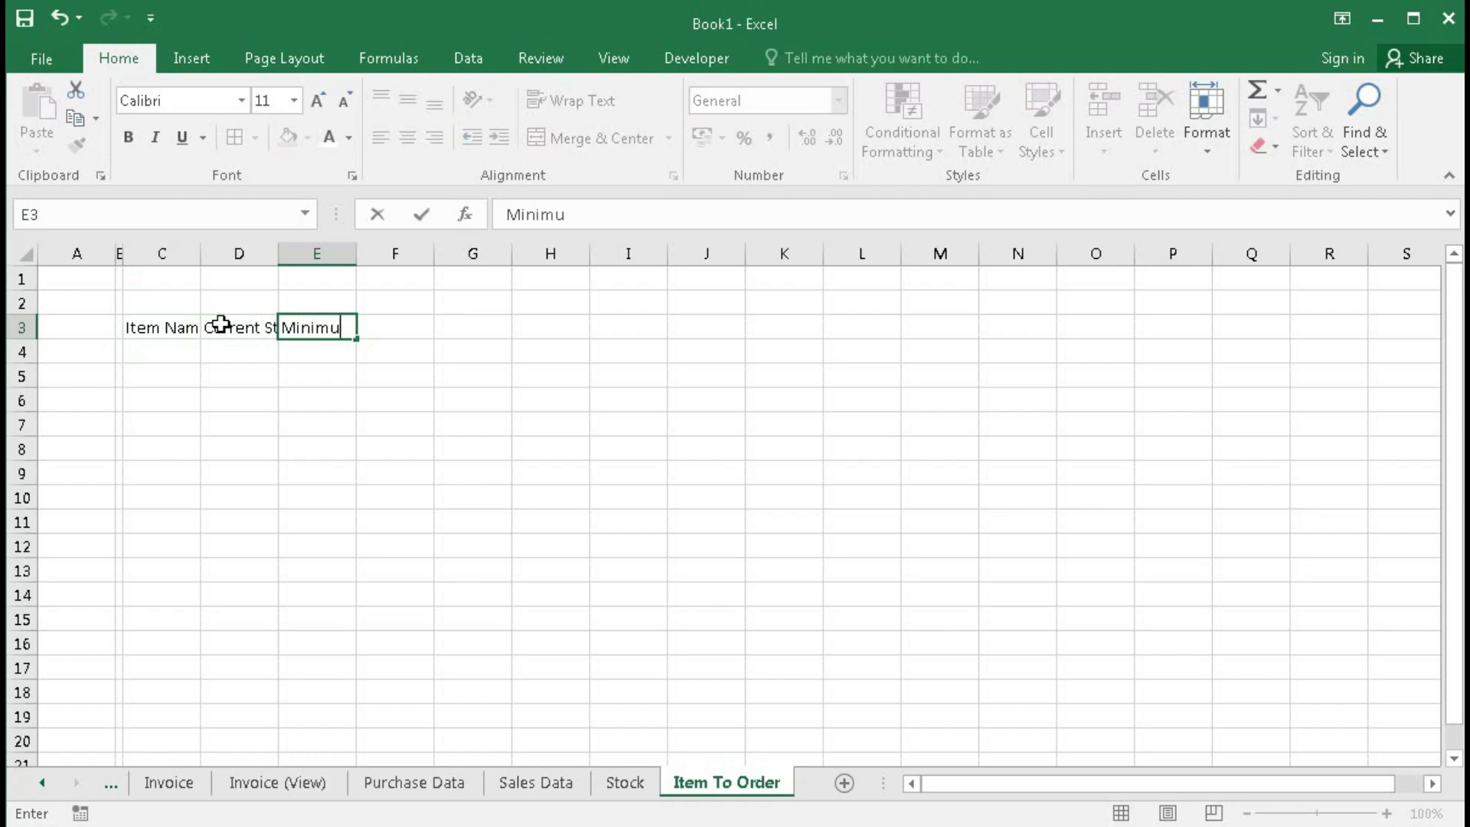
{"action": "type", "text": "m Stock to "}
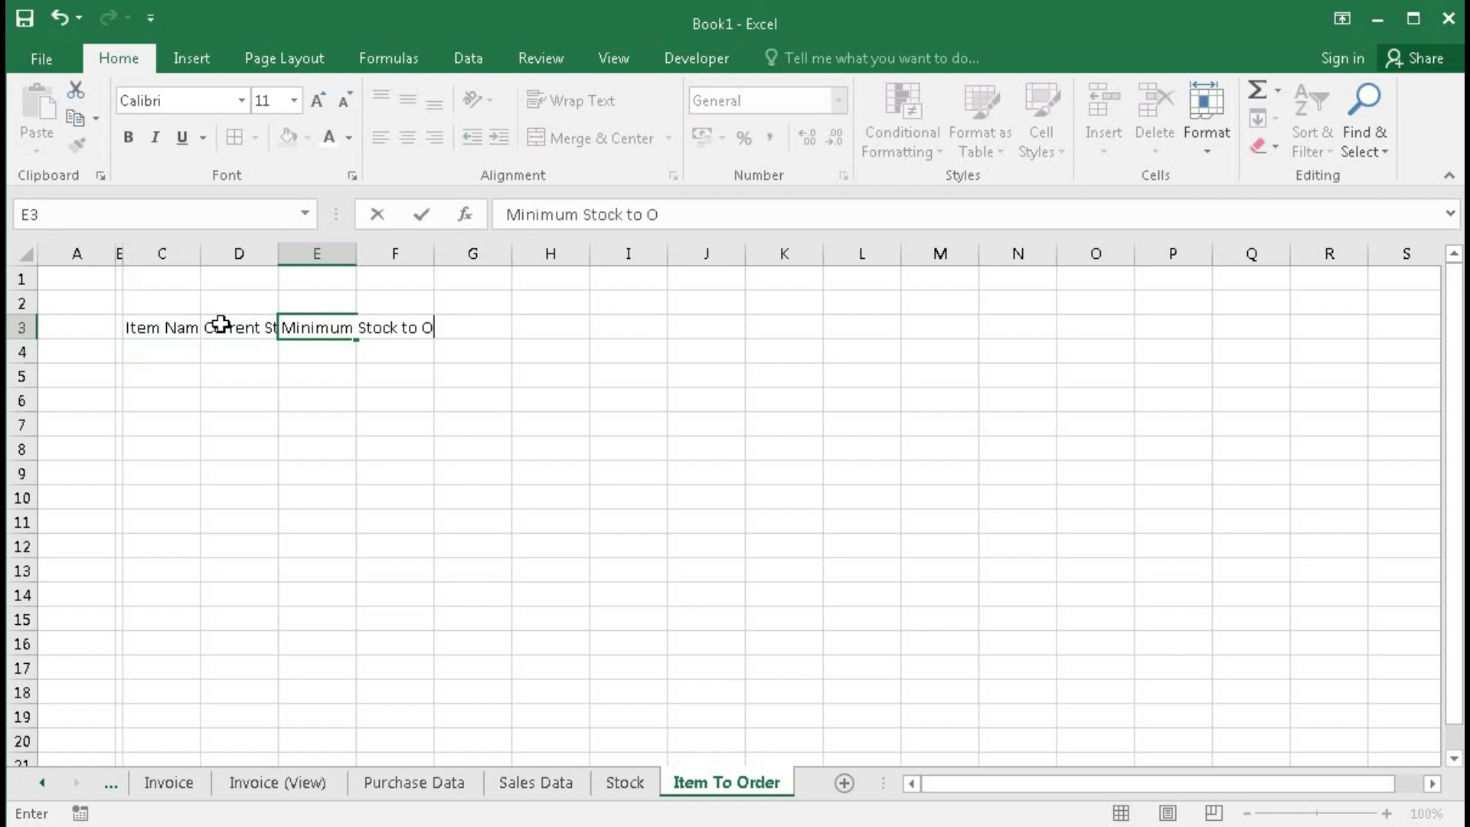
{"action": "type", "text": "Order"}
{"action": "key", "text": "Tab"}
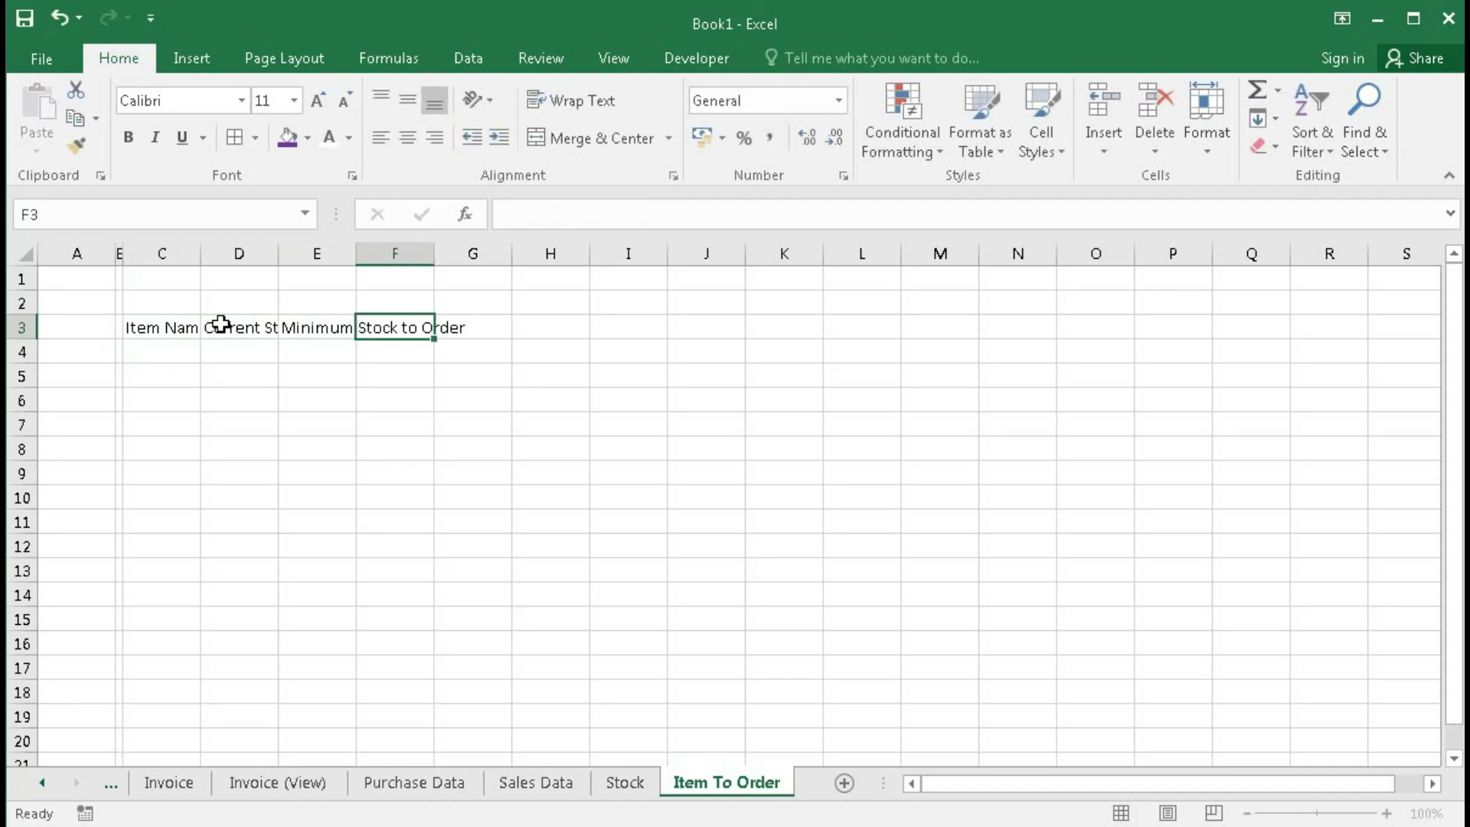
{"action": "type", "text": "Maxi"}
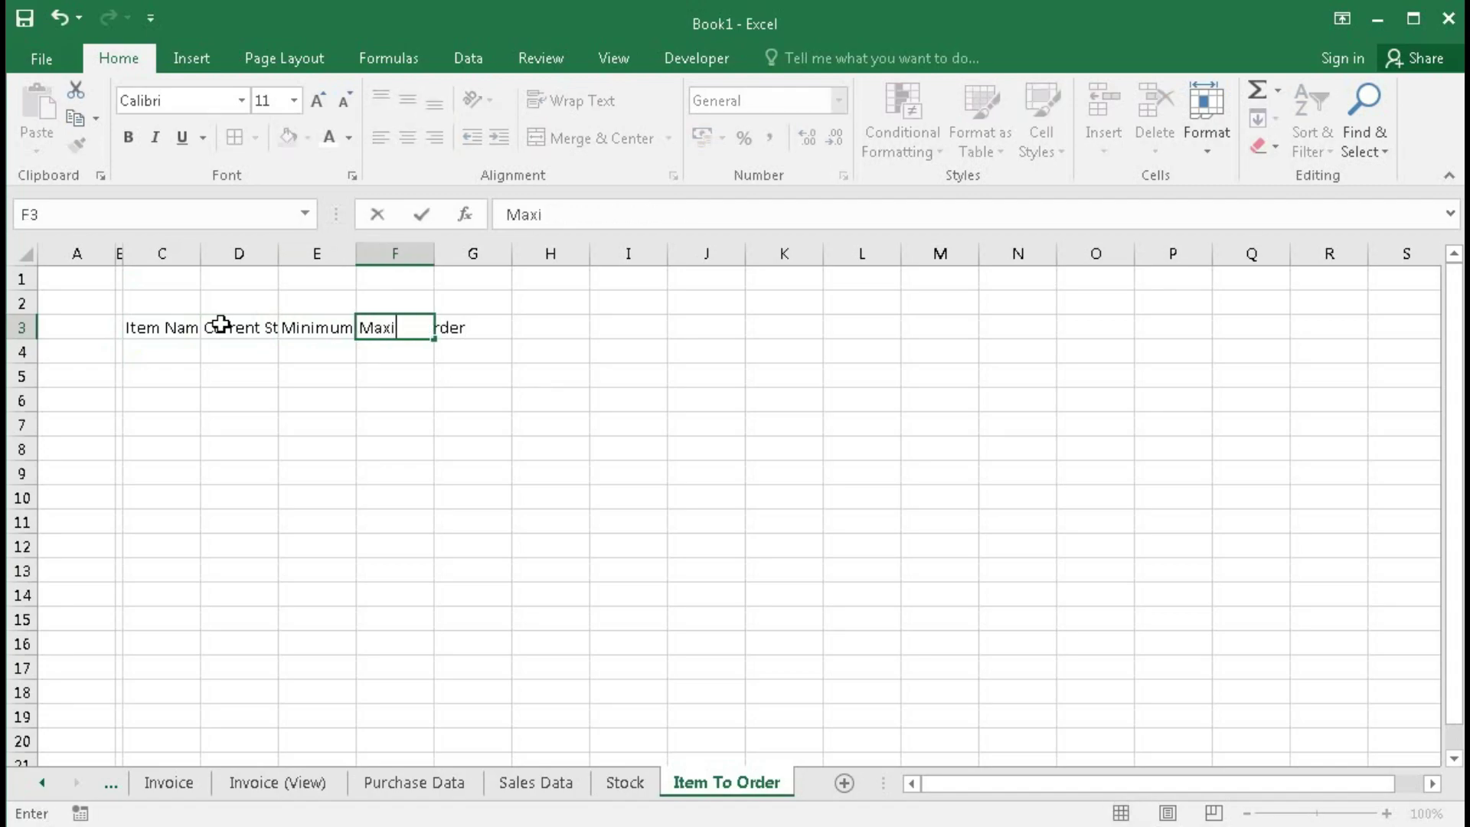
{"action": "type", "text": "mum Sto"}
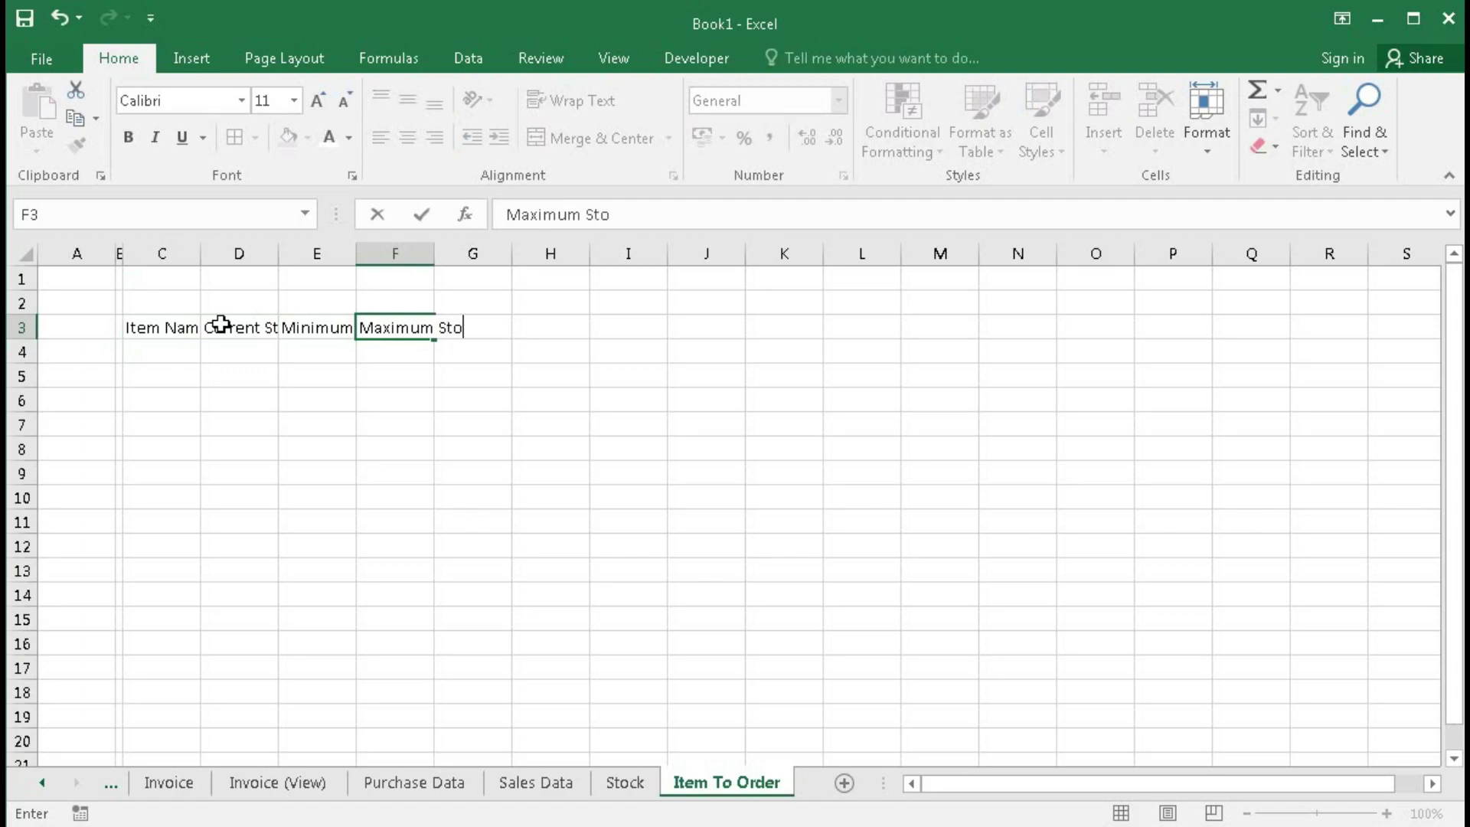
{"action": "type", "text": "ck to Order"}
{"action": "key", "text": "Return"}
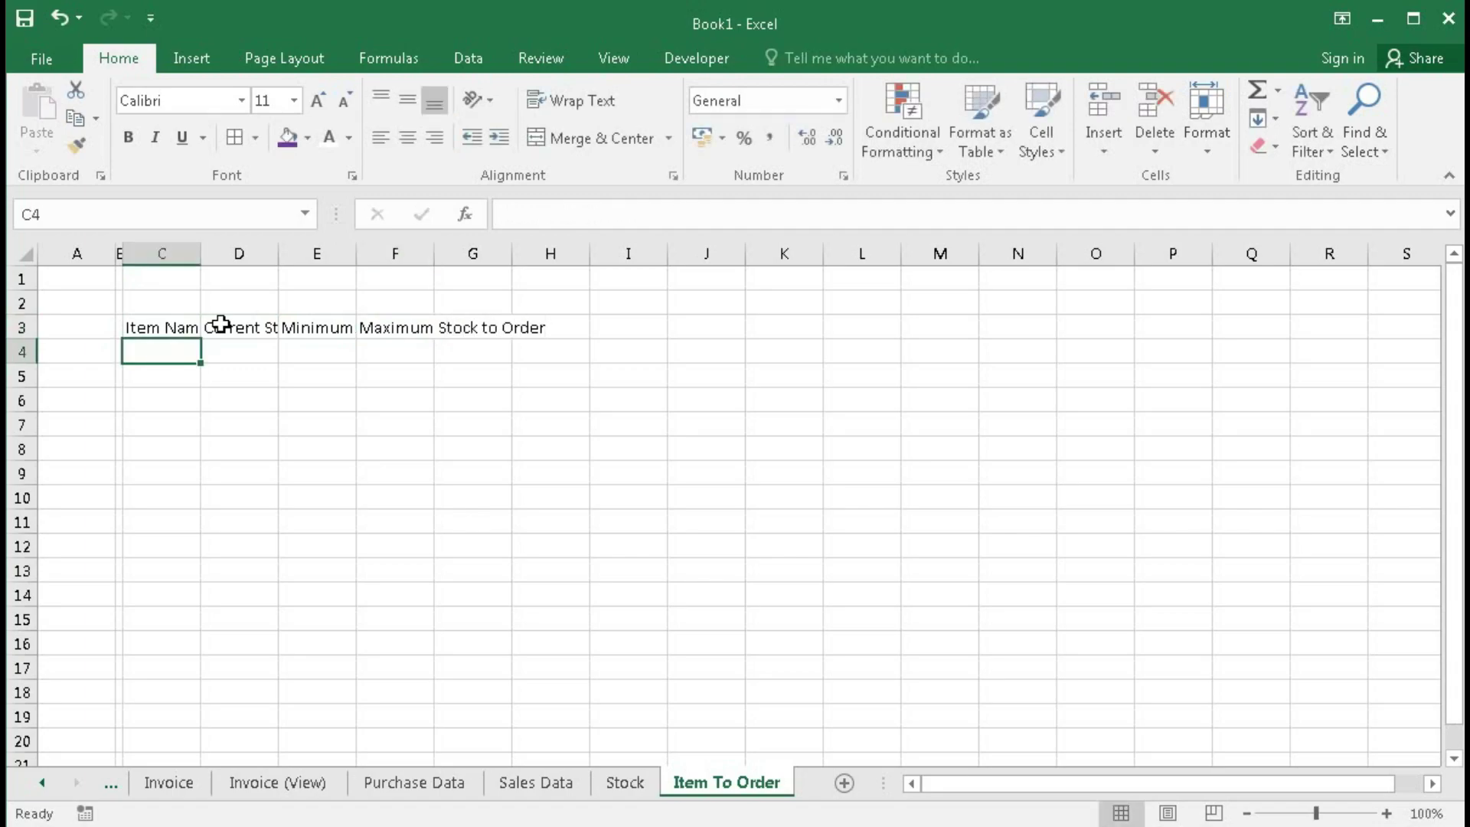
Step: Widen column C and AutoFit columns D, E and F to their headers
{"action": "left_click_drag", "start_coordinate": [201, 259], "coordinate": [248, 266]}
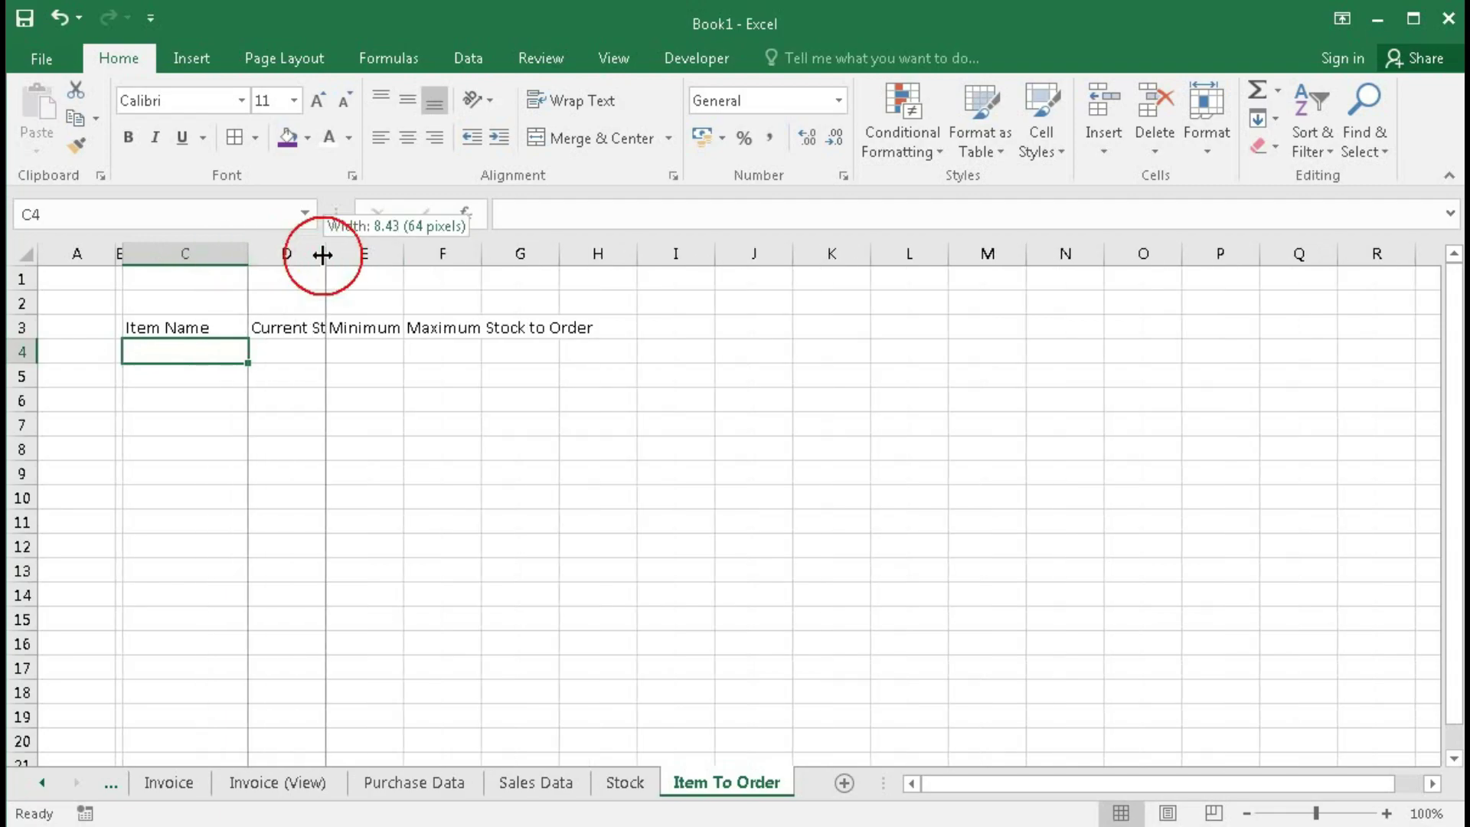
{"action": "double_click", "coordinate": [325, 253]}
{"action": "left_click_drag", "start_coordinate": [407, 253], "coordinate": [479, 255]}
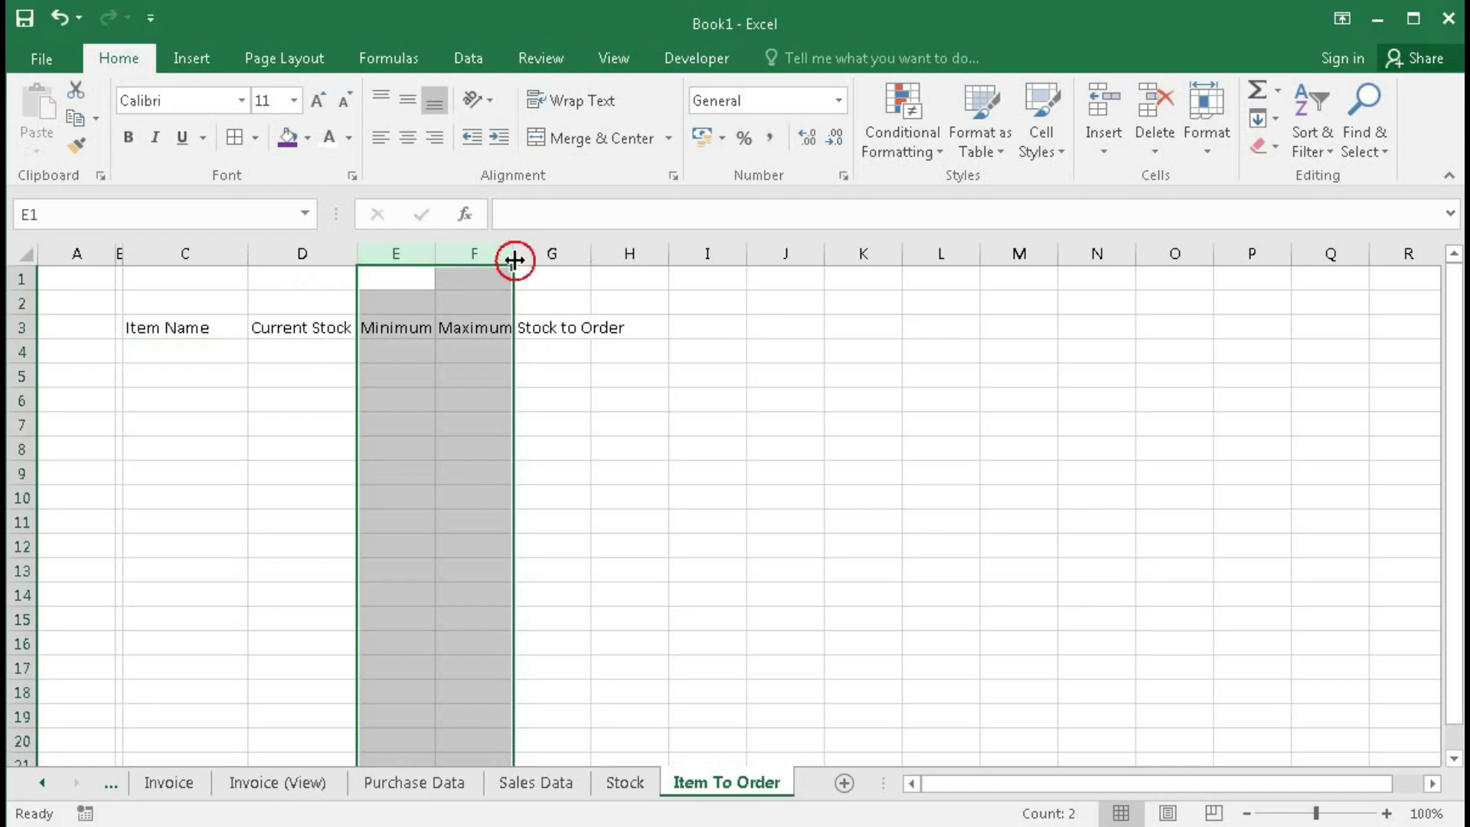
{"action": "double_click", "coordinate": [515, 254]}
{"action": "left_click", "coordinate": [397, 416]}
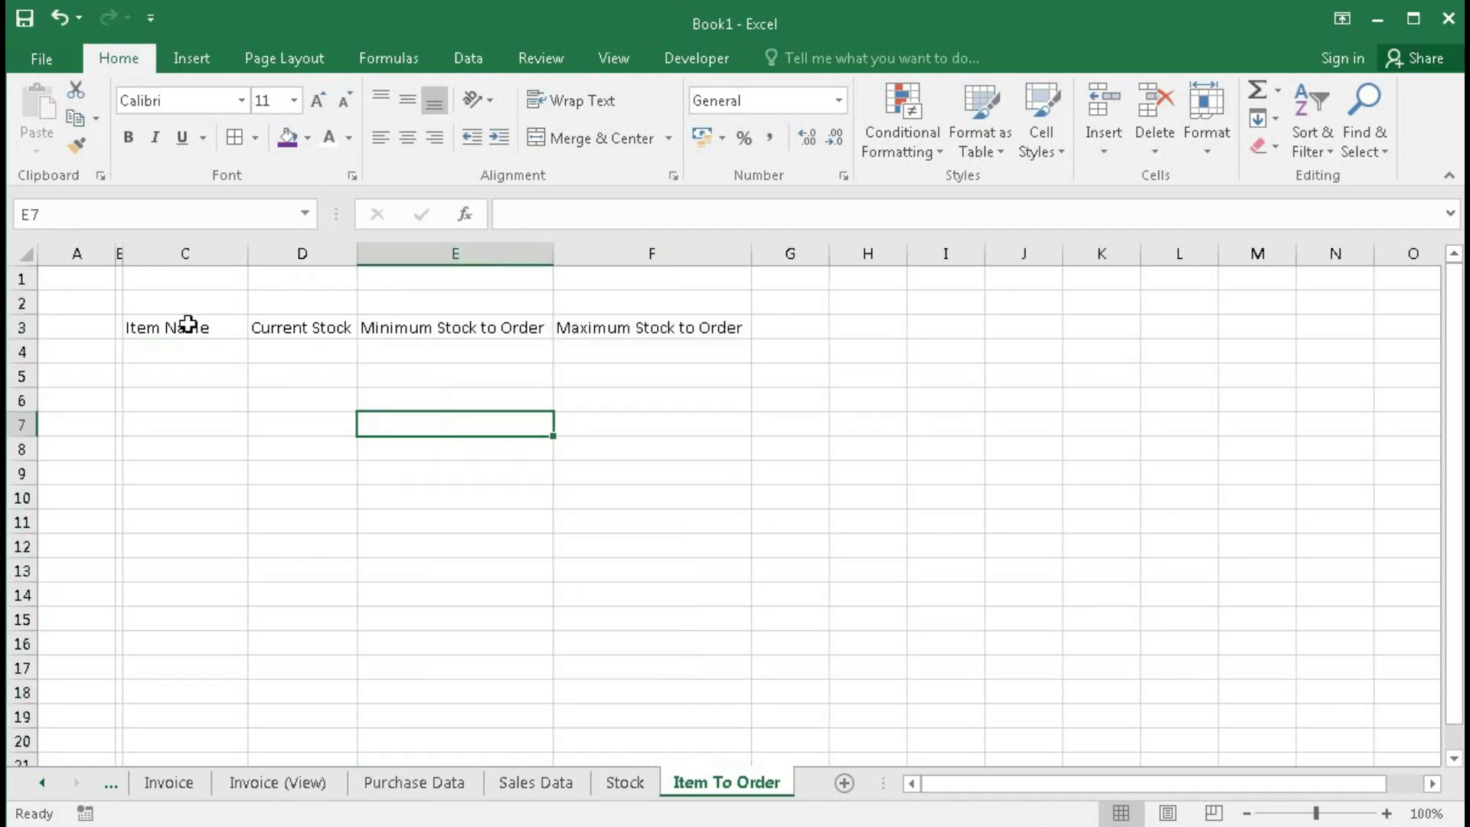
{"action": "left_click", "coordinate": [161, 308]}
Step: Merge and center C2:F2 and type the title ITEMS TO ORDER
{"action": "left_click_drag", "start_coordinate": [383, 308], "coordinate": [646, 306]}
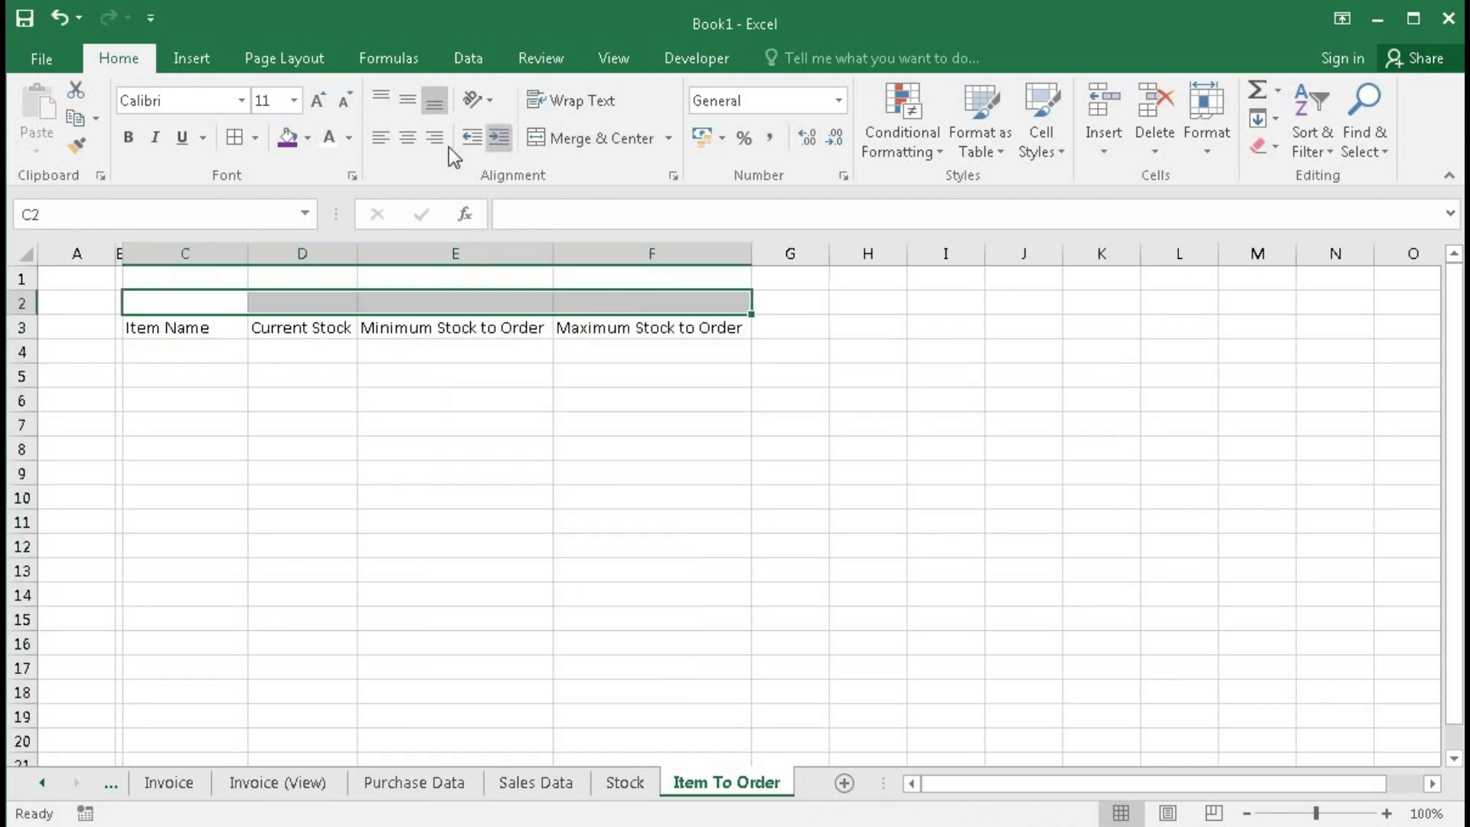
{"action": "left_click", "coordinate": [568, 142]}
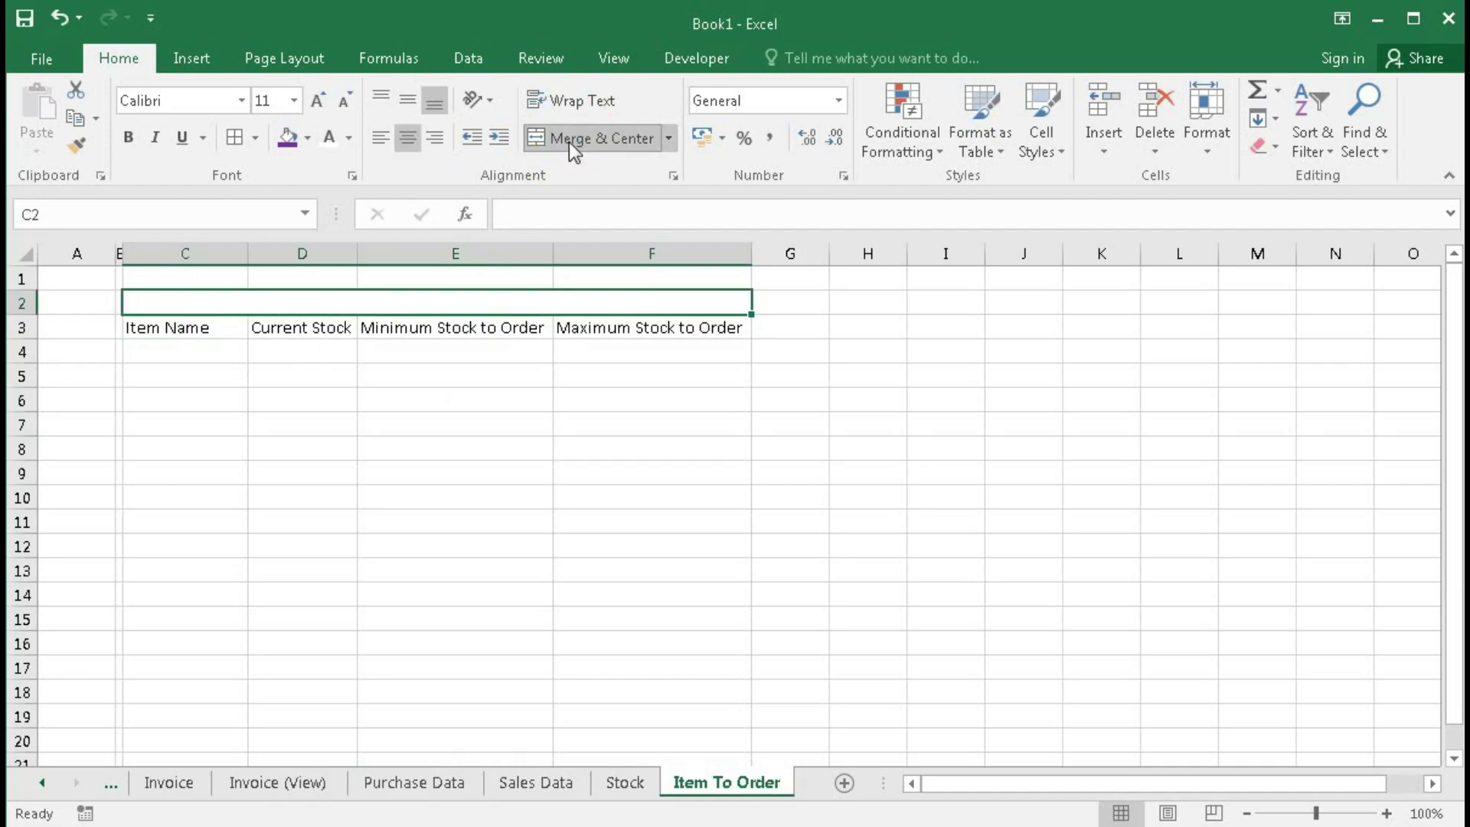
{"action": "type", "text": "ITEM"}
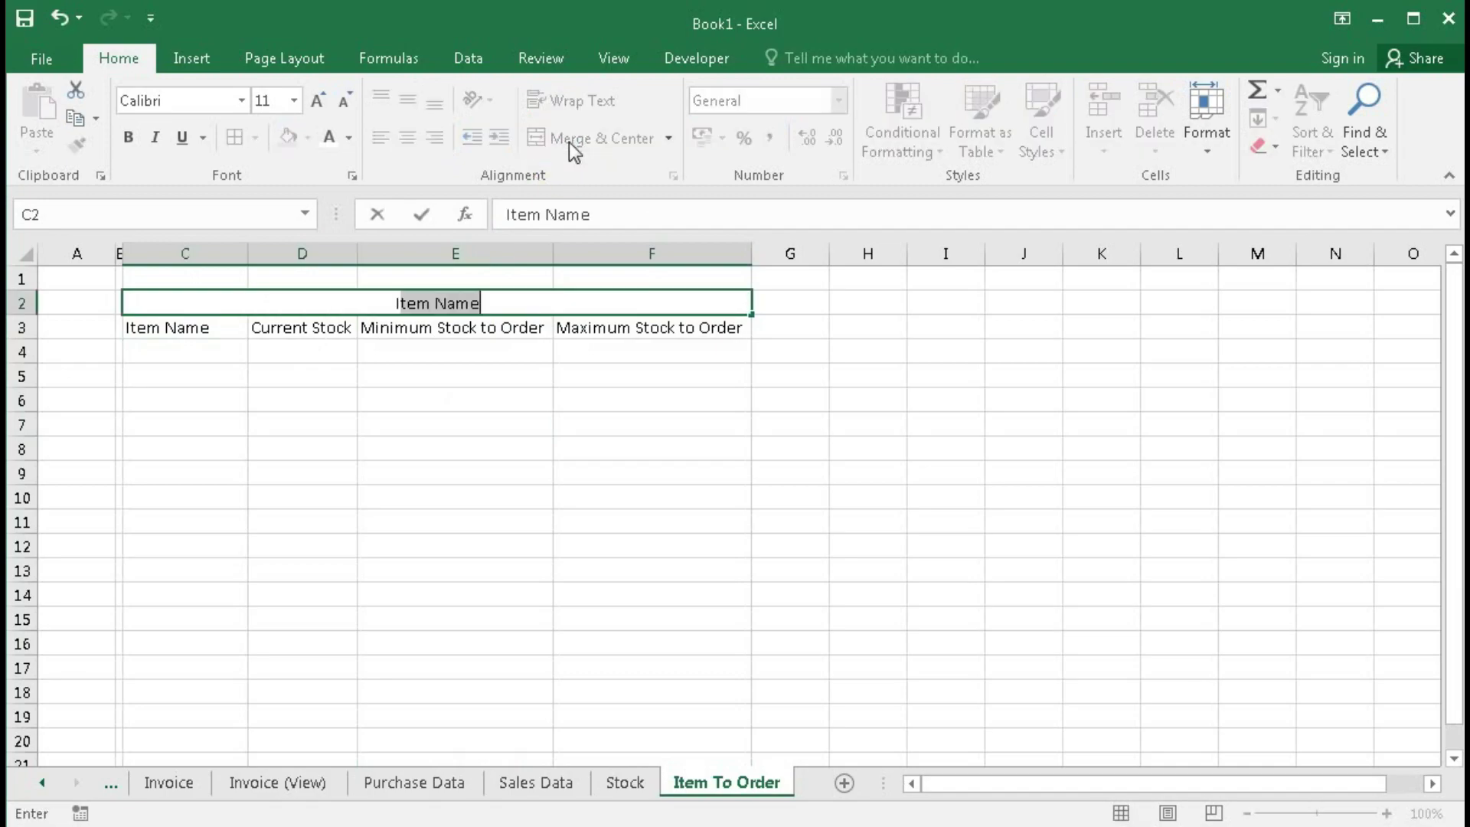
{"action": "type", "text": "S"}
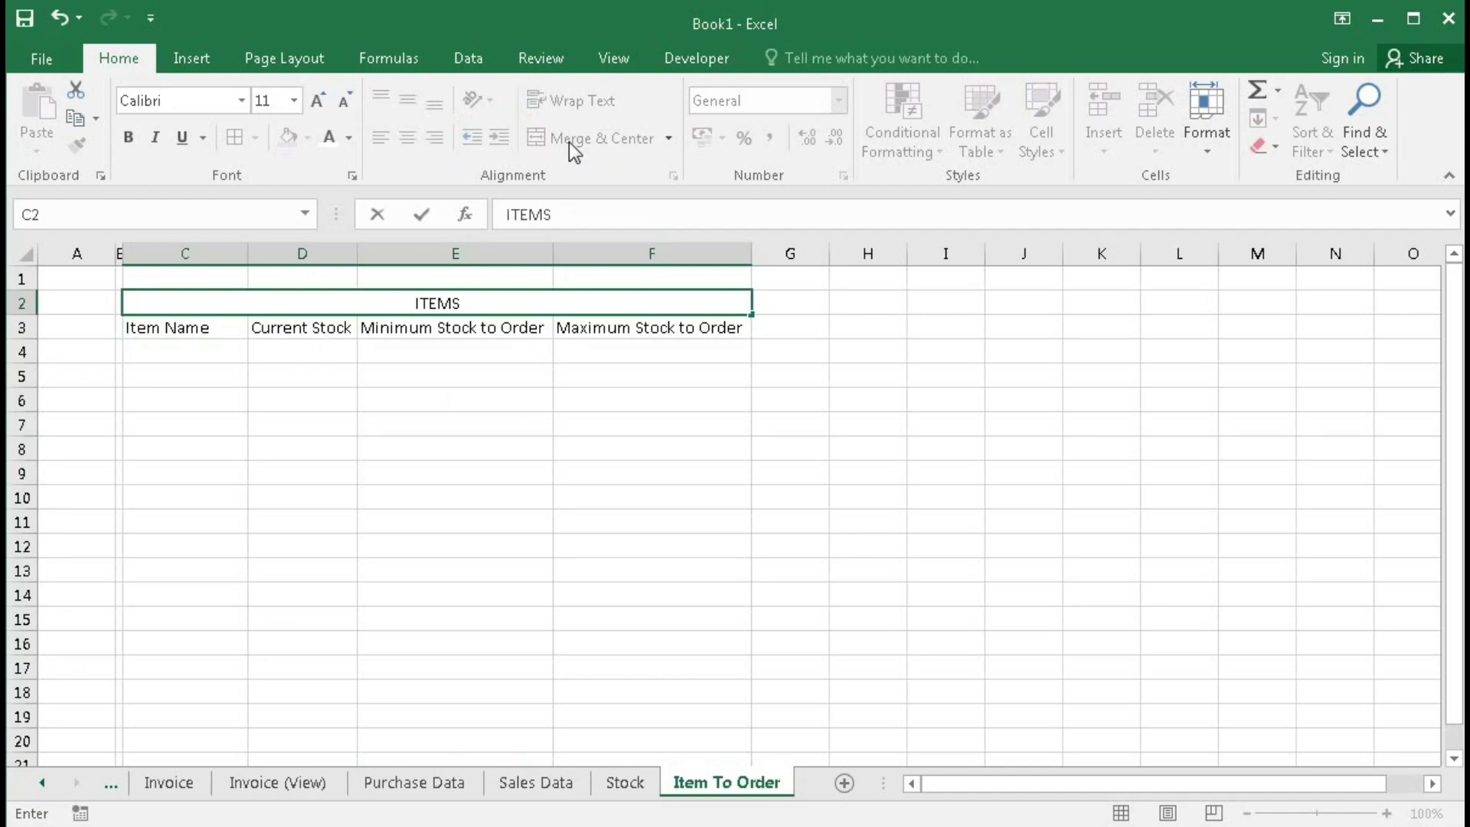
{"action": "type", "text": " TO ORDER"}
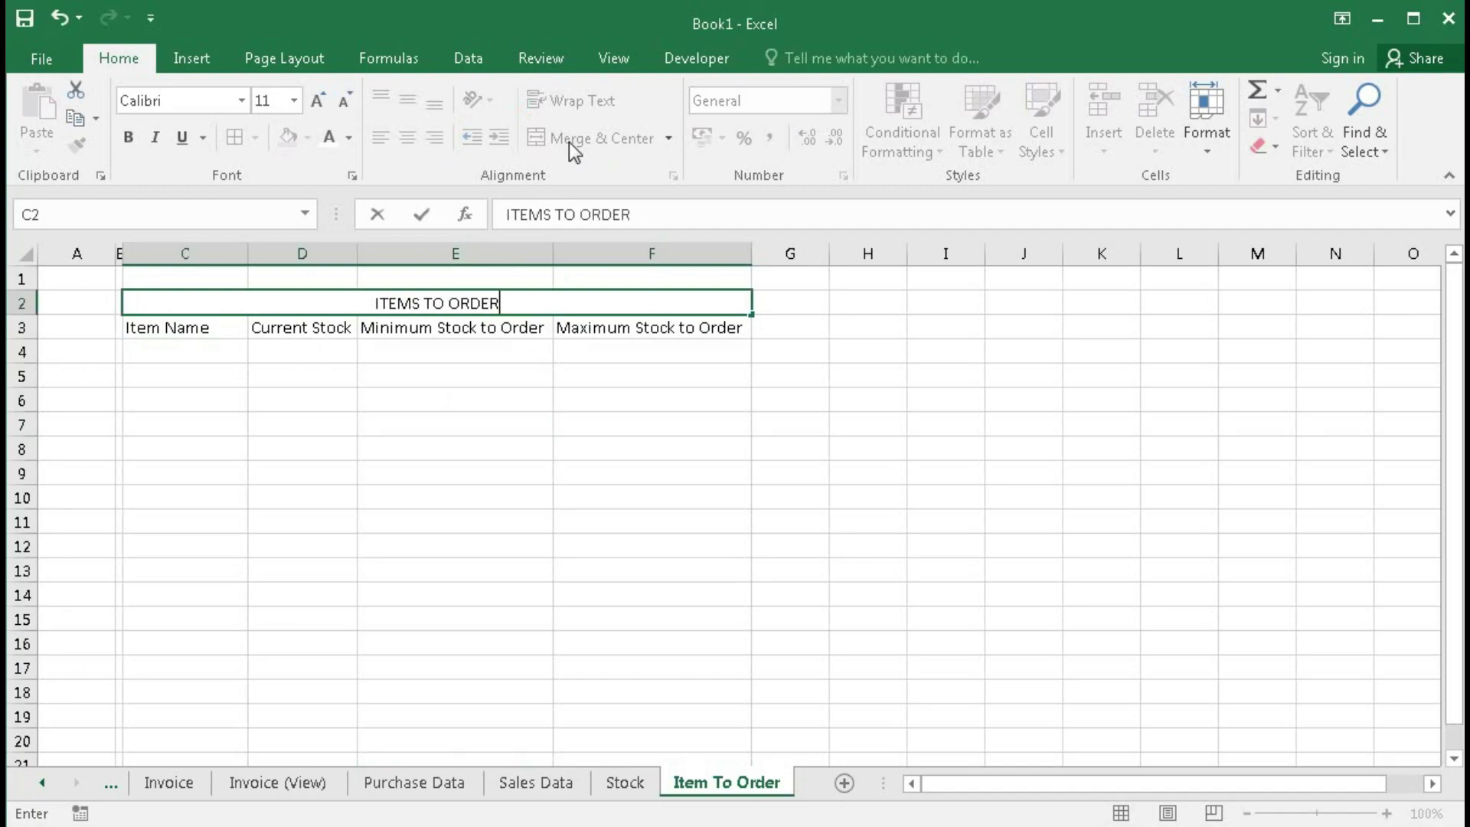
{"action": "key", "text": "Return"}
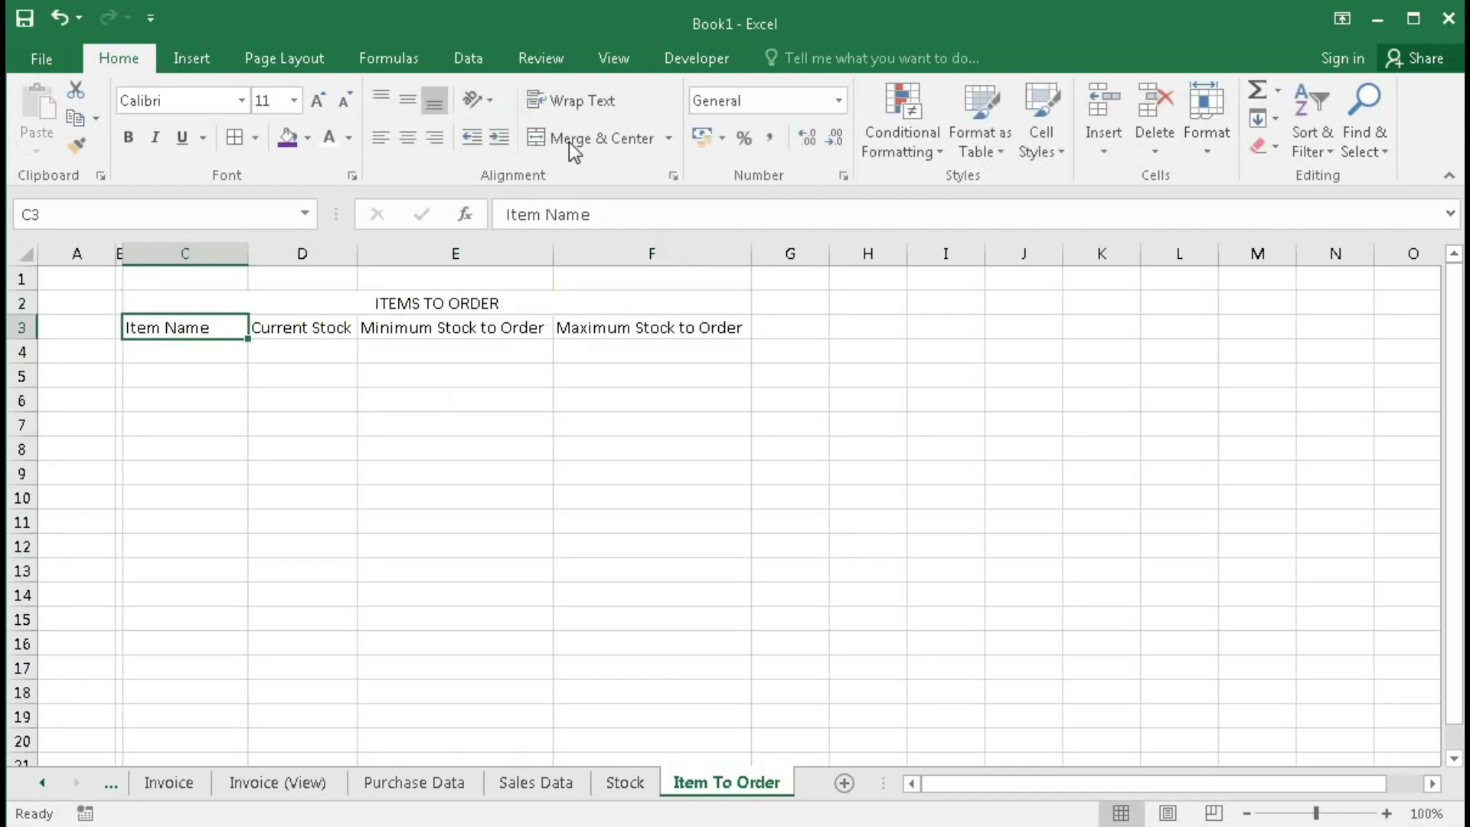
Step: Set the title font to Bodoni MT Black at 14 pt
{"action": "left_click", "coordinate": [429, 303]}
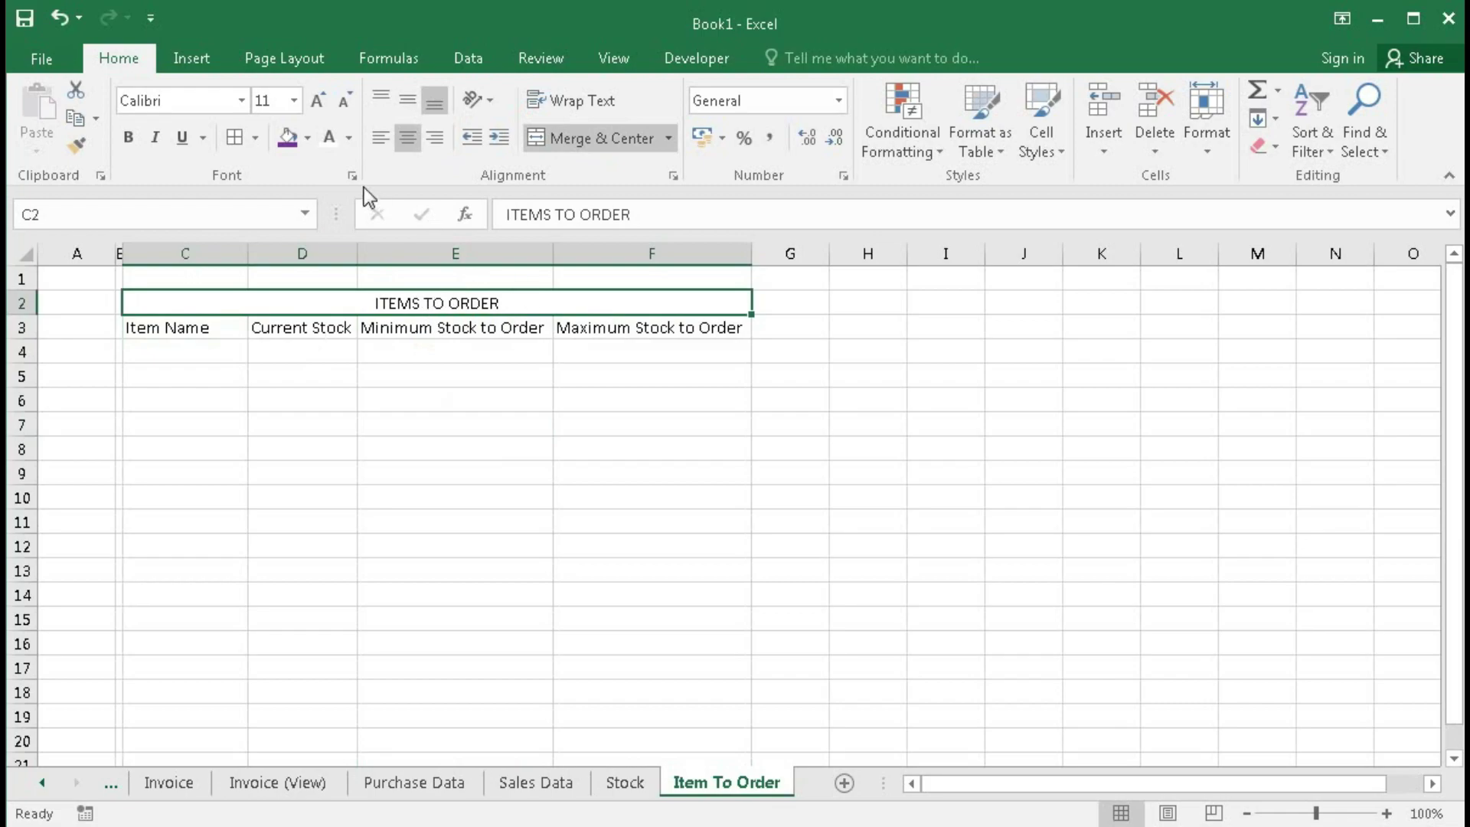
{"action": "left_click", "coordinate": [241, 101]}
{"action": "scroll", "coordinate": [343, 689], "scroll_direction": "down", "scroll_amount": 5}
{"action": "left_click", "coordinate": [286, 626]}
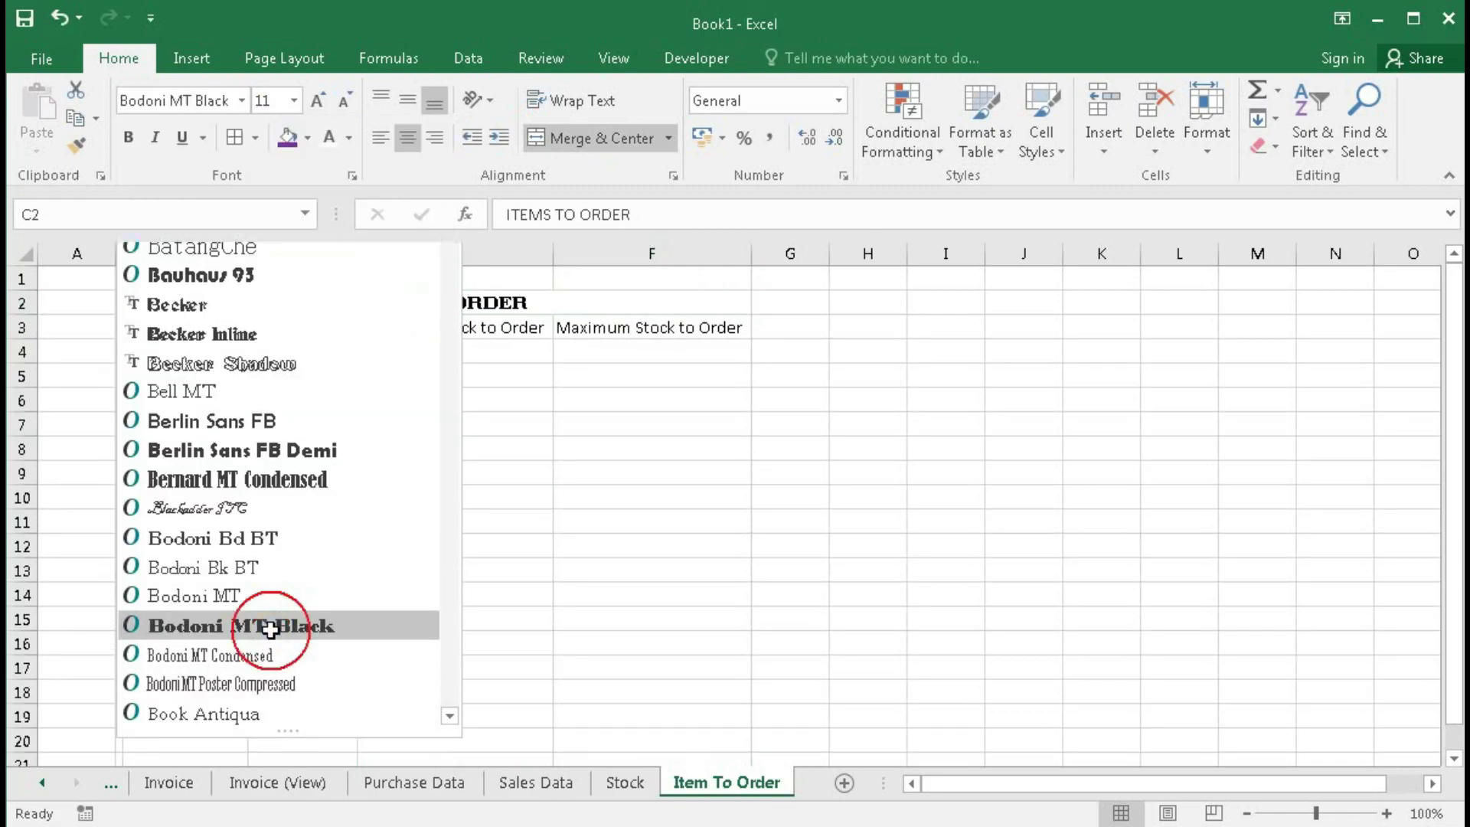
{"action": "left_click", "coordinate": [318, 100]}
{"action": "left_click", "coordinate": [326, 109]}
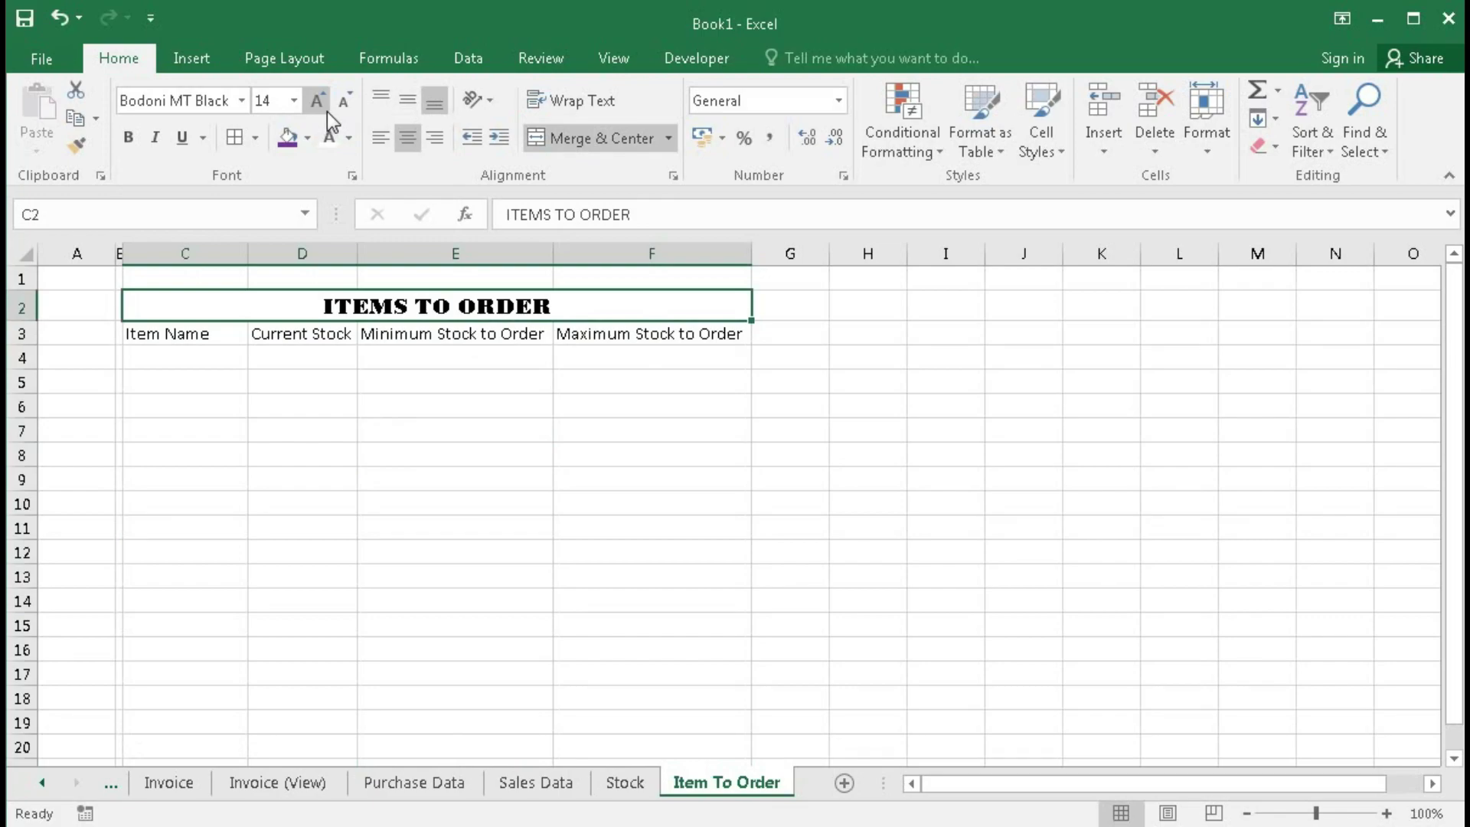
Step: Give the title and header rows a dark purple fill with white text
{"action": "left_click", "coordinate": [287, 137]}
{"action": "left_click", "coordinate": [332, 136]}
{"action": "left_click_drag", "start_coordinate": [169, 335], "coordinate": [673, 333]}
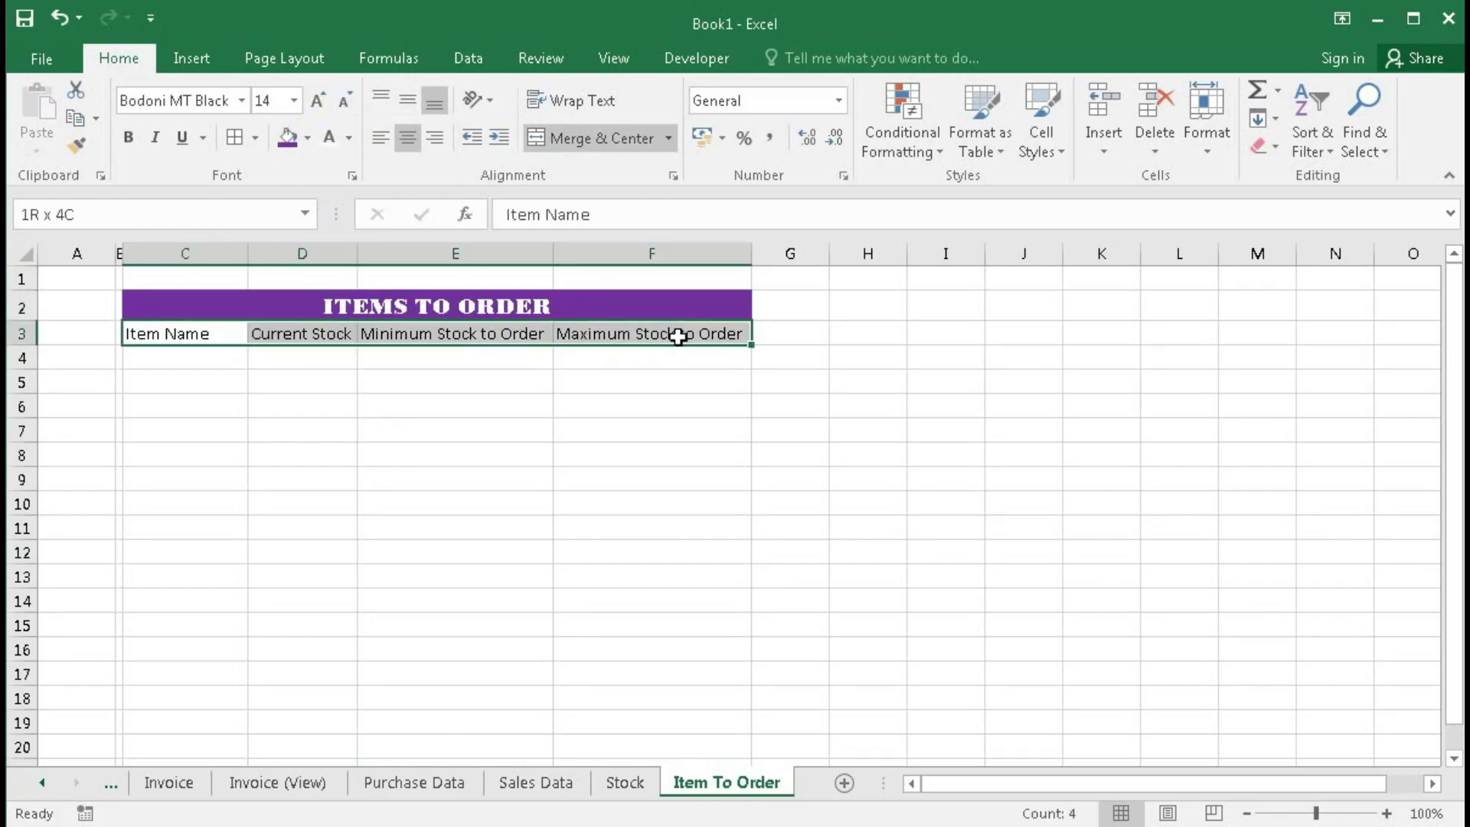
{"action": "left_click", "coordinate": [328, 138]}
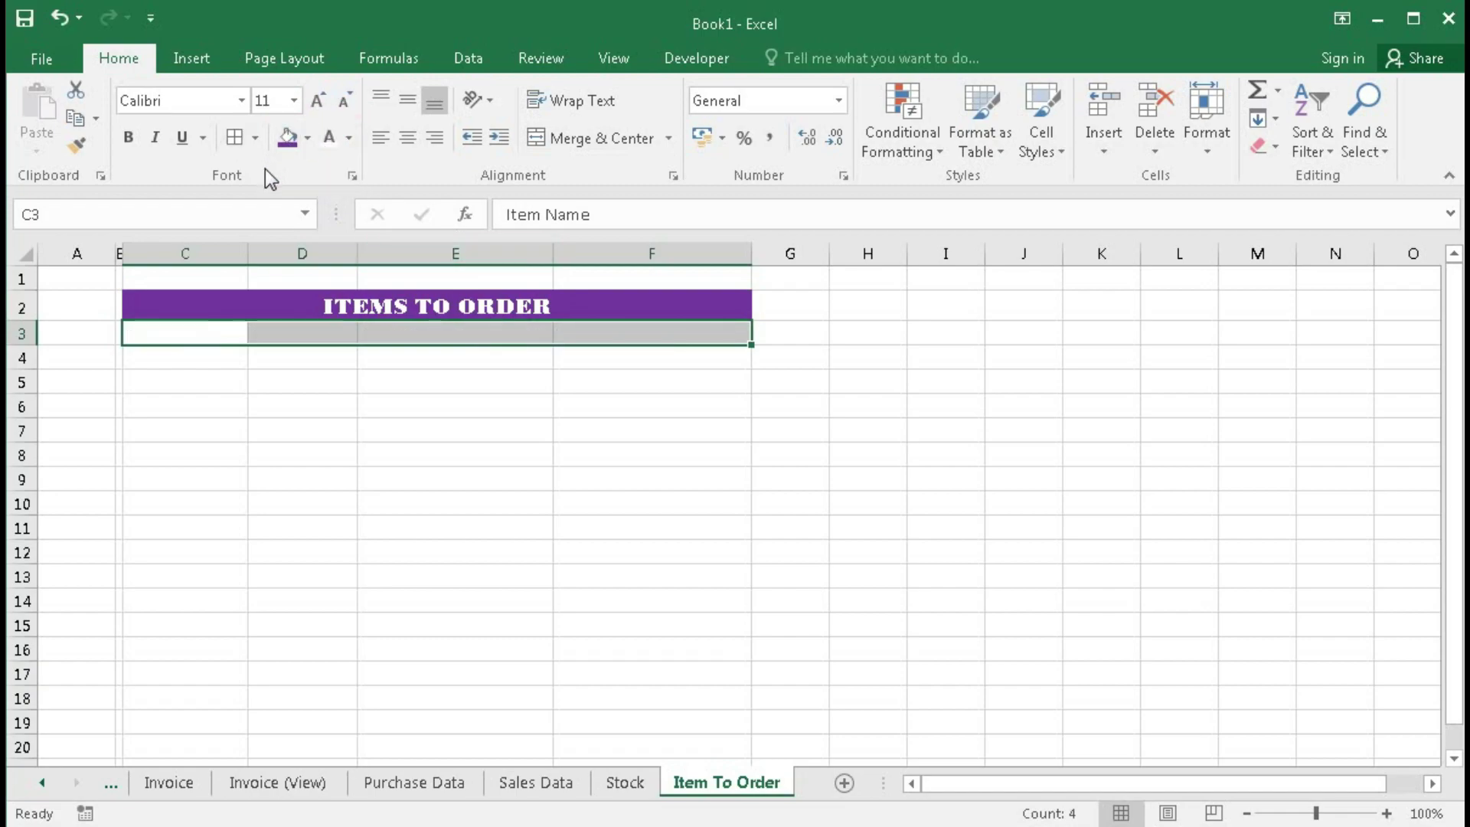
{"action": "left_click", "coordinate": [288, 137]}
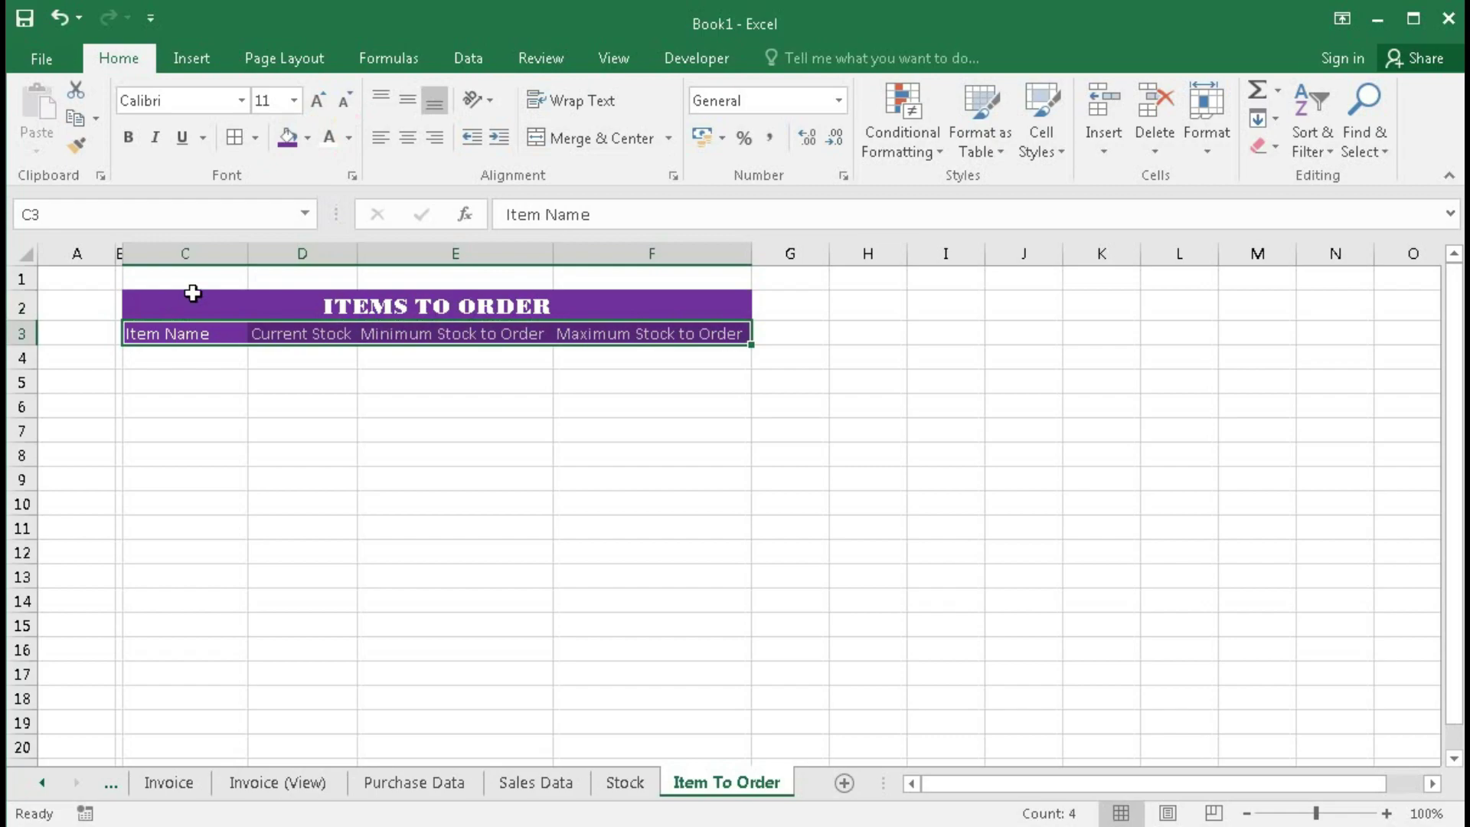
Step: Add borders to C2:F3, finishing with a thick outside border
{"action": "left_click_drag", "start_coordinate": [187, 295], "coordinate": [673, 325]}
{"action": "left_click", "coordinate": [235, 138]}
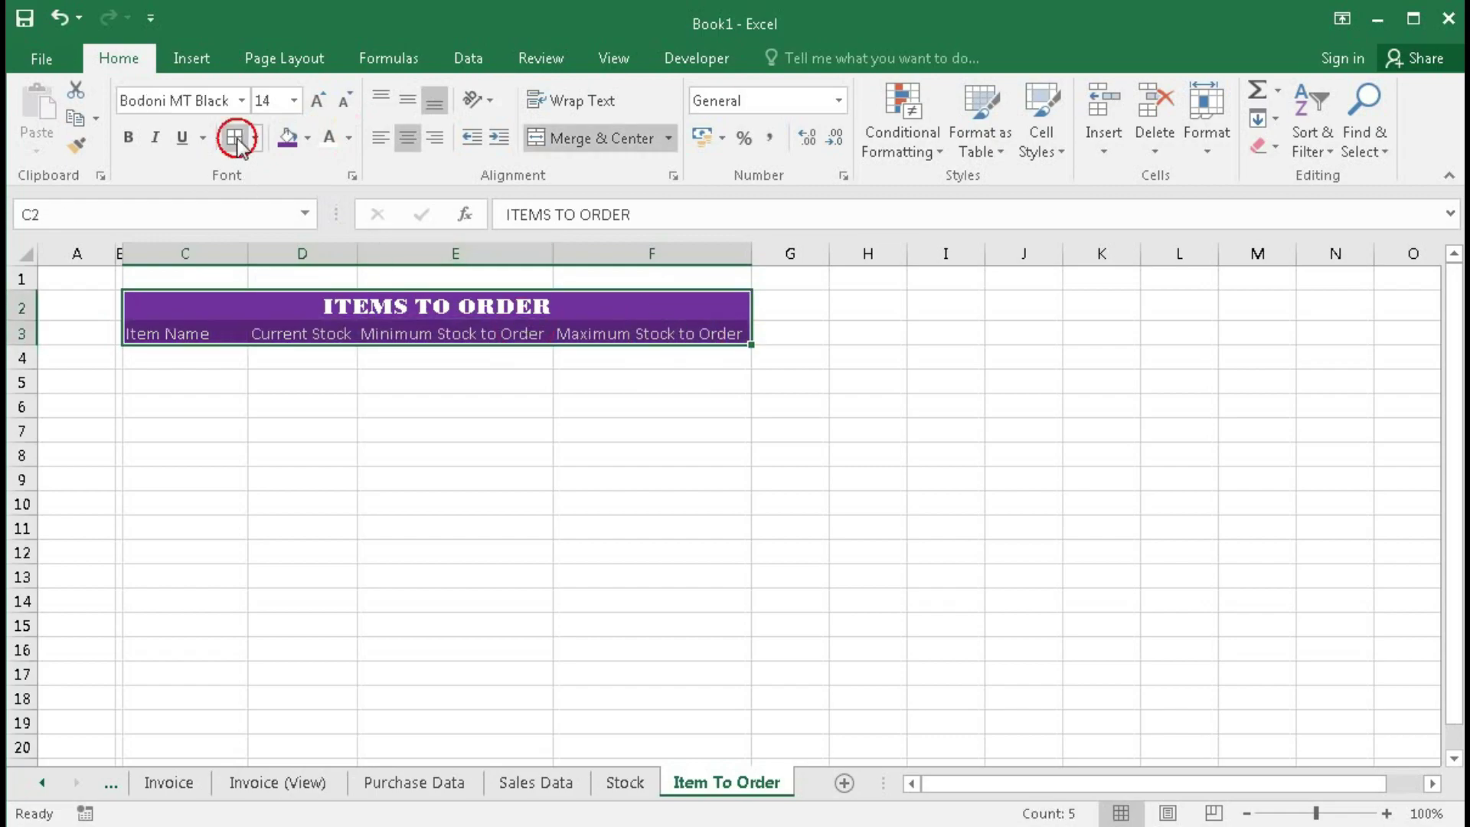
{"action": "left_click", "coordinate": [447, 430]}
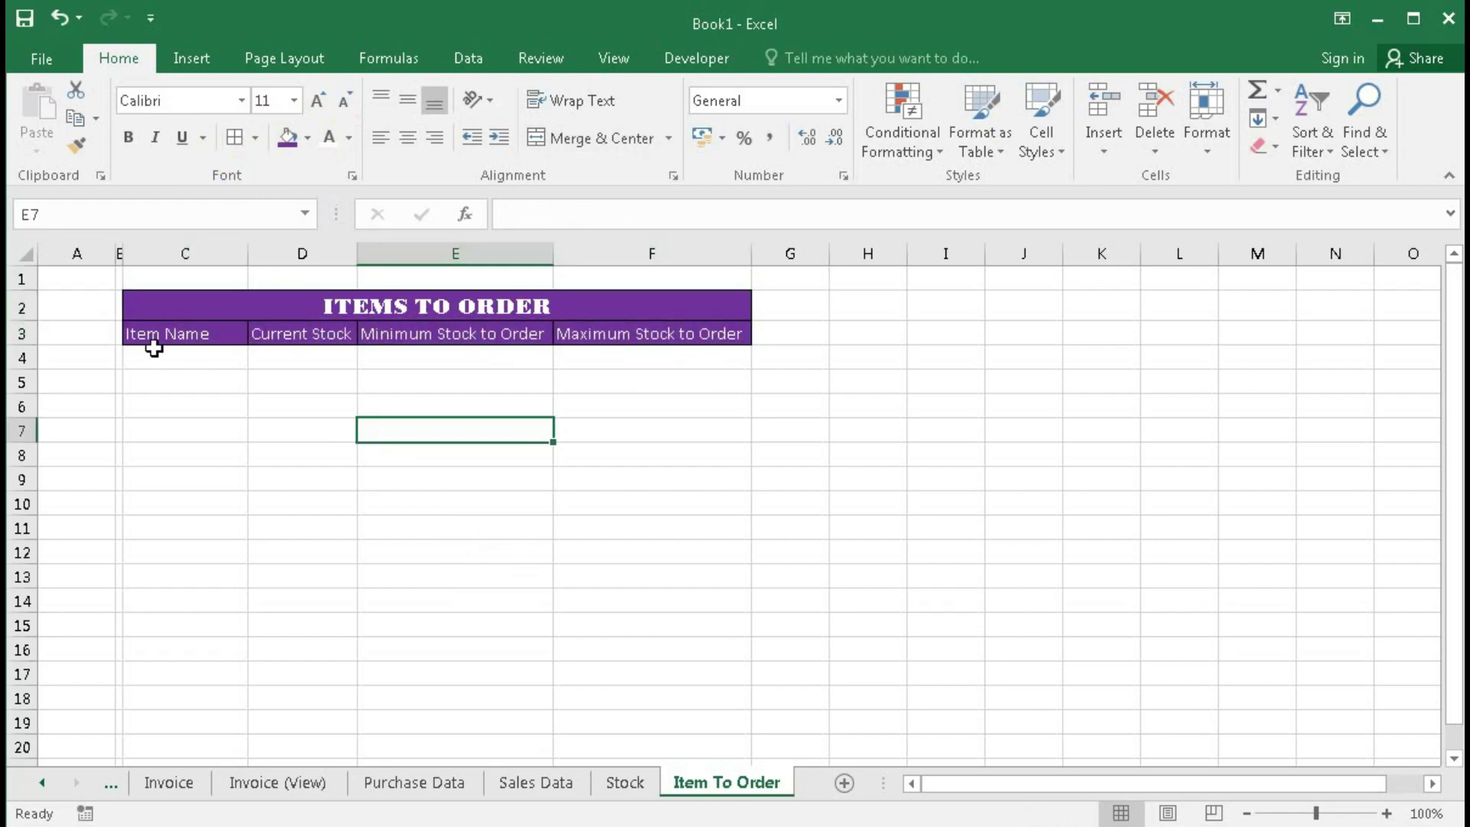
{"action": "left_click_drag", "start_coordinate": [218, 314], "coordinate": [589, 330]}
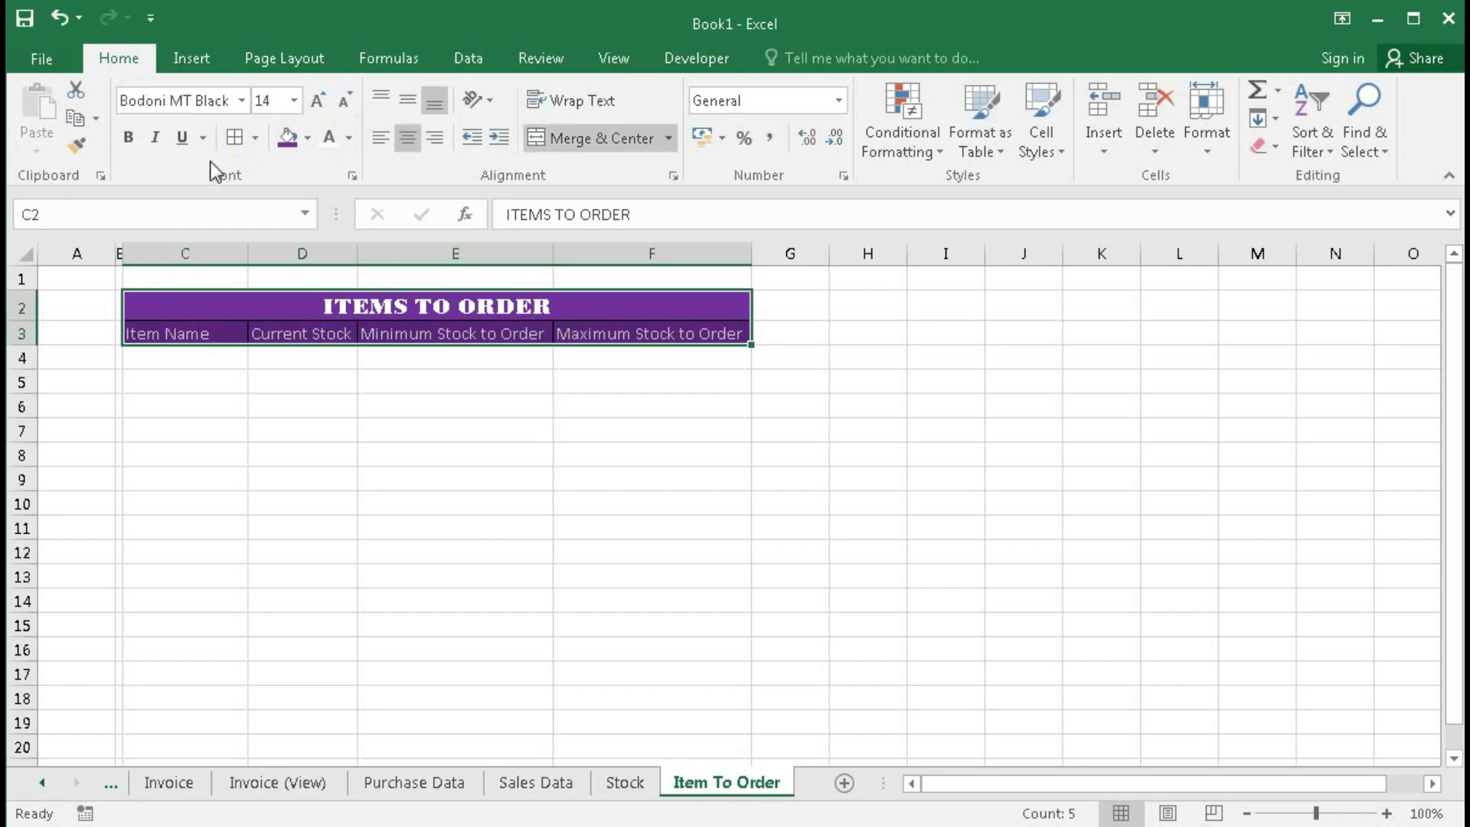
{"action": "left_click", "coordinate": [254, 139]}
{"action": "left_click", "coordinate": [233, 403]}
{"action": "left_click", "coordinate": [427, 431]}
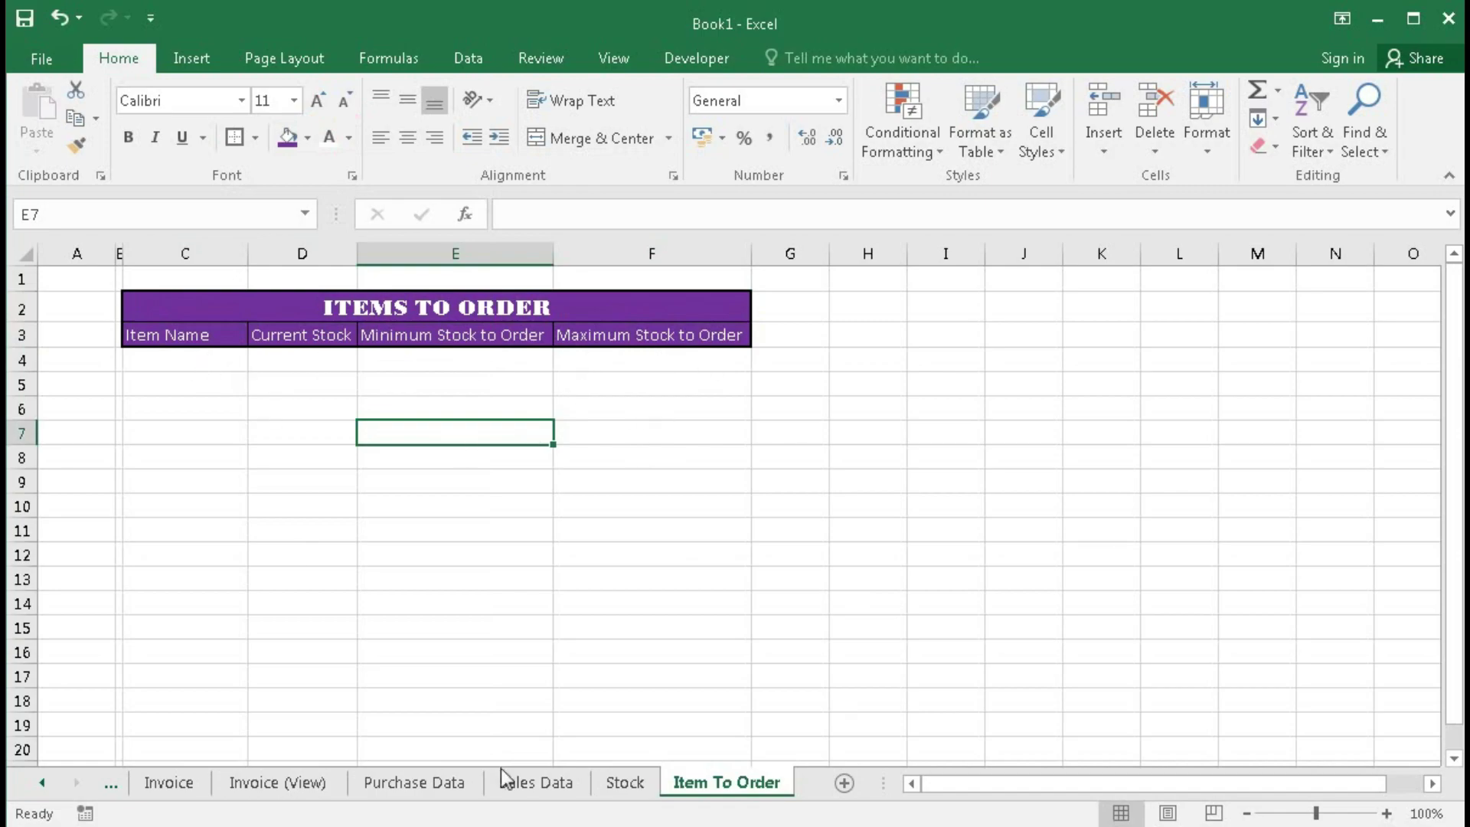
Step: Format Painter the Item List B3 formatting onto Item To Order C4:F19
{"action": "left_click", "coordinate": [48, 782]}
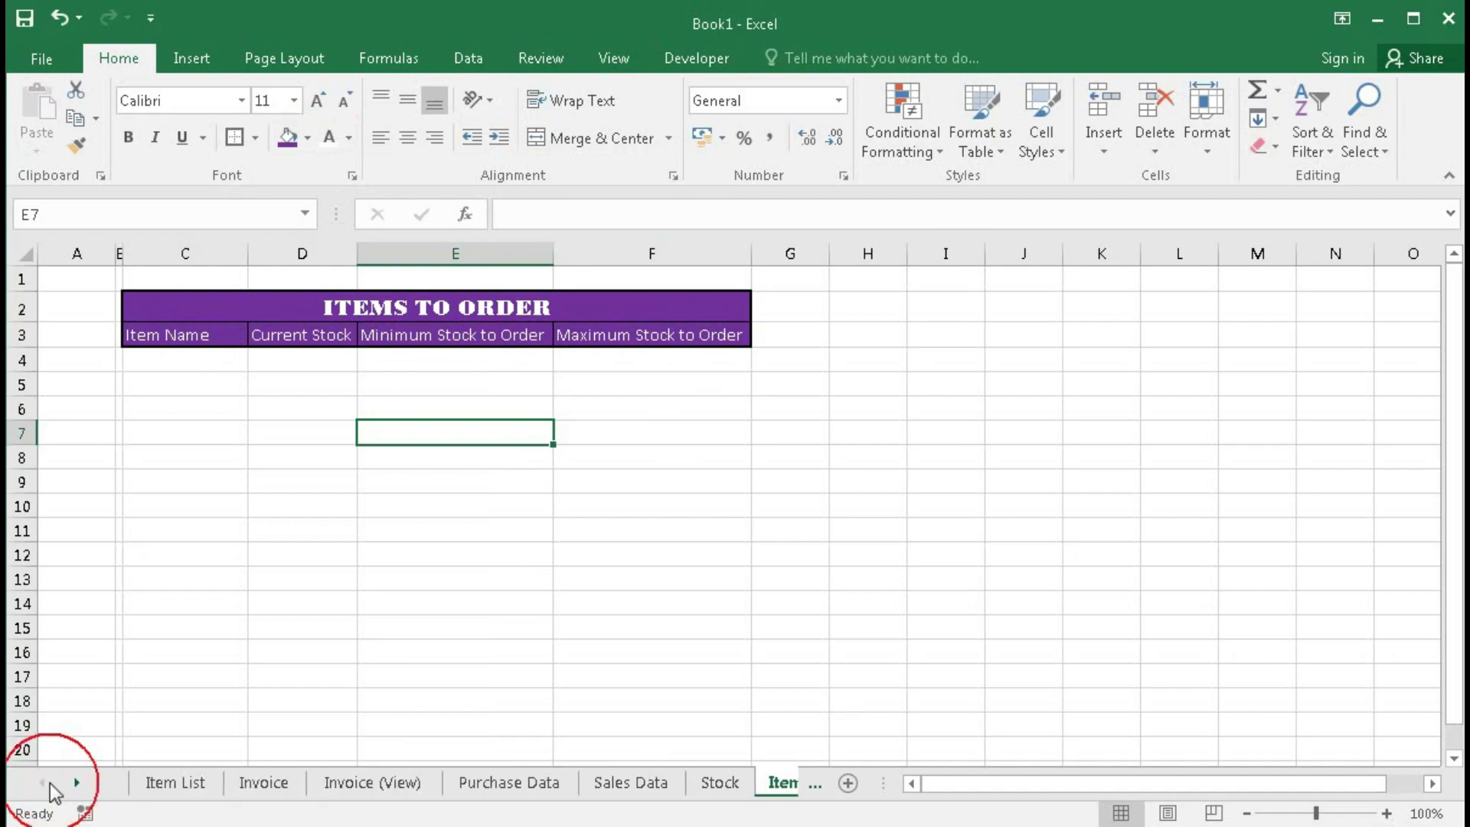
{"action": "left_click", "coordinate": [186, 784]}
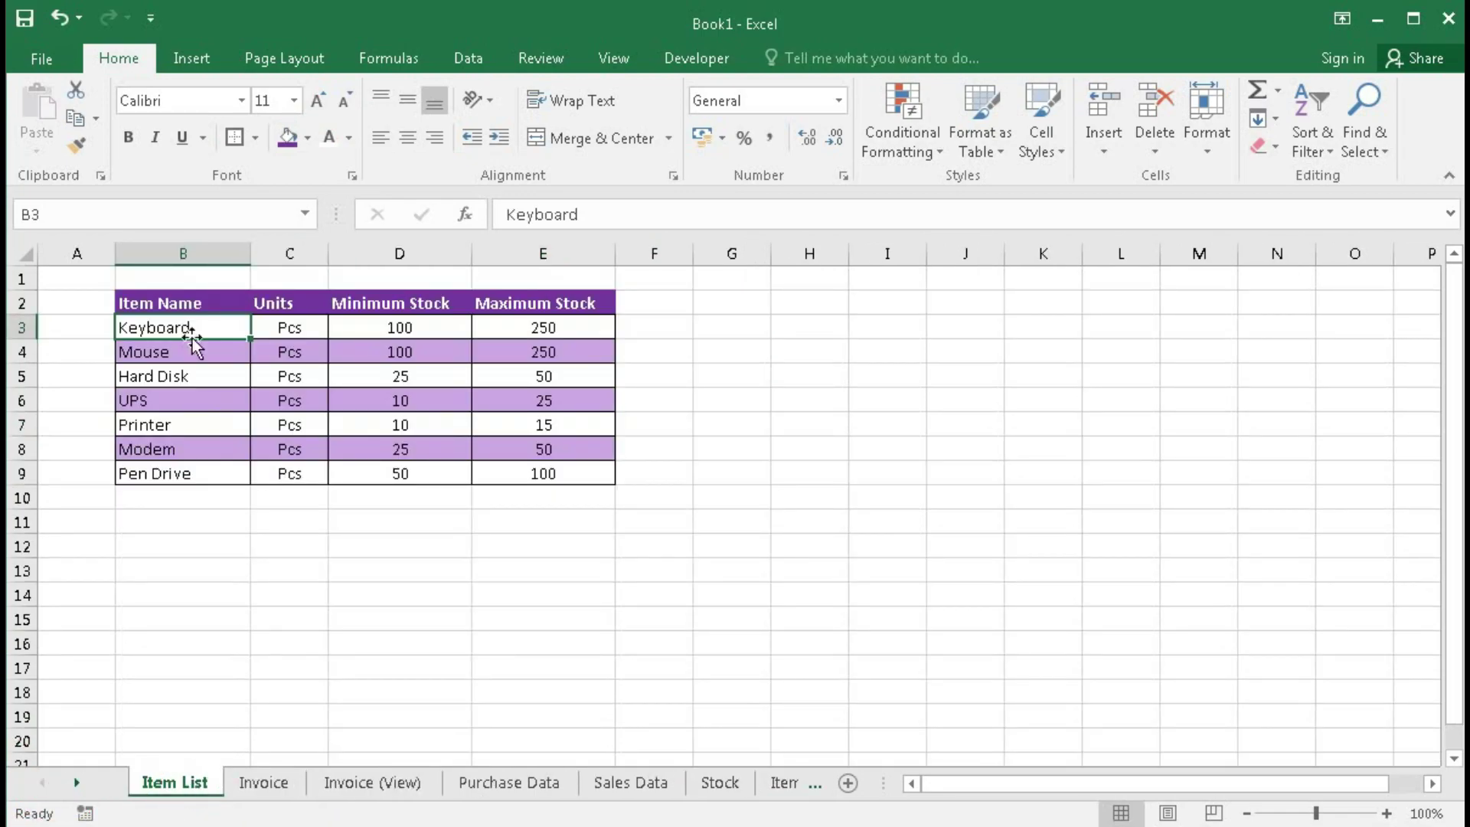
{"action": "left_click", "coordinate": [164, 326]}
{"action": "left_click", "coordinate": [77, 149]}
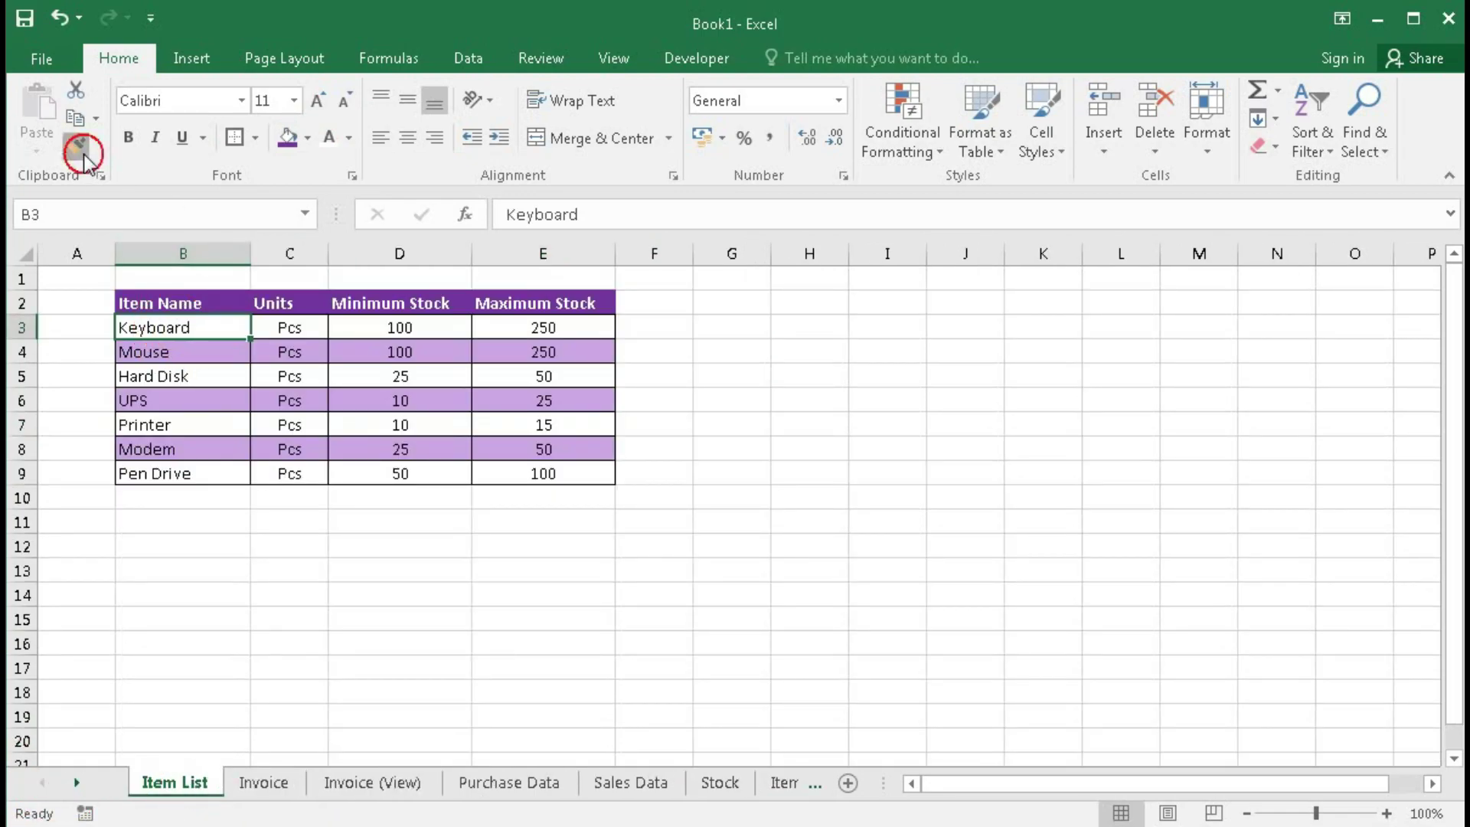
{"action": "left_click", "coordinate": [782, 784]}
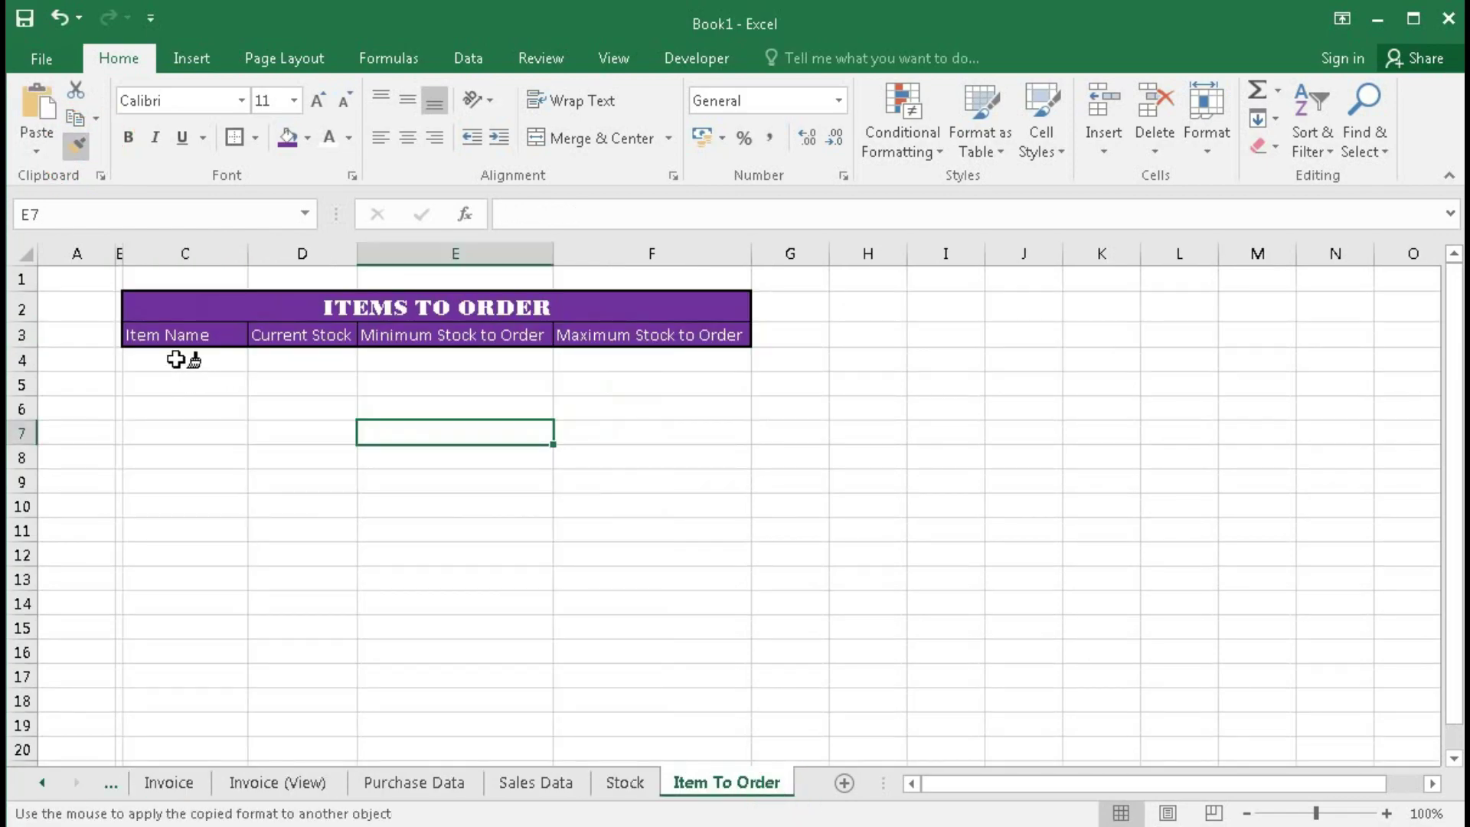
{"action": "left_click_drag", "start_coordinate": [181, 360], "coordinate": [672, 715]}
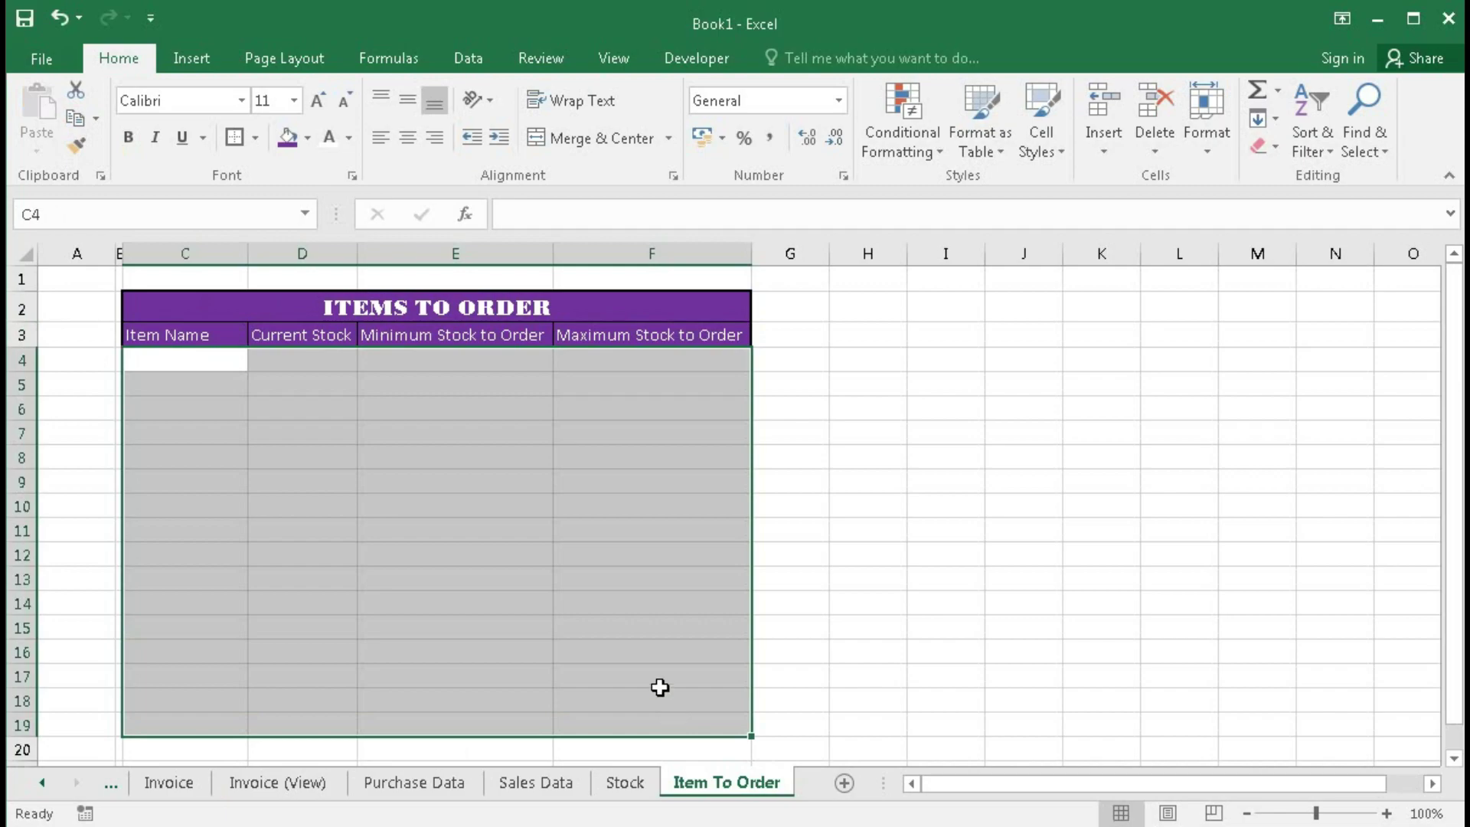
{"action": "left_click", "coordinate": [454, 555]}
Step: Enter test values S in C4 and F in C5
{"action": "left_click", "coordinate": [200, 355]}
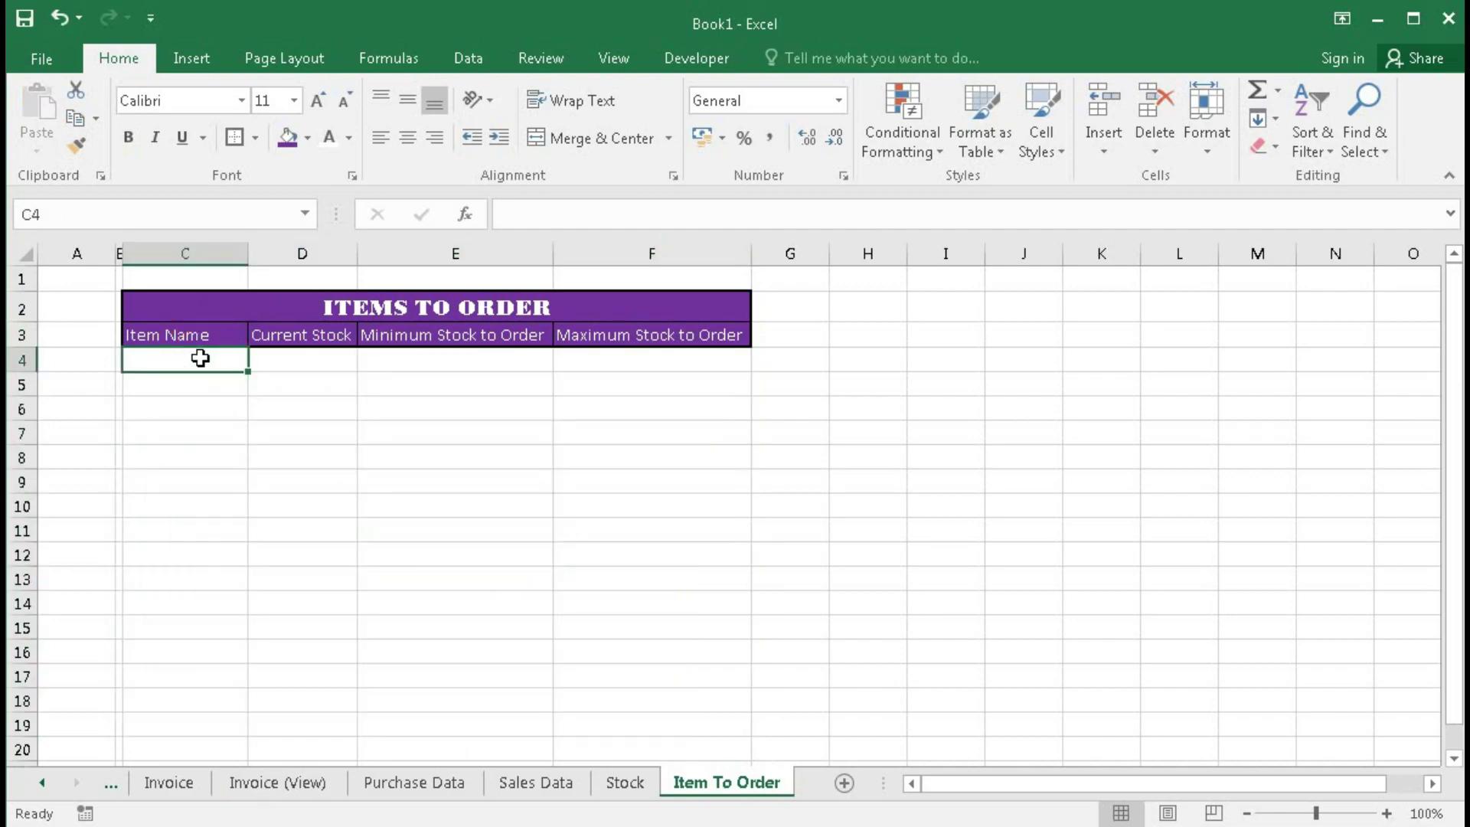
{"action": "type", "text": "S"}
{"action": "key", "text": "Return"}
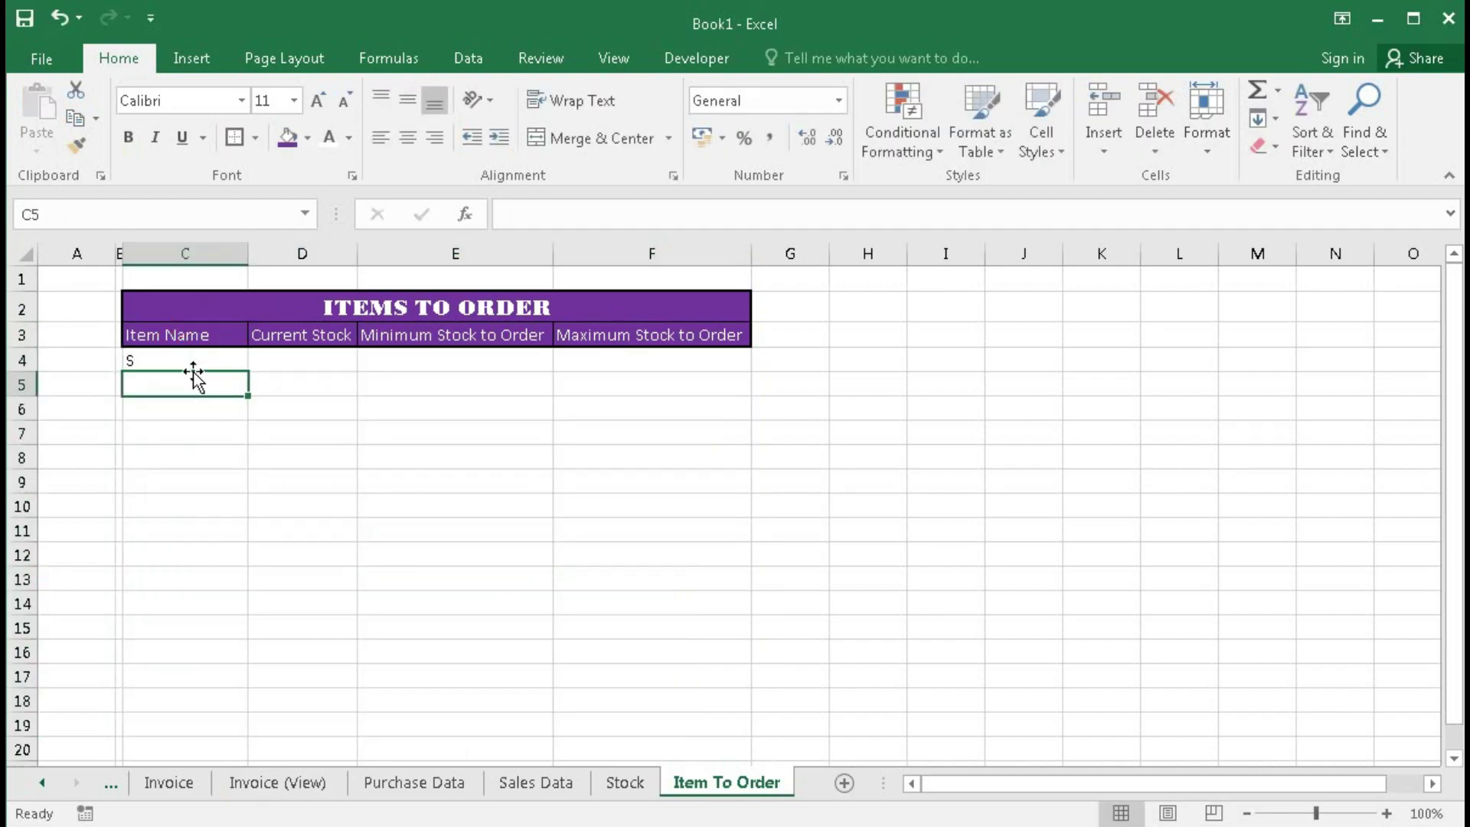
{"action": "type", "text": "F"}
{"action": "key", "text": "Return"}
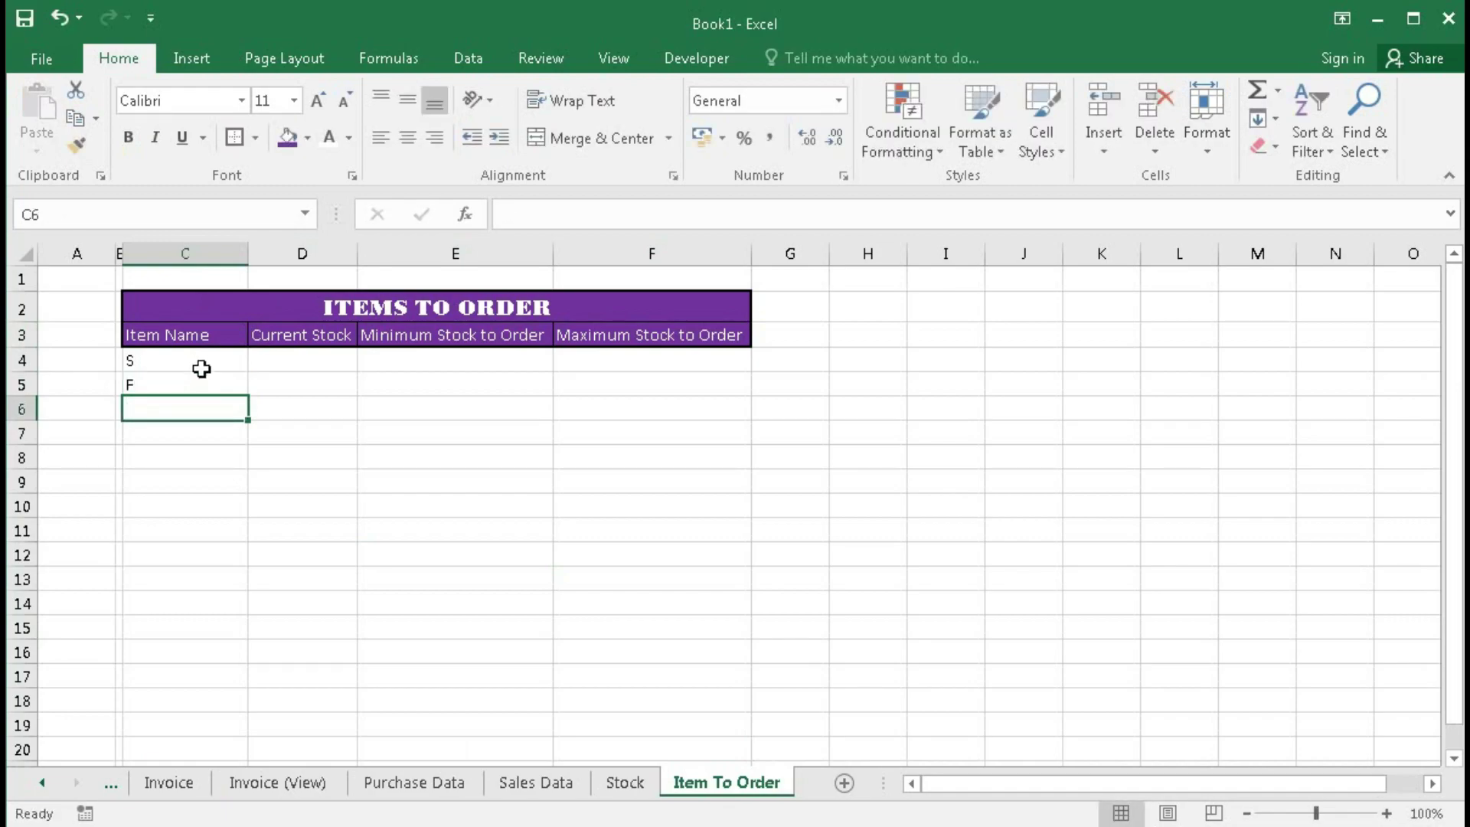
{"action": "left_click", "coordinate": [195, 361]}
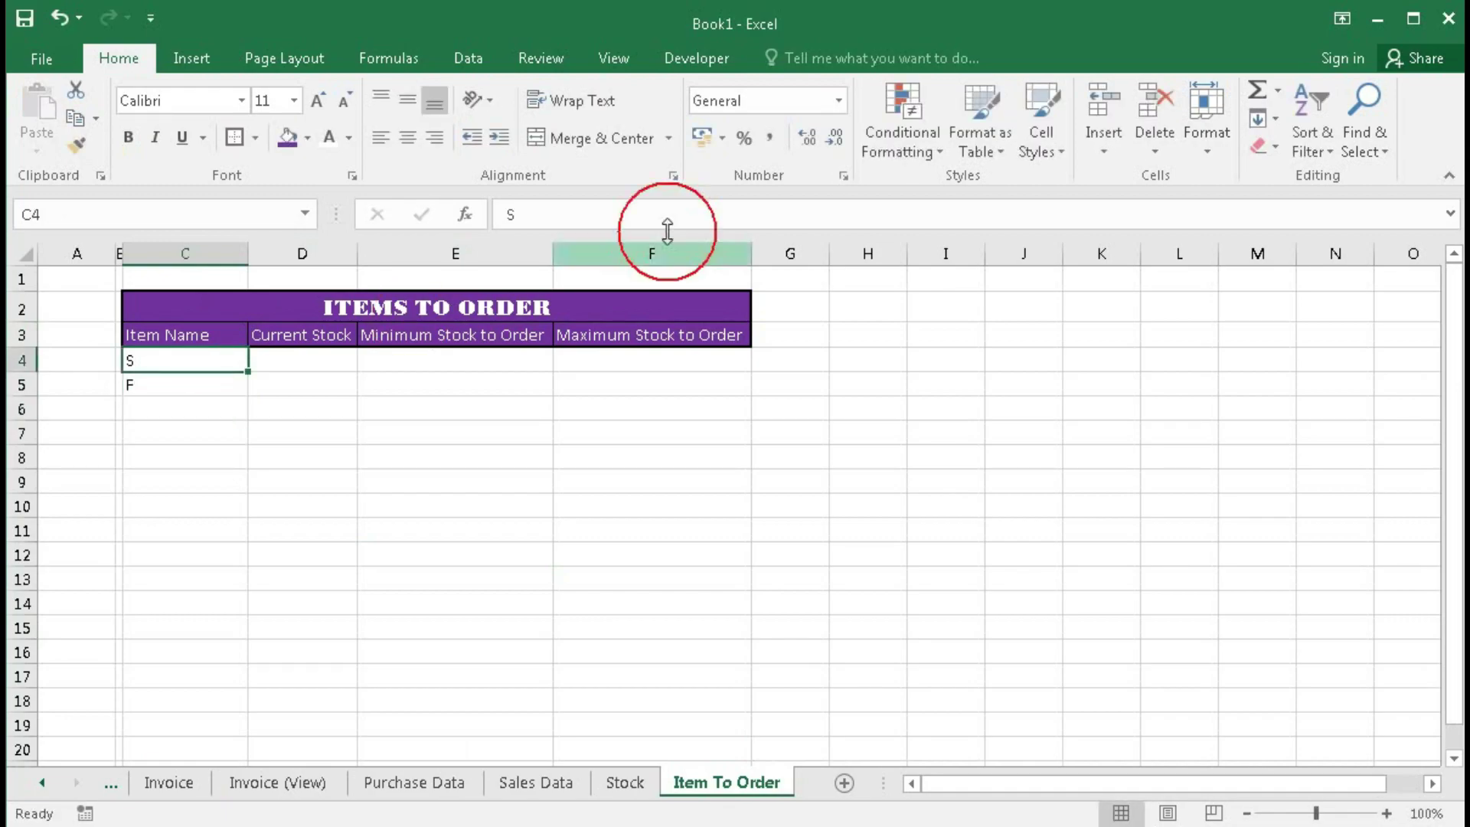
Step: Change the first banding rule's formula reference from $B4 to $C4
{"action": "left_click", "coordinate": [899, 153]}
{"action": "left_click", "coordinate": [894, 508]}
{"action": "left_click", "coordinate": [842, 410]}
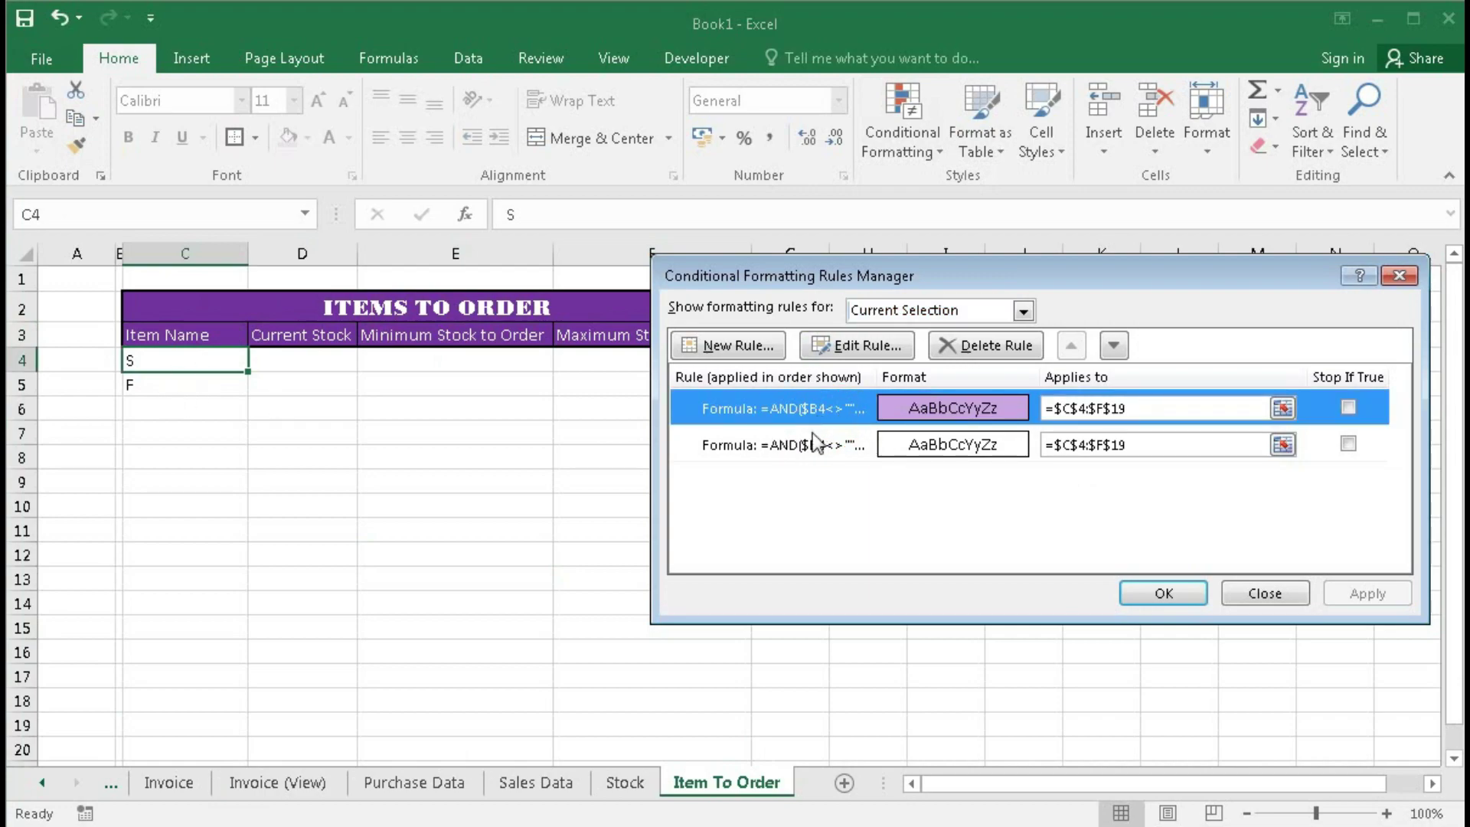
{"action": "left_click", "coordinate": [842, 348]}
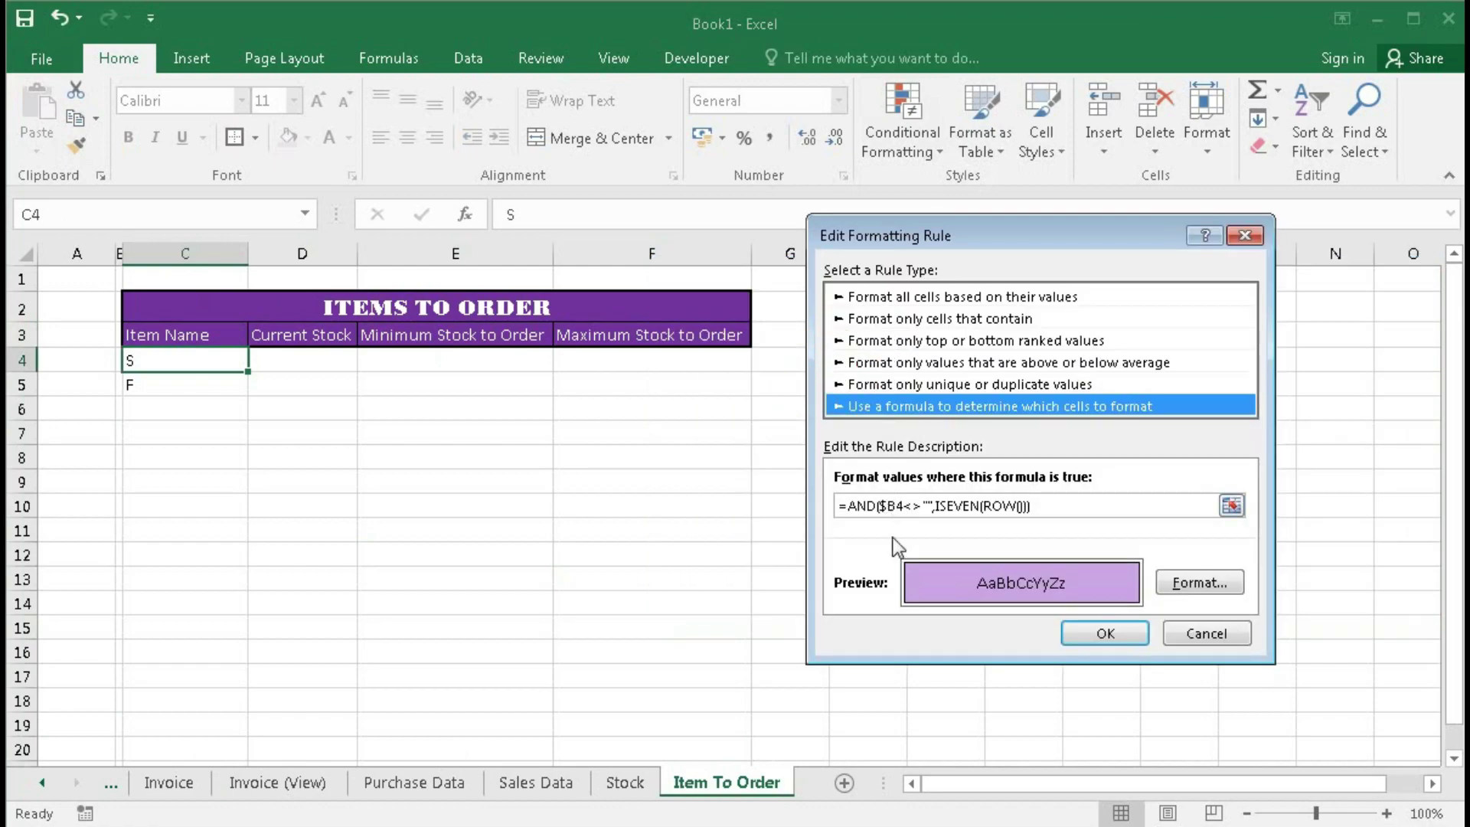
{"action": "left_click", "coordinate": [895, 505]}
{"action": "key", "text": "BackSpace"}
{"action": "type", "text": "C"}
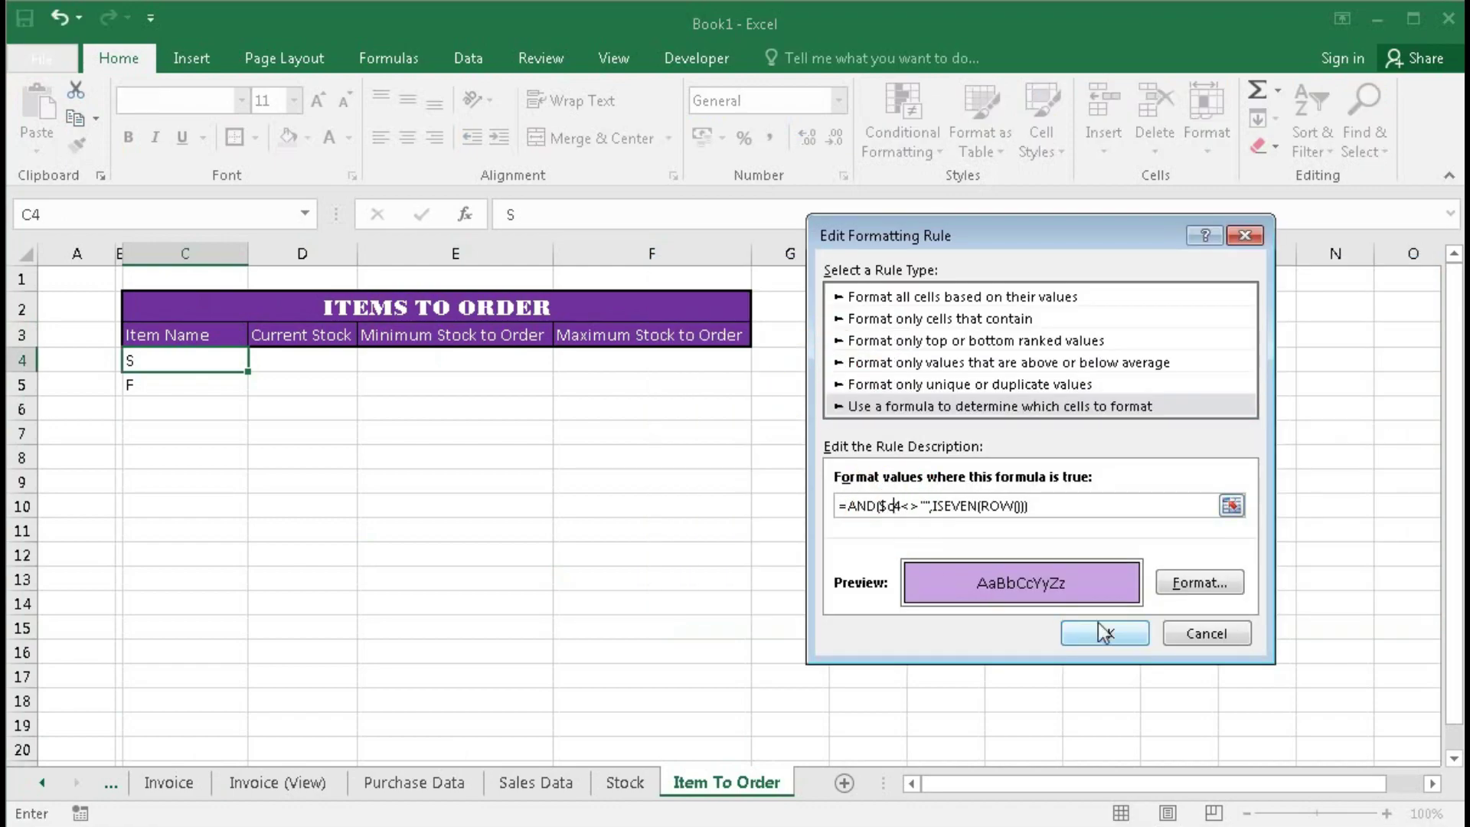
{"action": "left_click", "coordinate": [1103, 632]}
Step: Change the second banding rule from $B4 to $C4 and apply both rules
{"action": "left_click", "coordinate": [815, 447]}
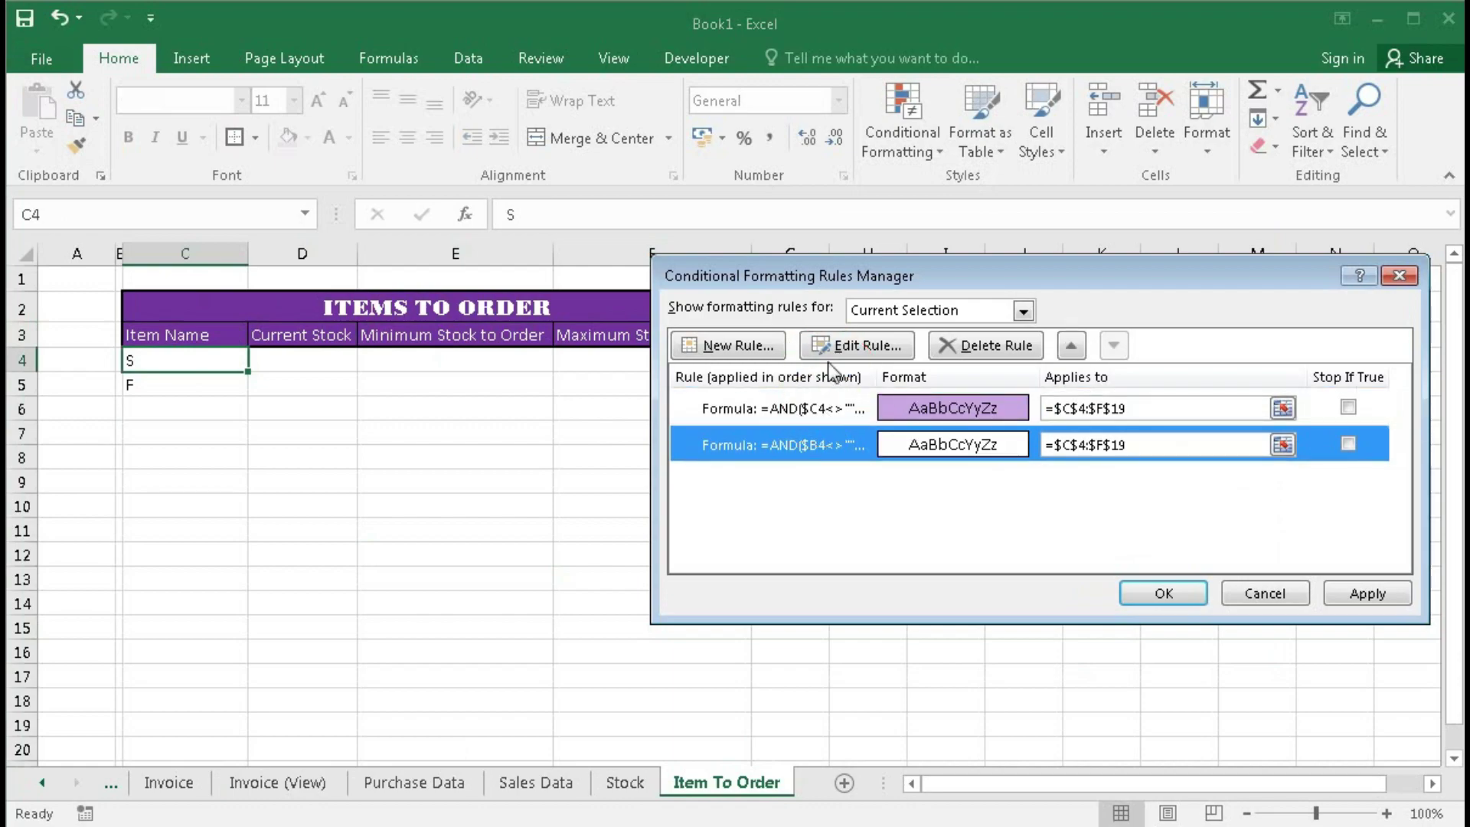
{"action": "left_click", "coordinate": [813, 345]}
{"action": "left_click", "coordinate": [894, 506]}
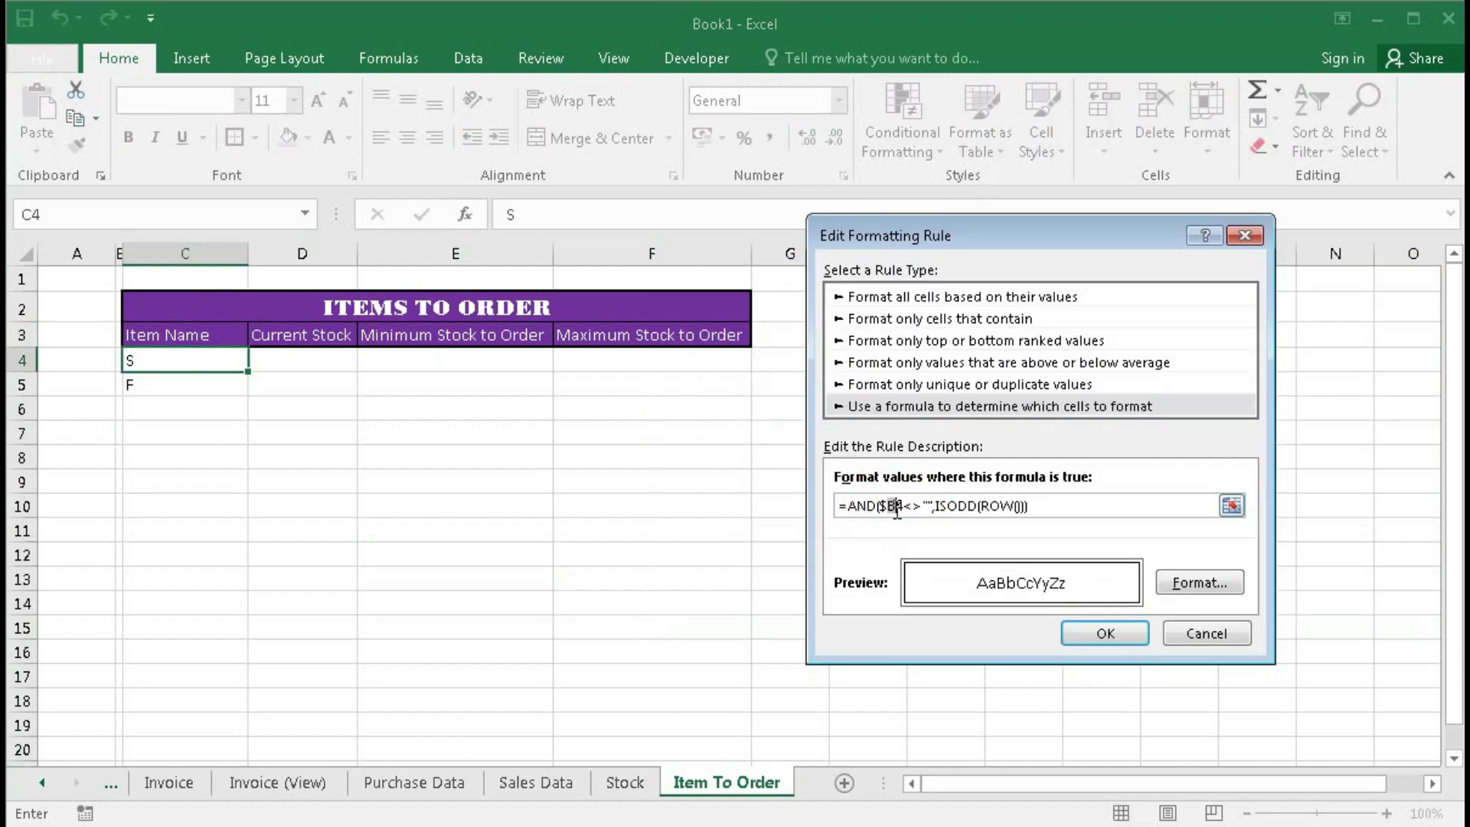
{"action": "key", "text": "BackSpace"}
{"action": "type", "text": "C"}
{"action": "left_click", "coordinate": [1104, 635]}
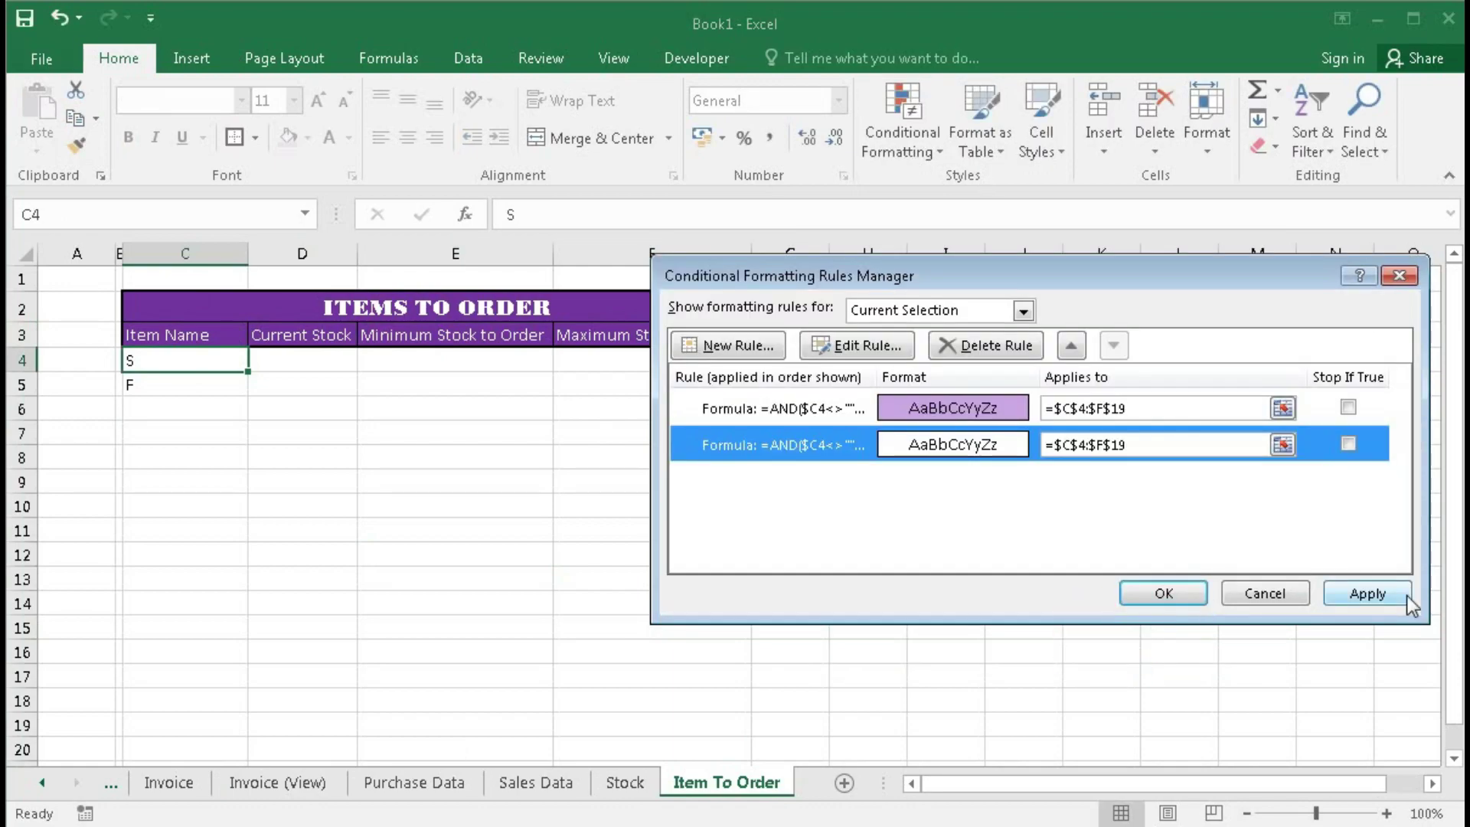
{"action": "left_click", "coordinate": [1163, 593]}
{"action": "left_click", "coordinate": [765, 599]}
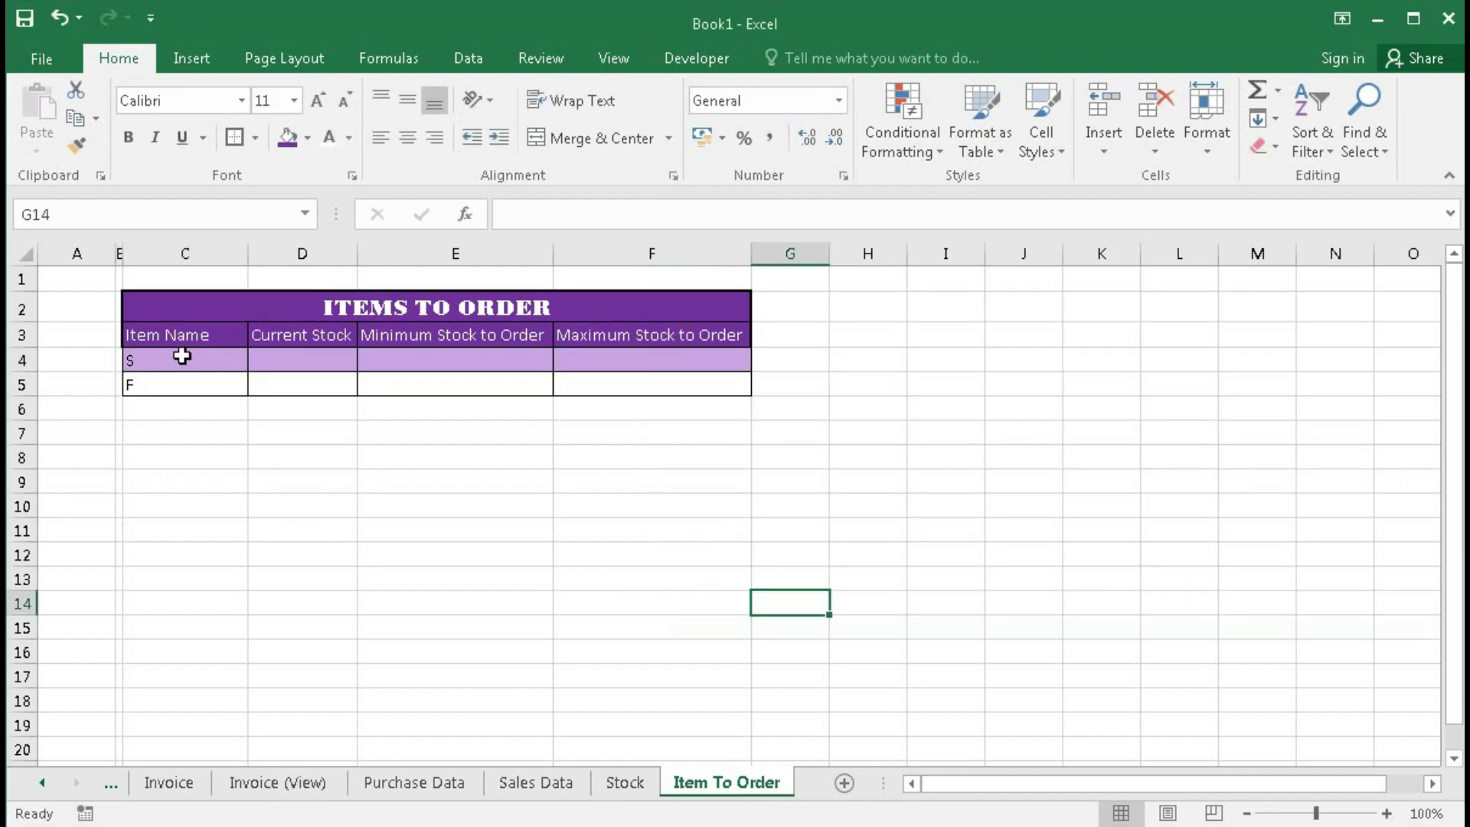
Step: Delete the S and F test entries from C4:C5
{"action": "left_click_drag", "start_coordinate": [181, 356], "coordinate": [180, 383]}
{"action": "key", "text": "Delete"}
{"action": "left_click", "coordinate": [176, 501]}
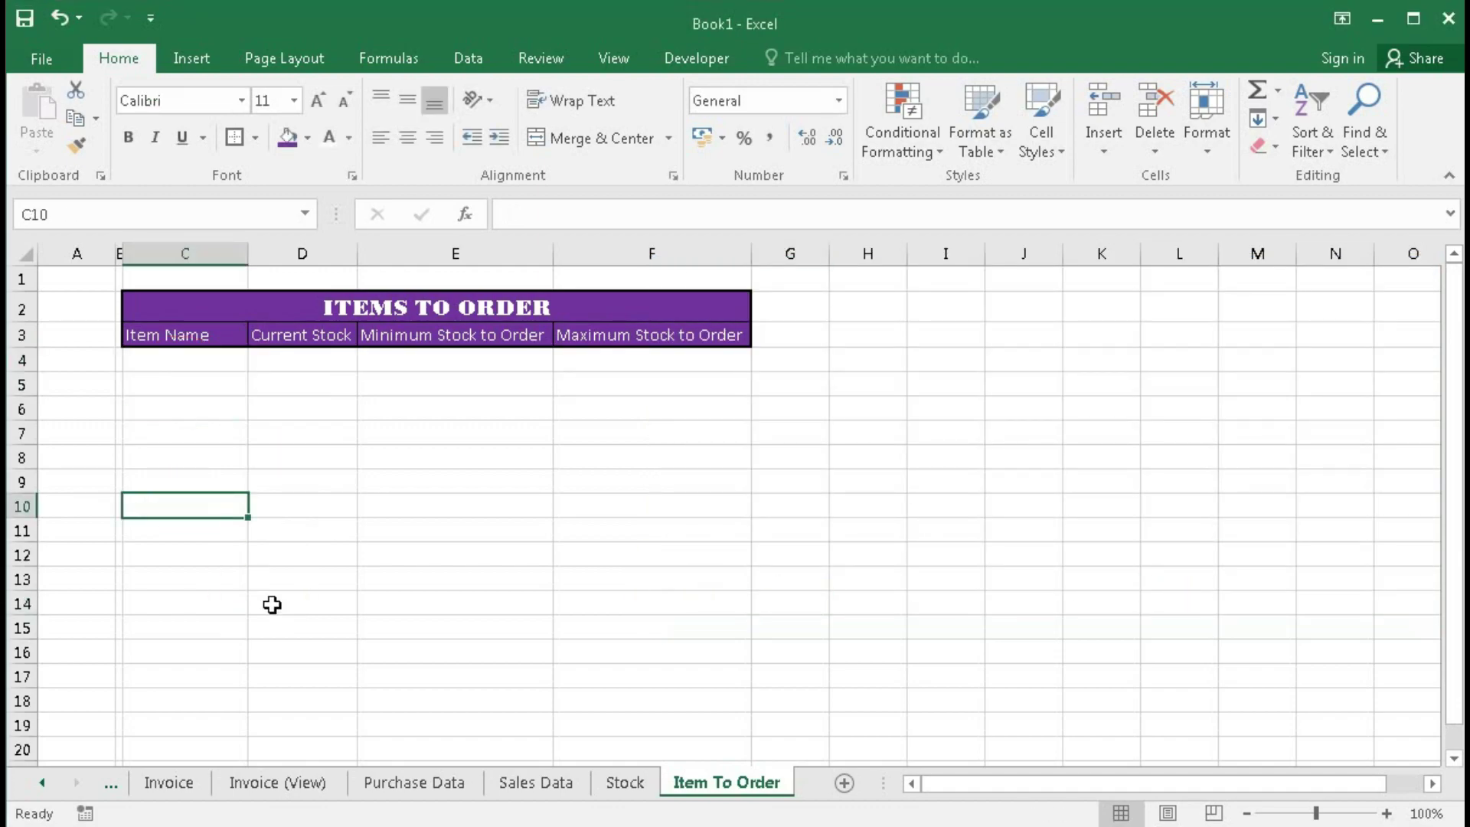
{"action": "left_click_drag", "start_coordinate": [181, 566], "coordinate": [236, 381]}
{"action": "left_click", "coordinate": [181, 360]}
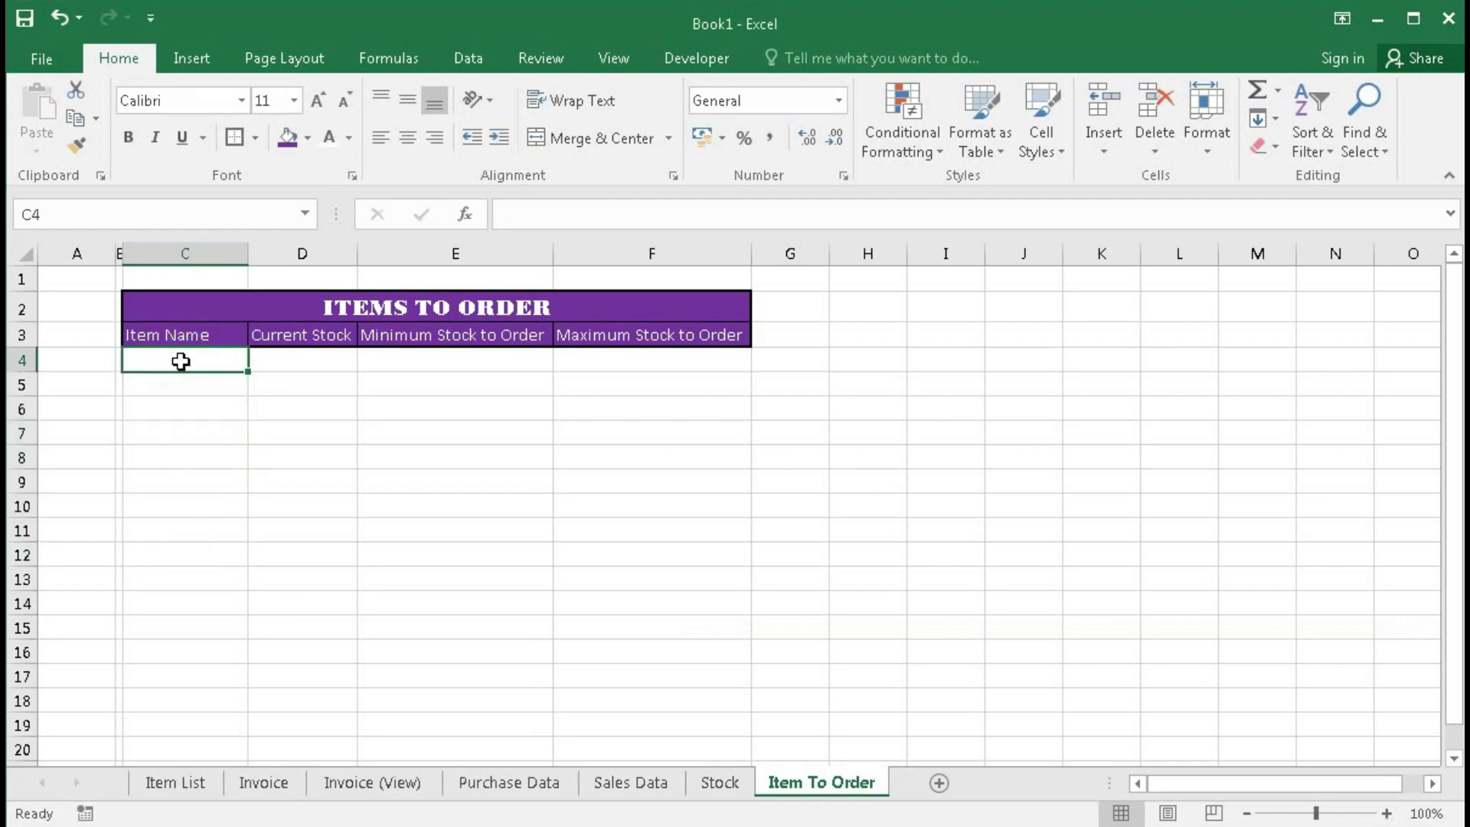
{"action": "left_click_drag", "start_coordinate": [181, 361], "coordinate": [181, 565]}
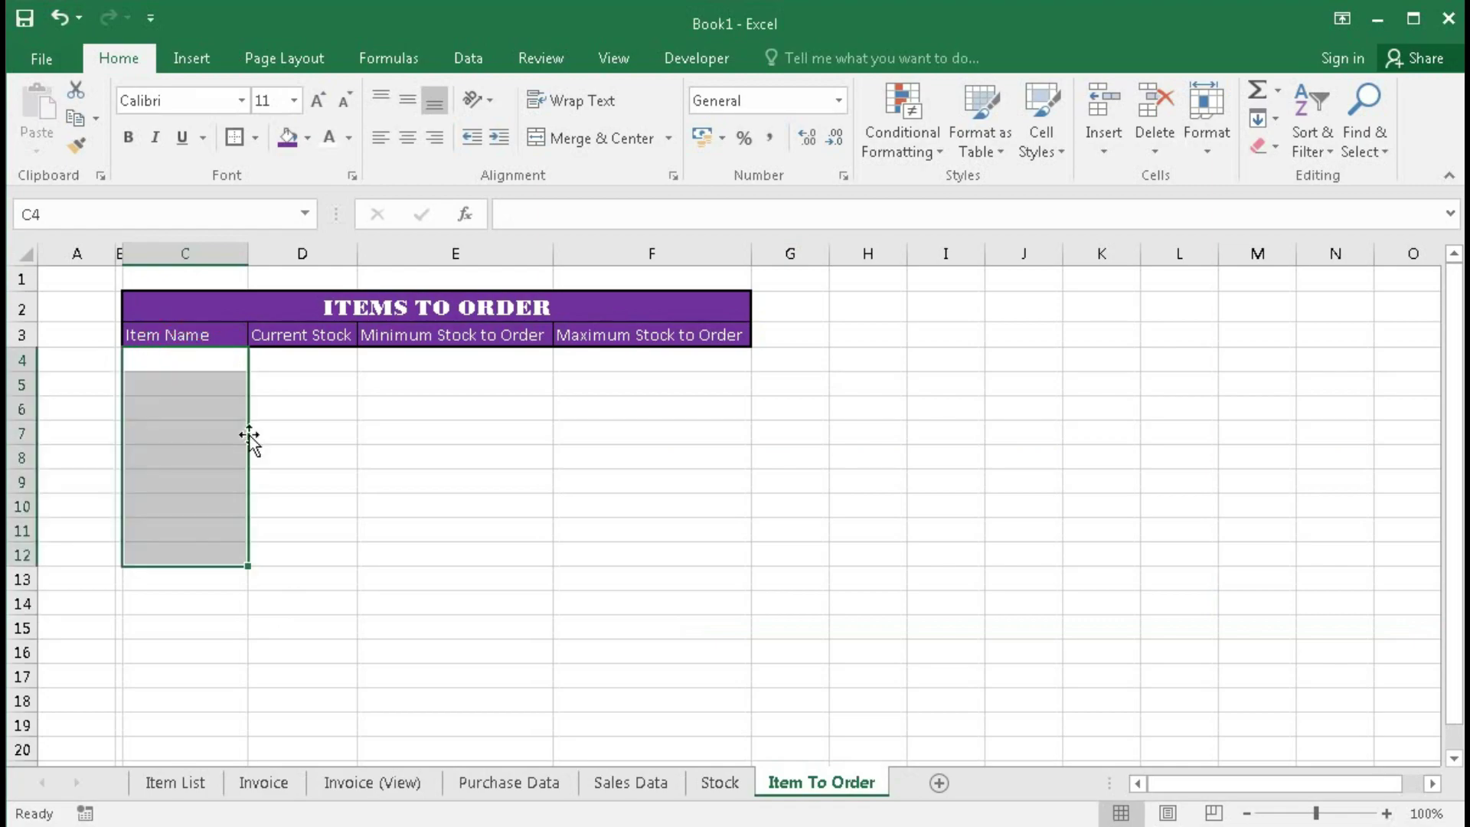
{"action": "left_click", "coordinate": [181, 361]}
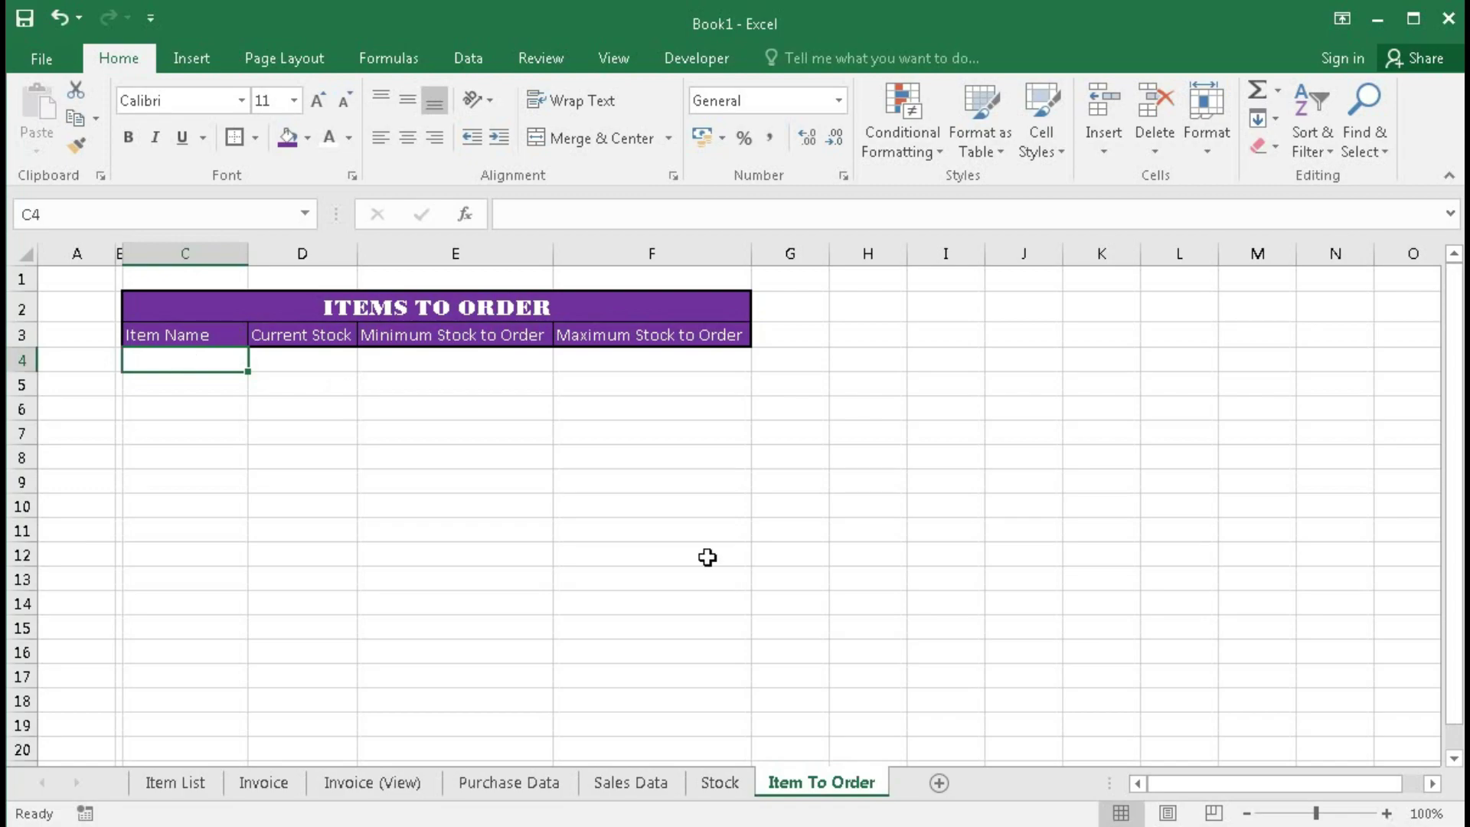
Step: On Stock, enter opening stock values 150, 35, 5, 20, 20, 1, 50 in D3:D9
{"action": "left_click", "coordinate": [720, 782]}
{"action": "left_click", "coordinate": [335, 327]}
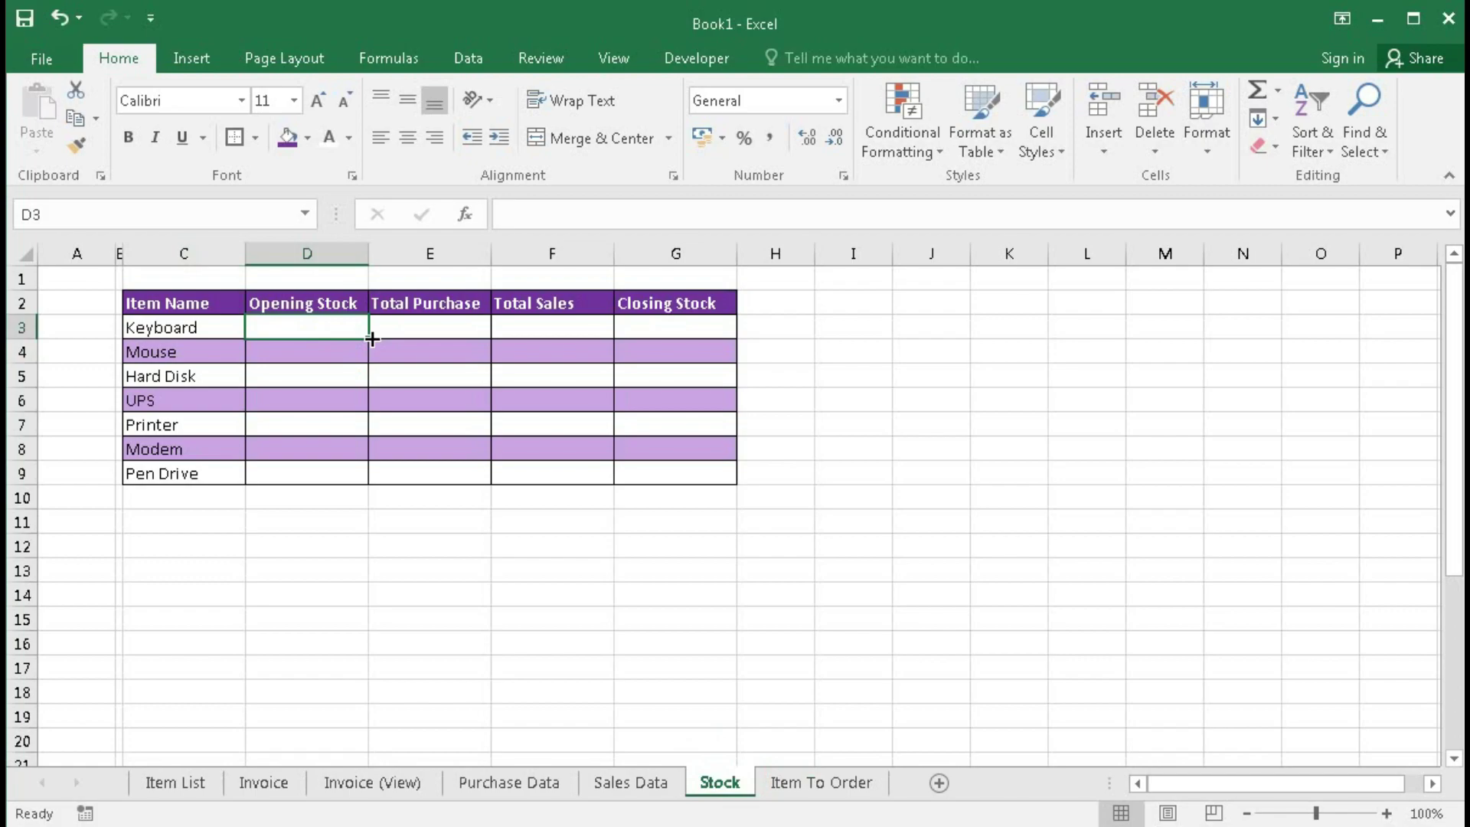
{"action": "type", "text": "150"}
{"action": "key", "text": "Return"}
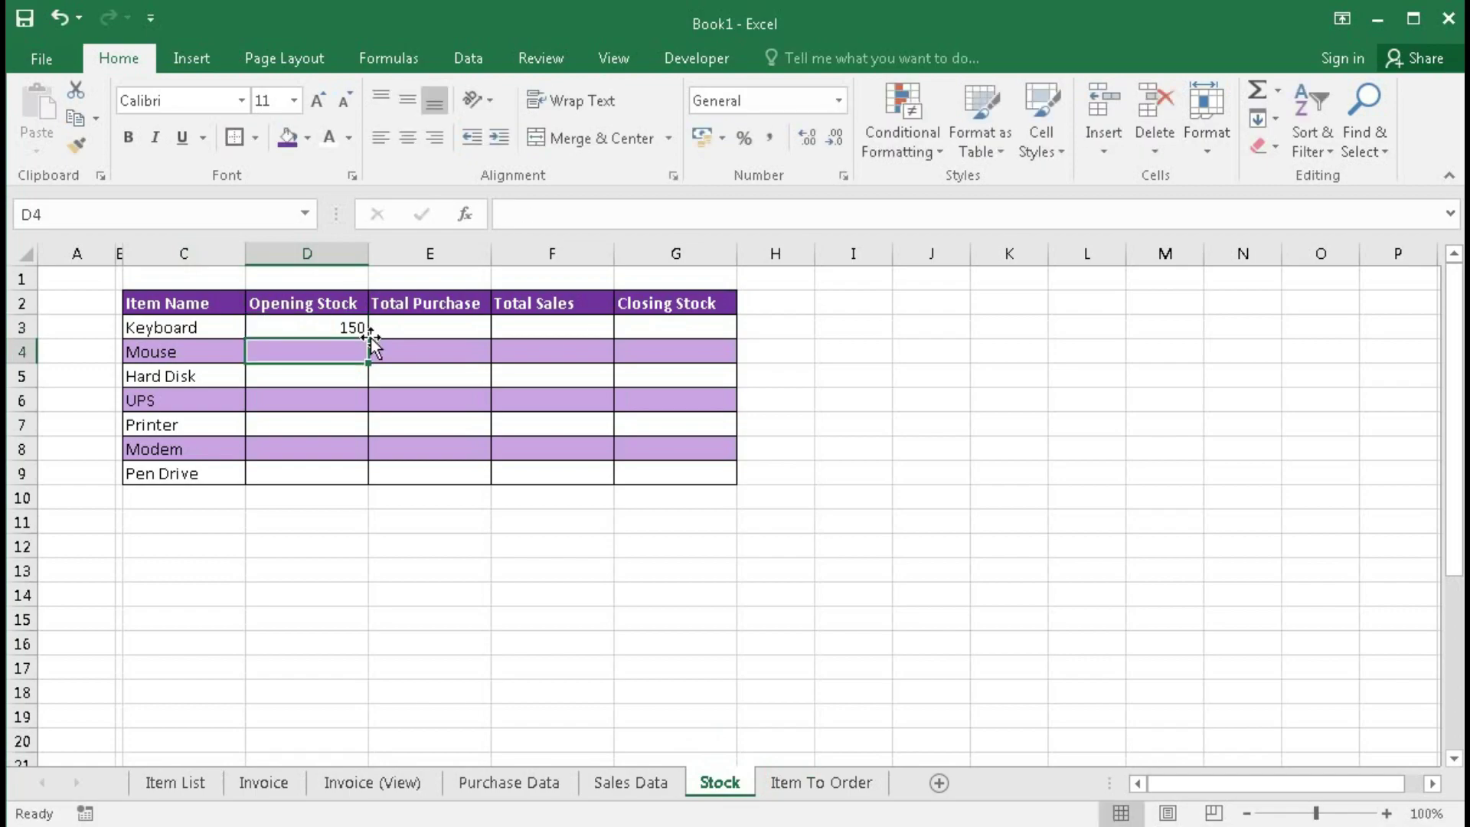
{"action": "type", "text": "35"}
{"action": "key", "text": "Return"}
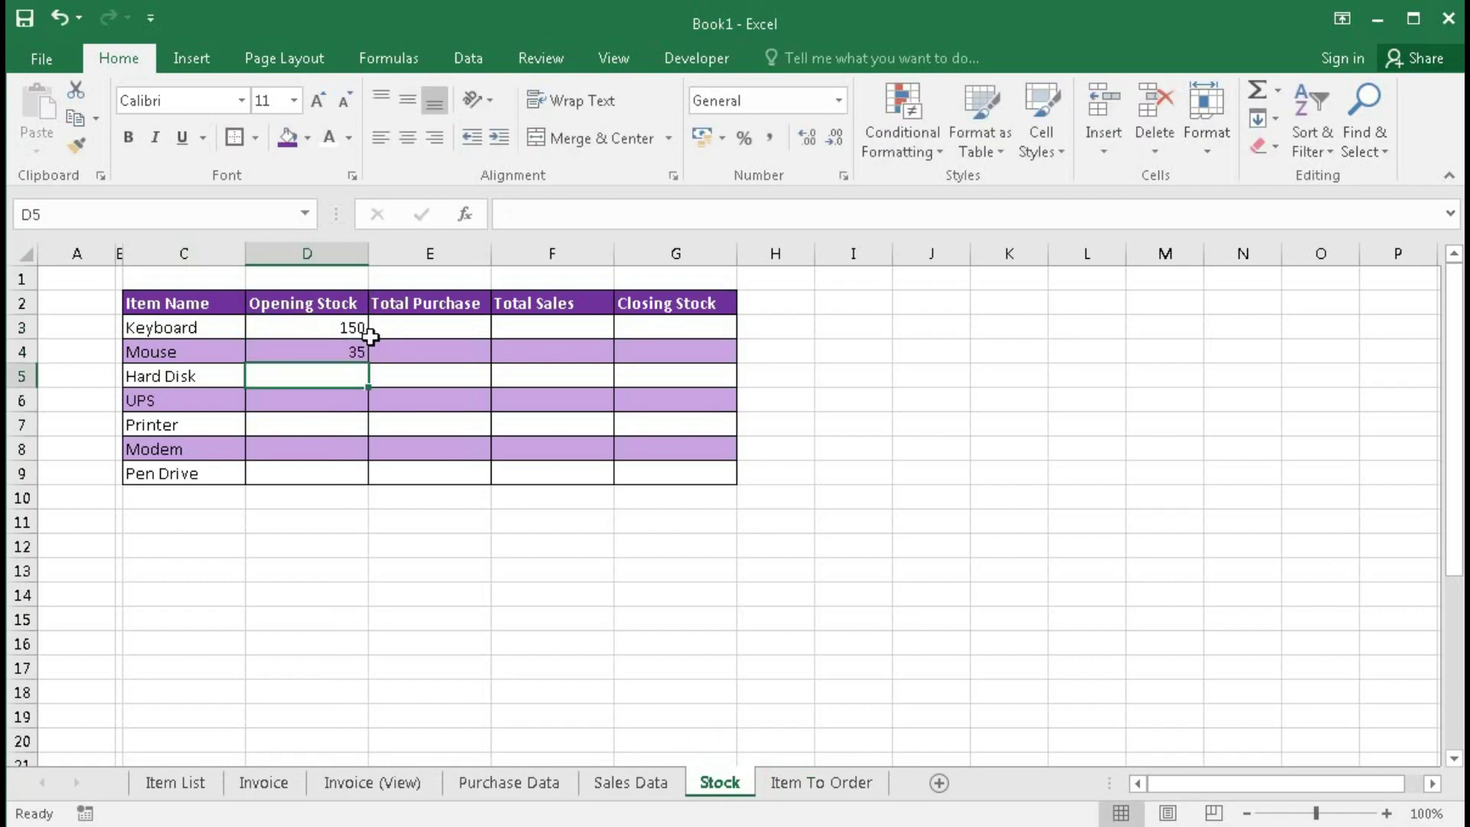
{"action": "type", "text": "5"}
{"action": "key", "text": "Return"}
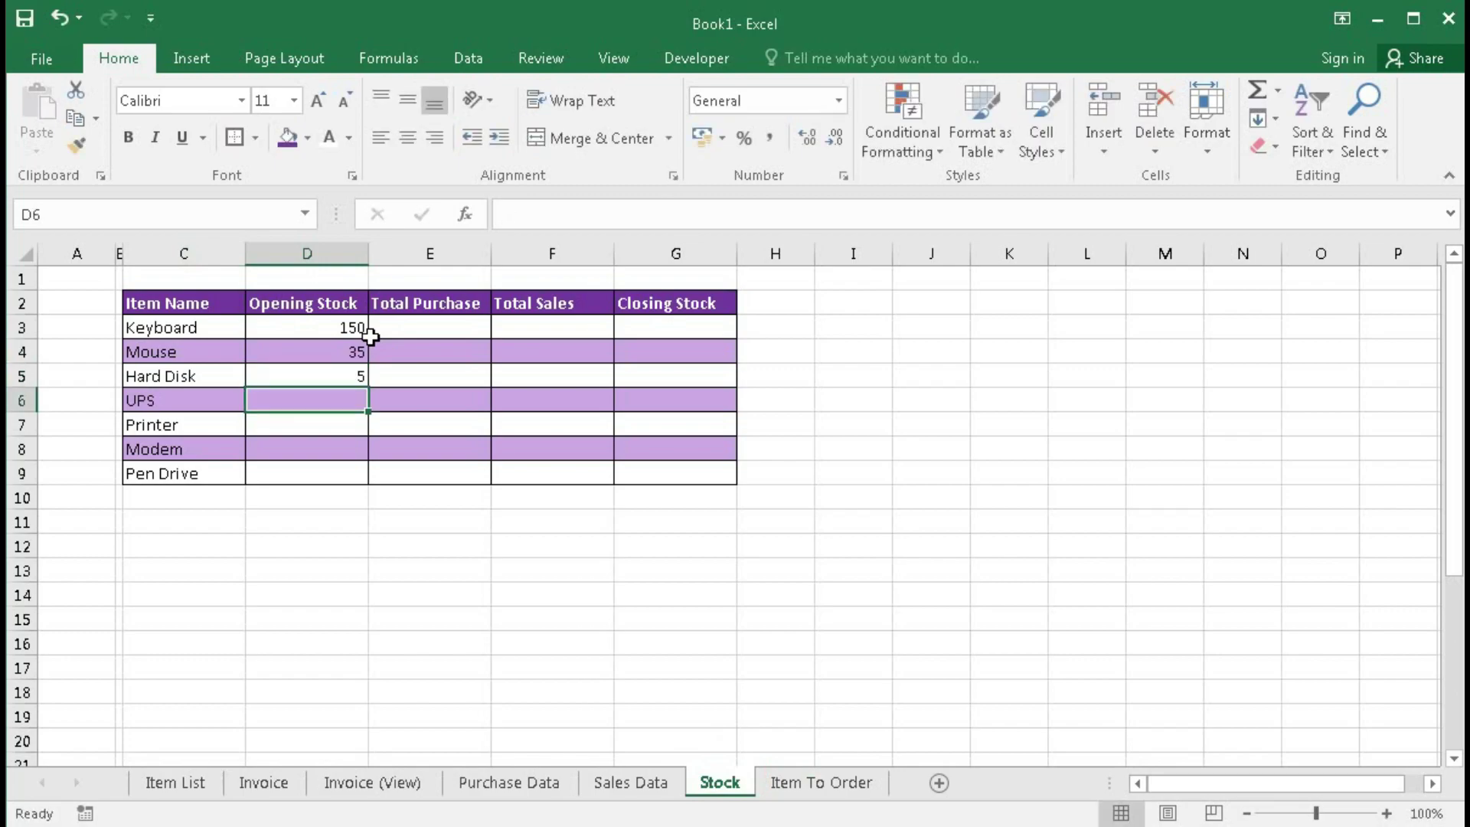
{"action": "type", "text": "20"}
{"action": "key", "text": "Return"}
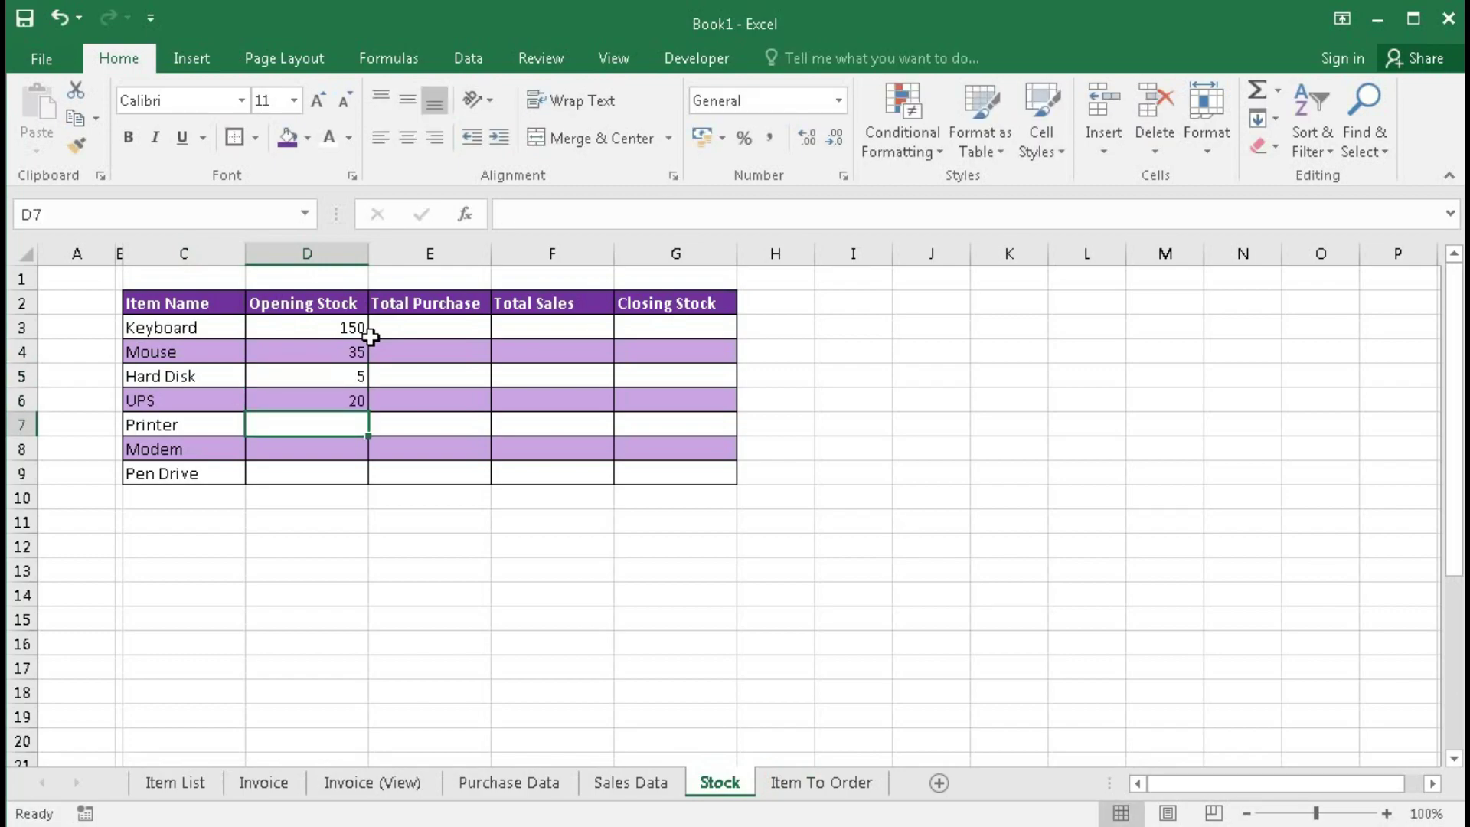
{"action": "type", "text": "20"}
{"action": "key", "text": "Return"}
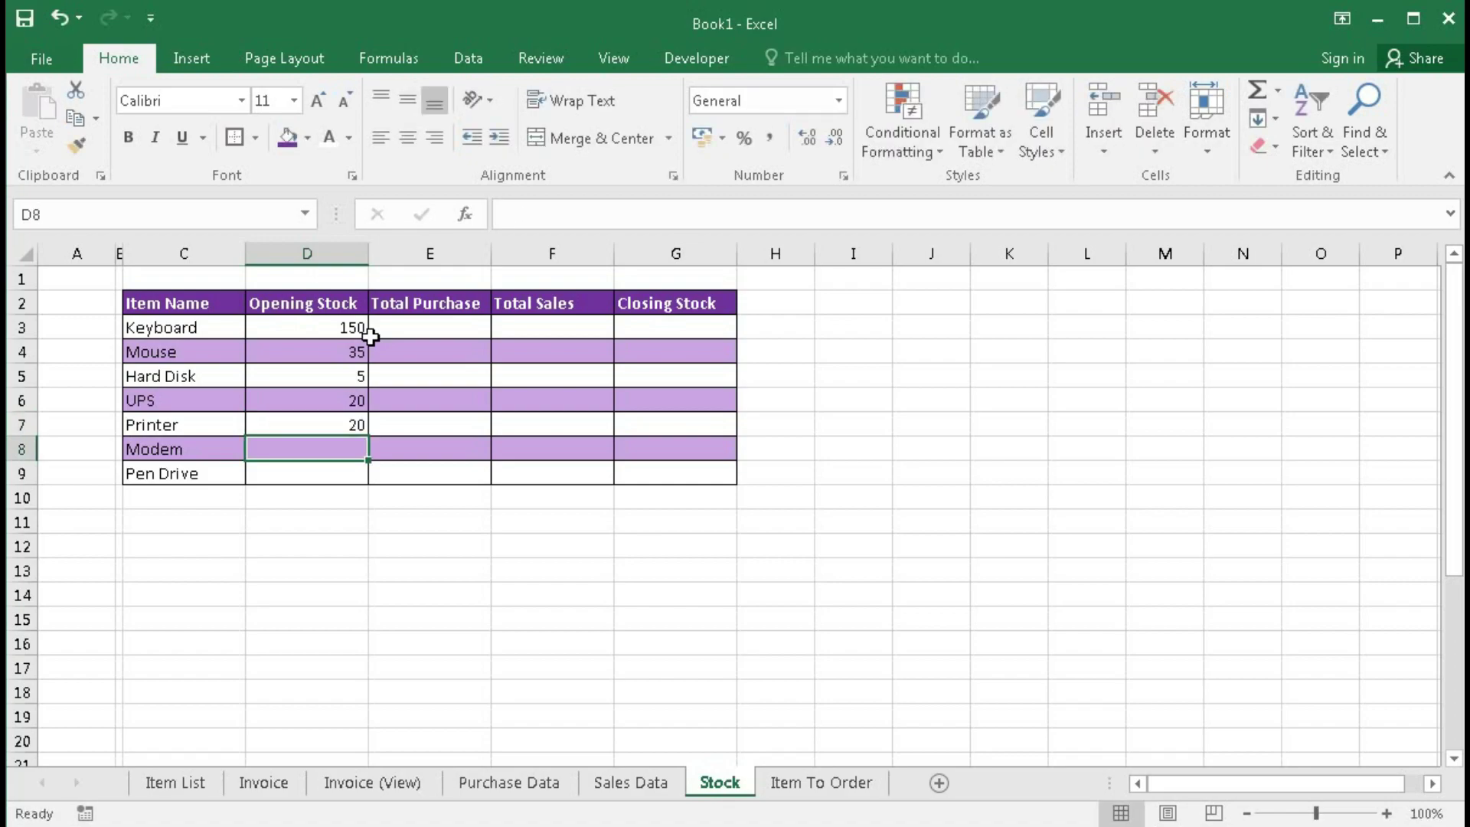
{"action": "type", "text": "150"}
{"action": "key", "text": "Return"}
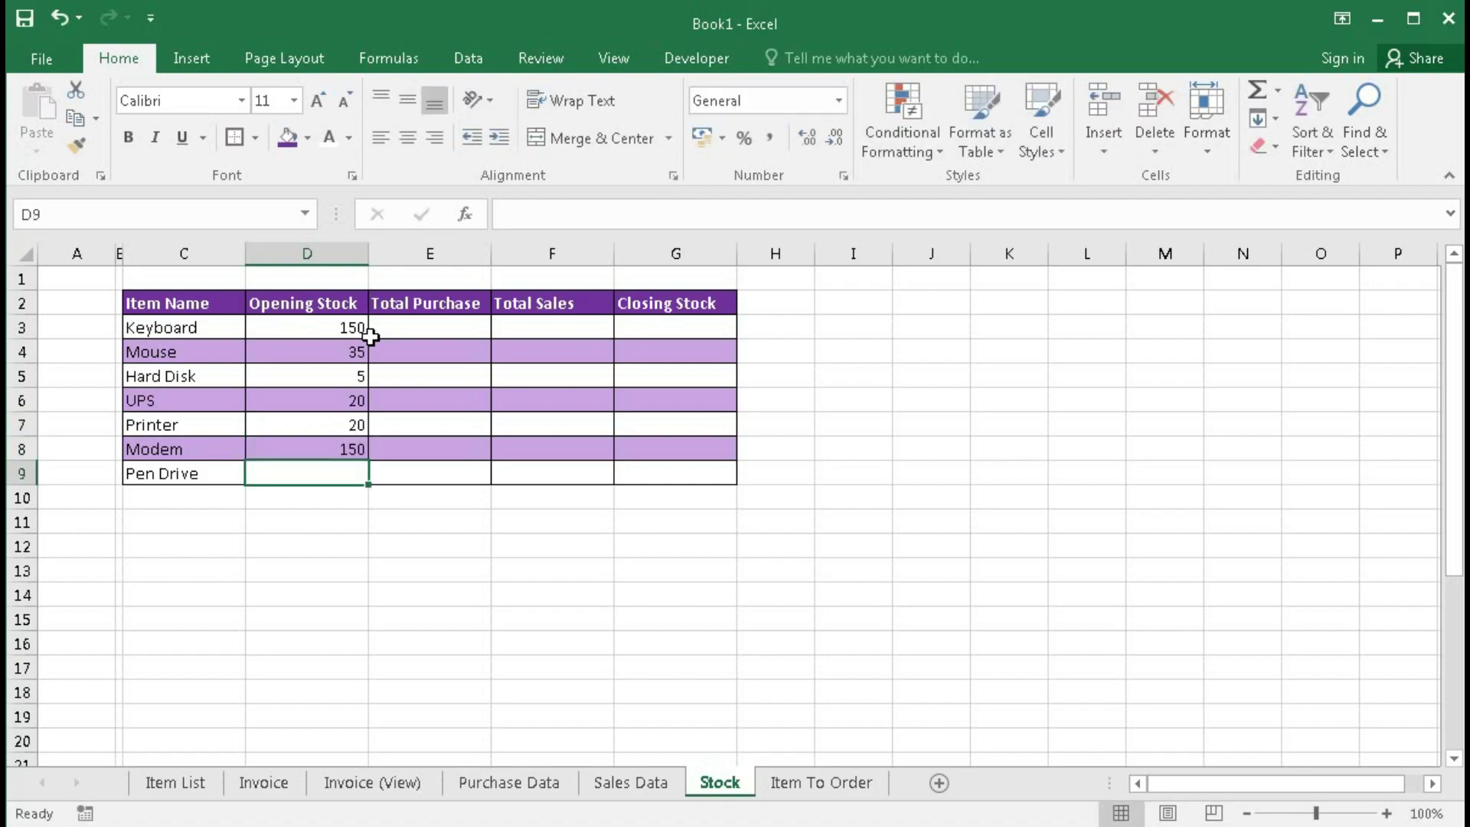
{"action": "type", "text": "50"}
{"action": "key", "text": "Return"}
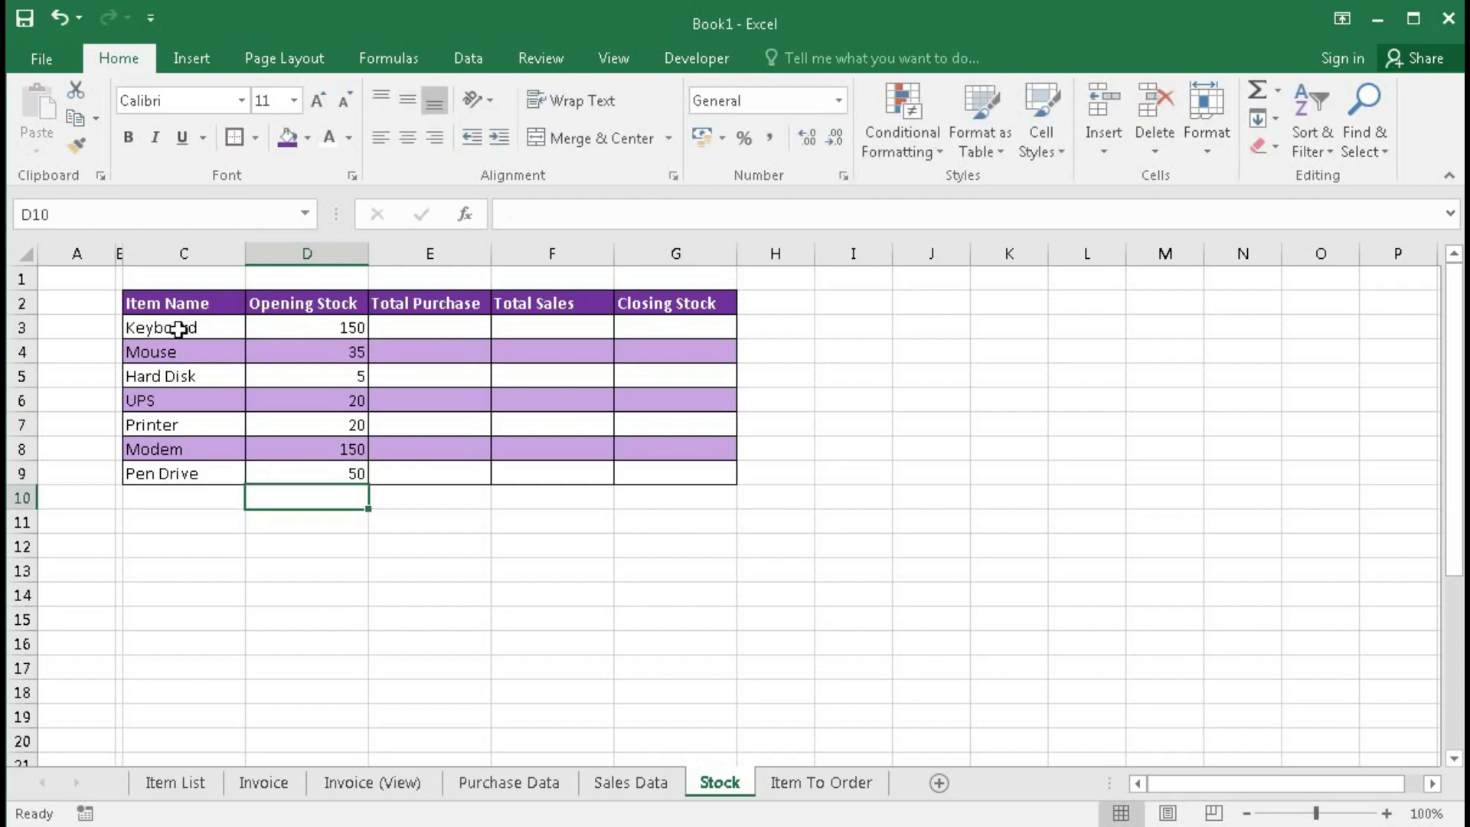
Step: Enter =IF(C3="","",D3+E3-F3) as the Closing Stock formula in G3
{"action": "left_click", "coordinate": [678, 328]}
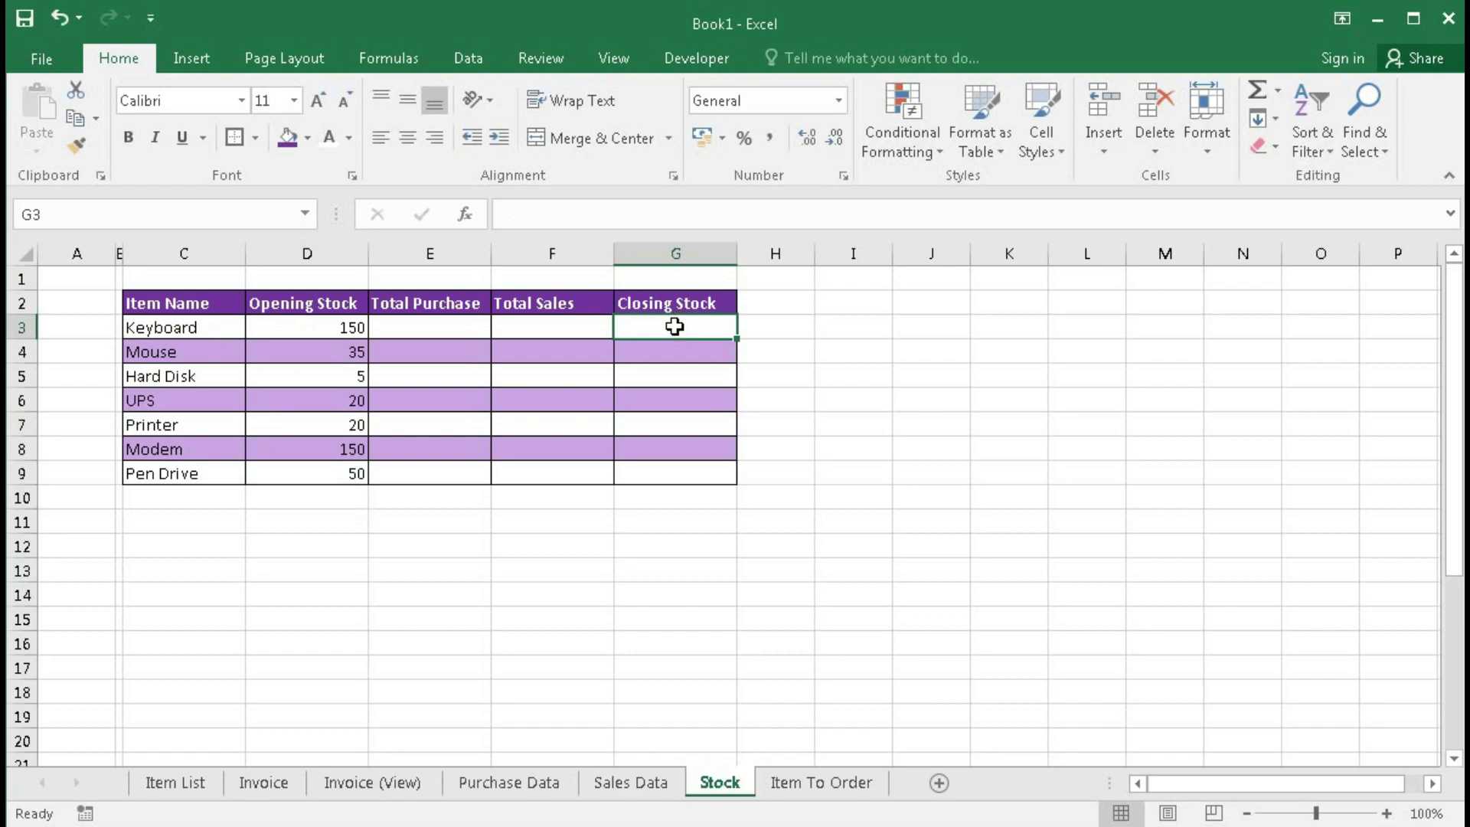
{"action": "type", "text": "="}
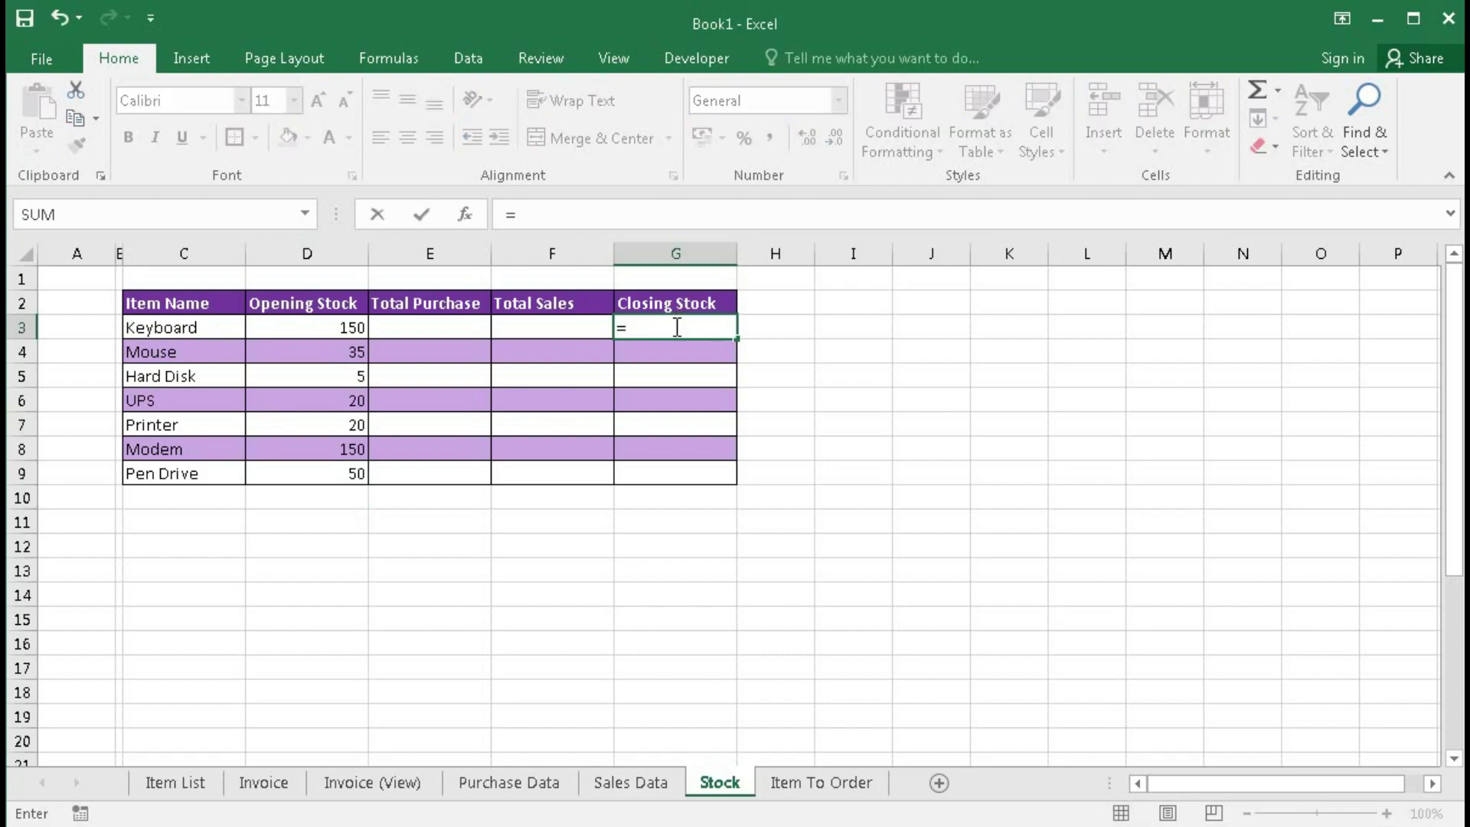
{"action": "left_click", "coordinate": [343, 328]}
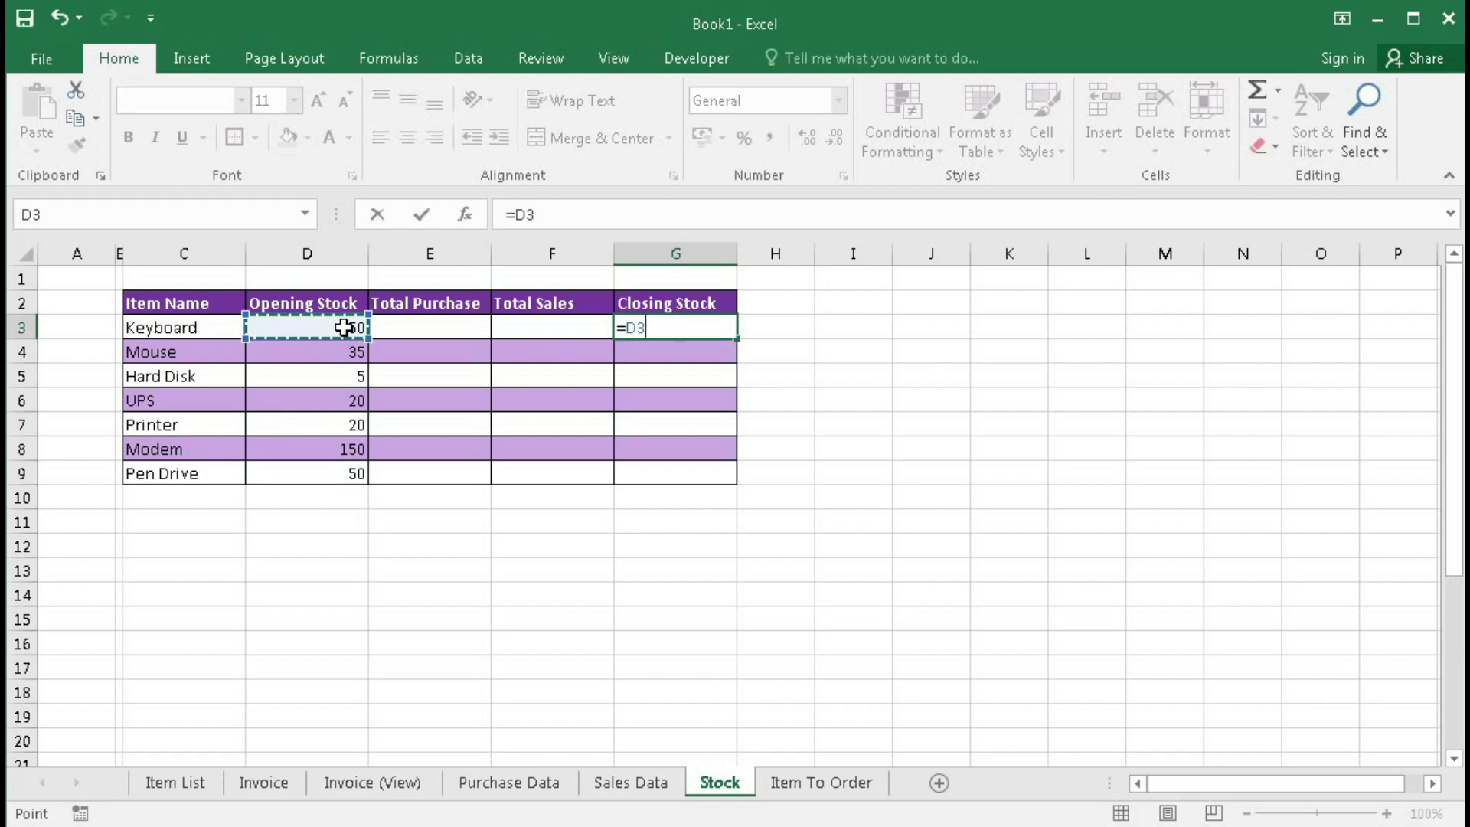
{"action": "type", "text": "+"}
{"action": "left_click", "coordinate": [428, 327]}
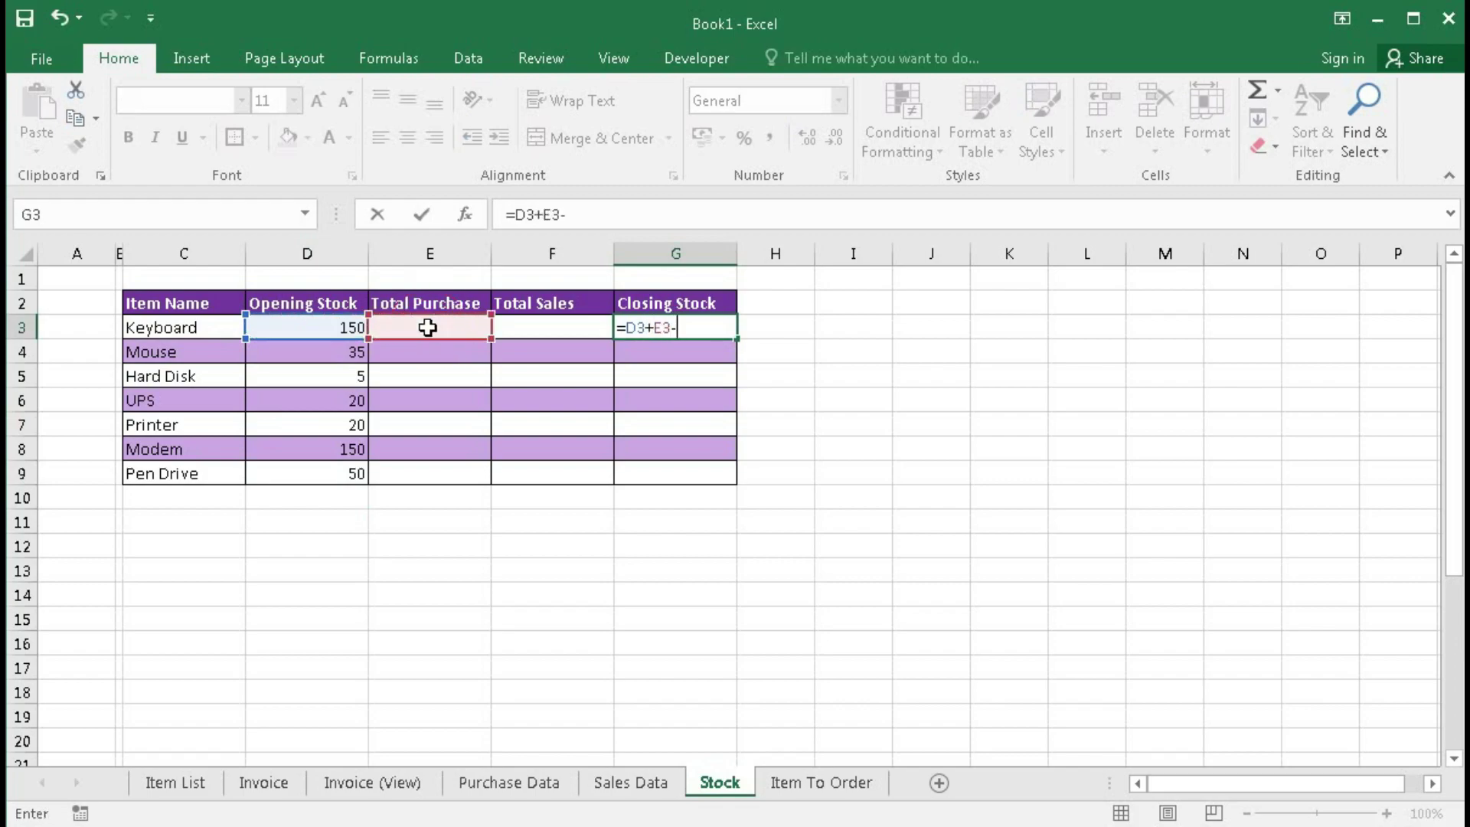
{"action": "type", "text": "-"}
{"action": "left_click", "coordinate": [517, 331]}
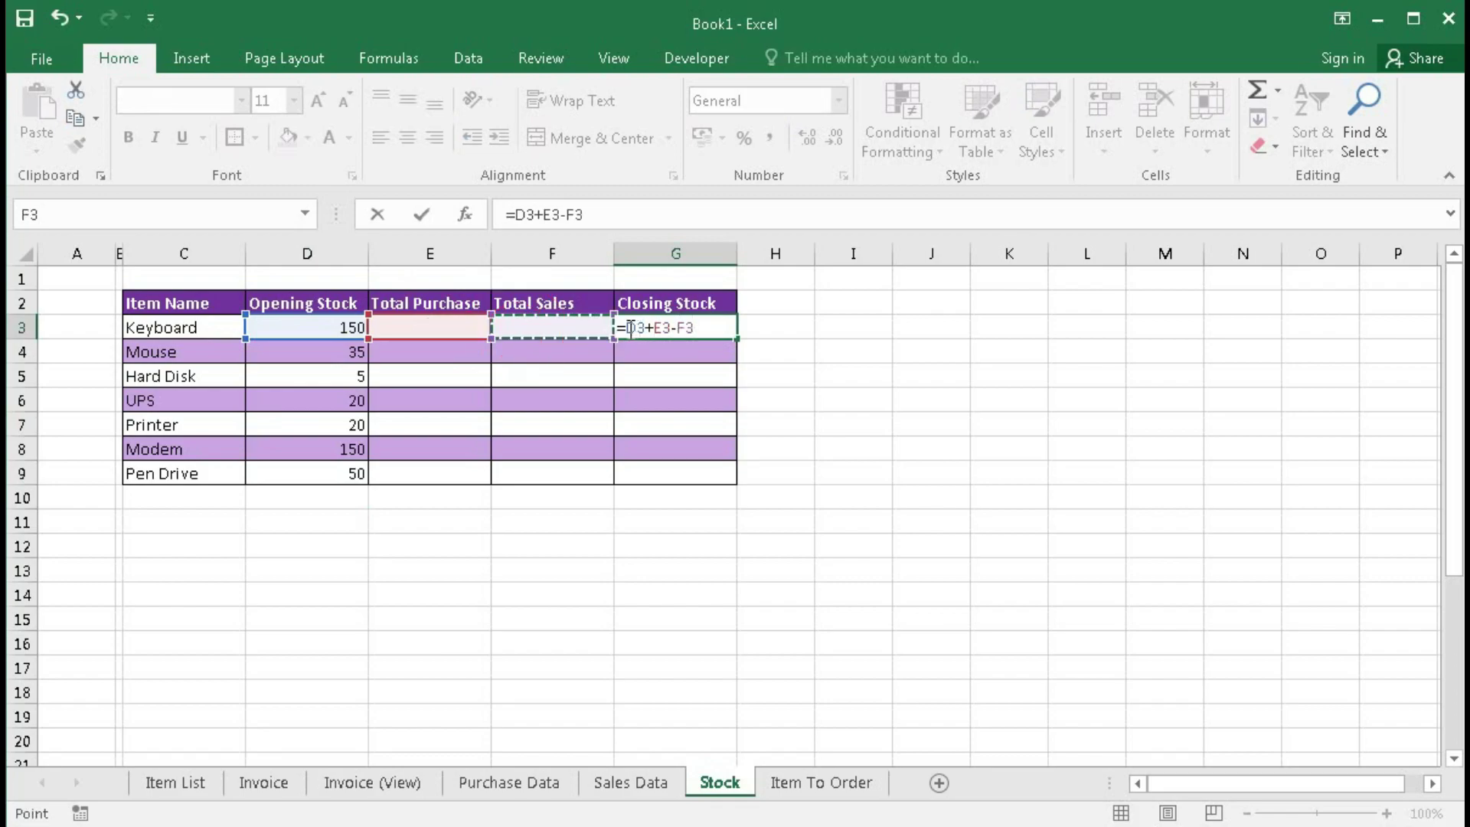
{"action": "left_click", "coordinate": [629, 327]}
{"action": "type", "text": "IF"}
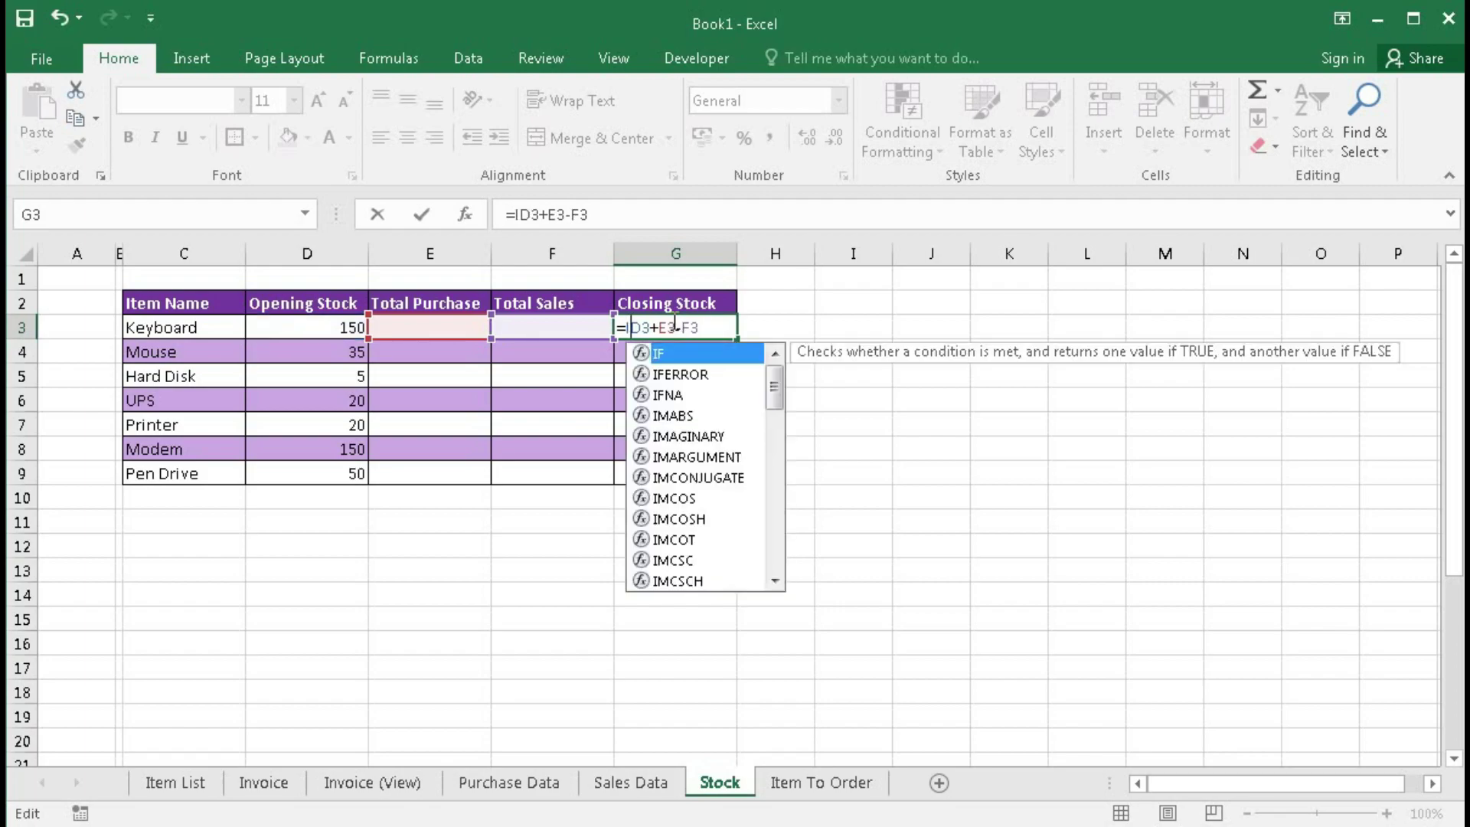
{"action": "type", "text": "("}
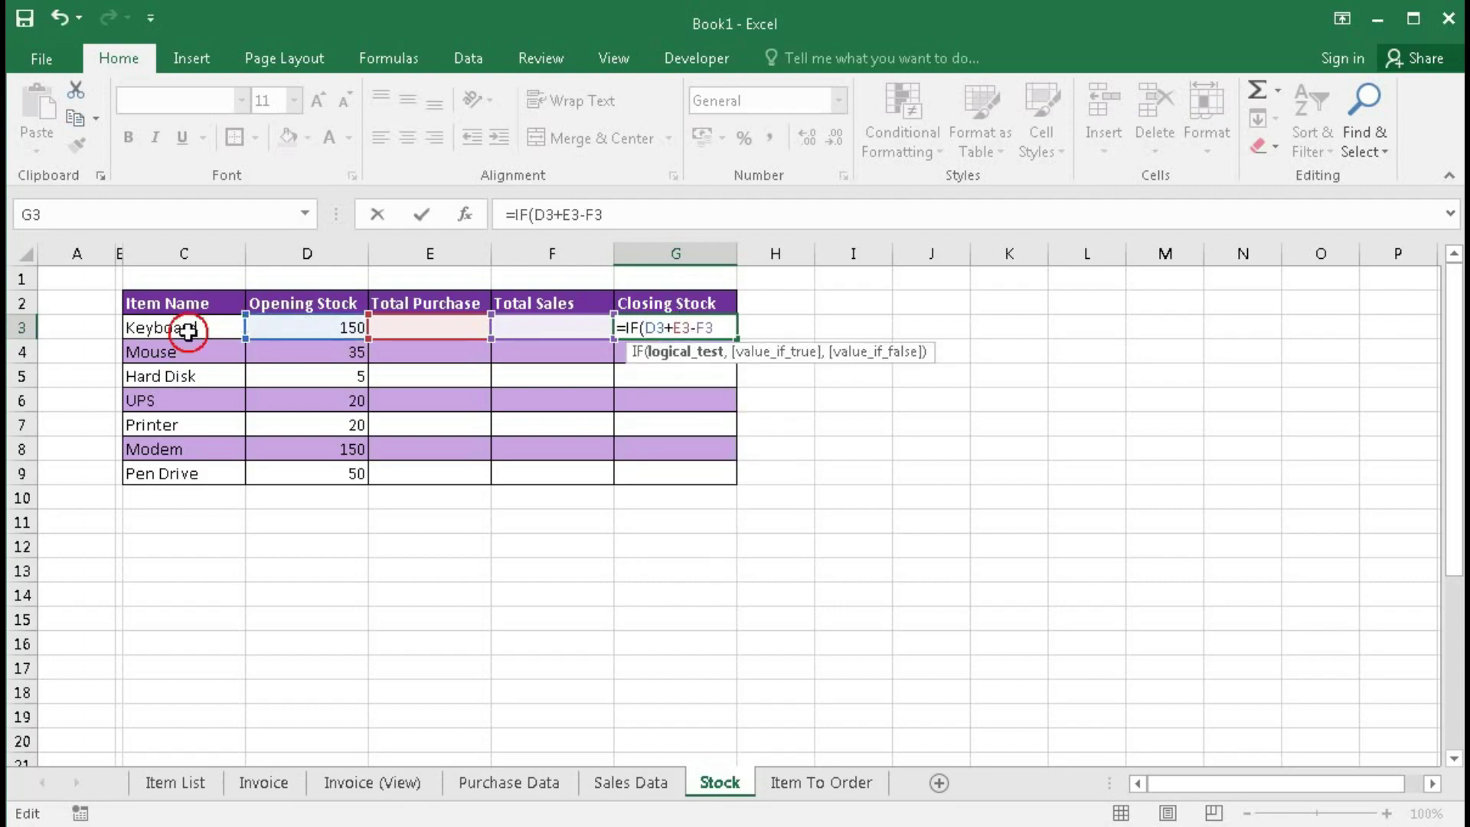
{"action": "left_click", "coordinate": [188, 329]}
{"action": "type", "text": "=\"\""}
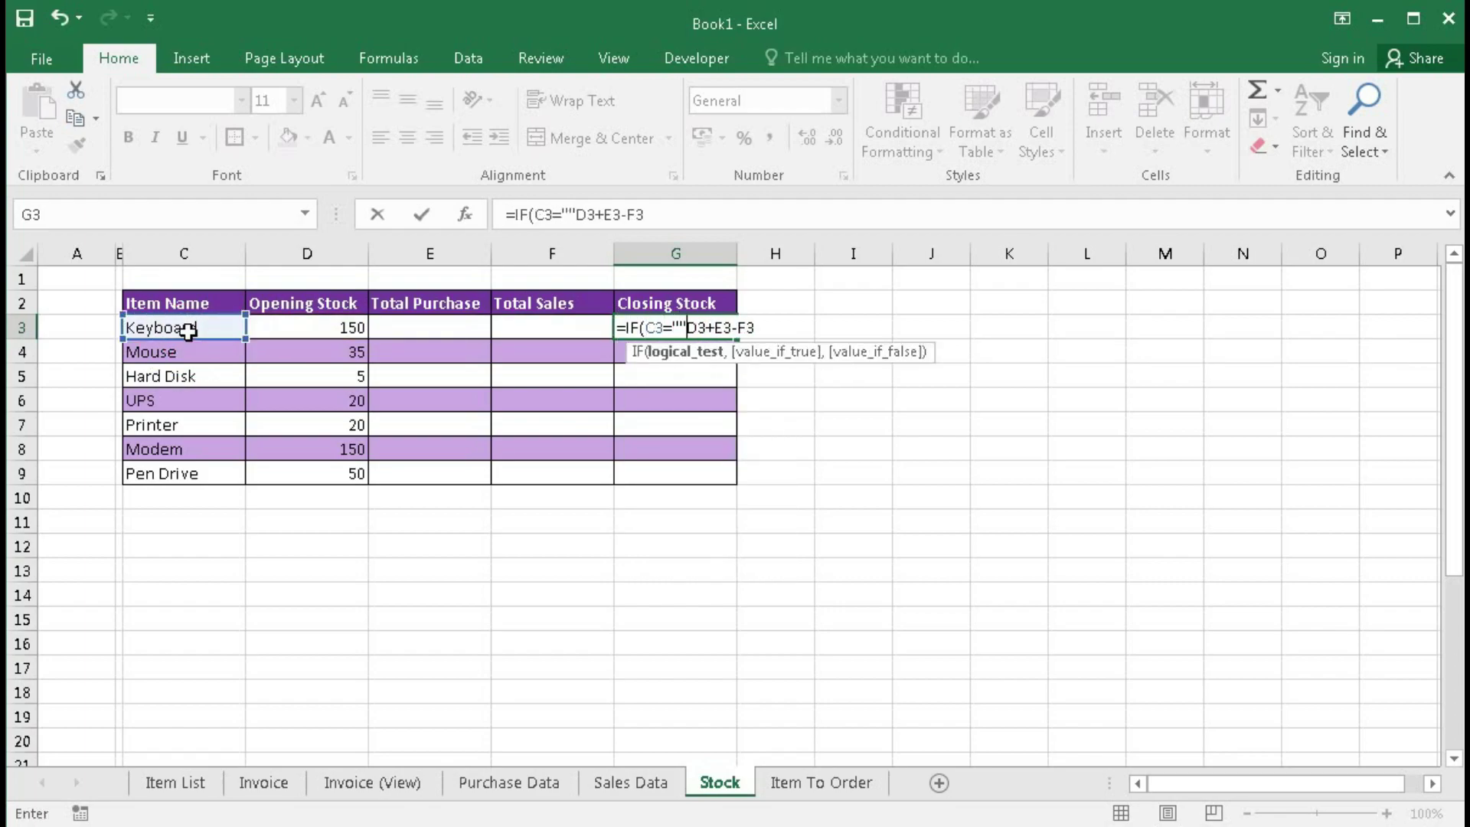
{"action": "type", "text": ",\"\""}
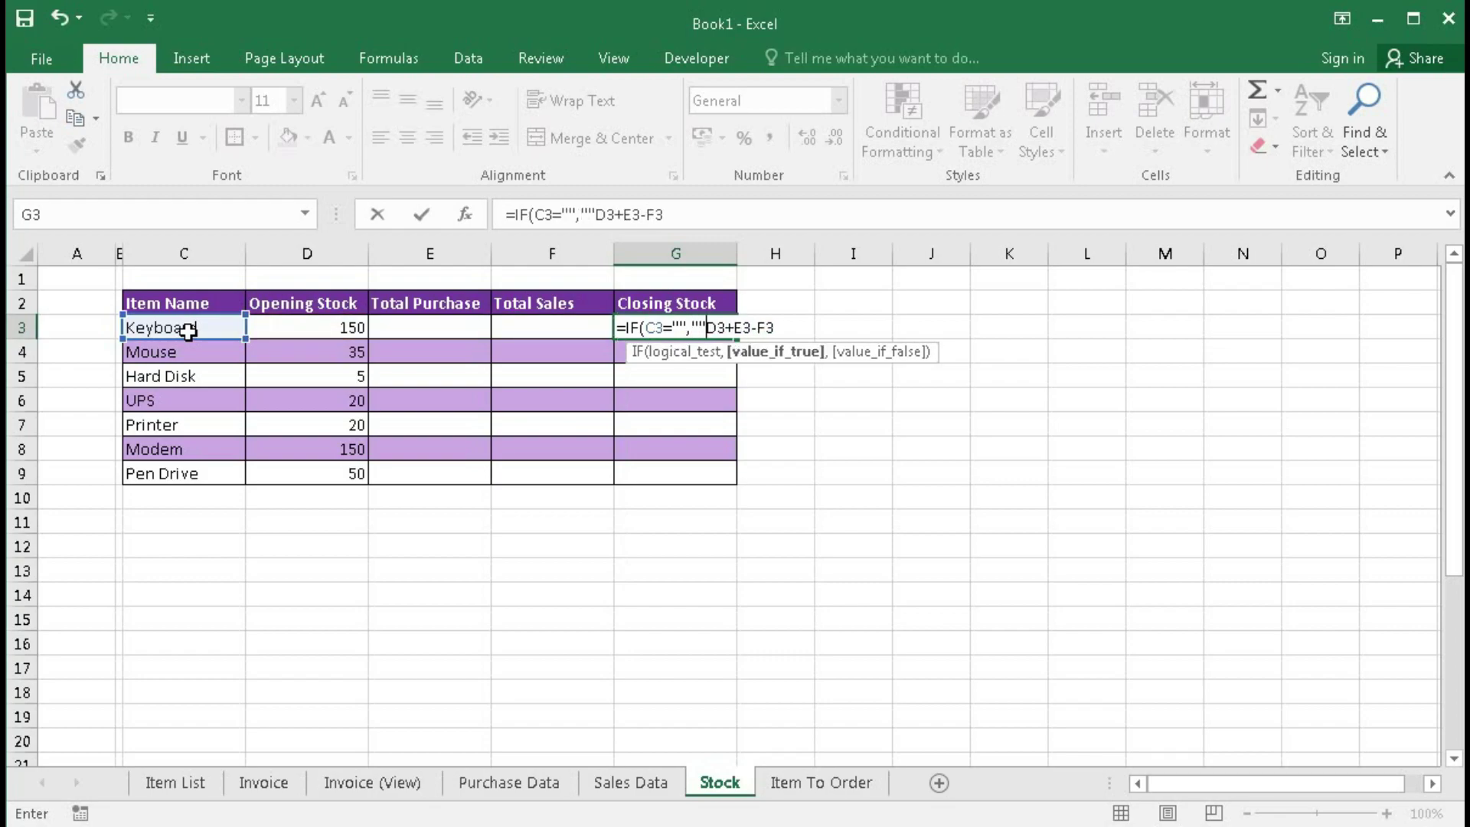
{"action": "type", "text": ","}
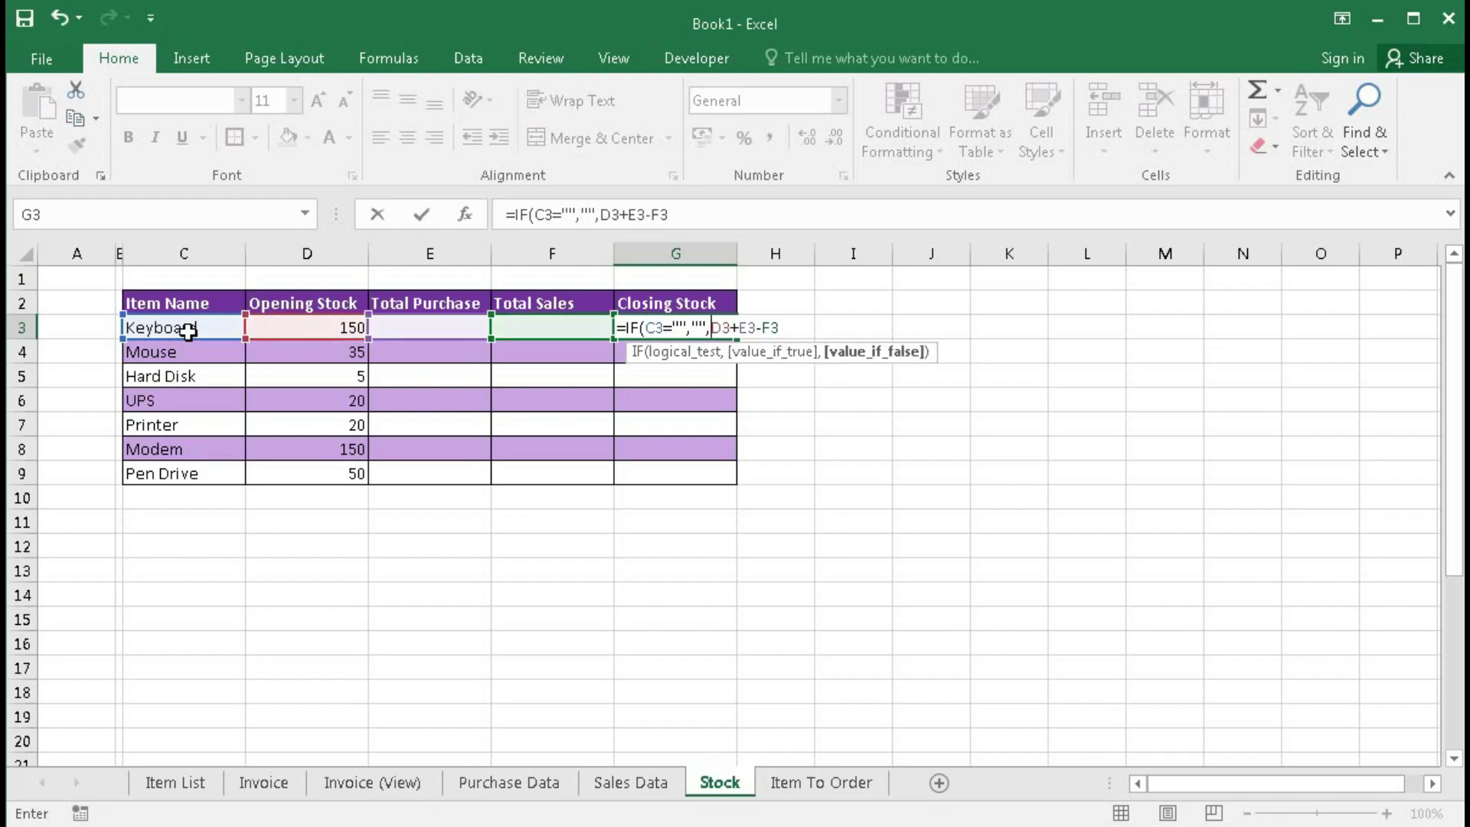
{"action": "key", "text": "End"}
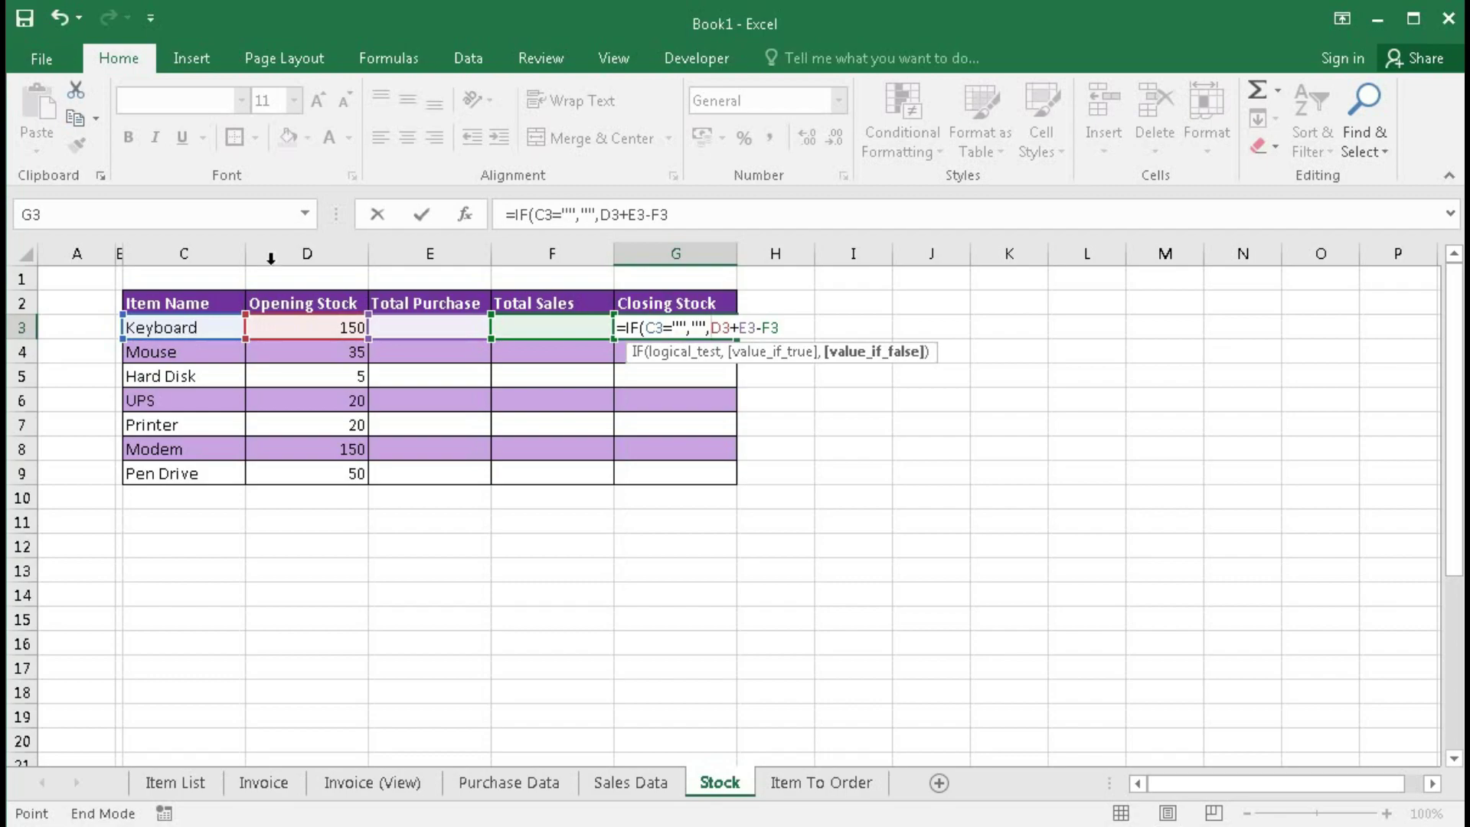
{"action": "left_click", "coordinate": [790, 327]}
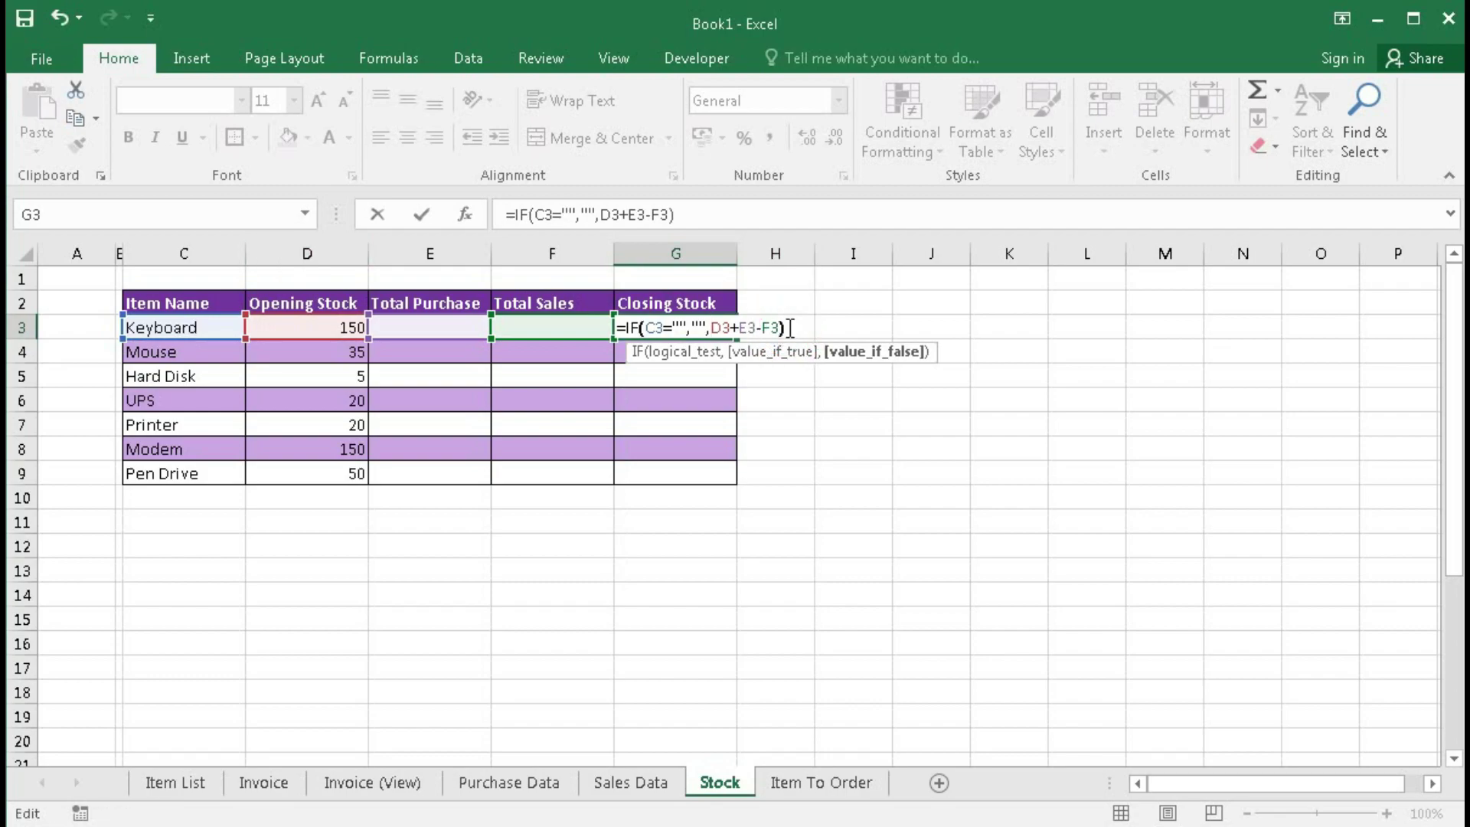
{"action": "key", "text": "Return"}
Step: Fill the G3 closing stock formula down to G29
{"action": "left_click", "coordinate": [724, 334]}
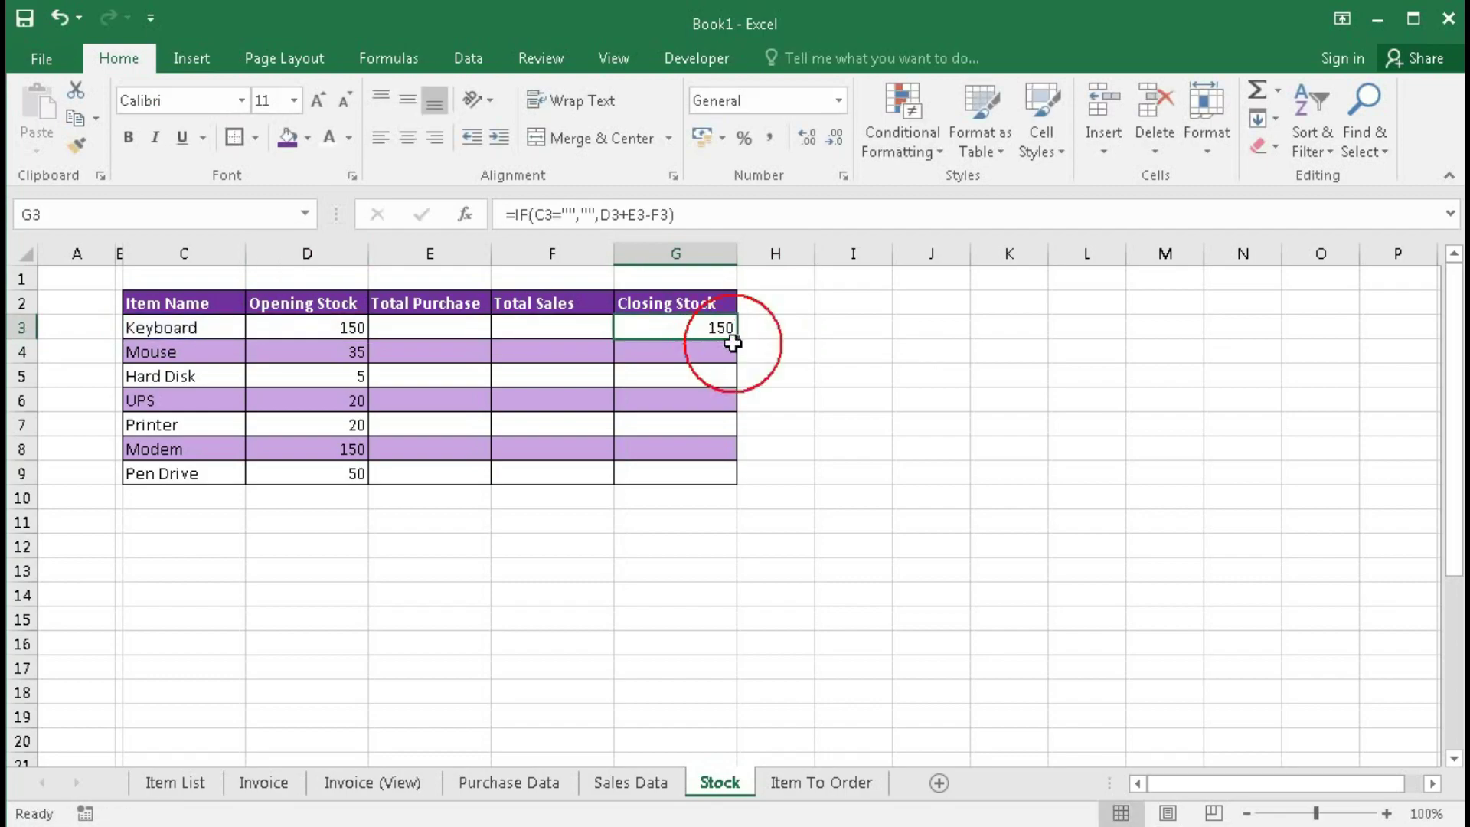
{"action": "left_click_drag", "start_coordinate": [736, 339], "coordinate": [742, 784]}
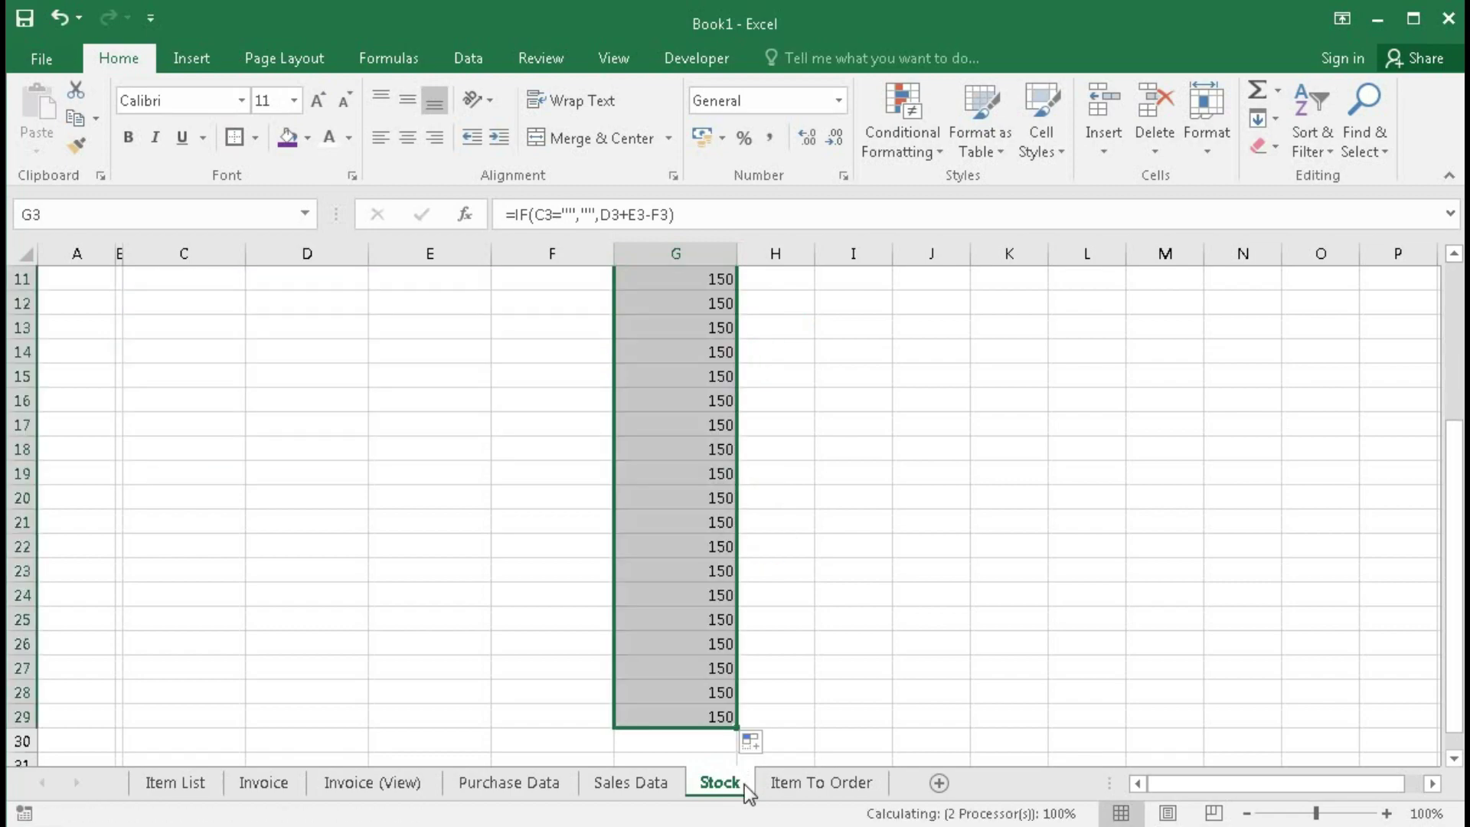
{"action": "scroll", "coordinate": [664, 585], "scroll_direction": "up", "scroll_amount": 3}
{"action": "left_click", "coordinate": [676, 574]}
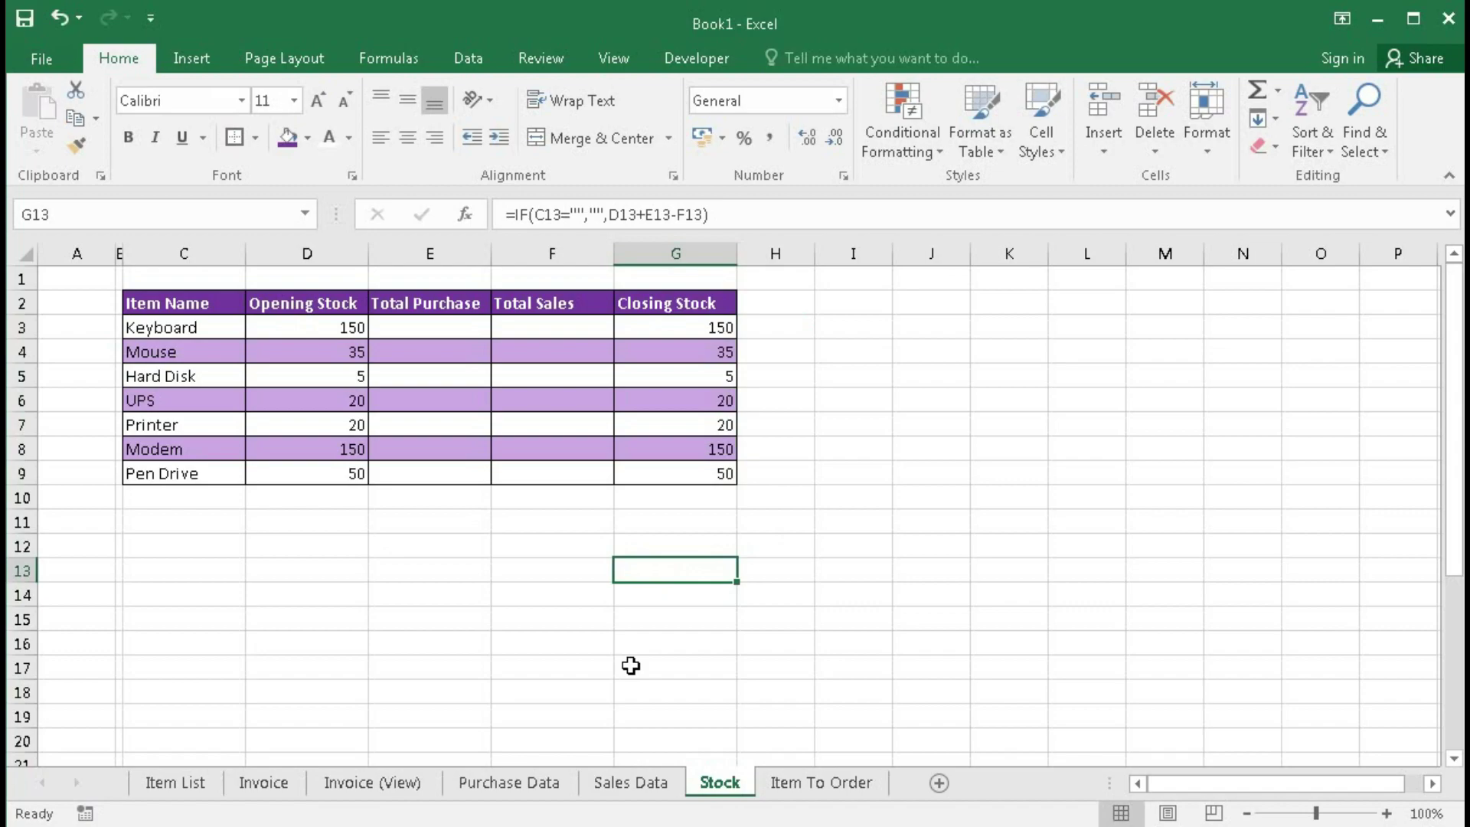
Step: Insert a new sheet, move it to the front, rename it Helper, then view Item To Order
{"action": "left_click", "coordinate": [947, 789]}
{"action": "left_click_drag", "start_coordinate": [792, 782], "coordinate": [157, 784]}
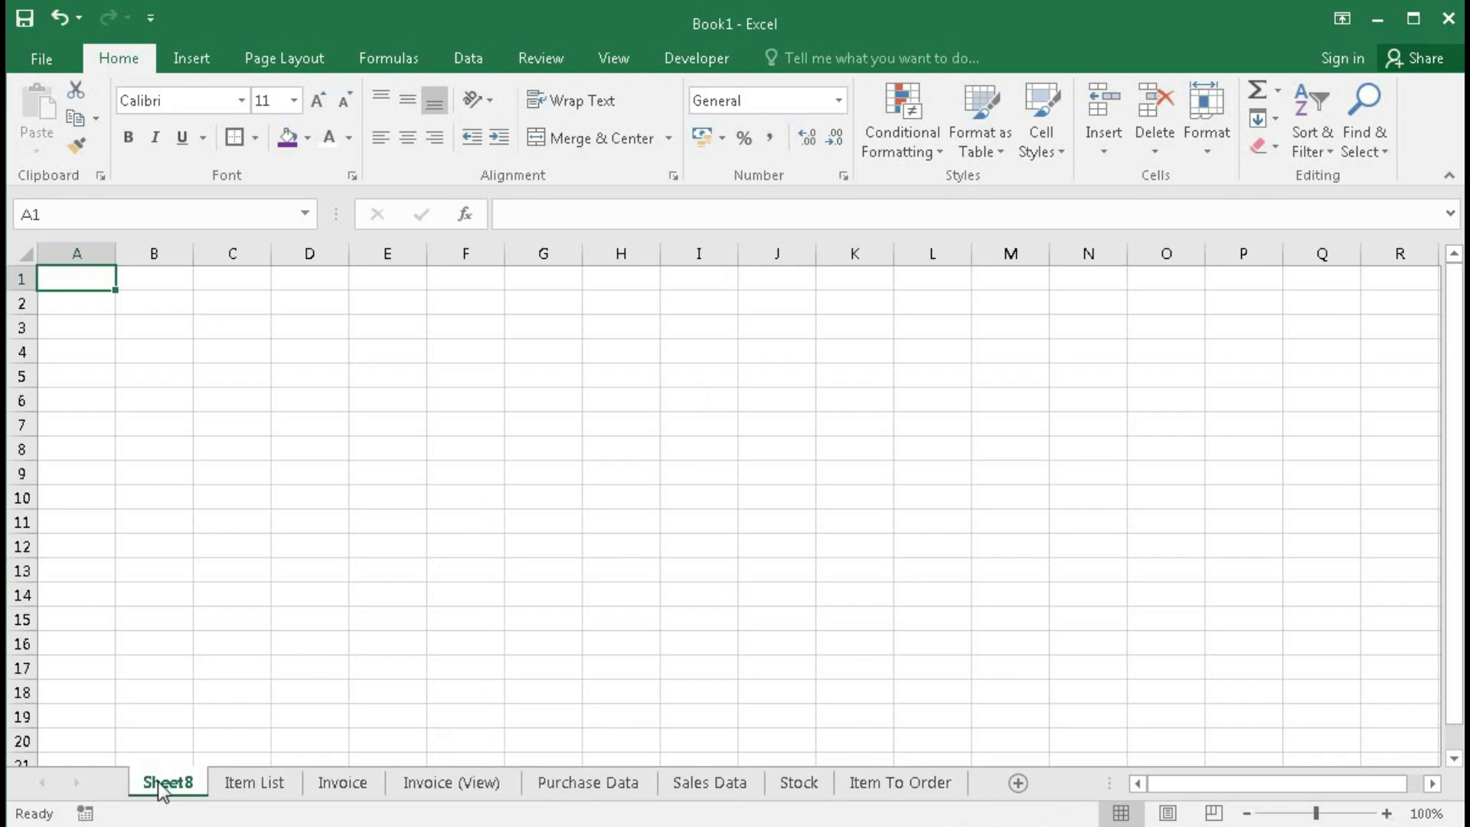
{"action": "double_click", "coordinate": [169, 782]}
{"action": "key", "text": "BackSpace"}
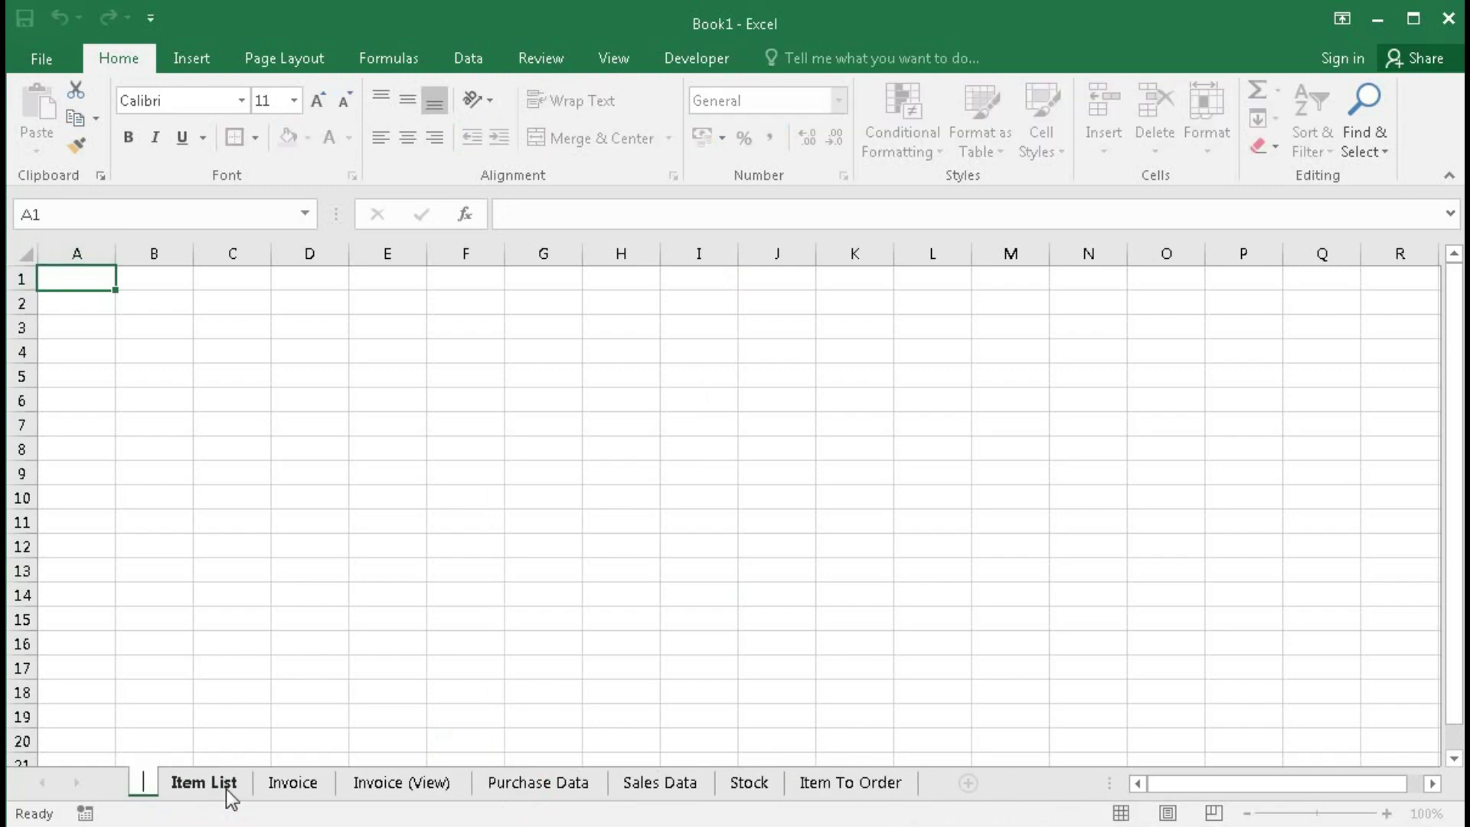
{"action": "type", "text": "Helper"}
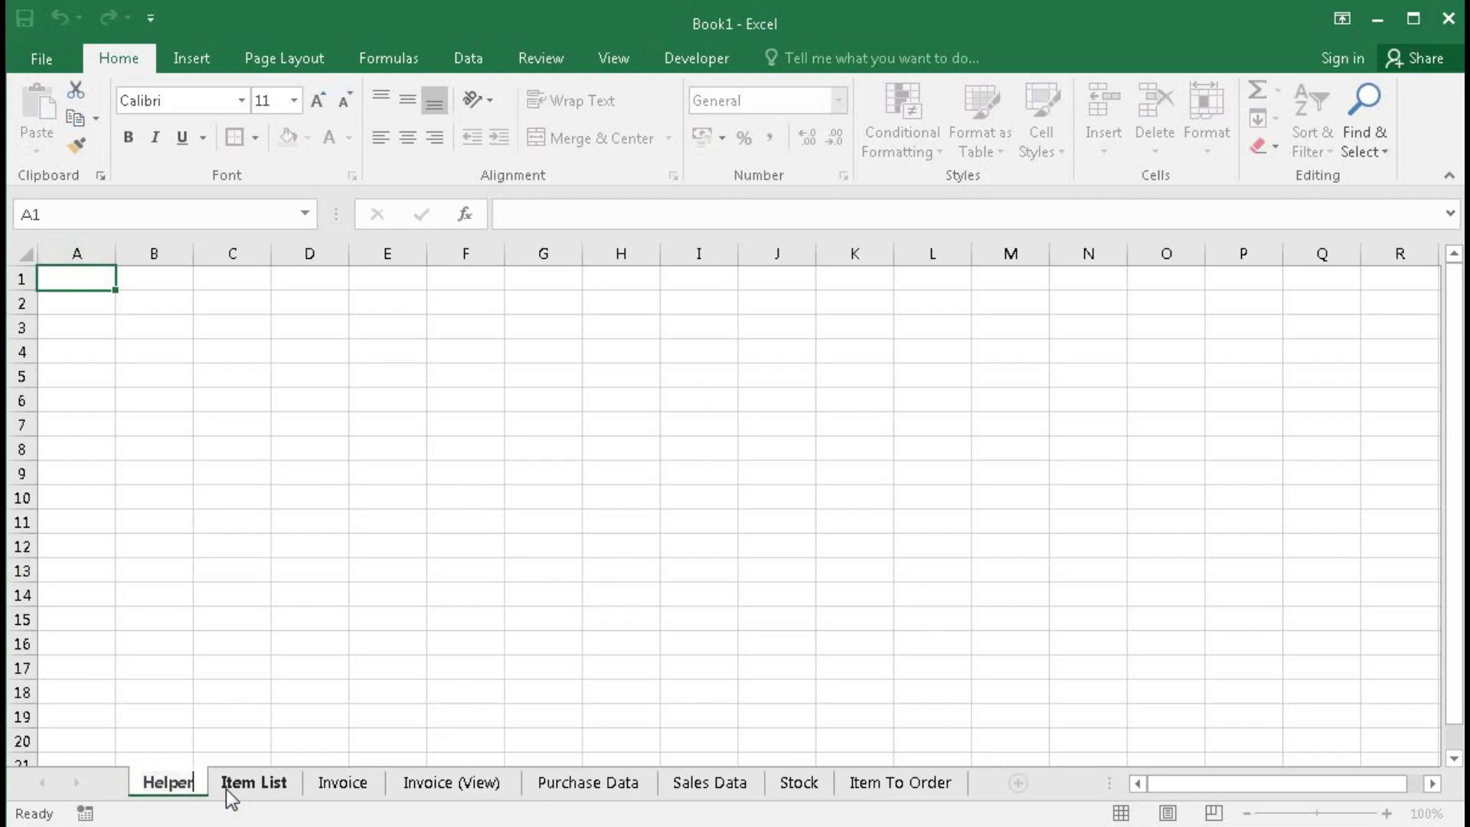
{"action": "key", "text": "Return"}
{"action": "left_click", "coordinate": [85, 294]}
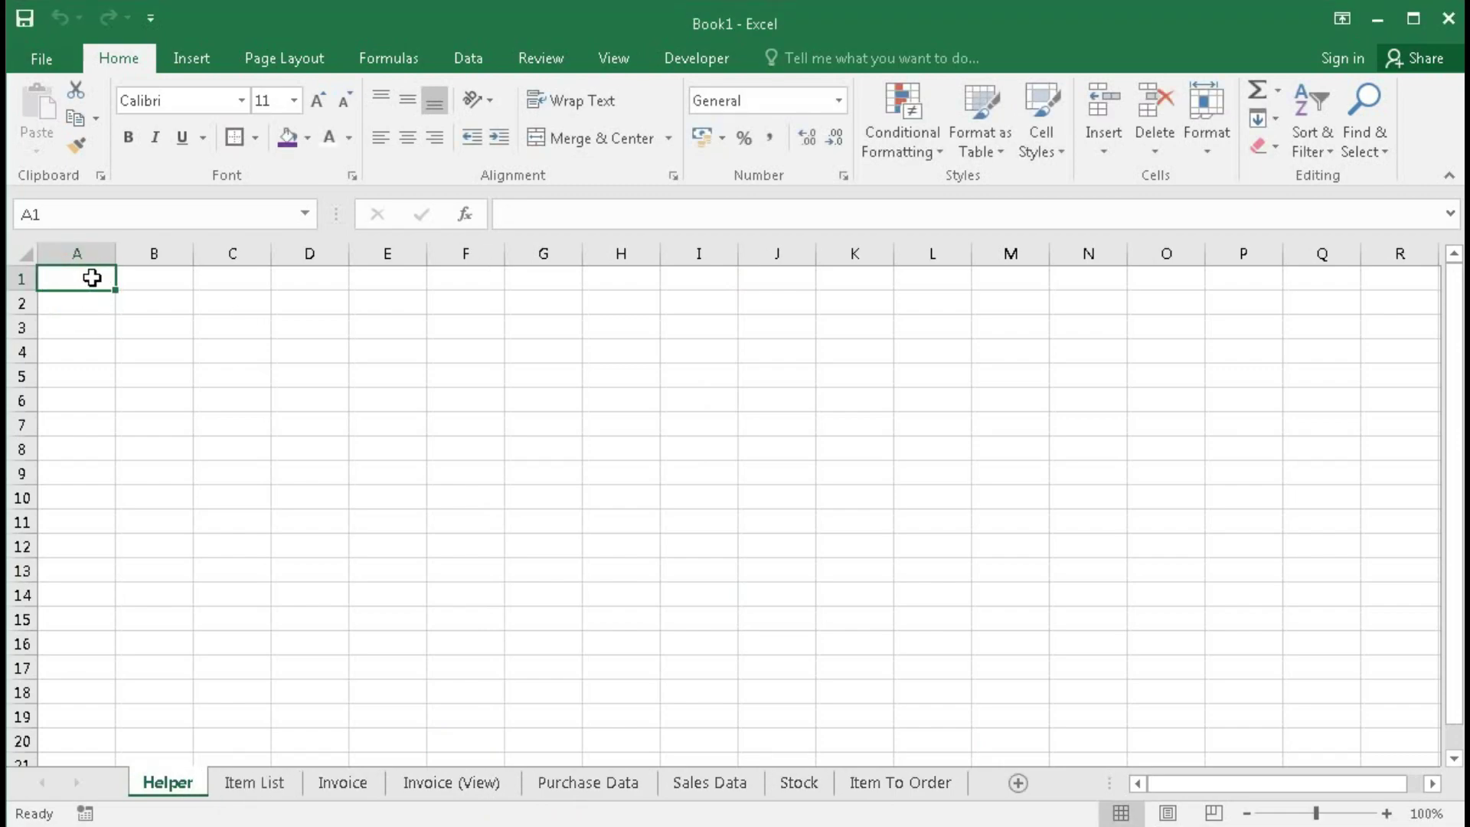
{"action": "left_click", "coordinate": [862, 782]}
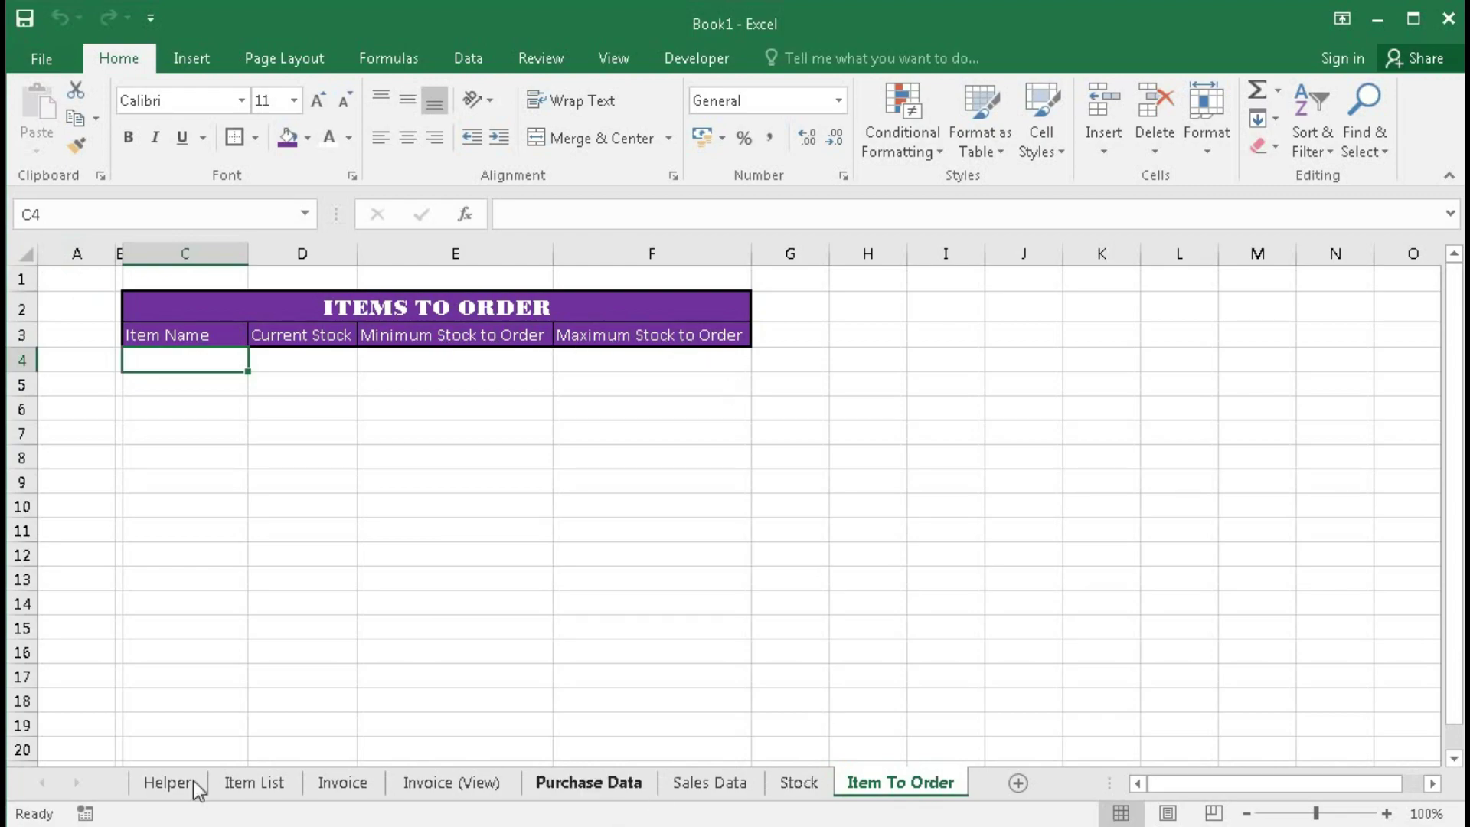
Step: On Helper, type Item Name, Current Stock, Min Stock and Max Stock into A2:D2
{"action": "left_click", "coordinate": [166, 783]}
{"action": "left_click", "coordinate": [91, 308]}
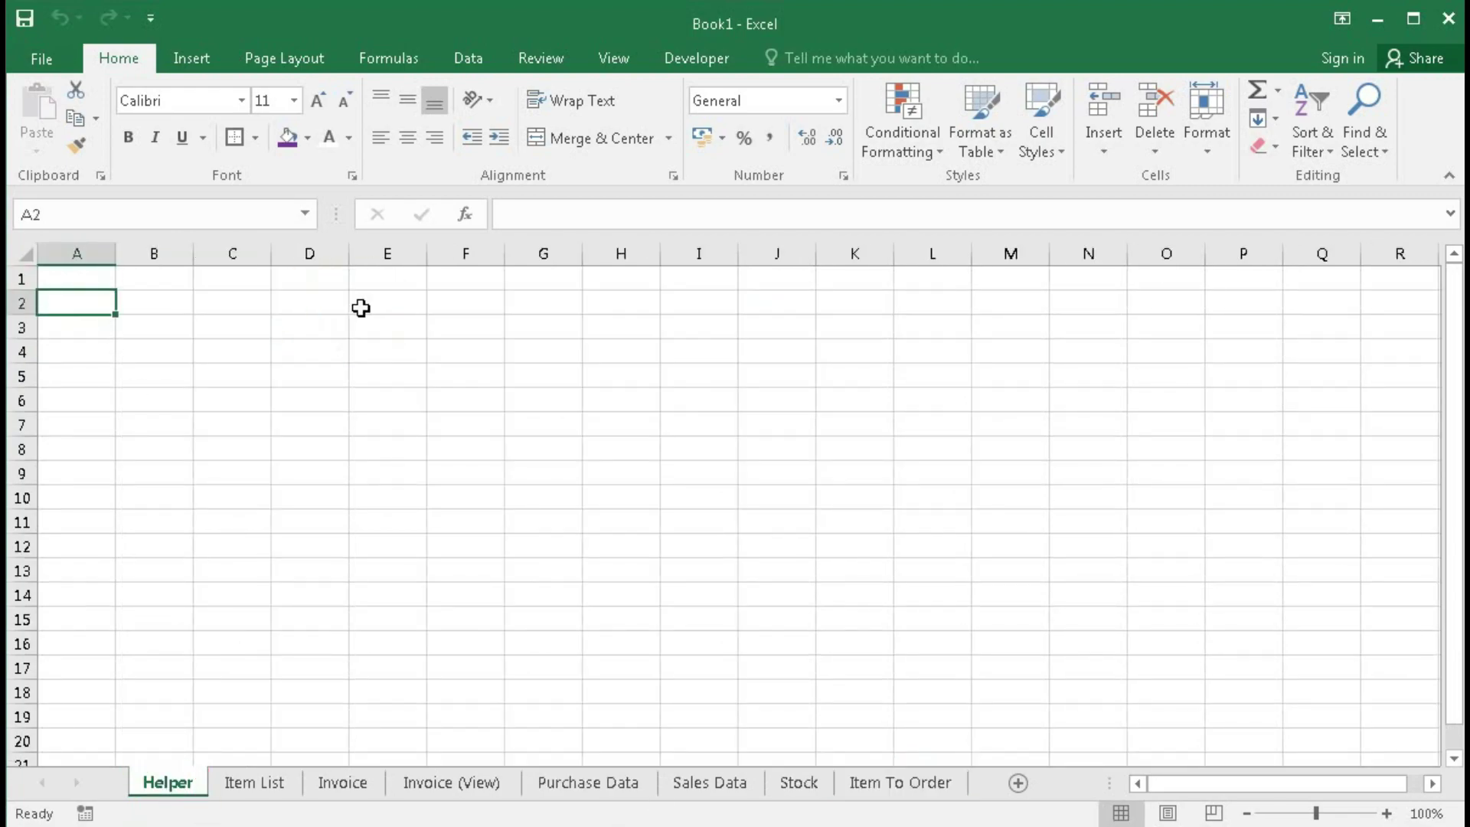
{"action": "type", "text": "It"}
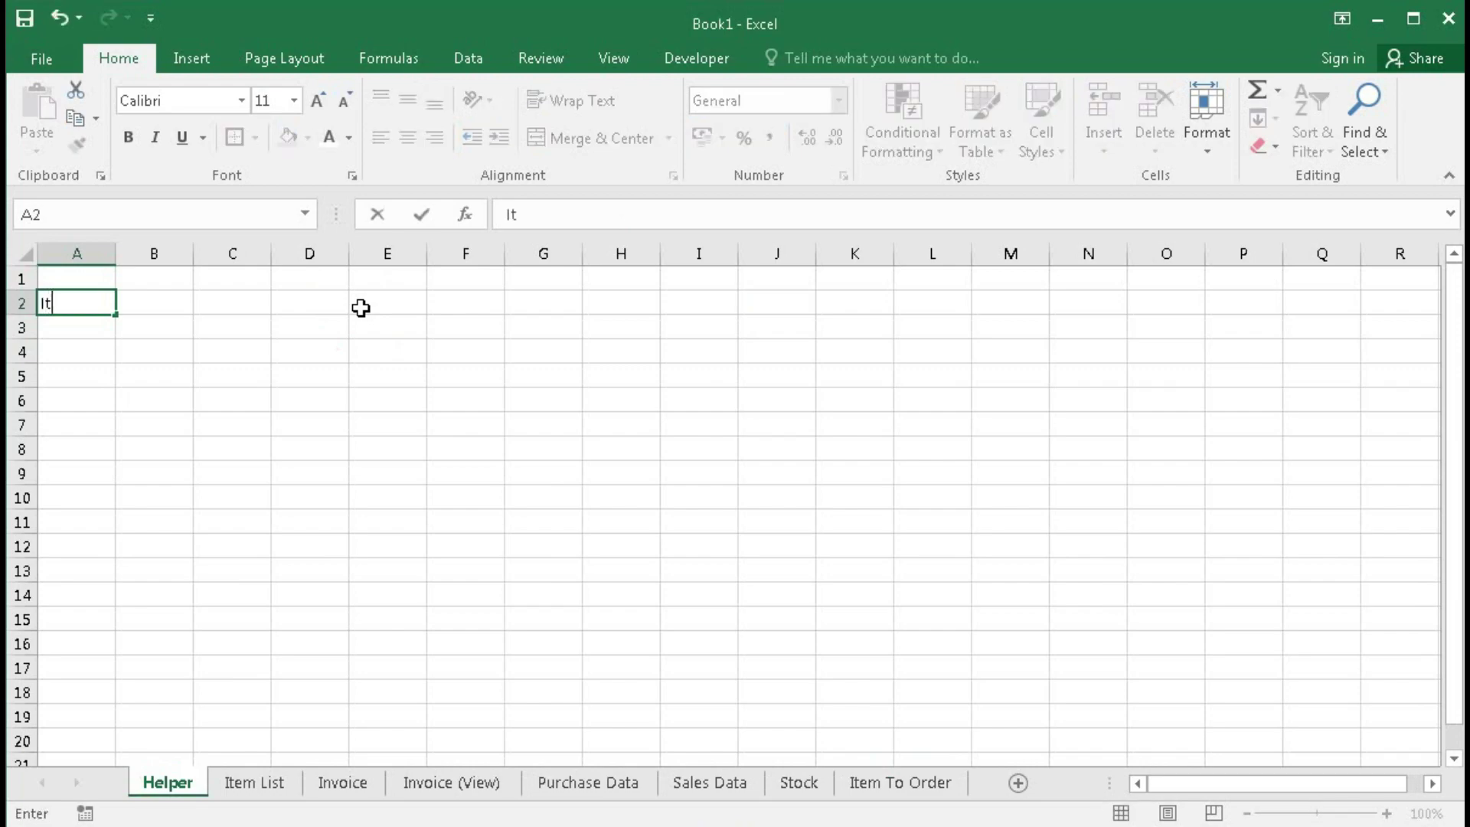
{"action": "type", "text": "em Name"}
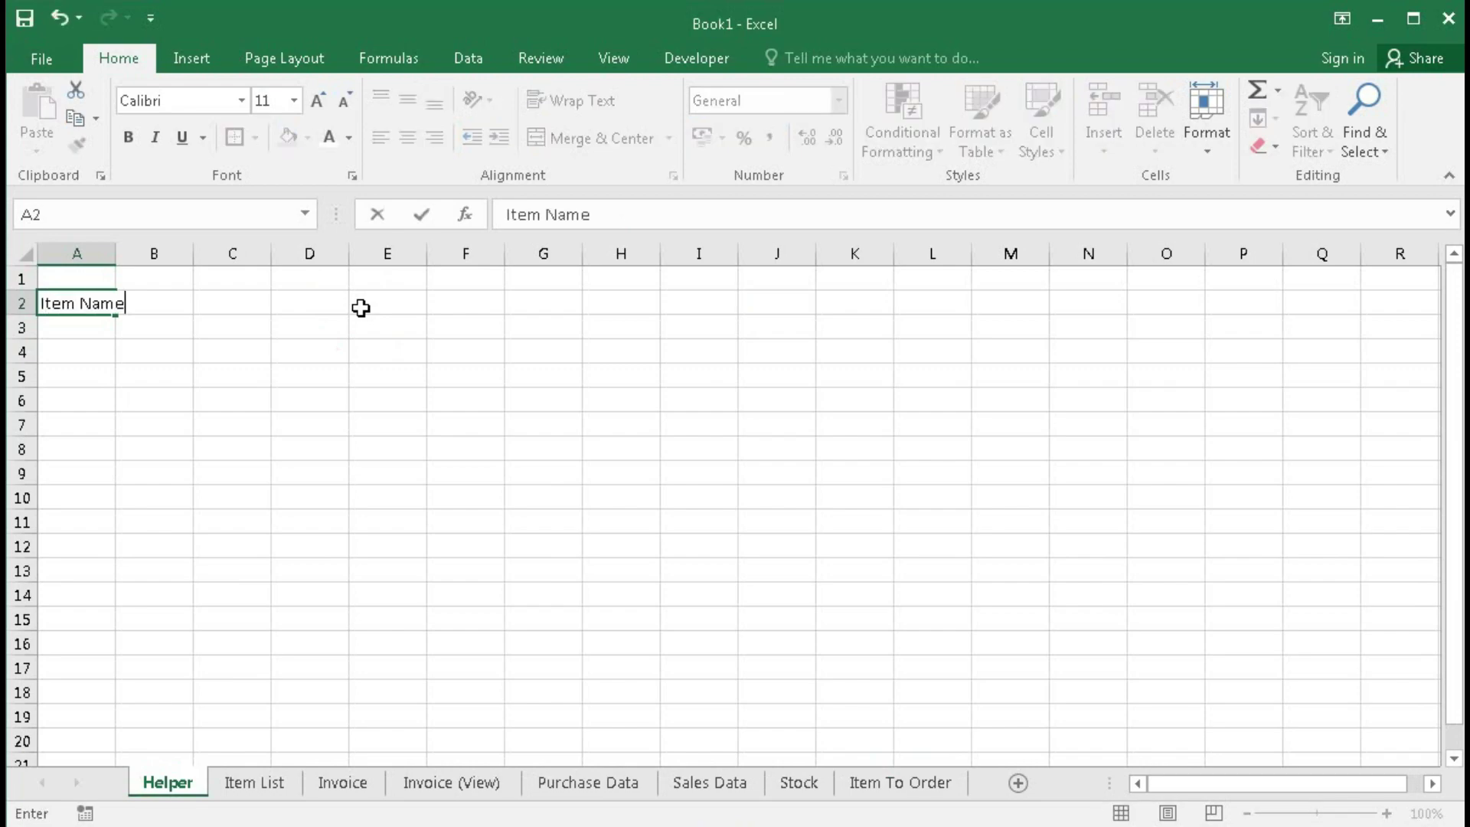
{"action": "key", "text": "Tab"}
{"action": "type", "text": "Curre"}
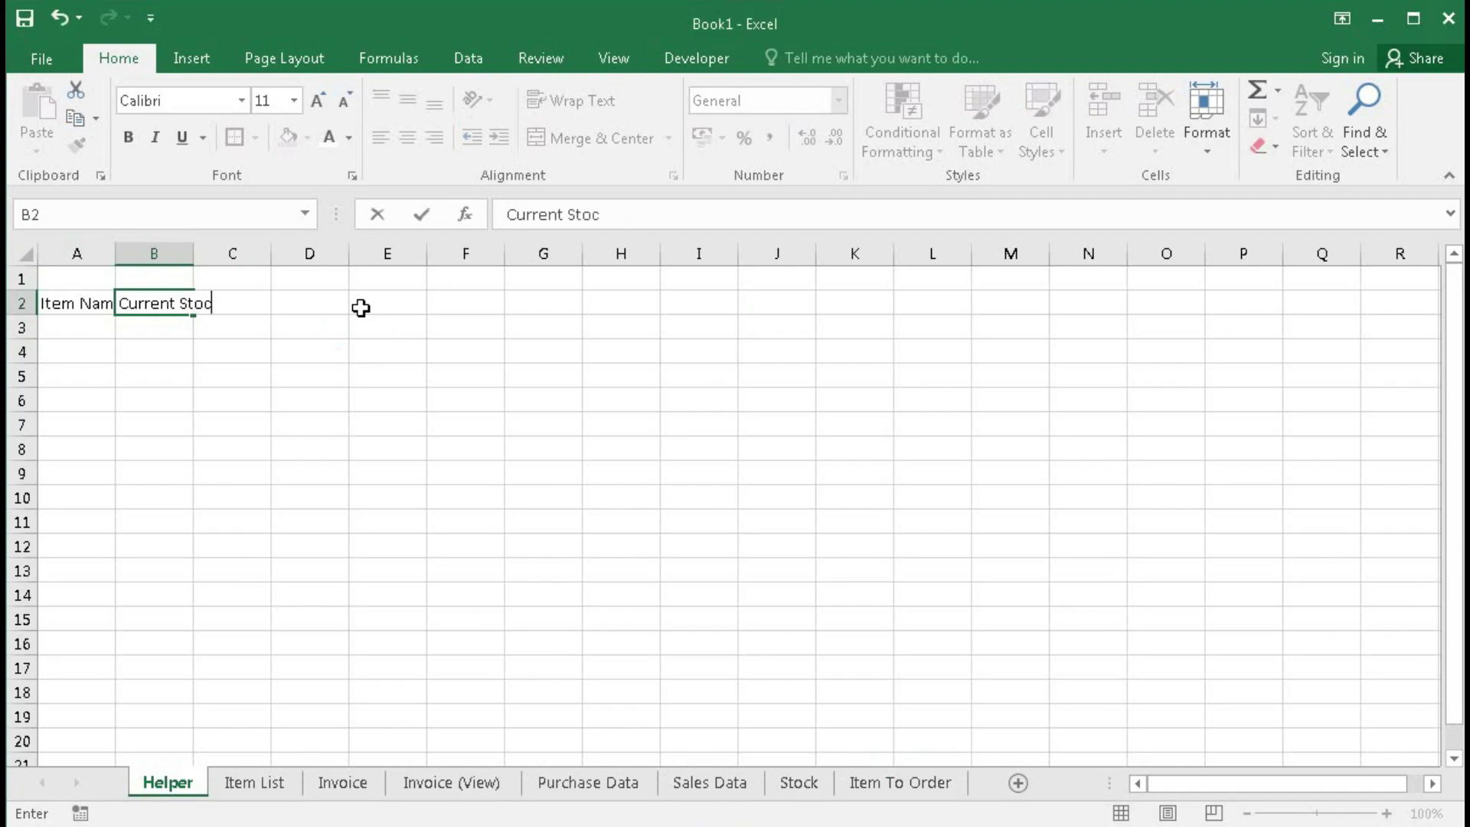
{"action": "key", "text": "Tab"}
{"action": "type", "text": "Mi"}
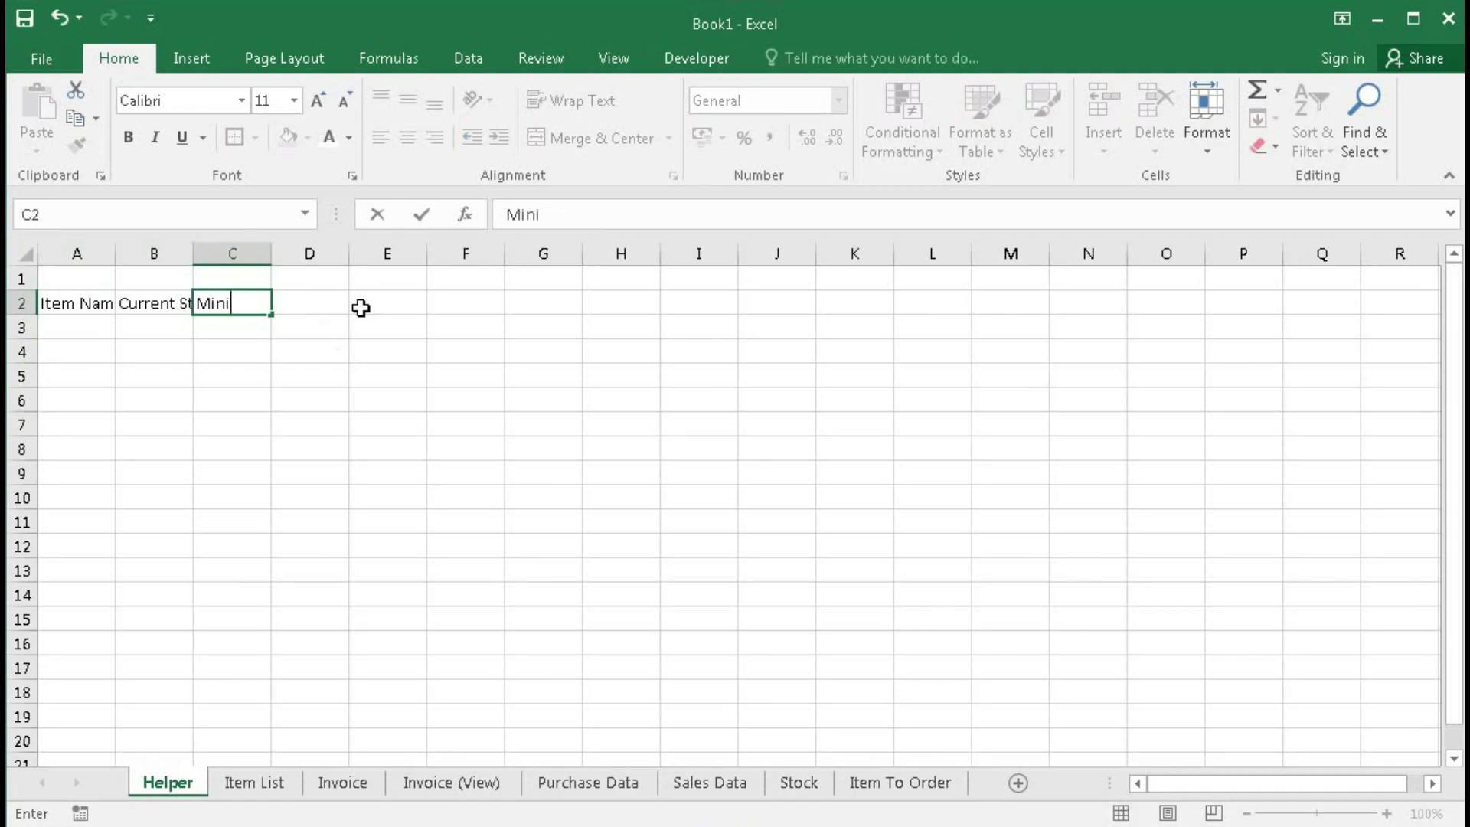
{"action": "key", "text": "BackSpace"}
{"action": "key", "text": "BackSpace"}
{"action": "type", "text": "n Stock"}
{"action": "key", "text": "Tab"}
{"action": "type", "text": "Ma"}
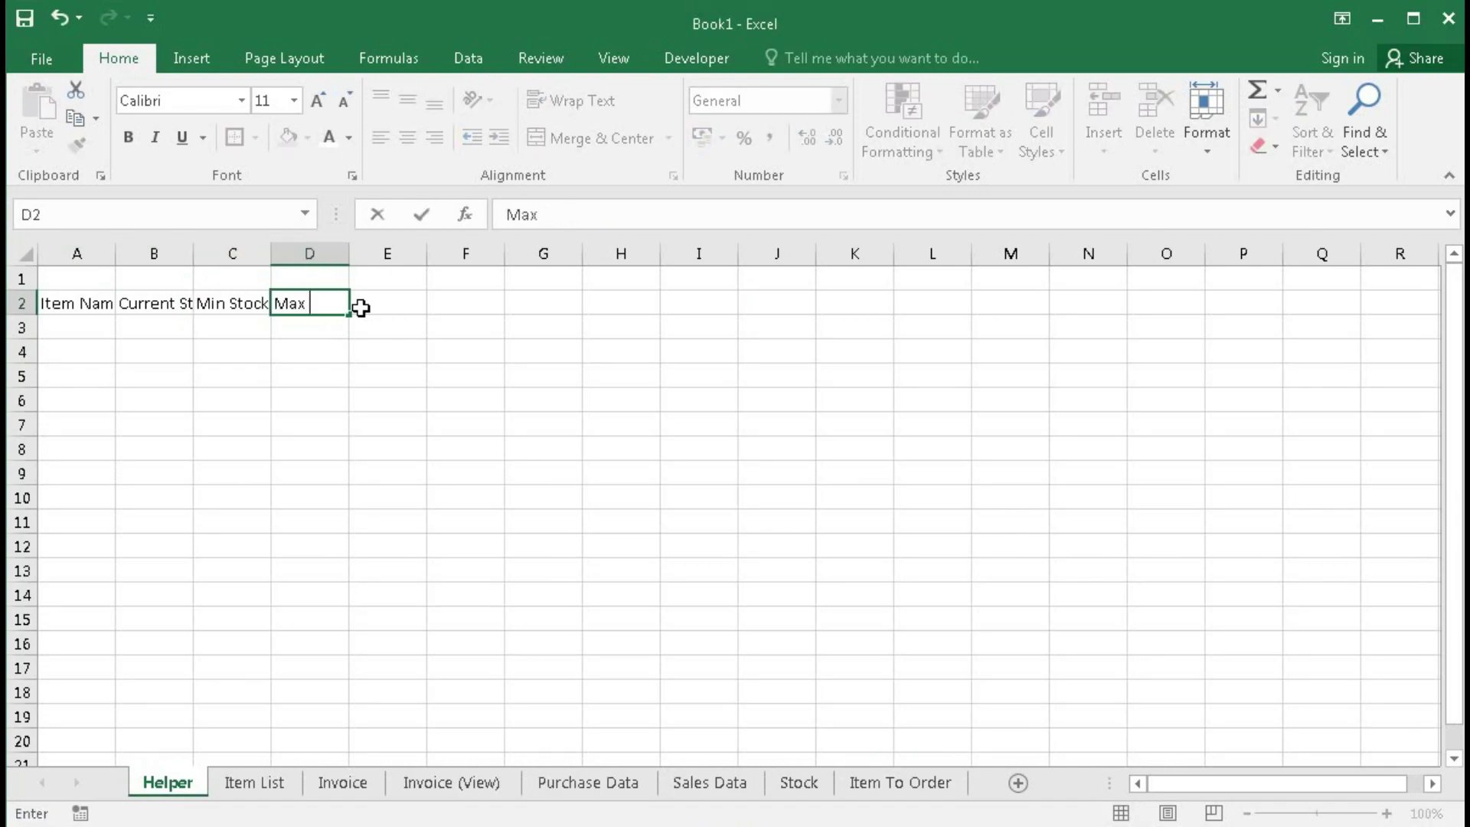
{"action": "type", "text": "x Stock"}
{"action": "key", "text": "Return"}
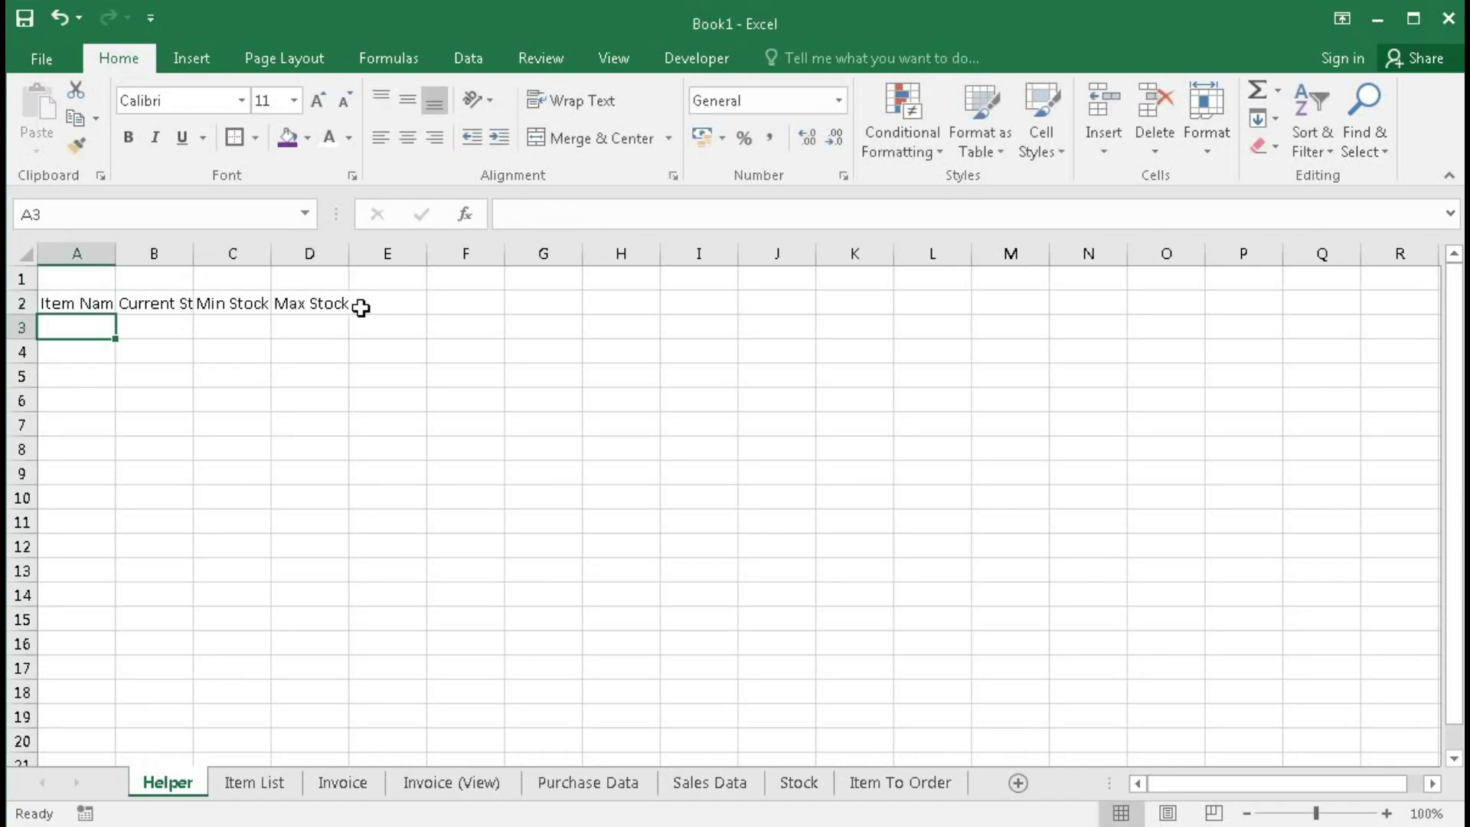
Step: Autofit Helper columns A–D to the Item Name, Current Stock, Min Stock and Max Stock headings
{"action": "double_click", "coordinate": [117, 251]}
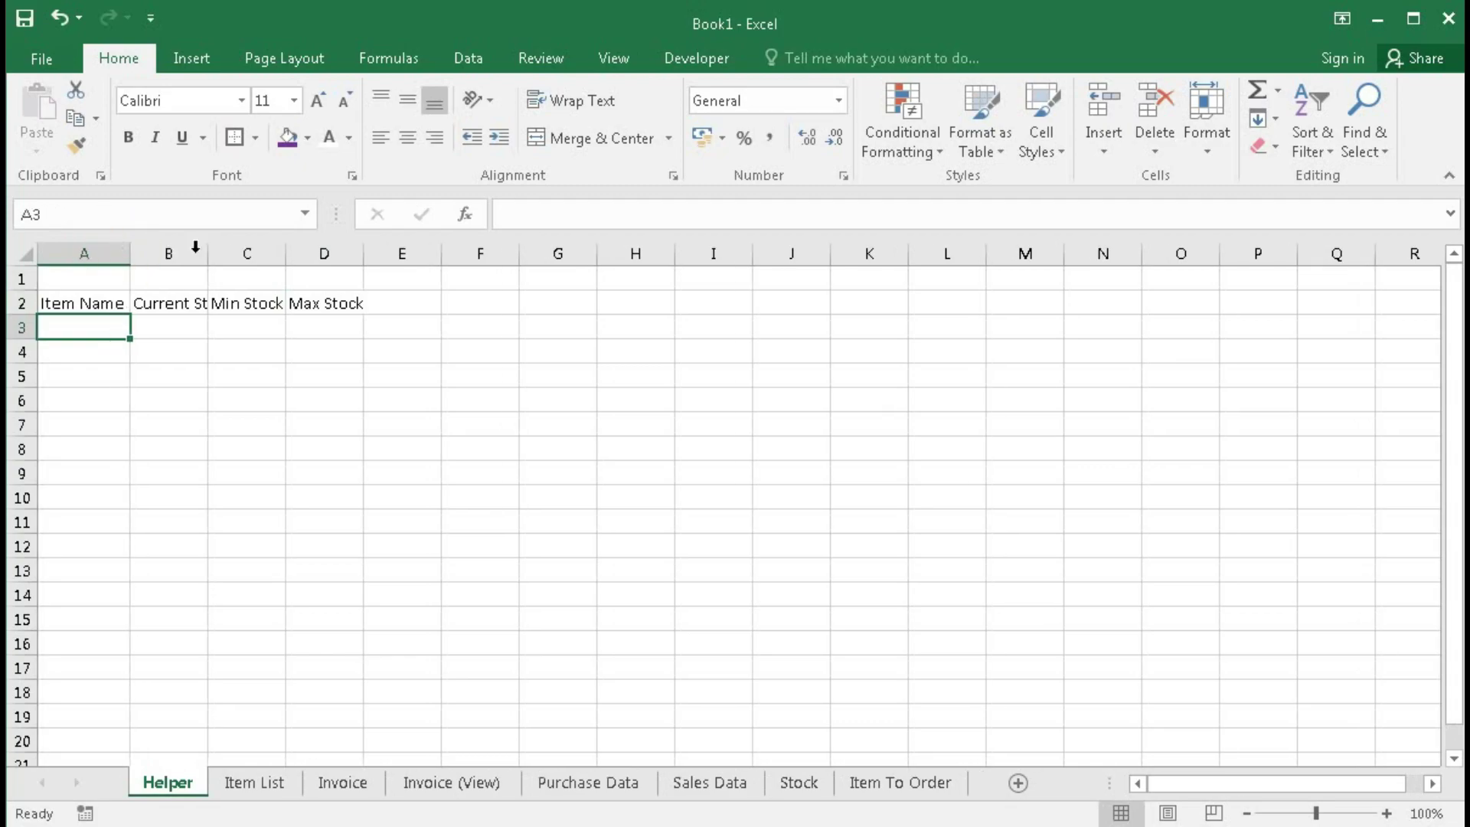
{"action": "double_click", "coordinate": [206, 247]}
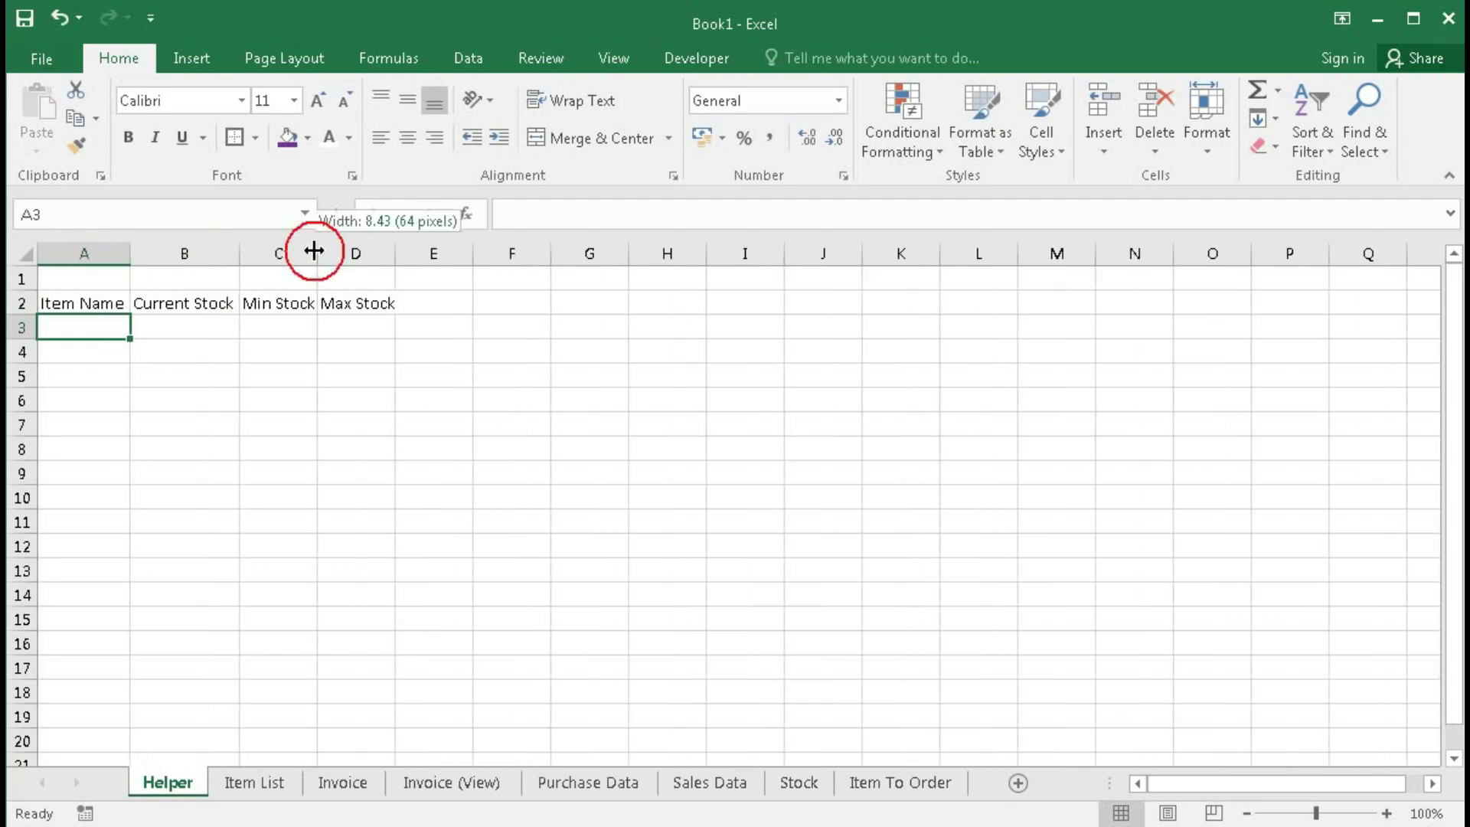
{"action": "double_click", "coordinate": [313, 253]}
{"action": "double_click", "coordinate": [394, 252]}
Step: Link Helper A3 to 'Item List'!B3 and select that reference in the formula
{"action": "left_click", "coordinate": [68, 325]}
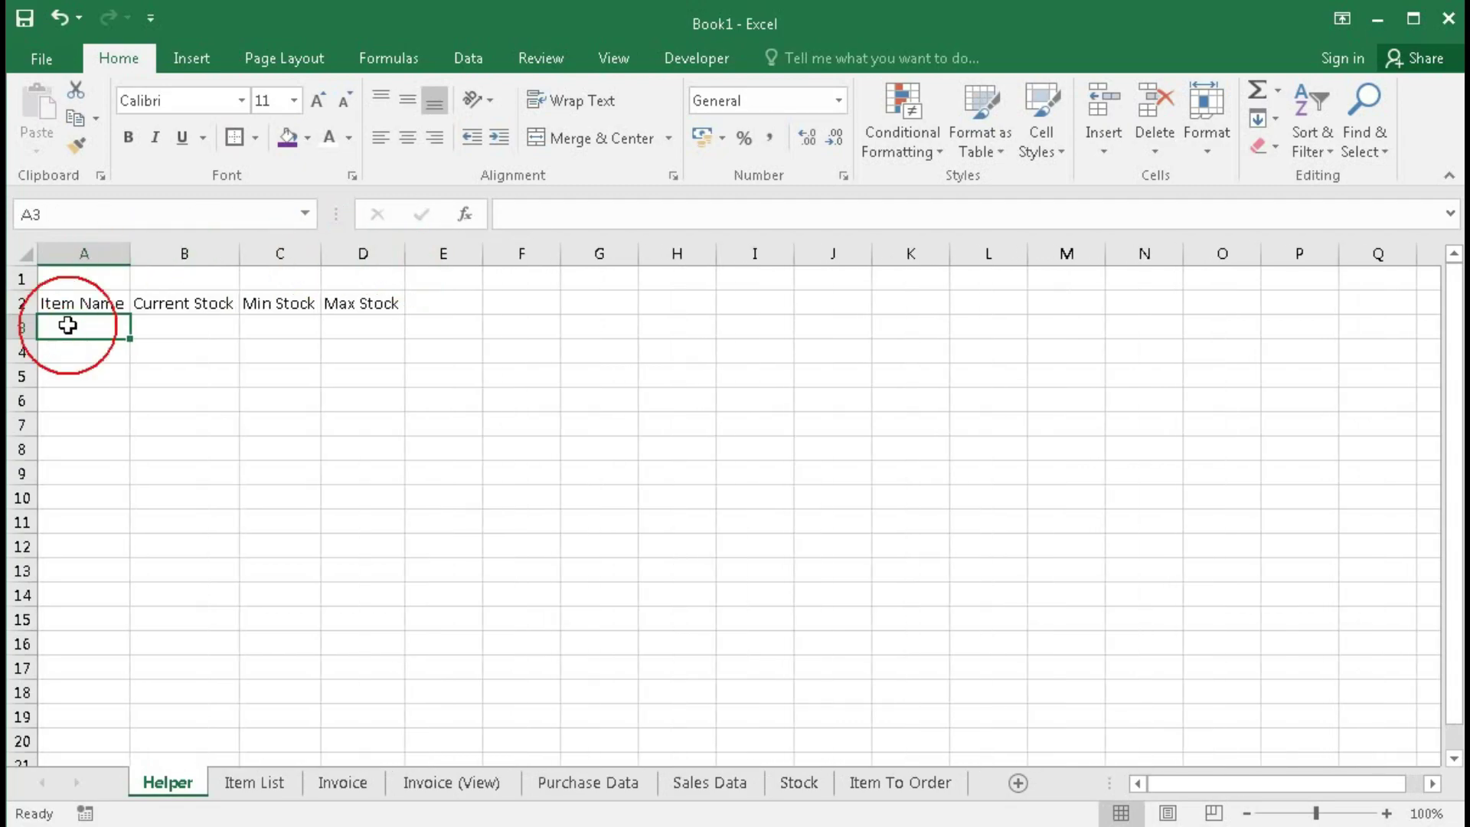
{"action": "type", "text": "="}
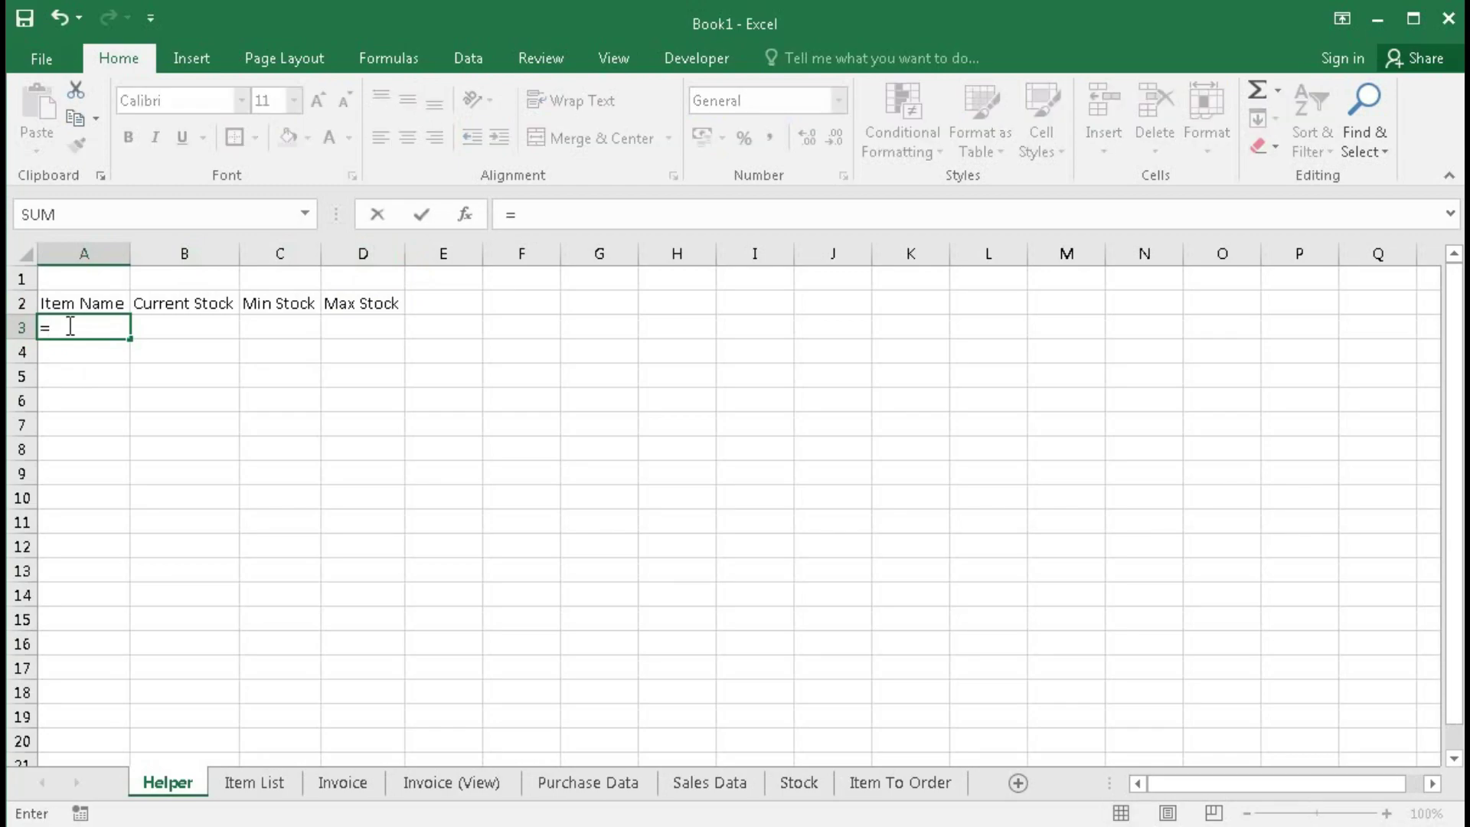
{"action": "left_click", "coordinate": [267, 784]}
{"action": "left_click", "coordinate": [165, 328]}
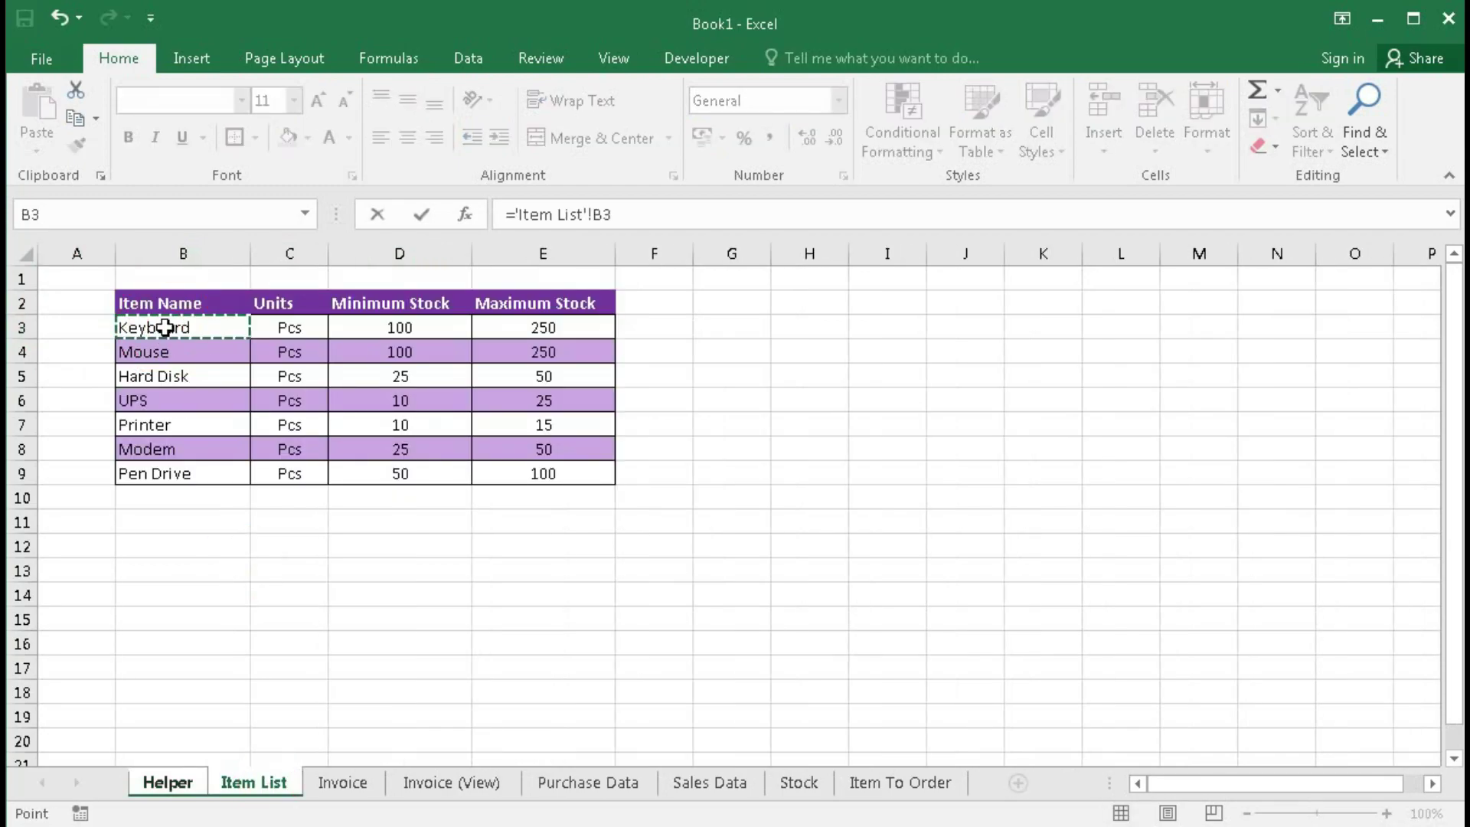
{"action": "key", "text": "Return"}
{"action": "left_click", "coordinate": [72, 326]}
{"action": "double_click", "coordinate": [76, 327]}
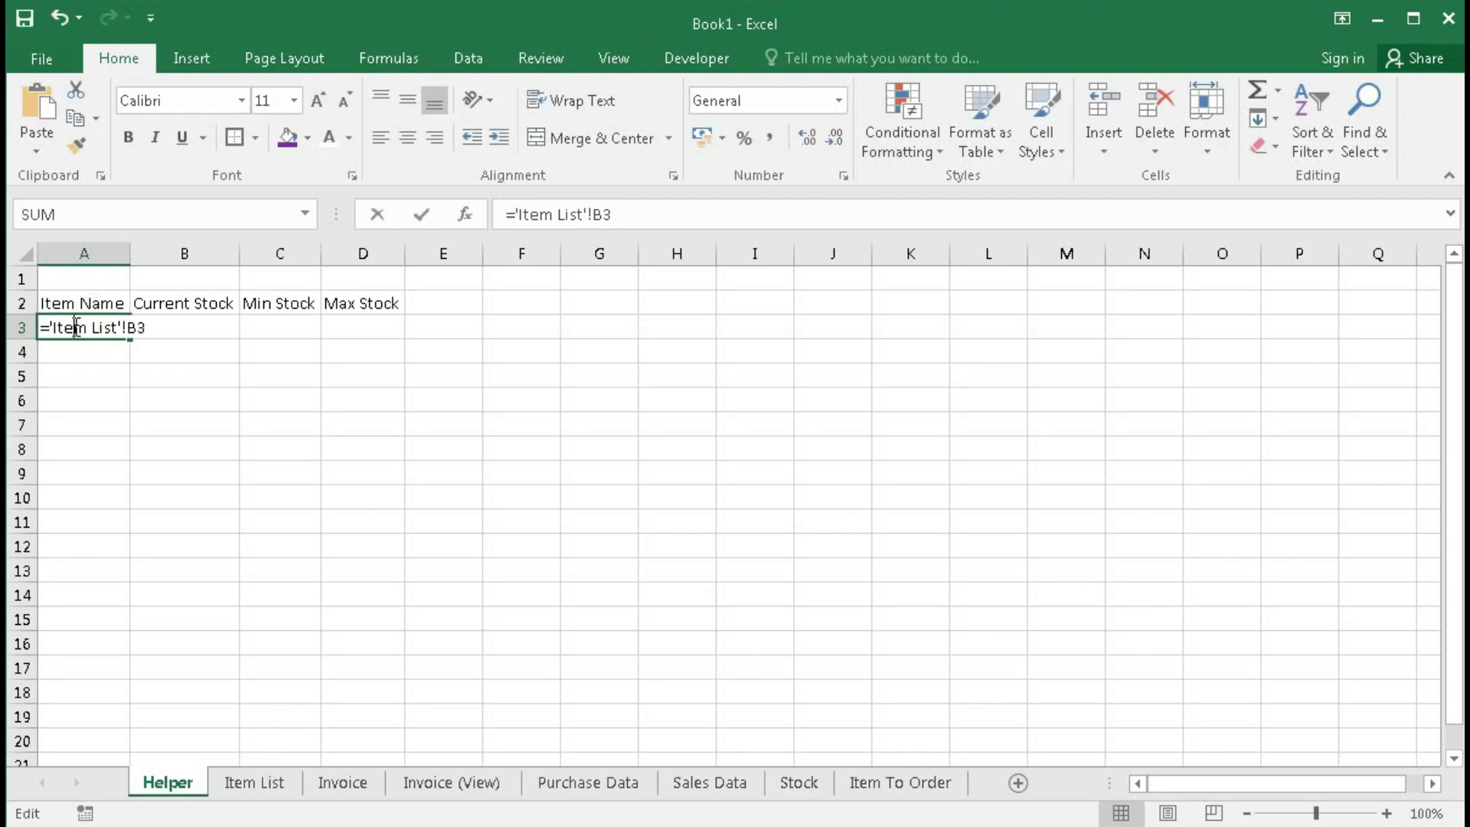
{"action": "left_click_drag", "start_coordinate": [49, 327], "coordinate": [196, 326]}
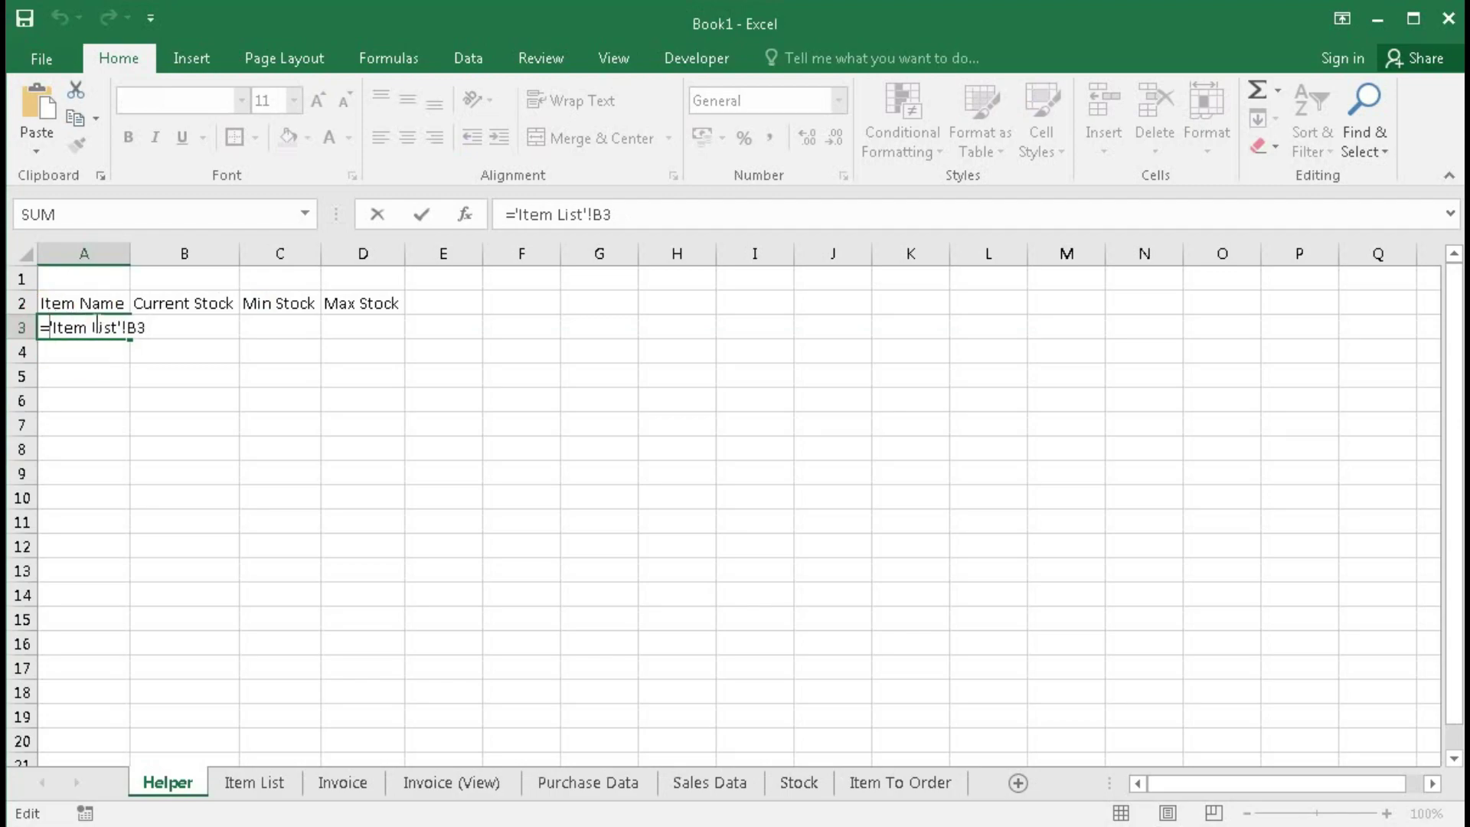
Step: Turn A3 into =IF('Item List'!B3="","",'Item List'!B3)
{"action": "type", "text": "if"}
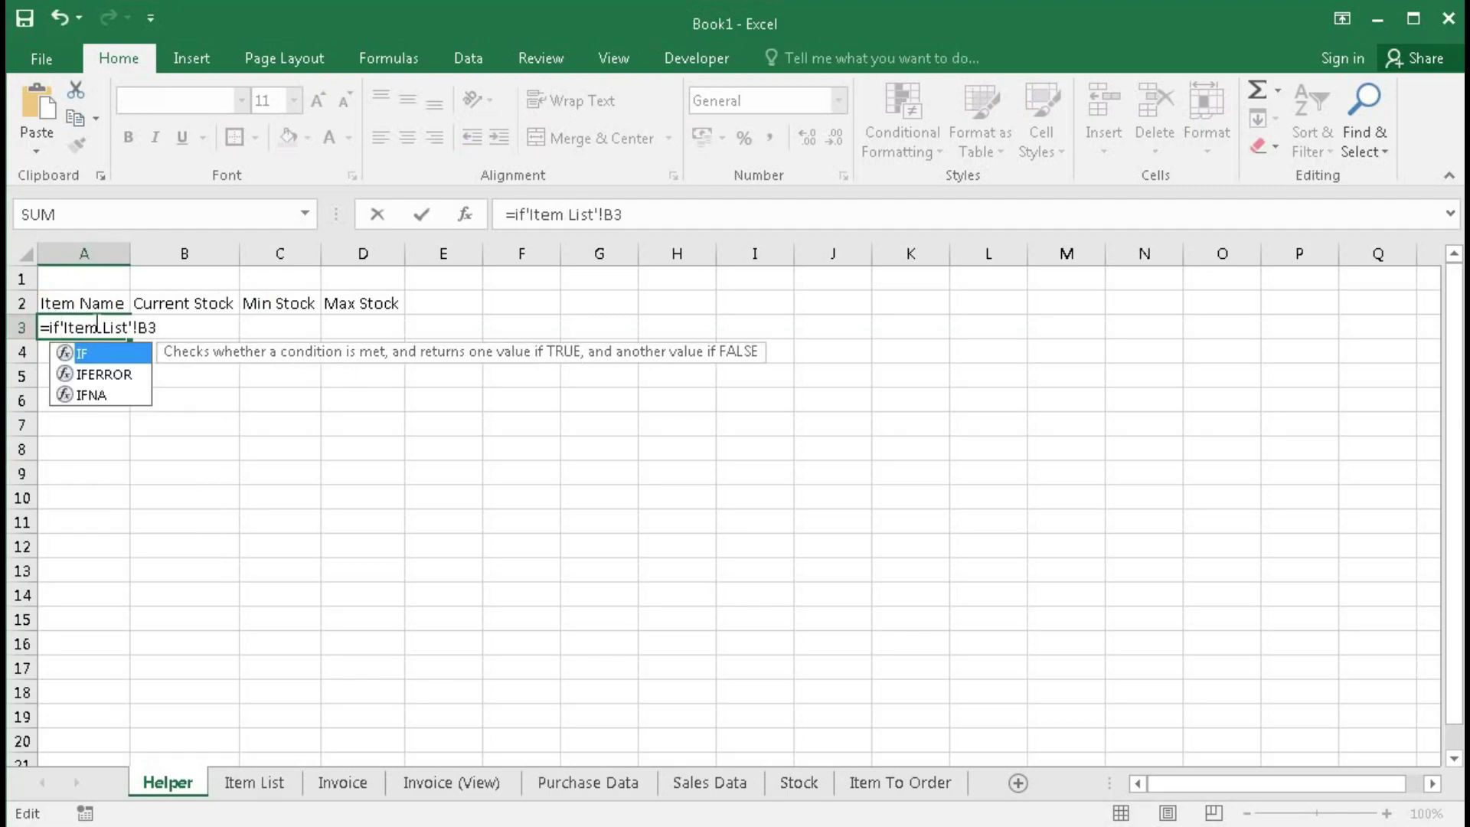
{"action": "key", "text": "Tab"}
{"action": "left_click", "coordinate": [168, 327]}
{"action": "type", "text": "="}
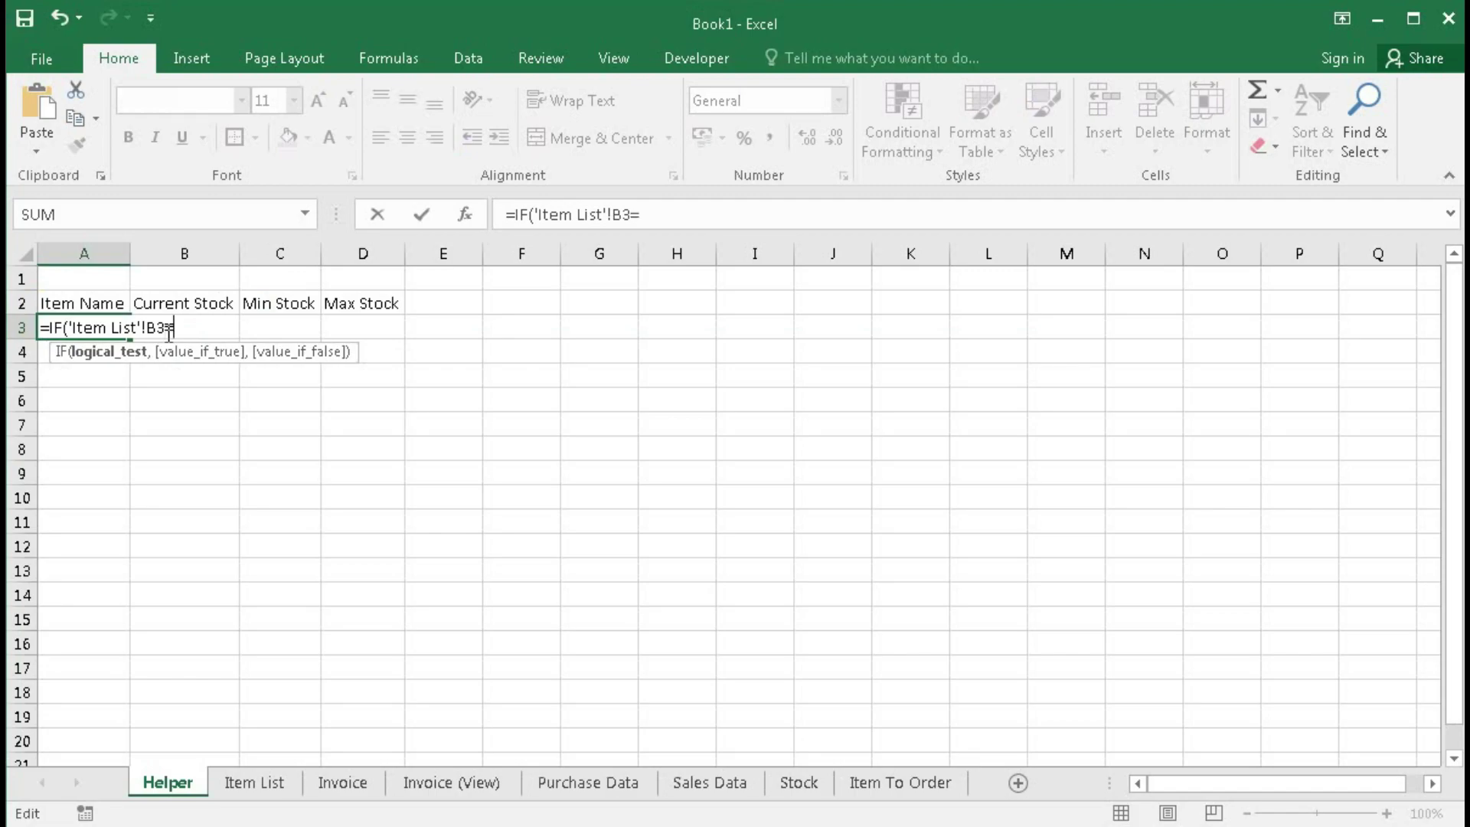
{"action": "type", "text": "\"\","}
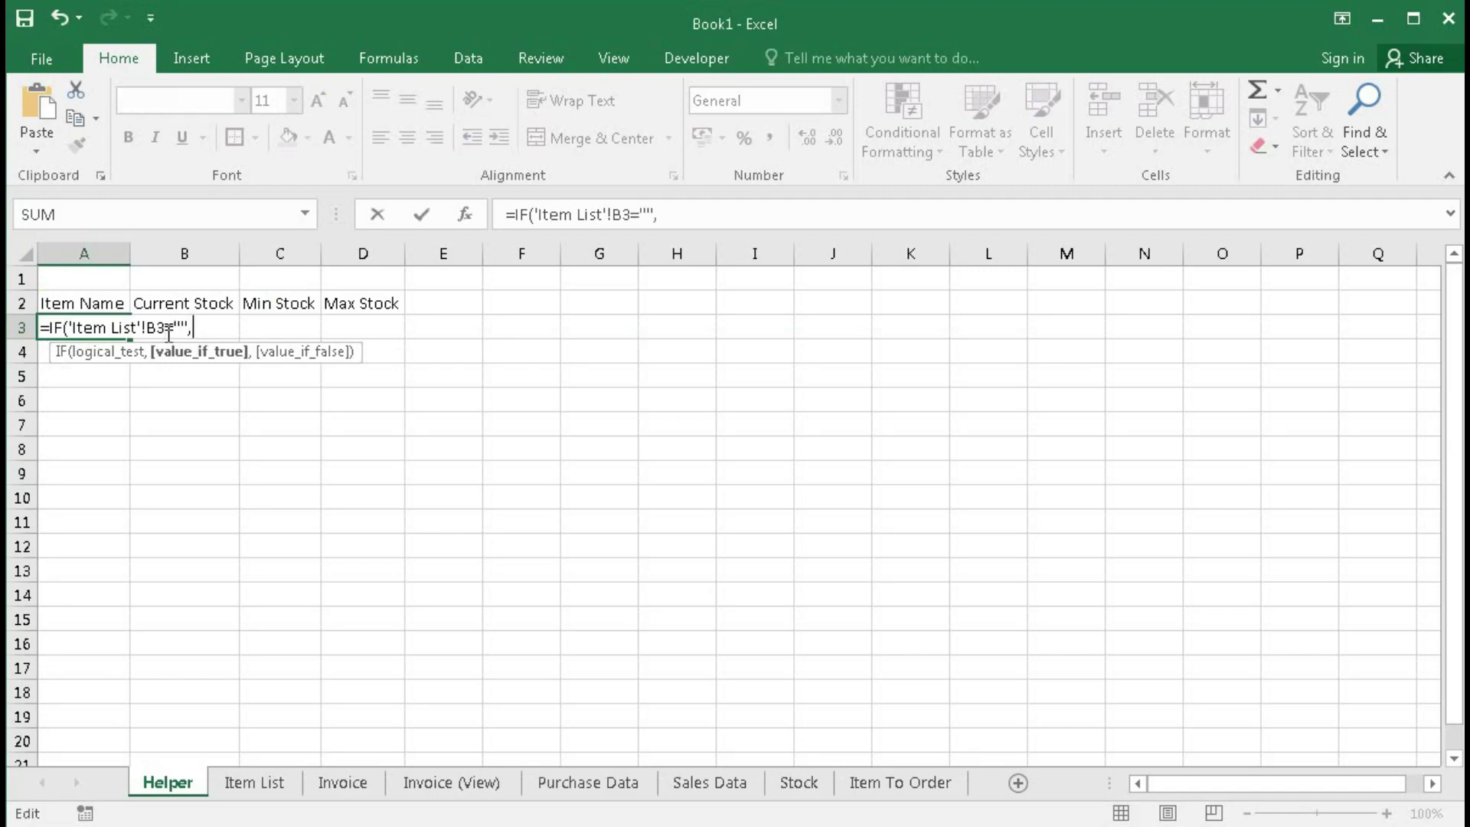
{"action": "type", "text": "\"\","}
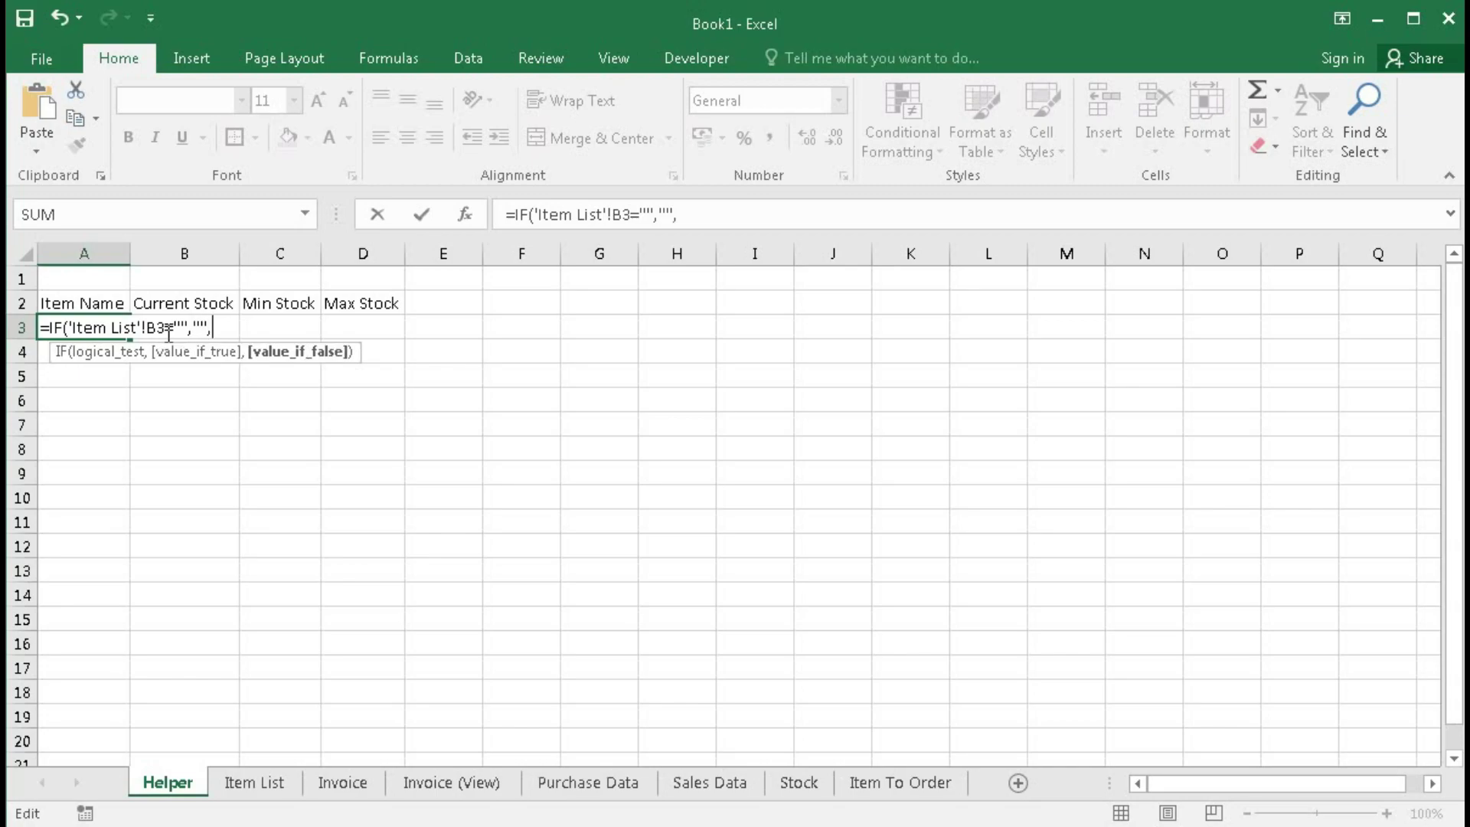
{"action": "key", "text": "ctrl+v"}
{"action": "type", "text": ")"}
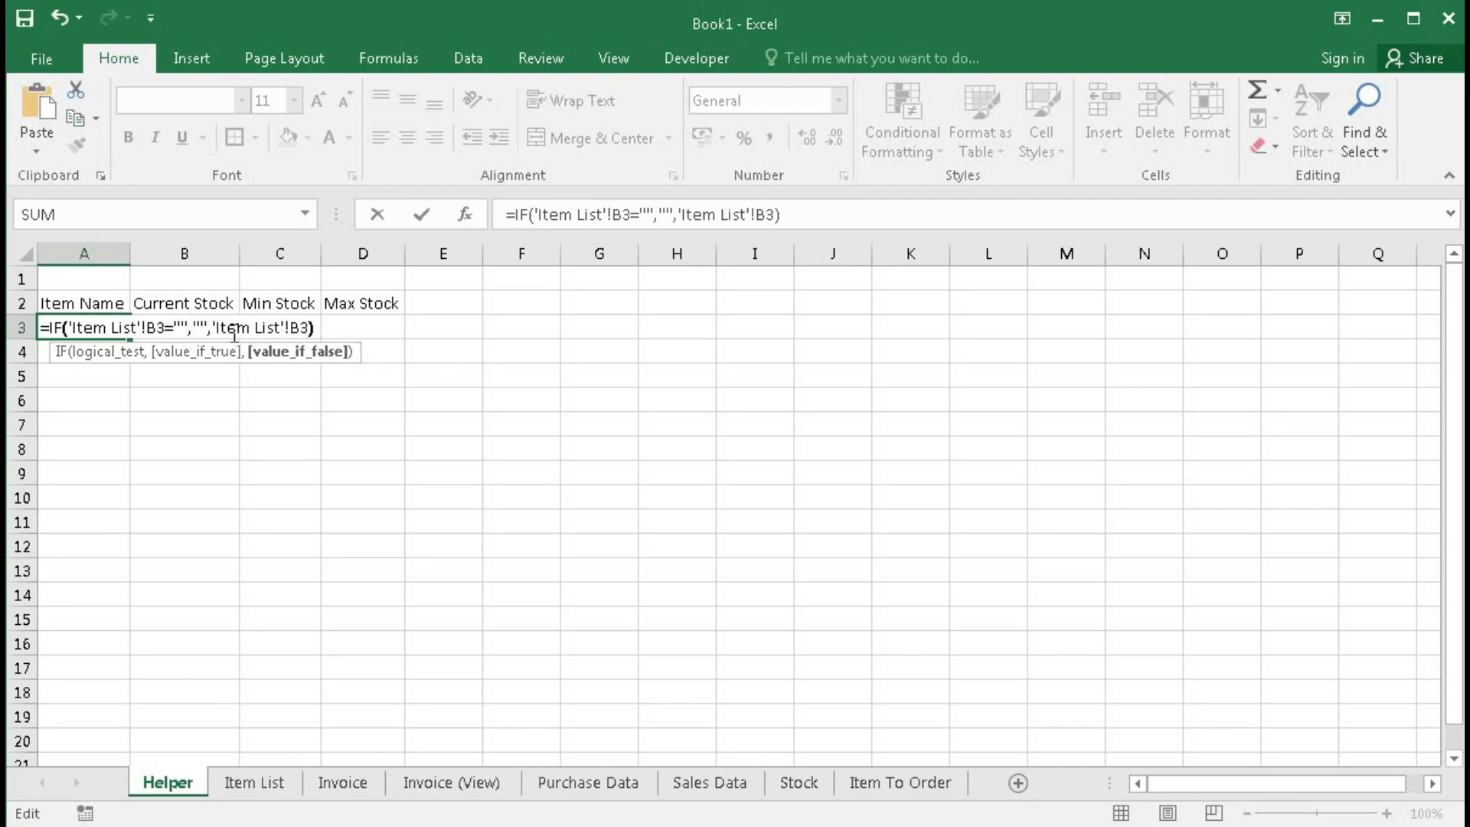
{"action": "key", "text": "Return"}
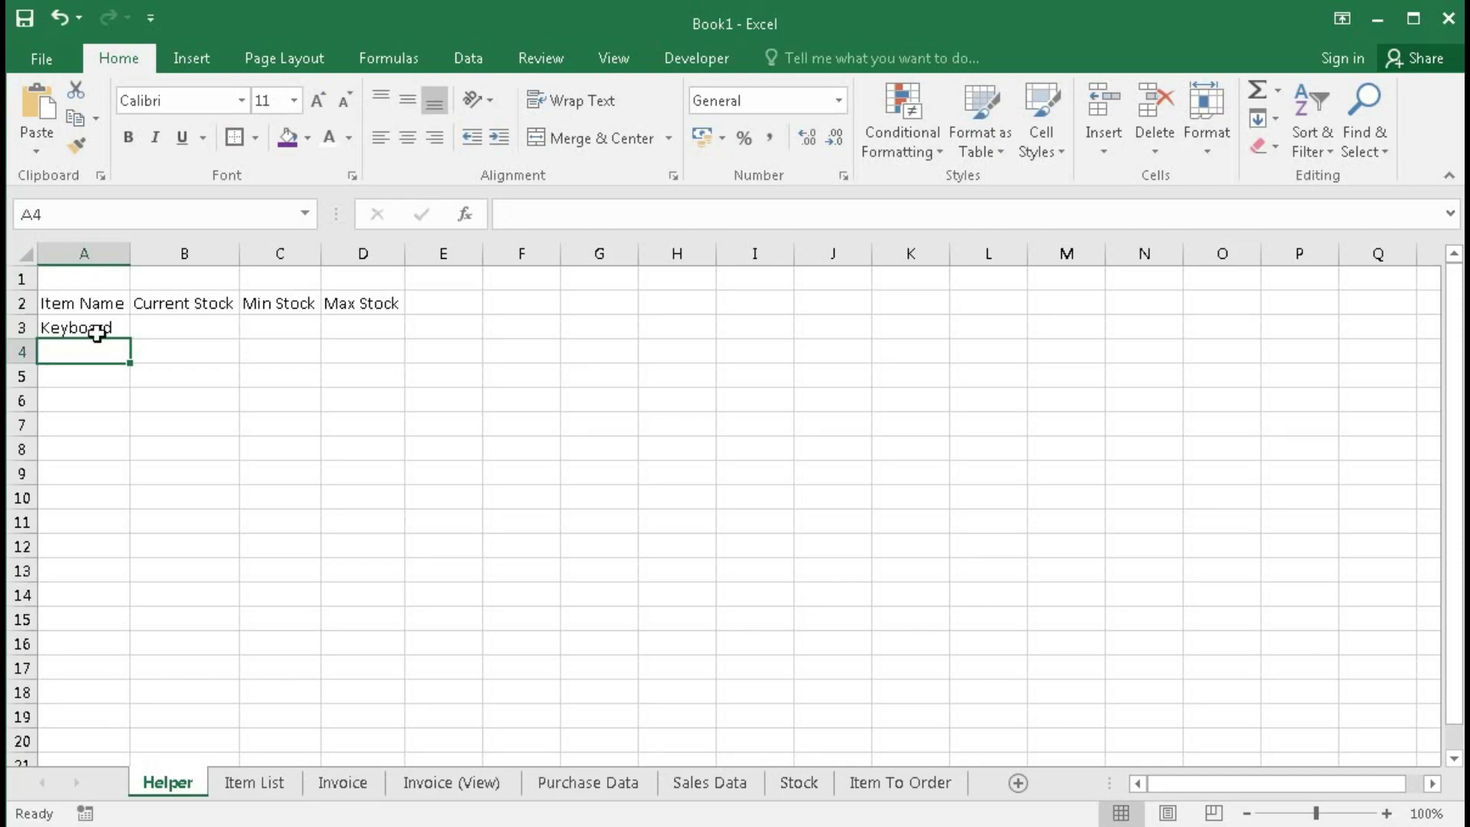
Step: Fill A3's IF formula down to row 102, listing Keyboard through Pen Drive
{"action": "left_click", "coordinate": [114, 330]}
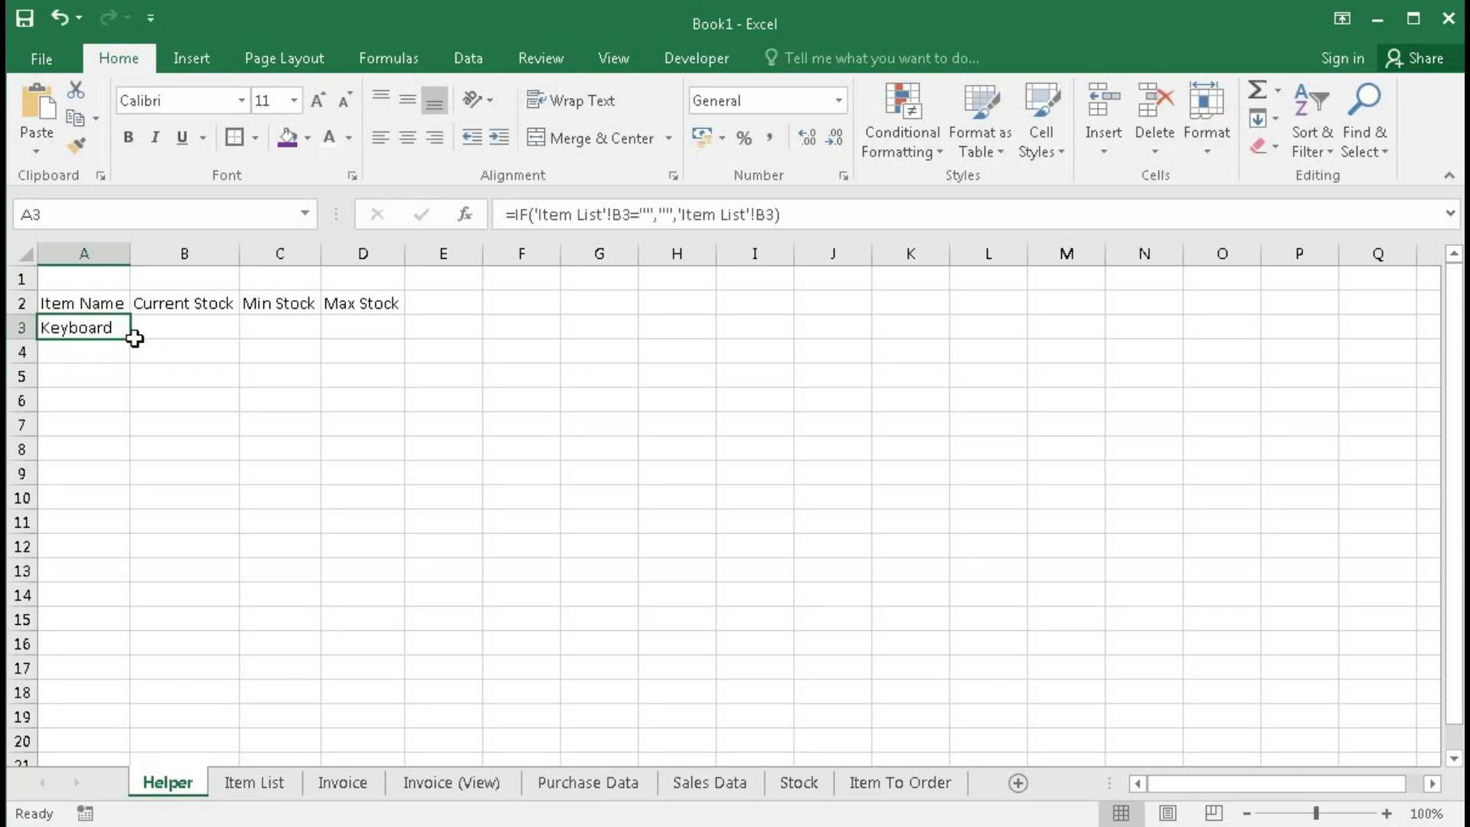
{"action": "left_click_drag", "start_coordinate": [133, 339], "coordinate": [75, 331]}
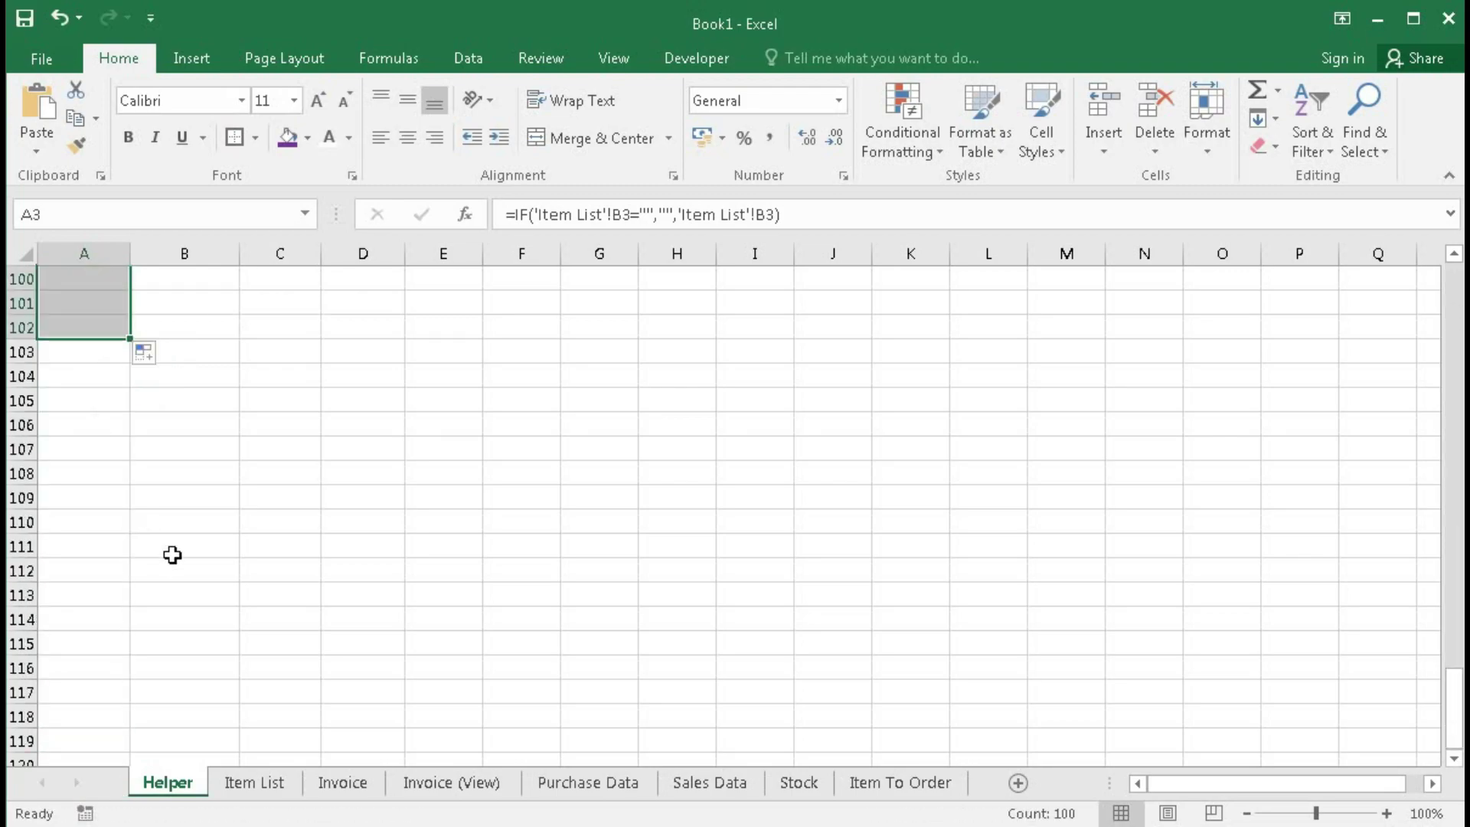
{"action": "left_click_drag", "start_coordinate": [1452, 708], "coordinate": [1453, 286]}
{"action": "left_click", "coordinate": [189, 325]}
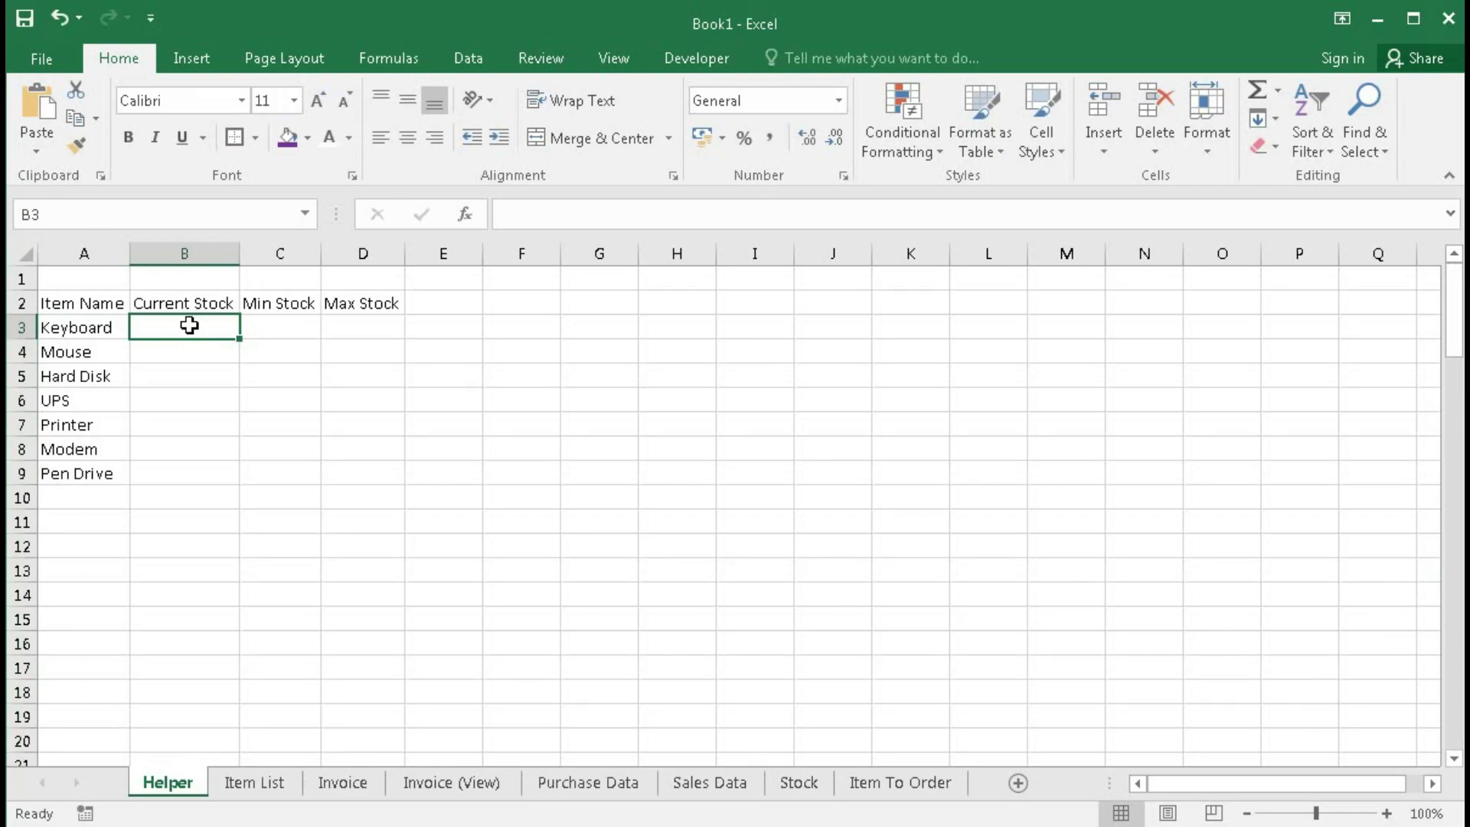
Step: On the Stock sheet, start a new defined name called Stock_ItemName
{"action": "left_click", "coordinate": [798, 781]}
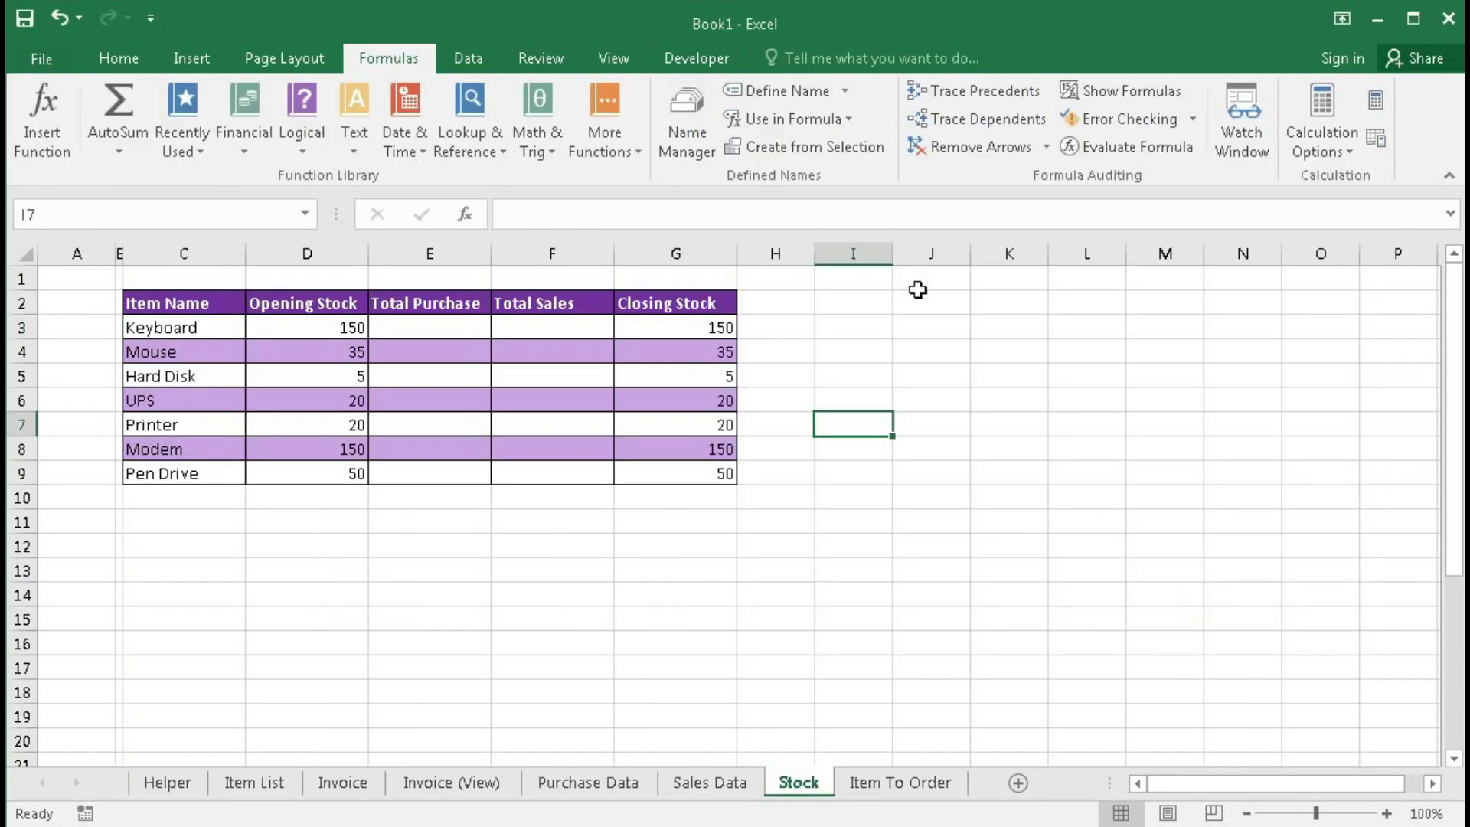
{"action": "left_click", "coordinate": [686, 121]}
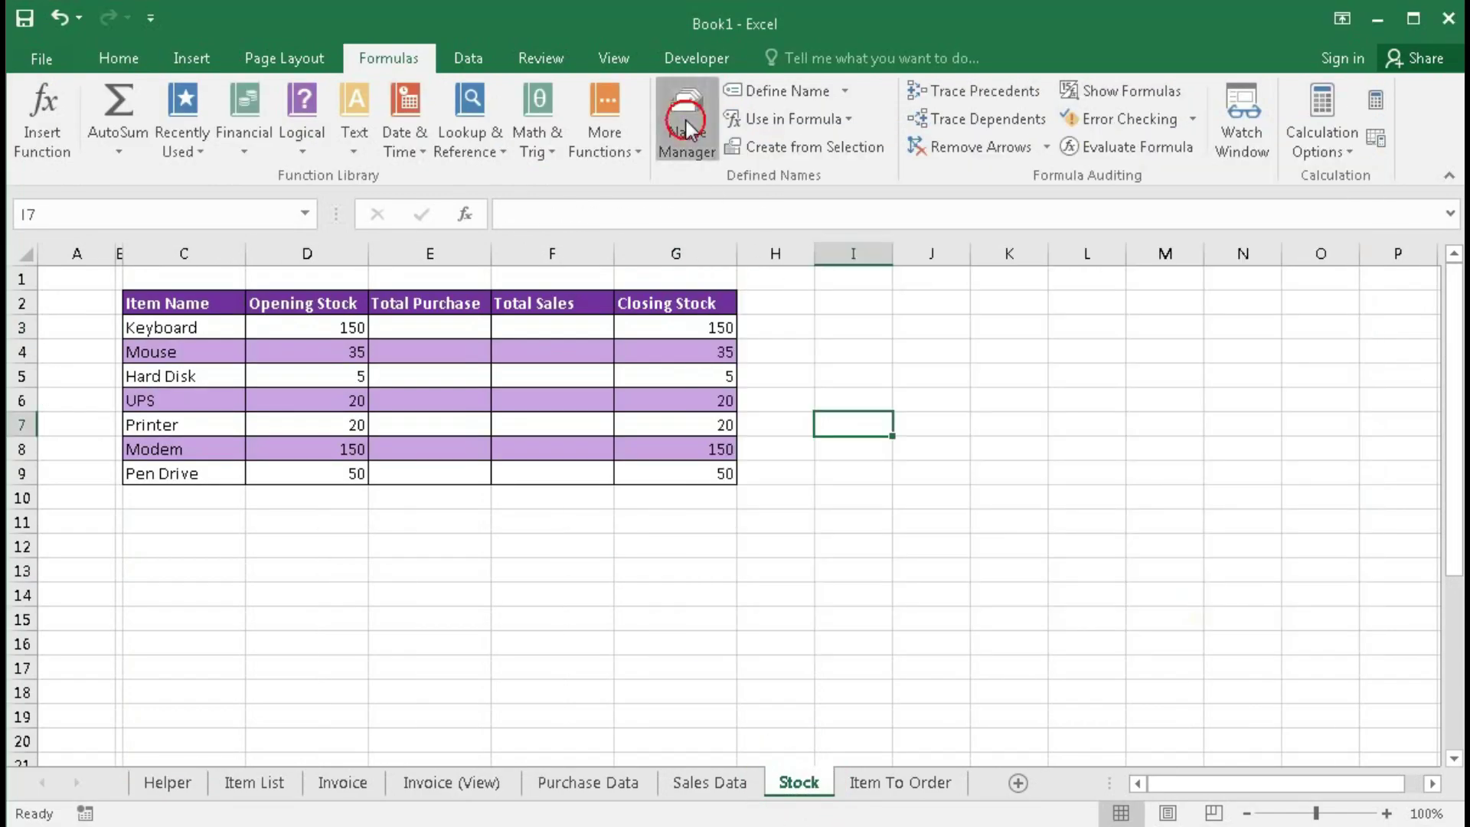
{"action": "left_click", "coordinate": [752, 183]}
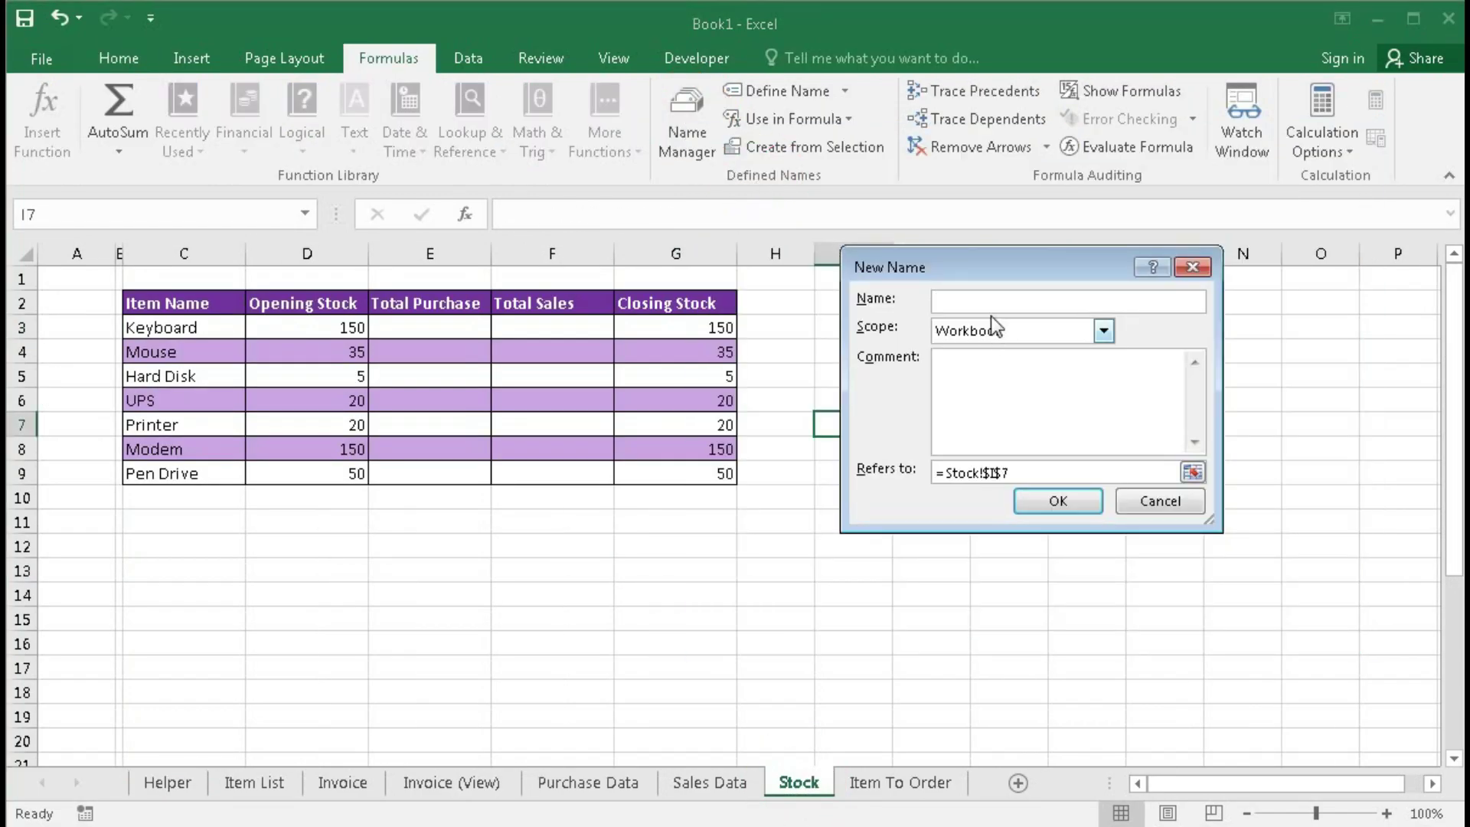
{"action": "type", "text": "Stock_ItemName"}
{"action": "left_click_drag", "start_coordinate": [1009, 473], "coordinate": [876, 475]}
Step: Set Stock_ItemName to =OFFSET(Stock!$C$2,1,0,COUNTIF(Stock!$C:$C,"*?")-1,1) and confirm it
{"action": "type", "text": "="}
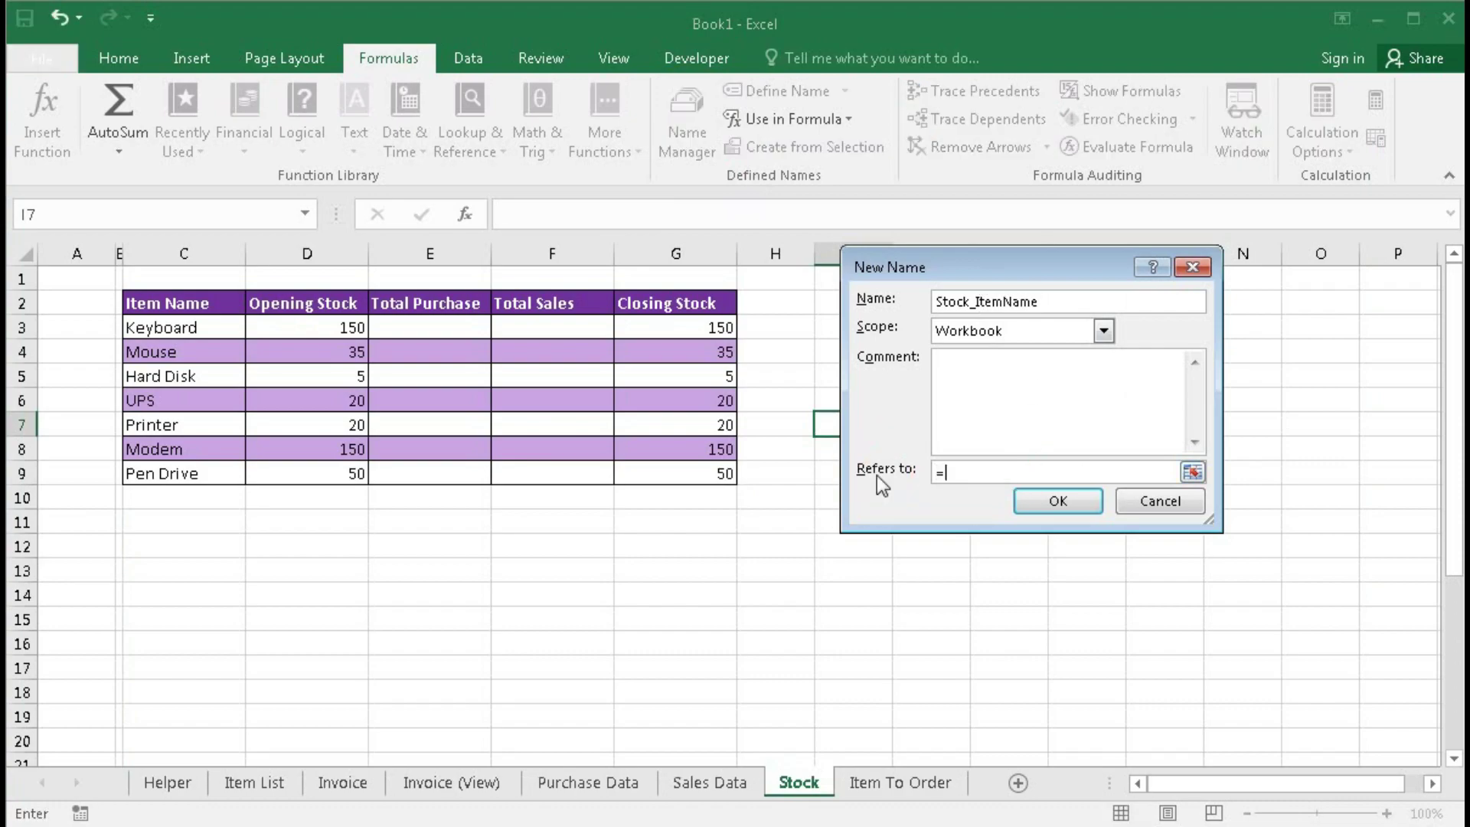
{"action": "type", "text": "offset("}
{"action": "left_click", "coordinate": [205, 303]}
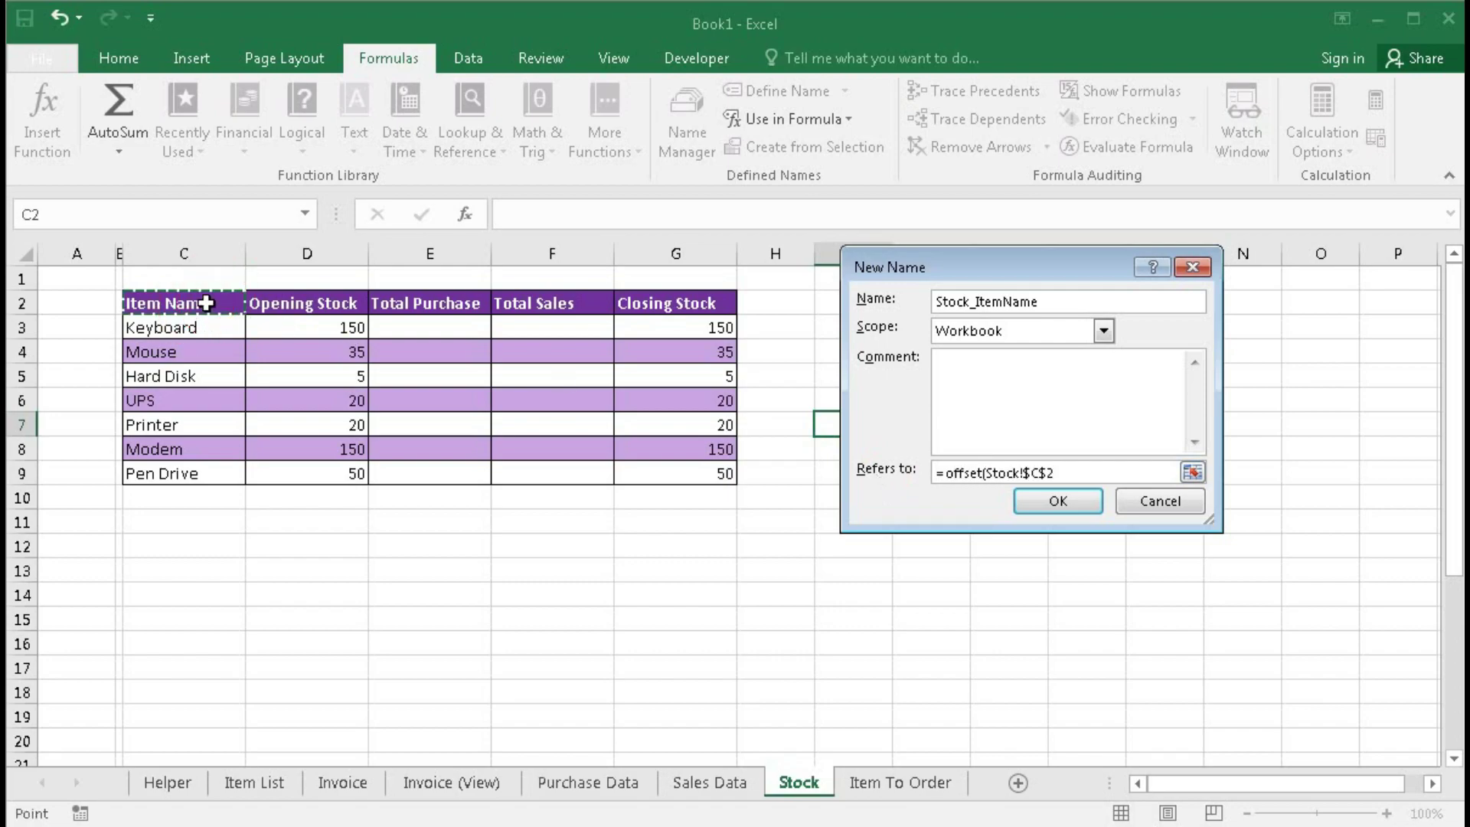
{"action": "type", "text": ","}
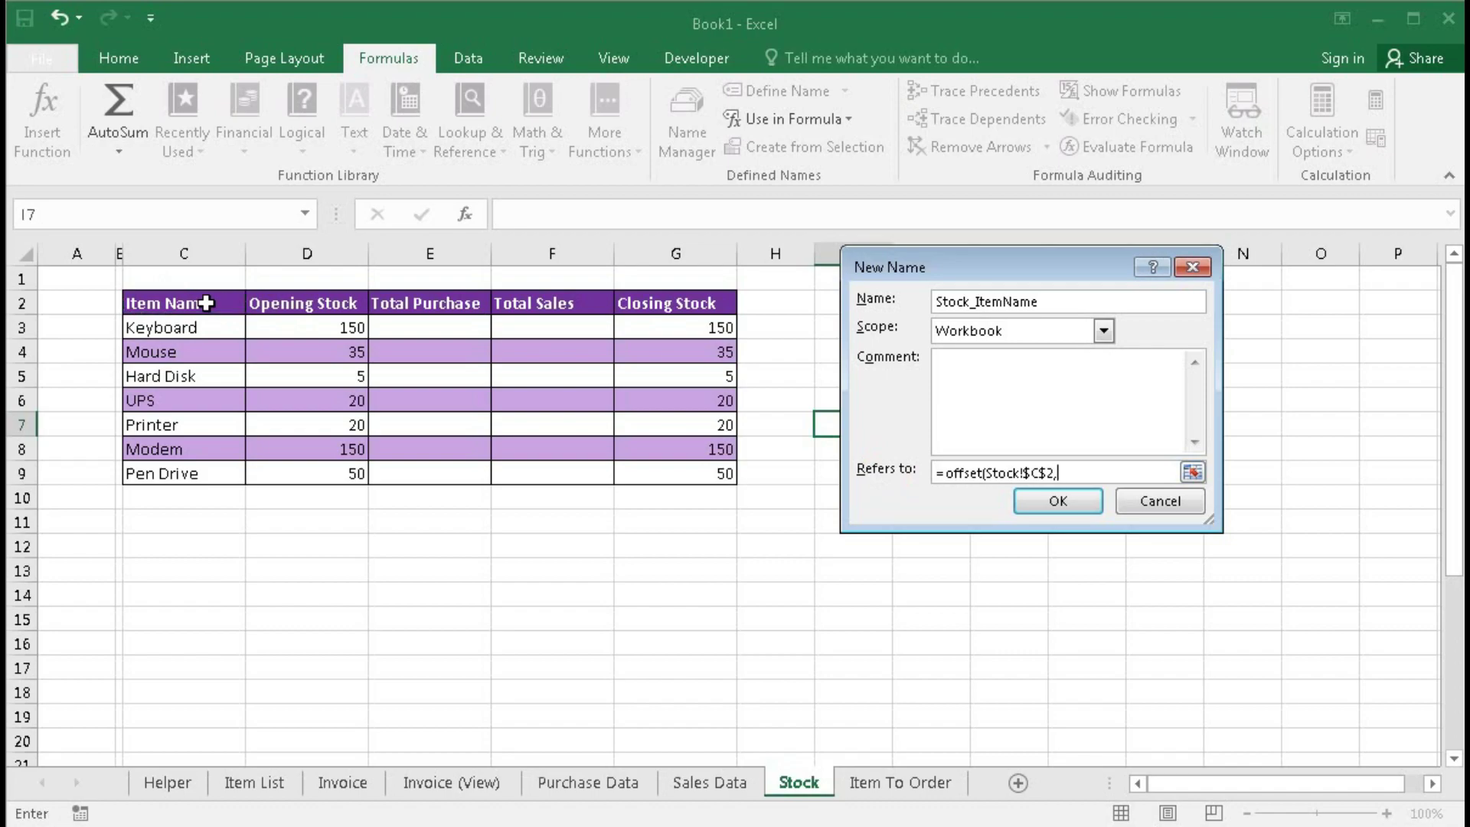
{"action": "type", "text": "1,0,countif("}
{"action": "left_click", "coordinate": [200, 252]}
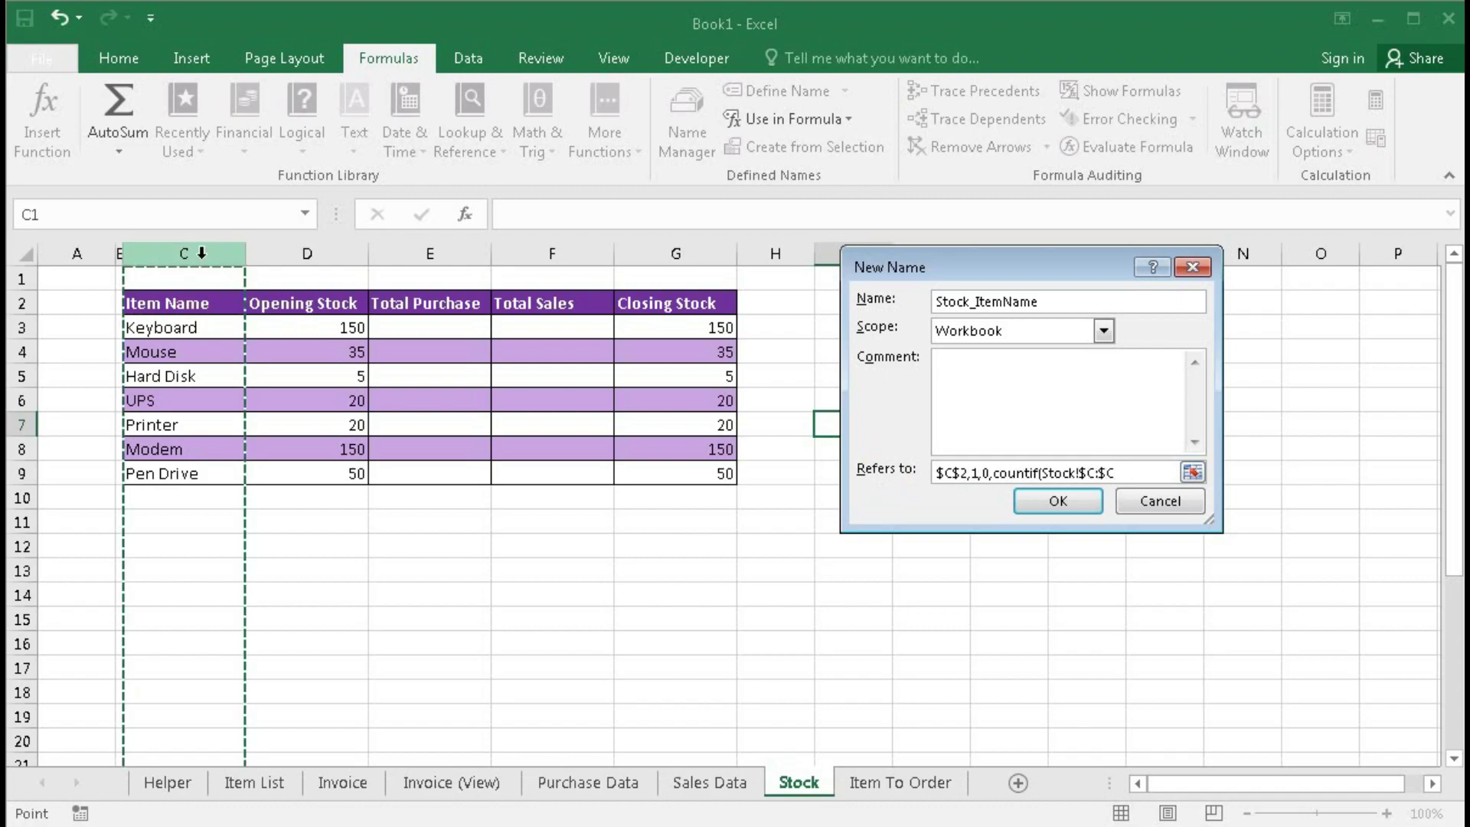
{"action": "type", "text": ",\""}
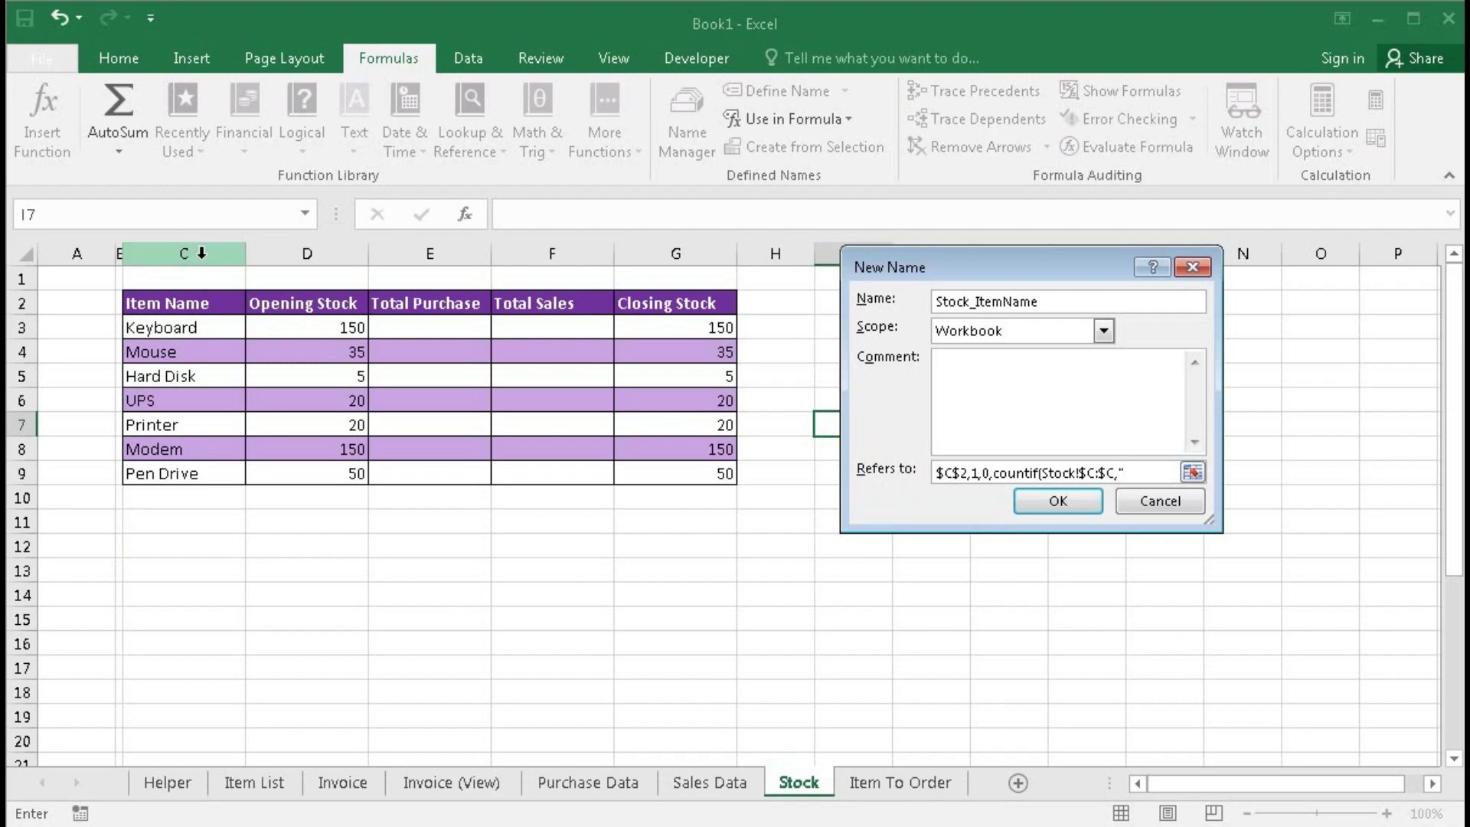
{"action": "type", "text": "*?\")-1,1)"}
{"action": "left_click", "coordinate": [1021, 496]}
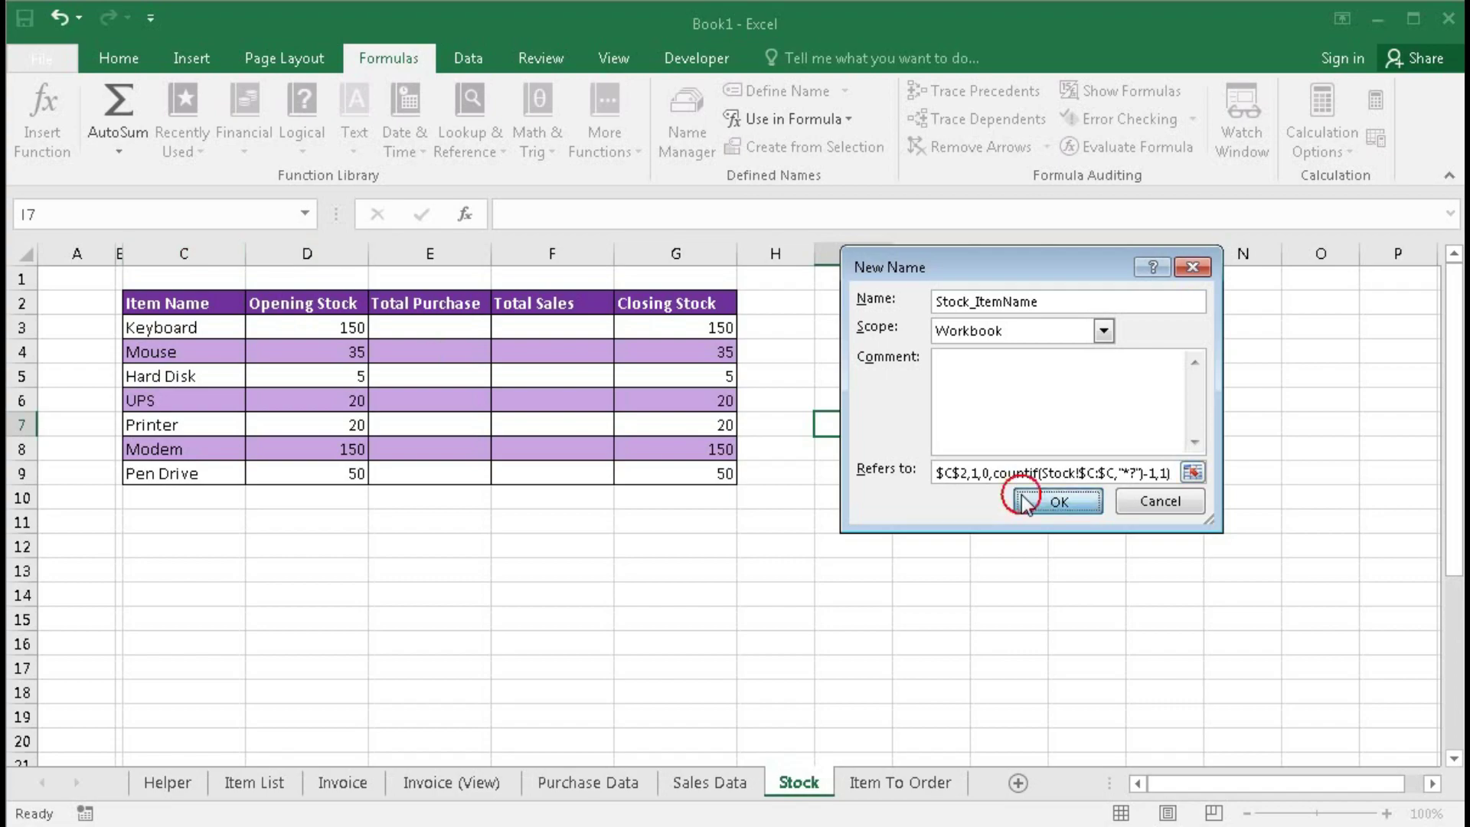
{"action": "left_click", "coordinate": [928, 584]}
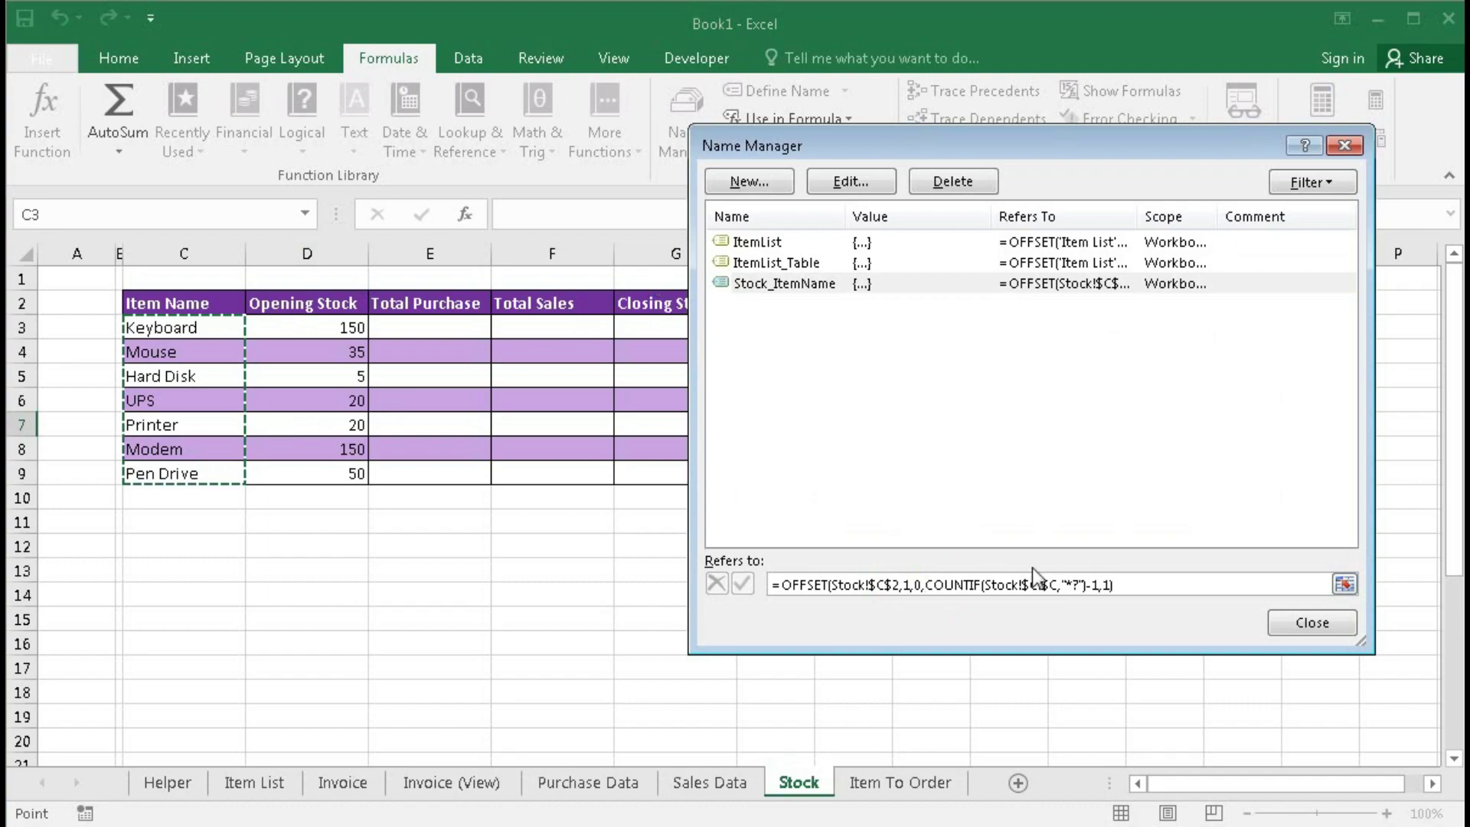
Step: Create a new name Stock_ClosingStock using a copy of the Stock_ItemName OFFSET formula
{"action": "left_click_drag", "start_coordinate": [1151, 584], "coordinate": [709, 585]}
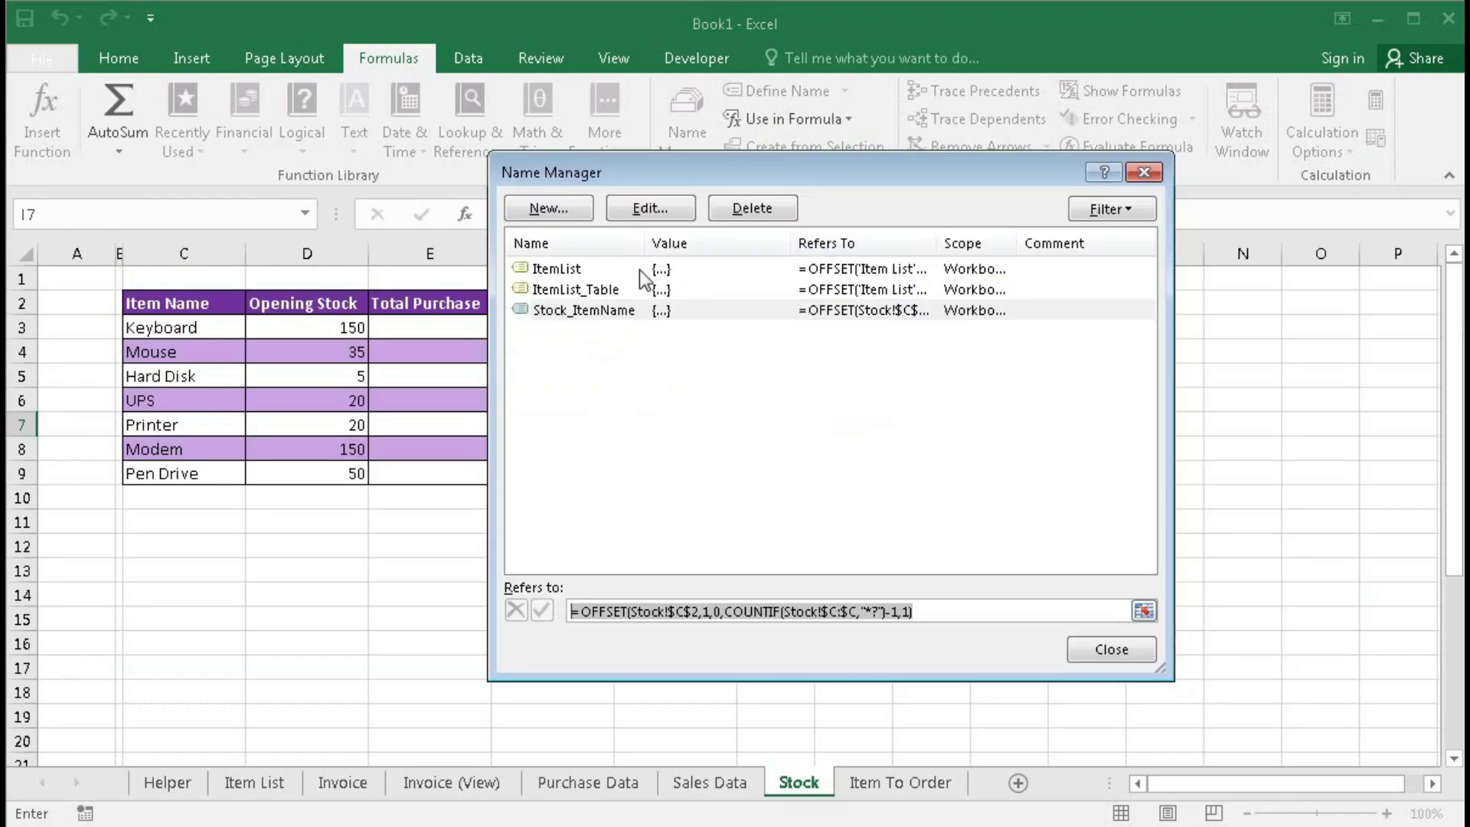
{"action": "left_click", "coordinate": [548, 208]}
{"action": "type", "text": "Stock"}
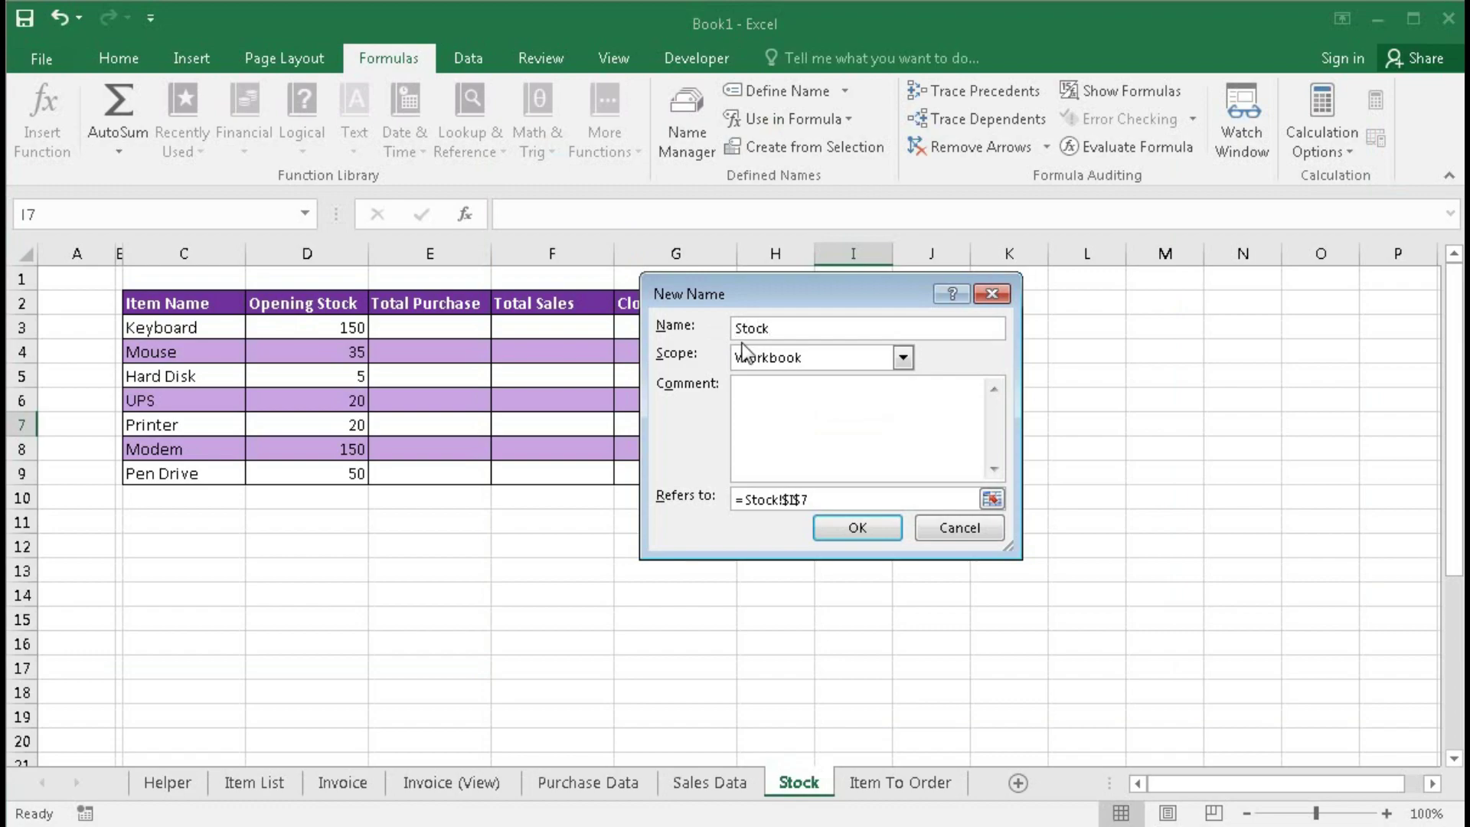
{"action": "type", "text": "_ClosingStock"}
{"action": "left_click", "coordinate": [686, 498]}
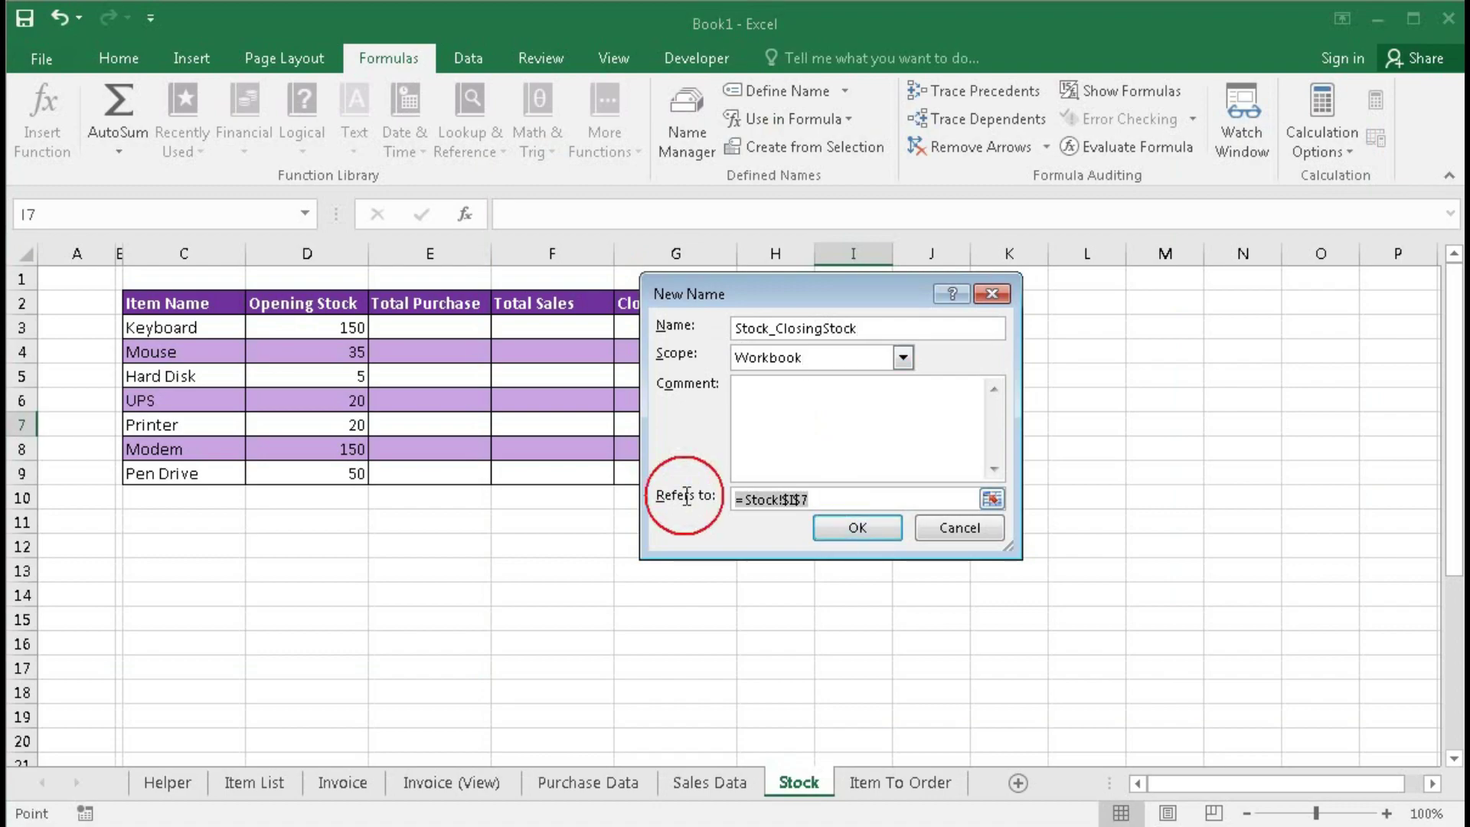
{"action": "key", "text": "ctrl+v"}
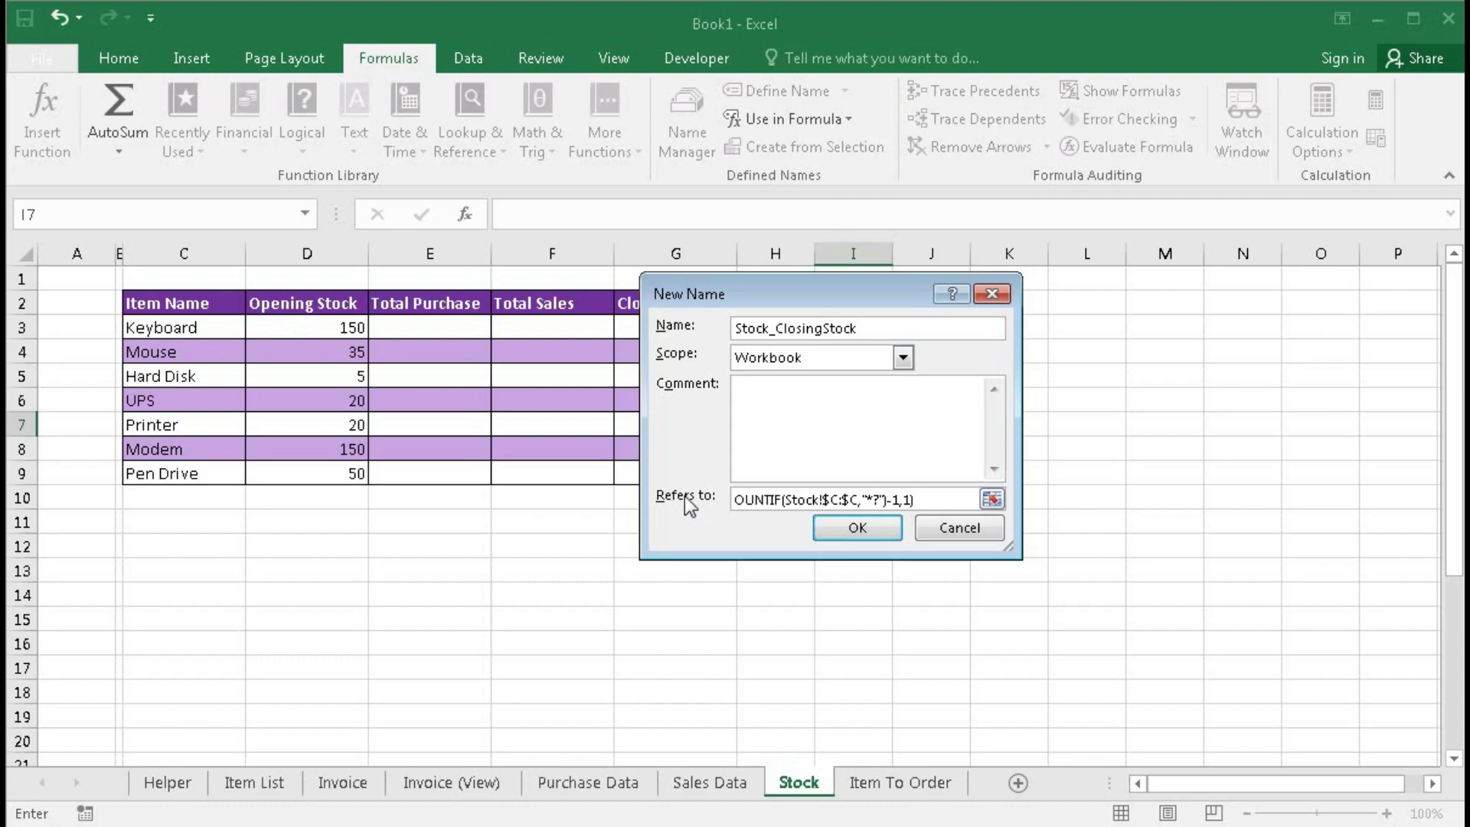
Step: Change Stock_ClosingStock's anchor from Stock!$C$2 to Stock!$G$2, confirm, and close Name Manager
{"action": "left_click_drag", "start_coordinate": [781, 499], "coordinate": [724, 503]}
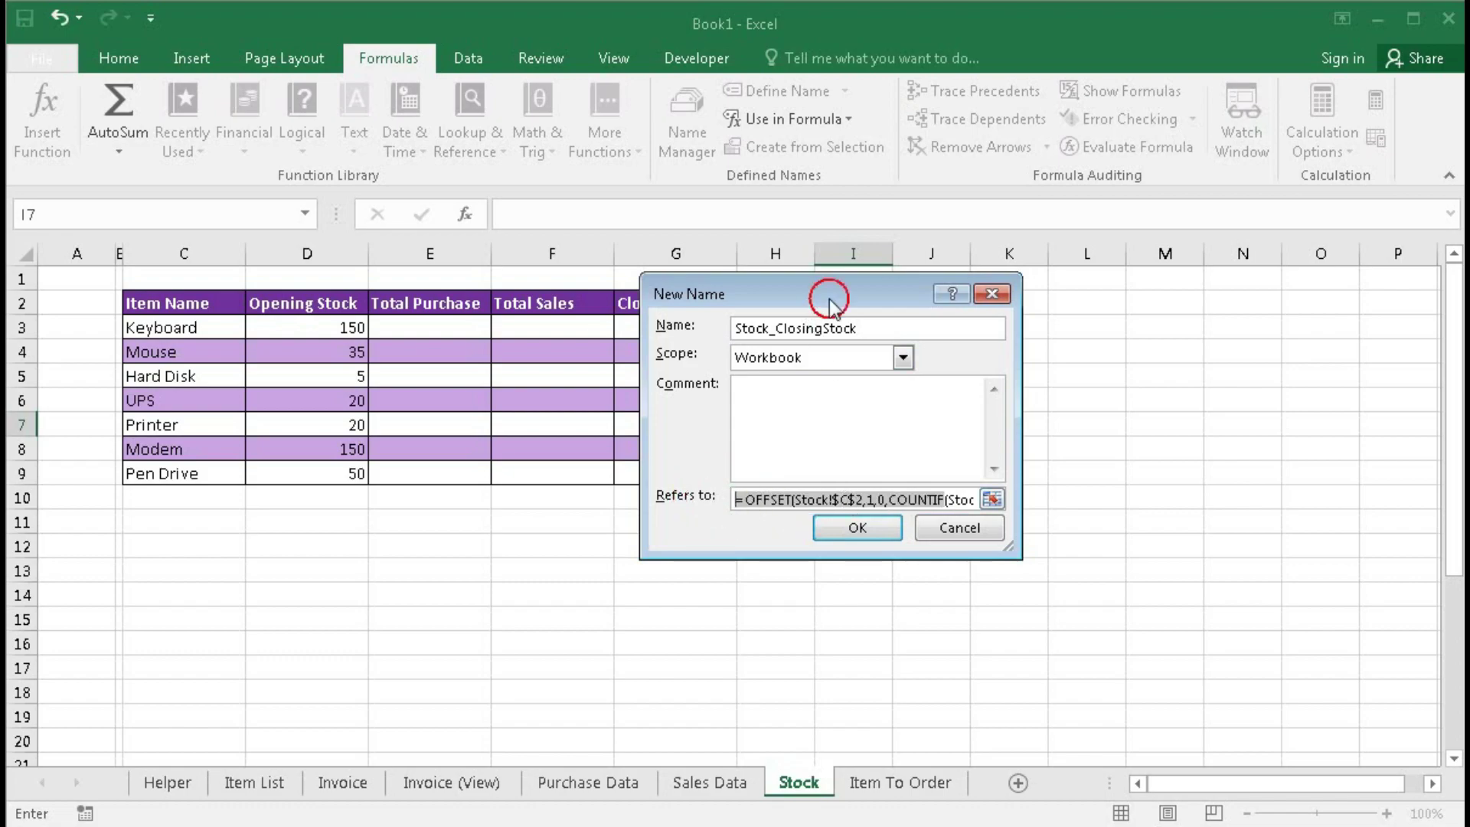
{"action": "left_click_drag", "start_coordinate": [830, 303], "coordinate": [1093, 347]}
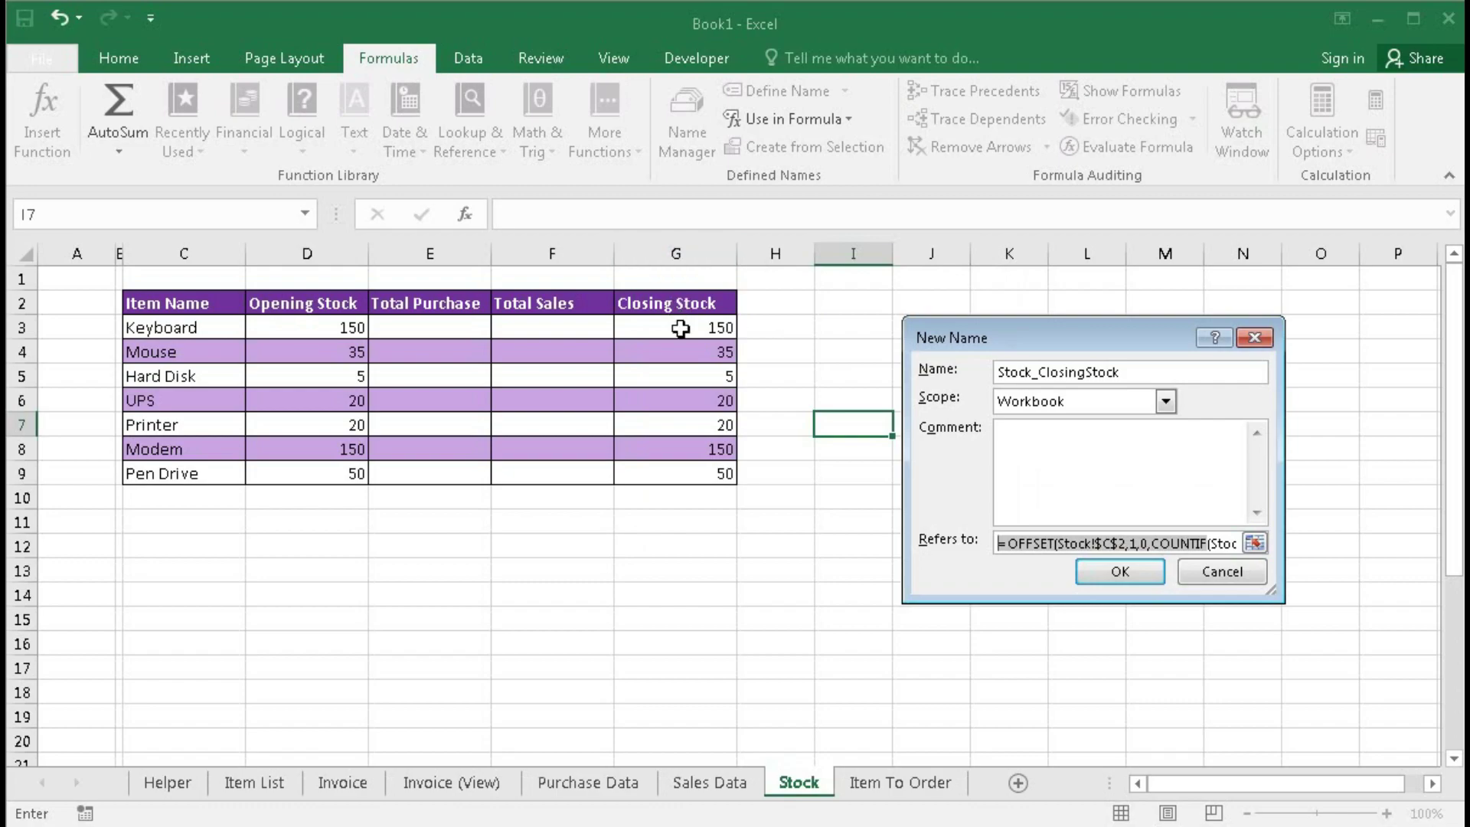
{"action": "left_click", "coordinate": [1109, 543]}
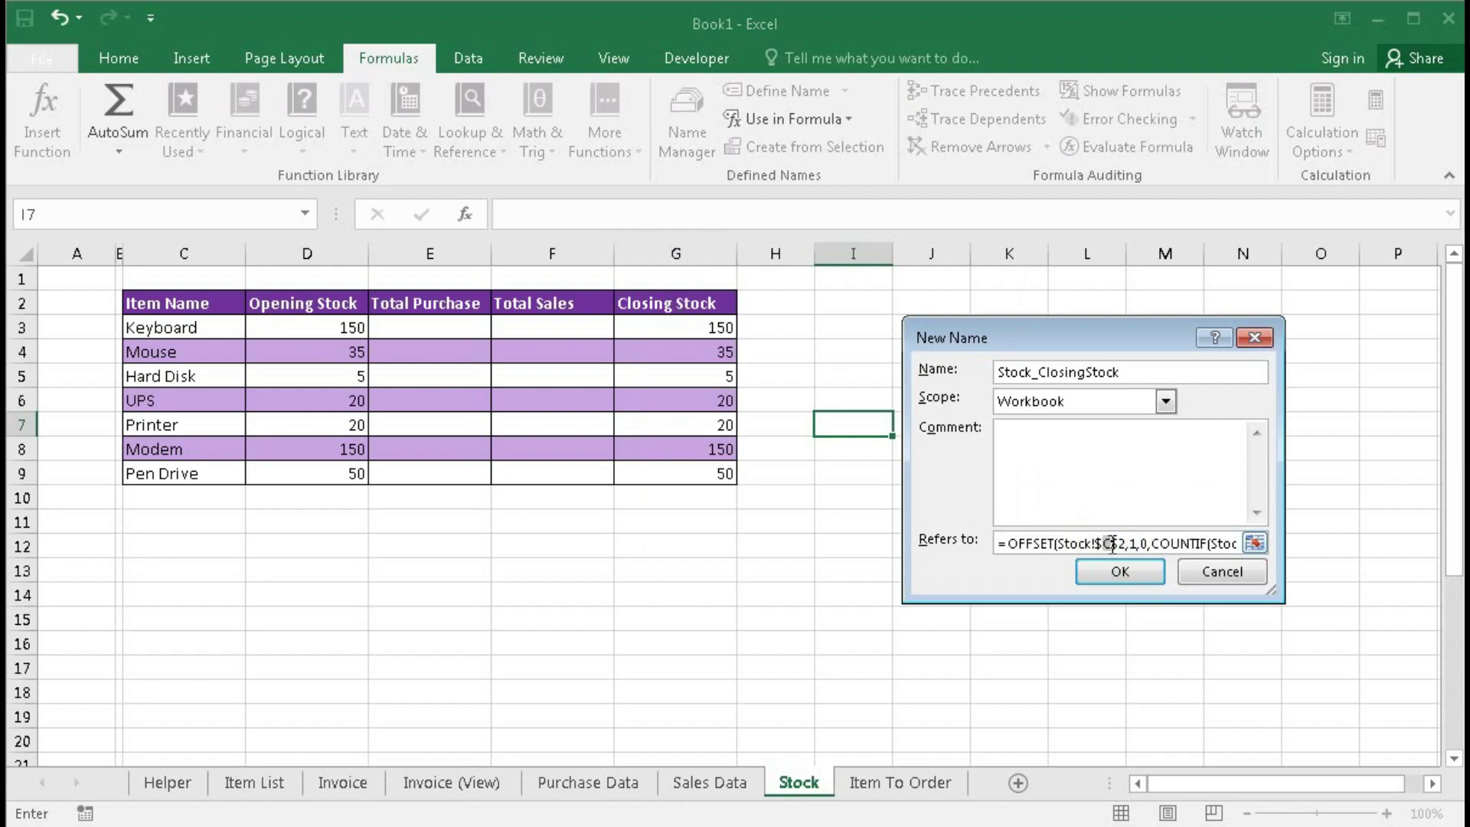
{"action": "type", "text": "G"}
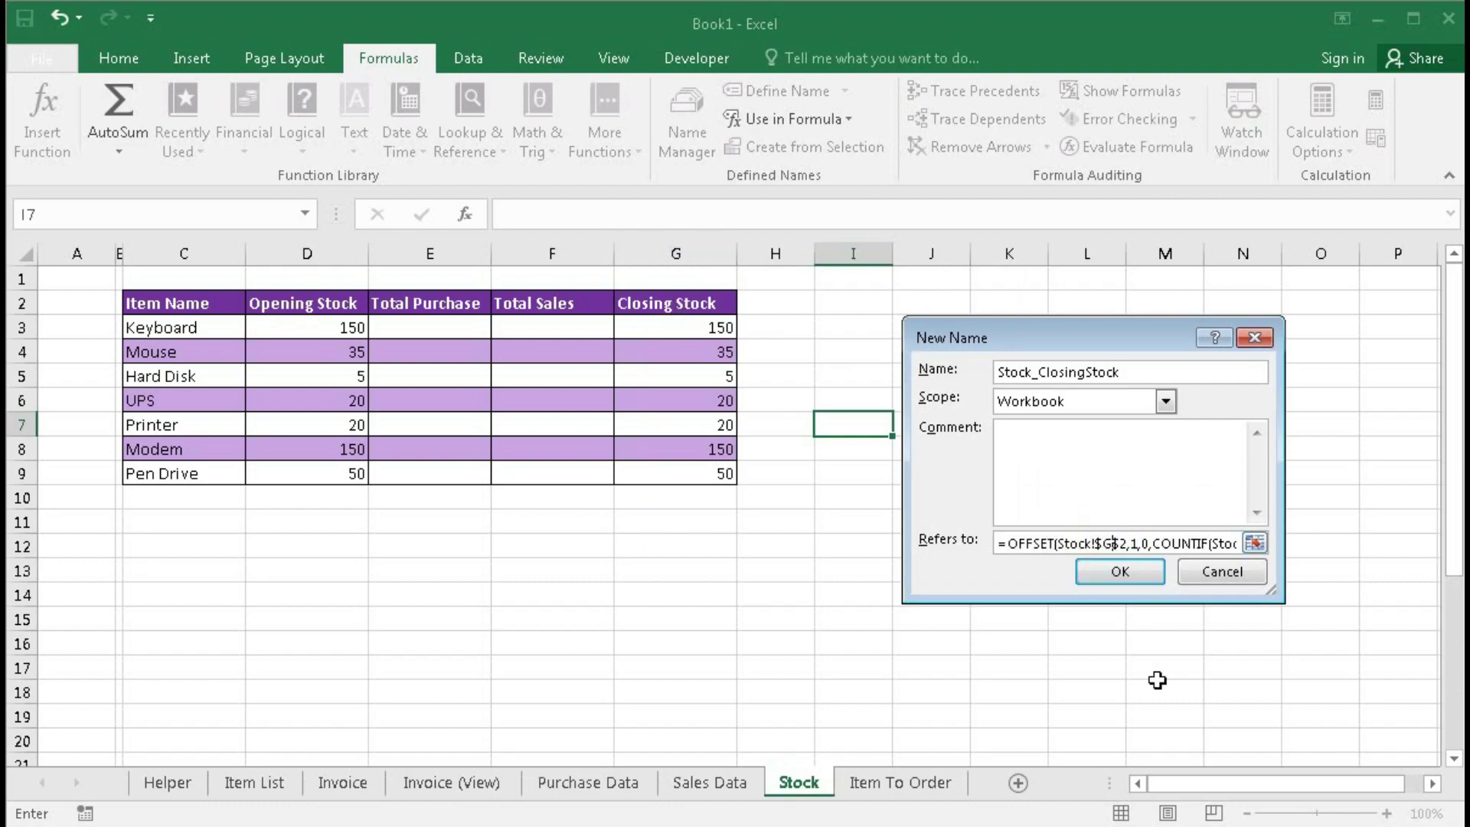
{"action": "left_click", "coordinate": [1118, 575]}
{"action": "left_click", "coordinate": [1009, 655]}
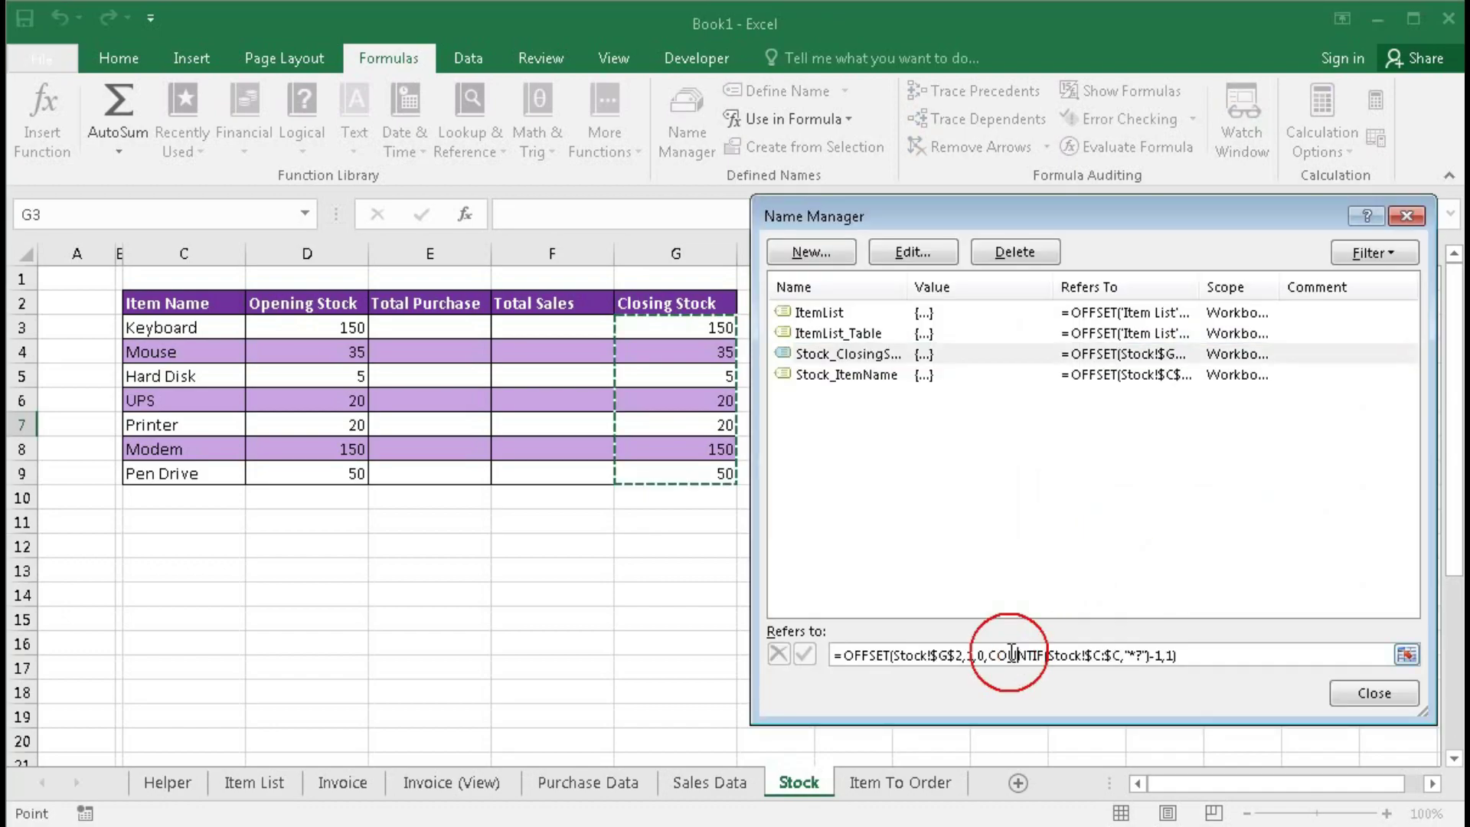
{"action": "left_click", "coordinate": [1371, 692]}
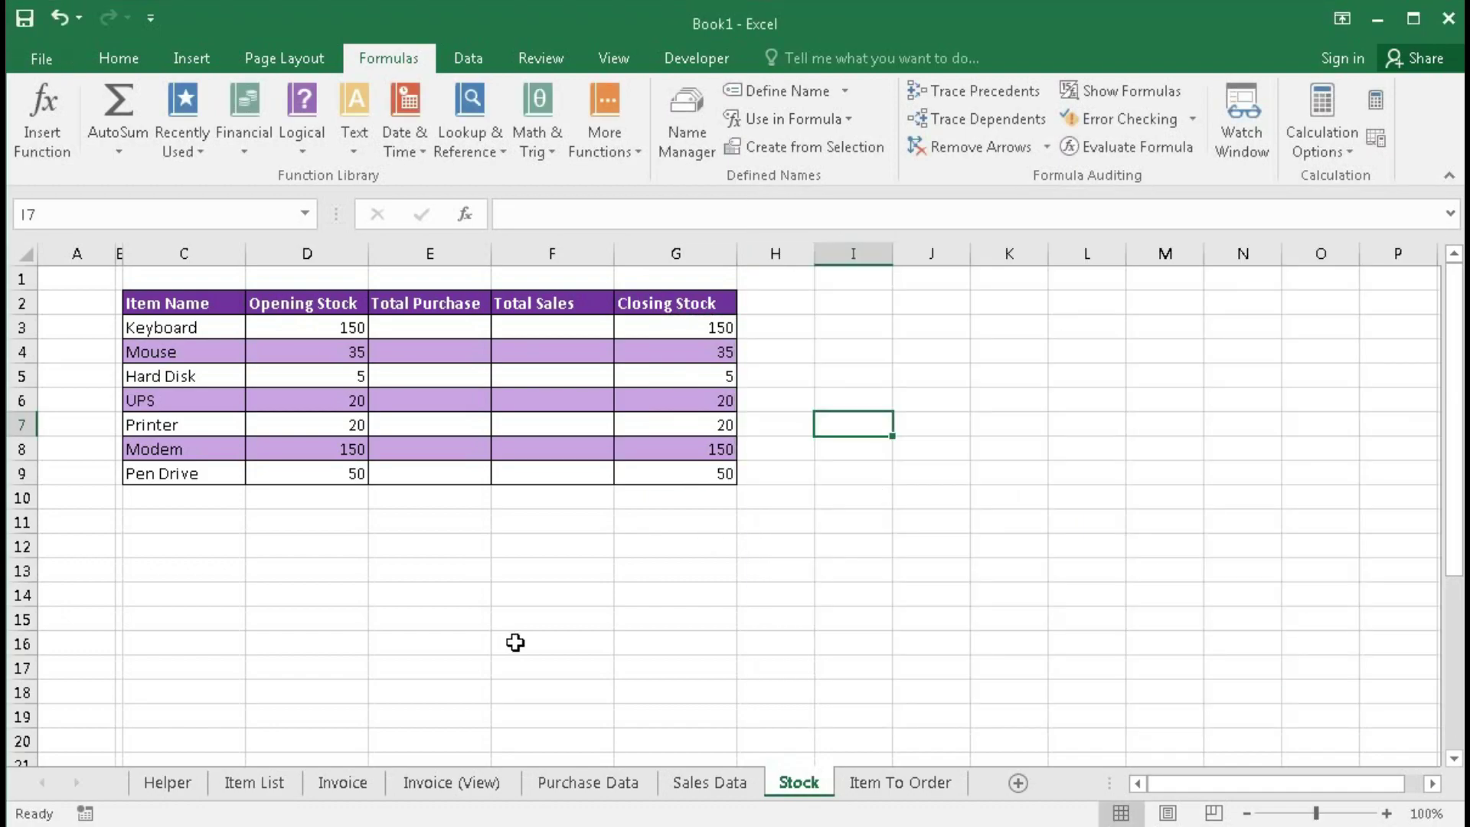
Step: On the Helper sheet, start B3's formula as =INDEX(Stock_ClosingStock
{"action": "left_click", "coordinate": [189, 782]}
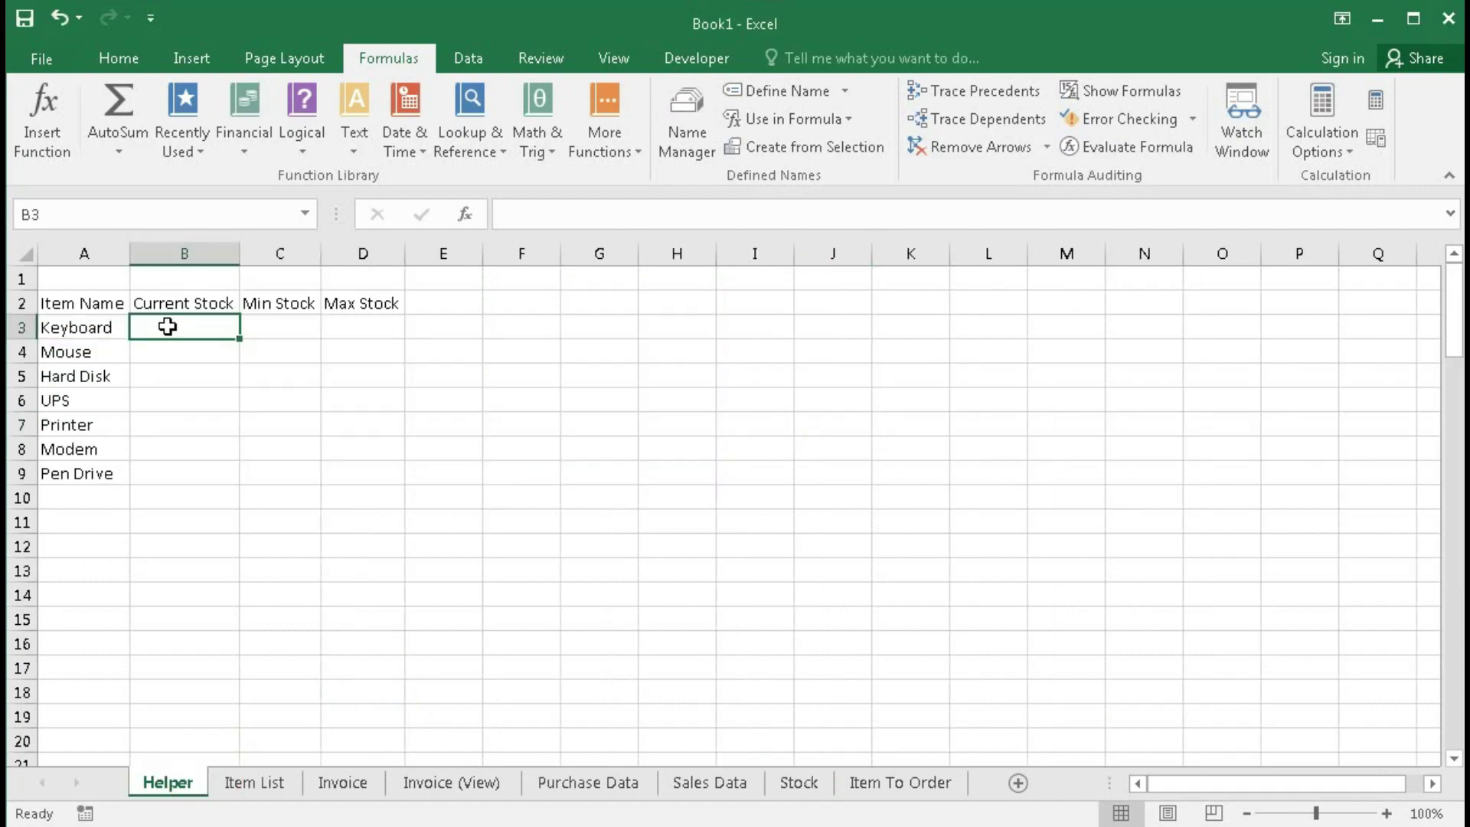
{"action": "type", "text": "=inde"}
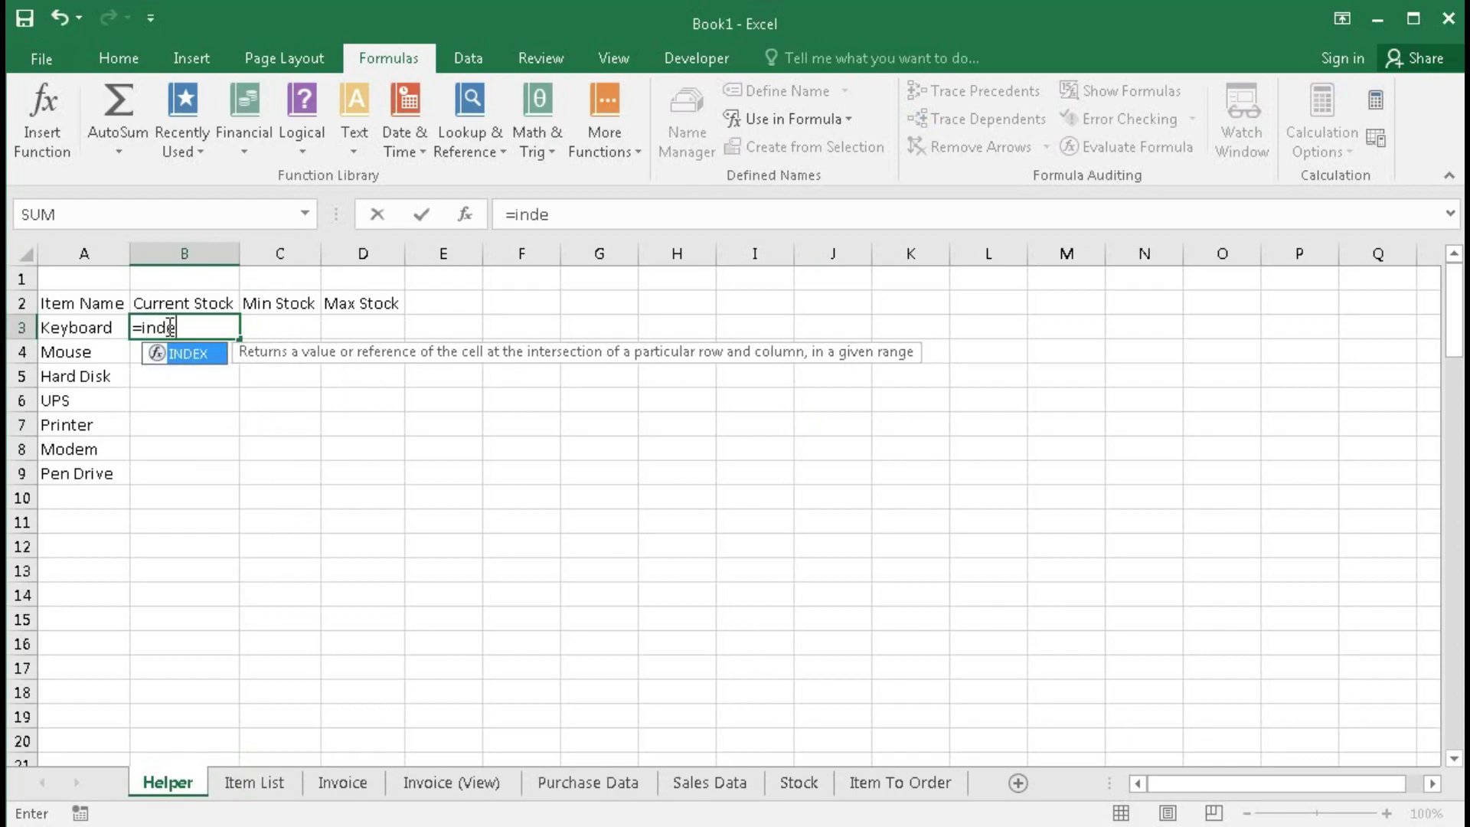
{"action": "key", "text": "Tab"}
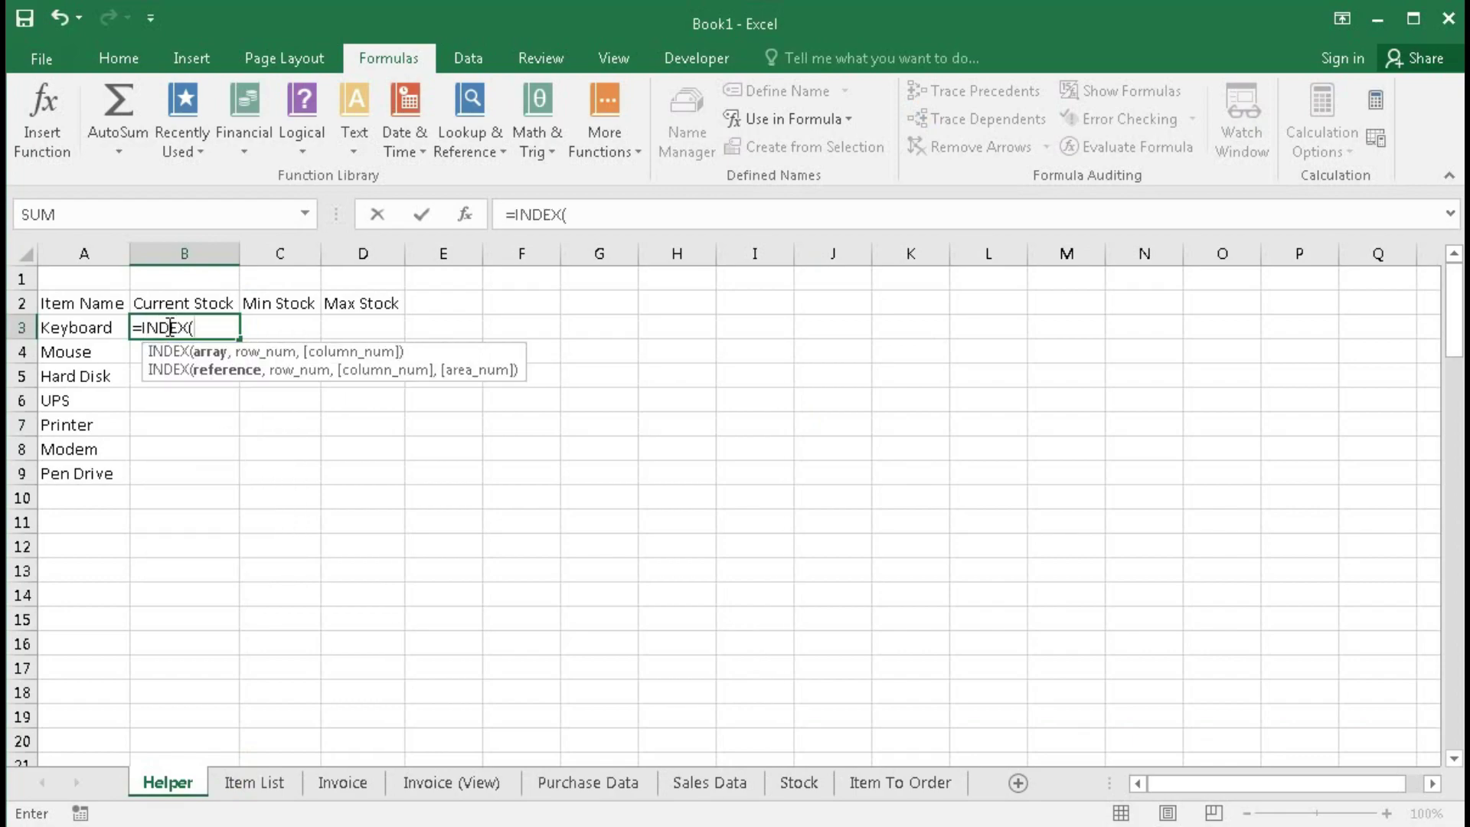
{"action": "type", "text": "st"}
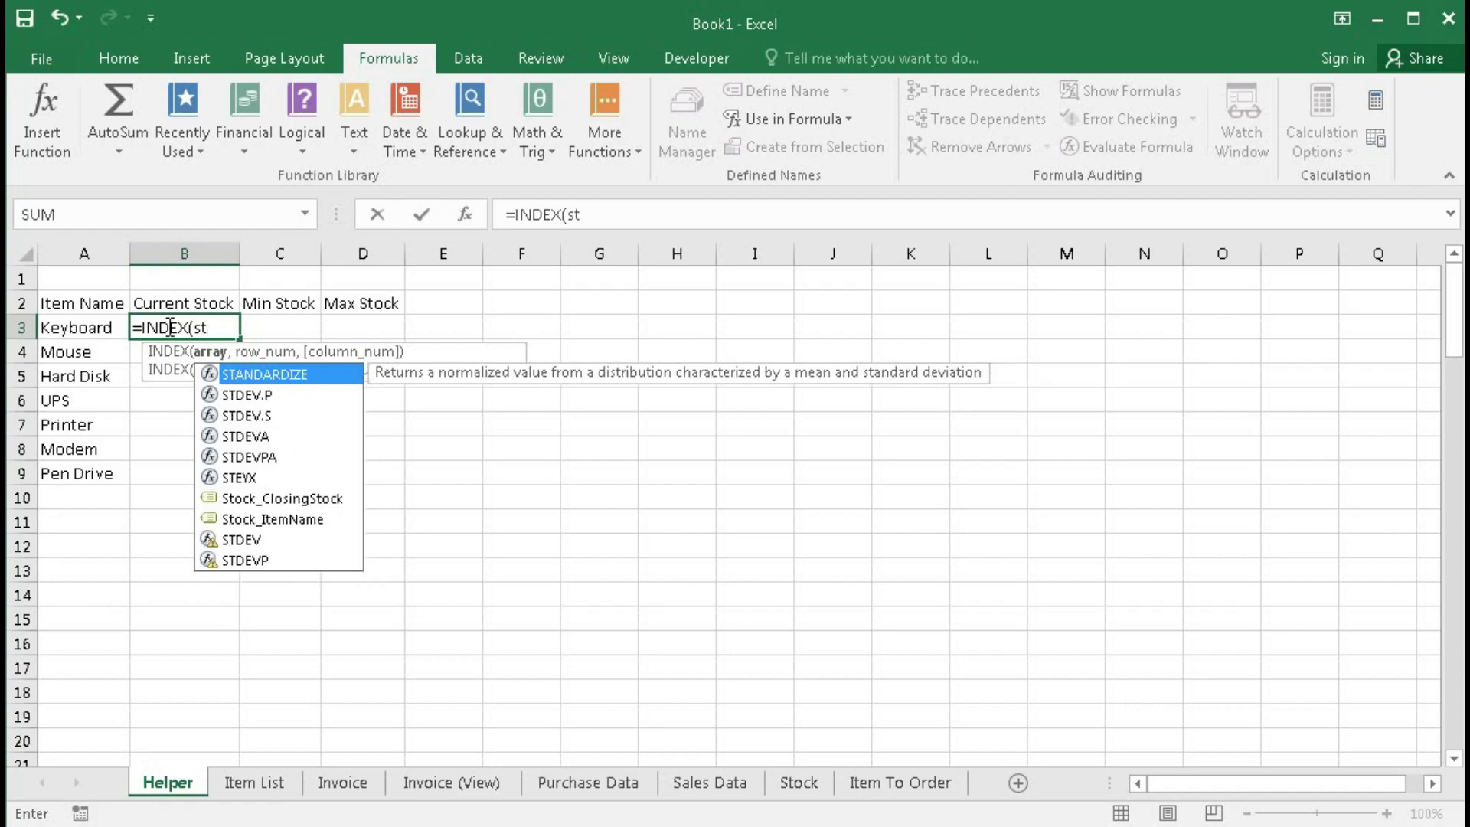
{"action": "type", "text": "oc"}
{"action": "key", "text": "Down"}
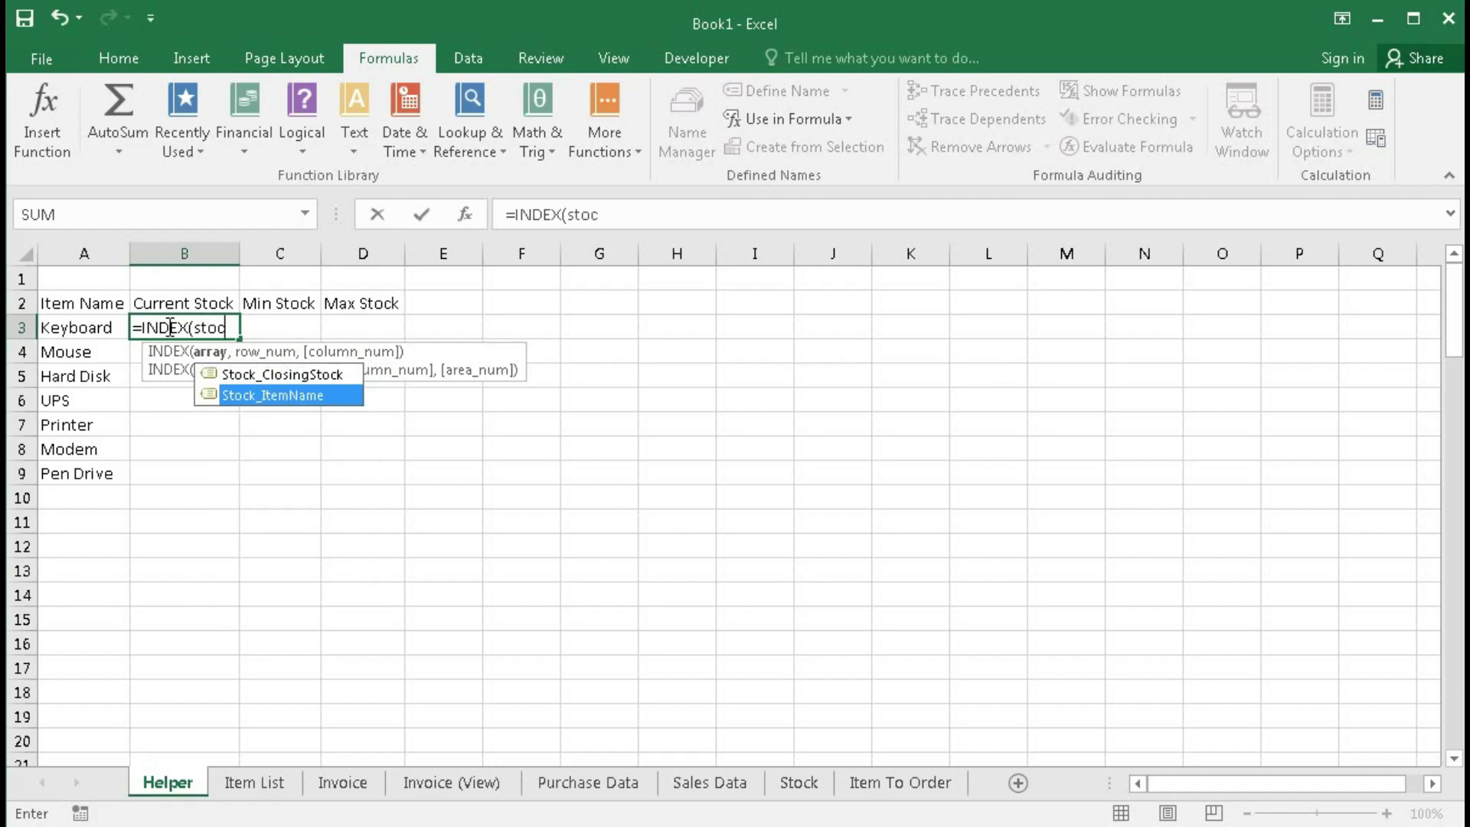
{"action": "key", "text": "Up"}
{"action": "key", "text": "Tab"}
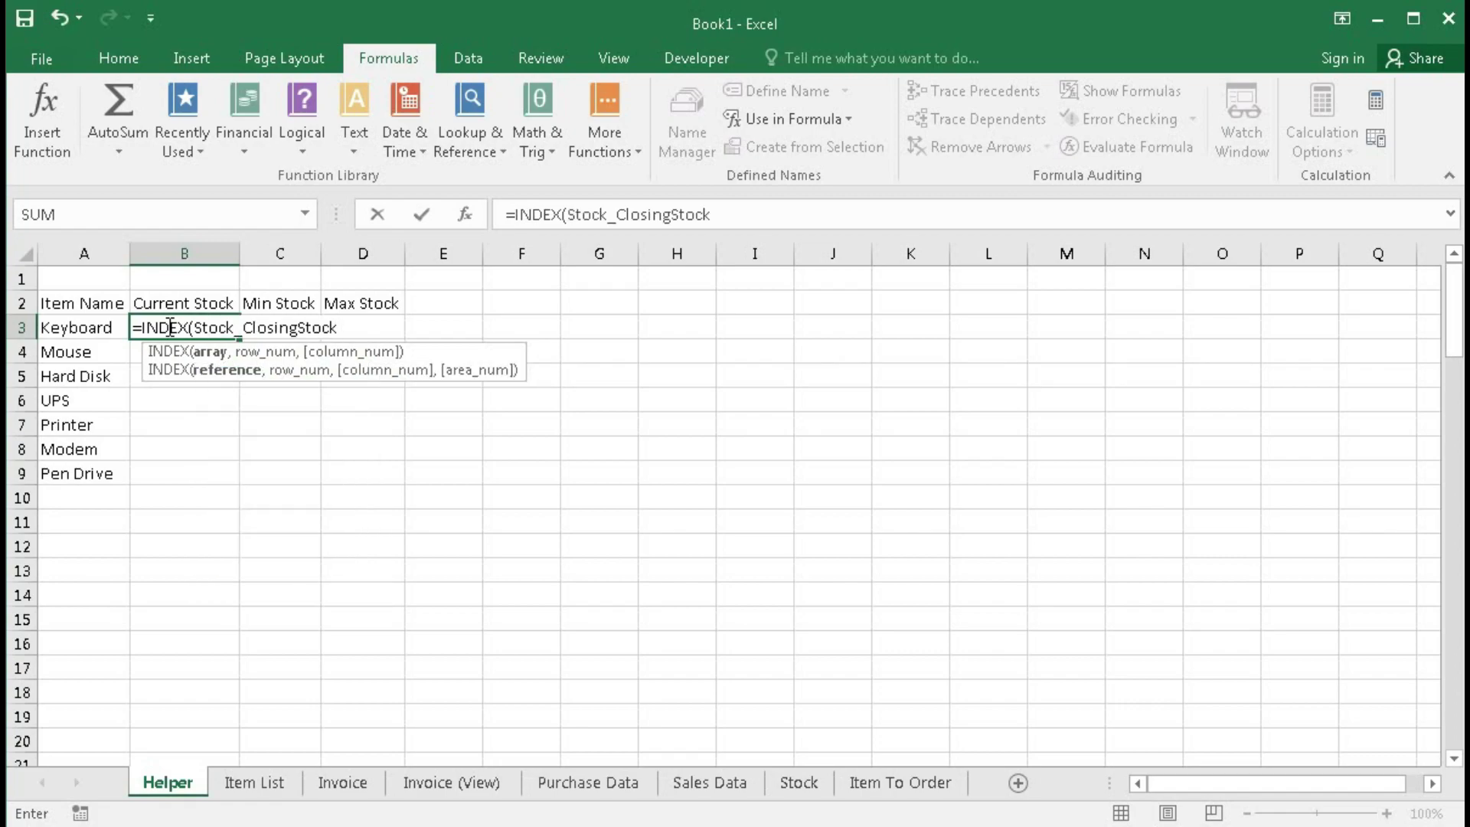
Step: Complete B3 with MATCH(A3,Stock_ItemName,0), returning Keyboard's stock of 150
{"action": "type", "text": ",m"}
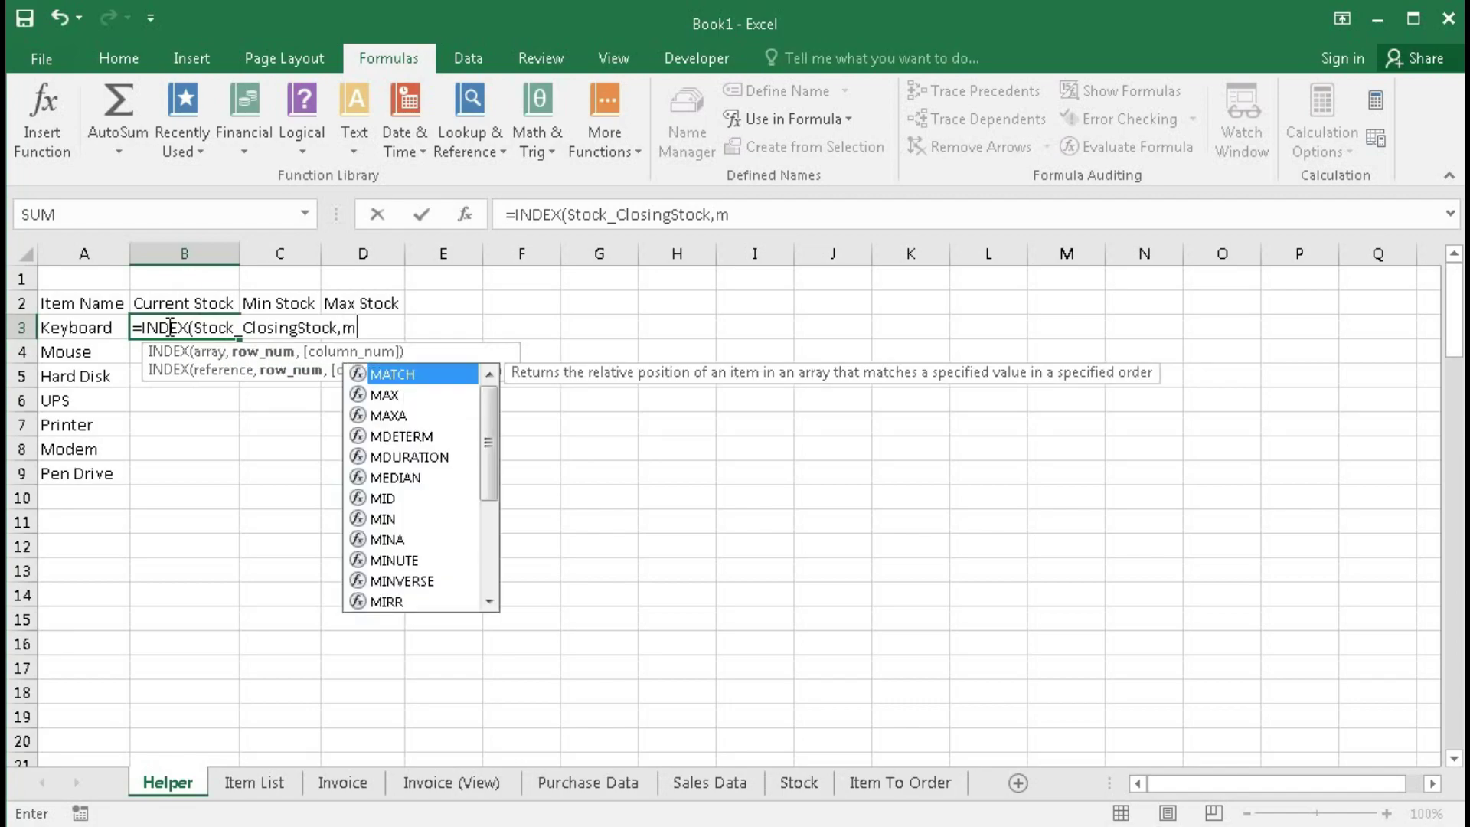
{"action": "key", "text": "Tab"}
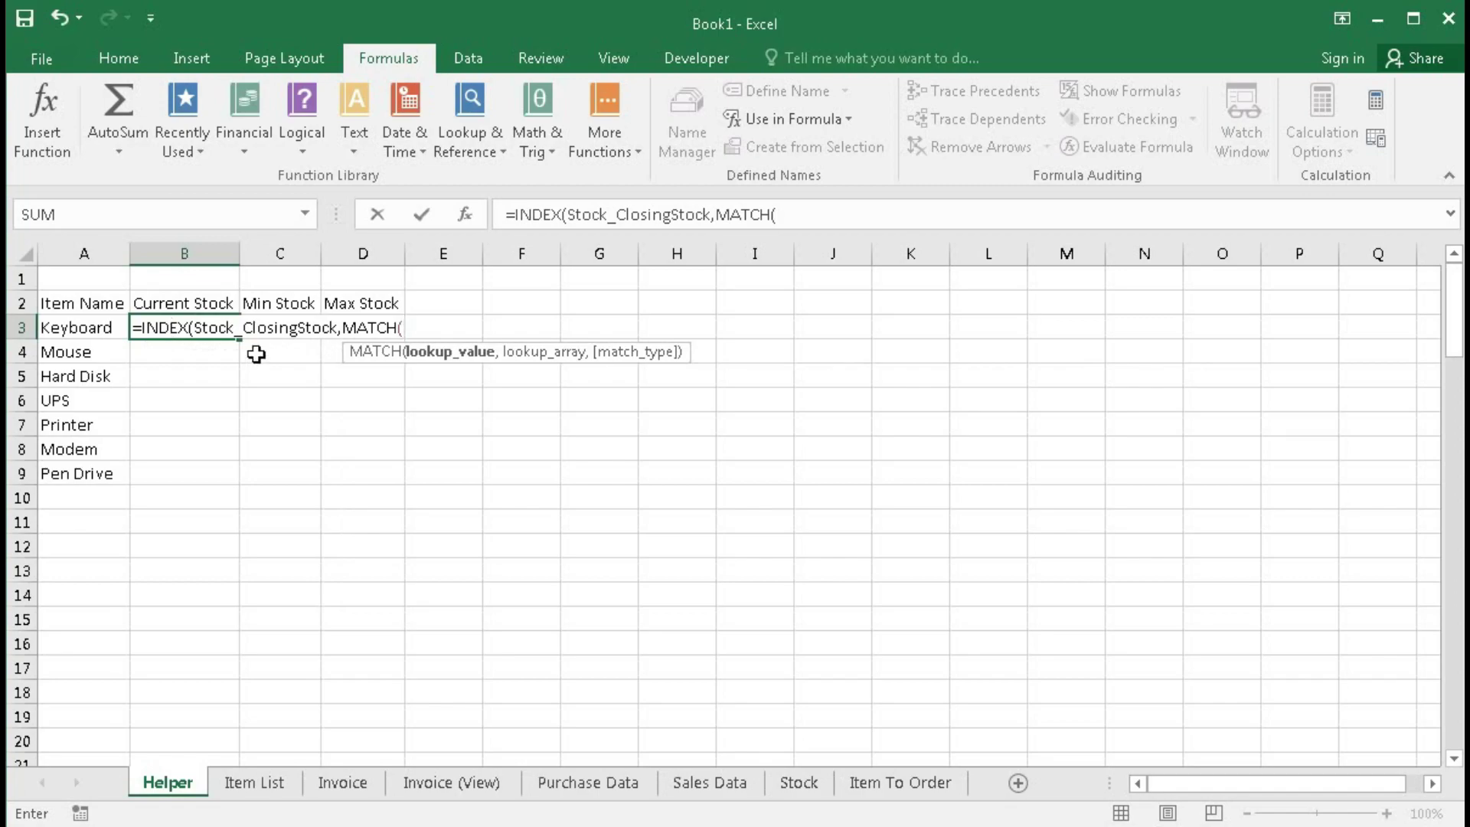
{"action": "left_click", "coordinate": [80, 329]}
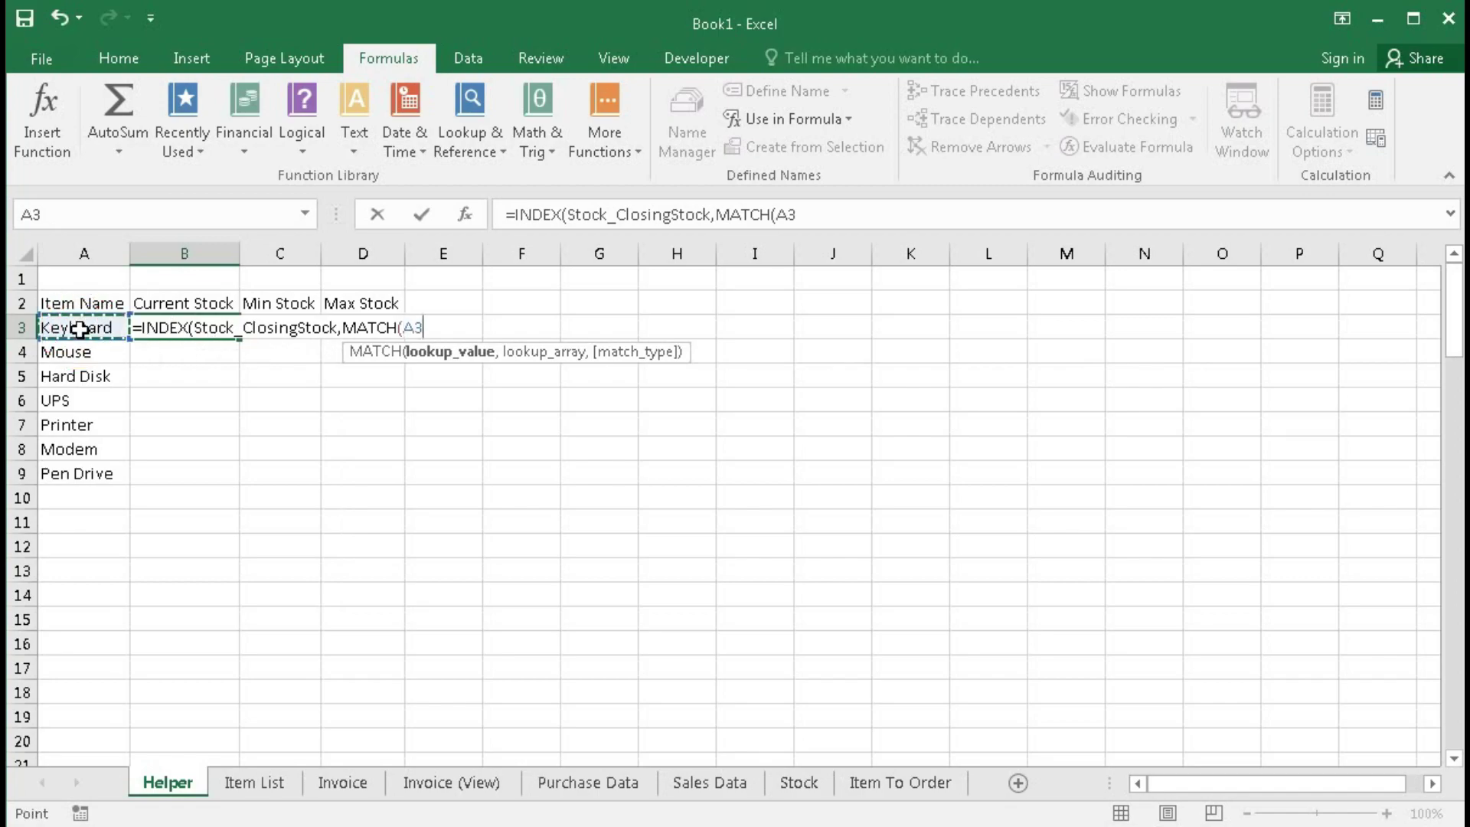
{"action": "type", "text": ","}
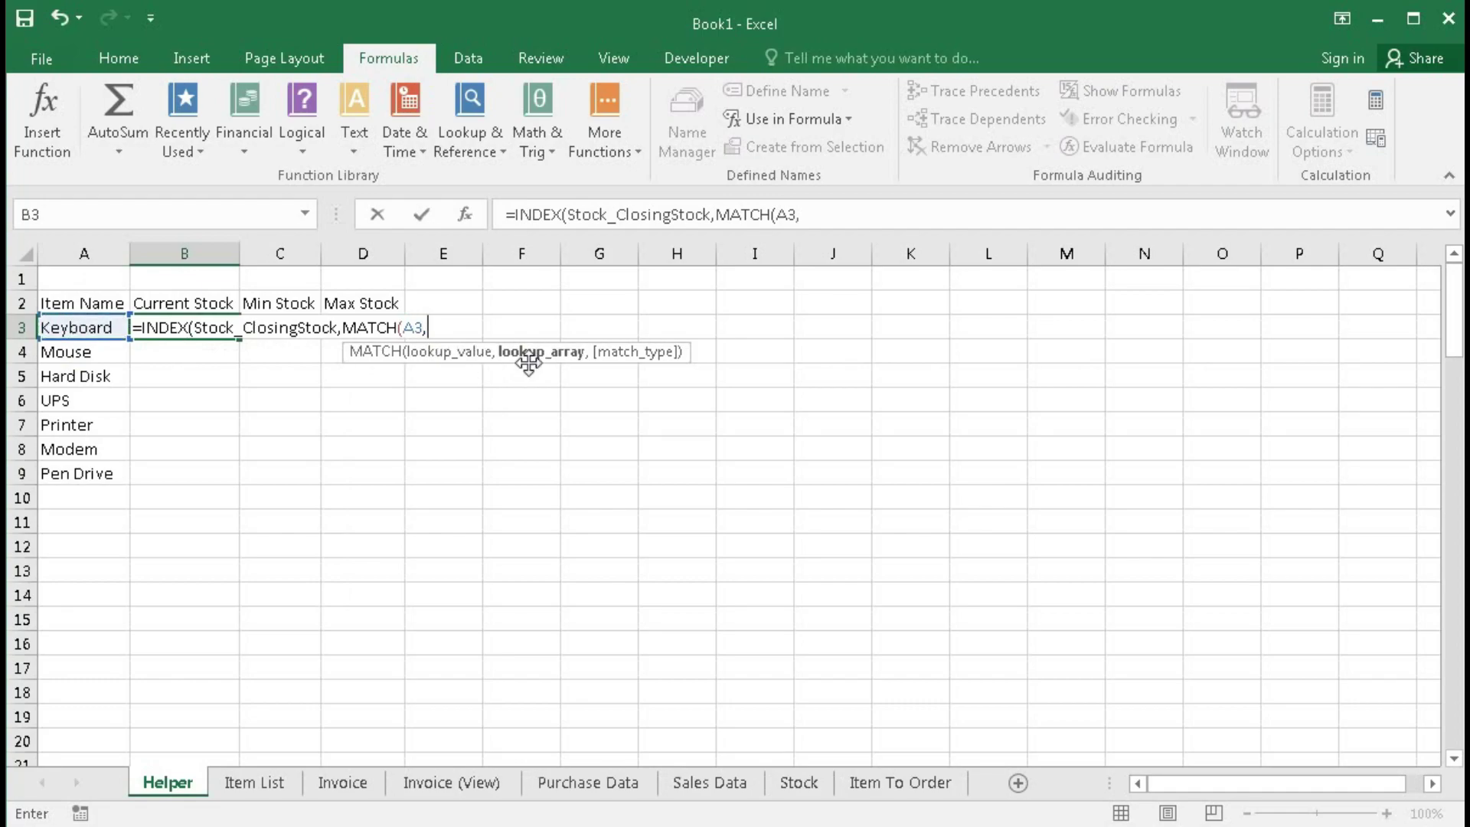
{"action": "type", "text": "st"}
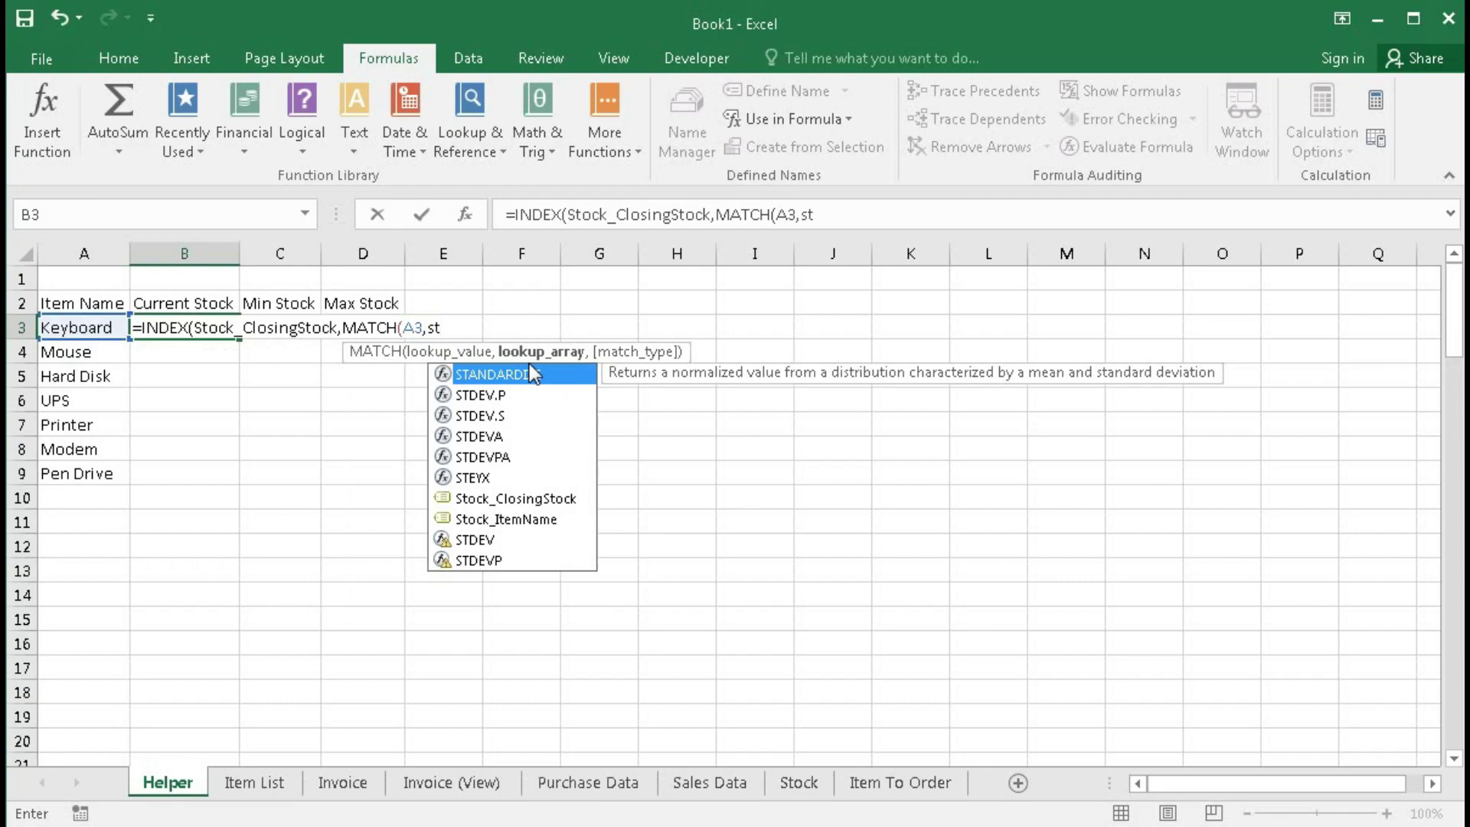
{"action": "type", "text": "ock"}
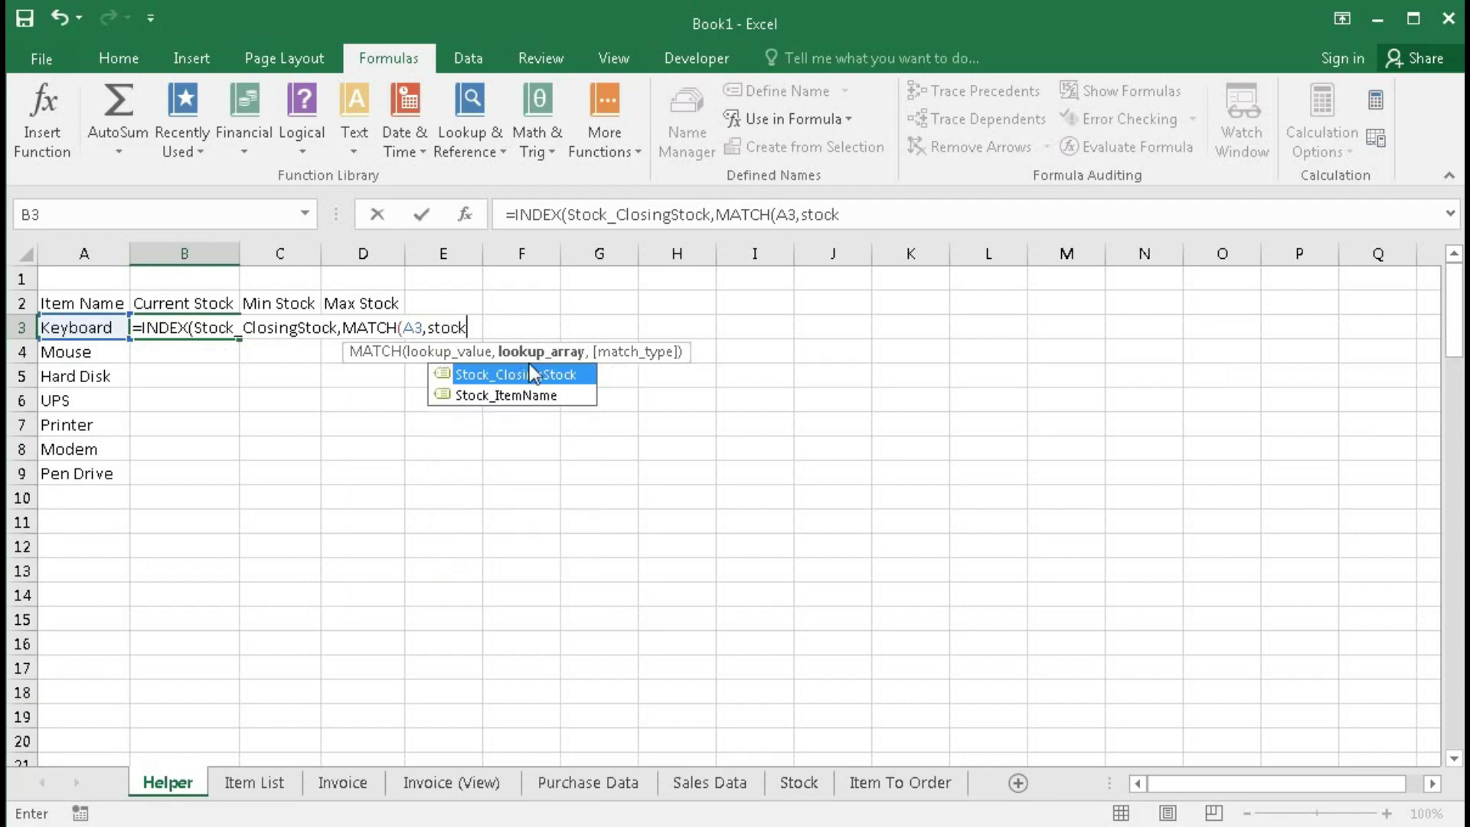
{"action": "key", "text": "Down"}
{"action": "key", "text": "Tab"}
{"action": "type", "text": ","}
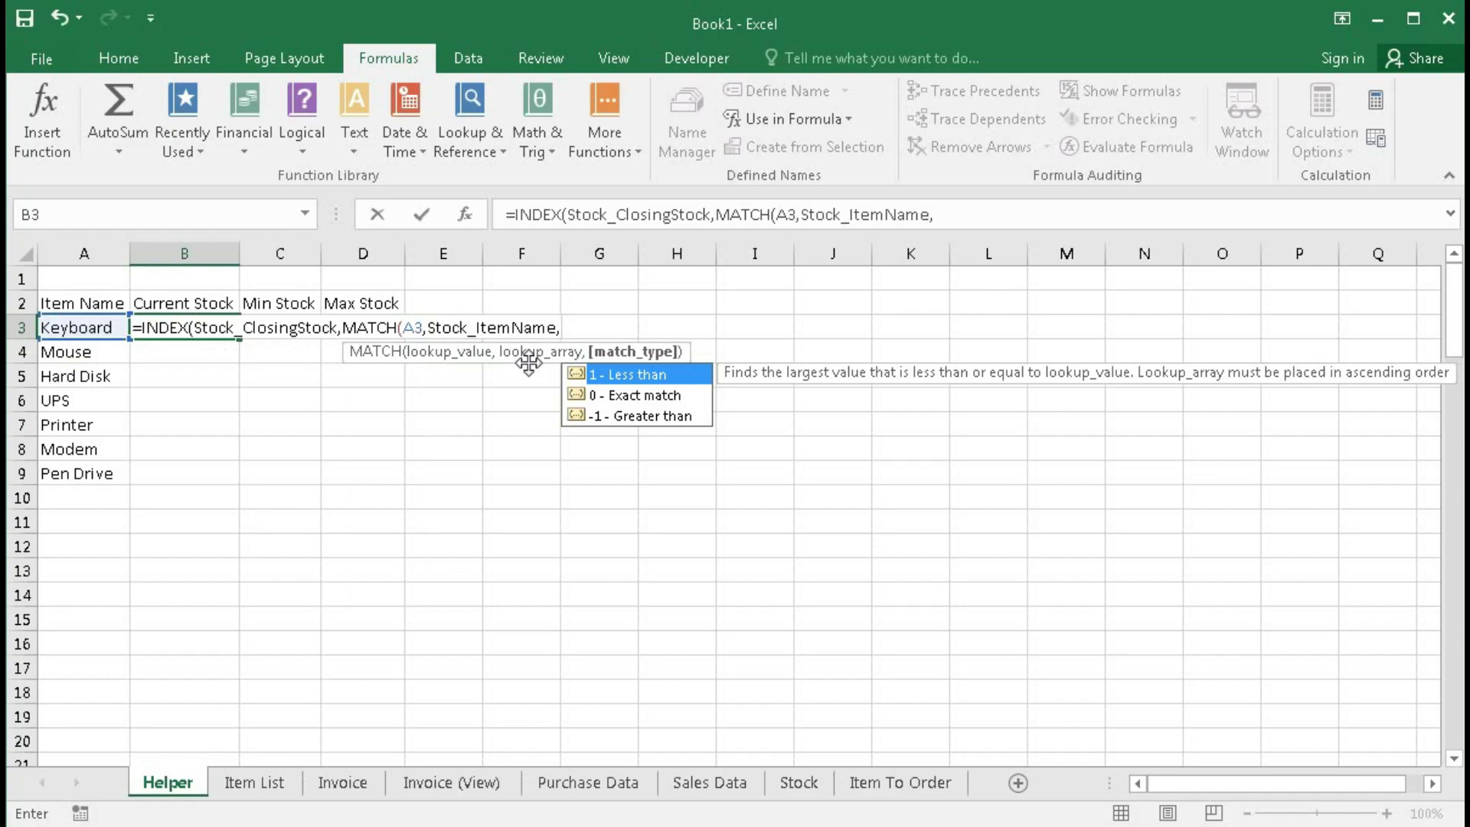
{"action": "type", "text": "0)"}
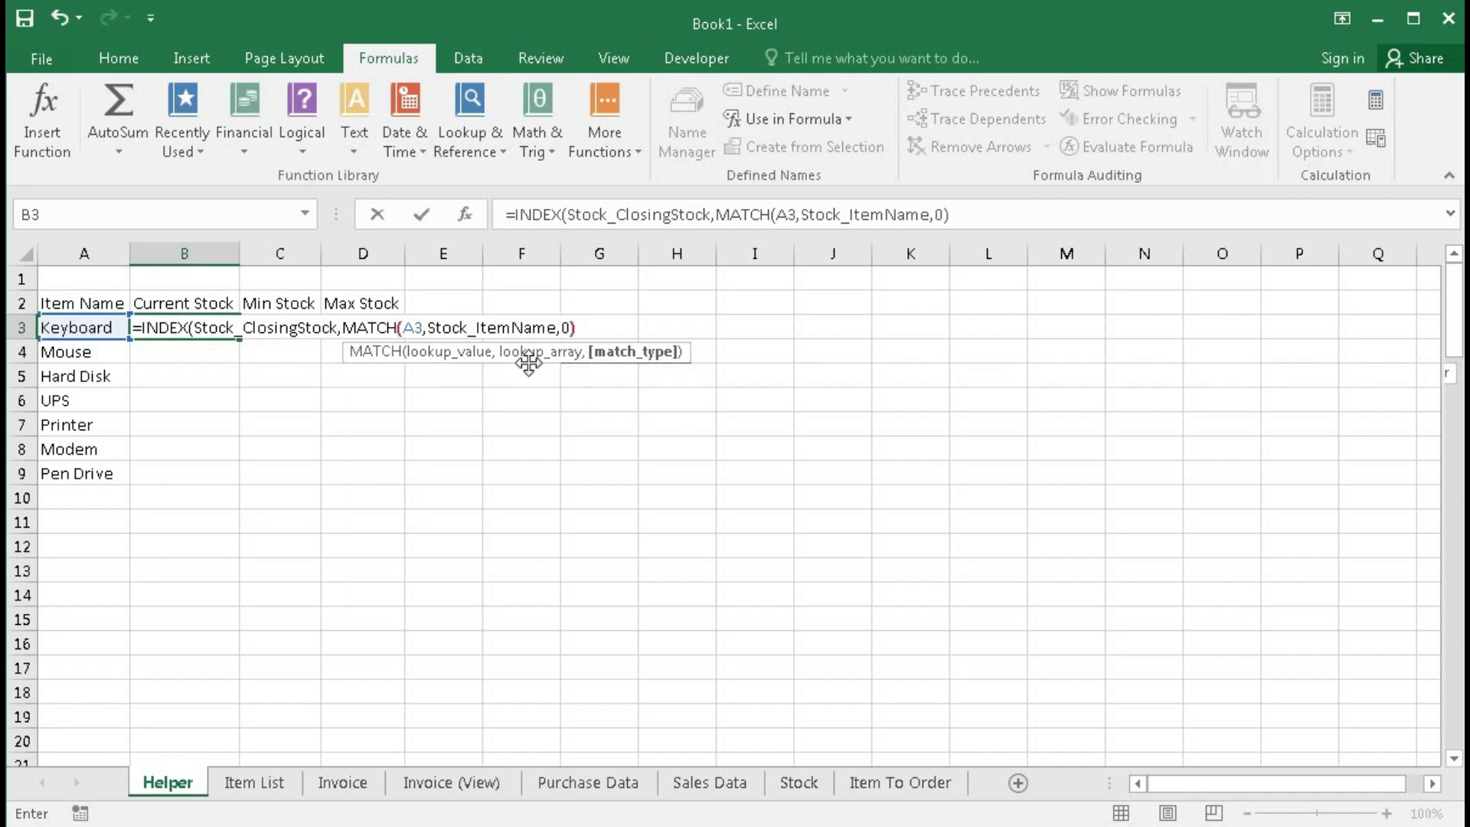
{"action": "type", "text": ")"}
{"action": "key", "text": "Return"}
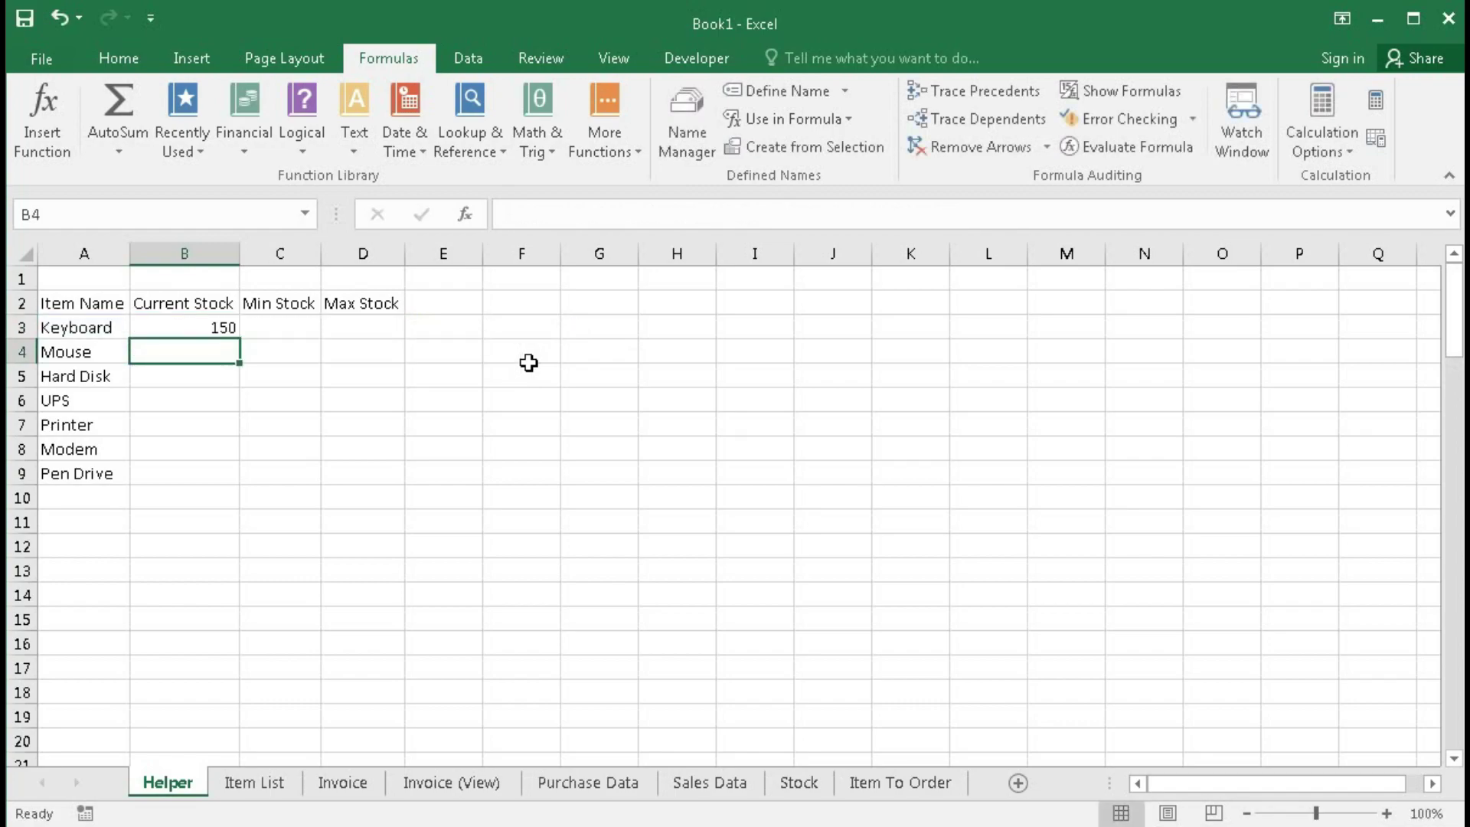
Step: Fill B3's lookup down column B, then wrap B3 in IFERROR(...,"") to blank errors
{"action": "left_click", "coordinate": [220, 327]}
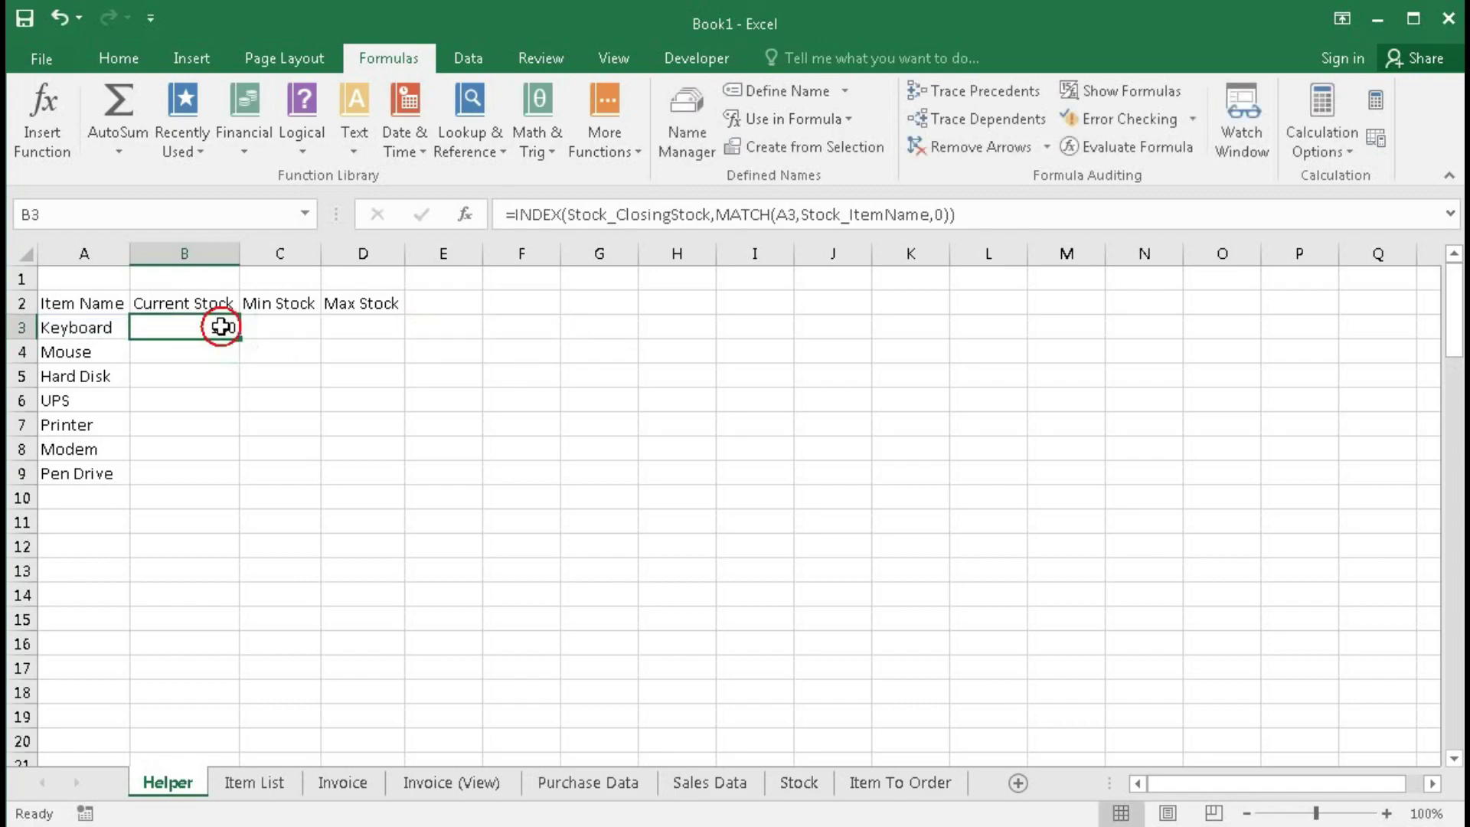
{"action": "double_click", "coordinate": [239, 336]}
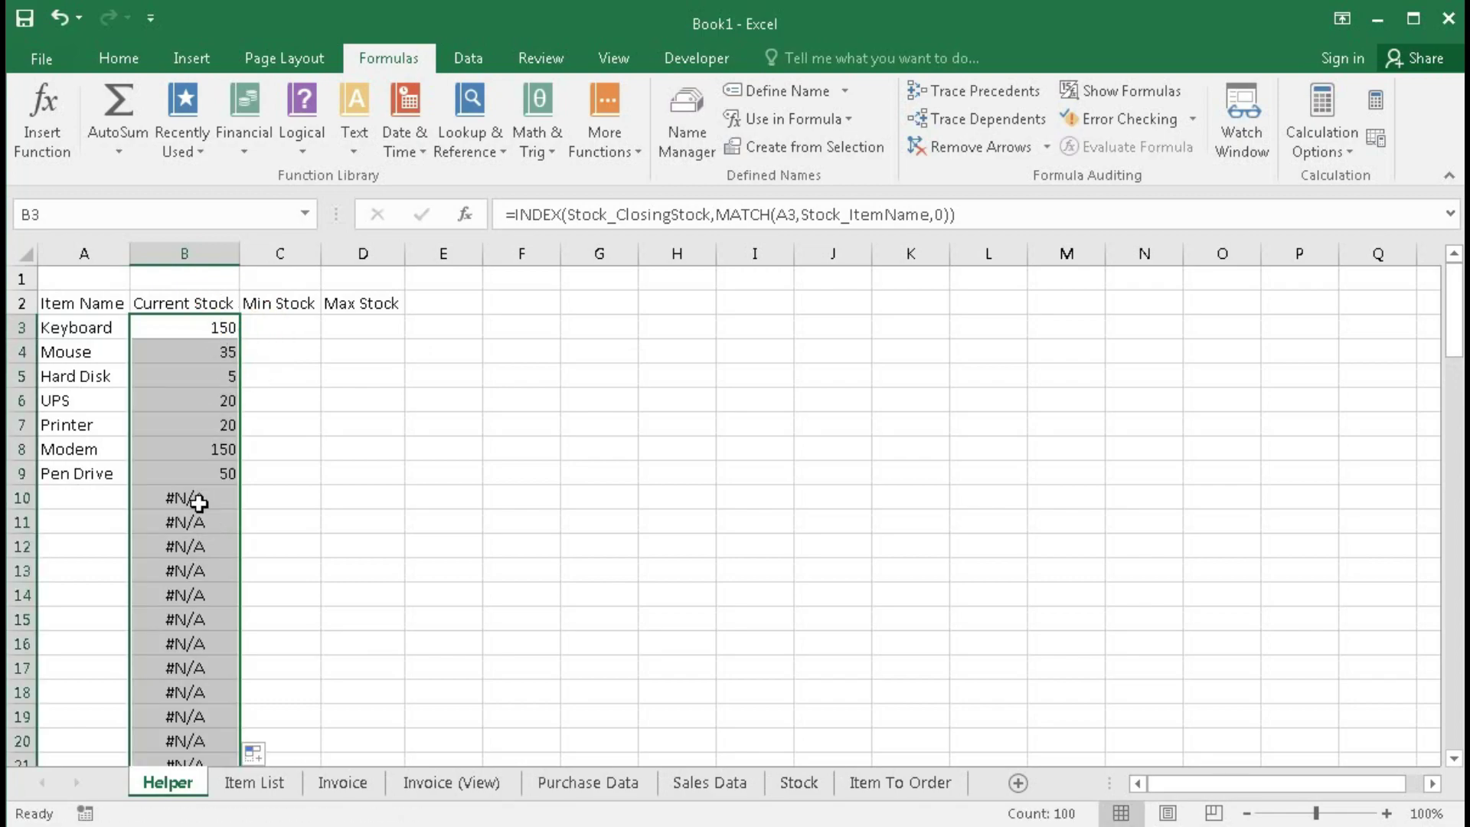
{"action": "left_click", "coordinate": [169, 324]}
{"action": "double_click", "coordinate": [170, 324]}
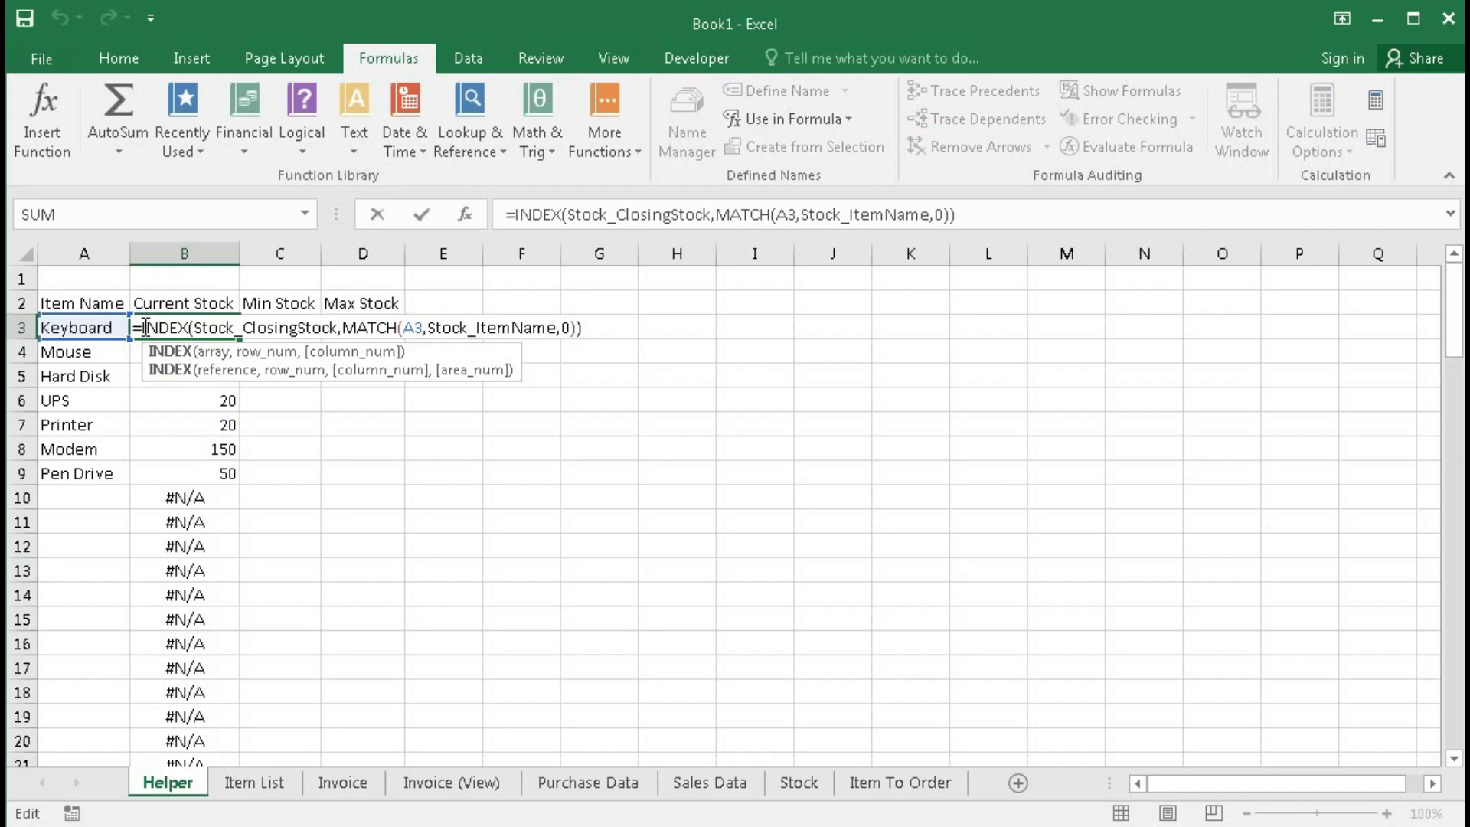
{"action": "type", "text": "IFERROR("}
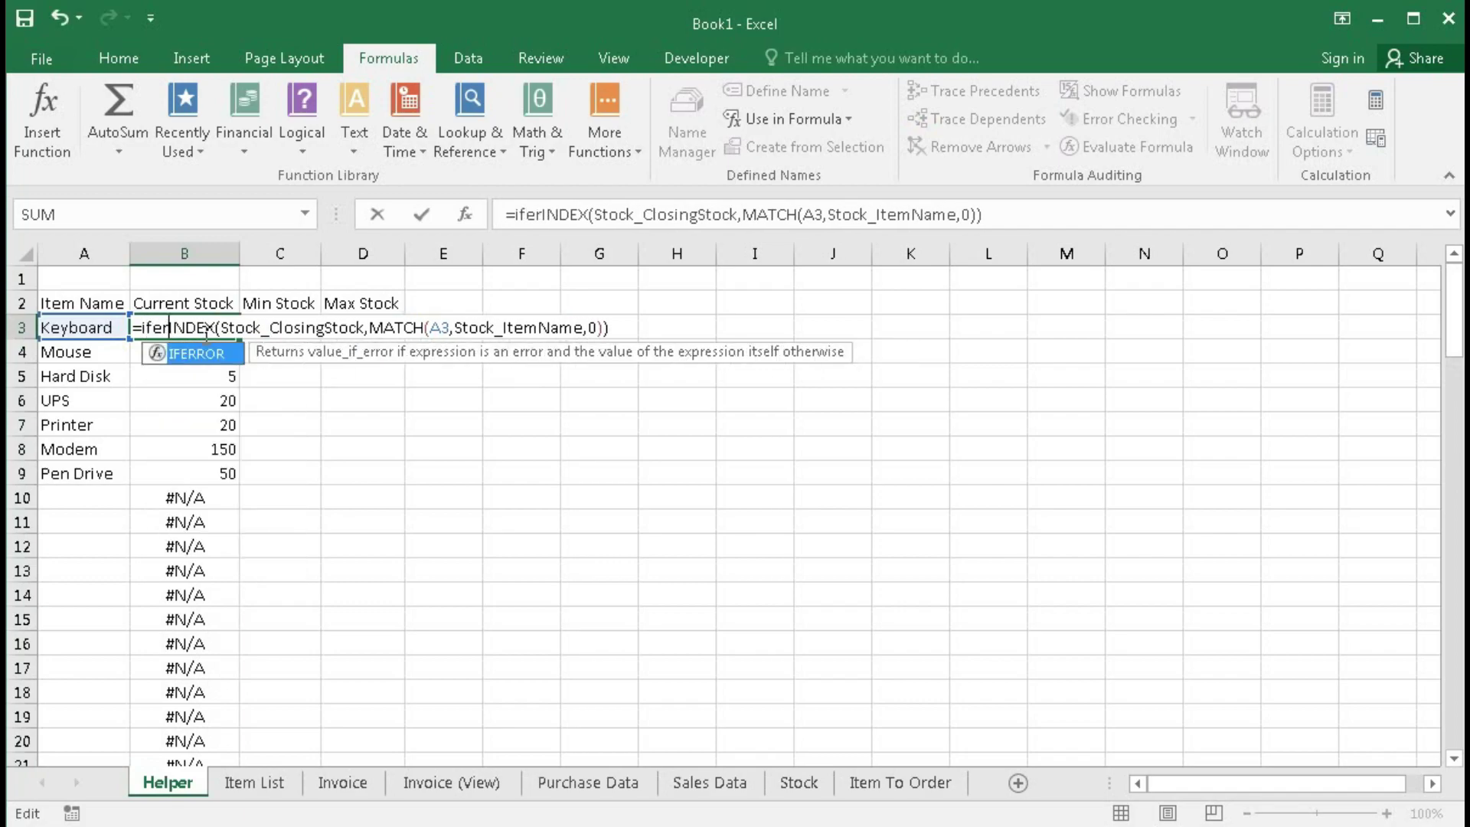
{"action": "key", "text": "End"}
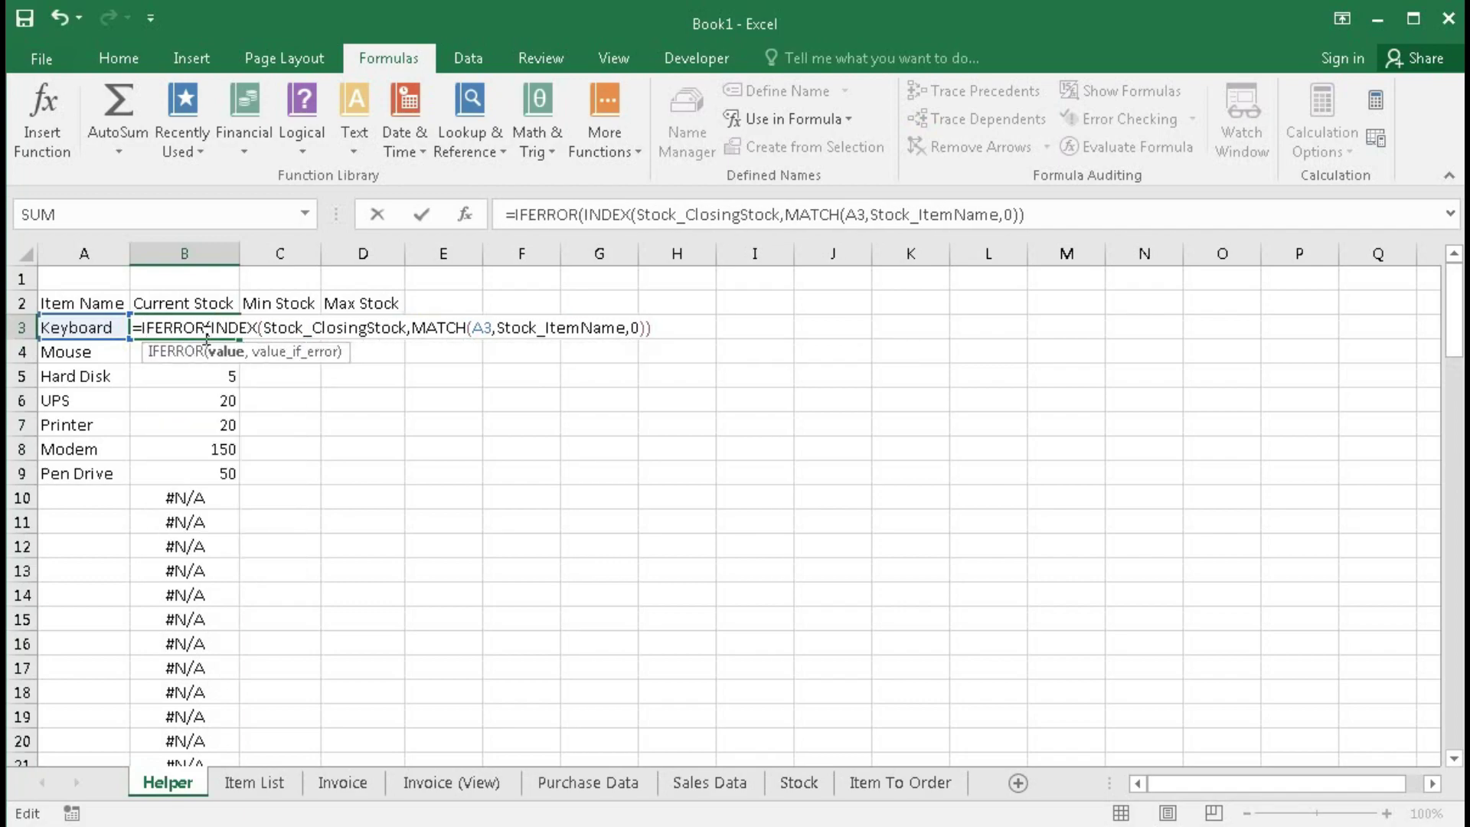
{"action": "type", "text": ","}
{"action": "type", "text": "\"\")"}
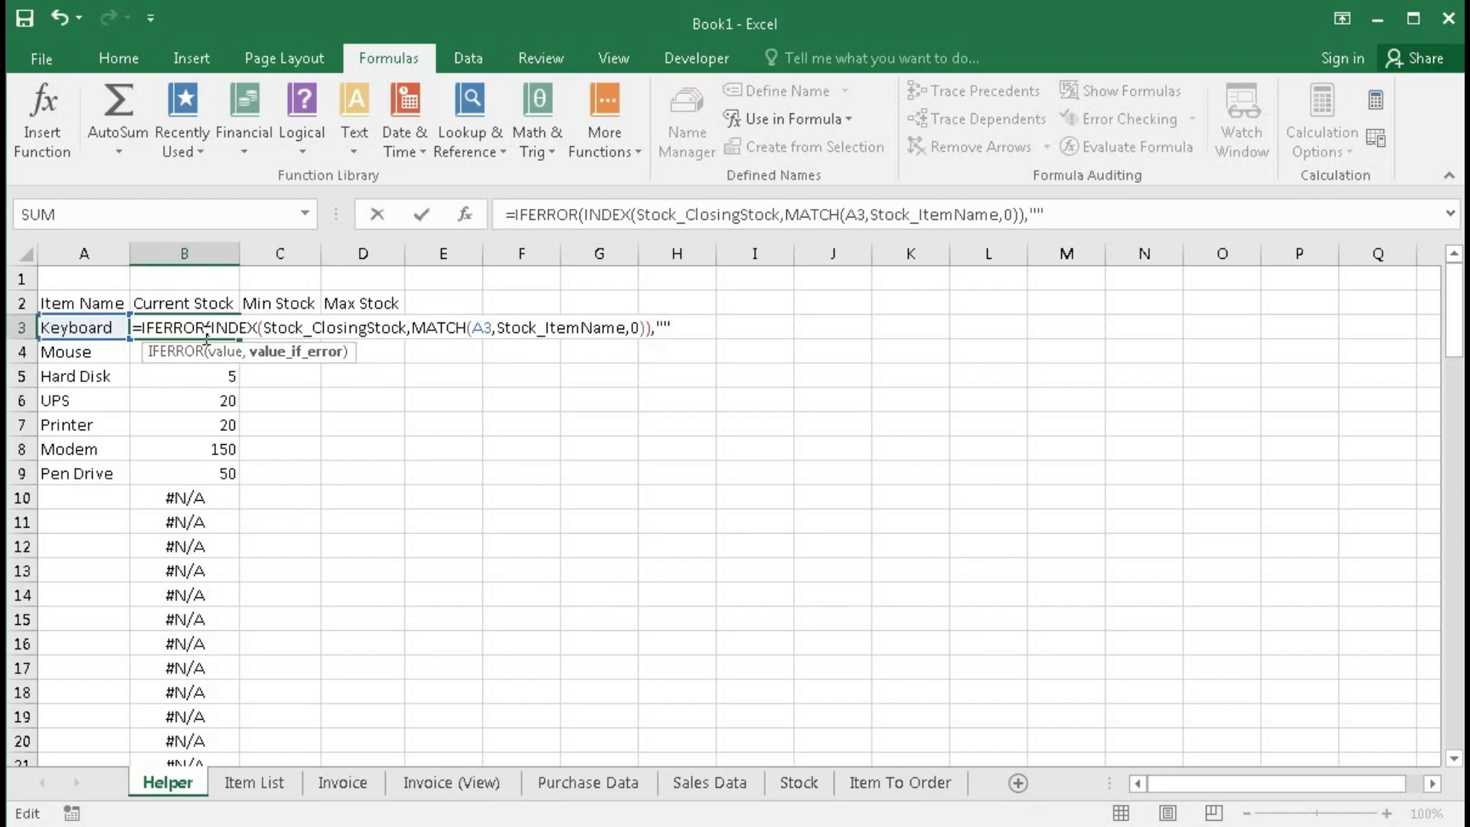
{"action": "key", "text": "Return"}
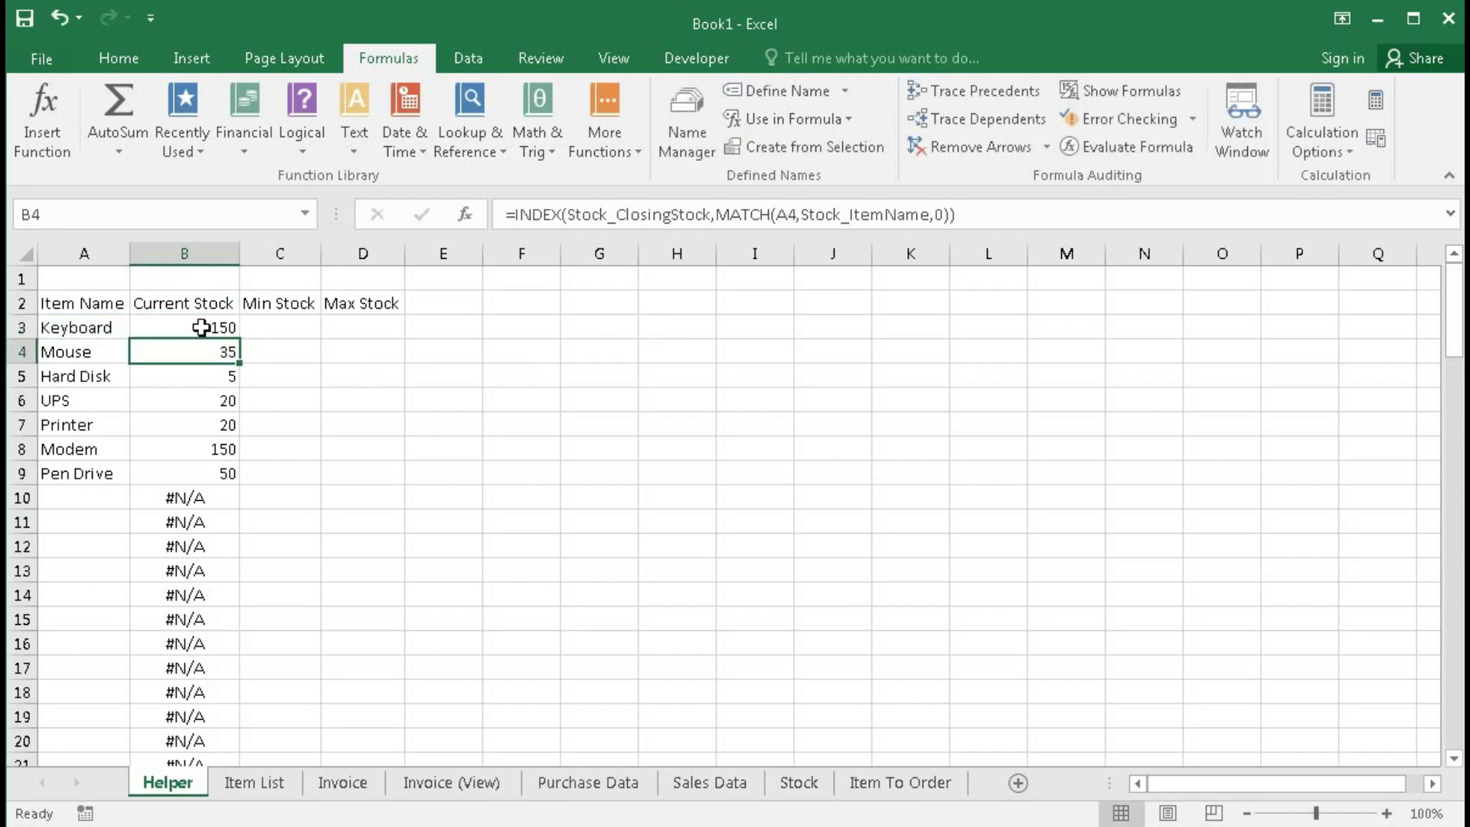
{"action": "left_click", "coordinate": [229, 334]}
Step: Fill B3's IFERROR lookup down column B, clearing the #N/A rows, then select C3 and D3
{"action": "double_click", "coordinate": [237, 338]}
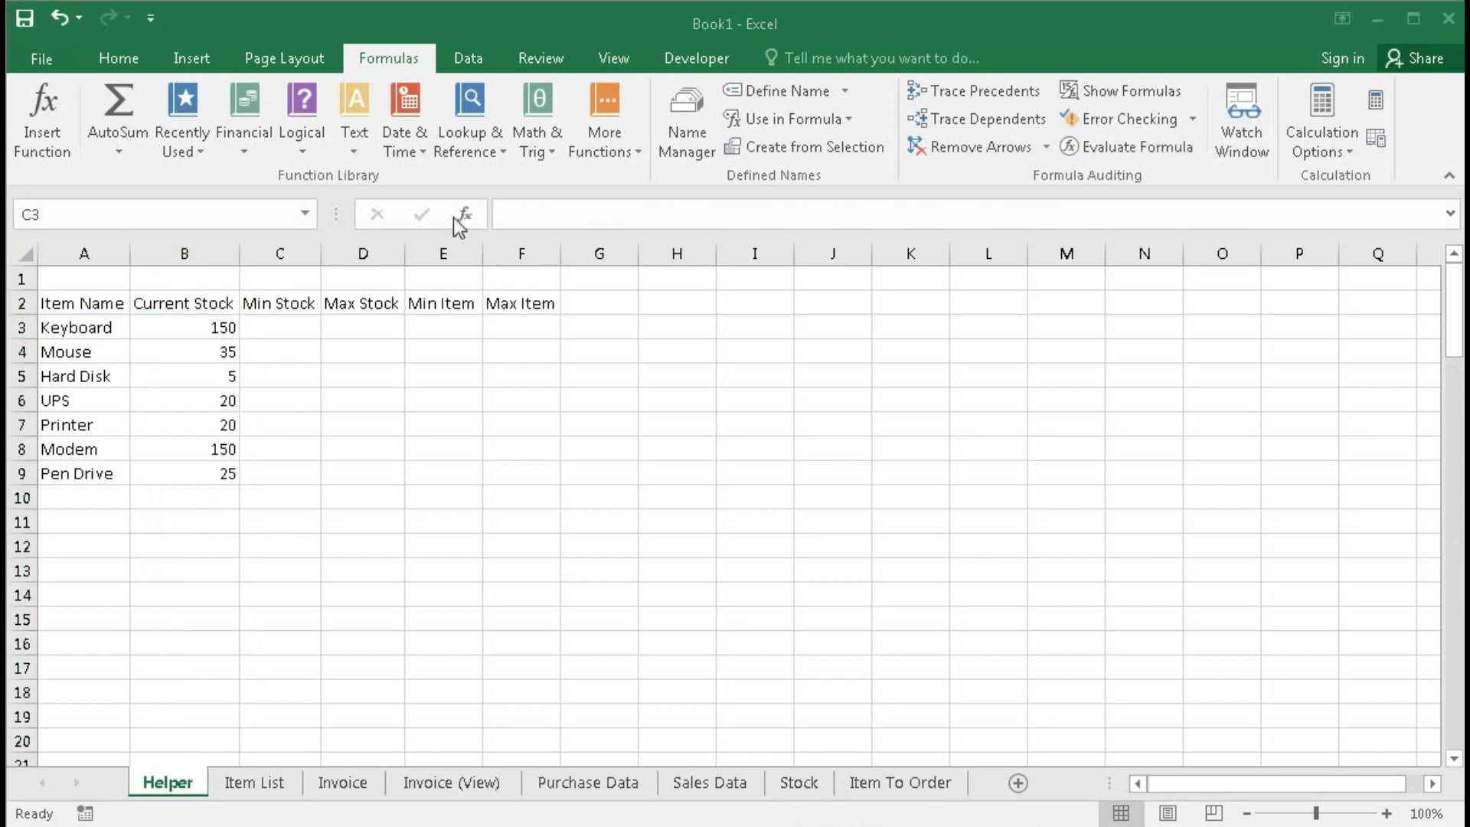
{"action": "left_click", "coordinate": [288, 326]}
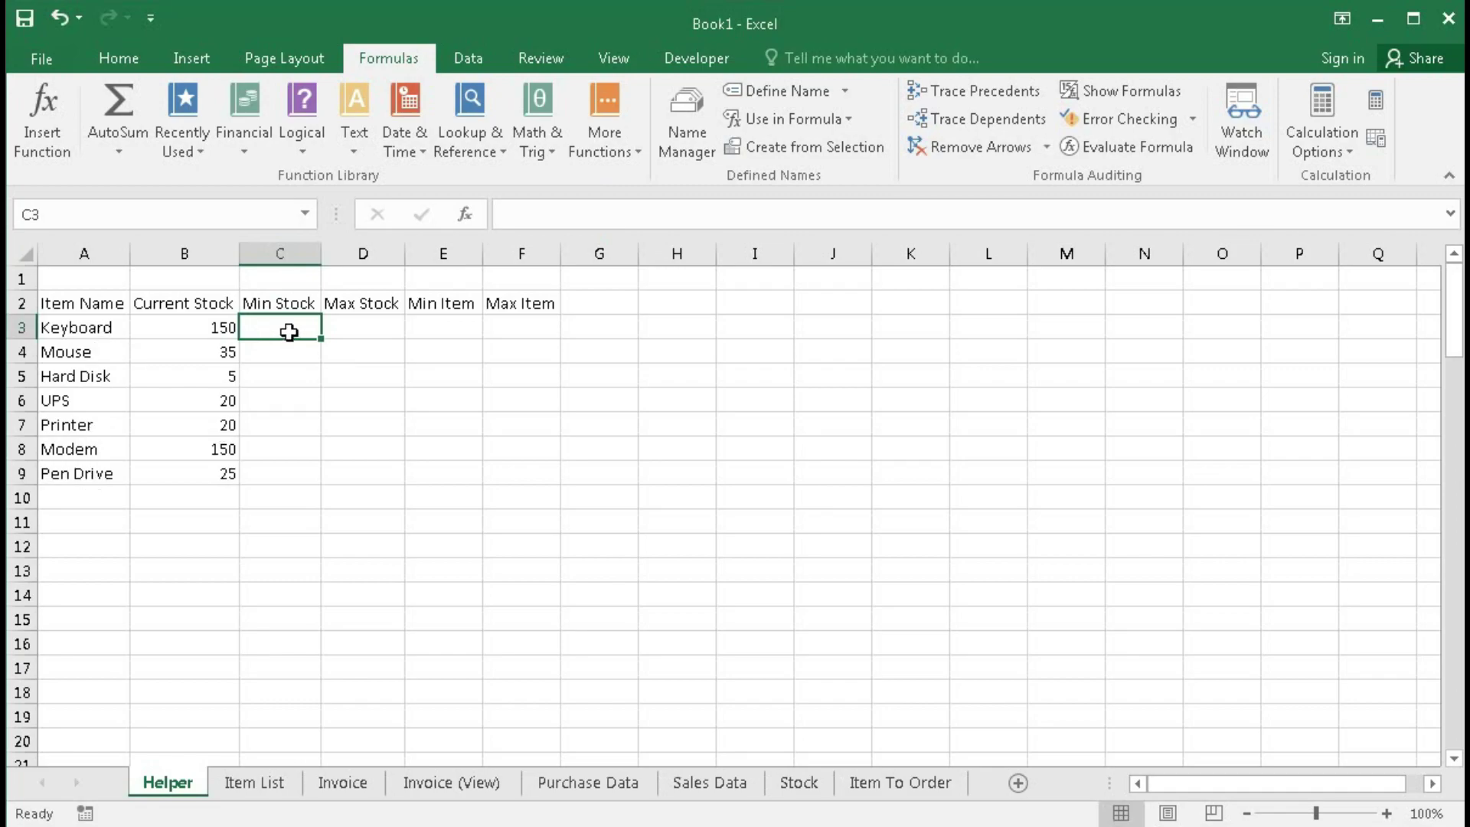
{"action": "left_click", "coordinate": [386, 331]}
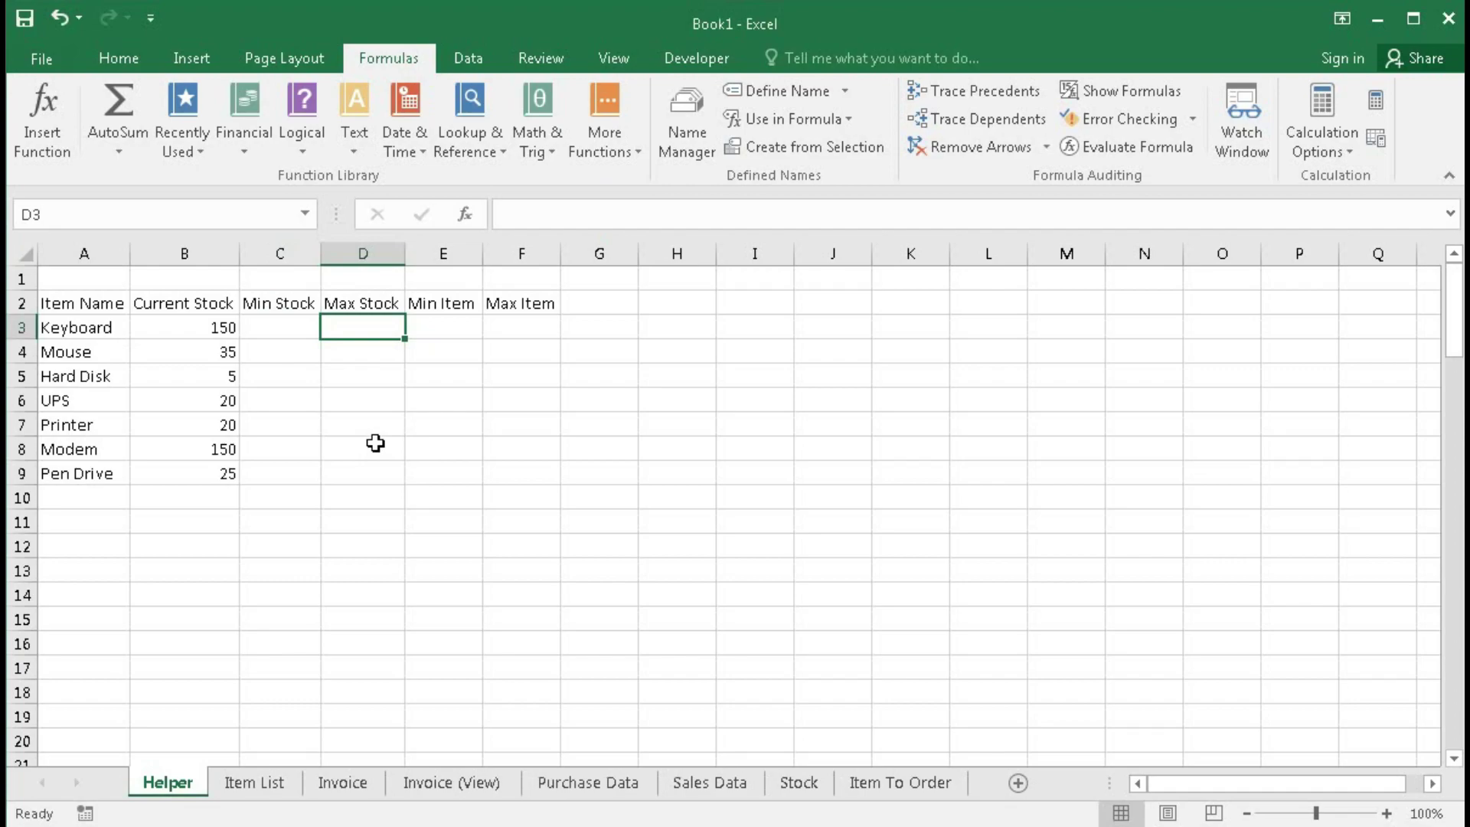
Step: Rename the C2 header to 'Sl. Min Stock' and autofit column C
{"action": "left_click", "coordinate": [252, 304]}
{"action": "double_click", "coordinate": [308, 310]}
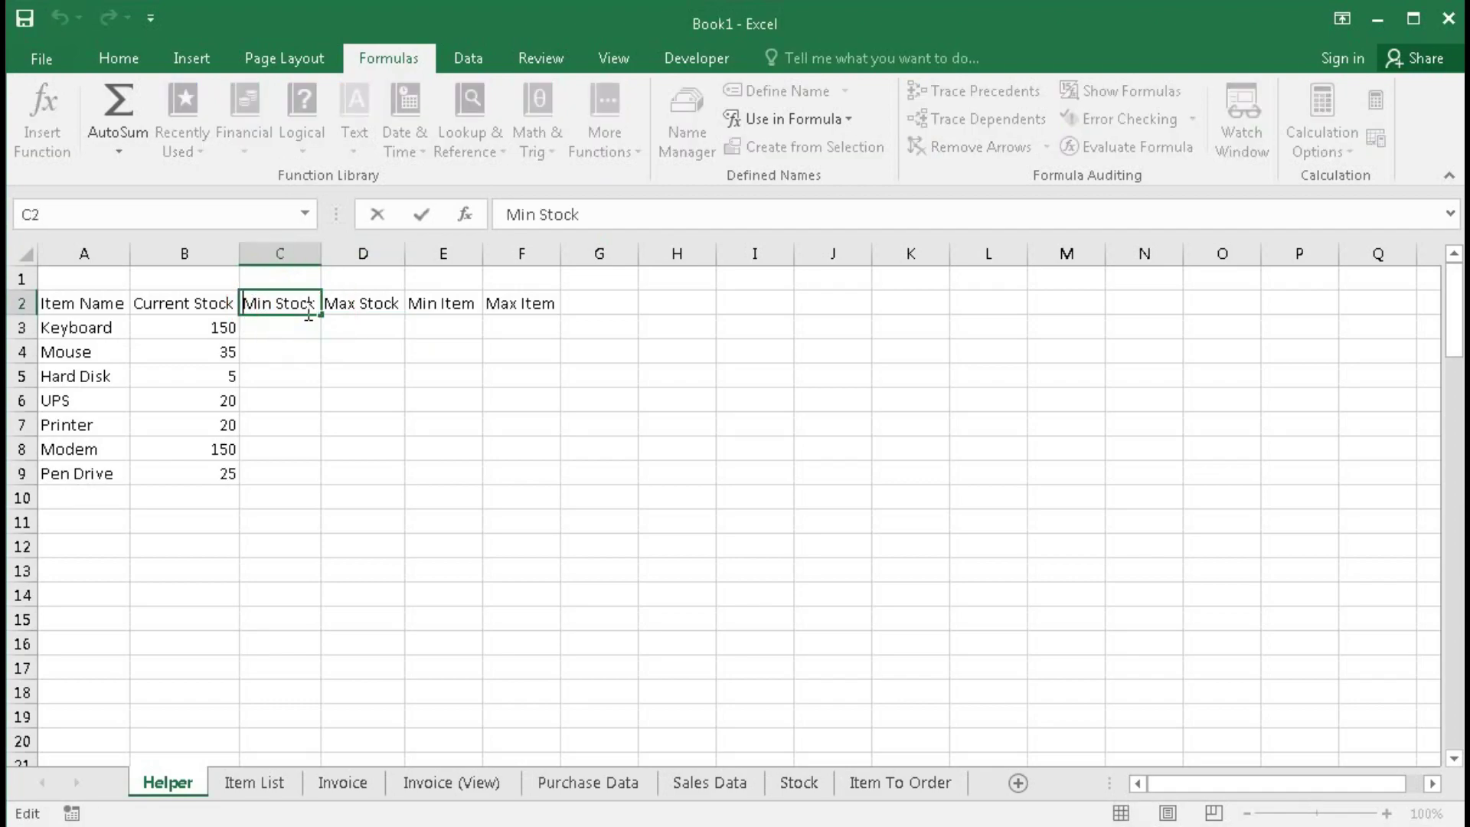
{"action": "type", "text": "Sl."}
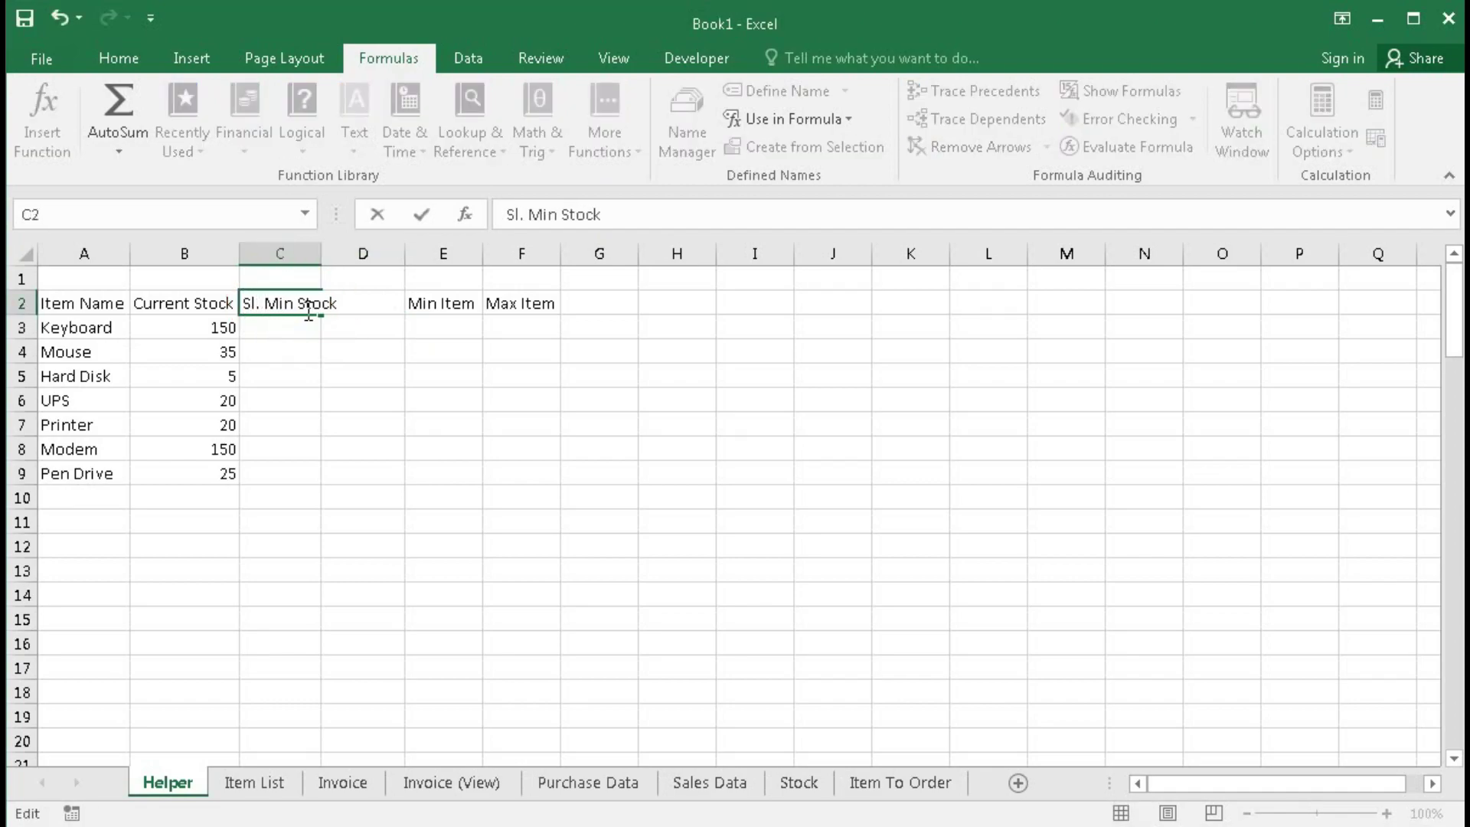
{"action": "double_click", "coordinate": [321, 253]}
{"action": "left_click", "coordinate": [341, 253]}
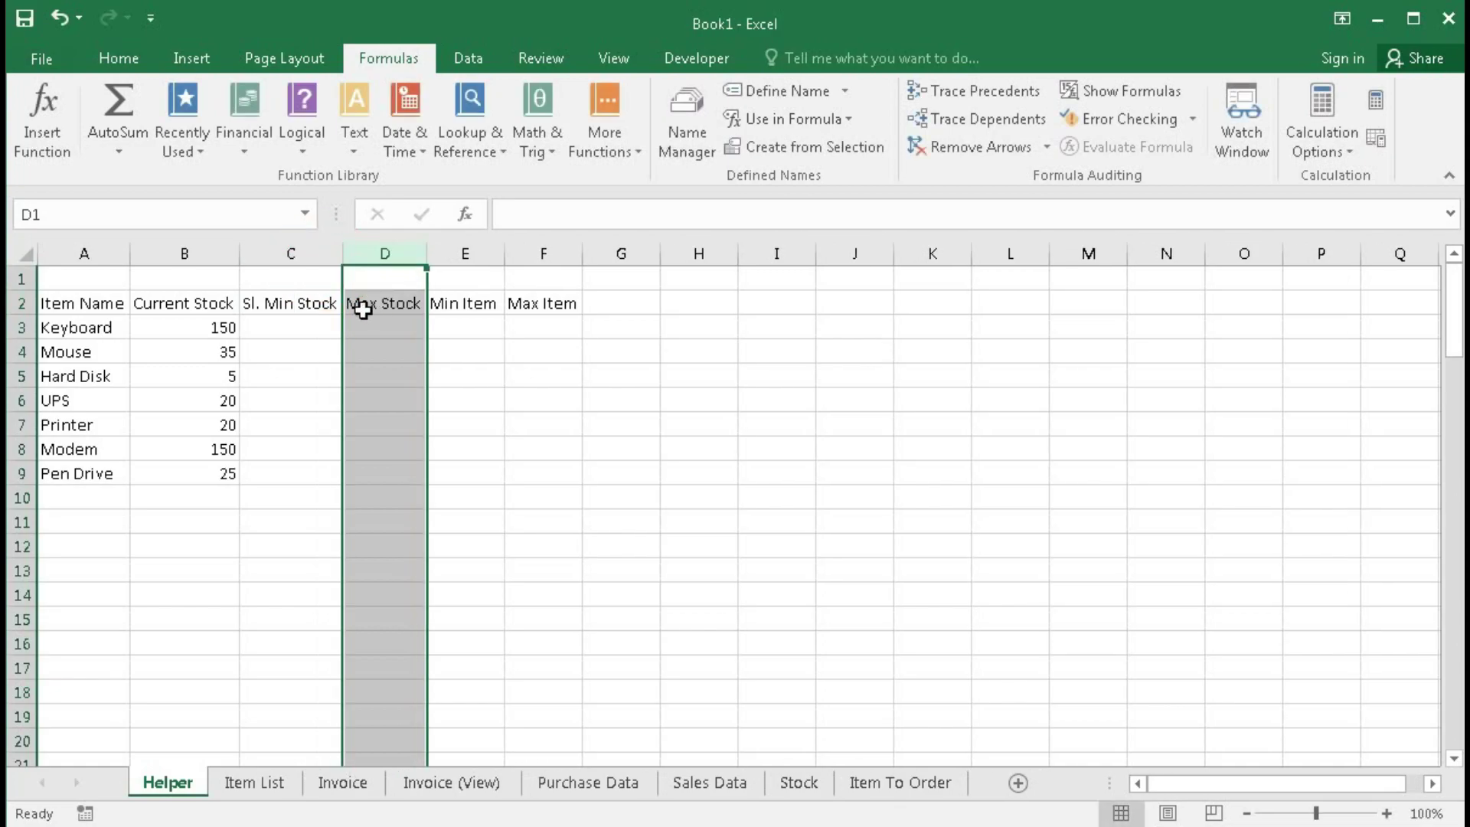
Step: Rename the D2 header to 'Sl. Max Stock' and autofit column D
{"action": "double_click", "coordinate": [346, 304]}
{"action": "type", "text": "Sl."}
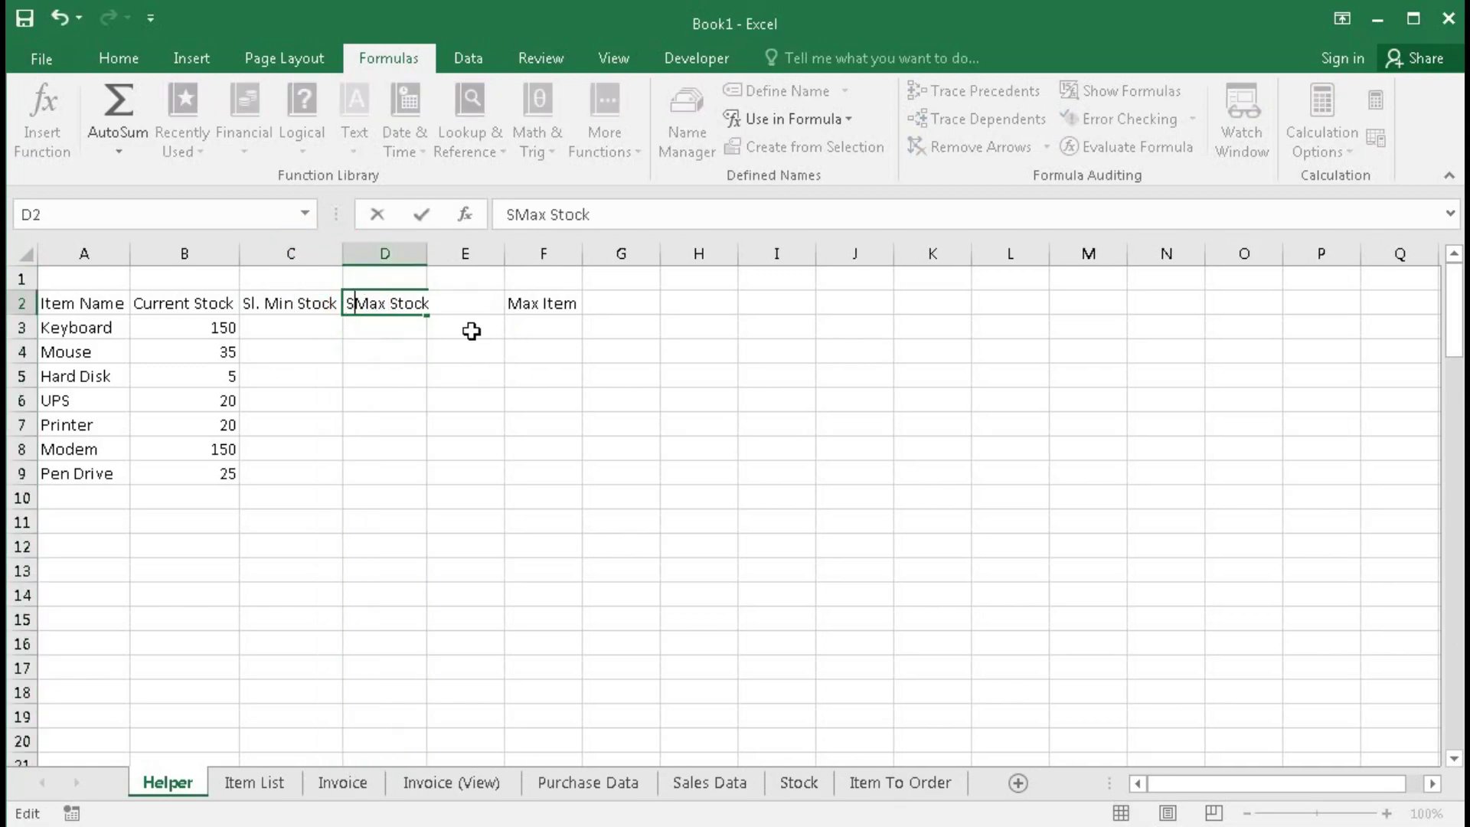
{"action": "double_click", "coordinate": [426, 254]}
{"action": "left_click", "coordinate": [321, 346]}
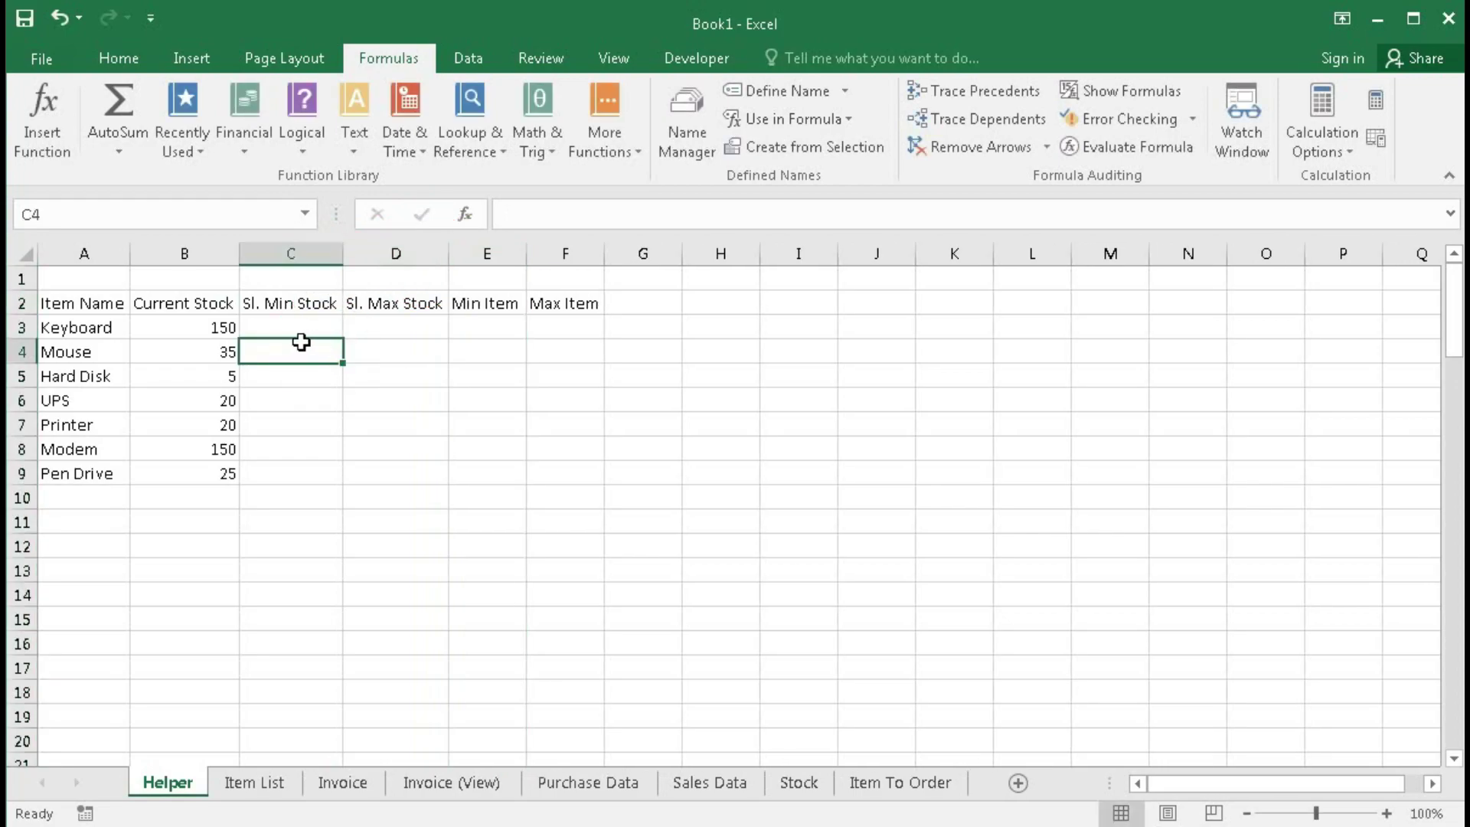
Step: Review the item names, Minimum Stock and Maximum Stock columns on the Item List sheet
{"action": "left_click", "coordinate": [255, 780]}
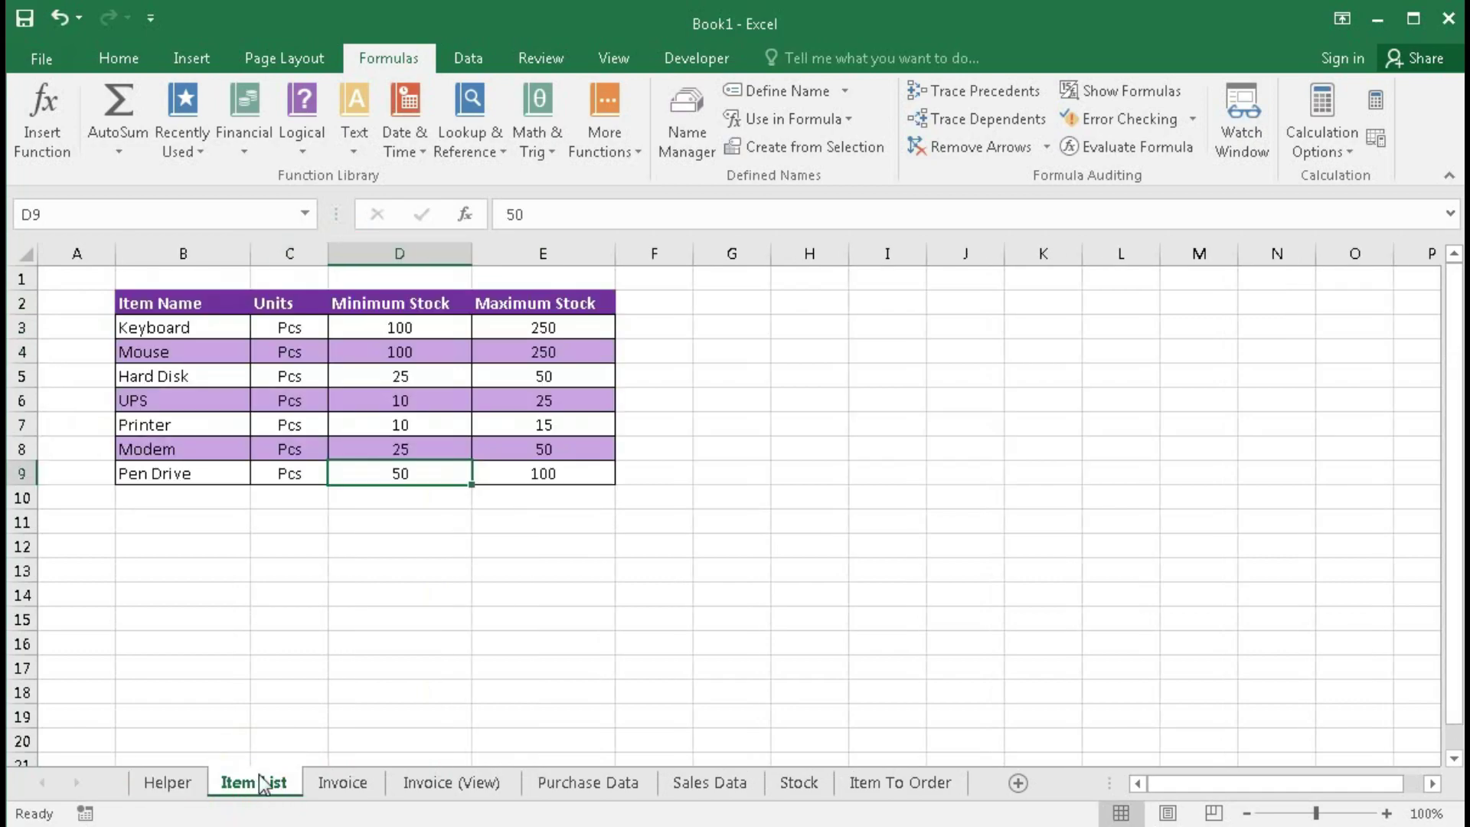
{"action": "left_click_drag", "start_coordinate": [181, 325], "coordinate": [173, 473]}
{"action": "left_click_drag", "start_coordinate": [397, 322], "coordinate": [394, 468]}
{"action": "left_click_drag", "start_coordinate": [551, 325], "coordinate": [552, 488]}
{"action": "left_click", "coordinate": [153, 376]}
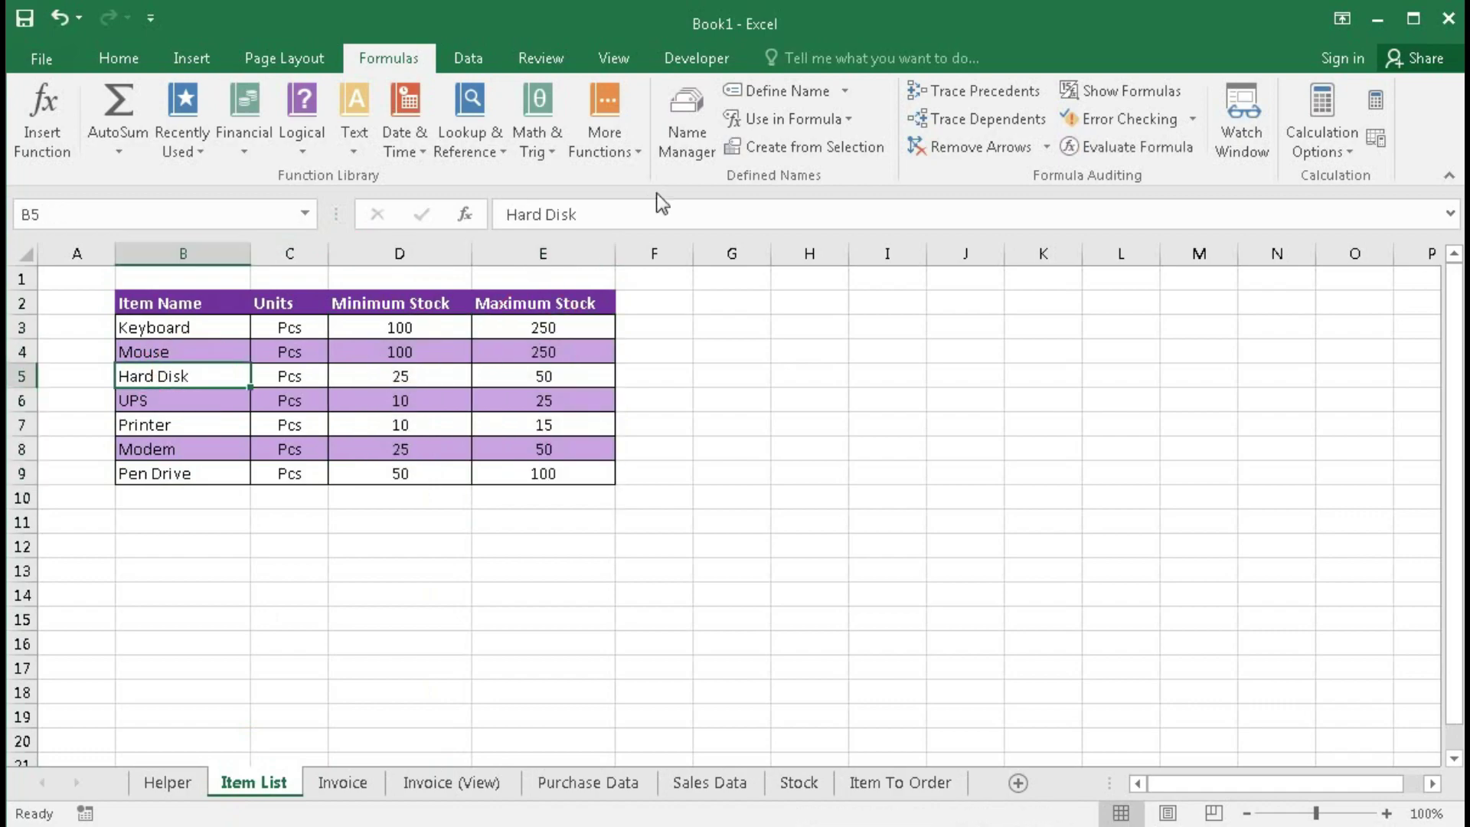
Step: Copy the ItemList name's OFFSET formula from Name Manager
{"action": "left_click", "coordinate": [687, 123]}
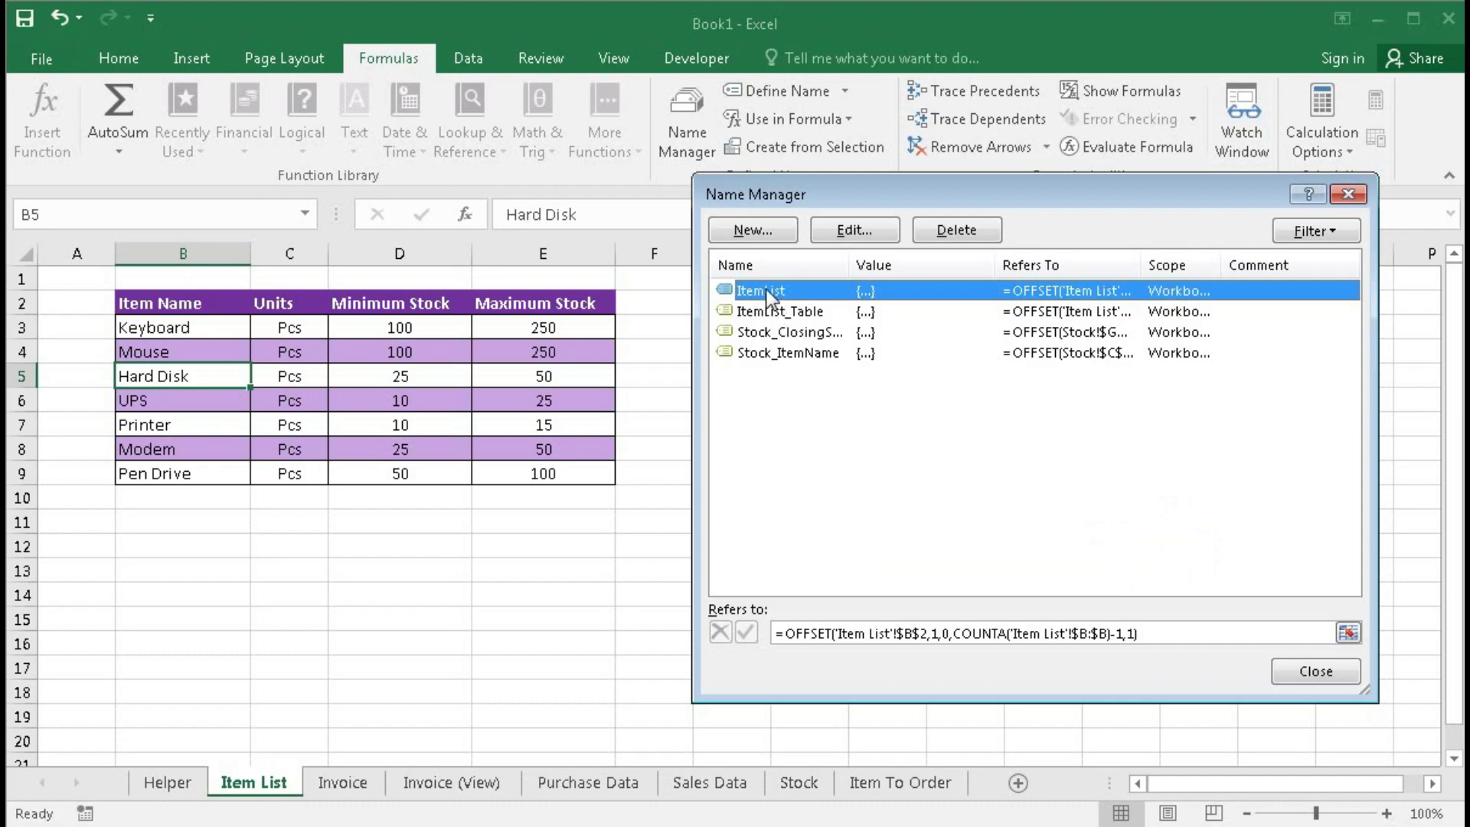
{"action": "left_click", "coordinate": [898, 632]}
{"action": "left_click", "coordinate": [1141, 635]}
{"action": "left_click_drag", "start_coordinate": [1140, 635], "coordinate": [773, 636]}
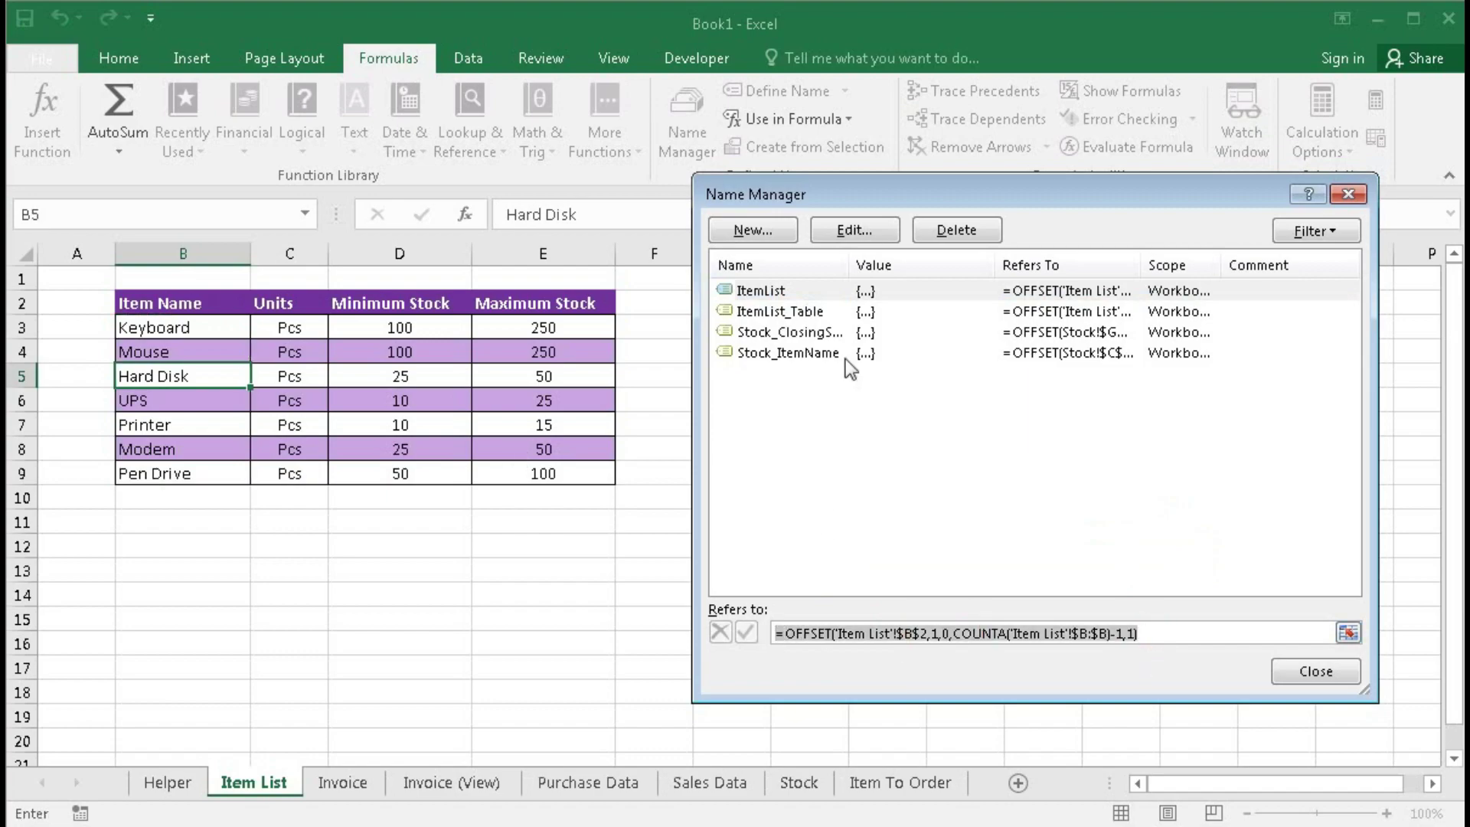
Step: Create a new name ItemList_MinStock with the copied OFFSET formula as its reference
{"action": "left_click", "coordinate": [749, 235]}
{"action": "left_click_drag", "start_coordinate": [916, 313], "coordinate": [822, 272]}
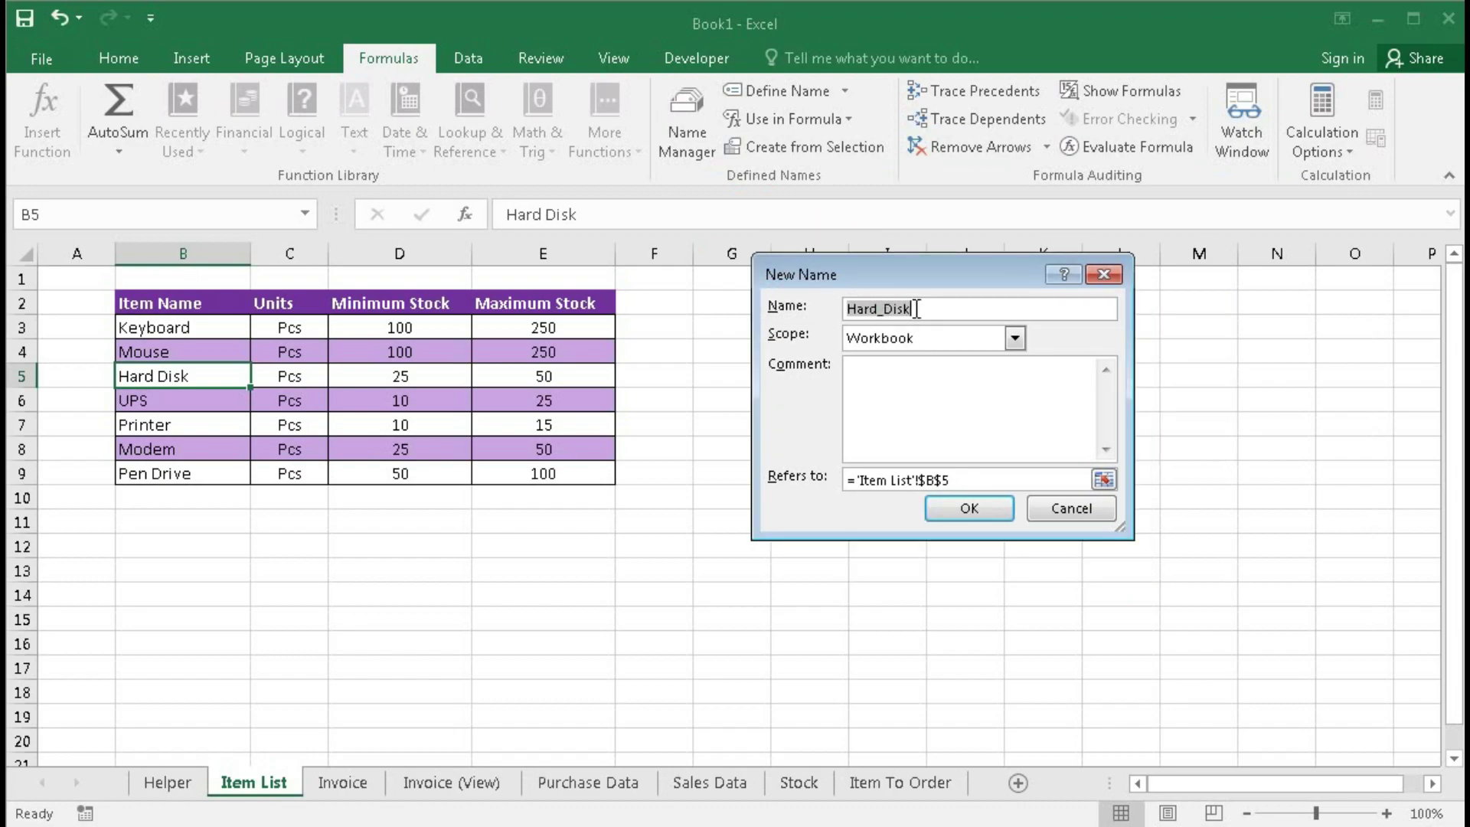
{"action": "type", "text": "ItemList_M"}
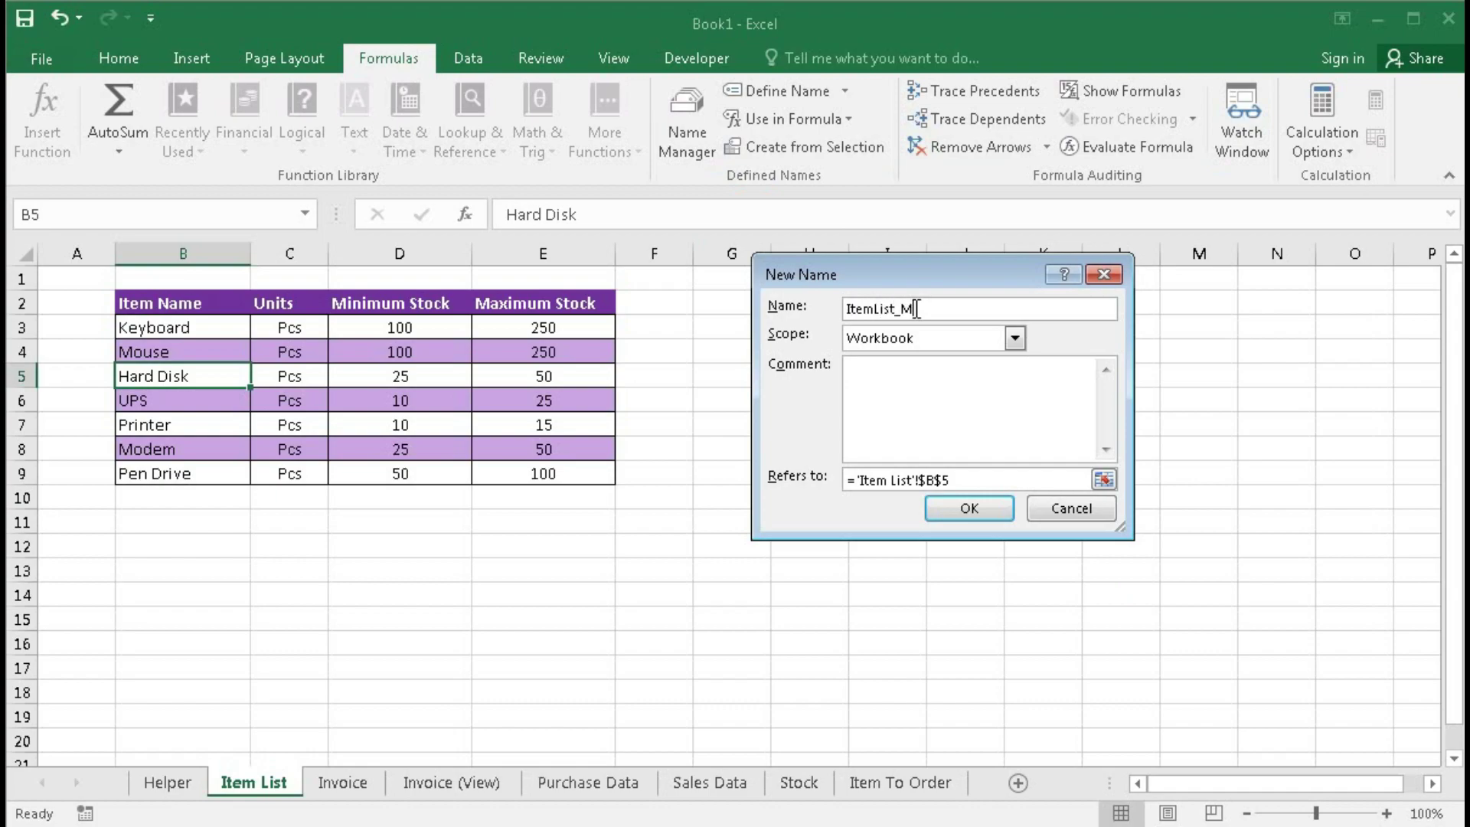
{"action": "type", "text": "inStock"}
{"action": "left_click", "coordinate": [972, 480]}
{"action": "key", "text": "ctrl+a"}
{"action": "key", "text": "ctrl+v"}
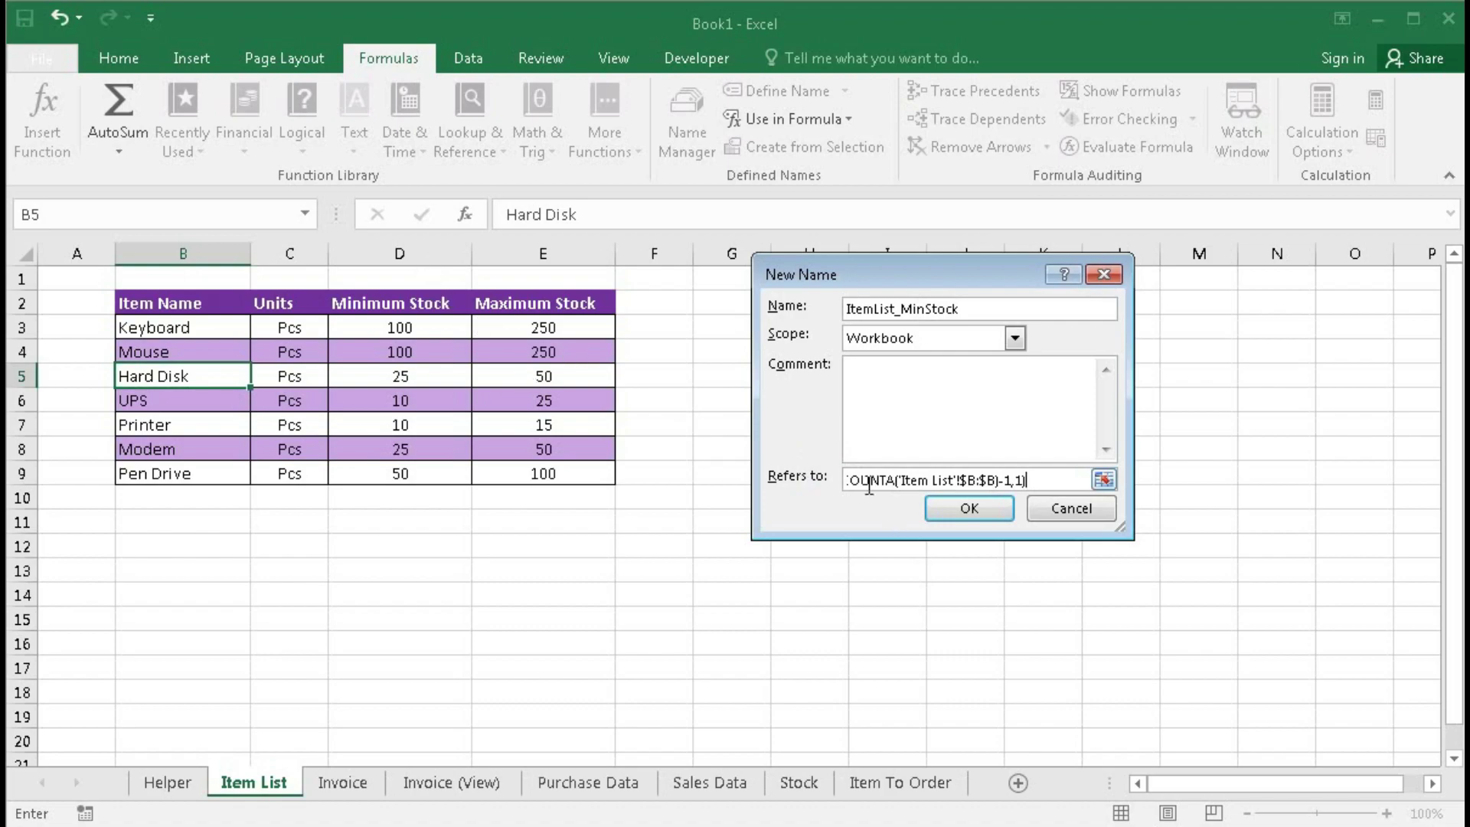
Step: Change the formula's anchor from $B$2 to $D$2 and confirm it covers D3:D9
{"action": "key", "text": "ctrl+a"}
{"action": "left_click", "coordinate": [985, 479]}
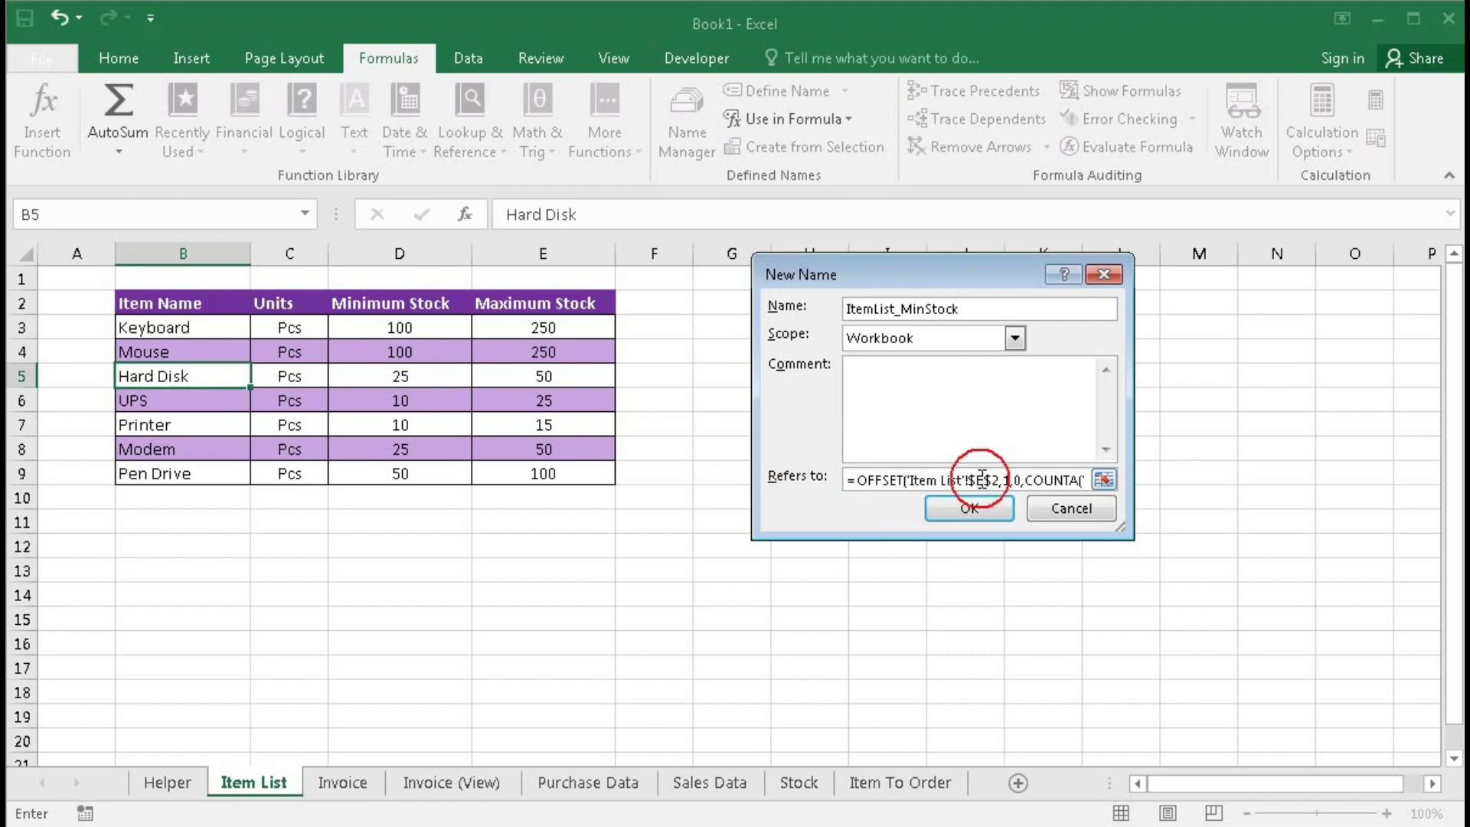
{"action": "key", "text": "BackSpace"}
{"action": "type", "text": "D"}
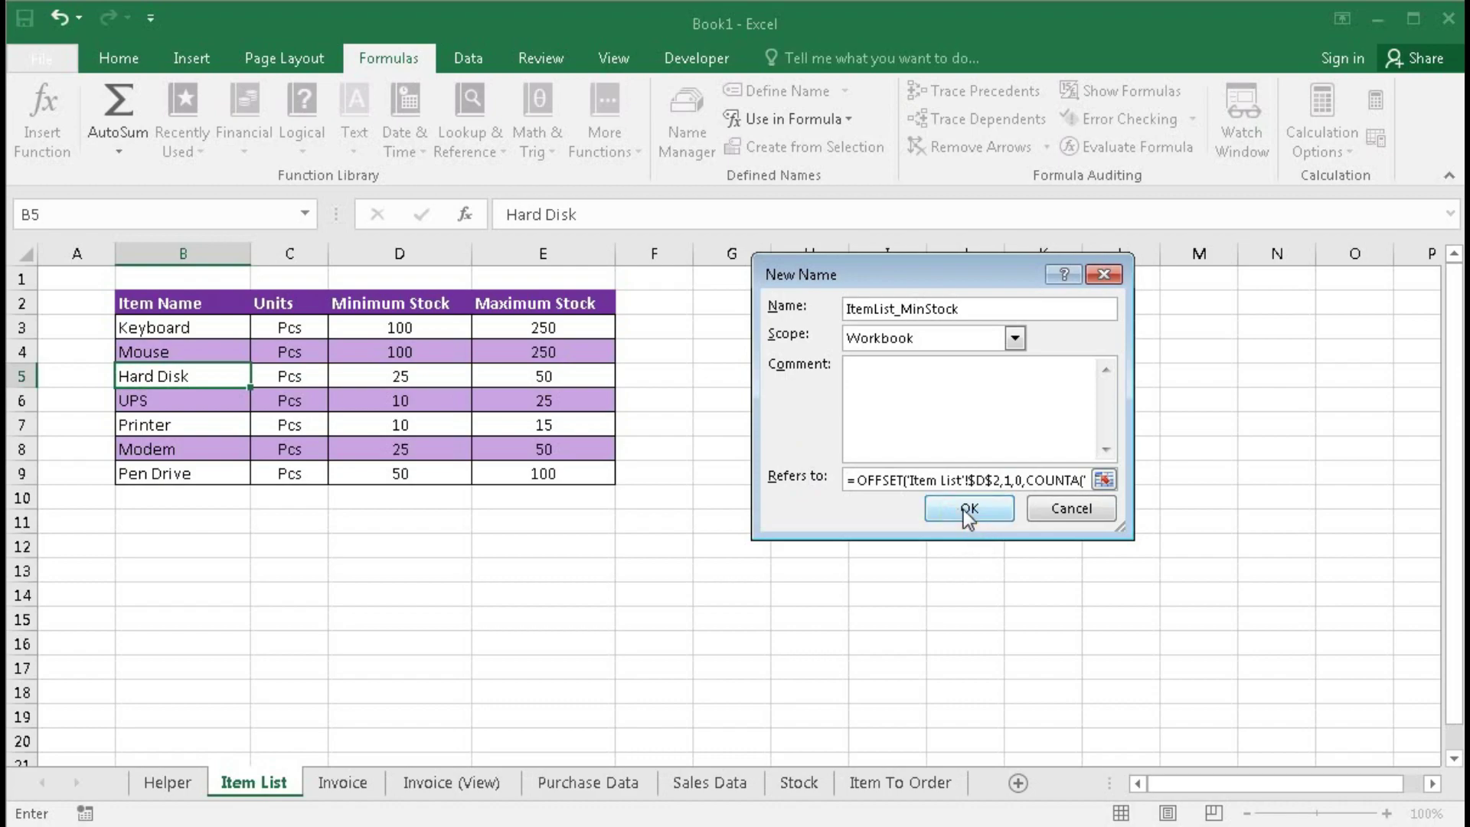
{"action": "left_click", "coordinate": [966, 508]}
{"action": "left_click", "coordinate": [891, 591]}
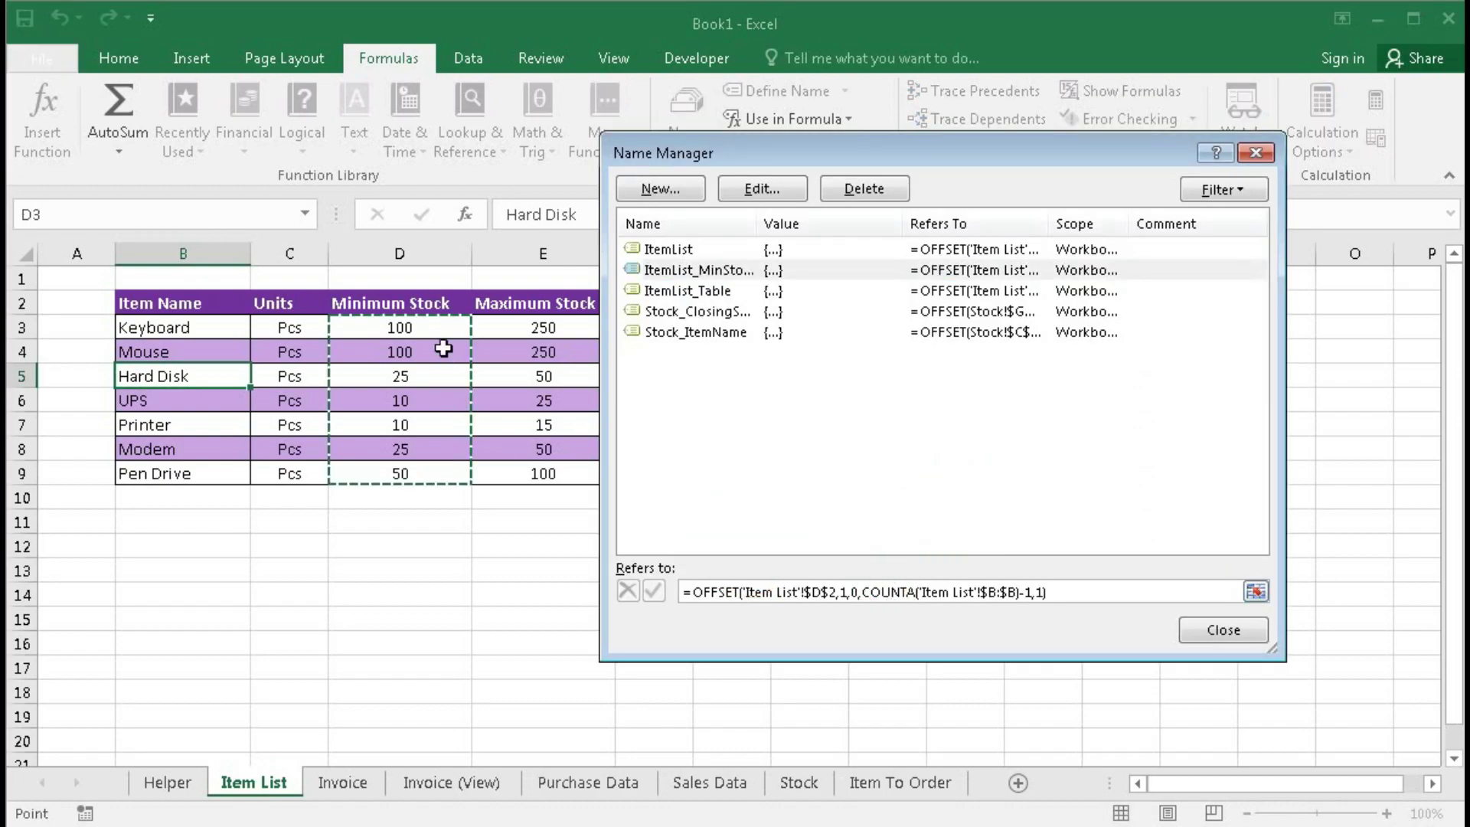
Step: Create the name ItemList_MaxStock using the pasted OFFSET formula anchored at $E$2
{"action": "left_click", "coordinate": [661, 189]}
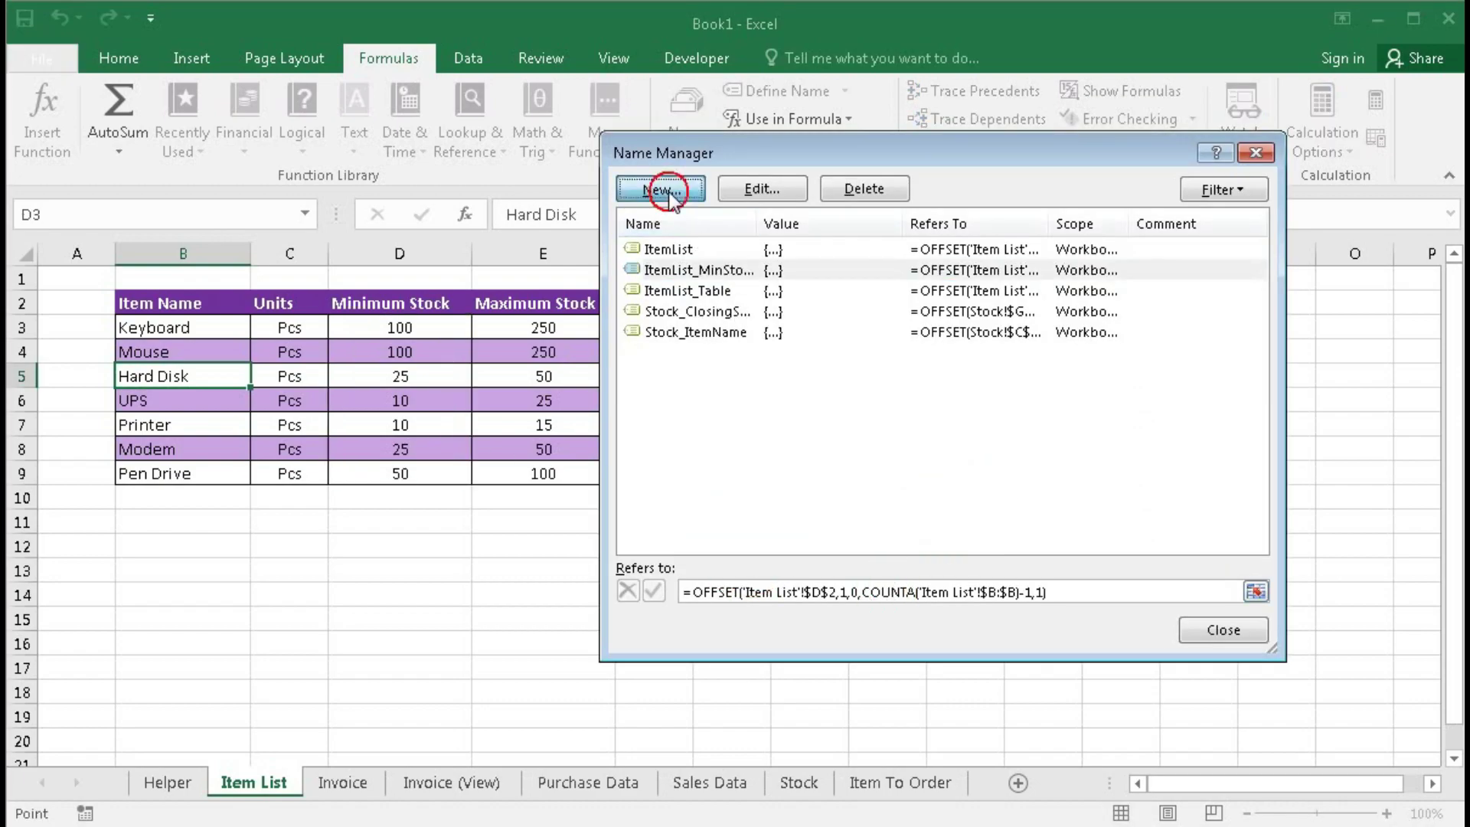
{"action": "type", "text": "Item"}
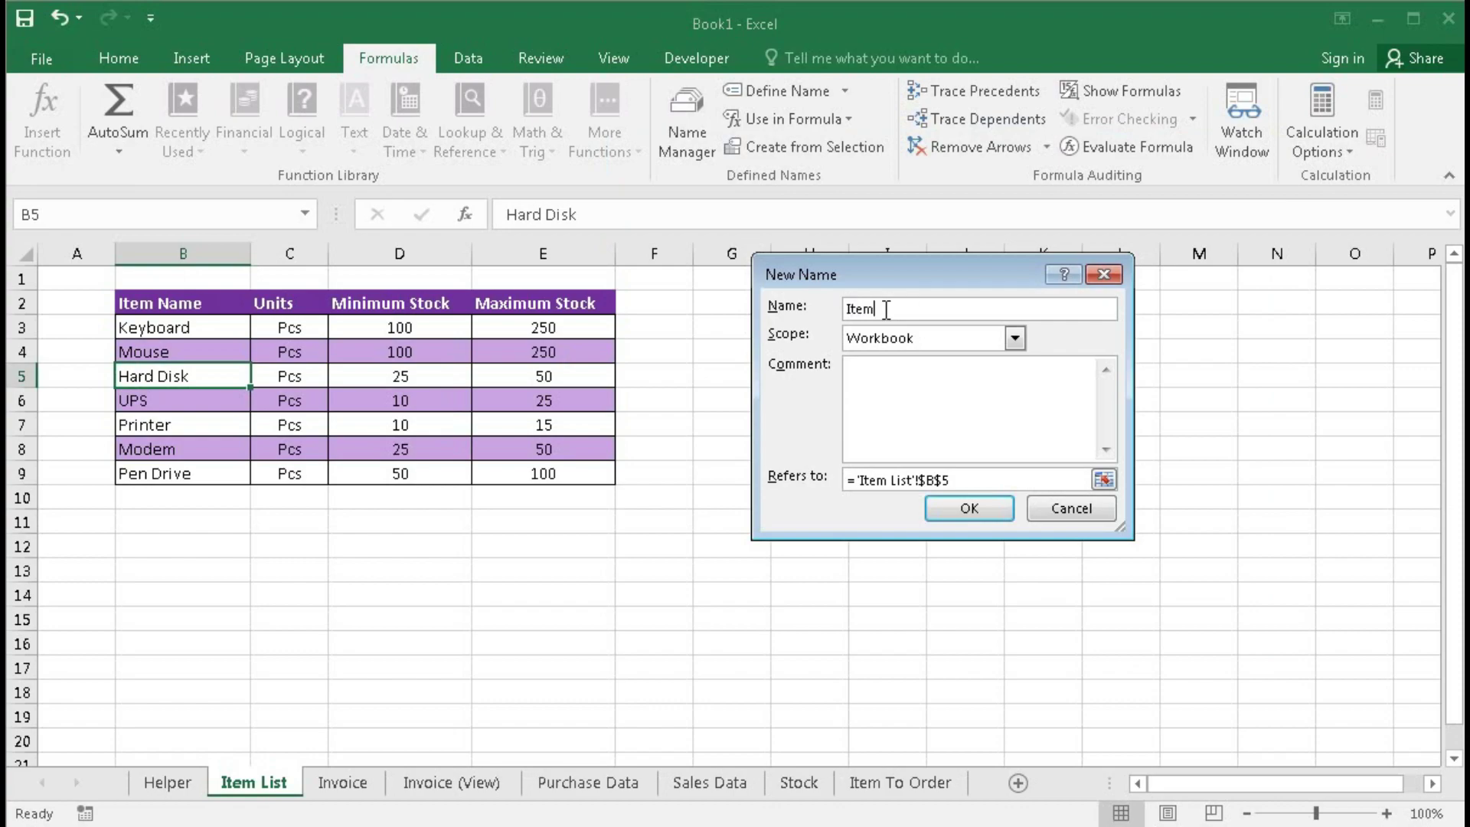
{"action": "type", "text": "List_MaxStock"}
{"action": "left_click", "coordinate": [814, 473]}
{"action": "key", "text": "ctrl+v"}
{"action": "left_click", "coordinate": [814, 482]}
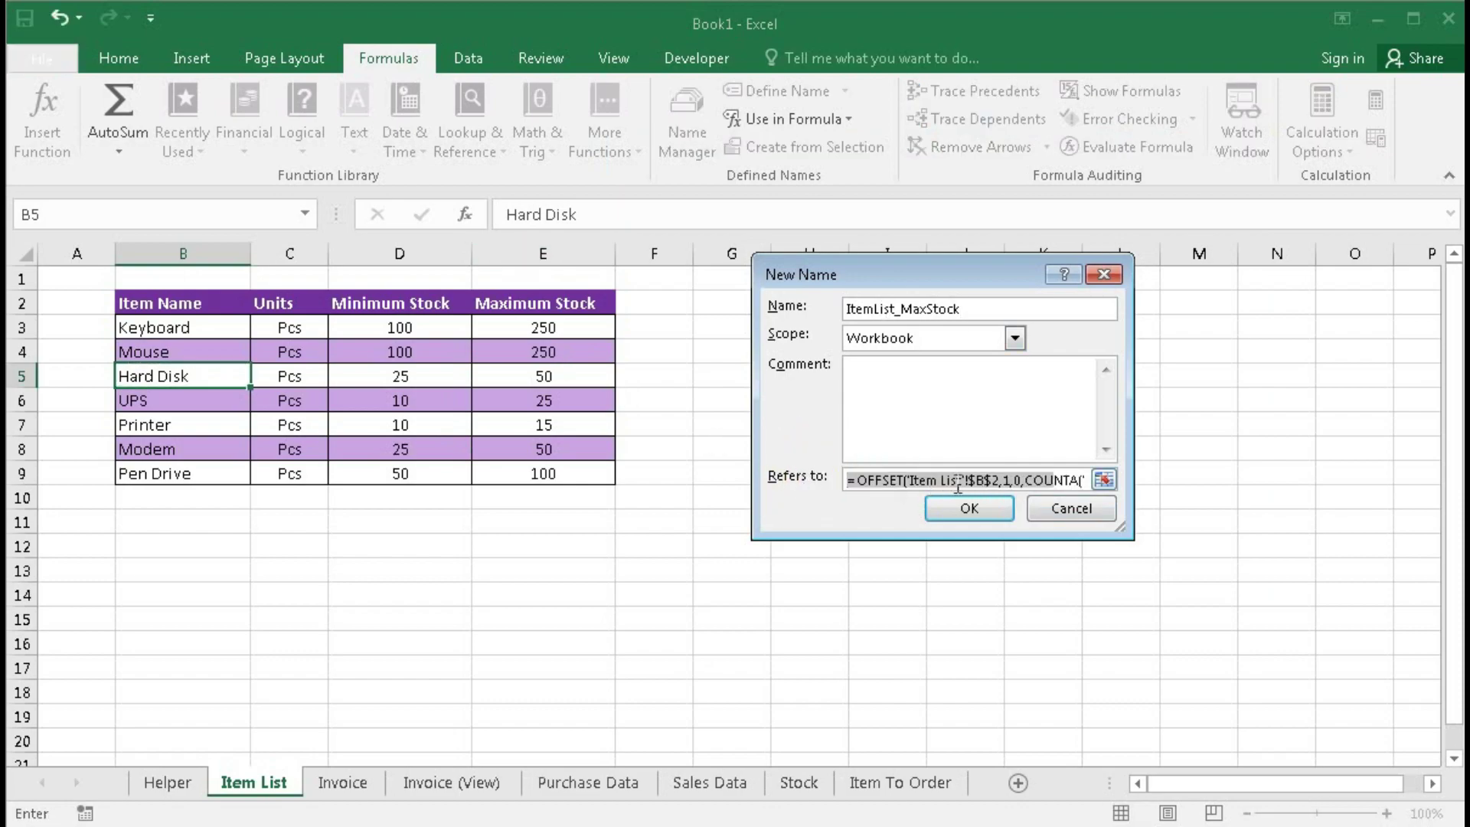
{"action": "left_click", "coordinate": [981, 480]}
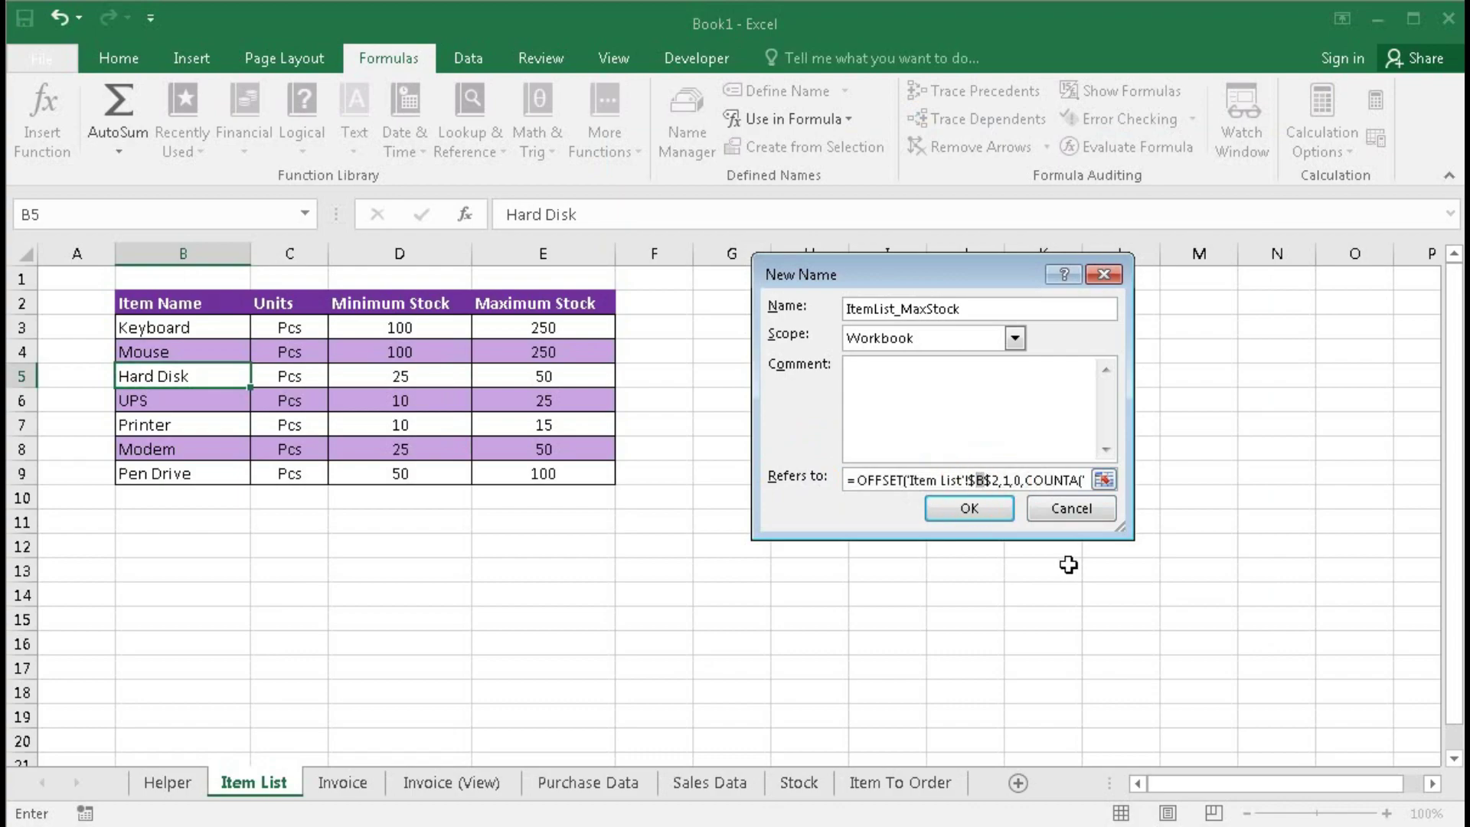
{"action": "type", "text": "E"}
Step: Confirm ItemList_MaxStock, check it covers E3:E9, and close Name Manager
{"action": "left_click", "coordinate": [967, 510]}
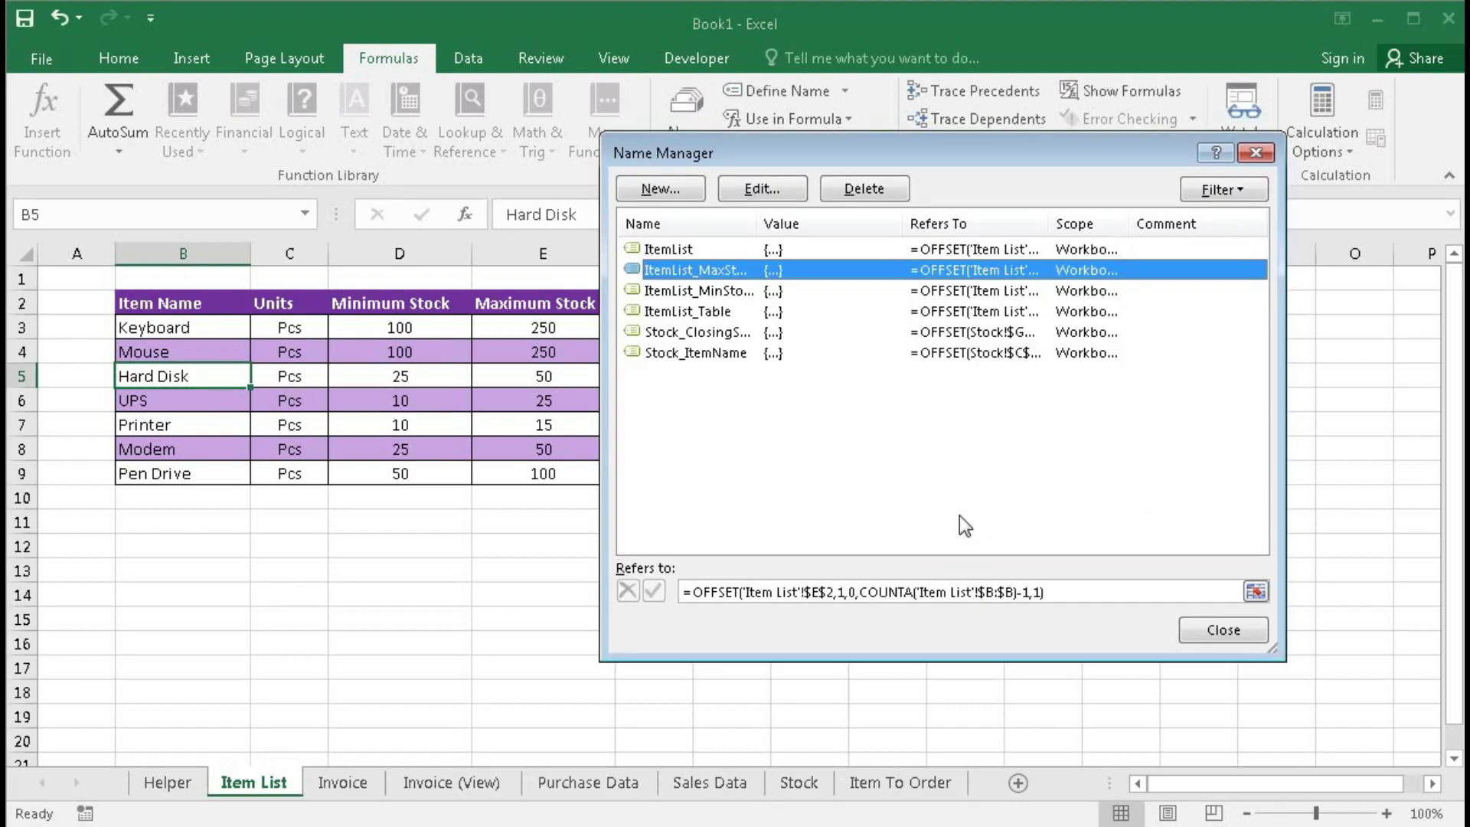
{"action": "left_click", "coordinate": [905, 592]}
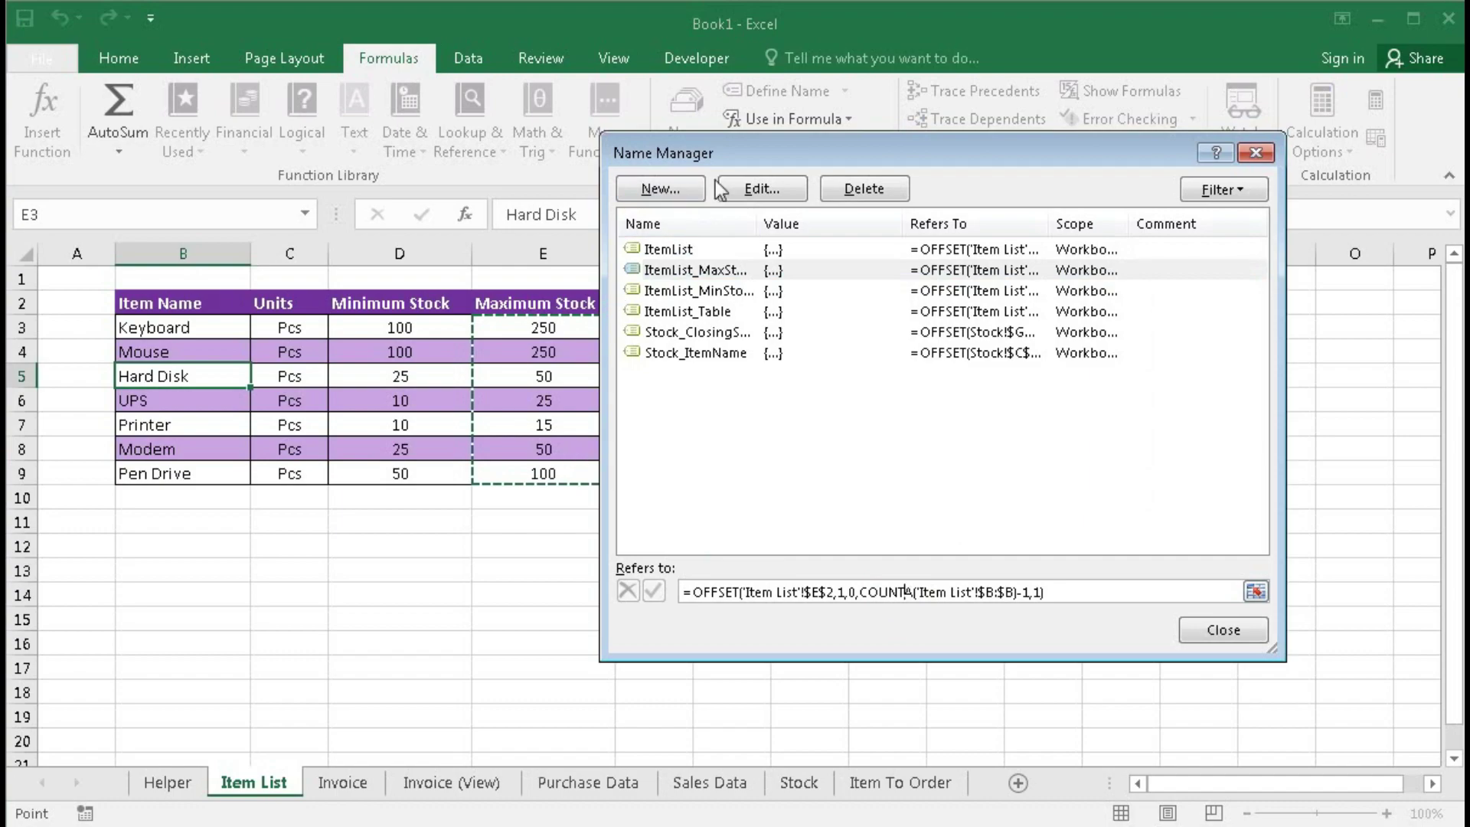
{"action": "left_click_drag", "start_coordinate": [745, 156], "coordinate": [766, 156]}
{"action": "left_click", "coordinate": [1243, 629]}
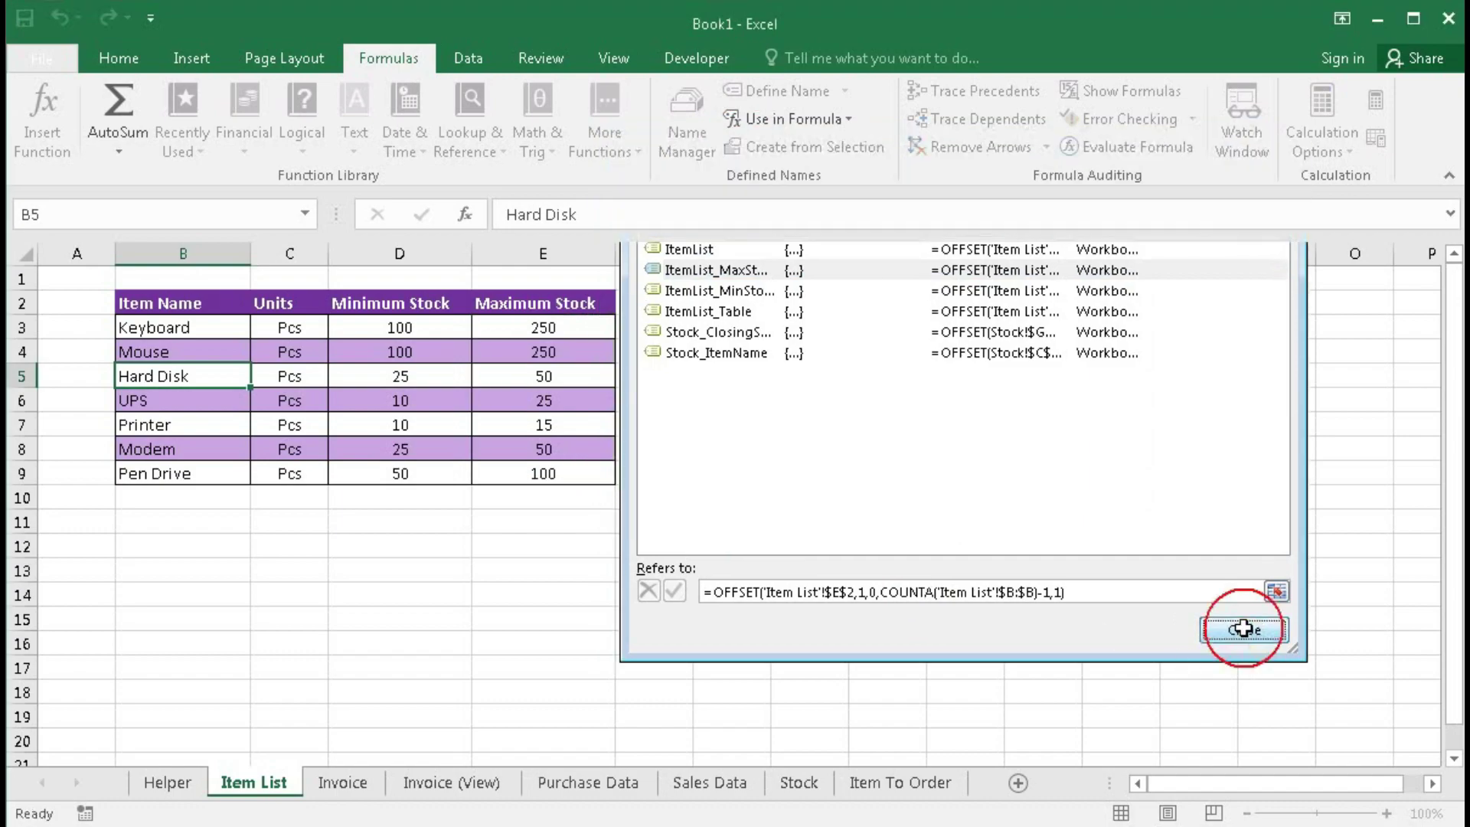
Step: In Helper C3, begin an IF formula looking up INDEX(ItemList_MinStock,MATCH(A3,ItemList,0))
{"action": "left_click", "coordinate": [186, 788]}
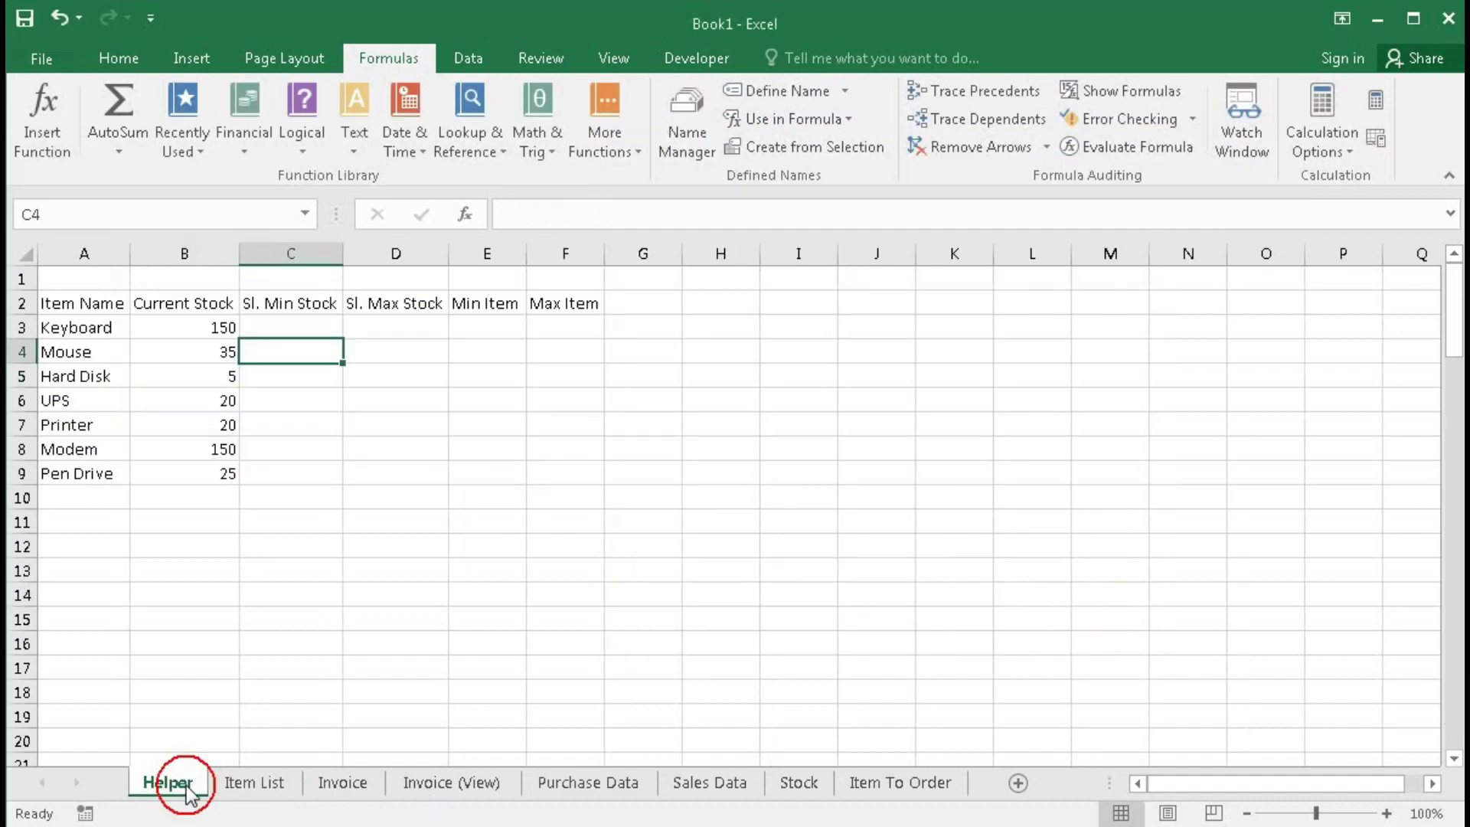
{"action": "left_click", "coordinate": [293, 329]}
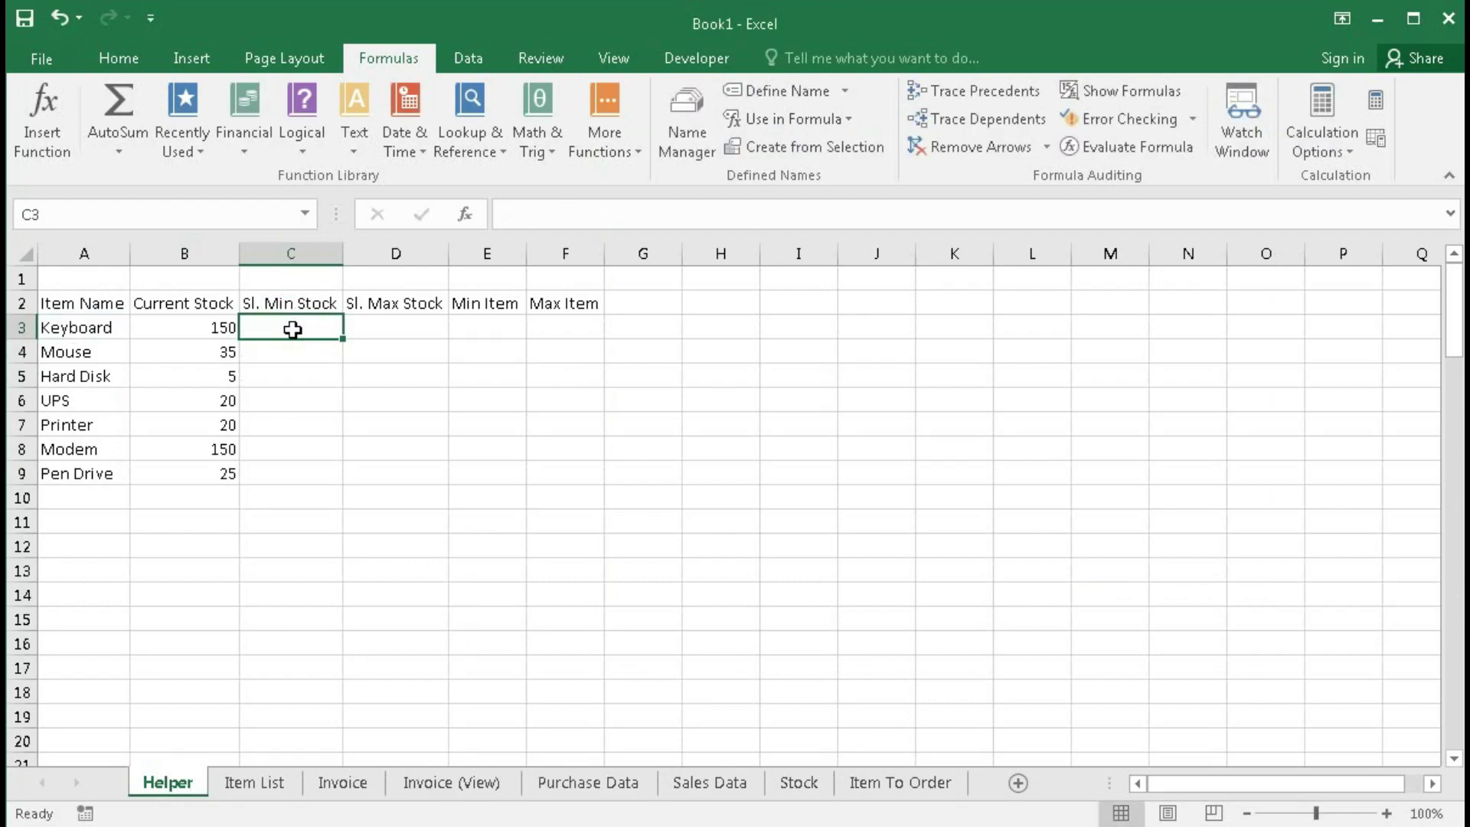
{"action": "type", "text": "="}
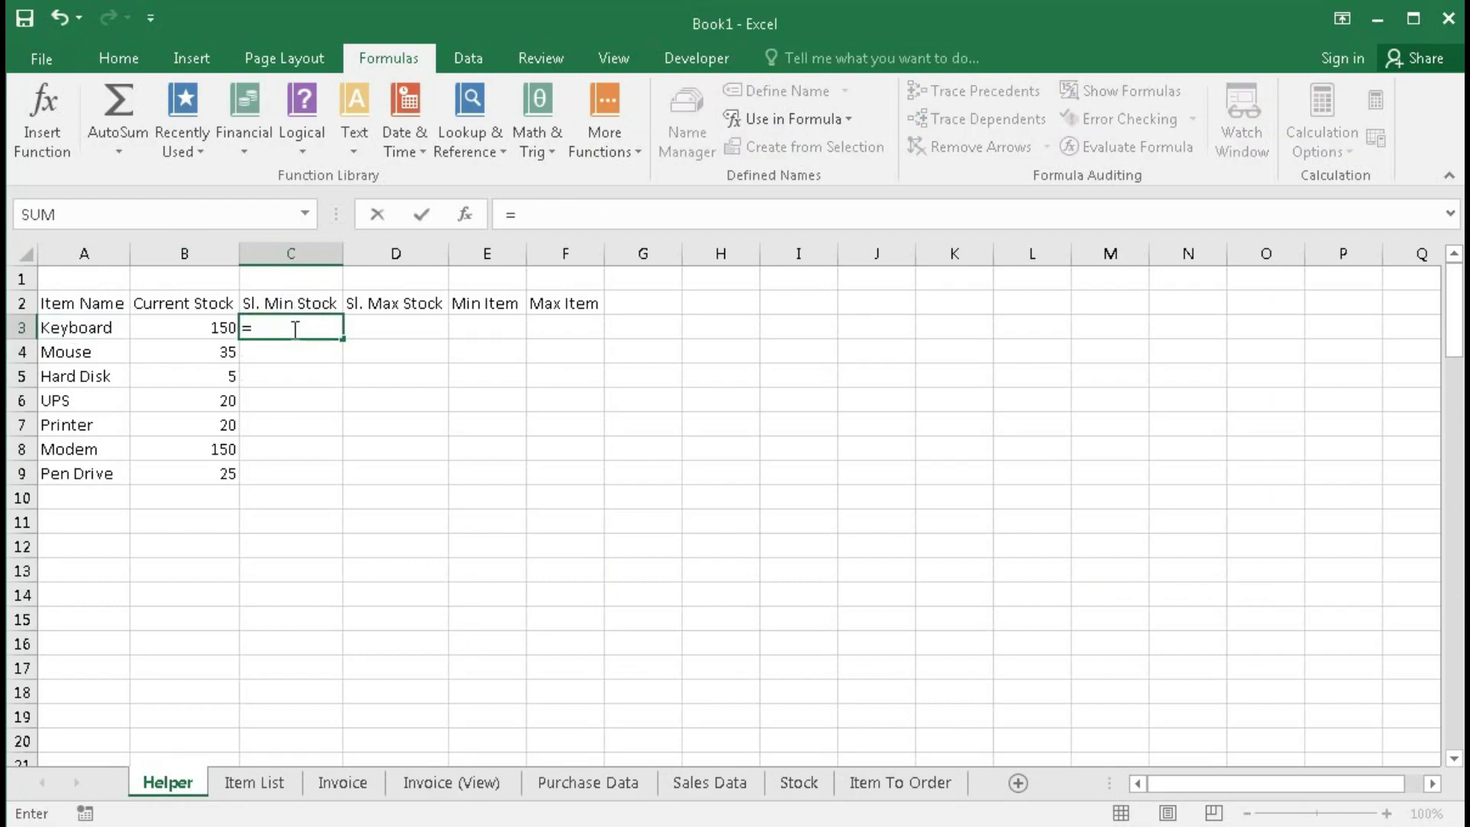
{"action": "type", "text": "if"}
{"action": "key", "text": "Tab"}
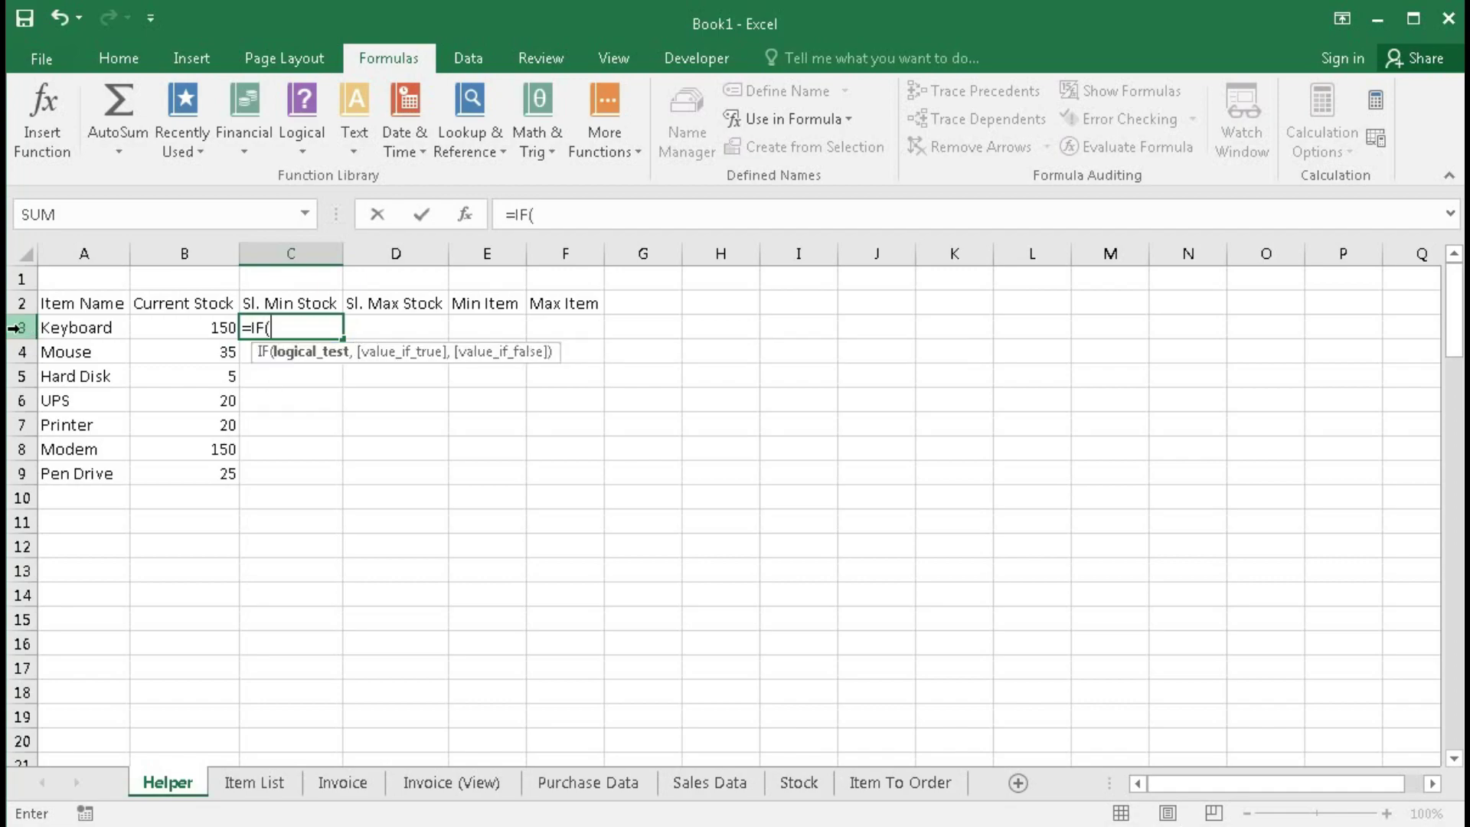
{"action": "left_click", "coordinate": [51, 327]}
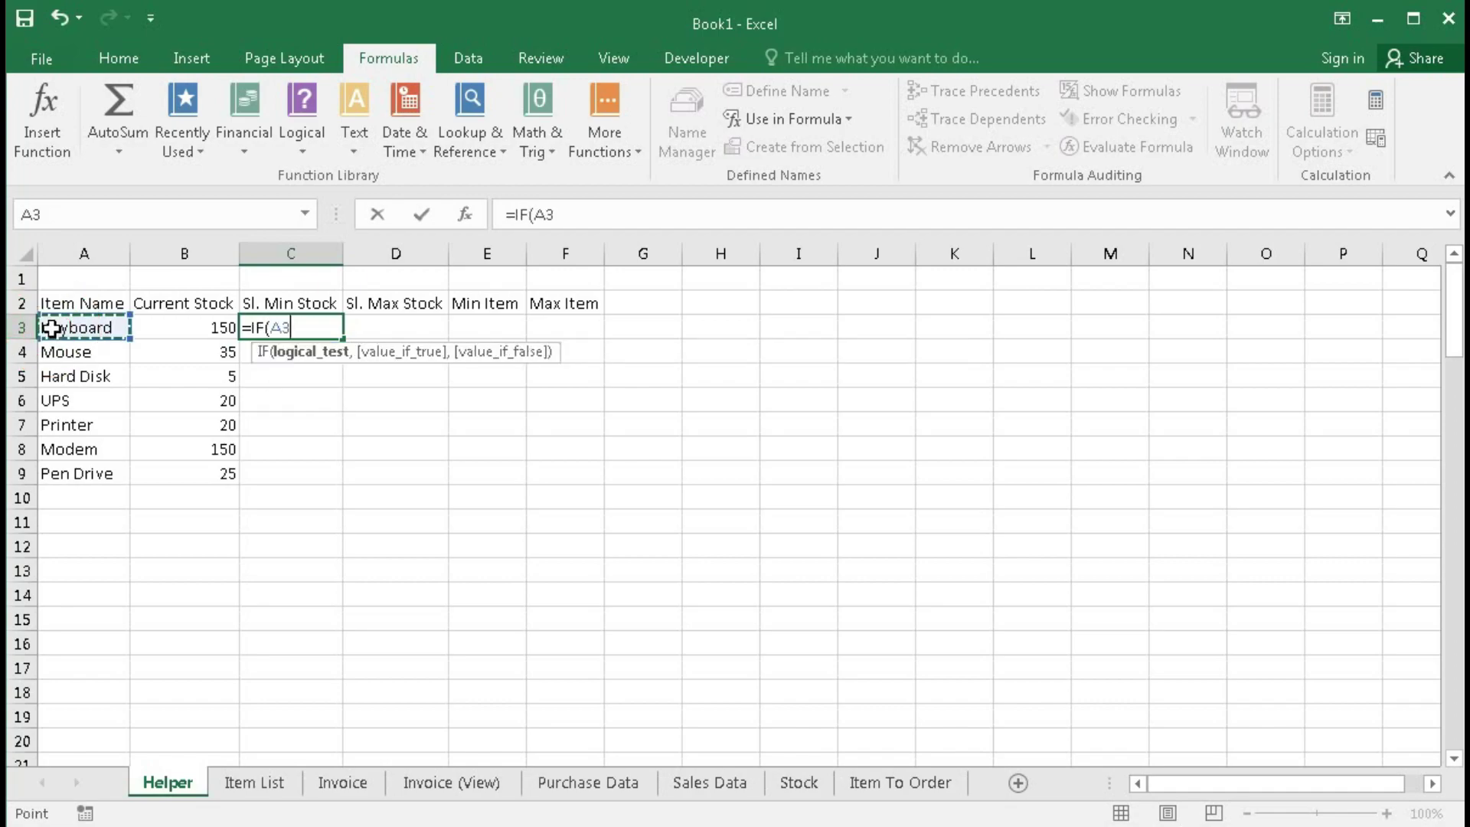
{"action": "type", "text": "="}
{"action": "type", "text": "\"\","}
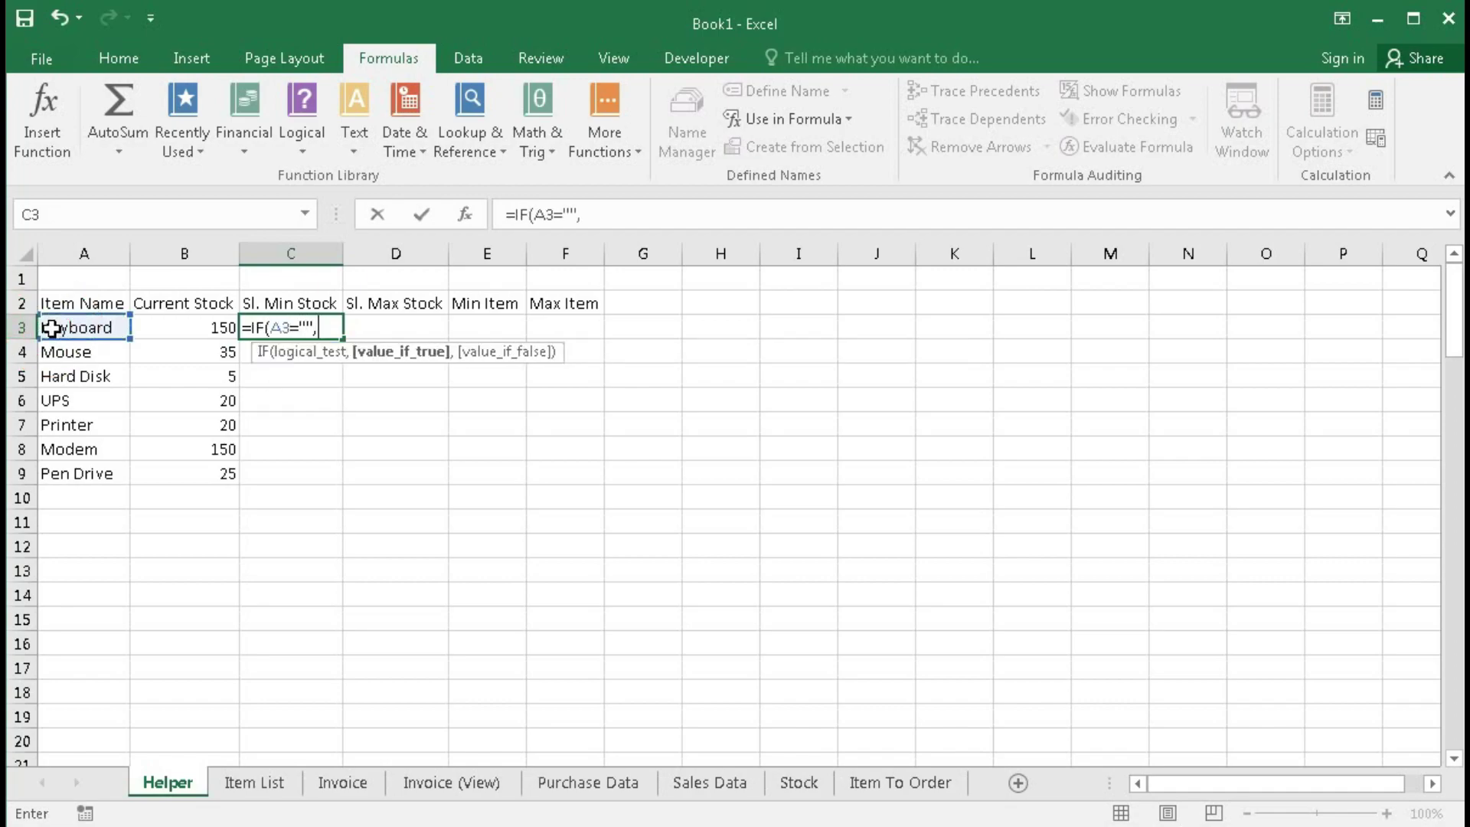
{"action": "type", "text": "\"\","}
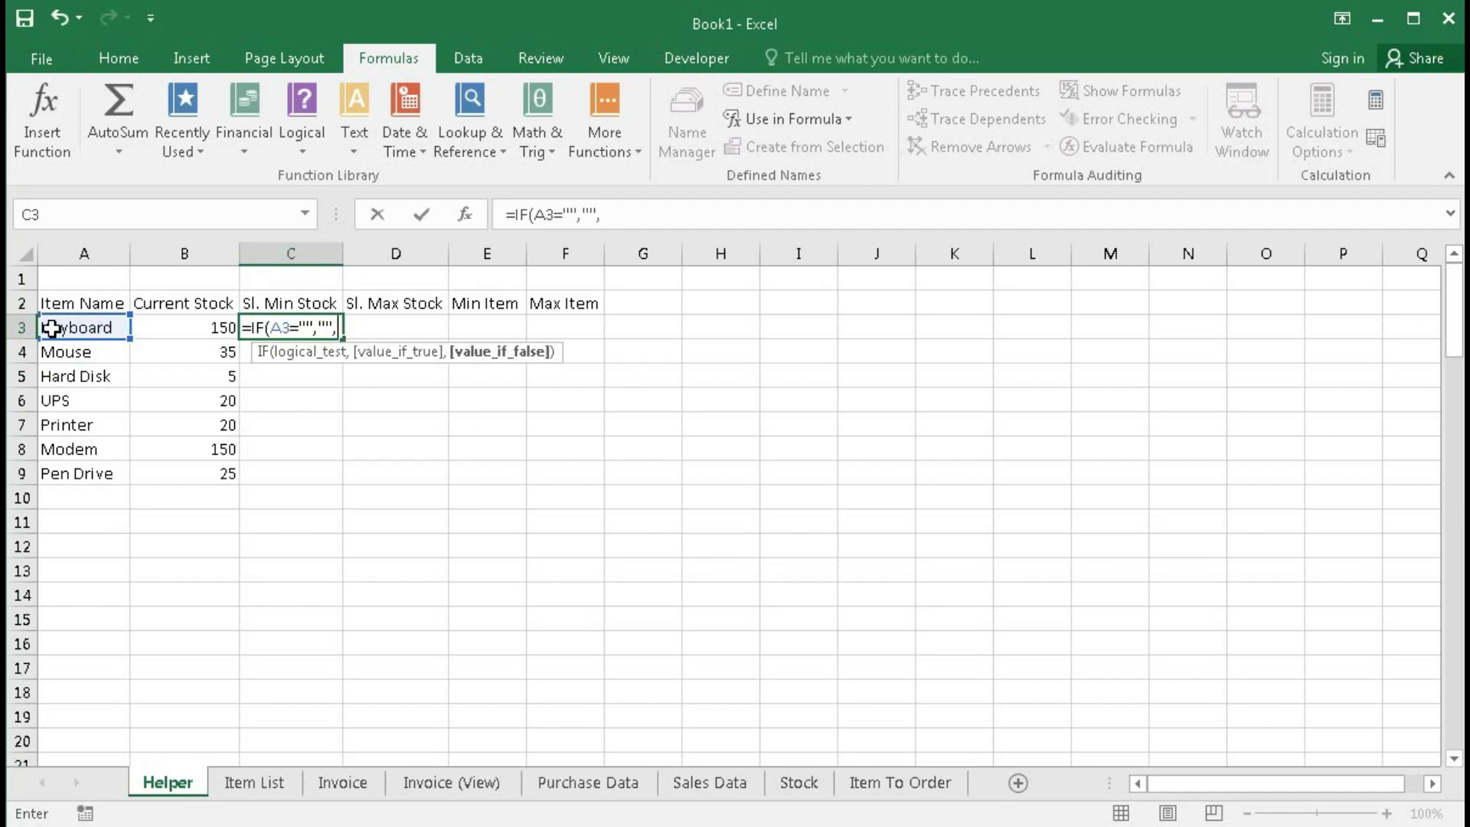
{"action": "type", "text": "if(inde"}
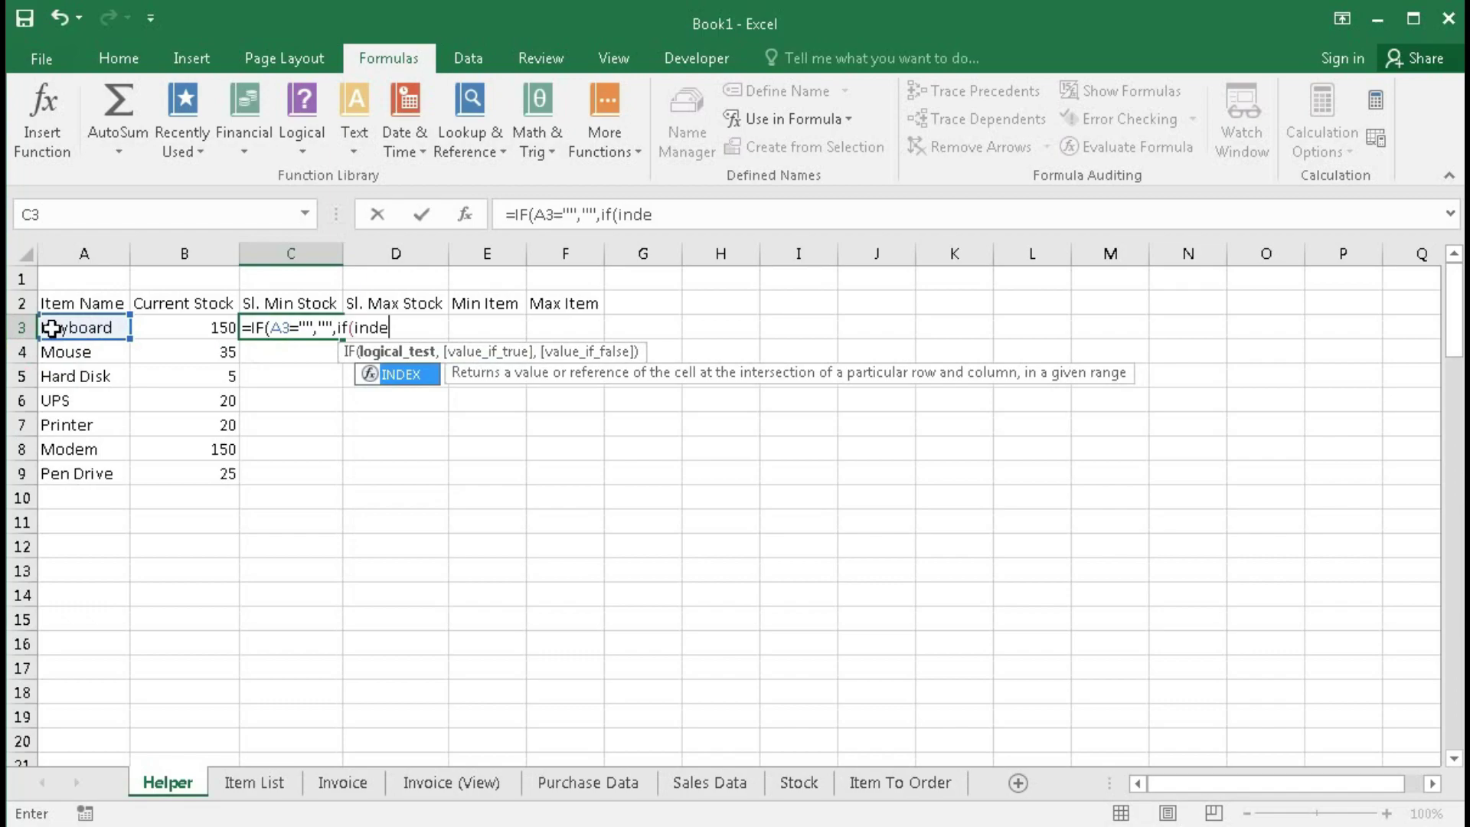
{"action": "key", "text": "Tab"}
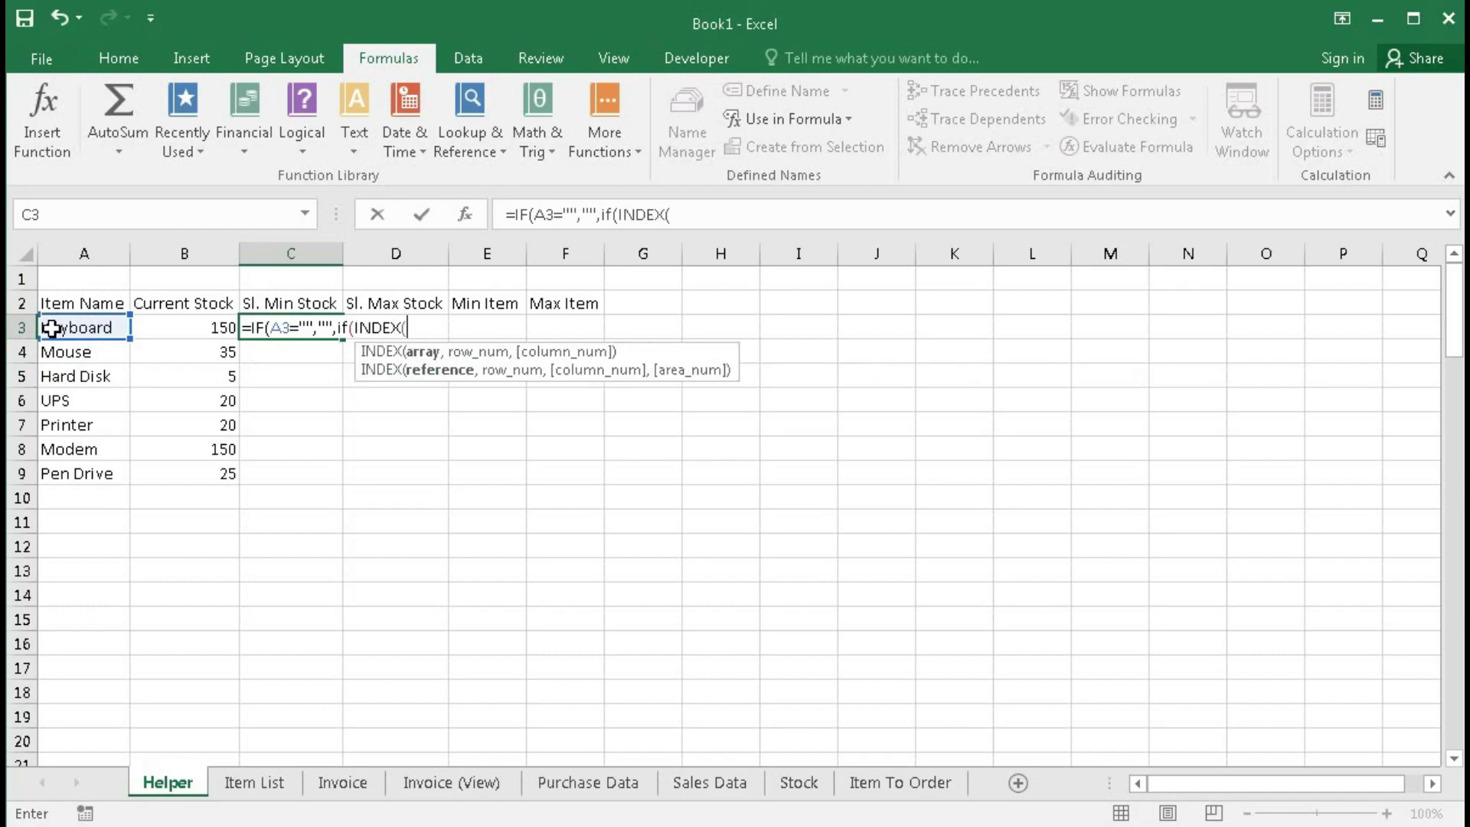
{"action": "type", "text": "i"}
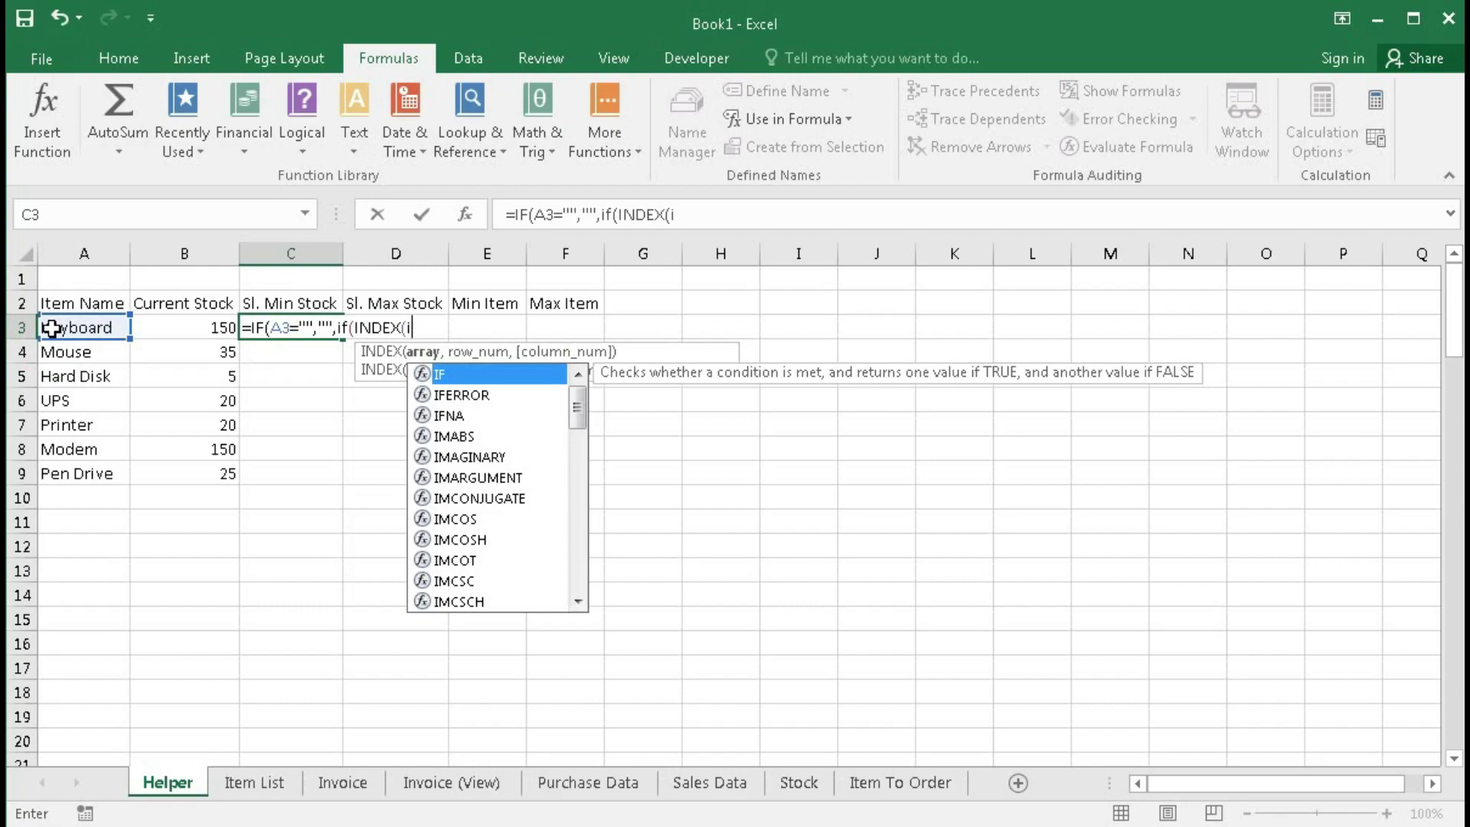
{"action": "key", "text": "BackSpace"}
{"action": "type", "text": "ite"}
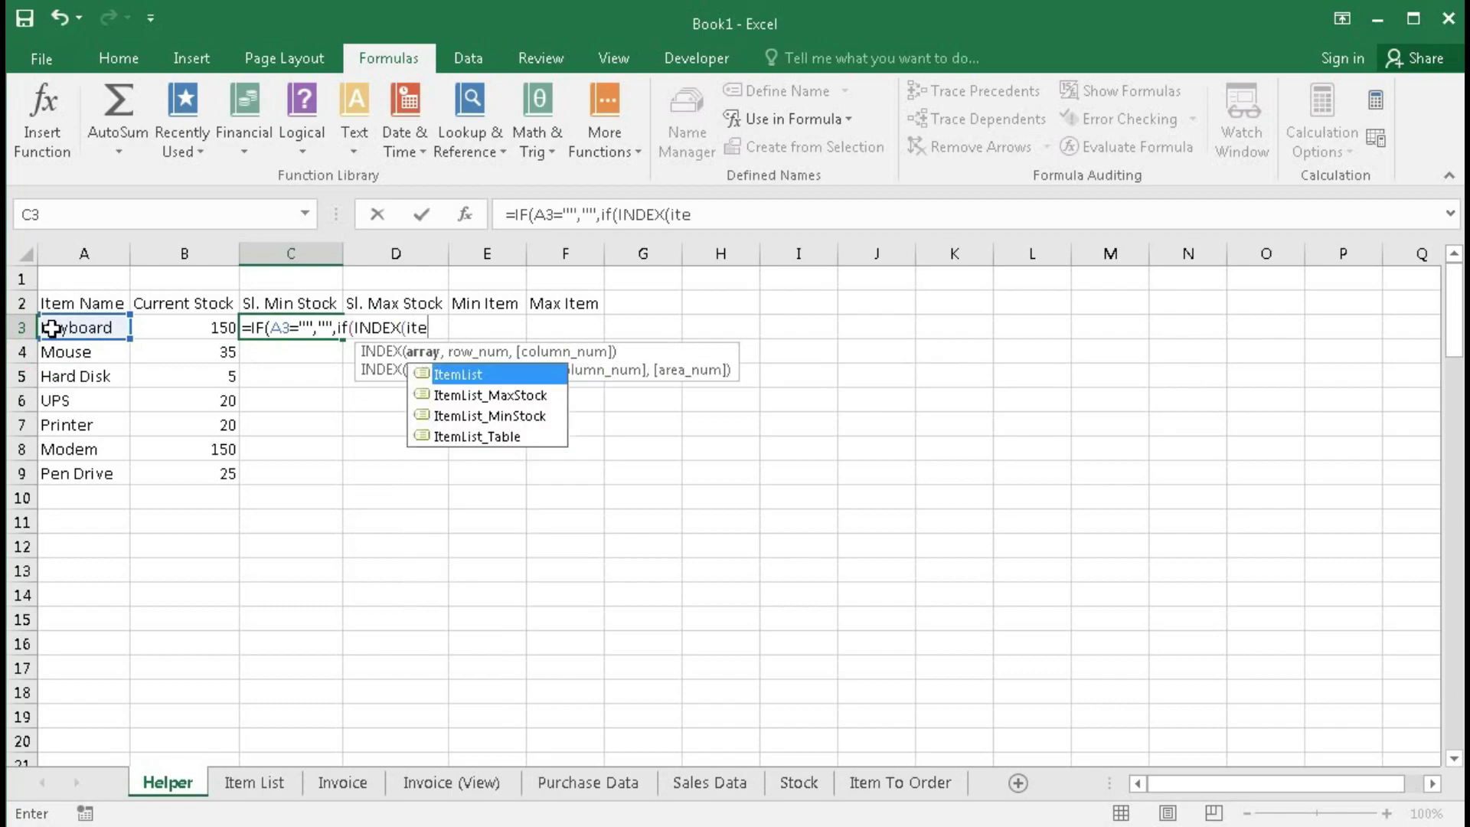
{"action": "key", "text": "Down"}
{"action": "key", "text": "Down"}
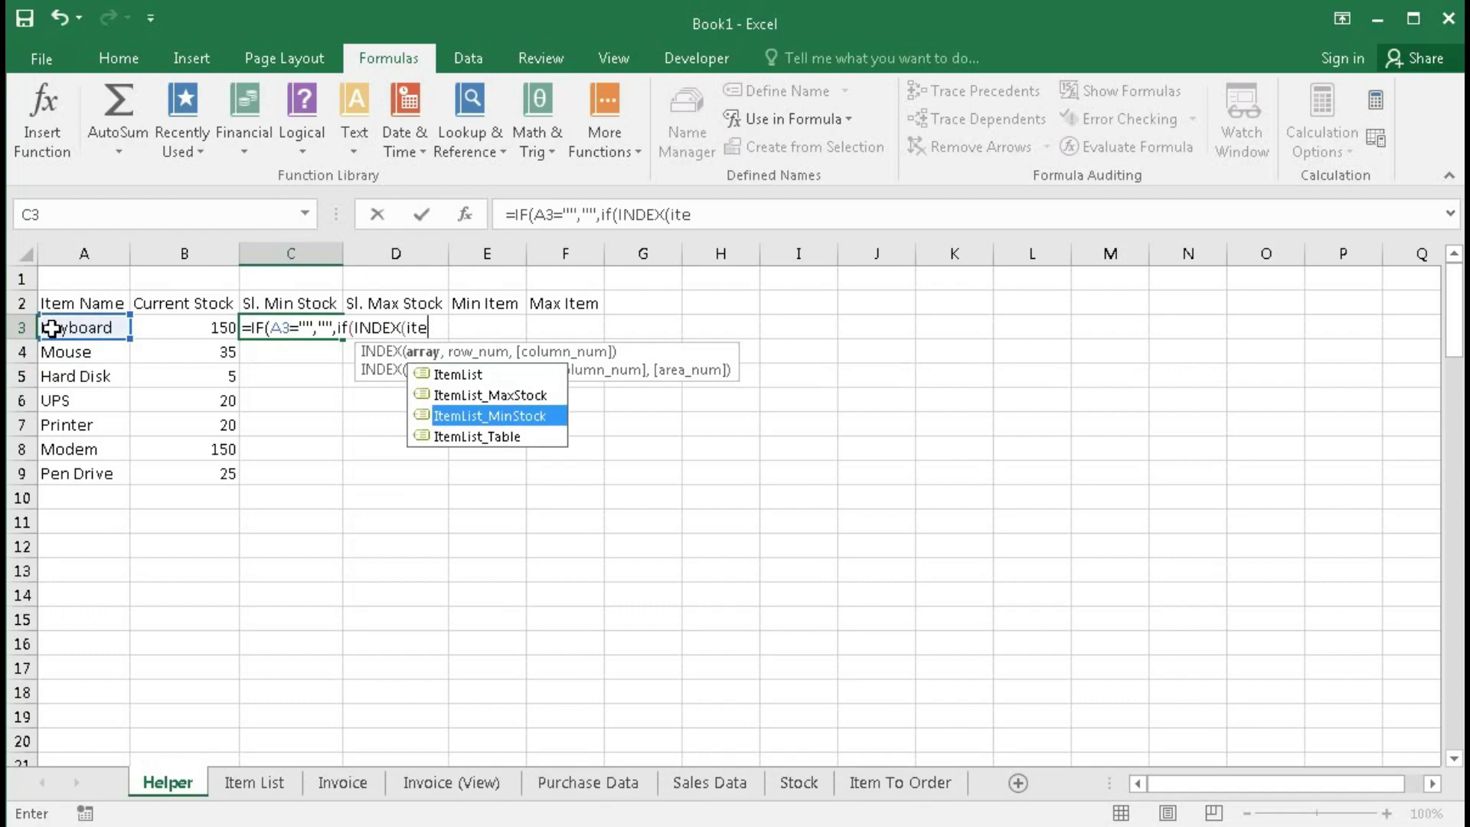
{"action": "key", "text": "Tab"}
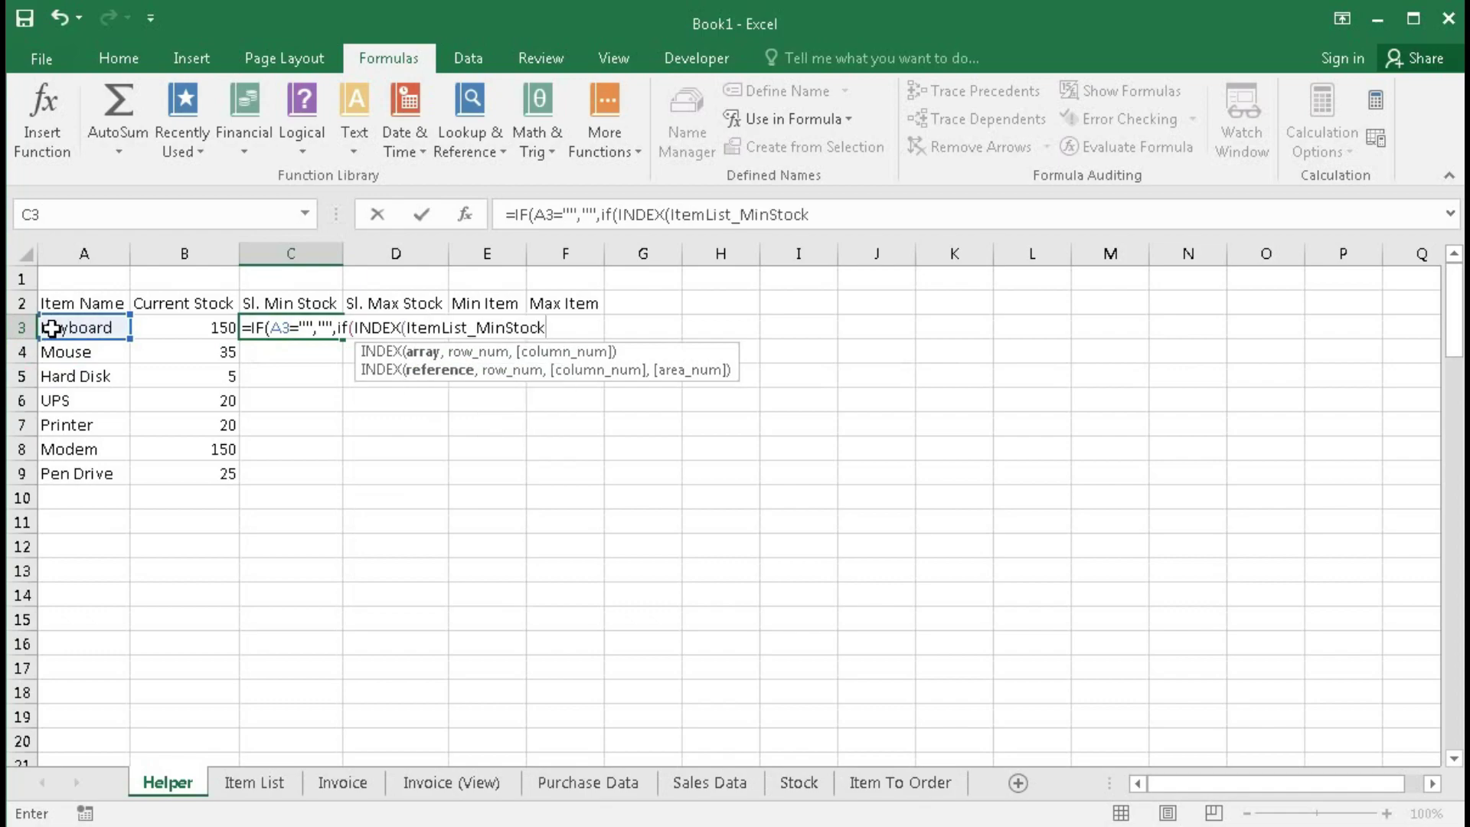
{"action": "type", "text": ","}
{"action": "type", "text": "matc"}
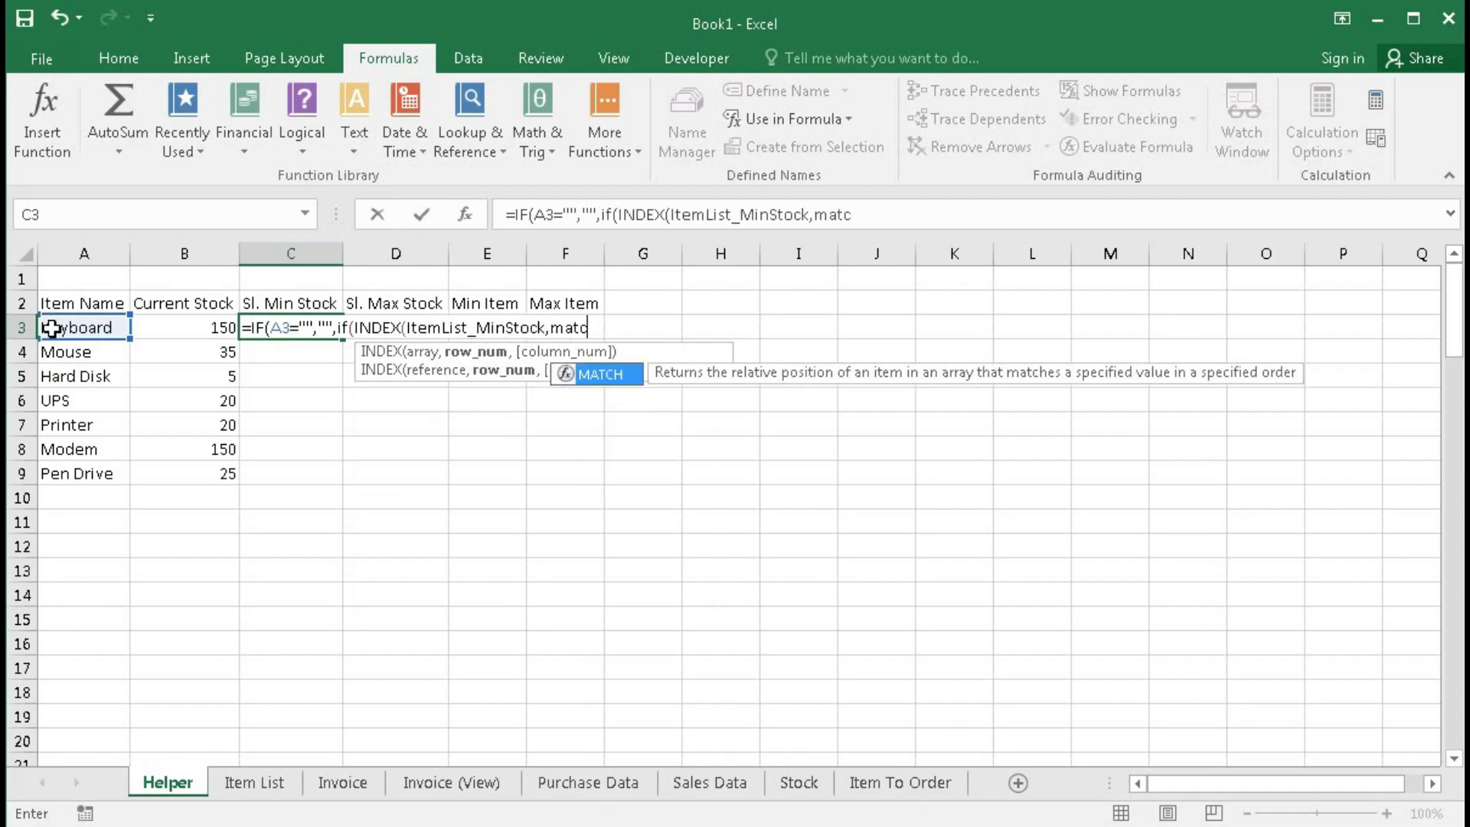
{"action": "key", "text": "Tab"}
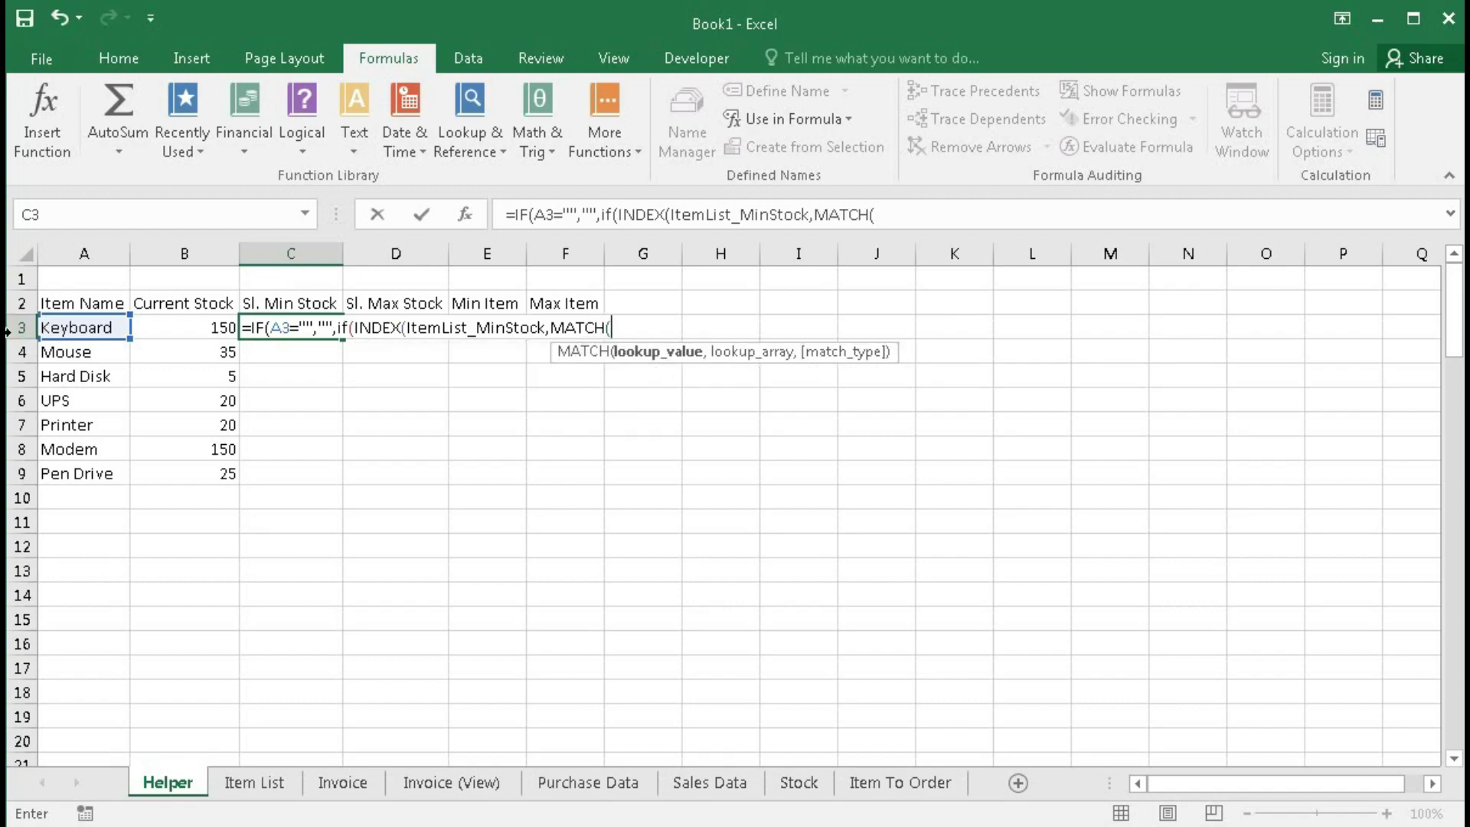
{"action": "left_click", "coordinate": [69, 328]}
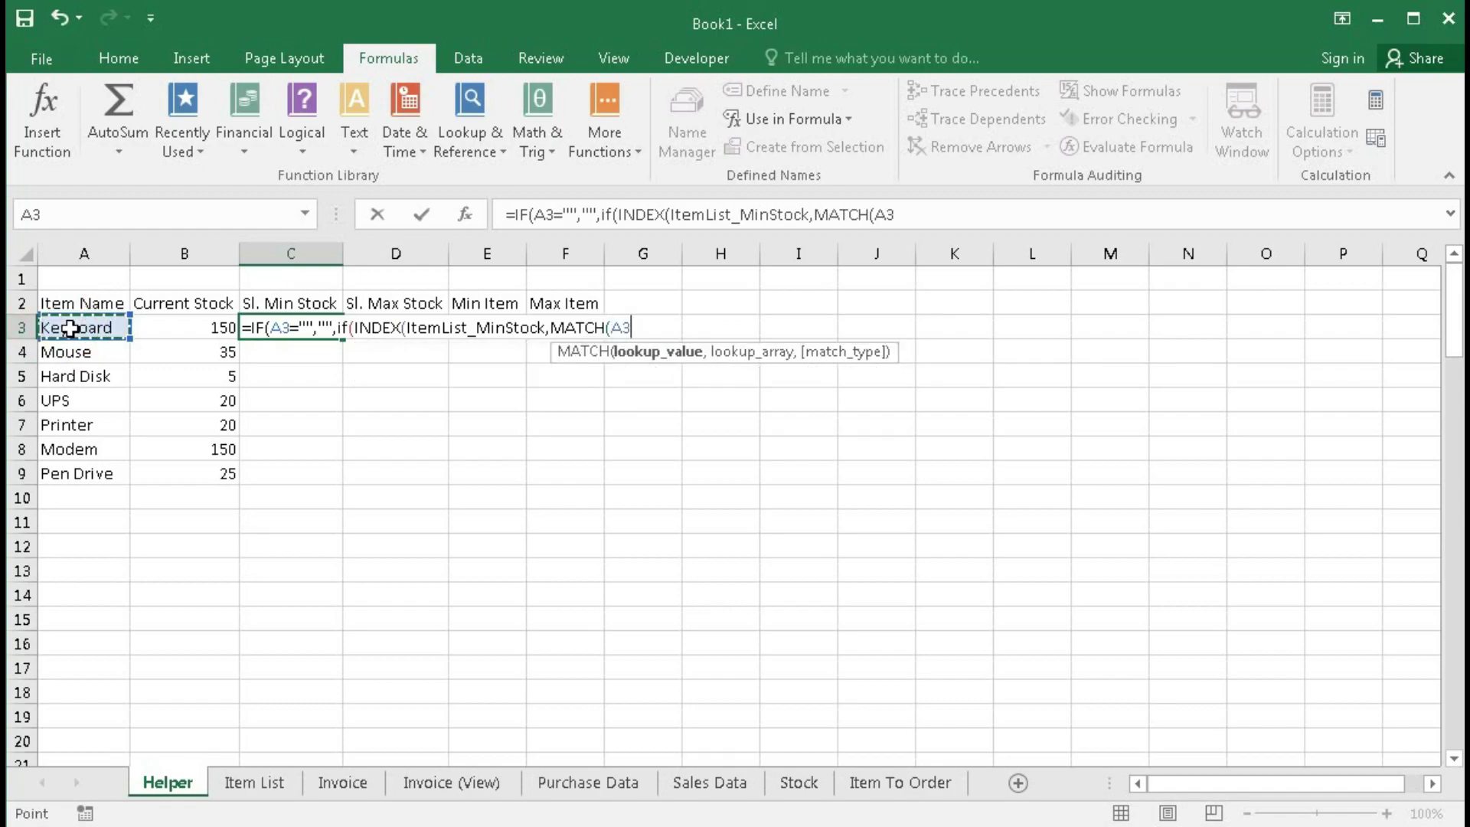
{"action": "type", "text": ","}
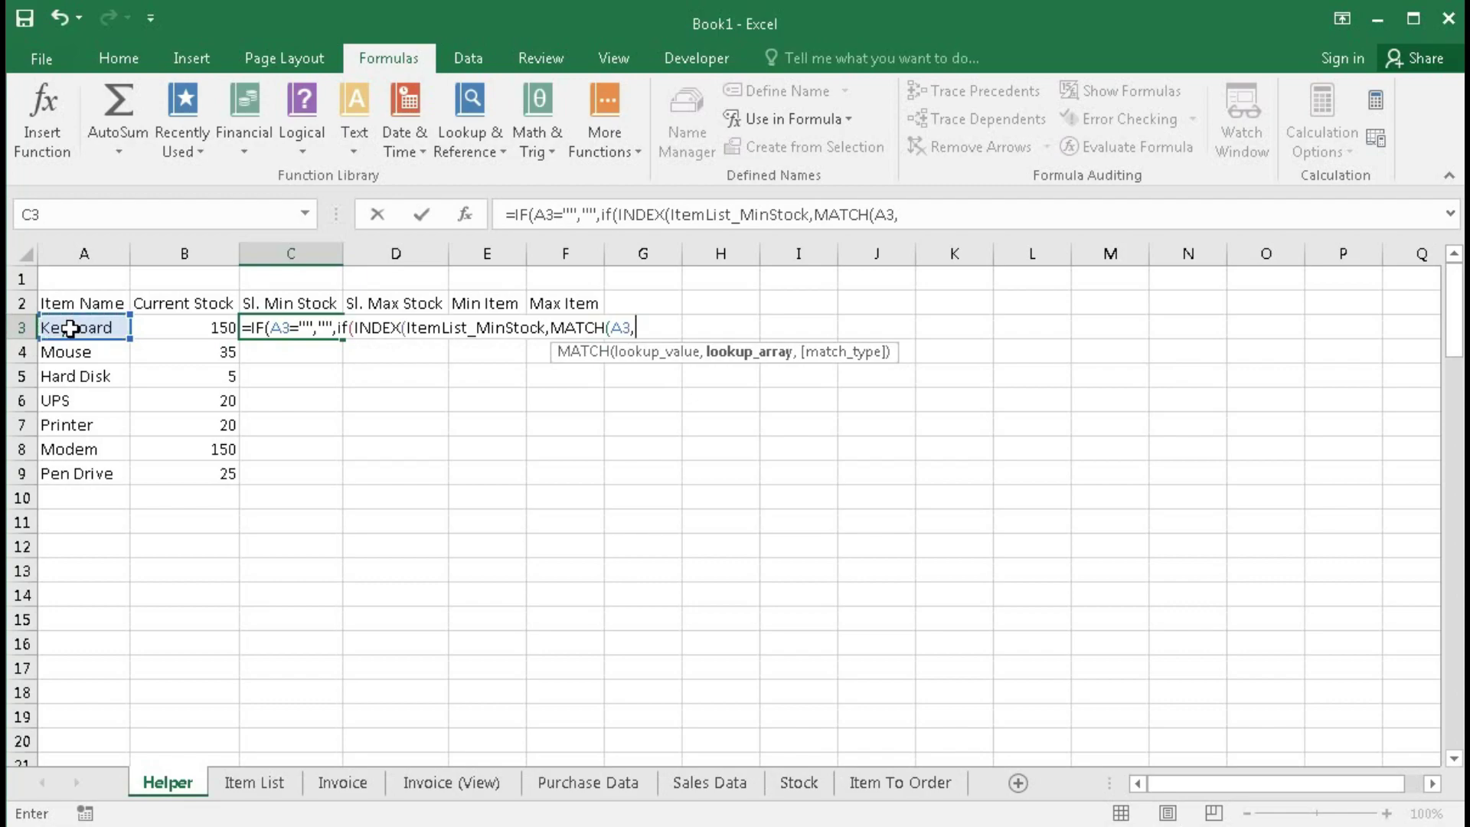
{"action": "type", "text": "ItemList,"}
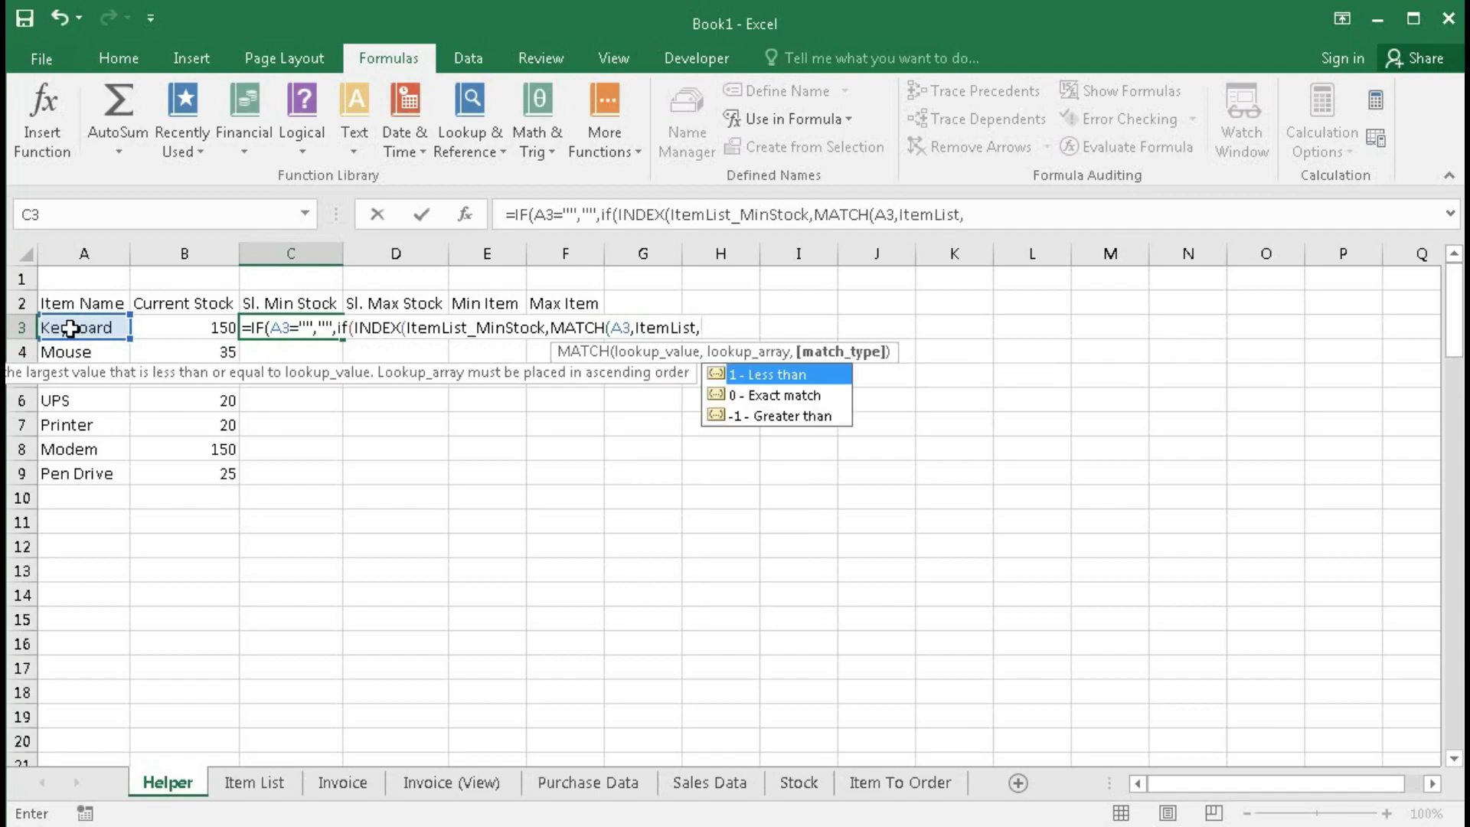
{"action": "type", "text": "0)"}
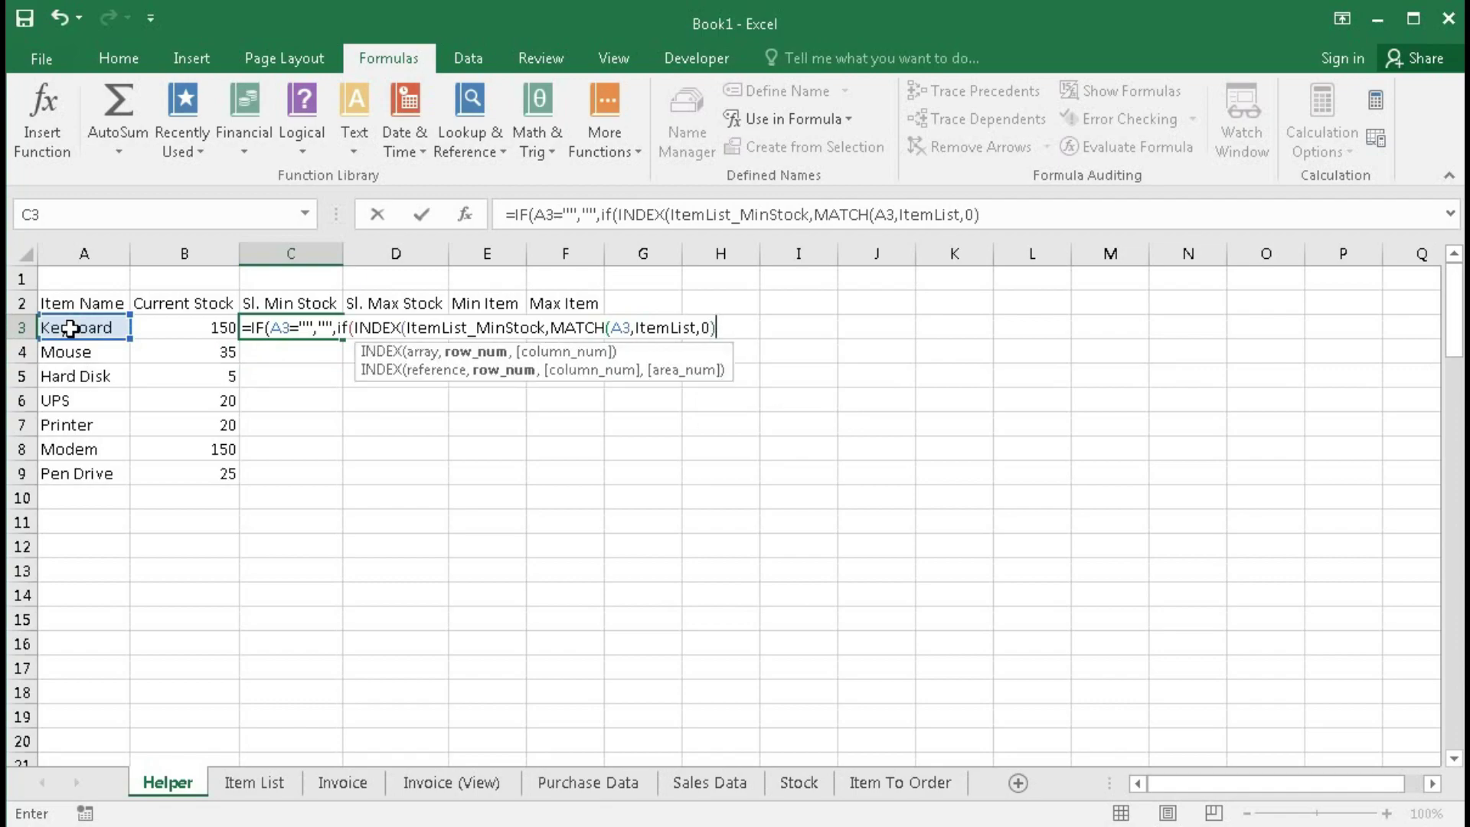
{"action": "type", "text": ")"}
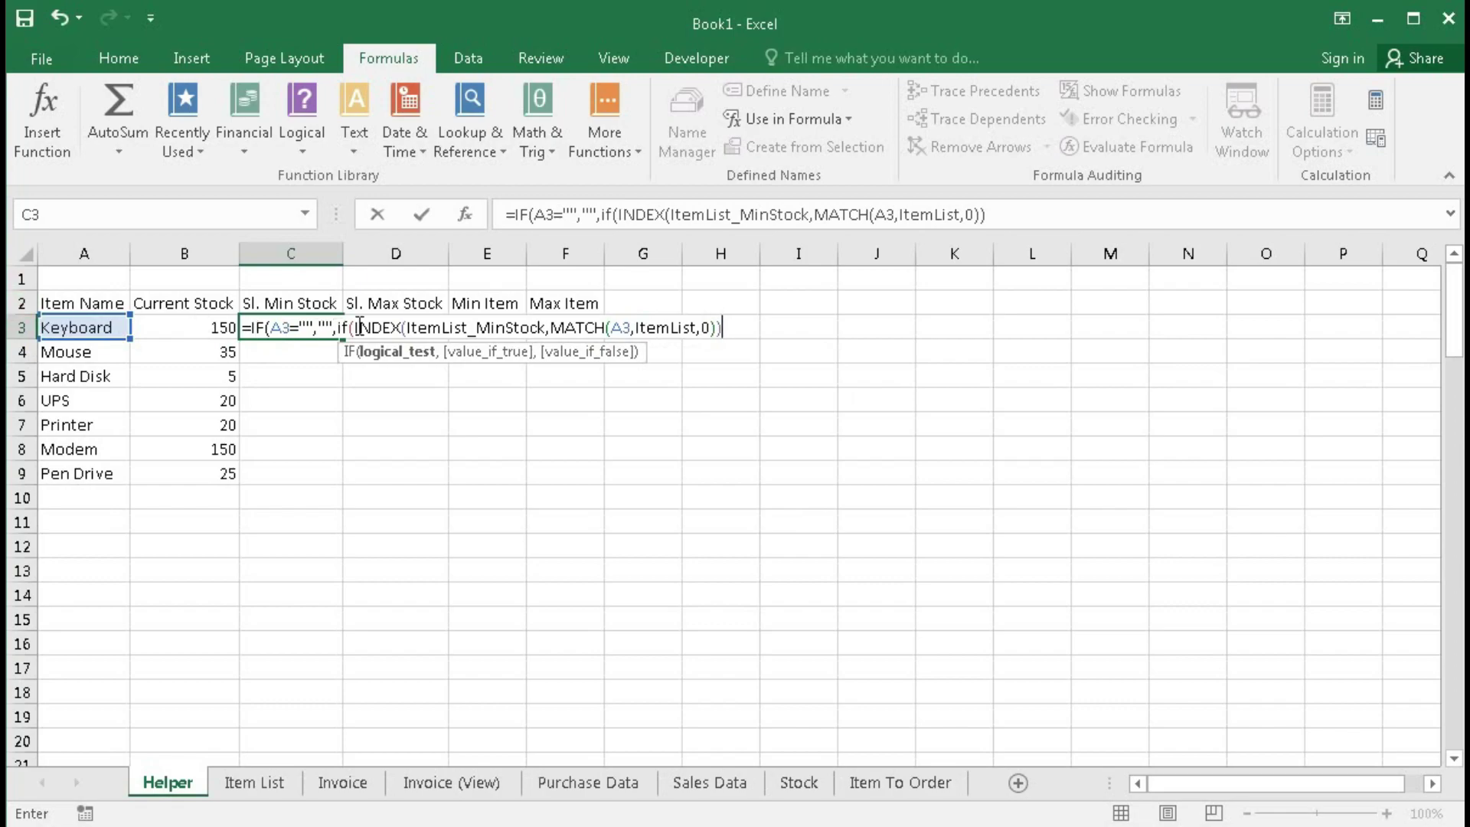
Step: Compare that minimum stock against current stock in B3, returning 0 when lower
{"action": "left_click_drag", "start_coordinate": [360, 327], "coordinate": [741, 327]}
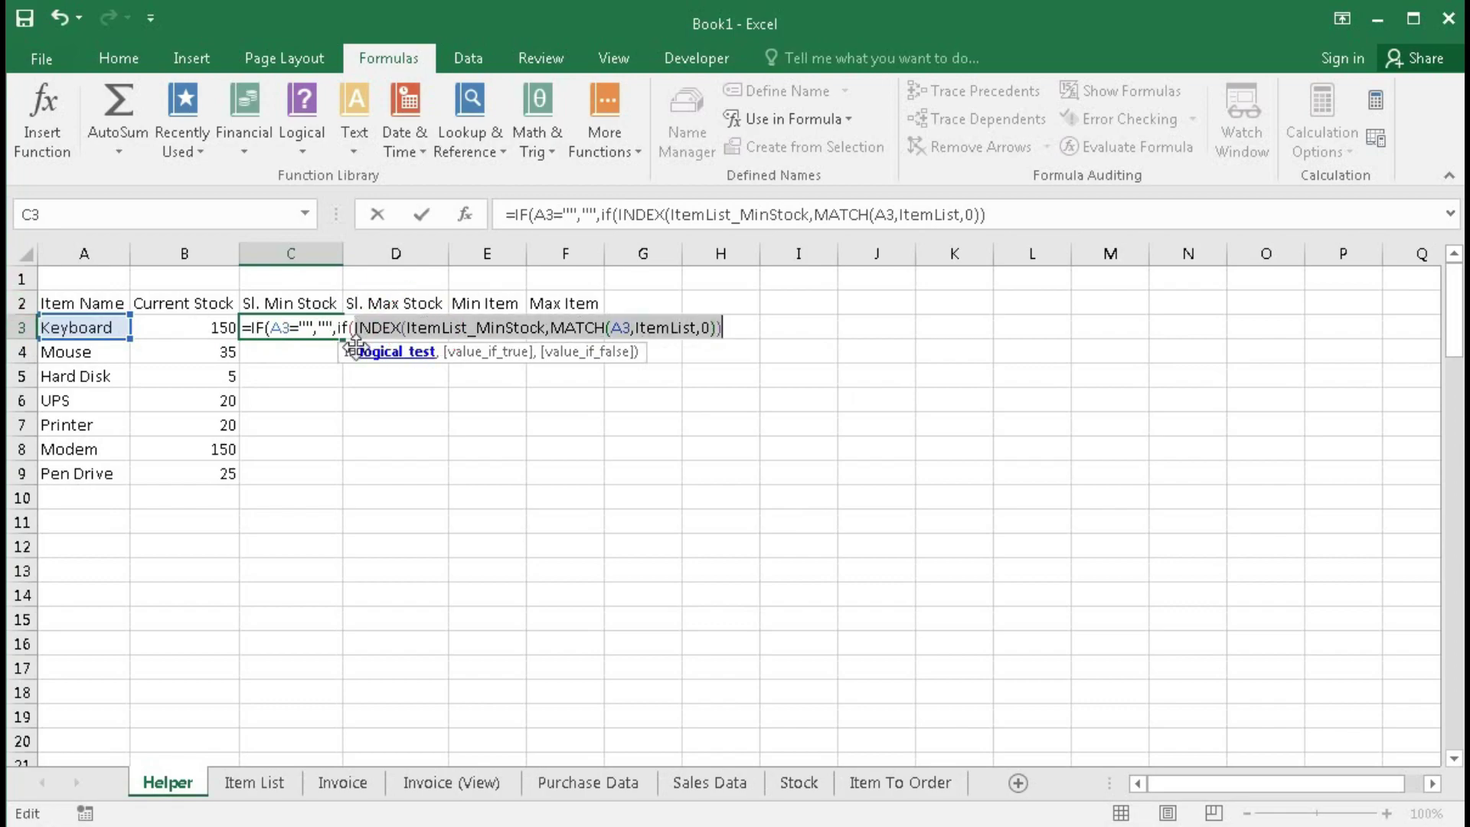
{"action": "left_click", "coordinate": [741, 329]}
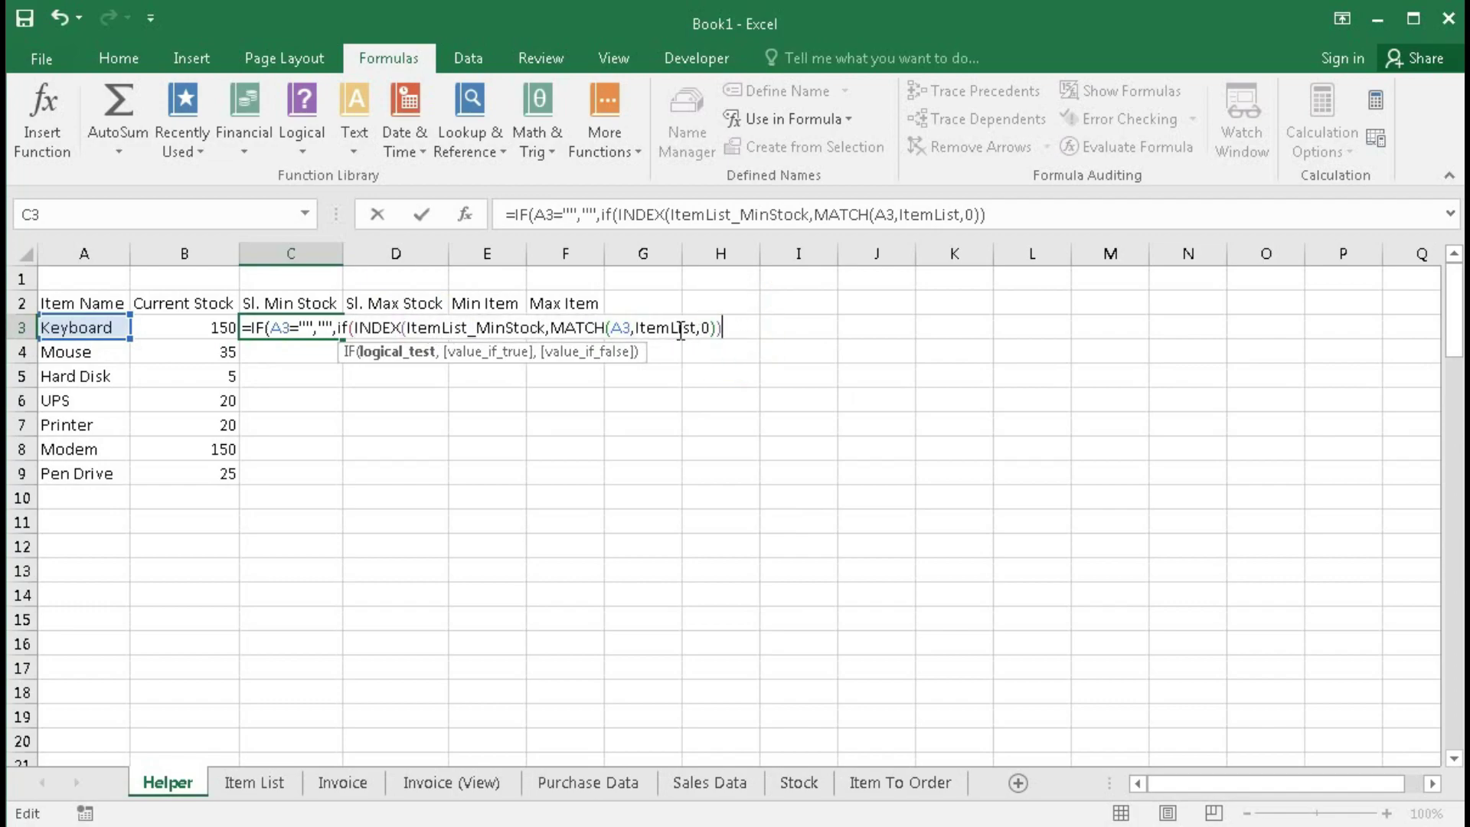
{"action": "type", "text": "<"}
{"action": "left_click", "coordinate": [205, 328]}
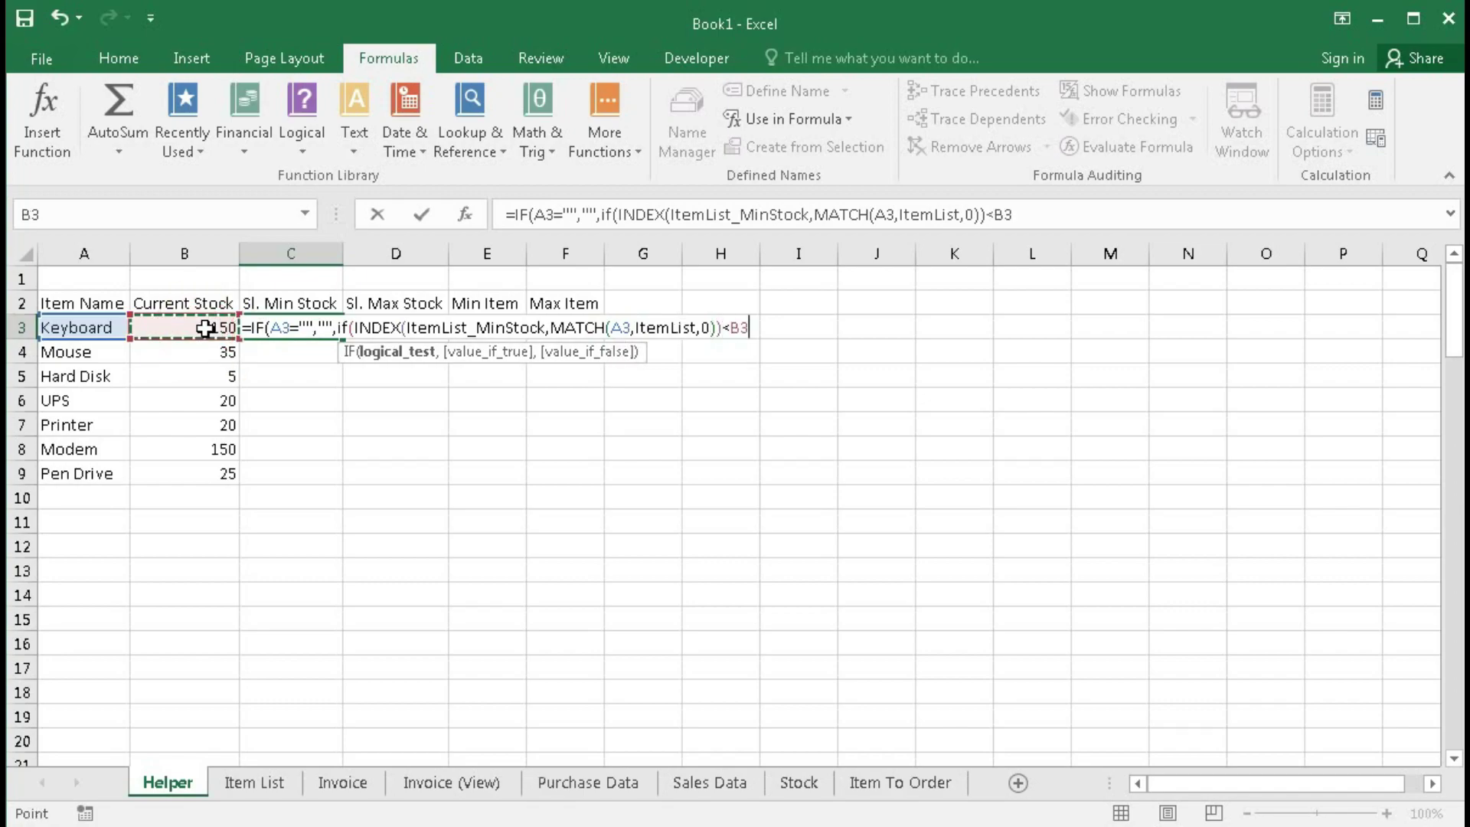
{"action": "type", "text": ",0"}
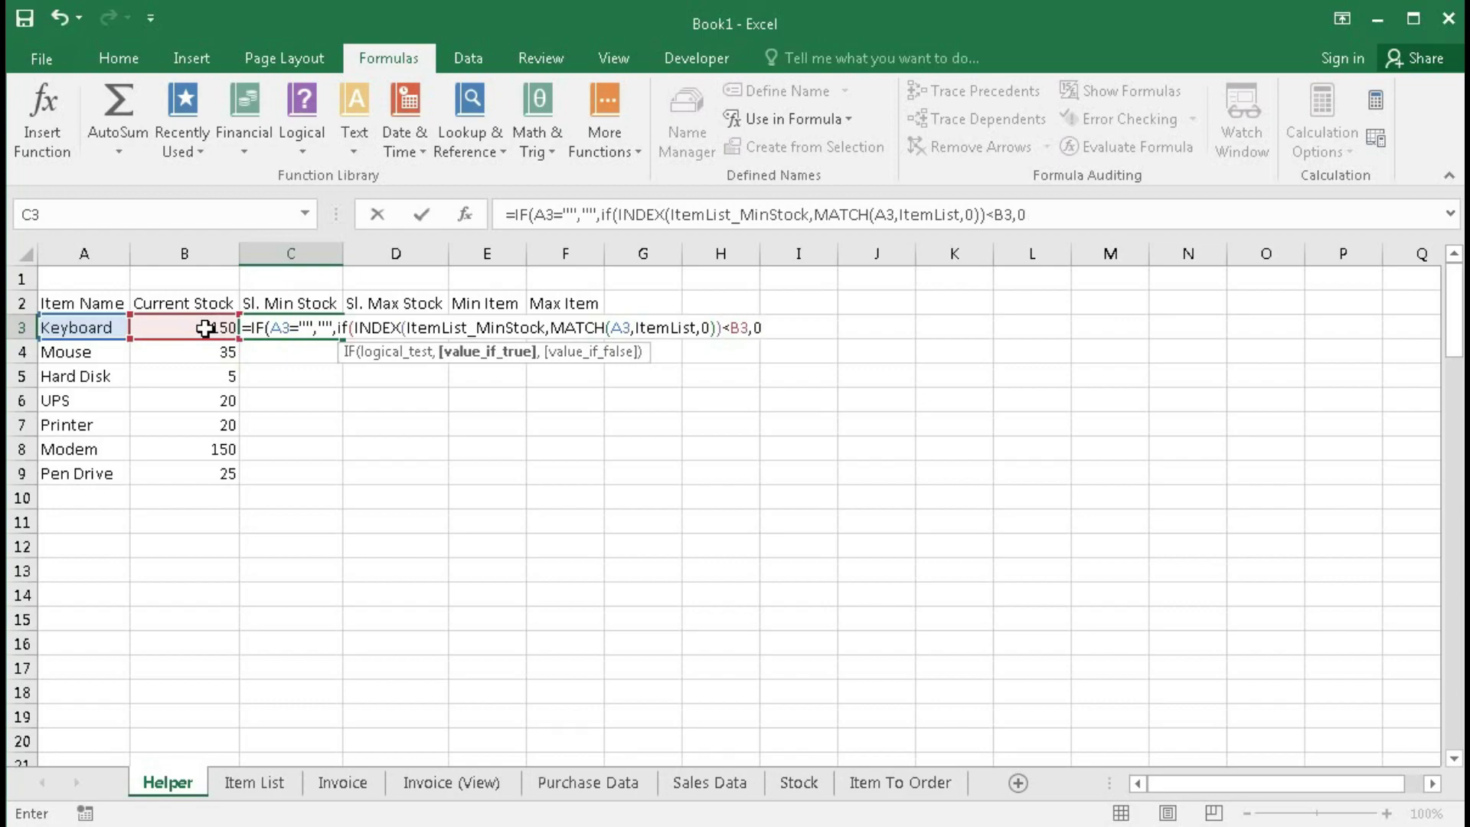
{"action": "type", "text": ","}
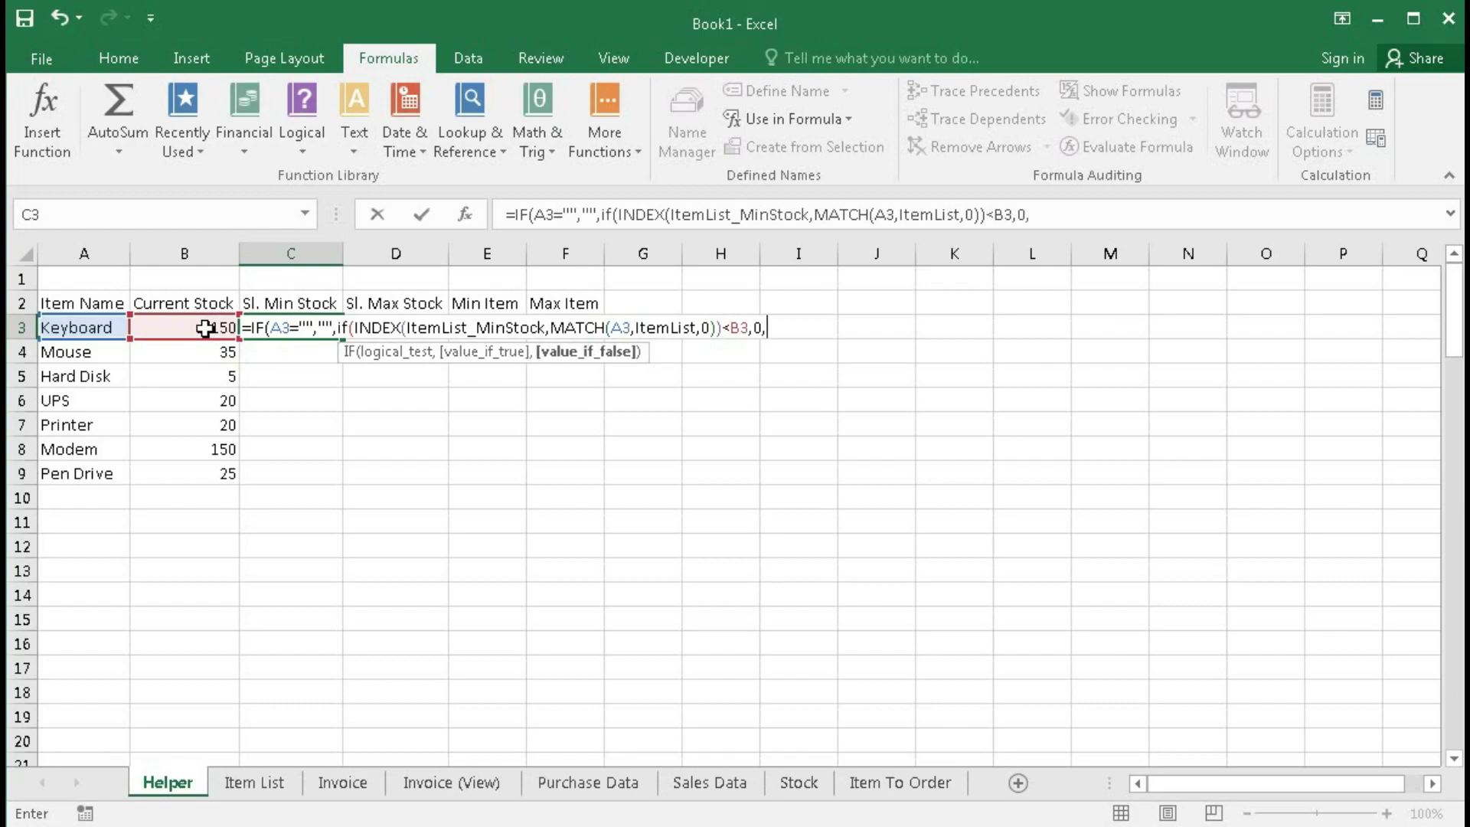
{"action": "type", "text": "cou"}
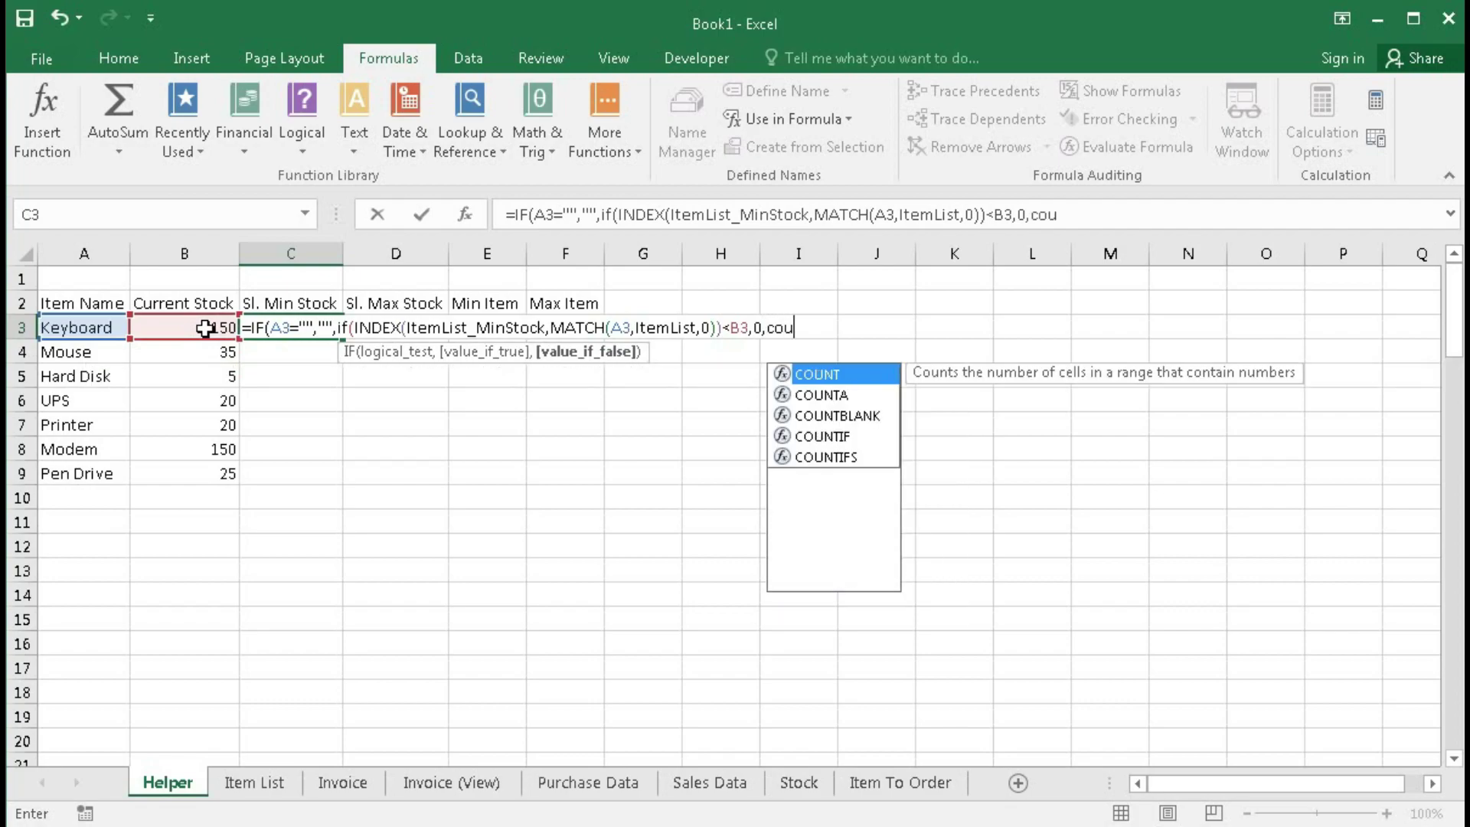
{"action": "type", "text": "ntif("}
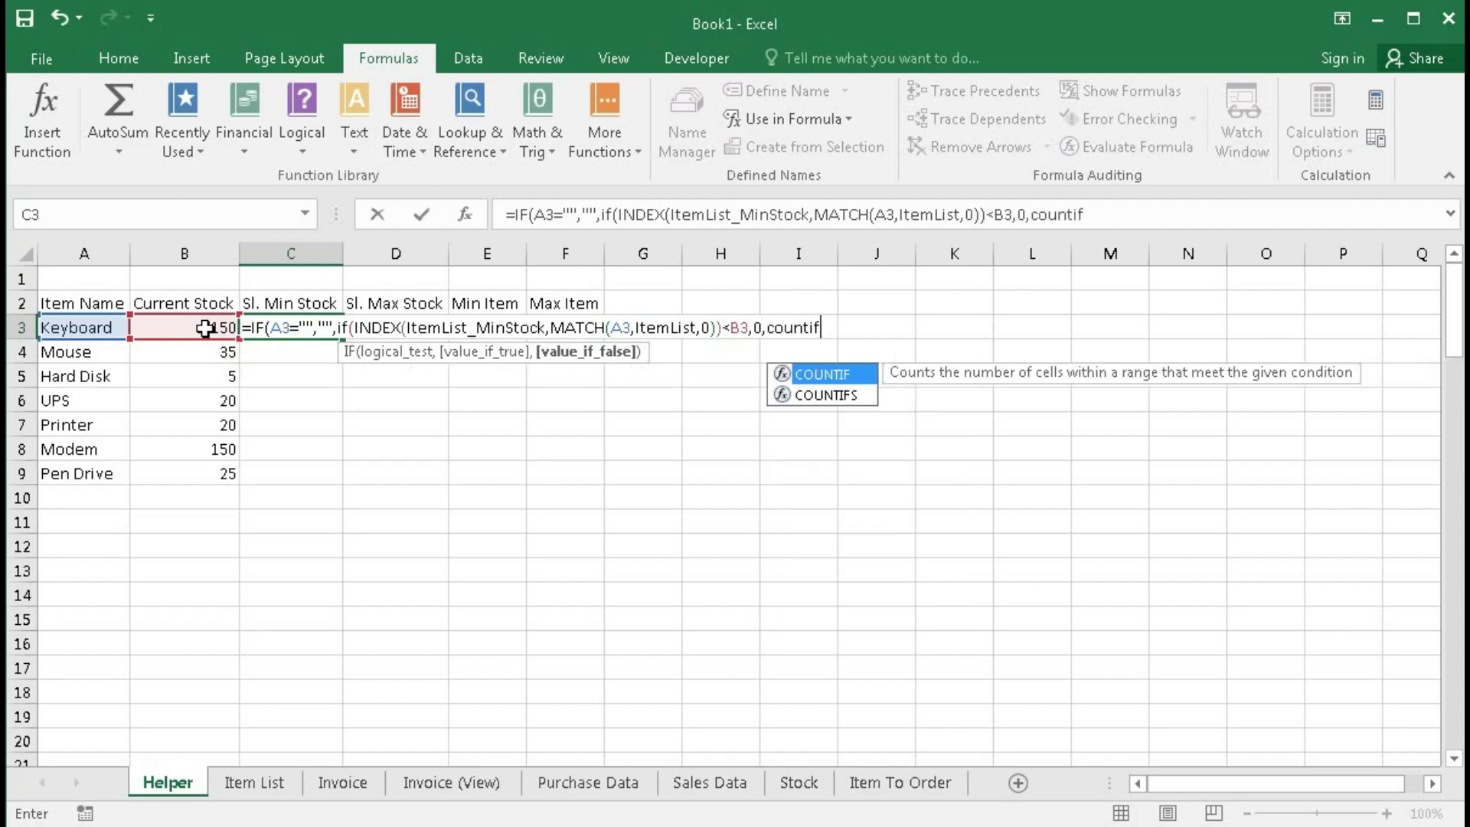
Step: Finish with COUNTIF($C$2:C2,">0")+1 as the running number and enter the formula
{"action": "left_click", "coordinate": [281, 305]}
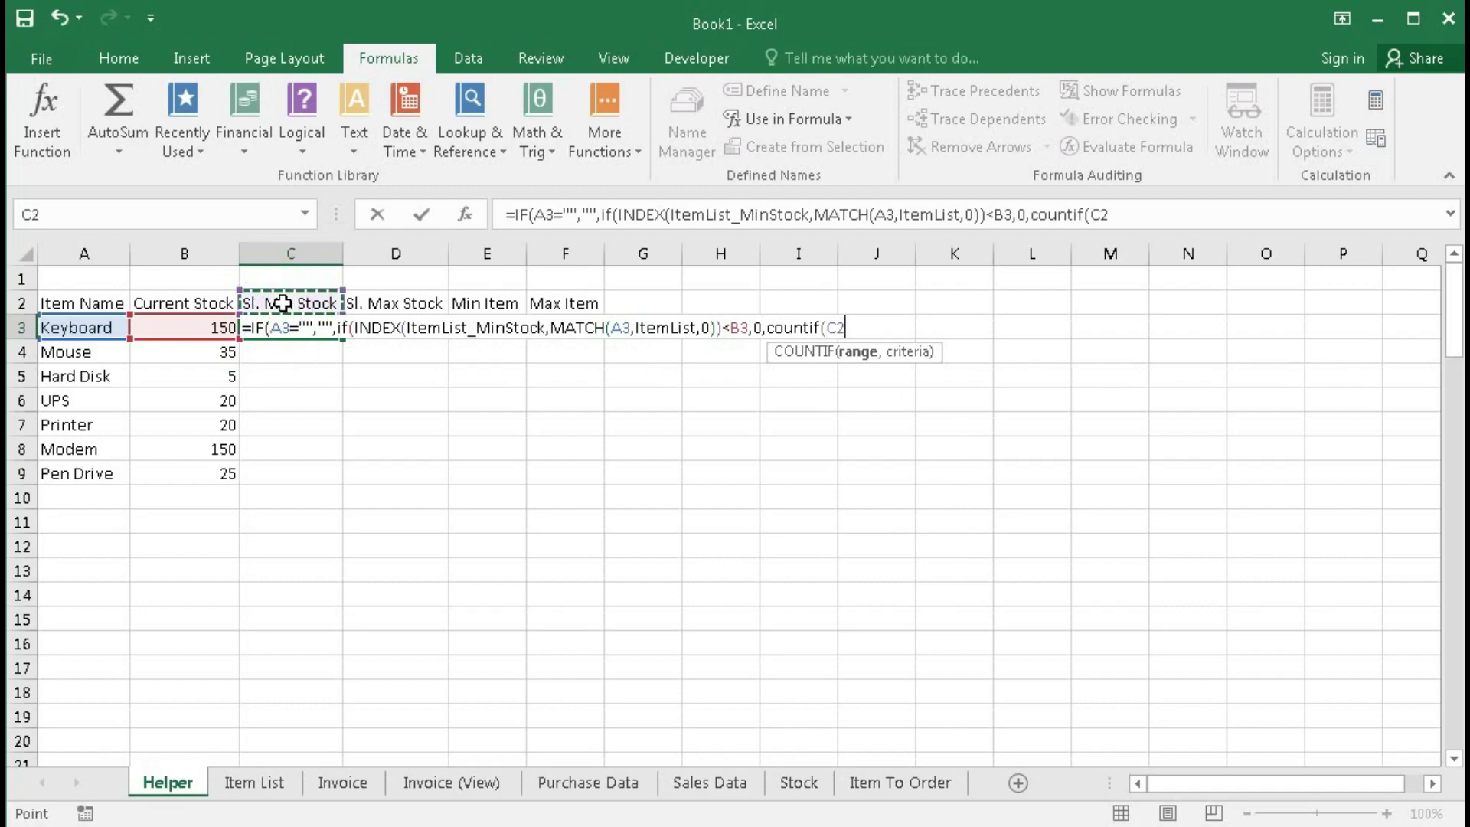
{"action": "key", "text": "F8"}
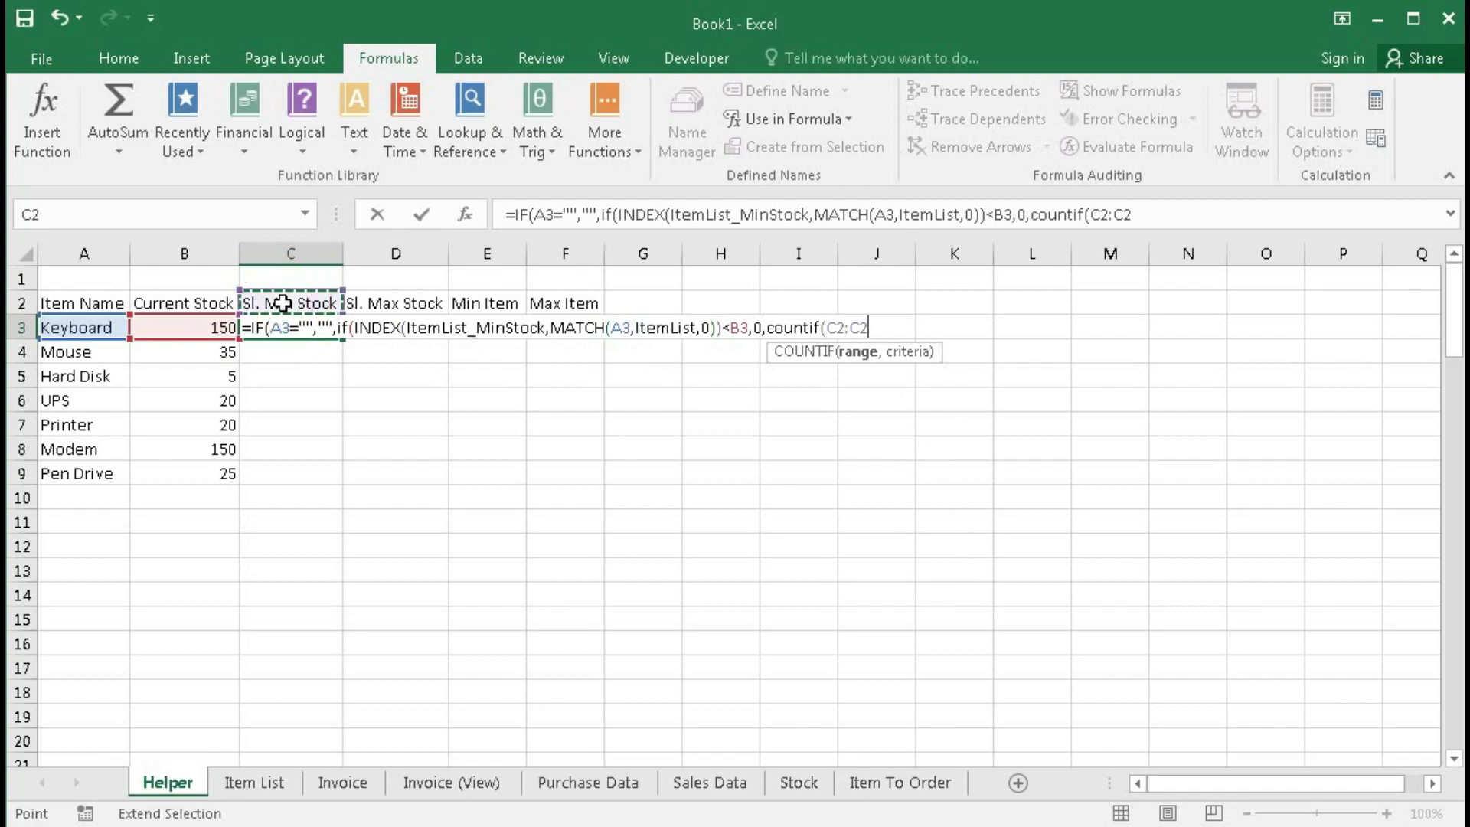
{"action": "left_click_drag", "start_coordinate": [867, 328], "coordinate": [841, 329]}
{"action": "left_click", "coordinate": [832, 329]}
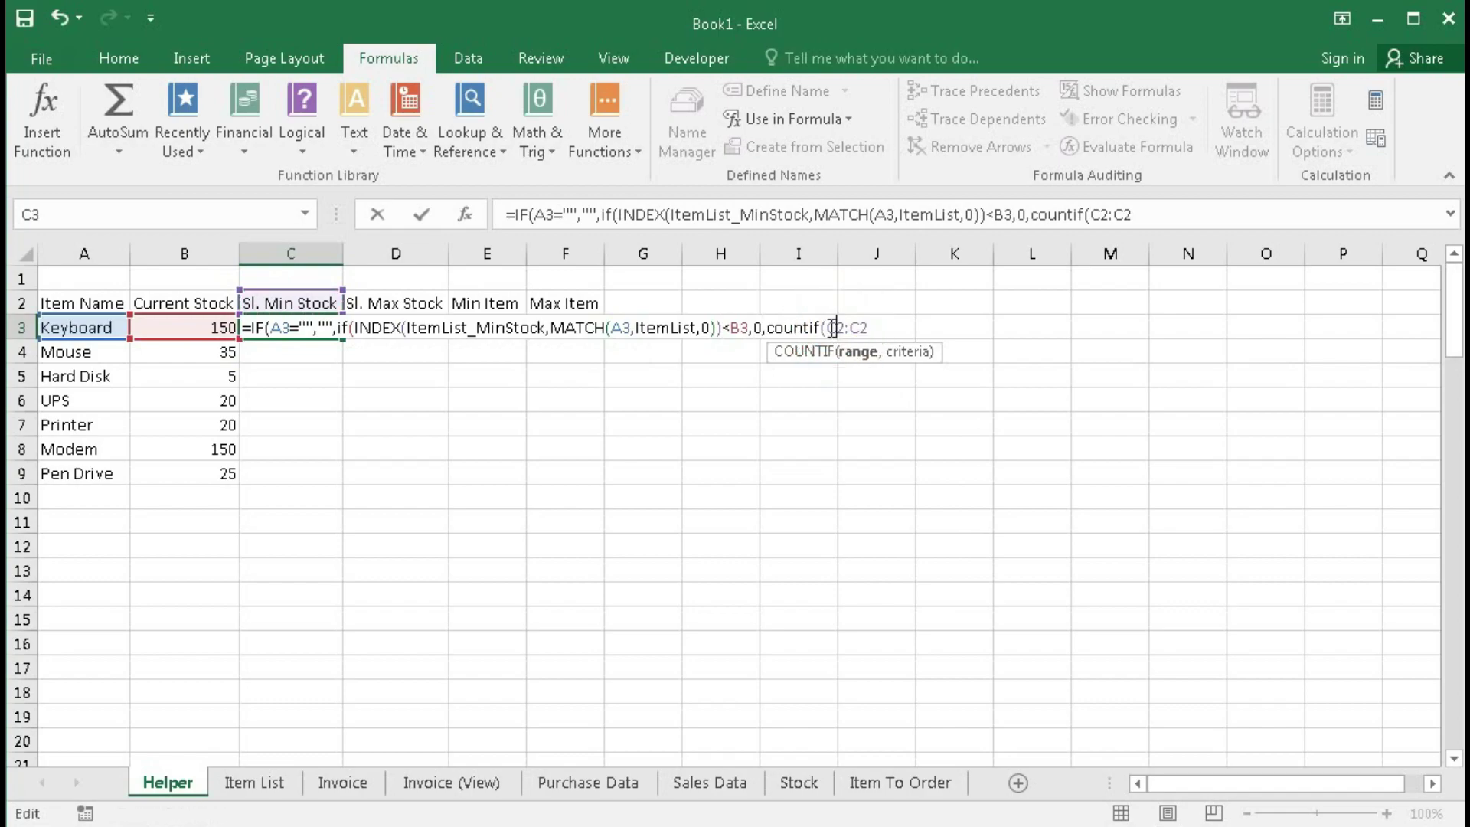
{"action": "key", "text": "F4"}
{"action": "left_click", "coordinate": [895, 328]}
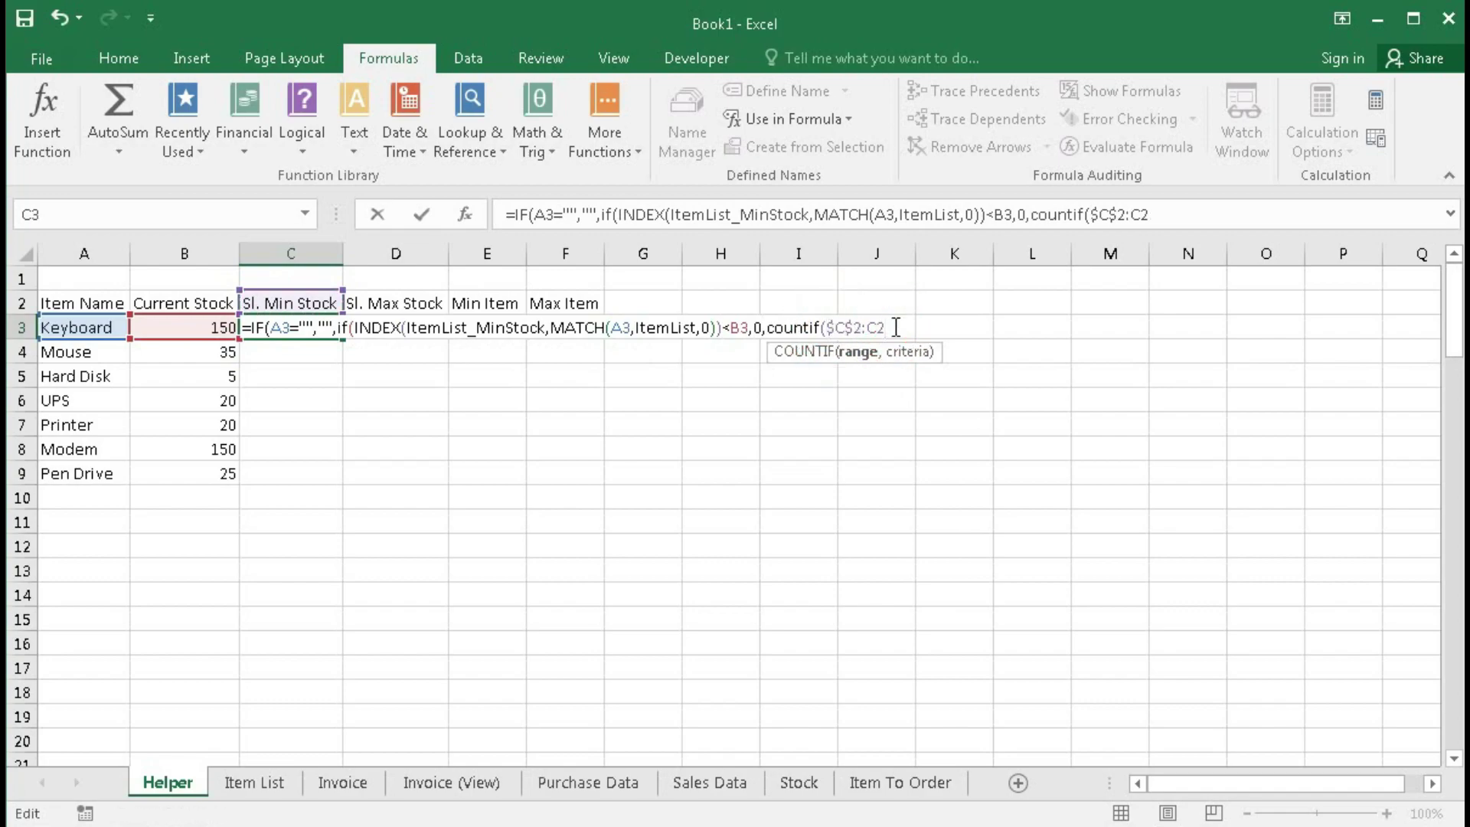
{"action": "type", "text": ",\">0"}
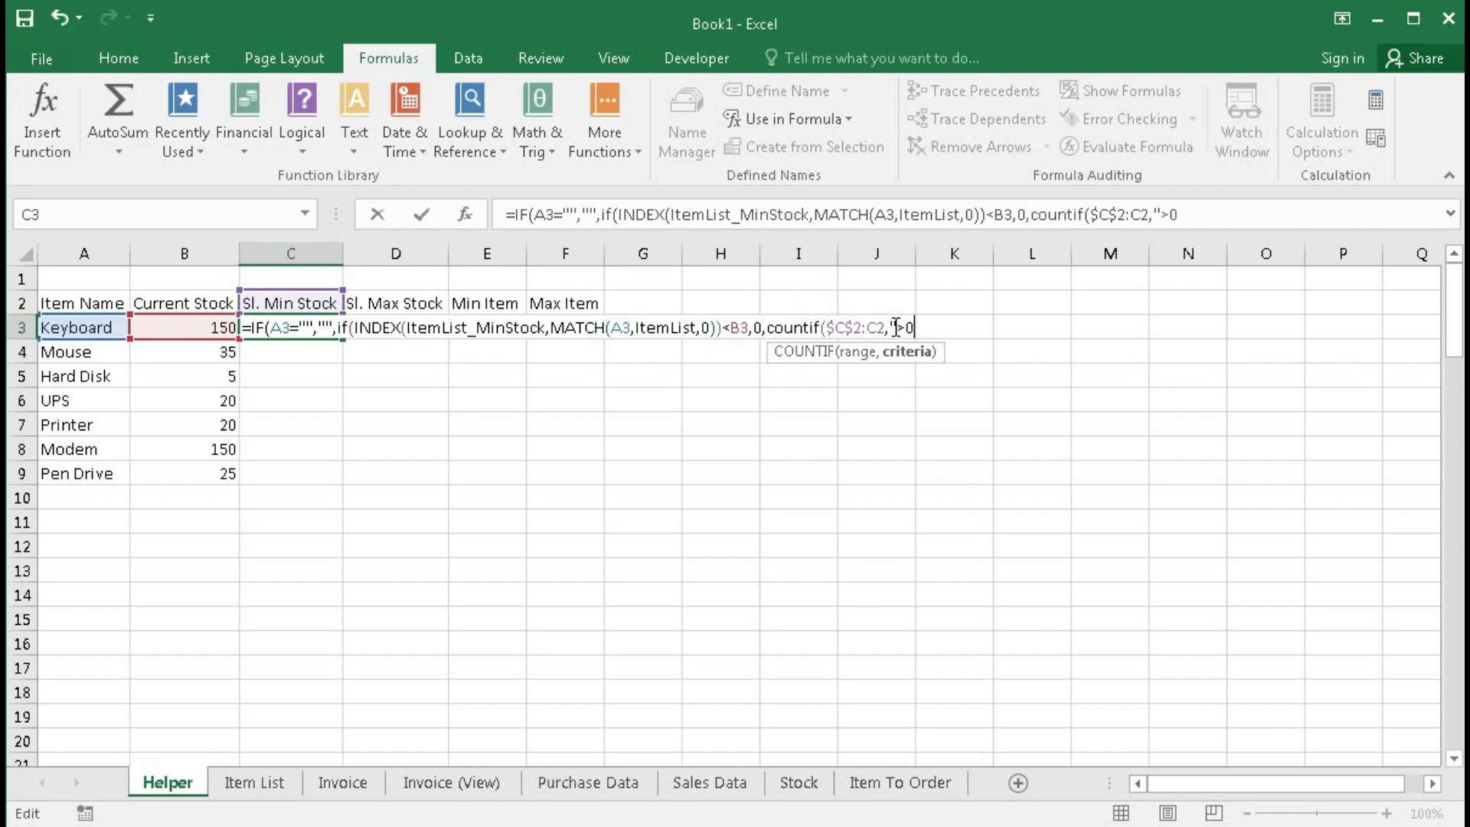
{"action": "type", "text": "\")+1"}
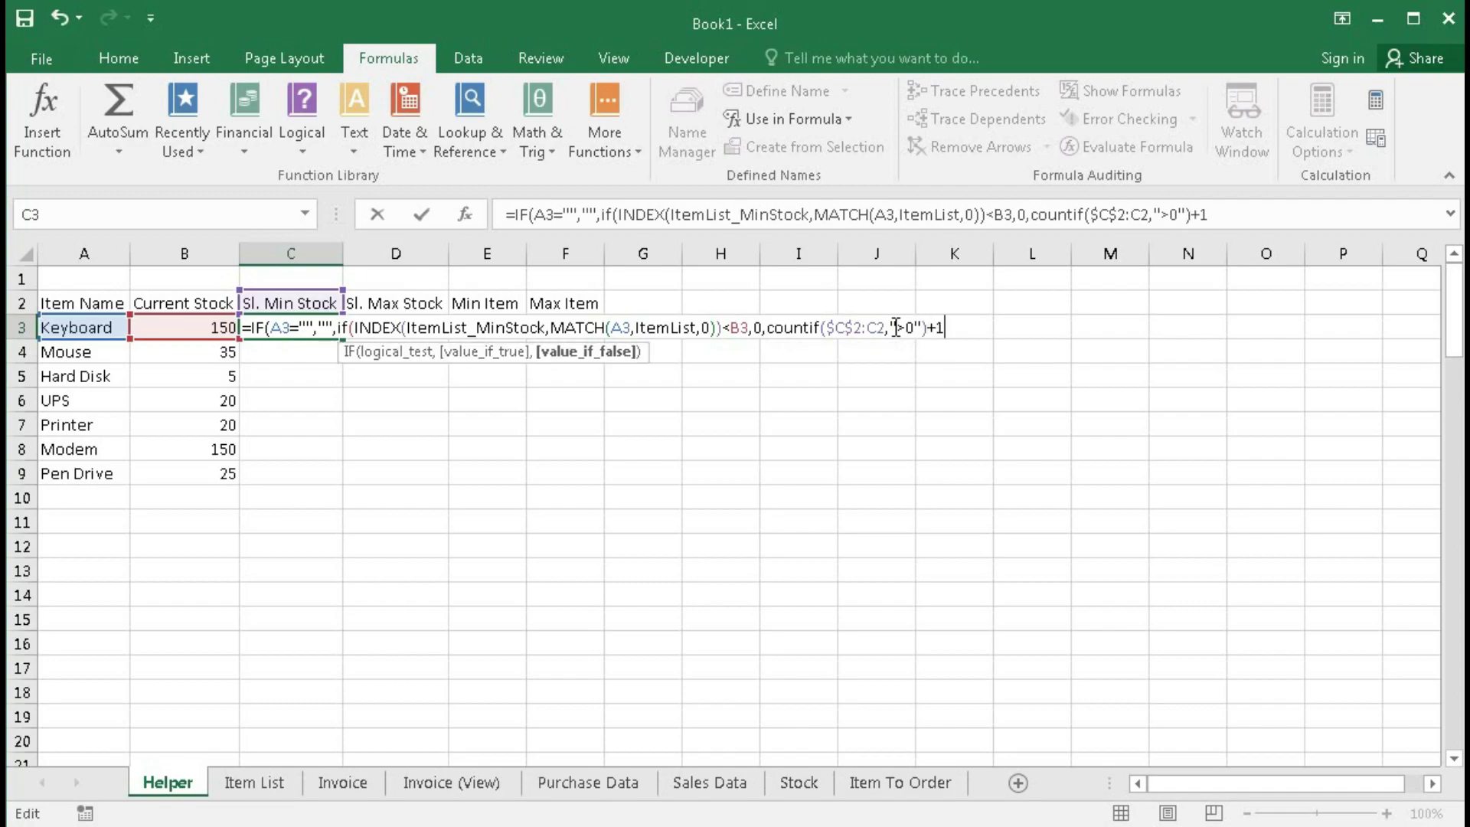
{"action": "type", "text": ")"}
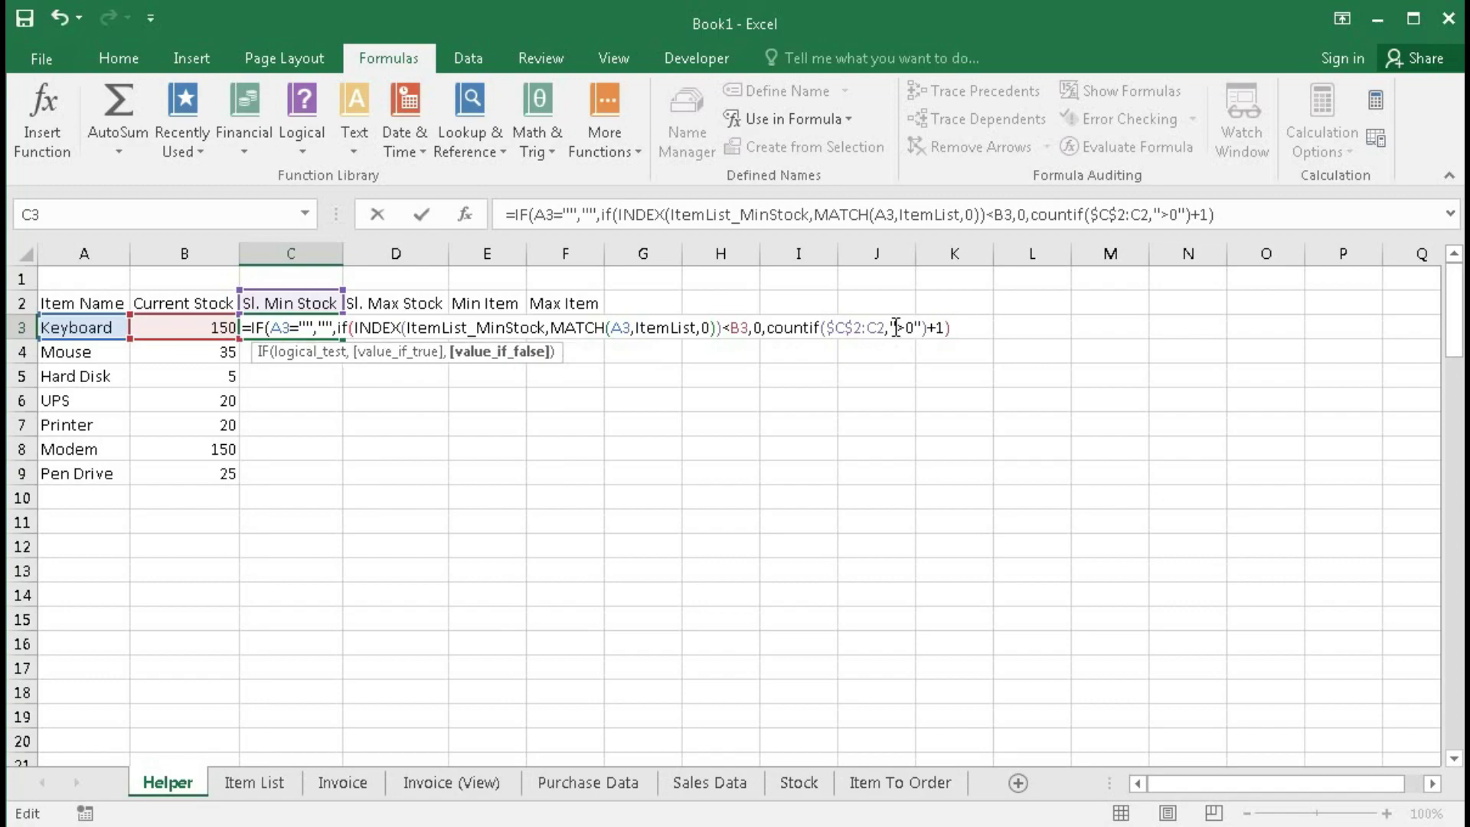
{"action": "type", "text": ")"}
{"action": "key", "text": "Return"}
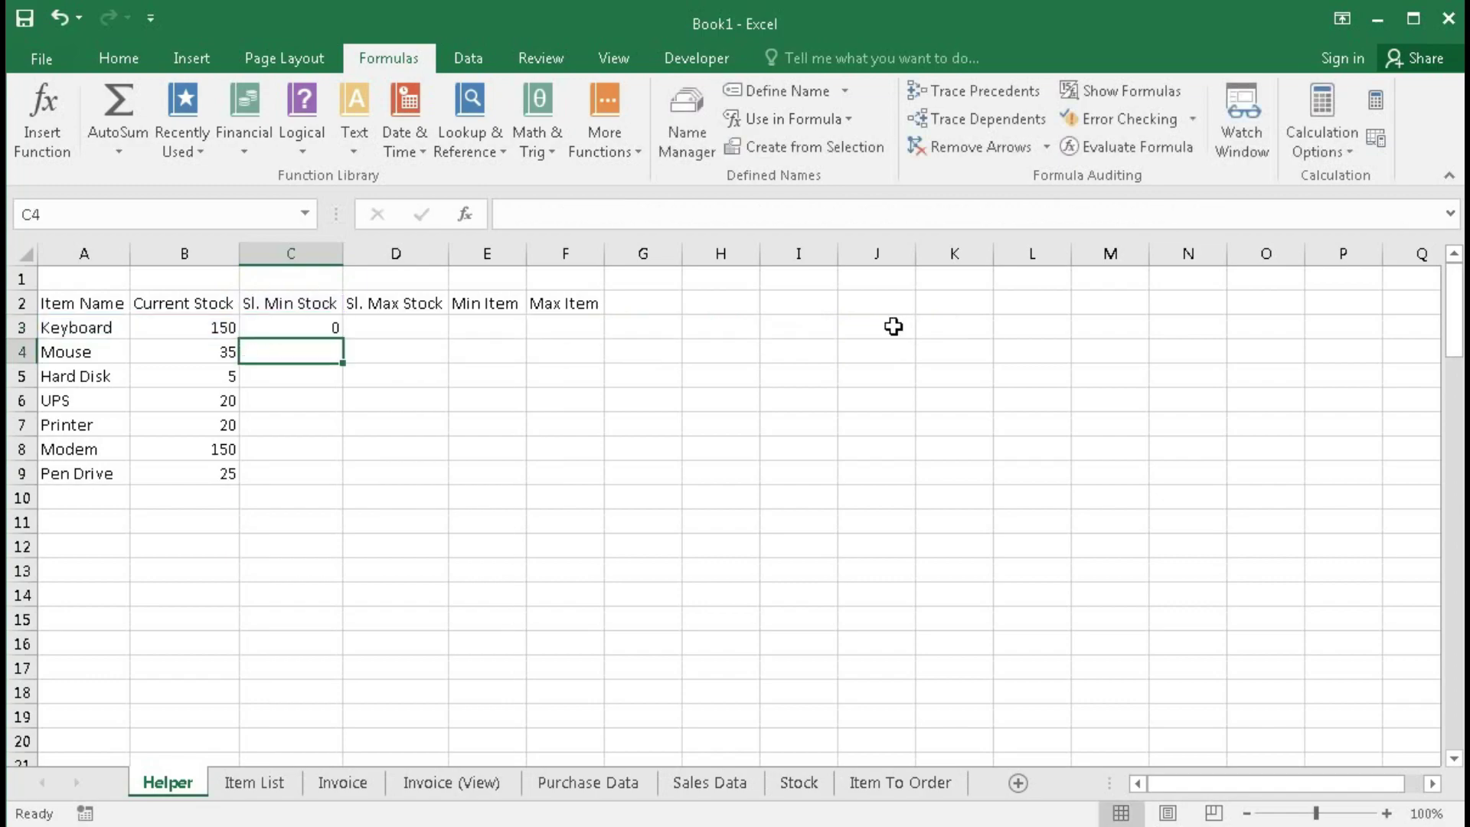
Step: Check C3's result against Keyboard's minimum stock of 100 on the Item List sheet
{"action": "left_click", "coordinate": [307, 327]}
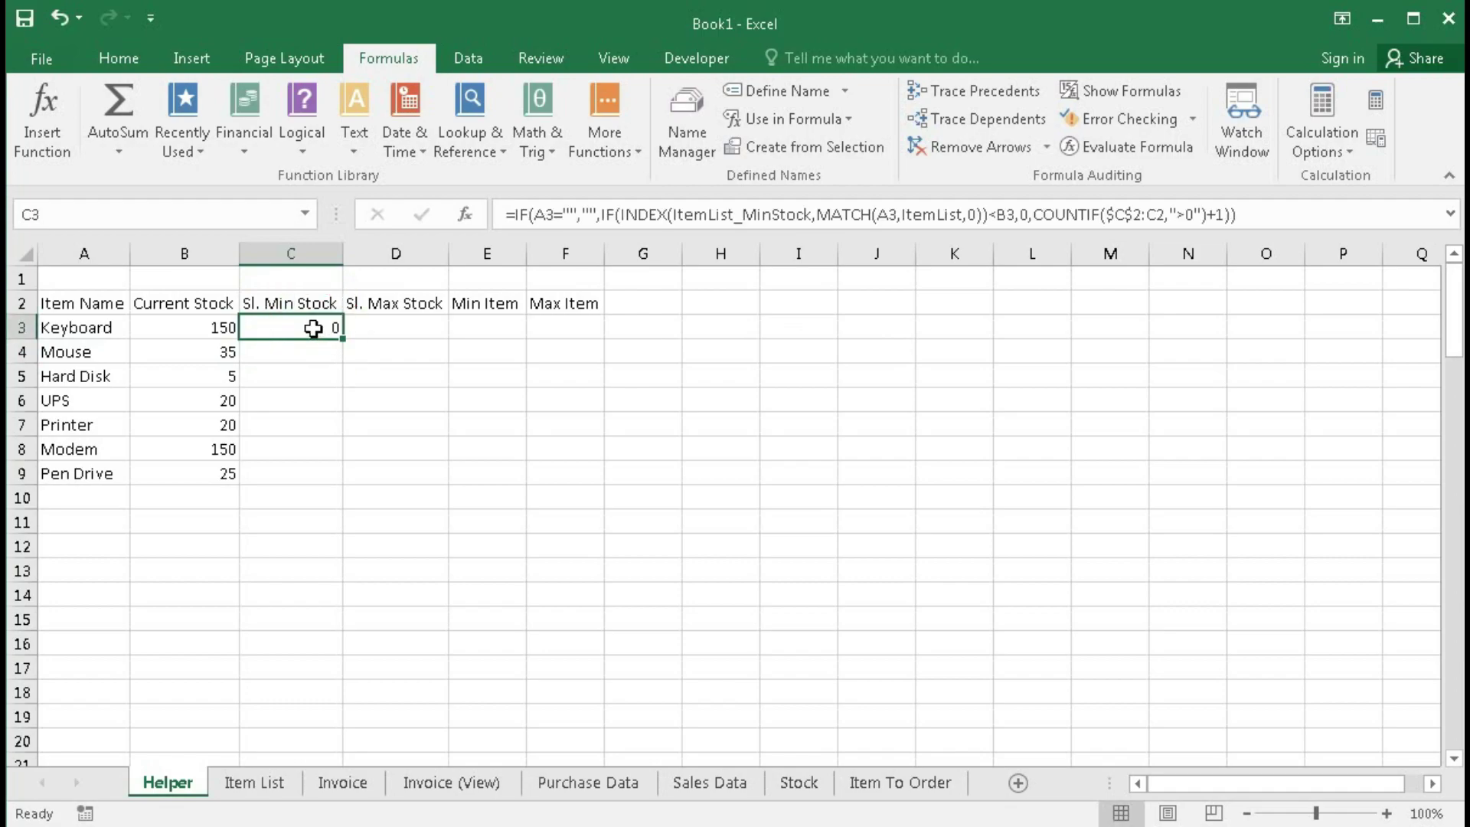
{"action": "left_click", "coordinate": [199, 332]}
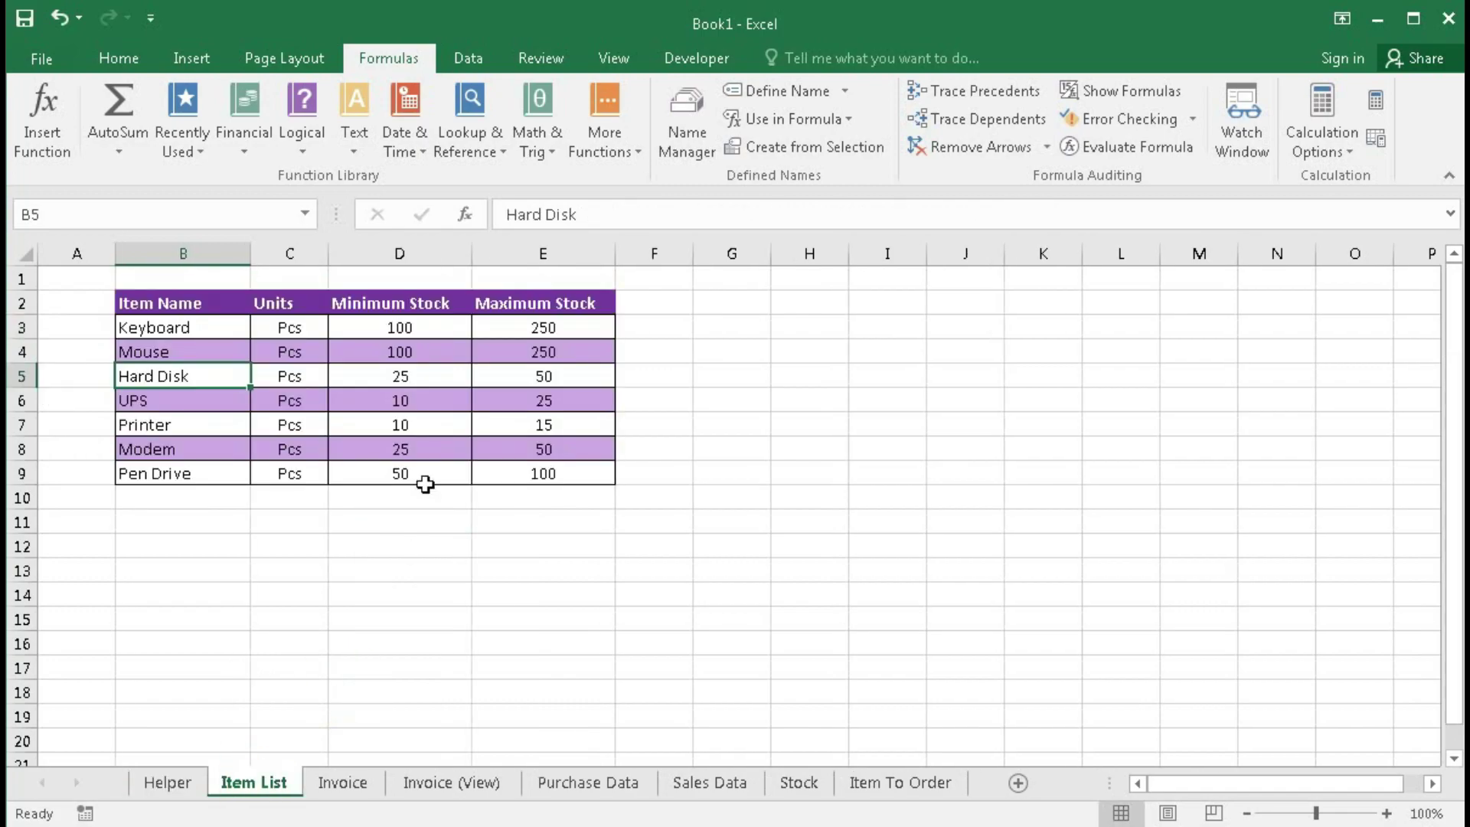
{"action": "left_click", "coordinate": [394, 331]}
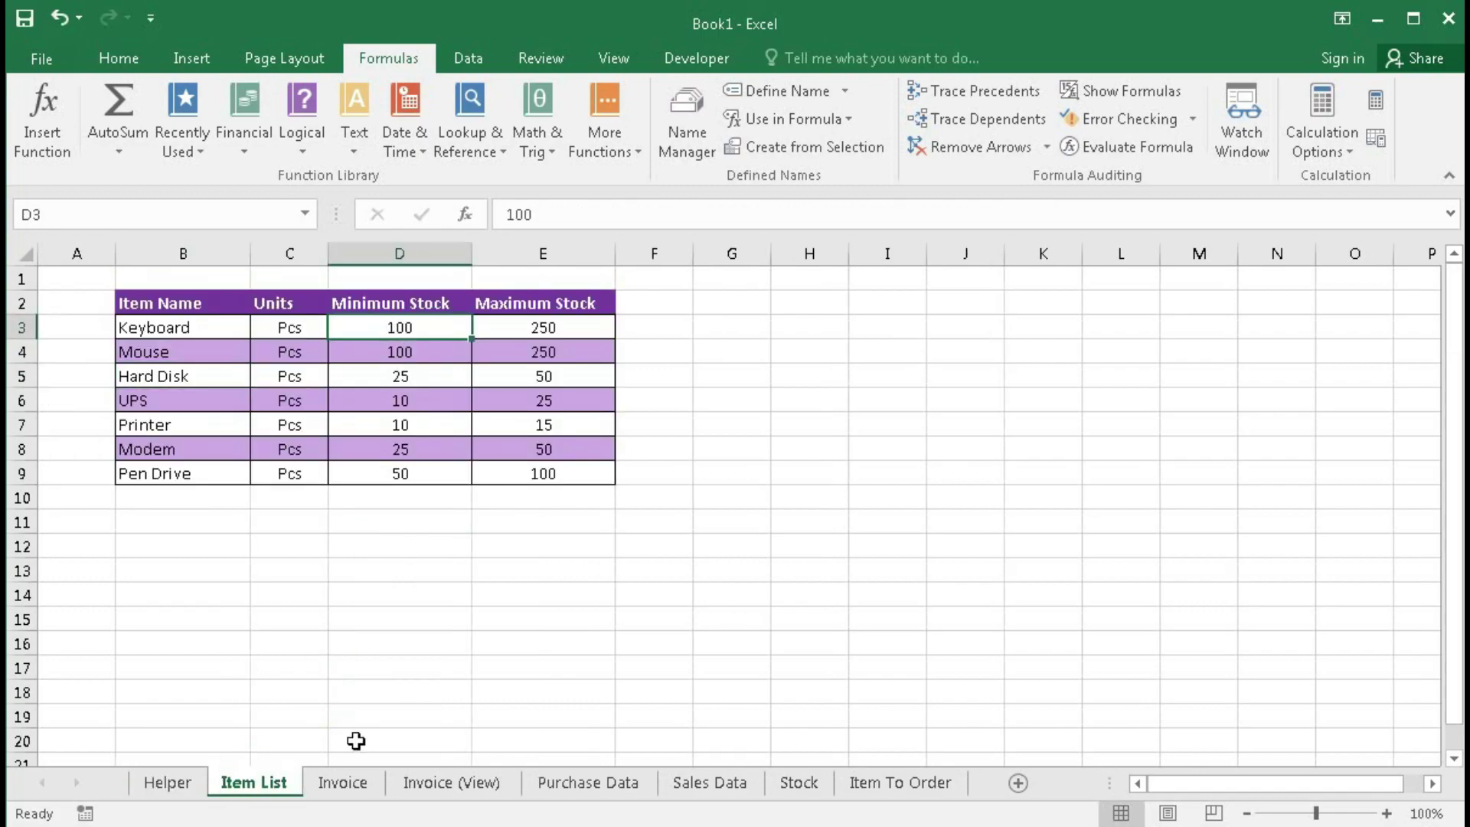
{"action": "left_click", "coordinate": [167, 782]}
Step: Copy the C3 formula down column C, numbering Mouse 1, Hard Disk 2, Pen Drive 3
{"action": "left_click", "coordinate": [322, 329]}
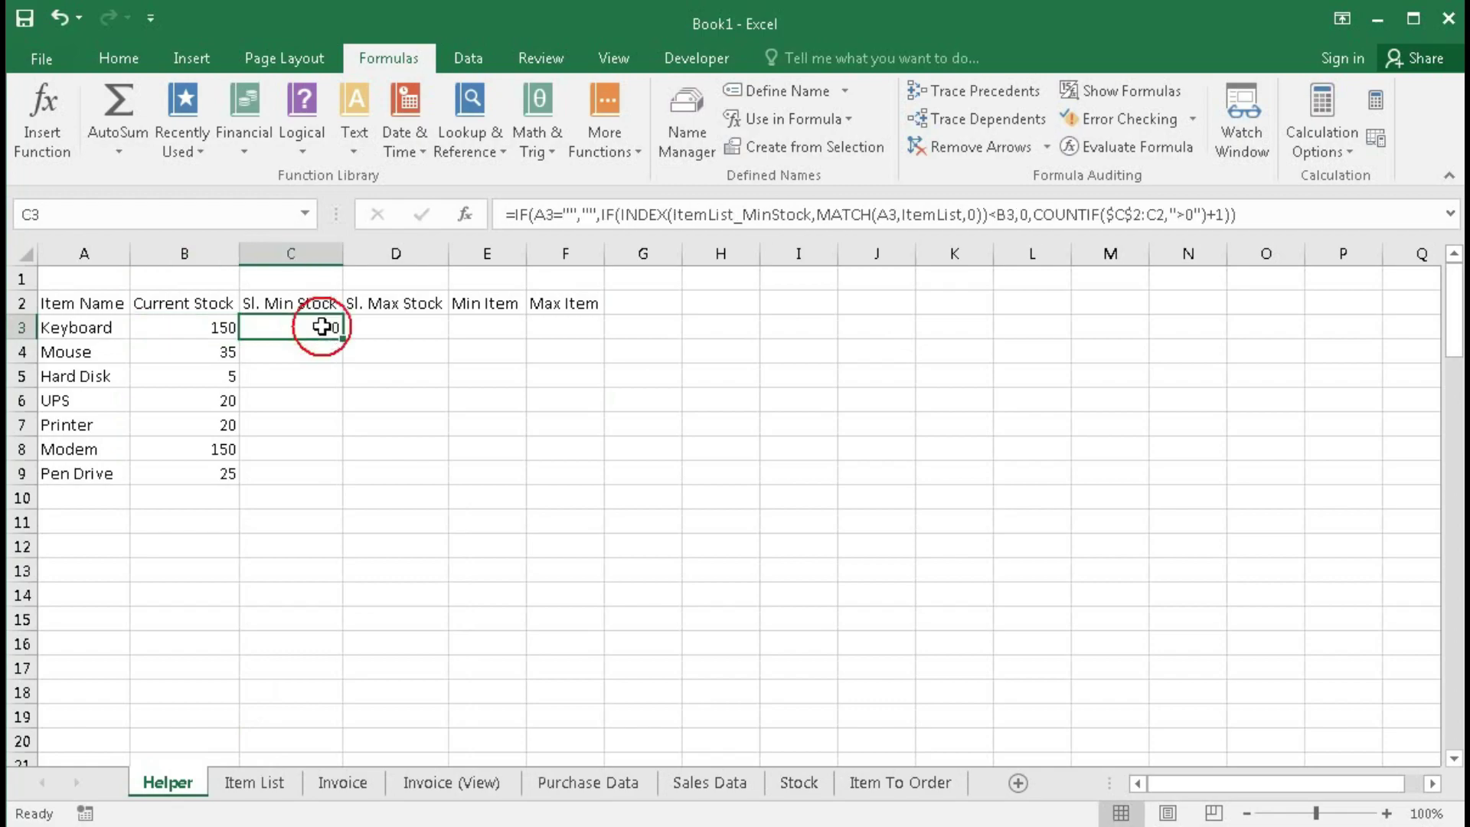
{"action": "left_click_drag", "start_coordinate": [342, 337], "coordinate": [338, 474]}
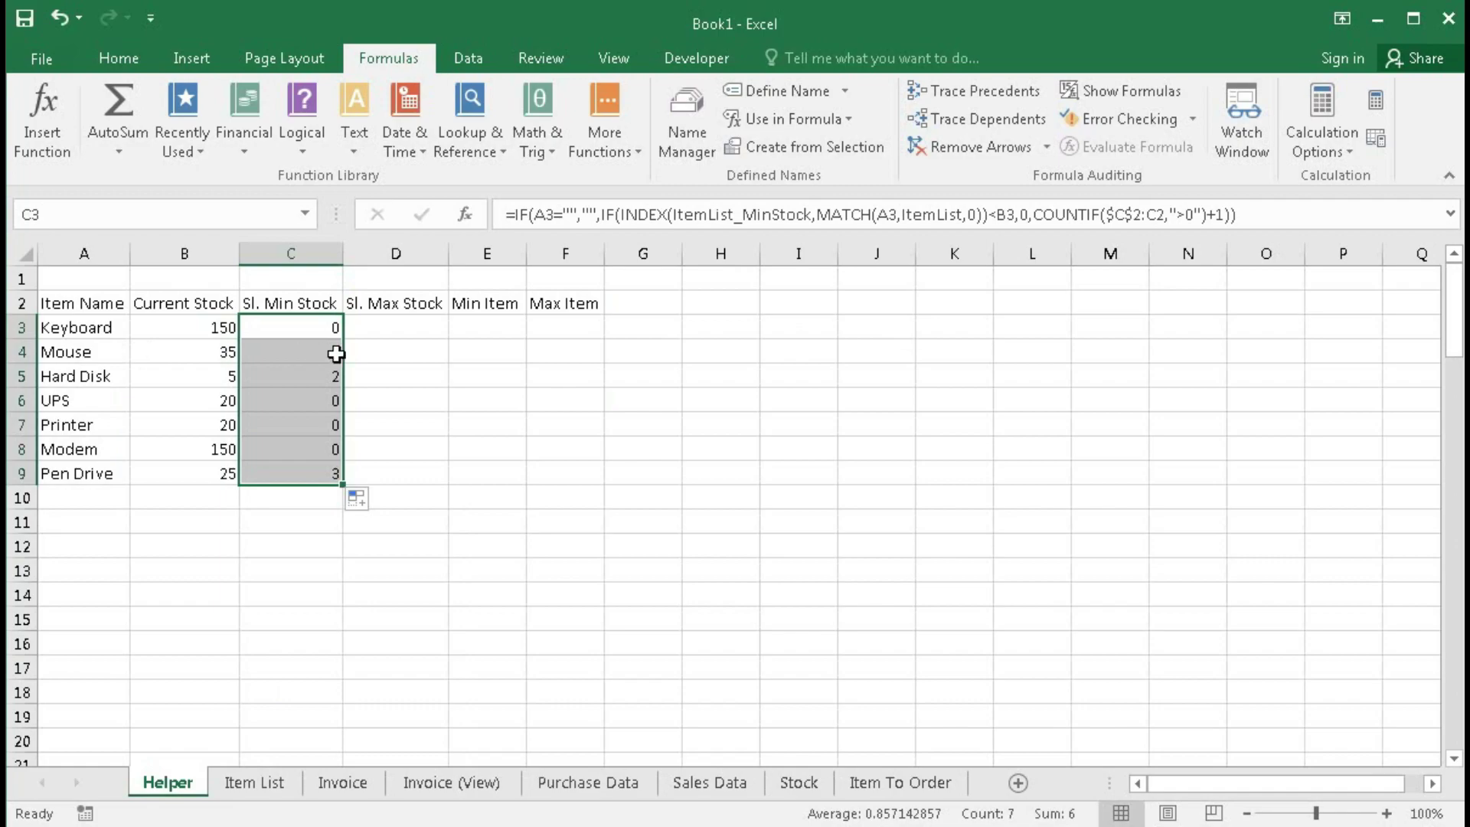
{"action": "left_click", "coordinate": [331, 377]}
{"action": "left_click", "coordinate": [334, 481]}
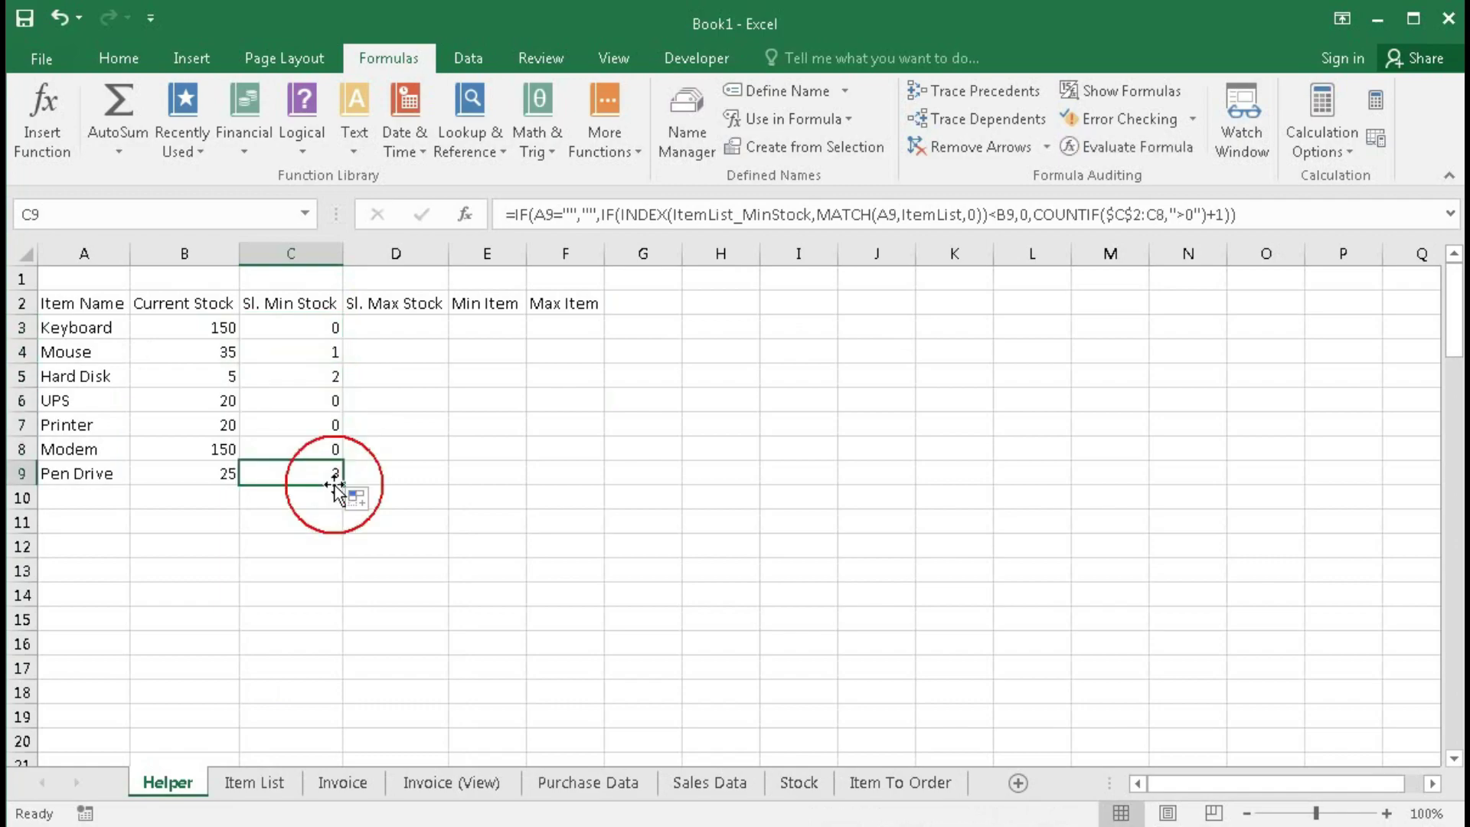
{"action": "double_click", "coordinate": [337, 484]}
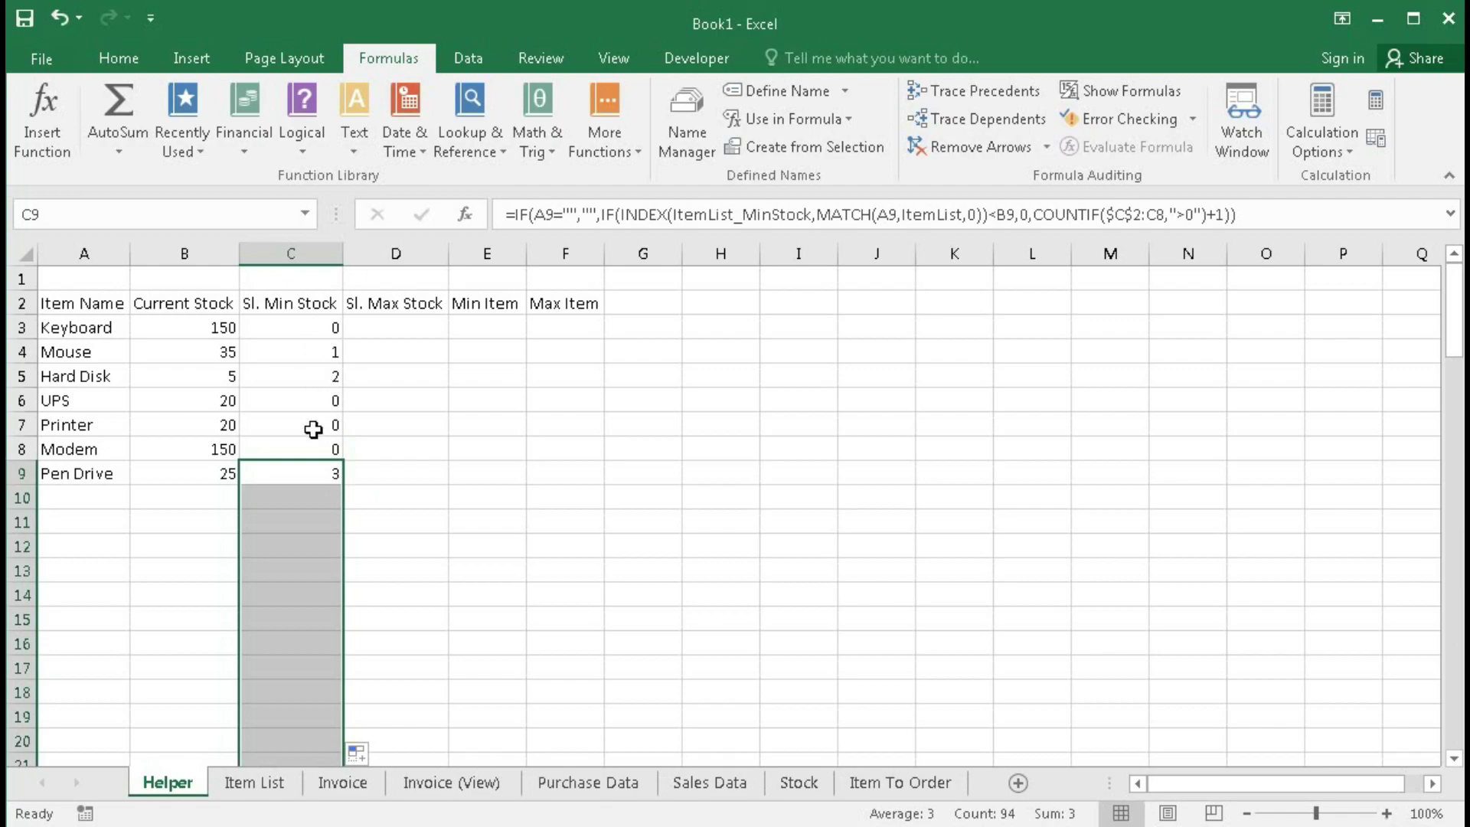
{"action": "left_click", "coordinate": [376, 325]}
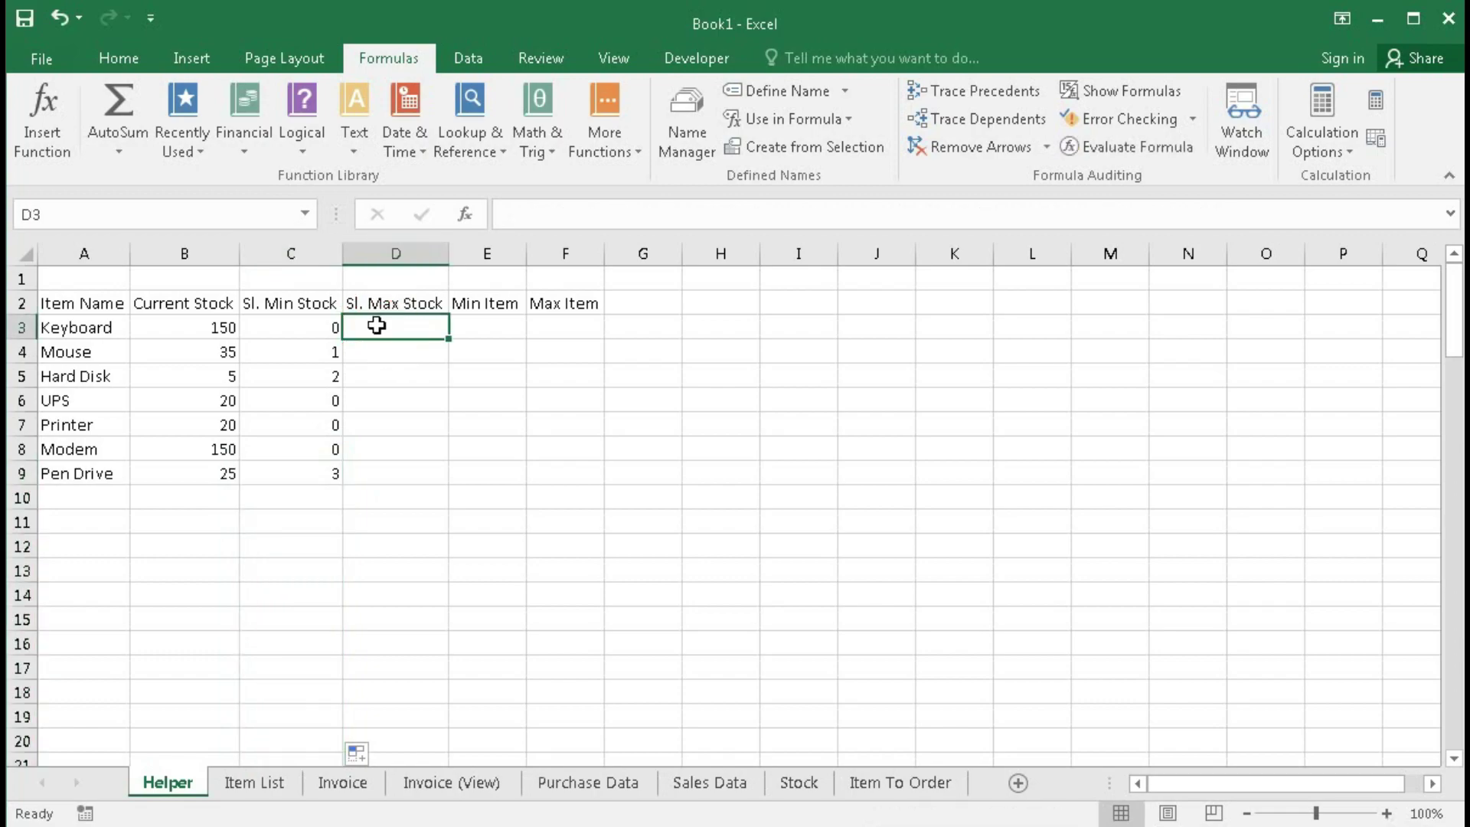
Step: Copy C3's formula from the formula bar and paste it into D3
{"action": "left_click", "coordinate": [287, 327]}
{"action": "left_click_drag", "start_coordinate": [505, 214], "coordinate": [1350, 205]}
{"action": "key", "text": "ctrl+c"}
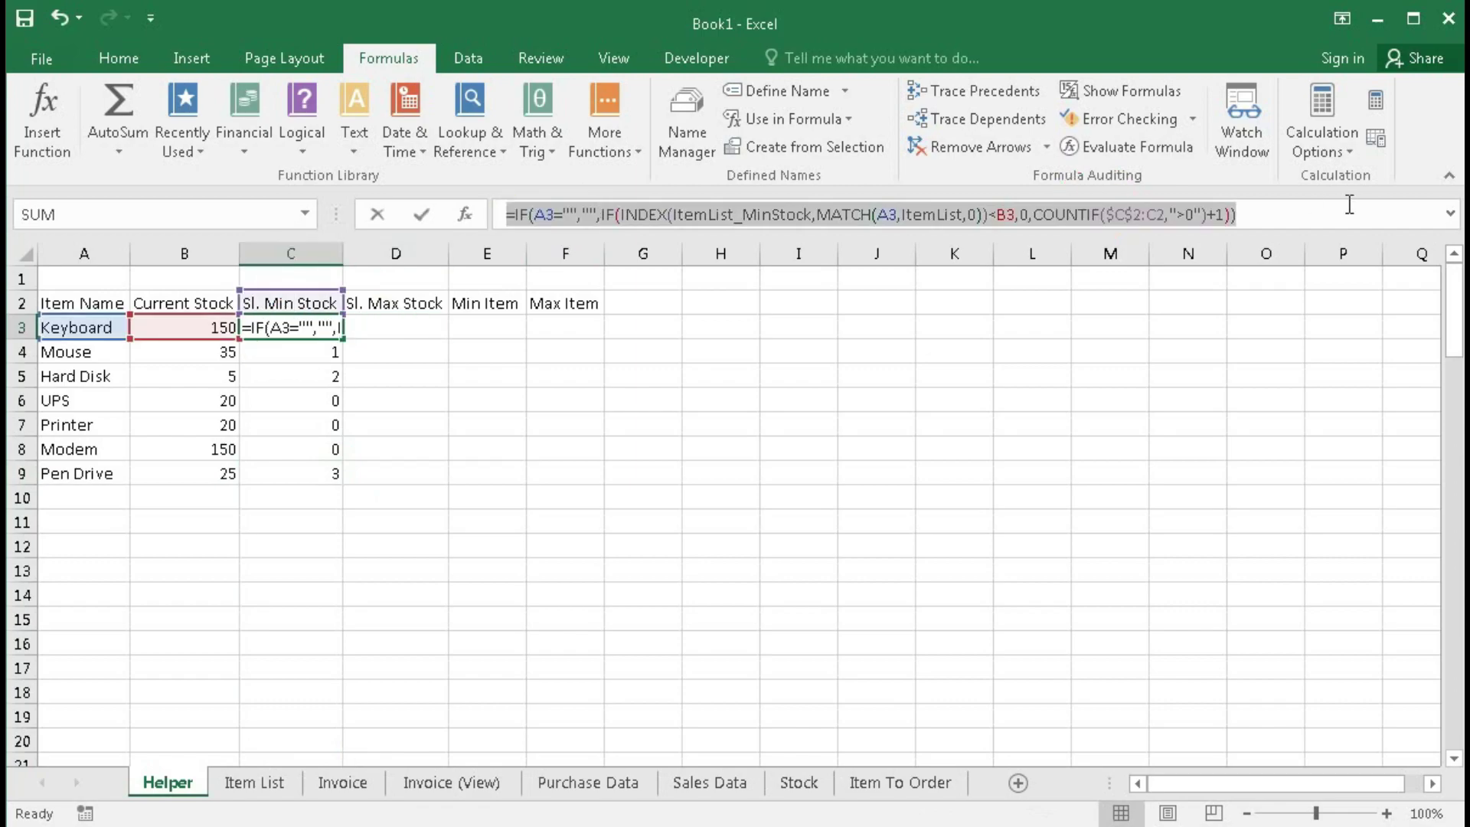
{"action": "key", "text": "Tab"}
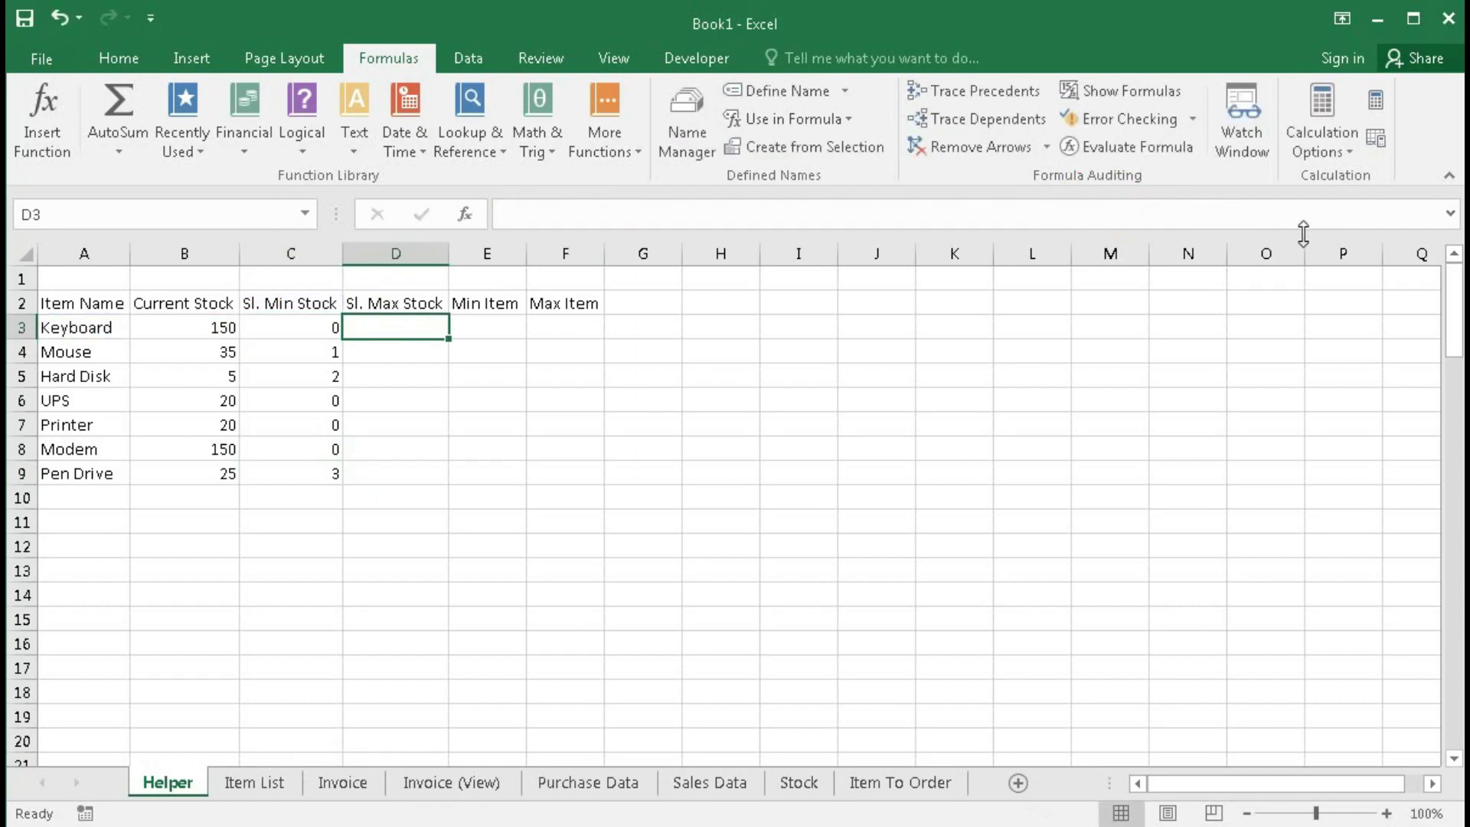
{"action": "key", "text": "ctrl+v"}
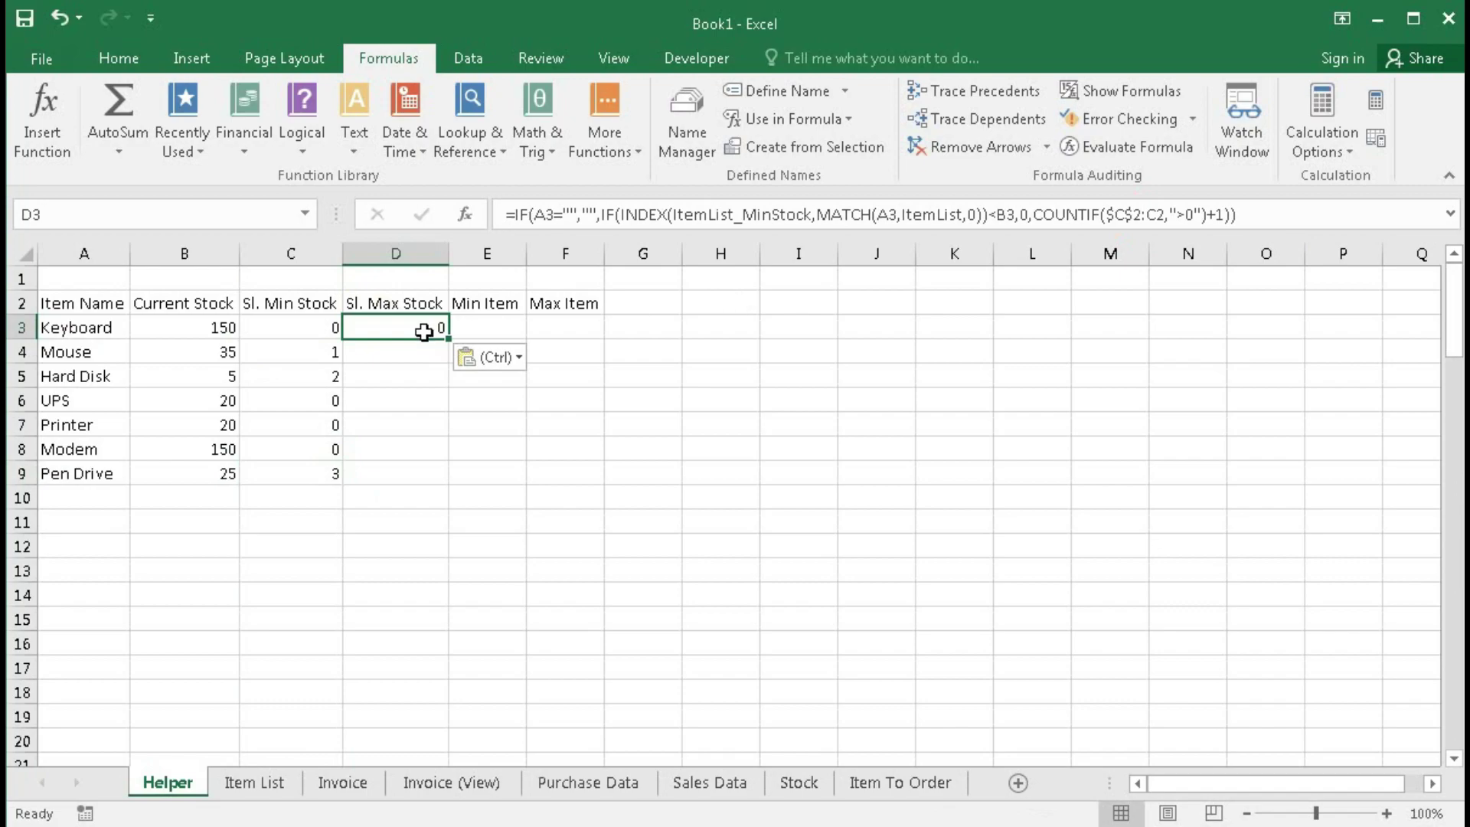
Step: Edit D3 to use ItemList_MaxStock and COUNTIF($D$2:D2), giving 1 for Keyboard
{"action": "double_click", "coordinate": [424, 331]}
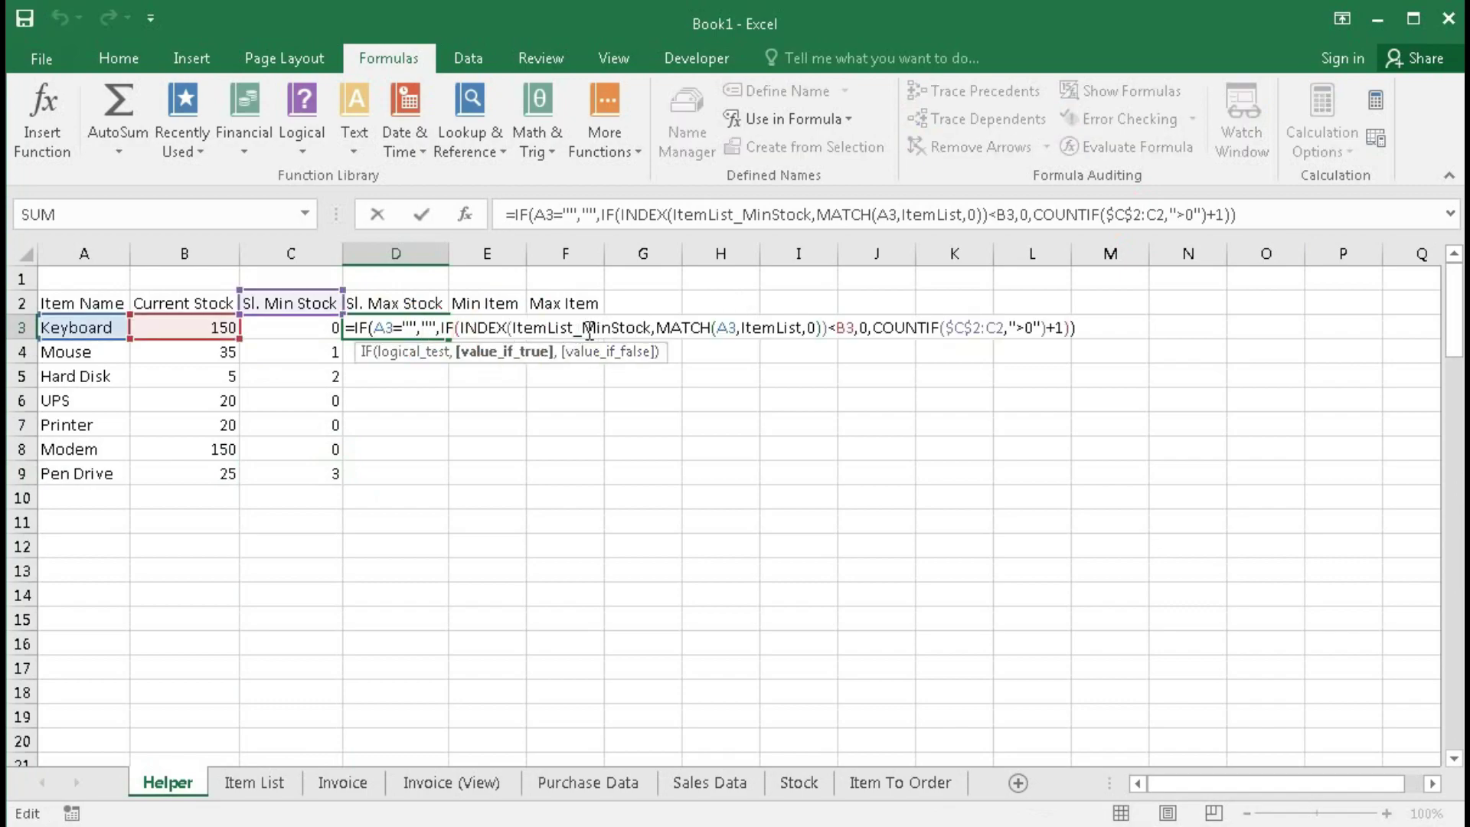
{"action": "left_click_drag", "start_coordinate": [589, 331], "coordinate": [611, 327]}
{"action": "type", "text": "max"}
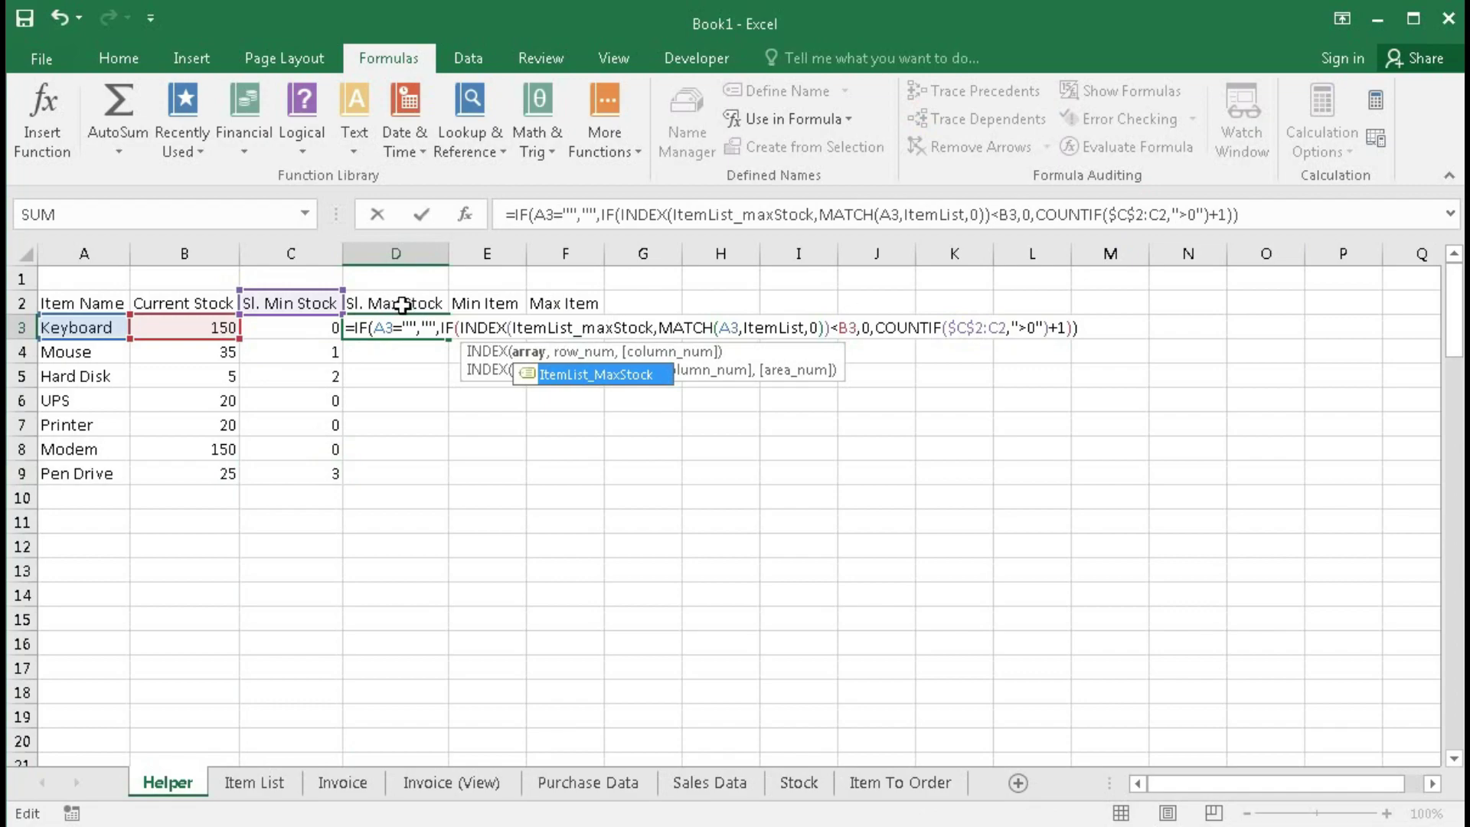
{"action": "left_click", "coordinate": [964, 329]}
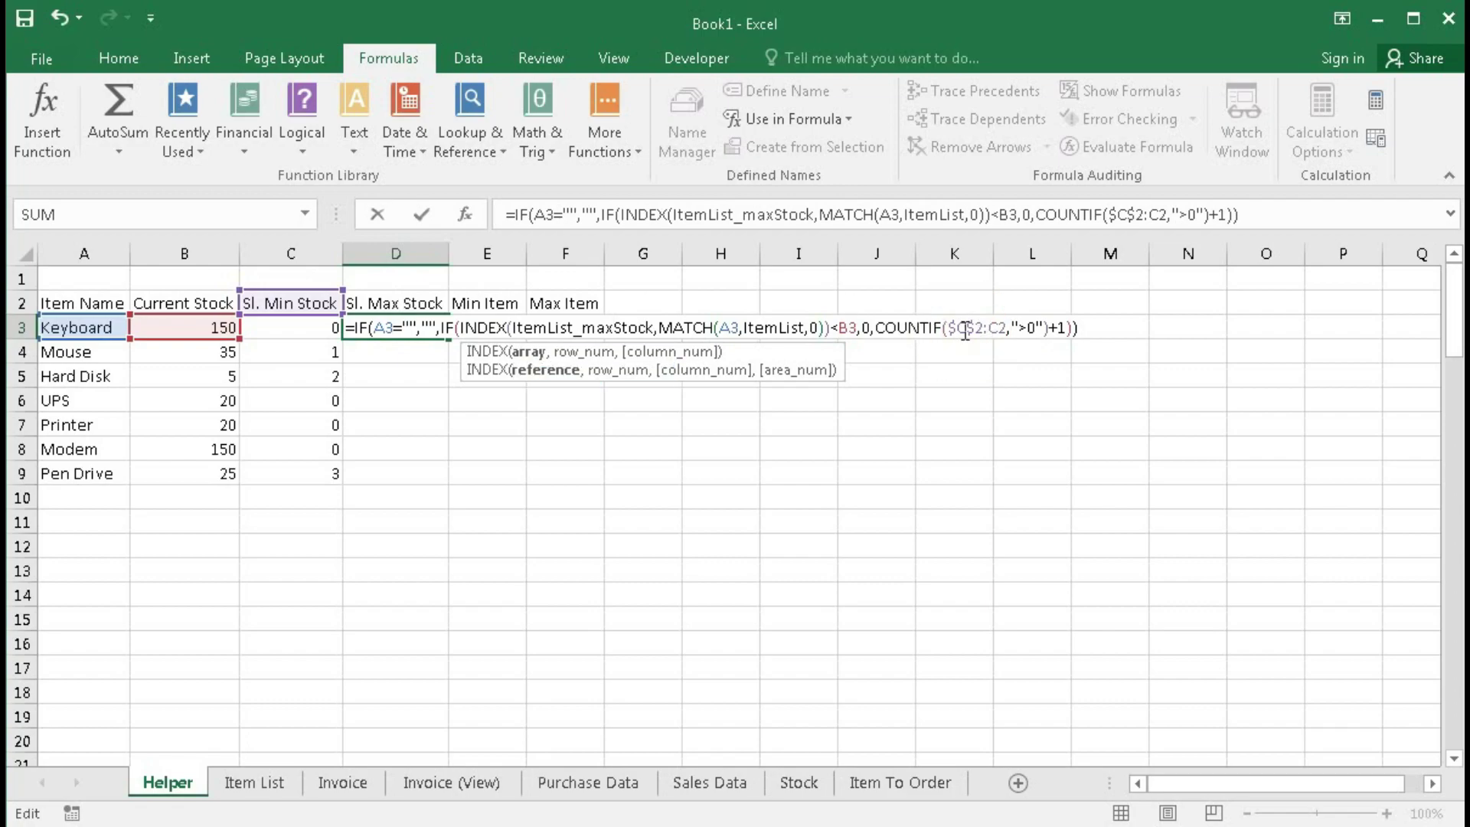
{"action": "left_click", "coordinate": [962, 328]}
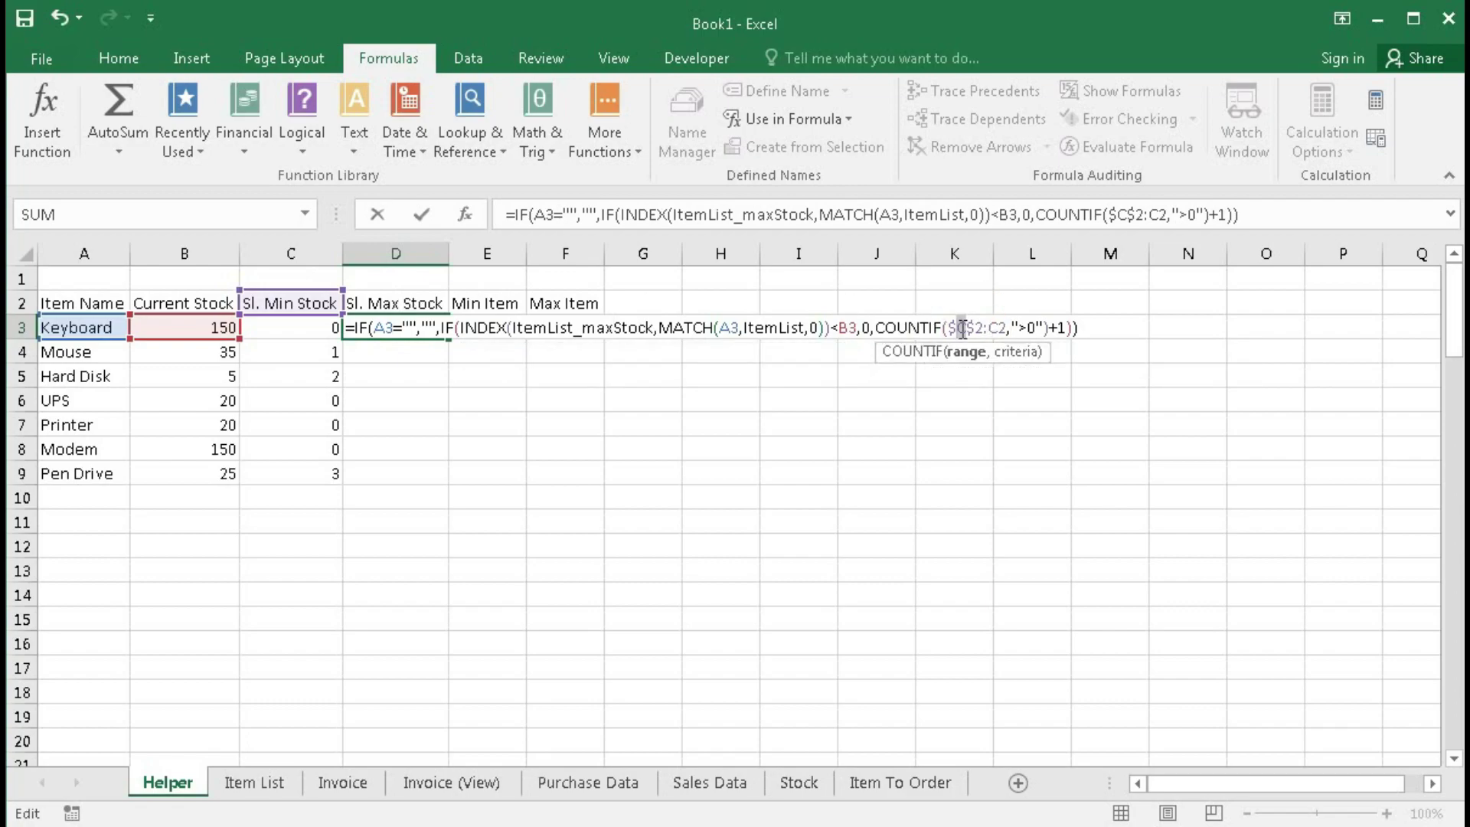
{"action": "key", "text": "Delete"}
{"action": "type", "text": "D"}
{"action": "left_click", "coordinate": [998, 329]}
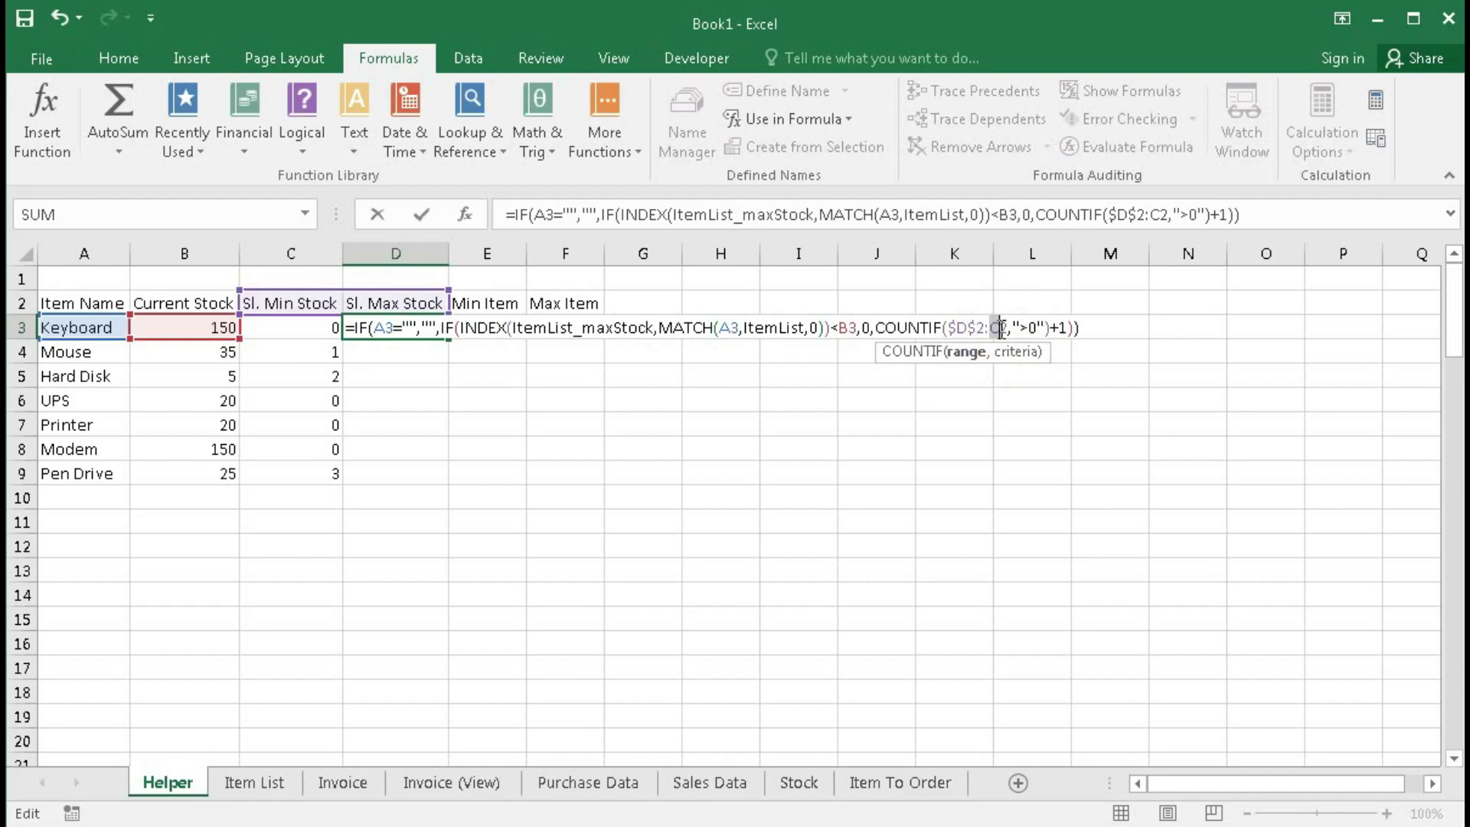
{"action": "type", "text": "D"}
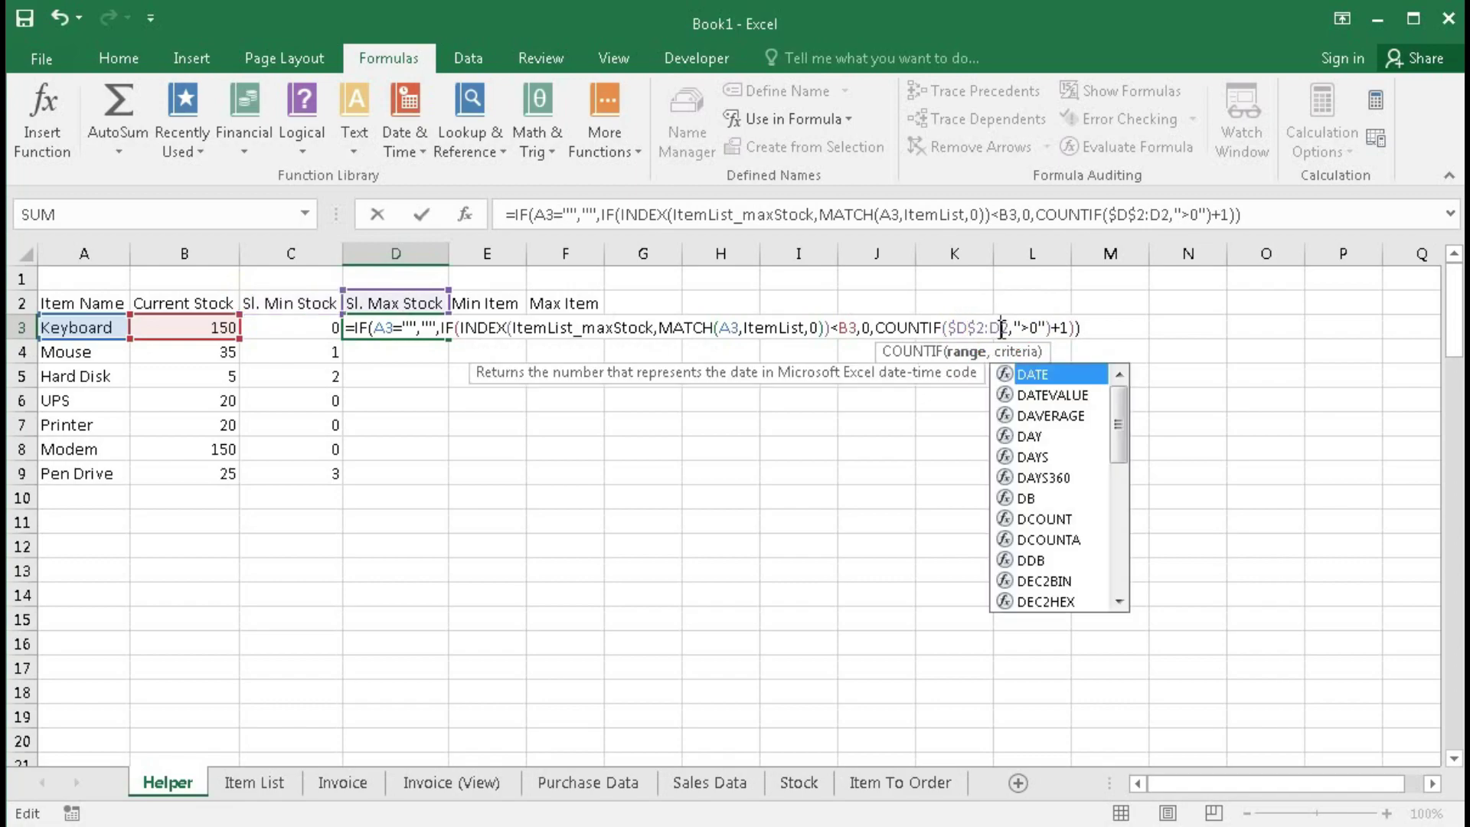
{"action": "key", "text": "Return"}
{"action": "key", "text": "Left"}
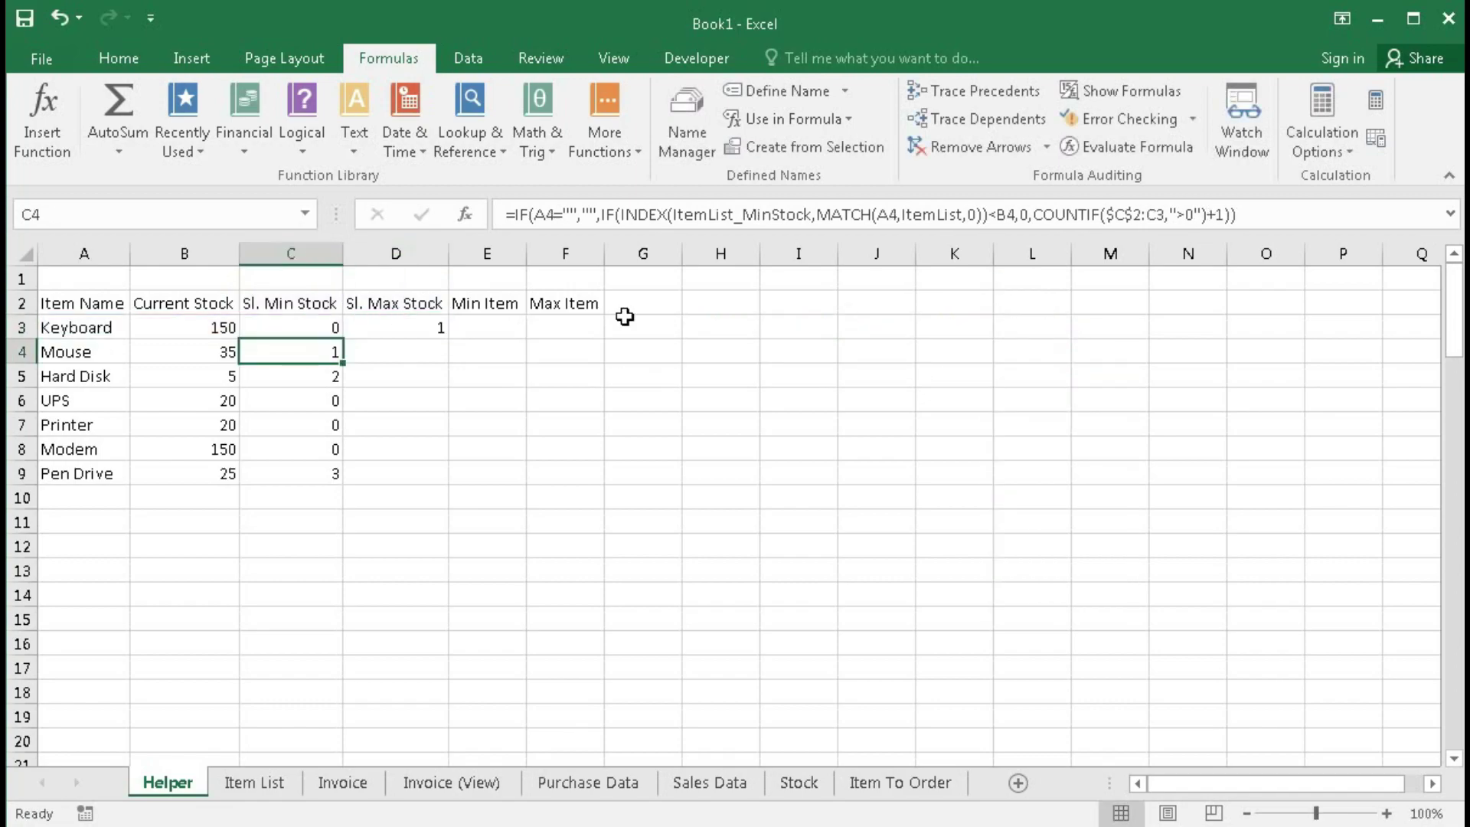
Step: Fill D3's formula down to D9 and check the values 1–4, 0, 0, 5
{"action": "left_click", "coordinate": [444, 329]}
{"action": "left_click_drag", "start_coordinate": [447, 339], "coordinate": [450, 475]}
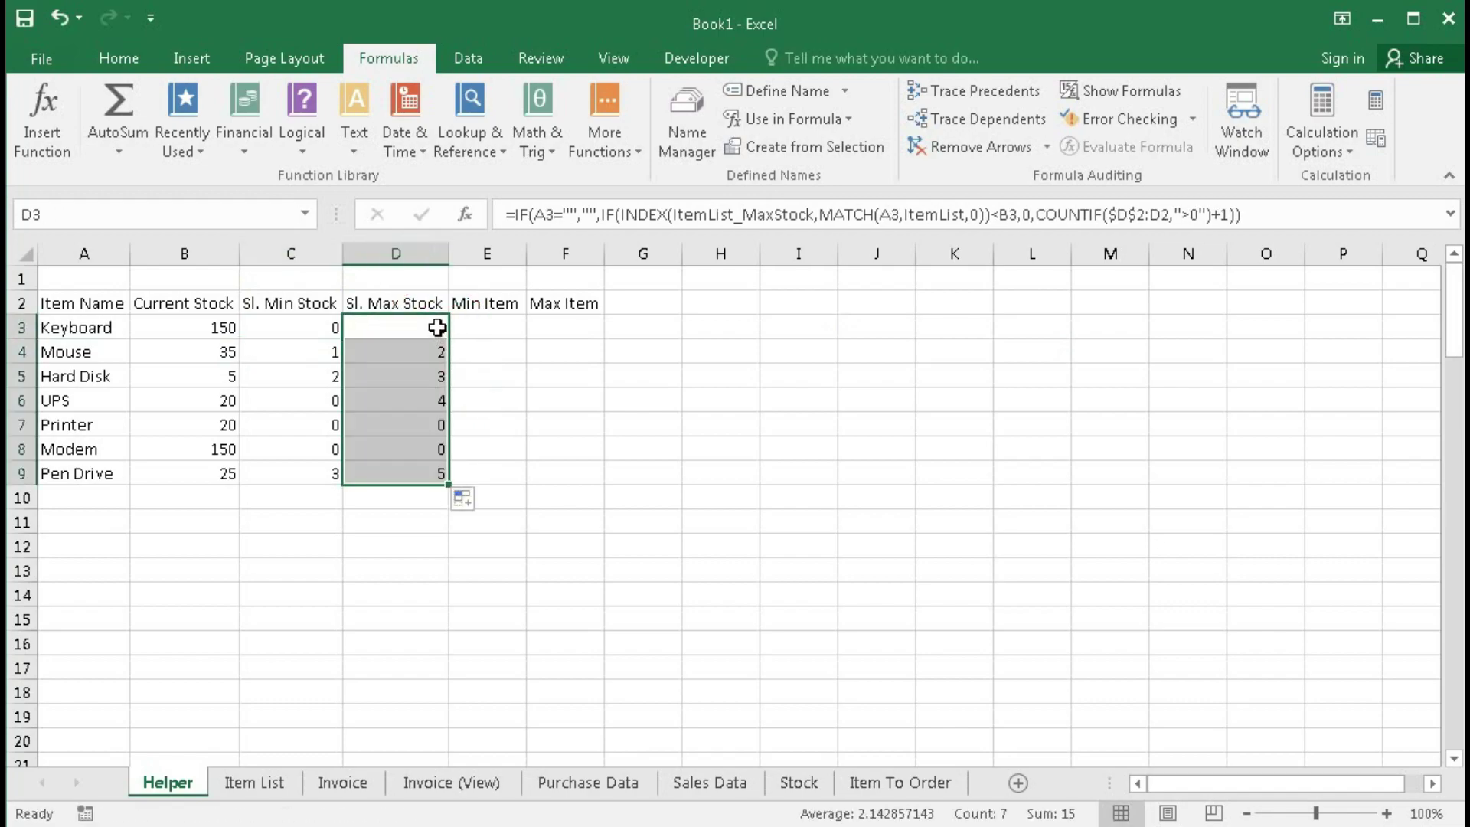
{"action": "left_click", "coordinate": [437, 322]}
{"action": "left_click", "coordinate": [449, 349]}
{"action": "left_click", "coordinate": [449, 375]}
{"action": "left_click", "coordinate": [443, 396]}
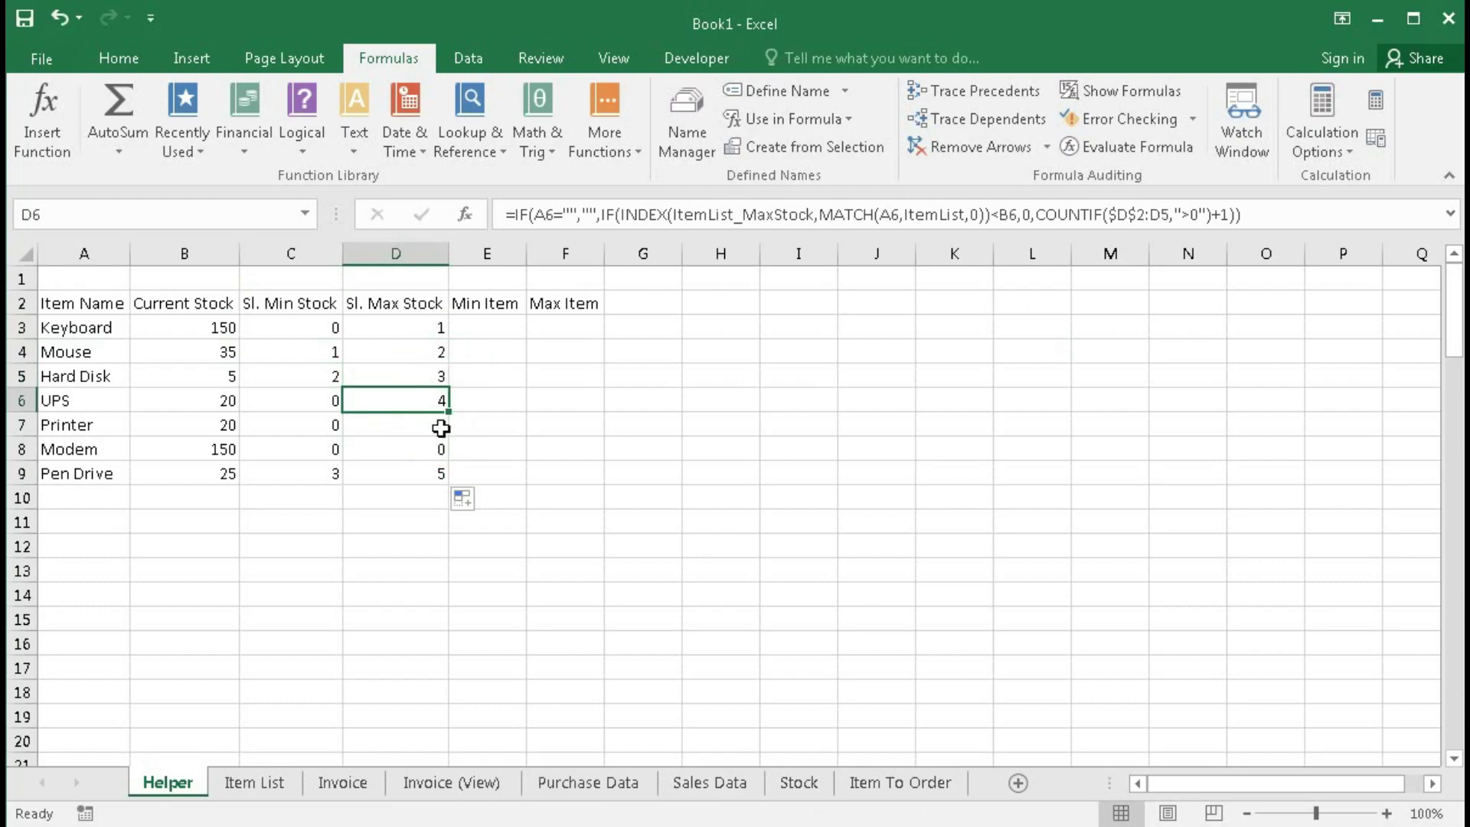
{"action": "left_click_drag", "start_coordinate": [439, 426], "coordinate": [118, 441]}
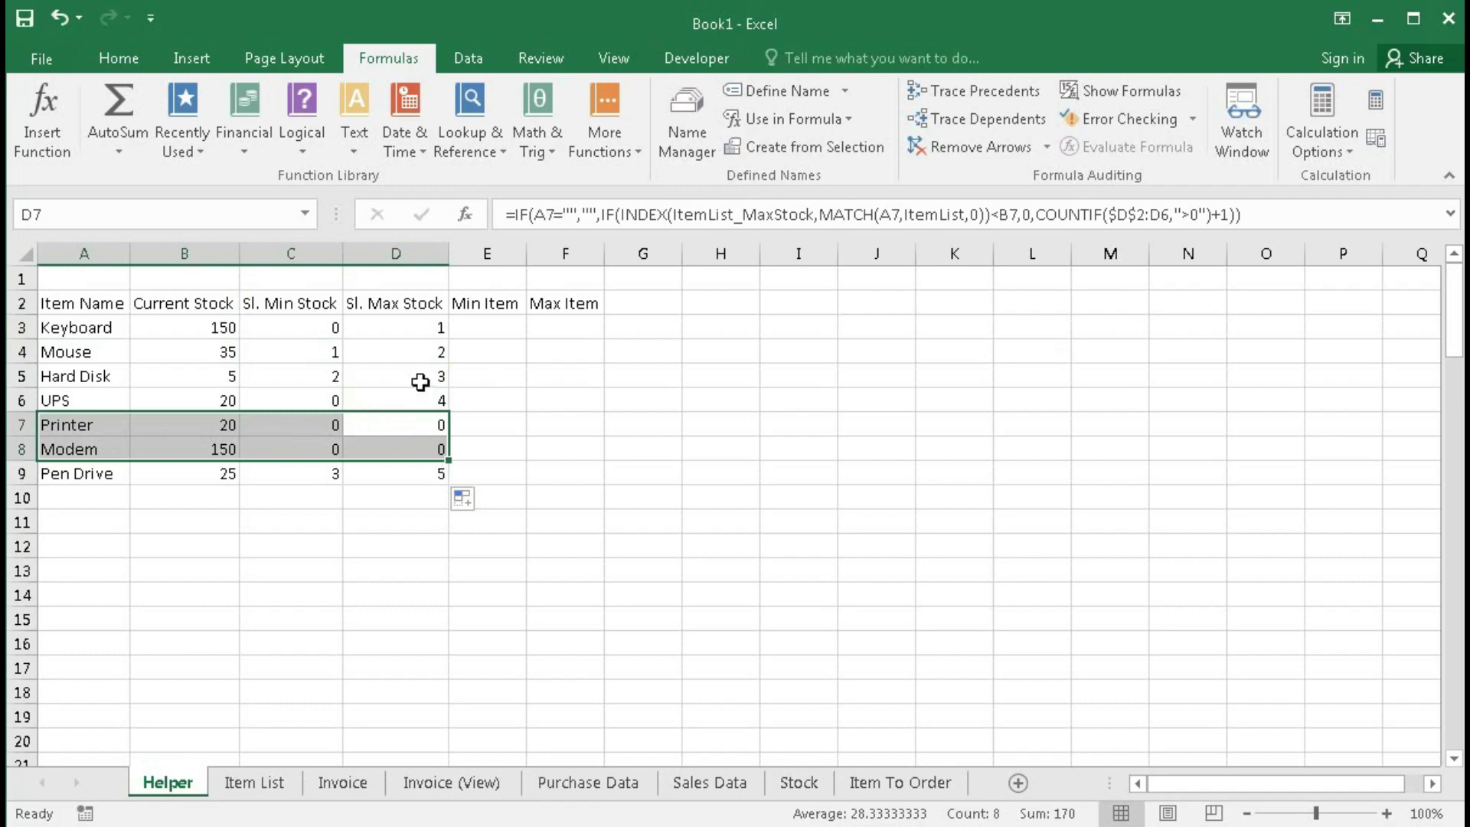
Step: Extend the max stock formula past row 20 and compare it with the min stock results
{"action": "left_click", "coordinate": [446, 480]}
{"action": "key", "text": "ctrl+shift+Down"}
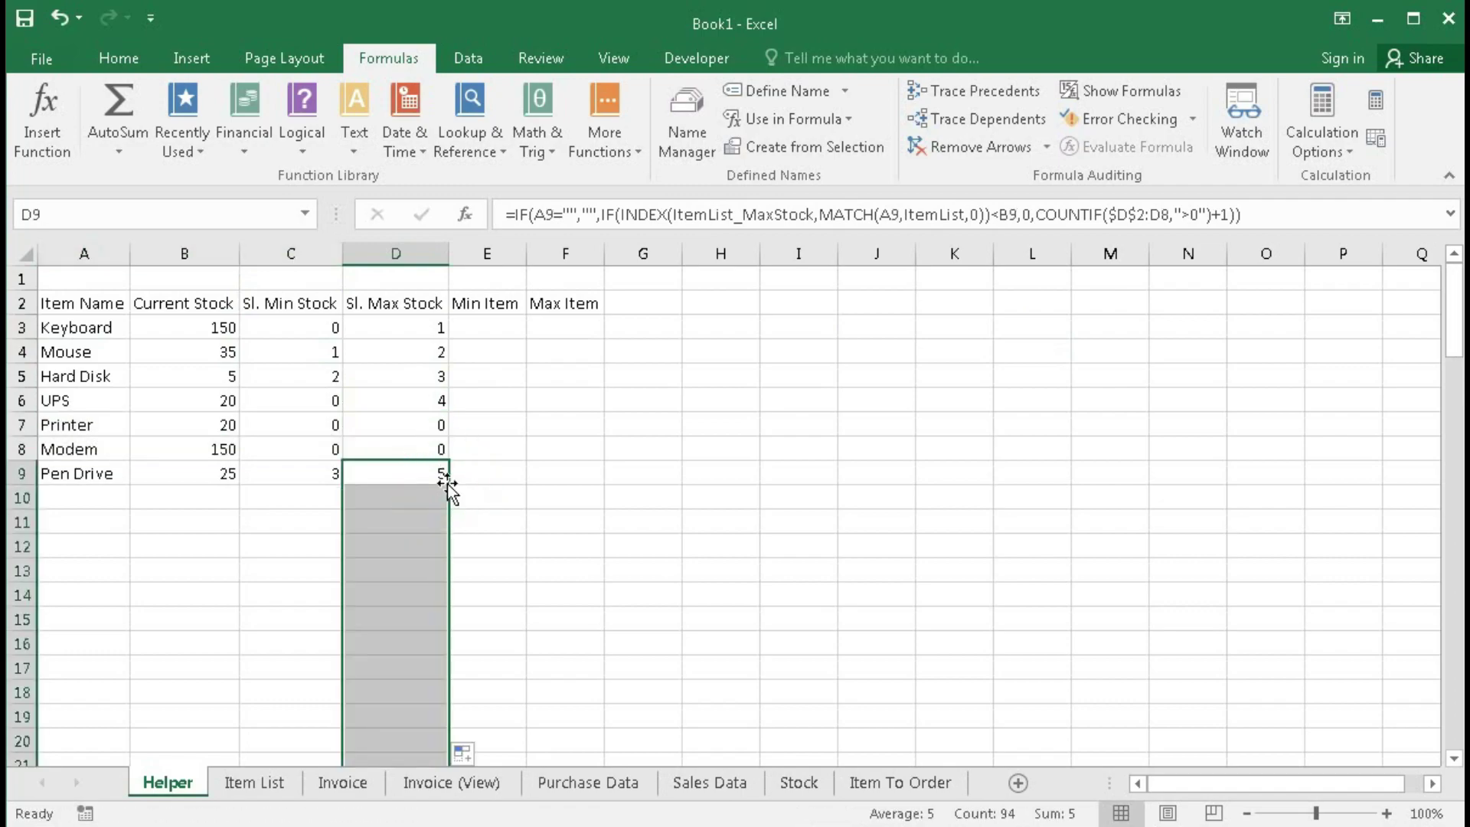
{"action": "left_click_drag", "start_coordinate": [321, 326], "coordinate": [307, 471]}
{"action": "left_click_drag", "start_coordinate": [430, 335], "coordinate": [405, 476]}
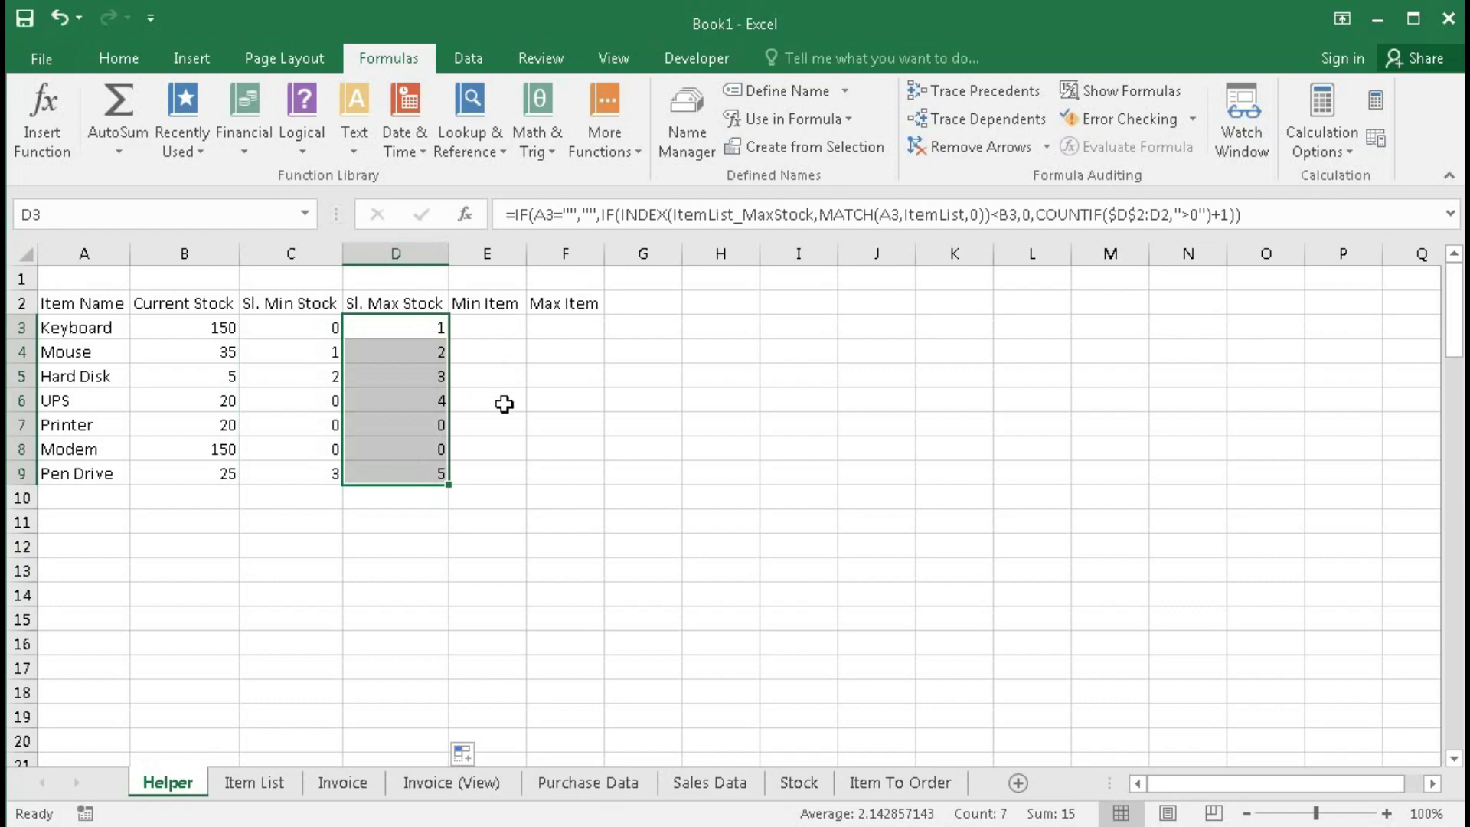
{"action": "left_click", "coordinate": [495, 327]}
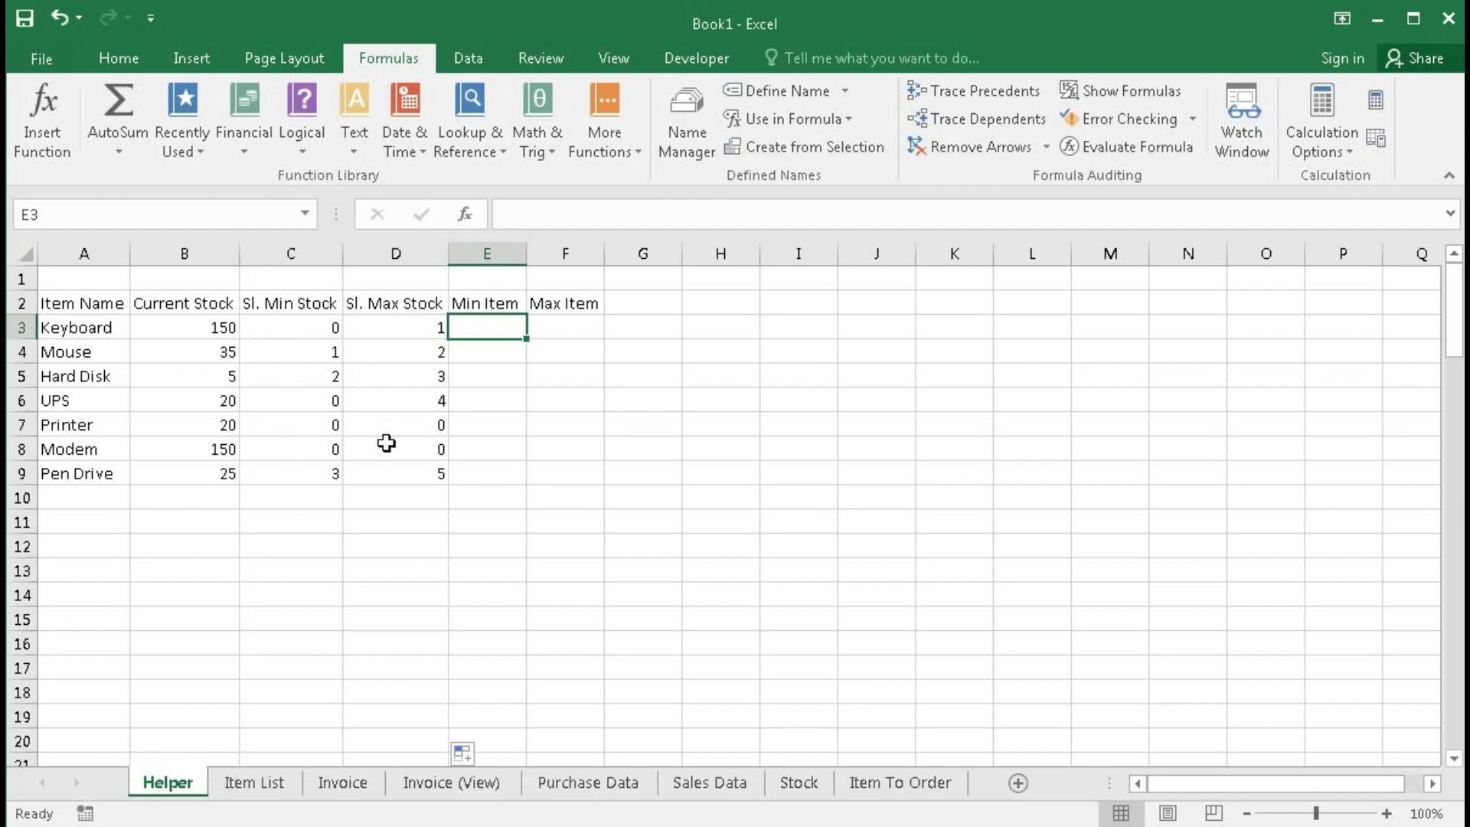
Step: Define Helper_ItemName as =OFFSET(Helper!$A$2,1,0,COUNTIF(Helper!$A:$A,"*?")-1,1) and verify its range
{"action": "left_click", "coordinate": [692, 109]}
{"action": "left_click", "coordinate": [686, 189]}
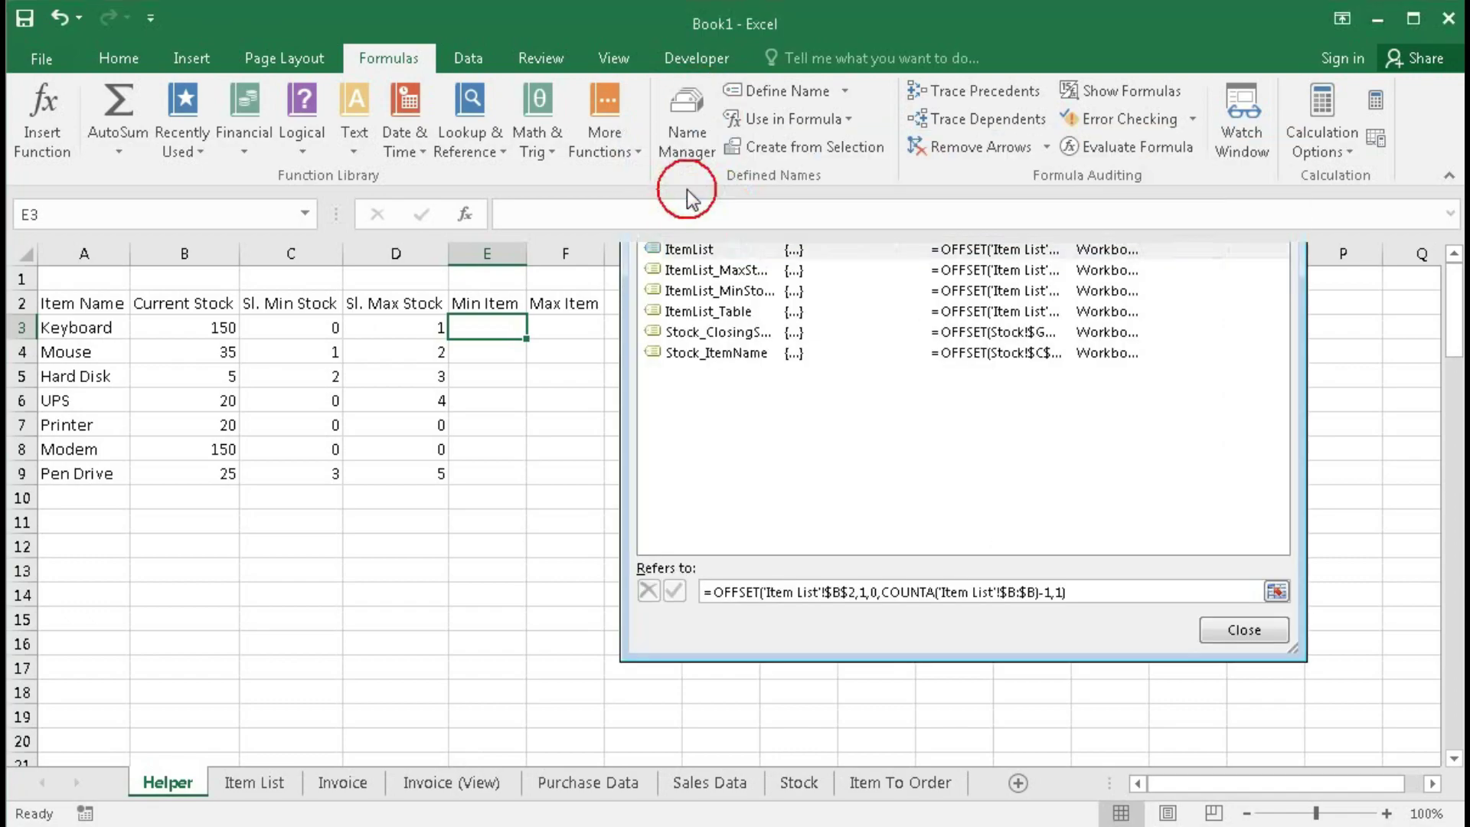
{"action": "type", "text": "H"}
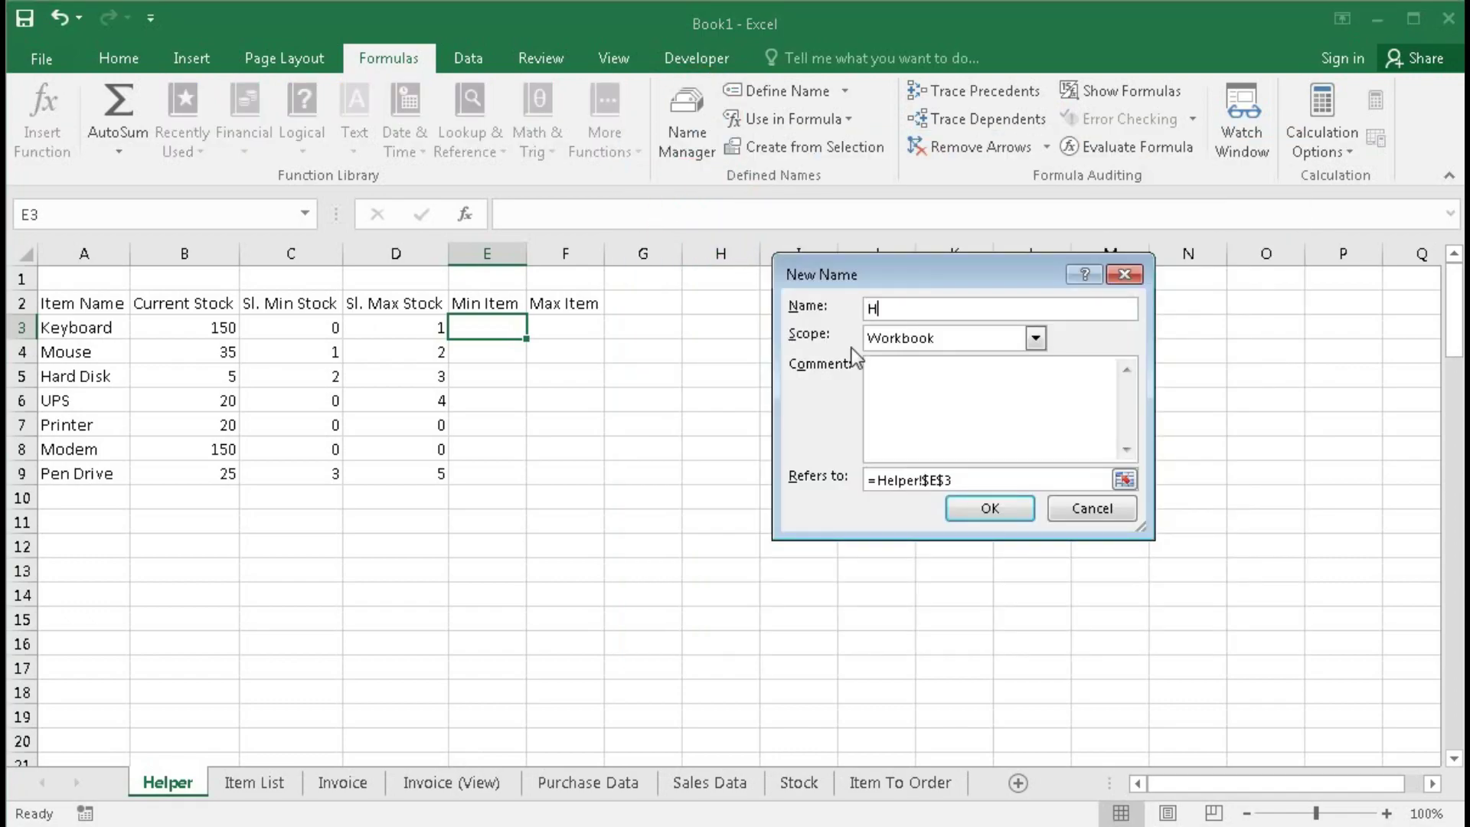
{"action": "type", "text": "elper_ItemName"}
{"action": "left_click_drag", "start_coordinate": [957, 479], "coordinate": [807, 479]}
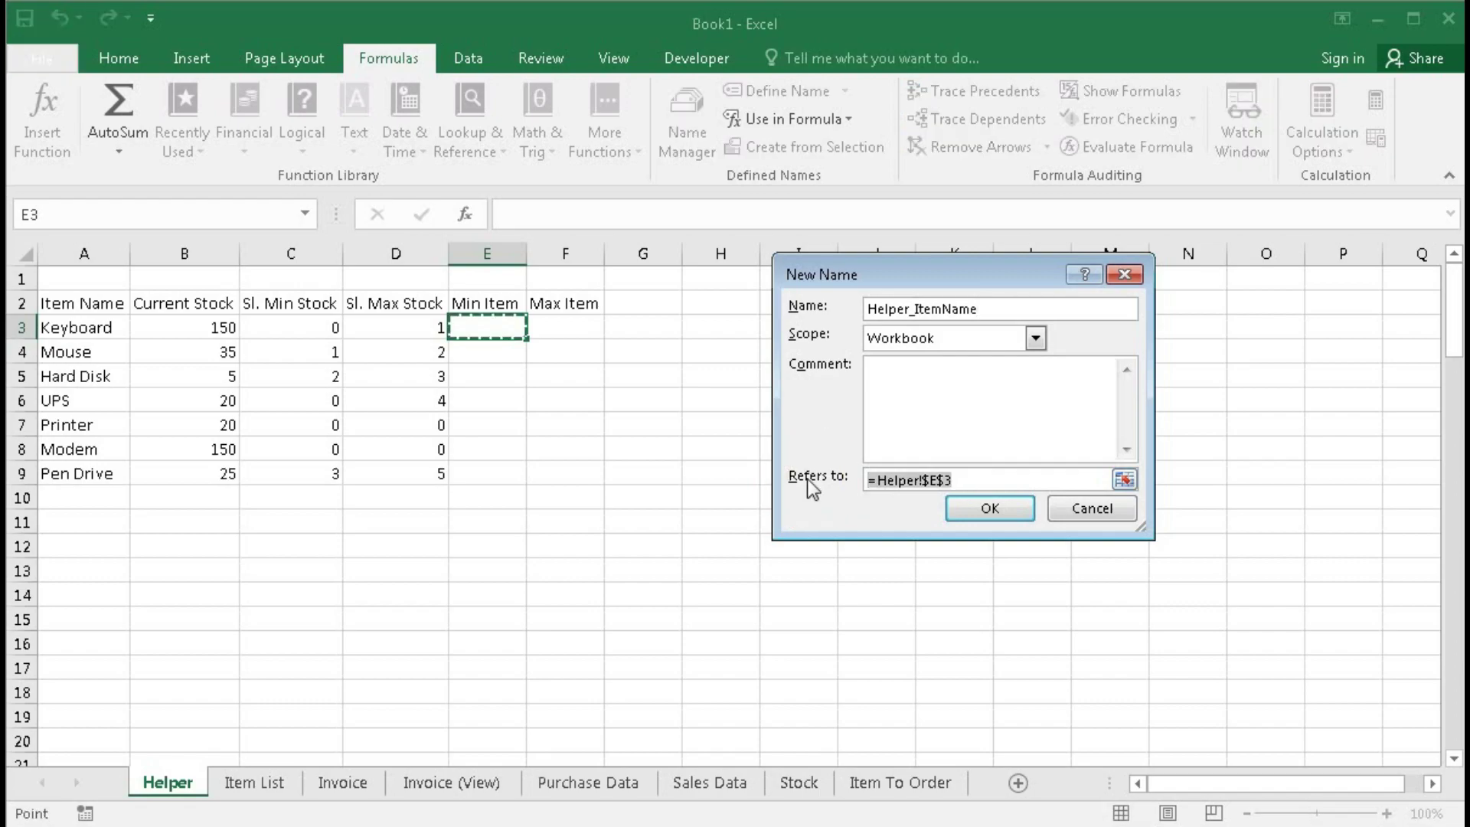
{"action": "type", "text": "=of"}
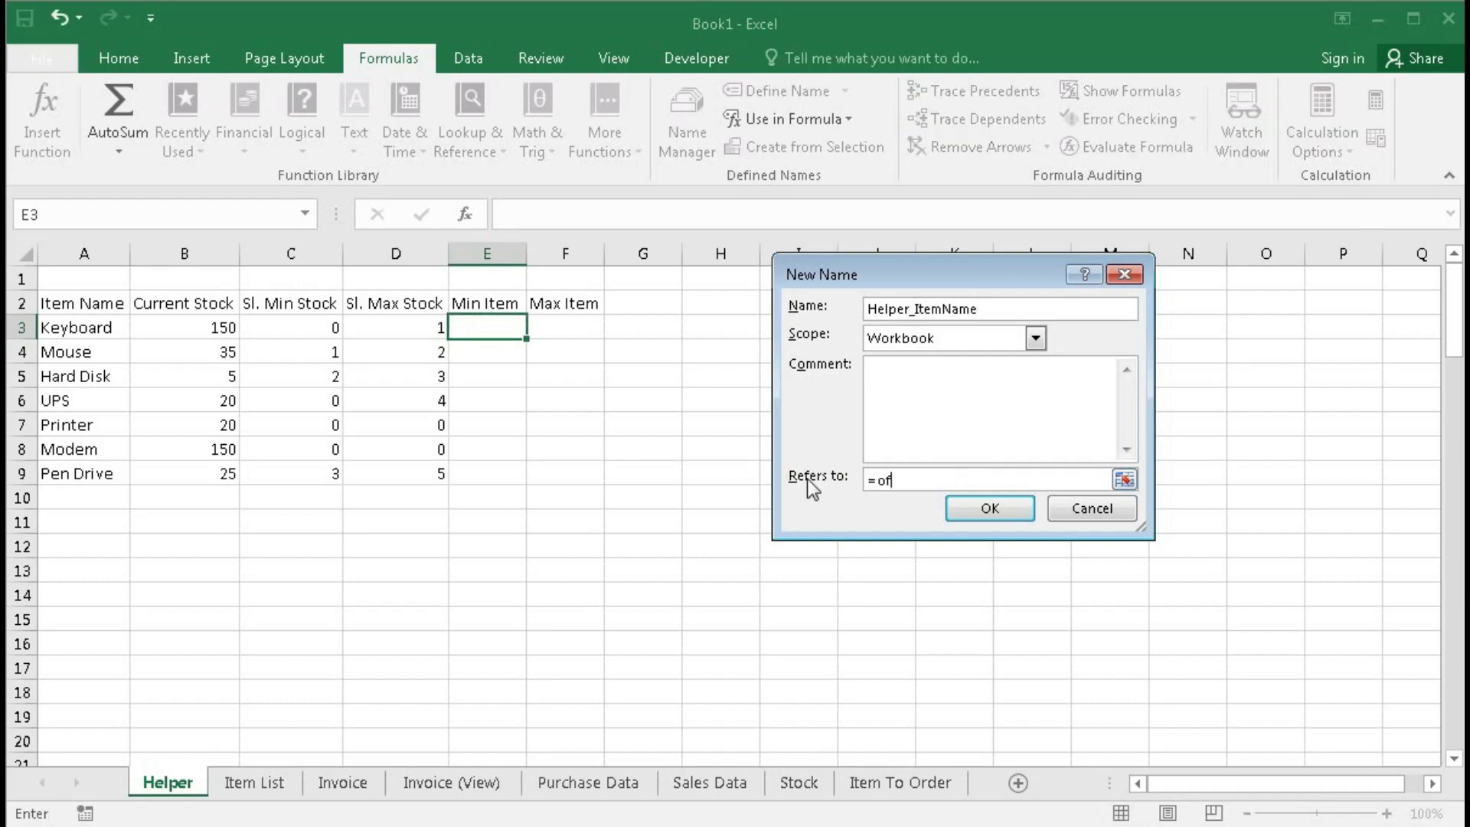
{"action": "type", "text": "fset("}
{"action": "left_click", "coordinate": [92, 306]}
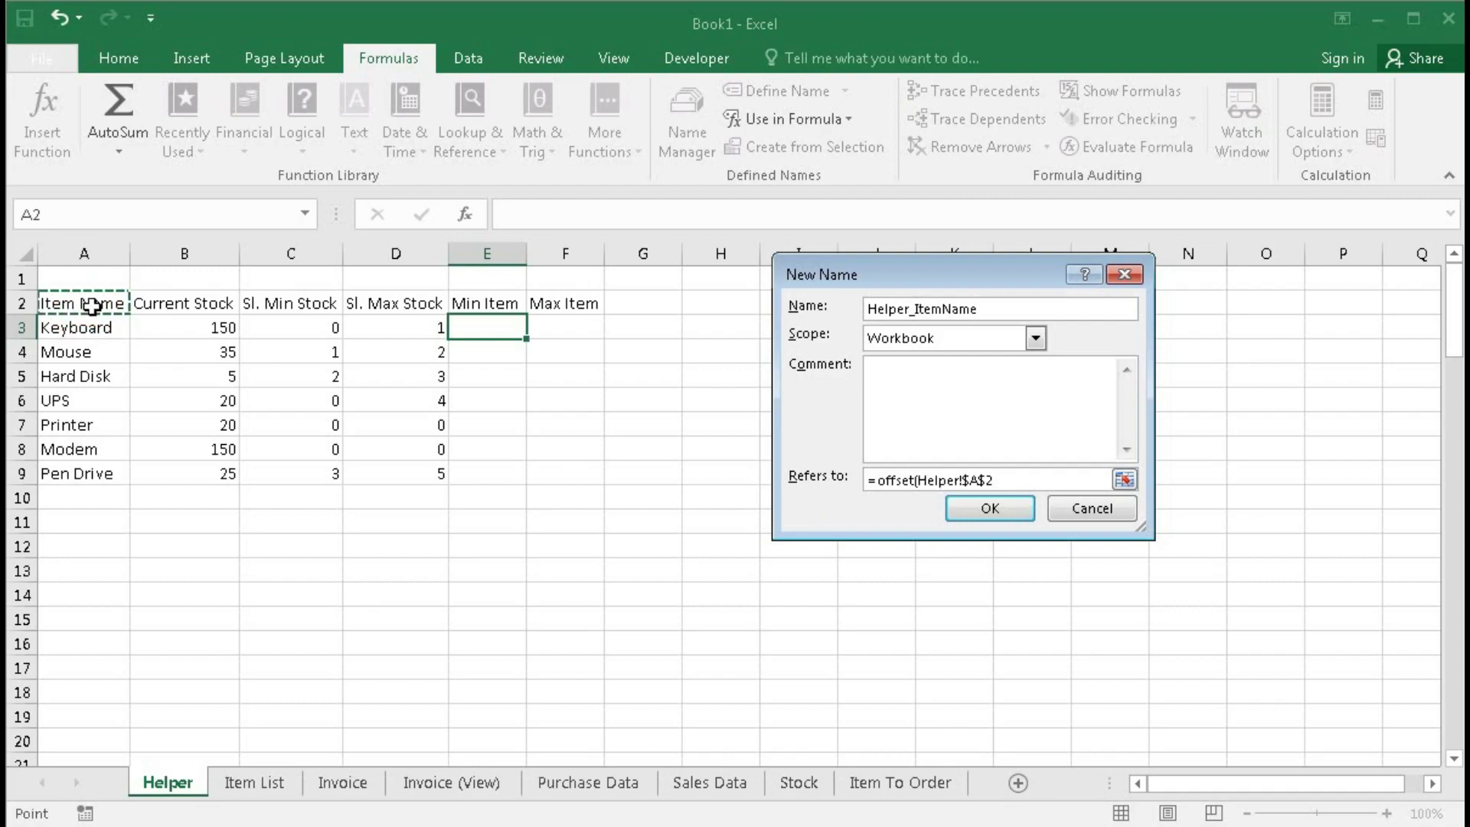
{"action": "type", "text": ","}
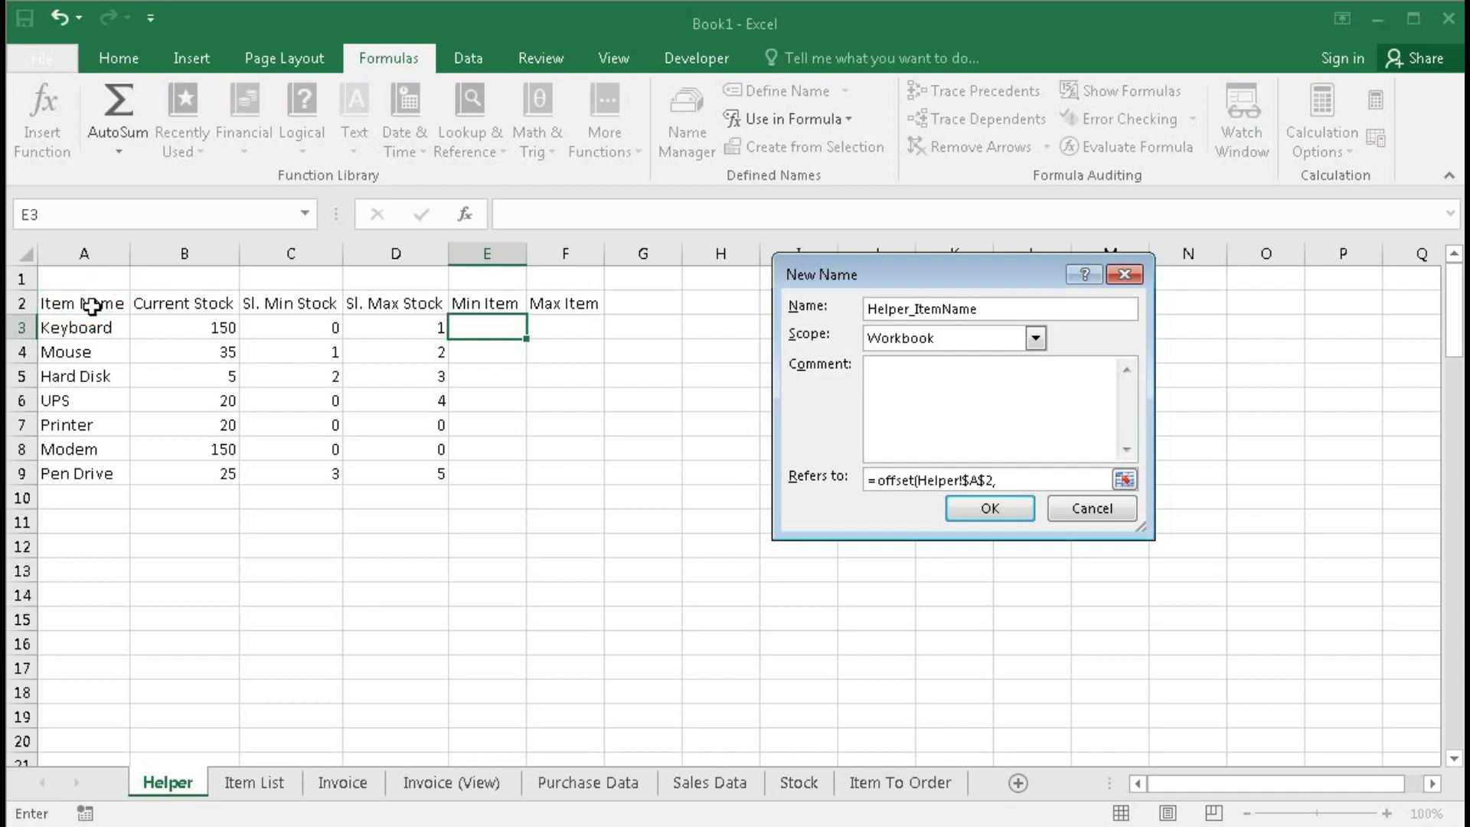
{"action": "type", "text": "1"}
{"action": "type", "text": ",0,coun"}
{"action": "type", "text": "tif"}
{"action": "type", "text": "("}
{"action": "left_click", "coordinate": [81, 253]}
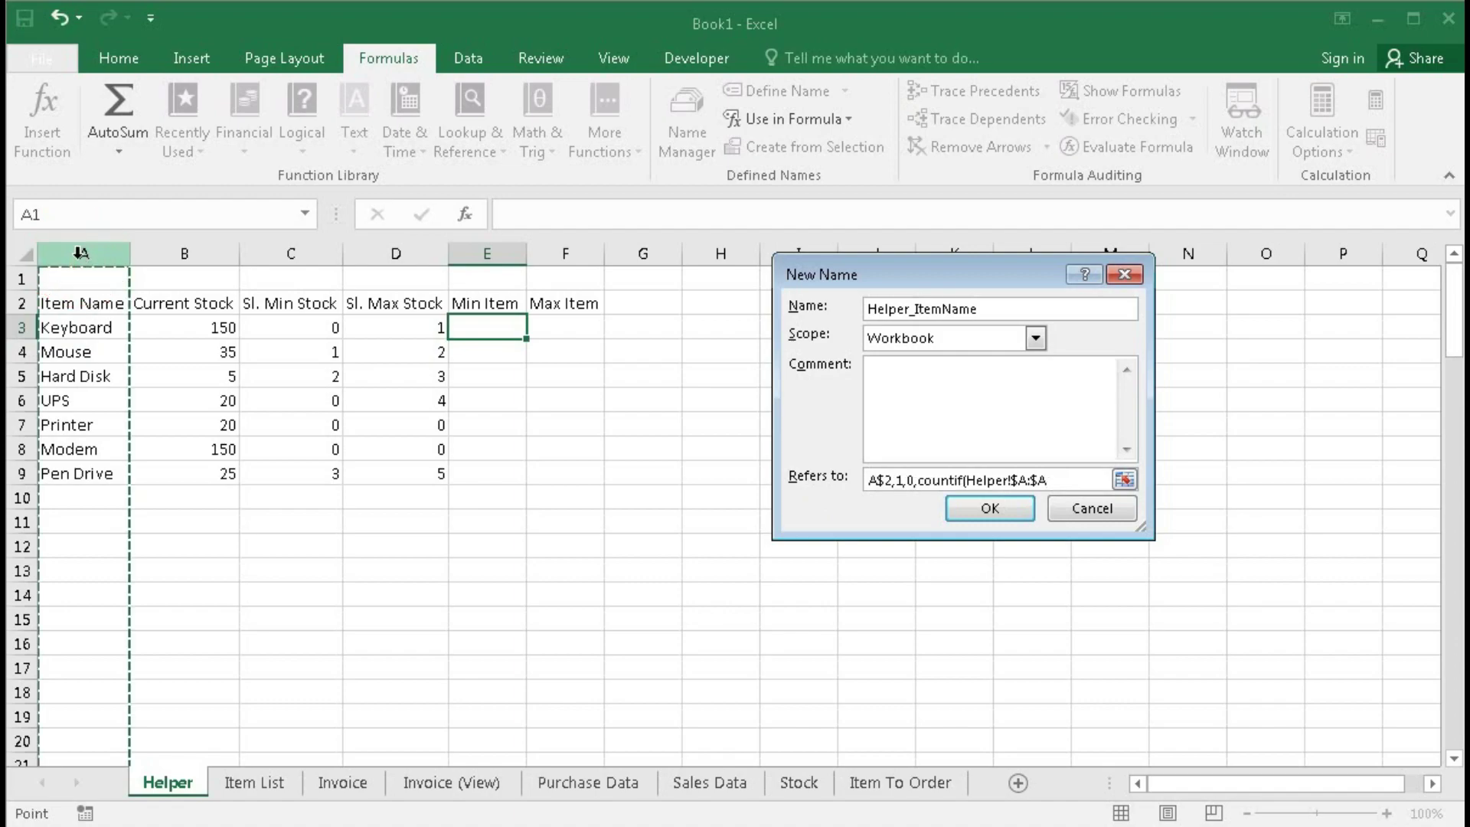
{"action": "type", "text": ","}
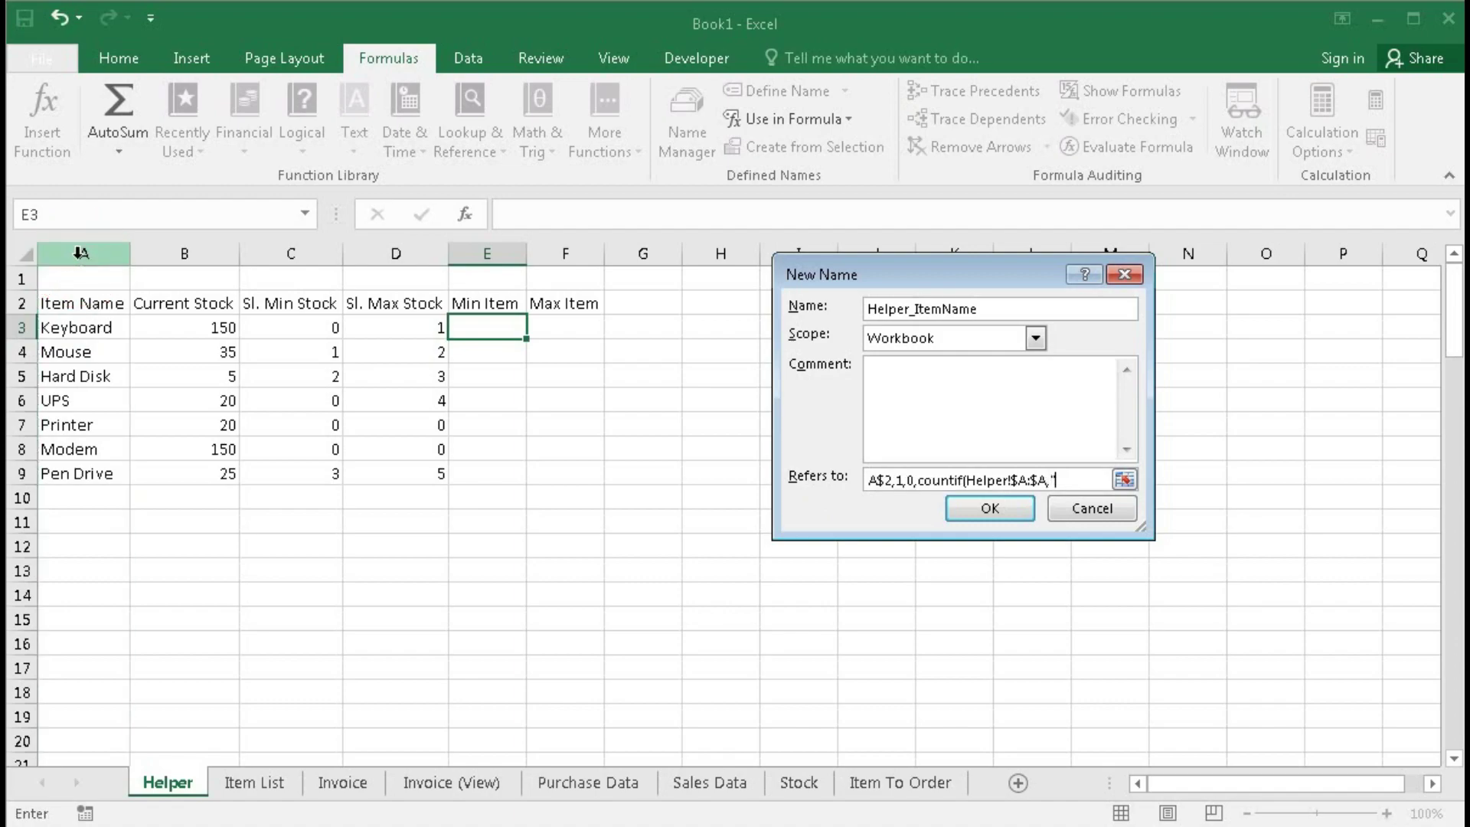
{"action": "type", "text": "\"*?\")-1,1)"}
{"action": "left_click", "coordinate": [987, 508]}
{"action": "left_click", "coordinate": [917, 587]}
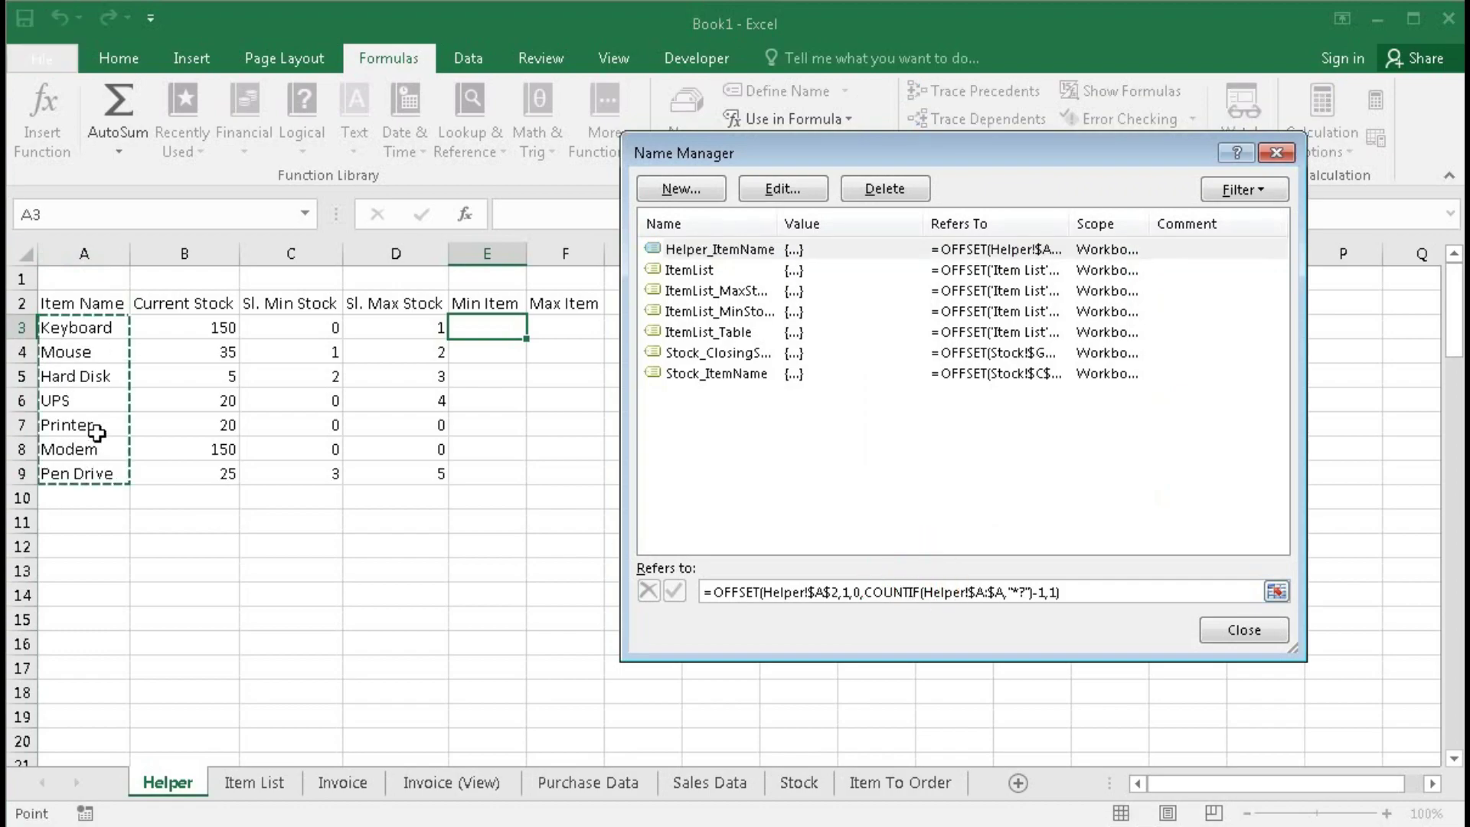
Step: Copy Helper_ItemName's formula into a new name called Helper_SLMinStock
{"action": "left_click", "coordinate": [1089, 599]}
{"action": "left_click_drag", "start_coordinate": [1090, 600], "coordinate": [692, 580]}
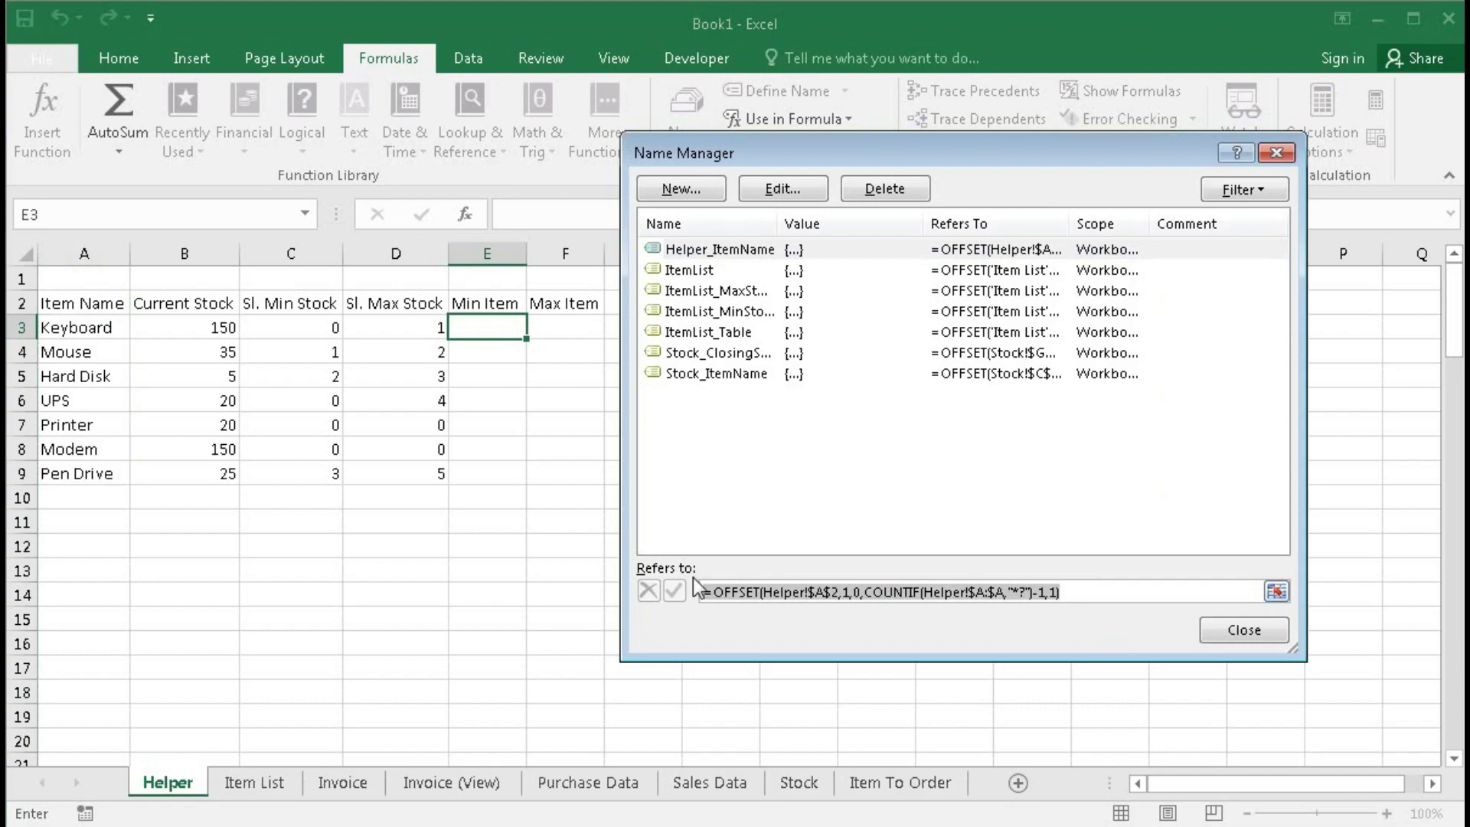
{"action": "left_click", "coordinate": [688, 188]}
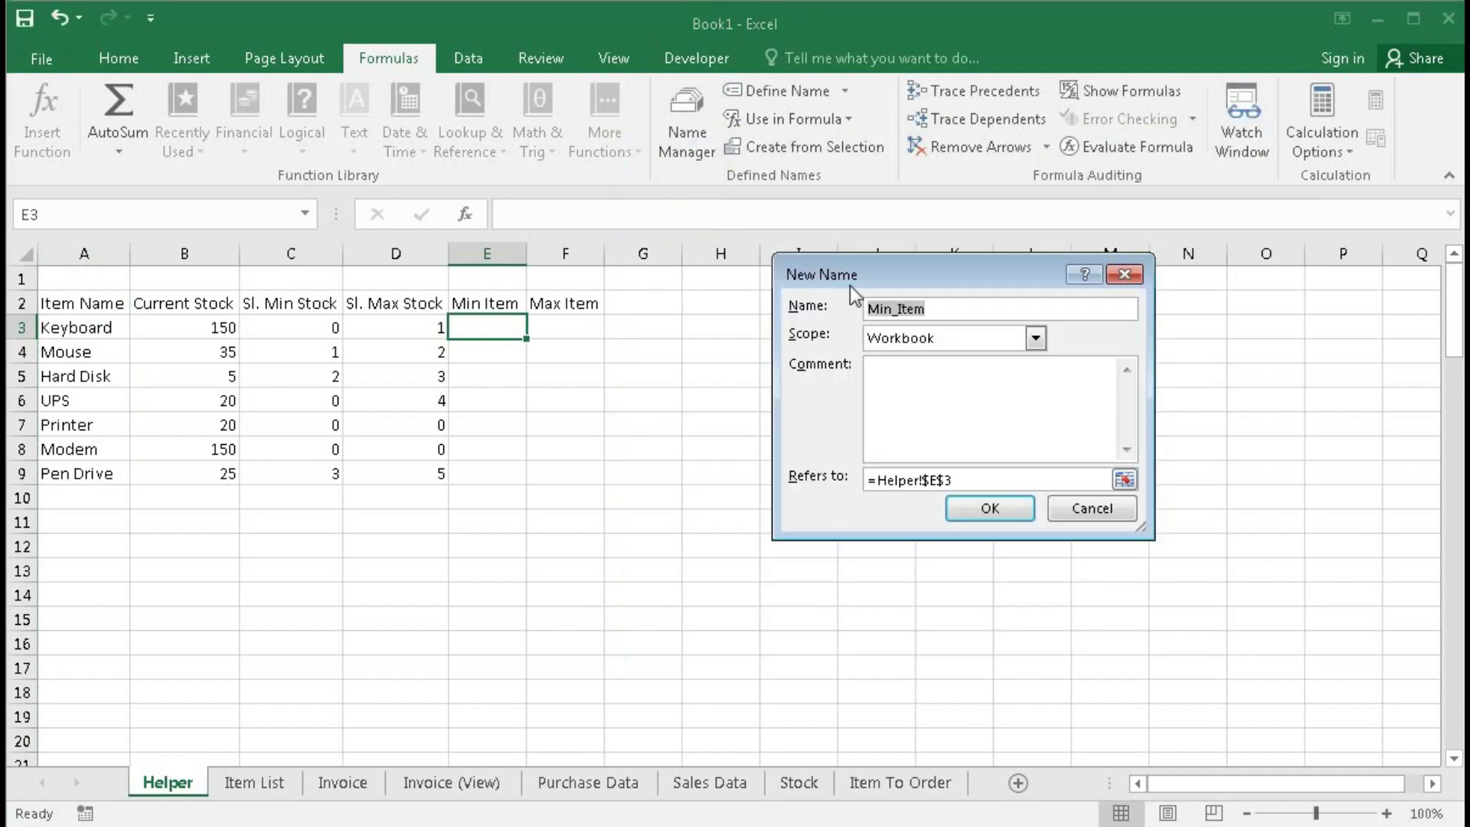
{"action": "type", "text": "Helper_SLMinSock"}
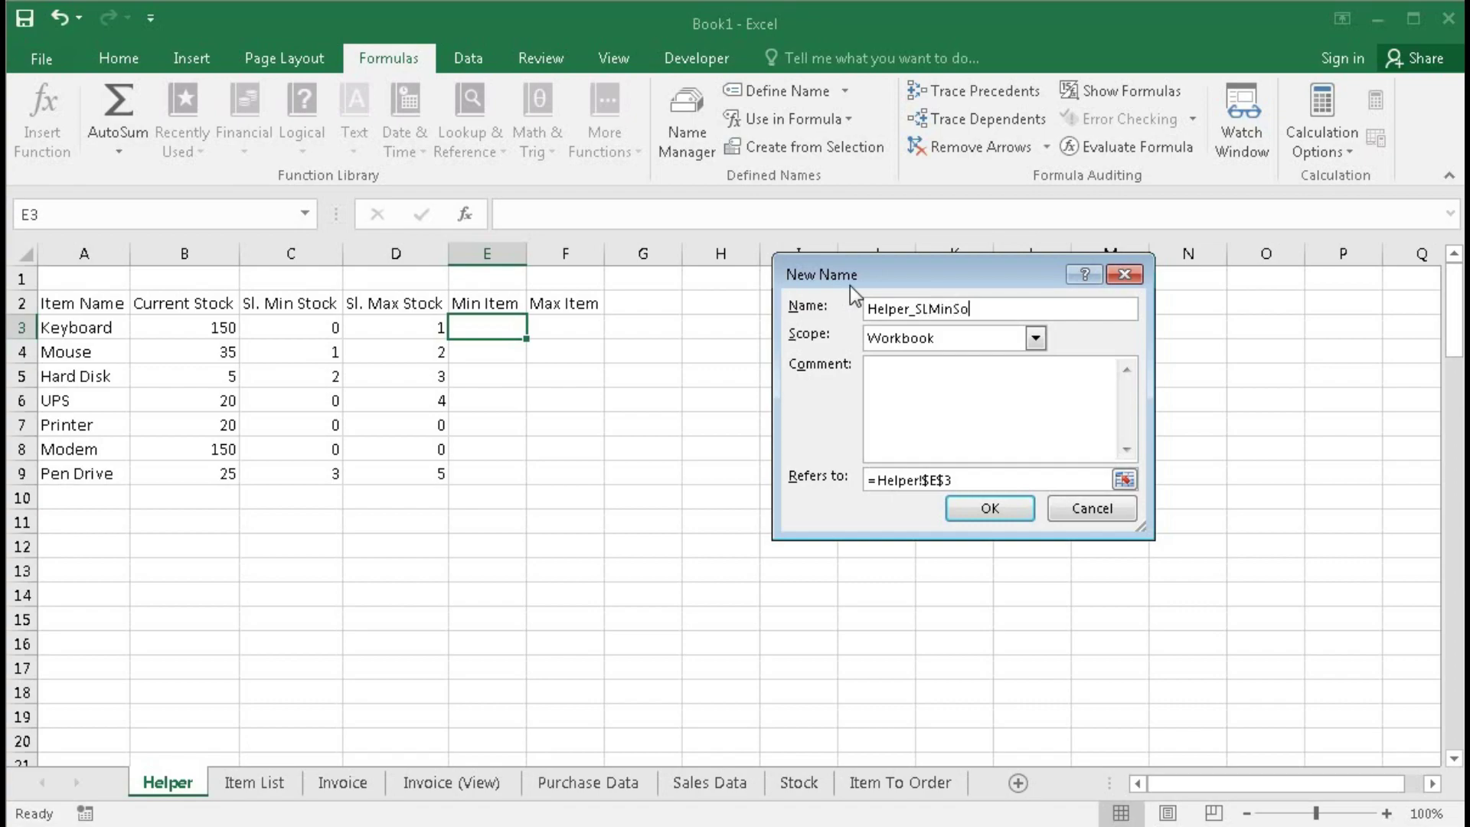
{"action": "key", "text": "BackSpace"}
{"action": "key", "text": "BackSpace"}
{"action": "key", "text": "BackSpace"}
{"action": "type", "text": "tock"}
{"action": "left_click_drag", "start_coordinate": [957, 480], "coordinate": [790, 478]}
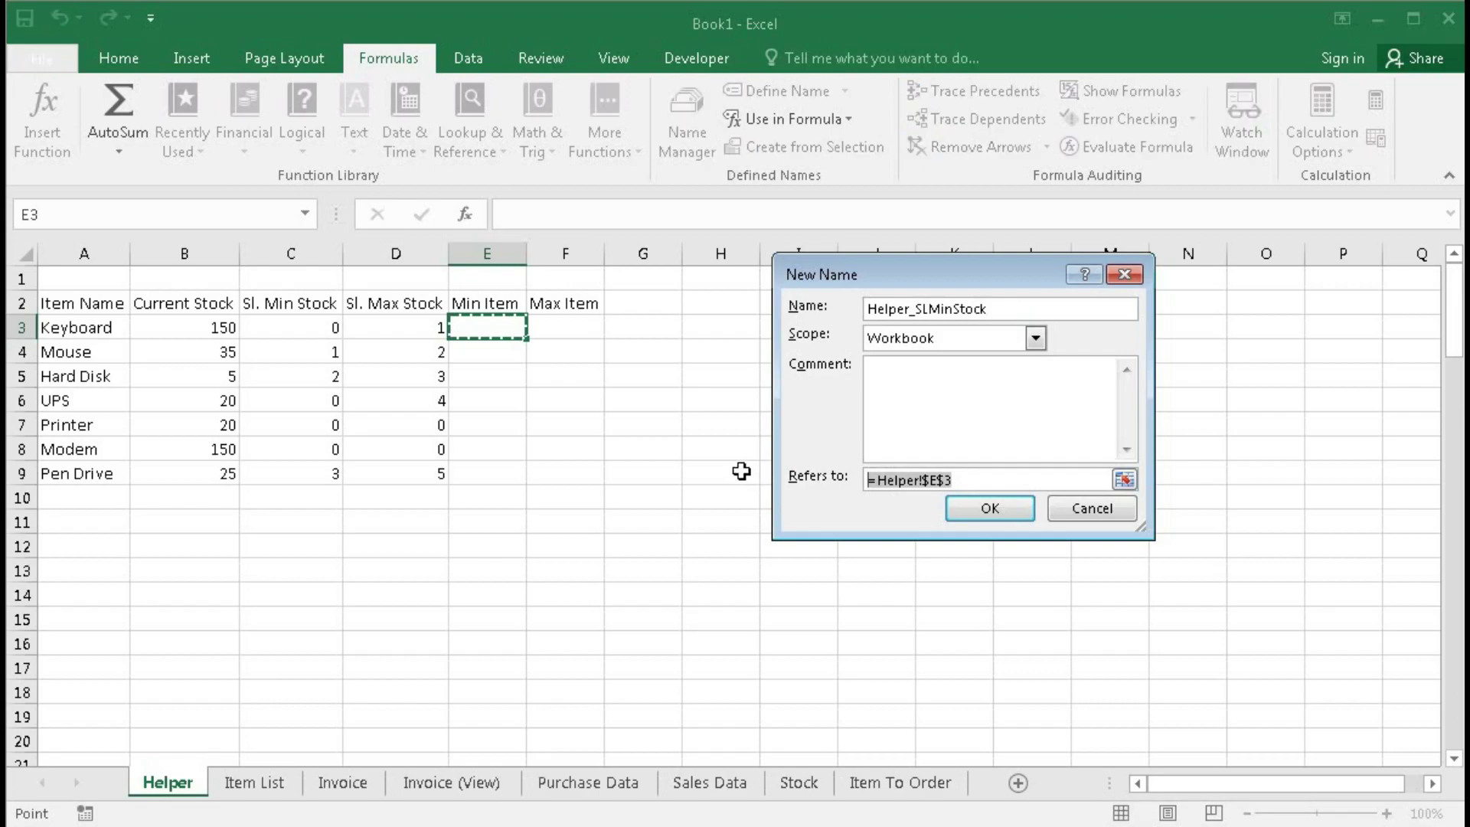
{"action": "key", "text": "ctrl+v"}
Step: Change the anchor from $A$2 to $C$2 and confirm Helper_SLMinStock
{"action": "left_click_drag", "start_coordinate": [898, 478], "coordinate": [829, 478]}
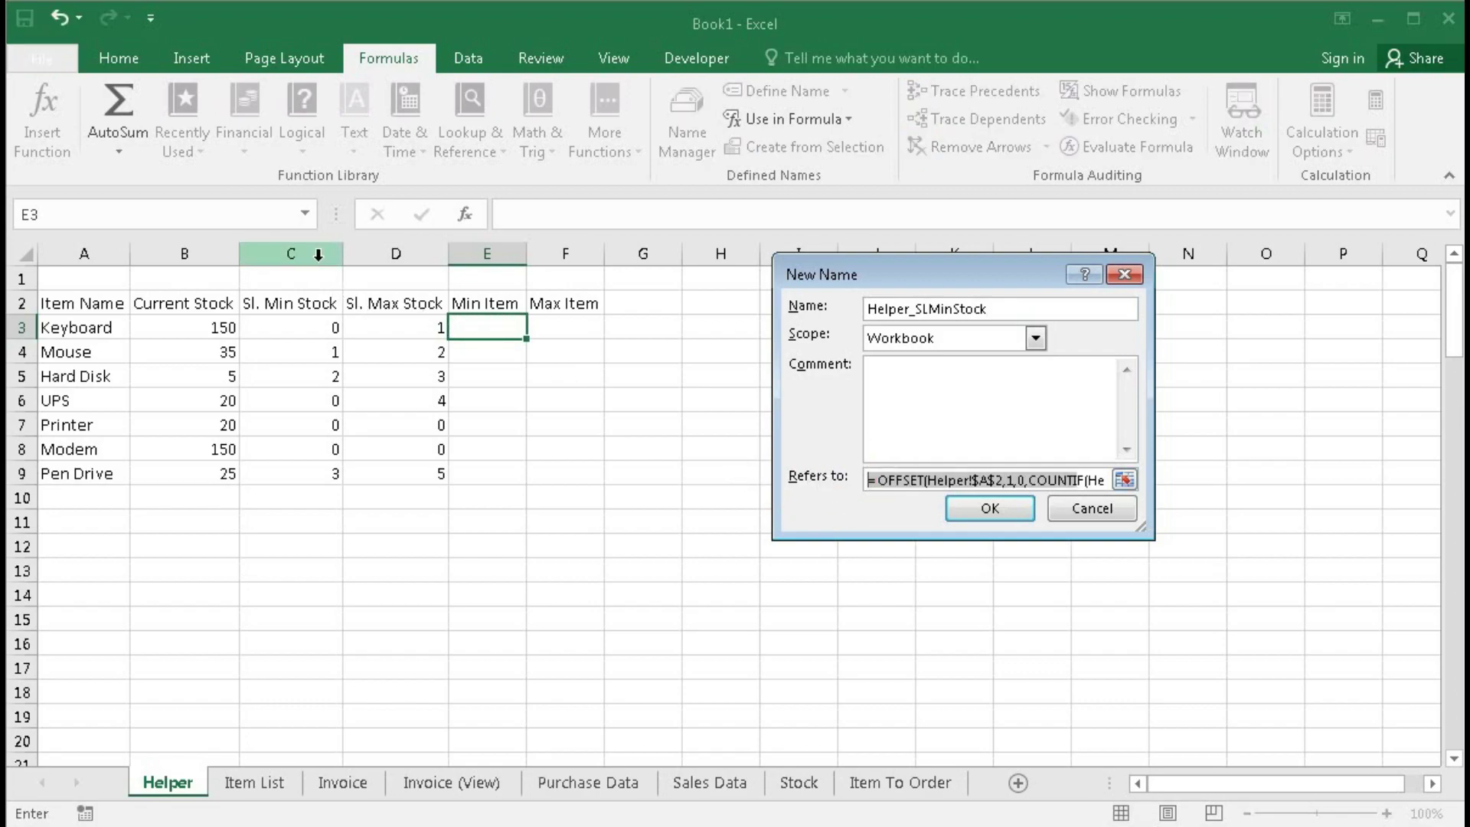
{"action": "left_click", "coordinate": [987, 480]}
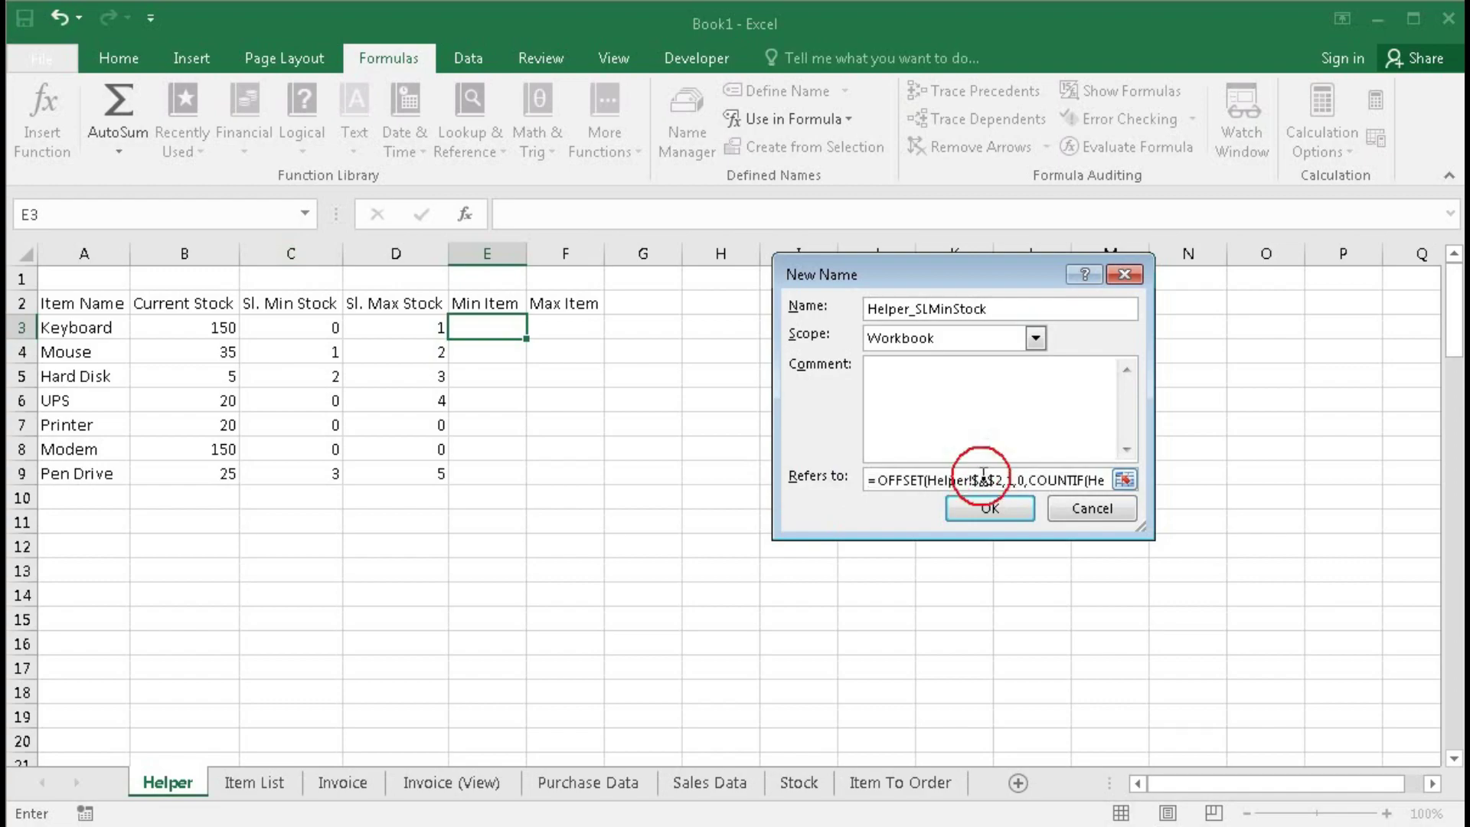
{"action": "key", "text": "BackSpace"}
{"action": "type", "text": "C"}
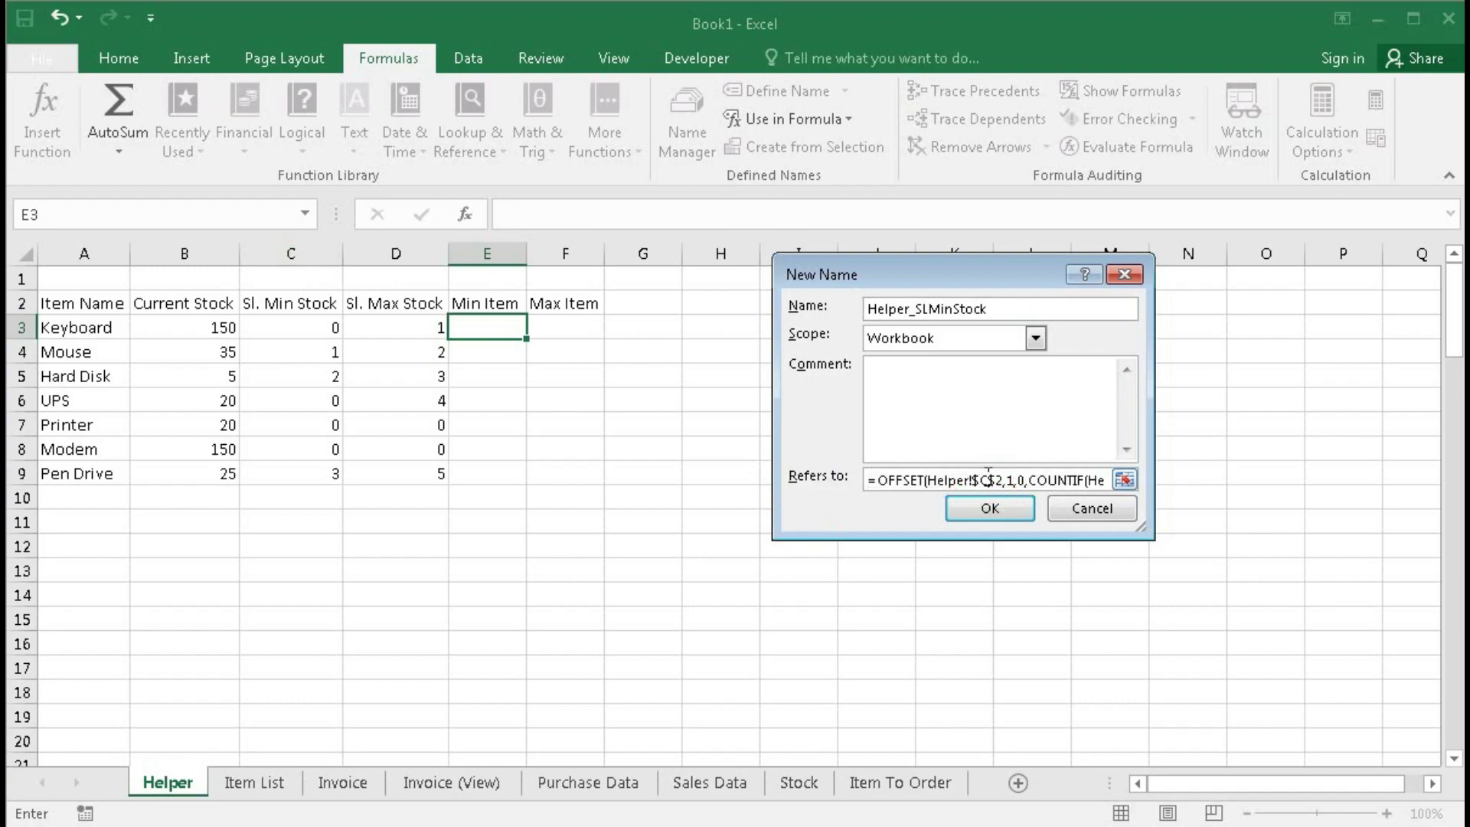
{"action": "left_click", "coordinate": [1003, 509]}
{"action": "left_click", "coordinate": [988, 593]}
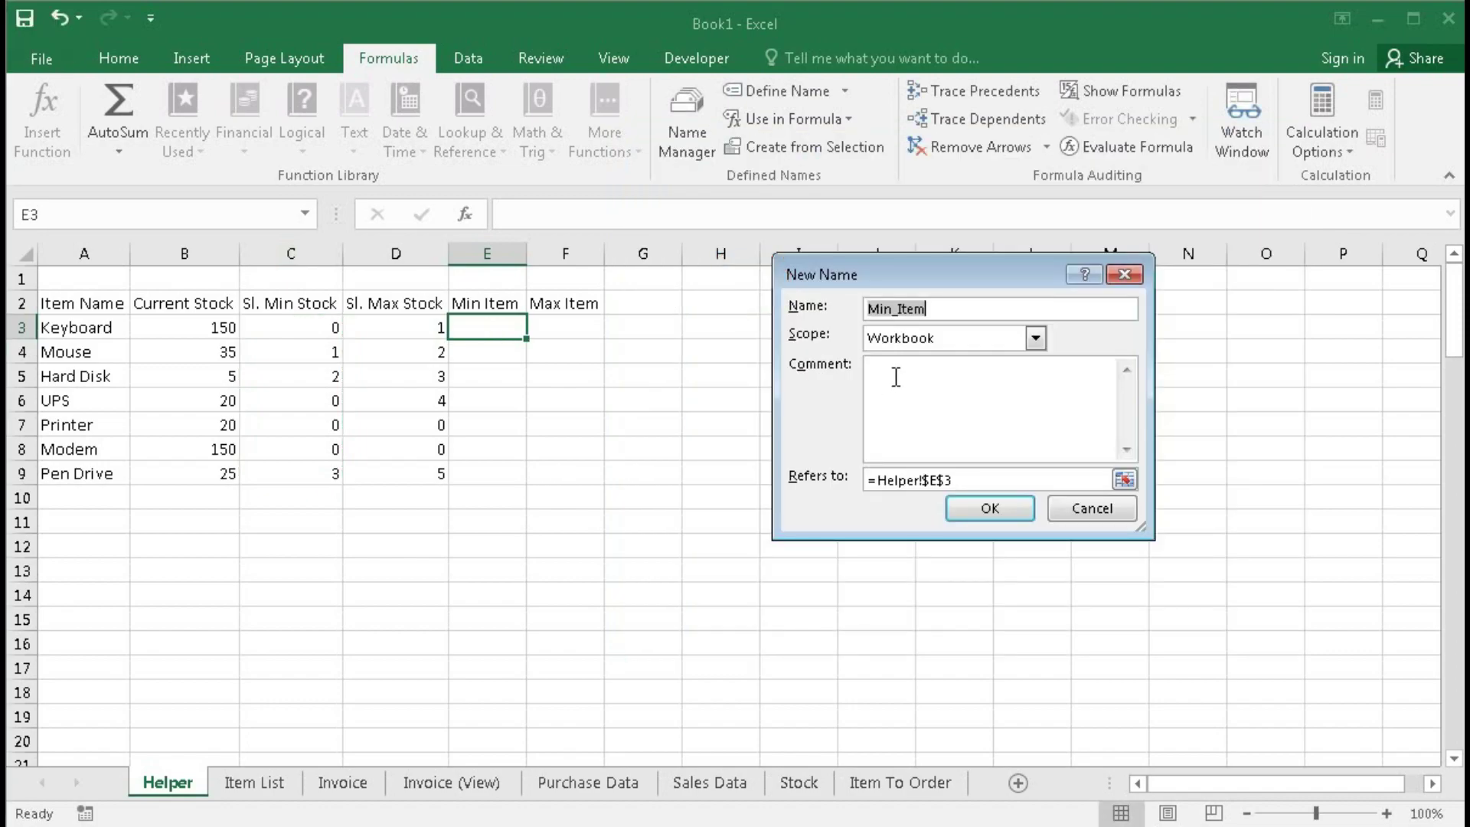
Step: Define Helper_SLMaxStock as =OFFSET(Helper!$D$2,1,0,COUNTIF(Helper!$A:$A,"*?")-1,1)
{"action": "type", "text": "Helper_SIM"}
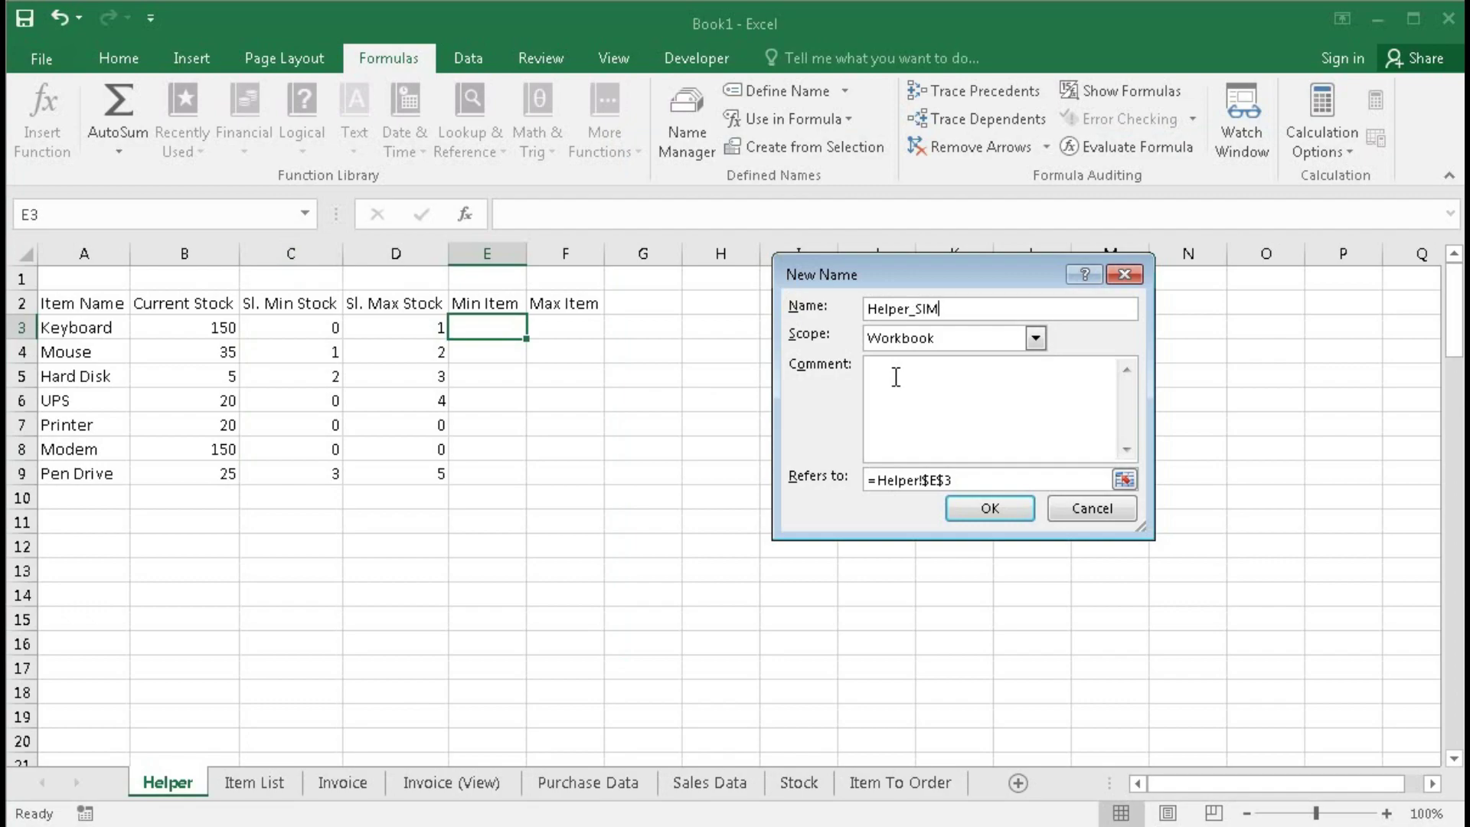
{"action": "key", "text": "BackSpace"}
{"action": "key", "text": "BackSpace"}
{"action": "type", "text": "LMaxStock"}
{"action": "left_click_drag", "start_coordinate": [981, 481], "coordinate": [778, 472]}
{"action": "key", "text": "ctrl+v"}
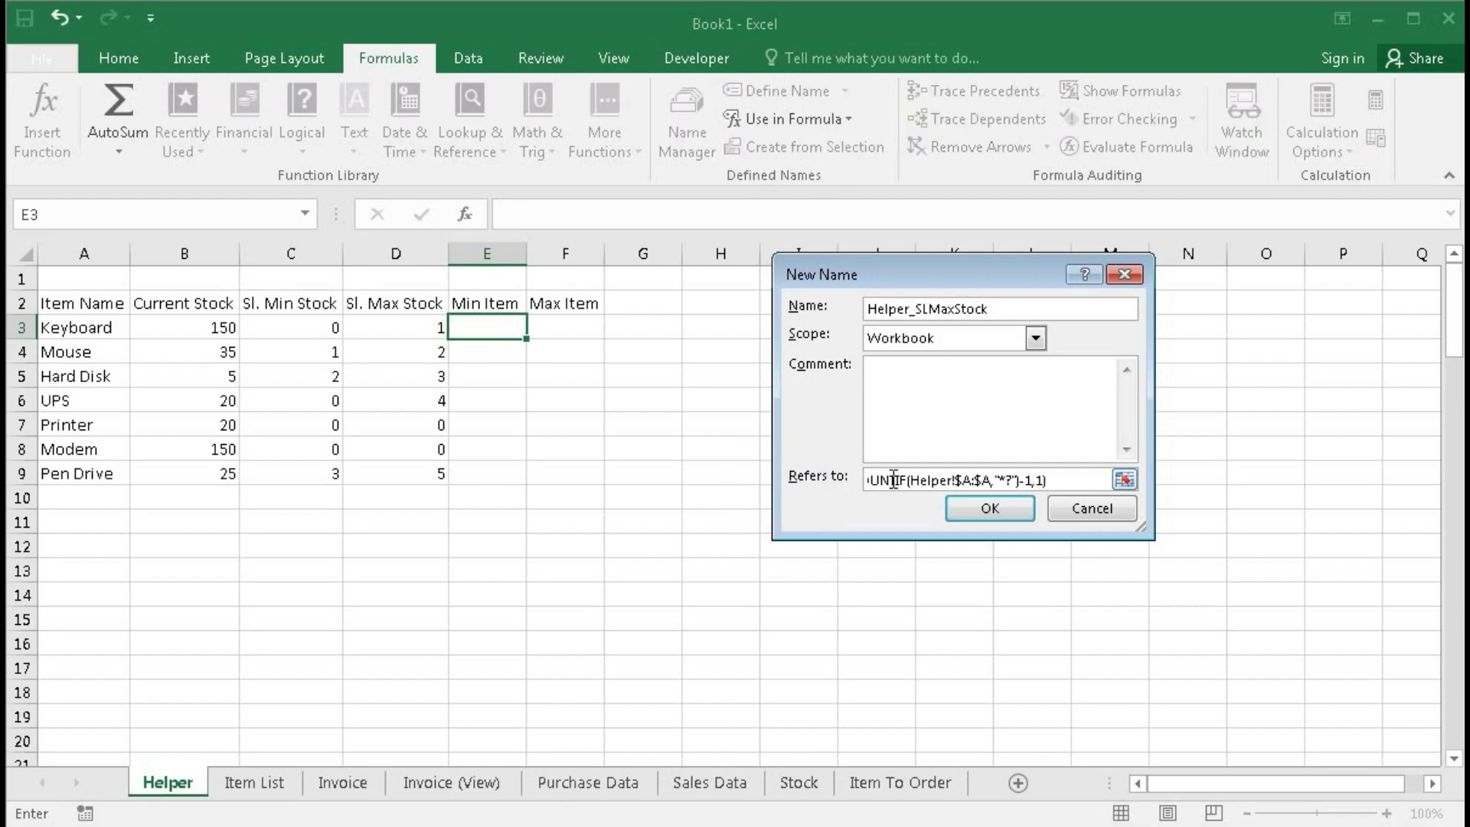
{"action": "left_click_drag", "start_coordinate": [893, 480], "coordinate": [833, 476]}
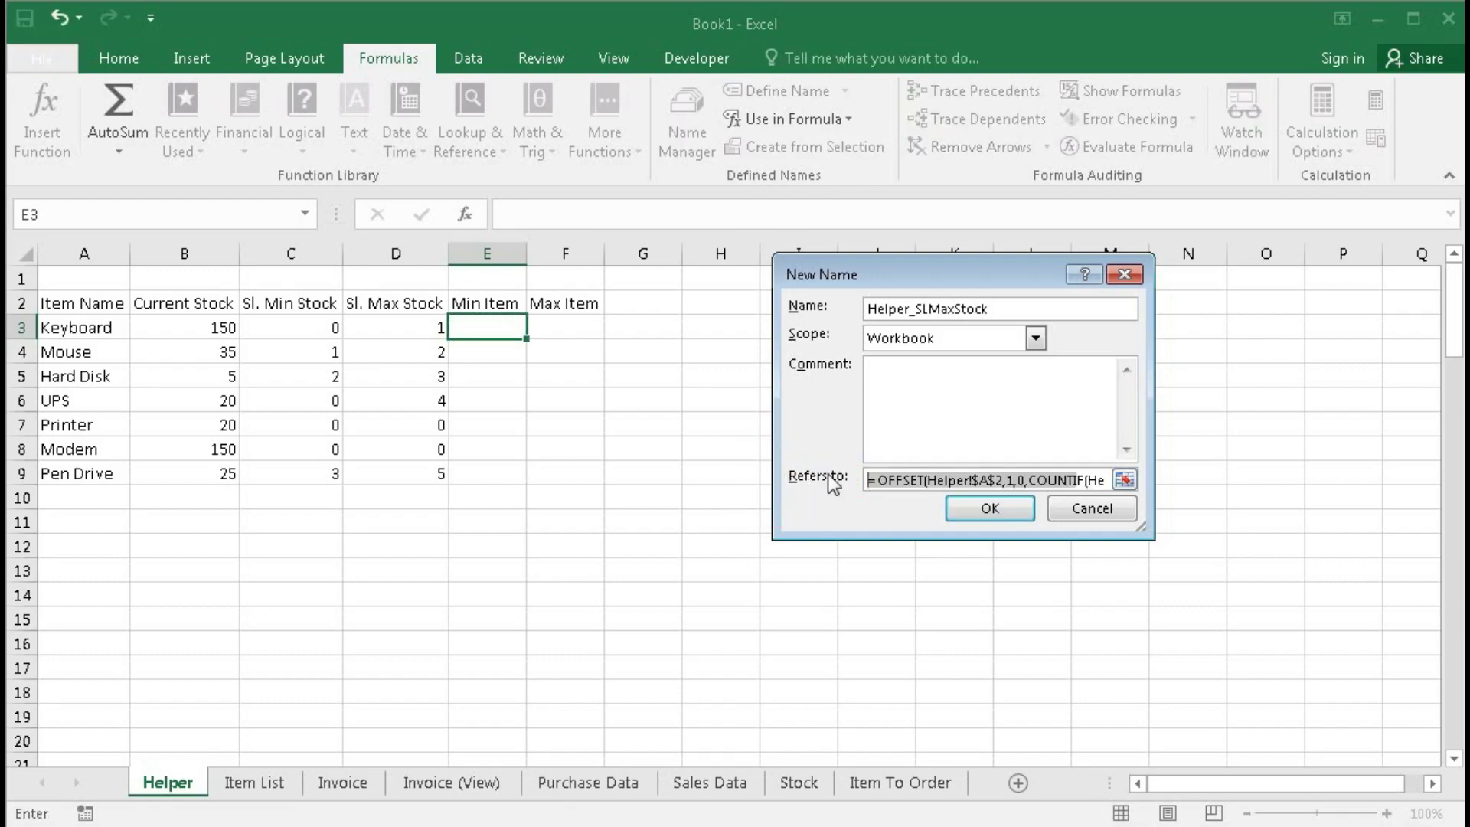
{"action": "left_click", "coordinate": [988, 480]}
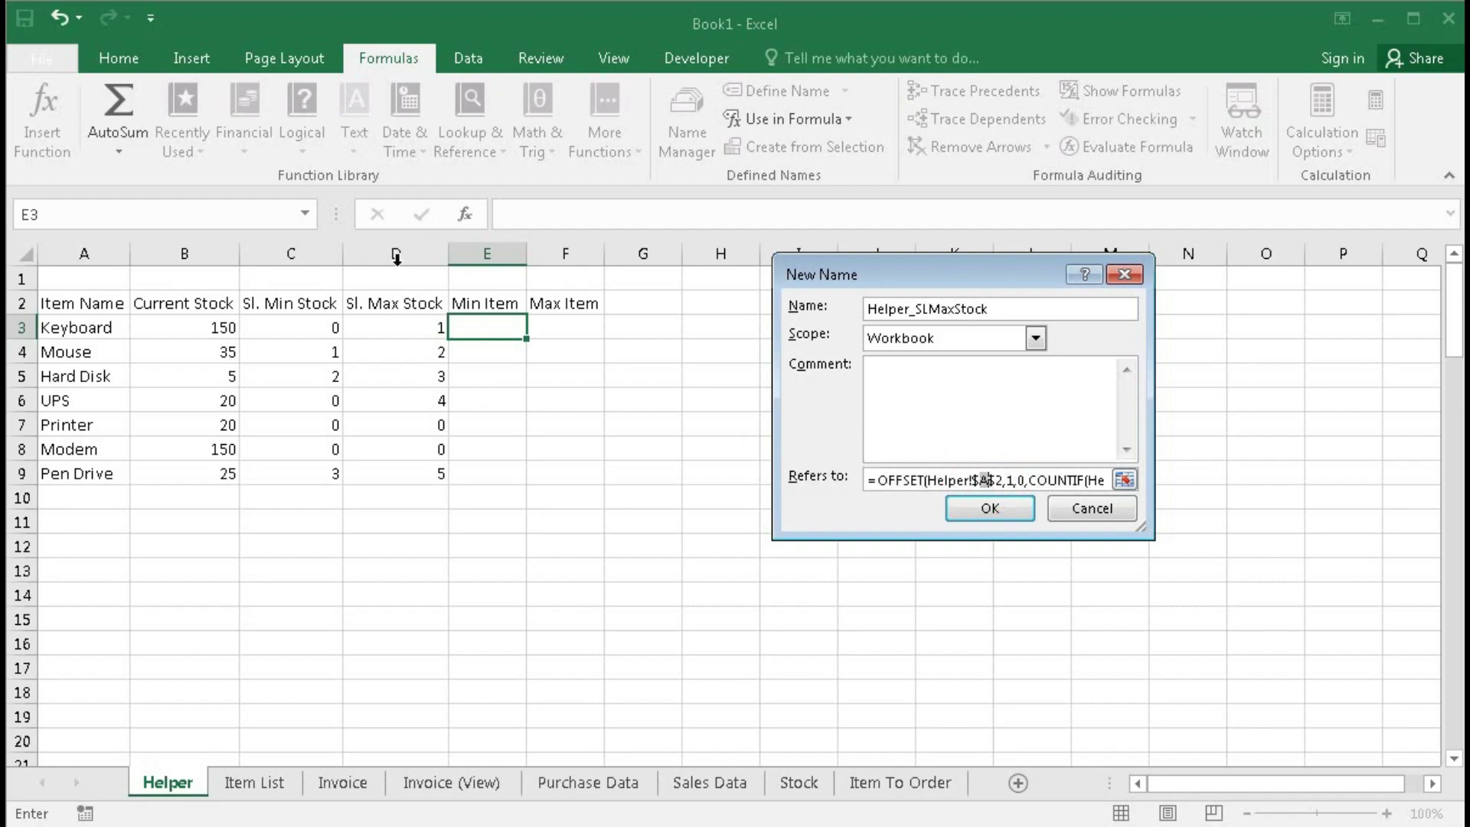
{"action": "type", "text": "D"}
{"action": "left_click", "coordinate": [984, 509]}
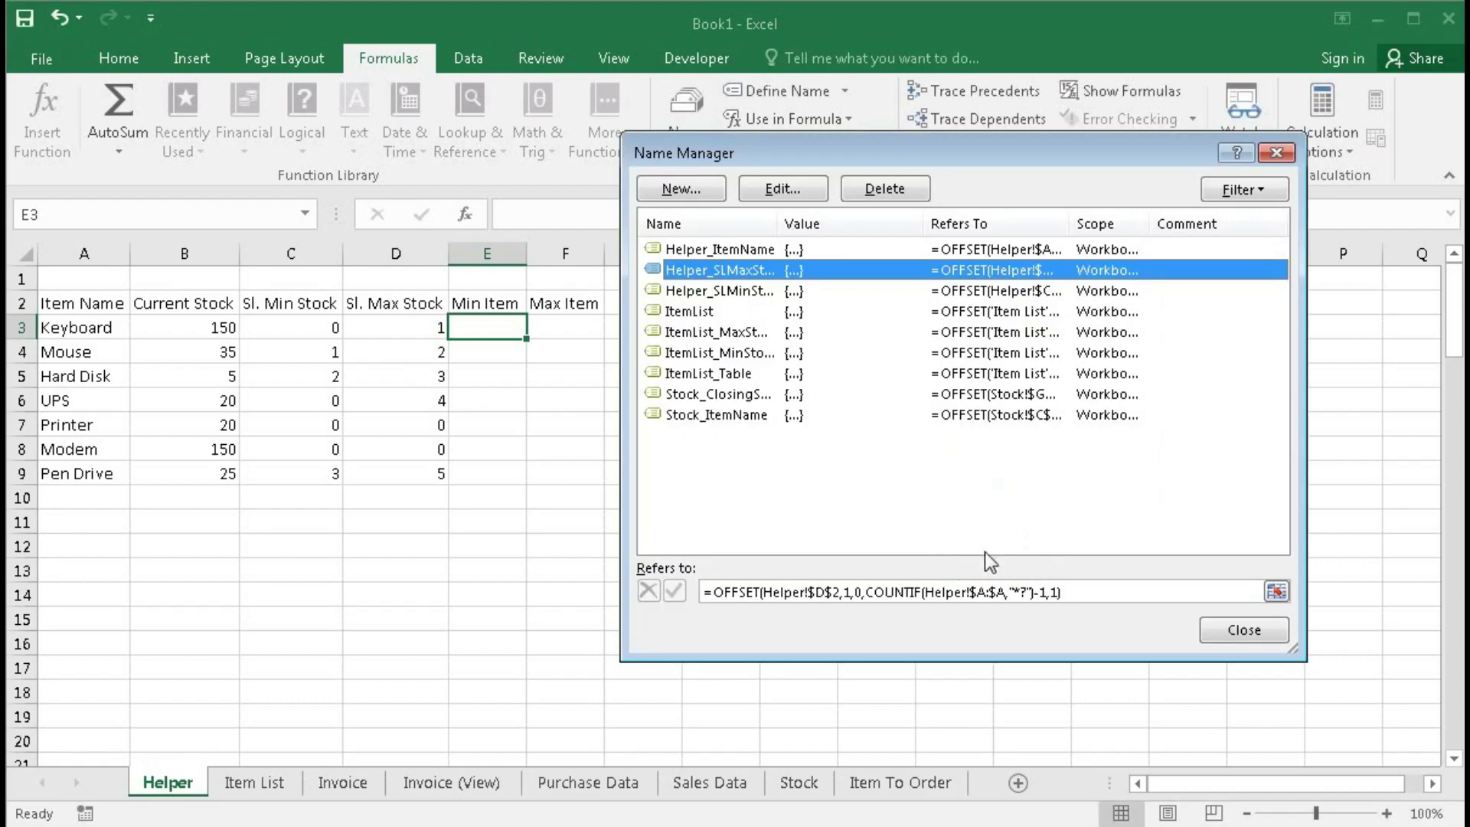
{"action": "left_click", "coordinate": [868, 592]}
Step: Close Name Manager and begin E3's formula as =INDEX(Helper_ItemName,MATCH(
{"action": "left_click", "coordinate": [1219, 626]}
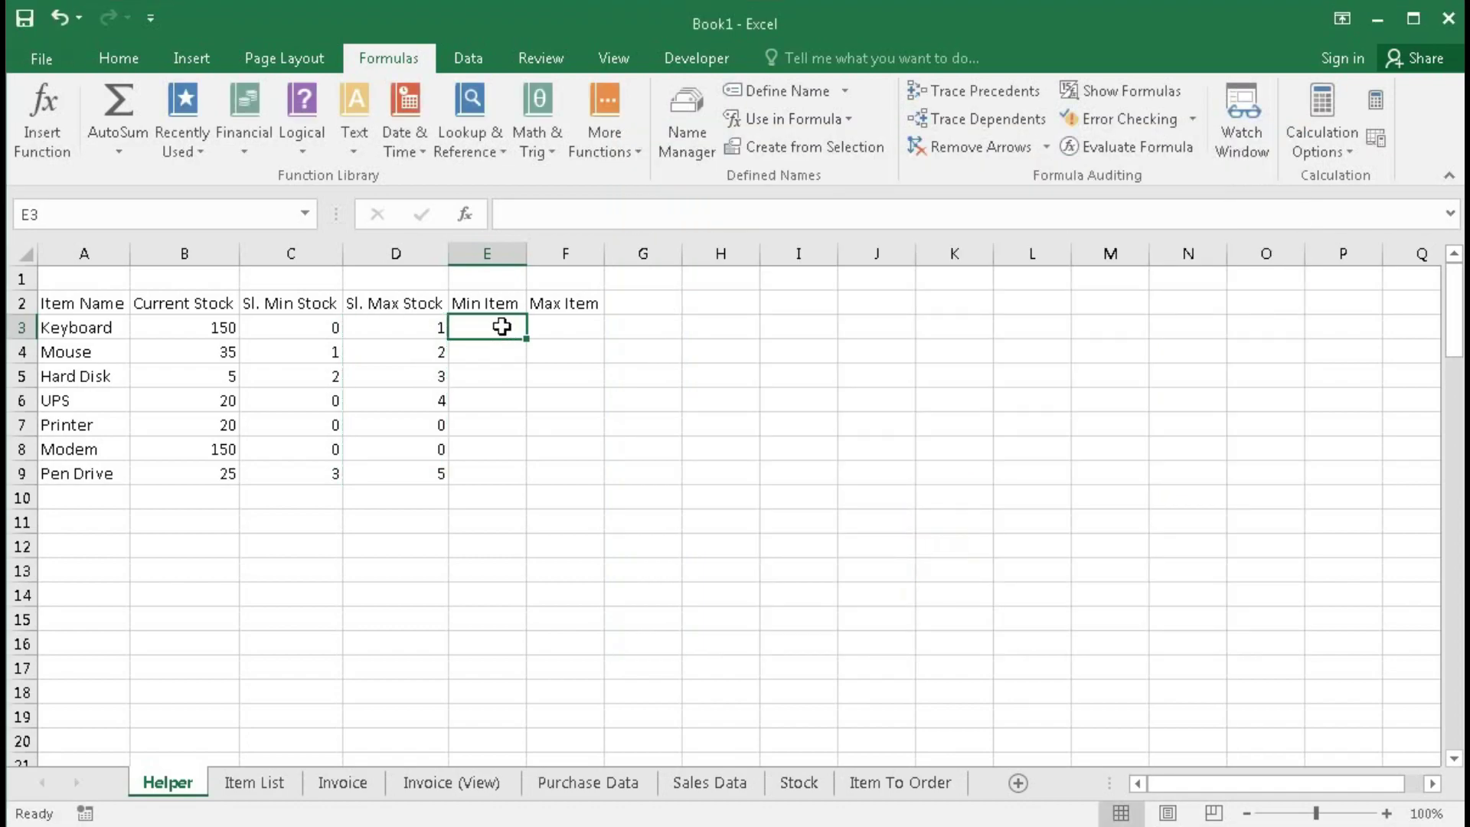
{"action": "type", "text": "=inde"}
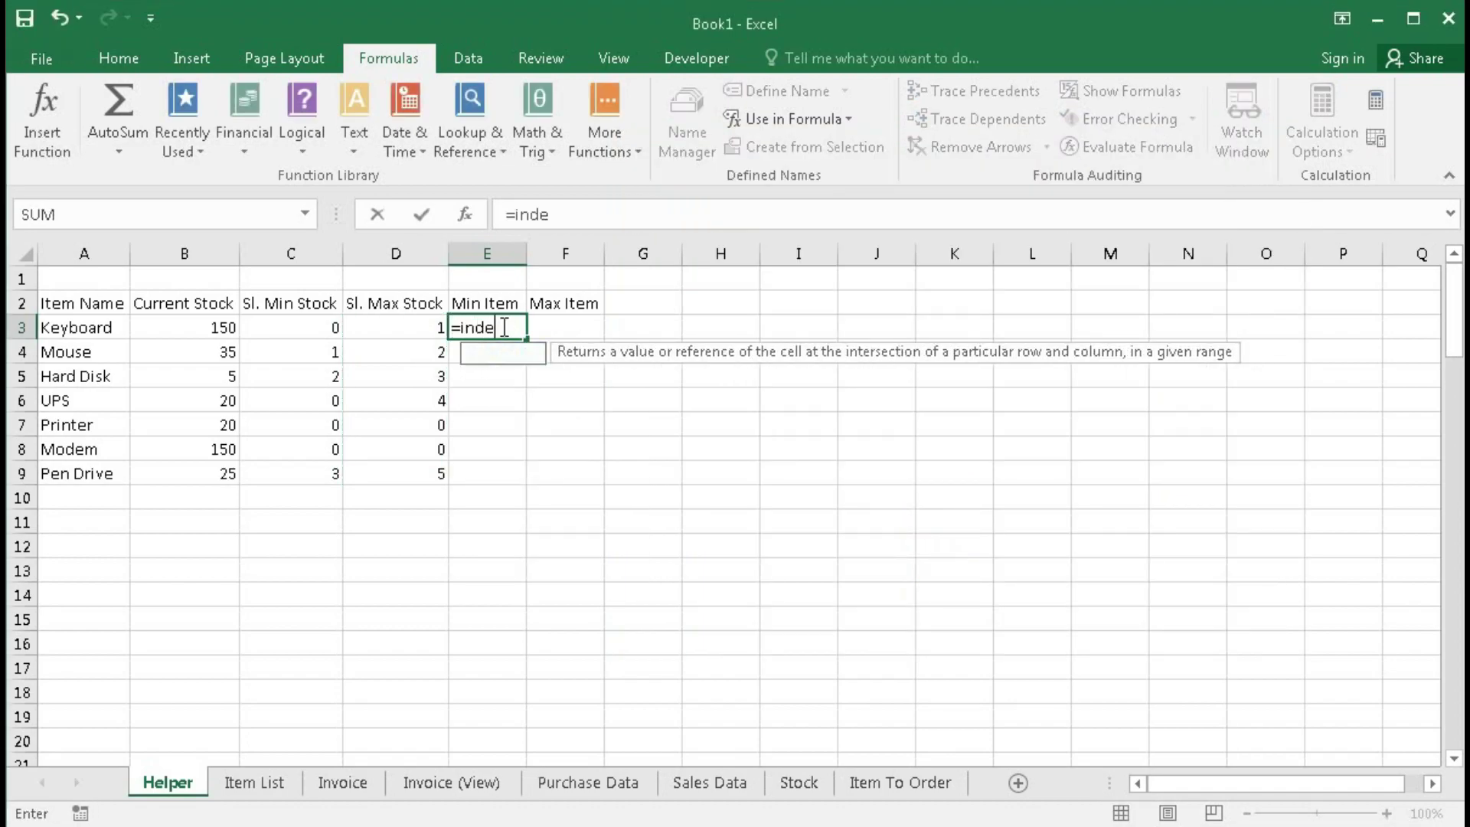
{"action": "key", "text": "Tab"}
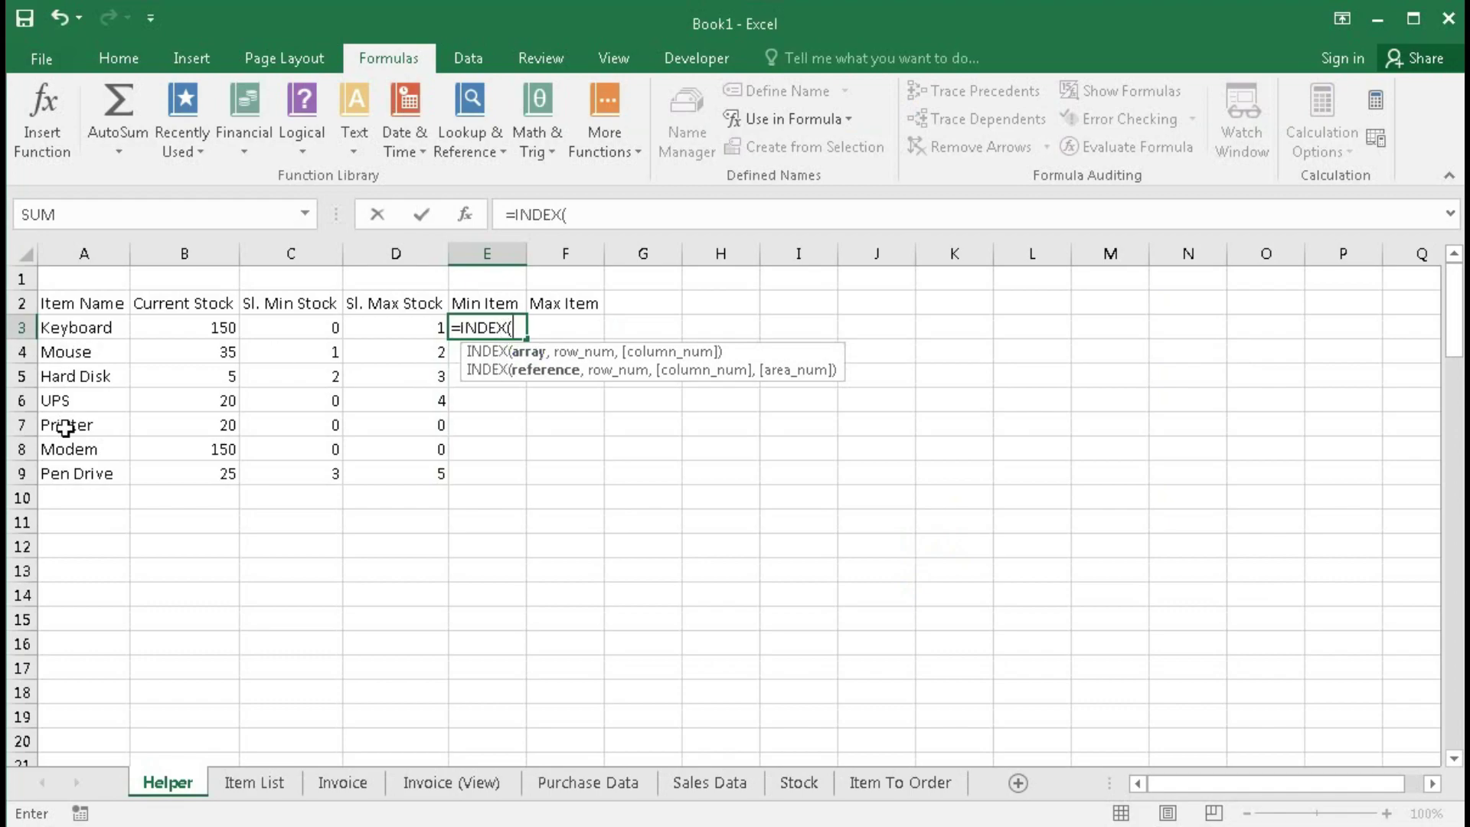
{"action": "type", "text": "hel"}
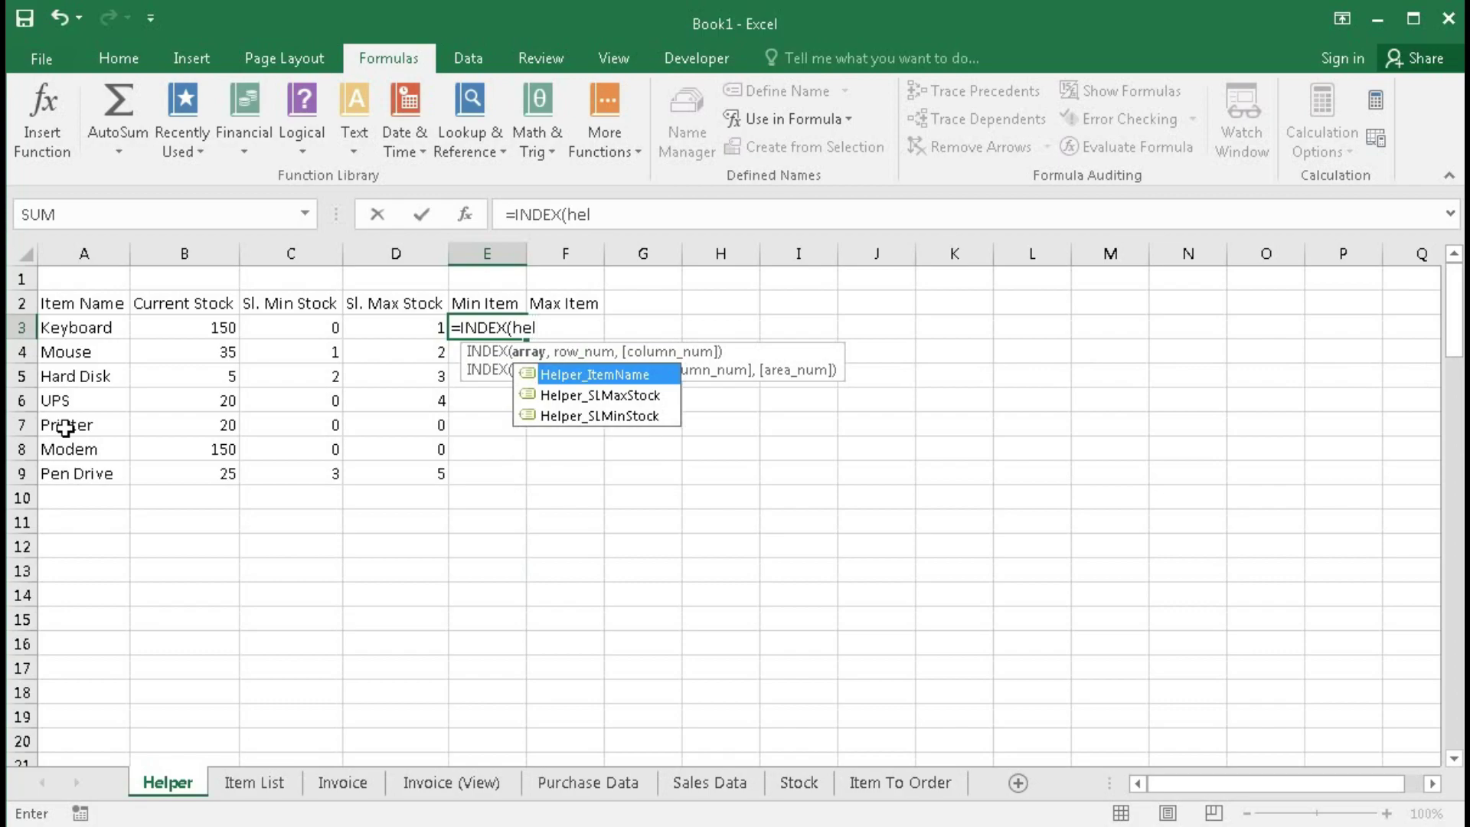
{"action": "key", "text": "Tab"}
{"action": "type", "text": ","}
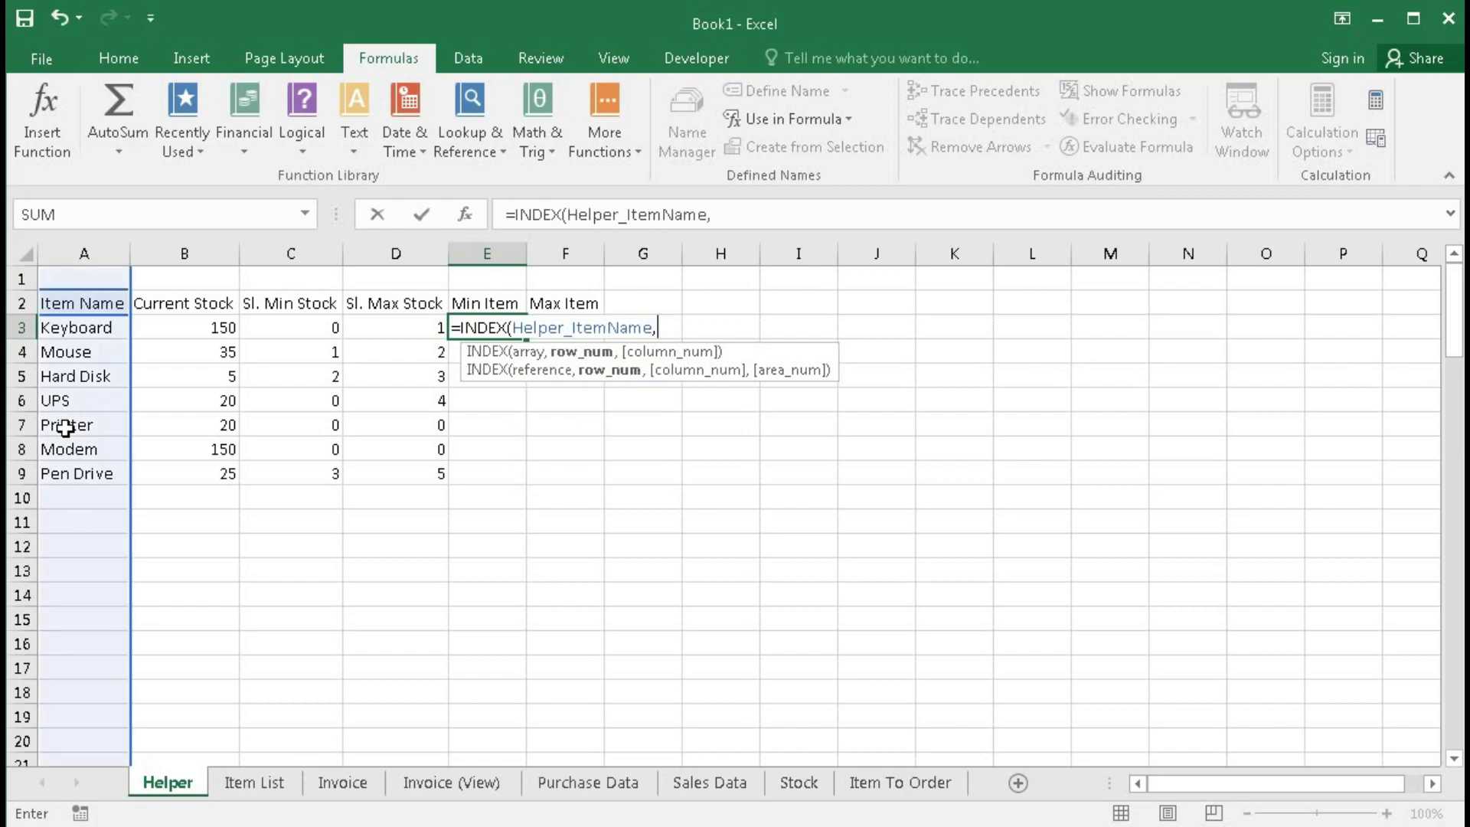
{"action": "type", "text": "mat"}
{"action": "key", "text": "Tab"}
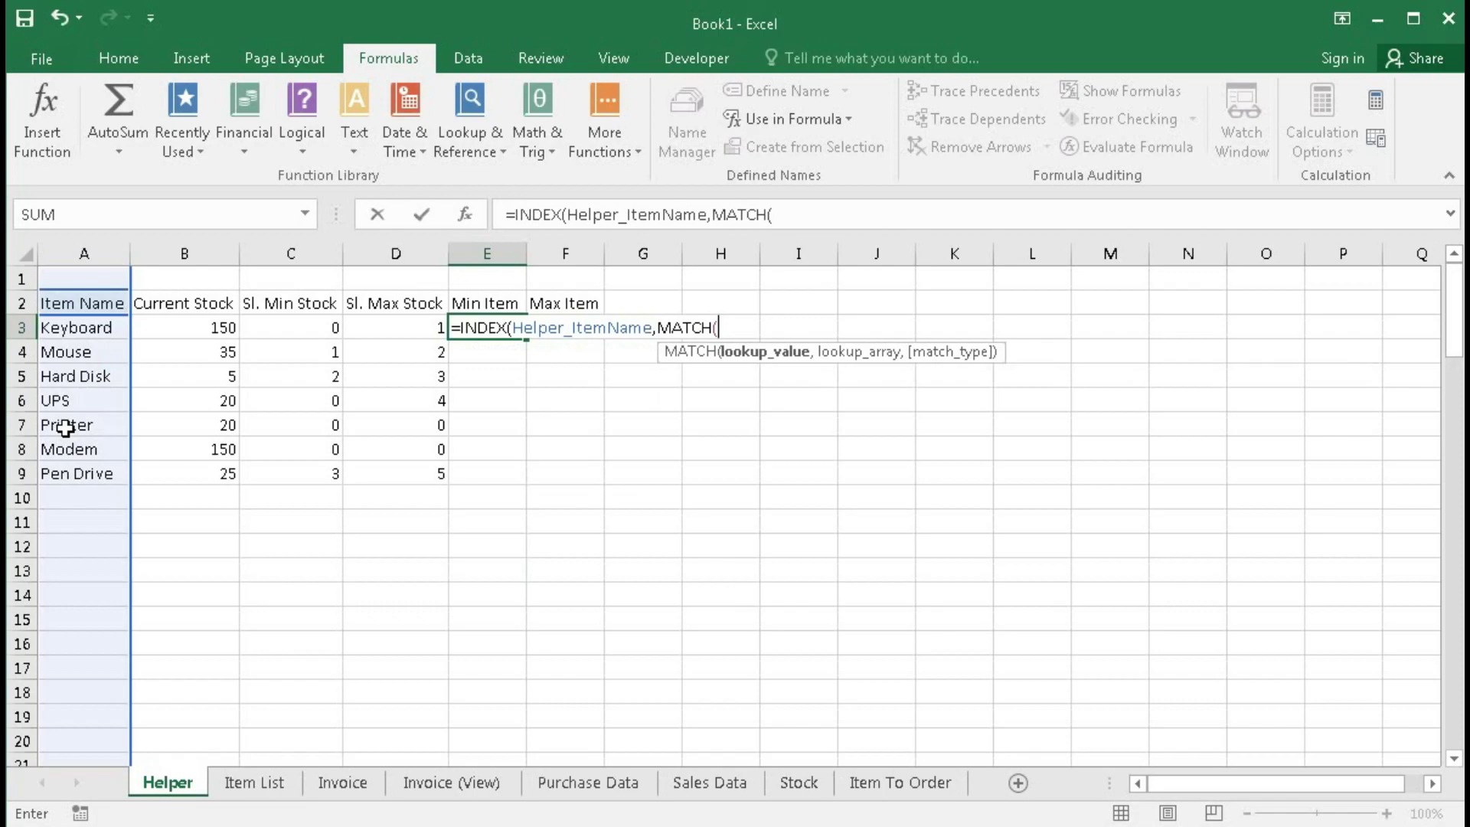
Step: Complete the MATCH with ROW()-2, Helper_SLMinStock and 0, so E3 shows Mouse
{"action": "type", "text": "row"}
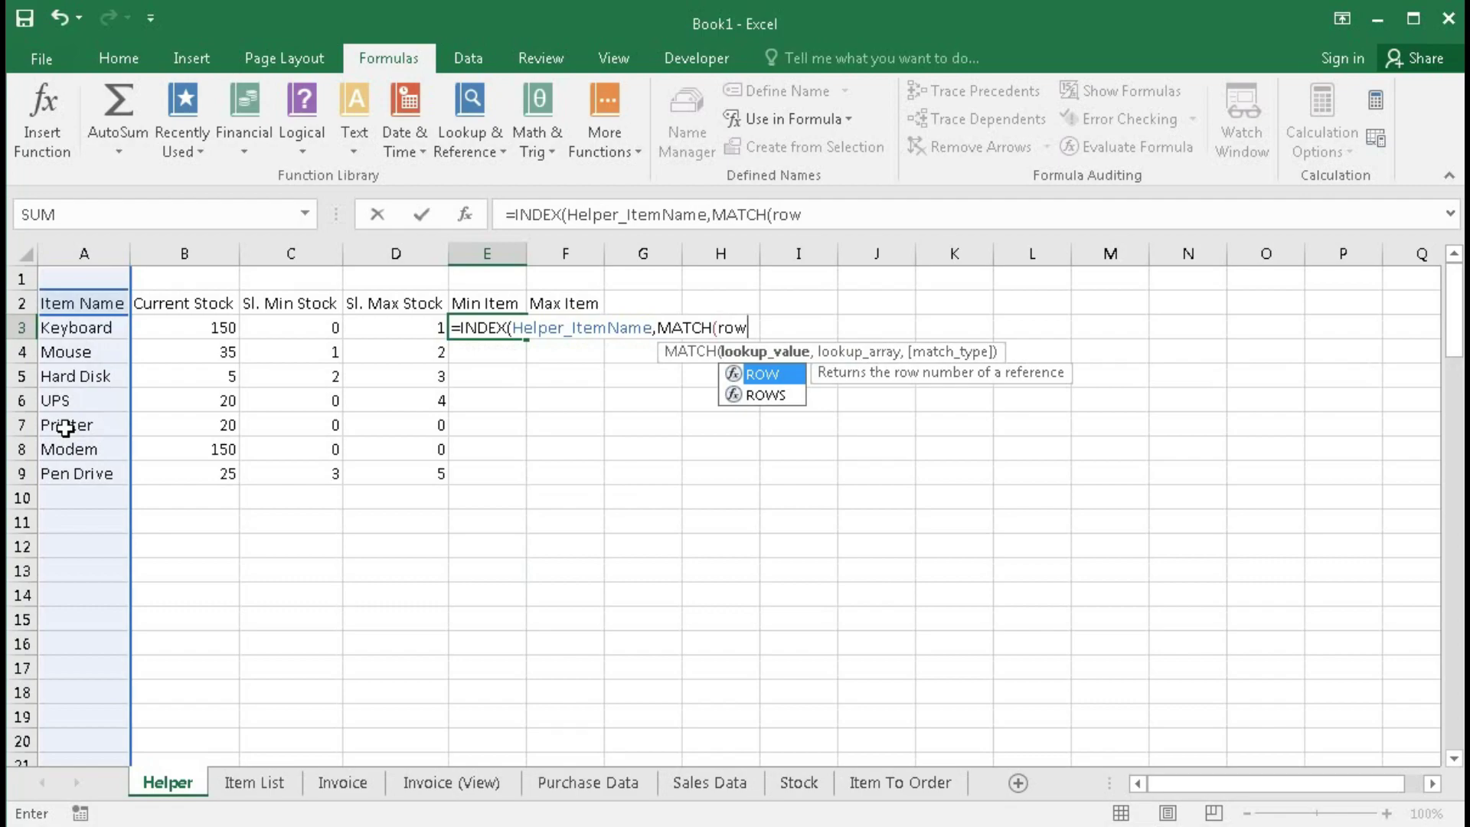
{"action": "type", "text": "()-2"}
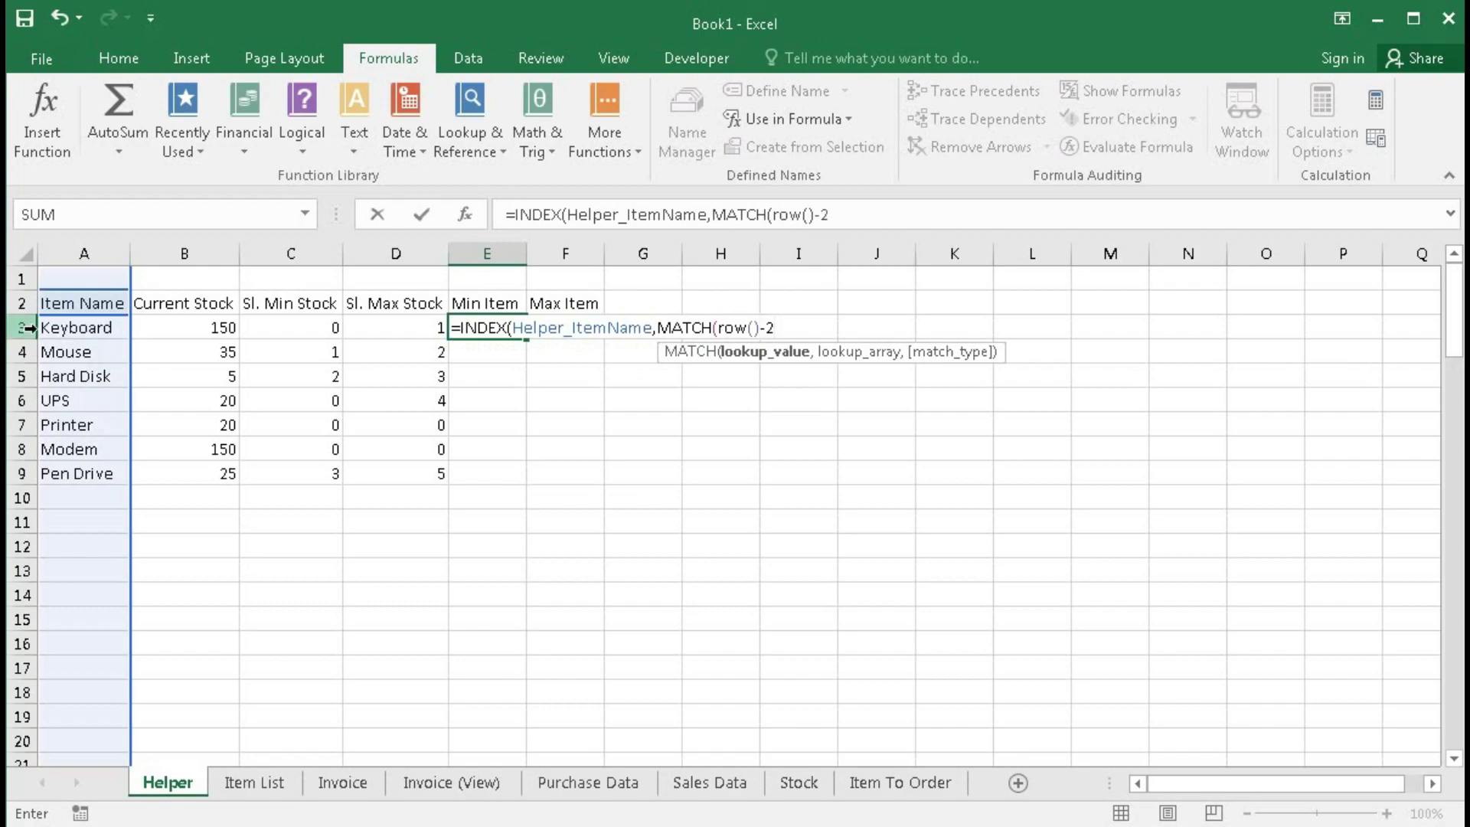
{"action": "type", "text": ","}
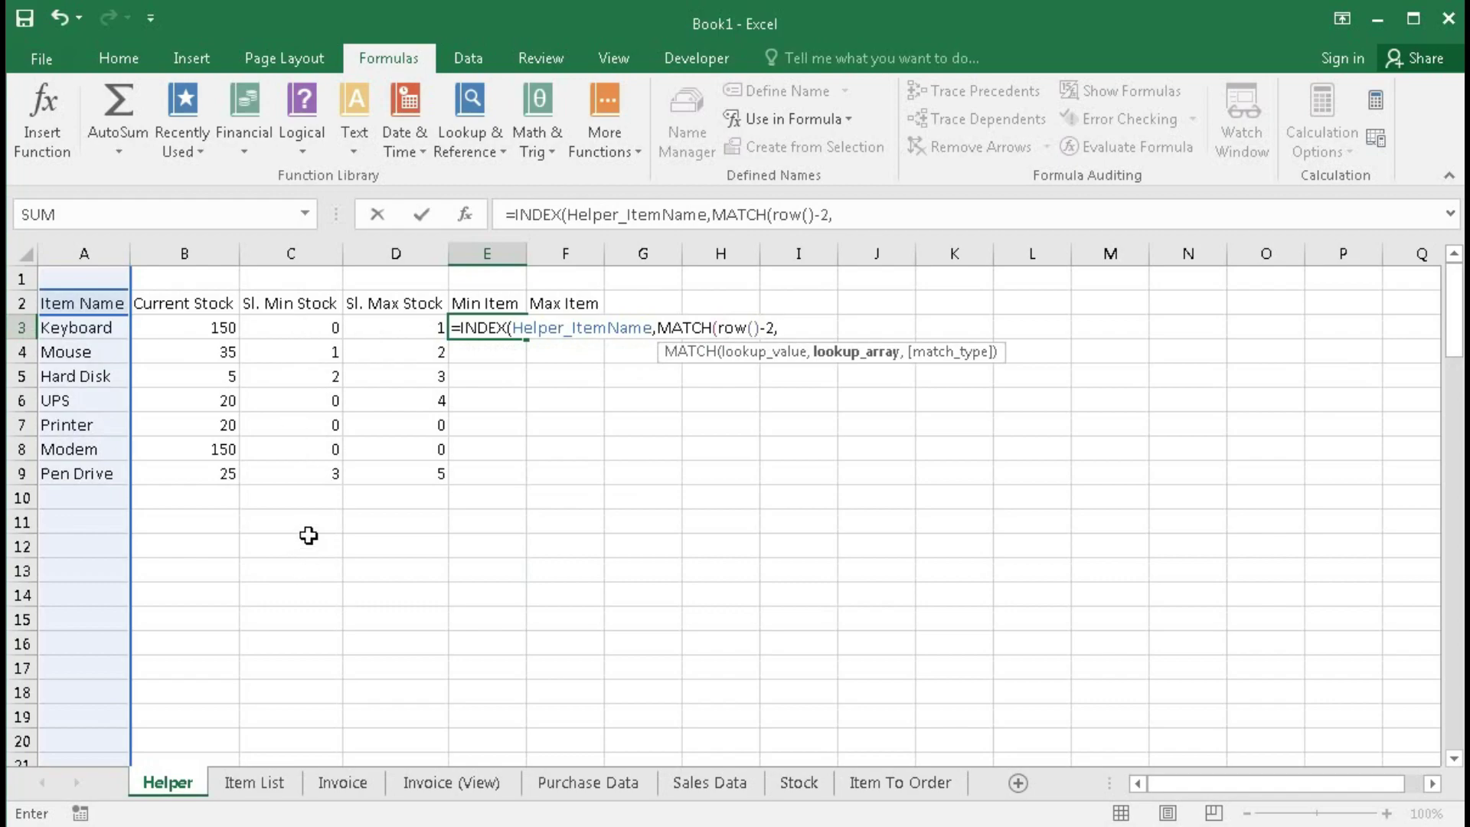
{"action": "type", "text": "h"}
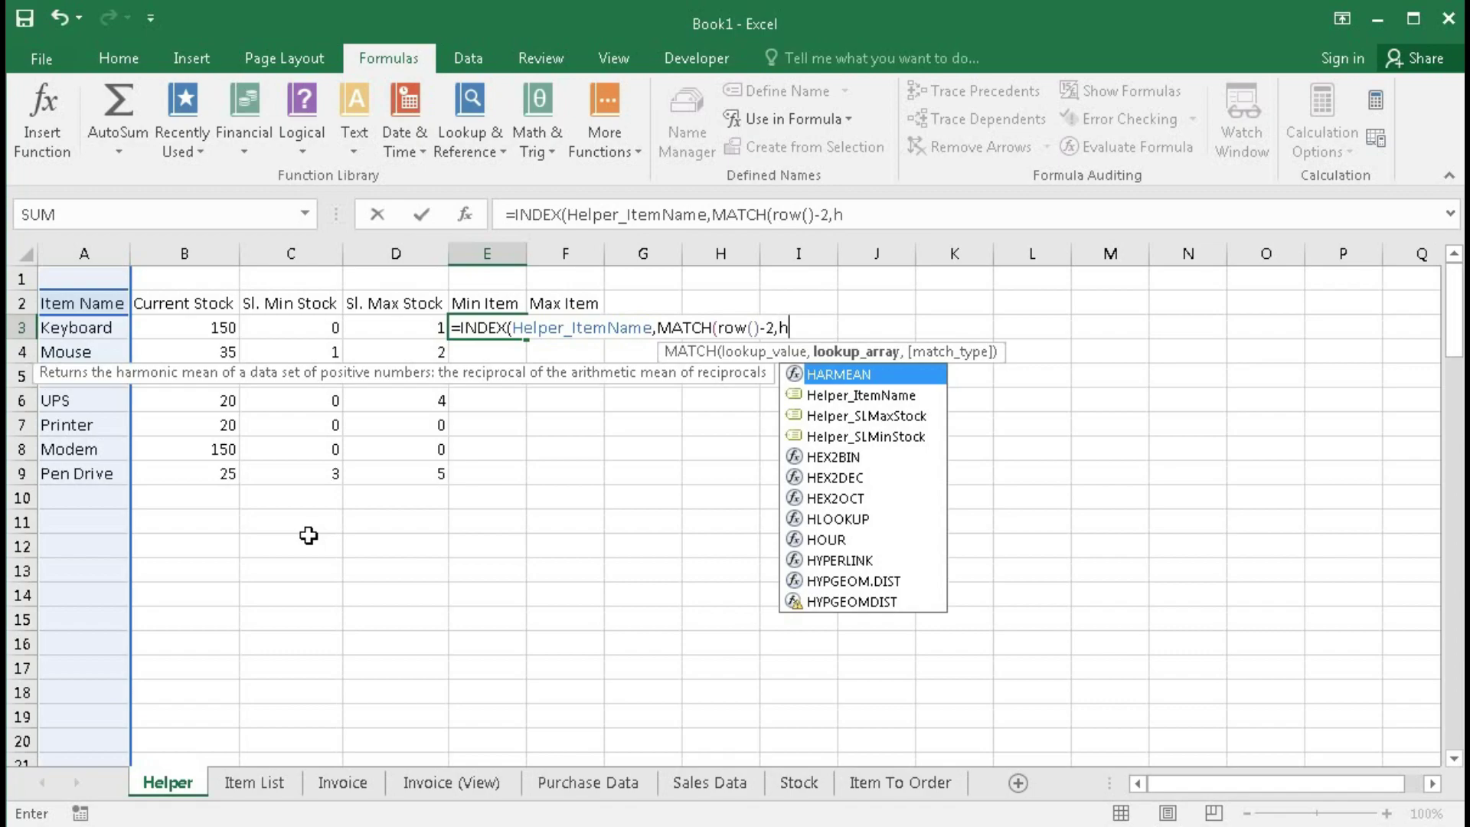
{"action": "type", "text": "el"}
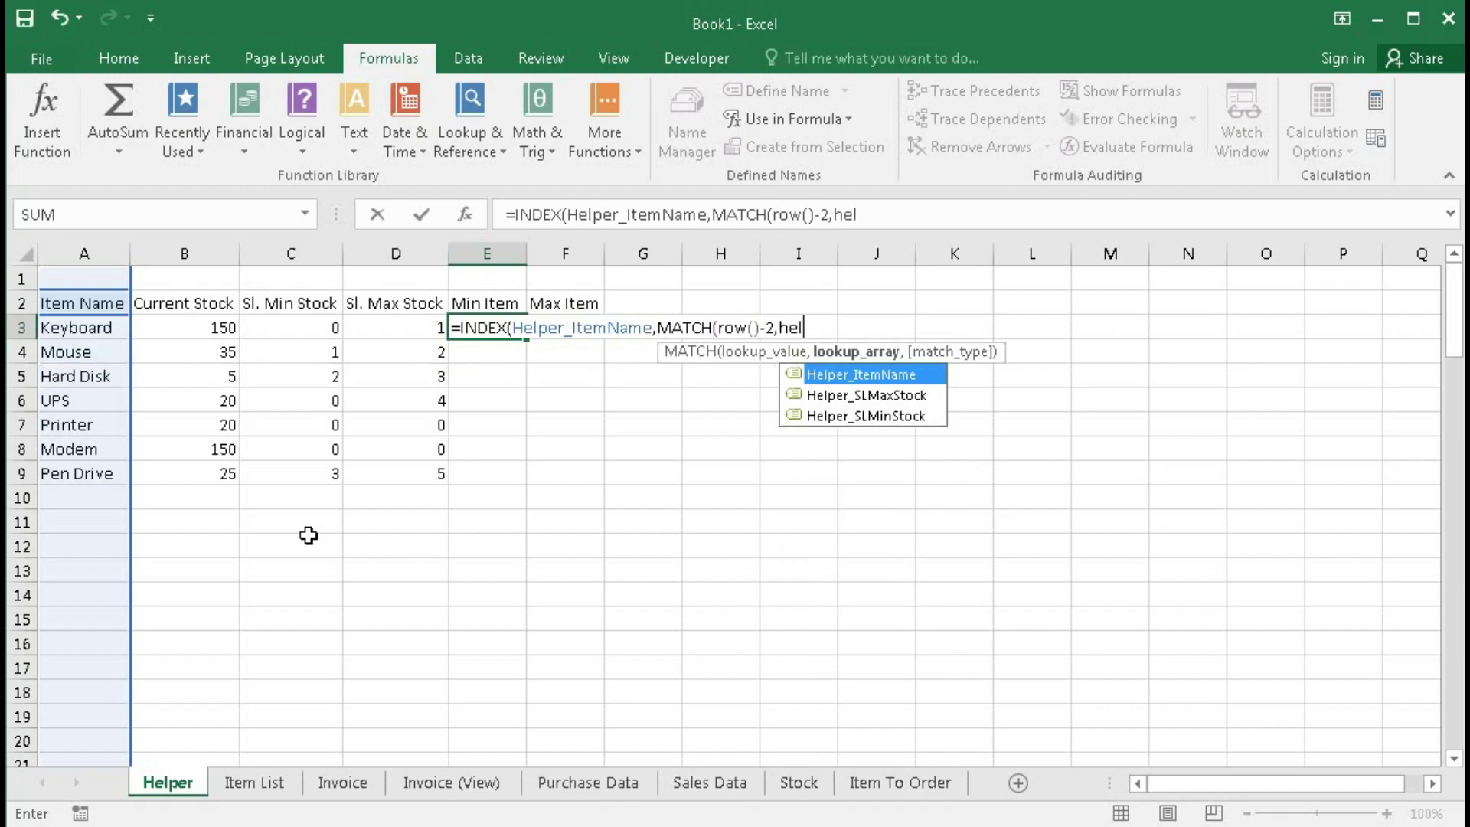
{"action": "key", "text": "Down"}
{"action": "key", "text": "Down"}
{"action": "key", "text": "Tab"}
{"action": "type", "text": ","}
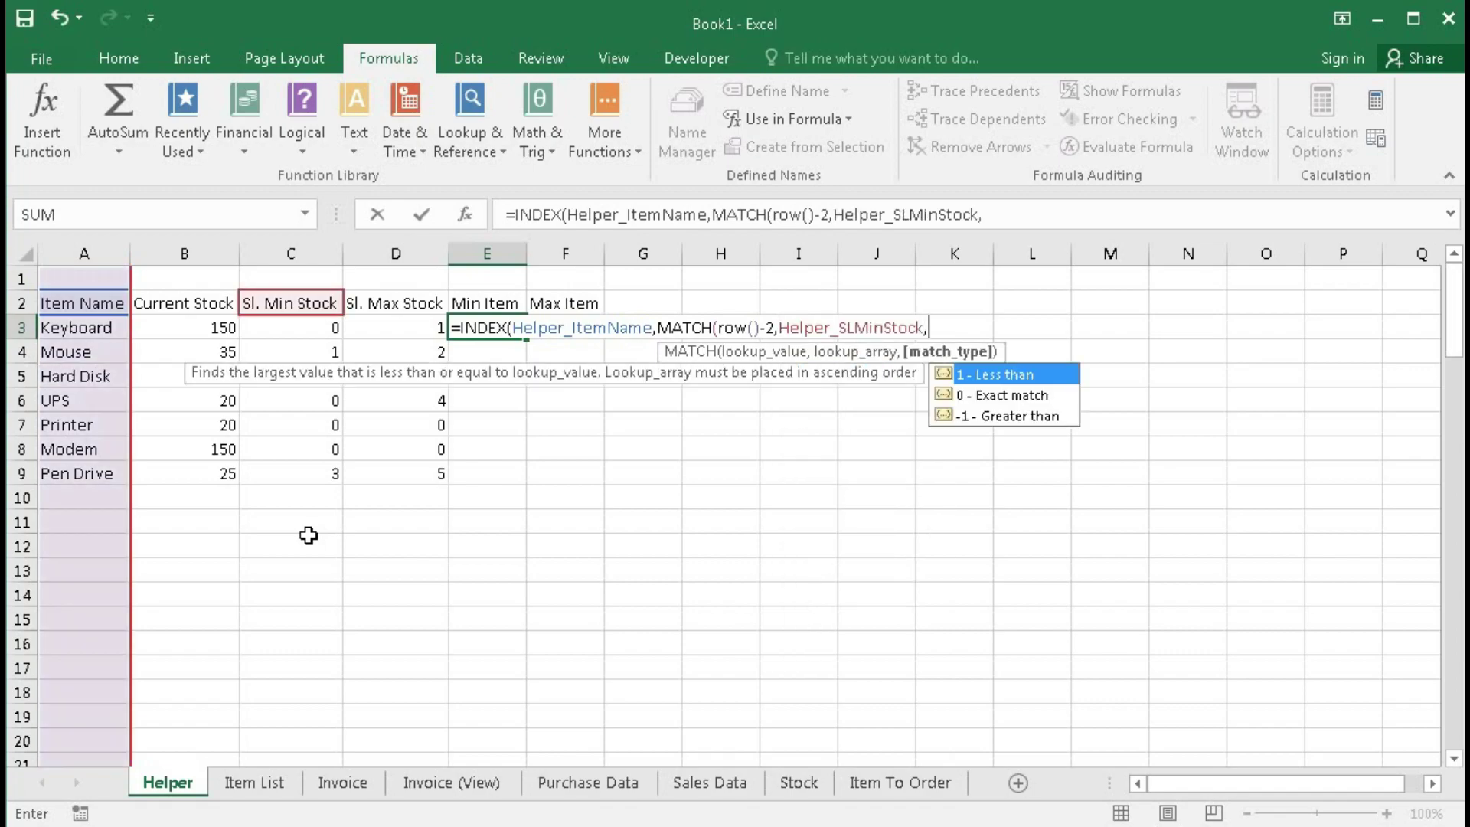
{"action": "type", "text": "0))"}
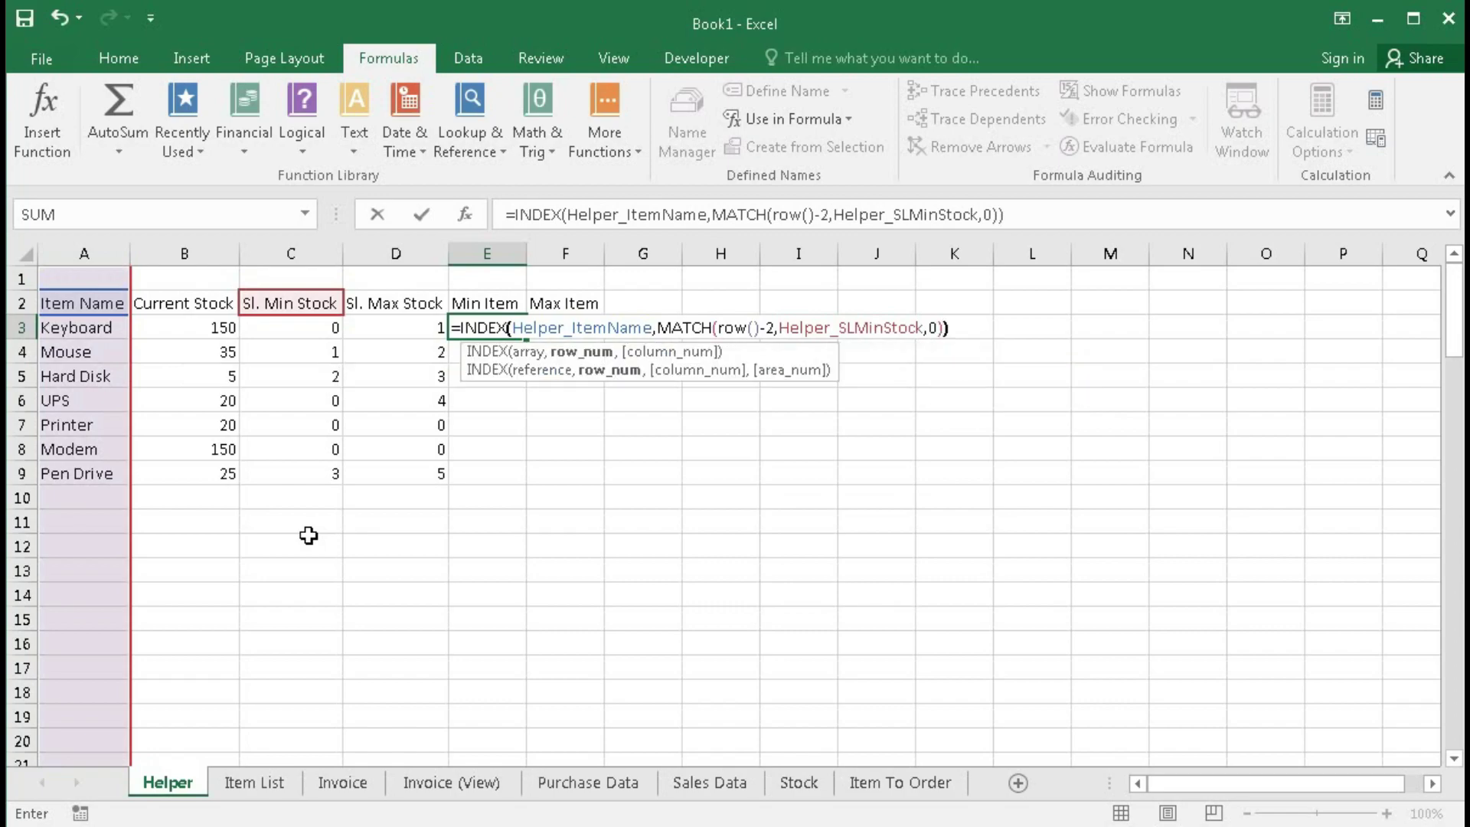
{"action": "key", "text": "Return"}
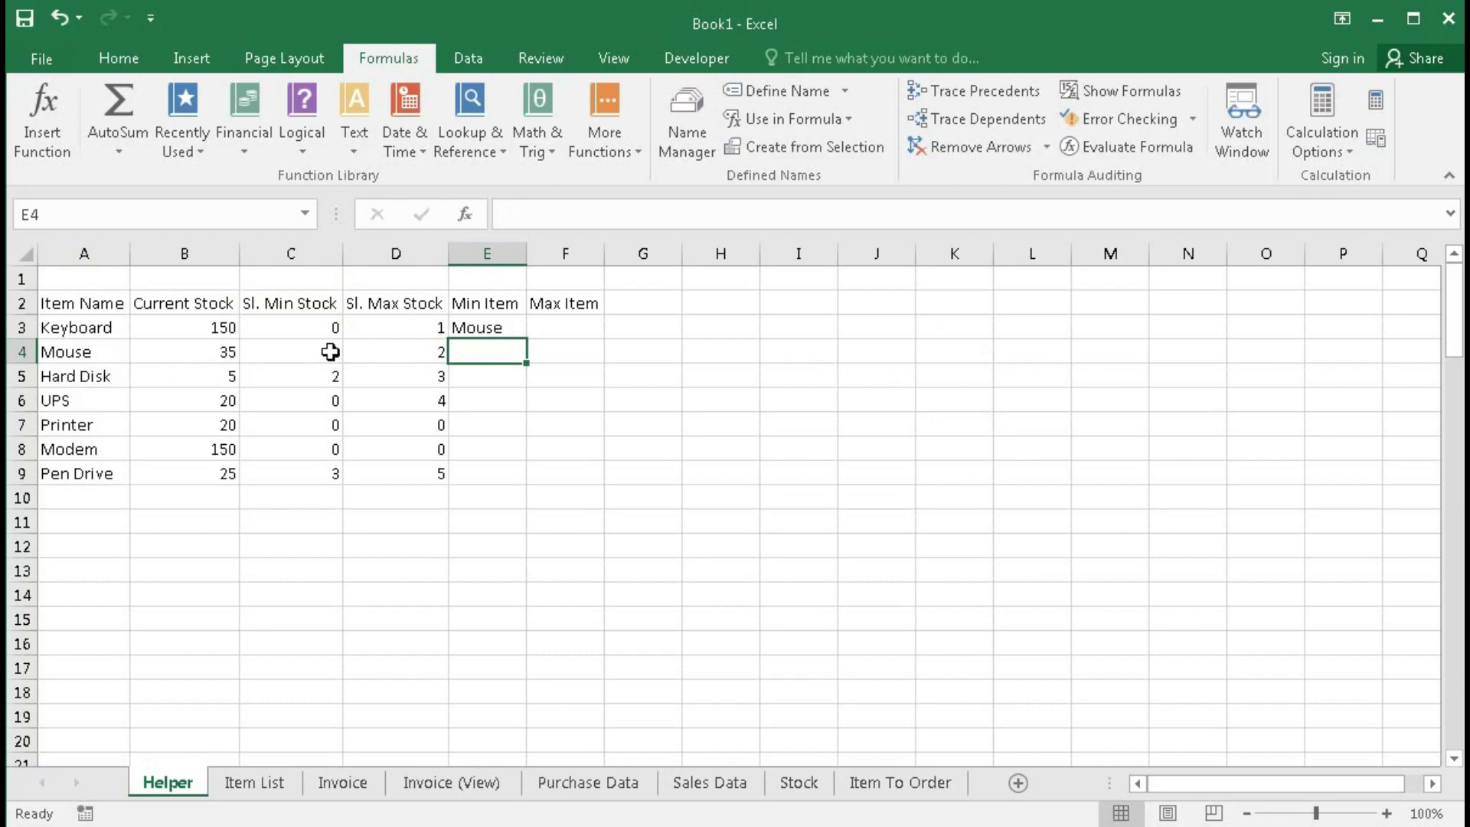
{"action": "left_click", "coordinate": [519, 328]}
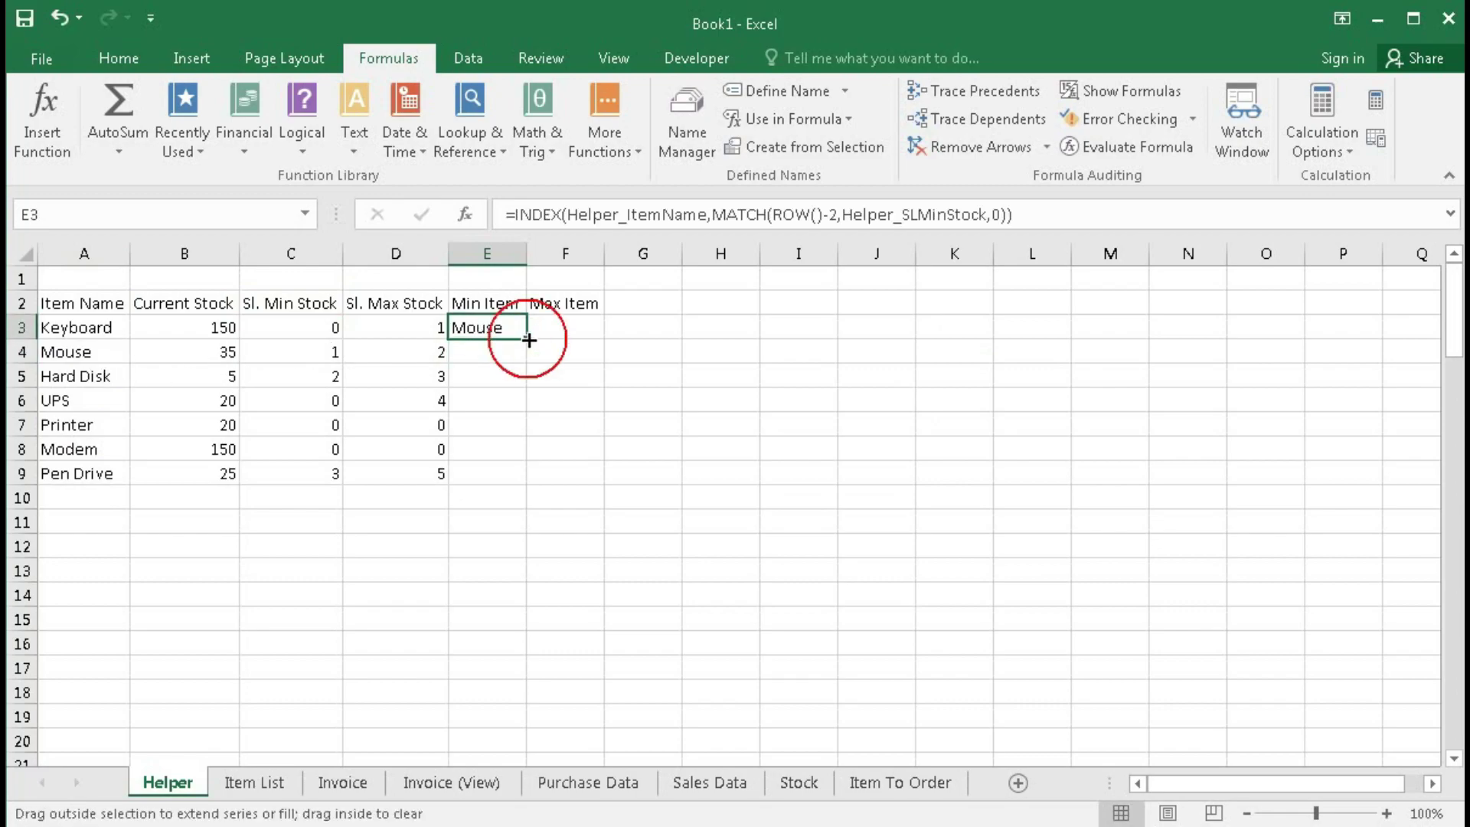
Step: Wrap E3's lookup formula in IFERROR with an empty-text fallback
{"action": "double_click", "coordinate": [526, 339]}
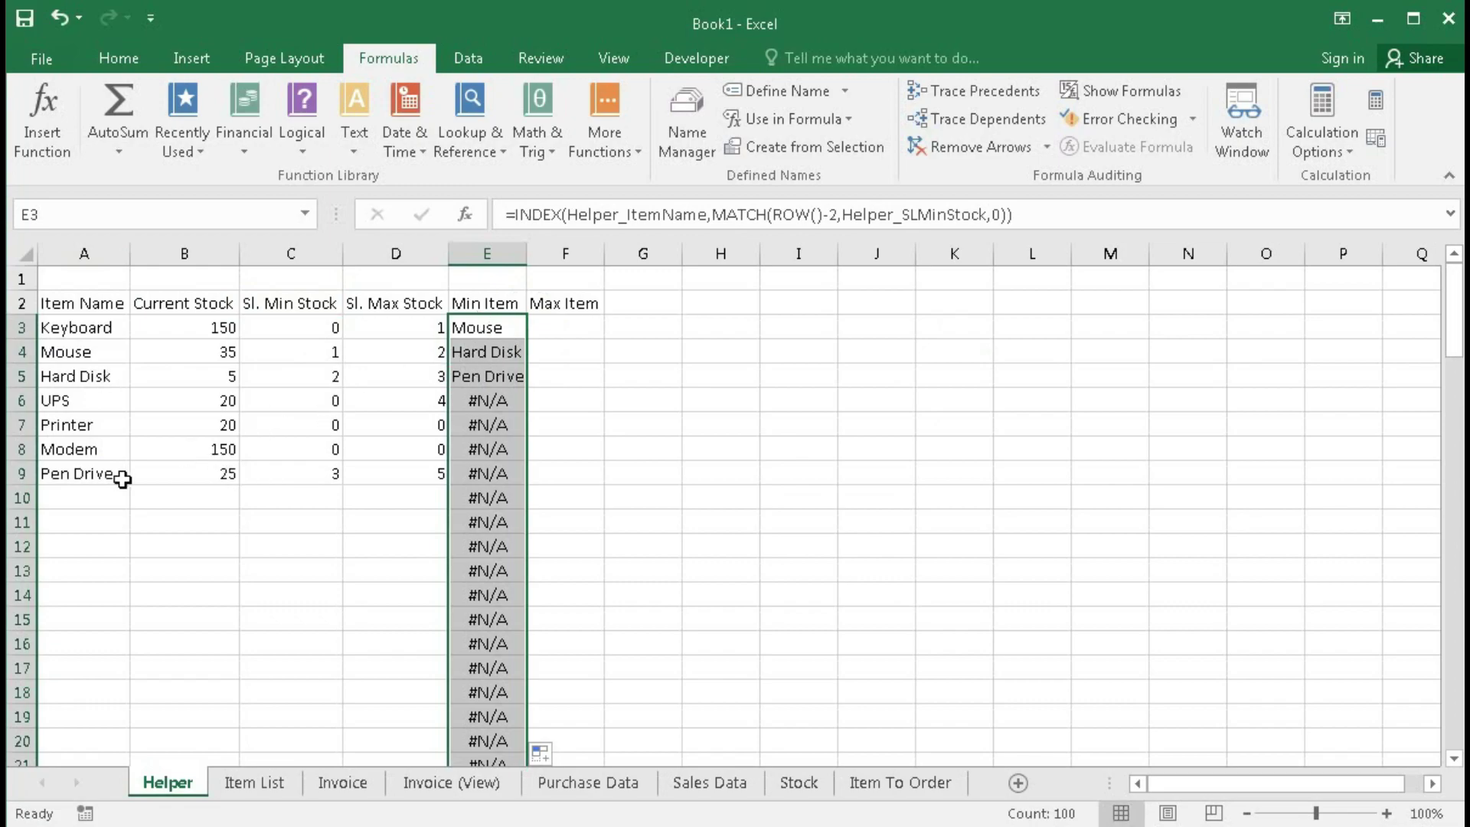
{"action": "double_click", "coordinate": [460, 327]}
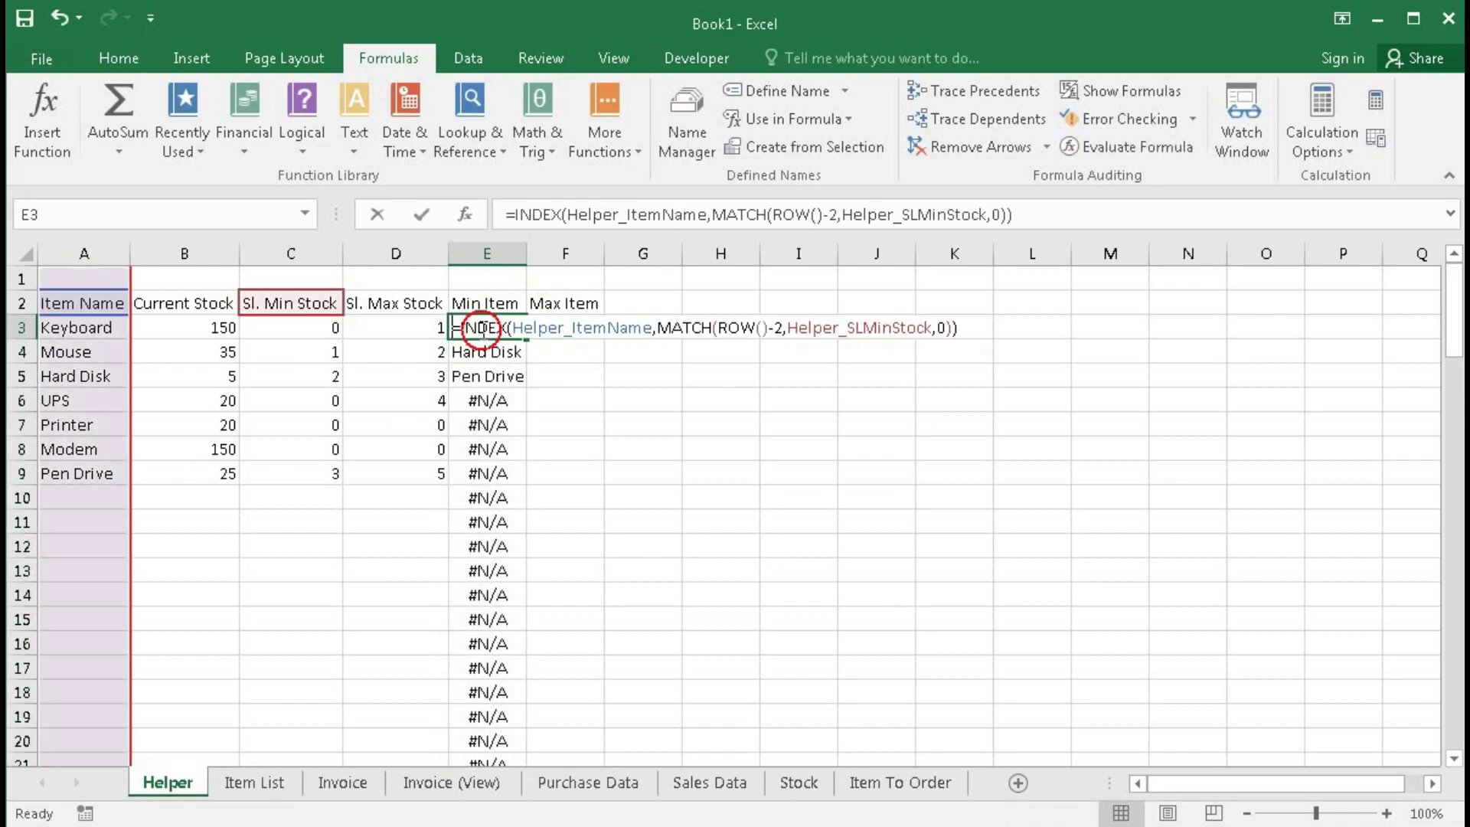
{"action": "left_click", "coordinate": [468, 327]}
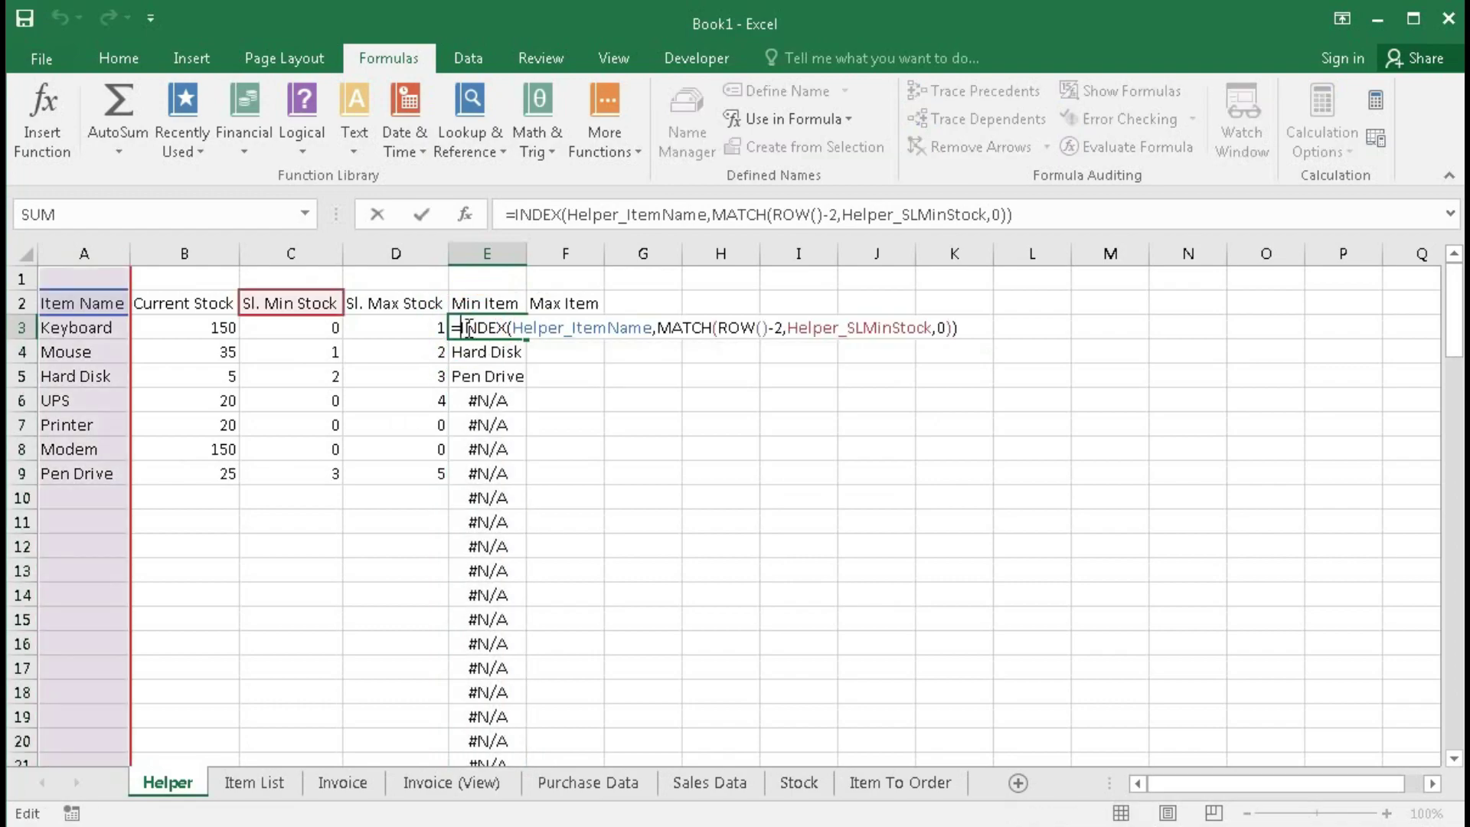
{"action": "type", "text": "if"}
{"action": "key", "text": "Down"}
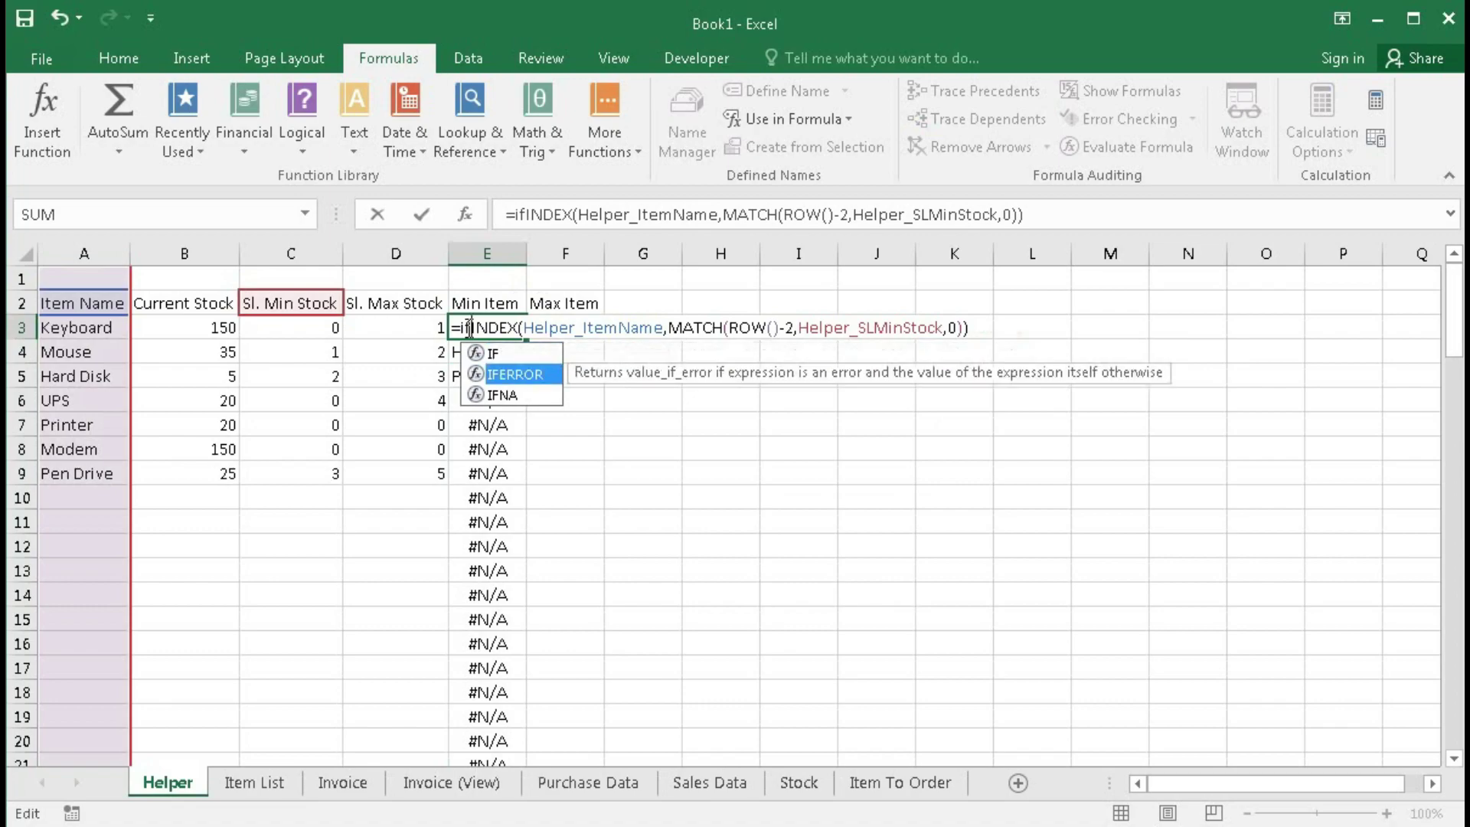
{"action": "key", "text": "Tab"}
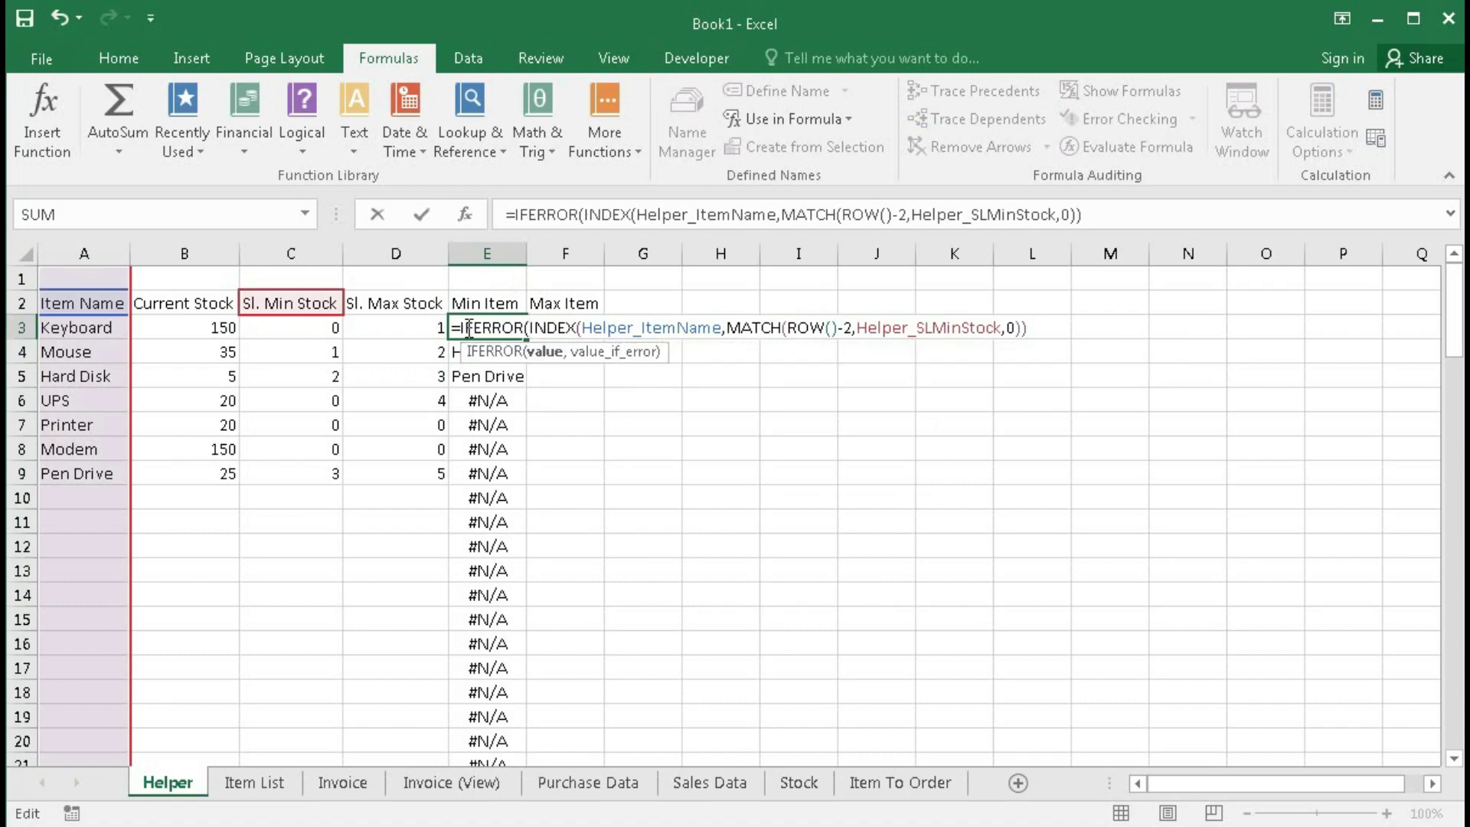
{"action": "type", "text": ",\"\")"}
{"action": "key", "text": "Return"}
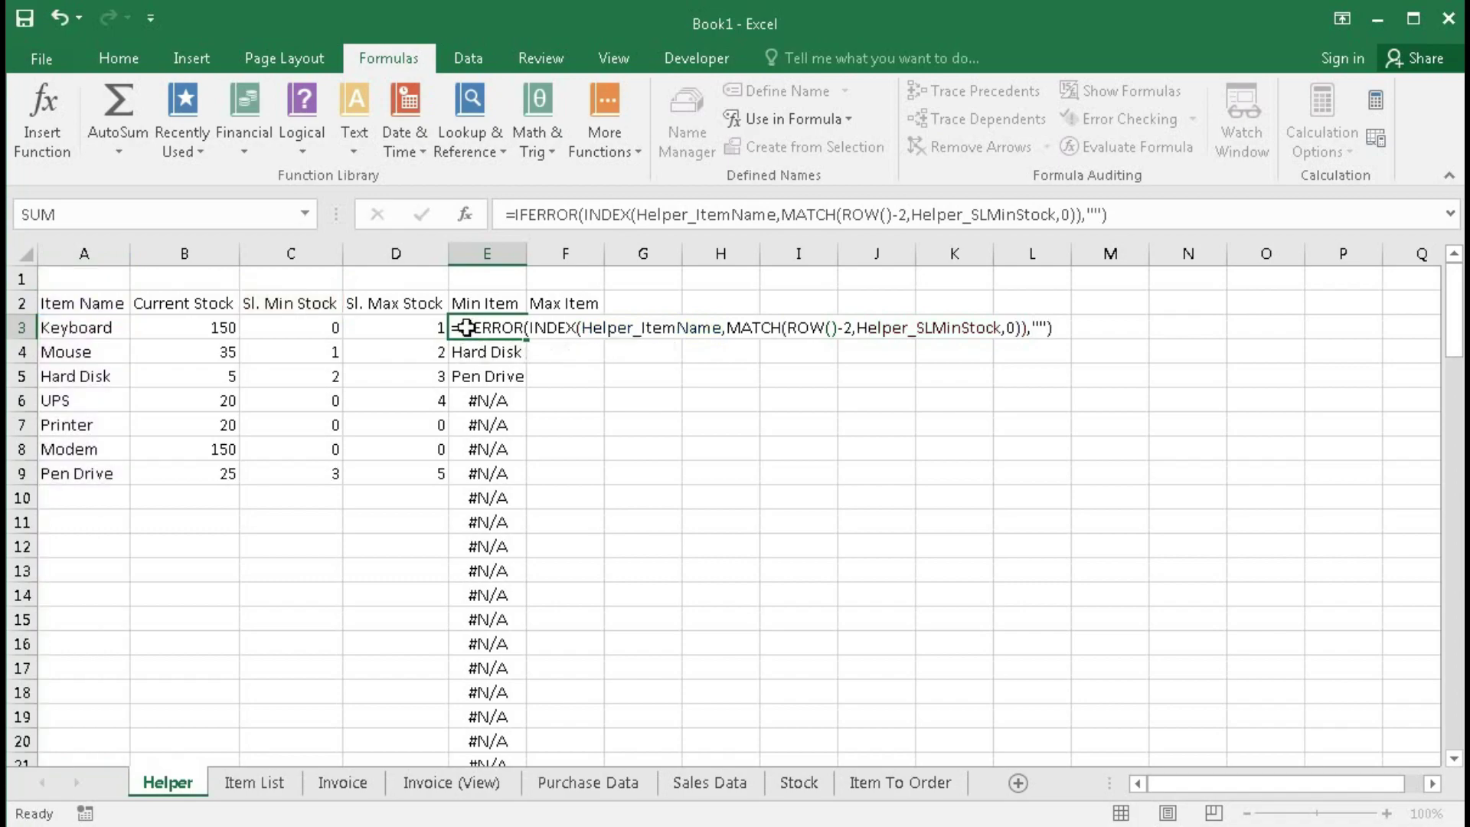
{"action": "key", "text": "Up"}
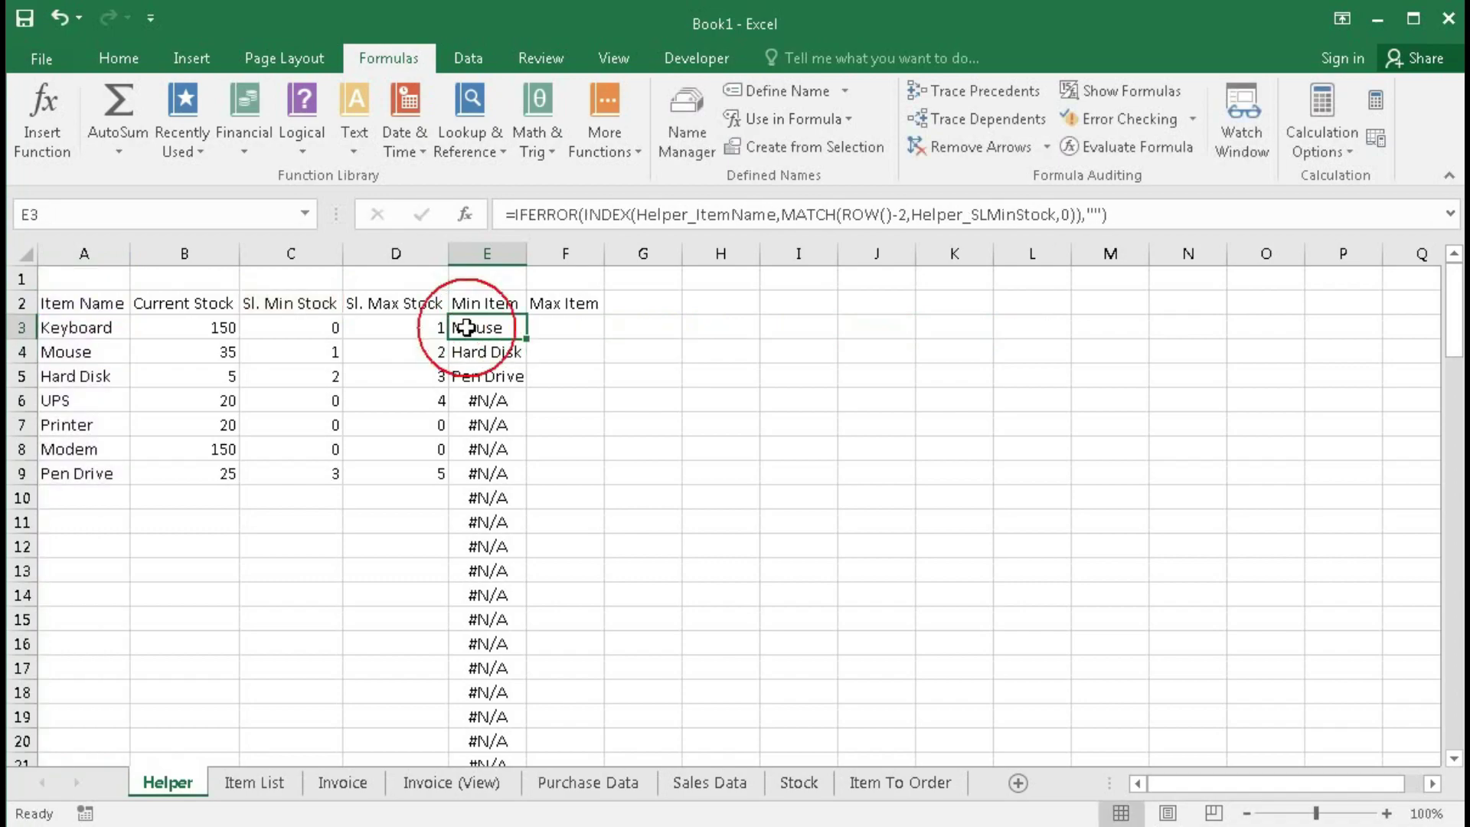
Step: Fill the E3 formula down column E and paste its formula text into F3
{"action": "double_click", "coordinate": [525, 337]}
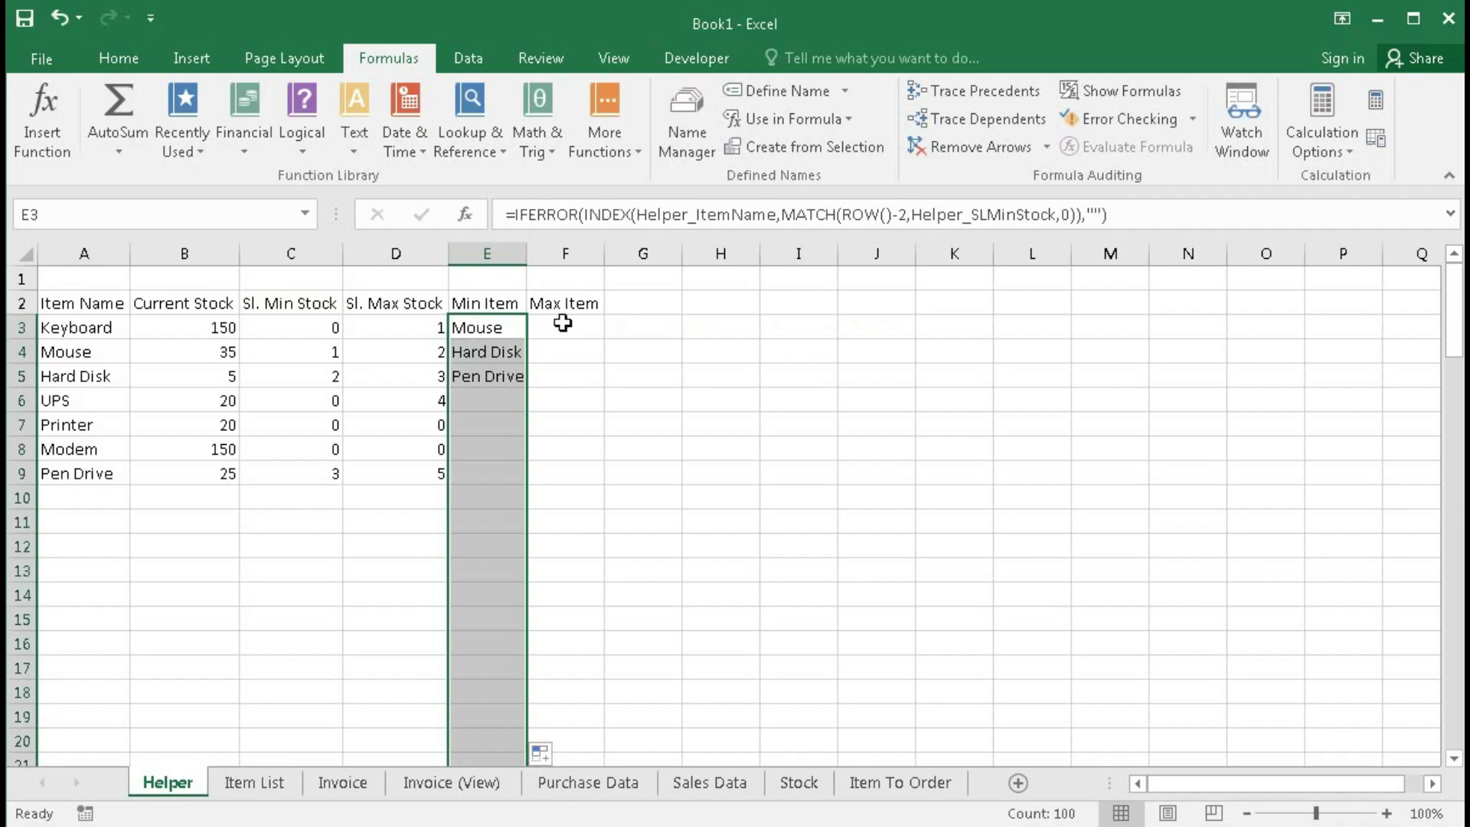
{"action": "left_click", "coordinate": [492, 324]}
{"action": "left_click_drag", "start_coordinate": [505, 214], "coordinate": [1177, 213]}
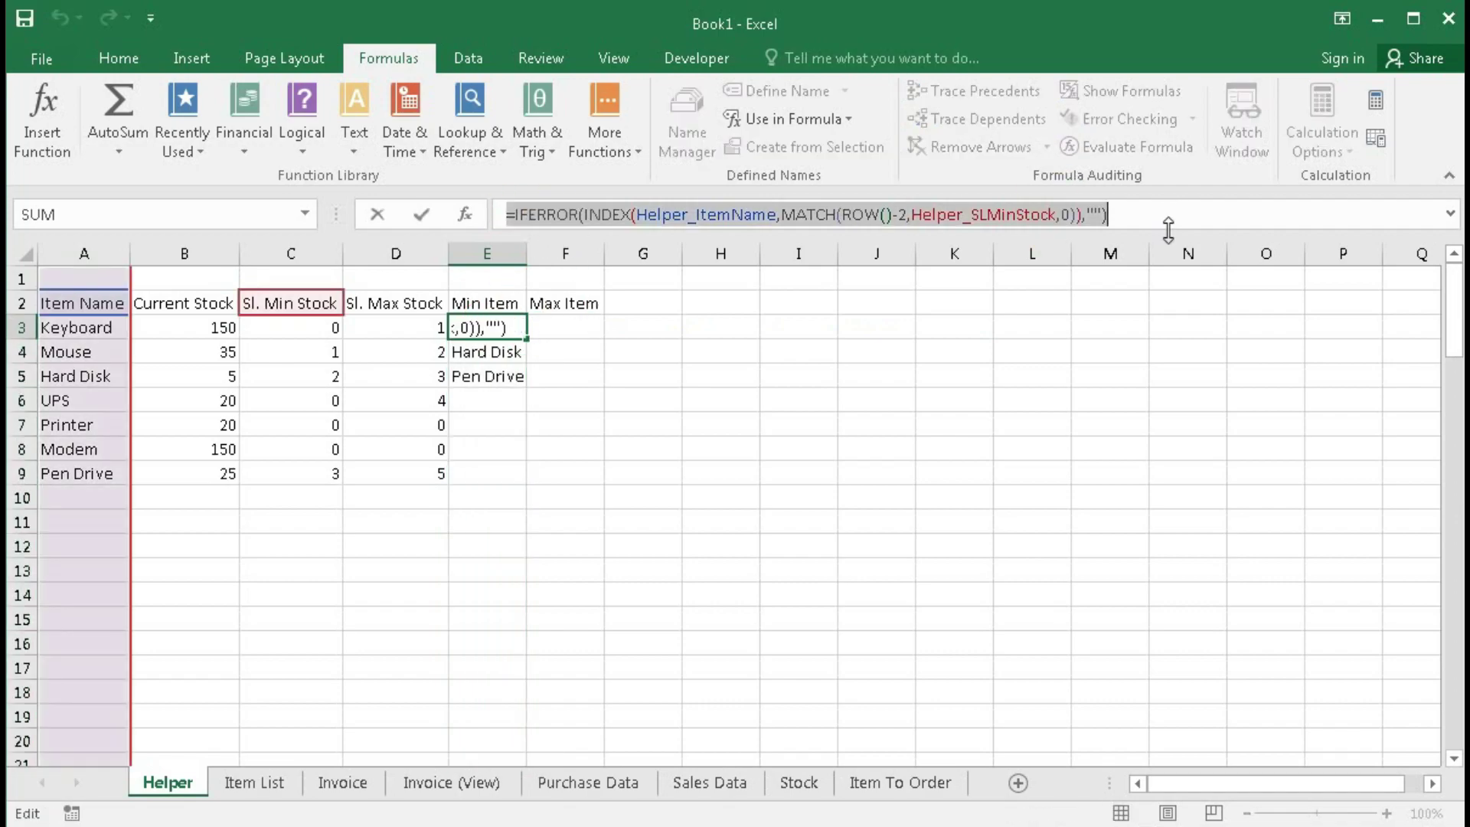
{"action": "key", "text": "ctrl+c"}
{"action": "key", "text": "Escape"}
{"action": "key", "text": "Right"}
{"action": "key", "text": "ctrl+v"}
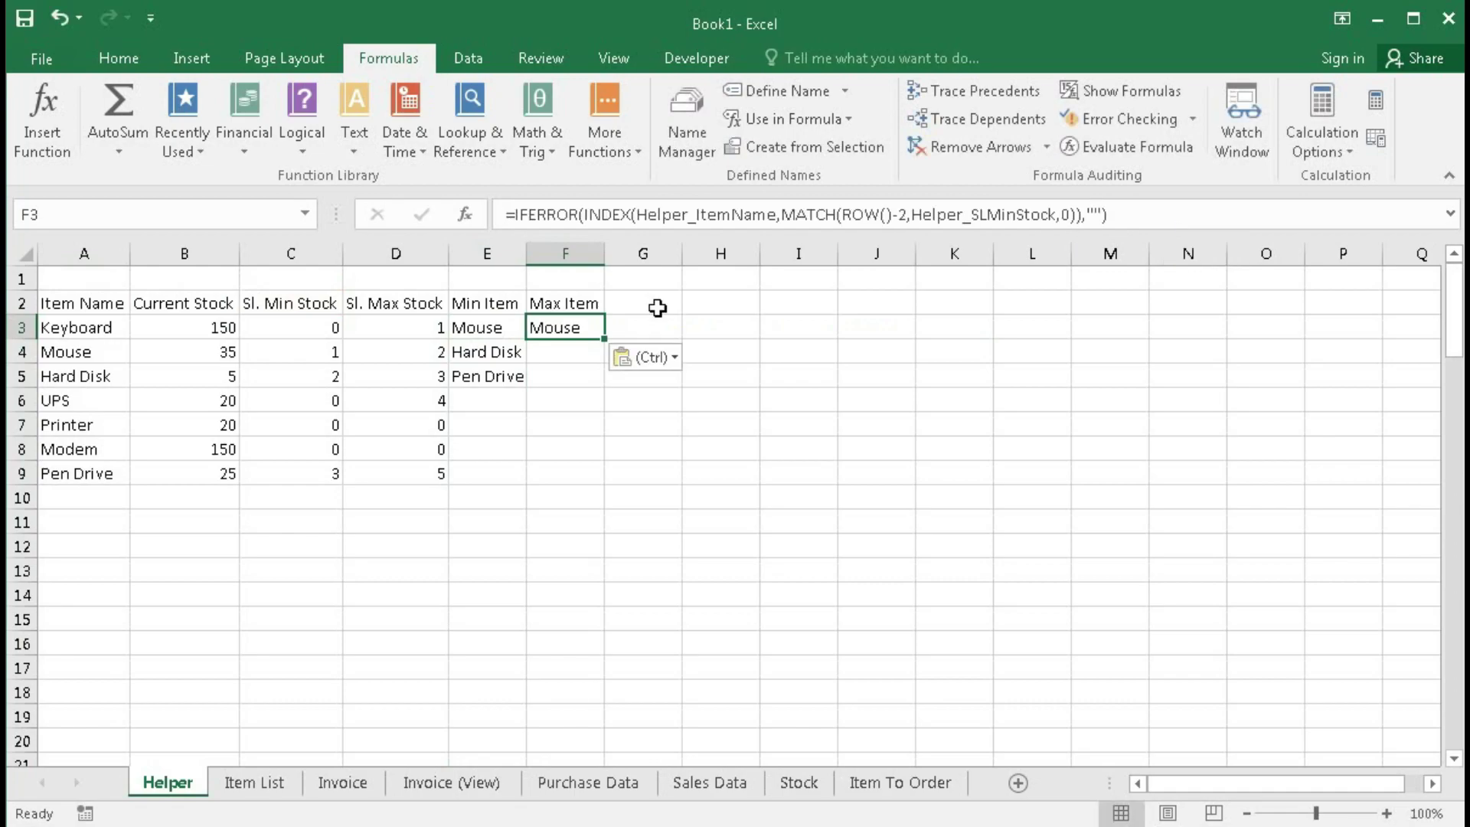
Step: Switch F3's formula to Helper_SLMaxStock and fill it down column F
{"action": "double_click", "coordinate": [570, 328]}
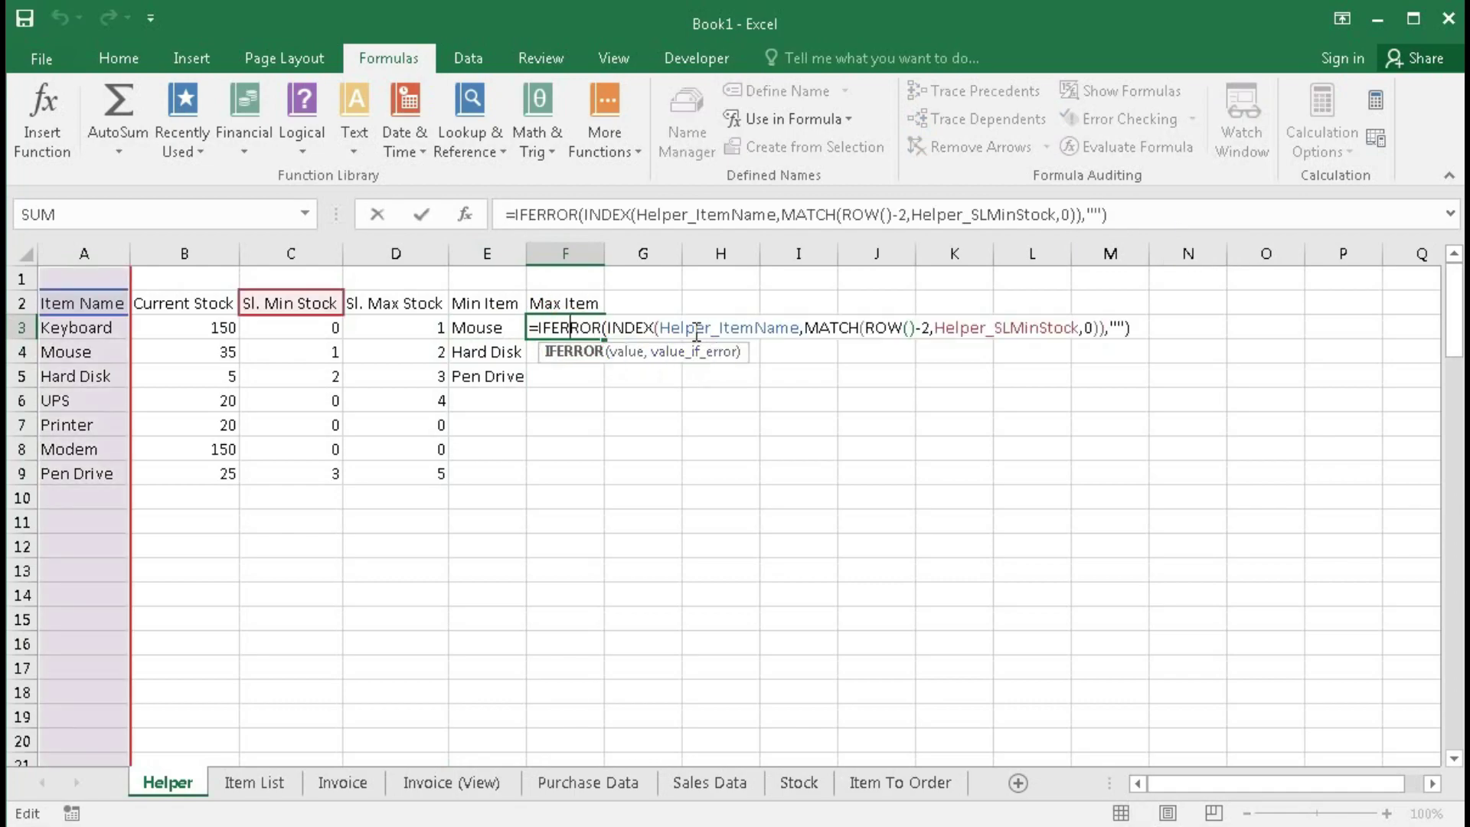
{"action": "left_click", "coordinate": [1031, 327]}
{"action": "type", "text": "ax"}
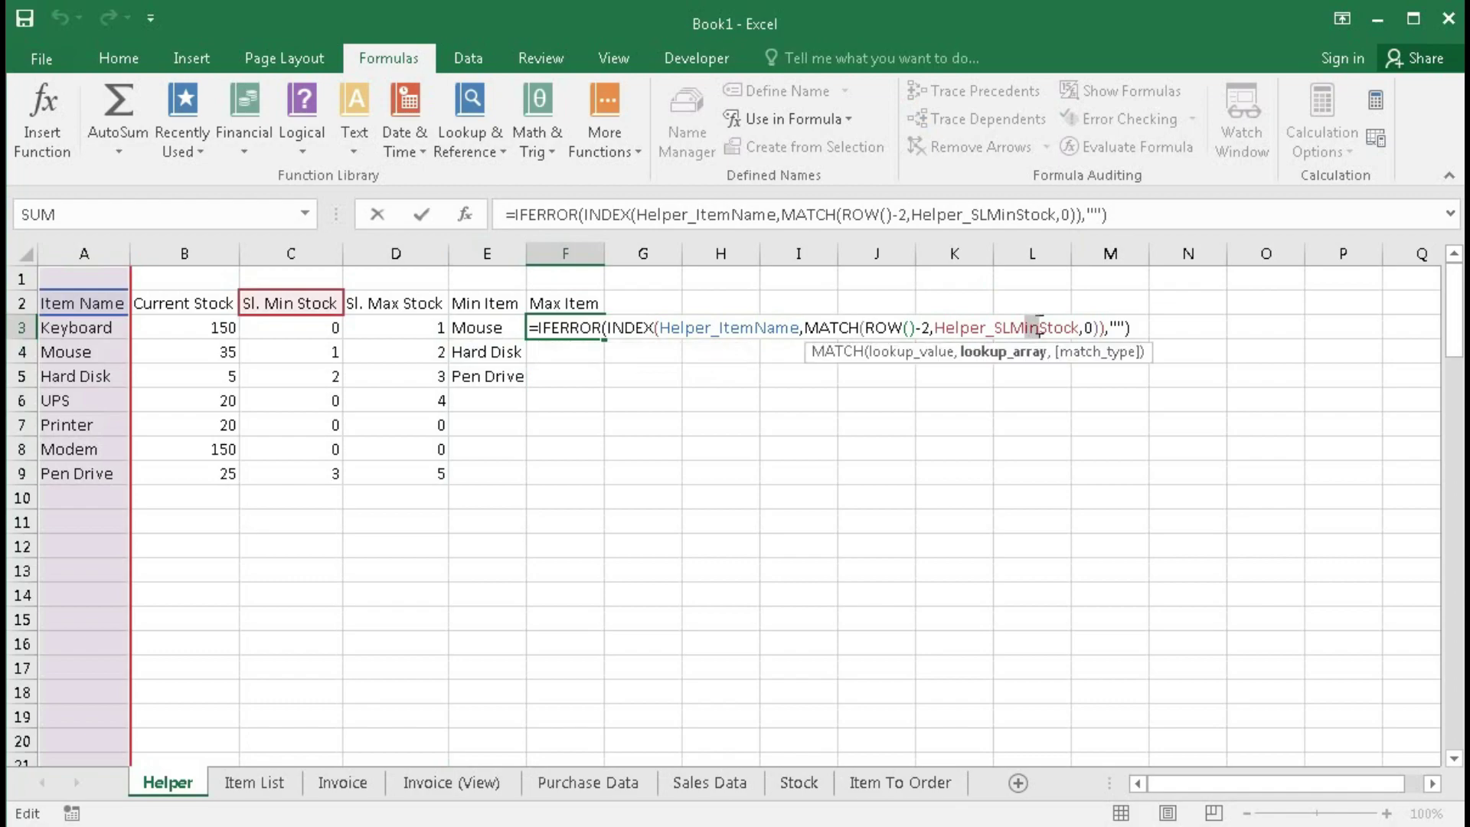
{"action": "key", "text": "Return"}
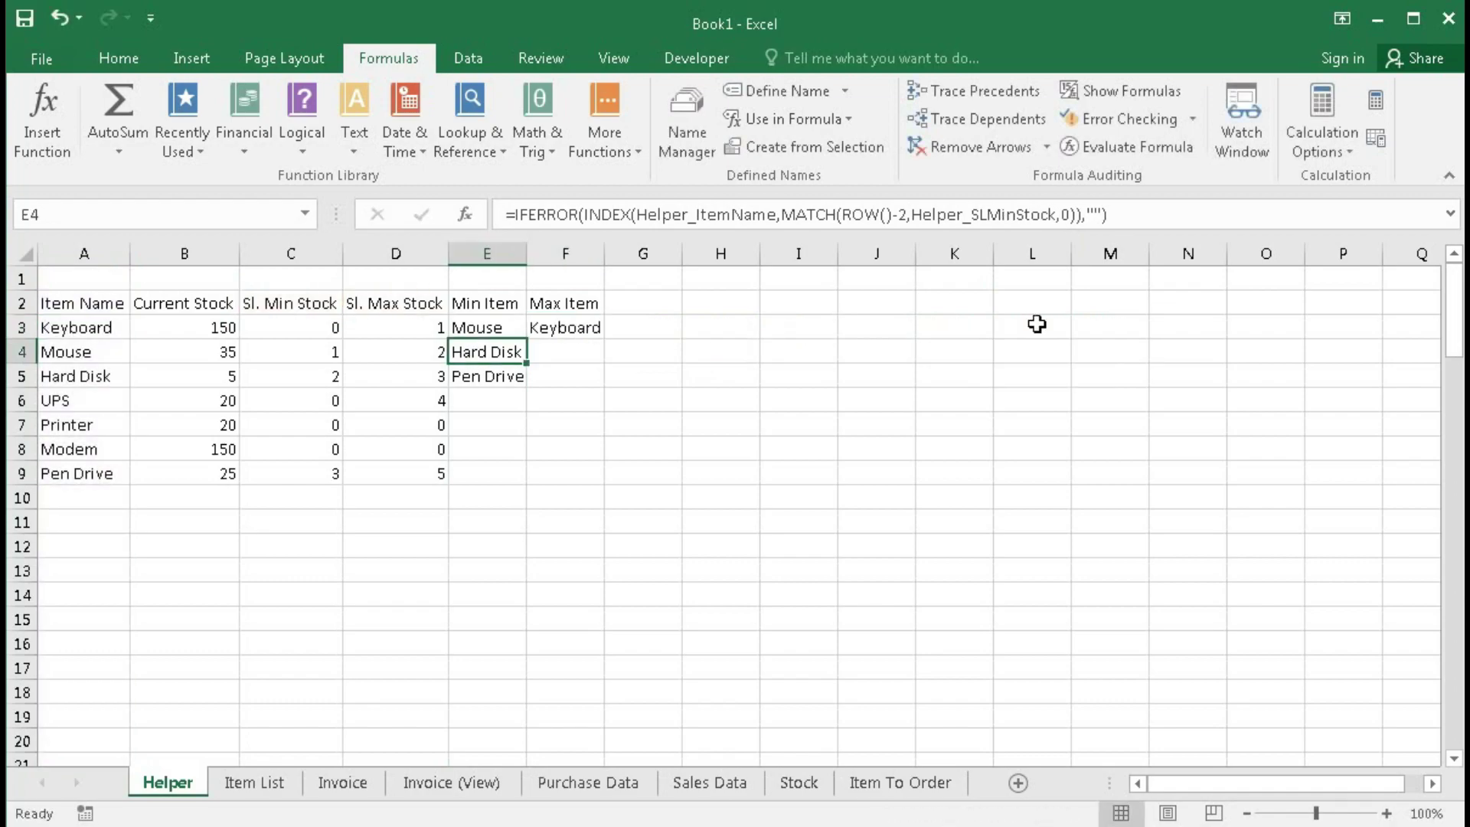
{"action": "left_click", "coordinate": [575, 329]}
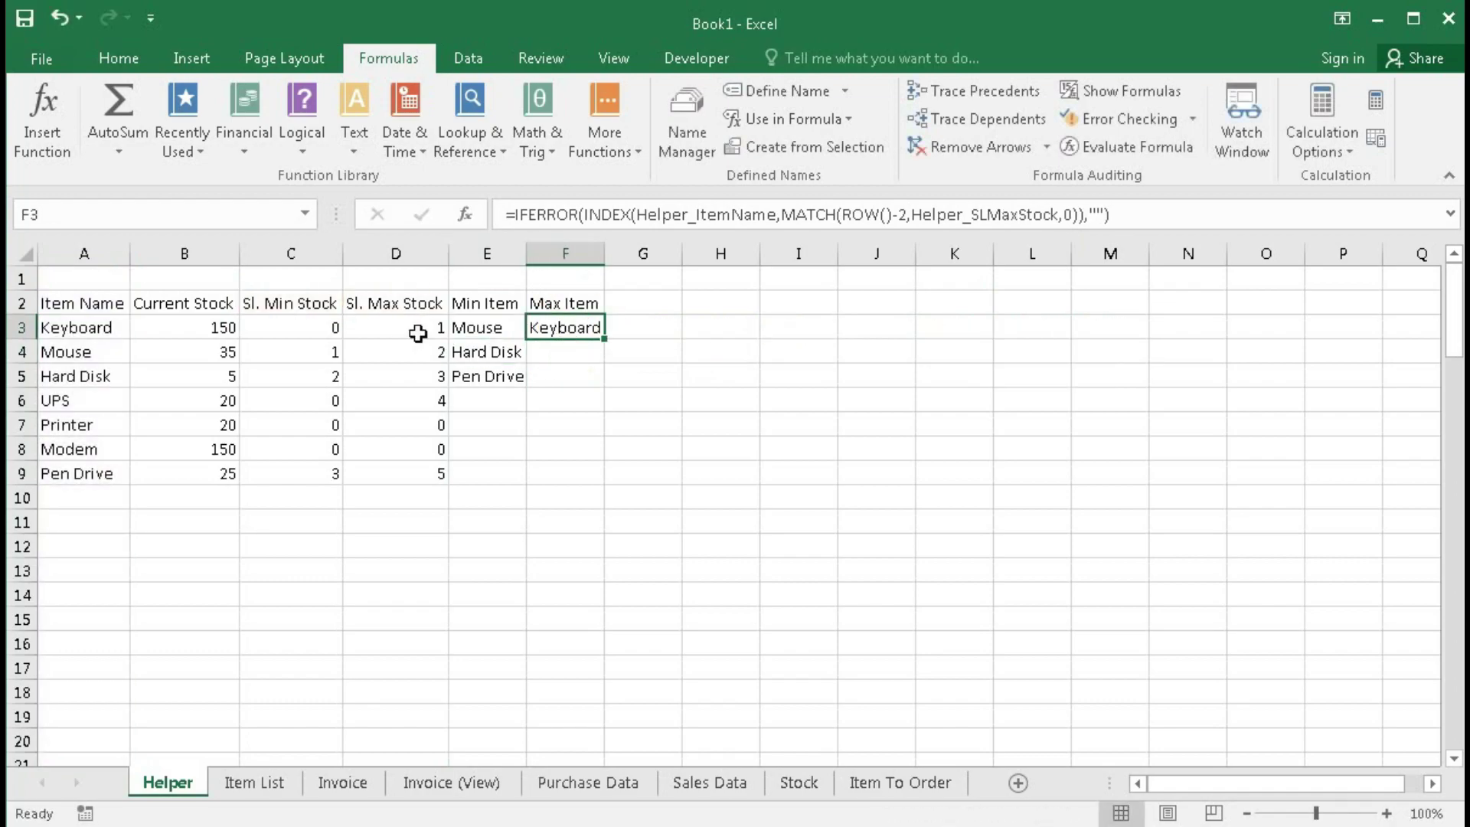
{"action": "left_click", "coordinate": [440, 326]}
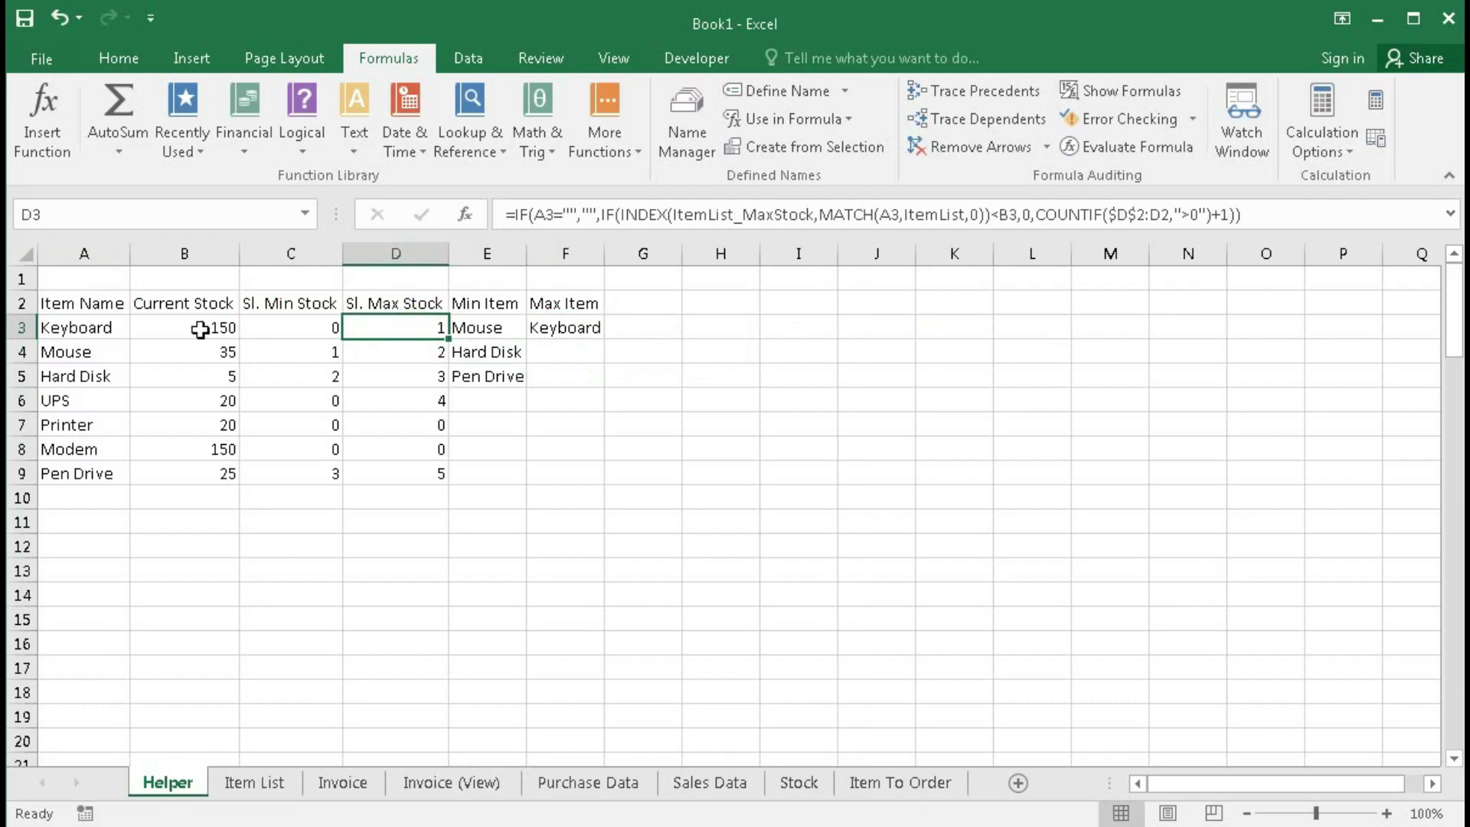
{"action": "left_click", "coordinate": [587, 327]}
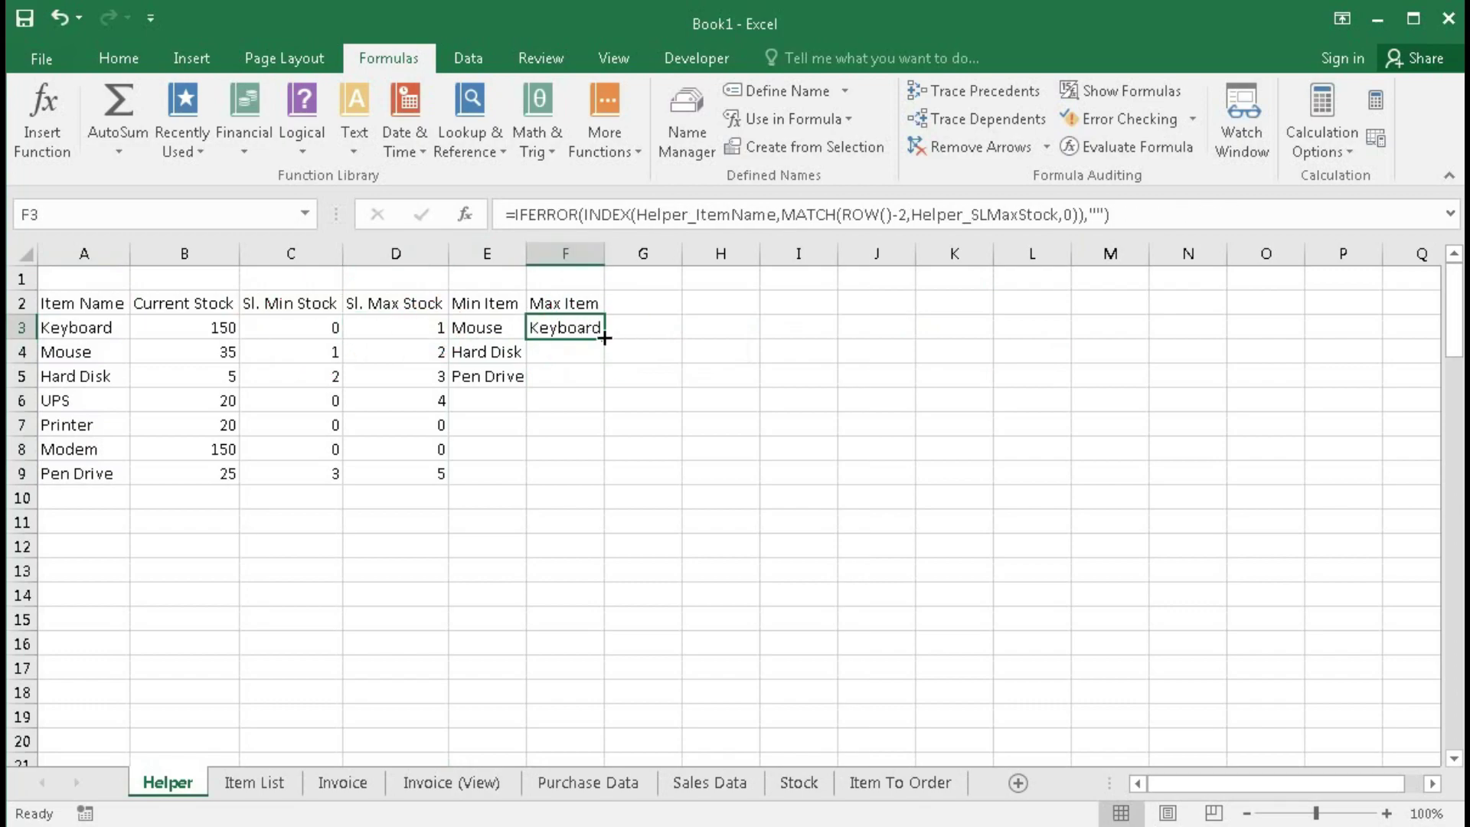
{"action": "double_click", "coordinate": [601, 337]}
Step: Review the Max Item results Keyboard, Mouse, Hard Disk, UPS and Pen Drive against Min Items
{"action": "left_click", "coordinate": [568, 355]}
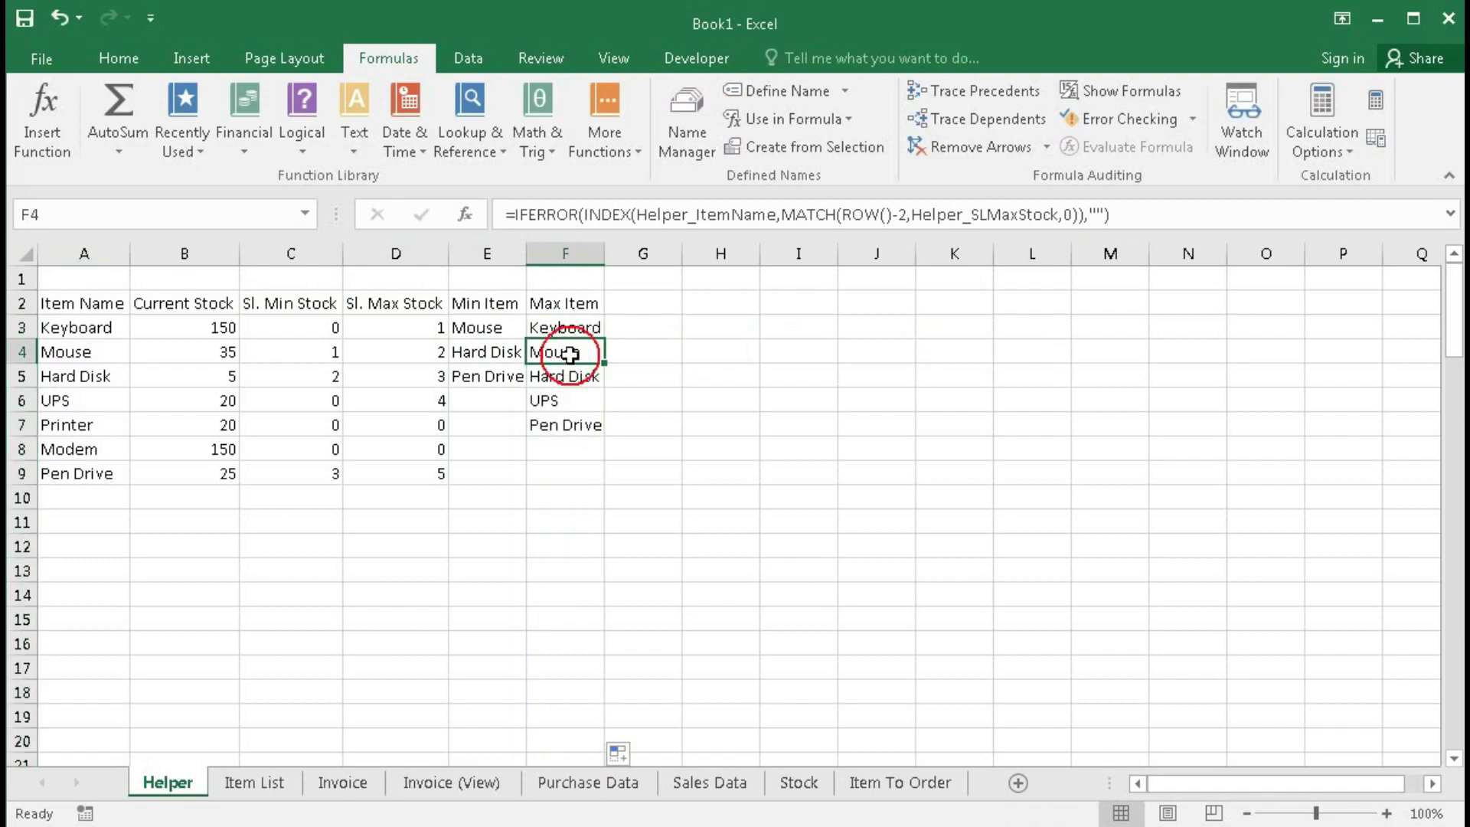
{"action": "left_click", "coordinate": [572, 380]}
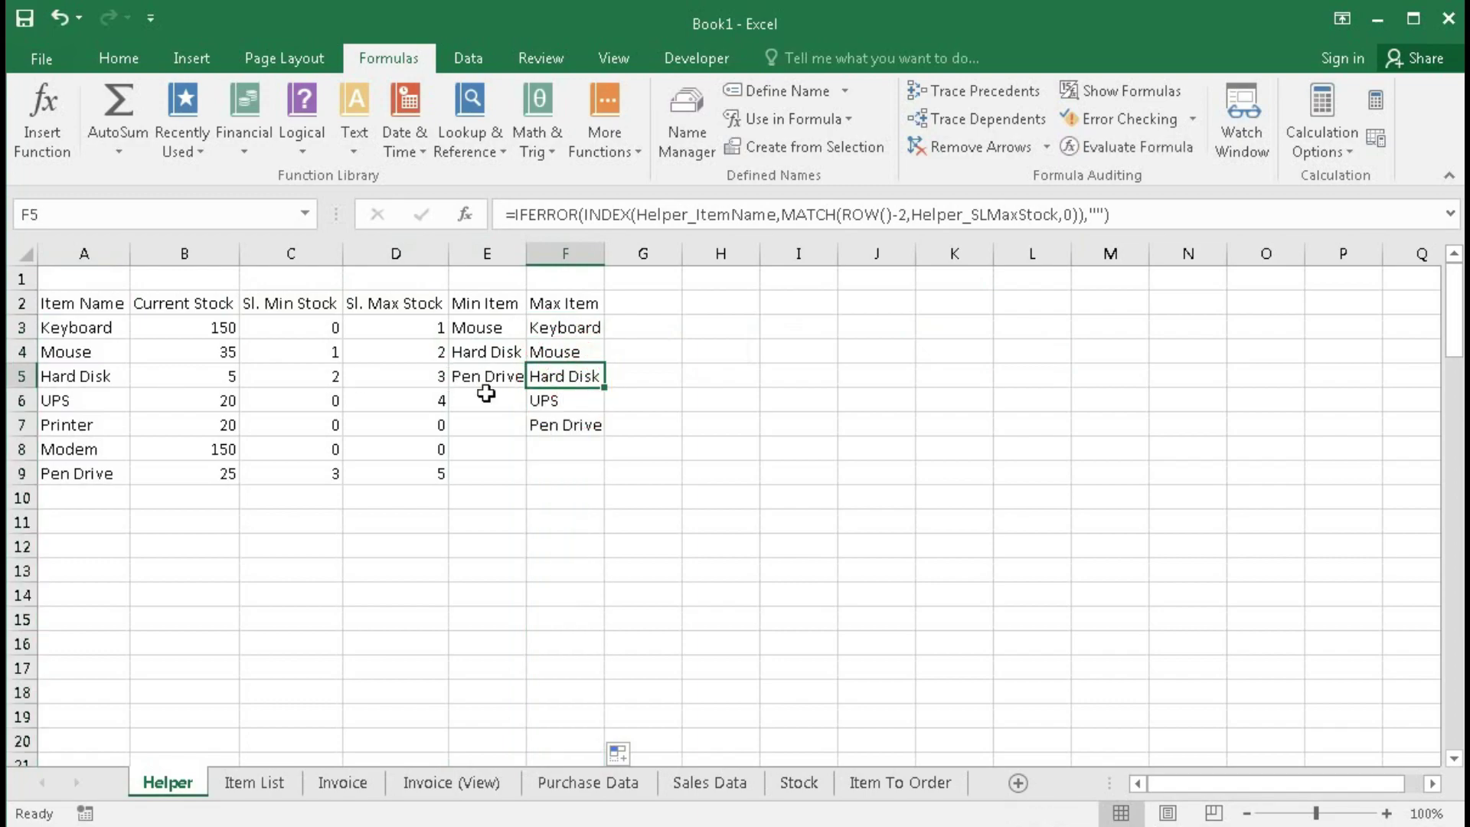
{"action": "left_click", "coordinate": [534, 404]}
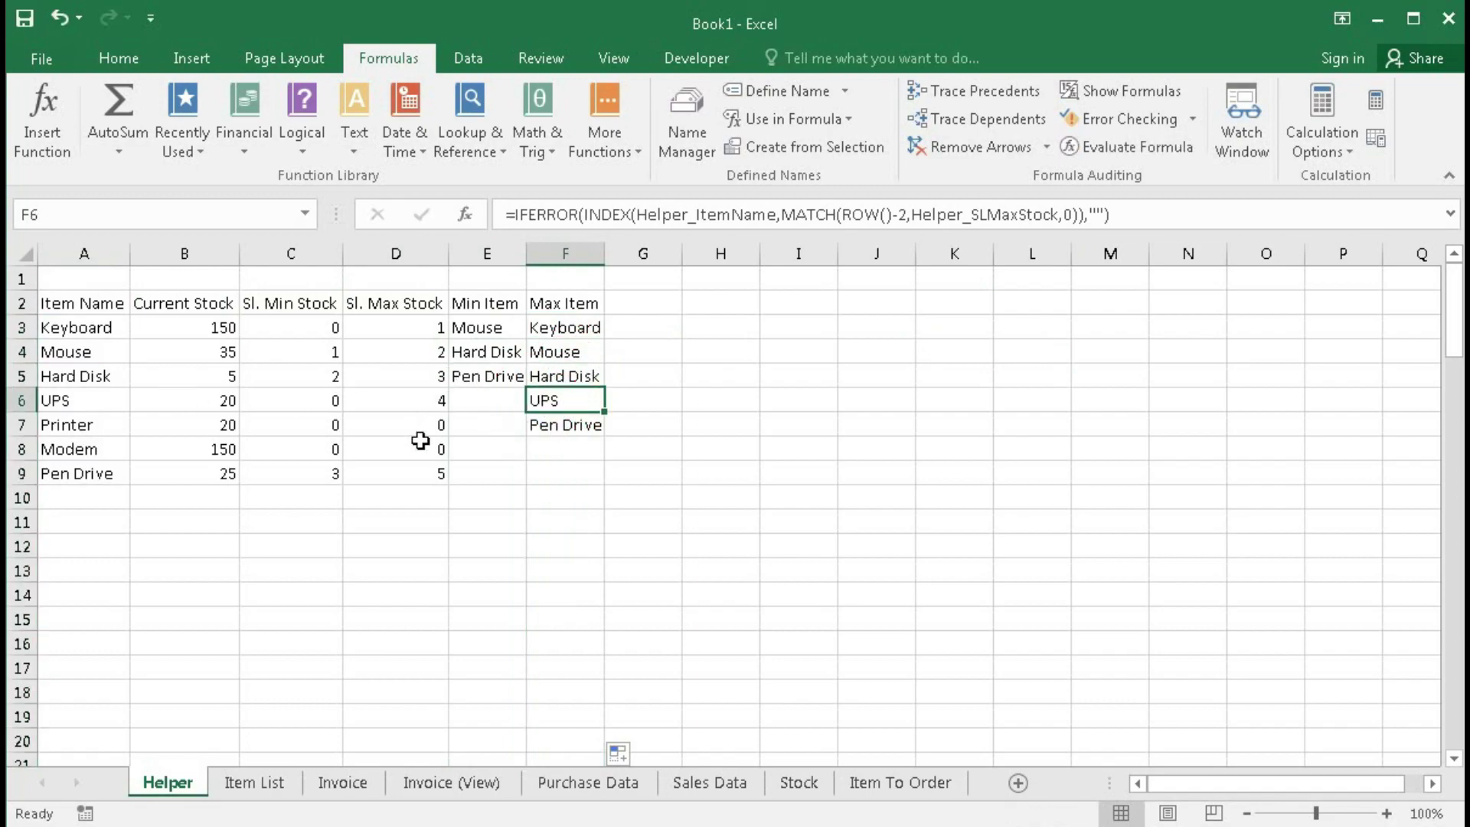
{"action": "left_click", "coordinate": [551, 427]}
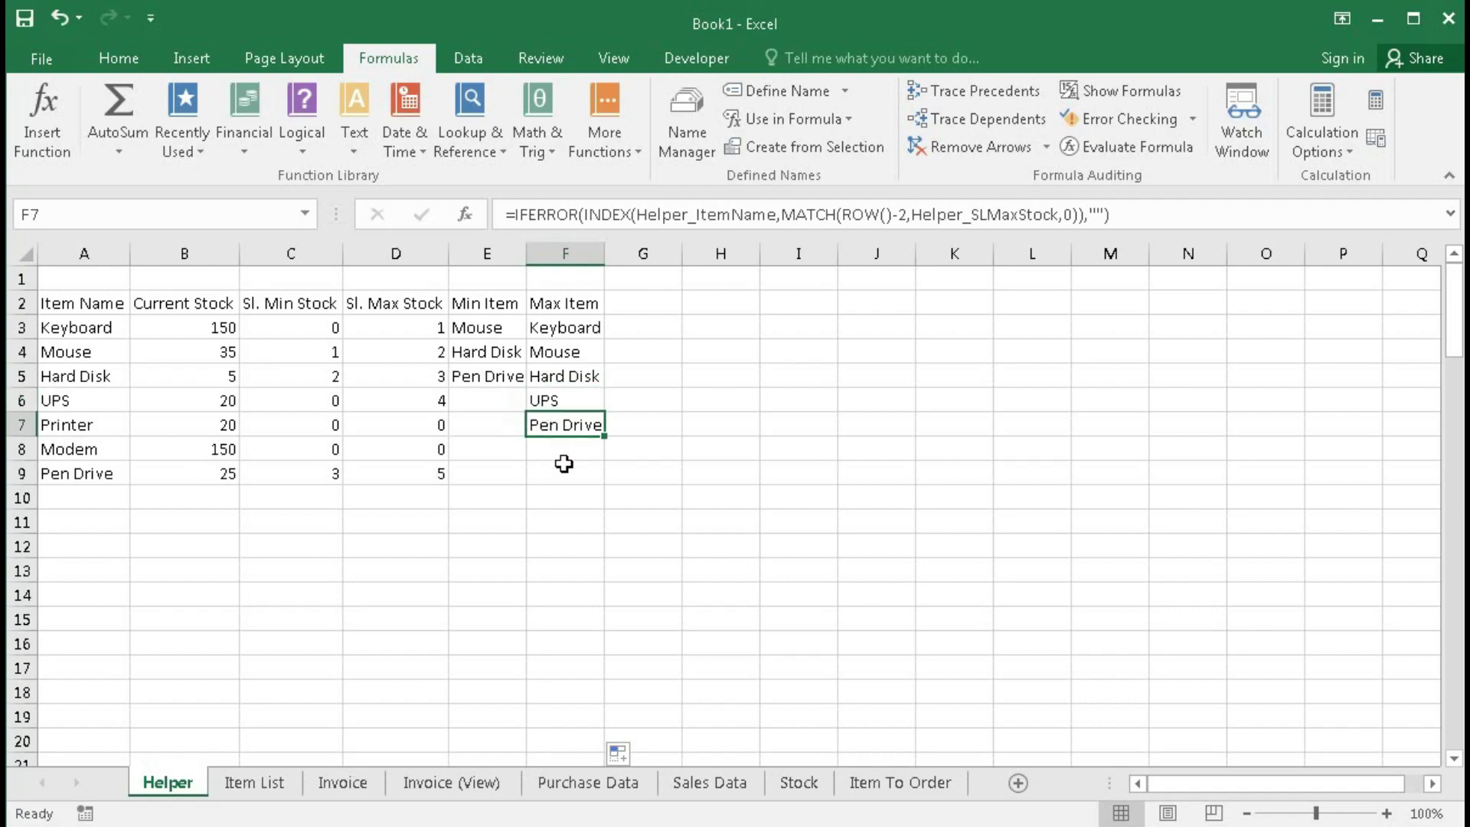
{"action": "left_click", "coordinate": [561, 474]}
{"action": "left_click", "coordinate": [487, 335]}
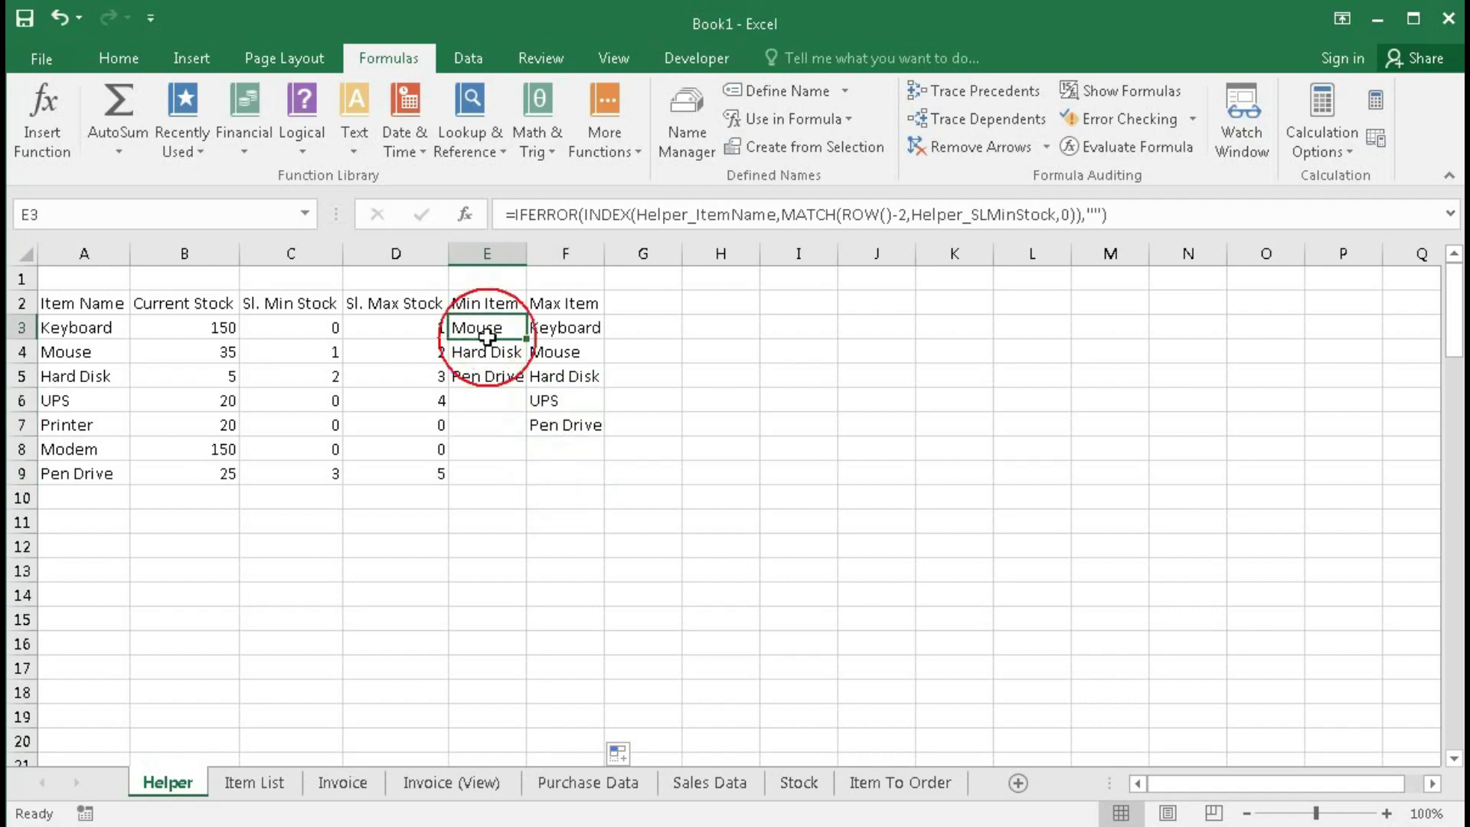
{"action": "left_click_drag", "start_coordinate": [487, 336], "coordinate": [487, 366]}
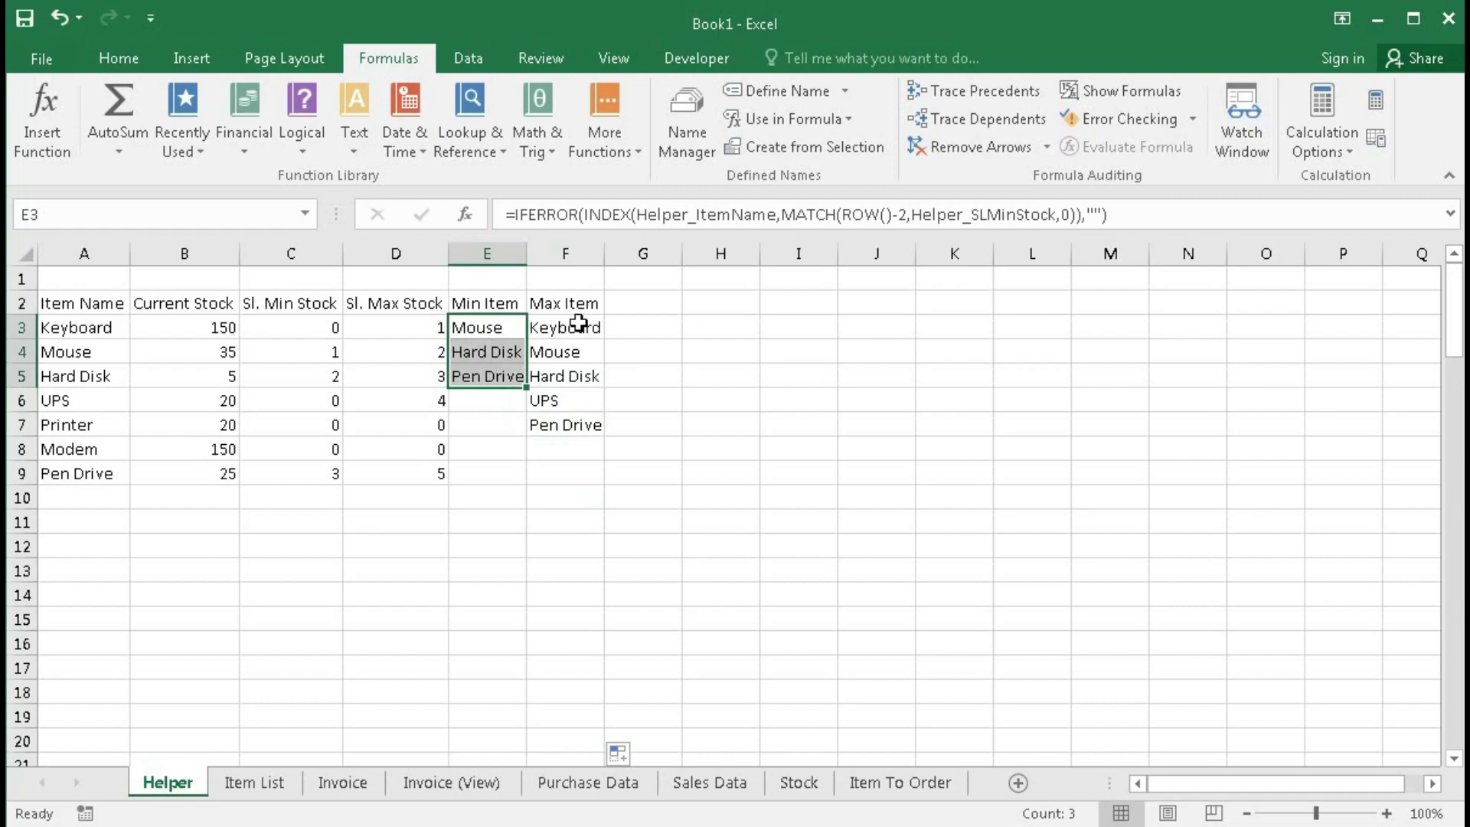
{"action": "left_click_drag", "start_coordinate": [578, 323], "coordinate": [578, 416]}
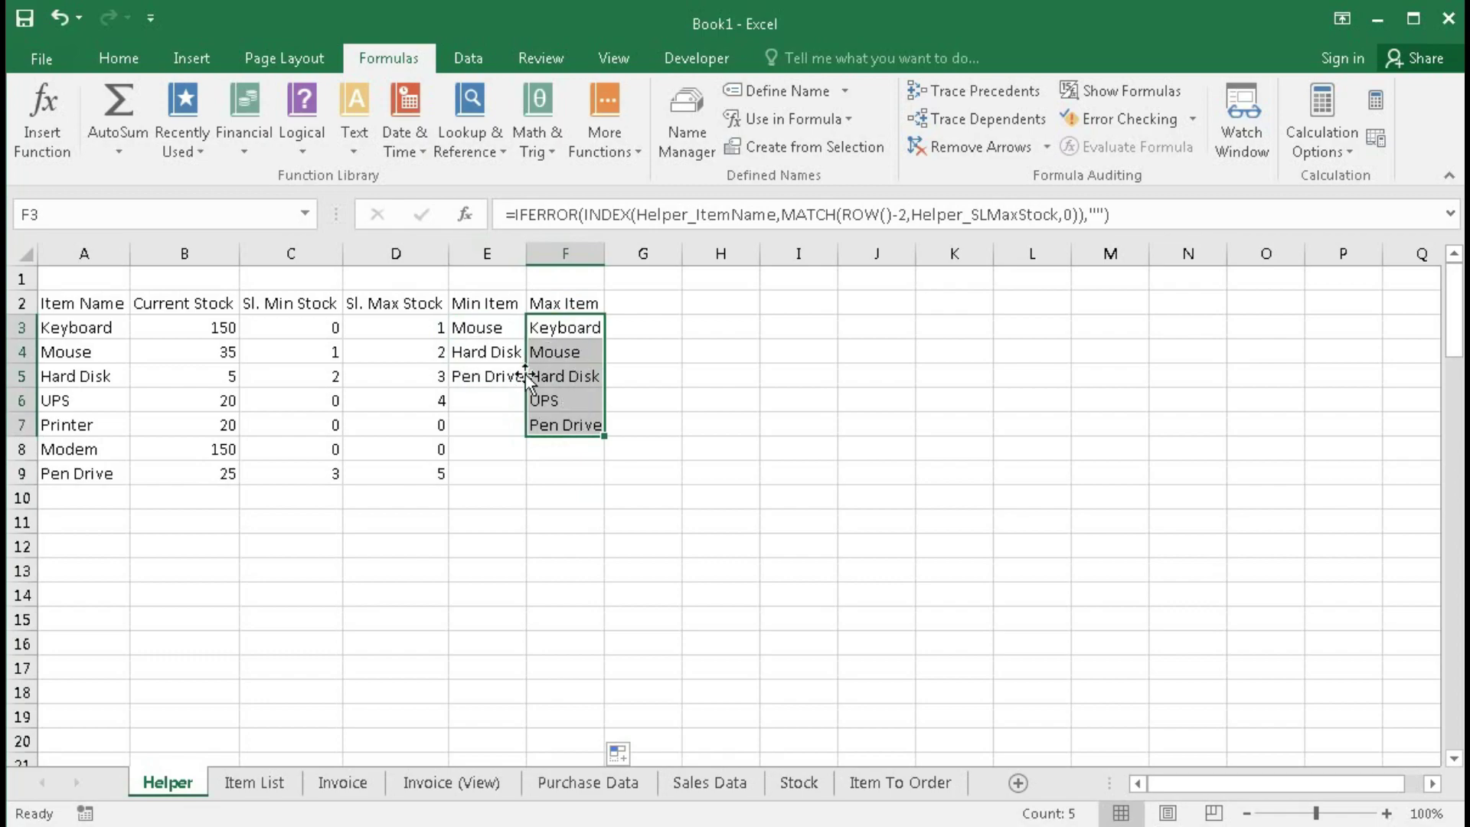
Step: Enter 1 in A3 on the Item To Order sheet
{"action": "left_click", "coordinate": [877, 788]}
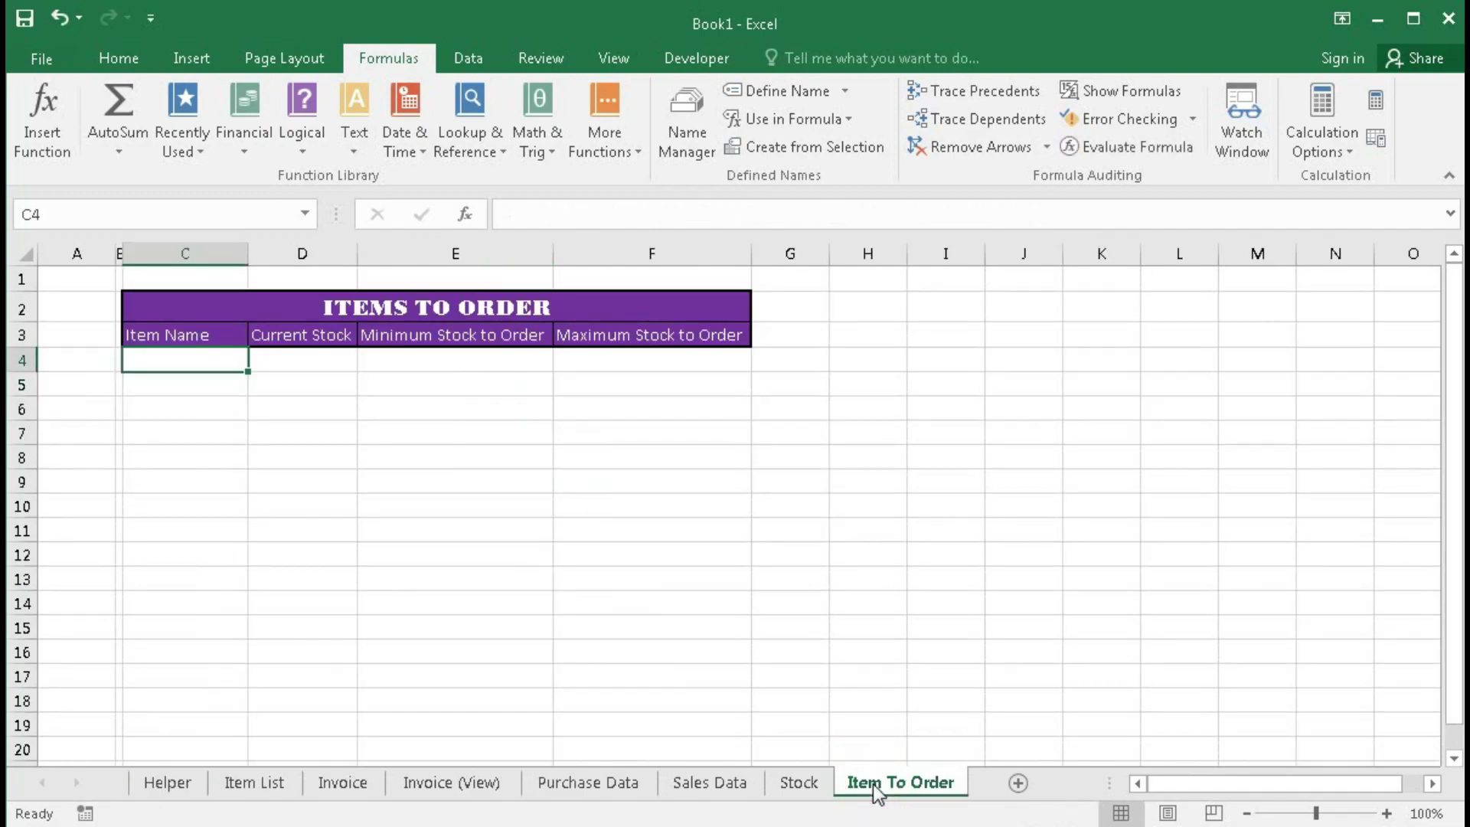
{"action": "left_click", "coordinate": [69, 338]}
{"action": "type", "text": "1"}
{"action": "key", "text": "Return"}
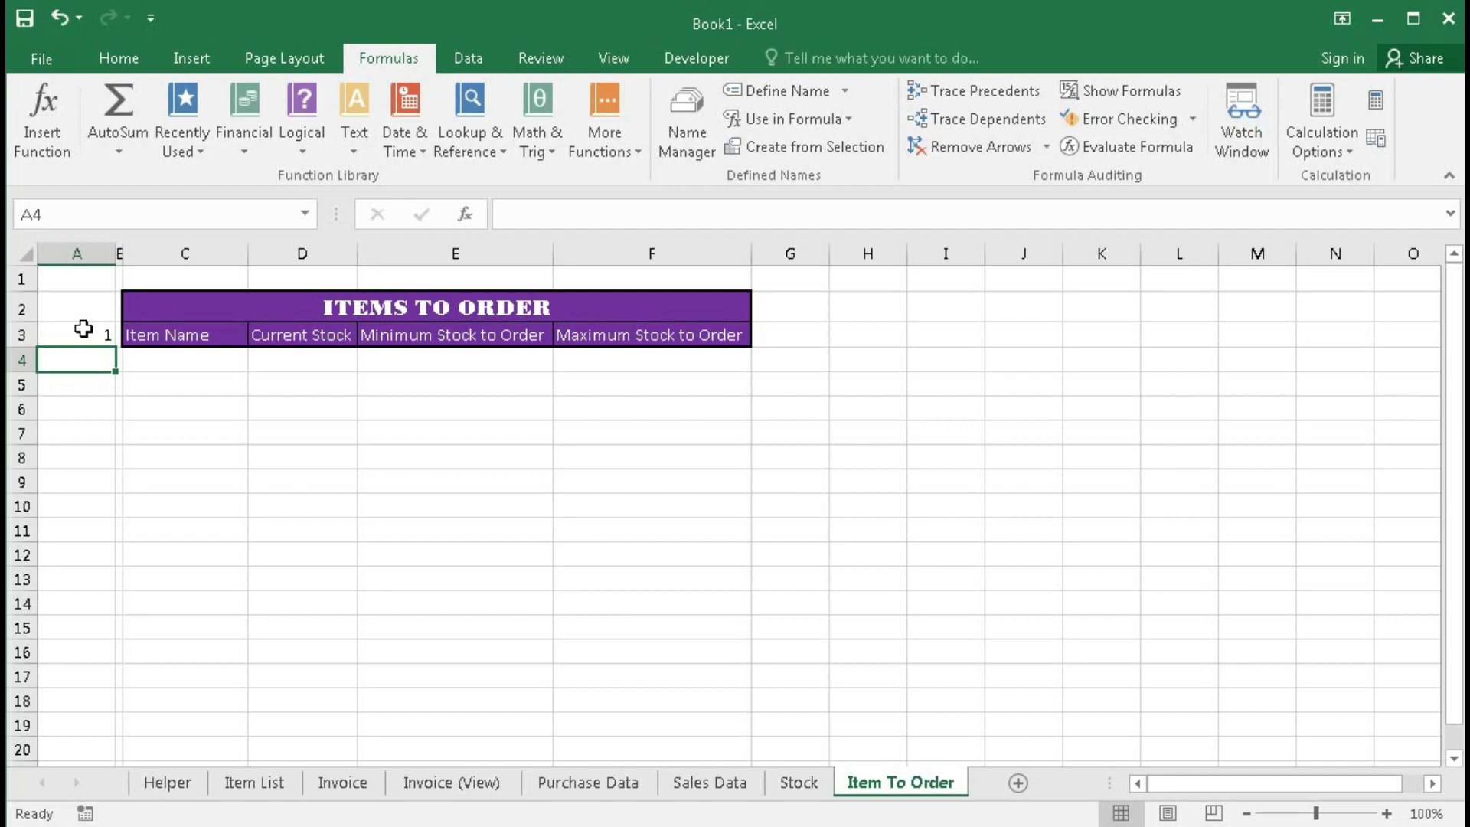
Step: Build C4's formula =IF(A3=1,Helper!E3,Helper!F3 by clicking the referenced cells
{"action": "left_click", "coordinate": [164, 356]}
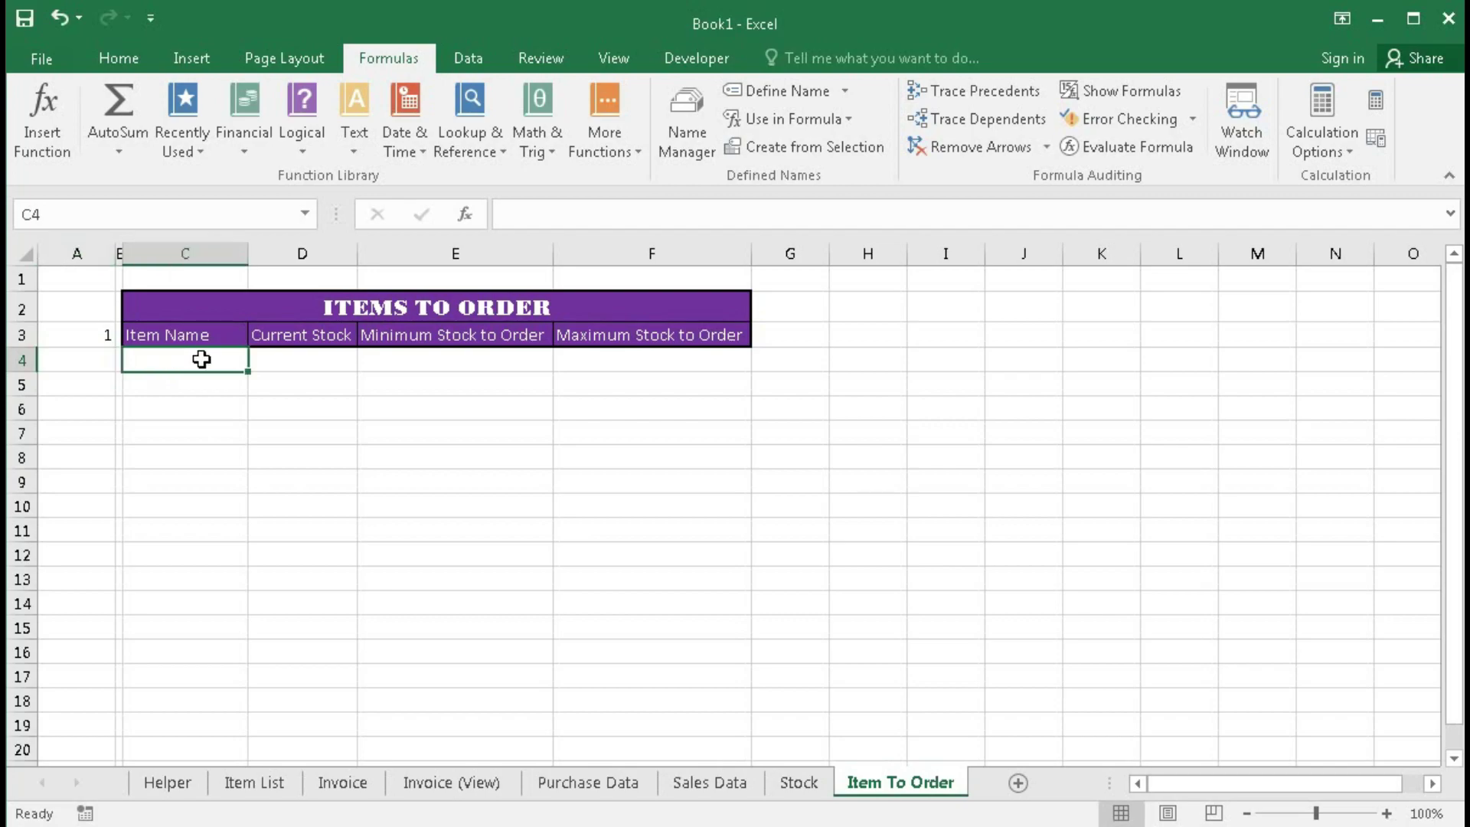
{"action": "type", "text": "=if"}
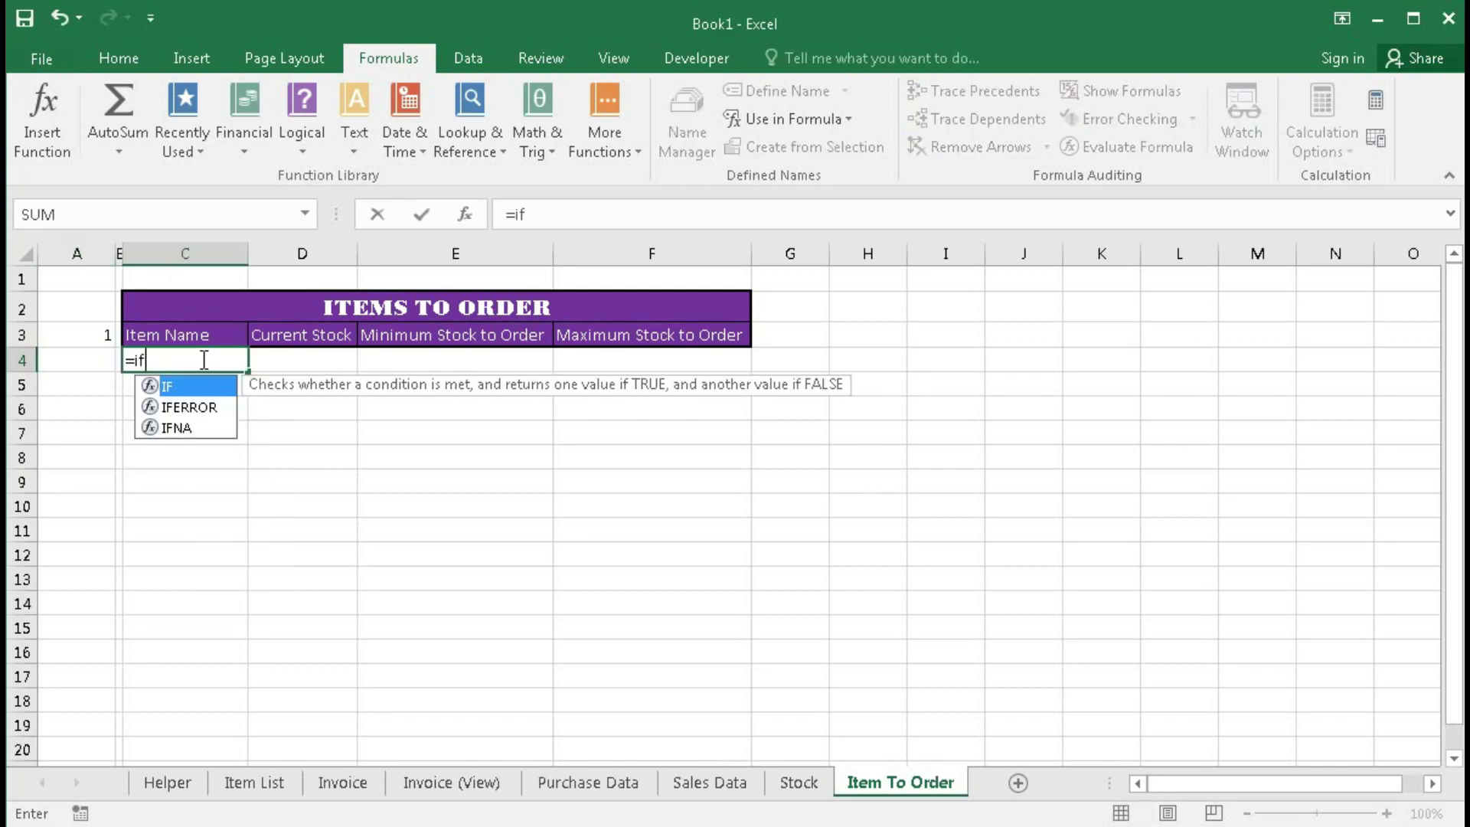
{"action": "type", "text": "("}
{"action": "left_click", "coordinate": [73, 331]}
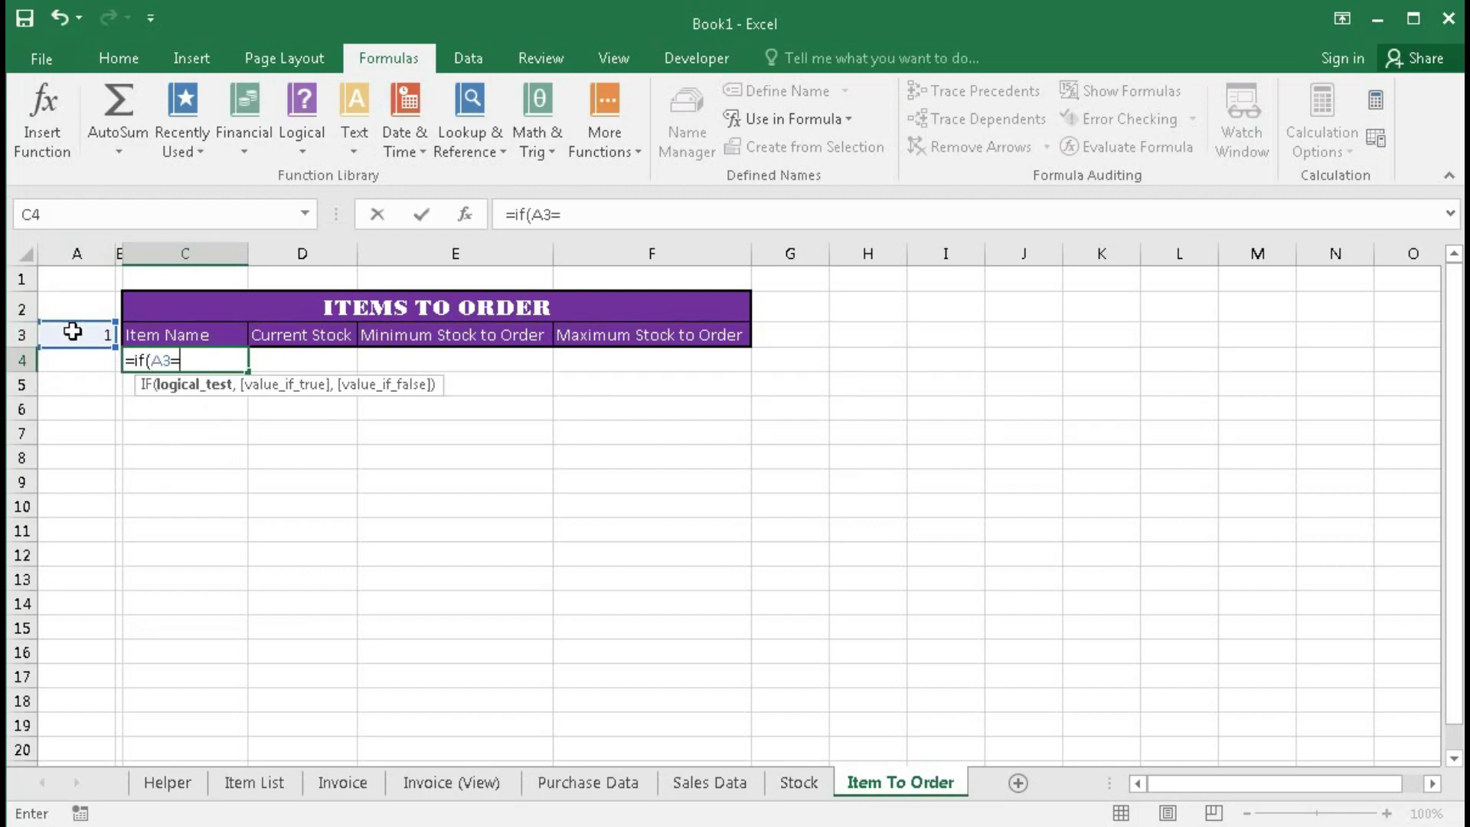
{"action": "type", "text": "=1,"}
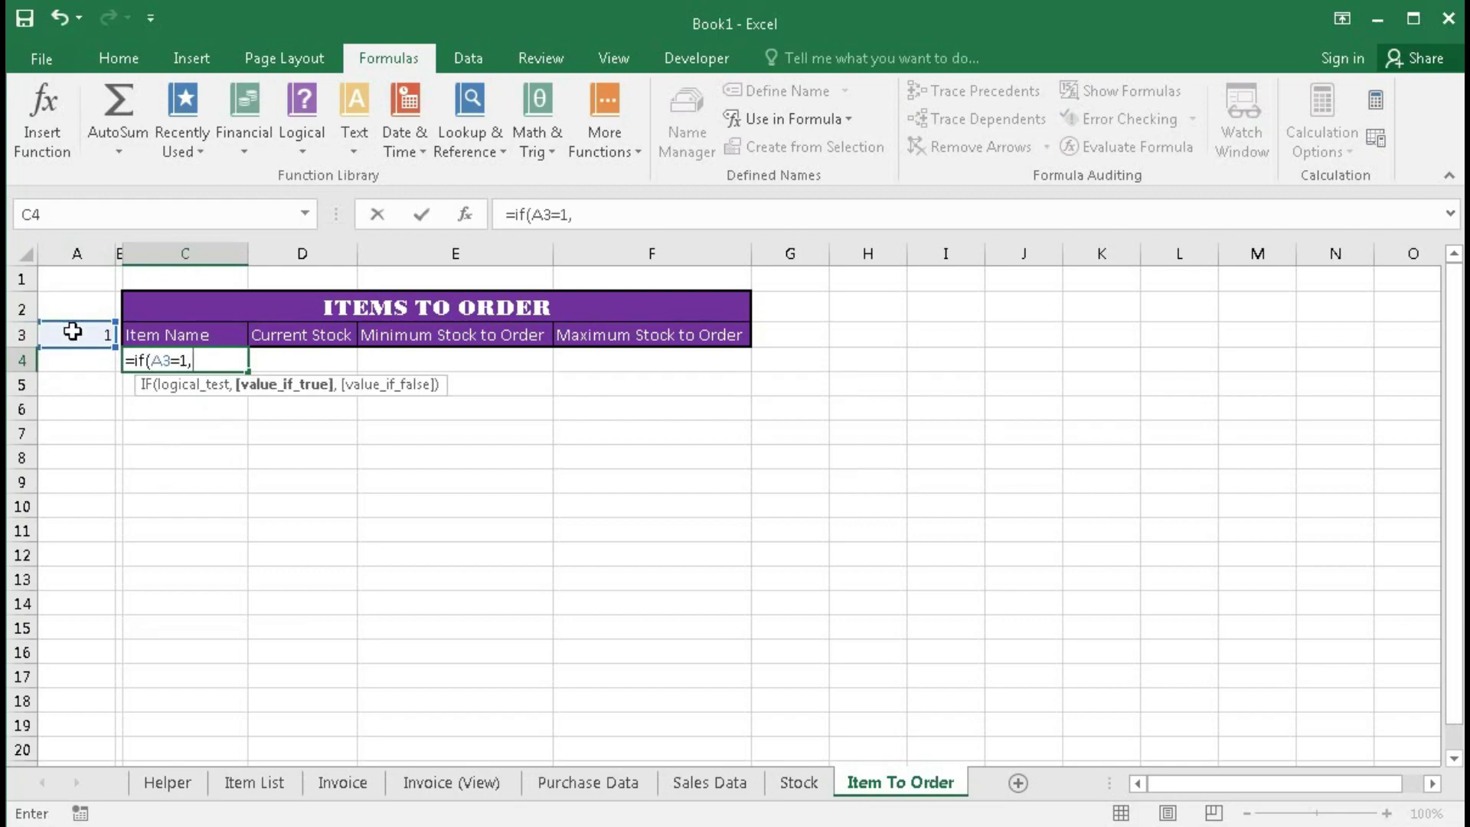
{"action": "left_click", "coordinate": [163, 782]}
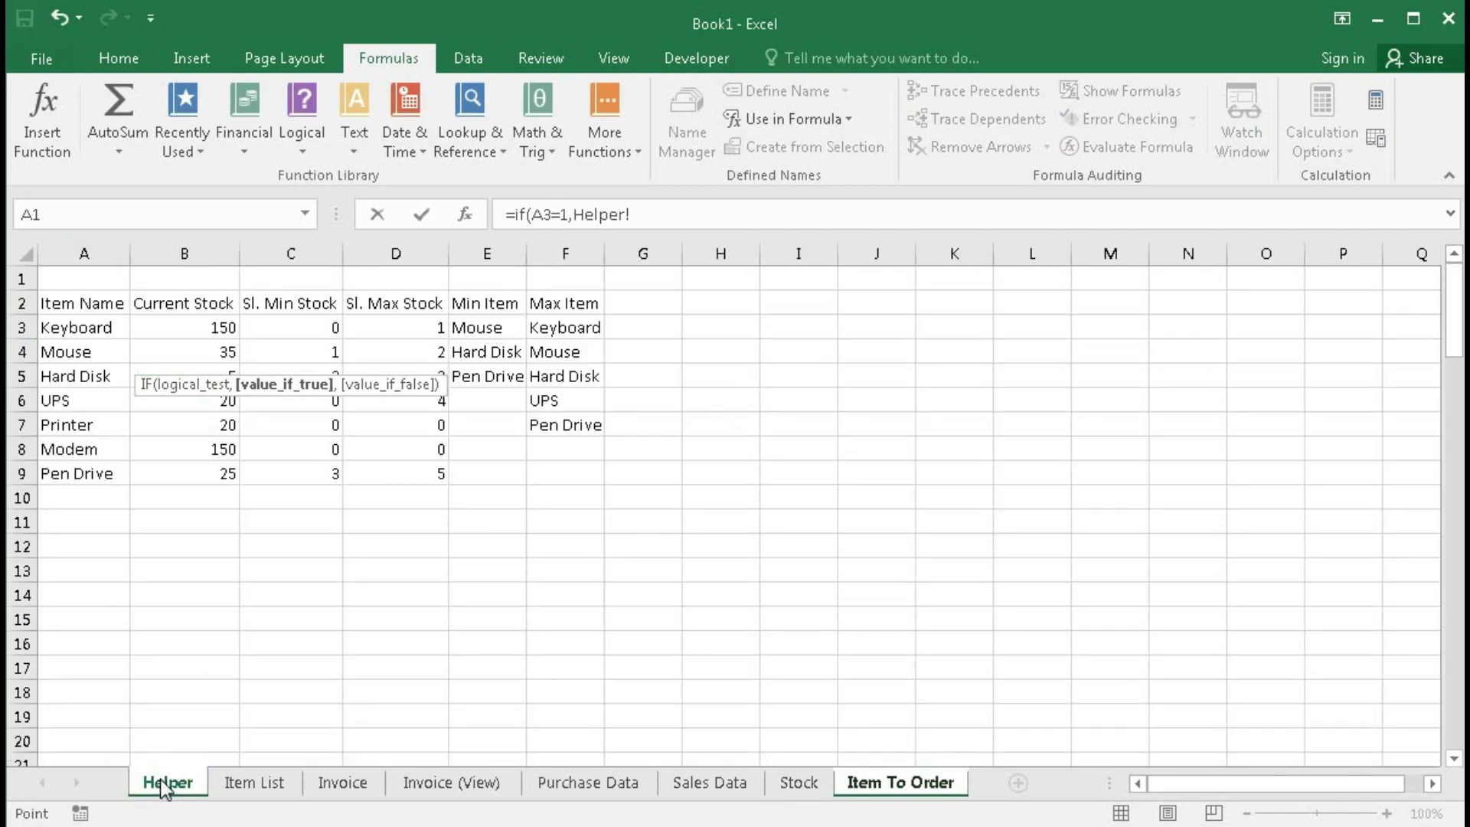
{"action": "left_click", "coordinate": [484, 328]}
{"action": "type", "text": ","}
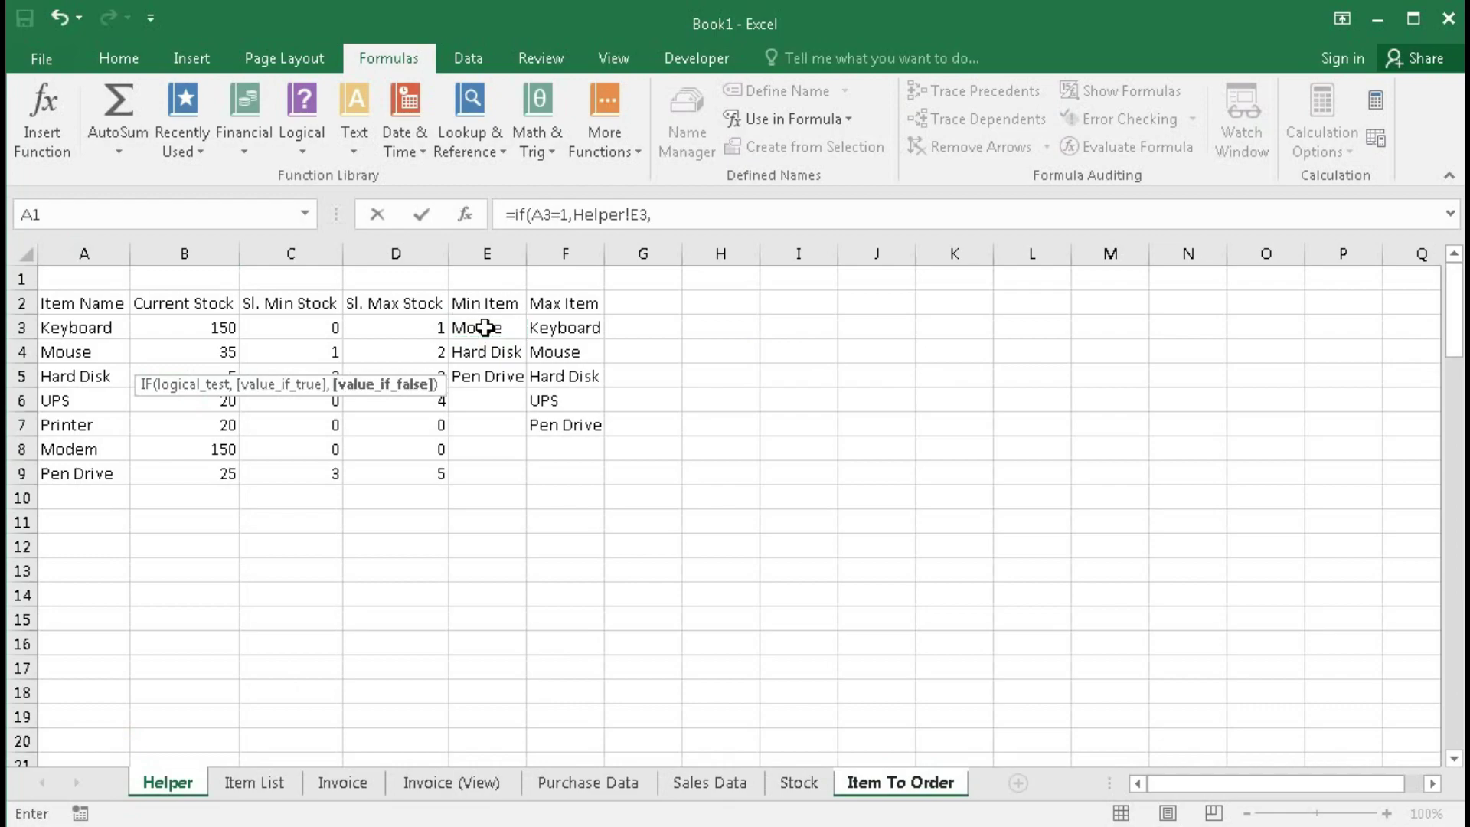
{"action": "left_click", "coordinate": [562, 325]}
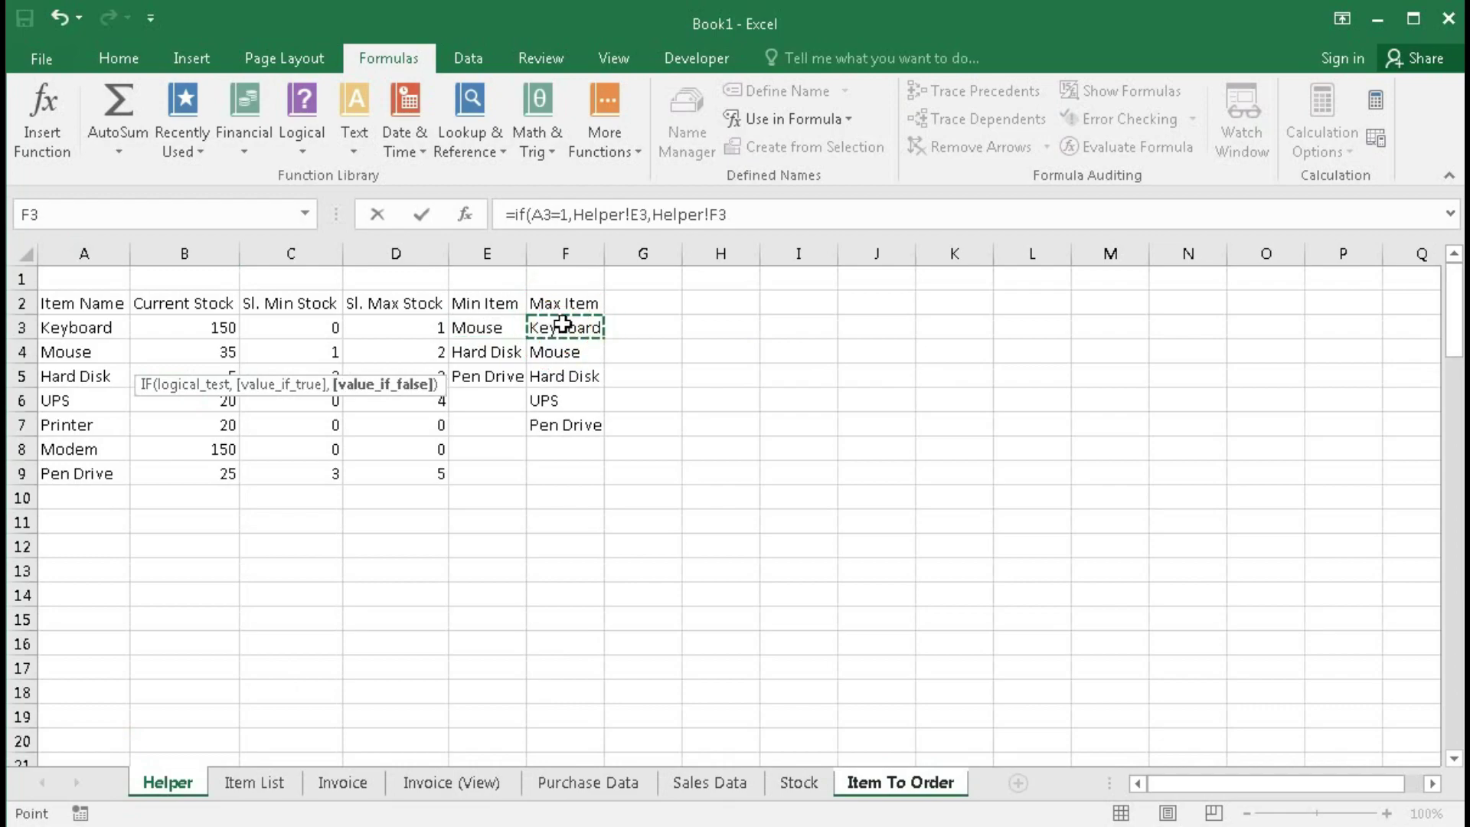
Step: Close and commit C4's IF formula, then set A3 to 2 so C4 shows Keyboard
{"action": "type", "text": ")"}
{"action": "key", "text": "Return"}
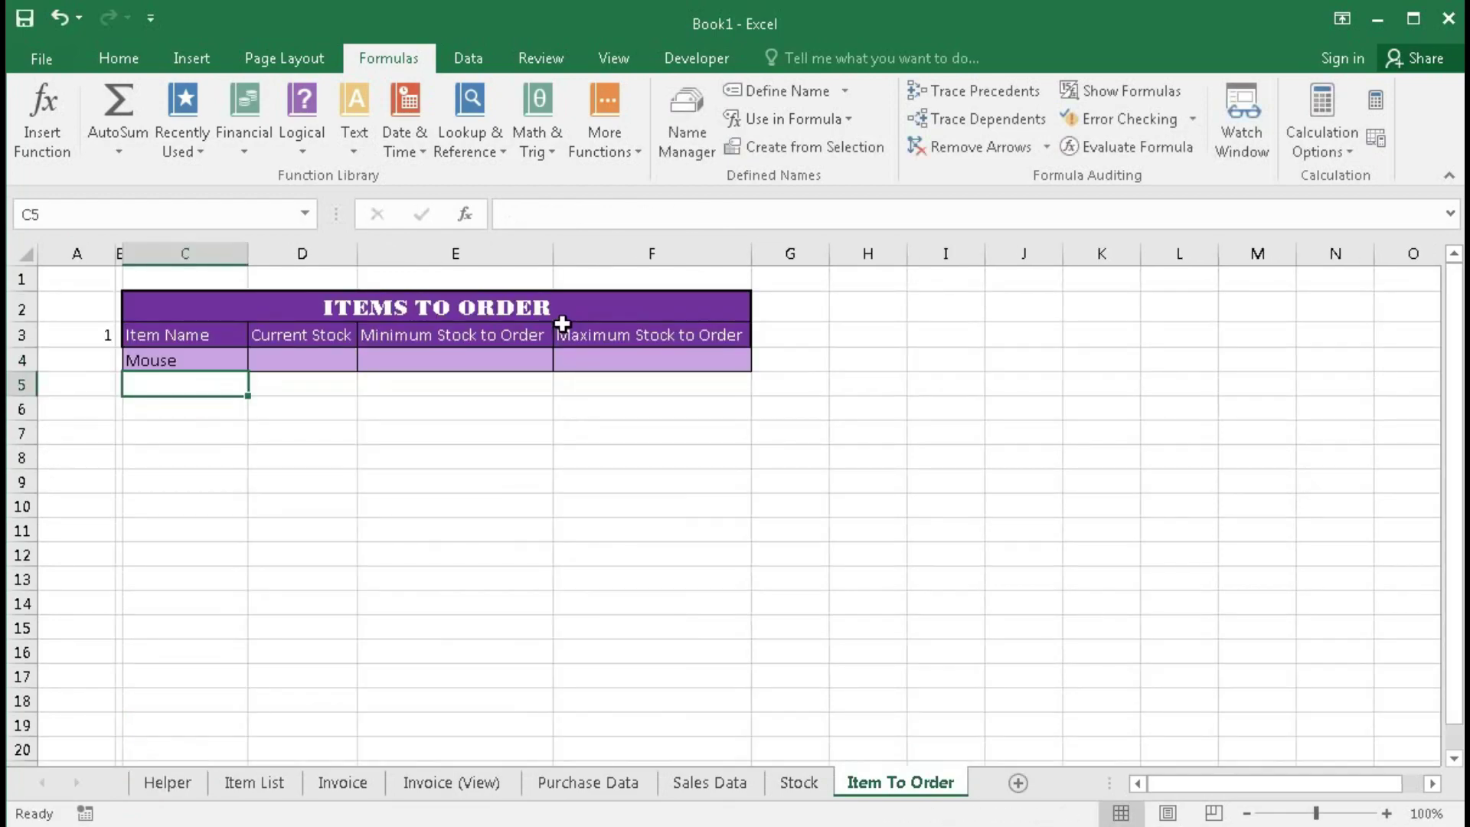
{"action": "left_click", "coordinate": [196, 361]}
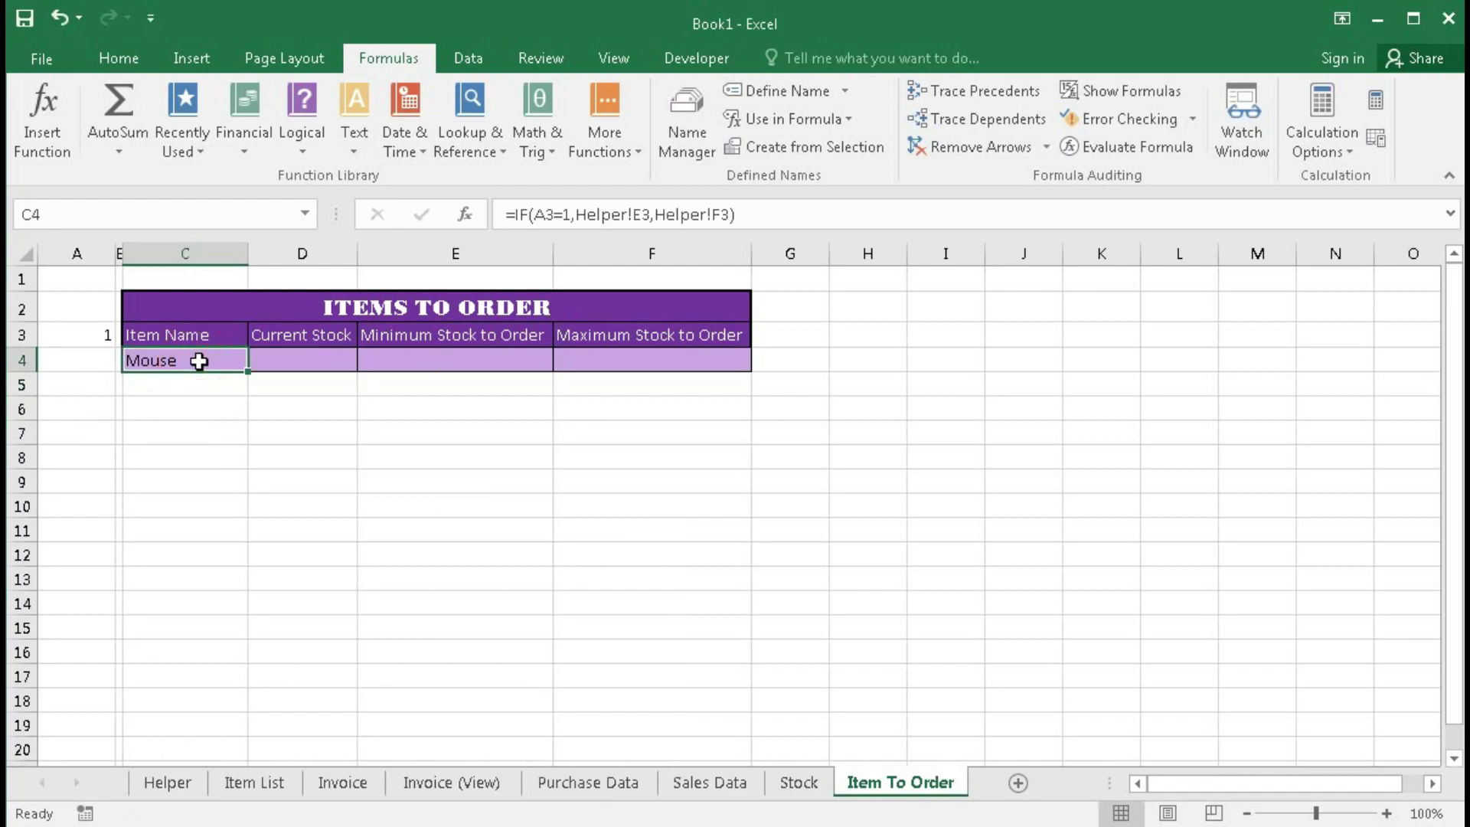
{"action": "left_click", "coordinate": [99, 331]}
{"action": "type", "text": "2"}
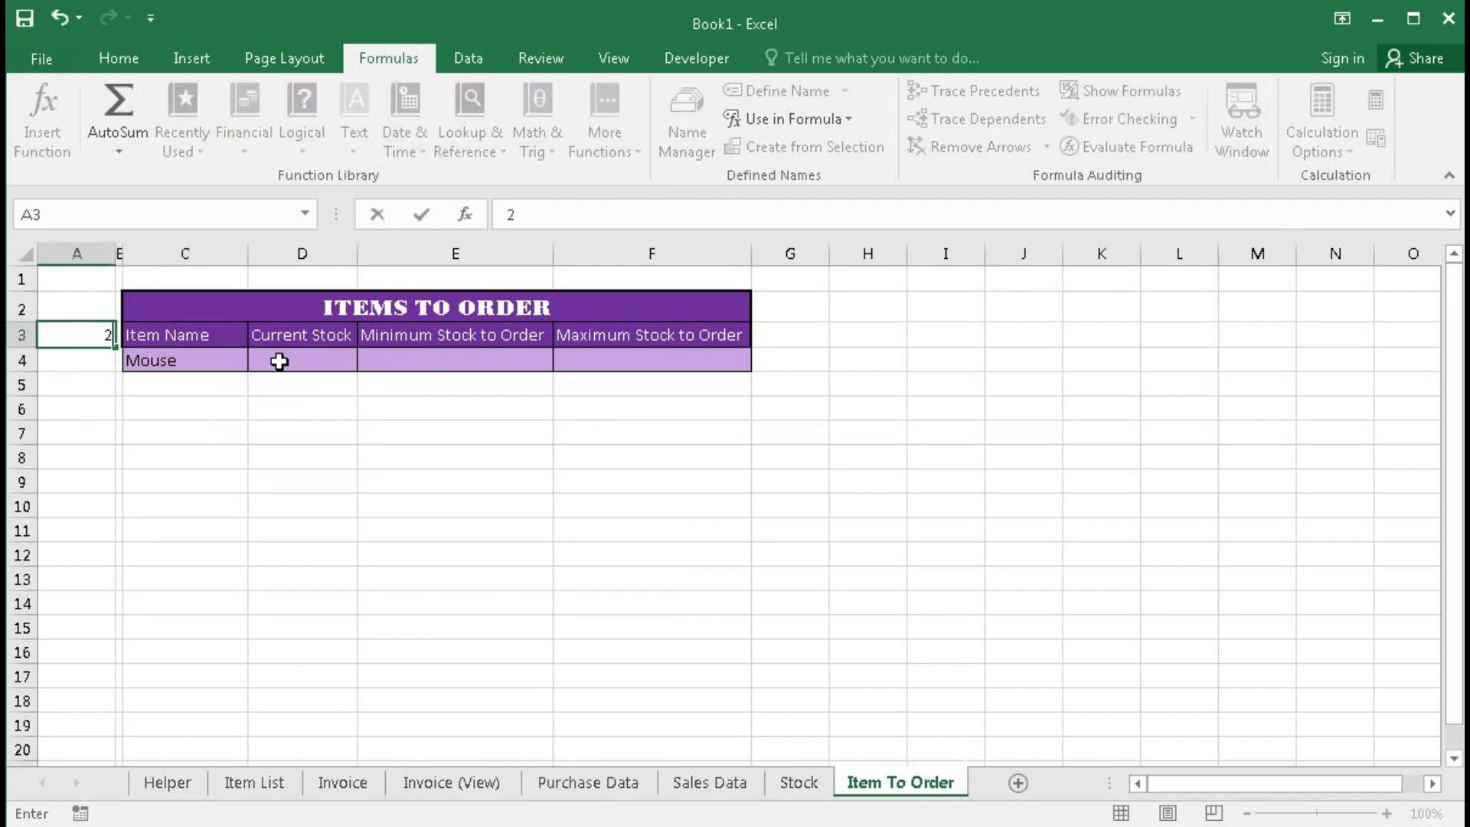
{"action": "key", "text": "Return"}
{"action": "left_click", "coordinate": [193, 362]}
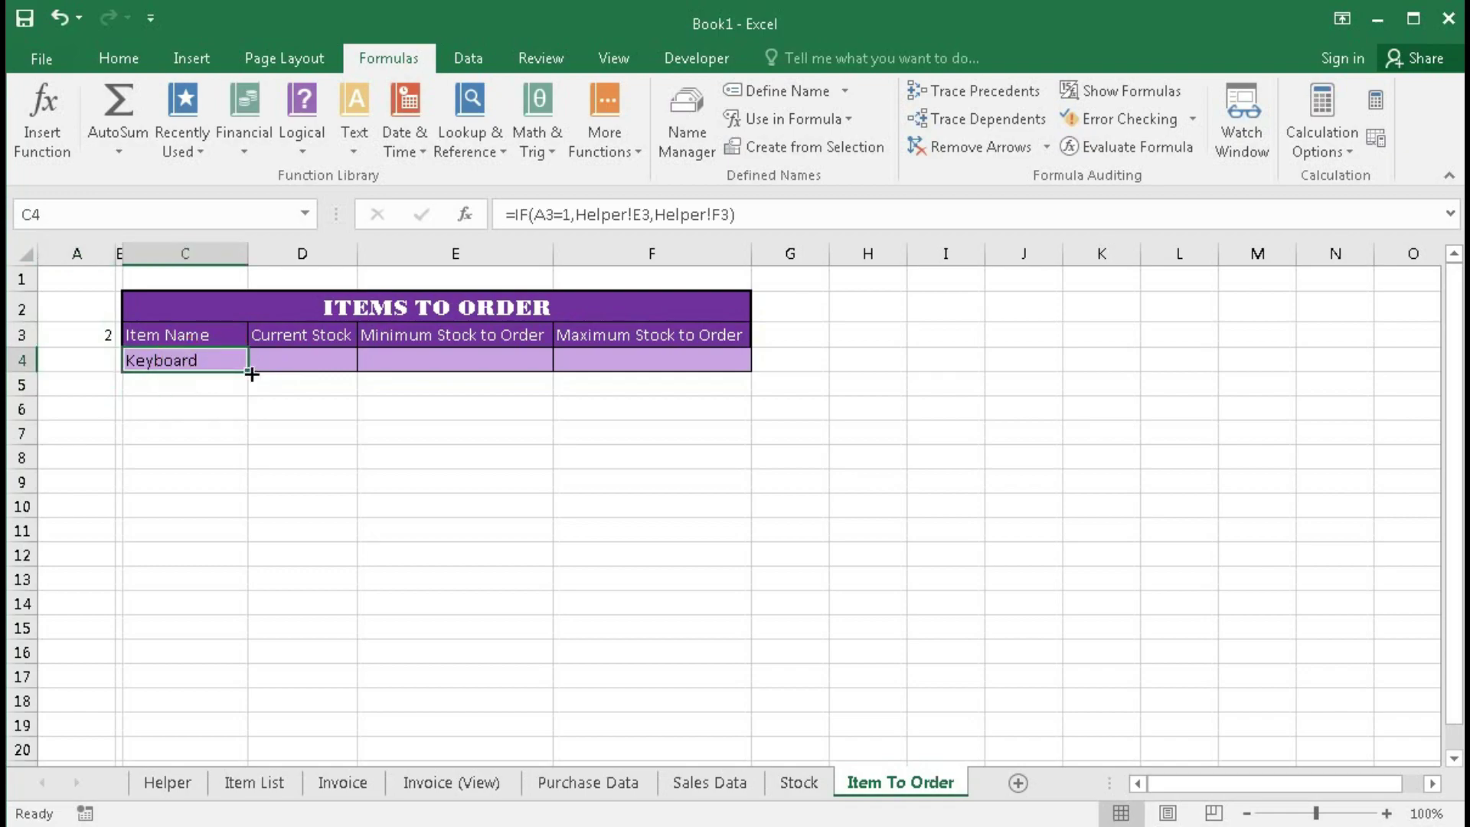
Step: Fill C4's formula down column C to row 102 and check the copied item cells
{"action": "left_click_drag", "start_coordinate": [252, 374], "coordinate": [269, 426]}
{"action": "scroll", "coordinate": [535, 516], "scroll_direction": "up", "scroll_amount": 5}
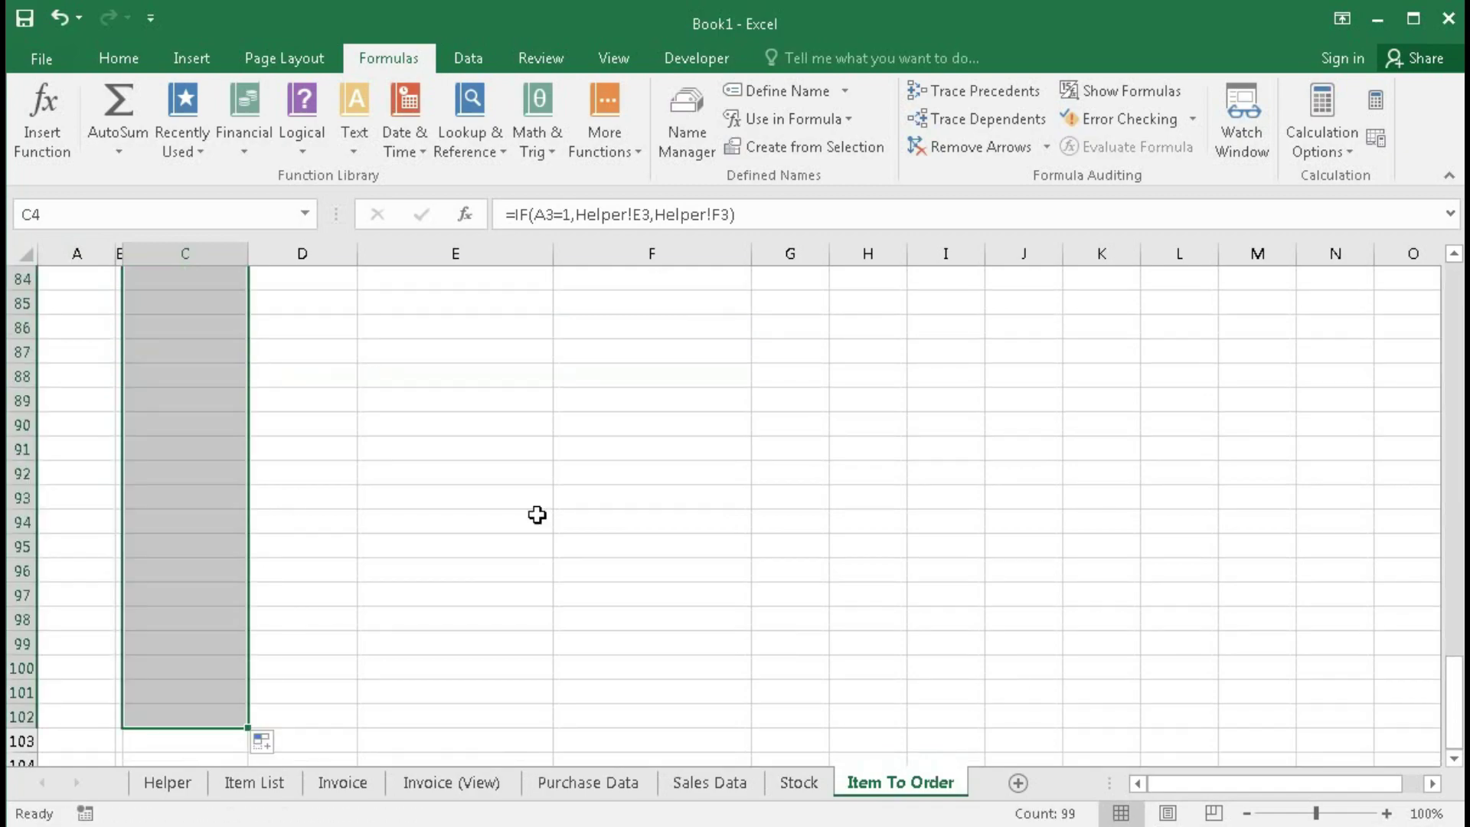
{"action": "scroll", "coordinate": [535, 515], "scroll_direction": "up", "scroll_amount": 20}
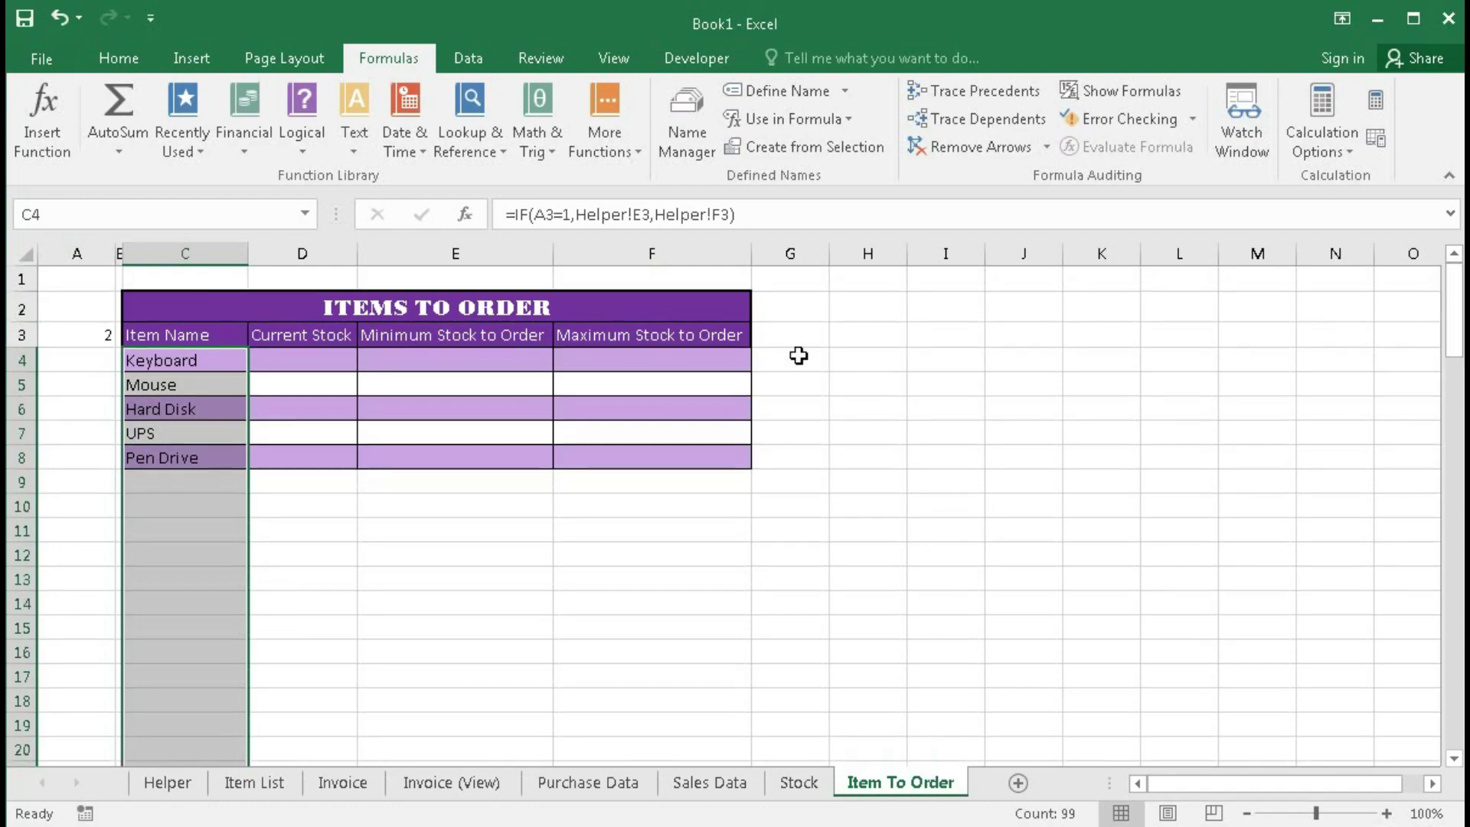
{"action": "left_click", "coordinate": [187, 360]}
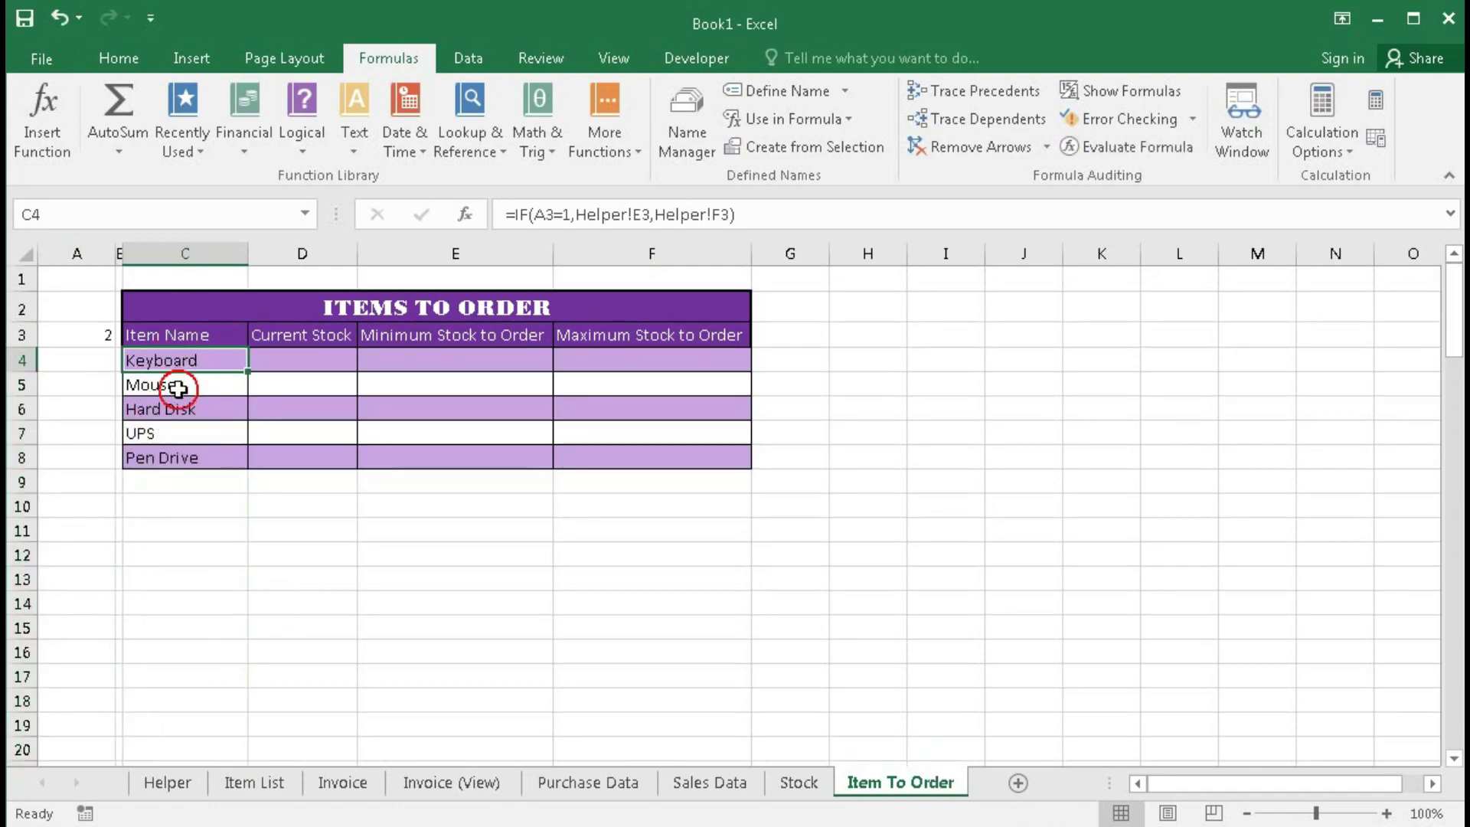
{"action": "left_click", "coordinate": [174, 384]}
{"action": "left_click", "coordinate": [179, 408]}
{"action": "left_click", "coordinate": [176, 433]}
{"action": "left_click", "coordinate": [174, 458]}
{"action": "left_click", "coordinate": [102, 335]}
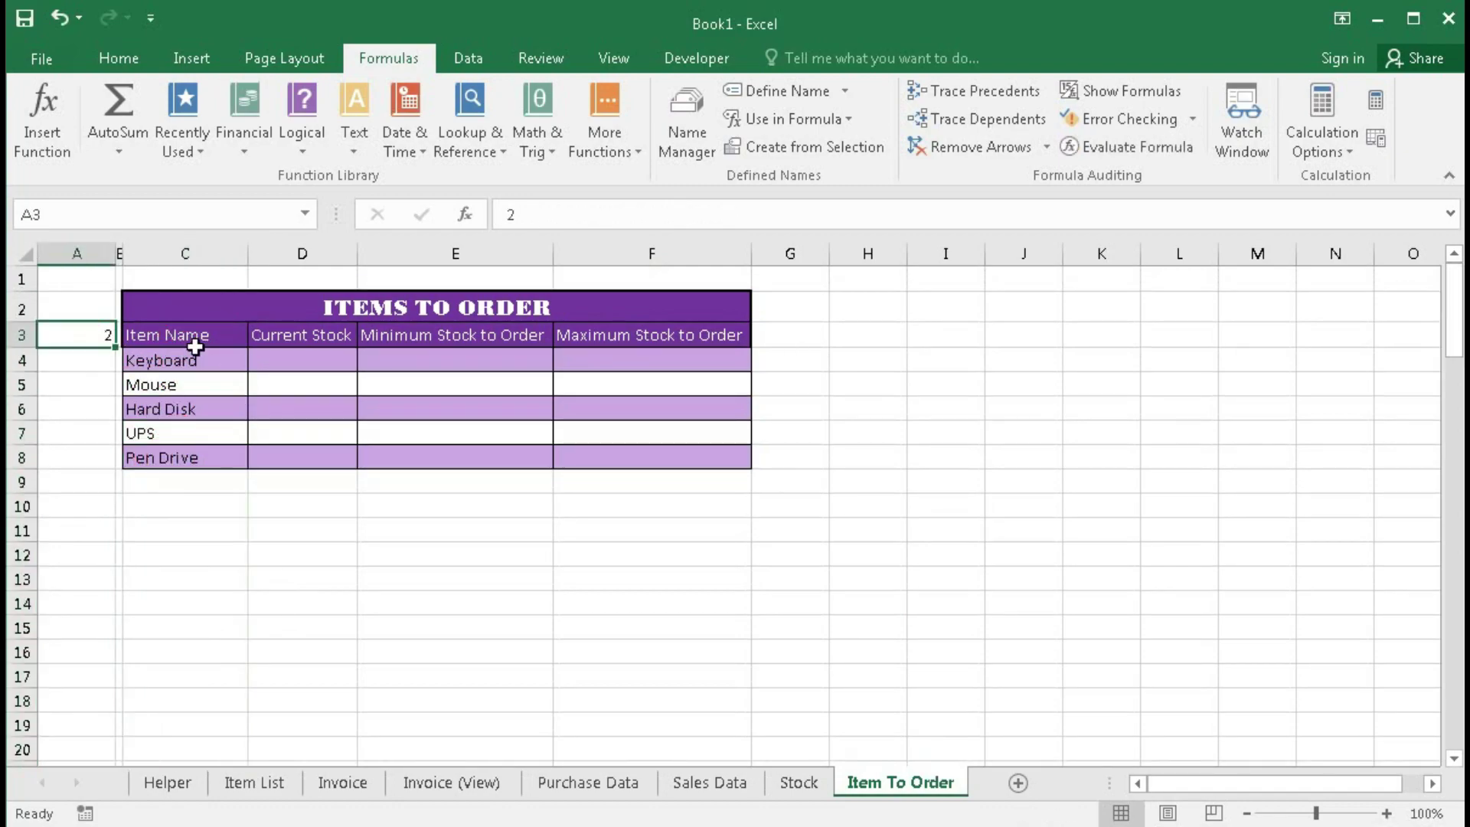
Step: Set A3 to 1 to test the Item Name formulas
{"action": "key", "text": "BackSpace"}
{"action": "type", "text": "1"}
{"action": "key", "text": "Return"}
{"action": "key", "text": "Right"}
{"action": "key", "text": "Down"}
{"action": "key", "text": "Down"}
{"action": "key", "text": "Down"}
{"action": "key", "text": "Down"}
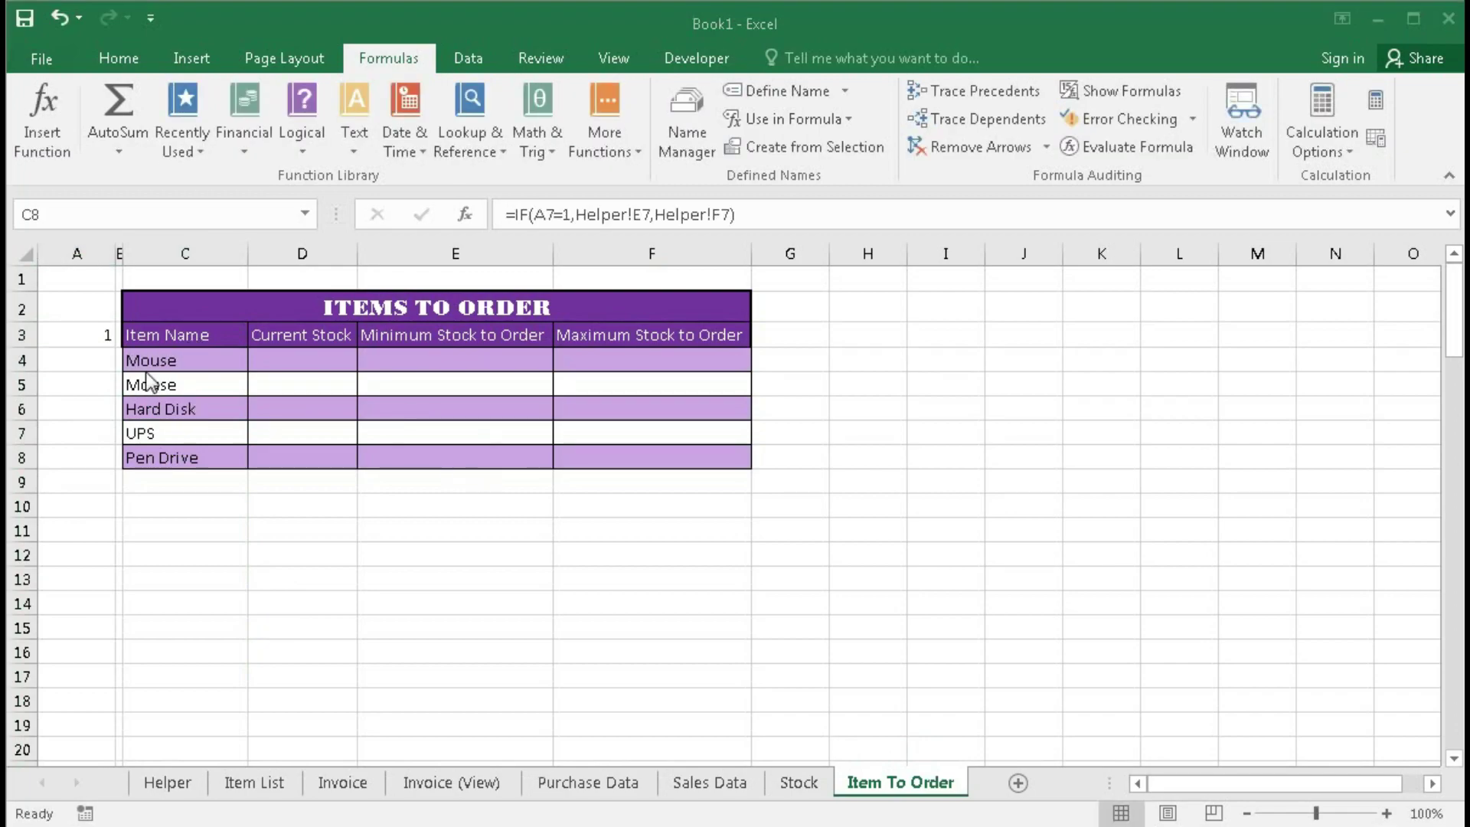
{"action": "left_click", "coordinate": [185, 366]}
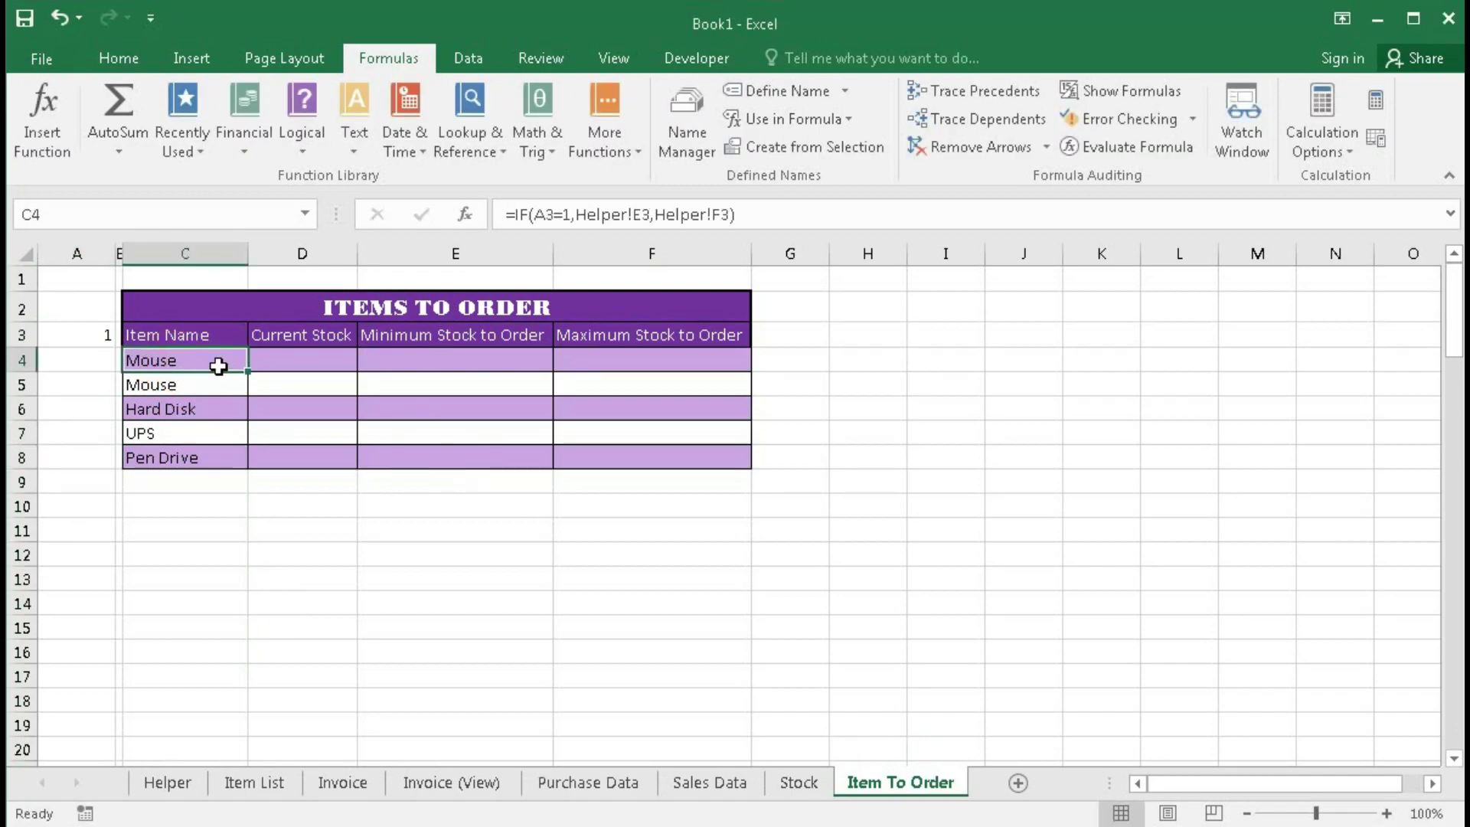
Step: Make C4's A3 reference absolute ($A$3) and refill column C
{"action": "double_click", "coordinate": [205, 360]}
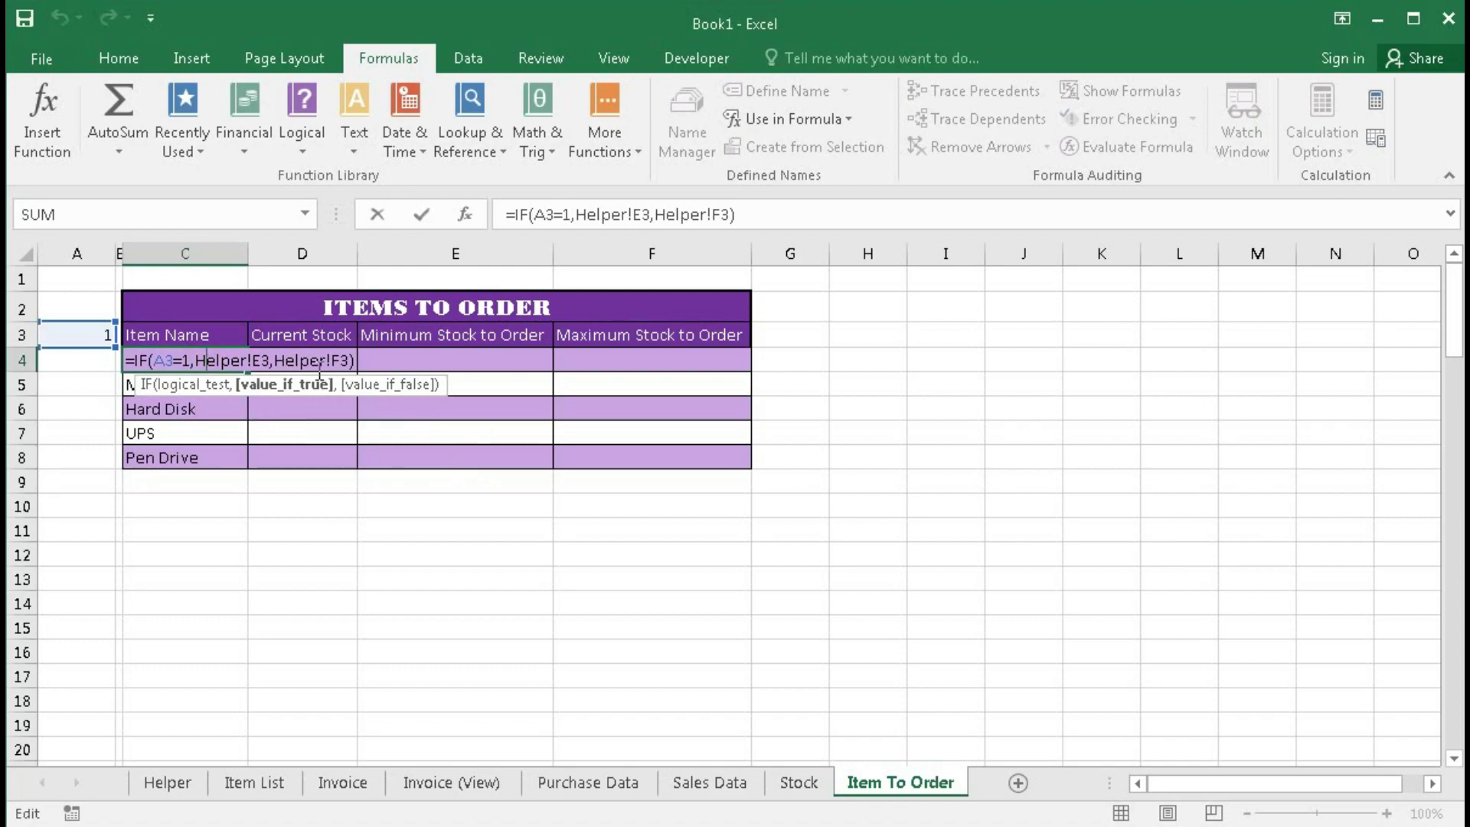
{"action": "double_click", "coordinate": [230, 379]}
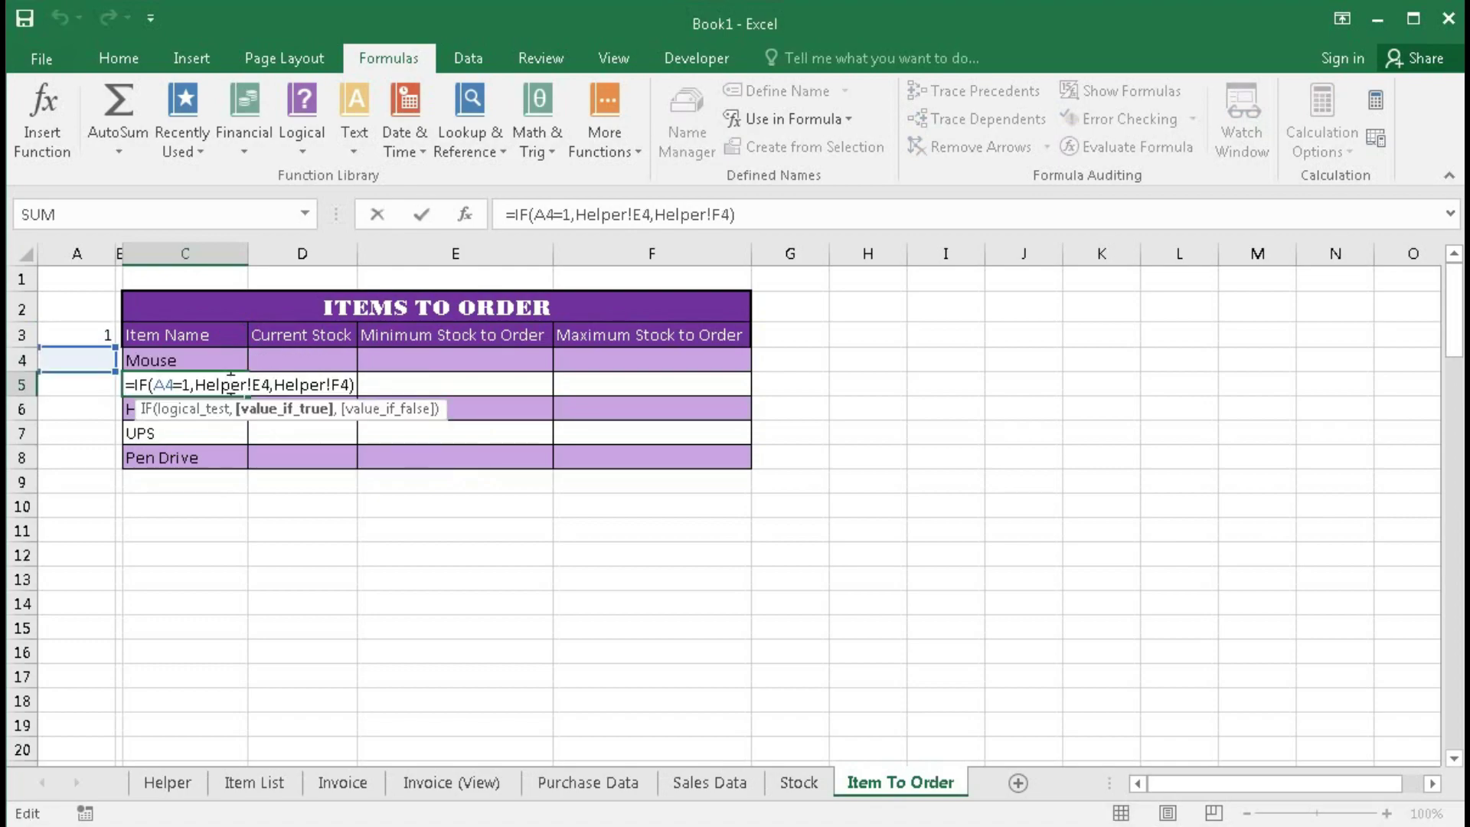
{"action": "key", "text": "Escape"}
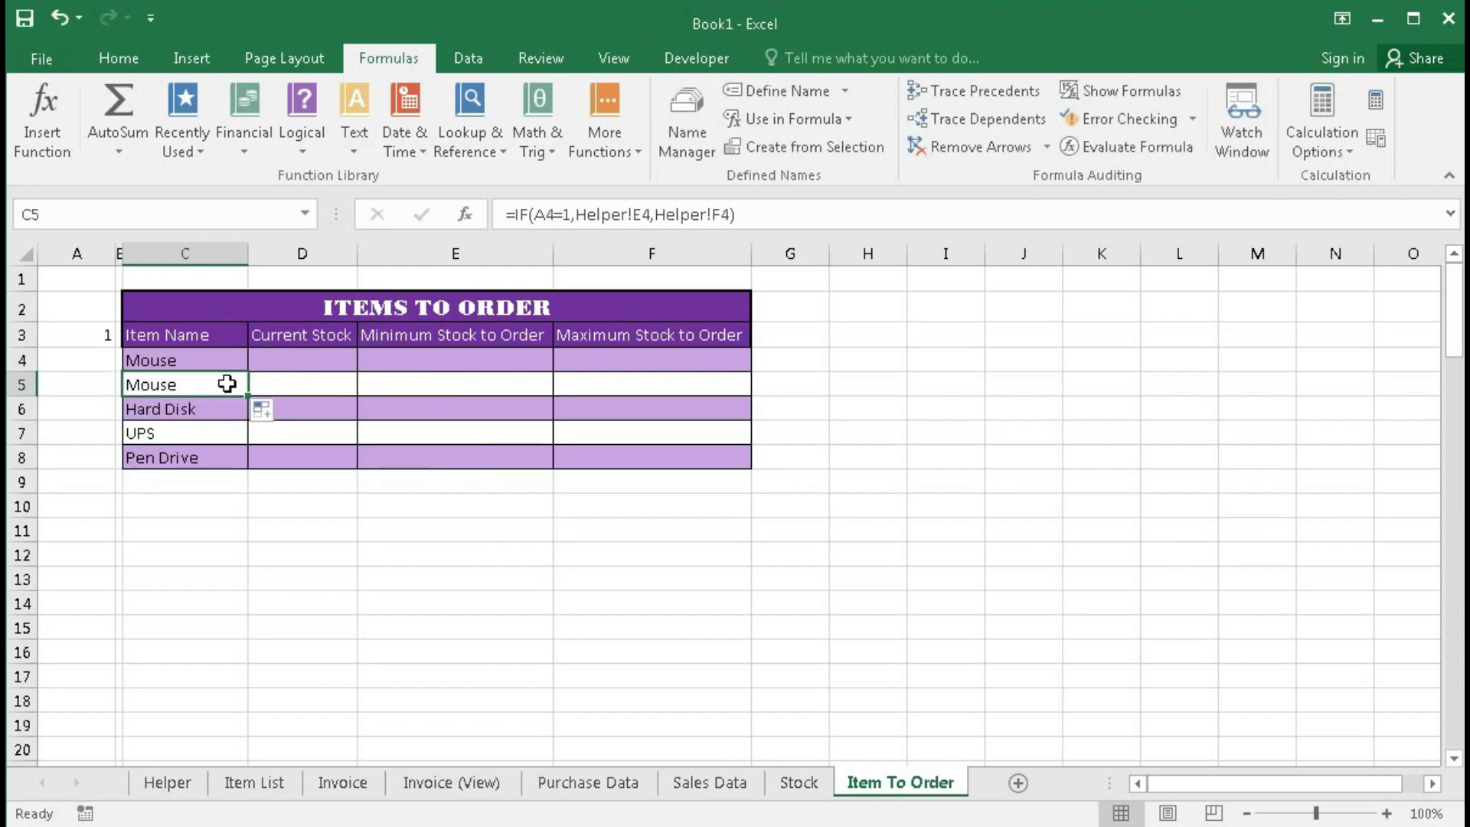
{"action": "double_click", "coordinate": [215, 358]}
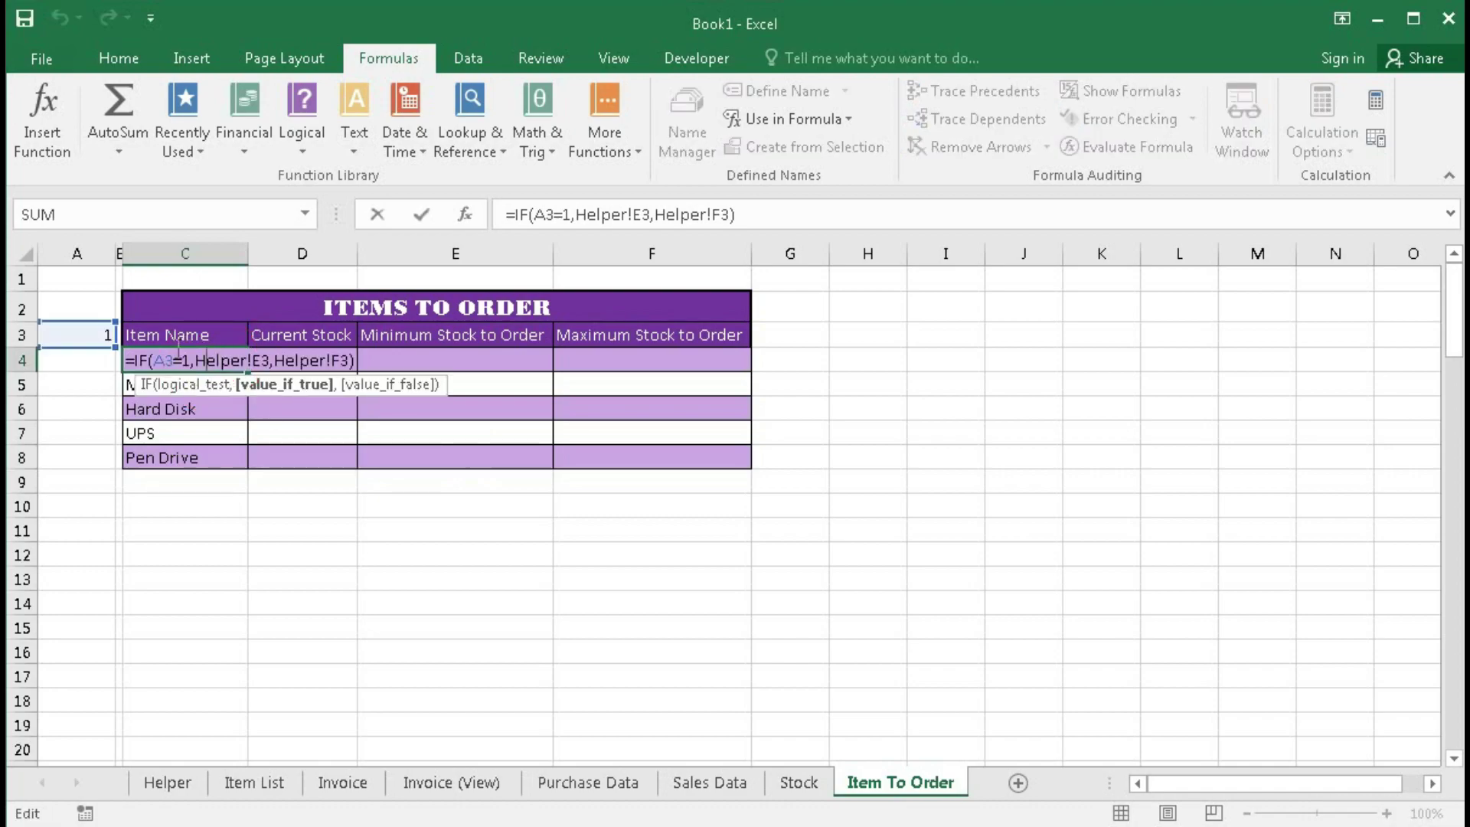
{"action": "left_click_drag", "start_coordinate": [156, 359], "coordinate": [175, 360]}
{"action": "key", "text": "F4"}
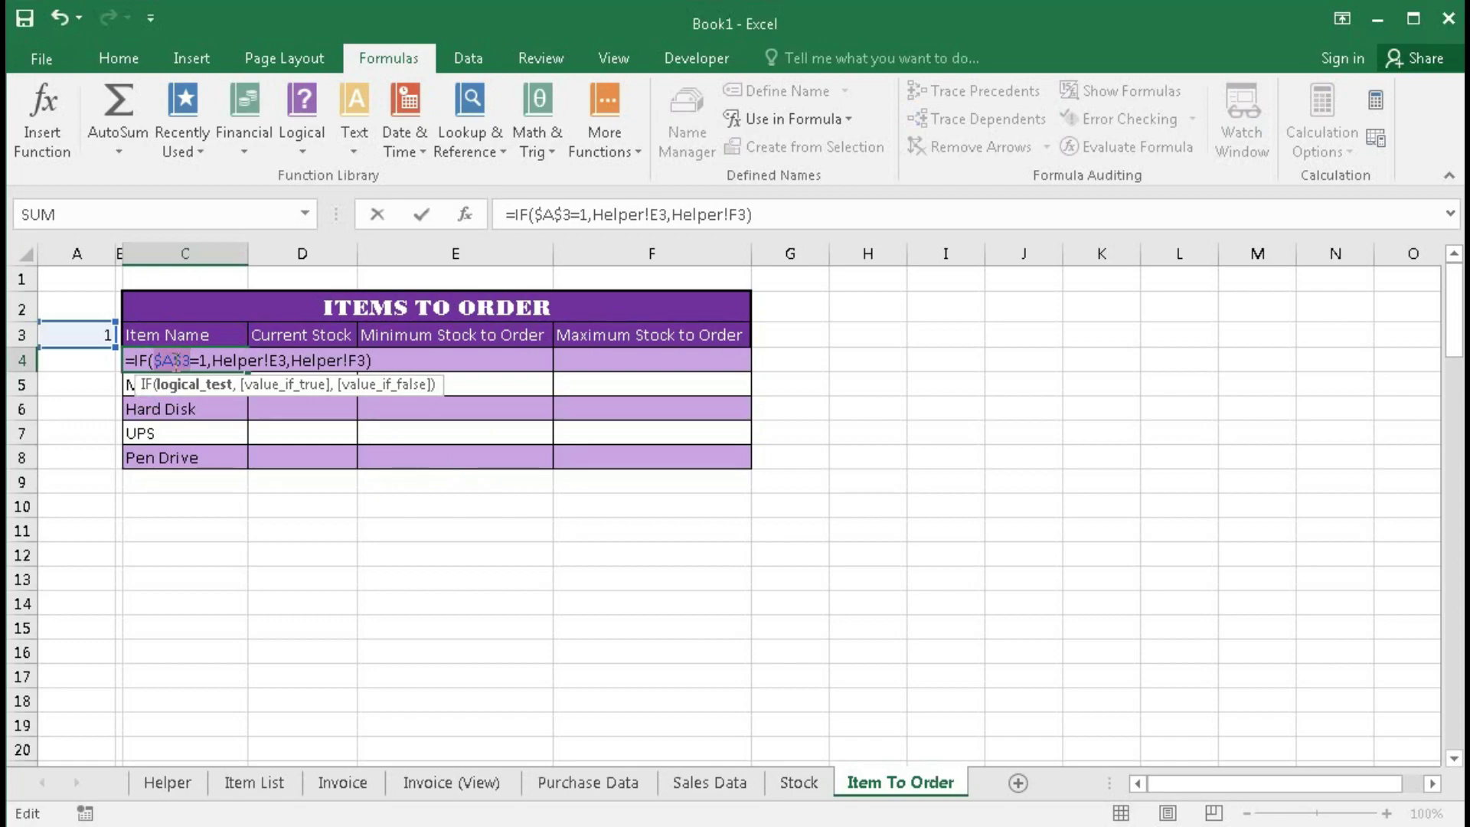
{"action": "key", "text": "Return"}
{"action": "left_click", "coordinate": [229, 364]}
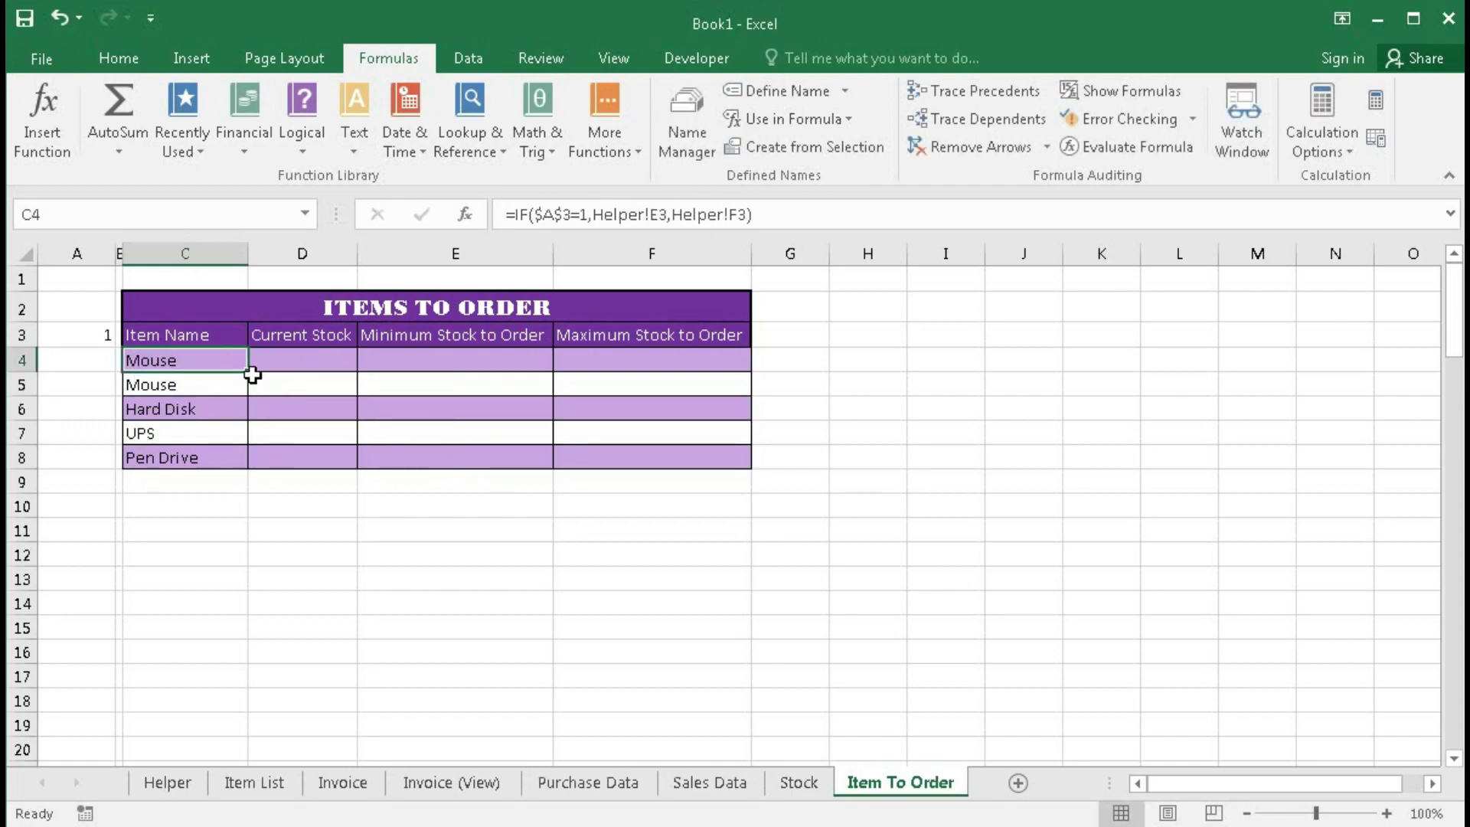
{"action": "double_click", "coordinate": [248, 372]}
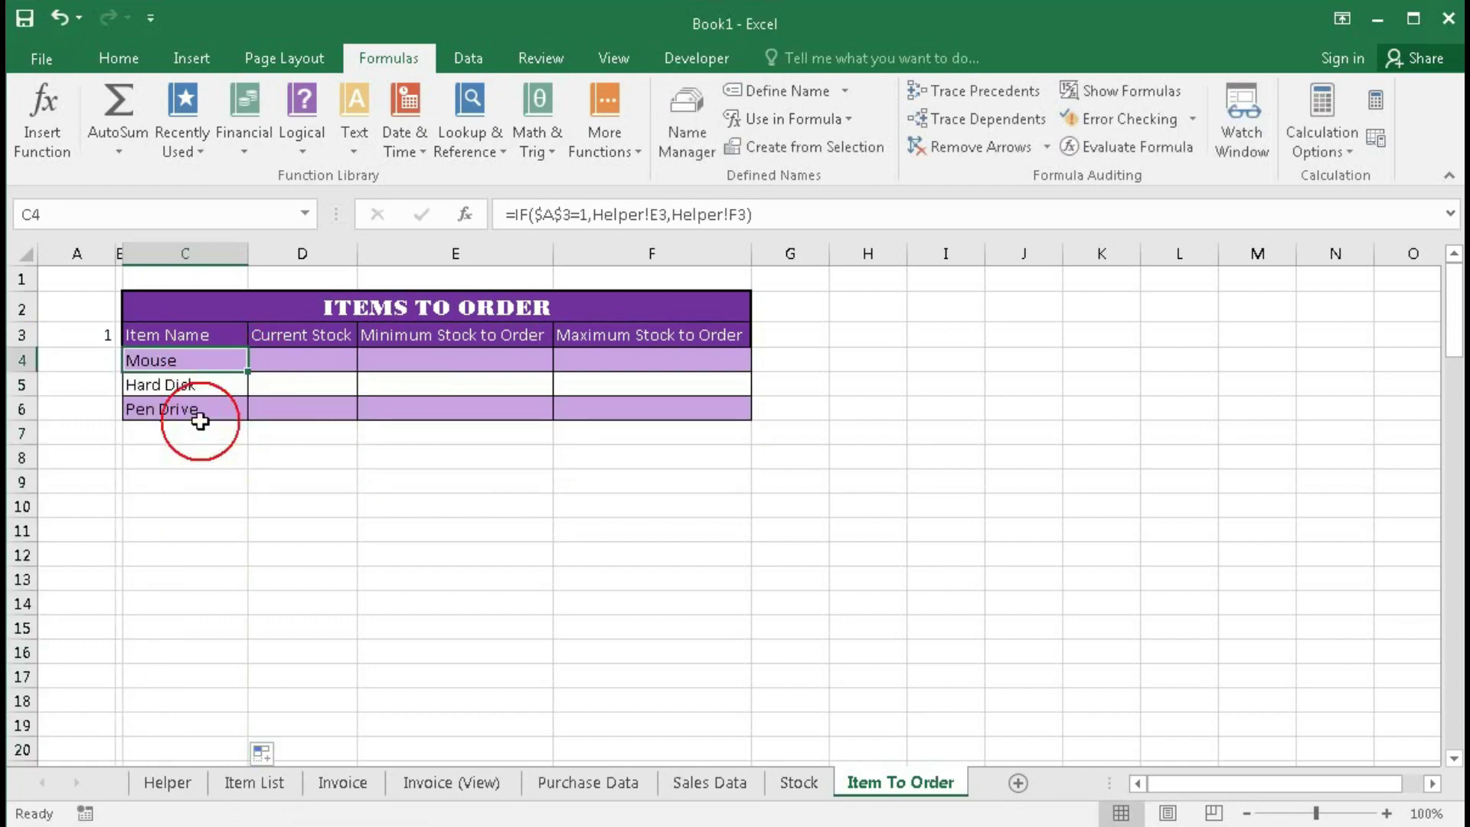
Step: Set A3 back to 2 so the list shows Keyboard through Pen Drive
{"action": "left_click", "coordinate": [94, 333]}
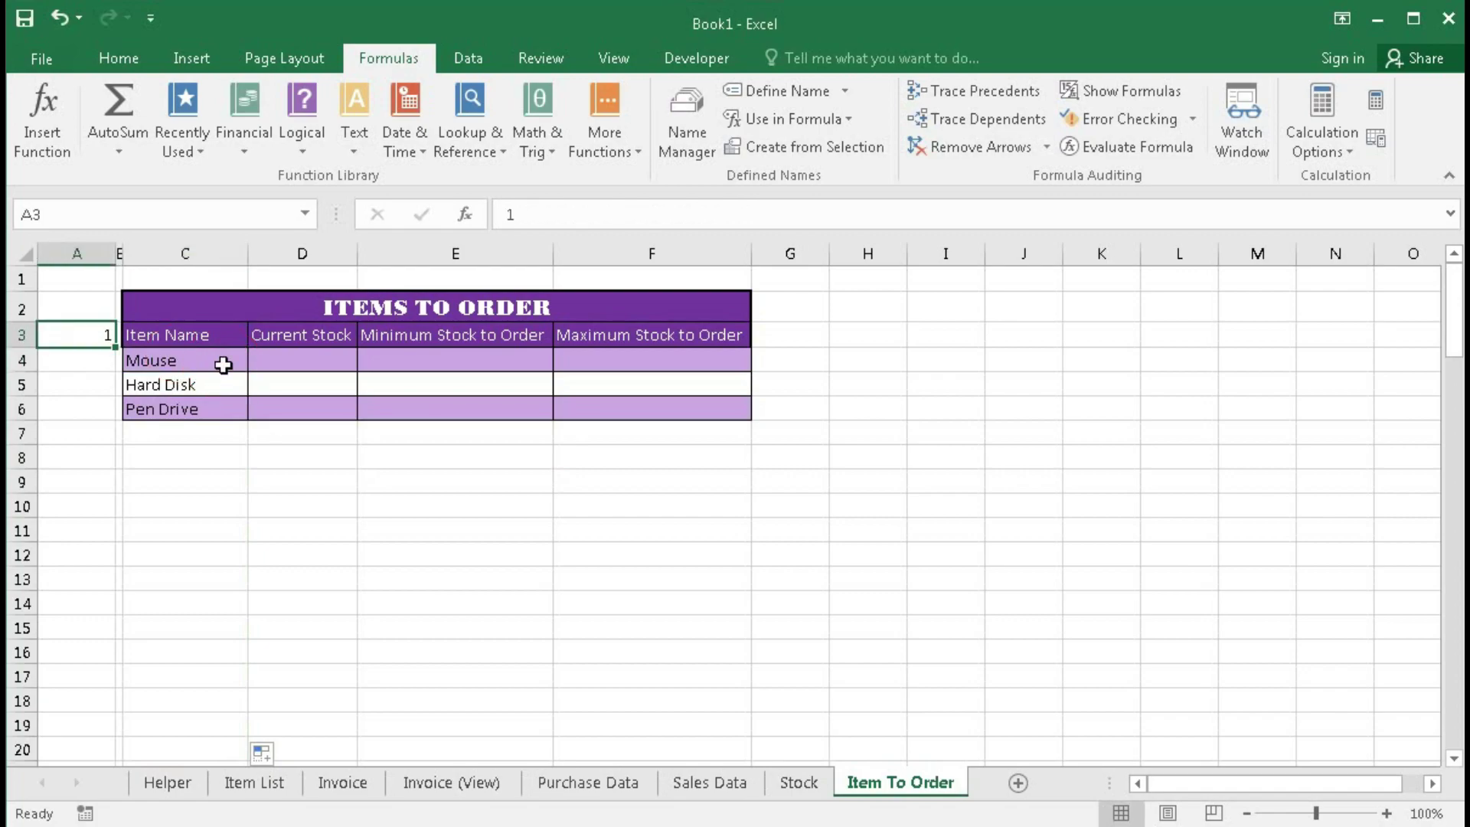
{"action": "type", "text": "2"}
{"action": "key", "text": "Return"}
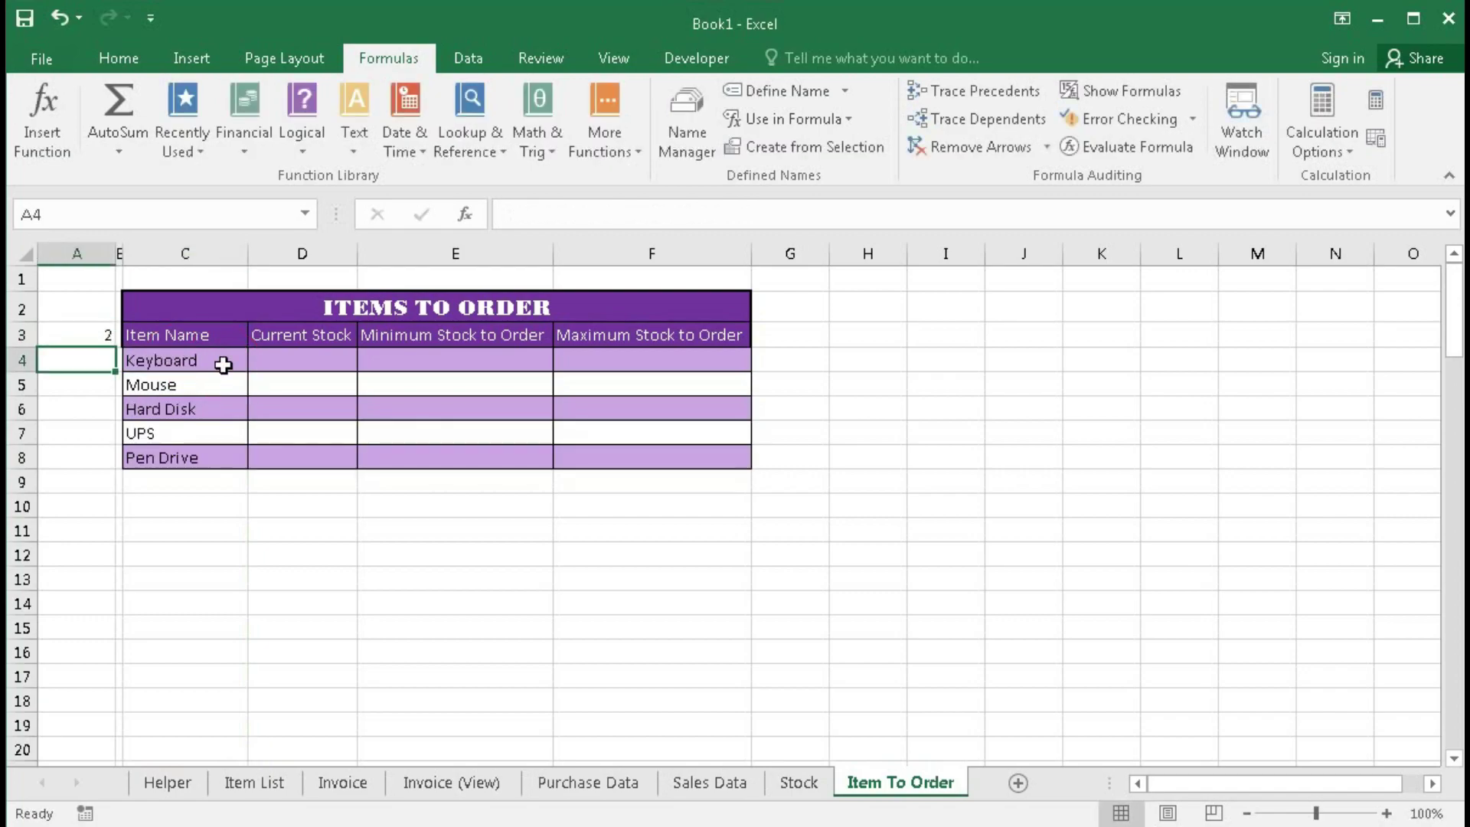
{"action": "left_click", "coordinate": [292, 360]}
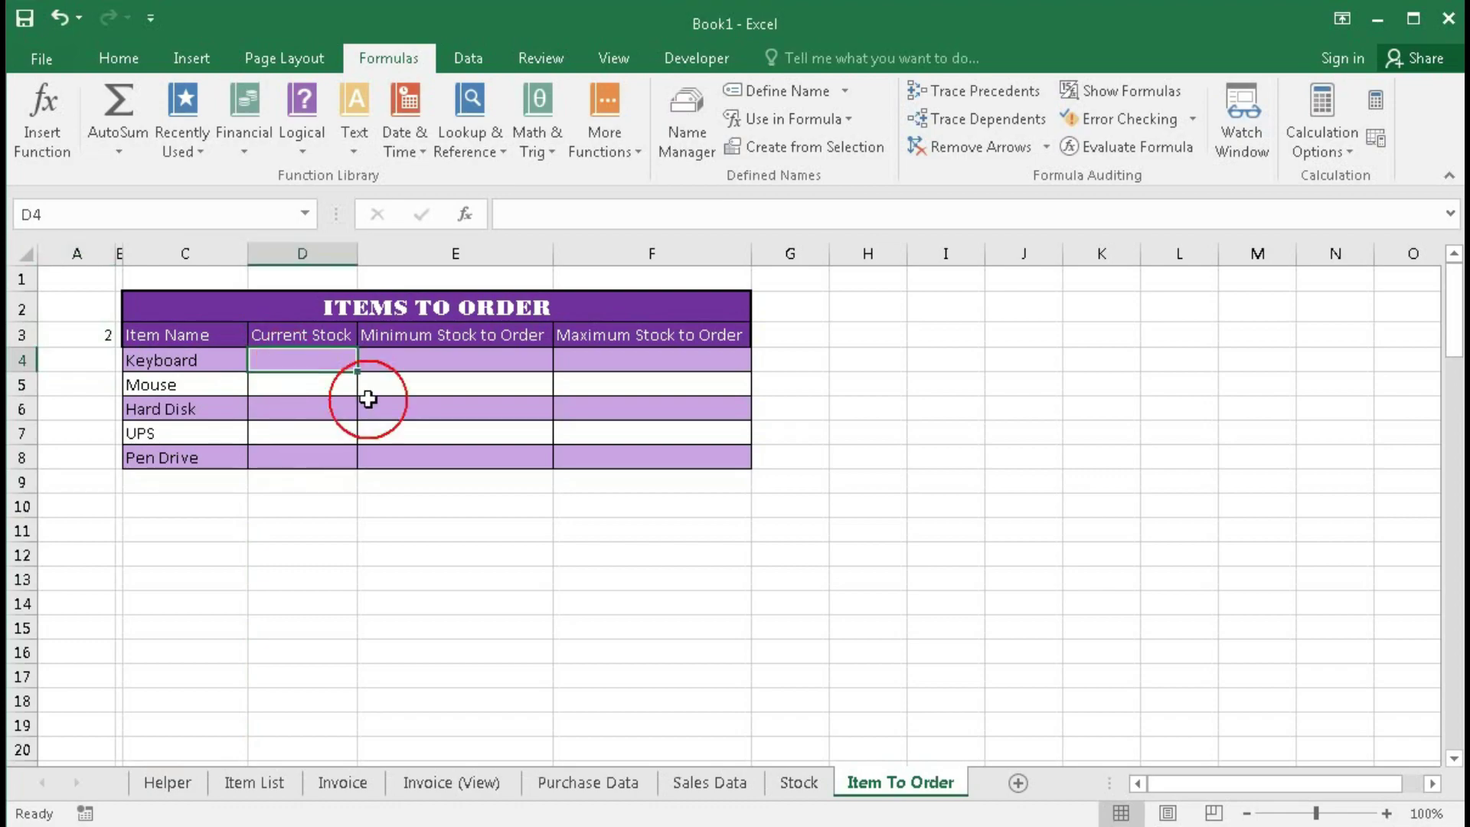
Step: Begin D4's formula as =INDEX(Stock_ClosingStock,MATCH(
{"action": "type", "text": "=inde"}
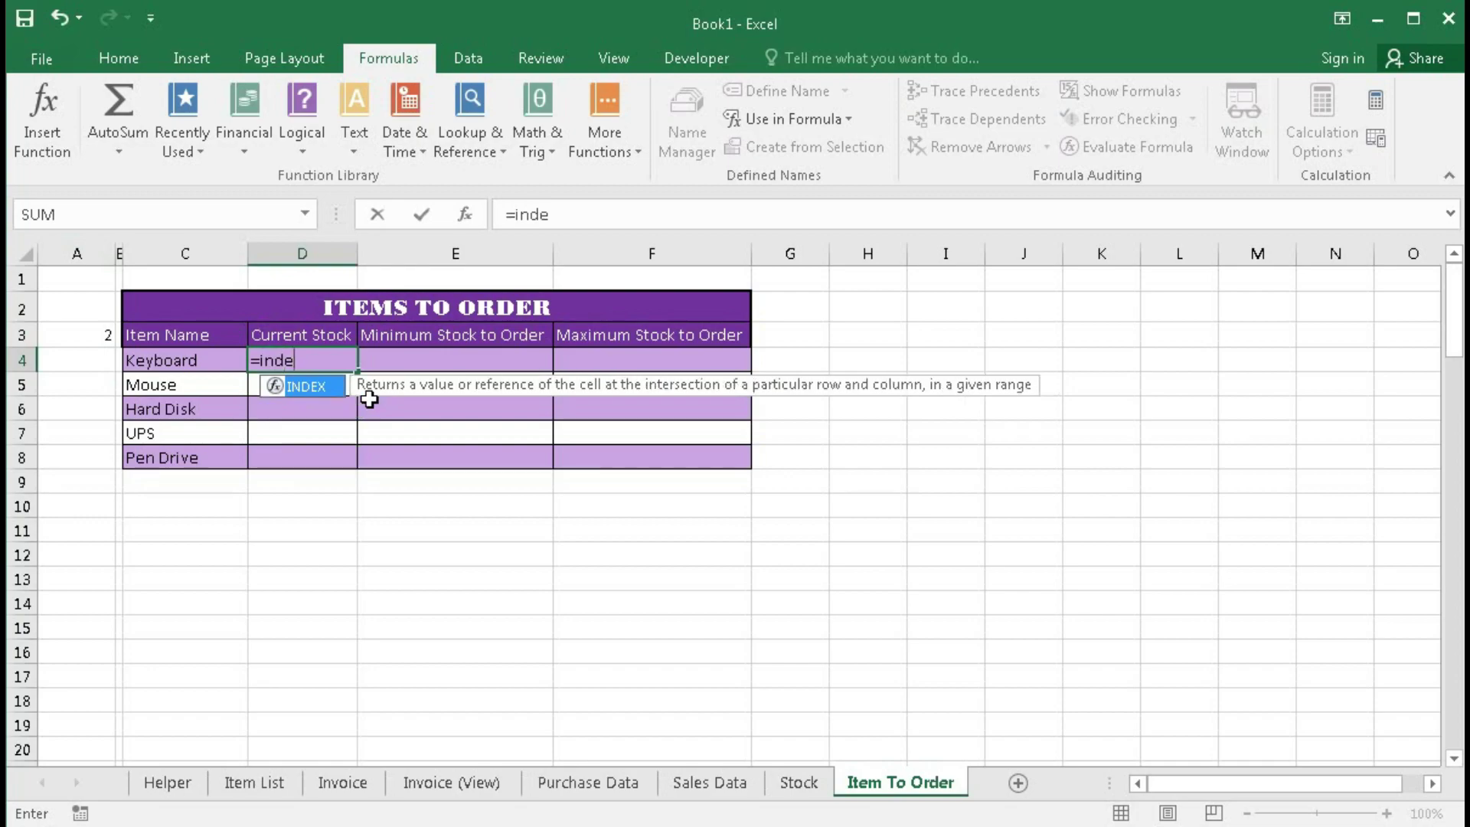
{"action": "key", "text": "Tab"}
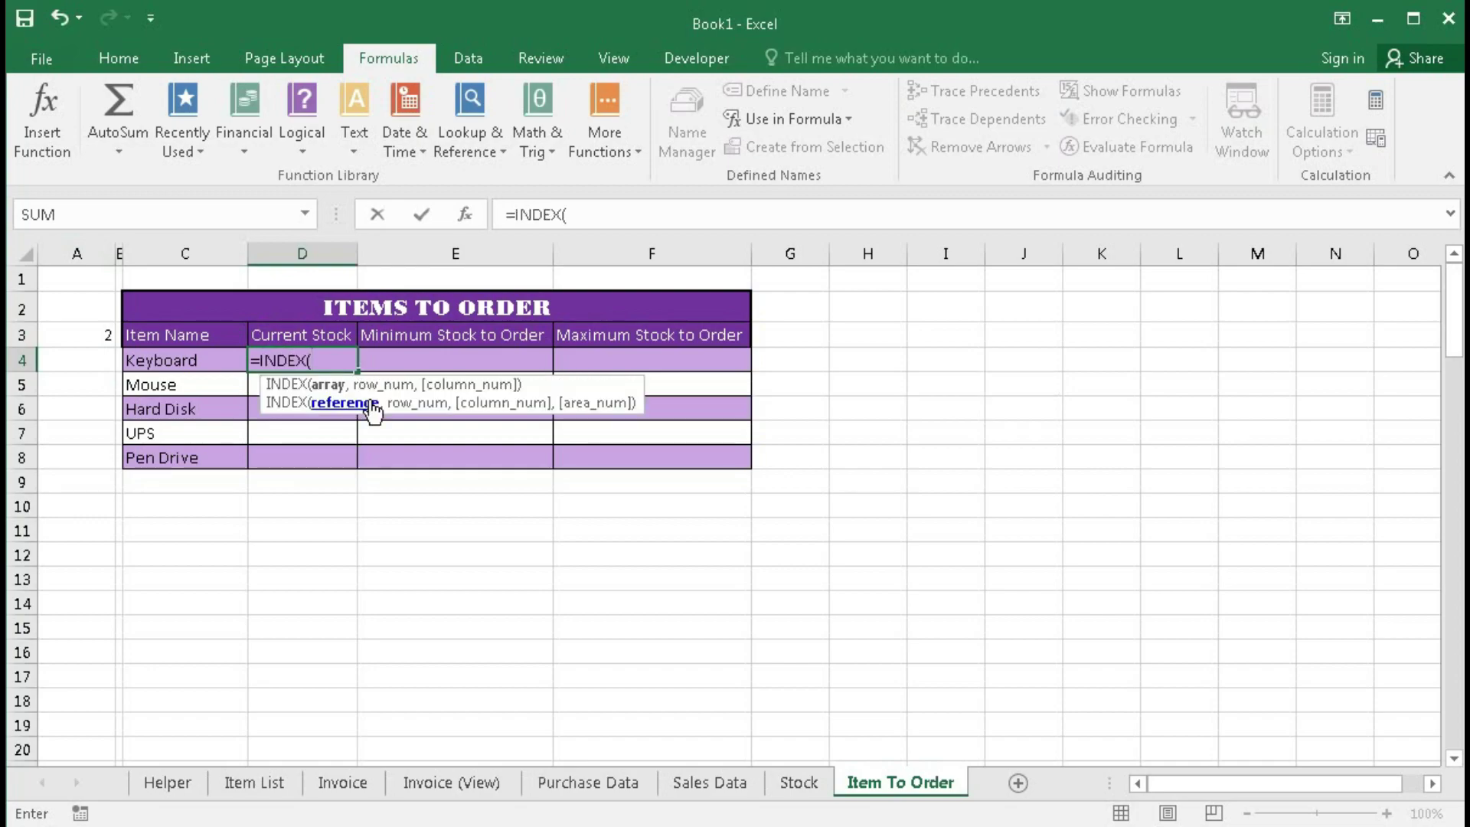
{"action": "type", "text": "s"}
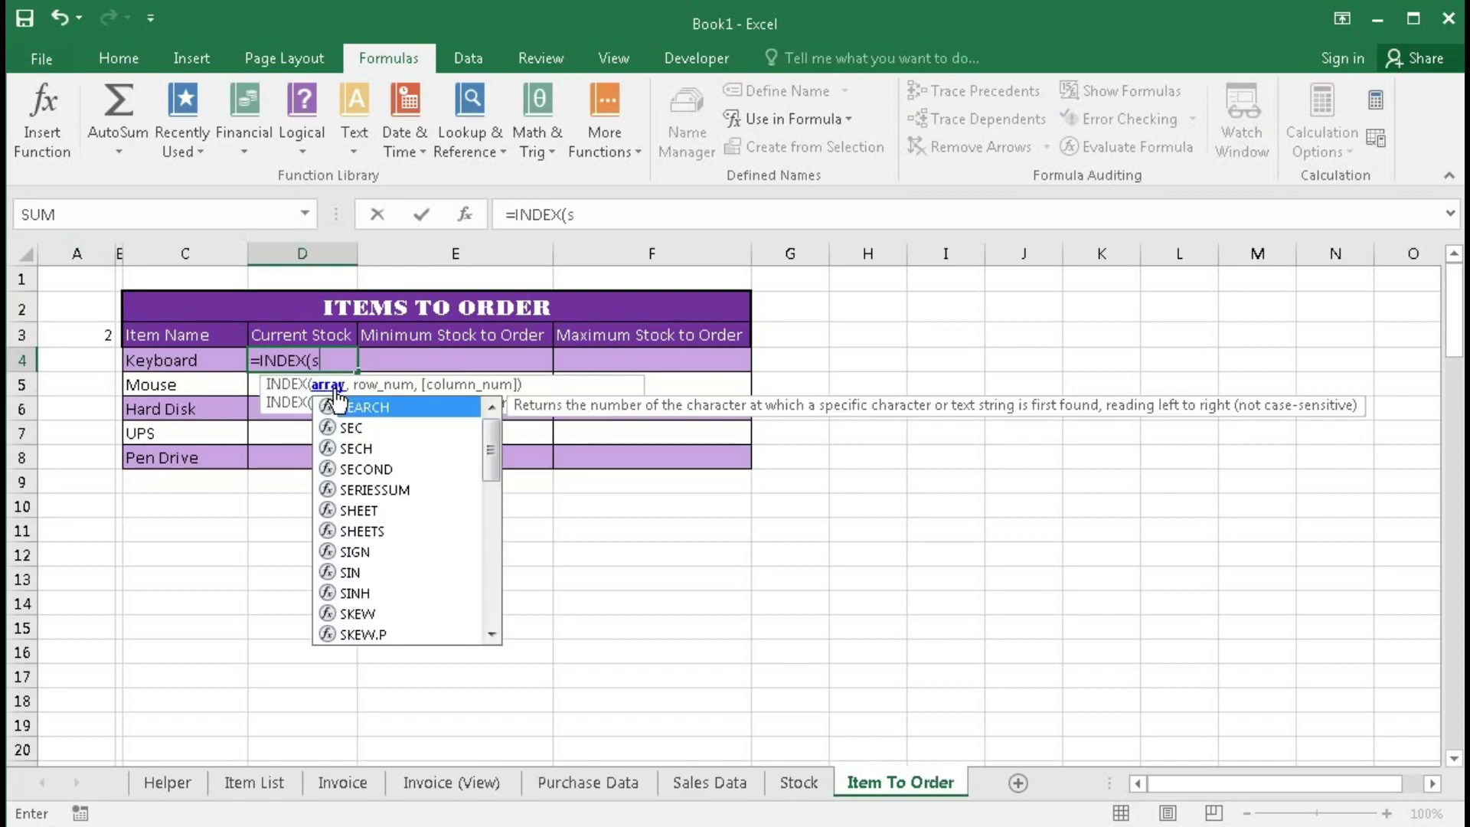
{"action": "type", "text": "to"}
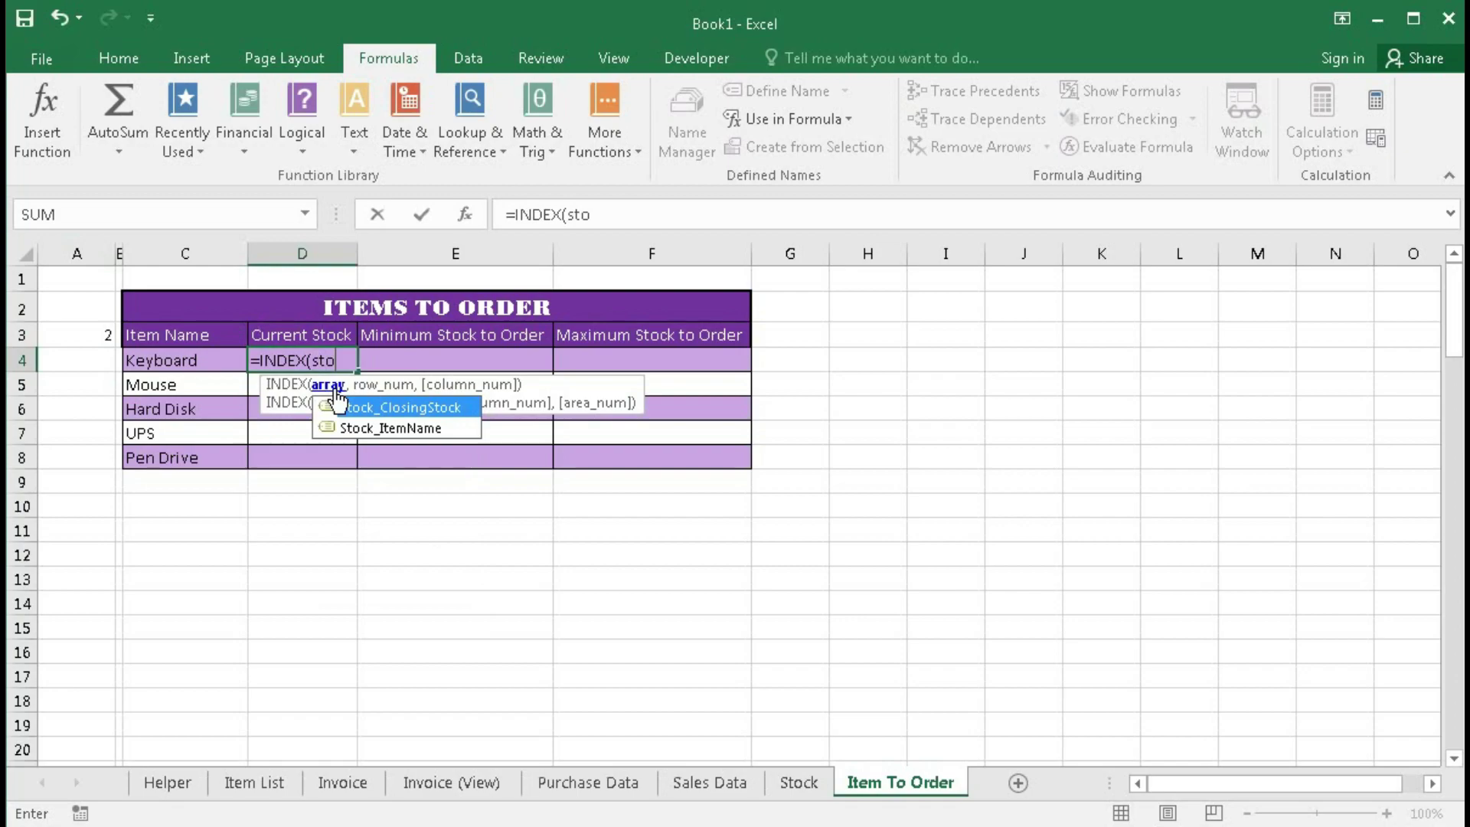
{"action": "key", "text": "Tab"}
{"action": "type", "text": ","}
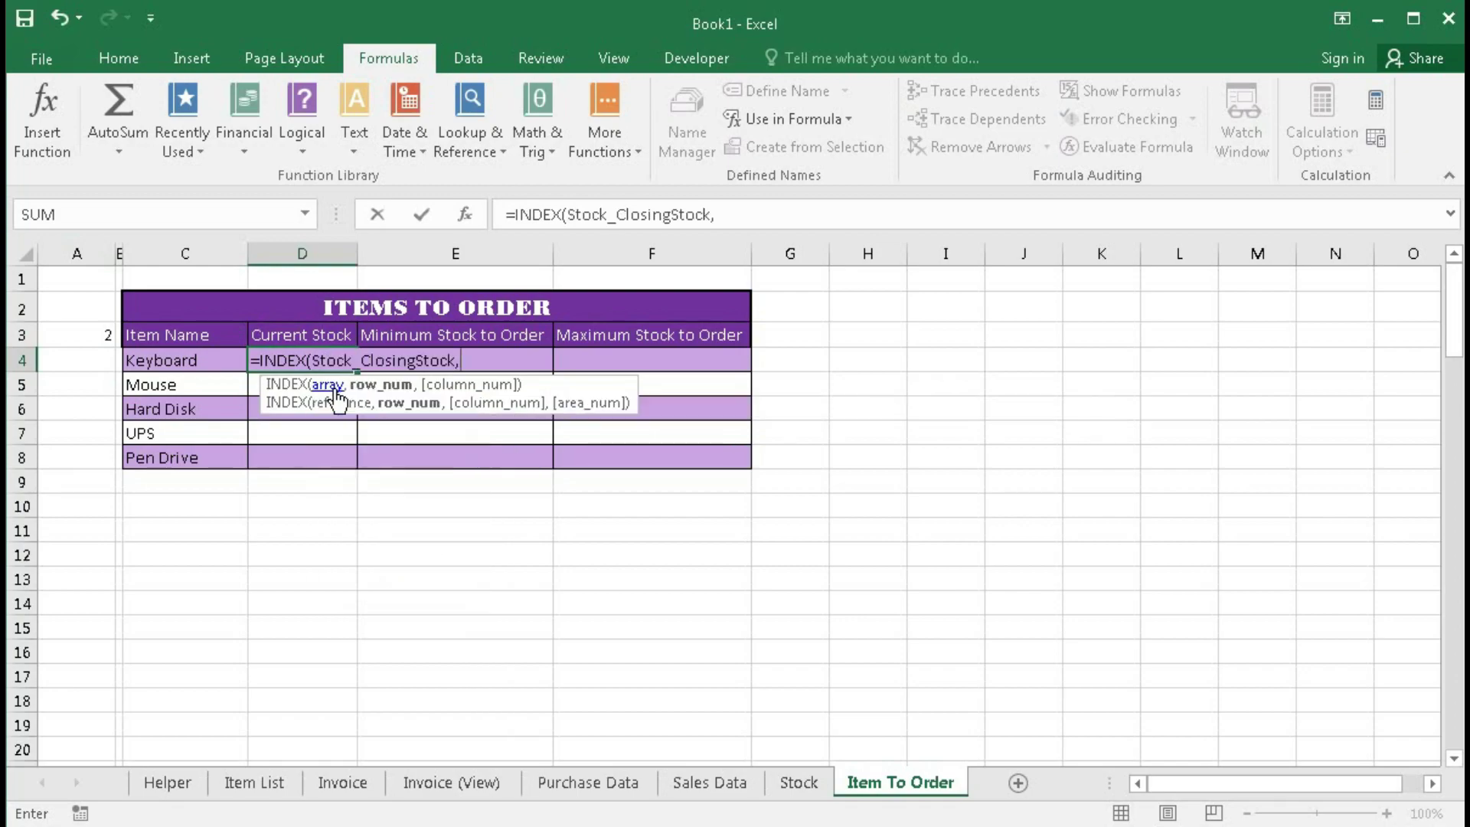
{"action": "type", "text": "ma"}
{"action": "key", "text": "Tab"}
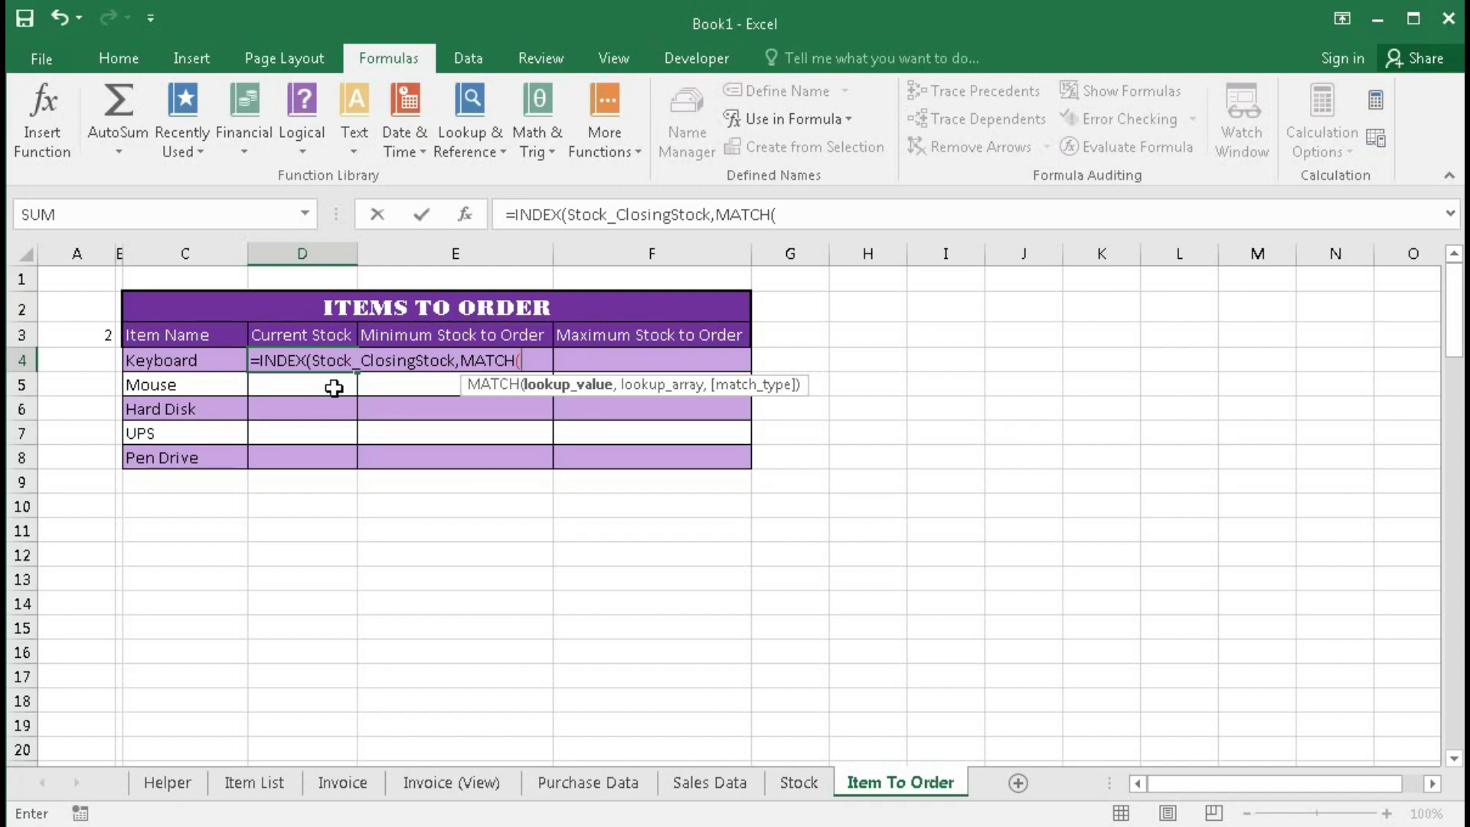
Step: Complete the MATCH with C4, Stock_ItemName and 0, so D4 shows 150
{"action": "left_click", "coordinate": [179, 361]}
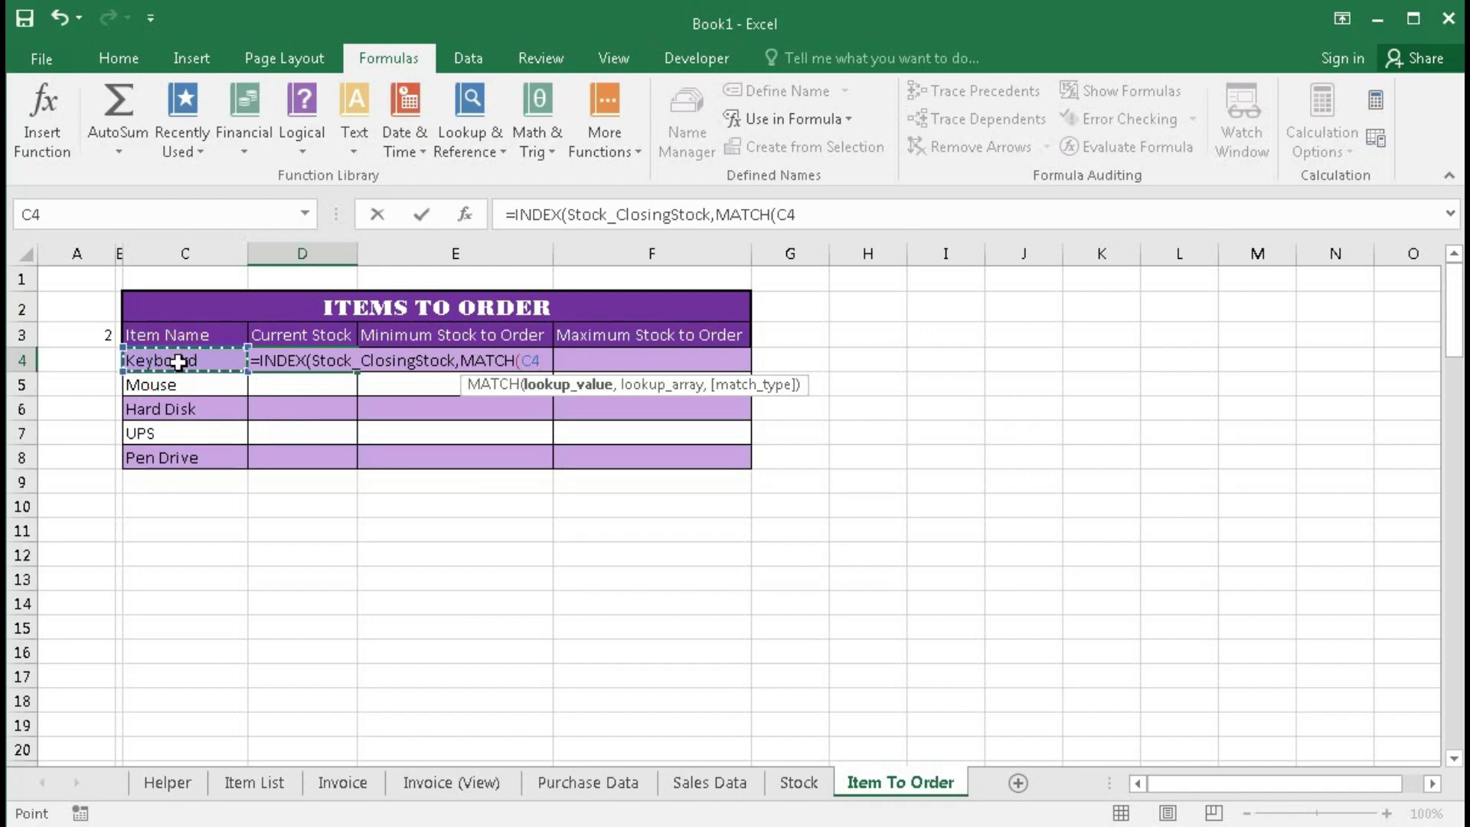
{"action": "type", "text": ","}
{"action": "type", "text": "sto"}
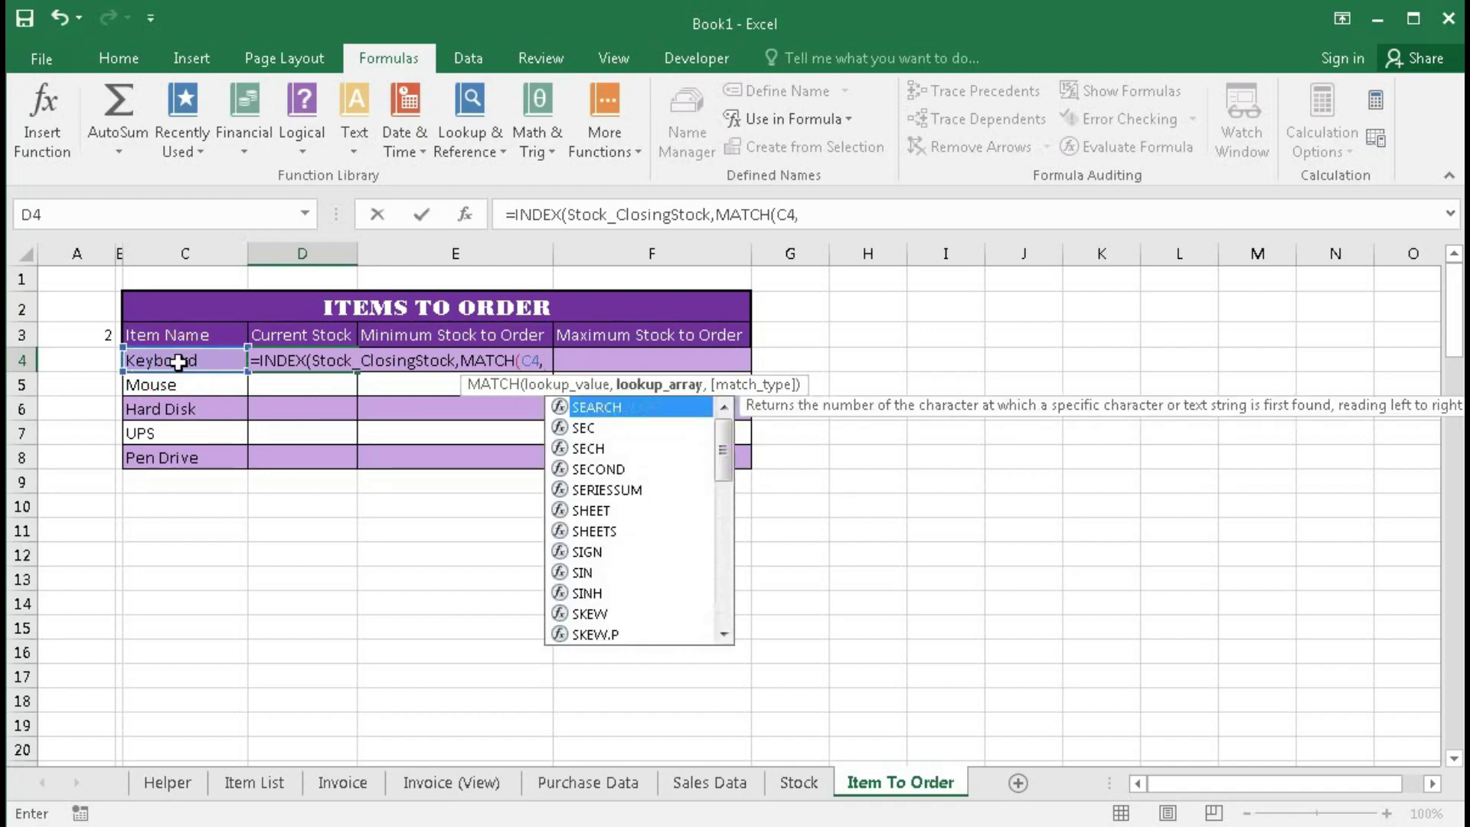
{"action": "key", "text": "Down"}
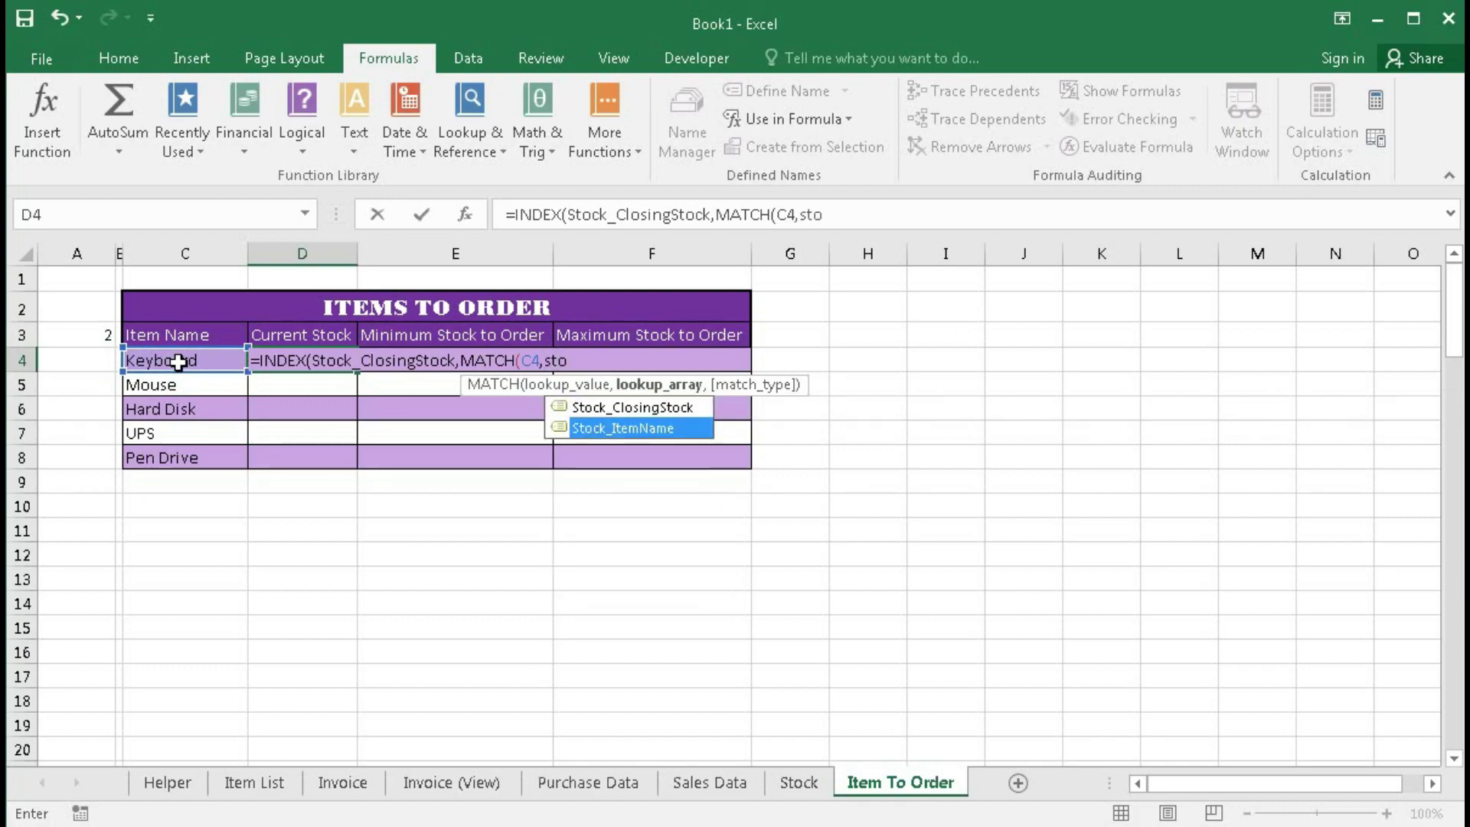
{"action": "key", "text": "Tab"}
{"action": "type", "text": ",0"}
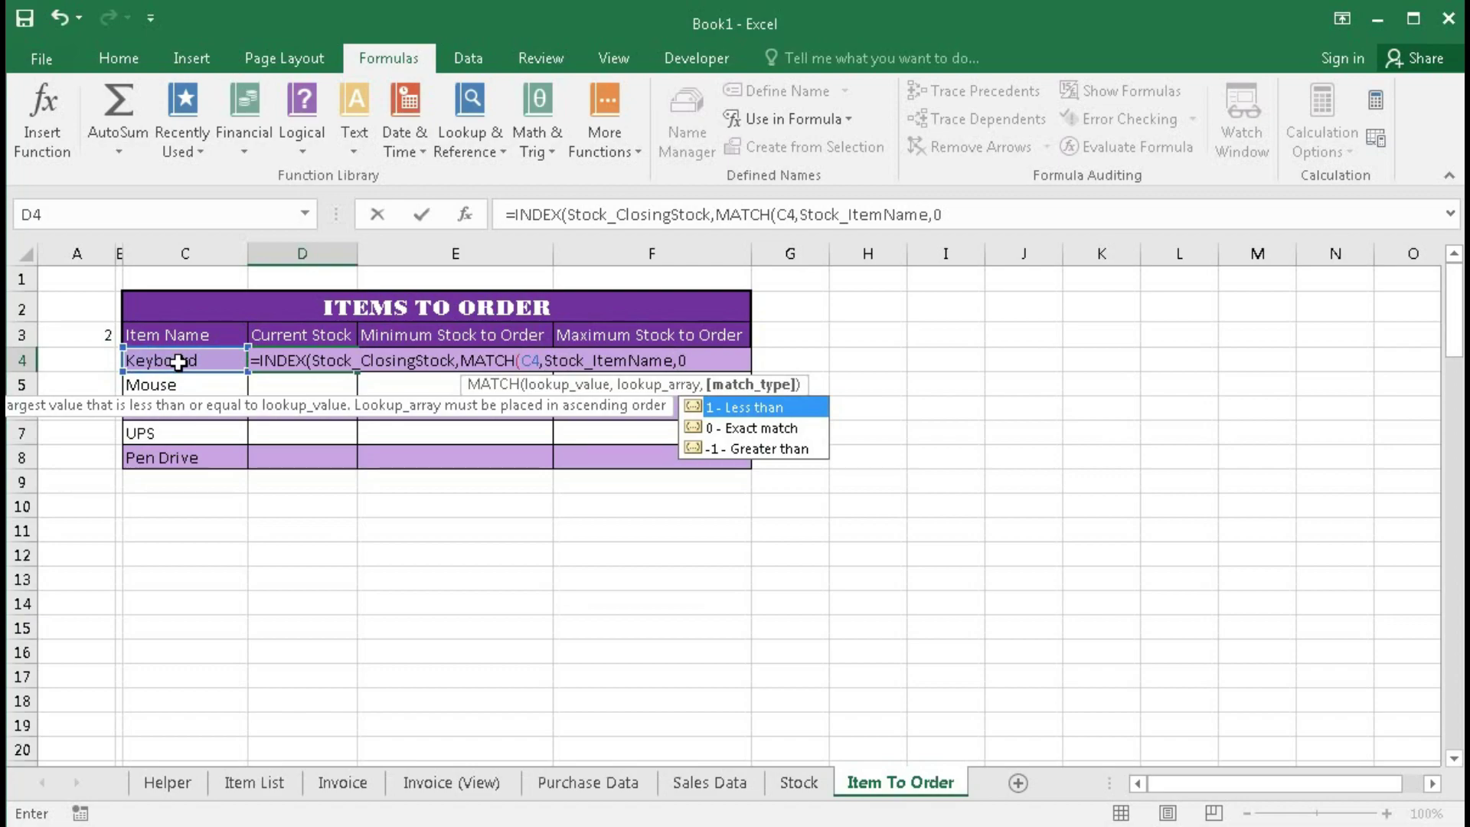
{"action": "type", "text": "))"}
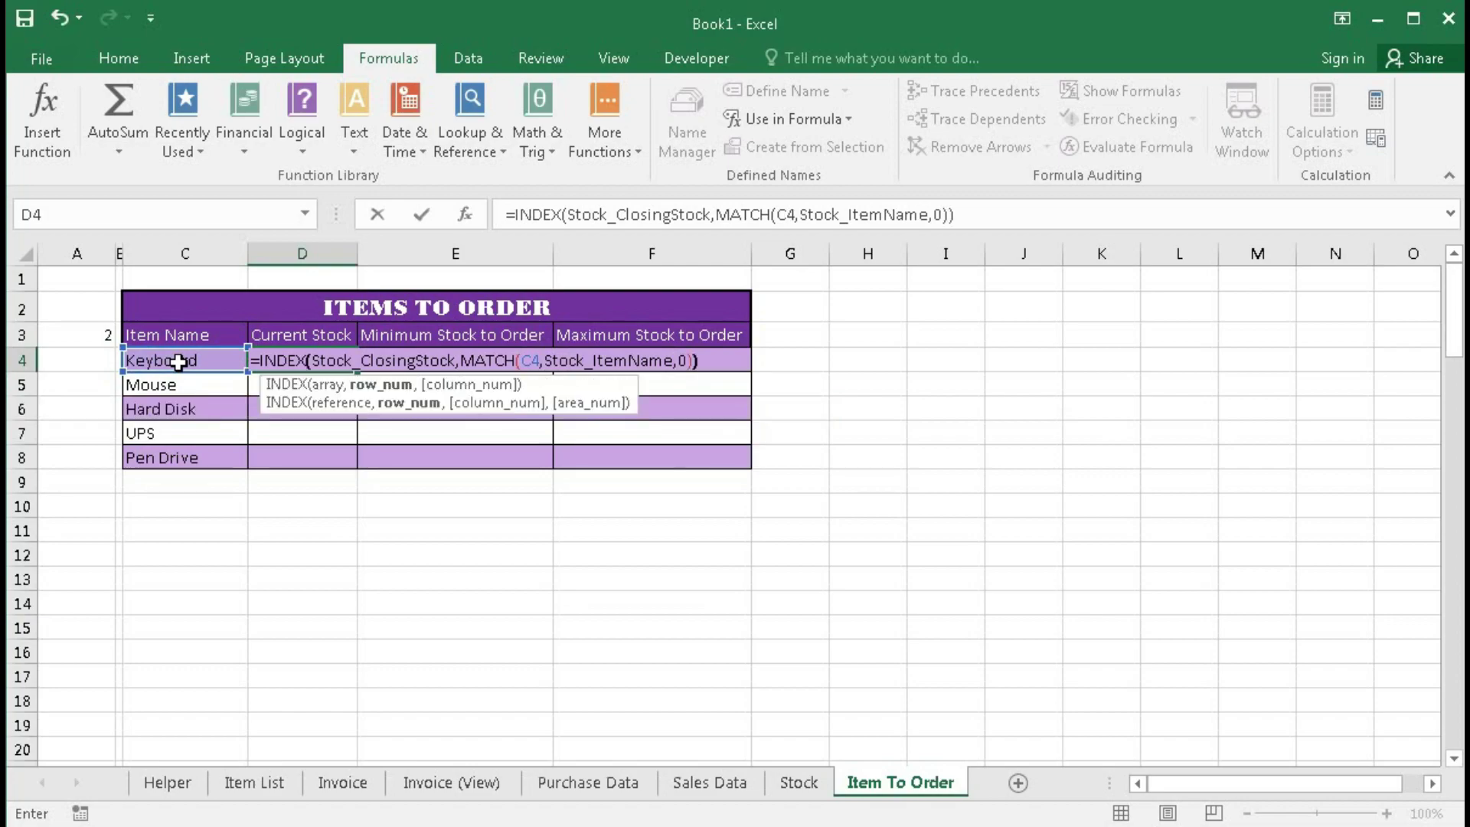
{"action": "type", "text": ")"}
{"action": "key", "text": "Return"}
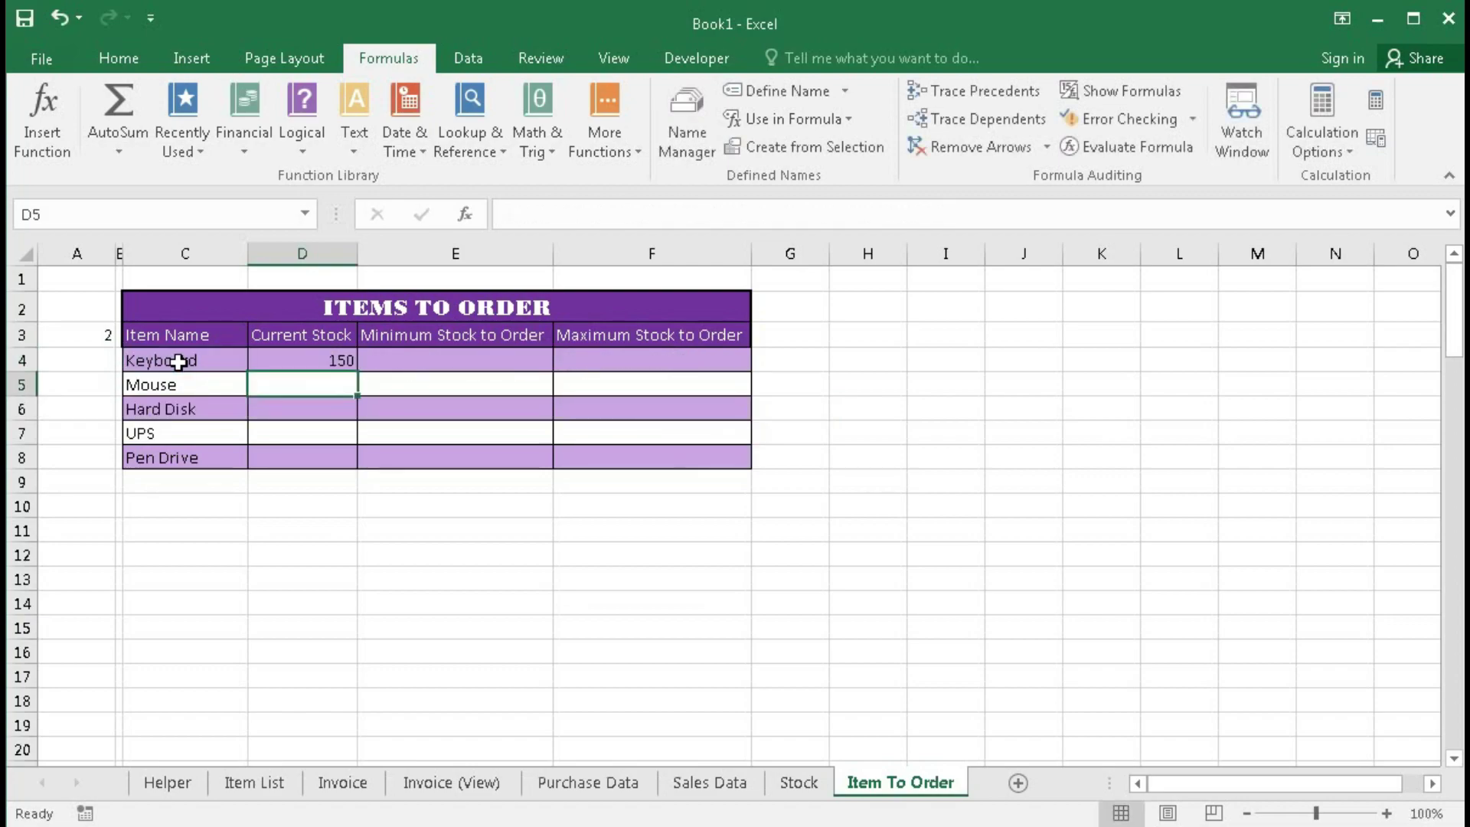
{"action": "left_click", "coordinate": [337, 362]}
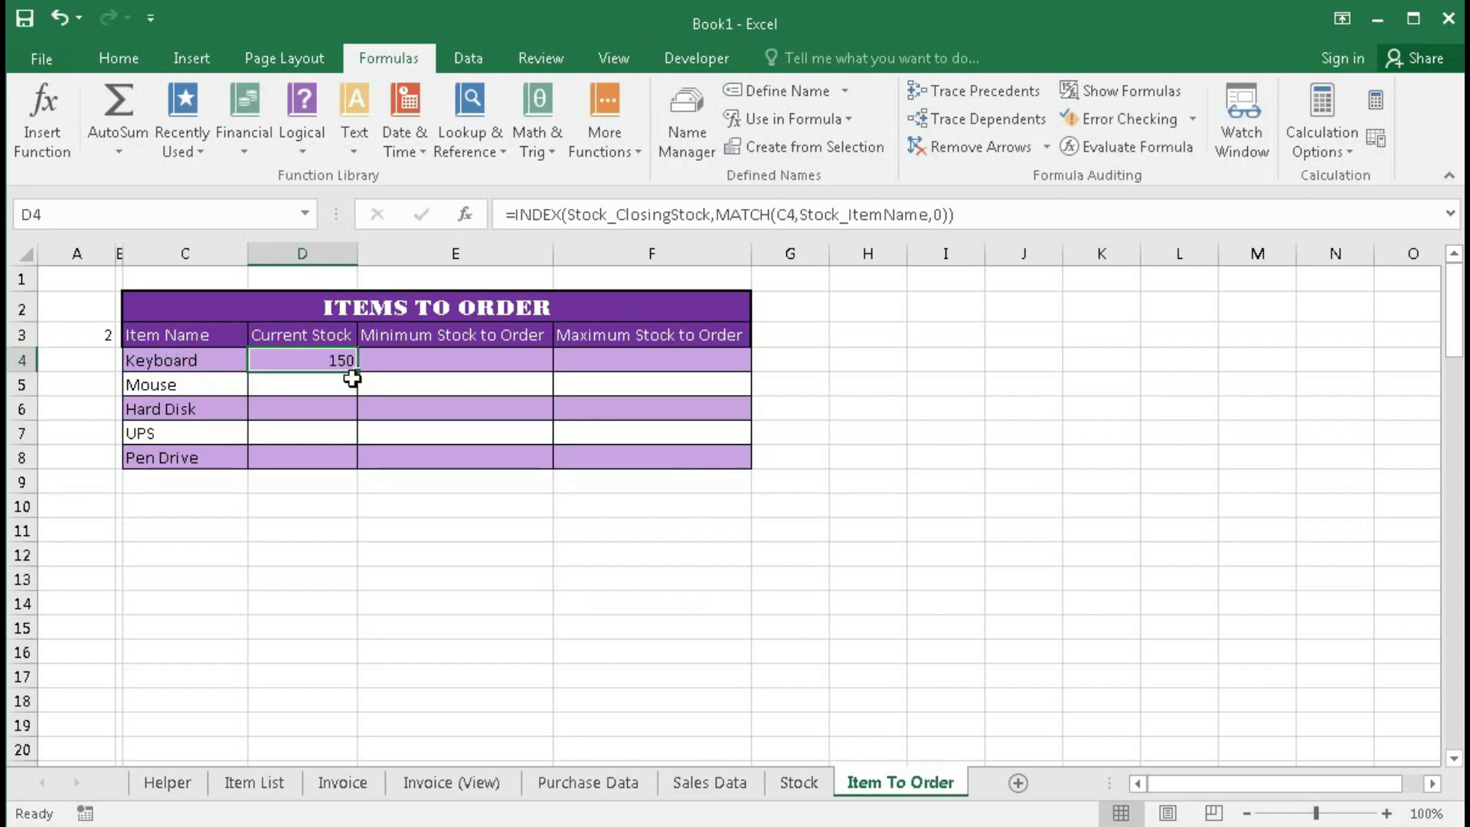
Step: Wrap D4's stock lookup in IFERROR with an empty-text fallback
{"action": "double_click", "coordinate": [357, 372]}
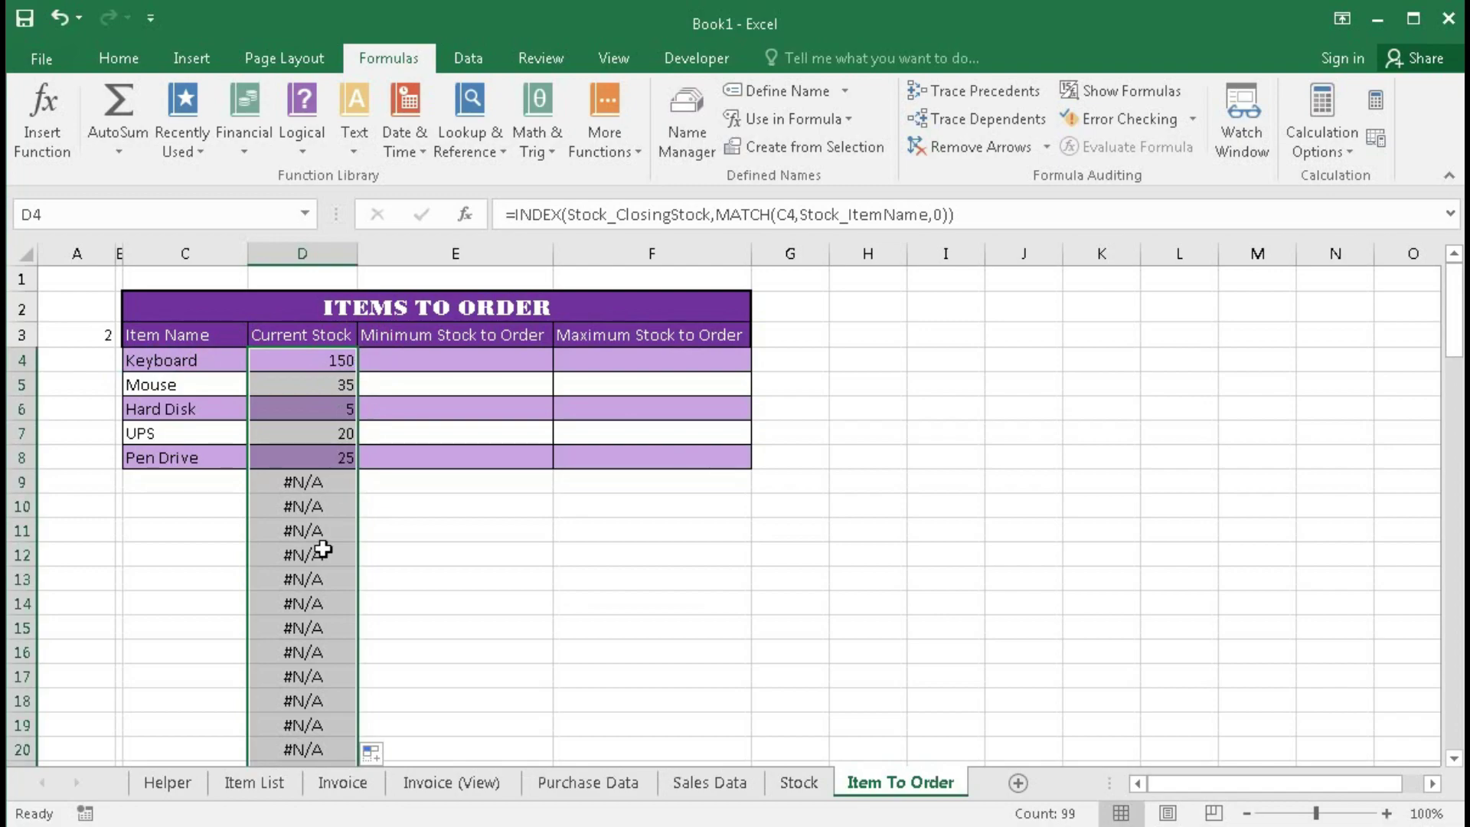
{"action": "double_click", "coordinate": [297, 362]}
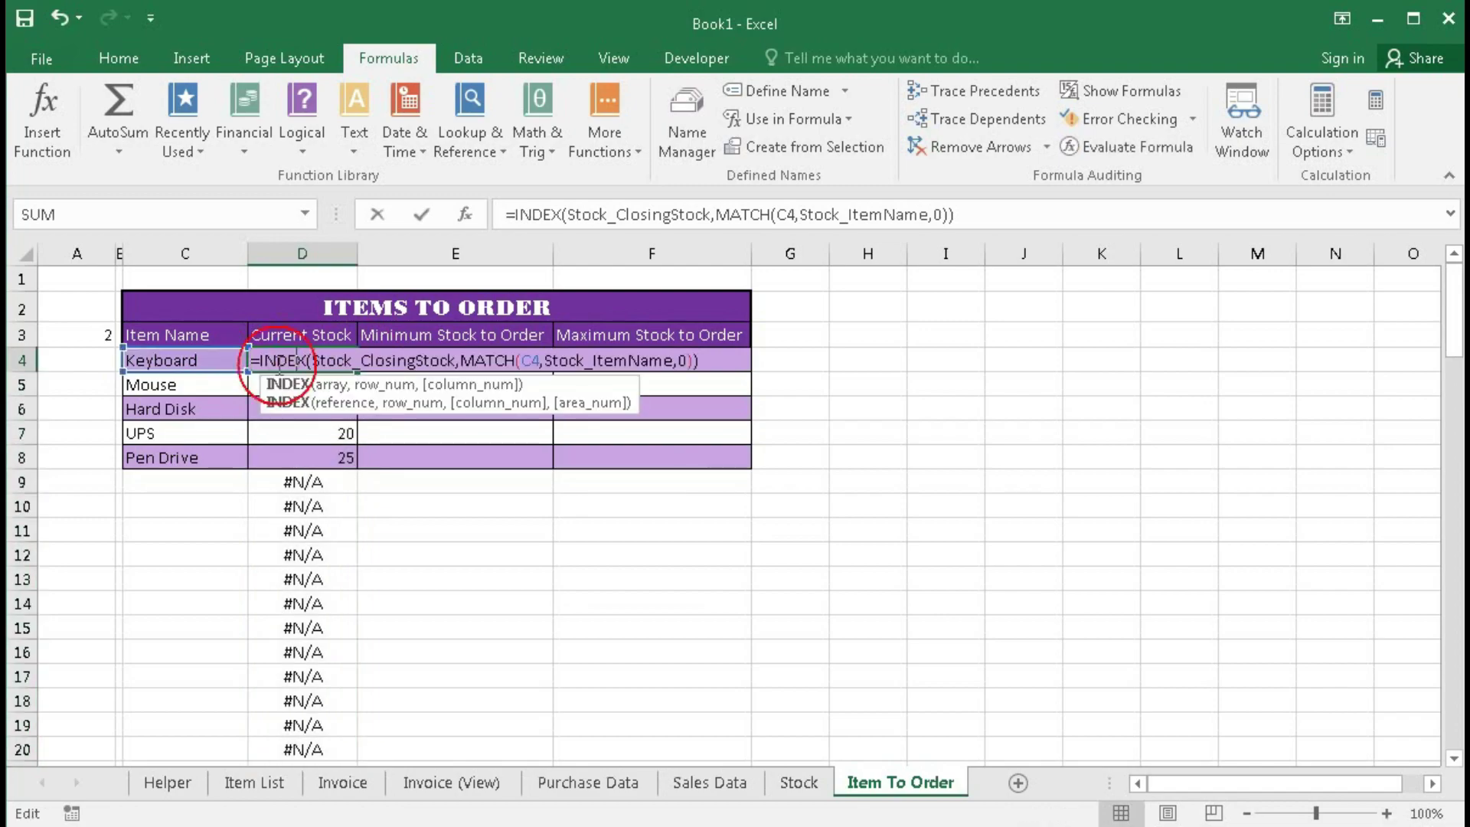
{"action": "left_click", "coordinate": [442, 366]}
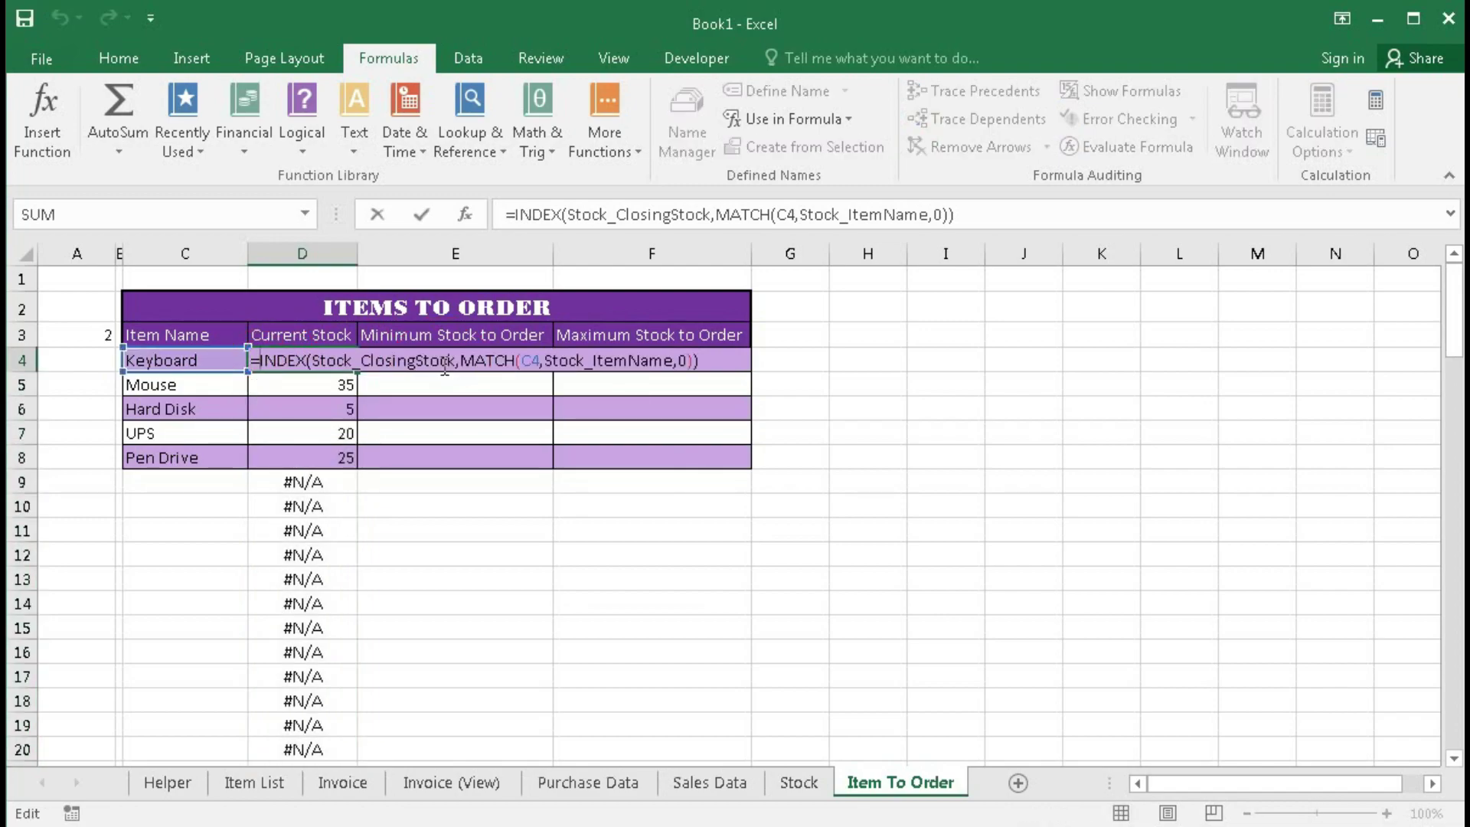
{"action": "type", "text": "IFERROR("}
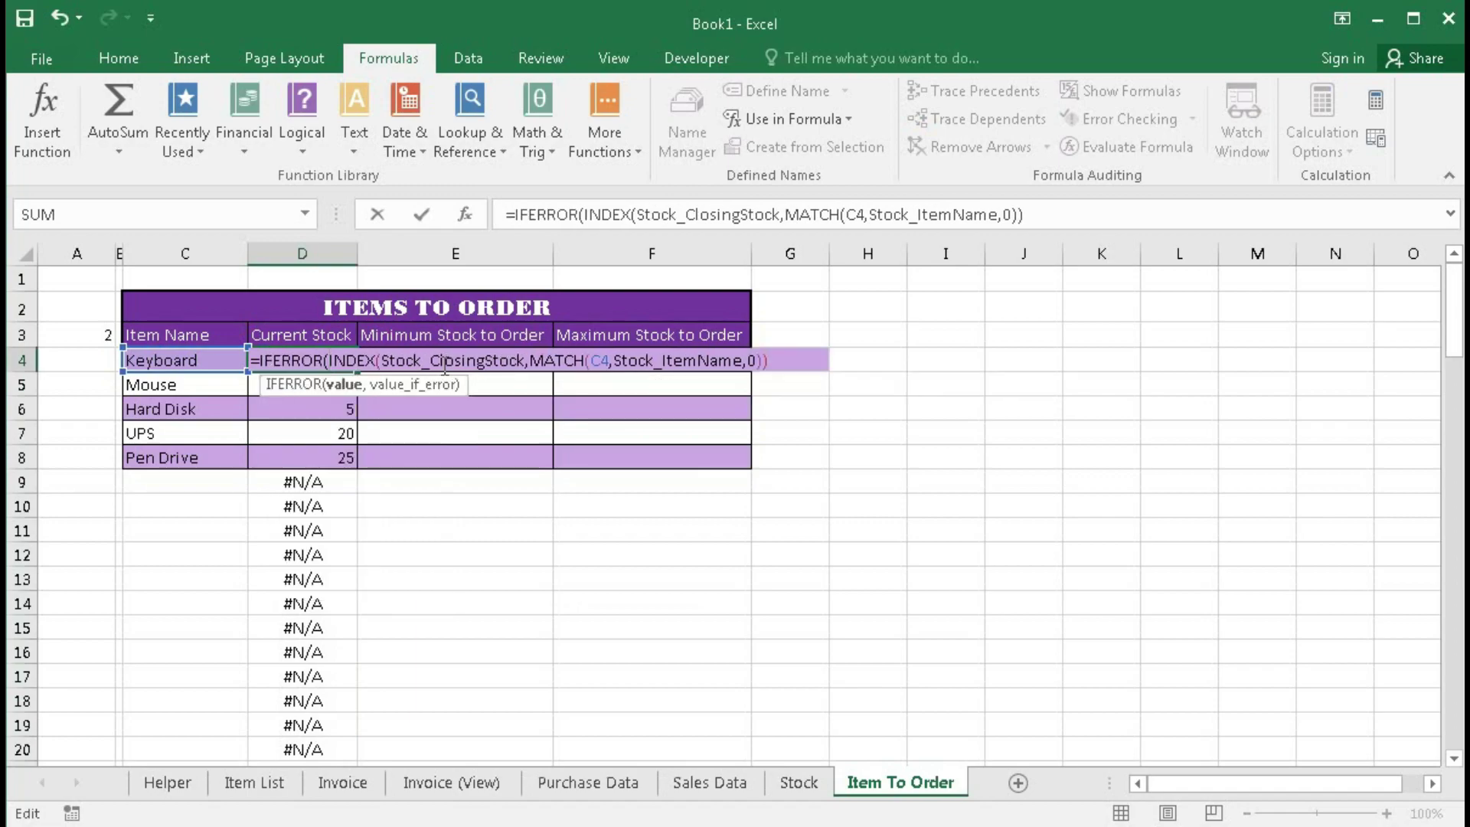
{"action": "type", "text": ","}
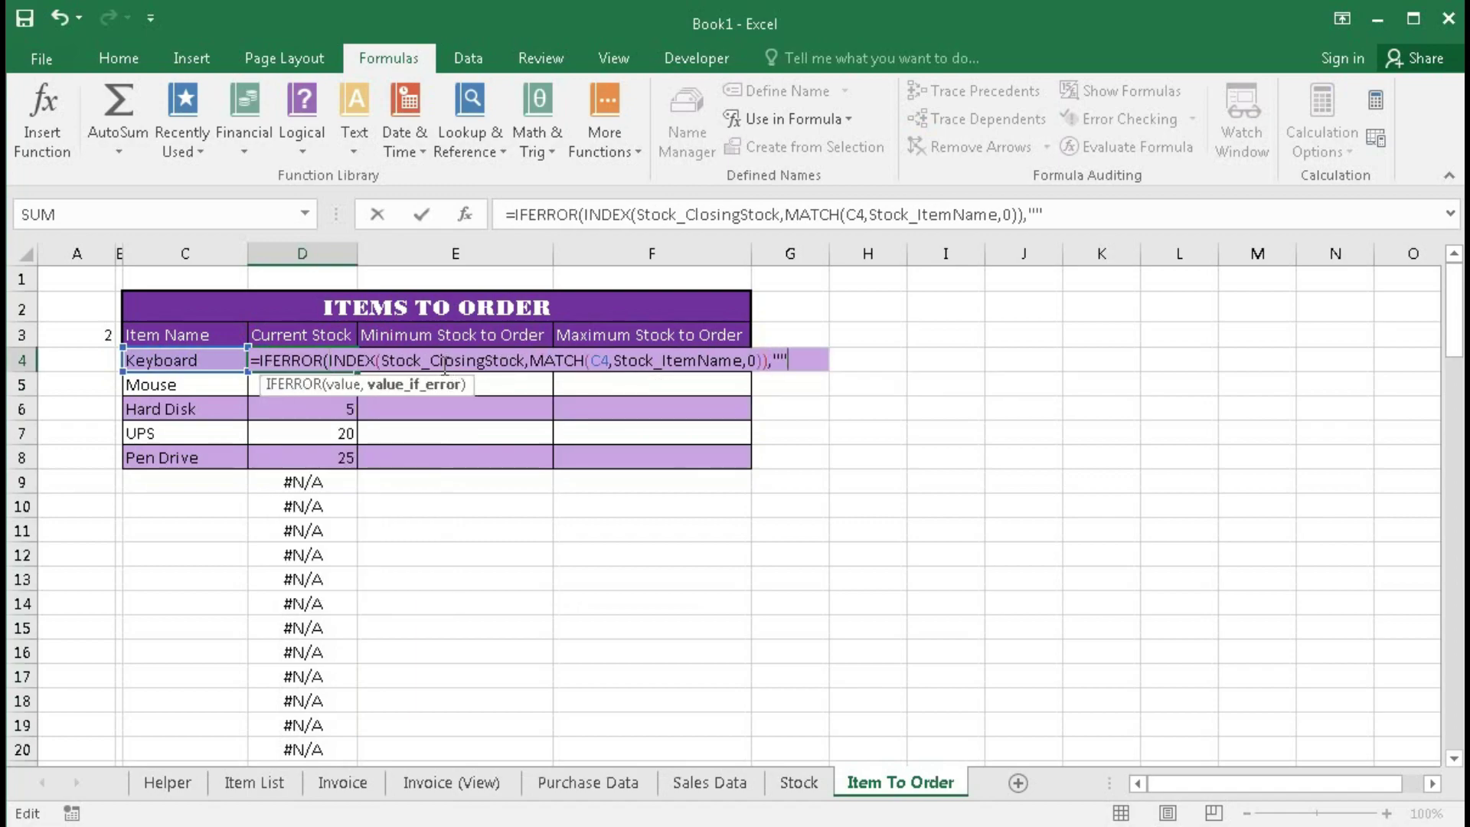
{"action": "type", "text": "\"\")"}
{"action": "key", "text": "Return"}
Step: Fill the IFERROR stock formula down column D, showing 150, 35, 5, 20 and 25
{"action": "left_click", "coordinate": [352, 366]}
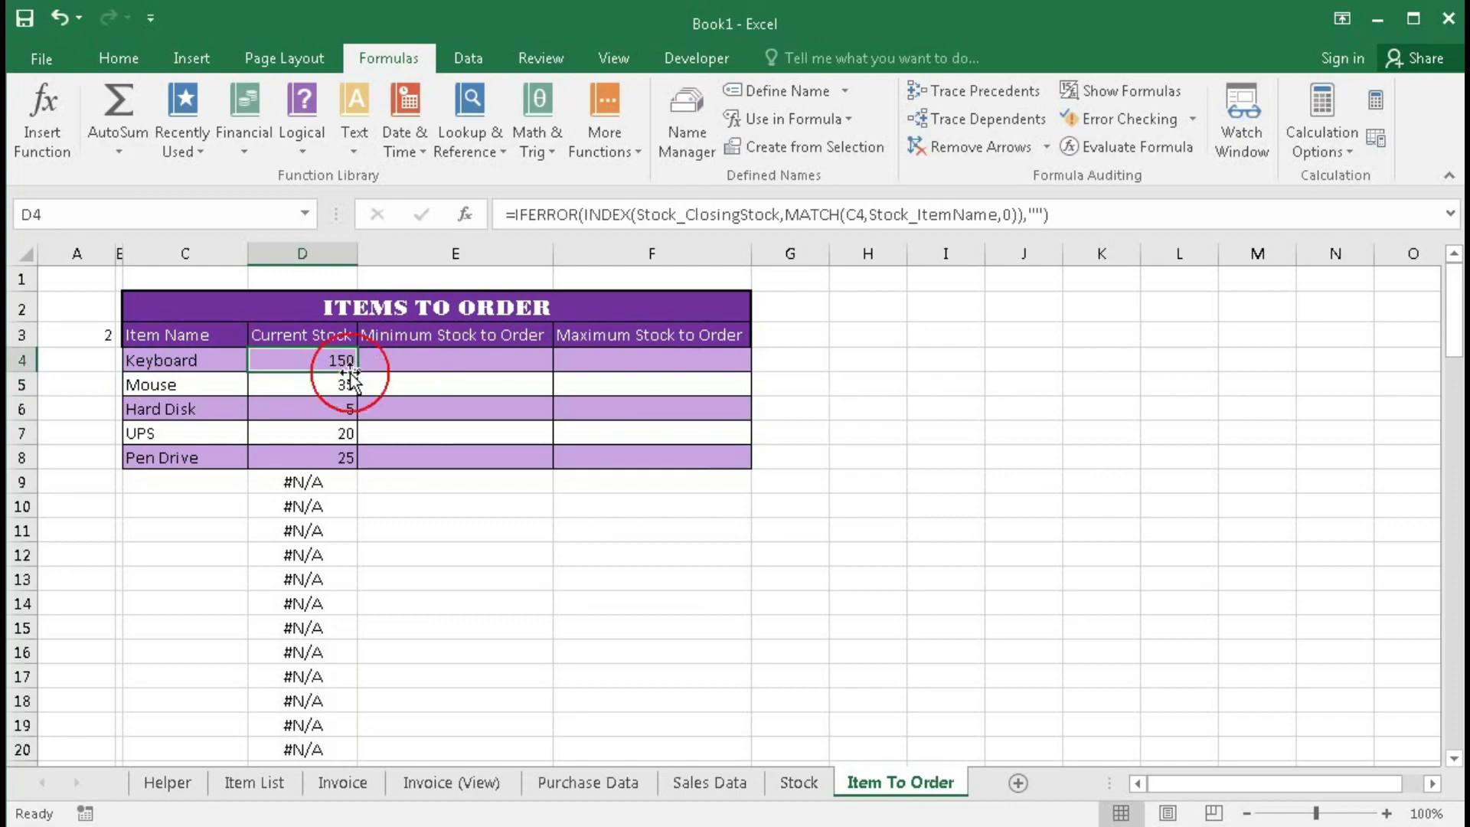
{"action": "double_click", "coordinate": [357, 371]}
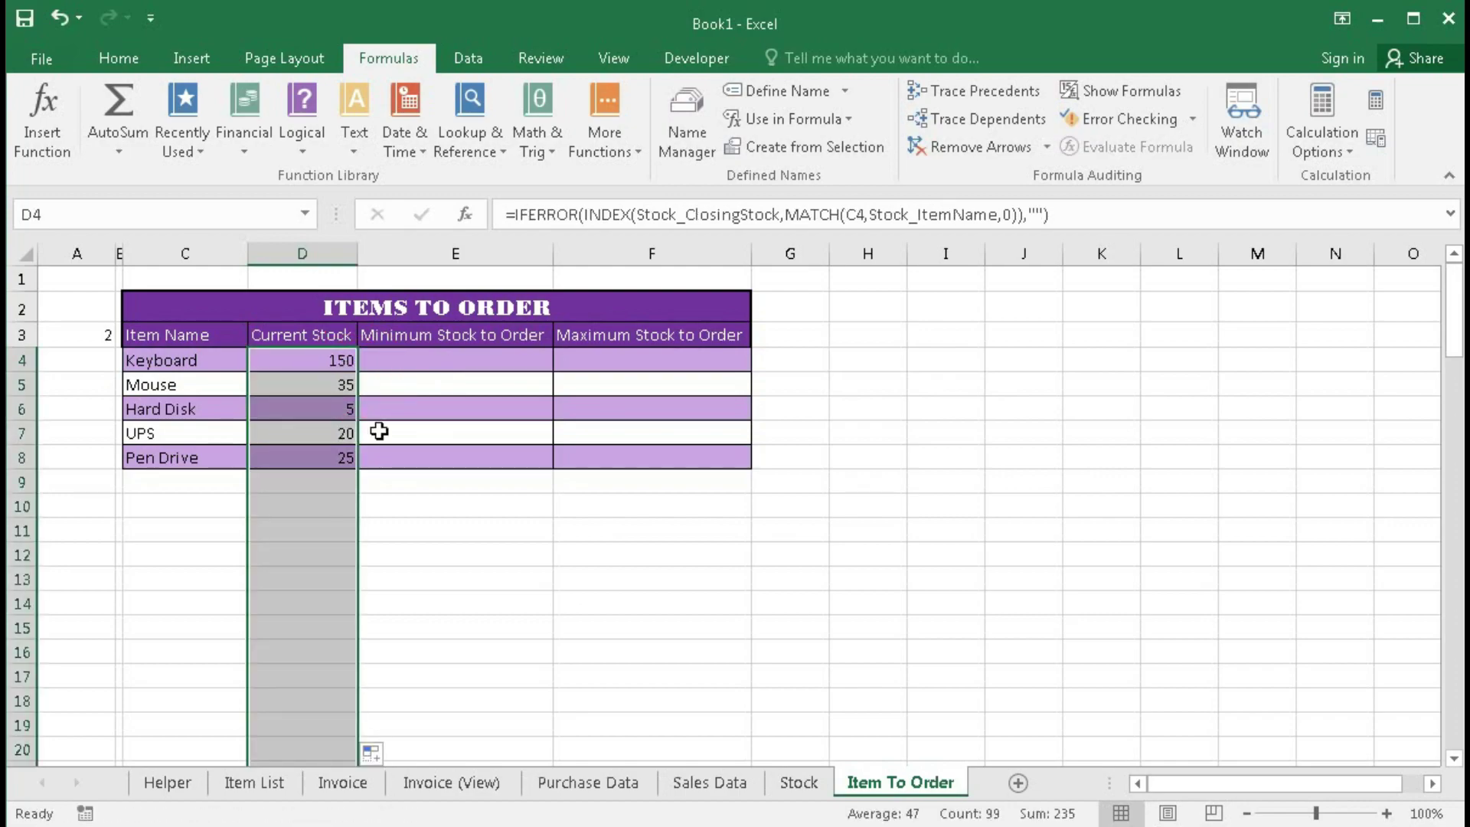
{"action": "left_click", "coordinate": [409, 362]}
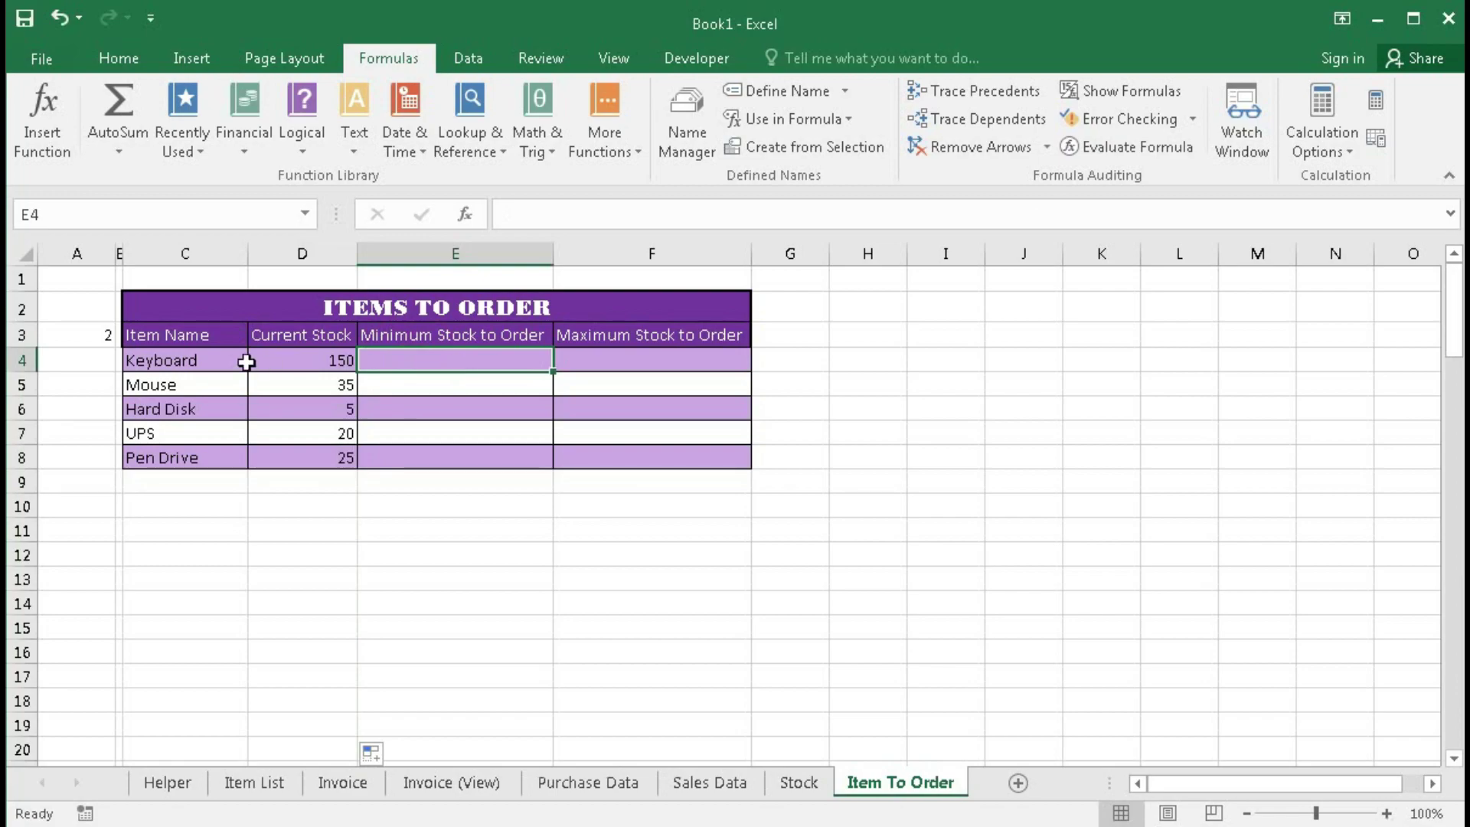
{"action": "left_click", "coordinate": [277, 782]}
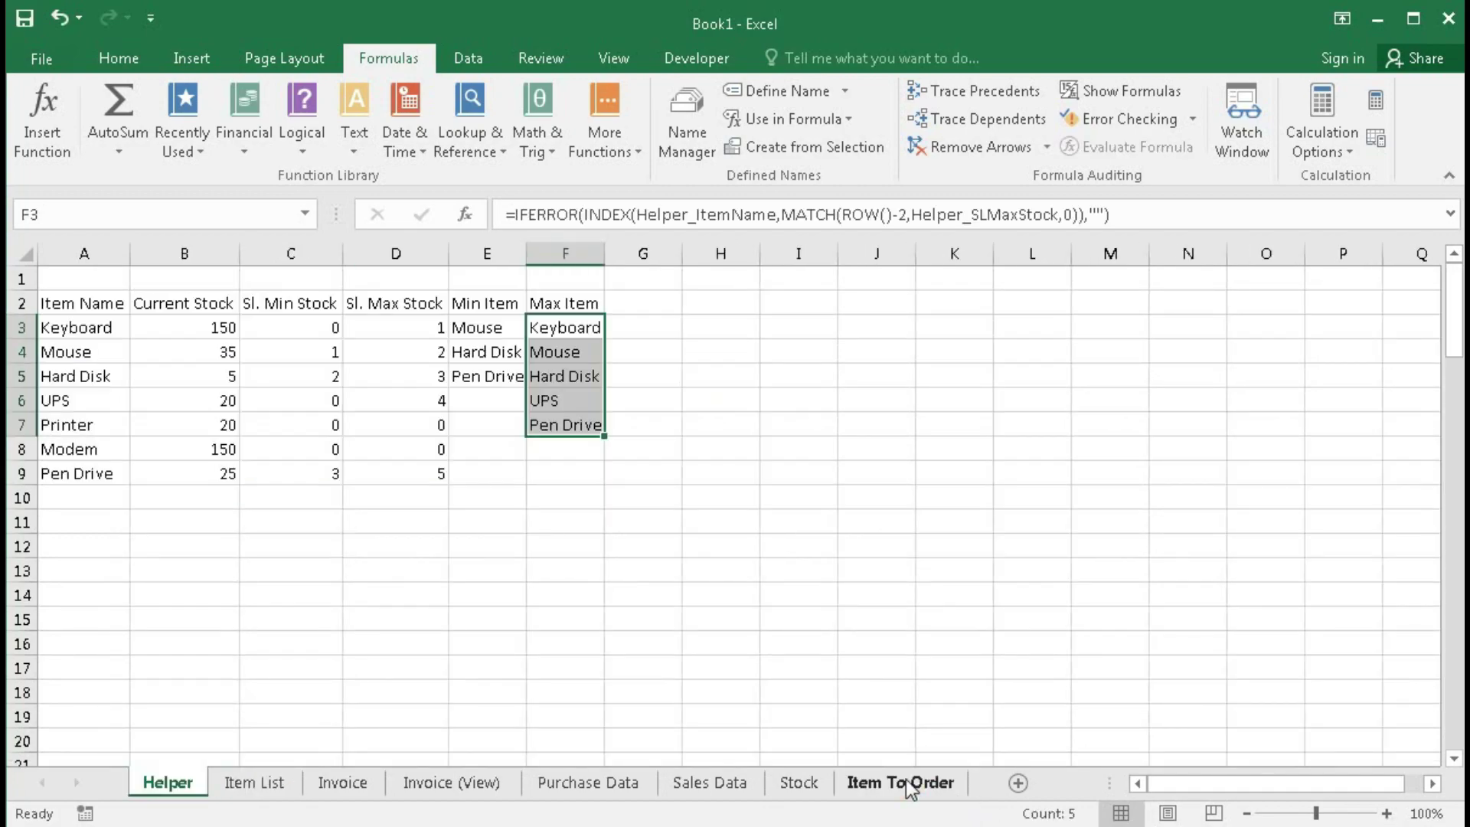
{"action": "left_click", "coordinate": [903, 783]}
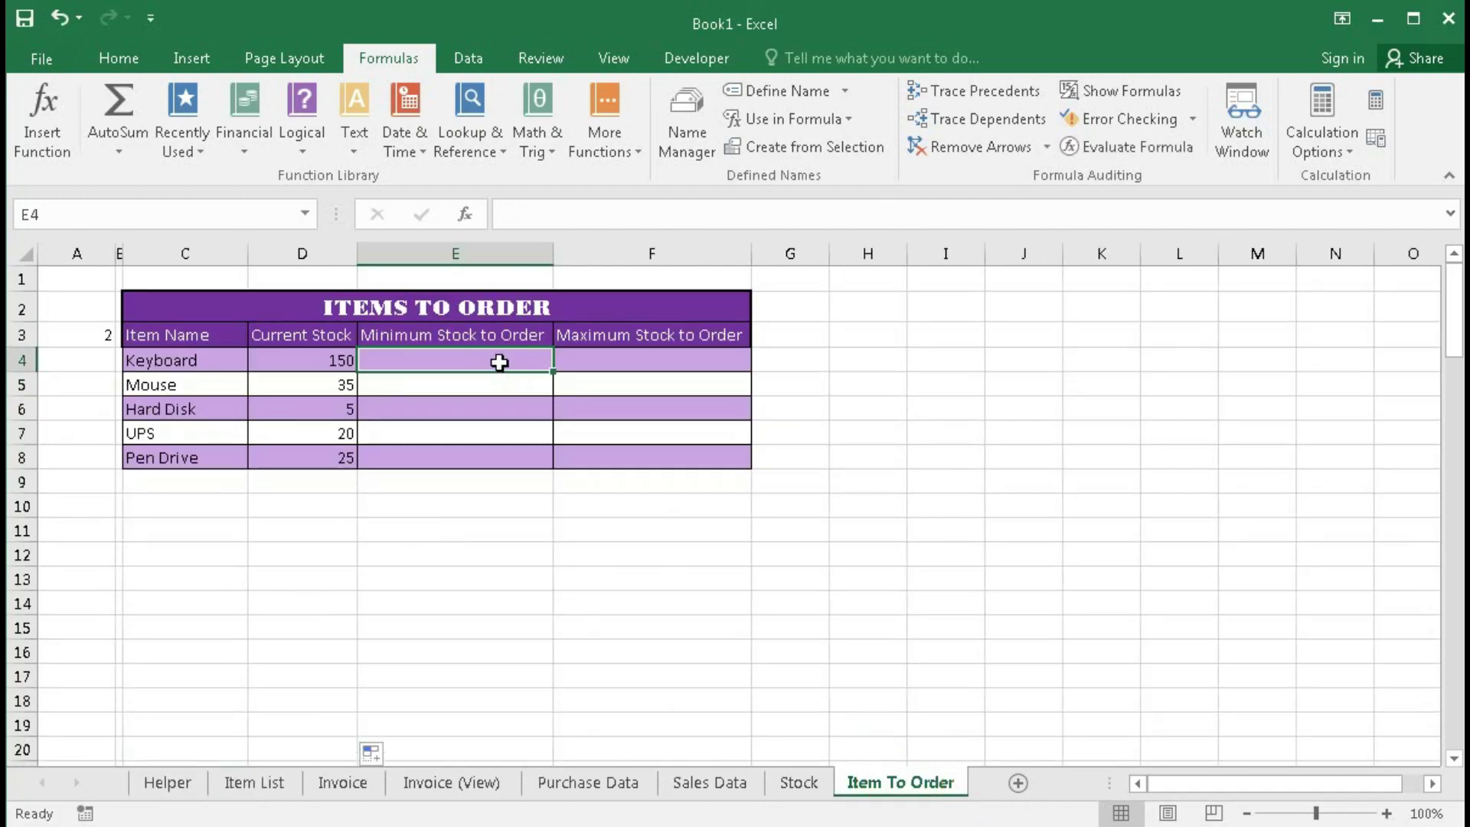
Step: In E4, build =INDEX(ItemList_MinStock,MATCH(C4,ItemList,0)) to look up Keyboard's minimum stock level
{"action": "type", "text": "="}
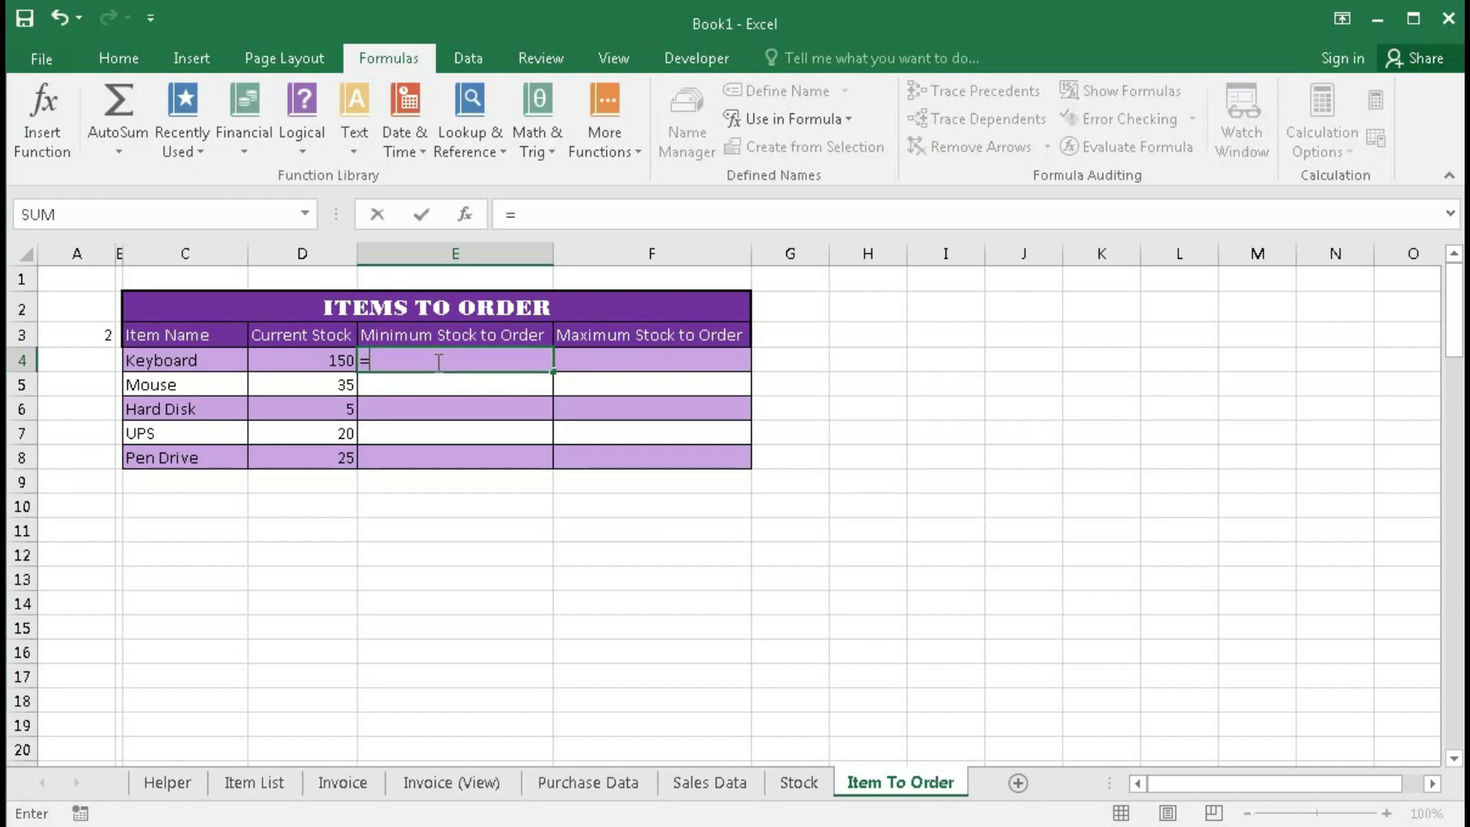
{"action": "type", "text": "in"}
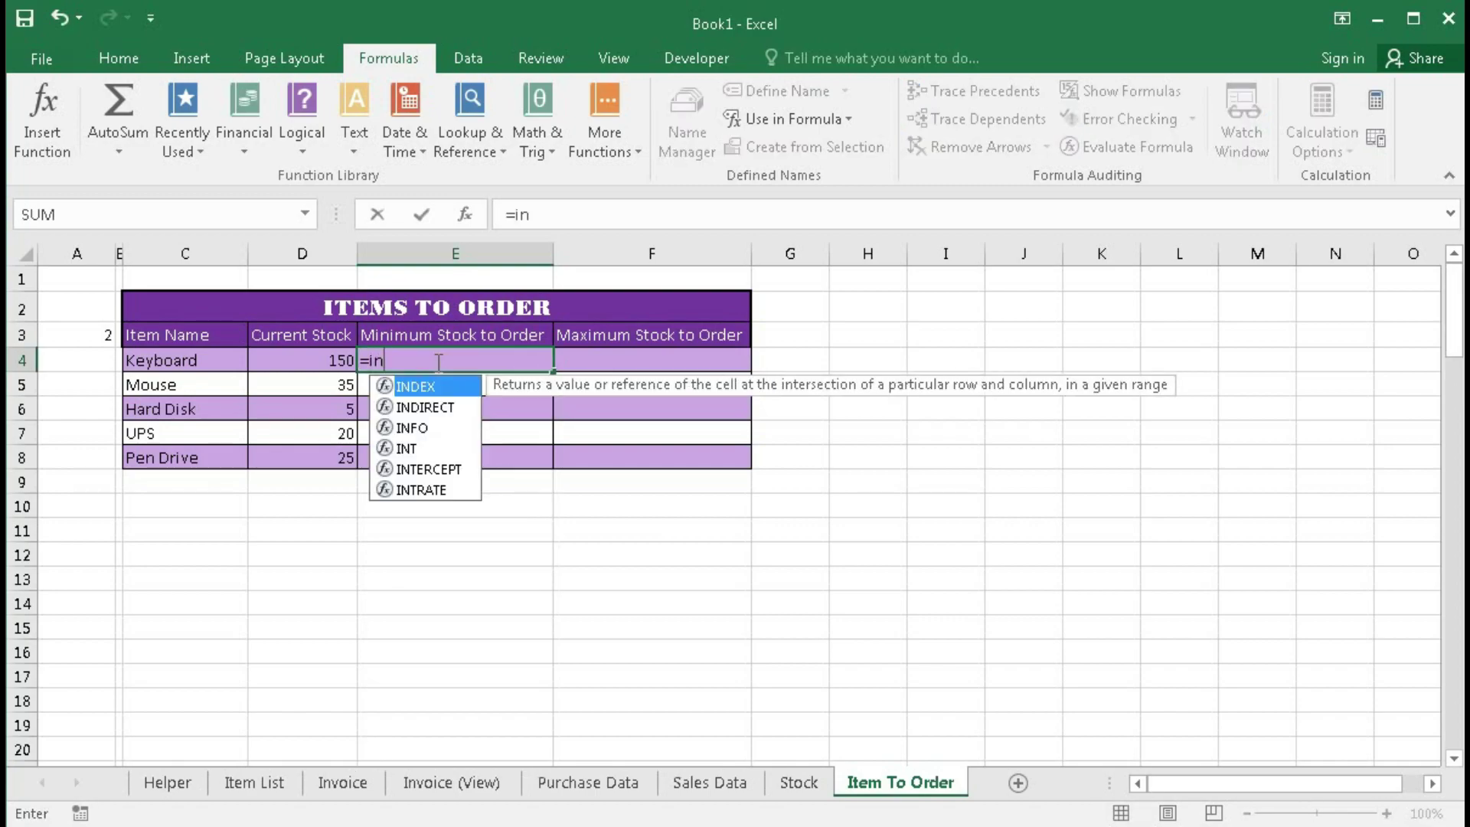
{"action": "key", "text": "Tab"}
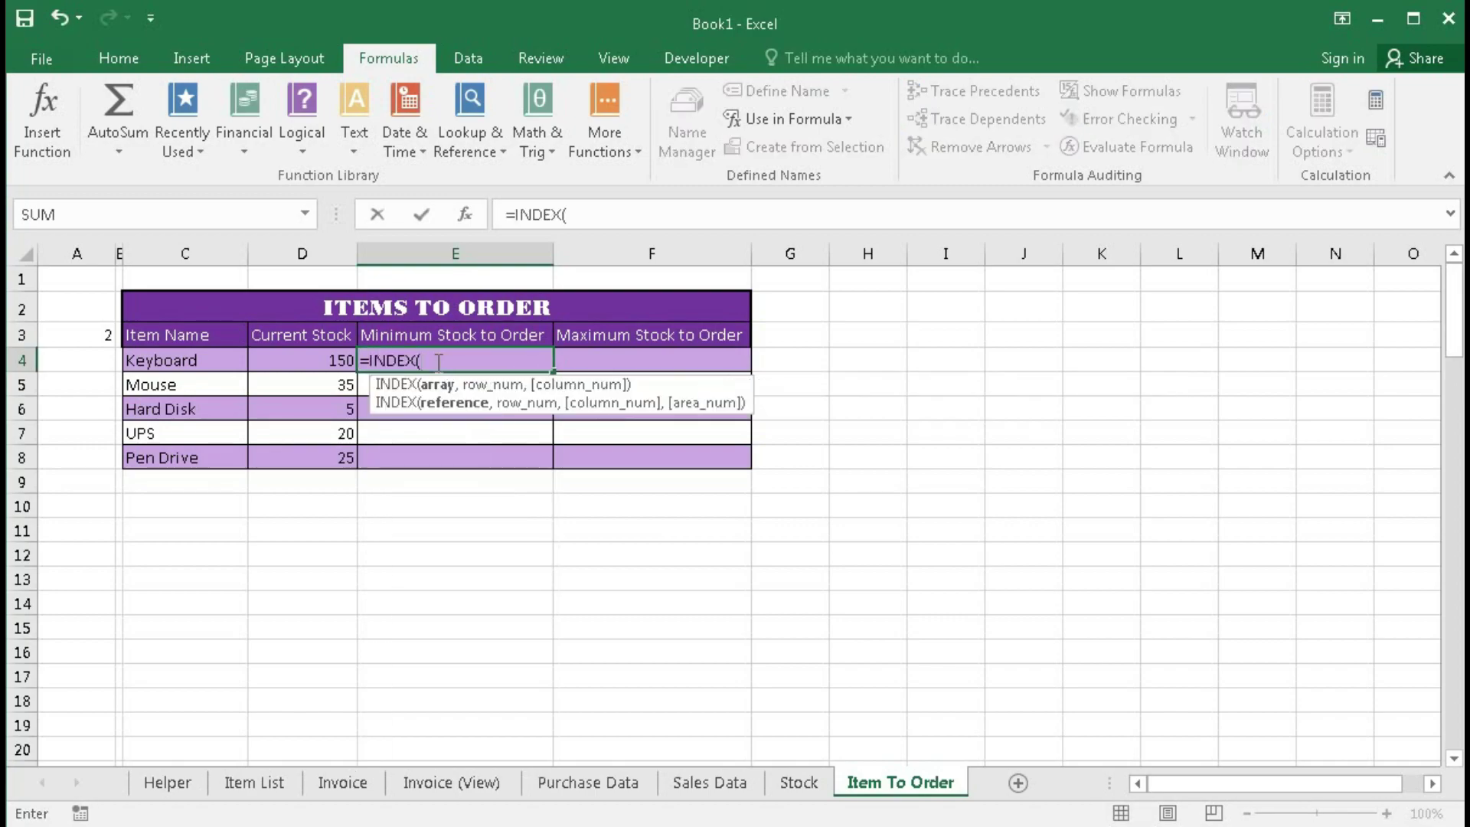
{"action": "type", "text": "it"}
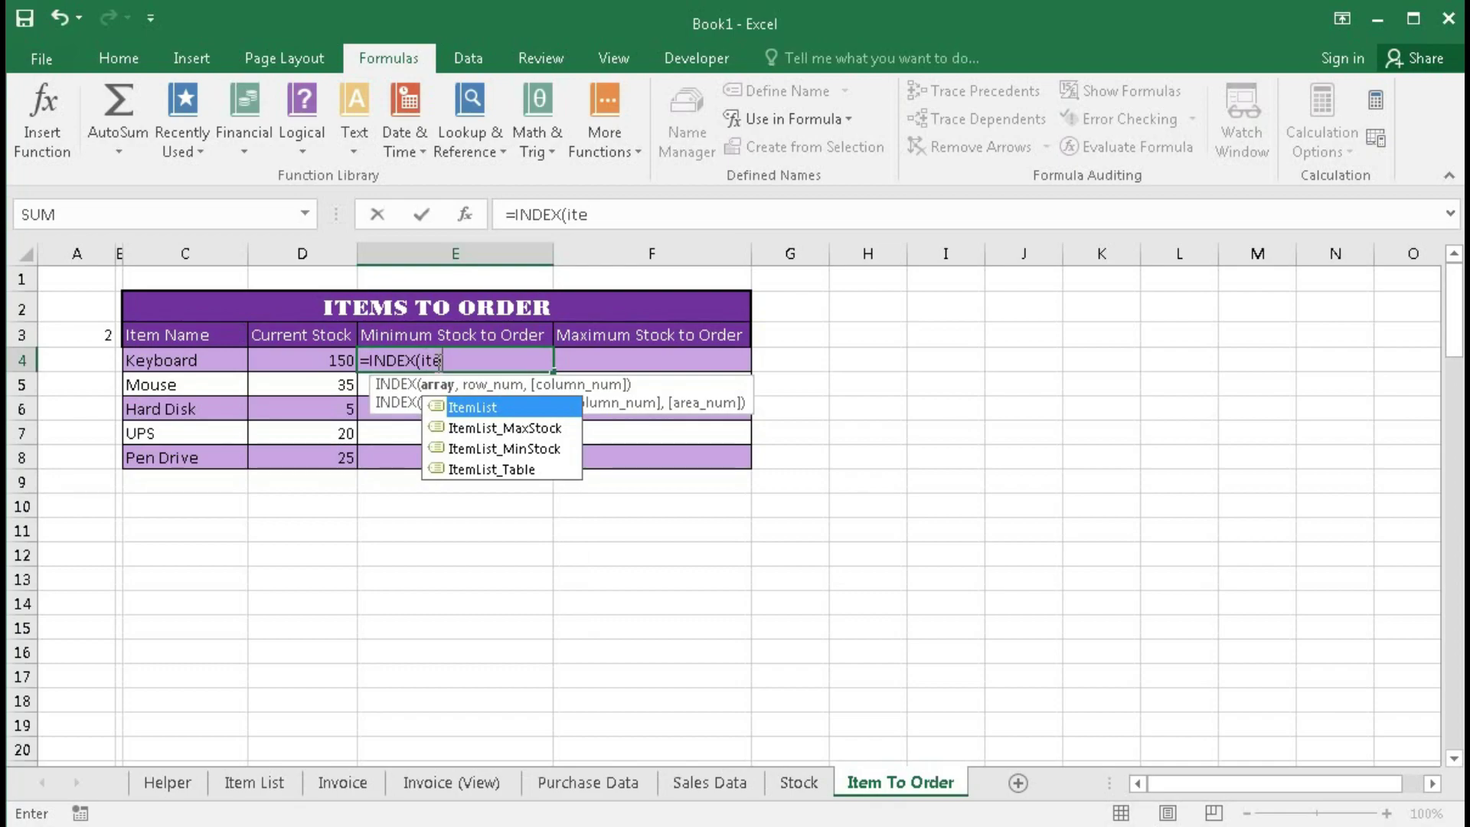
{"action": "type", "text": "e"}
{"action": "key", "text": "Down"}
{"action": "key", "text": "Down"}
{"action": "key", "text": "Tab"}
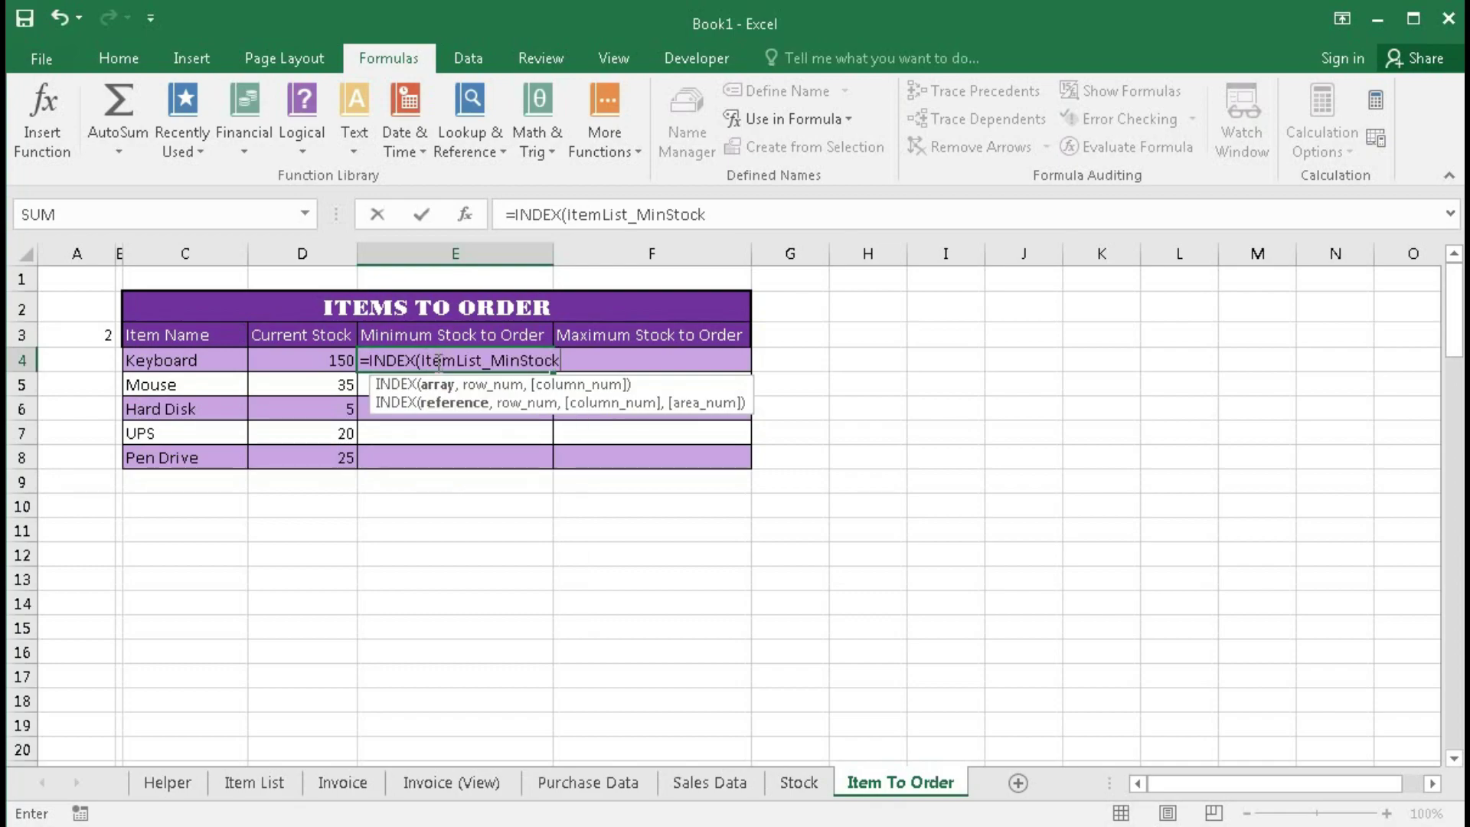
{"action": "type", "text": ",ma"}
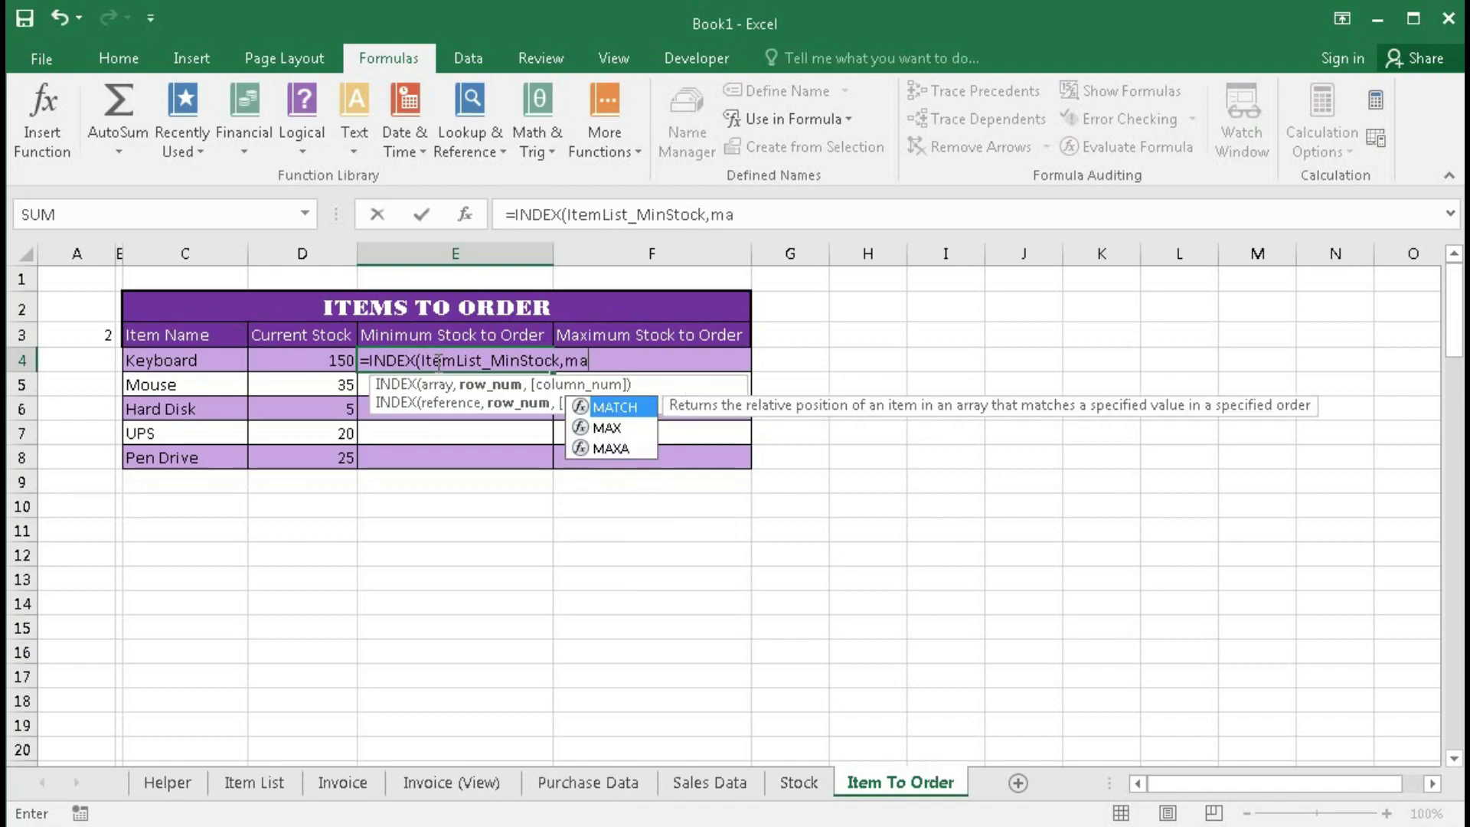
{"action": "key", "text": "Tab"}
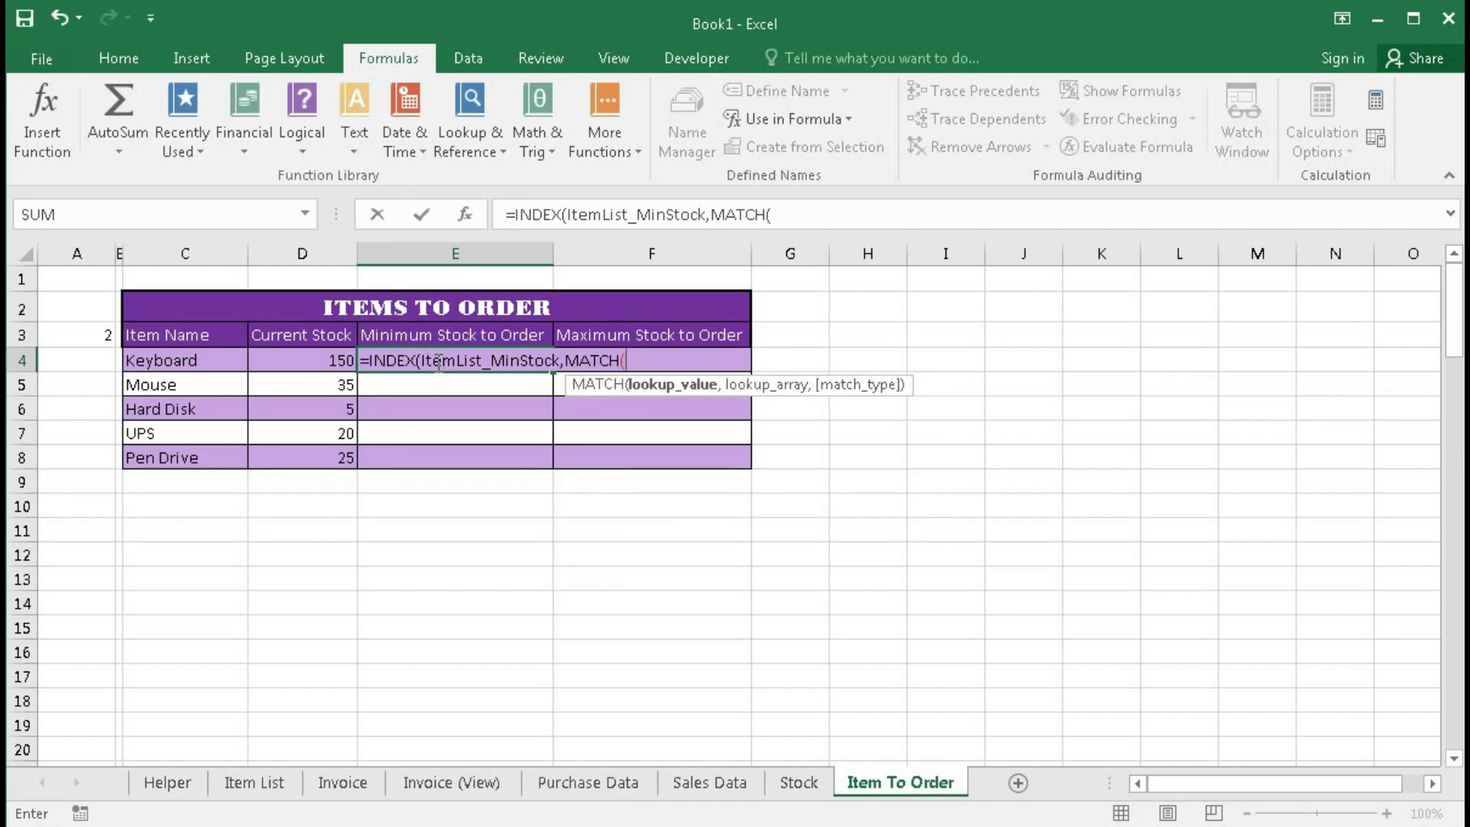
{"action": "left_click", "coordinate": [210, 358]}
{"action": "type", "text": ","}
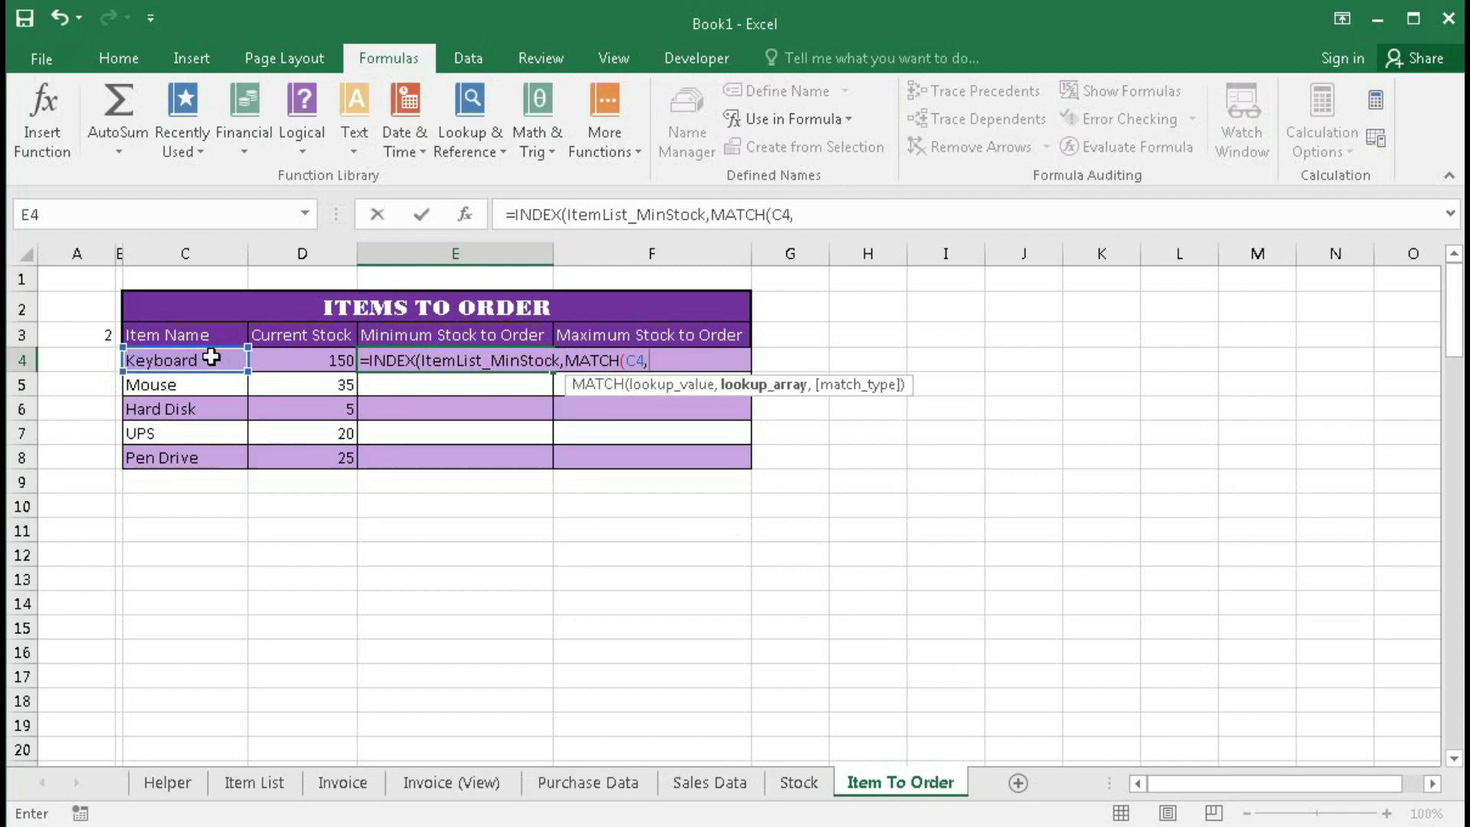
{"action": "type", "text": "it"}
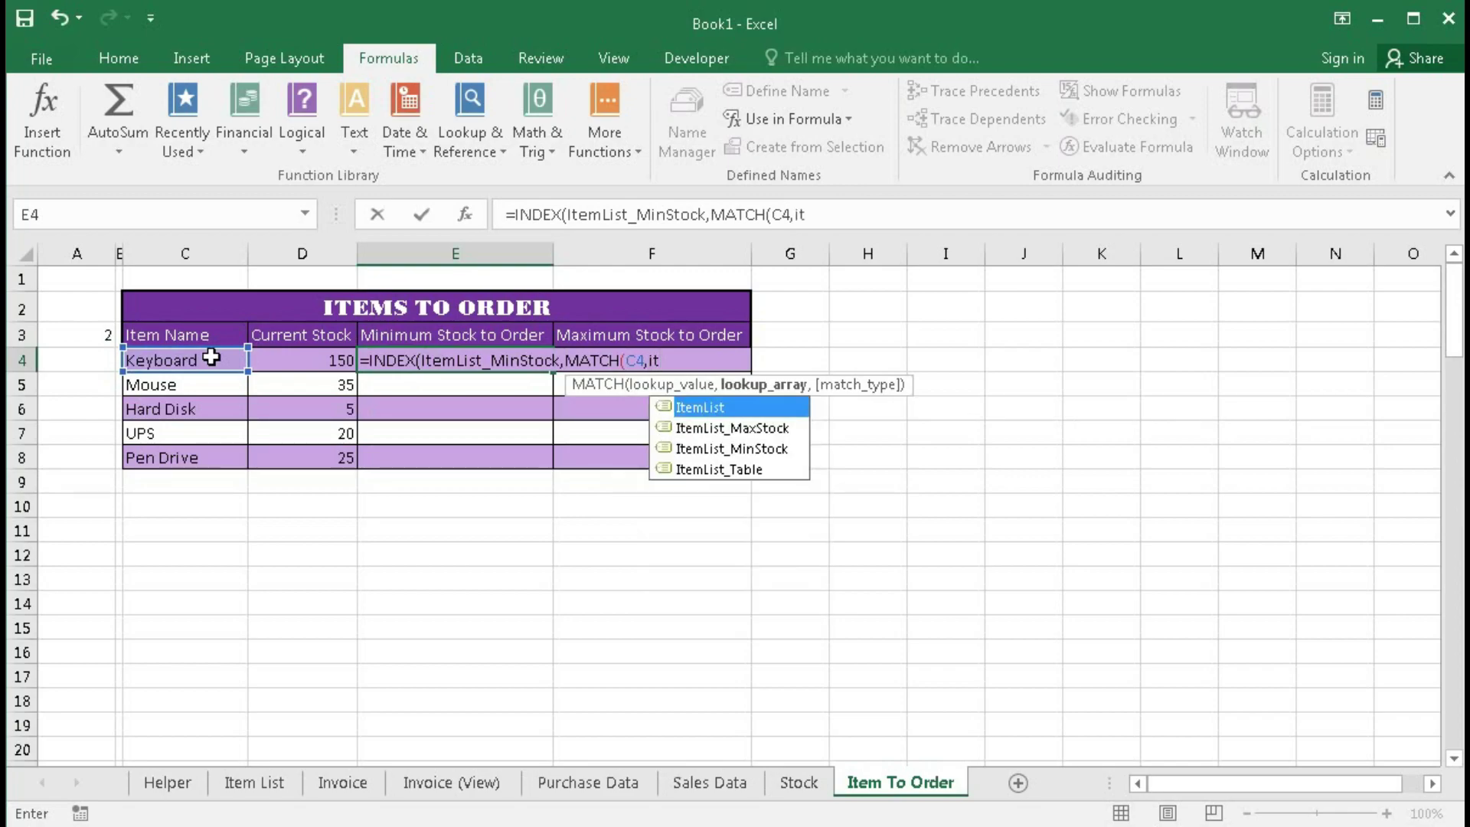
{"action": "key", "text": "Tab"}
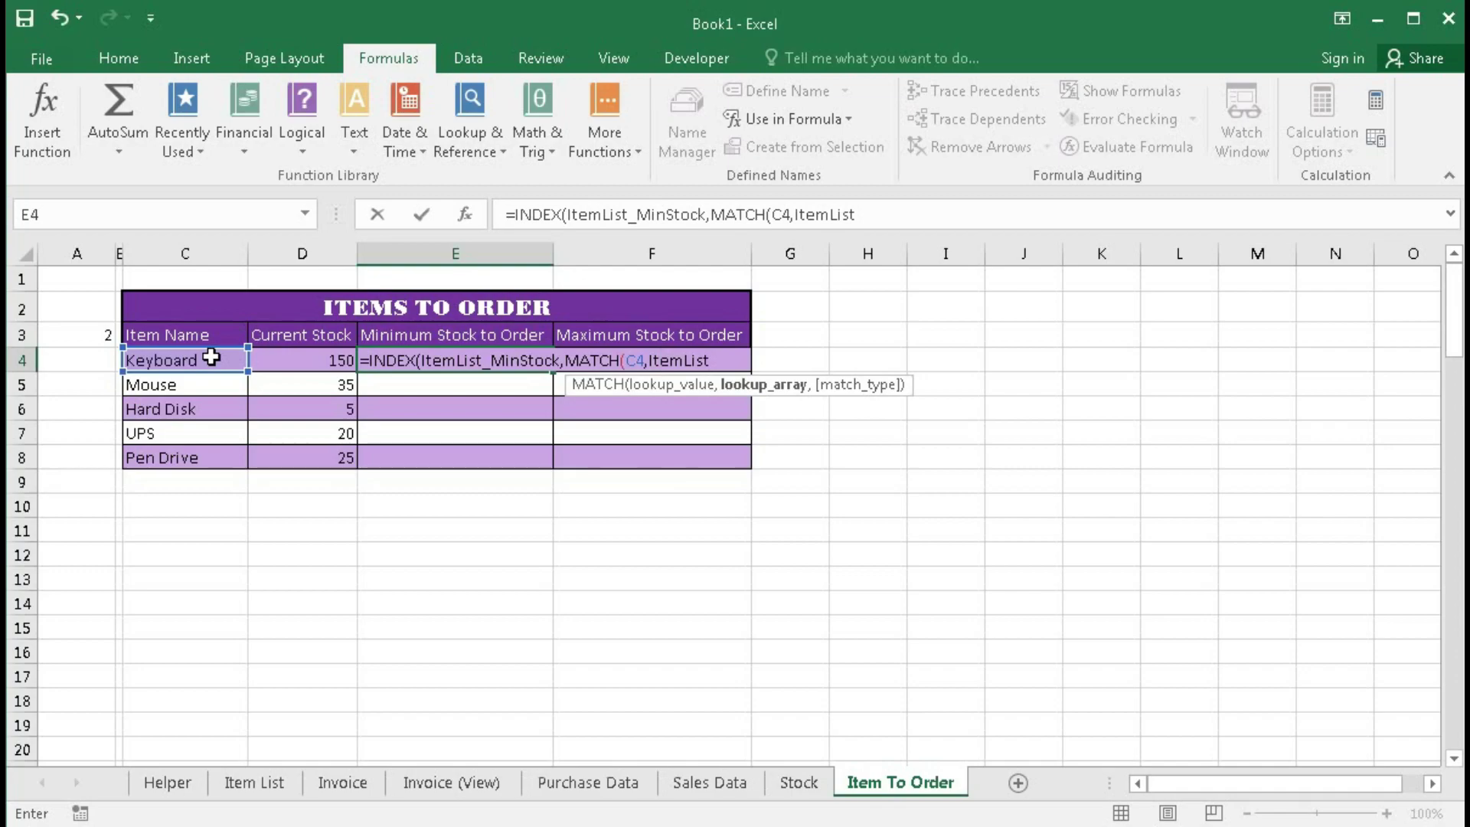
{"action": "type", "text": ","}
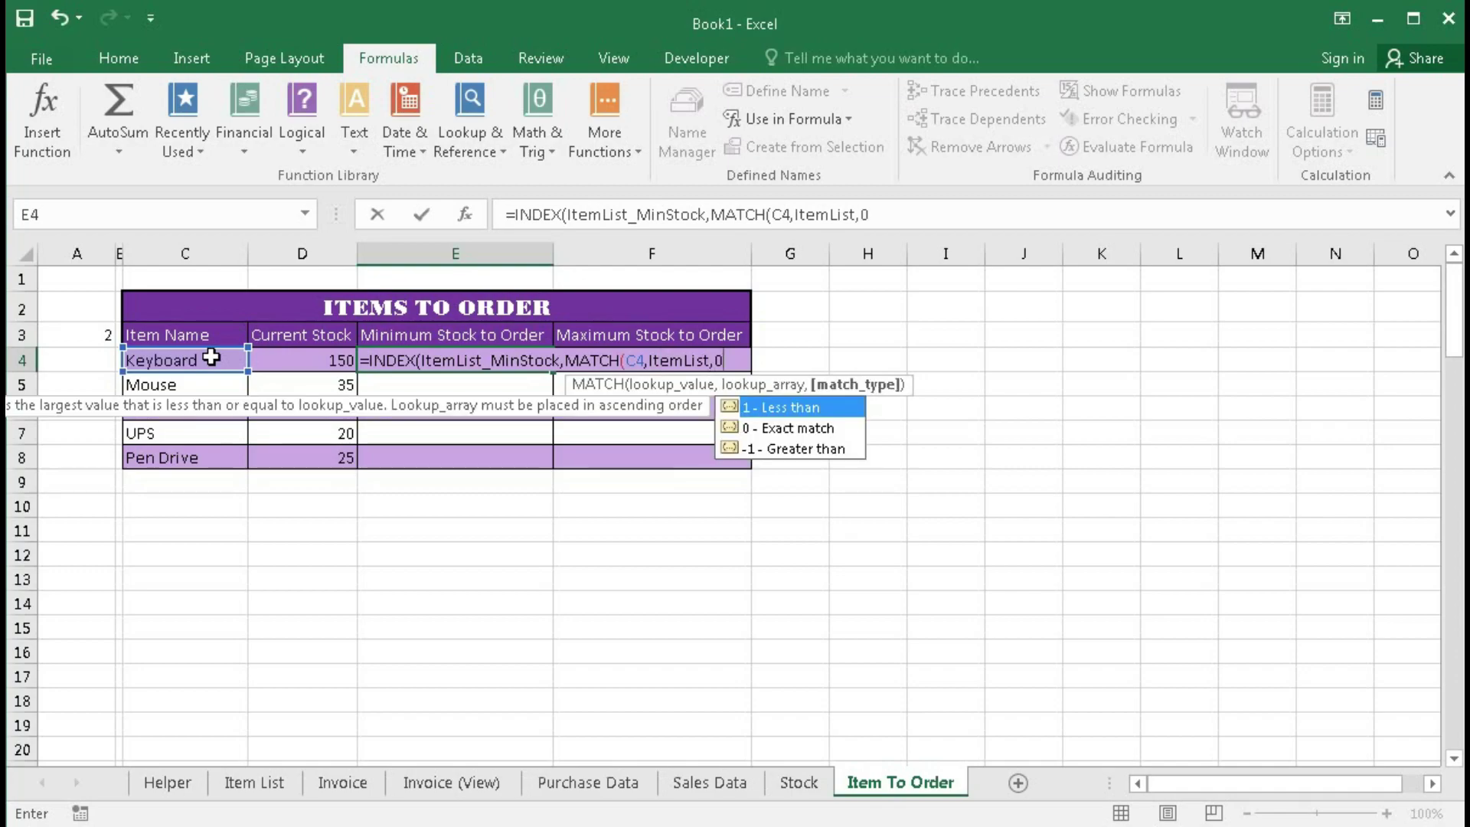
{"action": "type", "text": "0))"}
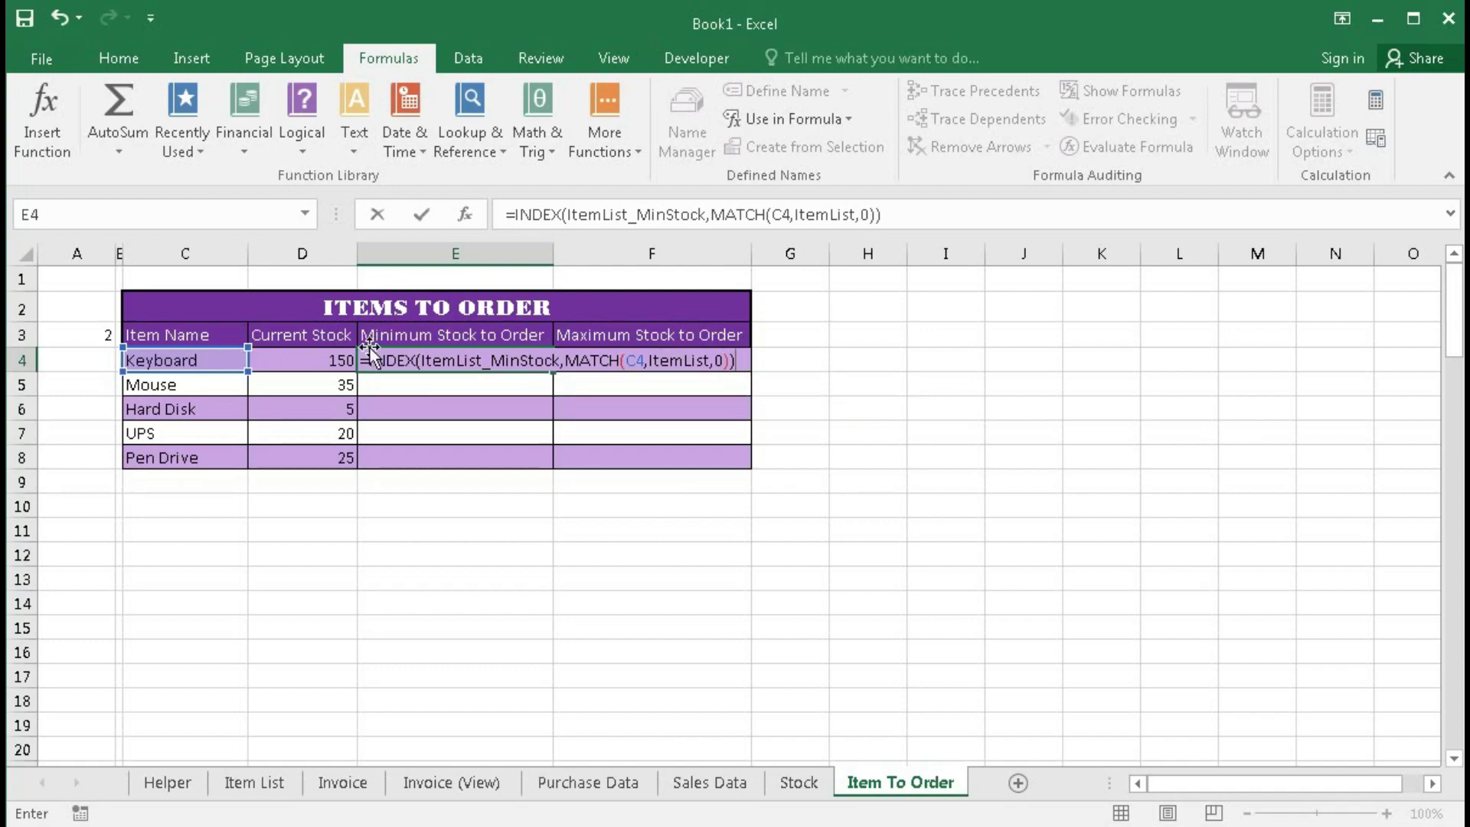
Step: Preview the lookup result with F9, then subtract current stock D4 so E4 returns -50
{"action": "left_click_drag", "start_coordinate": [370, 358], "coordinate": [543, 366]}
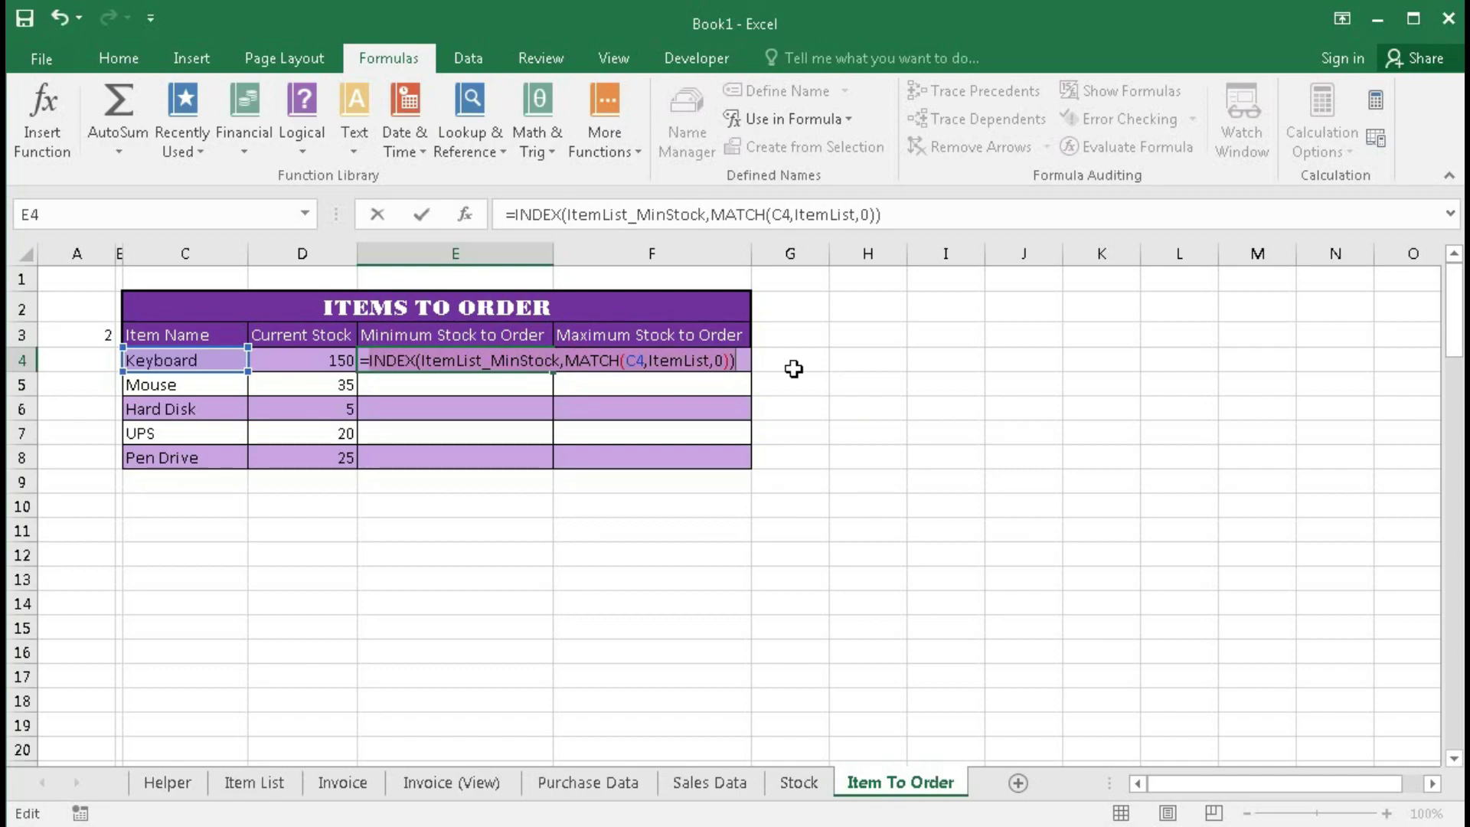
{"action": "key", "text": "F9"}
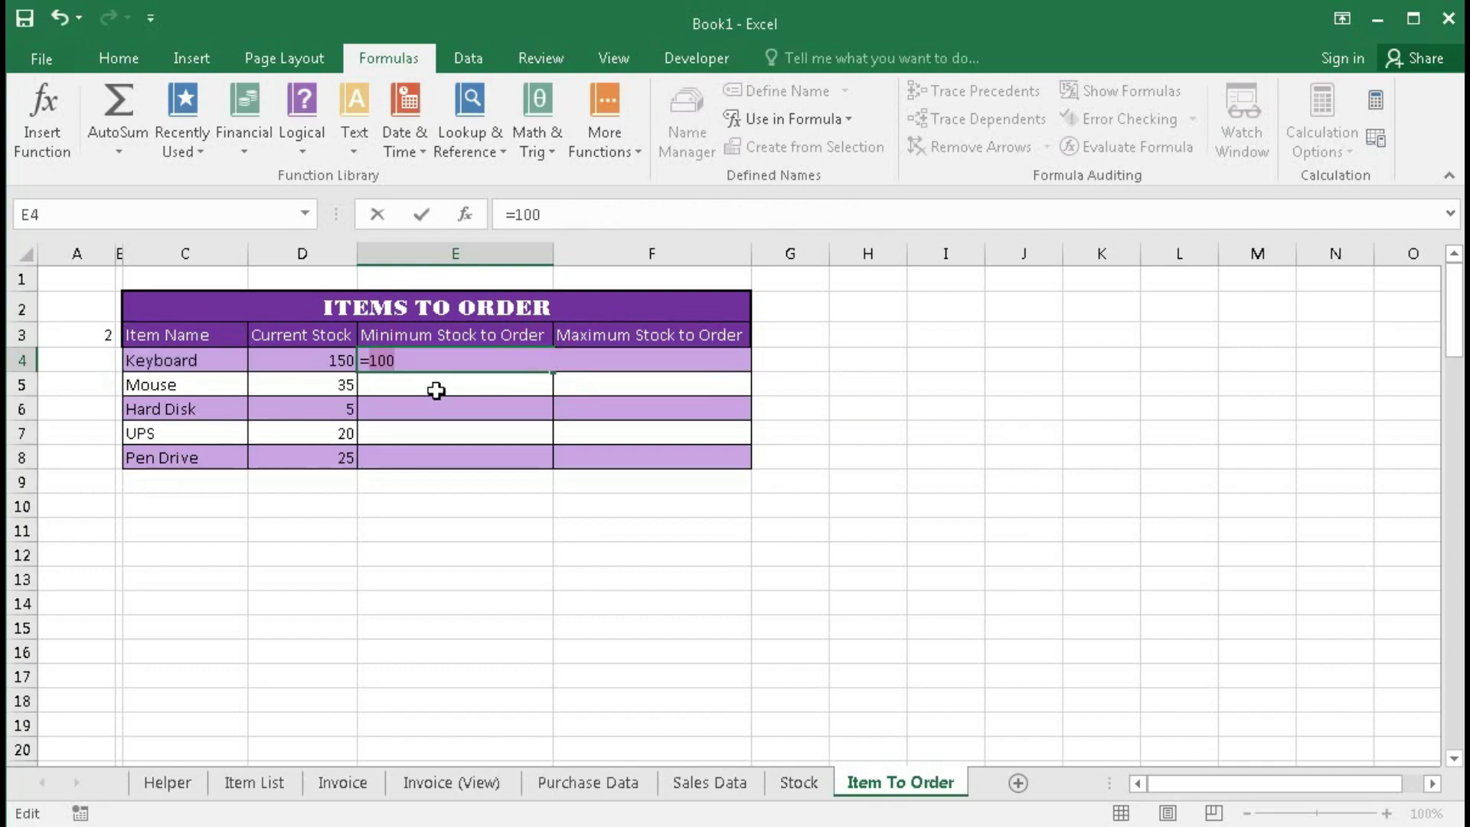
{"action": "key", "text": "ctrl+z"}
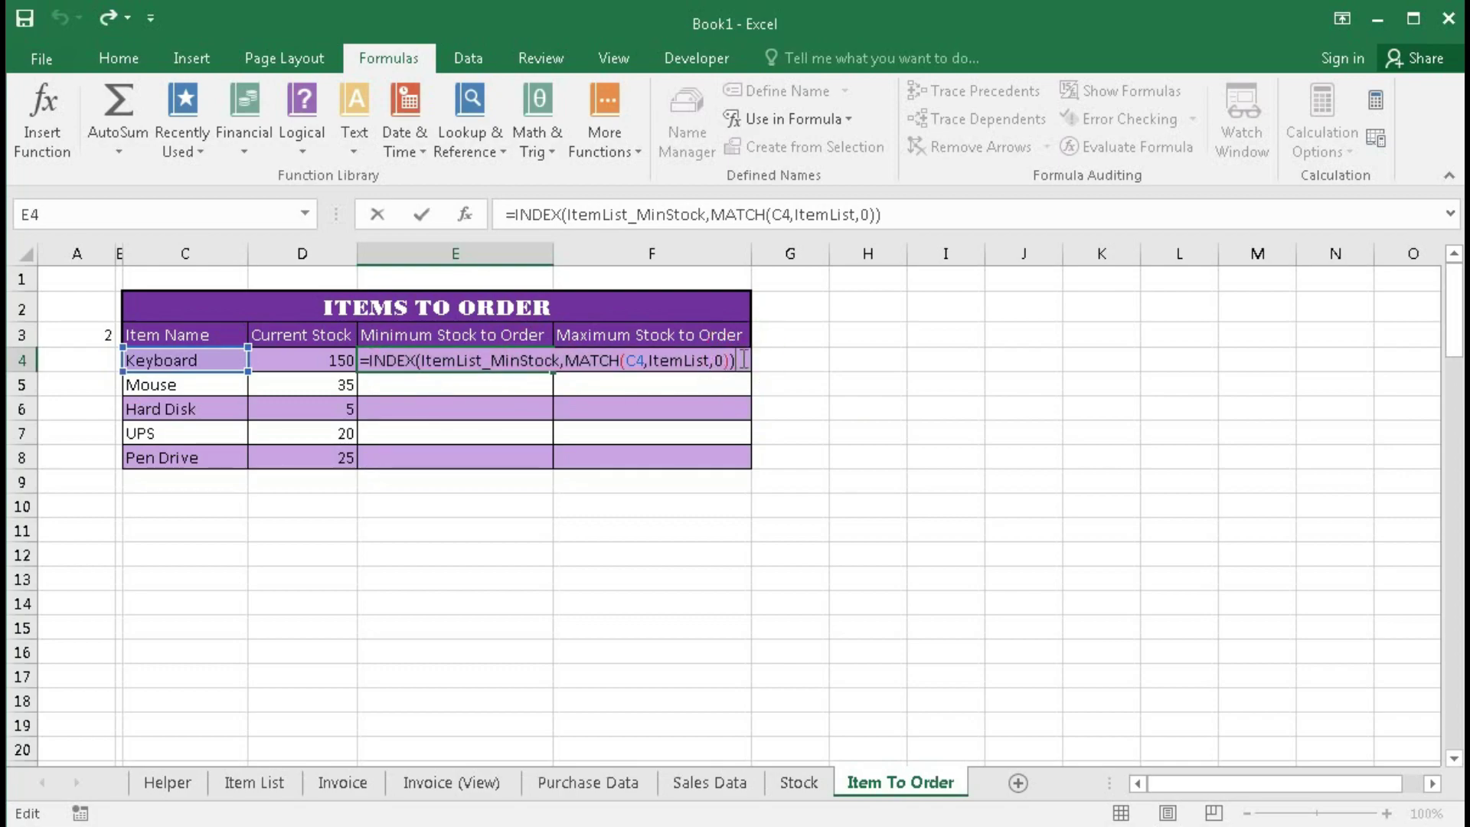
{"action": "type", "text": "-"}
{"action": "left_click", "coordinate": [326, 363]}
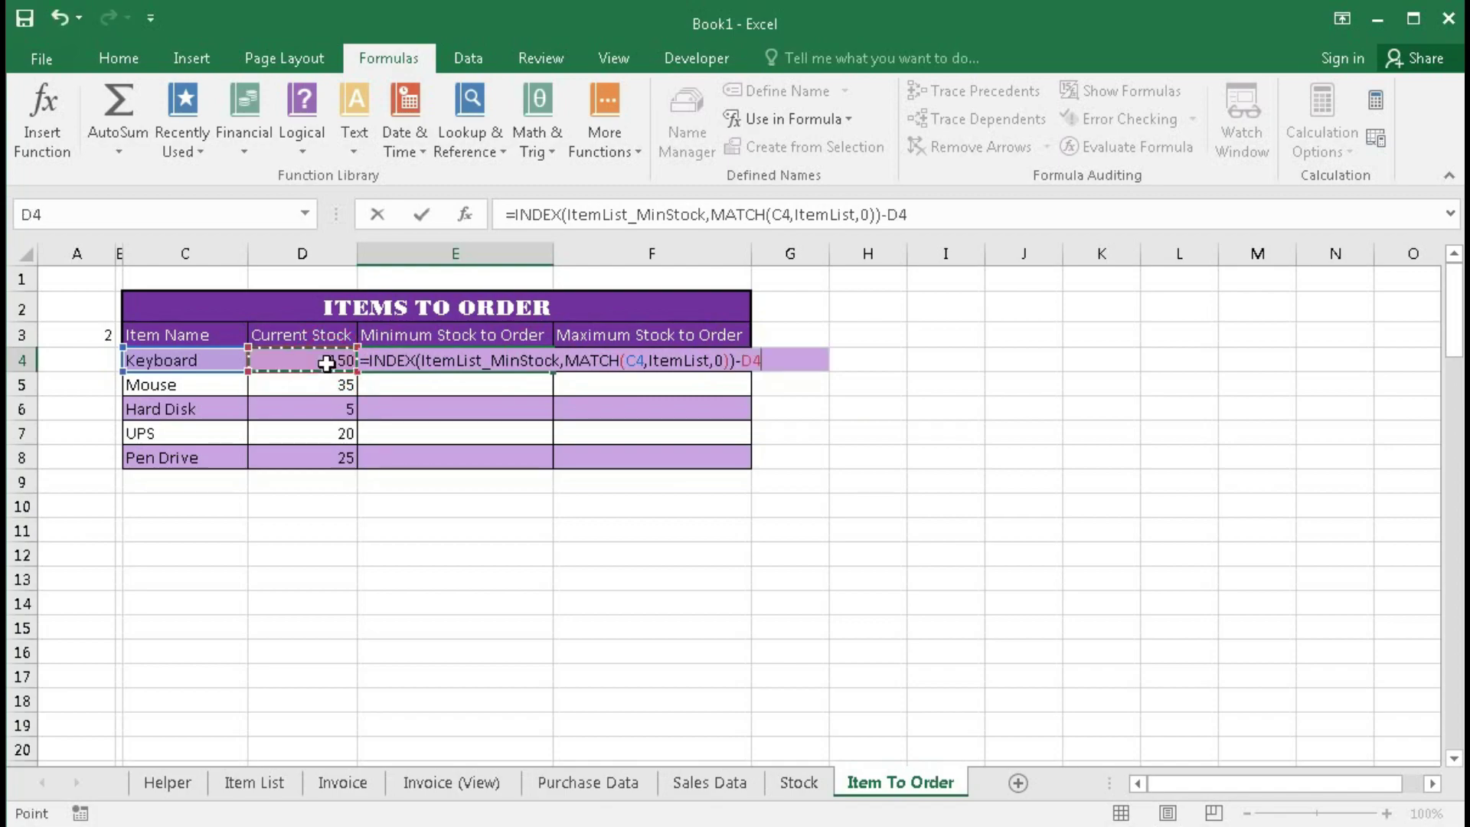
{"action": "key", "text": "Return"}
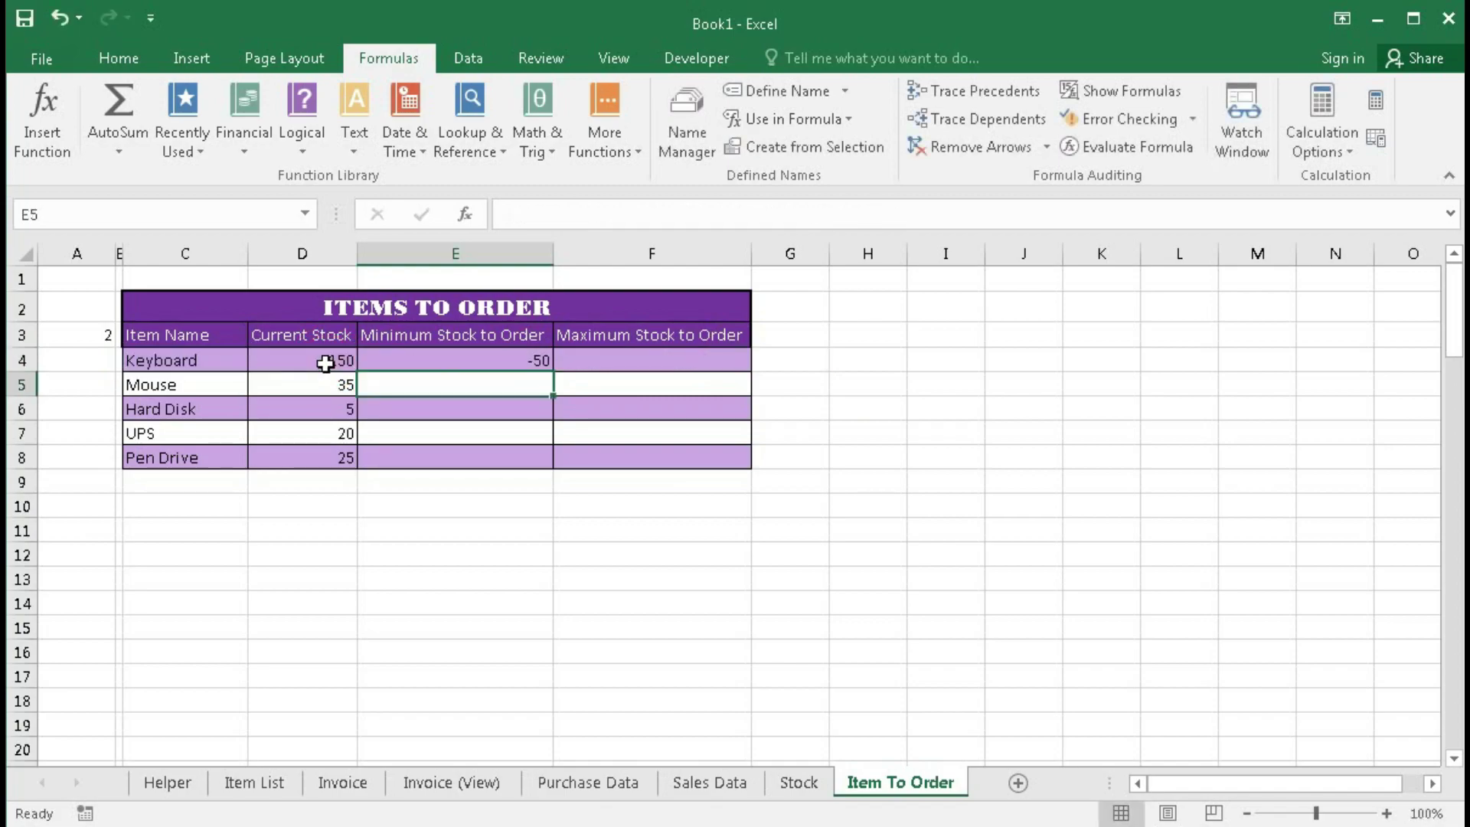
{"action": "left_click", "coordinate": [494, 353]}
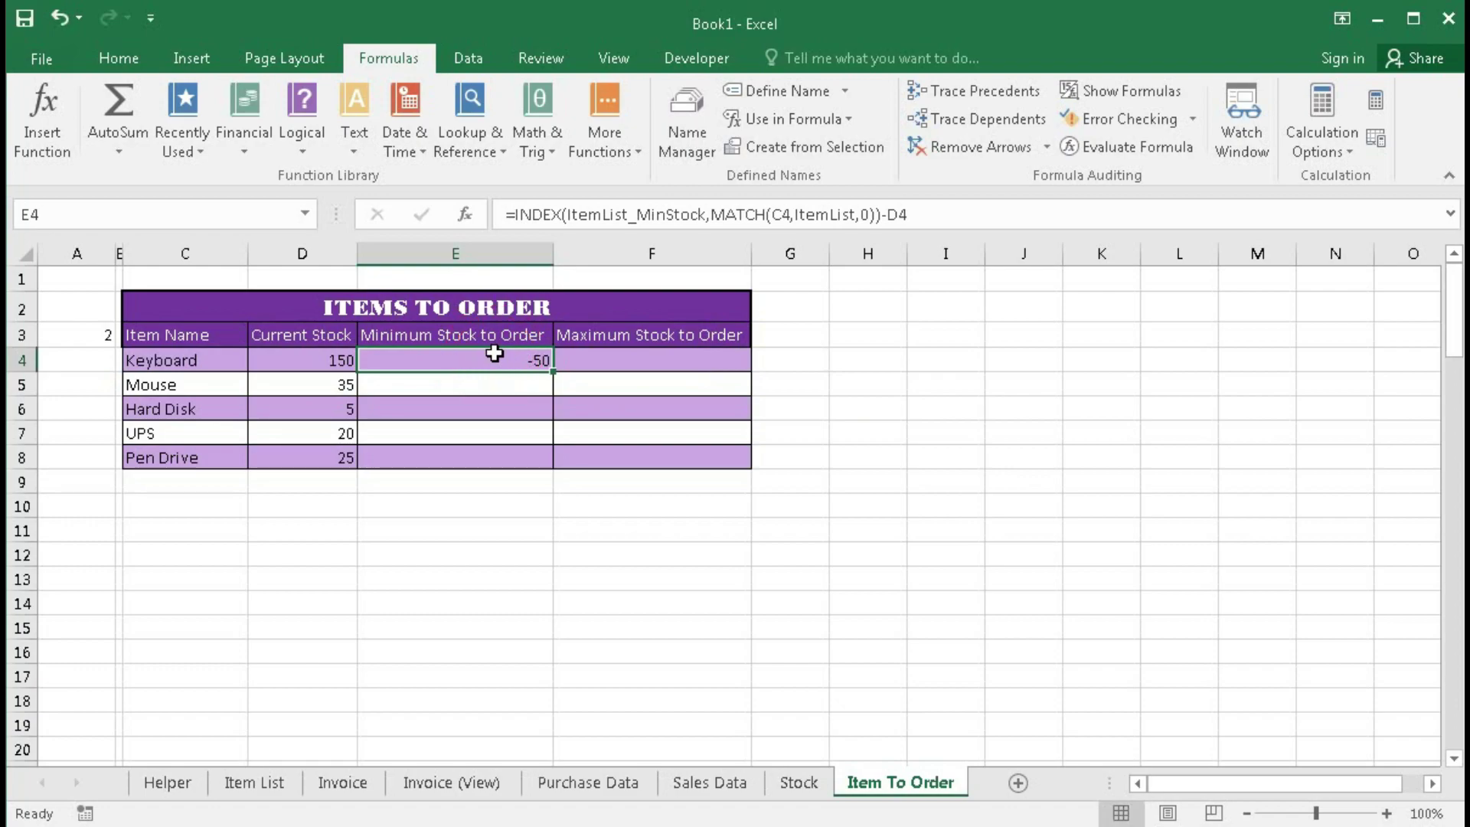
{"action": "left_click", "coordinate": [494, 356]}
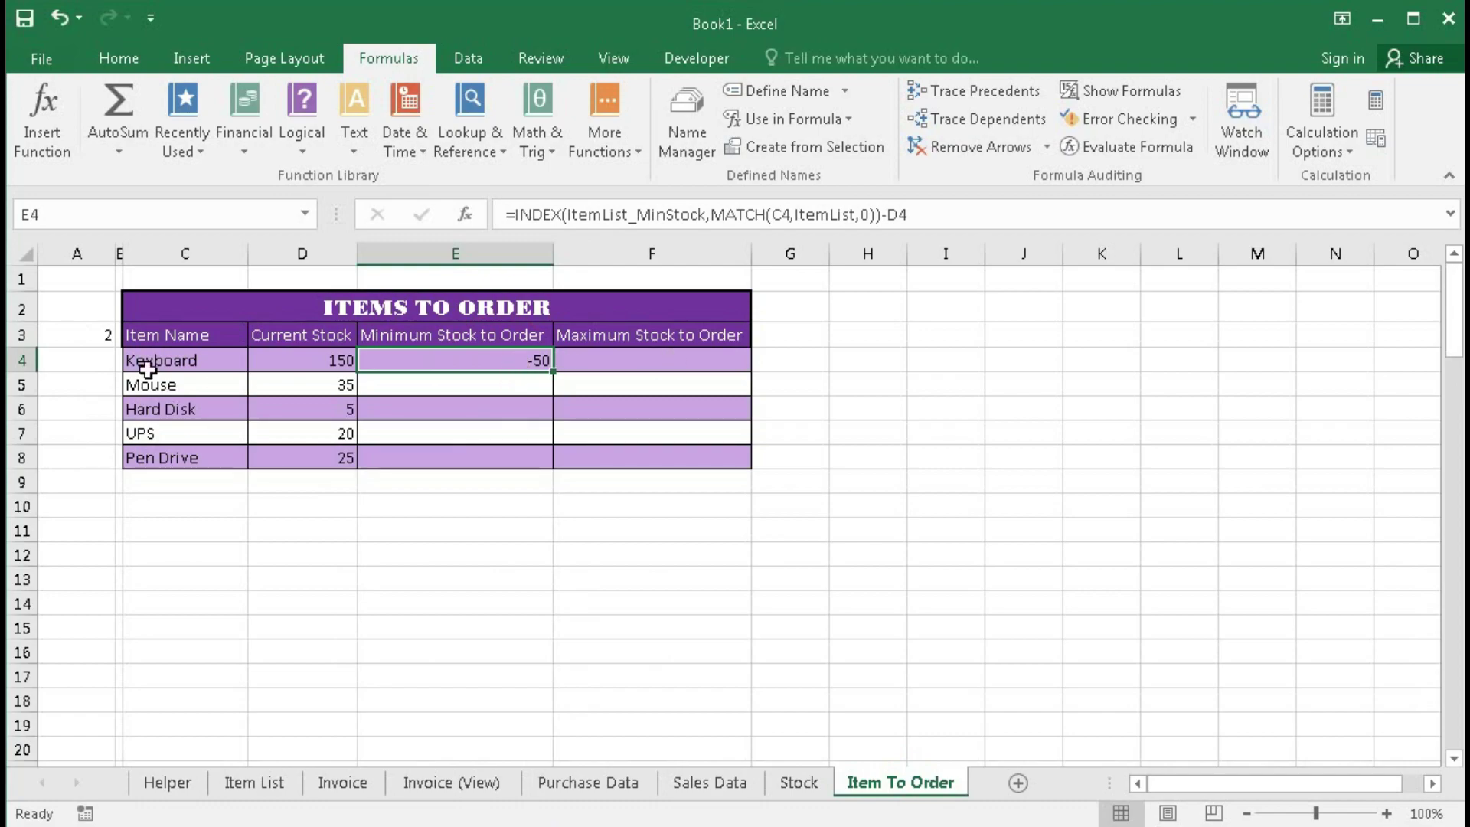
Step: Set A3 to 1 and fill E4's Minimum Stock to Order formula down column E
{"action": "left_click", "coordinate": [94, 335]}
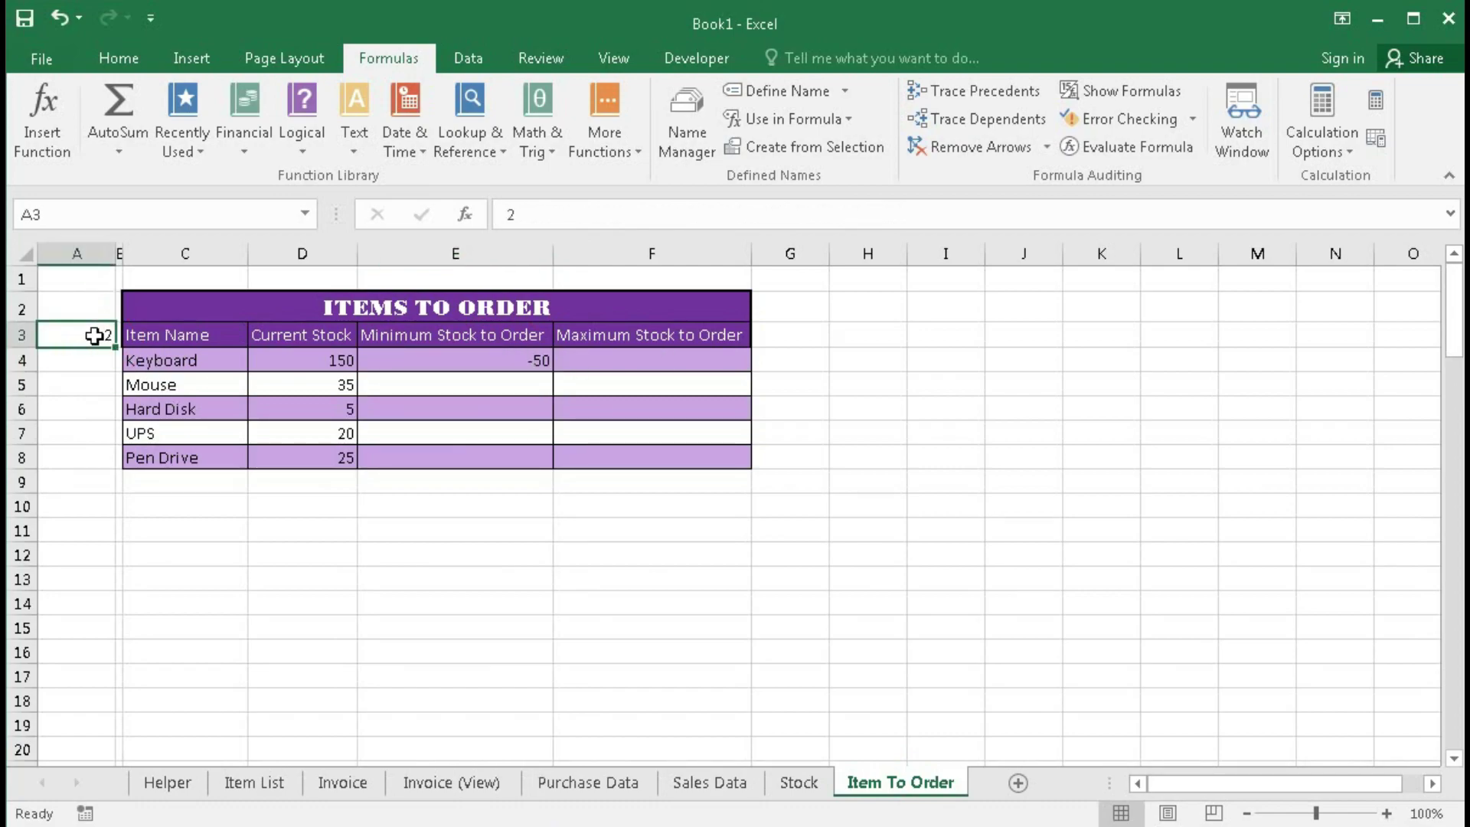
{"action": "type", "text": "1"}
{"action": "key", "text": "Return"}
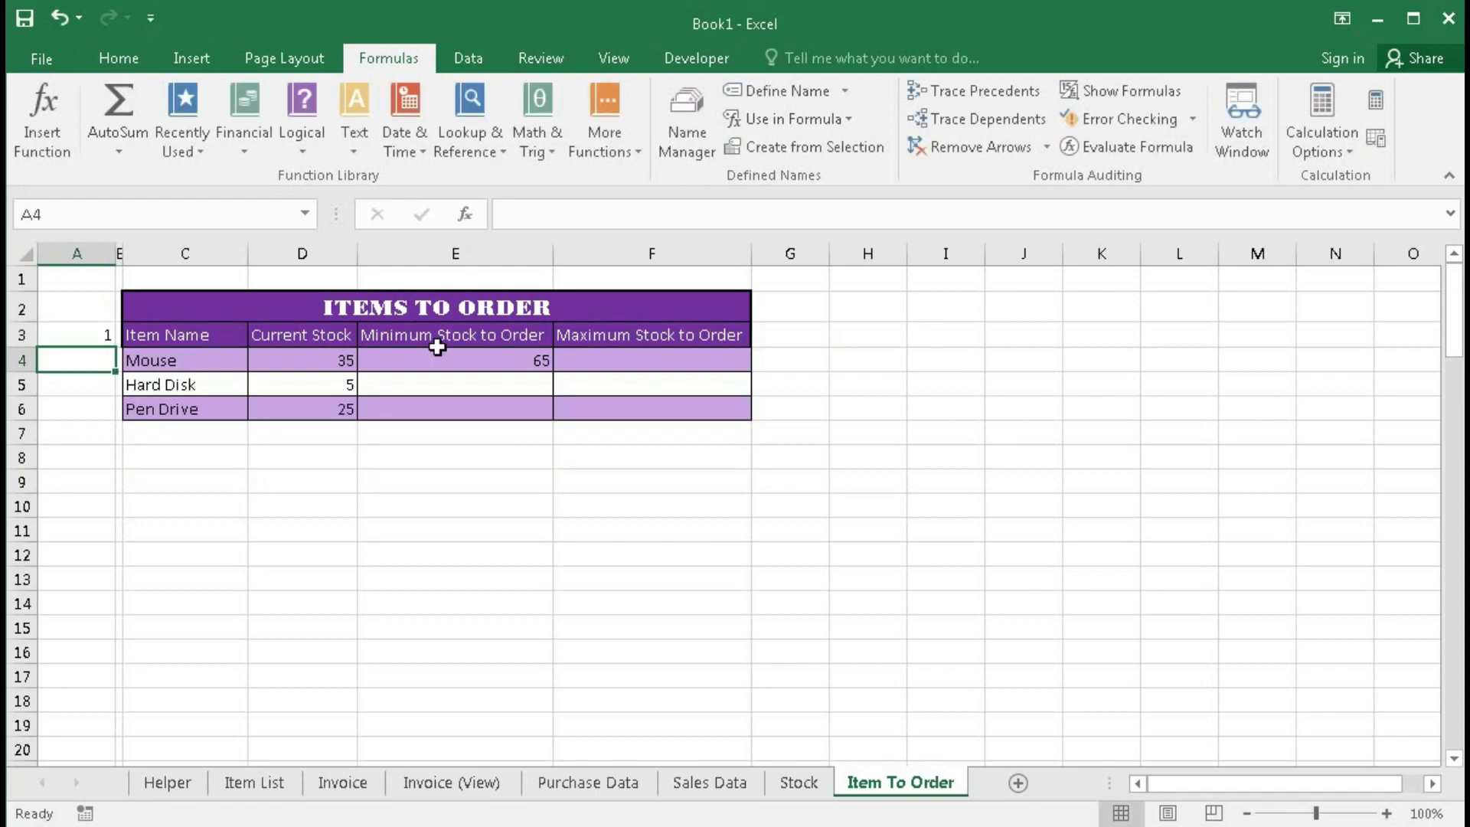
{"action": "left_click", "coordinate": [521, 362]}
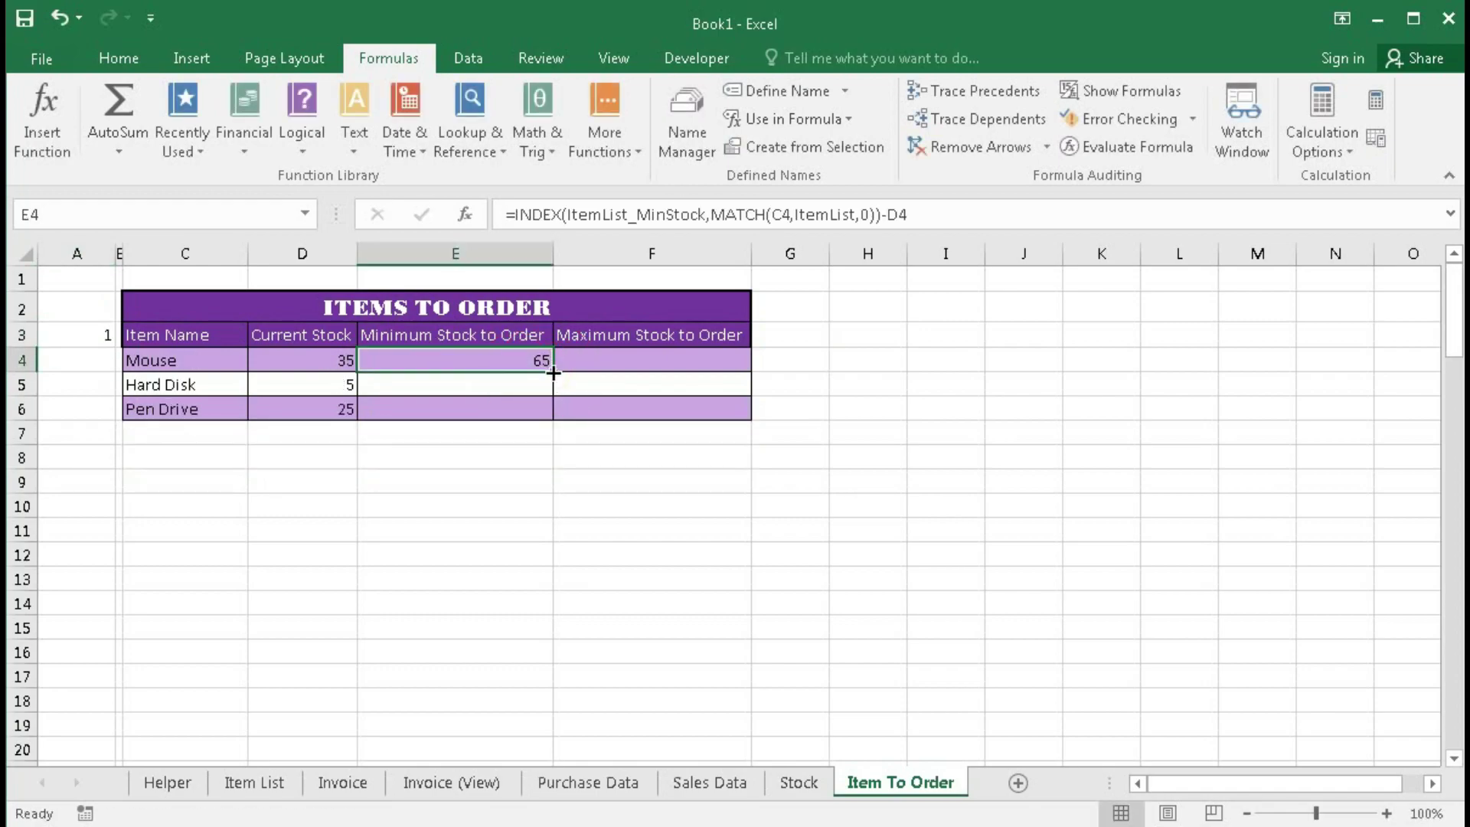
{"action": "double_click", "coordinate": [548, 370]}
Step: Wrap E4's formula as =IFERROR(INDEX(...)-D4,"") and fill it down column E
{"action": "left_click", "coordinate": [412, 364]}
{"action": "double_click", "coordinate": [412, 363]}
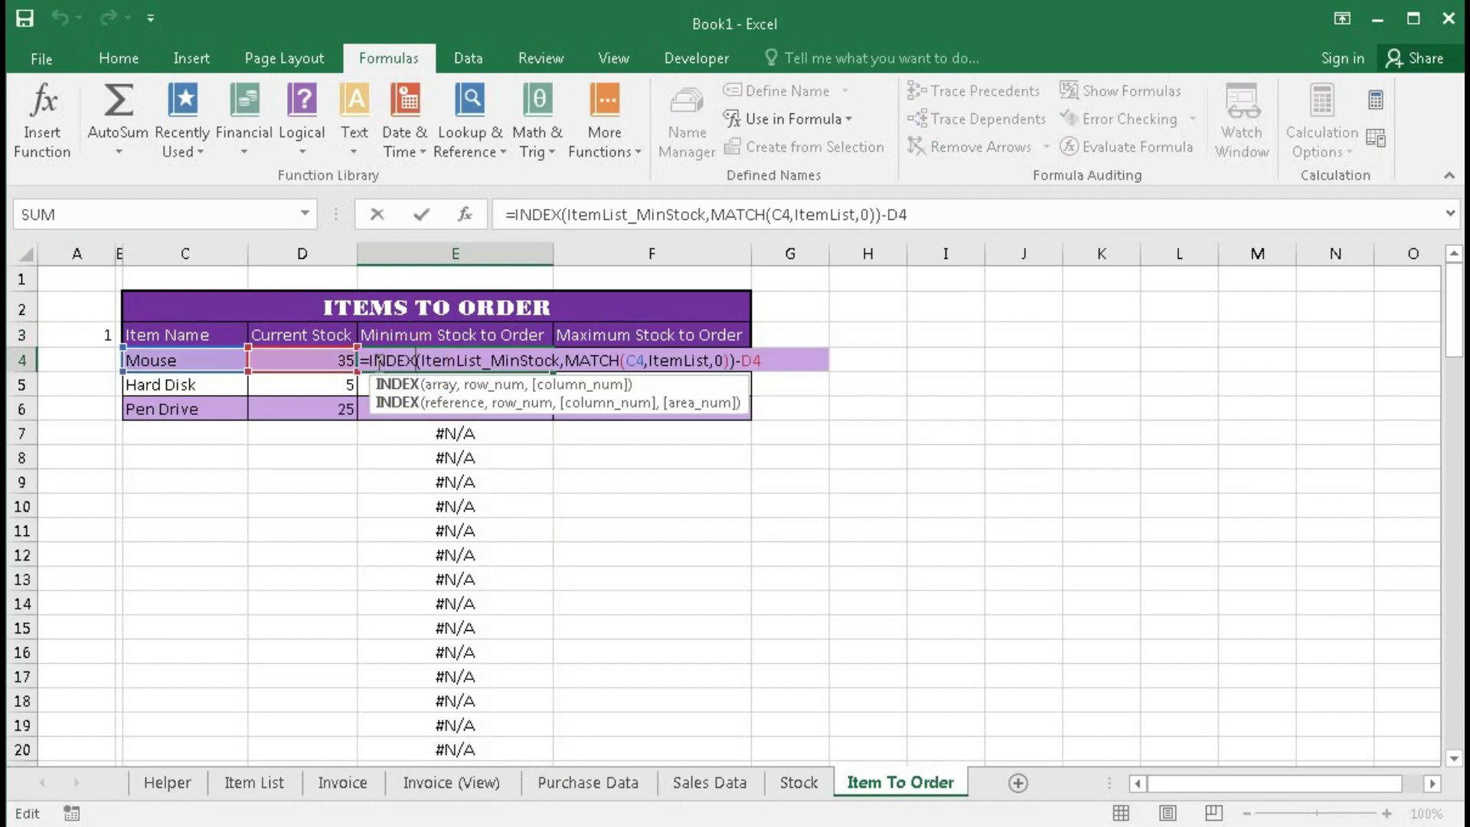
{"action": "left_click", "coordinate": [496, 359]}
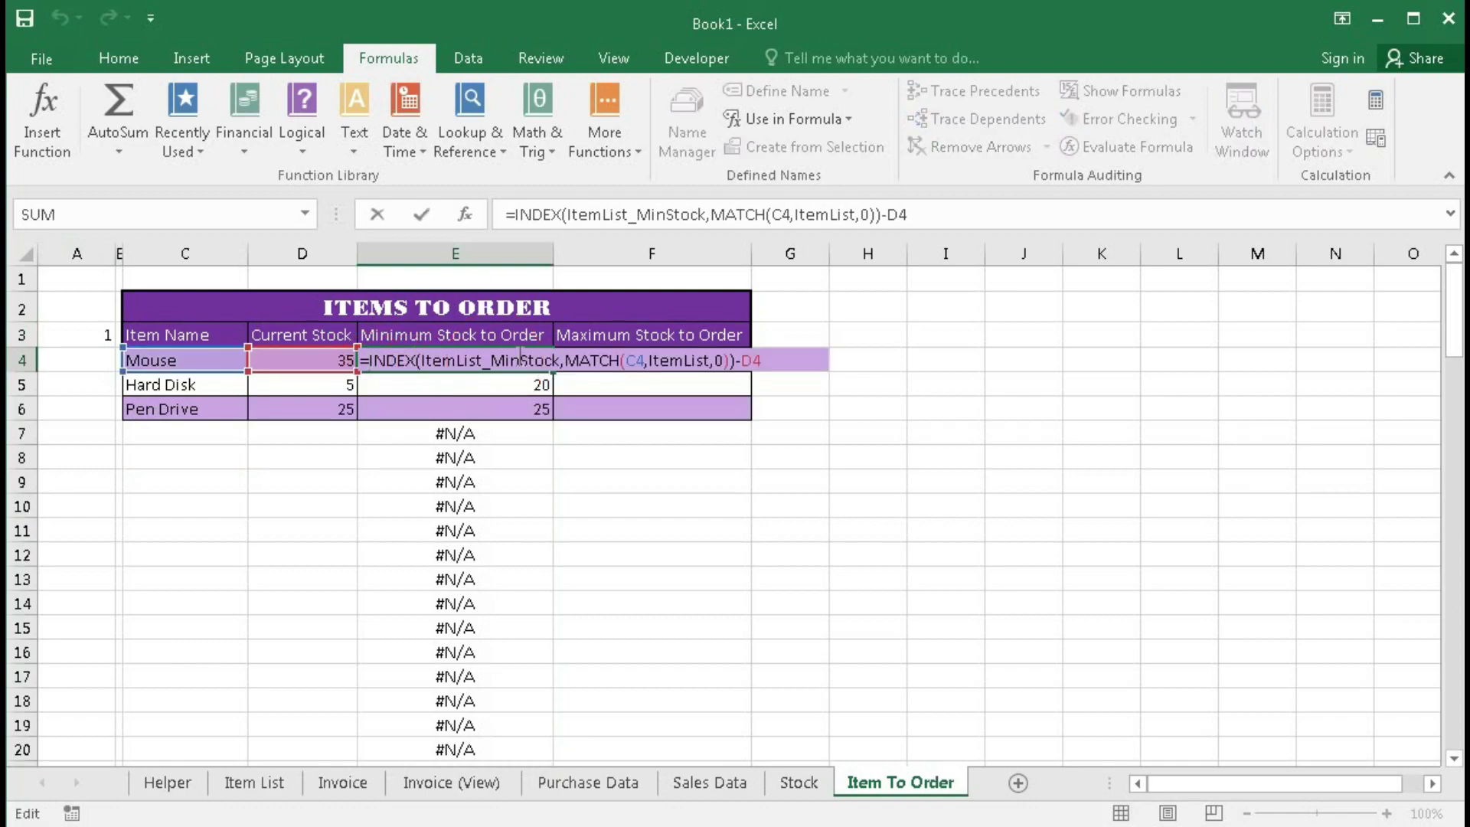
{"action": "type", "text": "IFERROR("}
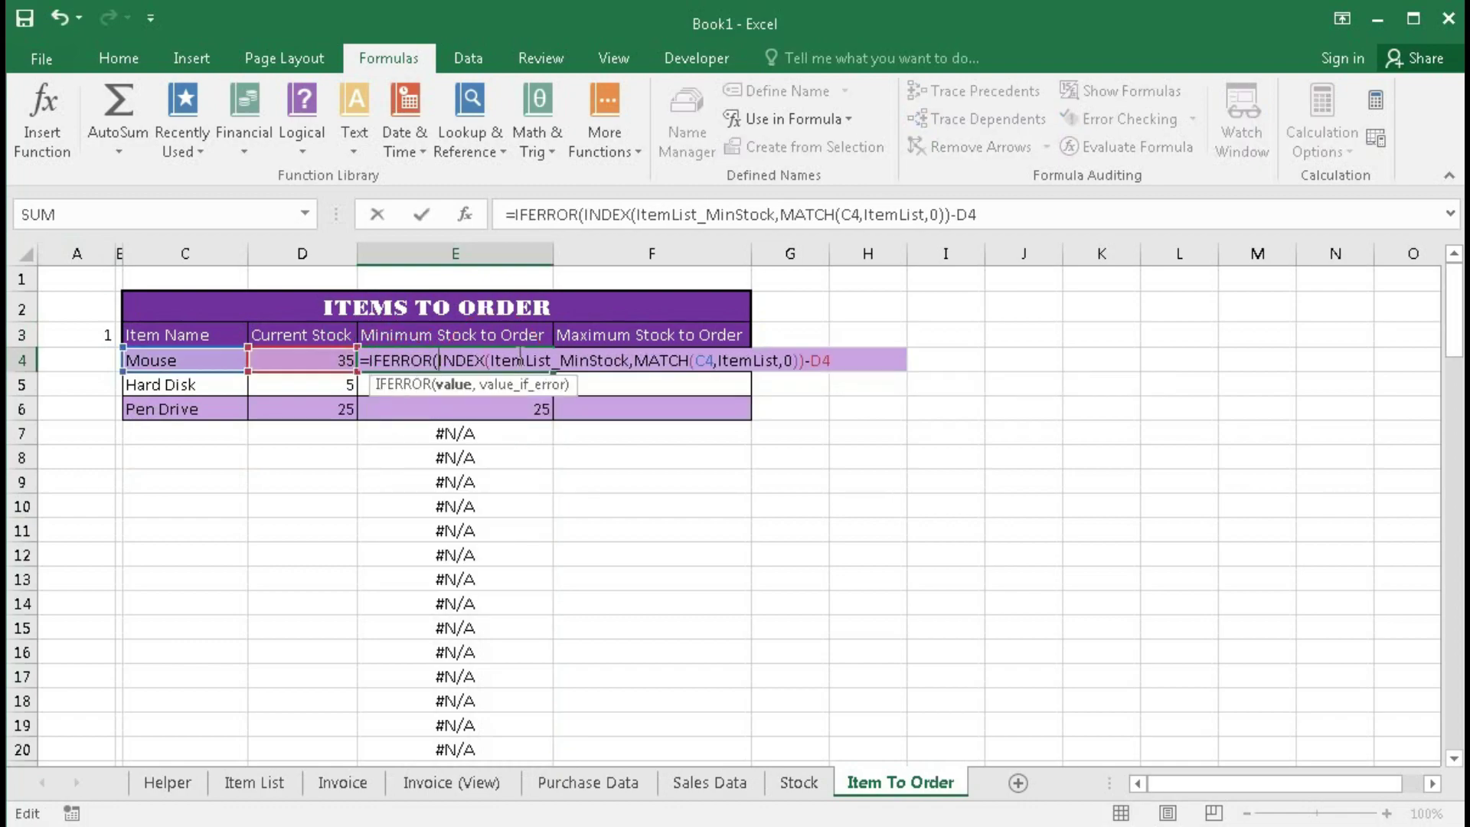
{"action": "type", "text": ","}
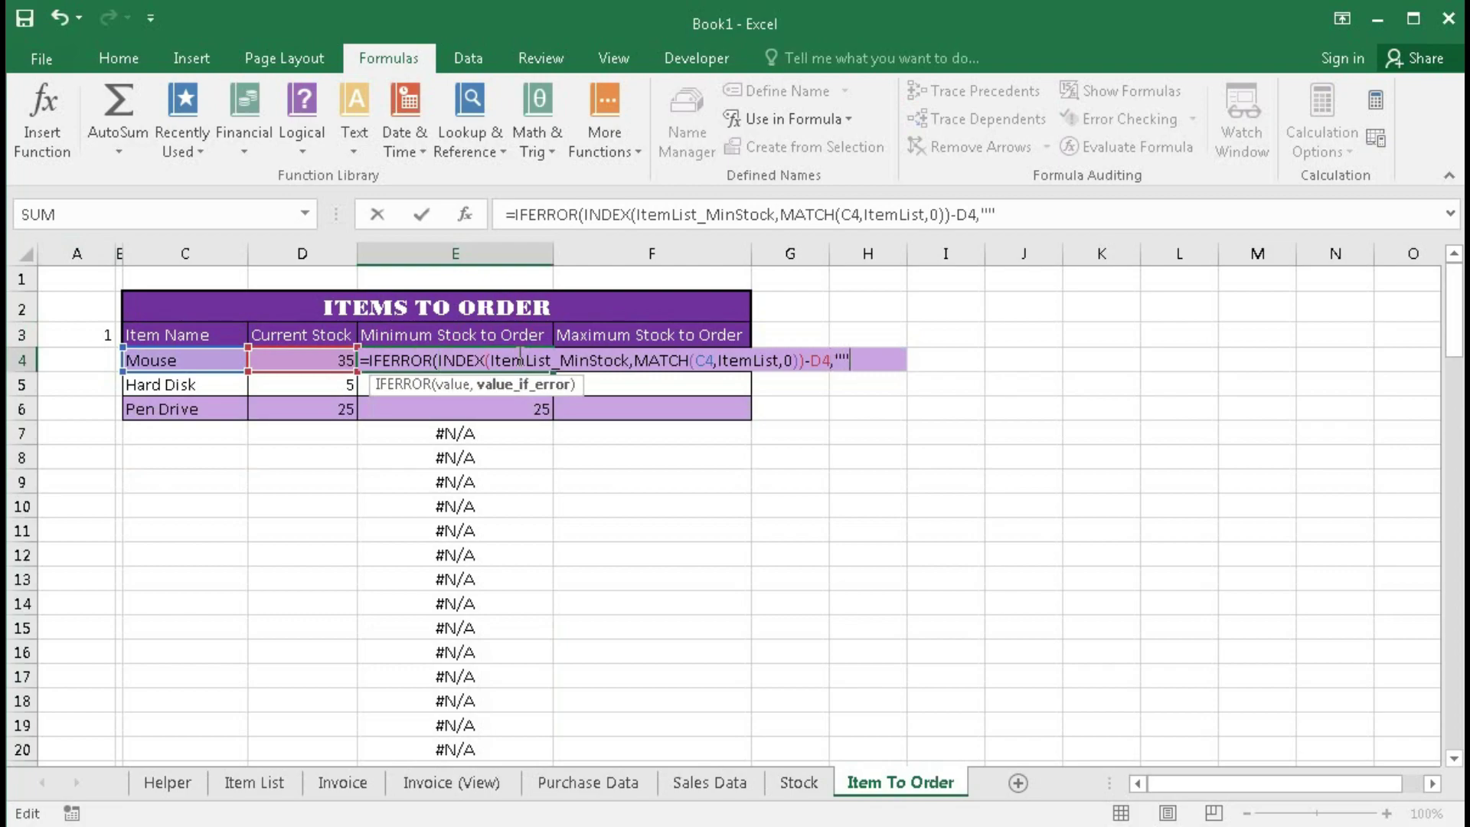
{"action": "key", "text": "Return"}
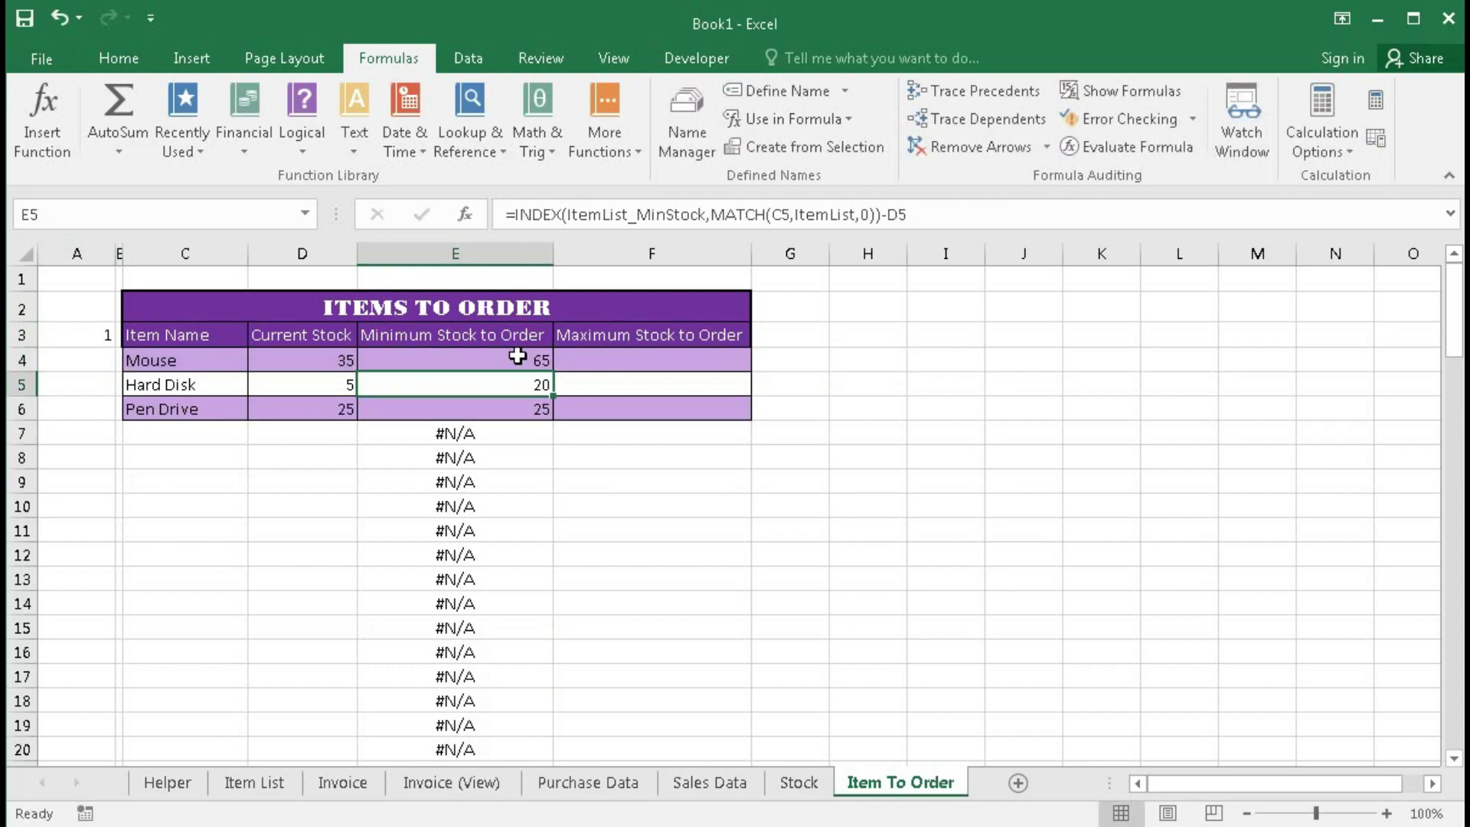
{"action": "left_click", "coordinate": [517, 355]}
{"action": "double_click", "coordinate": [551, 372]}
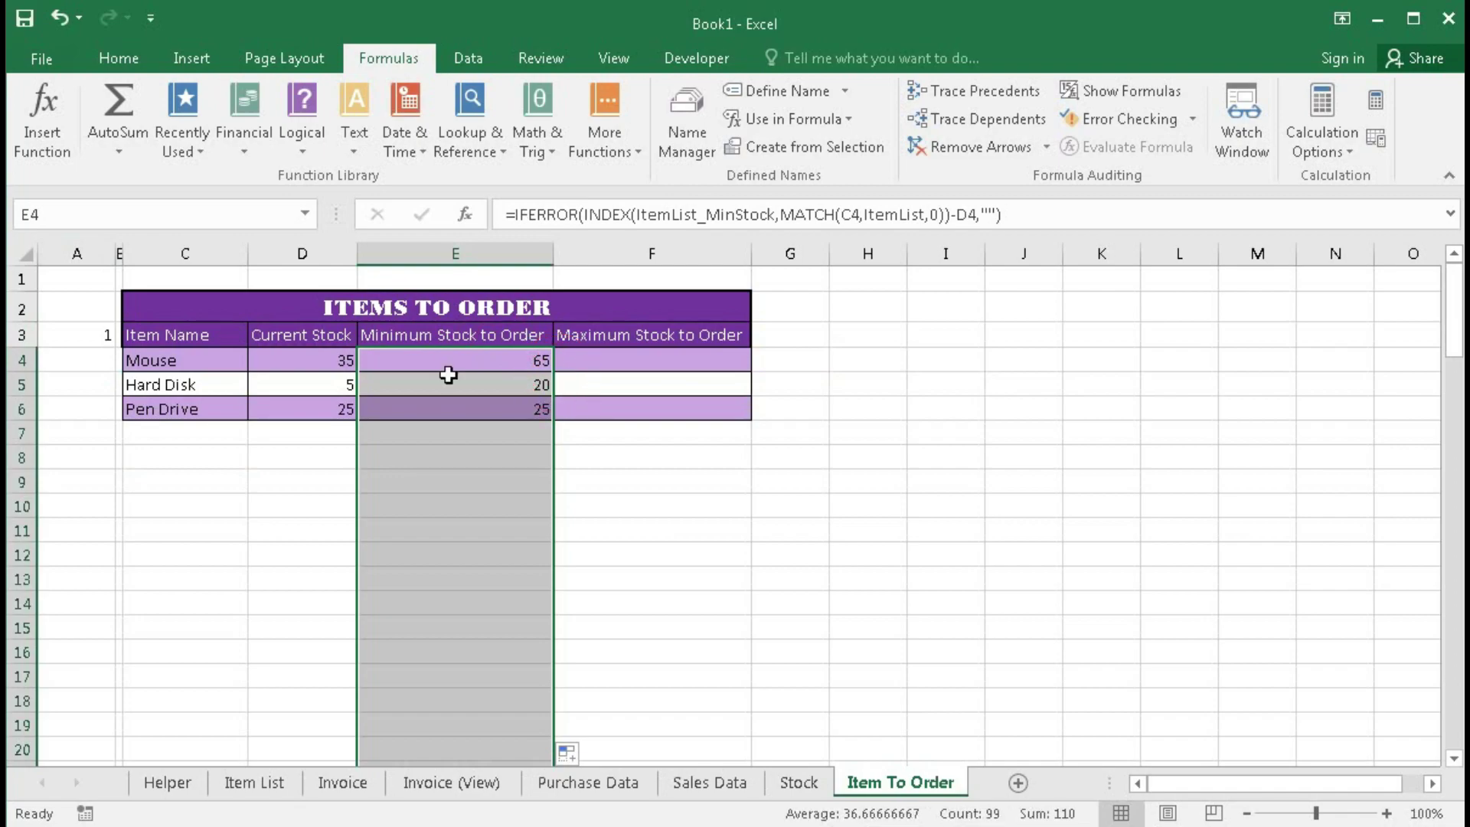
{"action": "left_click", "coordinate": [365, 356]}
{"action": "left_click", "coordinate": [460, 360]}
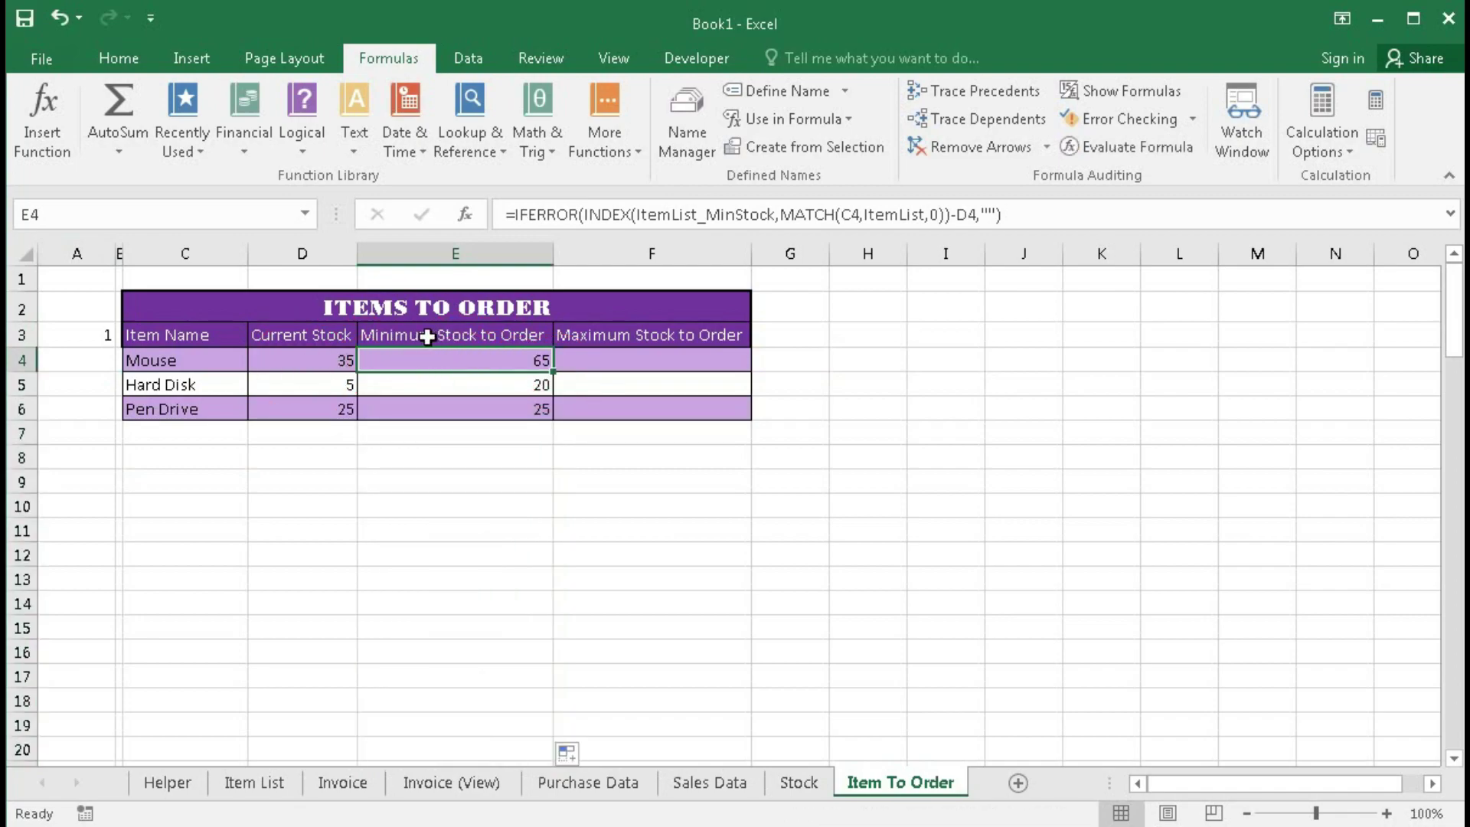
Step: Inspect D4's Current Stock formula and check the Item List sheet, then return to E4
{"action": "left_click", "coordinate": [307, 361]}
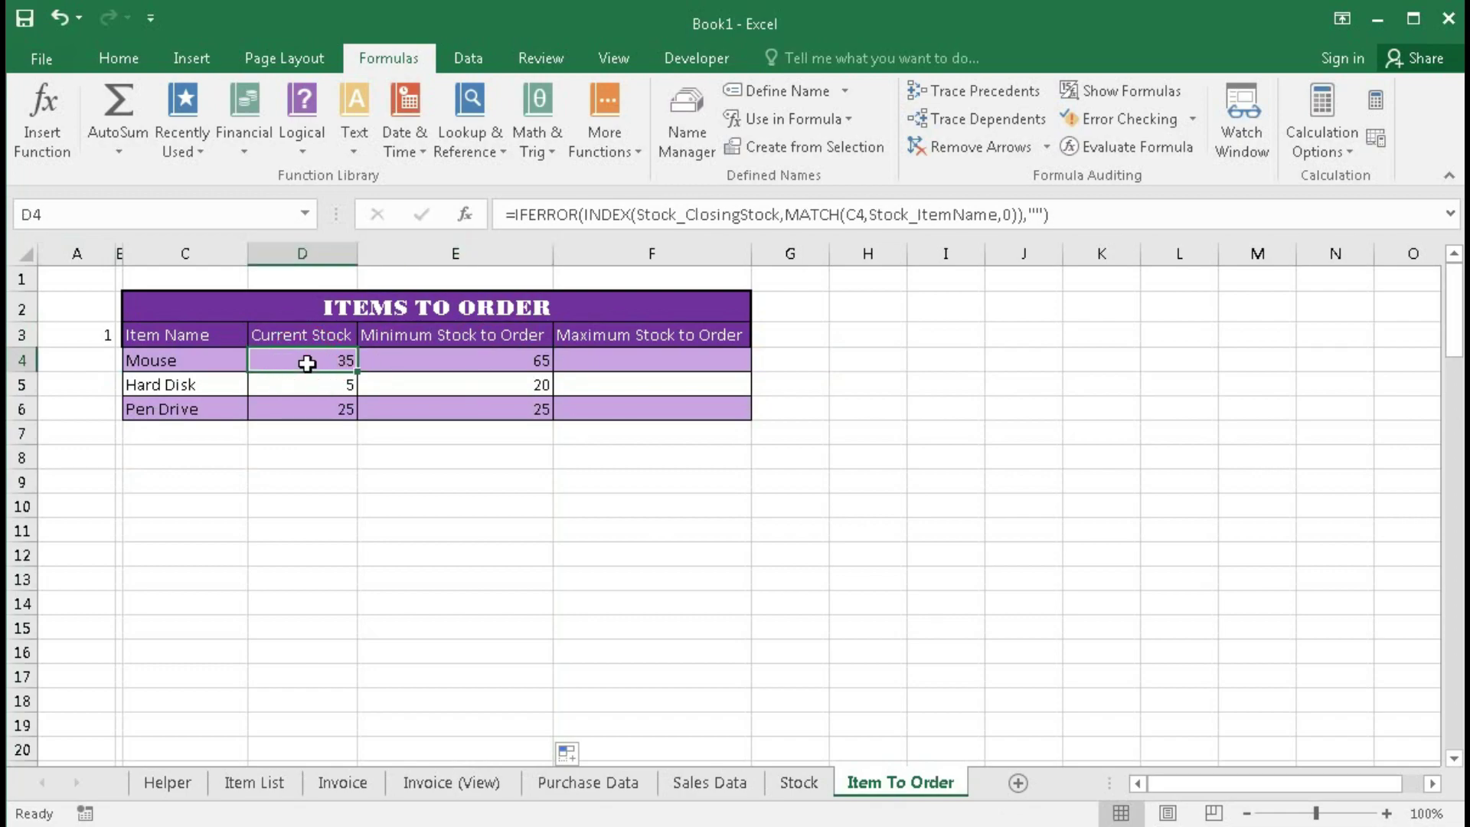
{"action": "left_click", "coordinate": [249, 784]}
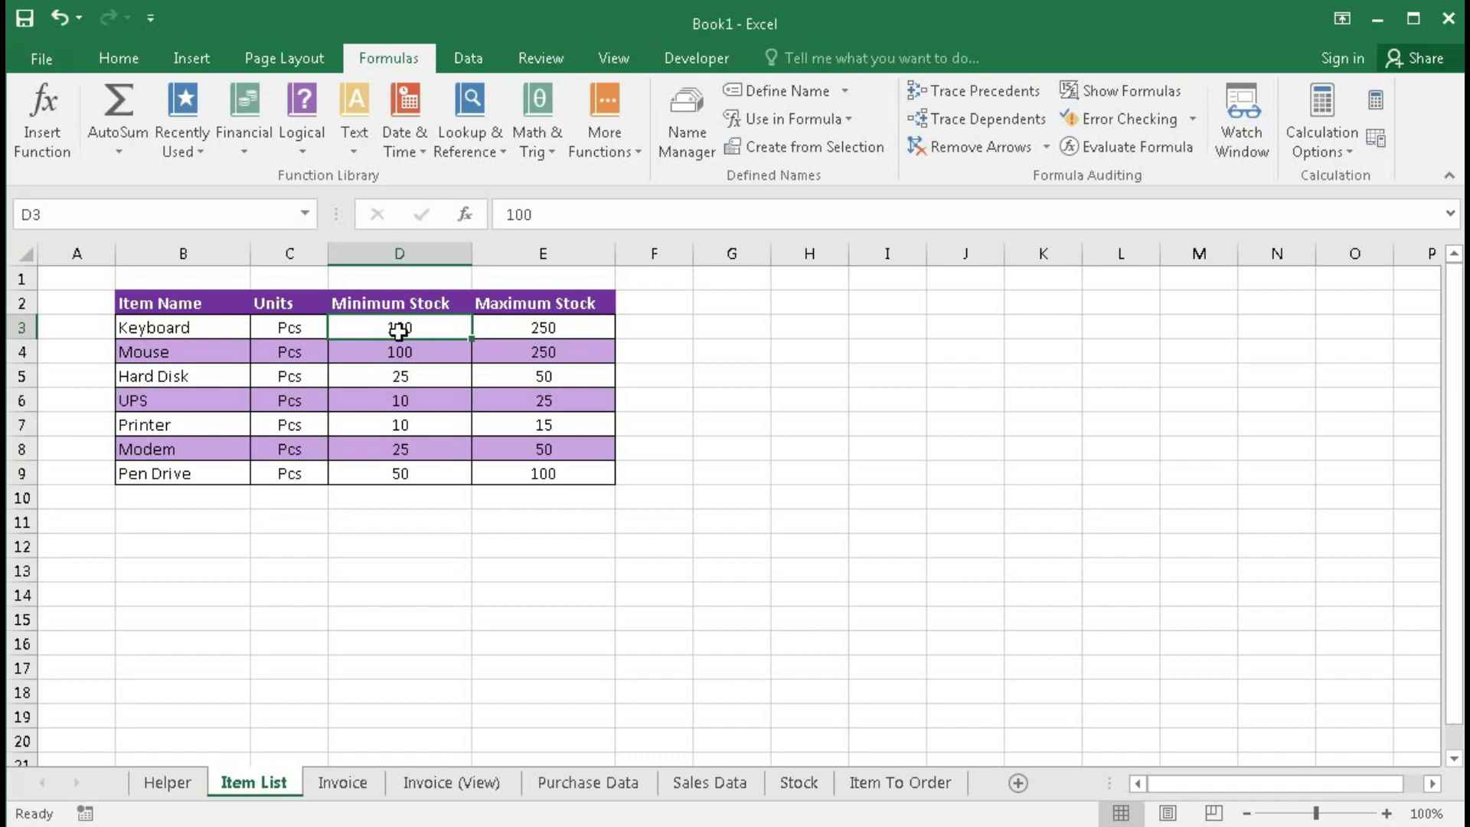
{"action": "left_click", "coordinate": [892, 787]}
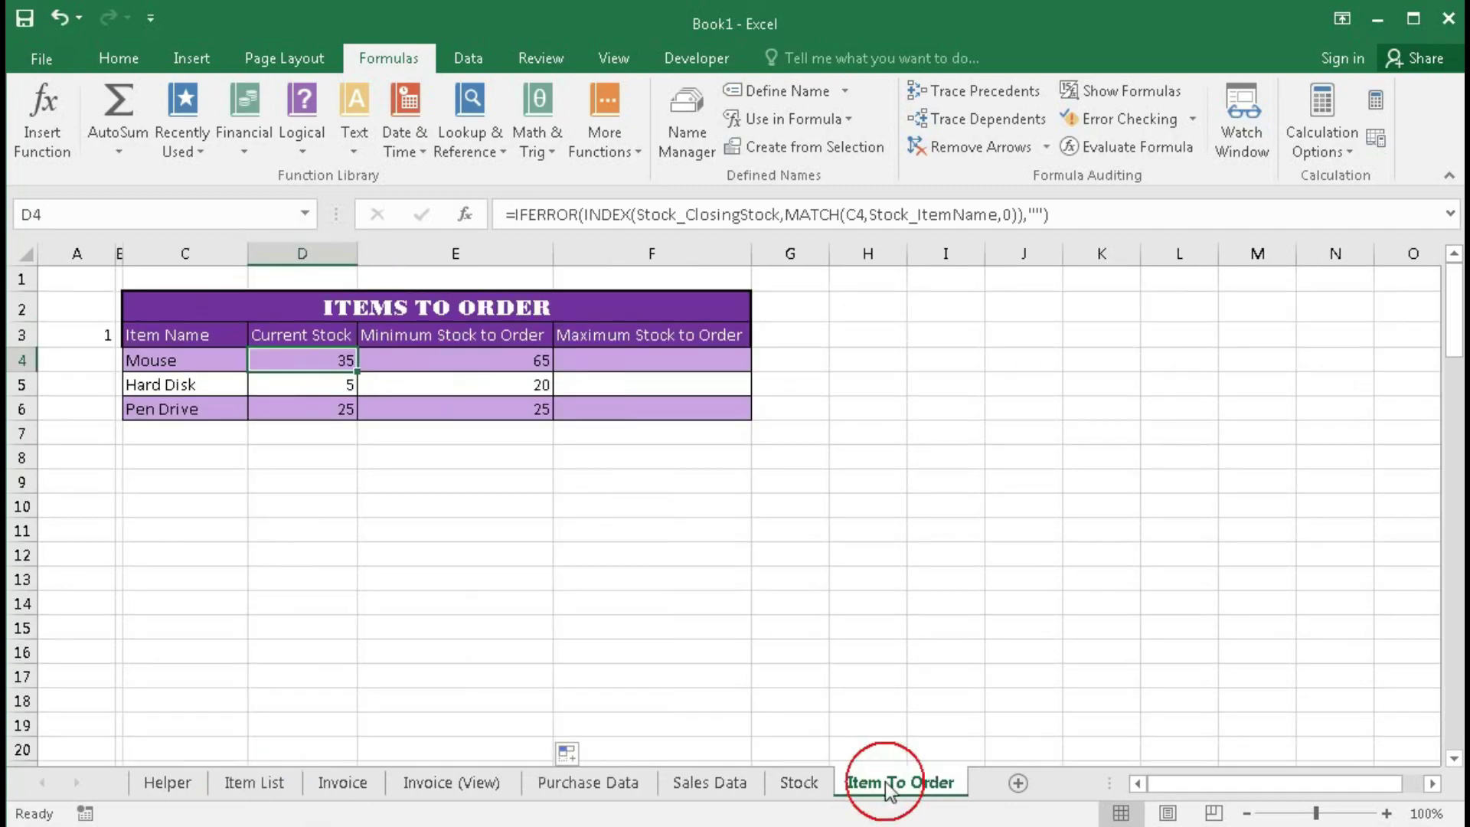
{"action": "left_click", "coordinate": [496, 365]}
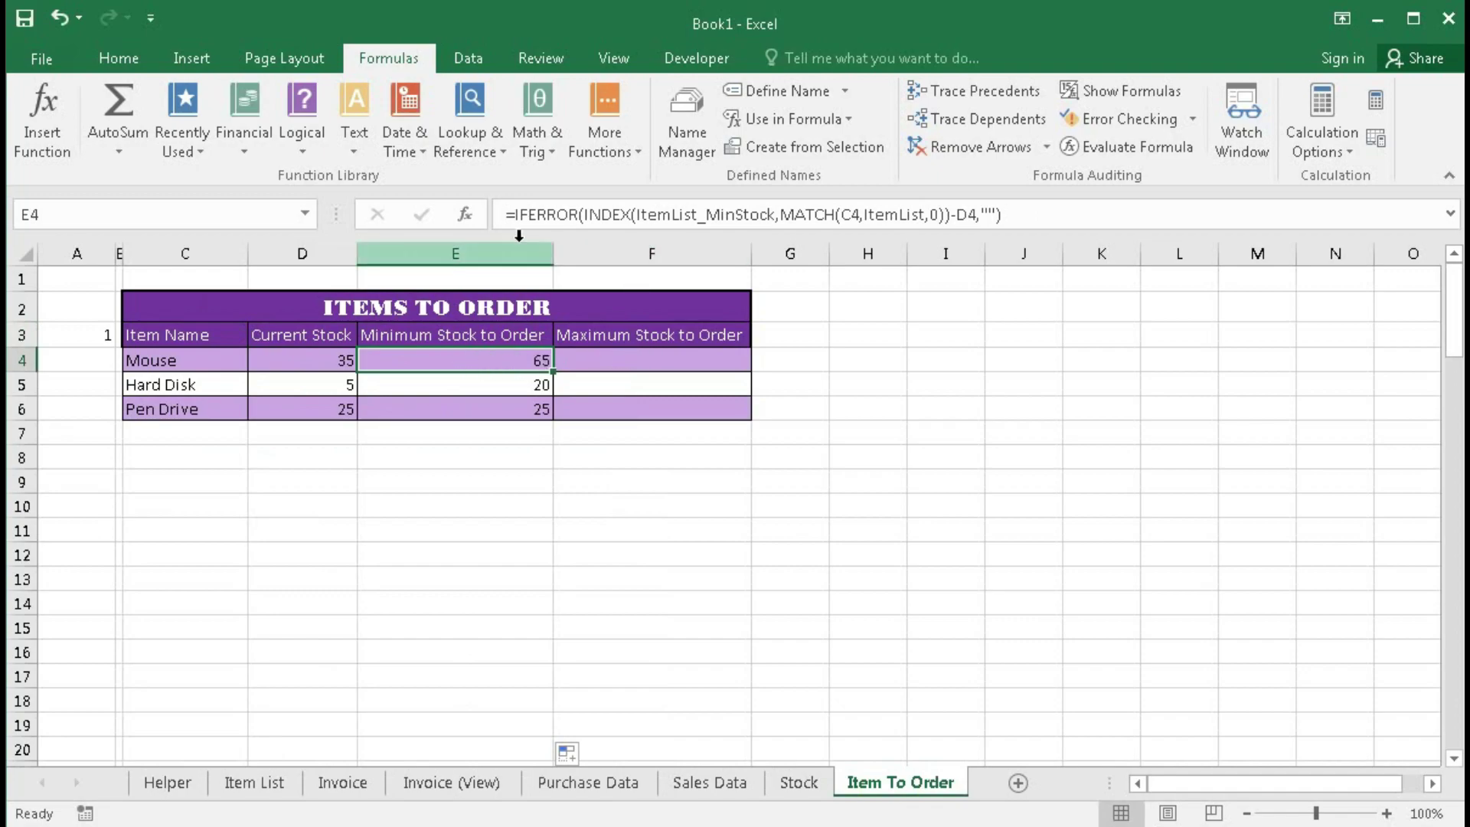
Step: Copy E4's formula into F4 and change MinStock to MaxStock
{"action": "left_click_drag", "start_coordinate": [503, 215], "coordinate": [1109, 209]}
{"action": "key", "text": "ctrl+c"}
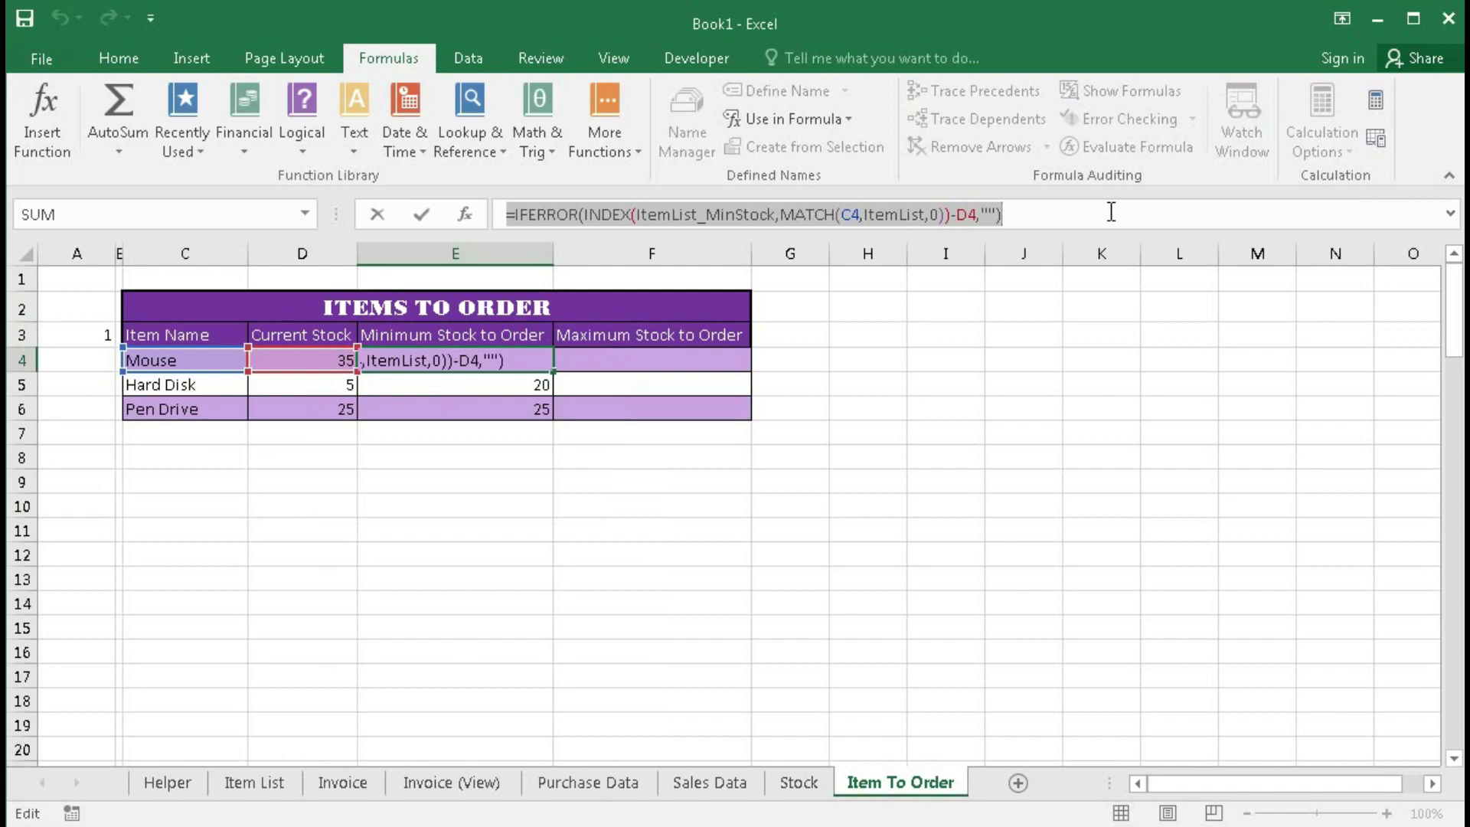
{"action": "key", "text": "Tab"}
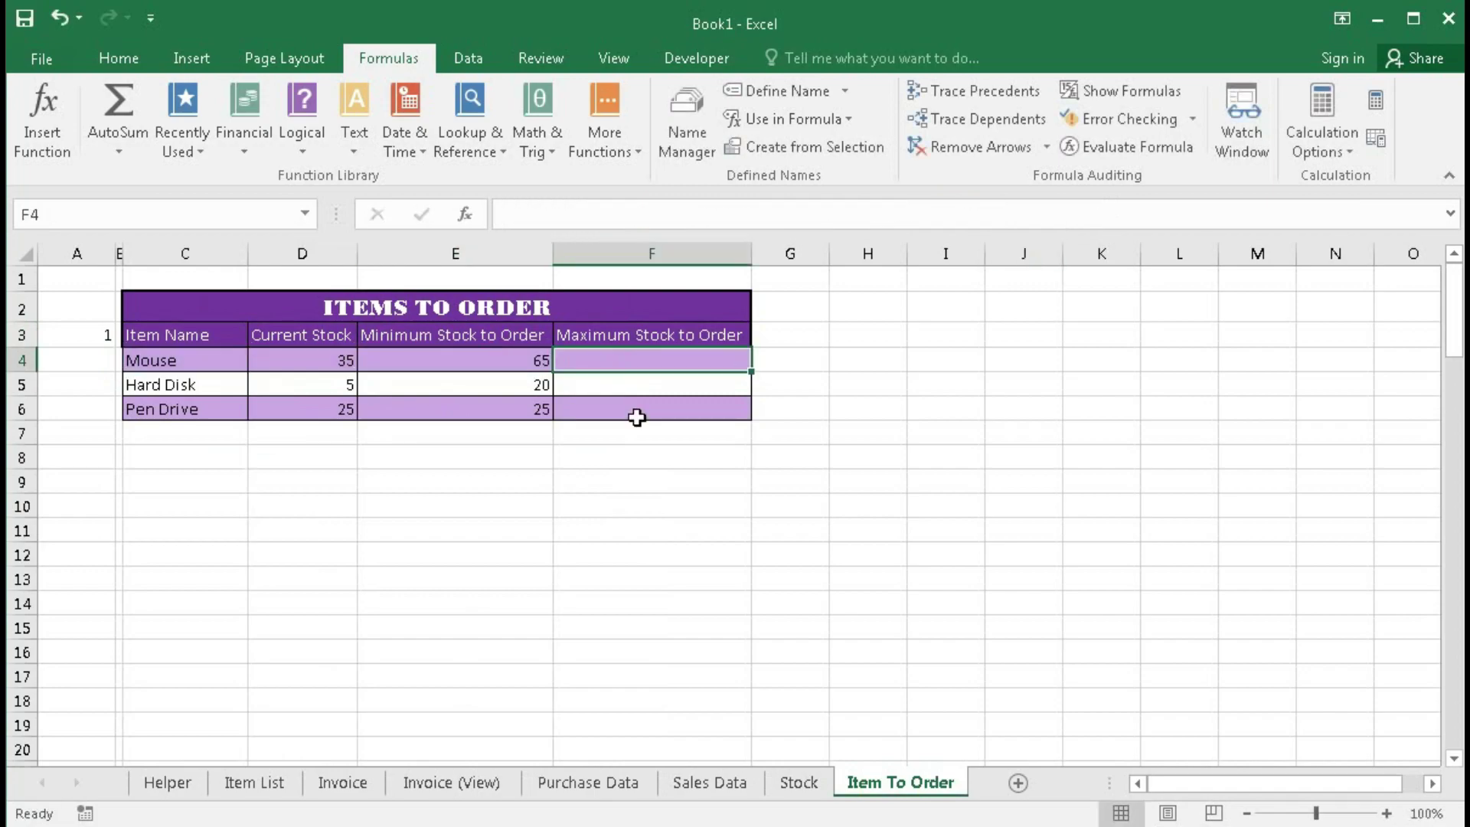
{"action": "key", "text": "ctrl+v"}
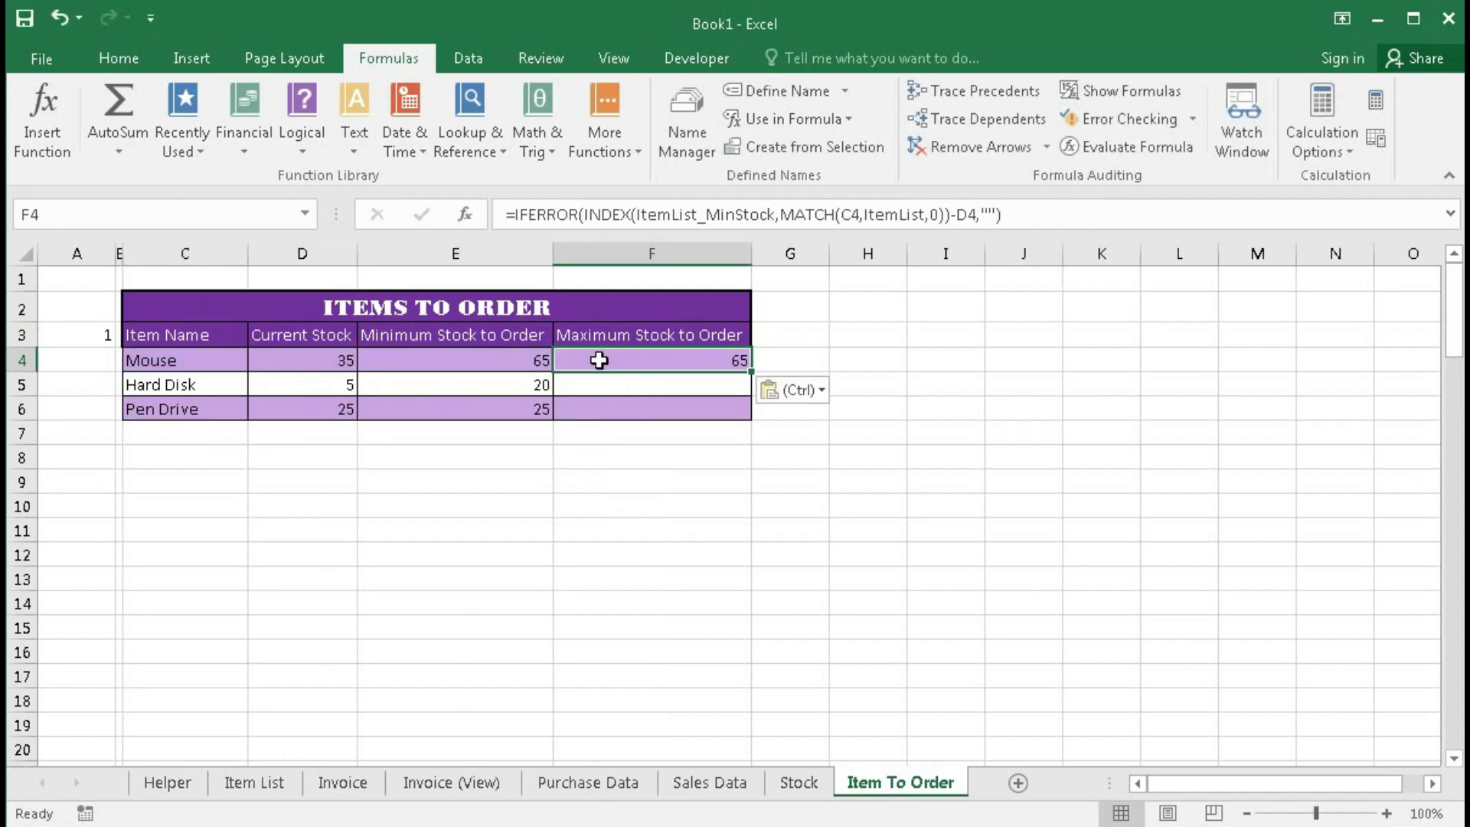
{"action": "double_click", "coordinate": [673, 360]}
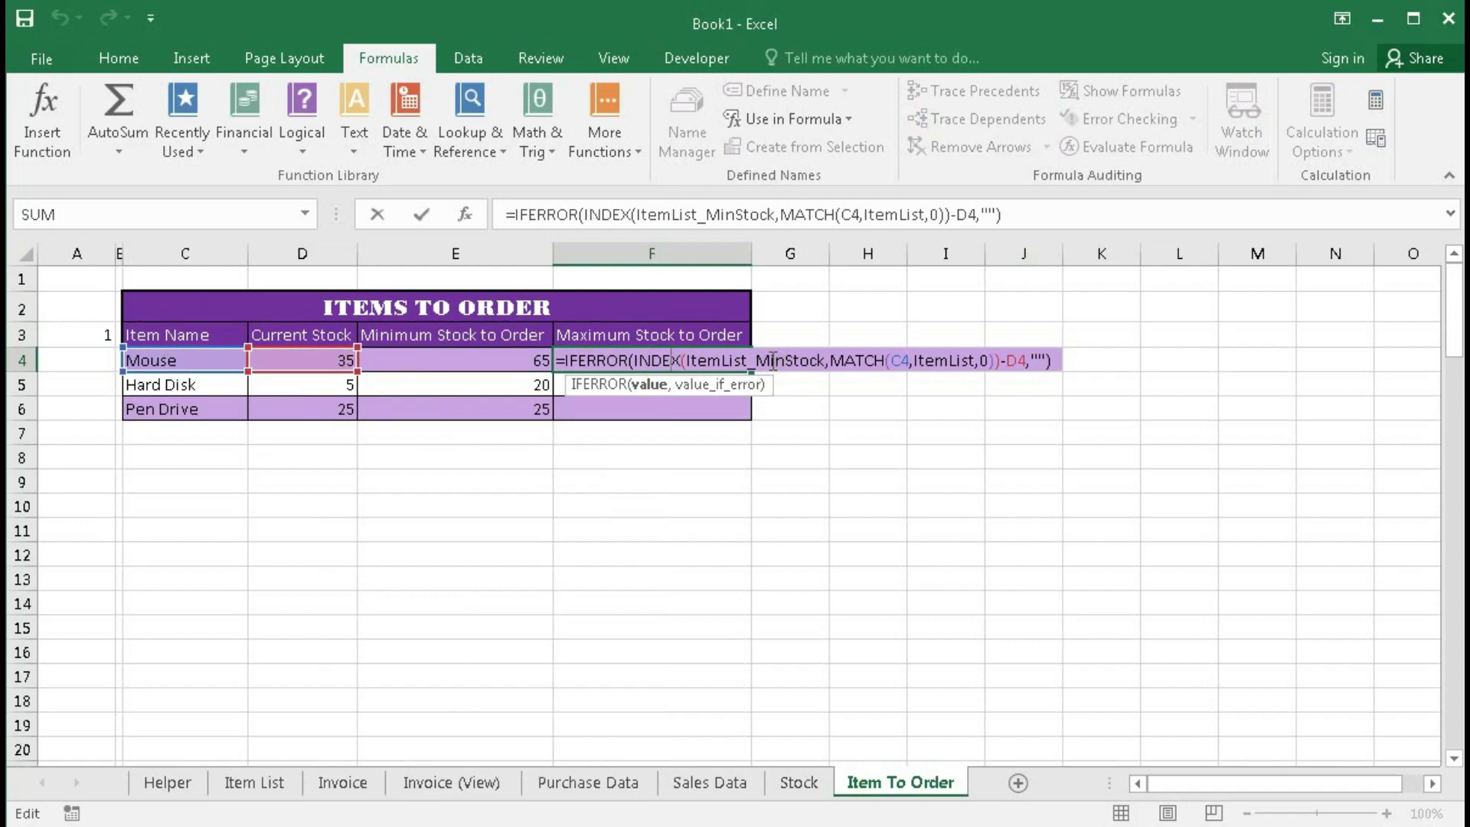
{"action": "key", "text": "BackSpace"}
{"action": "type", "text": "ax"}
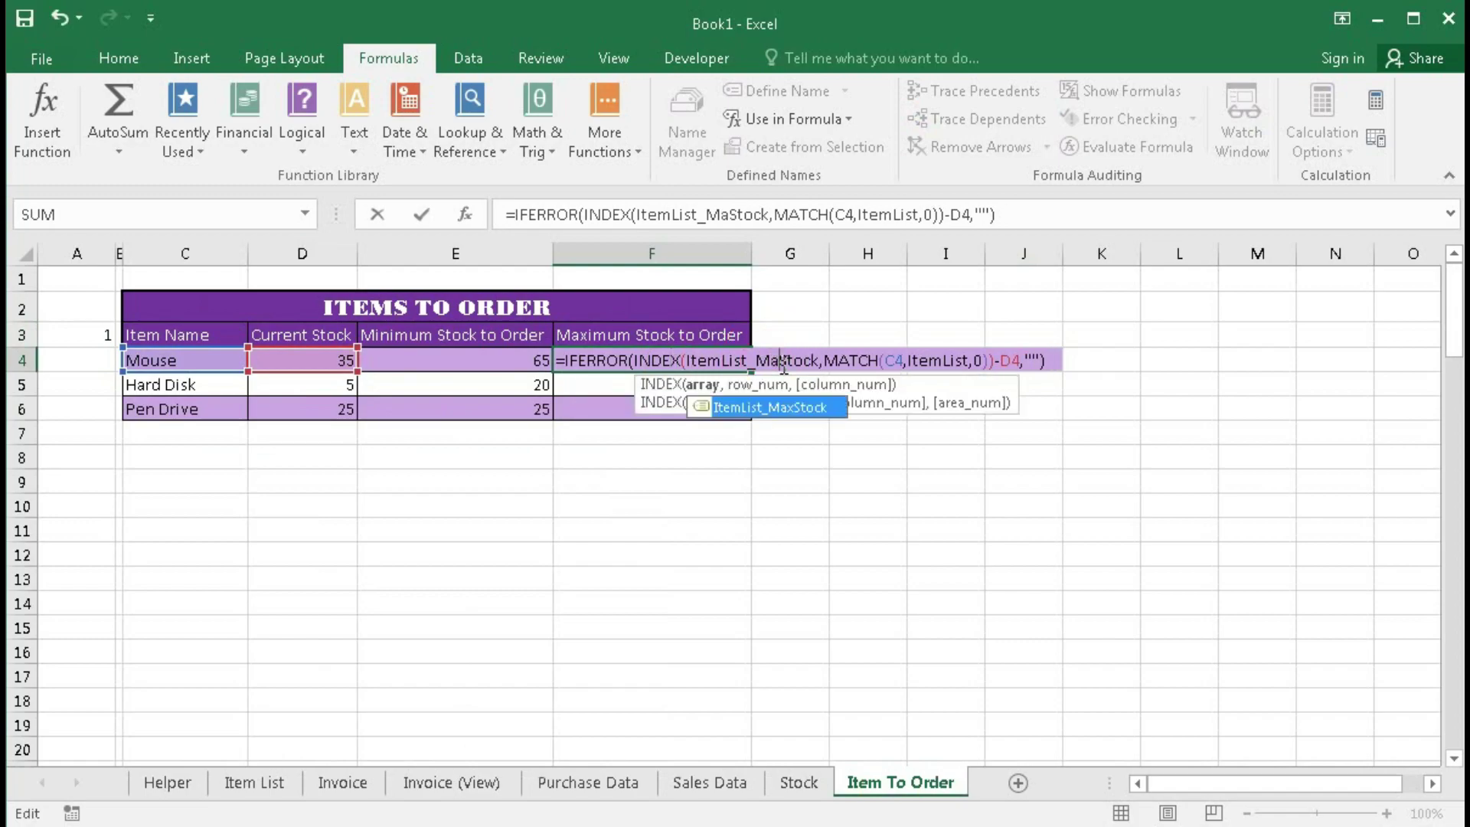
{"action": "key", "text": "Return"}
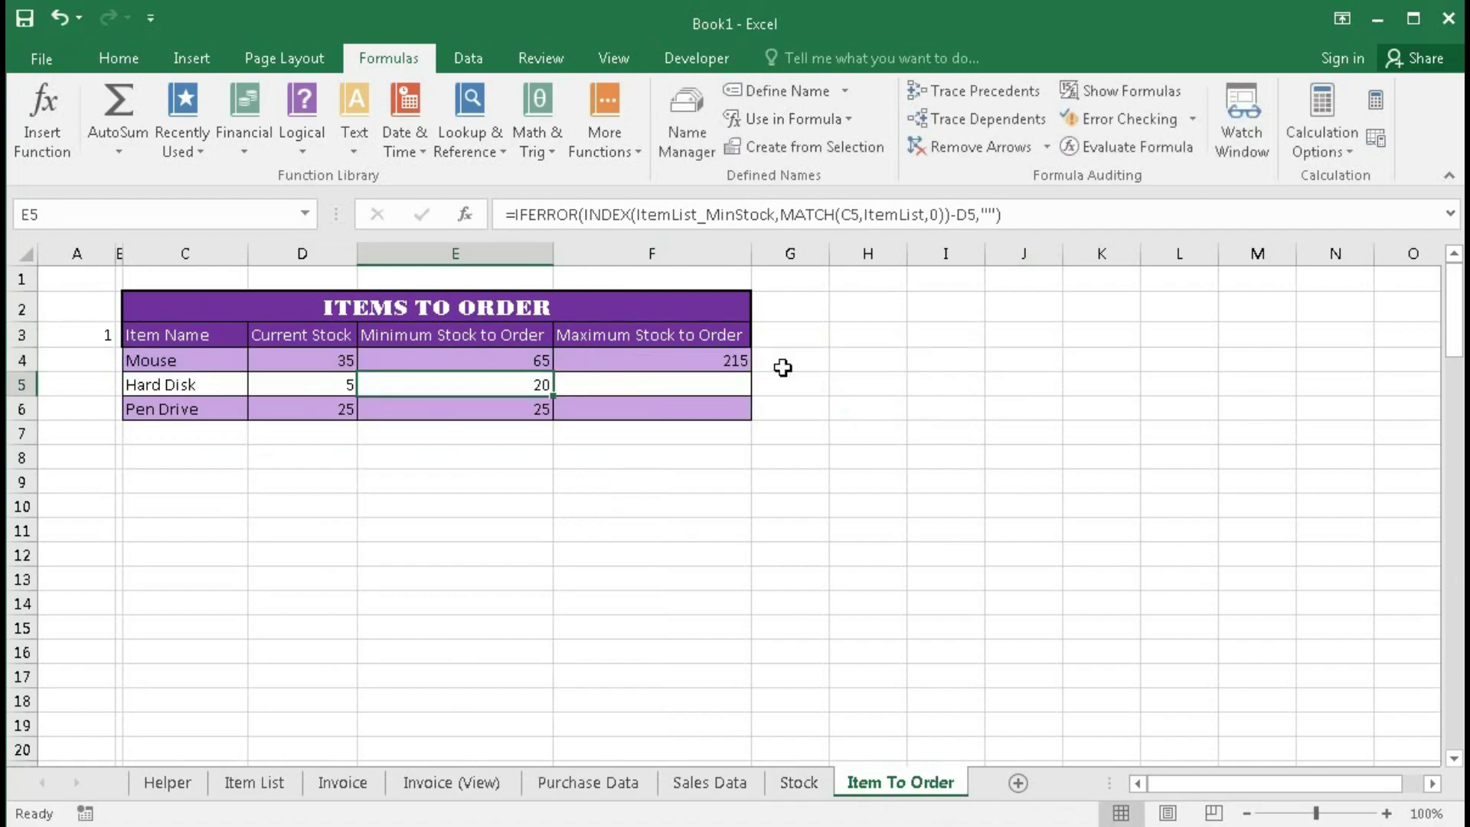
Step: Fill the MaxStock formula down column F and enter 2 in A3
{"action": "left_click", "coordinate": [739, 359]}
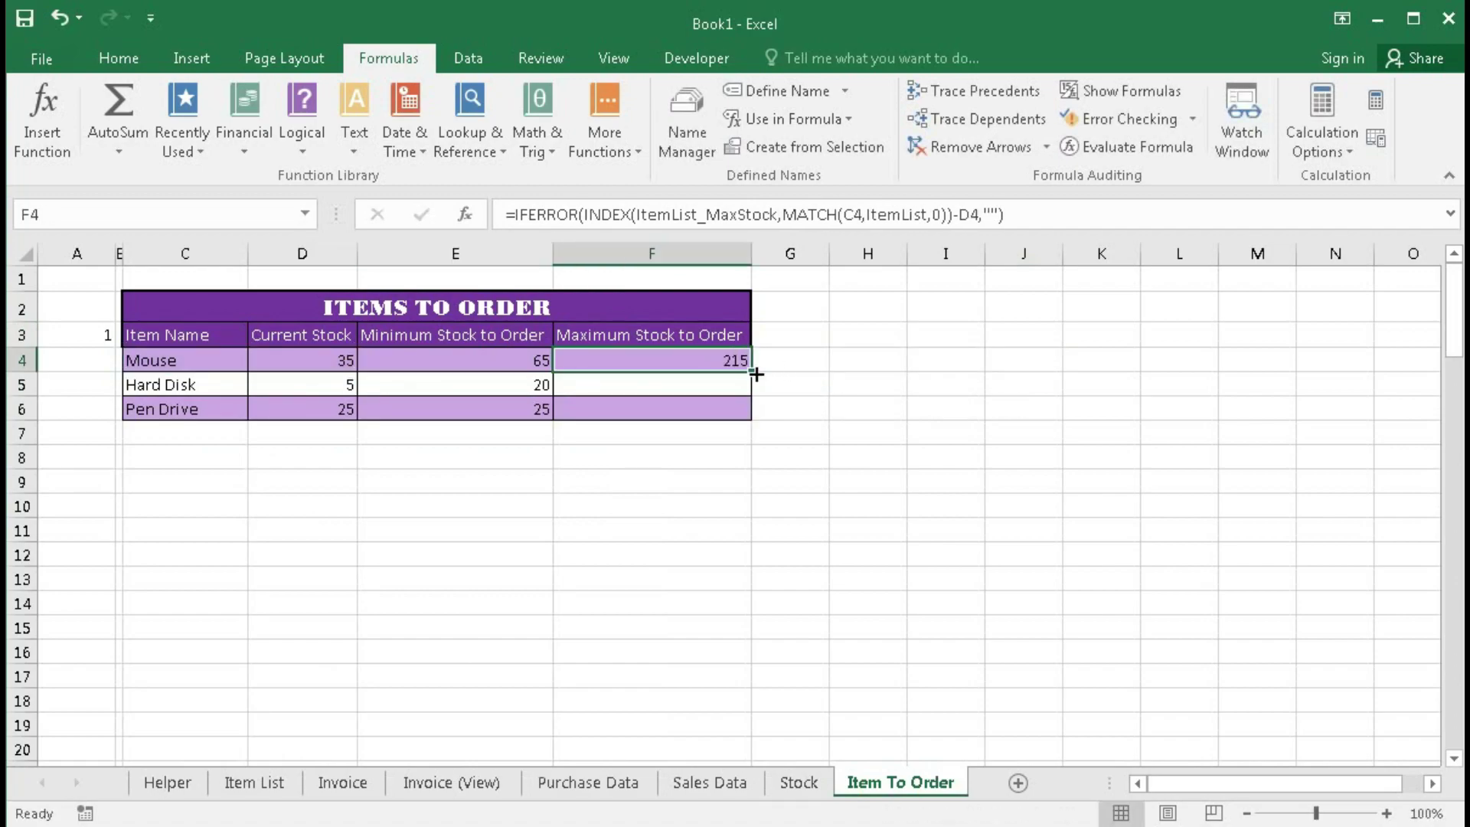
{"action": "double_click", "coordinate": [756, 374]}
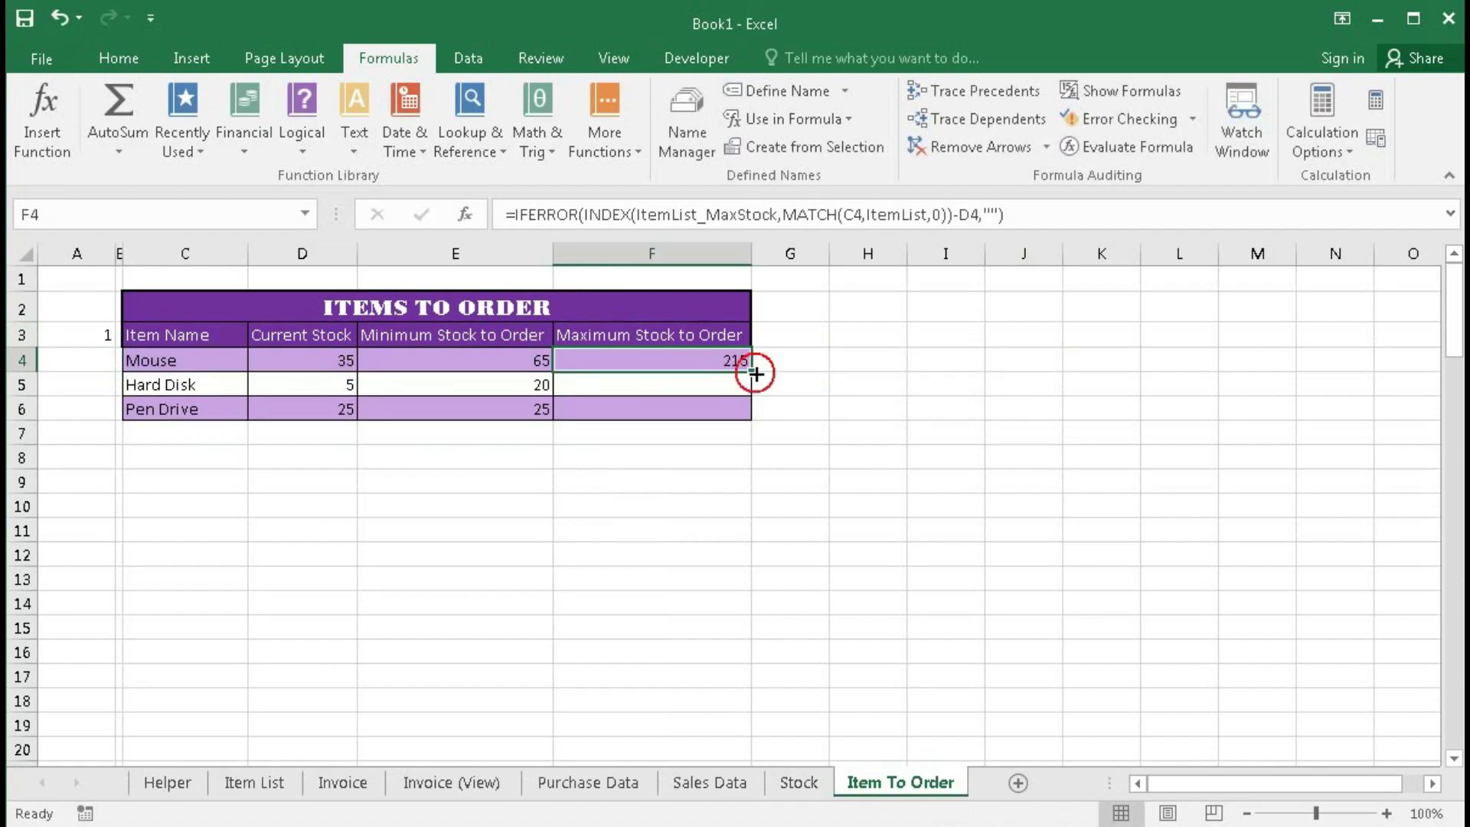
{"action": "left_click", "coordinate": [73, 334]}
{"action": "type", "text": "2"}
{"action": "key", "text": "Return"}
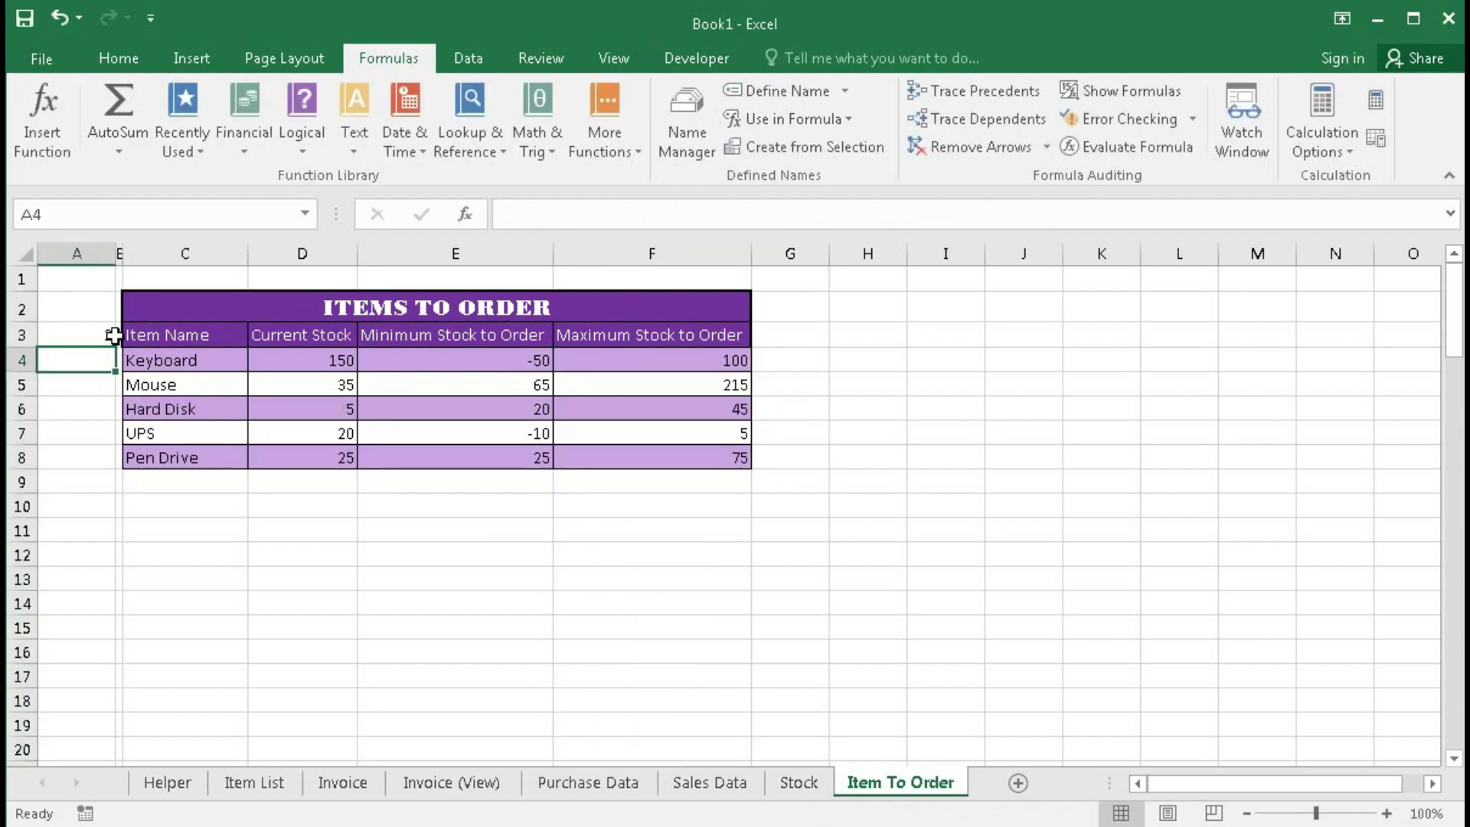
{"action": "left_click_drag", "start_coordinate": [158, 360], "coordinate": [168, 454]}
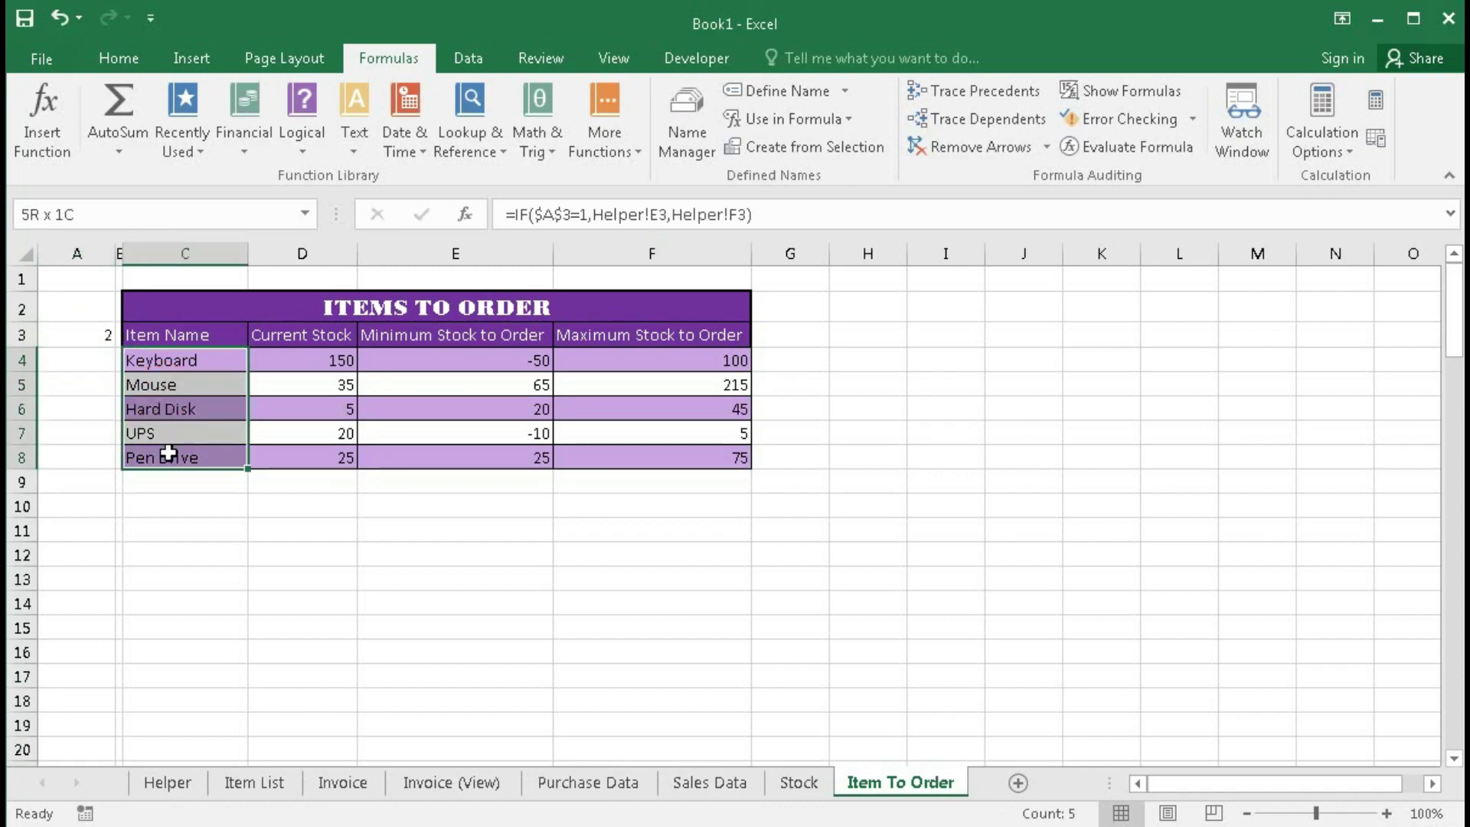
{"action": "left_click_drag", "start_coordinate": [640, 356], "coordinate": [652, 447]}
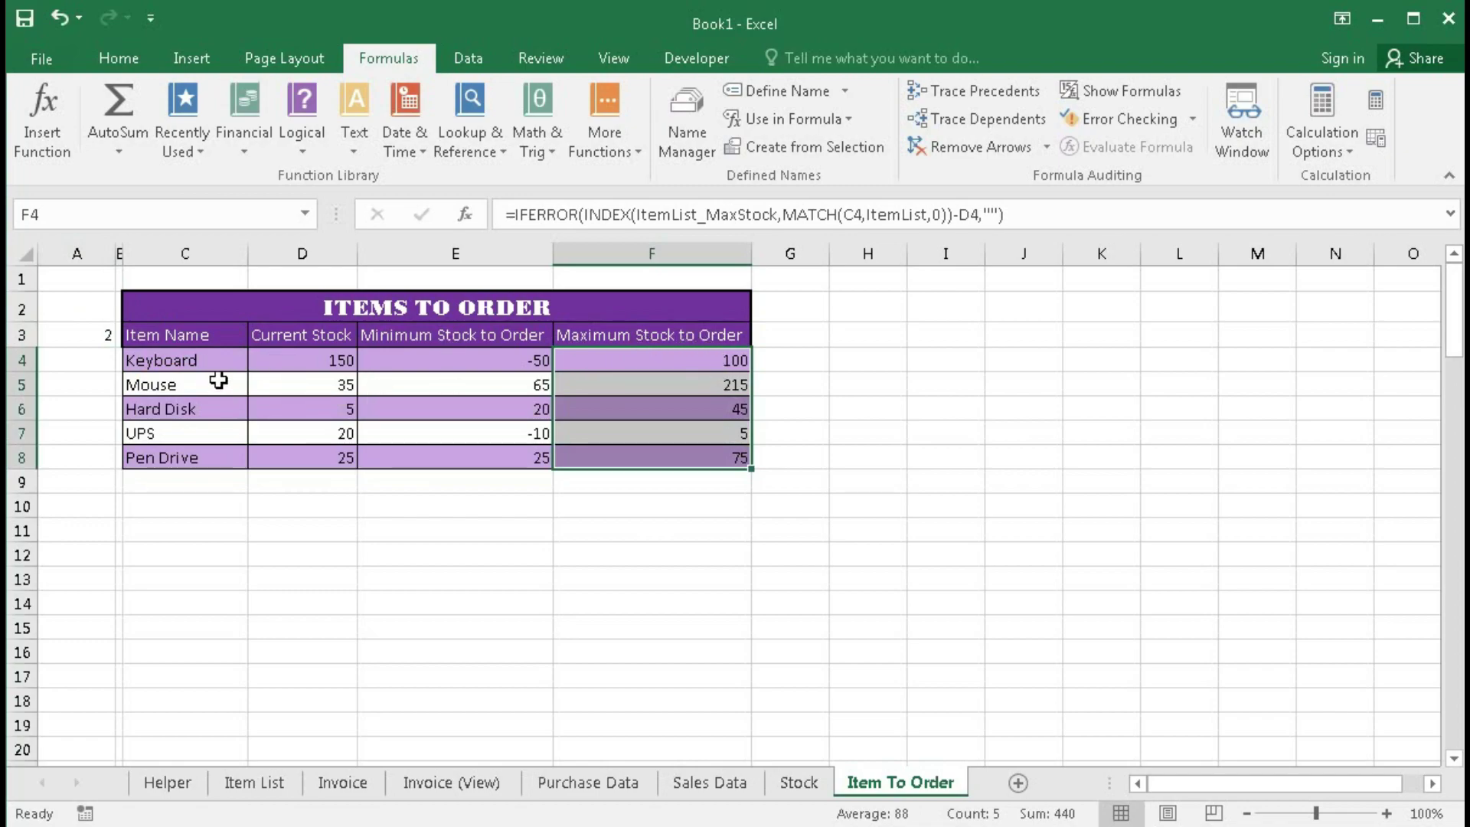
{"action": "left_click_drag", "start_coordinate": [514, 369], "coordinate": [509, 455]}
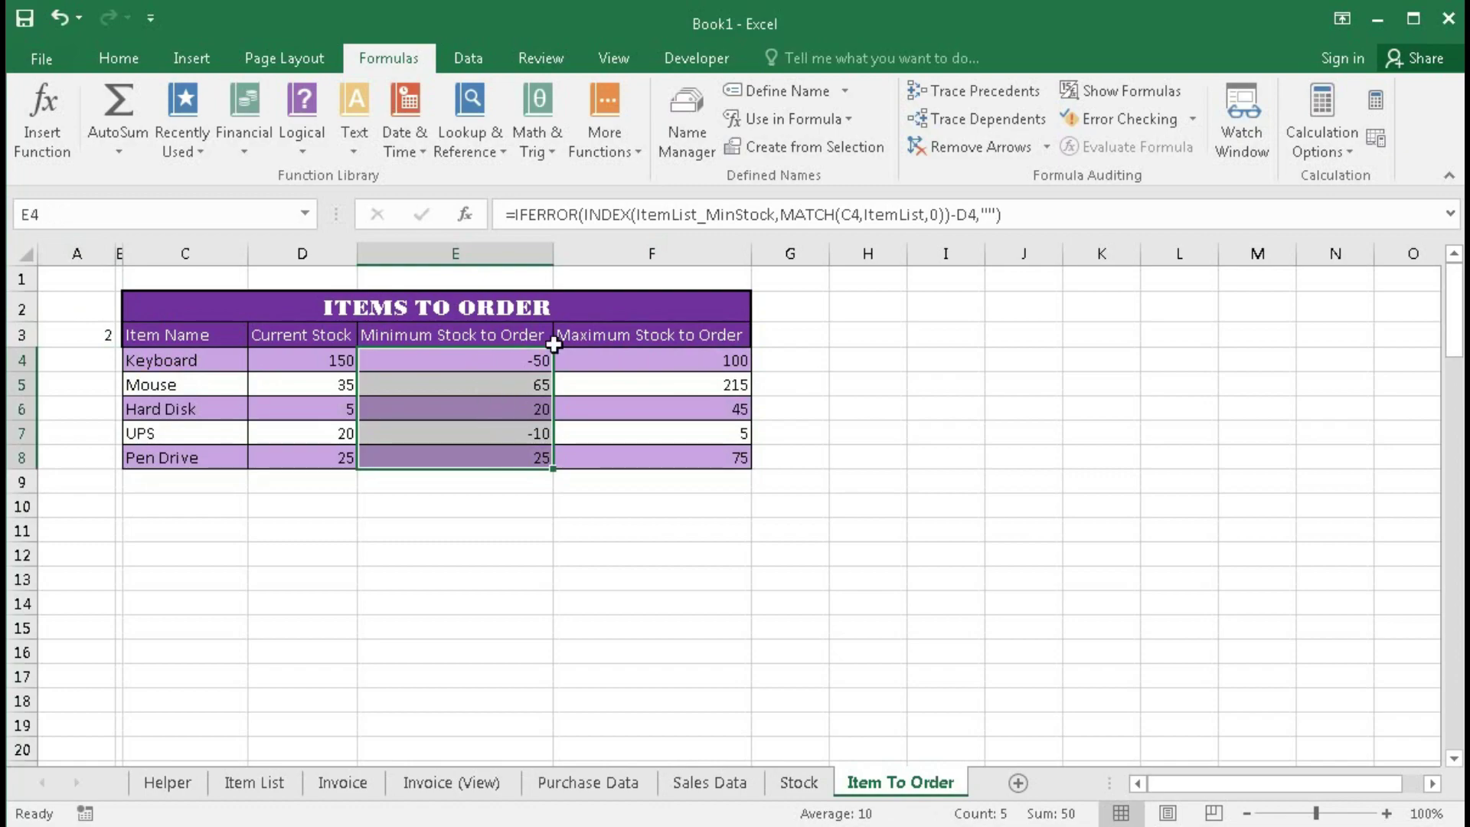
{"action": "left_click", "coordinate": [463, 387]}
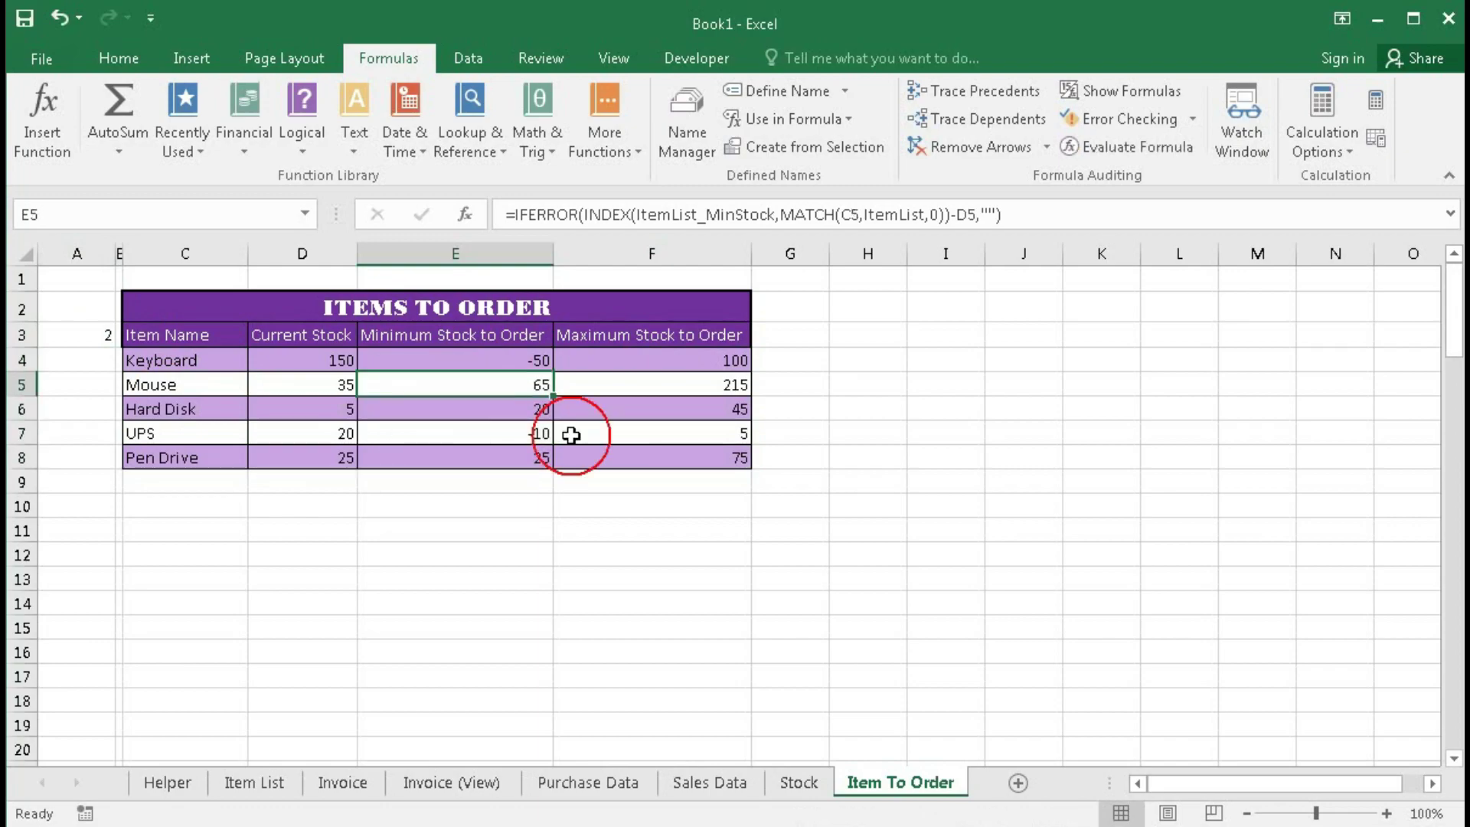
{"action": "left_click", "coordinate": [677, 359]}
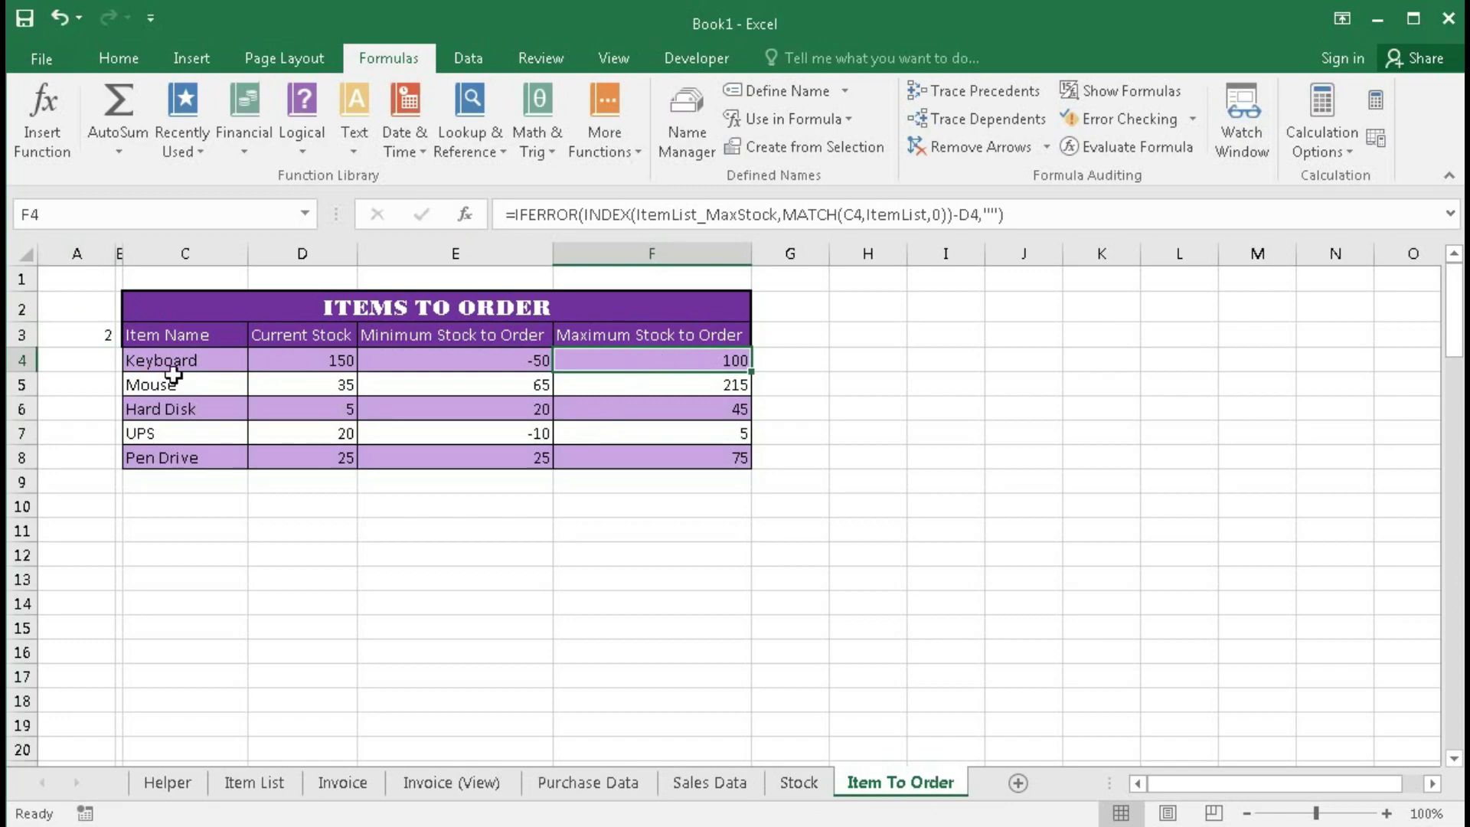
{"action": "left_click", "coordinate": [244, 784]}
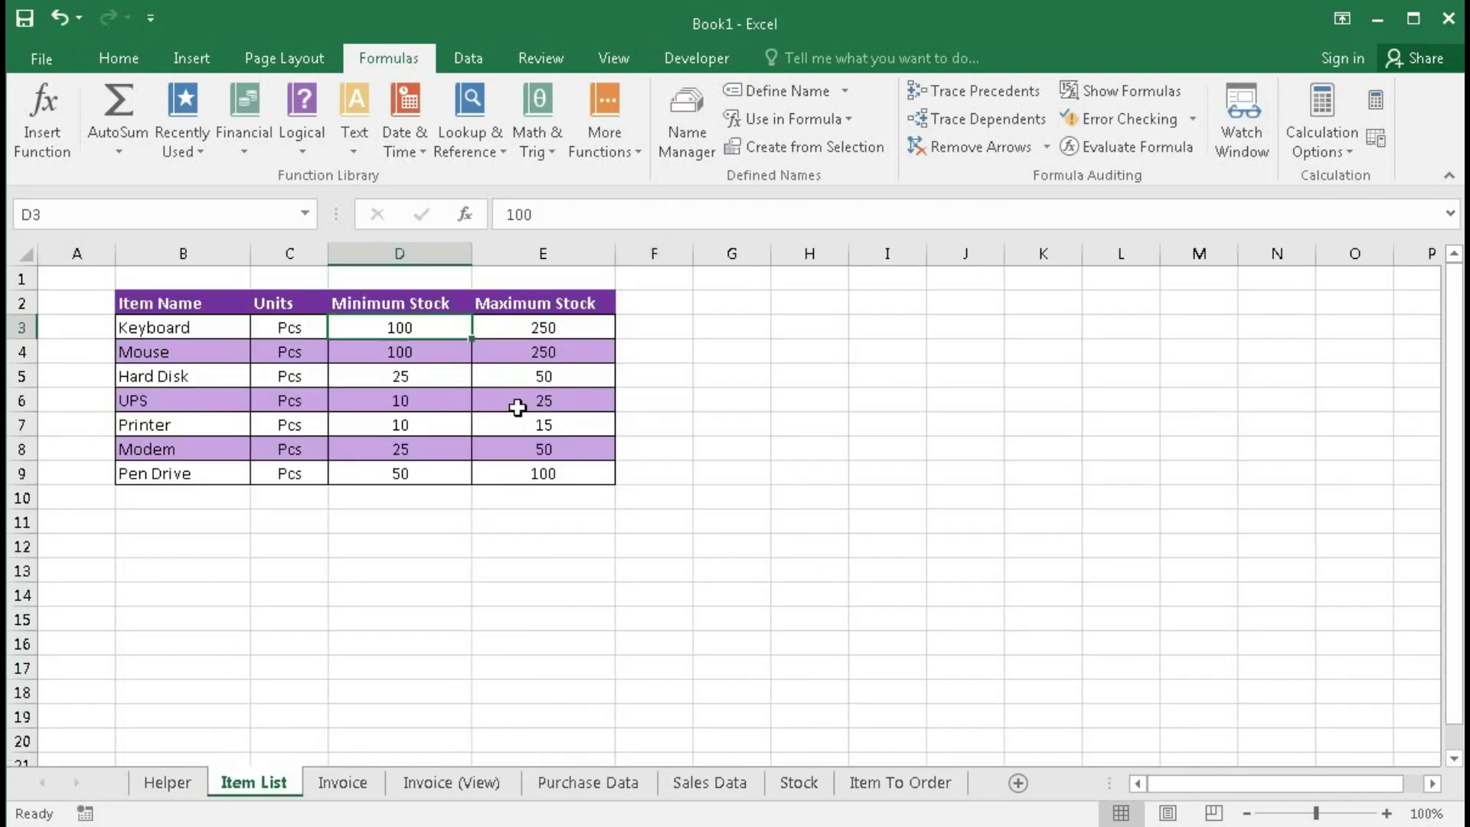
{"action": "left_click", "coordinate": [535, 327]}
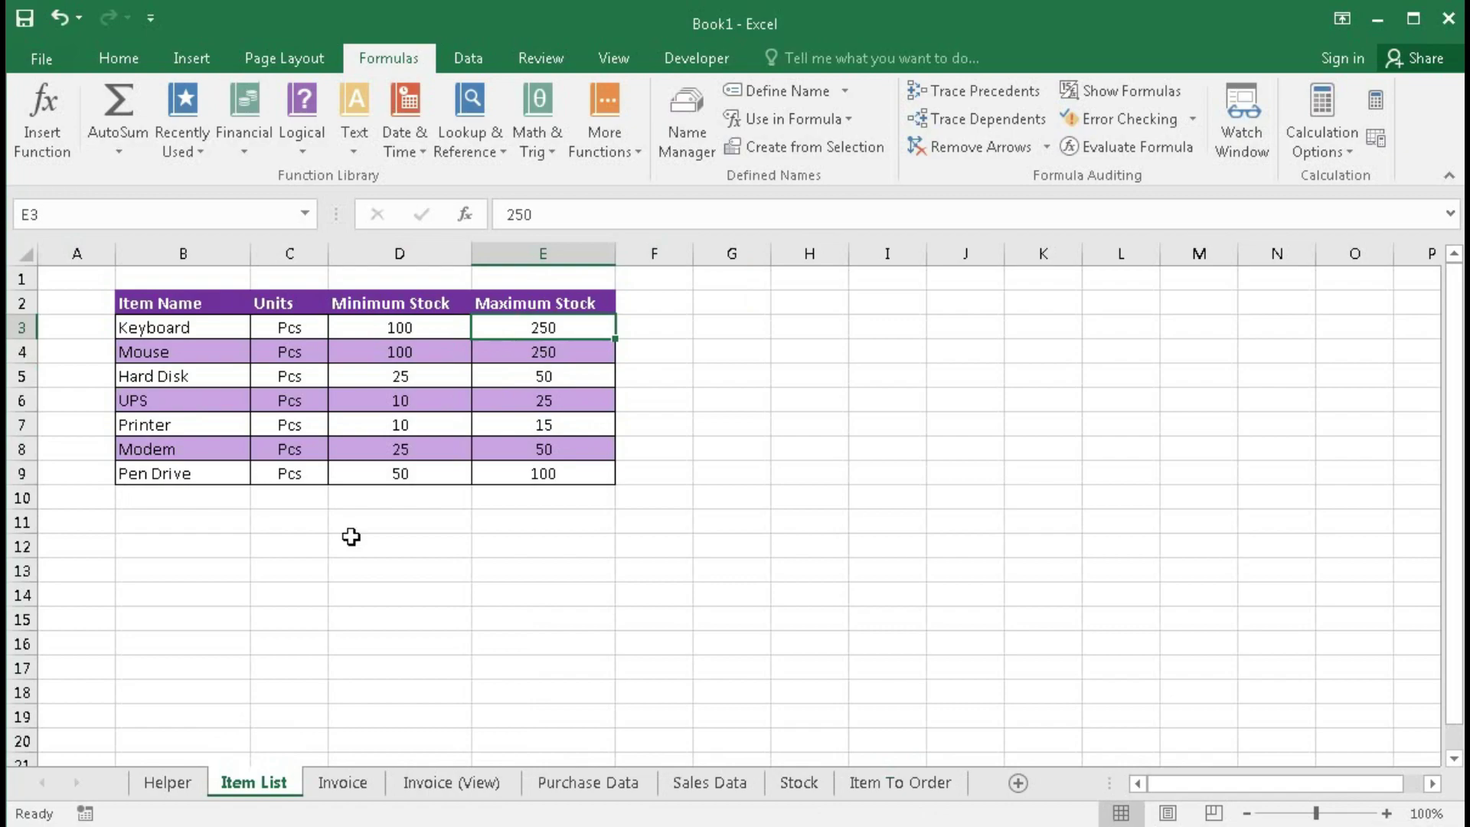
{"action": "left_click", "coordinate": [905, 784]}
{"action": "left_click", "coordinate": [306, 363]}
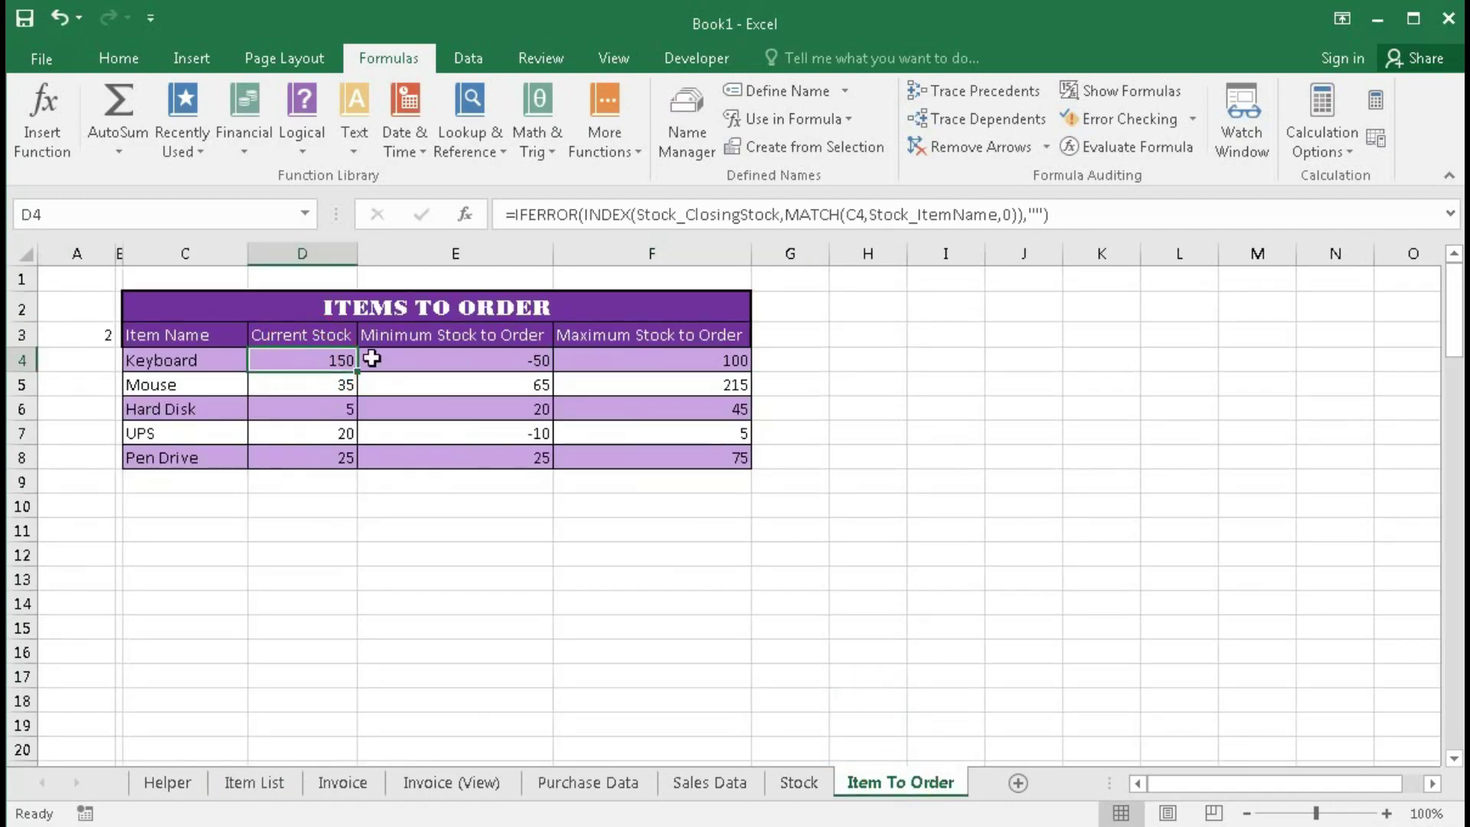
{"action": "left_click", "coordinate": [658, 358]}
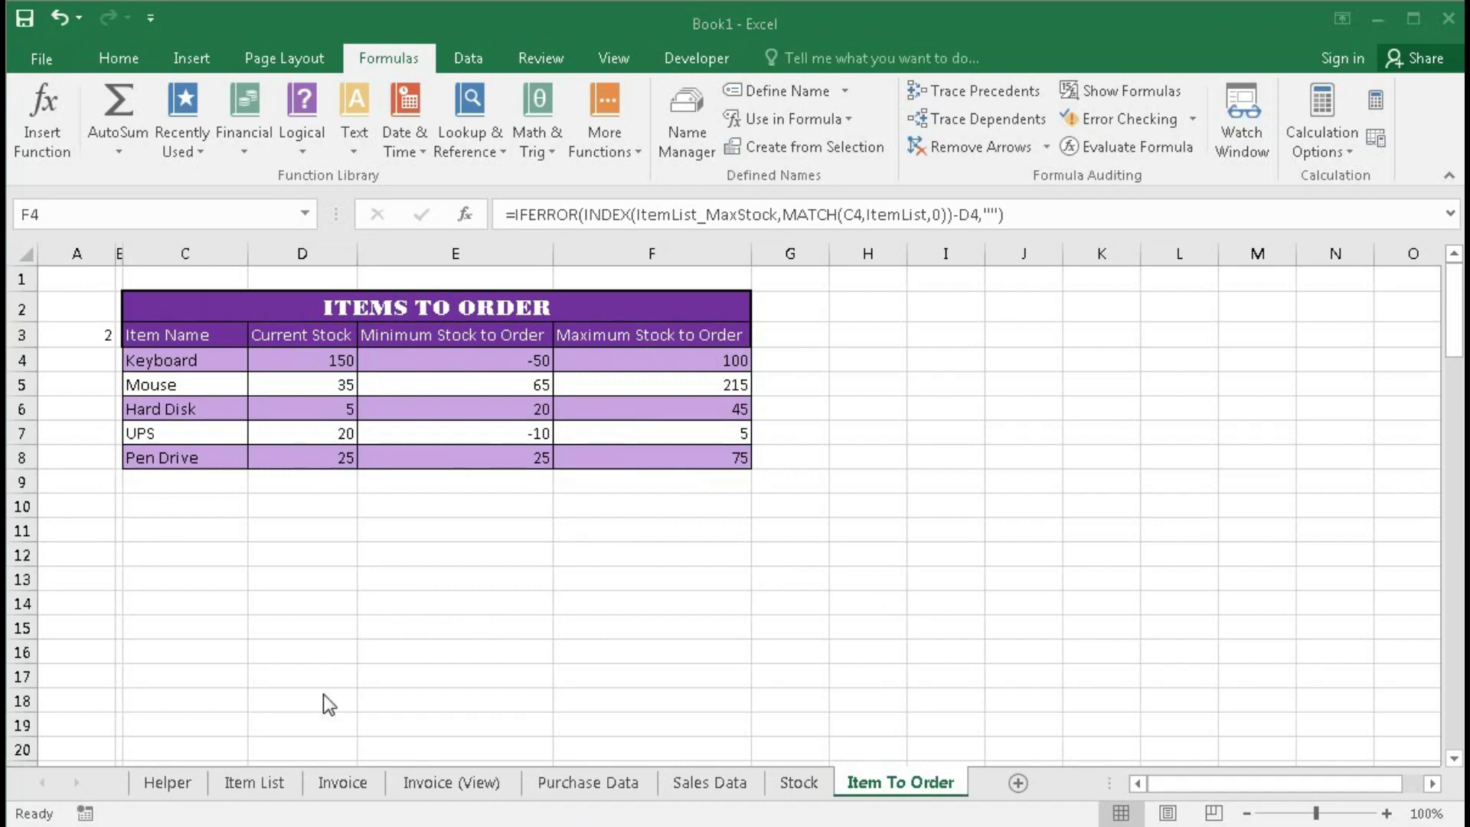
{"action": "left_click", "coordinate": [249, 785]}
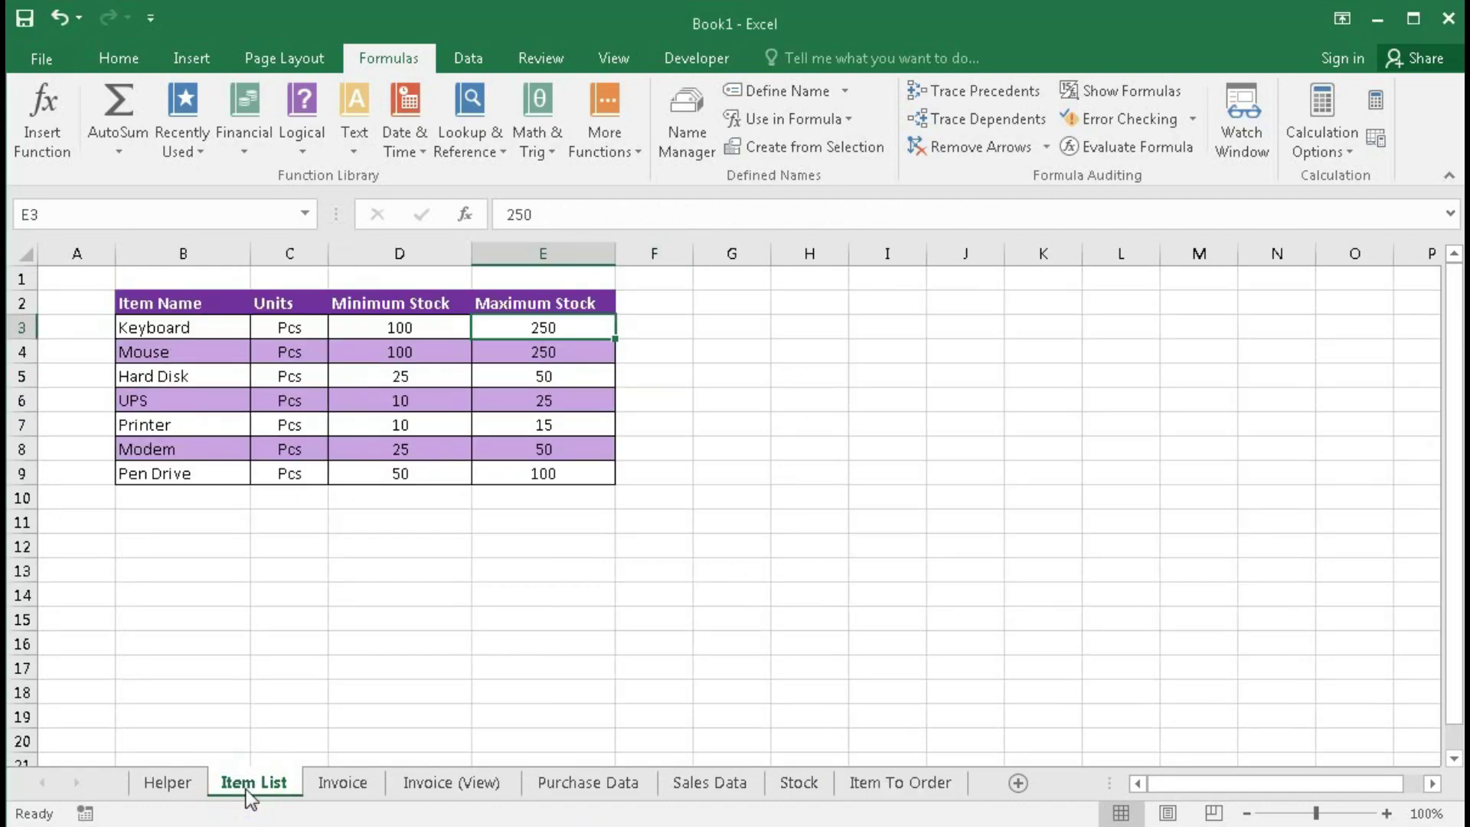
Step: Look through the Invoice, Invoice (View), Purchase Data, Sales Data and Stock sheets
{"action": "left_click", "coordinate": [354, 793]}
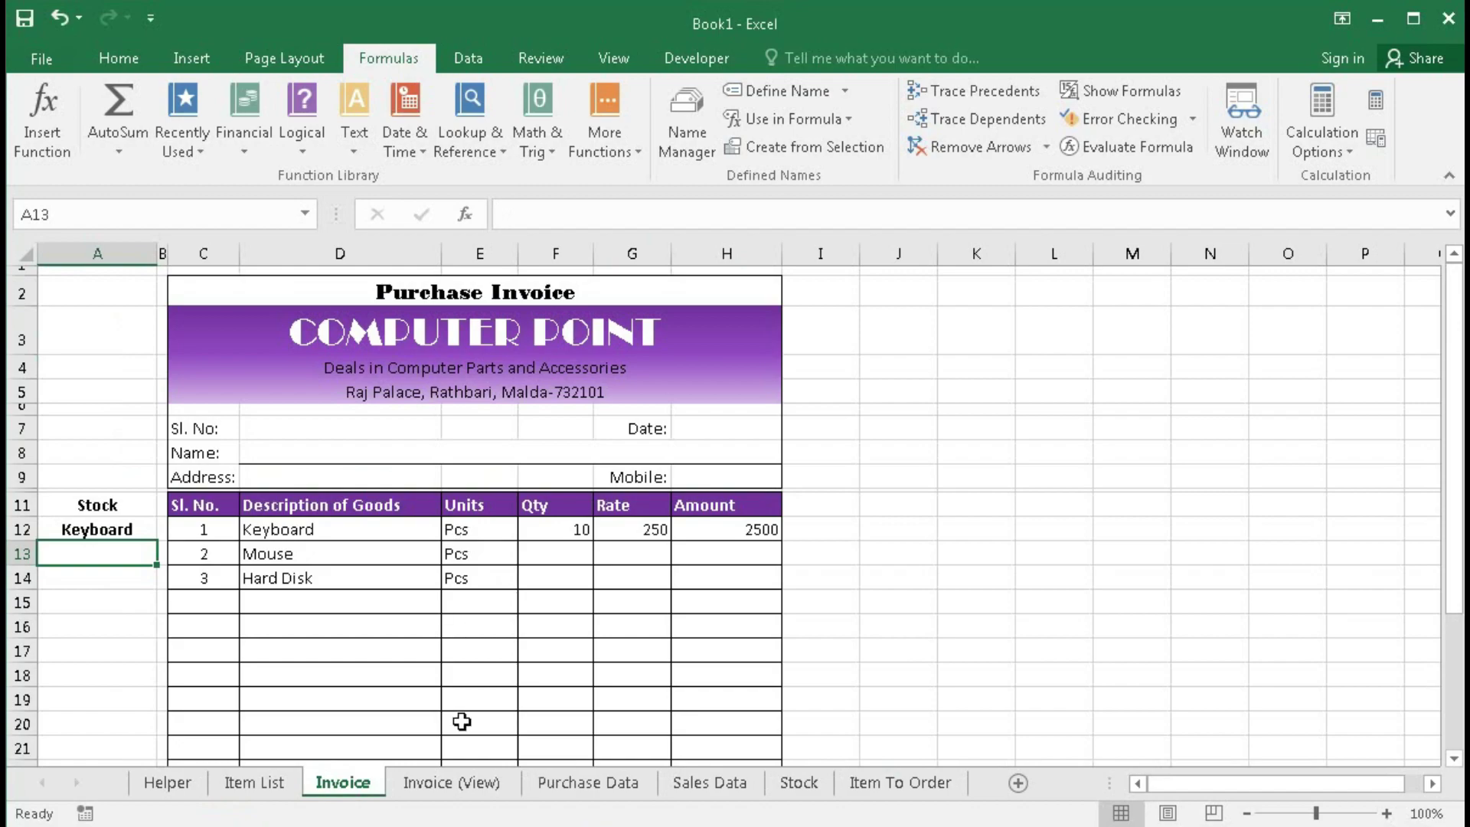
{"action": "left_click", "coordinate": [454, 787]}
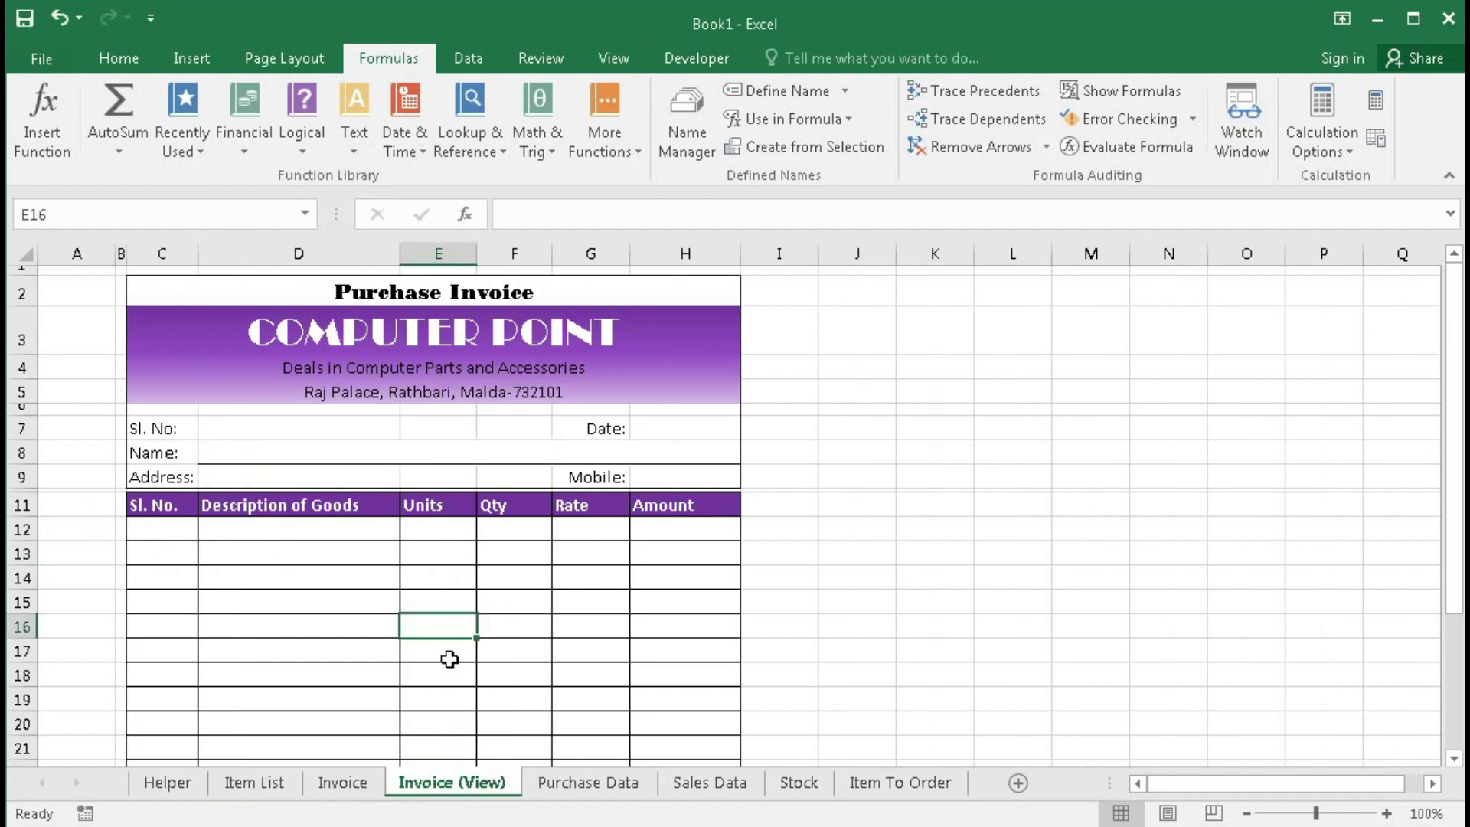
{"action": "left_click", "coordinate": [554, 781]}
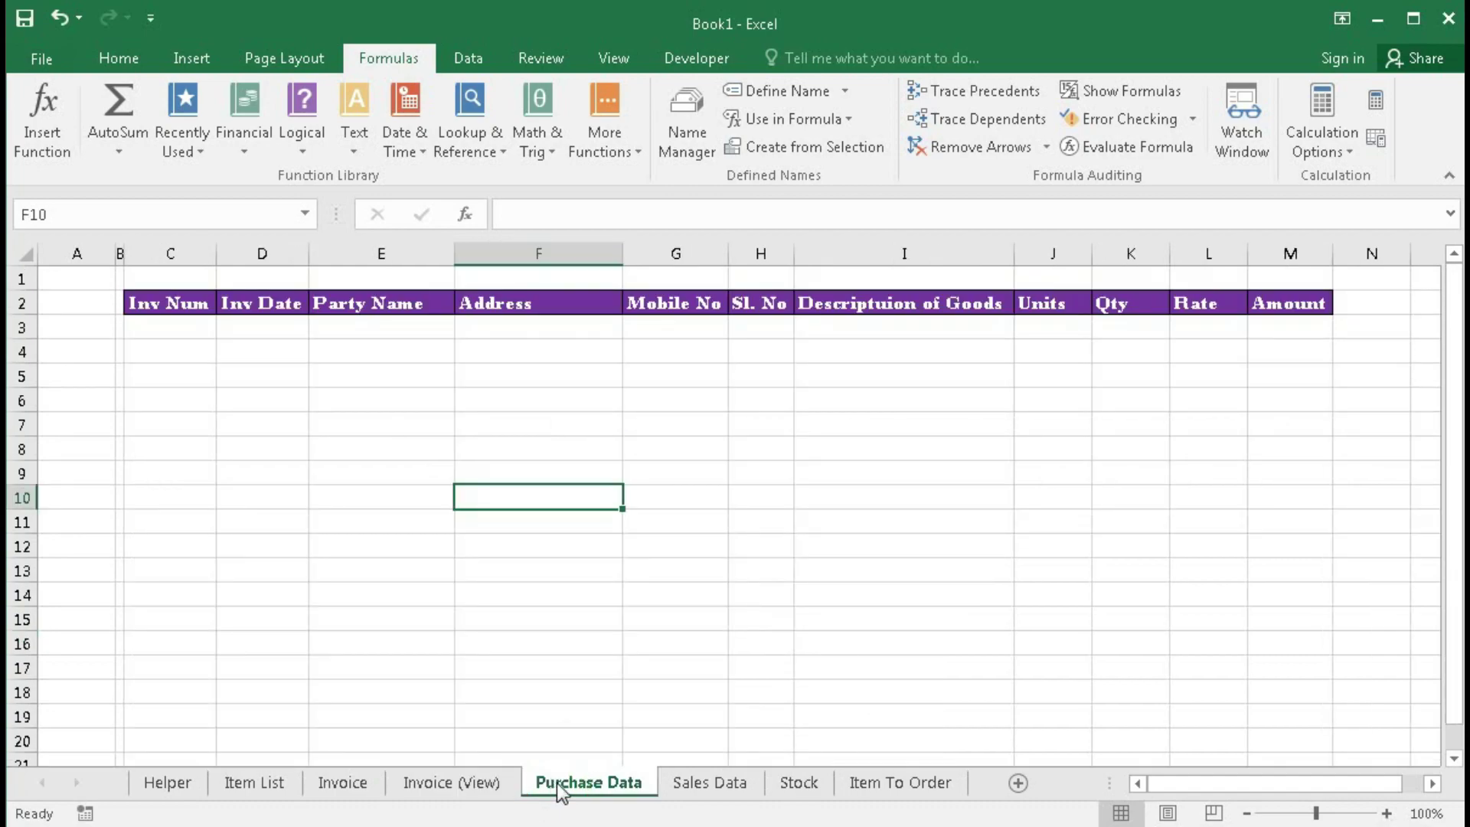
{"action": "left_click", "coordinate": [343, 782]}
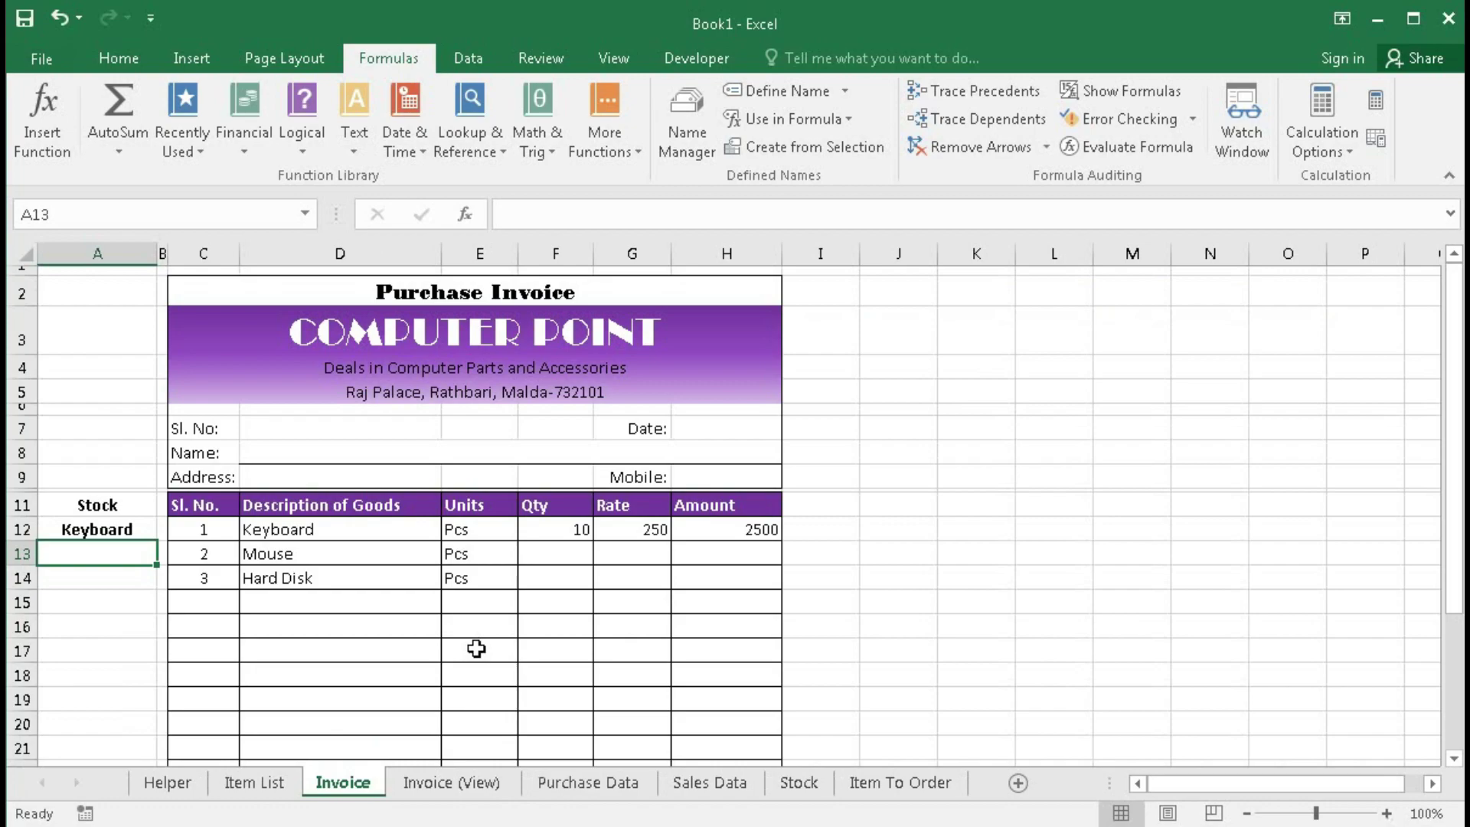
{"action": "left_click", "coordinate": [583, 782]}
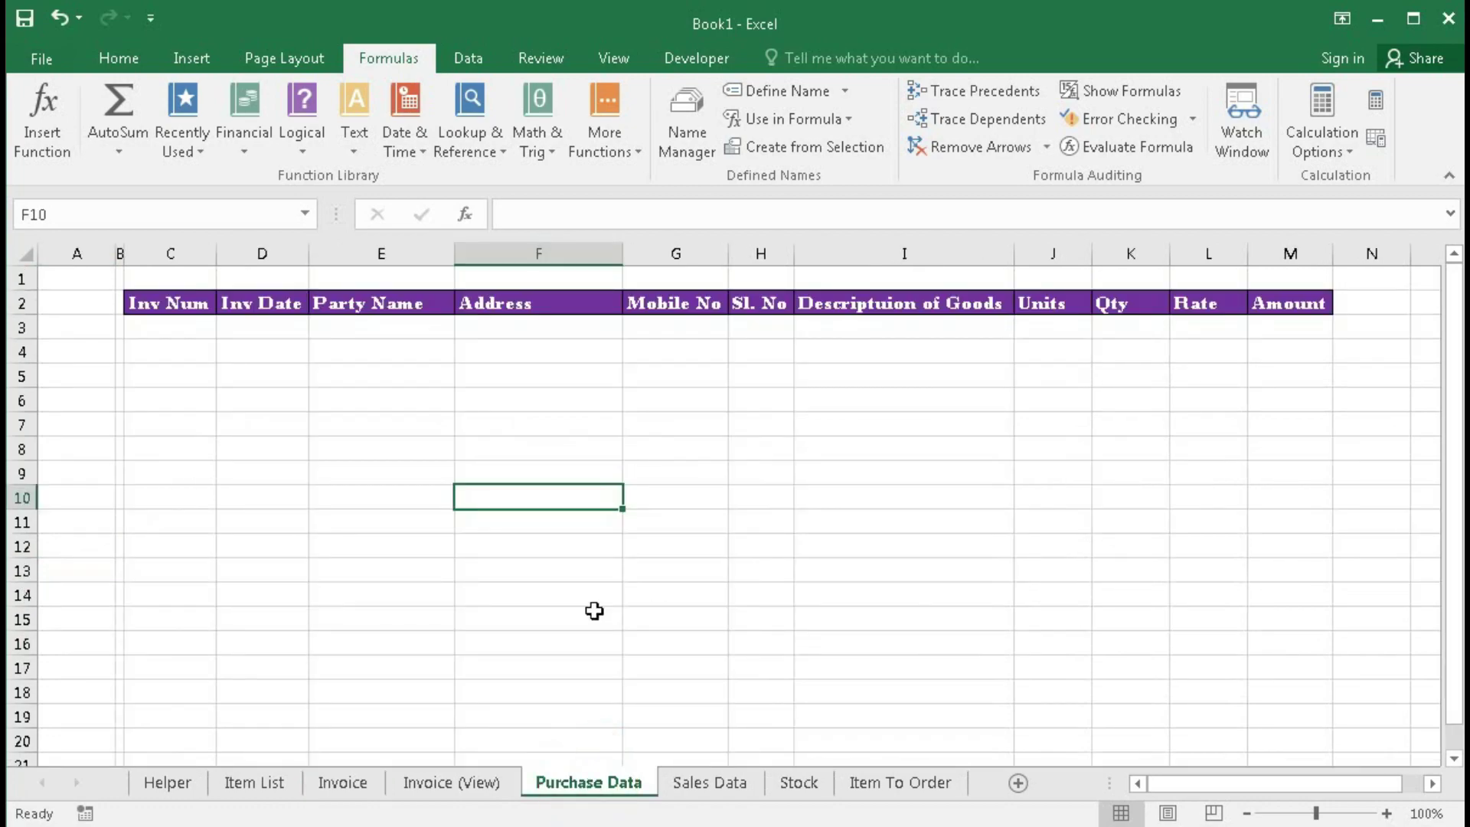
{"action": "left_click", "coordinate": [739, 782]}
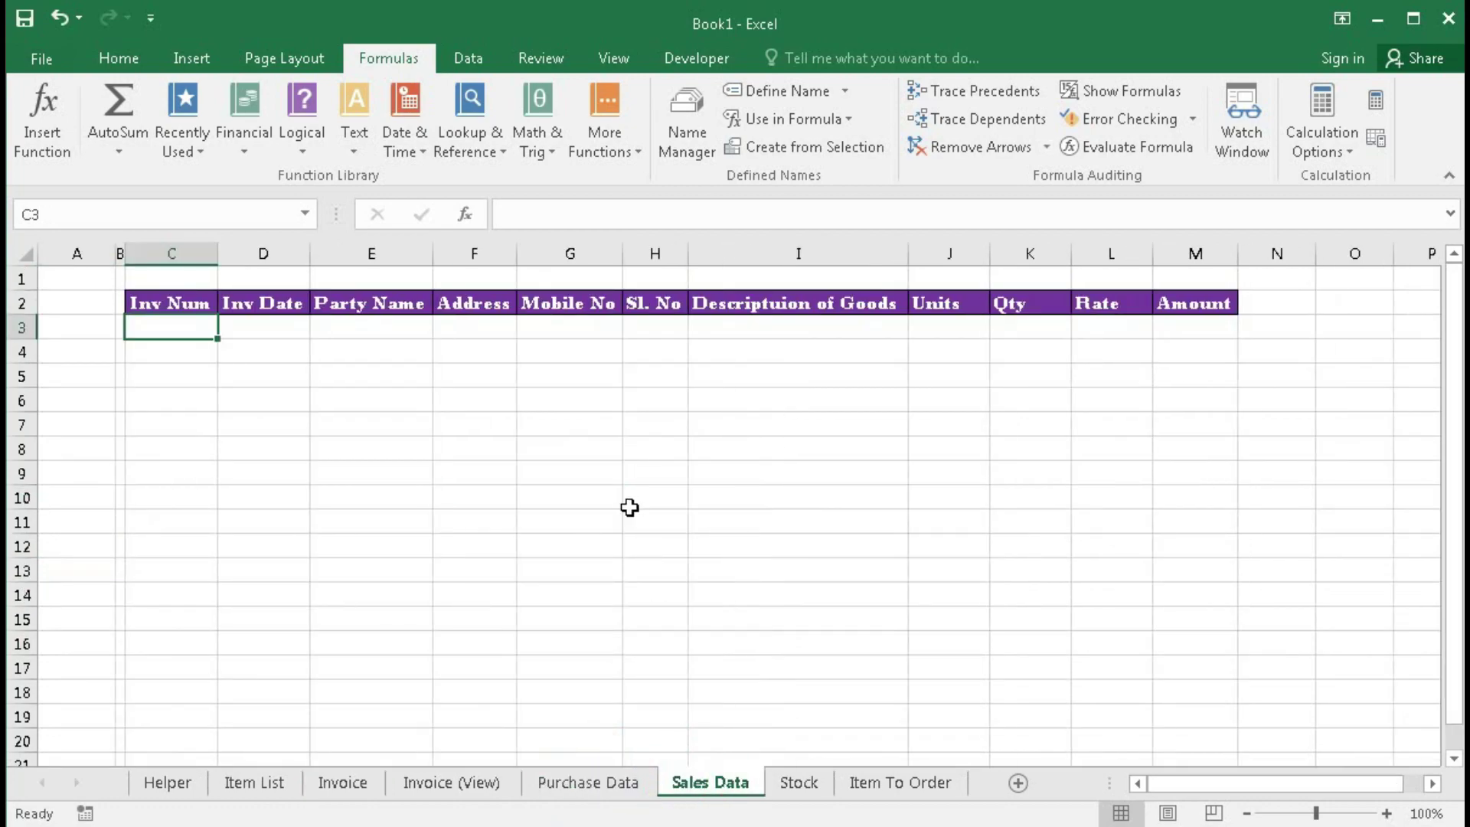
{"action": "left_click", "coordinate": [798, 784]}
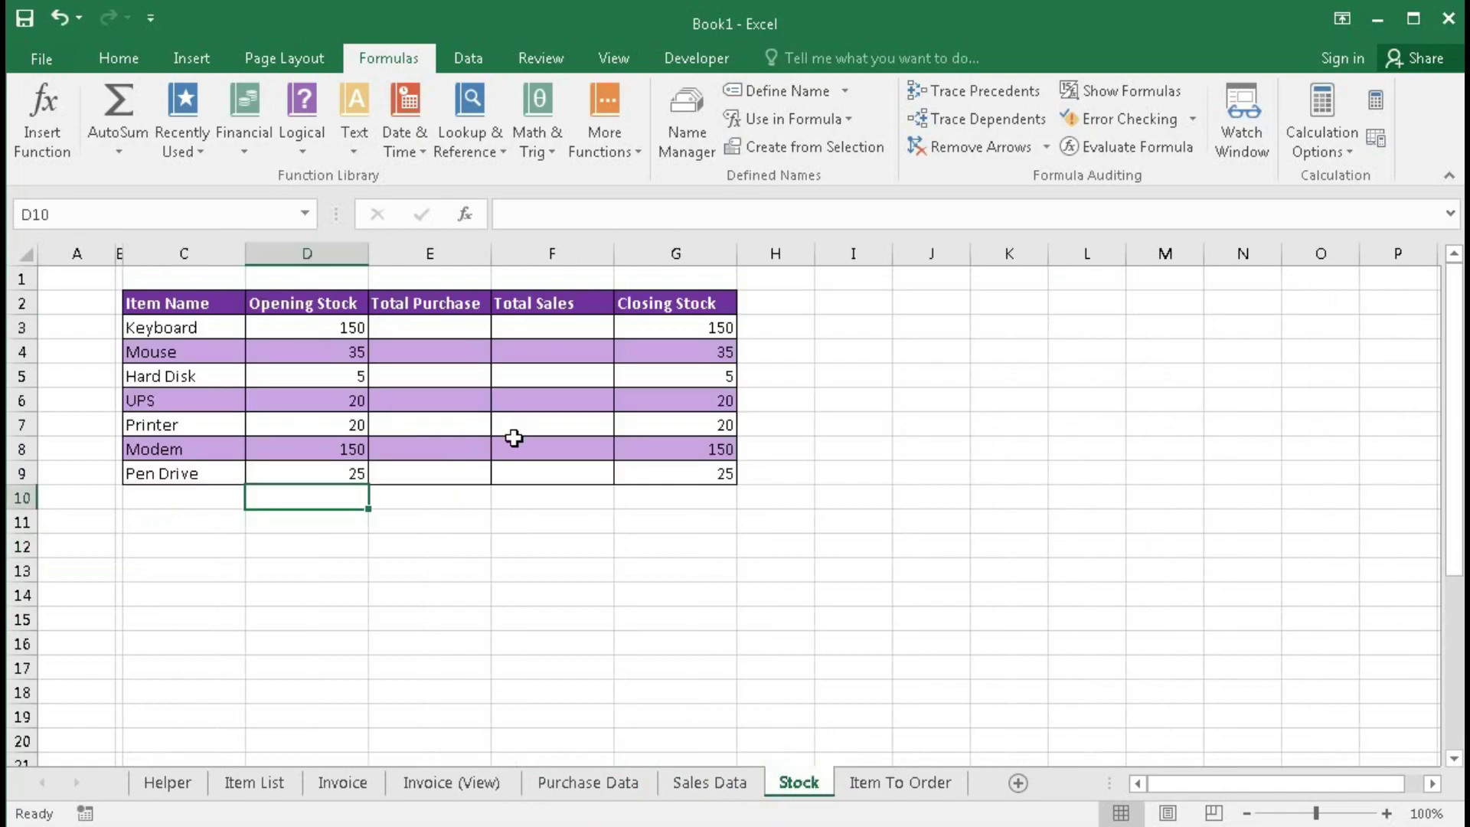
Step: Select Stock's empty Total Purchase cells E3:E9, then cycle back to Purchase Data
{"action": "left_click_drag", "start_coordinate": [436, 318], "coordinate": [431, 470]}
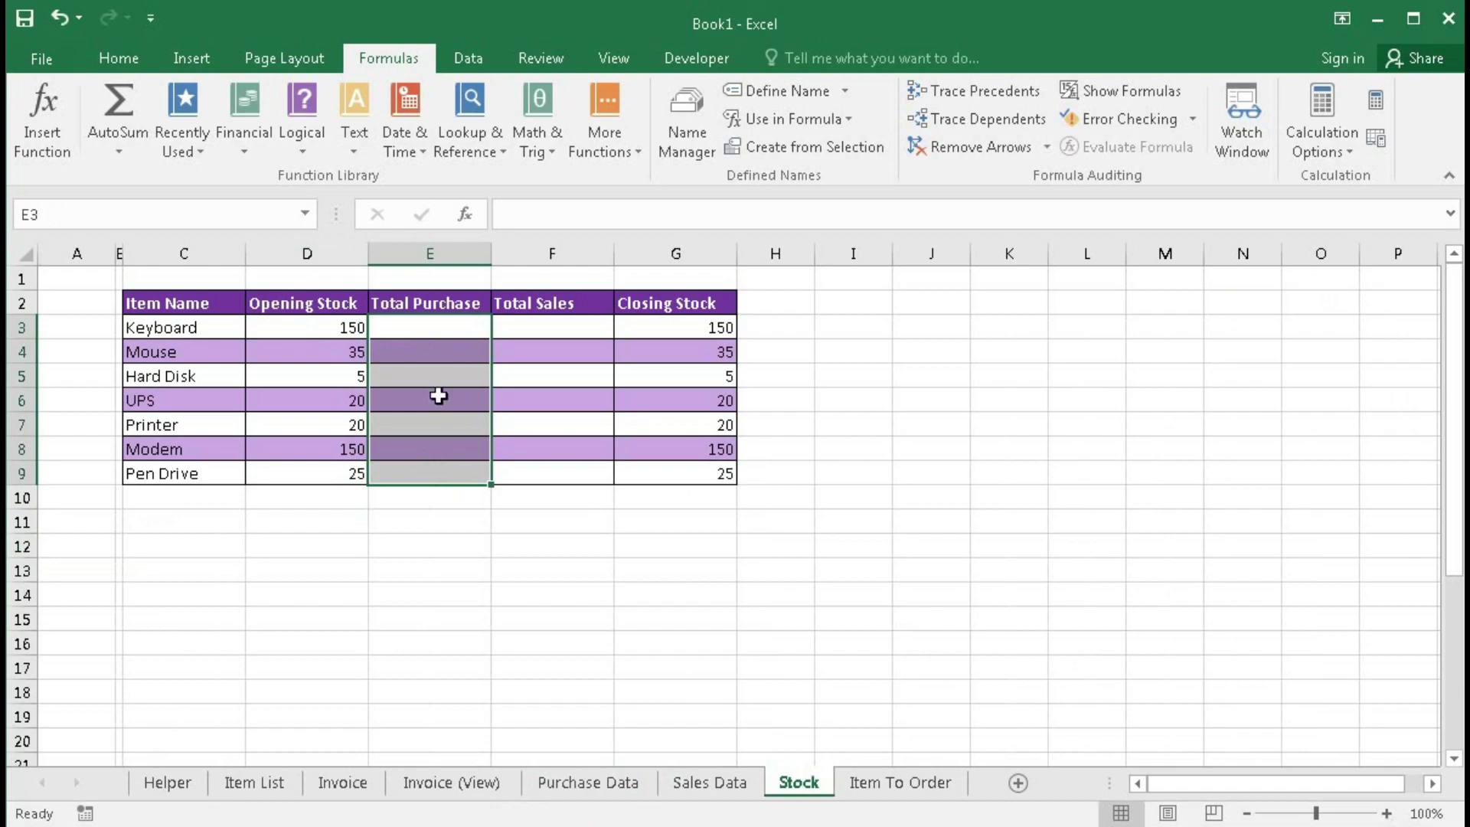
{"action": "left_click", "coordinate": [594, 786]}
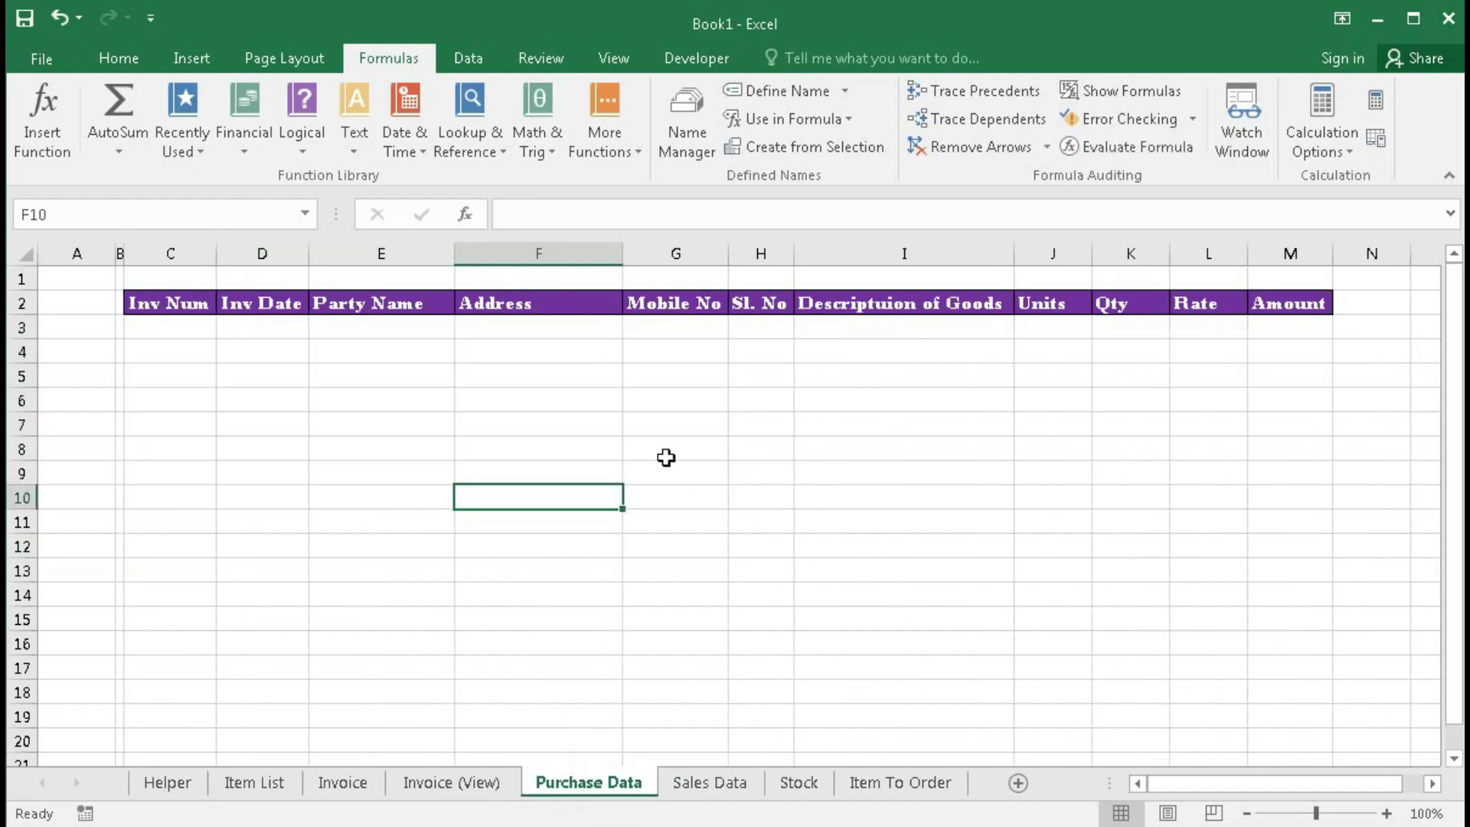
{"action": "left_click", "coordinate": [701, 782]}
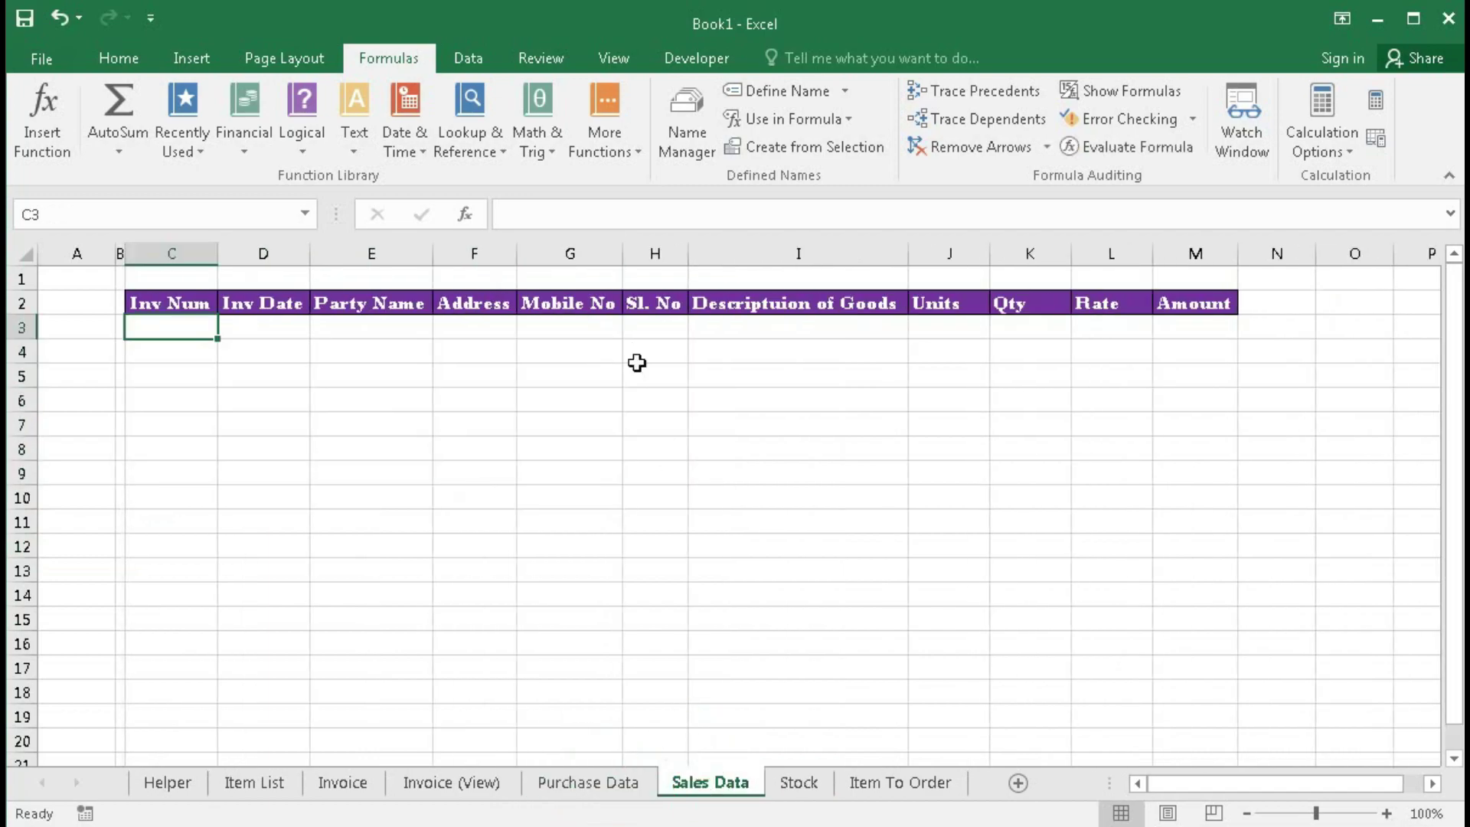
{"action": "left_click", "coordinate": [798, 782]}
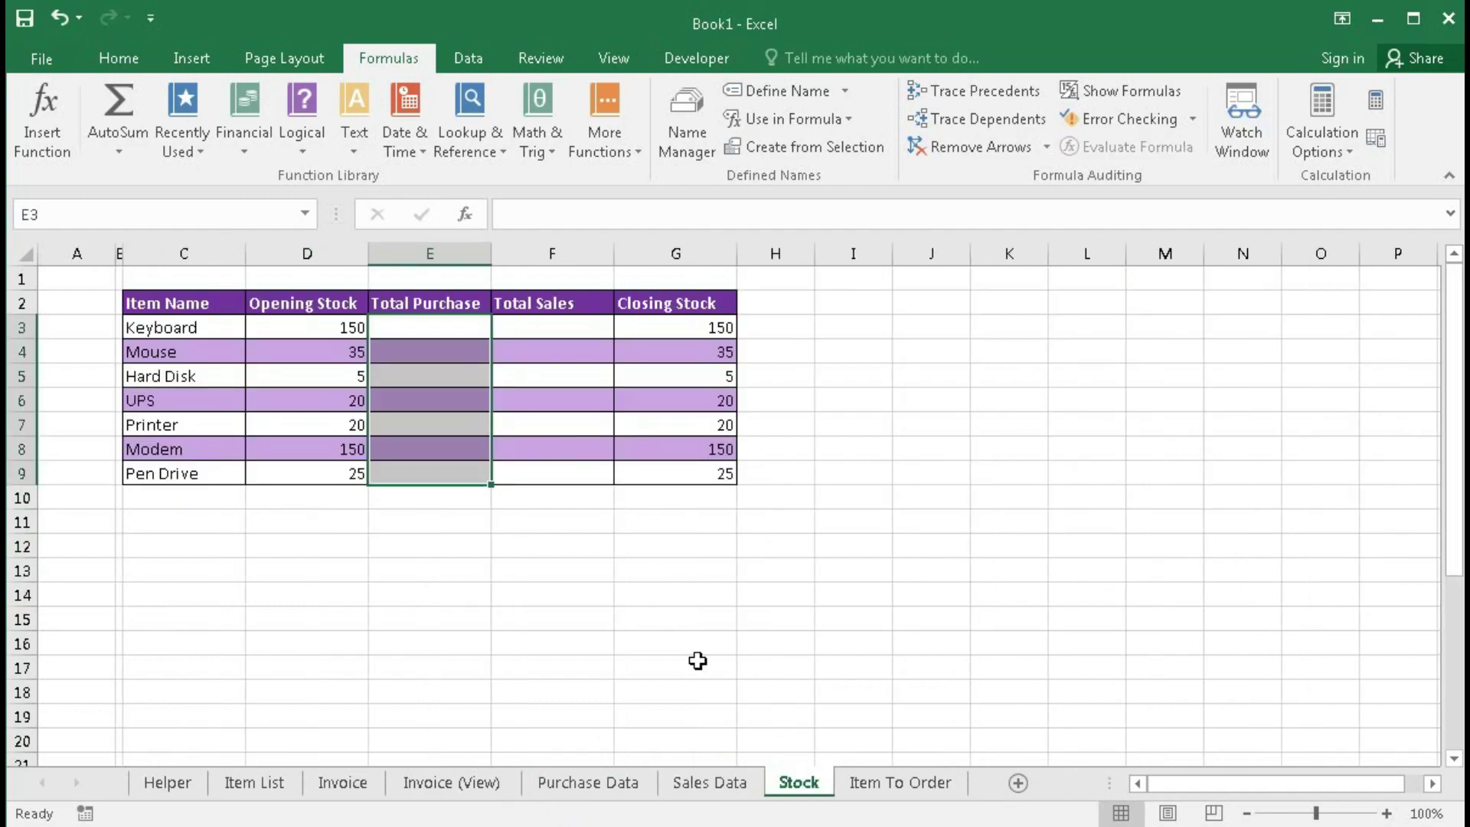
{"action": "left_click", "coordinate": [597, 786]}
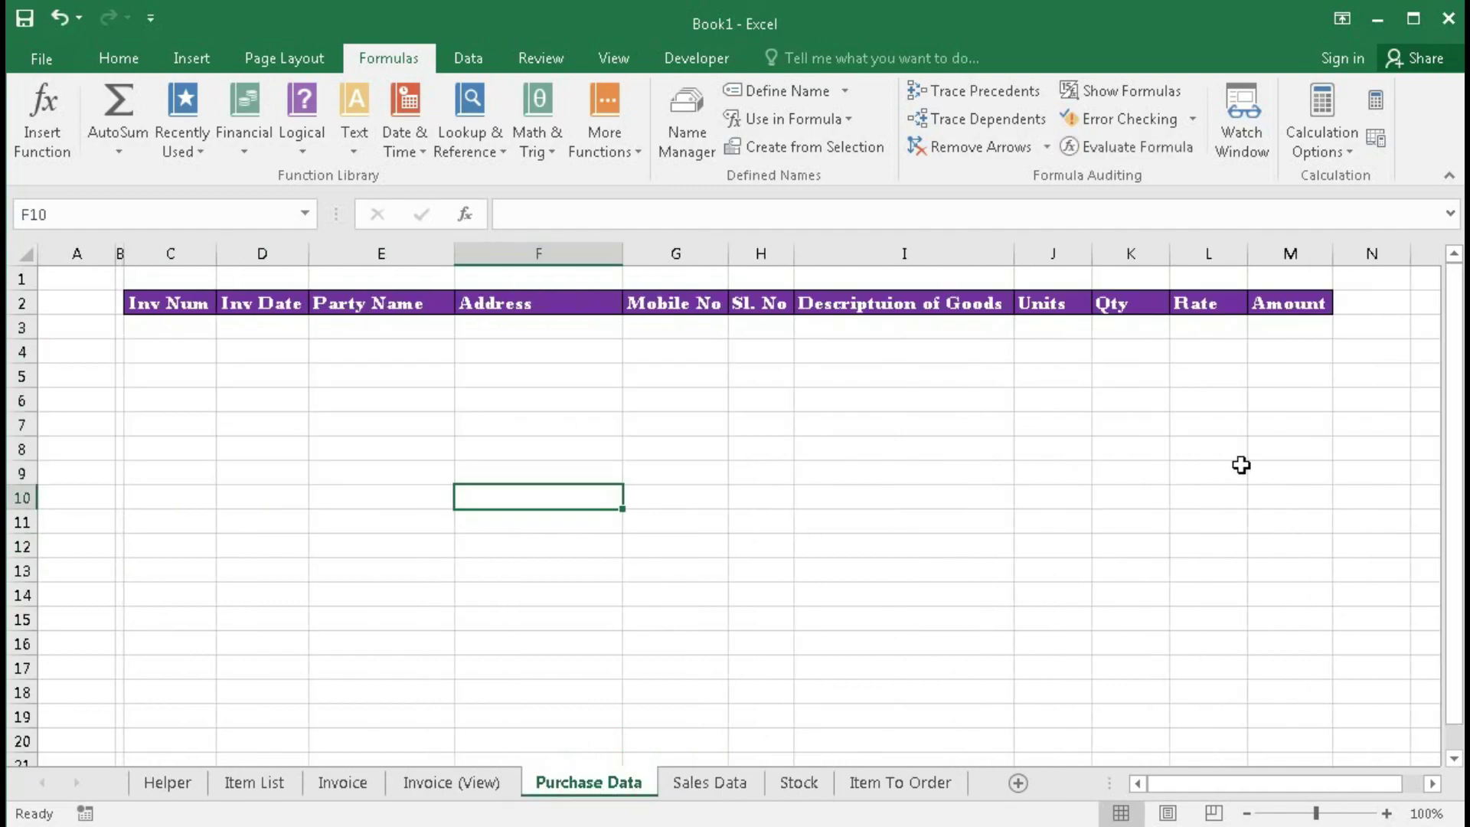
Step: AutoFit the Sales Data Address column, then select Purchase Data's Pcs entries K3:K12
{"action": "left_click", "coordinate": [697, 783]}
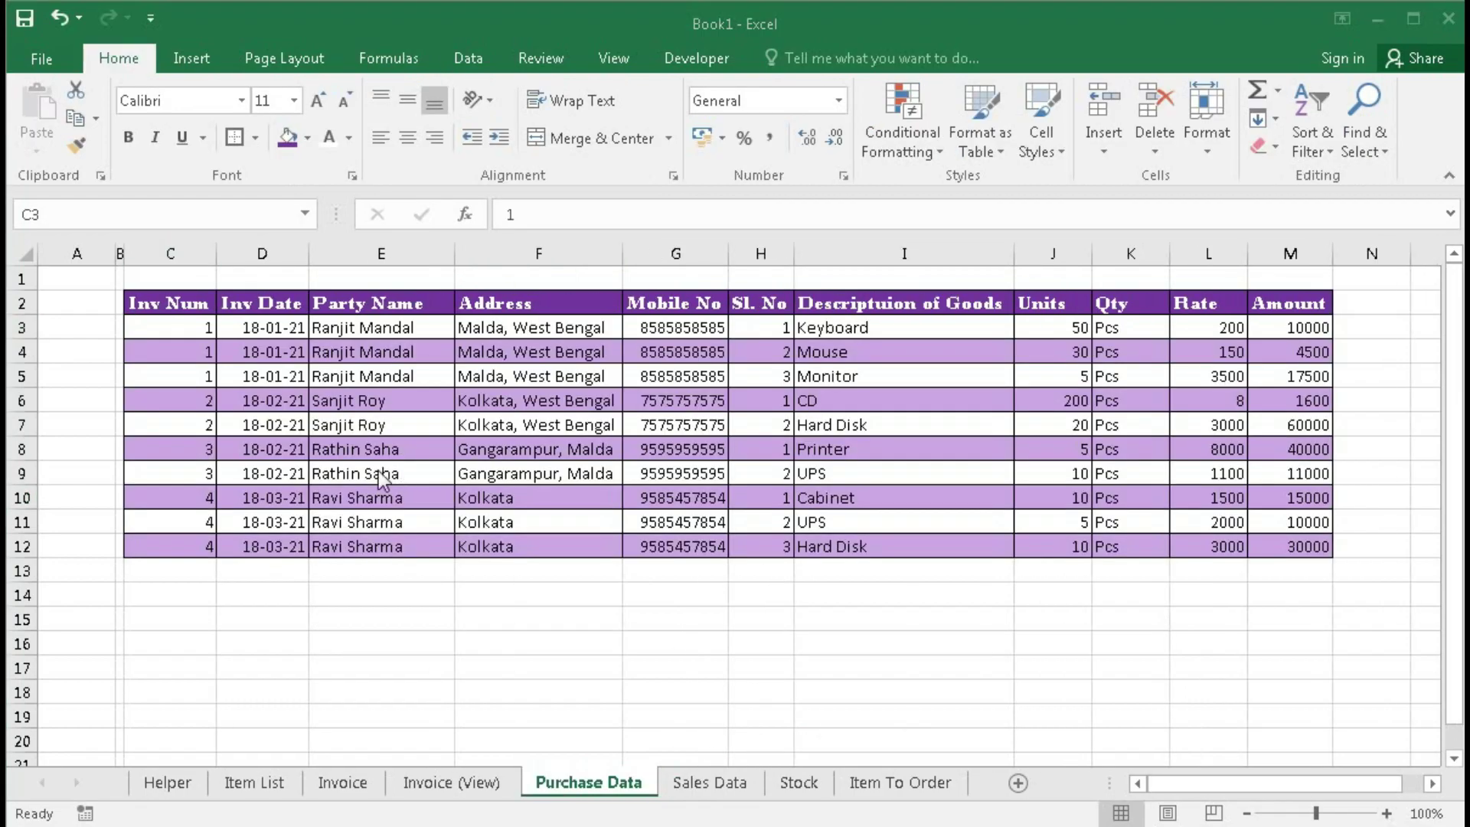
{"action": "left_click", "coordinate": [185, 330]}
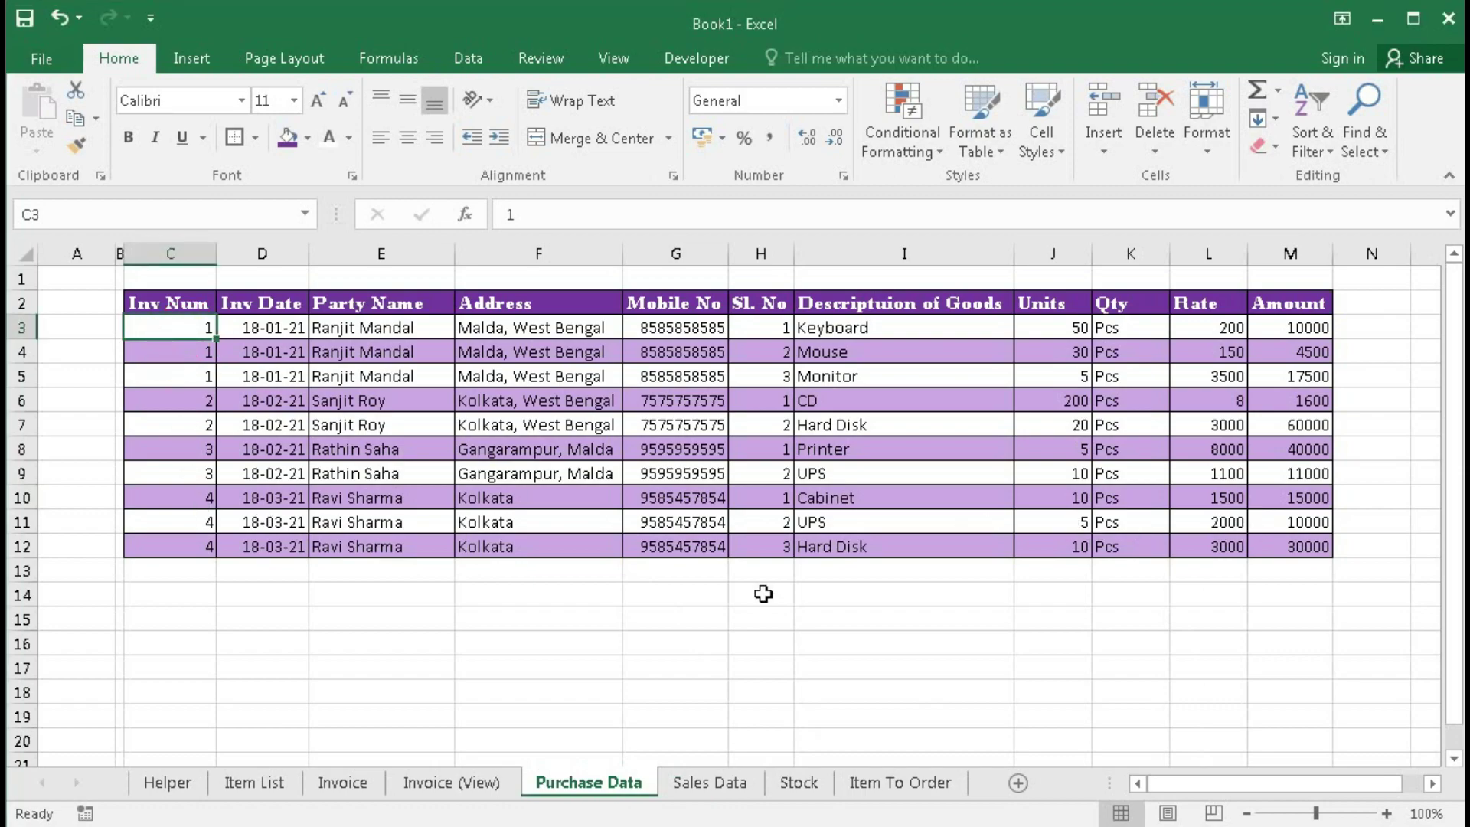
{"action": "left_click", "coordinate": [699, 782]}
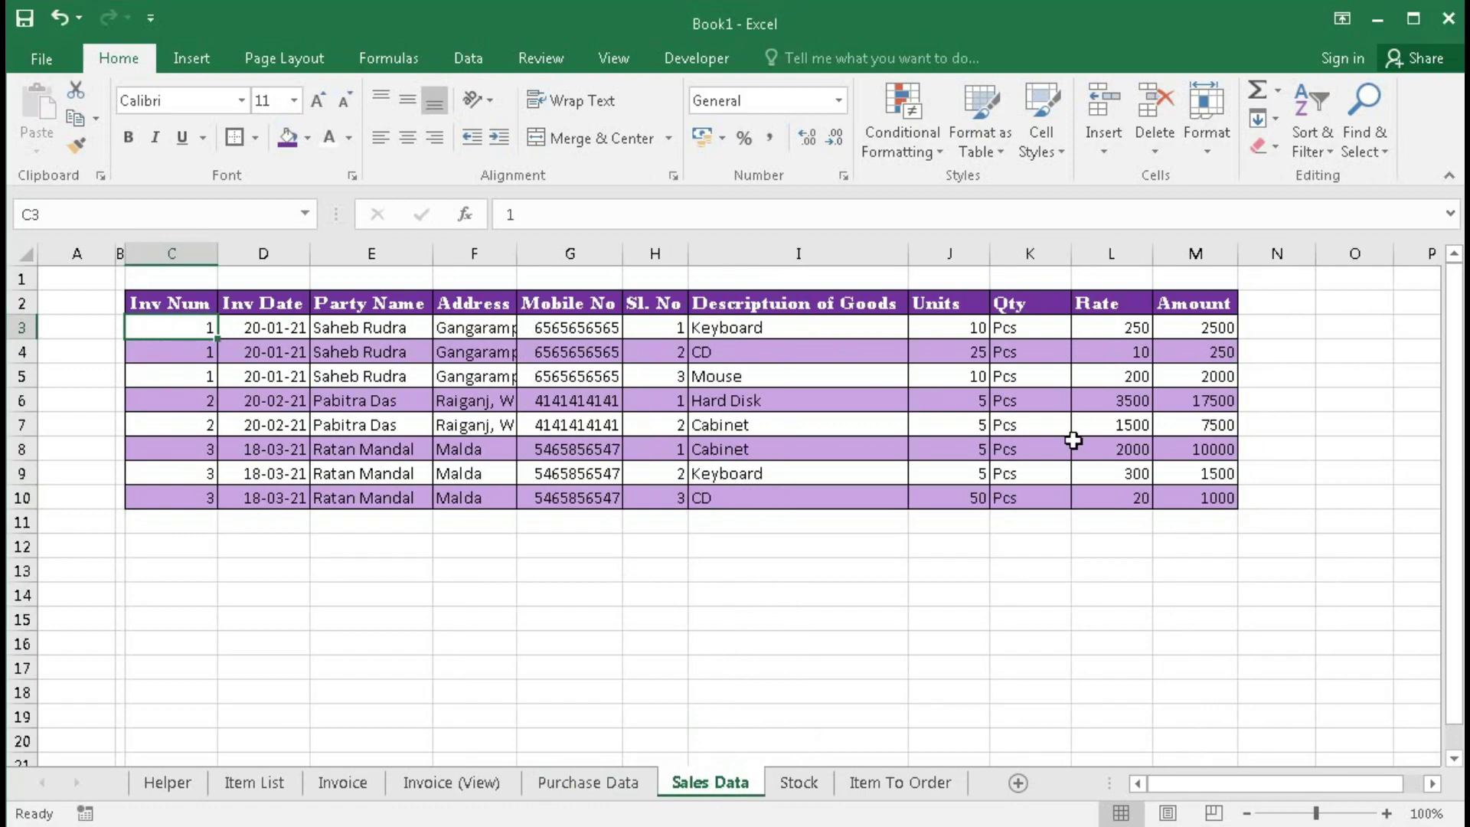
{"action": "double_click", "coordinate": [516, 254]}
{"action": "key", "text": "ctrl+z"}
{"action": "key", "text": "ctrl+y"}
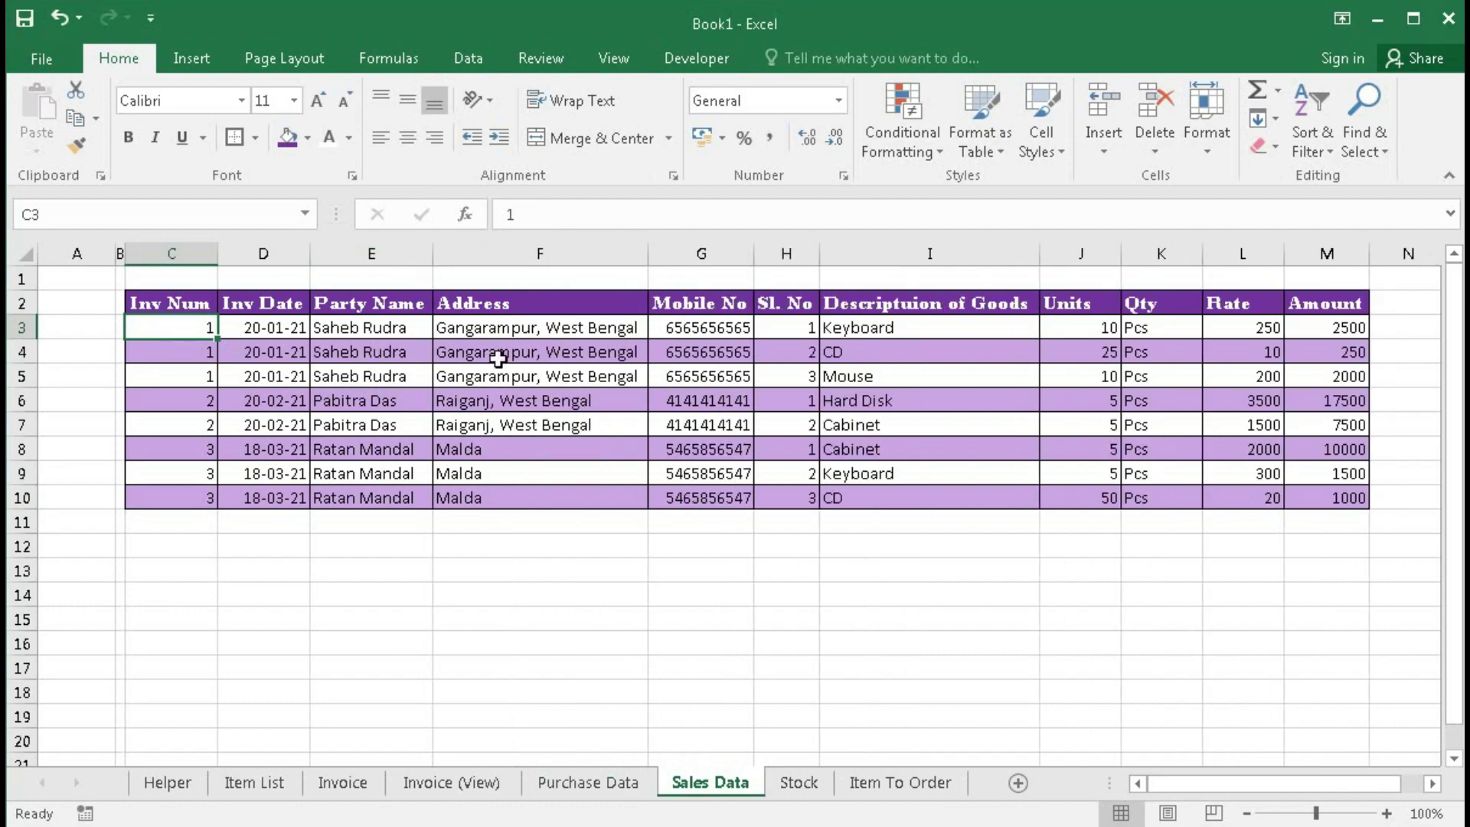
{"action": "key", "text": "ctrl+Page_Up"}
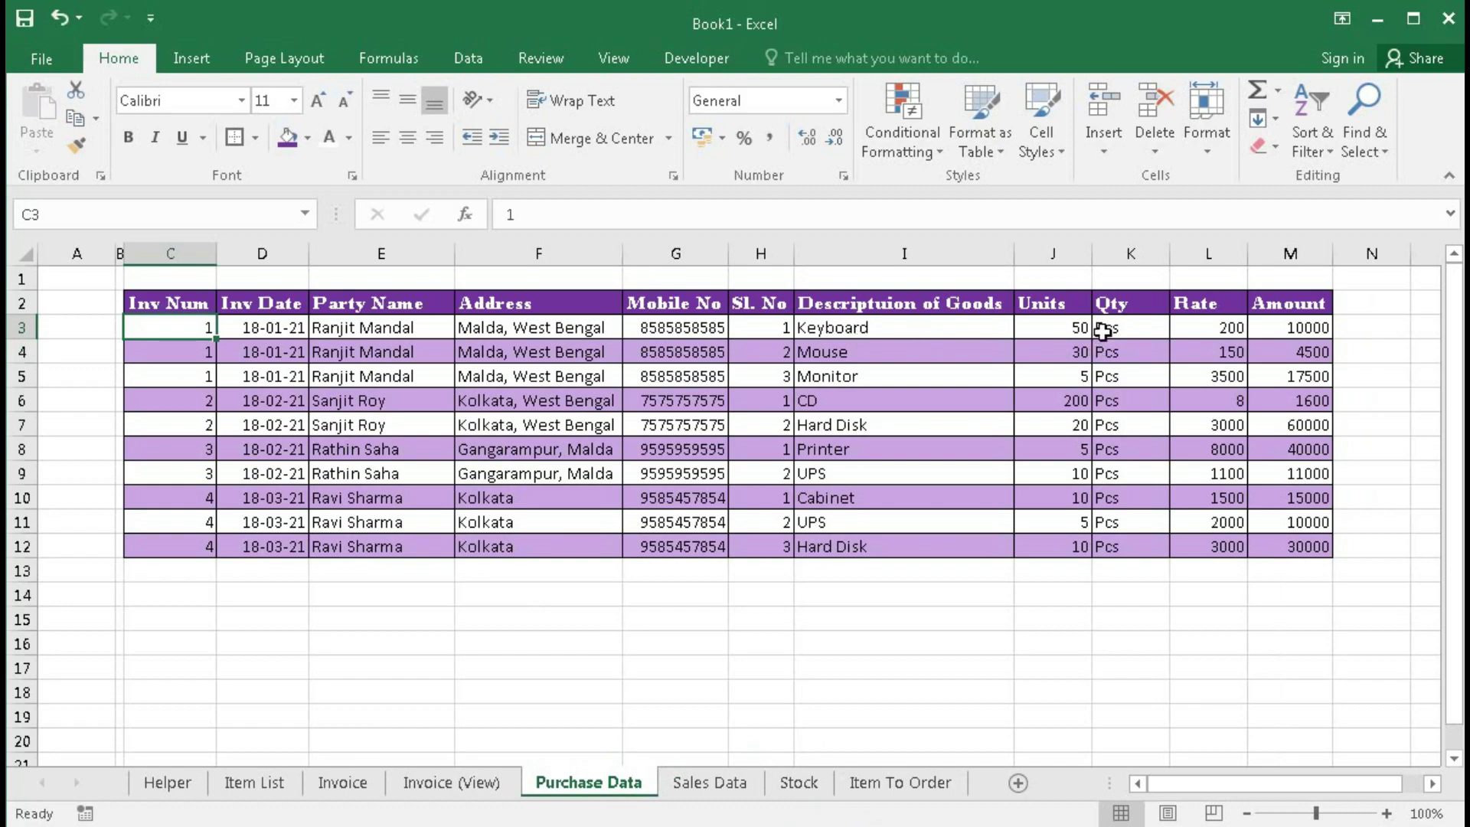
{"action": "left_click_drag", "start_coordinate": [1133, 325], "coordinate": [1140, 536]}
Step: Rename Purchase Data's J2 and K2 headers to Qty and Unit
{"action": "key", "text": "ctrl+z"}
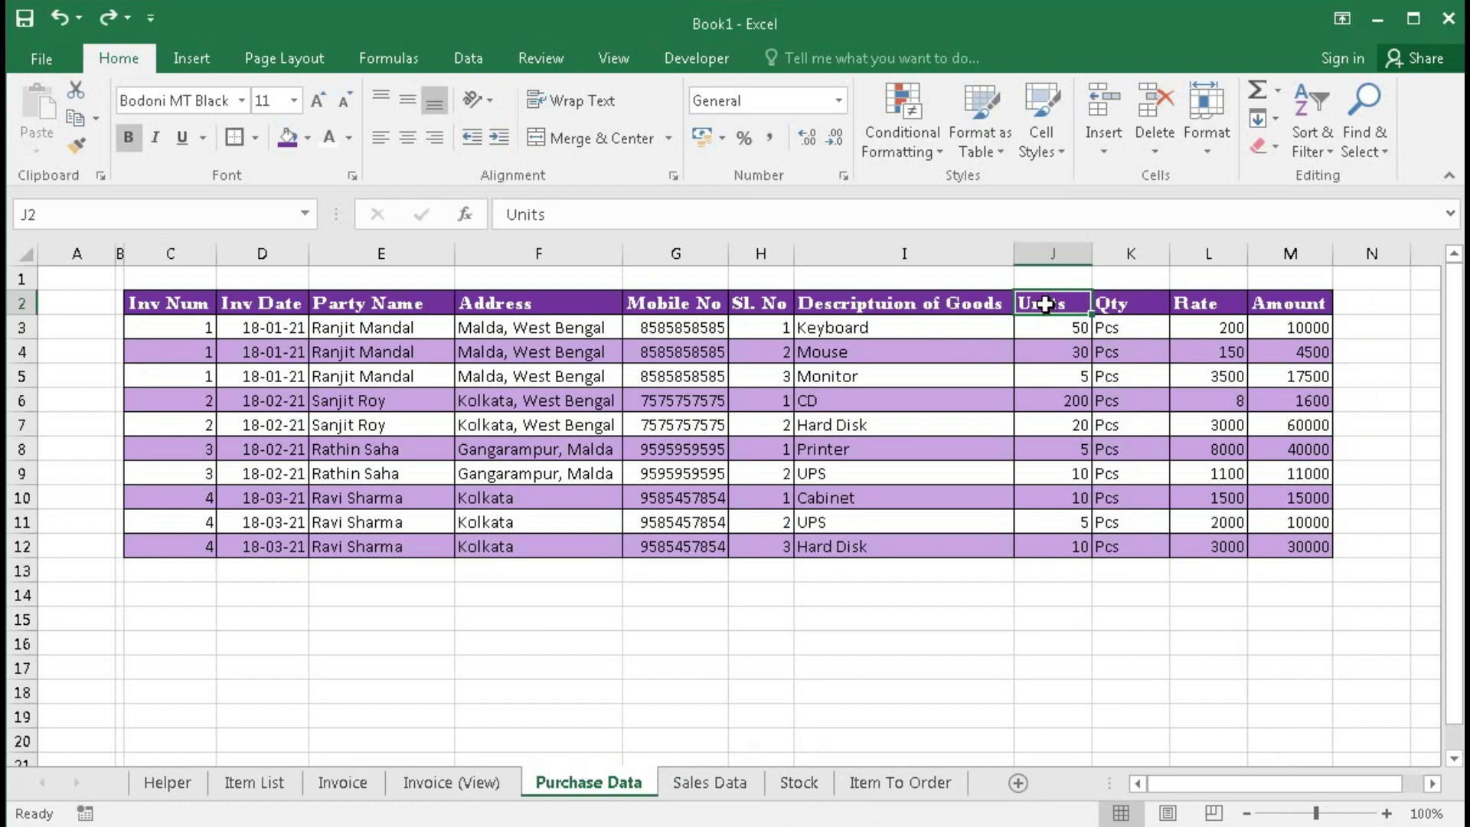
{"action": "type", "text": "Qty"}
{"action": "key", "text": "Tab"}
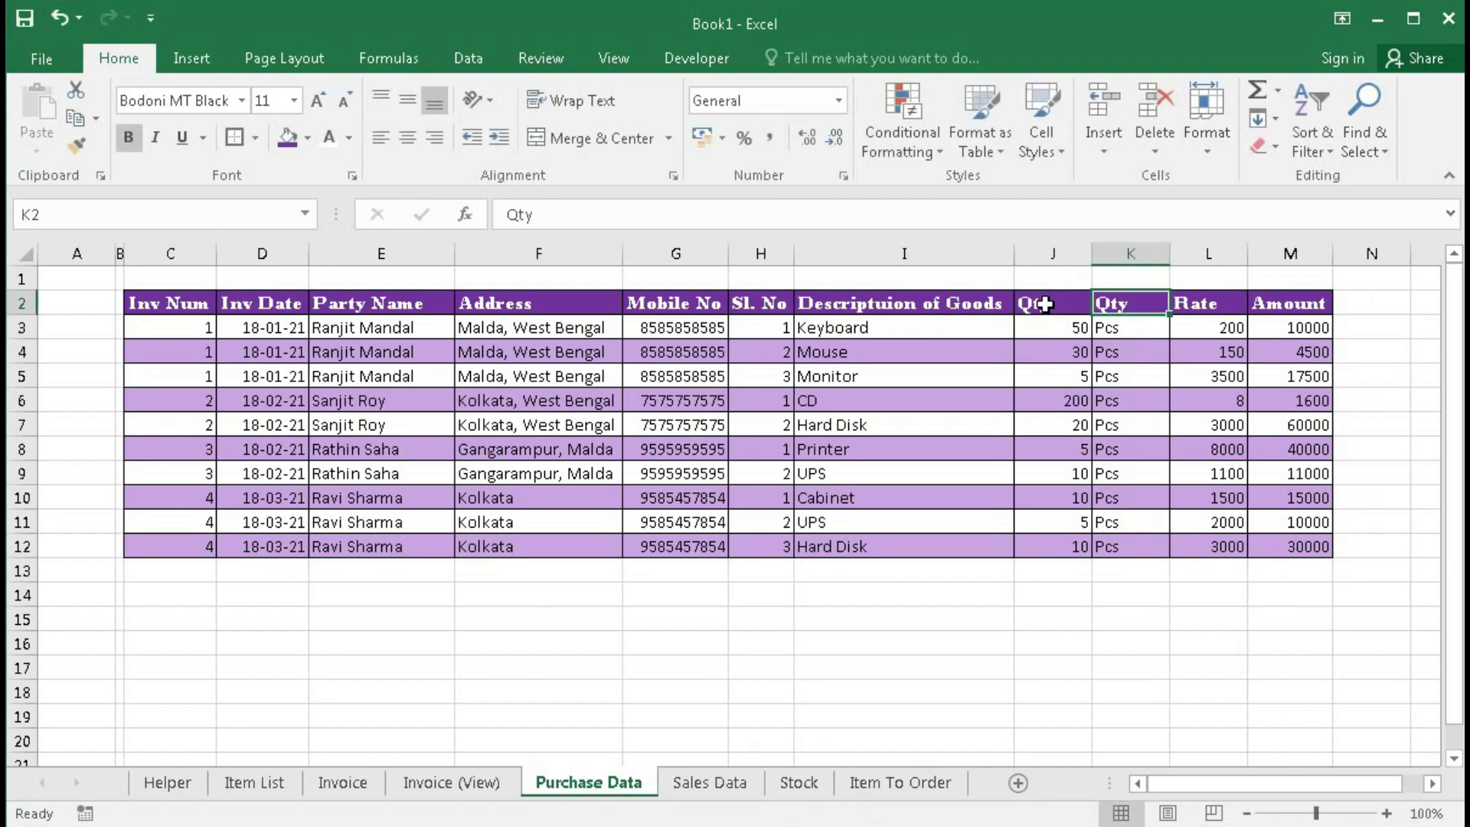
{"action": "type", "text": "Unit"}
{"action": "key", "text": "Return"}
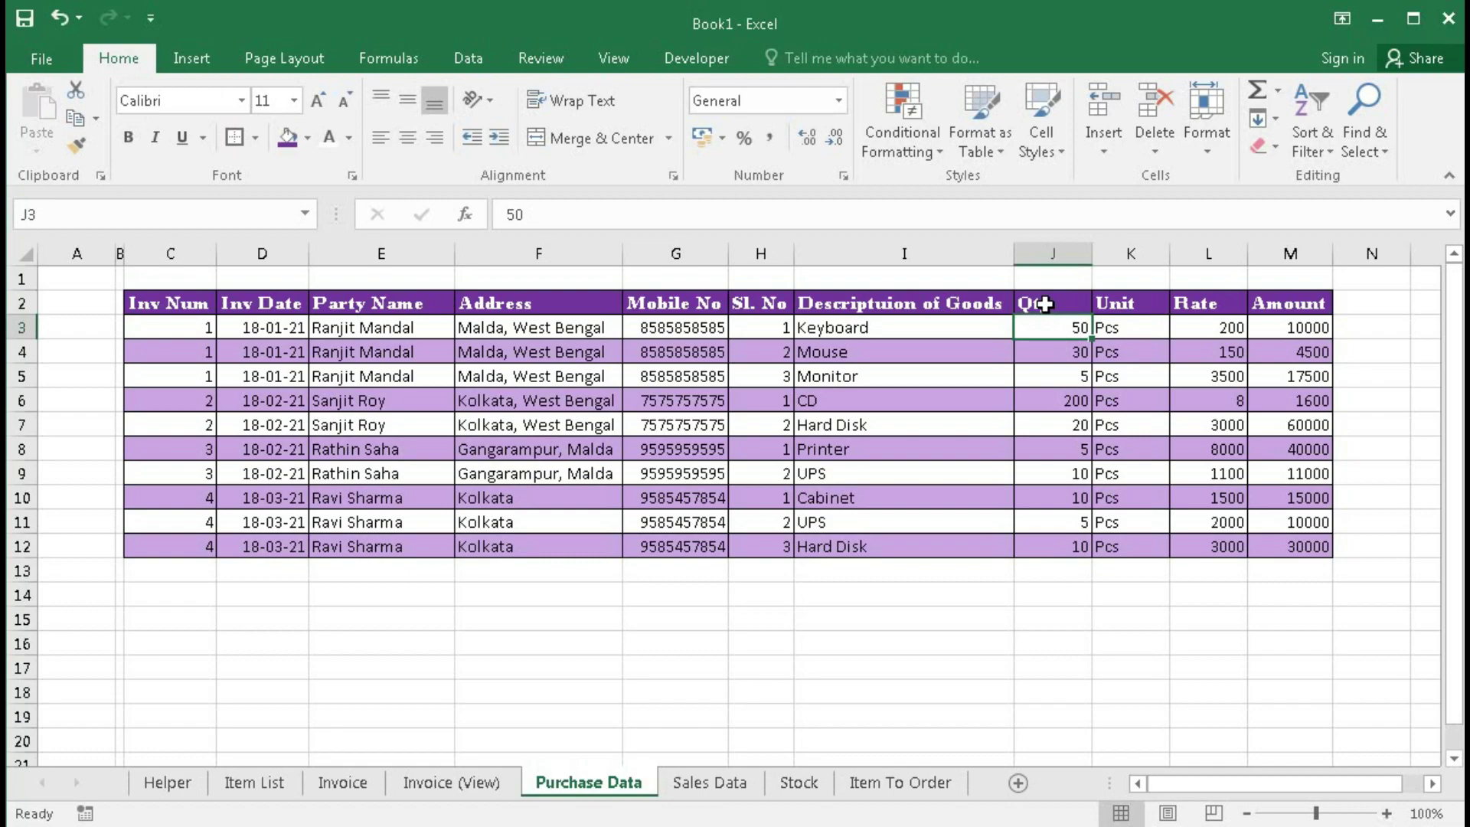
Step: Rename Sales Data's J2 and K2 headers to Qty and Unit as well
{"action": "left_click", "coordinate": [727, 792]}
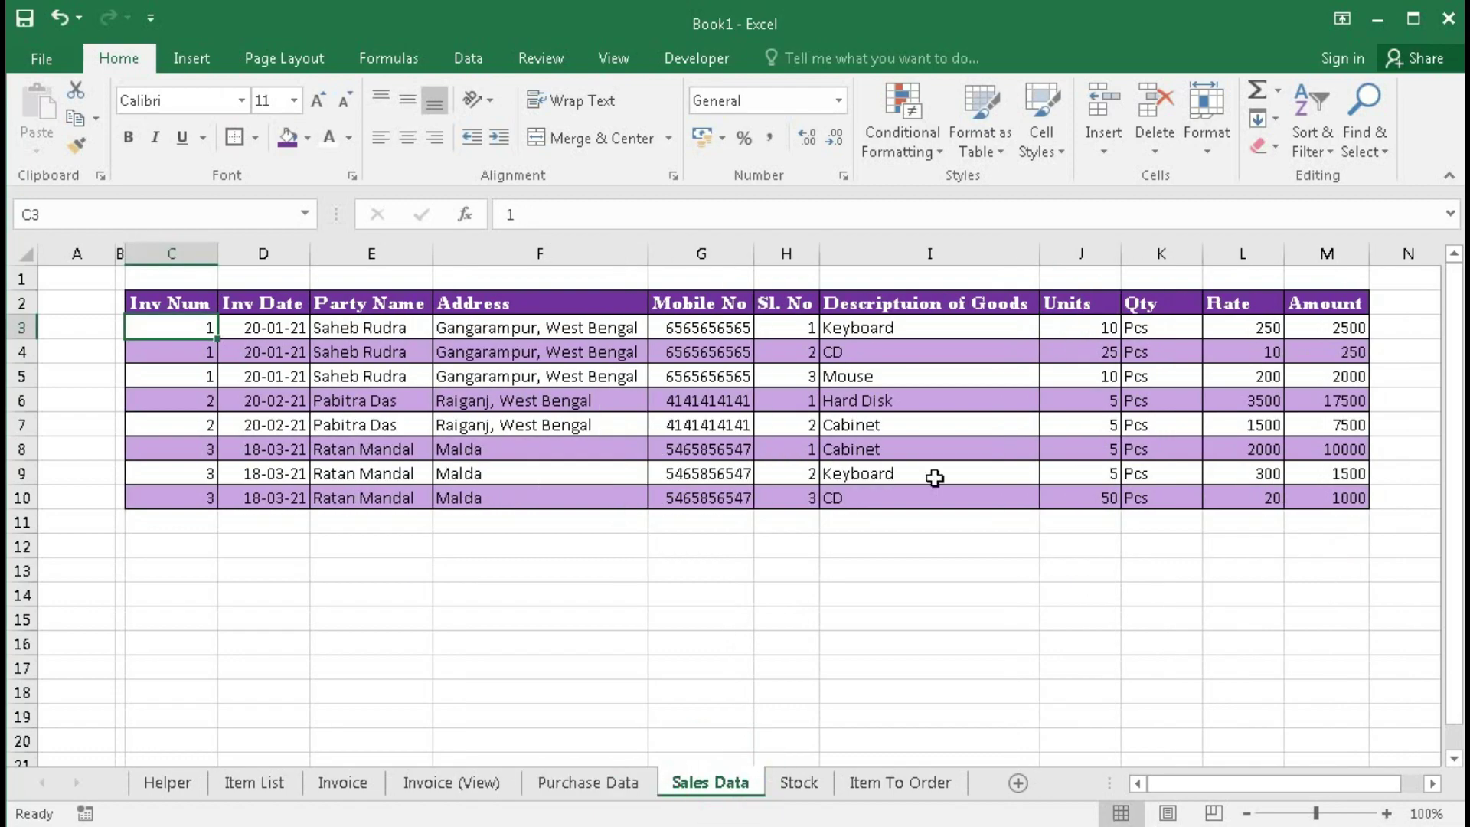
{"action": "left_click", "coordinate": [1108, 303]}
{"action": "type", "text": "Qty"}
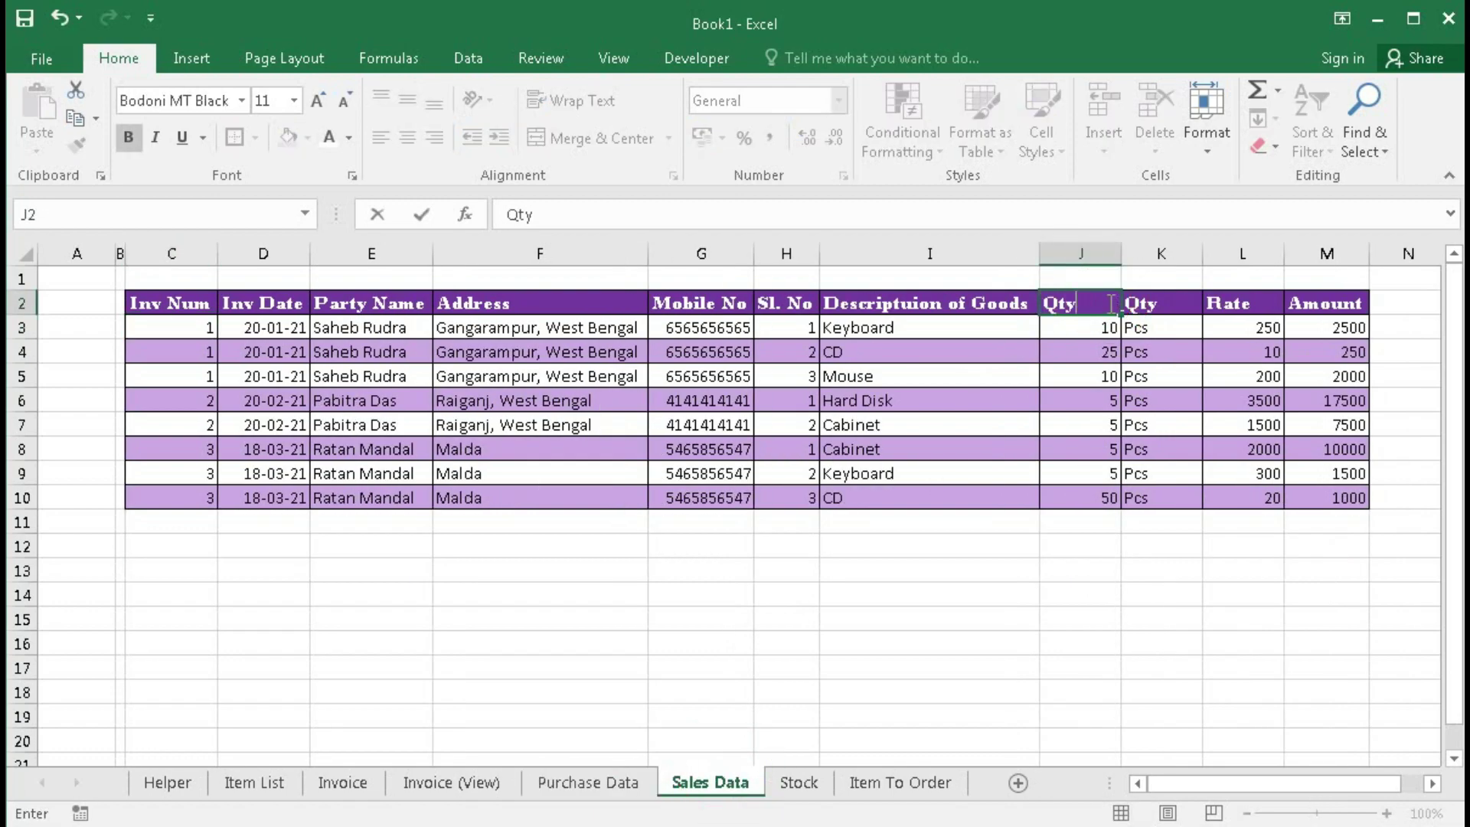
{"action": "key", "text": "Tab"}
{"action": "type", "text": "Un"}
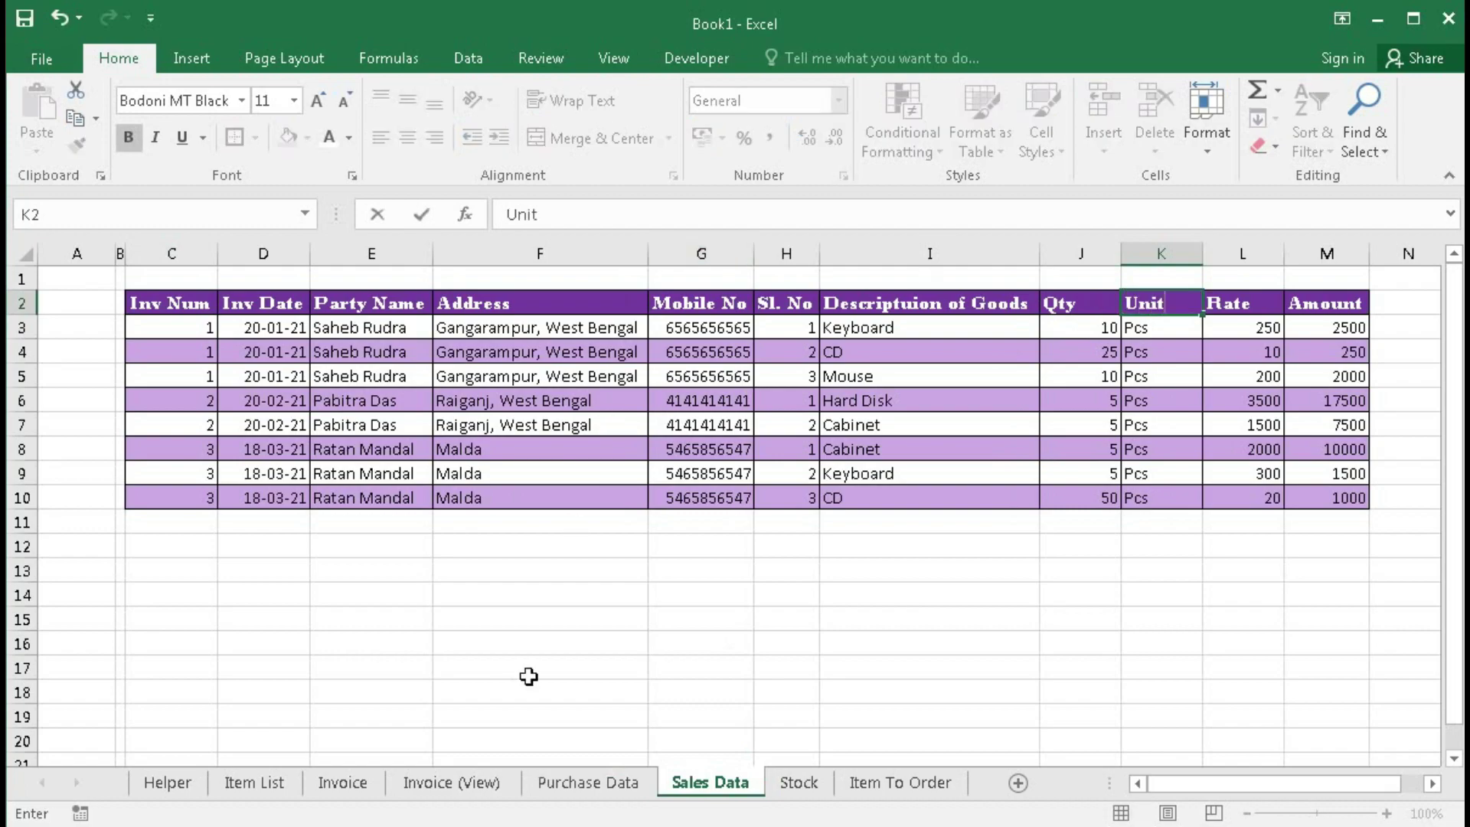
{"action": "left_click", "coordinate": [343, 796]}
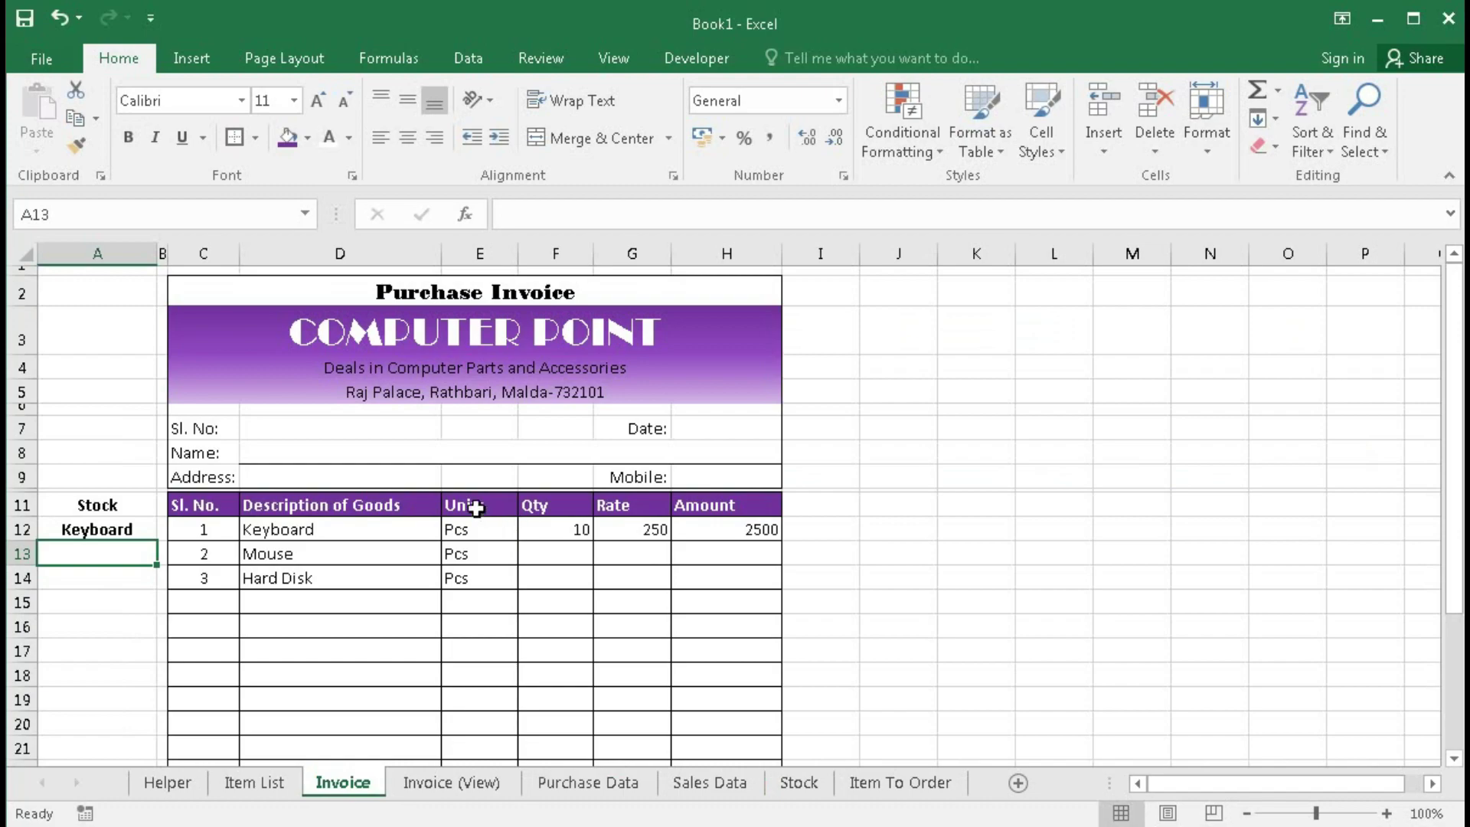
Step: Retype the Invoice headers as Qty in E11 and Unit in F11
{"action": "left_click", "coordinate": [476, 509]}
{"action": "left_click", "coordinate": [544, 504]}
{"action": "left_click", "coordinate": [471, 504]}
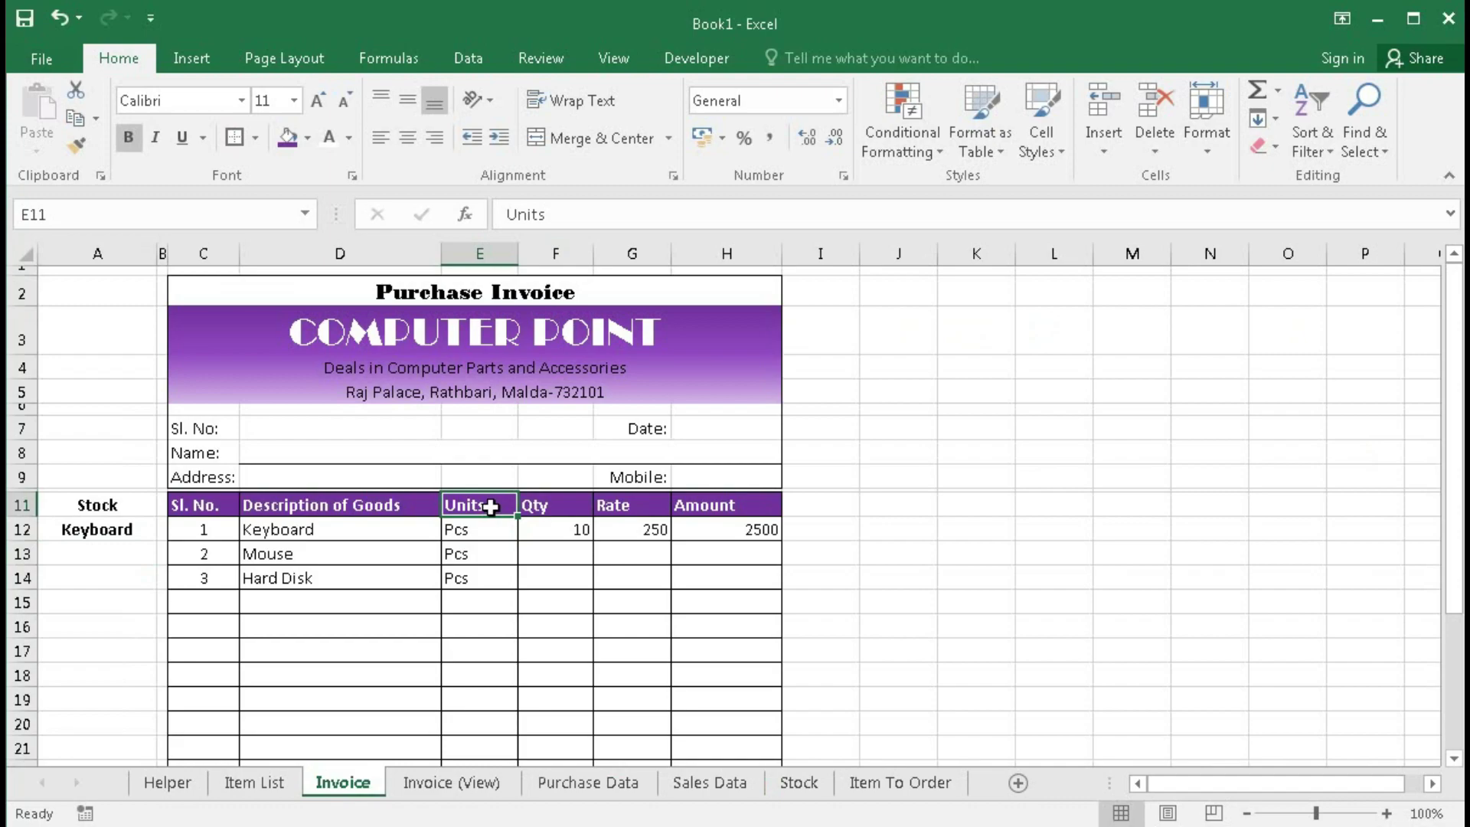
{"action": "type", "text": "Qty"}
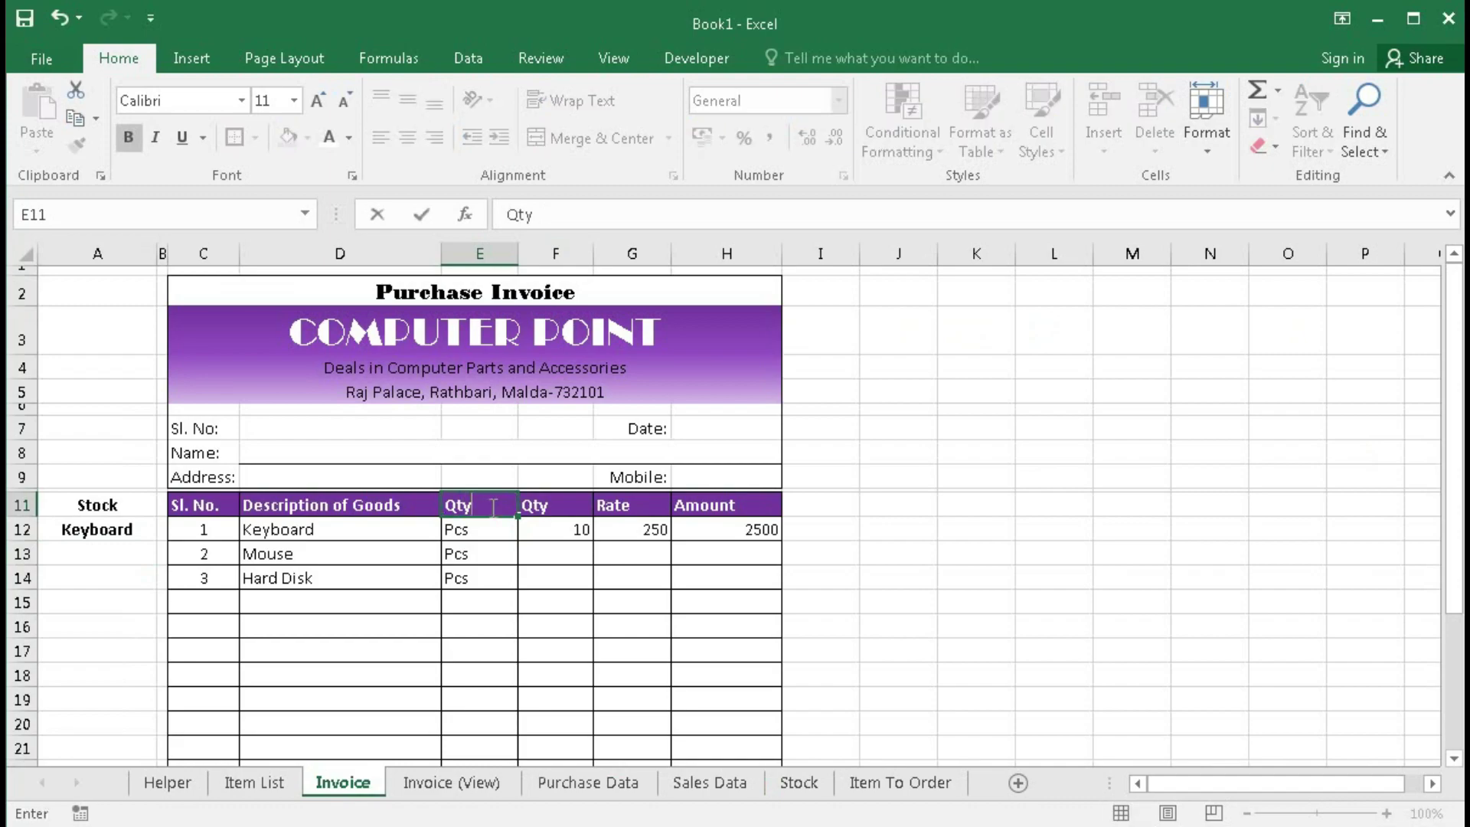
{"action": "key", "text": "Tab"}
{"action": "type", "text": "U"}
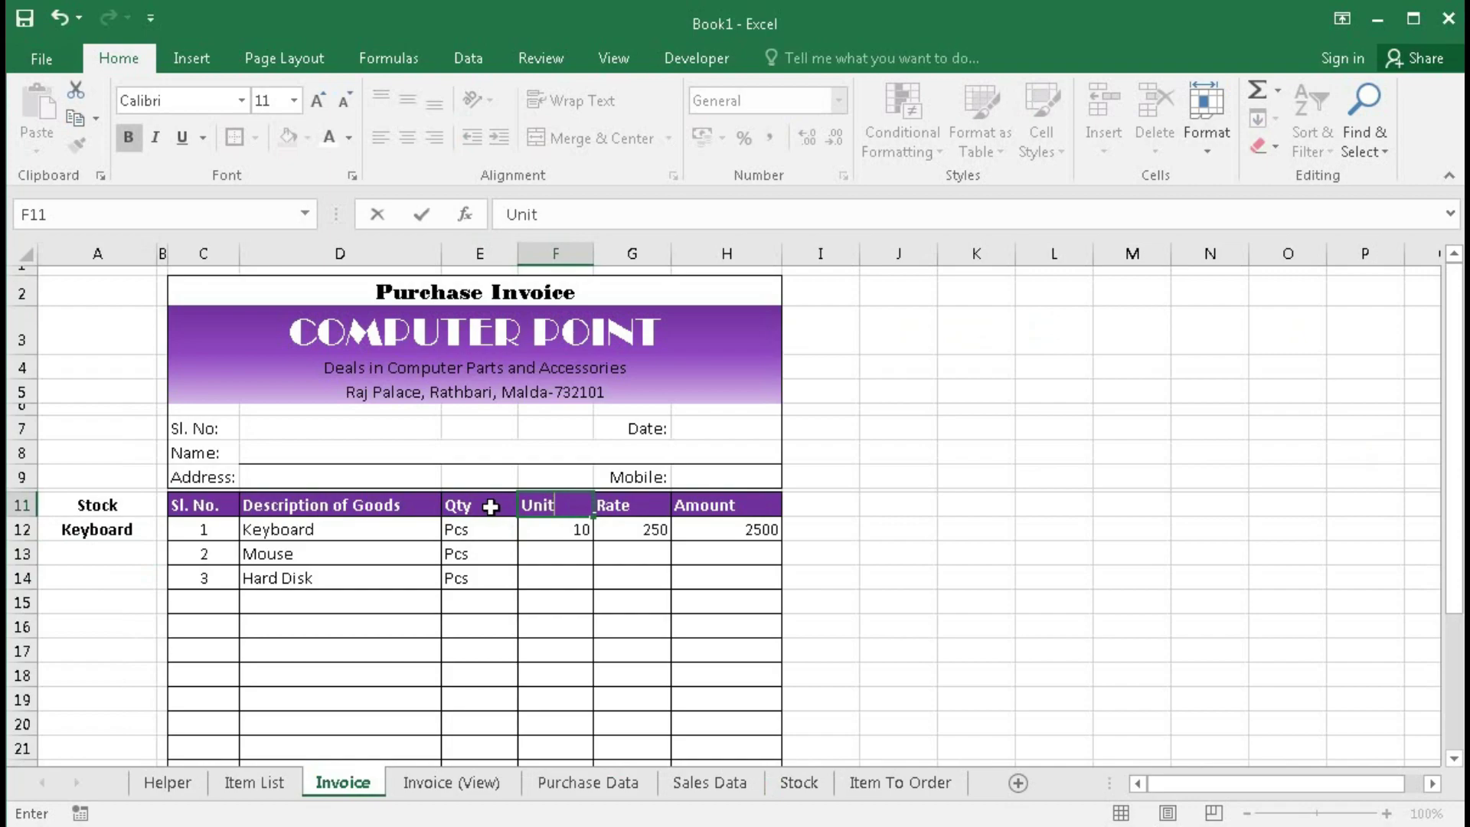
{"action": "type", "text": "nit"}
{"action": "key", "text": "Return"}
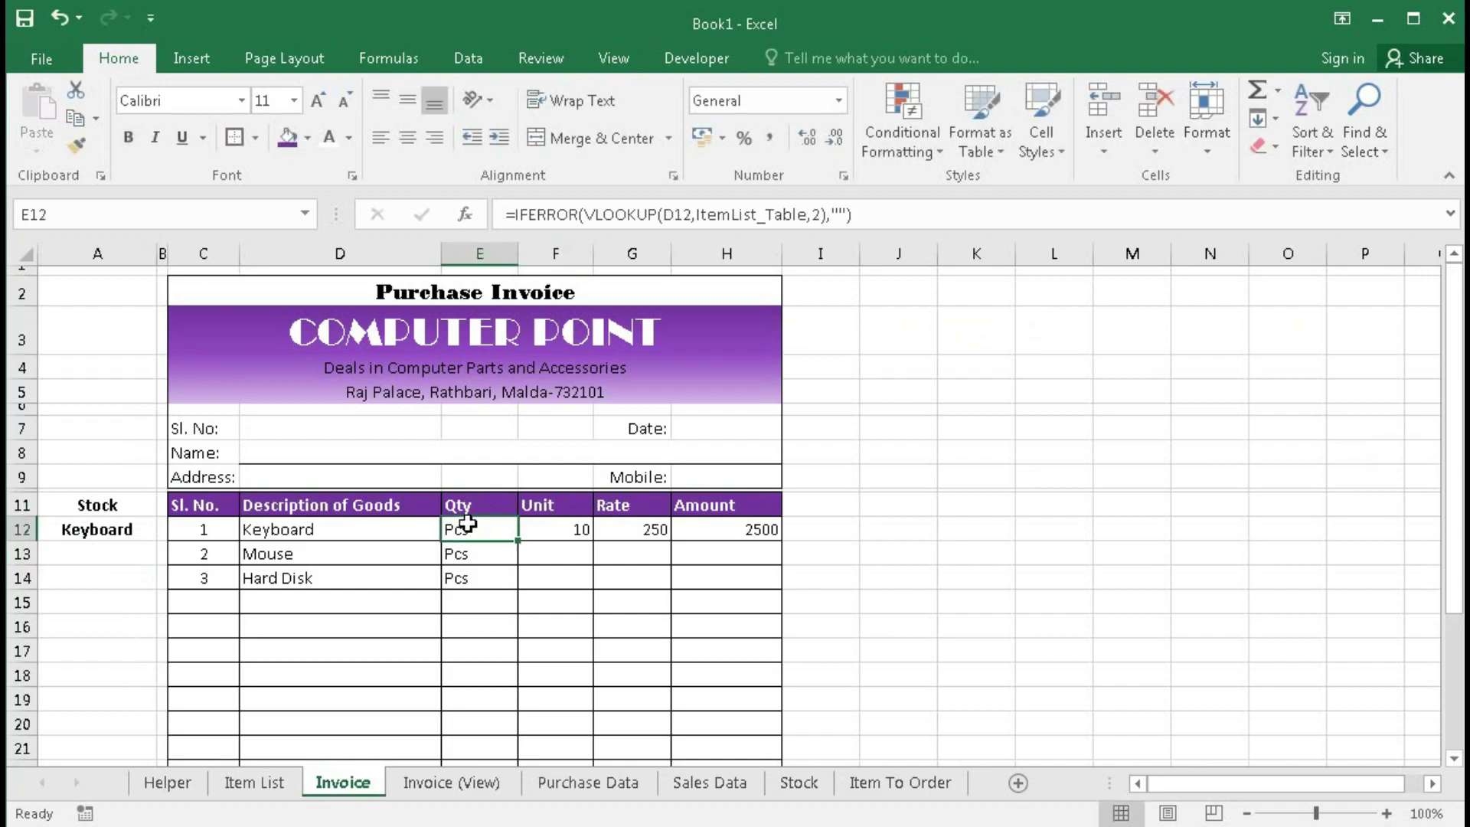
Step: Move the lookup formula from E12 to F12, clear column E, and fill F12 to row 26
{"action": "double_click", "coordinate": [467, 526]}
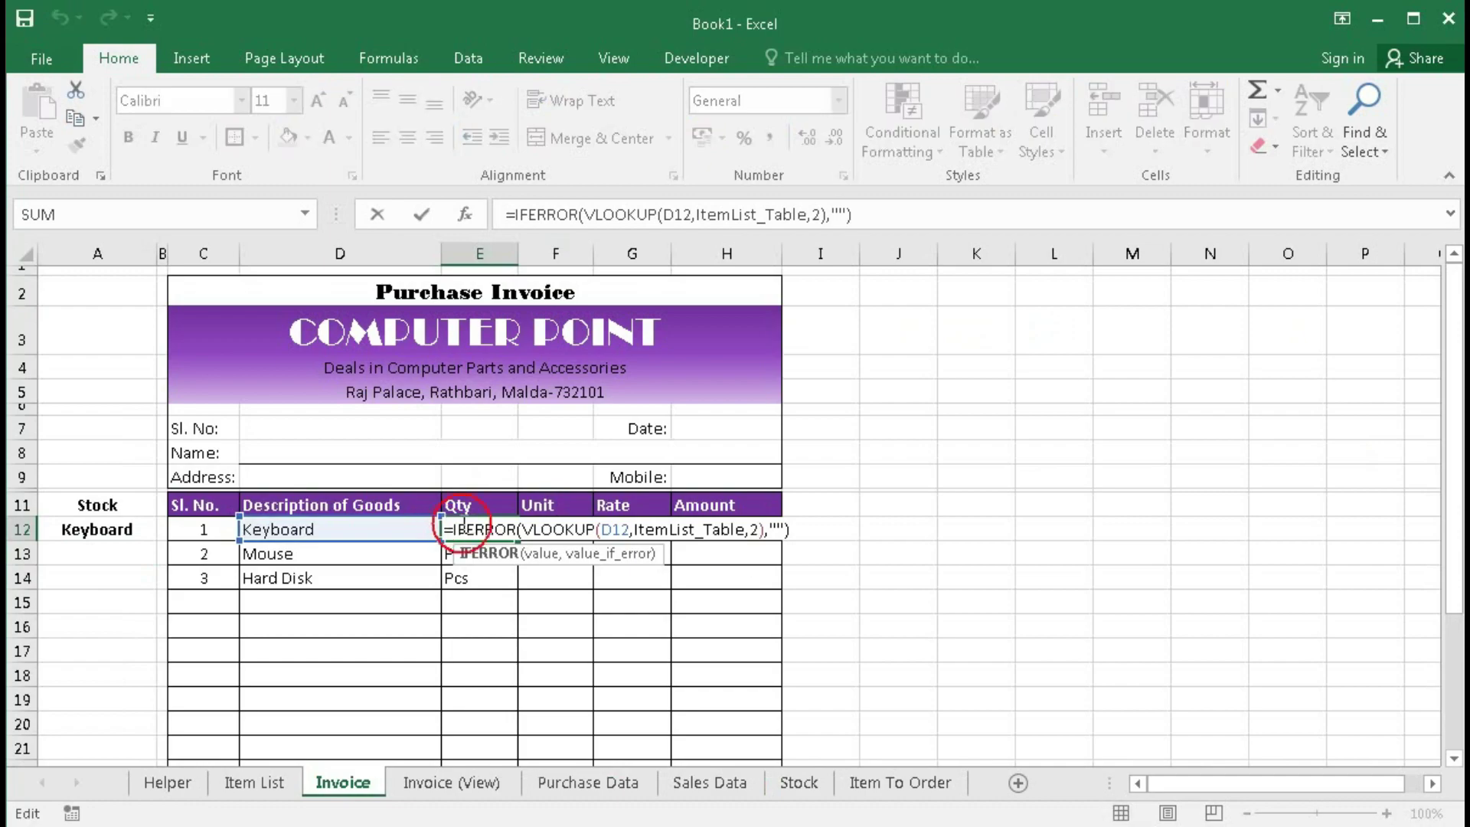
{"action": "key", "text": "Tab"}
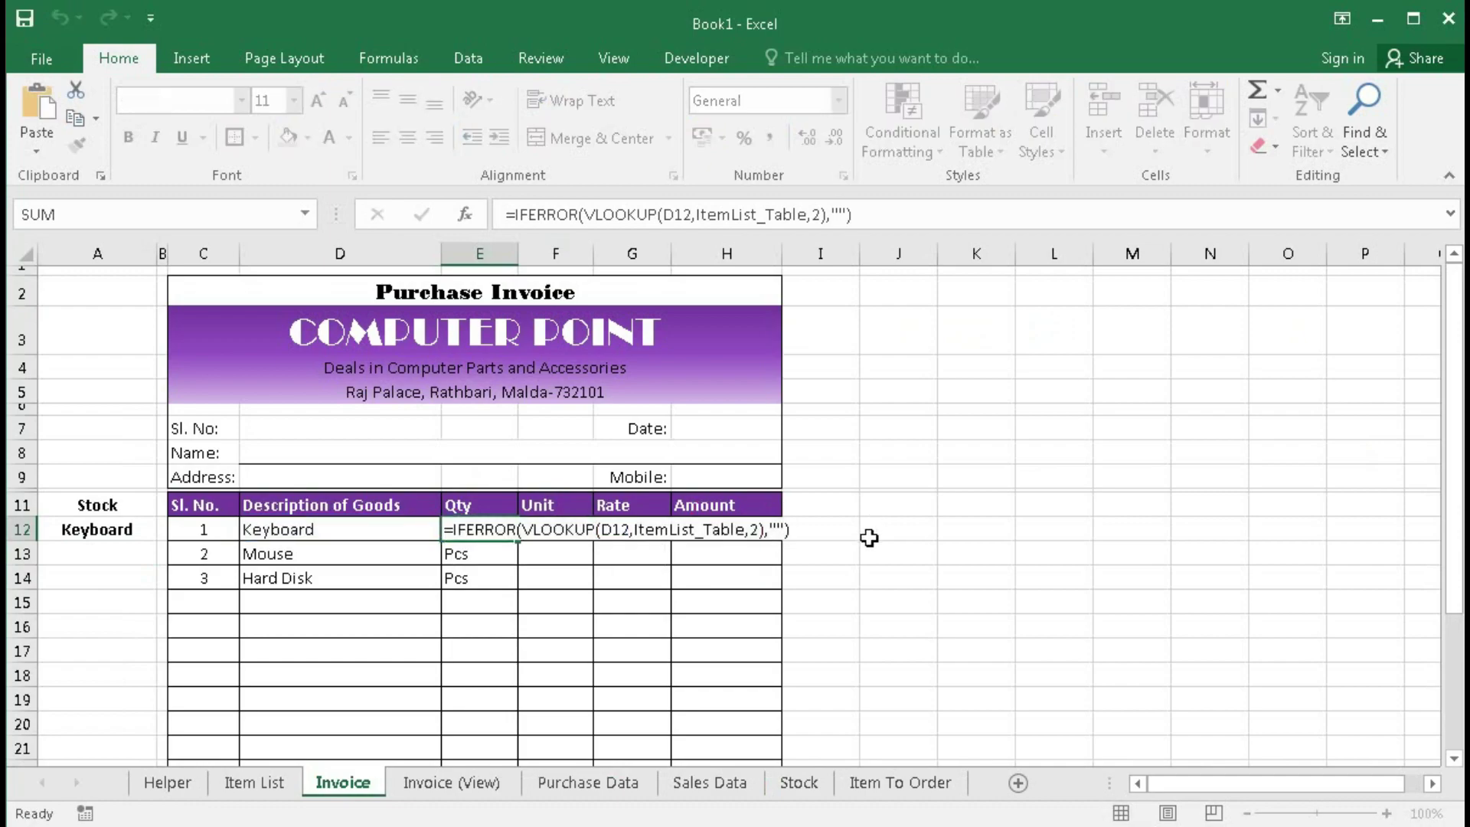
{"action": "type", "text": "=IFERROR(VLOOKUP(D12,ItemList_Table,2),\"\")"}
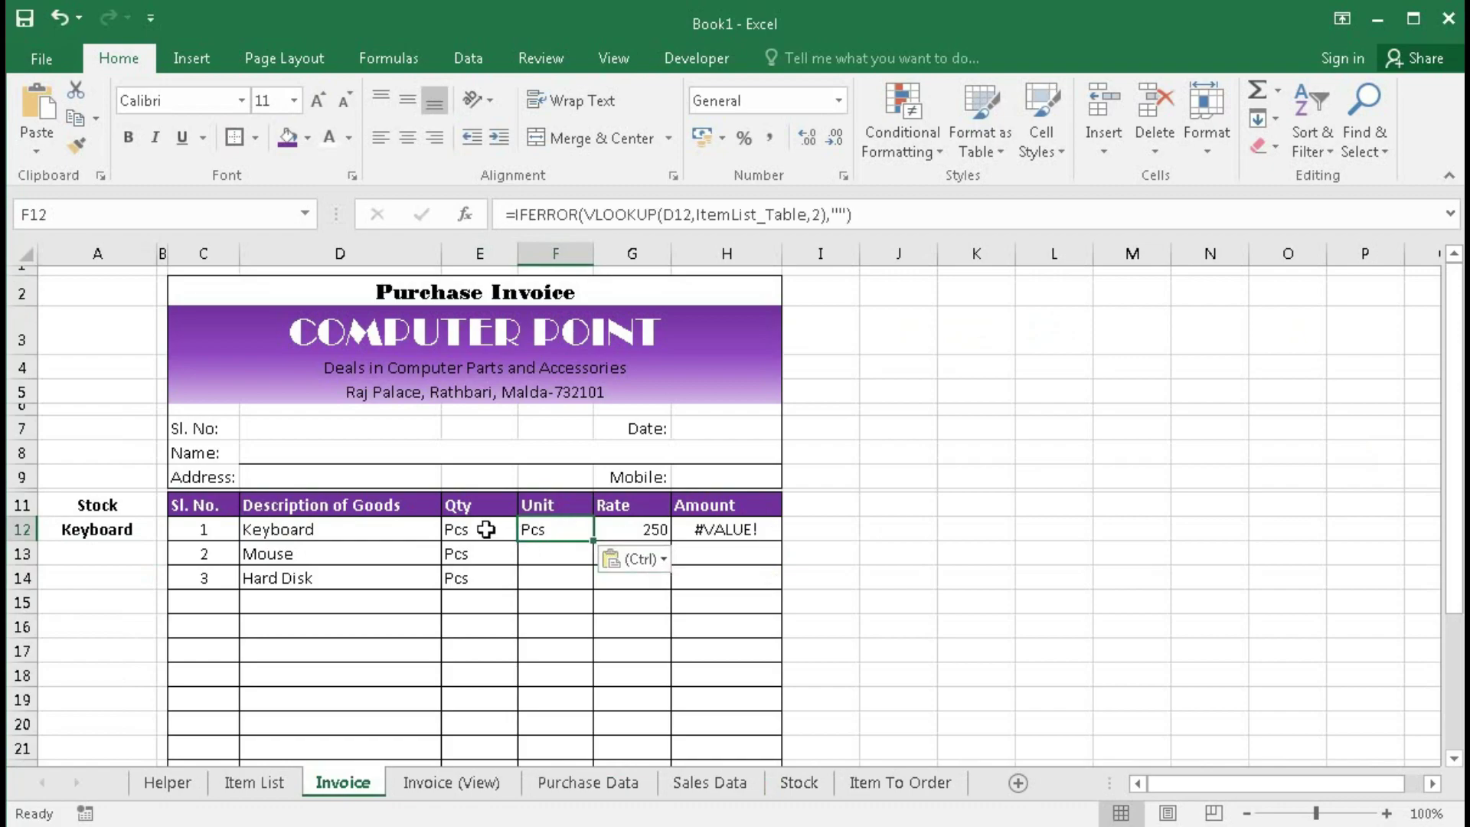
{"action": "left_click_drag", "start_coordinate": [481, 529], "coordinate": [467, 720]}
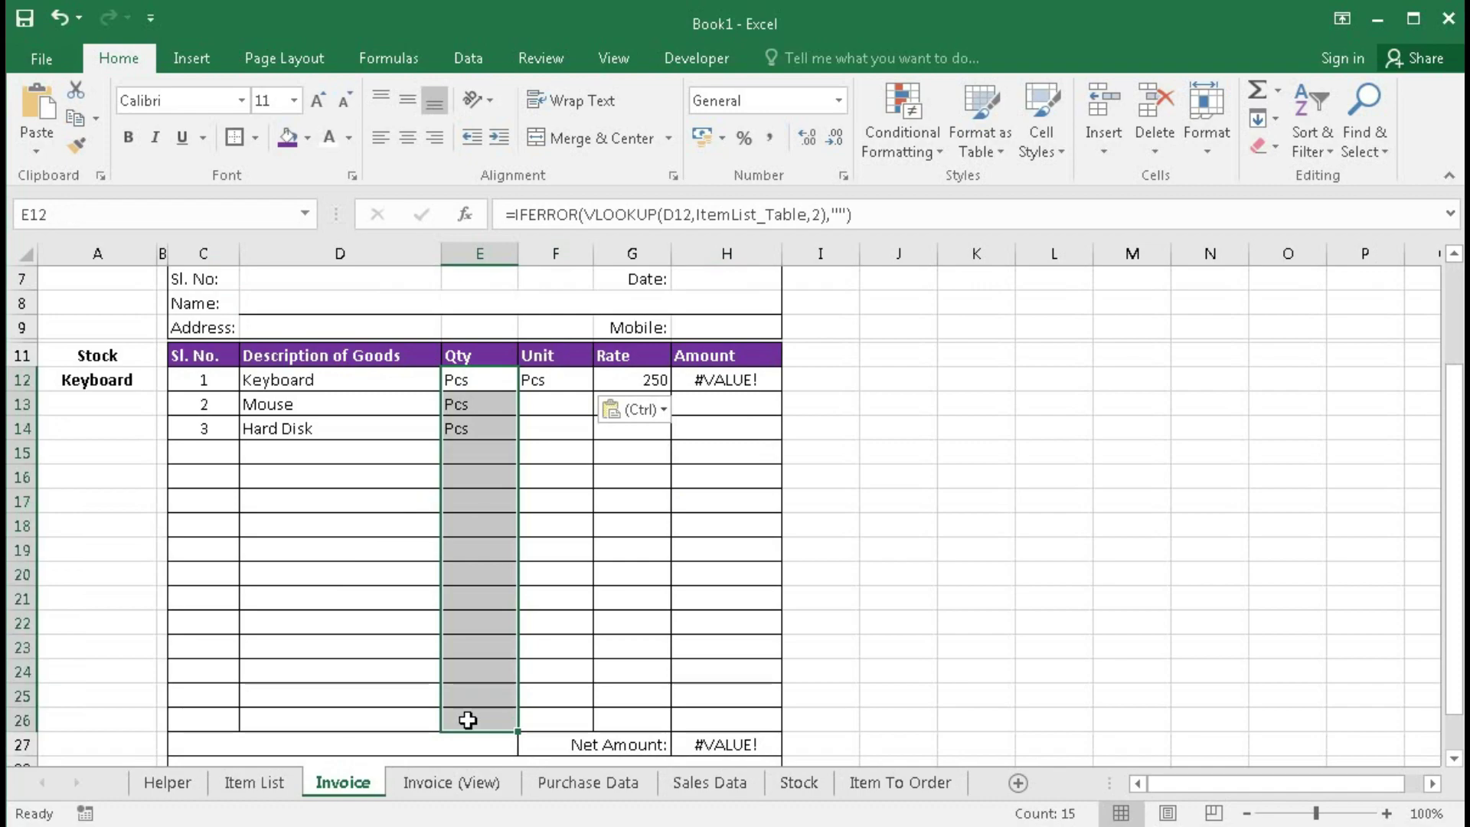
{"action": "key", "text": "Delete"}
{"action": "left_click", "coordinate": [549, 382]}
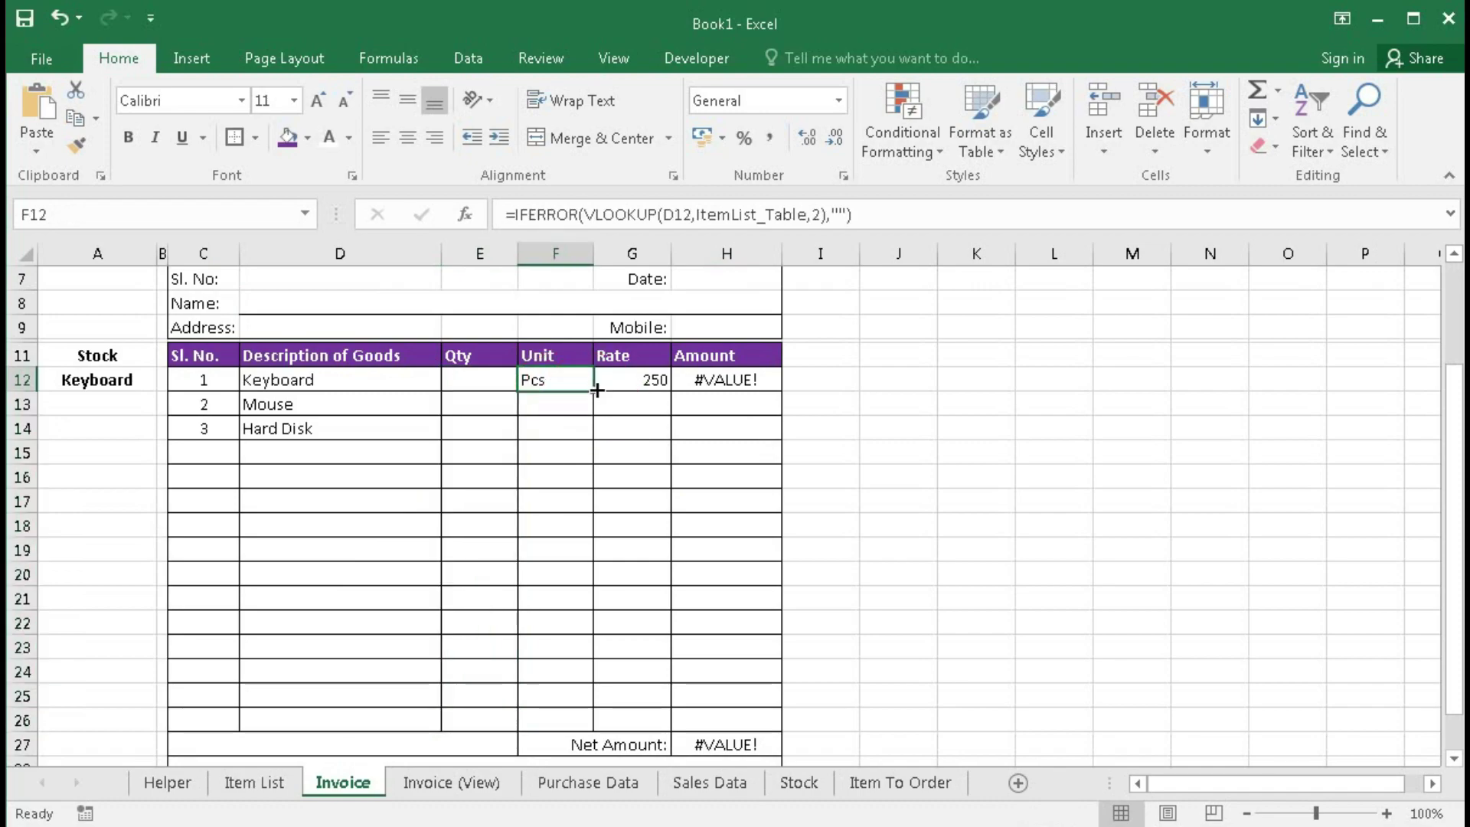
{"action": "left_click_drag", "start_coordinate": [597, 390], "coordinate": [557, 710]}
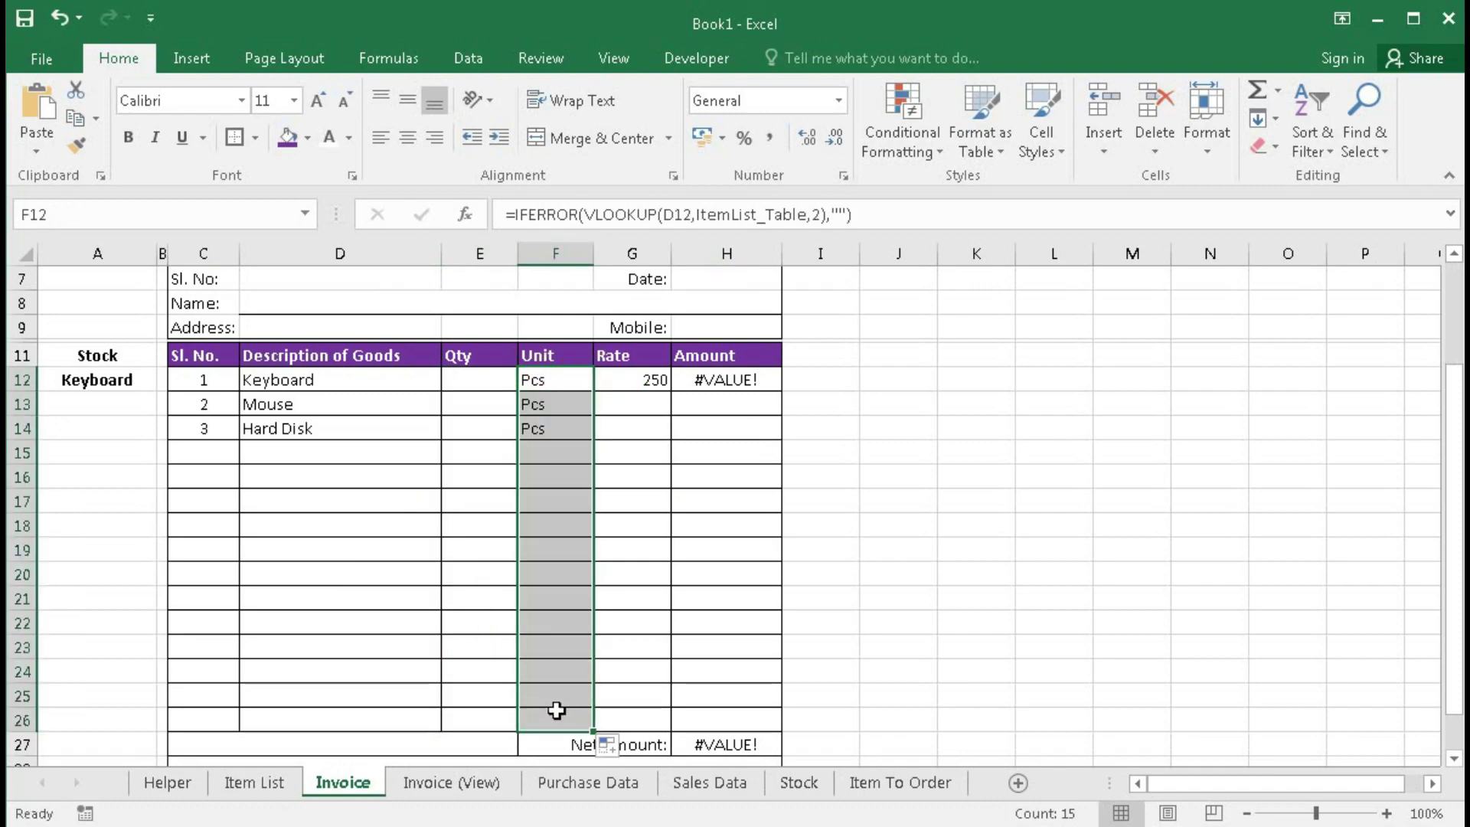
{"action": "double_click", "coordinate": [730, 382]}
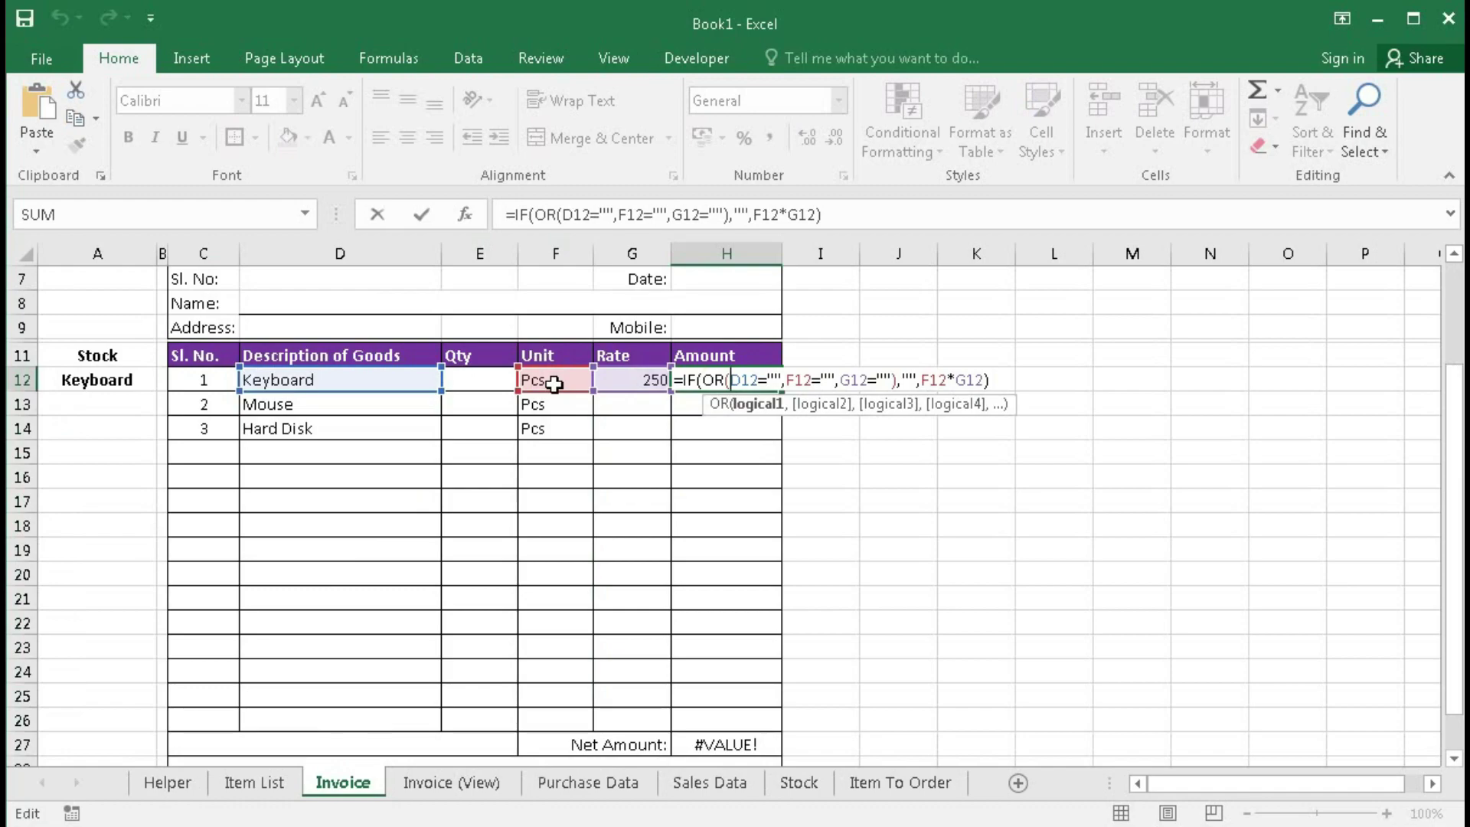
Step: Change H12's Amount formula to multiply E12 by G12 and fill it down to H26
{"action": "left_click", "coordinate": [924, 378]}
{"action": "type", "text": "E"}
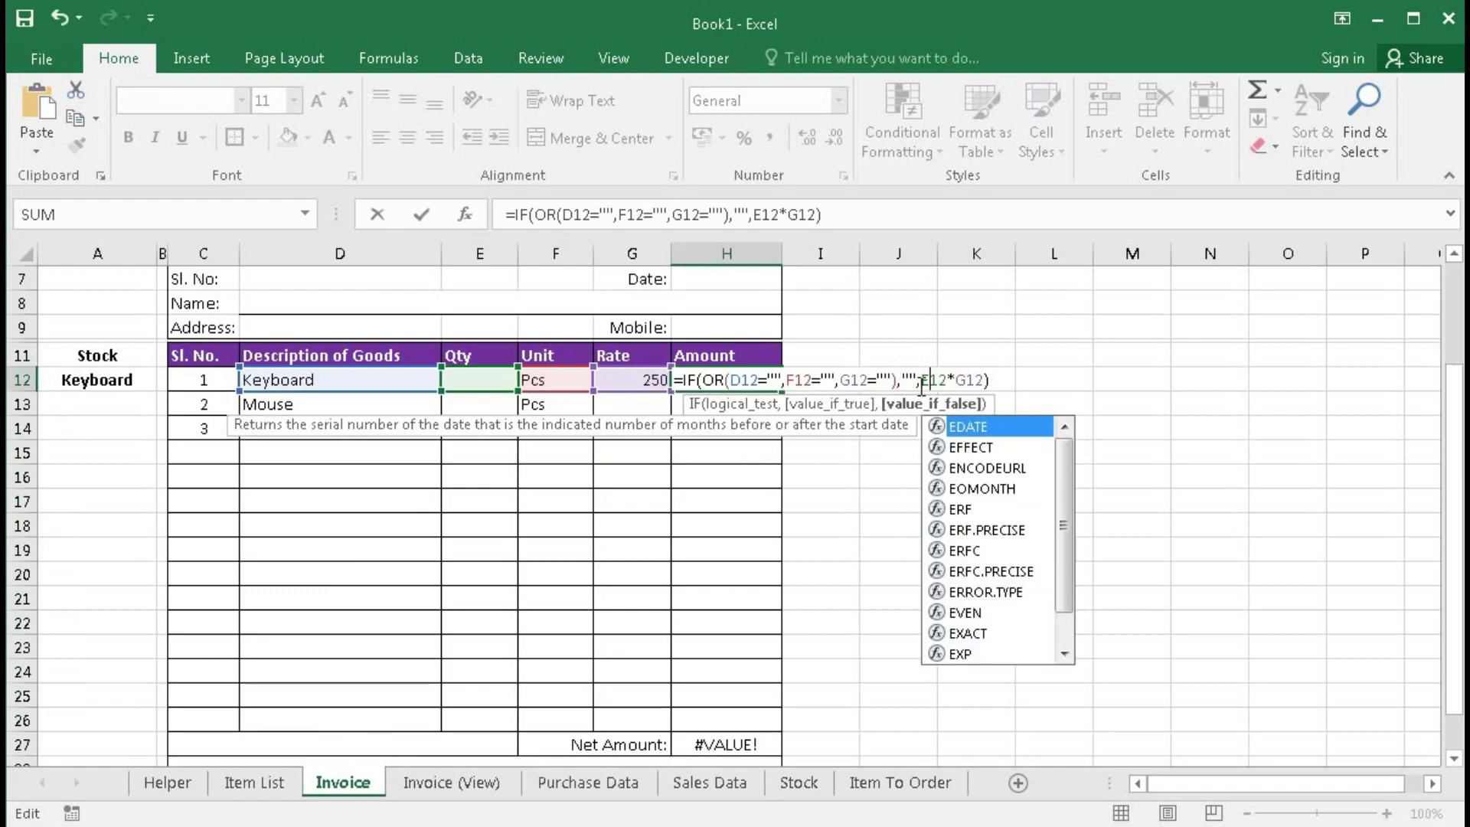
{"action": "key", "text": "Return"}
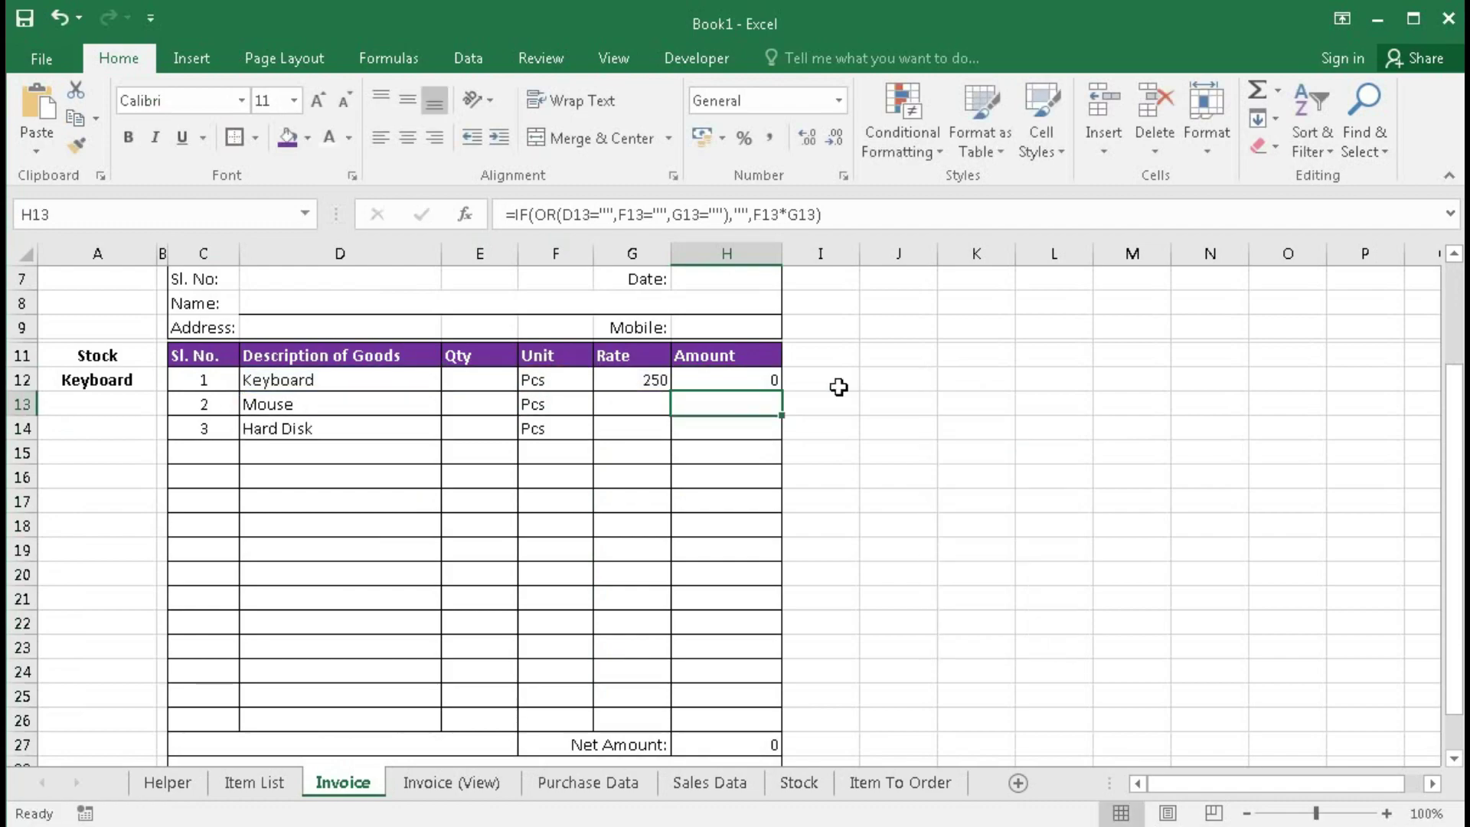
{"action": "left_click", "coordinate": [761, 383]}
{"action": "left_click_drag", "start_coordinate": [786, 393], "coordinate": [761, 723]}
Step: Enter a Qty of 10 in E12, giving an Amount of 2500
{"action": "left_click", "coordinate": [511, 381]}
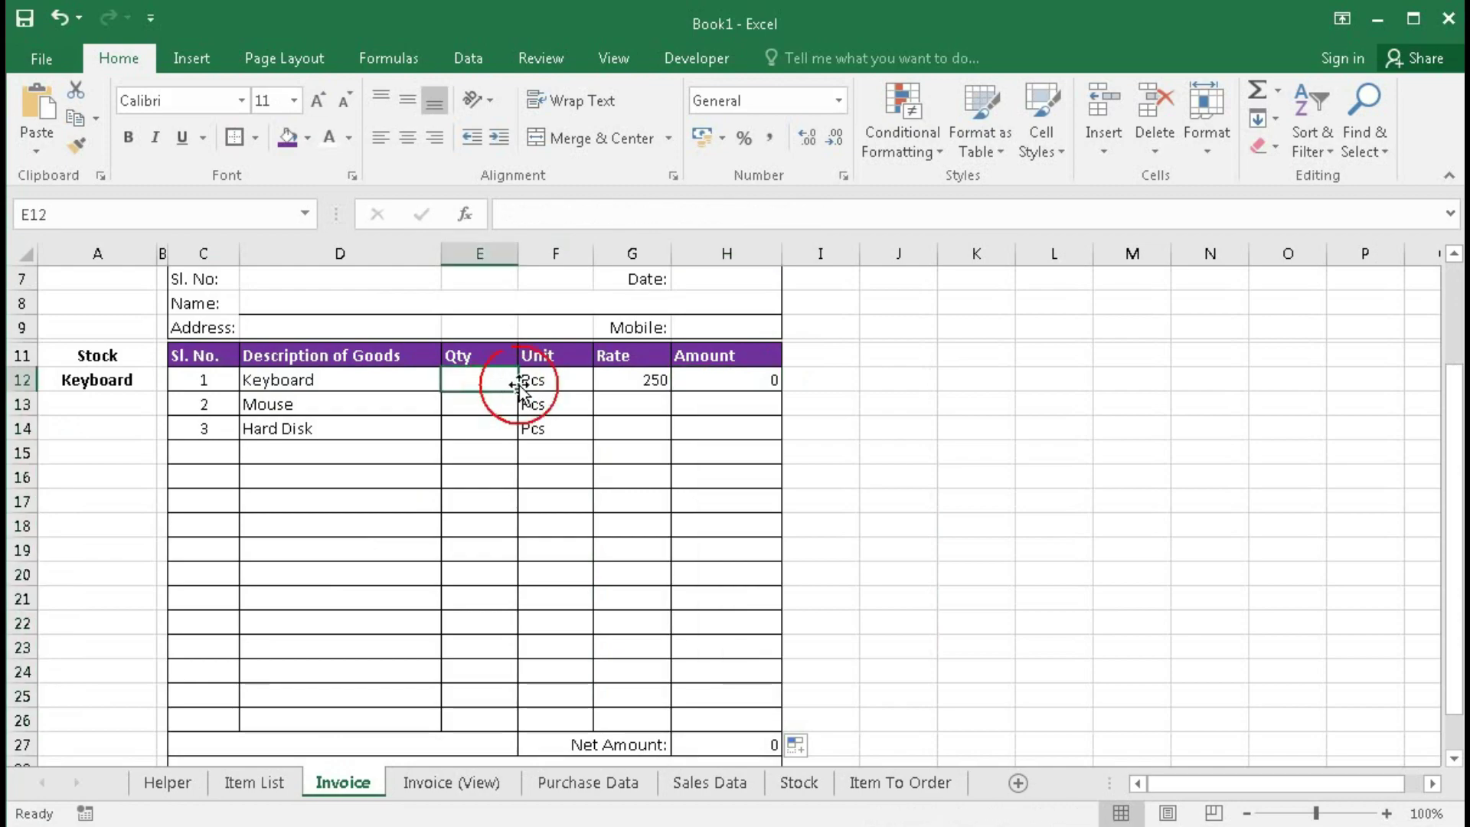
{"action": "type", "text": "10"}
{"action": "key", "text": "Return"}
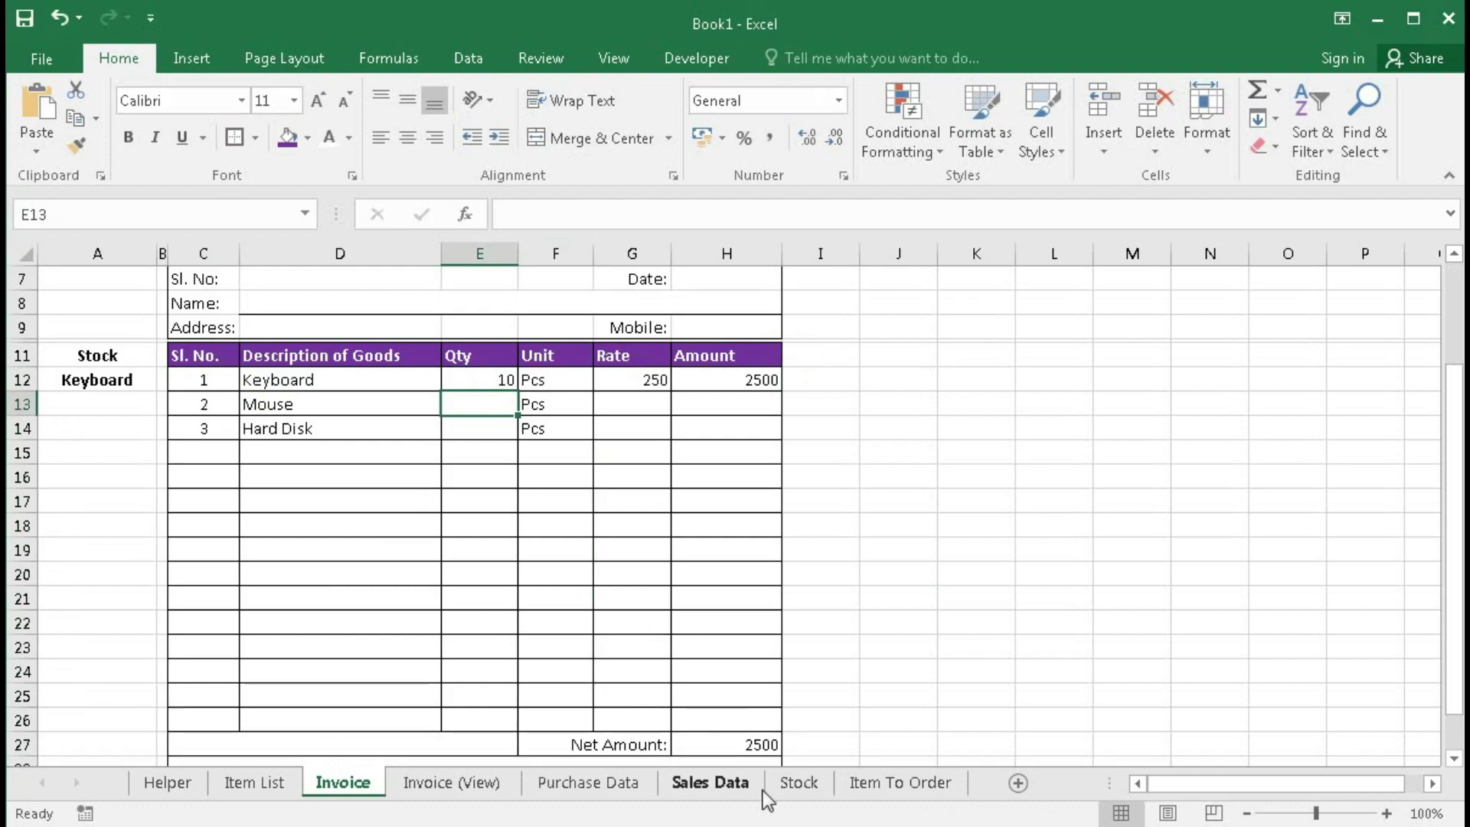
{"action": "left_click", "coordinate": [587, 782]}
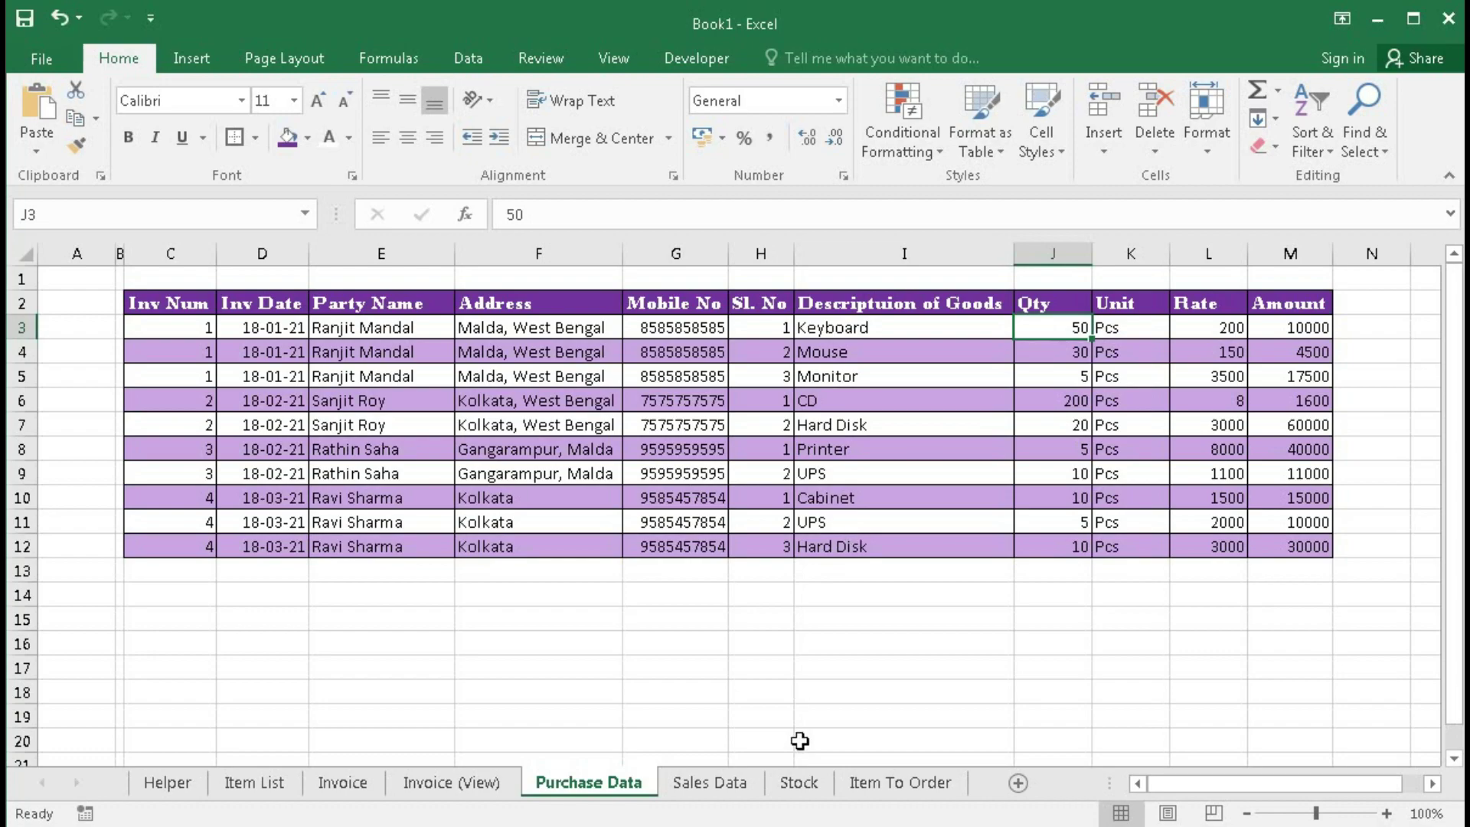
{"action": "left_click", "coordinate": [800, 784]}
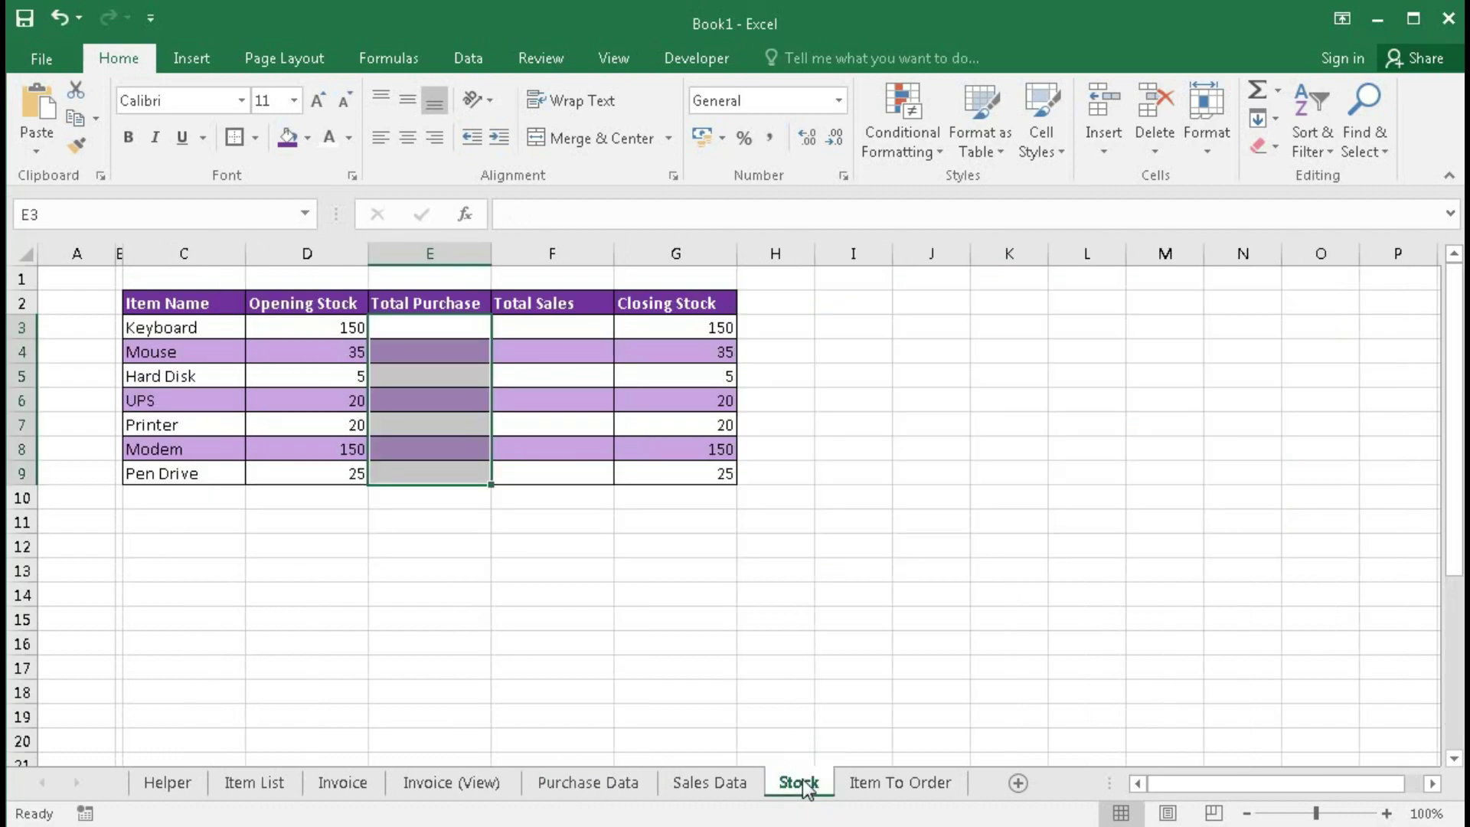
{"action": "left_click", "coordinate": [590, 784]}
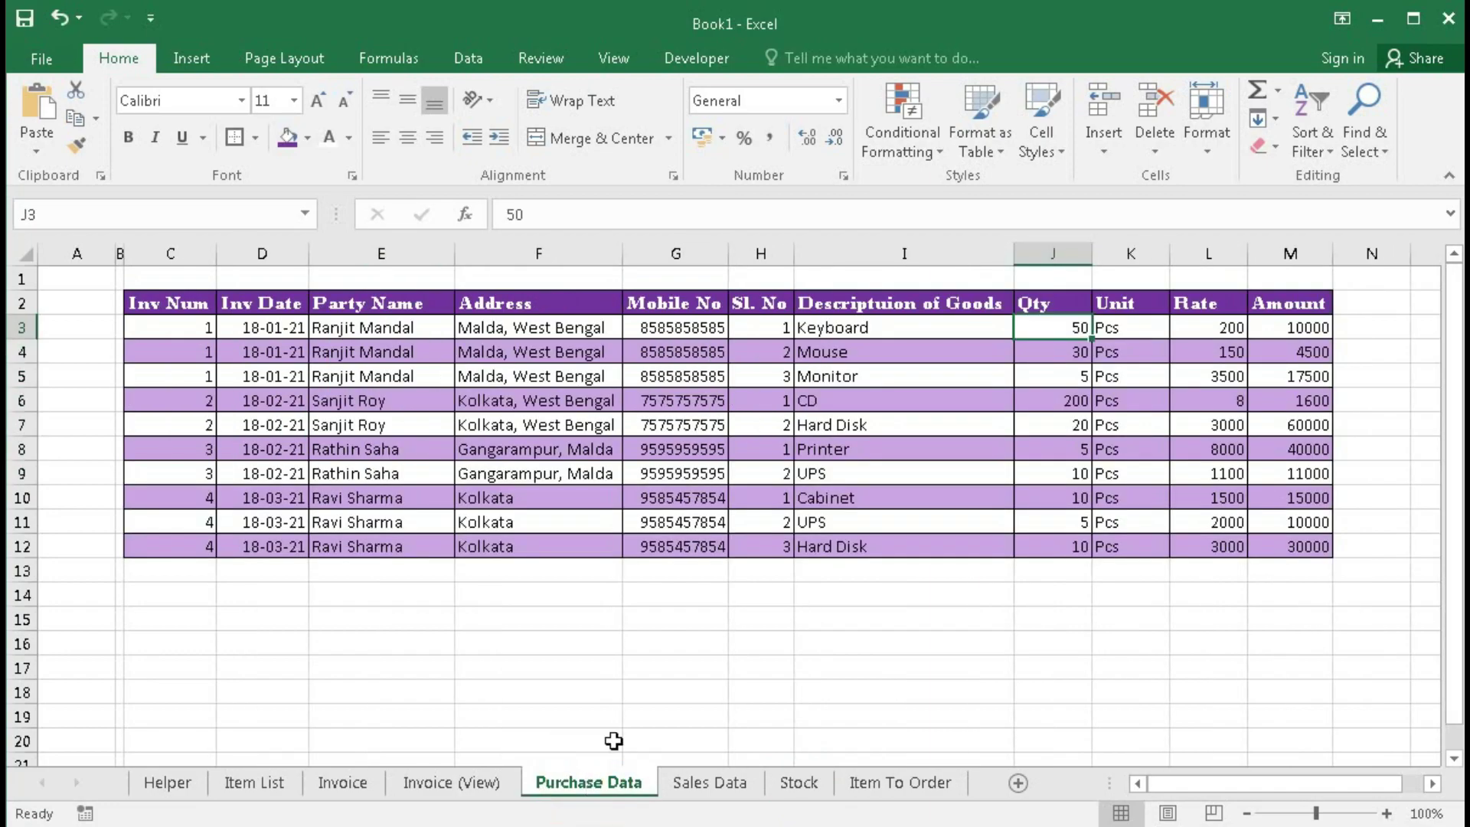
{"action": "left_click_drag", "start_coordinate": [1064, 337], "coordinate": [1050, 540]}
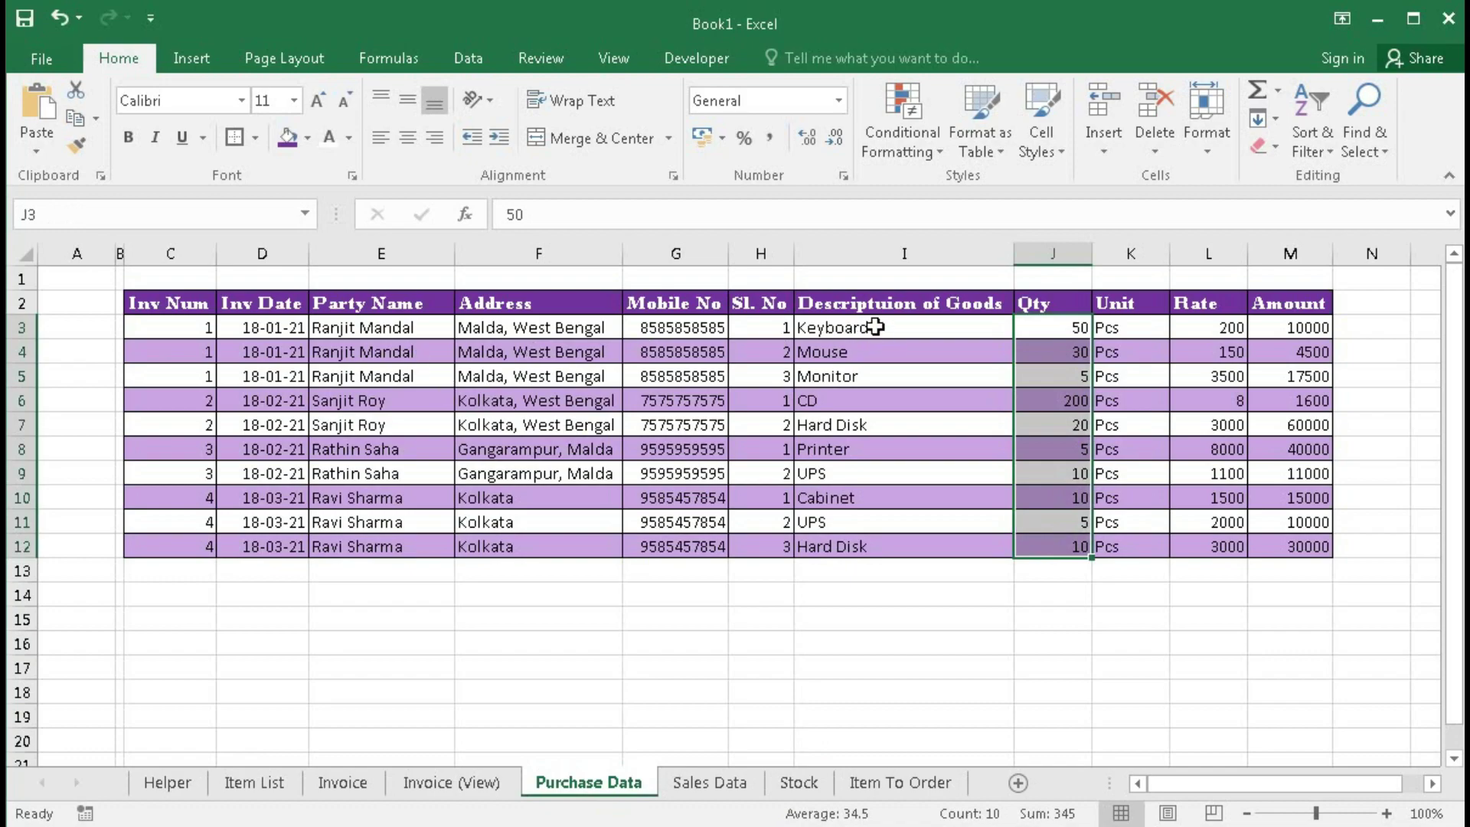
{"action": "left_click_drag", "start_coordinate": [879, 328], "coordinate": [881, 536]}
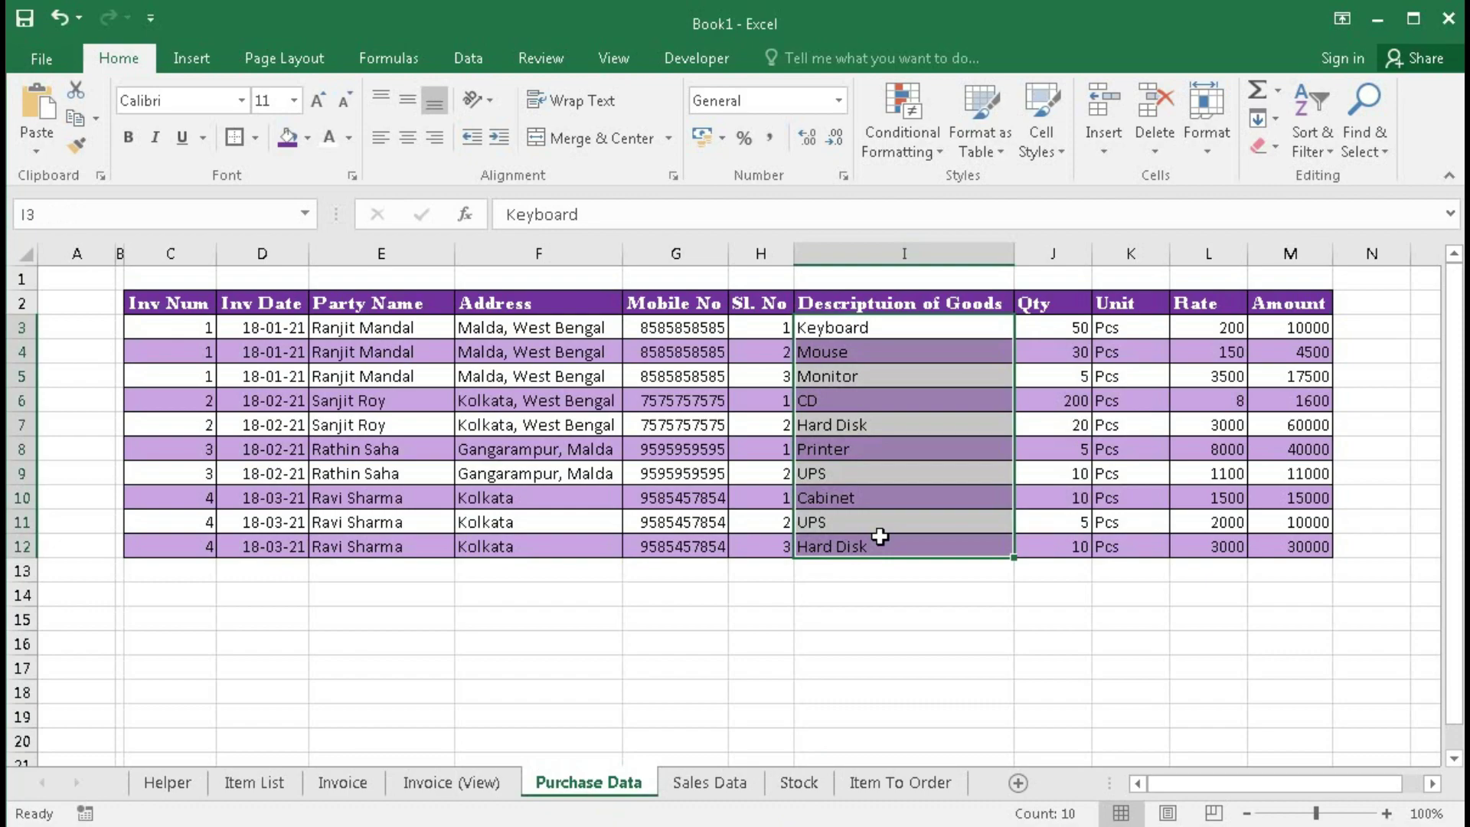
Step: Start a new name called Purchase_ItemName in Name Manager
{"action": "left_click", "coordinate": [394, 58]}
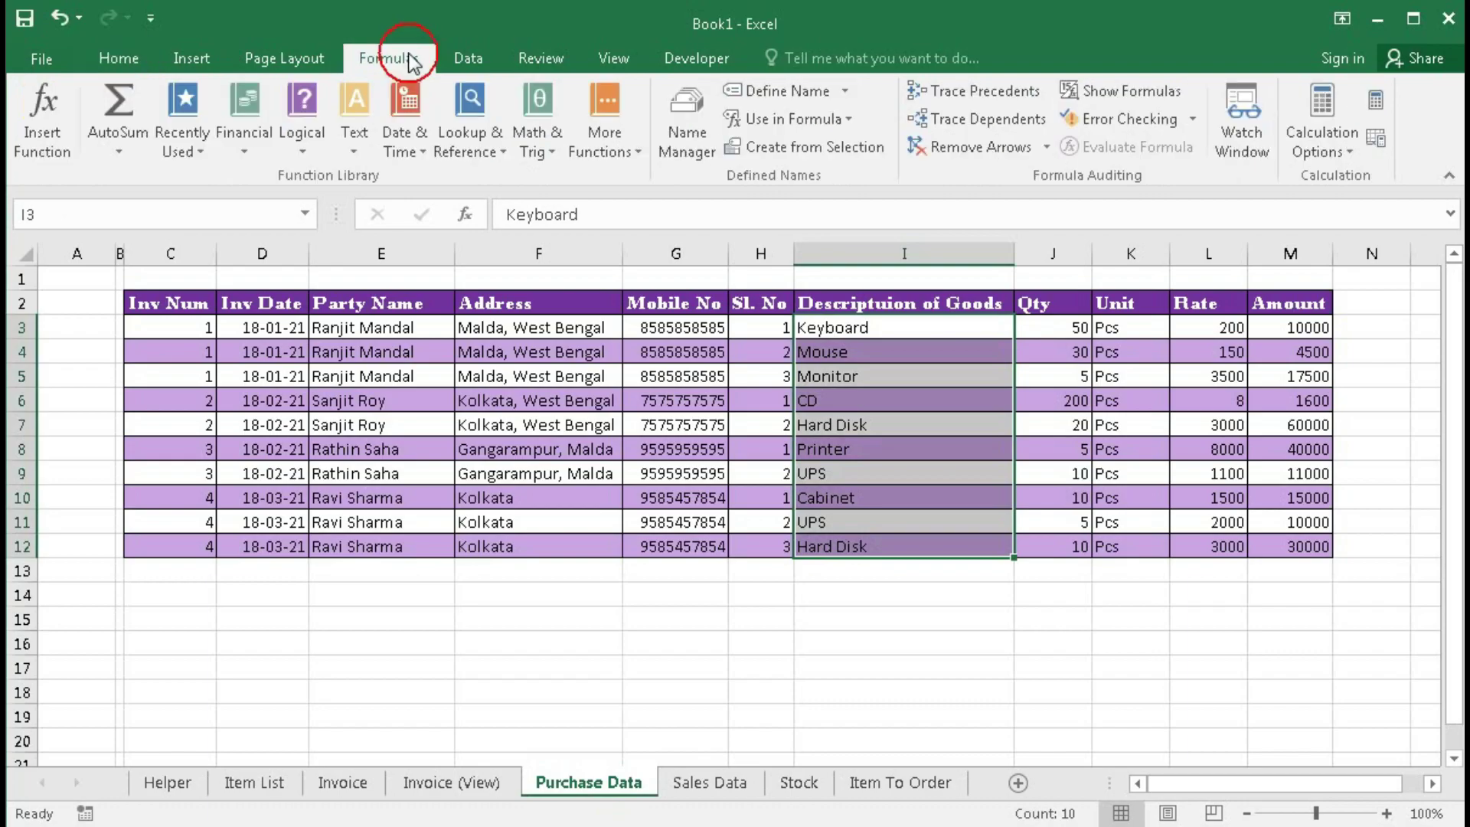
{"action": "left_click", "coordinate": [685, 111]}
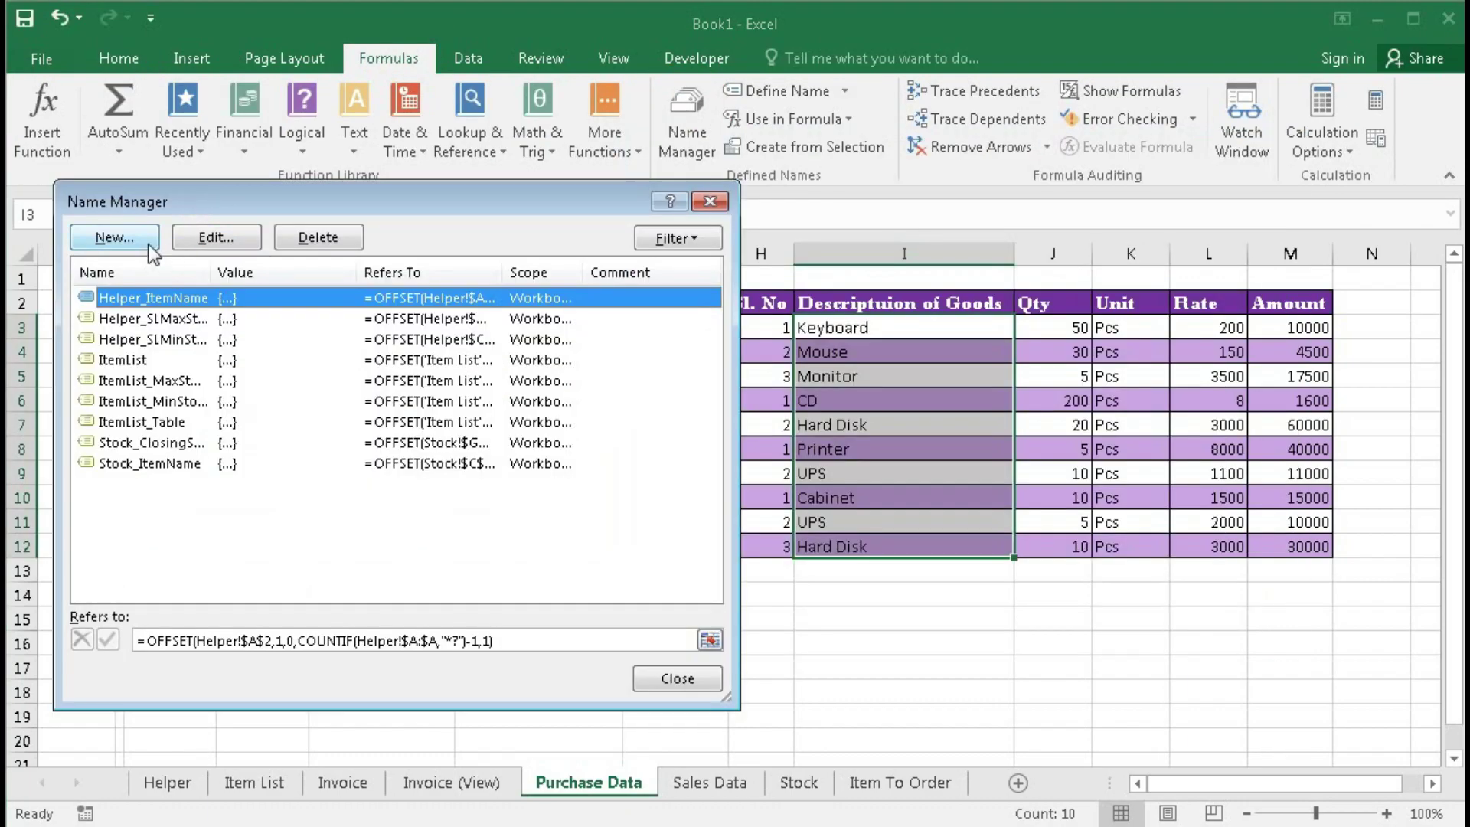
{"action": "left_click", "coordinate": [136, 241]}
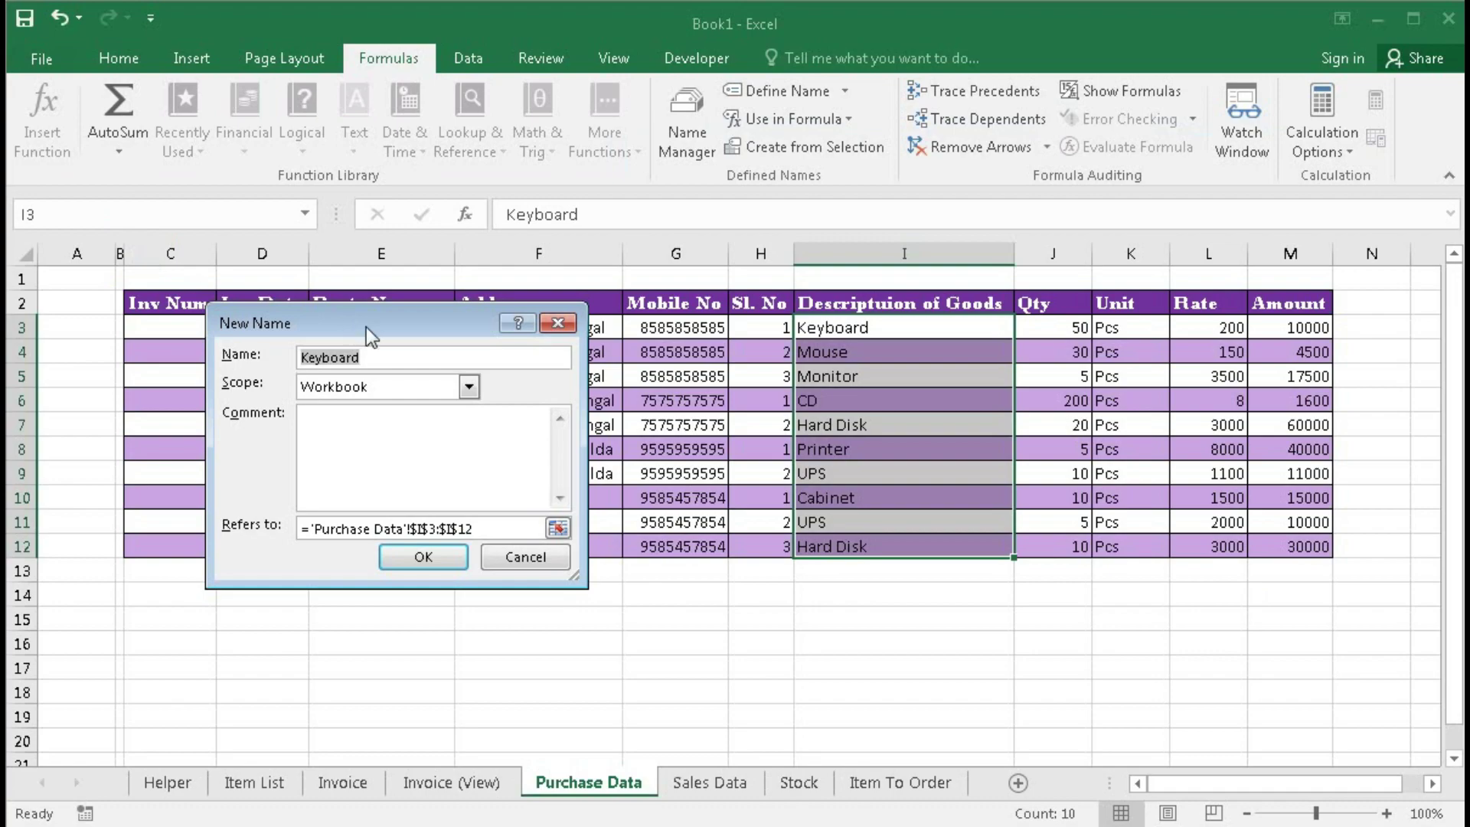
{"action": "type", "text": "Pur"}
{"action": "type", "text": "chase_ItemName"}
Step: Make it refer to =OFFSET('Purchase Data'!$I$2,1,0,COUNTA('Purchase Data'!$I:$I)-1,1)
{"action": "left_click_drag", "start_coordinate": [480, 528], "coordinate": [278, 525]}
{"action": "type", "text": "=offs"}
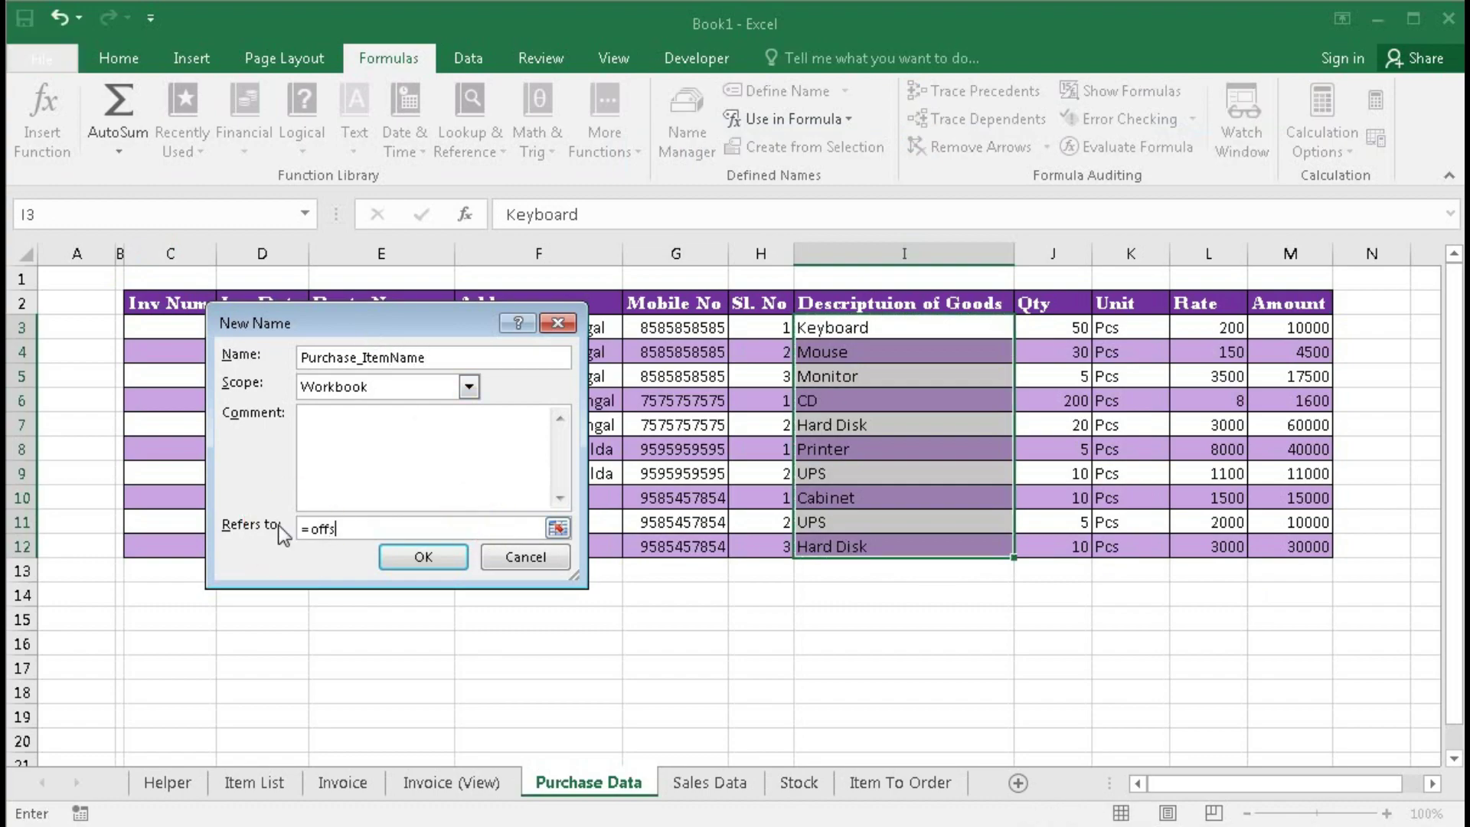
{"action": "type", "text": "et("}
{"action": "left_click", "coordinate": [865, 304]}
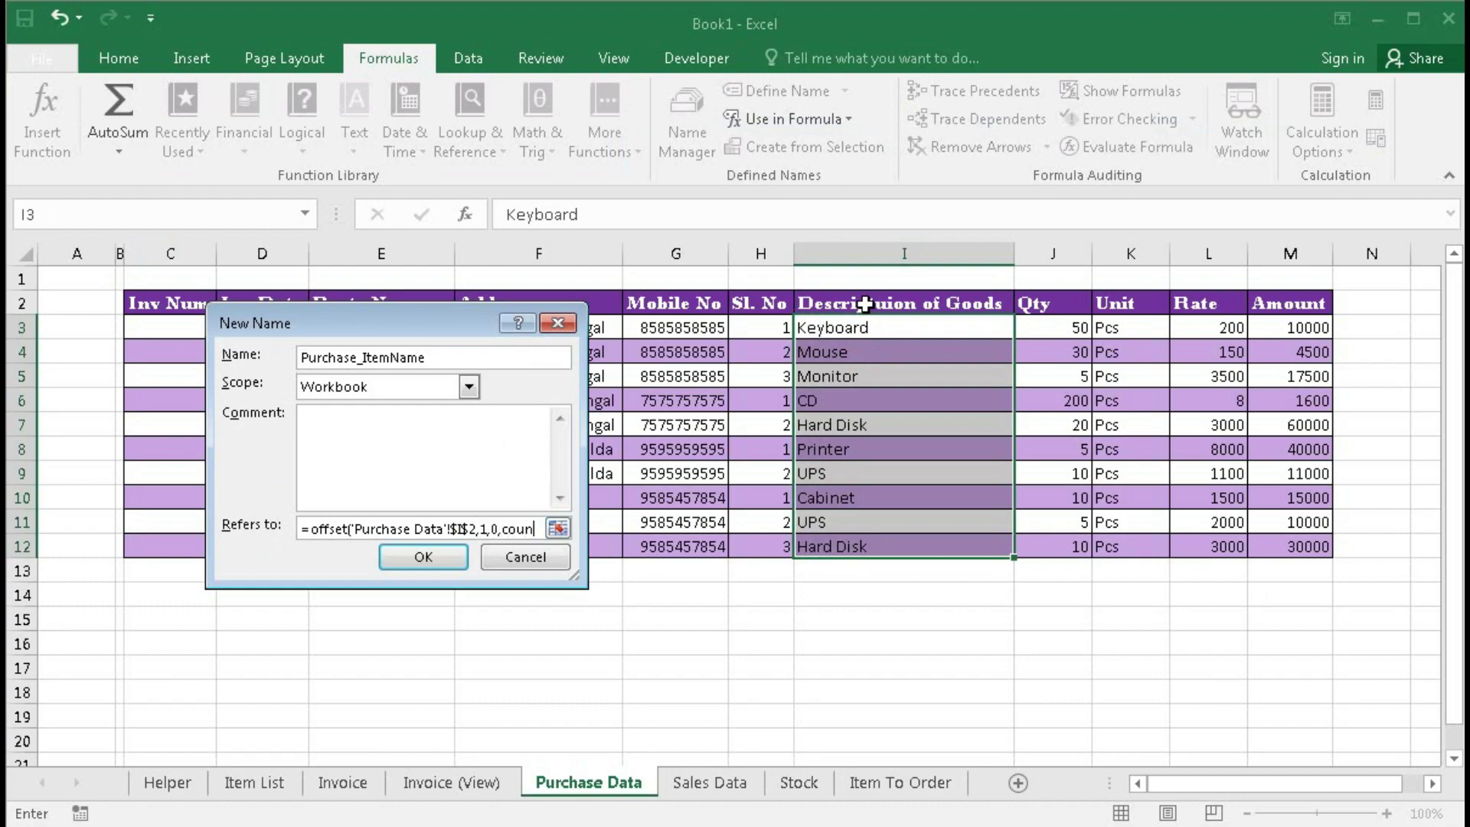
{"action": "type", "text": "a("}
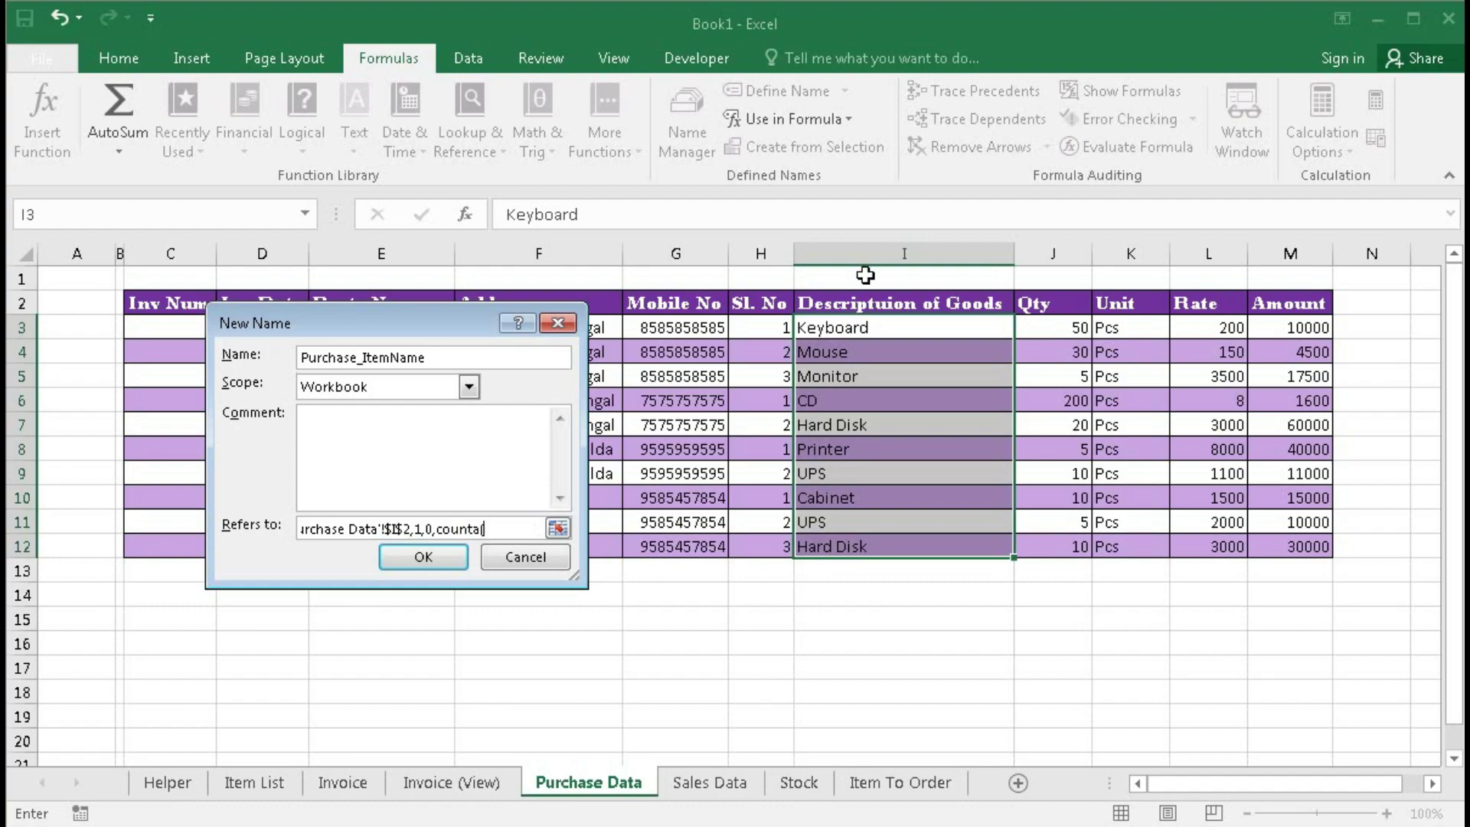
{"action": "left_click", "coordinate": [869, 246]}
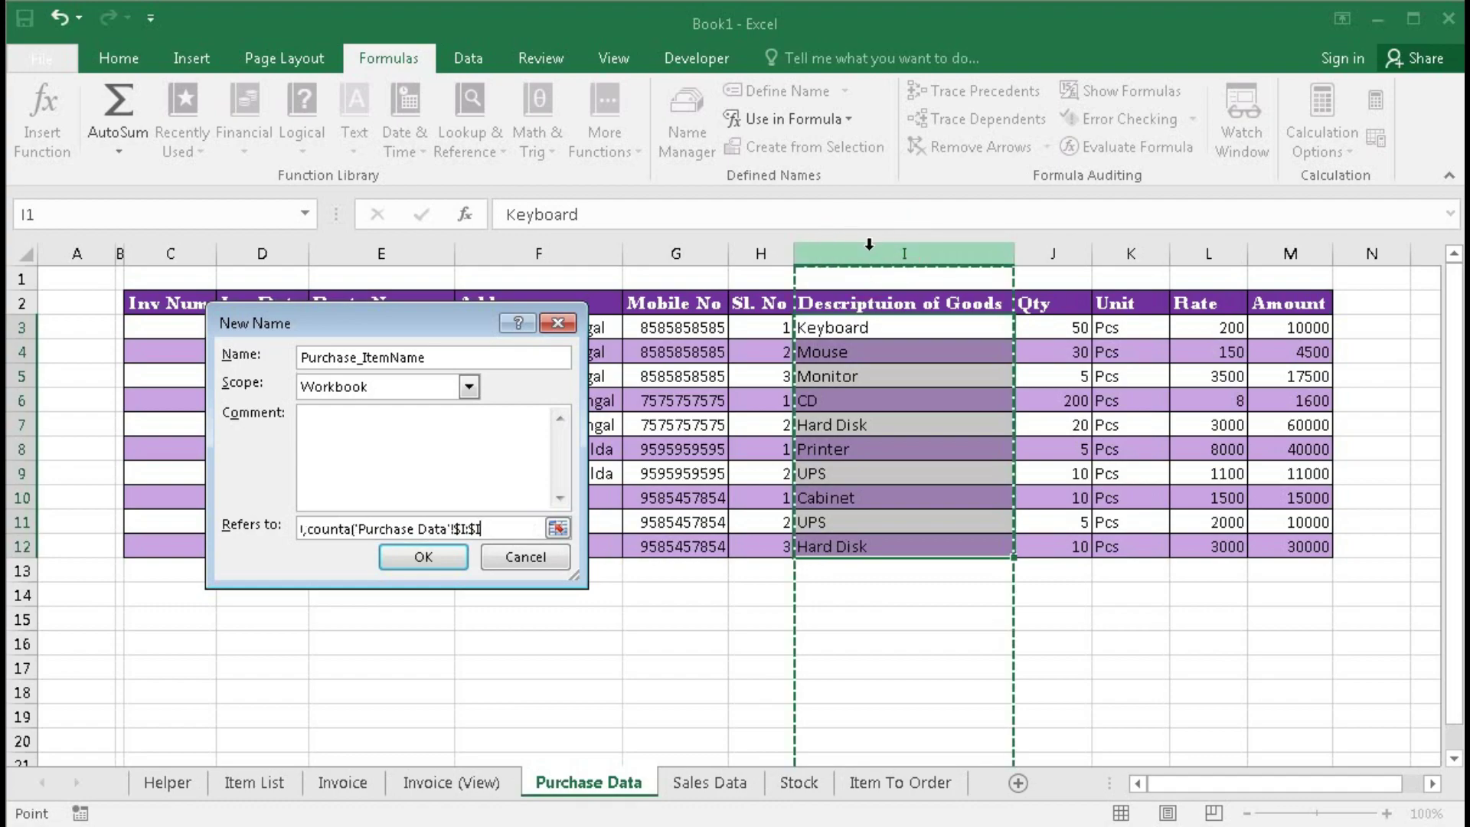
{"action": "type", "text": ")"}
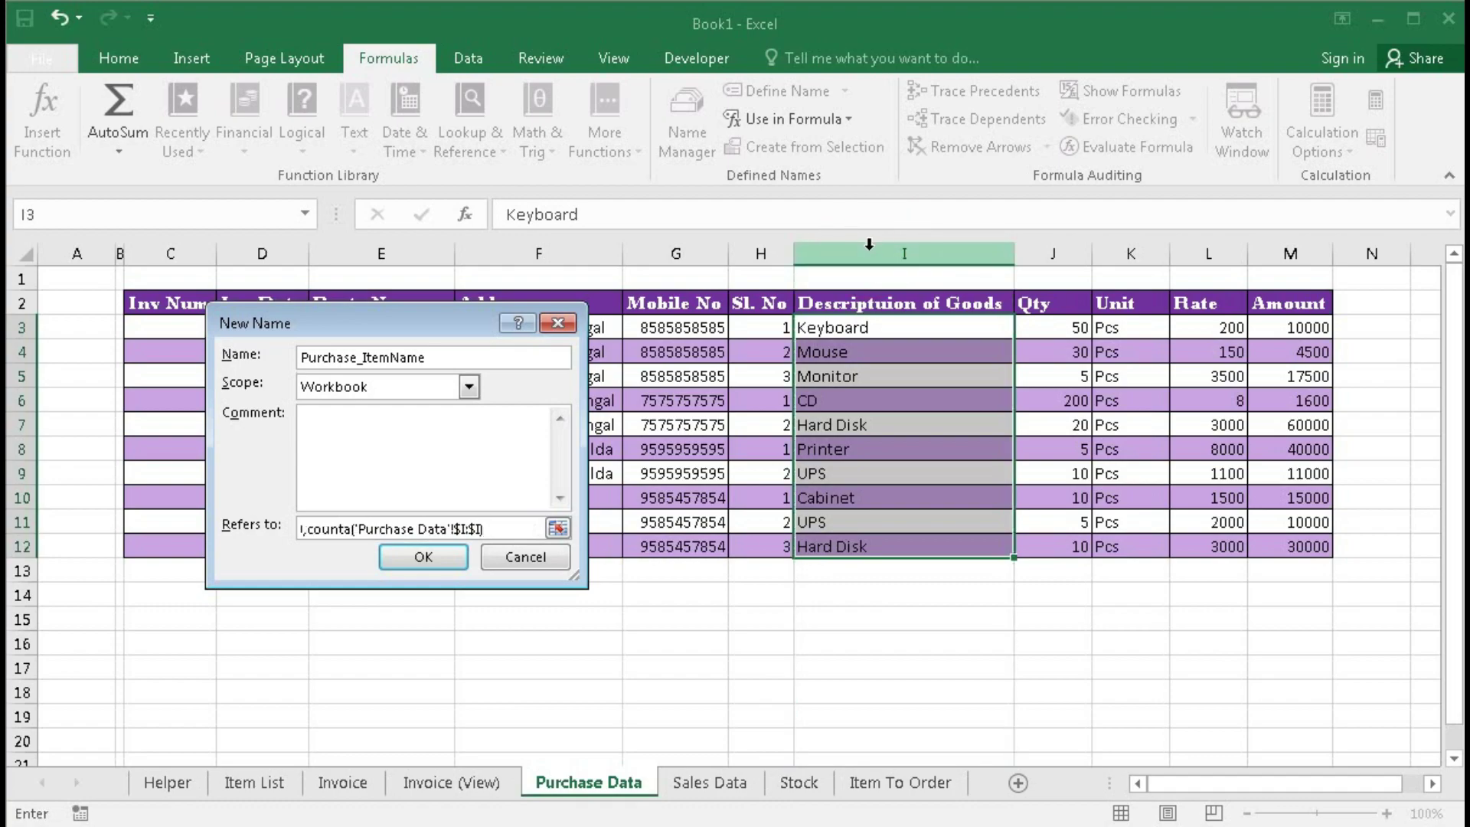
{"action": "type", "text": "-1,1"}
{"action": "left_click", "coordinate": [419, 552]}
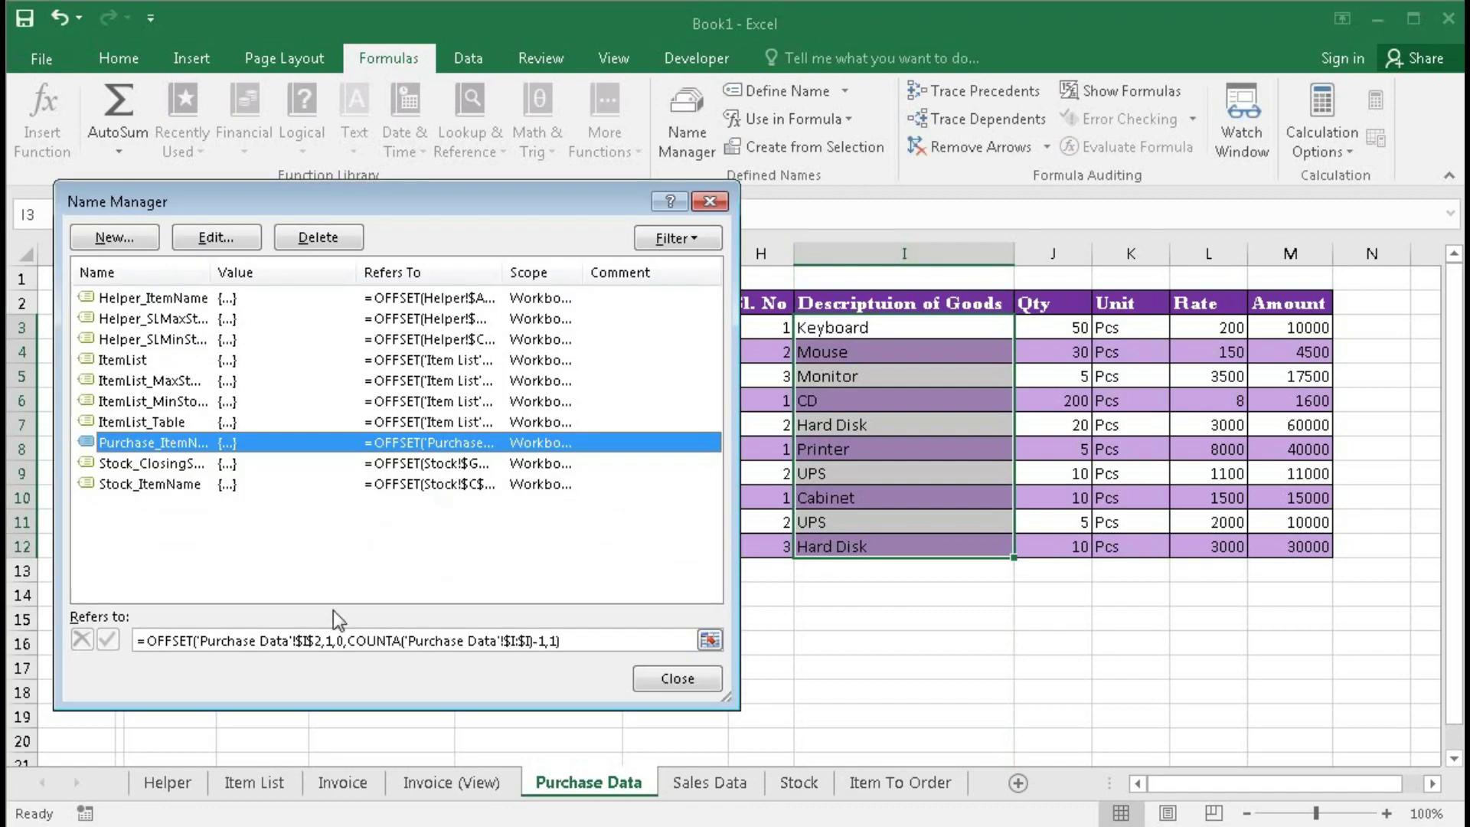
Step: Check the cells Purchase_ItemName covers and select its formula text
{"action": "left_click", "coordinate": [334, 632]}
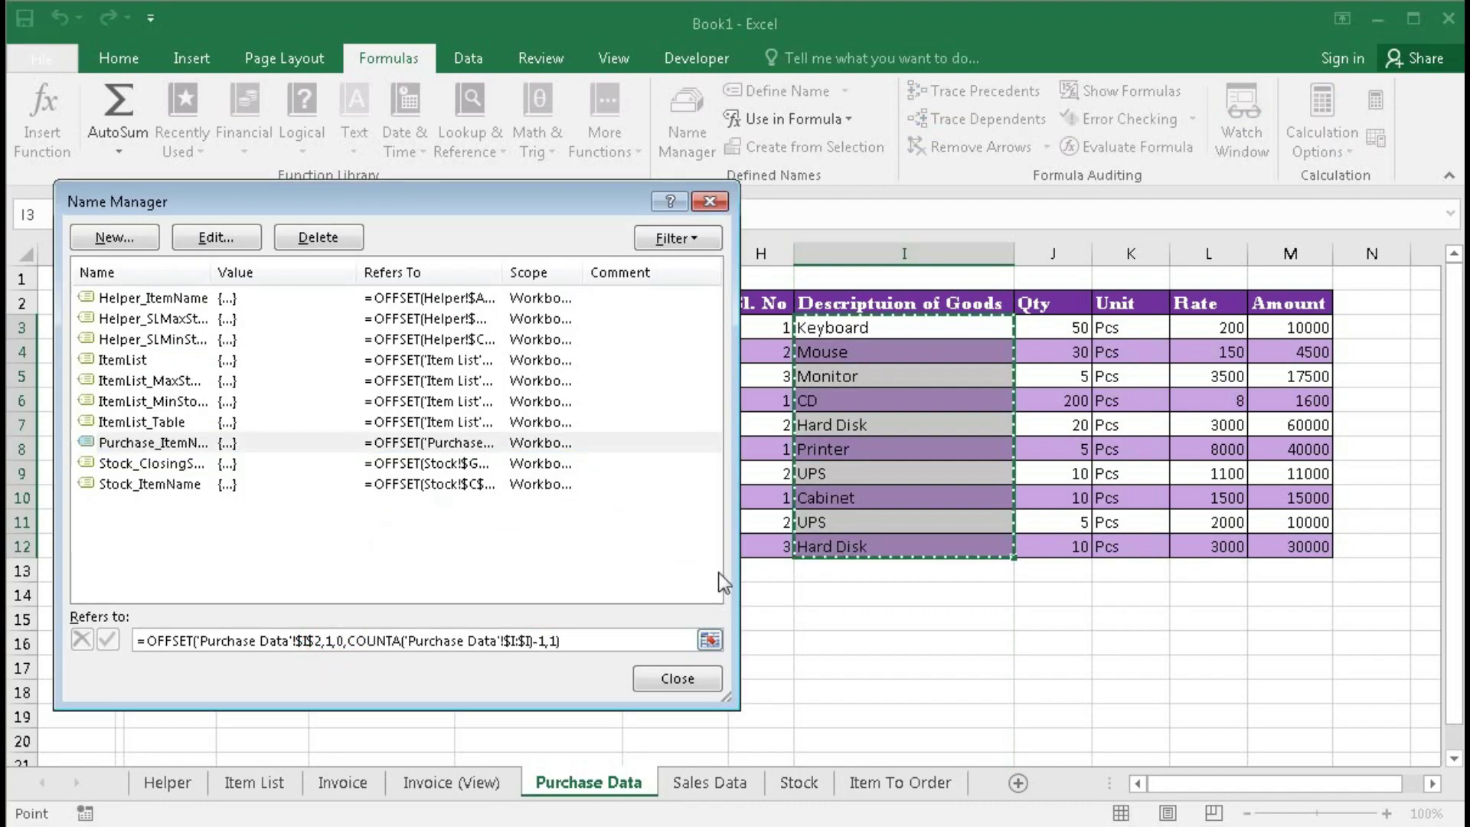
{"action": "left_click", "coordinate": [551, 642]}
{"action": "left_click", "coordinate": [135, 643], "text": "shift"}
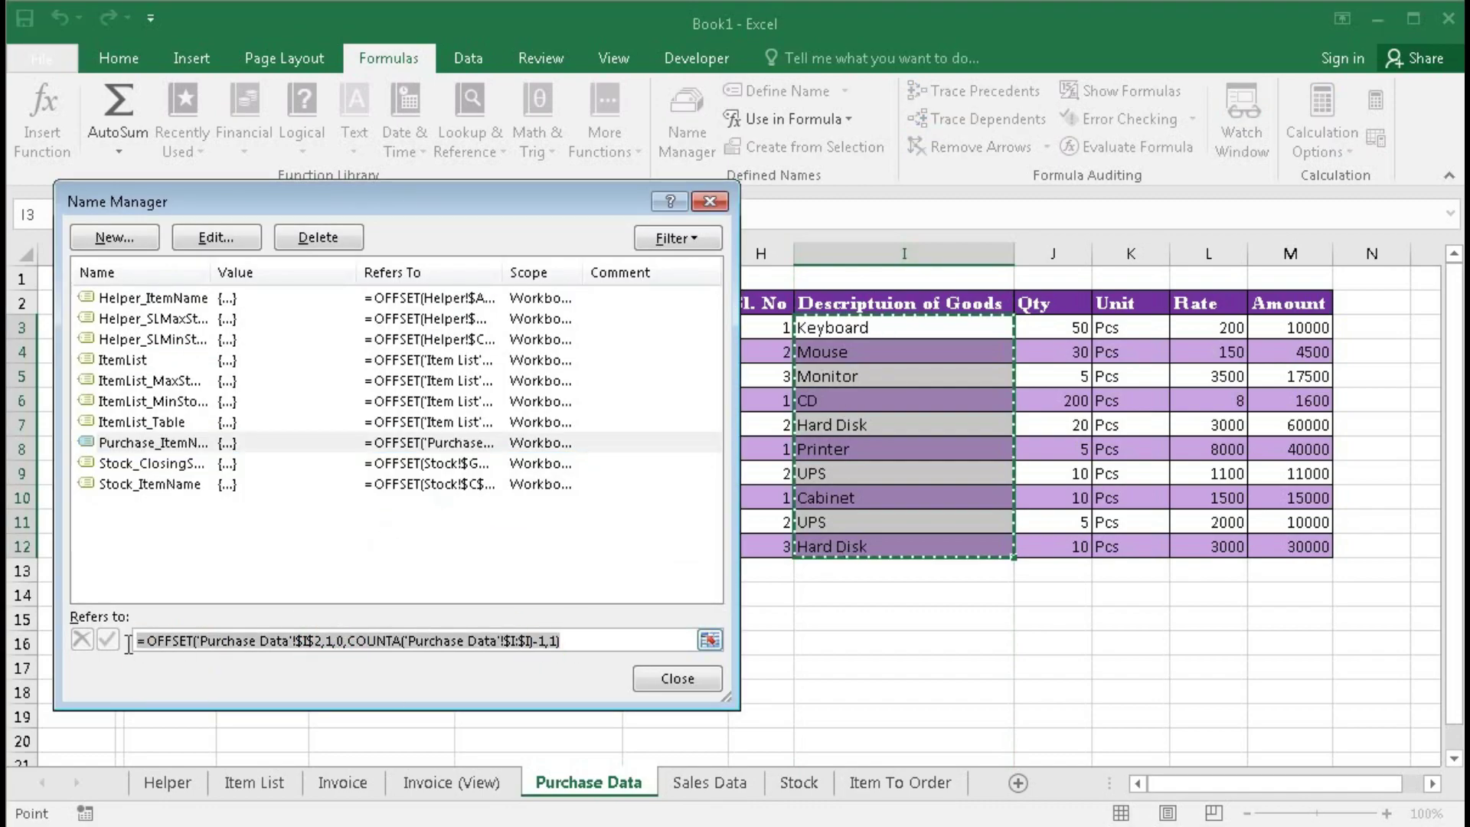
{"action": "left_click", "coordinate": [114, 237]}
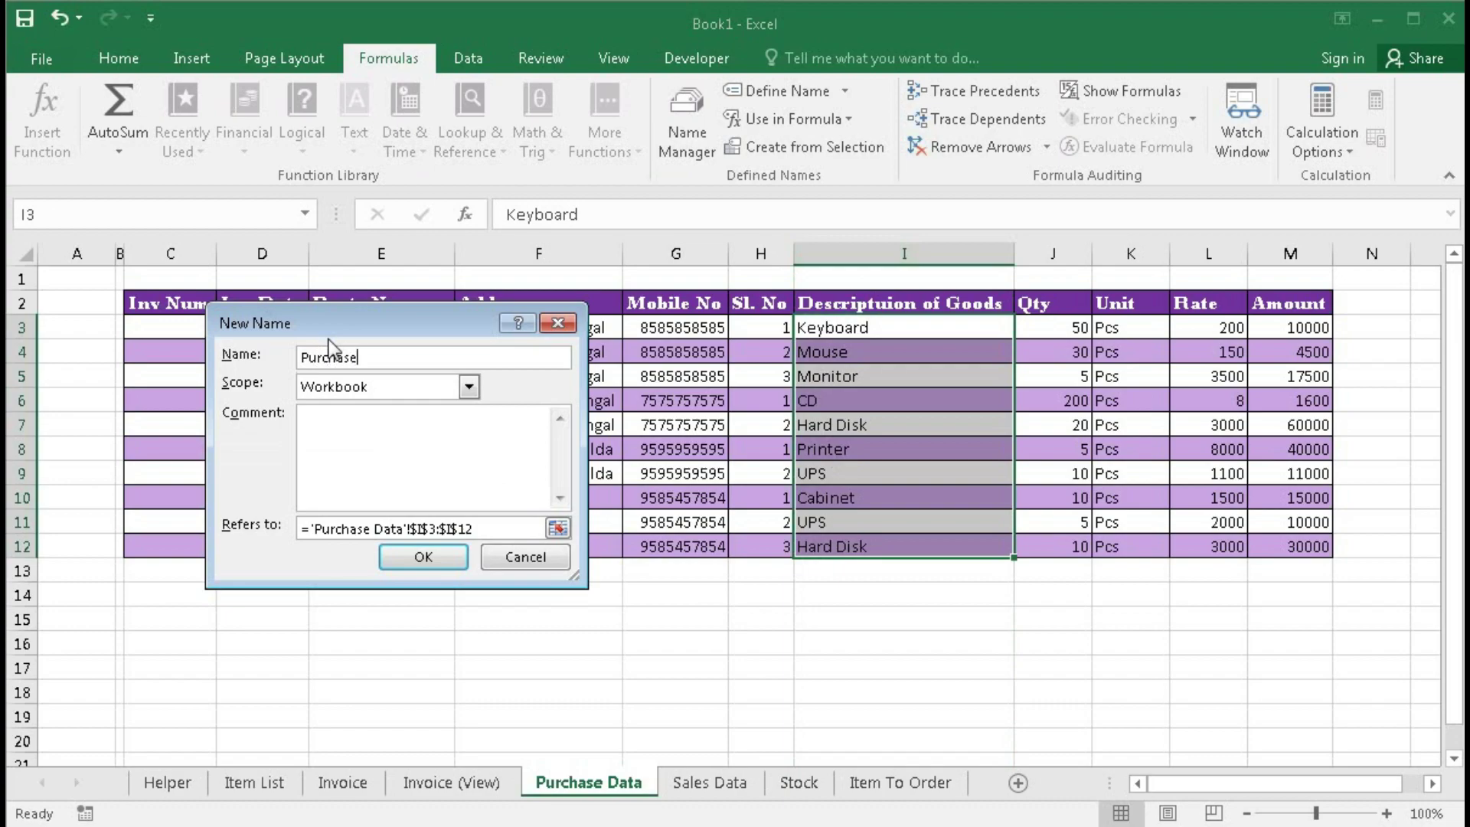
Step: Define Purchase_Qty with the pasted OFFSET formula starting at $J$2, covering J3:J12, and close Name Manager
{"action": "type", "text": "Purchase_Qty"}
{"action": "key", "text": "ctrl+a"}
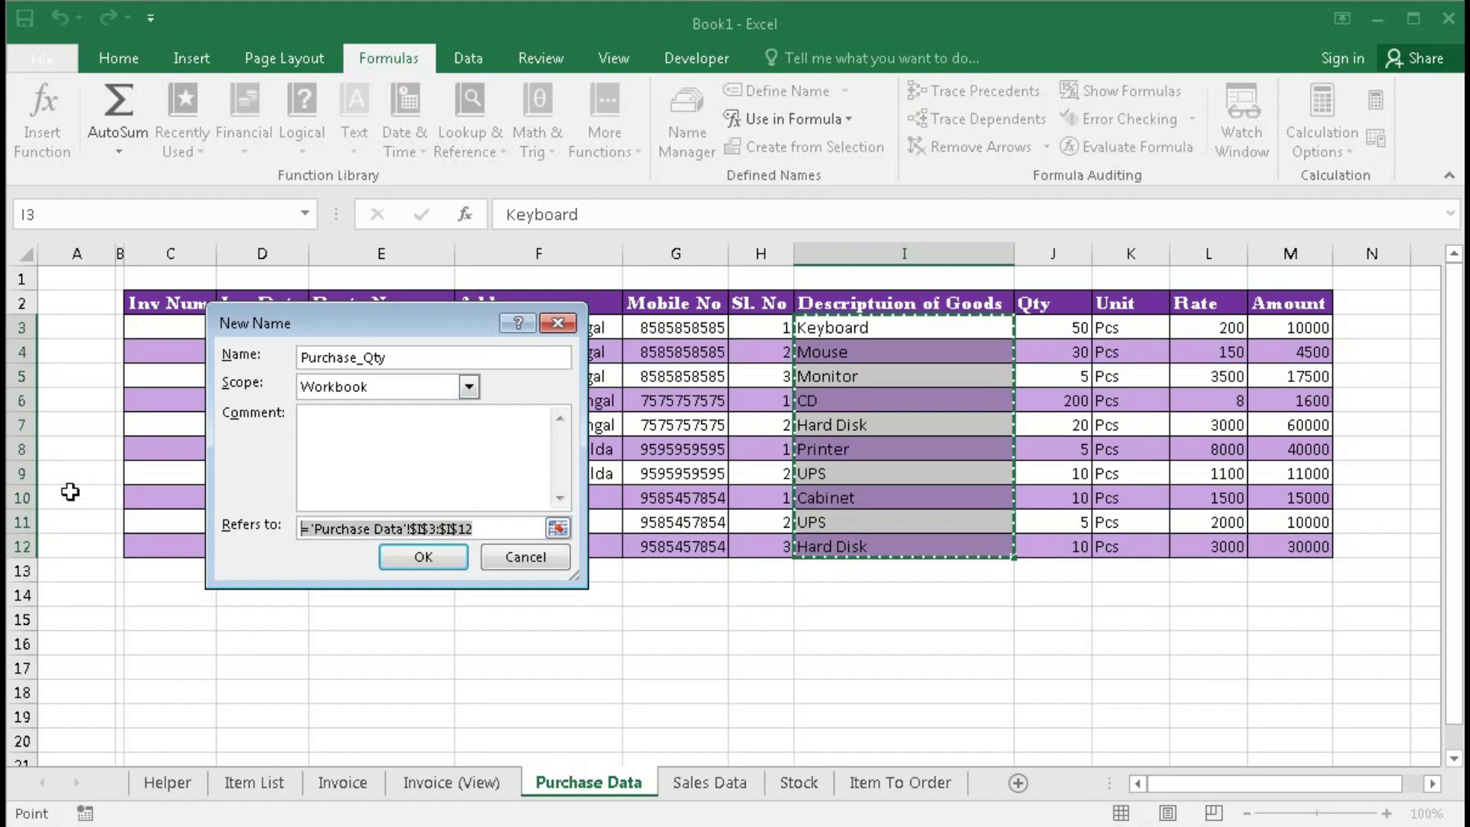
{"action": "type", "text": "=OFFSET('Purchase Data'!$I$3,0,0,COUNTA('Purchase Data'!$I:$I)-1,1)"}
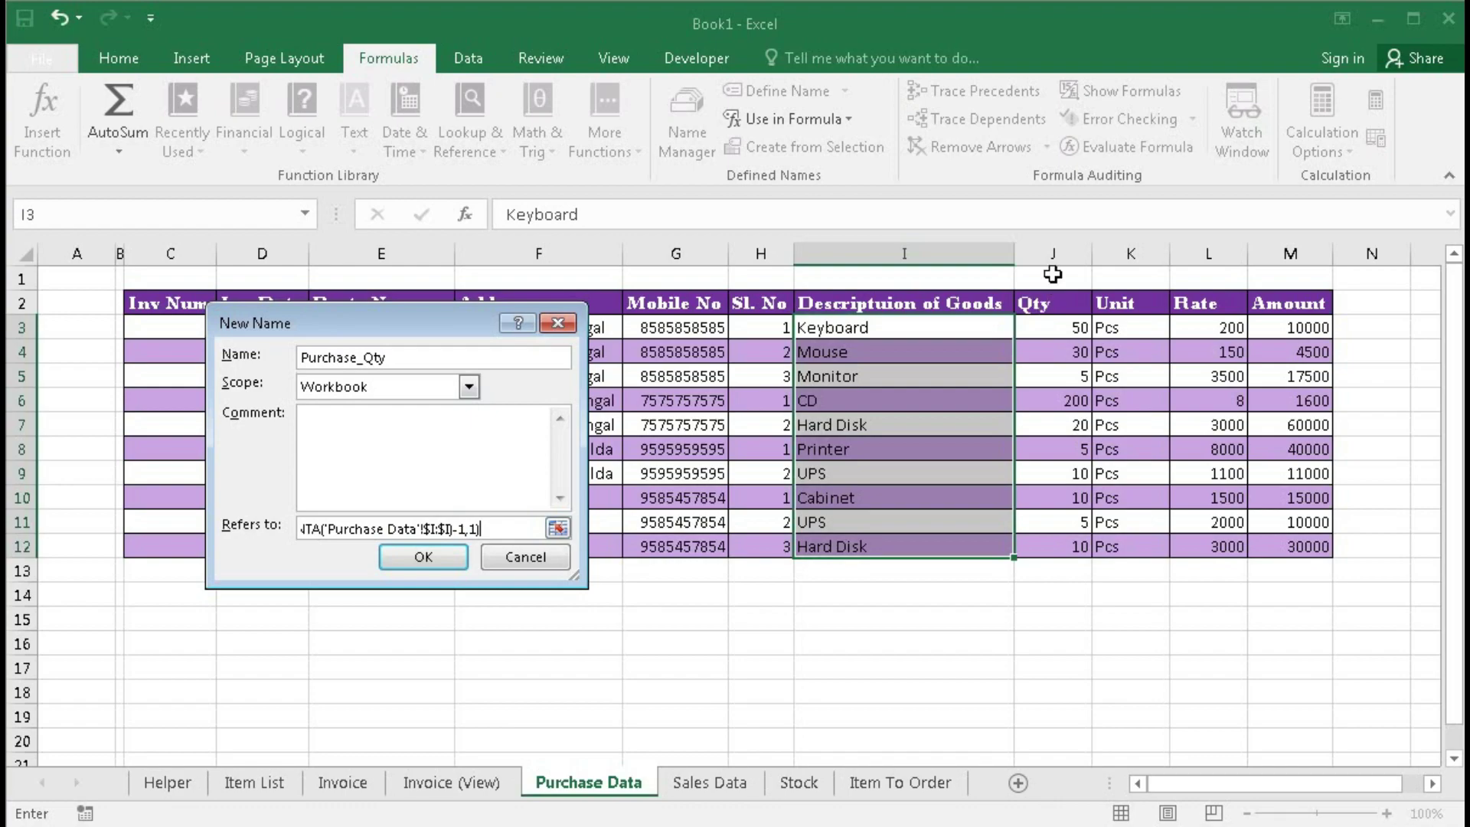
{"action": "key", "text": "shift+Home"}
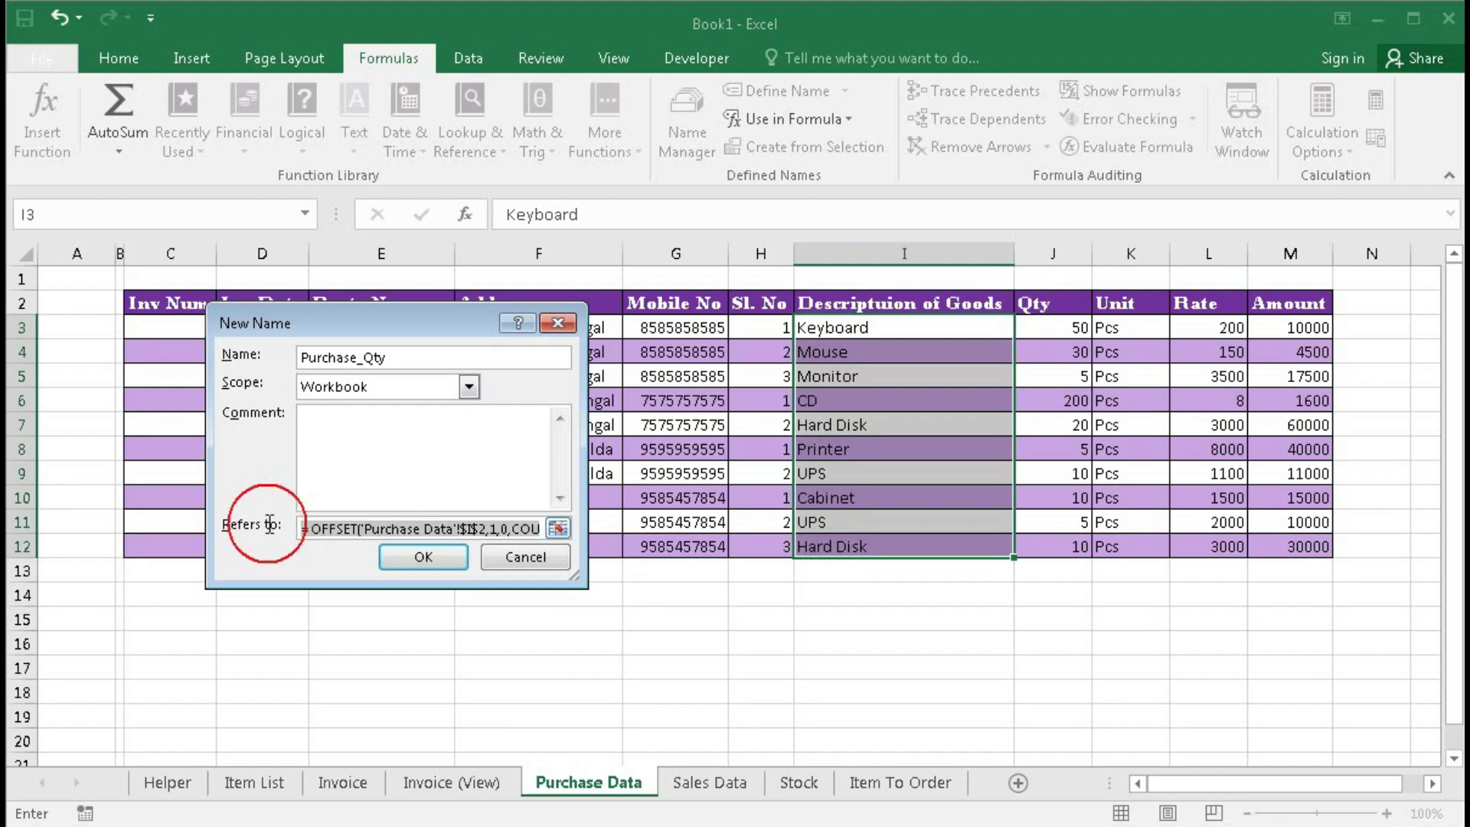
{"action": "left_click", "coordinate": [476, 528]}
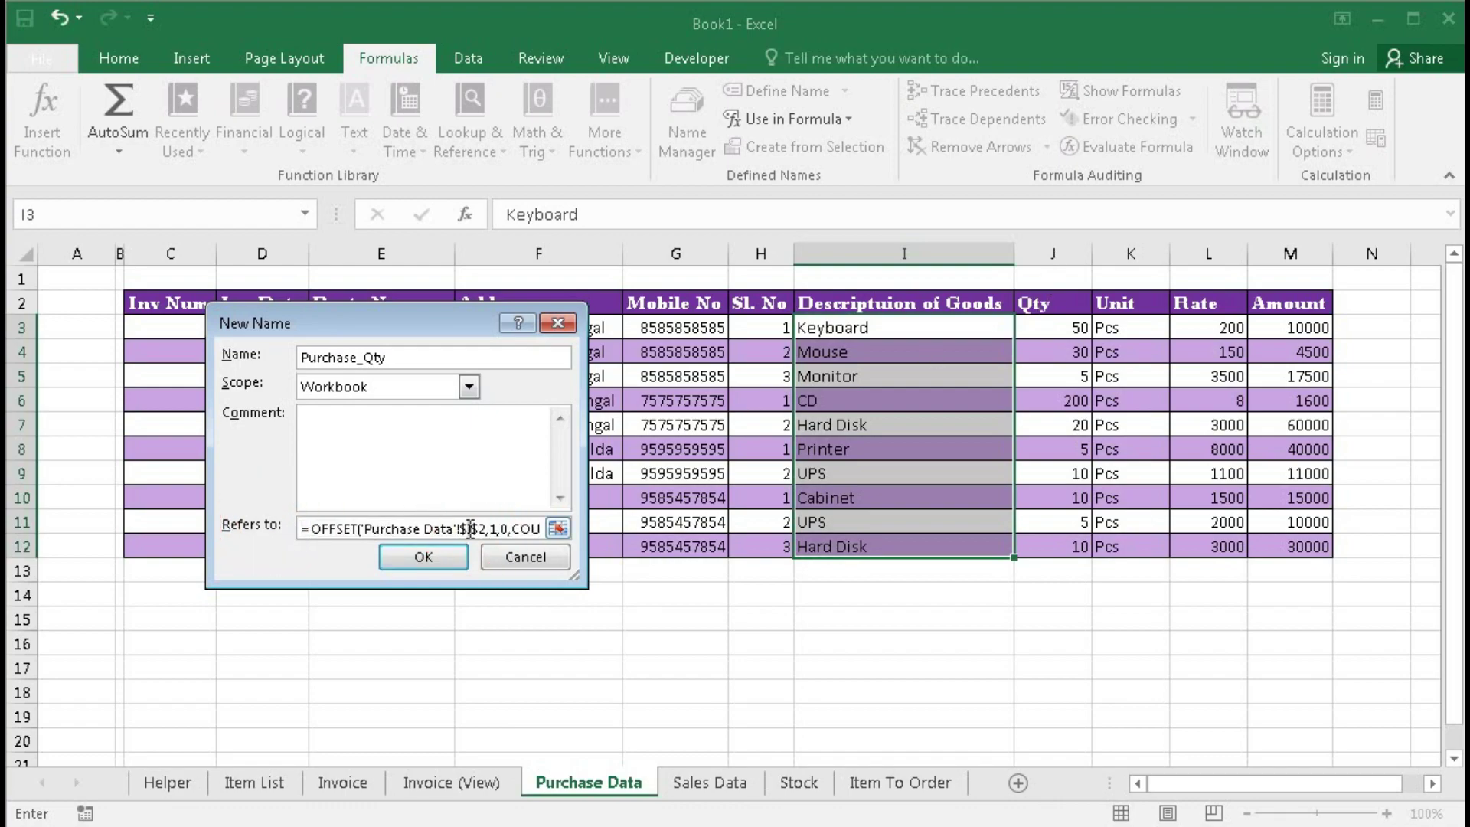
{"action": "key", "text": "BackSpace"}
{"action": "type", "text": "J"}
{"action": "left_click", "coordinate": [424, 556]}
{"action": "left_click", "coordinate": [383, 641]}
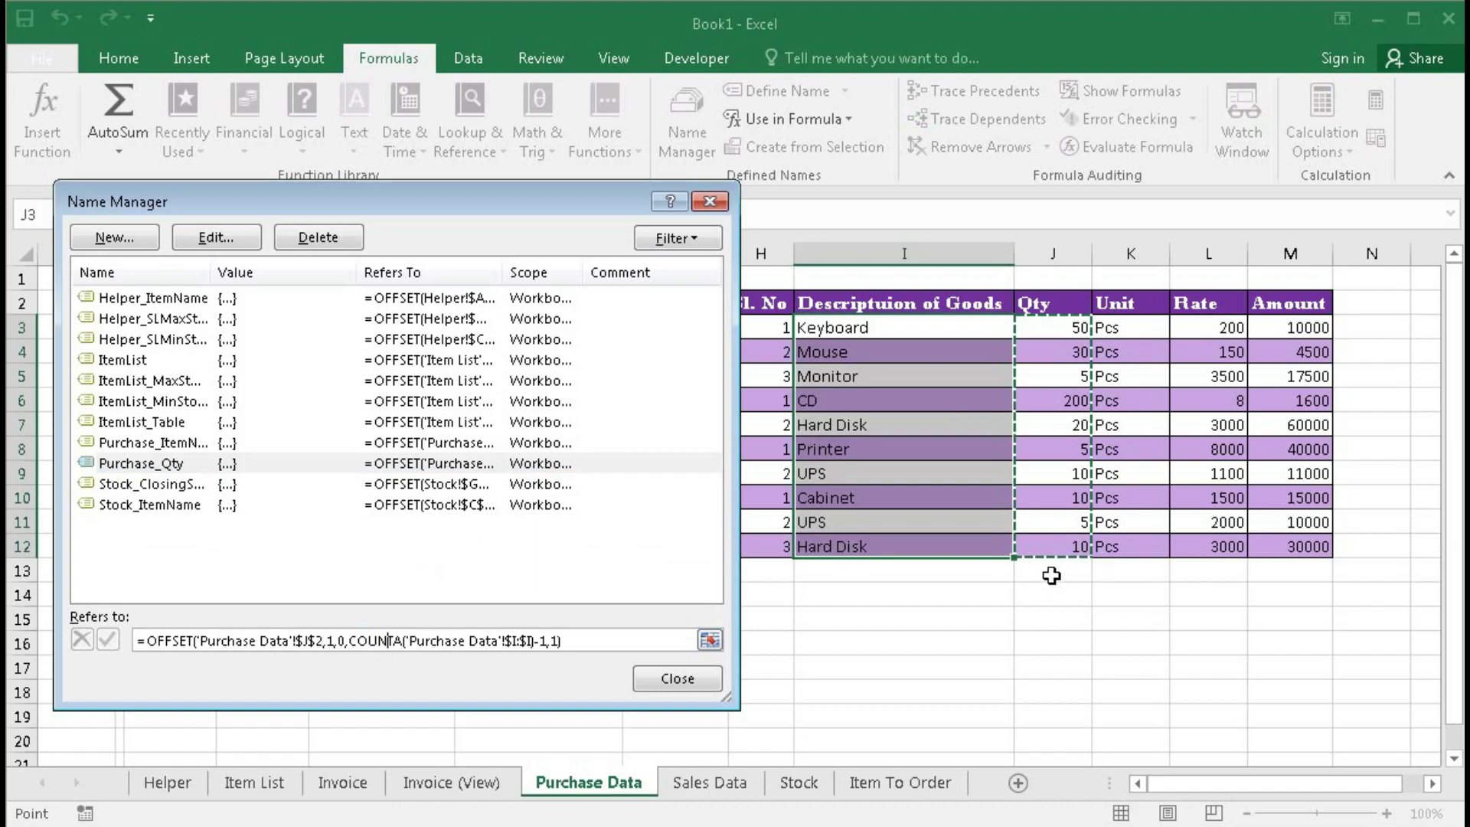
{"action": "left_click", "coordinate": [664, 680]}
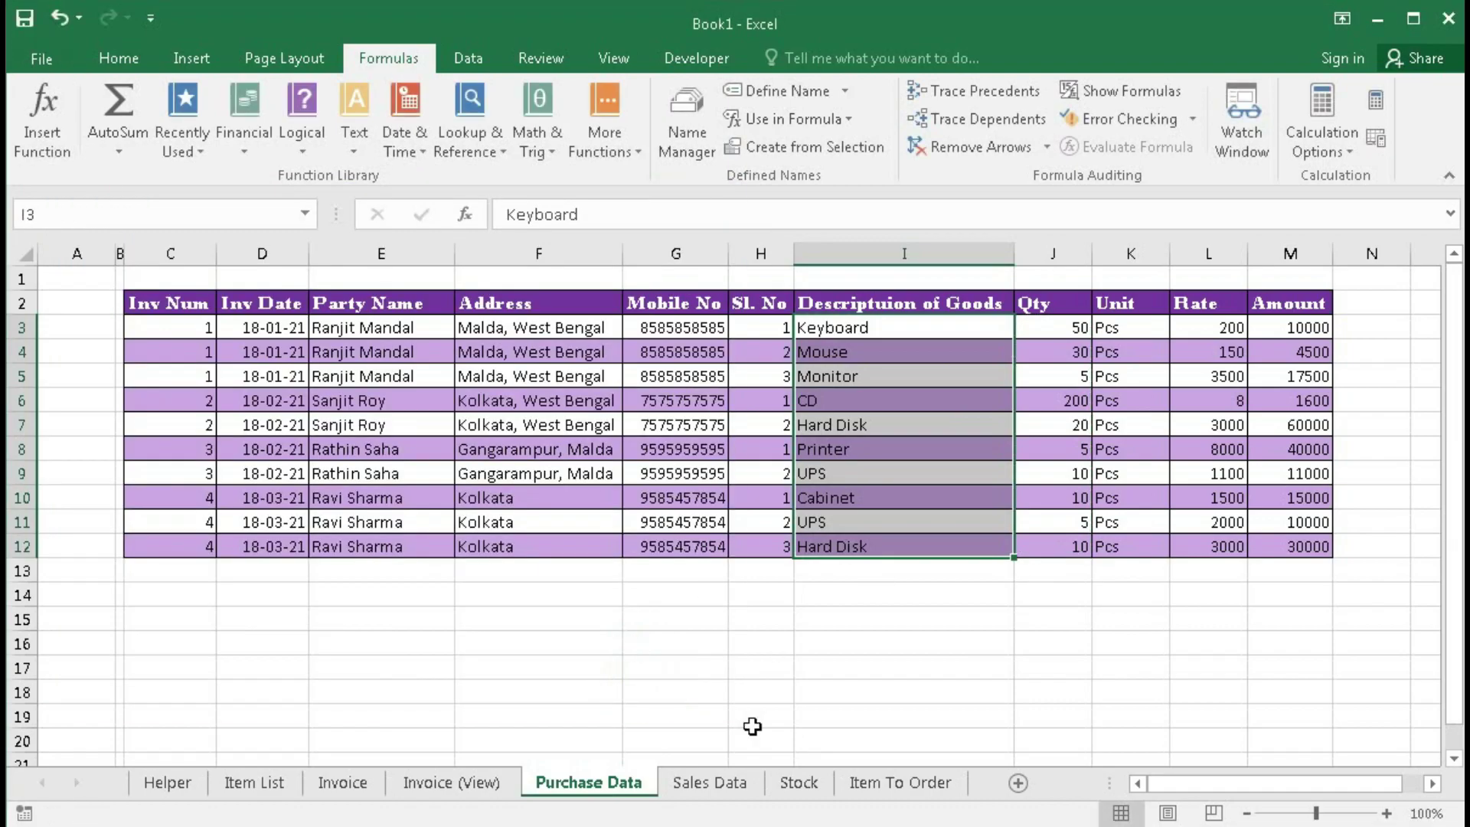
Step: On Sales Data, start a new name SalesData_ItemName in Name Manager
{"action": "left_click", "coordinate": [710, 782]}
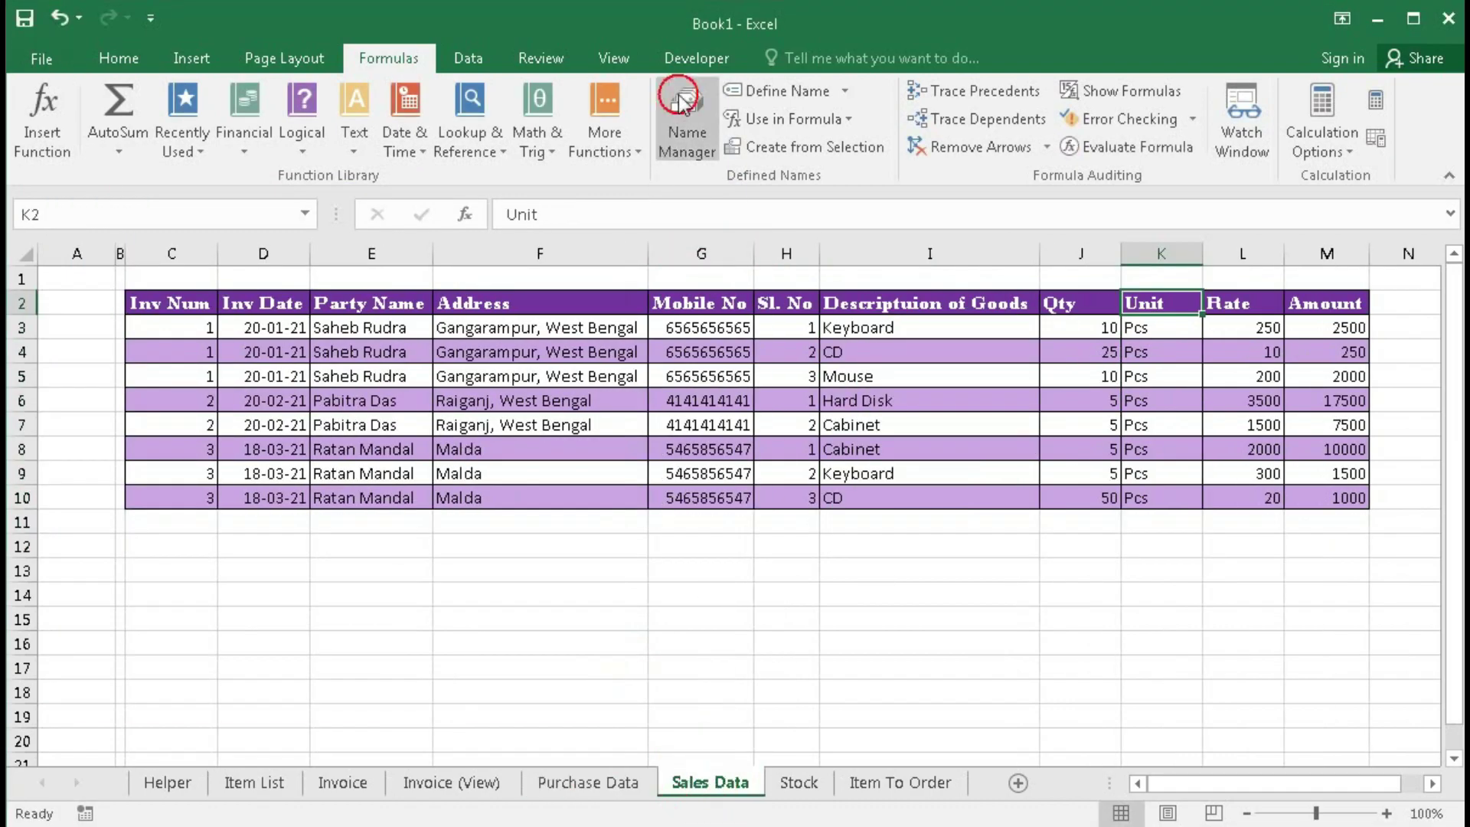
{"action": "left_click", "coordinate": [687, 119]}
{"action": "left_click", "coordinate": [114, 237]}
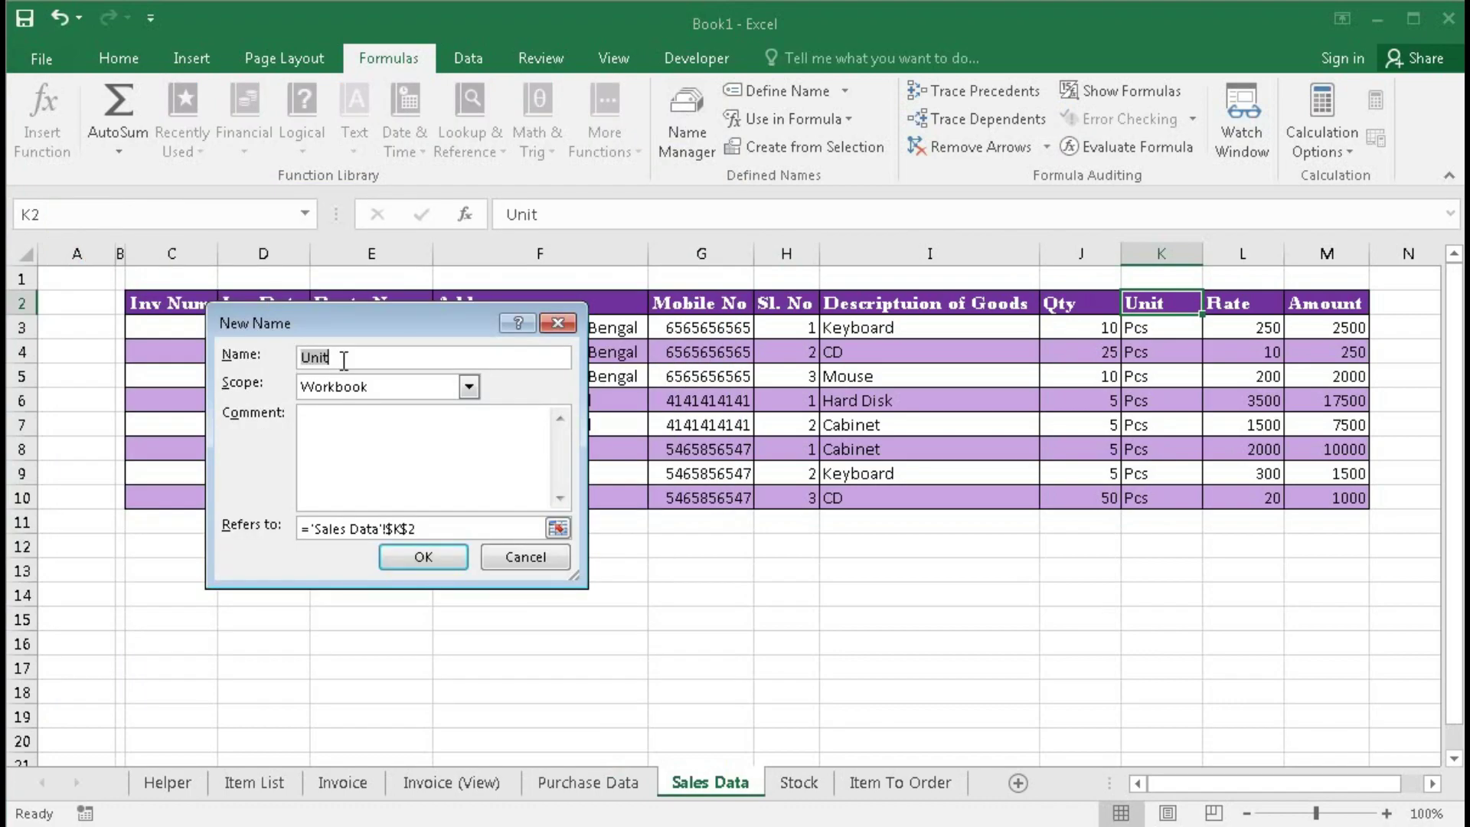
{"action": "type", "text": "SalesData_ItemName"}
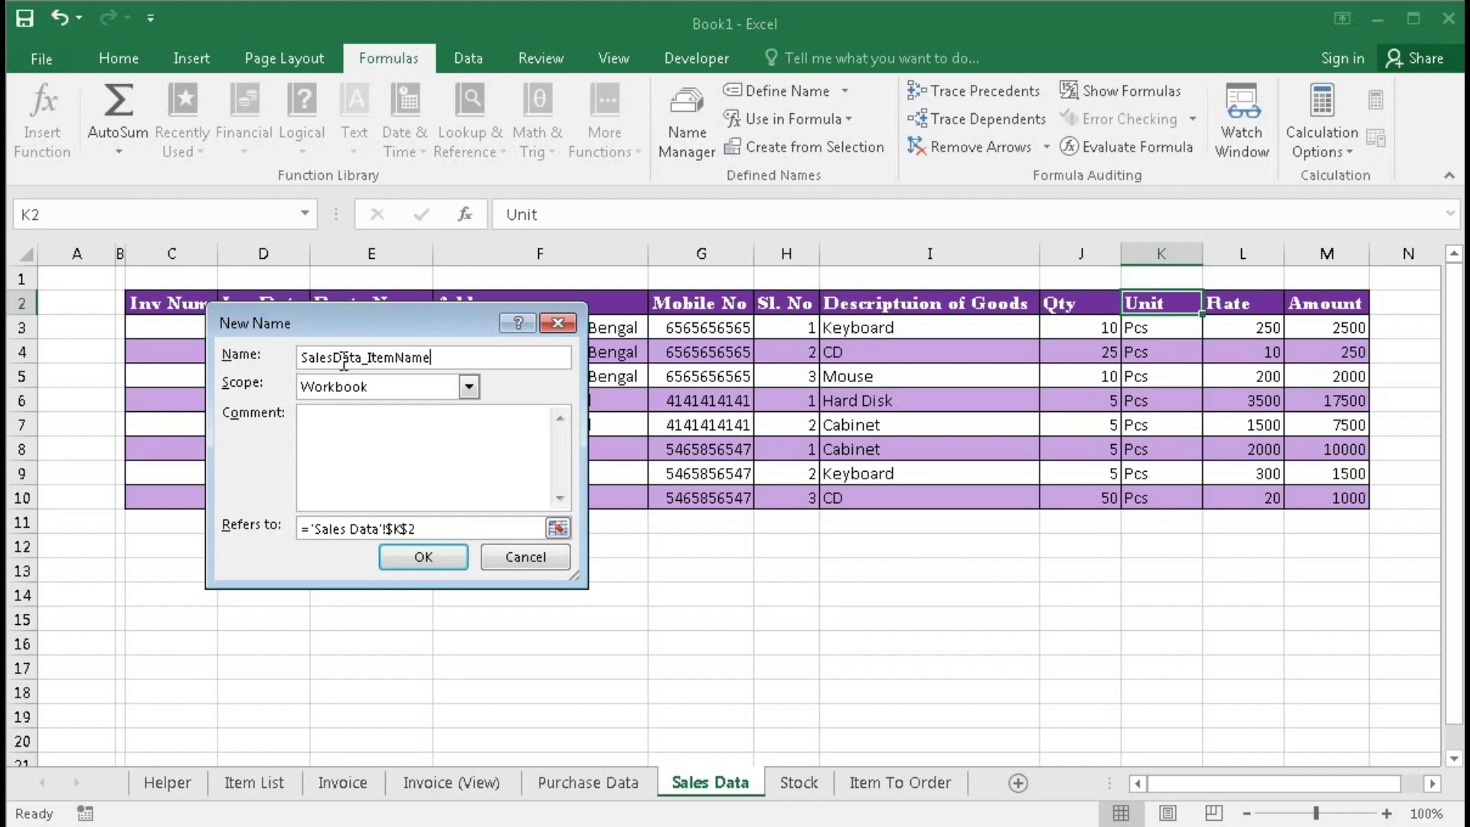
{"action": "left_click", "coordinate": [421, 528]}
{"action": "type", "text": "=offset"}
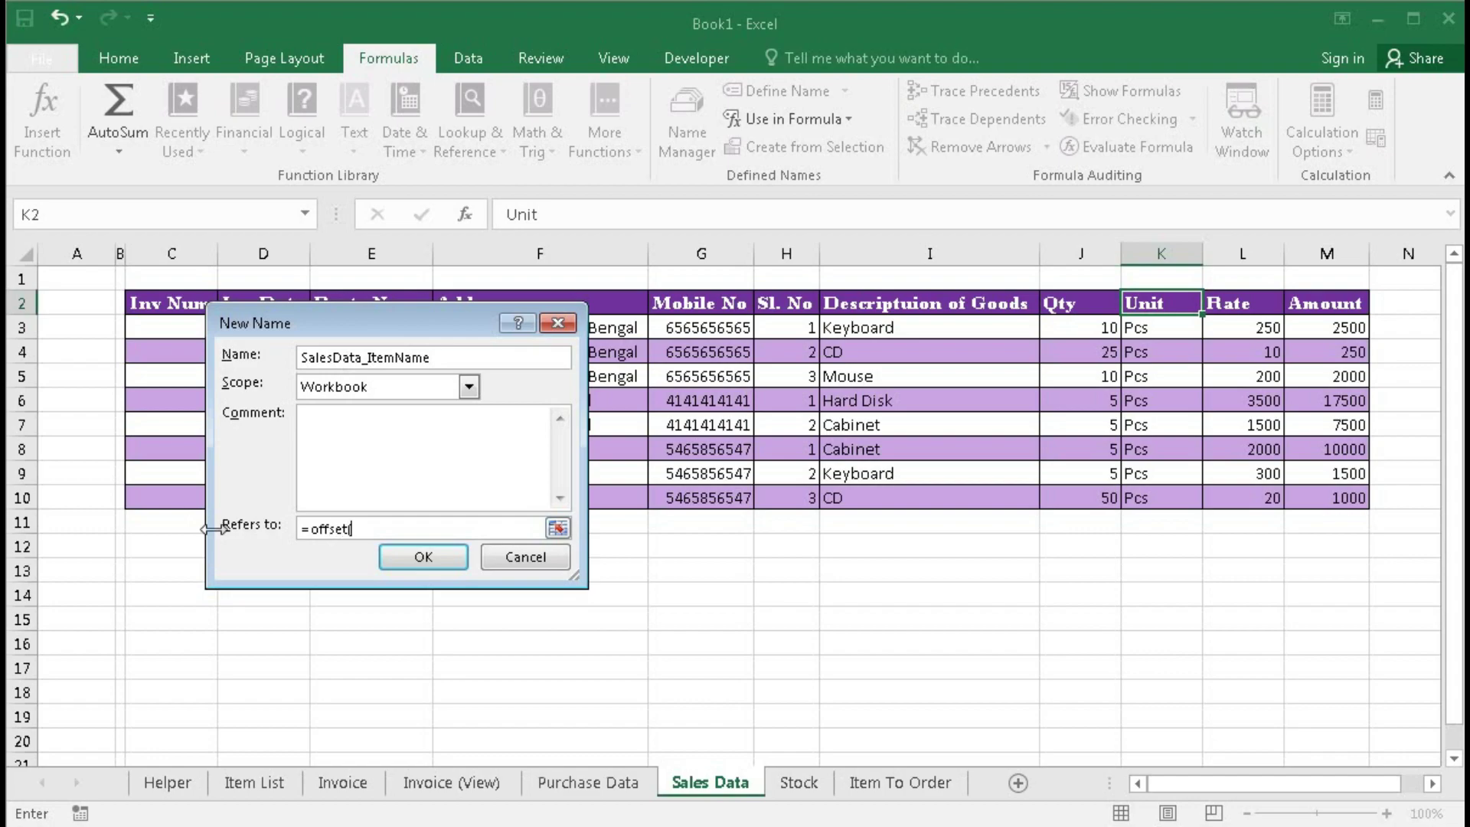
{"action": "type", "text": "("}
Step: Set its reference to =OFFSET('Sales Data'!$I$2,1,0,COUNTA('Sales Data'!$I:$I)-1,1) and confirm
{"action": "left_click", "coordinate": [886, 300]}
{"action": "type", "text": ",1,0"}
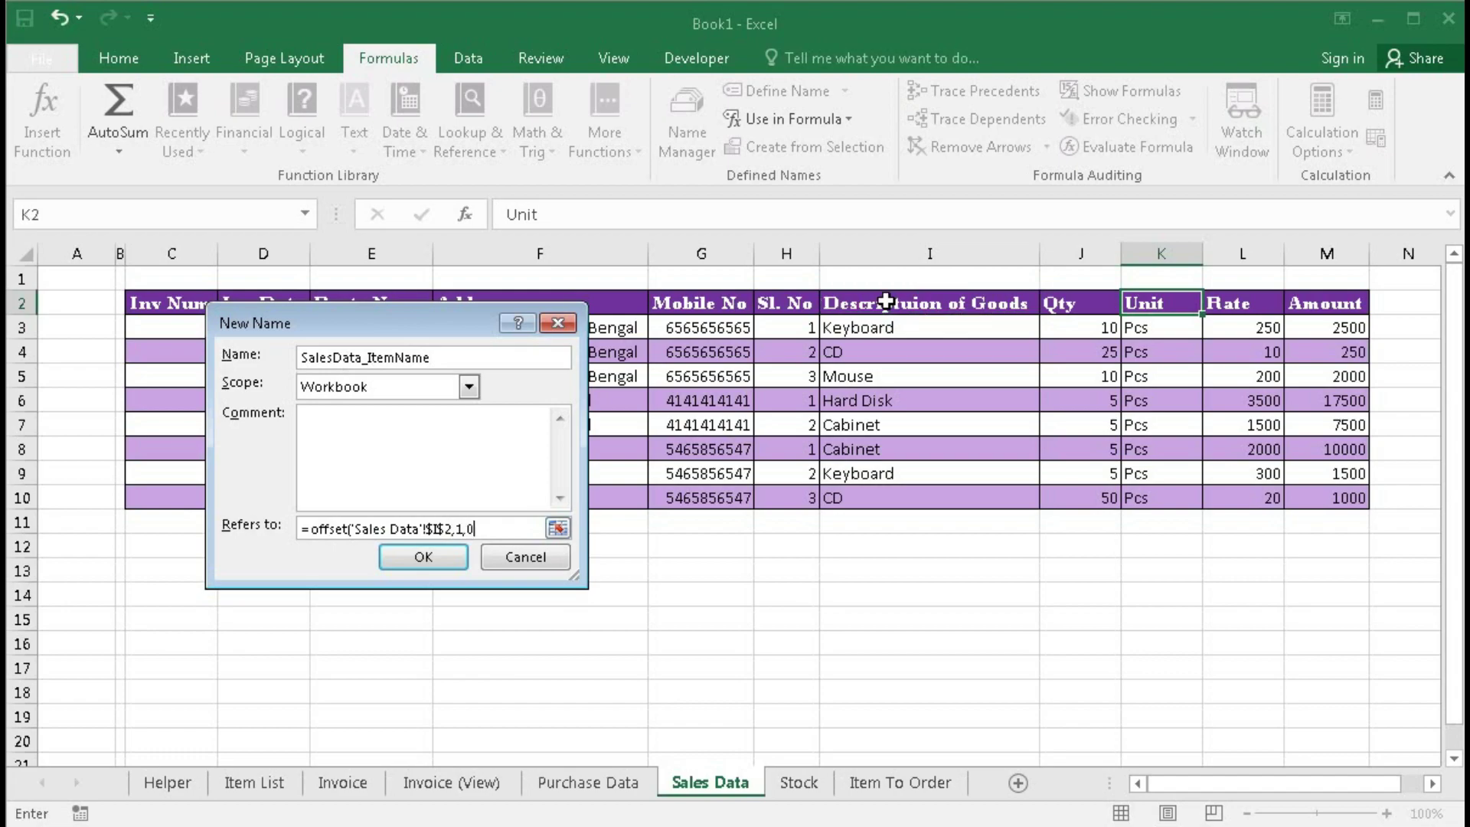
{"action": "type", "text": ",counta("}
{"action": "left_click", "coordinate": [896, 253]}
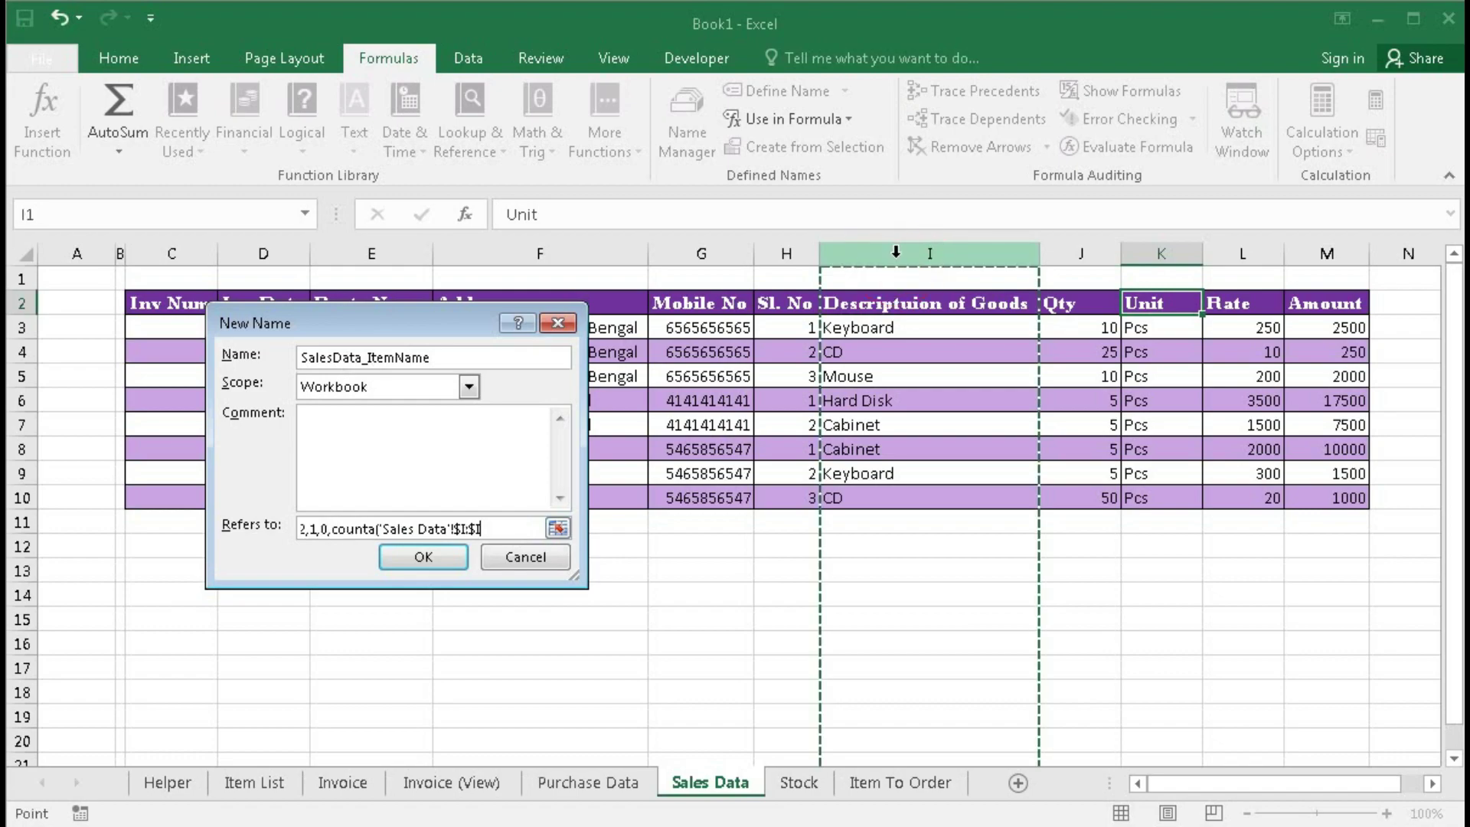
{"action": "type", "text": ")-1,1)"}
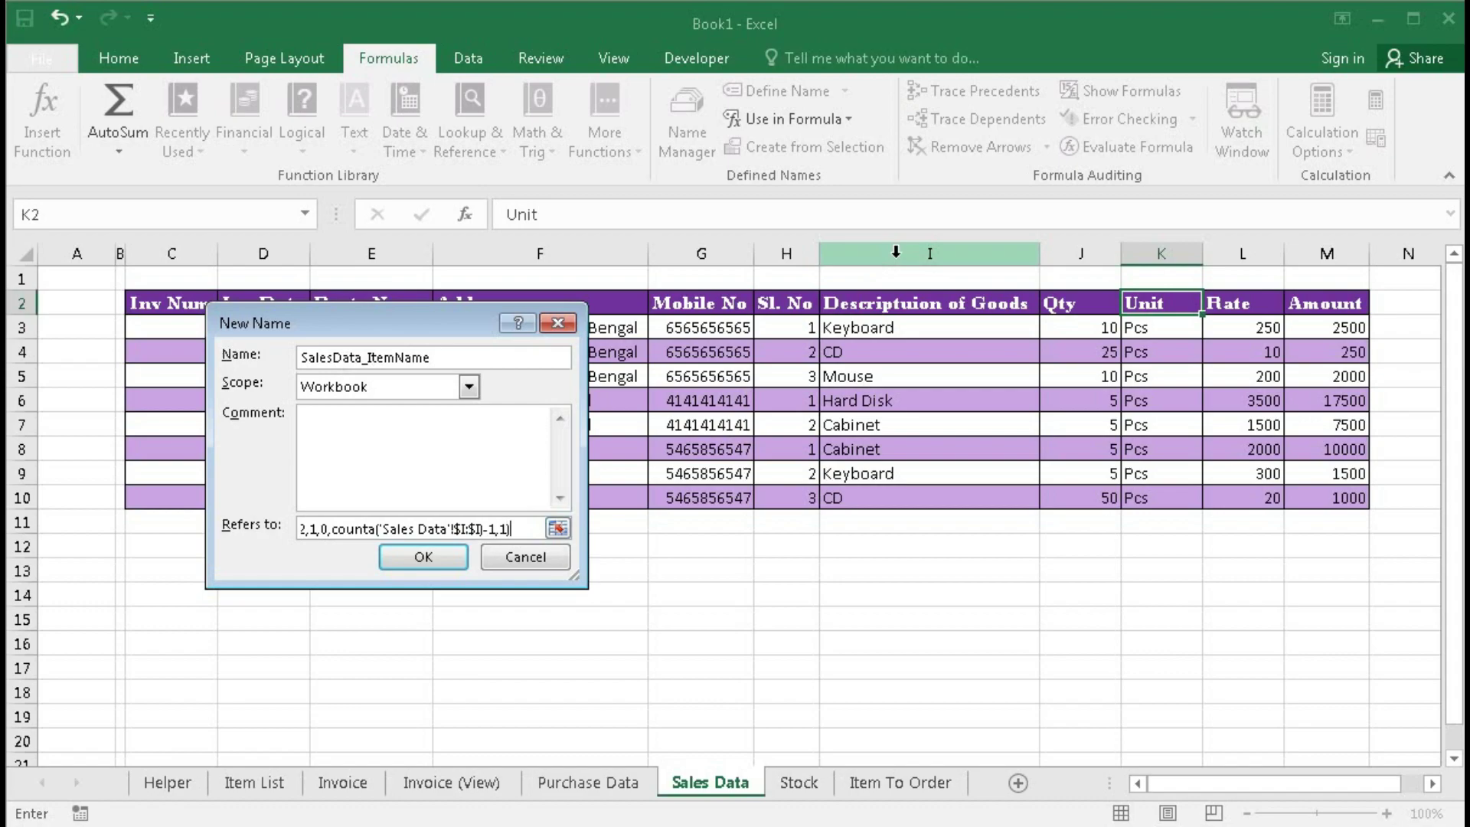
{"action": "key", "text": "Return"}
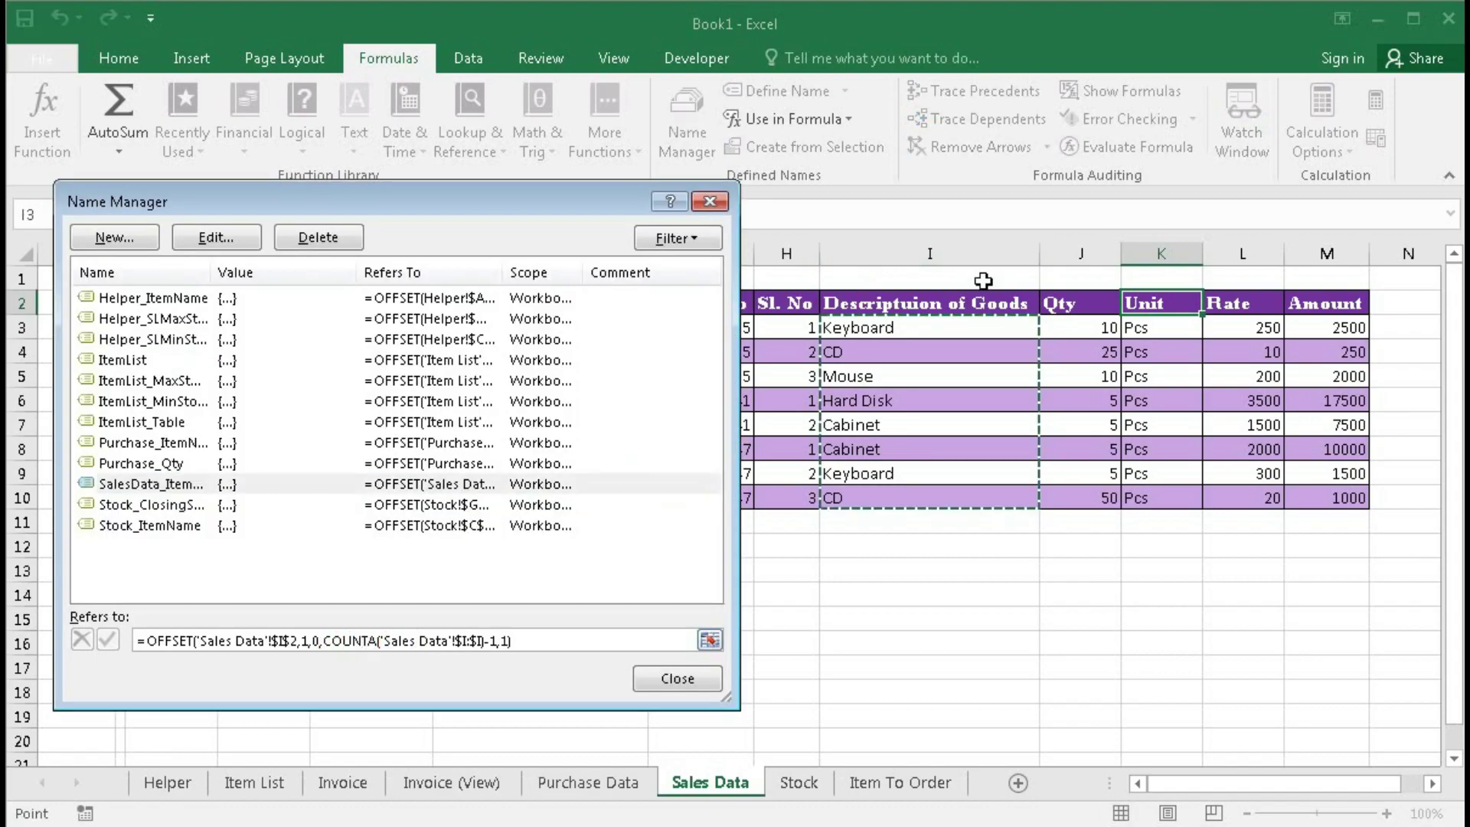
{"action": "left_click_drag", "start_coordinate": [528, 640], "coordinate": [21, 605]}
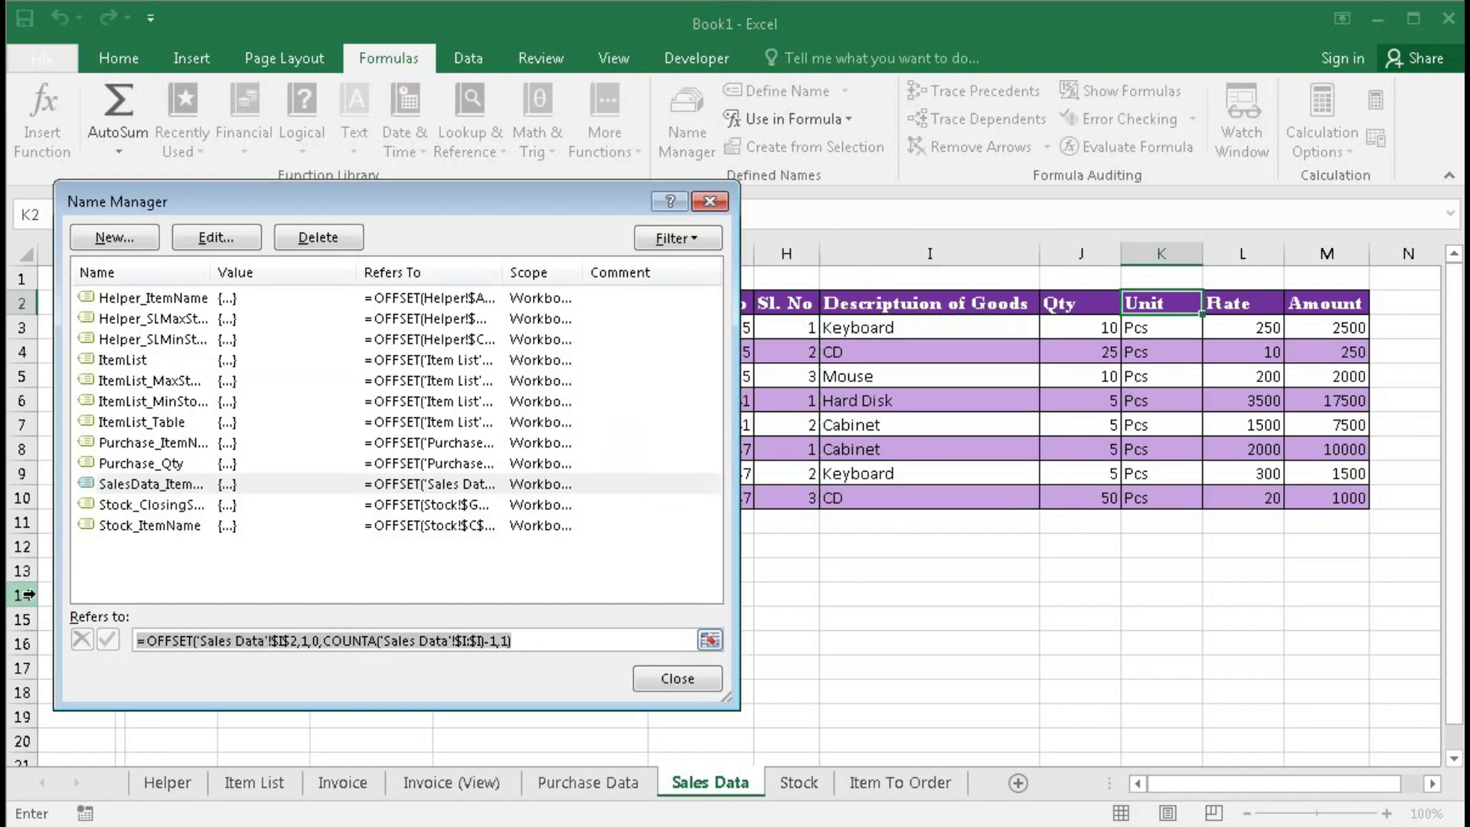
{"action": "left_click", "coordinate": [117, 238]}
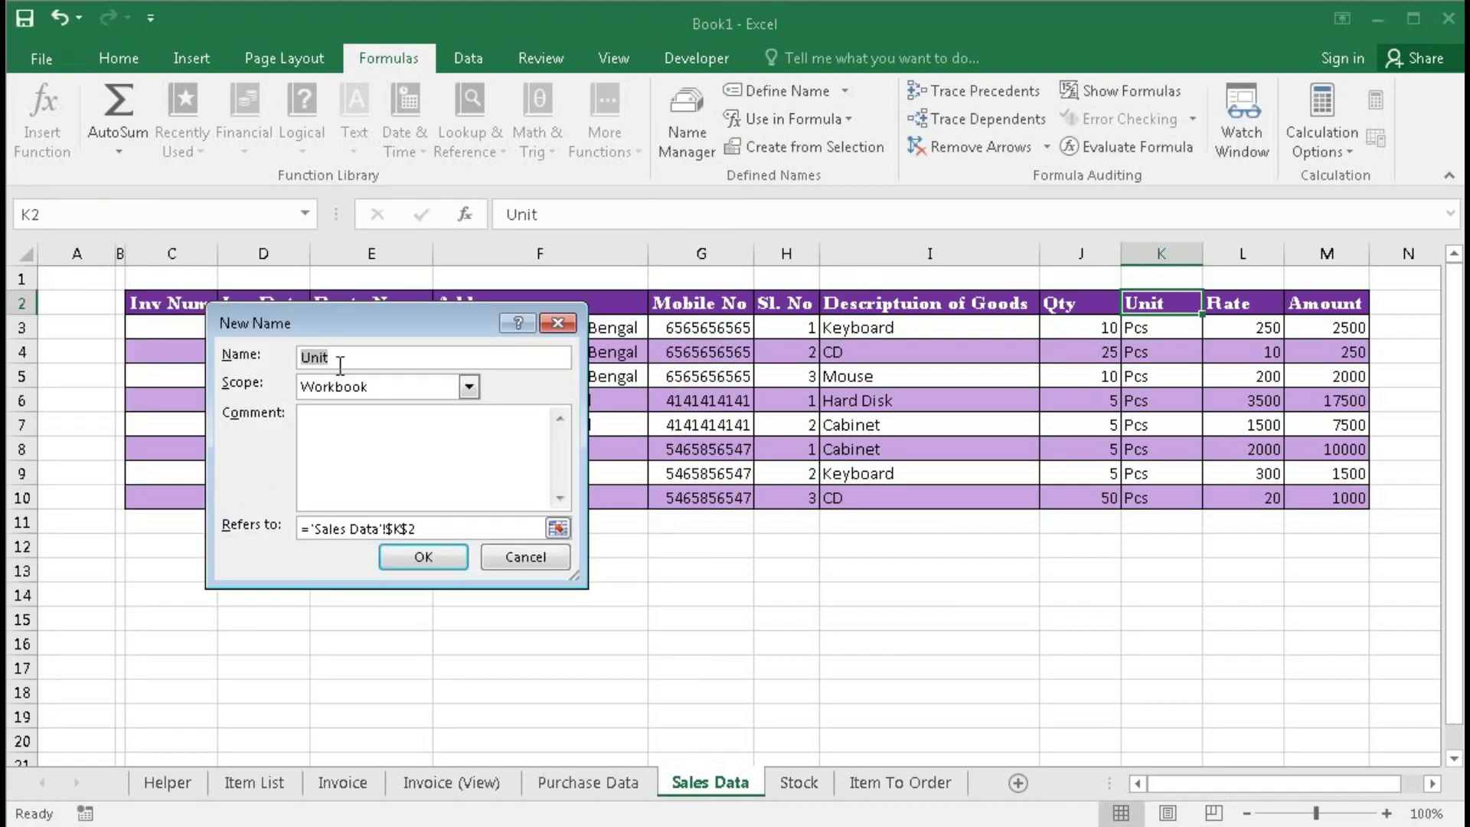
Step: Define SalesData_Qty as the pasted OFFSET formula anchored at $J$2, confirm it covers J3:J10, and close Name Manager
{"action": "type", "text": "SalesData_Qty"}
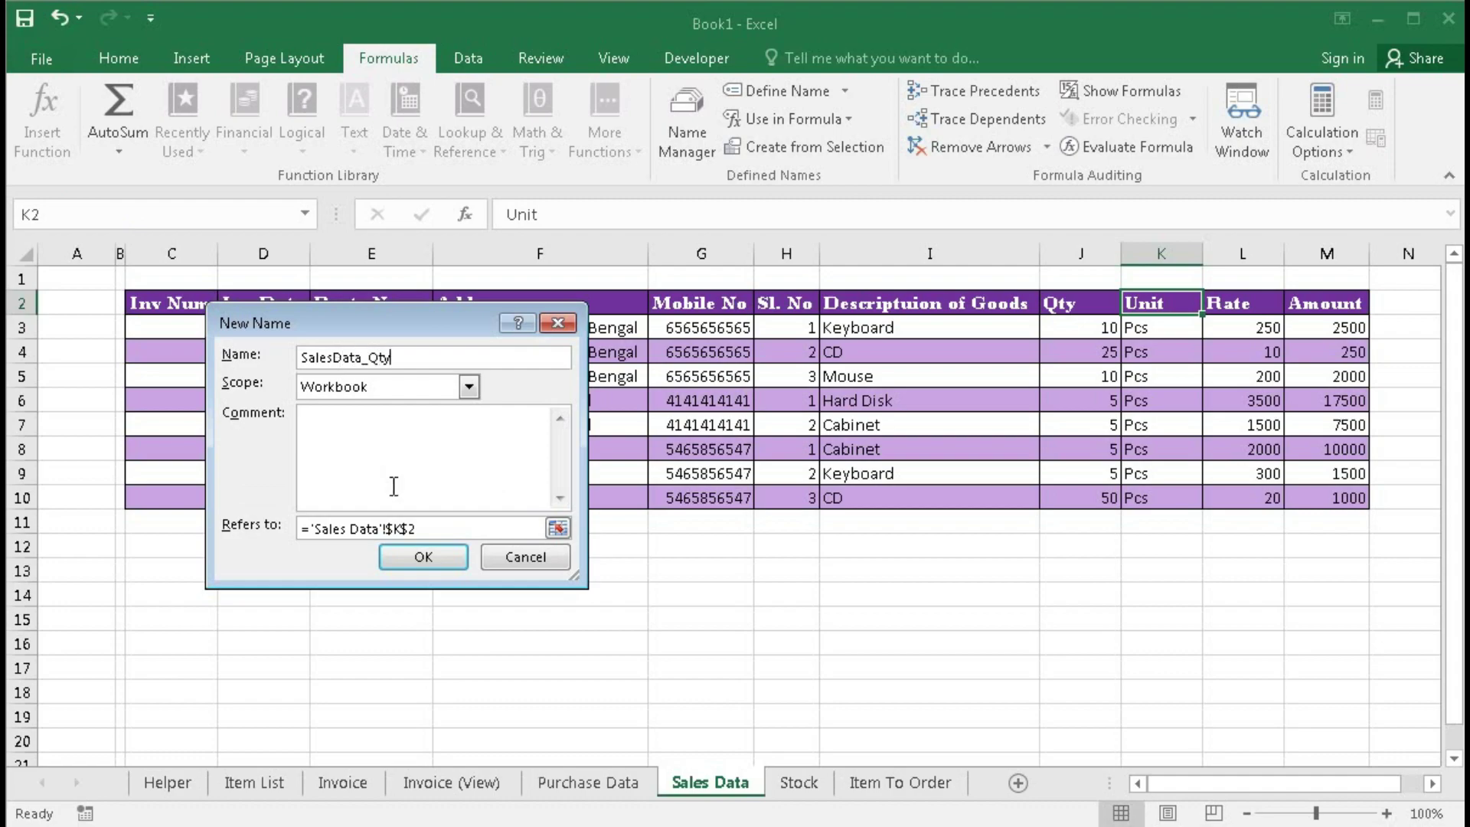
{"action": "left_click_drag", "start_coordinate": [418, 528], "coordinate": [247, 527]}
{"action": "key", "text": "ctrl+v"}
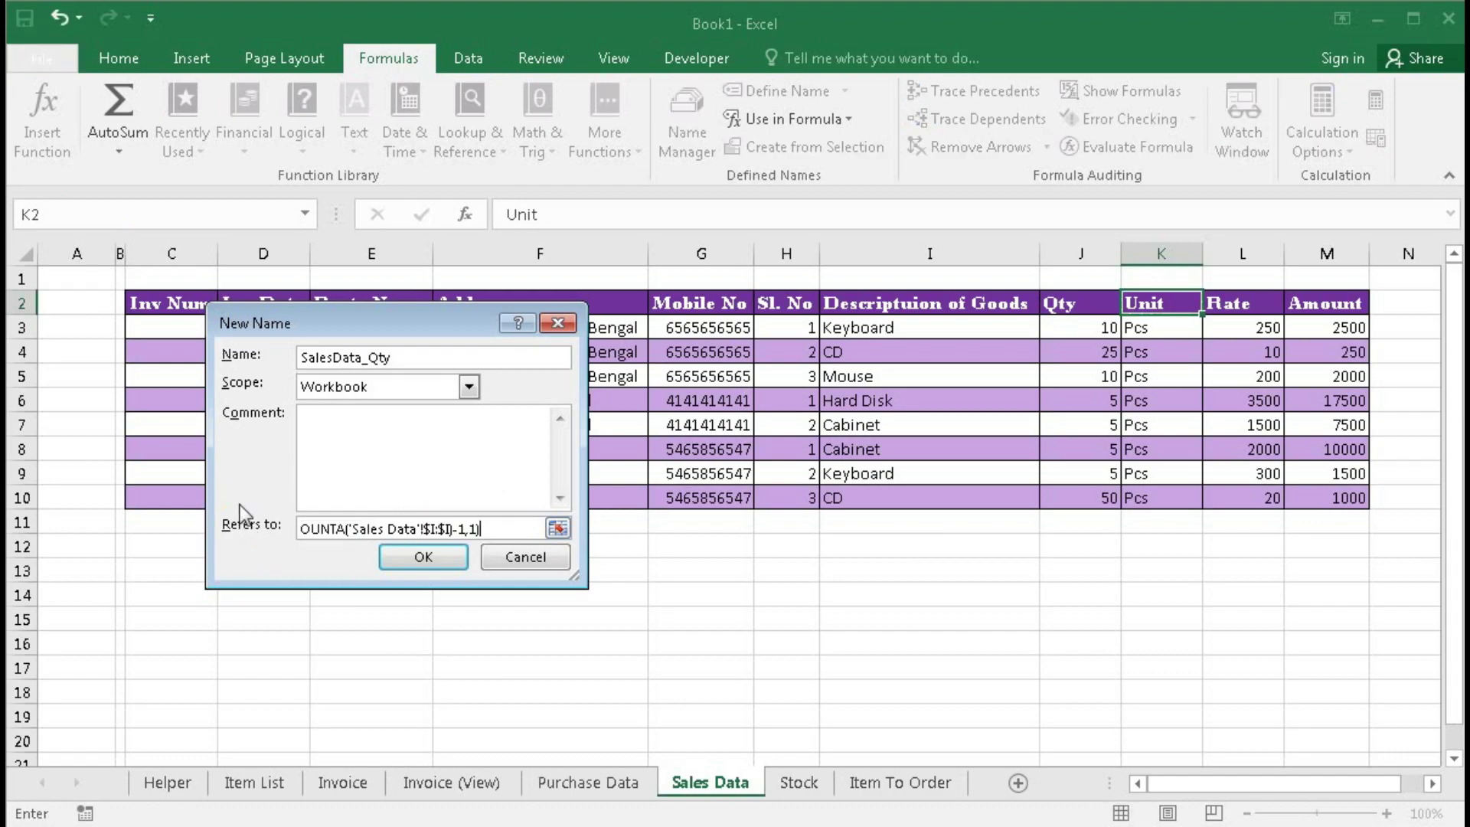
{"action": "left_click", "coordinate": [204, 525]}
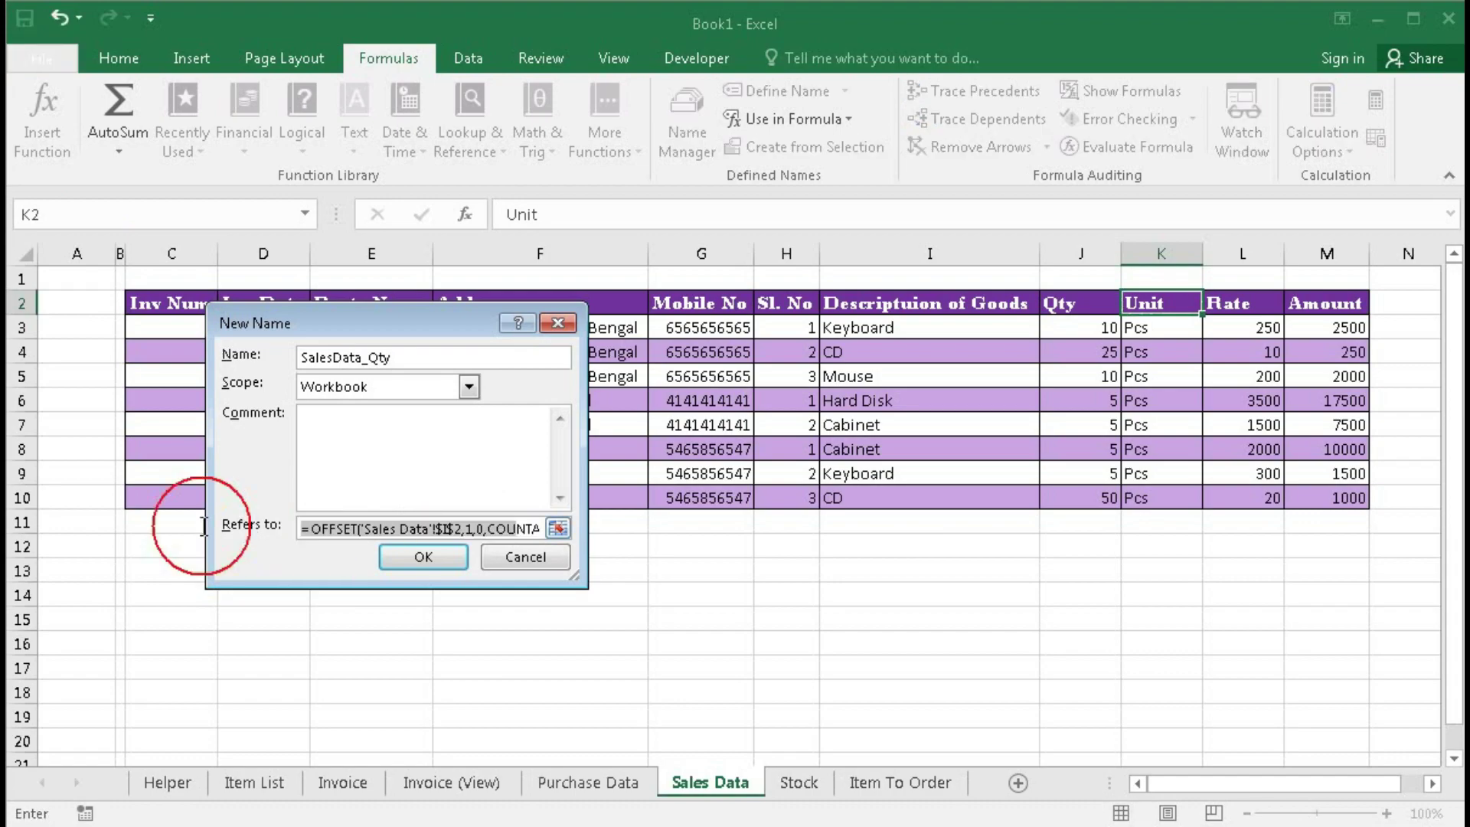
{"action": "left_click", "coordinate": [440, 528]}
{"action": "key", "text": "BackSpace"}
{"action": "type", "text": "J"}
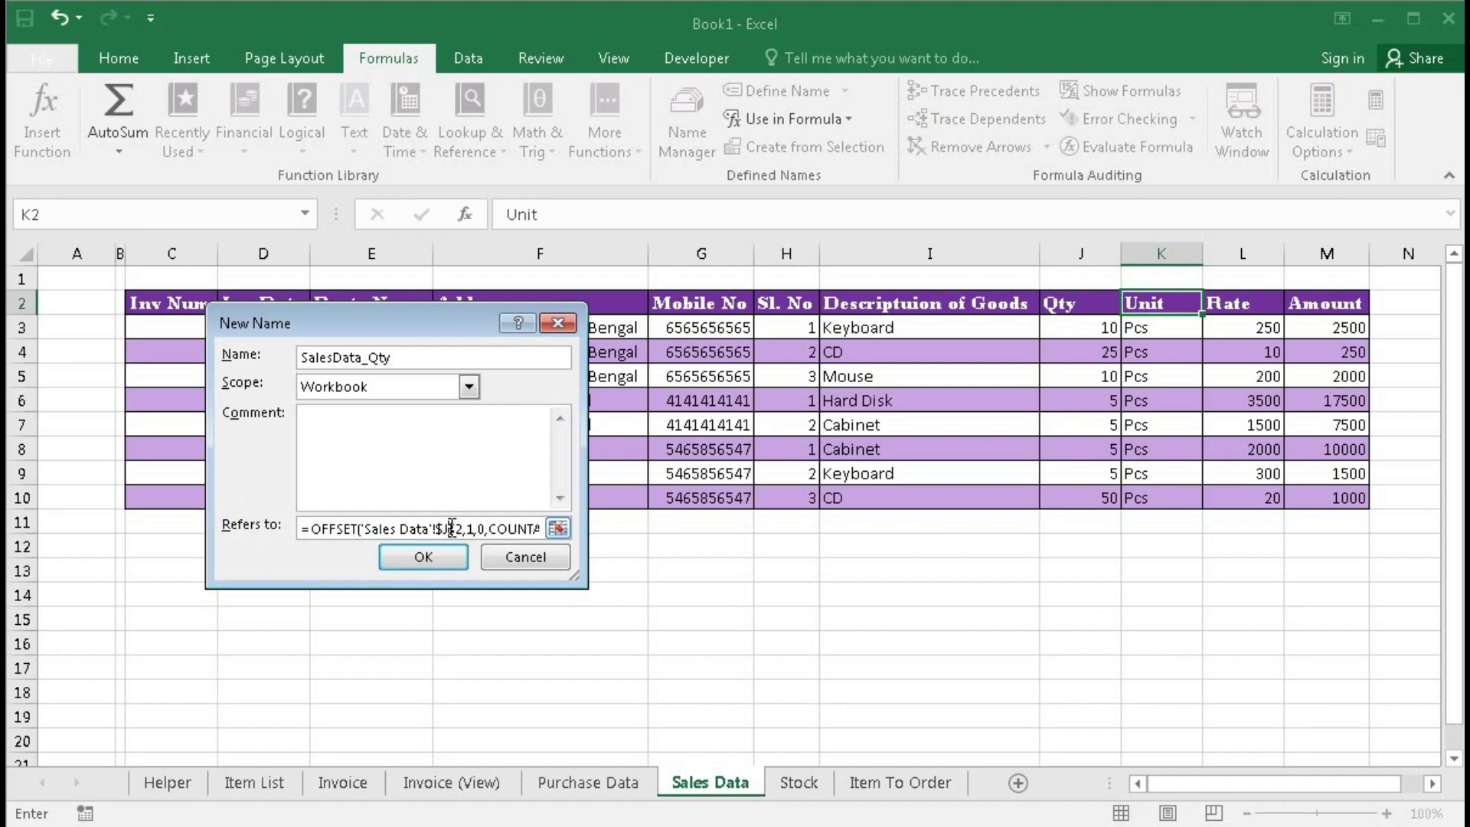
{"action": "left_click", "coordinate": [423, 556]}
{"action": "left_click", "coordinate": [480, 640]}
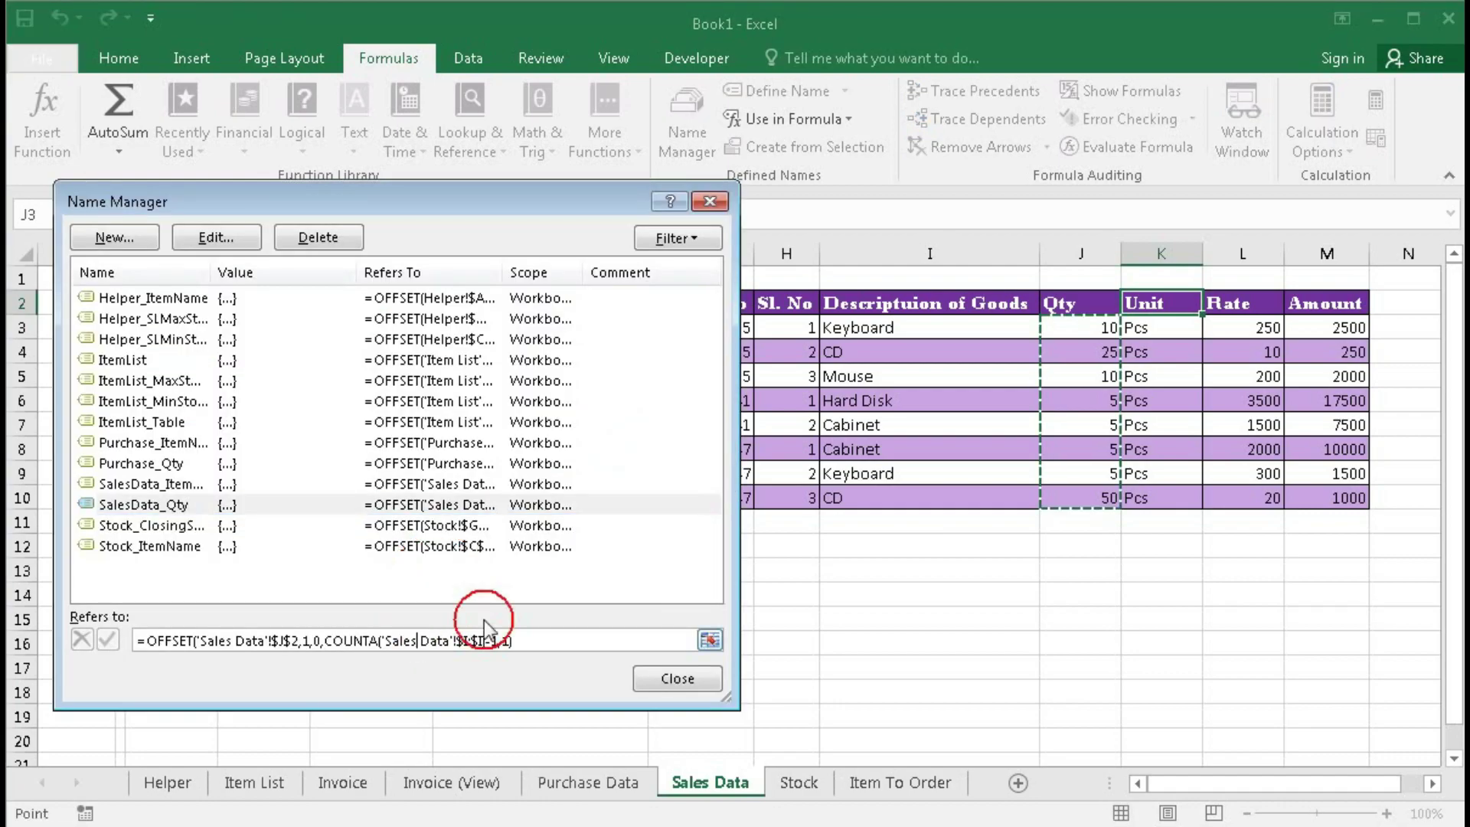
{"action": "left_click", "coordinate": [699, 675]}
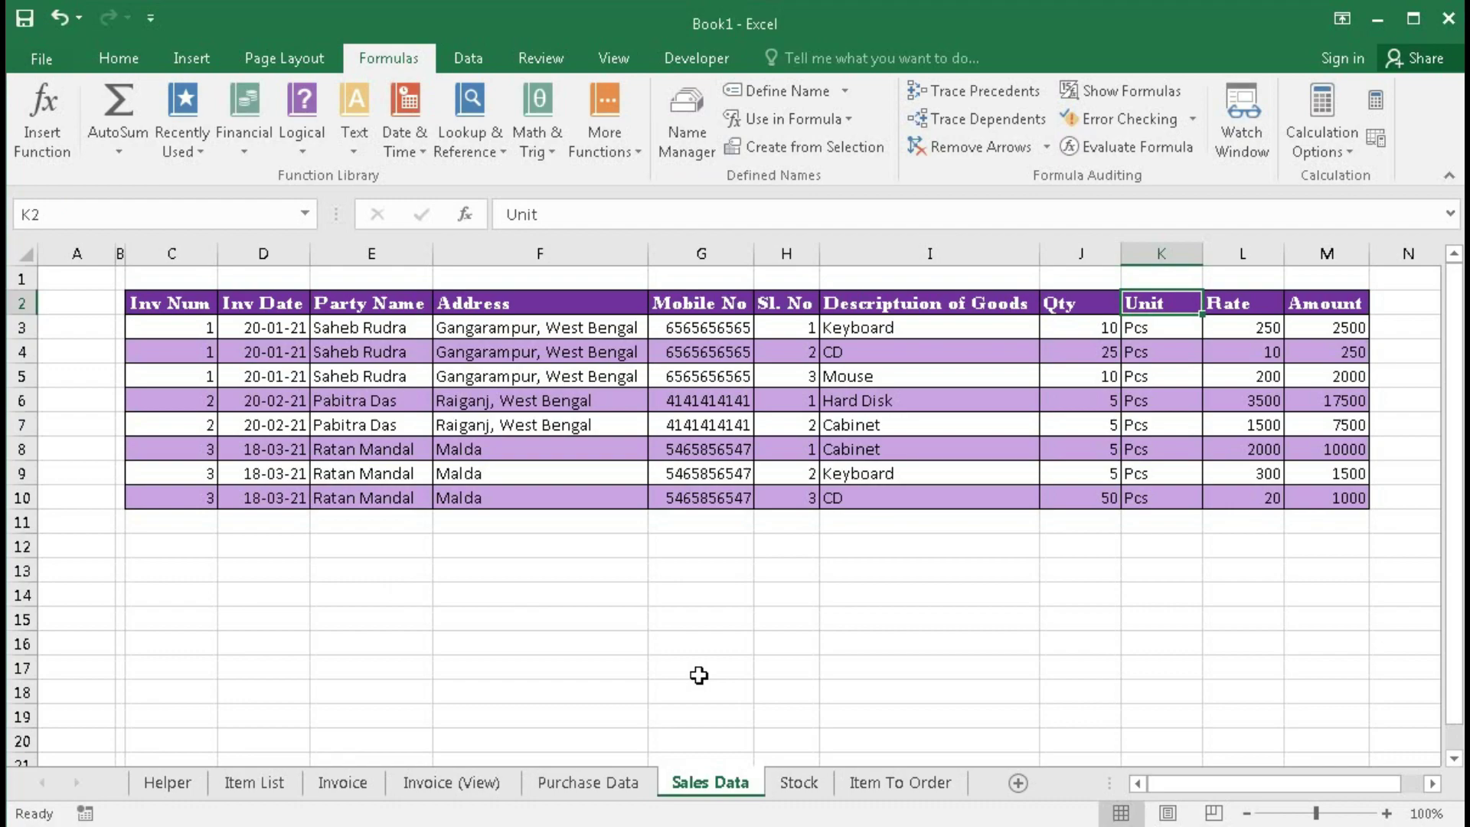
Step: On the Stock sheet, start E3's formula as =SUMIF(Purchase_ItemName,C3, using autocomplete
{"action": "left_click", "coordinate": [799, 783]}
{"action": "left_click", "coordinate": [398, 331]}
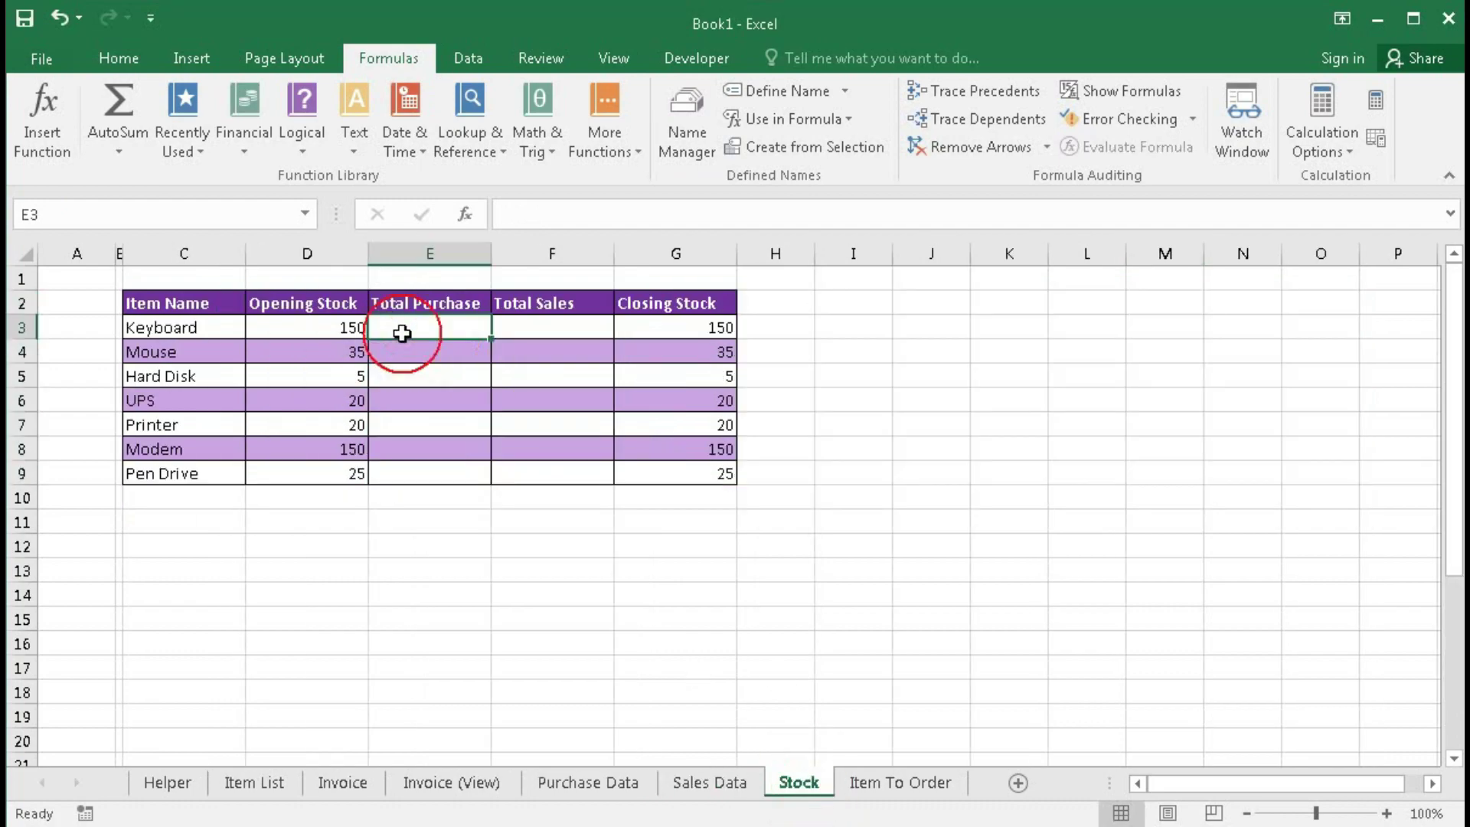
{"action": "type", "text": "="}
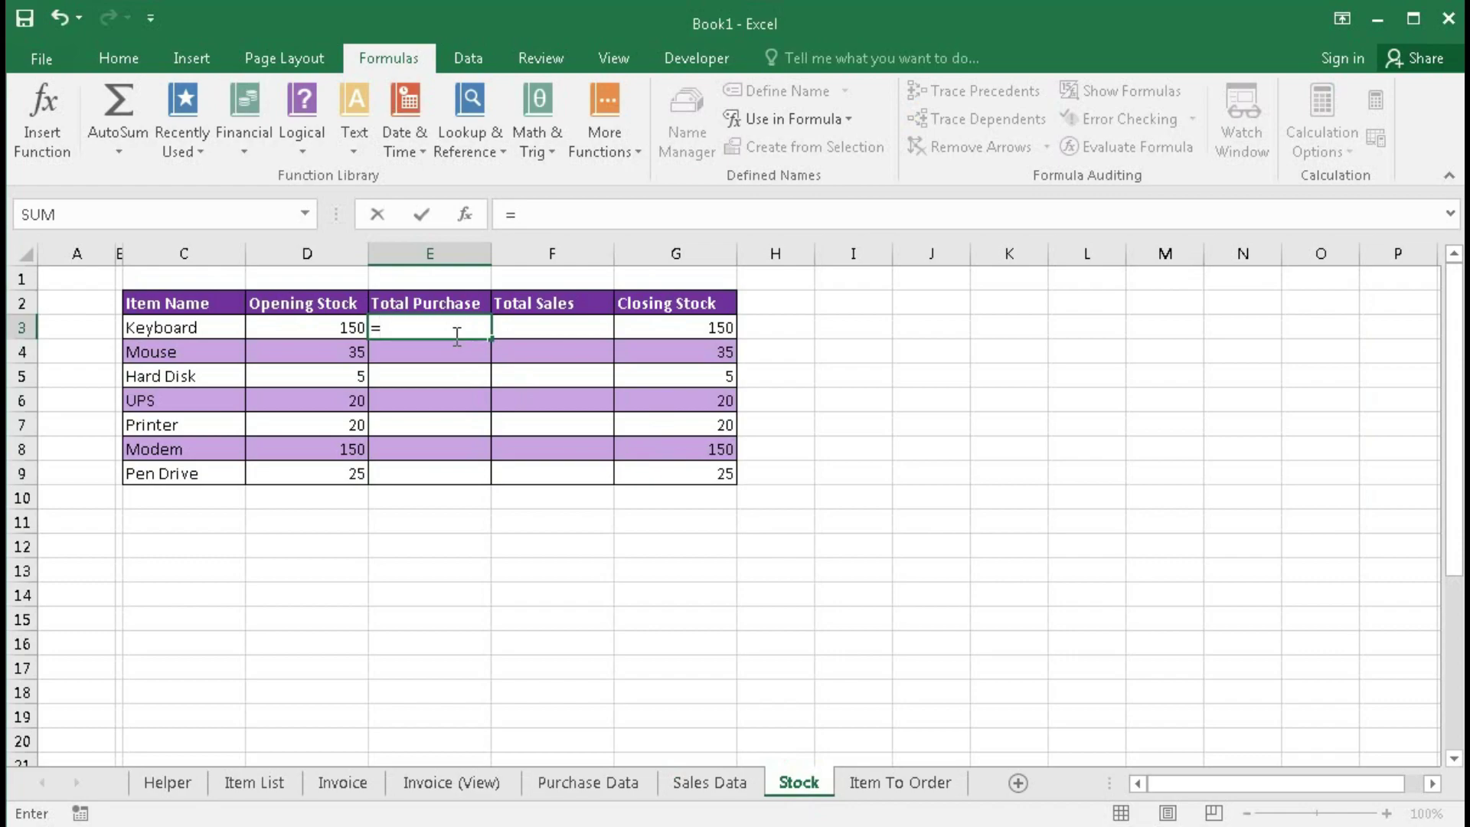
{"action": "type", "text": "sum"}
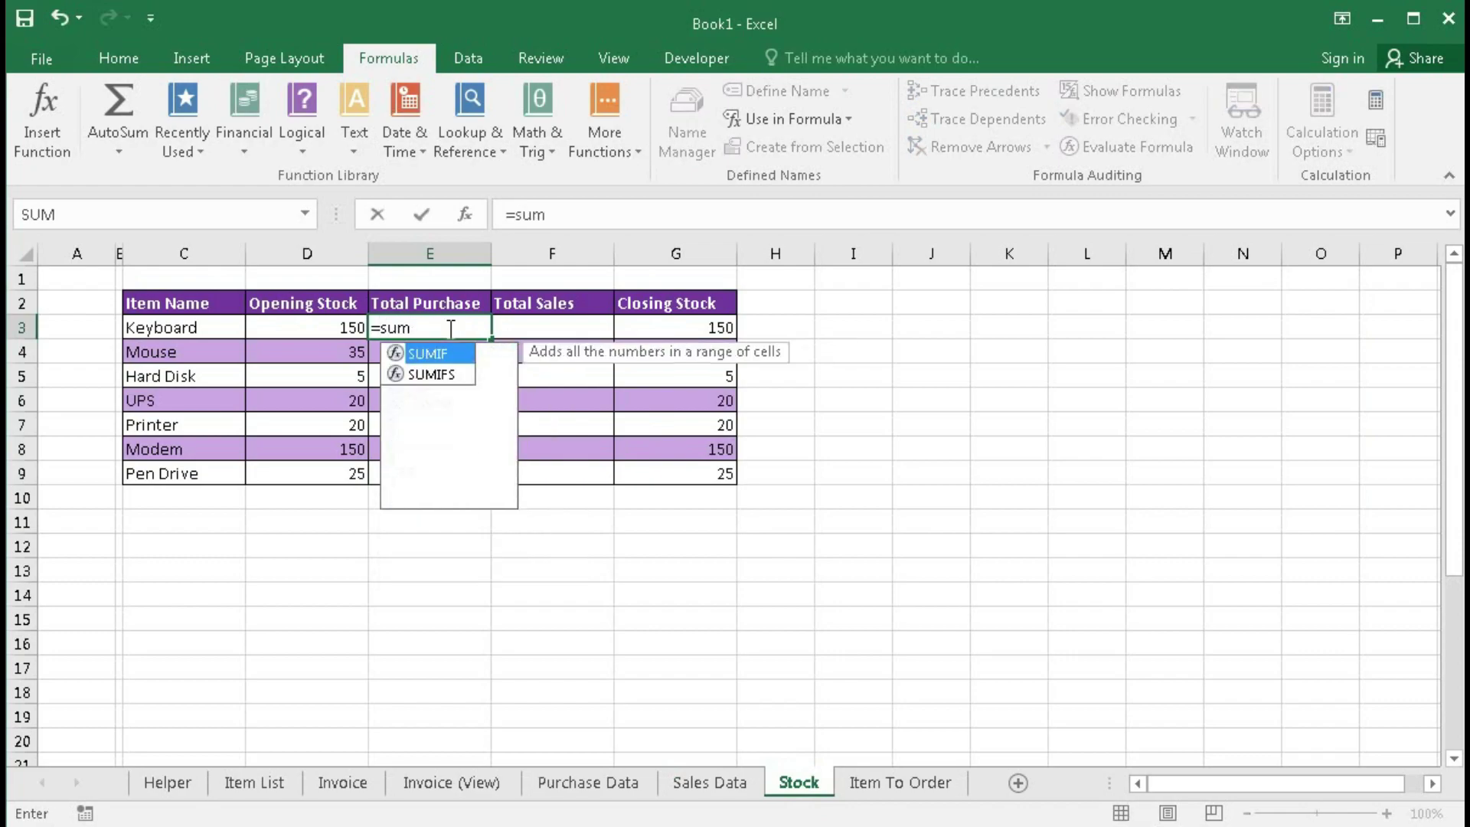
{"action": "key", "text": "Tab"}
{"action": "type", "text": "pu"}
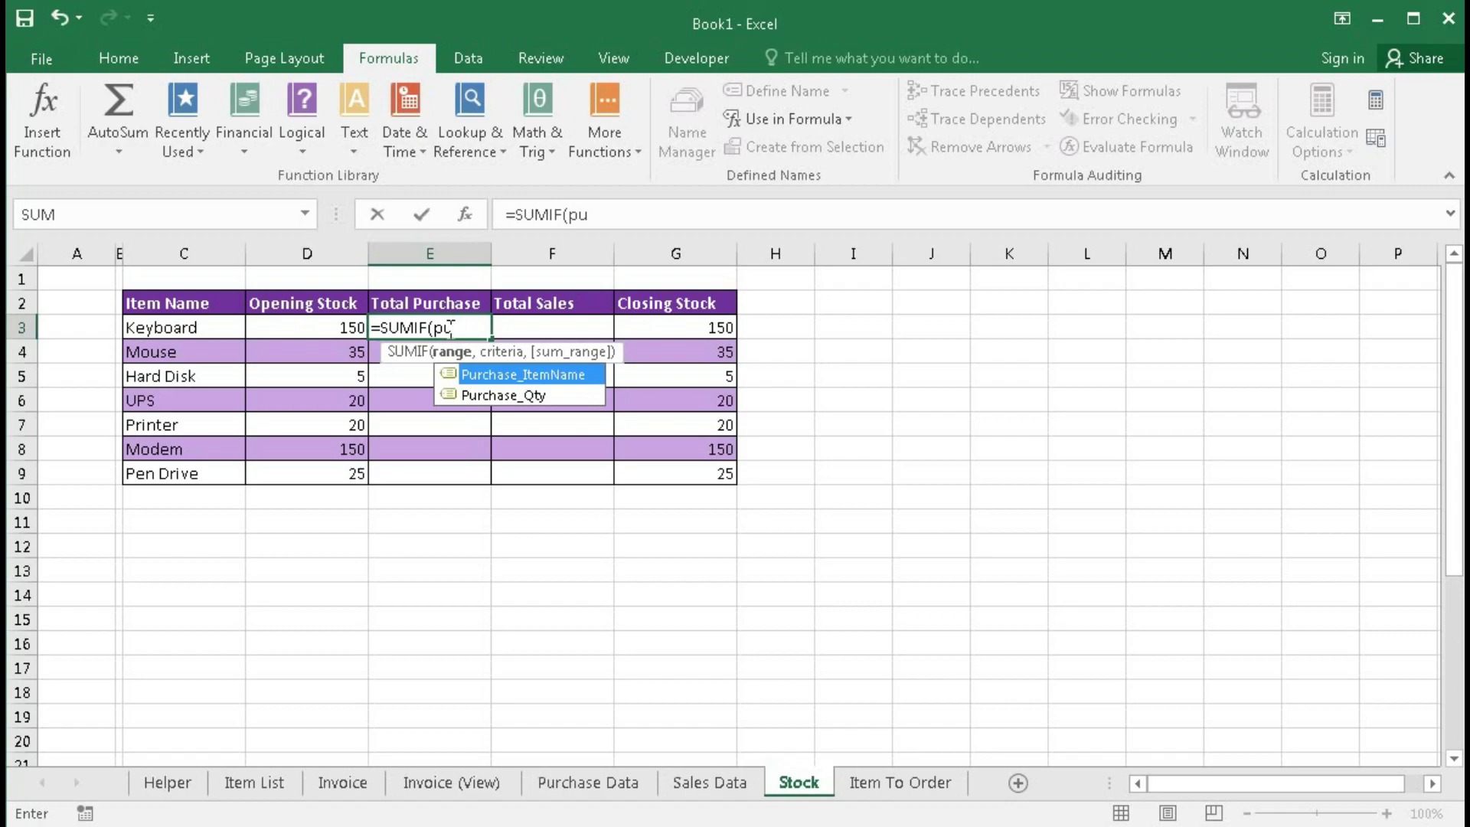
{"action": "key", "text": "Tab"}
{"action": "type", "text": ","}
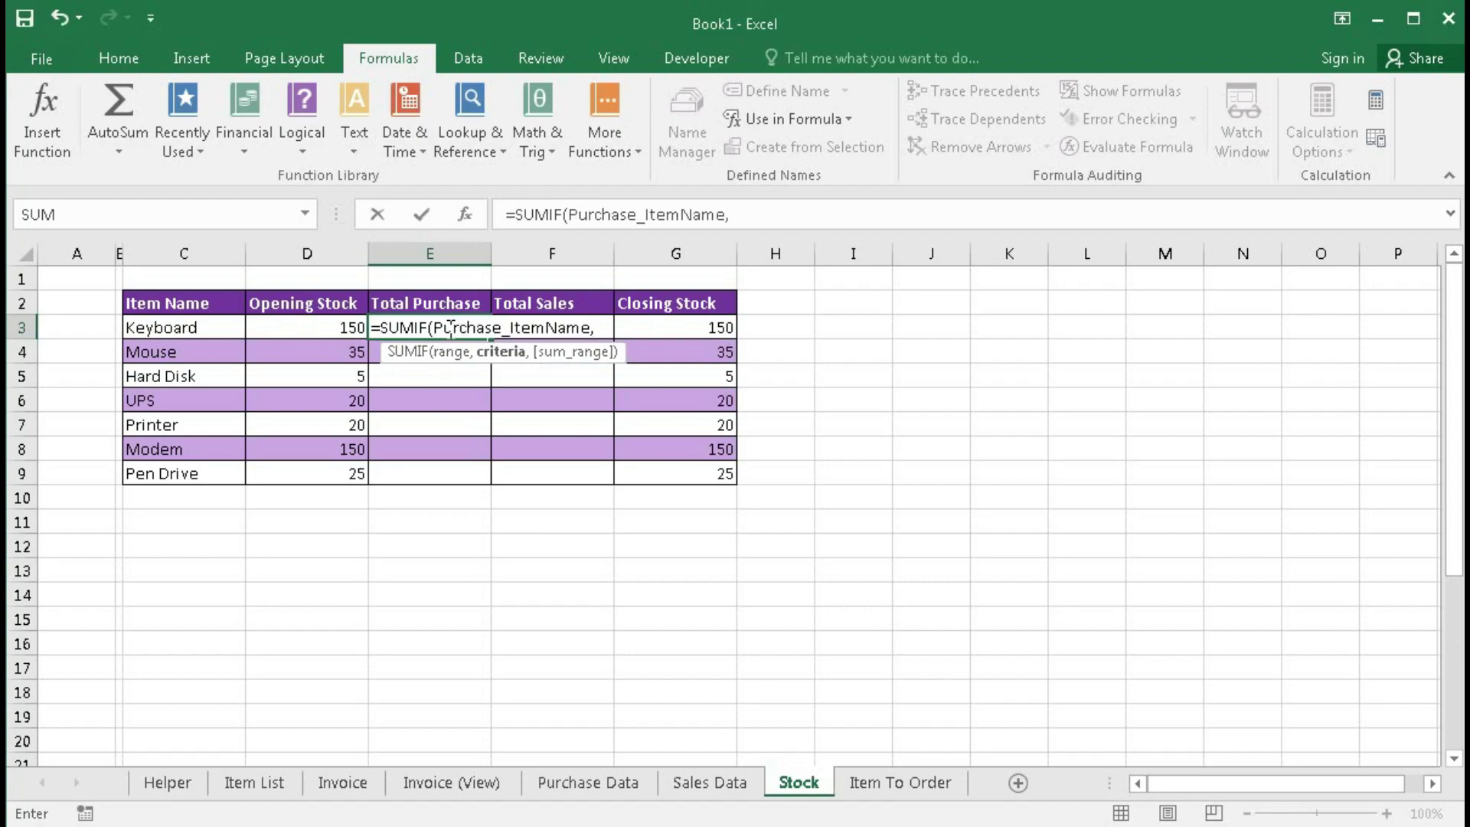
{"action": "left_click", "coordinate": [144, 327]}
Step: Finish the formula with Purchase_Qty as sum range and fill E3 down to E9
{"action": "type", "text": ","}
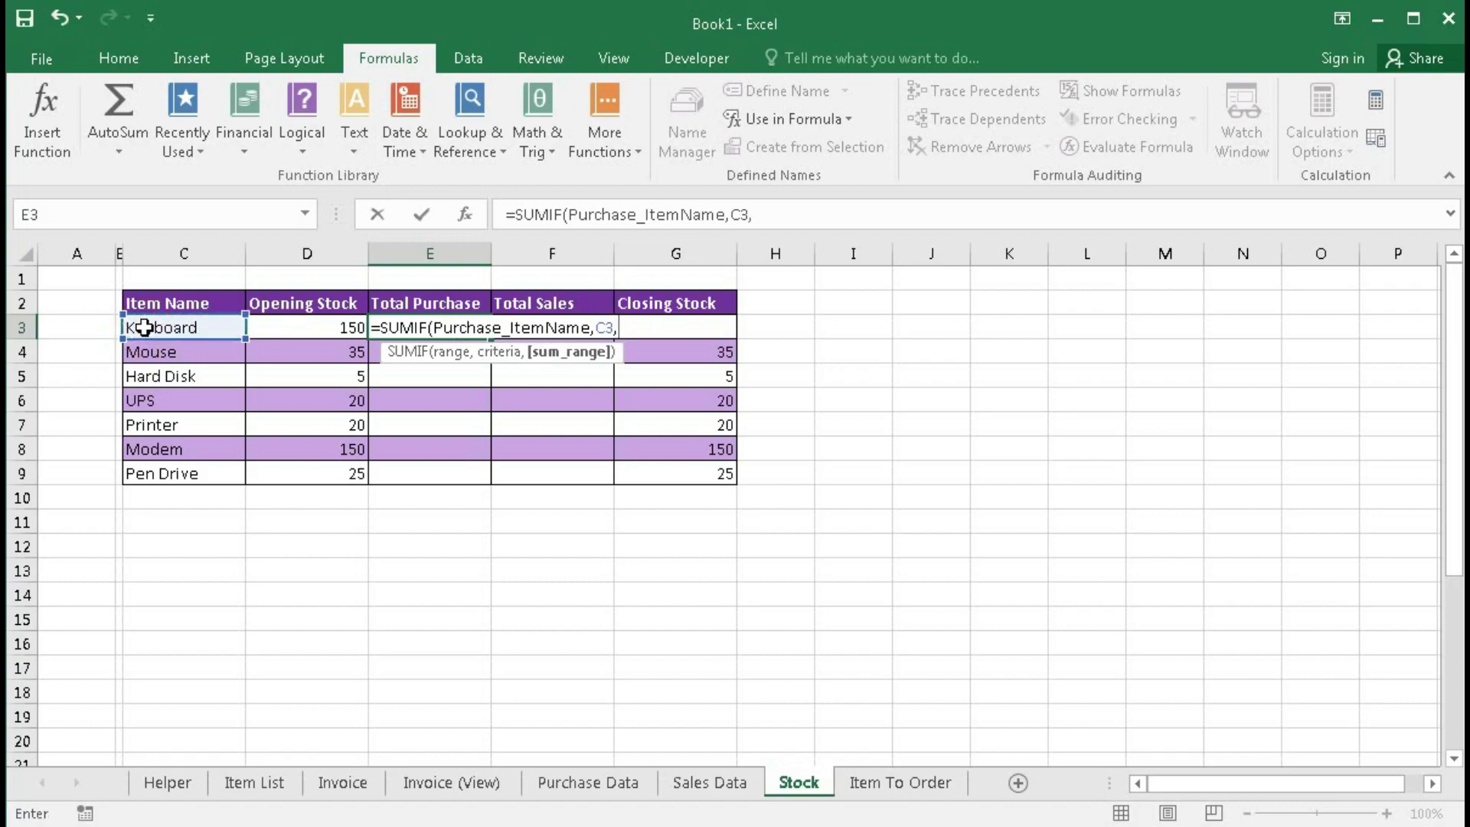
{"action": "type", "text": "pu"}
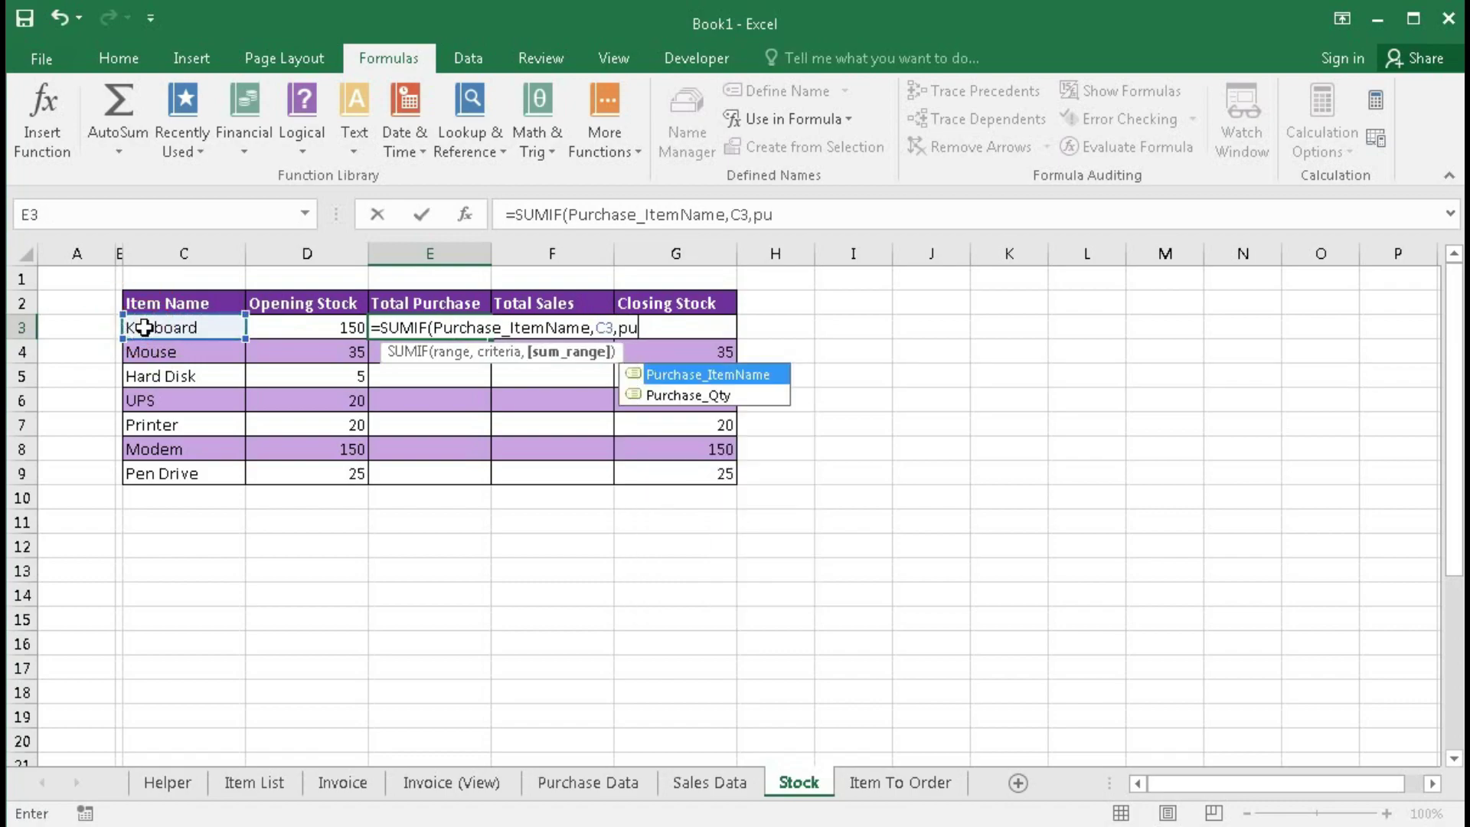
{"action": "key", "text": "Down"}
{"action": "key", "text": "Tab"}
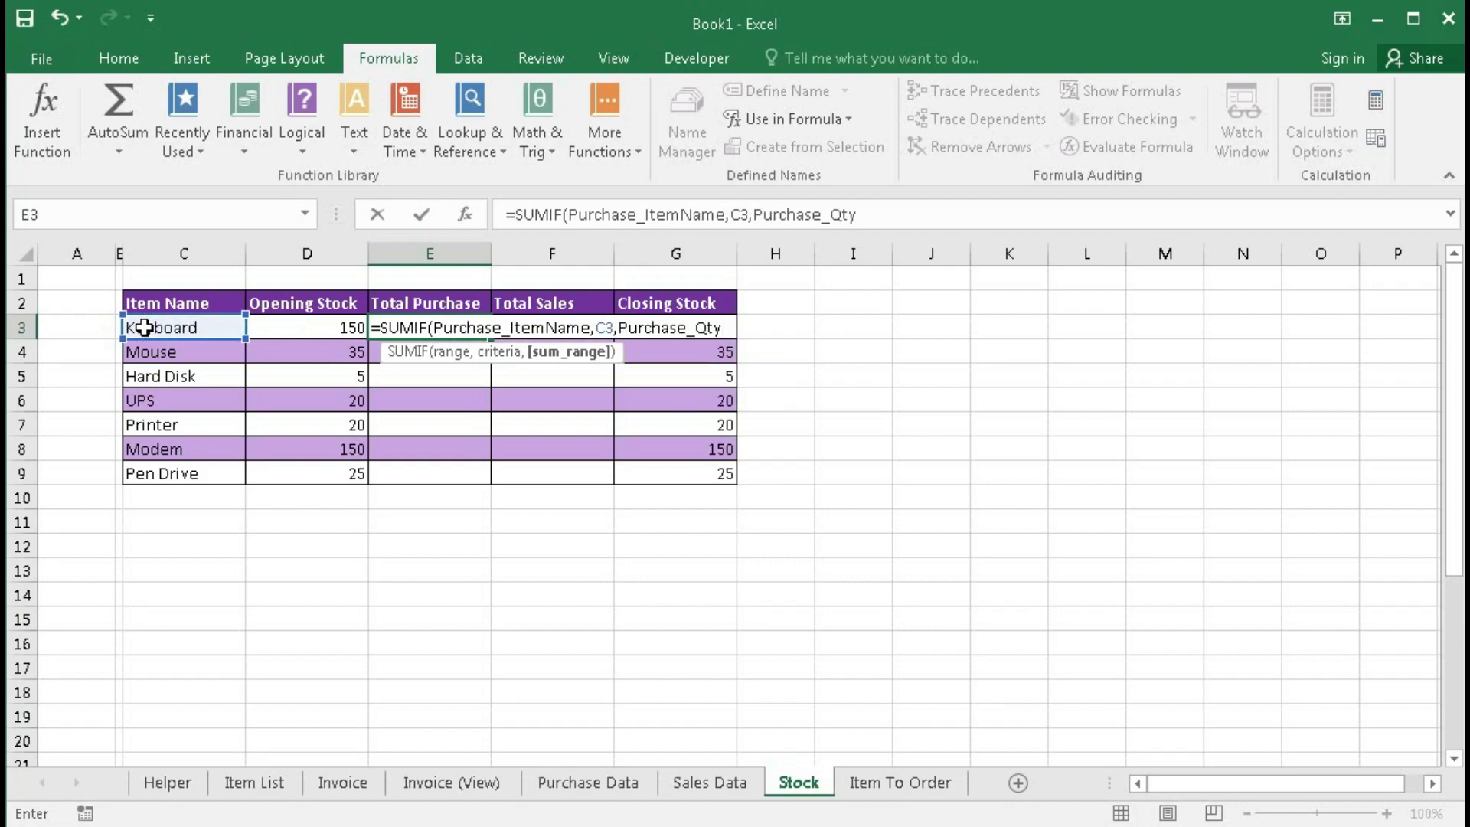
{"action": "type", "text": ")"}
{"action": "key", "text": "Return"}
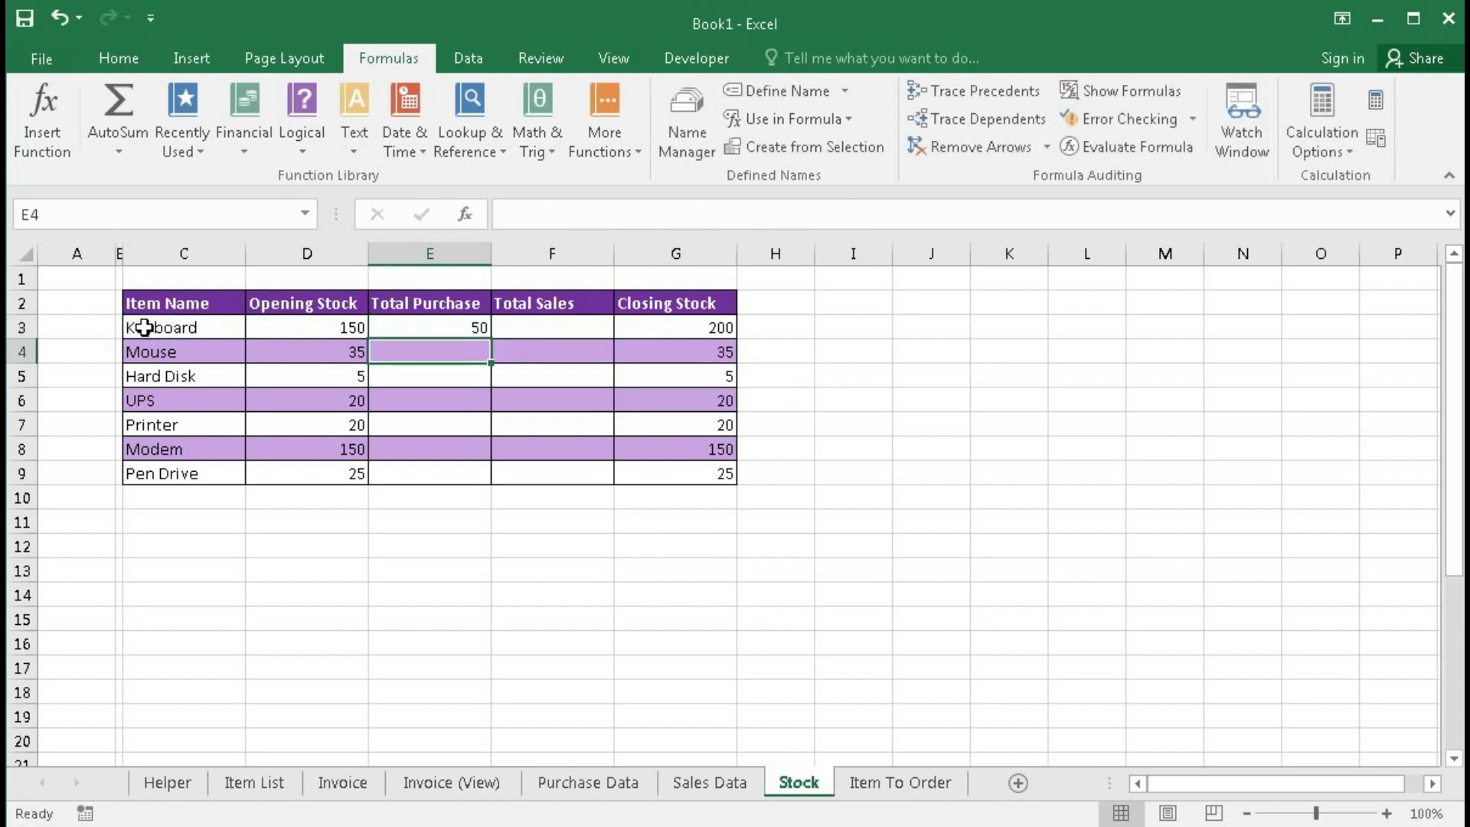
{"action": "left_click", "coordinate": [444, 327]}
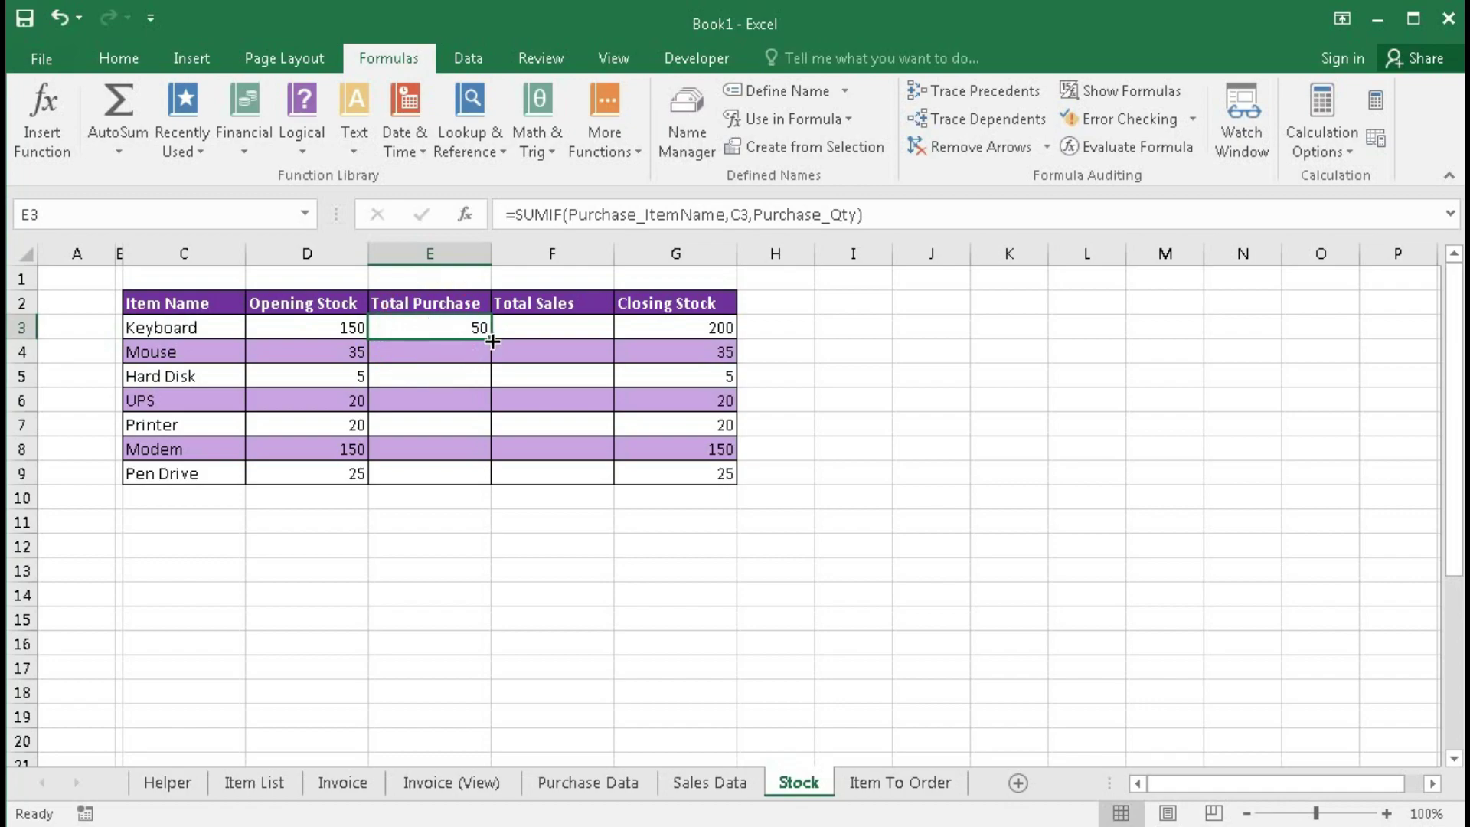
{"action": "left_click_drag", "start_coordinate": [492, 341], "coordinate": [472, 475]}
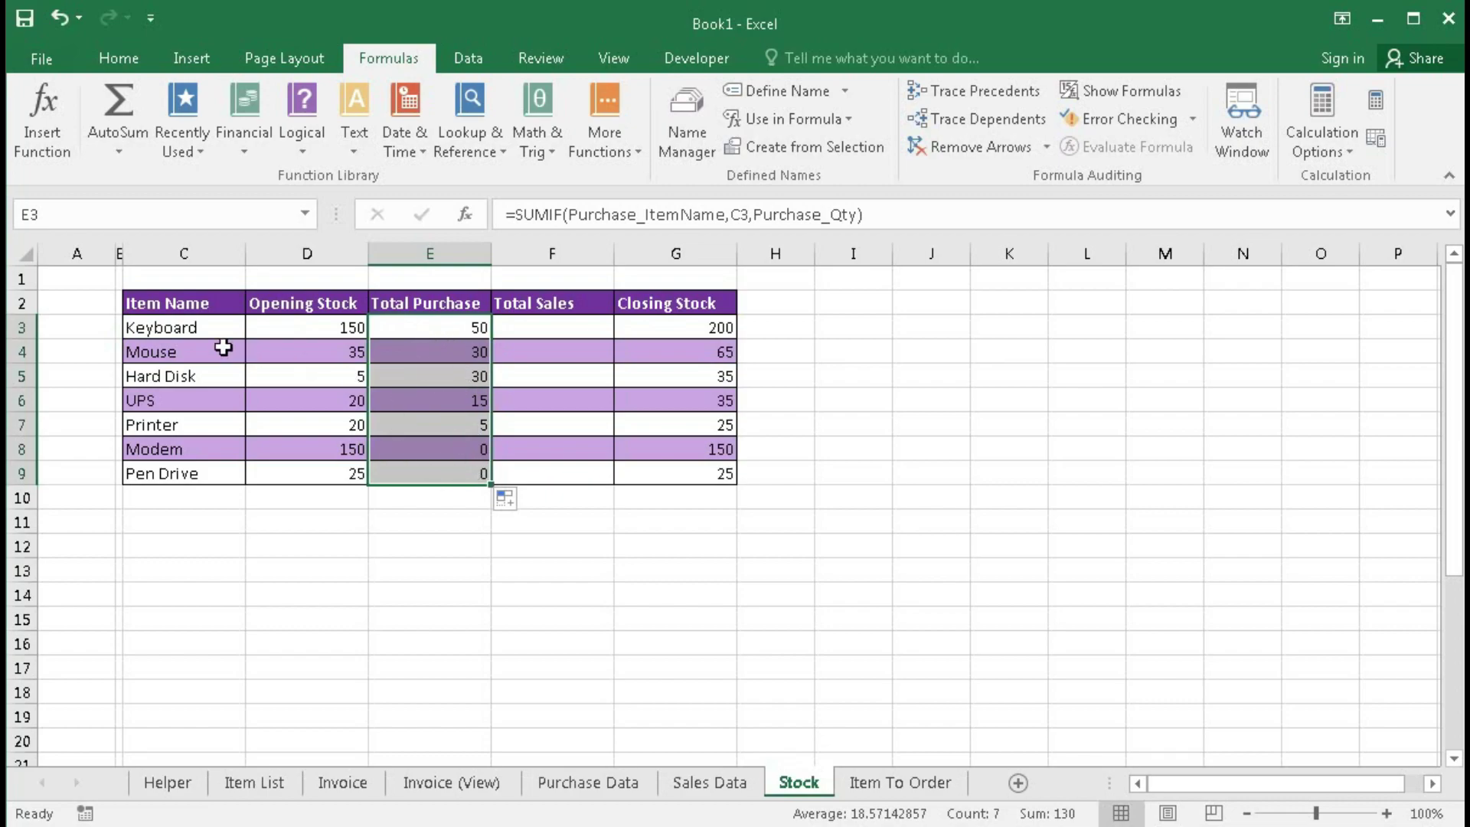
Step: Start F3's Total Sales formula as =SUMIF(SalesData_ItemName,C3, using autocomplete
{"action": "left_click", "coordinate": [542, 328]}
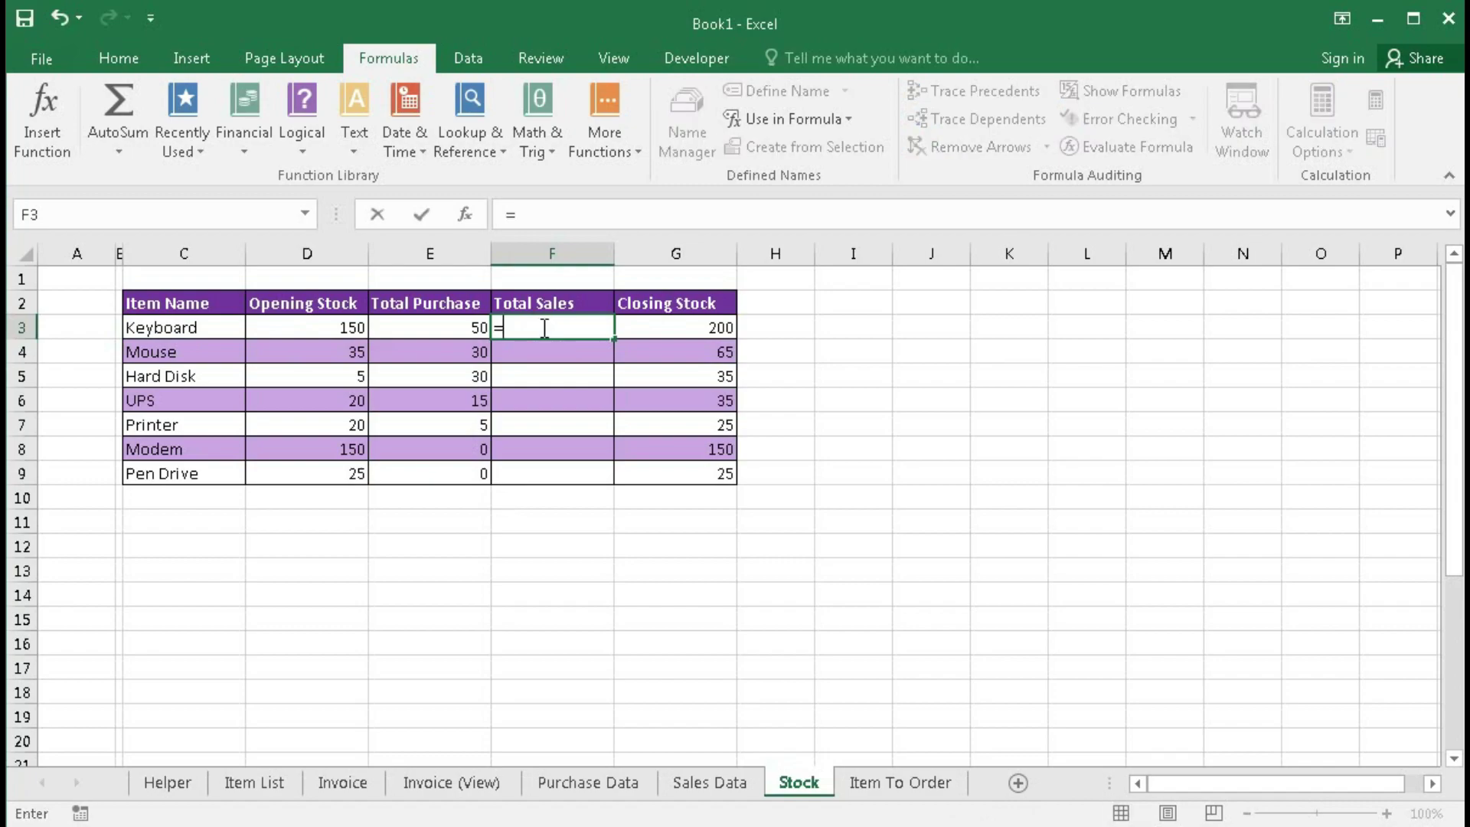
{"action": "type", "text": "=sumif"}
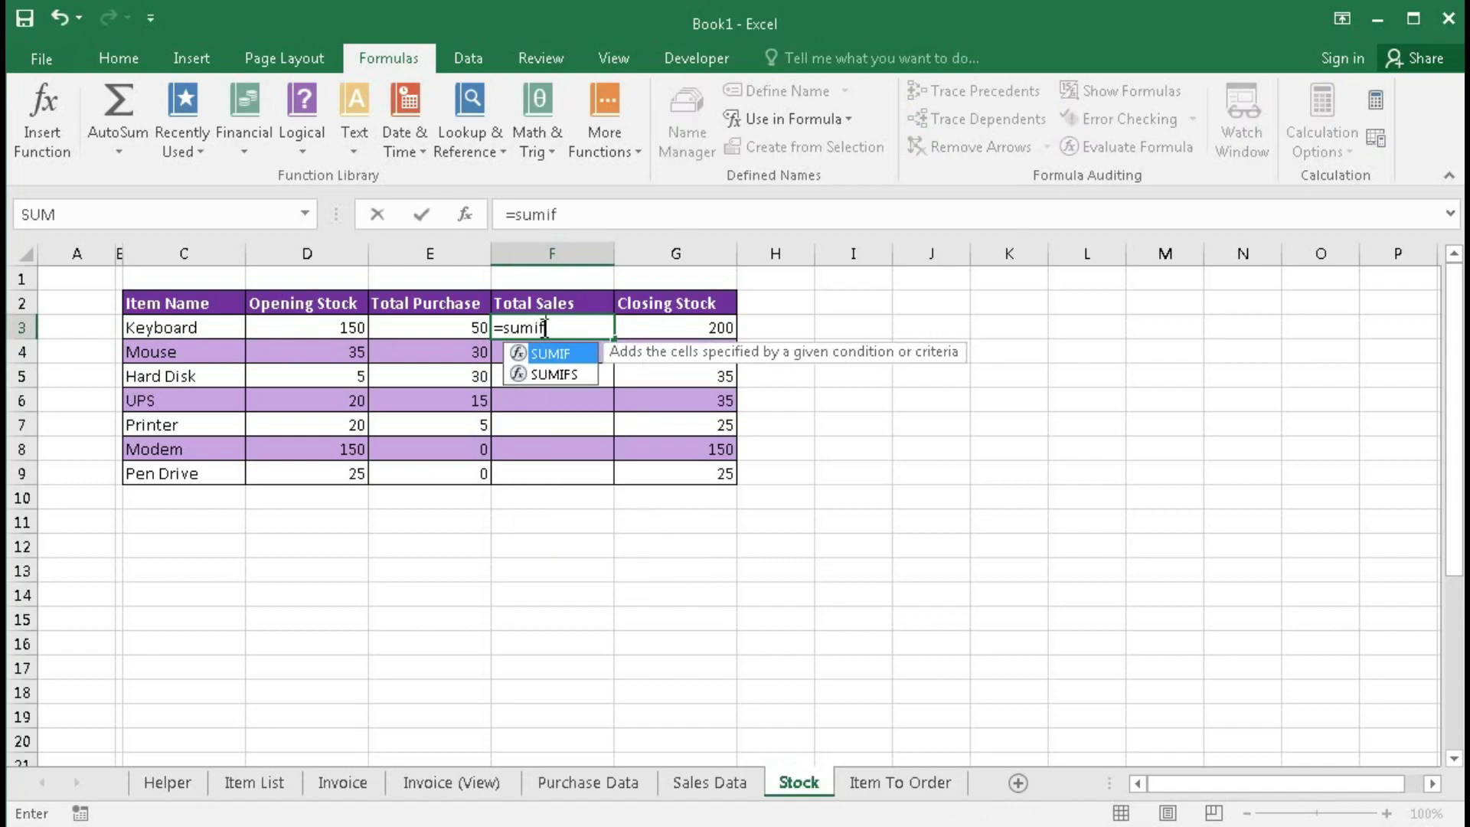
{"action": "key", "text": "Tab"}
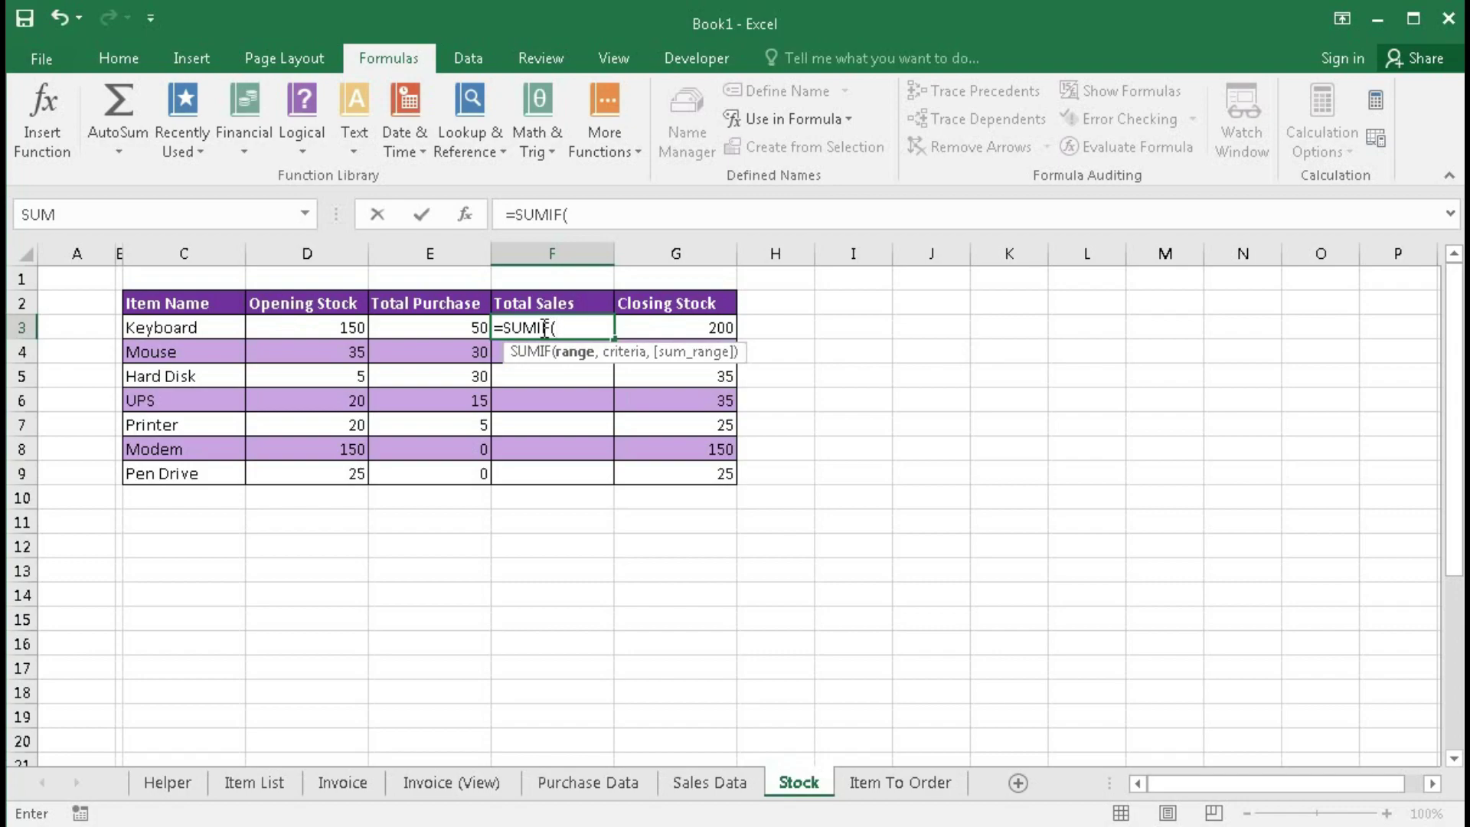
{"action": "type", "text": "sal"}
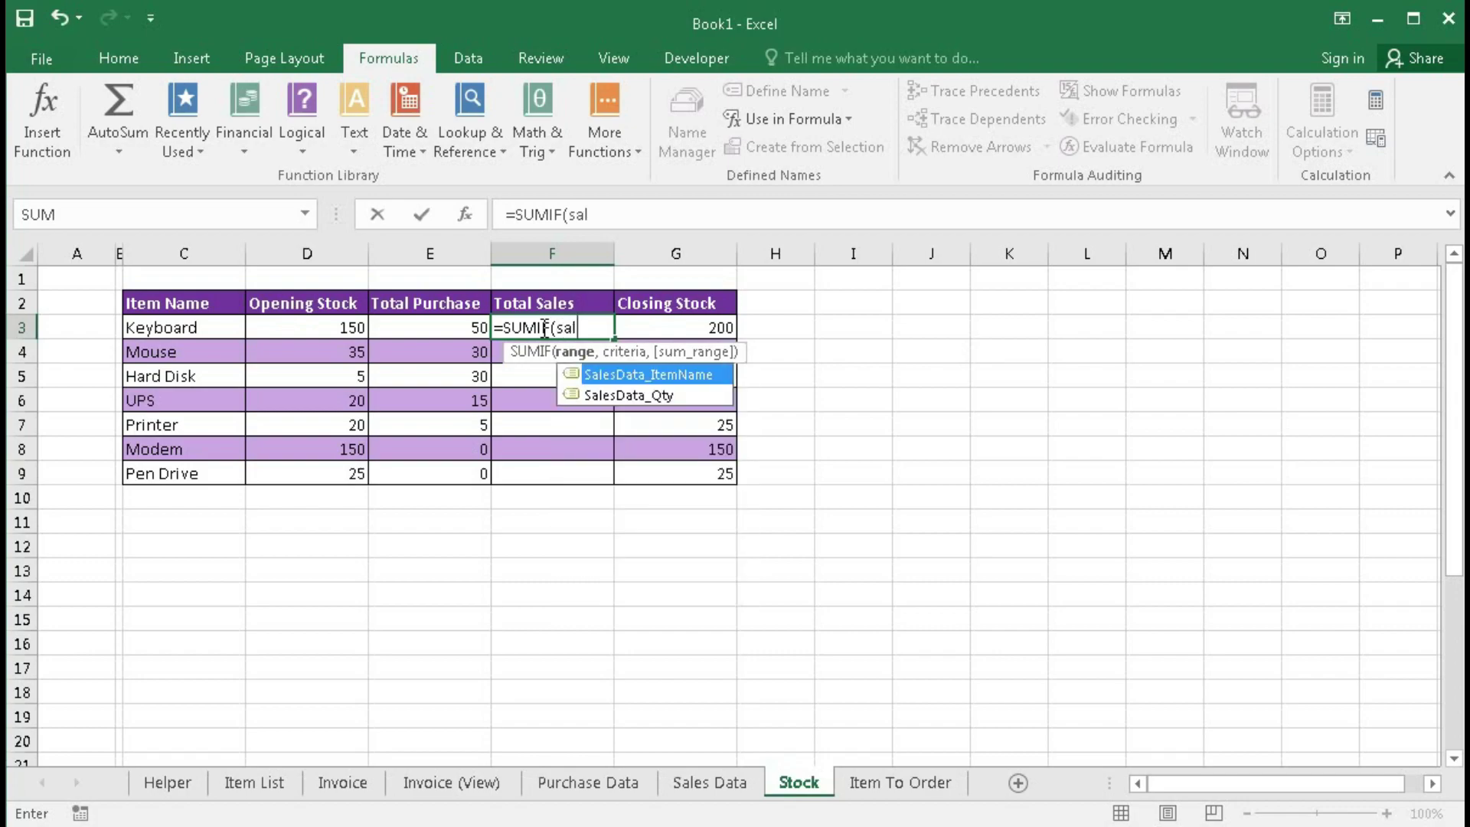
{"action": "key", "text": "Tab"}
{"action": "type", "text": ","}
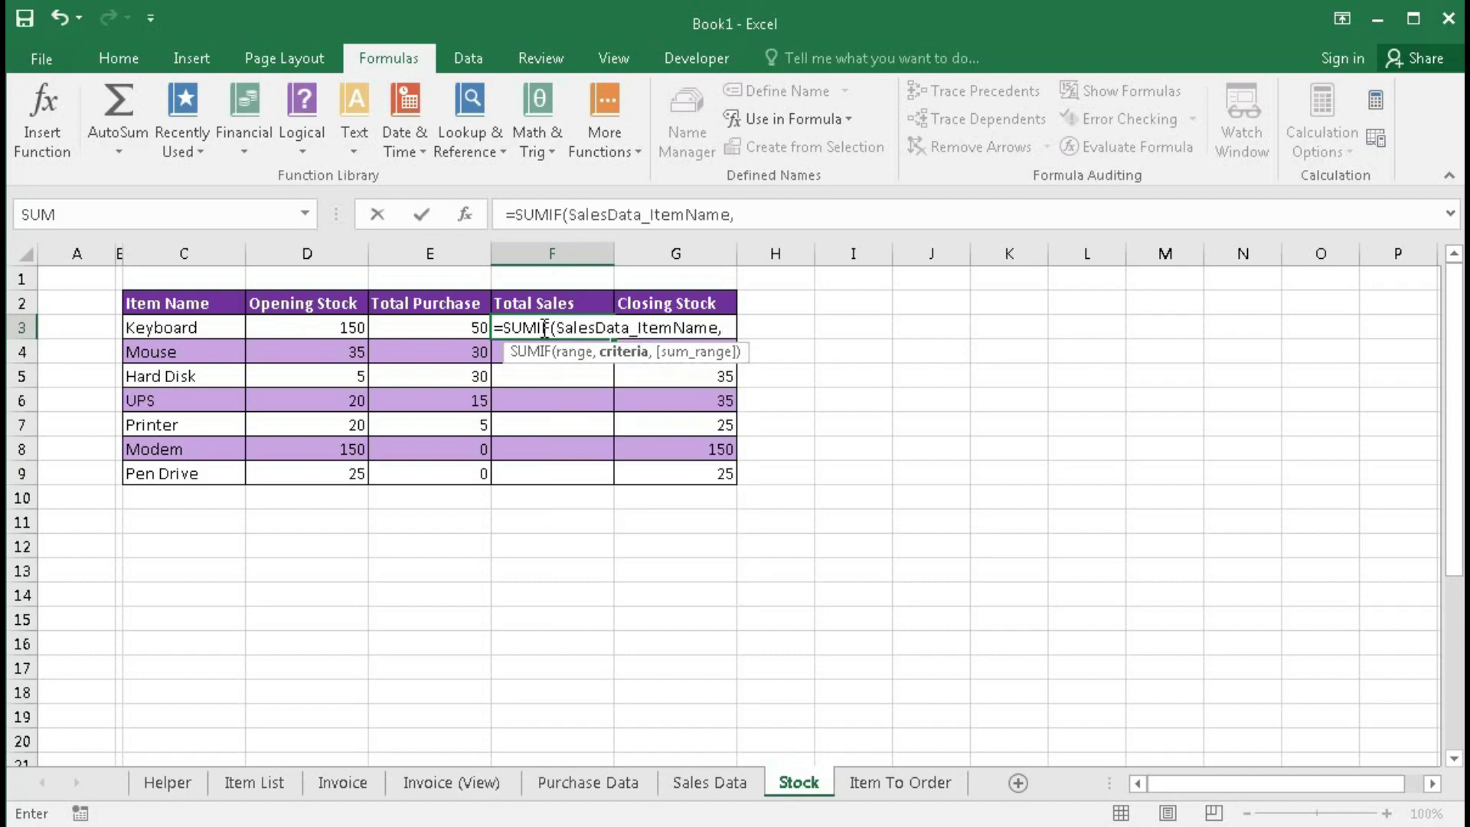
{"action": "left_click", "coordinate": [170, 326]}
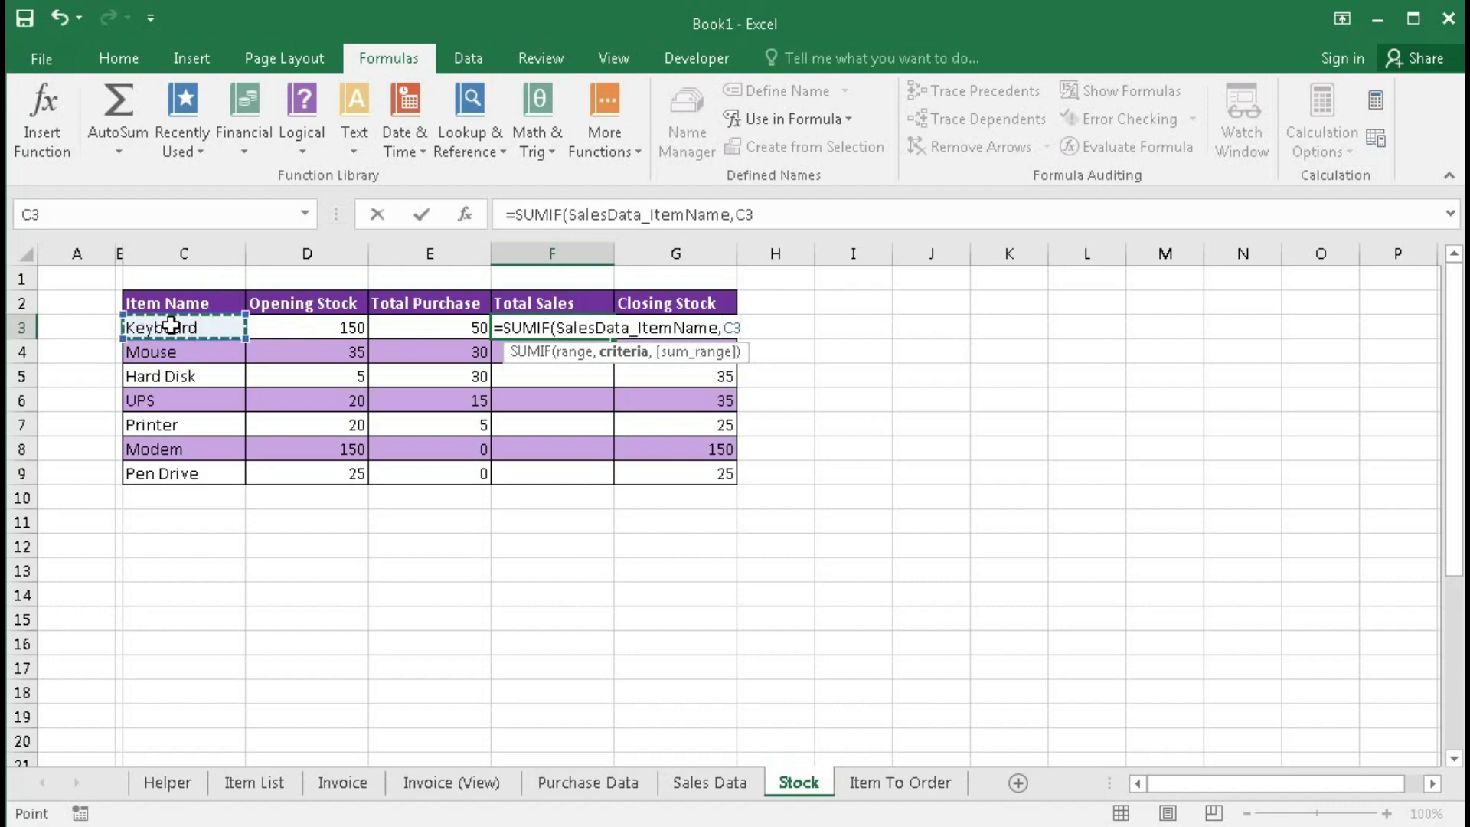
Step: Finish with SalesData_Qty as sum range and fill F3 down to F9, giving 15, 10, 5, 0, 0, 0, 0
{"action": "type", "text": ","}
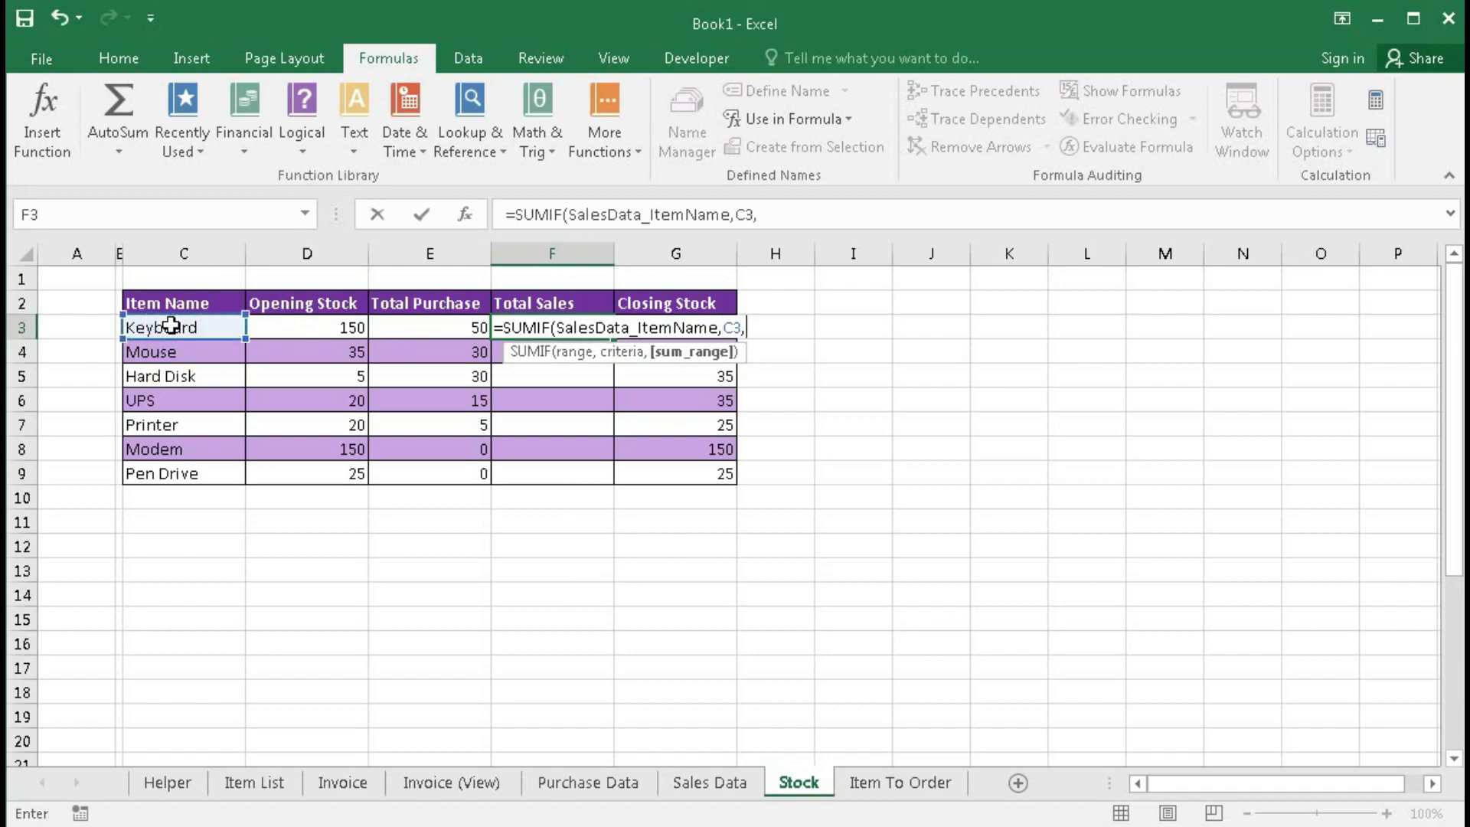
{"action": "type", "text": "sal"}
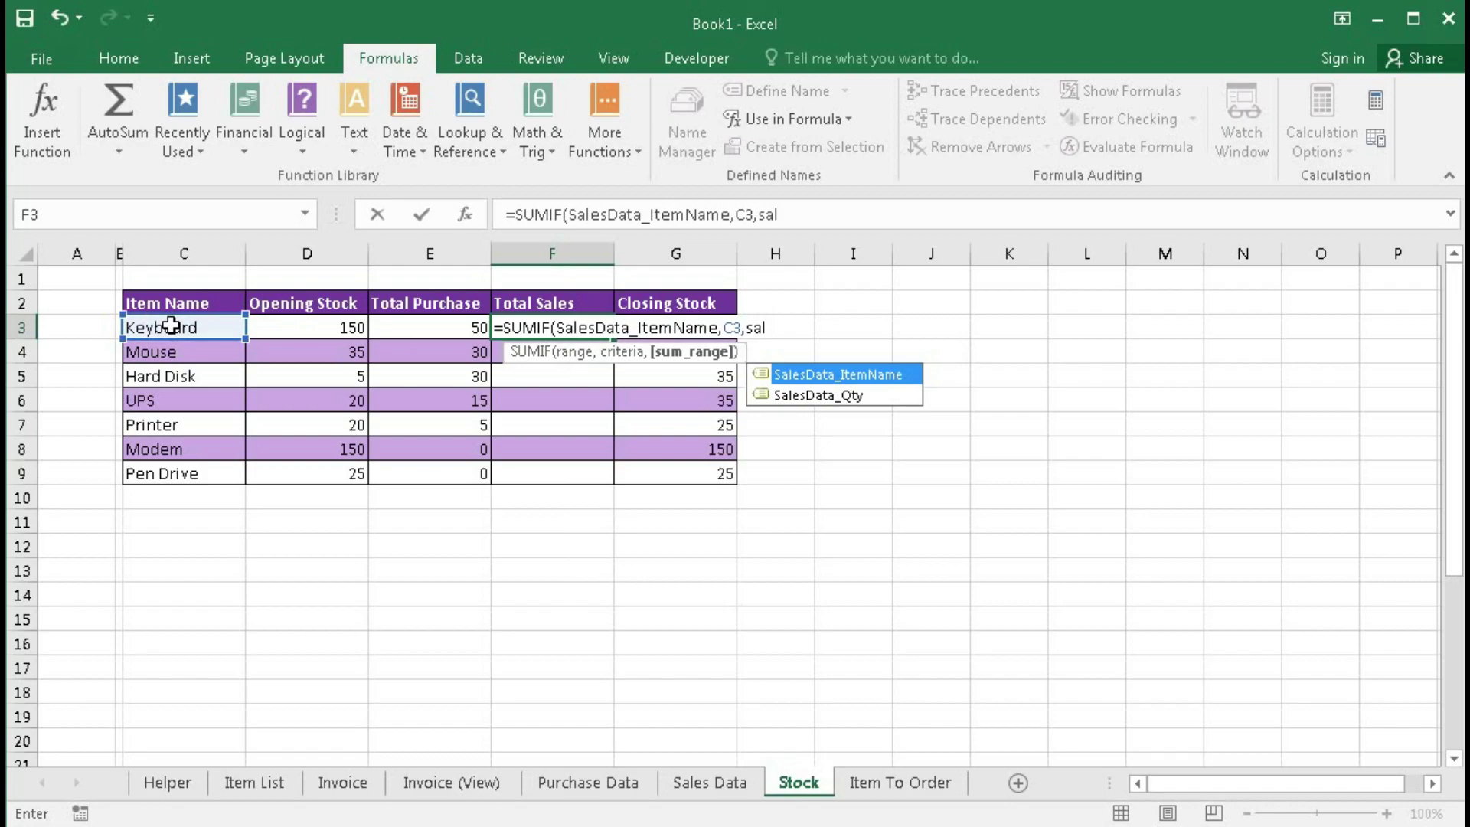
{"action": "key", "text": "Down"}
{"action": "key", "text": "Tab"}
{"action": "key", "text": "Return"}
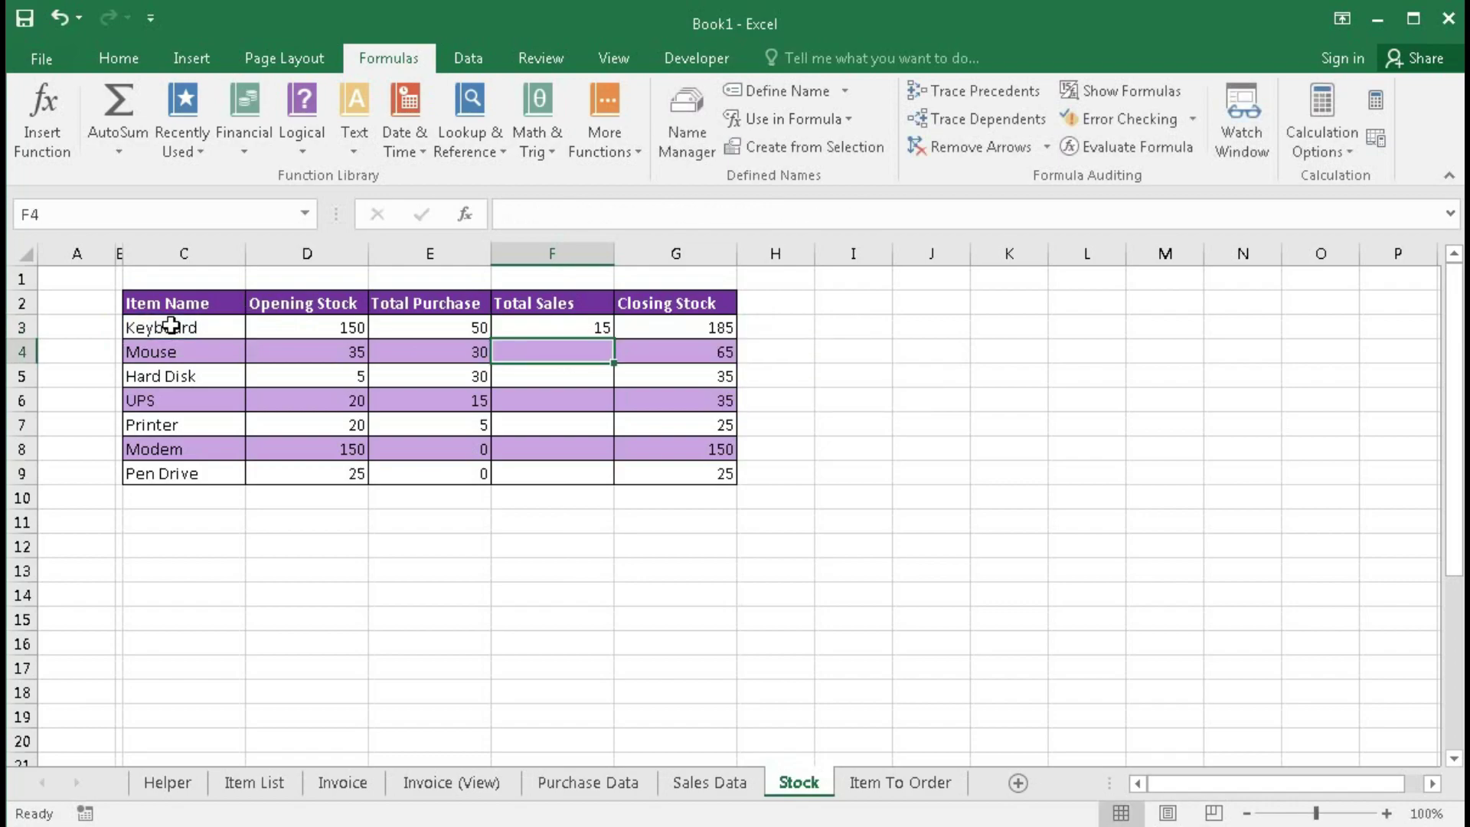
{"action": "left_click", "coordinate": [527, 333]}
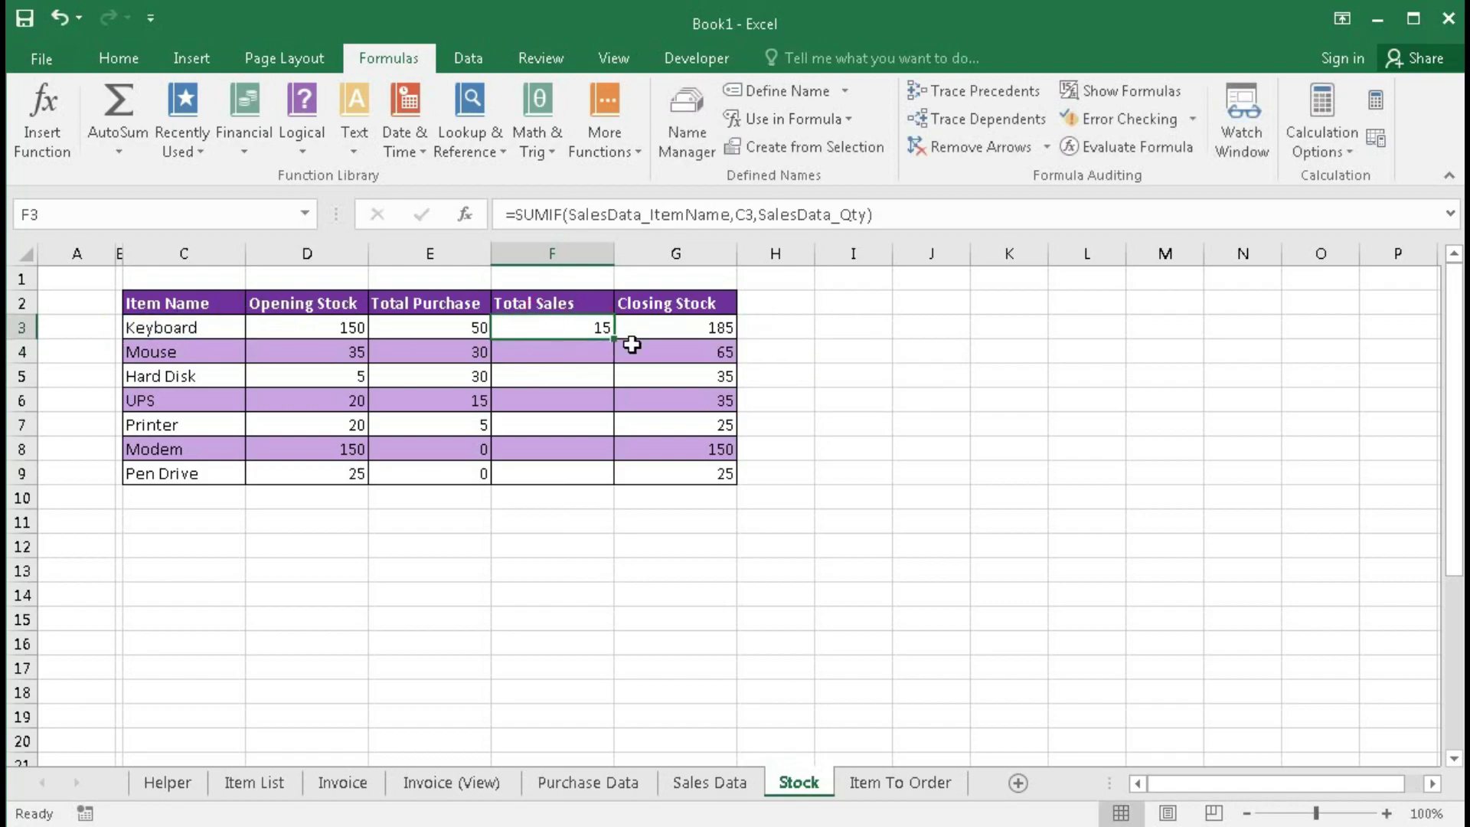
{"action": "left_click_drag", "start_coordinate": [614, 338], "coordinate": [615, 483]}
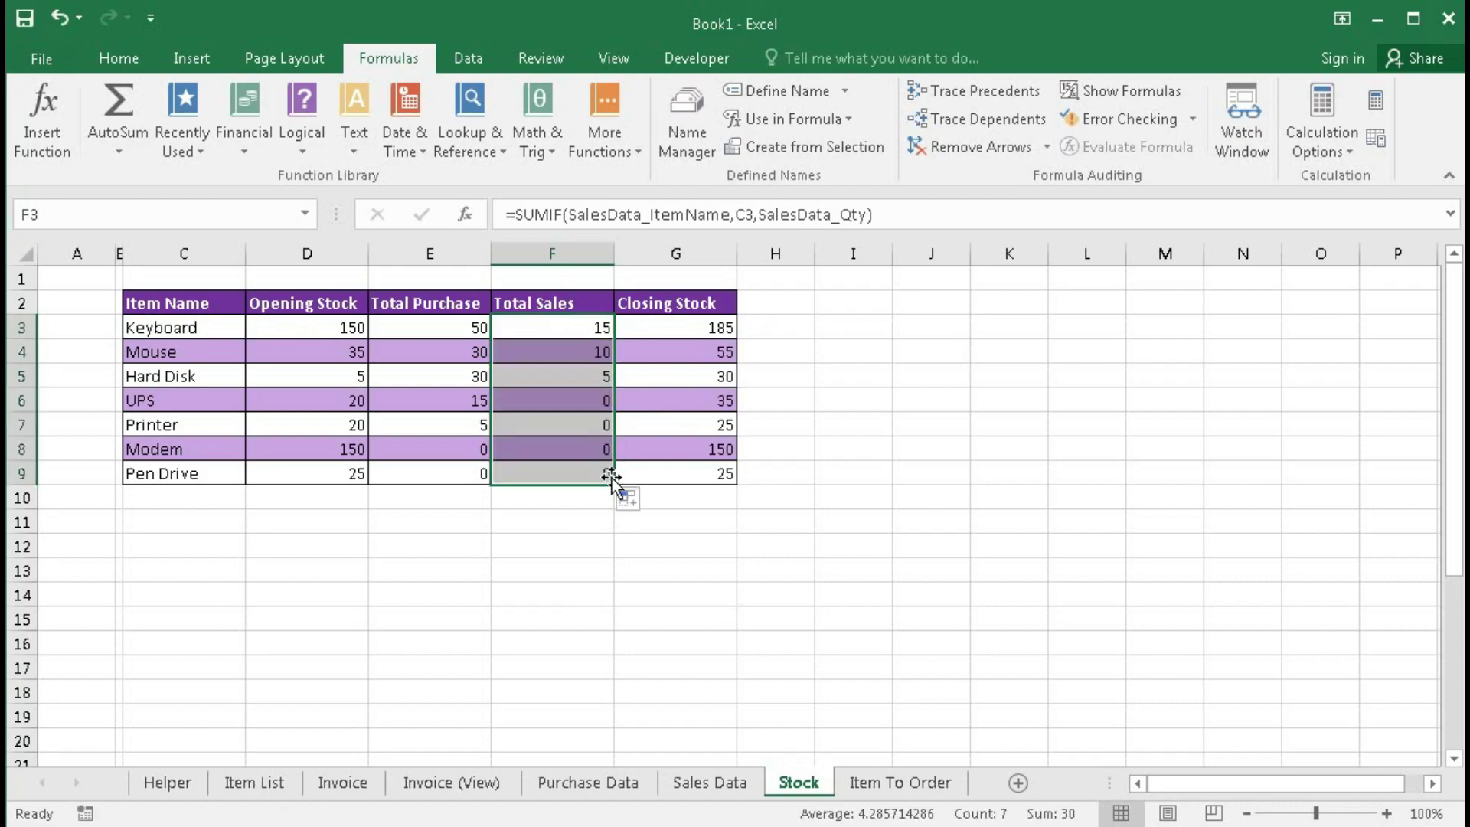
Step: Inspect the Current Stock formula in D4 and Maximum Stock to Order formula in F4 on Item To Order
{"action": "left_click", "coordinate": [888, 784]}
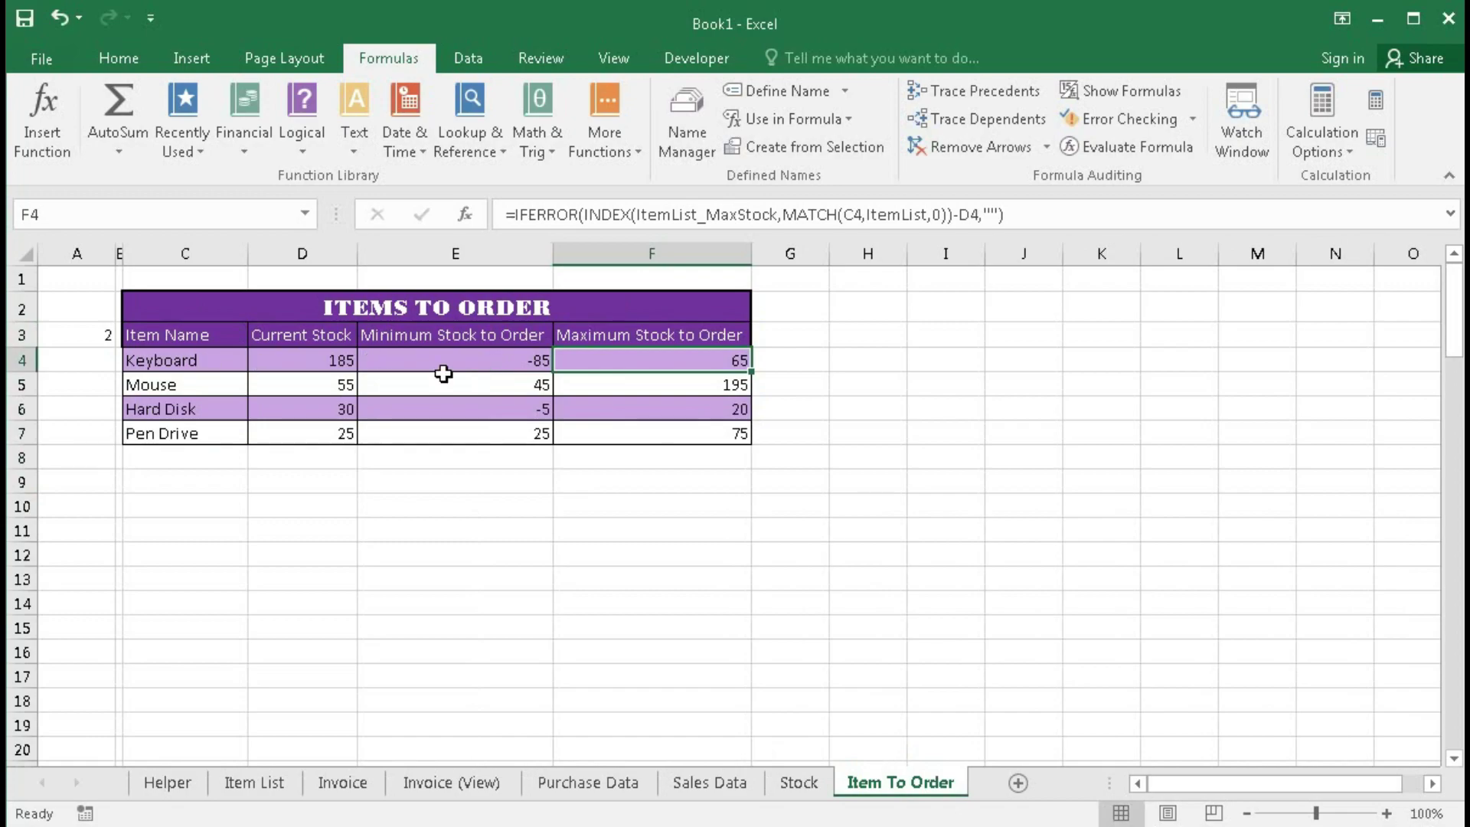
{"action": "left_click", "coordinate": [715, 359]}
{"action": "left_click", "coordinate": [684, 361]}
{"action": "key", "text": "Left"}
{"action": "key", "text": "Left"}
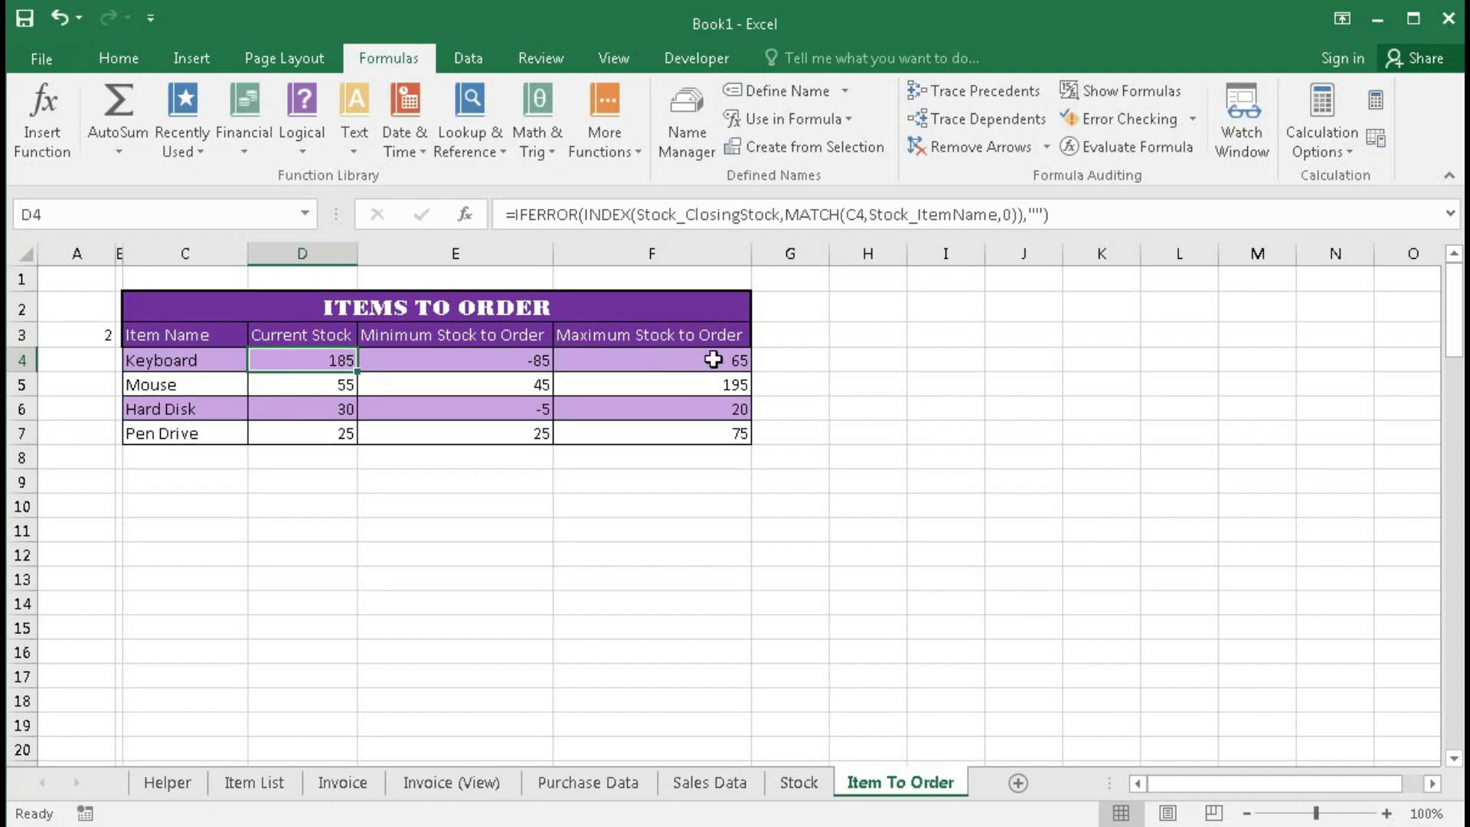
{"action": "left_click", "coordinate": [708, 780]}
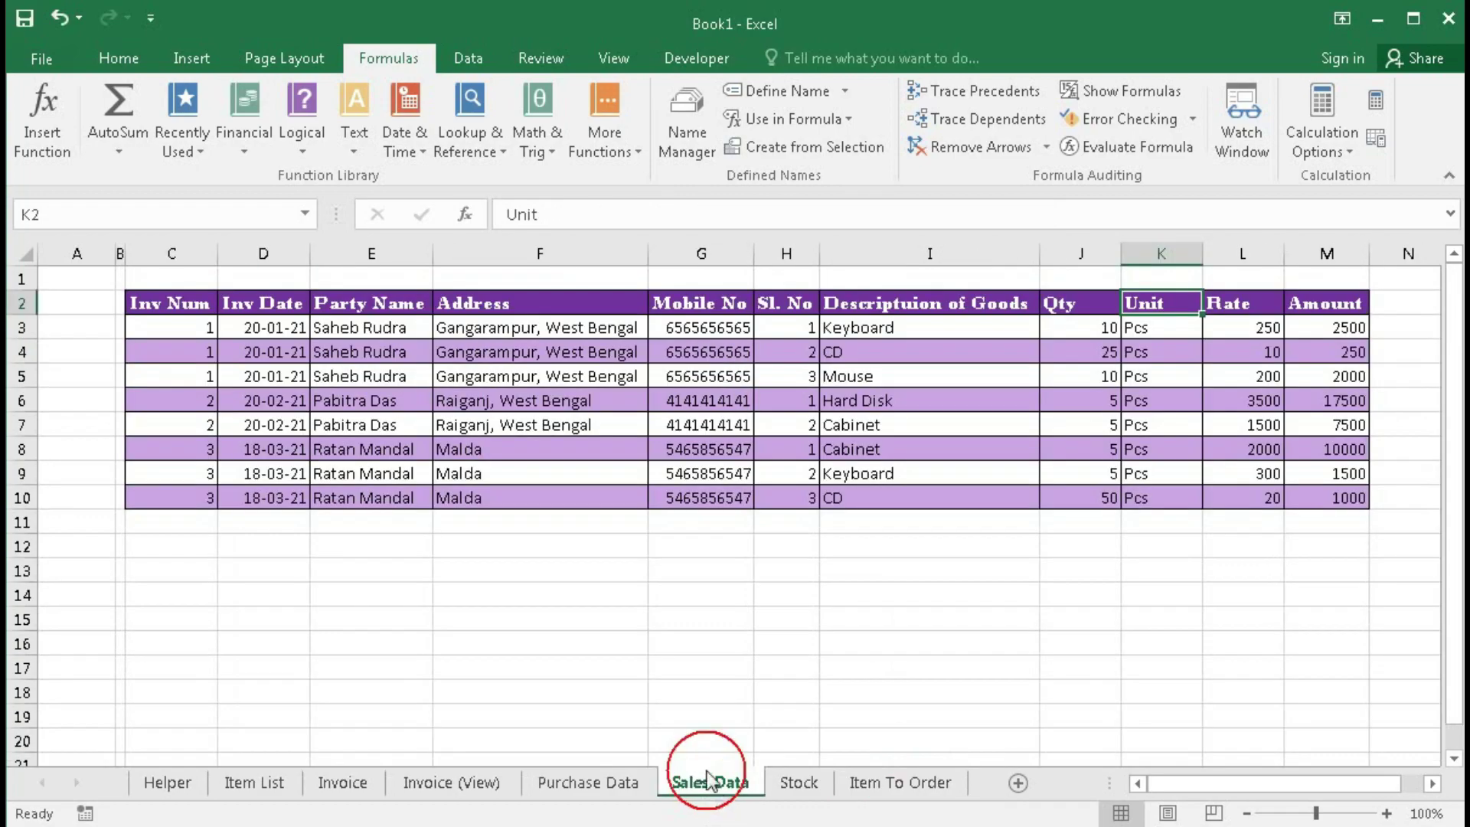
{"action": "left_click", "coordinate": [863, 788]}
{"action": "left_click", "coordinate": [698, 361]}
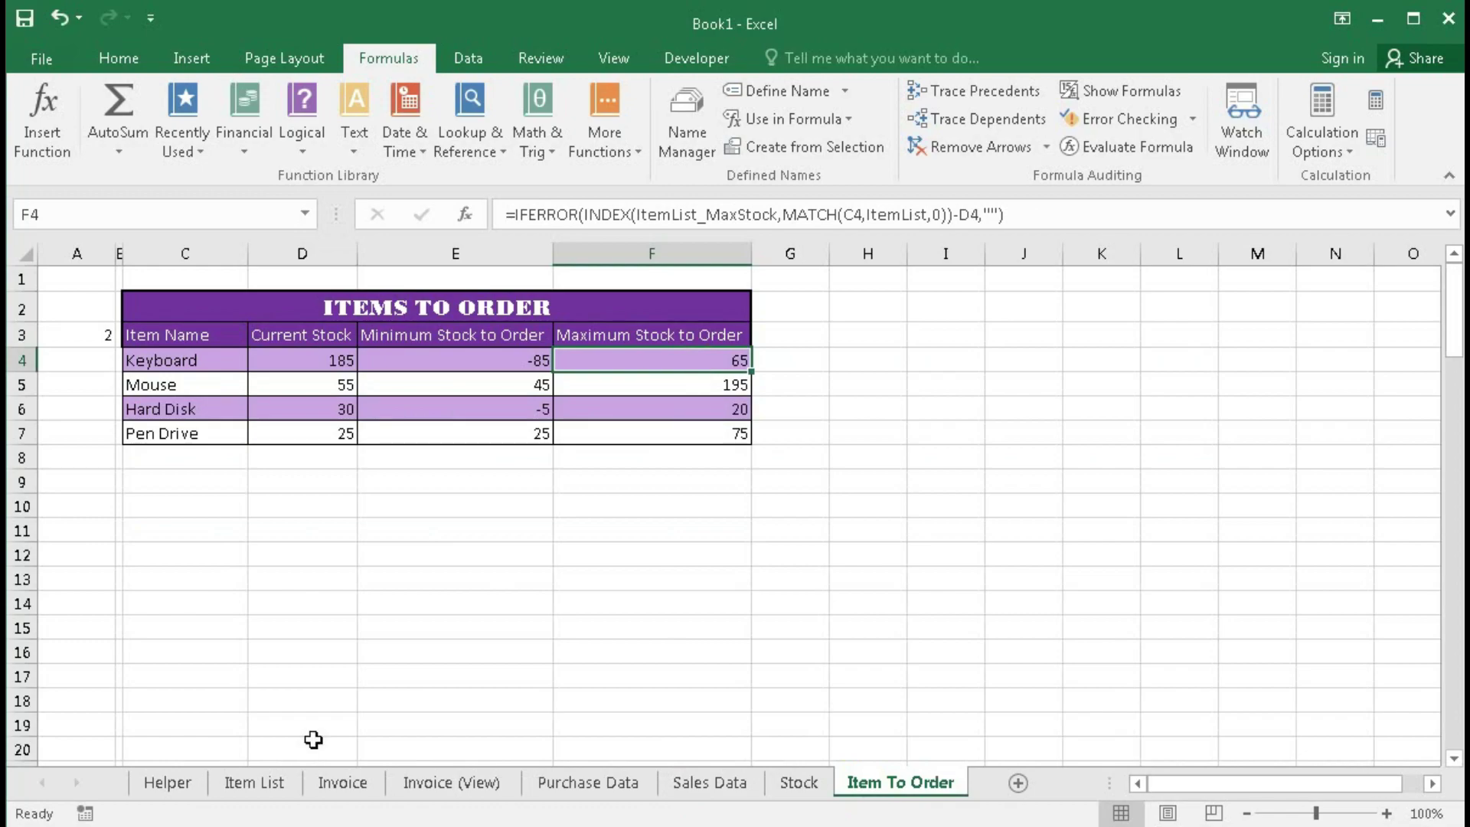
Step: Cycle through Item List, Invoice, Invoice (View), Purchase Data, Sales Data and Stock, back to Item To Order
{"action": "left_click", "coordinate": [255, 784]}
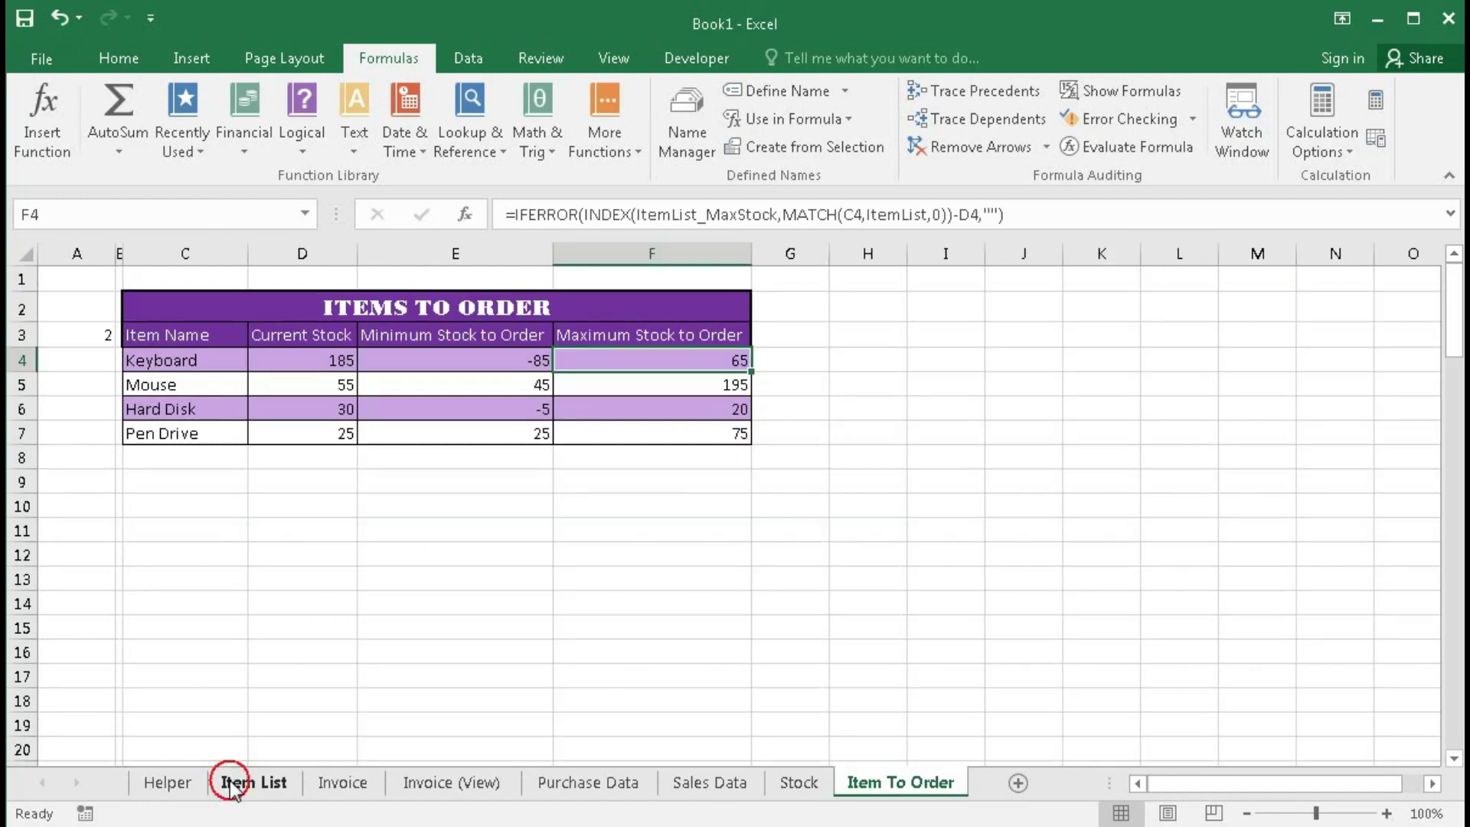
{"action": "left_click", "coordinate": [341, 784]}
{"action": "left_click", "coordinate": [444, 787]}
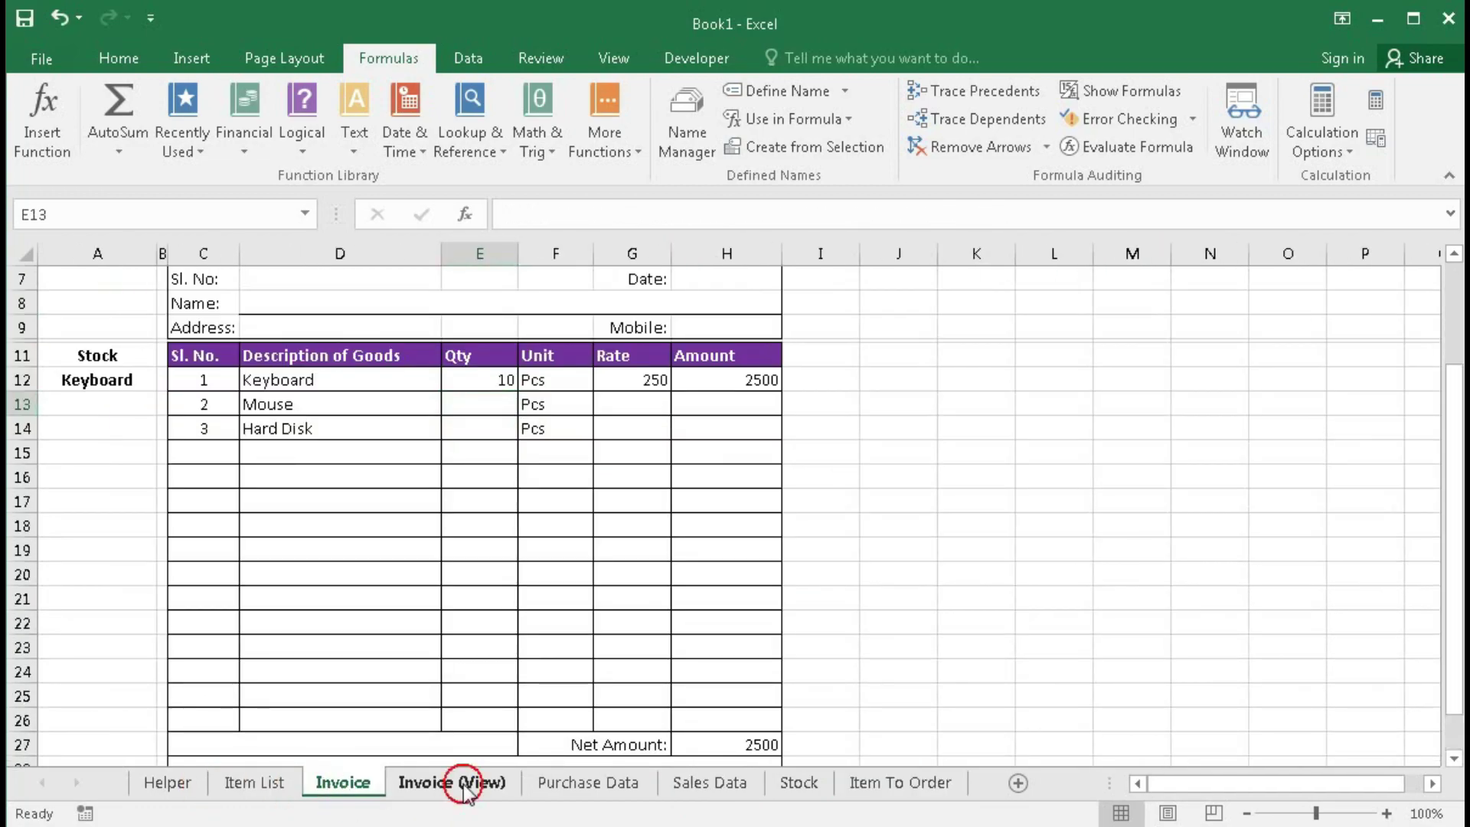
{"action": "left_click", "coordinate": [583, 785]}
{"action": "left_click", "coordinate": [703, 785]}
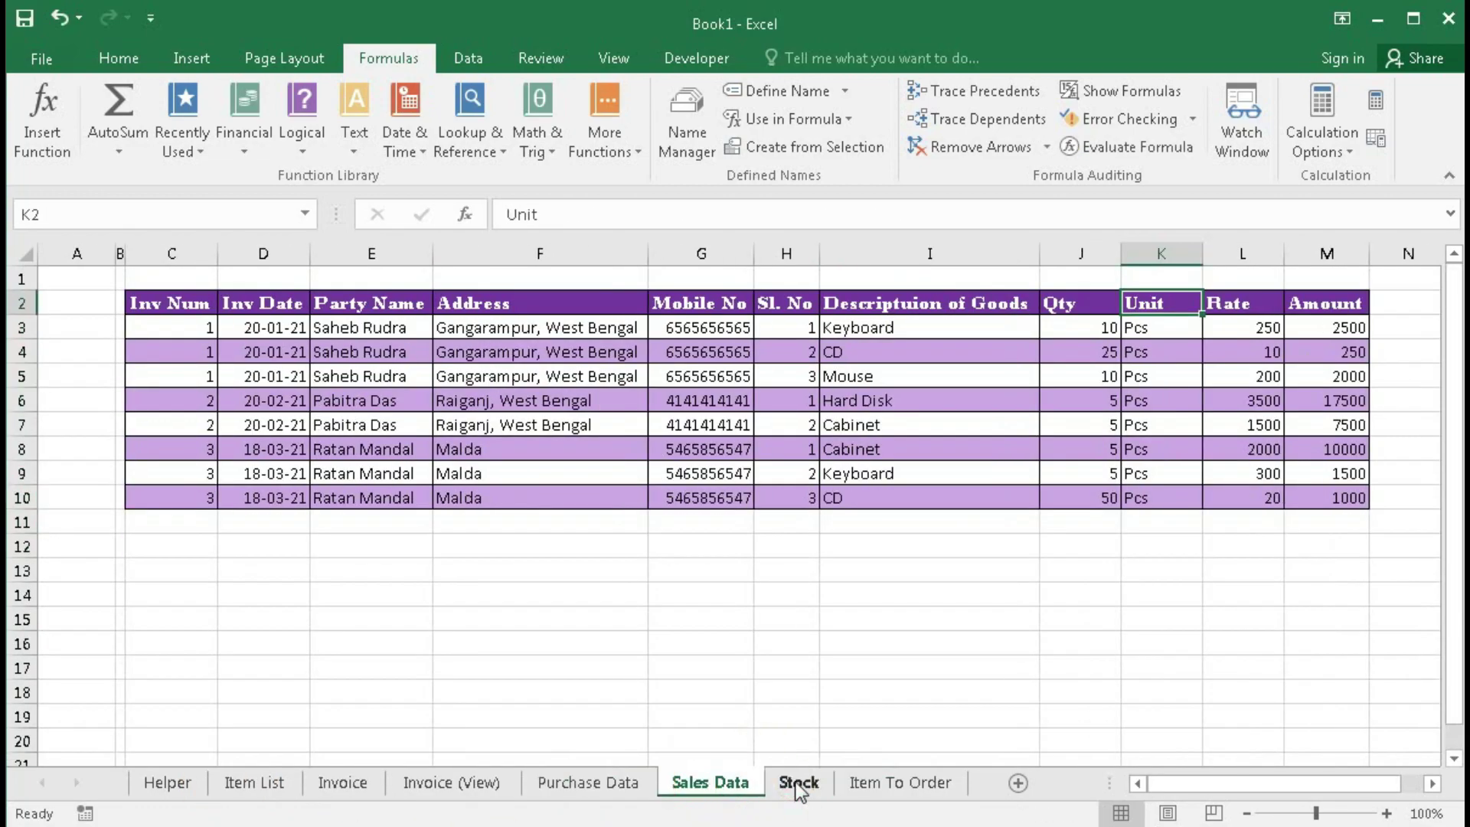
{"action": "left_click", "coordinate": [799, 782]}
{"action": "left_click", "coordinate": [873, 782]}
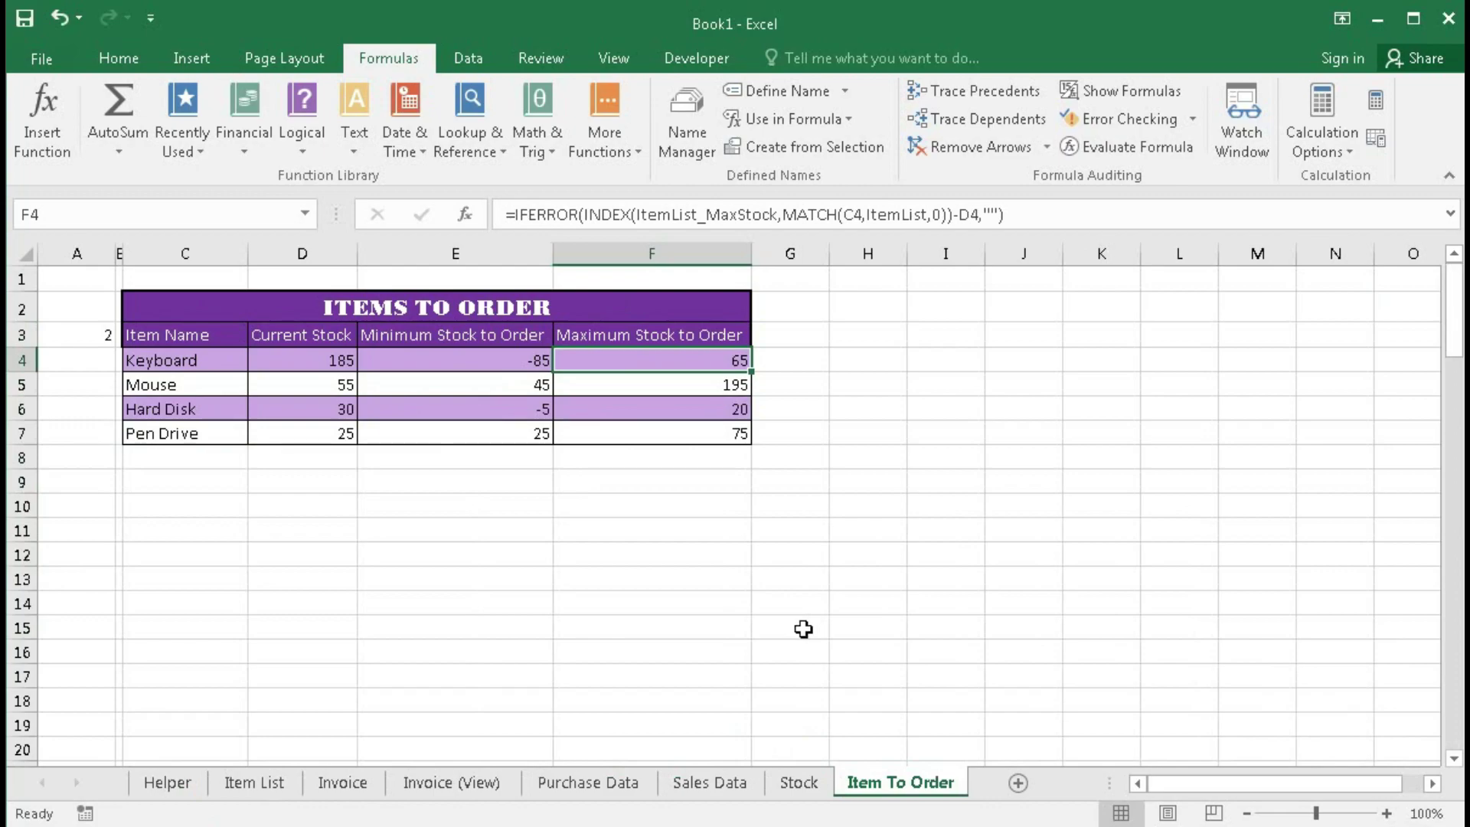
{"action": "left_click", "coordinate": [349, 787]}
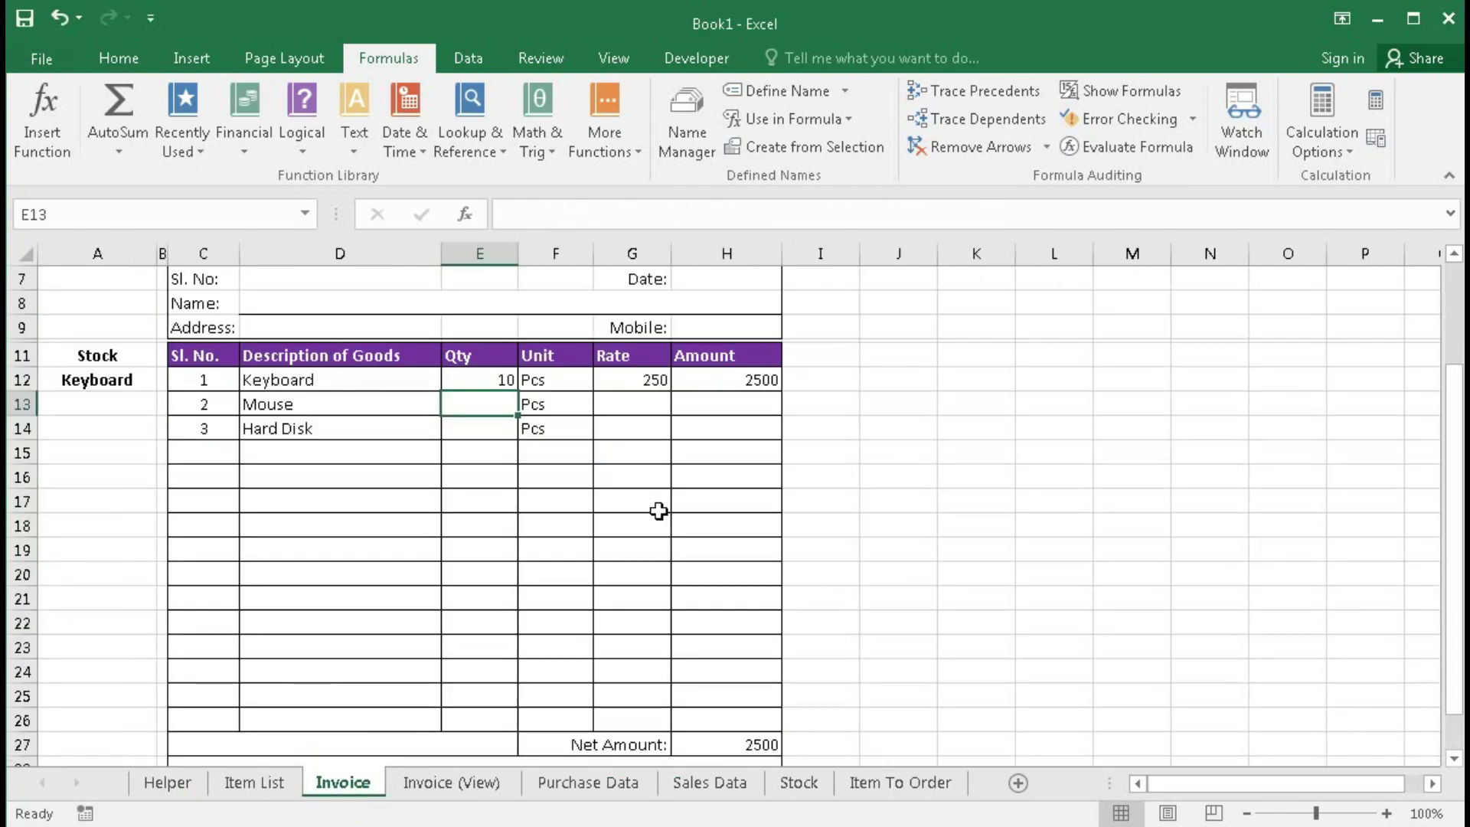
{"action": "scroll", "coordinate": [590, 577], "scroll_direction": "up", "scroll_amount": 2}
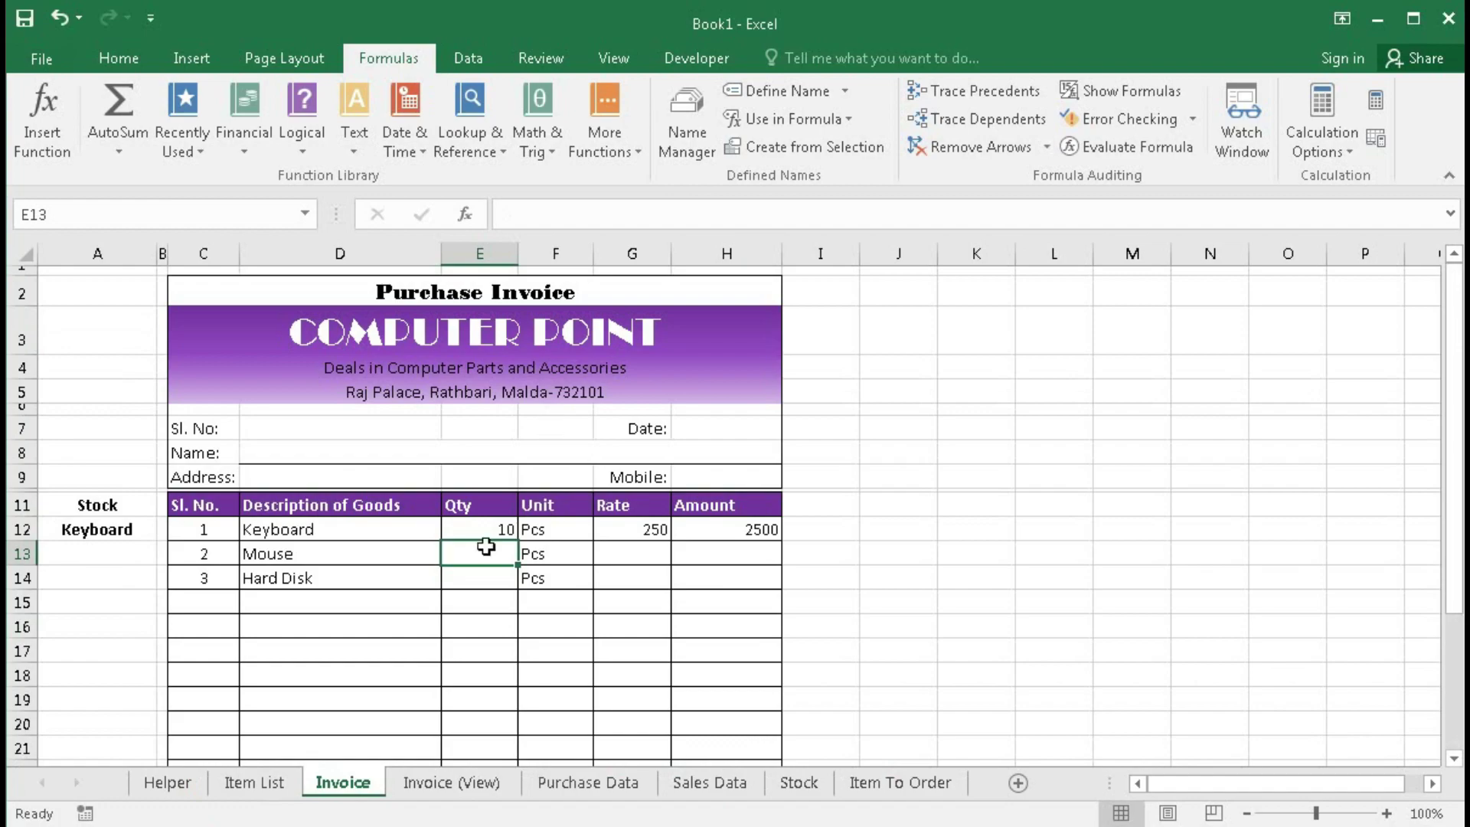
{"action": "left_click", "coordinate": [460, 781]}
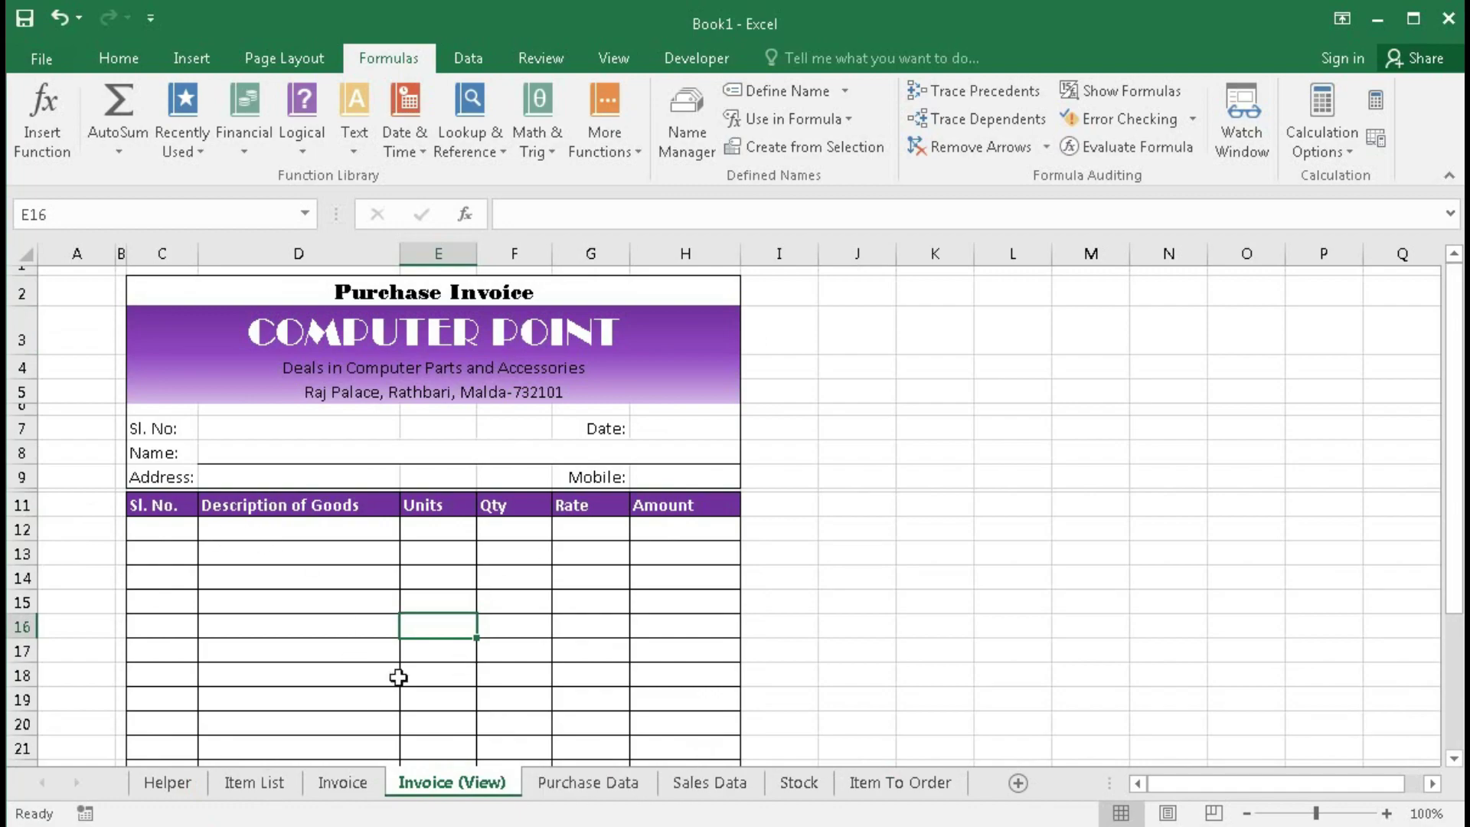
{"action": "left_click", "coordinate": [589, 795]}
{"action": "left_click", "coordinate": [712, 794]}
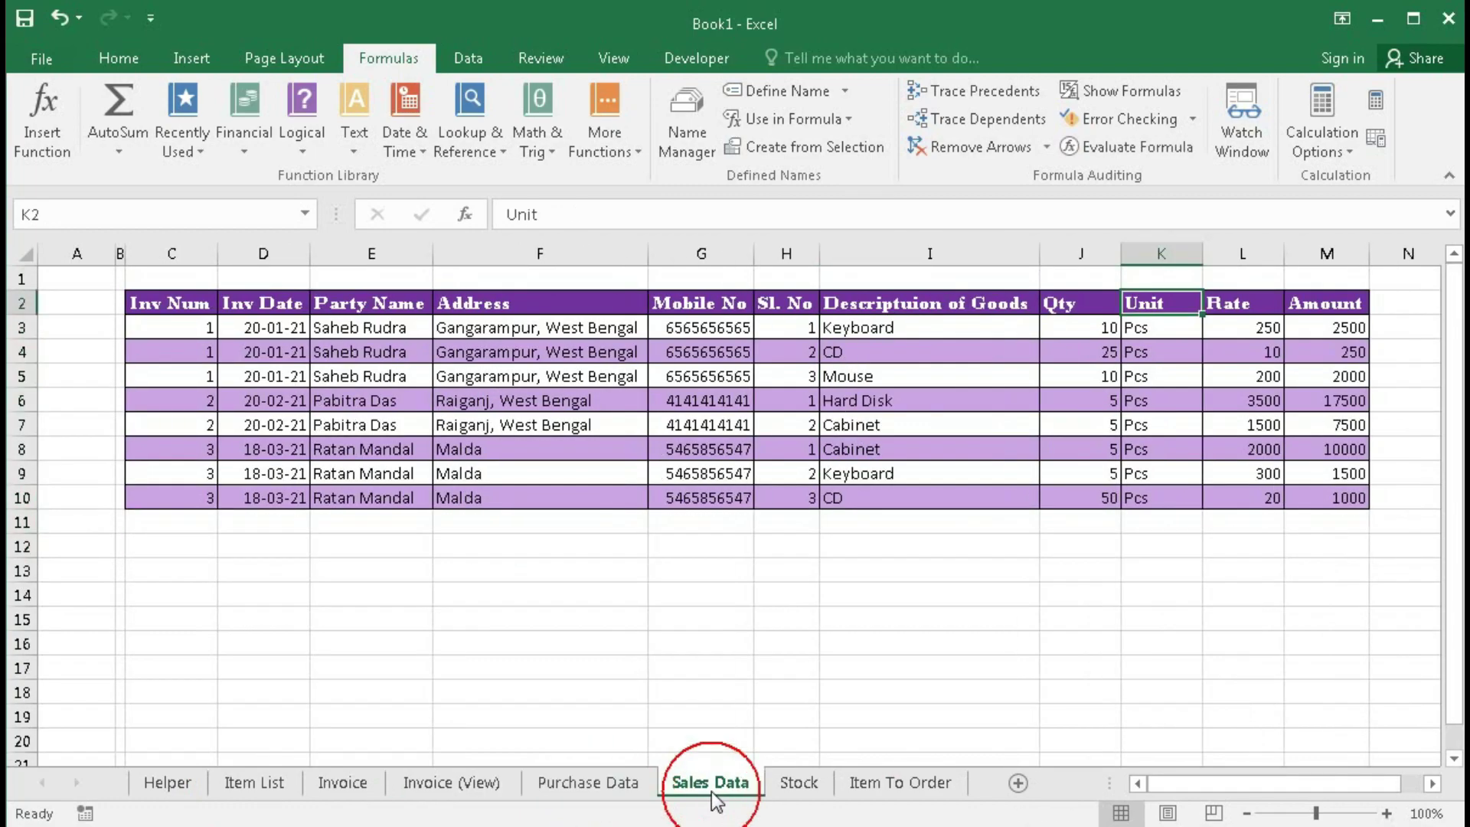
{"action": "left_click", "coordinate": [782, 791]}
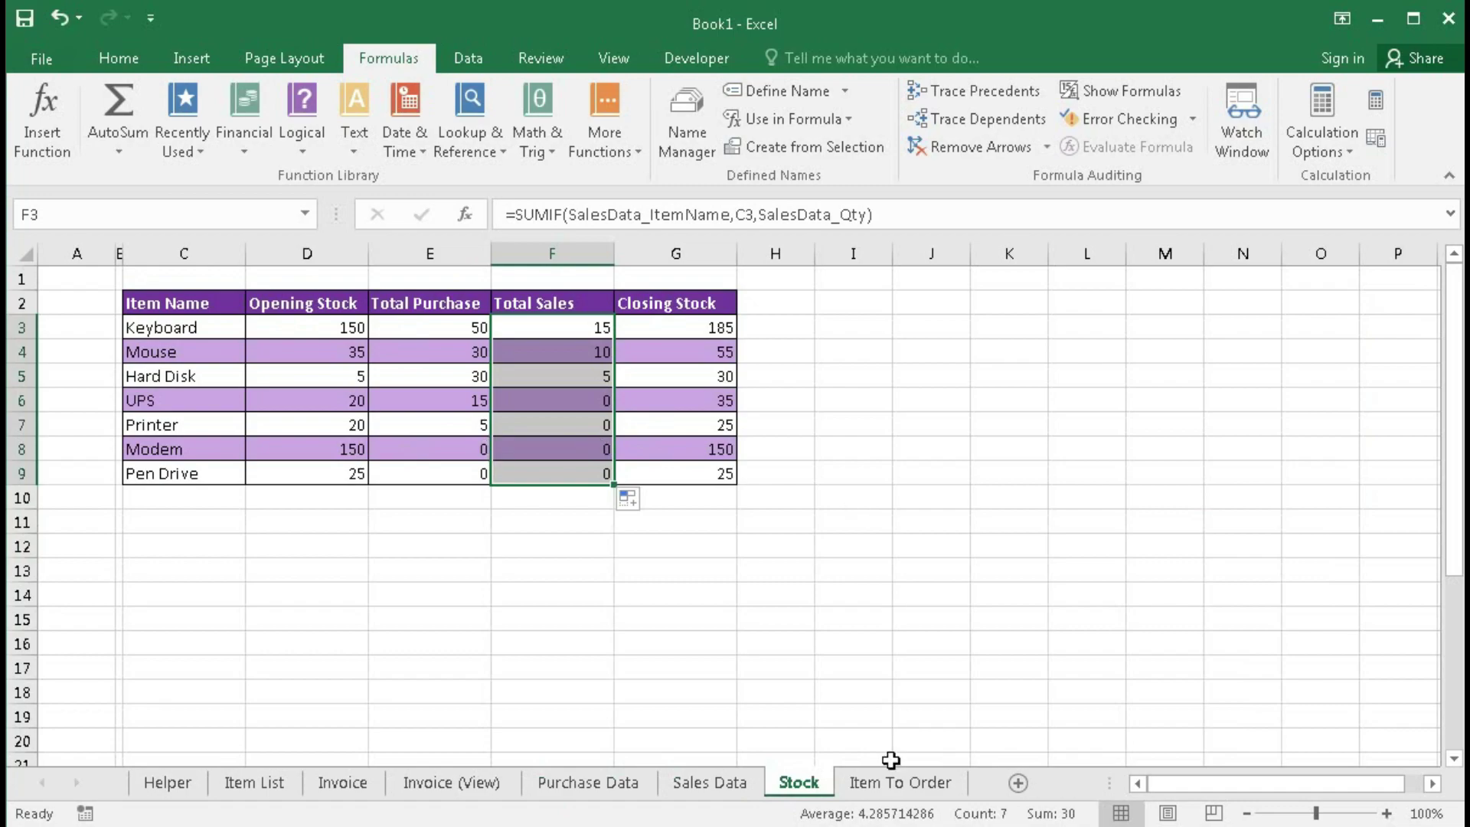
{"action": "left_click", "coordinate": [890, 782]}
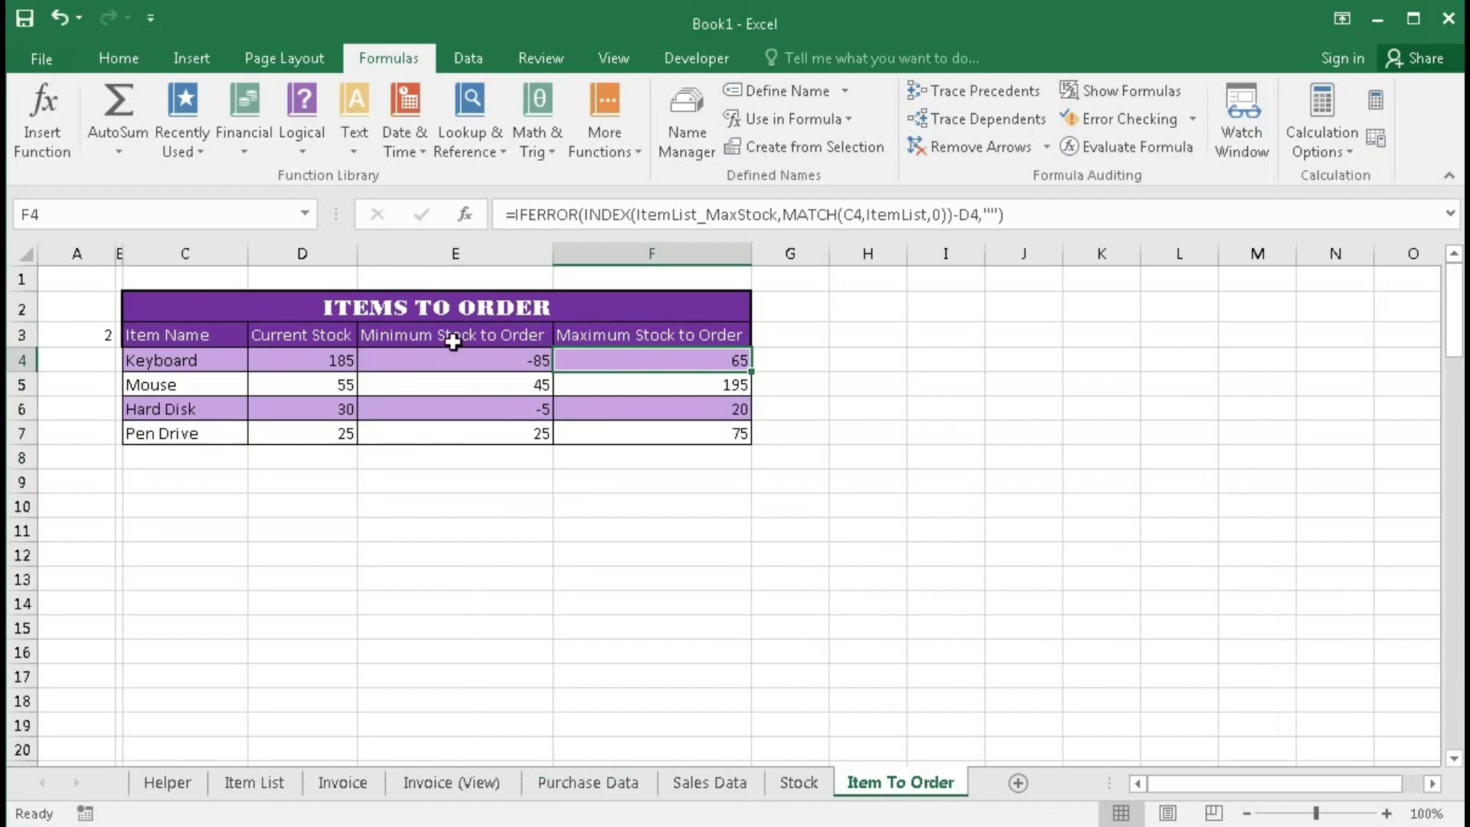
Step: Check the E4 and E6 minimum-order formulas, then enter 1 in A3 to list only Mouse and Pen Drive
{"action": "left_click", "coordinate": [493, 361]}
{"action": "left_click", "coordinate": [490, 401]}
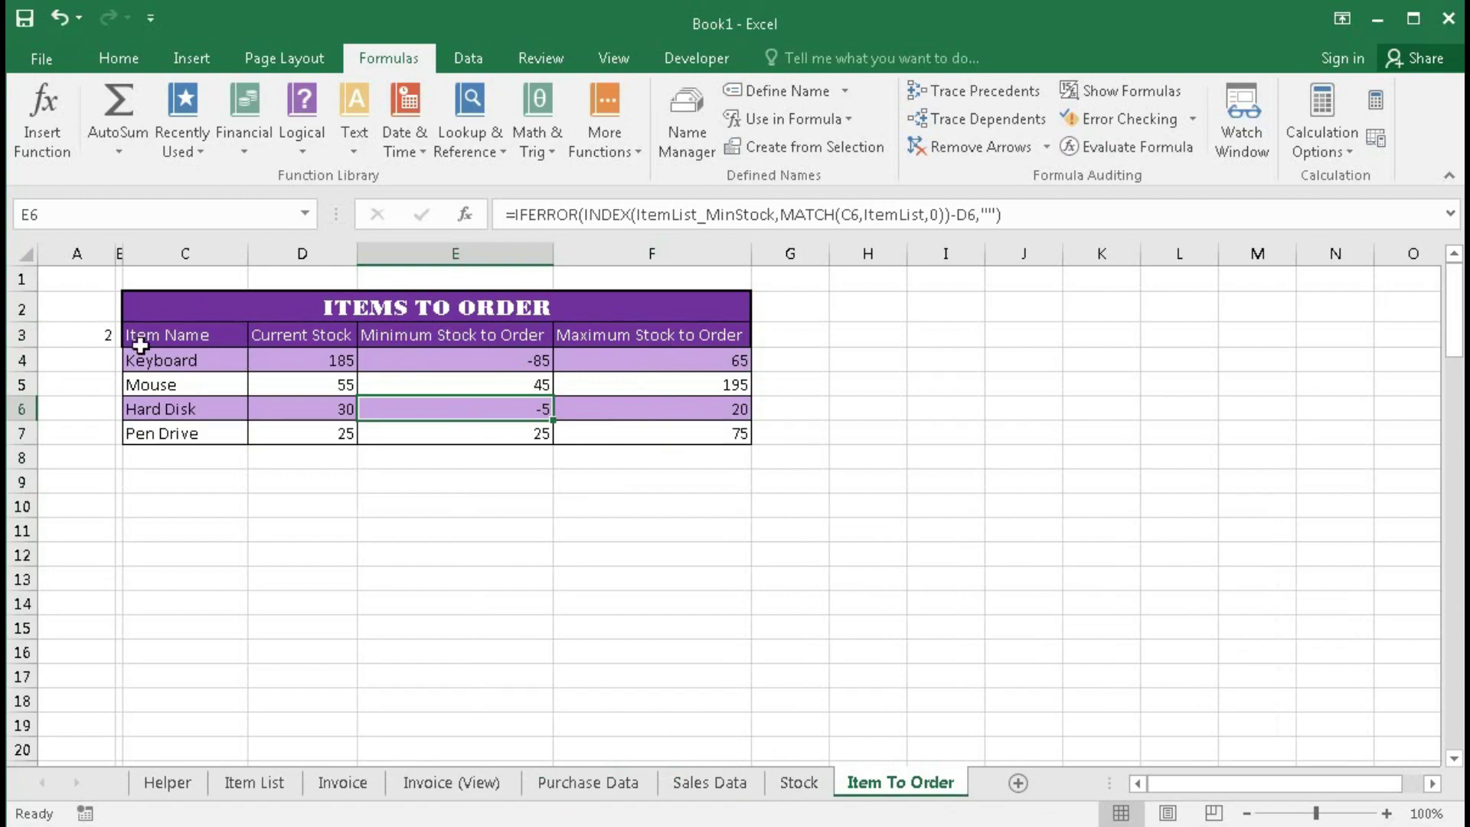
{"action": "left_click", "coordinate": [98, 335]}
{"action": "type", "text": "1"}
{"action": "key", "text": "Return"}
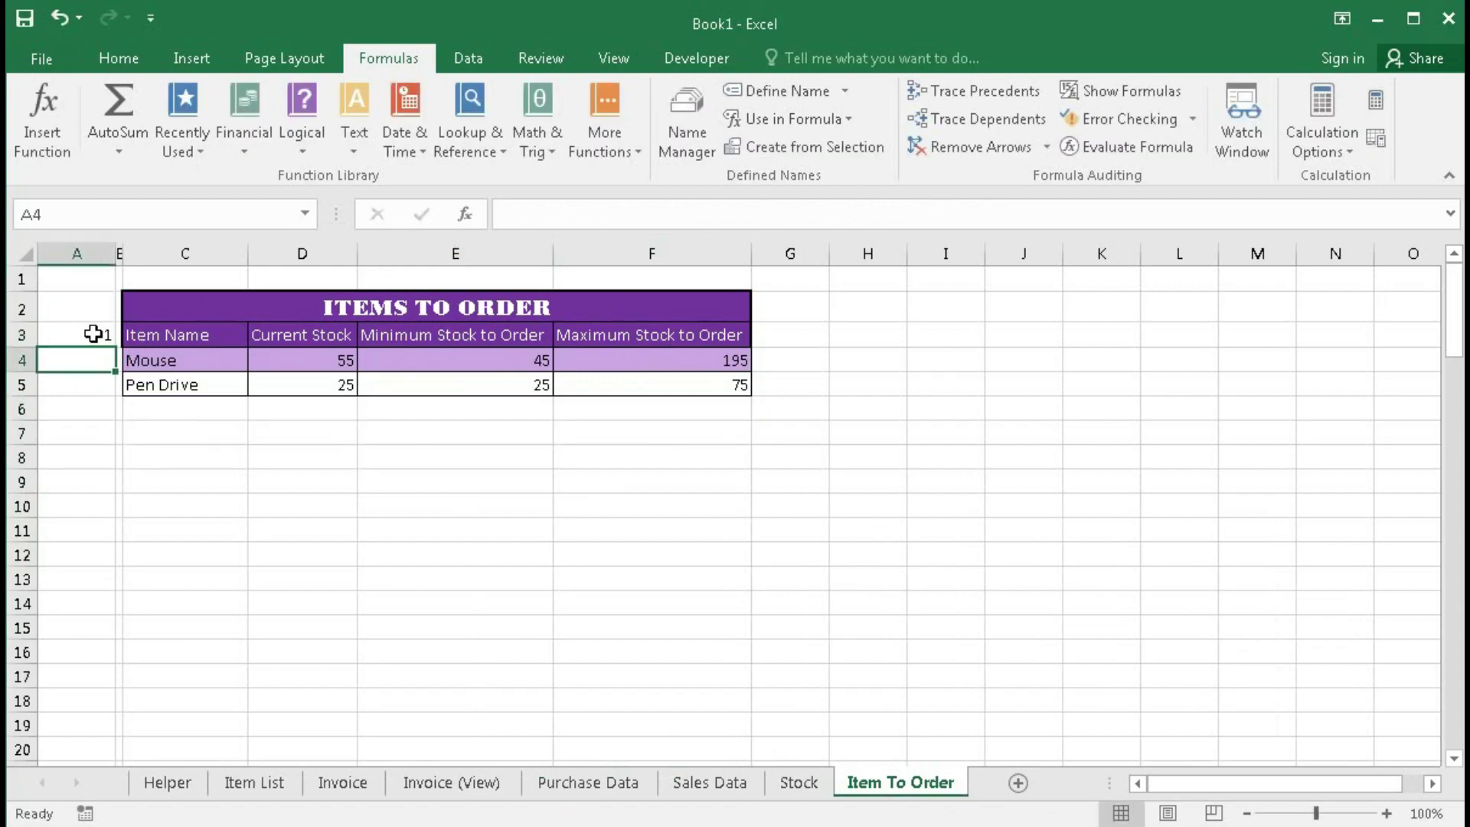